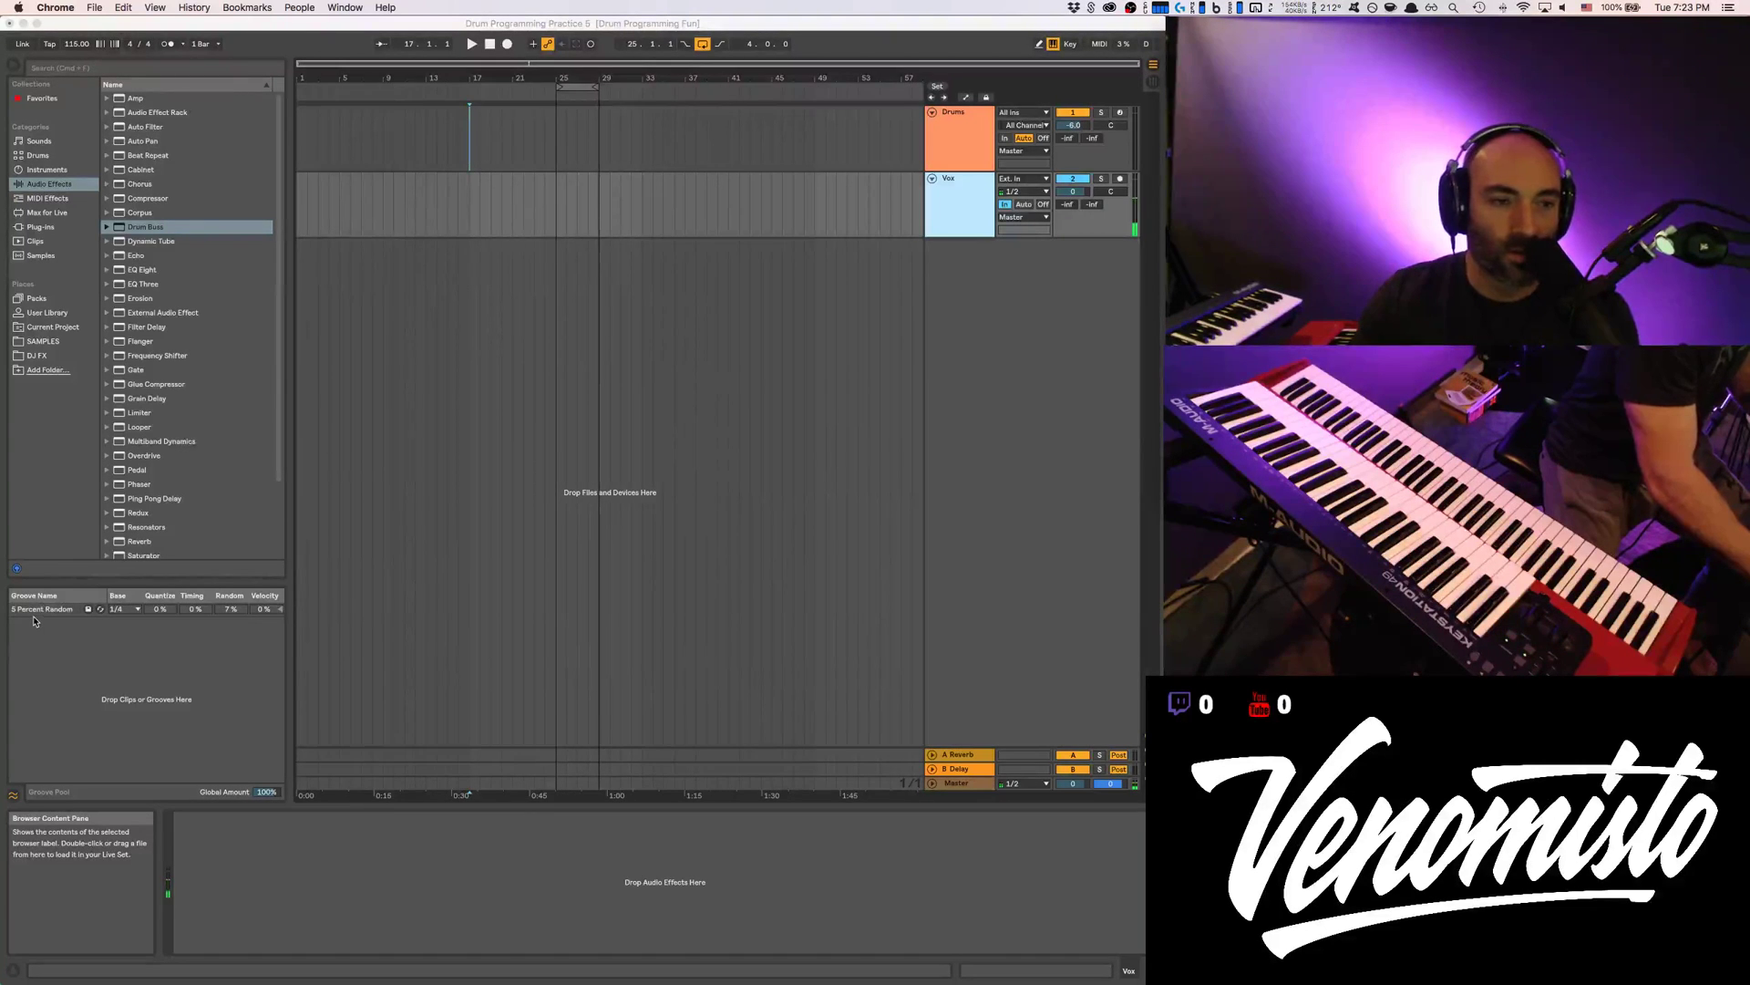
pyautogui.click(1076, 180)
pyautogui.click(1074, 180)
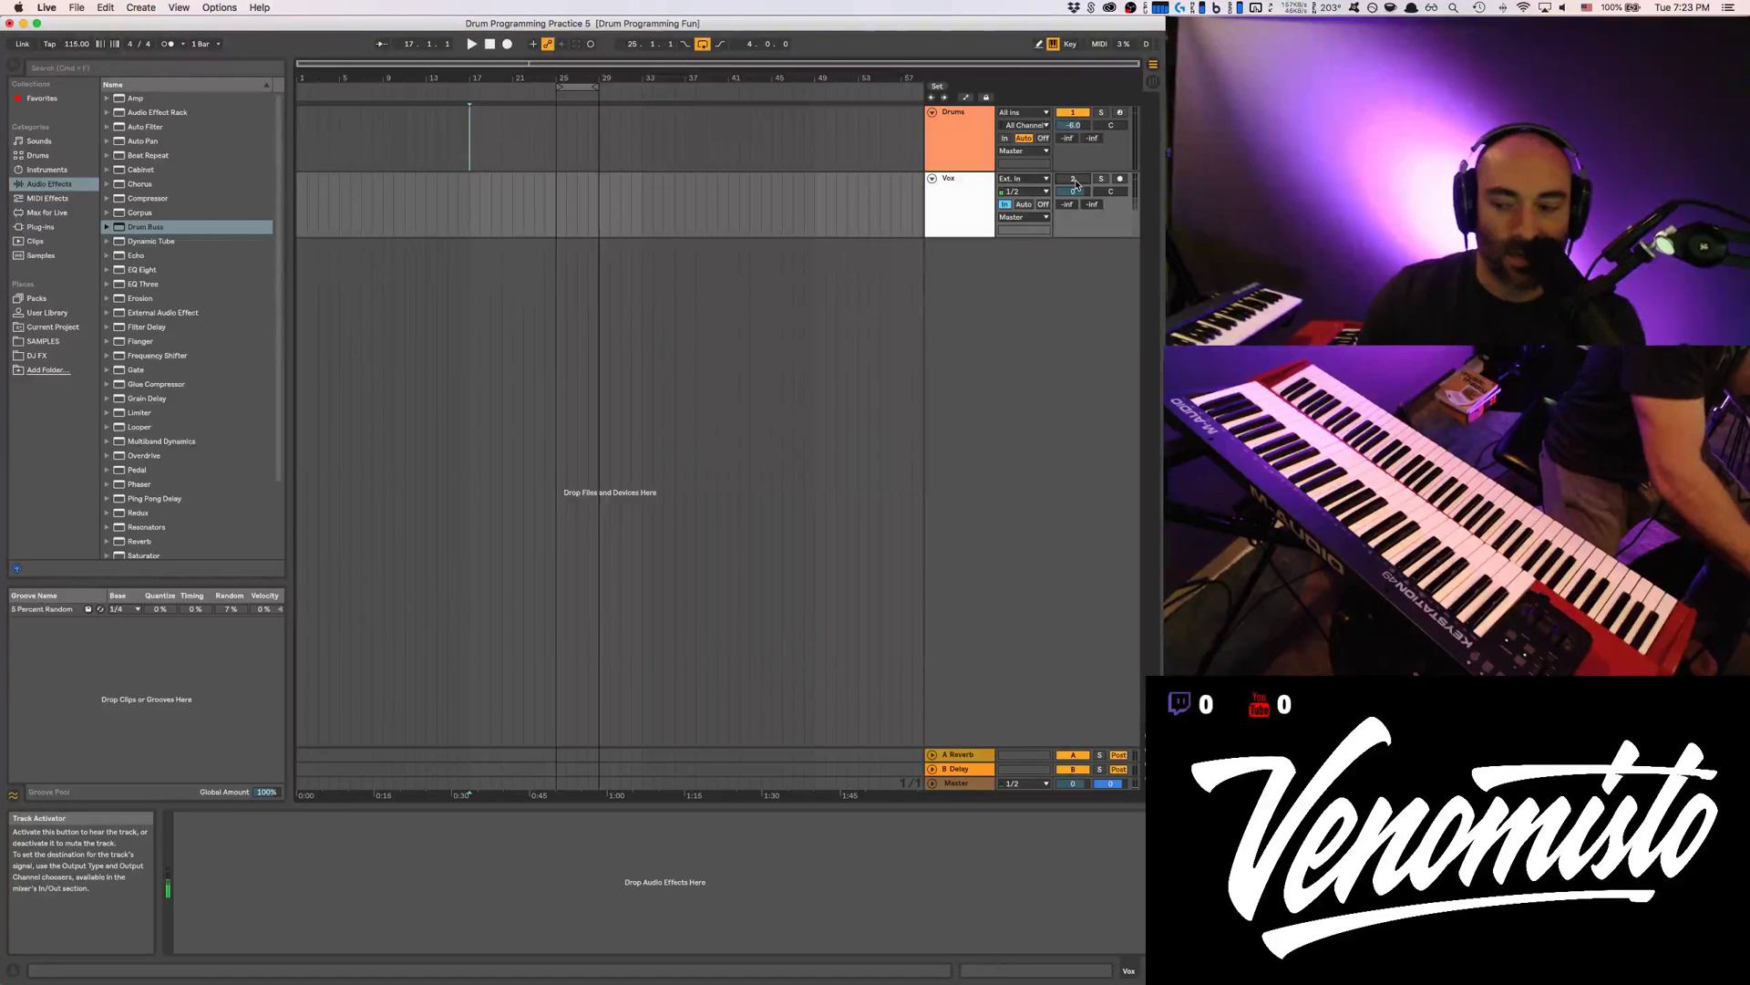
pyautogui.click(1074, 179)
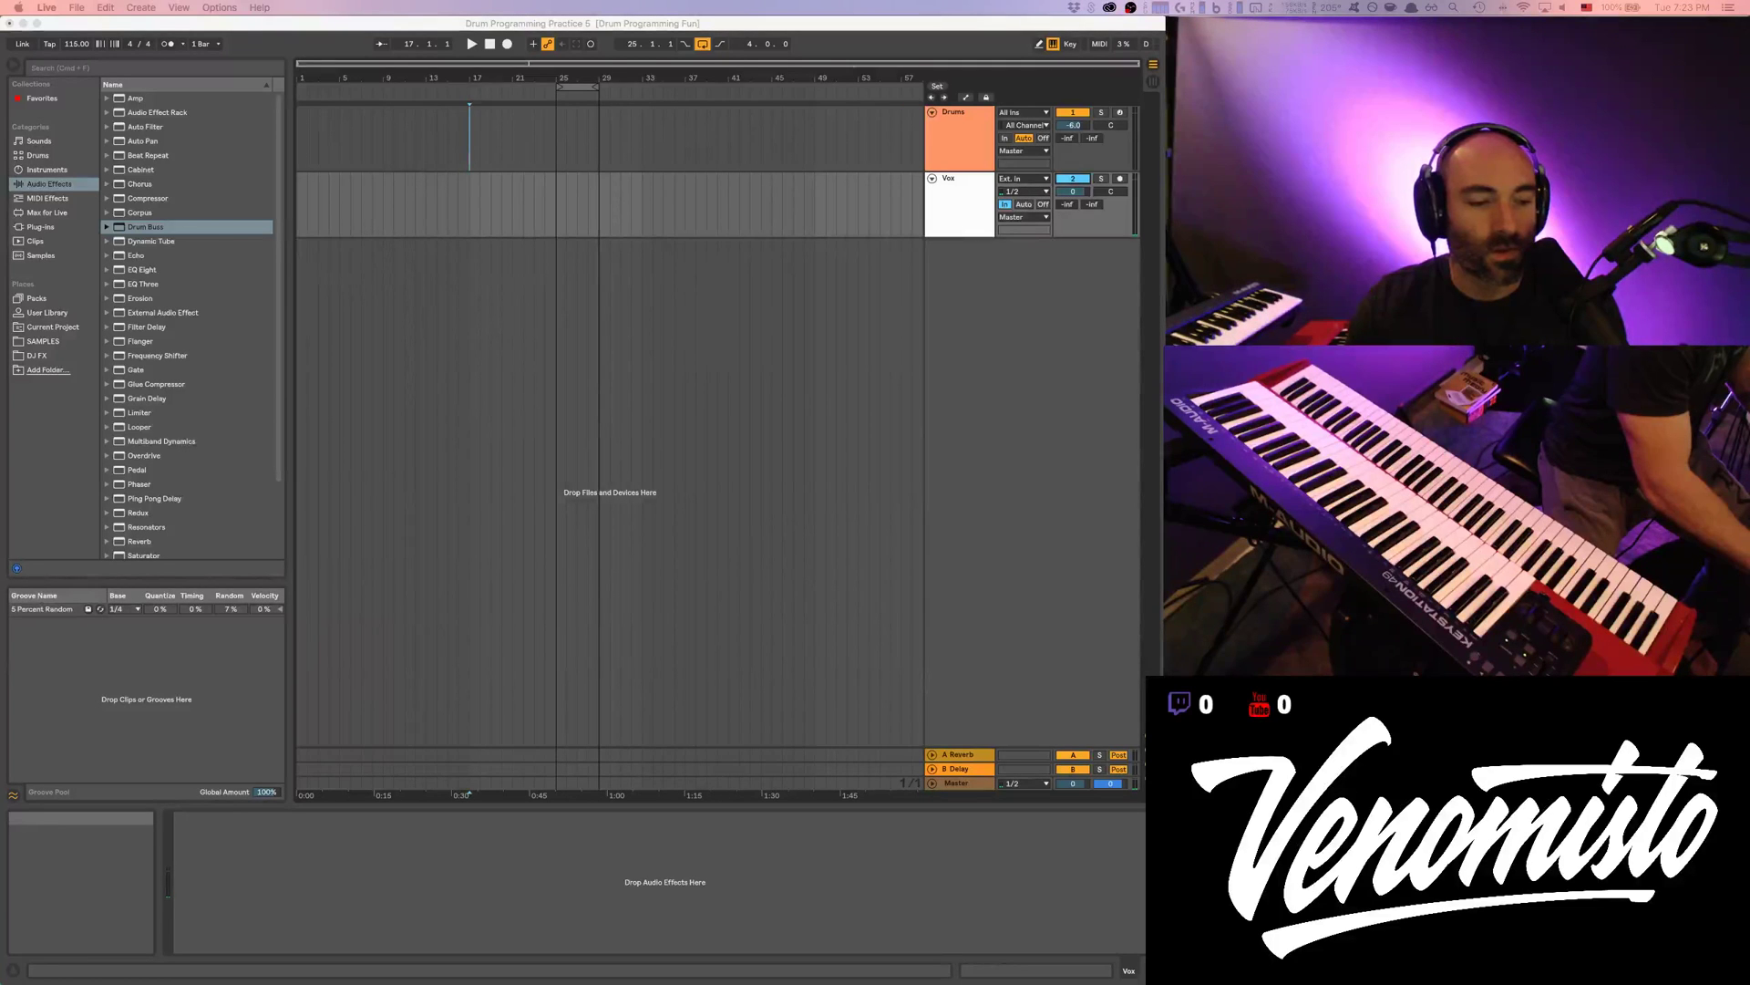
pyautogui.press('super+Tab')
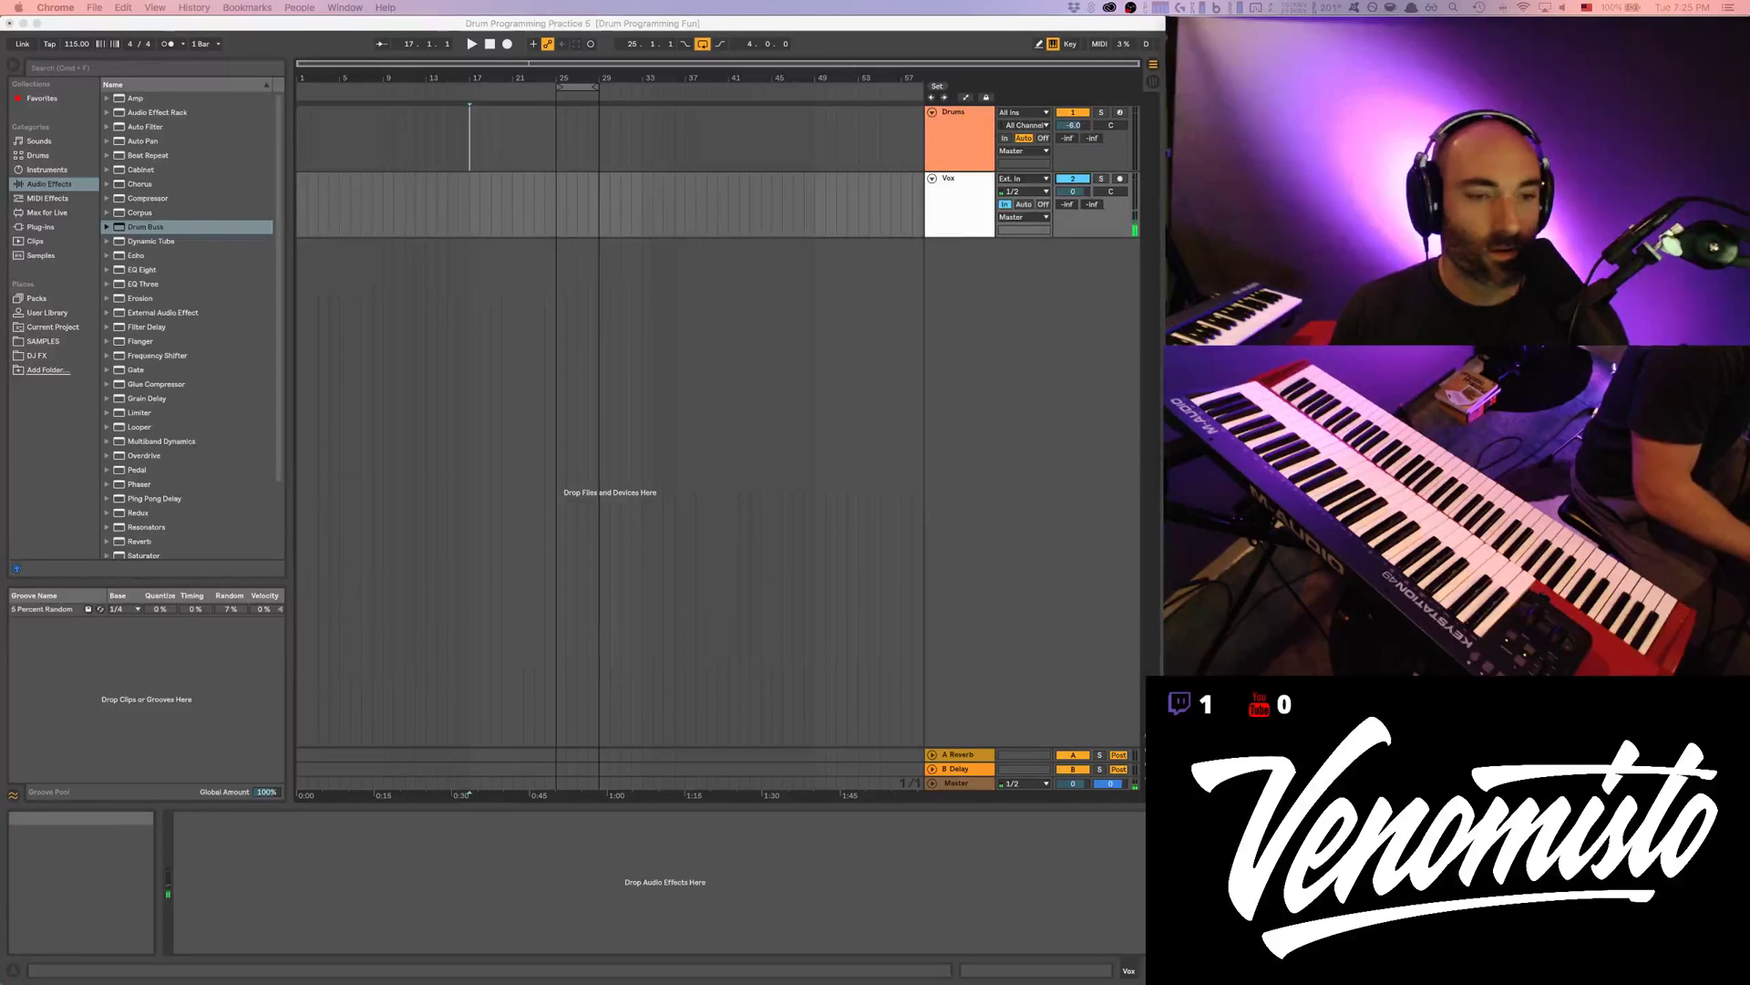
pyautogui.click(279, 845)
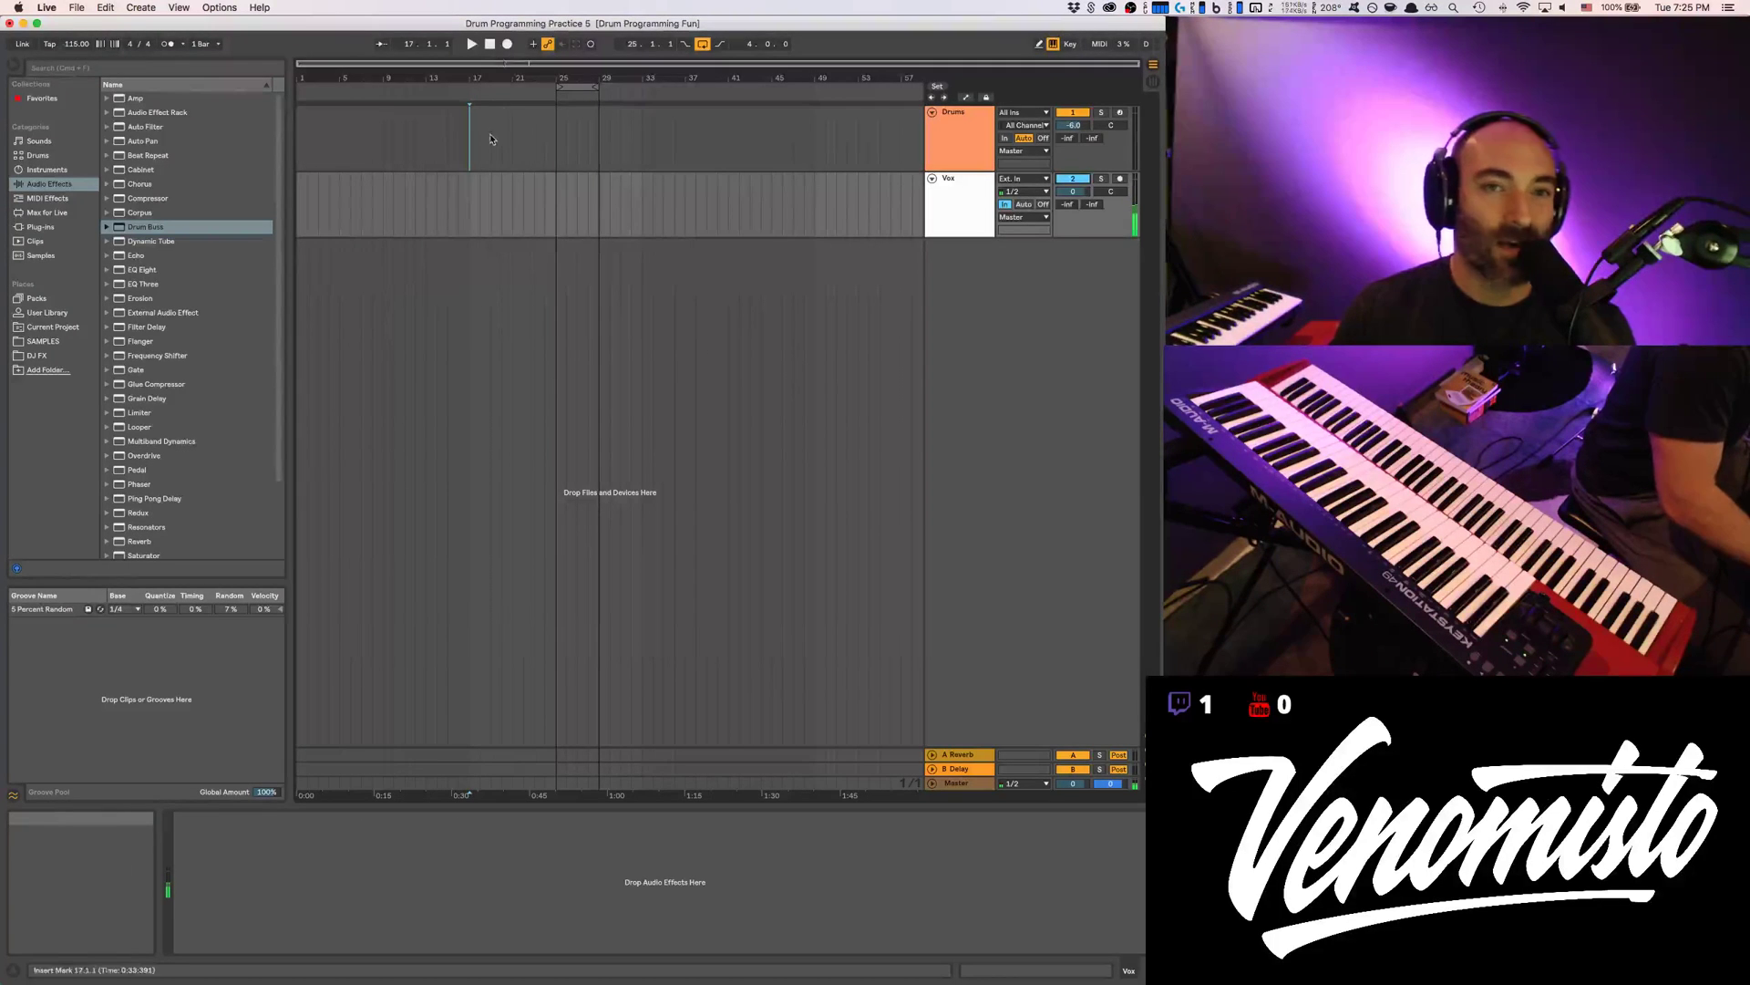
# Return the insert marker to the start and begin saving the Live Set under a new name in the Ableton projects folder
pyautogui.press('Home')
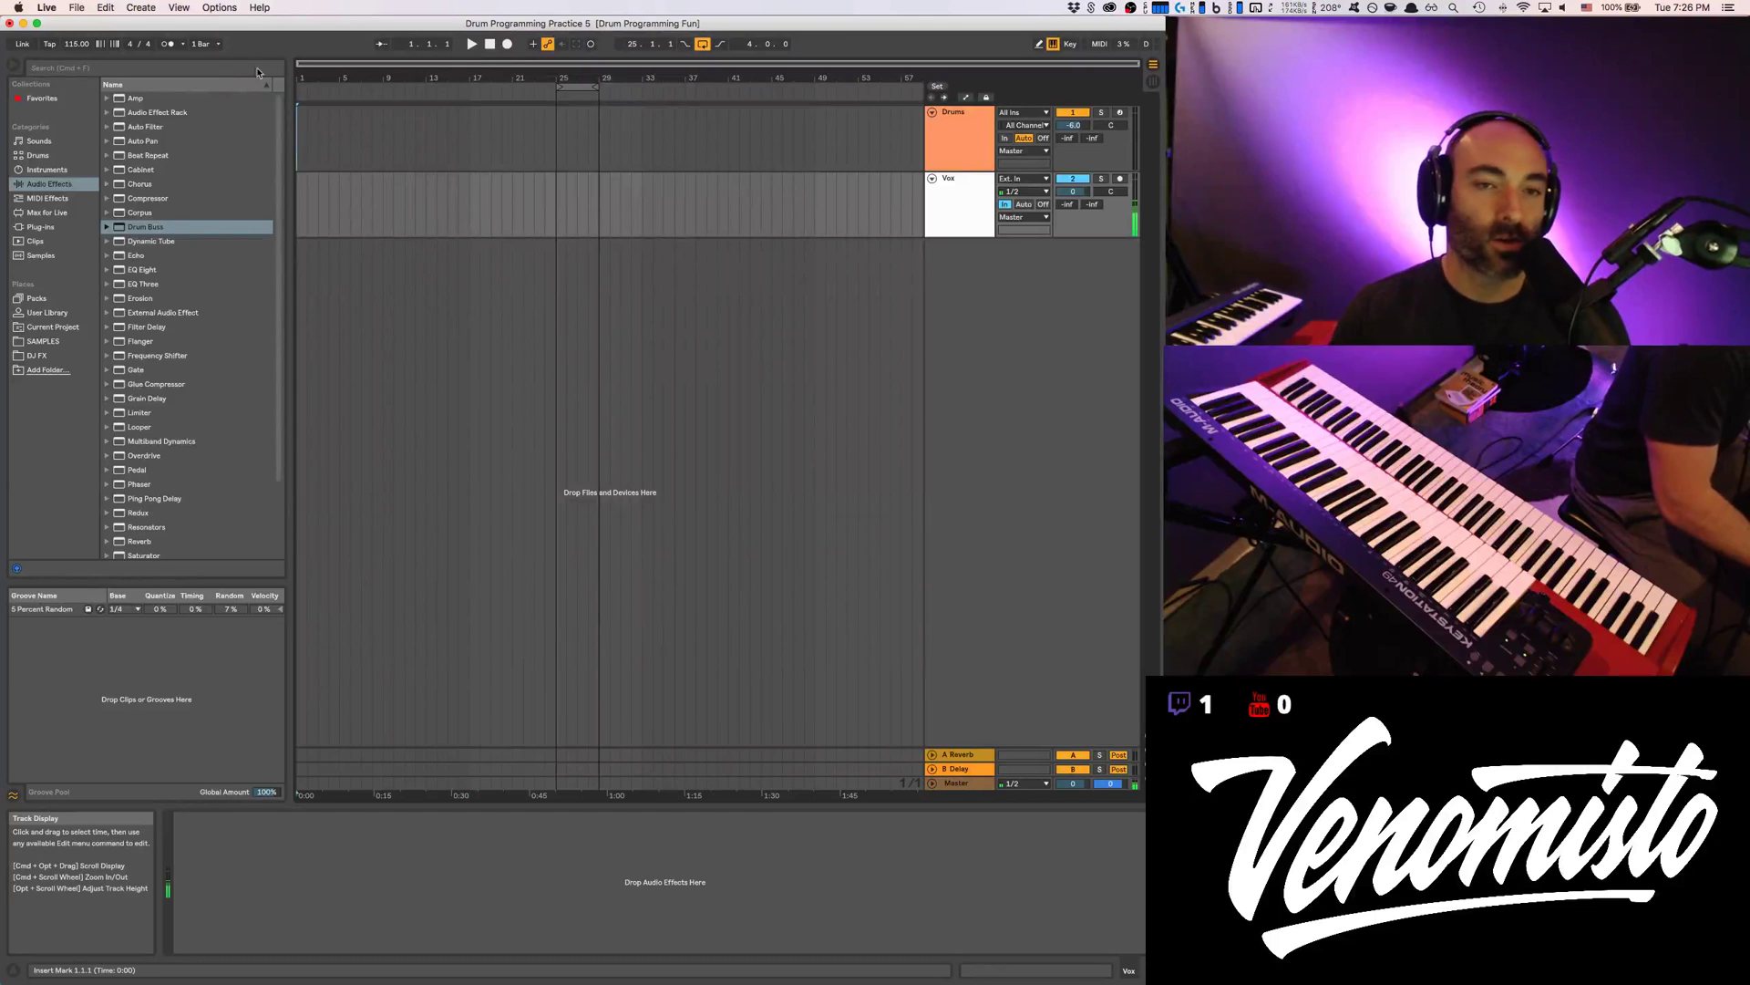
pyautogui.click(77, 7)
pyautogui.click(94, 140)
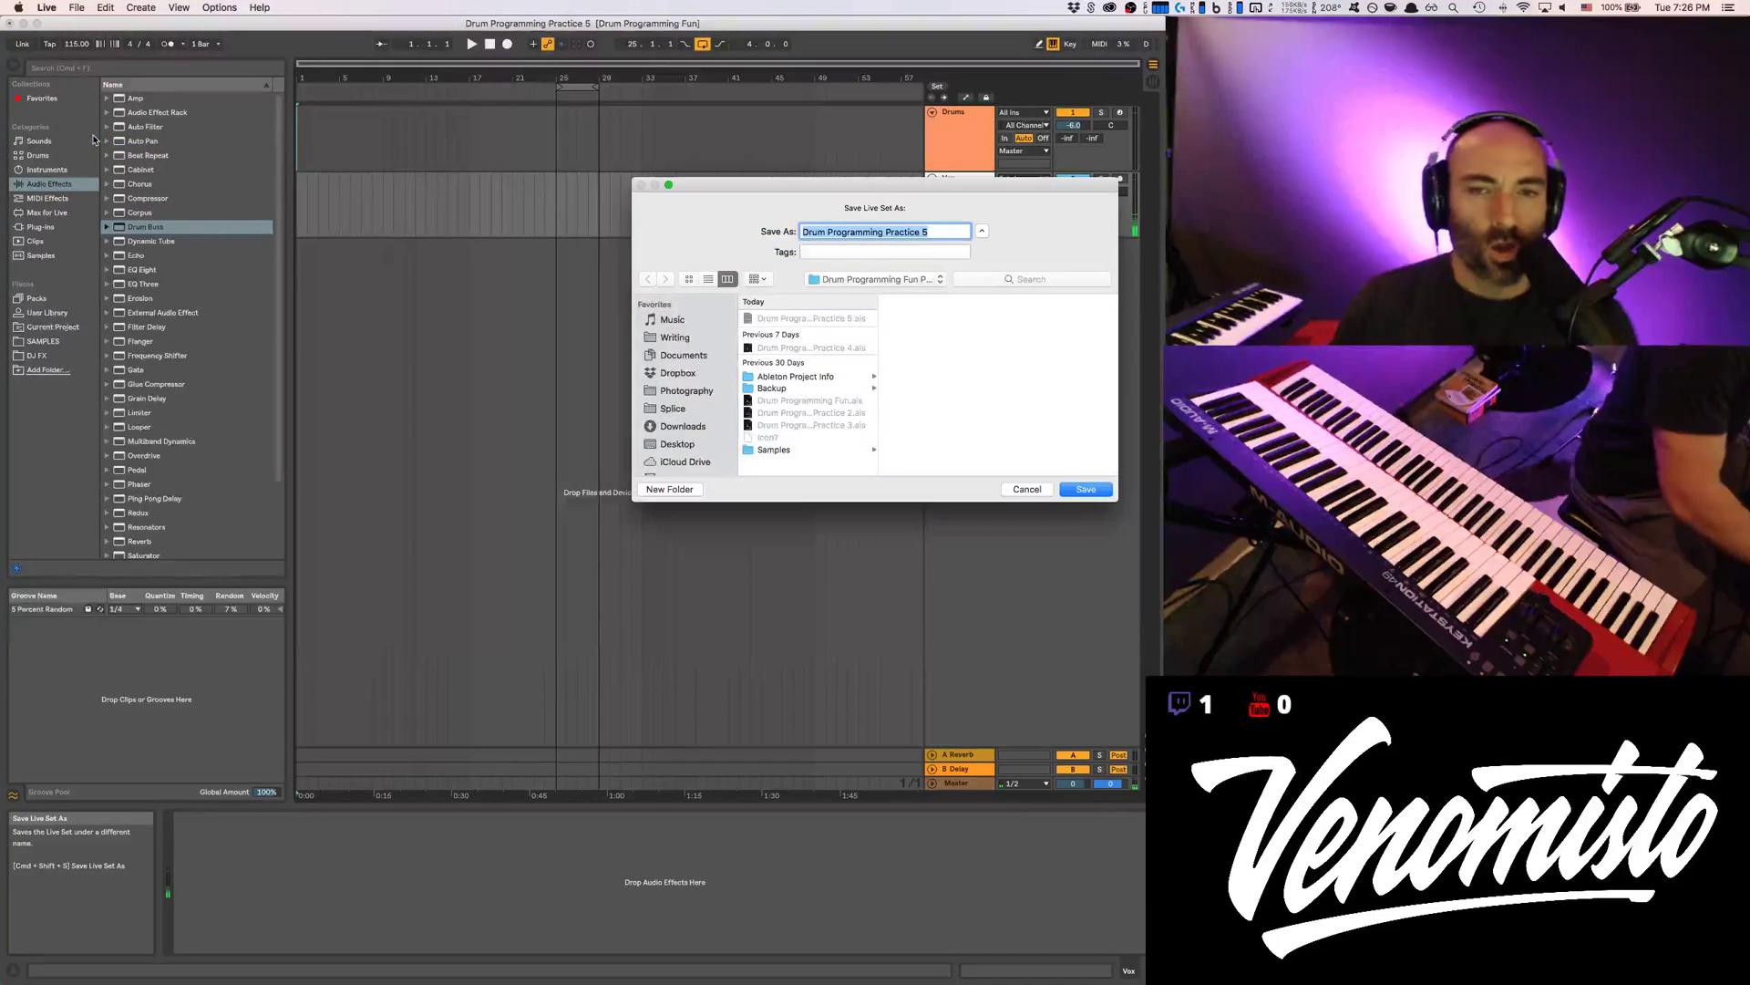
pyautogui.click(871, 281)
pyautogui.click(868, 295)
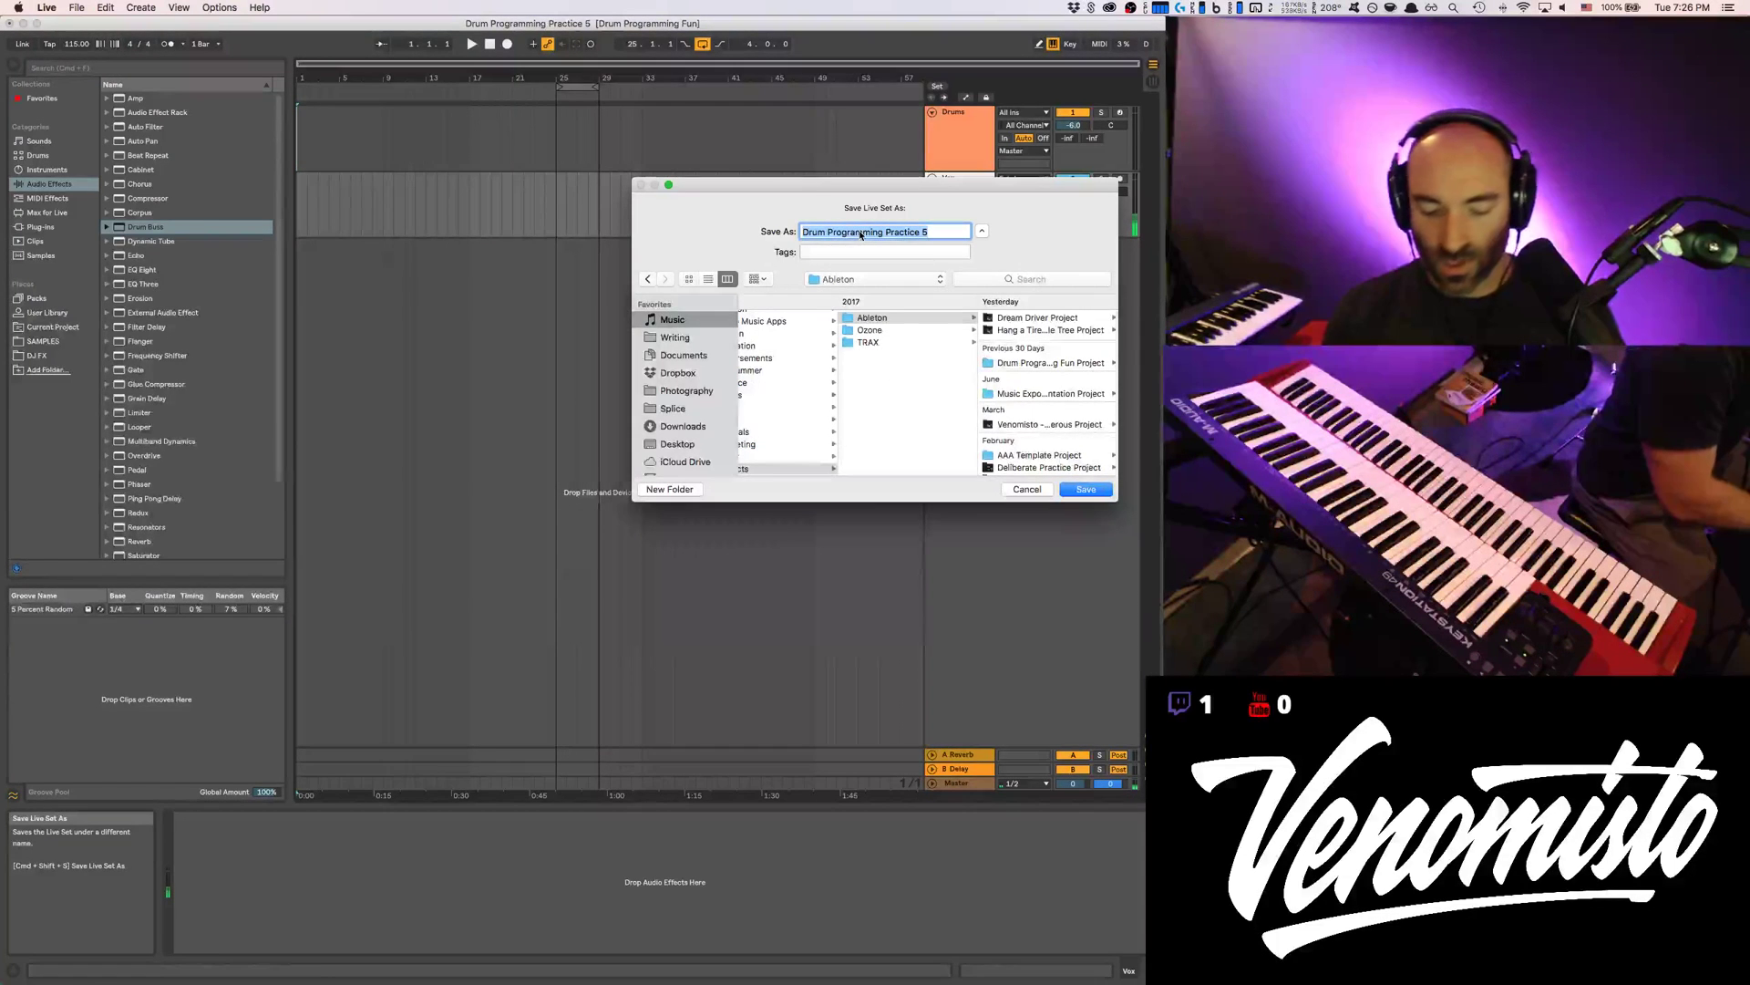
pyautogui.write('Fun Petna')
pyautogui.press('BackSpace')
pyautogui.press('BackSpace')
pyautogui.press('BackSpace')
pyautogui.write('ntatonic Mode')
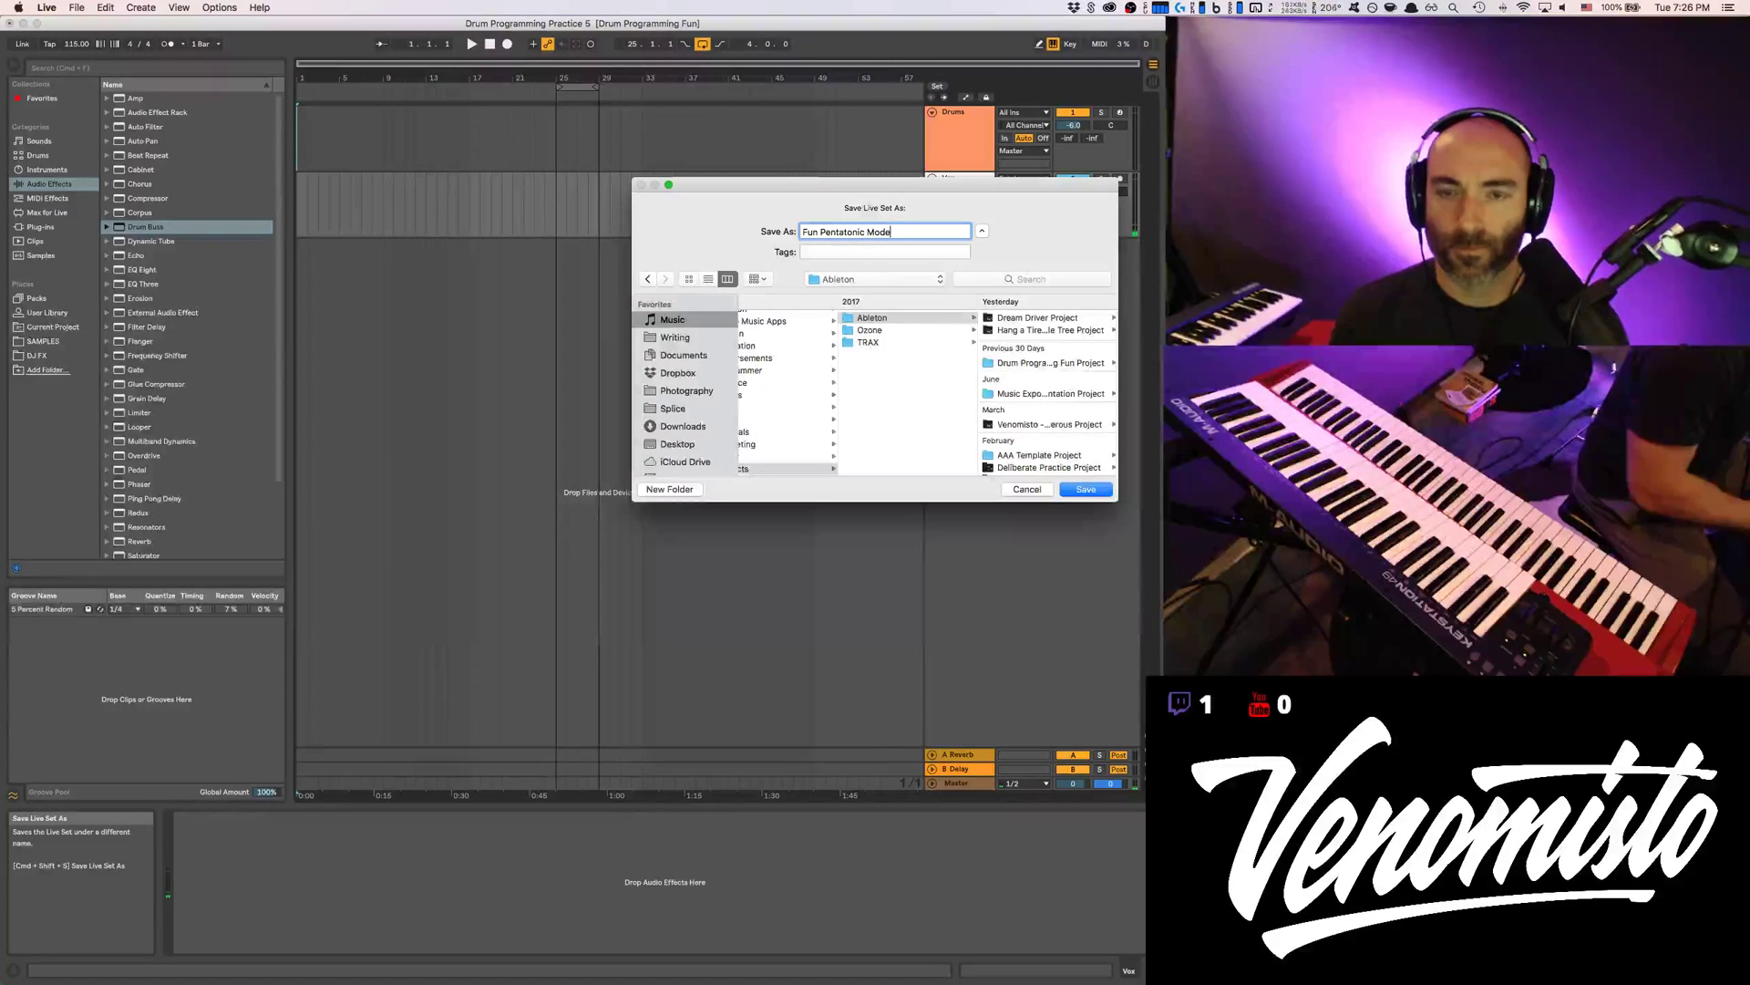
# Name the Live Set Five Elements and save it
pyautogui.hotkey('alt', 'BackSpace')
pyautogui.hotkey('alt', 'BackSpace')
pyautogui.hotkey('alt', 'BackSpace')
pyautogui.write('Five Elements')
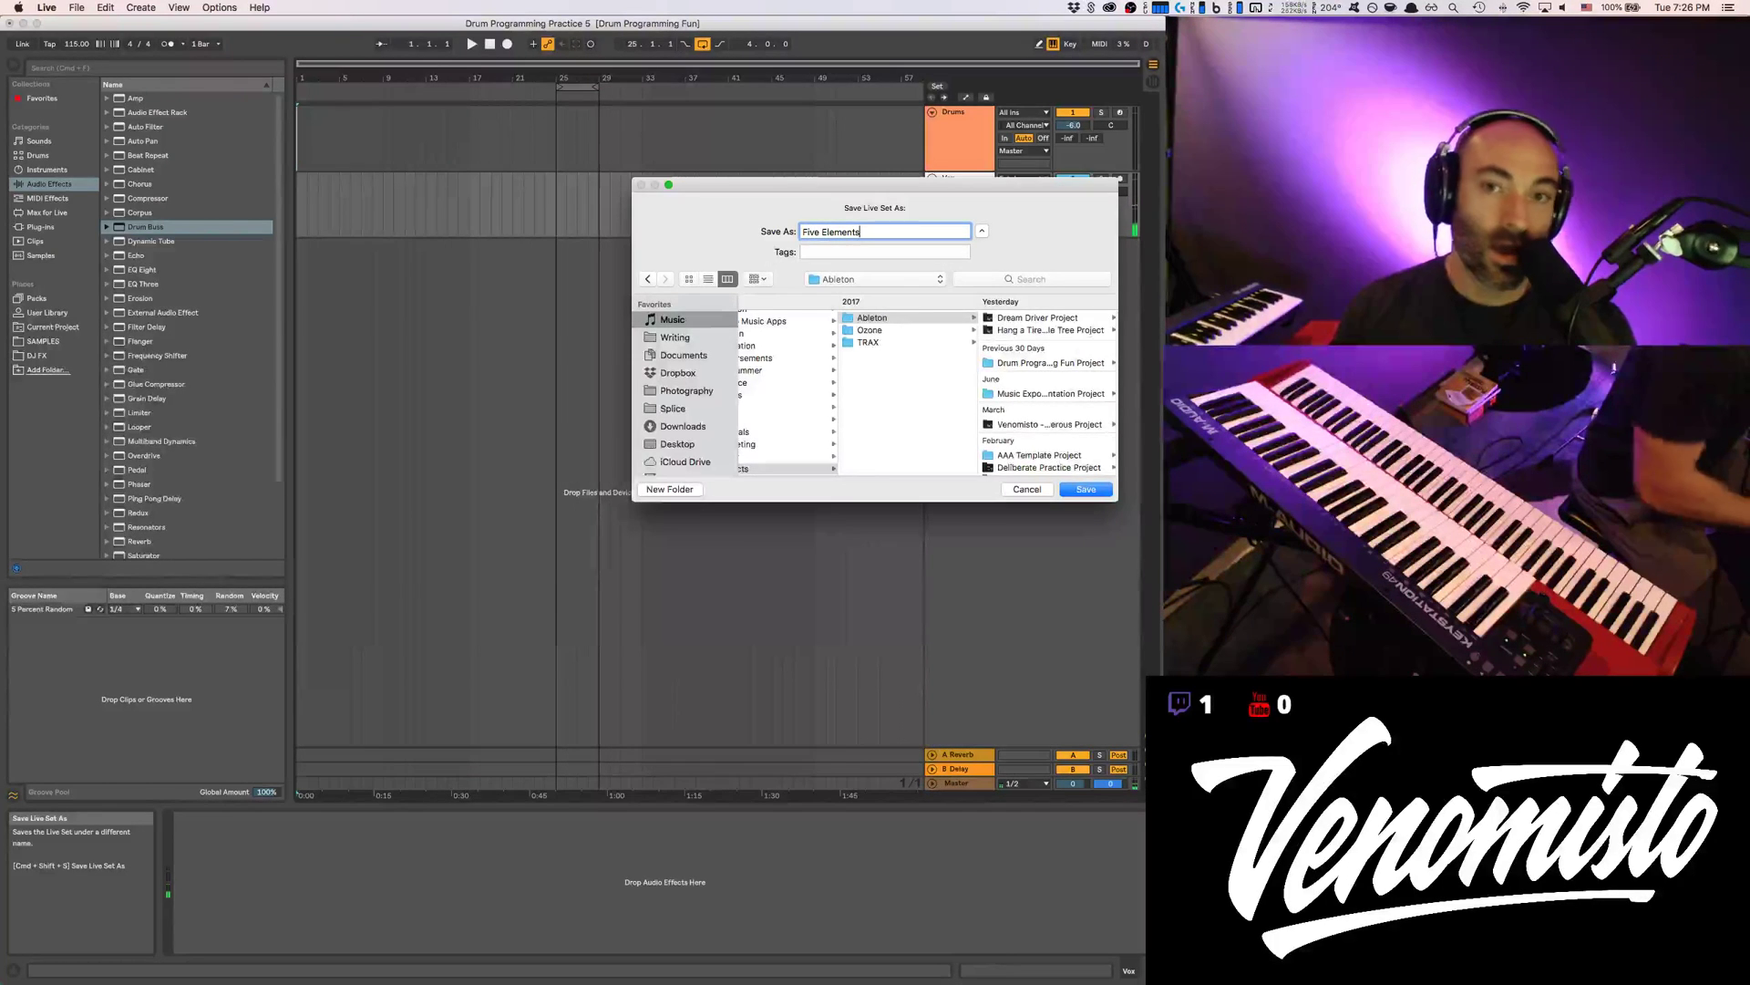
pyautogui.press('Return')
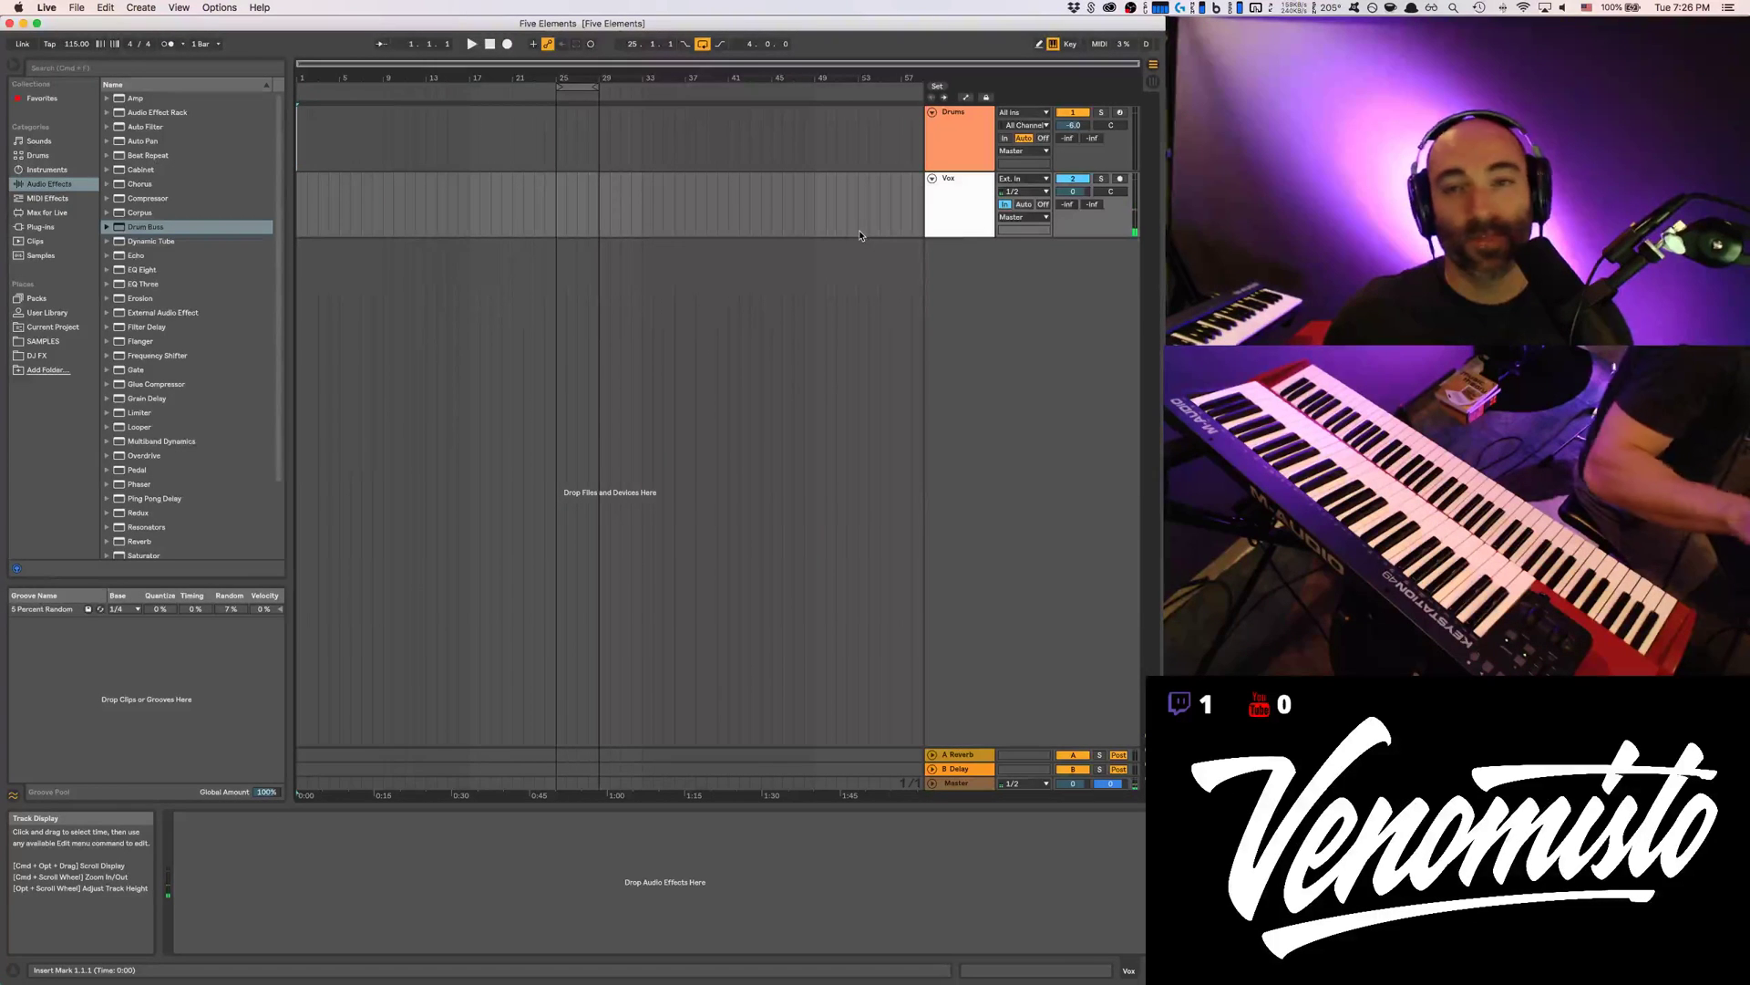
# Close the Superior Drummer 3 window of the Drums track and insert a new MIDI track below Drums
pyautogui.click(954, 130)
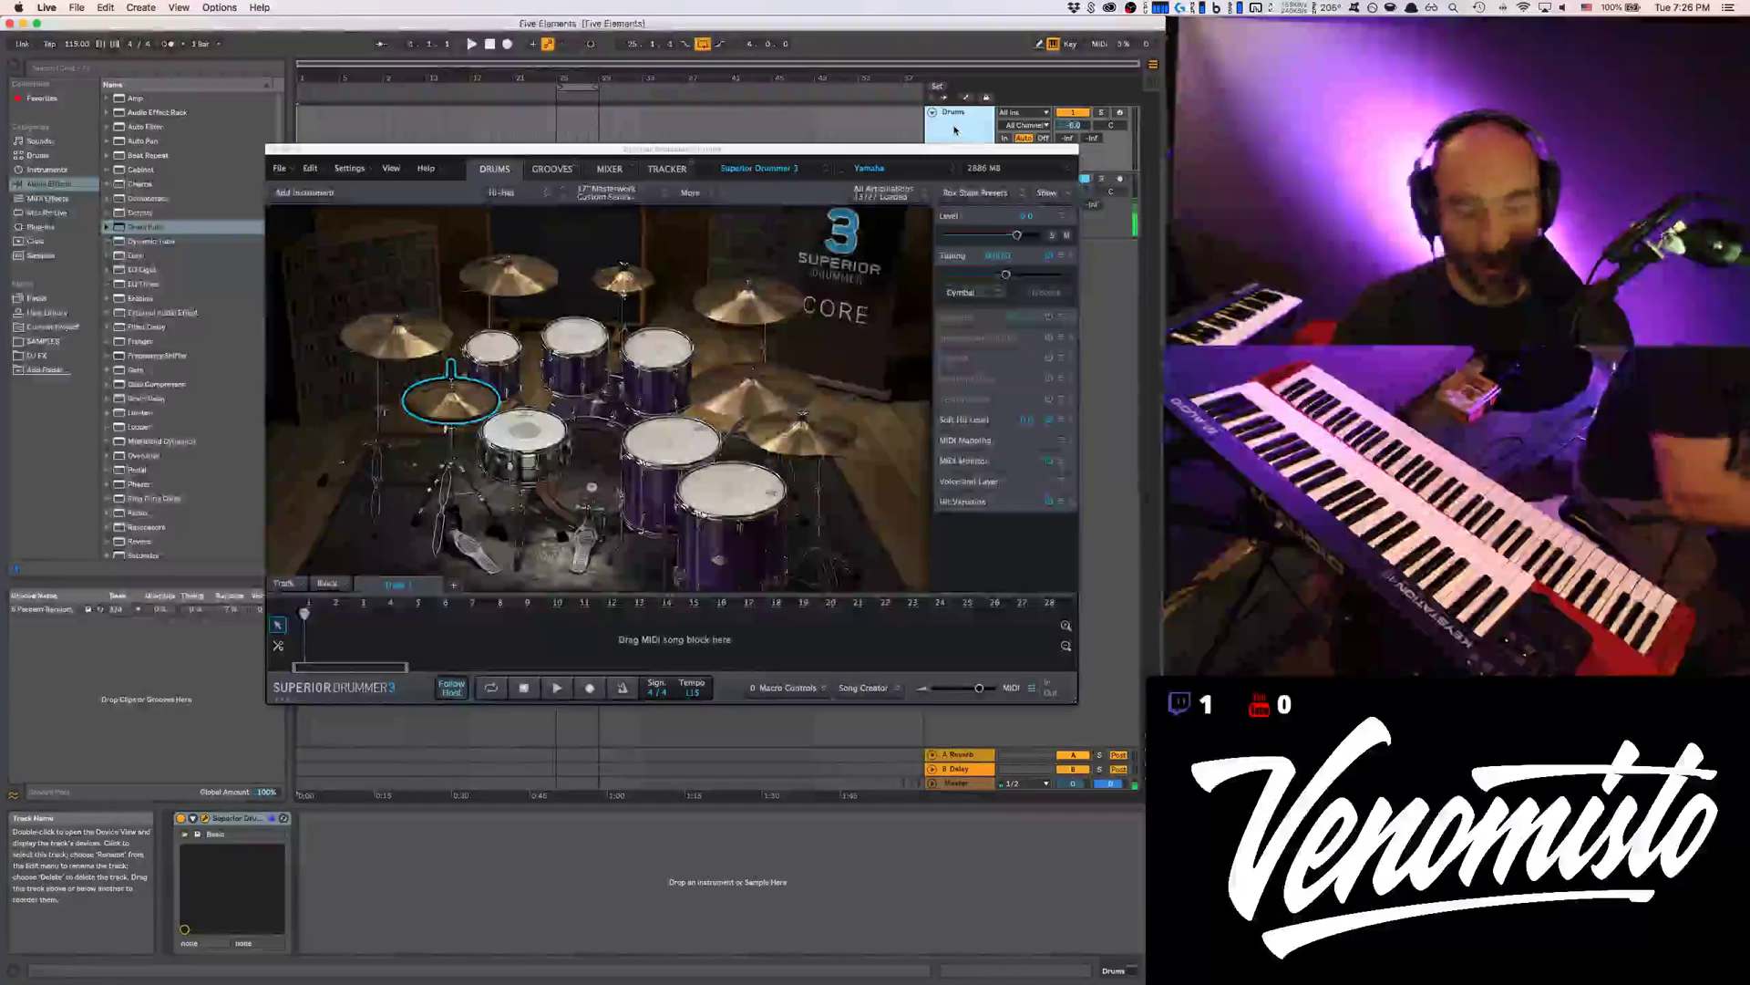
pyautogui.click(272, 149)
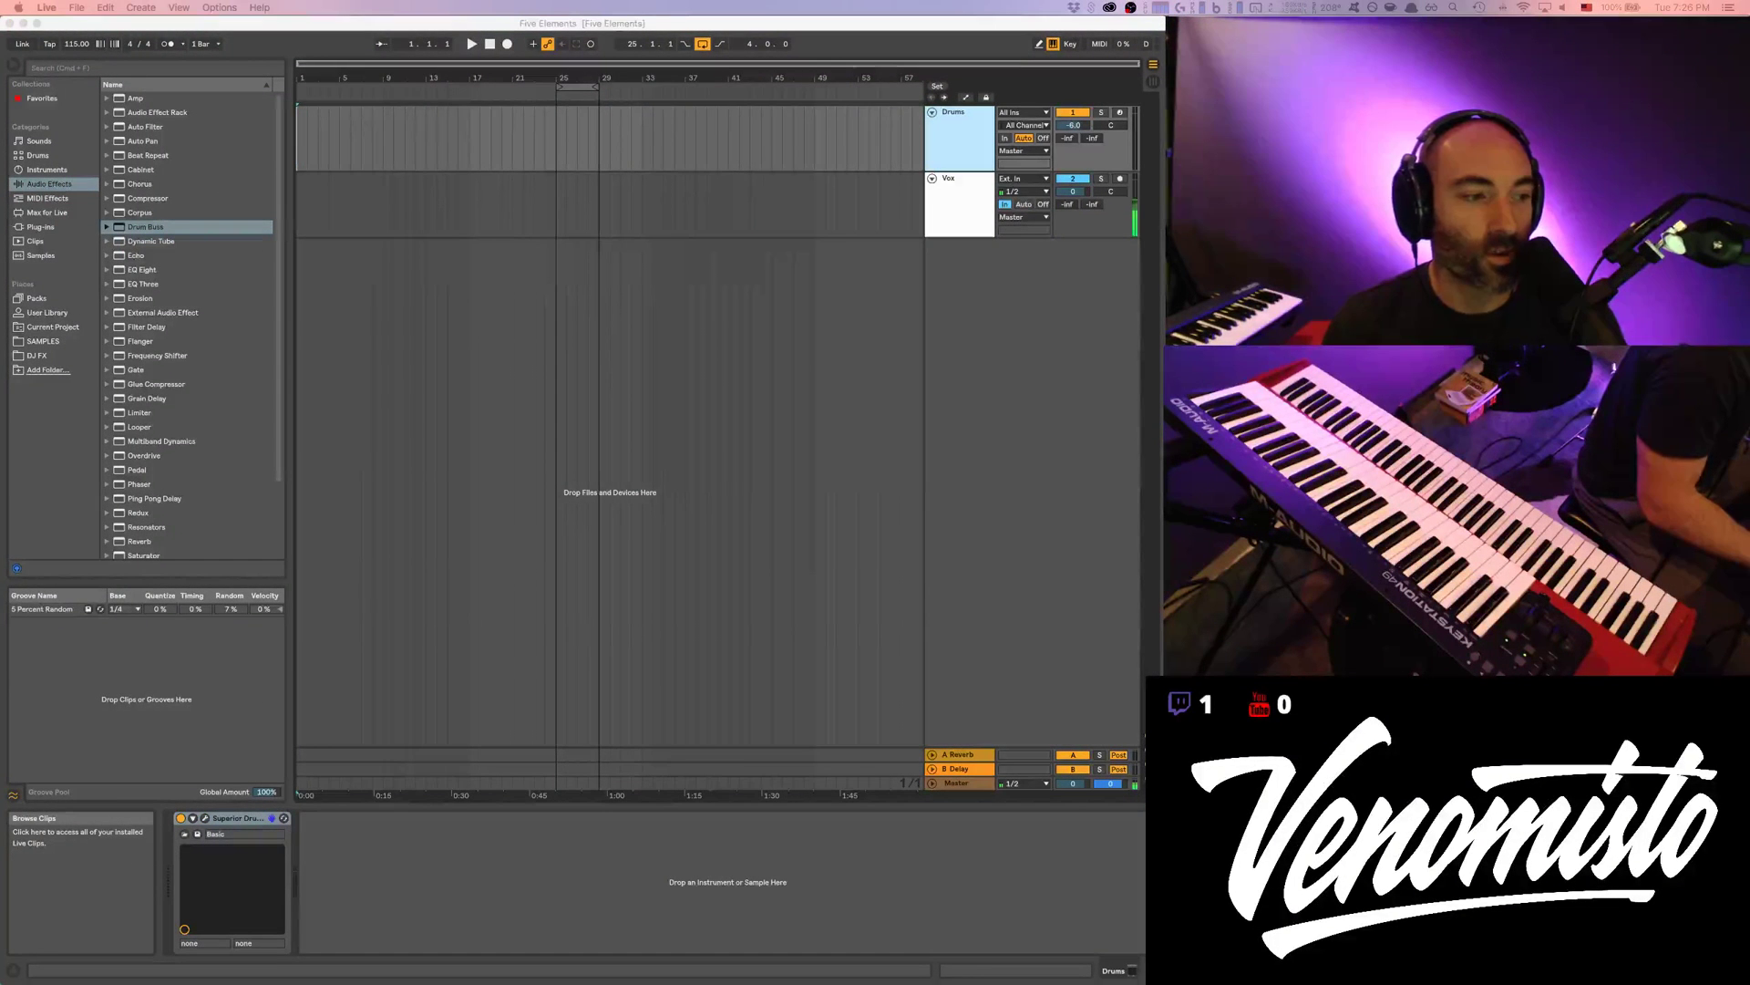
pyautogui.click(973, 143)
pyautogui.press('super+shift+t')
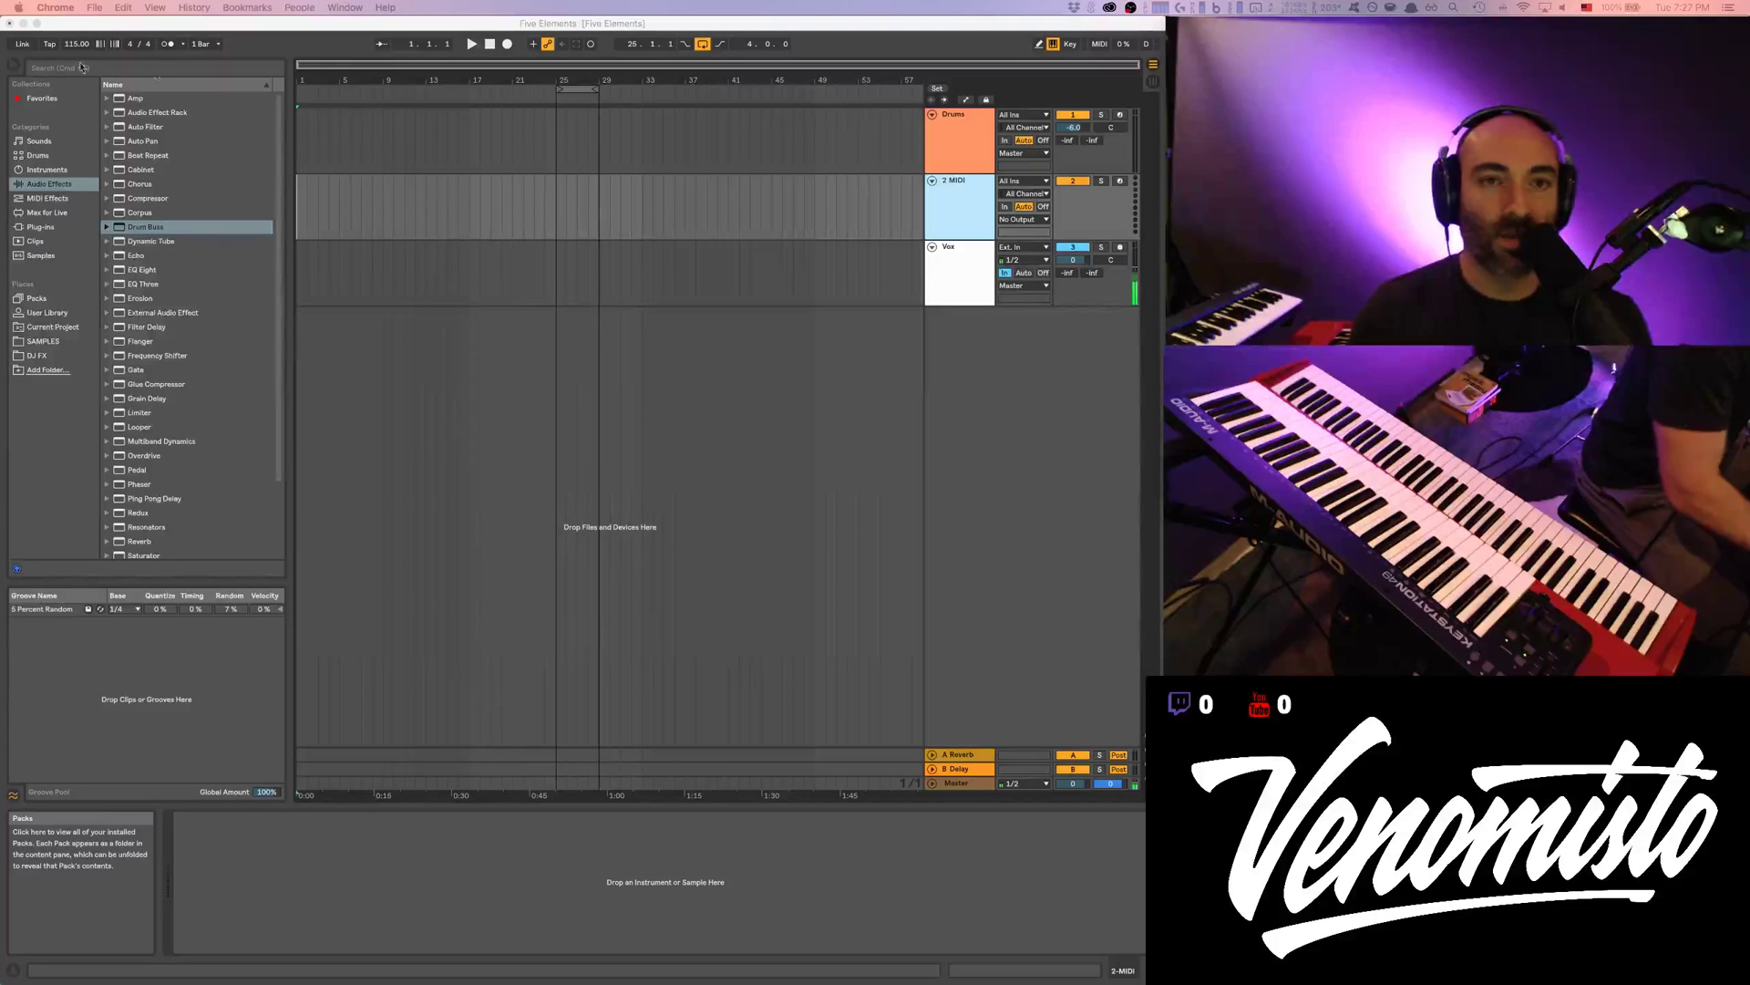
# Find the Matrix-12 V2 plug-in in the browser and load it onto the new MIDI track
pyautogui.click(342, 47)
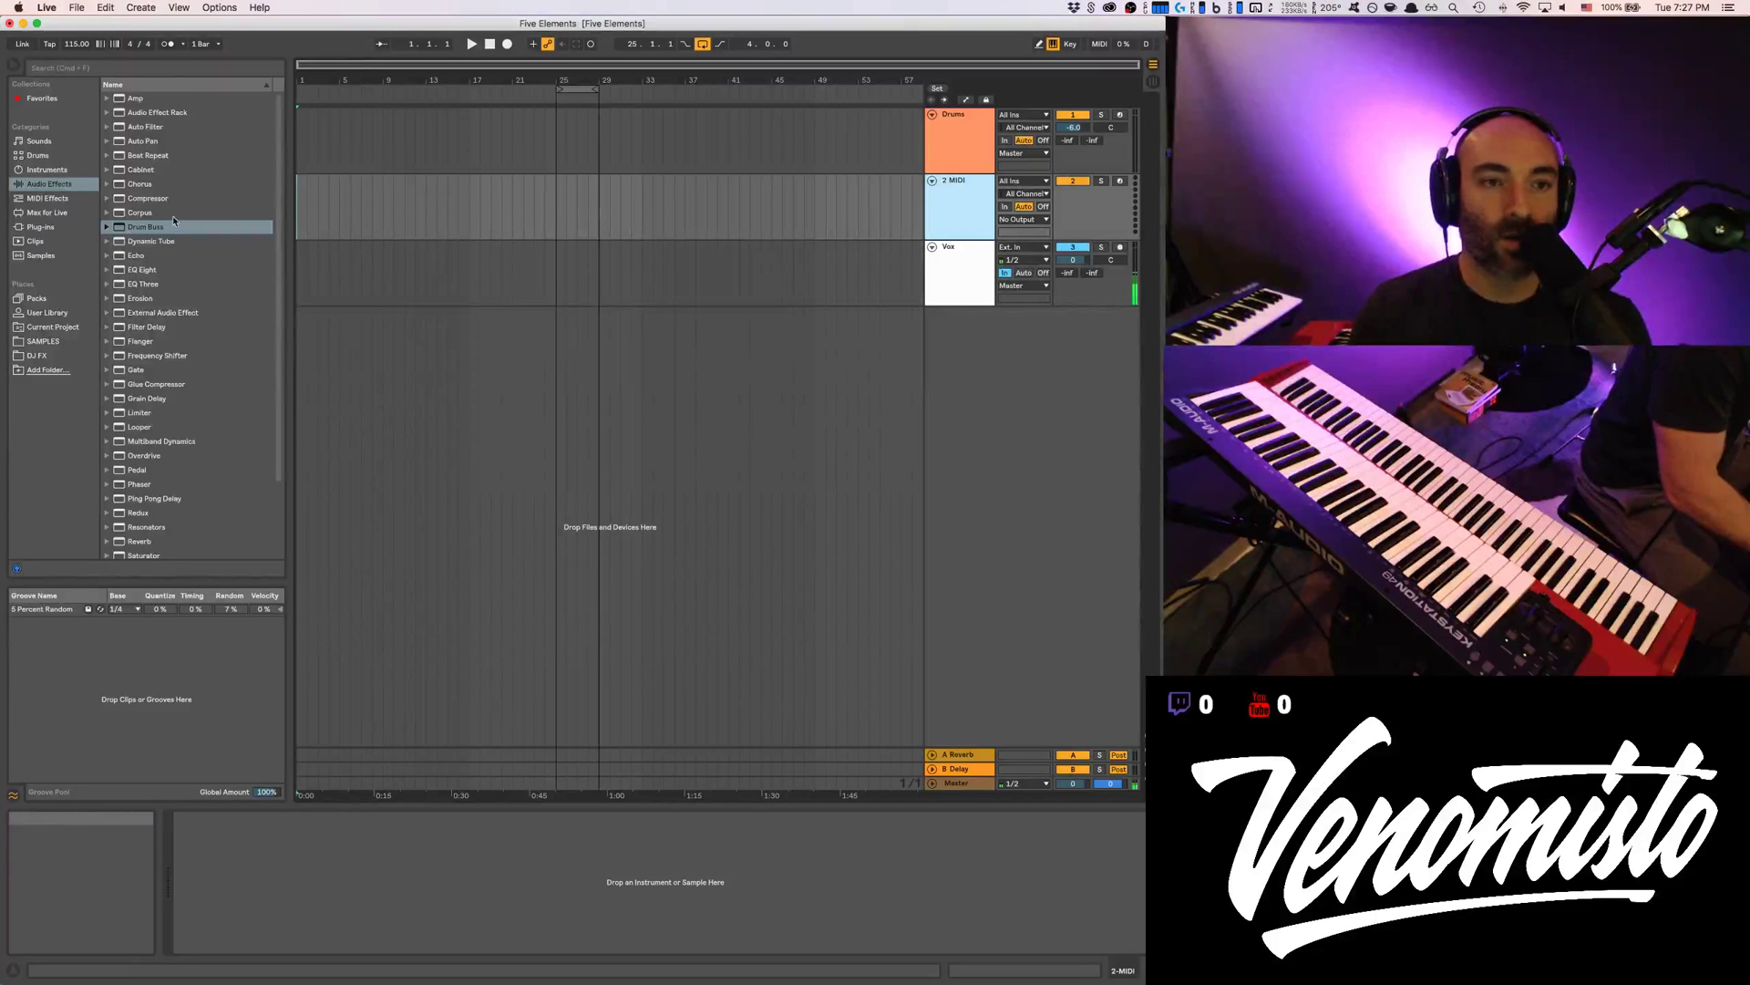
pyautogui.click(43, 310)
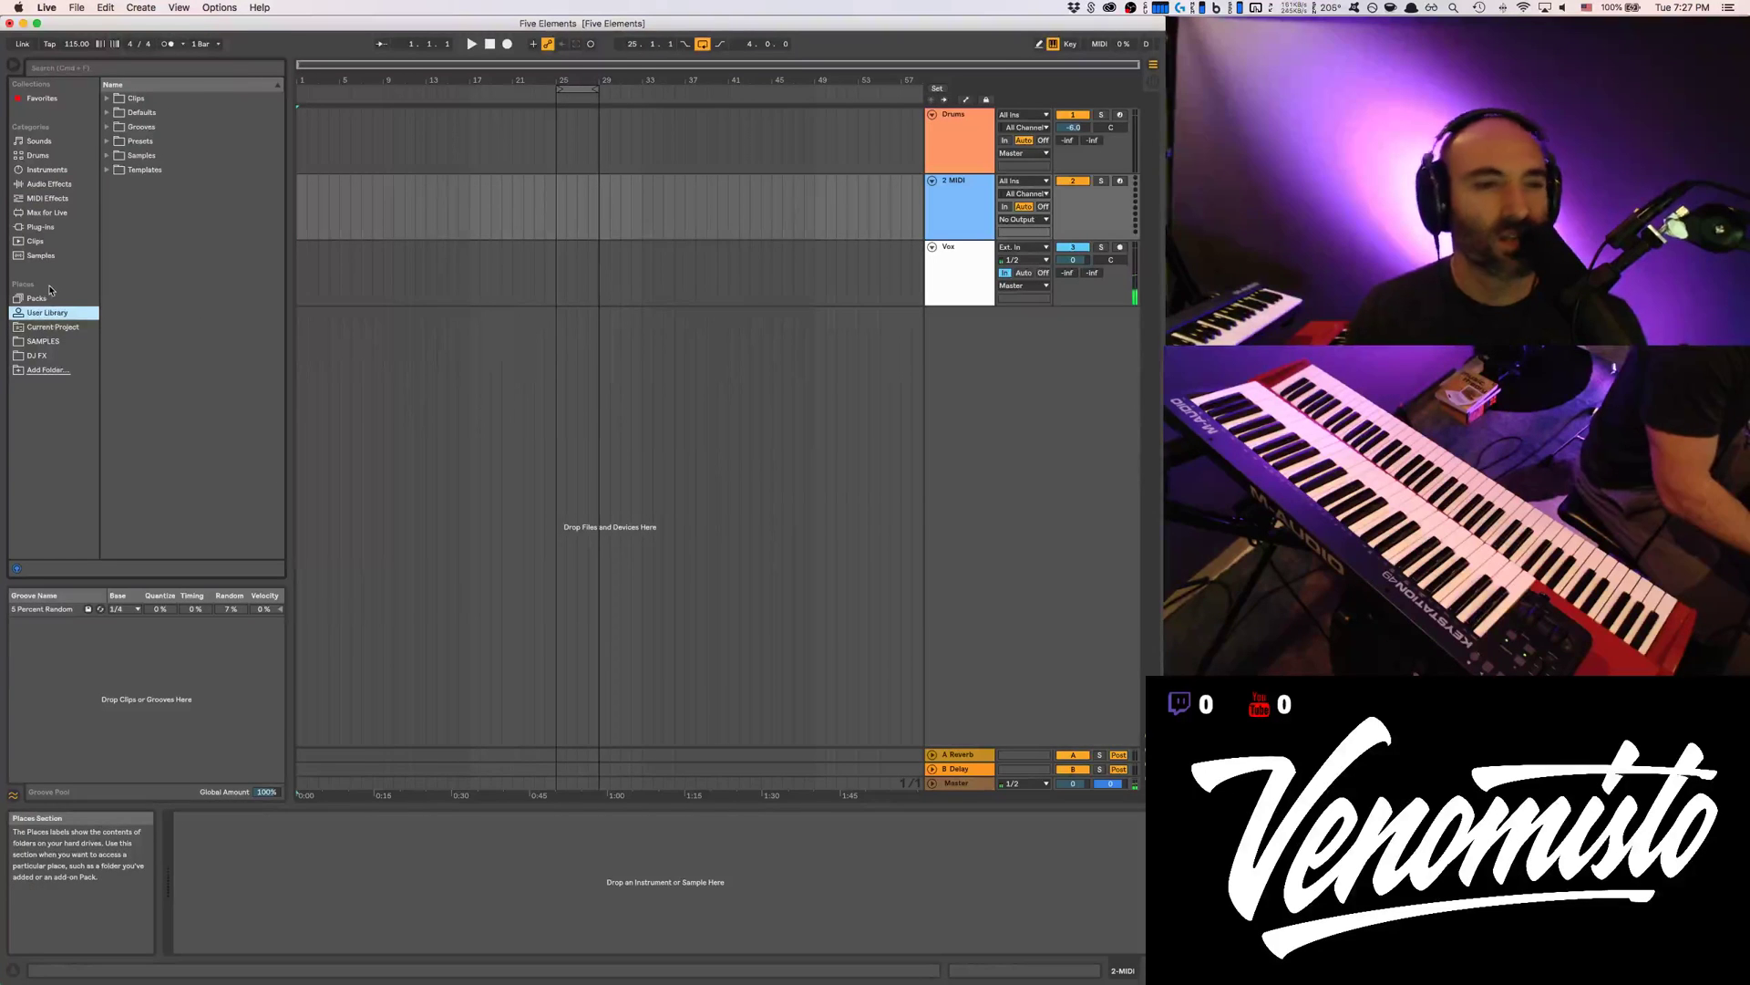
pyautogui.click(43, 299)
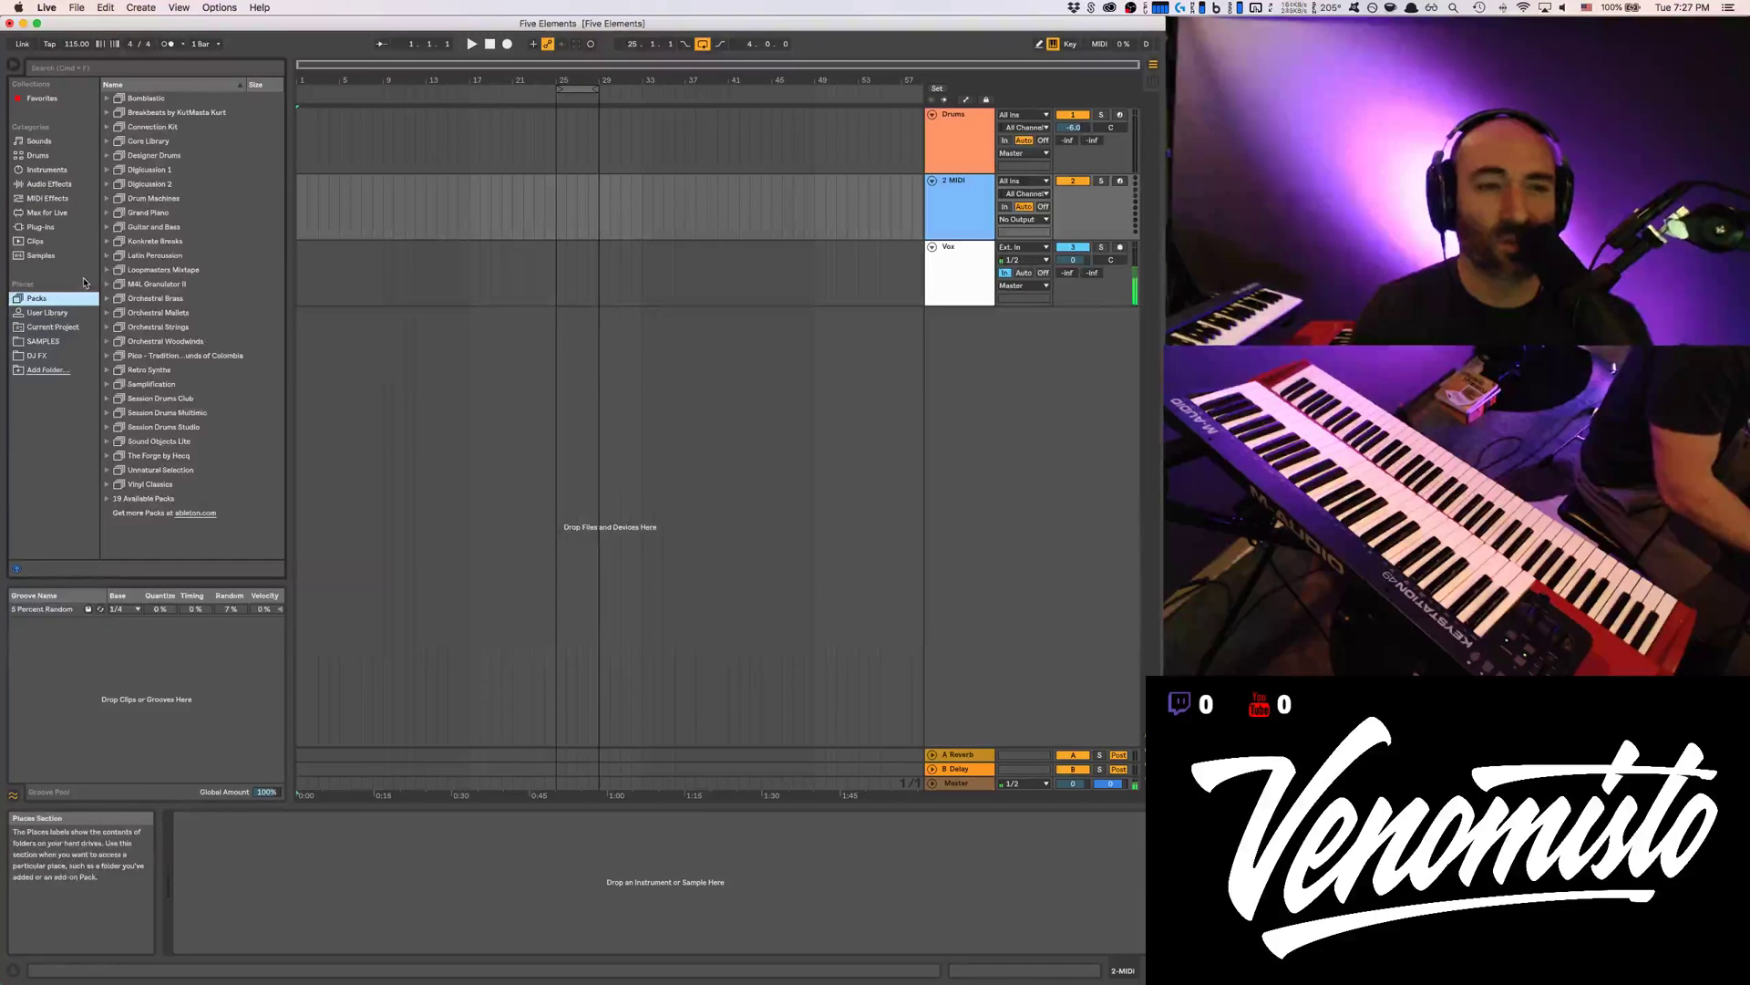
pyautogui.click(48, 229)
pyautogui.scroll(-5, 146, 204)
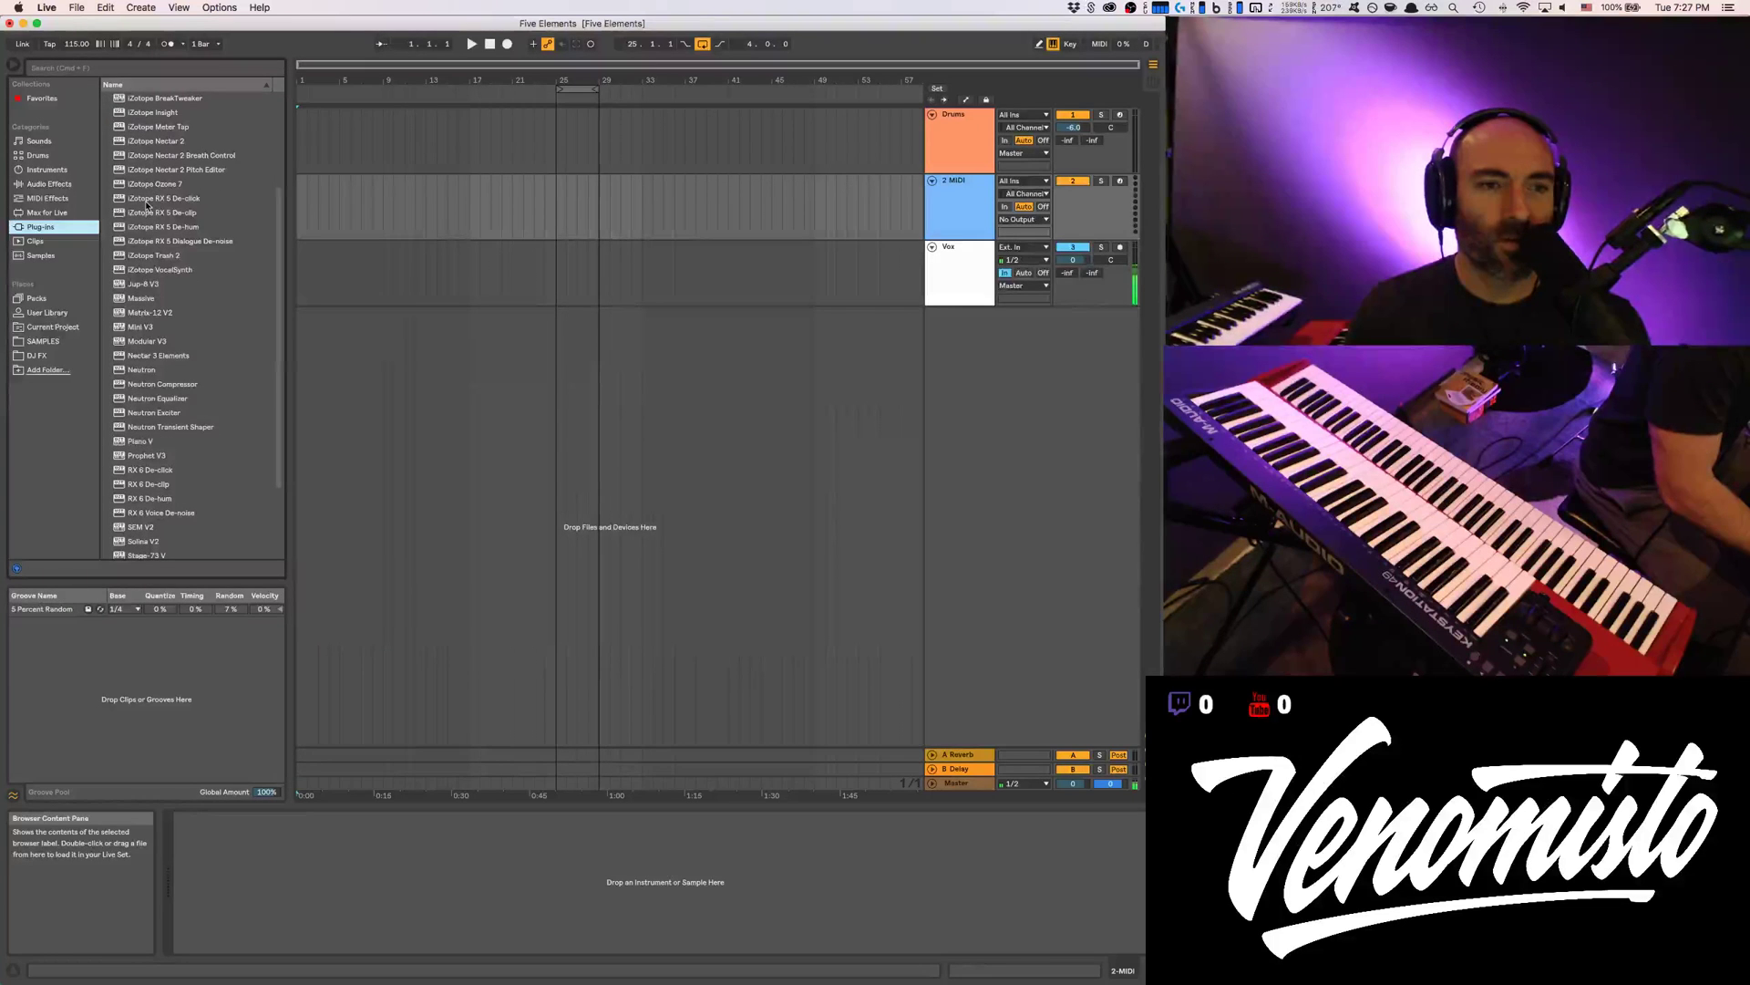
pyautogui.click(149, 313)
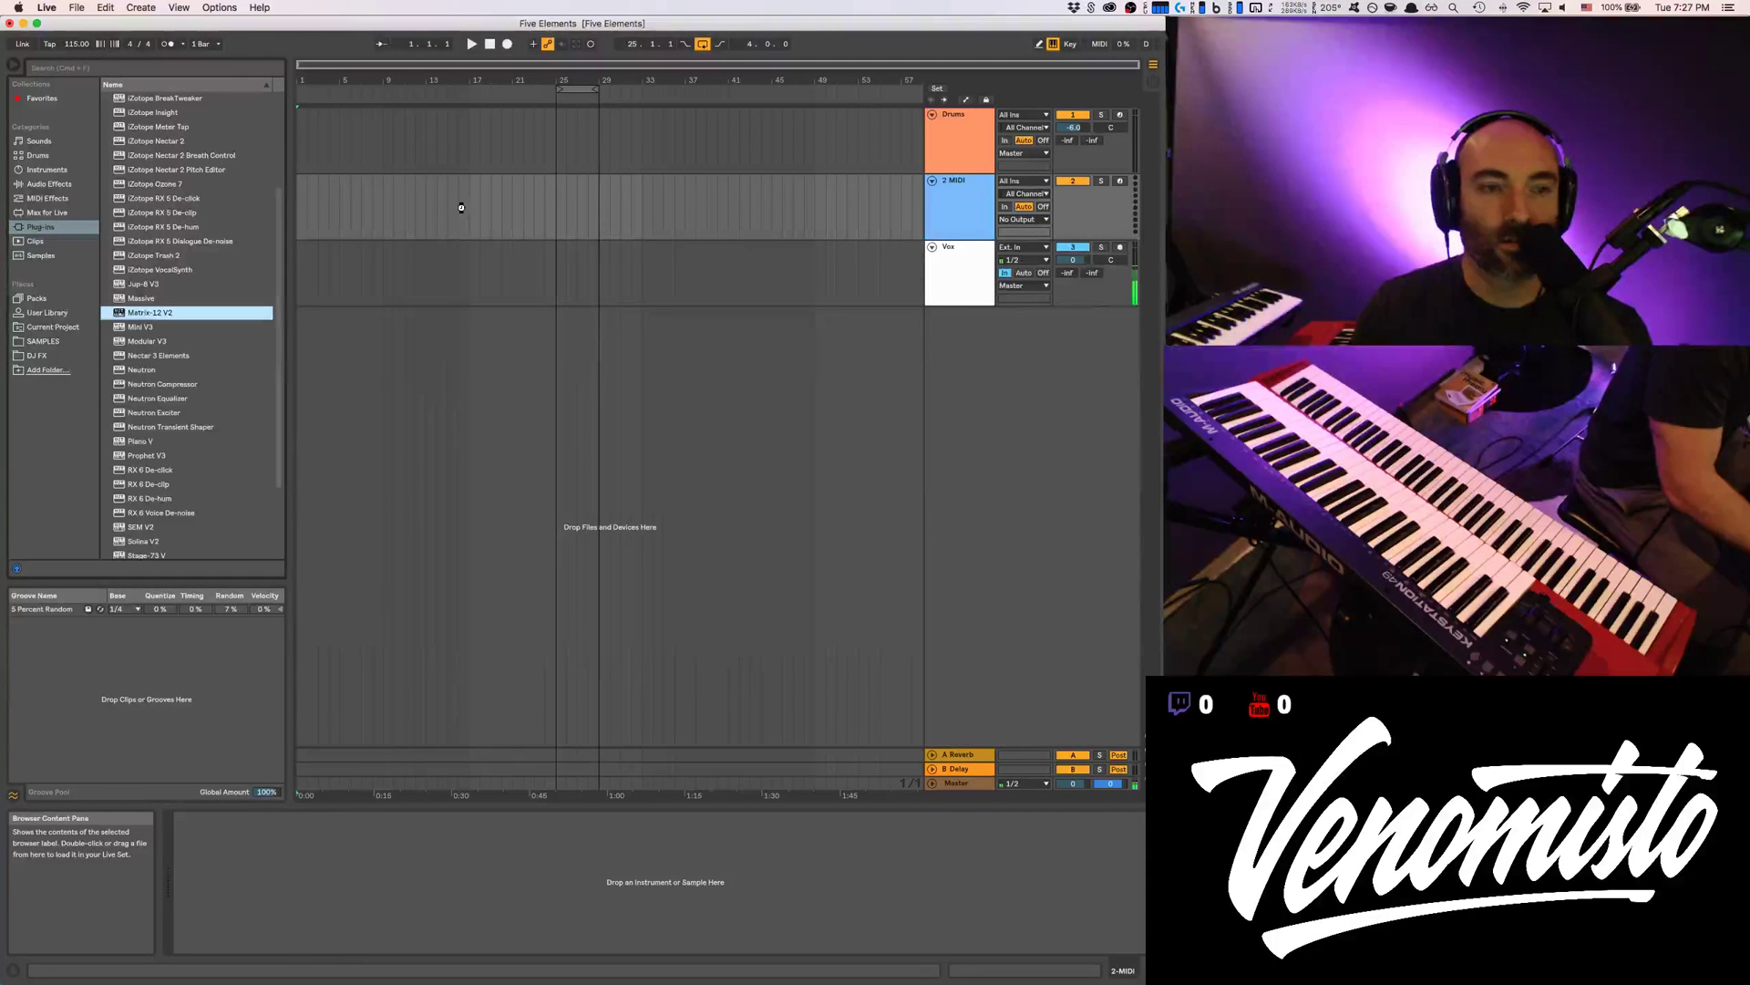
pyautogui.press('Return')
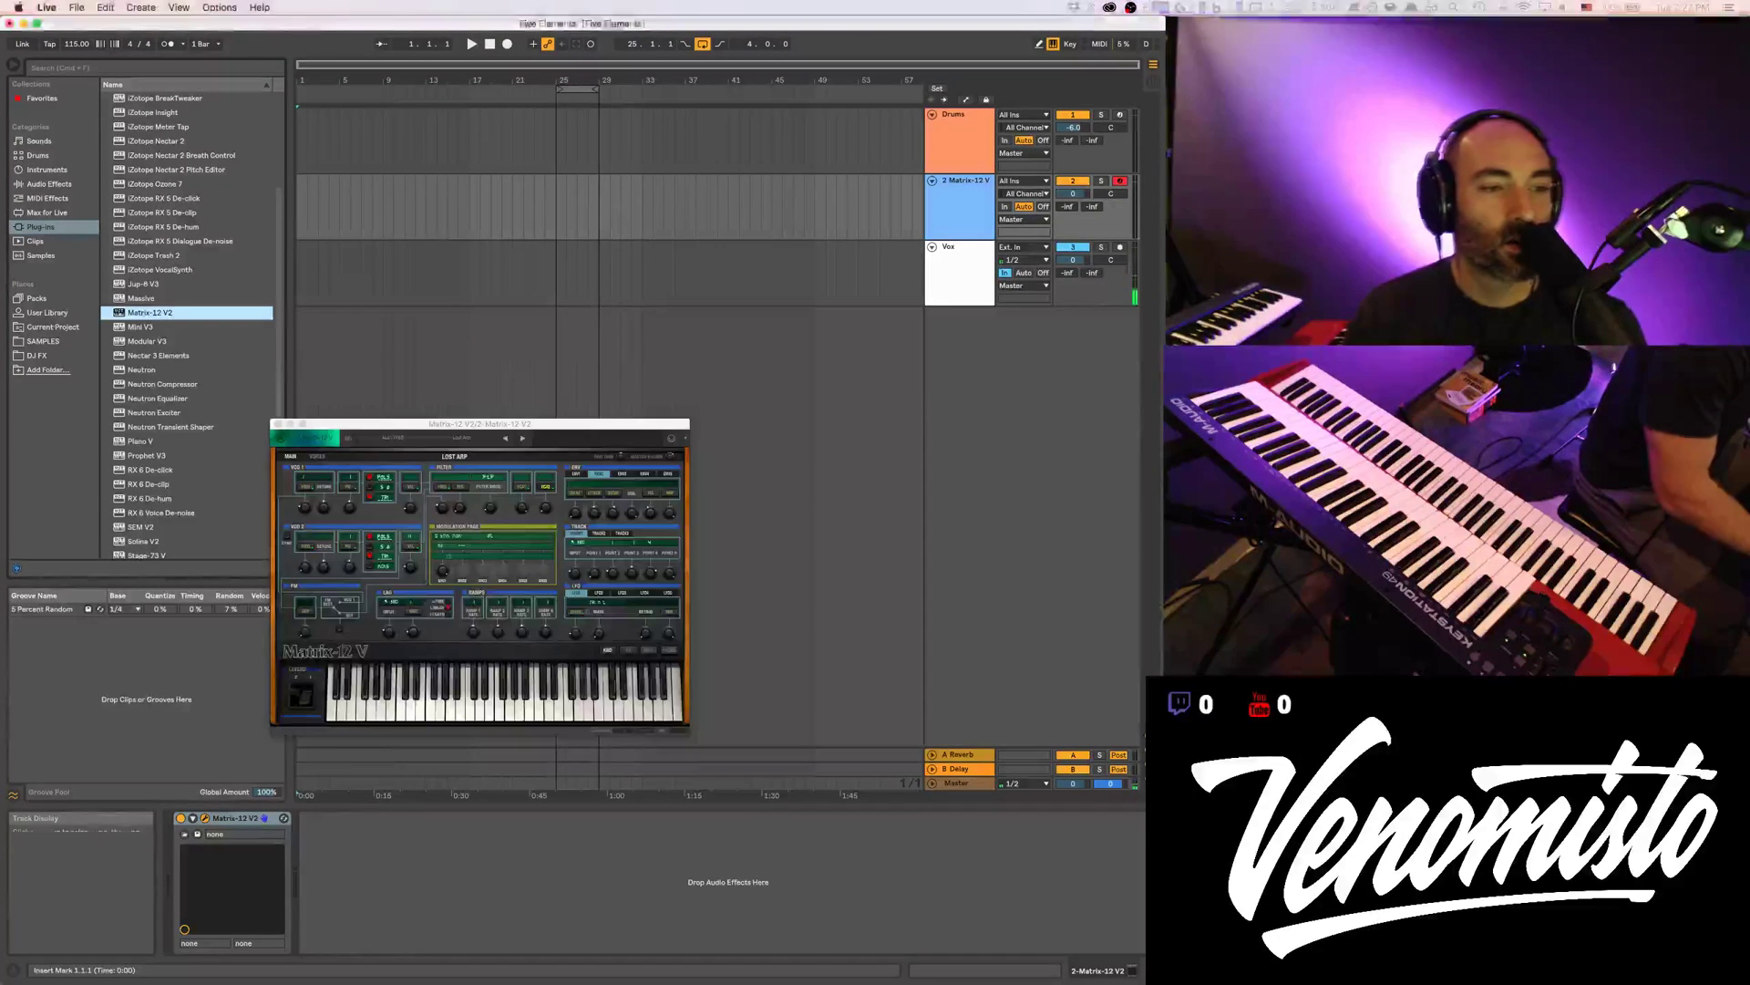
# Move the Matrix-12 V2 window to the upper part of the arrangement and enlarge the plug-in's interface
pyautogui.moveTo(454, 427); pyautogui.dragTo(590, 93)
pyautogui.click(437, 103)
pyautogui.moveTo(447, 181)
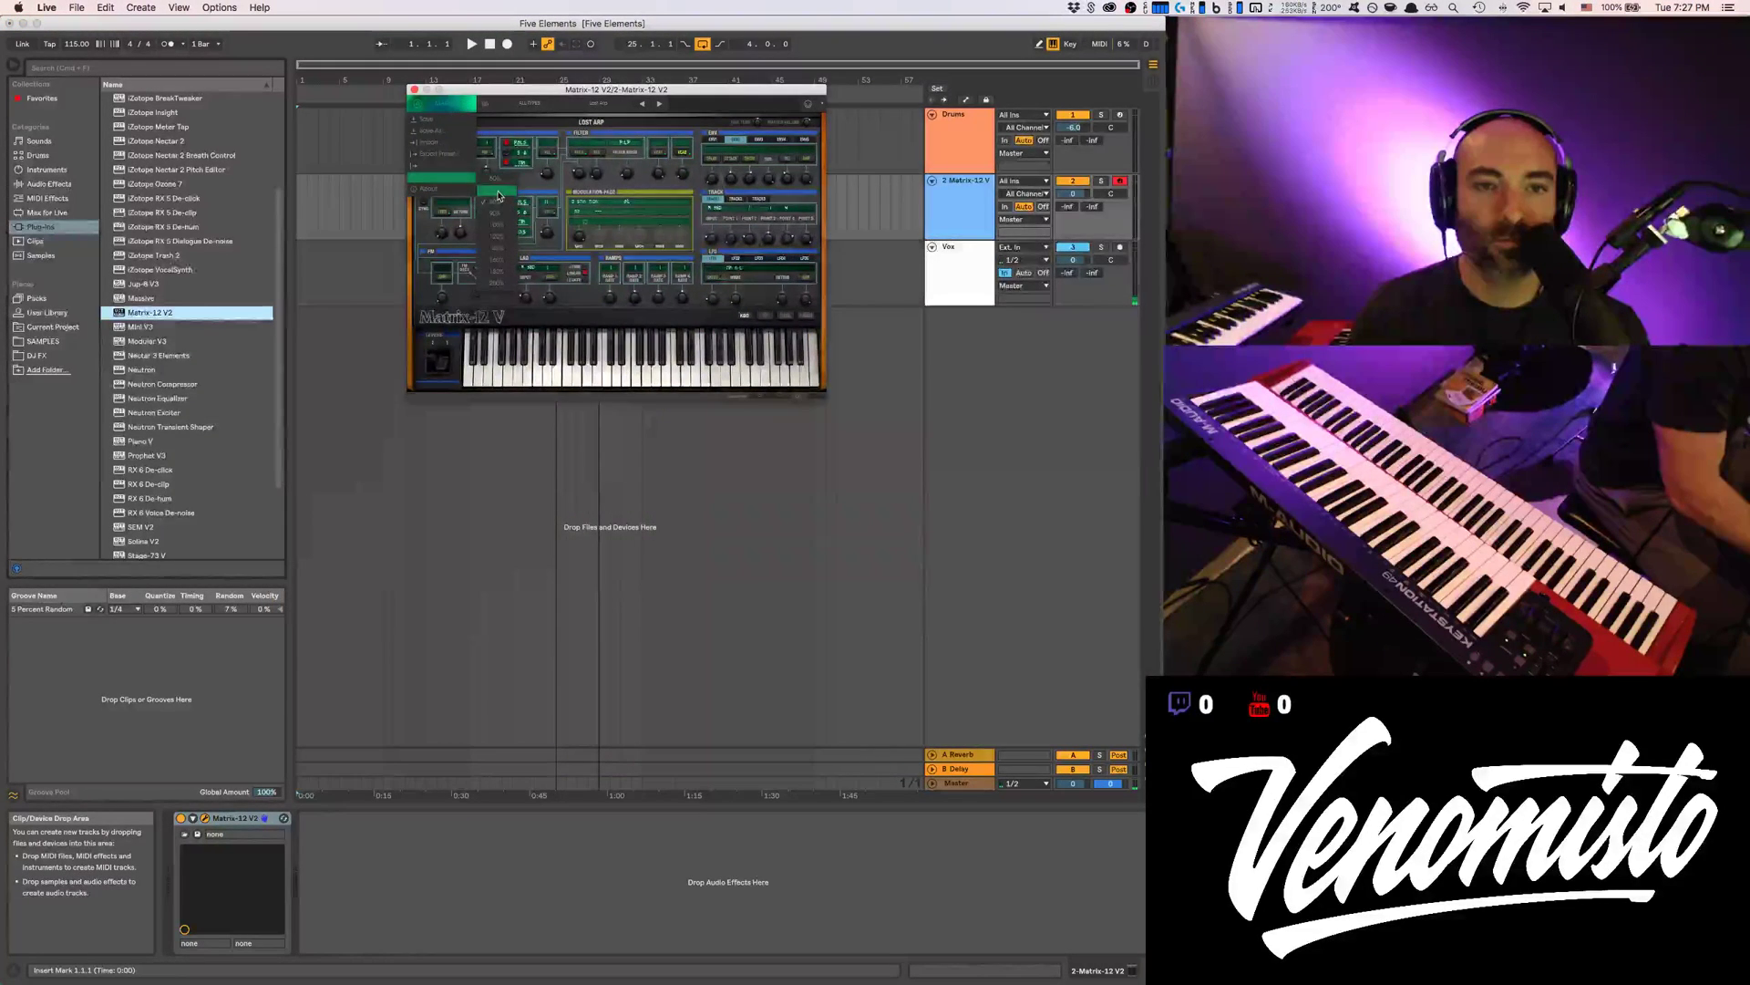
pyautogui.click(497, 247)
# Load the Pan Comp preset from the Organ category in Matrix-12 V2
pyautogui.click(613, 108)
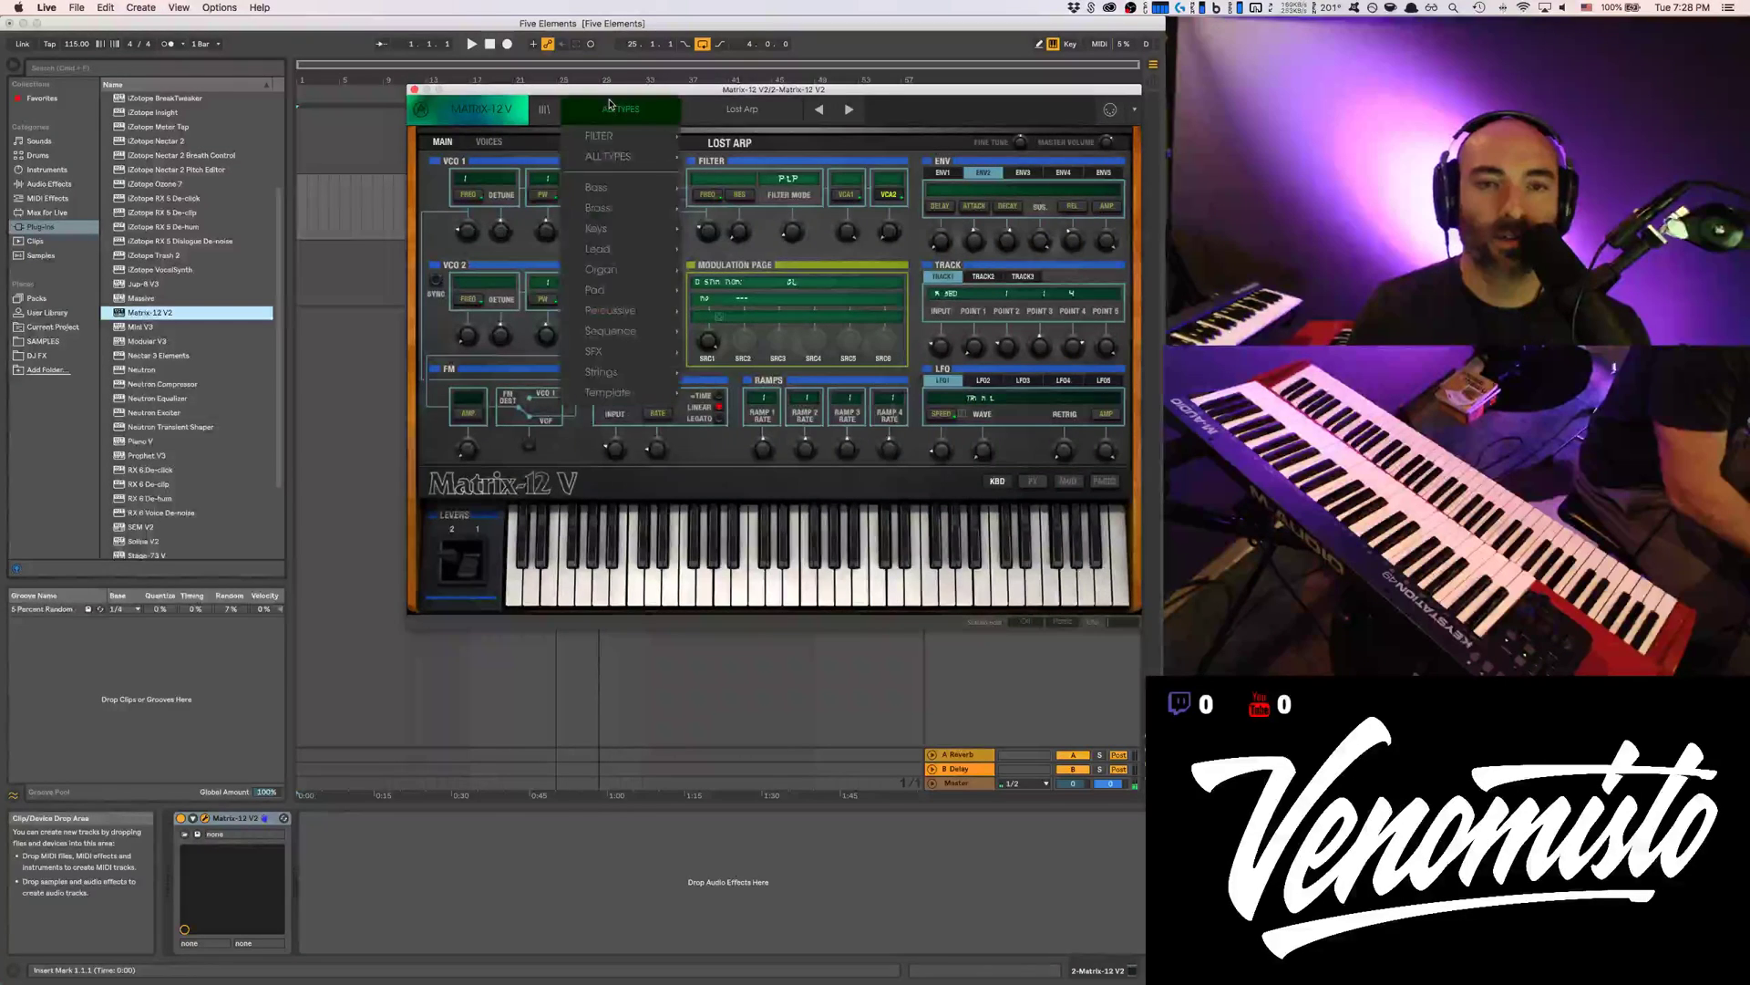
pyautogui.moveTo(614, 252)
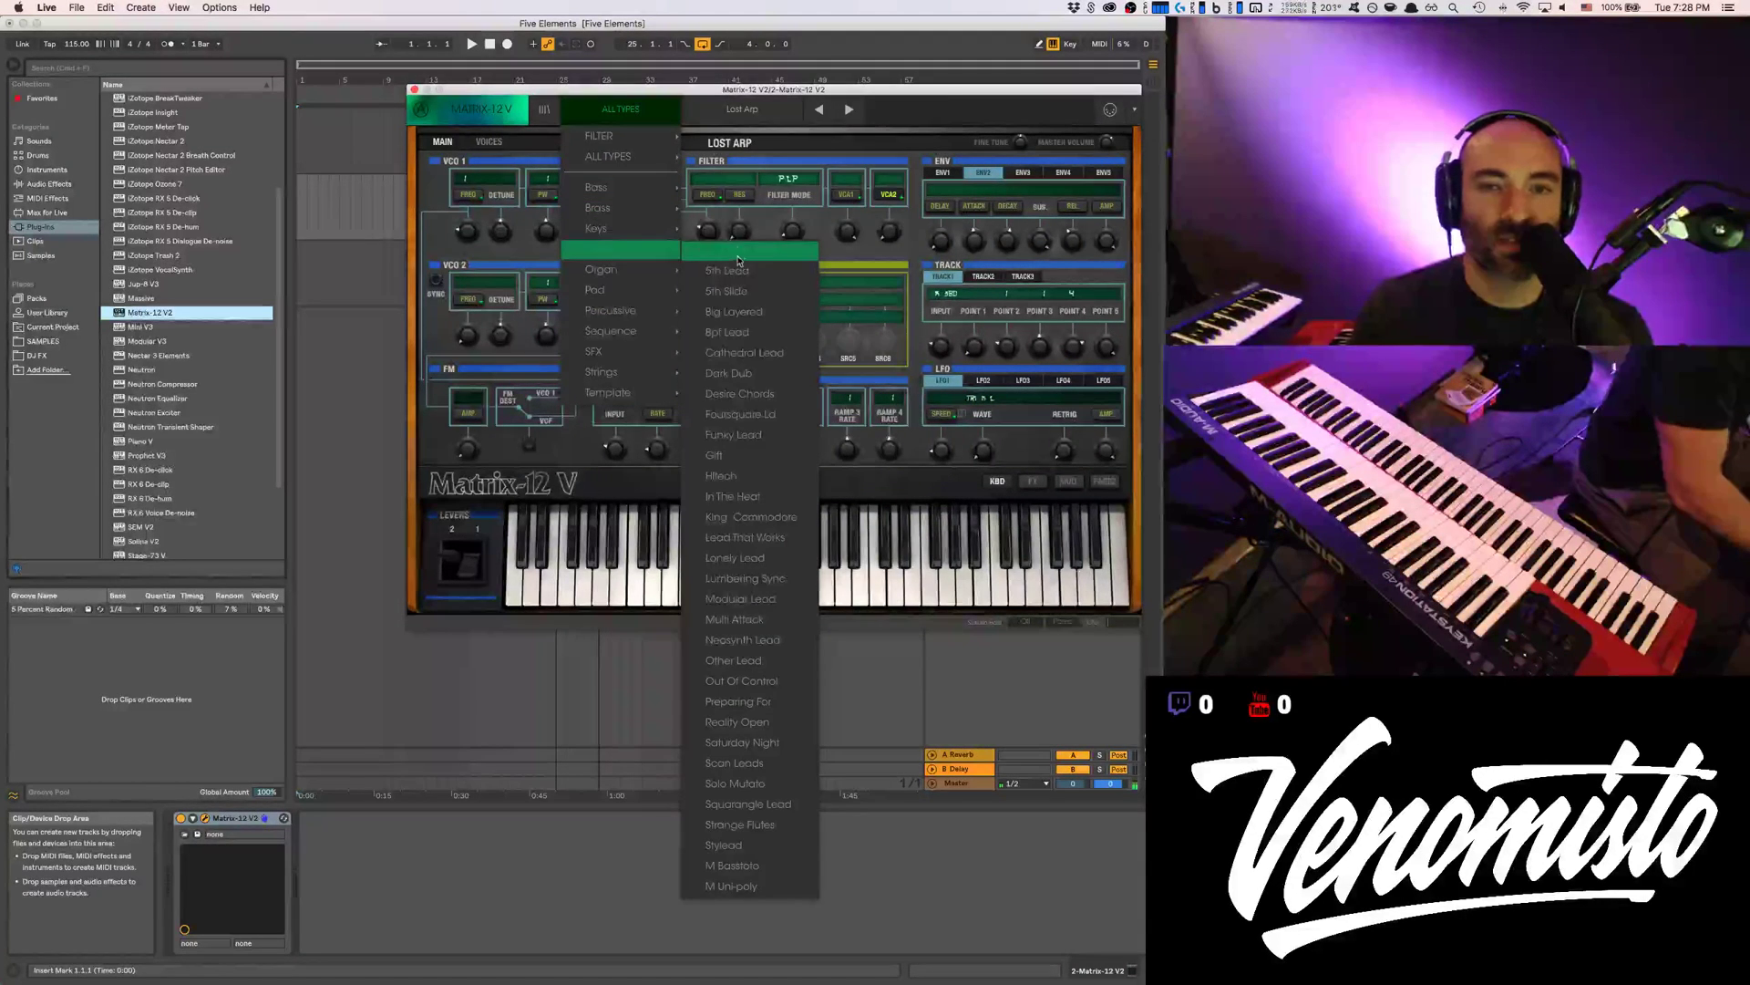
pyautogui.moveTo(652, 297)
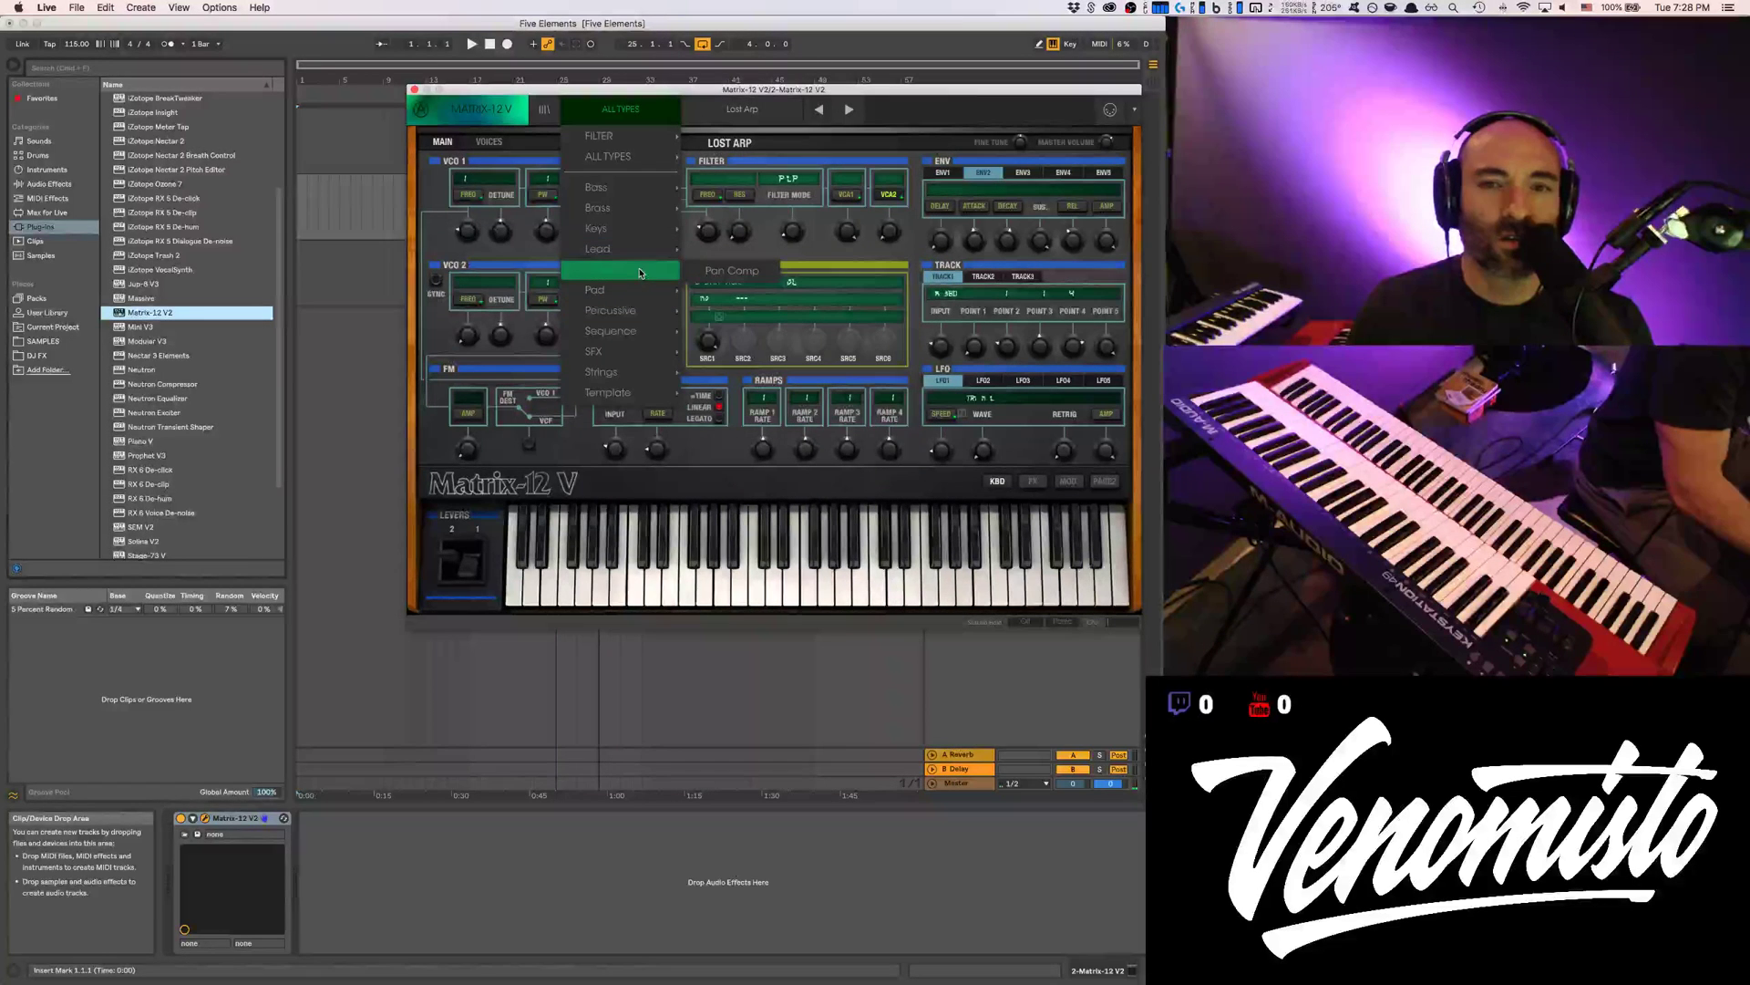
pyautogui.click(732, 271)
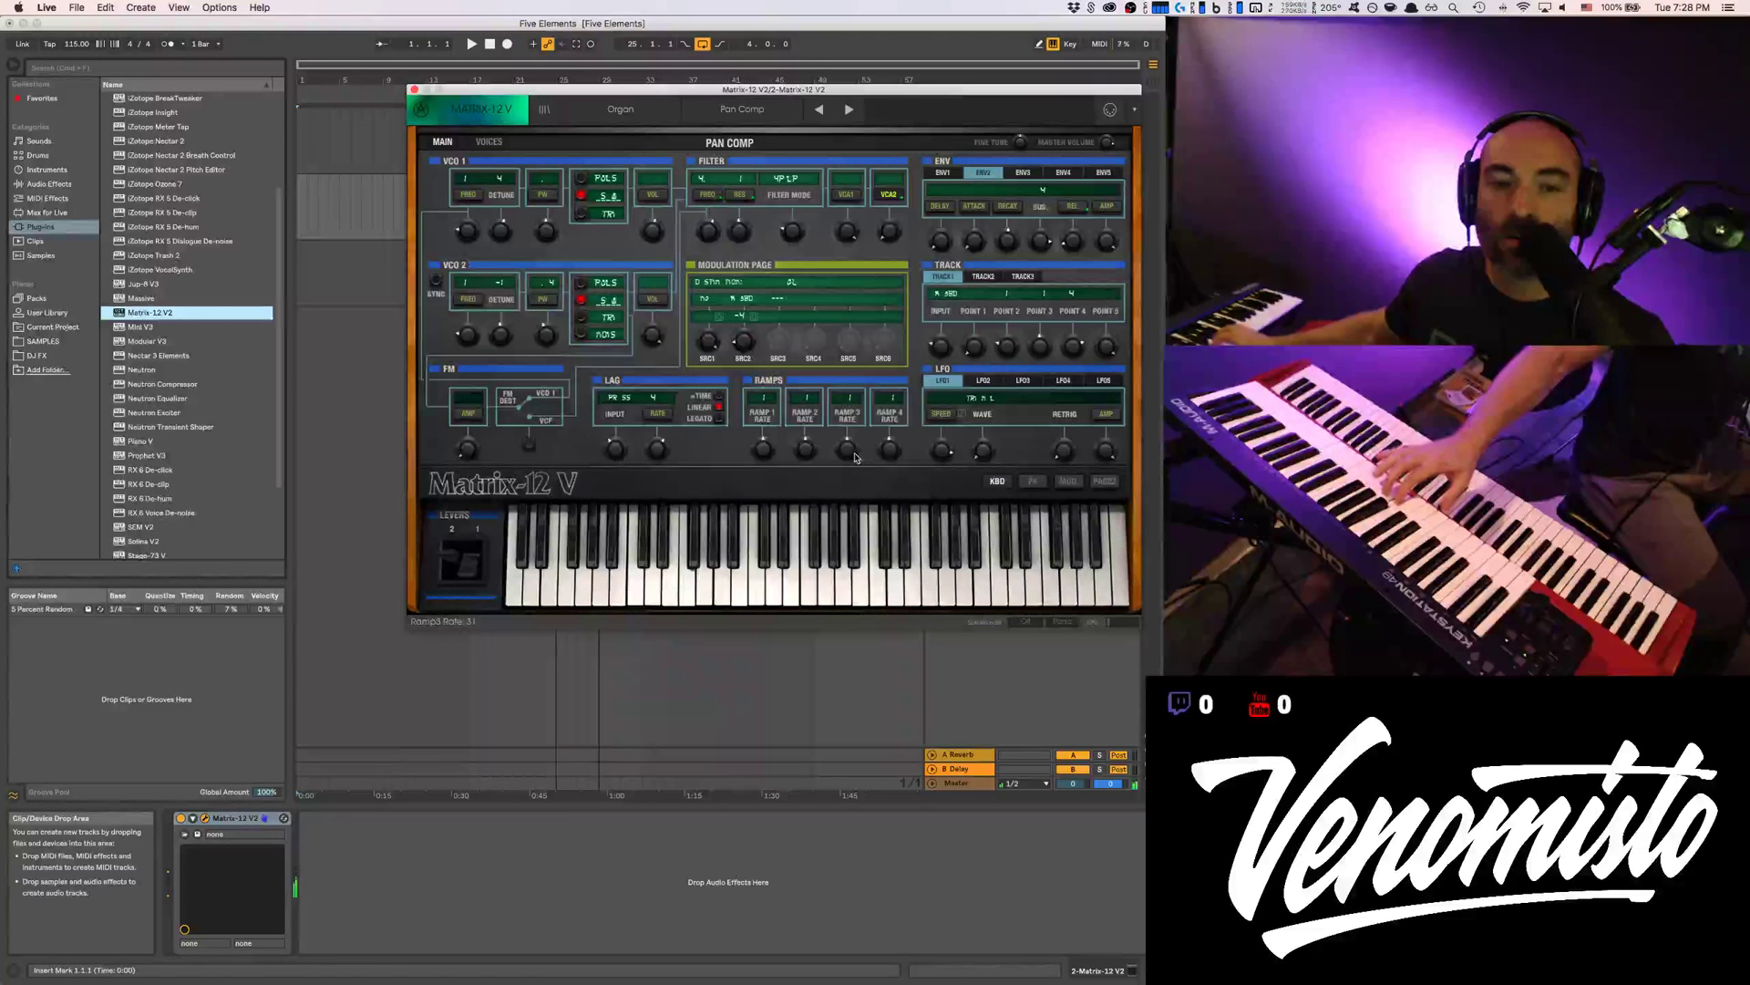
# Load the Spitt Brass preset from the Brass category in Matrix-12 V2
pyautogui.click(608, 117)
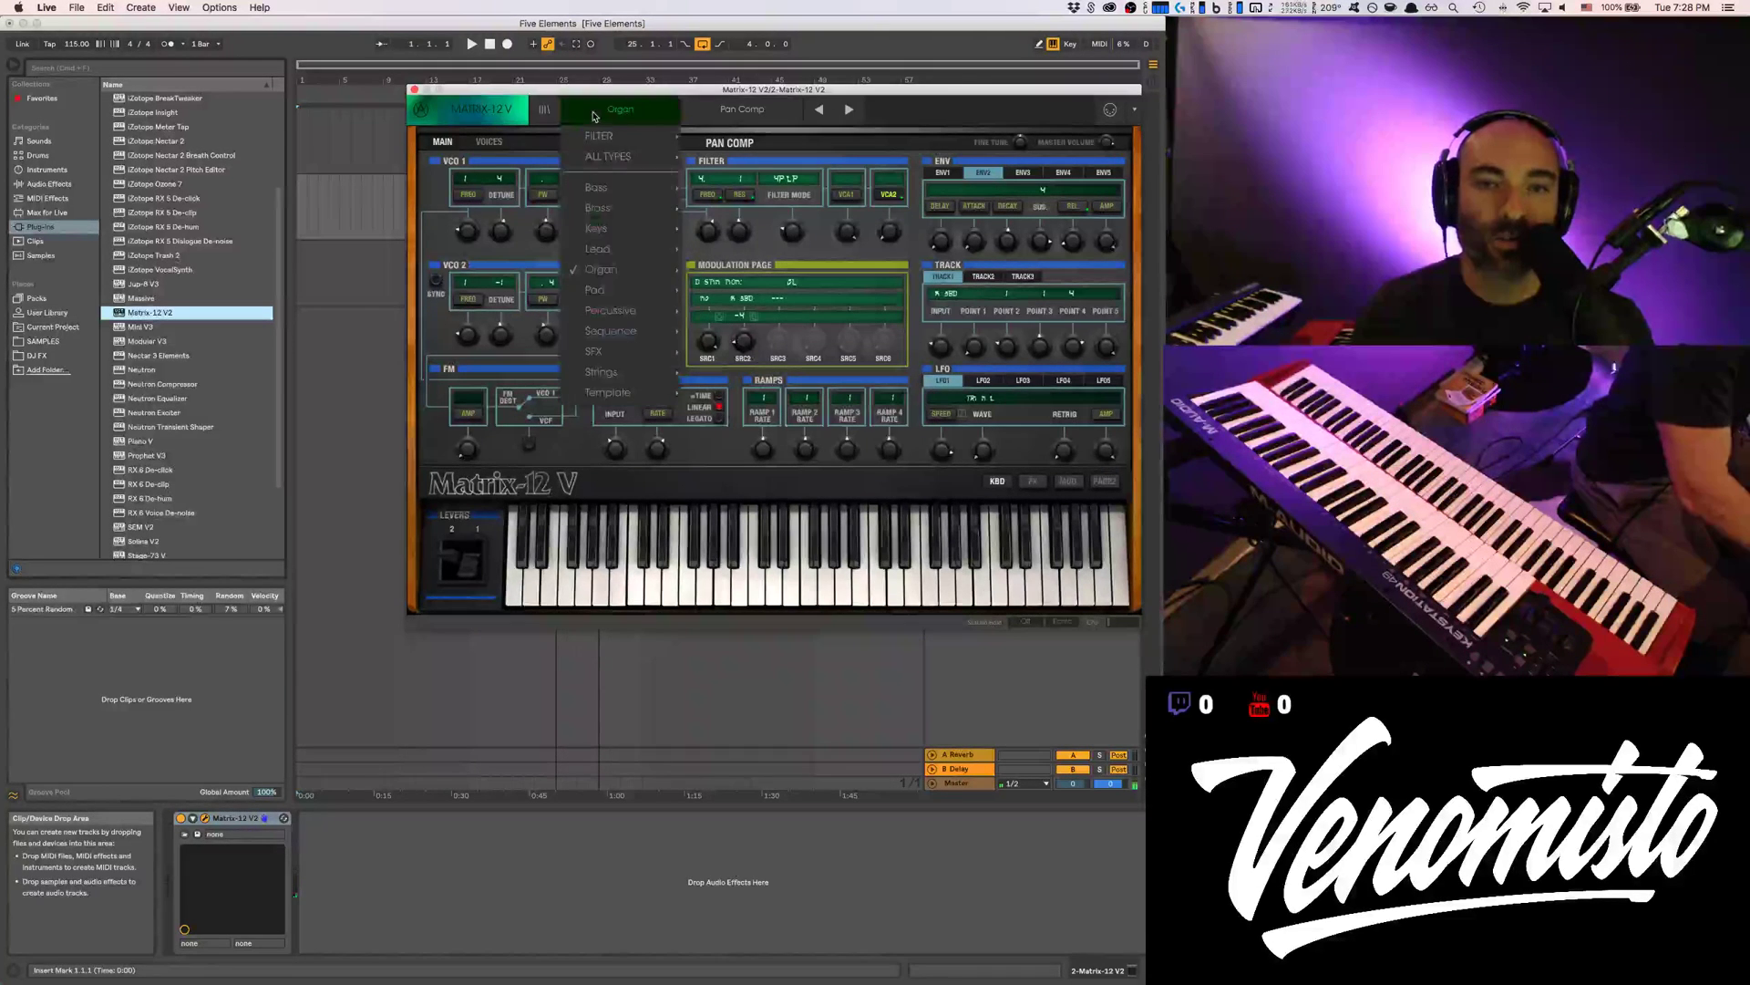
pyautogui.moveTo(608, 211)
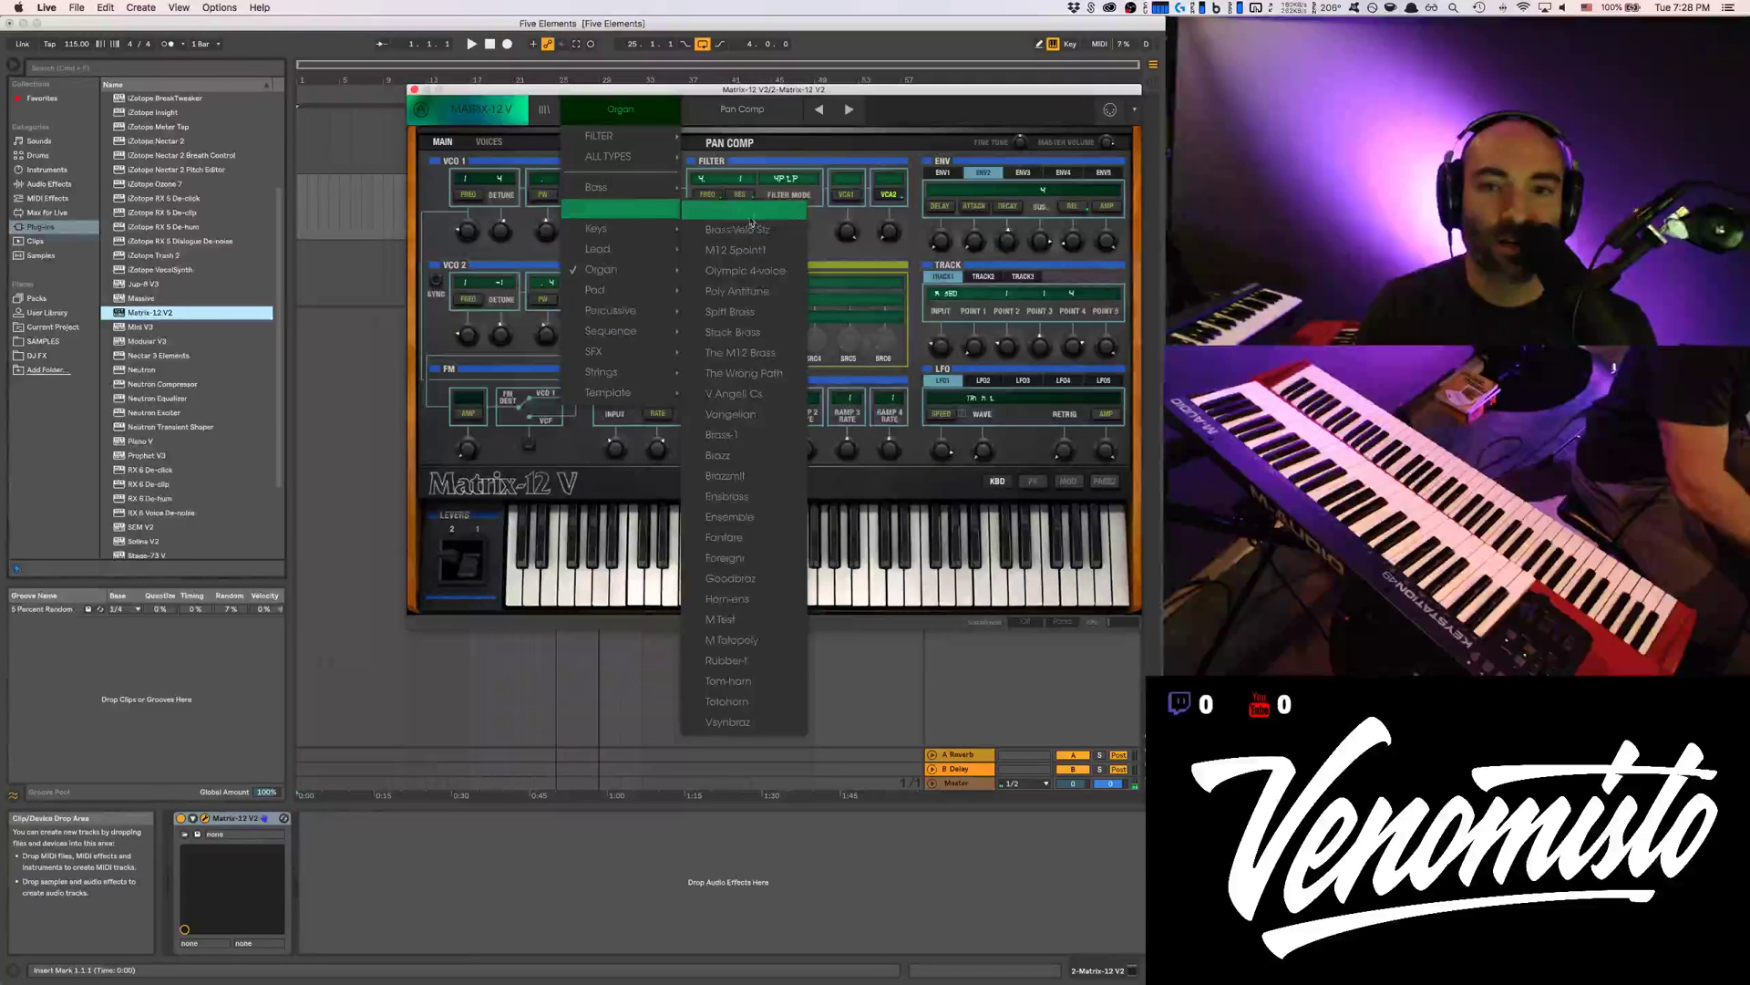
pyautogui.click(734, 311)
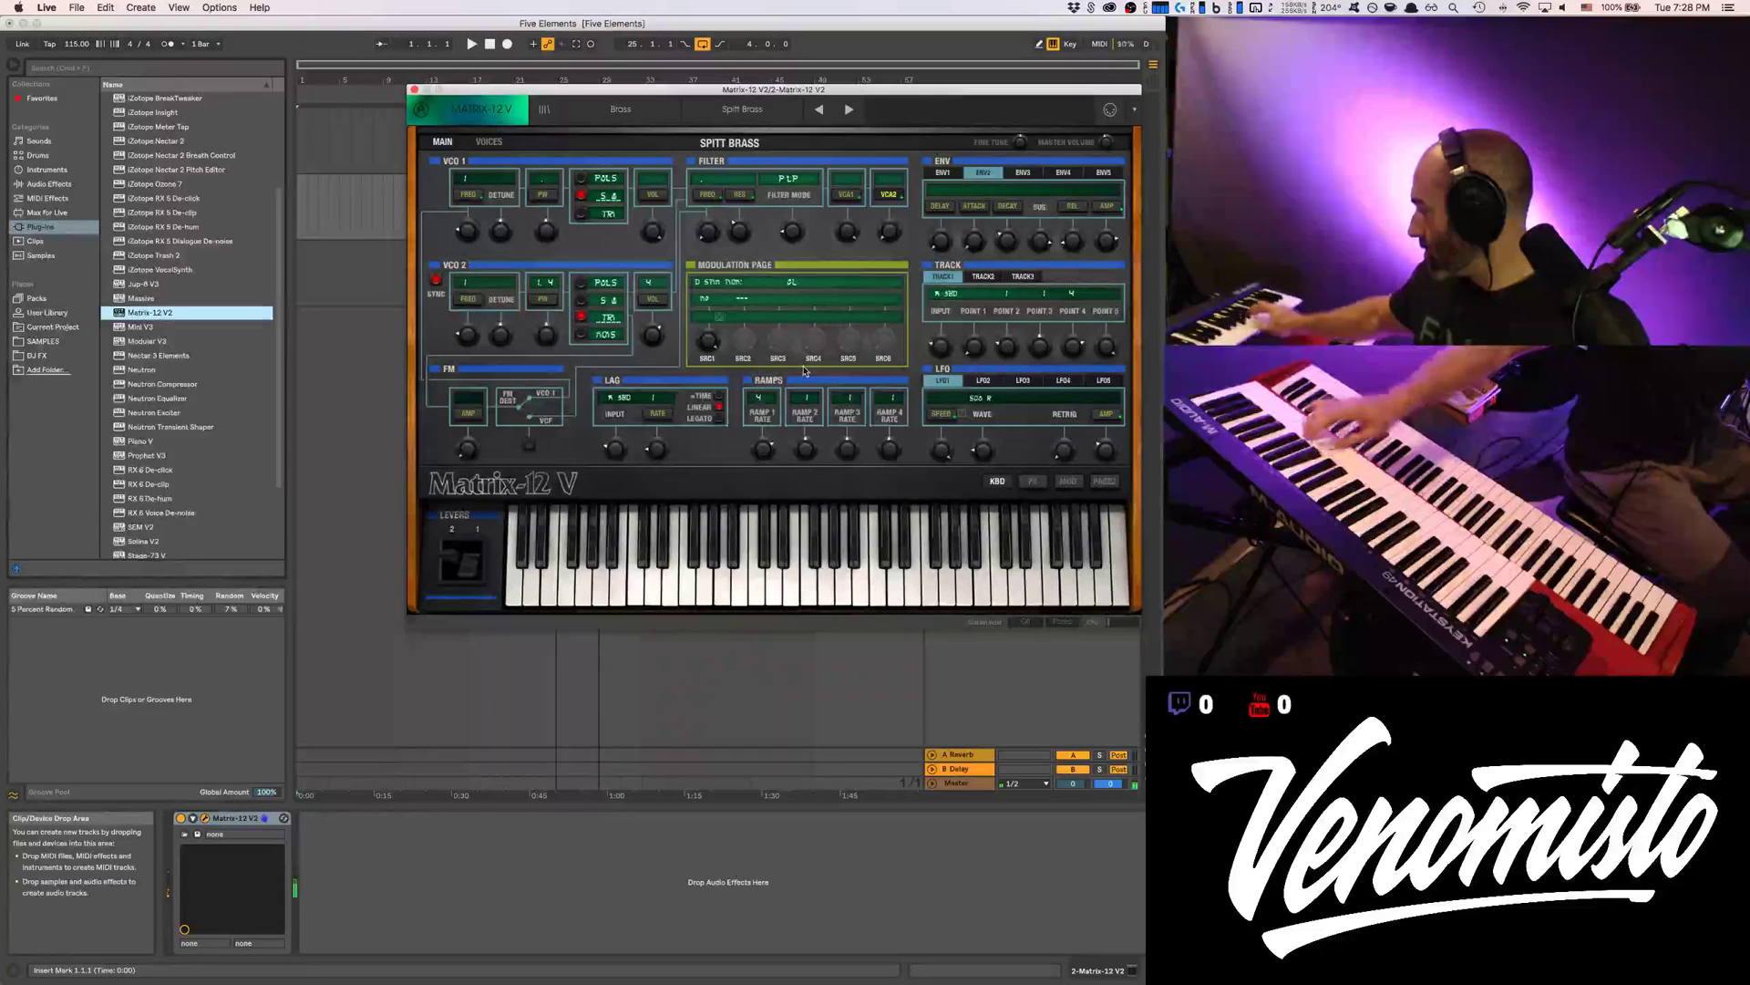
pyautogui.press('z')
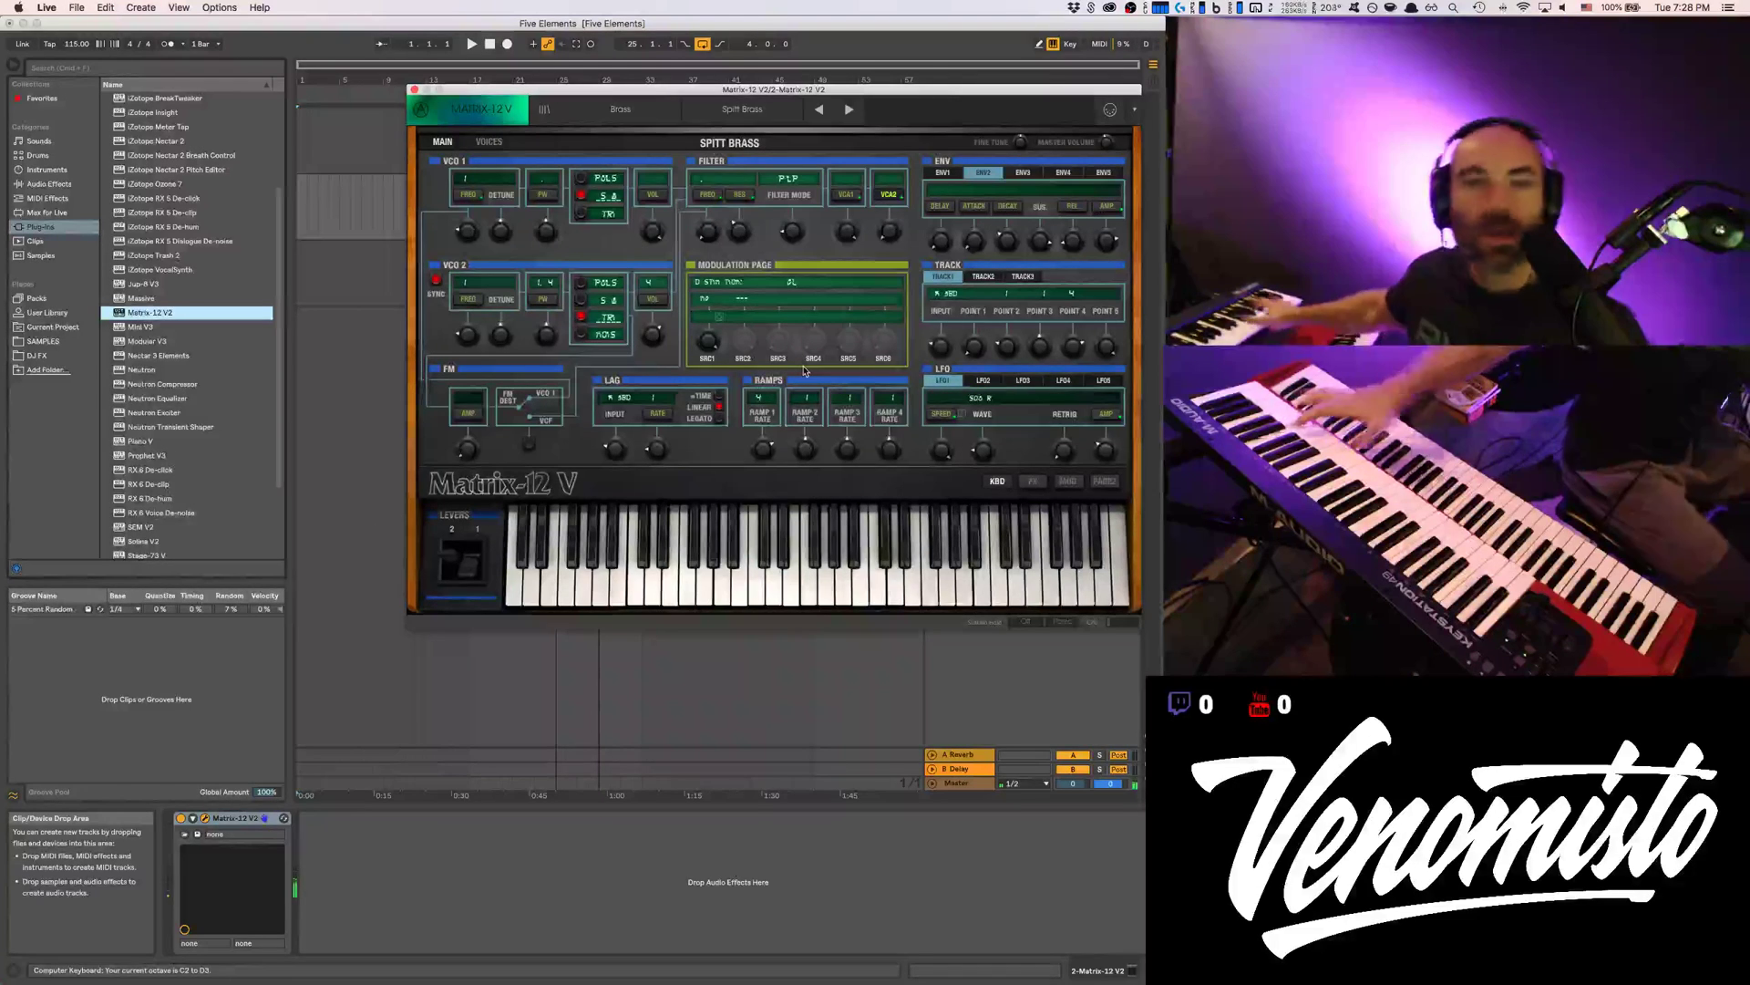
pyautogui.click(736, 111)
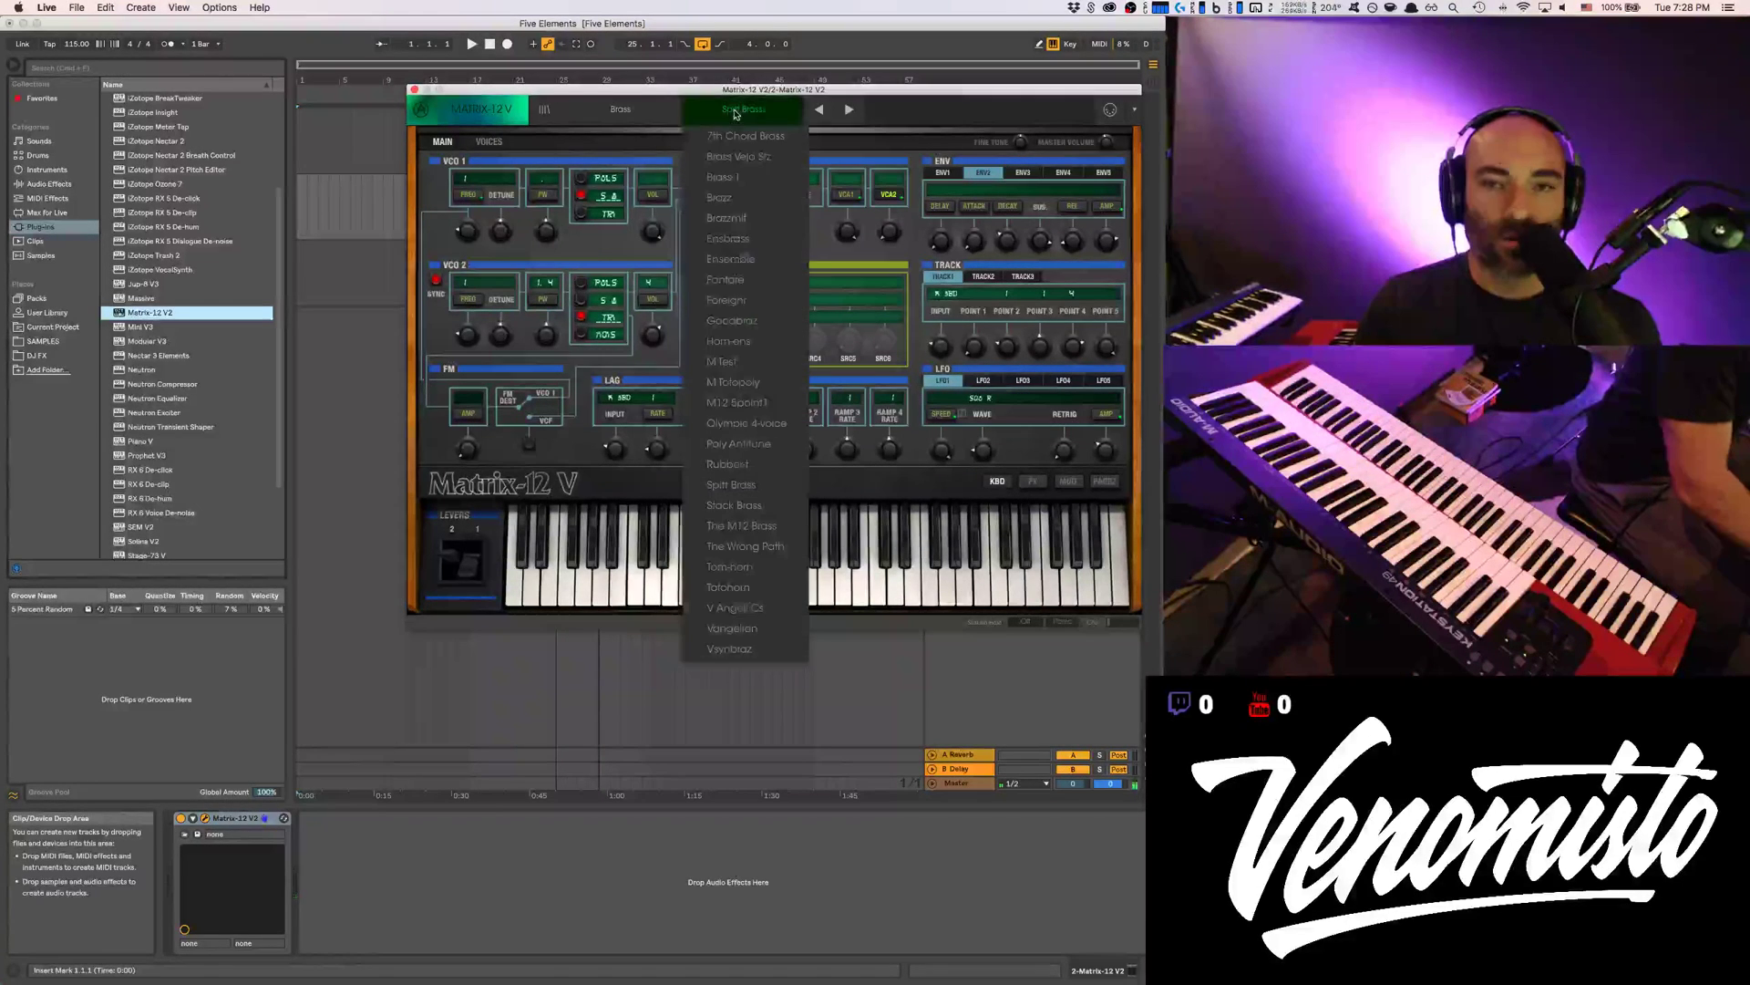
pyautogui.click(664, 113)
pyautogui.moveTo(631, 376)
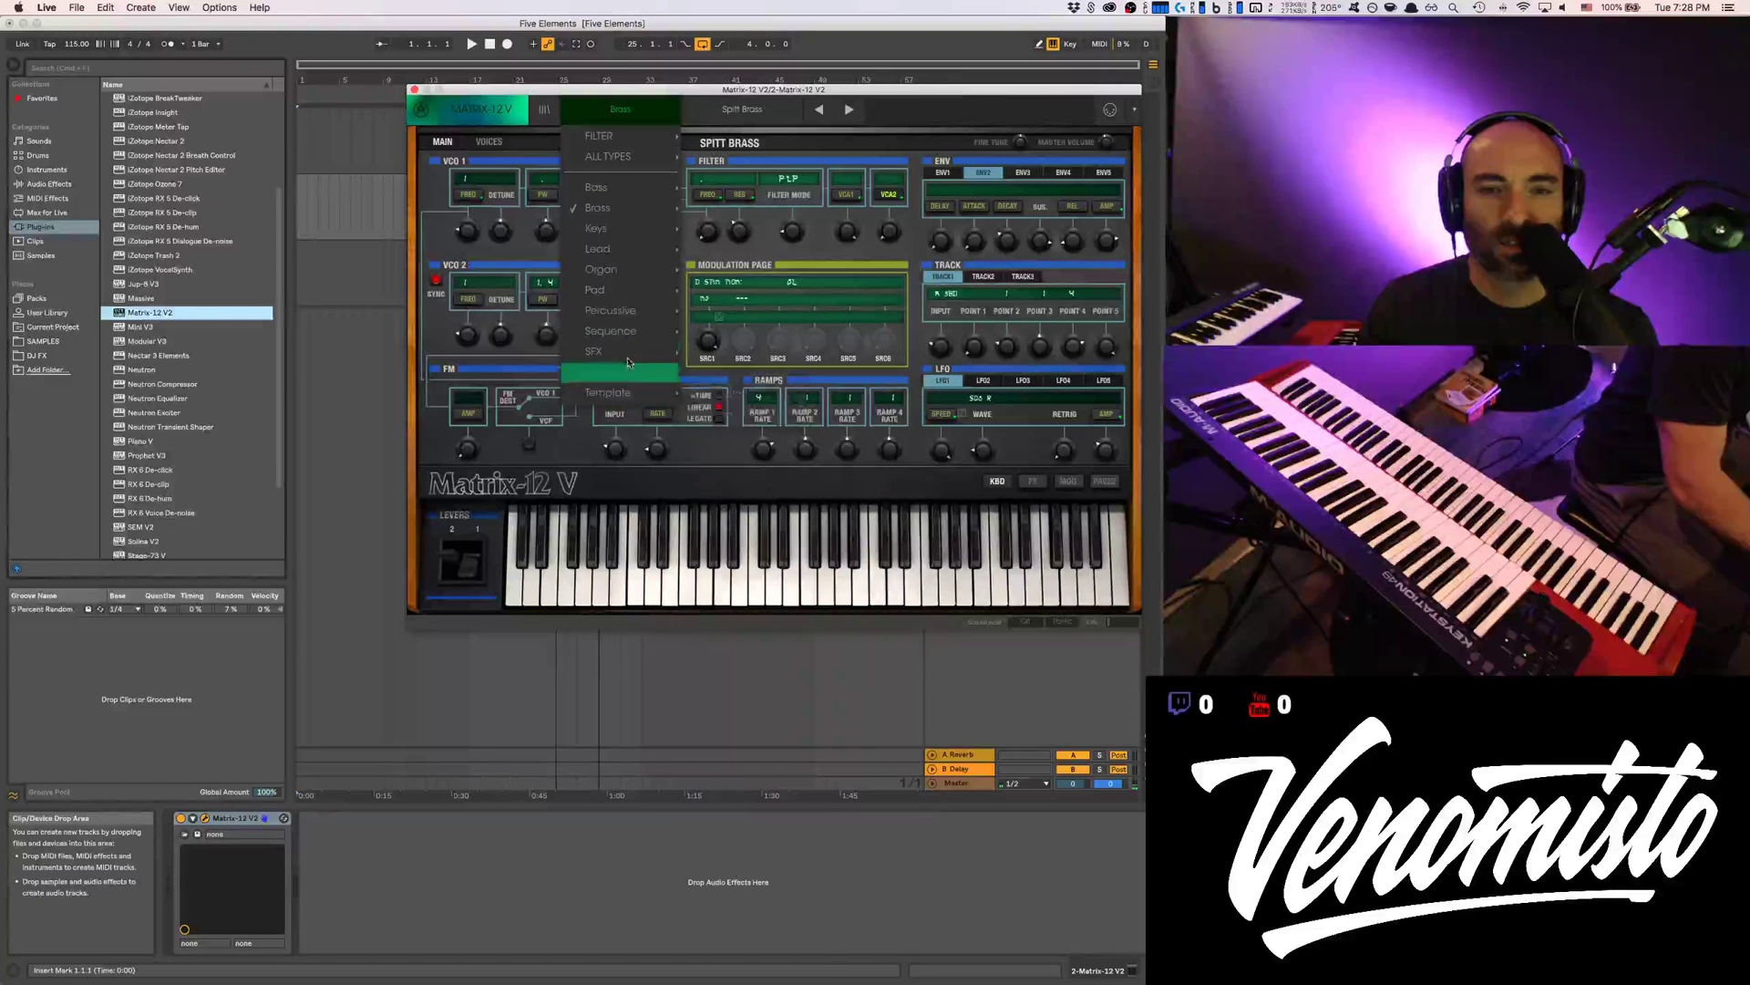
pyautogui.moveTo(630, 315)
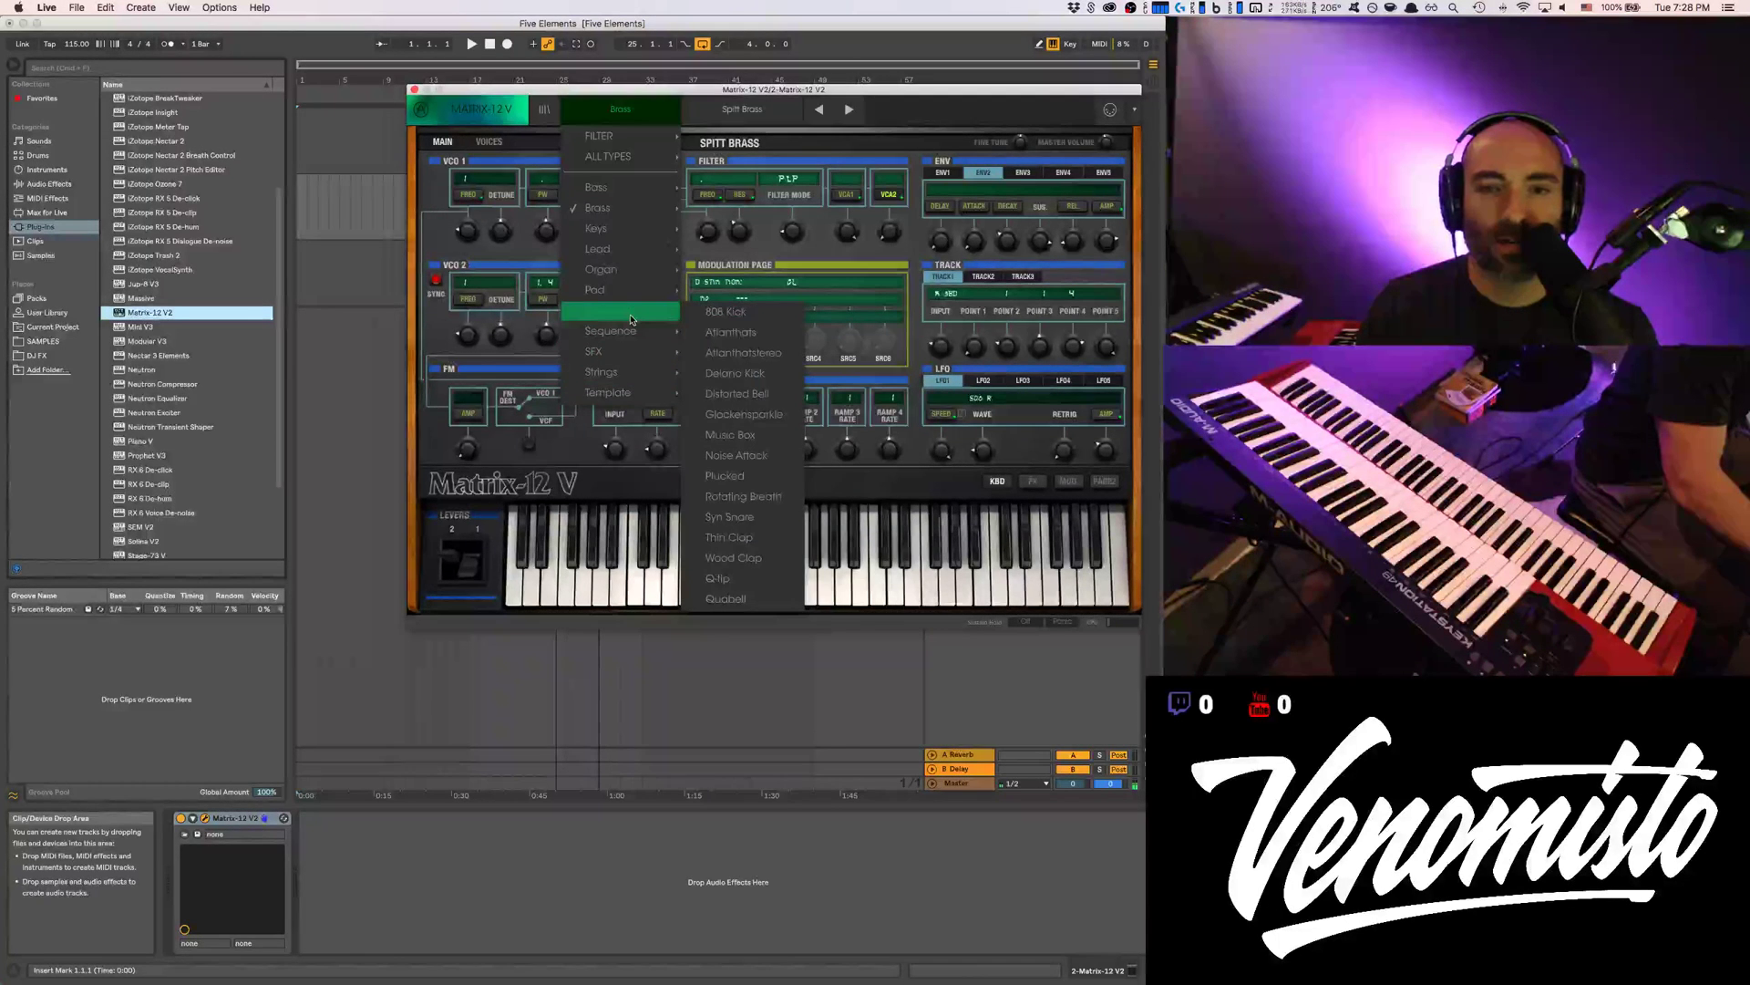
pyautogui.click(945, 115)
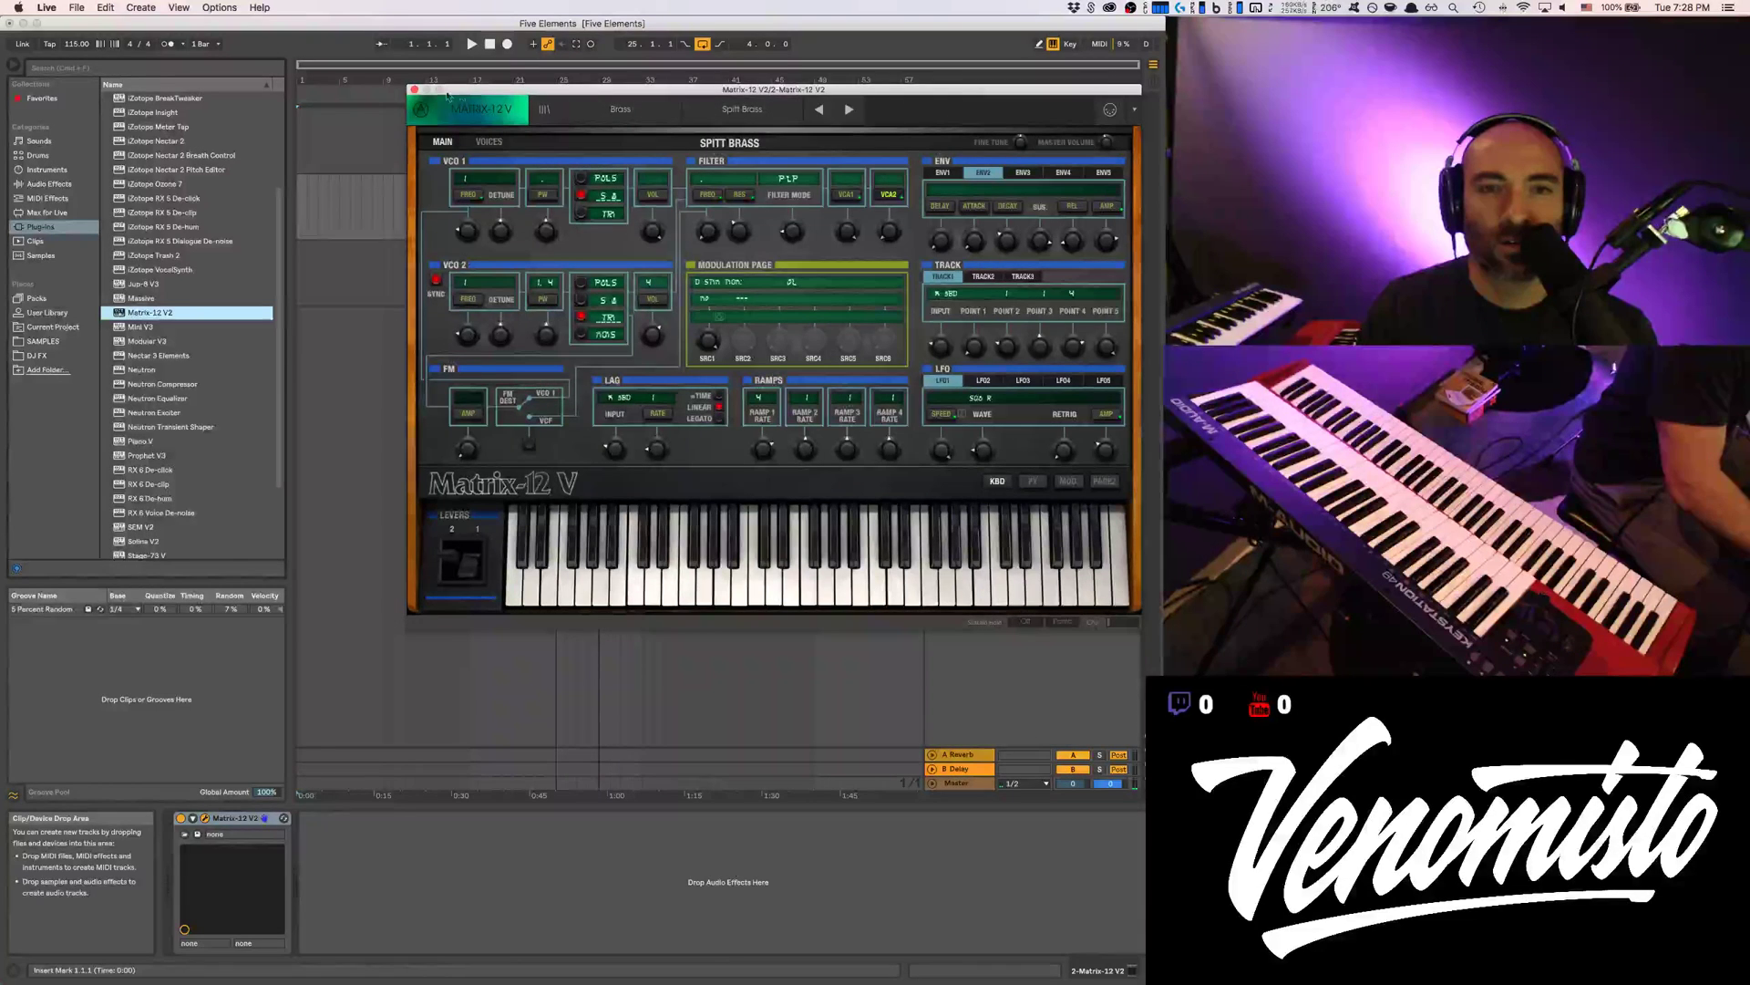
# Load the Gift preset from the Lead category in Matrix-12 V2
pyautogui.click(627, 117)
pyautogui.moveTo(616, 251)
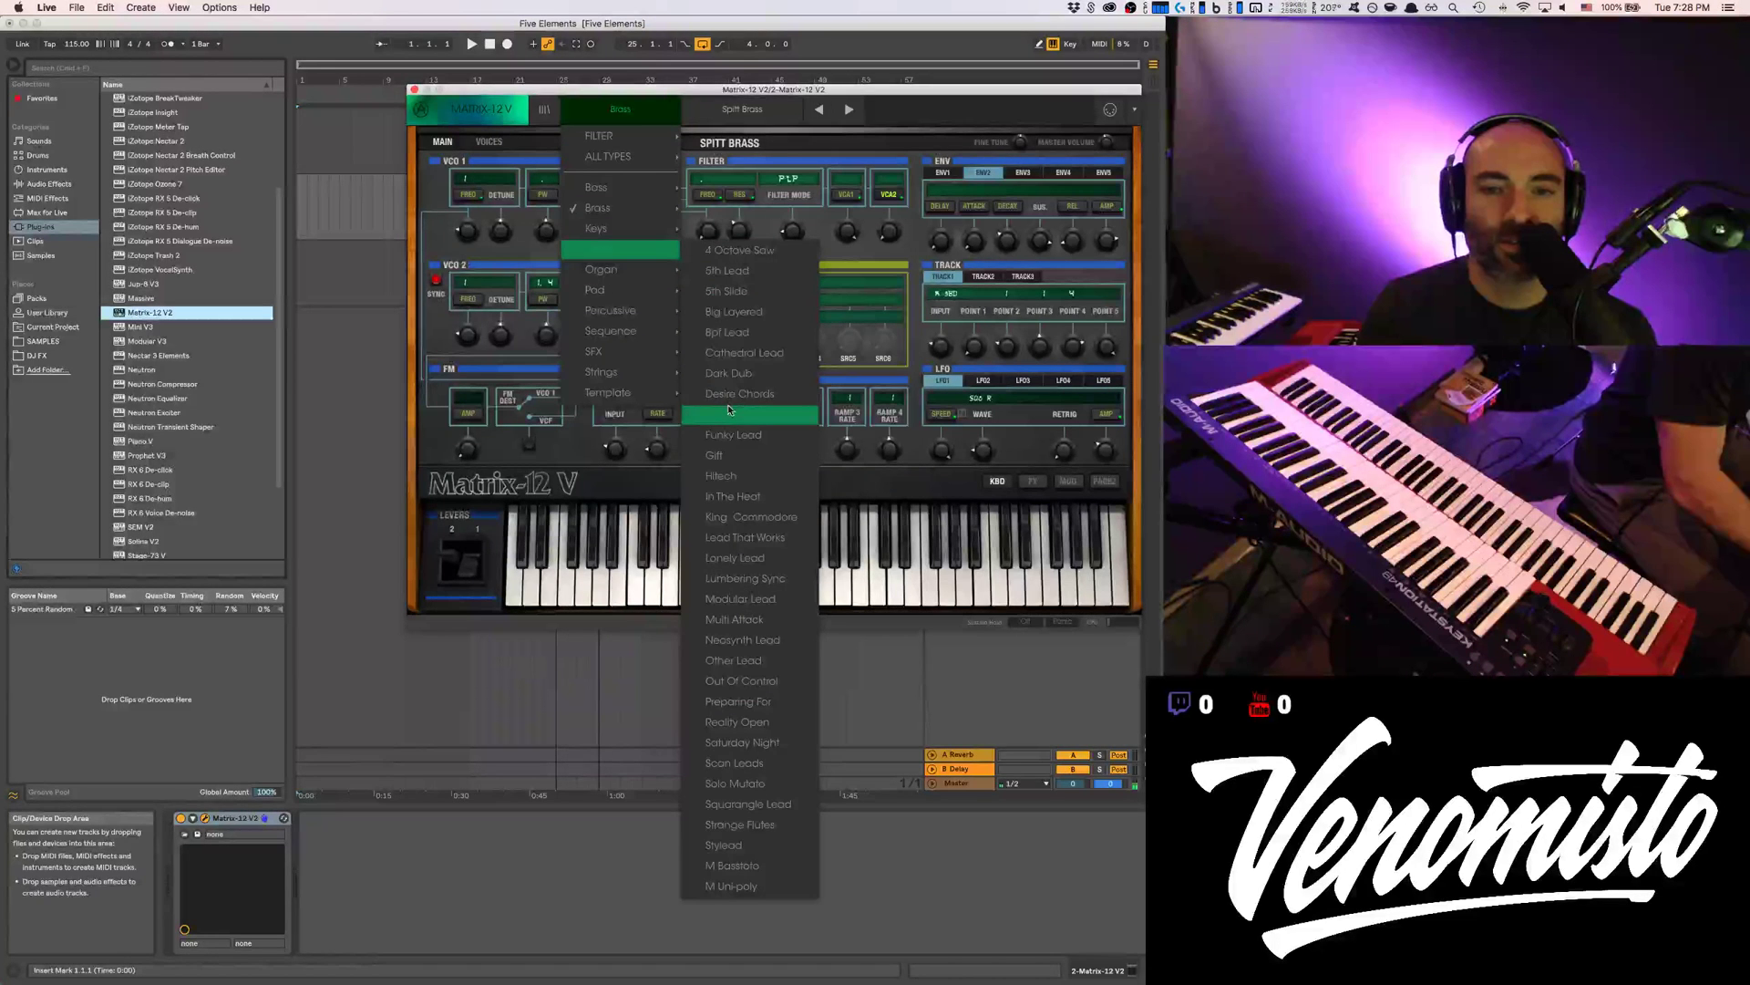
pyautogui.click(740, 464)
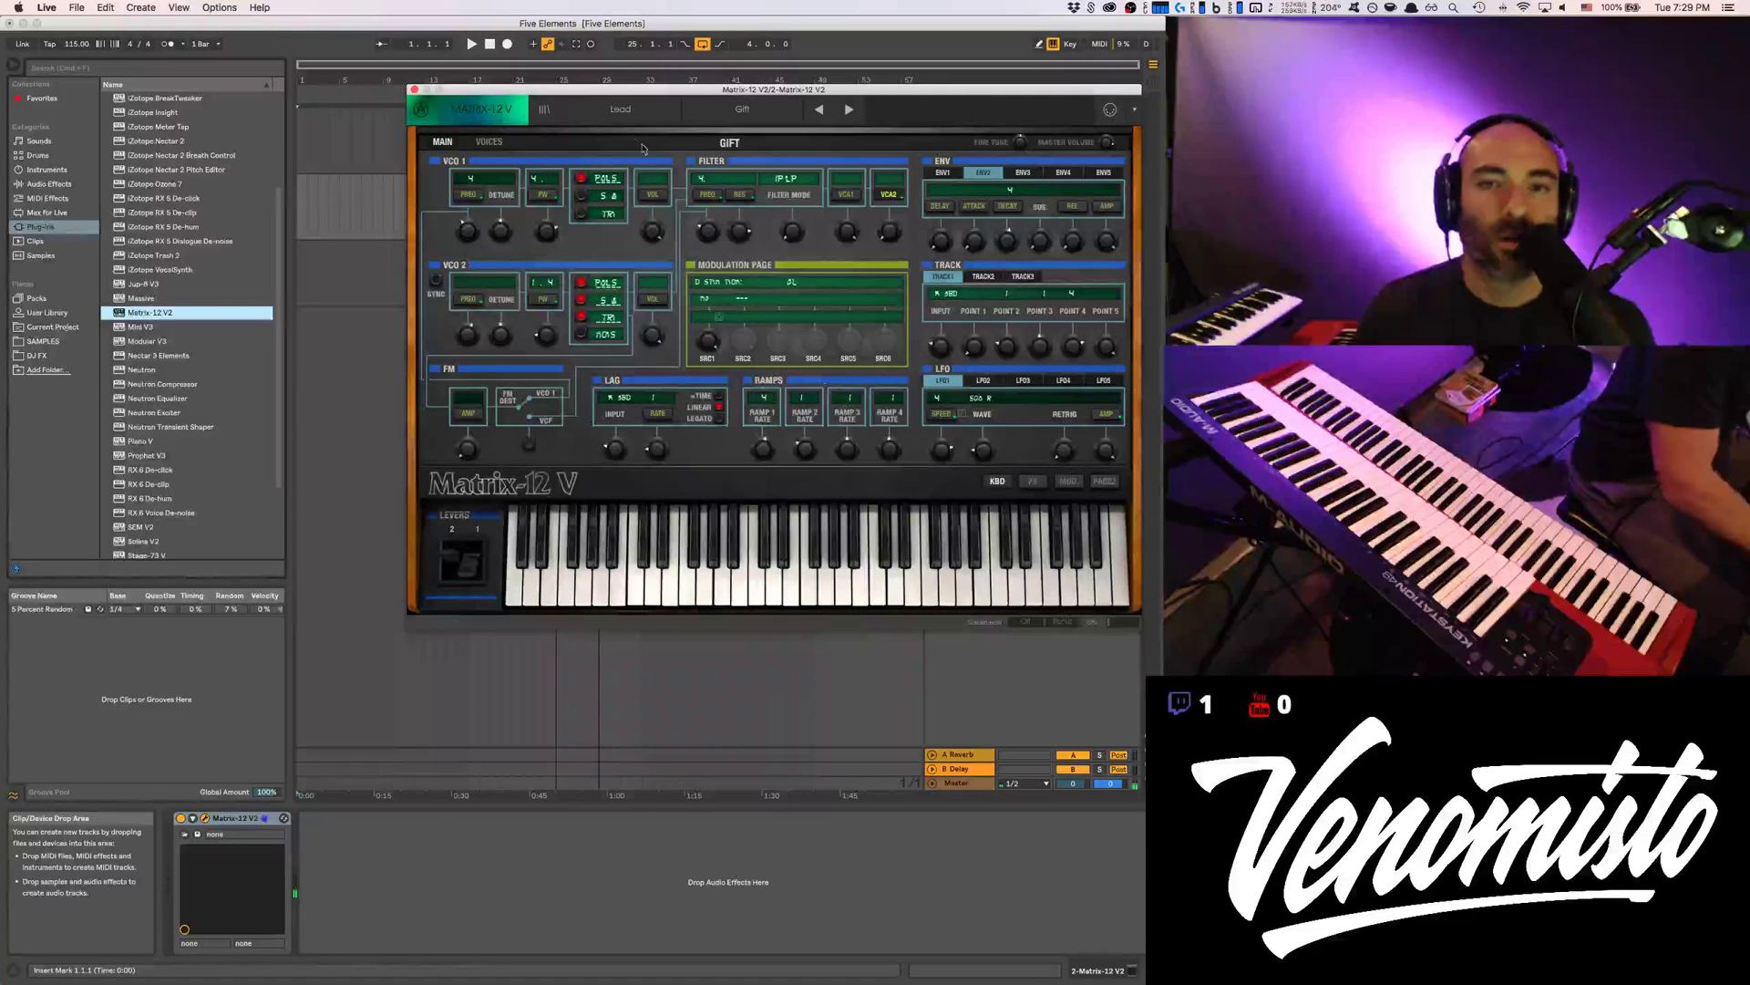
# Load the Neosynth Lead preset from the Lead category in Matrix-12 V2 and close the plug-in window
pyautogui.click(742, 109)
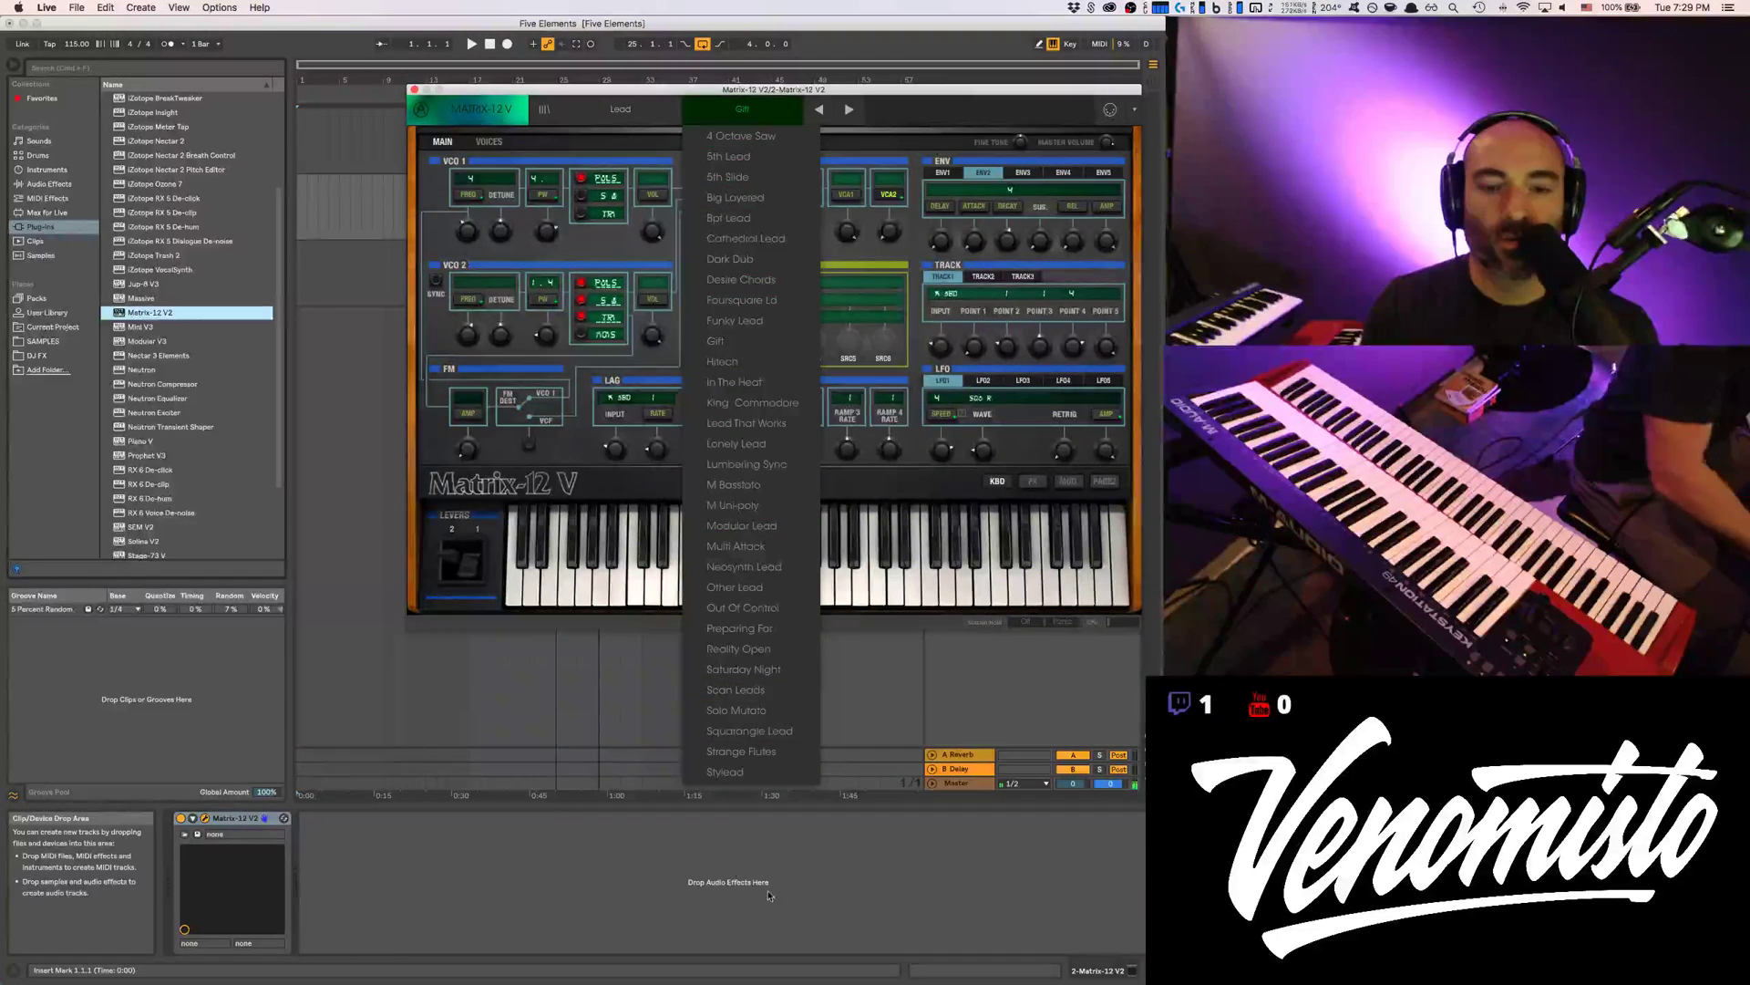
pyautogui.click(736, 573)
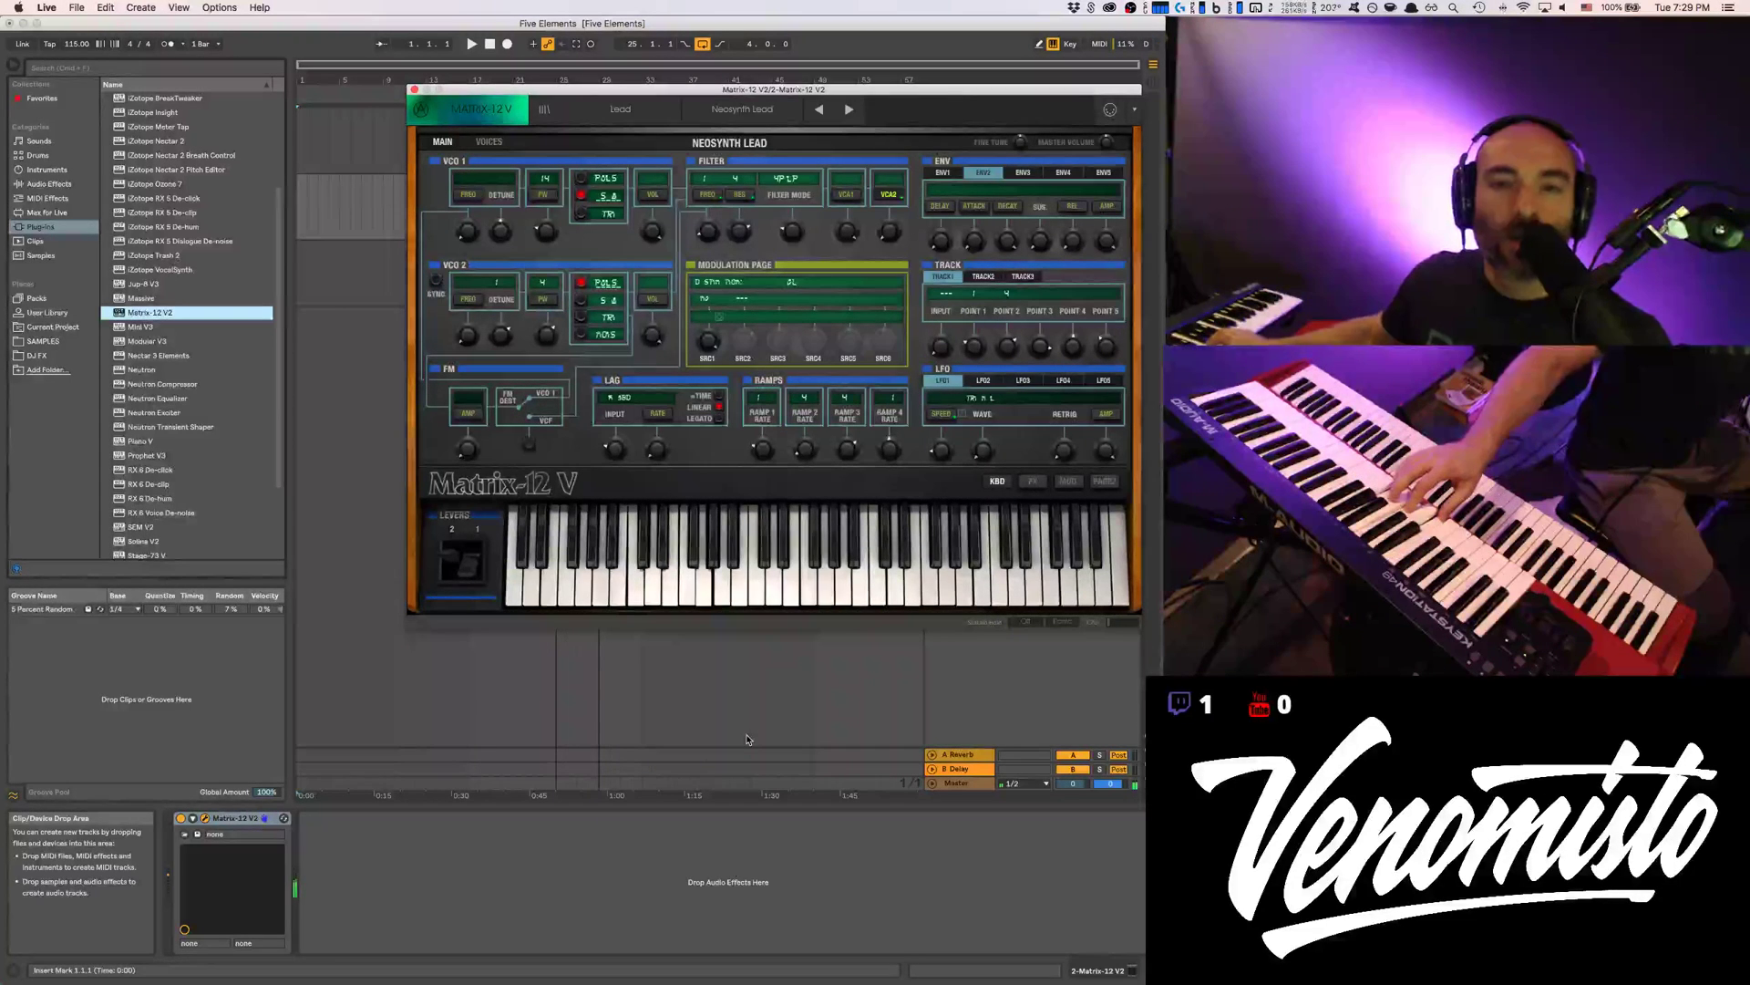
pyautogui.click(416, 89)
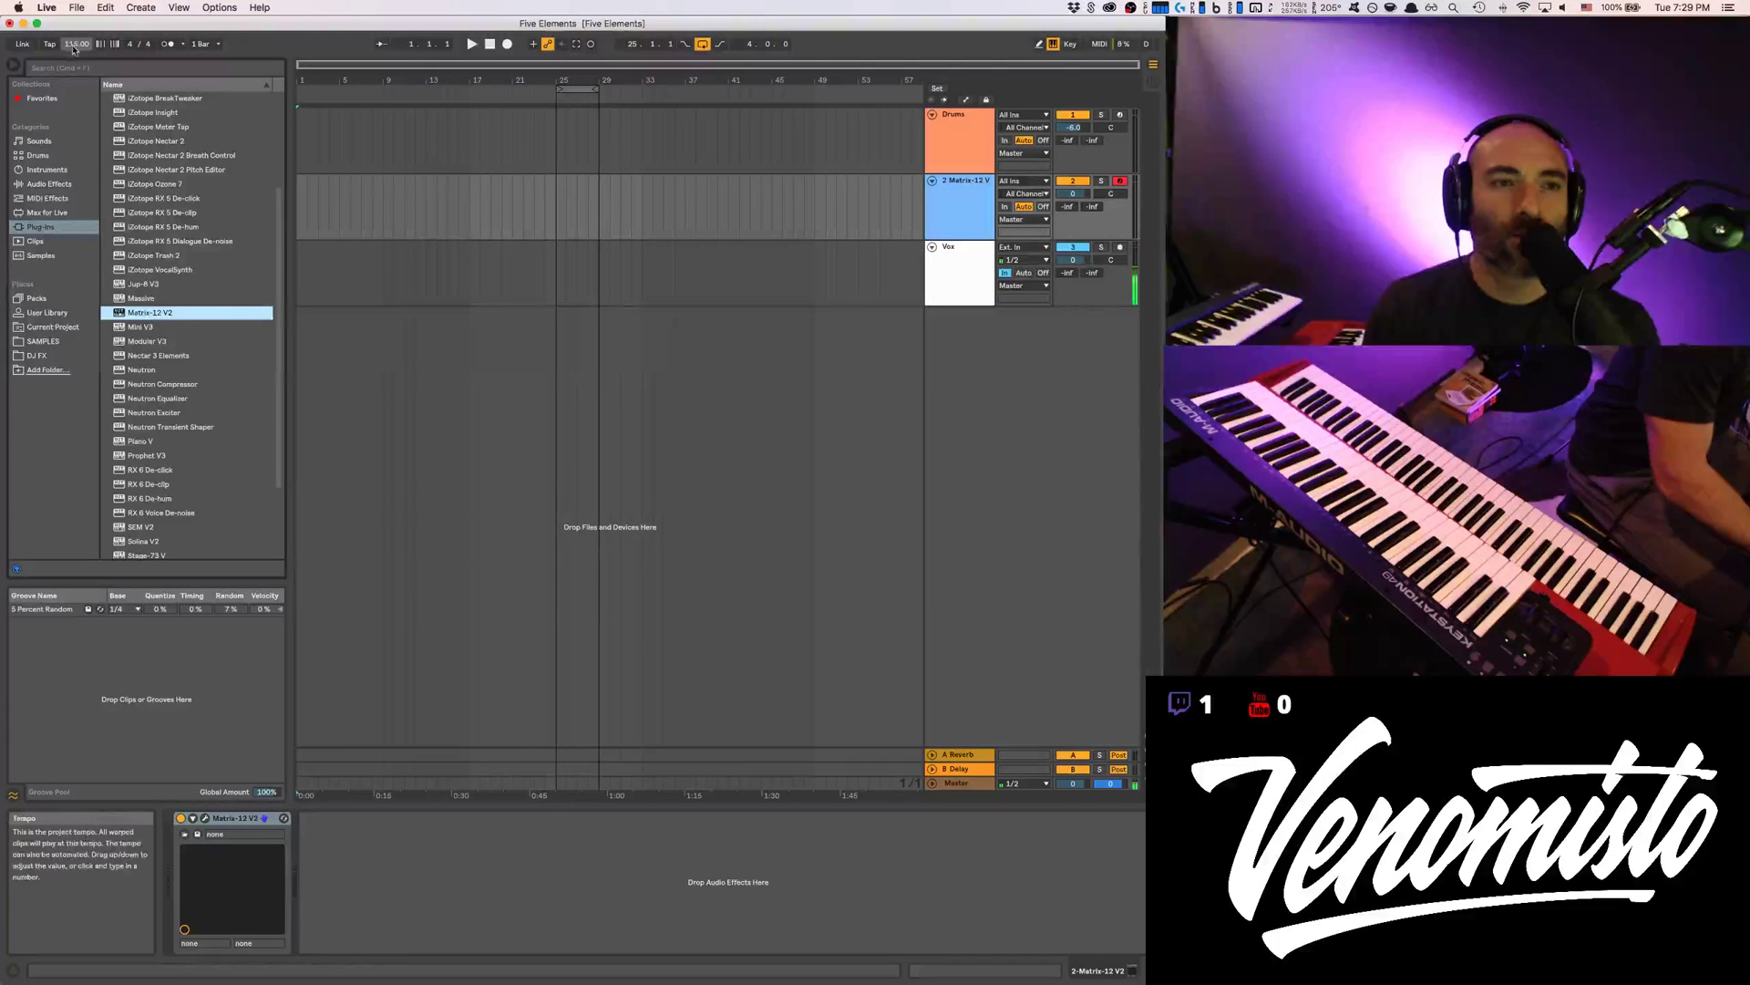
# Turn on the metronome, play the Live Set for a practice run, and place the insert marker at bar 5 of the Matrix-12 V2 track
pyautogui.click(169, 44)
pyautogui.press('space')
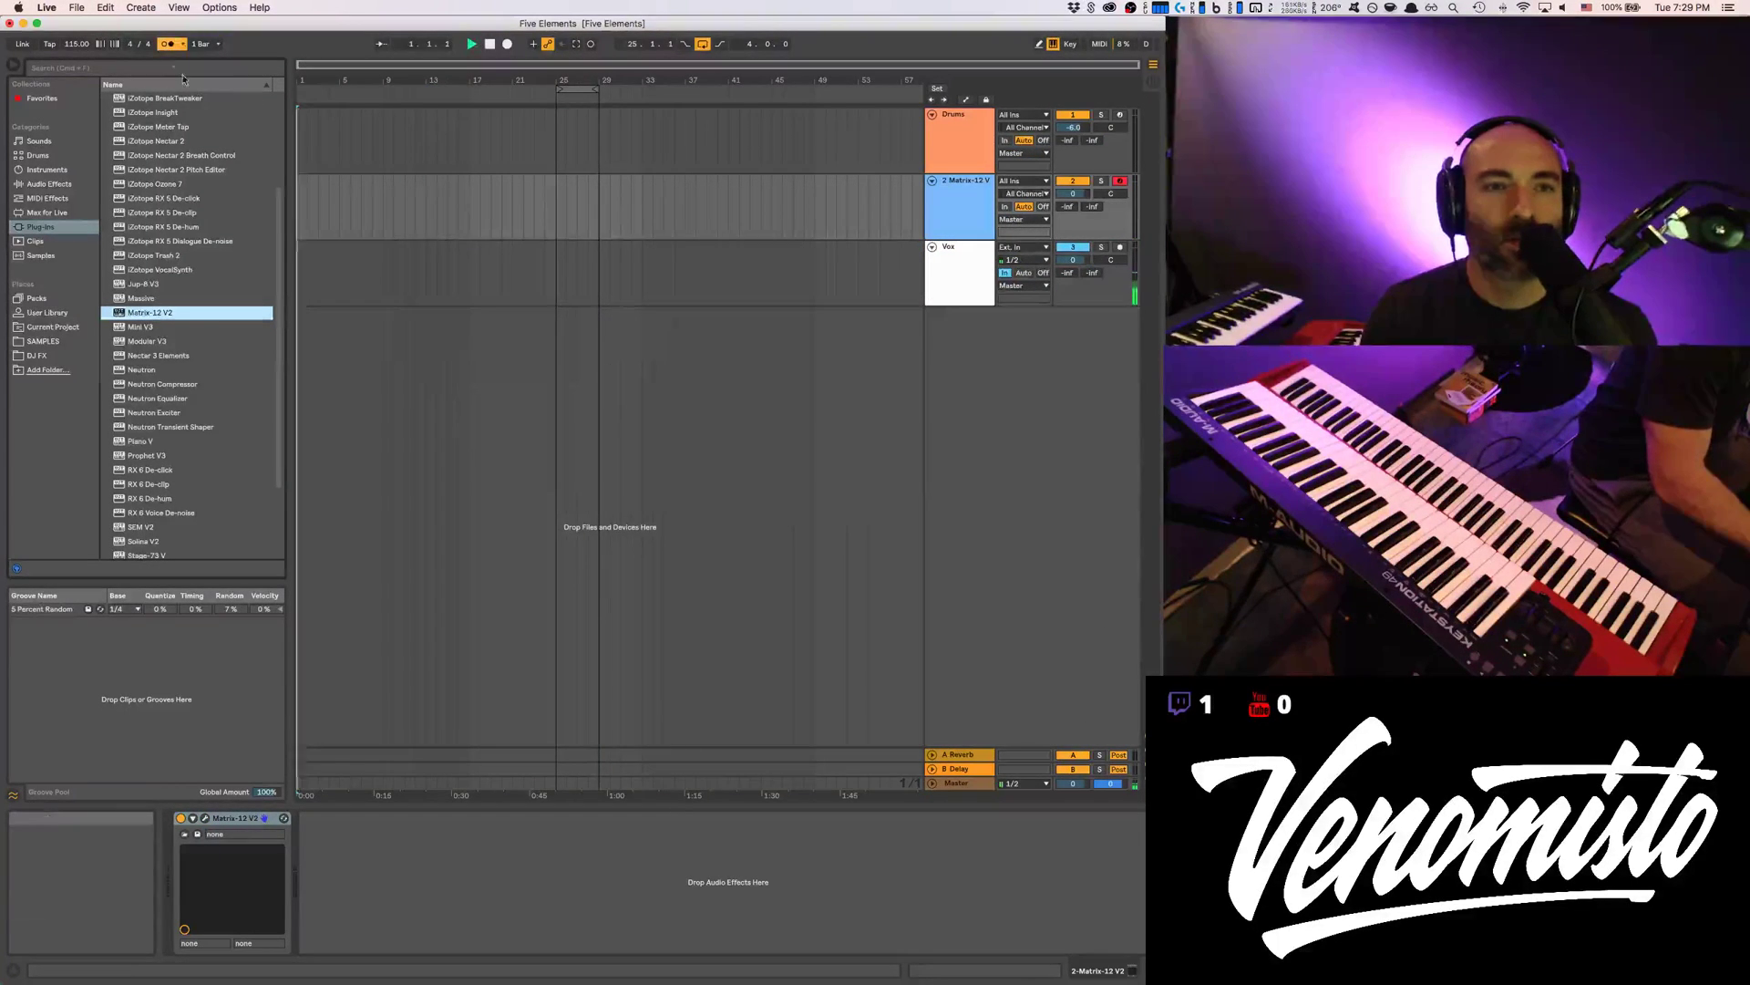
pyautogui.click(340, 208)
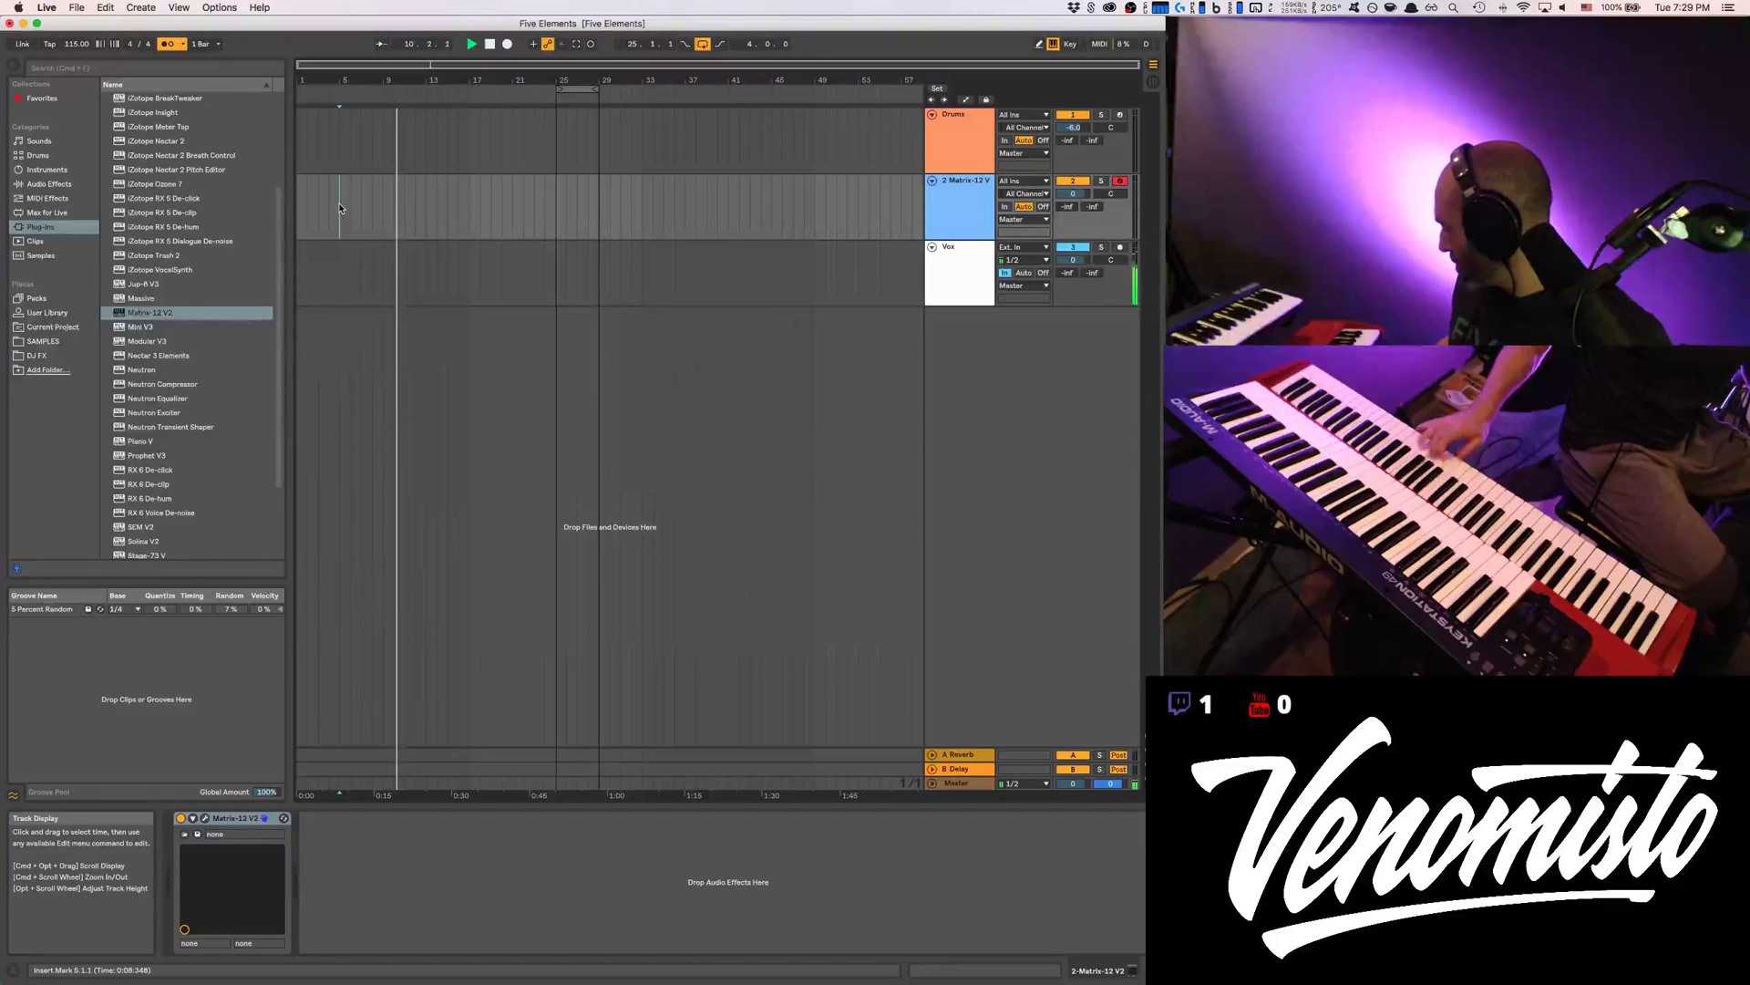
pyautogui.press('space')
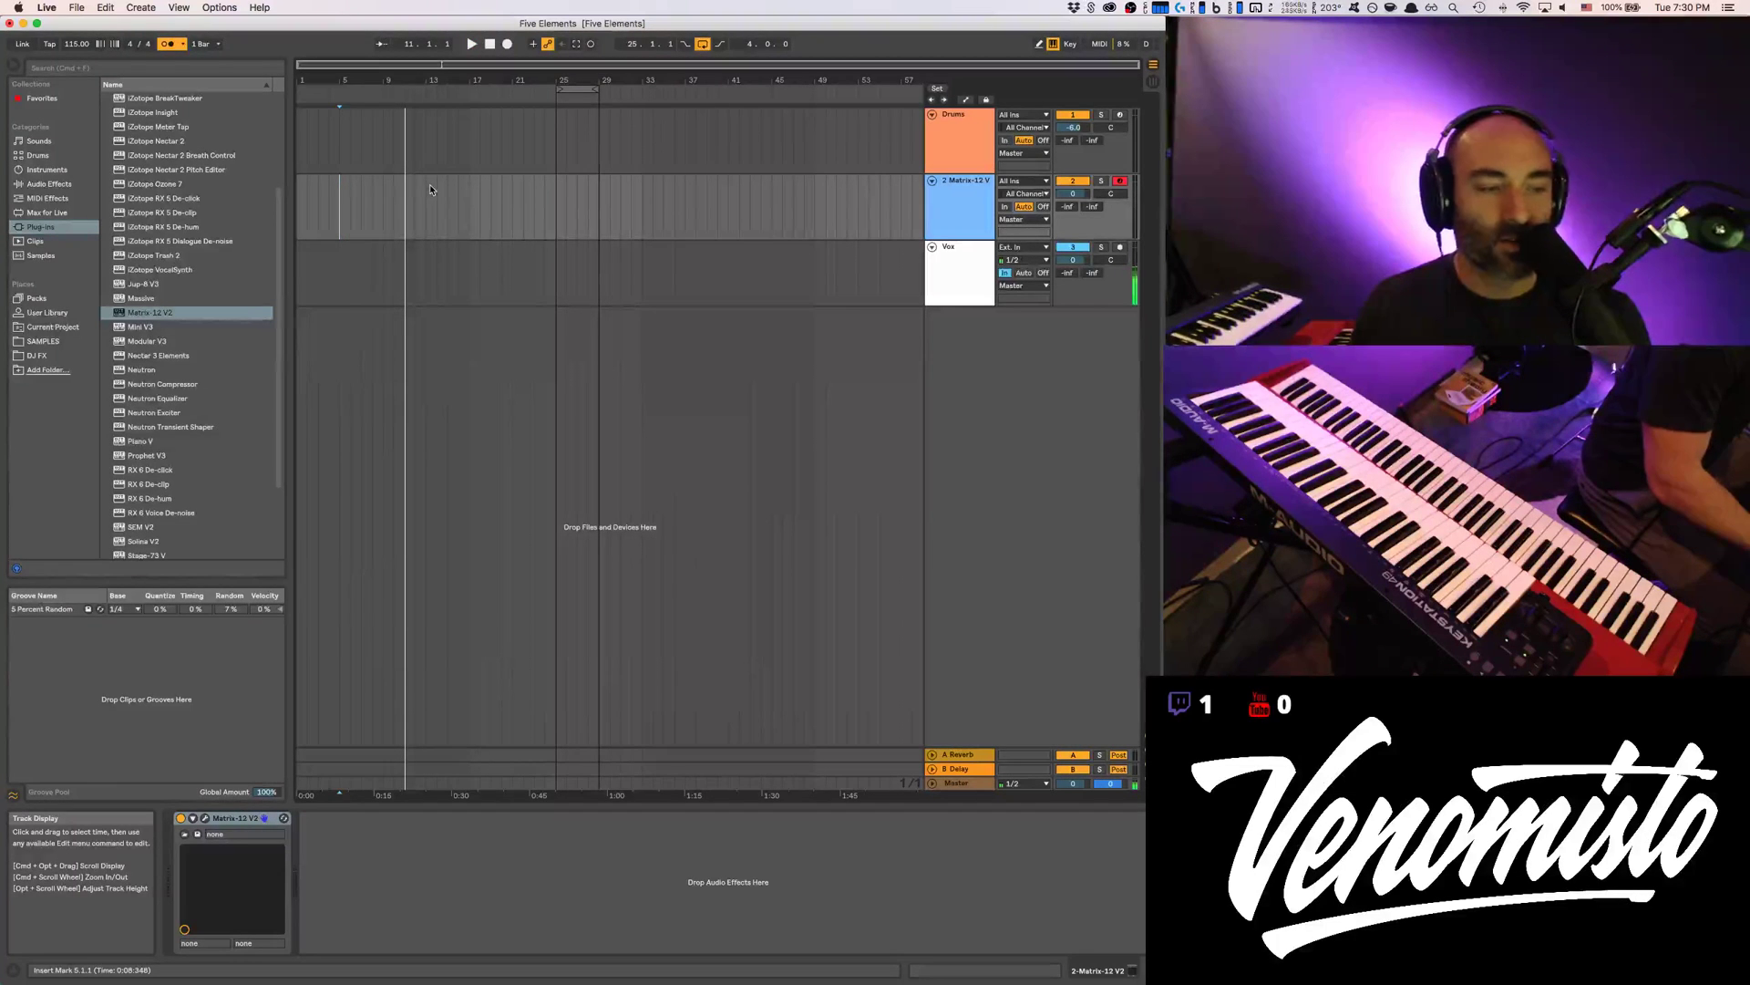
# Rename the Matrix-12 V2 track as Pads, then duplicate it and name the copy Lead
pyautogui.press('super+Tab')
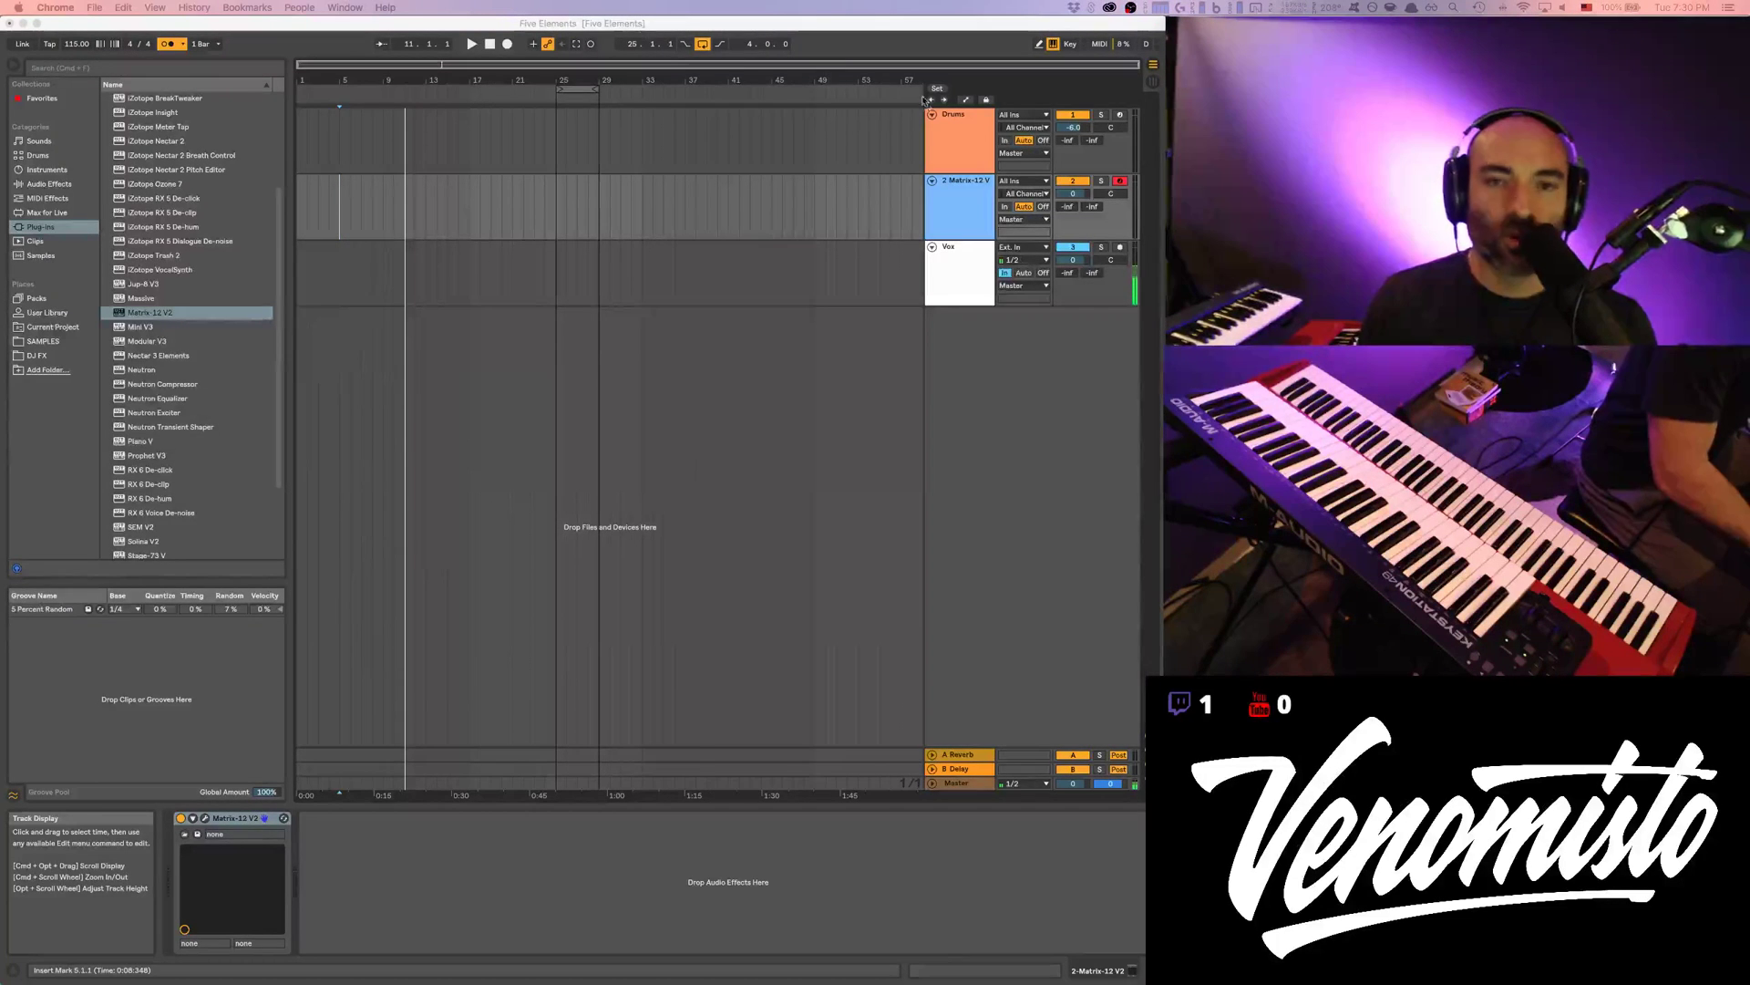
pyautogui.click(962, 216)
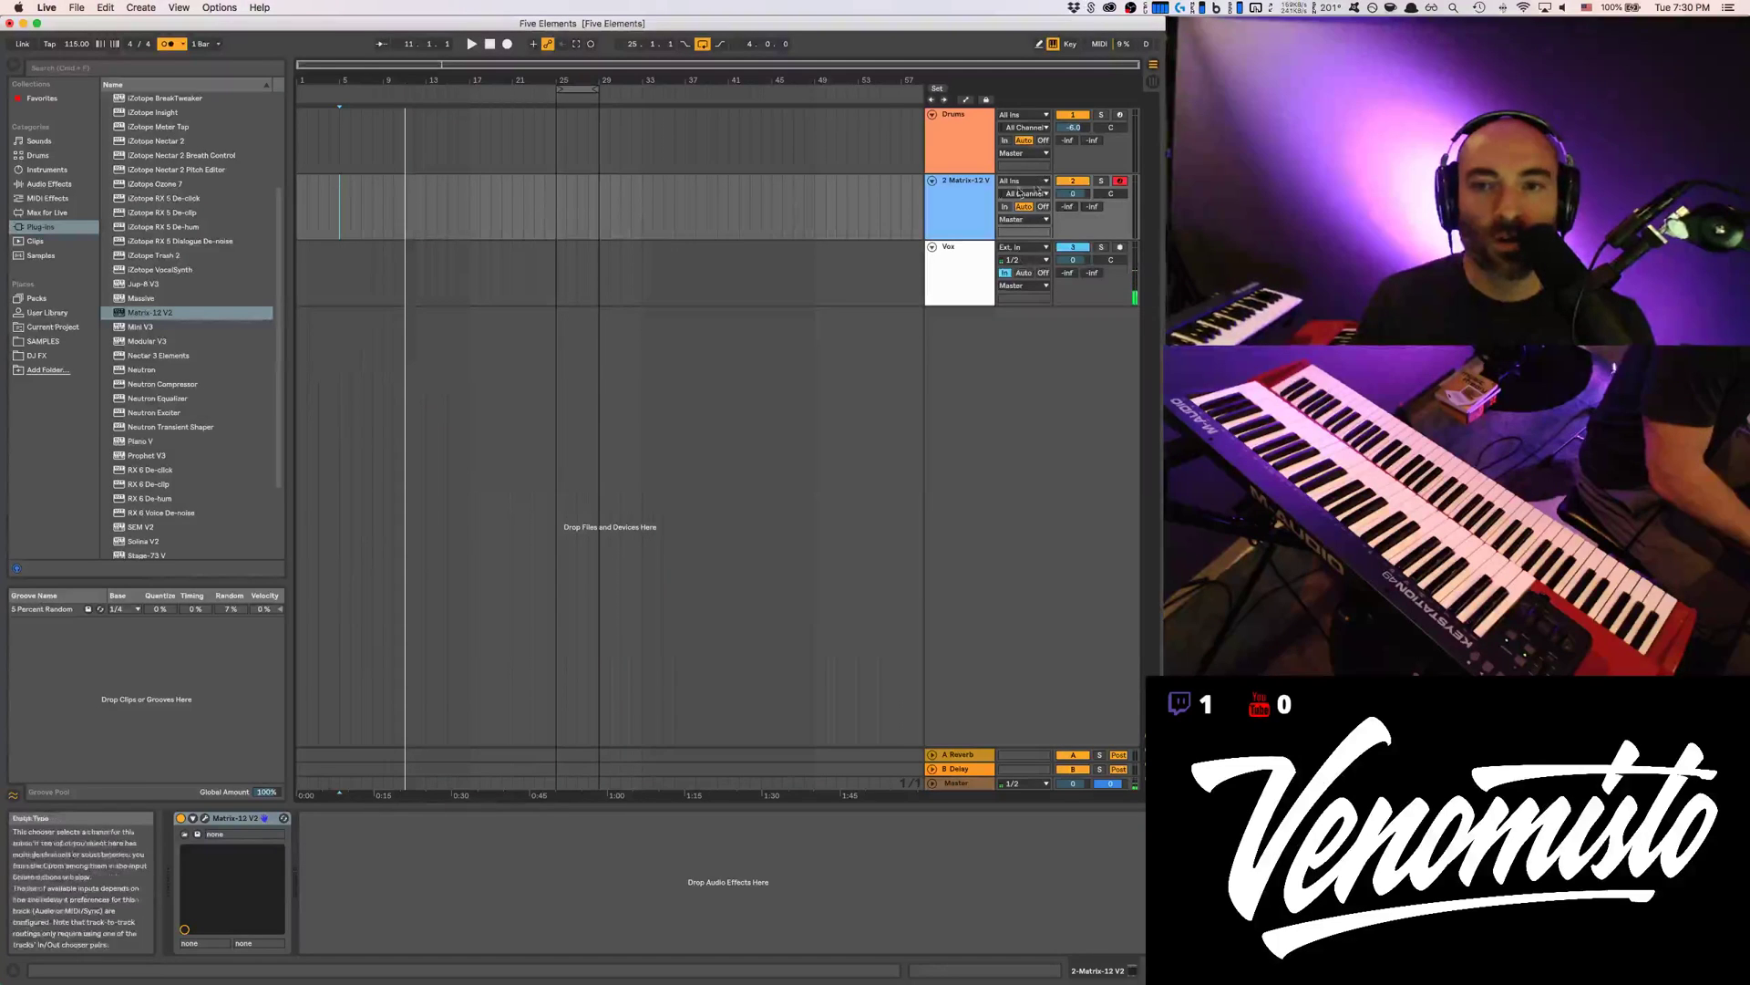
pyautogui.click(974, 194)
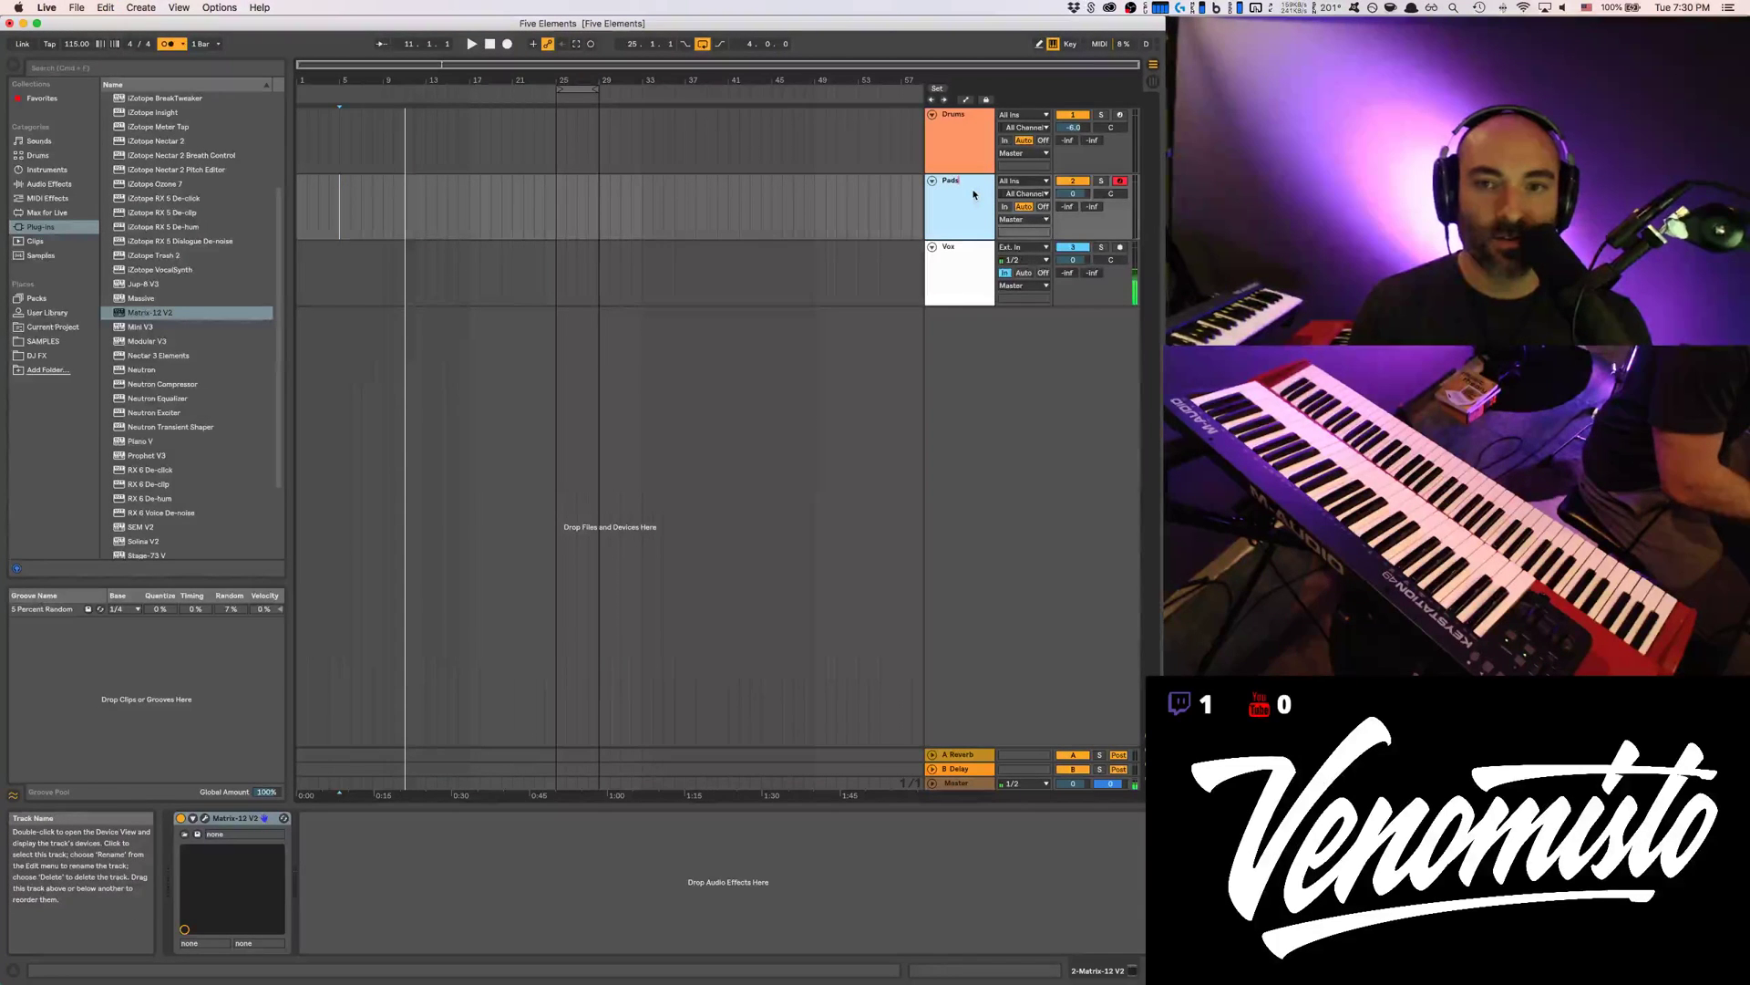
pyautogui.press('Return')
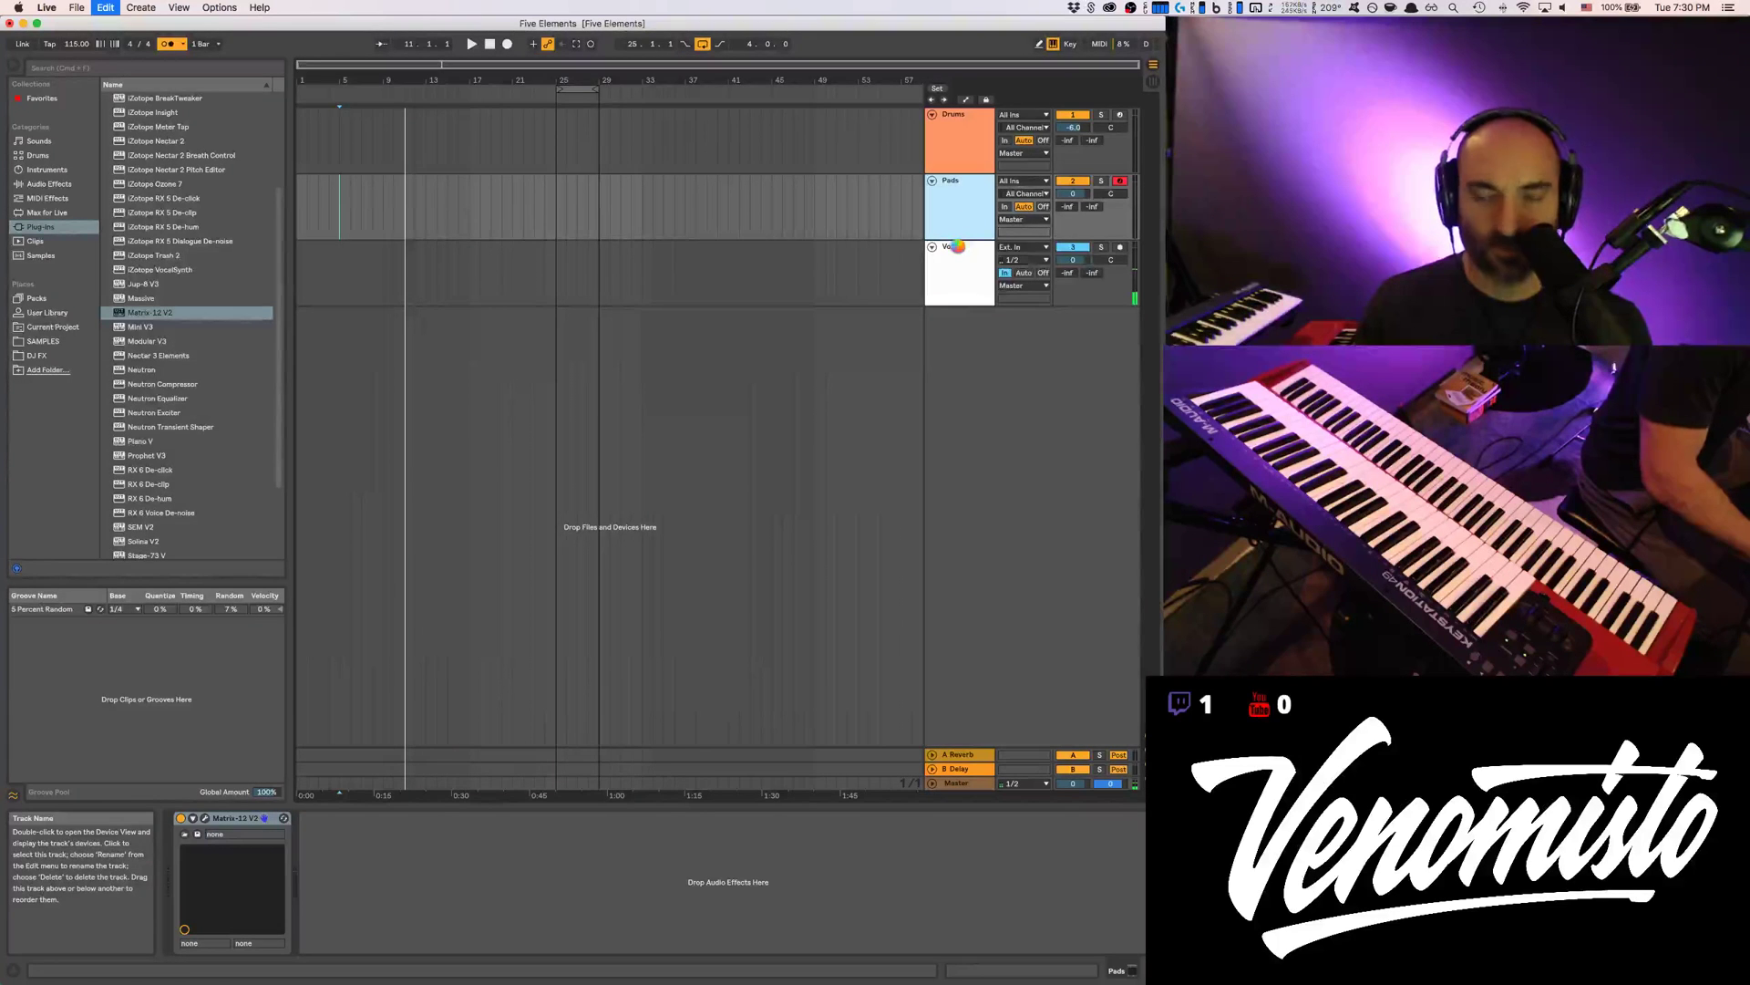
pyautogui.press('super+d')
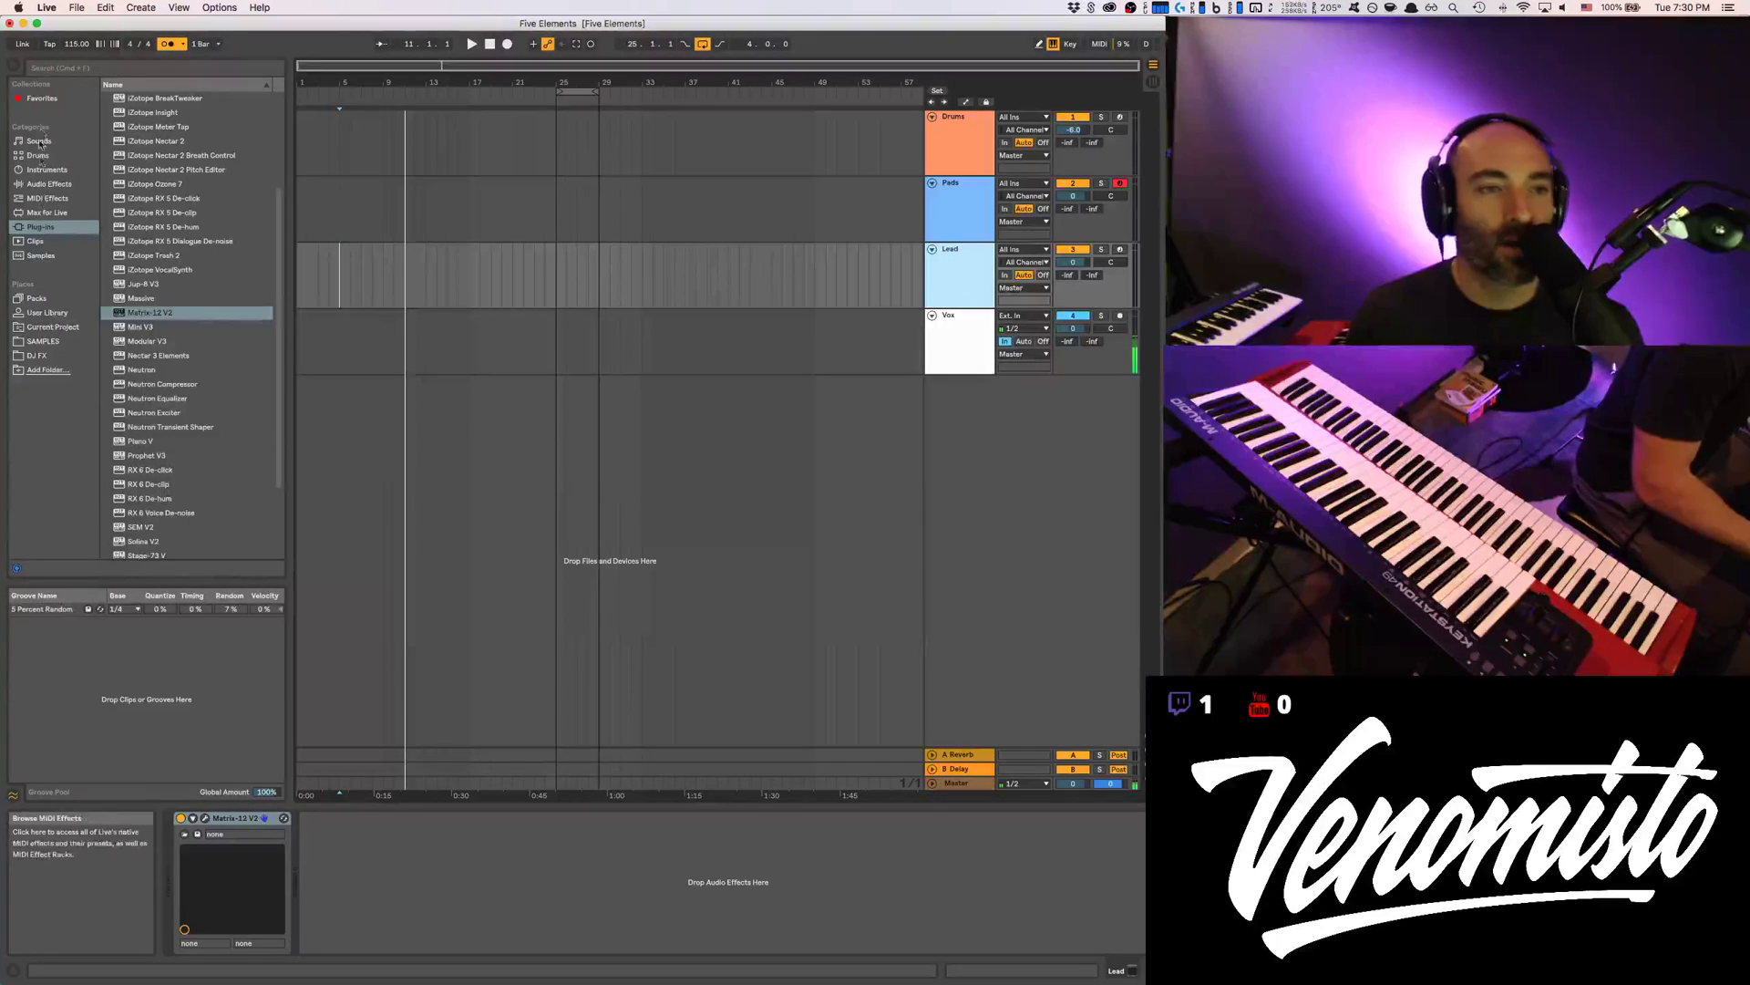
# Search the plug-ins for "piano", load Grand Rhapsody Piano Stereo on the Lead track, and clear the search
pyautogui.click(71, 70)
pyautogui.write('piano')
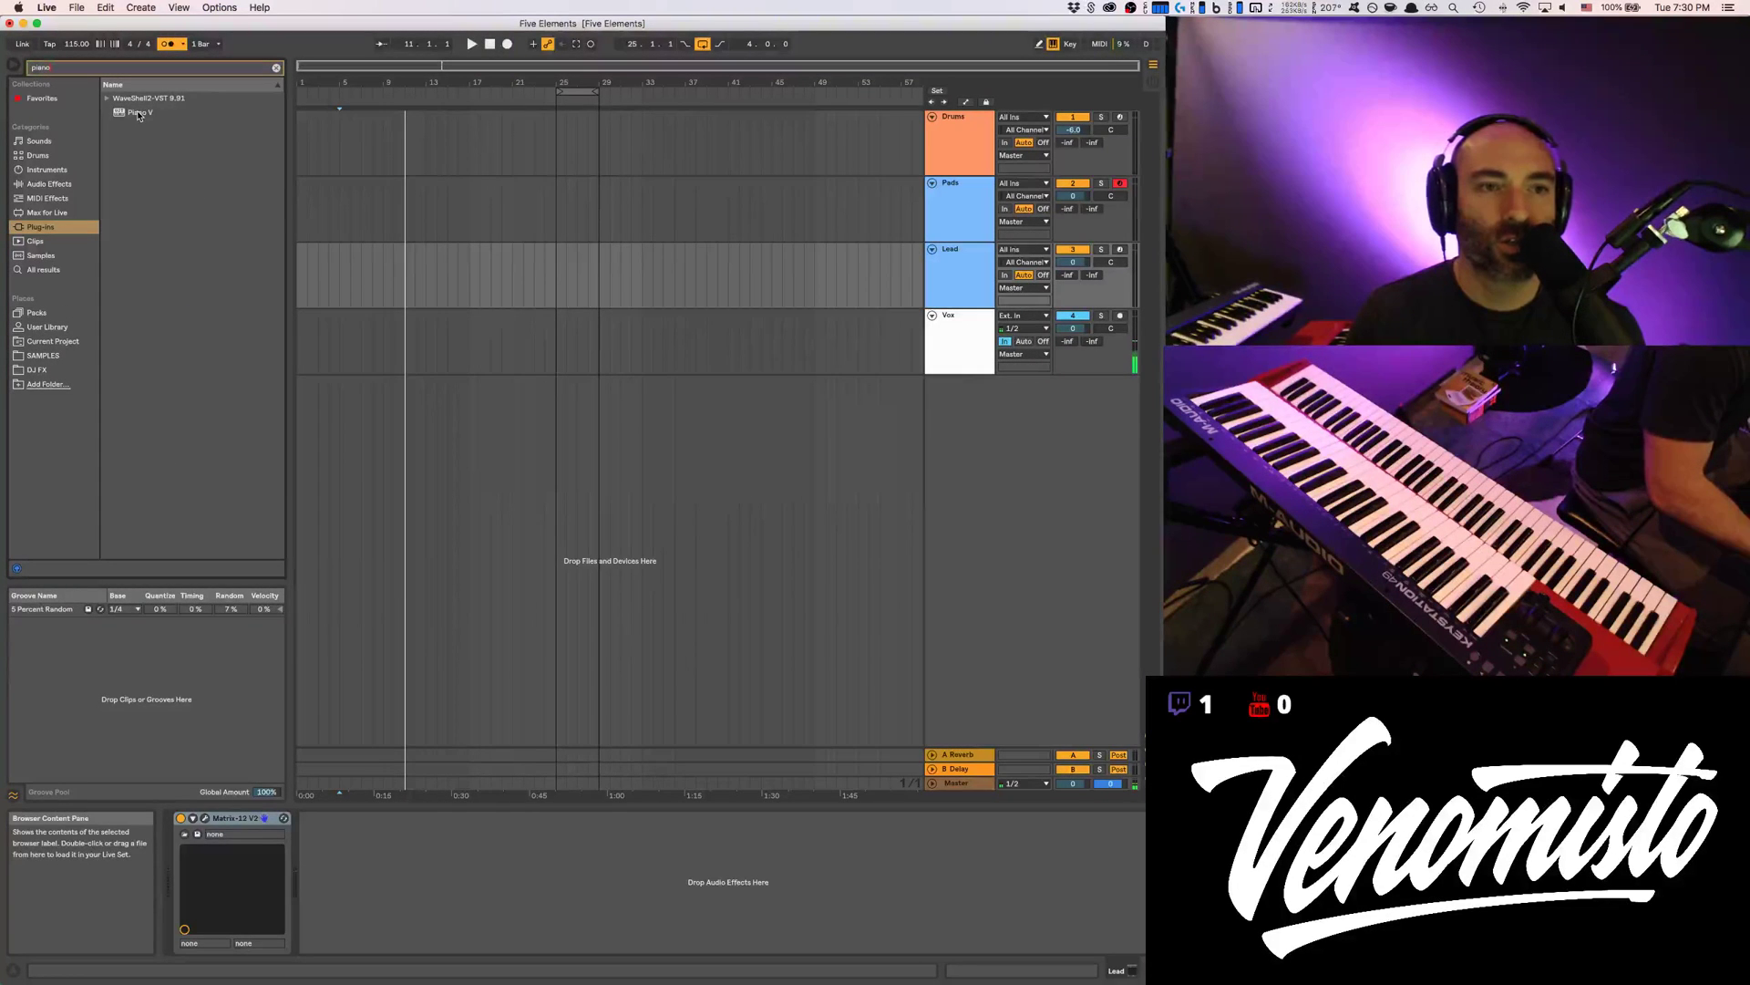
pyautogui.click(108, 98)
pyautogui.click(143, 113)
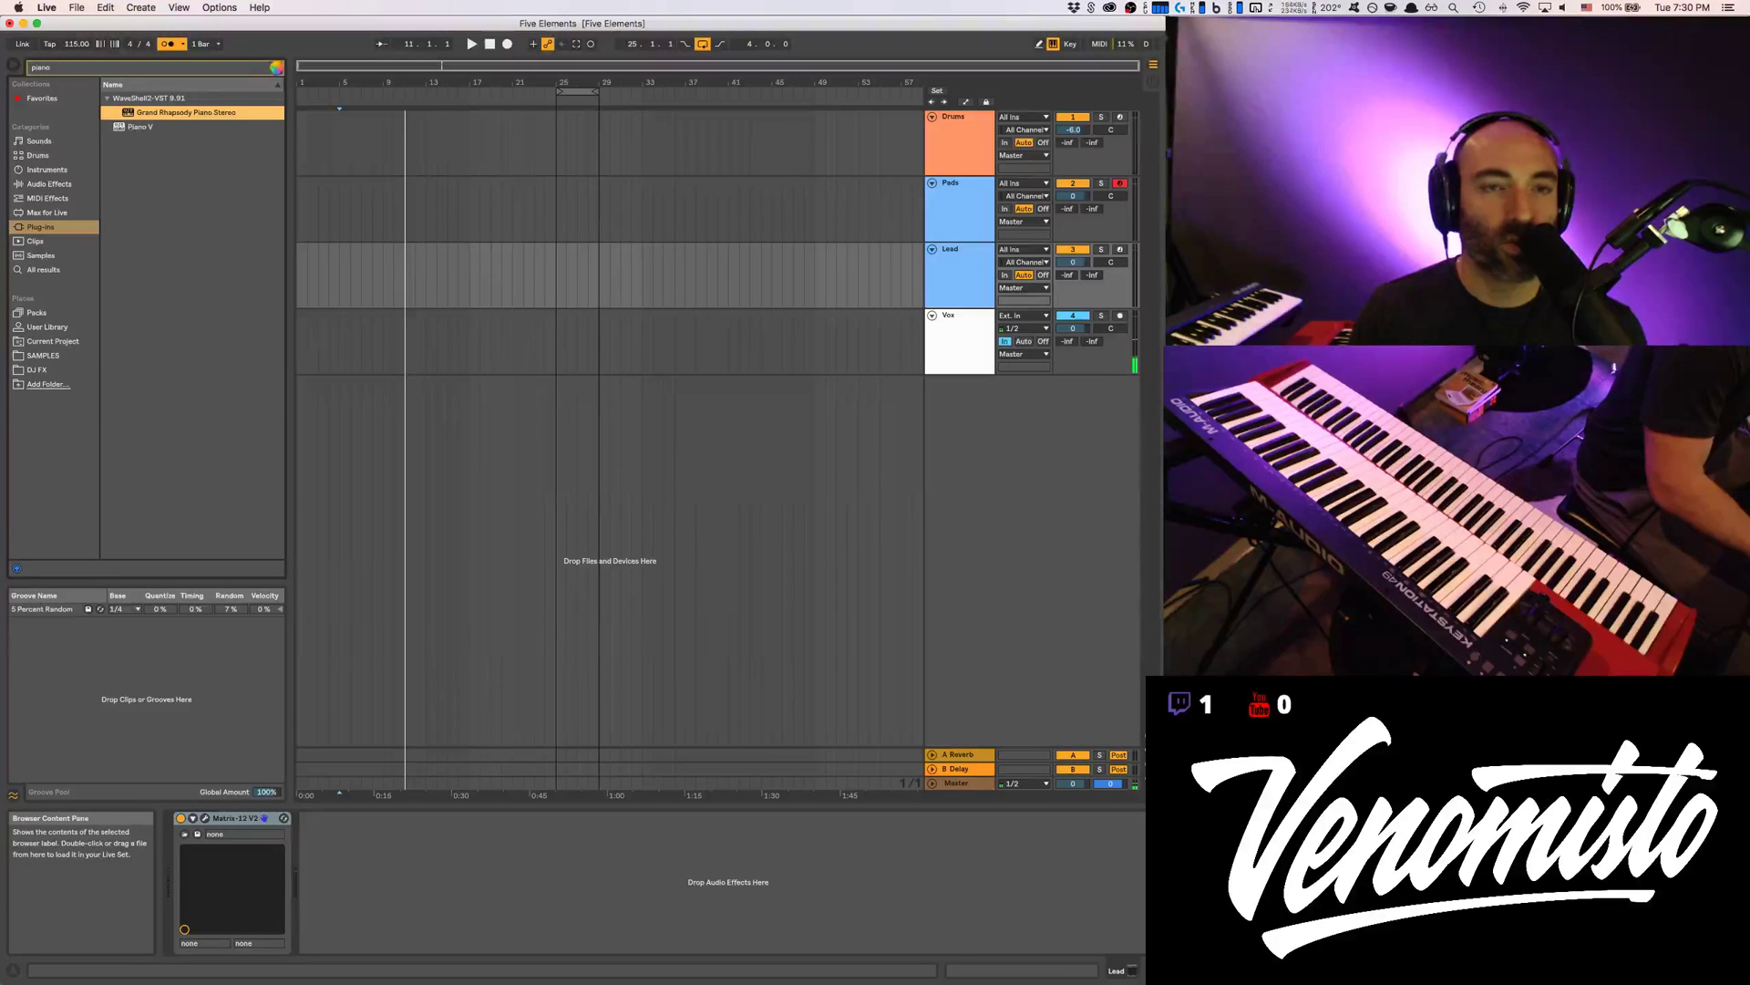
pyautogui.press('Return')
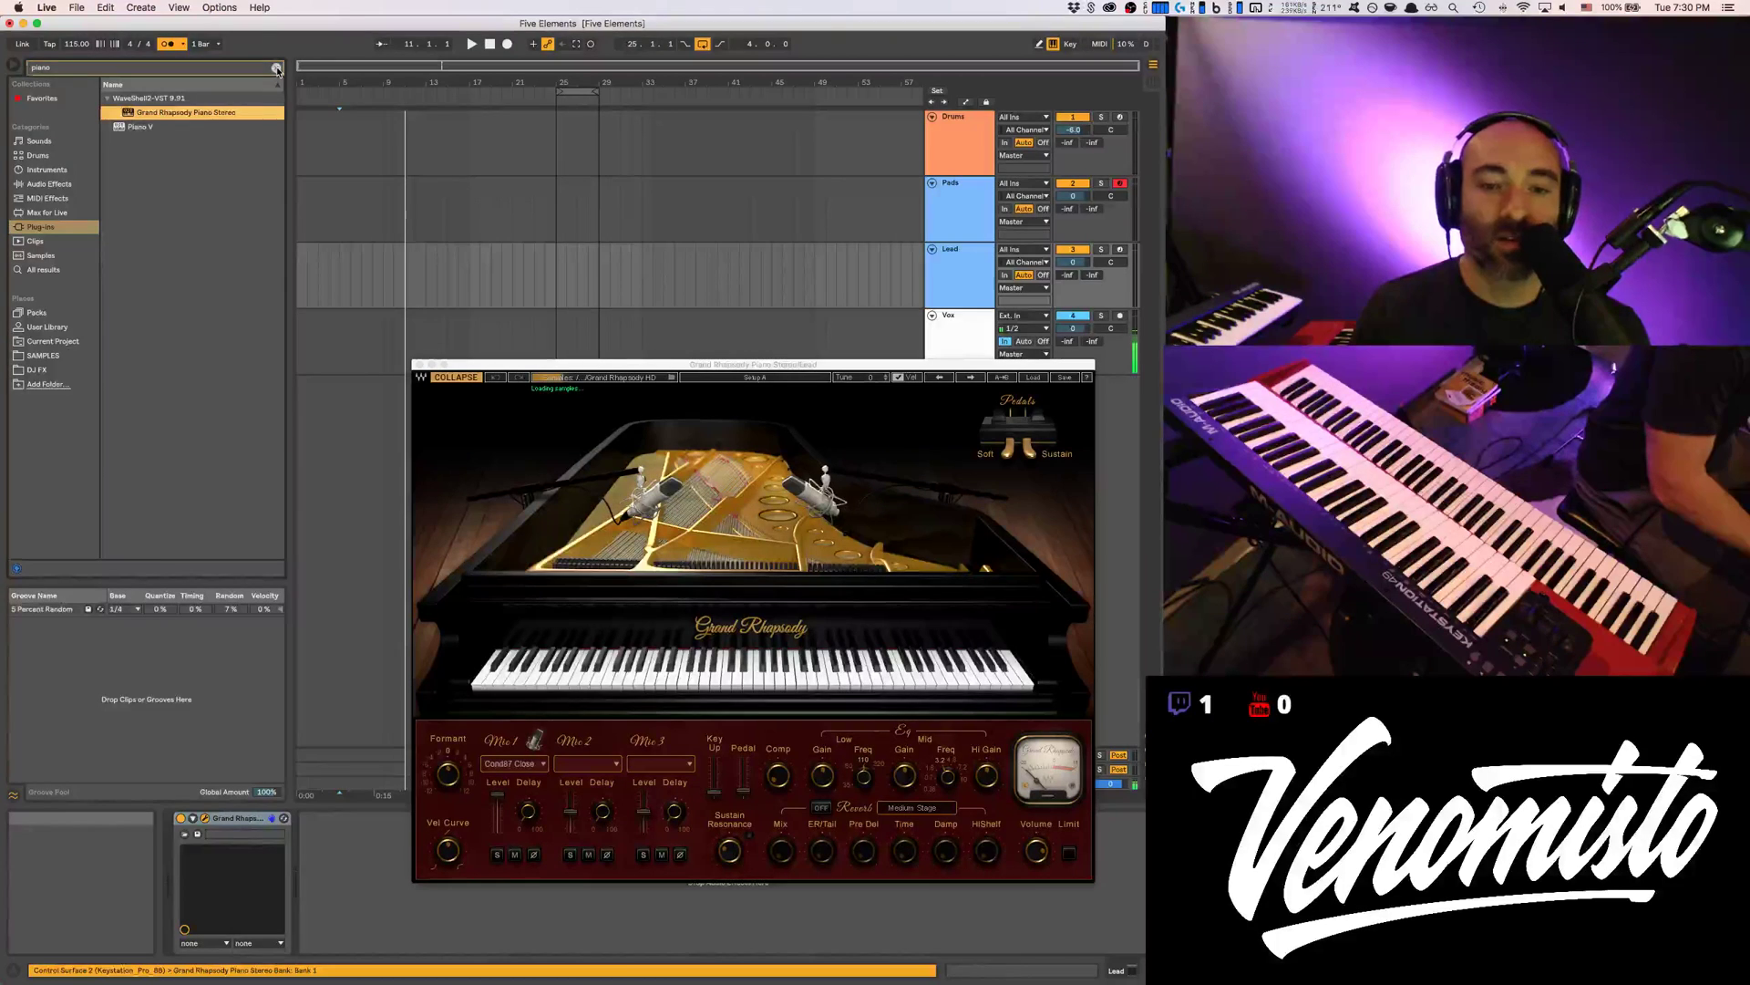
pyautogui.press('BackSpace')
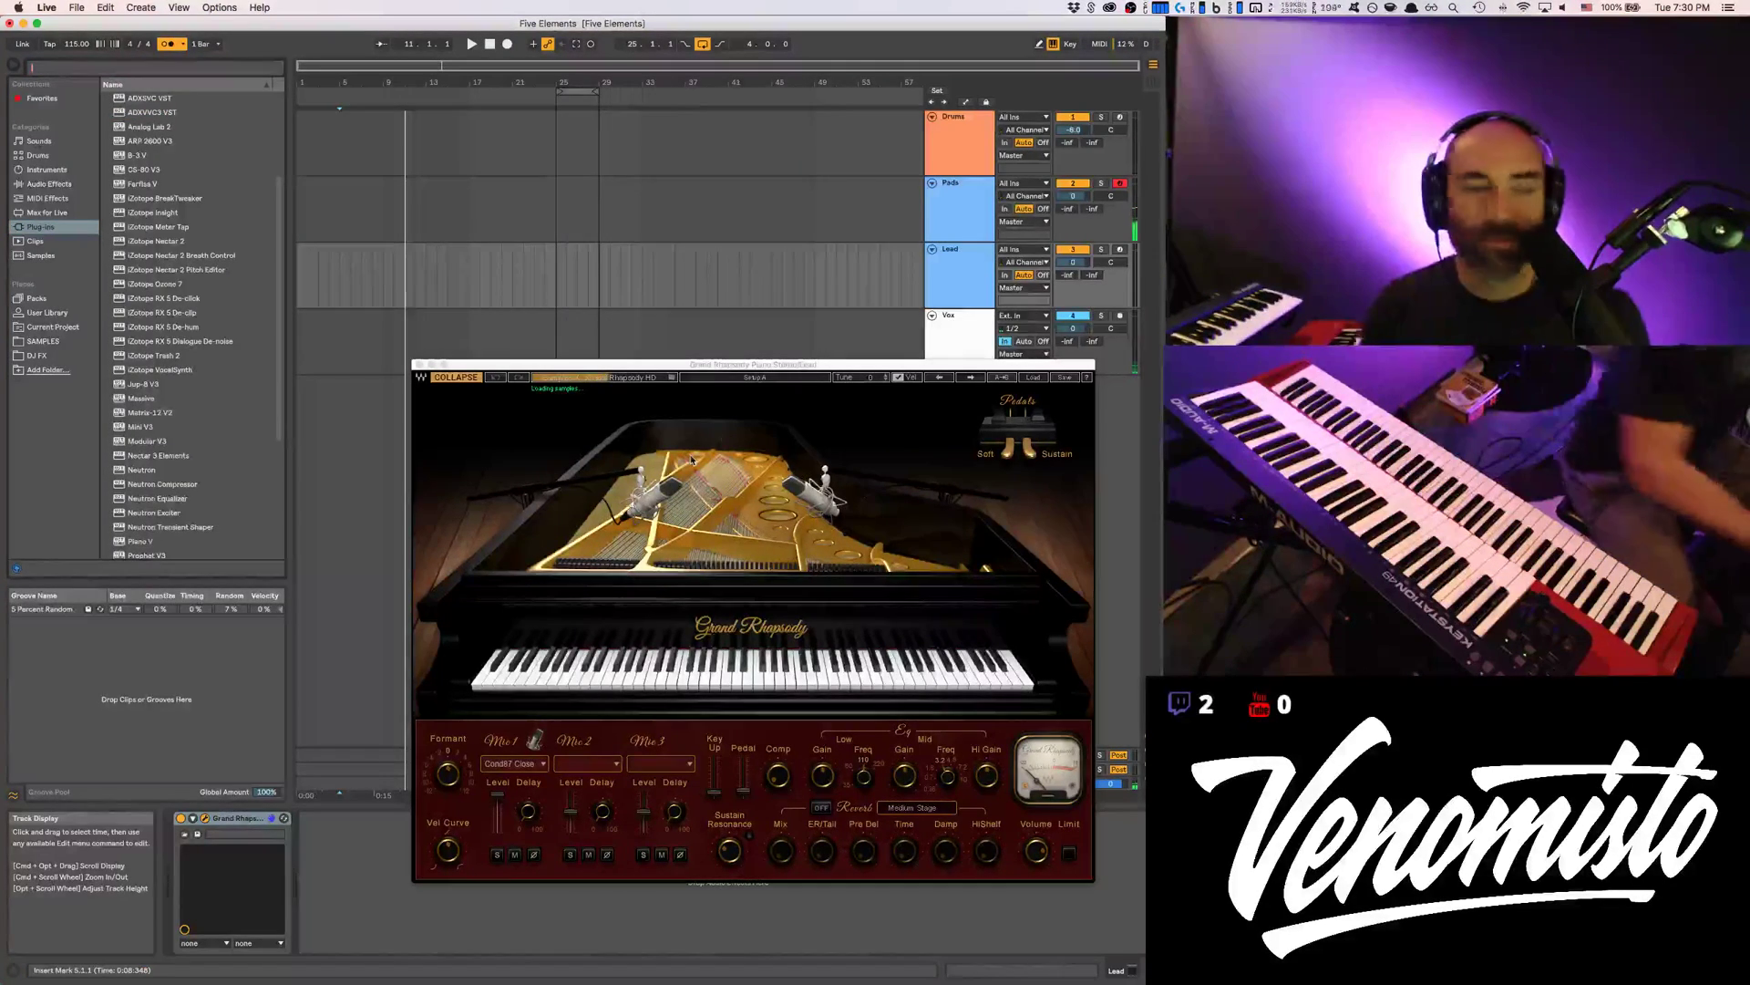
# Arm the Lead track and record a piano take of about eight bars starting at bar 5
pyautogui.click(1120, 249)
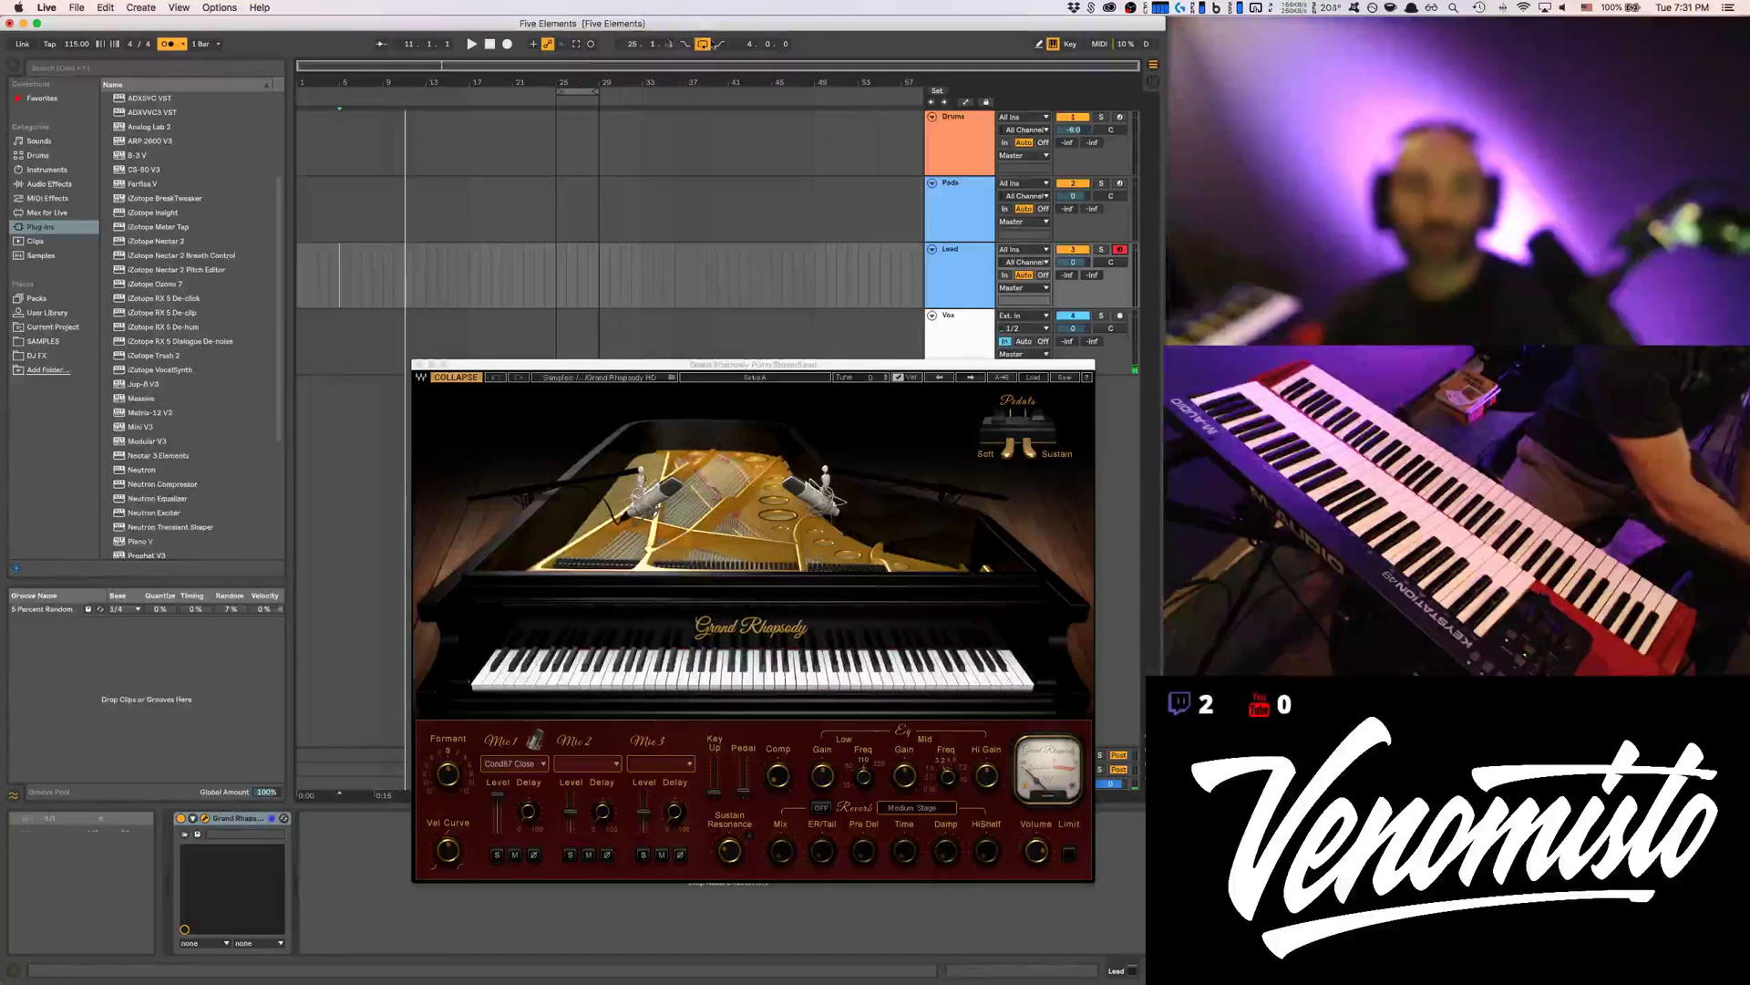
pyautogui.click(509, 45)
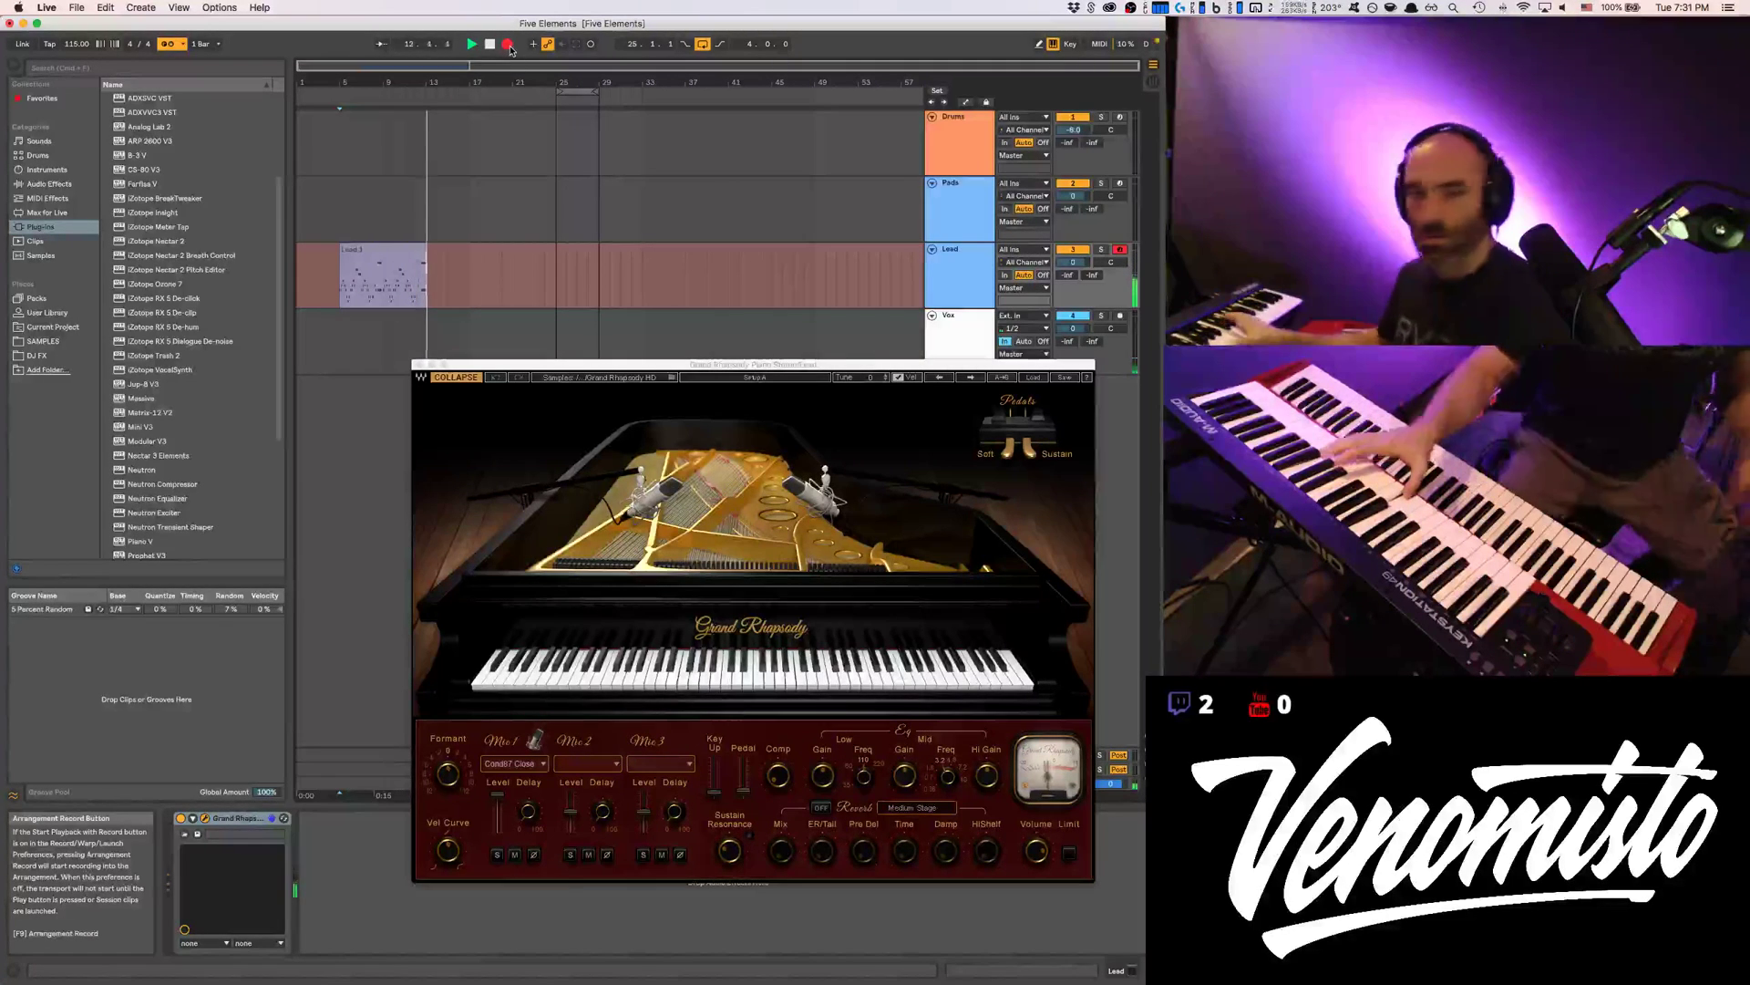
pyautogui.press('space')
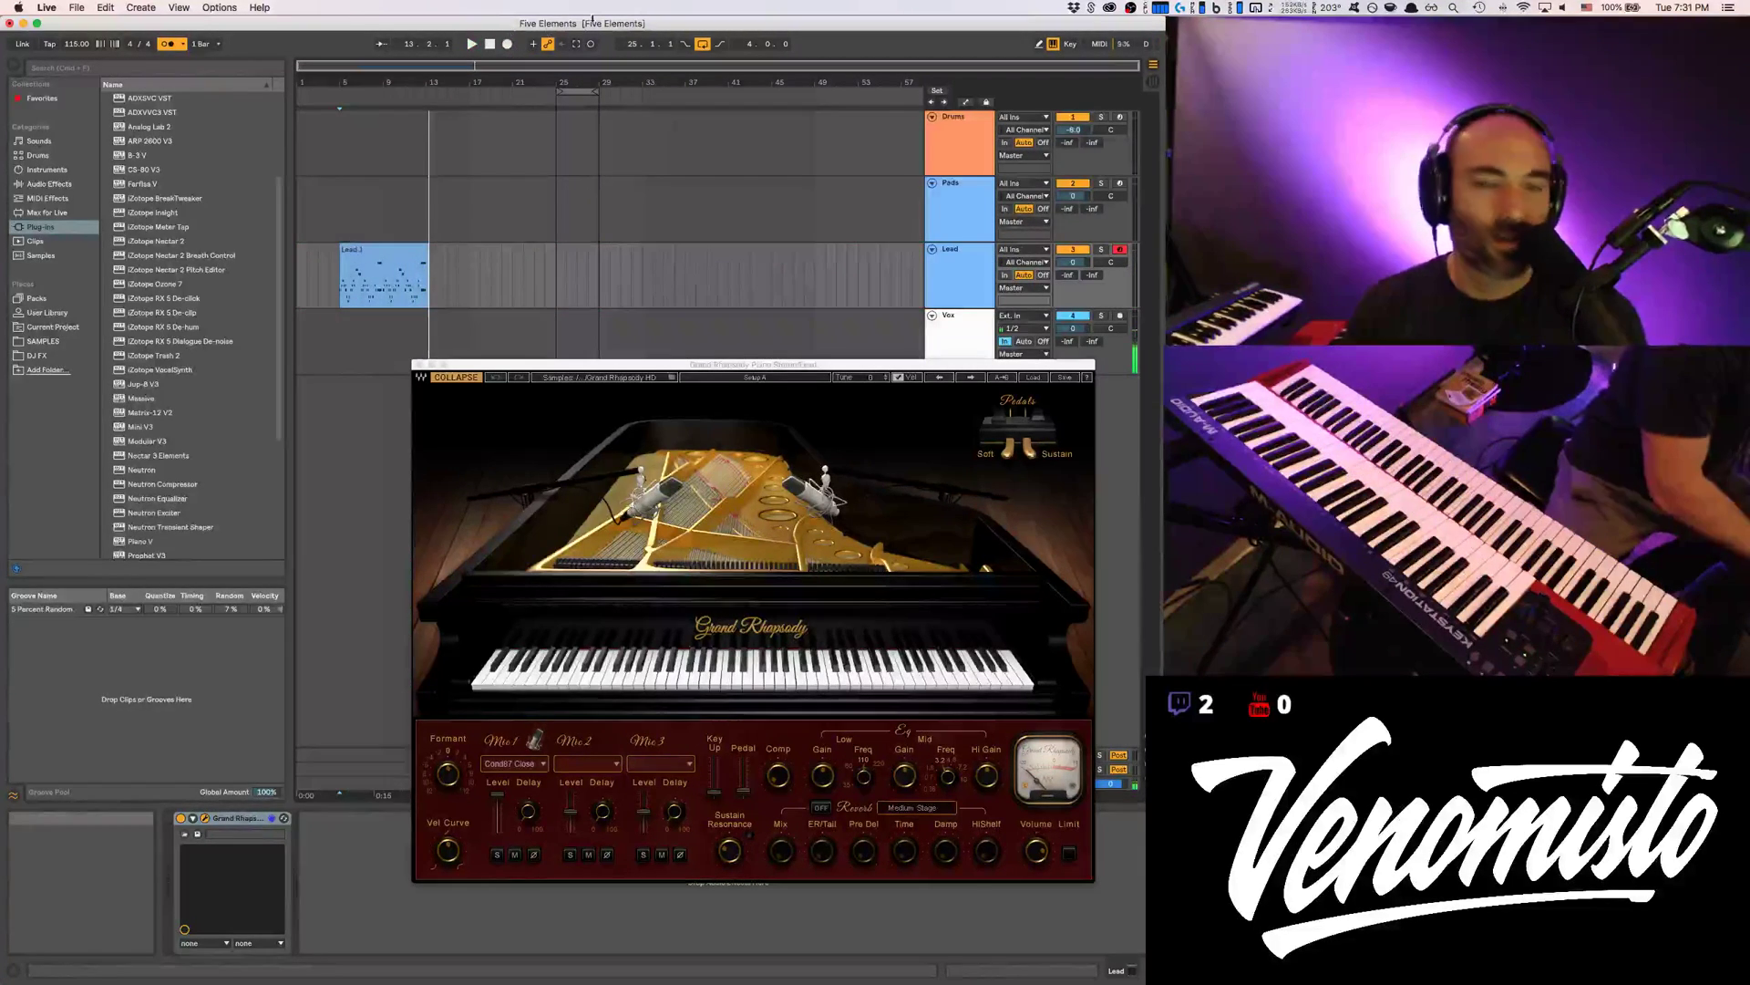
# Record a second piano take of about eight bars on the Lead track starting at bar 17
pyautogui.click(469, 273)
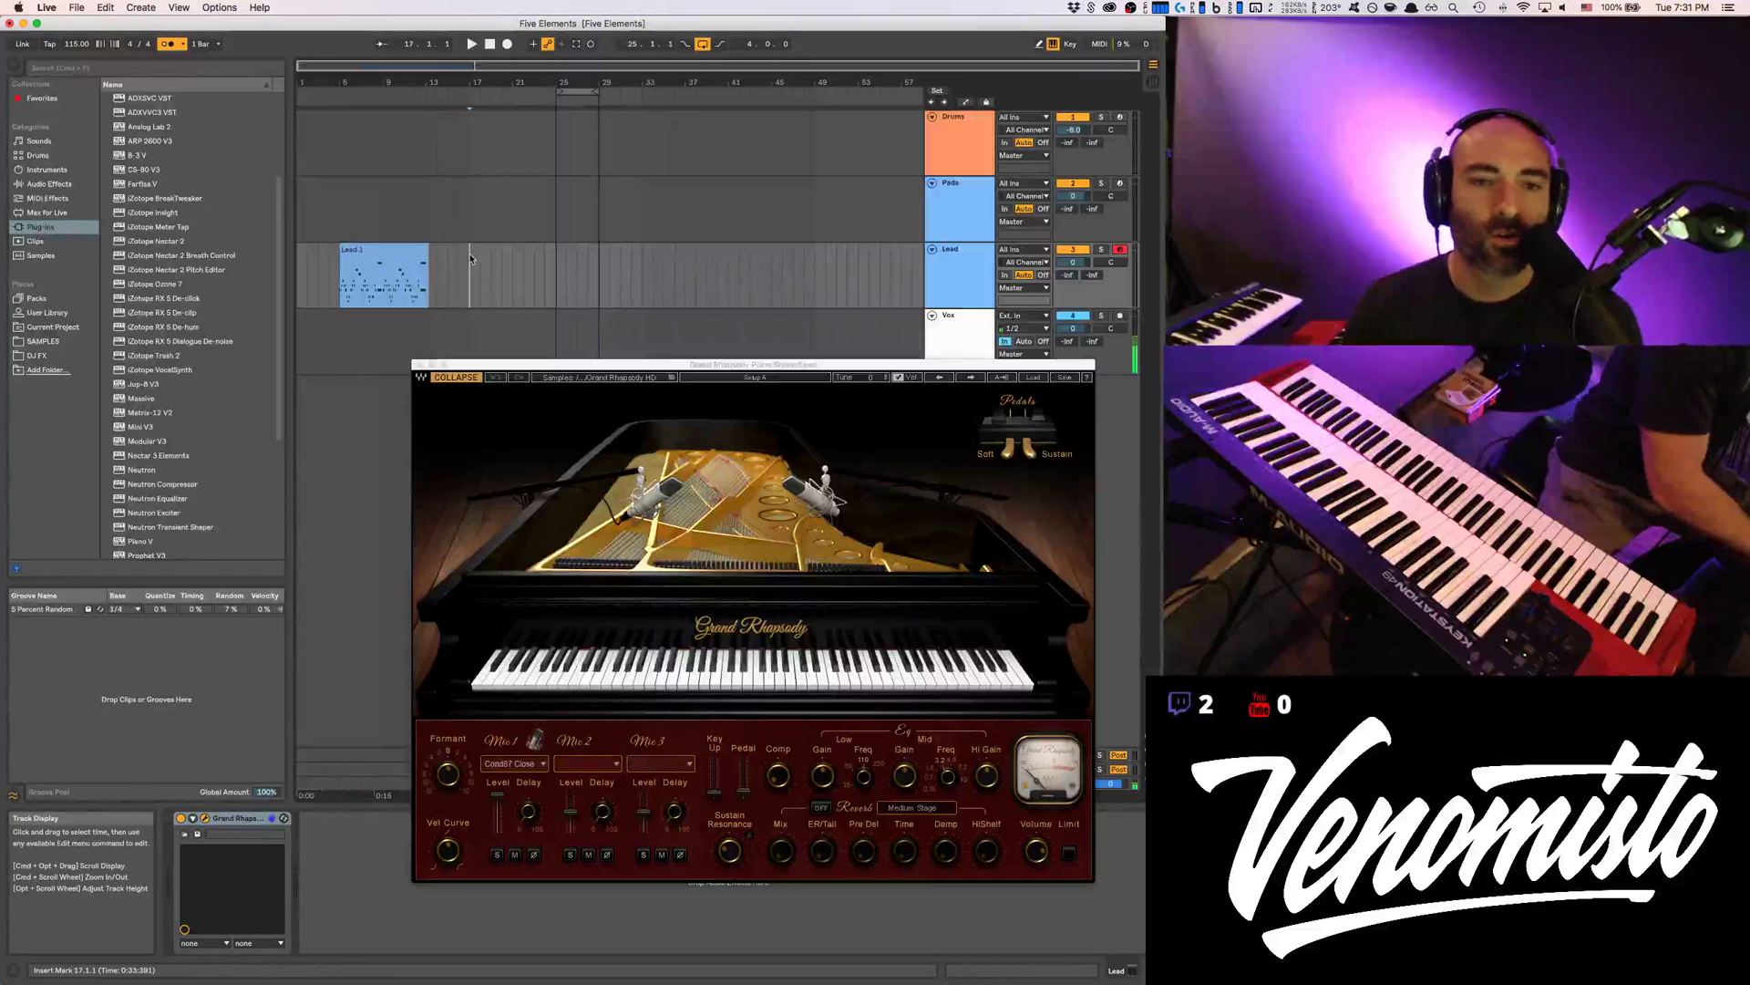
pyautogui.click(507, 45)
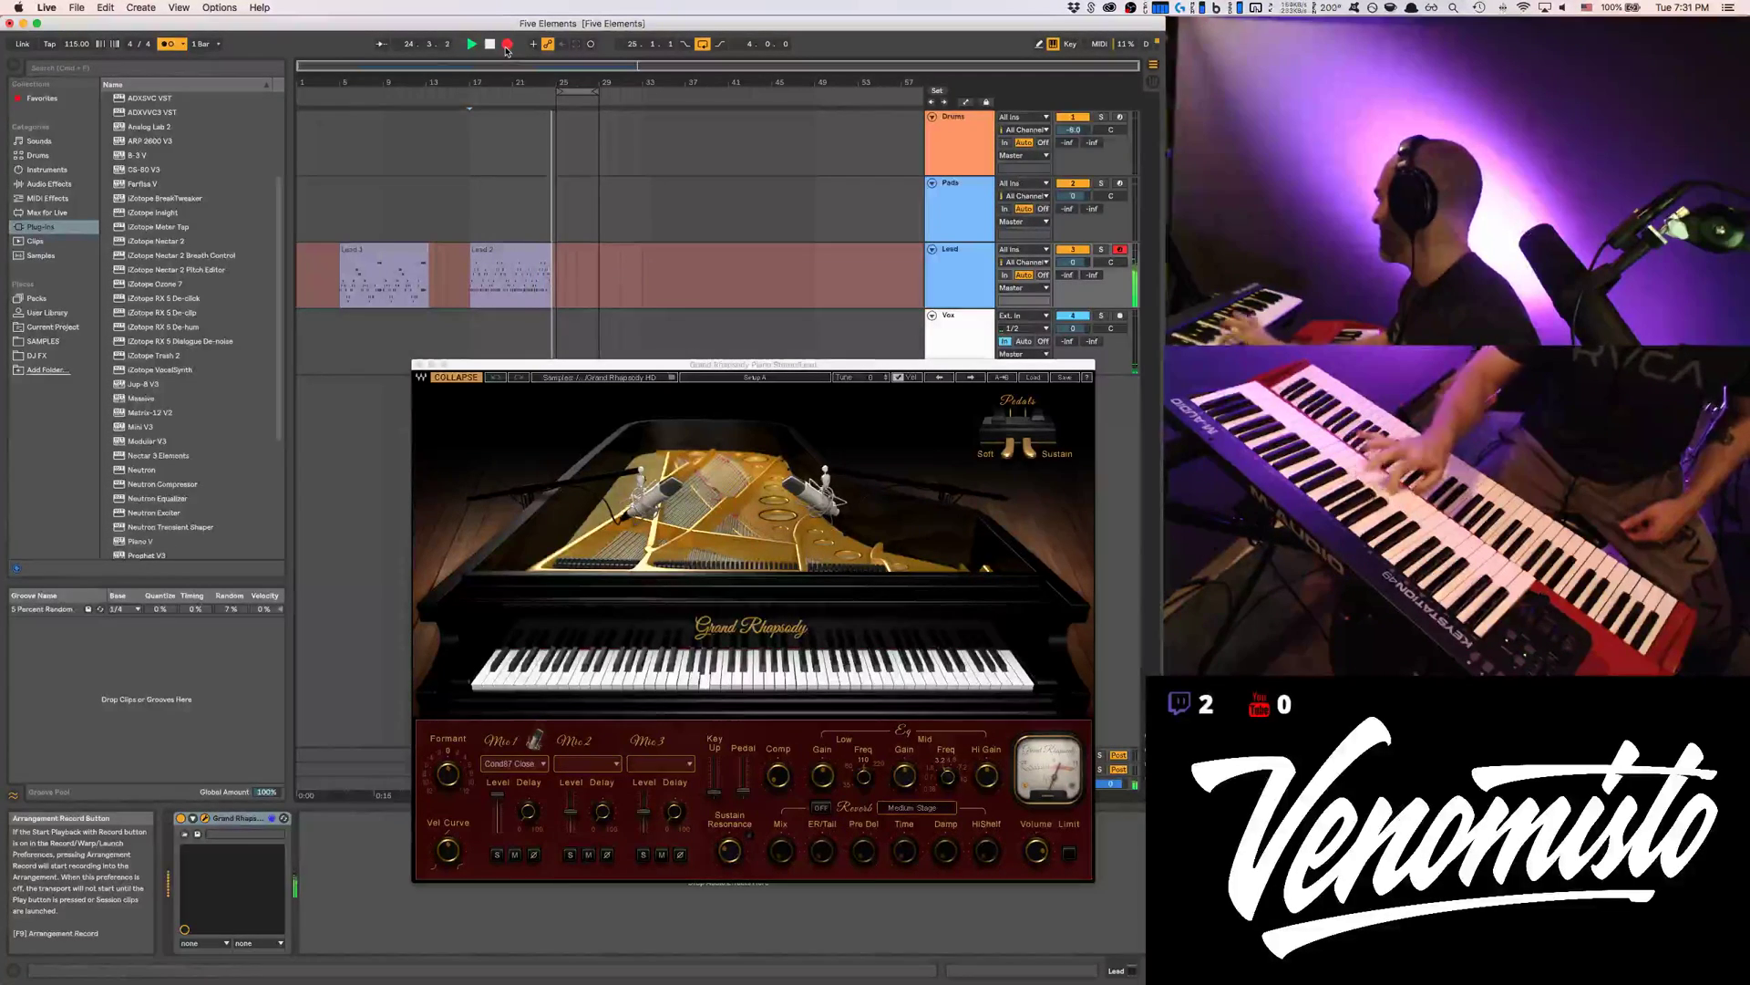
pyautogui.click(507, 44)
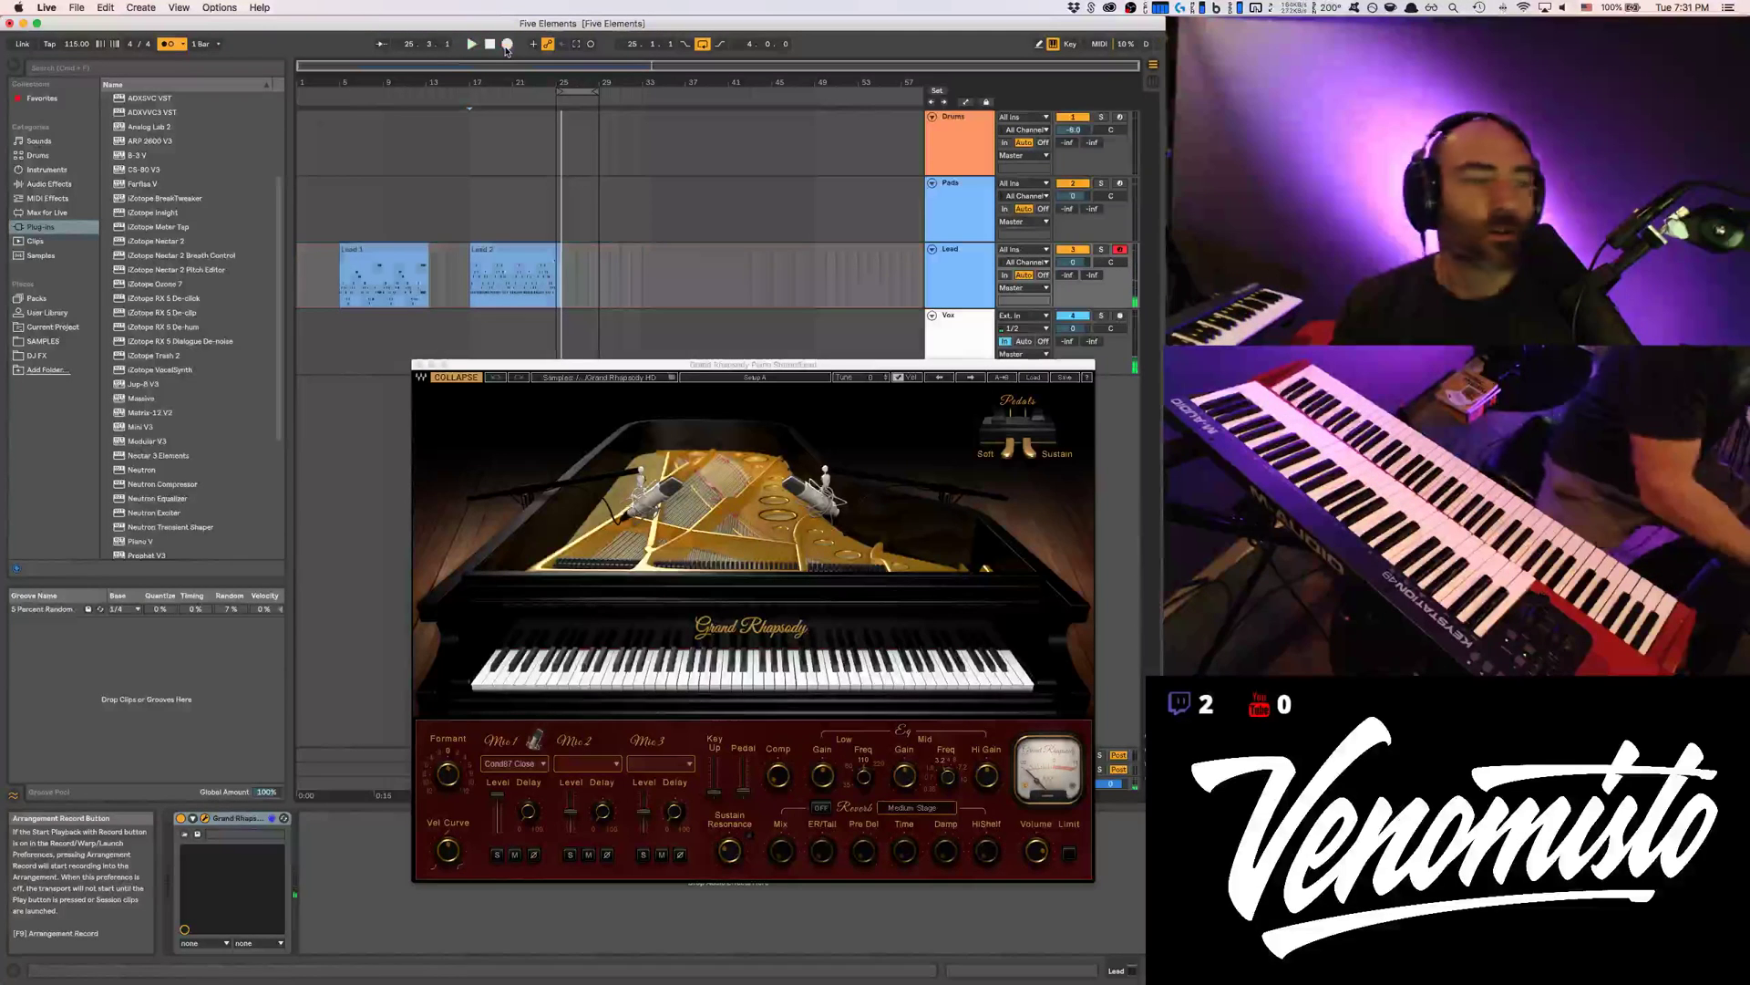
# Record a third piano take of about eight bars on the Lead track starting at bar 33
pyautogui.click(518, 250)
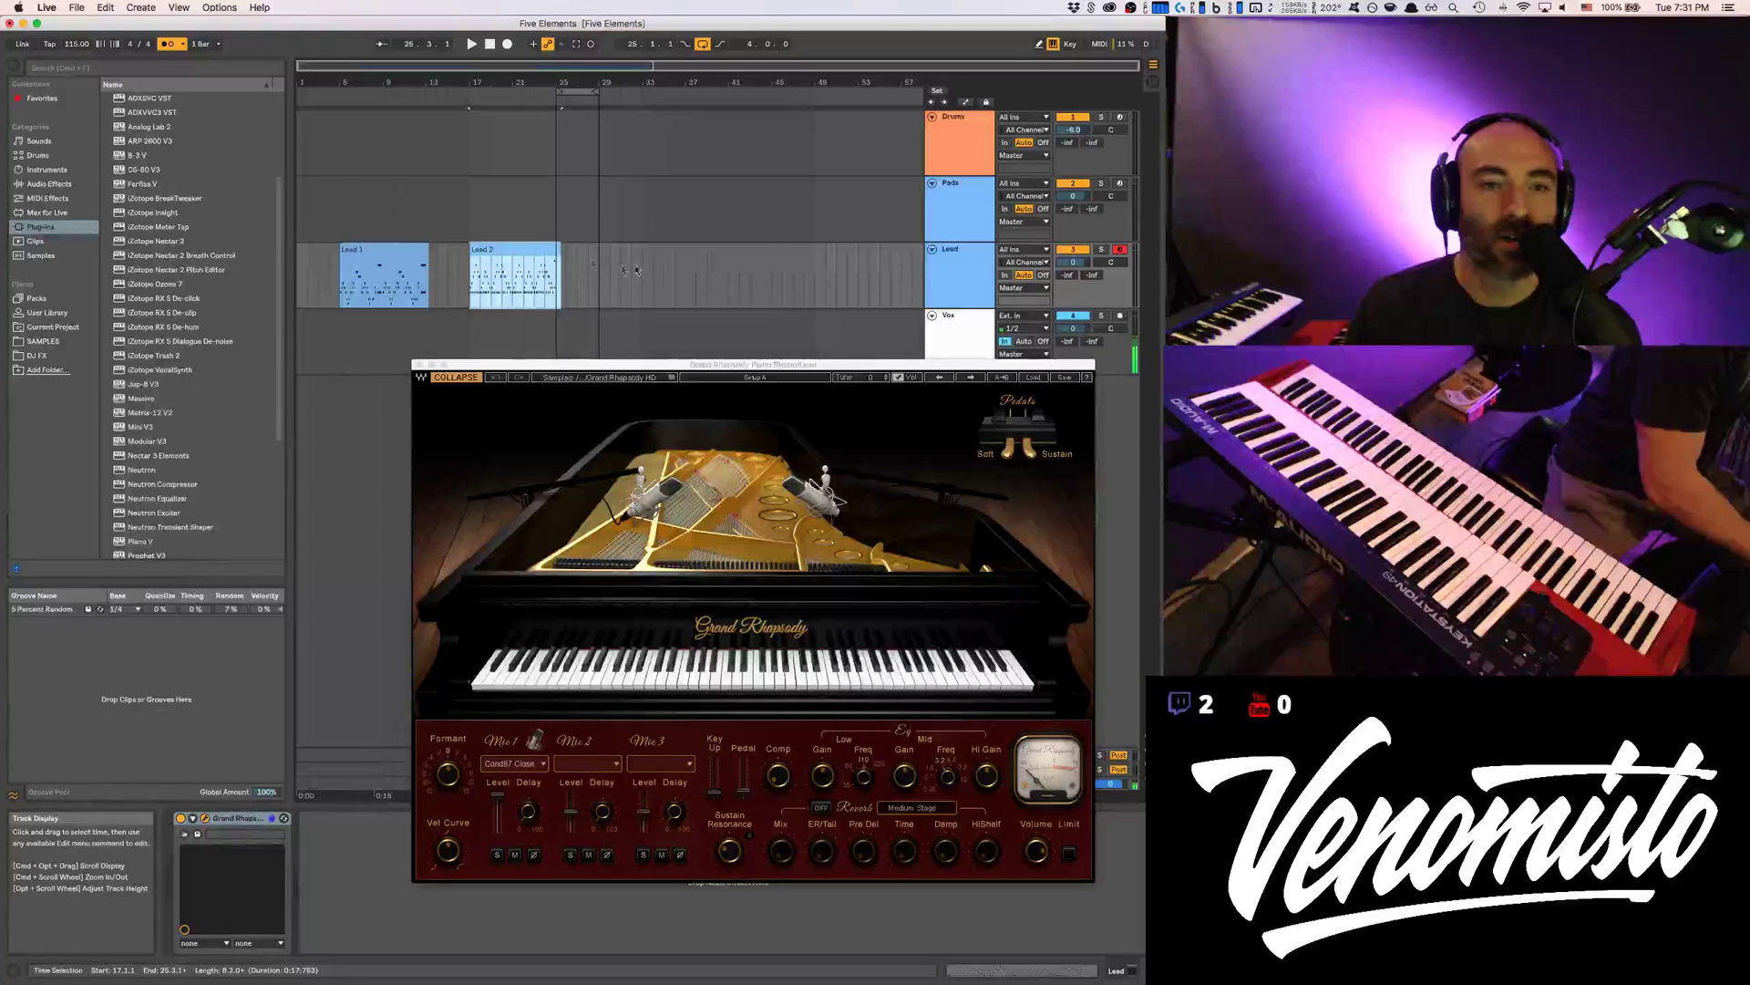
pyautogui.click(643, 271)
pyautogui.click(507, 45)
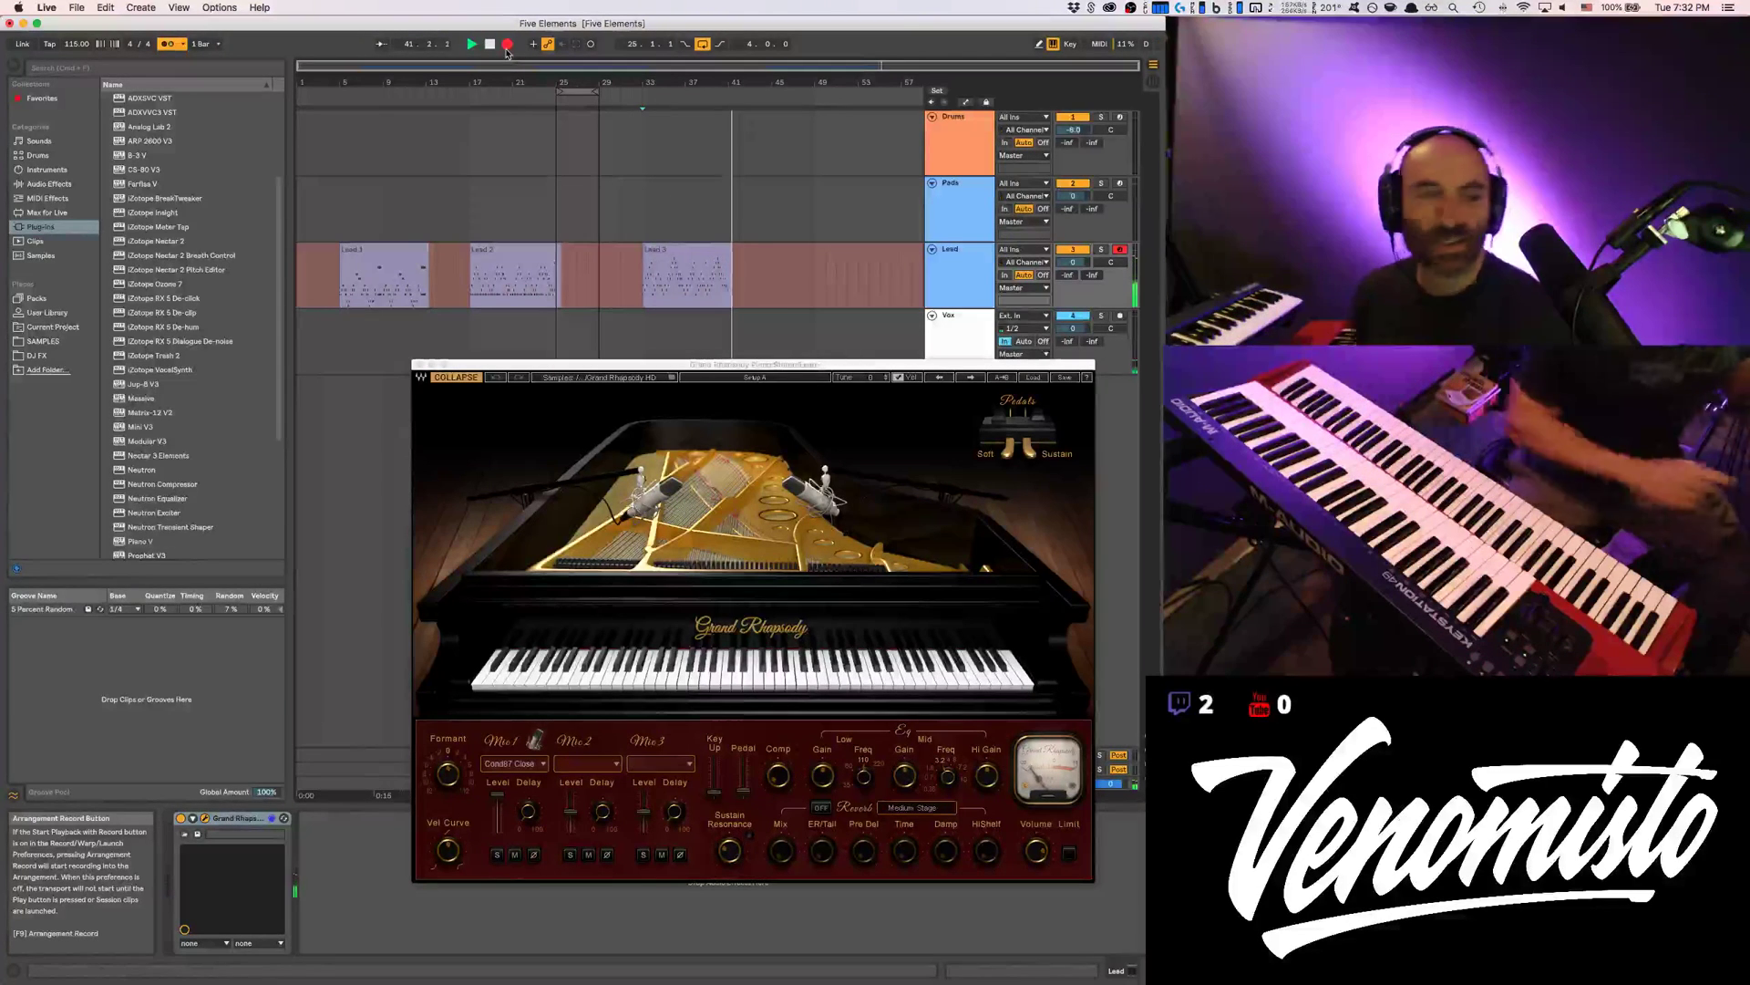
pyautogui.click(507, 48)
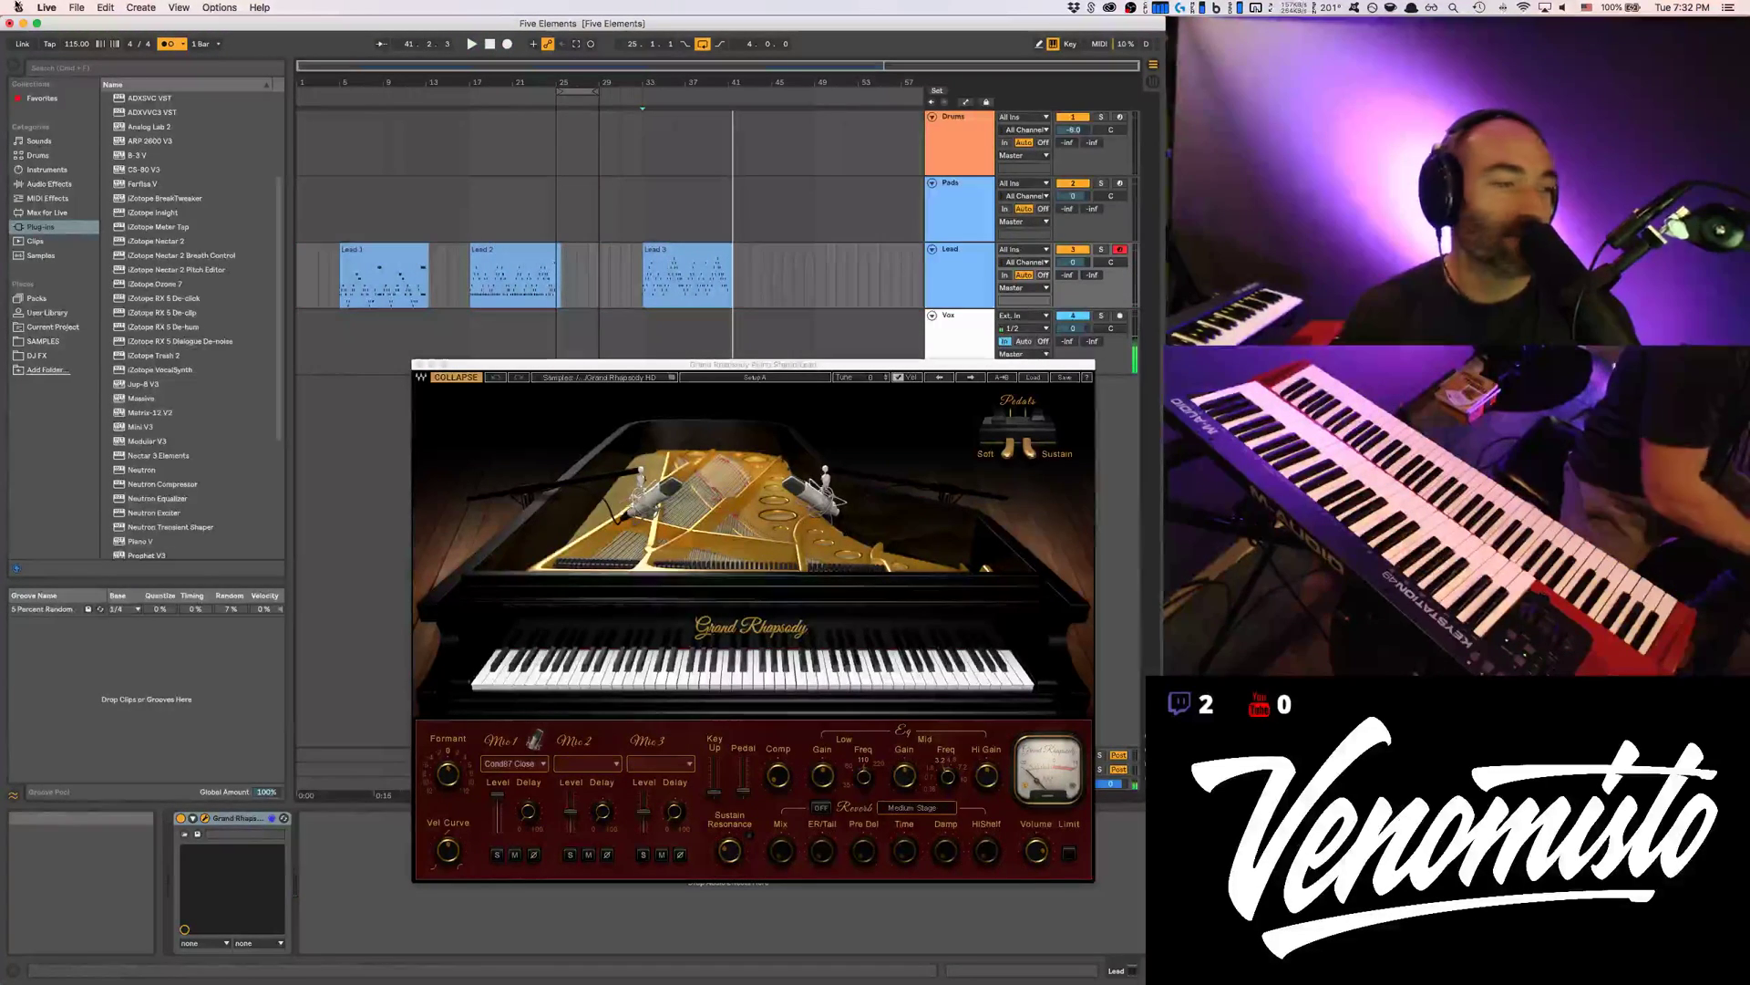
# Delete the Lead take at bar 33 and record a replacement piano take from the same bar
pyautogui.press('super+Tab')
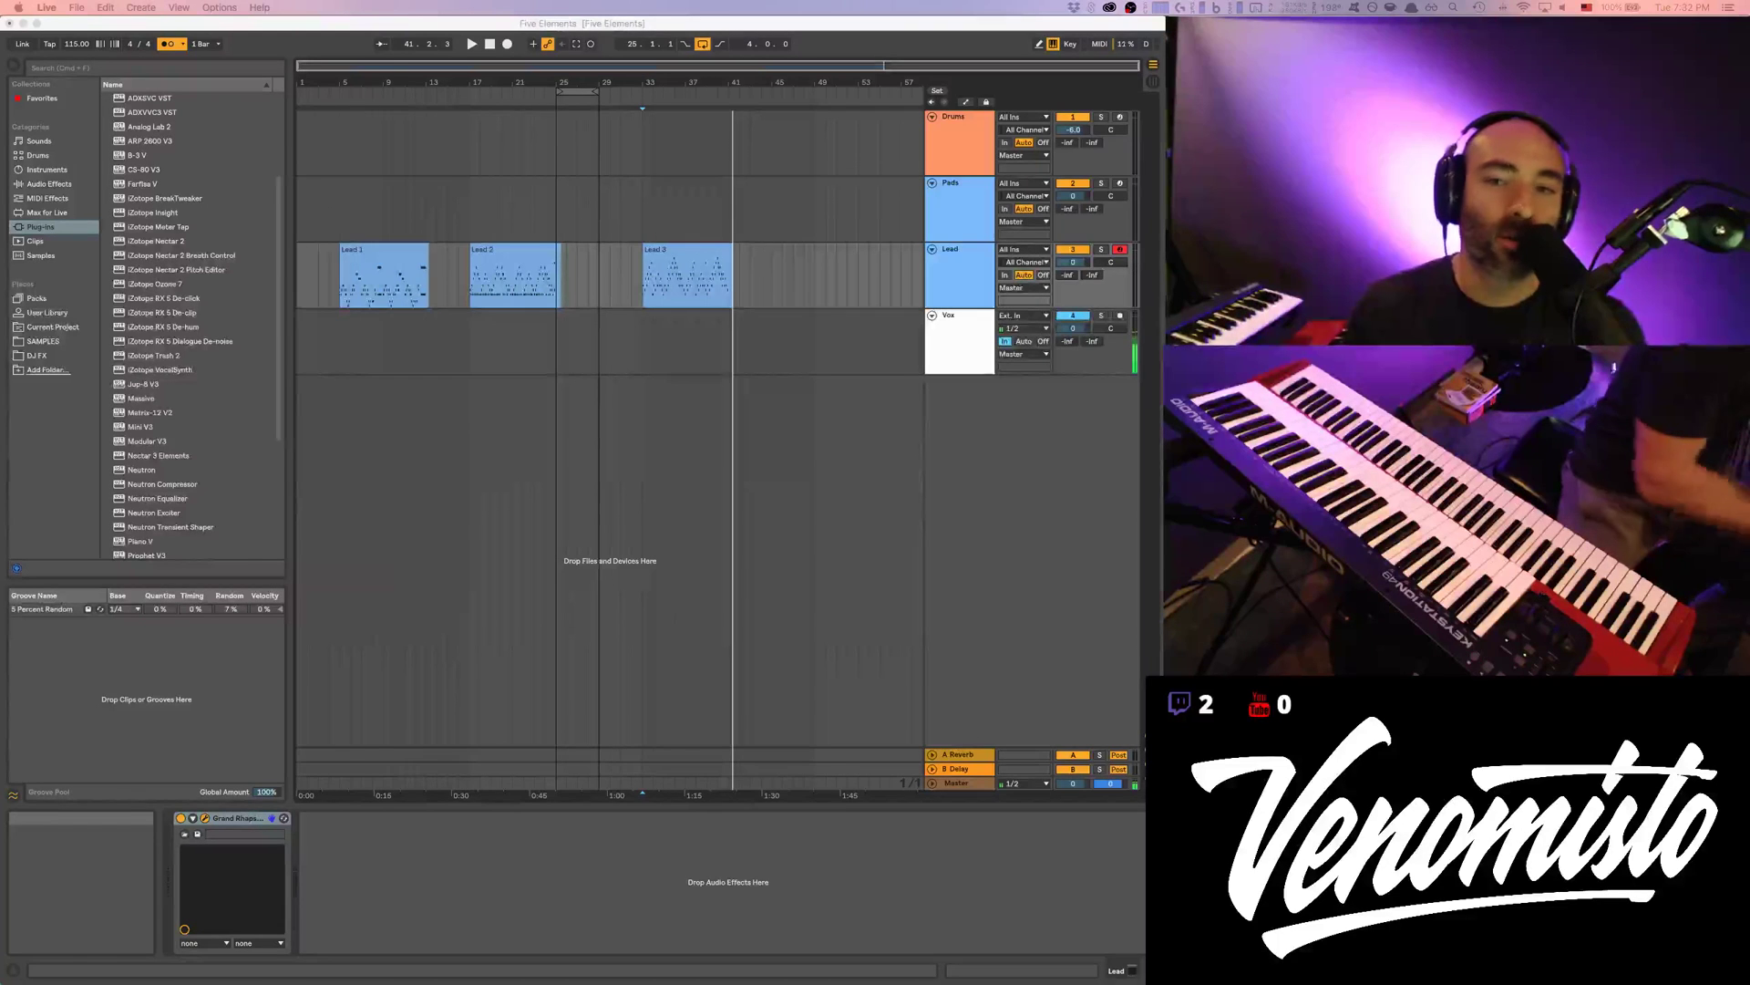
pyautogui.click(664, 253)
pyautogui.click(679, 244)
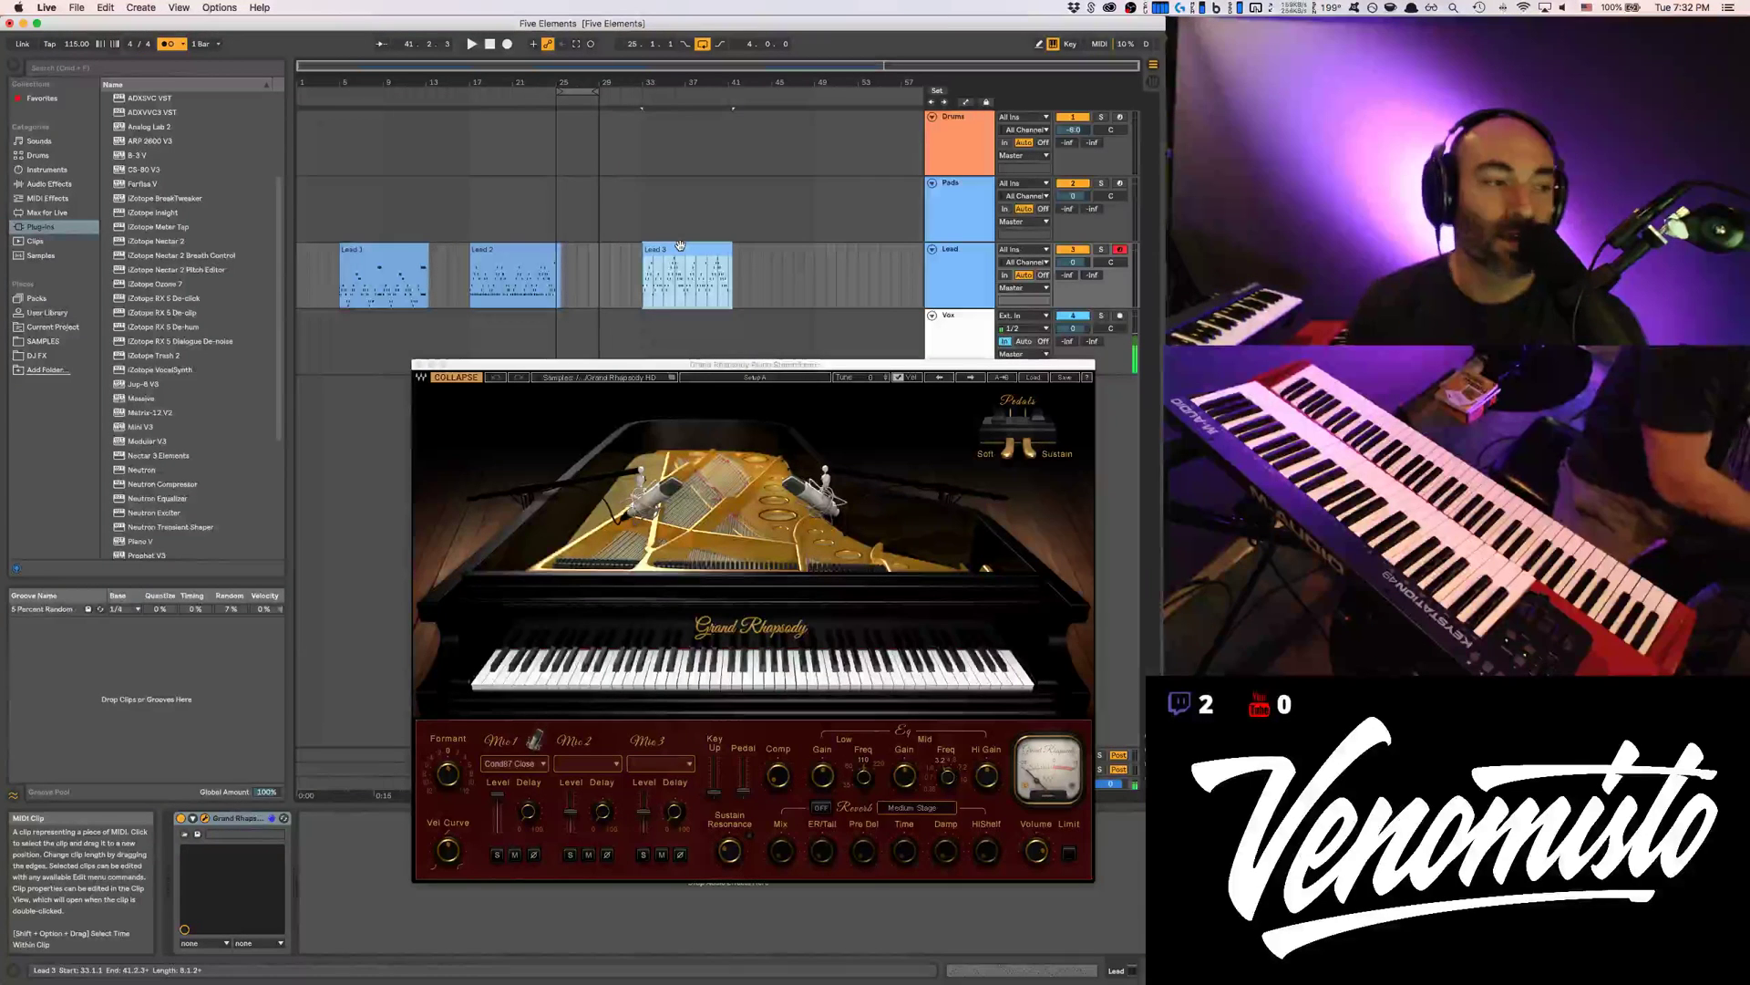
pyautogui.press('Delete')
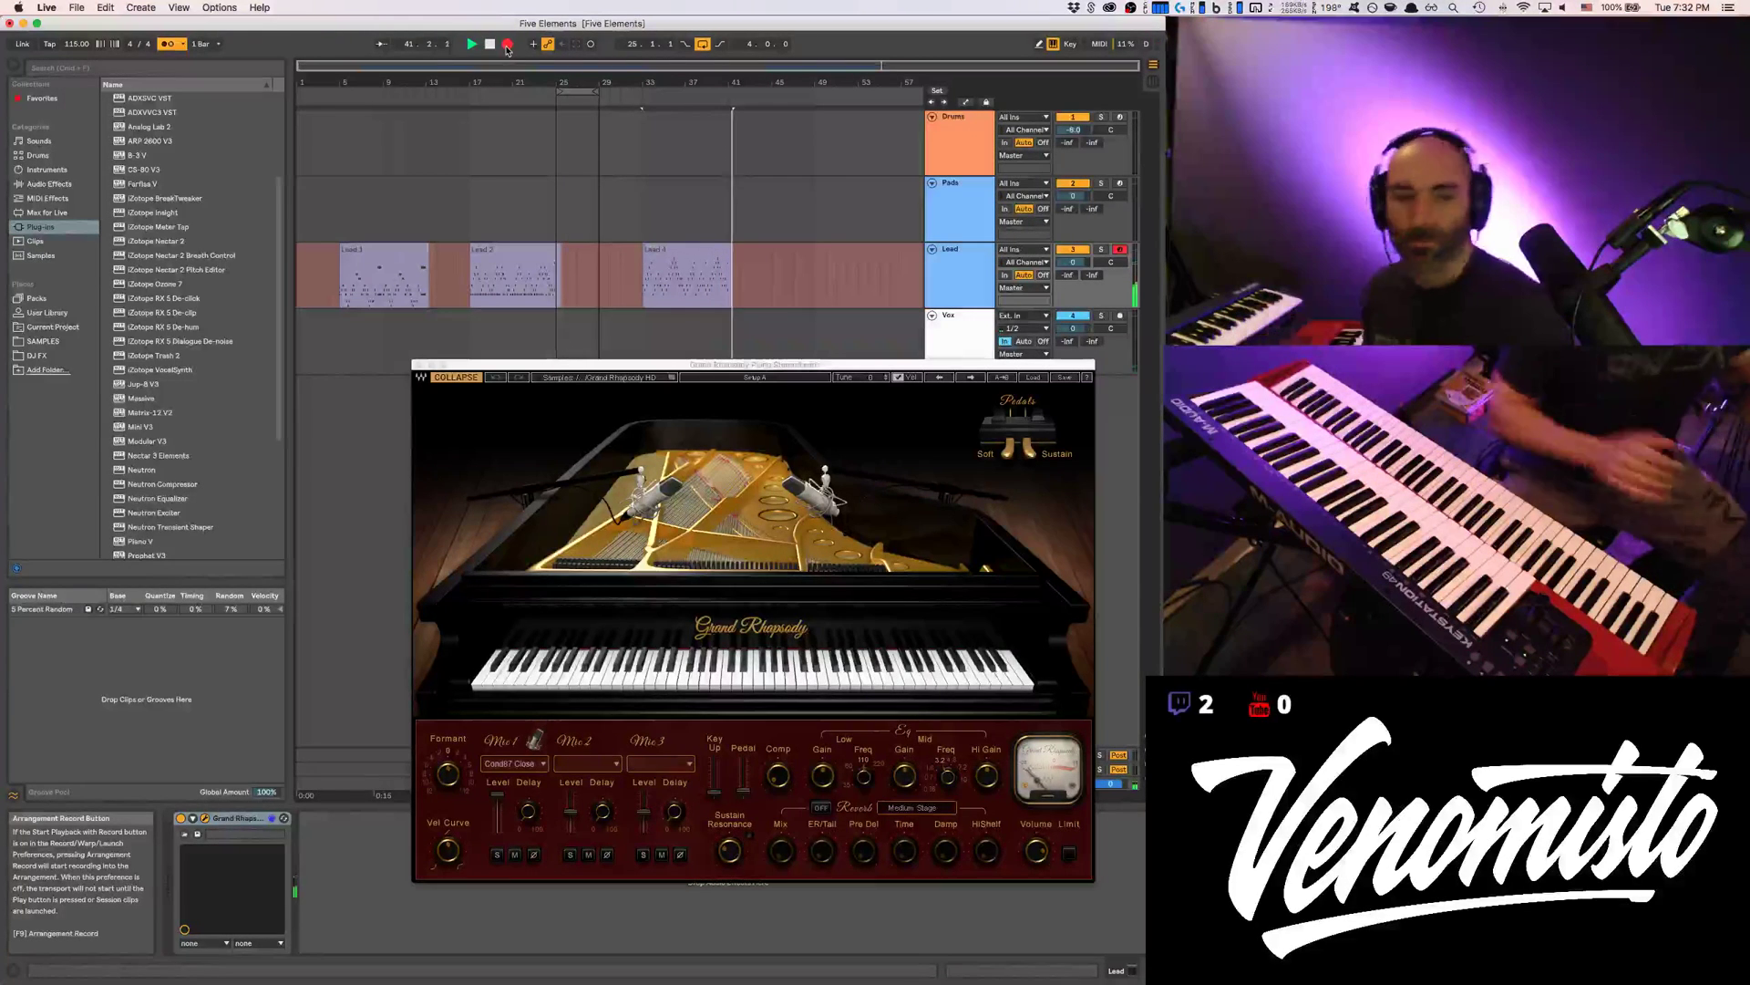
pyautogui.press('space')
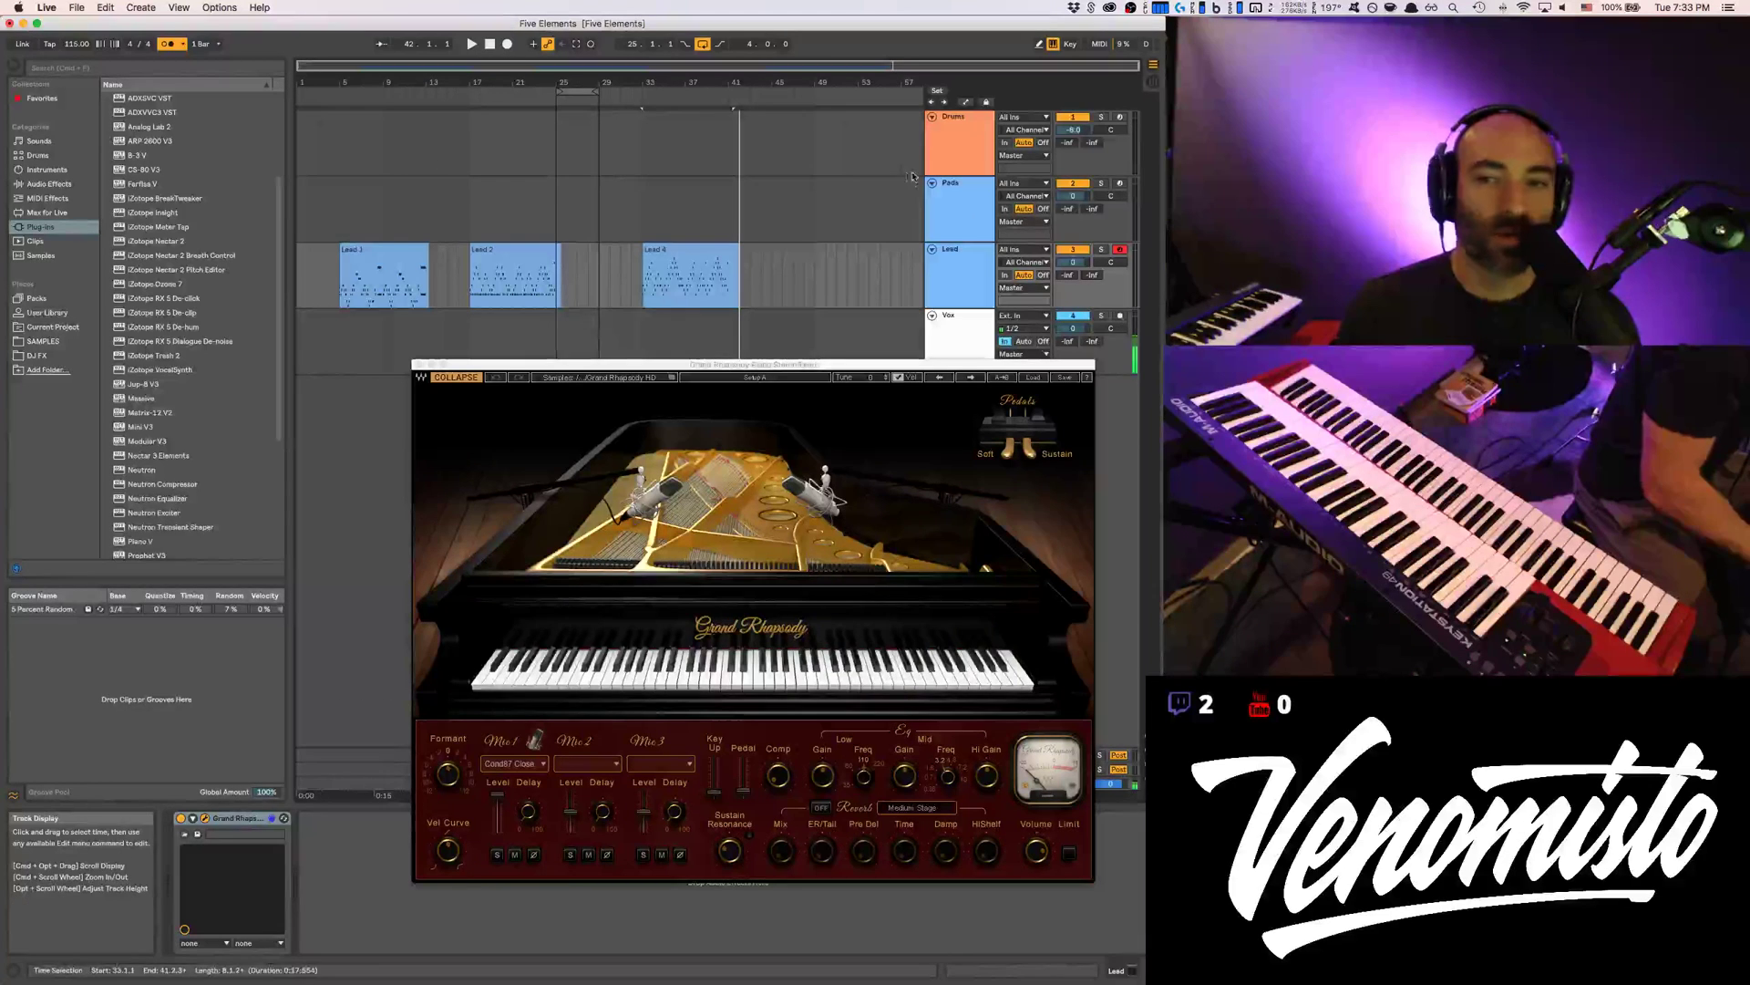
# Arm the Pads track, record a short trial part from bar 5, and set the Lead track's volume to -3.0 dB
pyautogui.click(1121, 184)
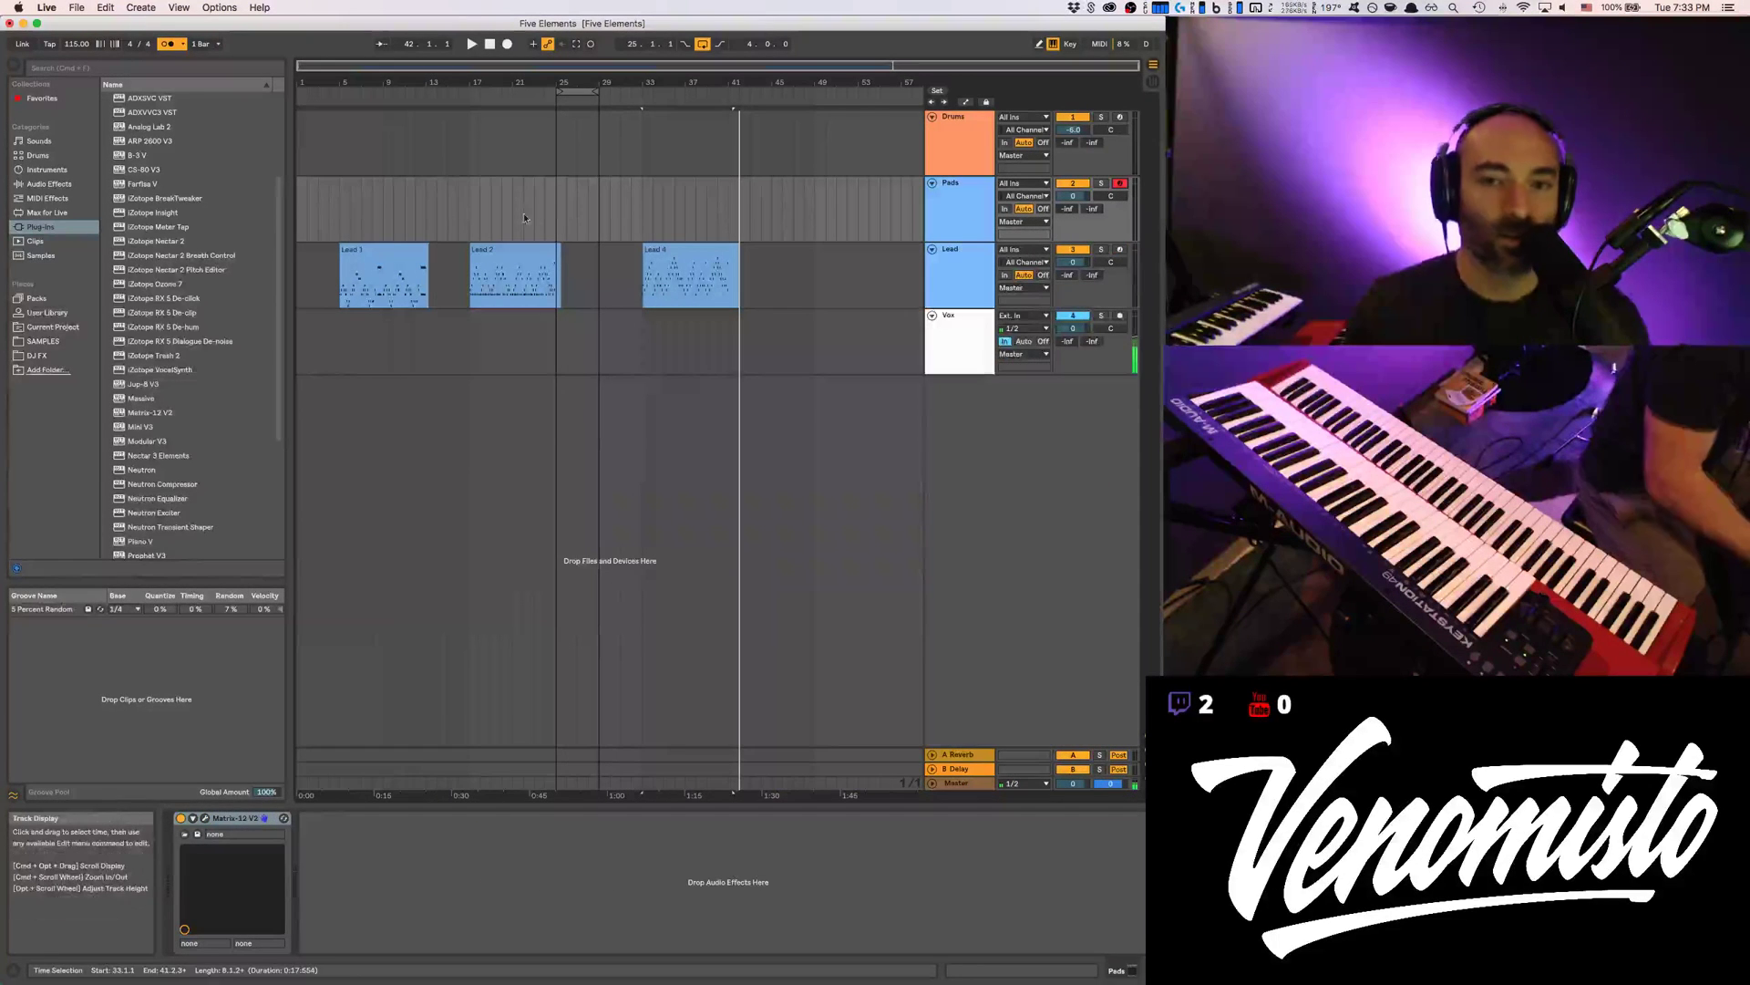
pyautogui.click(339, 208)
pyautogui.click(508, 45)
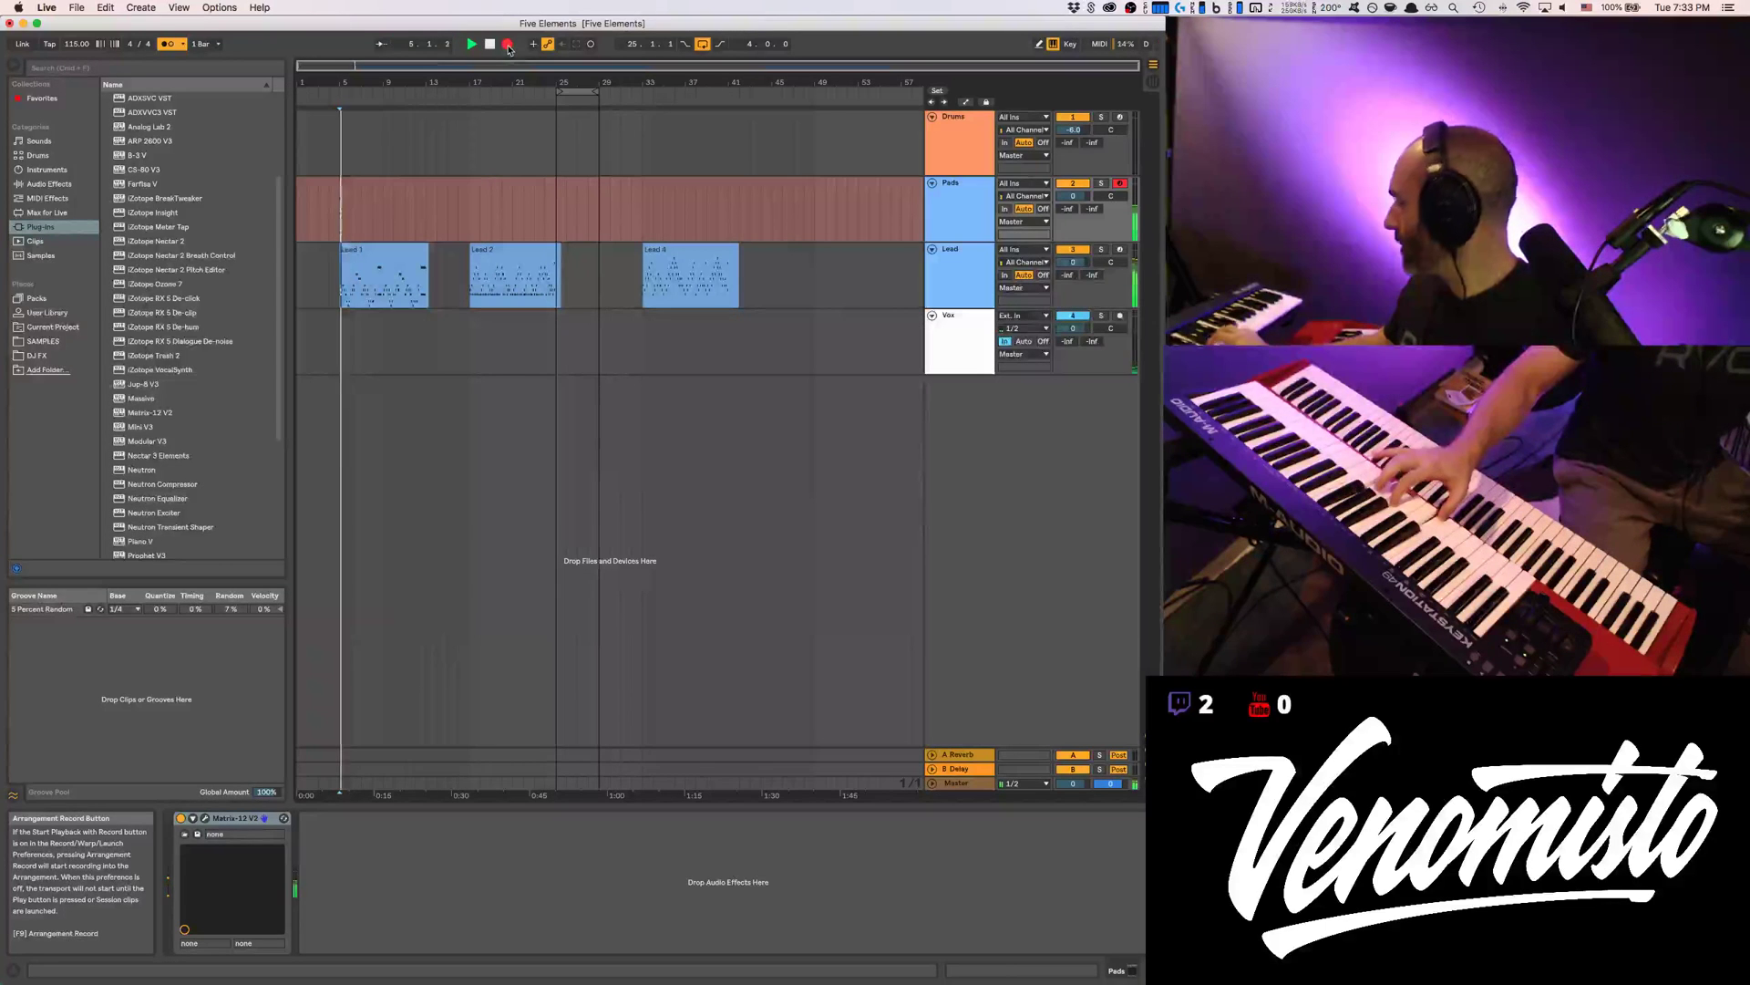
pyautogui.press('space')
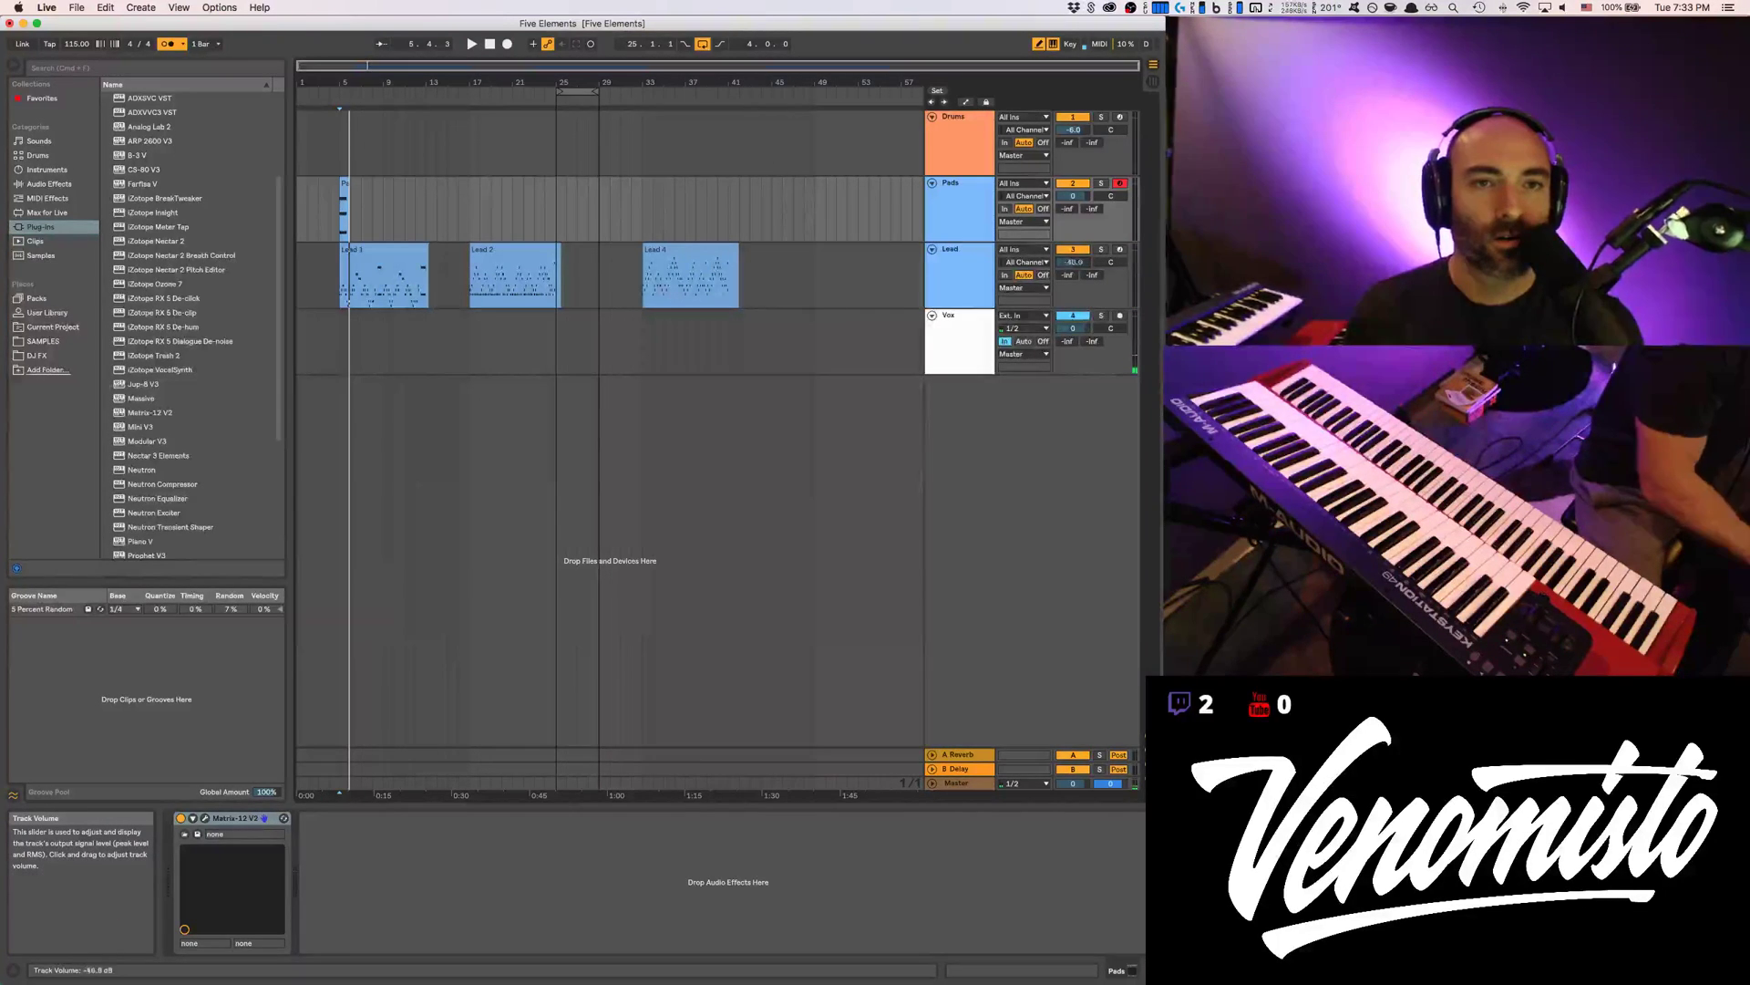
pyautogui.moveTo(1073, 263); pyautogui.dragTo(1073, 259)
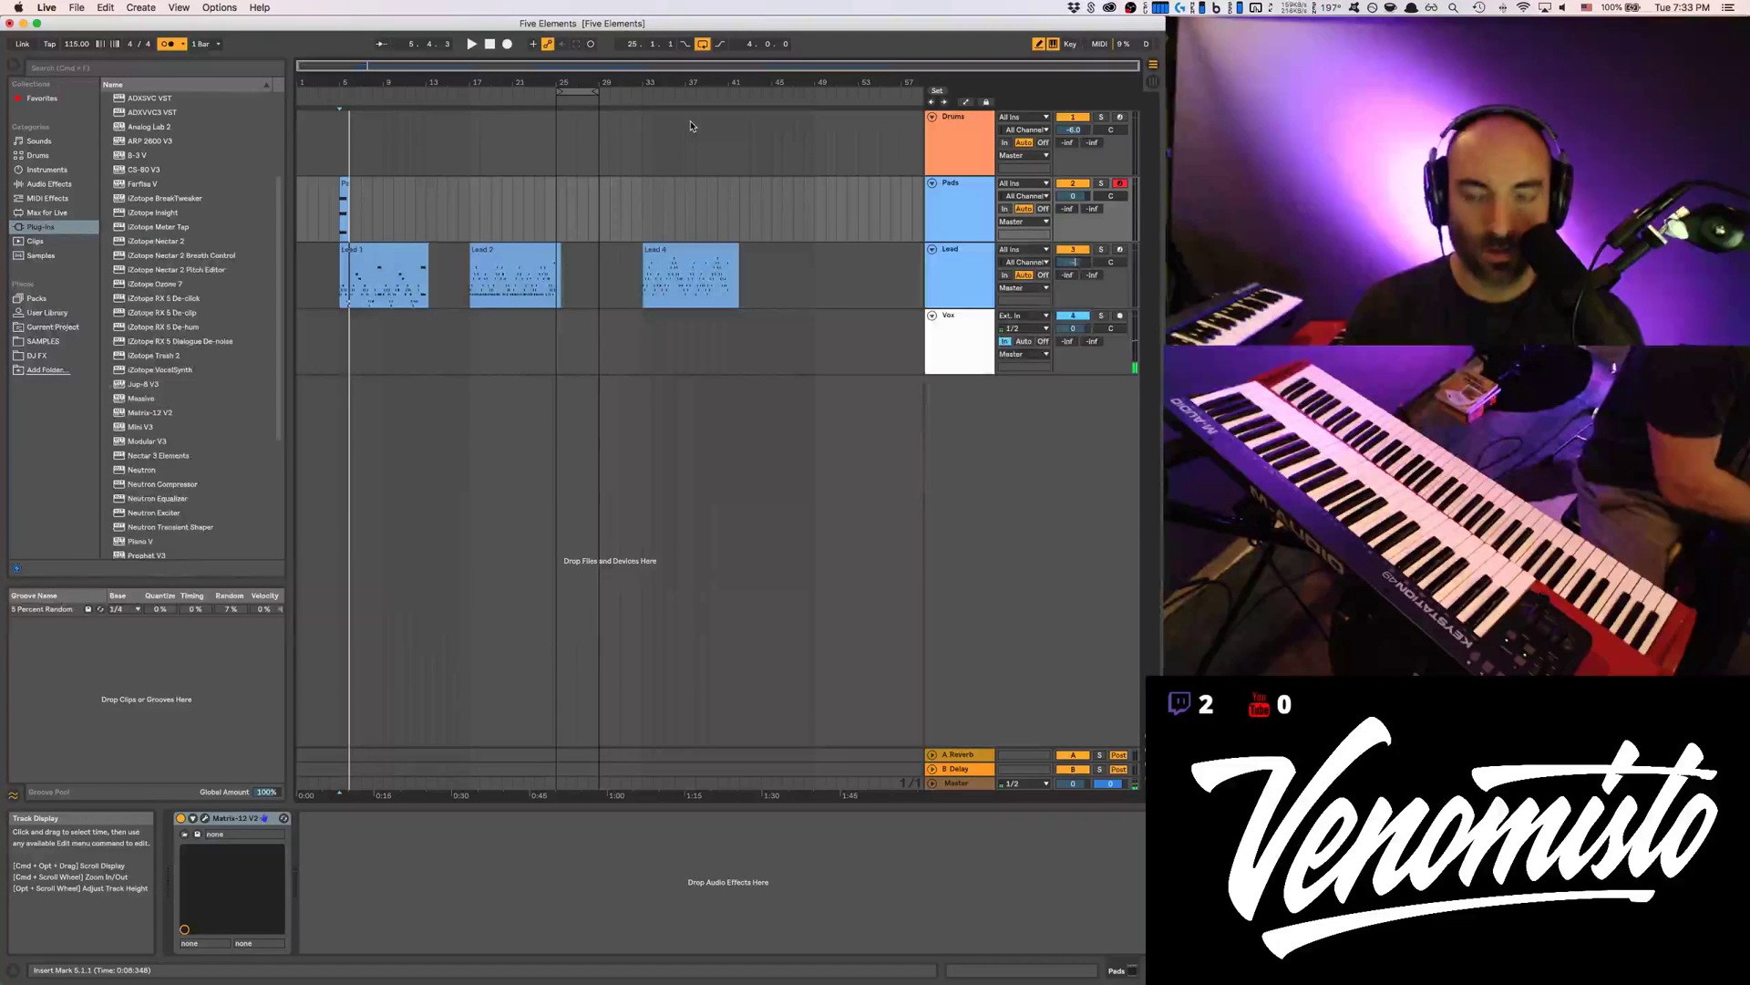
# Record a longer synth take on the Pads track from bar 5 over the first piano clip, then delete it
pyautogui.click(508, 46)
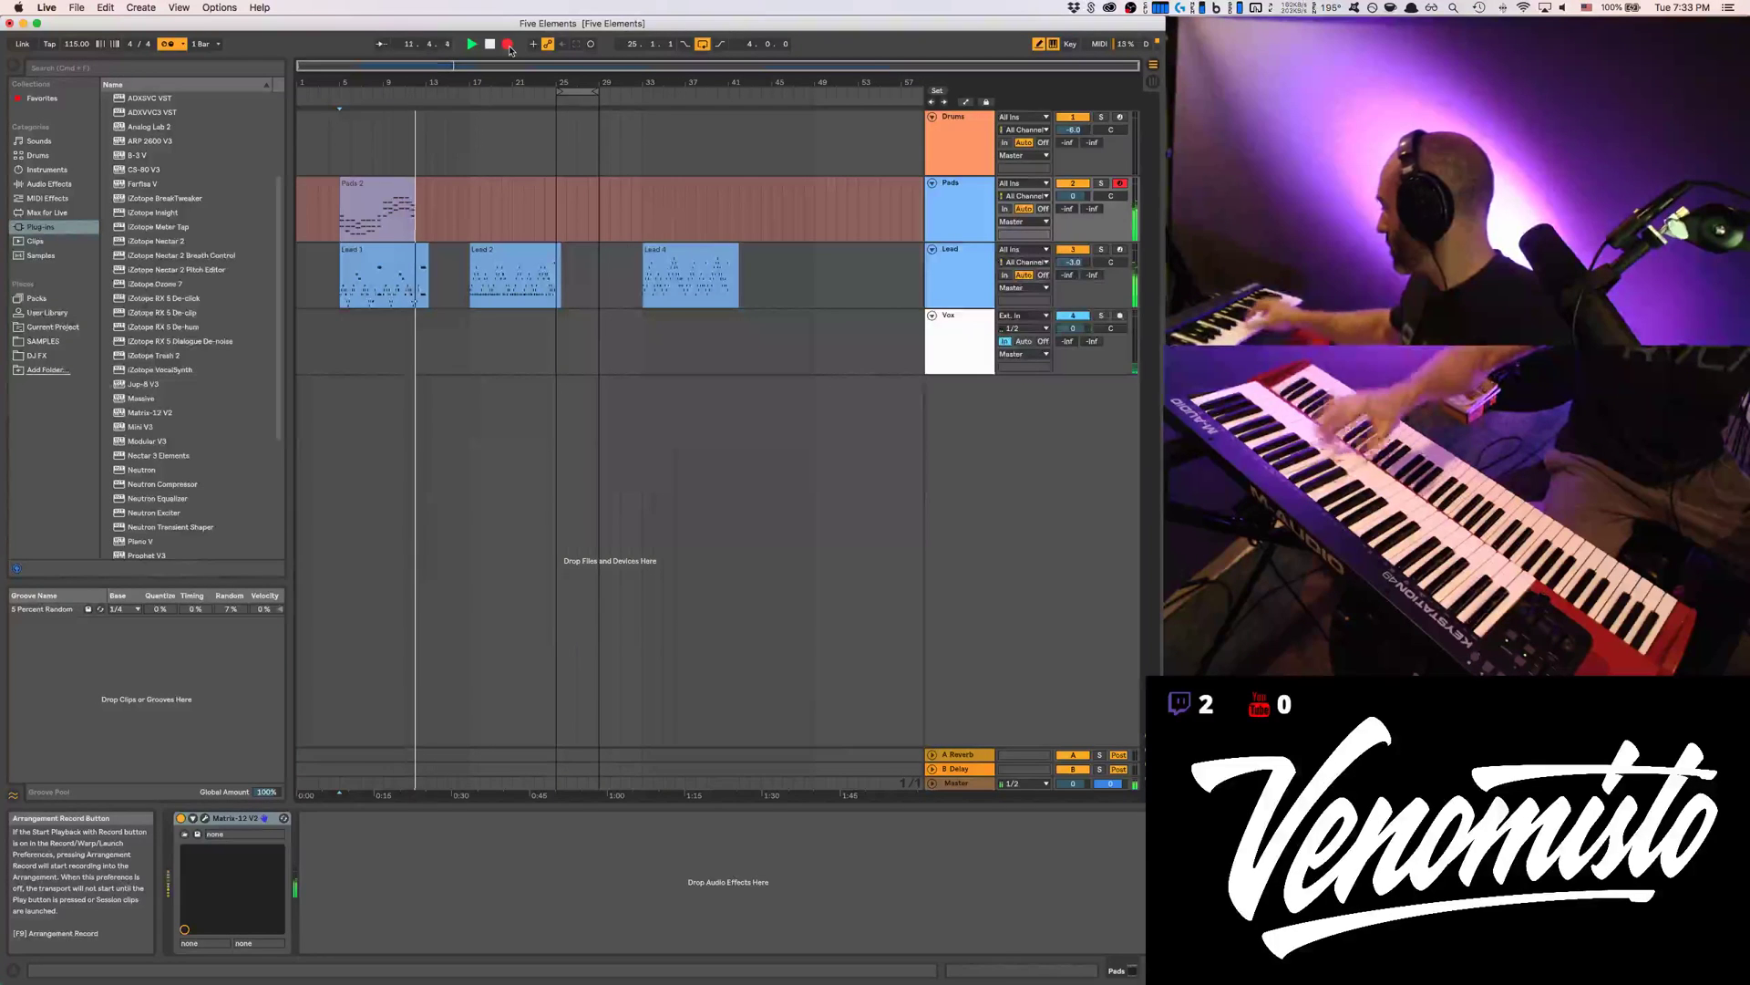
pyautogui.click(510, 48)
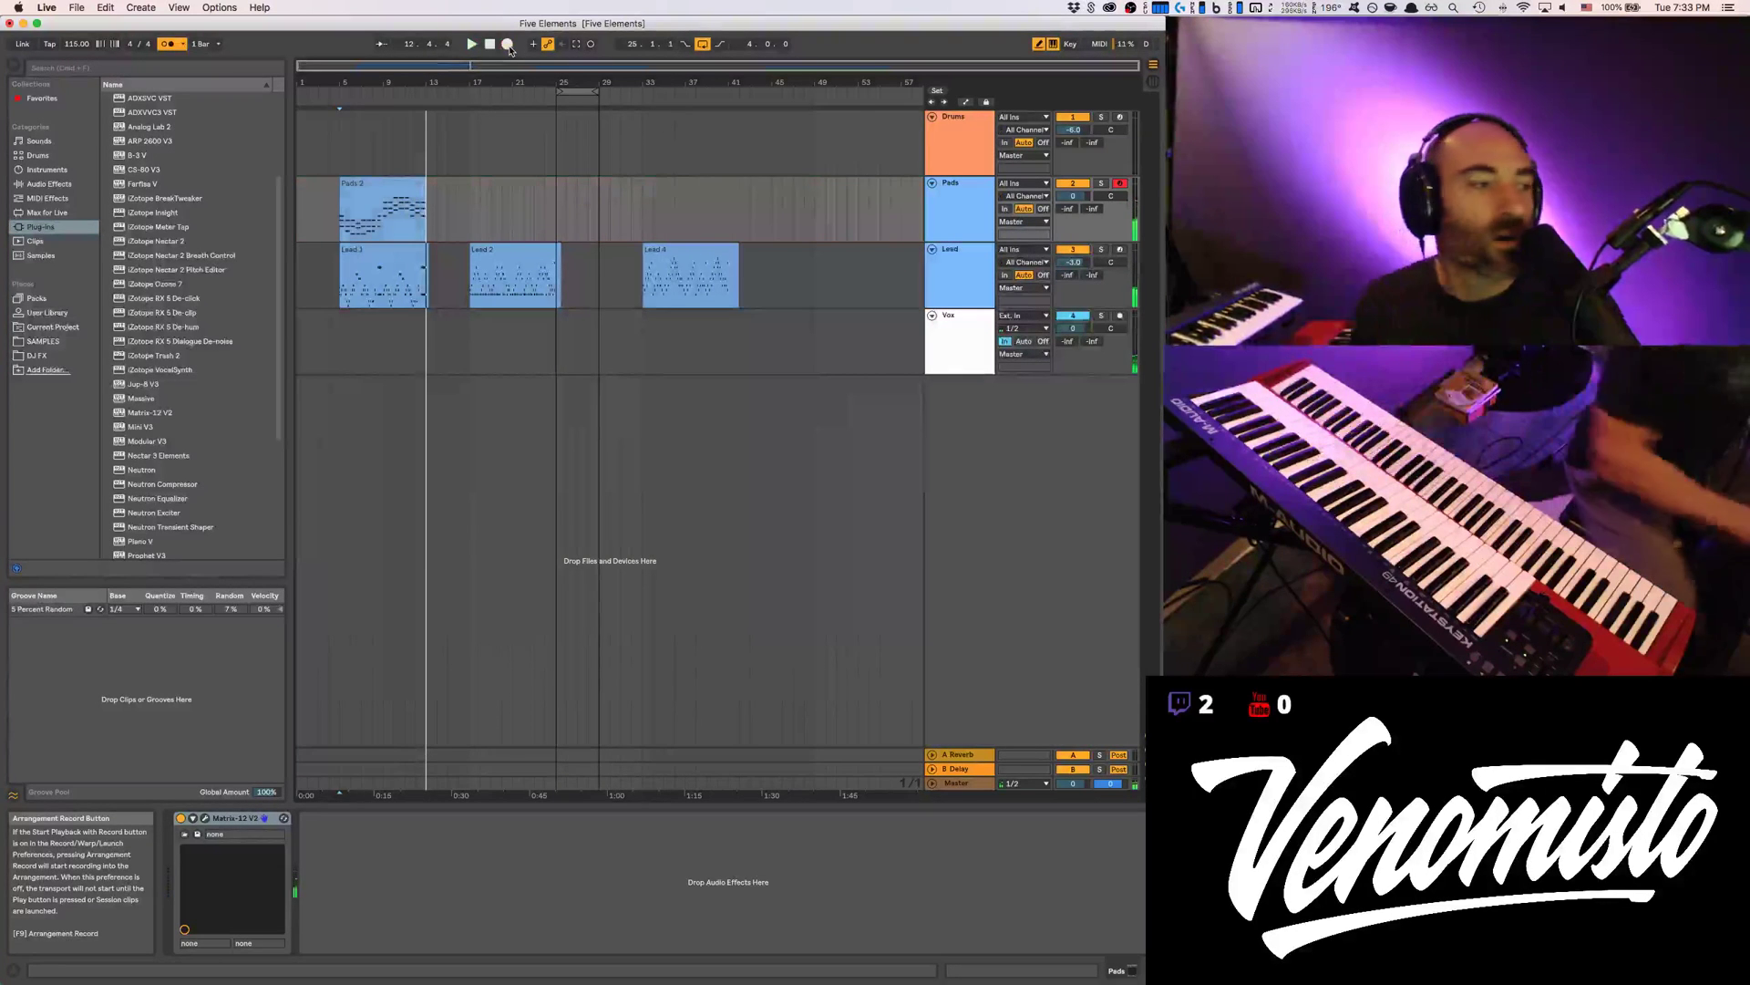
pyautogui.click(387, 186)
pyautogui.press('Delete')
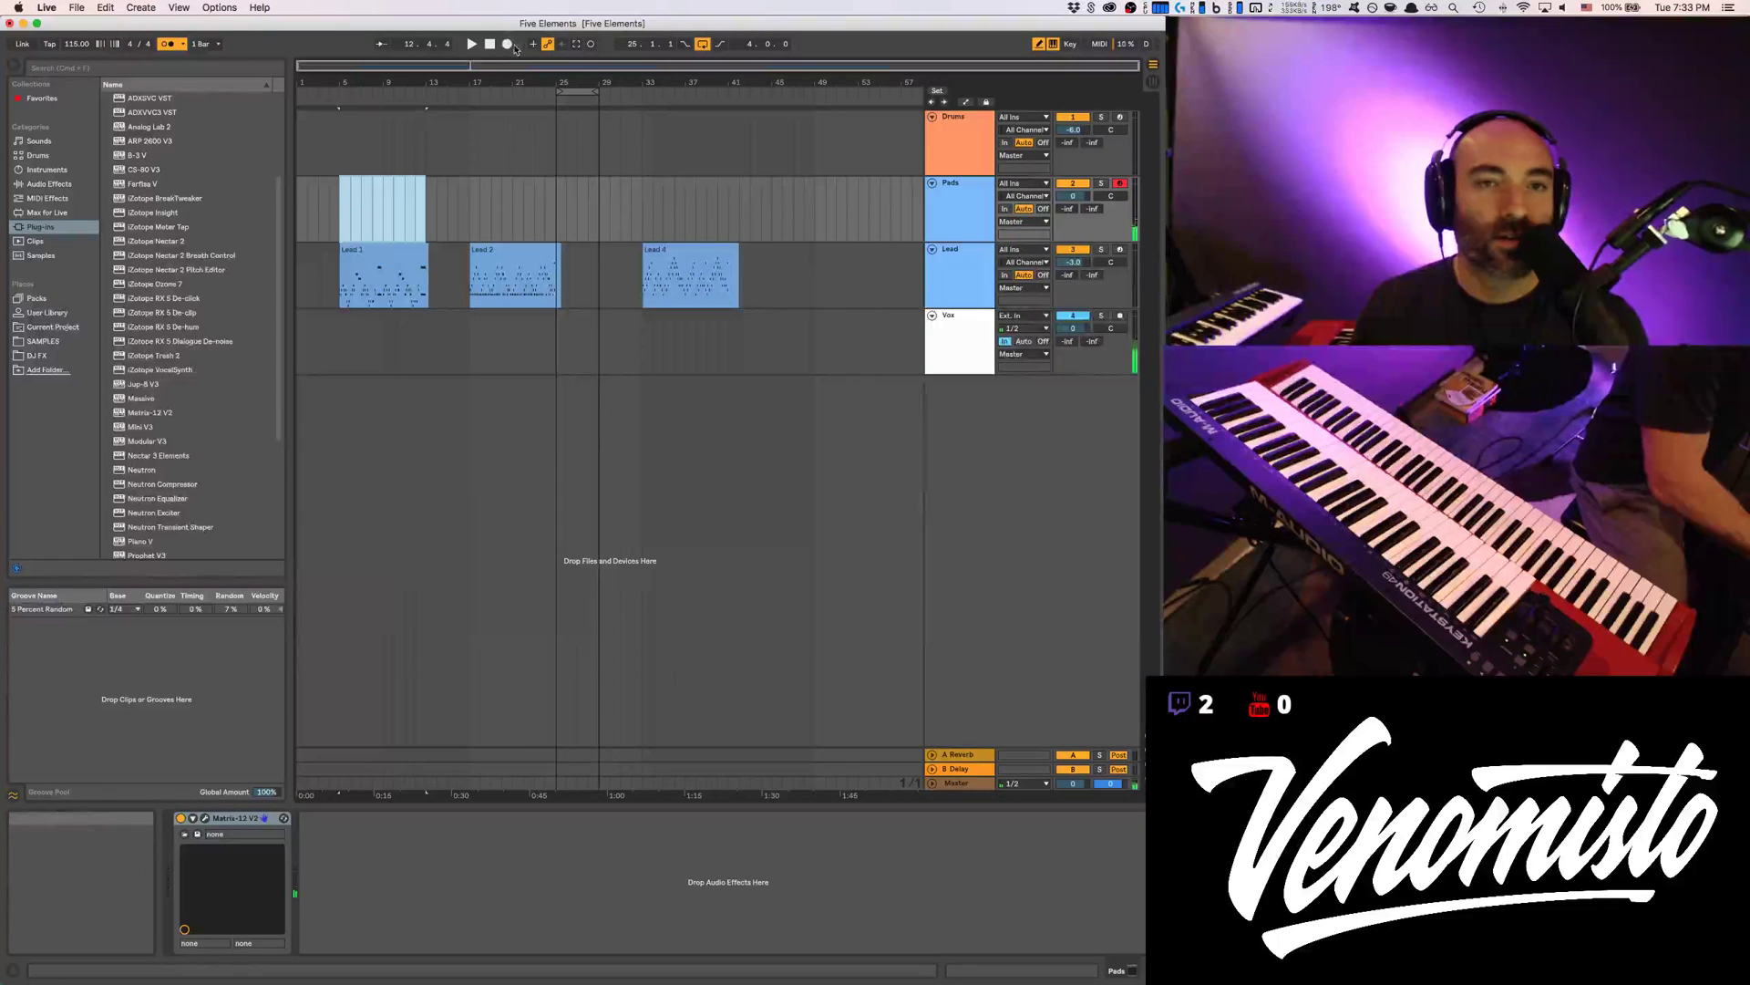
# Try two short Matrix-12 V2 synth takes on the Pads track from bar 5
pyautogui.click(508, 45)
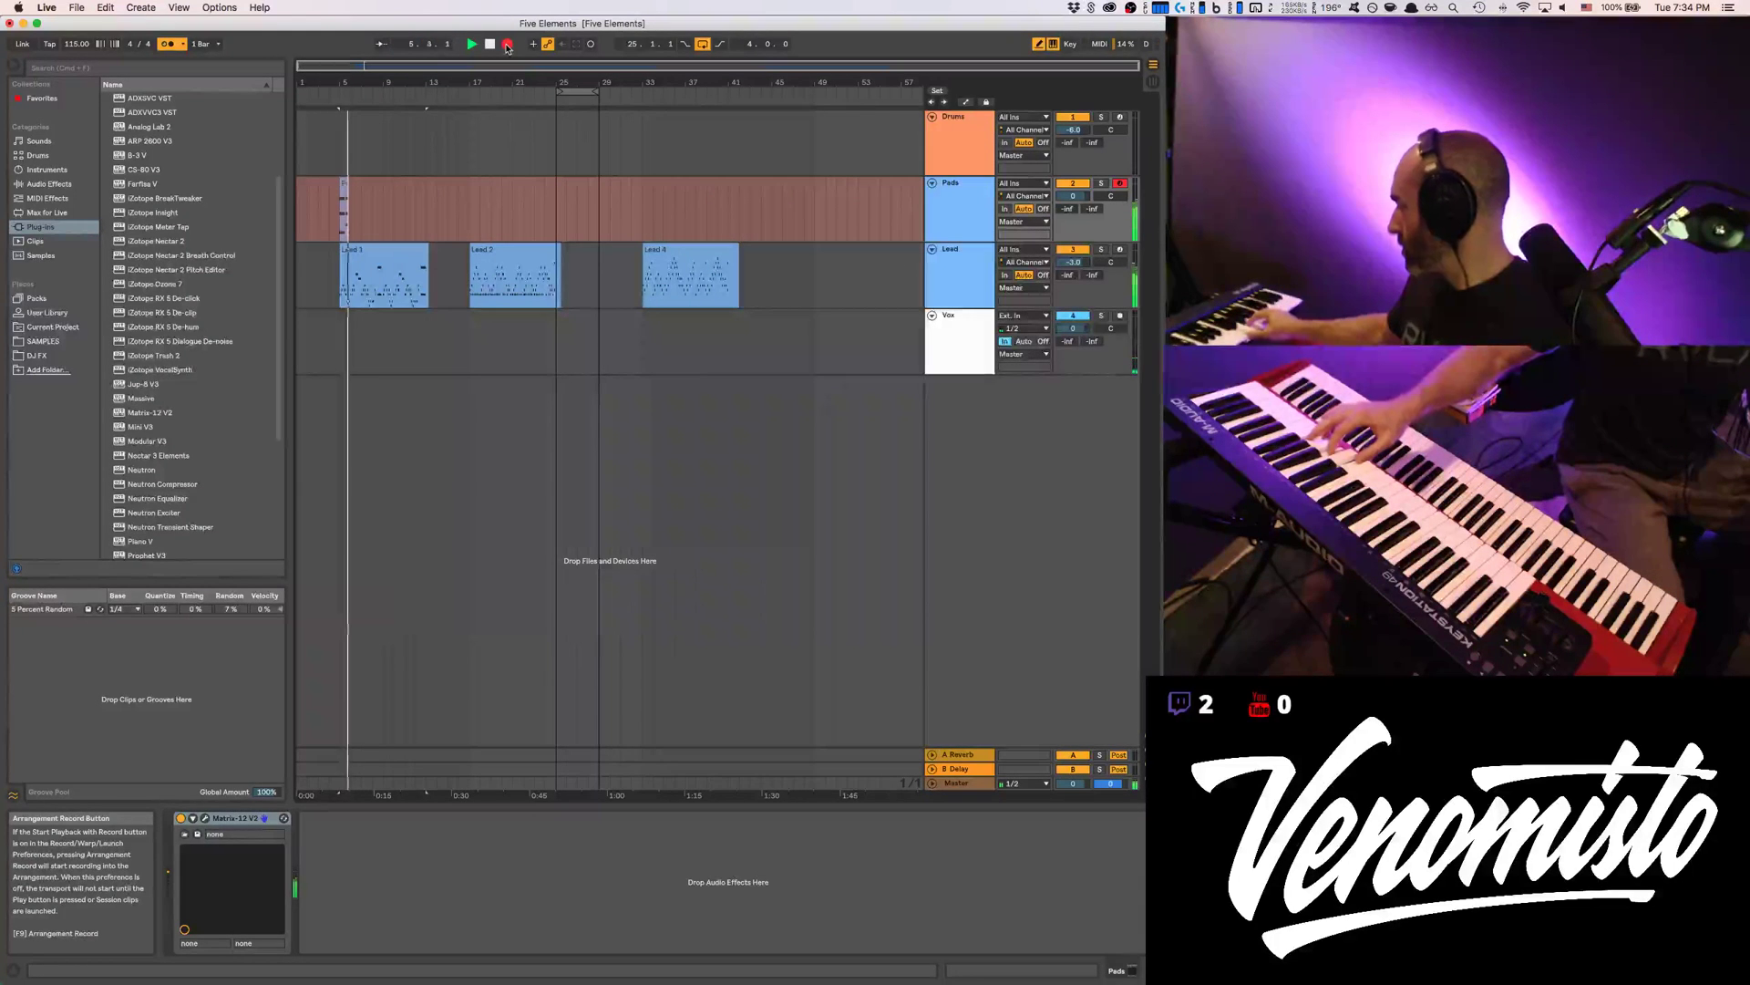
pyautogui.press('space')
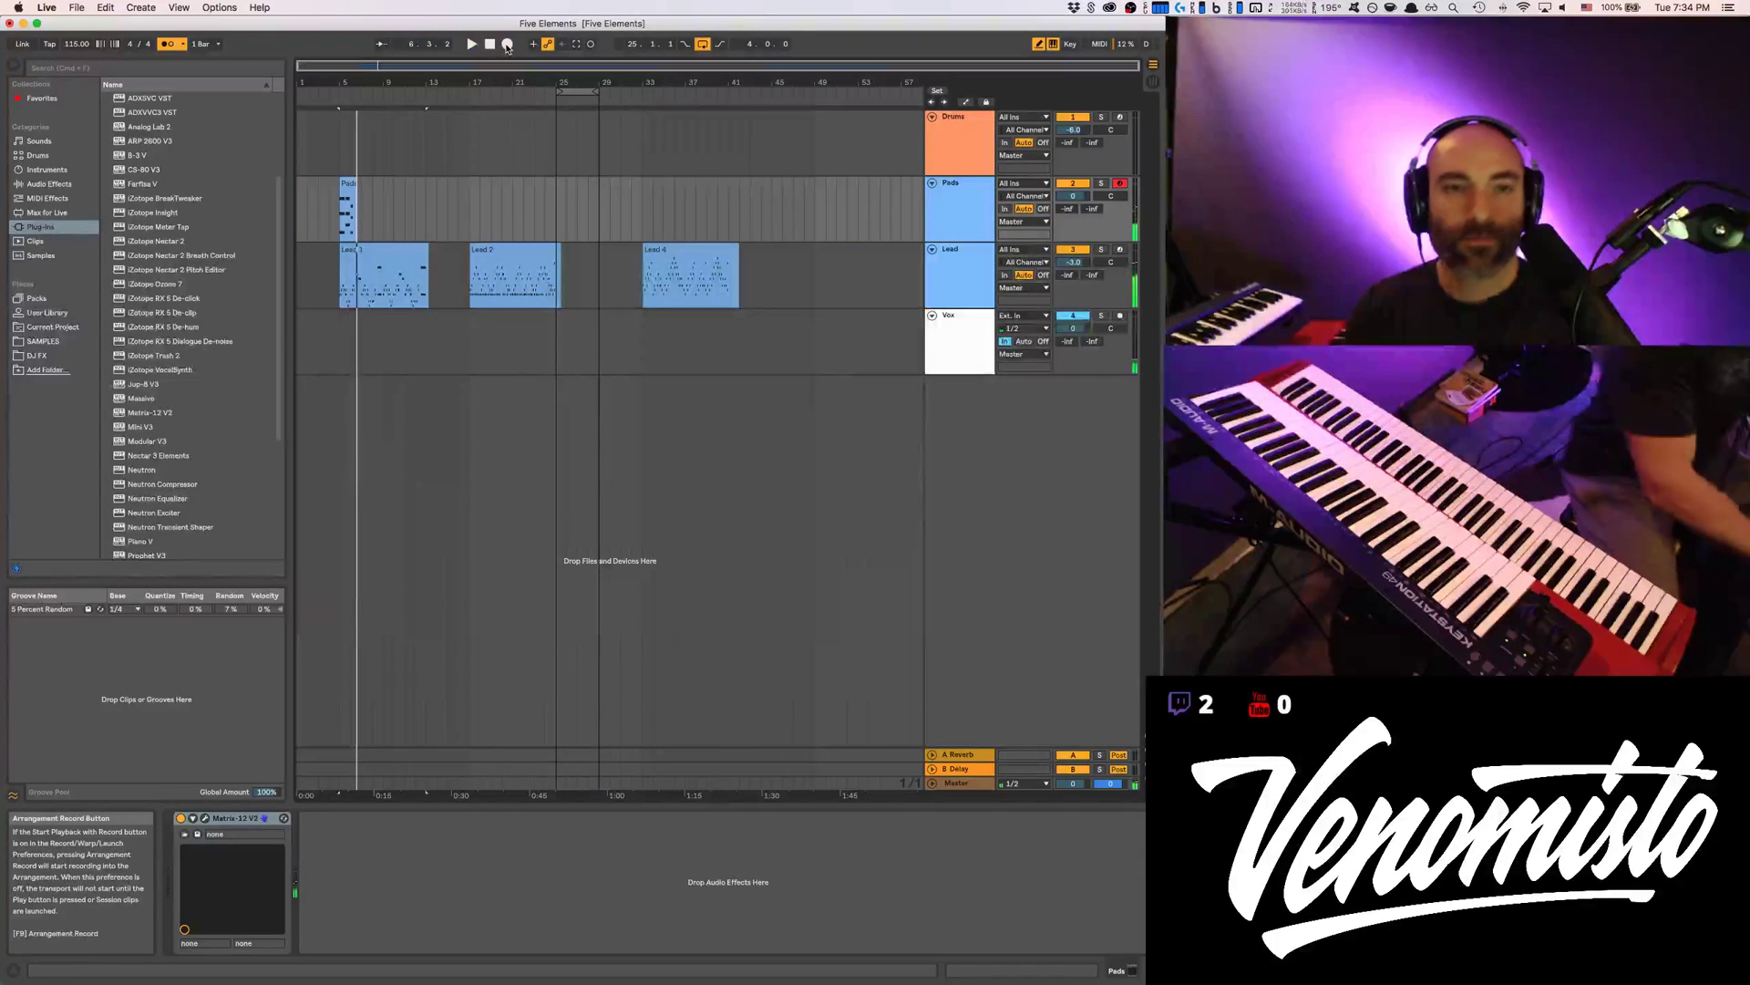
pyautogui.click(506, 44)
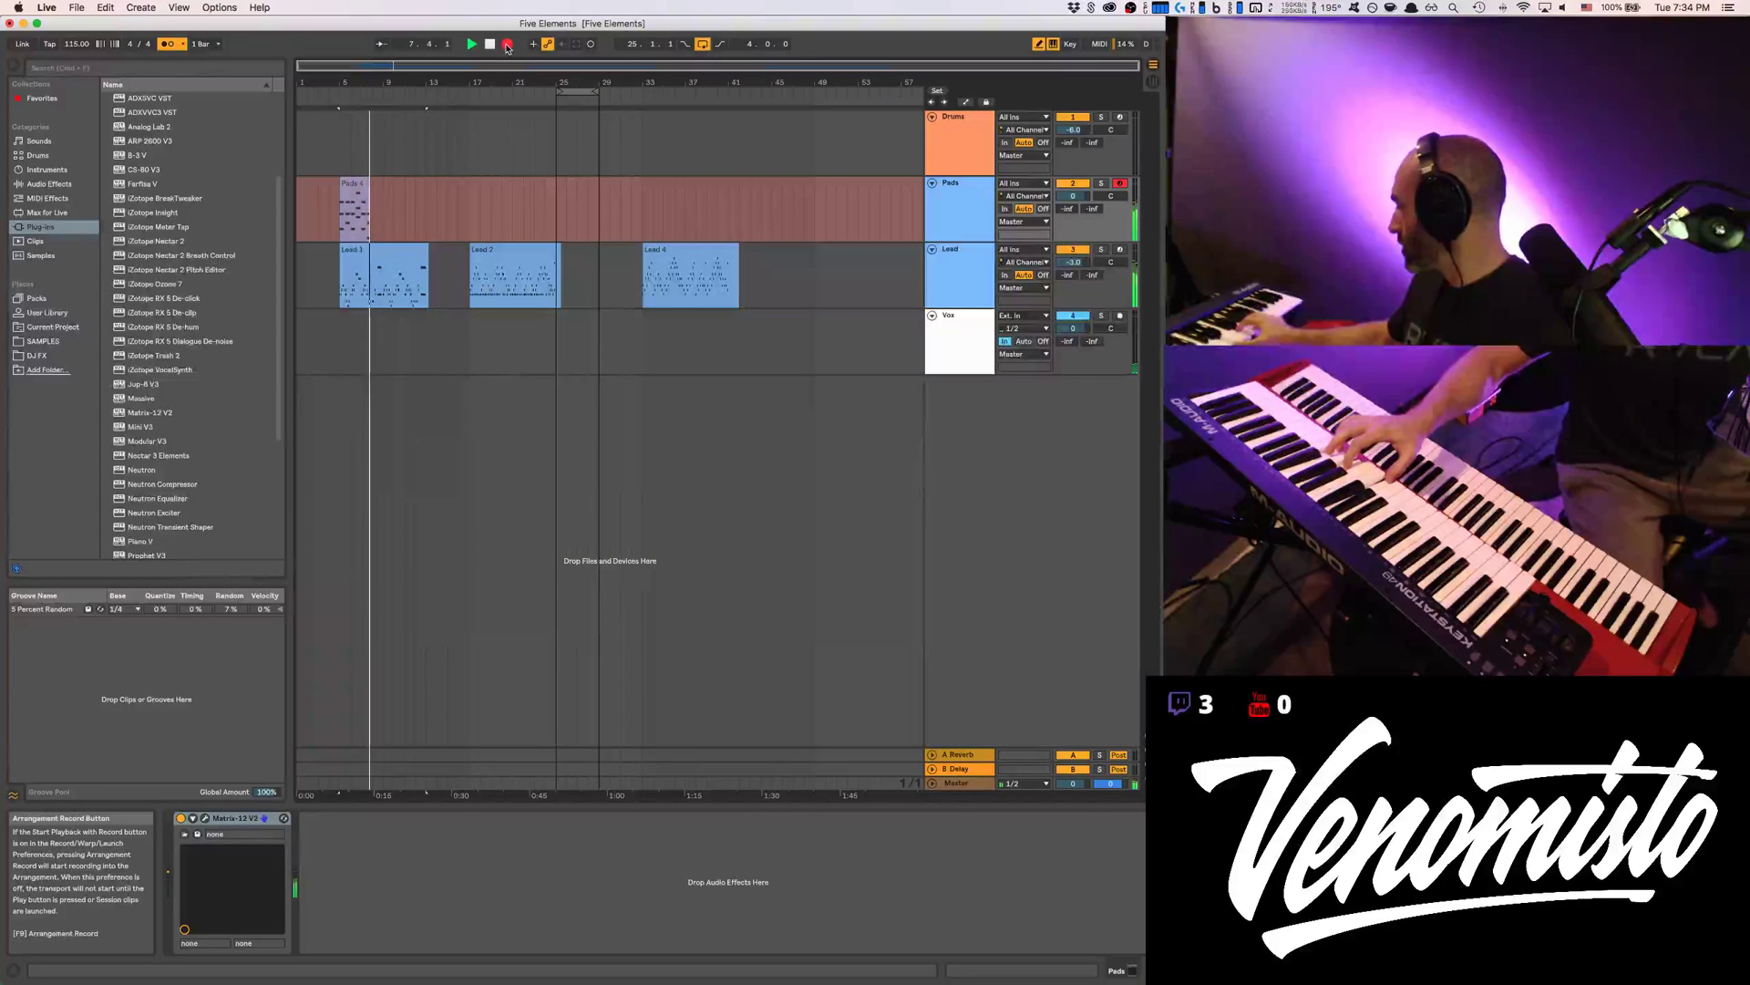
pyautogui.press('space')
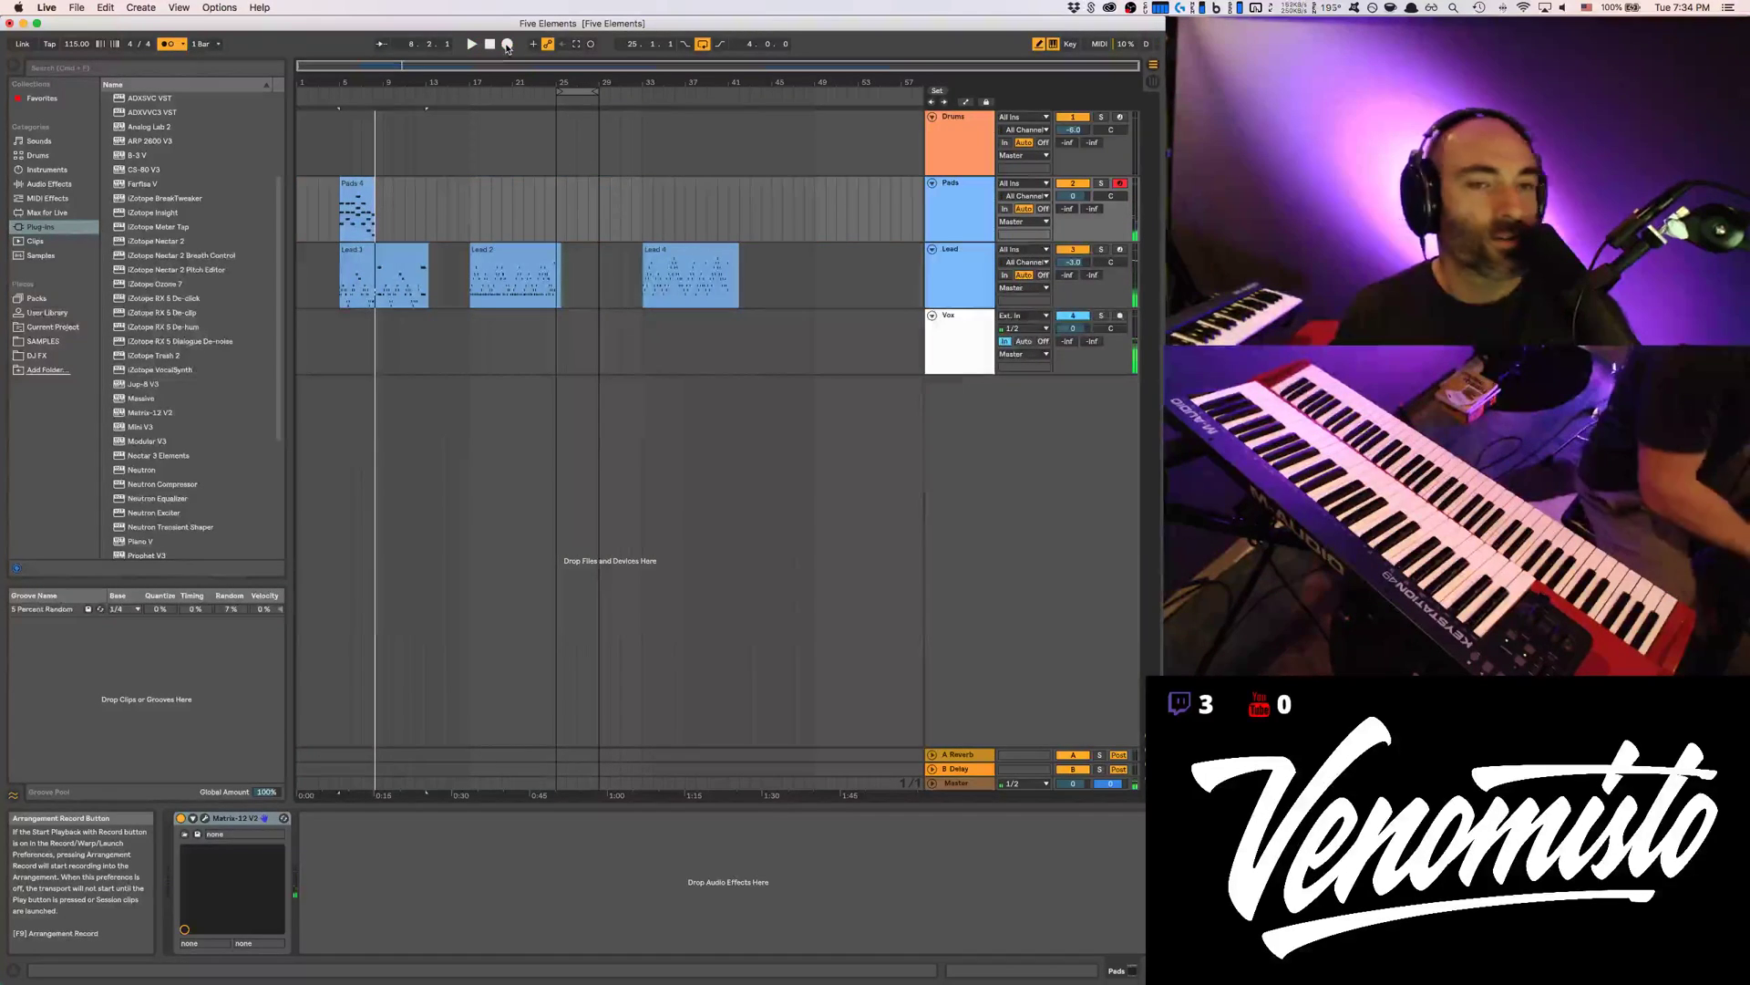
pyautogui.click(360, 185)
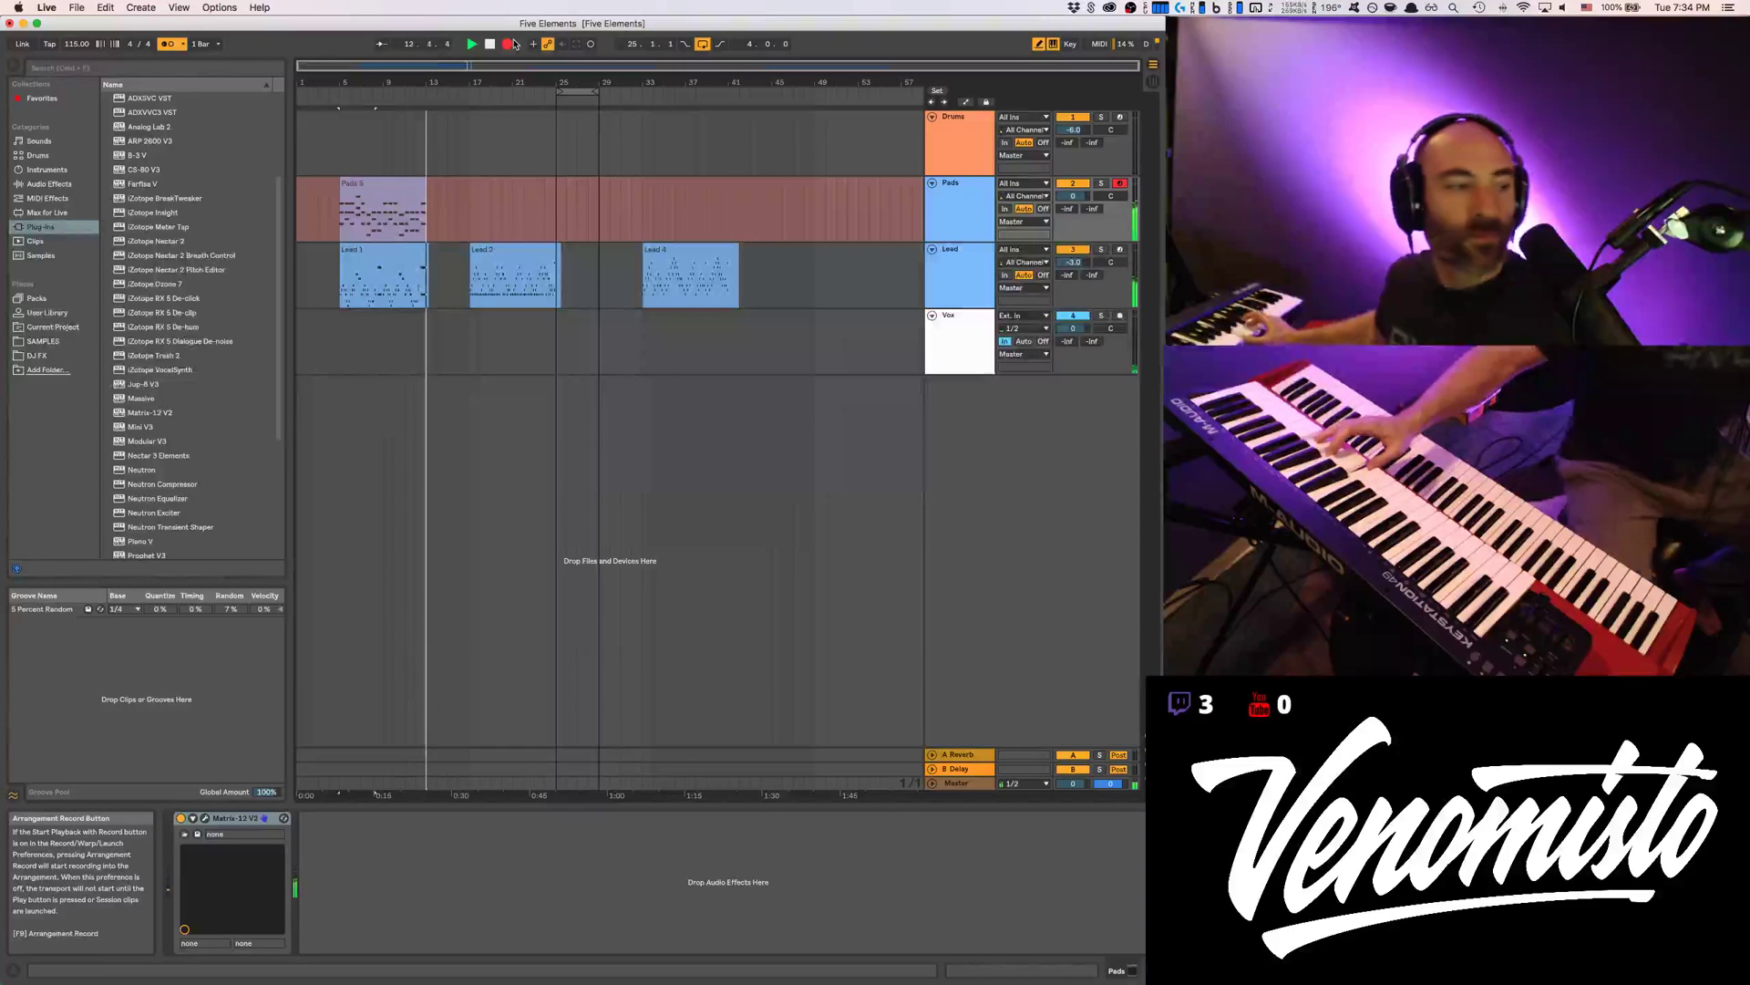
# Record a synth take of about eight bars on the Pads track from bar 5 and open its clip for note editing
pyautogui.press('space')
pyautogui.doubleClick(390, 186)
pyautogui.press('Delete')
pyautogui.press('b')
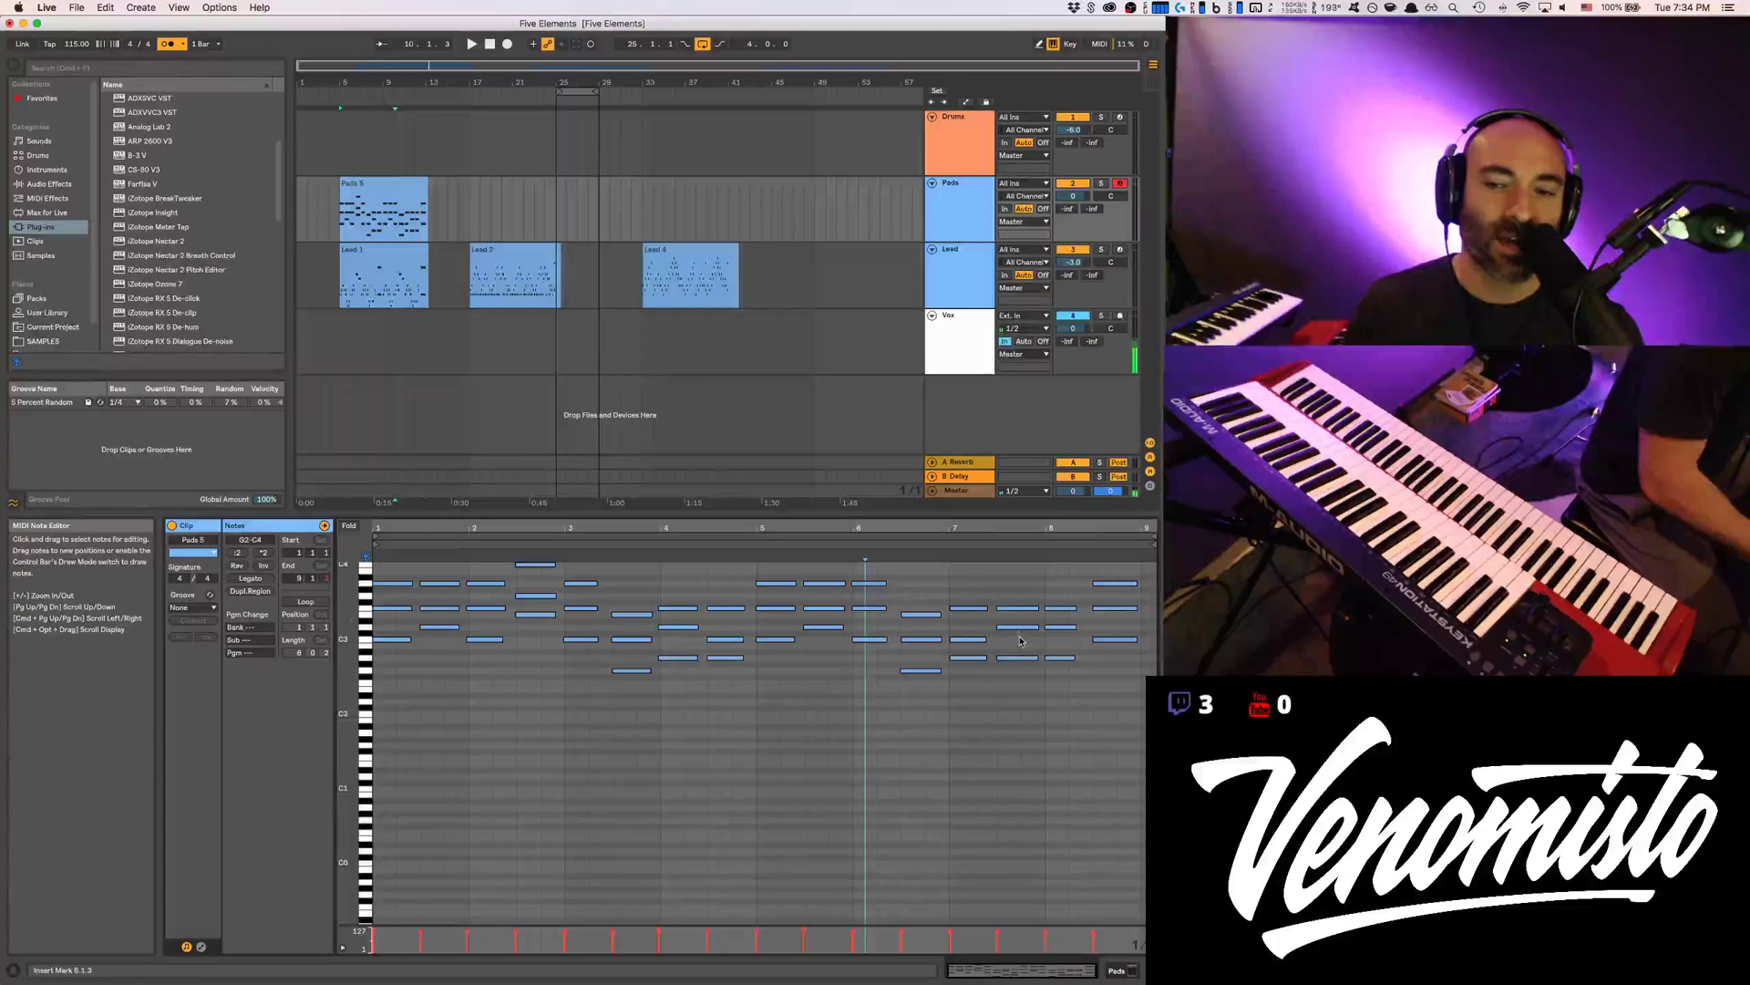
# Transpose the second chord in bar 7 of the Pads clip down two semitones to G2–D#3 and play the part back
pyautogui.moveTo(1016, 626); pyautogui.dragTo(1022, 677)
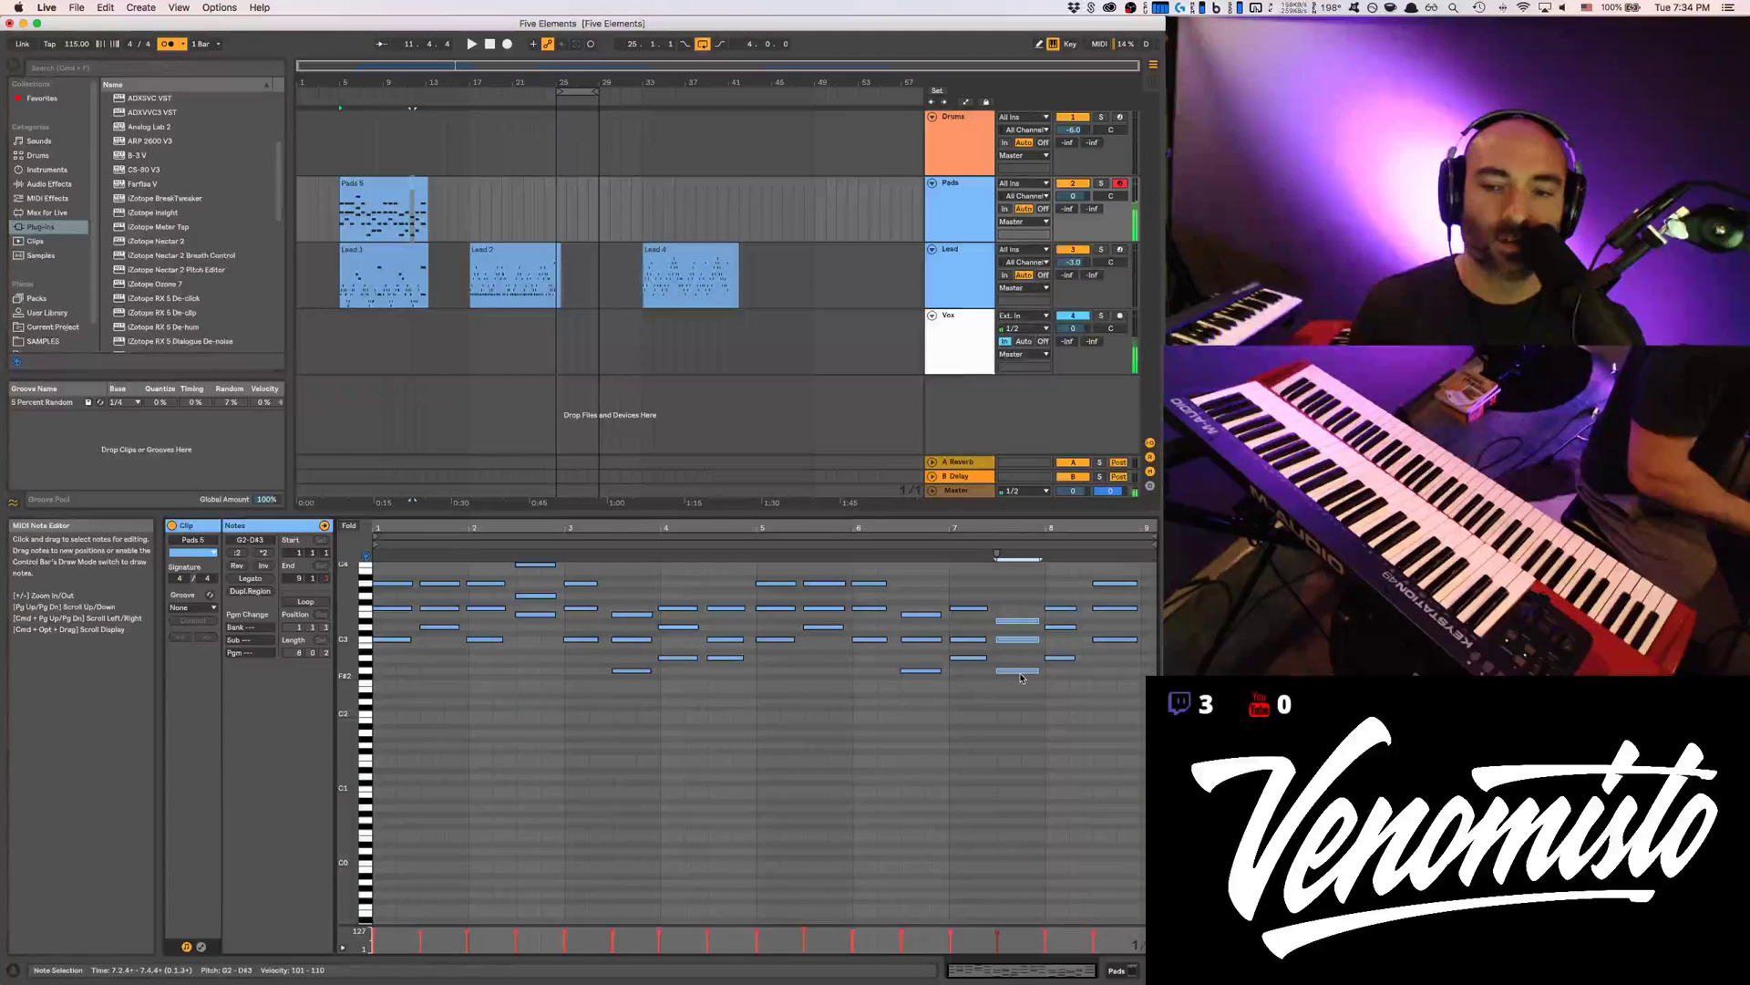
pyautogui.press('space')
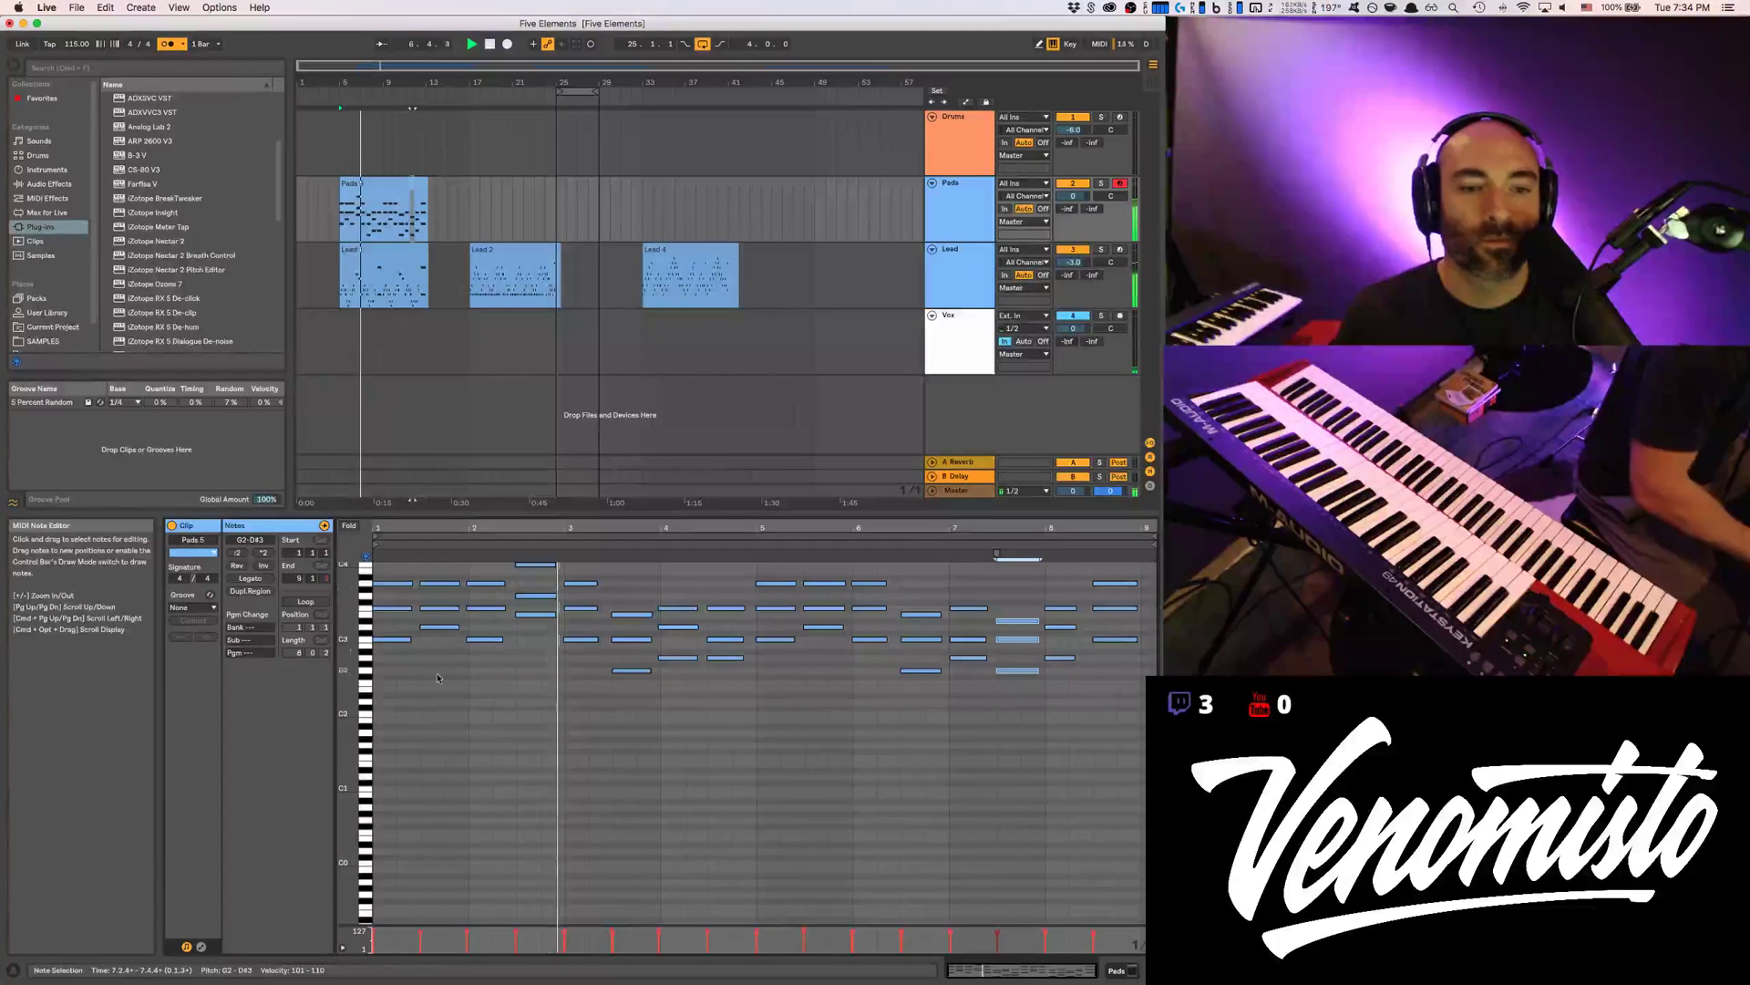
pyautogui.moveTo(460, 668); pyautogui.dragTo(389, 569)
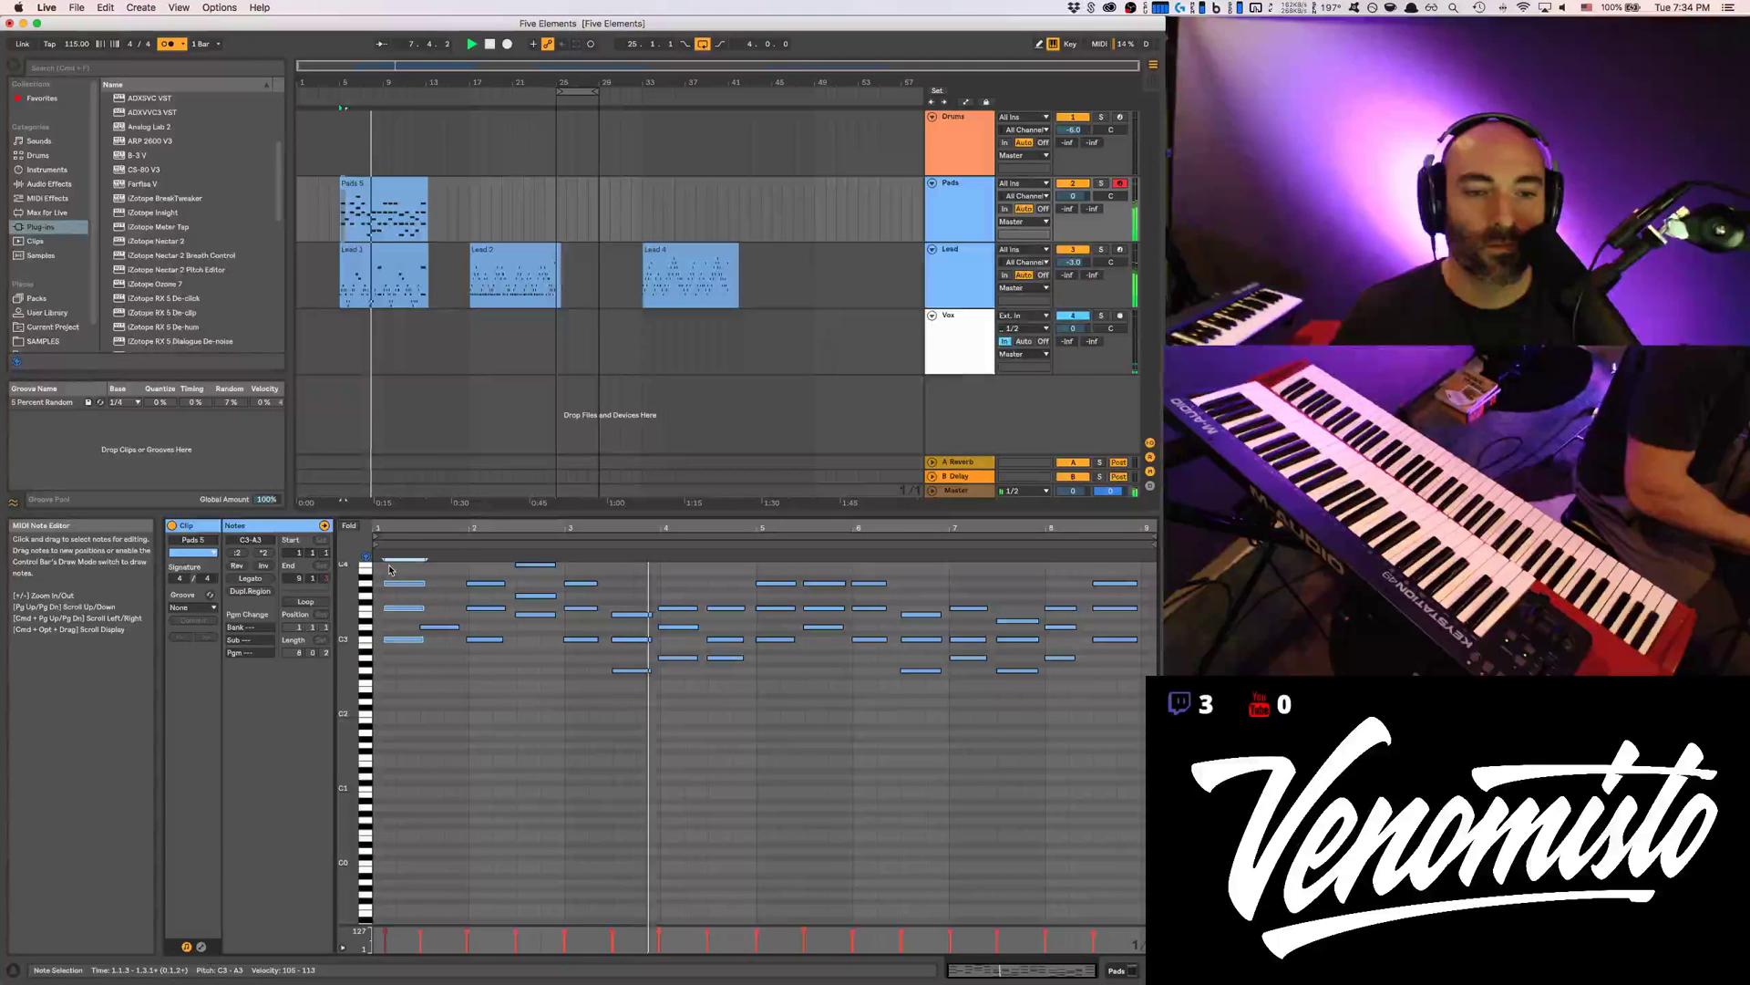
pyautogui.click(434, 712)
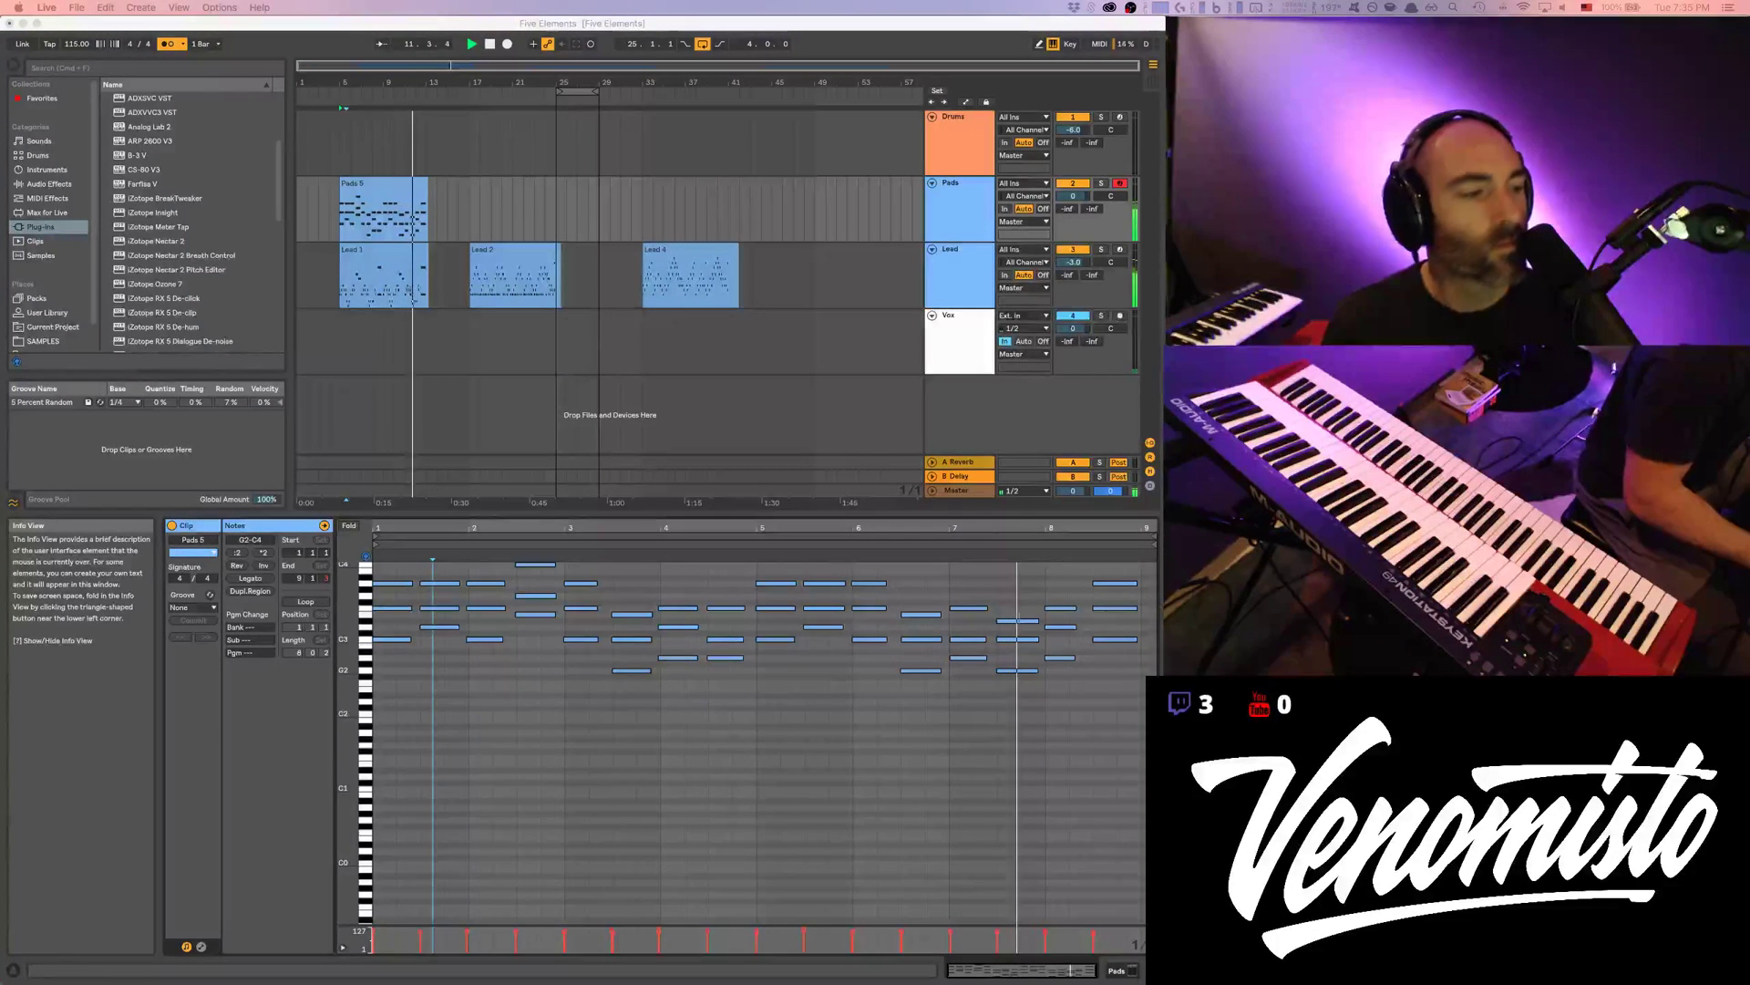
pyautogui.click(990, 712)
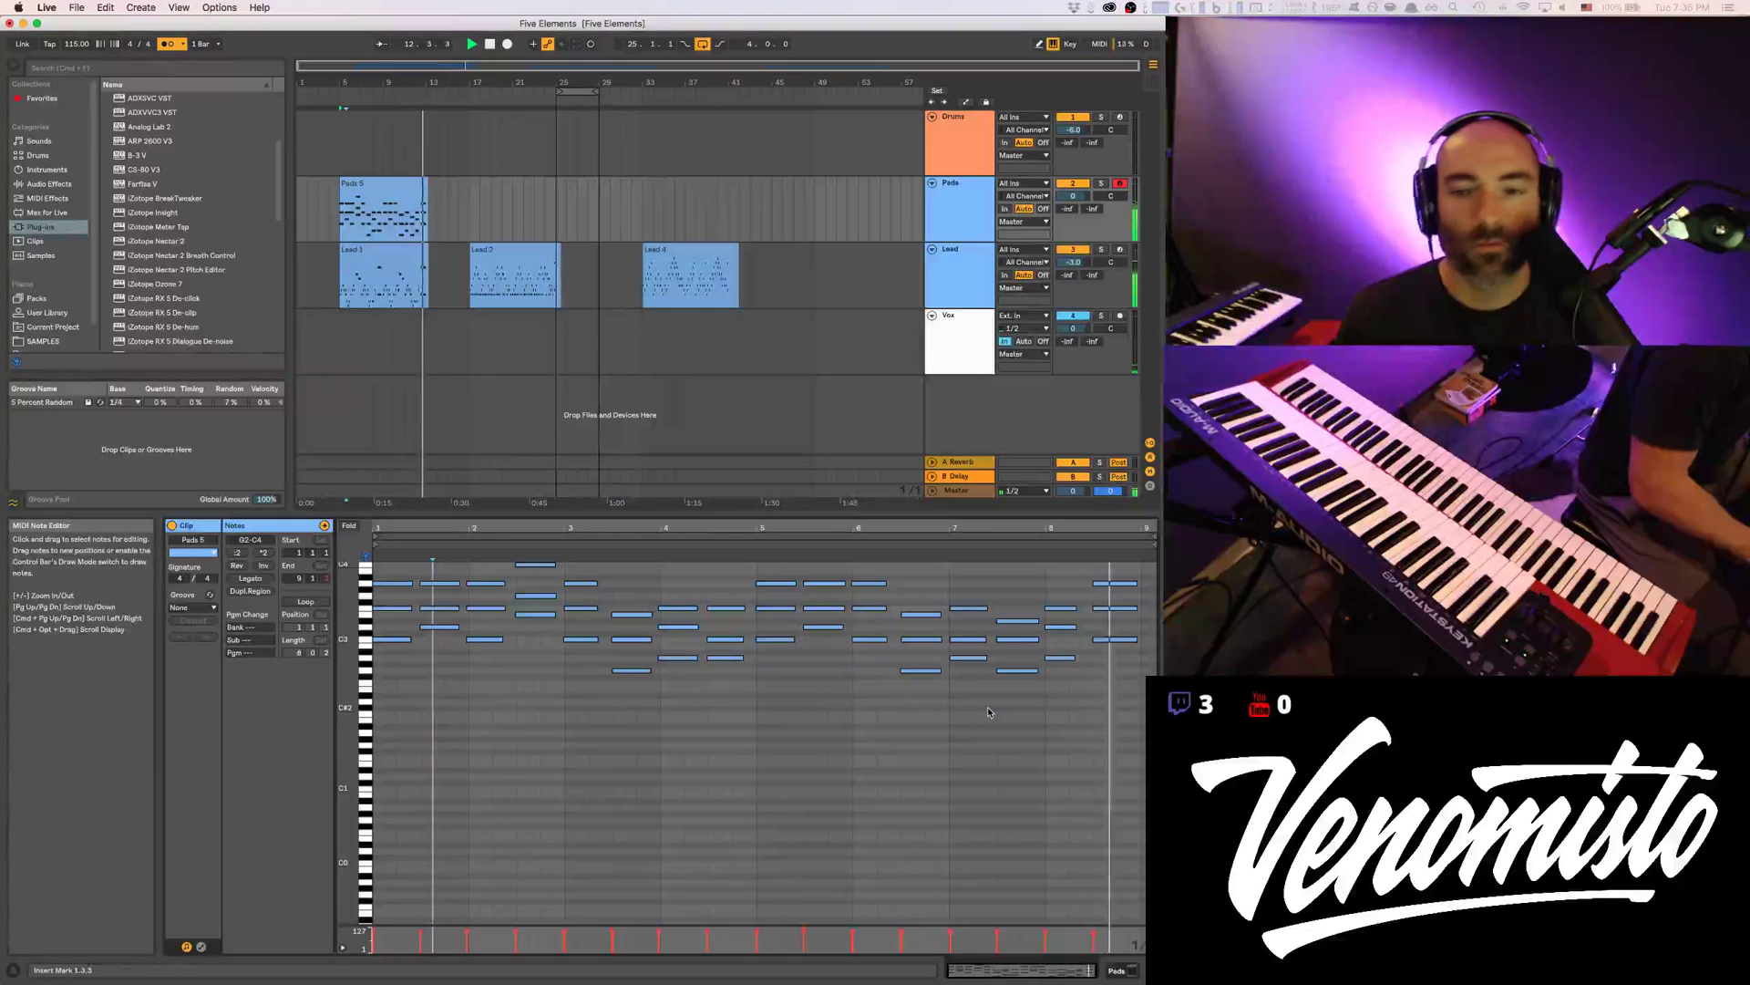
# Replay the Pads part with the first piano clip from bar 5 to check how the chords fit together
pyautogui.press('space')
pyautogui.press('space')
pyautogui.click(1023, 671)
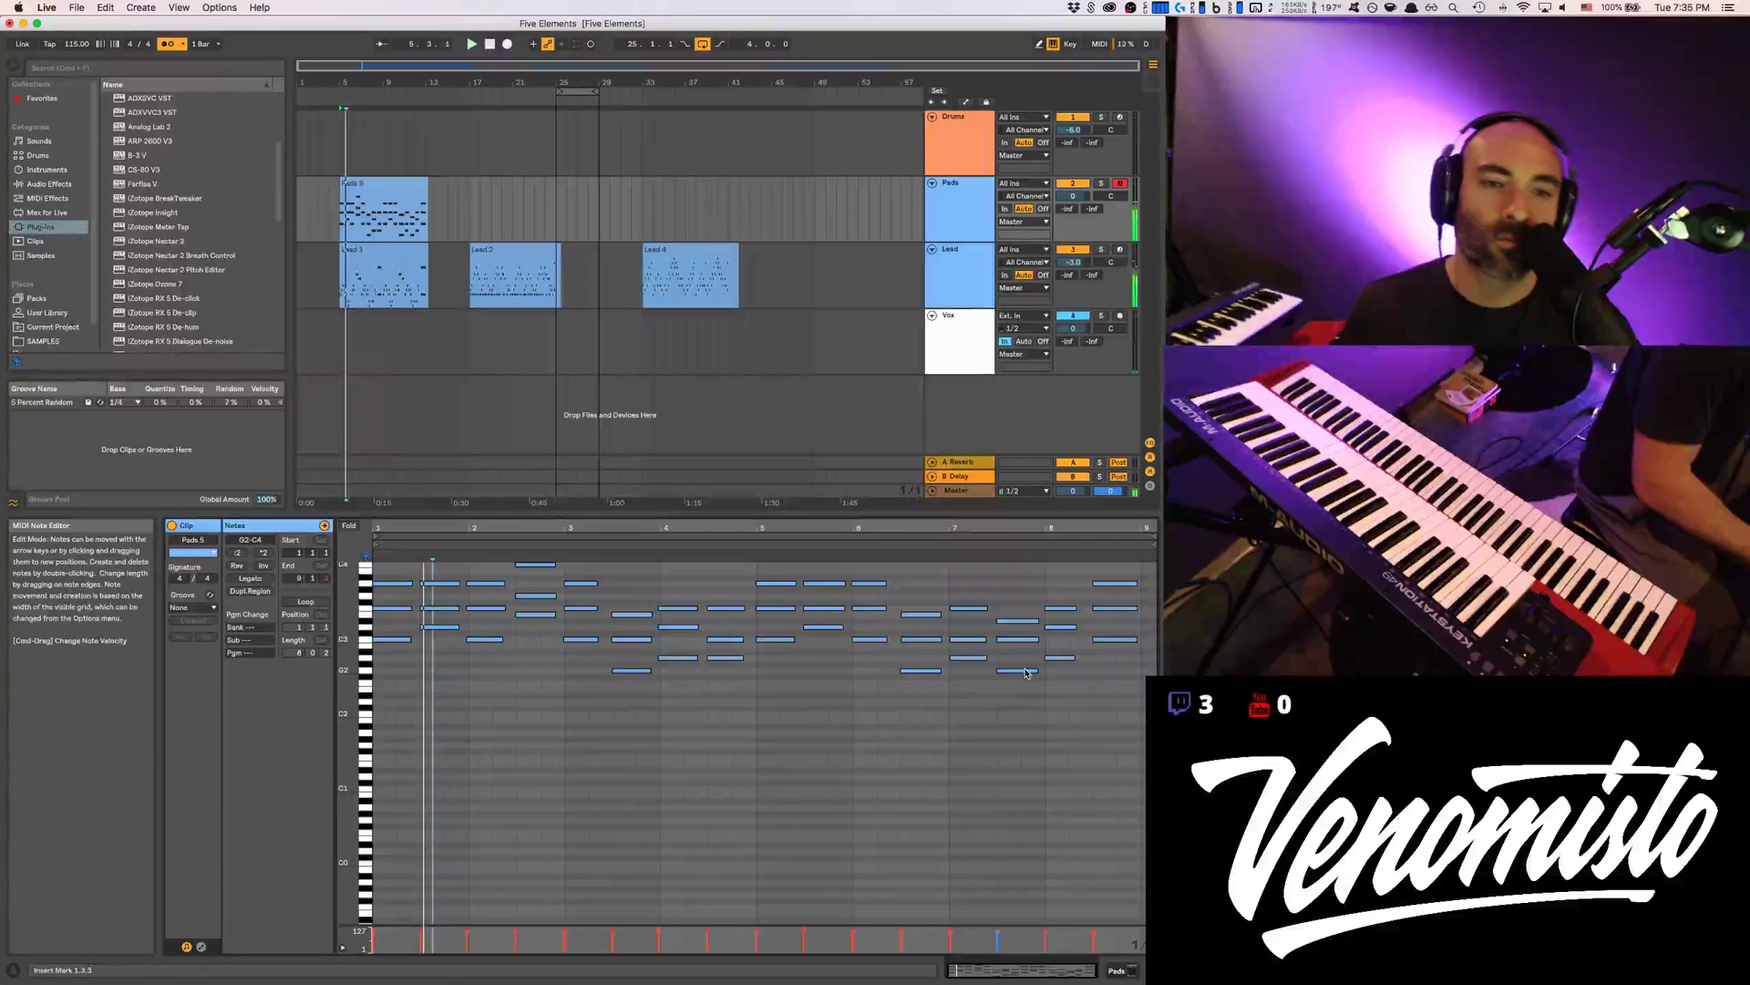
pyautogui.press('space')
pyautogui.press('space')
pyautogui.click(168, 43)
pyautogui.press('space')
pyautogui.press('space')
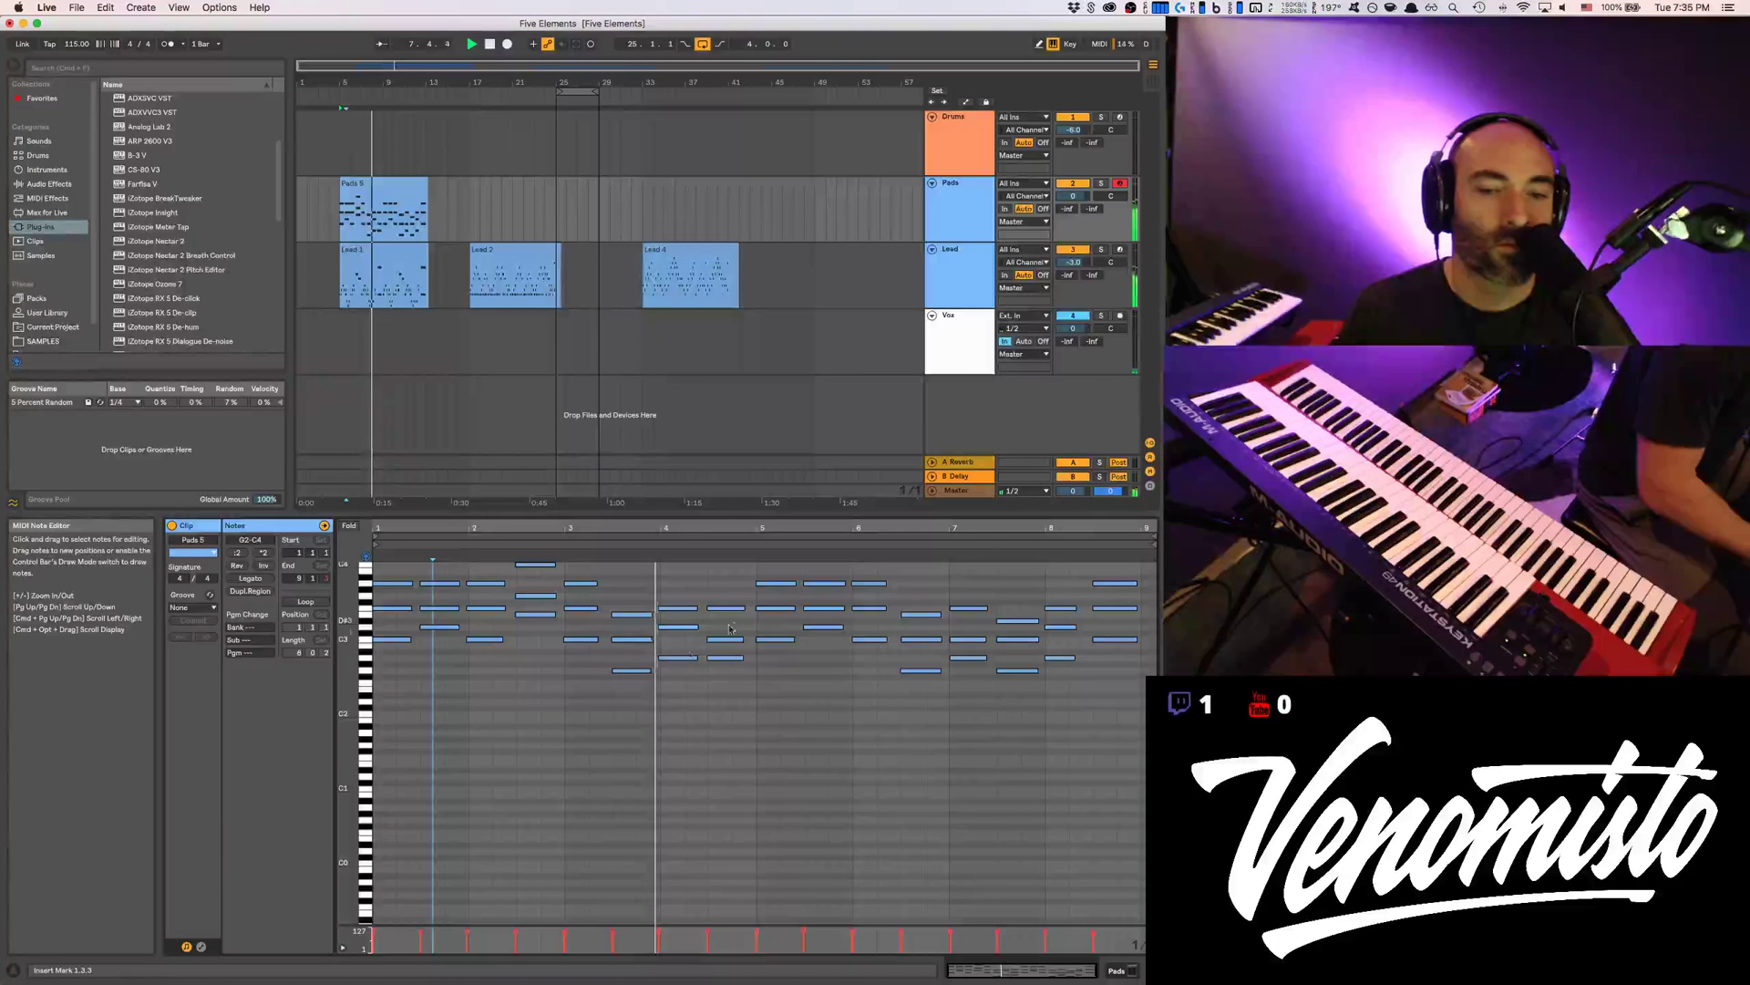
# Move the top note of the Pads clip's chord at bar 3 down an octave to A2 and play the part
pyautogui.press('space')
pyautogui.click(578, 583)
pyautogui.hotkey('shift', 'Down')
pyautogui.press('space')
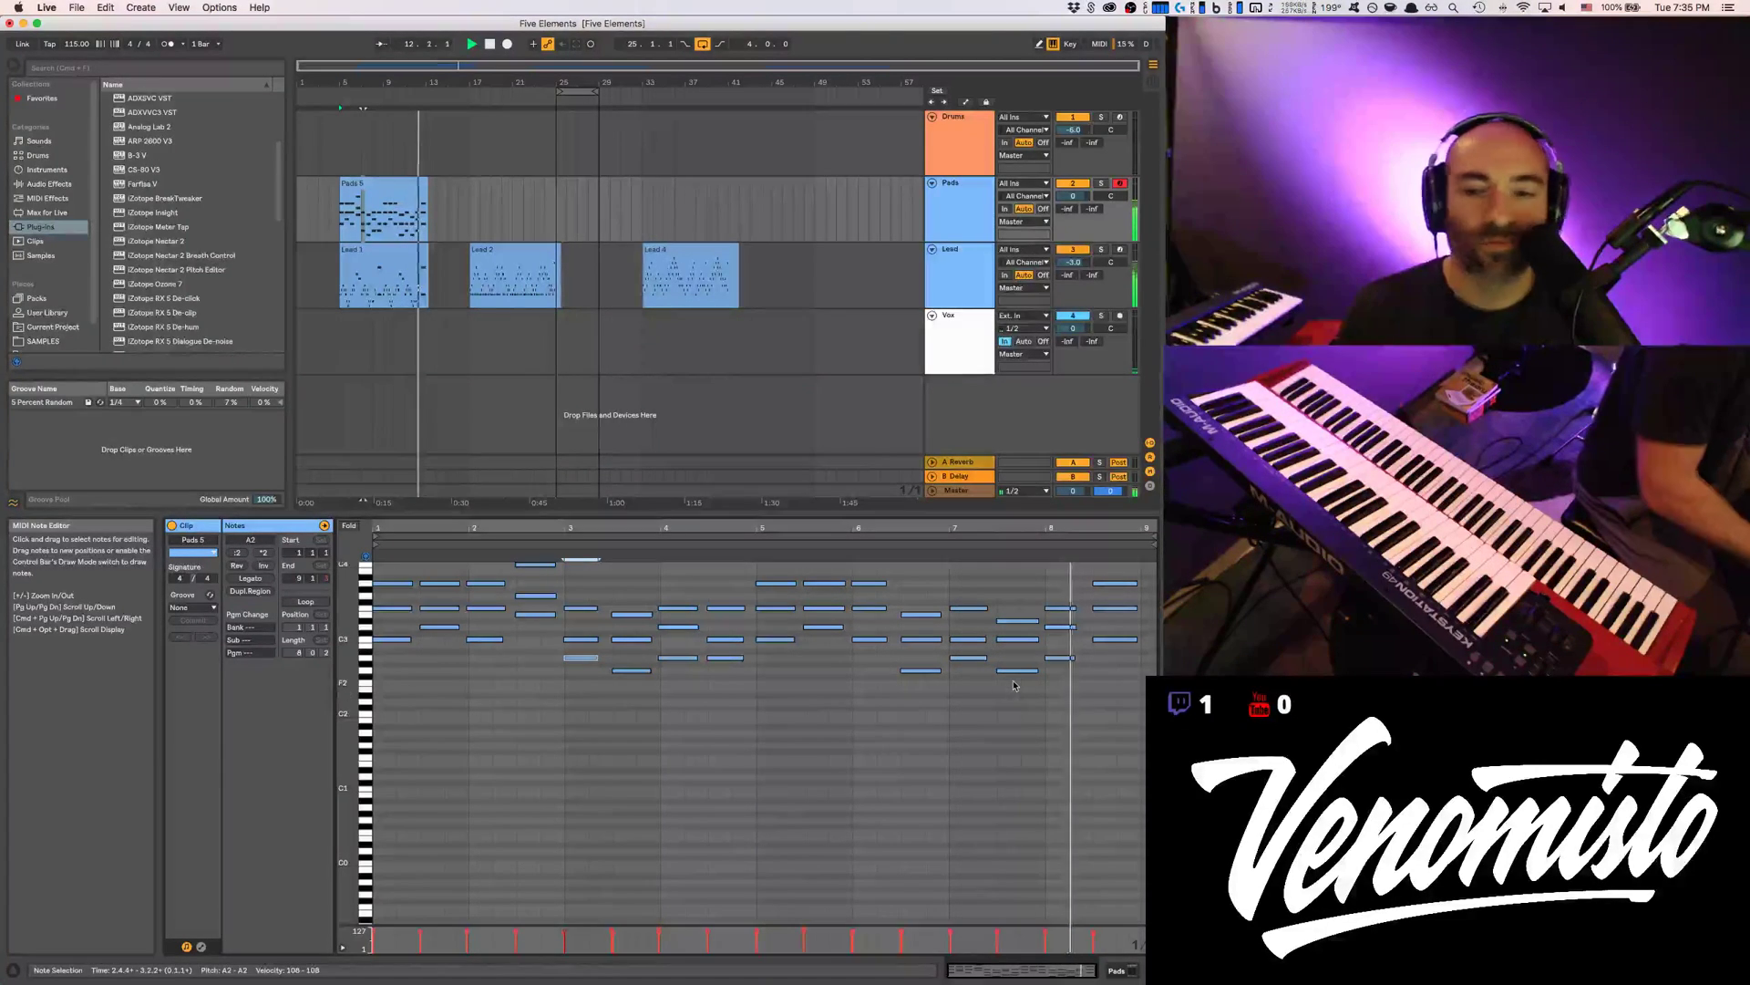
# Raise the top note of the edited bar 7 chord in the Pads clip to E3 and listen to that passage
pyautogui.click(1017, 621)
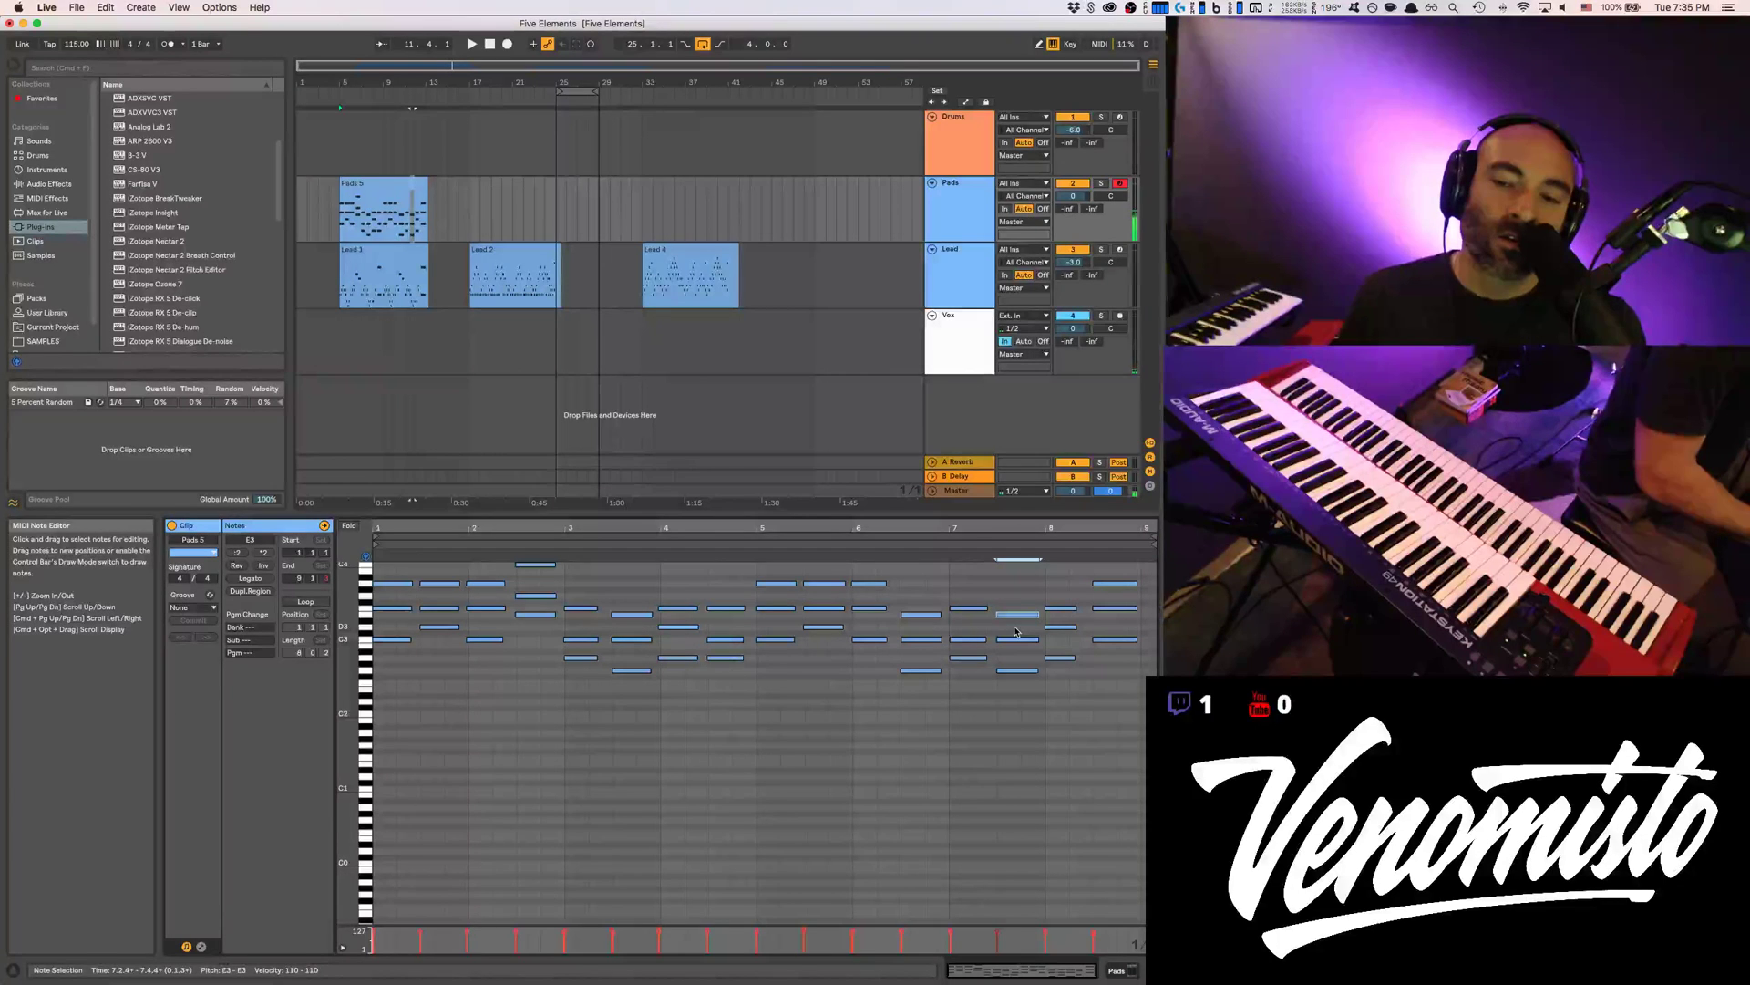
pyautogui.click(940, 543)
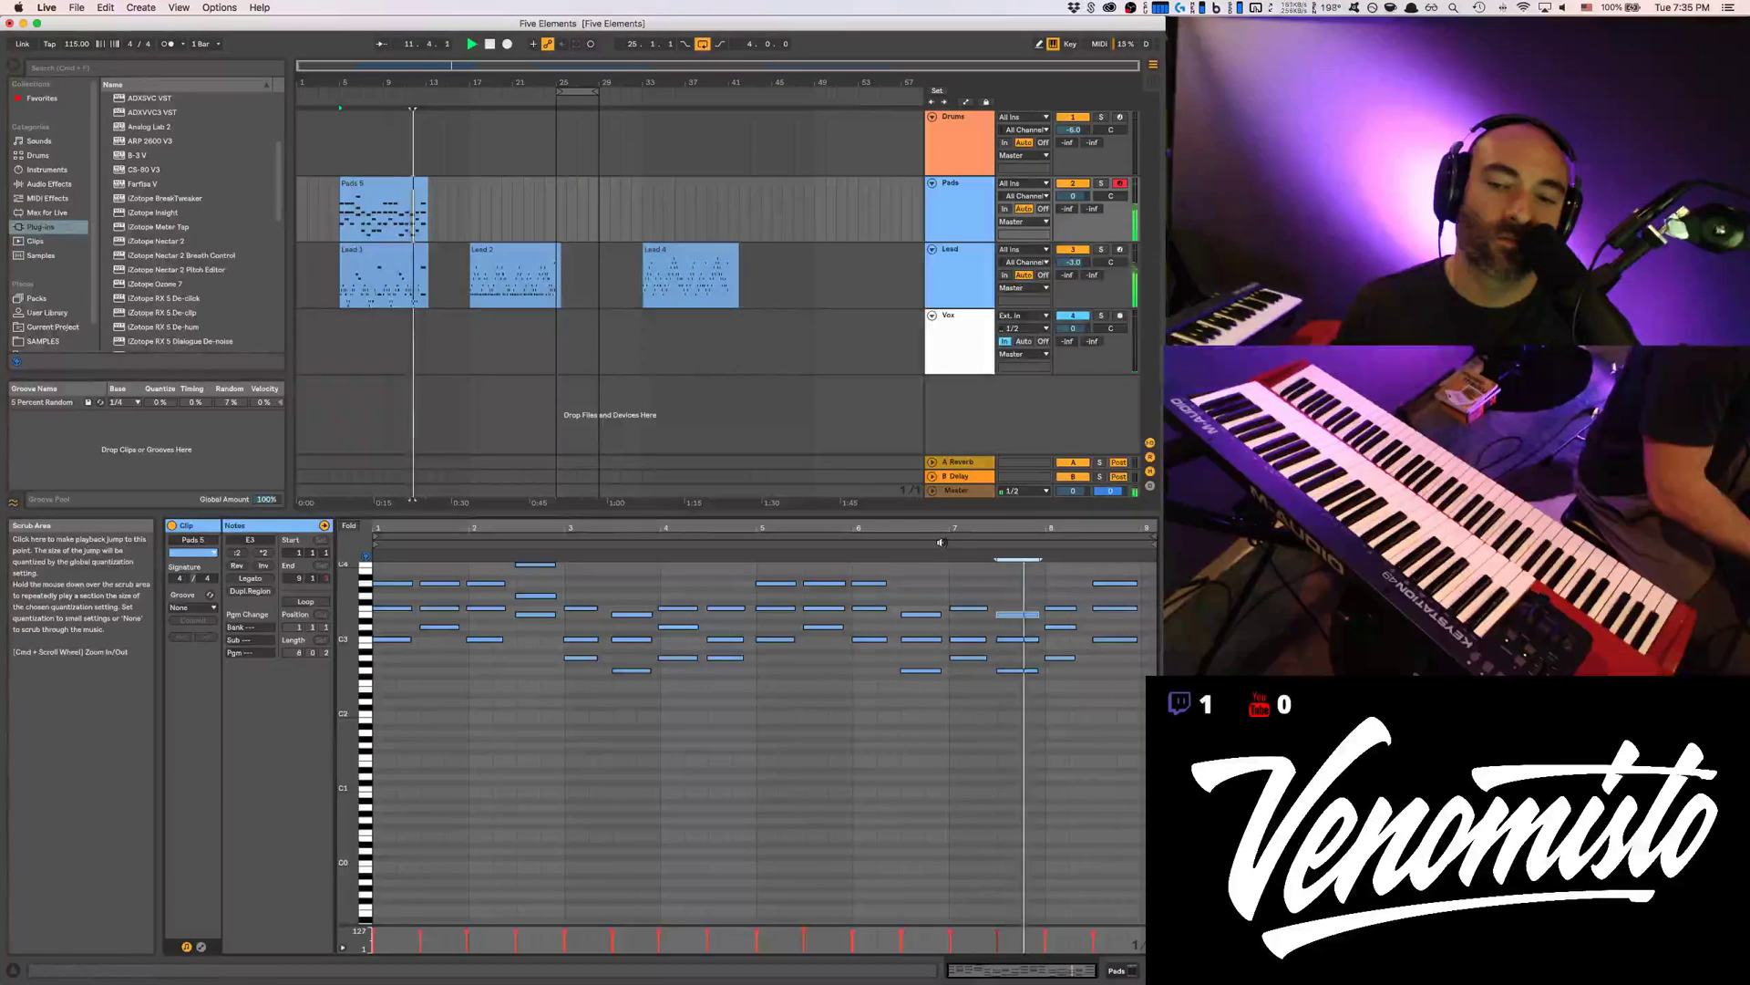
pyautogui.click(1105, 588)
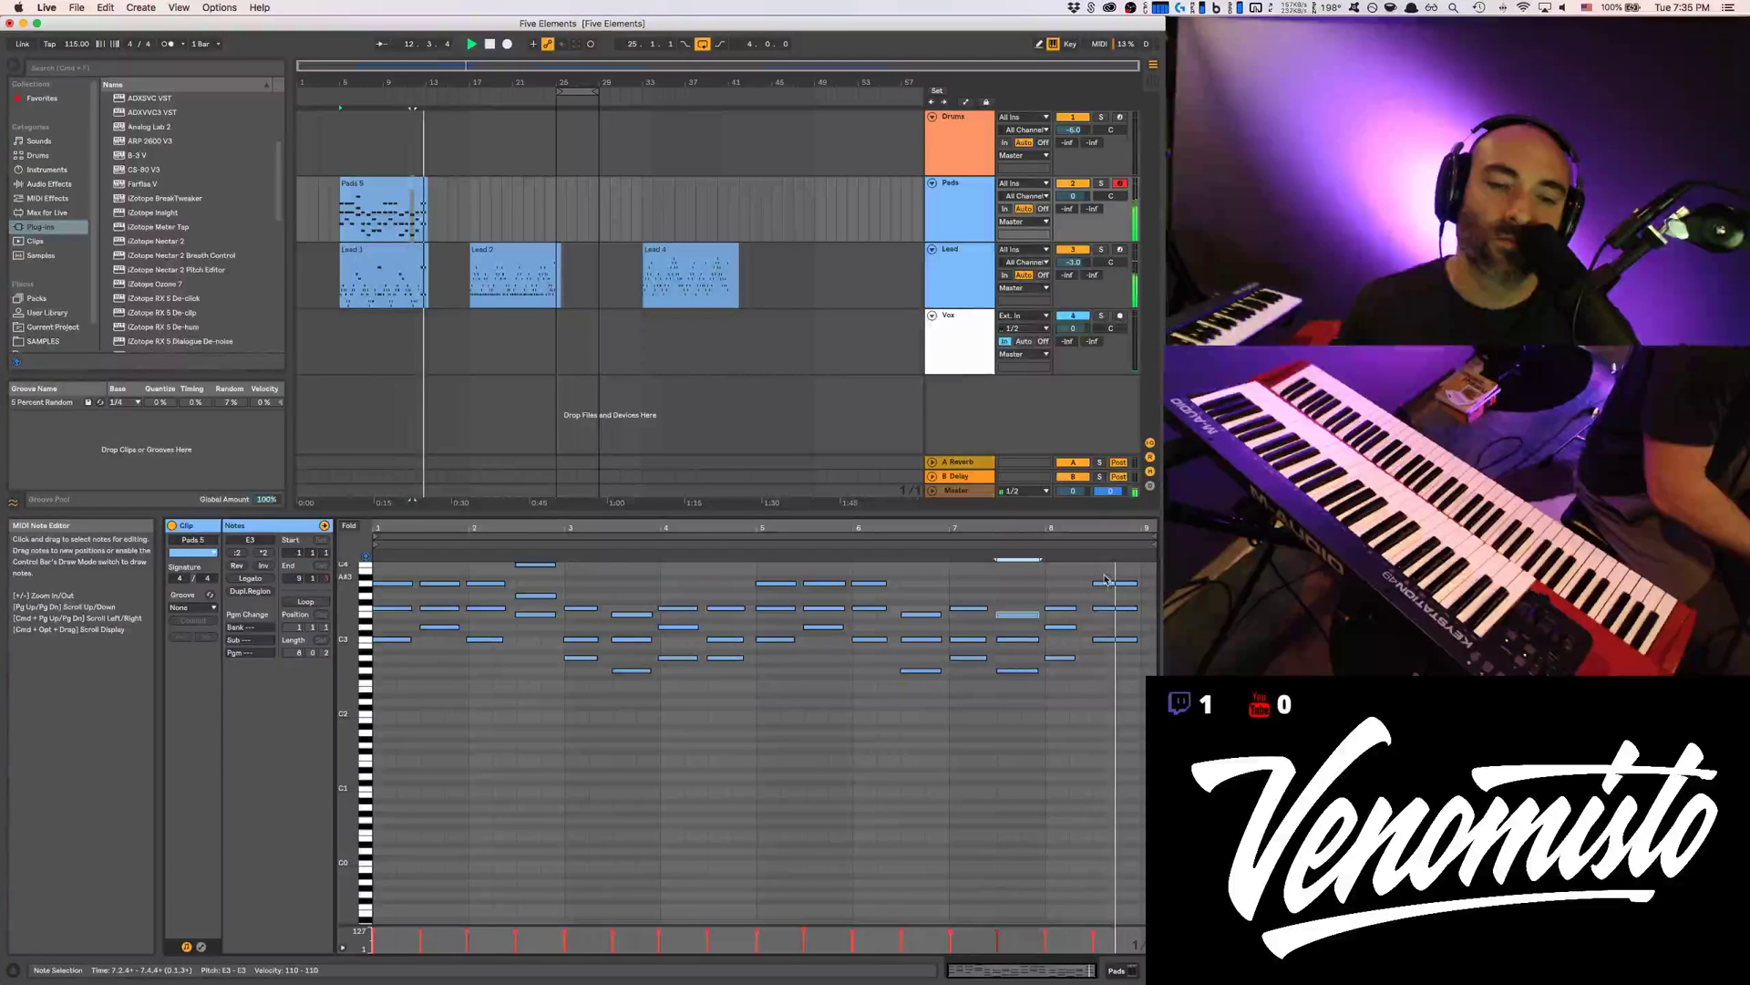
pyautogui.moveTo(1023, 572); pyautogui.dragTo(998, 649)
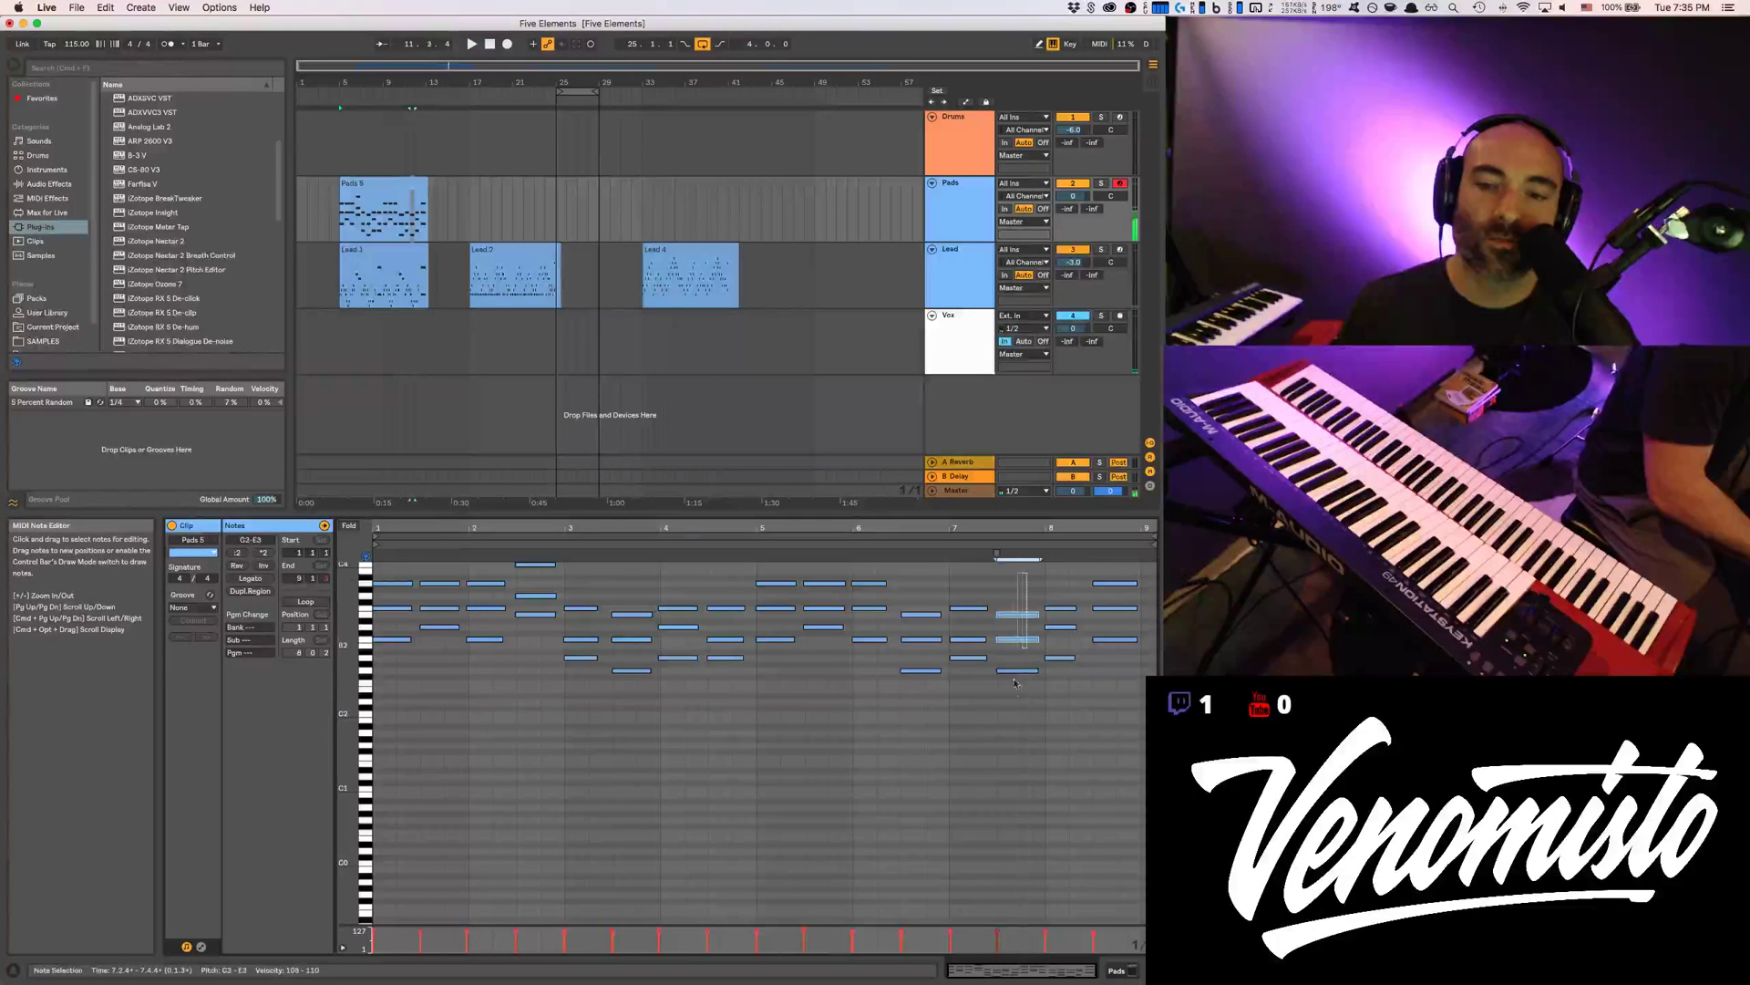
pyautogui.click(949, 716)
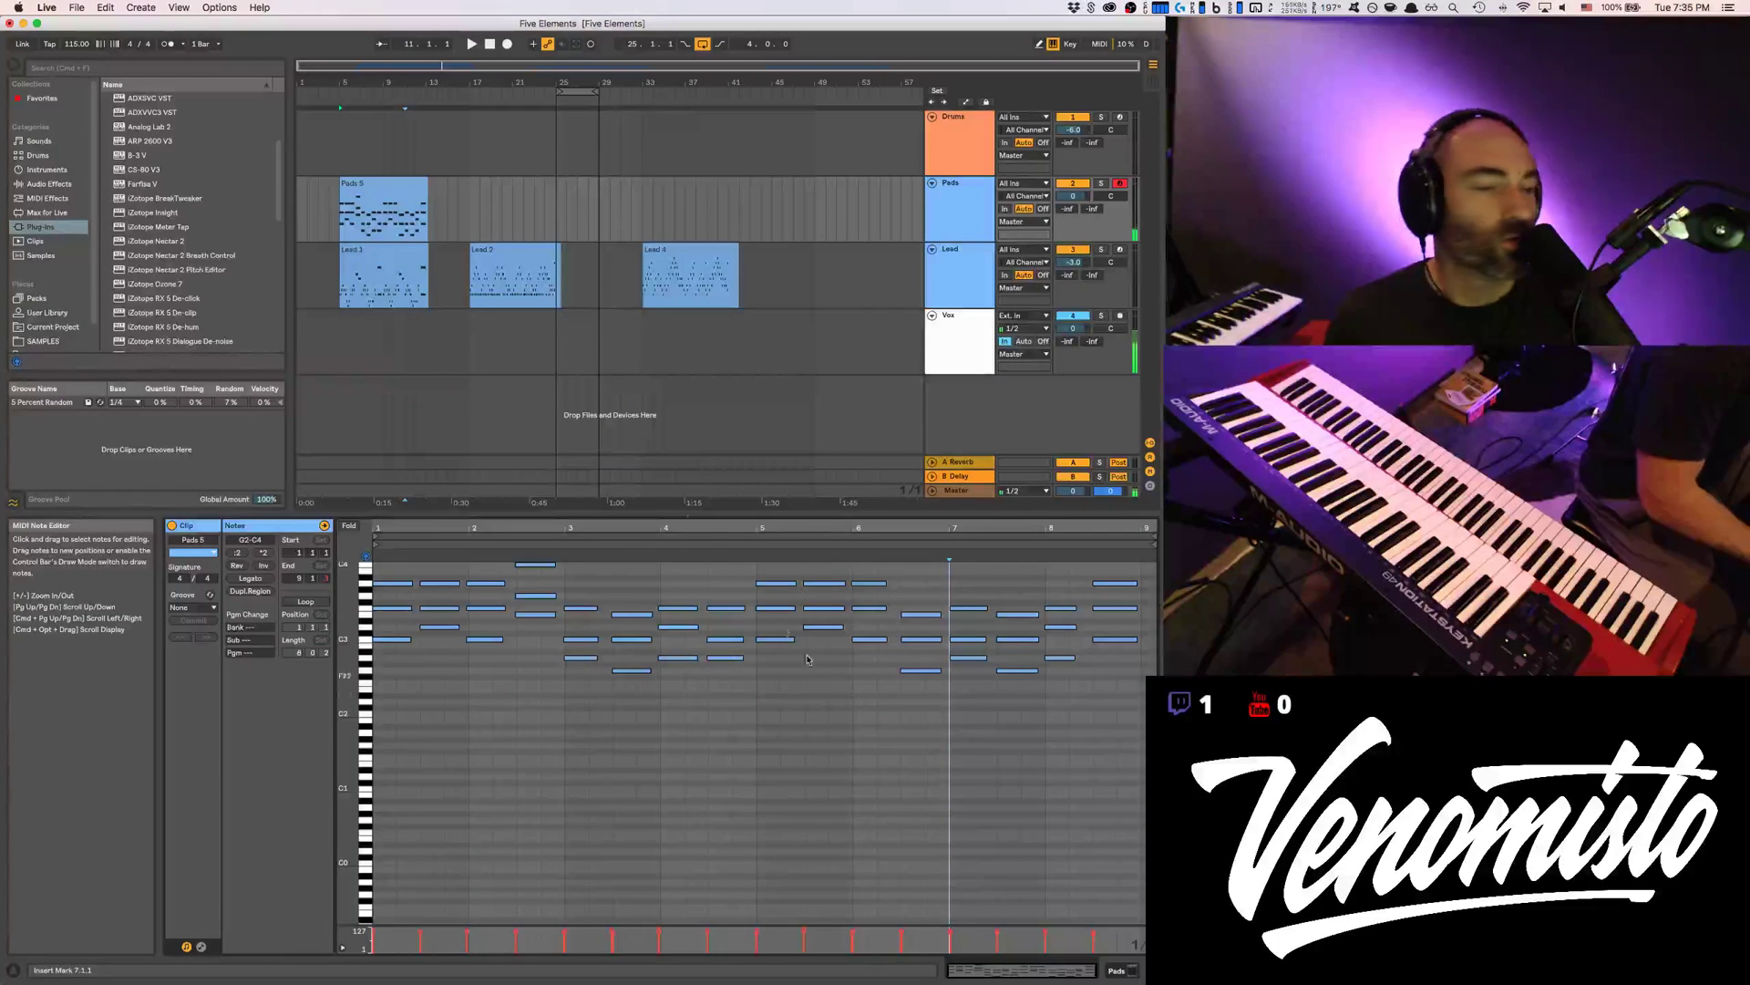
# Replace the Grand Rhapsody piano on the Lead track with the Prophet V3 instrument
pyautogui.click(976, 251)
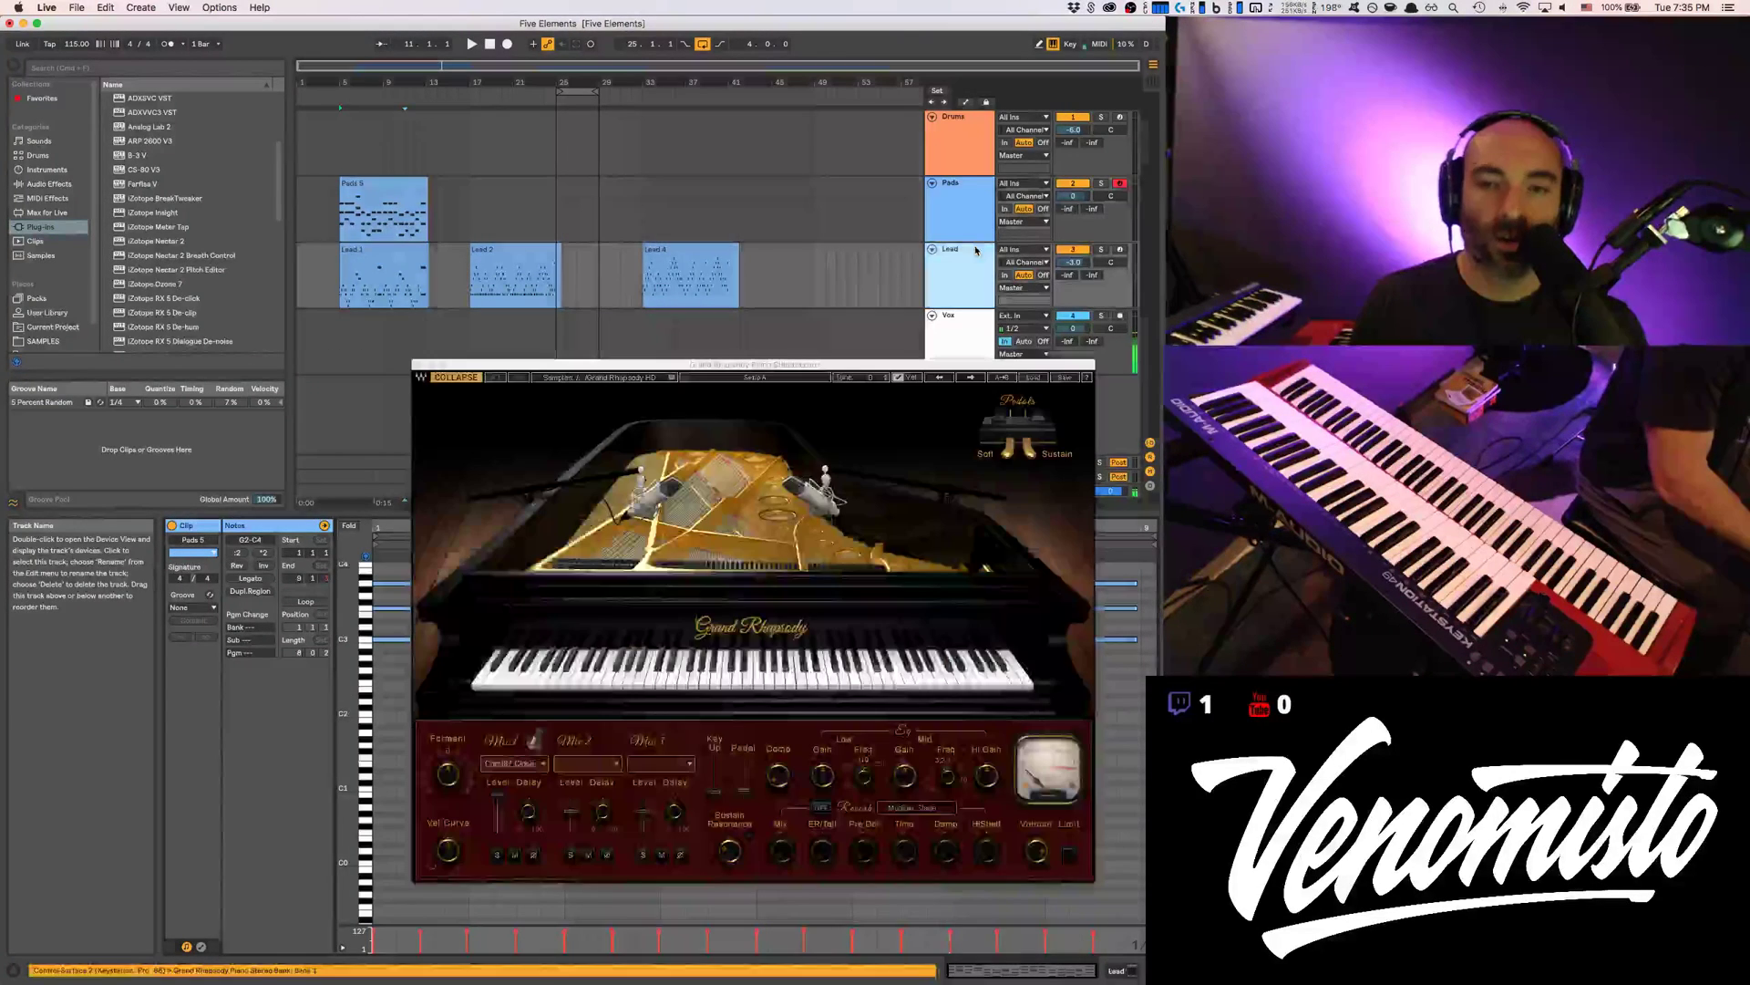
pyautogui.click(419, 365)
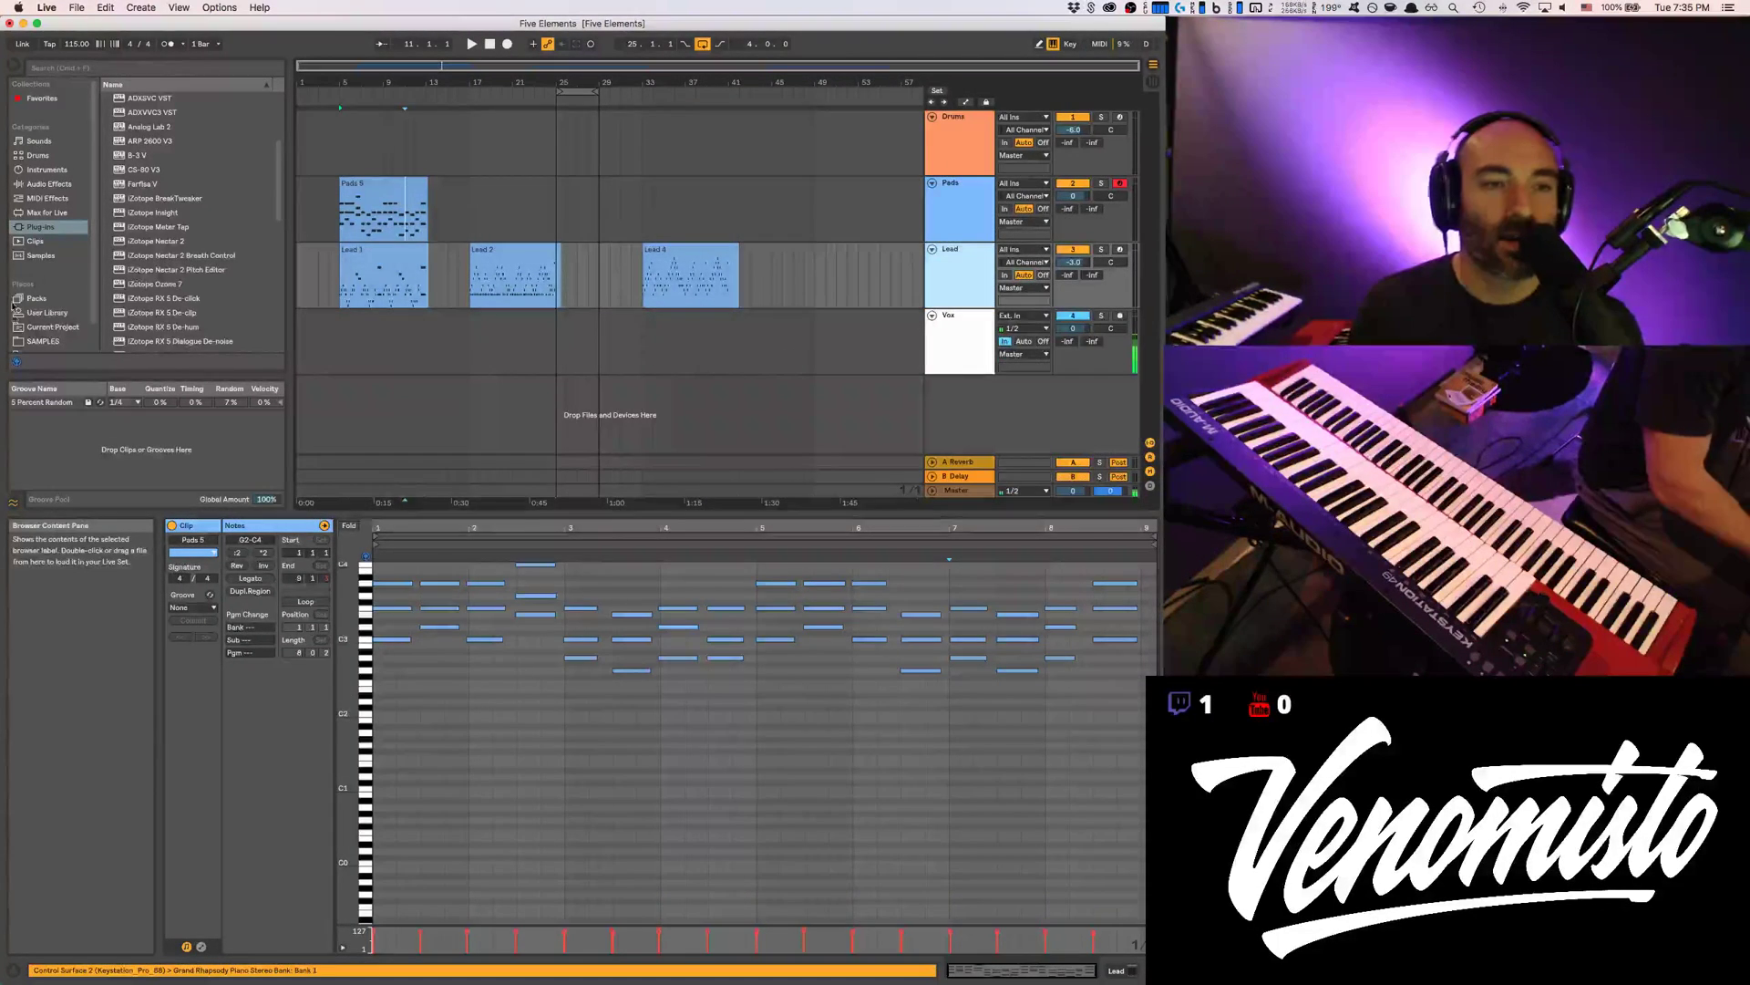
pyautogui.hotkey('shift', 'Tab')
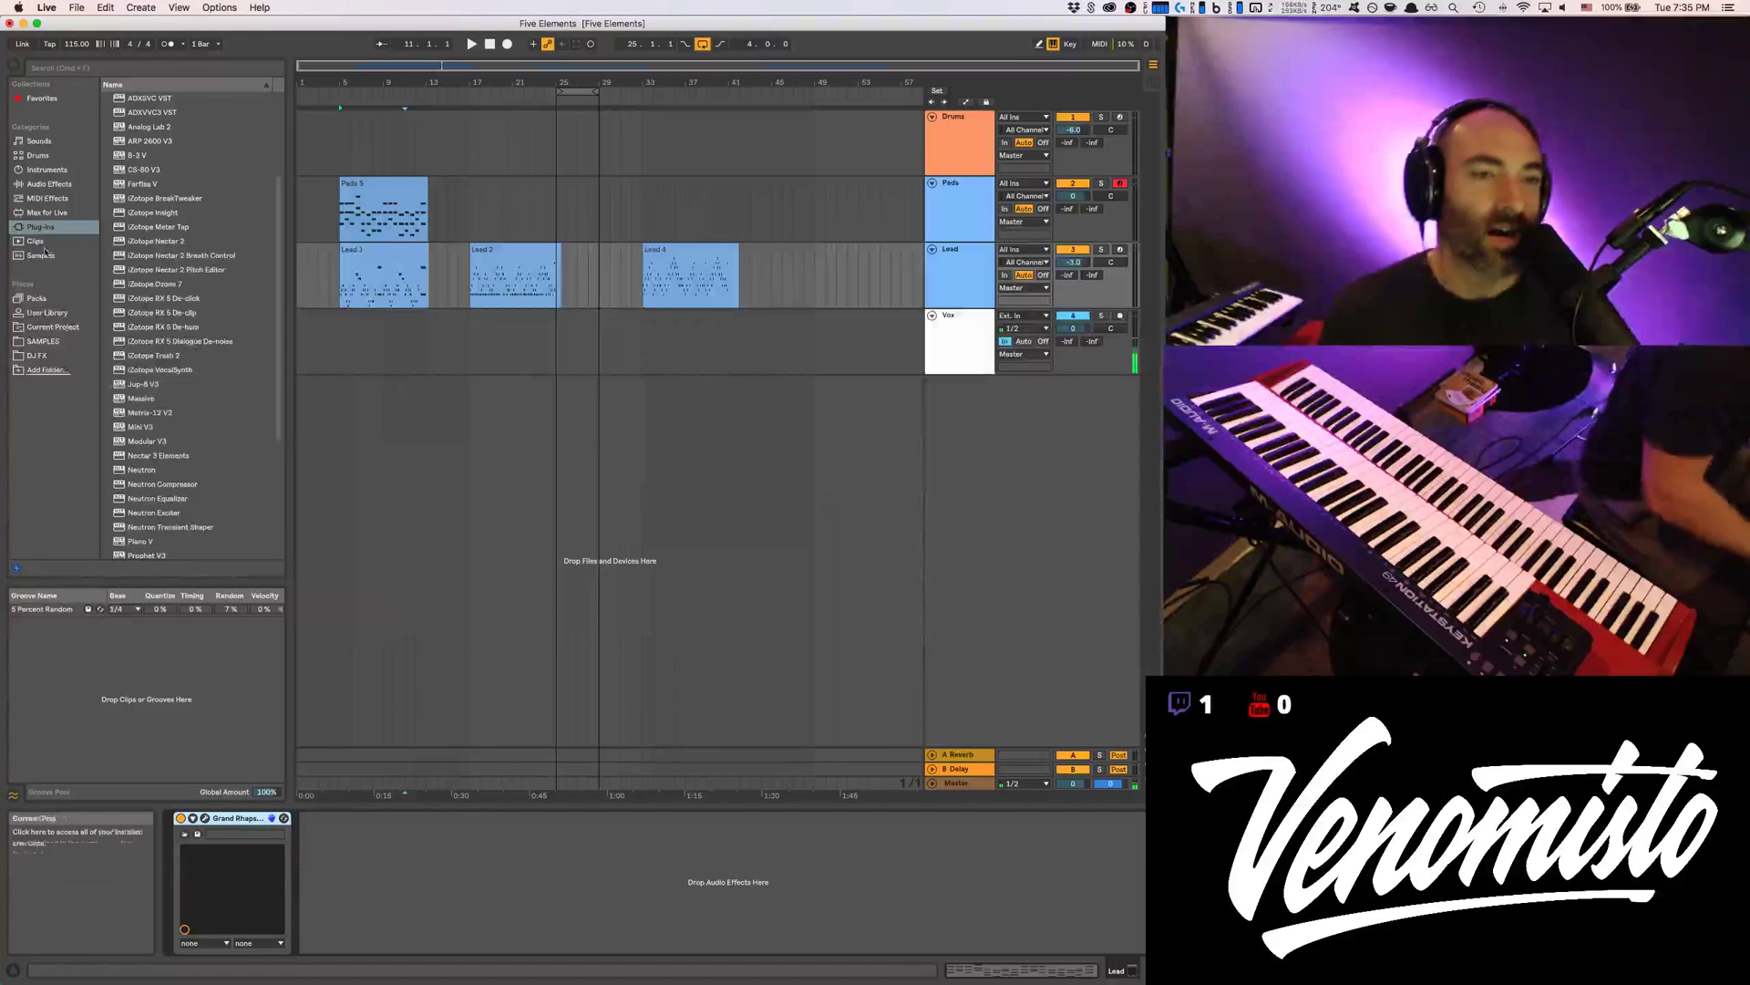
pyautogui.scroll(-5, 180, 301)
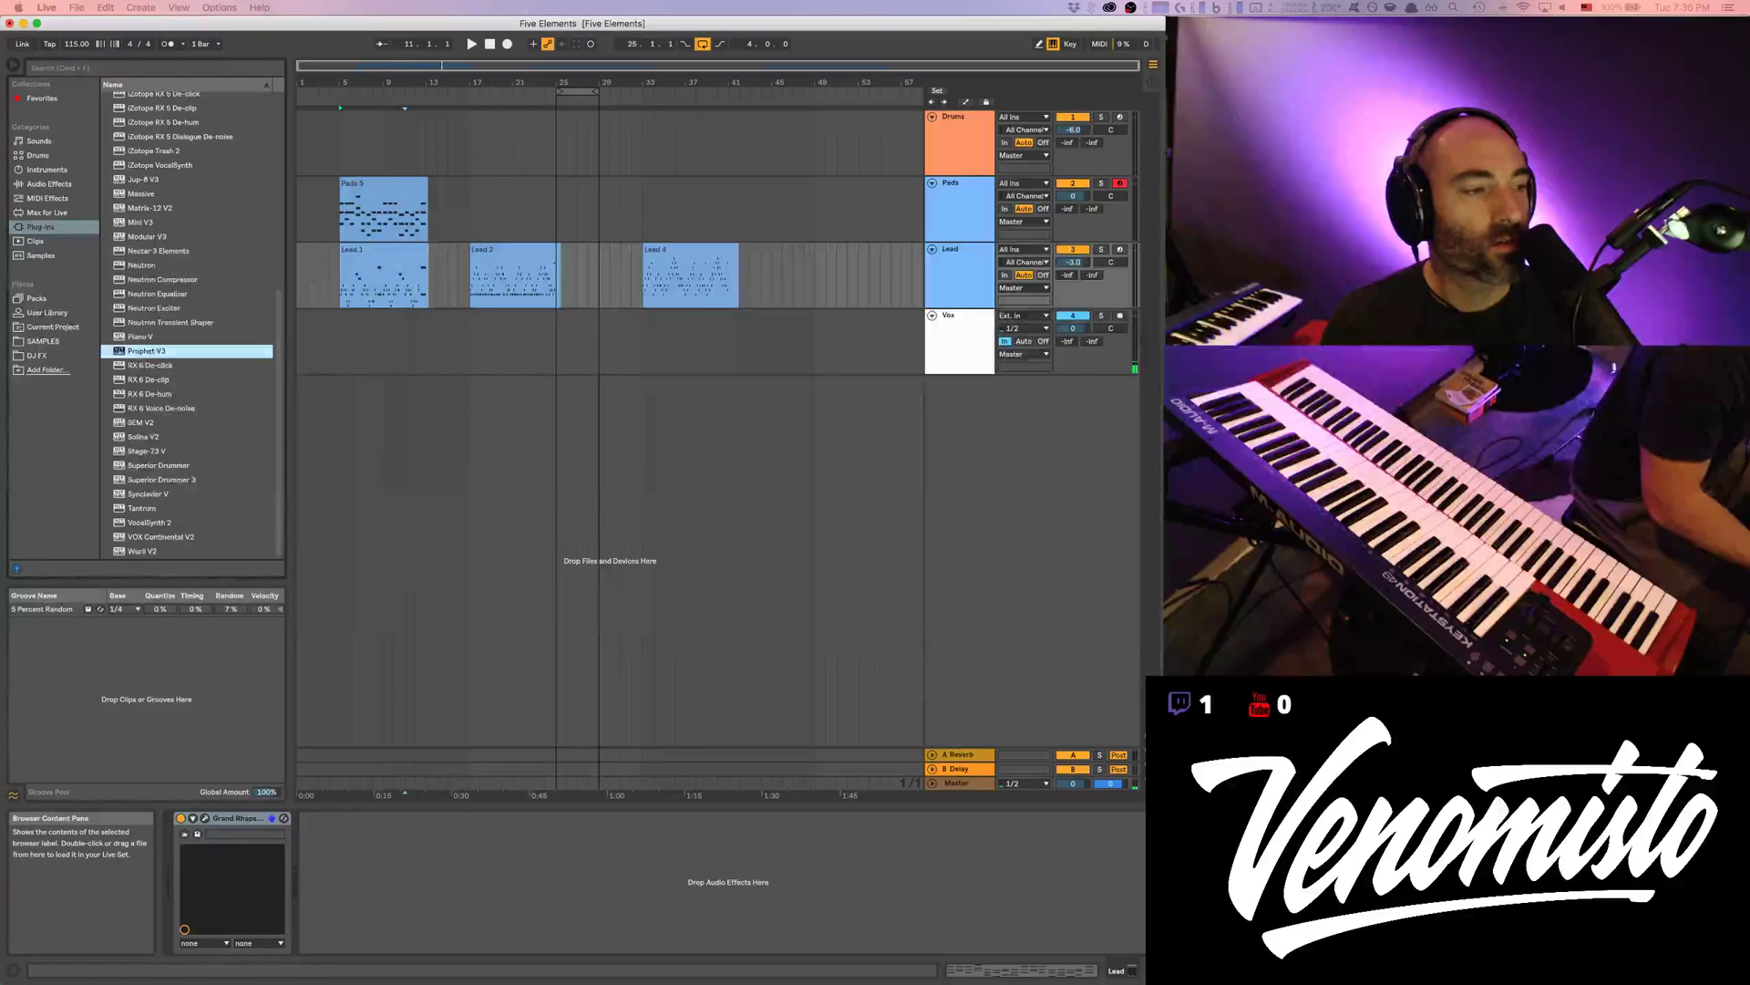
pyautogui.press('Return')
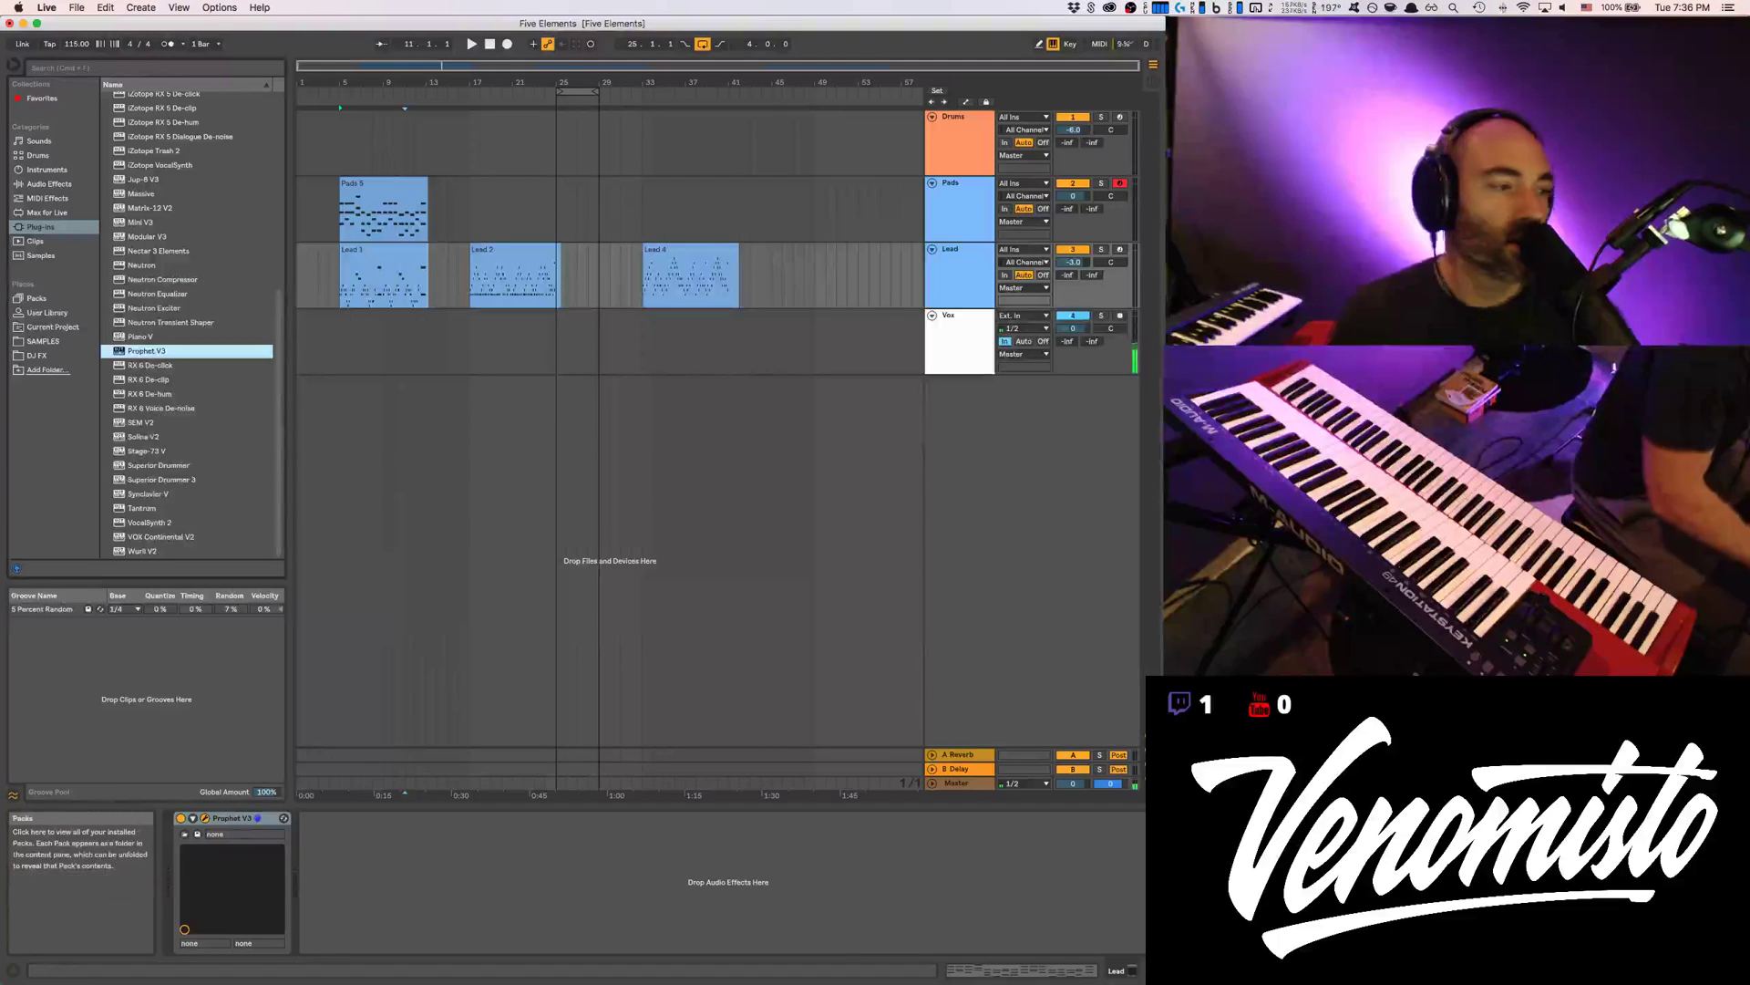
# Enlarge the Prophet V3 plug-in window and reposition it so its preset controls are readable
pyautogui.moveTo(310, 188); pyautogui.dragTo(600, 159)
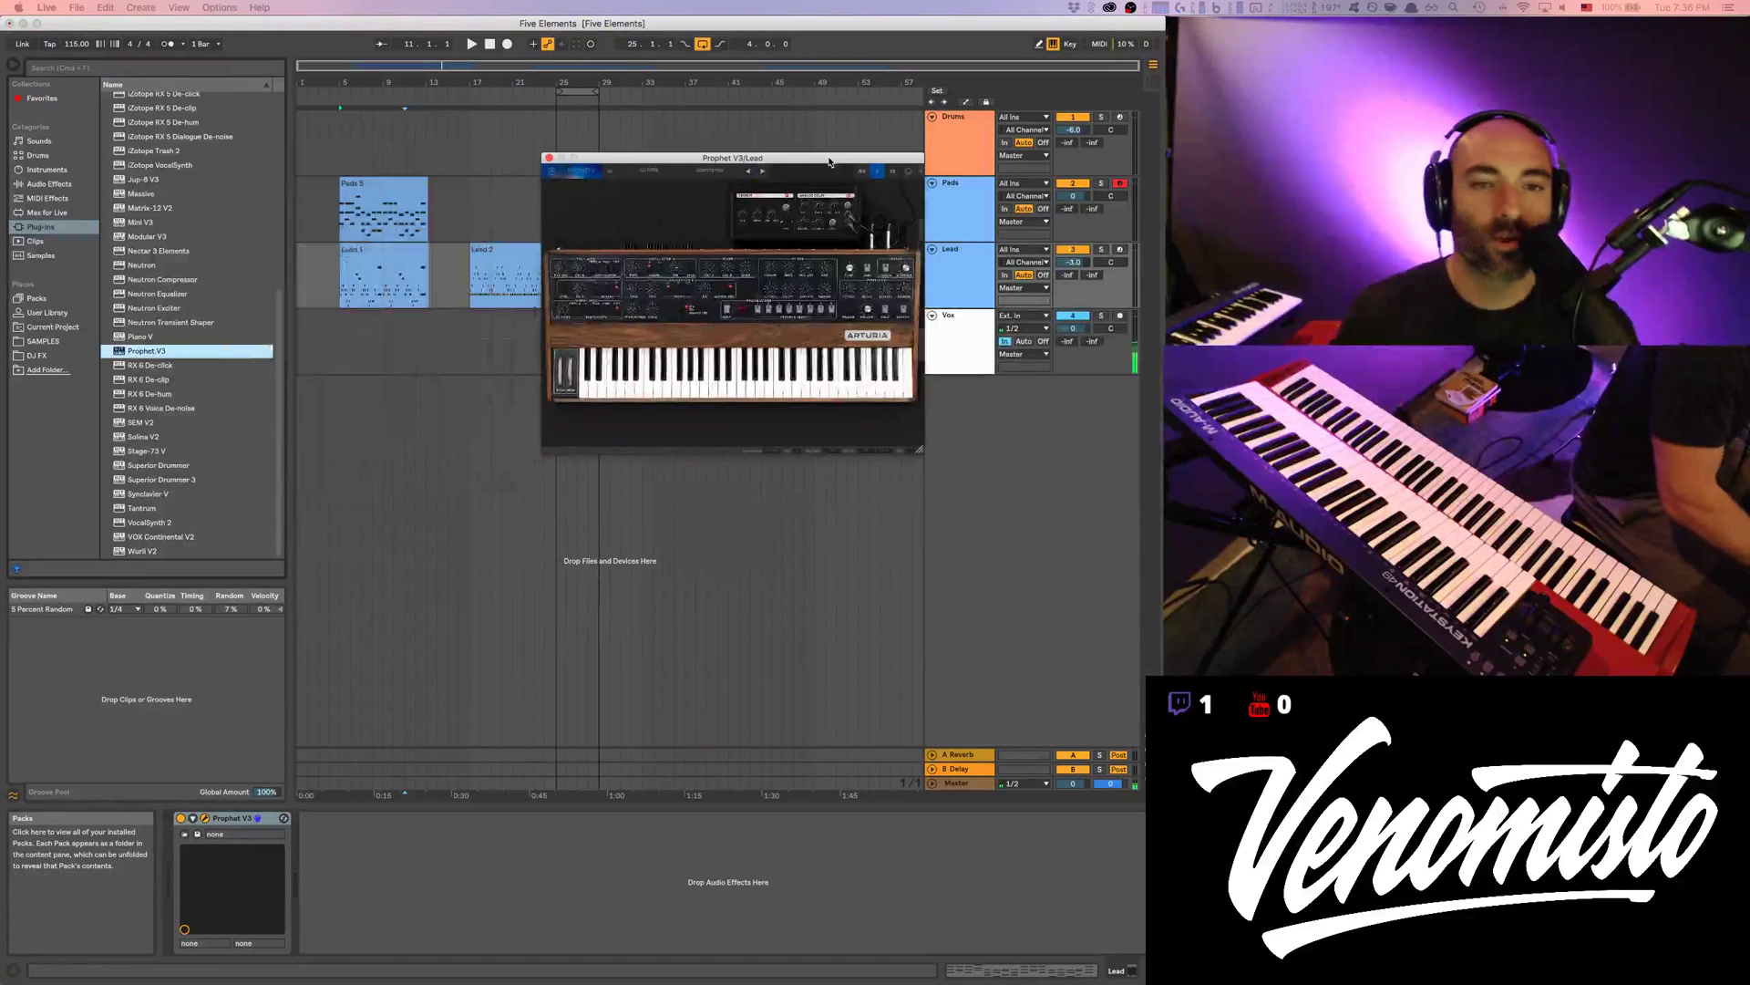
pyautogui.click(587, 178)
pyautogui.moveTo(568, 244)
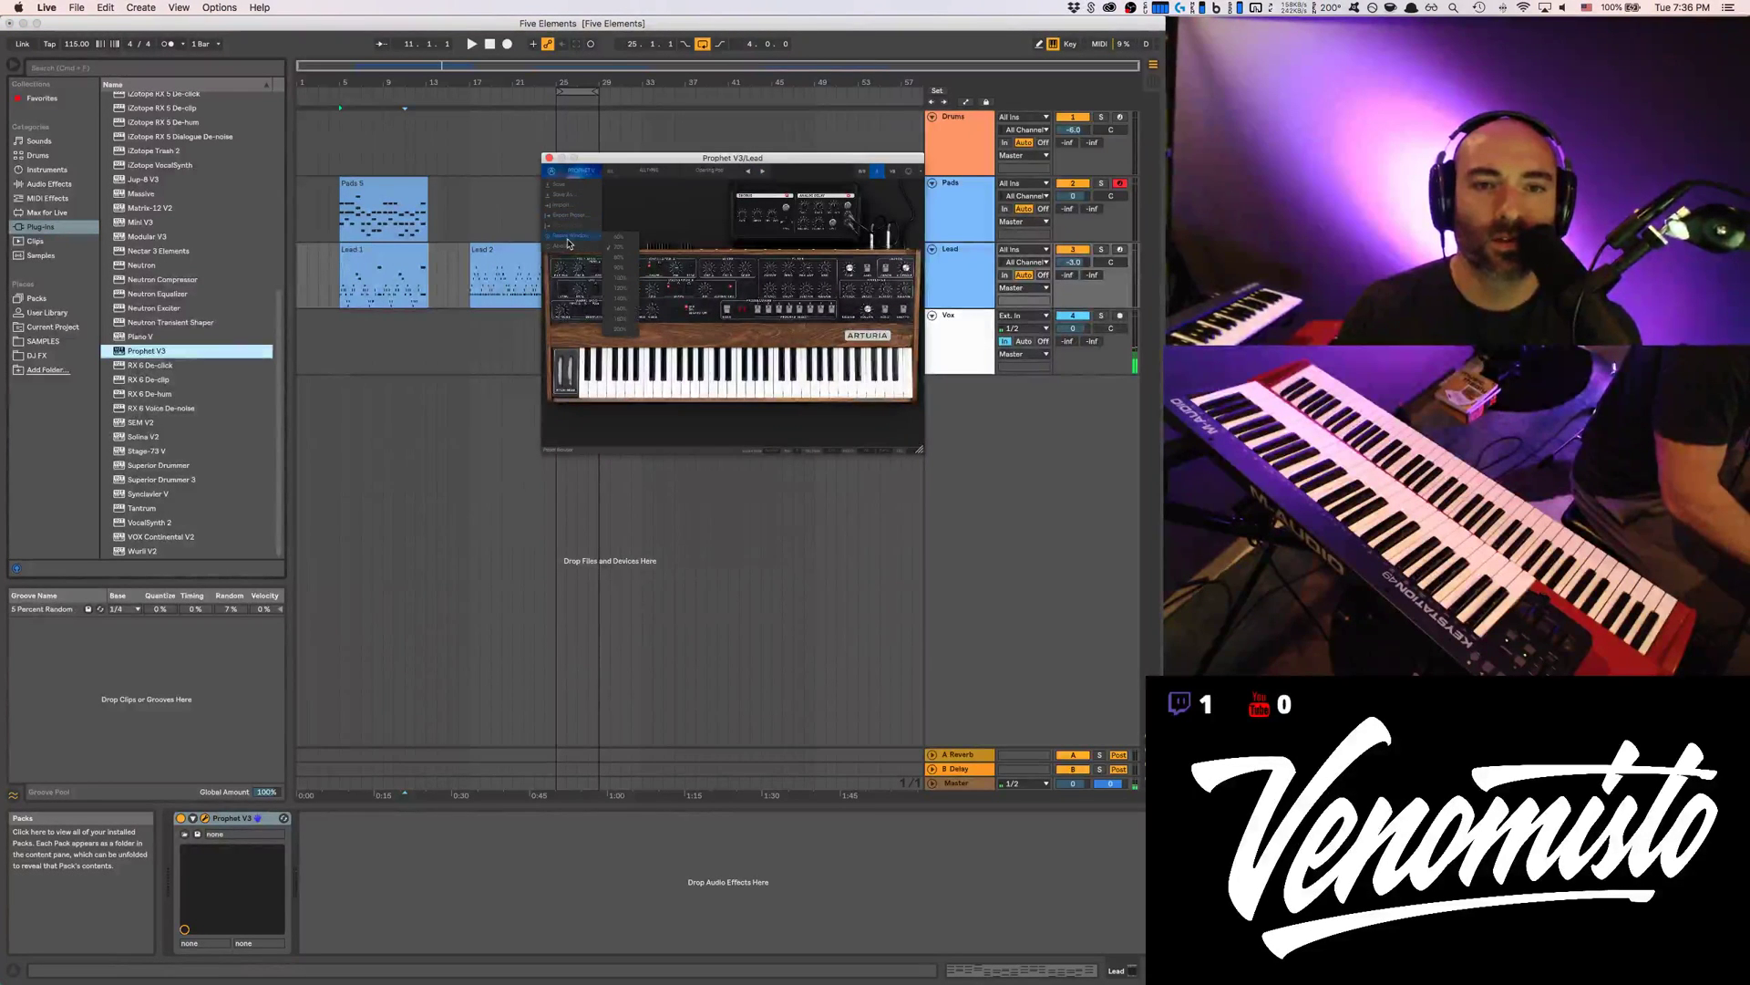
pyautogui.click(624, 244)
pyautogui.moveTo(646, 163); pyautogui.dragTo(571, 167)
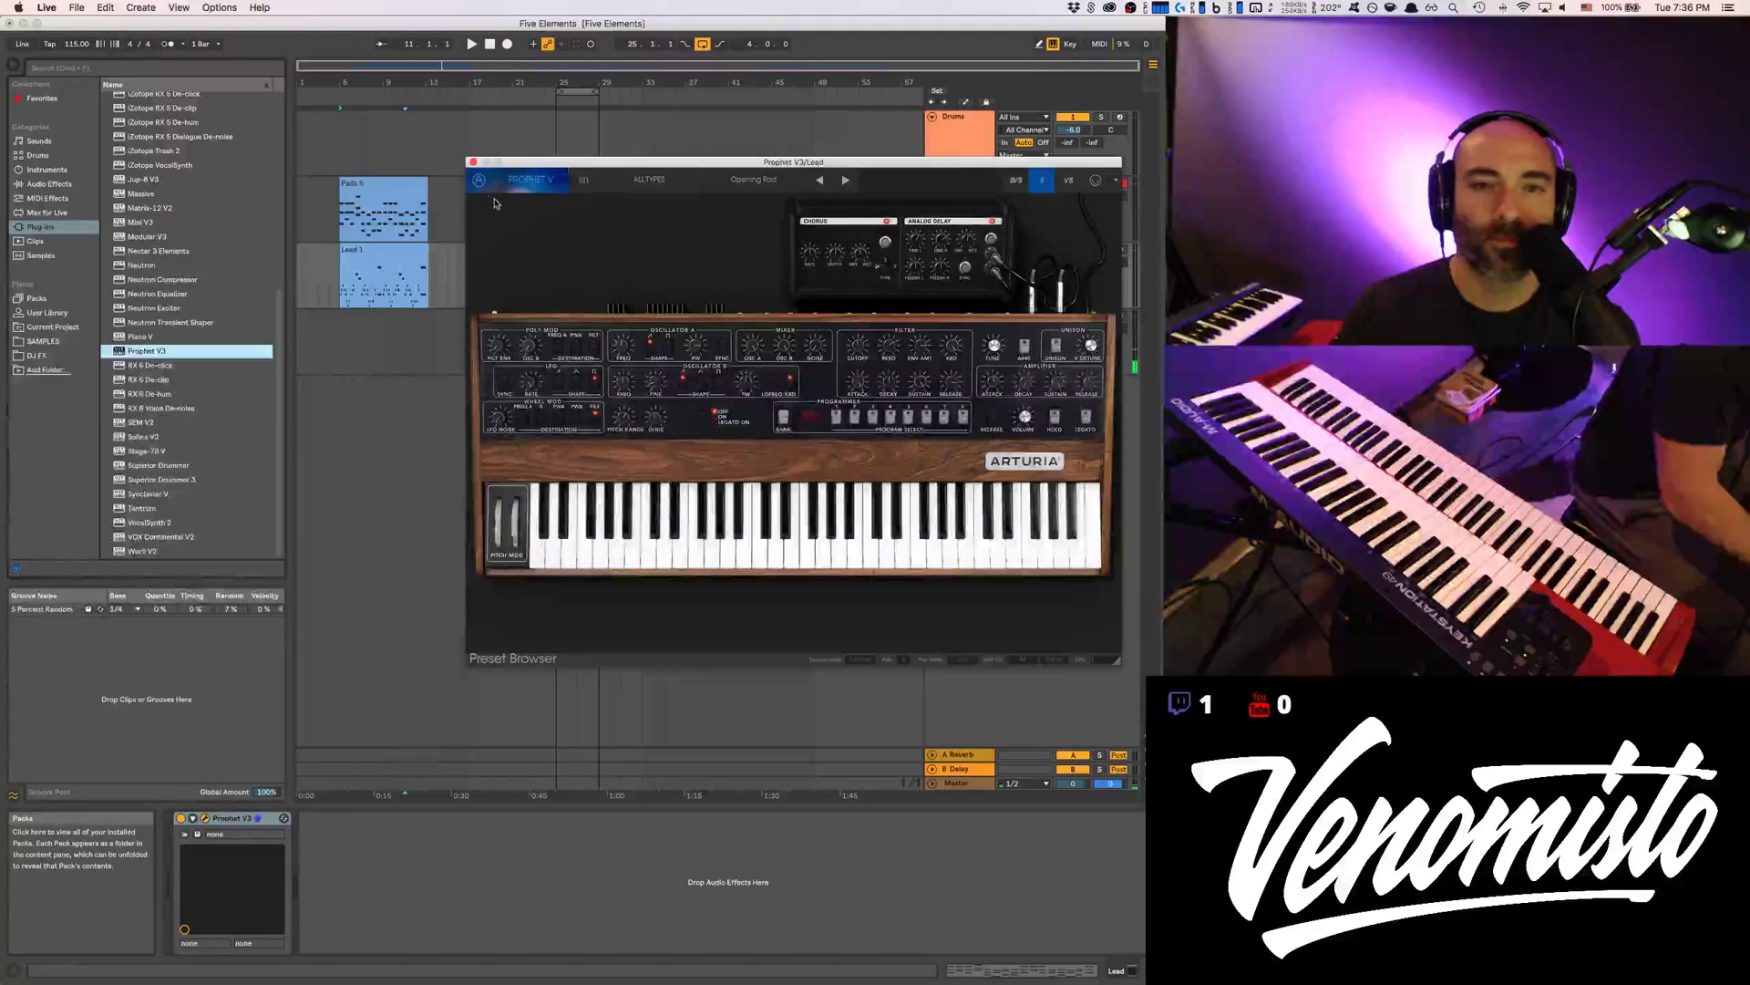
pyautogui.click(529, 179)
pyautogui.moveTo(519, 291)
pyautogui.click(594, 322)
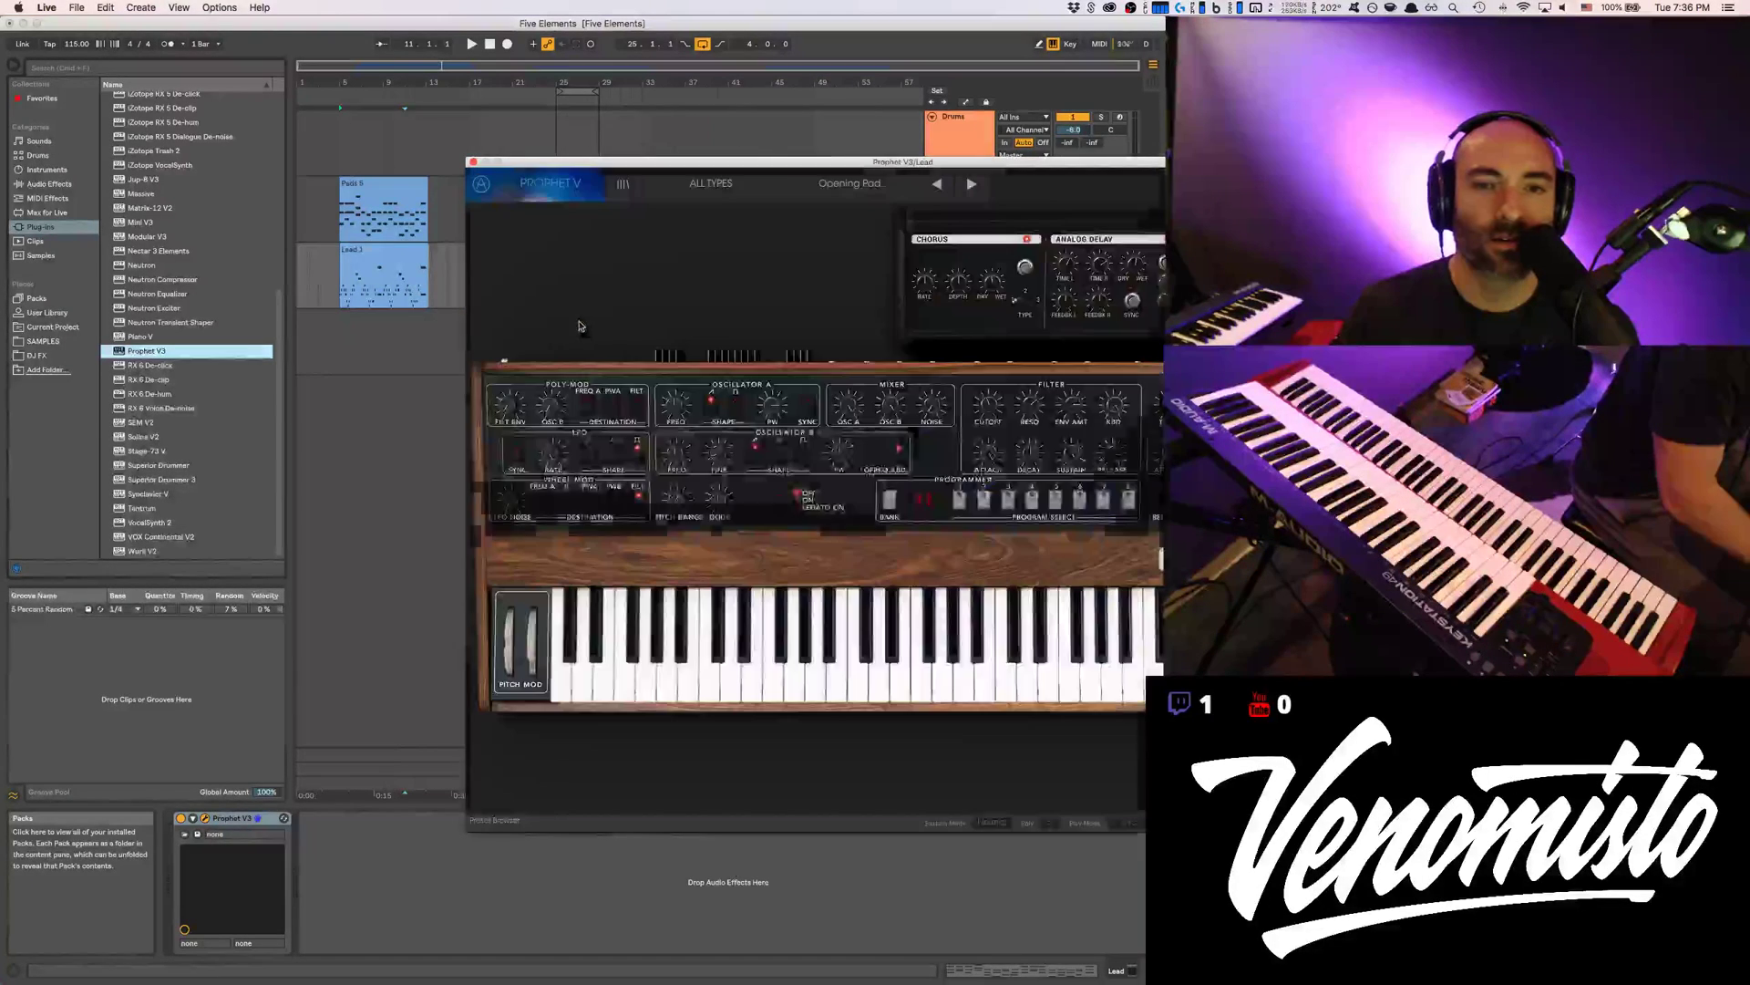
pyautogui.moveTo(670, 169); pyautogui.dragTo(513, 172)
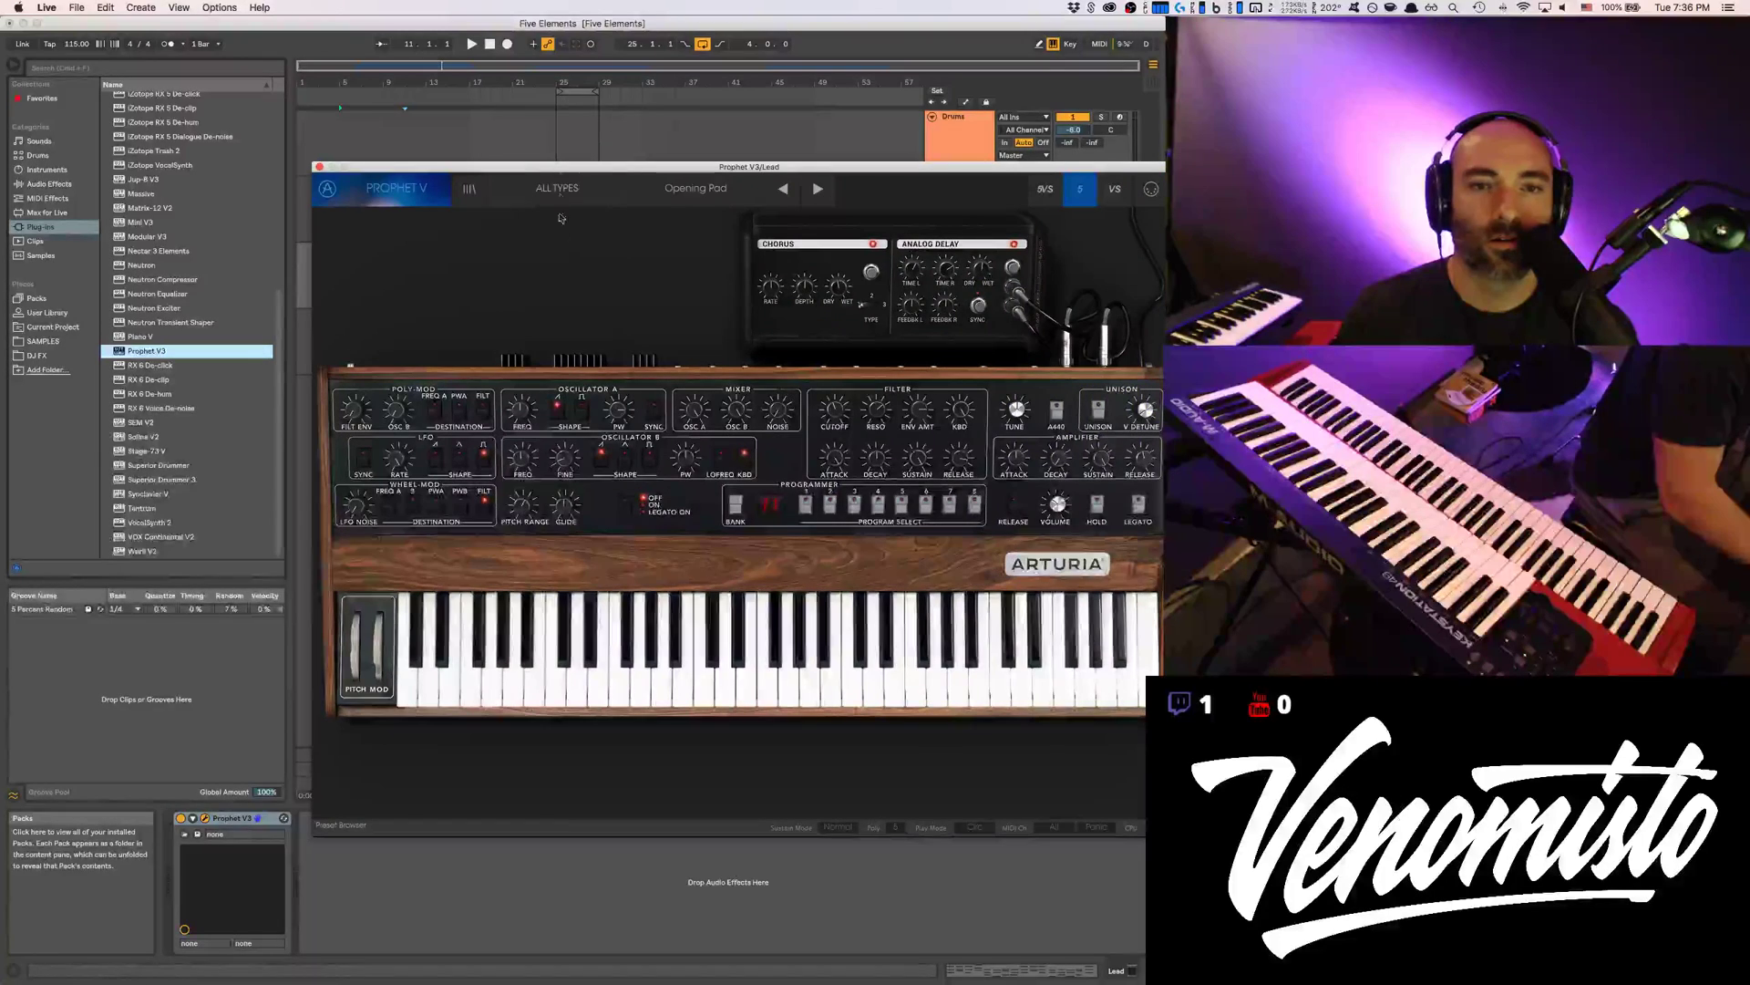
# Audition the Opening Pad sound, then try the Guitar preset Jazz Club in Prophet V3 on the Lead track
pyautogui.press('space')
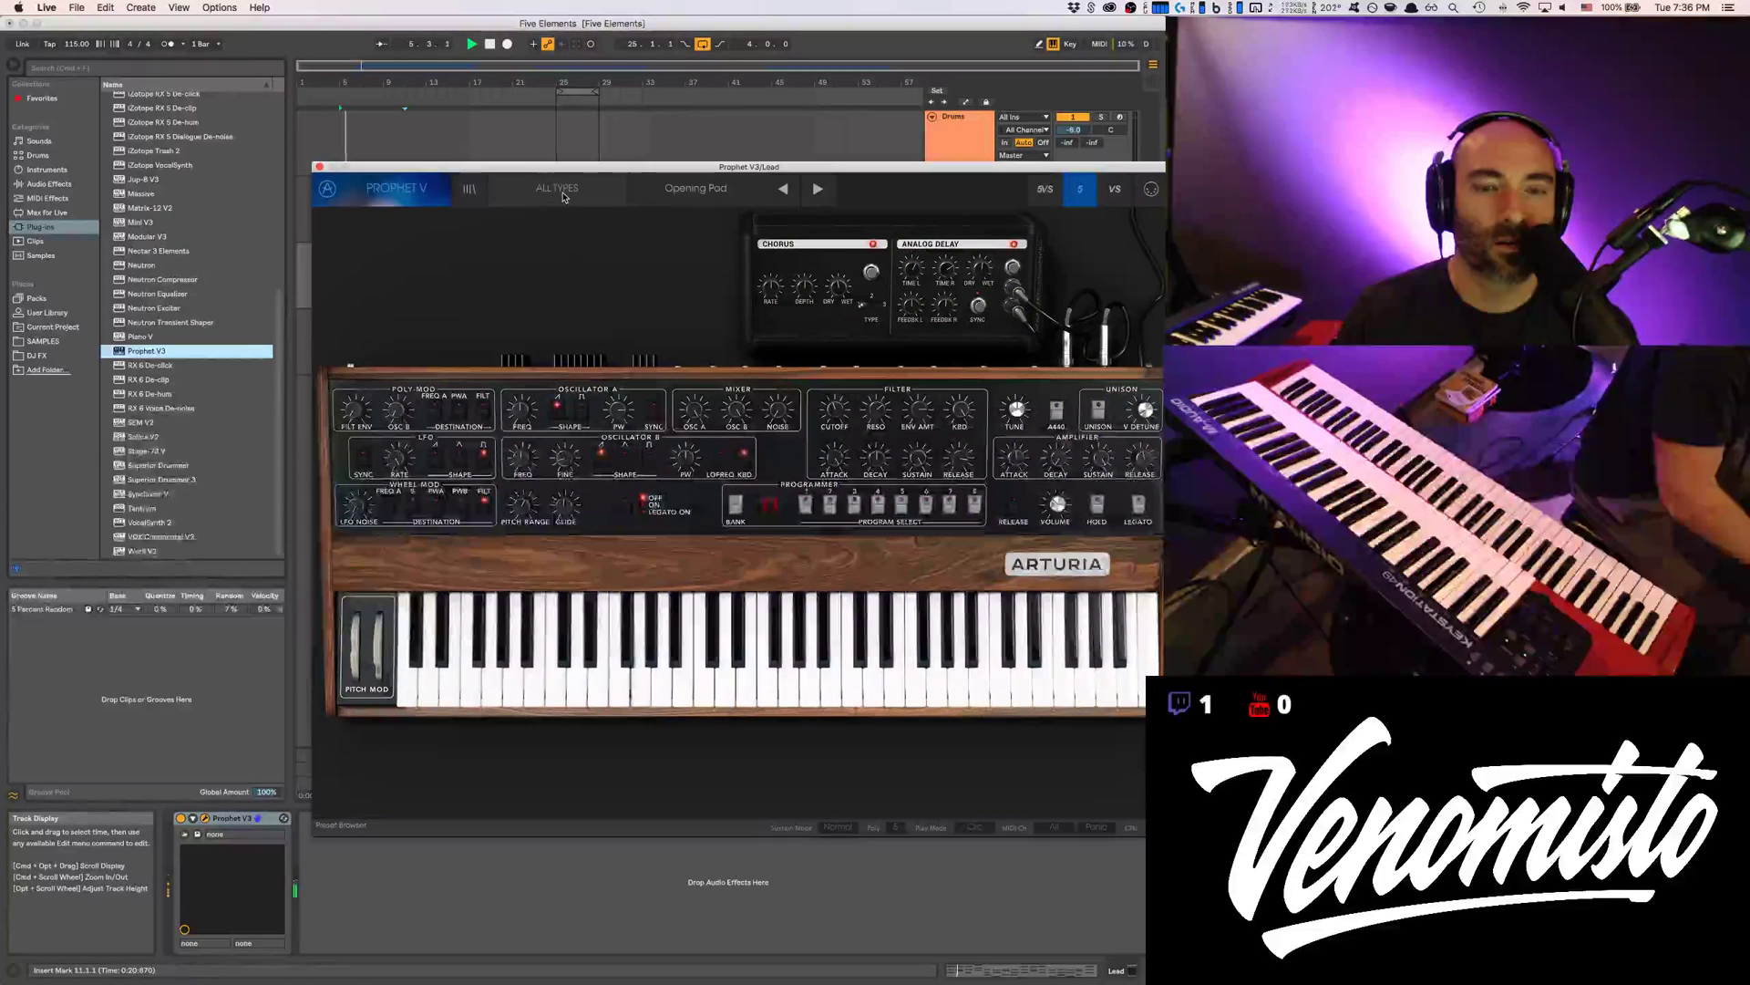
pyautogui.click(564, 191)
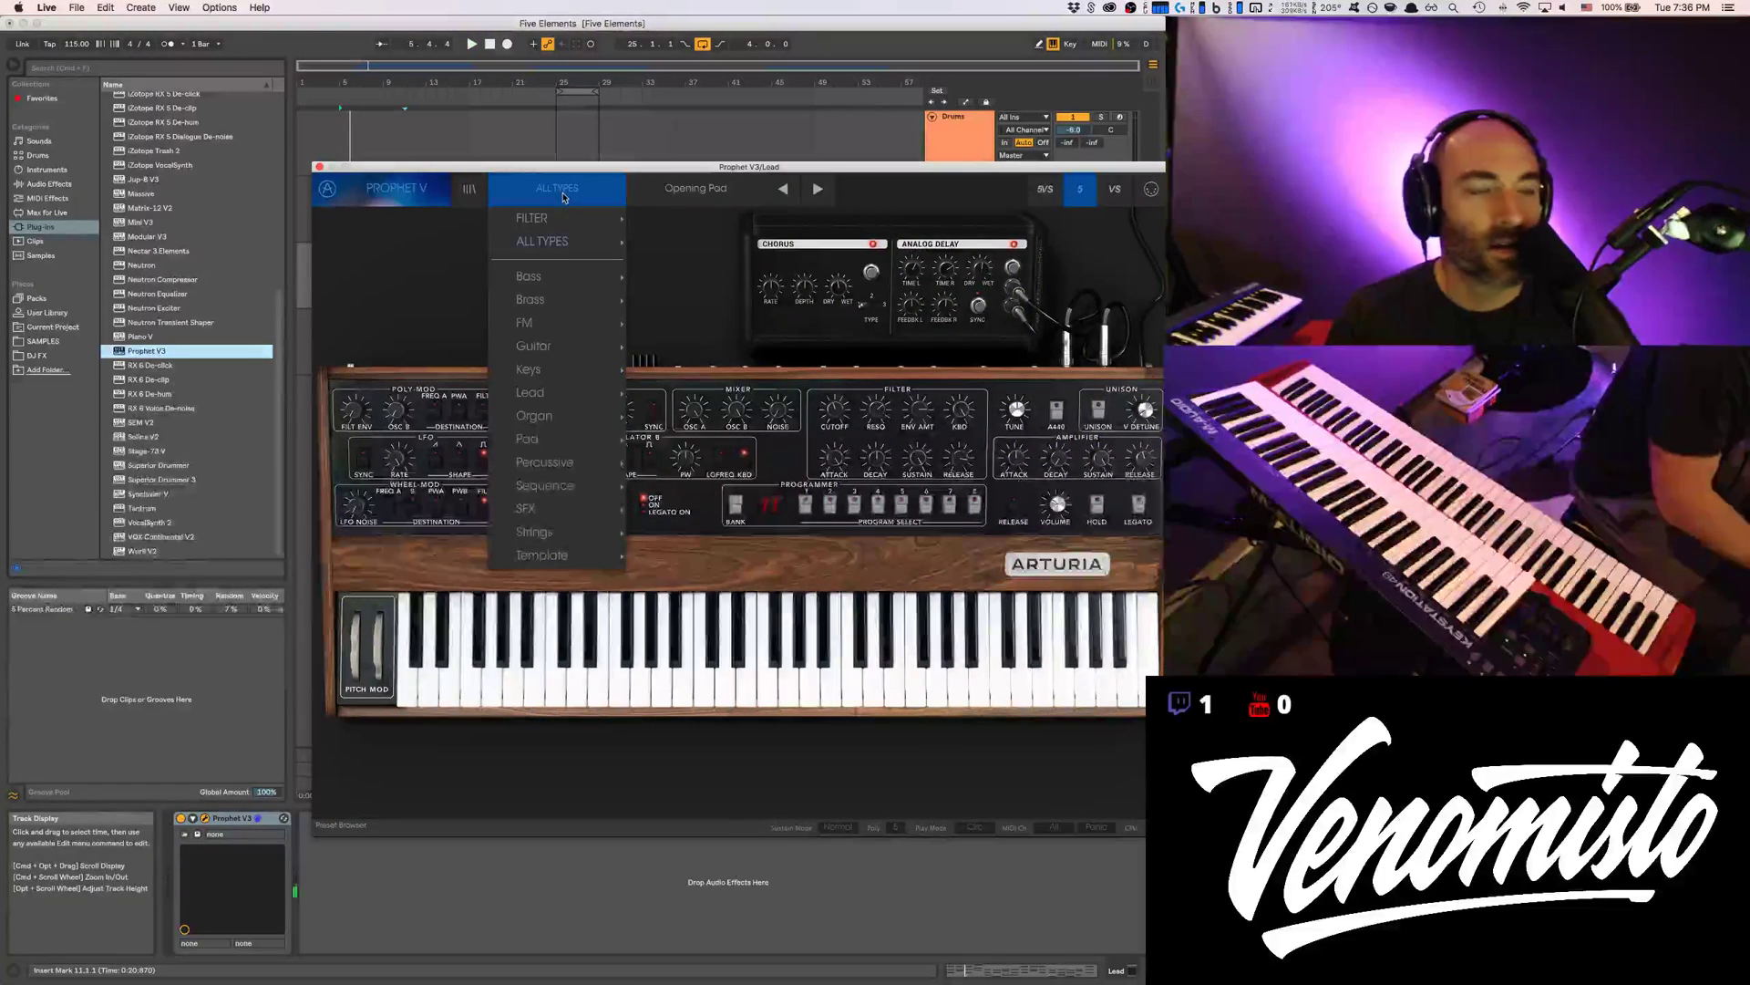
pyautogui.moveTo(586, 287)
pyautogui.moveTo(576, 352)
pyautogui.click(673, 350)
pyautogui.press('space')
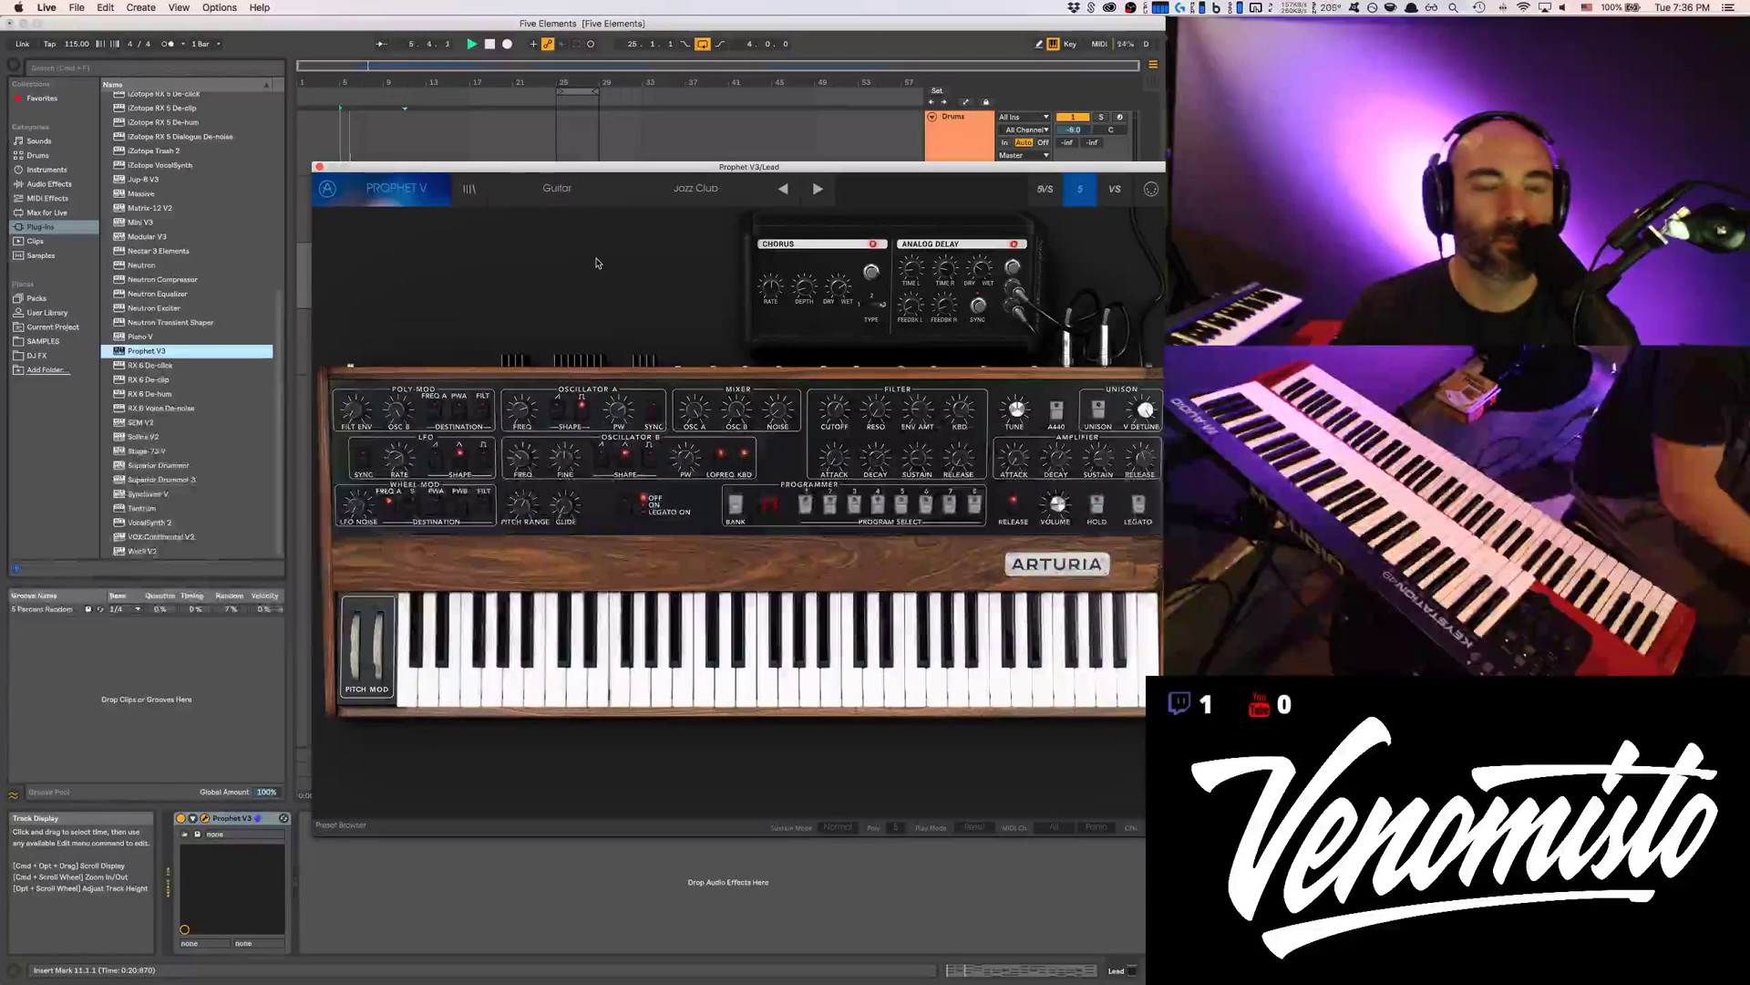
# Load the Guitar preset Jazz Wes in Prophet V3, play it with the Pads part, close the plug-in window and select the Pads clip
pyautogui.click(561, 192)
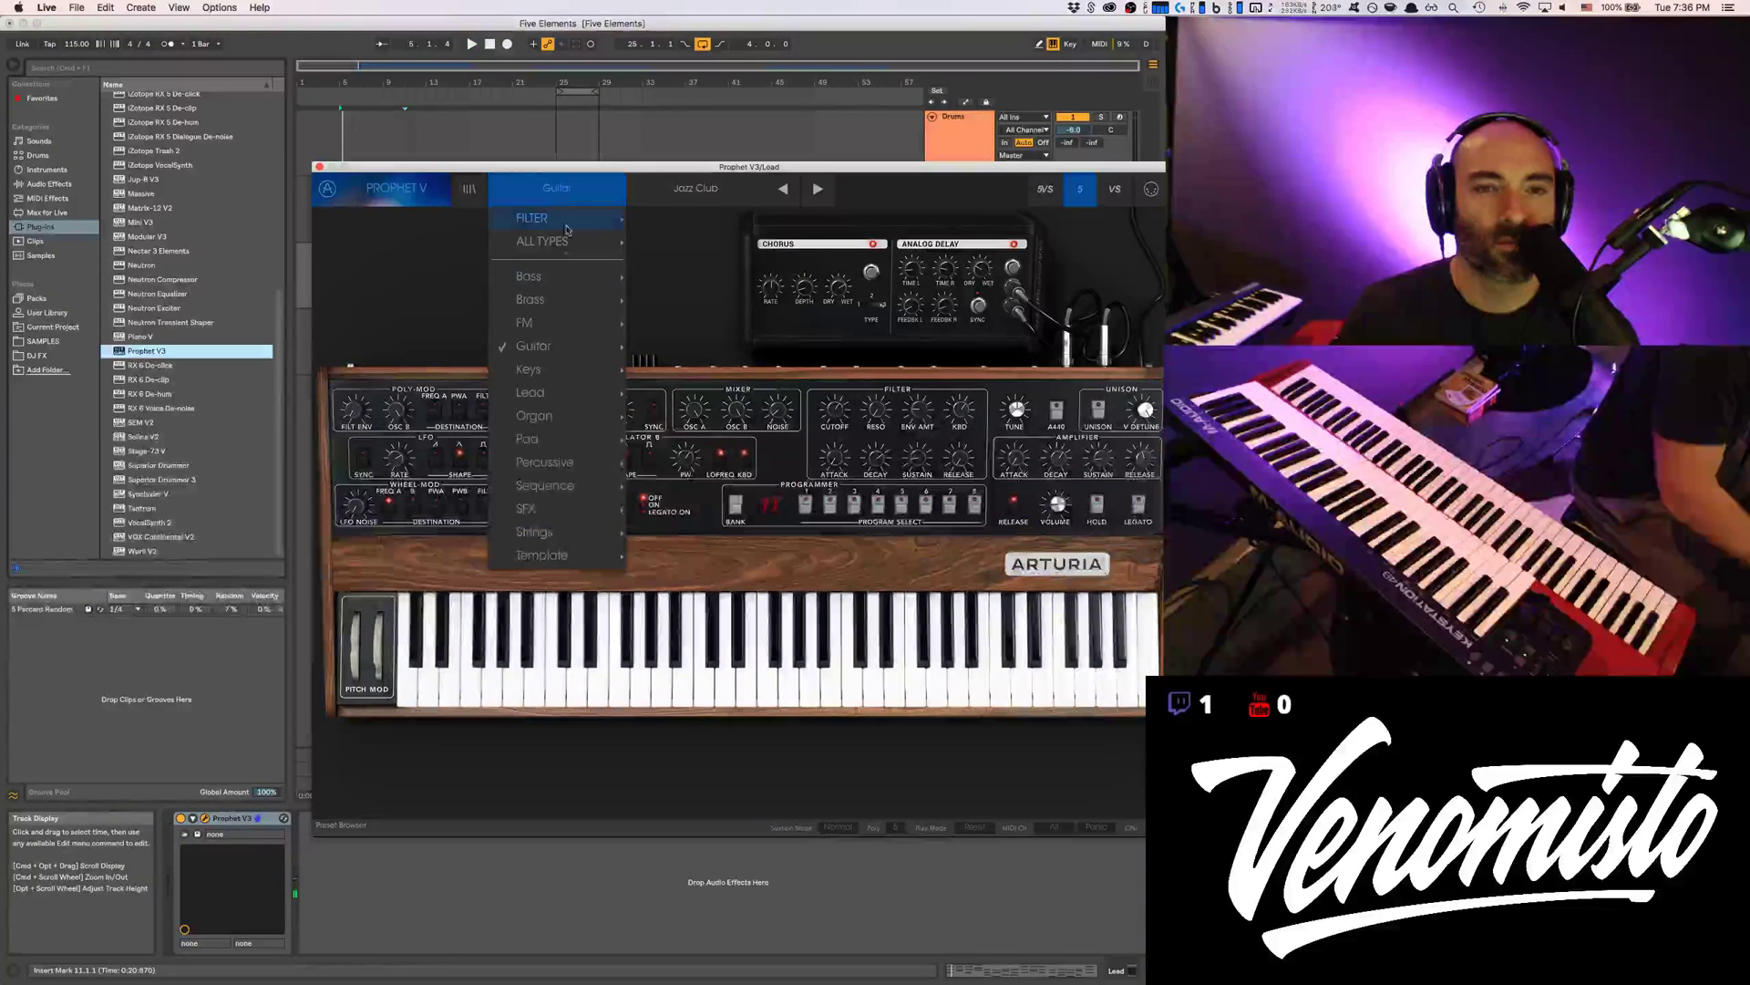
pyautogui.click(647, 372)
pyautogui.press('space')
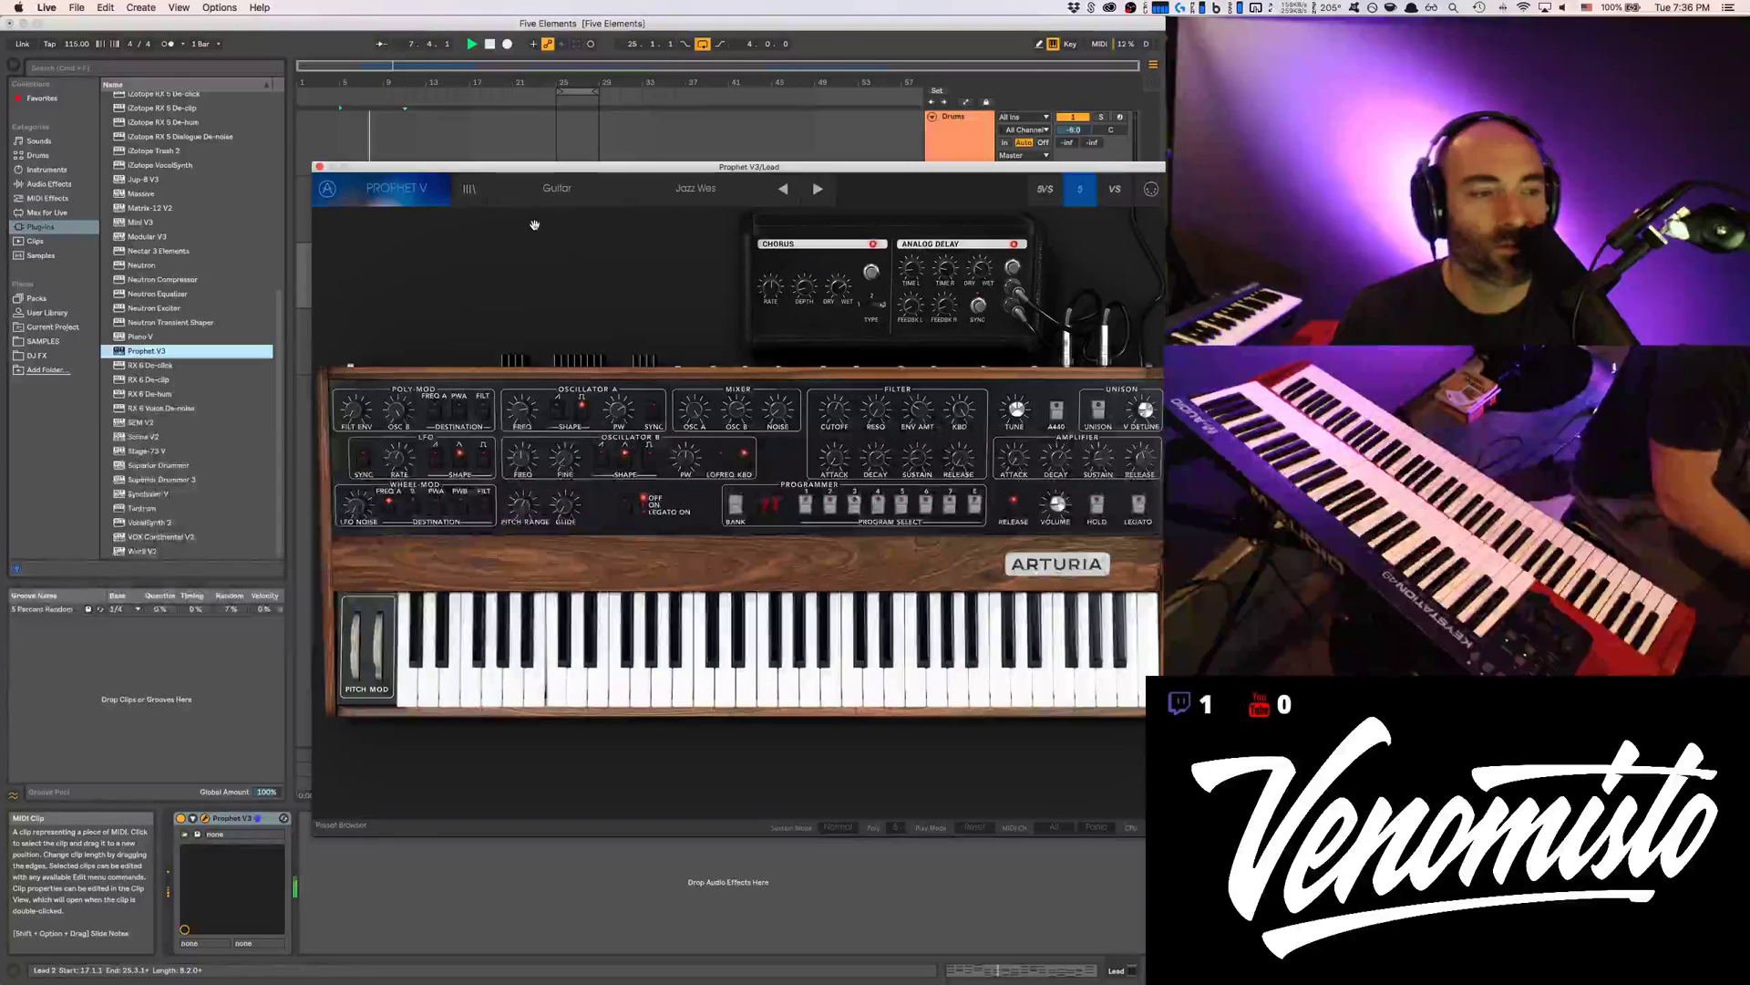
pyautogui.click(319, 167)
pyautogui.click(377, 209)
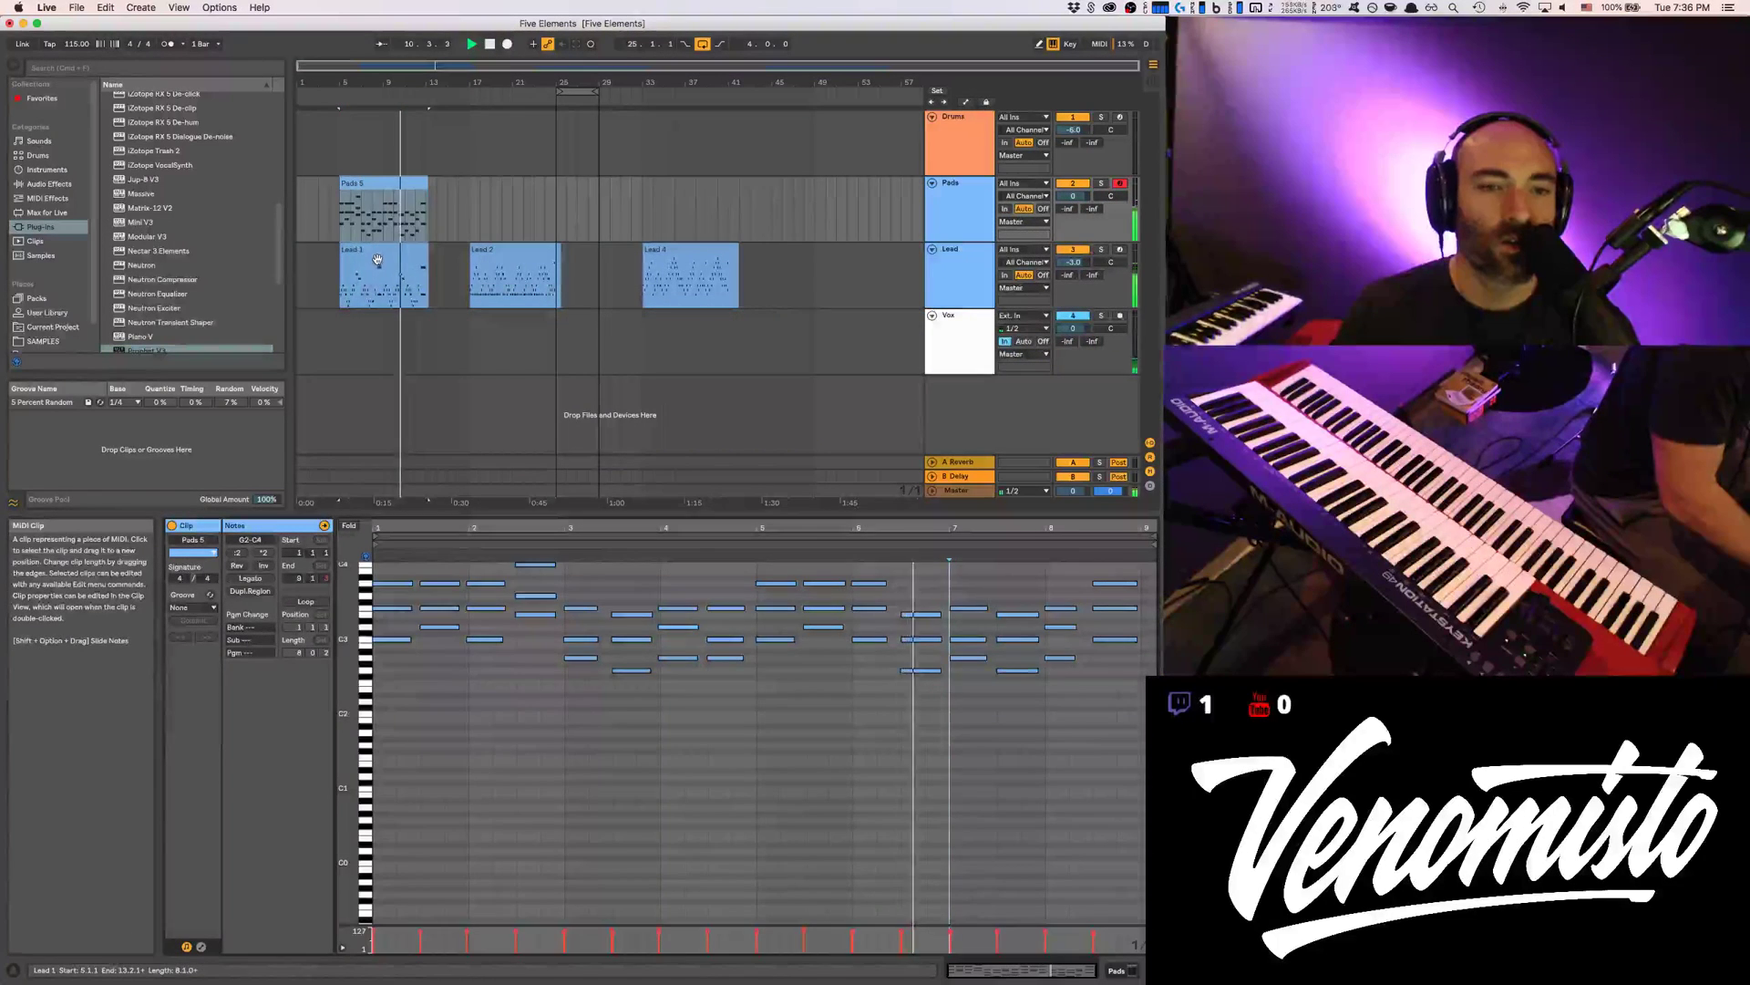
# Transpose all notes of the first Lead clip down one octave
pyautogui.click(377, 269)
pyautogui.press('super+a')
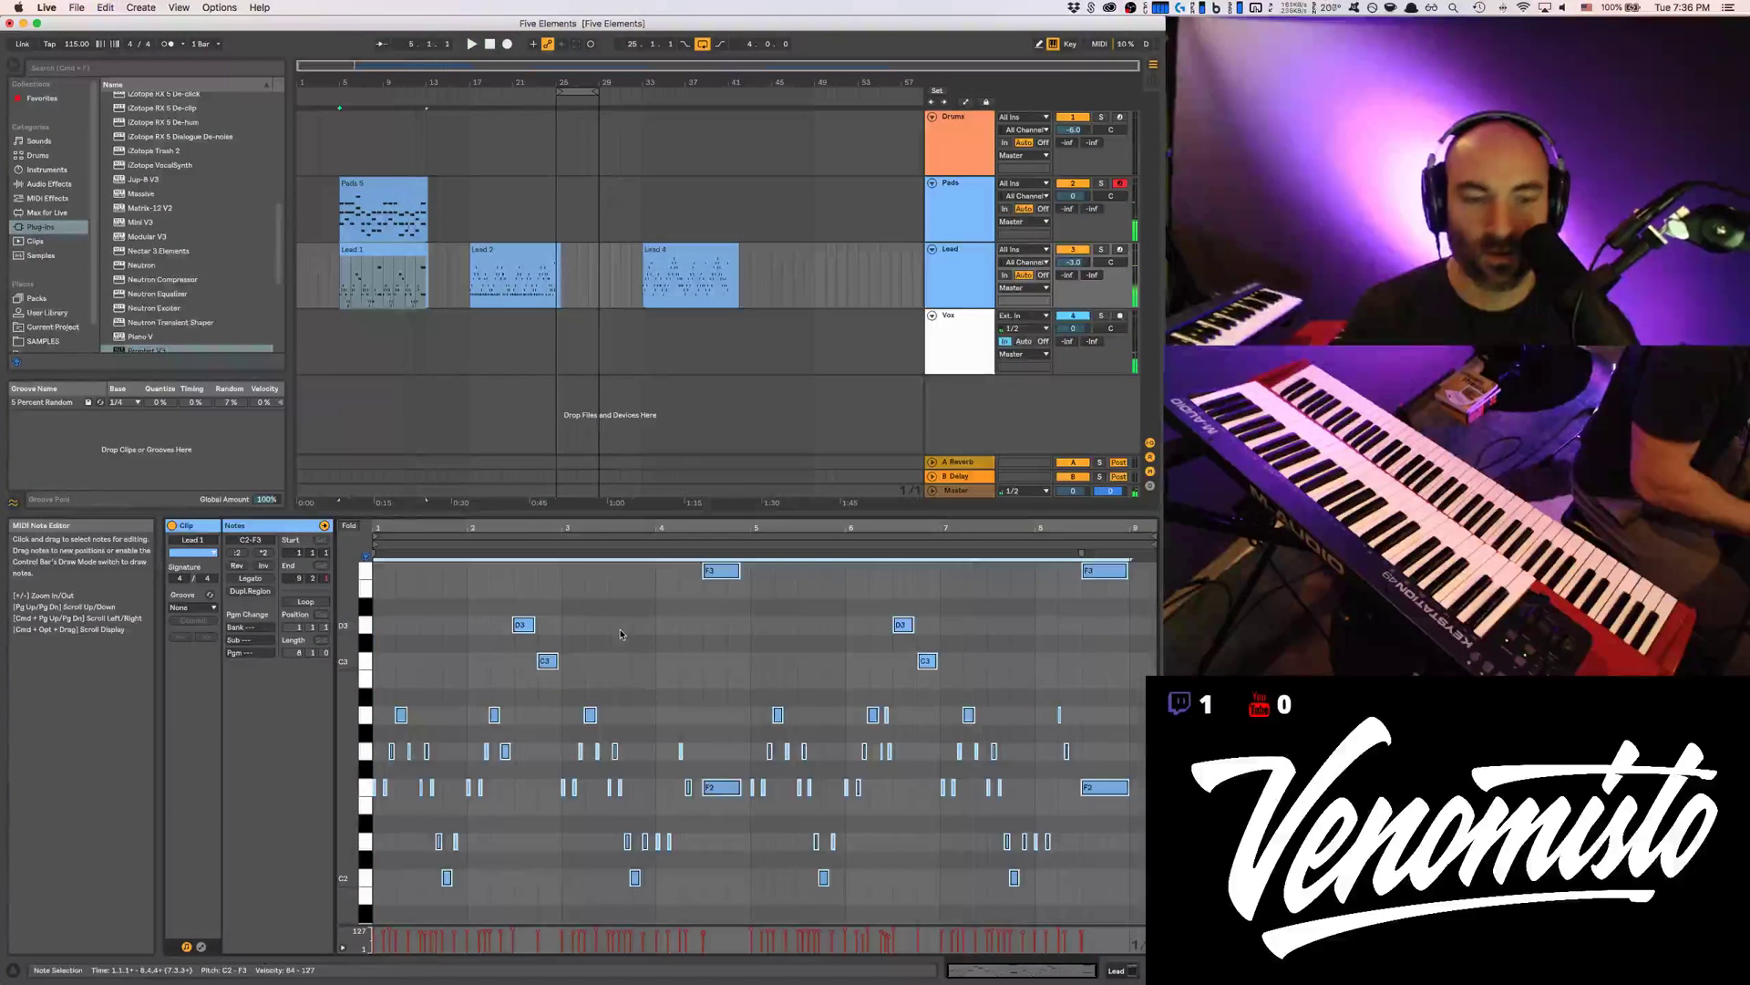
pyautogui.hotkey('shift', 'Down')
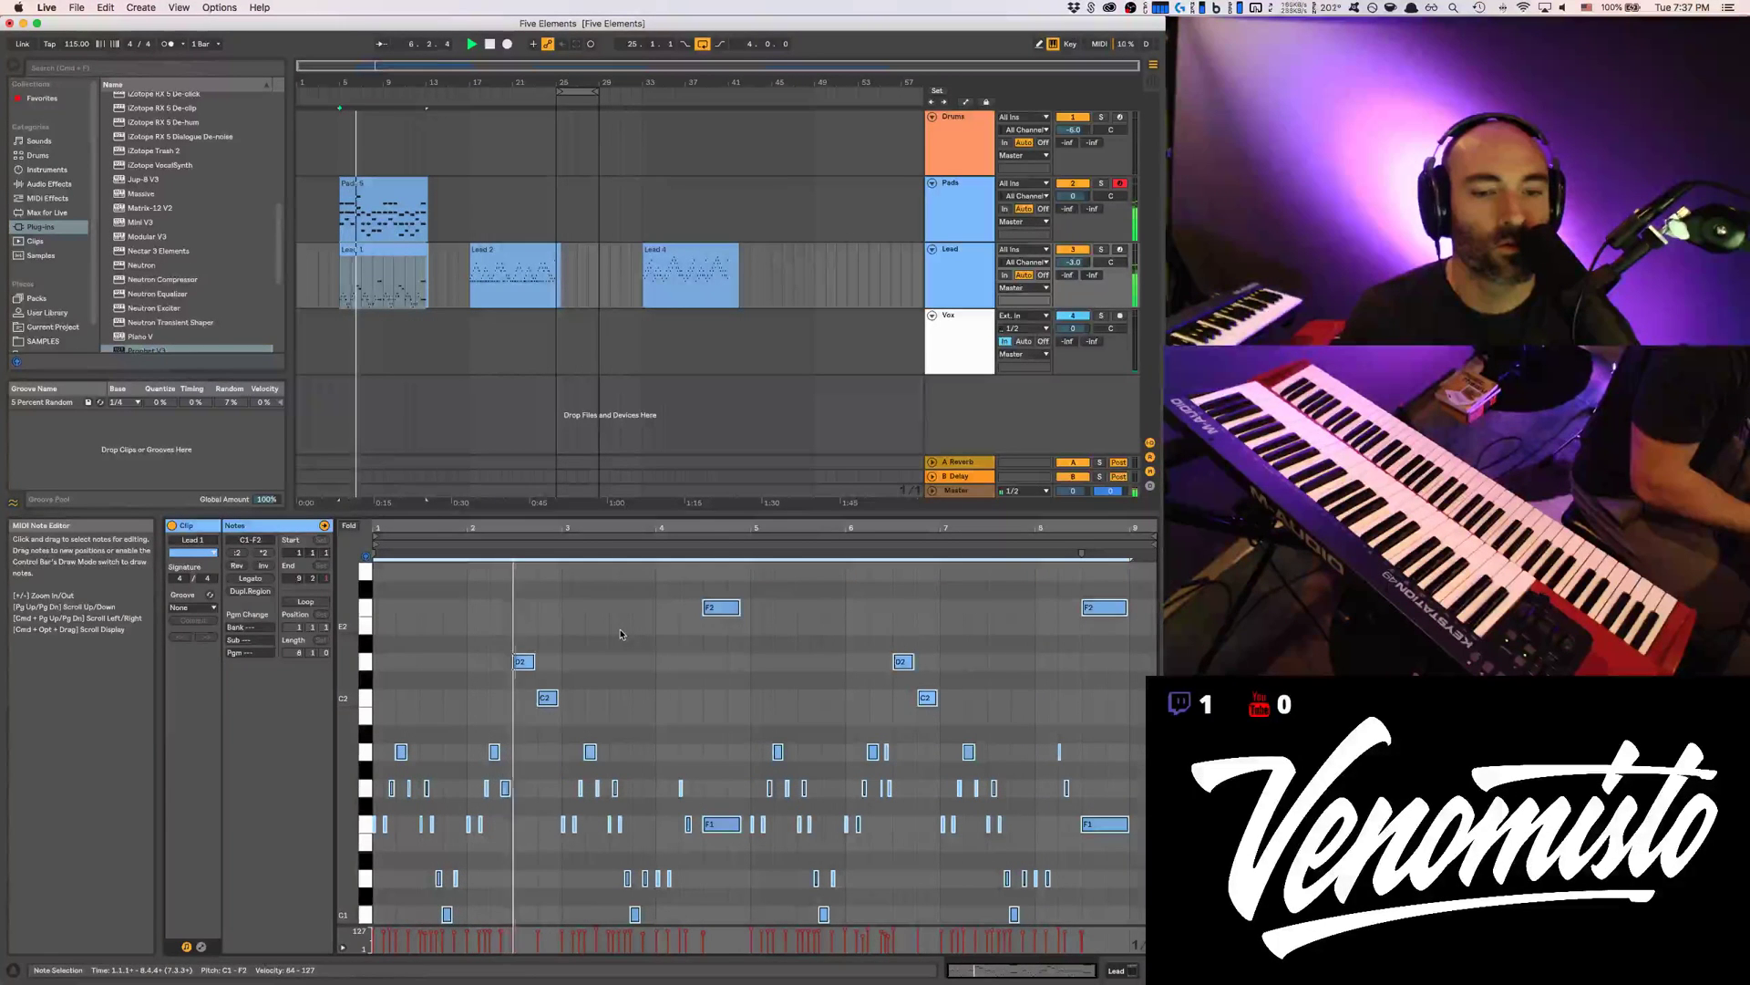
pyautogui.hotkey('shift', 'Up')
pyautogui.hotkey('shift', 'Down')
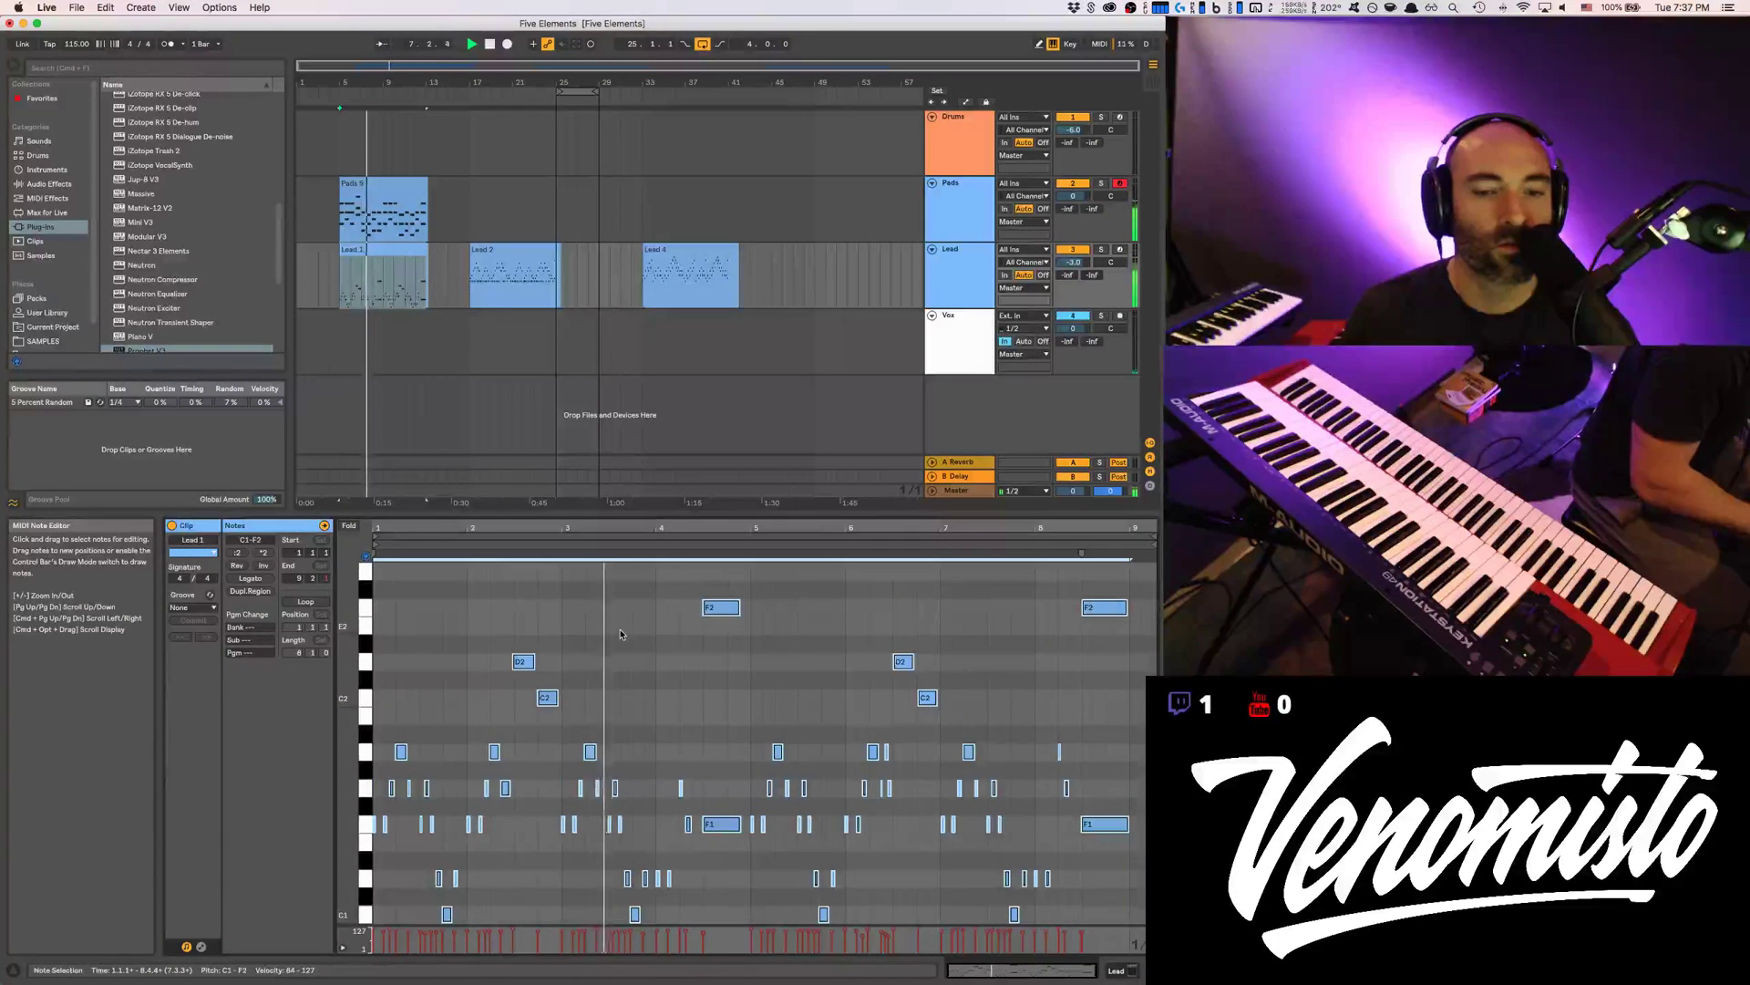
# Try the Pads chords one octave higher, then return them to their original octave and select the first Lead clip
pyautogui.click(392, 208)
pyautogui.hotkey('shift', 'Up')
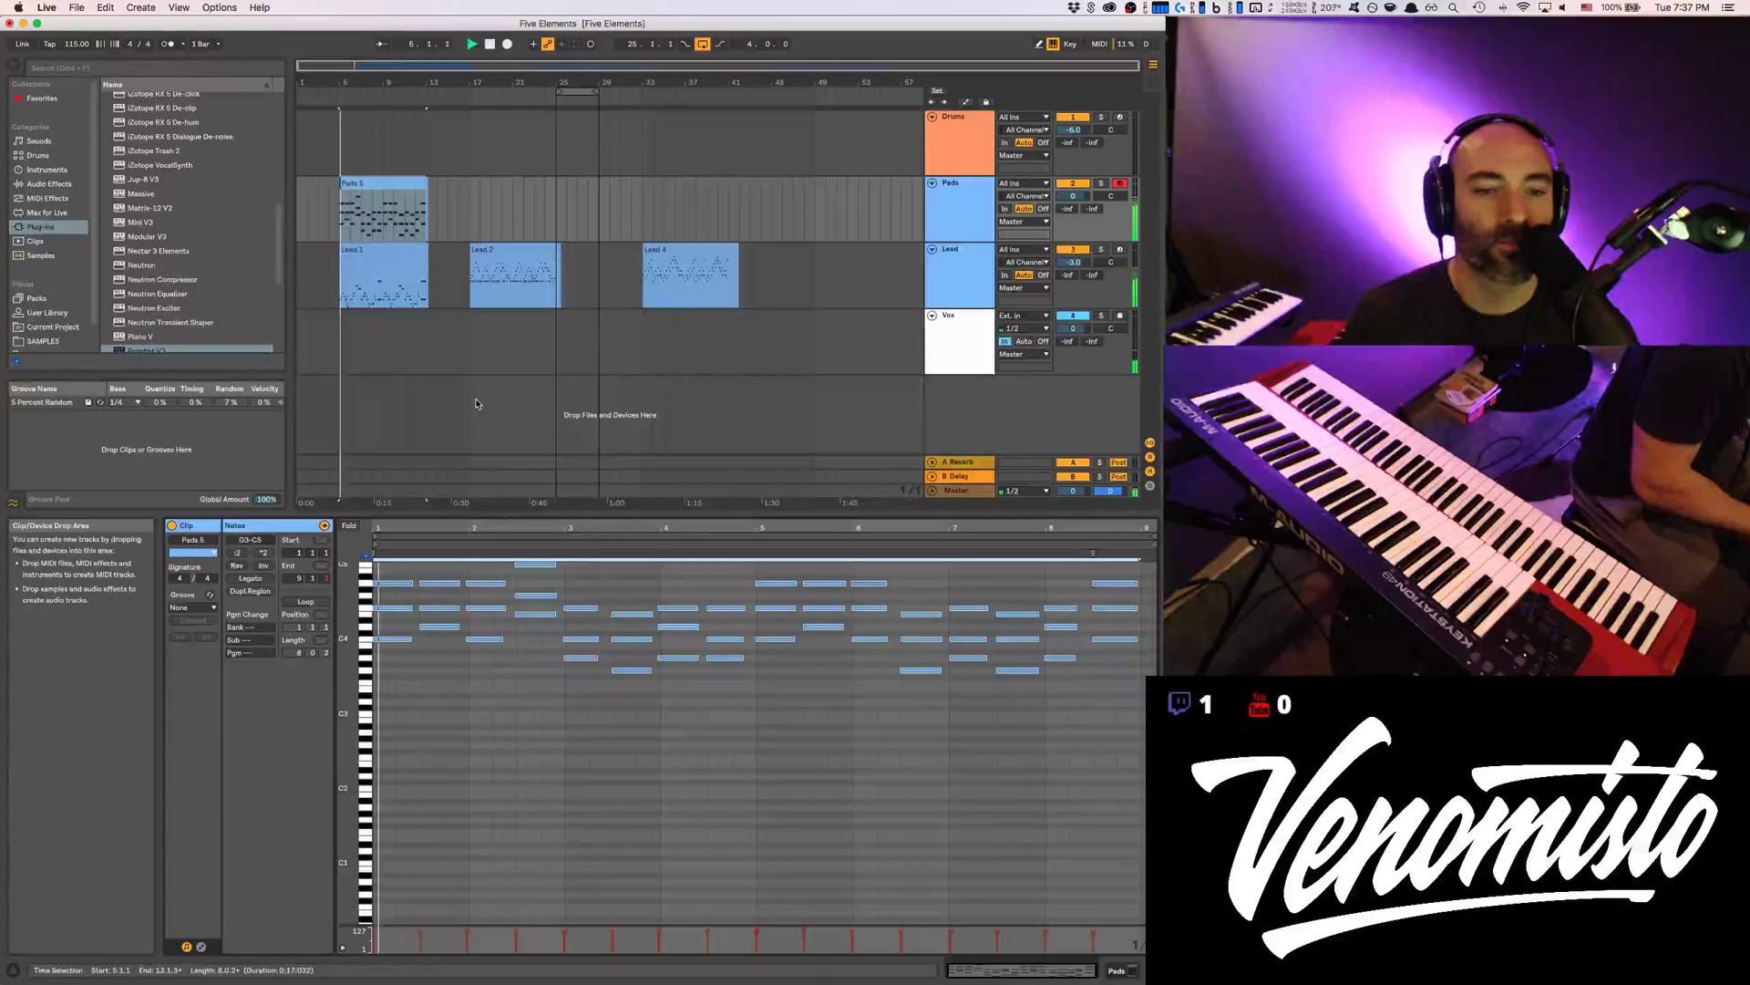
pyautogui.hotkey('shift', 'Down')
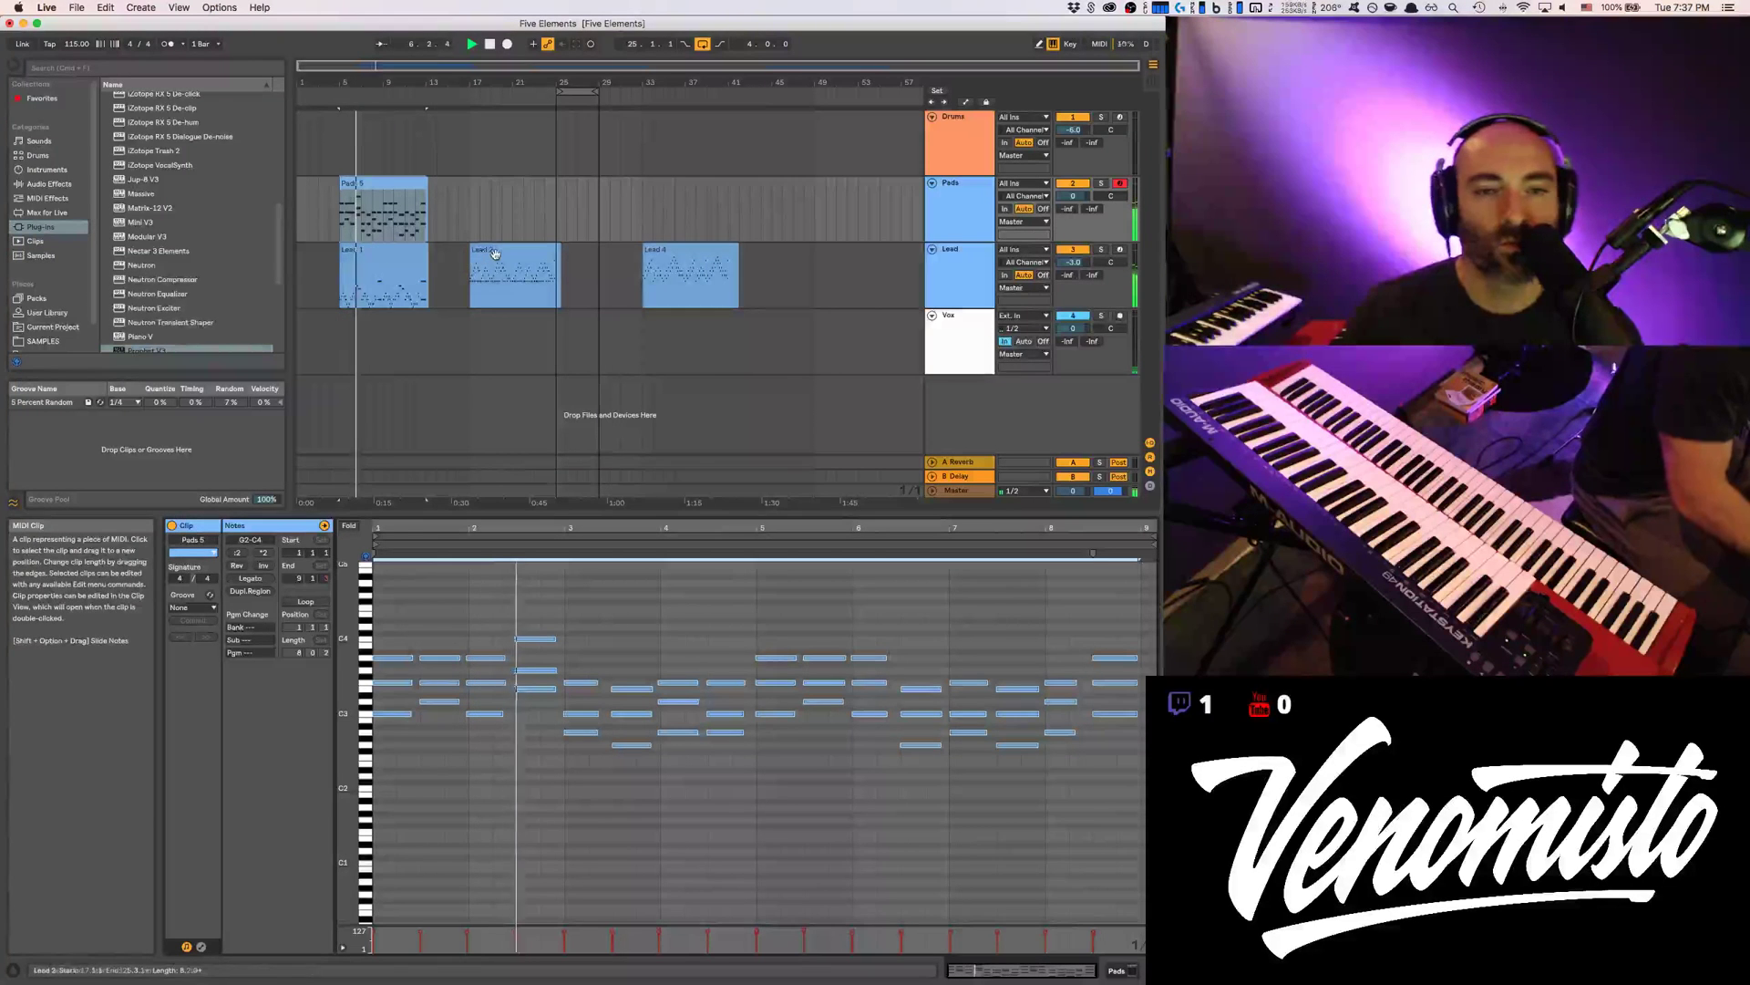
pyautogui.press('Down')
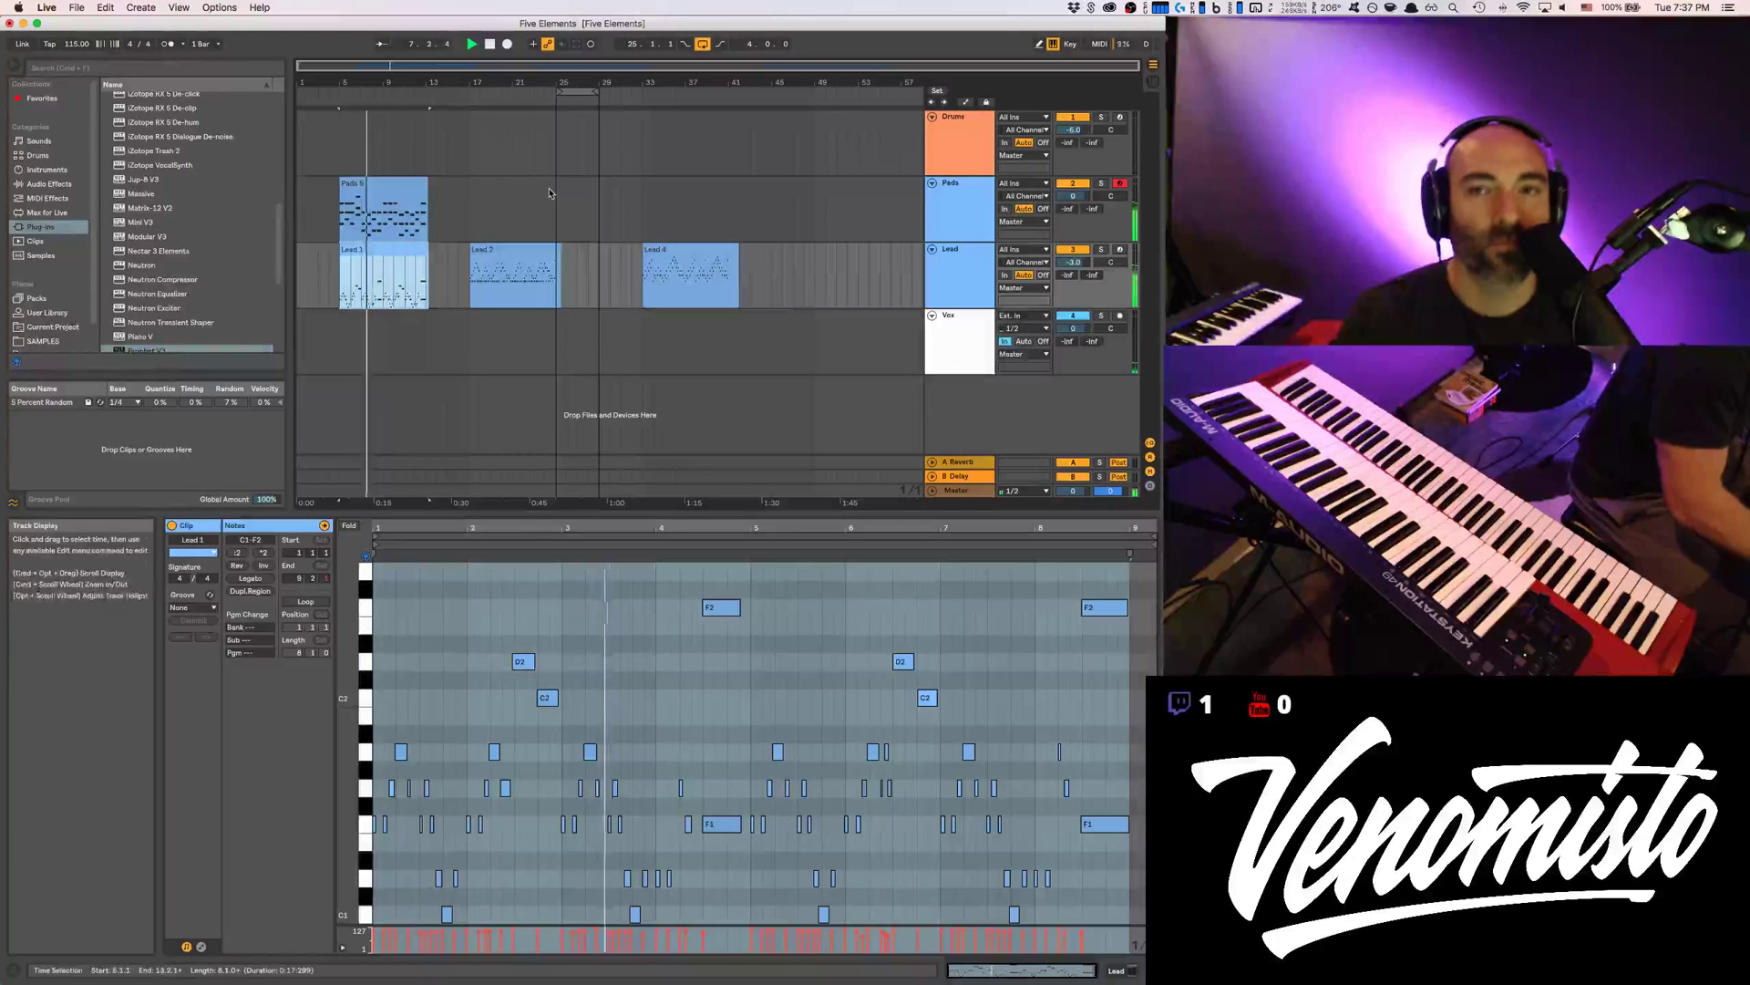
# Open the Superior Drummer plug-in of the Drums track and move its window so the whole kit is visible
pyautogui.click(943, 126)
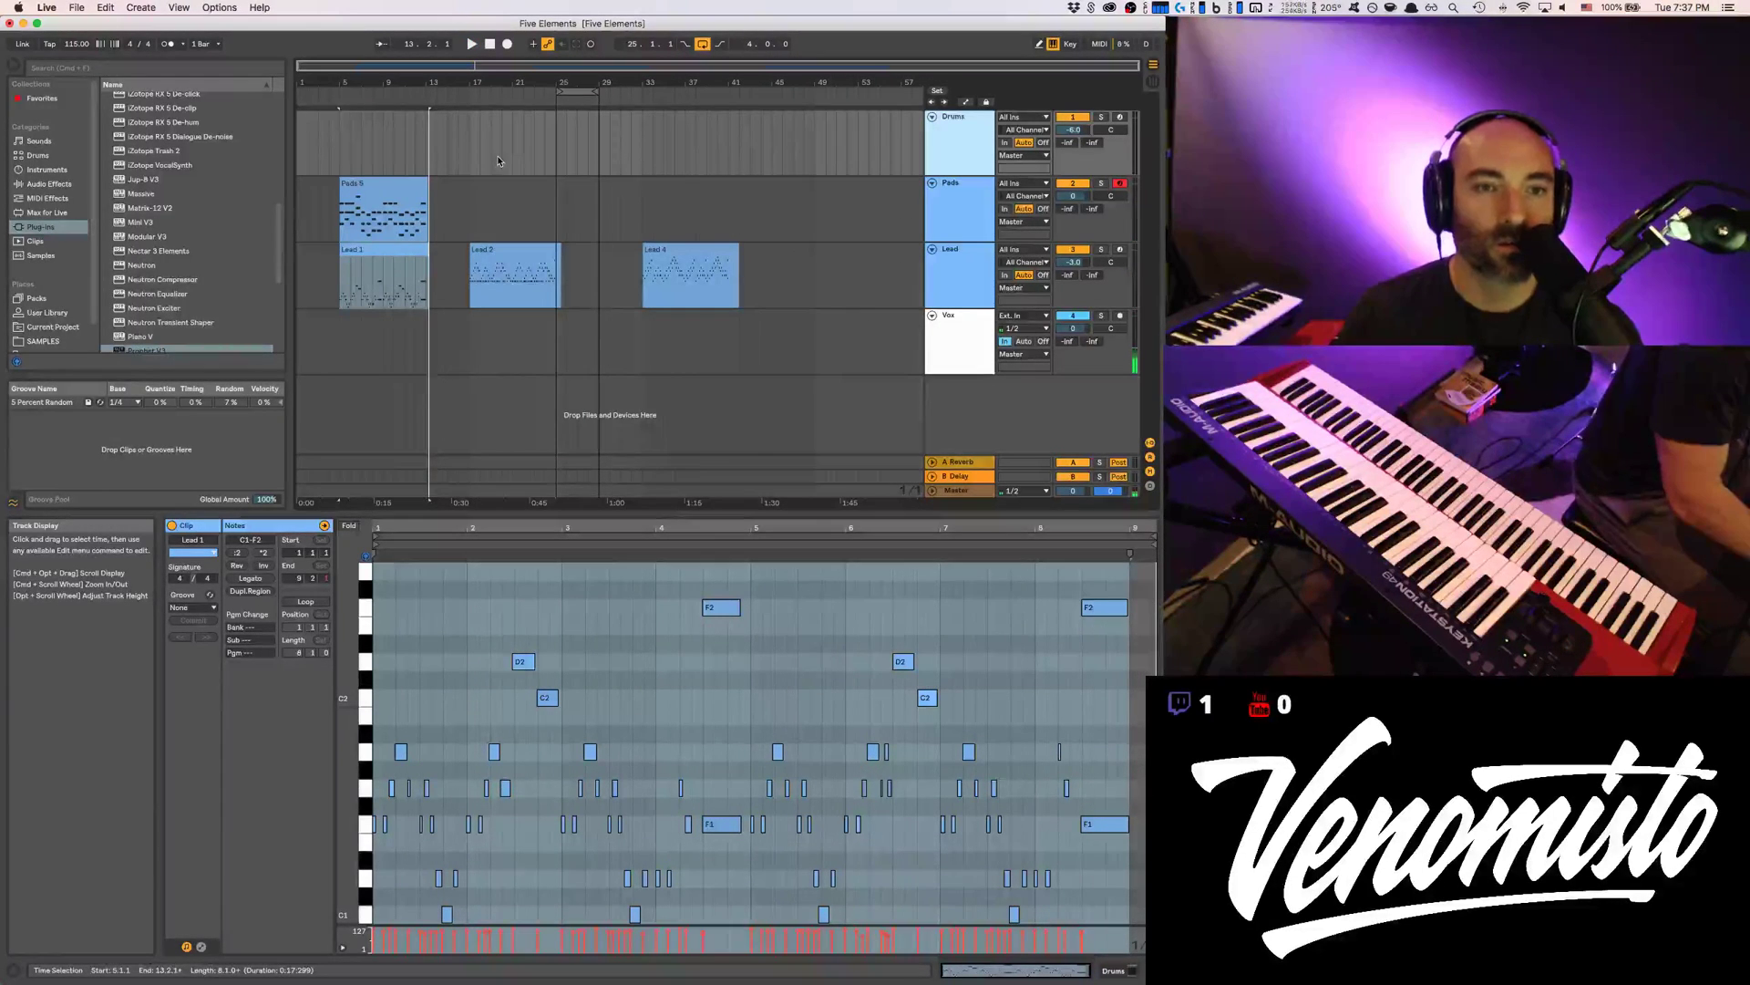
pyautogui.click(953, 117)
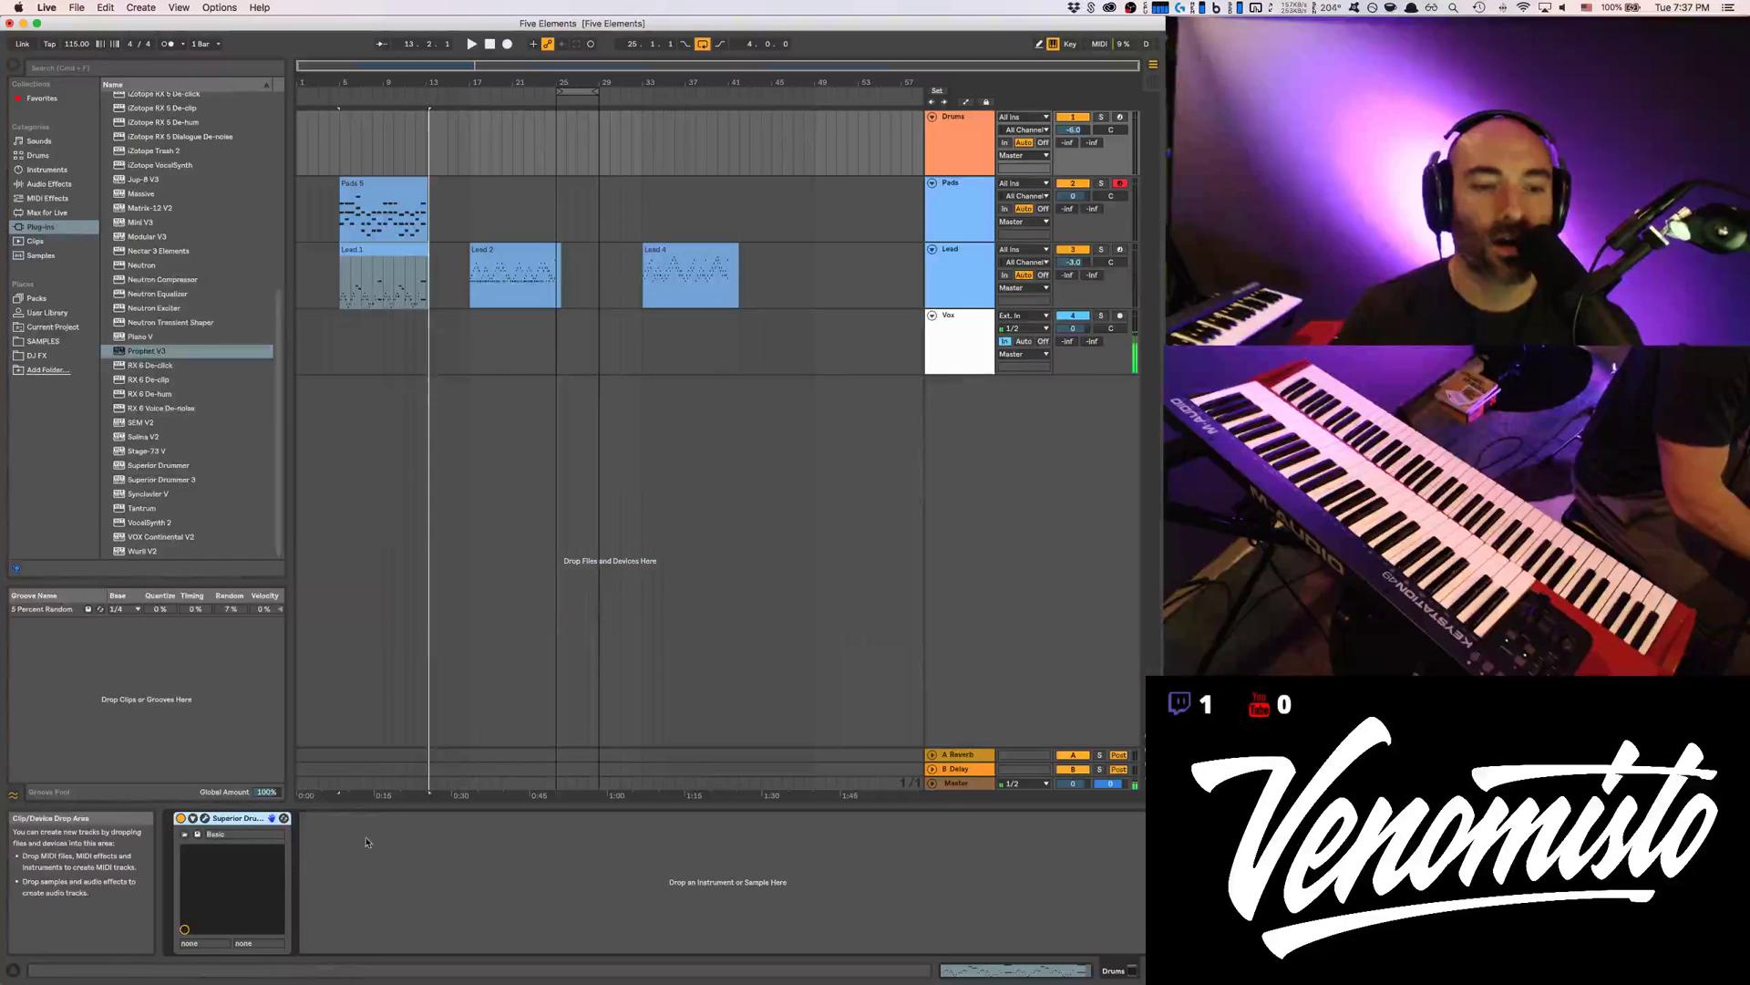
pyautogui.click(205, 818)
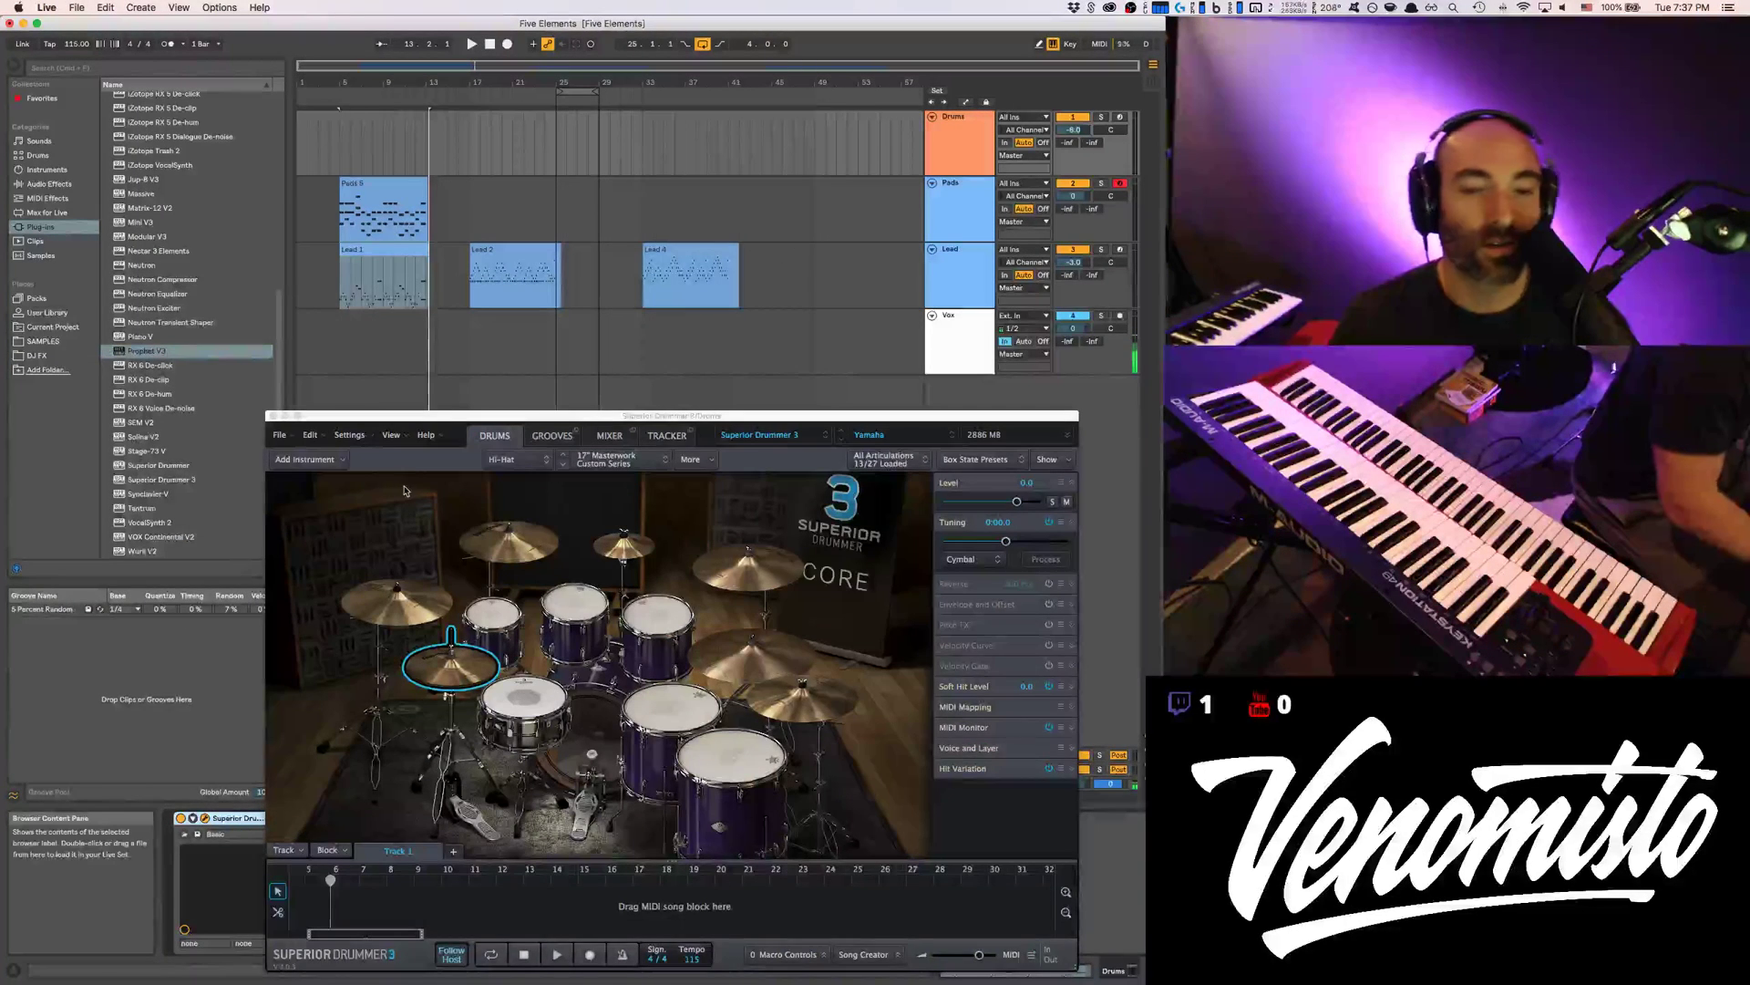
pyautogui.moveTo(424, 421); pyautogui.dragTo(448, 310)
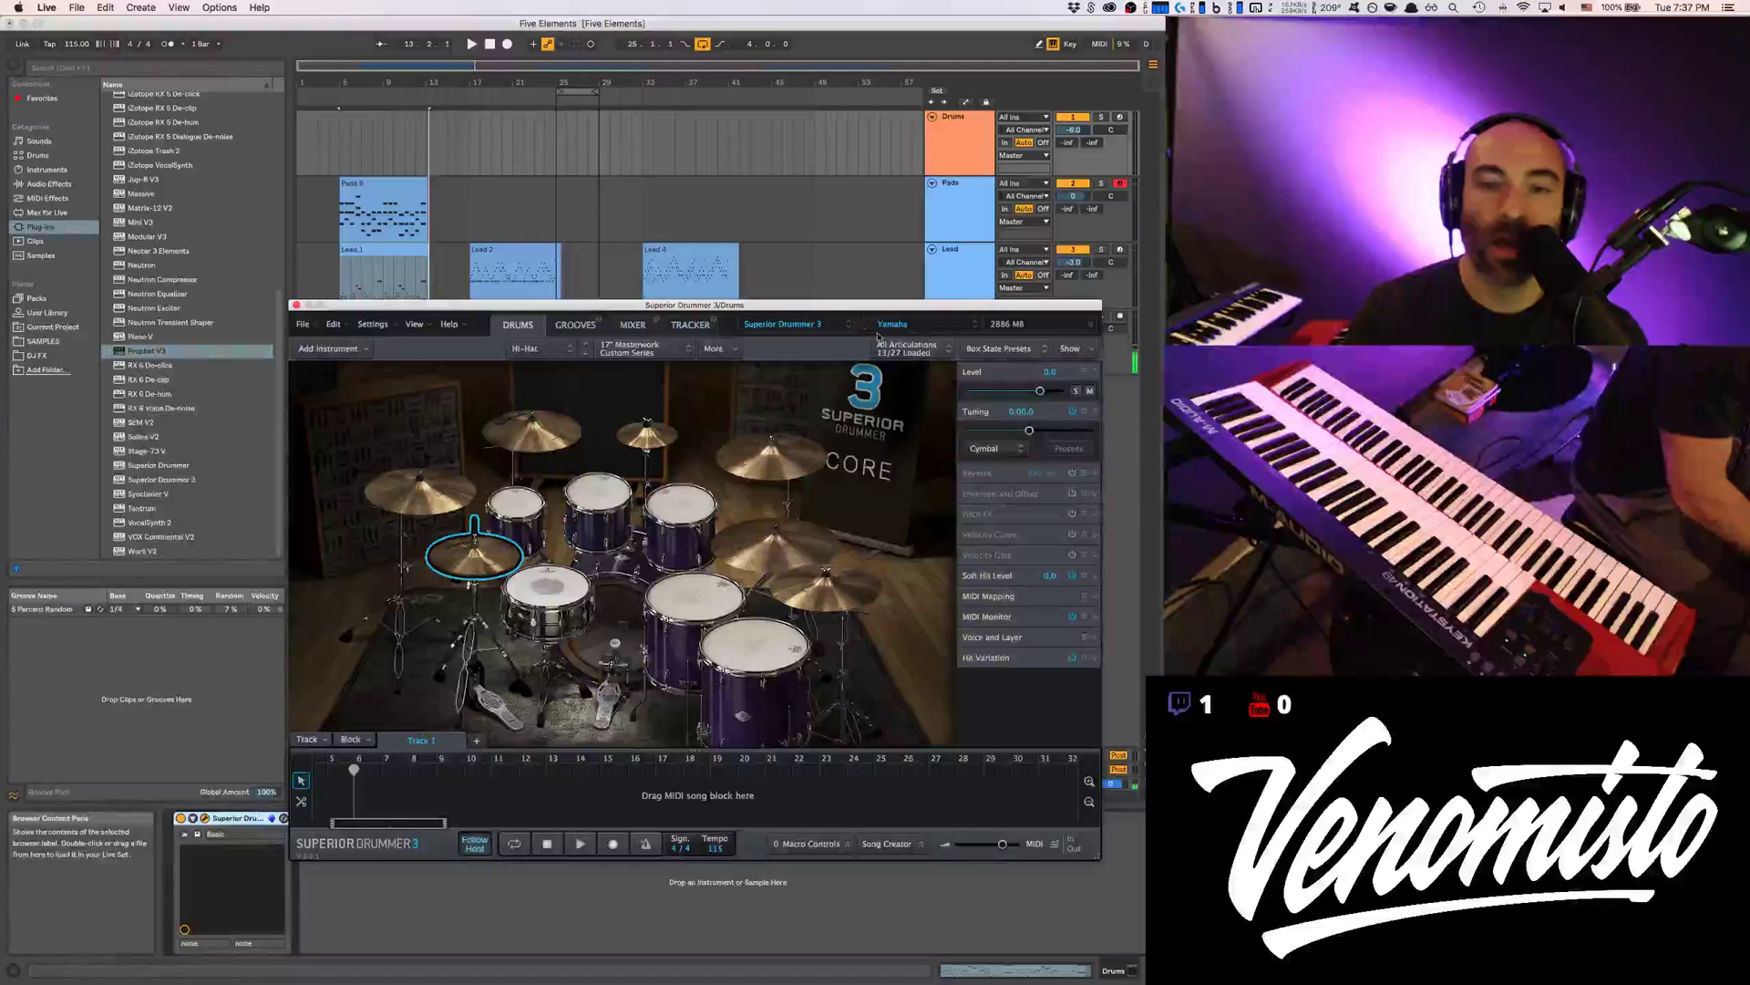
# Load the SoftStep preset from the Richard Devine – Electronica drum and mixer presets in Superior Drummer
pyautogui.click(924, 328)
pyautogui.moveTo(955, 415)
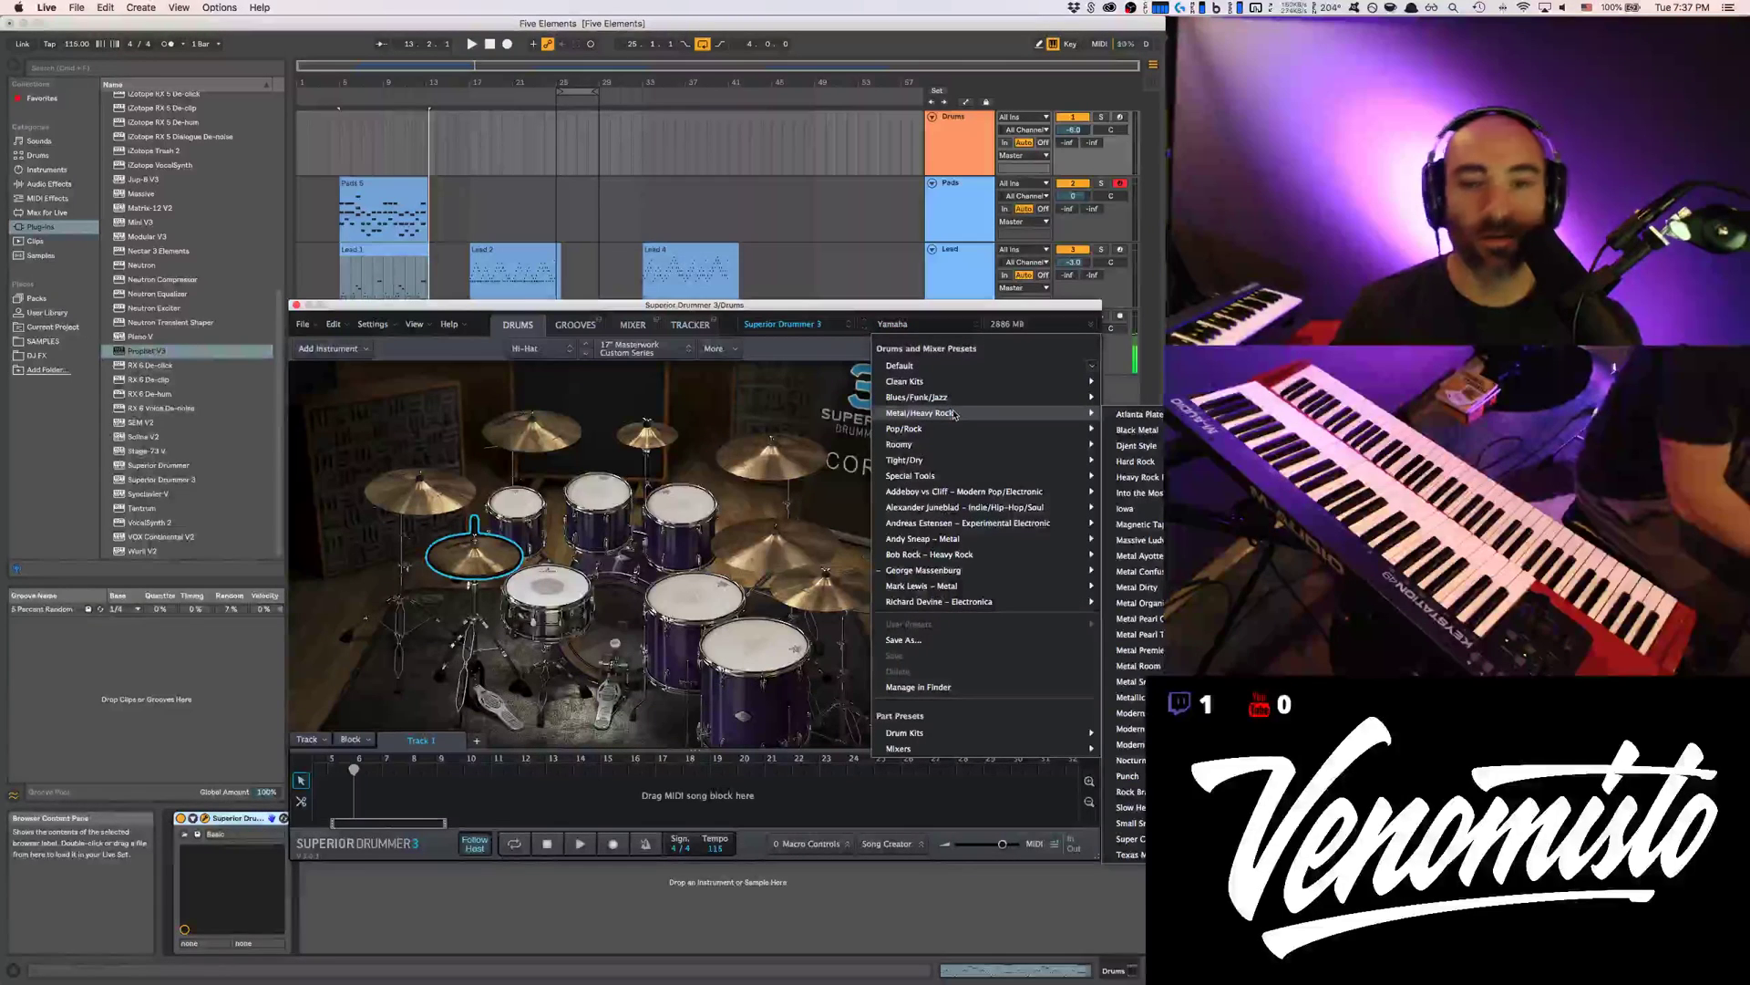
pyautogui.moveTo(973, 479)
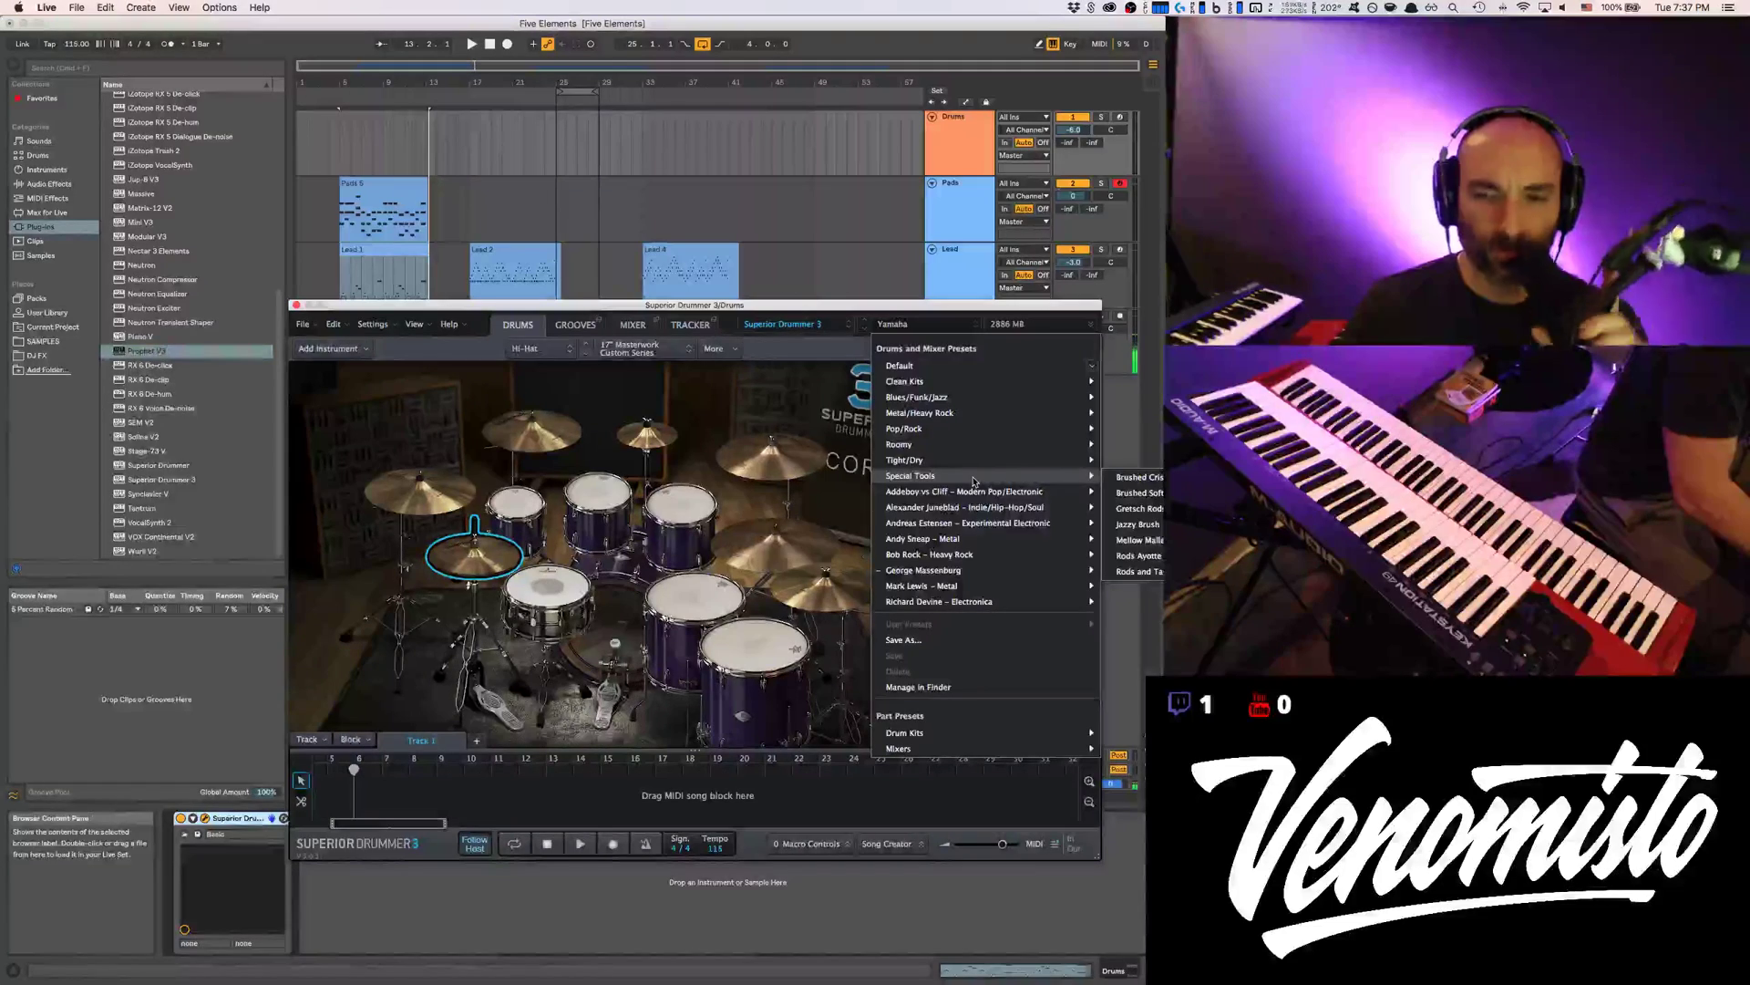
pyautogui.moveTo(975, 604)
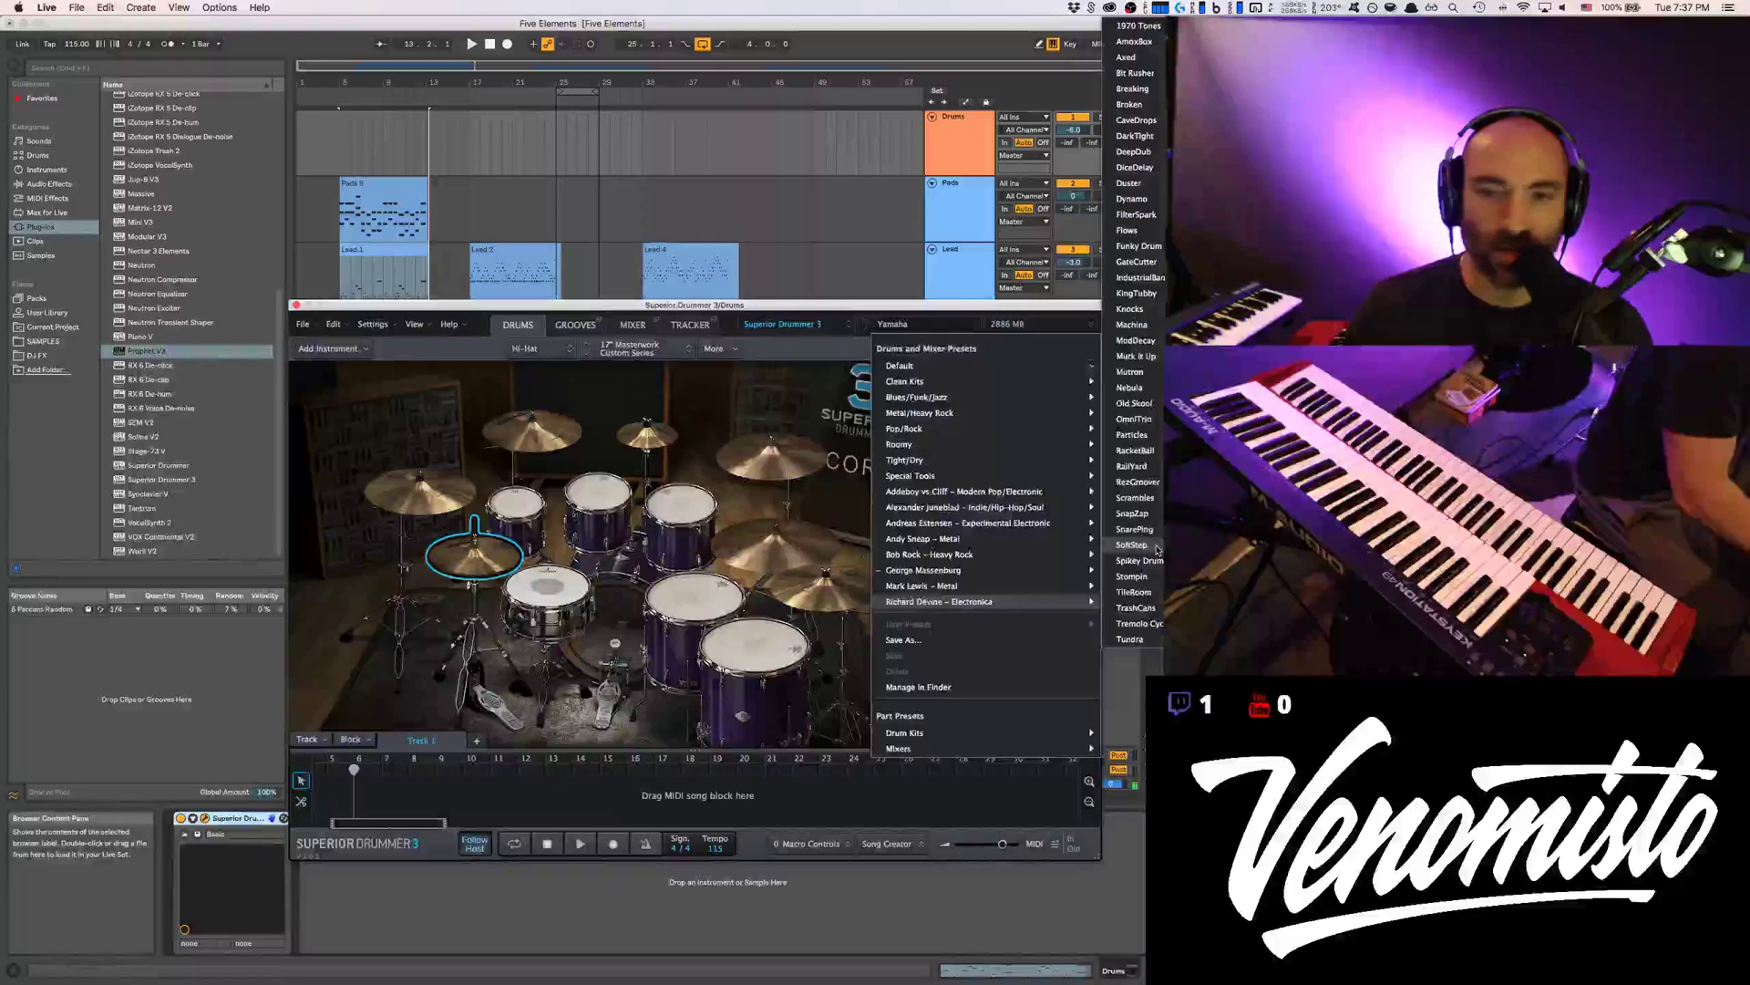
pyautogui.click(1156, 546)
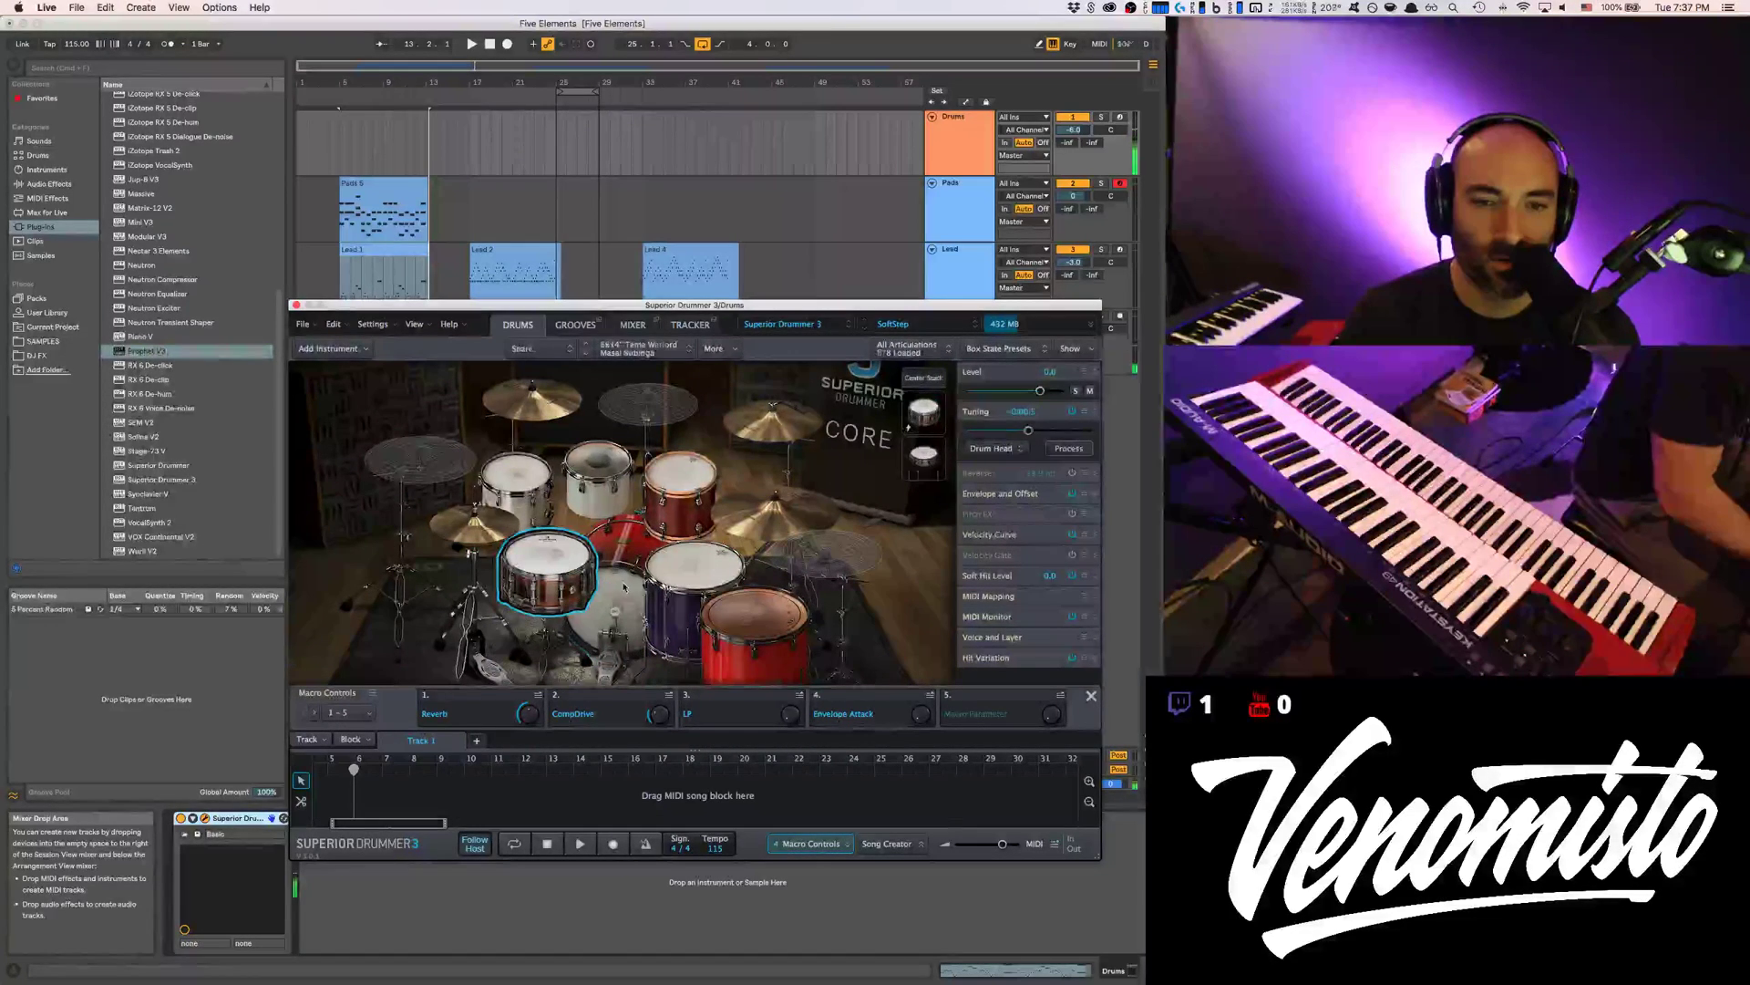
# Audition the toms, snare and kick of the SoftStep kit
pyautogui.click(684, 573)
pyautogui.click(518, 478)
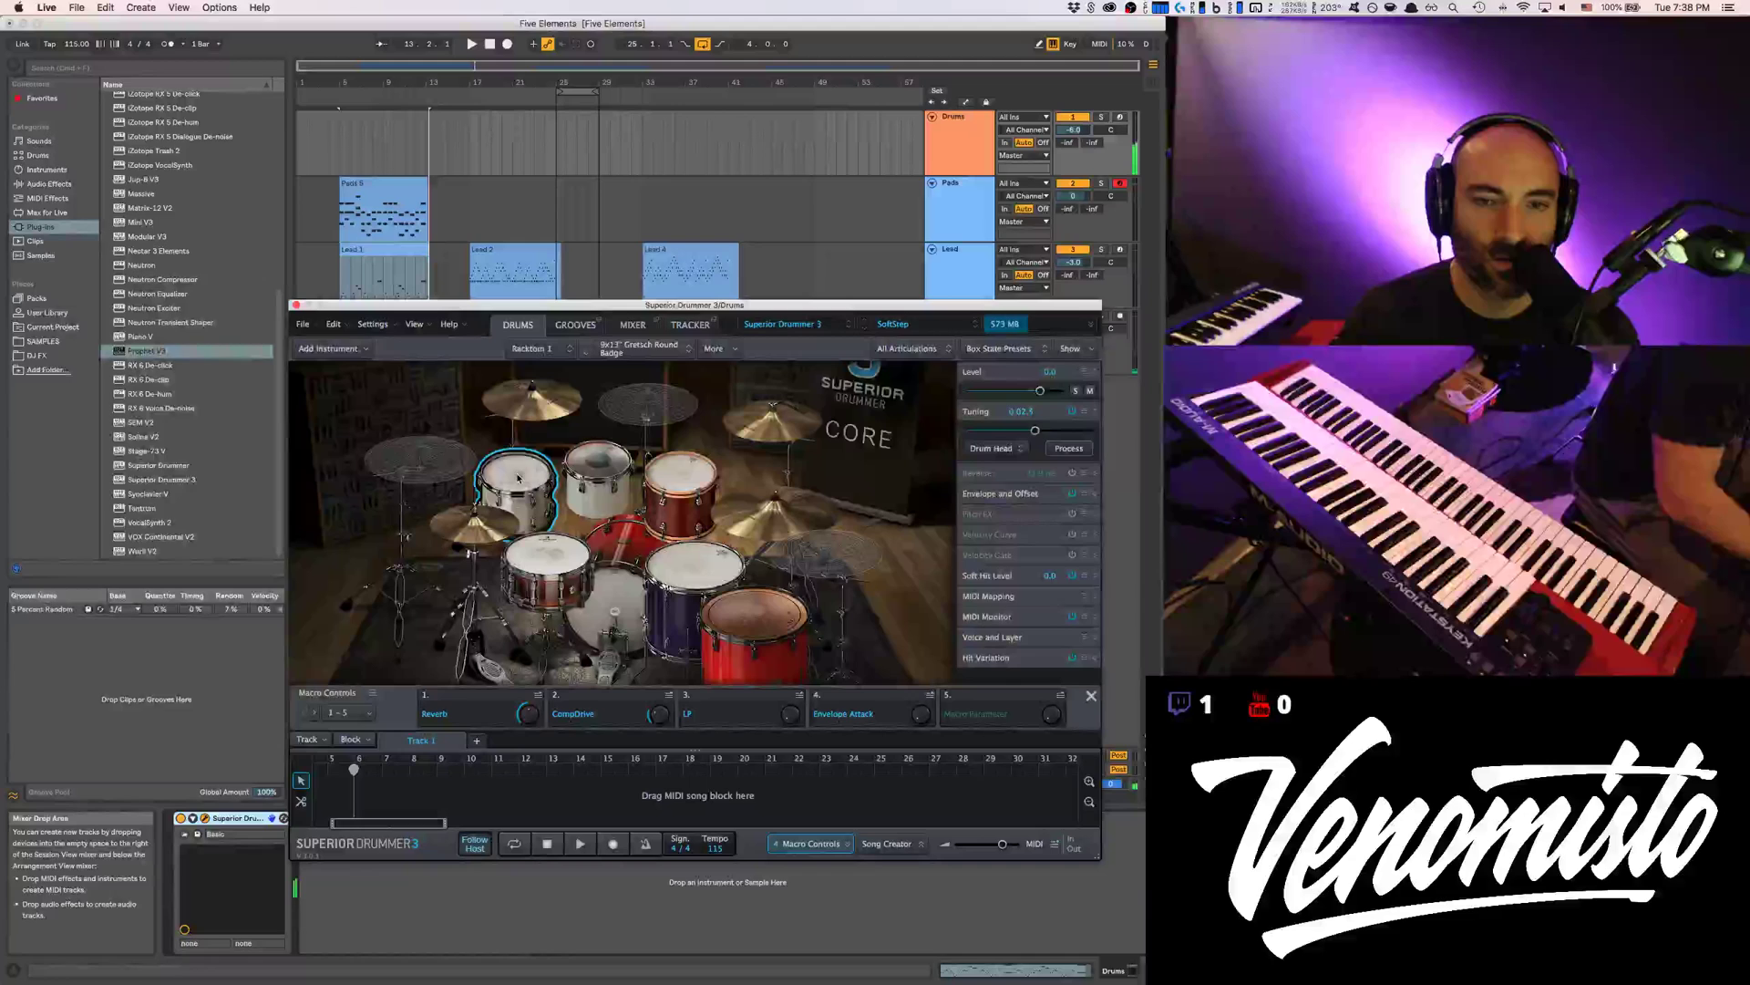
pyautogui.click(540, 538)
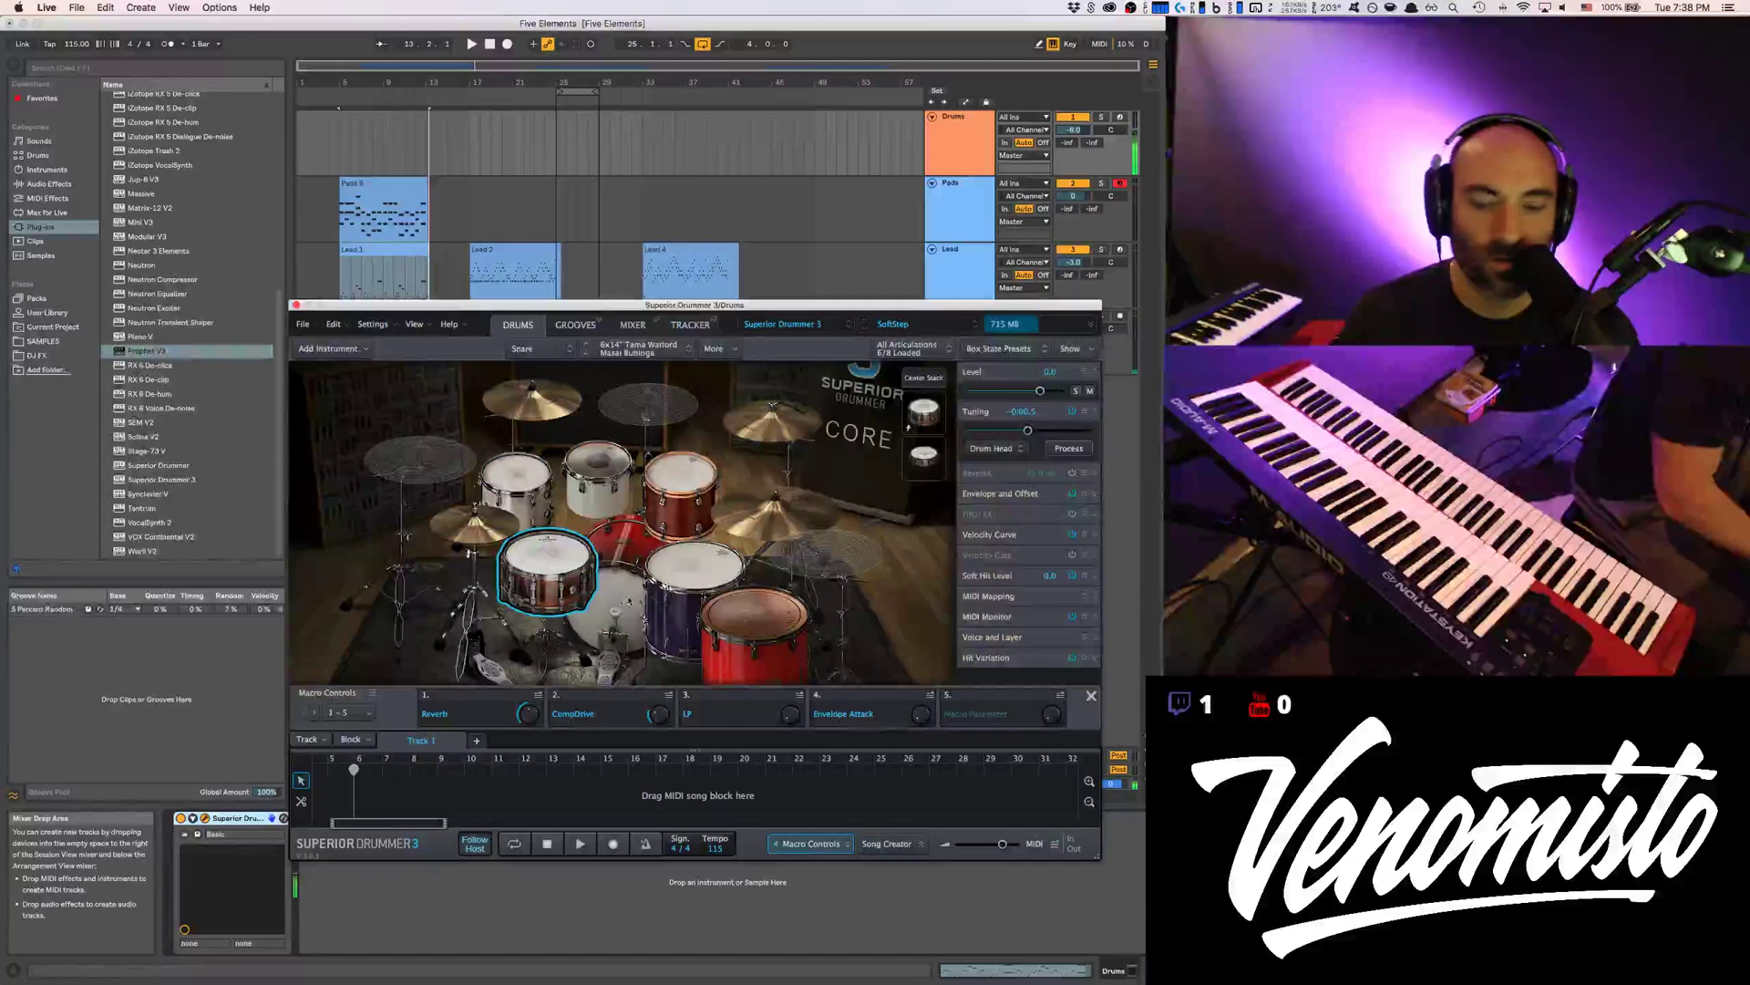
pyautogui.click(615, 605)
# Create an empty eight-bar MIDI clip on the Drums track from bar 5 to 13 and move the drum plug-in window aside
pyautogui.keyDown('shift'); pyautogui.click(345, 159); pyautogui.keyUp('shift')
pyautogui.press('space')
pyautogui.press('space')
pyautogui.moveTo(341, 143); pyautogui.dragTo(428, 134)
pyautogui.press('super+shift+m')
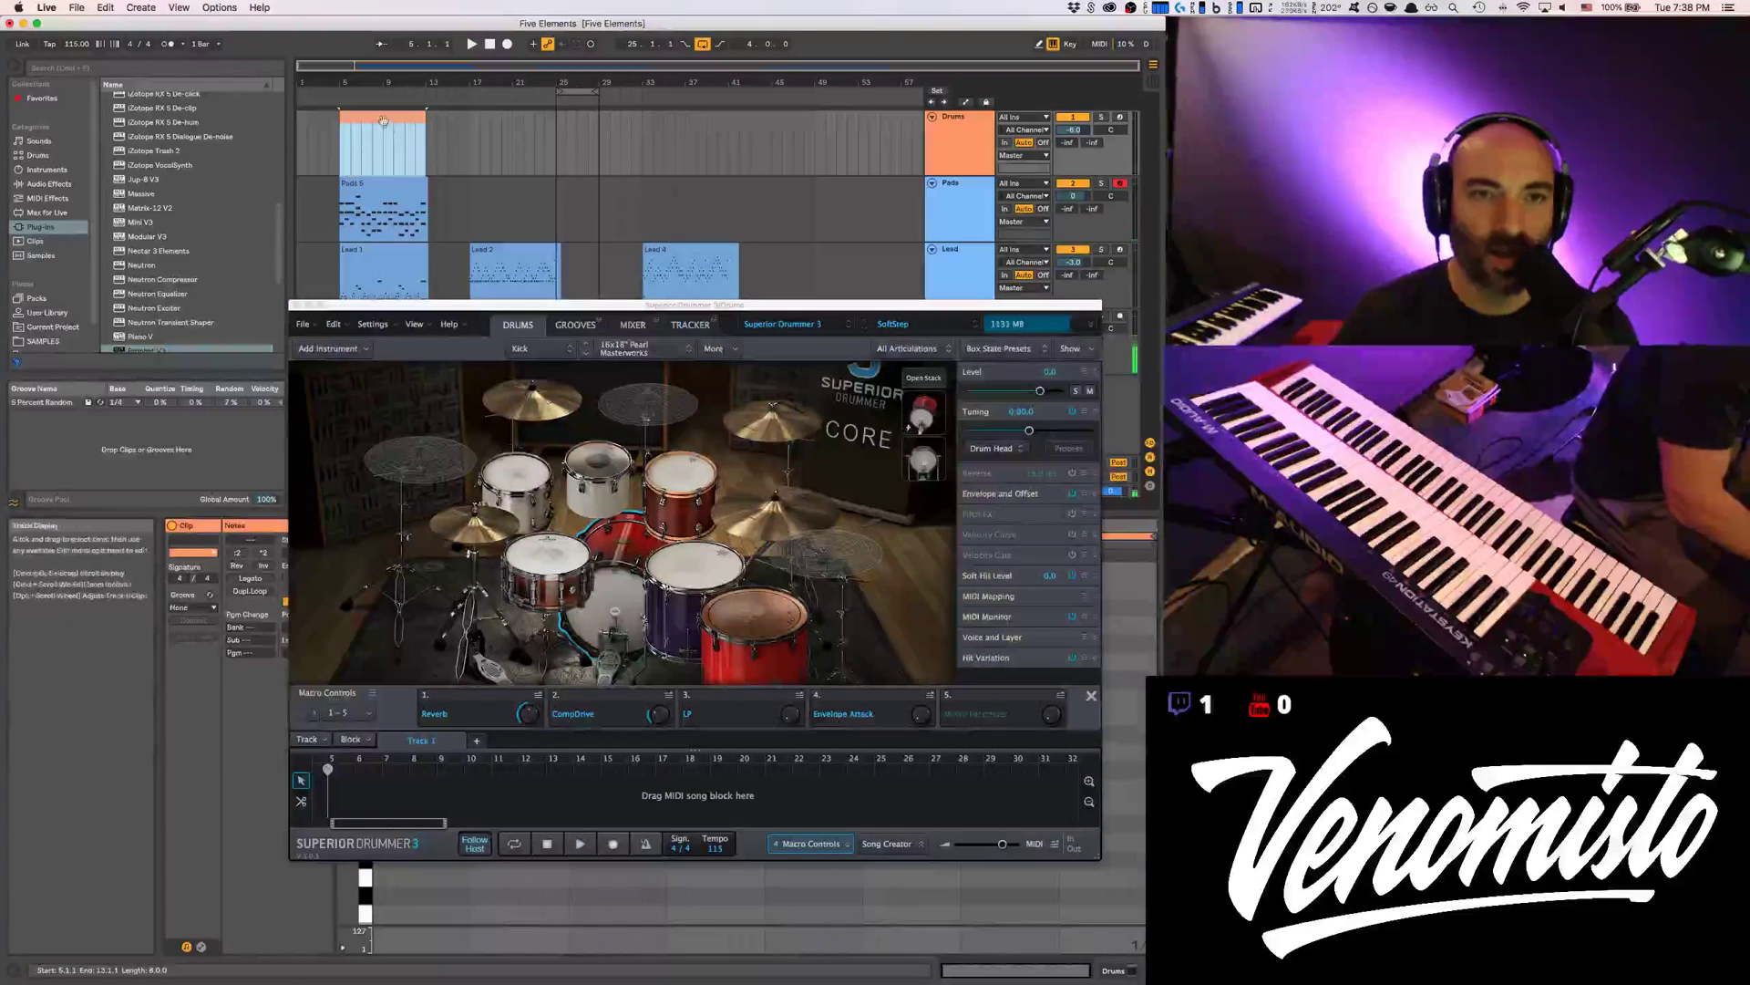
pyautogui.moveTo(502, 306); pyautogui.dragTo(1065, 196)
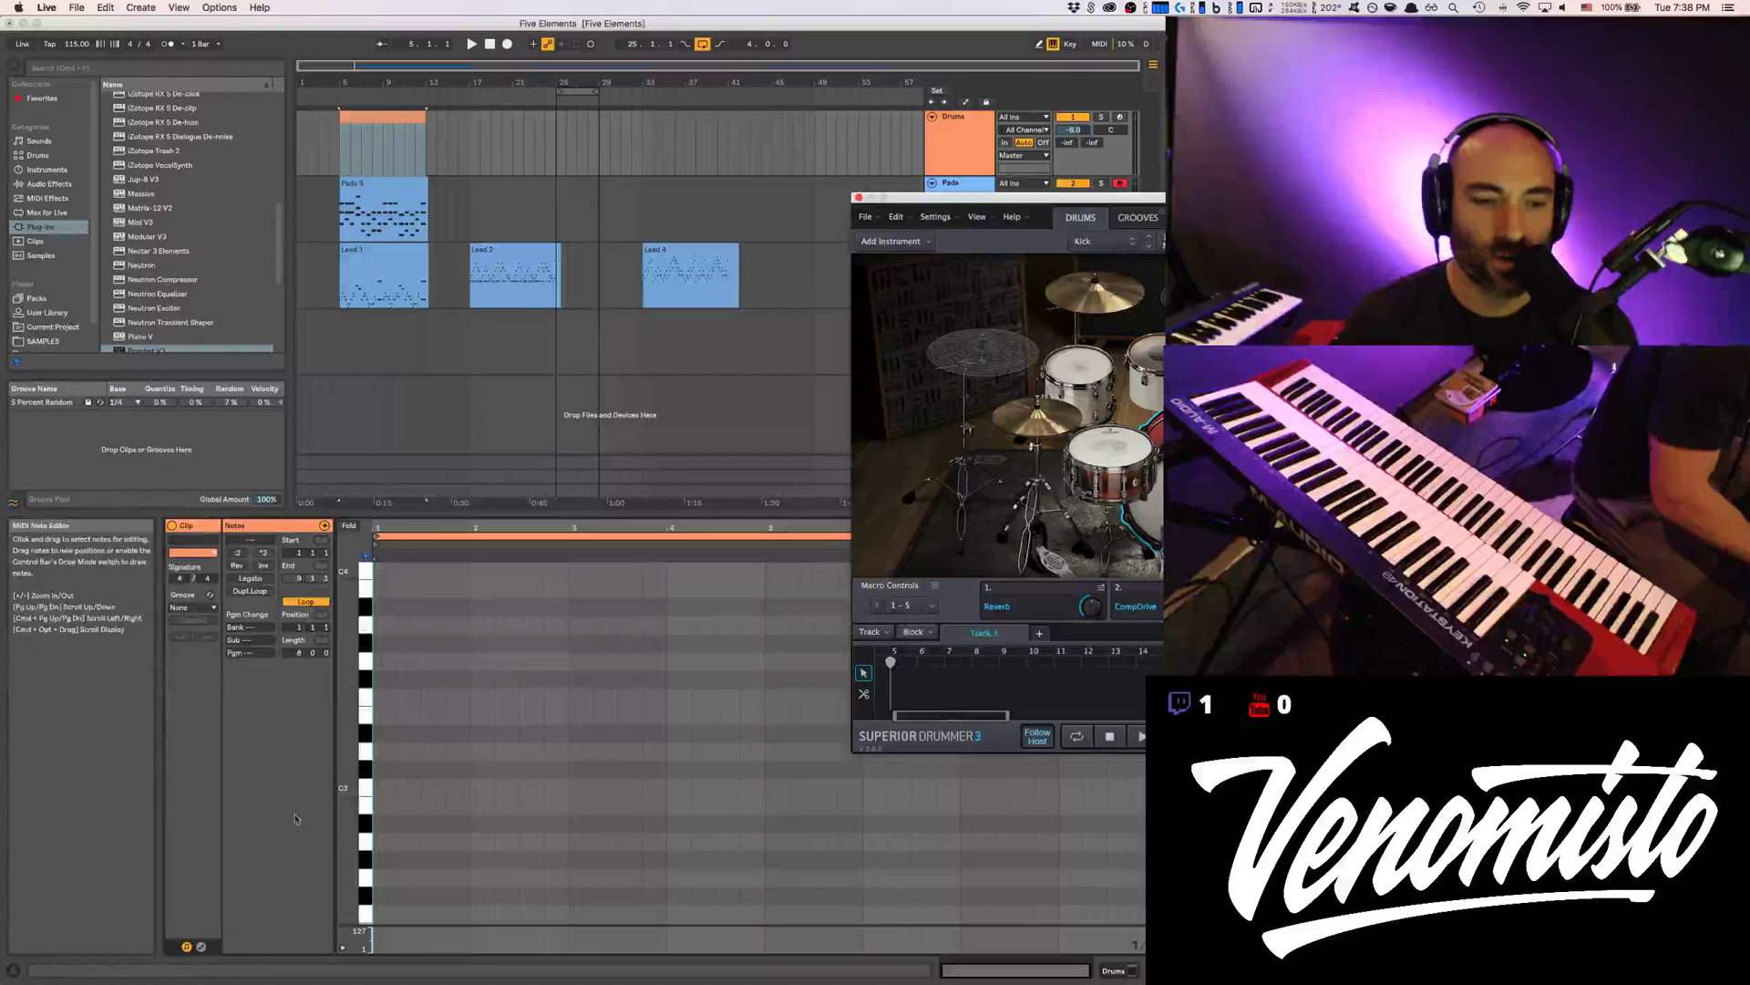
# Add C1 kick notes on all four beats of the drum clip's first bar and play them back
pyautogui.scroll(-3, 345, 795)
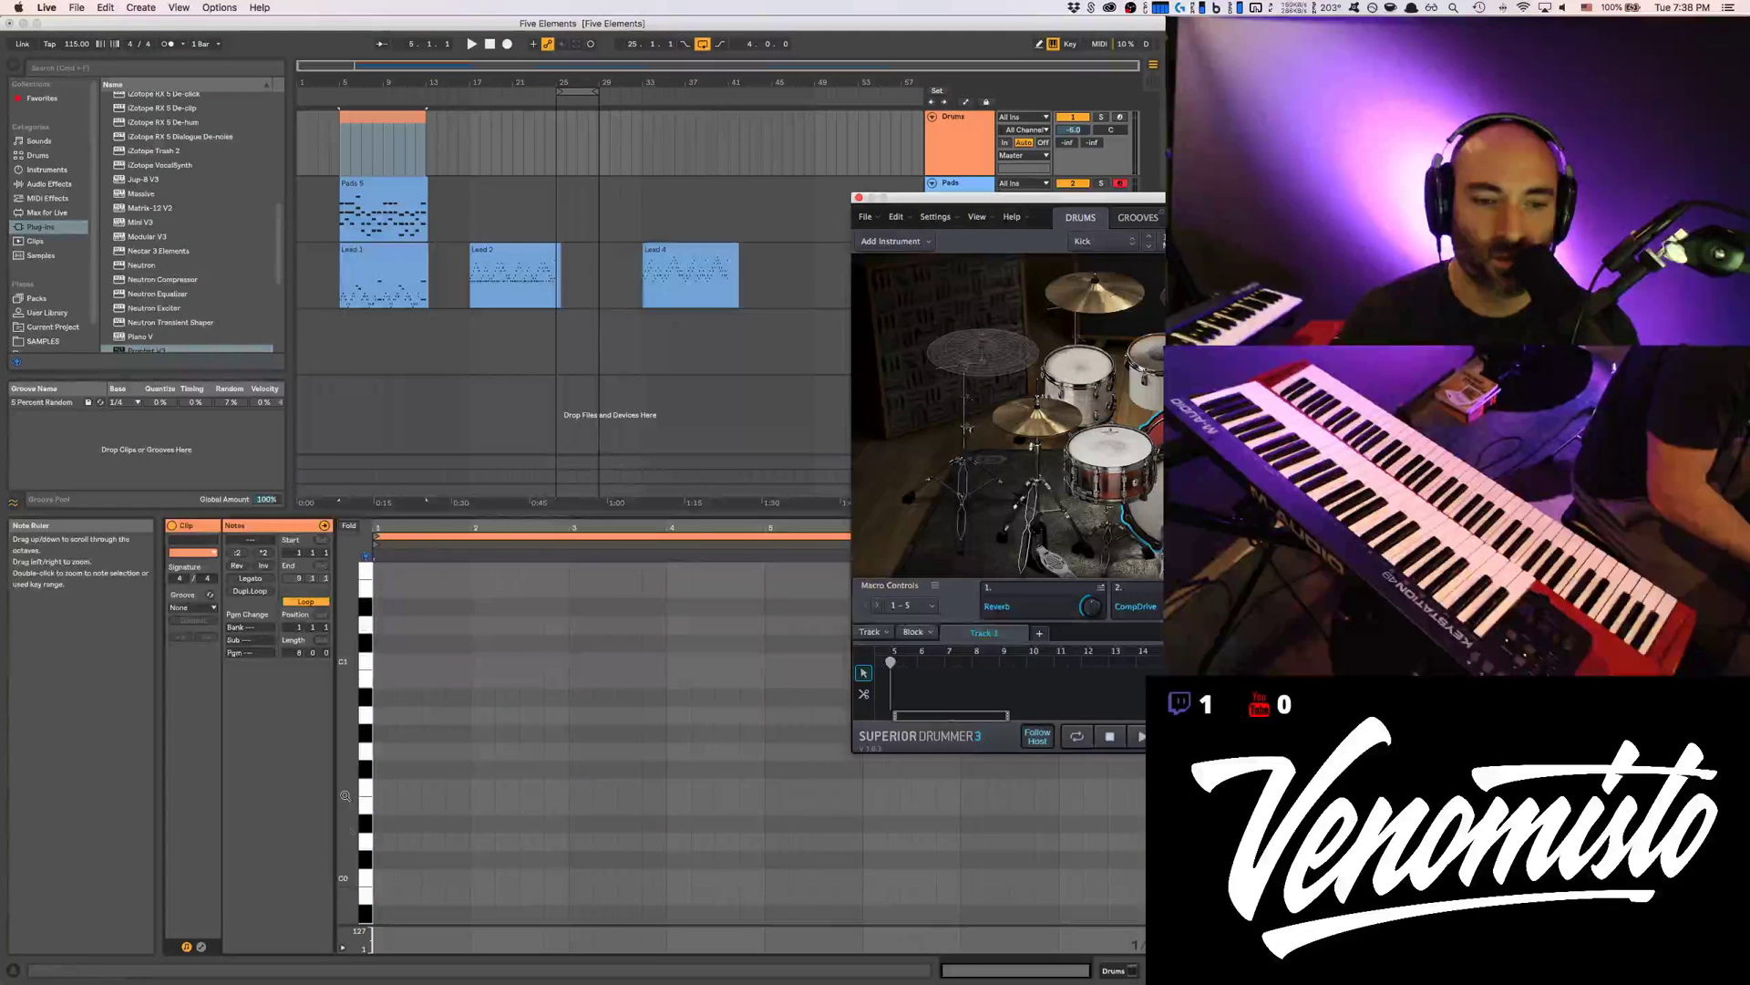
pyautogui.click(363, 879)
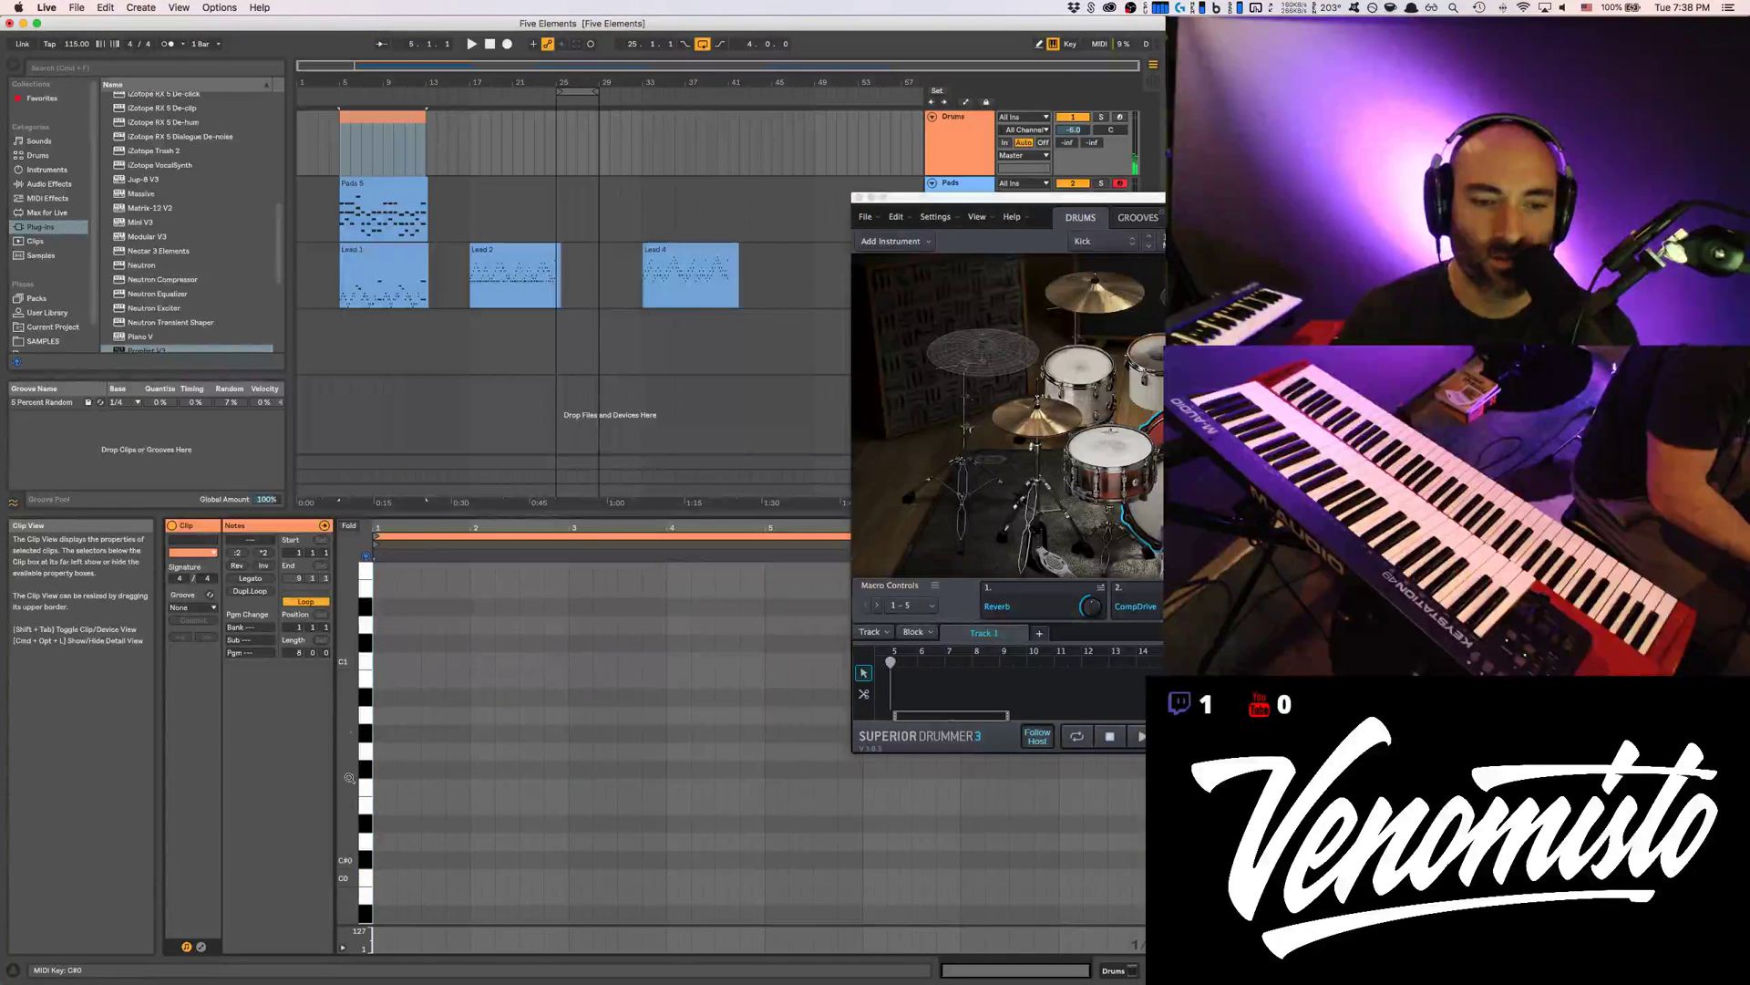
pyautogui.click(381, 663)
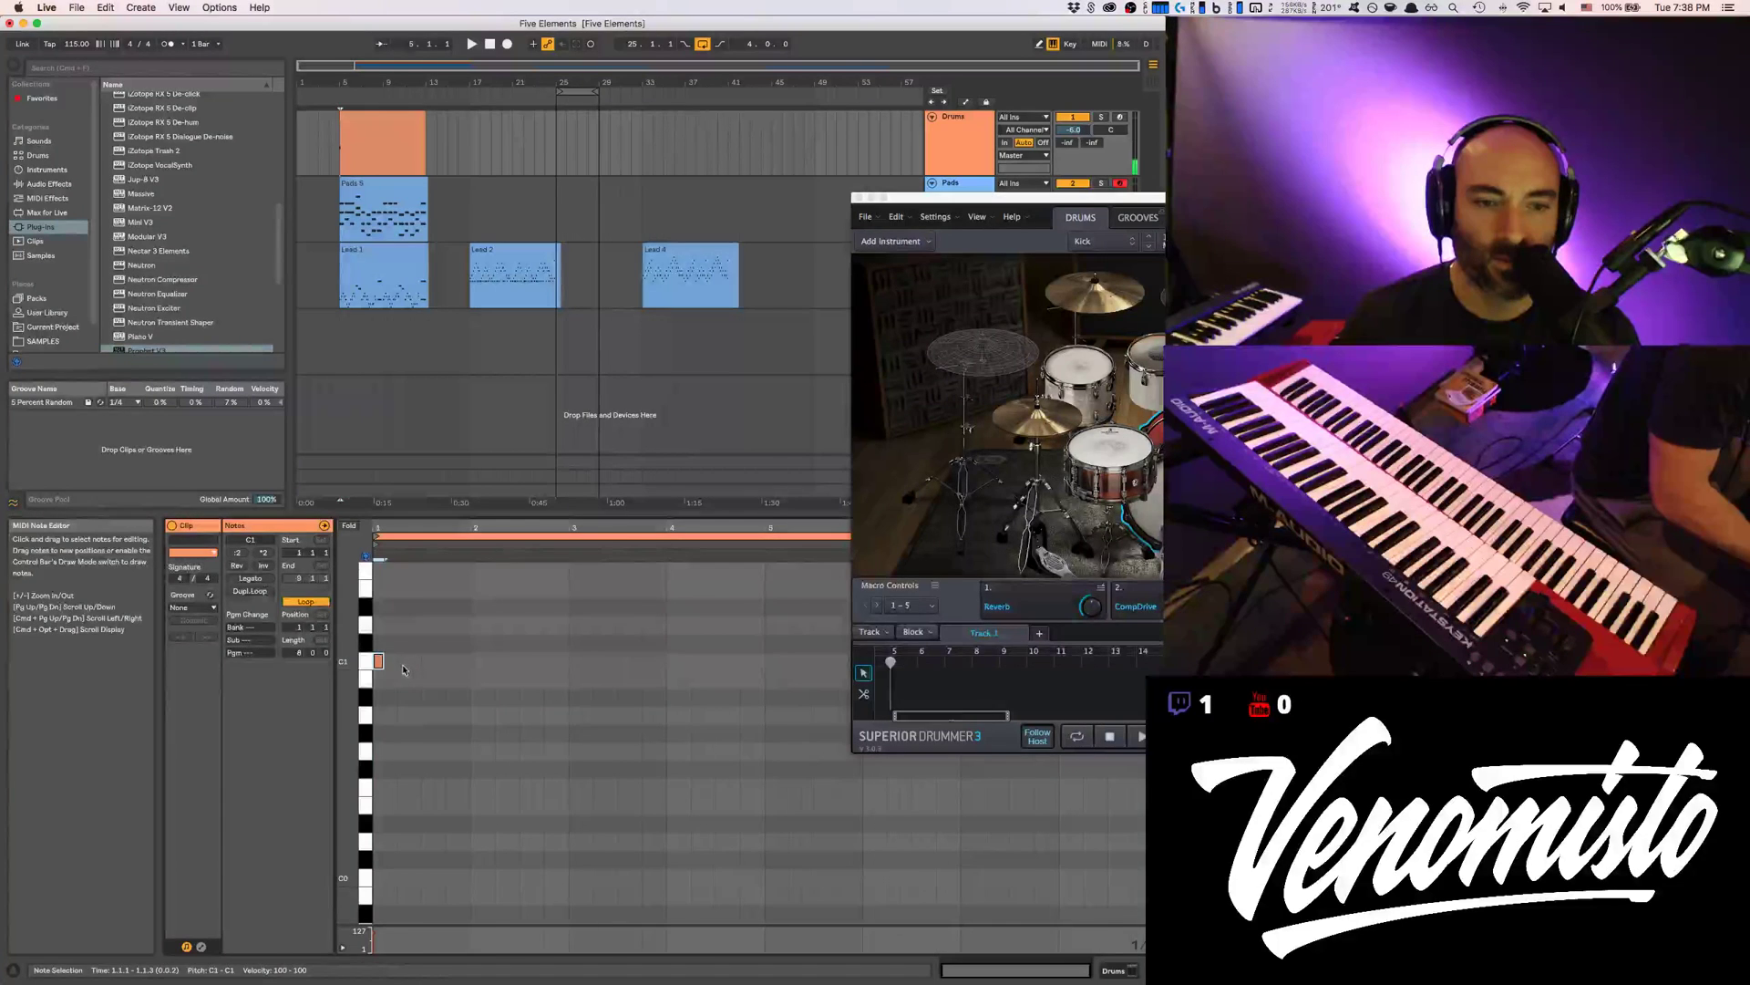
pyautogui.doubleClick(453, 661)
pyautogui.press('space')
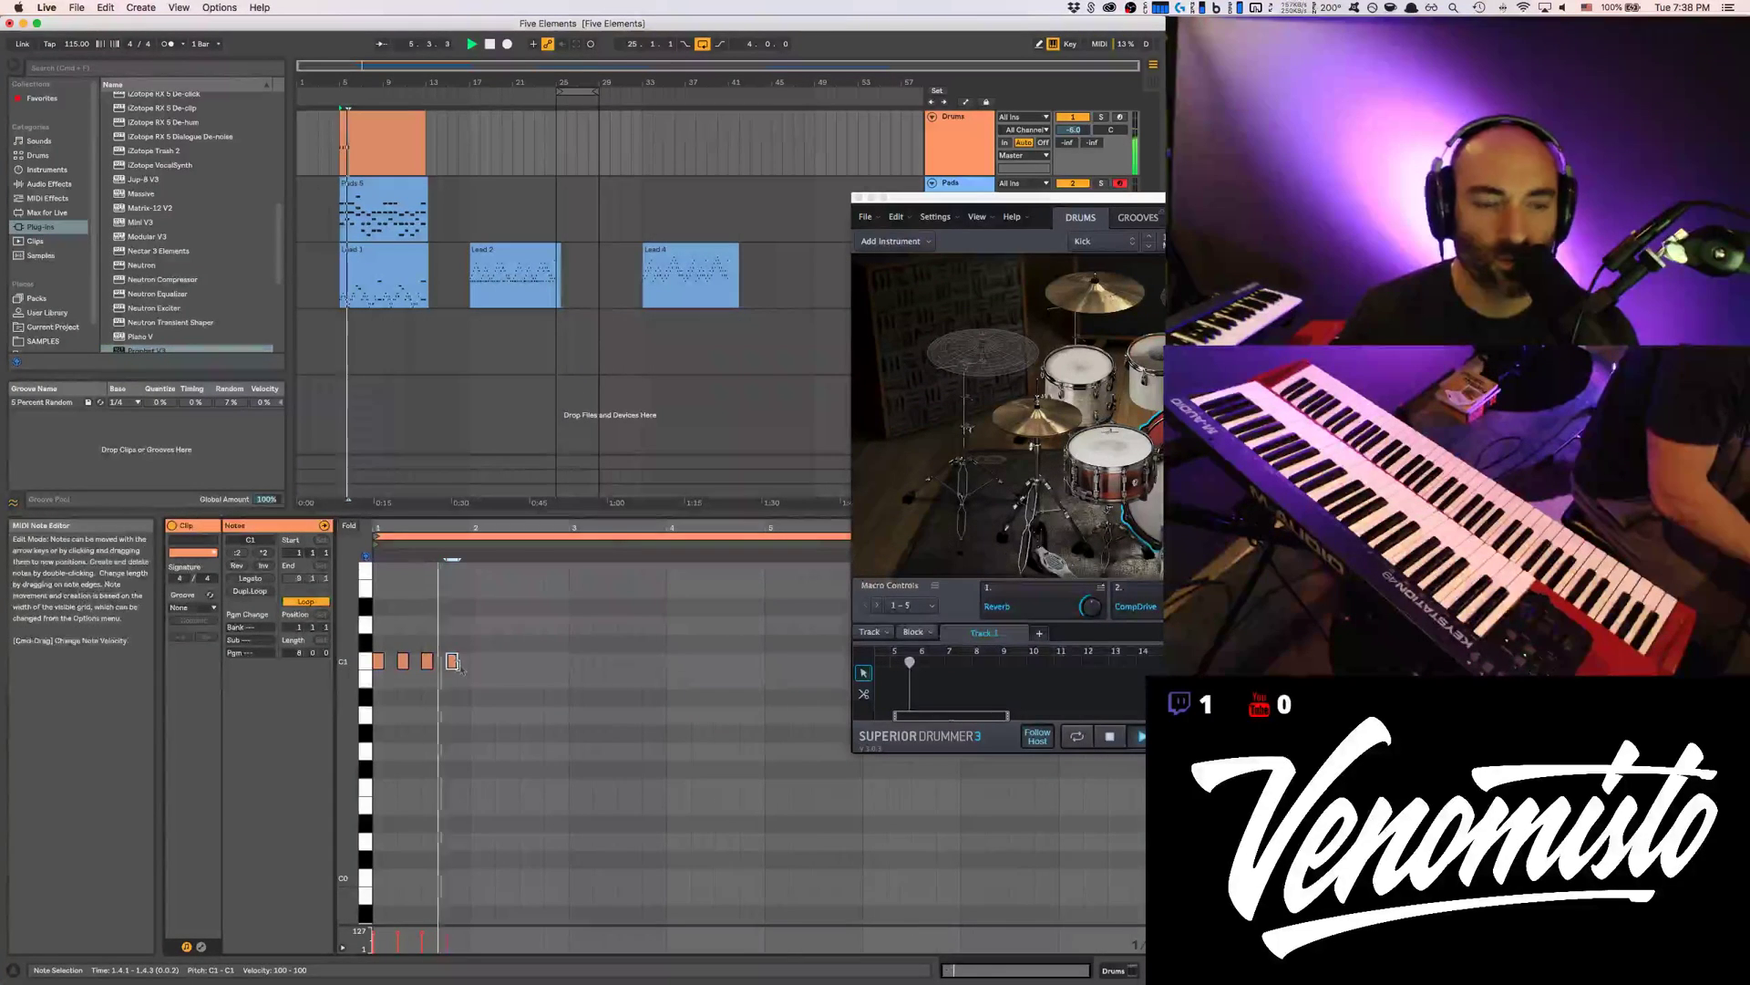
# Duplicate the one-bar kick pattern until it fills all eight bars of the drum clip, then play it
pyautogui.moveTo(472, 666); pyautogui.dragTo(388, 666)
pyautogui.press('super+d')
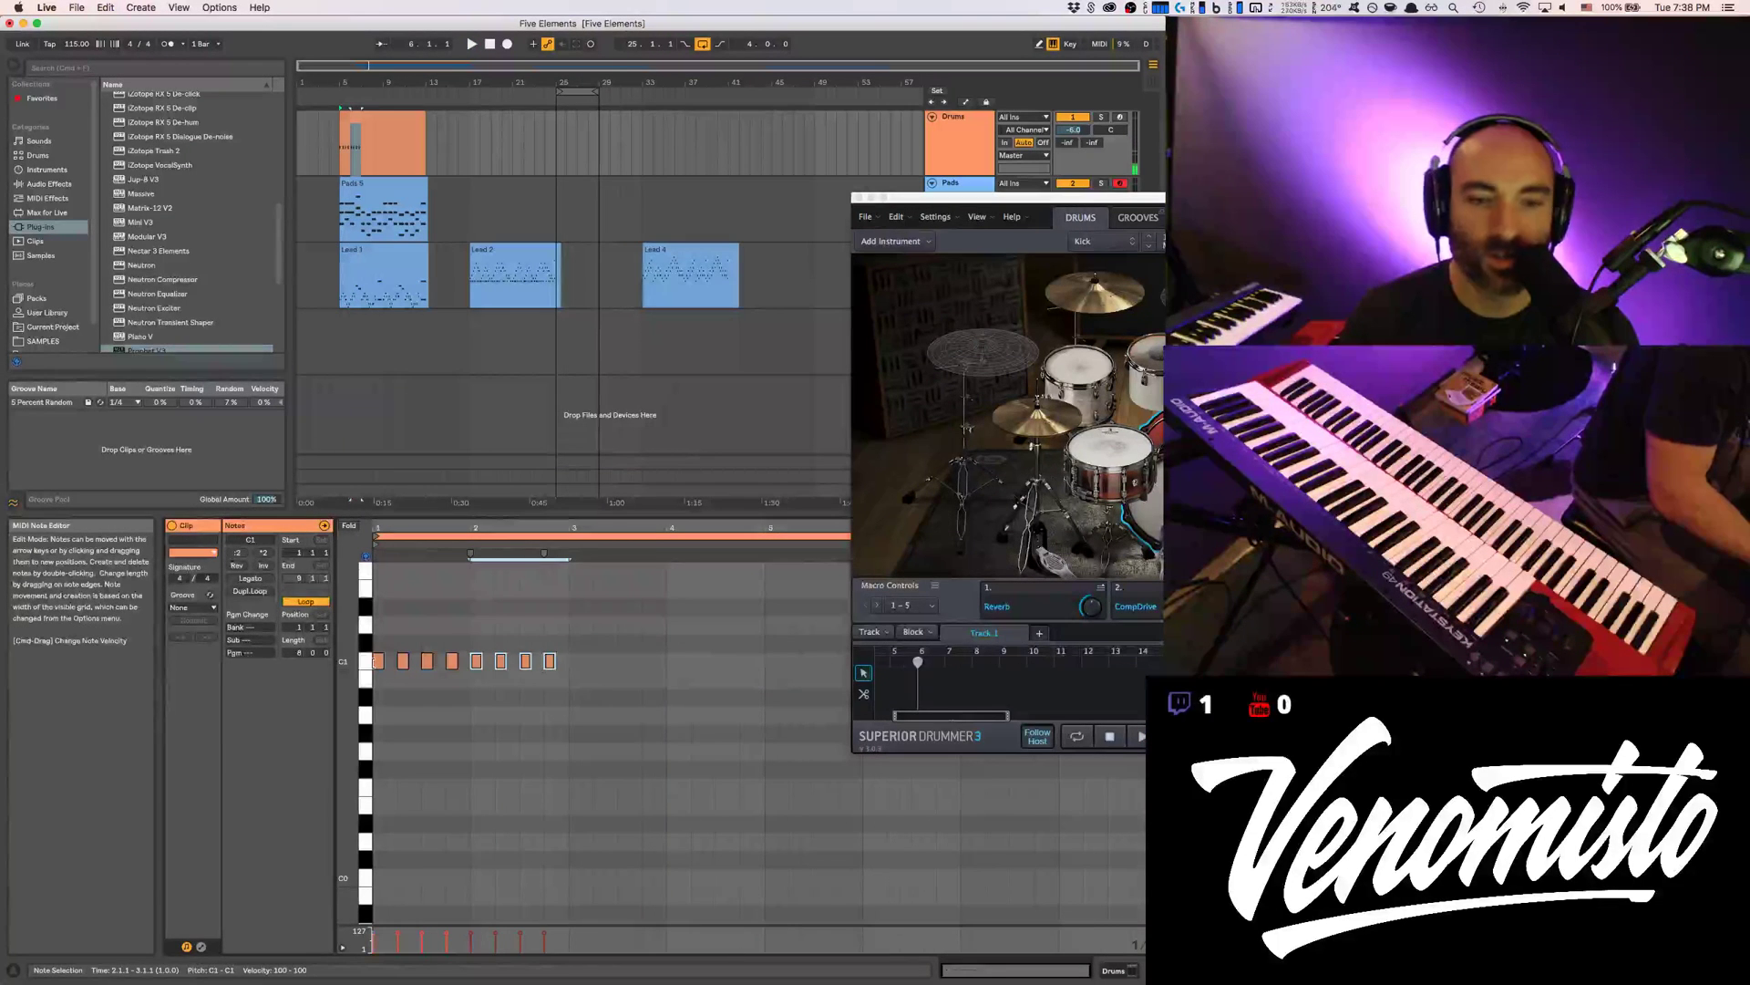
pyautogui.press('super+d')
pyautogui.press('super+d')
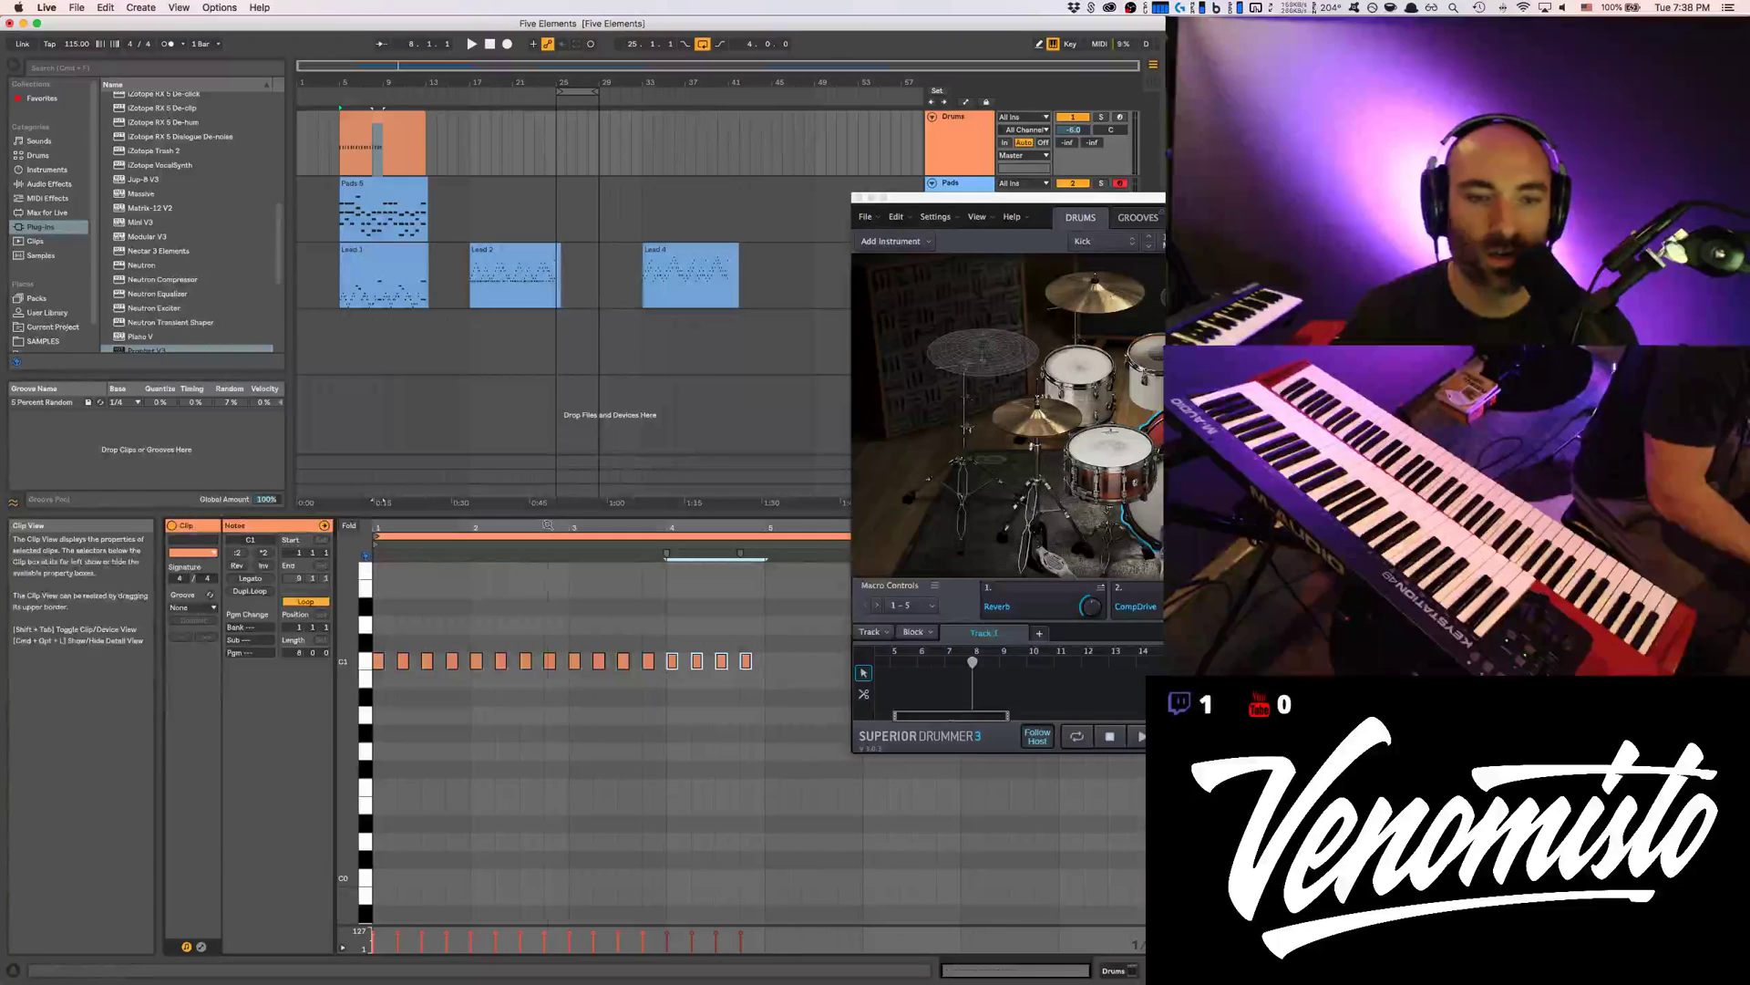
pyautogui.press('super+d')
pyautogui.moveTo(920, 199); pyautogui.dragTo(853, 52)
pyautogui.press('super+d')
pyautogui.press('super+d')
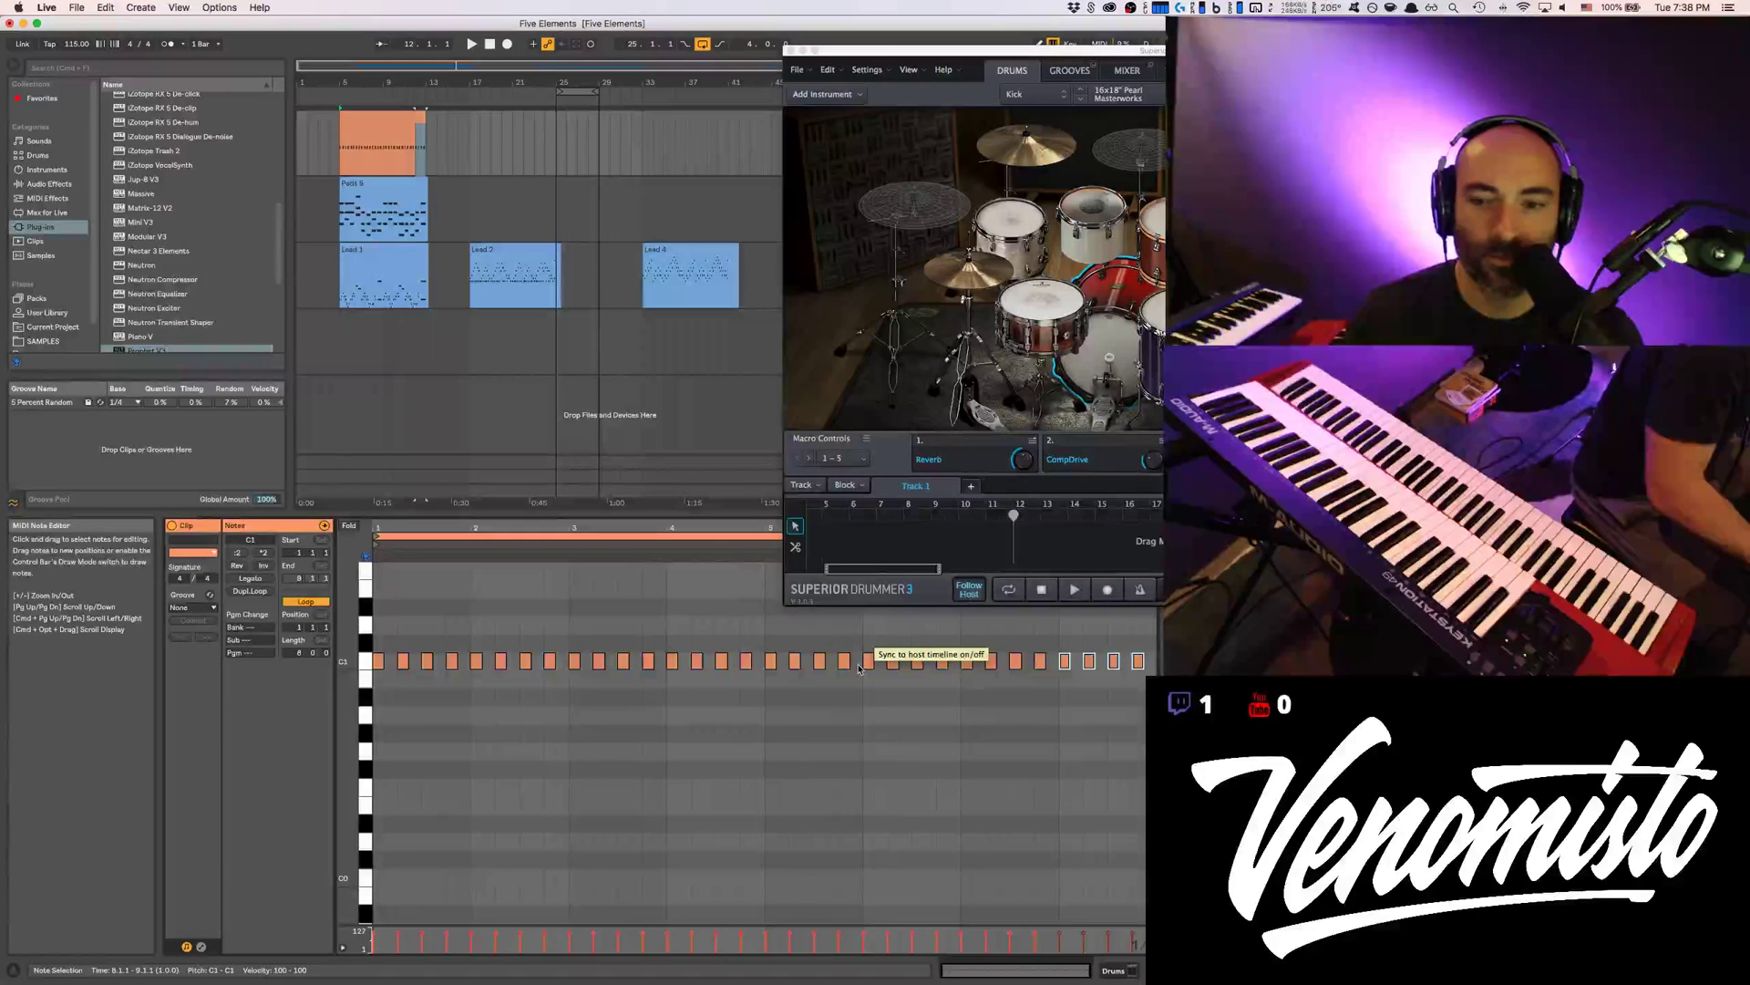
pyautogui.press('space')
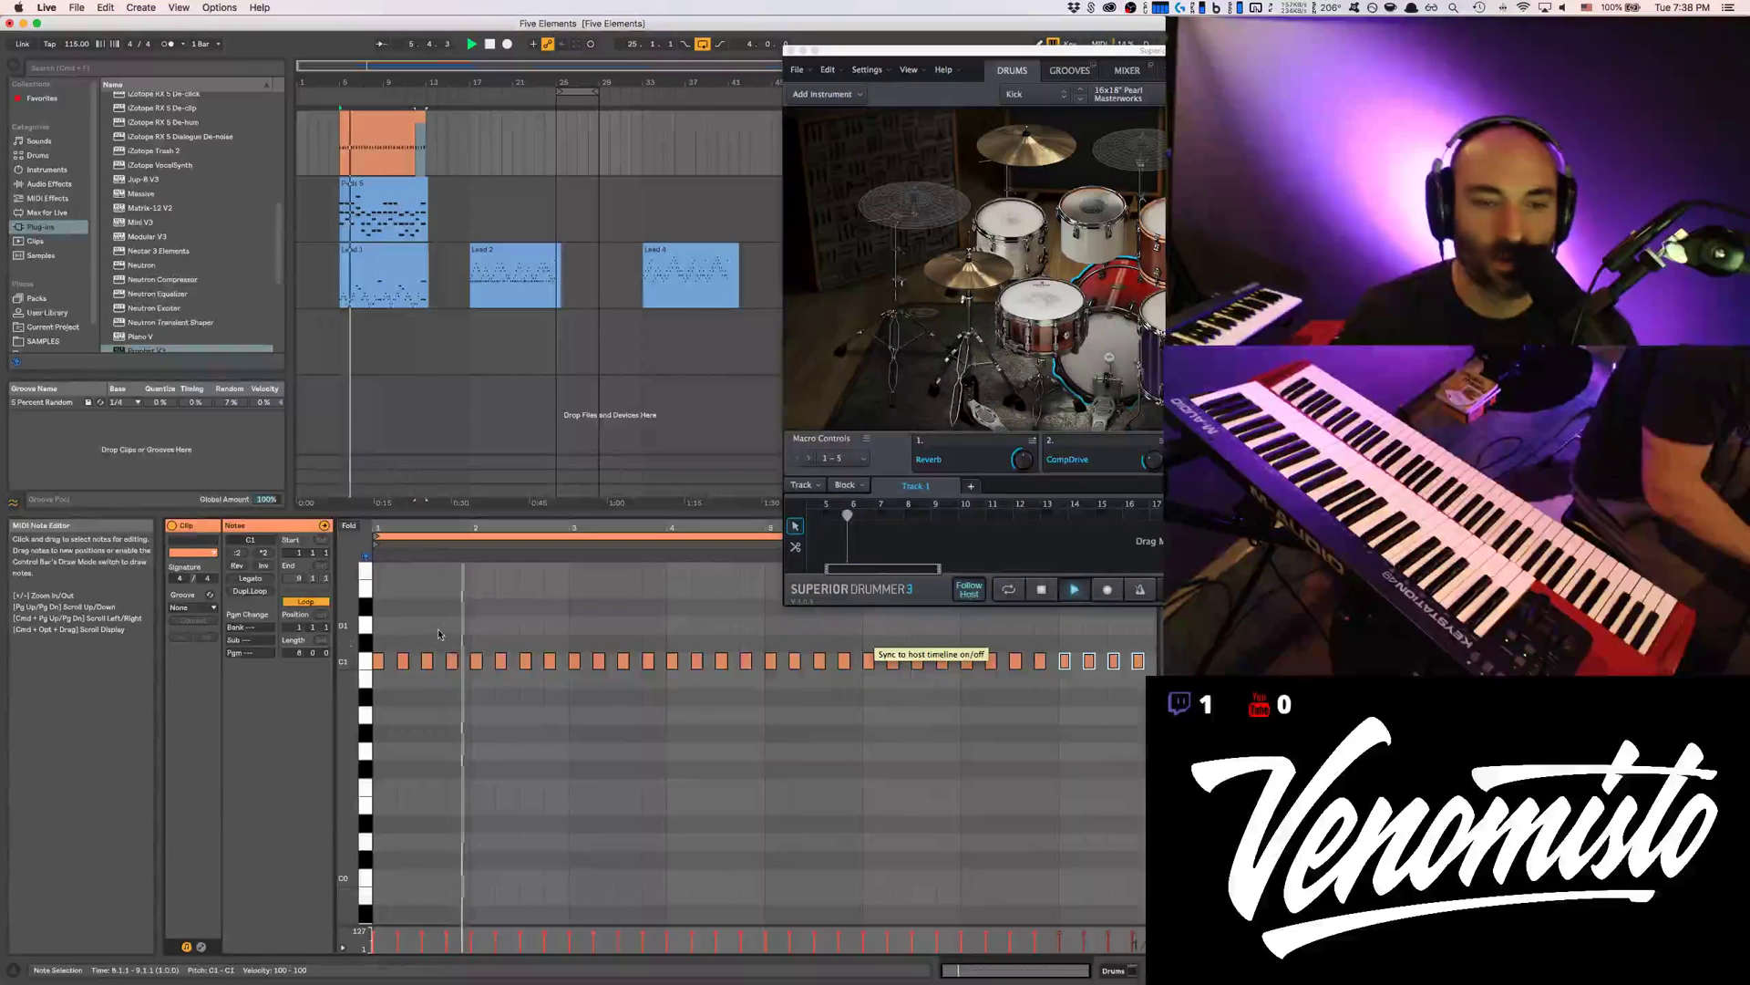
# Try an E1 note at 1.4.3 in the drum clip with velocity 127, then delete it
pyautogui.click(565, 724)
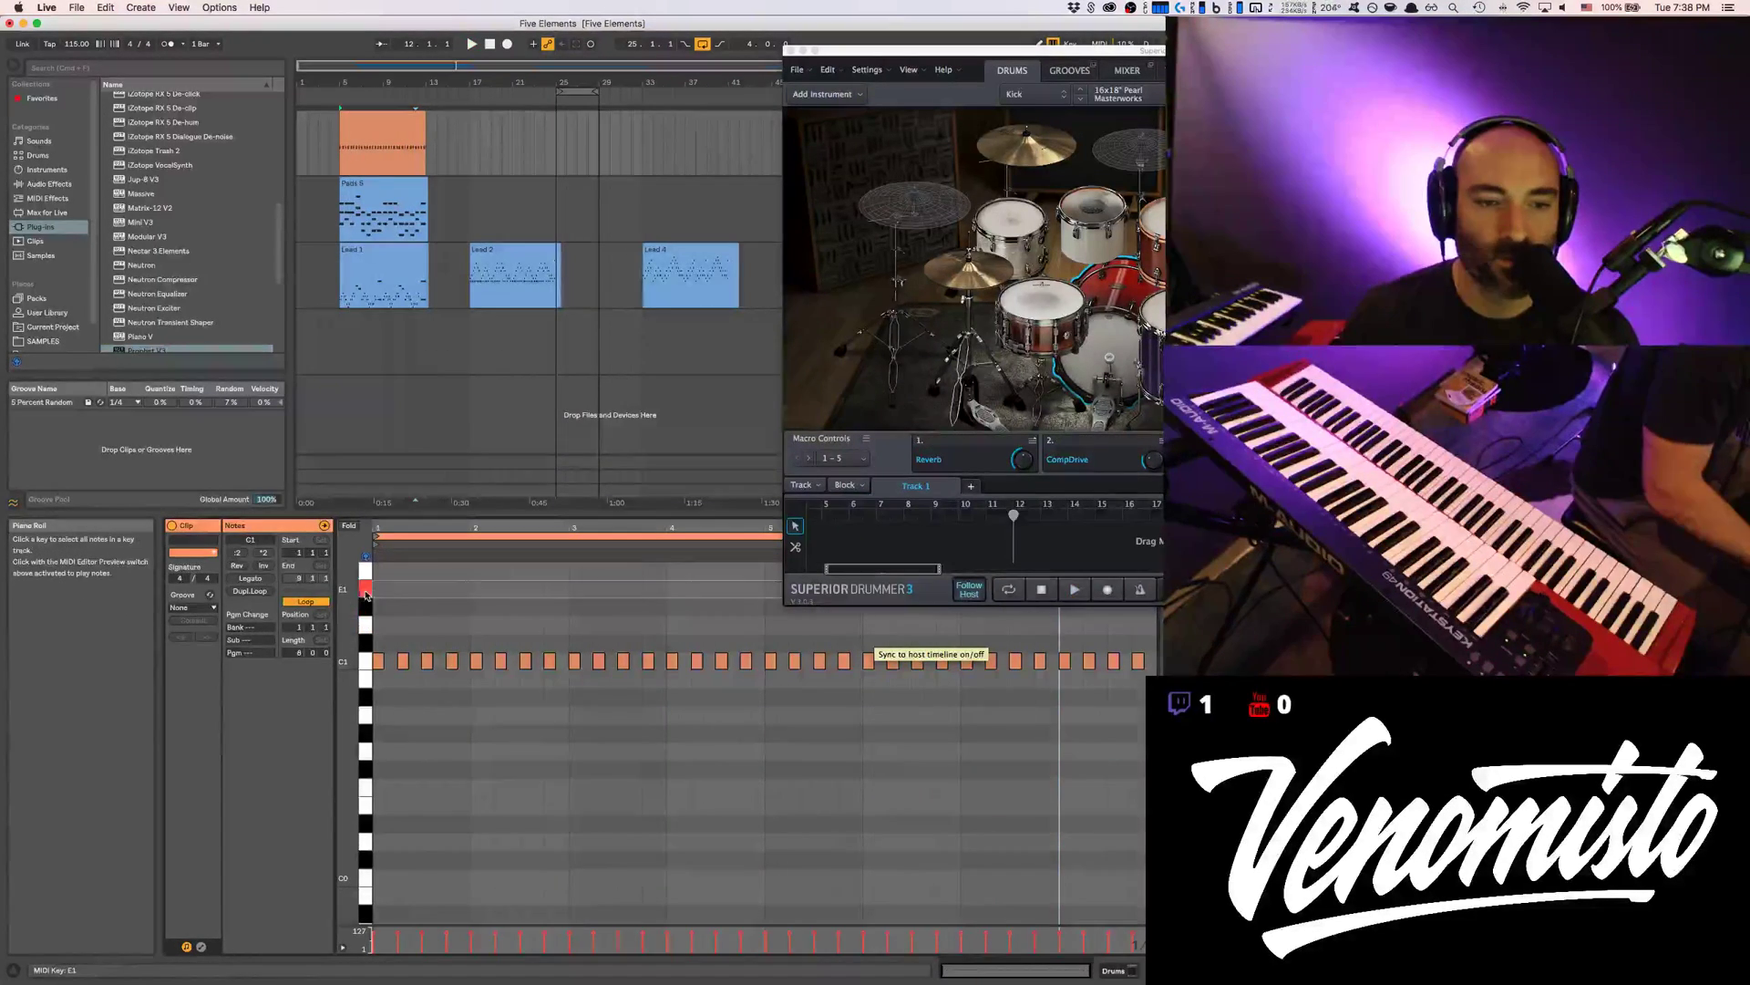
pyautogui.doubleClick(465, 590)
pyautogui.press('space')
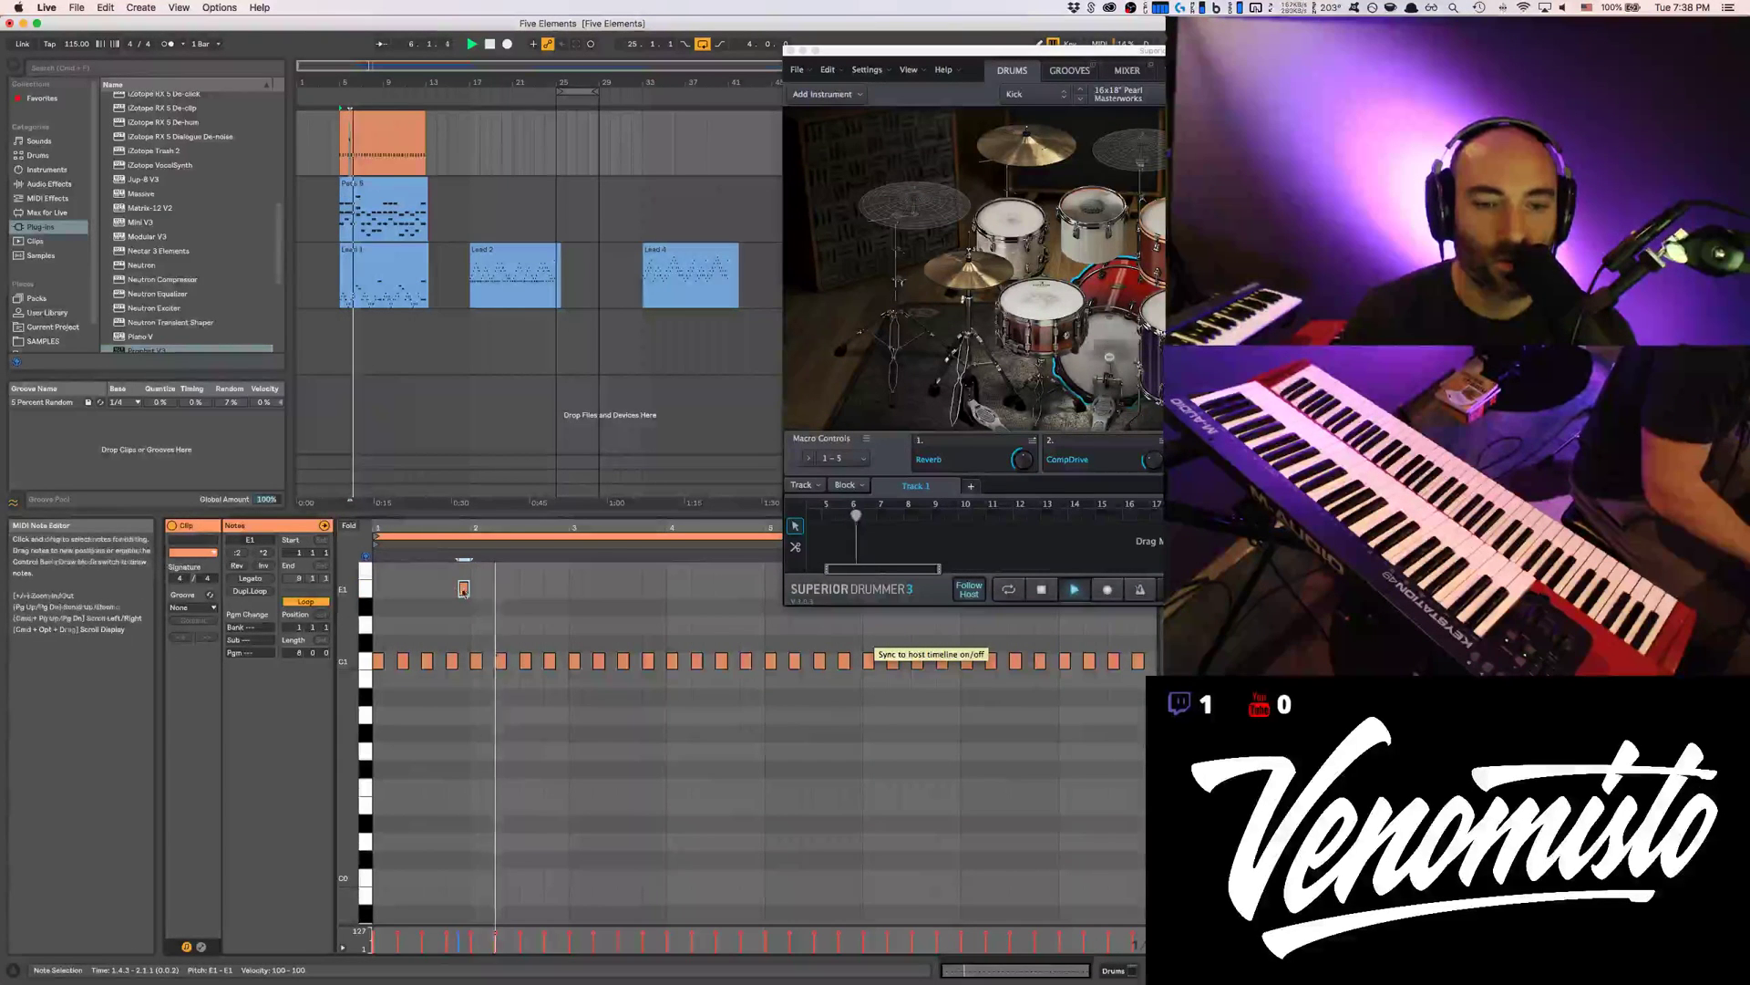
pyautogui.moveTo(463, 588); pyautogui.dragTo(463, 547)
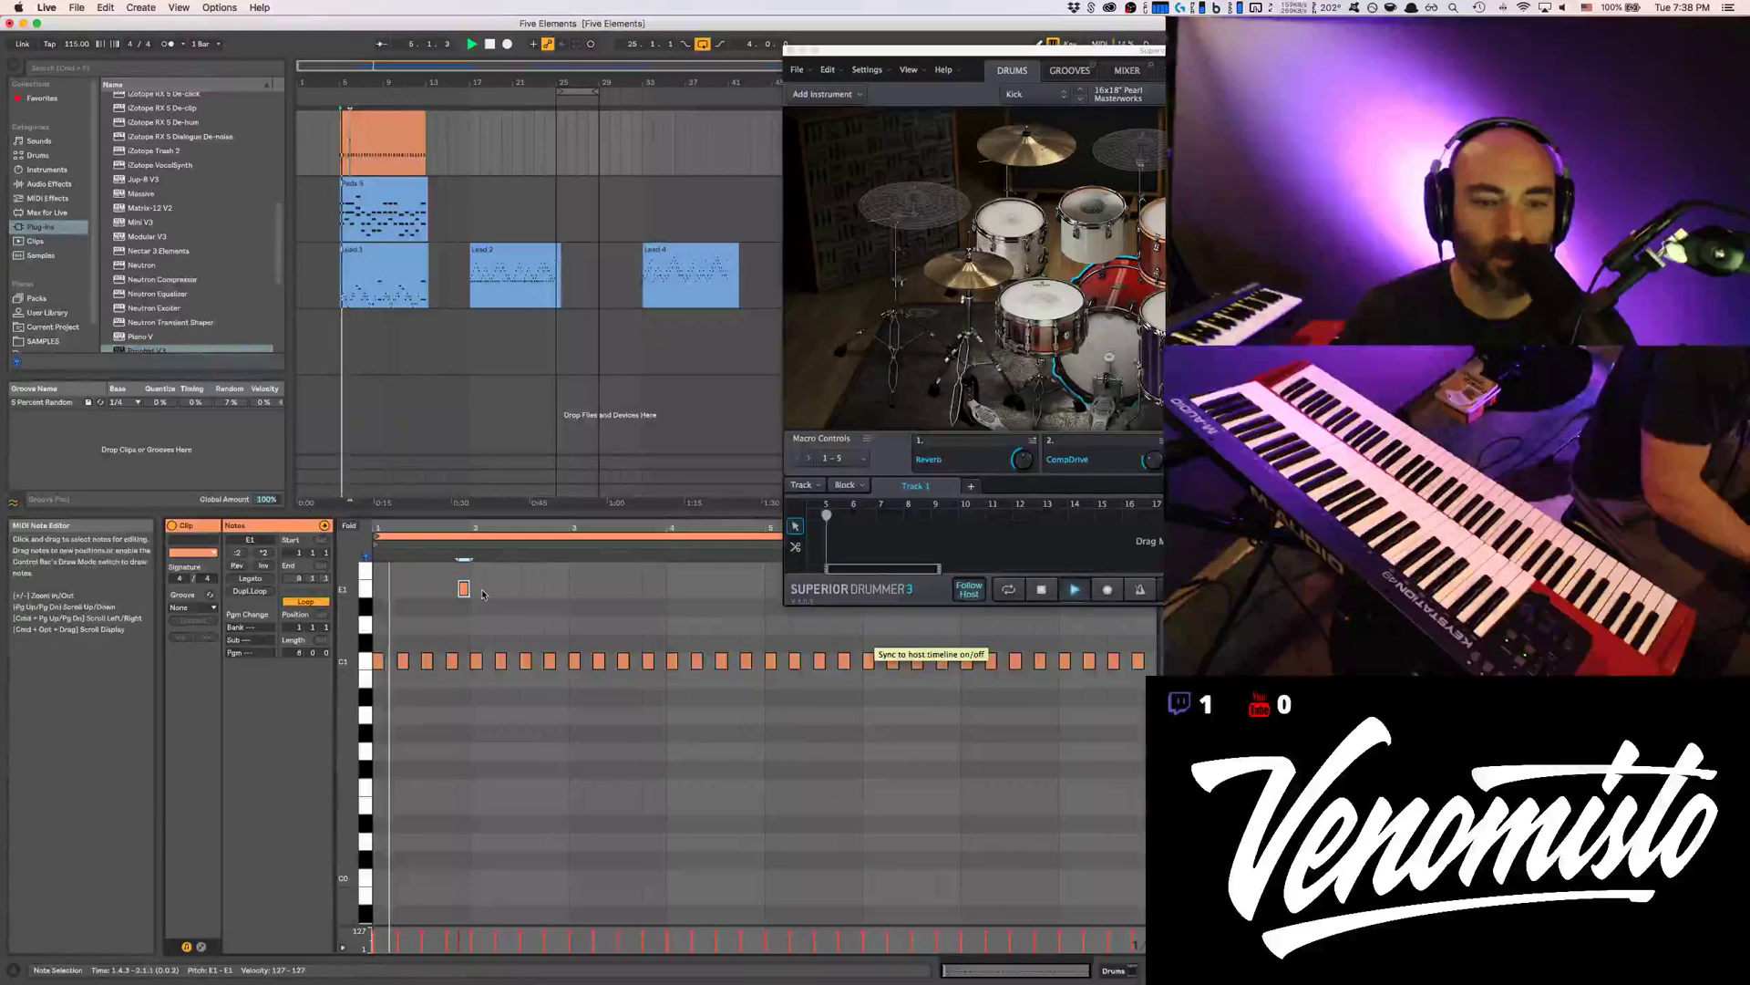
pyautogui.scroll(2, 543, 646)
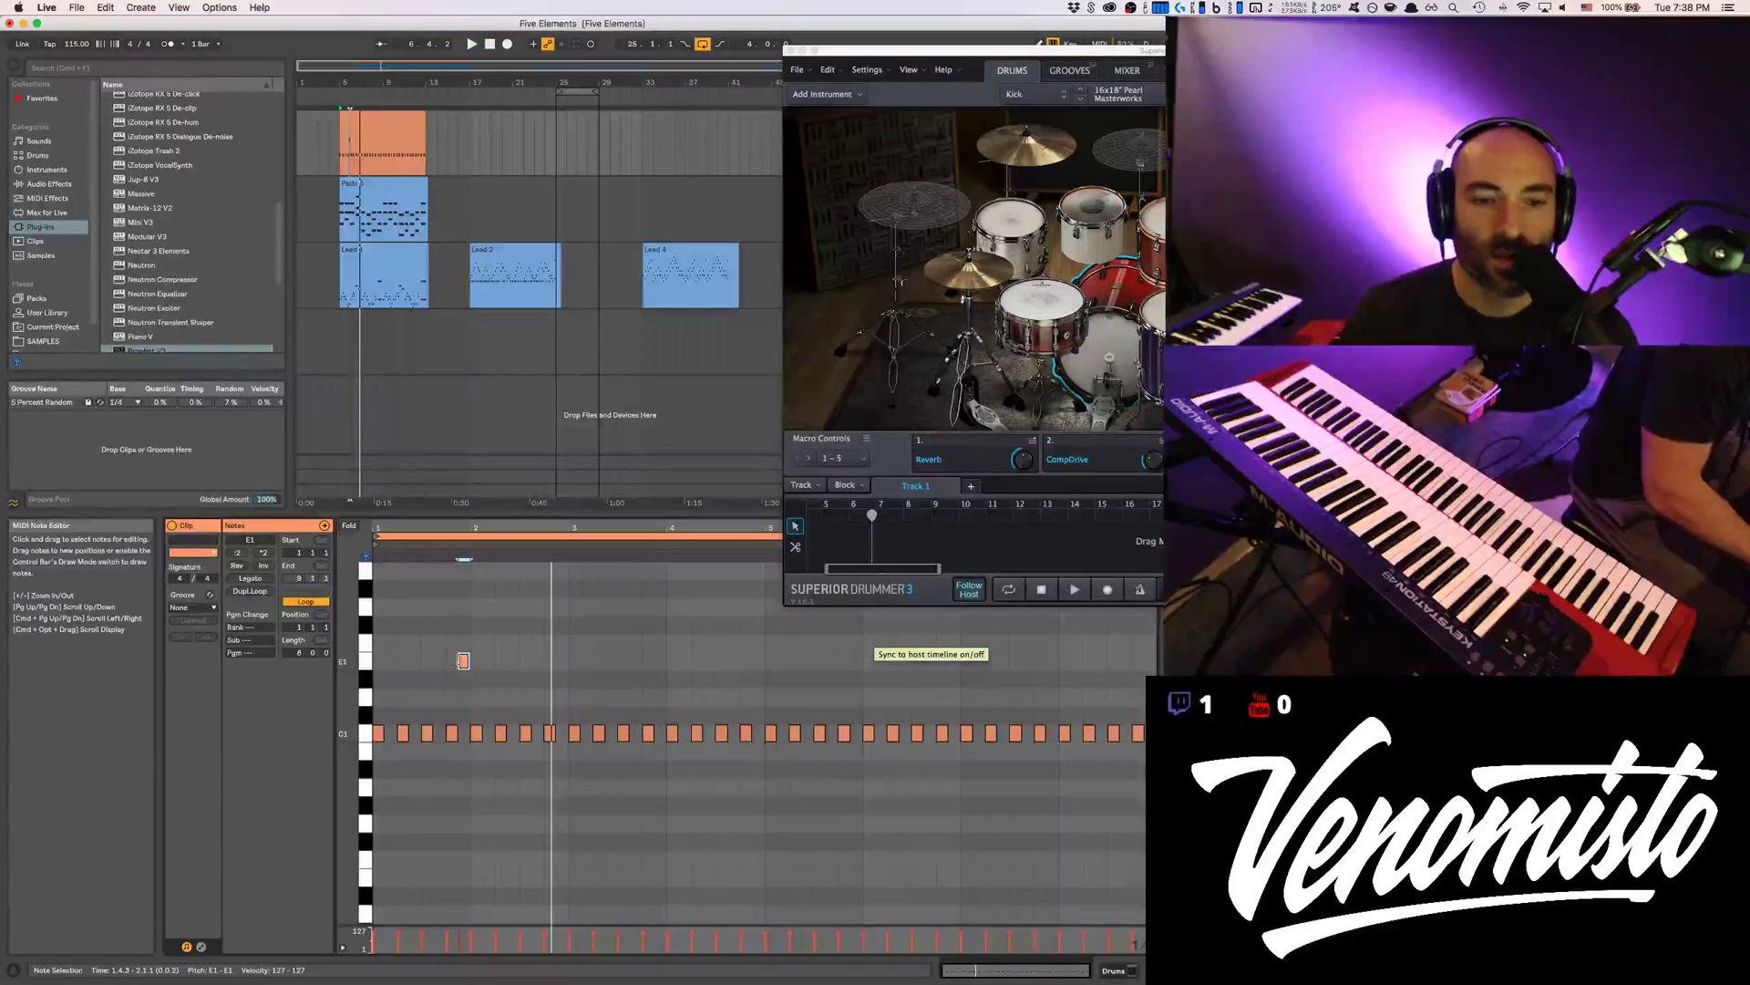
pyautogui.press('Delete')
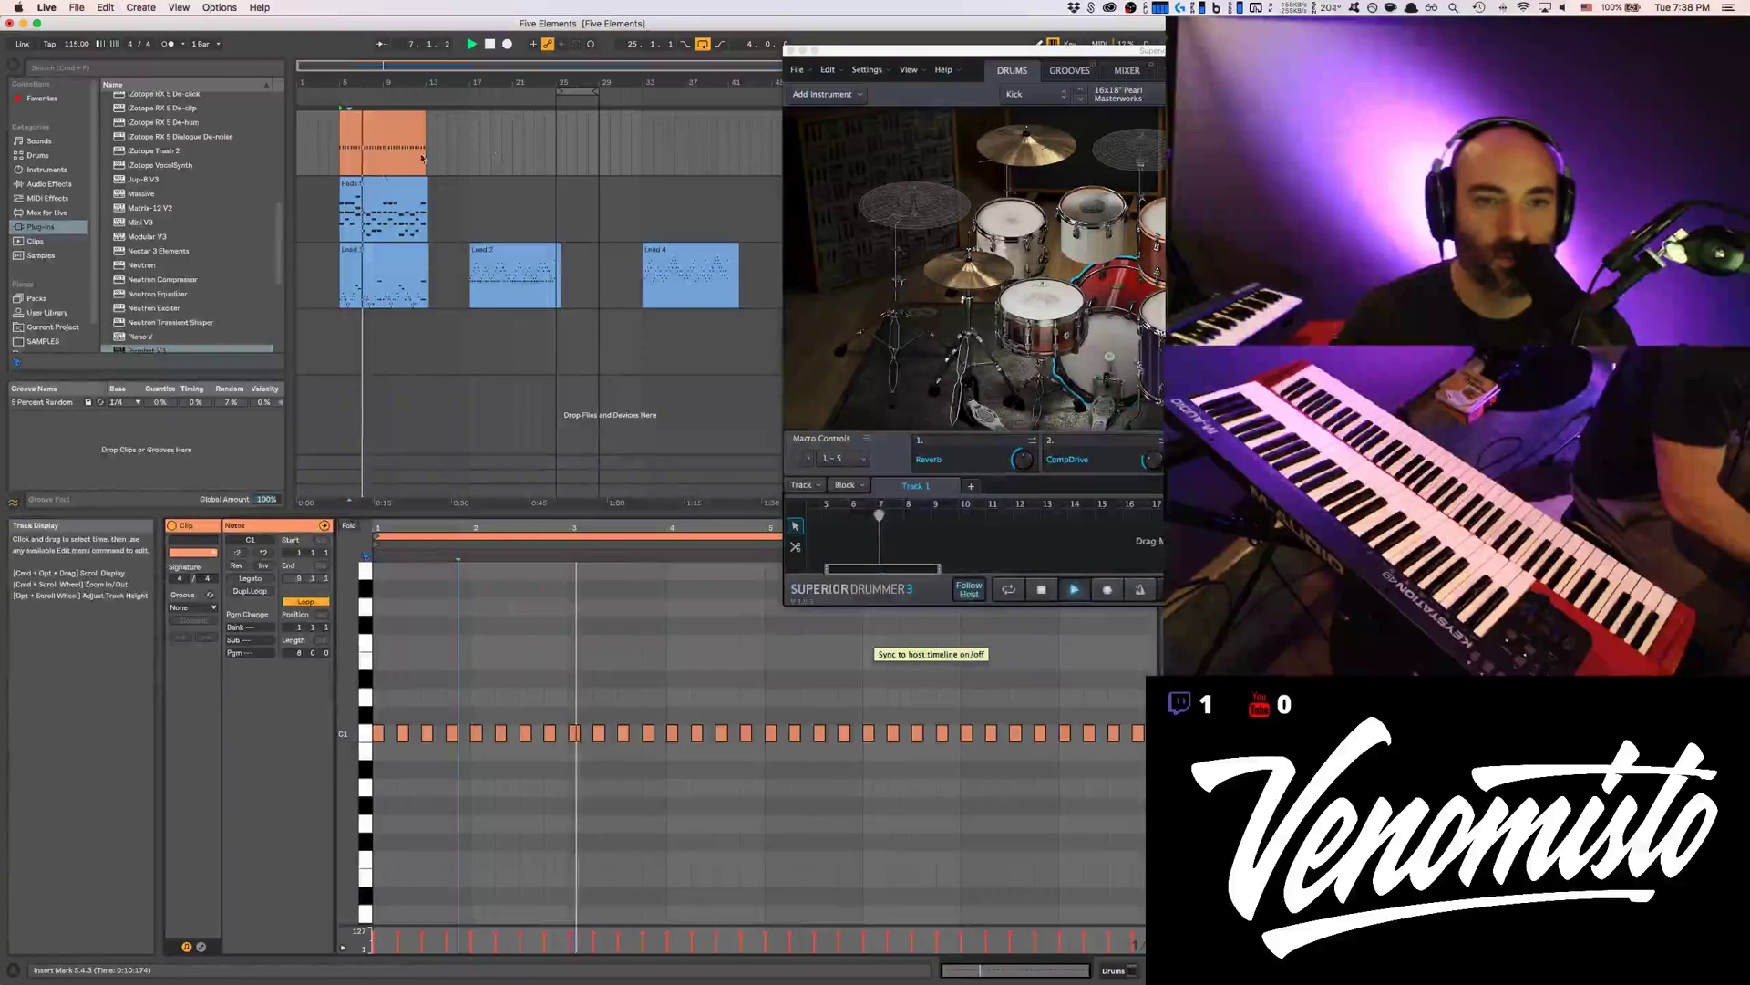
# Lower the C4 note of the fourth chord in the Pads clip by one octave to C3 during playback
pyautogui.press('space')
pyautogui.click(392, 210)
pyautogui.click(535, 639)
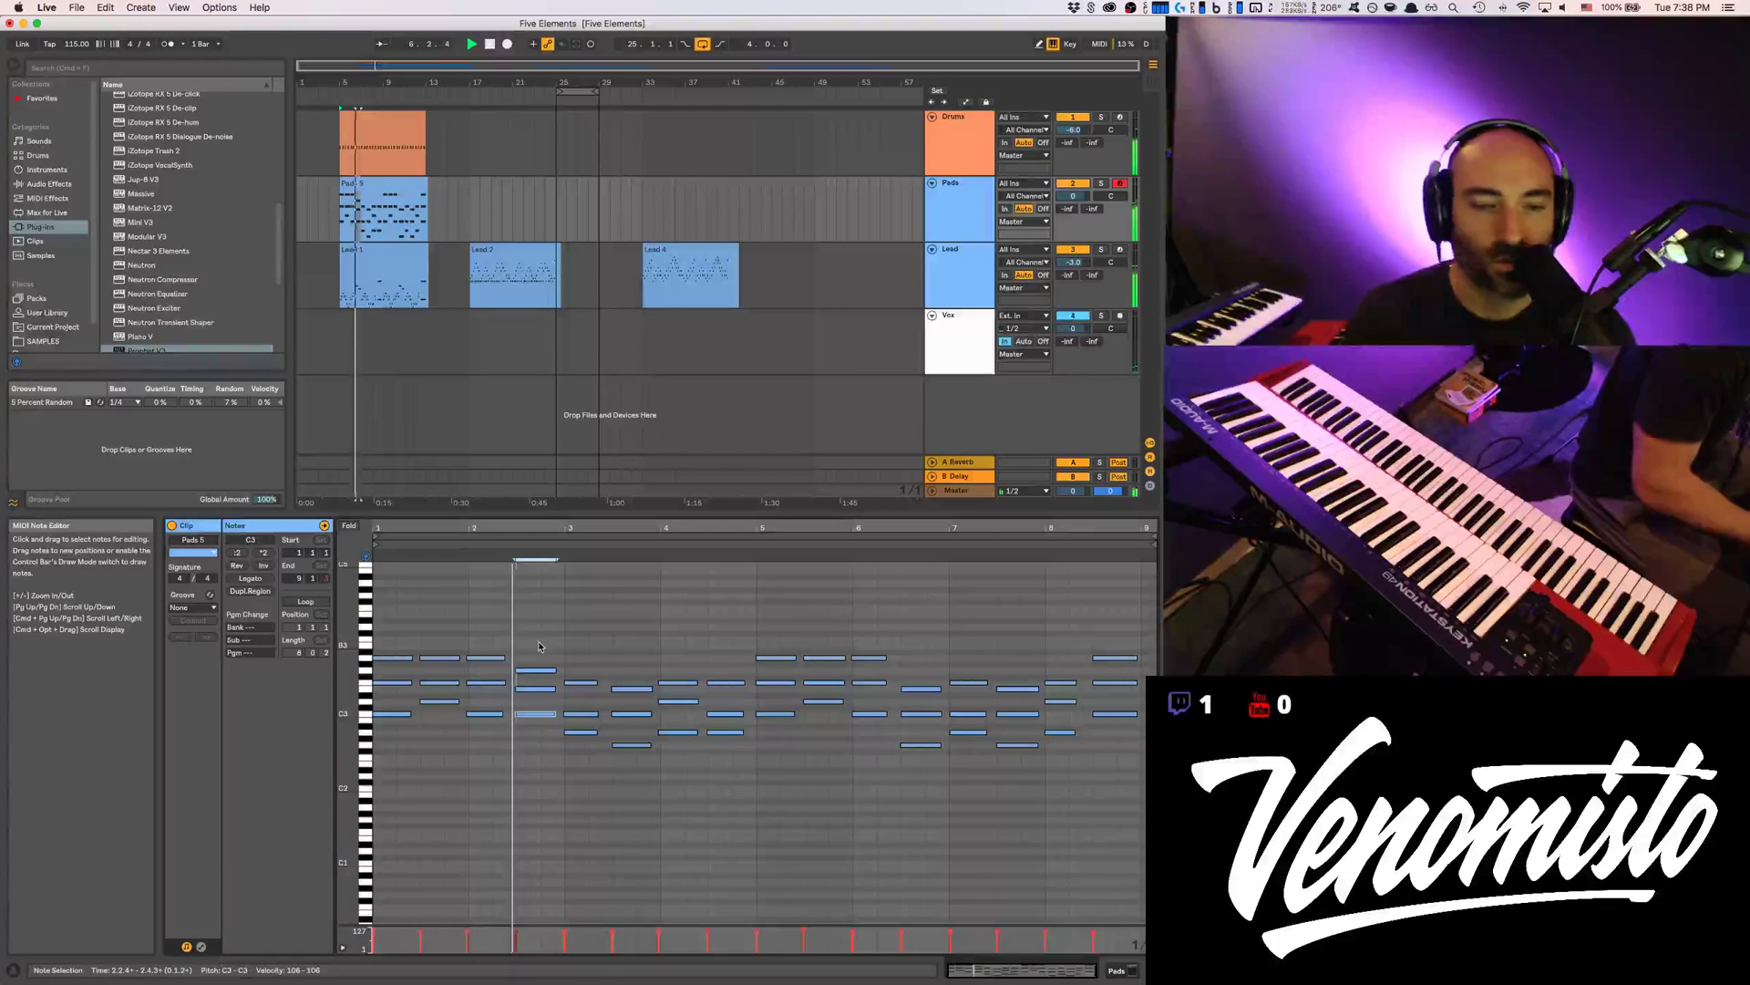
pyautogui.click(520, 635)
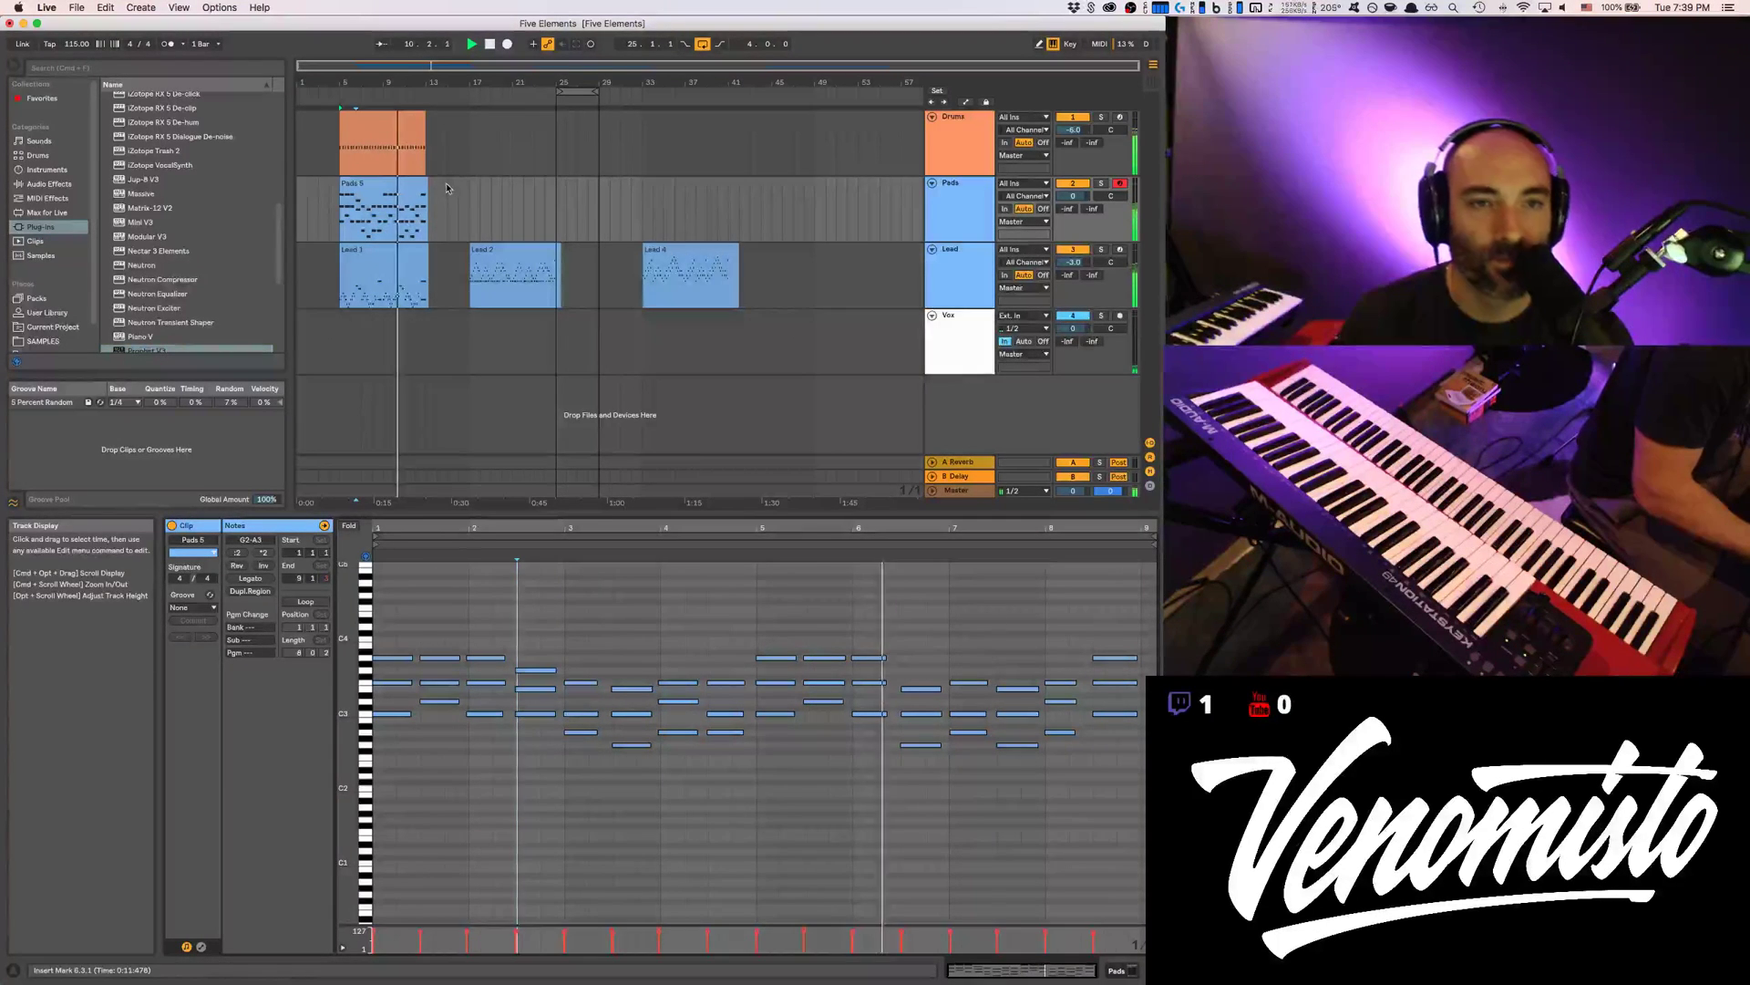
# Try a D1 note at 1.4.3 in the first drum clip during playback, delete it, and stop playback
pyautogui.click(392, 144)
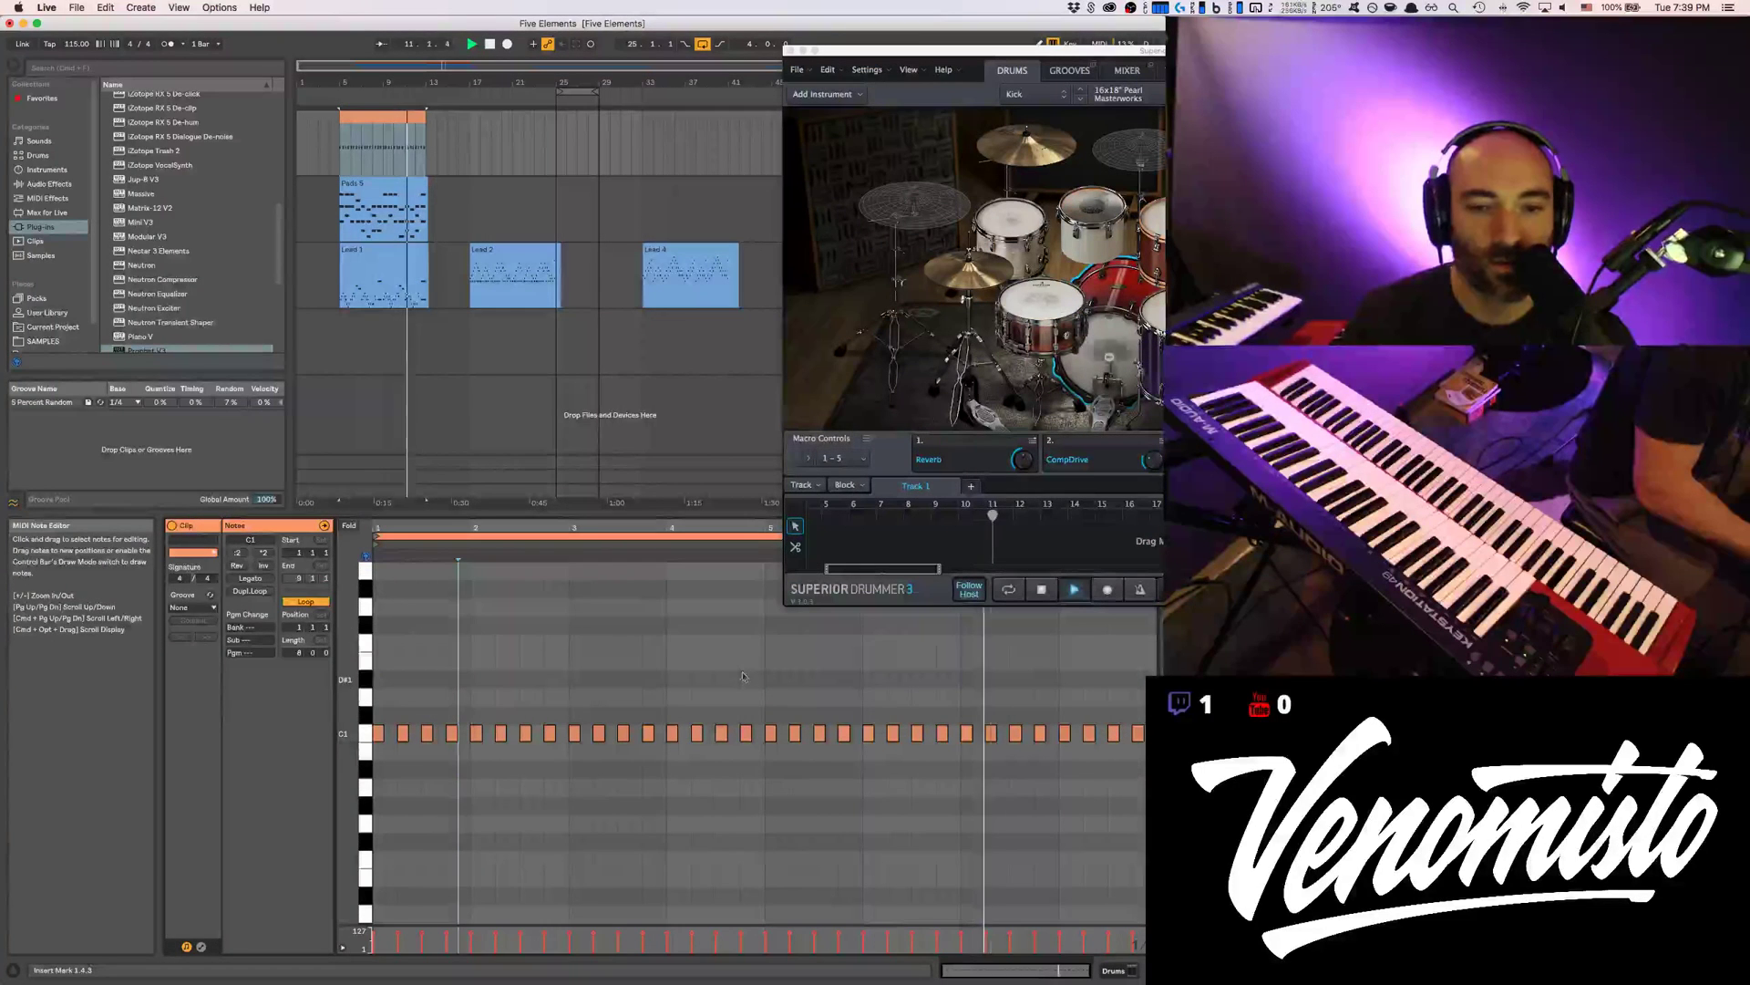
pyautogui.click(366, 666)
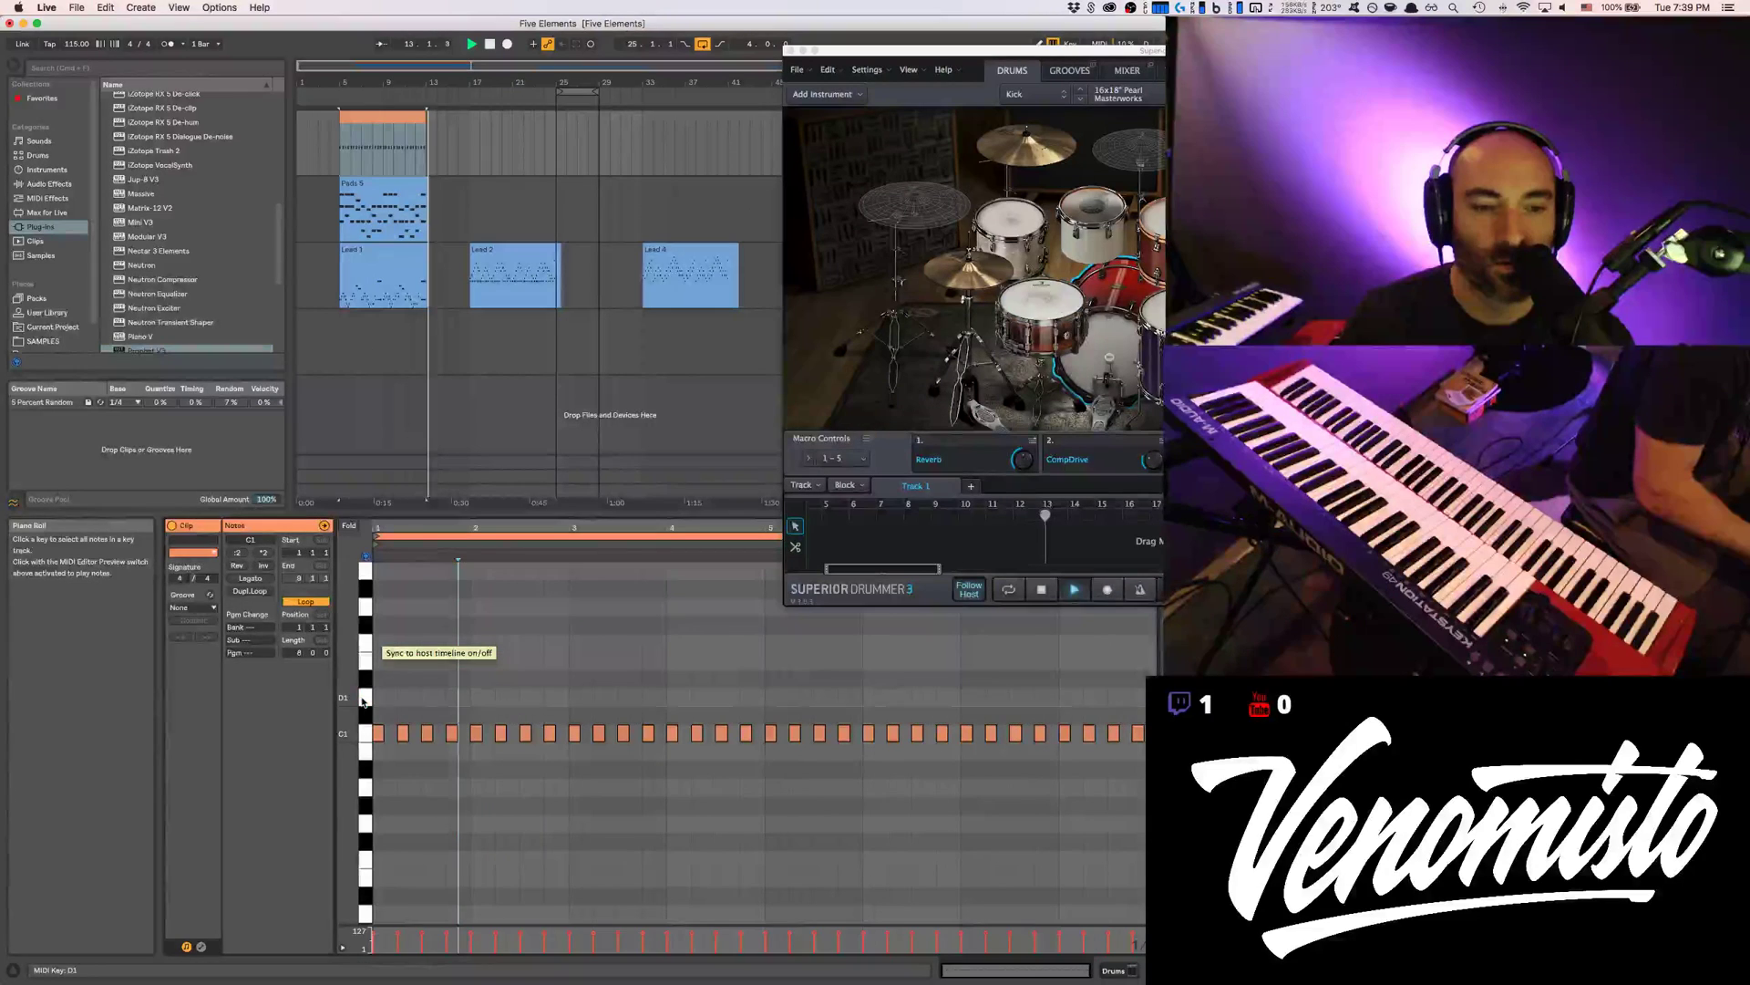
pyautogui.doubleClick(462, 698)
pyautogui.doubleClick(464, 698)
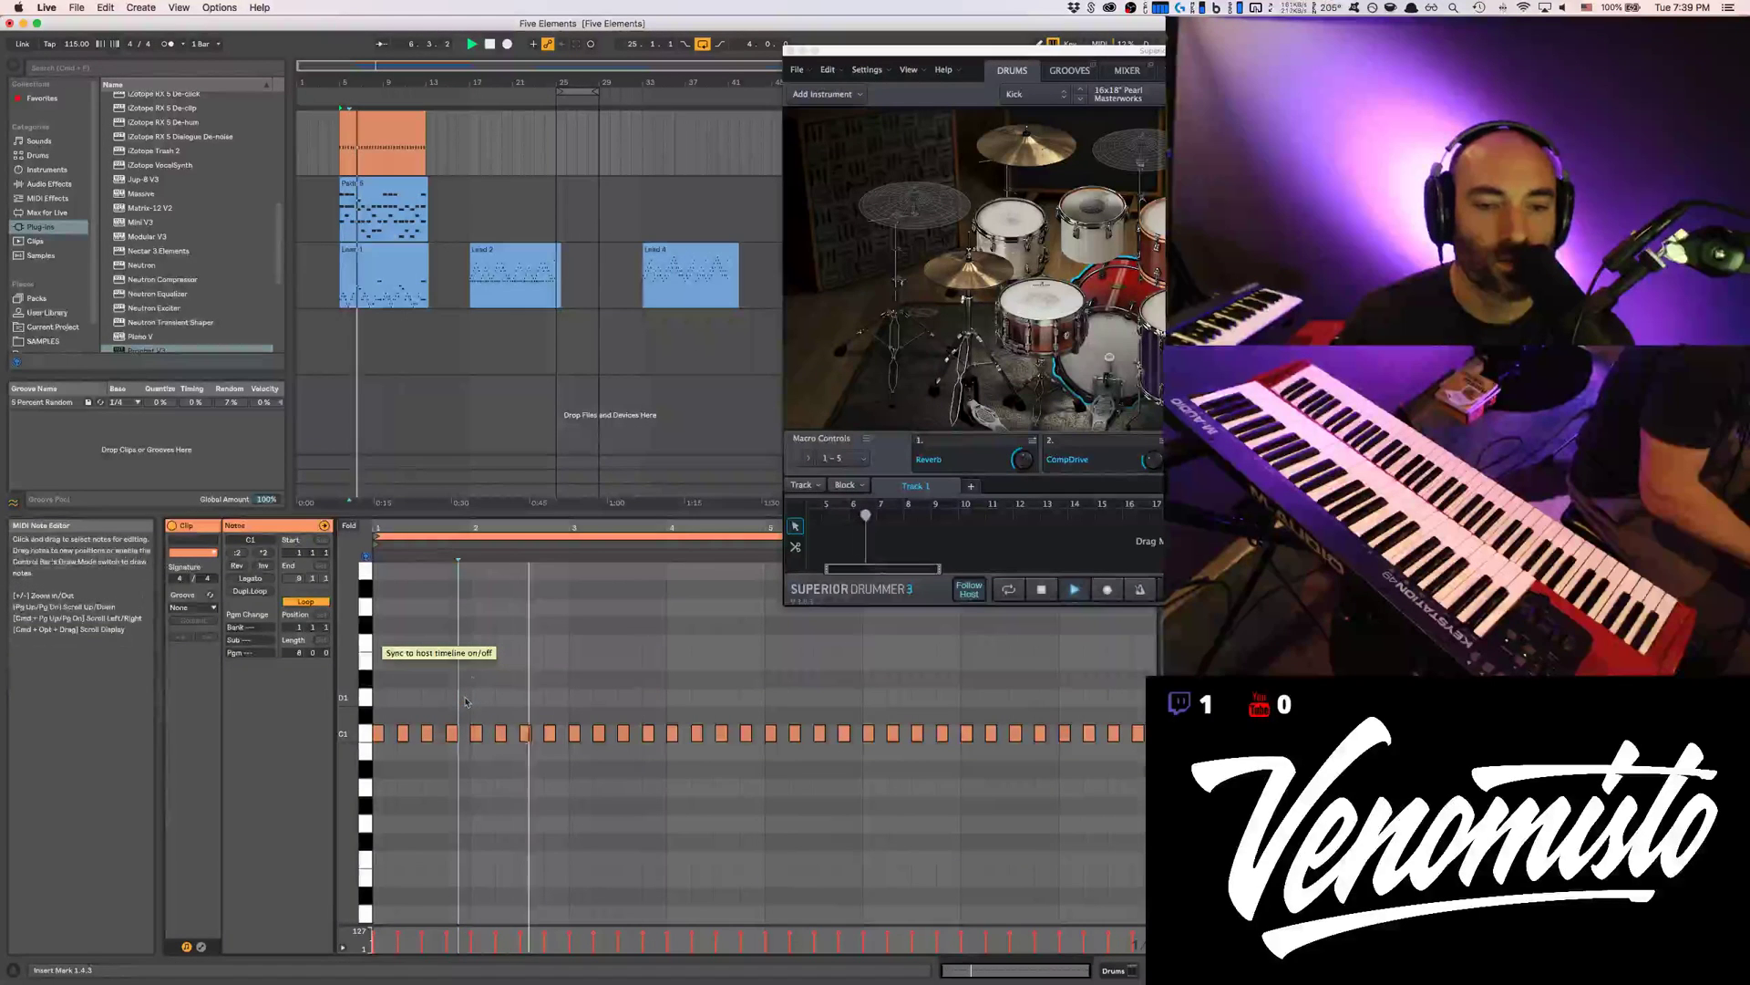
pyautogui.click(422, 659)
pyautogui.press('space')
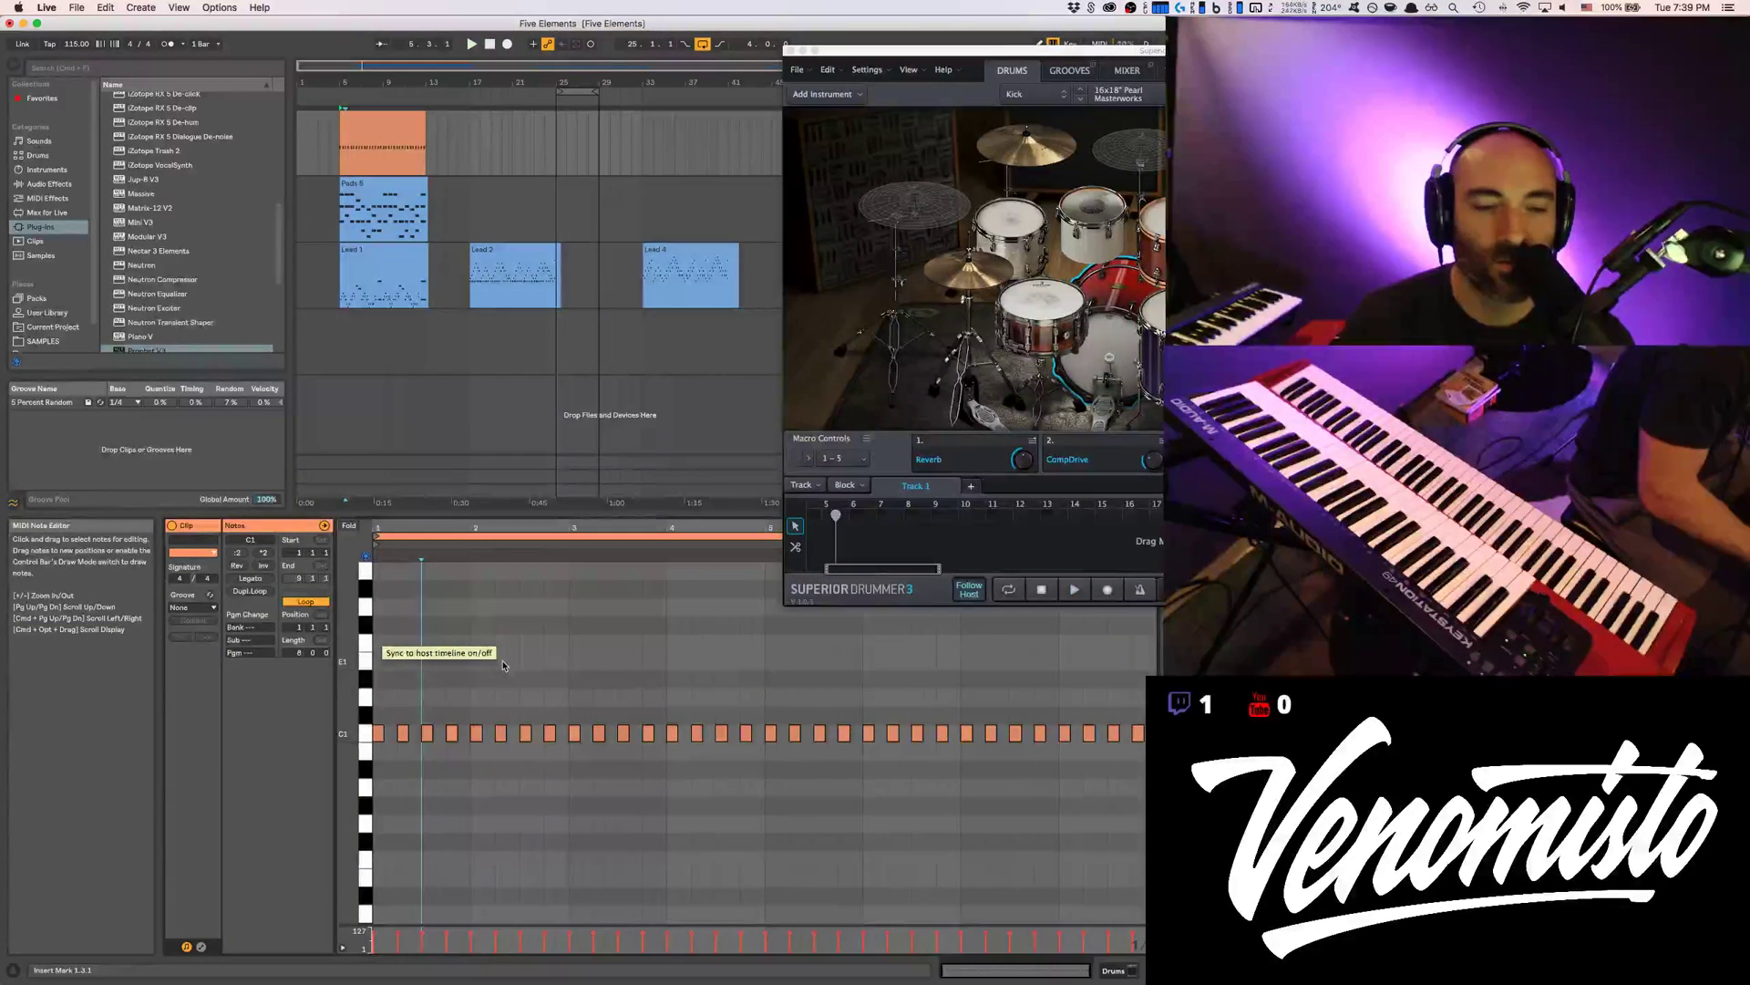
# Play the arrangement from the first Lead clip at bar 5 and listen through to the end of the section
pyautogui.hotkey('shift', 'Tab')
pyautogui.click(448, 662)
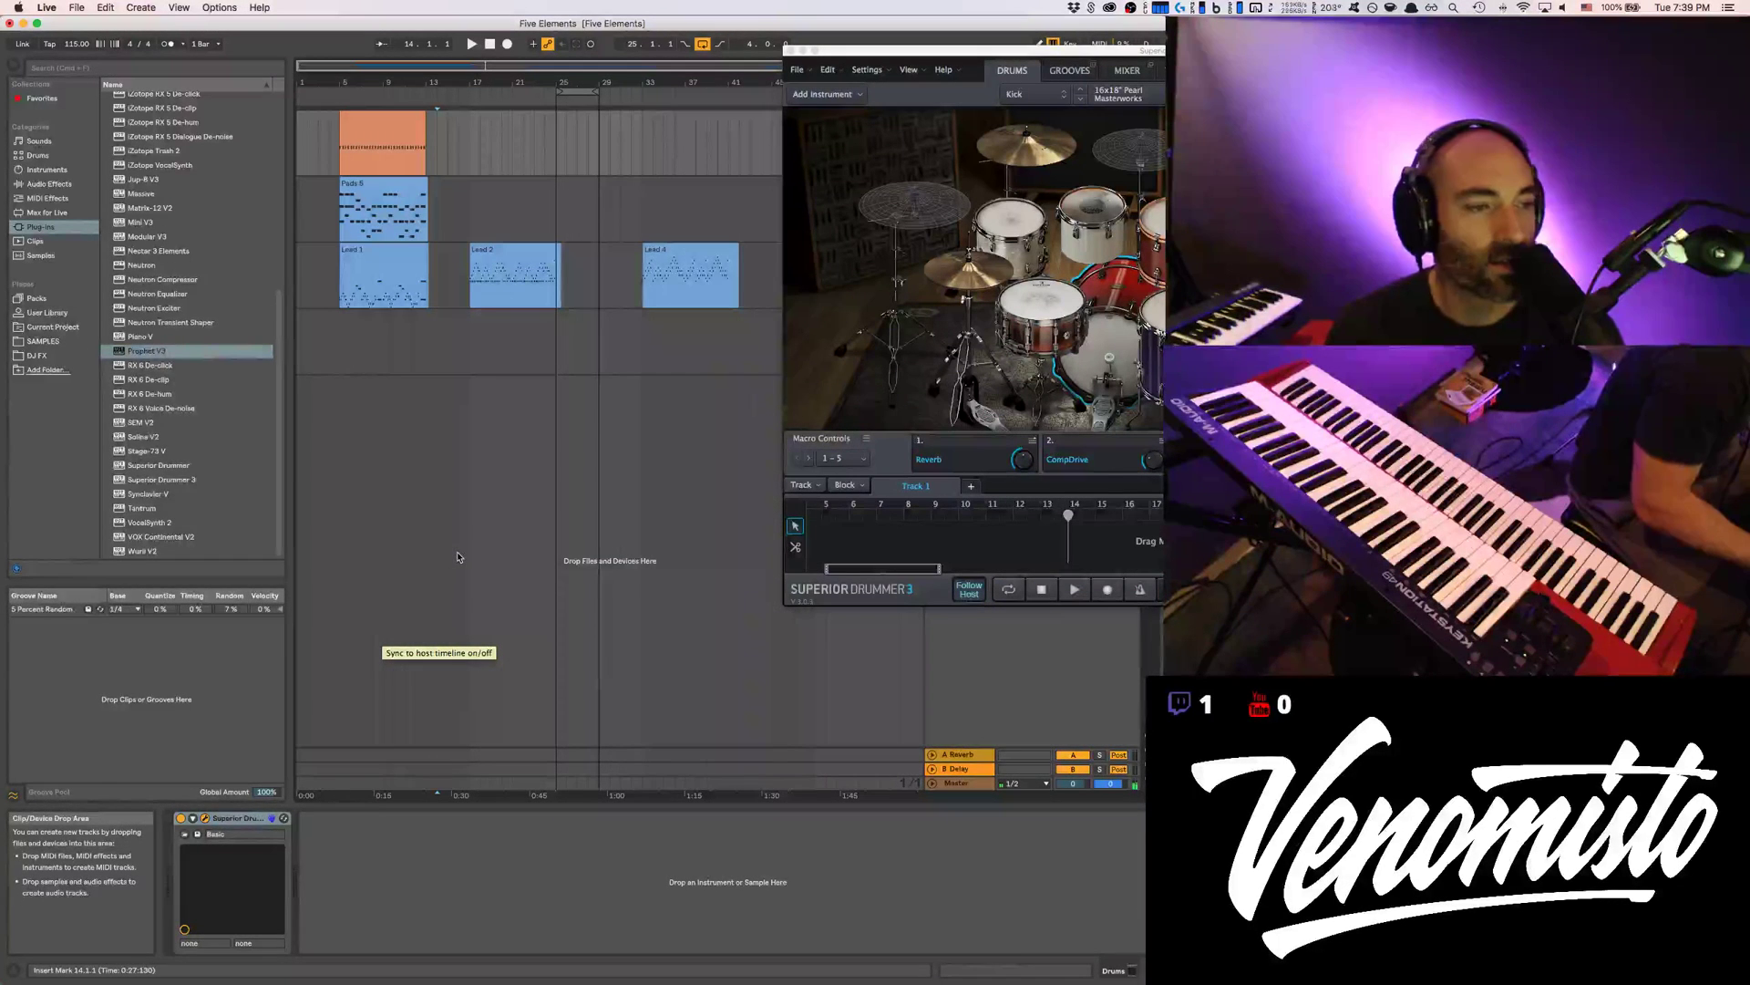
pyautogui.hotkey('shift', 'Tab')
pyautogui.hotkey('shift', 'Tab')
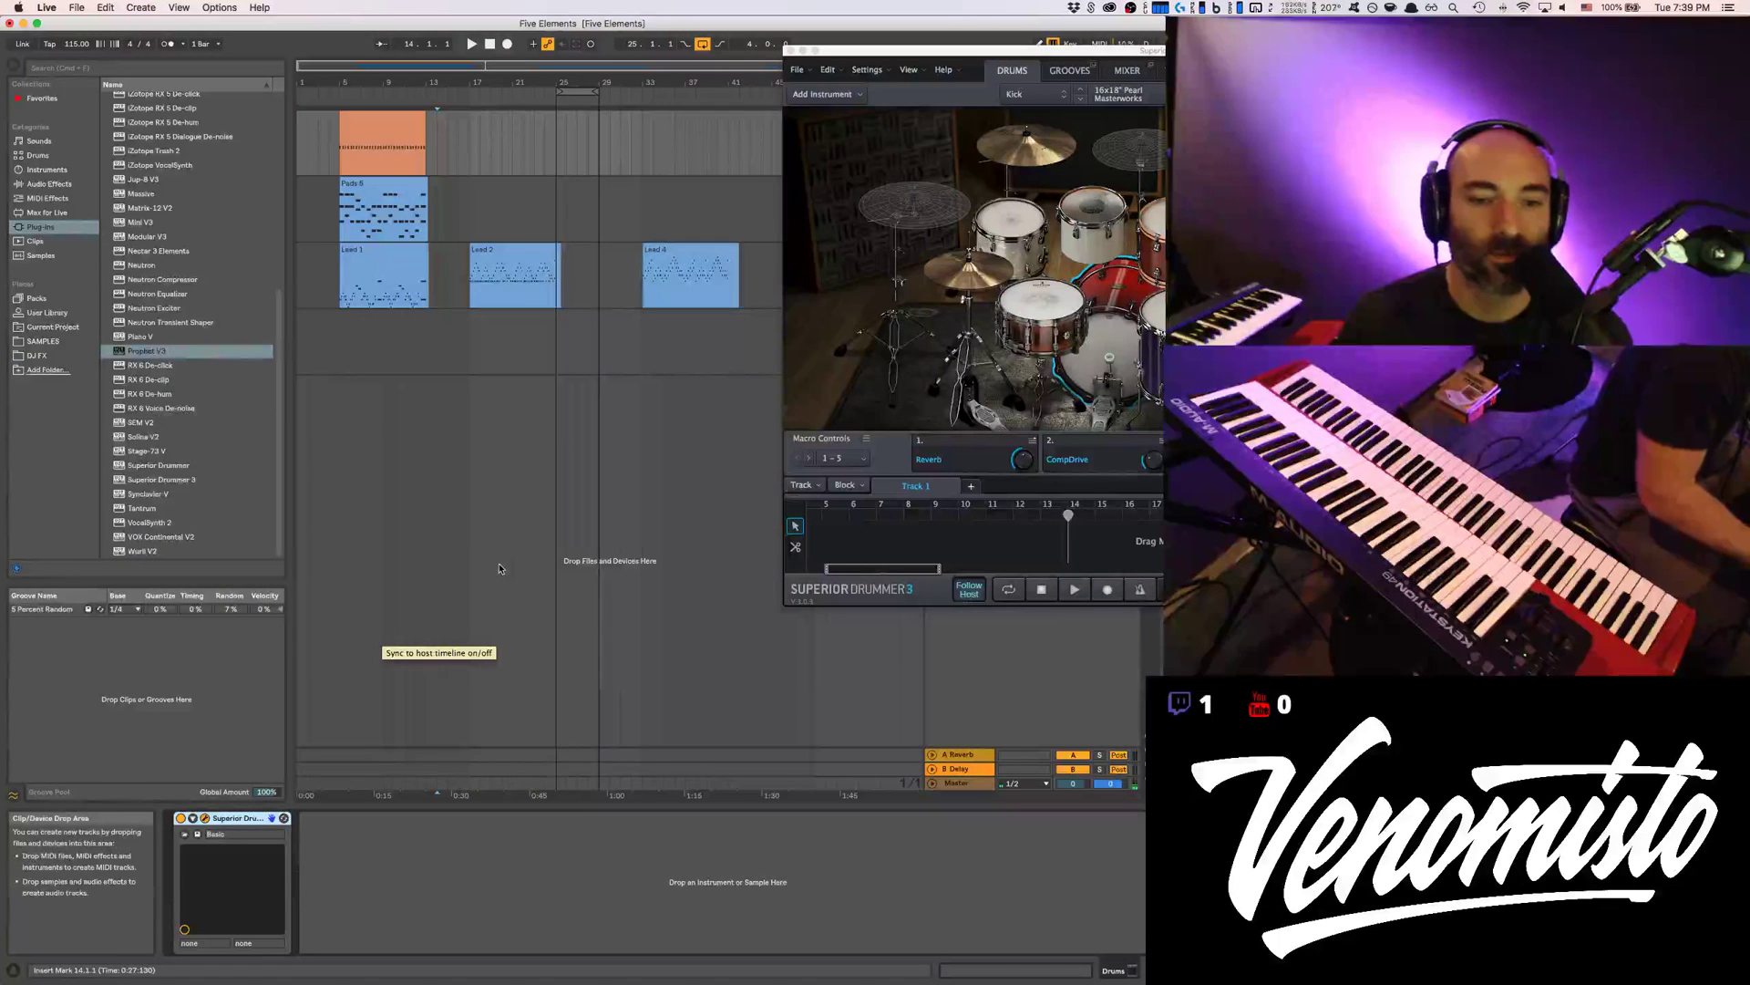
pyautogui.click(356, 273)
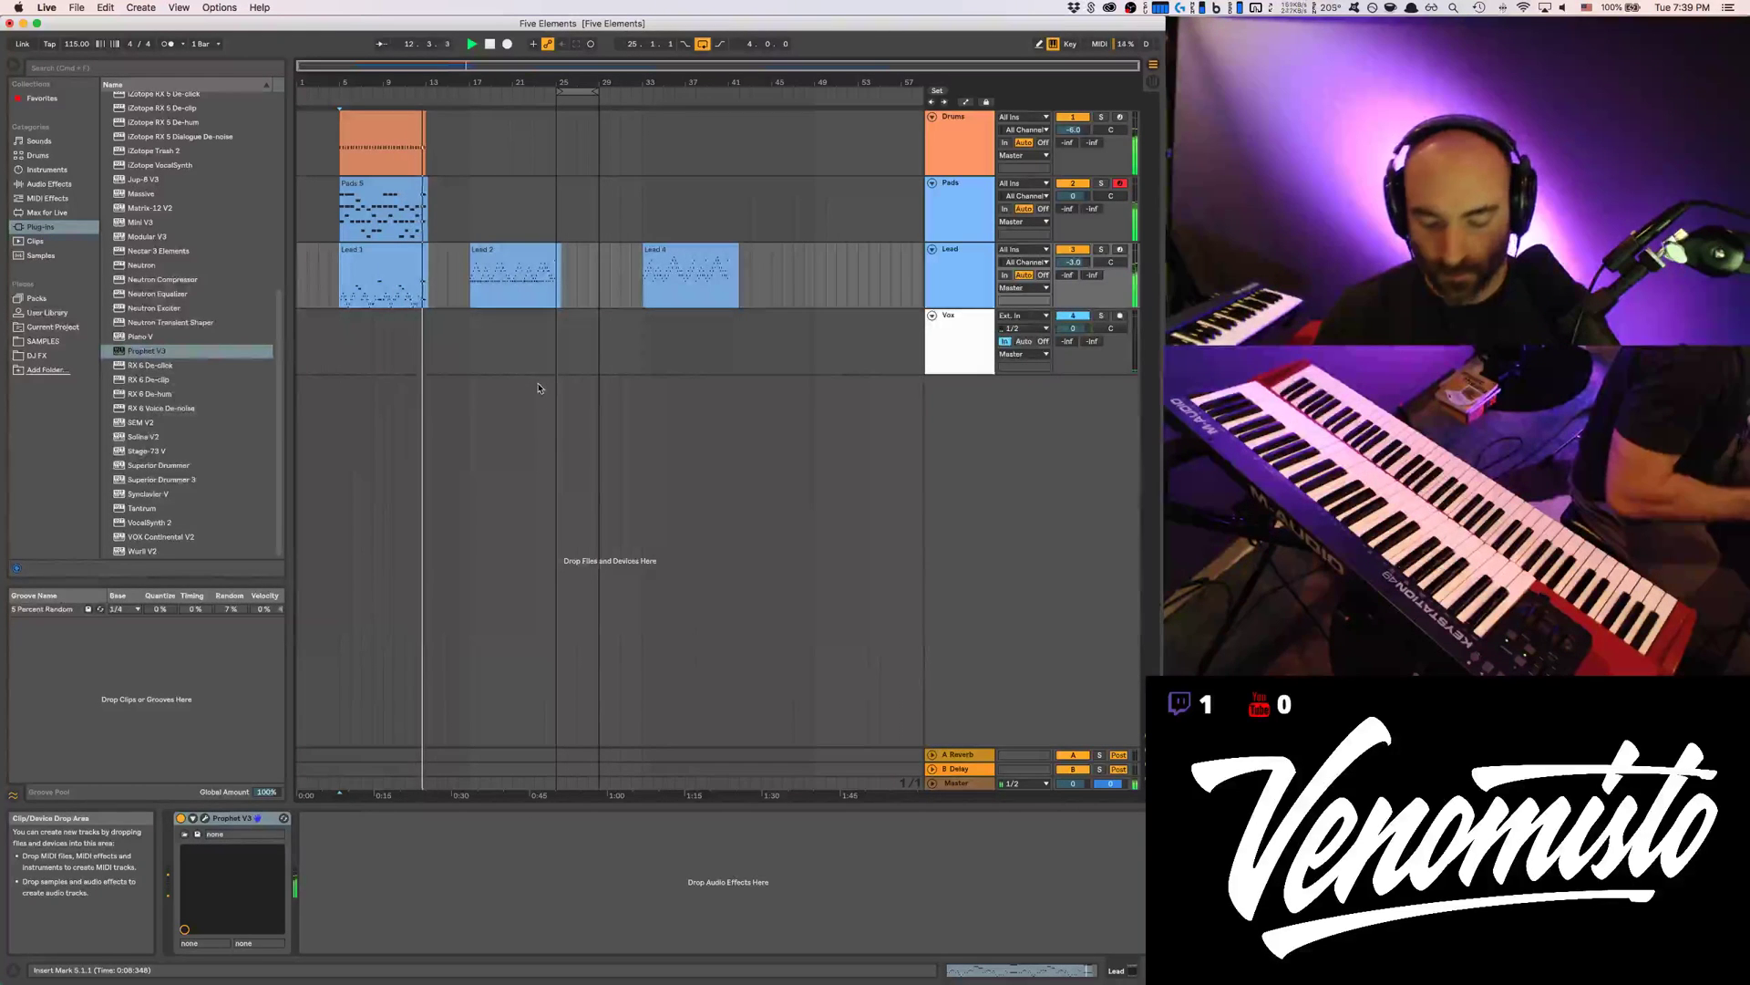
pyautogui.press('space')
pyautogui.press('space')
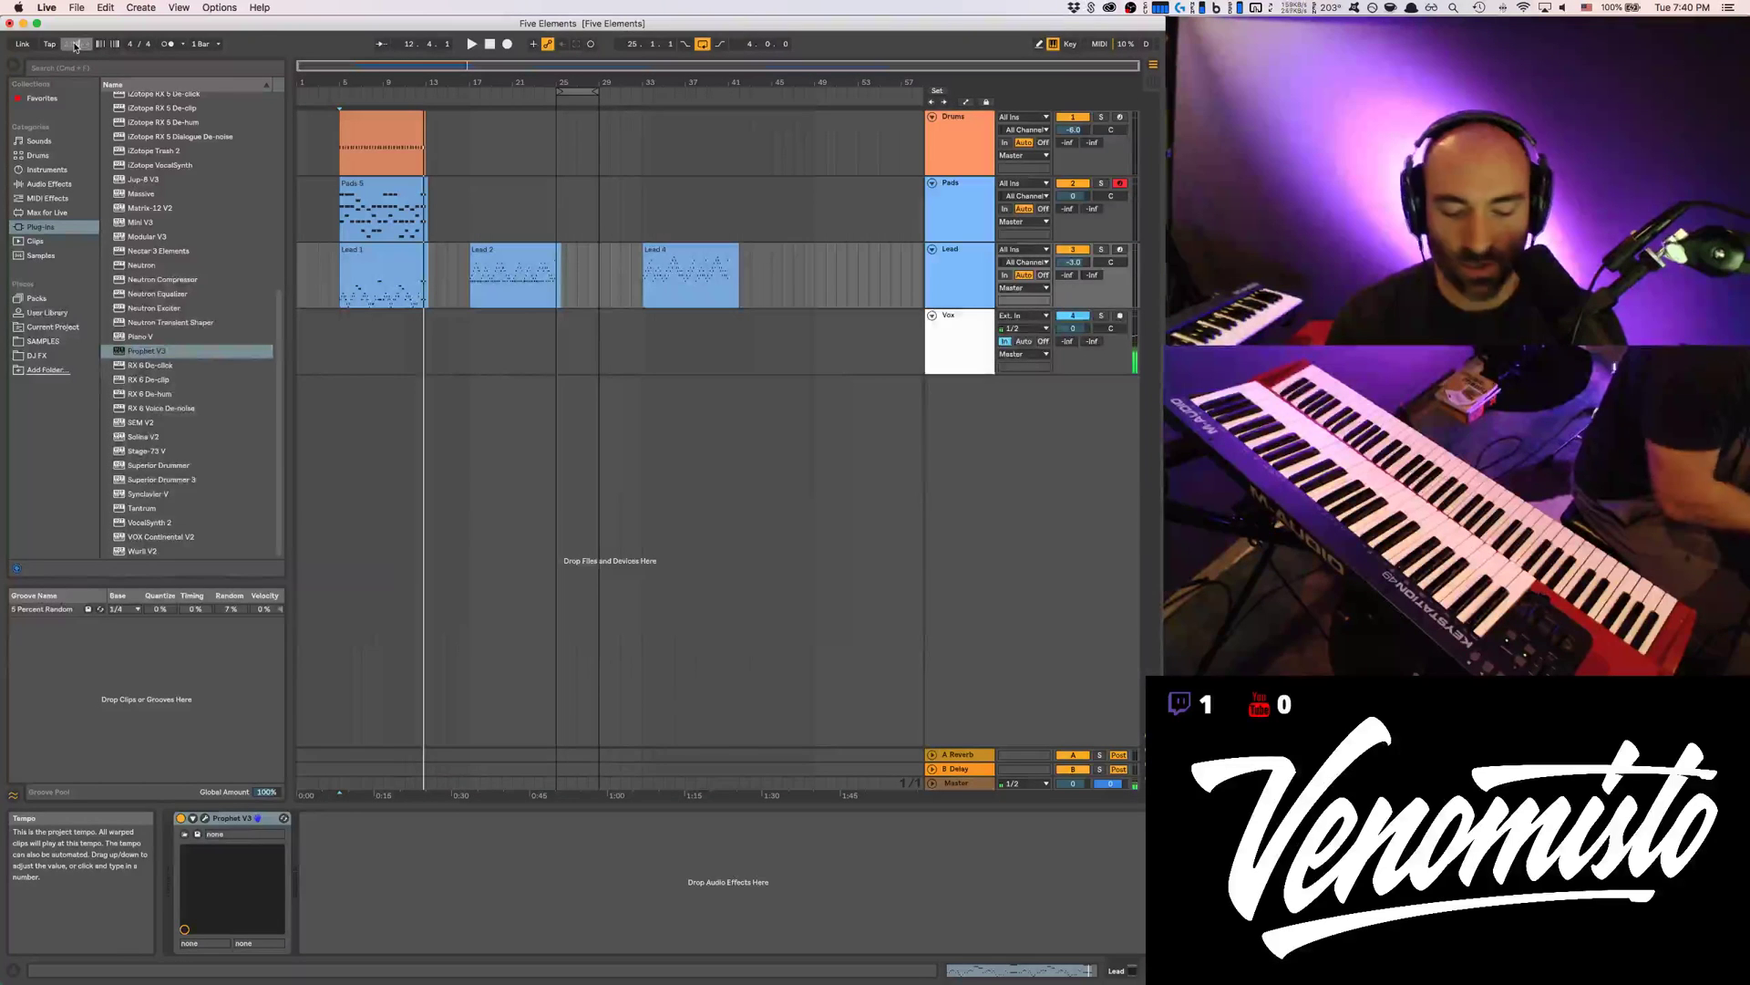
pyautogui.press('space')
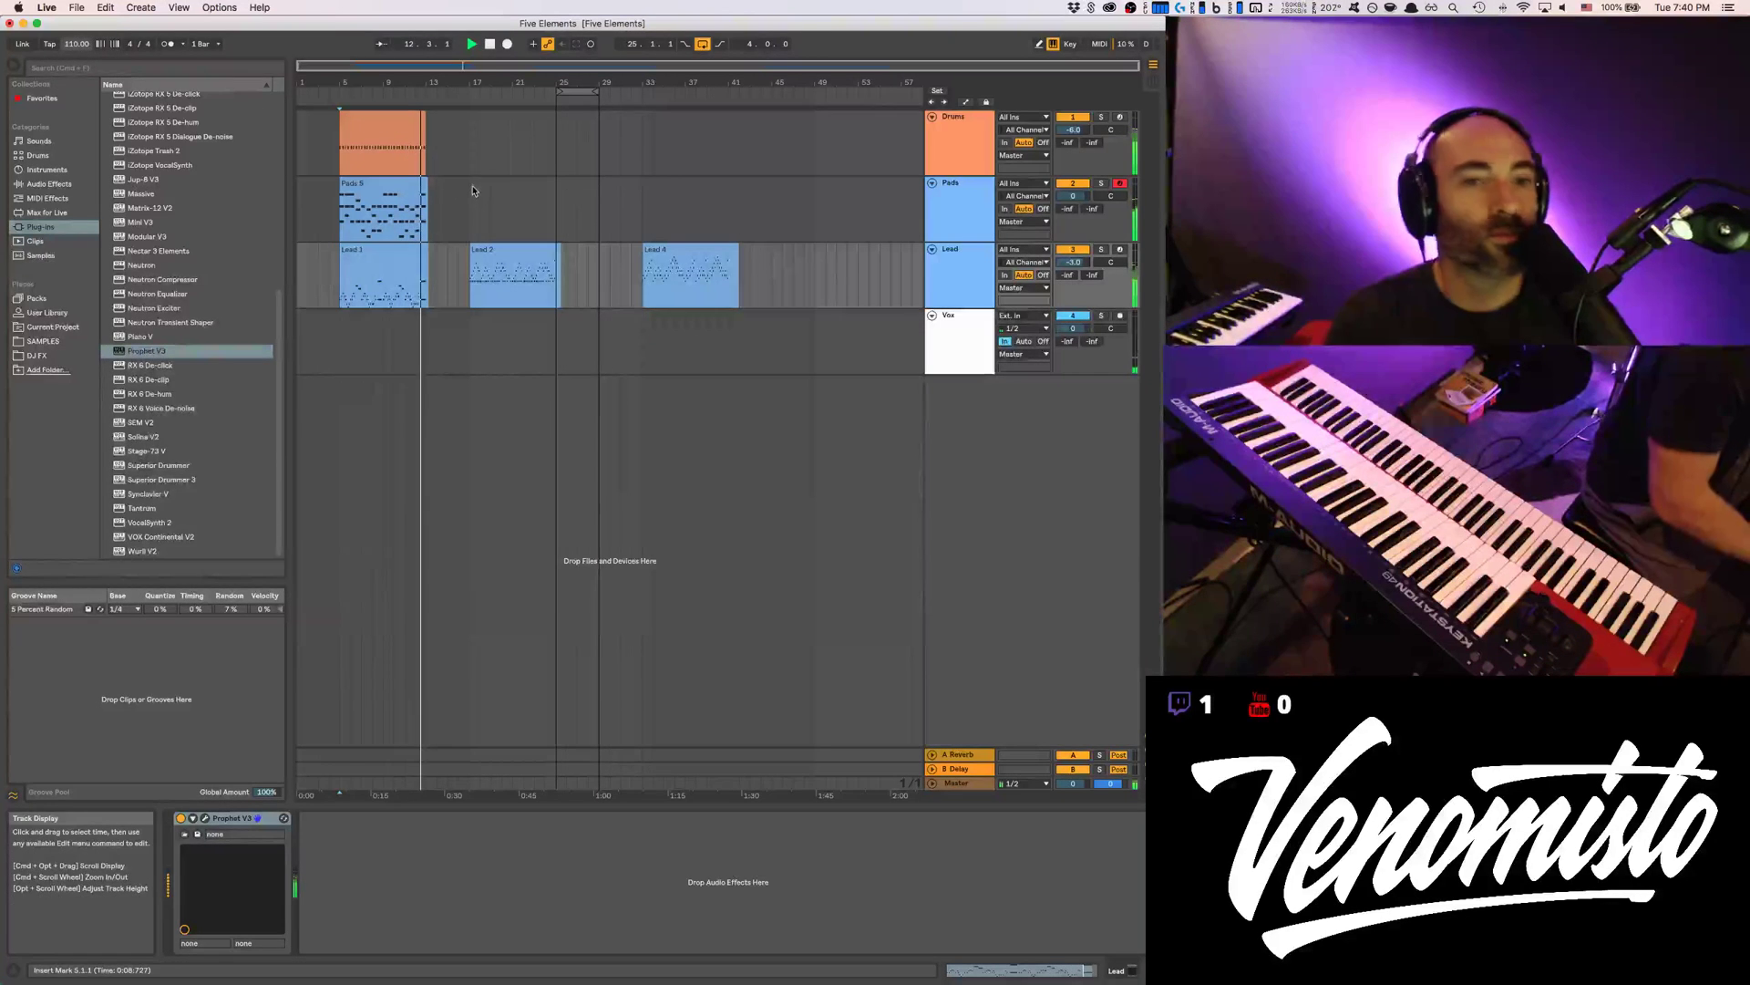
# Play the second Lead clip from bar 17 and set the project tempo to 111 BPM
pyautogui.click(487, 247)
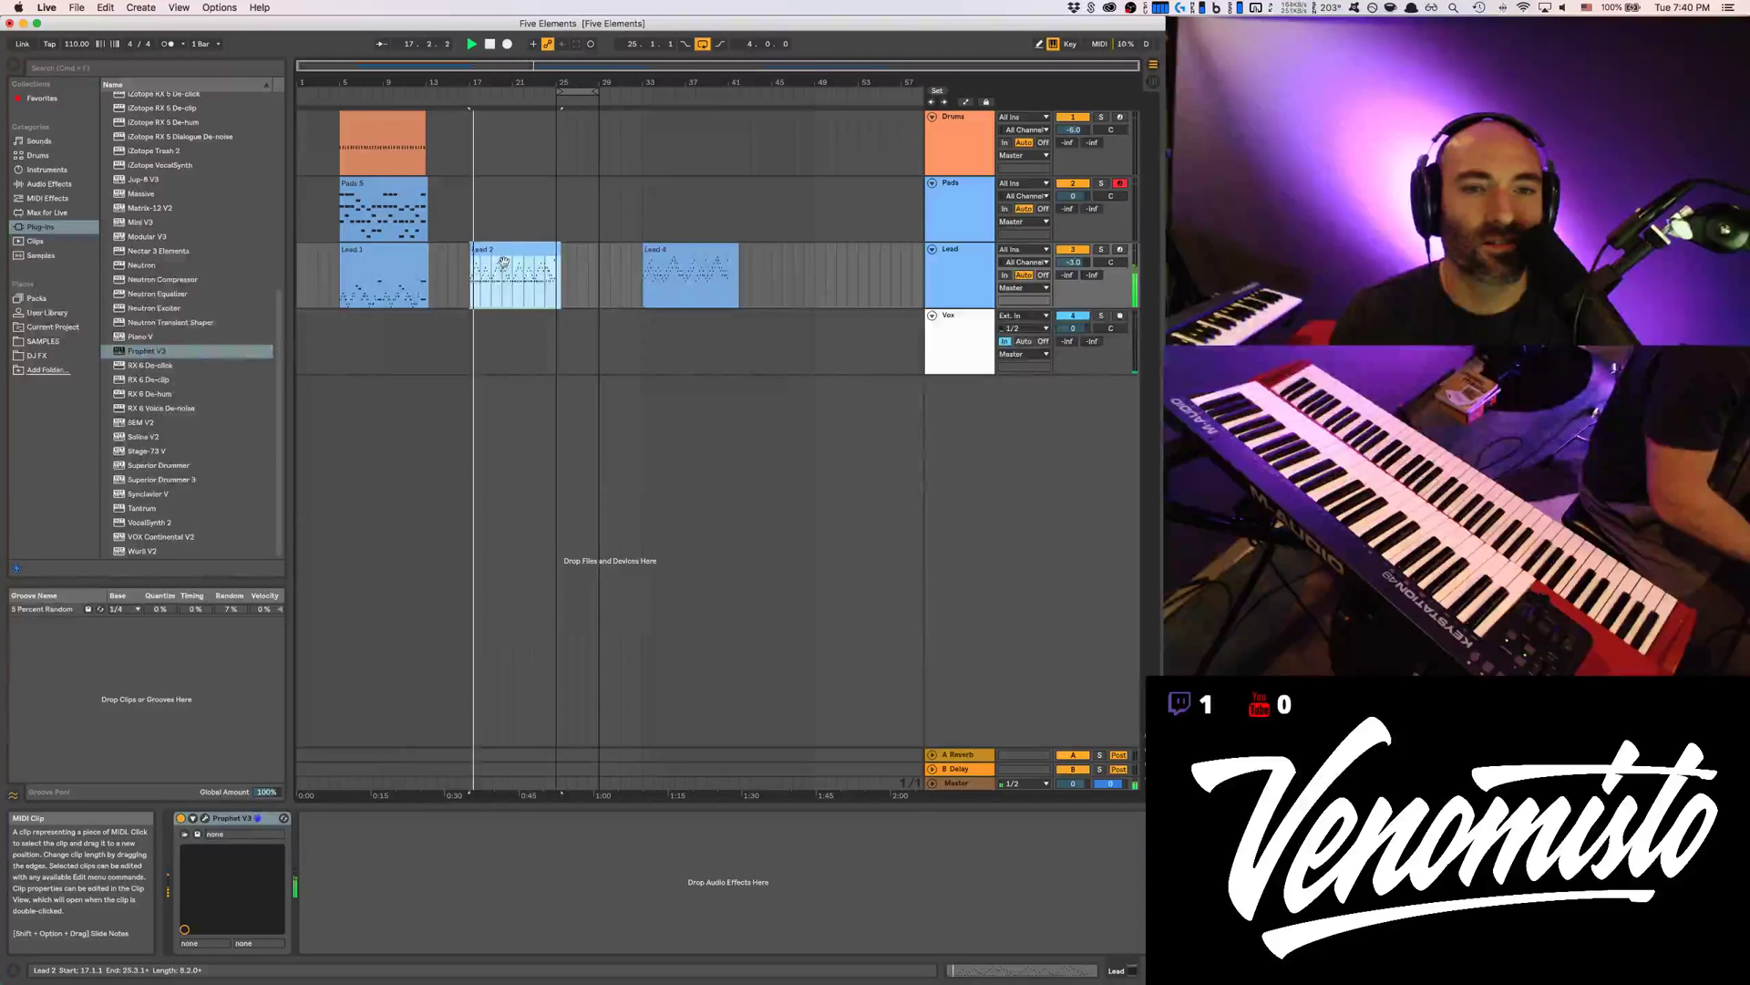
pyautogui.click(502, 256)
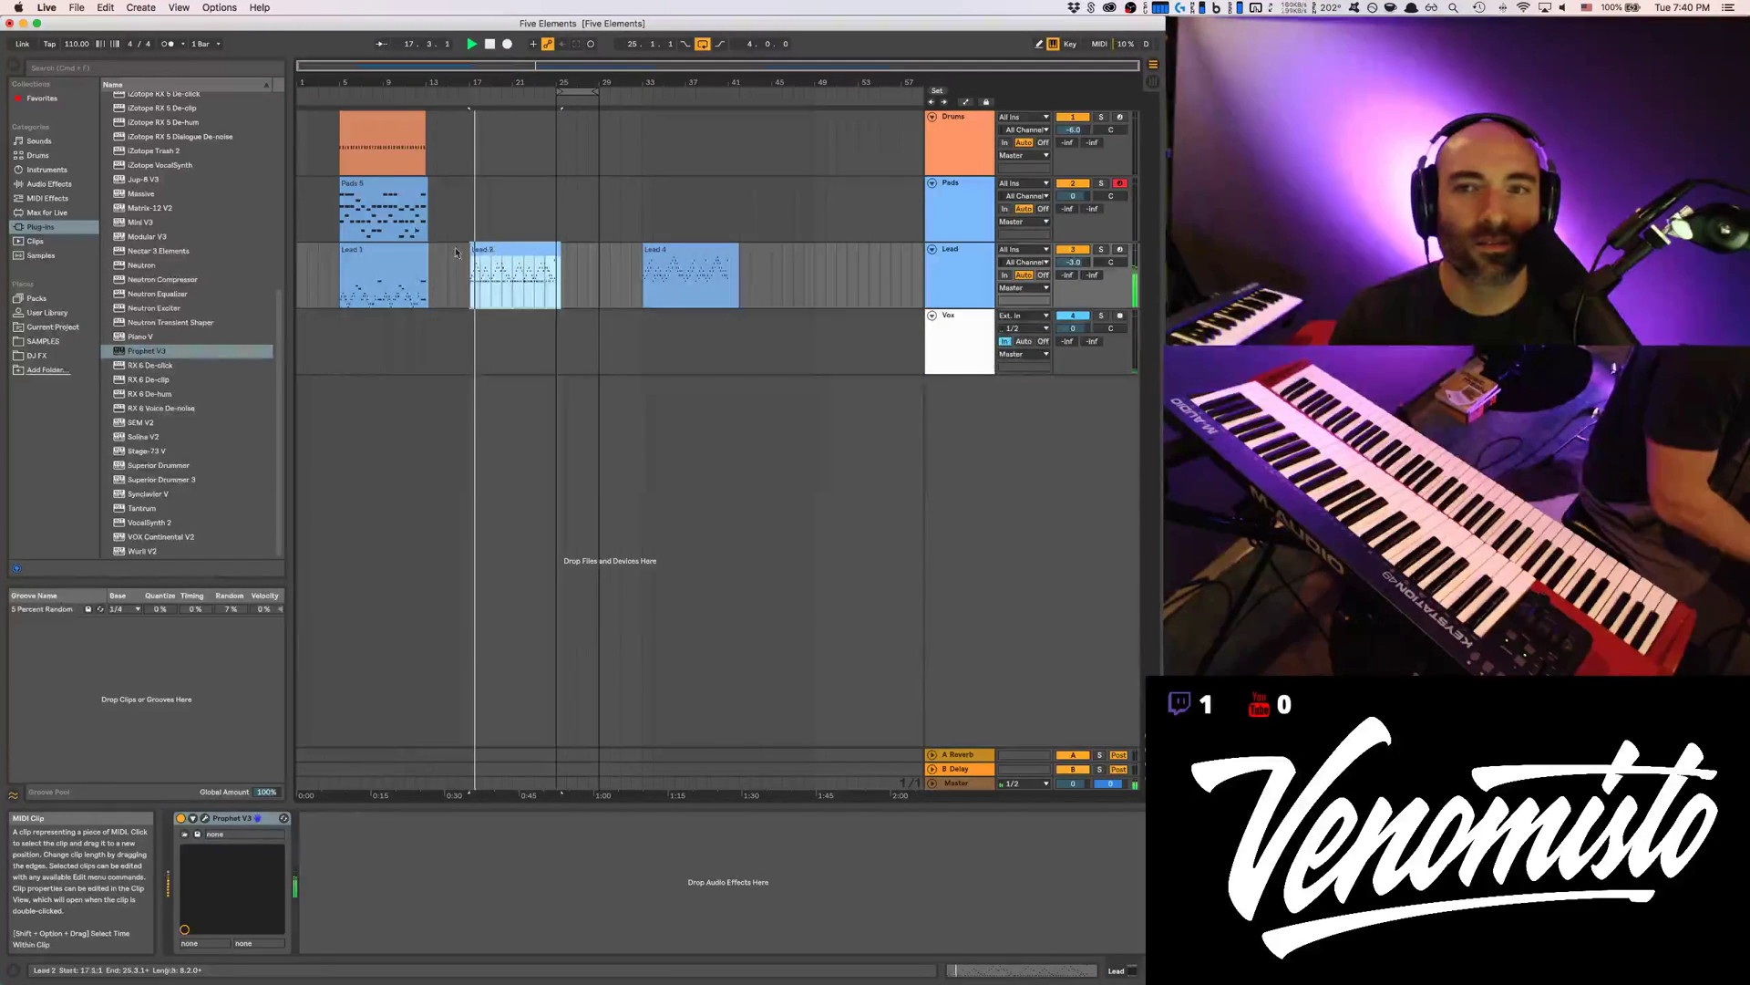
pyautogui.click(77, 45)
pyautogui.write('111')
pyautogui.press('Return')
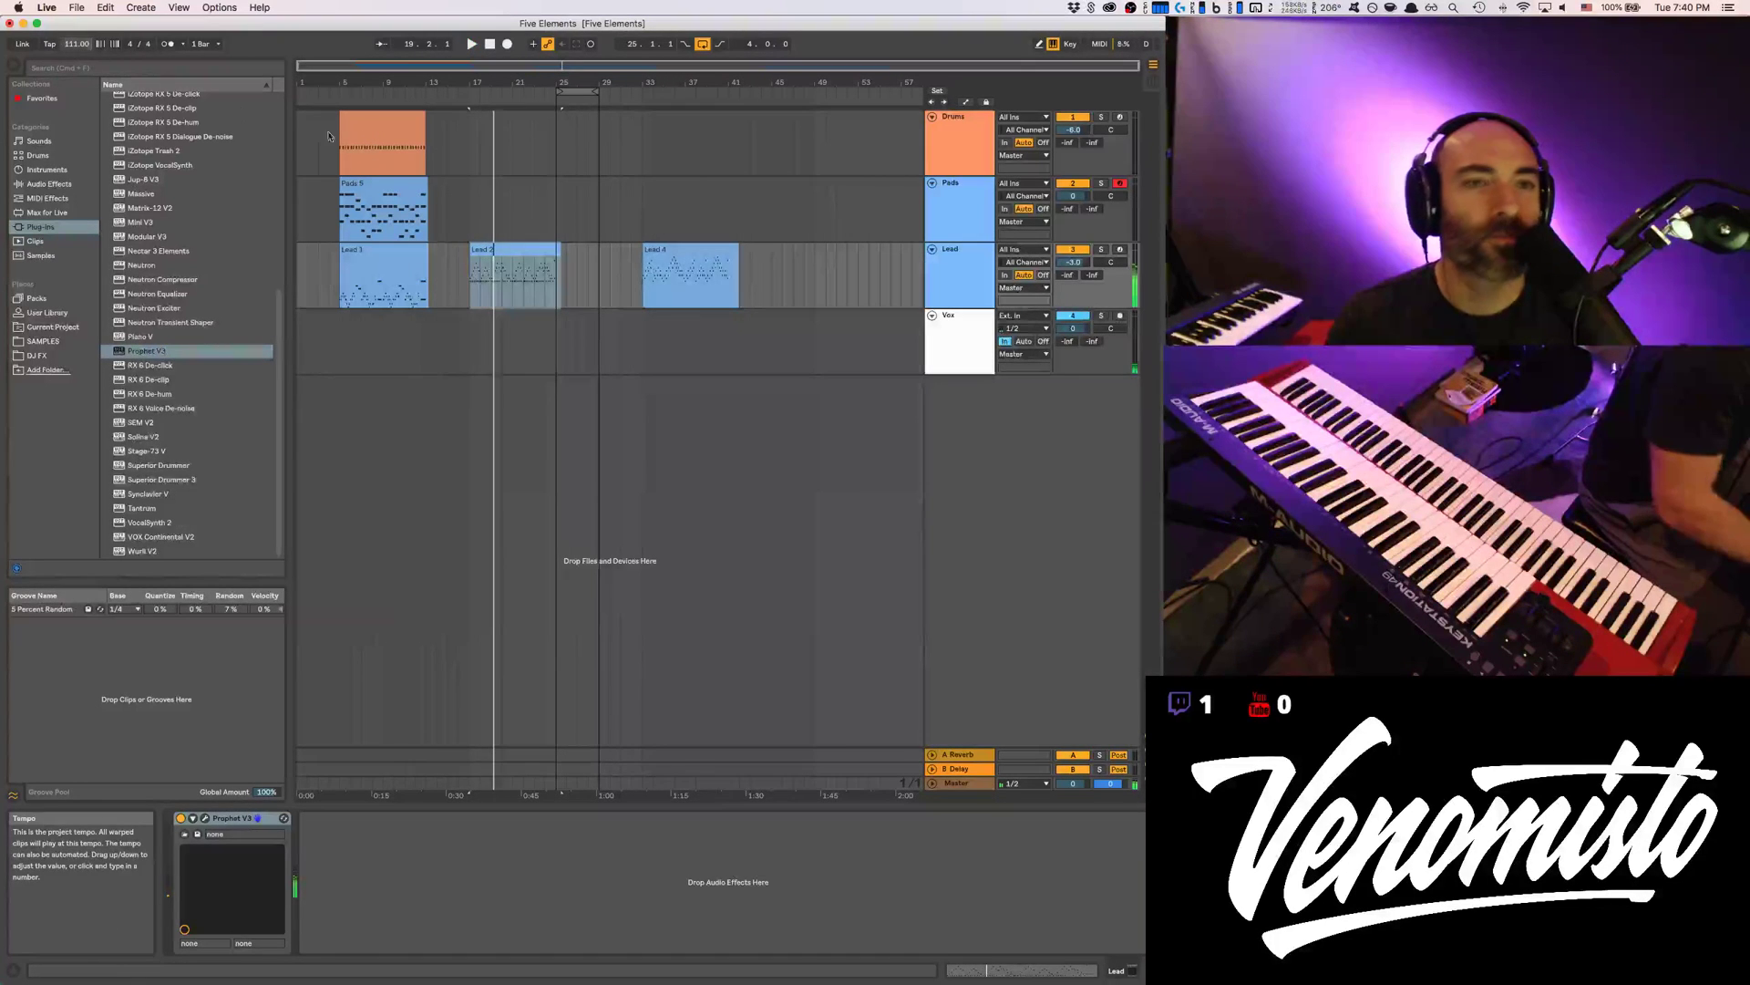
# Try moving the drum clip from bar 5 to bar 17, then undo the move
pyautogui.moveTo(380, 121); pyautogui.dragTo(511, 121)
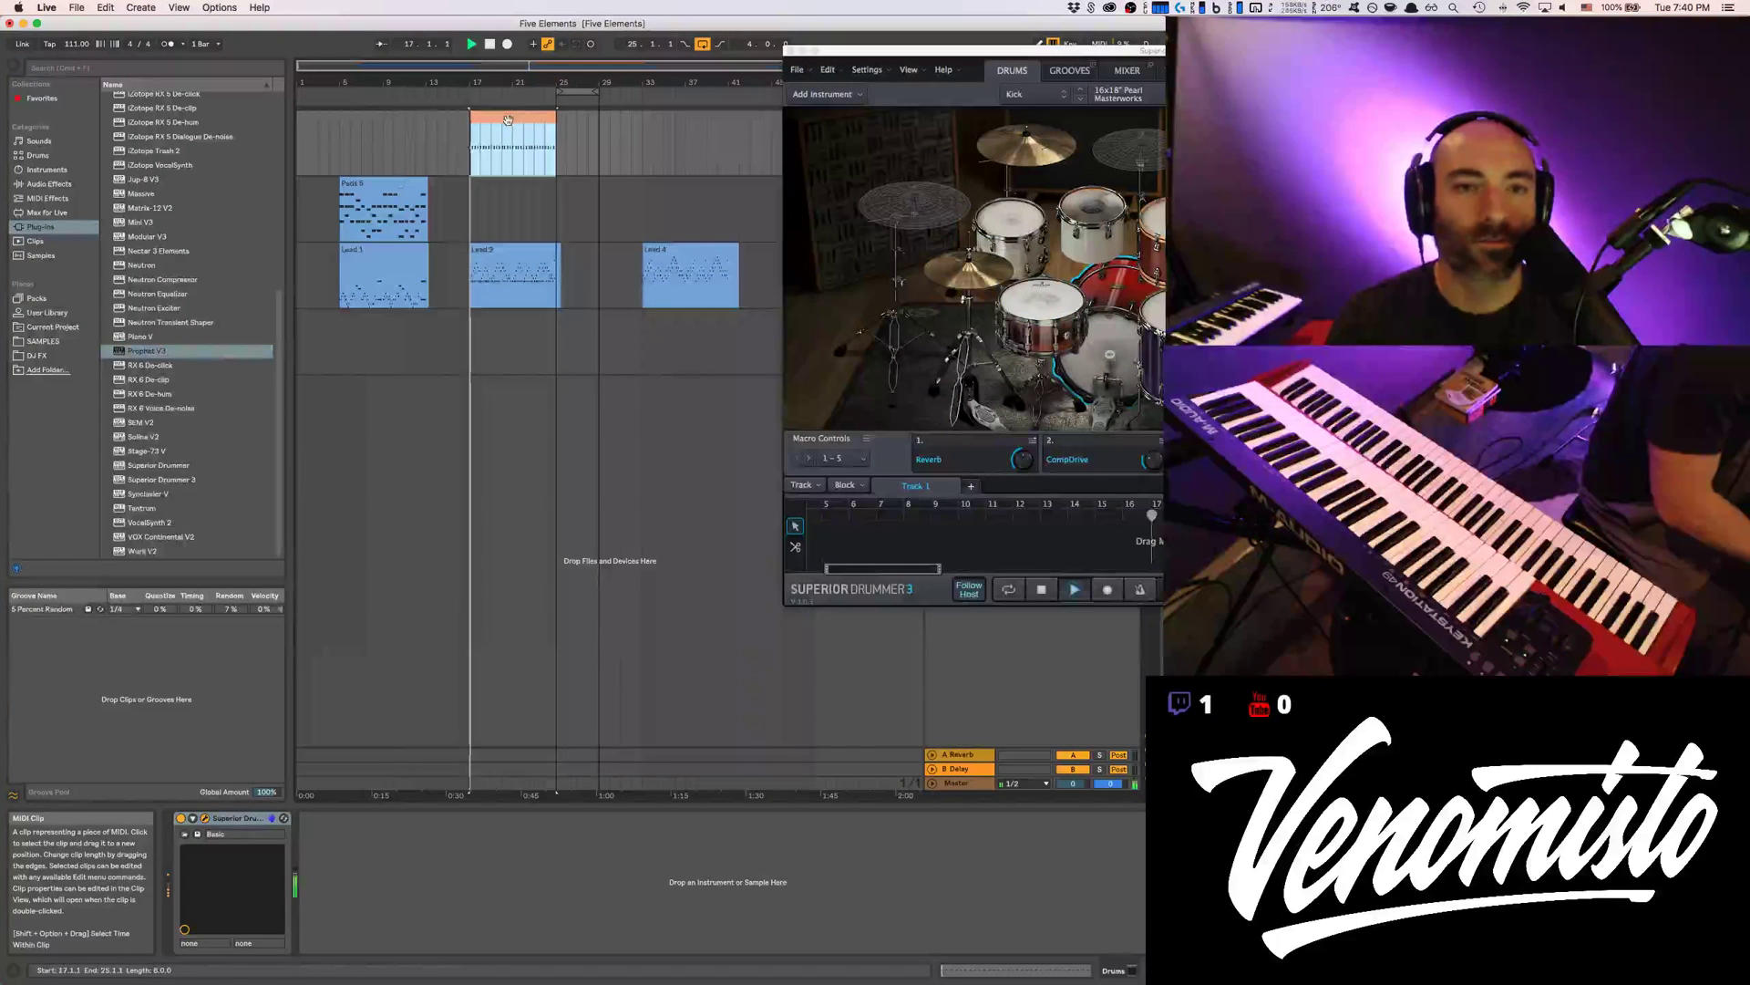
pyautogui.click(370, 185)
pyautogui.press('space')
pyautogui.press('super+z')
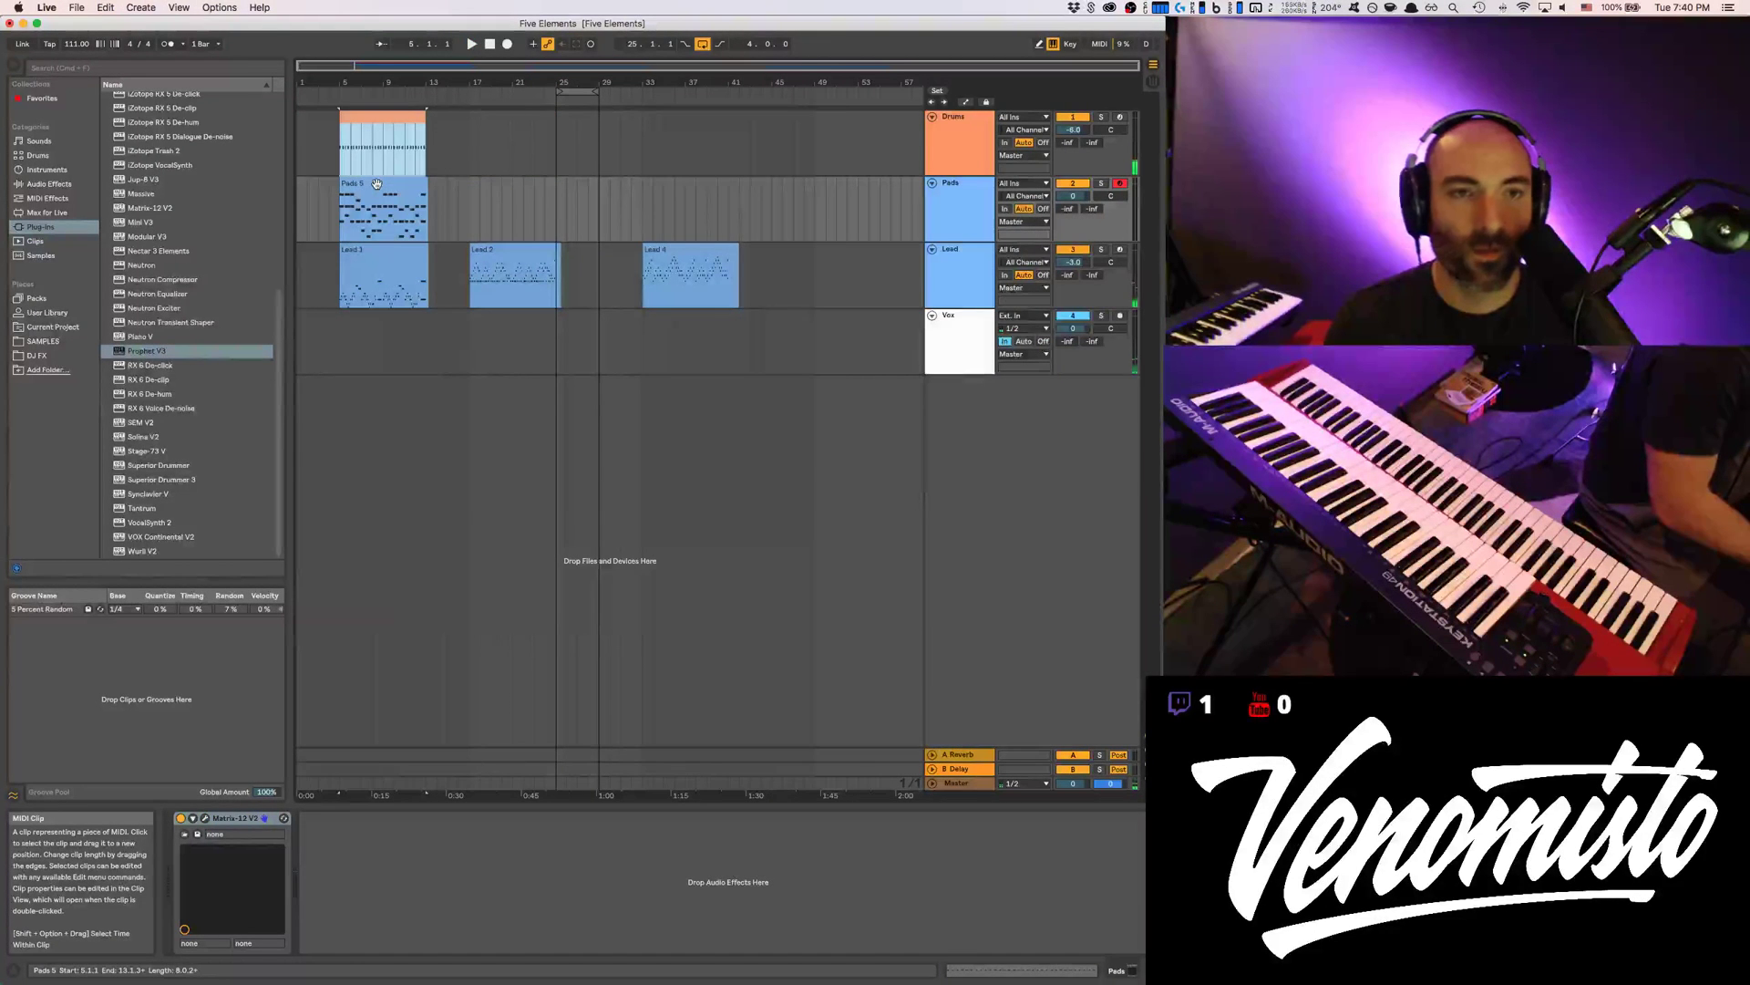
# Trim the Pads clip to end at bar 13, copy the Drums and Pads clips to bar 17, and play from there
pyautogui.click(447, 206)
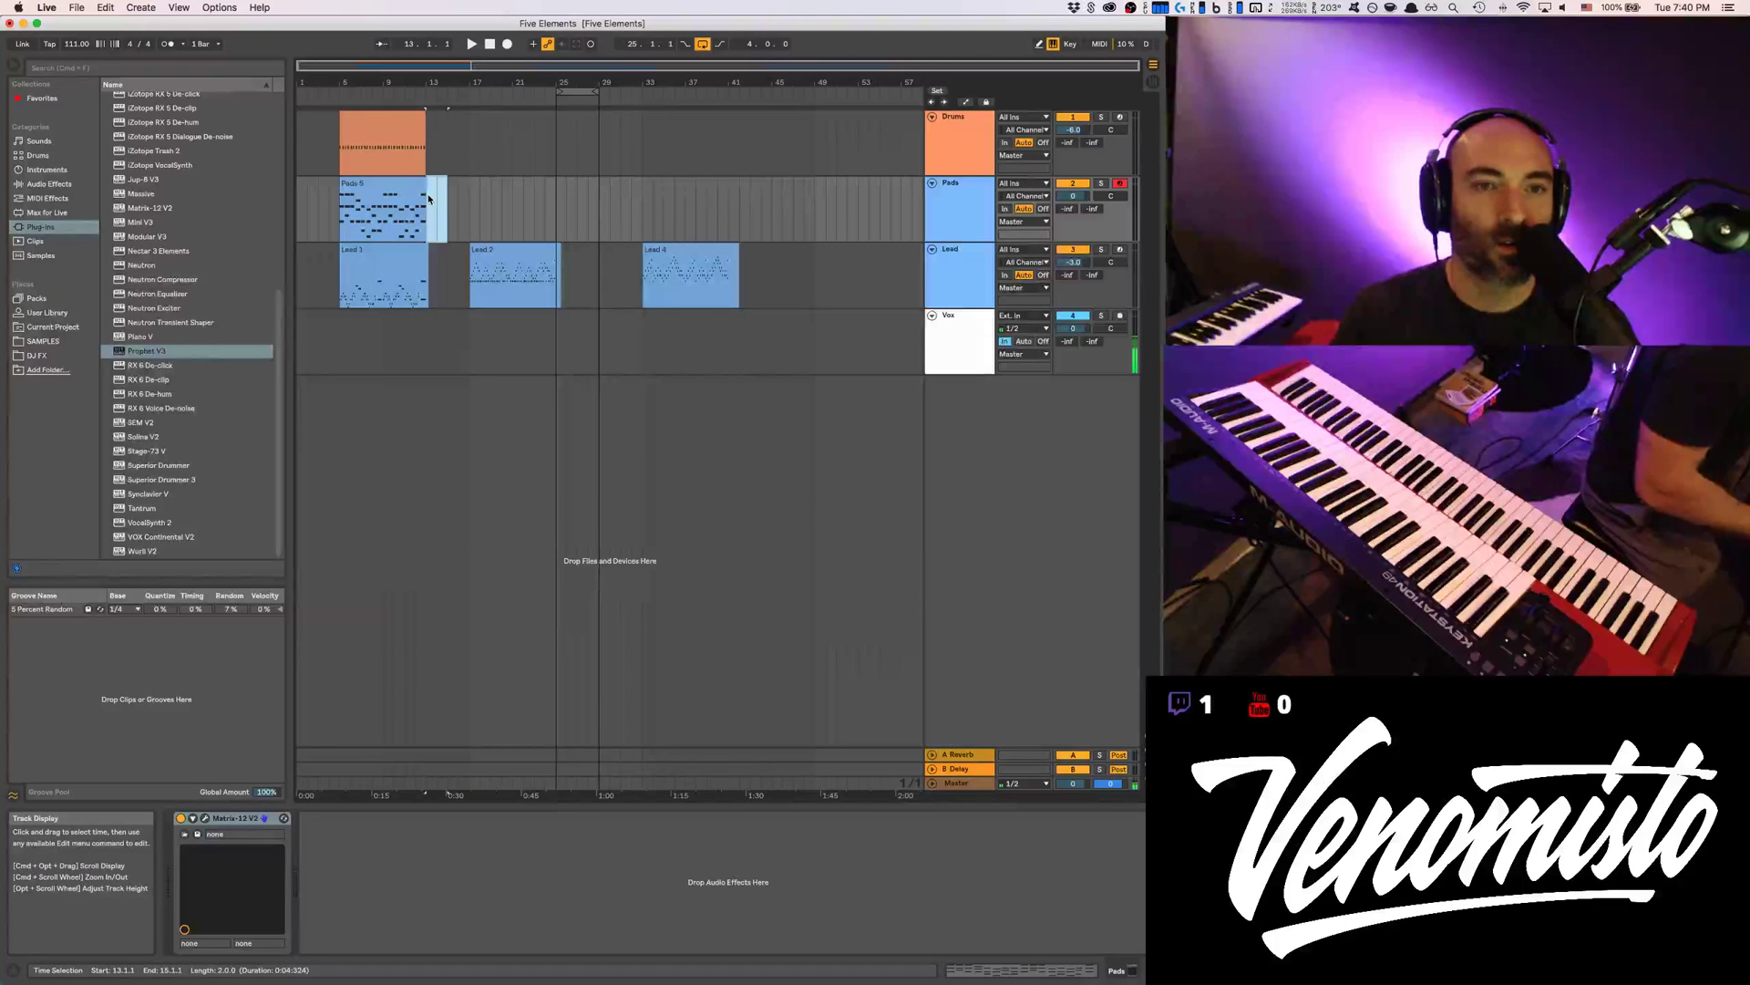
pyautogui.click(392, 196)
pyautogui.keyDown('shift'); pyautogui.click(386, 115); pyautogui.keyUp('shift')
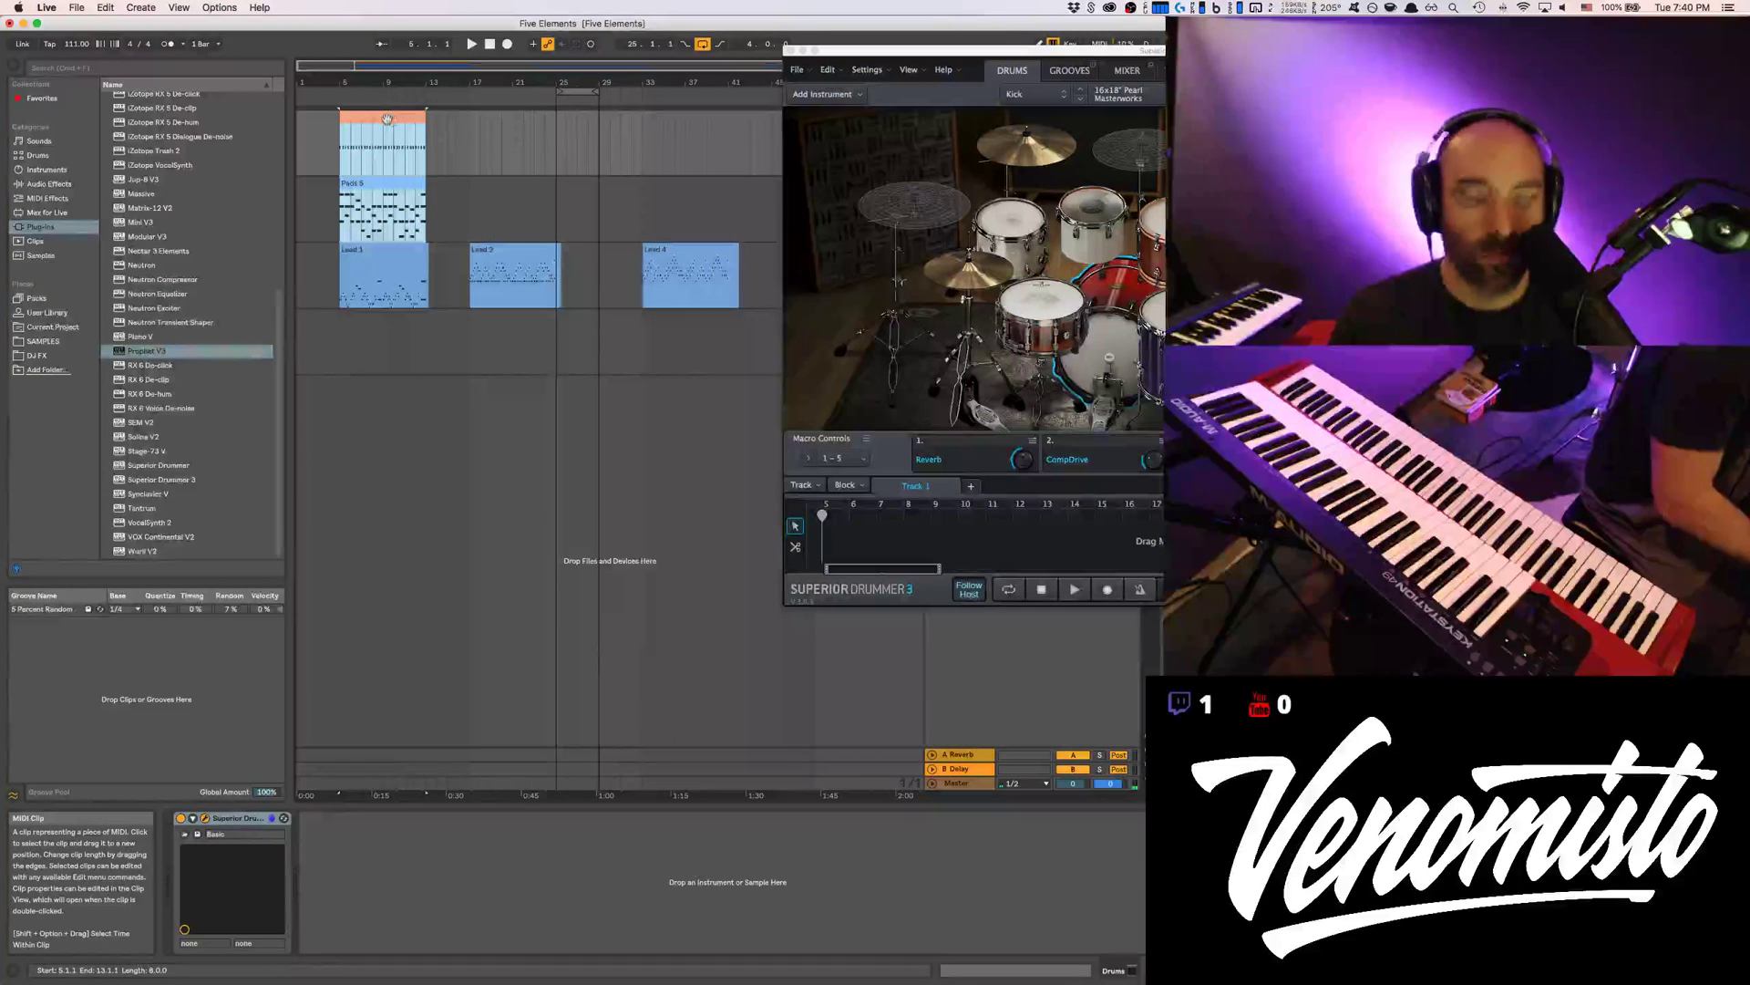
pyautogui.click(469, 129)
pyautogui.press('super+v')
pyautogui.press('space')
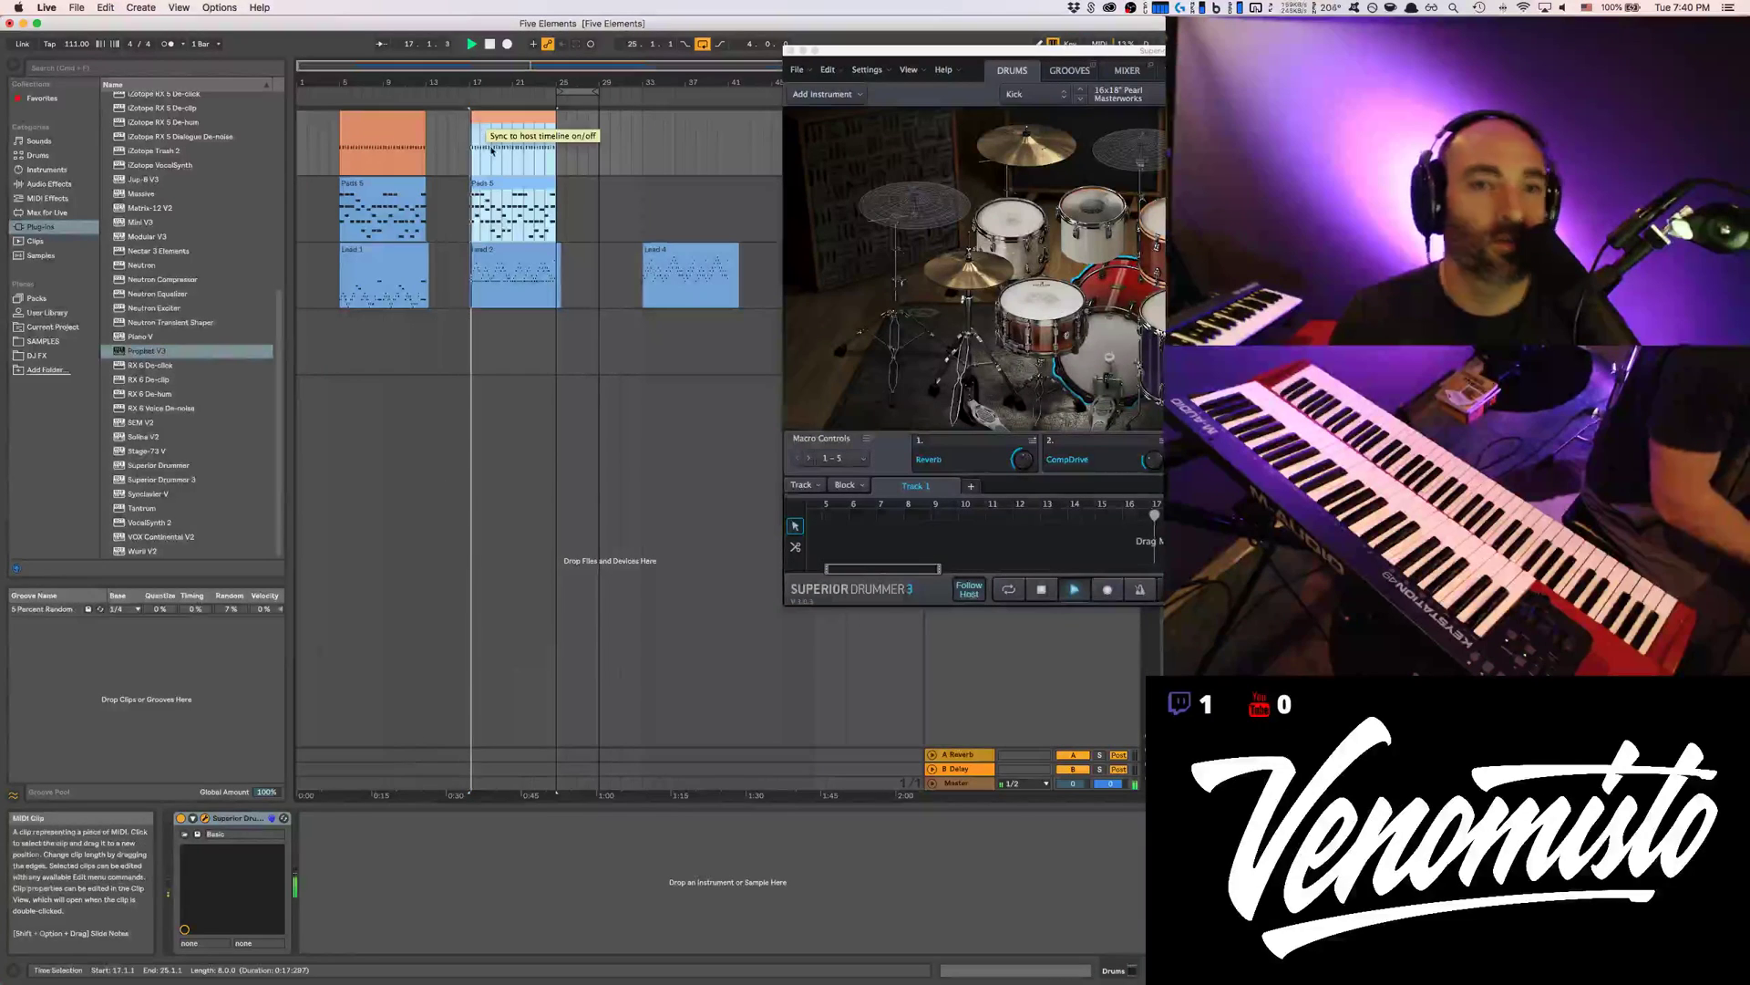
# Try all notes of the copied Pads clip one octave lower during playback, then raise them back an octave
pyautogui.doubleClick(491, 186)
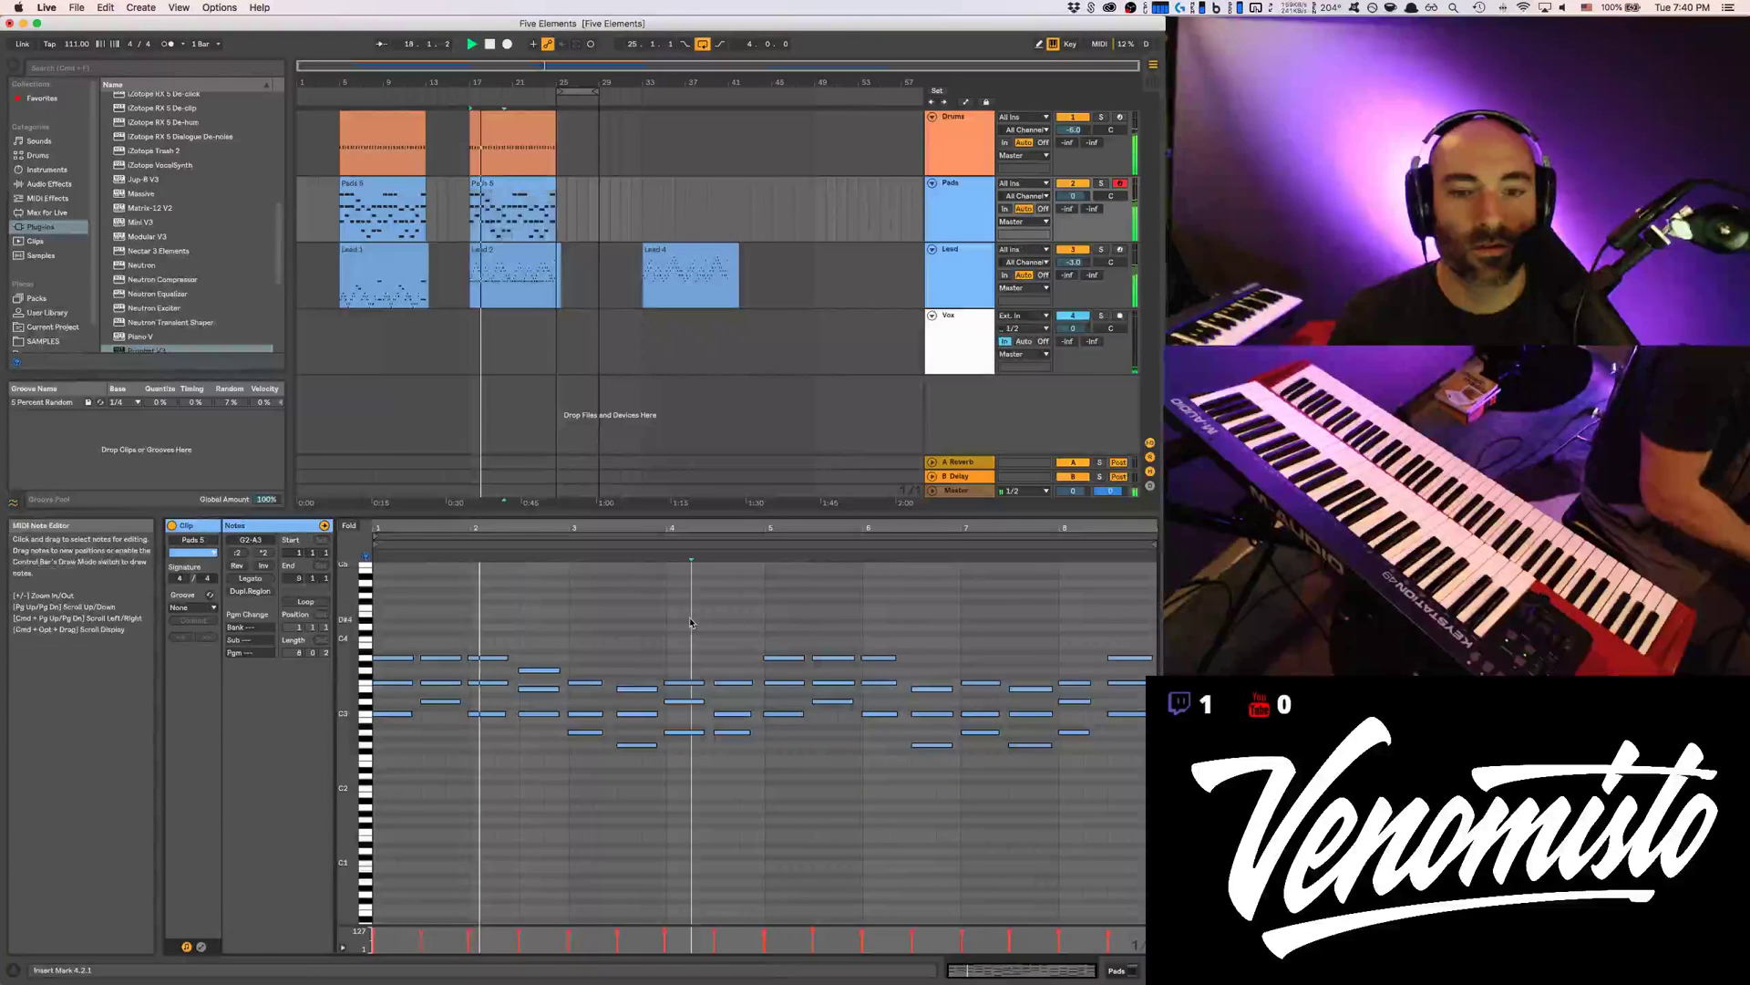
pyautogui.press('space')
pyautogui.press('space')
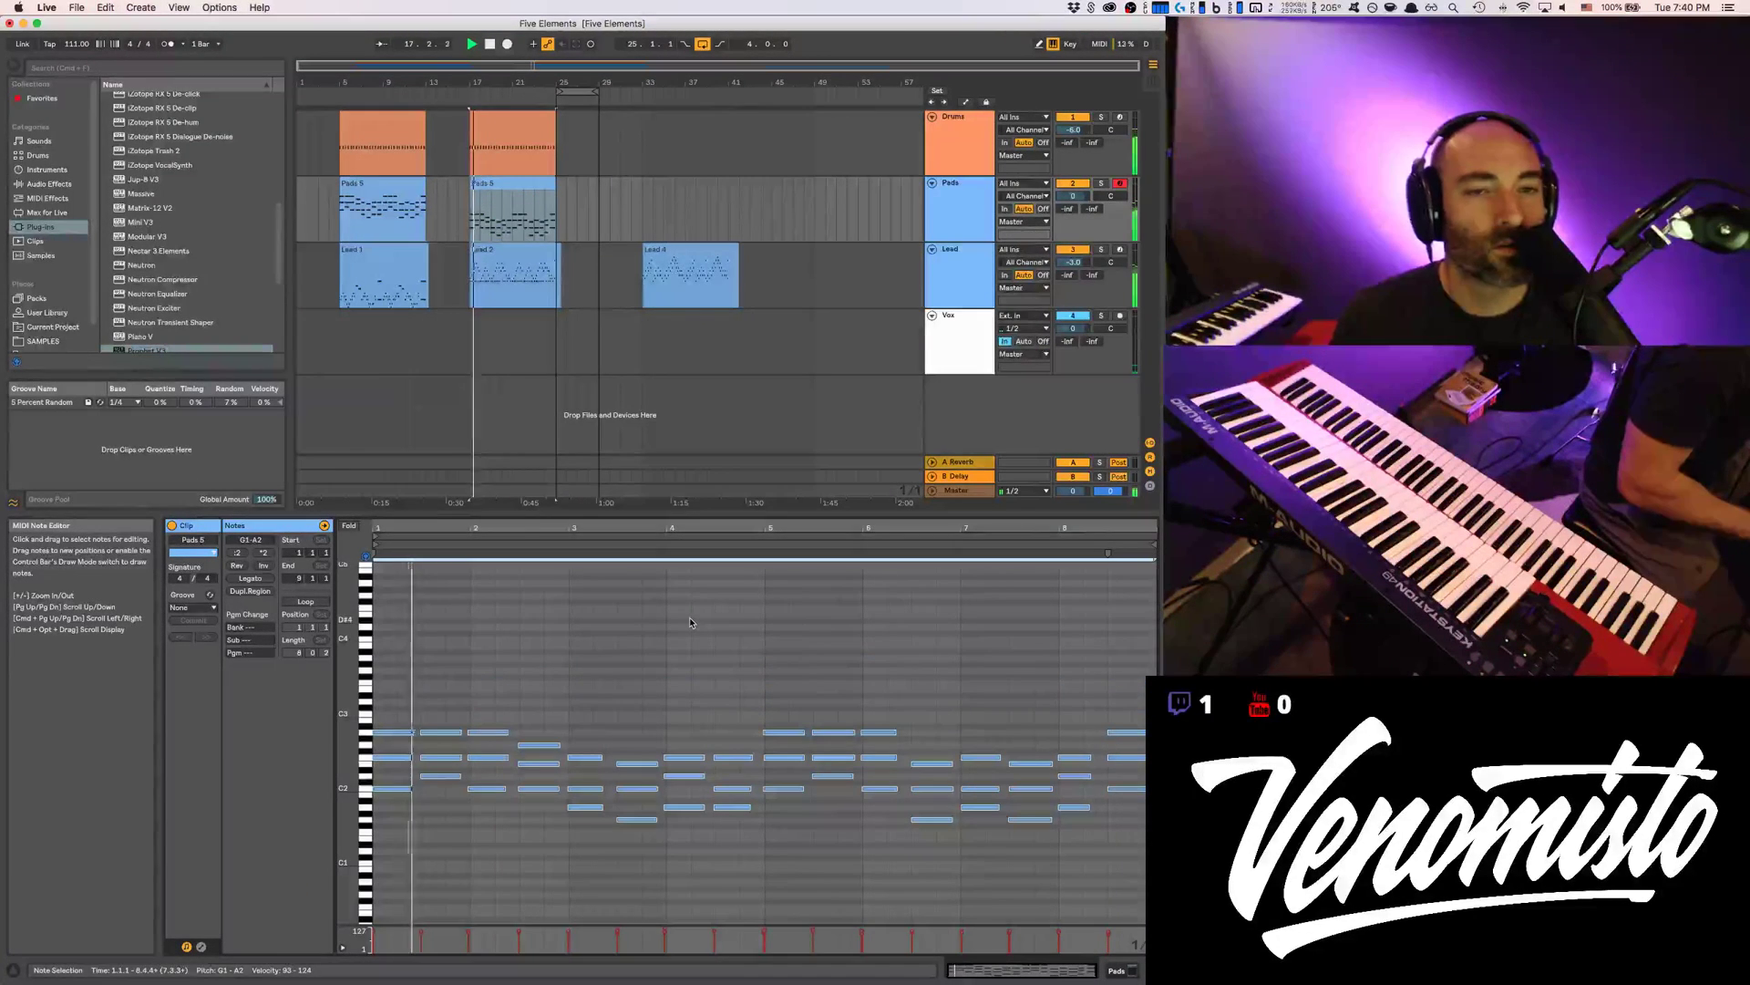
pyautogui.hotkey('shift', 'Up')
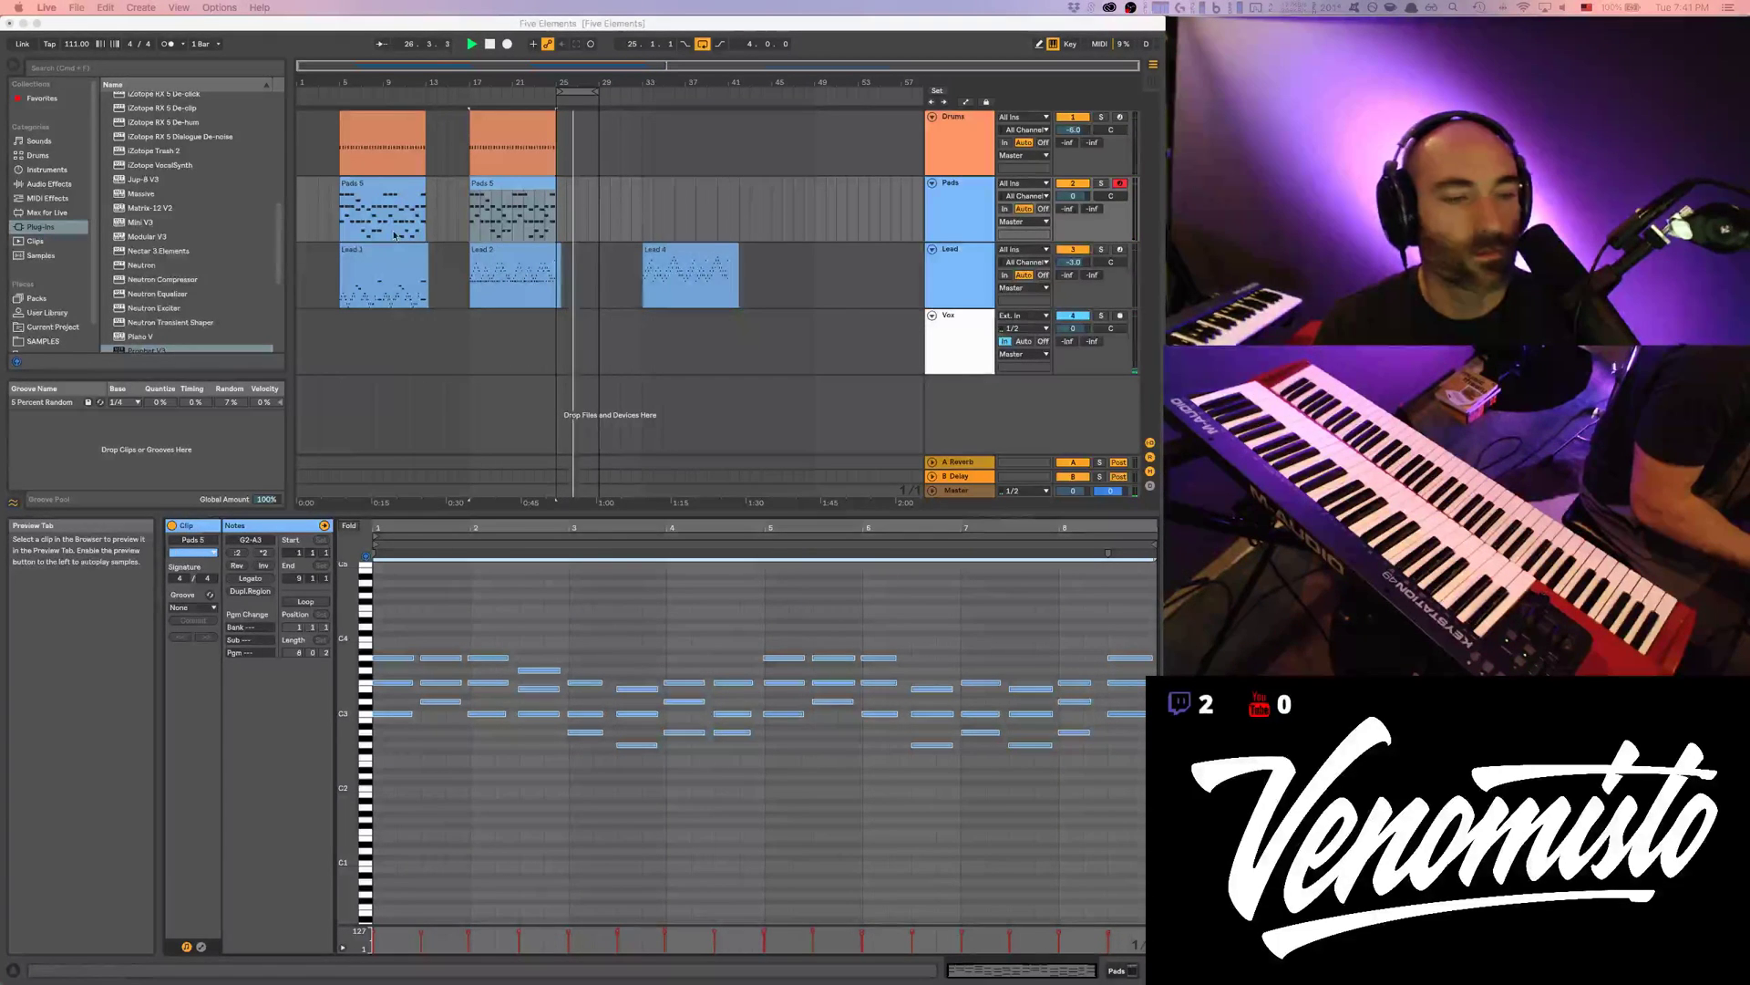
# Play the section with the second Lead clip from bar 17, then replay the first section from bar 5
pyautogui.click(471, 279)
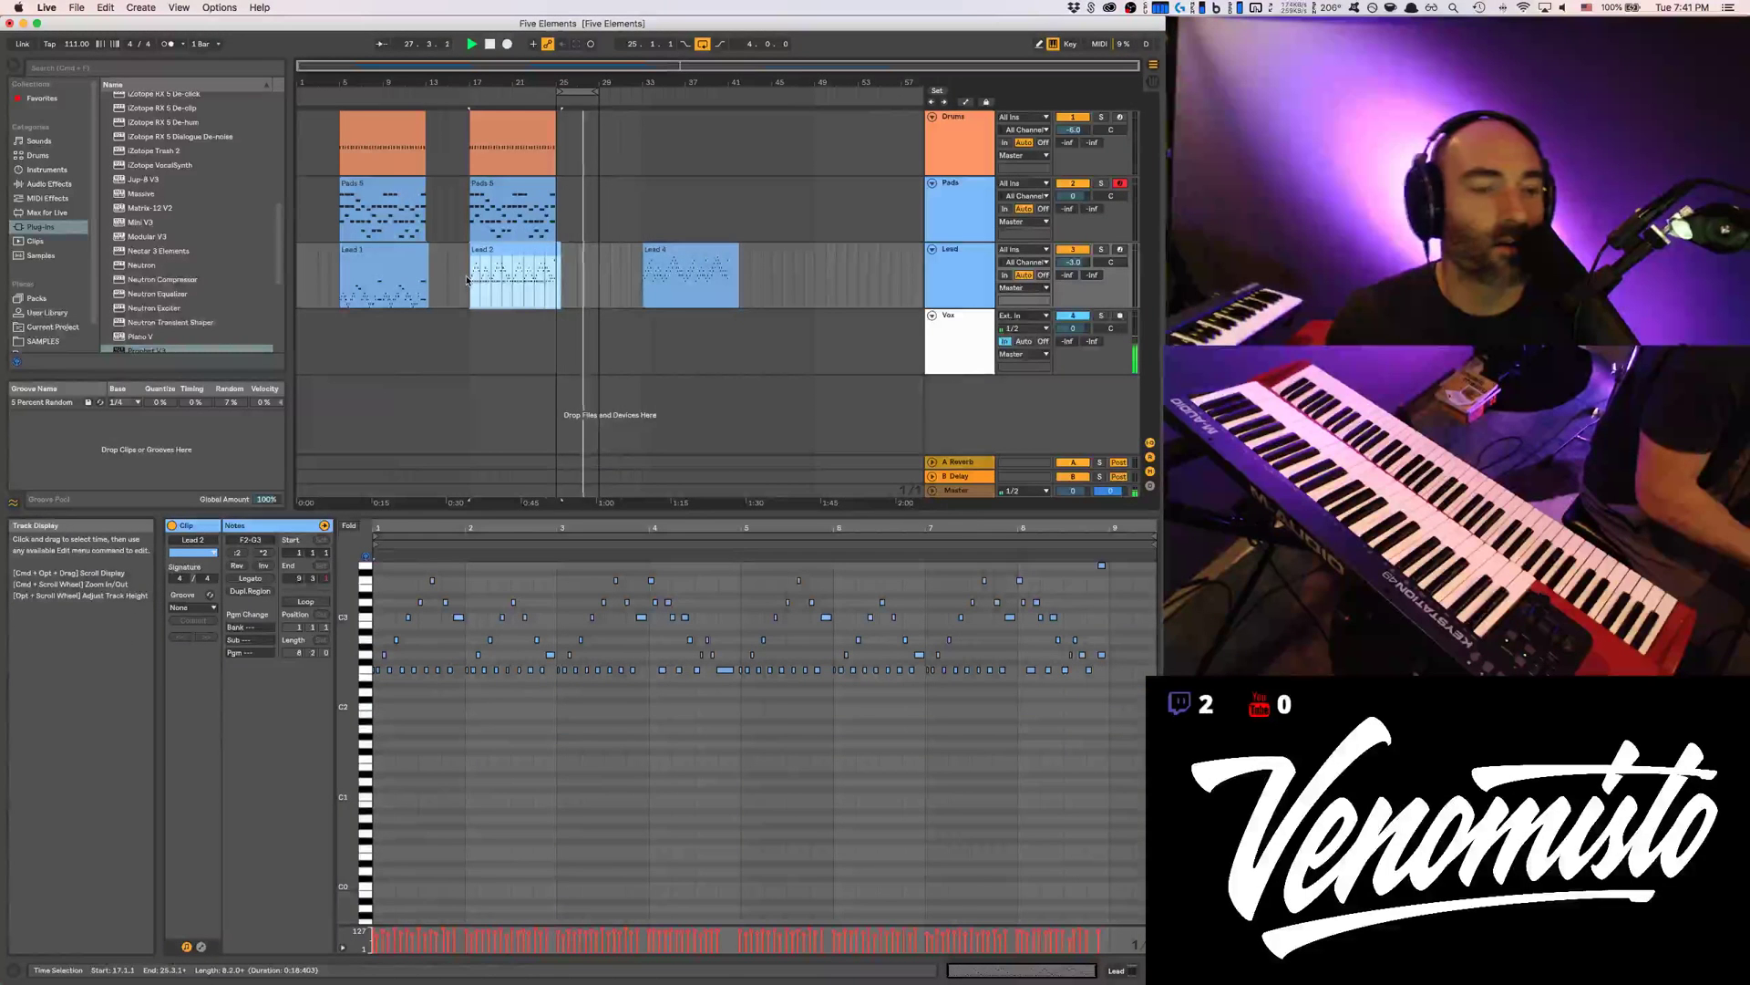
pyautogui.press('space')
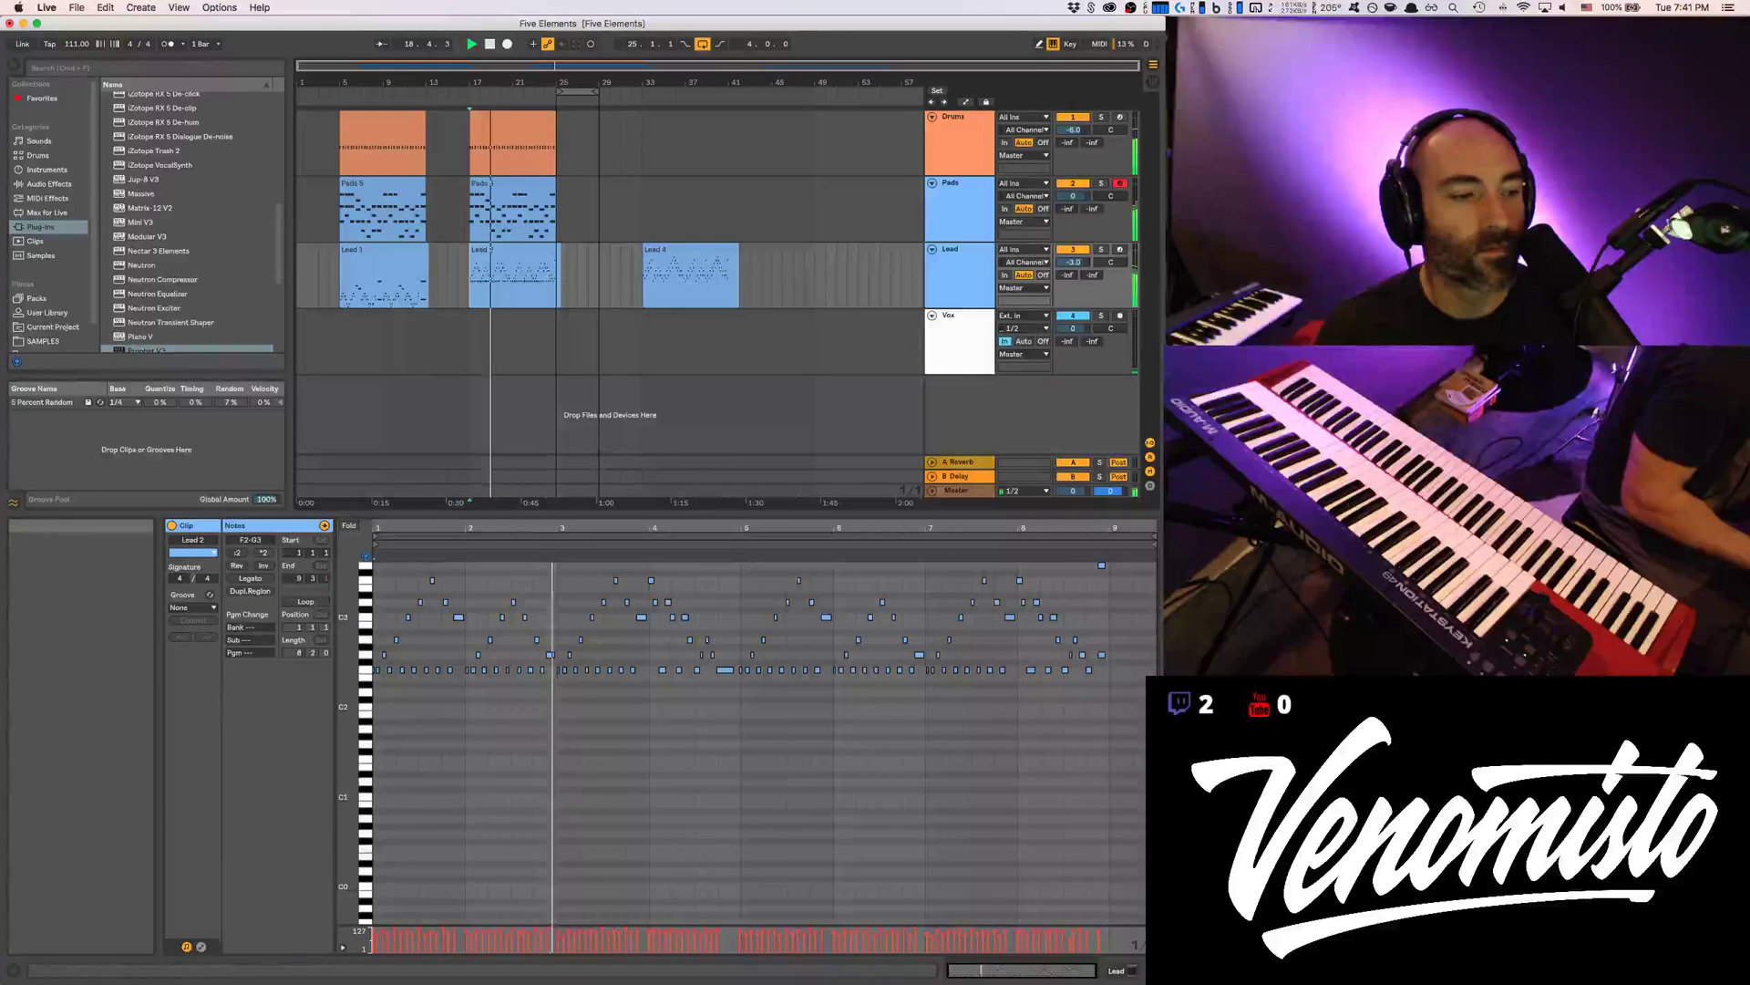
pyautogui.click(0, 334)
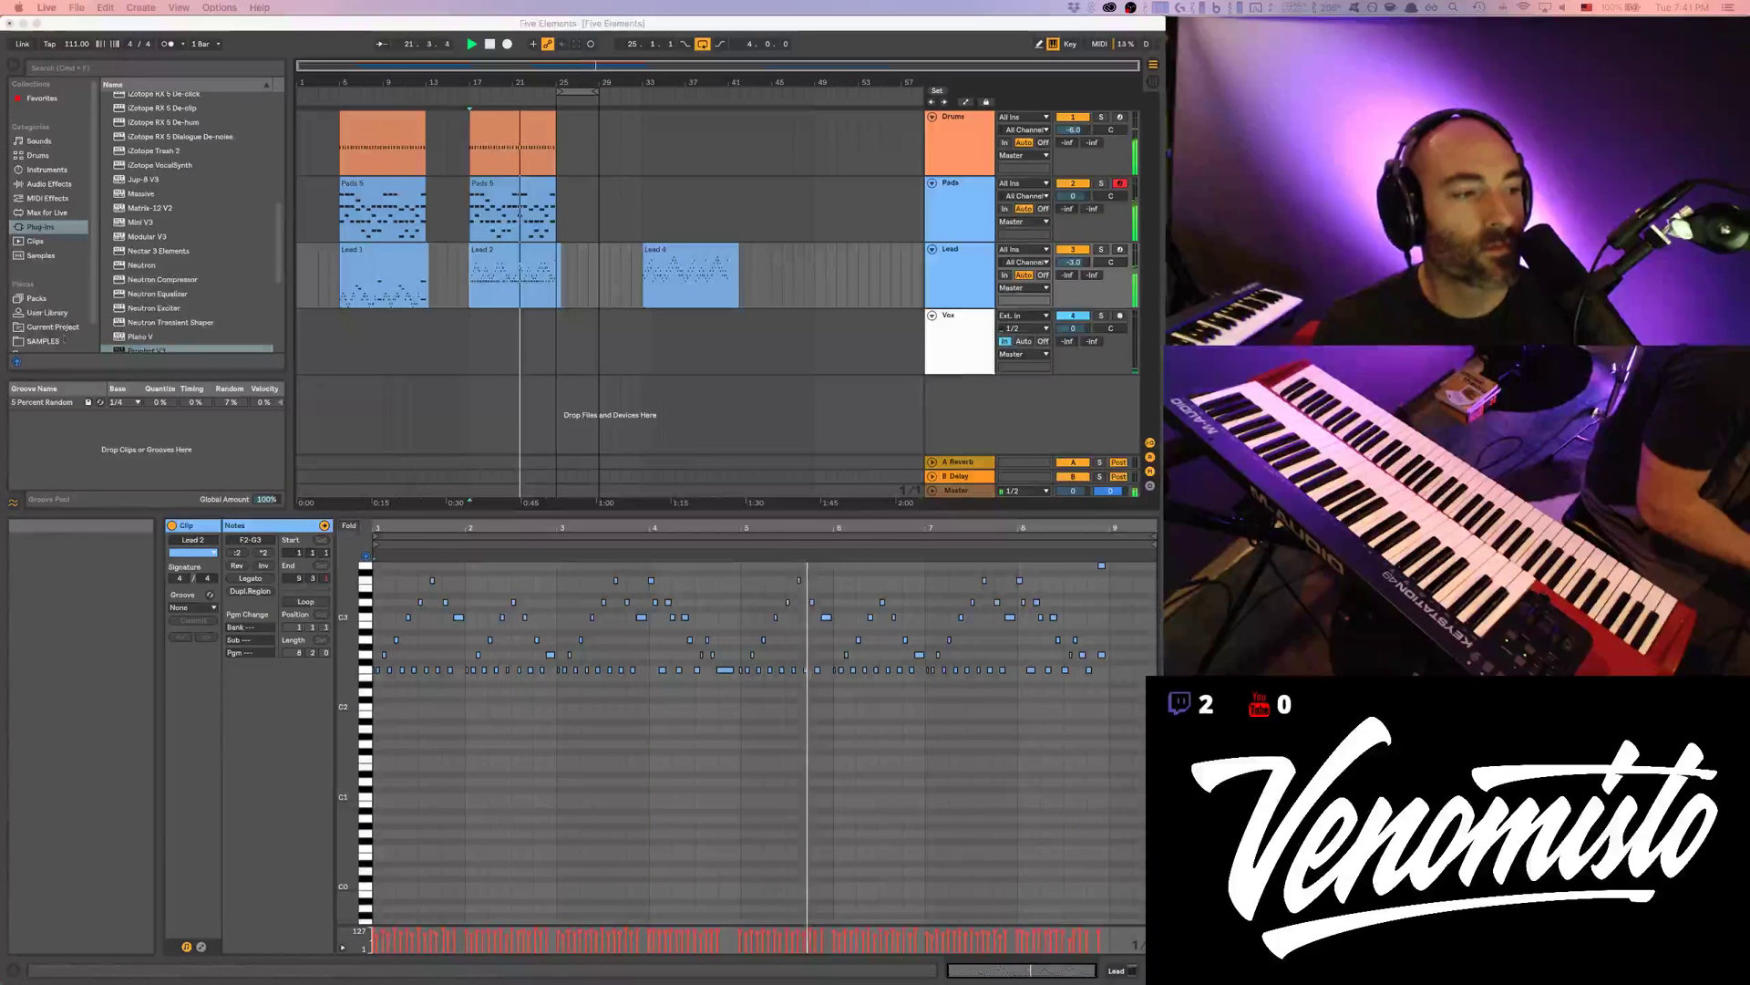
pyautogui.click(341, 280)
pyautogui.press('space')
pyautogui.press('space')
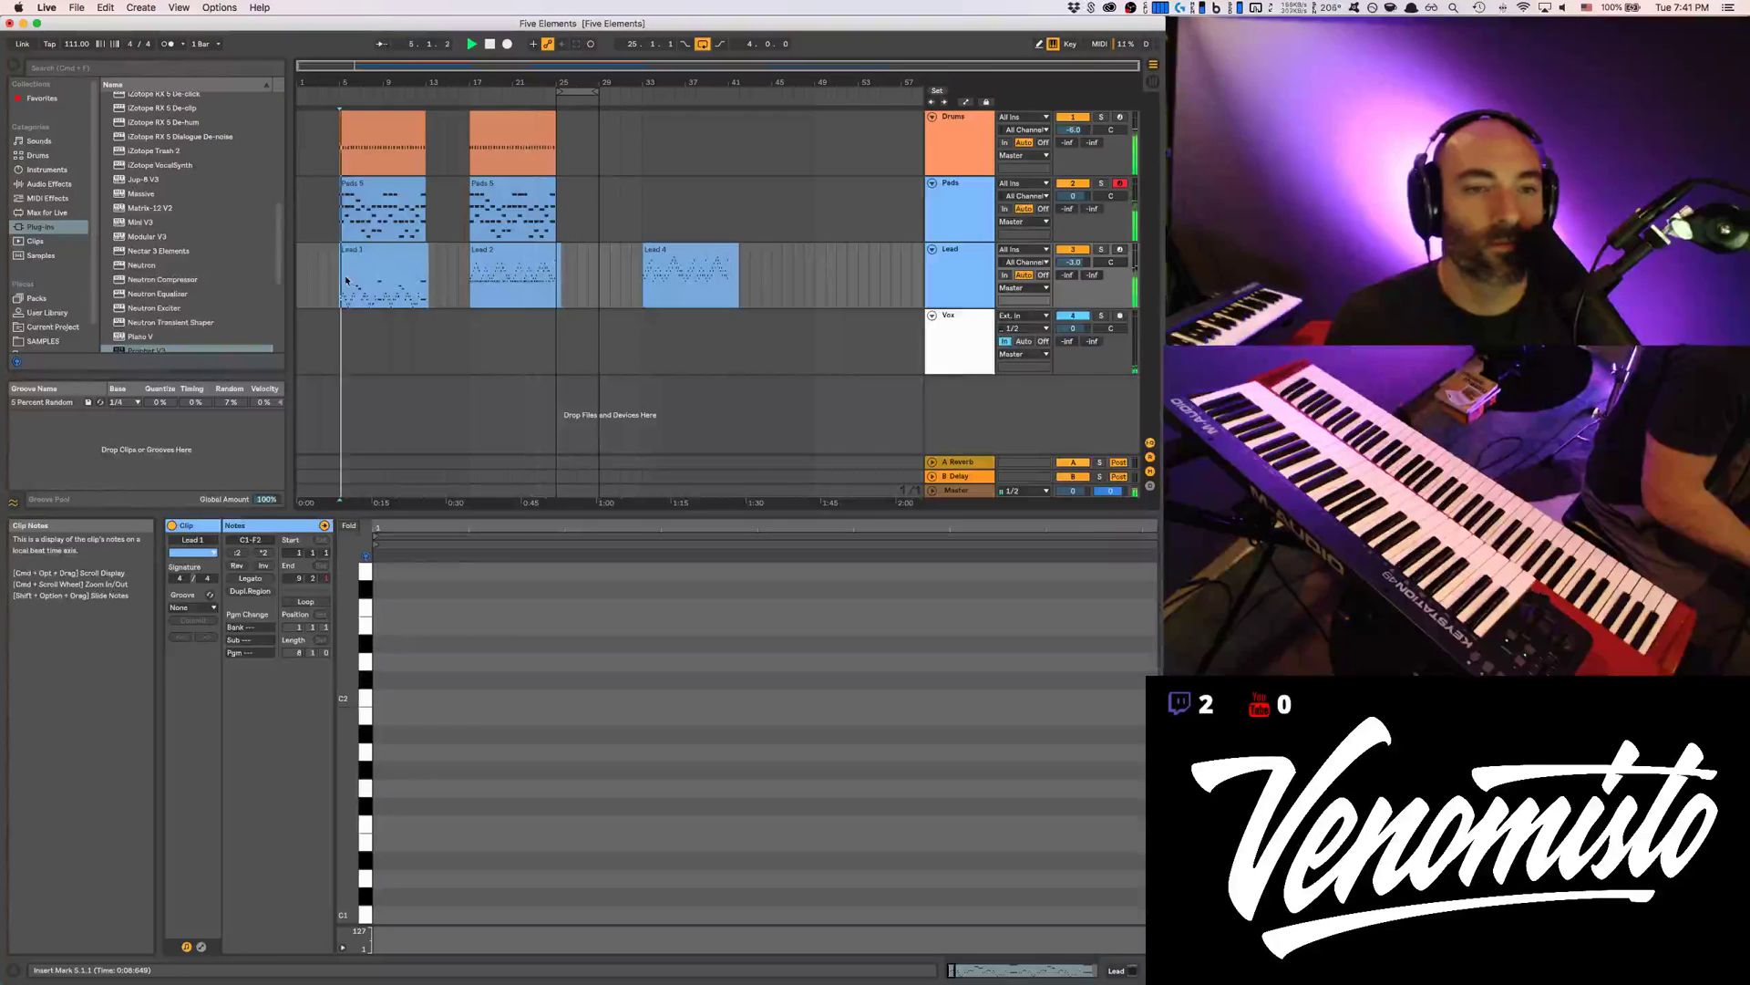
pyautogui.hotkey('shift', 'Tab')
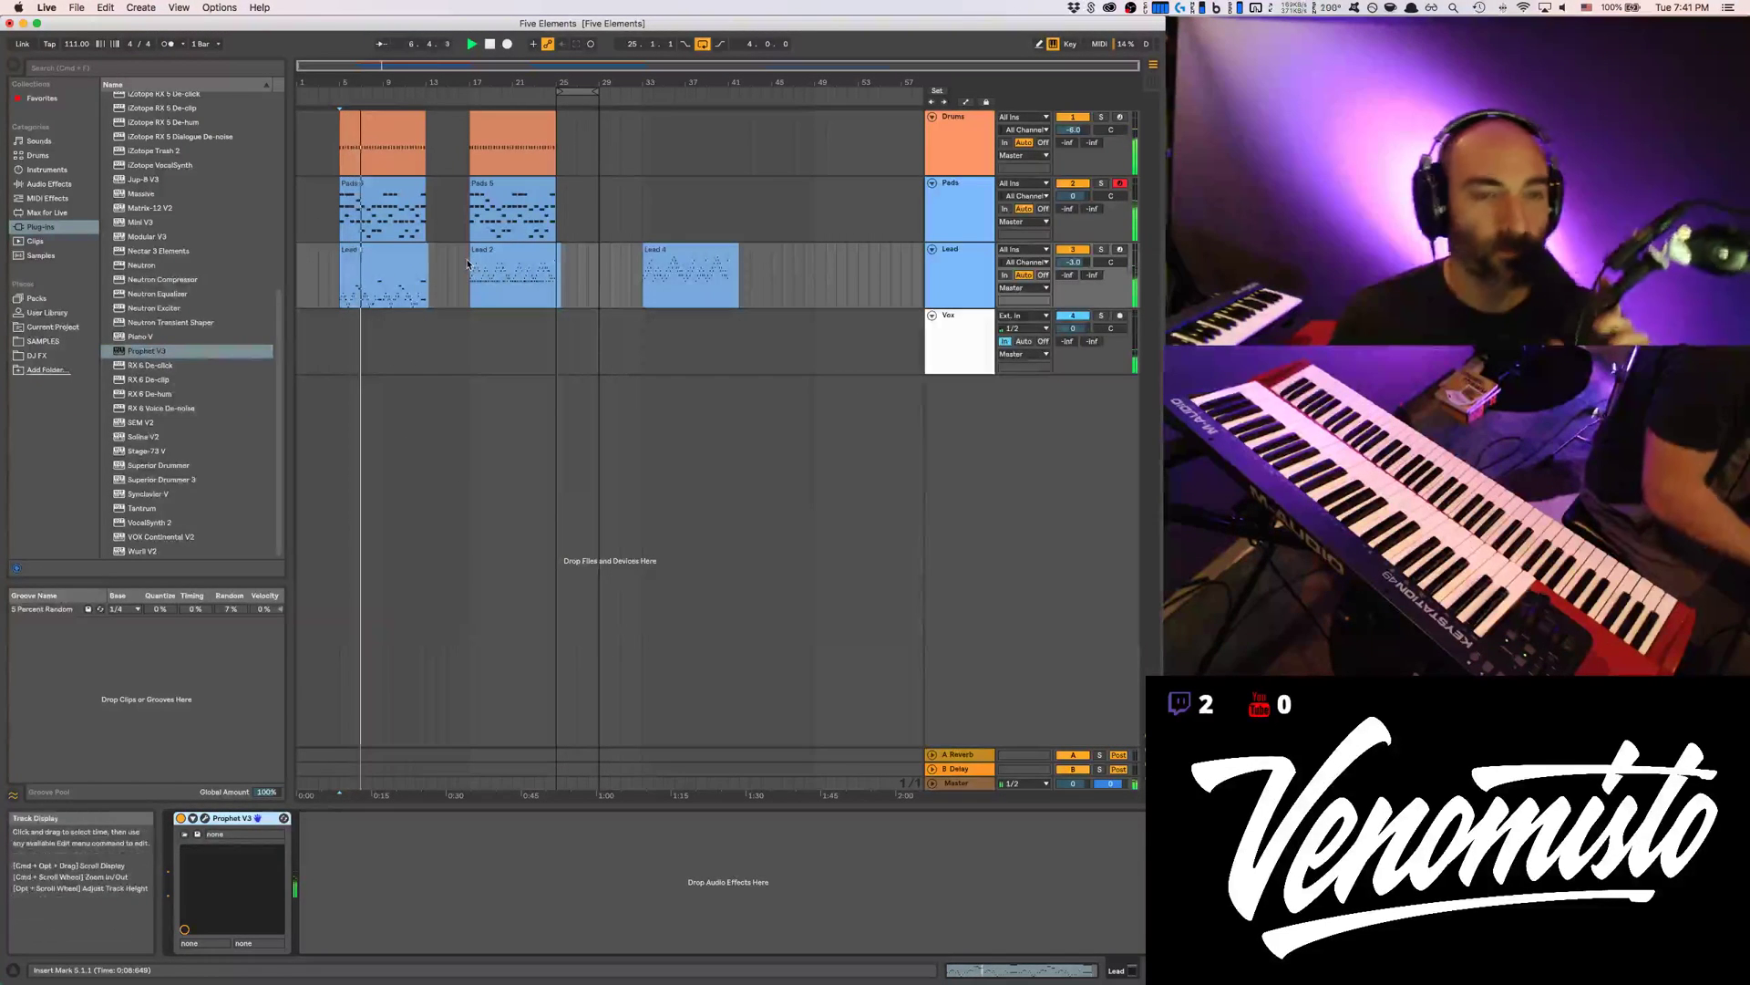
# Open the first drum clip's notes, stop playback, and close the Superior Drummer 3 window
pyautogui.doubleClick(360, 120)
pyautogui.press('space')
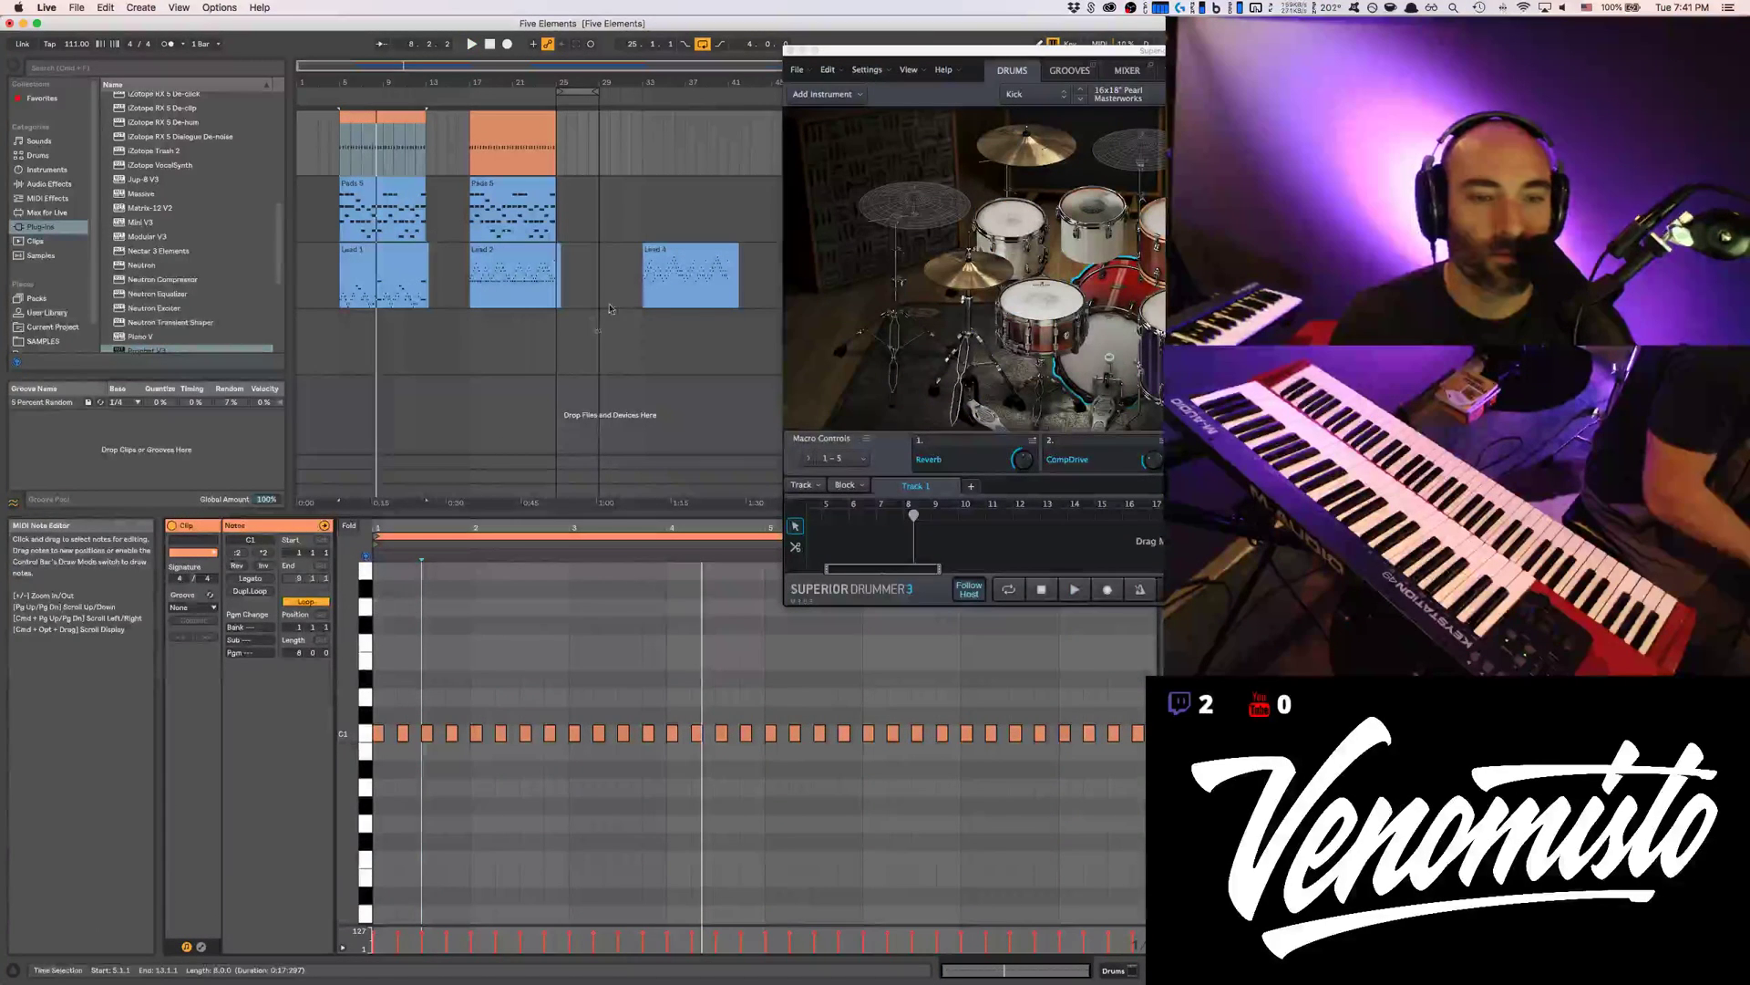
pyautogui.click(791, 50)
pyautogui.scroll(3, 368, 677)
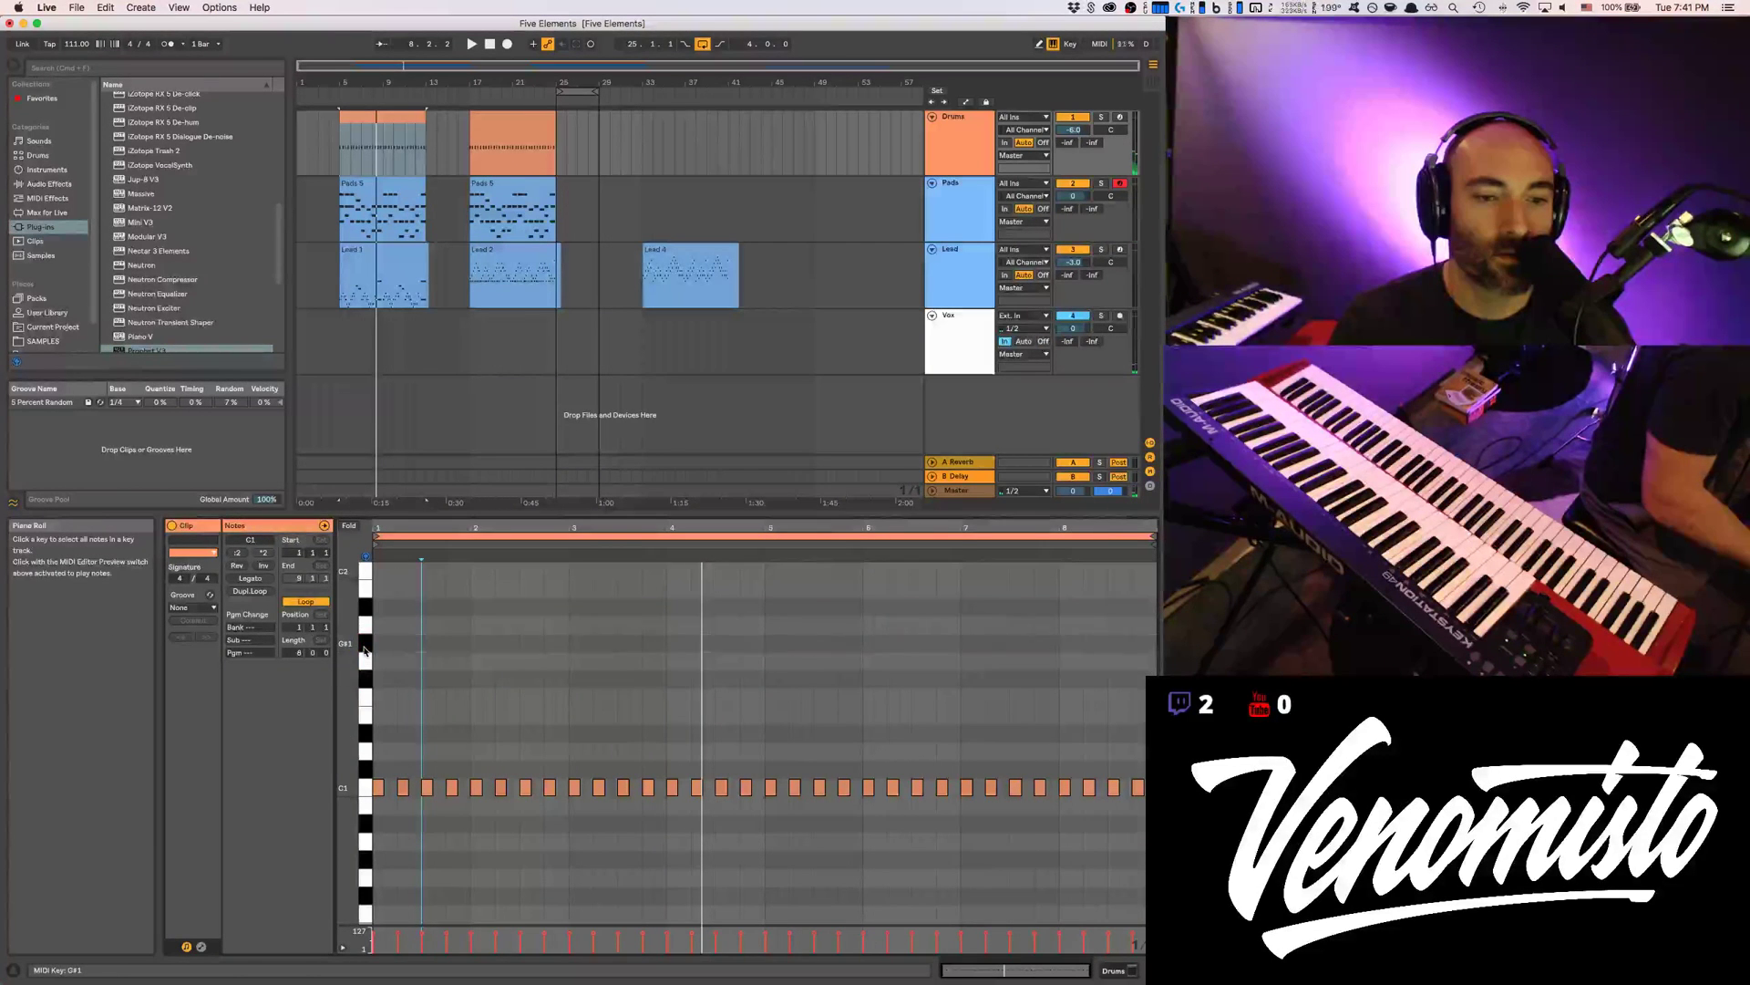
# Duplicate the Drums track and delete both kick clips from the copy
pyautogui.click(964, 118)
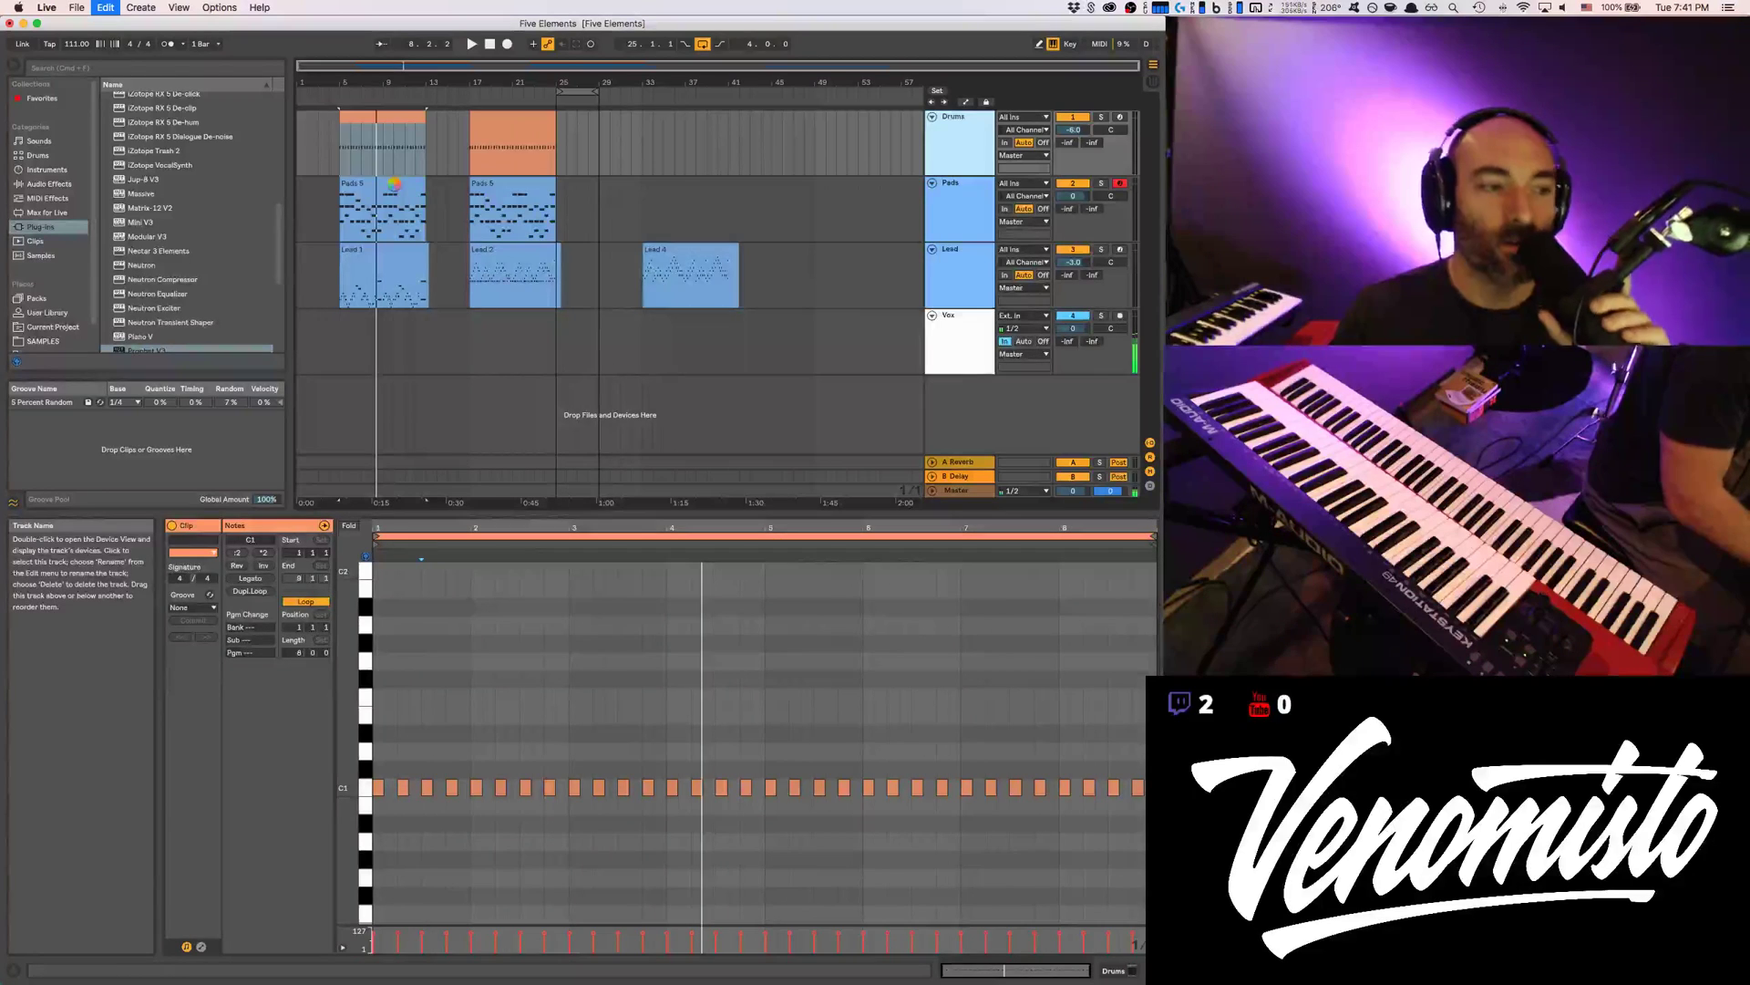
pyautogui.press('super+d')
pyautogui.click(389, 190)
pyautogui.keyDown('shift'); pyautogui.click(497, 185); pyautogui.keyUp('shift')
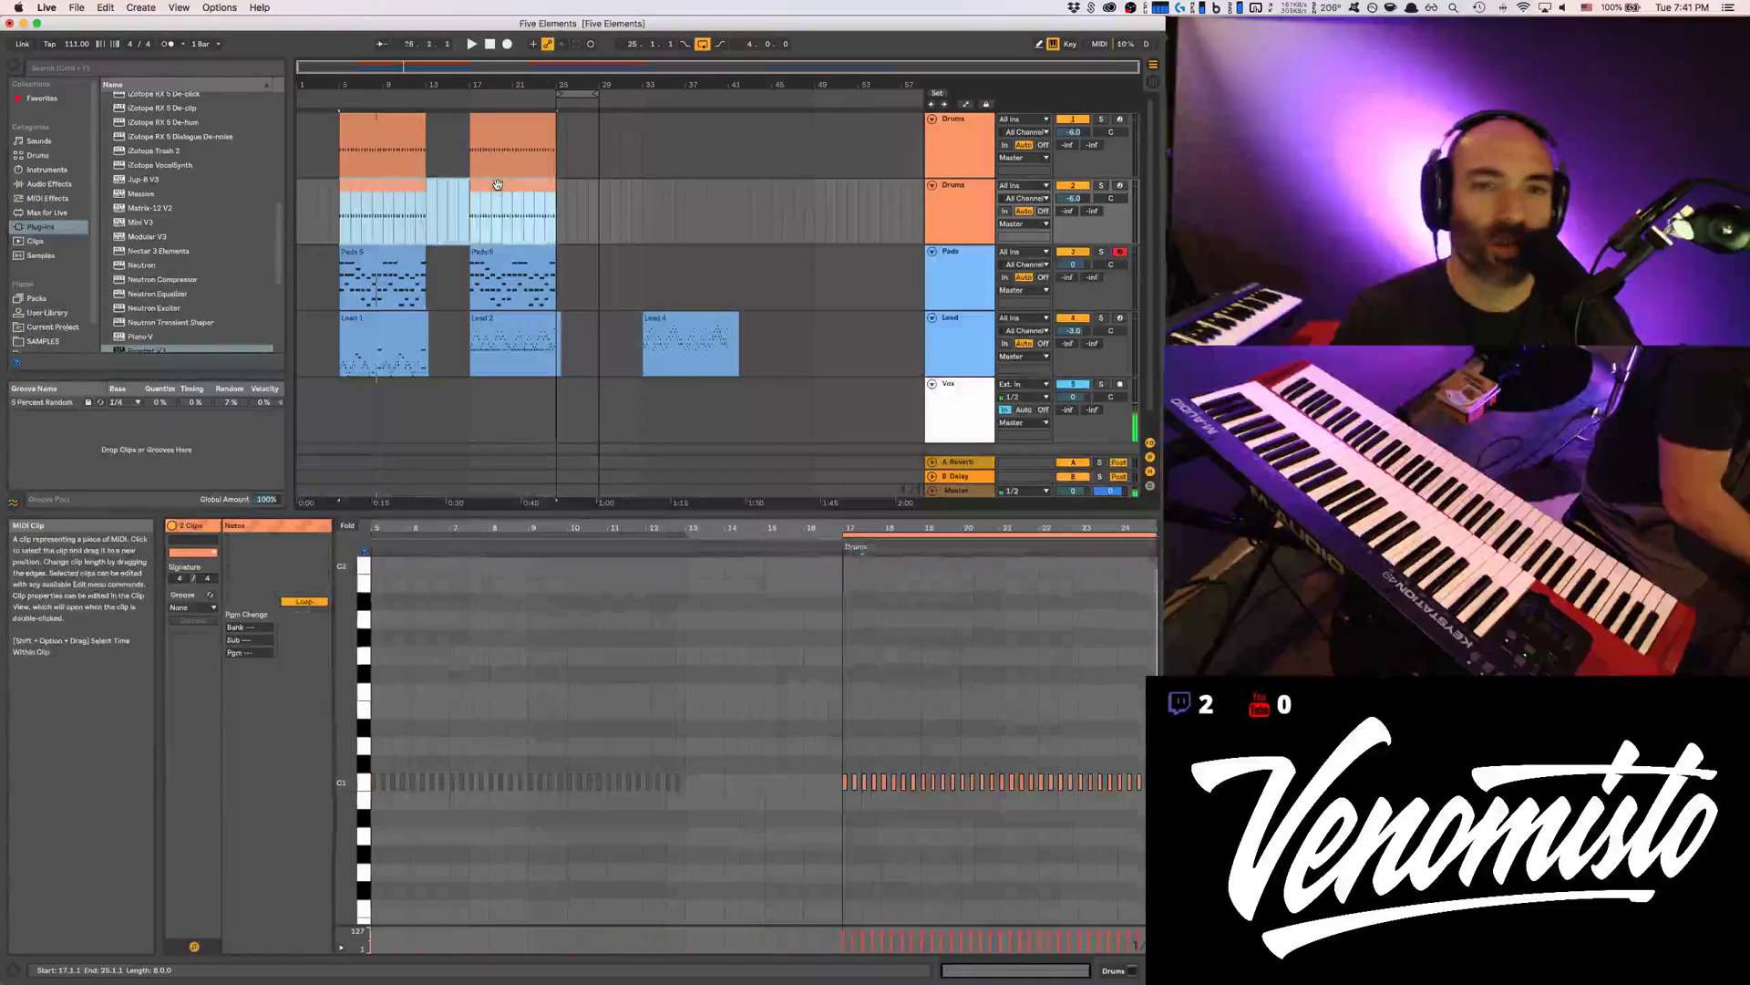
pyautogui.press('Delete')
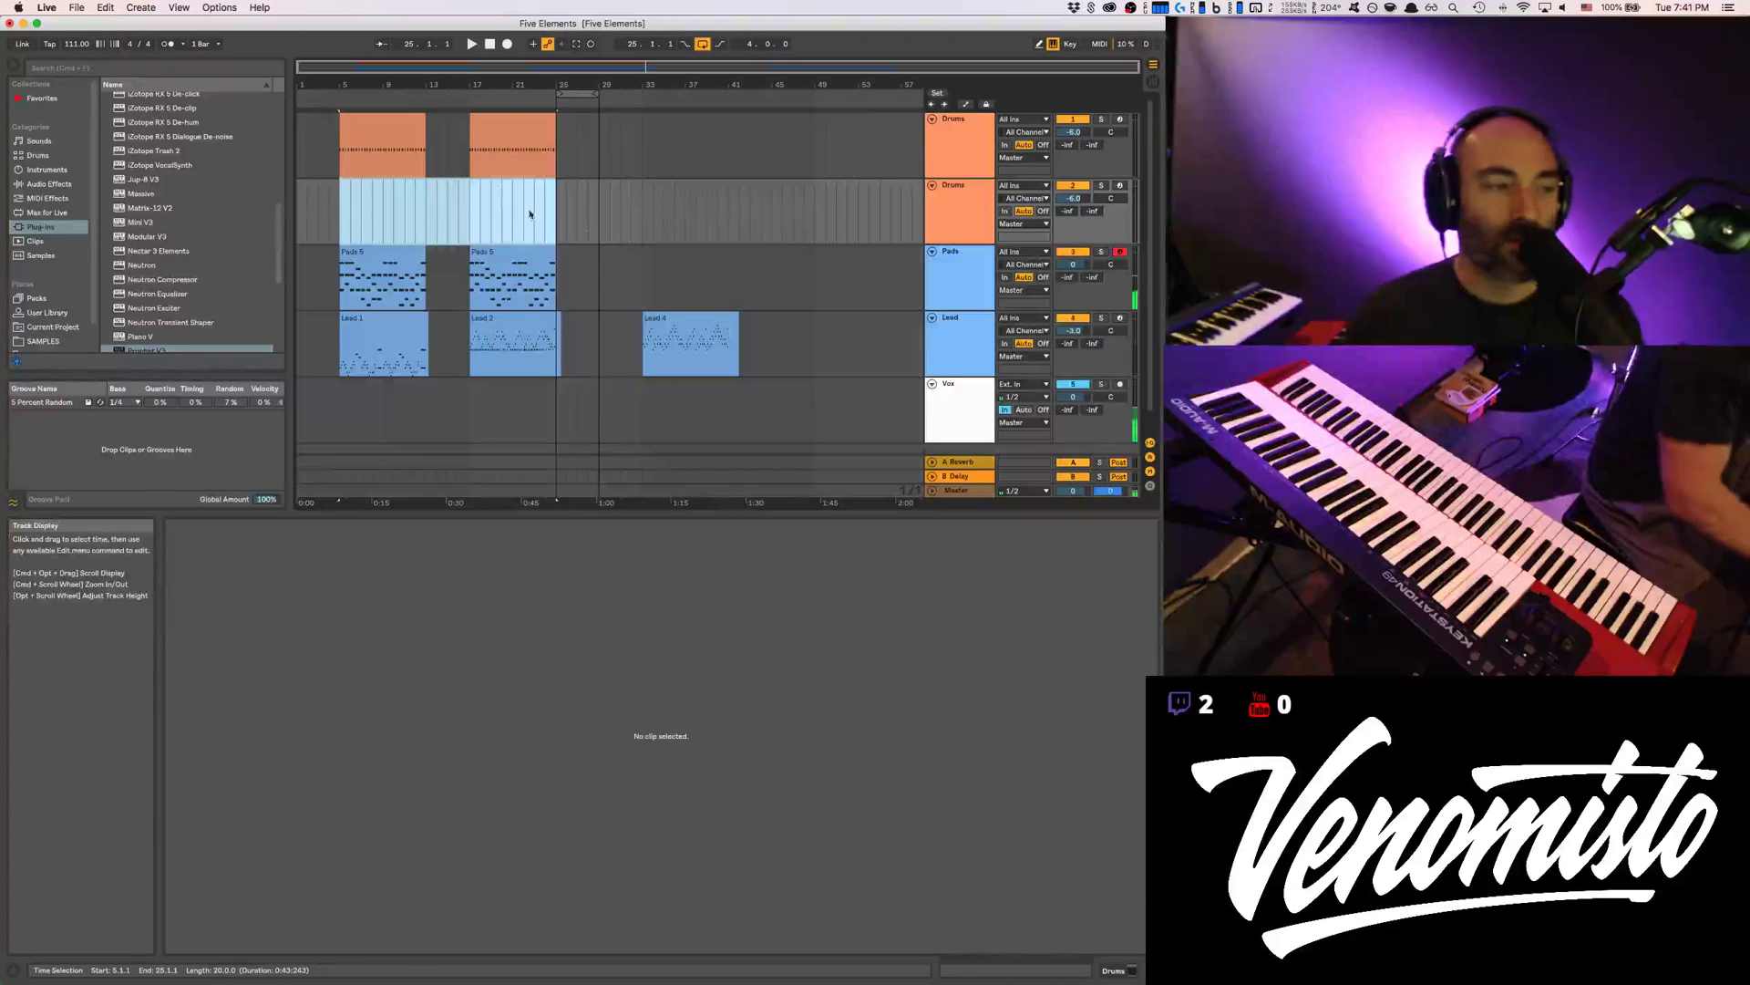
# Arm the duplicated Drums track and record a keyboard-played drum part from bar 5 to about bar 13
pyautogui.click(343, 221)
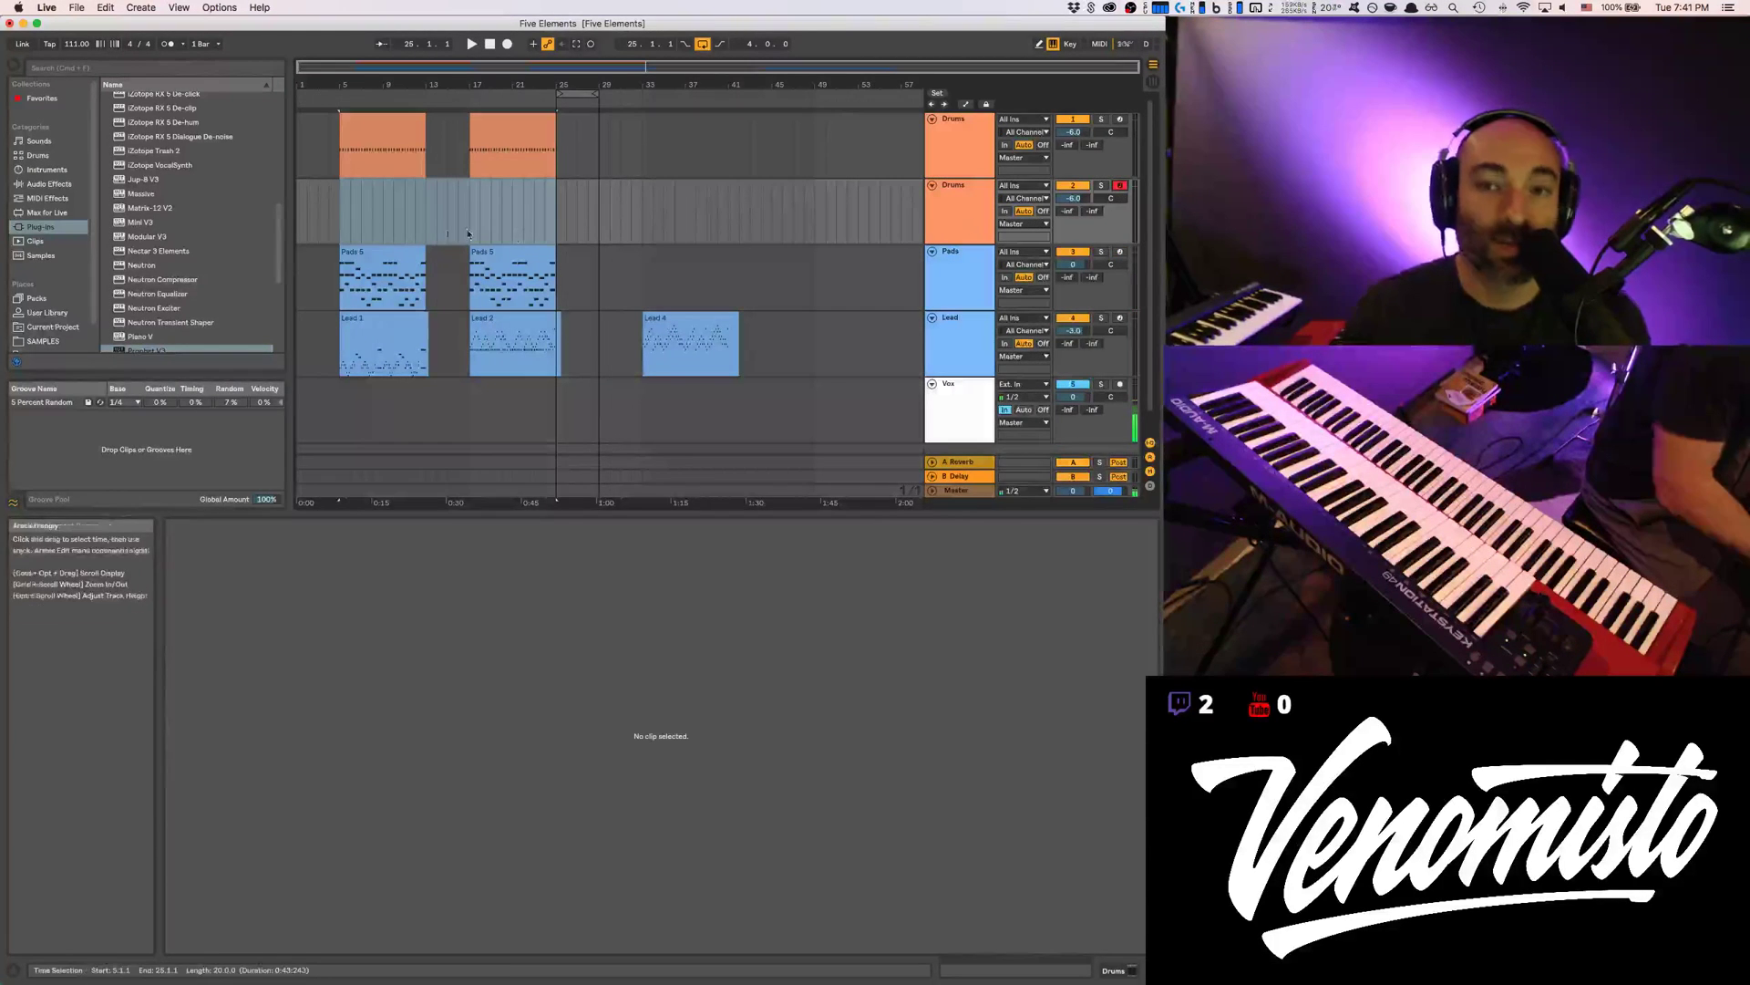
pyautogui.press('space')
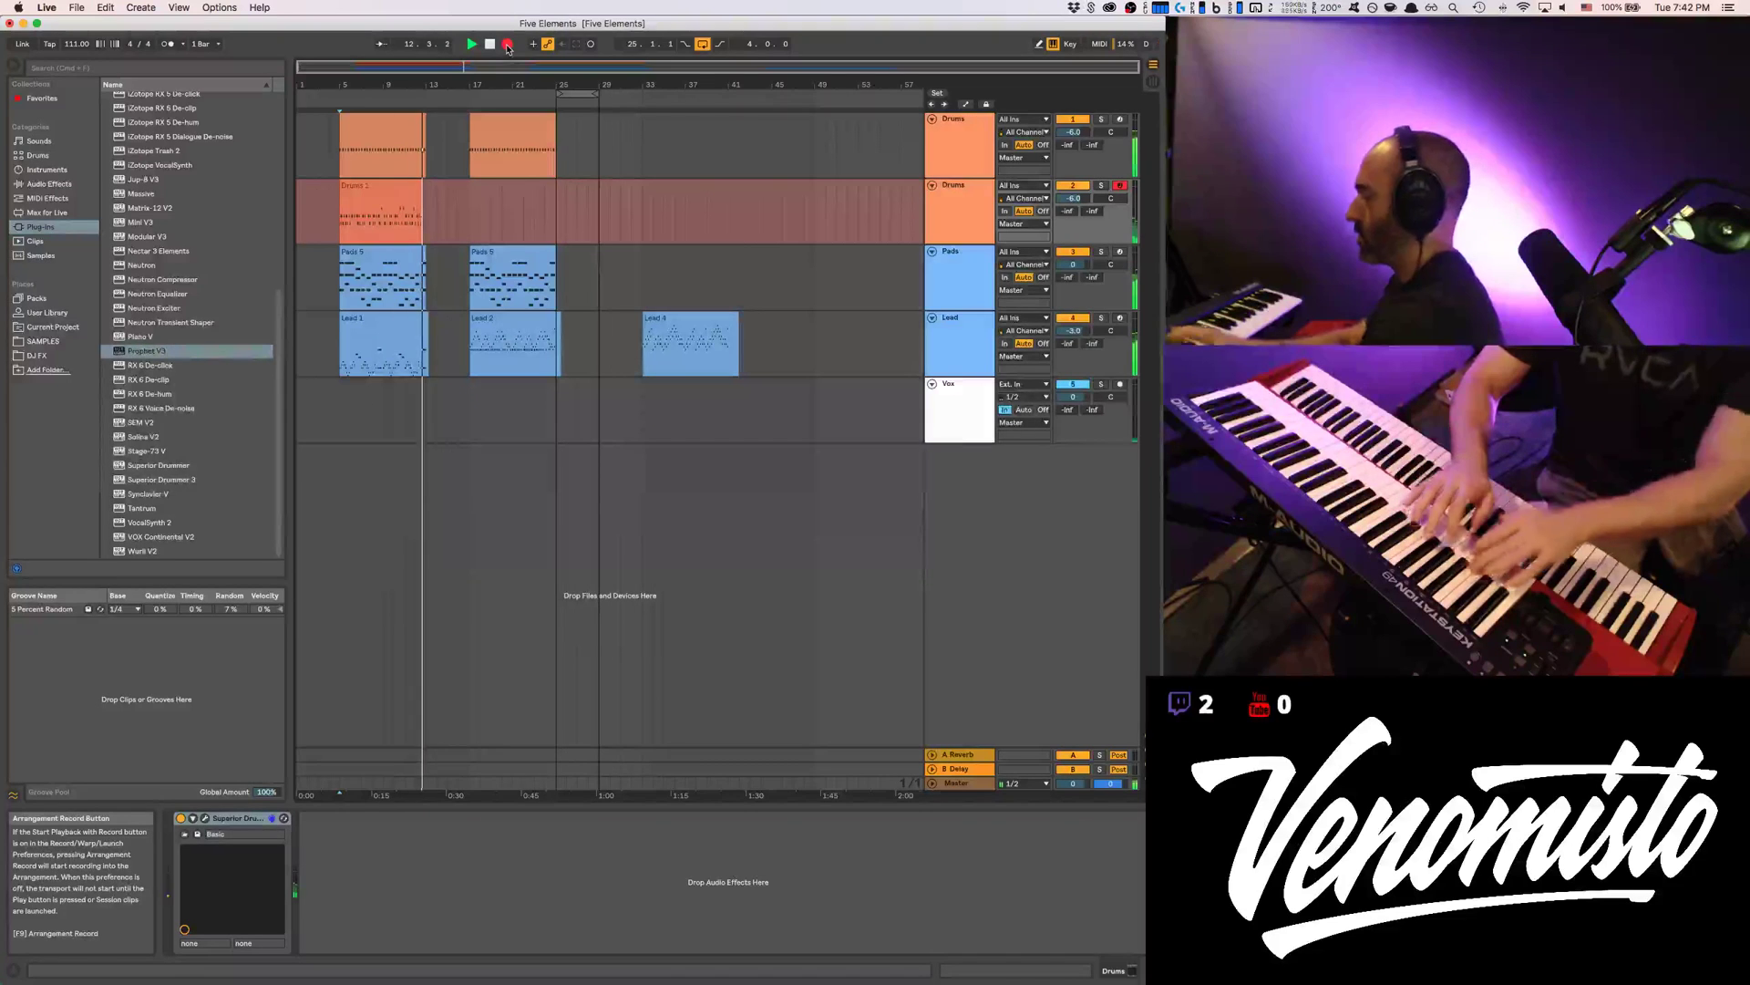
pyautogui.click(508, 45)
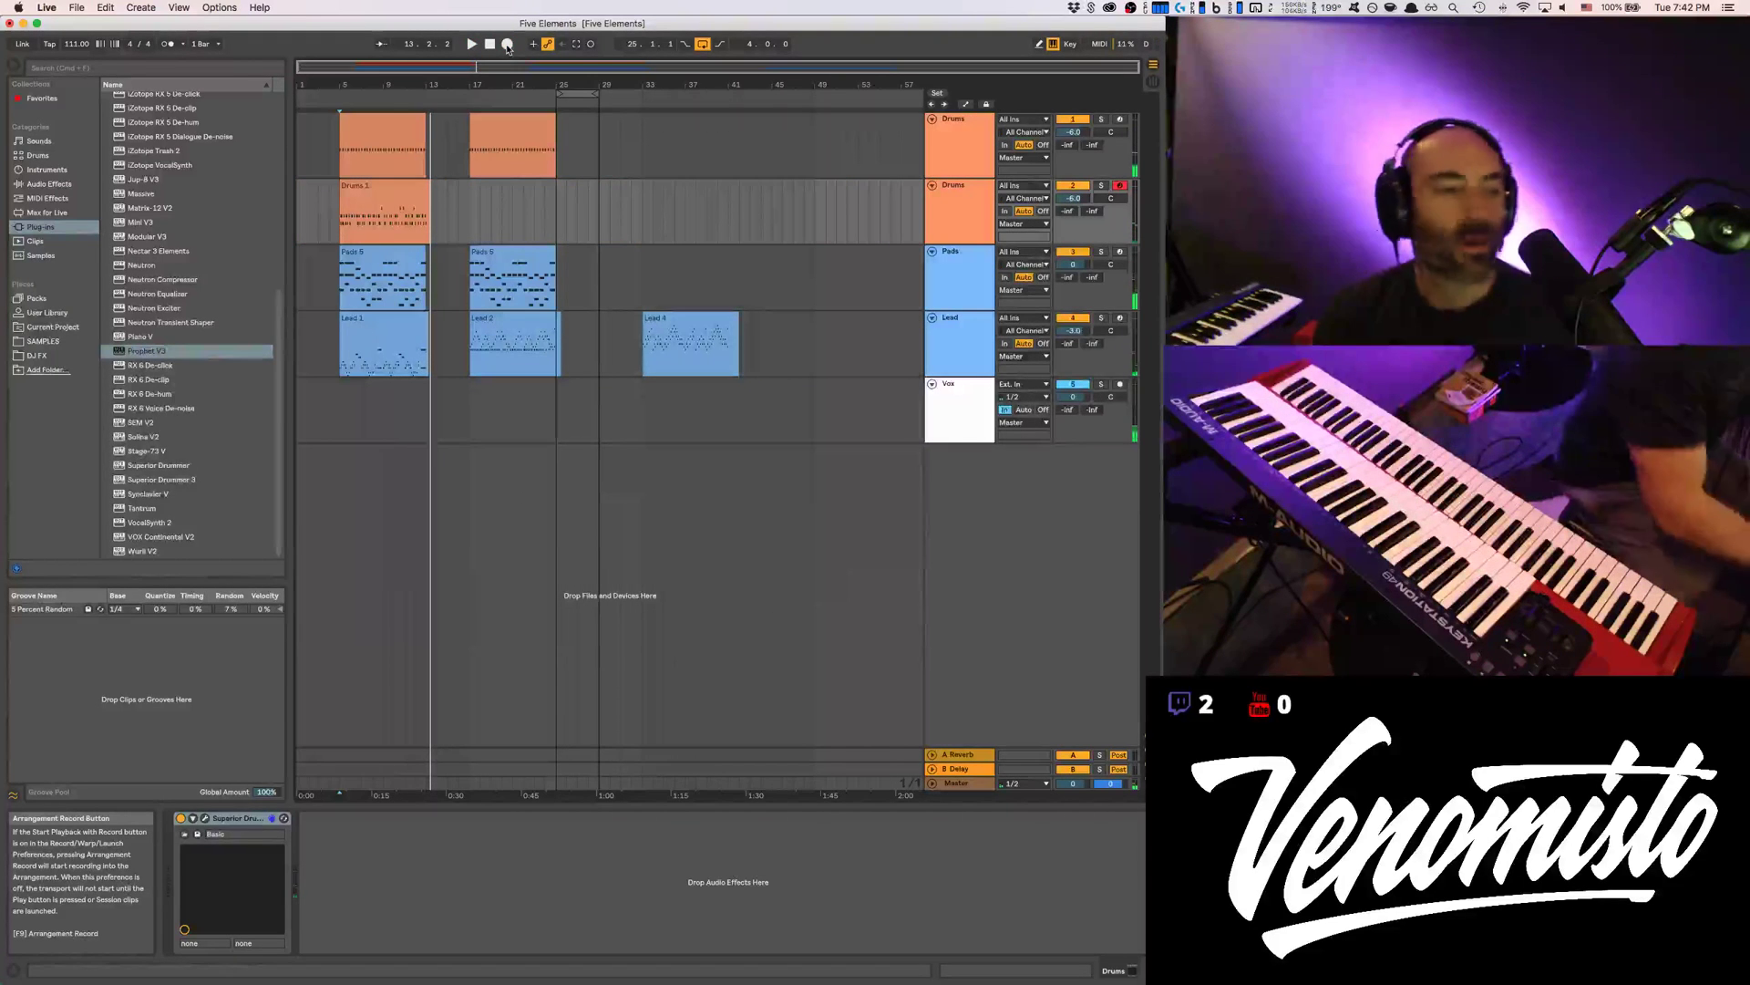
# Select the first kick clip on the original Drums track and play back the section with the recorded drum part
pyautogui.click(377, 125)
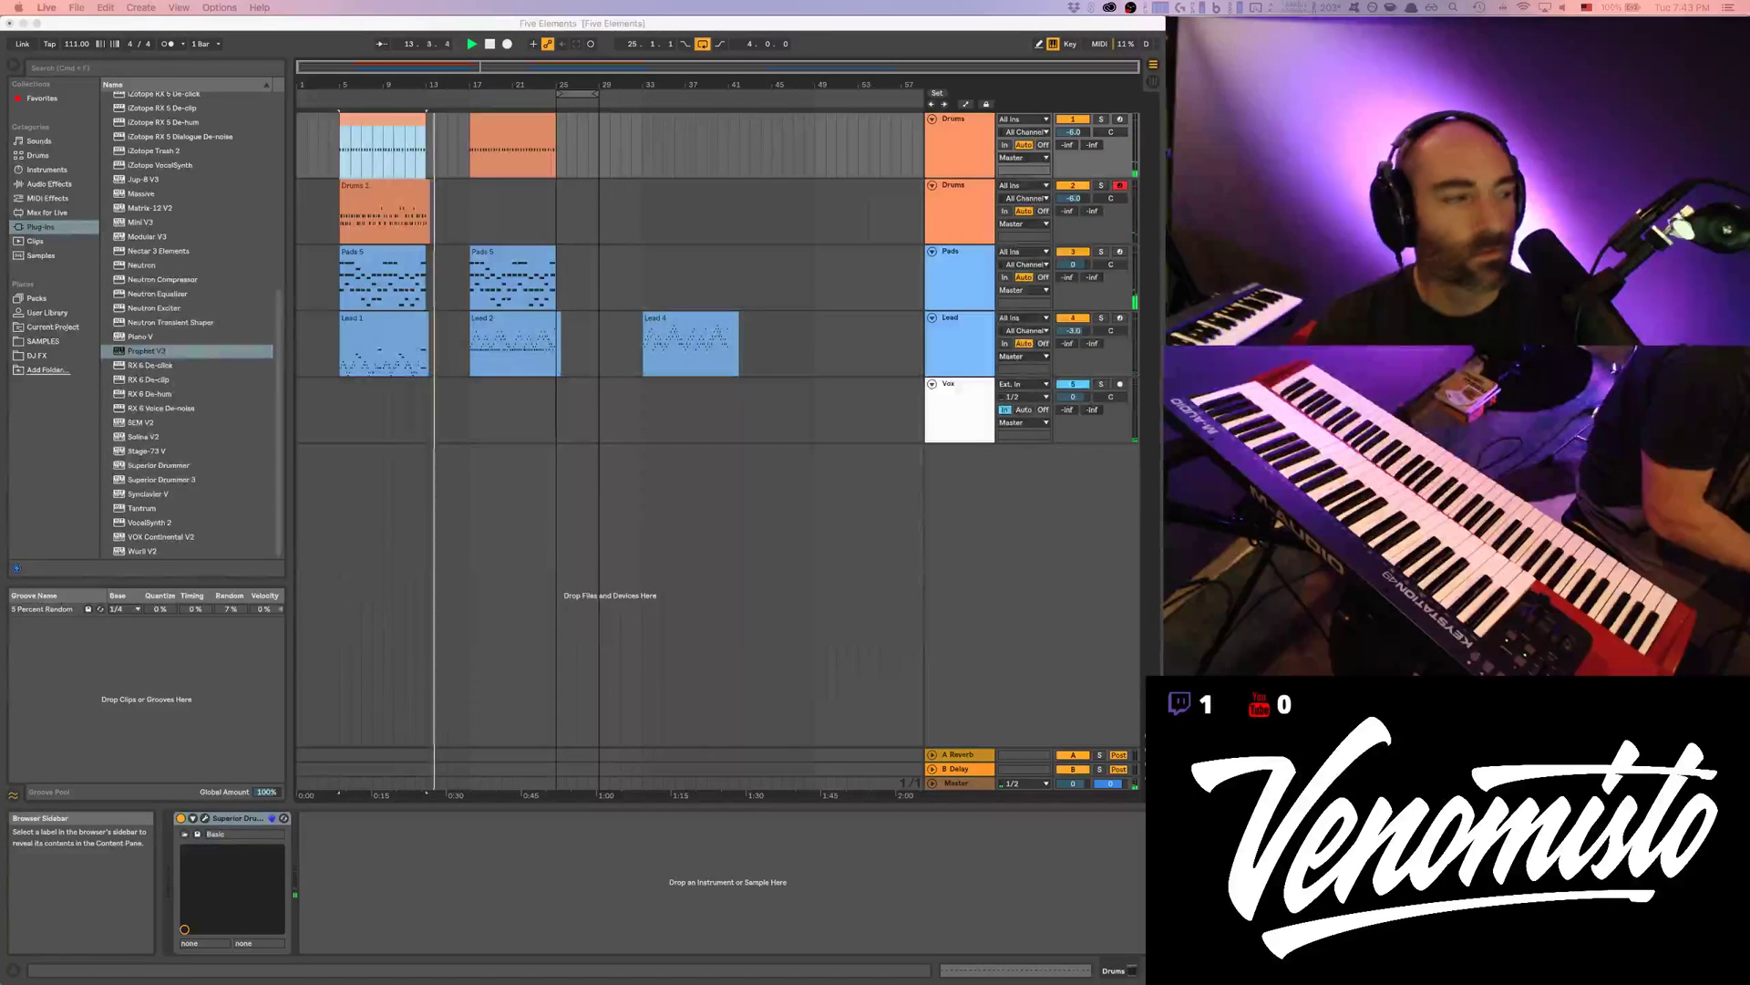
pyautogui.click(478, 486)
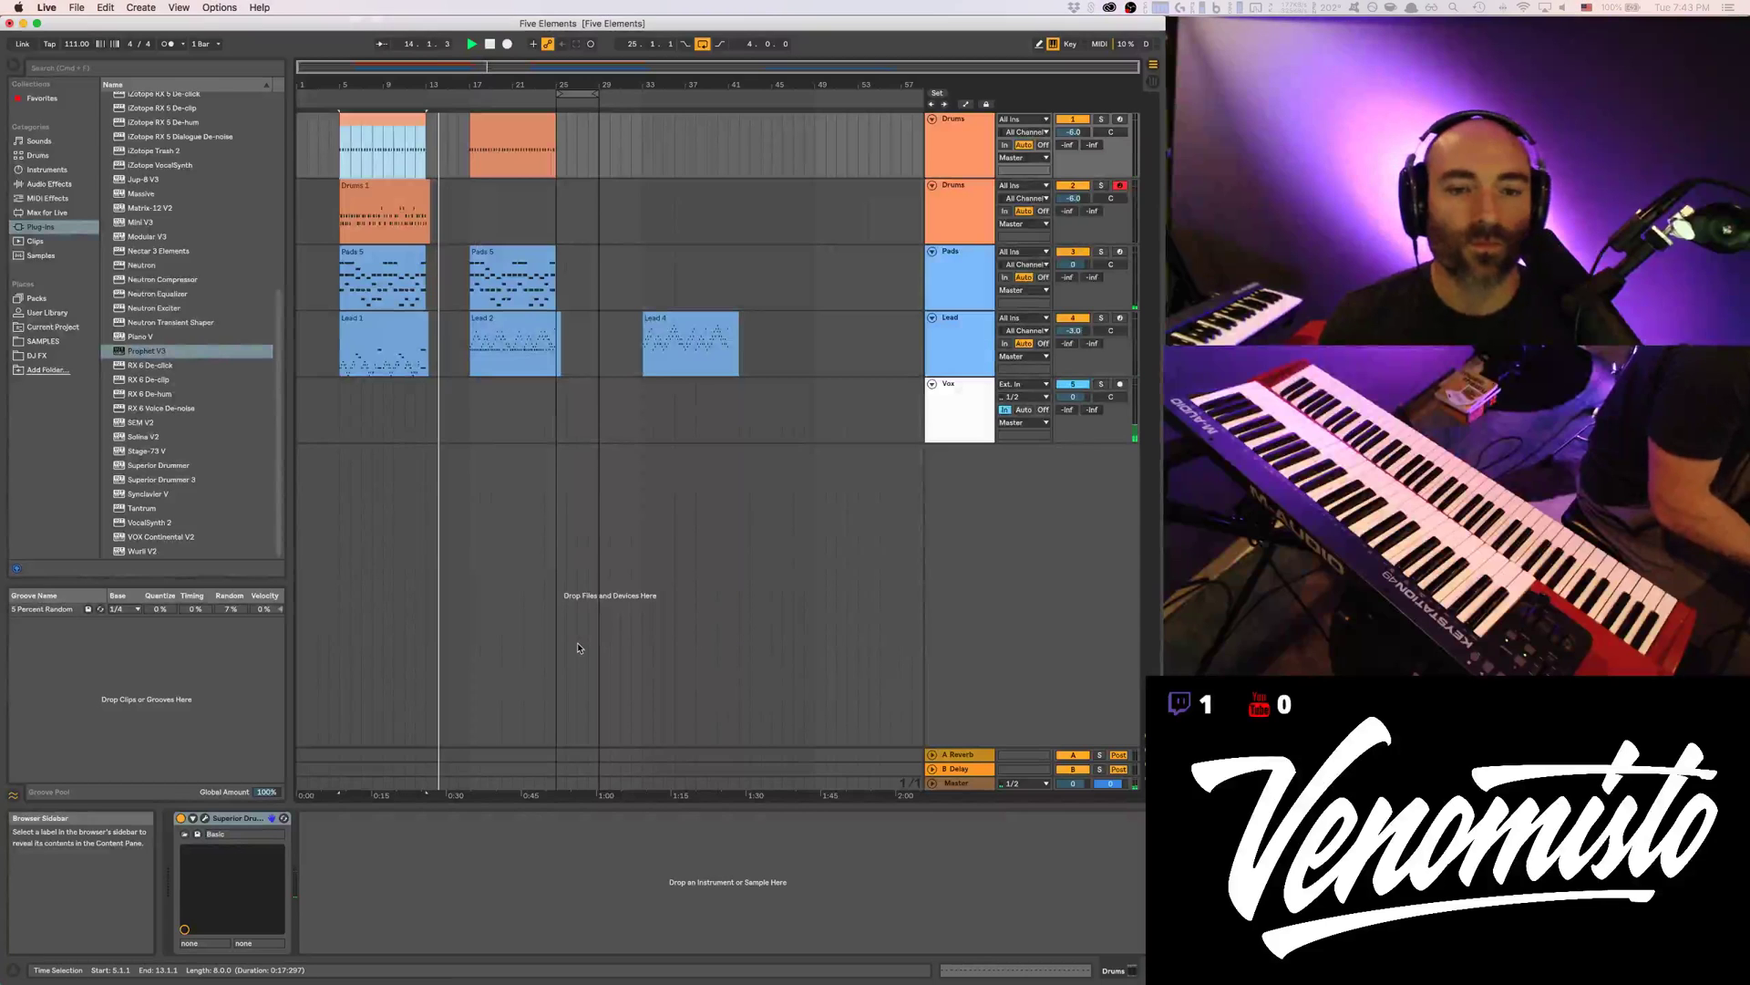
pyautogui.click(406, 164)
pyautogui.press('space')
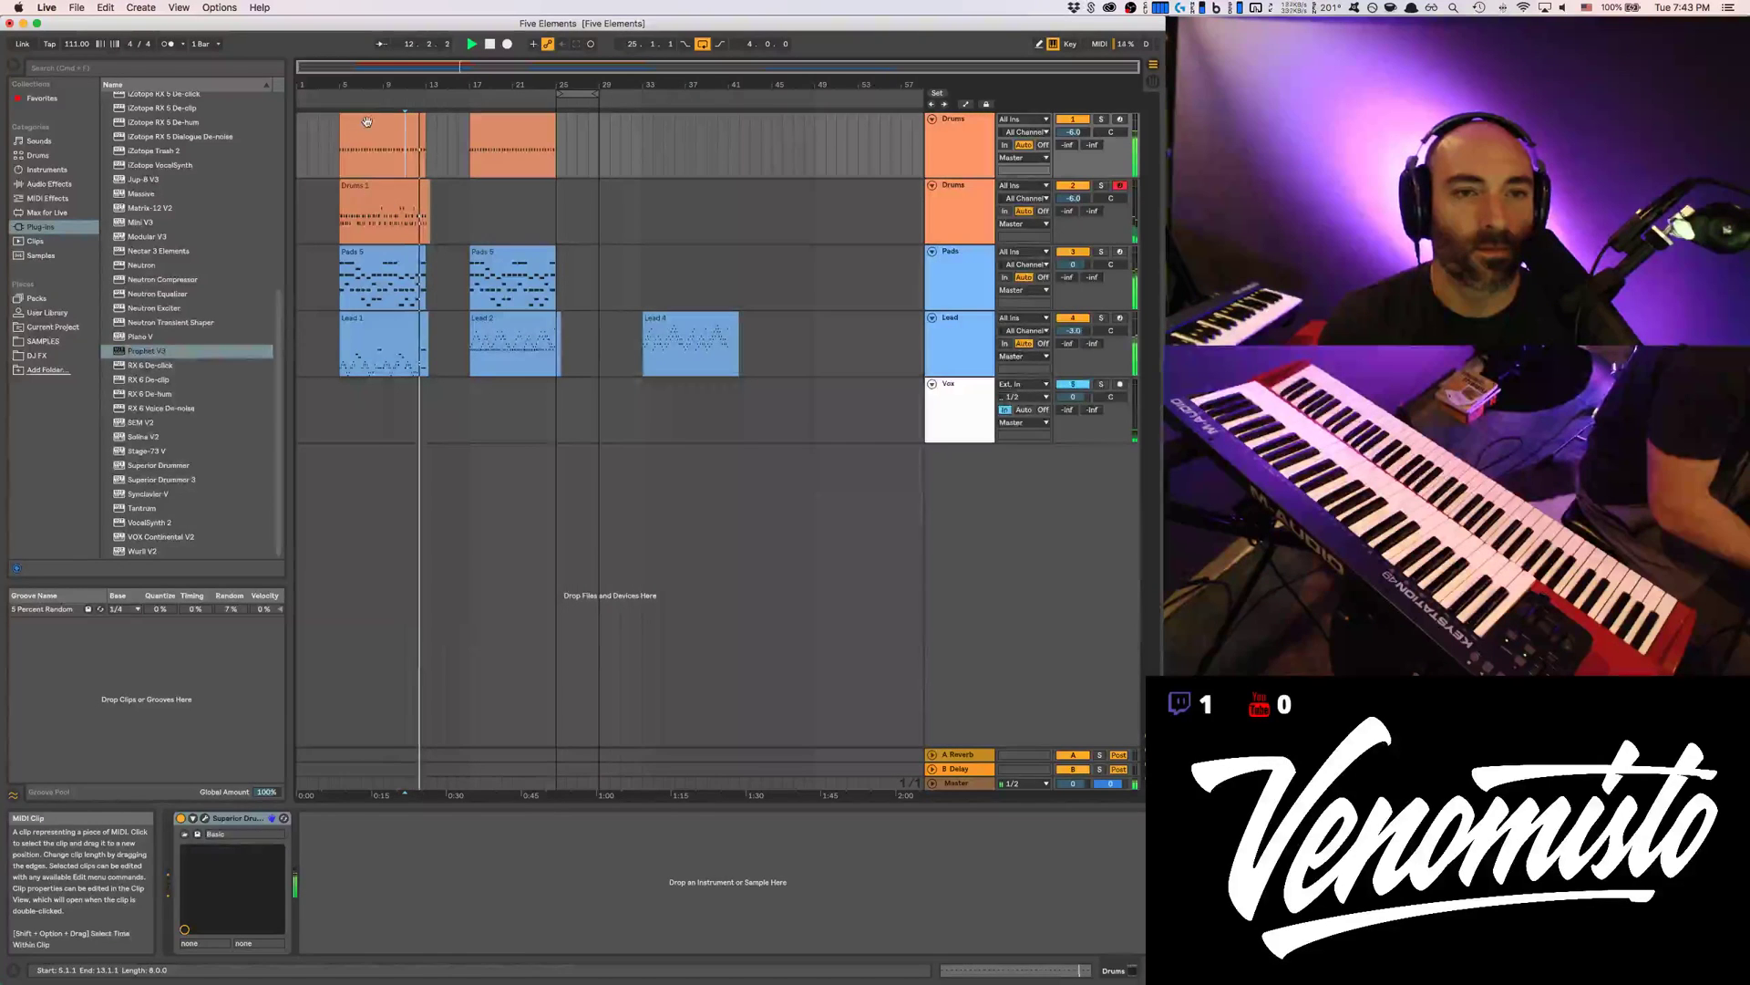
pyautogui.click(367, 122)
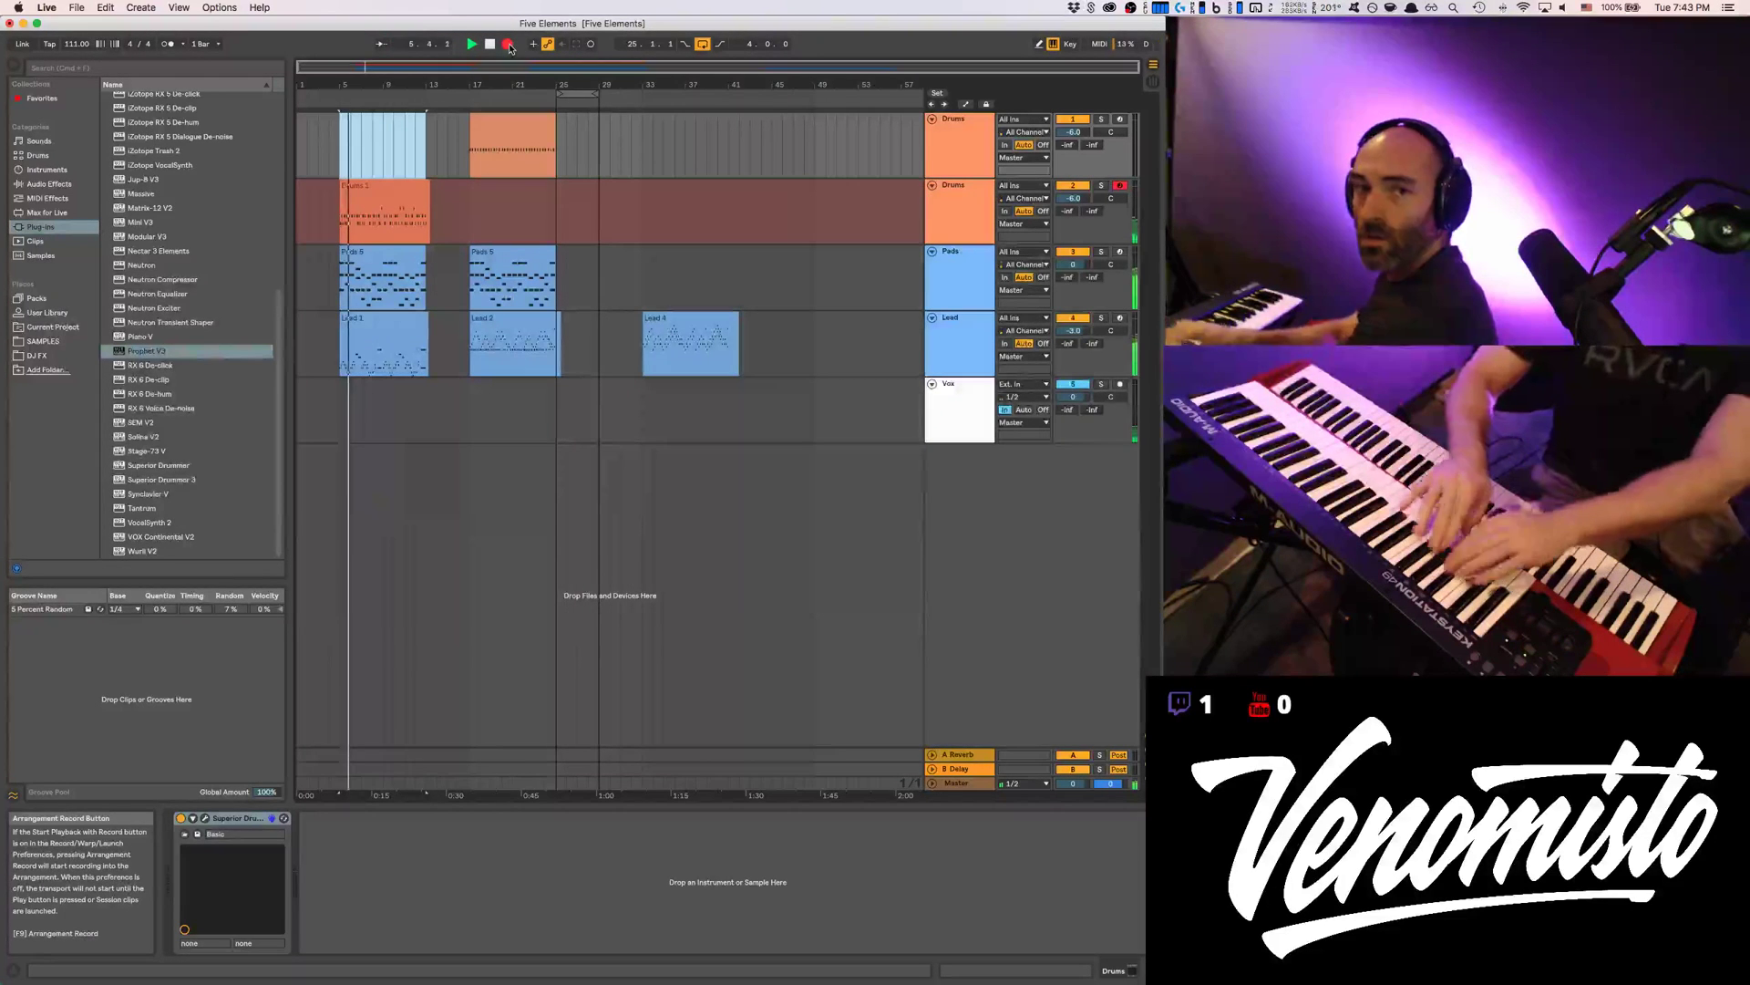
pyautogui.press('space')
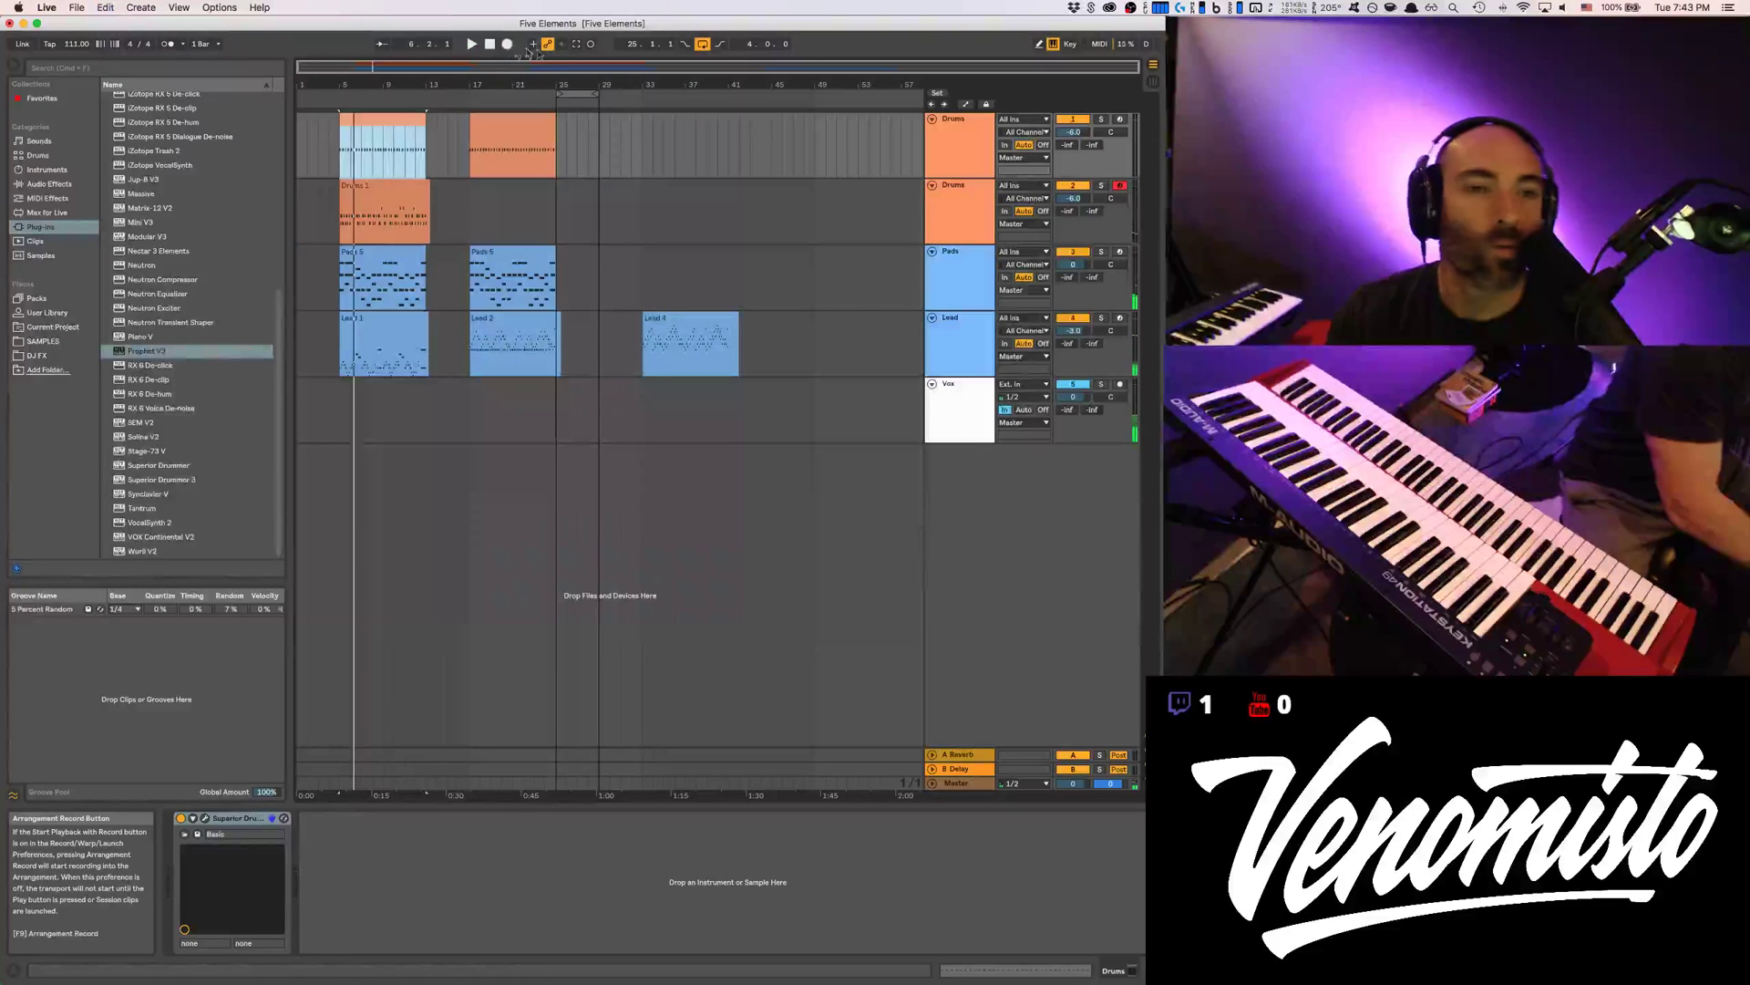
pyautogui.press('super+z')
pyautogui.click(505, 46)
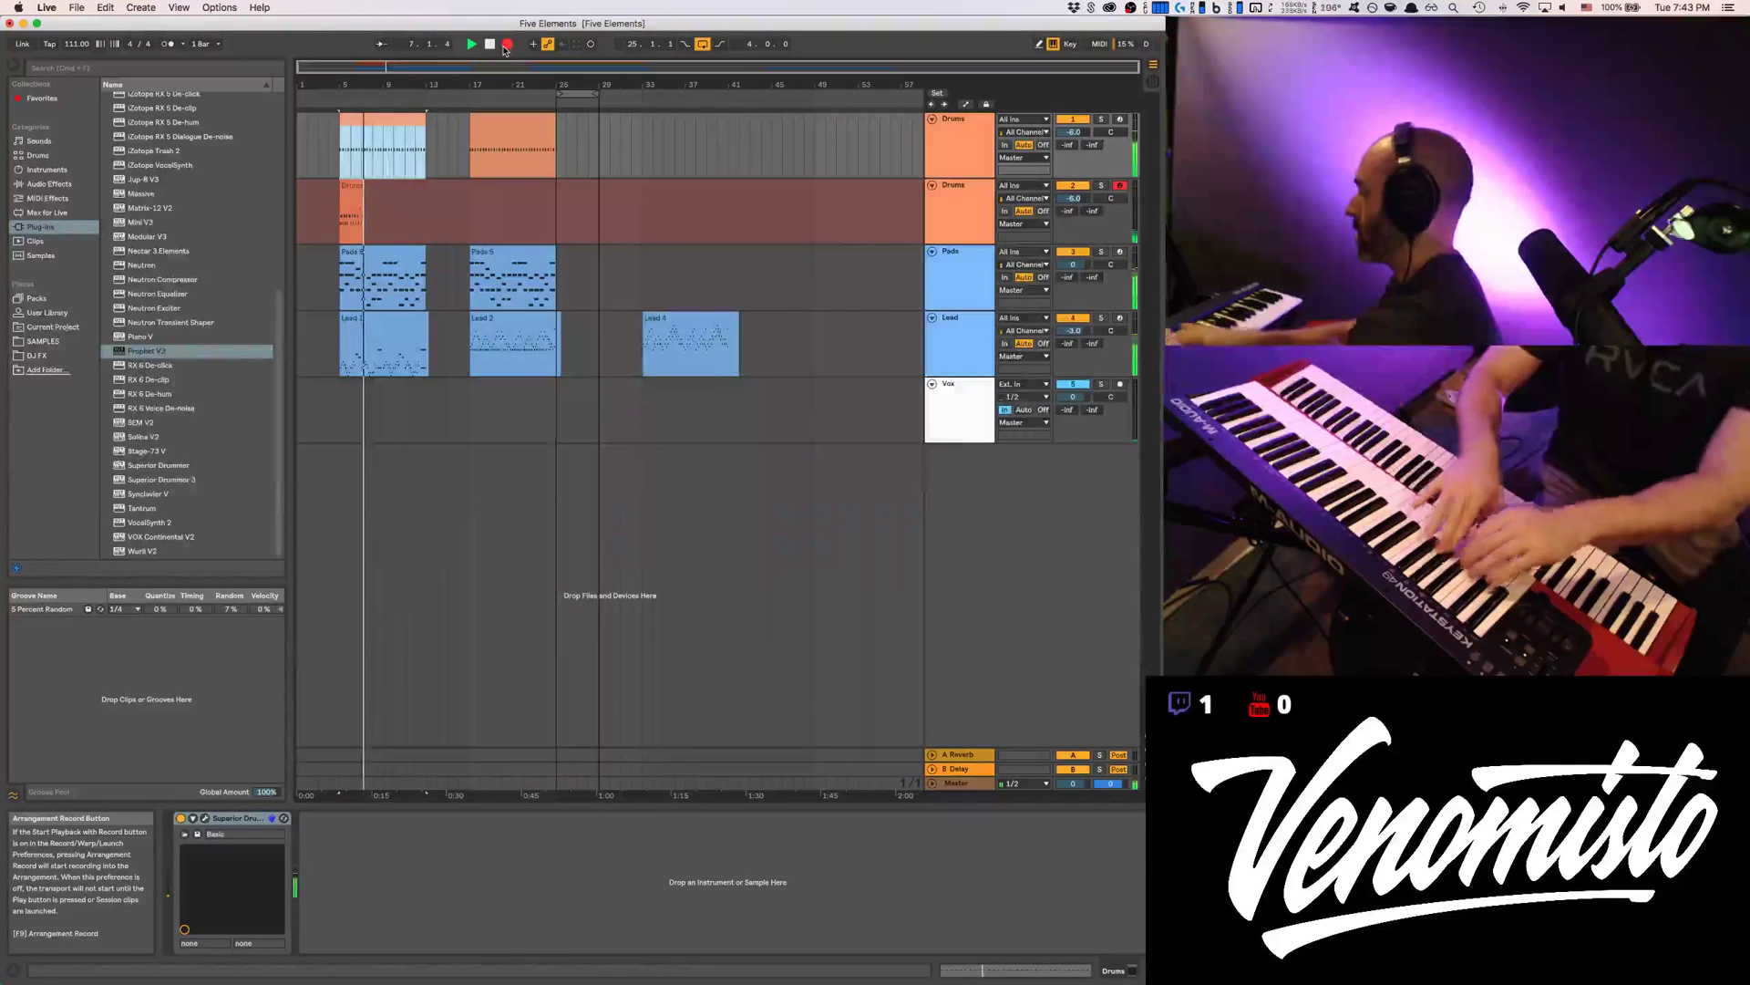
pyautogui.click(505, 48)
pyautogui.press('space')
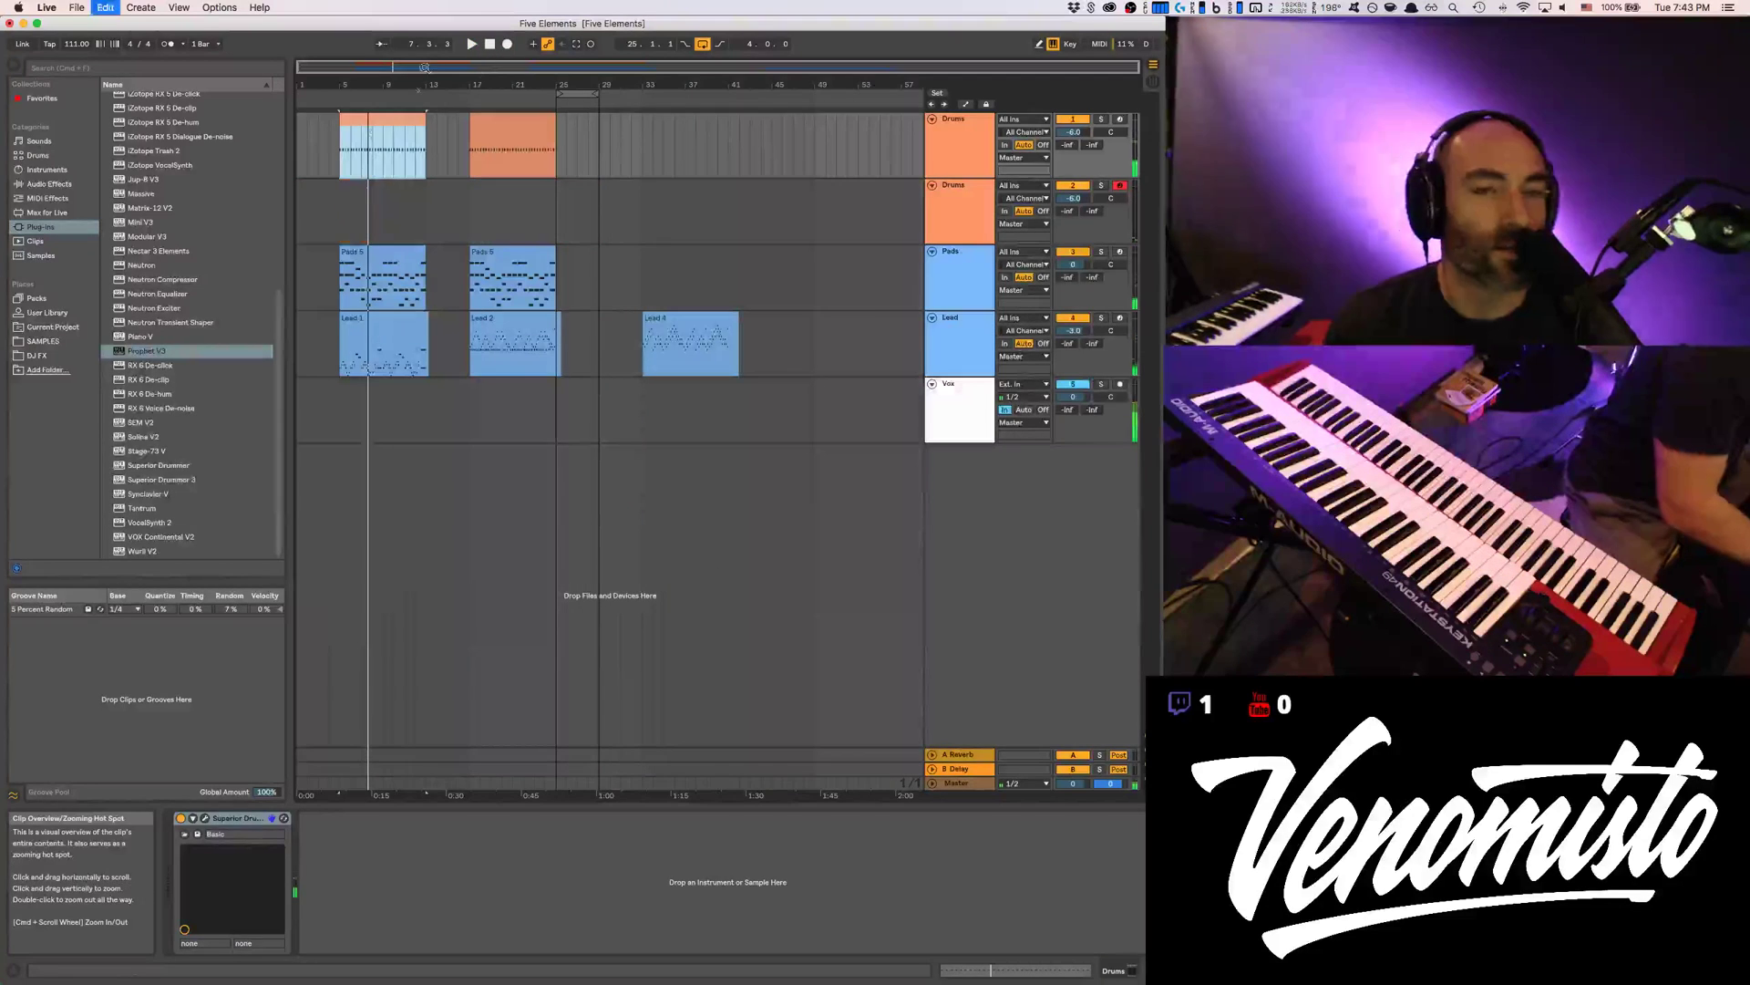
pyautogui.press('super+z')
# Record a new keyboard-played drum part from bar 5 to about bar 13 on the armed Drums track, and loop the first kick clip's section
pyautogui.click(507, 47)
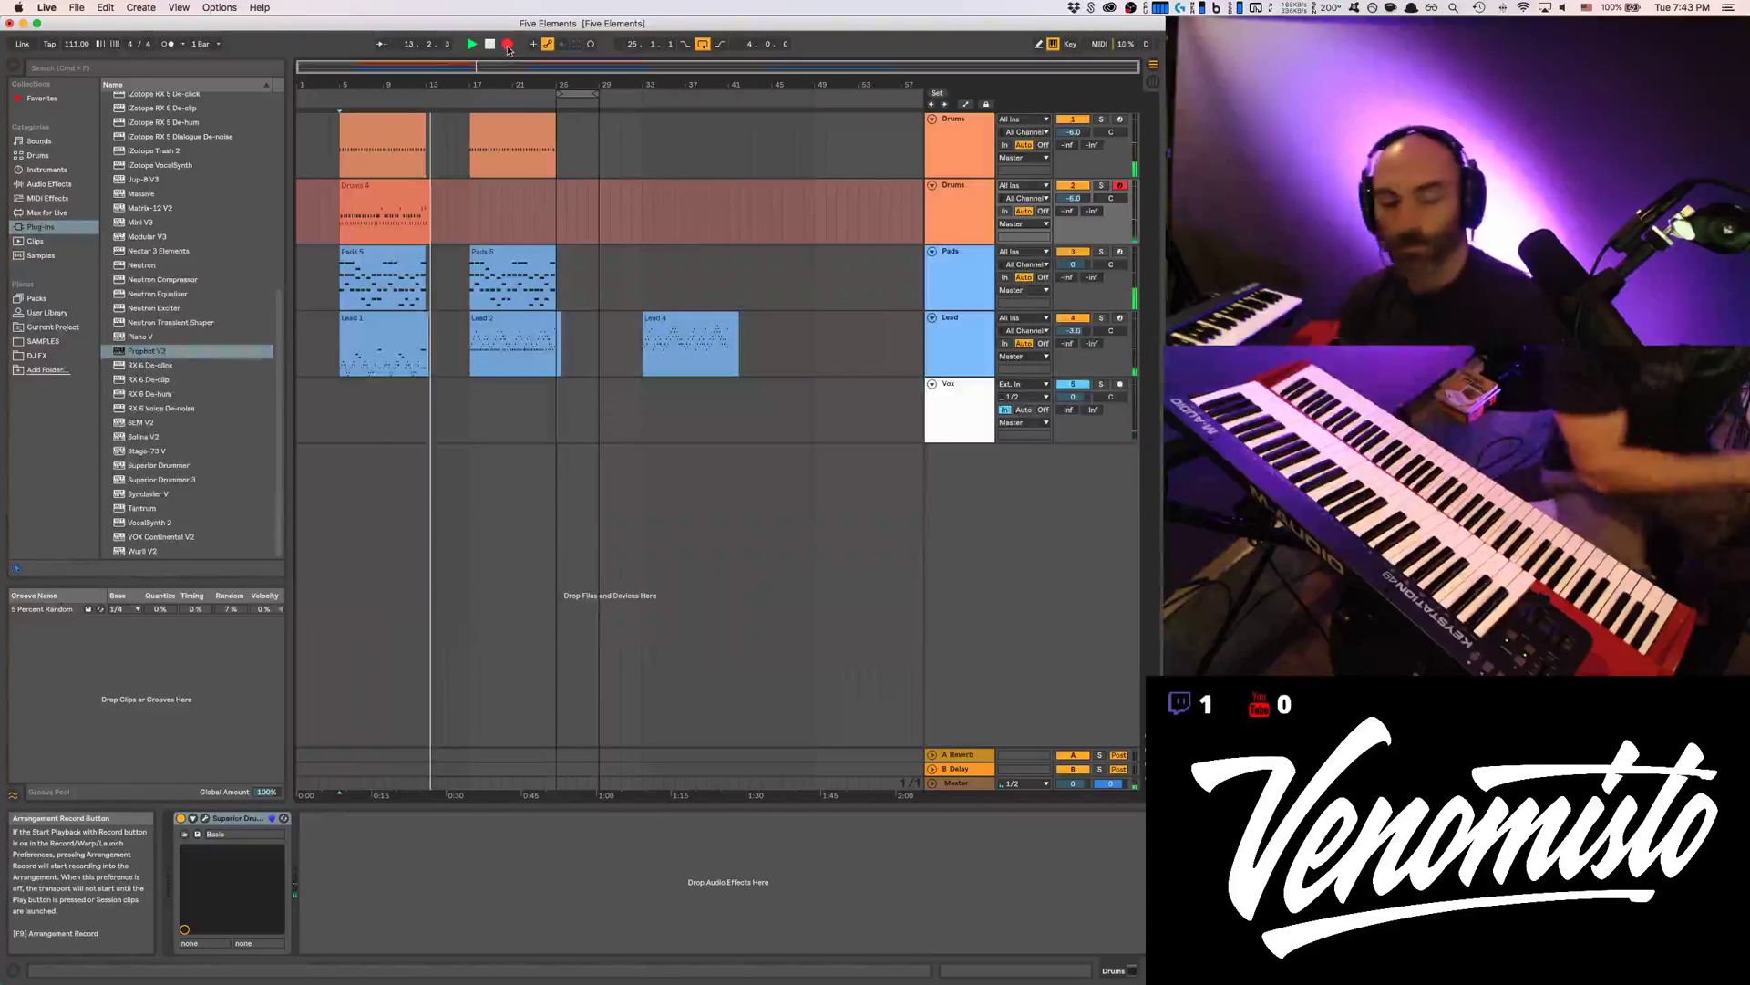
pyautogui.click(508, 44)
pyautogui.click(370, 120)
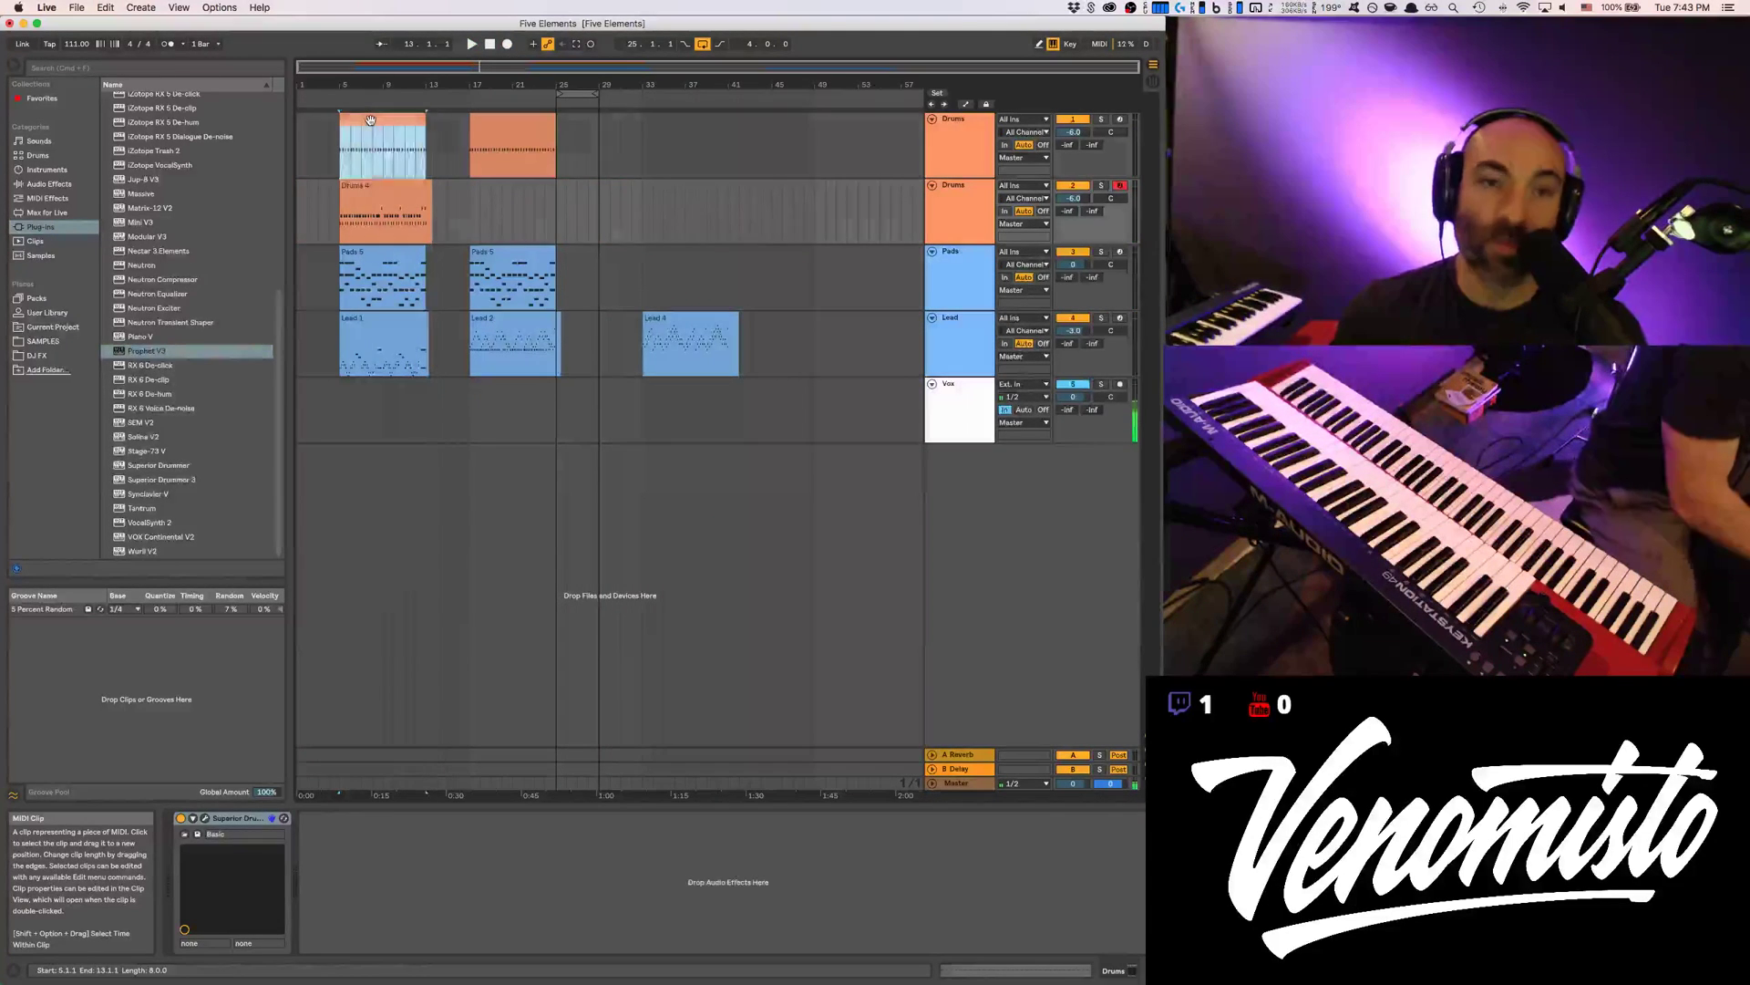
pyautogui.press('super+l')
pyautogui.press('space')
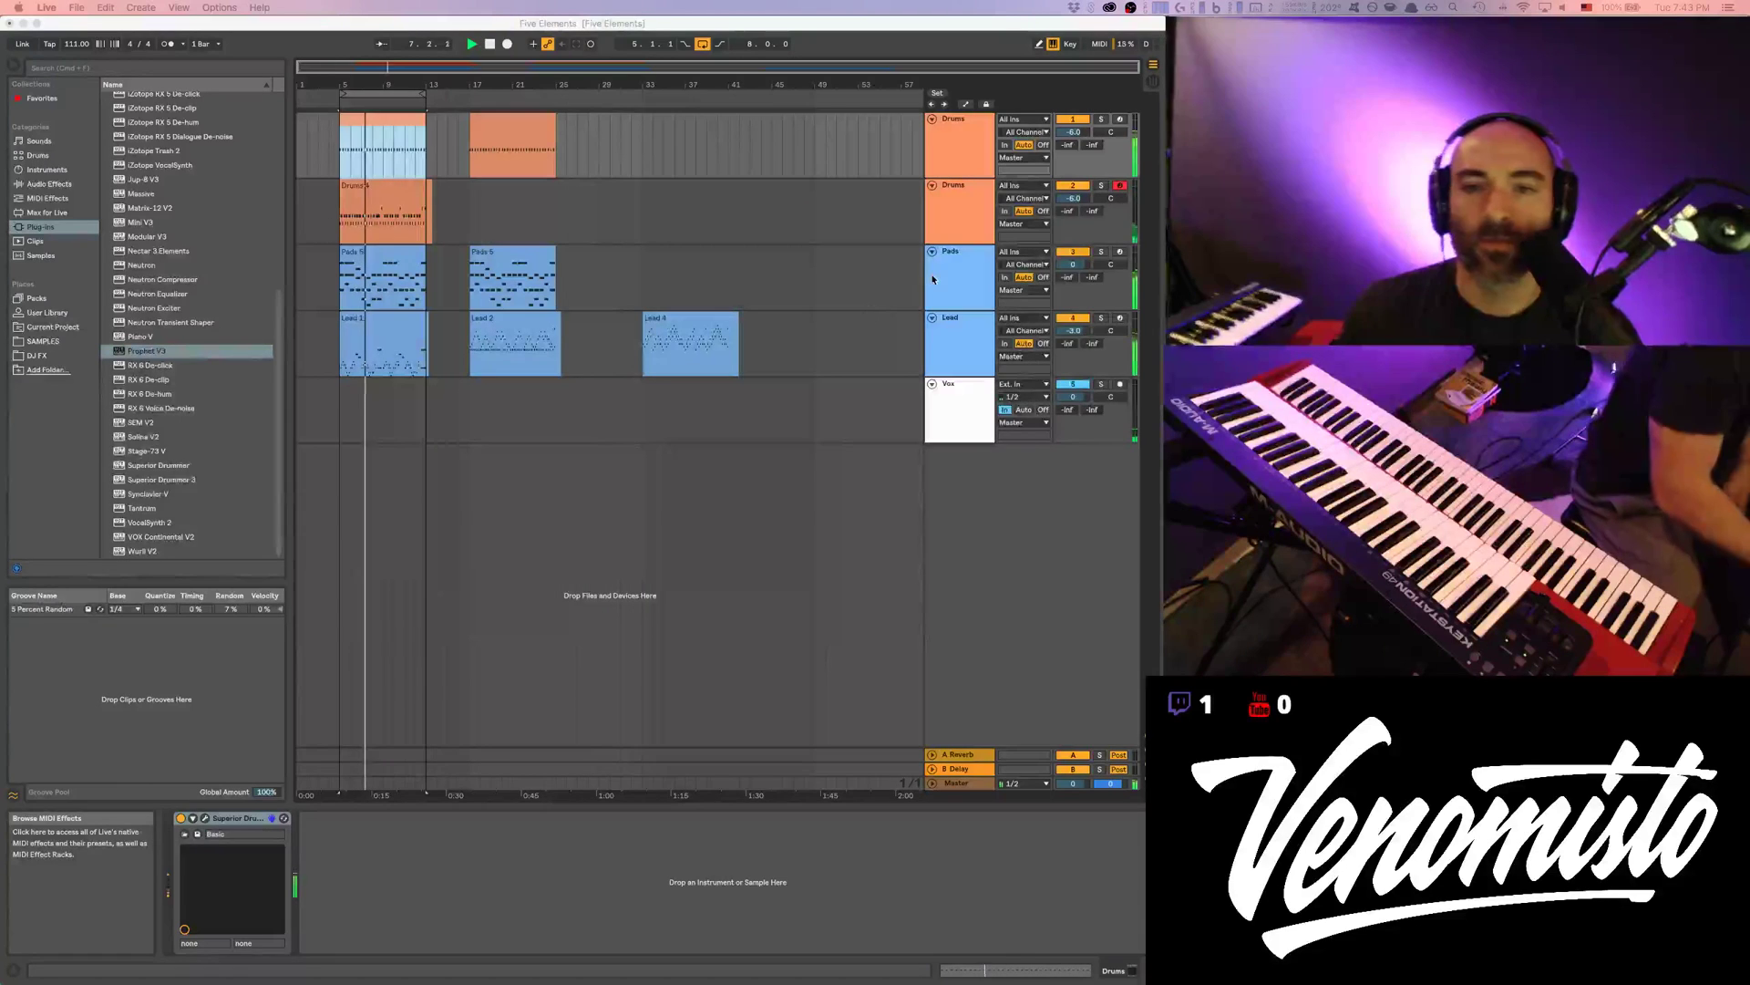
# Open the Lead track's Prophet V3, adjust the Analog Delay's time and sync controls during playback, and close its window
pyautogui.click(982, 245)
pyautogui.click(967, 258)
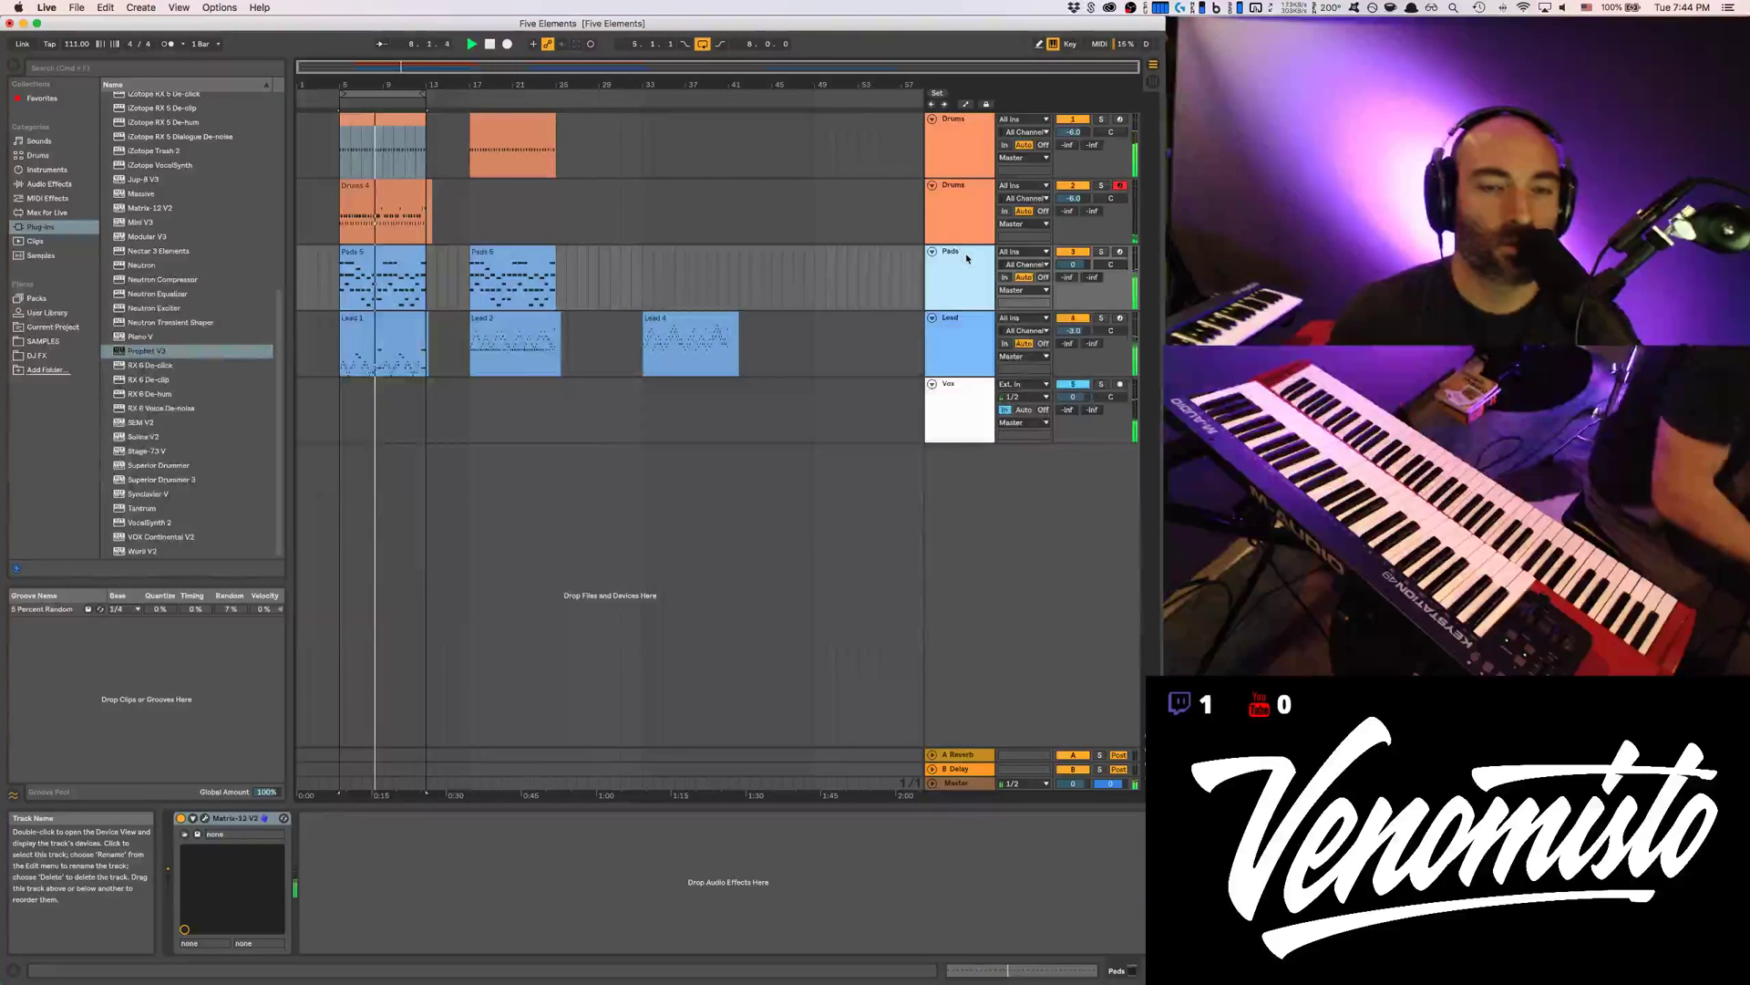
pyautogui.click(964, 316)
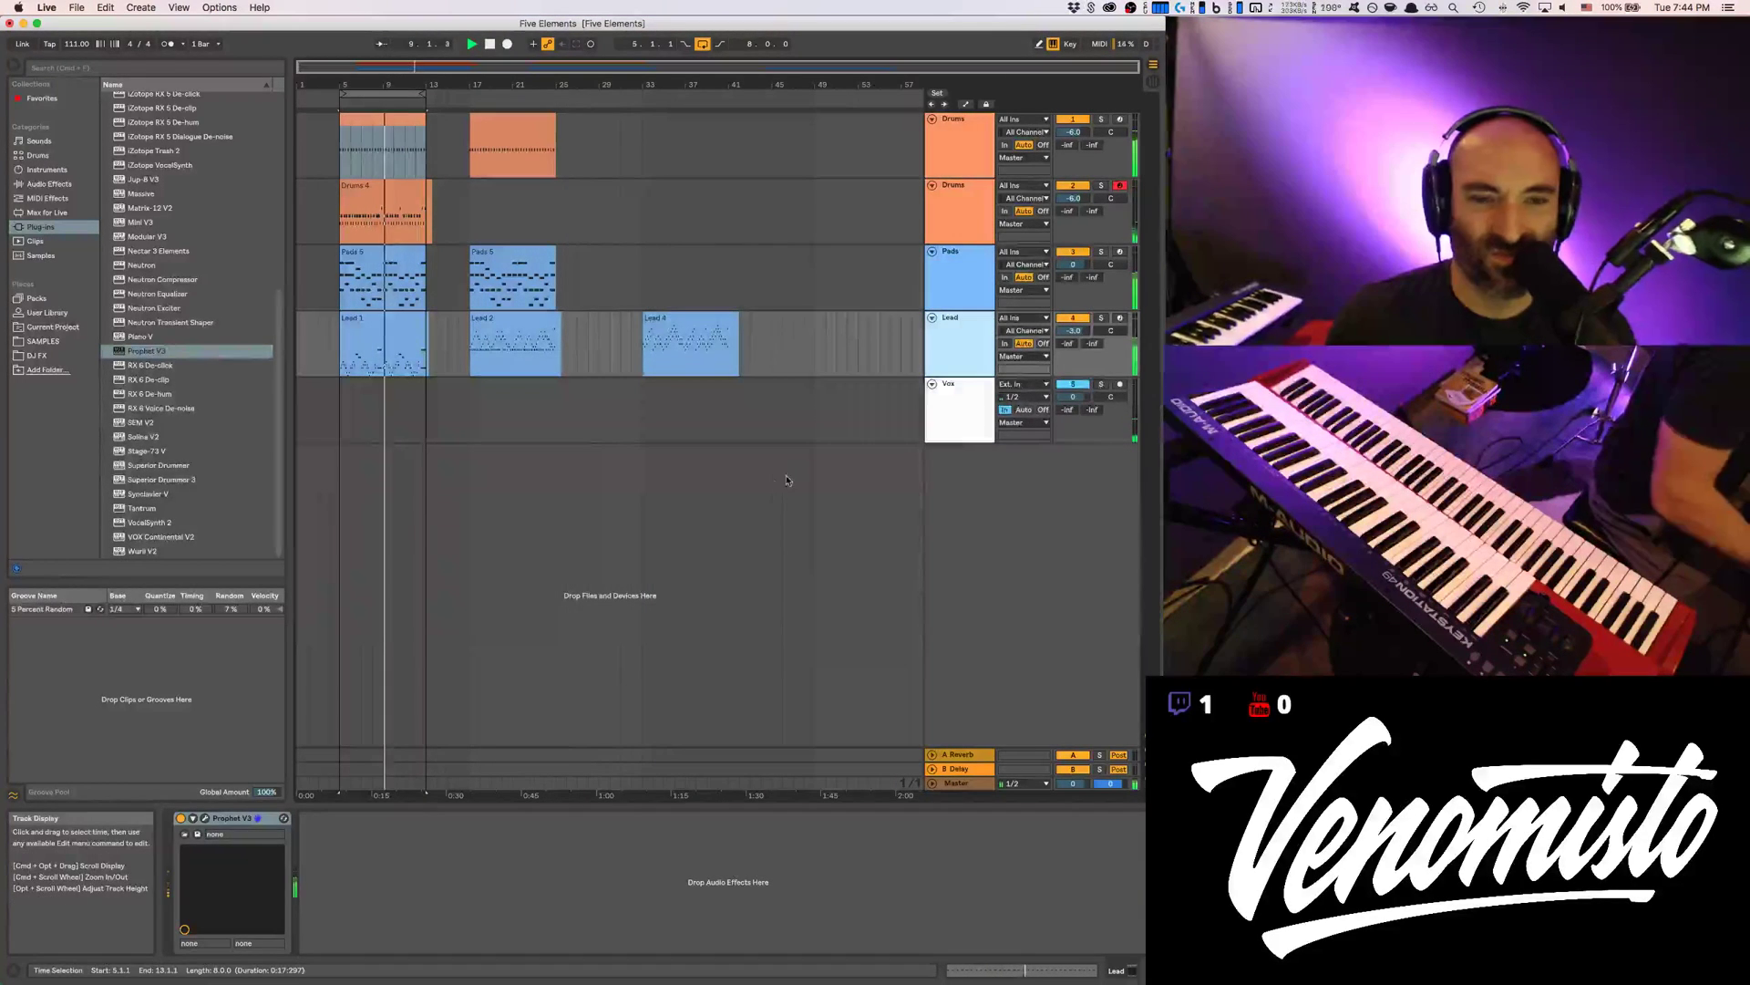
pyautogui.click(204, 818)
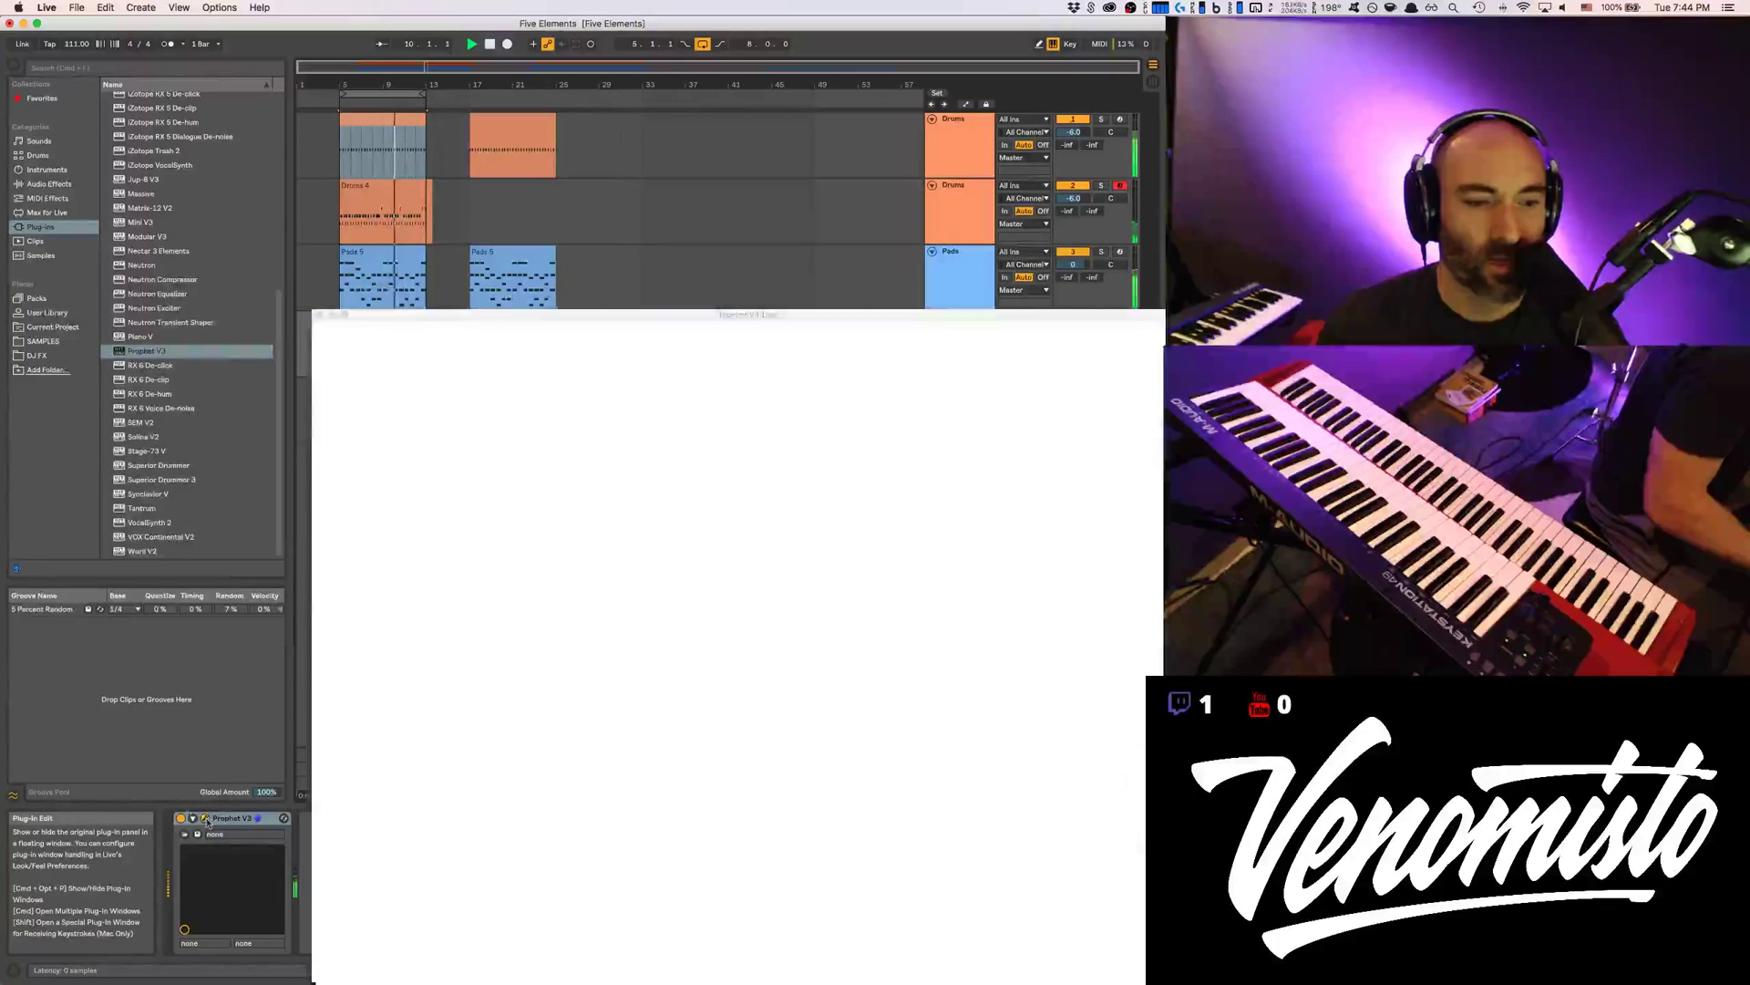
pyautogui.moveTo(573, 314); pyautogui.dragTo(551, 229)
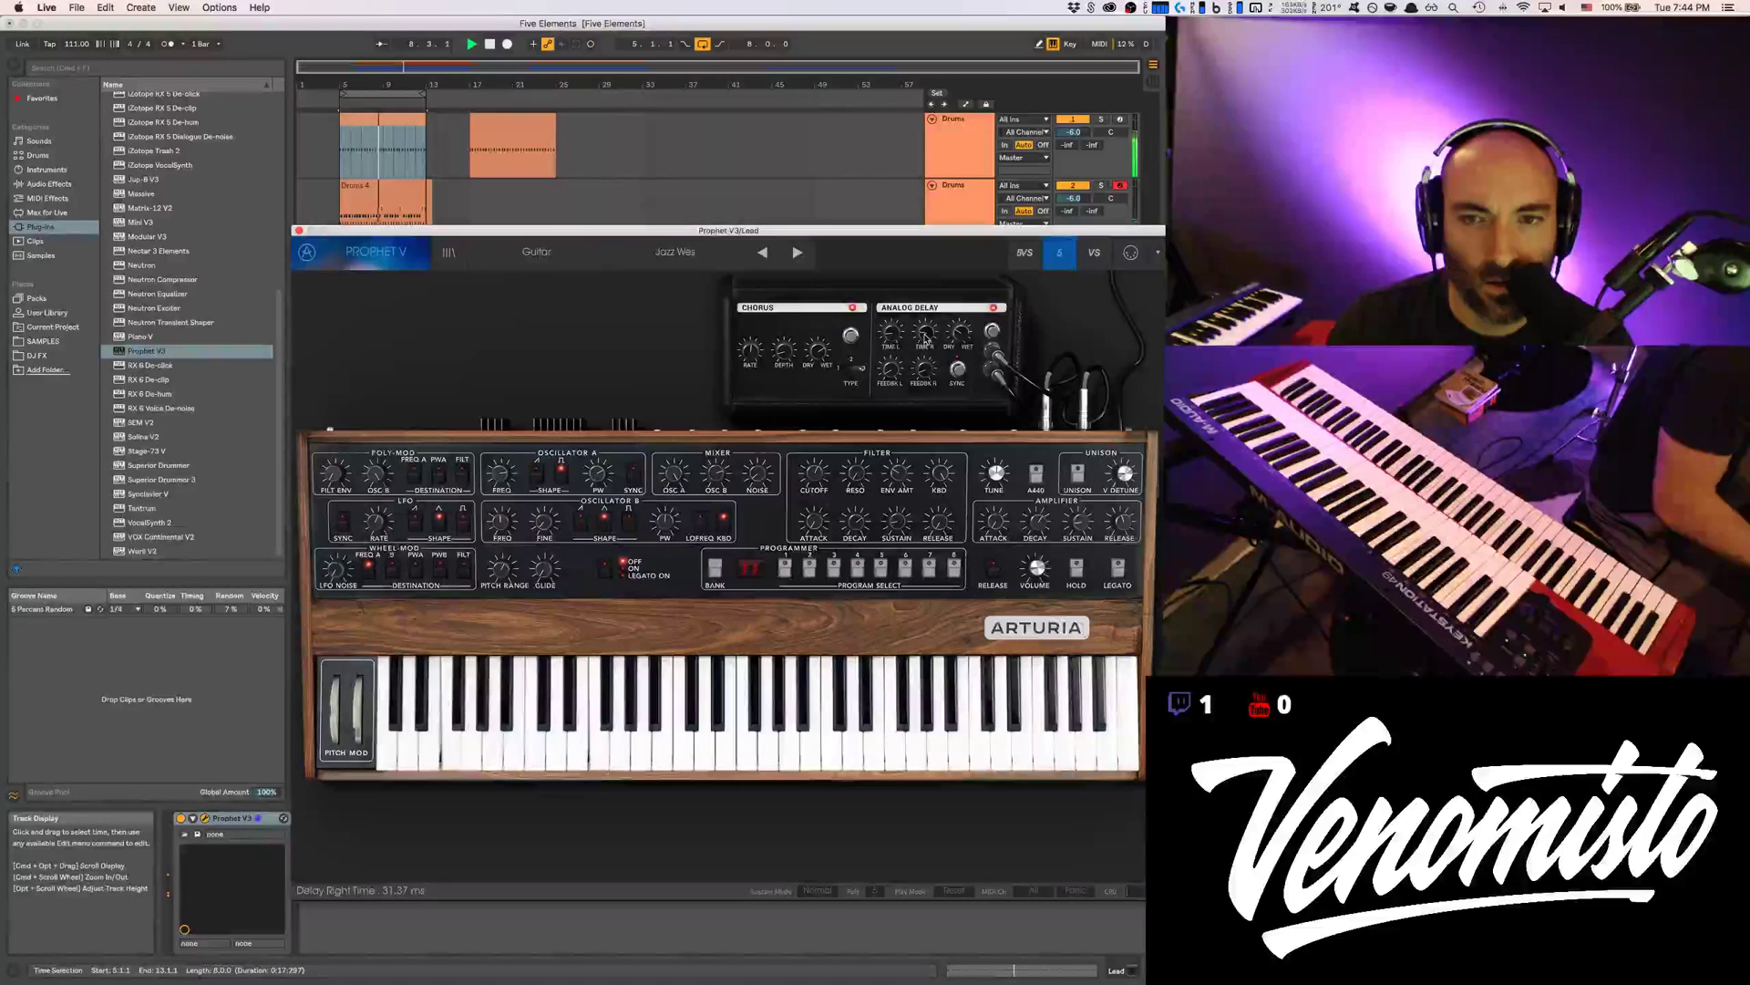
pyautogui.moveTo(900, 341)
pyautogui.mouseDown()
pyautogui.moveTo(900, 298)
pyautogui.moveTo(886, 347)
pyautogui.mouseUp()
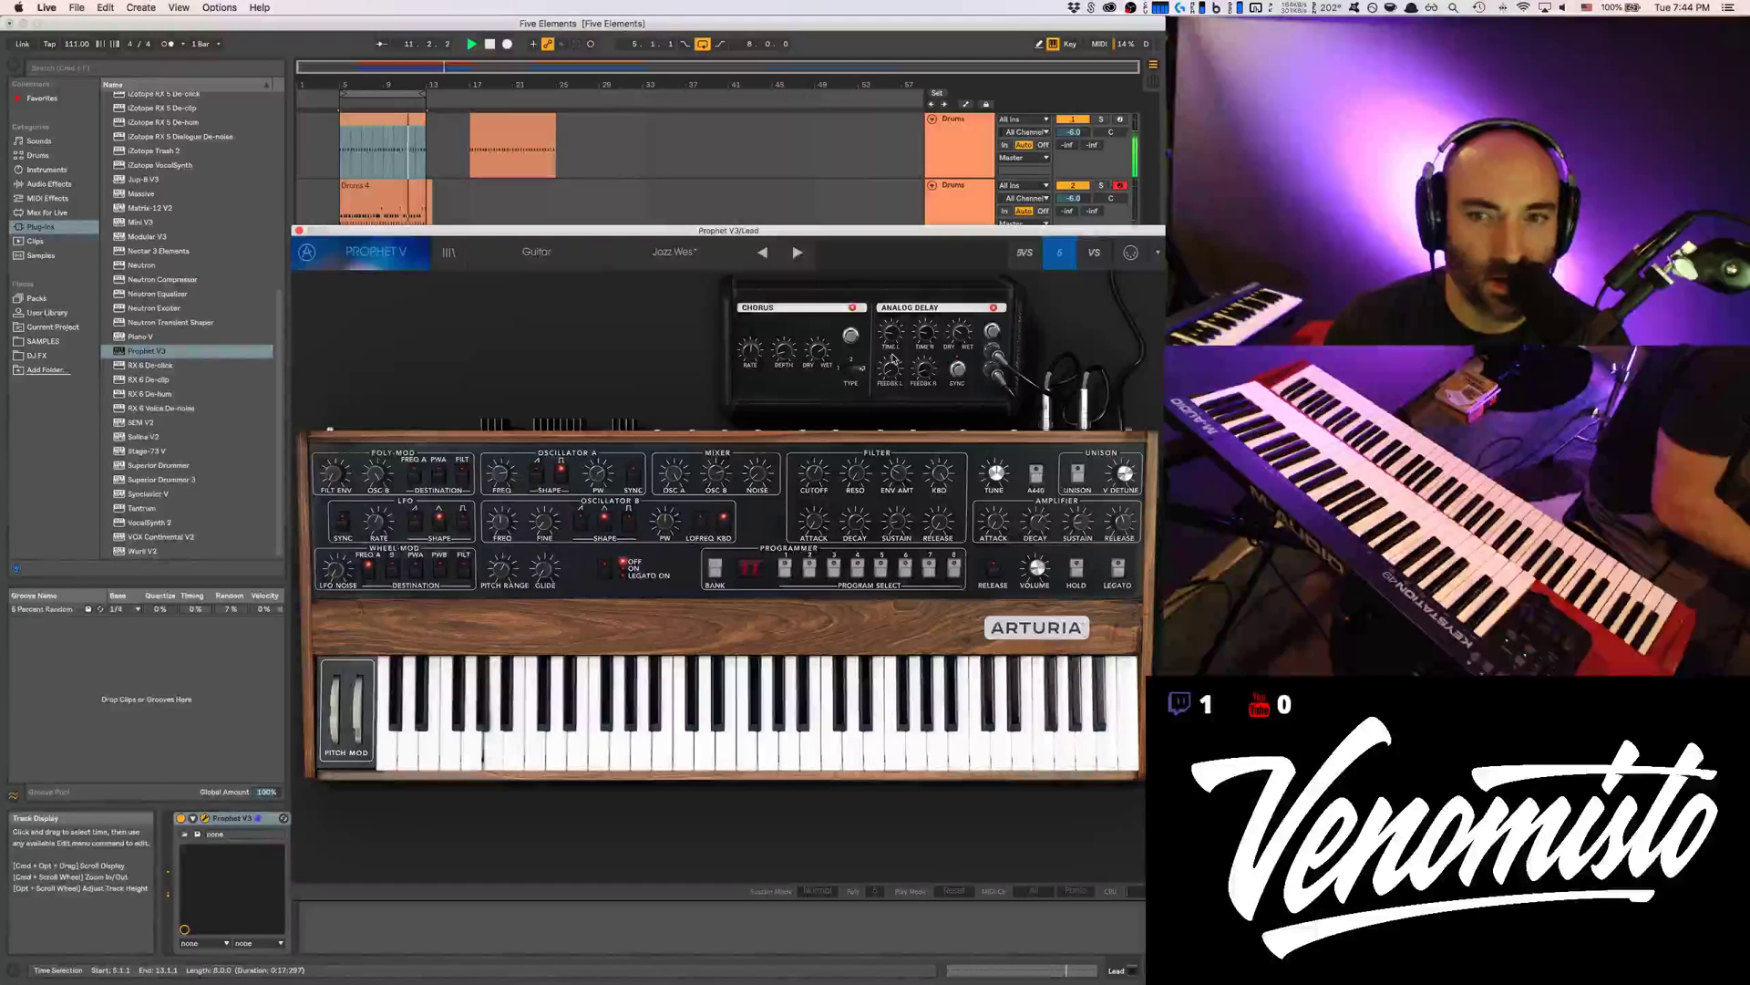
pyautogui.click(958, 373)
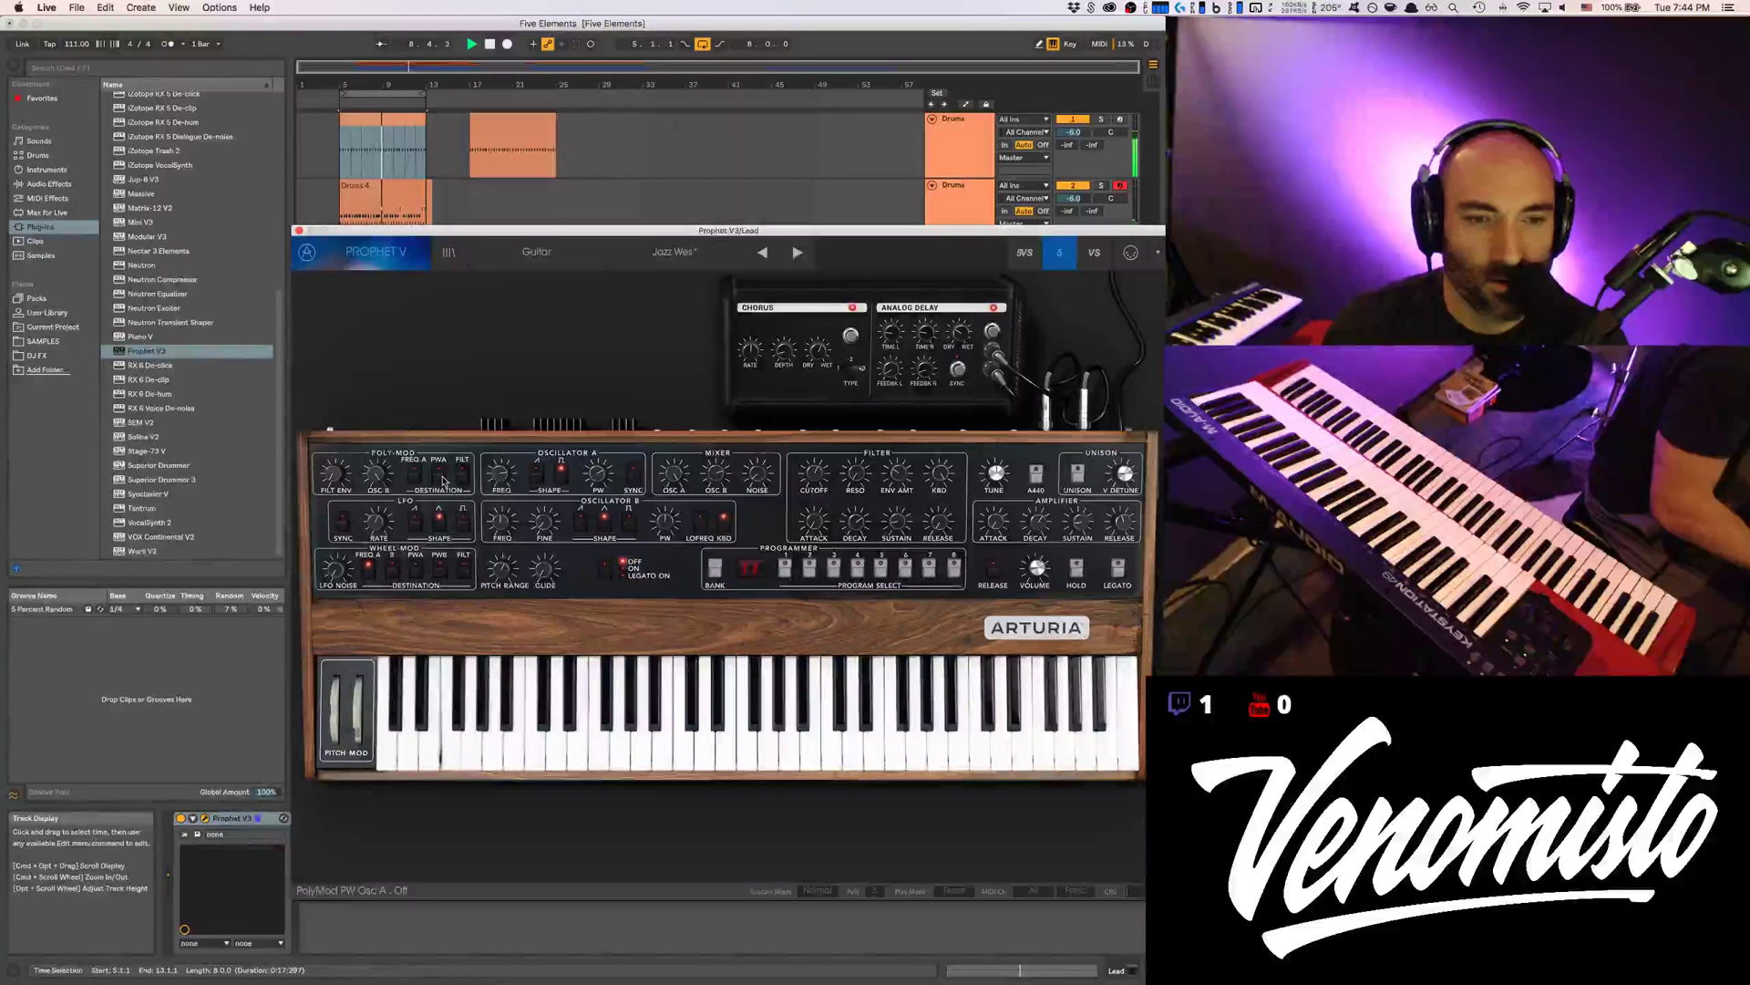
pyautogui.click(298, 231)
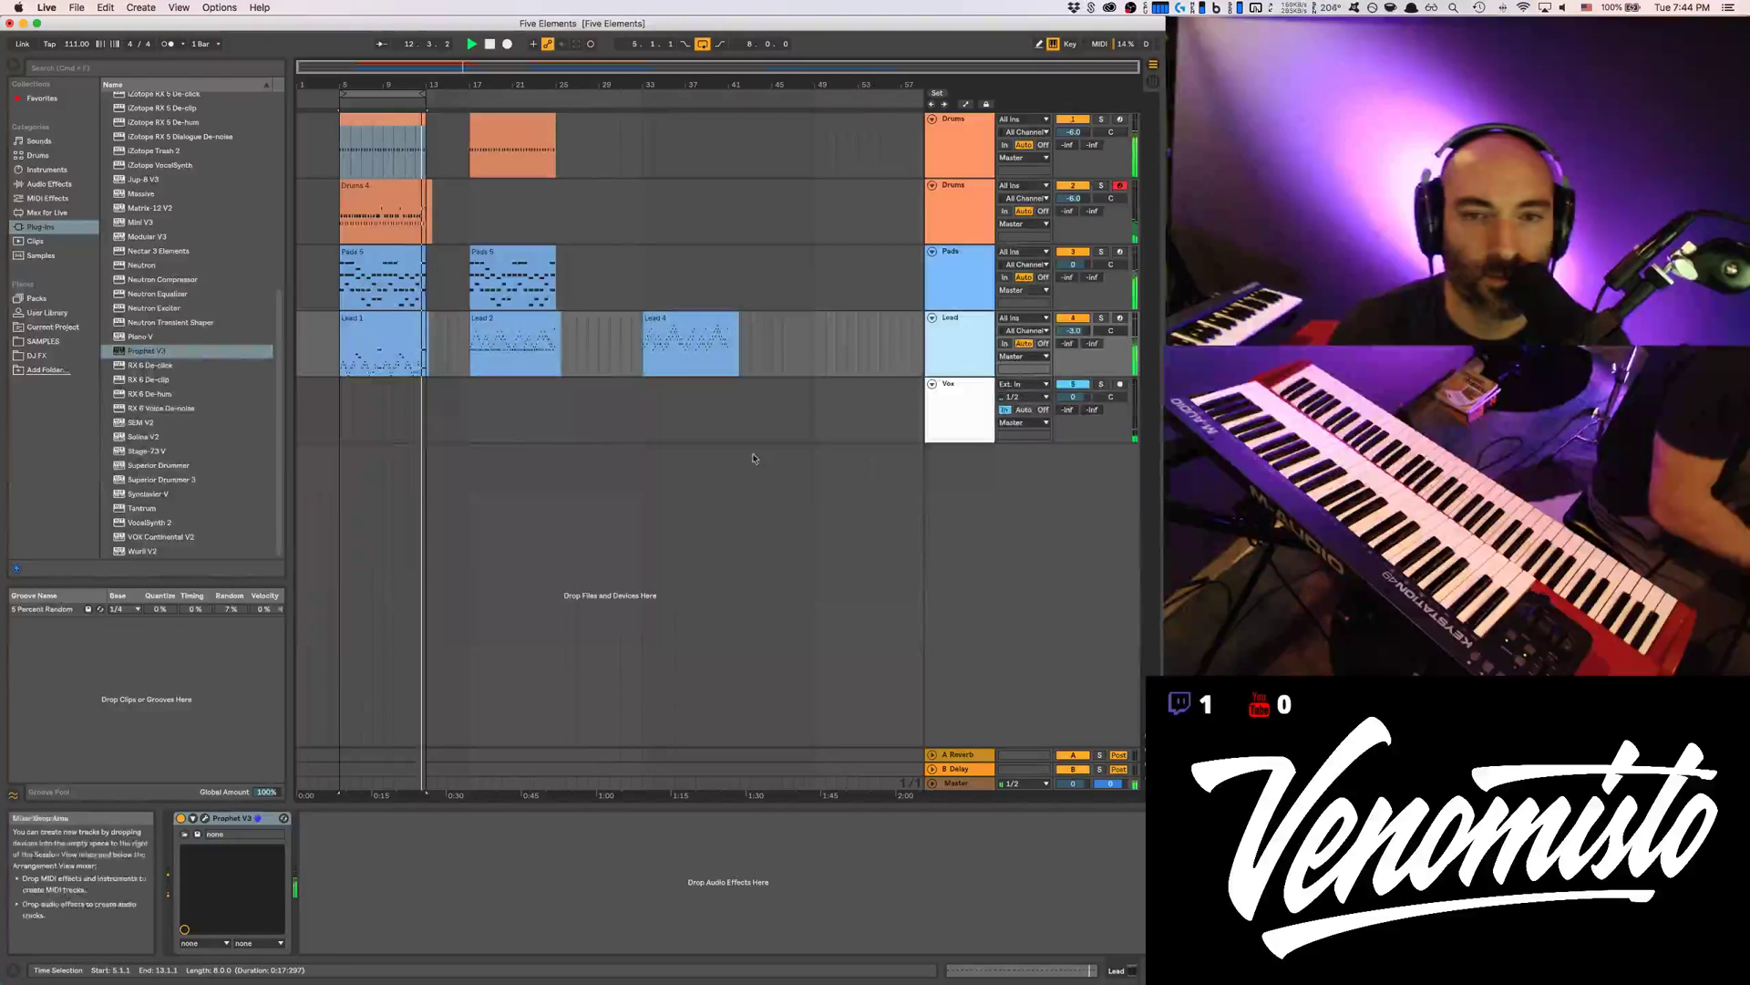
# Open the first Pads clip's notes and examine its chords one at a time across the eight bars
pyautogui.click(347, 215)
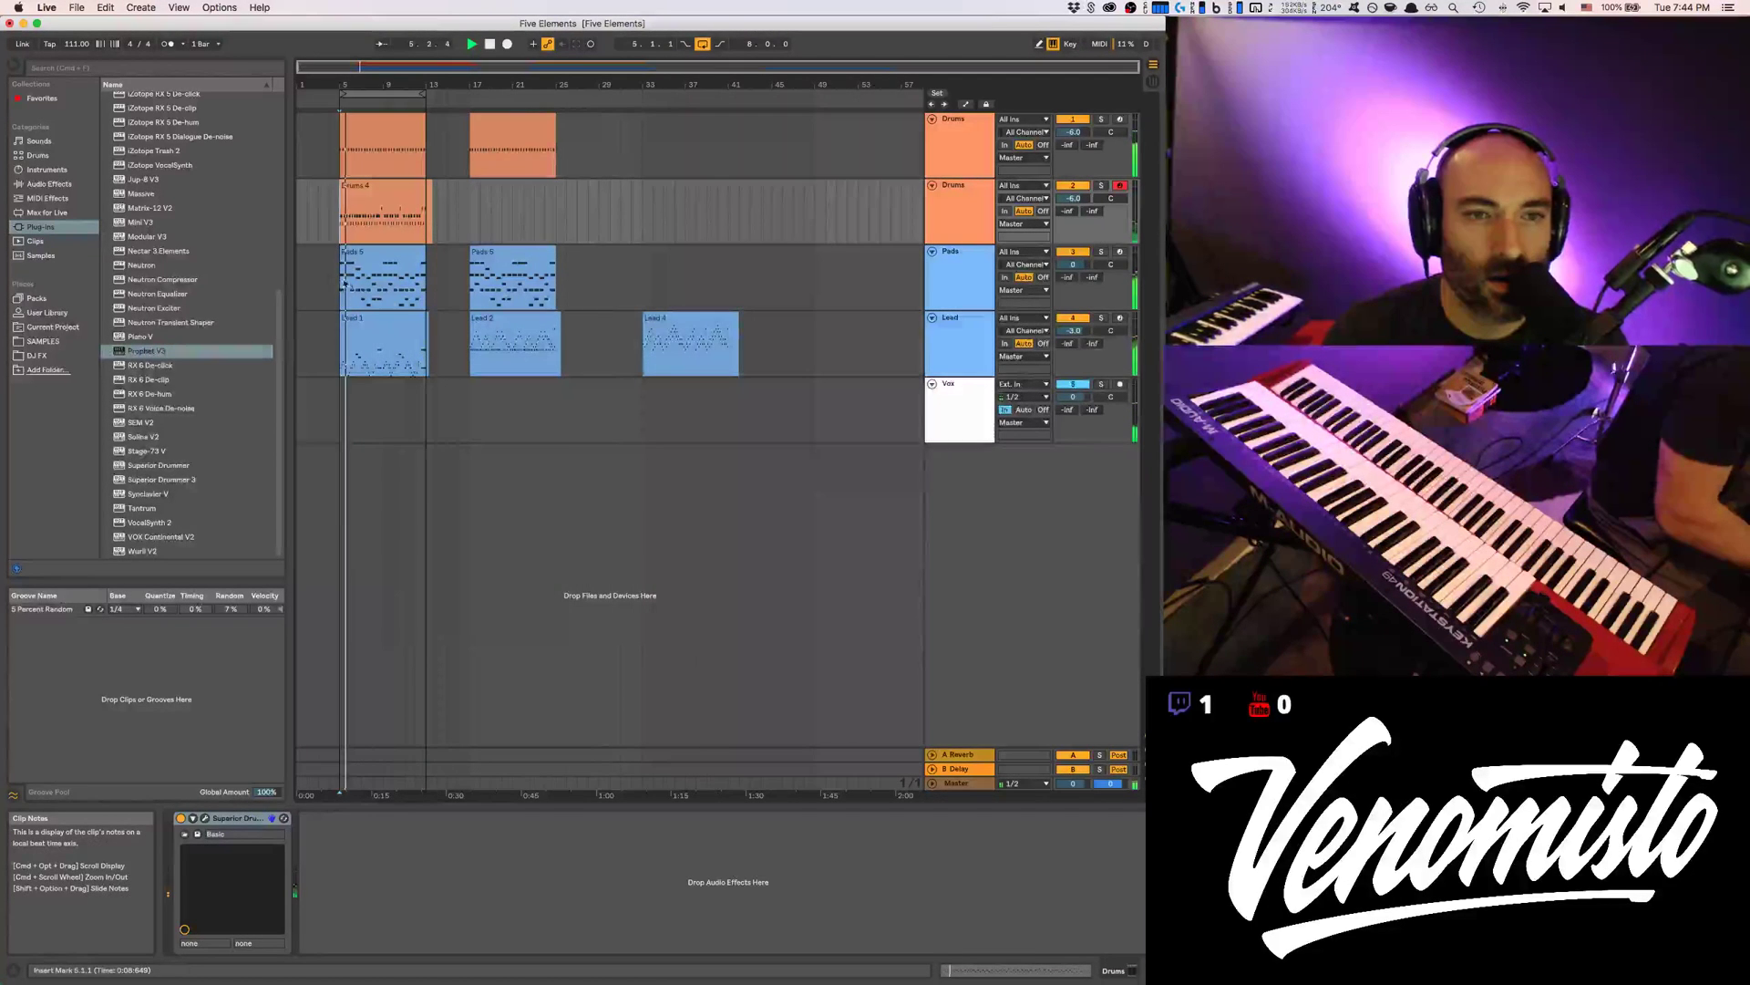
pyautogui.click(339, 277)
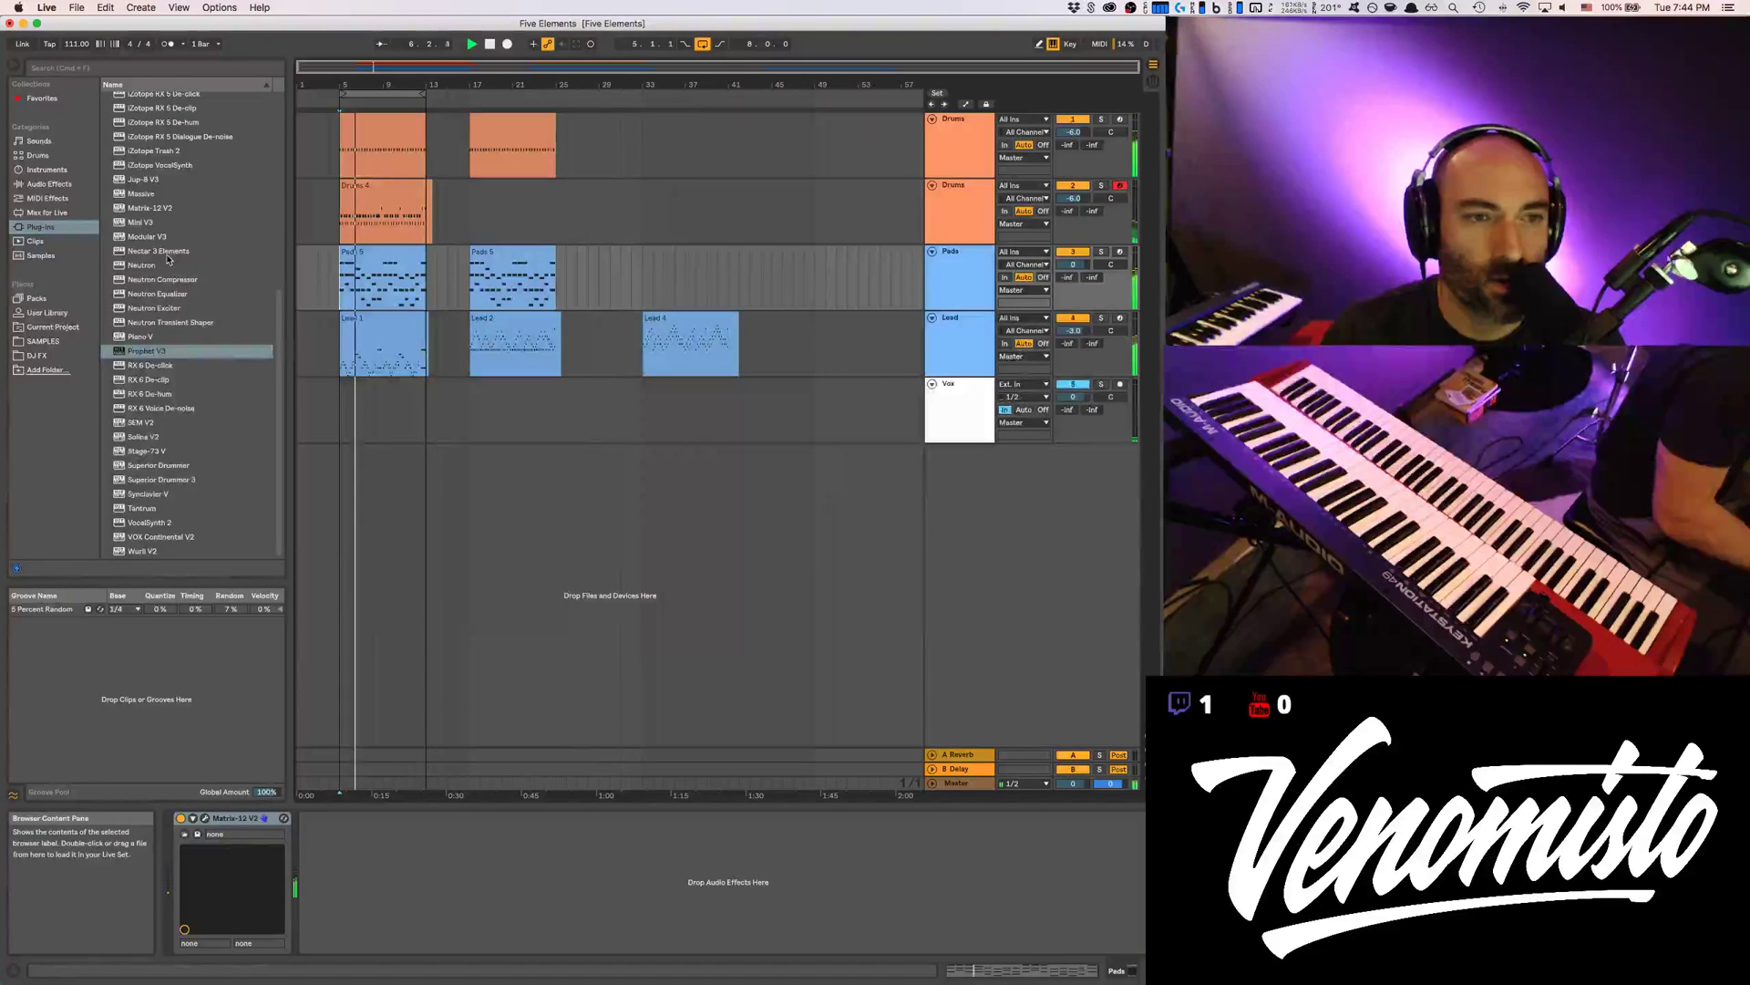
pyautogui.doubleClick(343, 277)
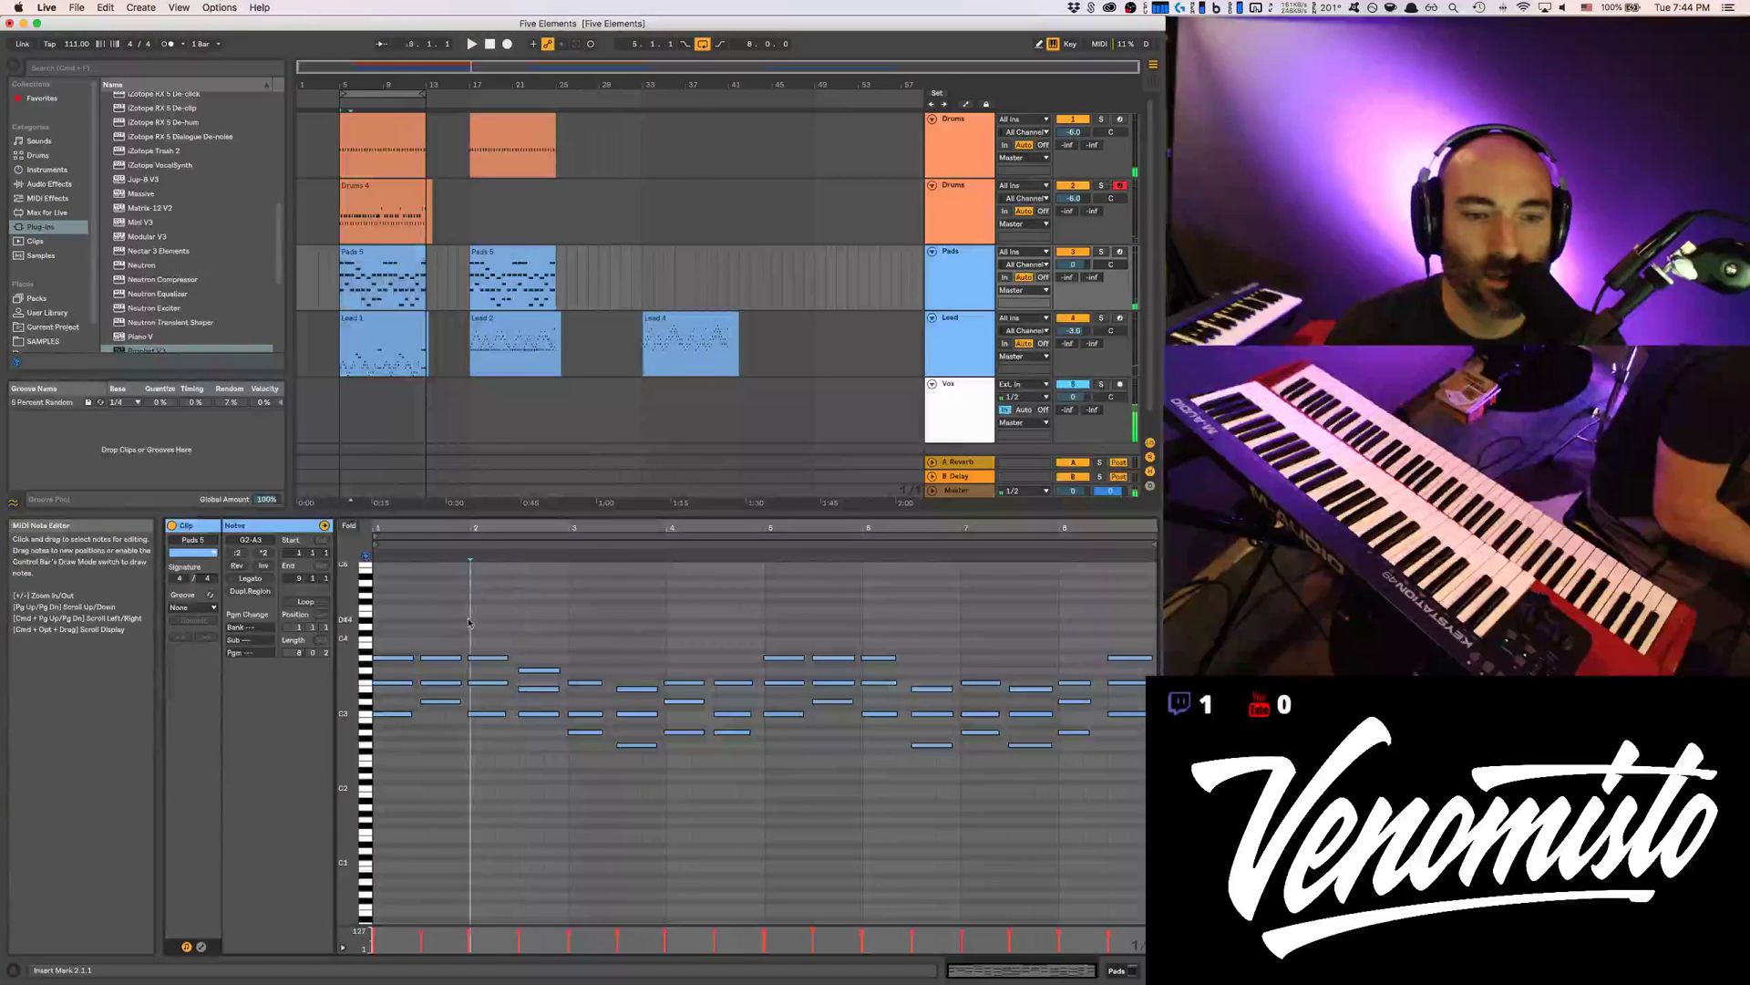
pyautogui.moveTo(397, 628); pyautogui.dragTo(488, 773)
pyautogui.moveTo(548, 643); pyautogui.dragTo(548, 734)
pyautogui.moveTo(589, 670); pyautogui.dragTo(589, 763)
pyautogui.moveTo(643, 660); pyautogui.dragTo(628, 766)
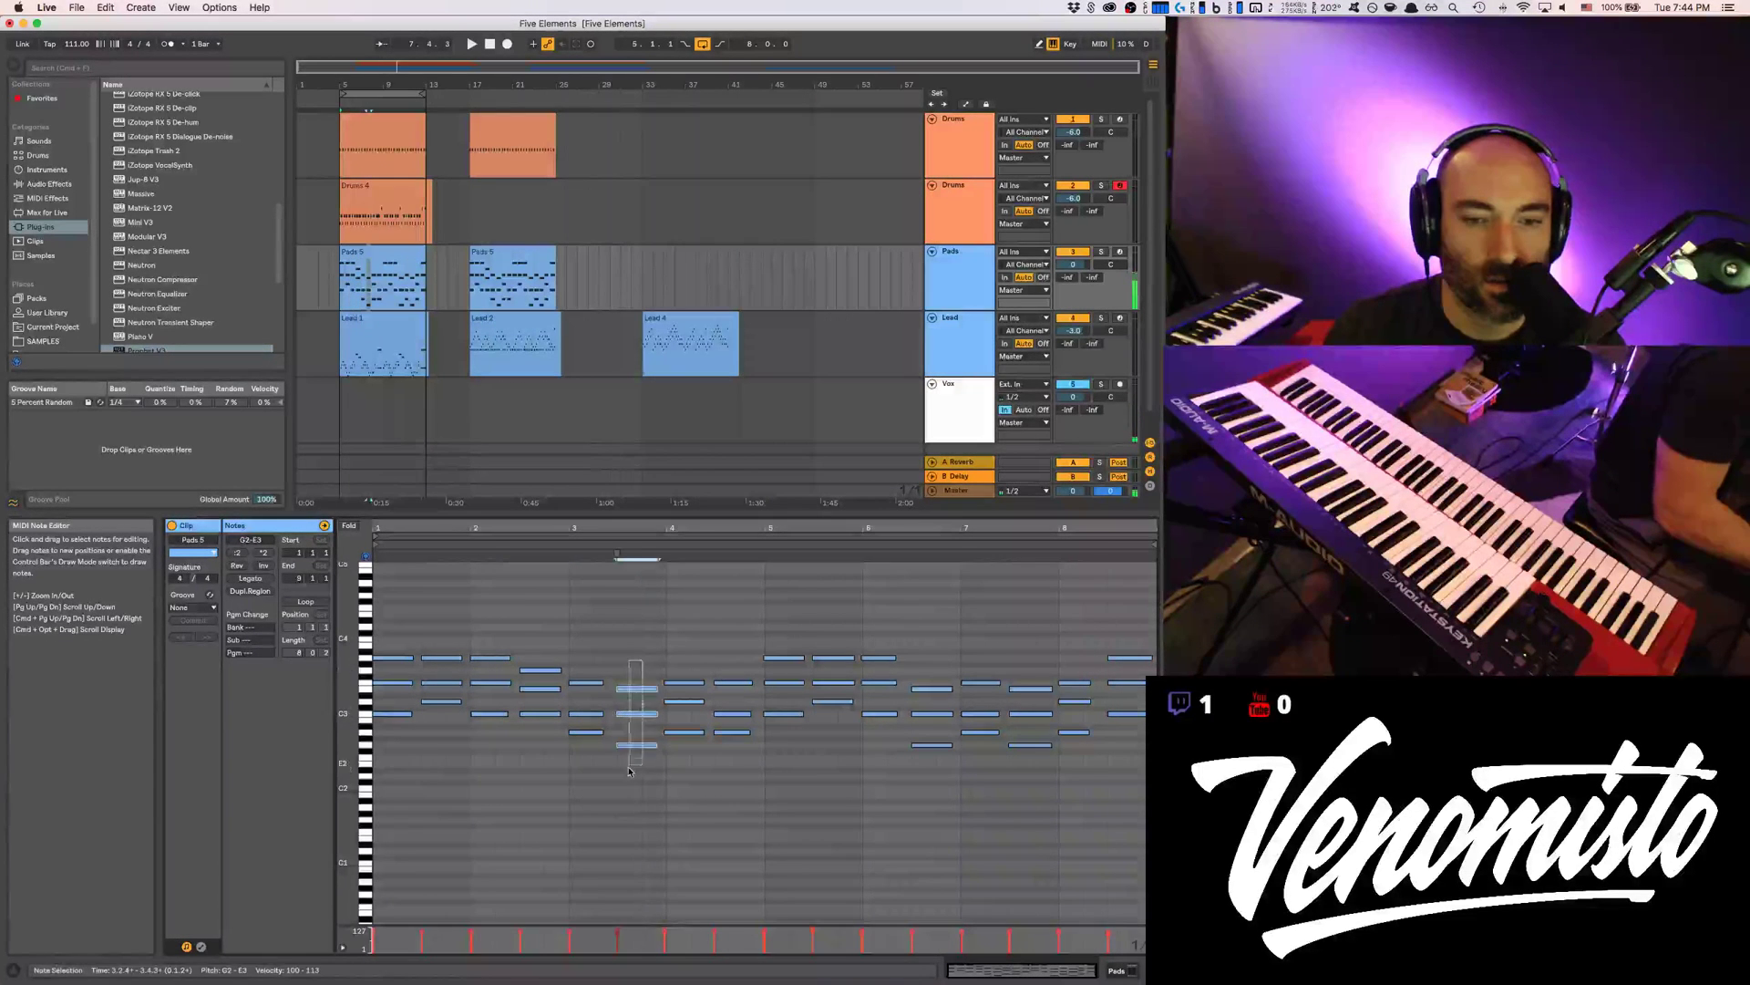
pyautogui.moveTo(690, 654); pyautogui.dragTo(715, 766)
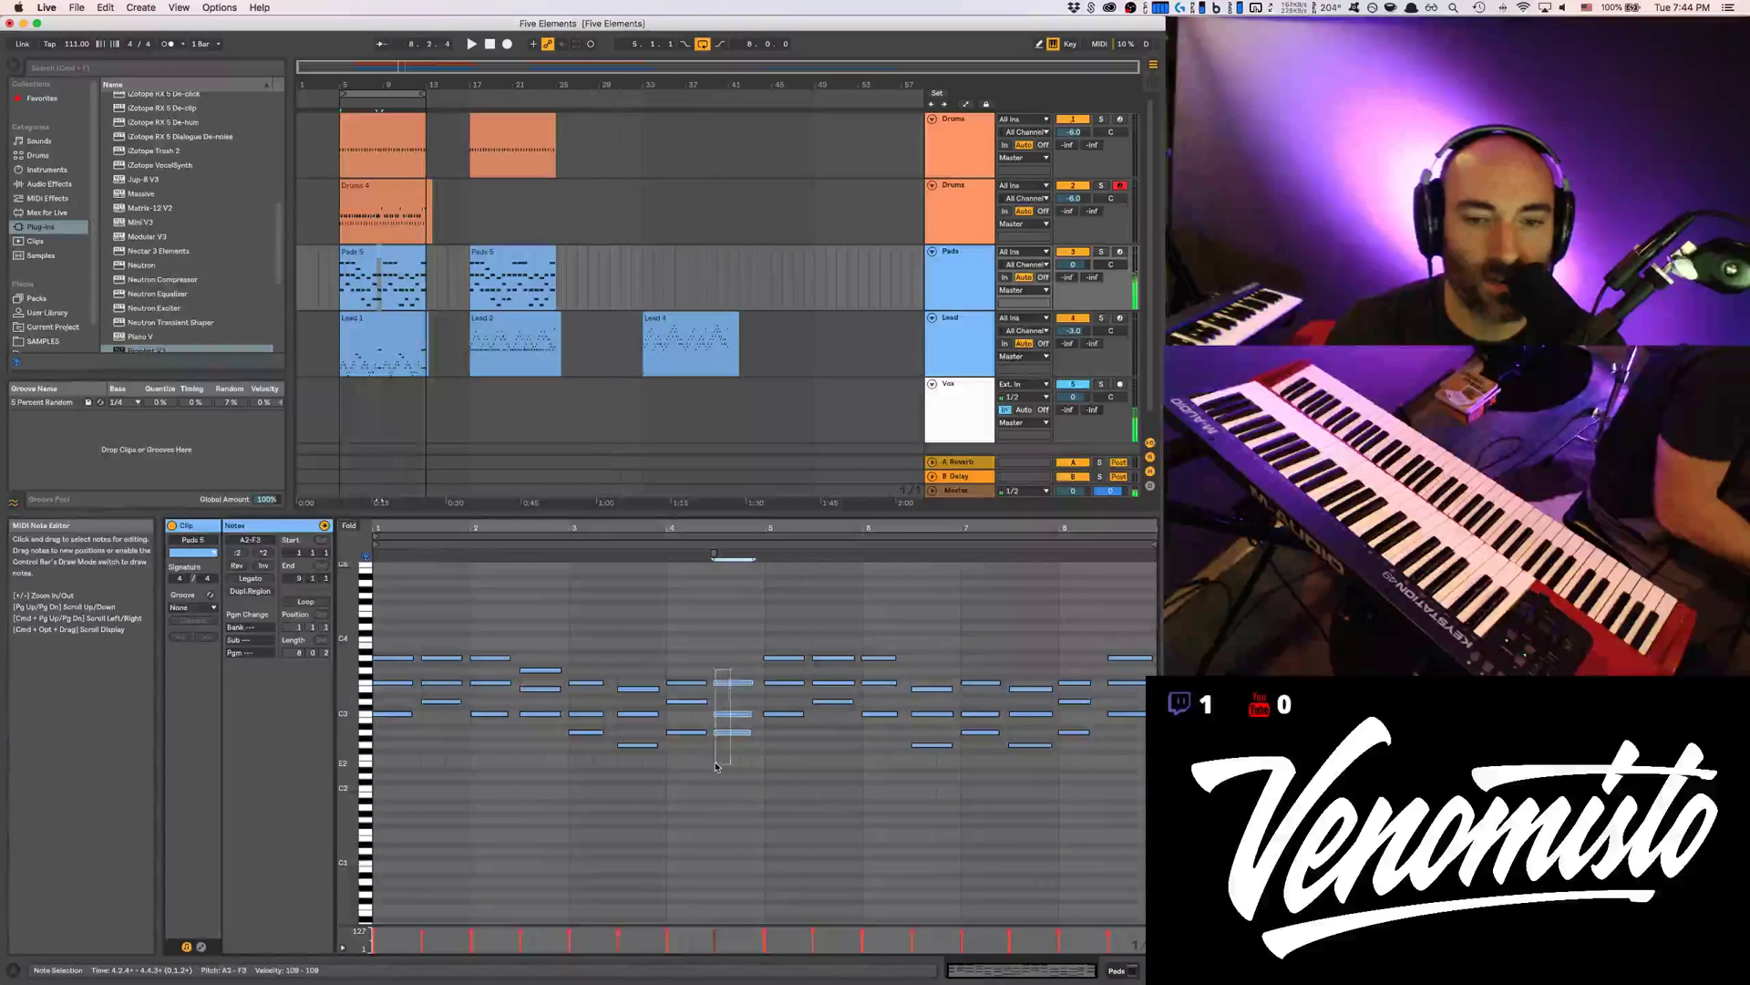
pyautogui.moveTo(776, 626); pyautogui.dragTo(777, 731)
pyautogui.moveTo(839, 639); pyautogui.dragTo(839, 735)
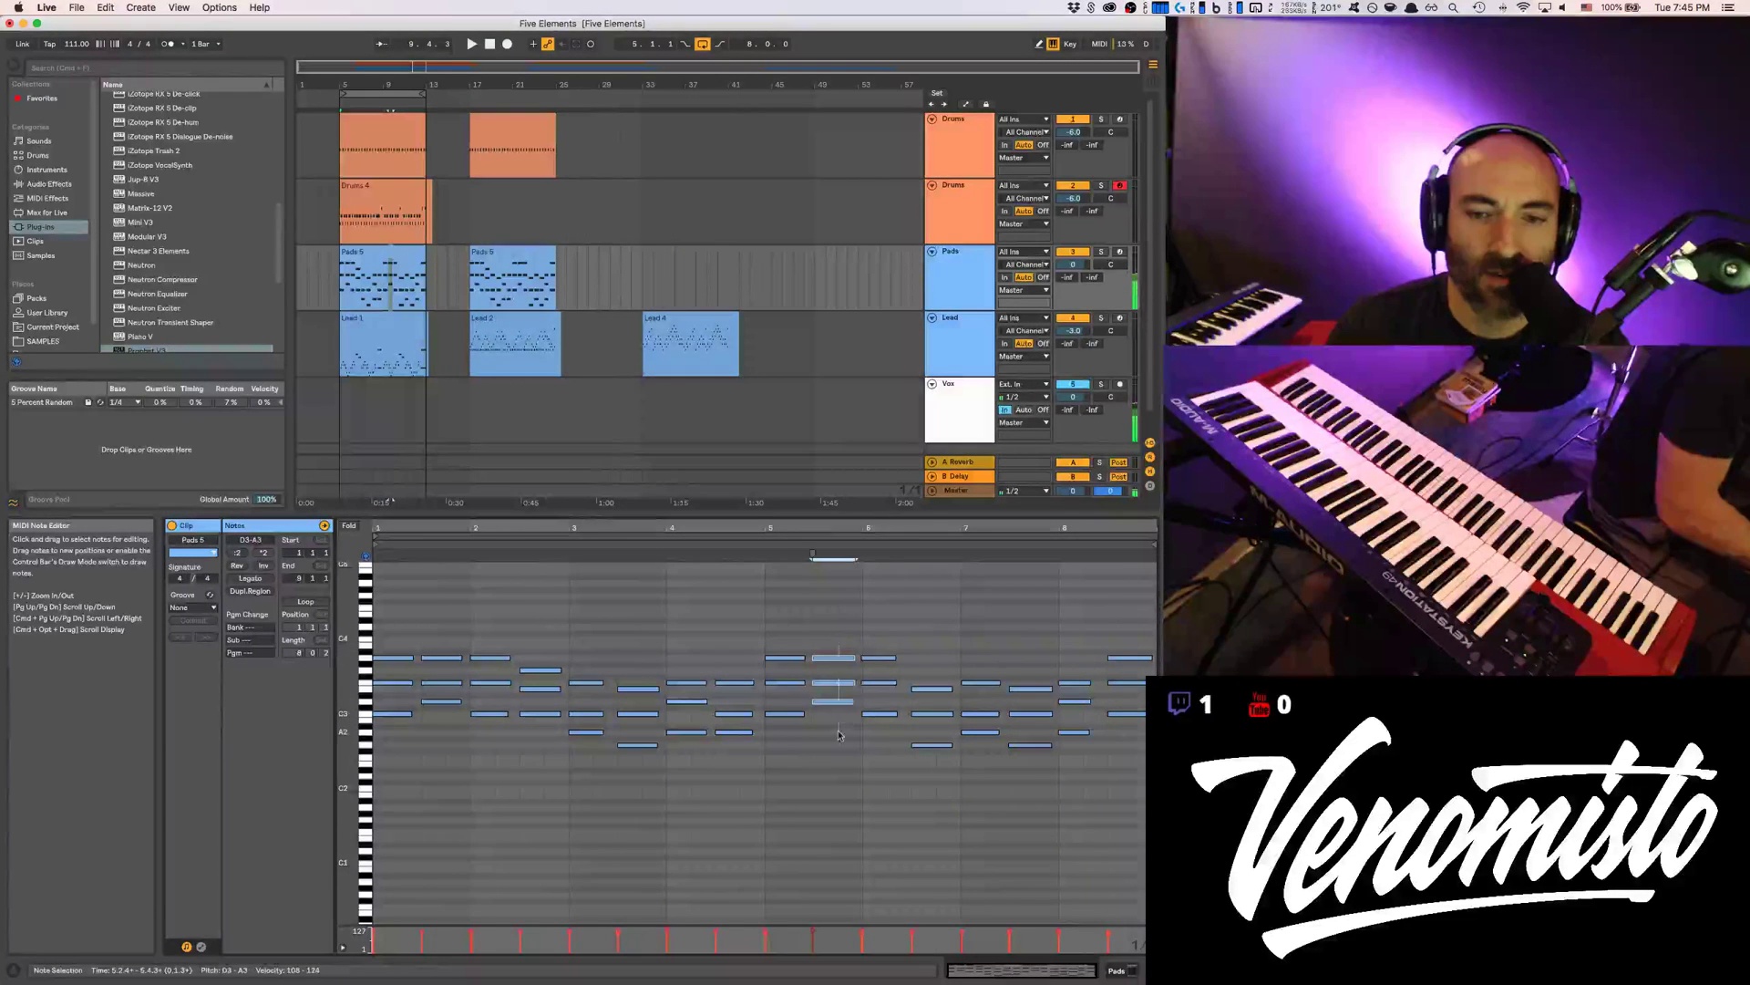
pyautogui.moveTo(931, 670); pyautogui.dragTo(928, 736)
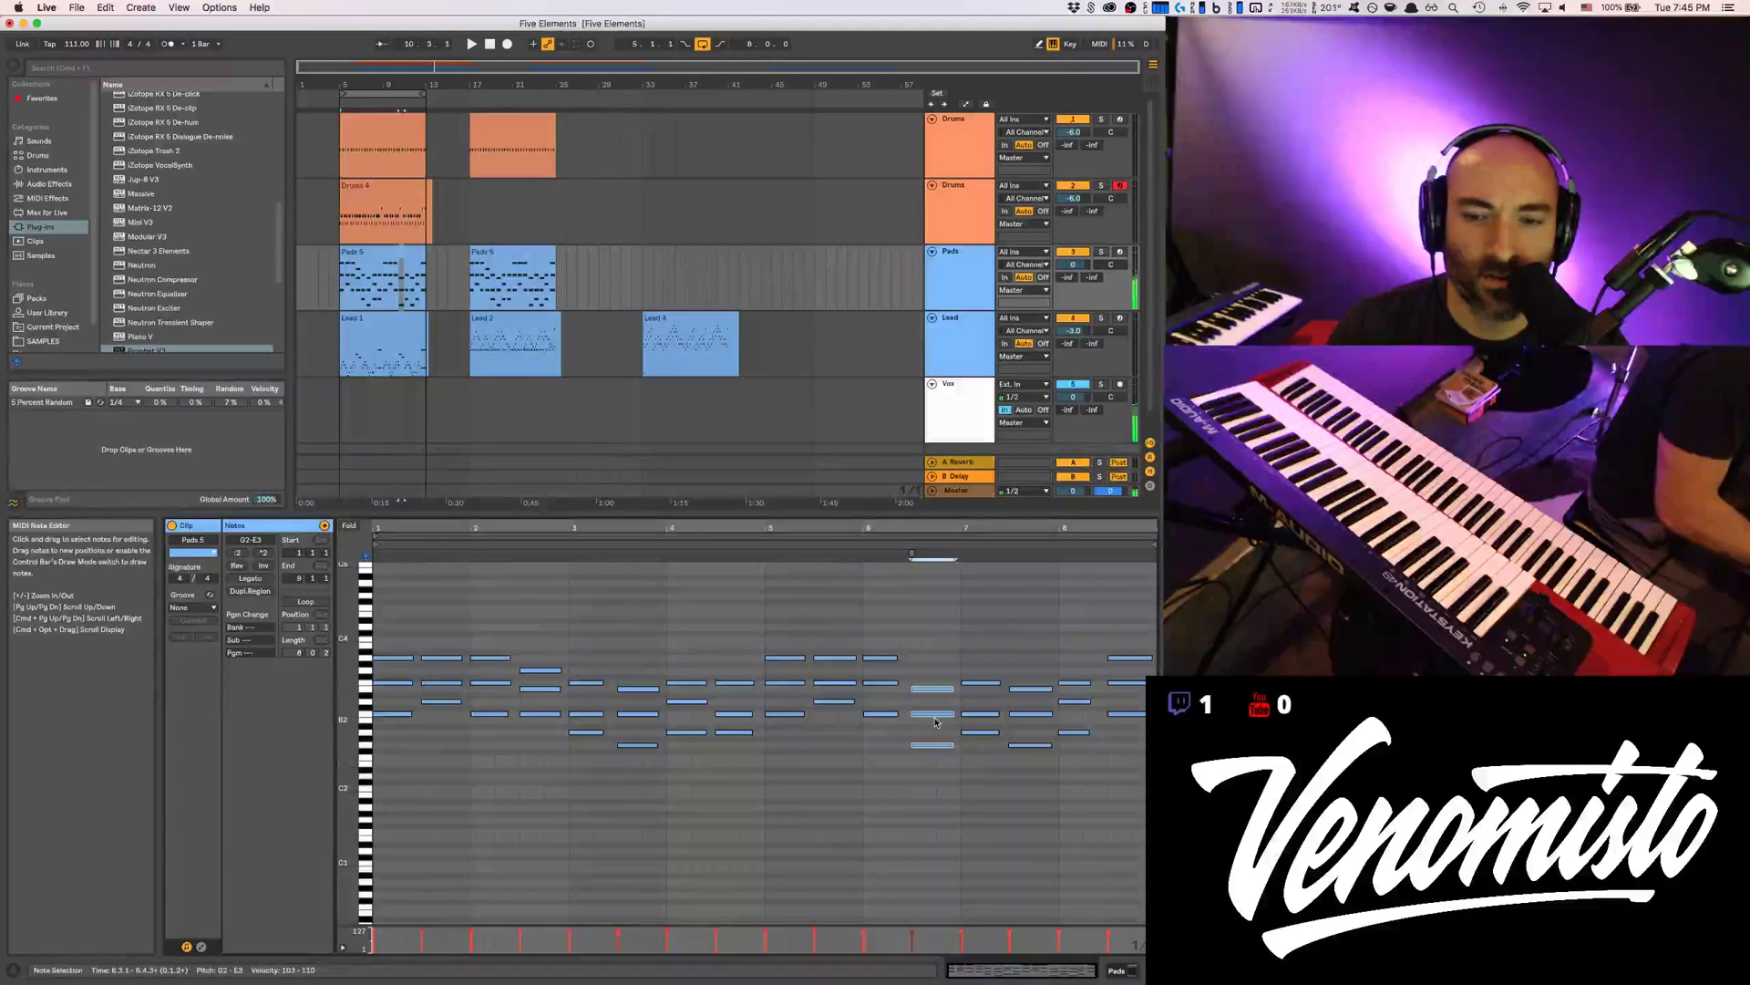
pyautogui.moveTo(970, 655); pyautogui.dragTo(969, 760)
pyautogui.moveTo(1033, 676); pyautogui.dragTo(1025, 755)
pyautogui.moveTo(1090, 634); pyautogui.dragTo(1073, 737)
pyautogui.moveTo(1119, 628); pyautogui.dragTo(1113, 735)
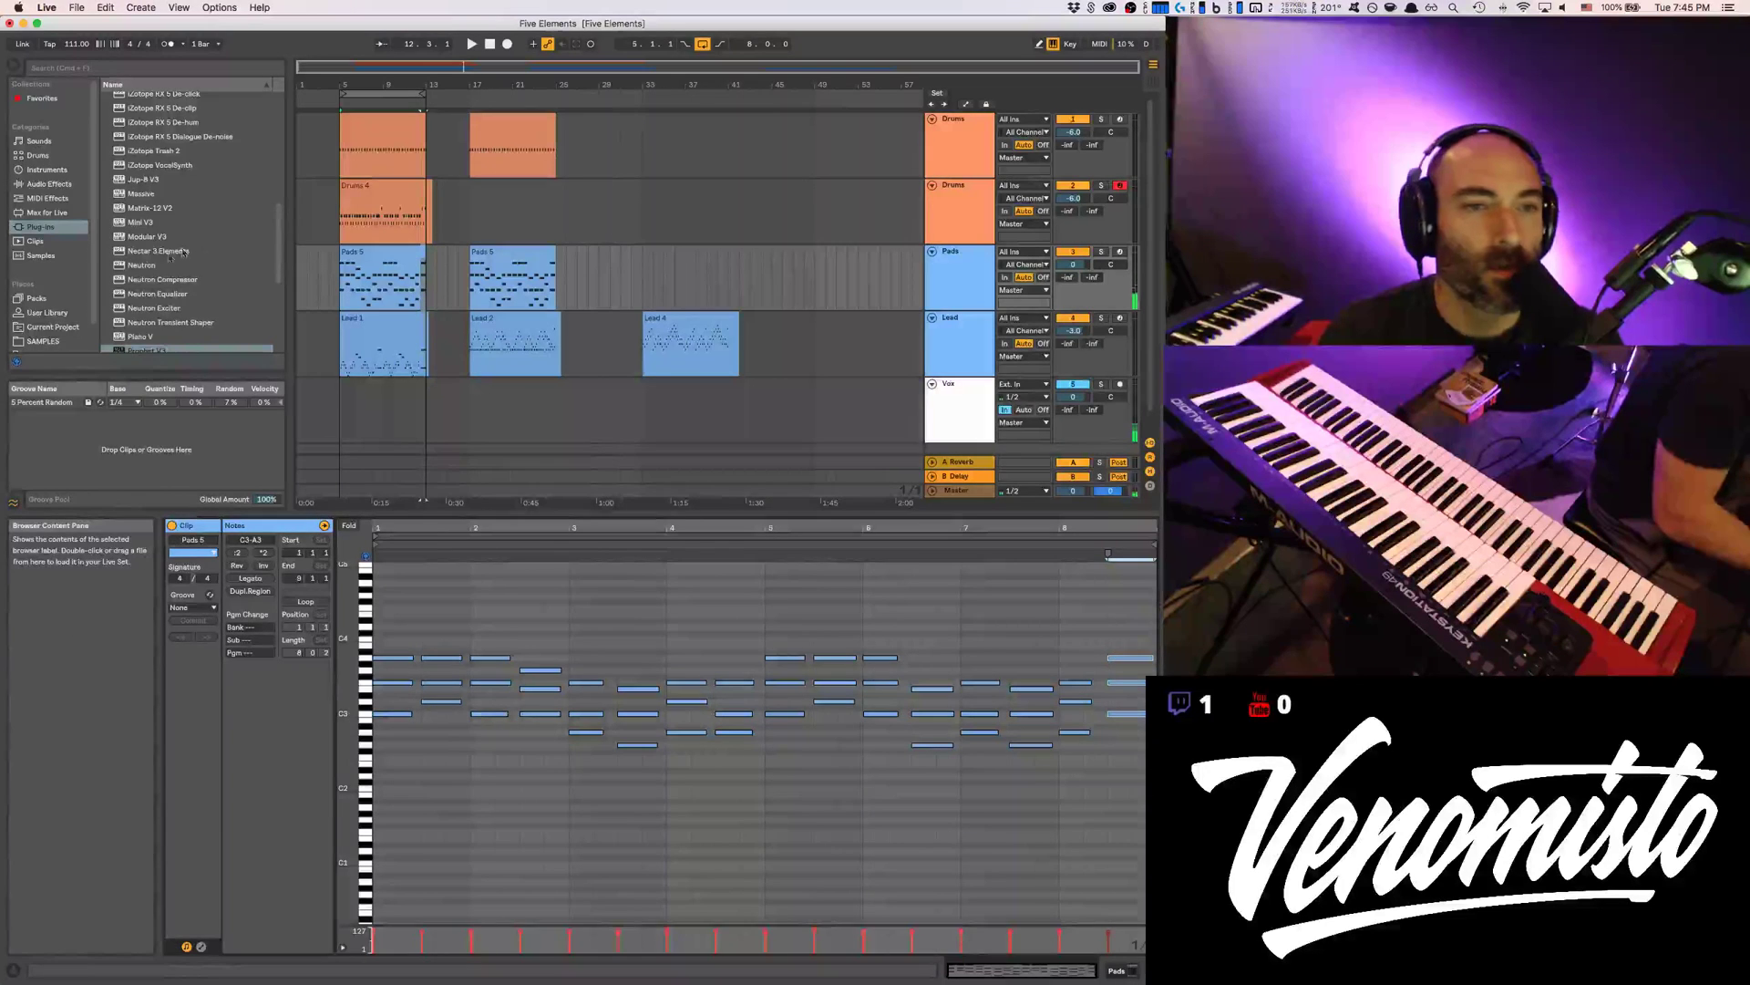
# Add EQ Eight to the Pads track, set band 1 to a low cut at 300 Hz, and start playback
pyautogui.click(56, 185)
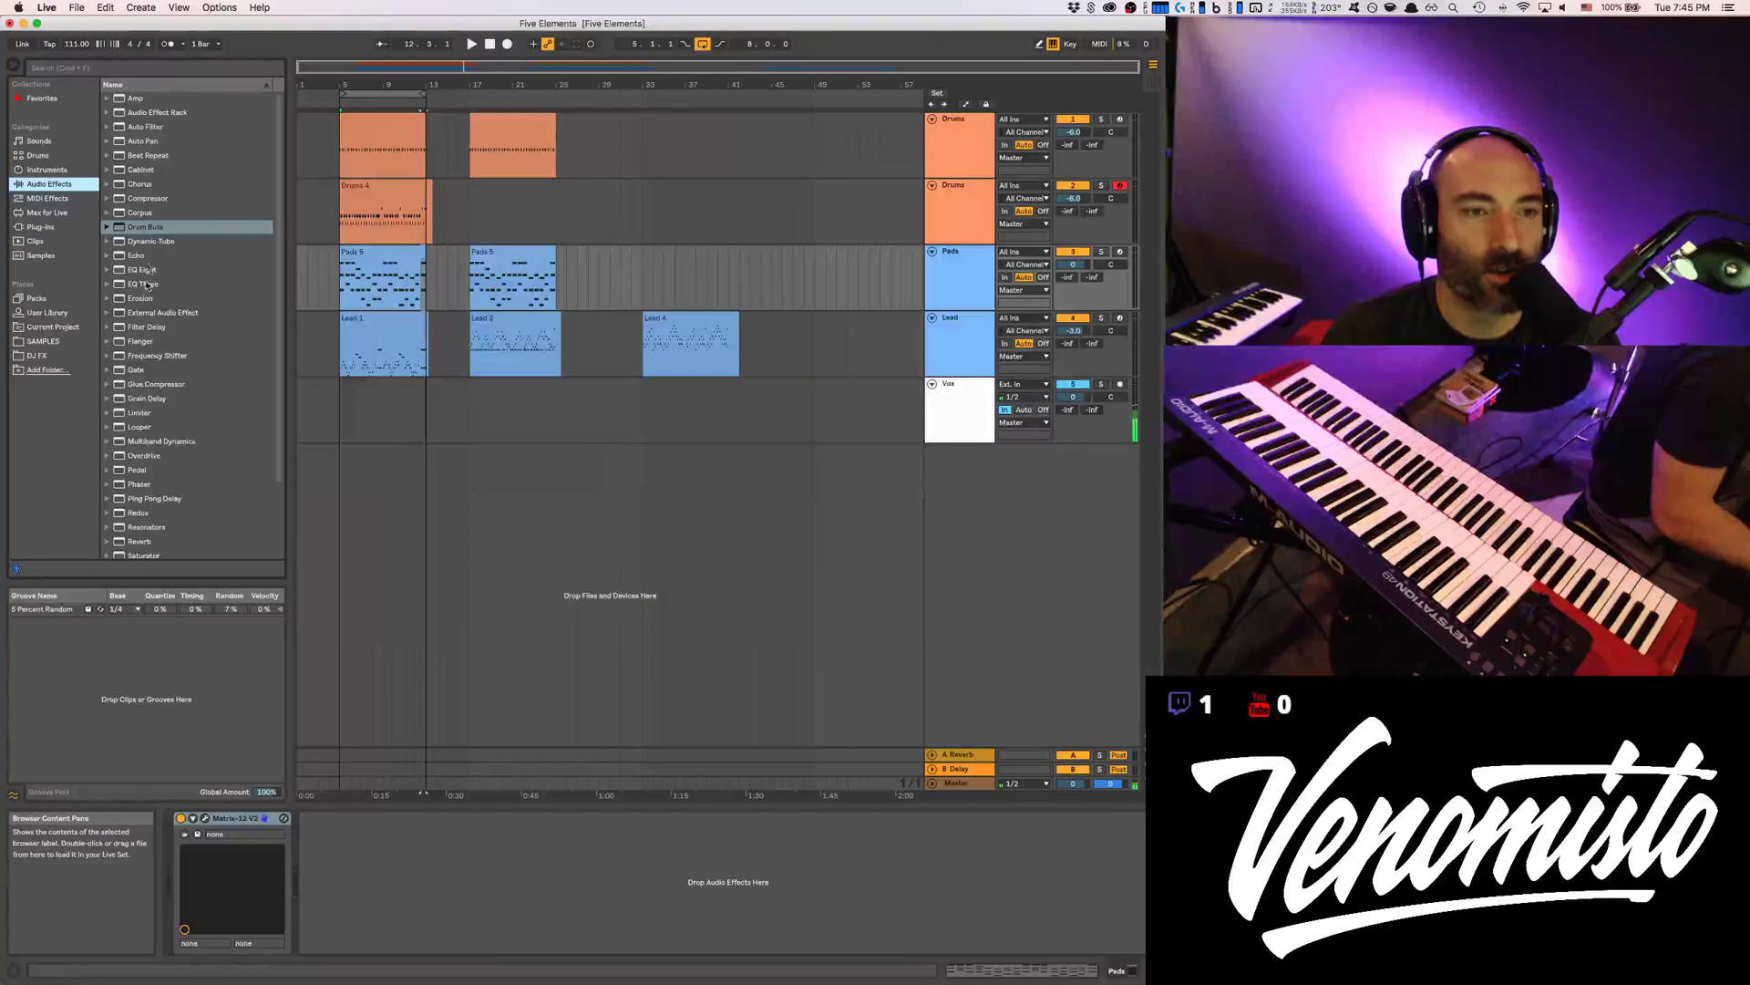
pyautogui.moveTo(142, 270); pyautogui.dragTo(394, 863)
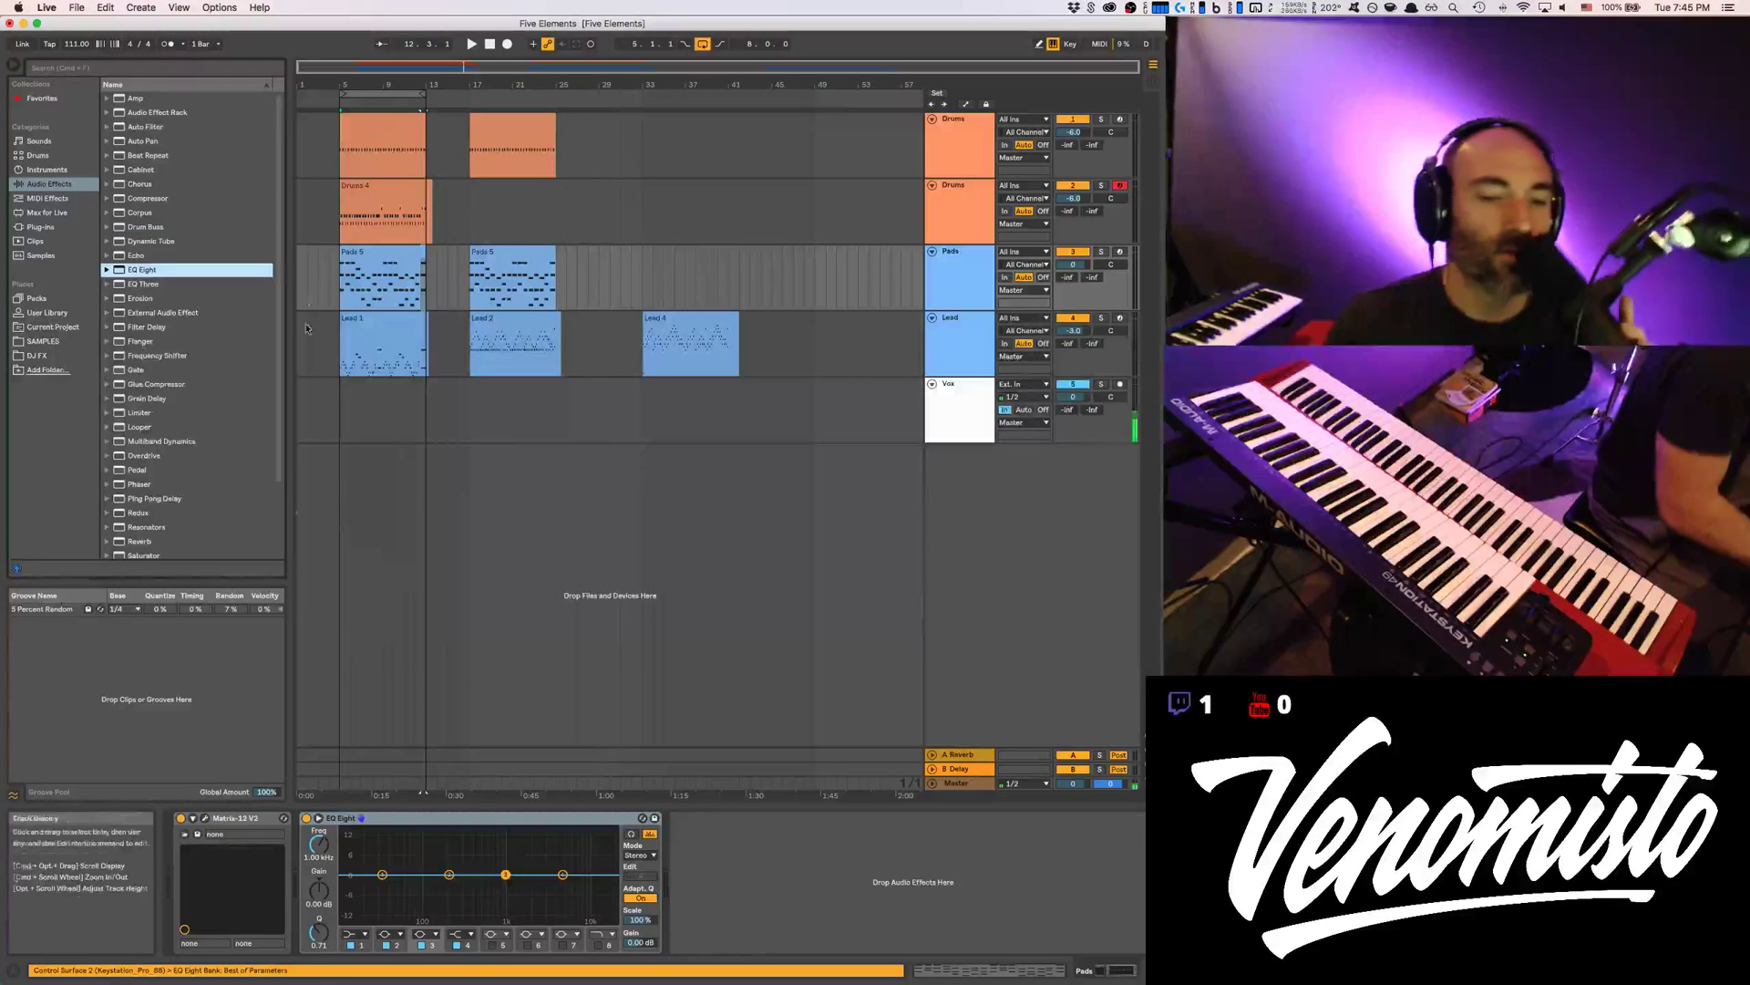
pyautogui.click(351, 934)
pyautogui.click(353, 855)
pyautogui.moveTo(321, 857); pyautogui.dragTo(326, 858)
pyautogui.press('space')
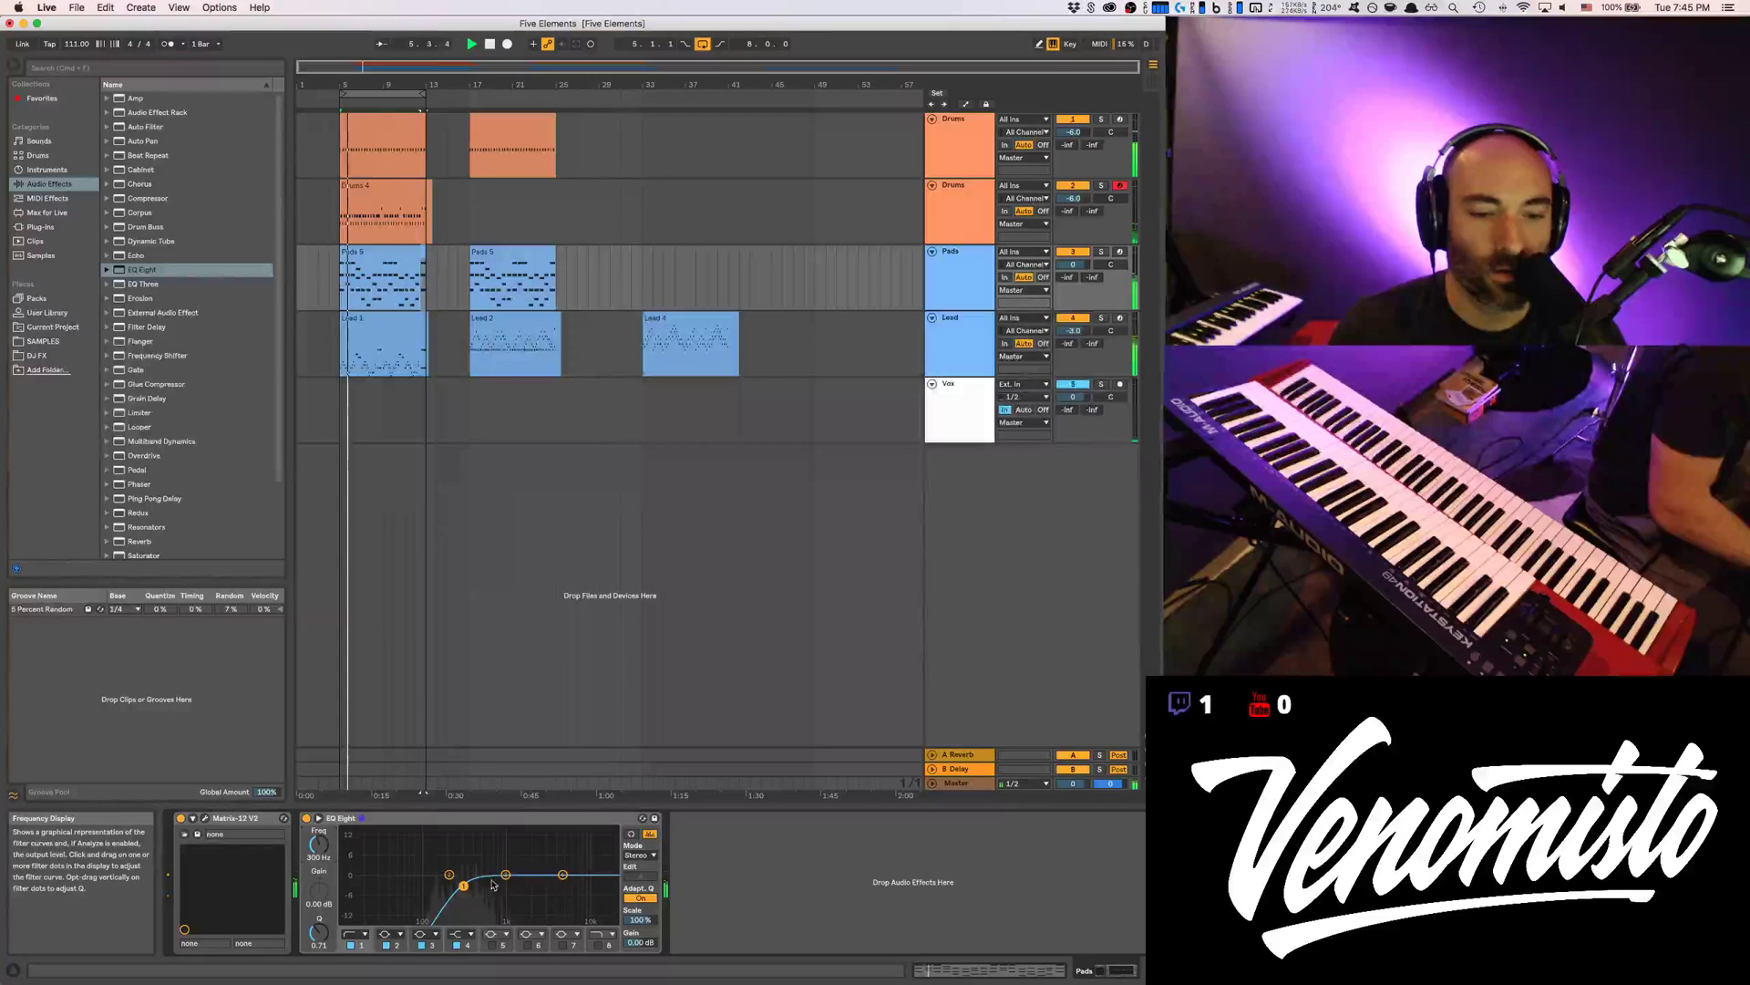
# Try a band 3 cut of about -3.1 dB near 827 Hz in the Pads EQ Eight, compare it bypassed, and undo the changes
pyautogui.moveTo(506, 876)
pyautogui.mouseDown()
pyautogui.moveTo(449, 880)
pyautogui.moveTo(487, 891)
pyautogui.mouseUp()
pyautogui.click(308, 820)
pyautogui.click(307, 818)
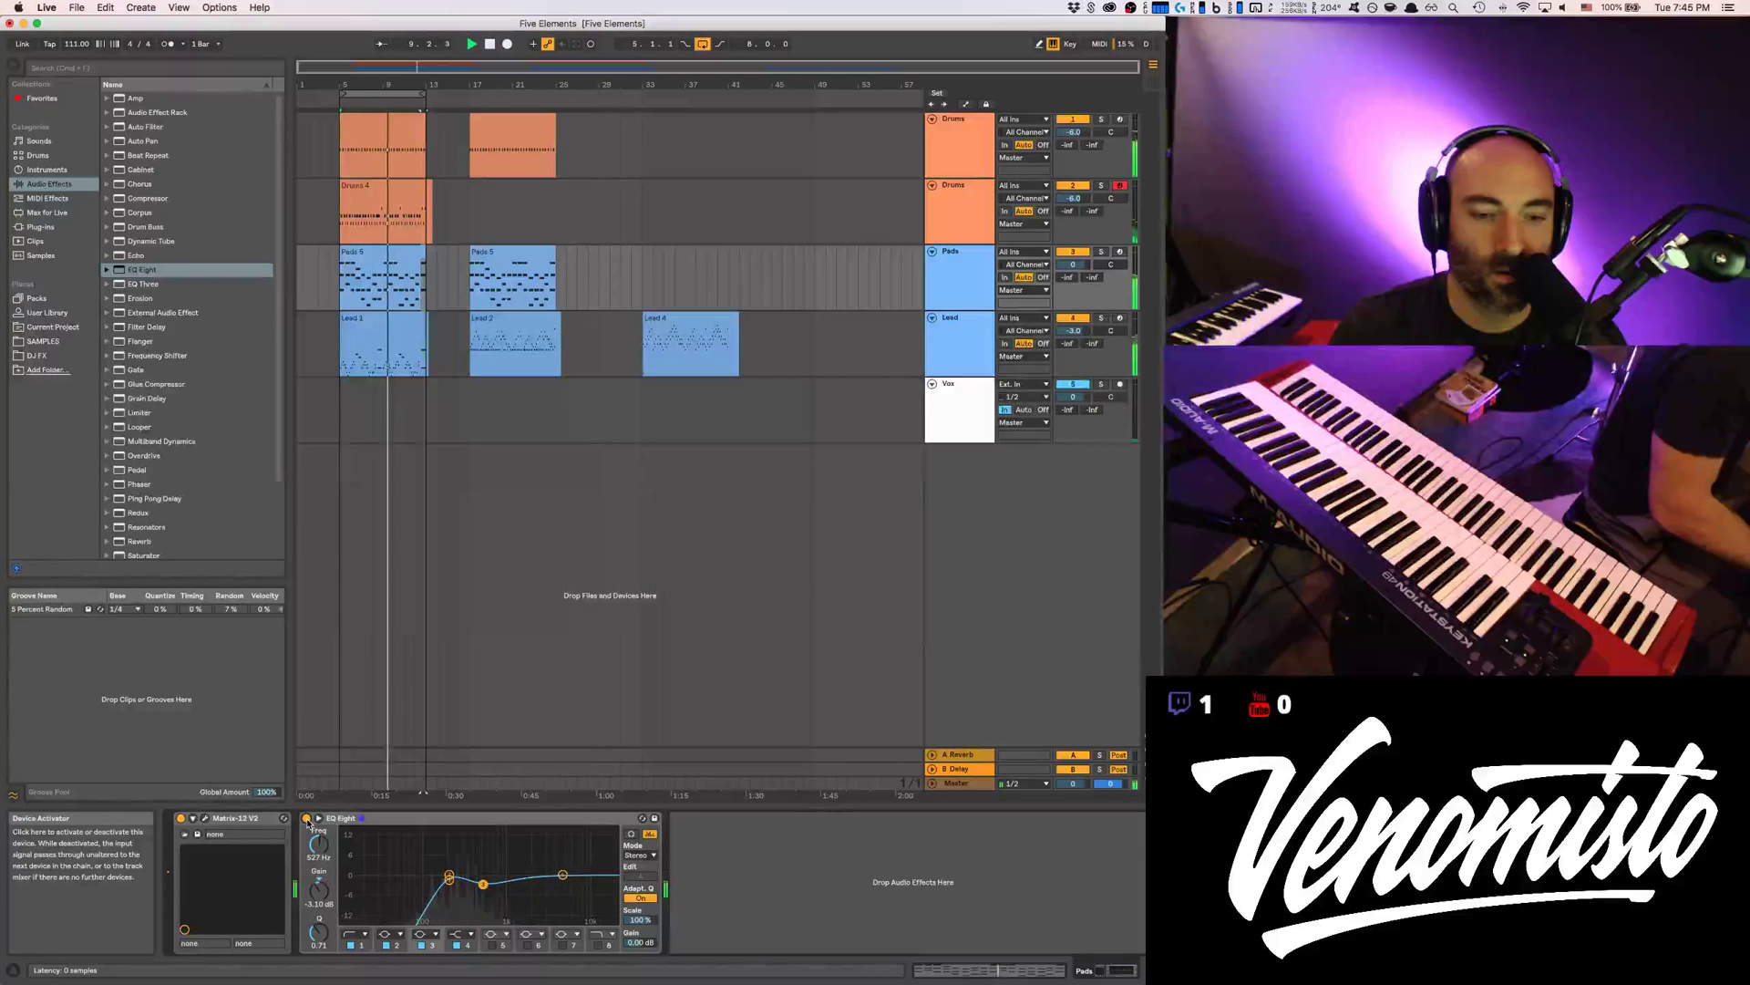
pyautogui.press('super+z')
pyautogui.press('super+z')
pyautogui.press('super+z')
pyautogui.press('super+z')
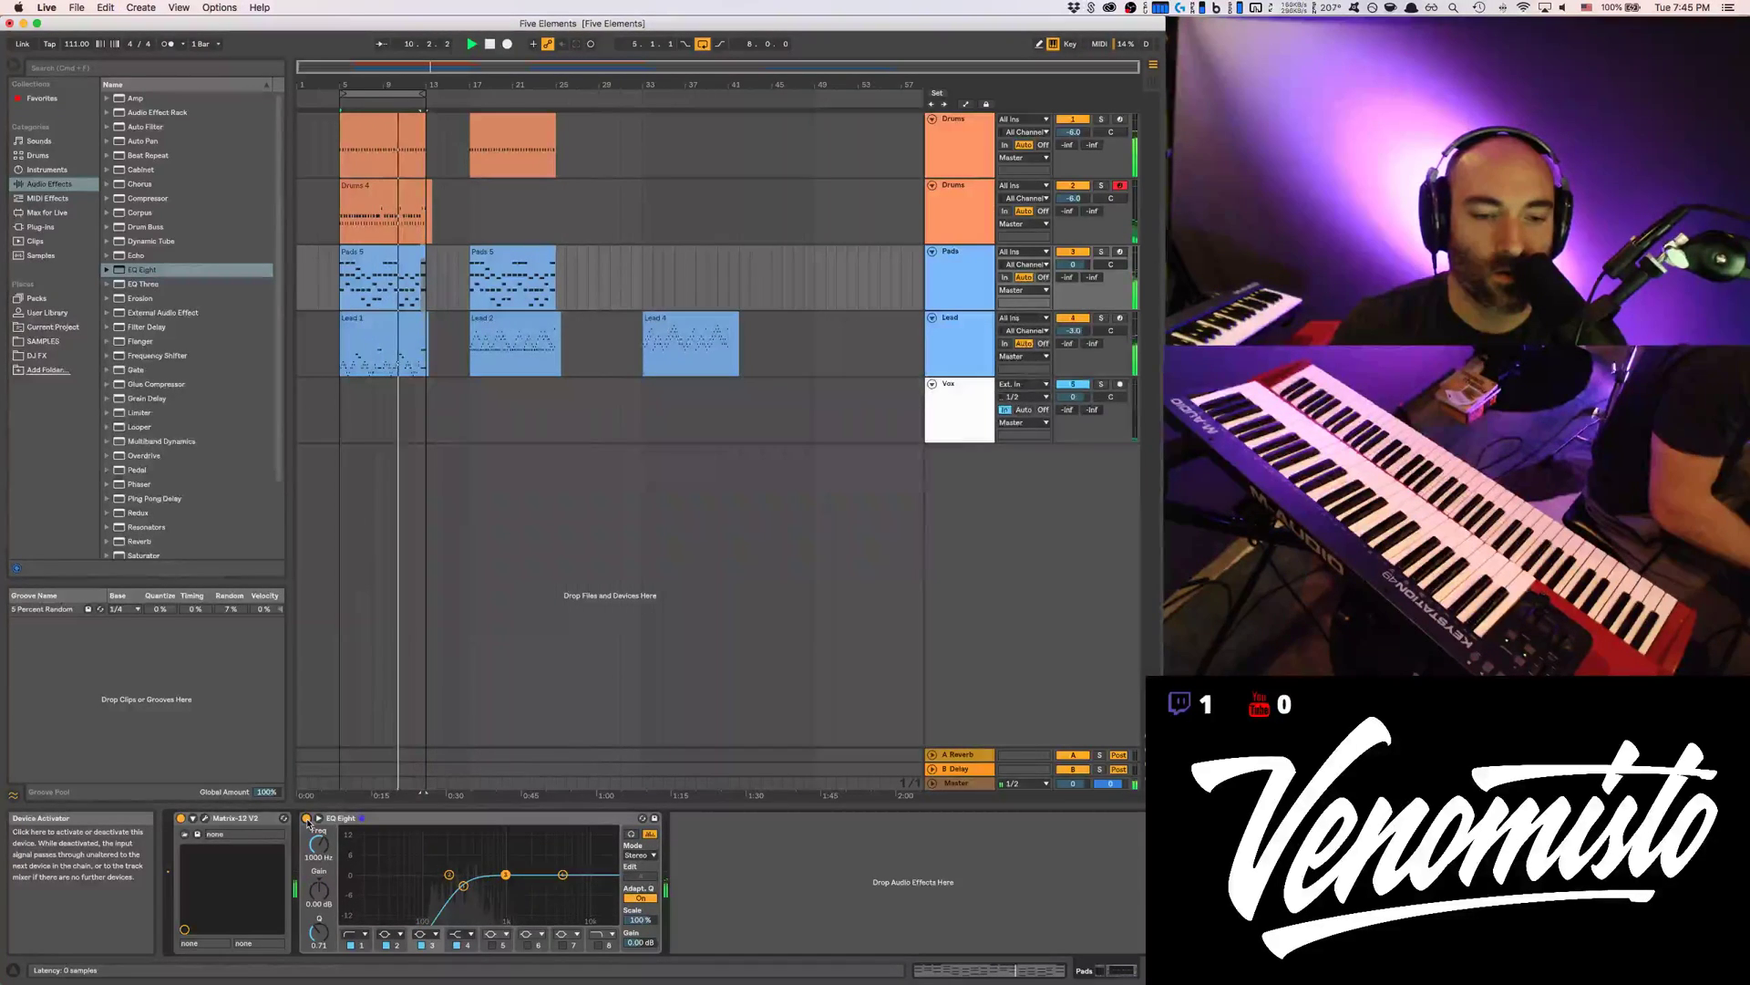
# Fine-tune the band 1 low-cut frequency in the Pads EQ Eight to 300 Hz
pyautogui.click(361, 936)
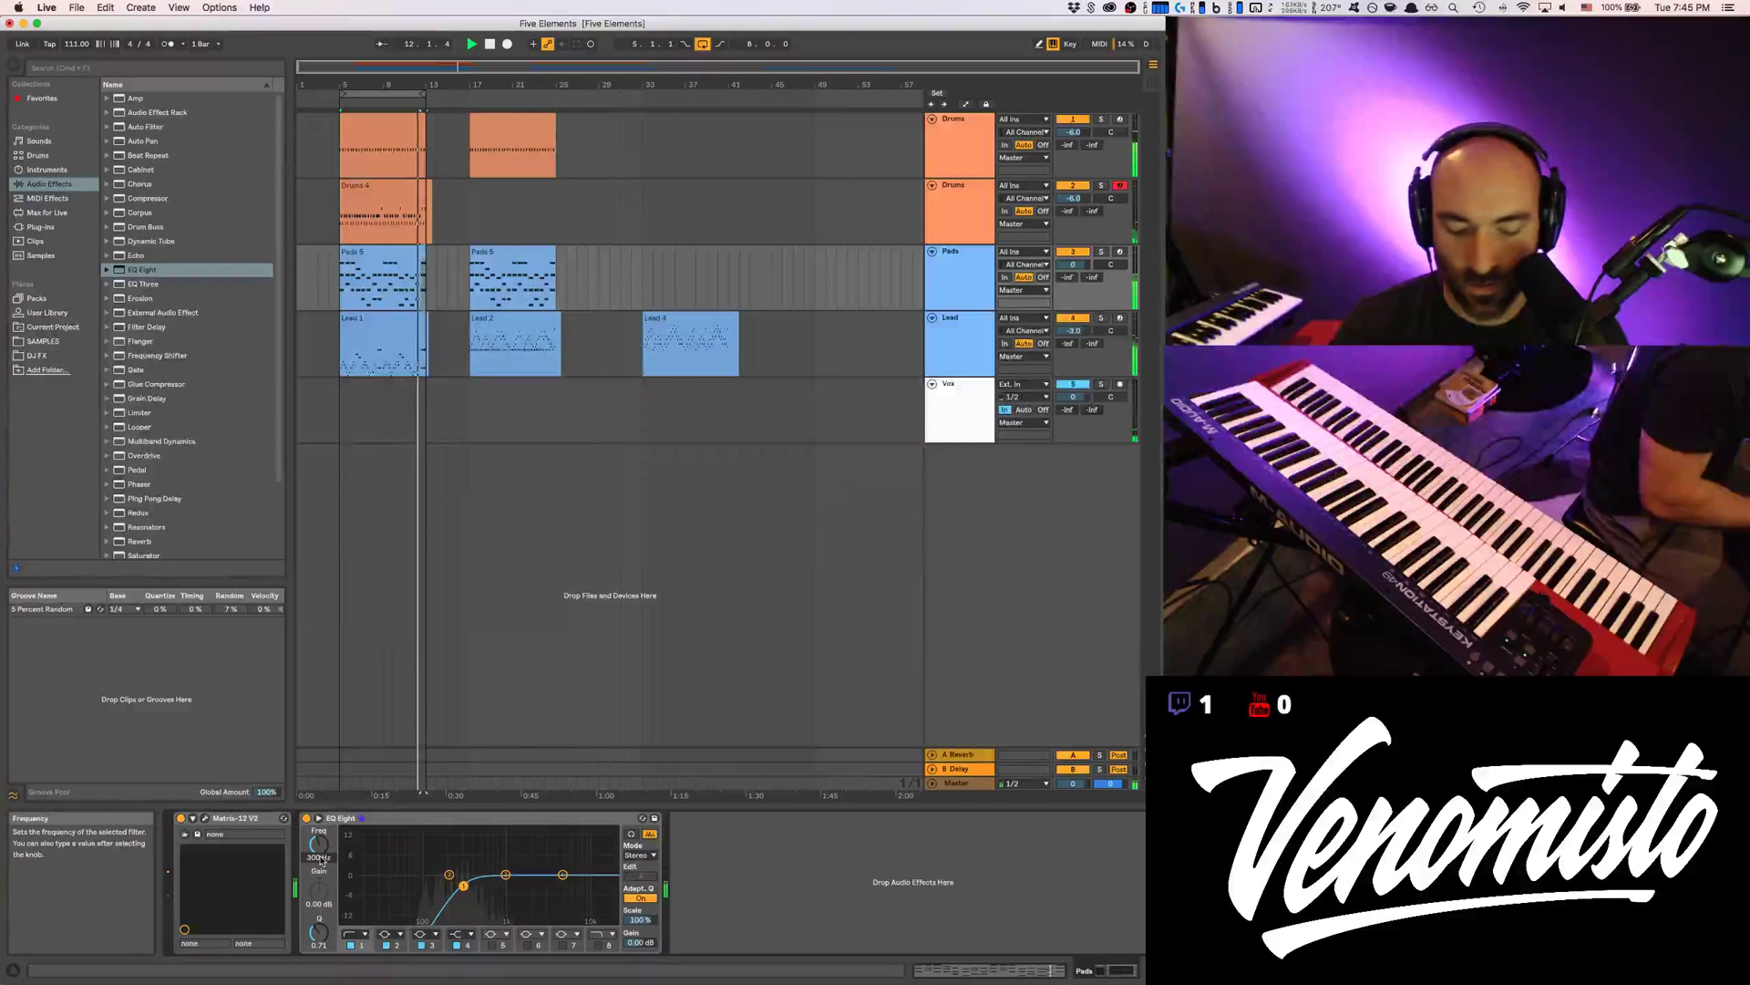
pyautogui.moveTo(321, 860); pyautogui.dragTo(325, 857)
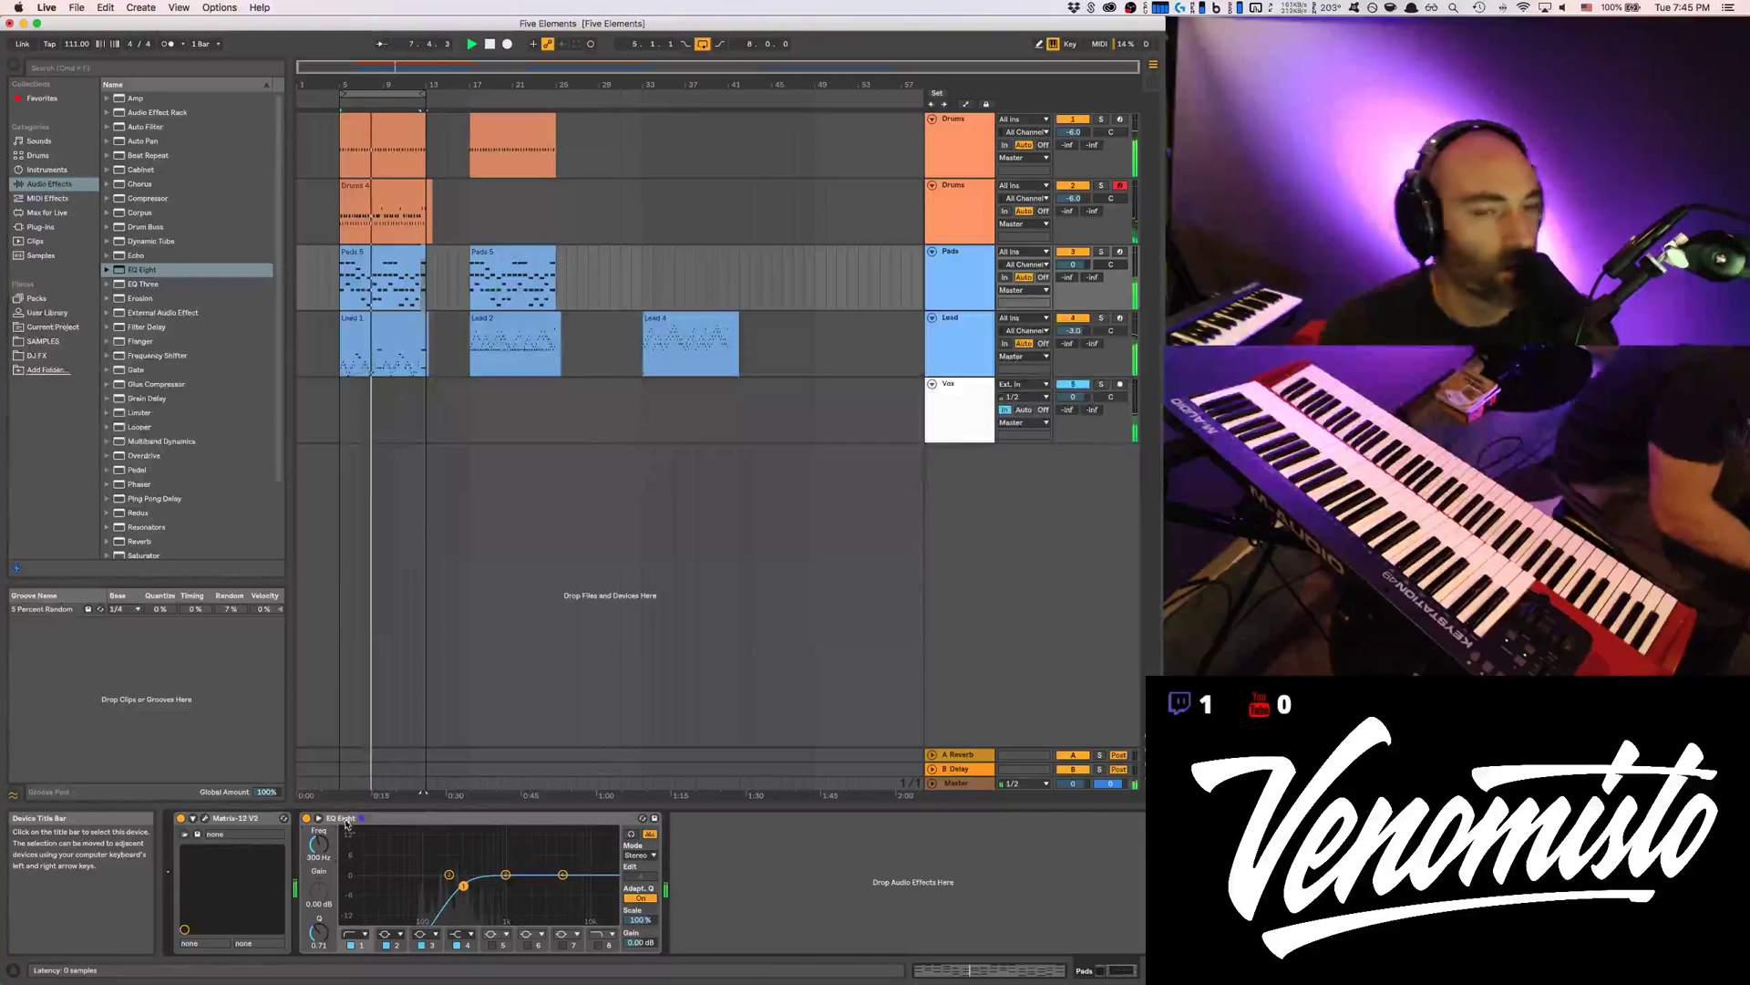
# Select the first Lead clip and look through the WaveShell plug-ins for an effect to use on the Lead track
pyautogui.click(342, 340)
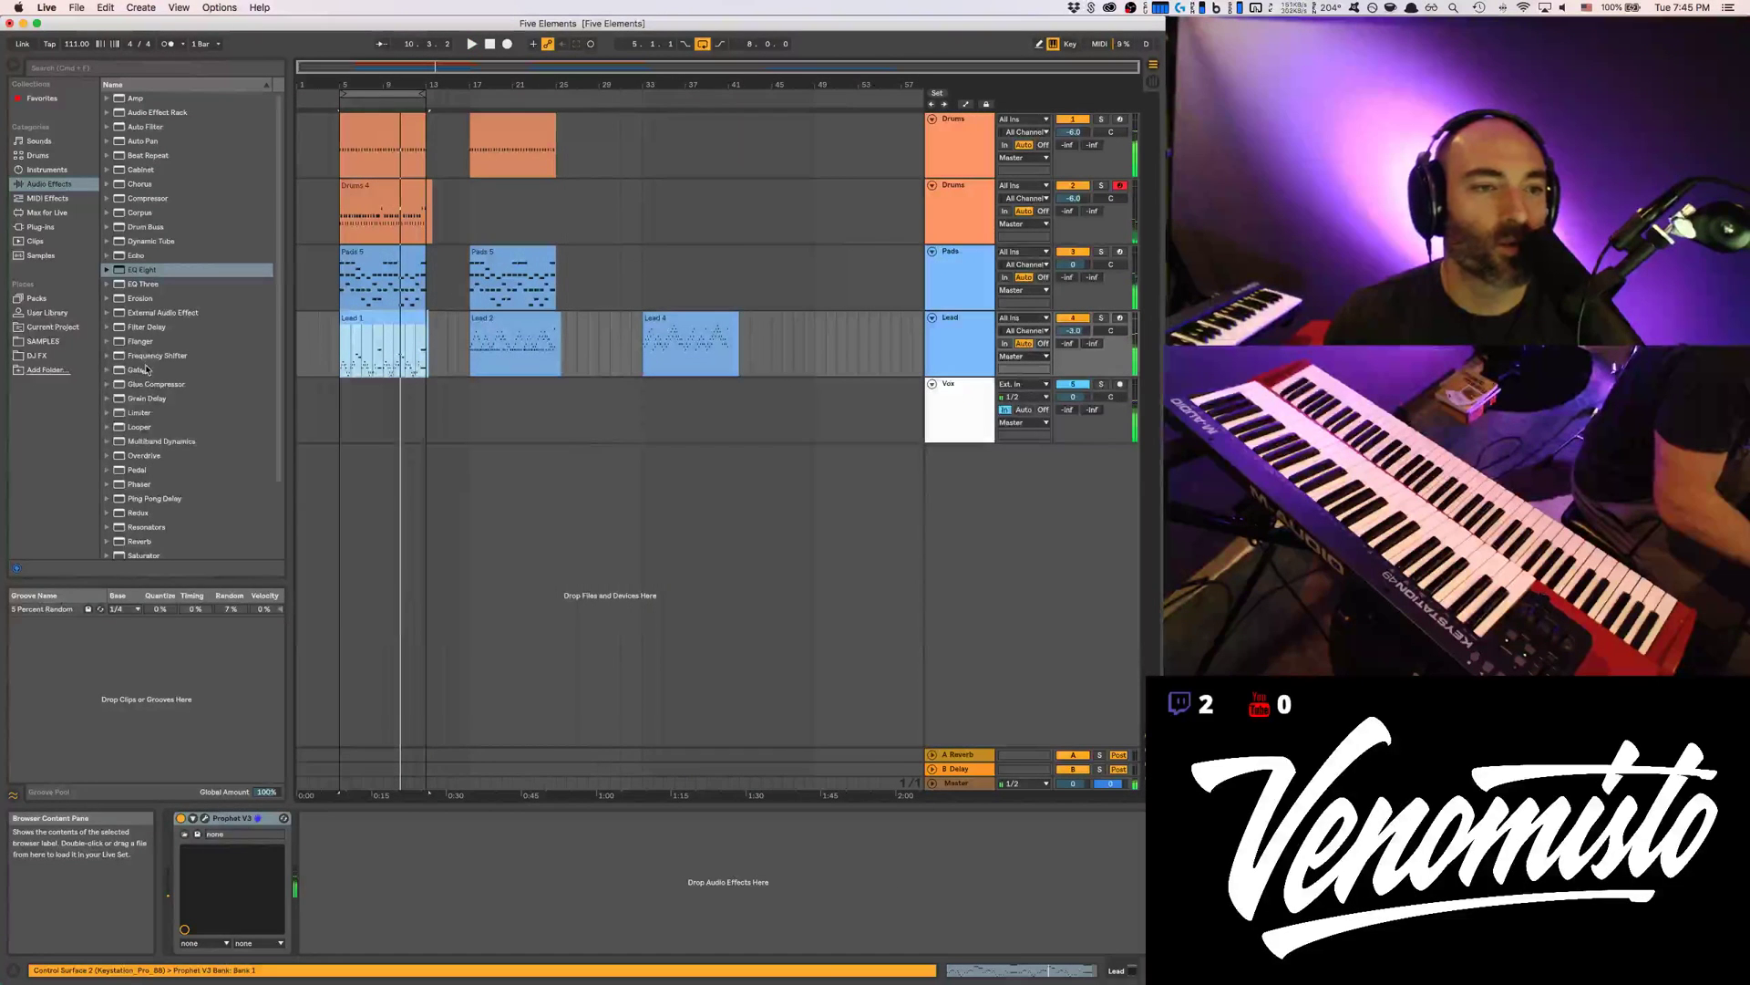
pyautogui.click(37, 298)
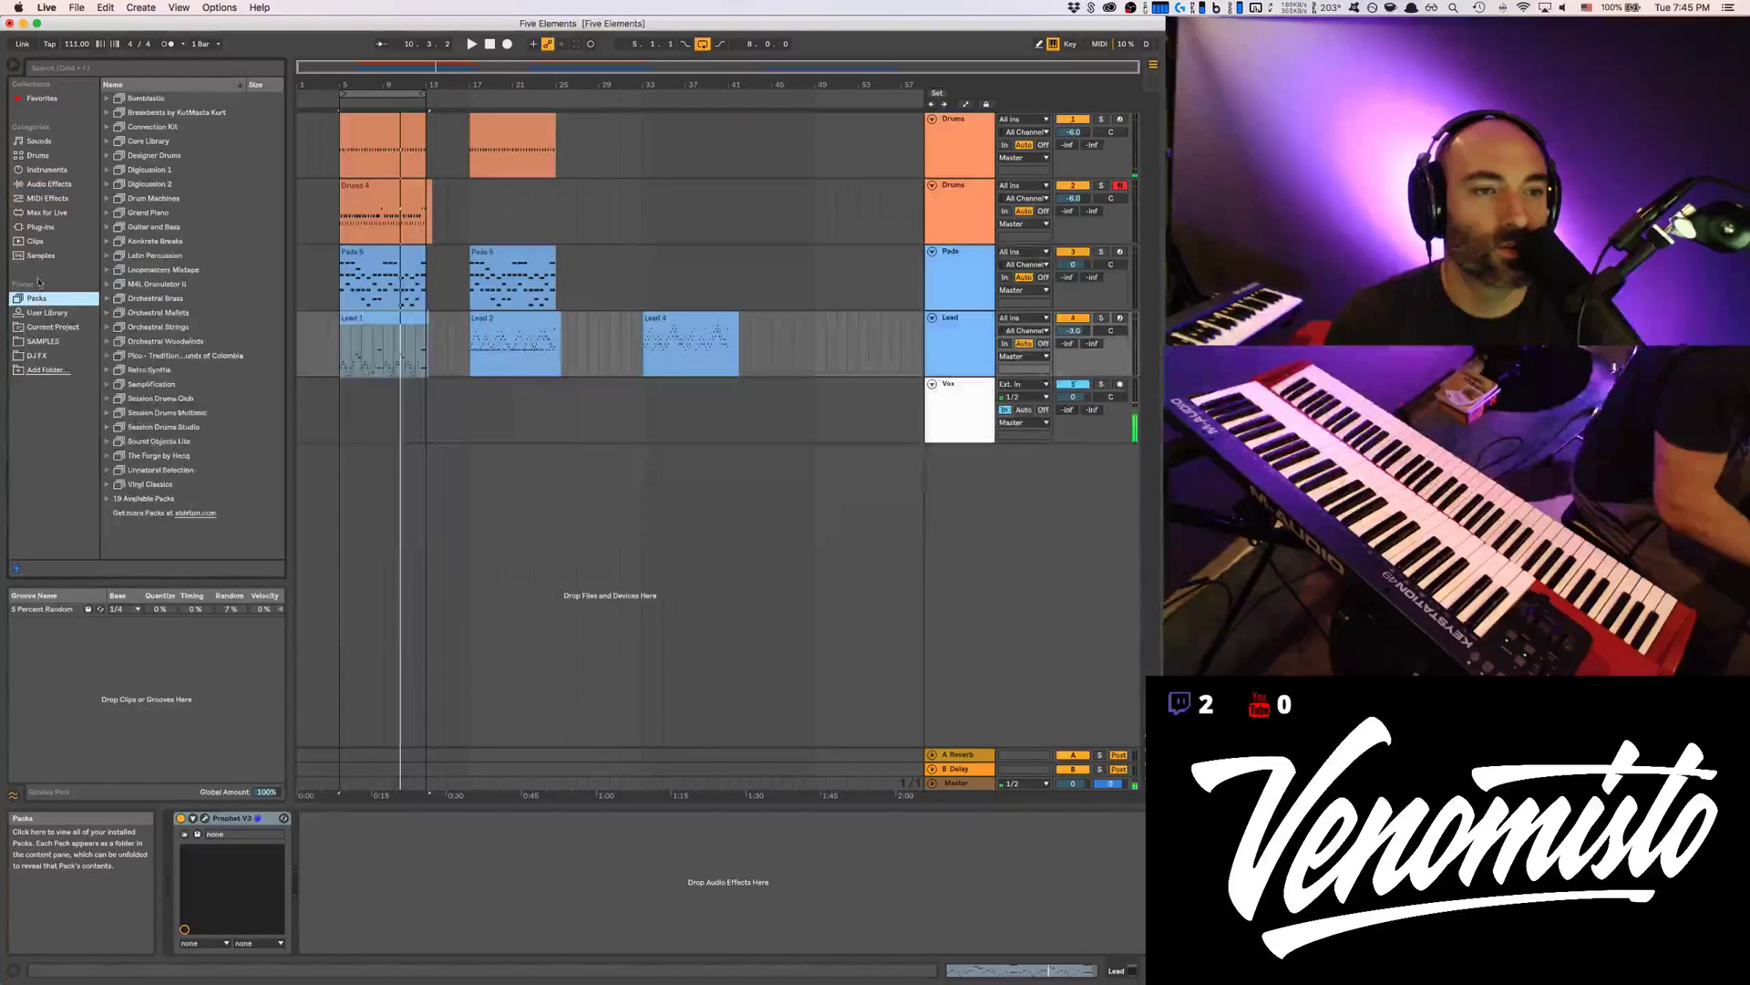
pyautogui.click(40, 227)
pyautogui.scroll(5, 141, 210)
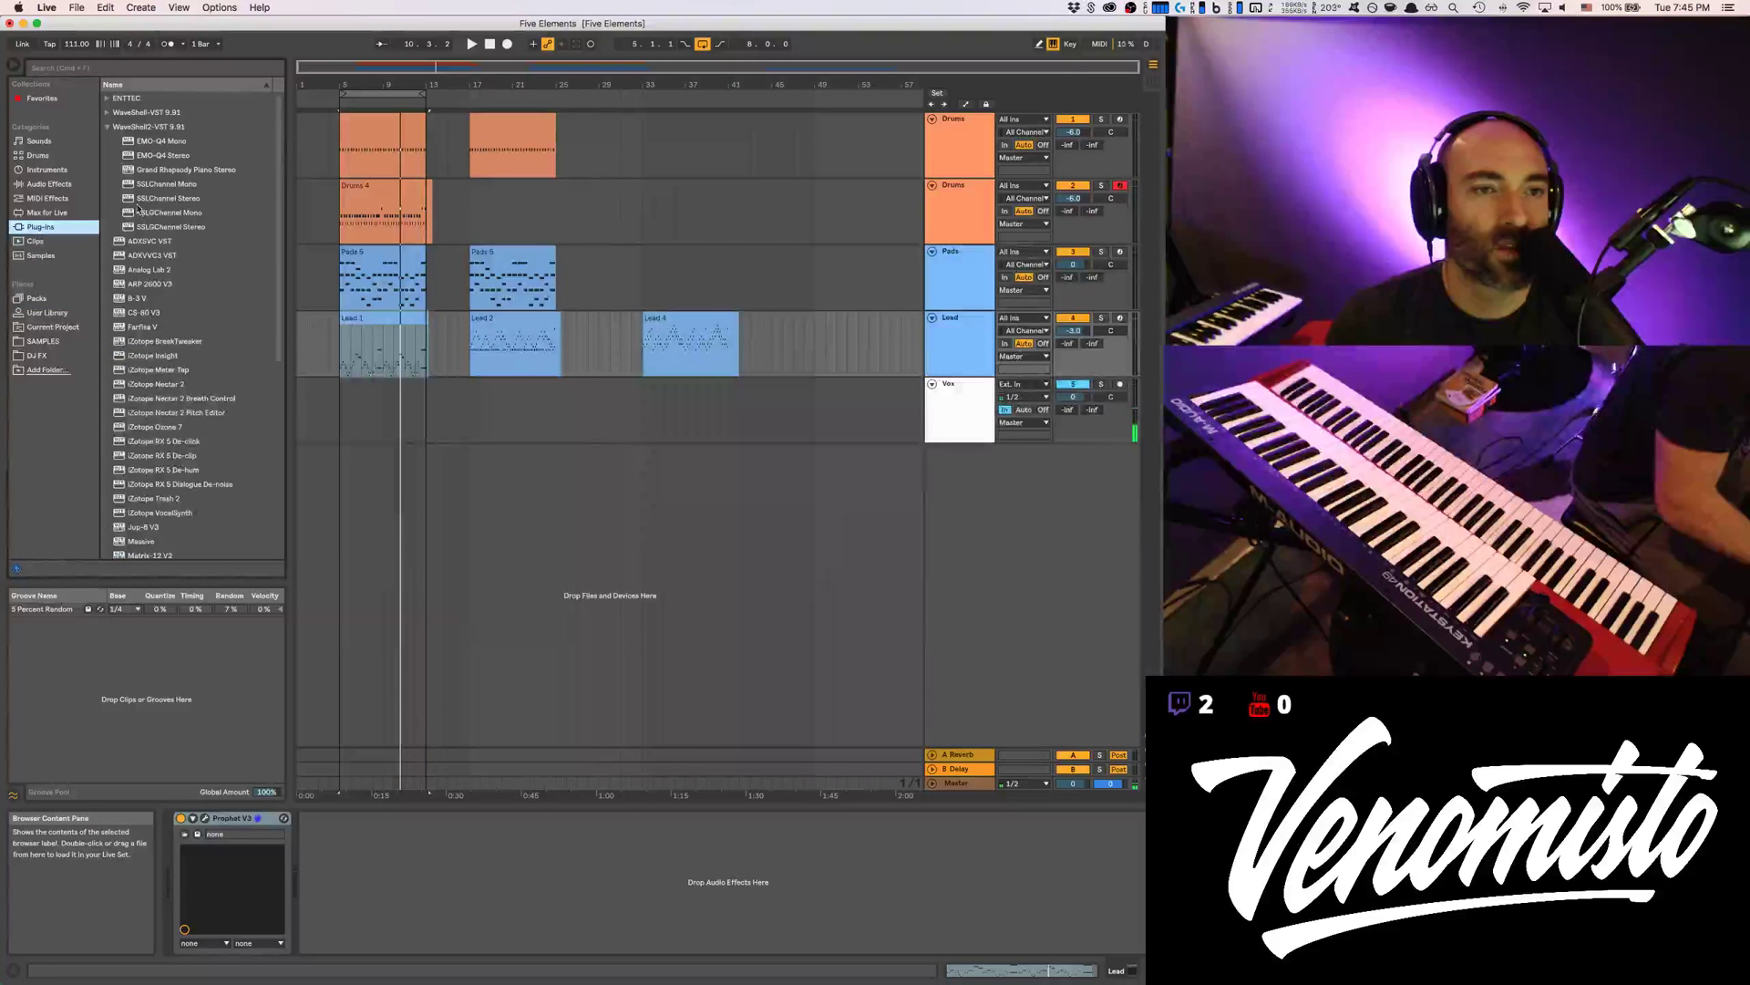
pyautogui.click(107, 115)
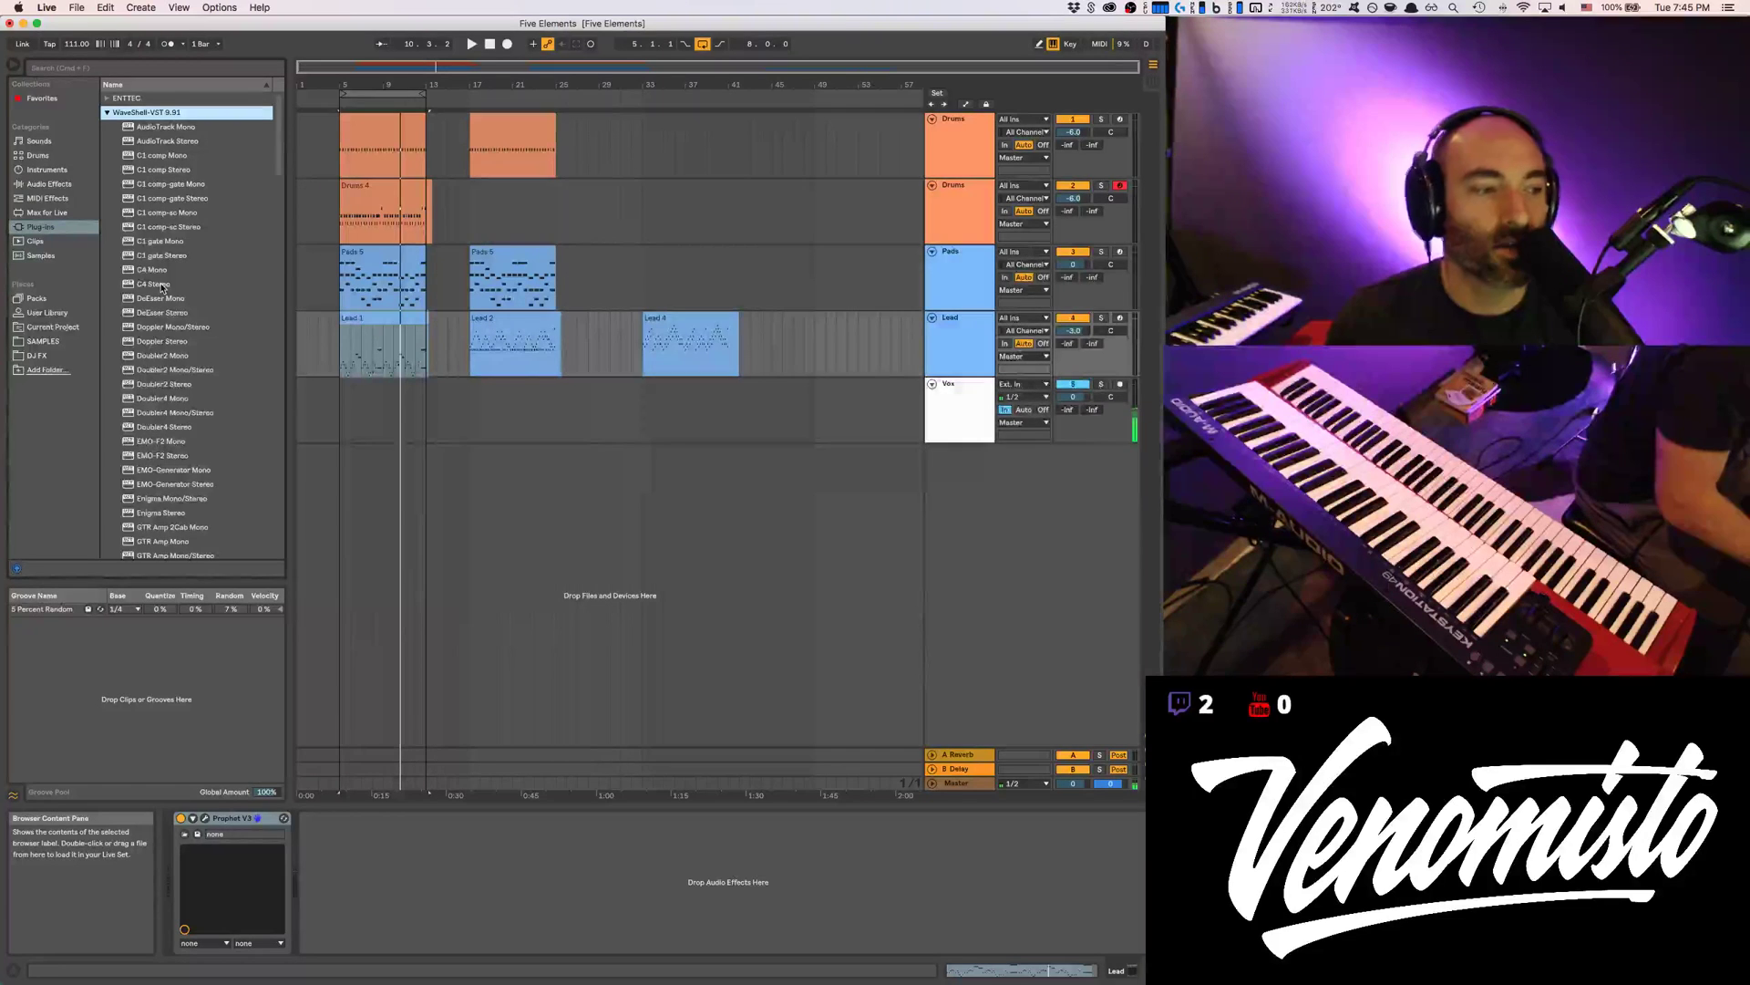
pyautogui.scroll(-15, 160, 288)
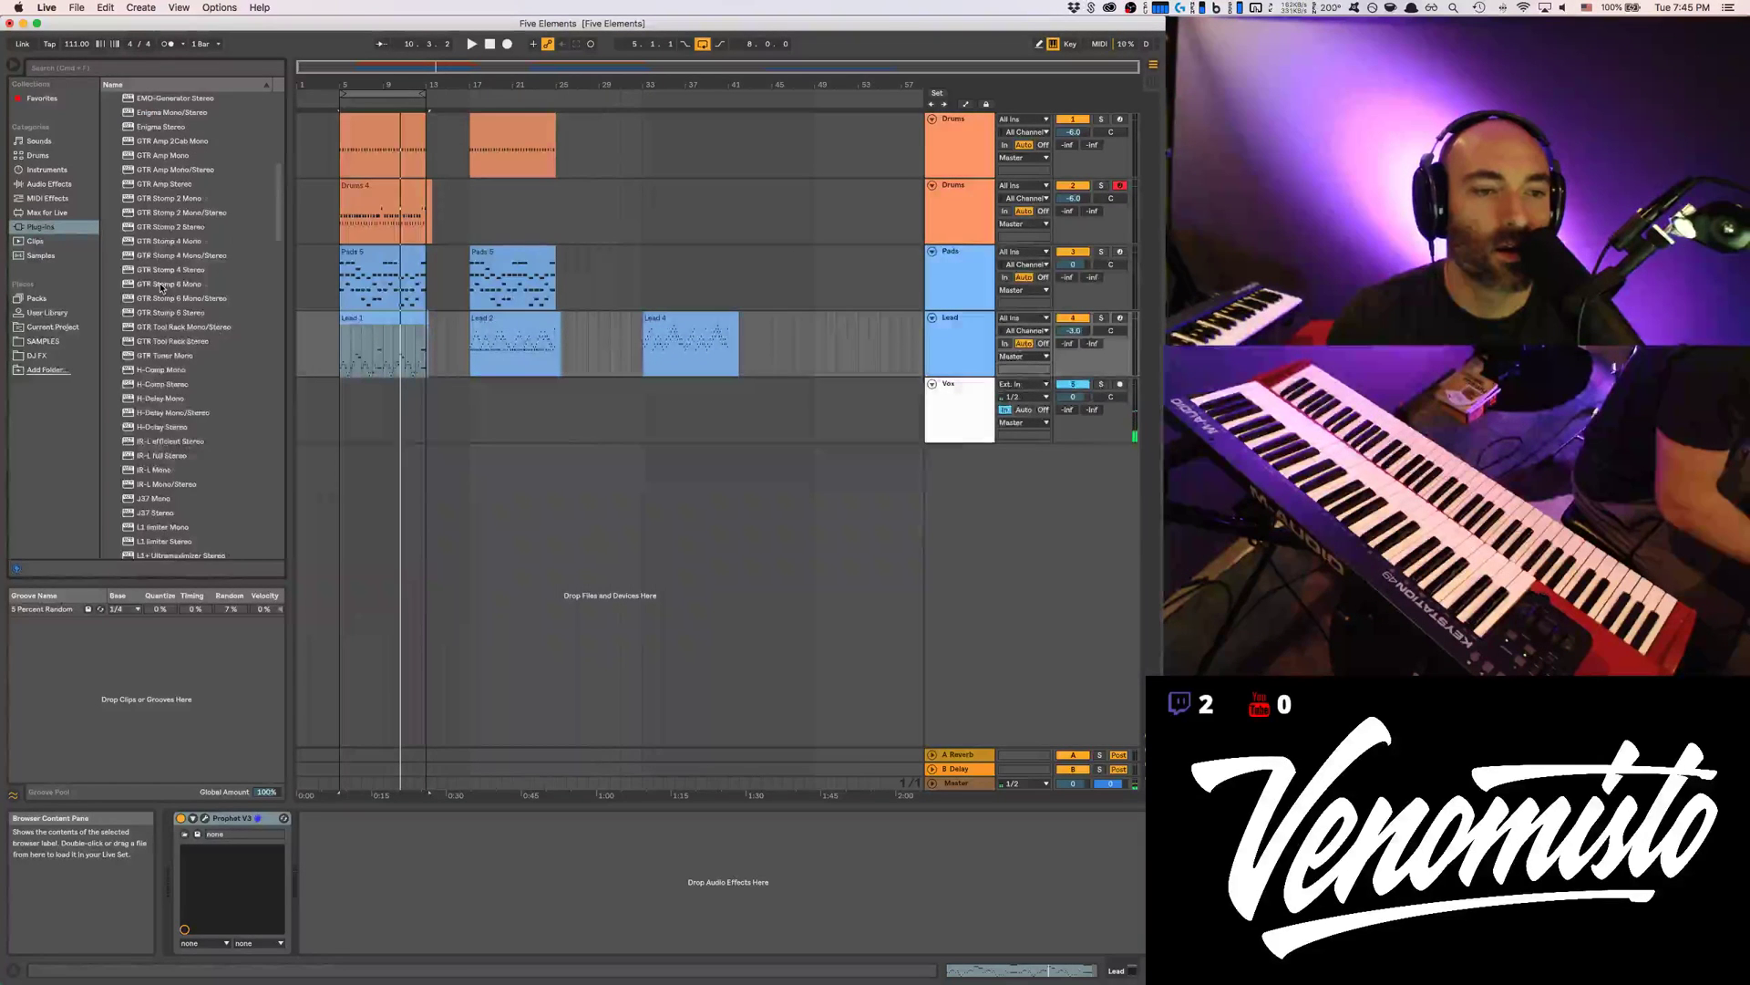
pyautogui.scroll(-5, 160, 288)
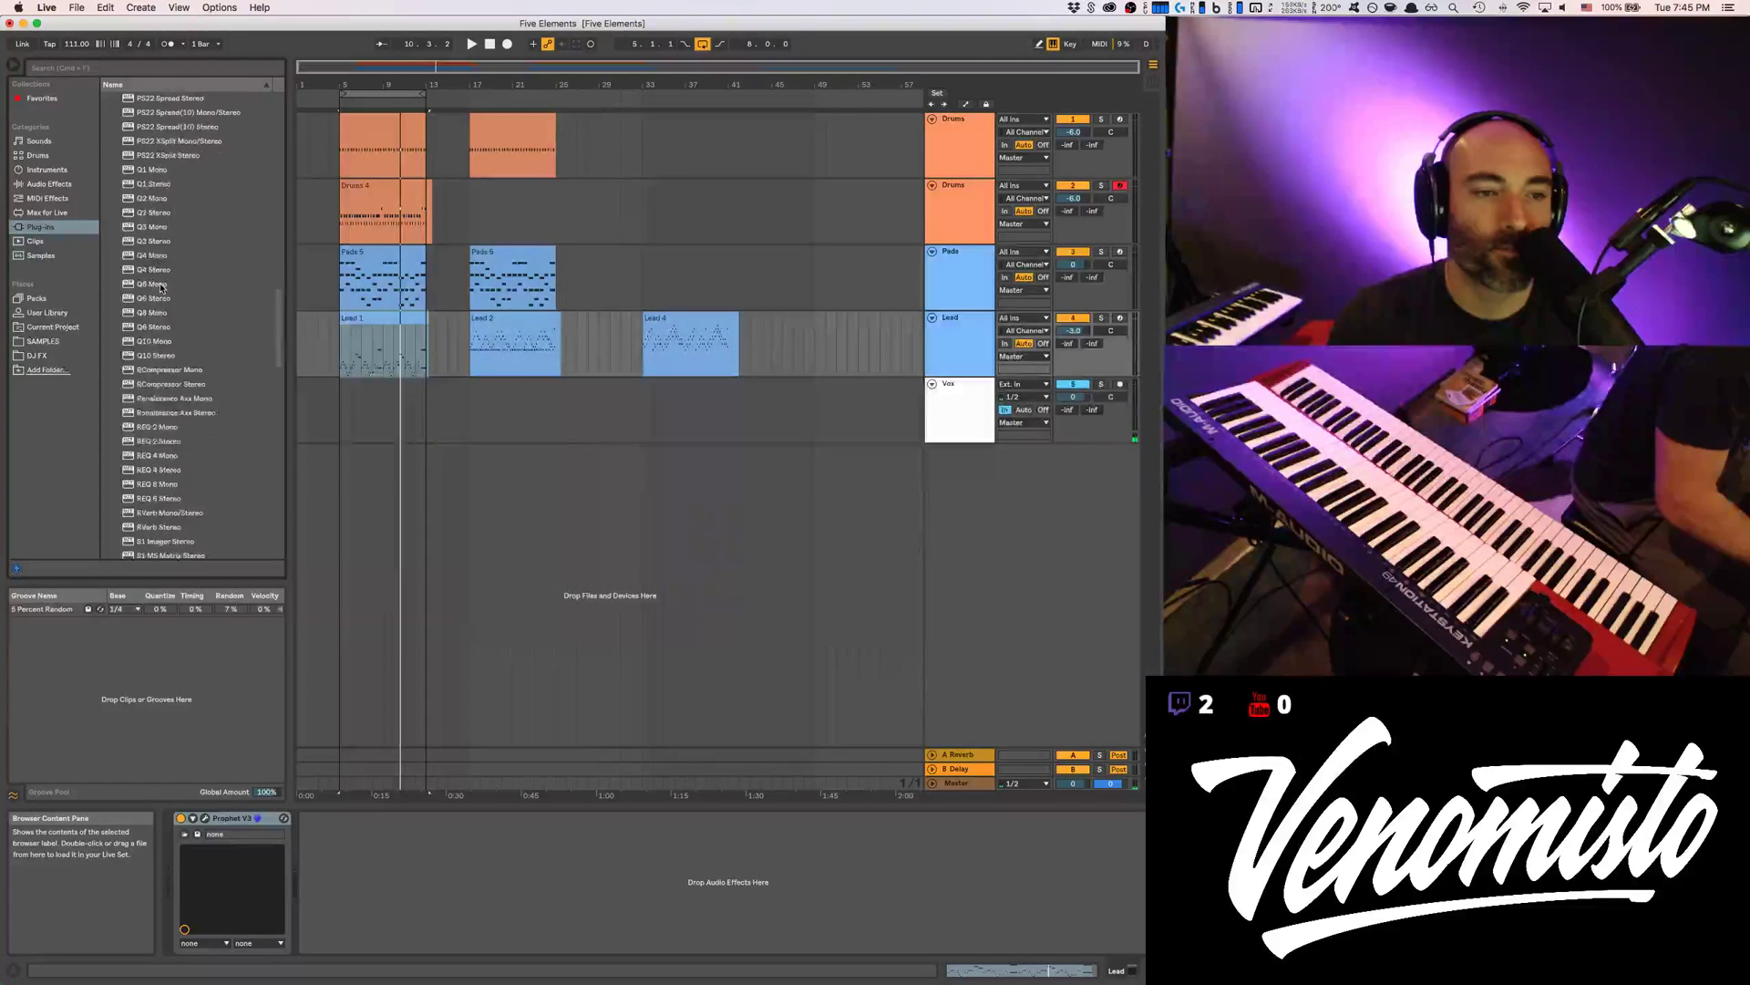
pyautogui.scroll(-5, 161, 288)
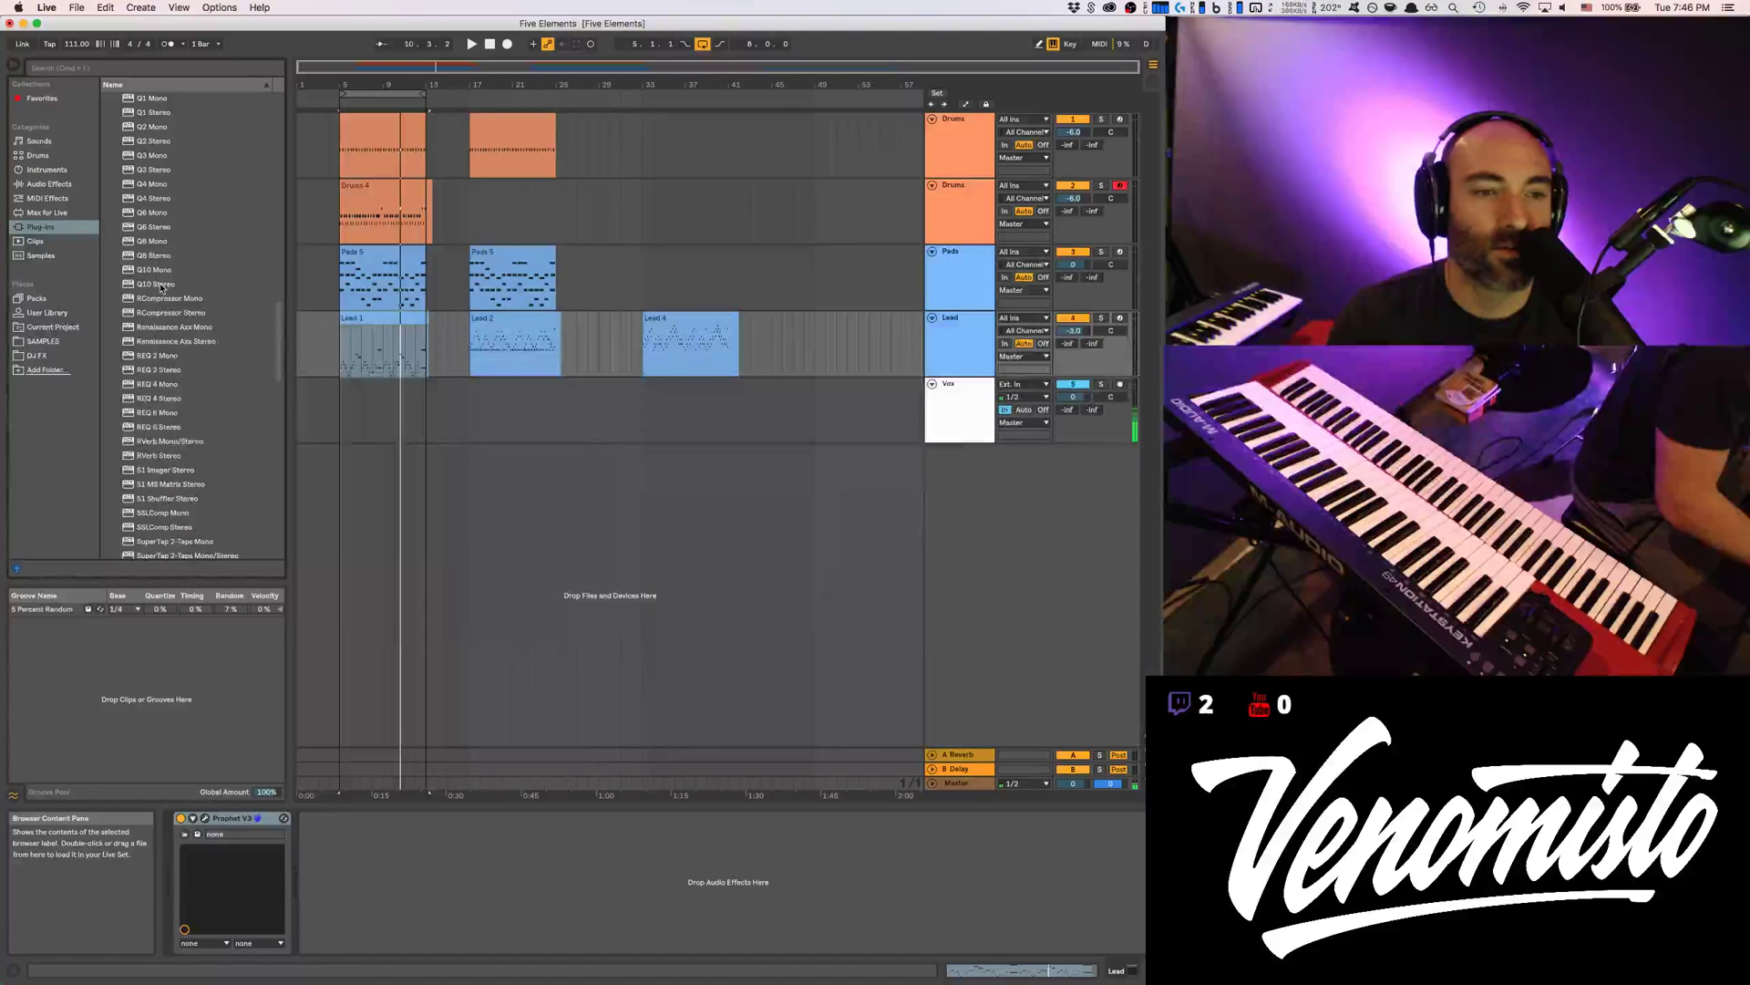
pyautogui.scroll(-2, 160, 289)
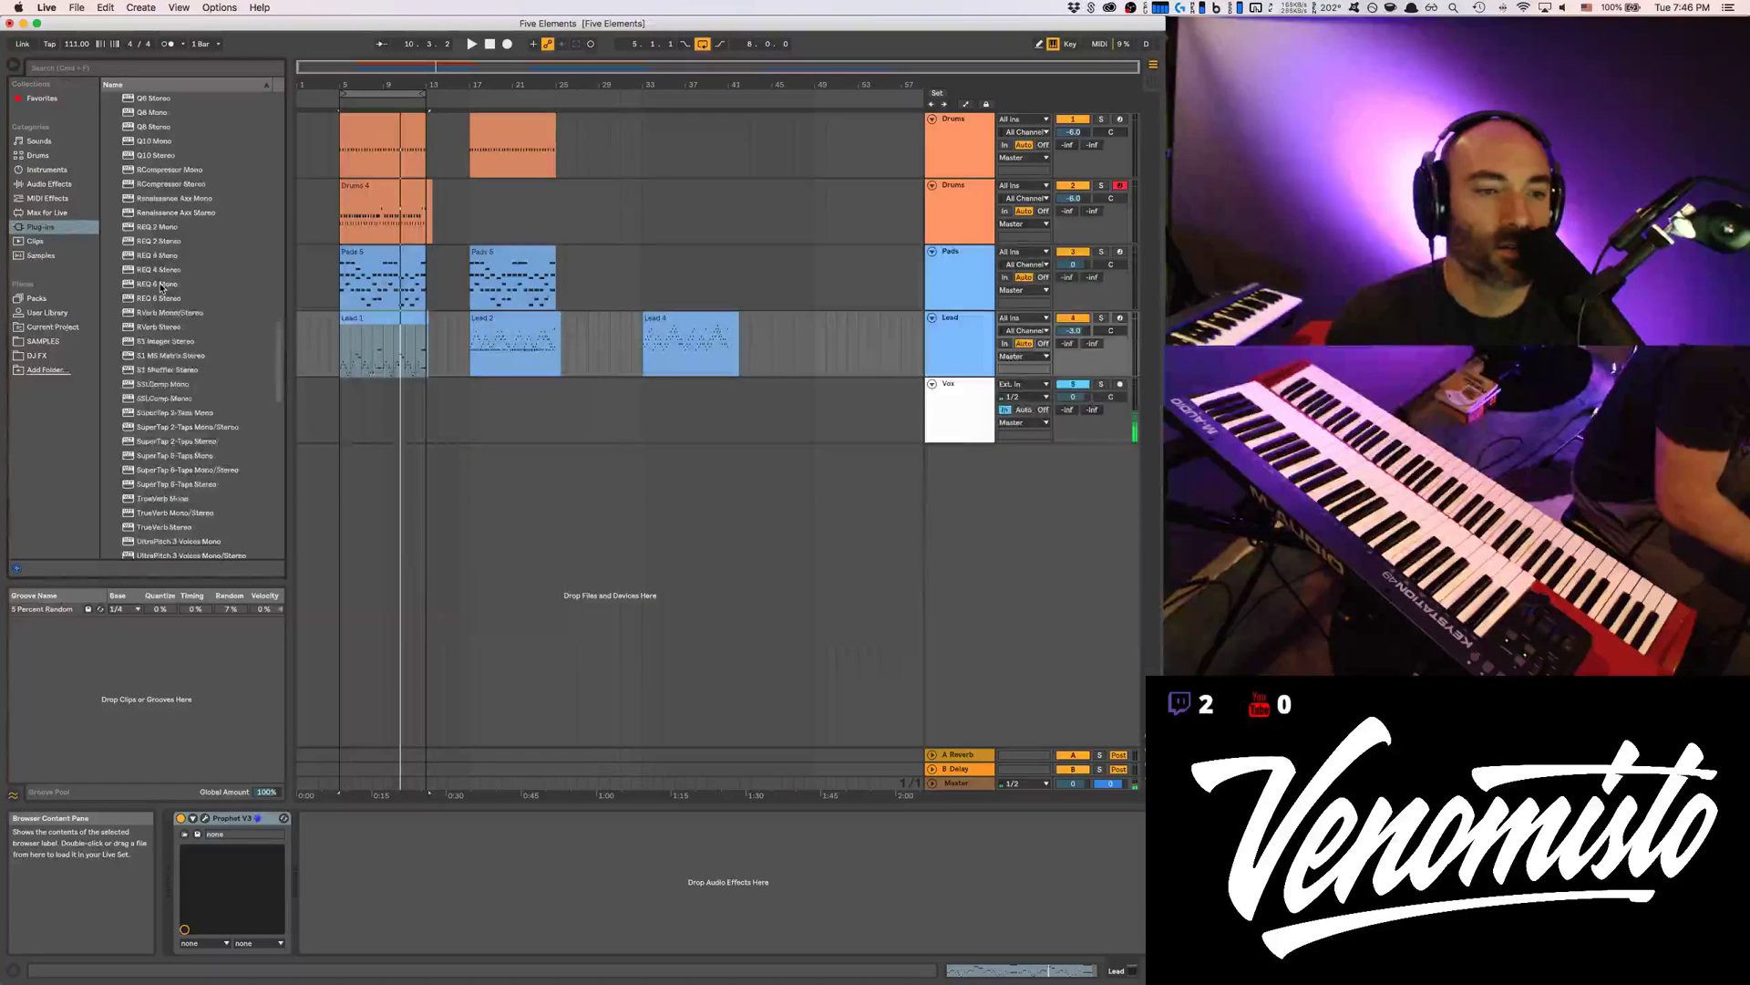
pyautogui.scroll(-4, 161, 288)
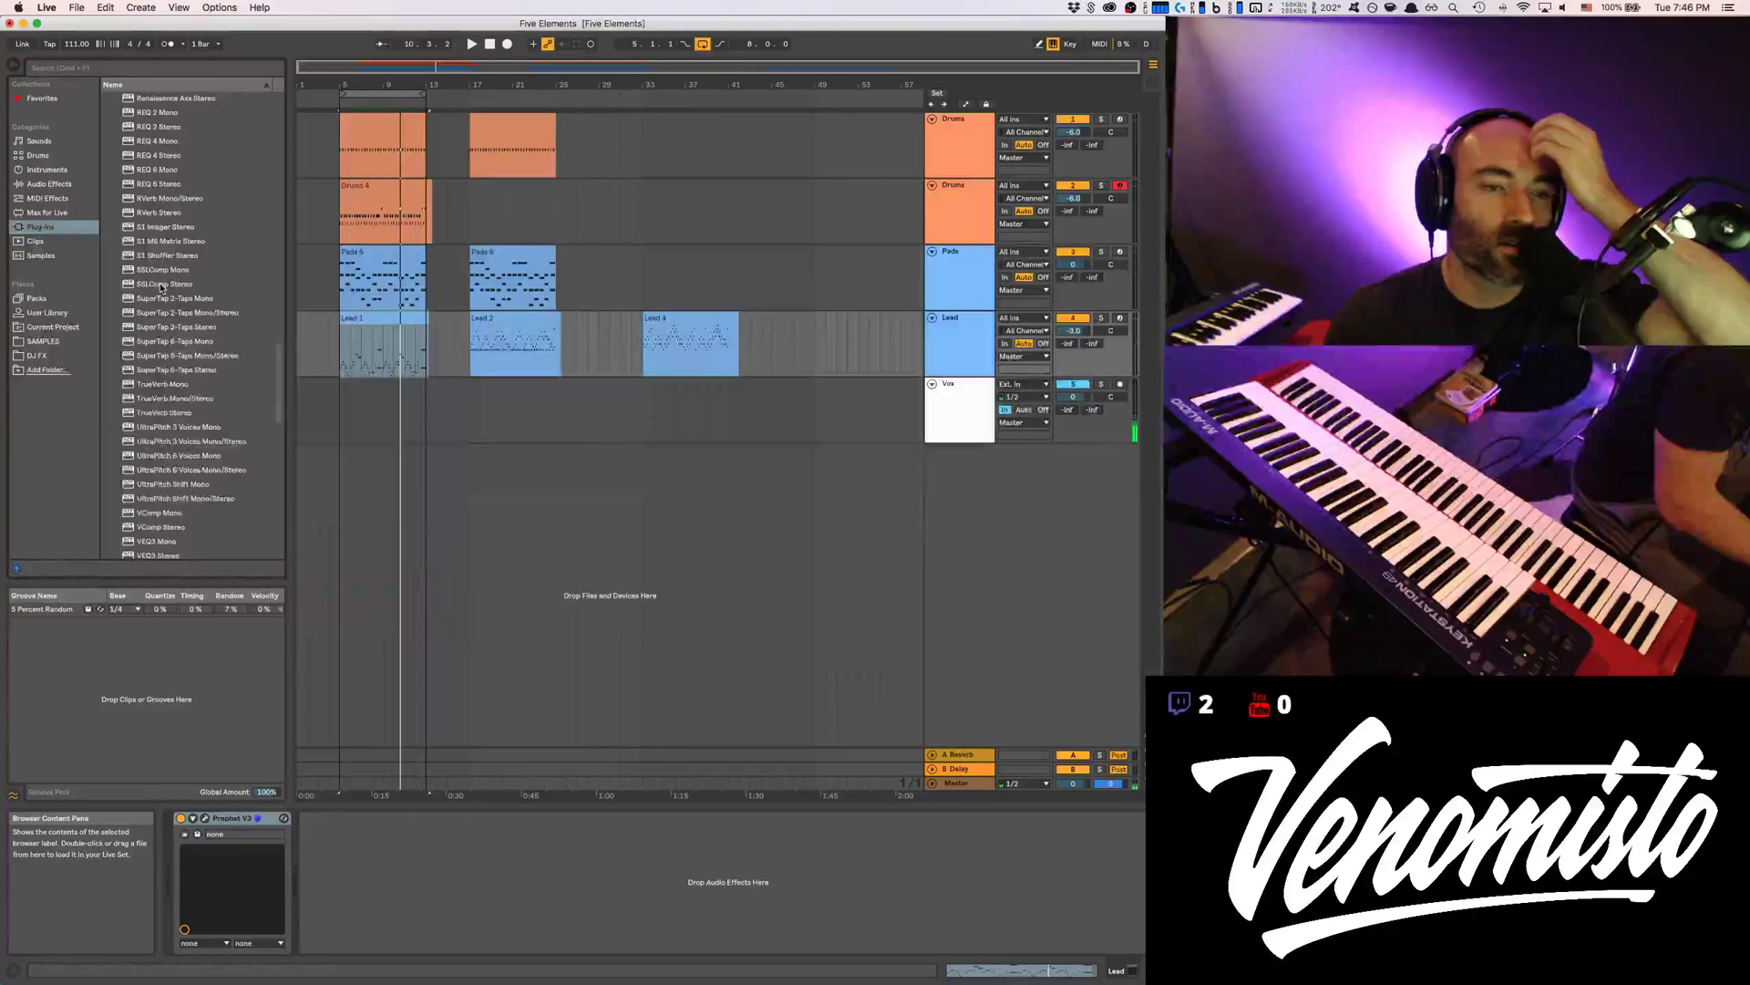
# Try VComp Stereo on the Lead track and remove it again
pyautogui.click(164, 486)
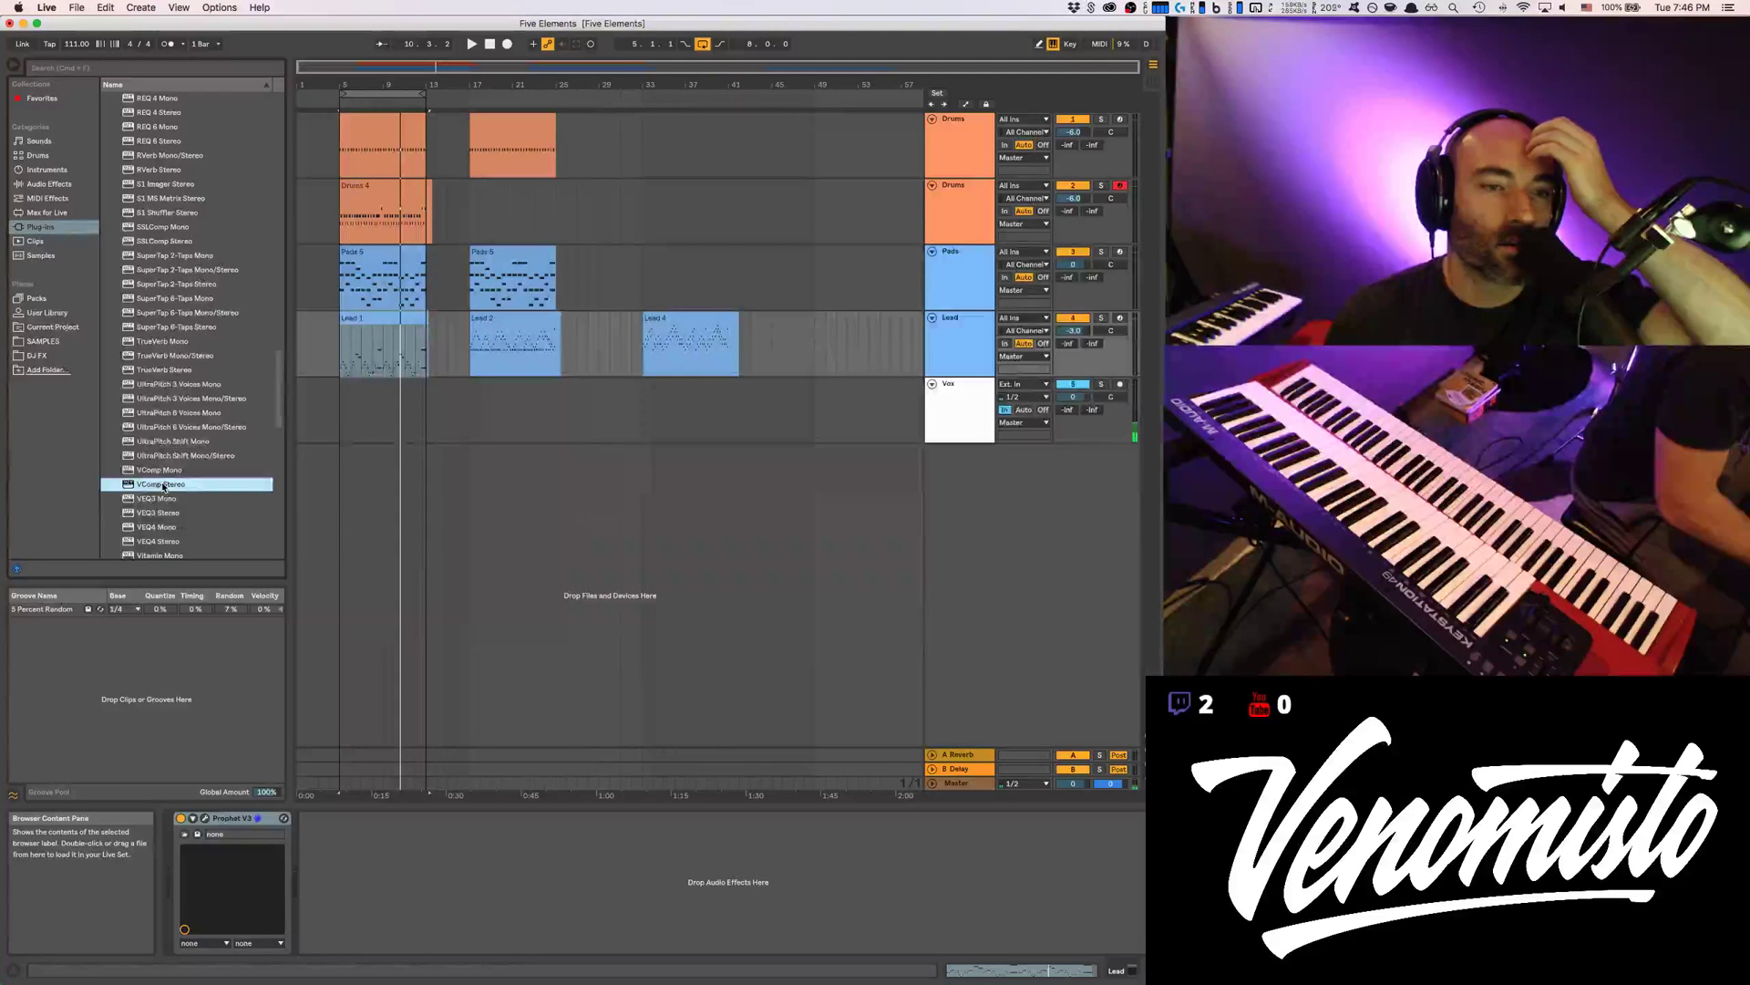
pyautogui.doubleClick(162, 483)
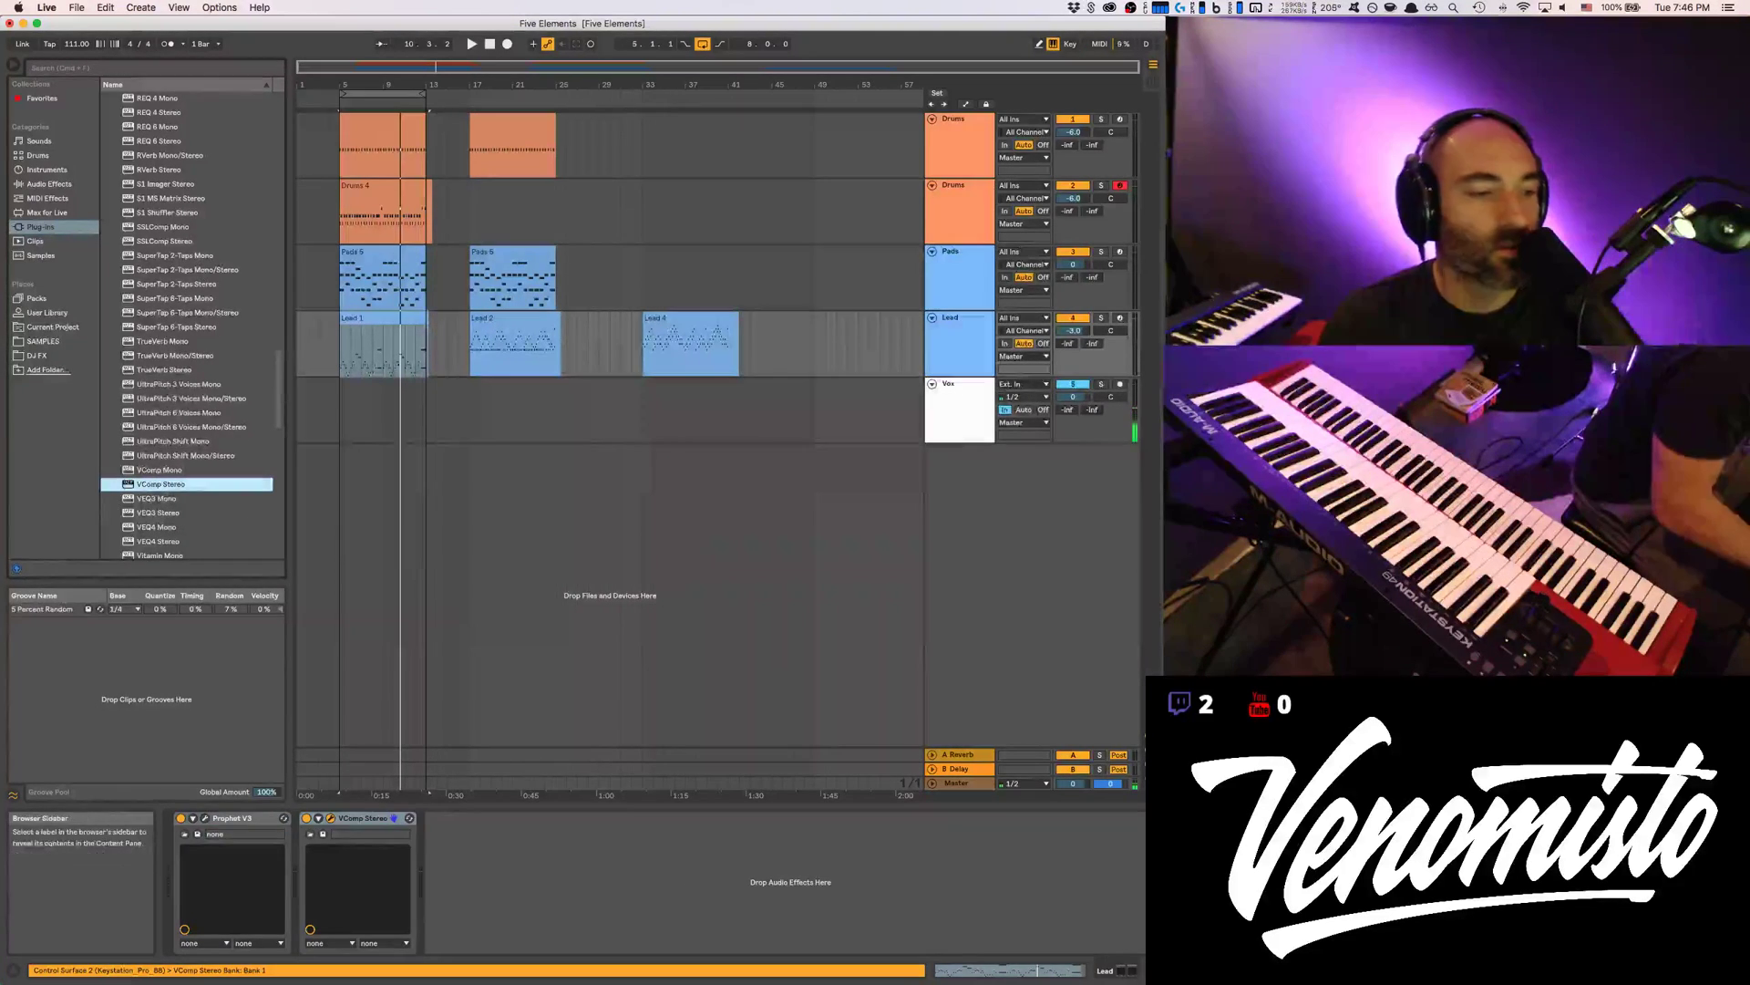
pyautogui.click(352, 818)
pyautogui.press('Delete')
# Add C4 Stereo to the Lead track, start playback, and look over its factory presets
pyautogui.scroll(15, 169, 308)
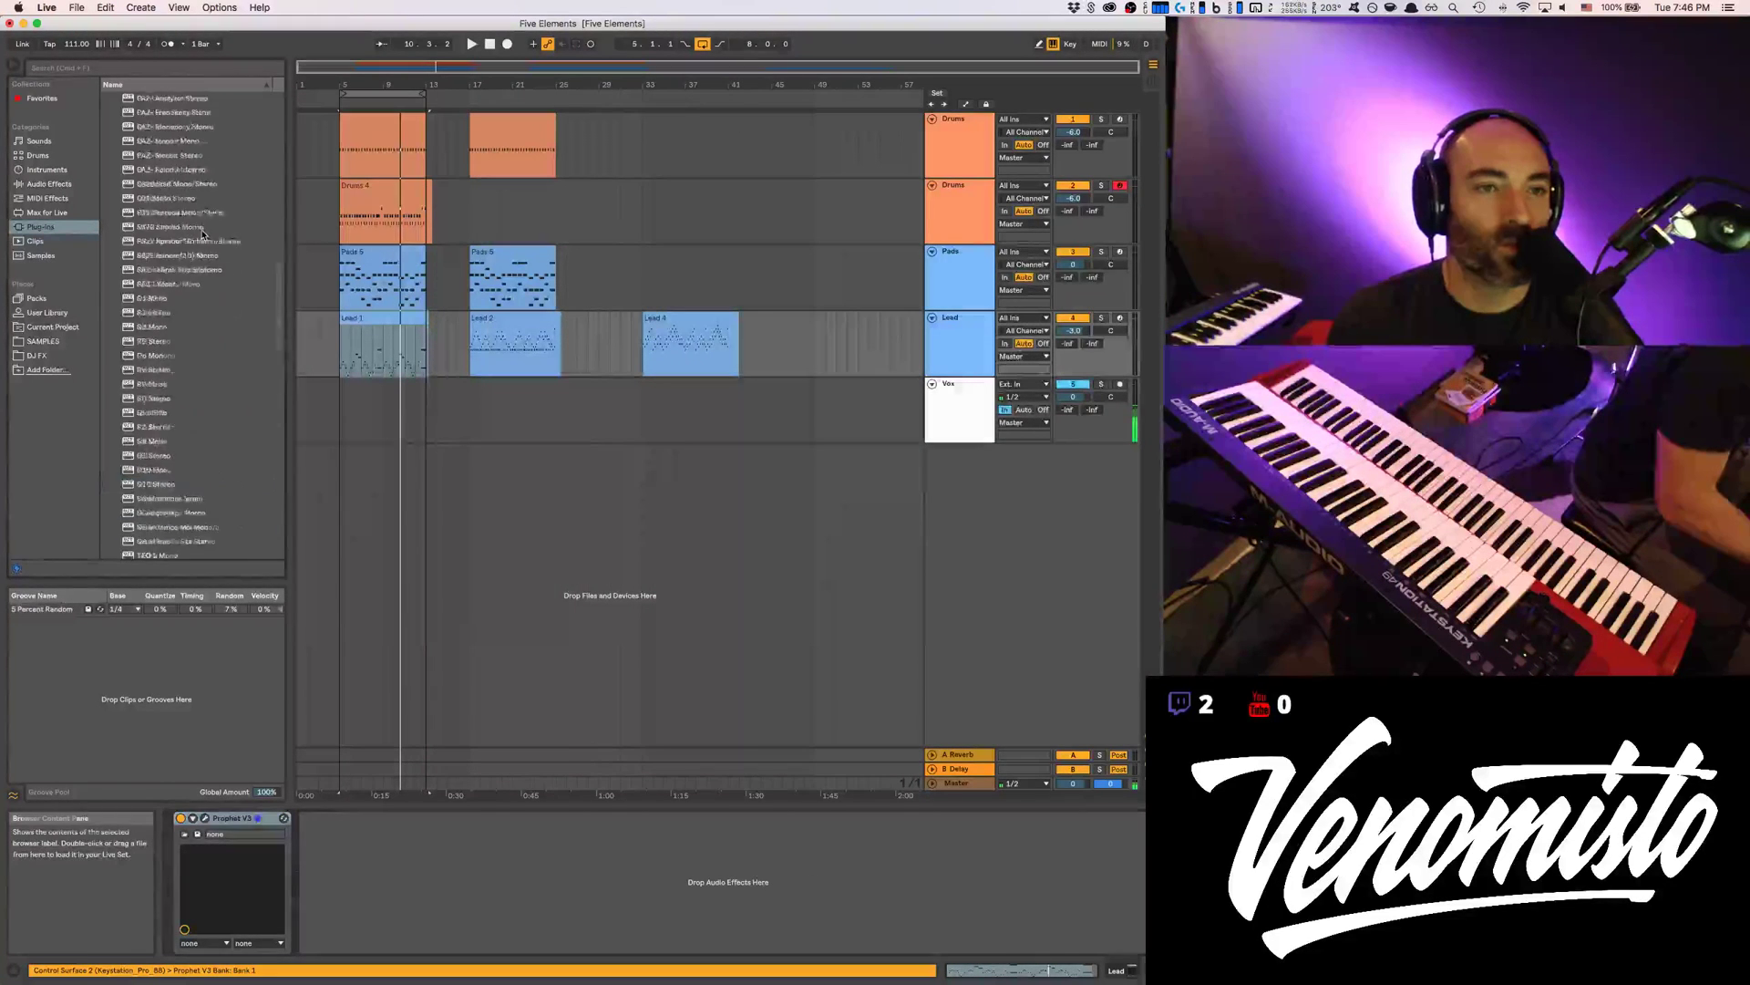
pyautogui.click(152, 284)
pyautogui.doubleClick(152, 284)
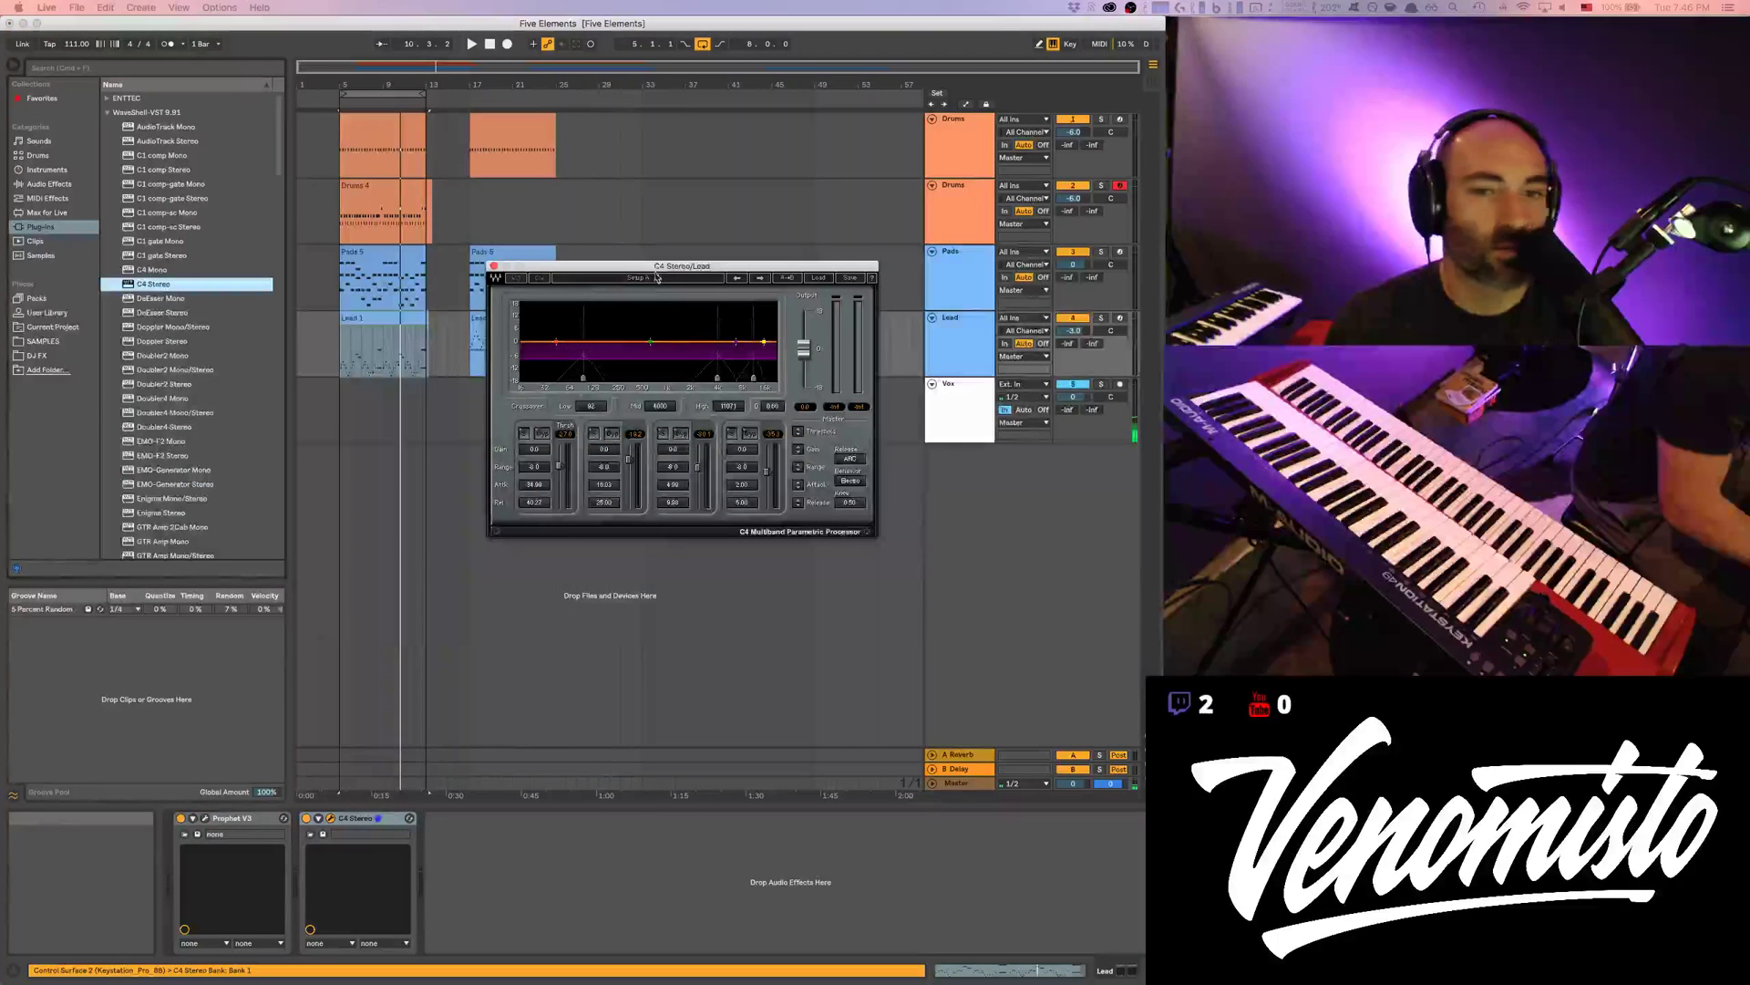
pyautogui.press('space')
pyautogui.click(819, 277)
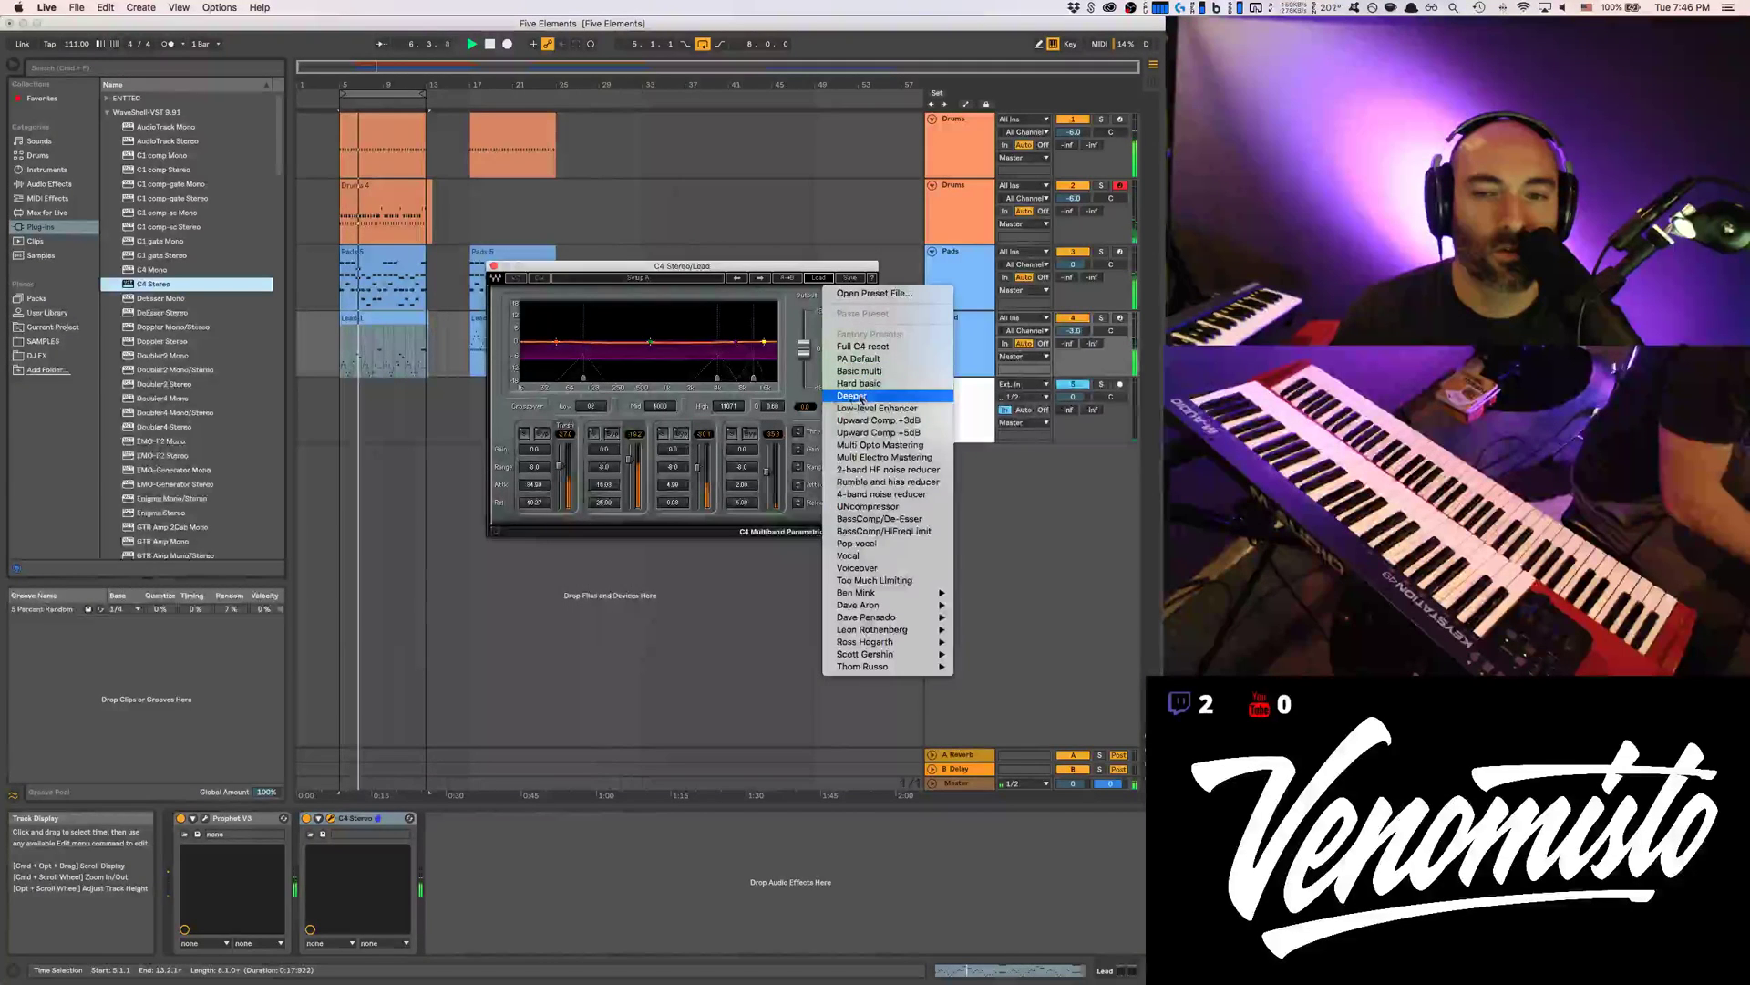
pyautogui.click(809, 381)
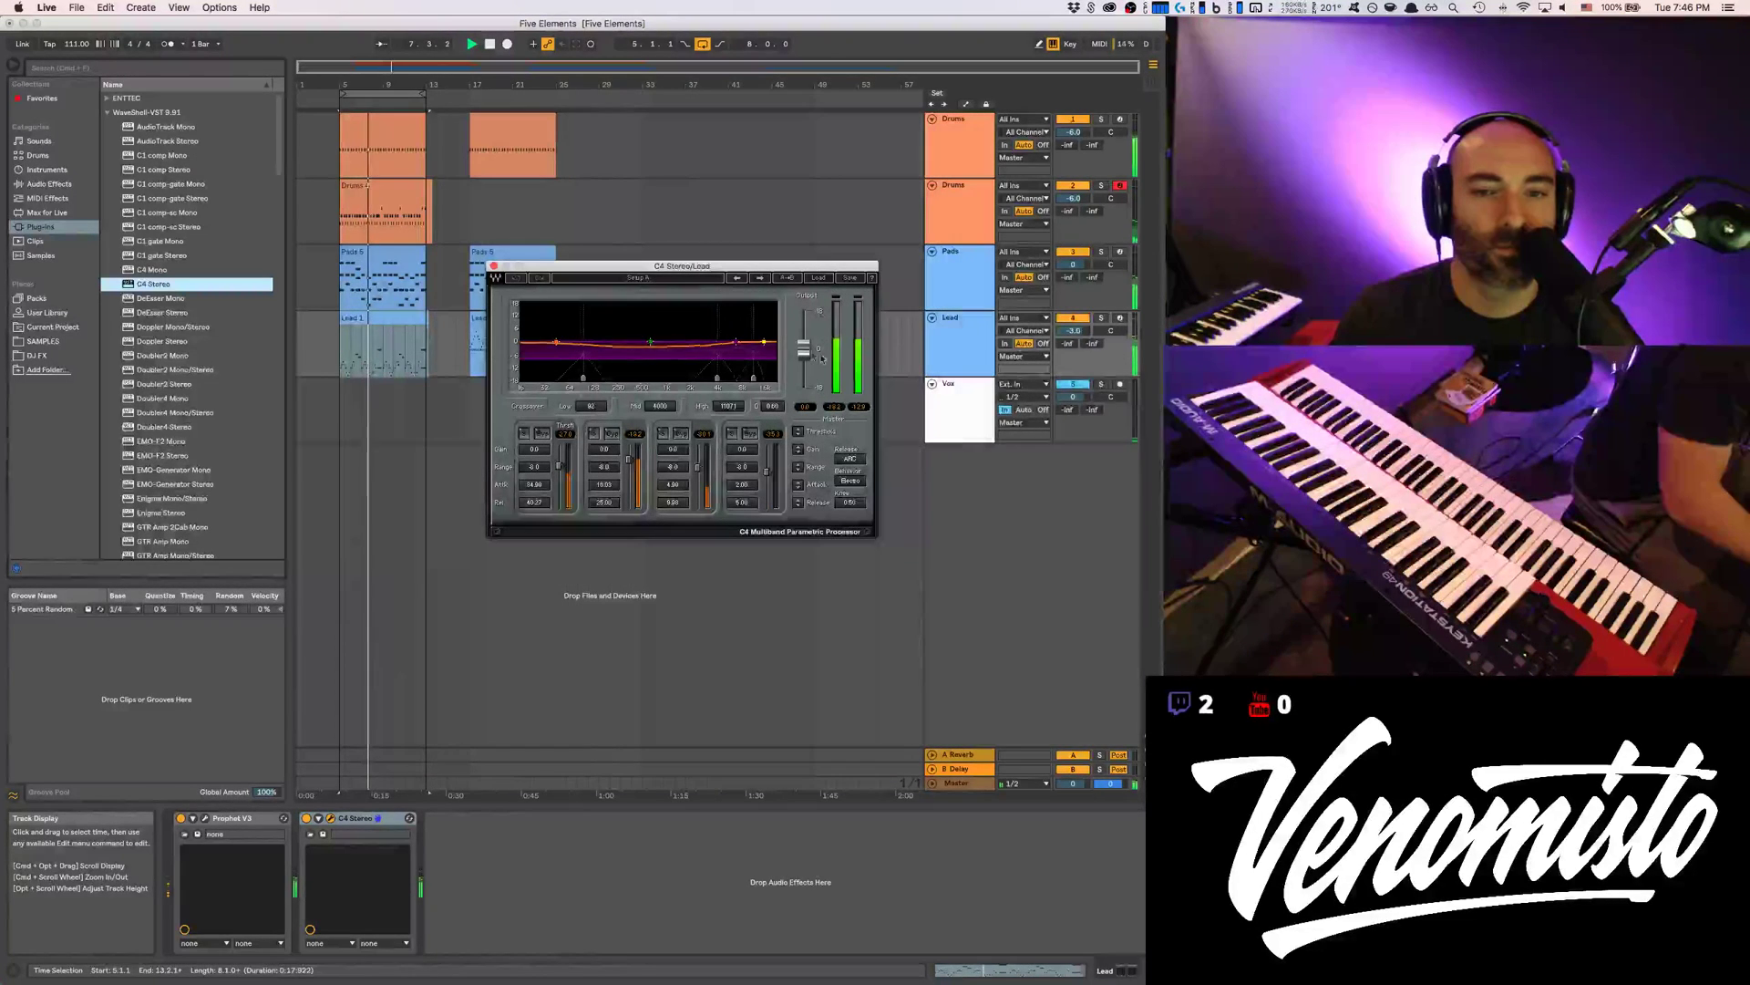
# Load the Gershin Clarity preset in the Lead track's C4 Stereo
pyautogui.click(818, 277)
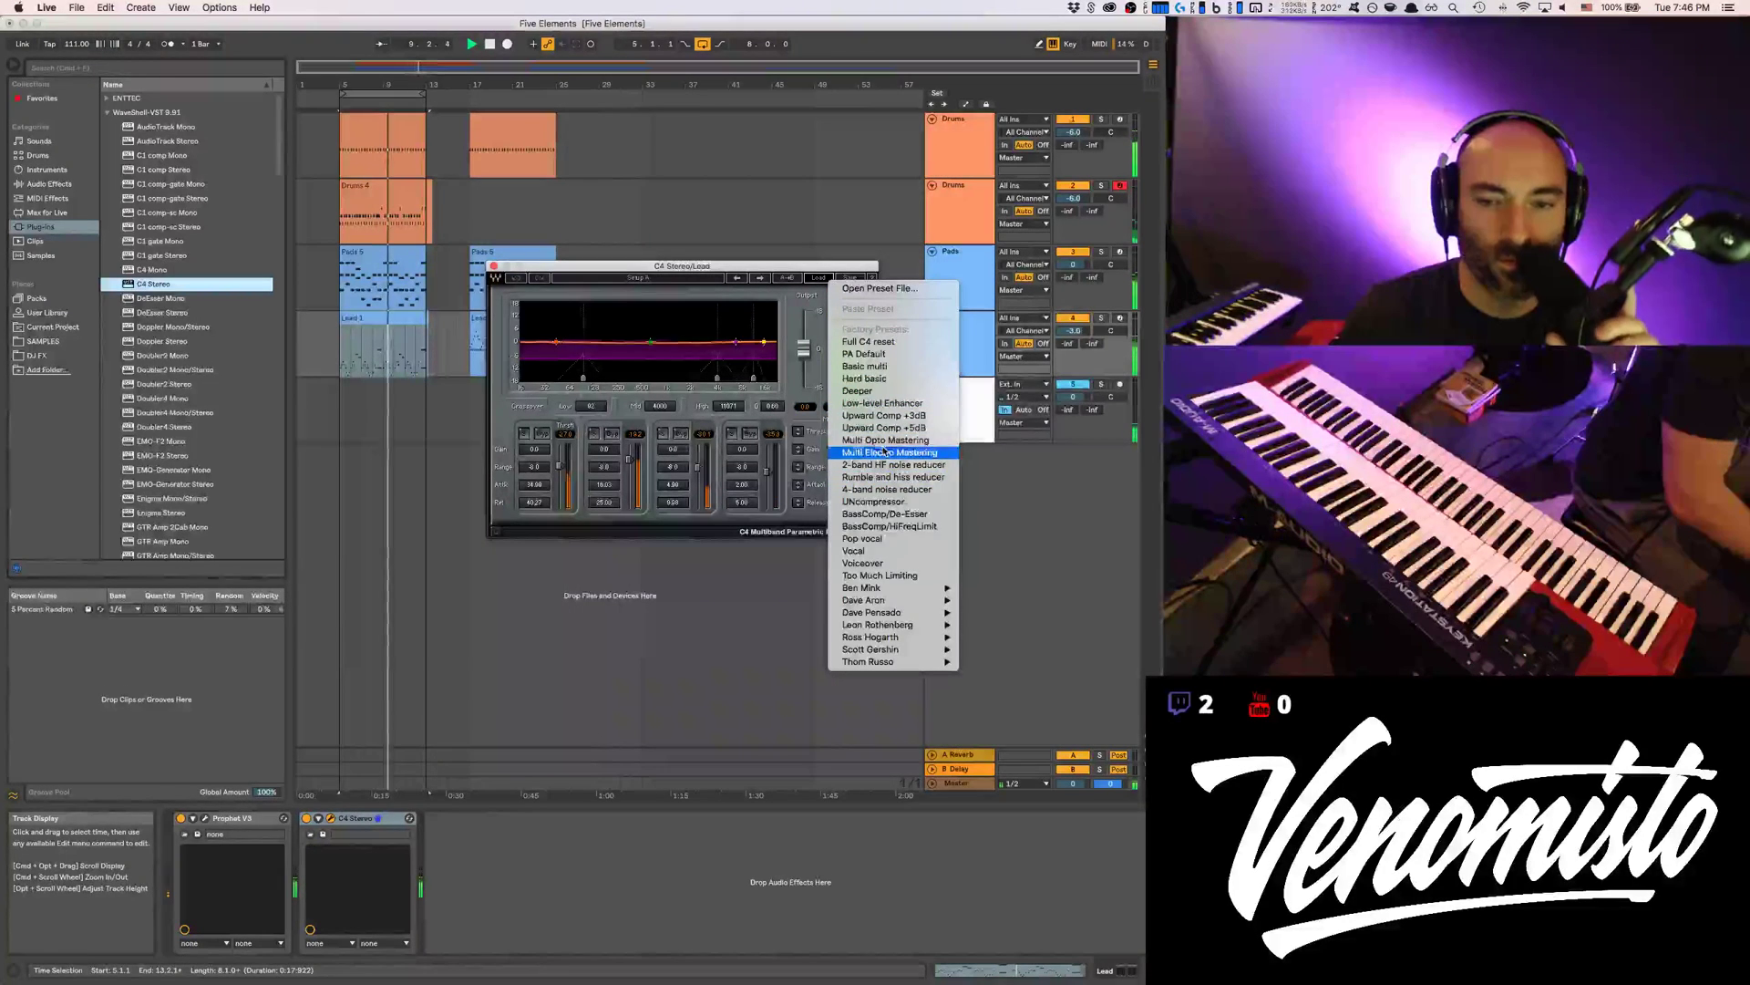
pyautogui.moveTo(889, 618)
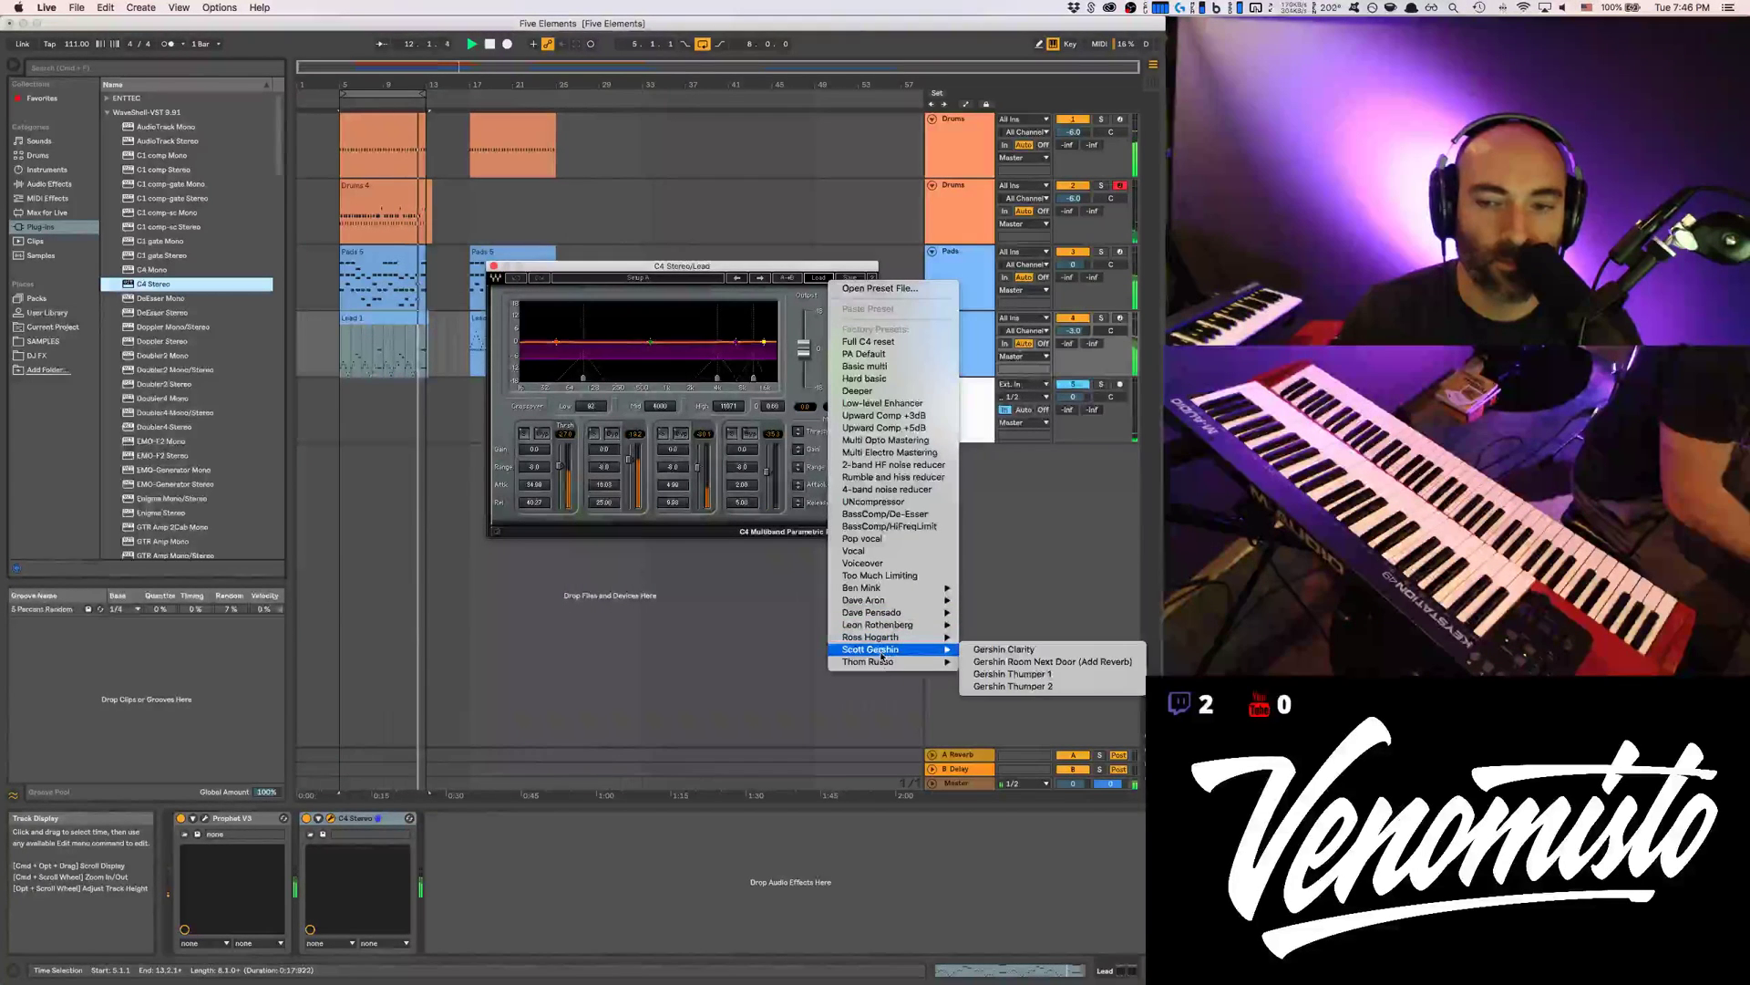
pyautogui.moveTo(885, 666)
pyautogui.moveTo(881, 651)
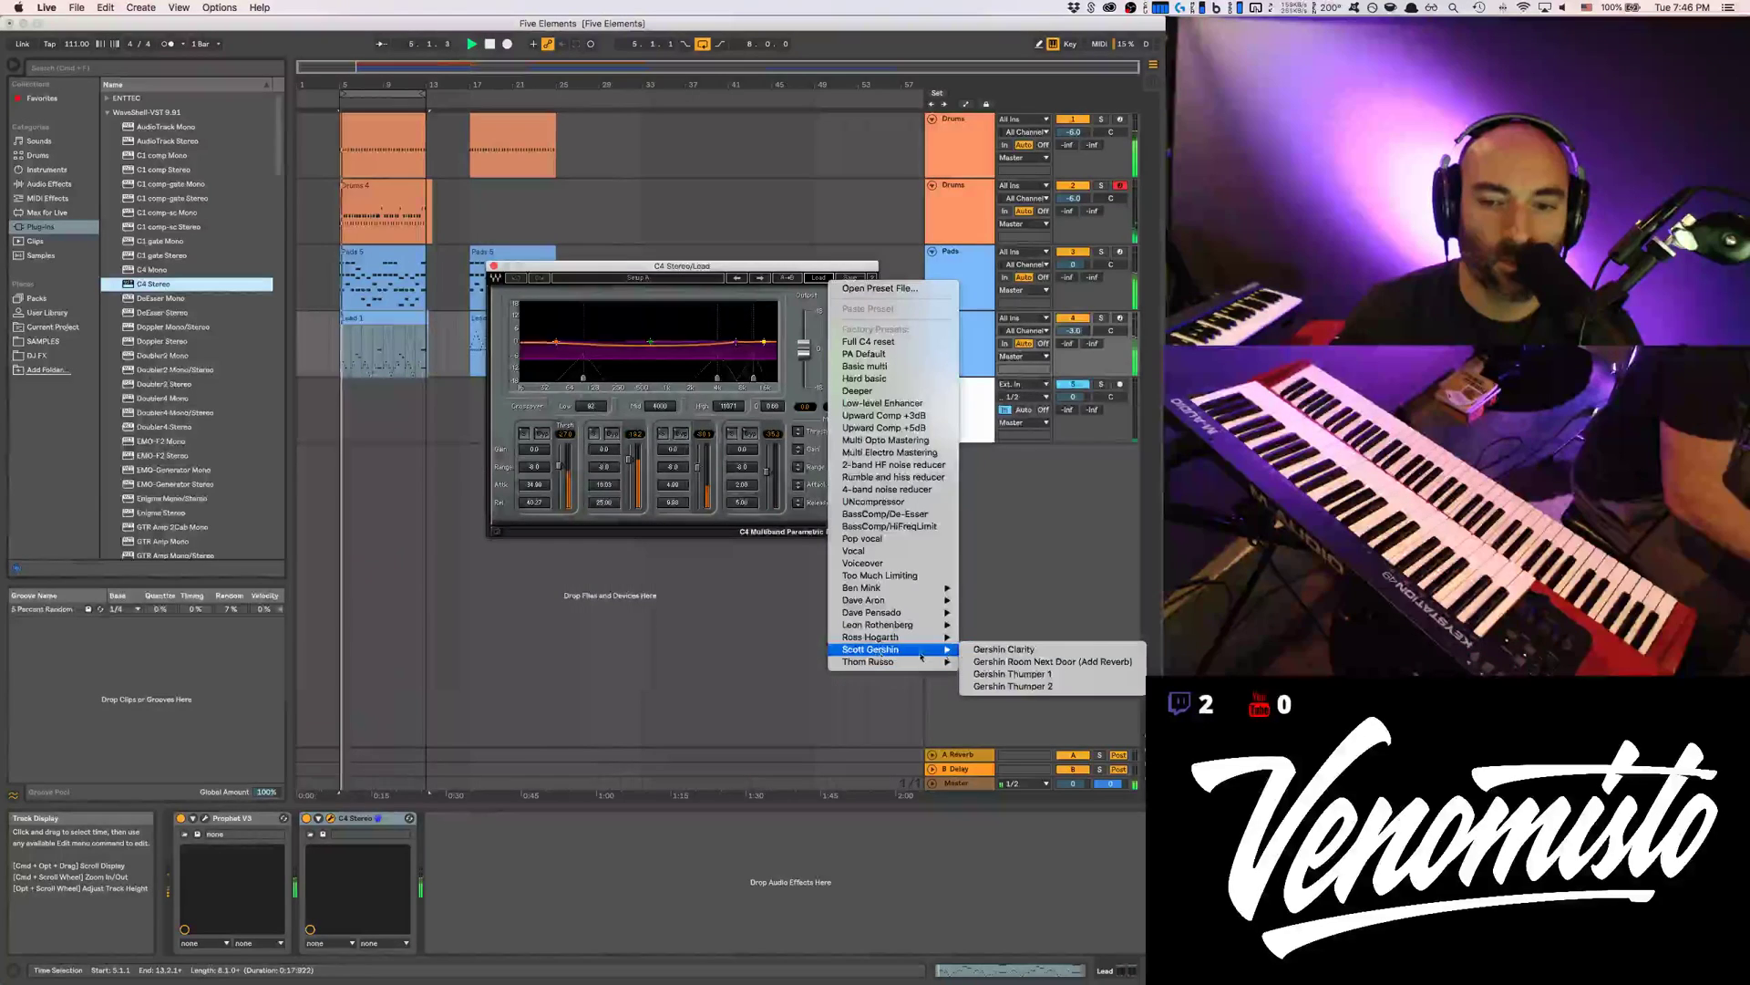
pyautogui.click(975, 654)
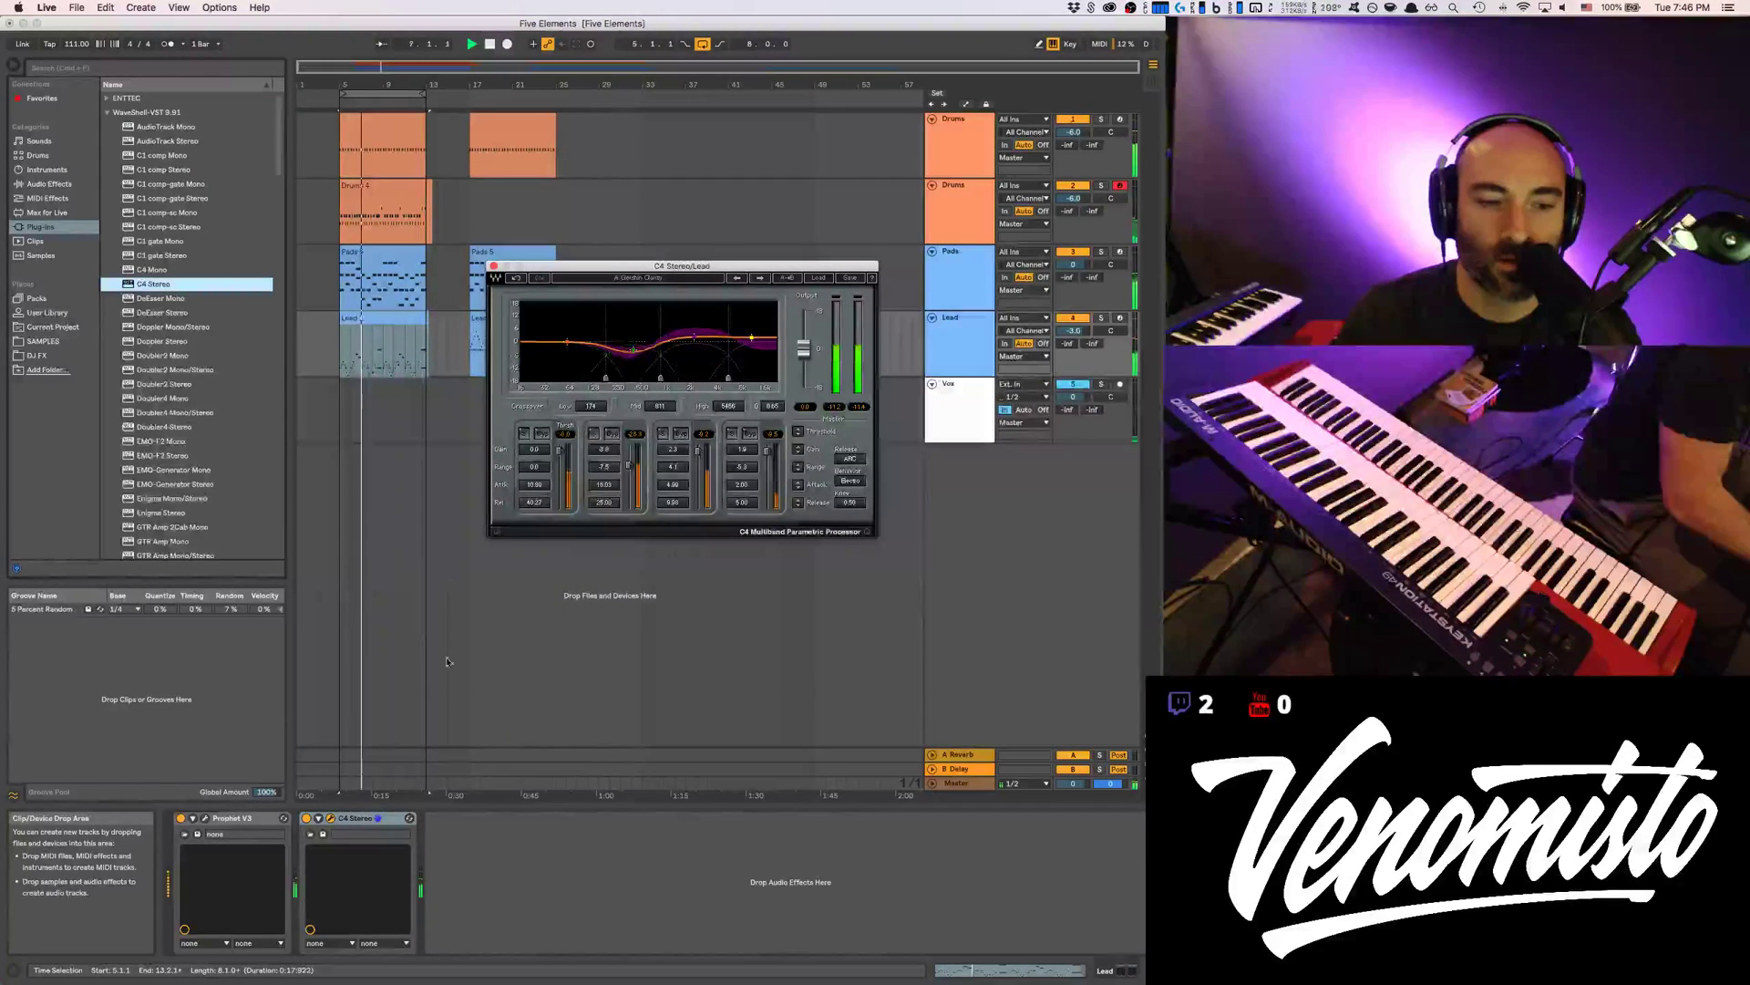
# Compare the Lead with C4 Stereo bypassed, adjust the lowest band's threshold slightly, and hide the plug-in window
pyautogui.click(307, 819)
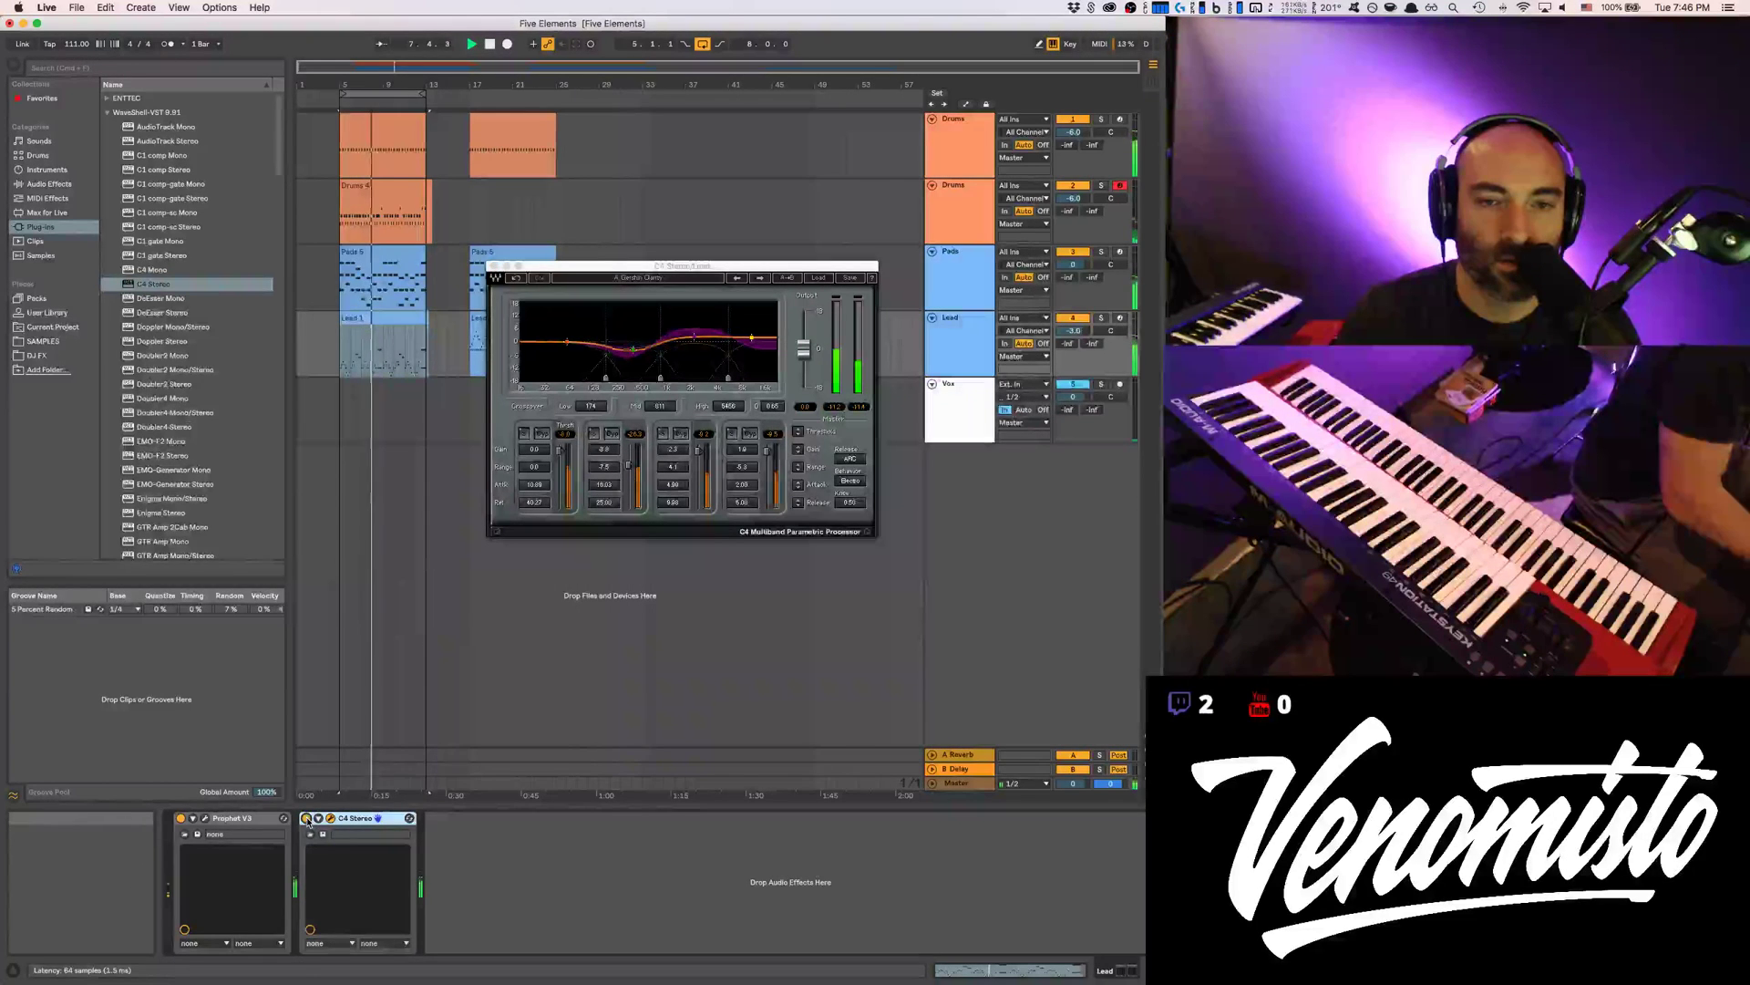
pyautogui.moveTo(558, 453); pyautogui.dragTo(559, 460)
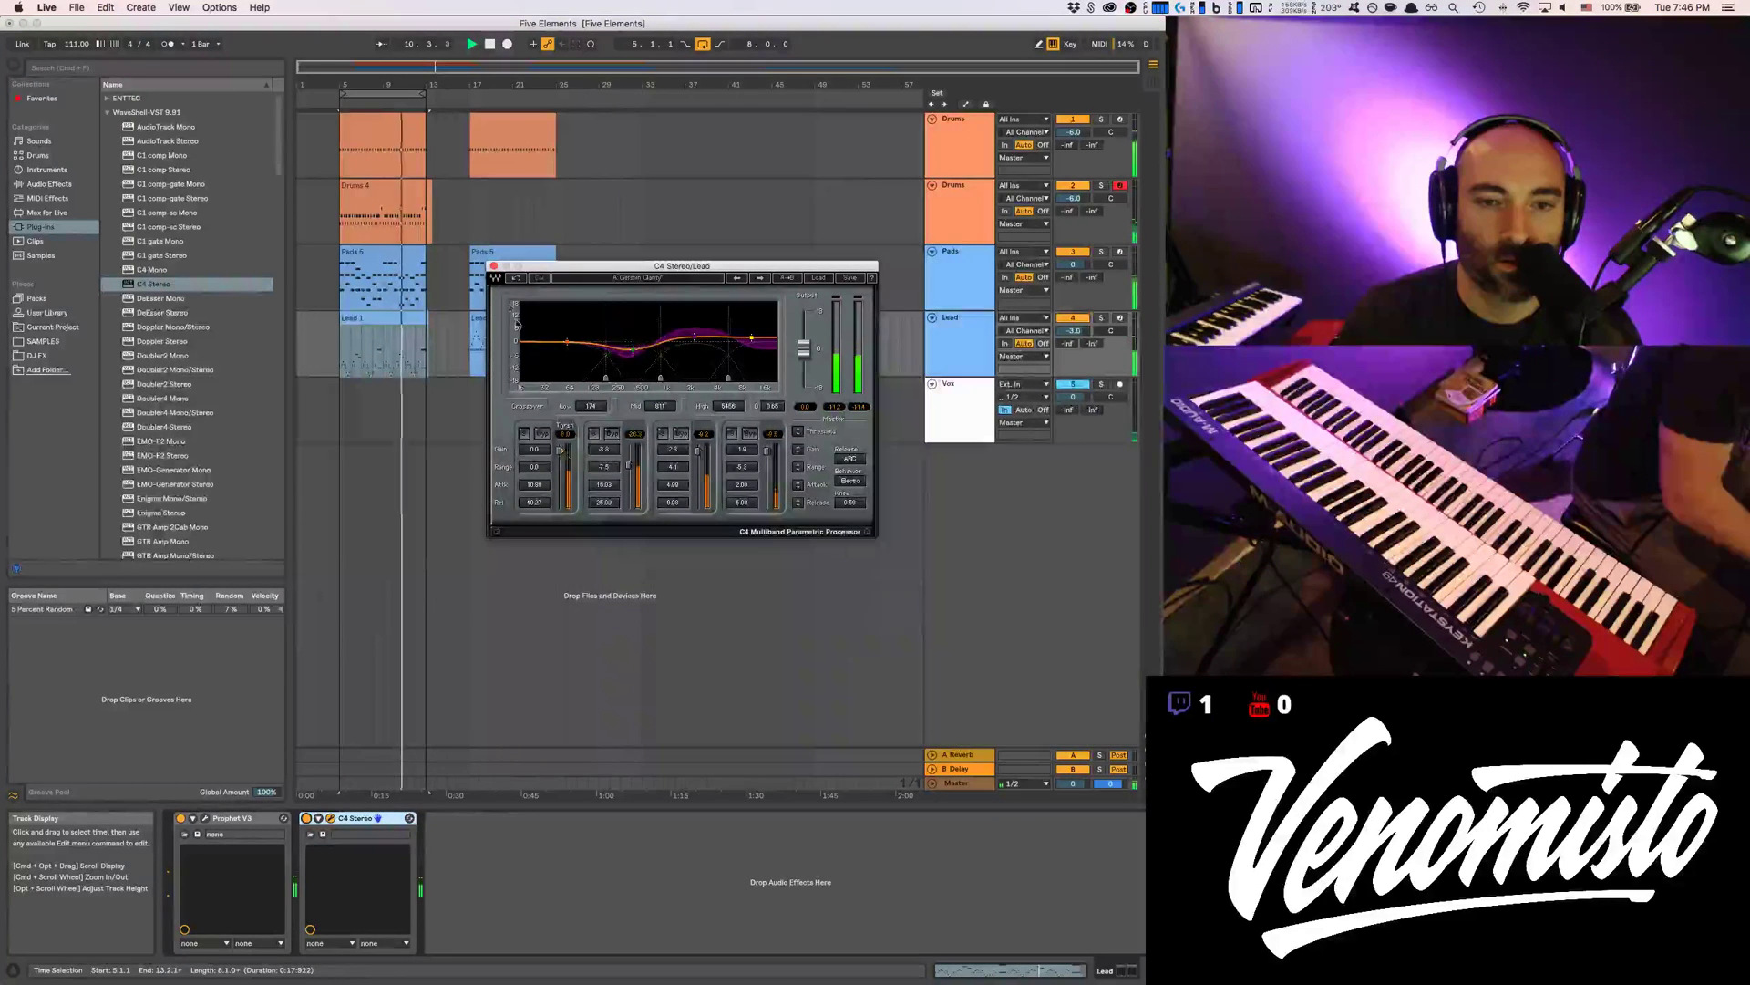
pyautogui.press('super+alt+p')
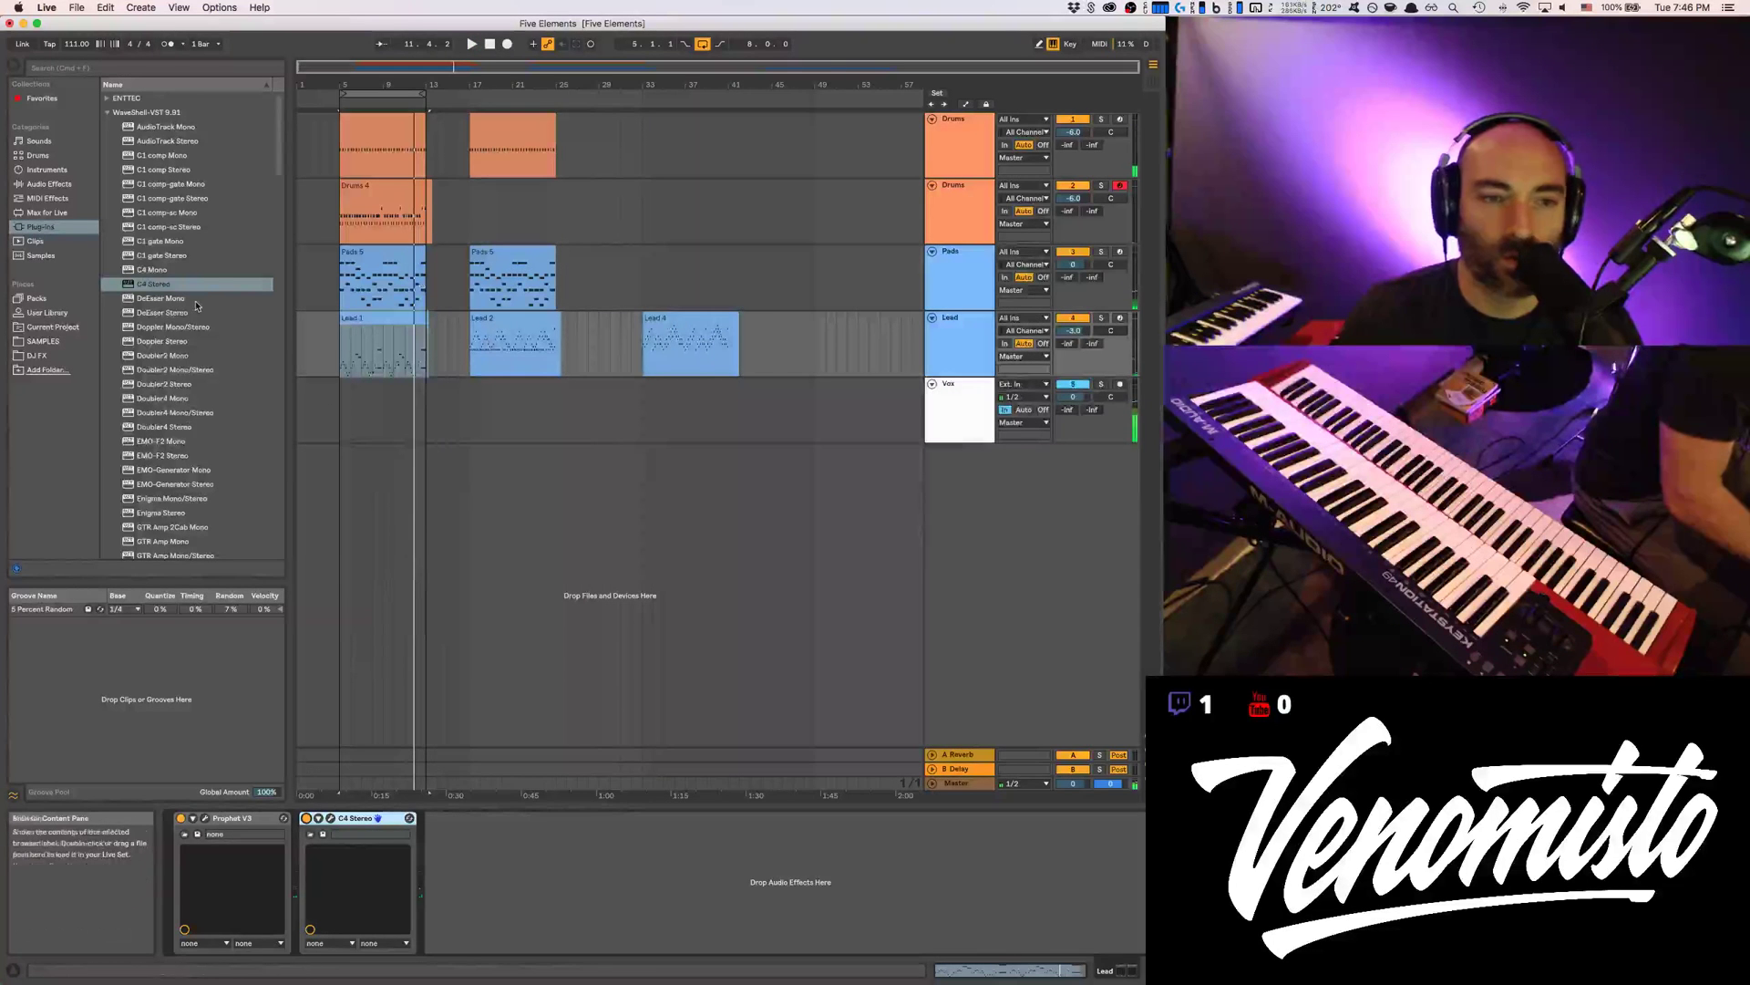
# Replace the Reverb on return track A with the IR-L efficient Stereo plug-in
pyautogui.click(960, 755)
pyautogui.click(334, 818)
pyautogui.press('Delete')
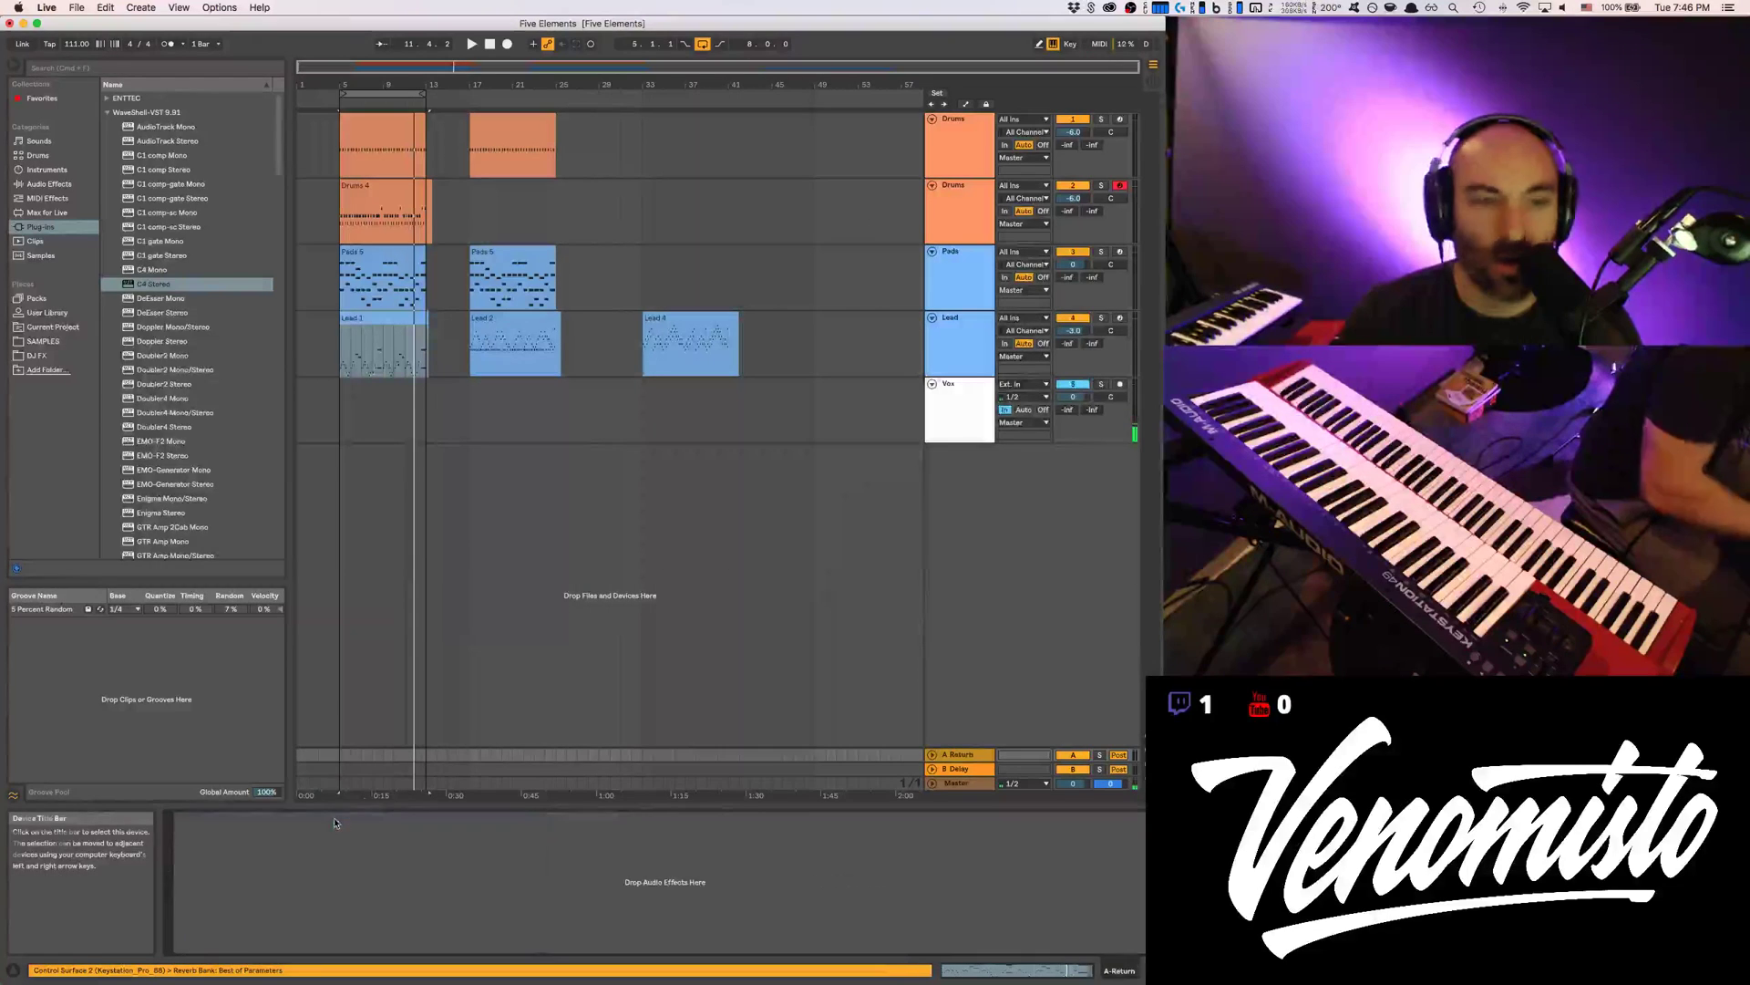
pyautogui.scroll(-10, 185, 350)
pyautogui.scroll(7, 185, 349)
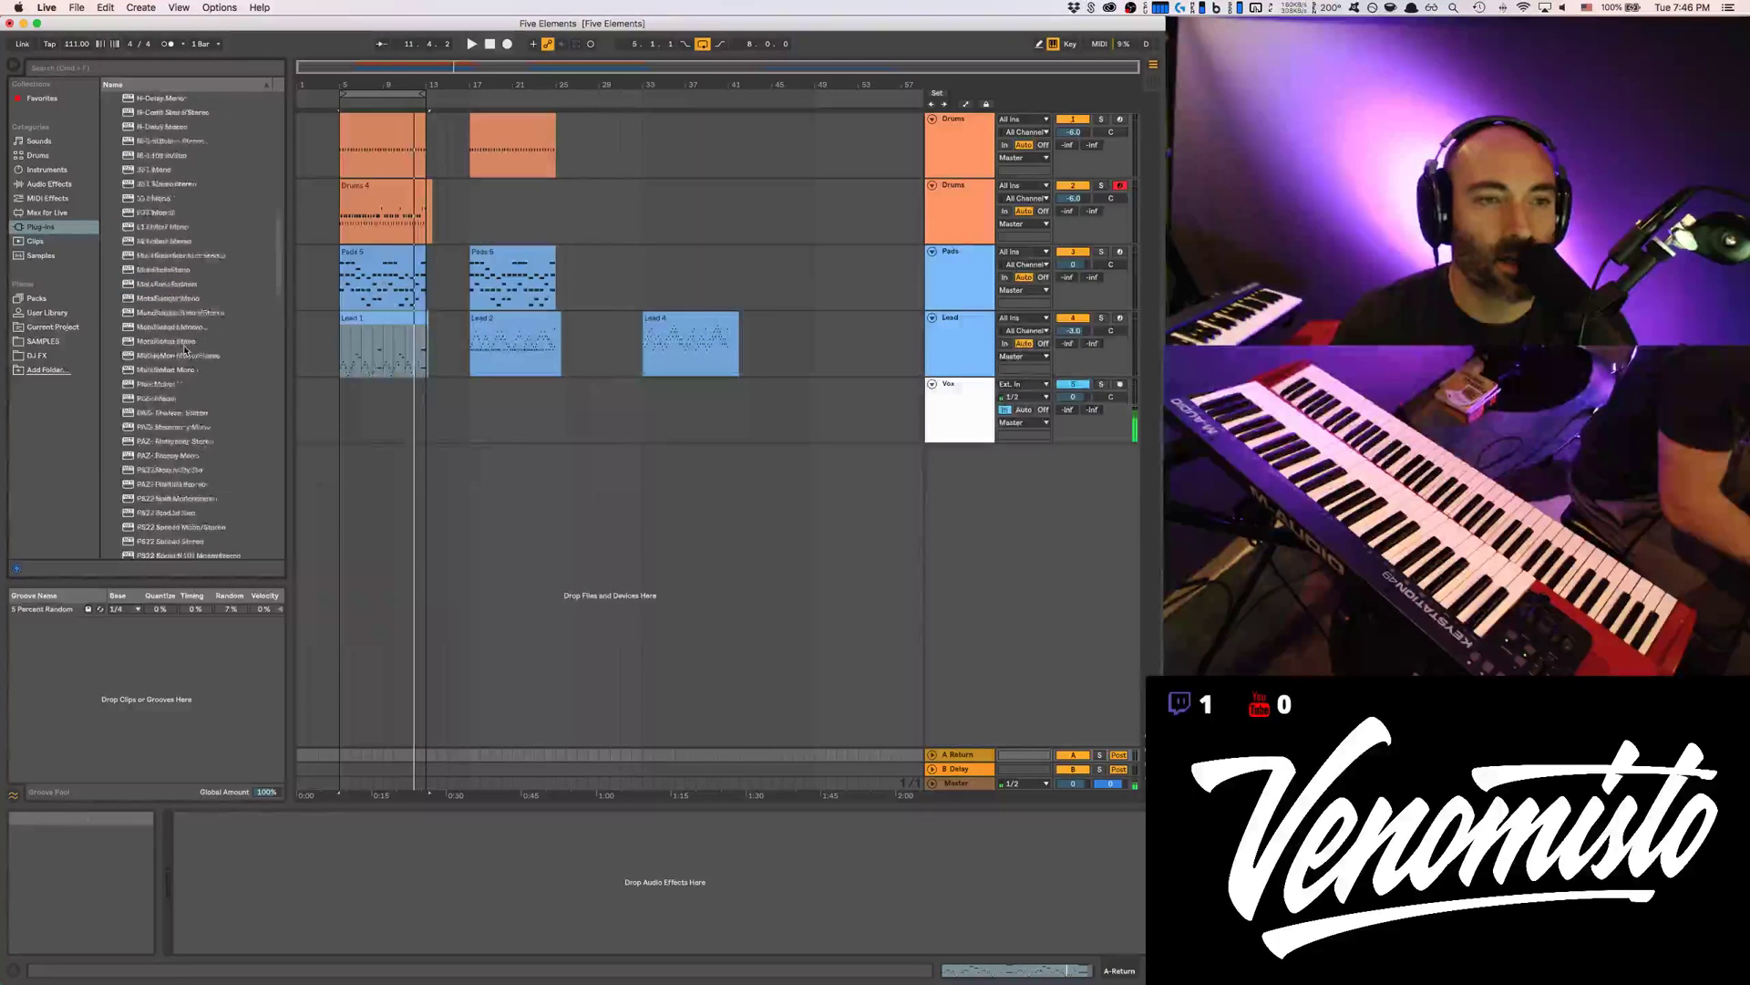
pyautogui.moveTo(159, 212)
pyautogui.mouseDown()
pyautogui.moveTo(340, 605)
pyautogui.moveTo(330, 743)
pyautogui.moveTo(180, 228)
pyautogui.mouseUp()
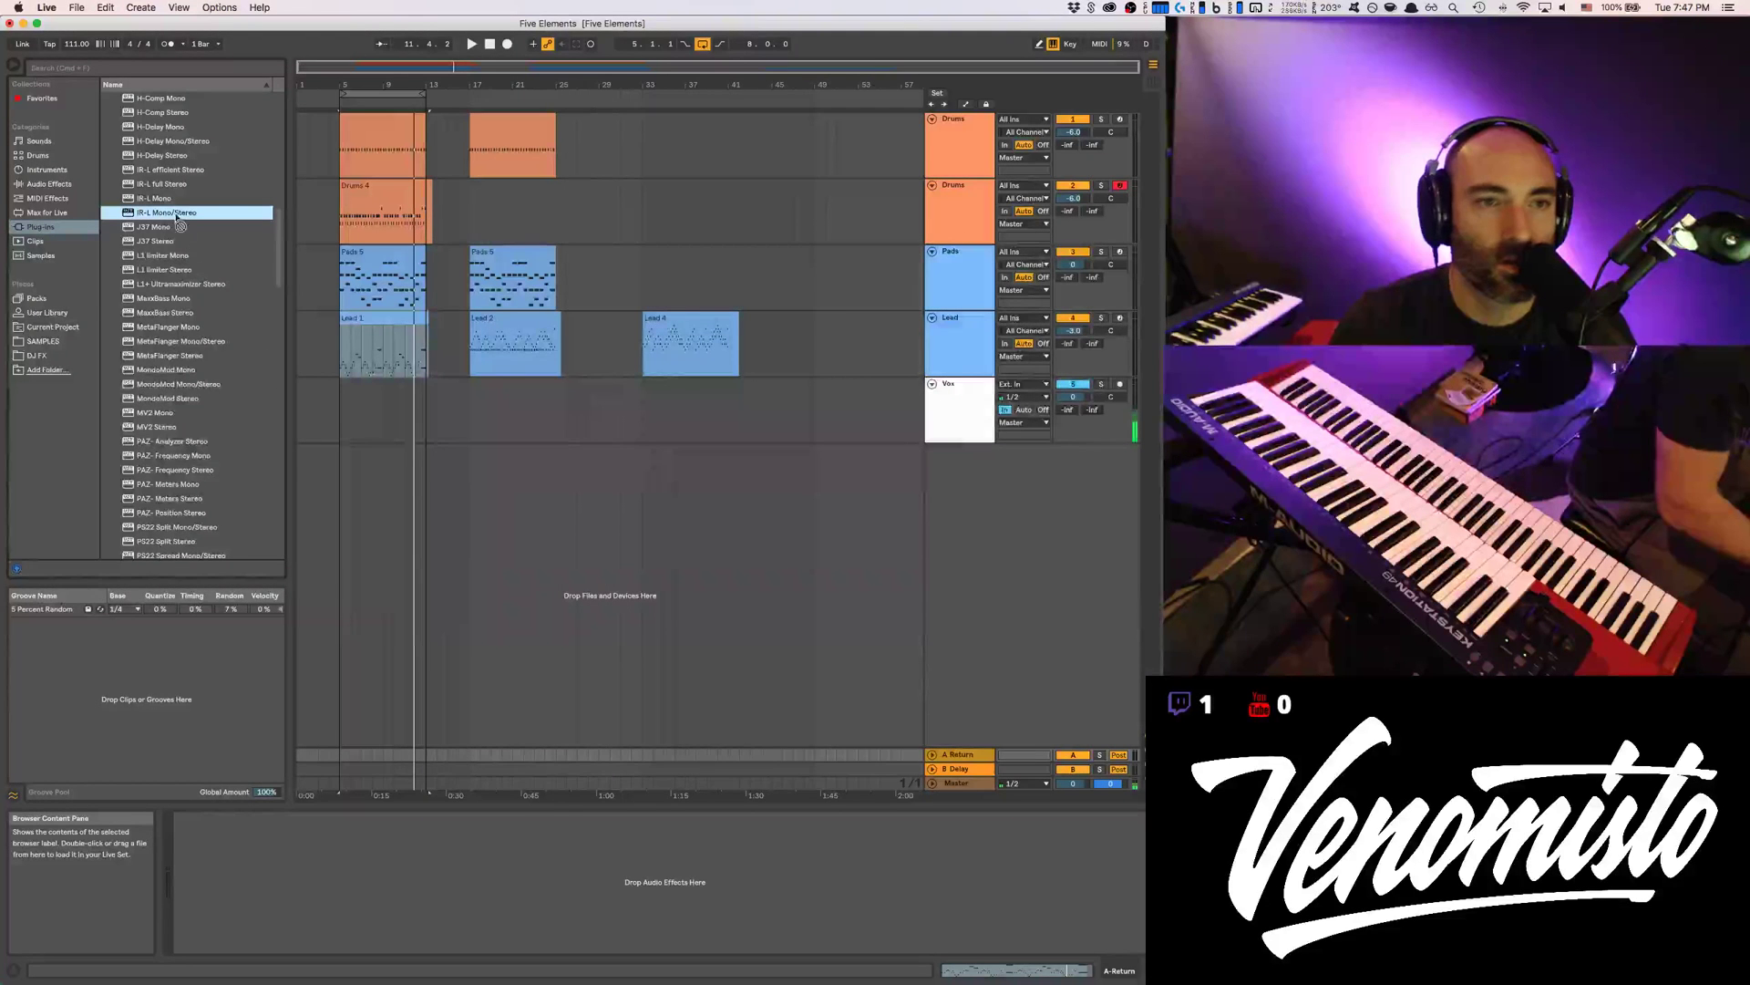
pyautogui.doubleClick(169, 170)
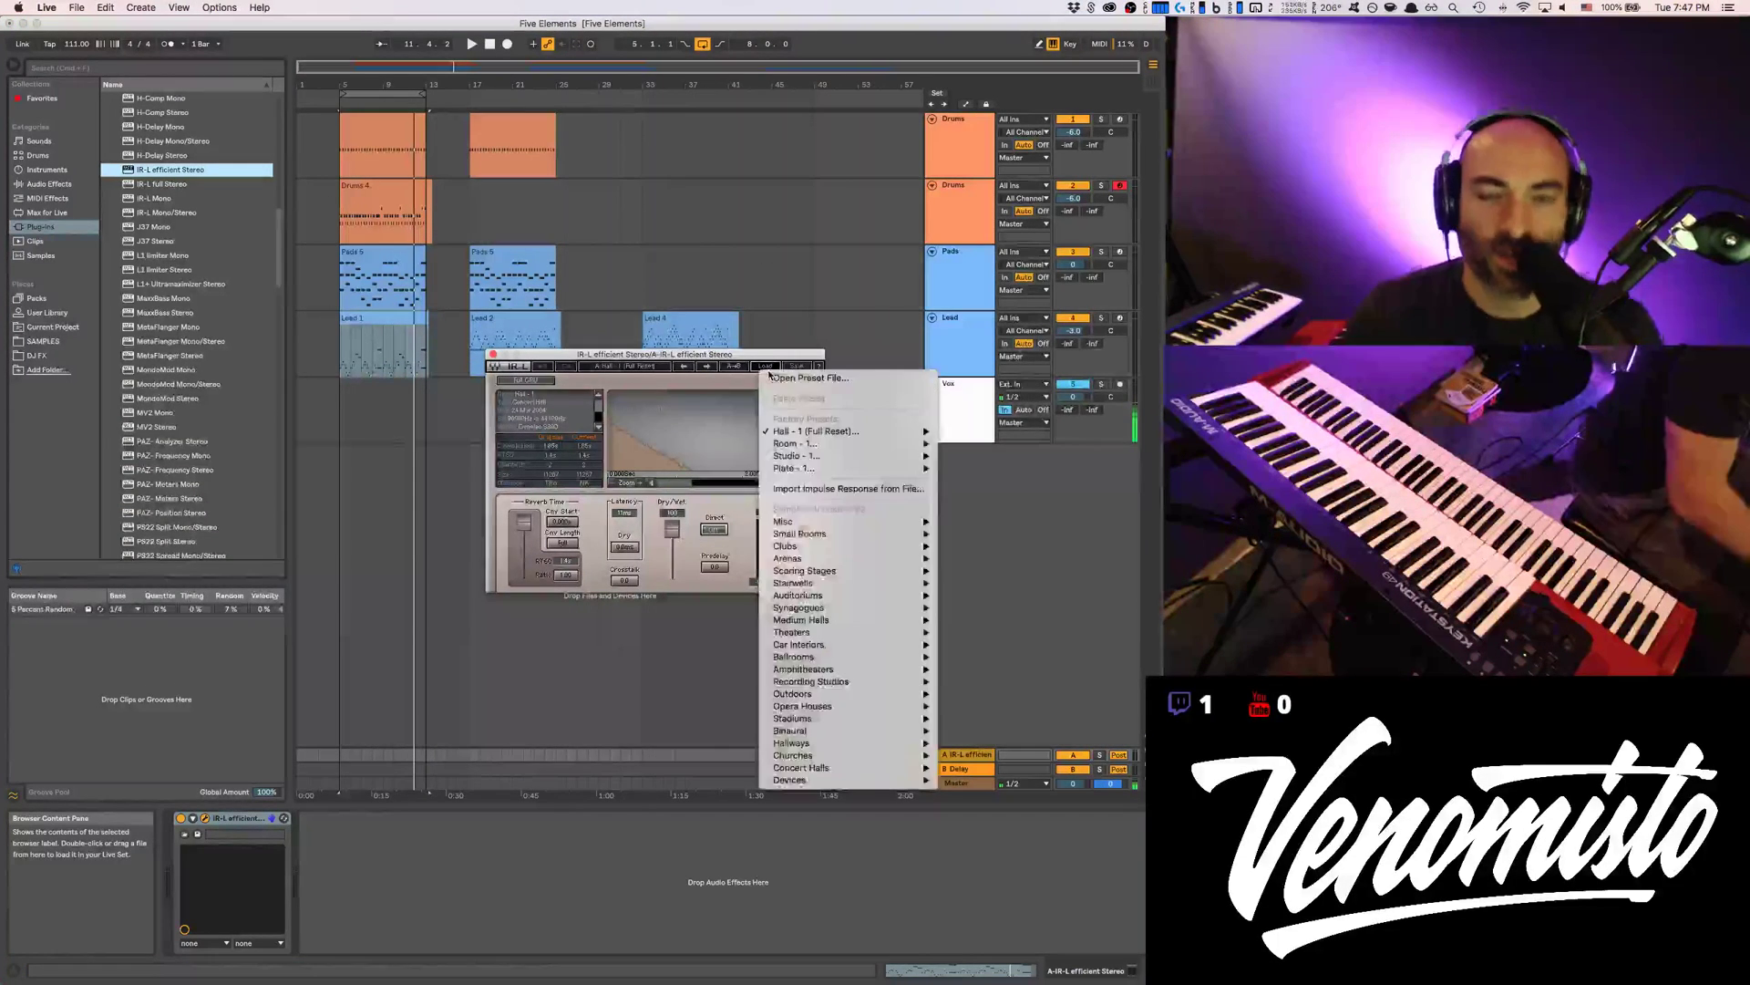
pyautogui.moveTo(833, 520)
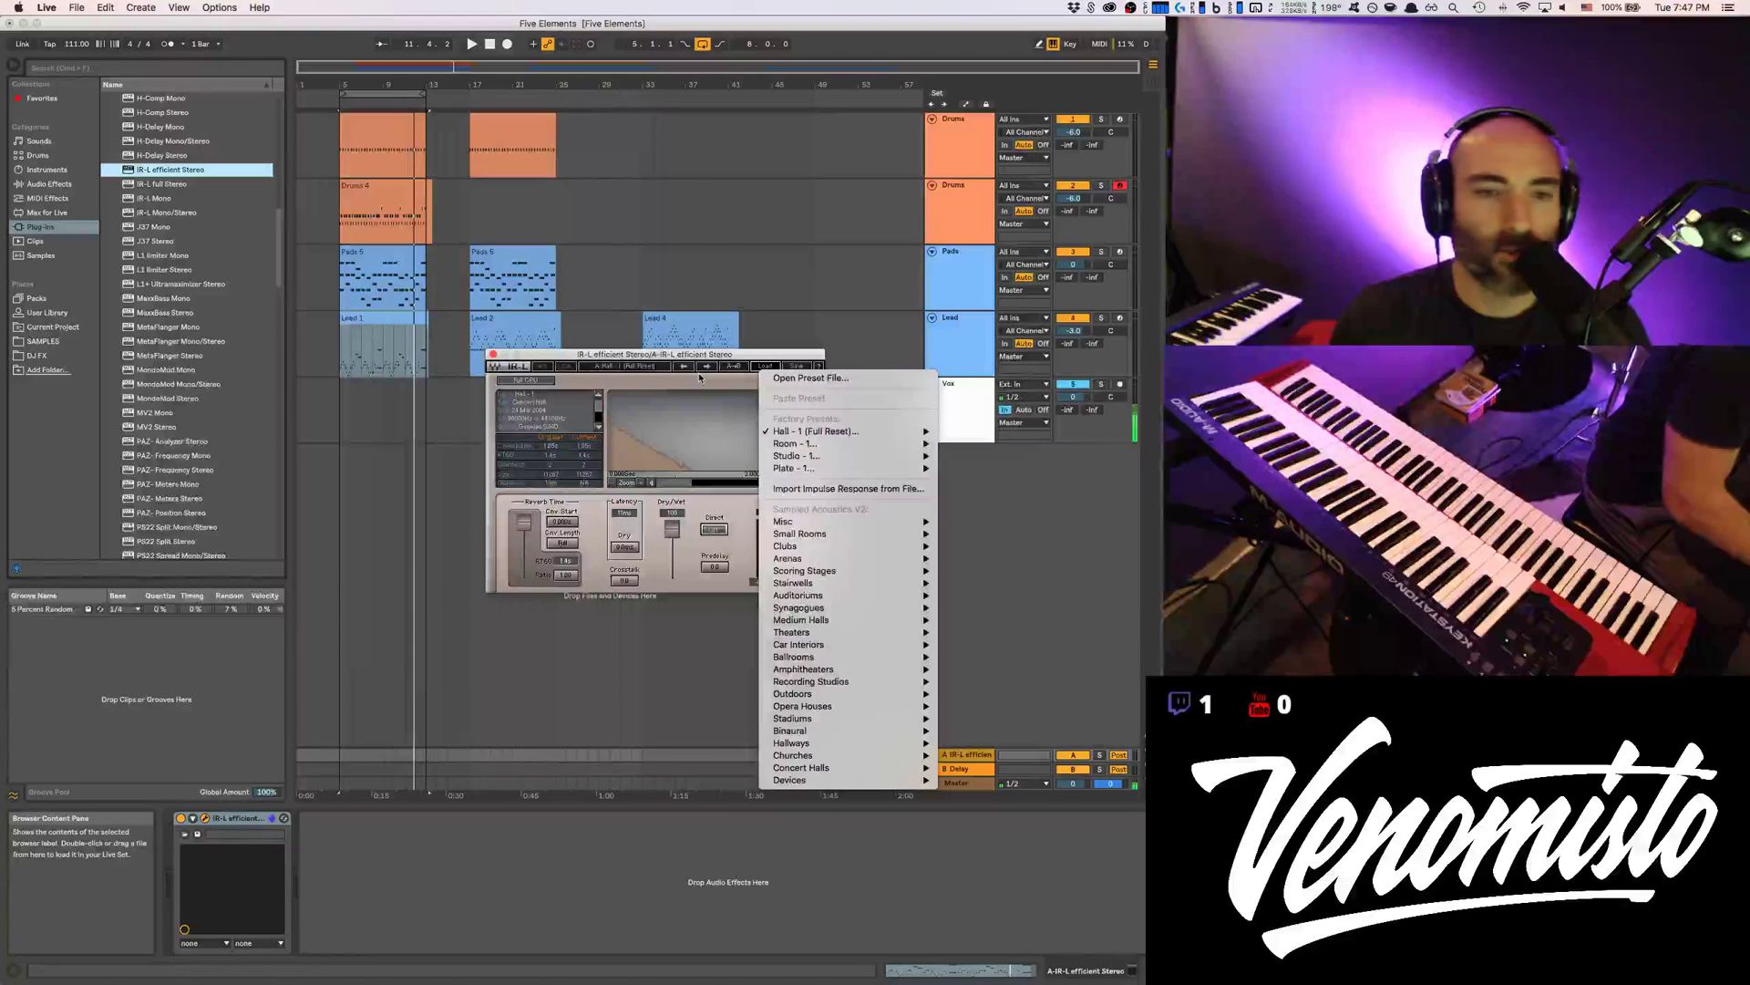
pyautogui.click(763, 365)
pyautogui.click(762, 367)
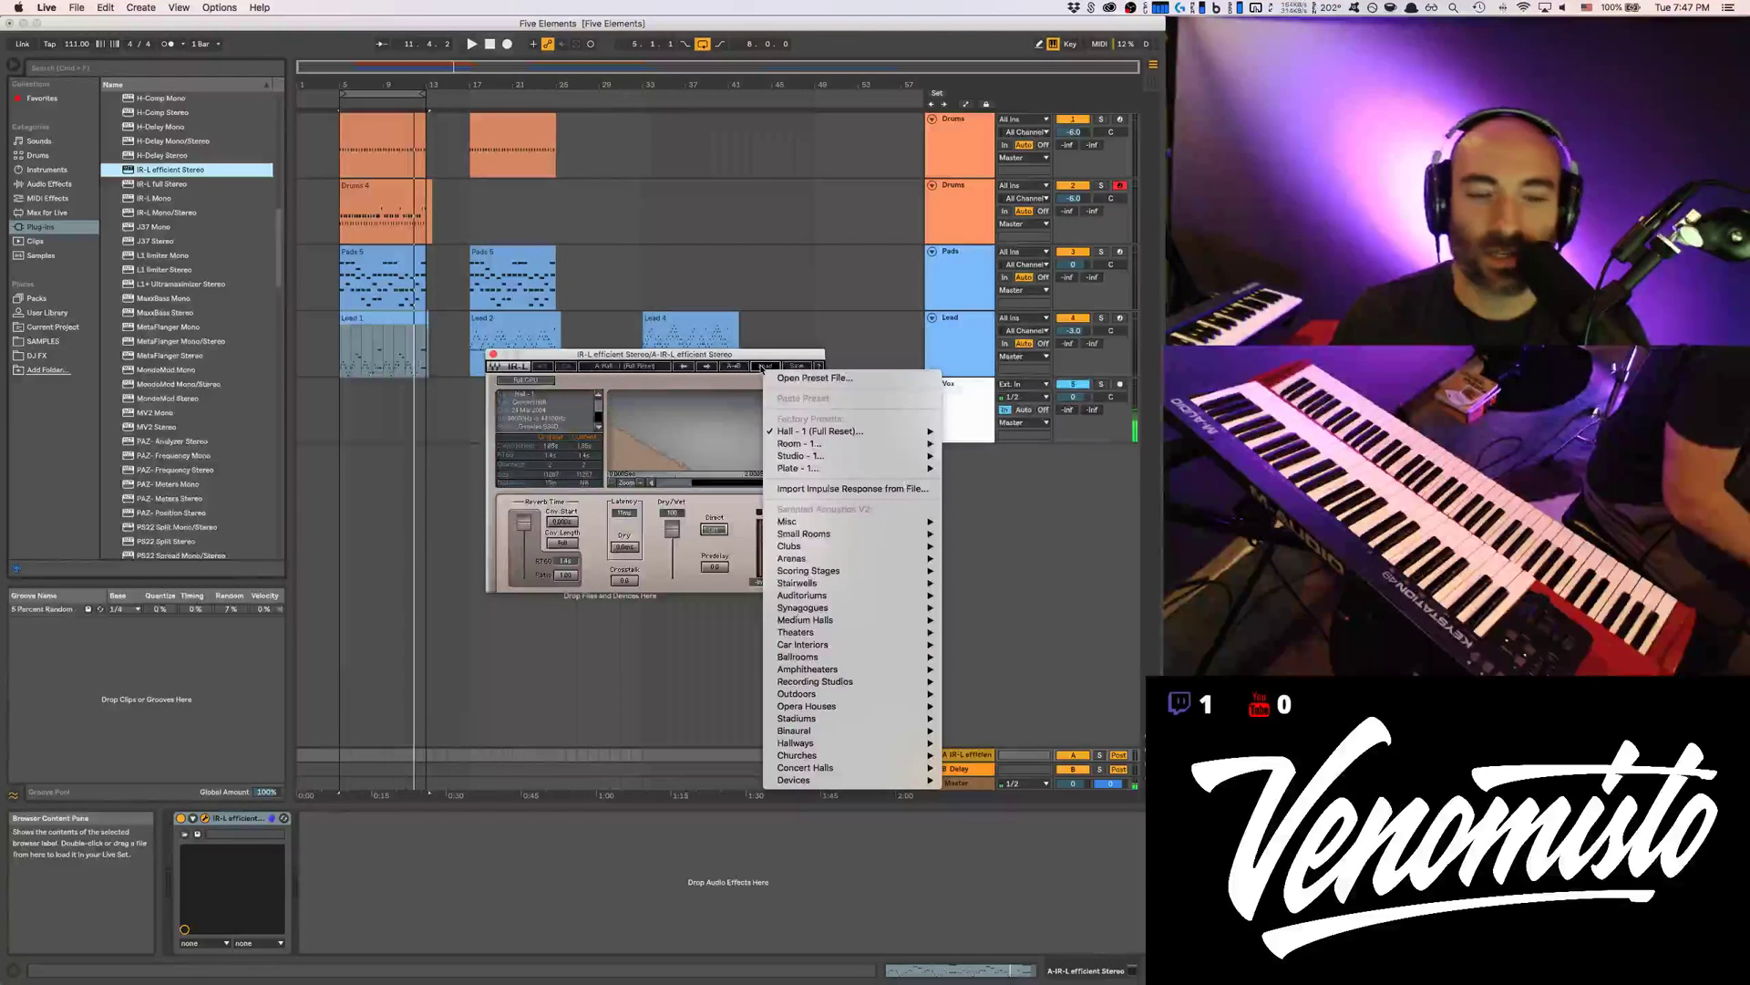
pyautogui.press('super+Tab')
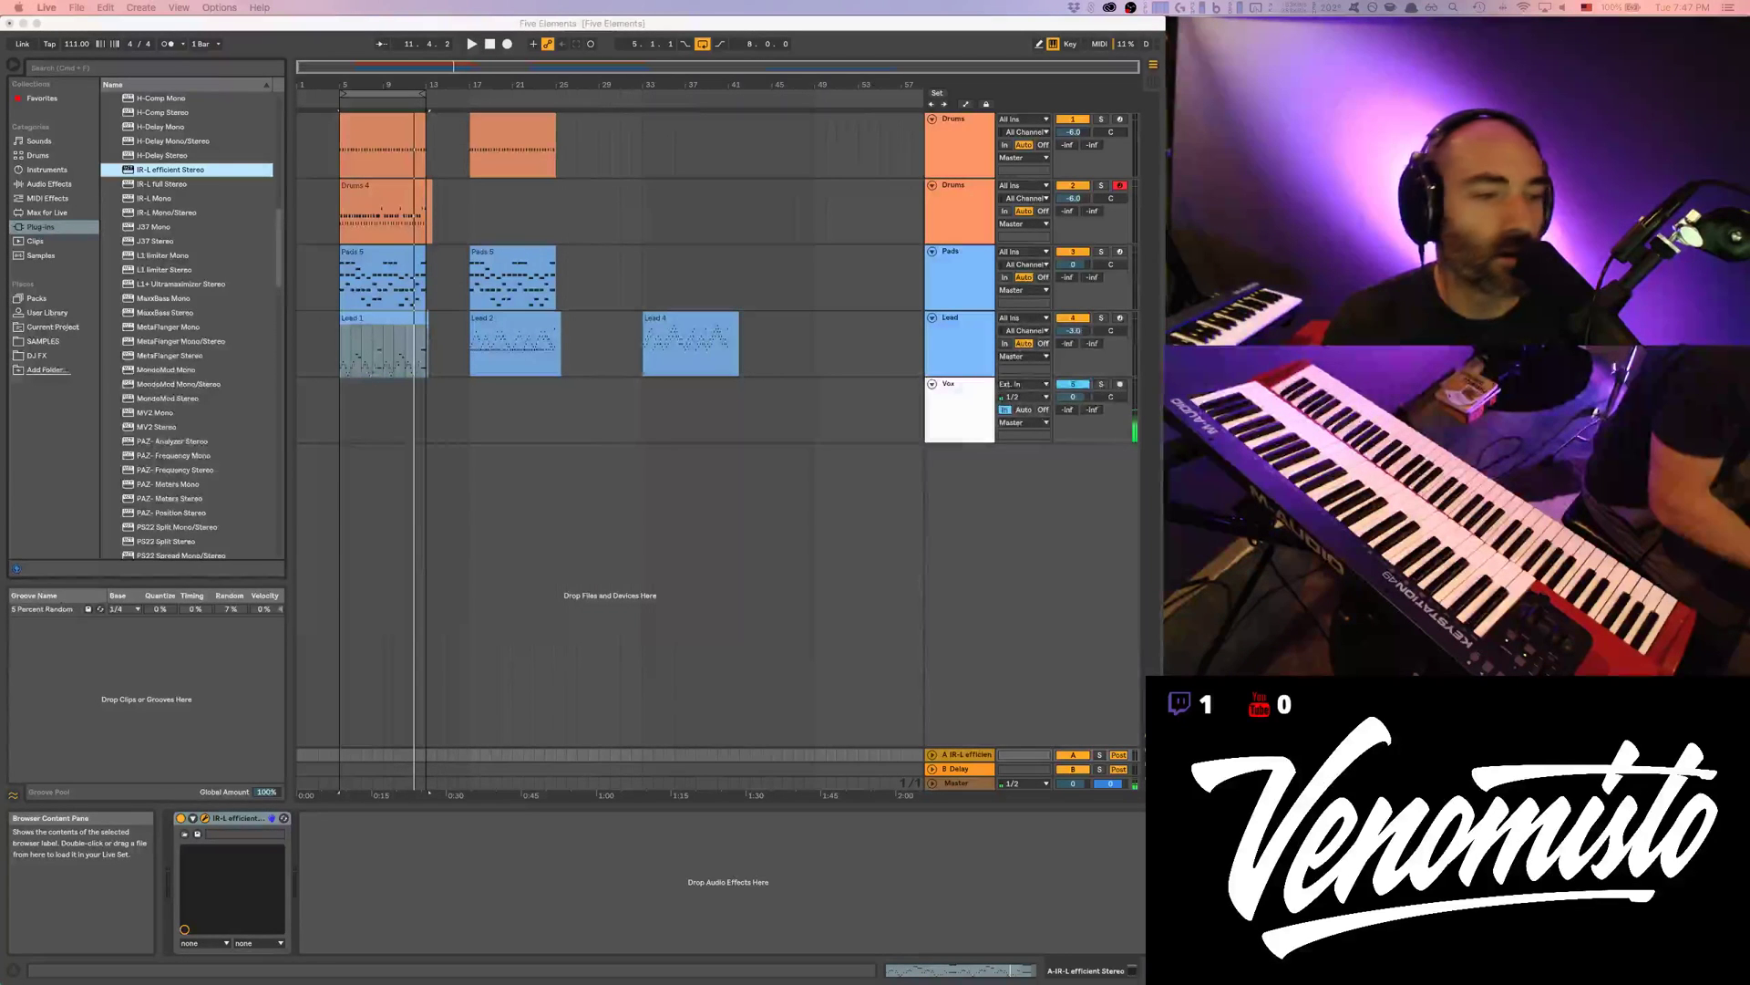
pyautogui.press('super+alt+p')
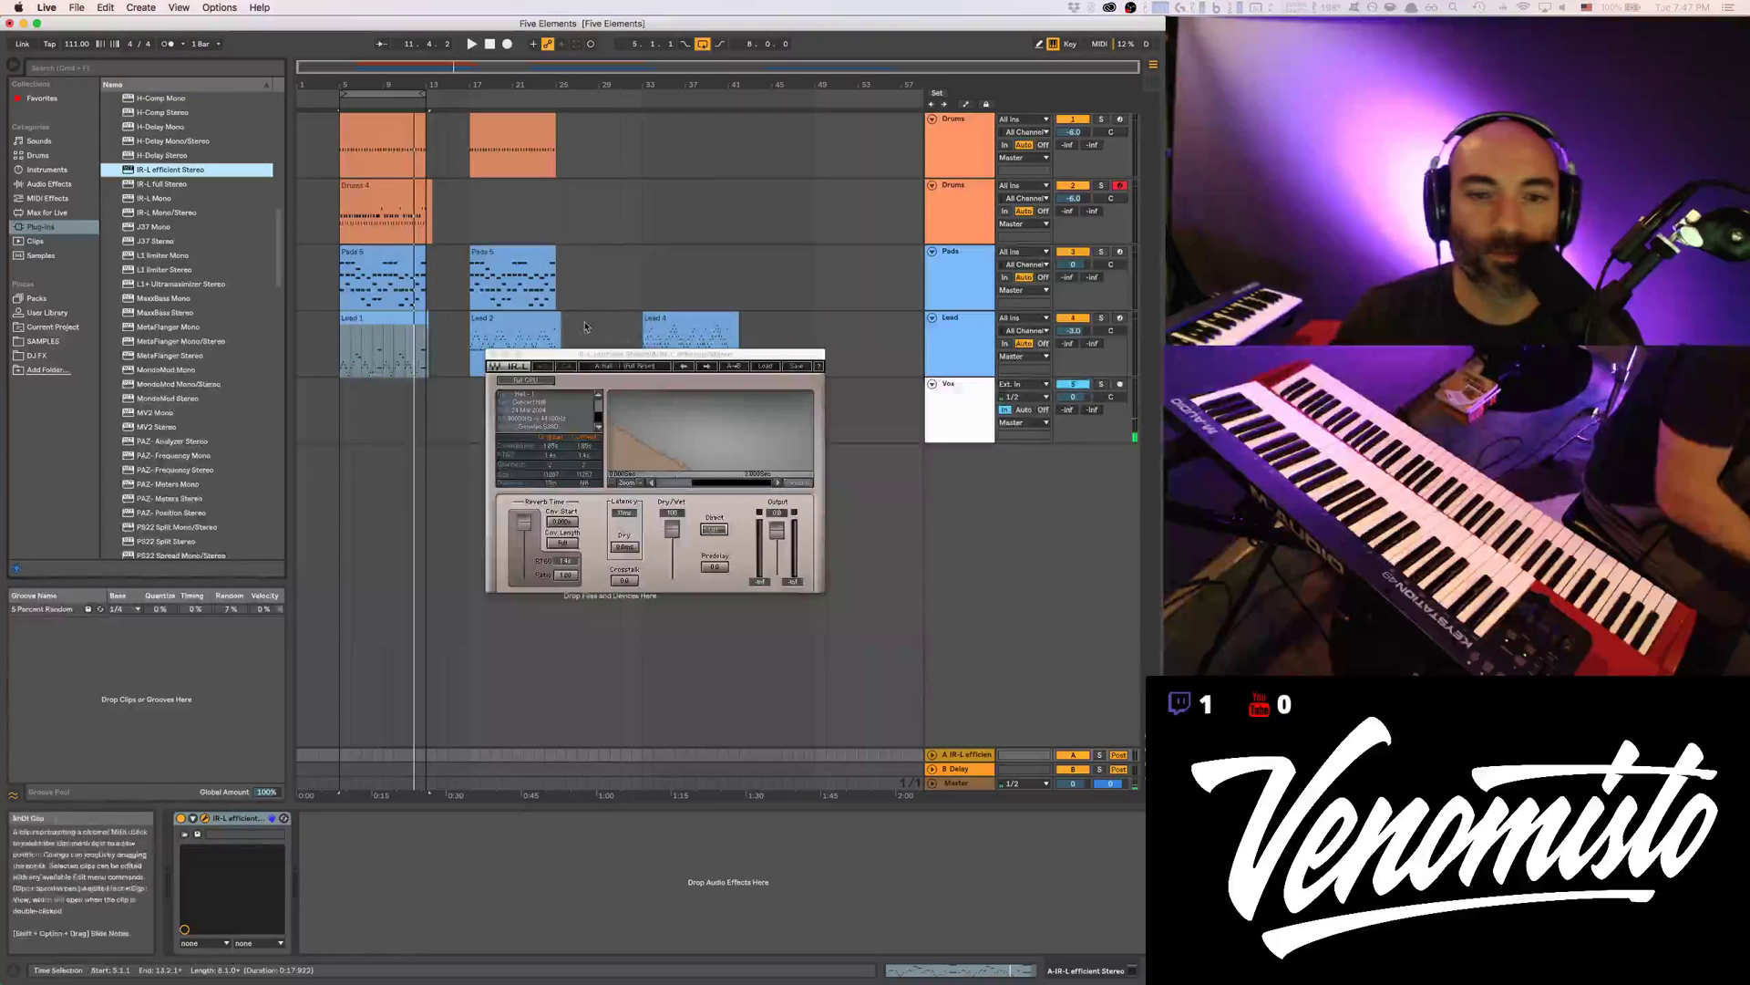
# Browse the sampled acoustics of return A's IR-L efficient reverb and load a Stanford Memorial Church impulse response
pyautogui.click(763, 361)
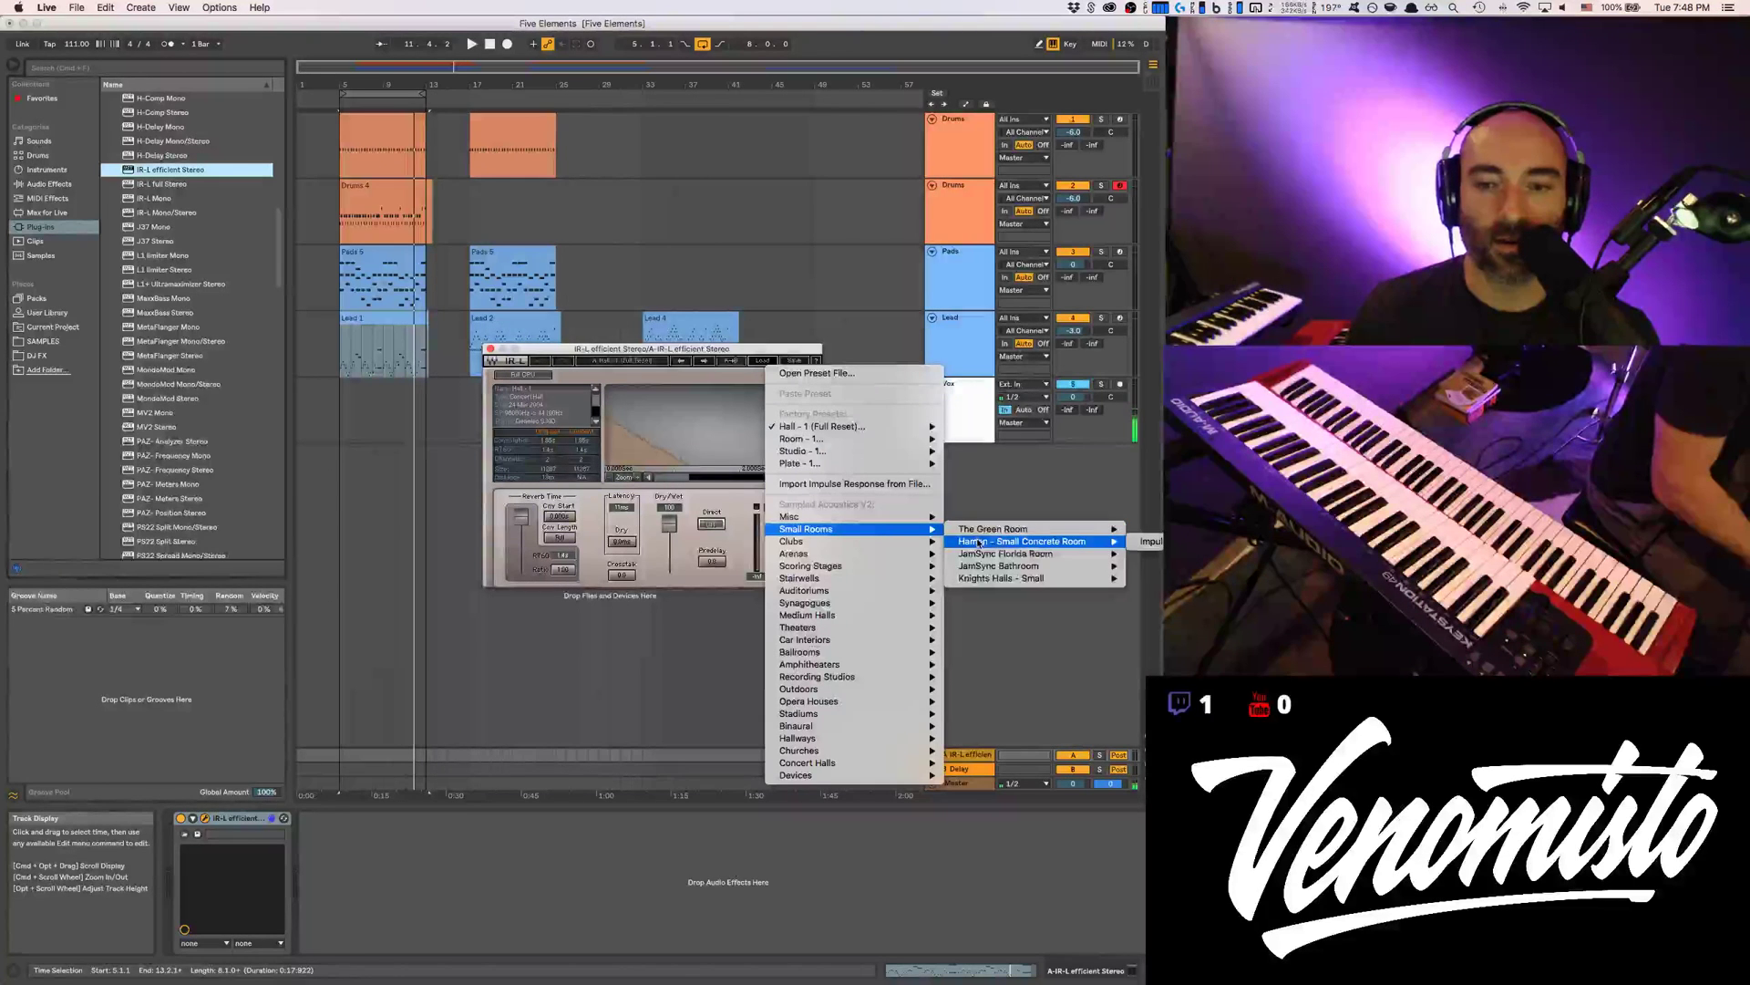
pyautogui.moveTo(981, 555)
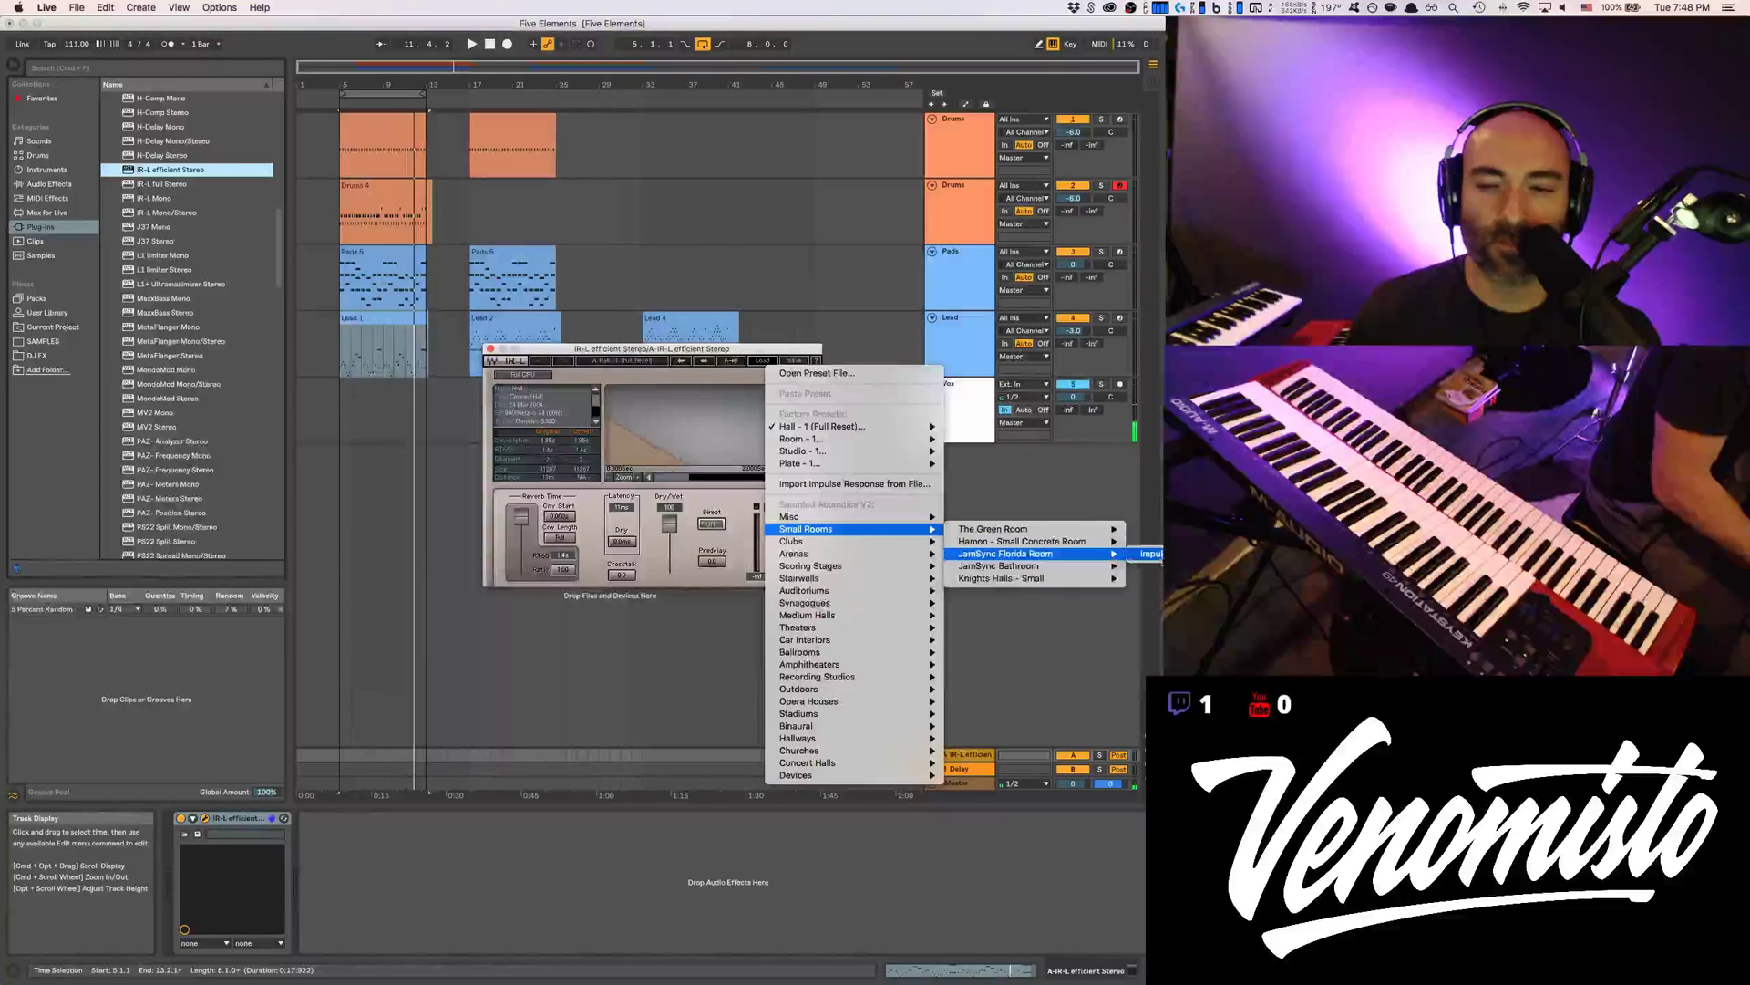
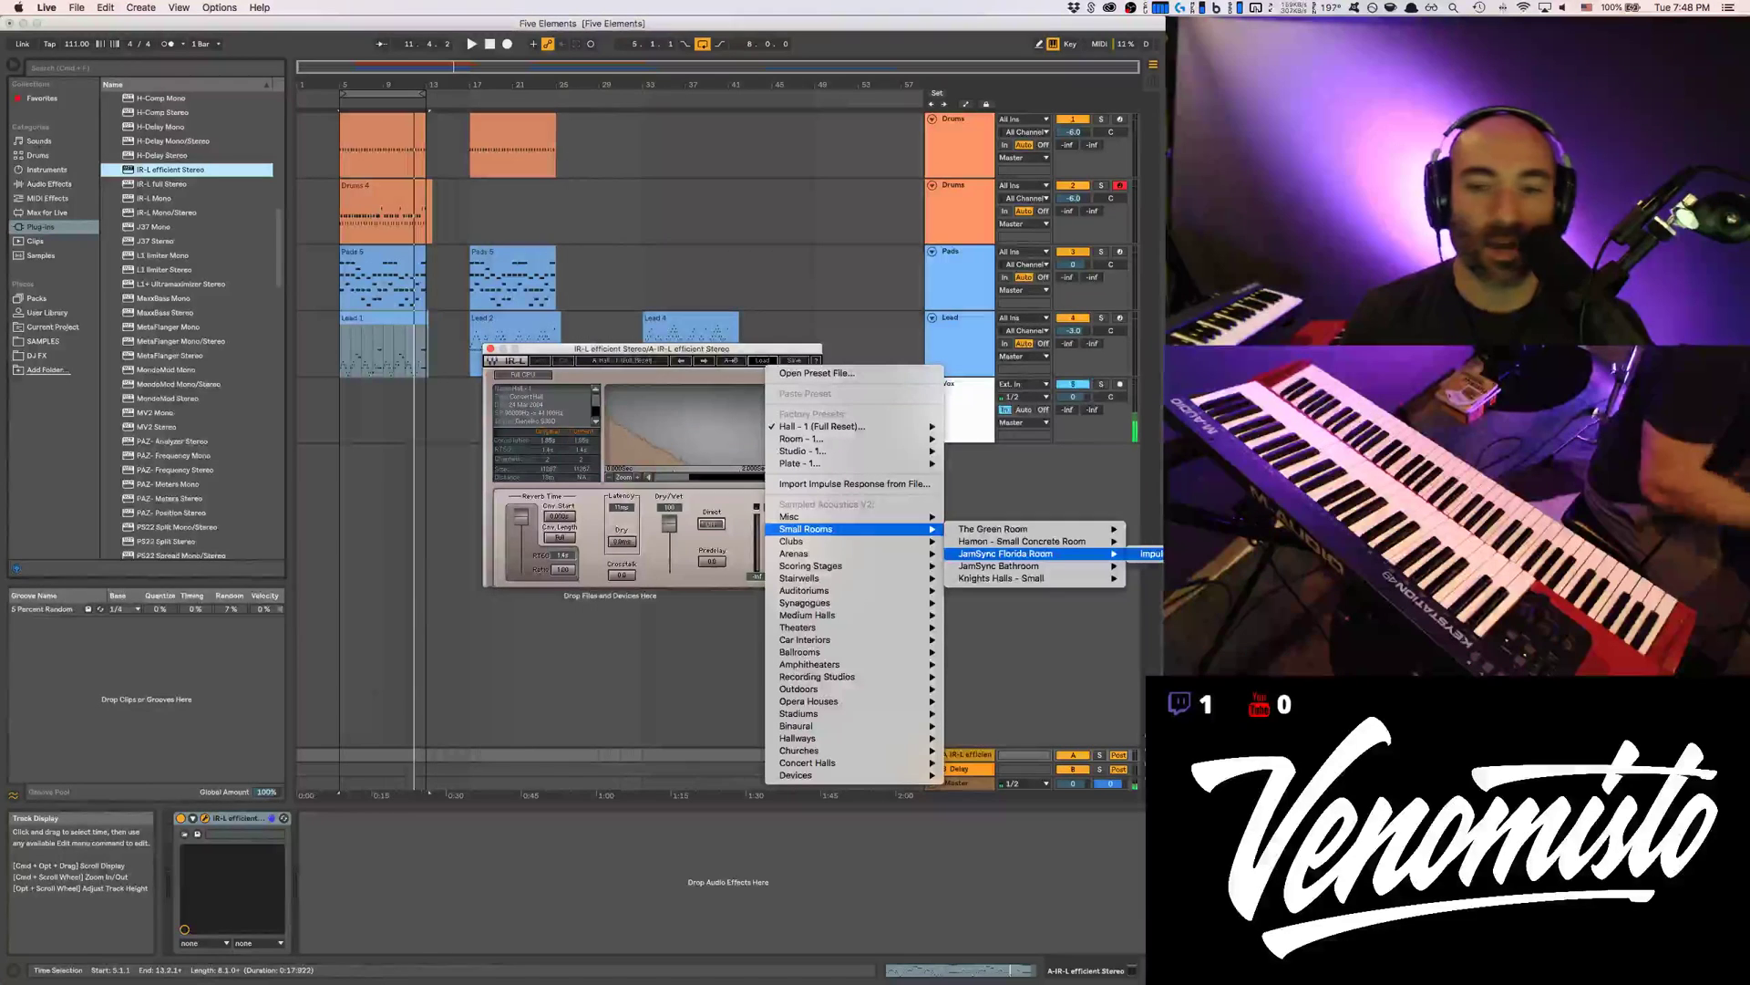
pyautogui.moveTo(903, 578)
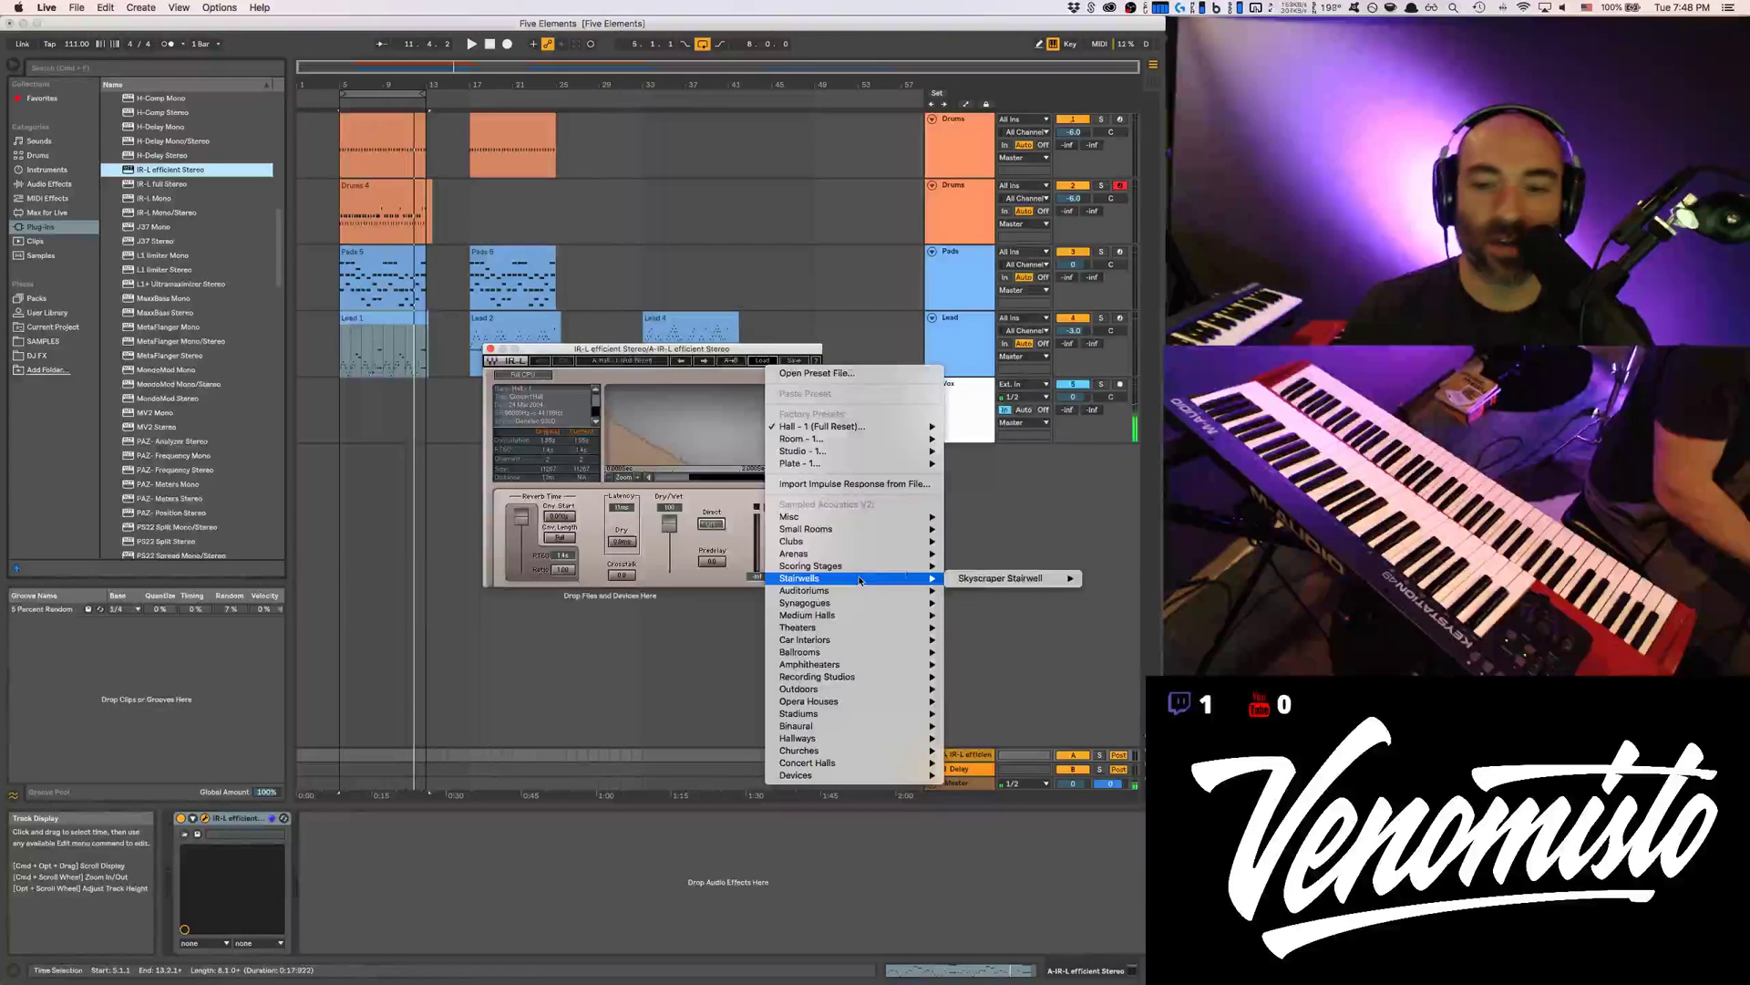
pyautogui.moveTo(841, 591)
pyautogui.moveTo(841, 629)
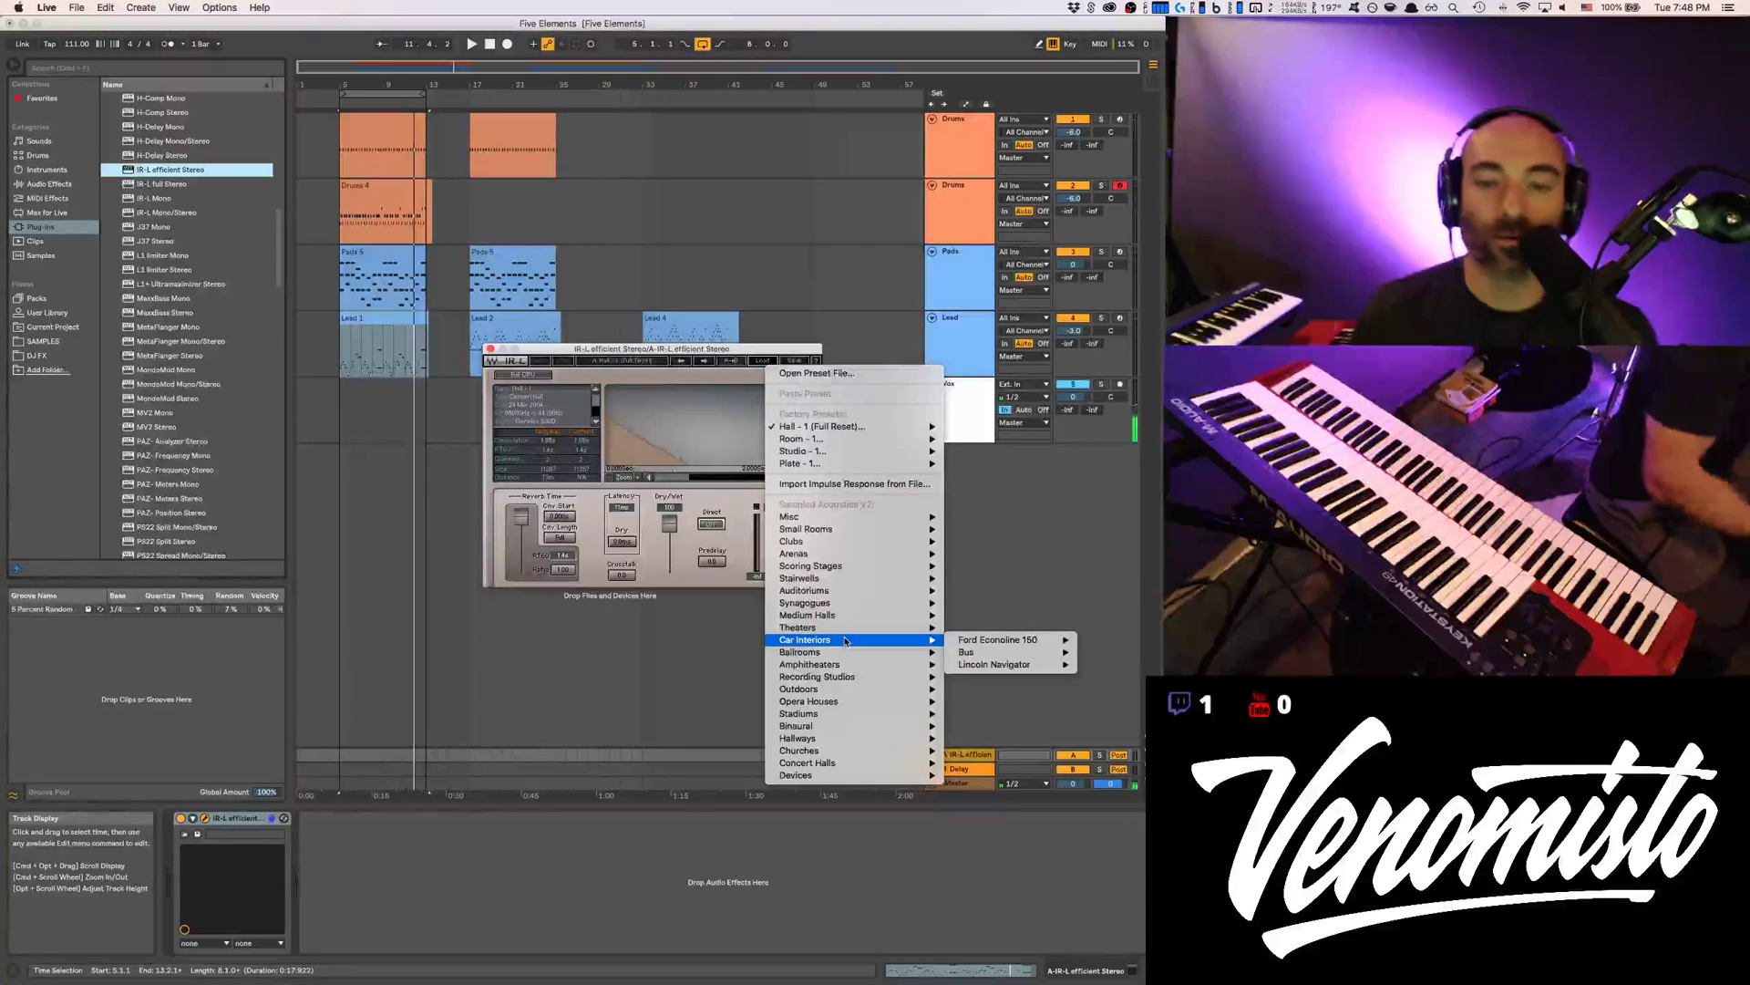
pyautogui.moveTo(832, 701)
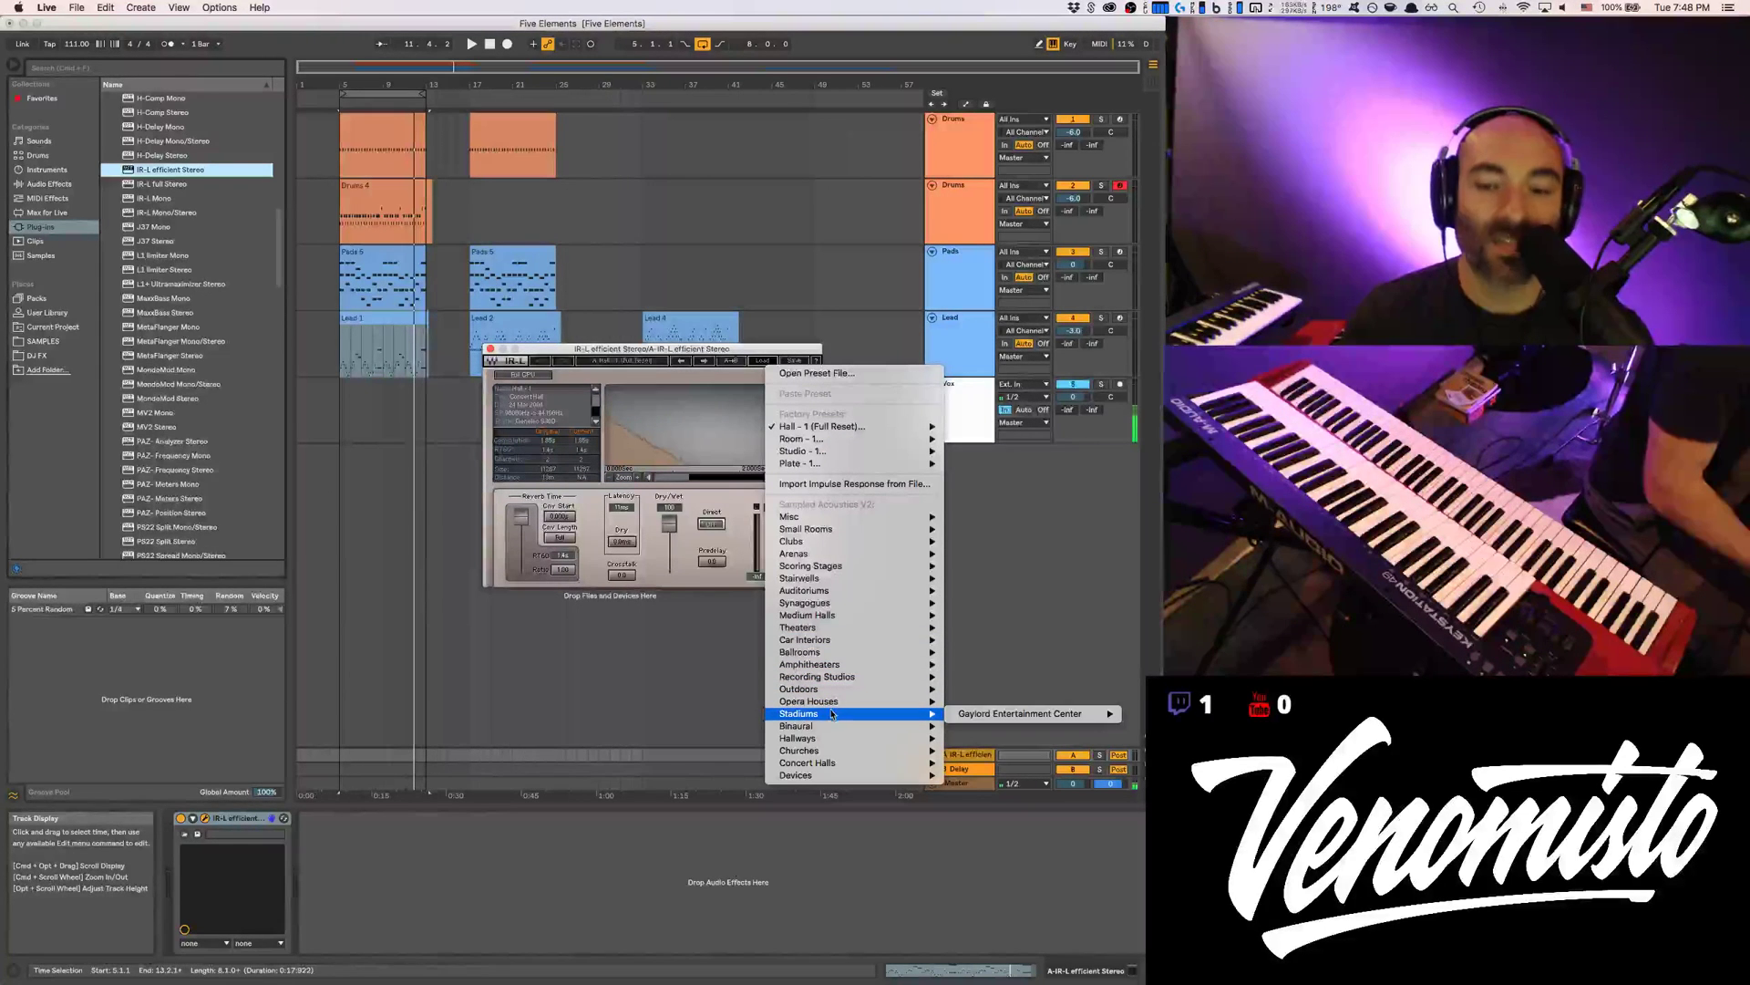
pyautogui.moveTo(827, 740)
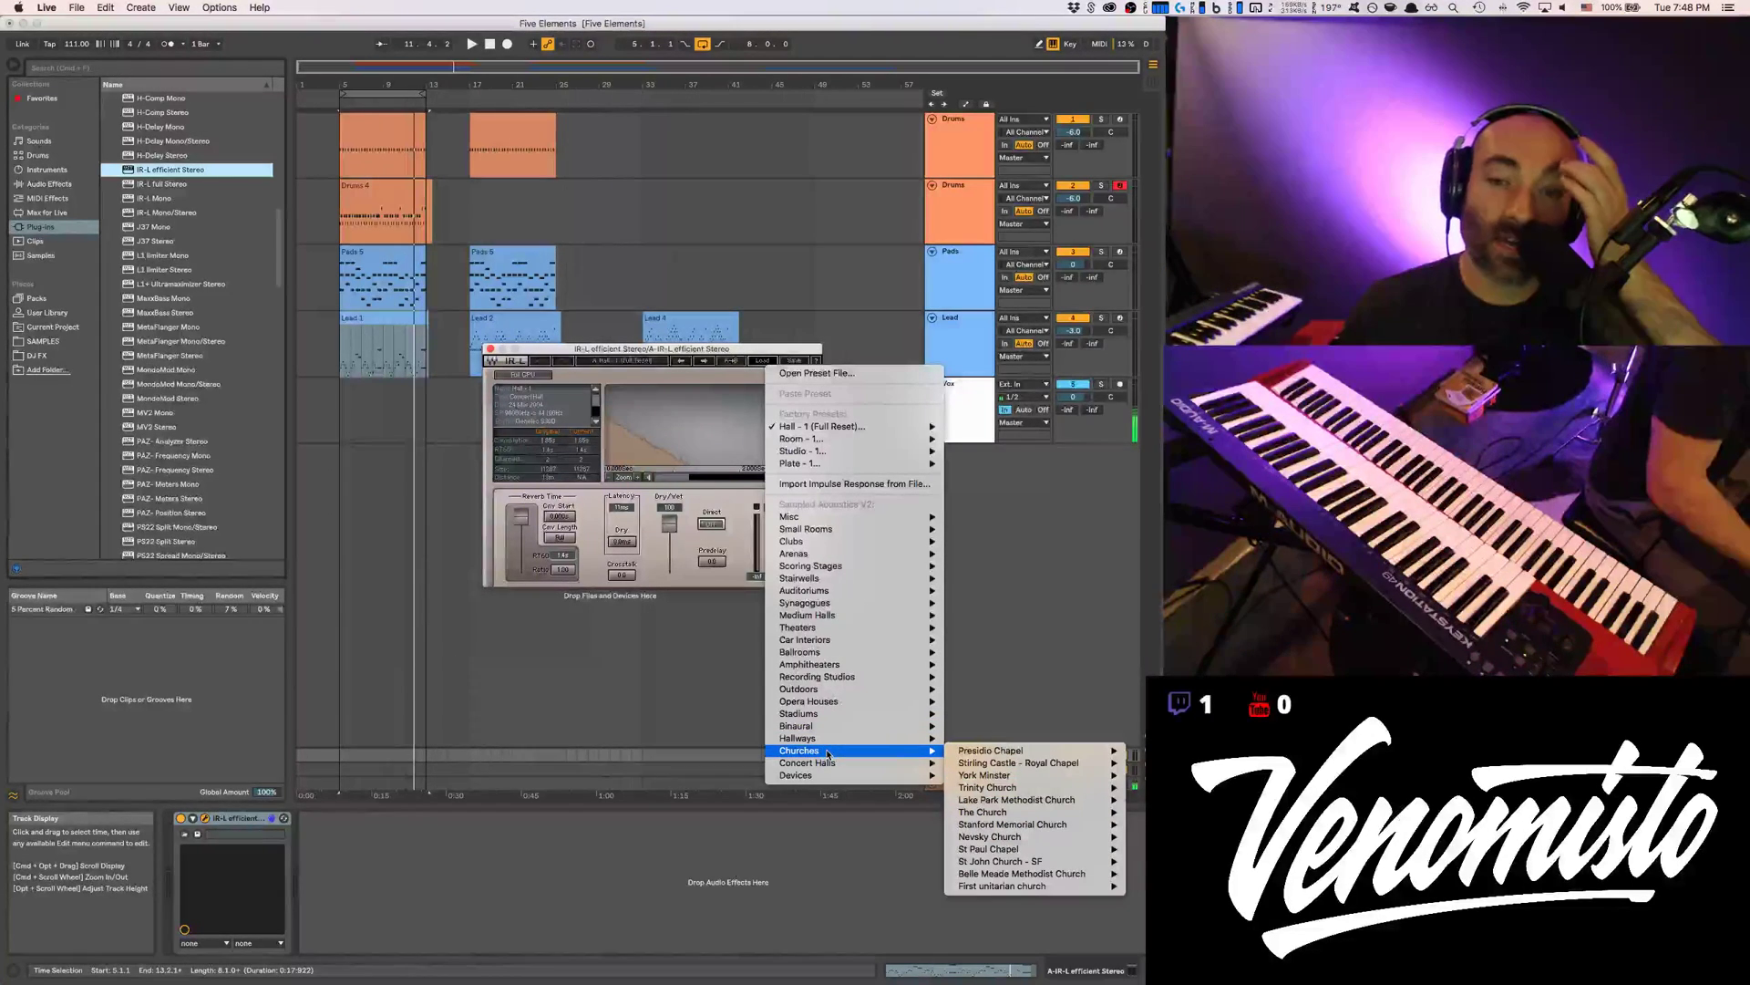
pyautogui.moveTo(1016, 753)
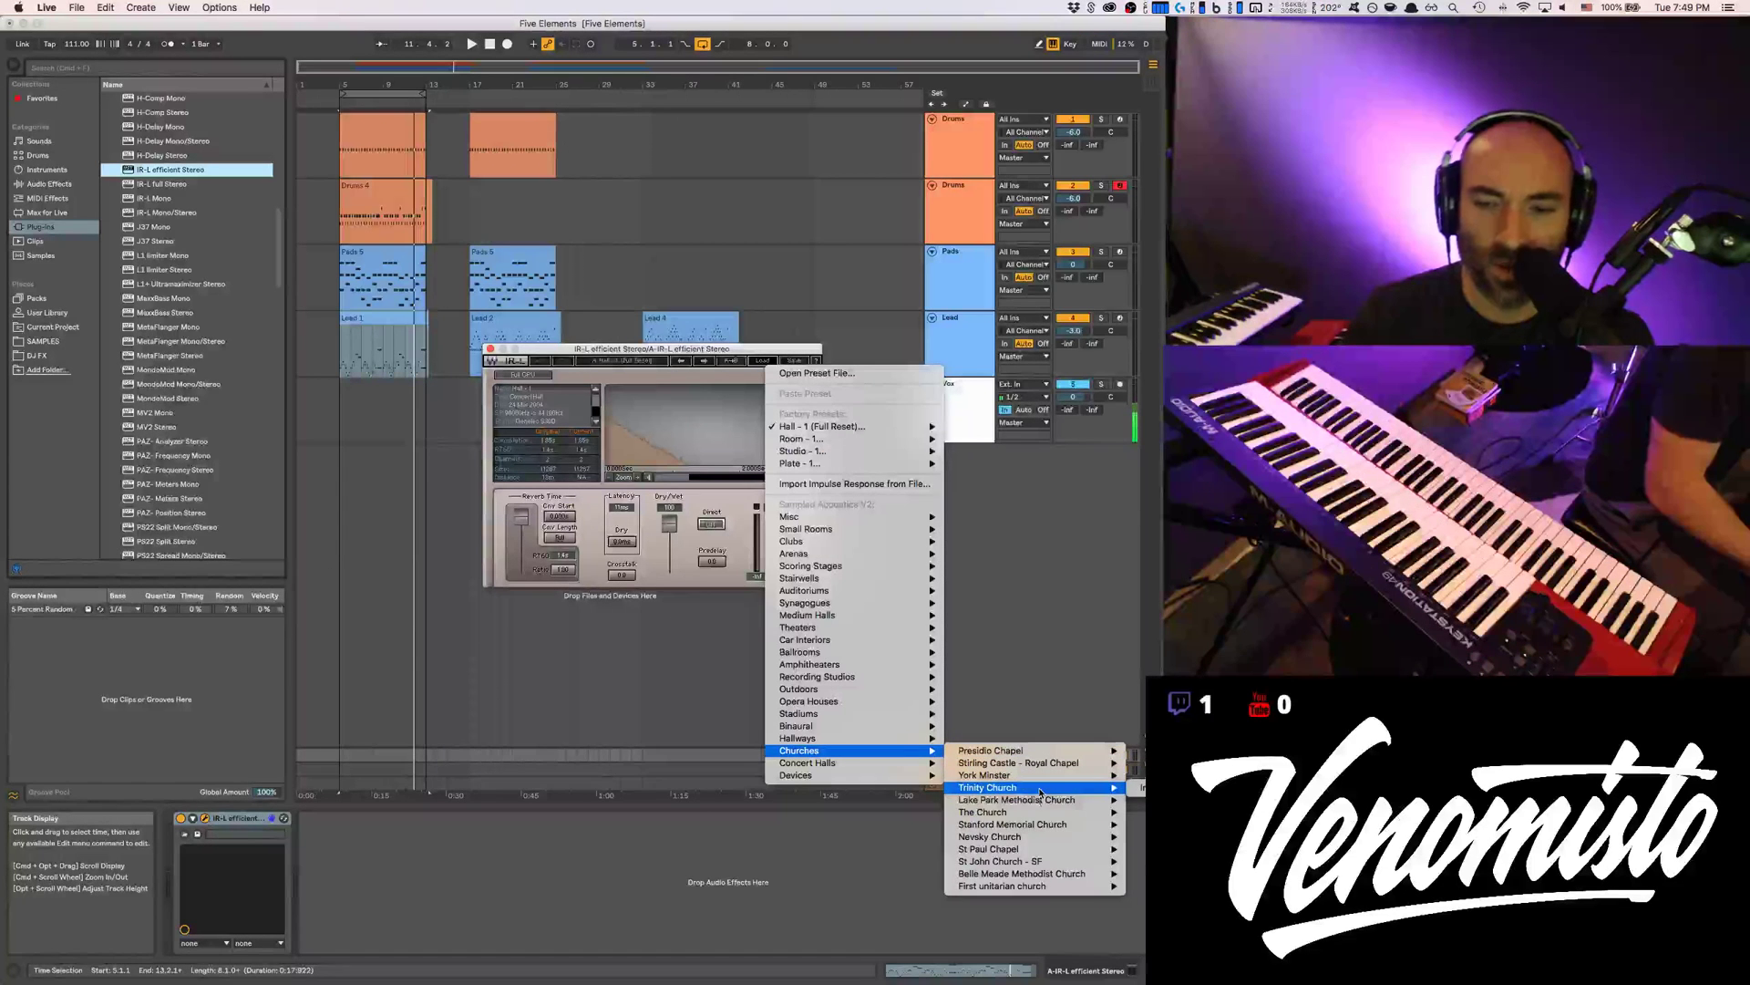
pyautogui.moveTo(1039, 801)
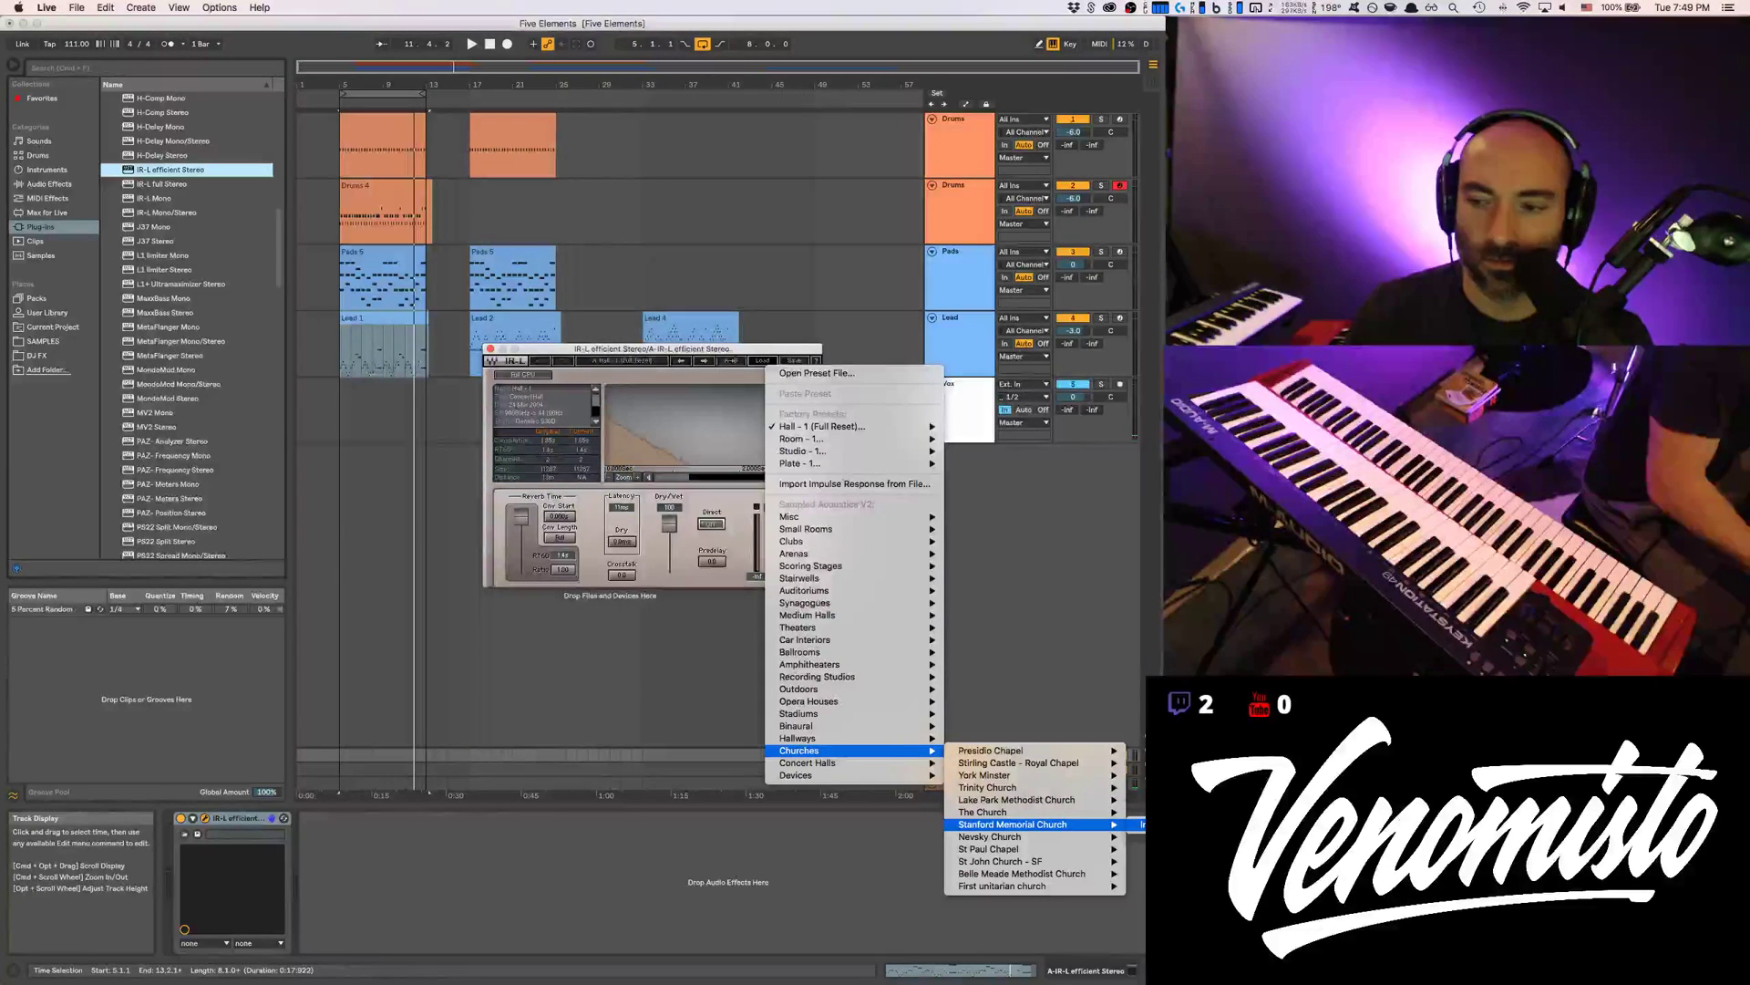
pyautogui.click(1145, 824)
# Start playback and raise the Lead track's send to return A to about -14.7 dB
pyautogui.press('space')
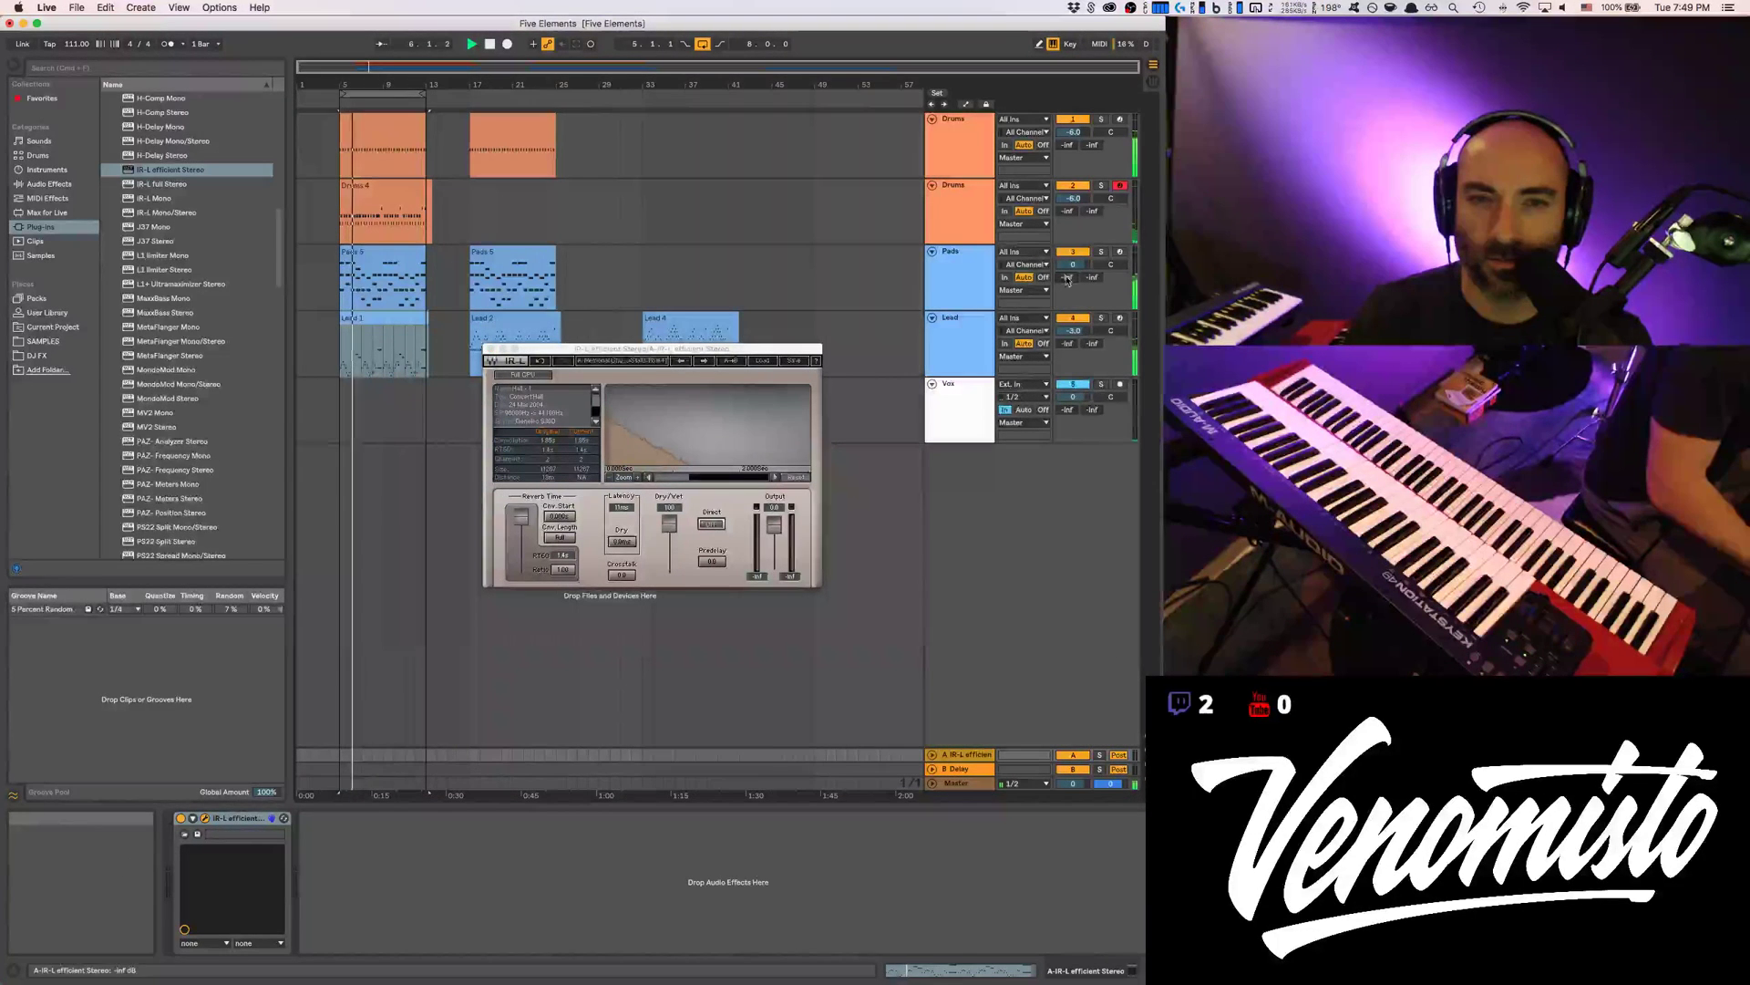
pyautogui.moveTo(1067, 342)
pyautogui.mouseDown()
pyautogui.moveTo(1066, 310)
pyautogui.moveTo(1067, 354)
pyautogui.mouseUp()
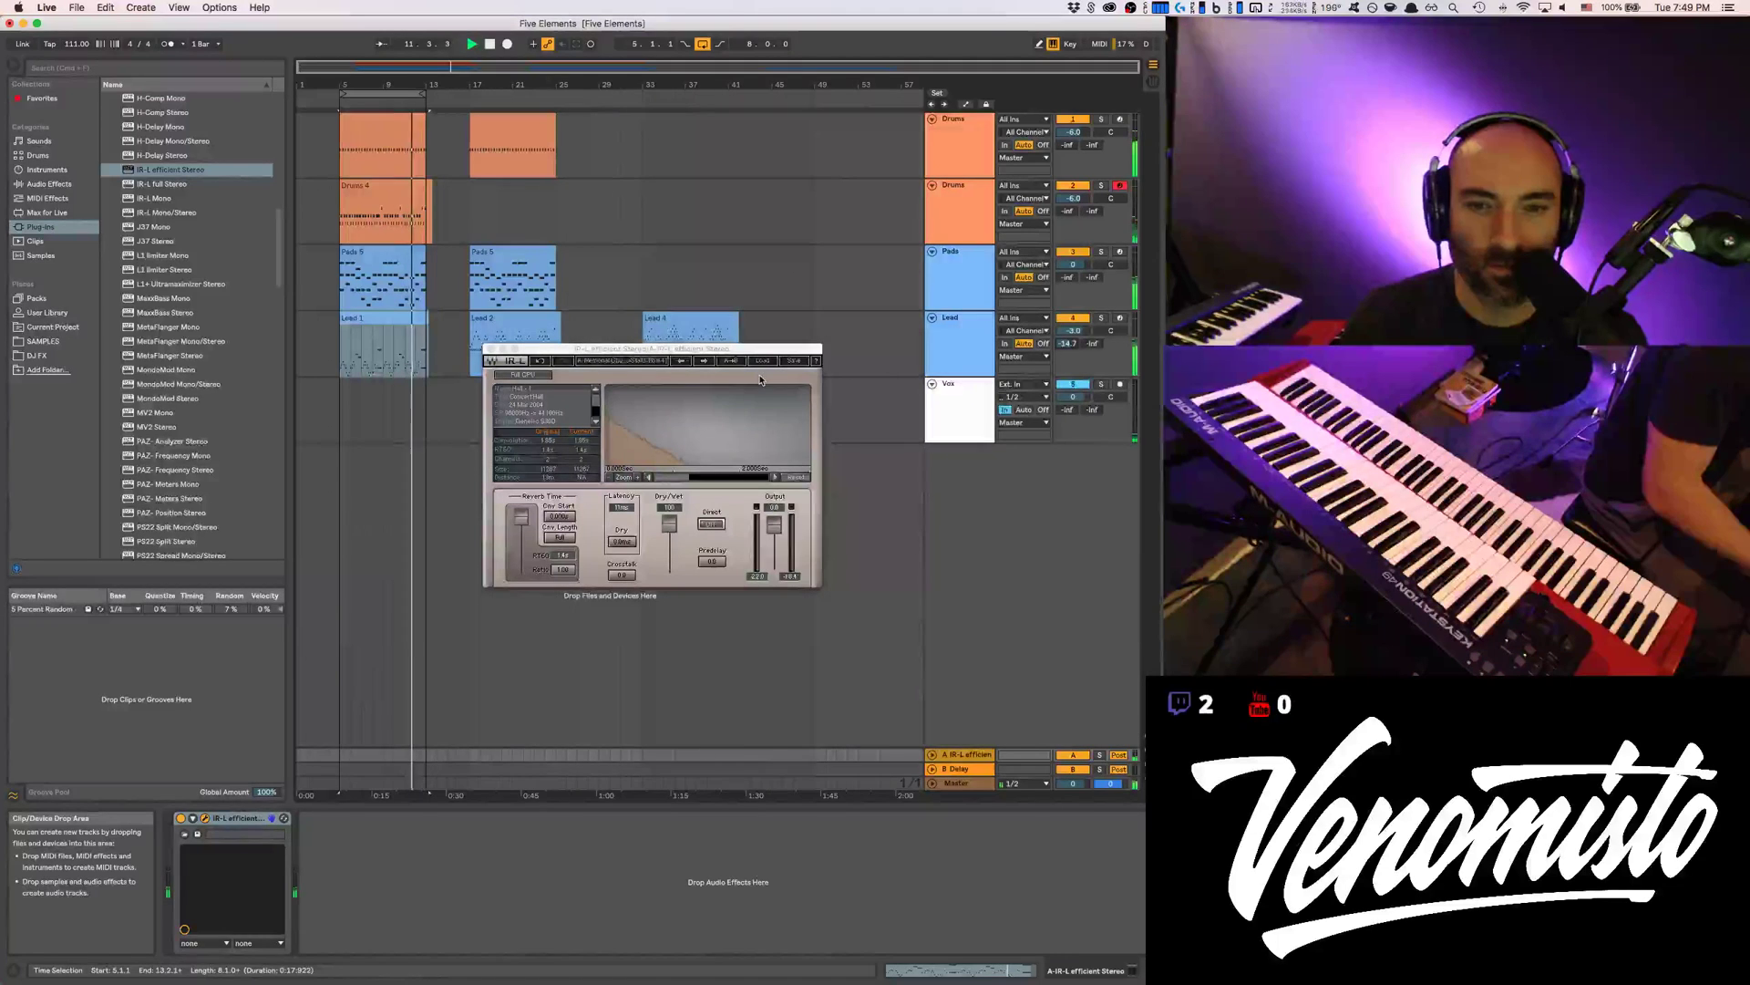
pyautogui.click(644, 380)
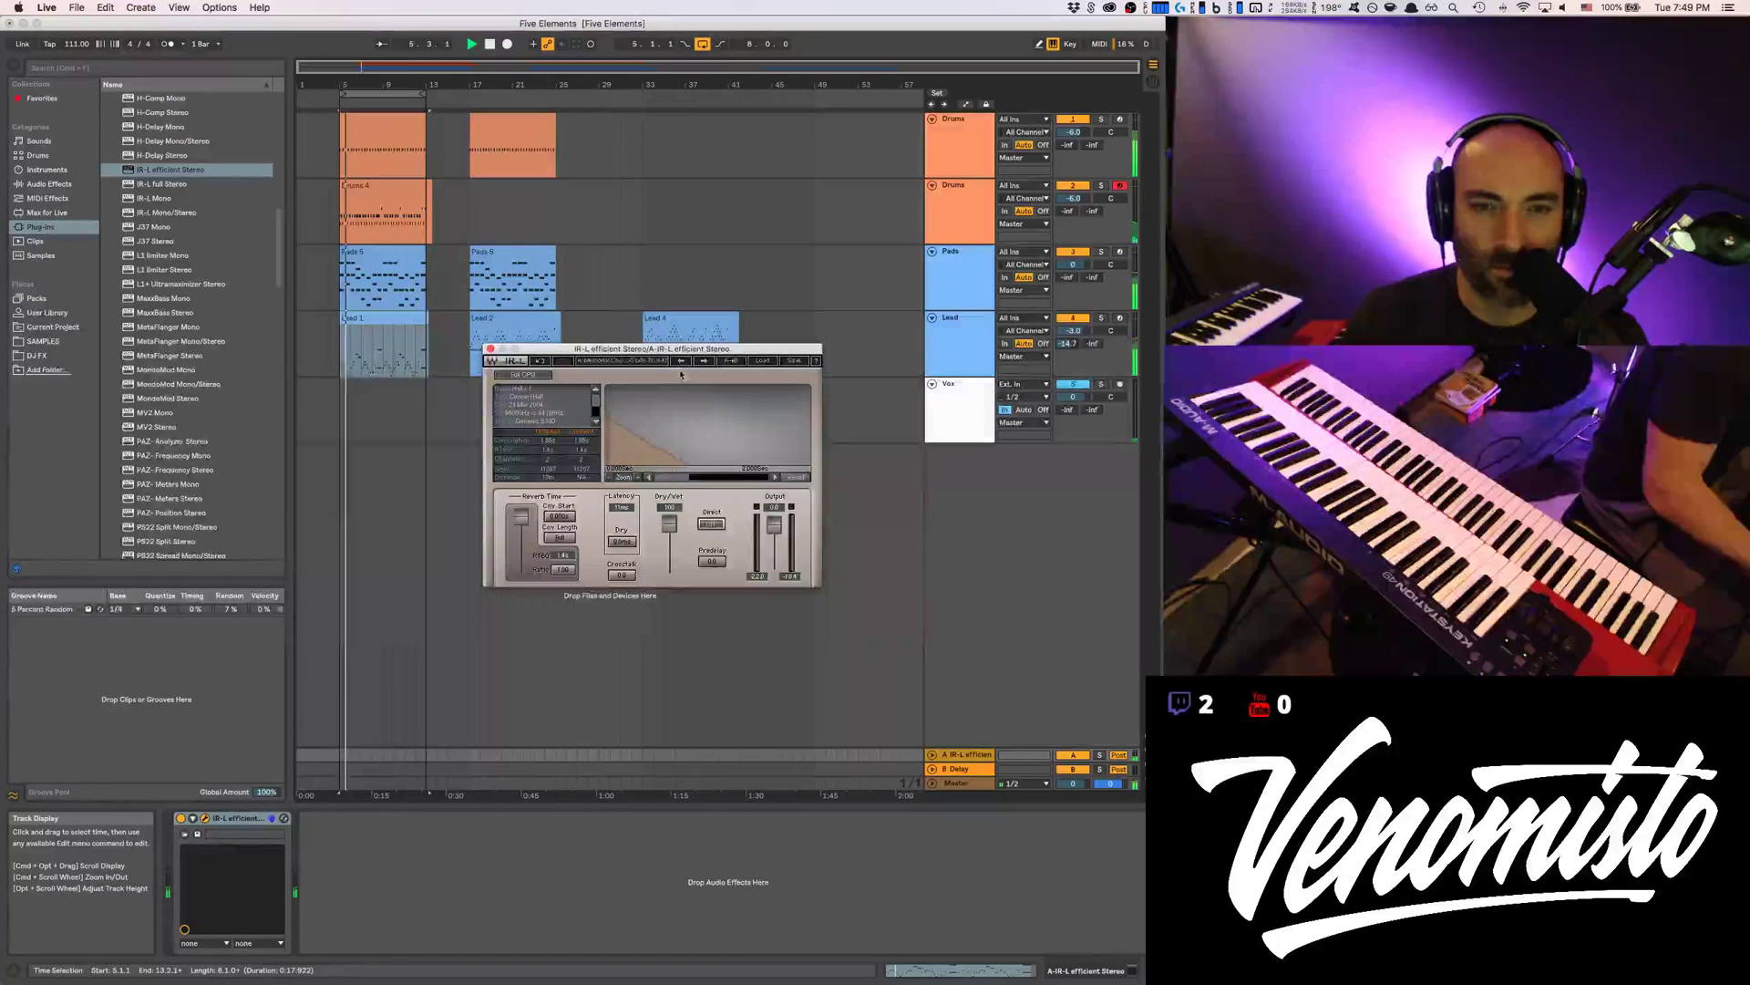
# Load a Stirling Castle - Royal Chapel impulse response from the Churches category in the IR-L efficient reverb
pyautogui.click(763, 360)
pyautogui.moveTo(879, 755)
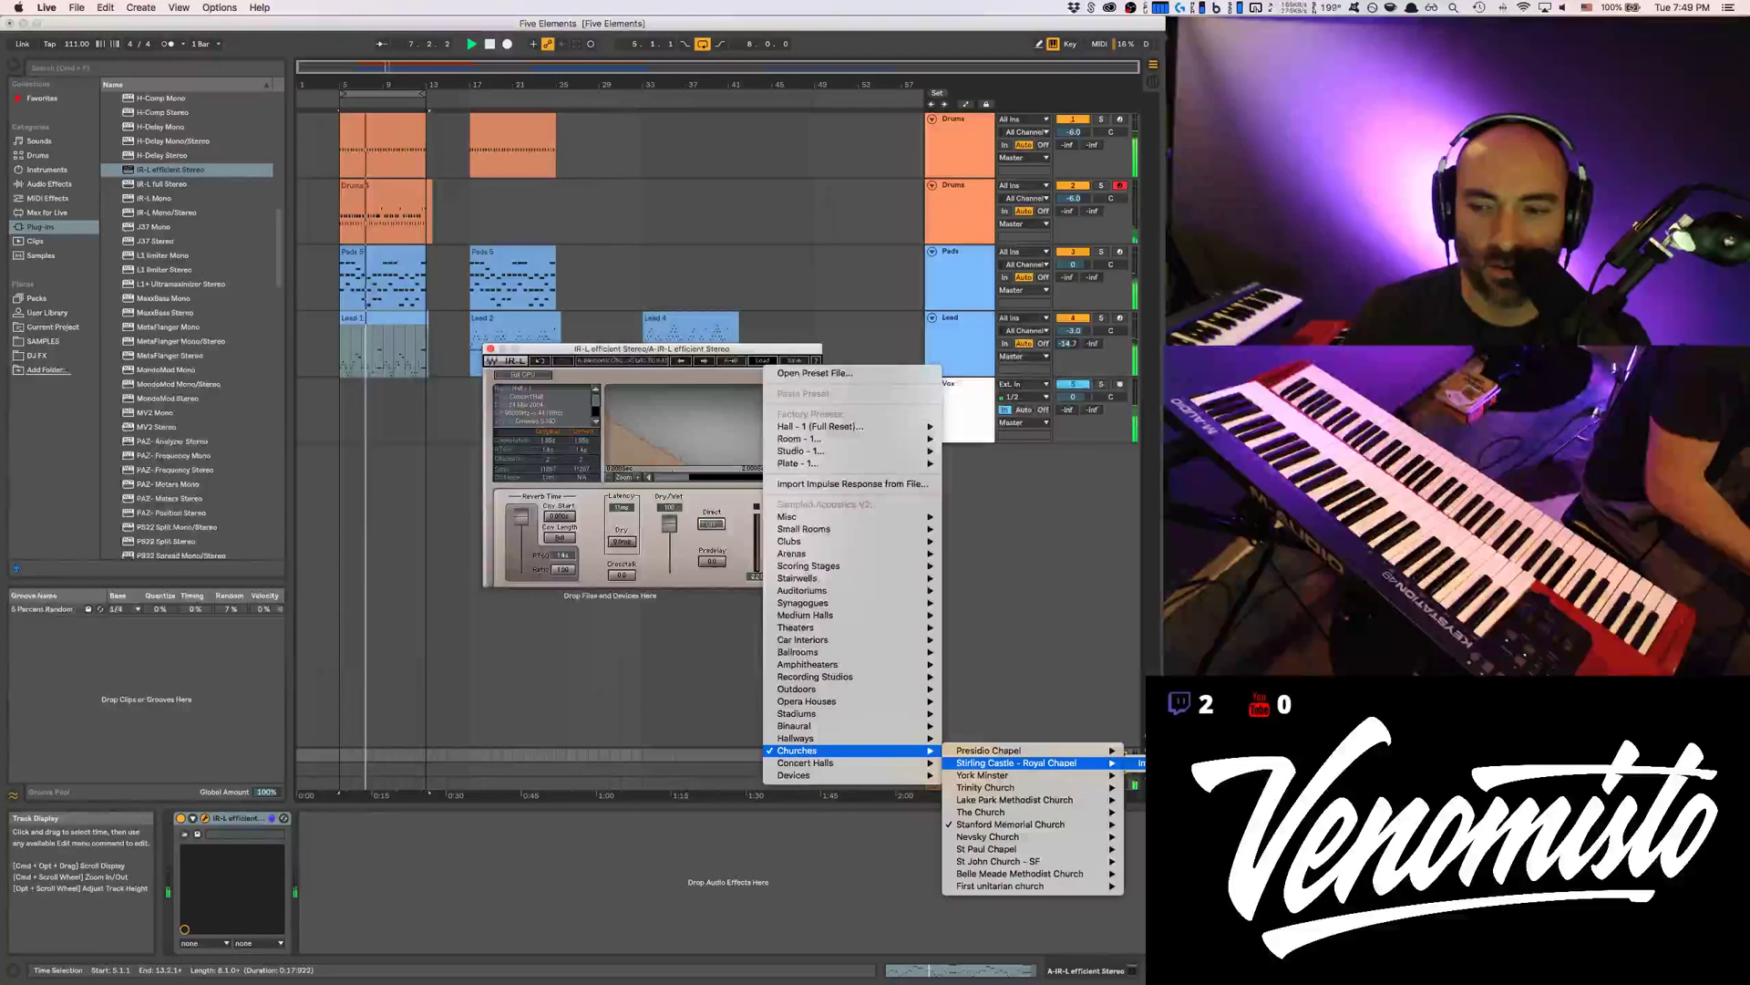
pyautogui.click(1142, 764)
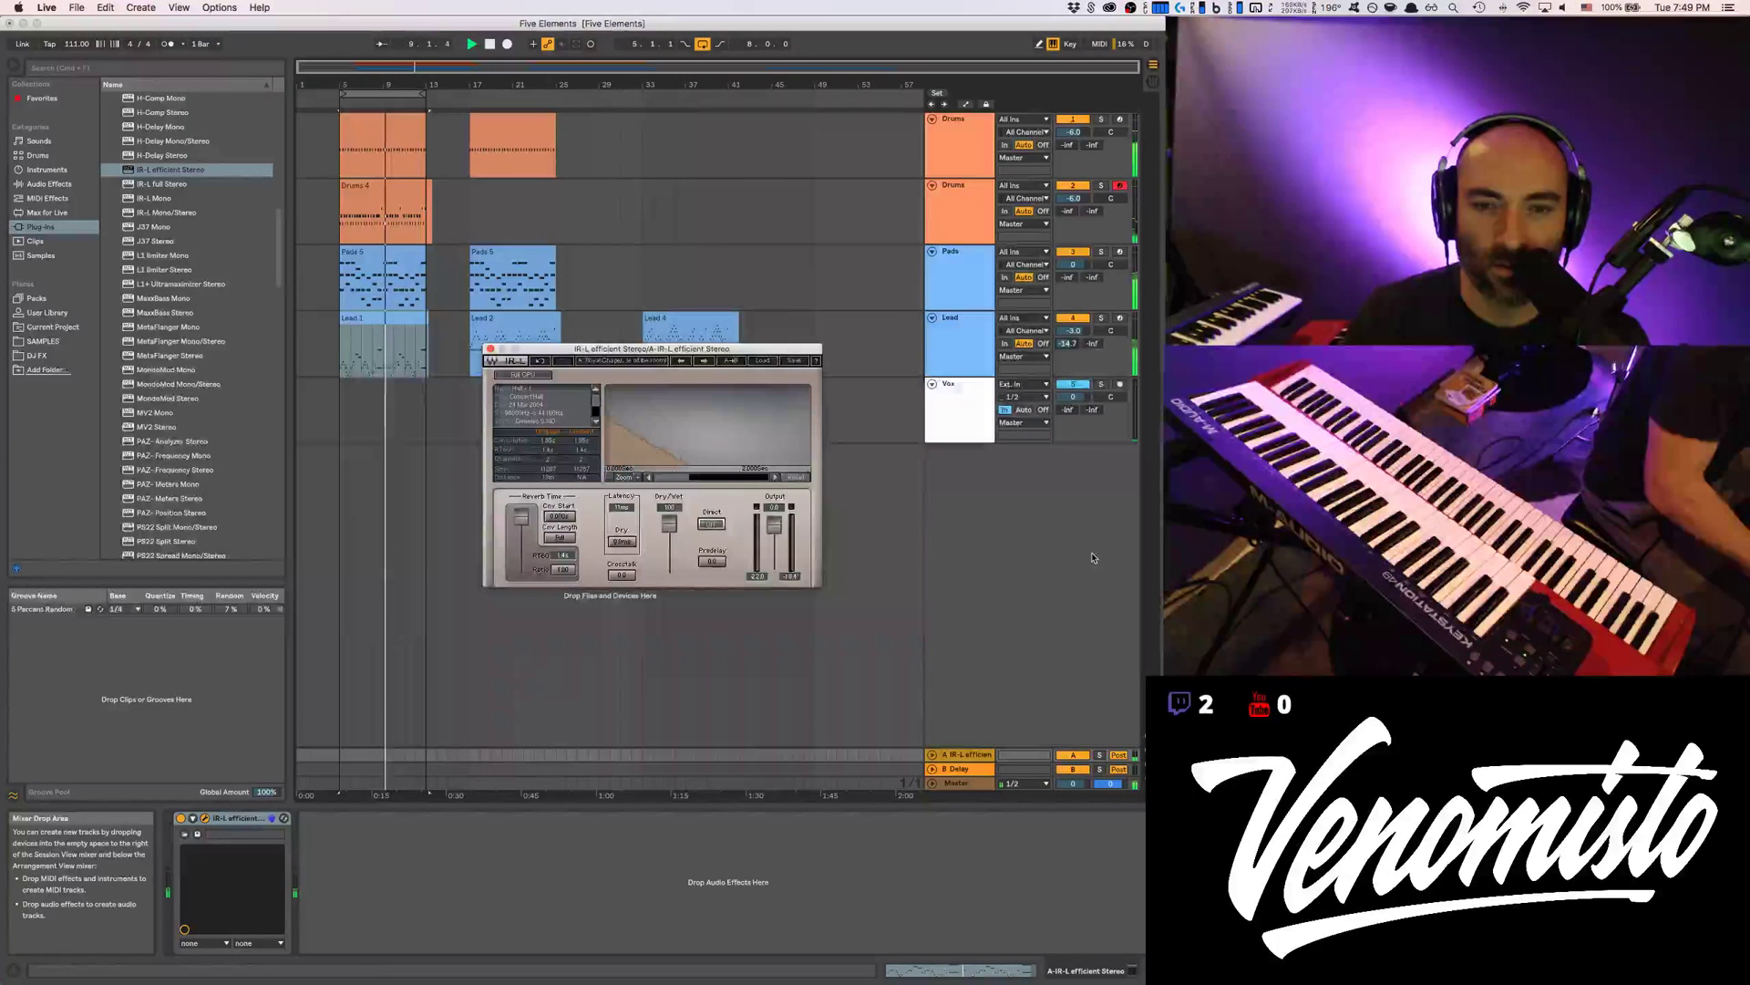
# Solo the Lead to set its send to return A to about -14 dB, then unsolo it and close the reverb window
pyautogui.moveTo(1067, 344); pyautogui.dragTo(1070, 347)
pyautogui.click(1102, 318)
pyautogui.moveTo(1069, 346); pyautogui.dragTo(1070, 358)
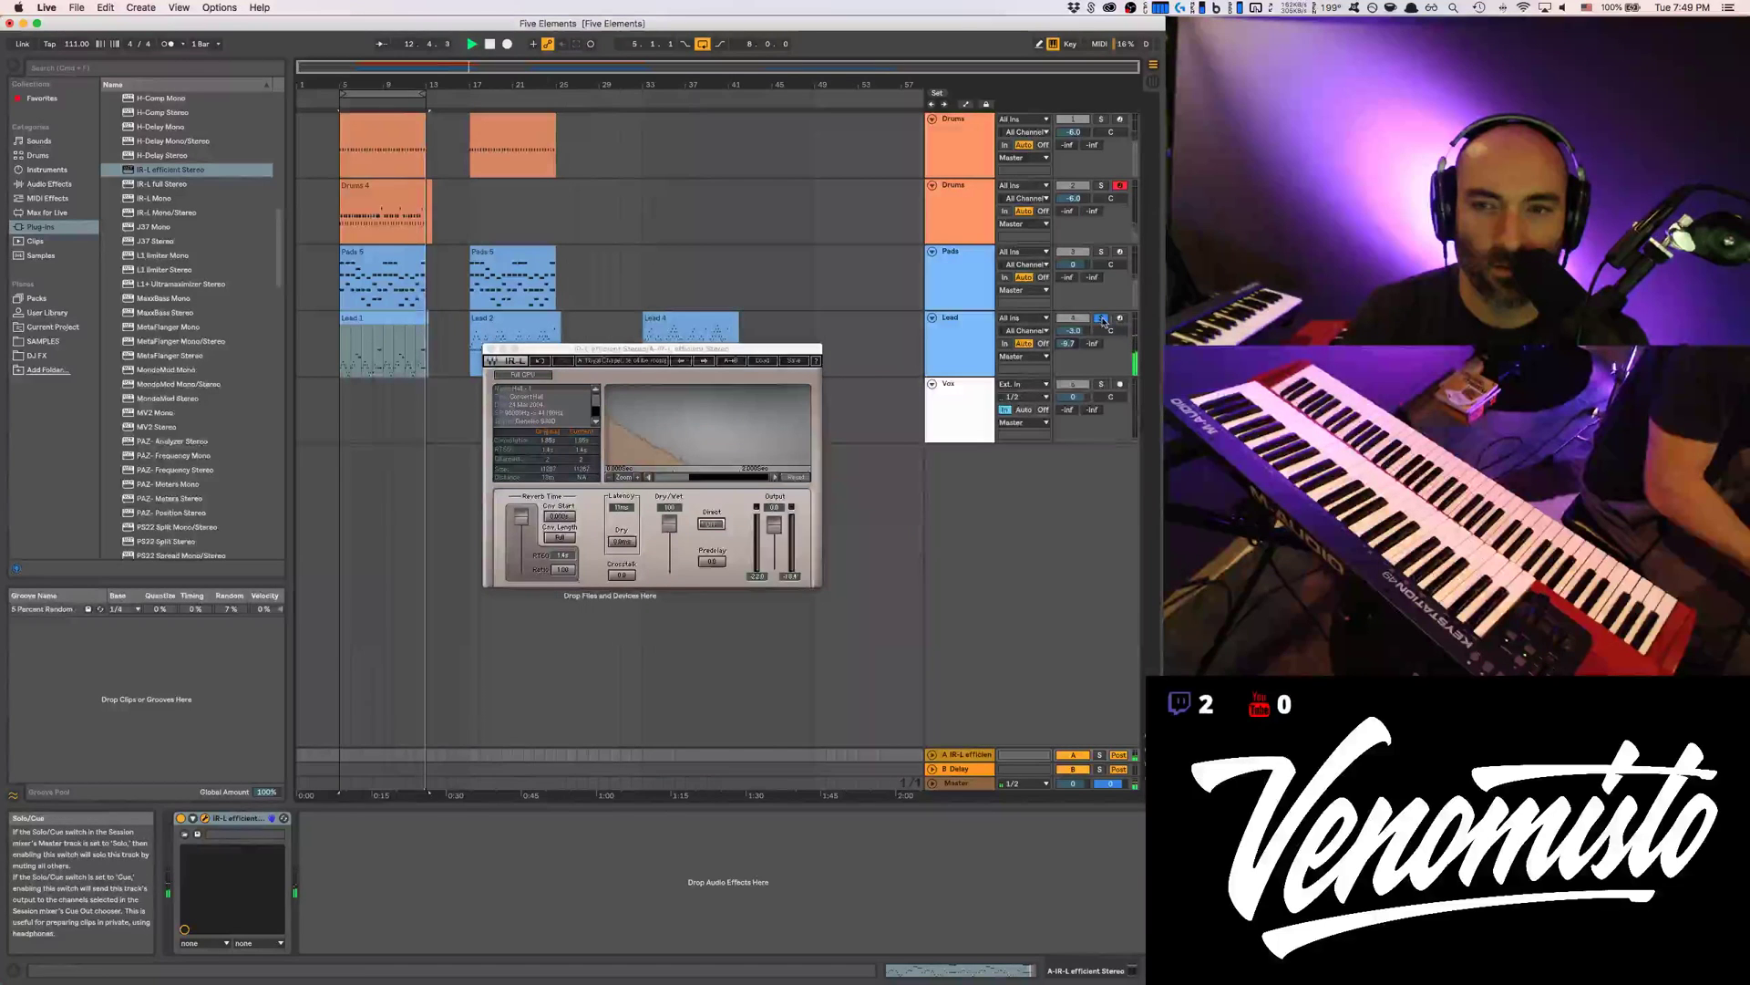
pyautogui.moveTo(1068, 344); pyautogui.dragTo(1068, 410)
pyautogui.moveTo(1067, 344); pyautogui.dragTo(1068, 283)
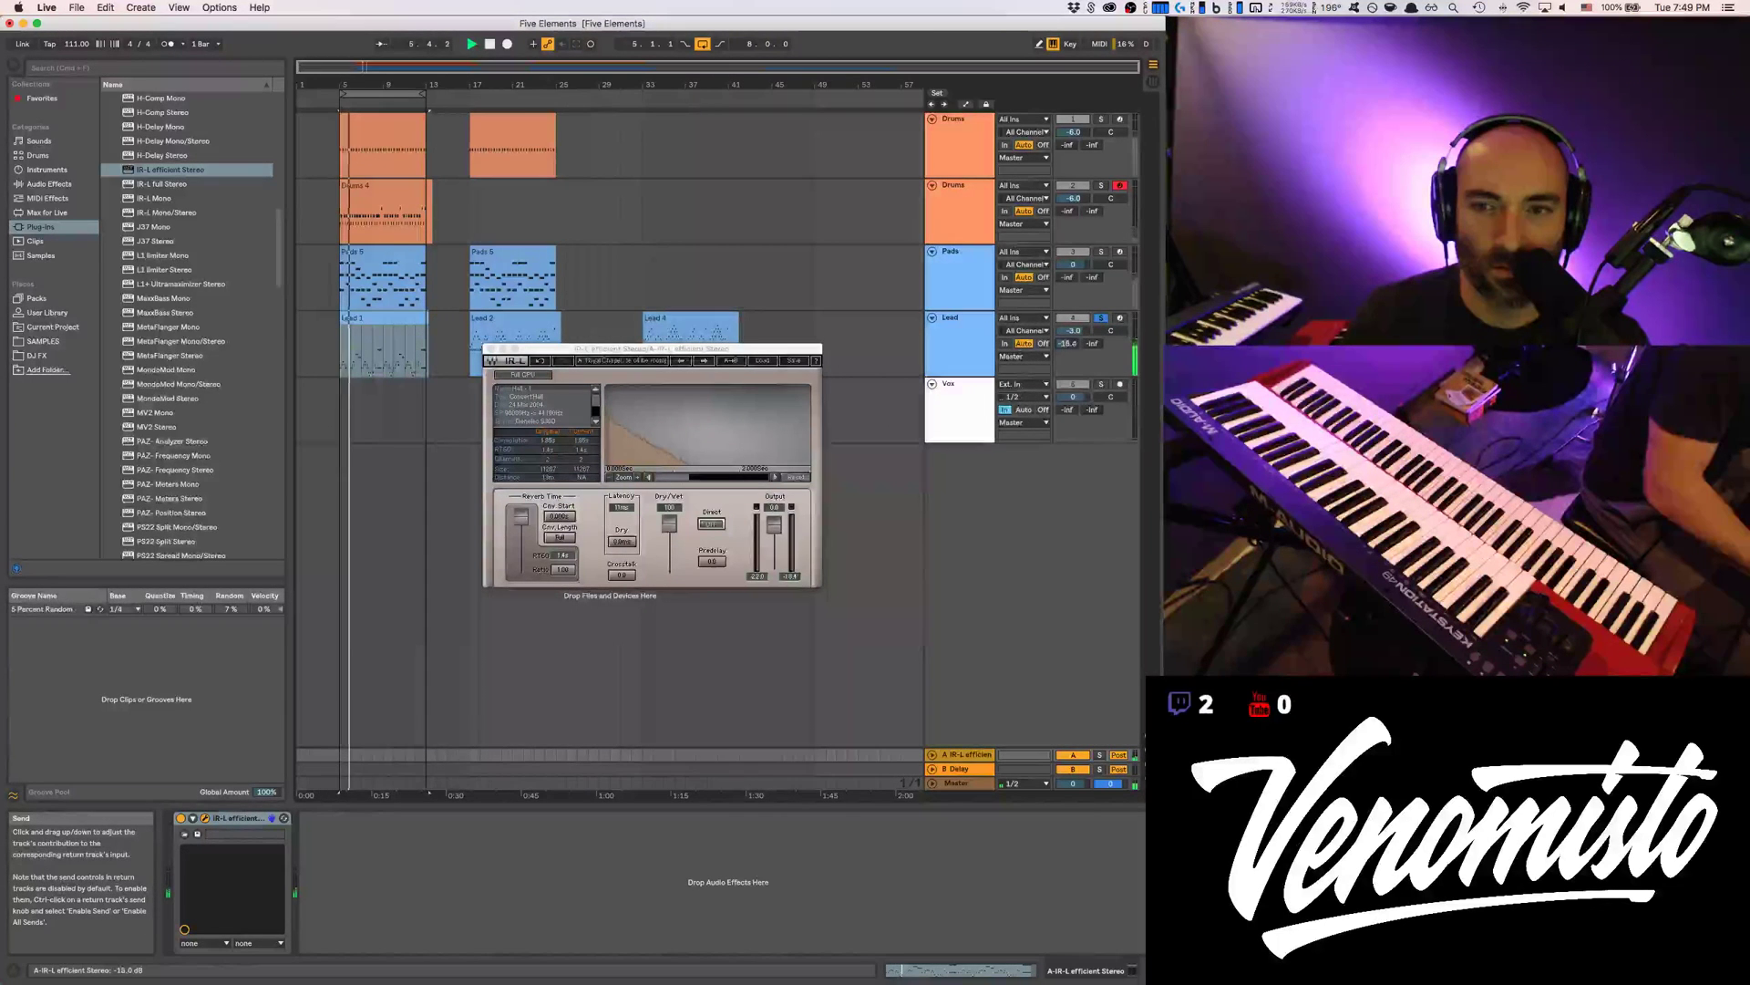
pyautogui.moveTo(1068, 343); pyautogui.dragTo(1058, 346)
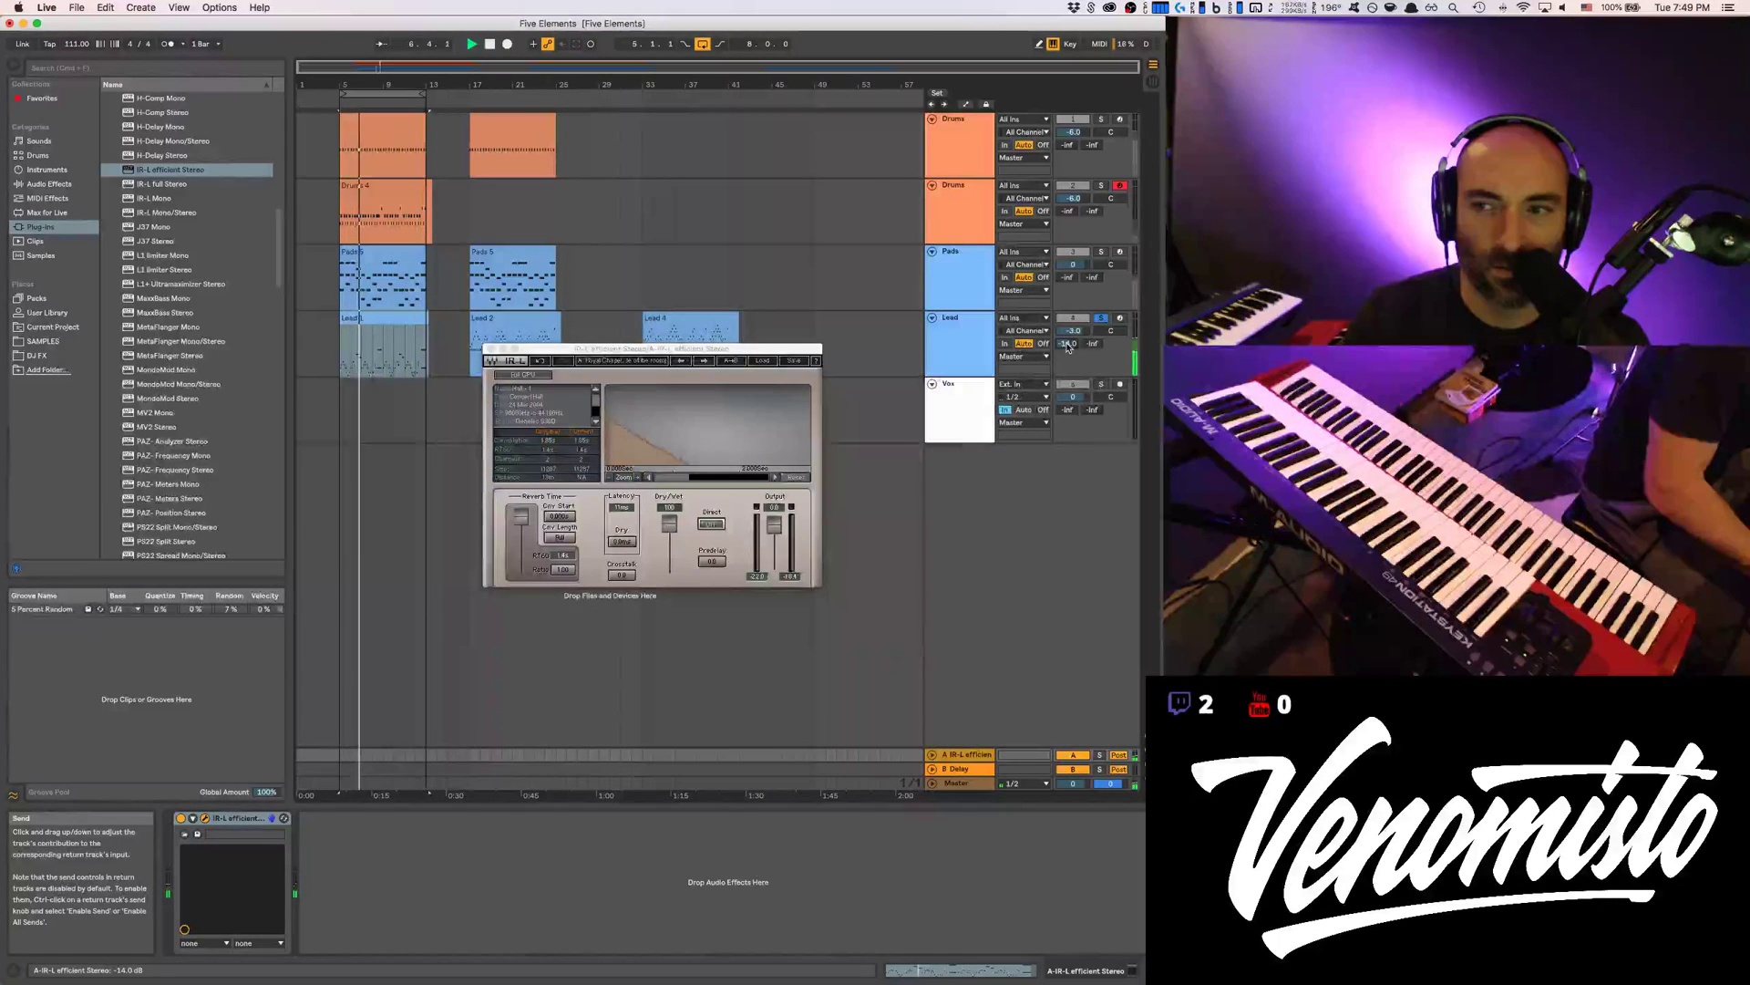
pyautogui.click(1102, 317)
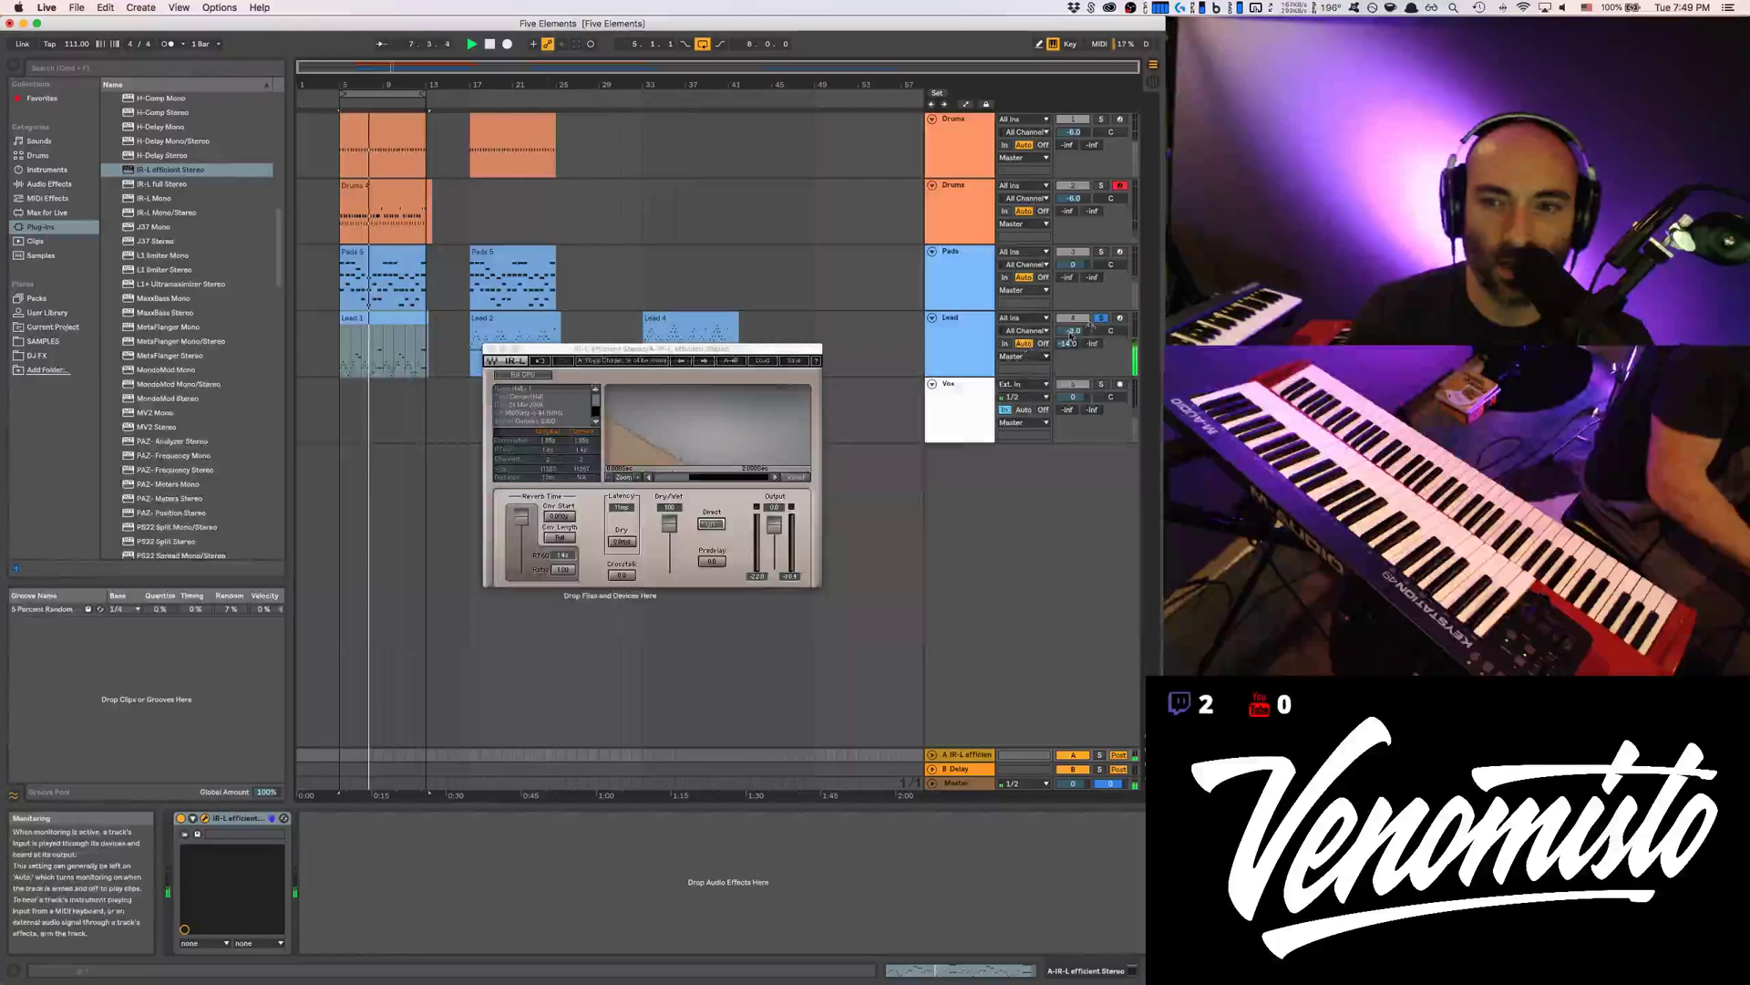
pyautogui.click(700, 349)
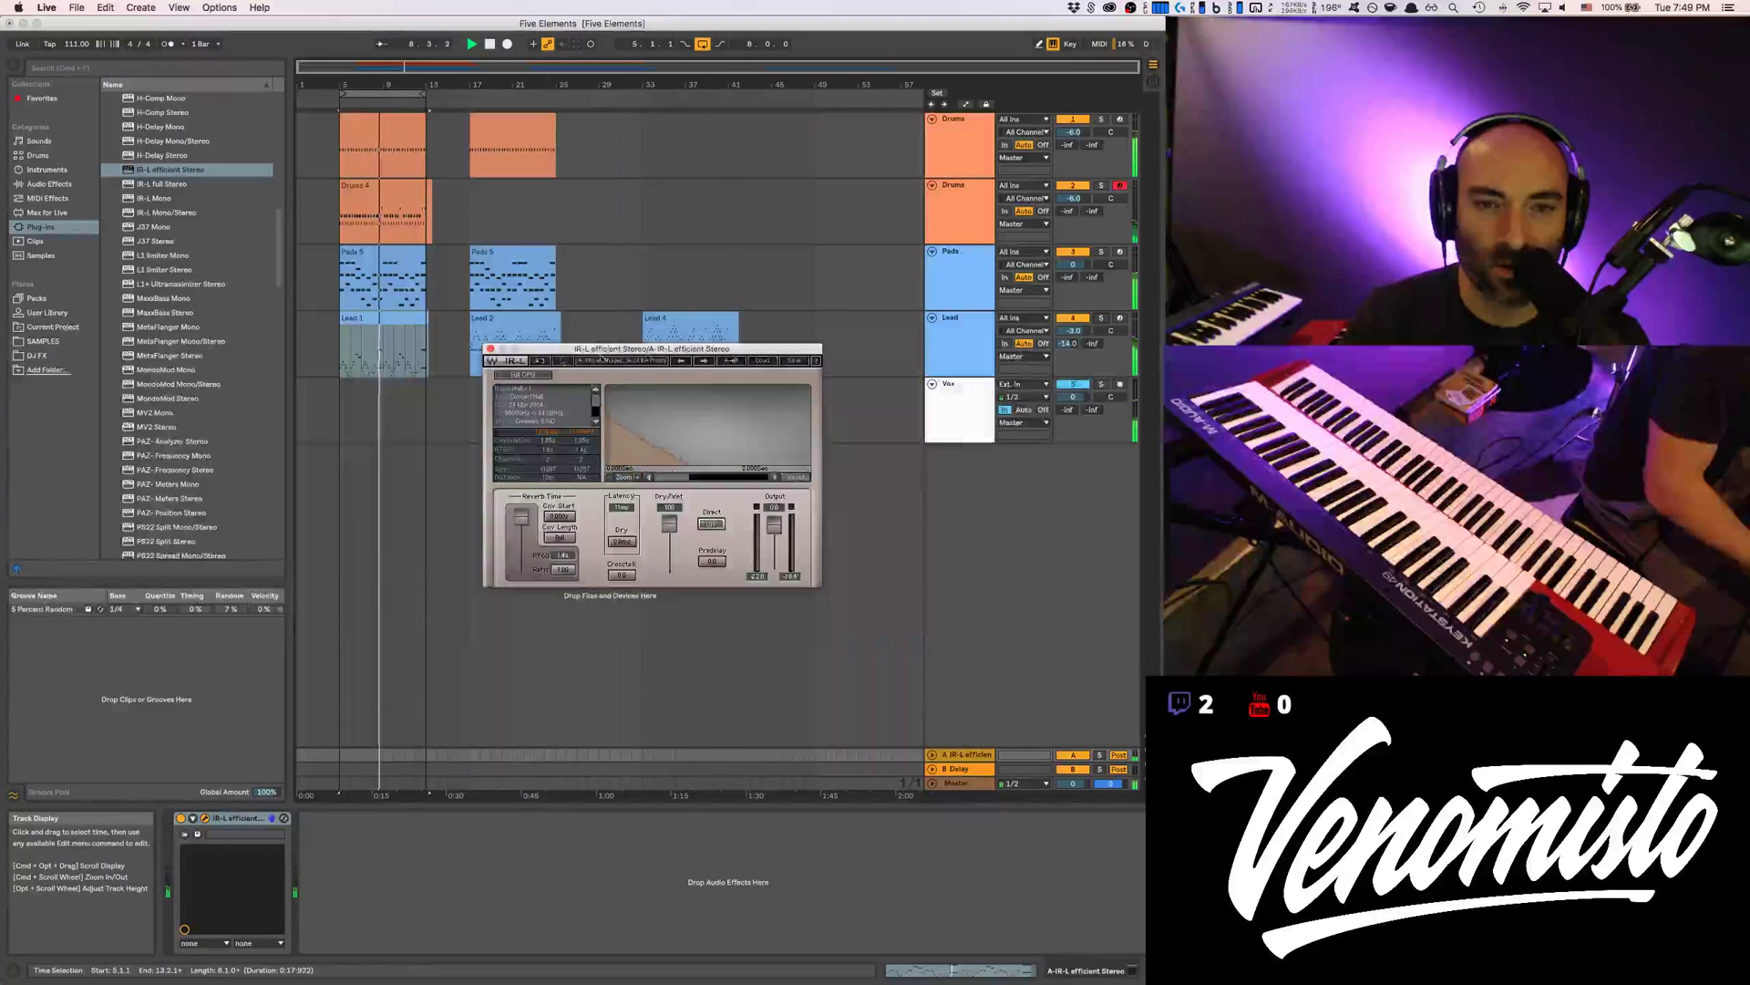
pyautogui.click(491, 350)
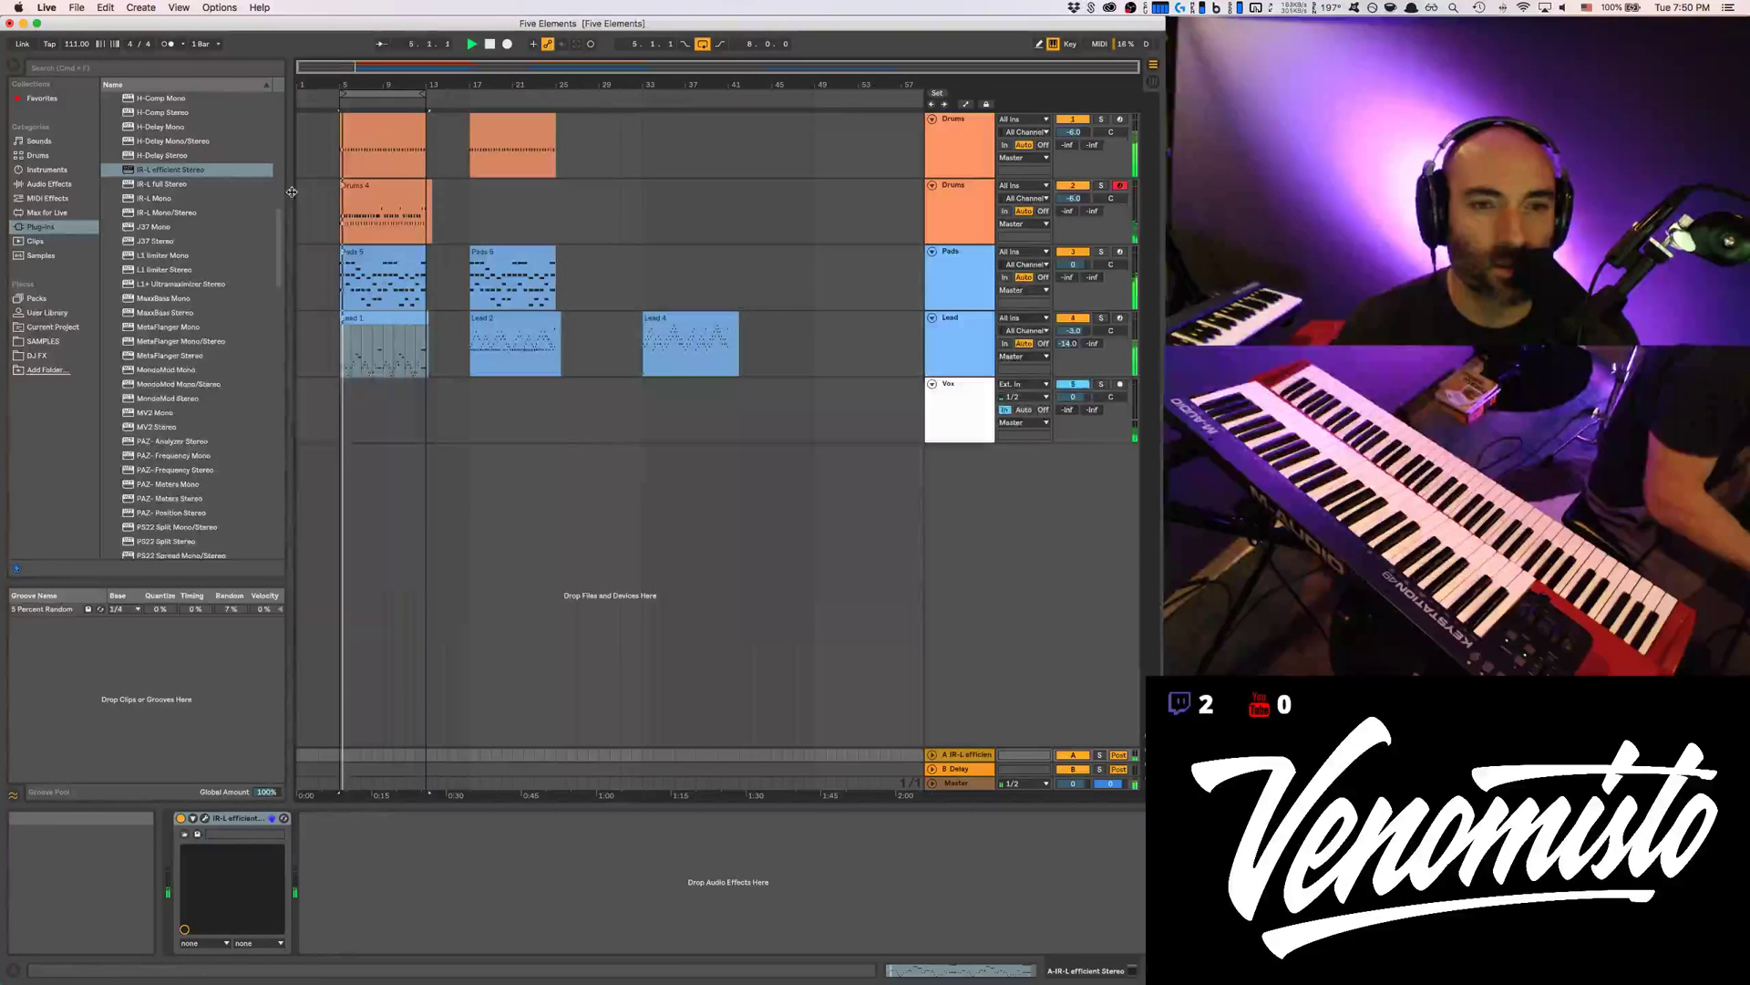
# Set the Pads track's volume to -3 dB
pyautogui.click(415, 308)
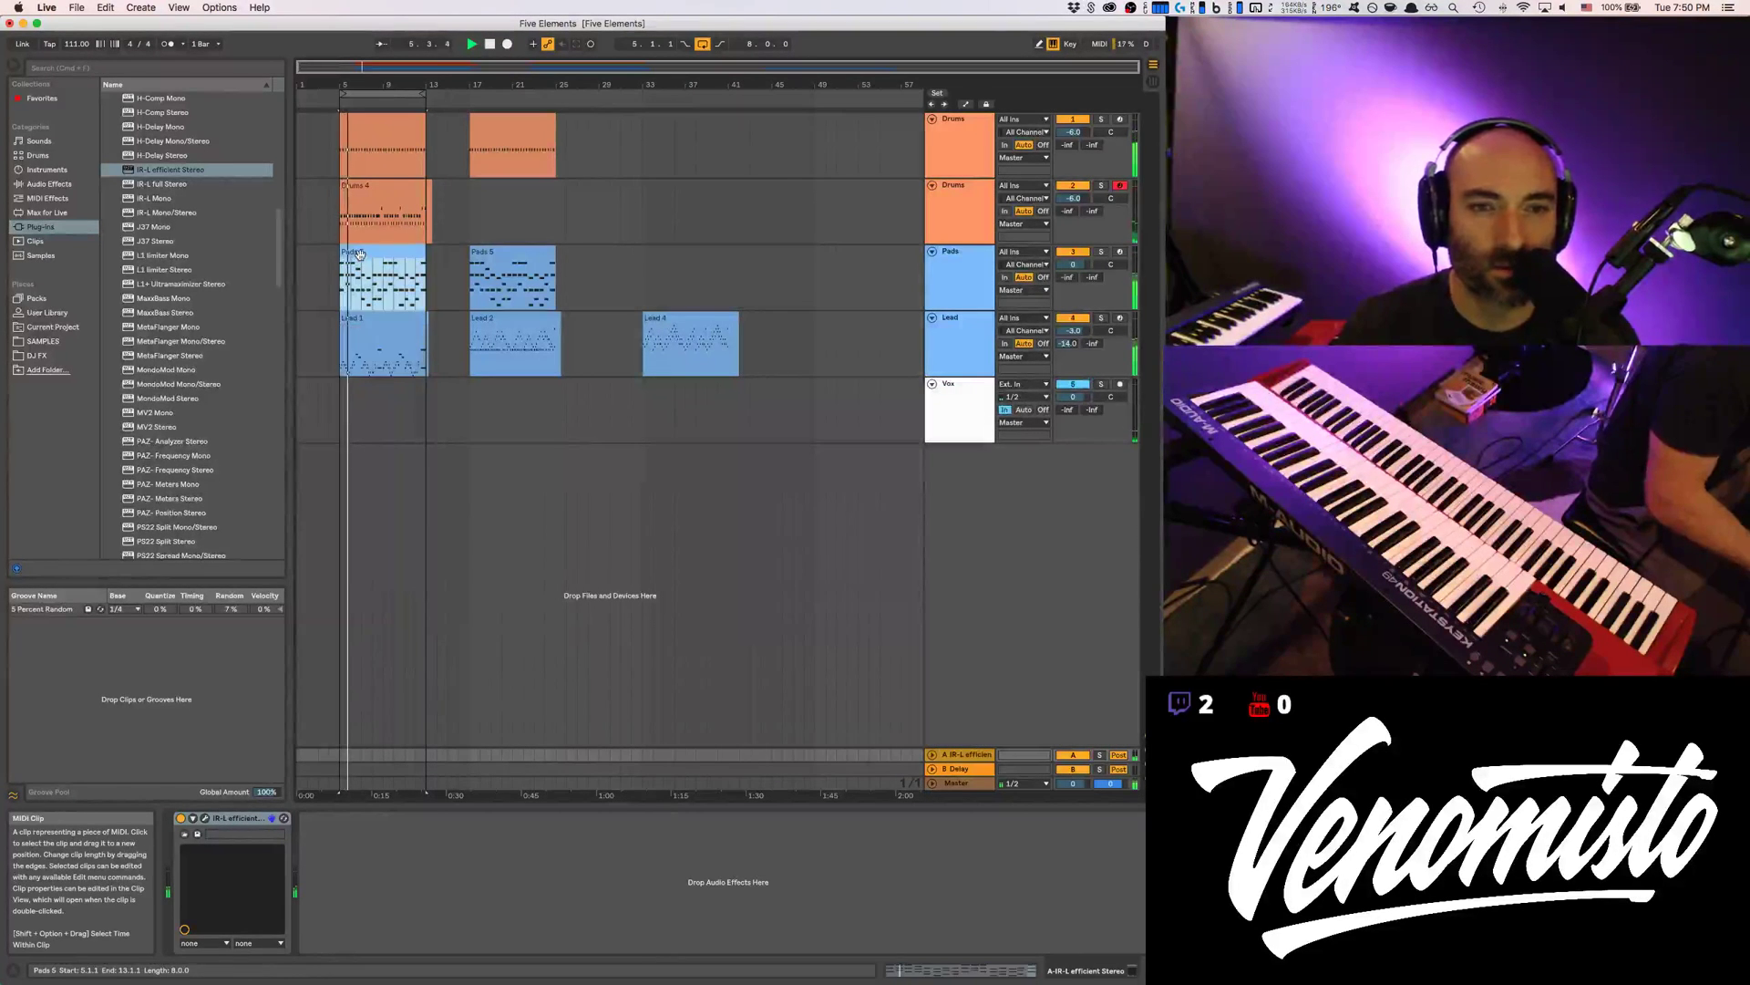
pyautogui.click(1074, 266)
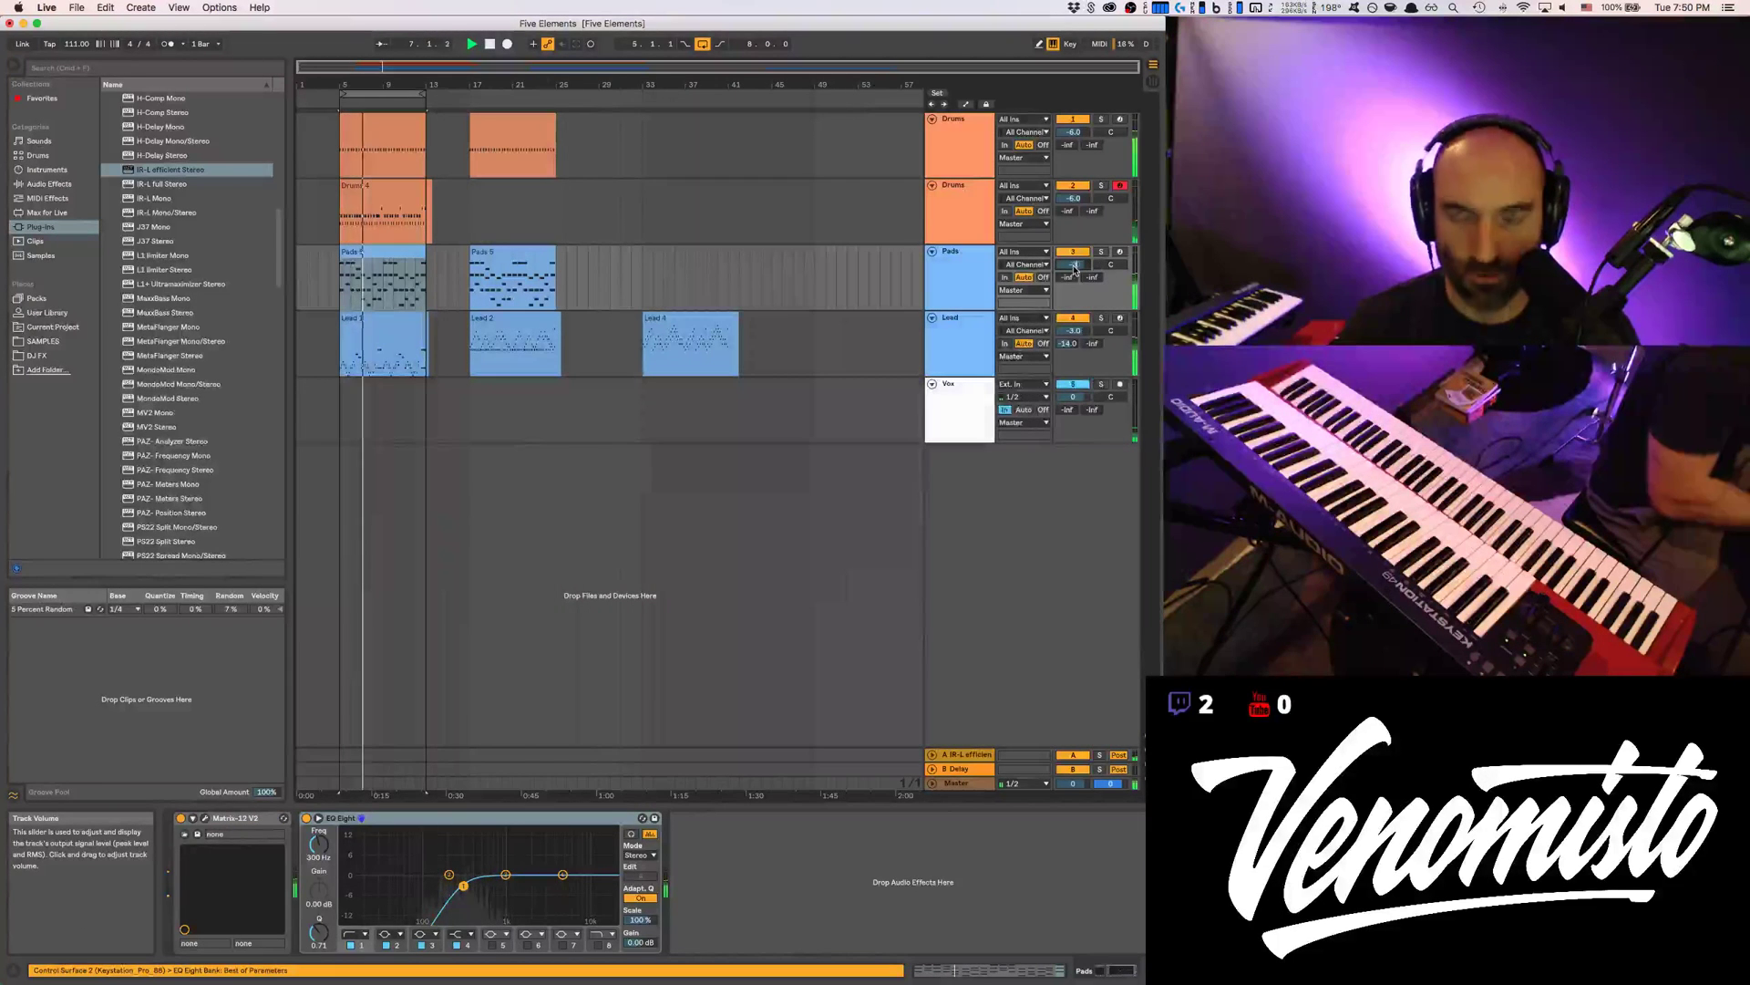
pyautogui.write('-3')
pyautogui.press('Return')
# Raise the Pads track's send to return A to about -11.4 dB and pan the track to 40R during playback
pyautogui.moveTo(1072, 281); pyautogui.dragTo(1072, 268)
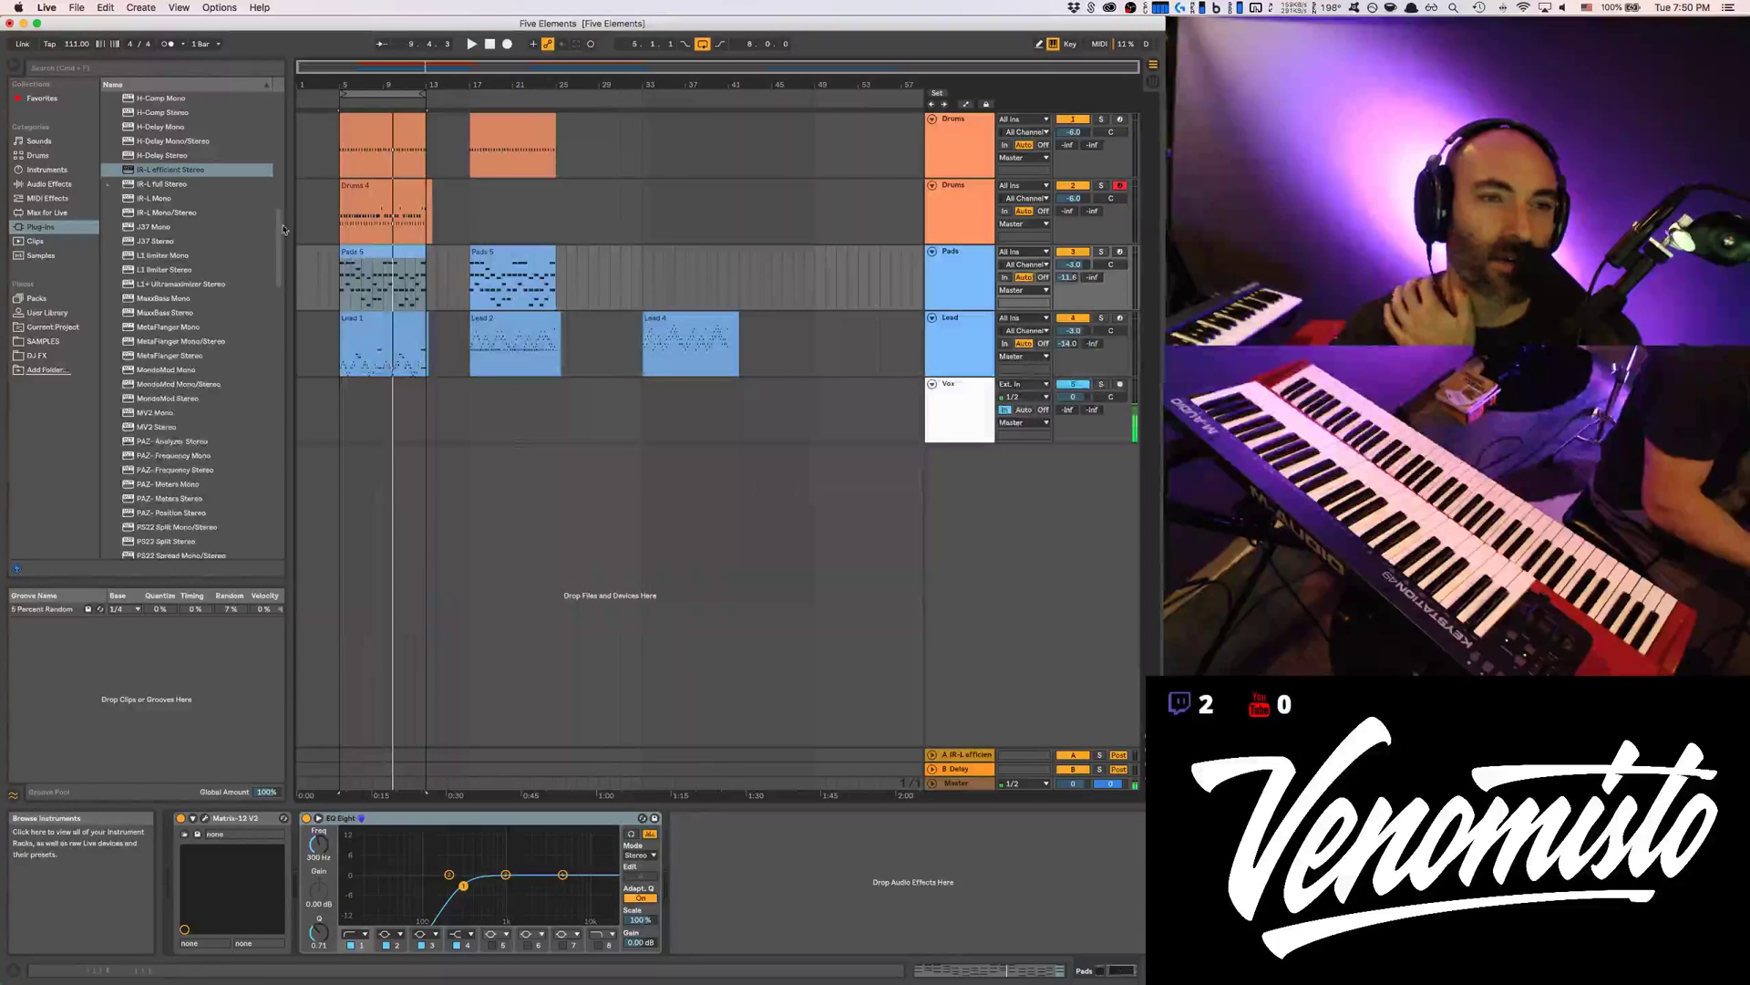
pyautogui.moveTo(1111, 266); pyautogui.dragTo(1110, 236)
pyautogui.press('space')
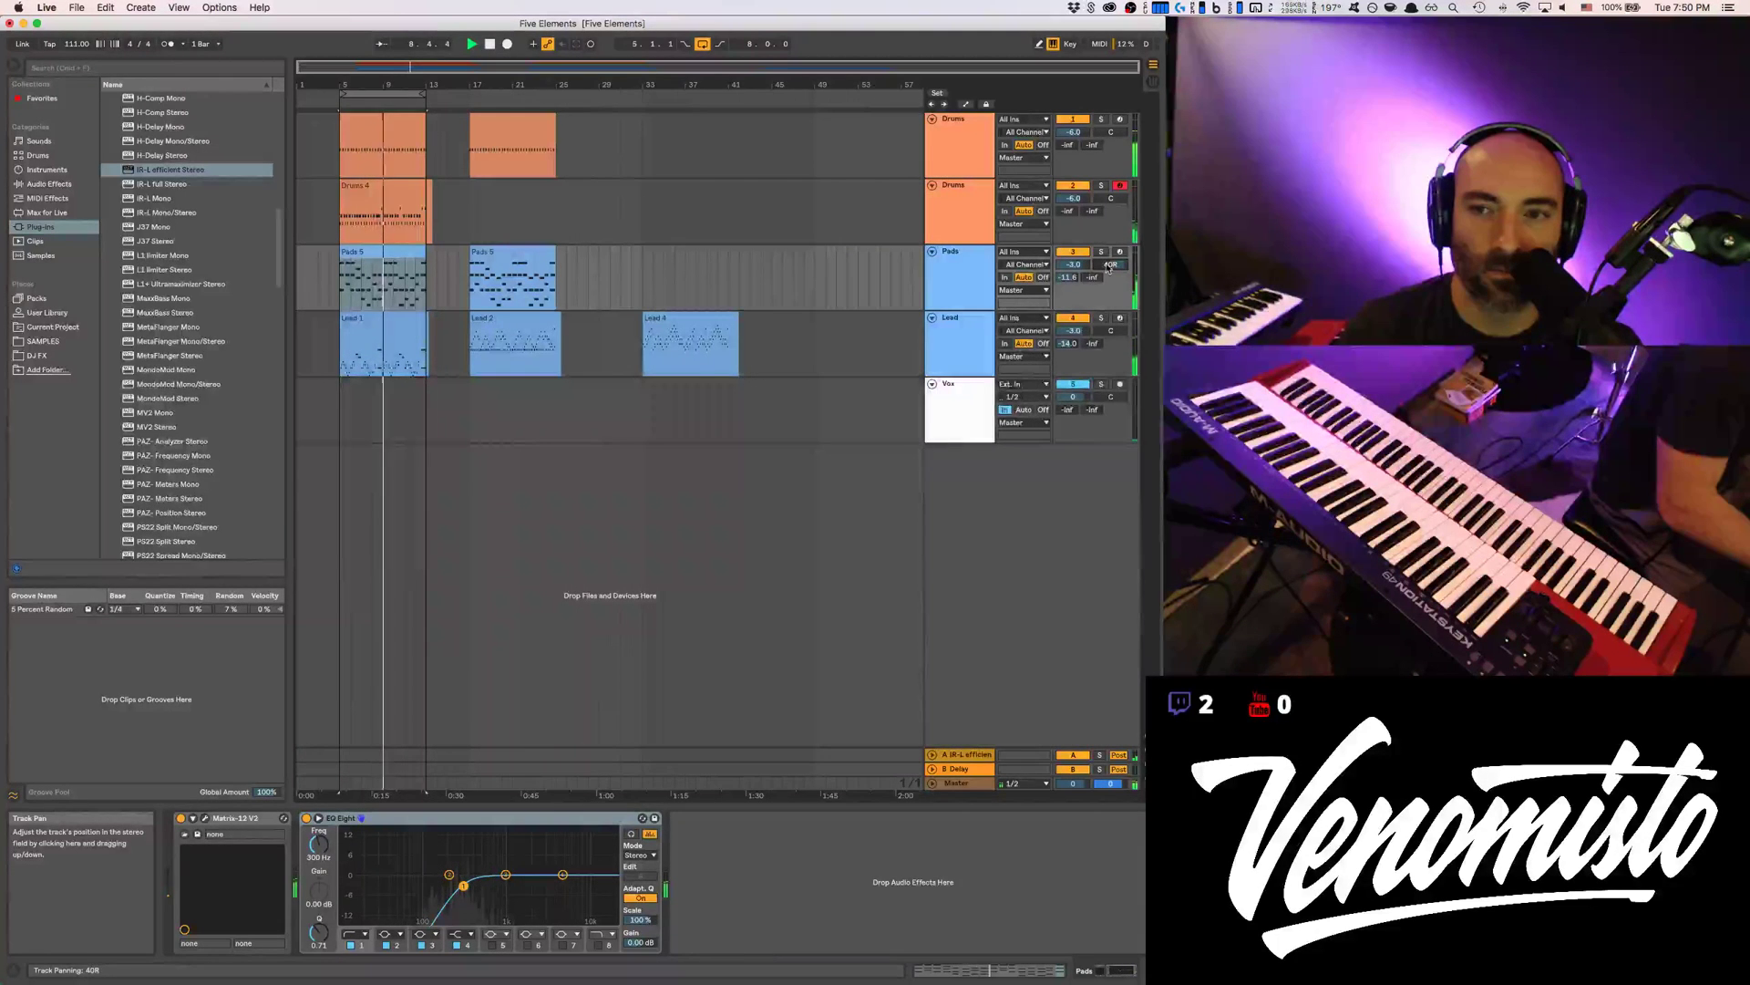
# Insert a new audio track below the second Drums track and name it Perc Loop
pyautogui.click(962, 210)
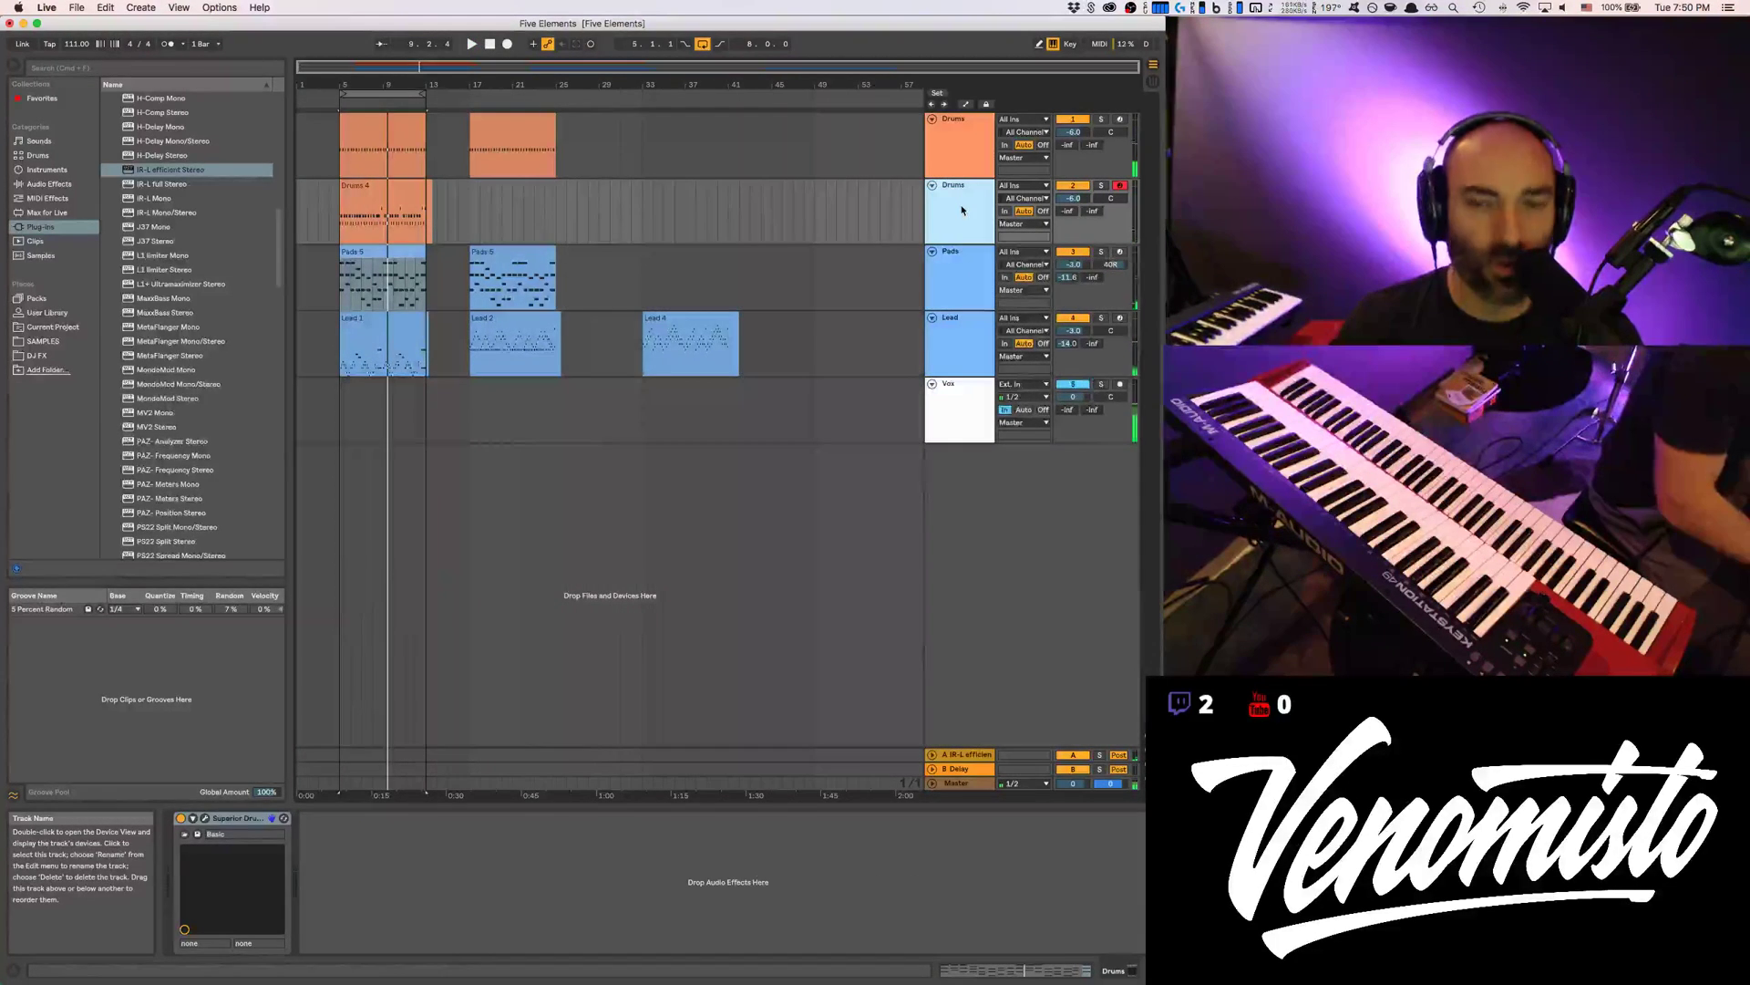
pyautogui.press('super+t')
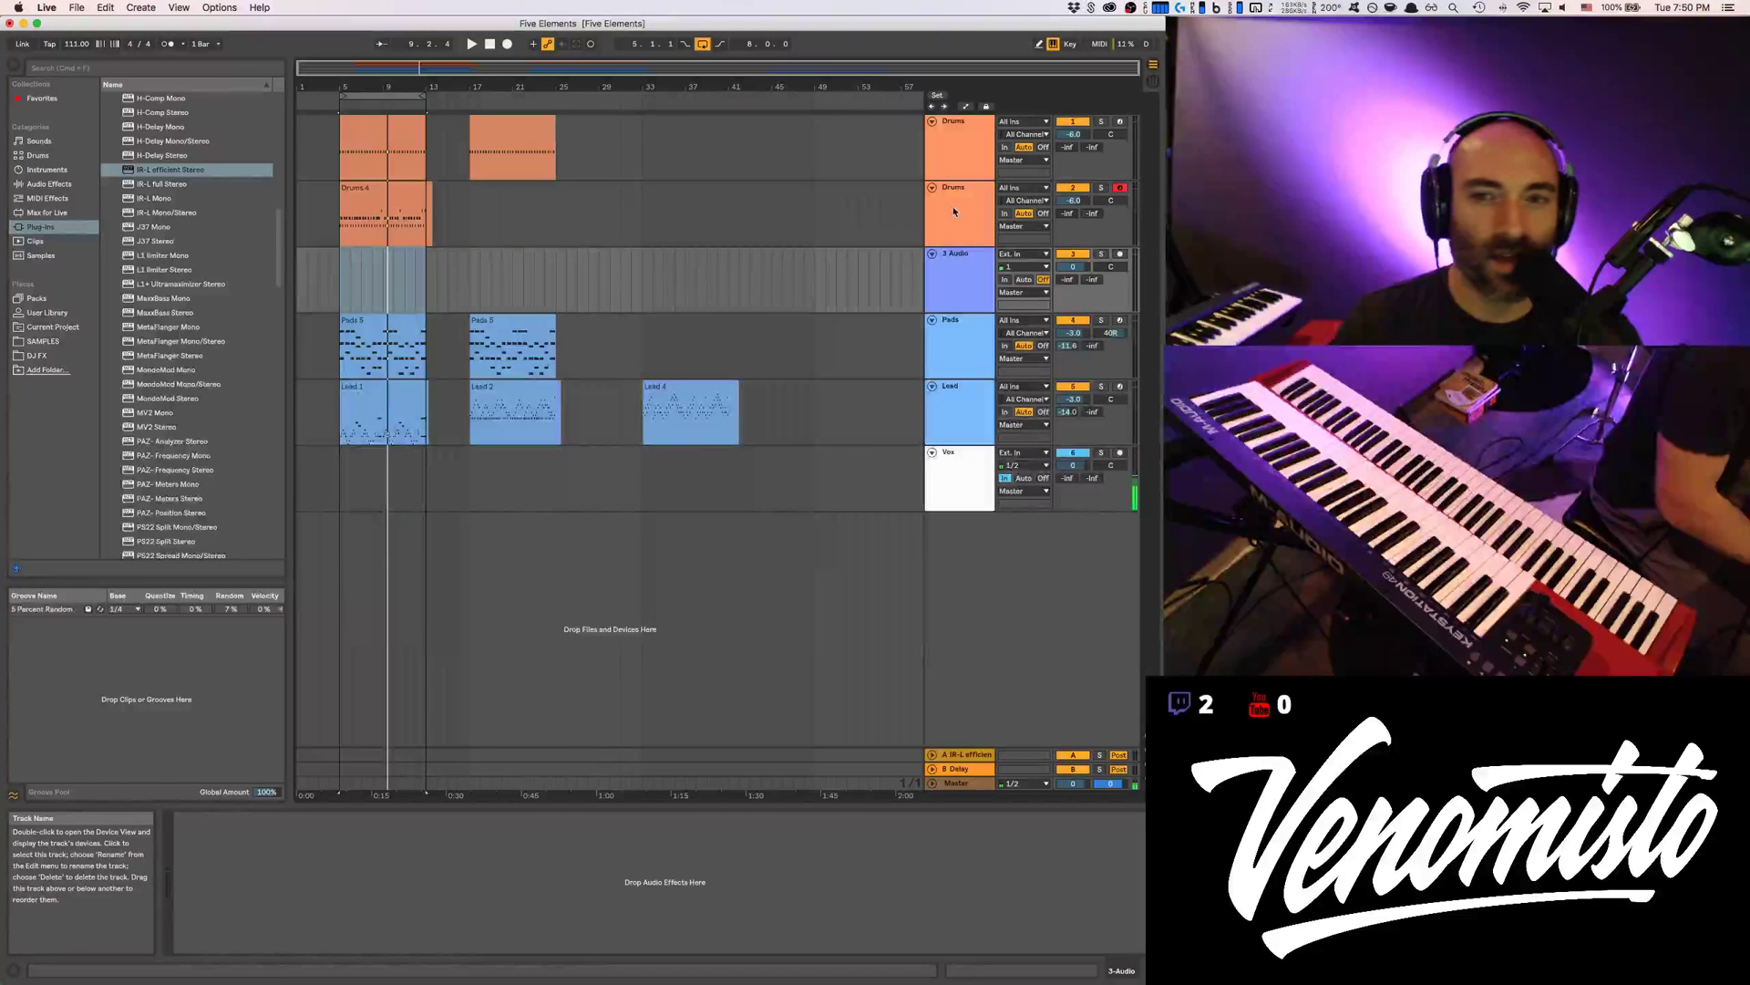
pyautogui.write('Loop')
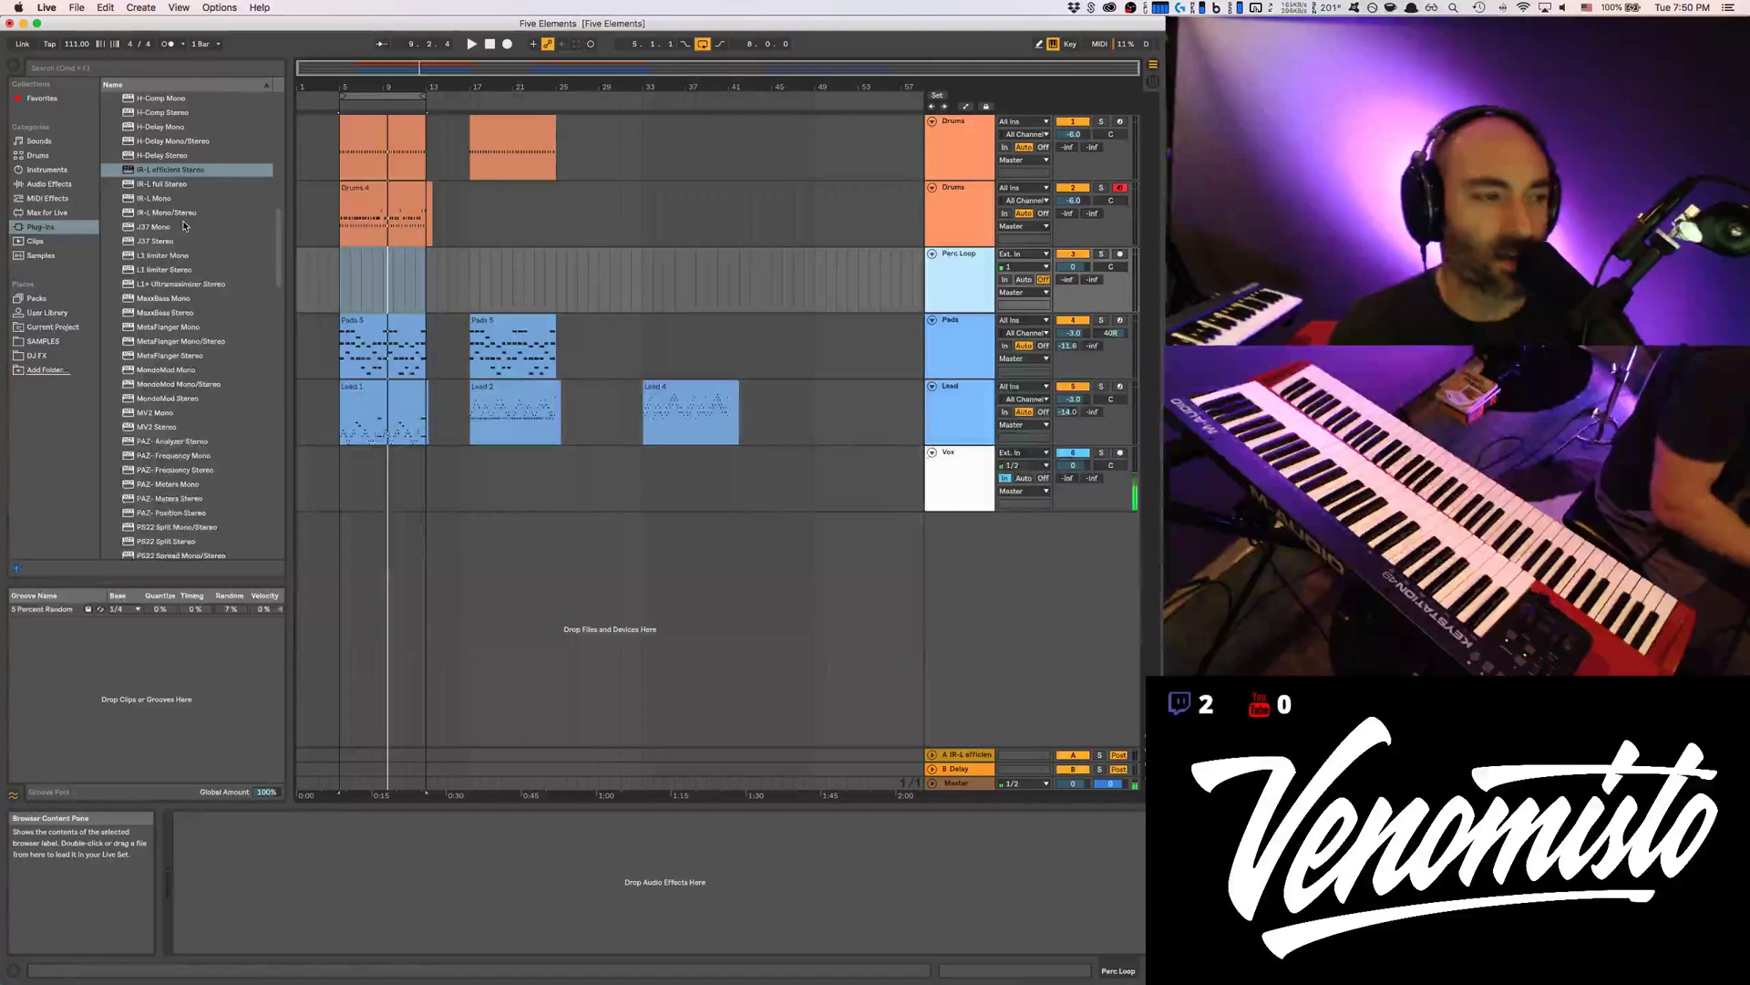
# Look through the one-hit Percussion drums in the SAMPLES folder and preview a Disco Perc sample
pyautogui.click(47, 169)
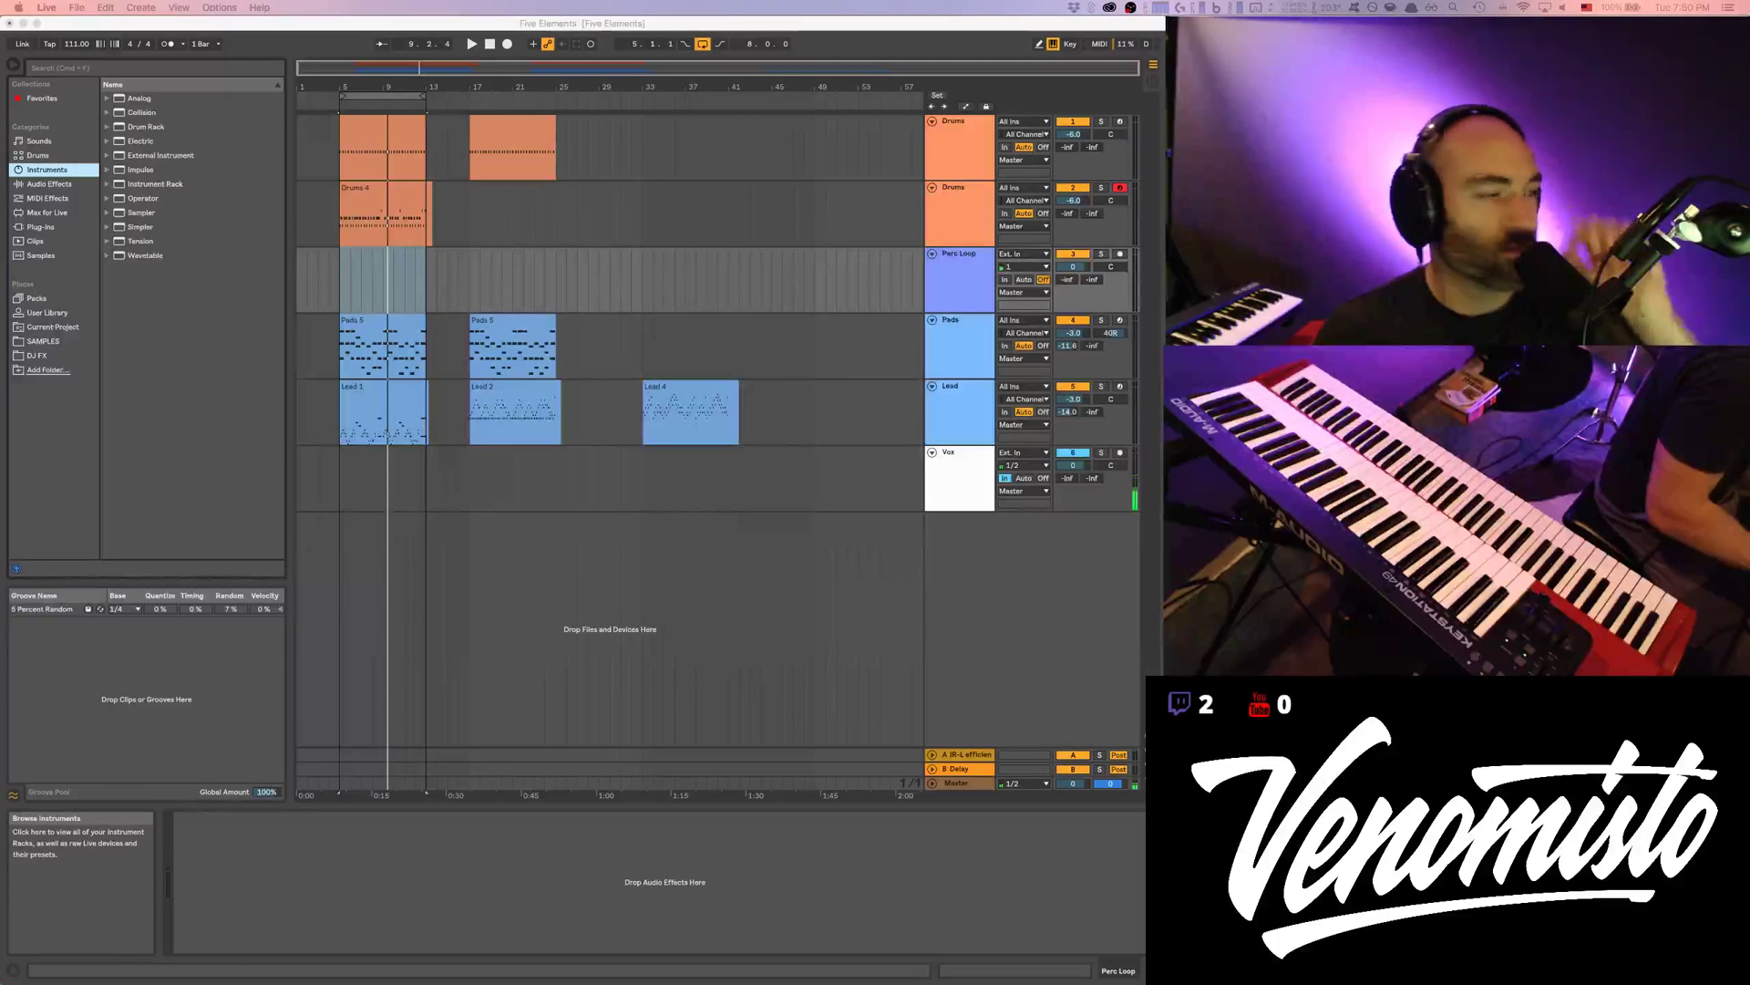
pyautogui.click(133, 441)
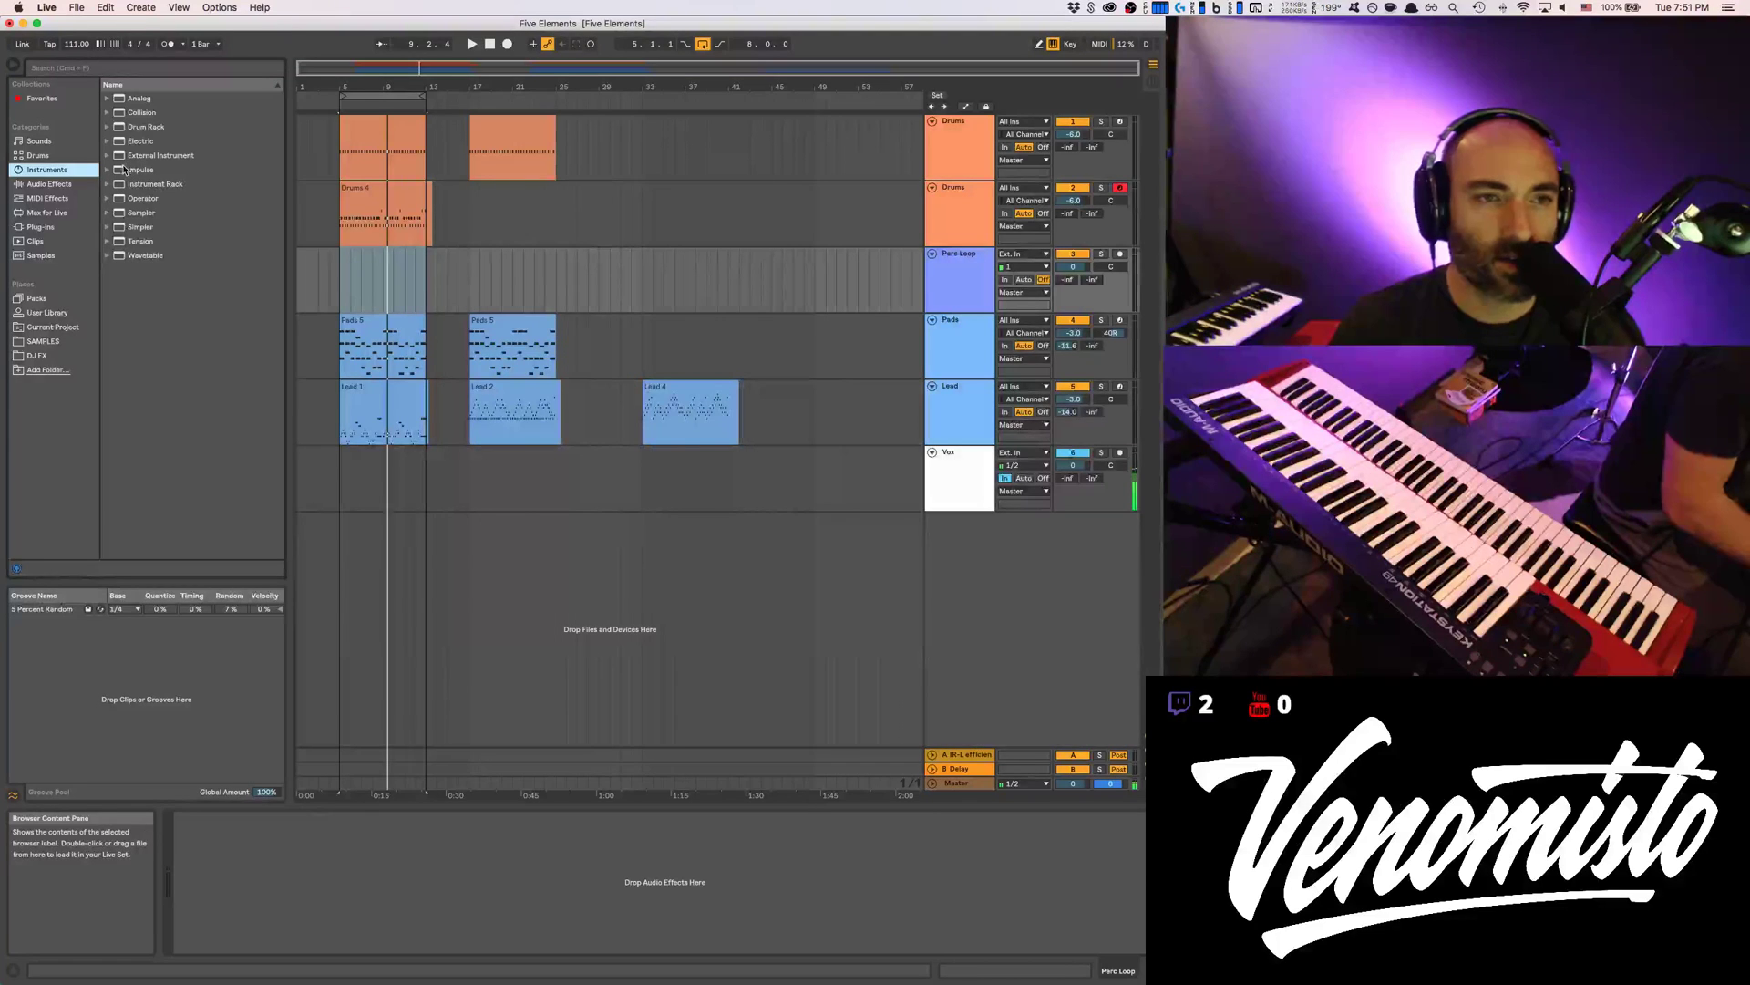
pyautogui.click(48, 342)
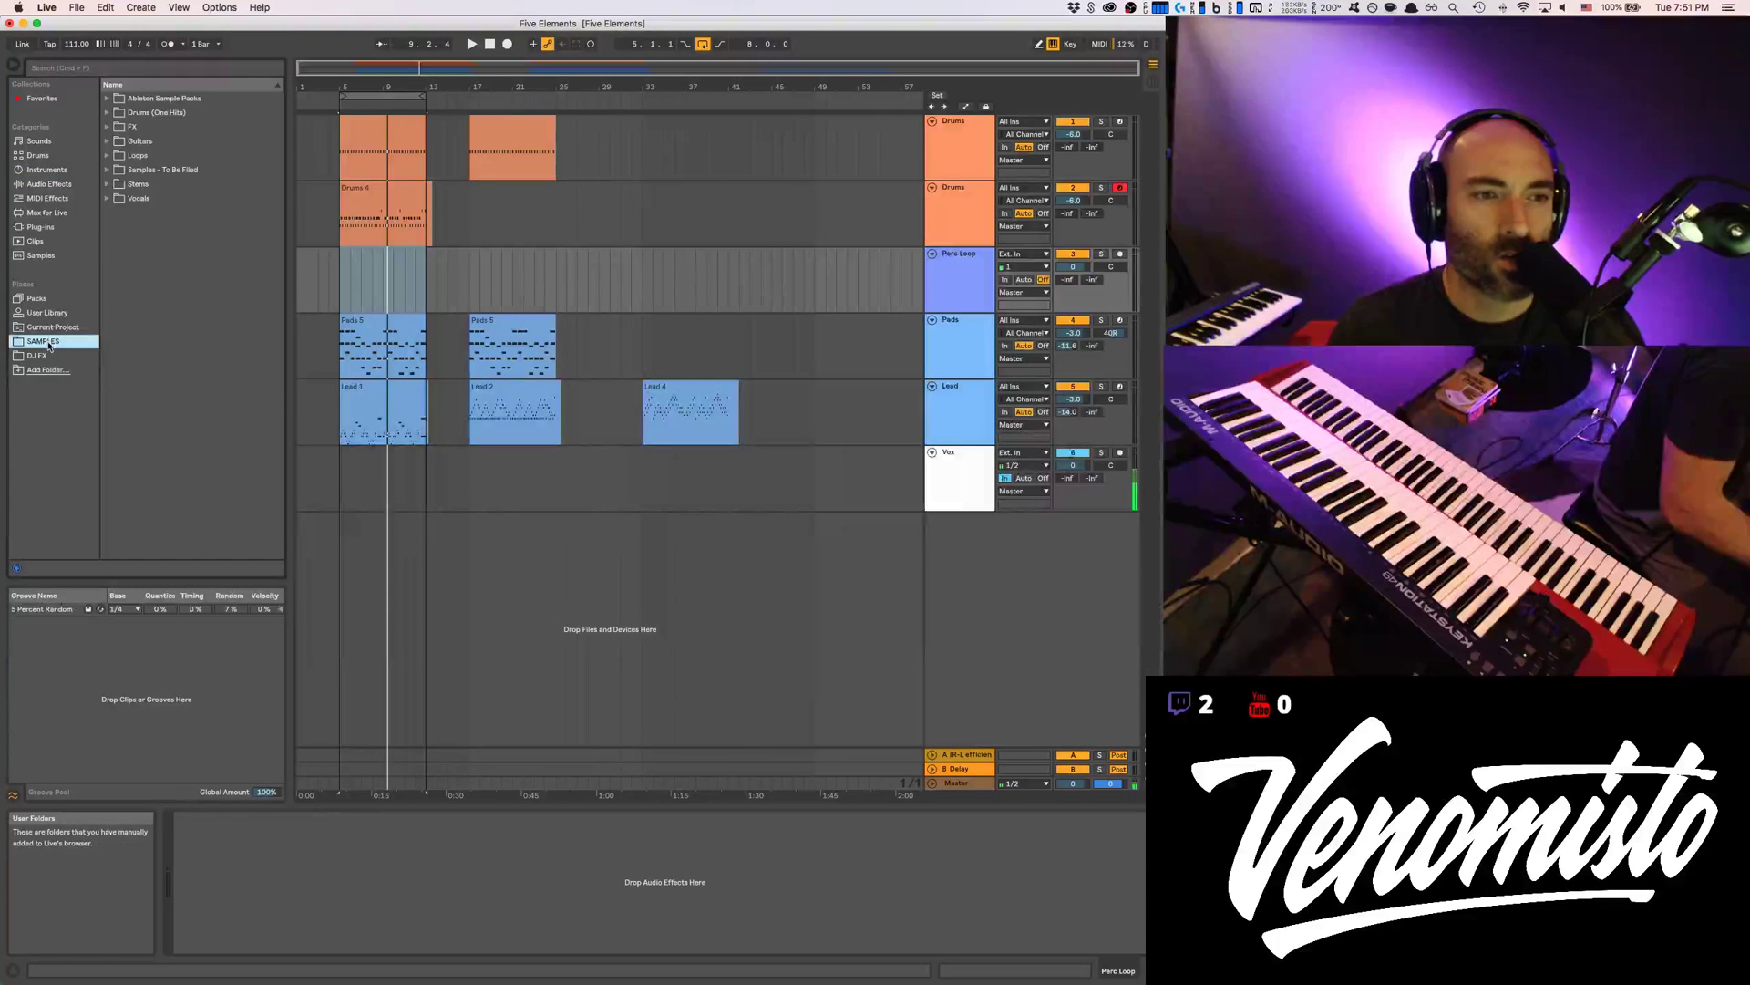
pyautogui.click(107, 112)
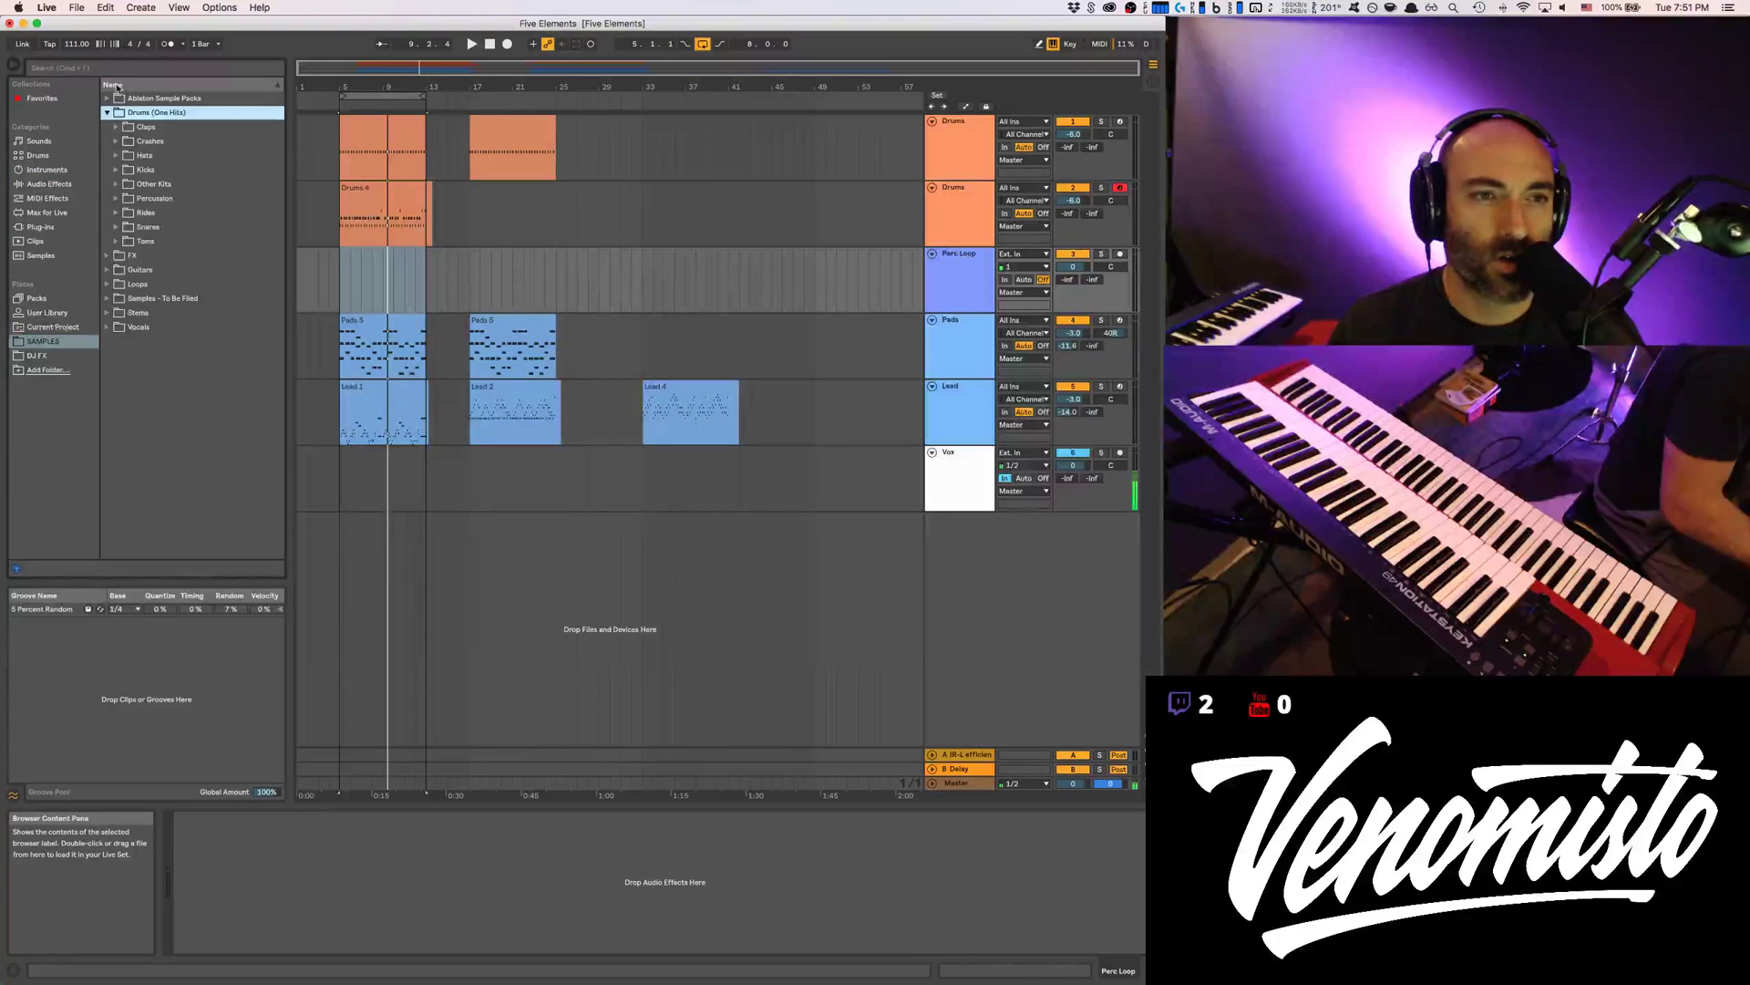
pyautogui.click(113, 72)
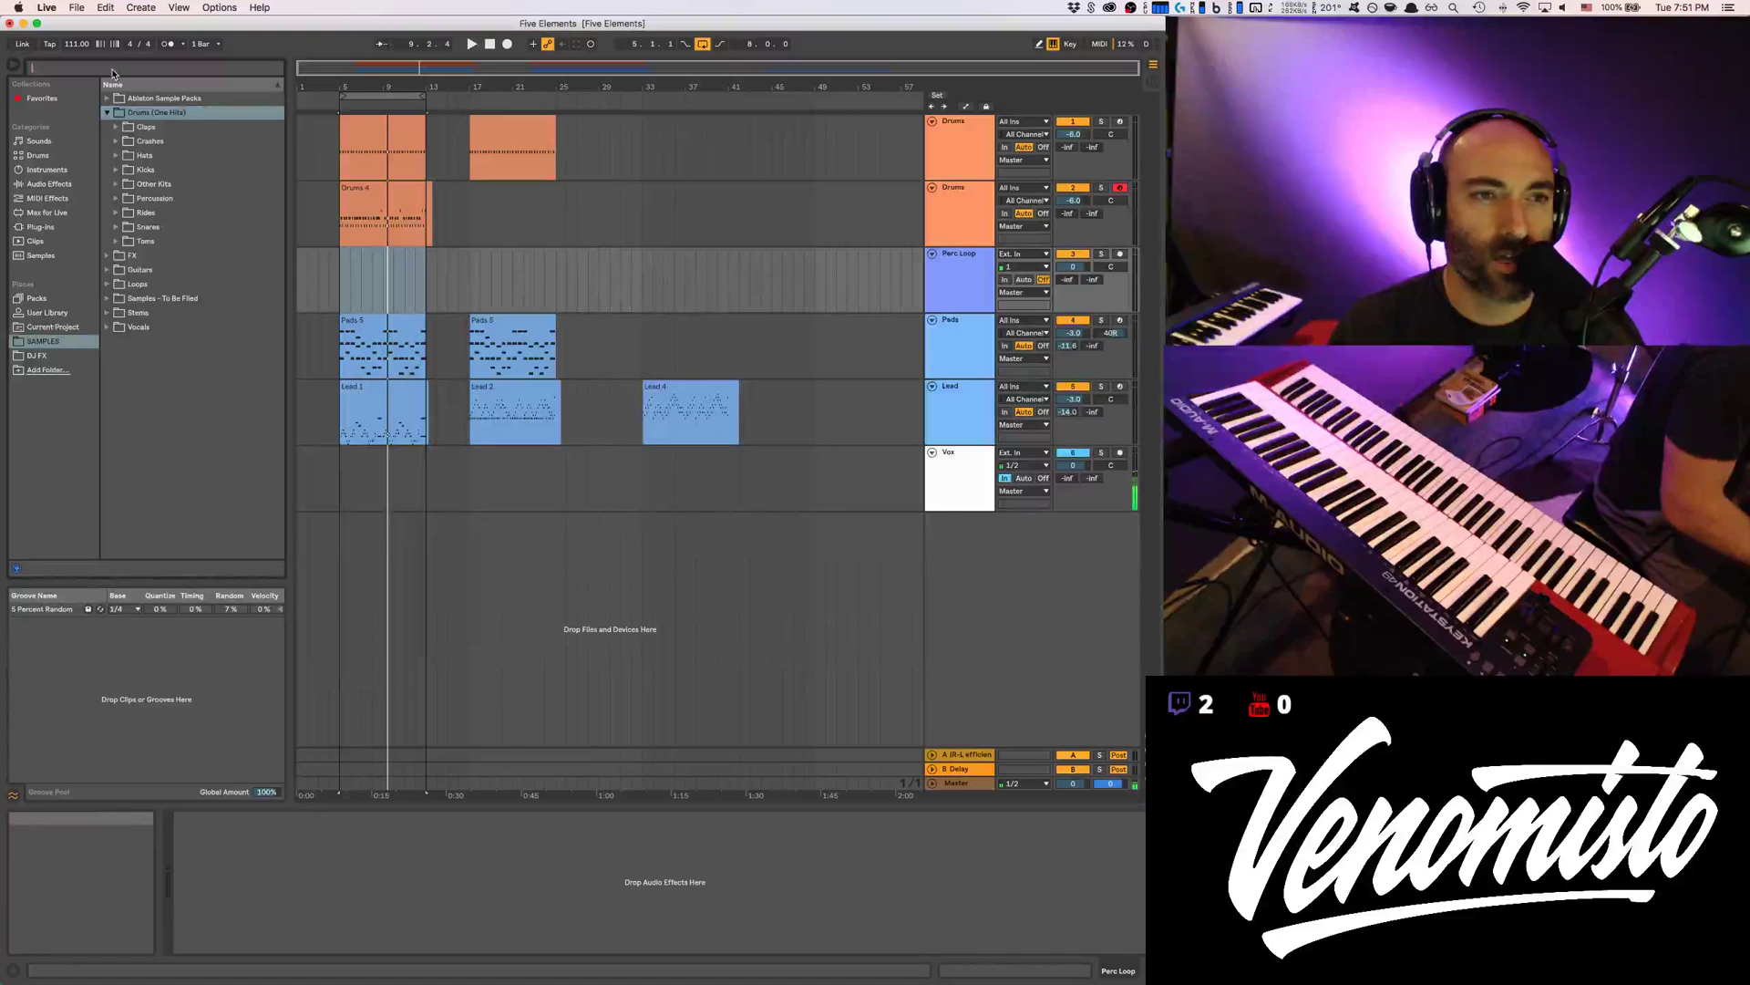
pyautogui.click(115, 199)
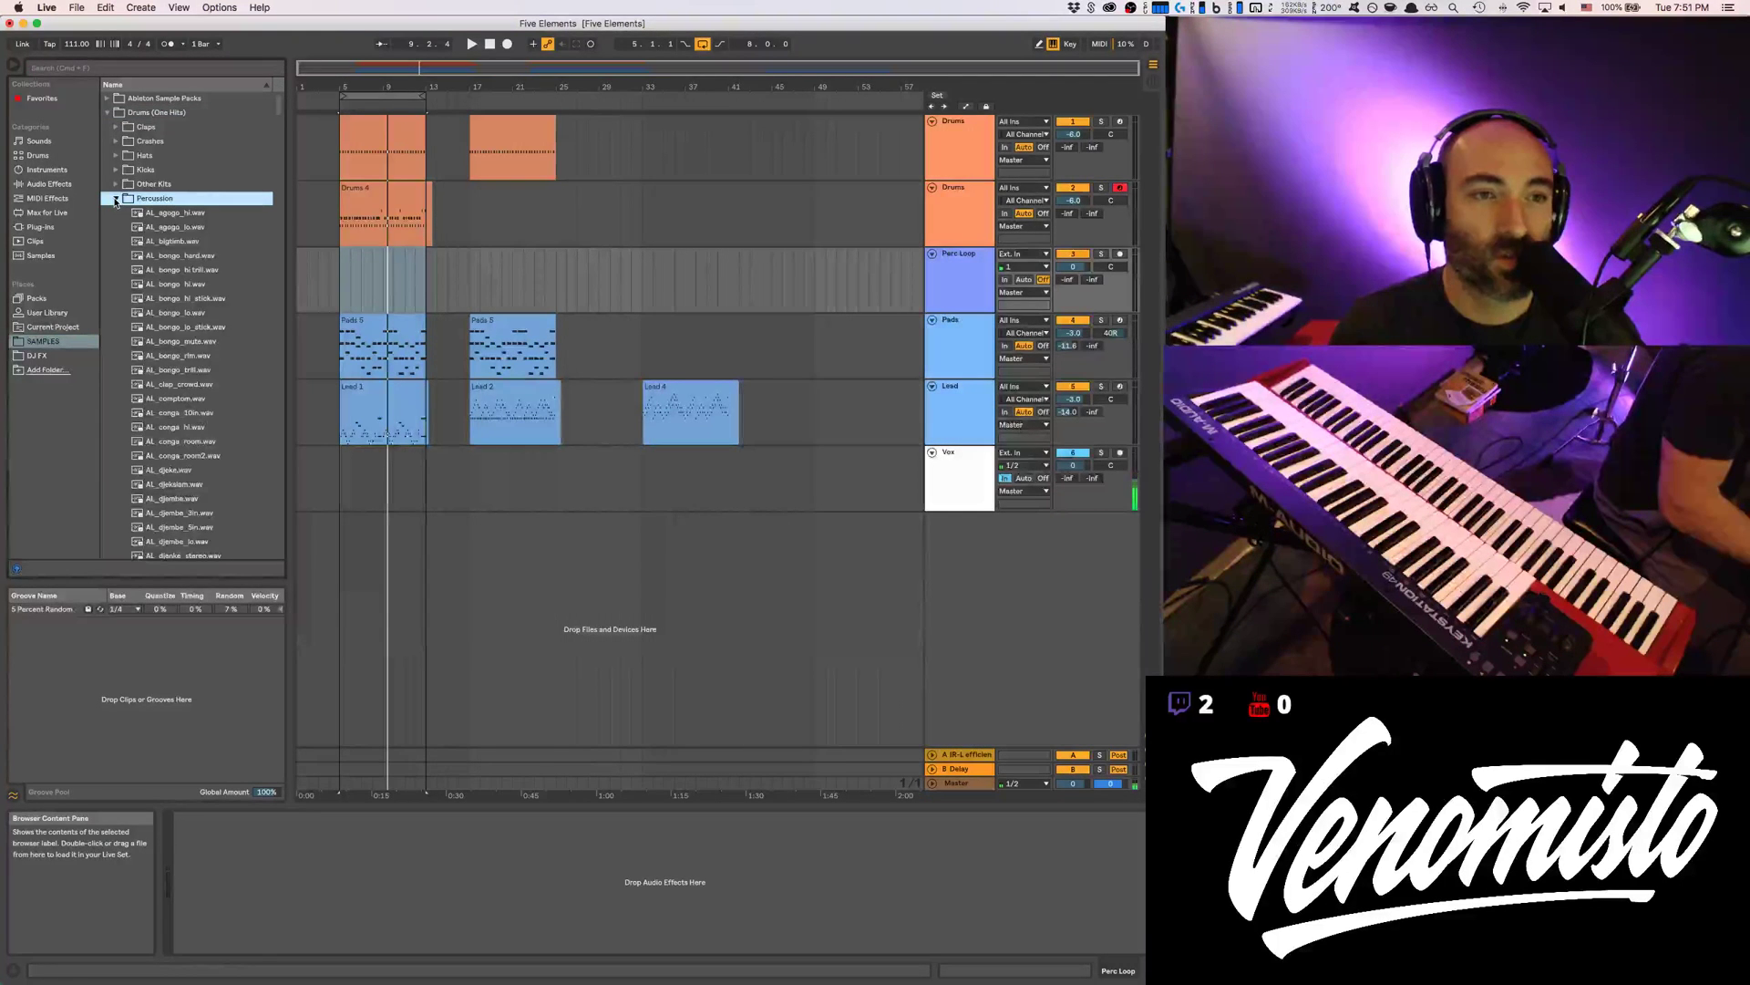
pyautogui.scroll(-15, 195, 224)
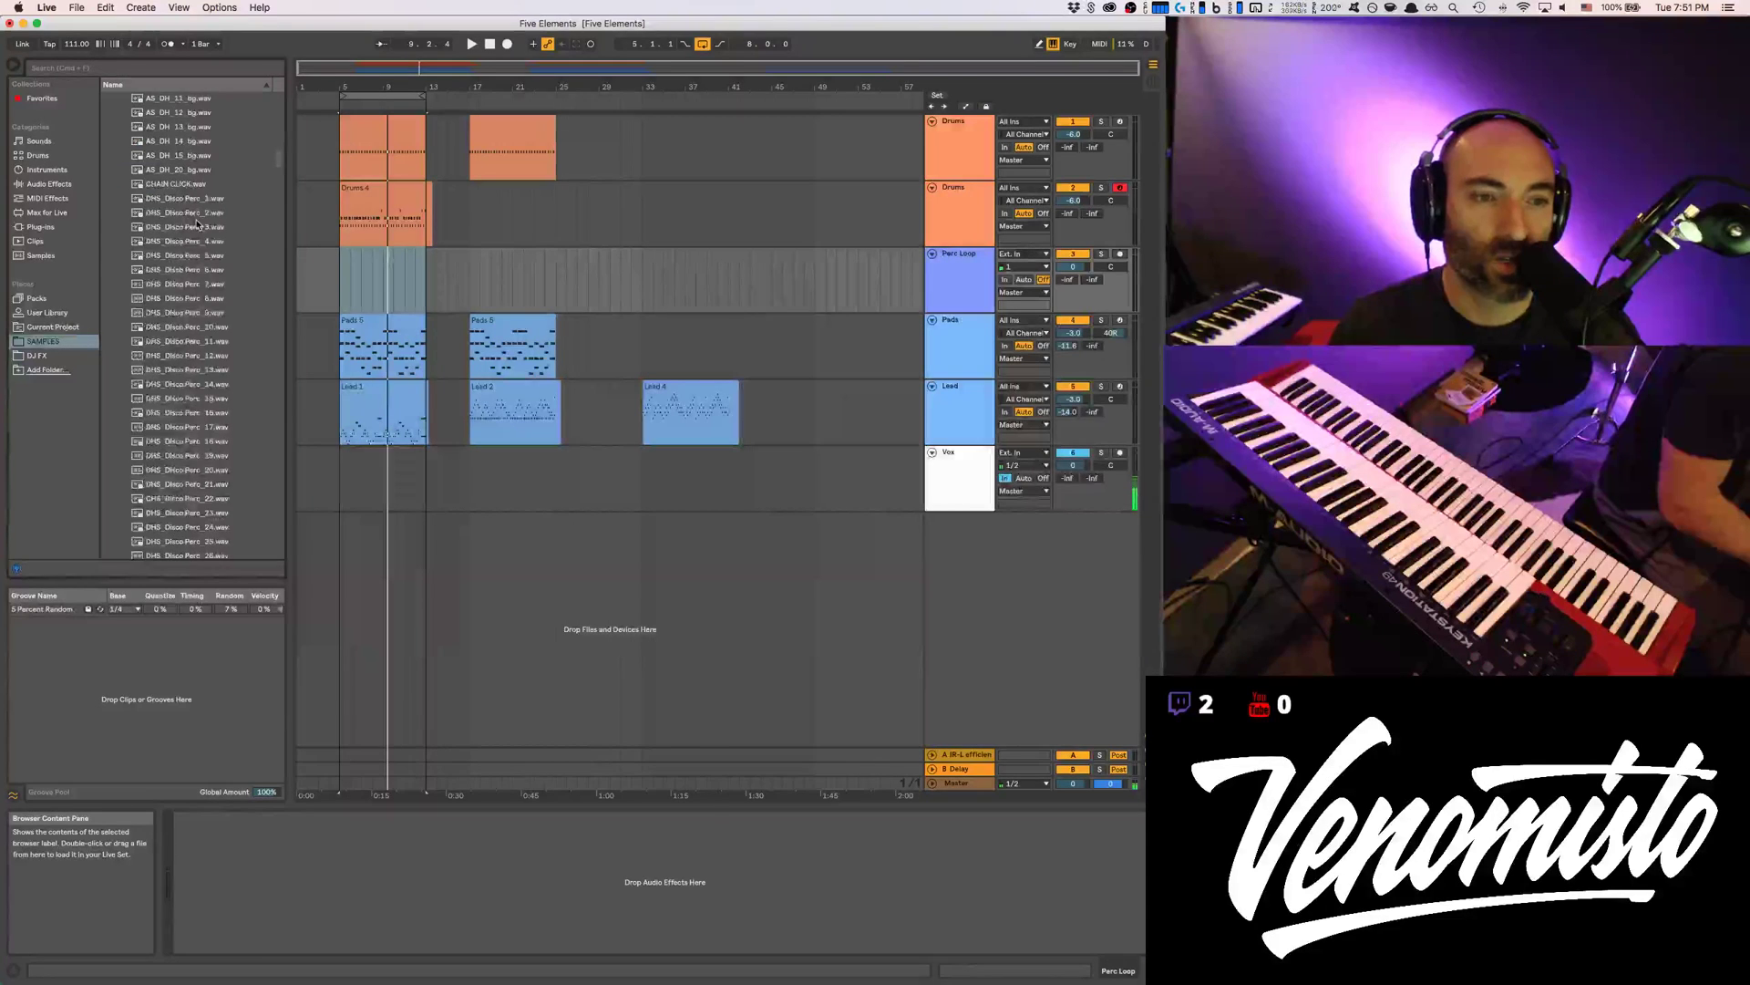
pyautogui.click(196, 257)
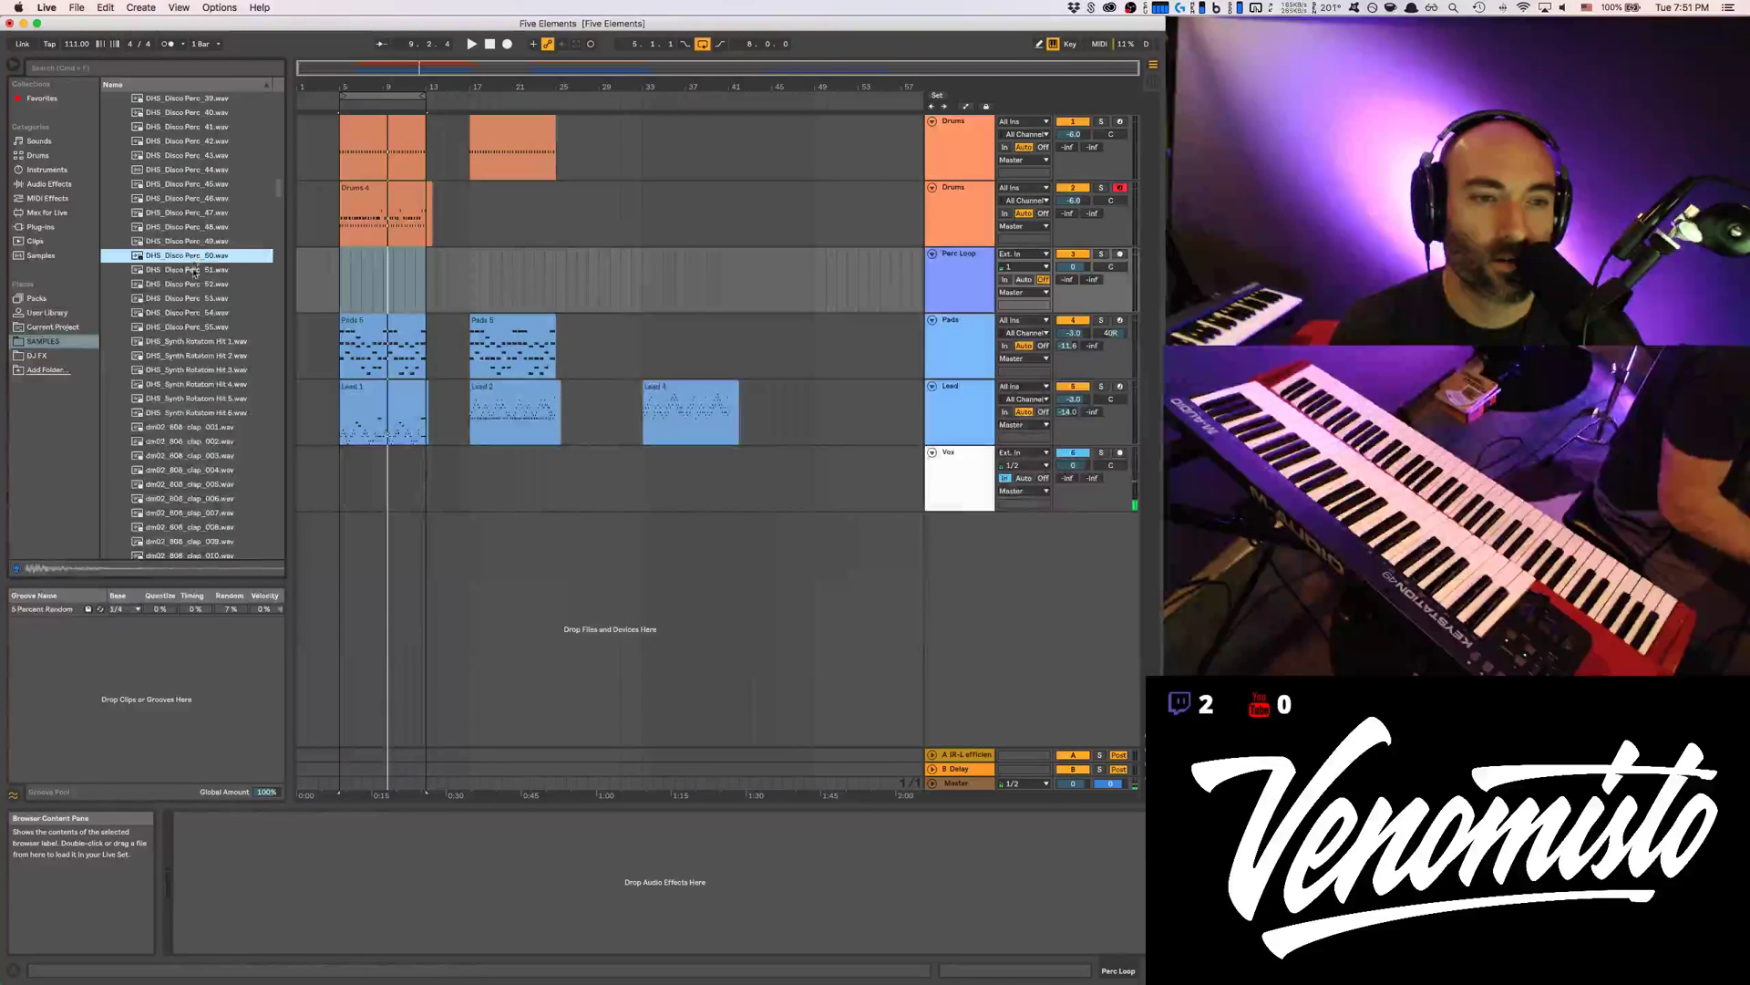
pyautogui.scroll(-10, 195, 269)
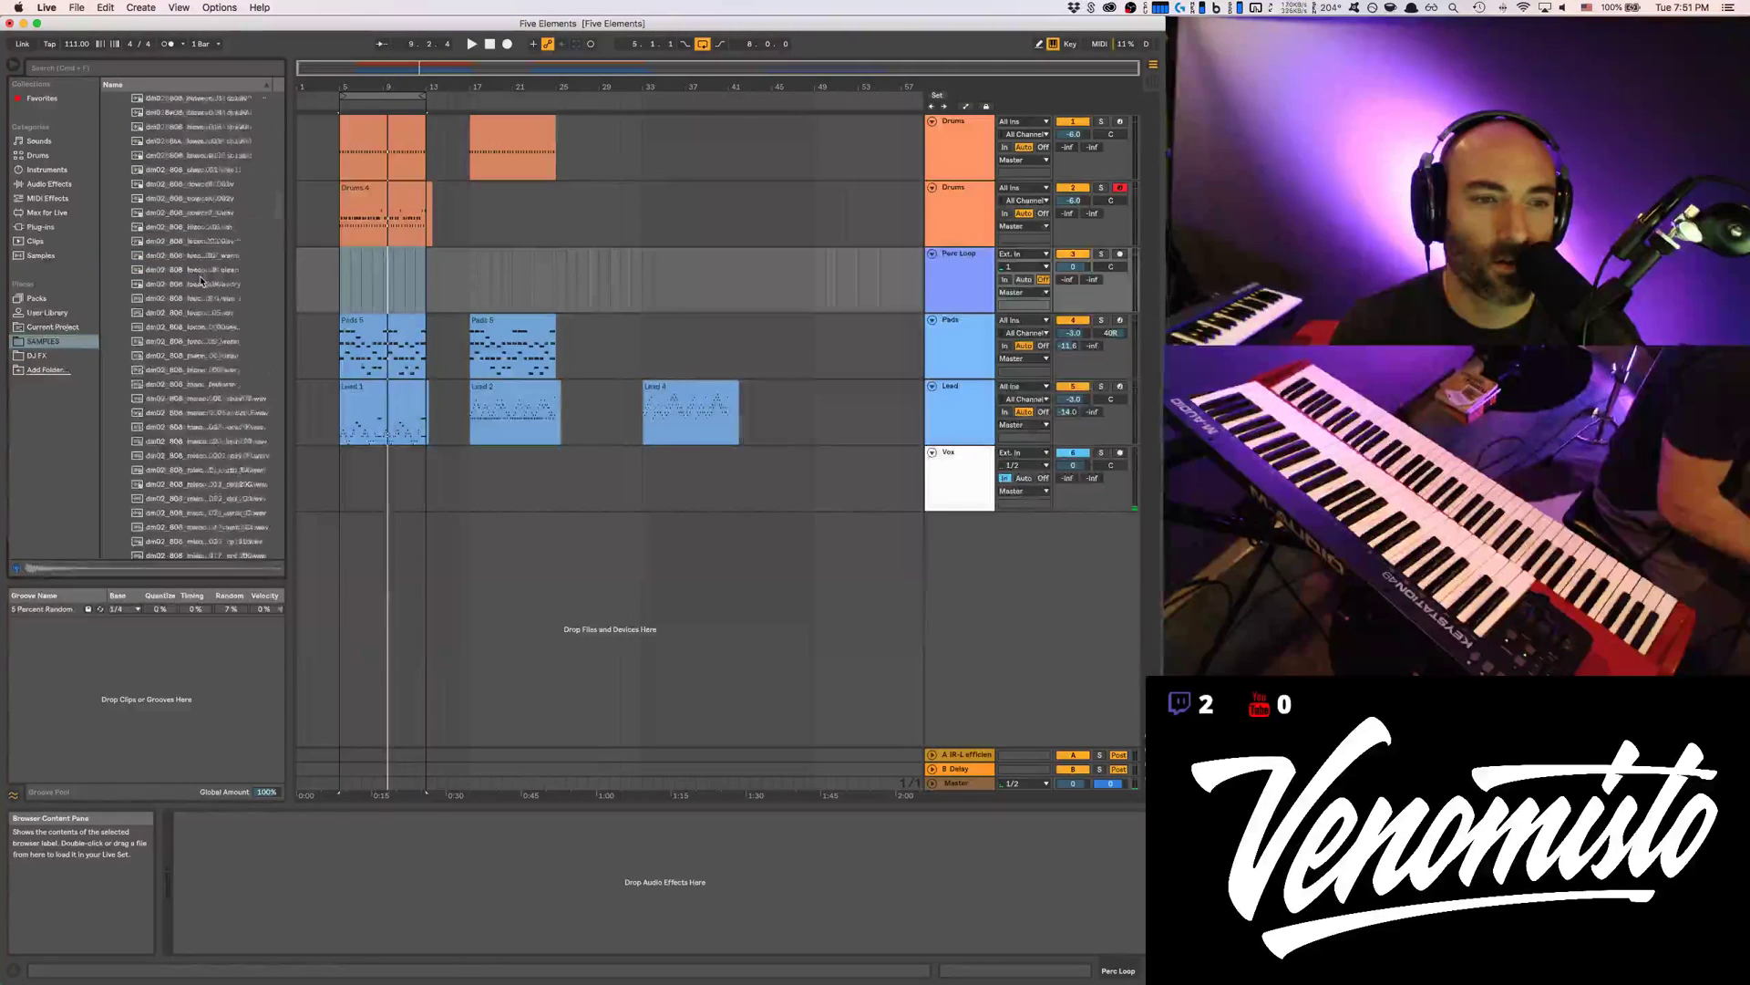
pyautogui.scroll(20, 201, 282)
pyautogui.click(106, 112)
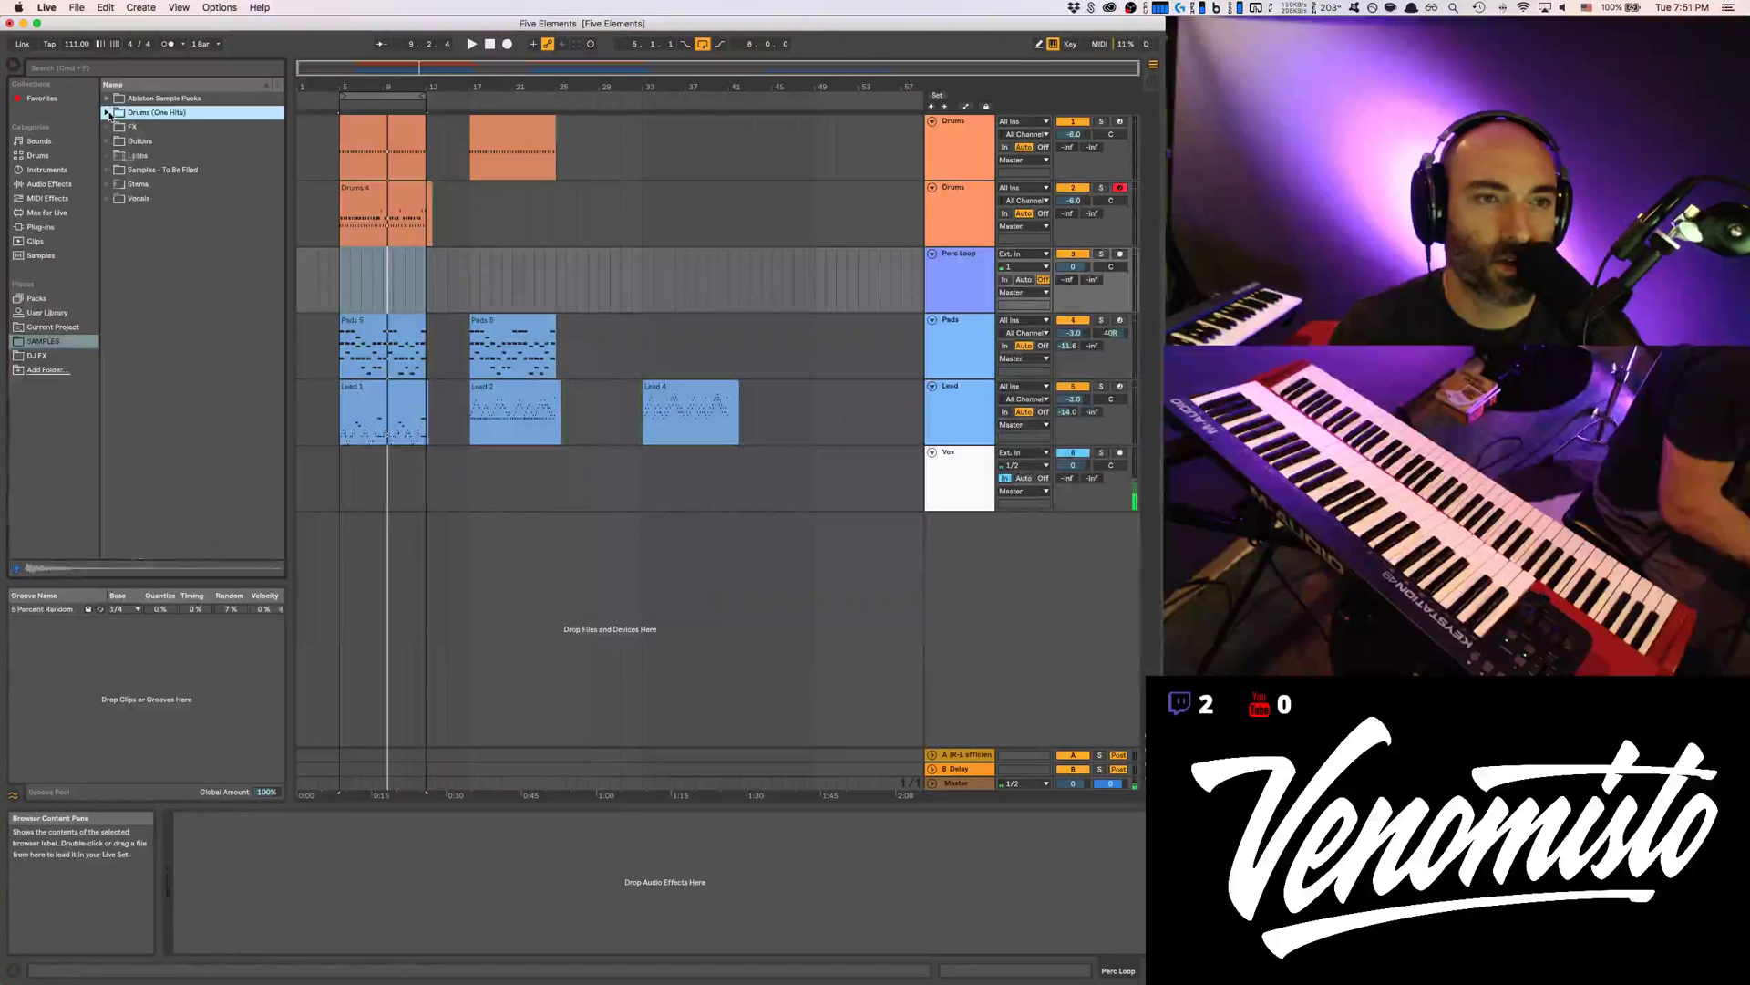
# Preview the 110 bpm percussion loops in the SAMPLES Loops folder one after another
pyautogui.click(109, 157)
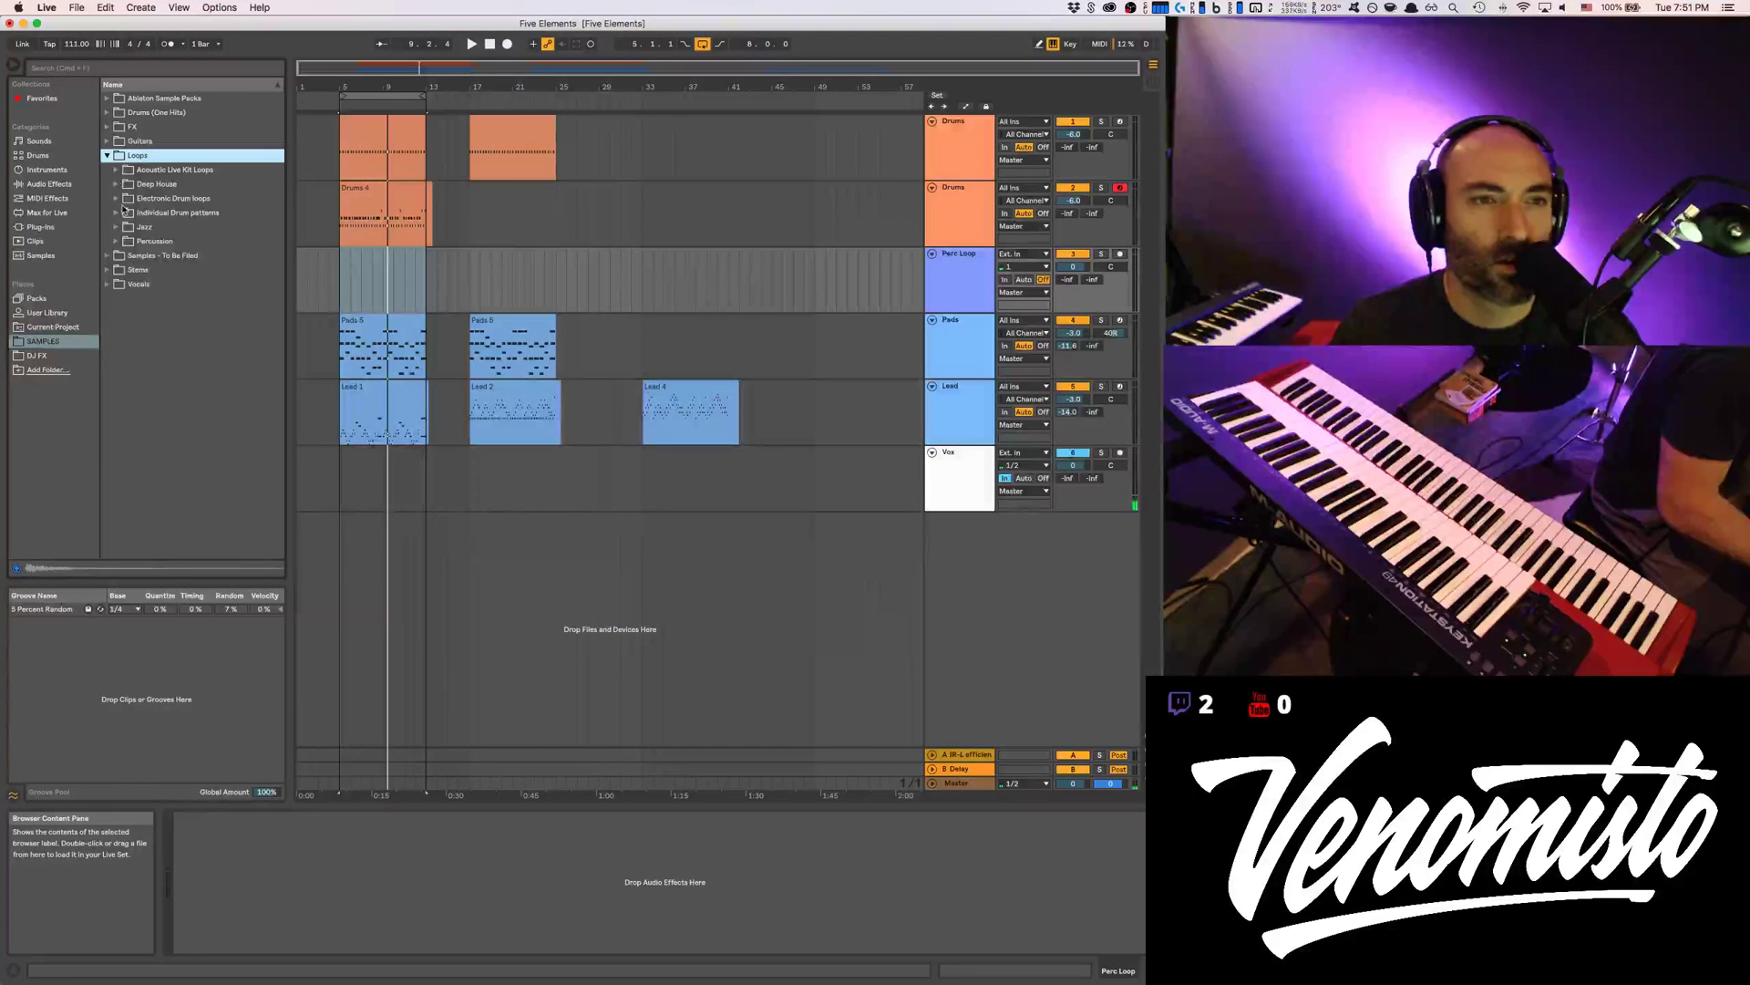
pyautogui.click(117, 242)
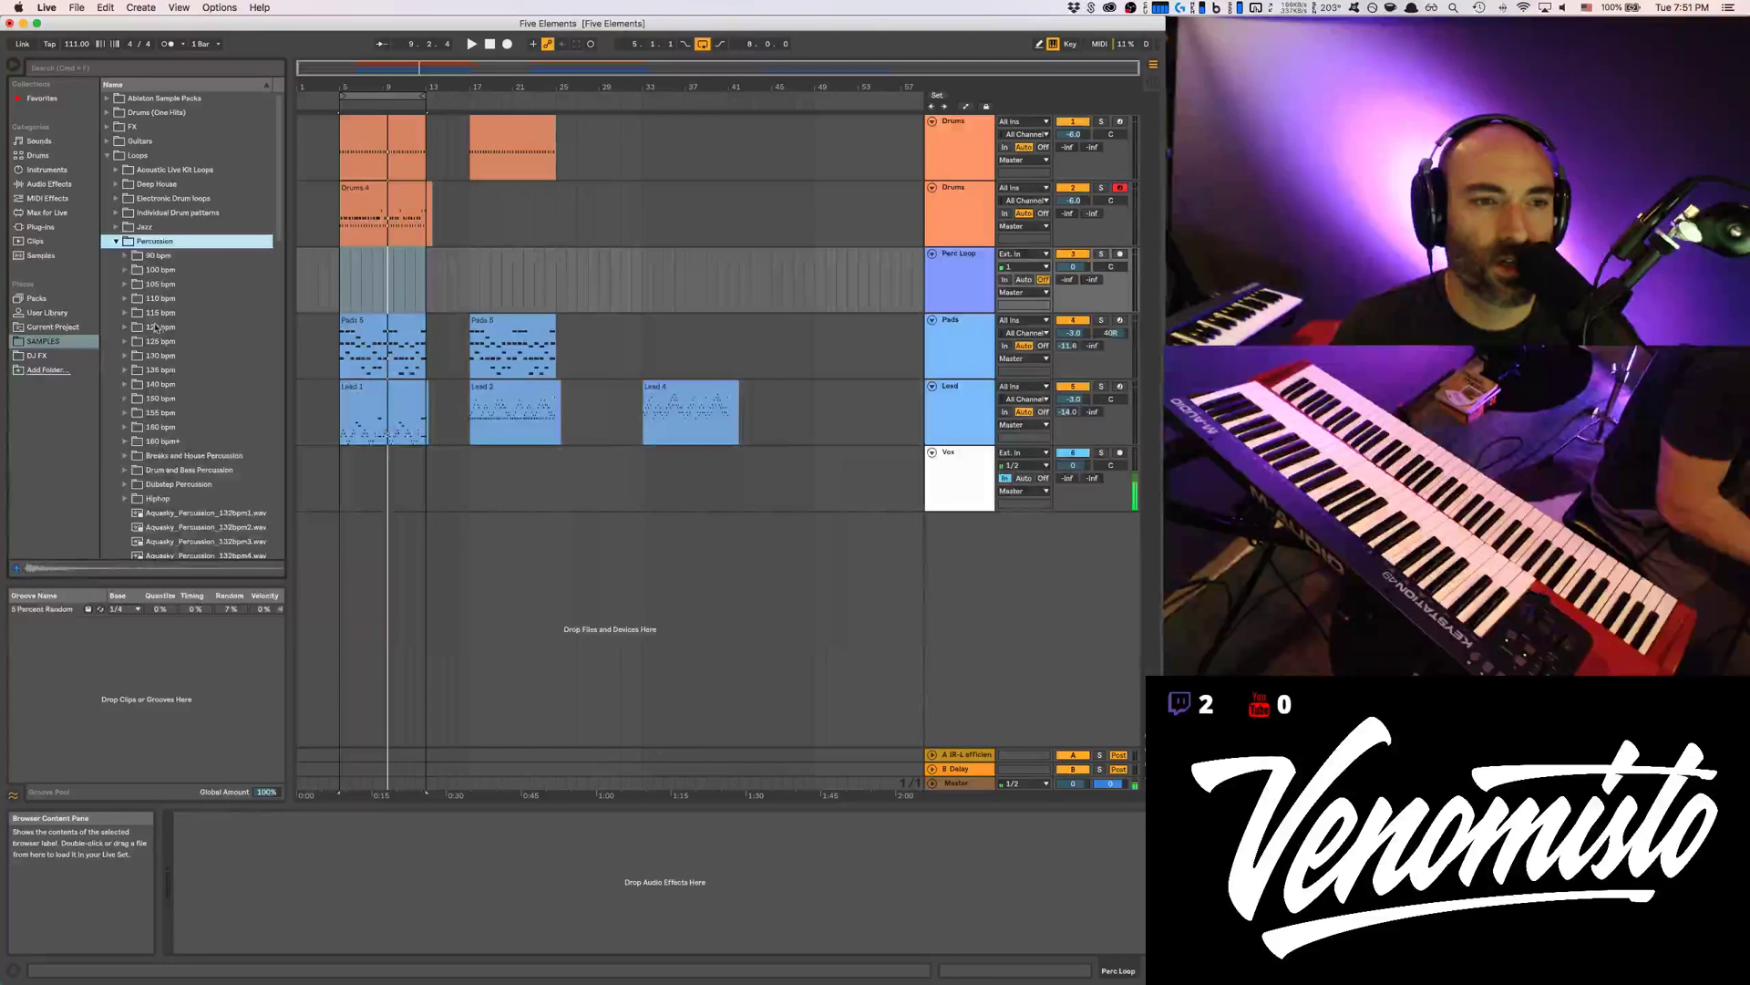
pyautogui.click(125, 299)
pyautogui.click(144, 313)
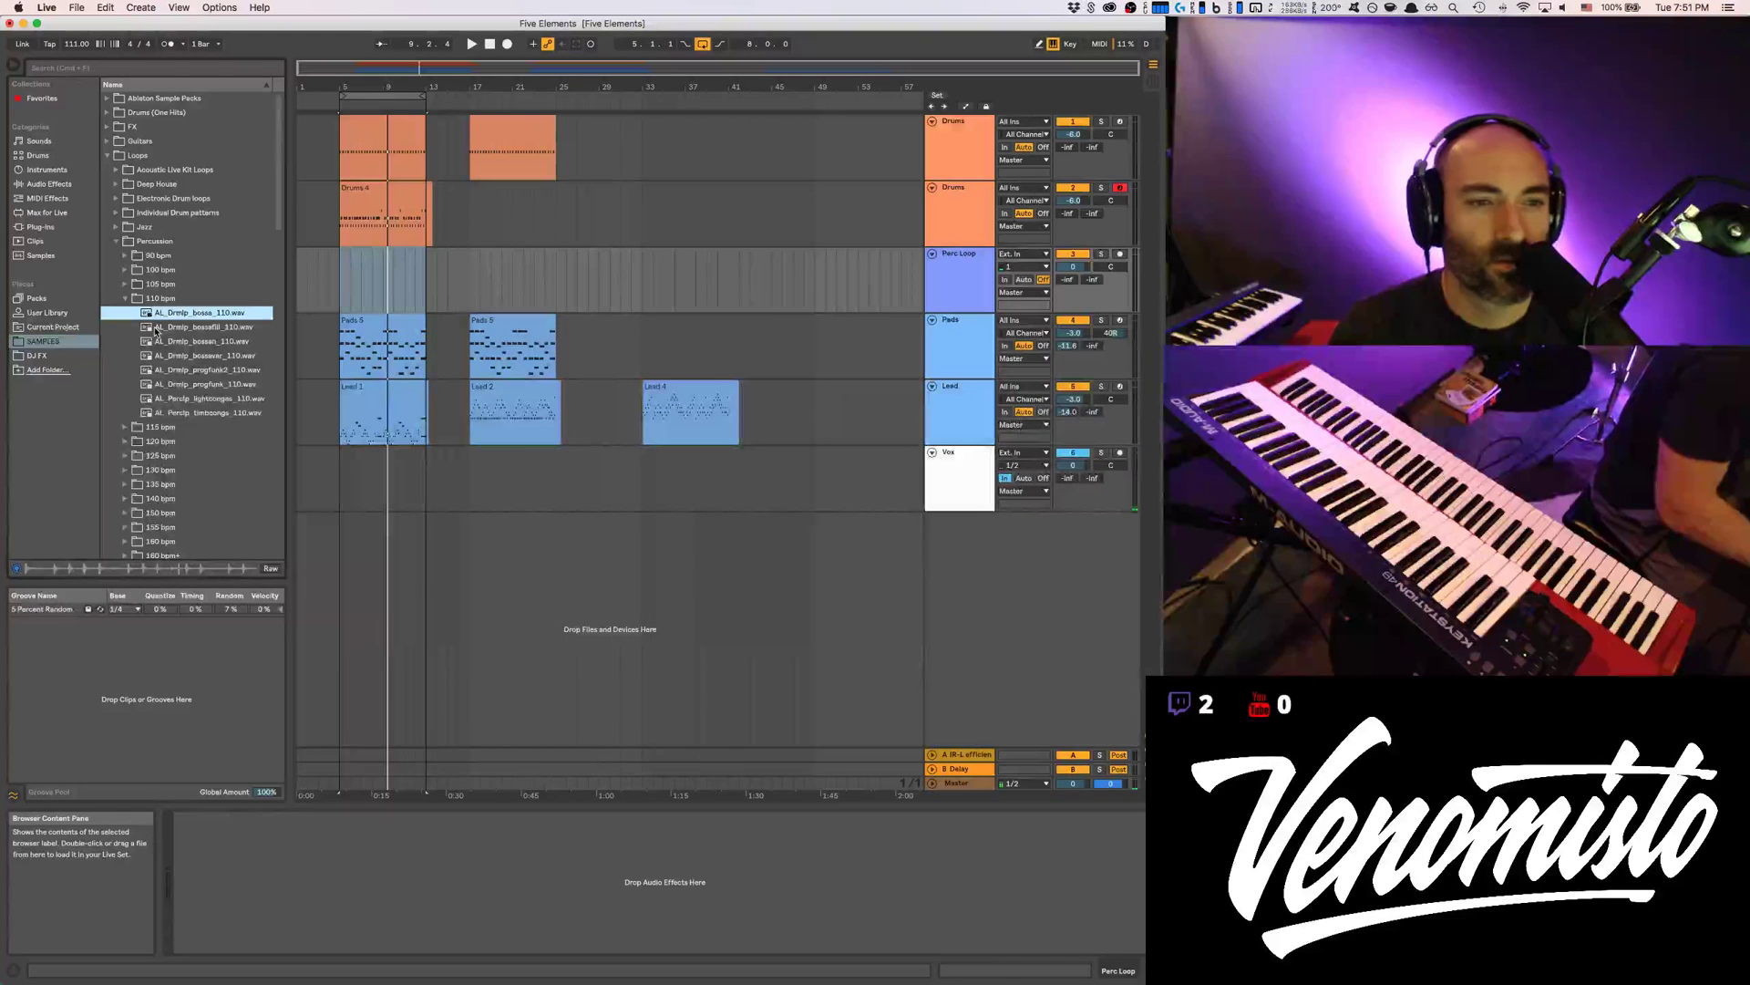
pyautogui.click(156, 330)
pyautogui.click(165, 341)
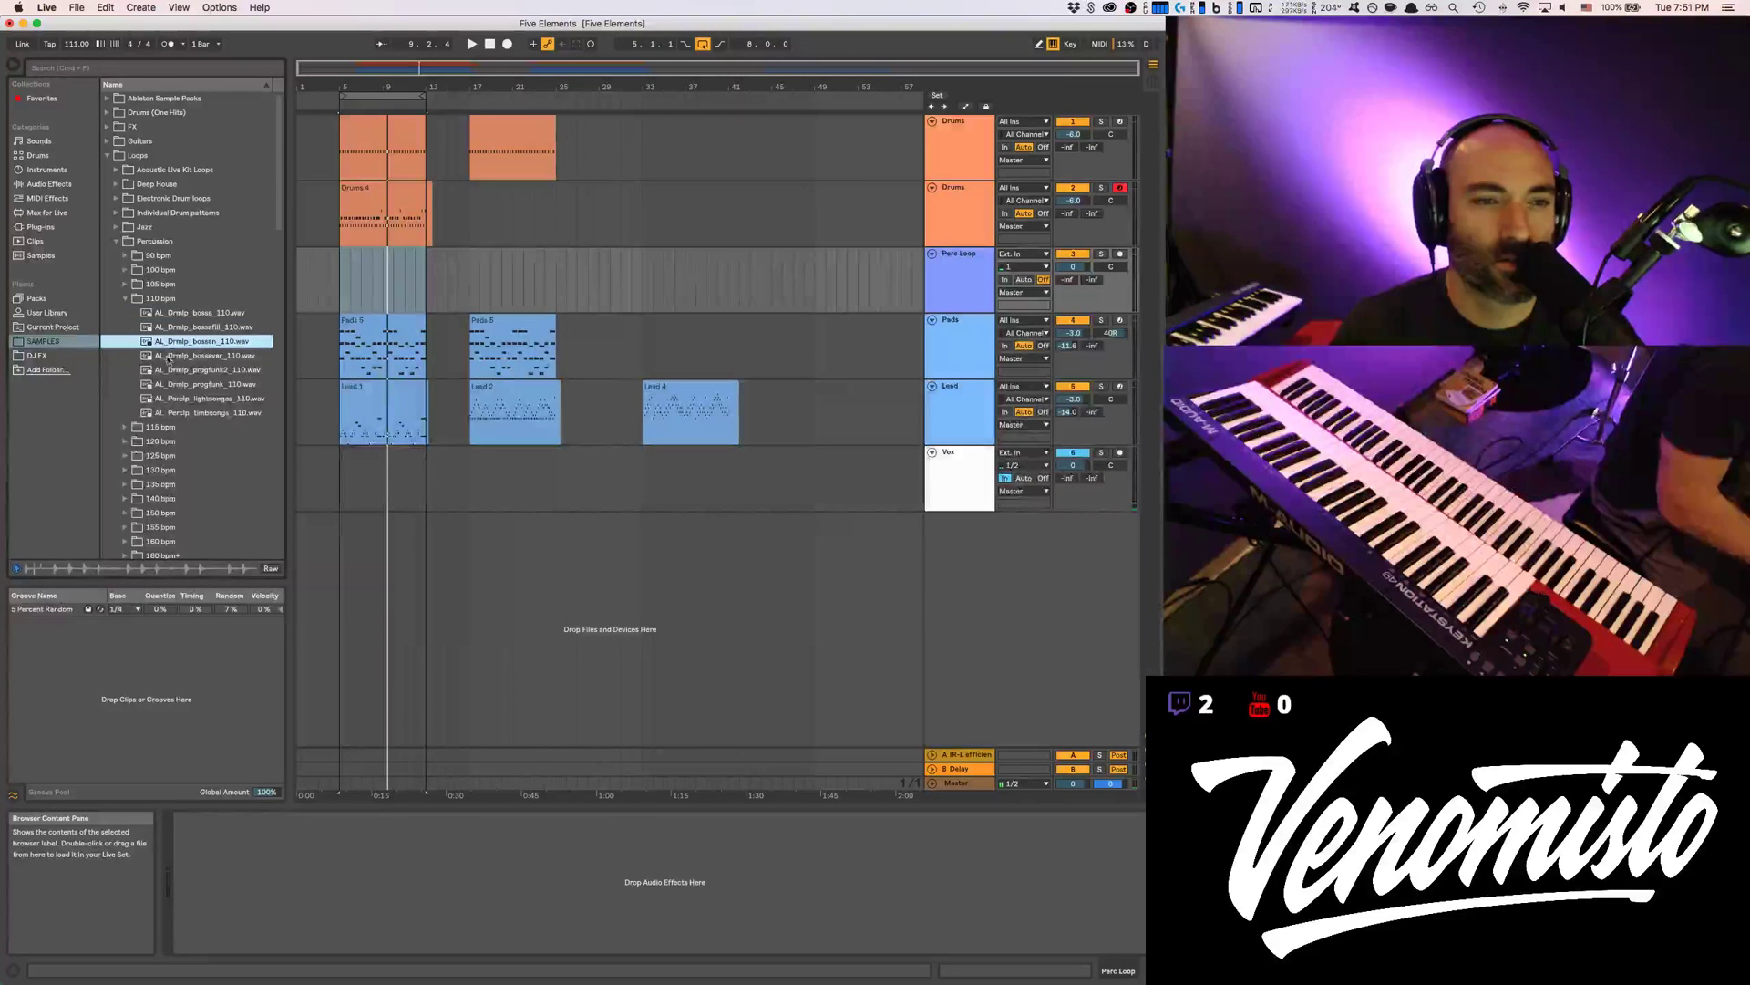
pyautogui.click(167, 357)
pyautogui.click(171, 370)
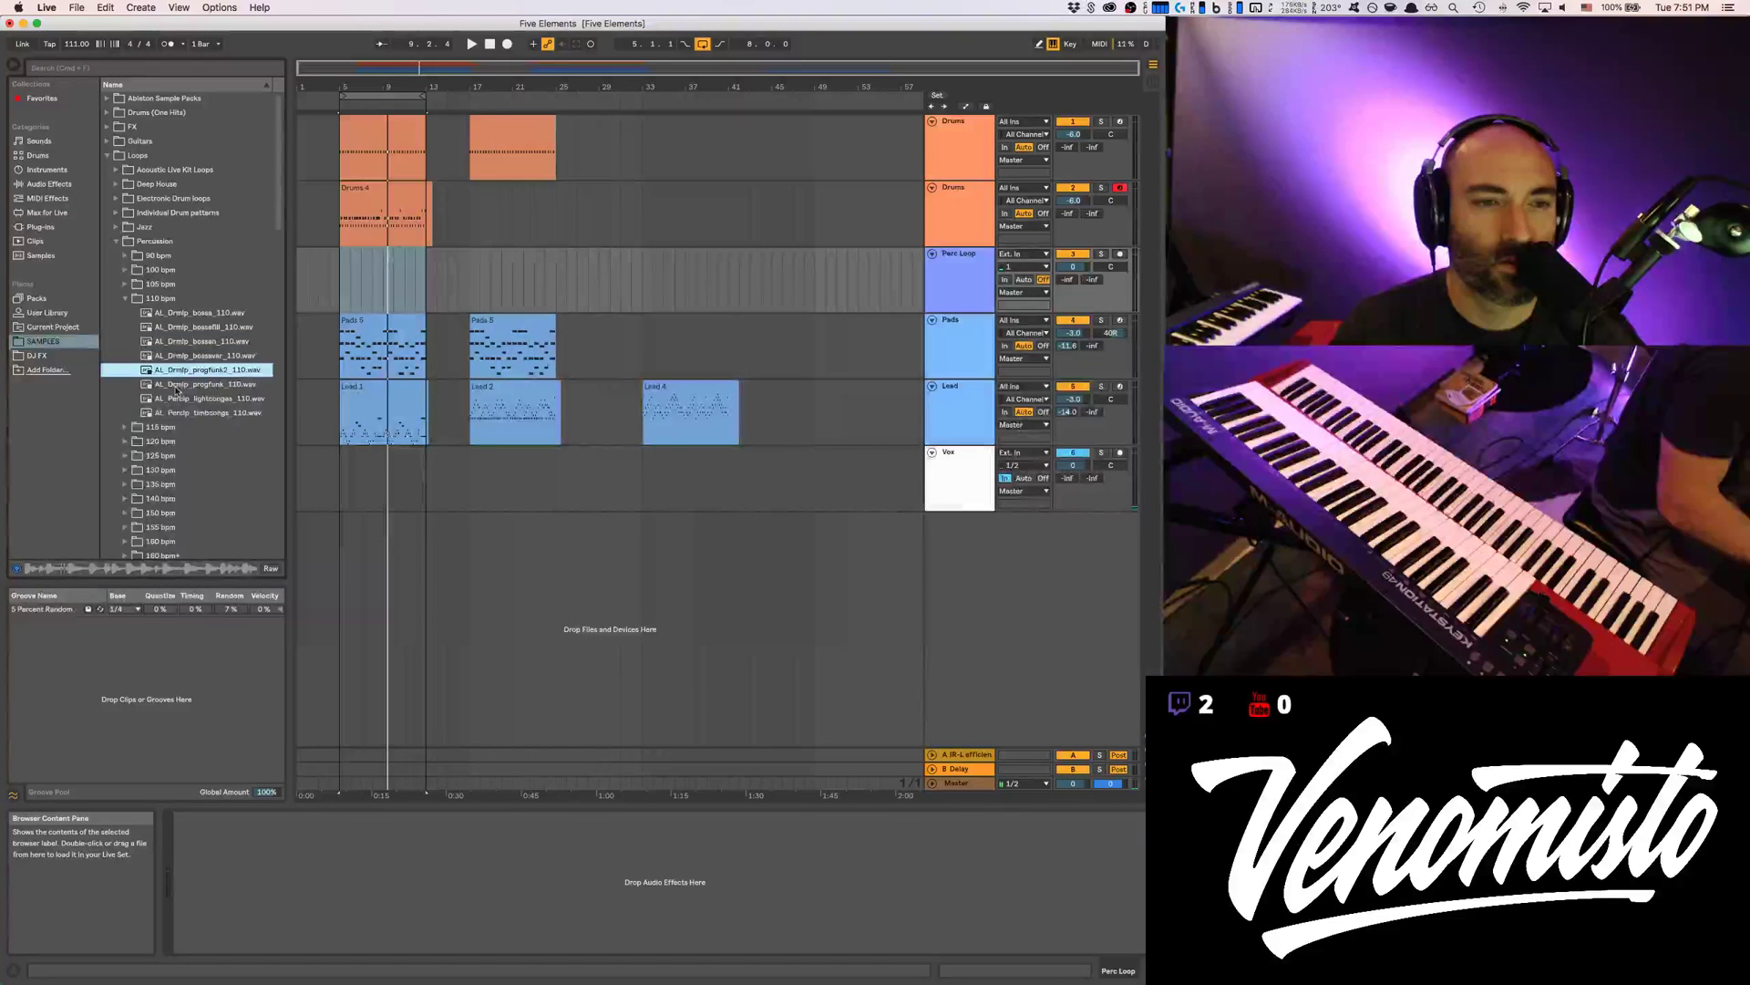
pyautogui.click(180, 385)
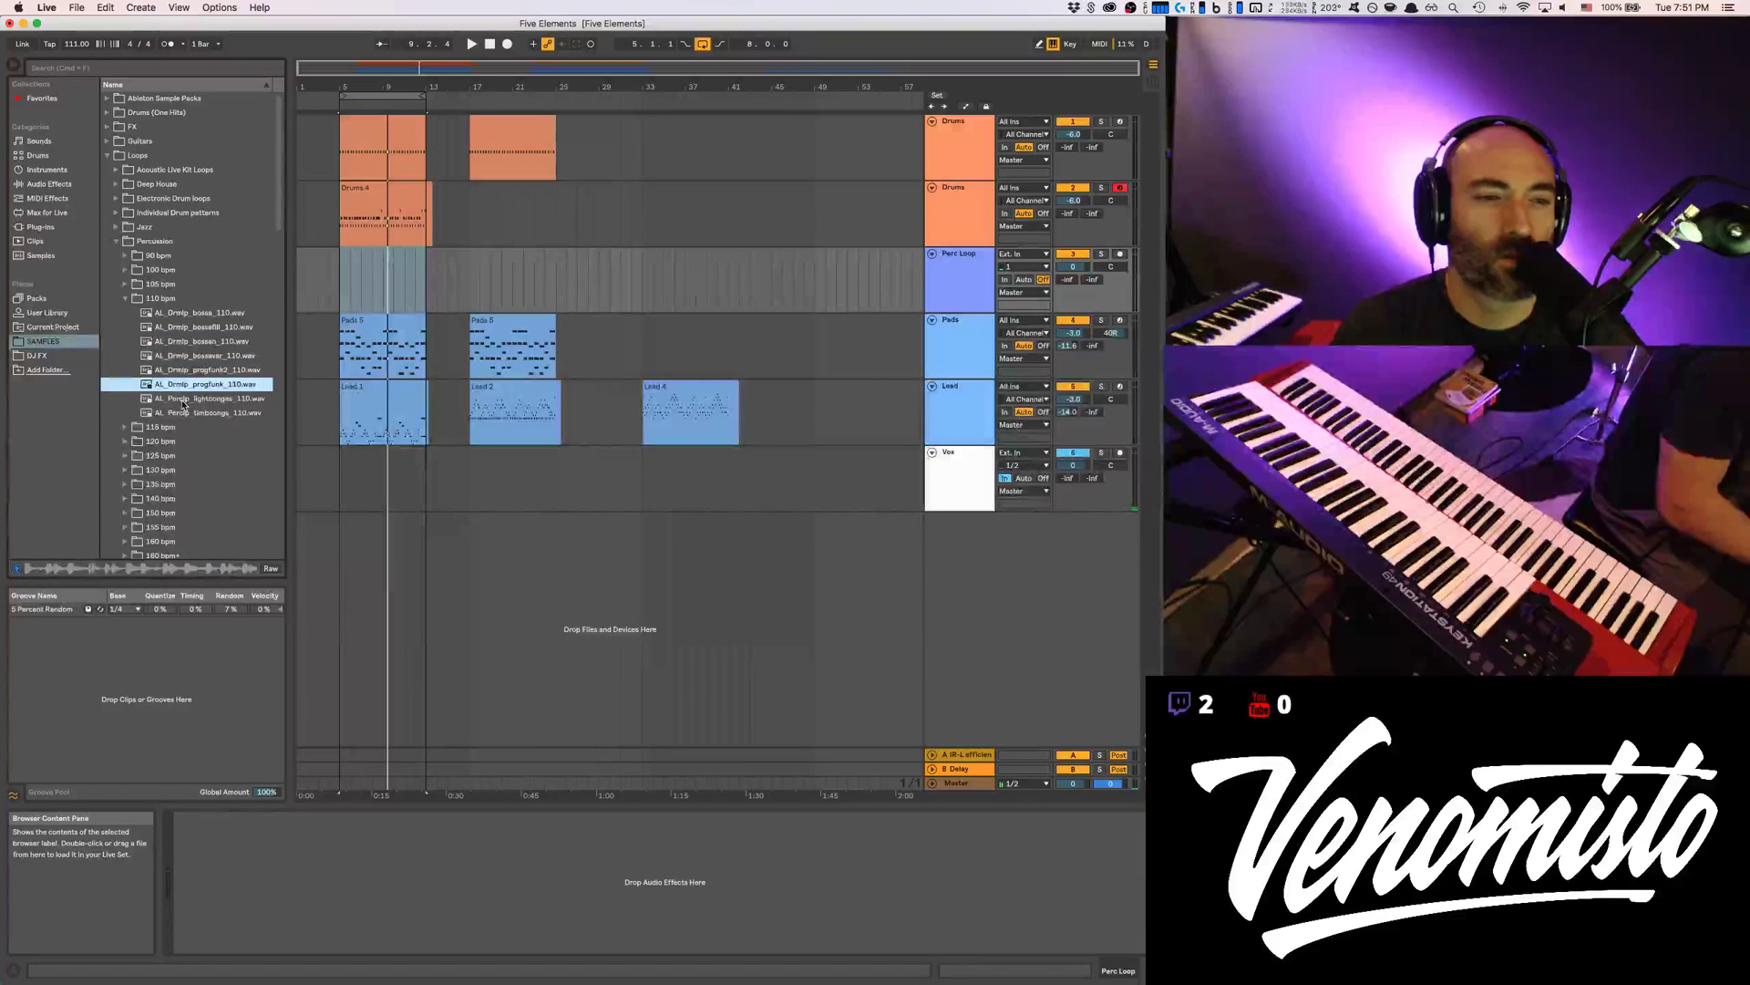
pyautogui.click(184, 400)
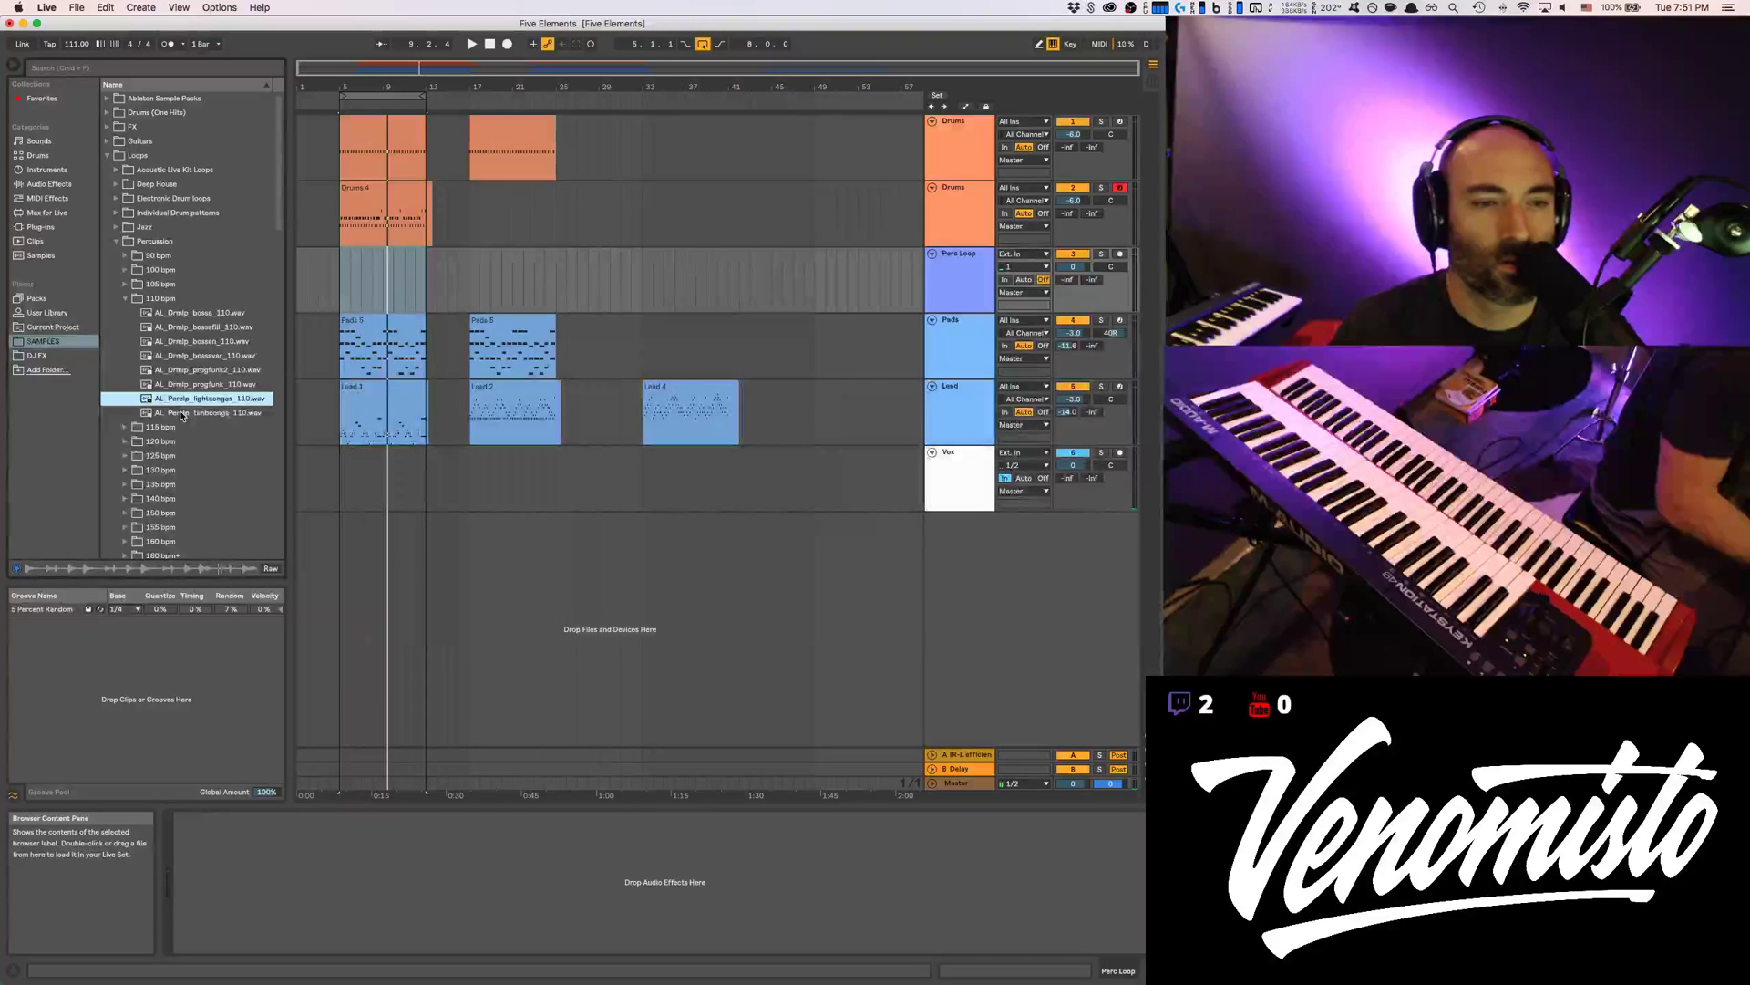
pyautogui.click(181, 415)
pyautogui.click(127, 299)
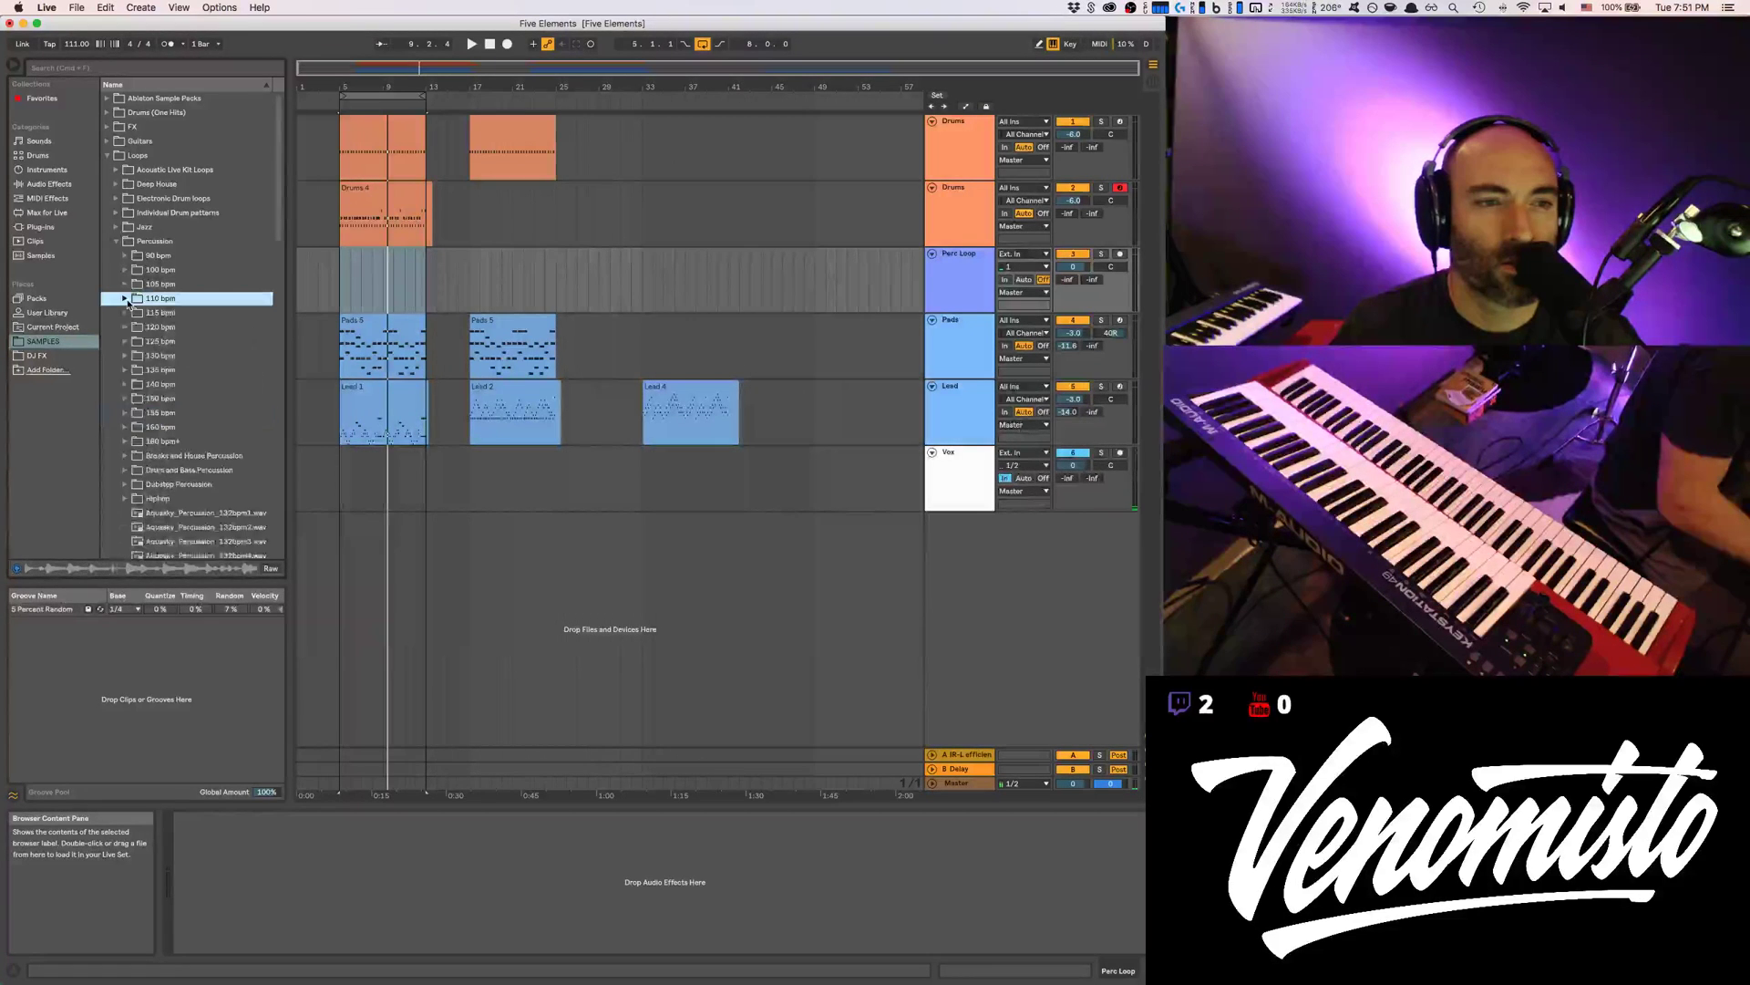
# Preview the first agogo bell among the Combined samples of the Latin Percussion pack
pyautogui.click(36, 299)
pyautogui.click(108, 257)
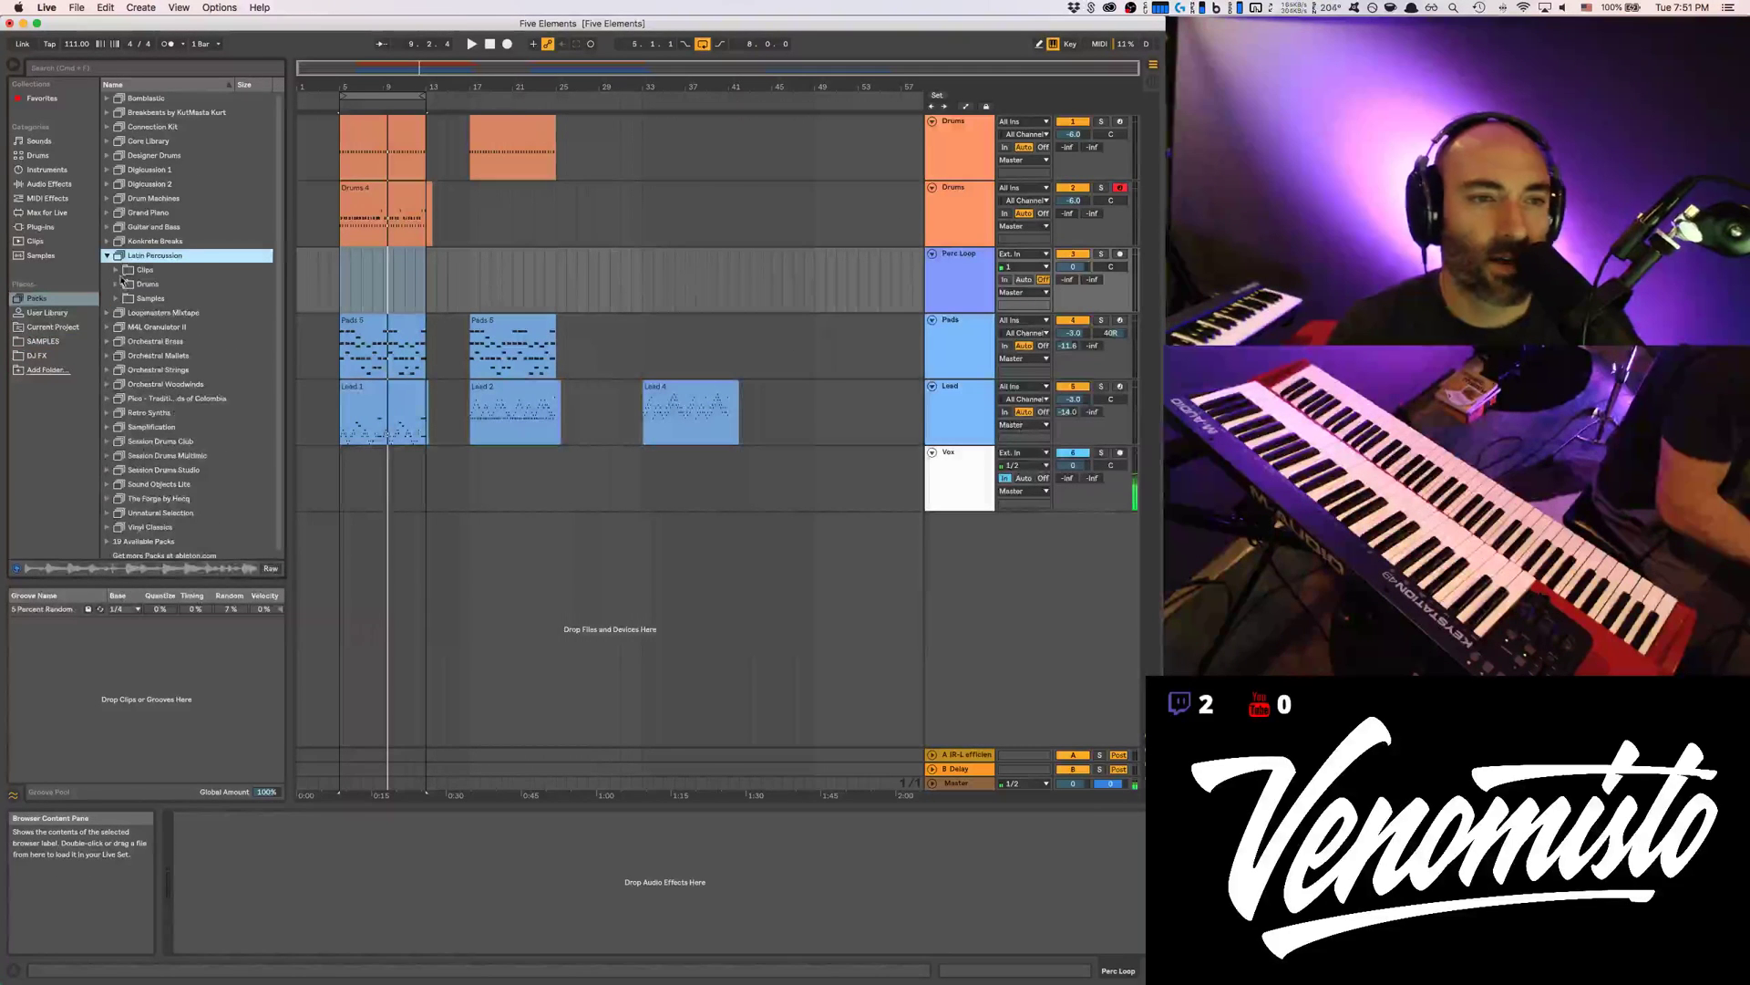
pyautogui.click(116, 299)
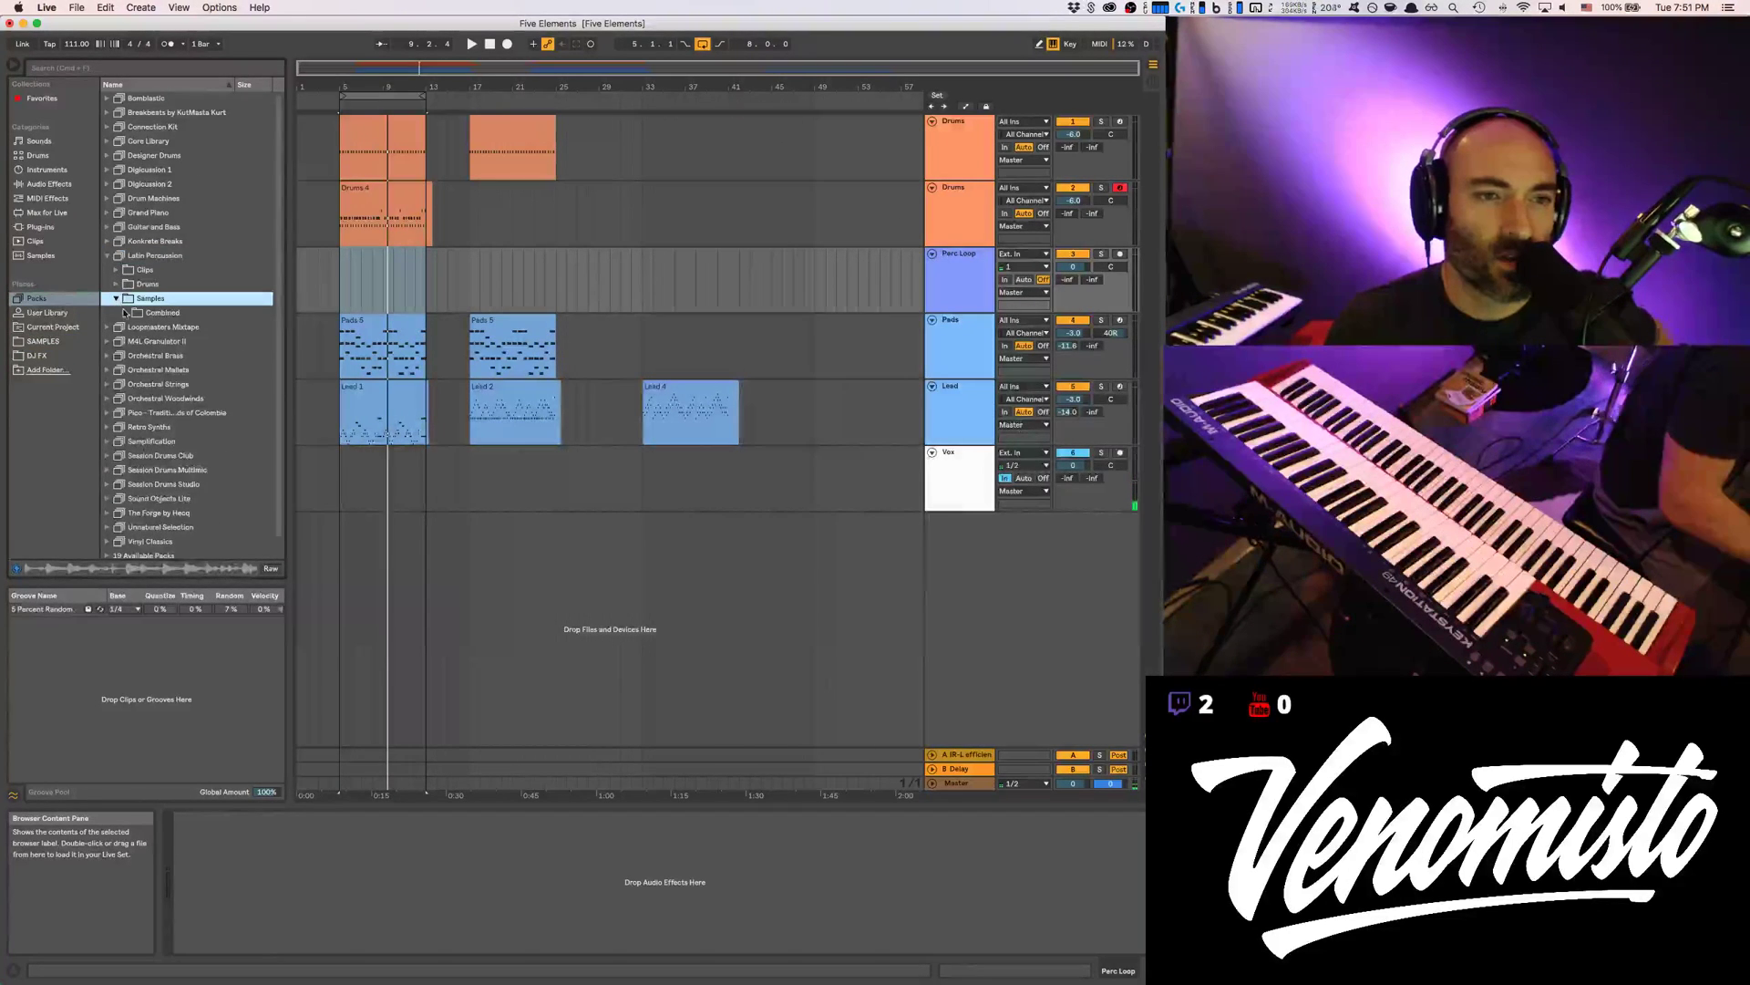
pyautogui.click(126, 312)
pyautogui.click(157, 328)
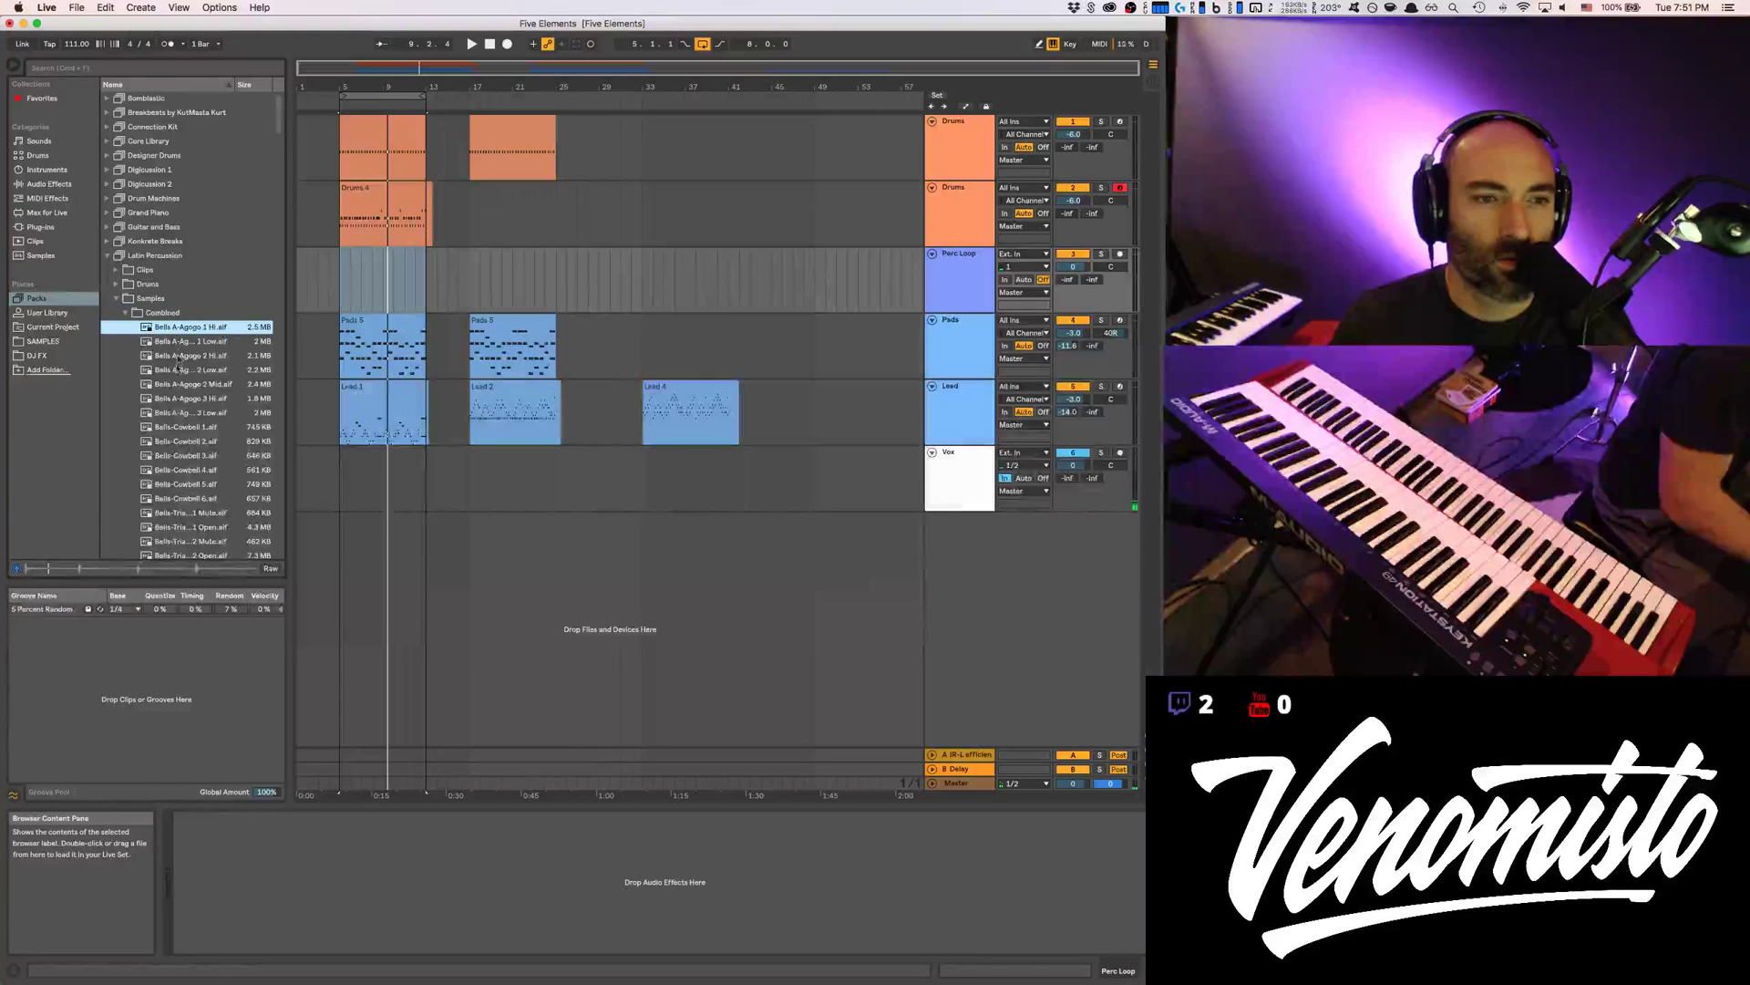
pyautogui.scroll(-2, 180, 384)
# Audition the Ballad 1 and Ballad 2 percussion clips in the Latin Percussion pack
pyautogui.click(115, 216)
pyautogui.click(116, 271)
pyautogui.click(151, 290)
pyautogui.scroll(-5, 164, 314)
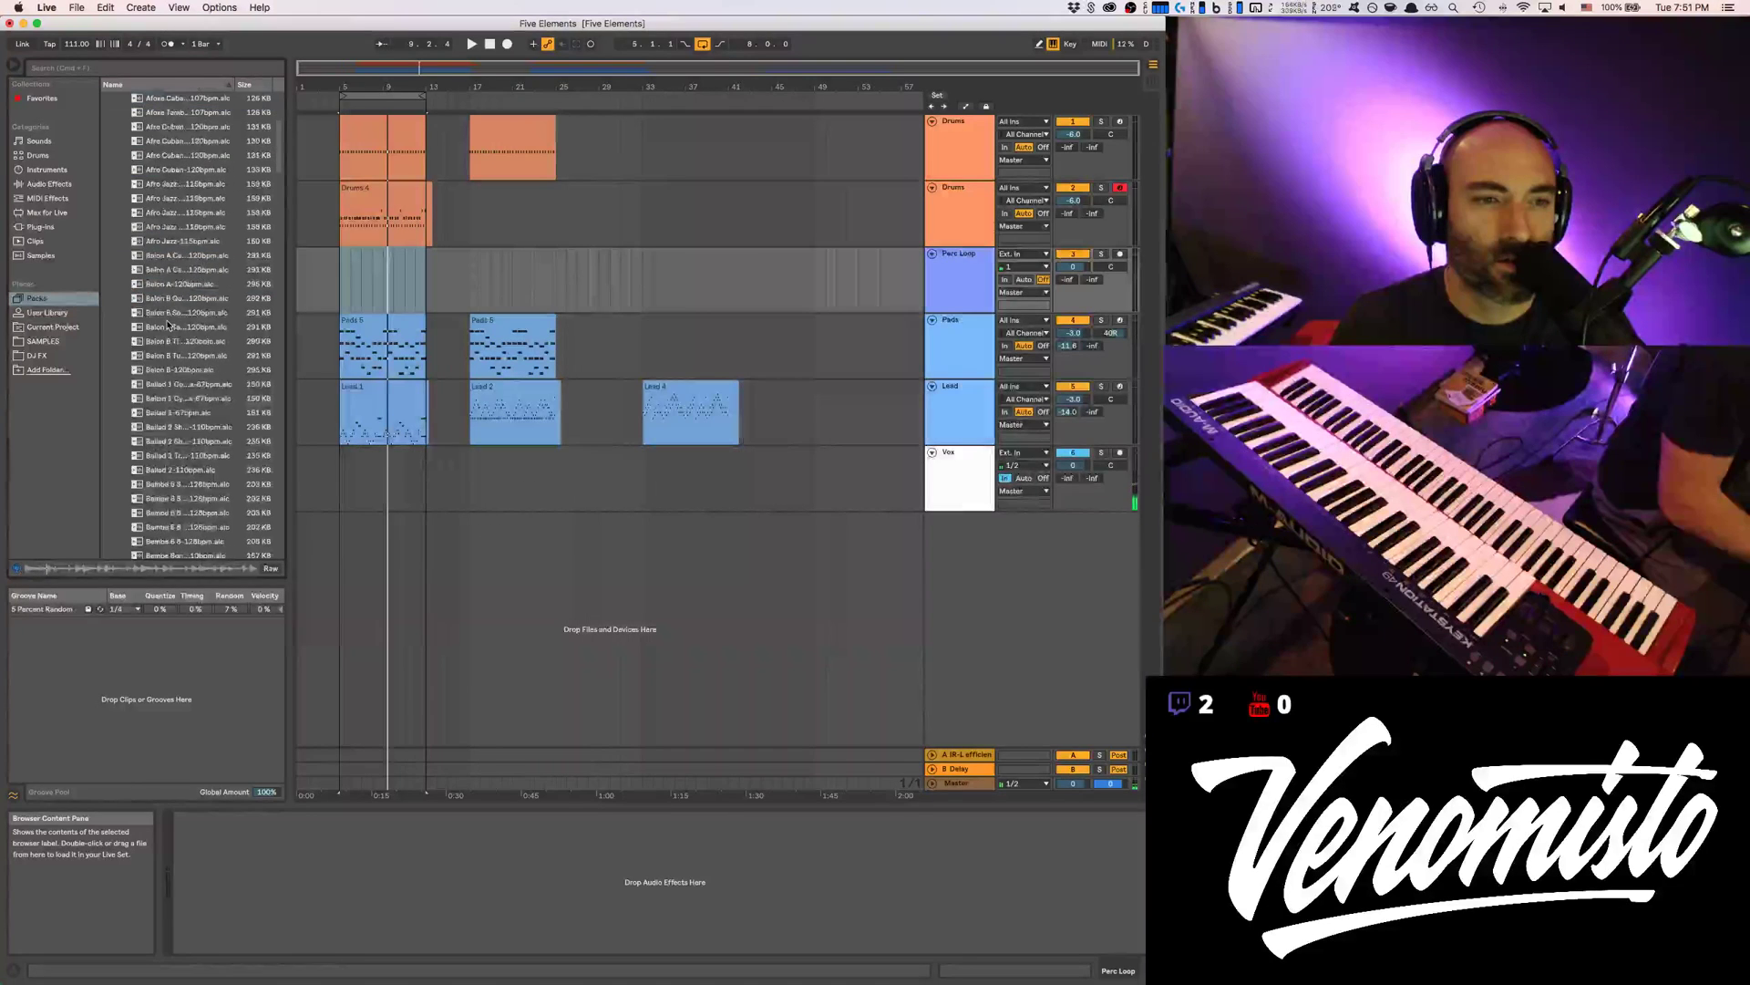
pyautogui.click(170, 358)
pyautogui.click(191, 398)
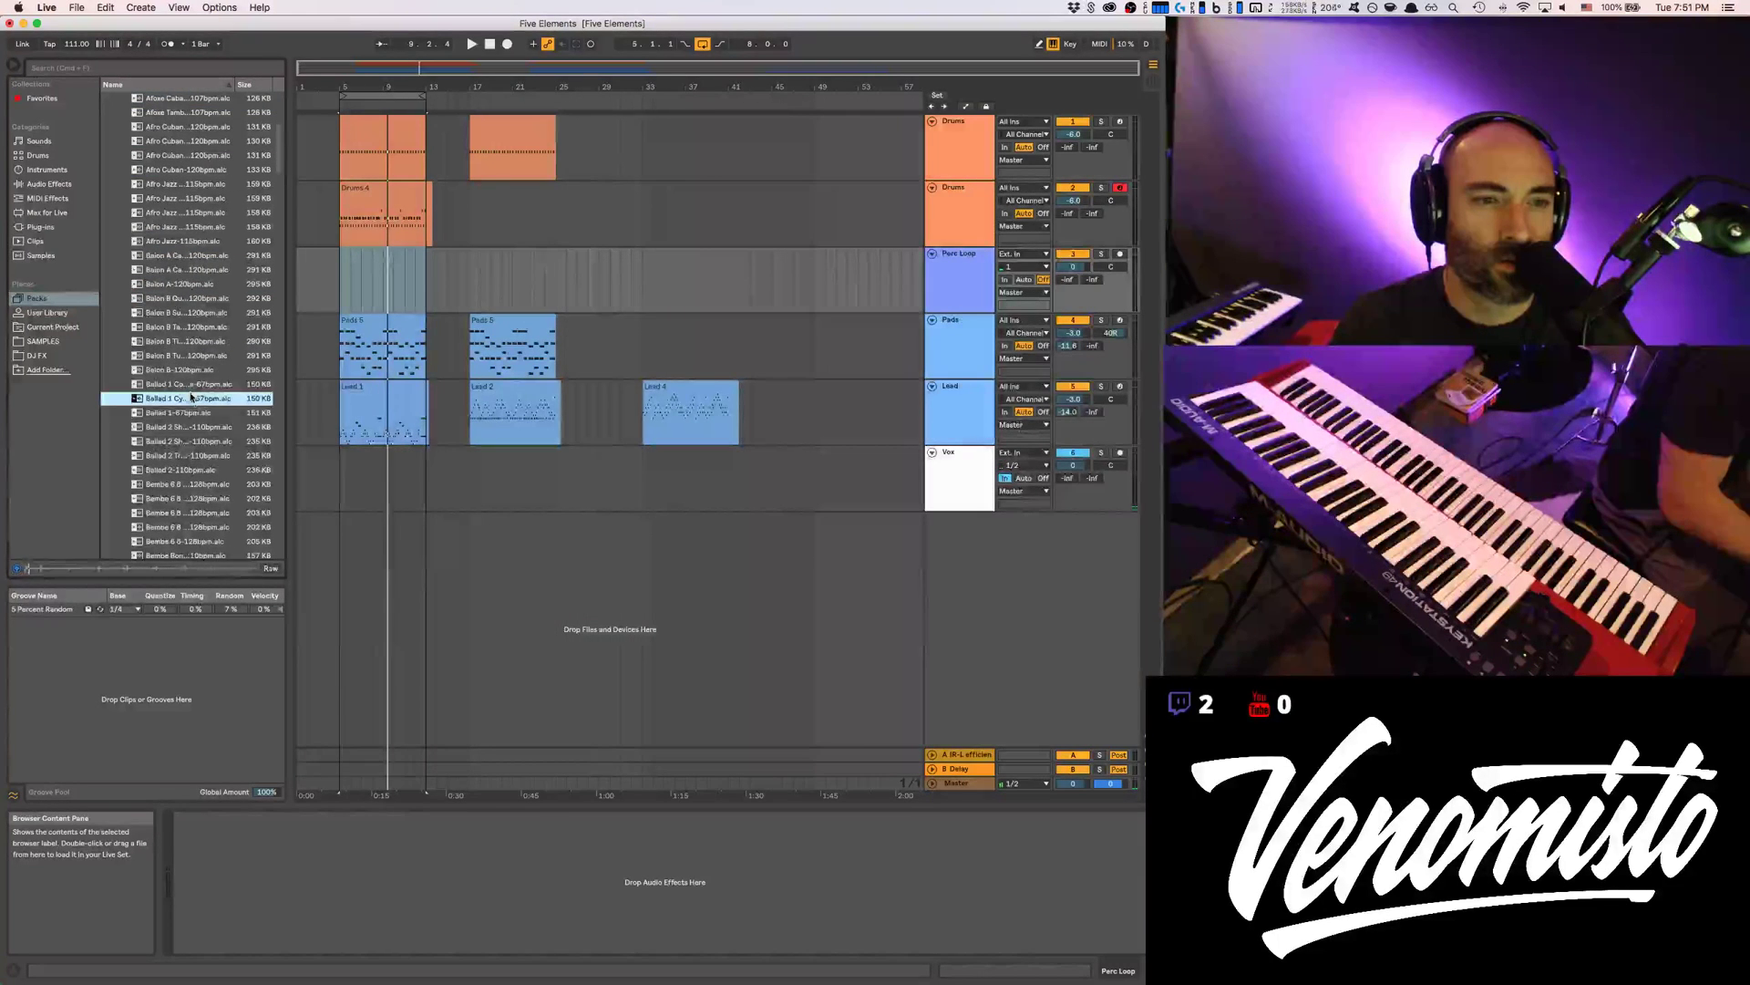
pyautogui.click(199, 427)
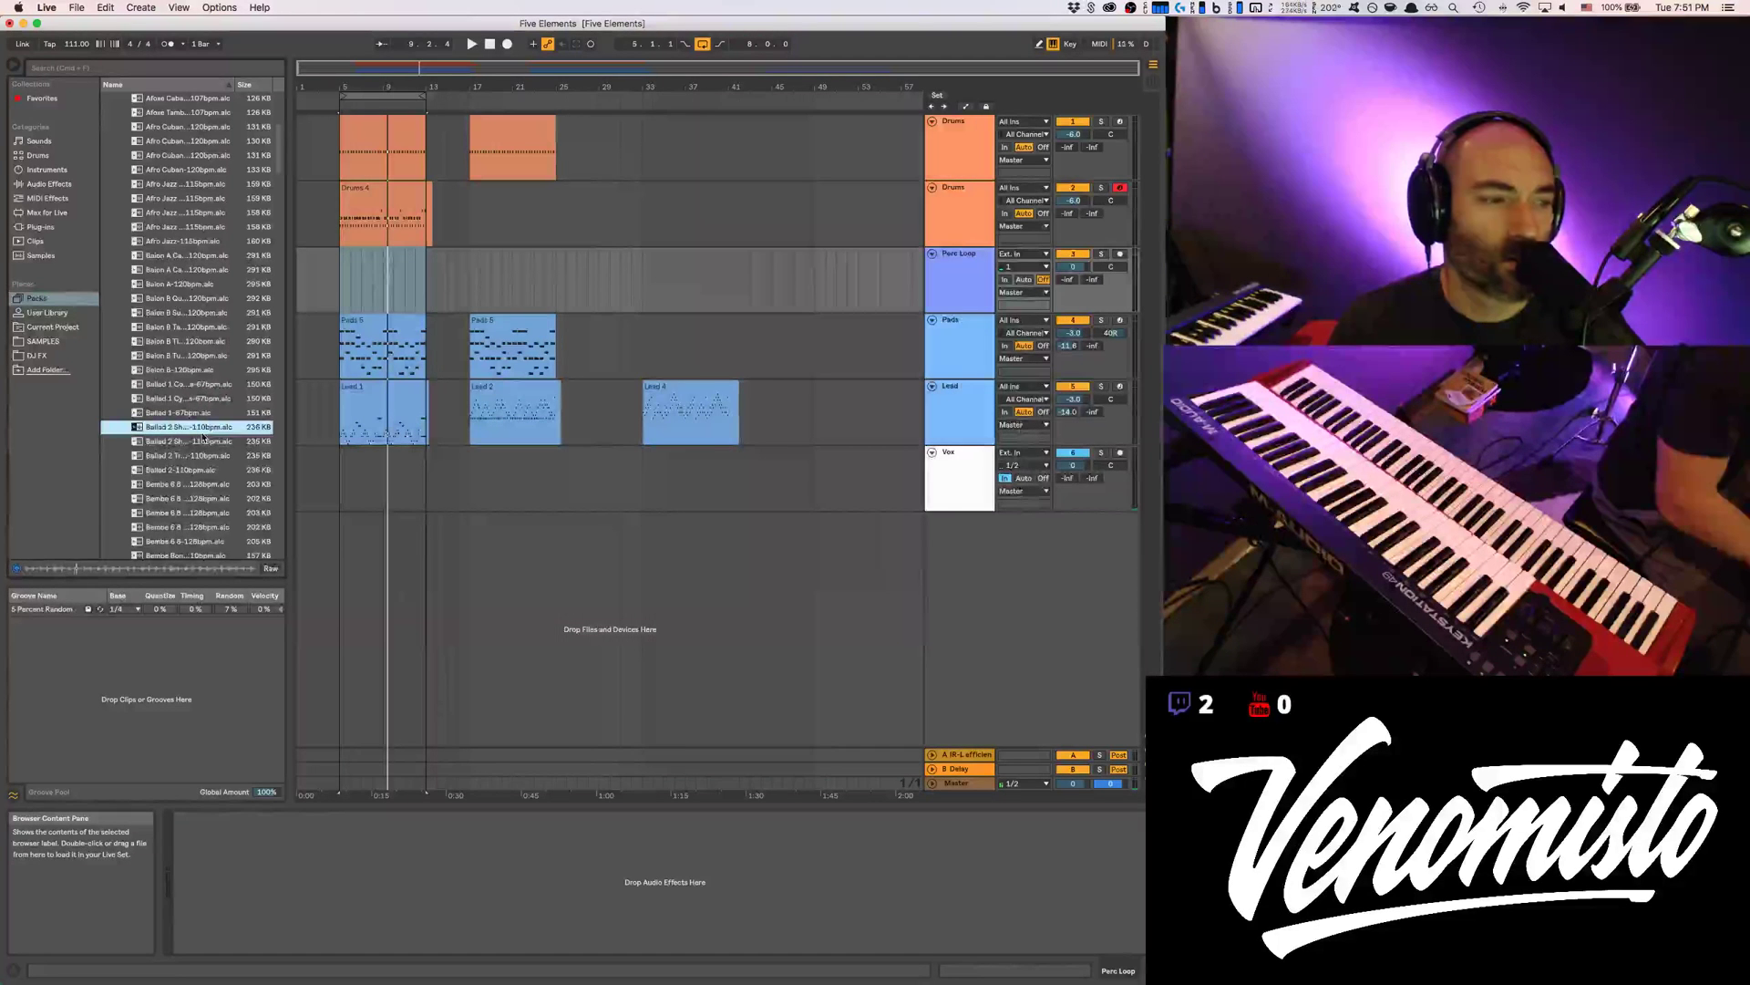
pyautogui.click(201, 442)
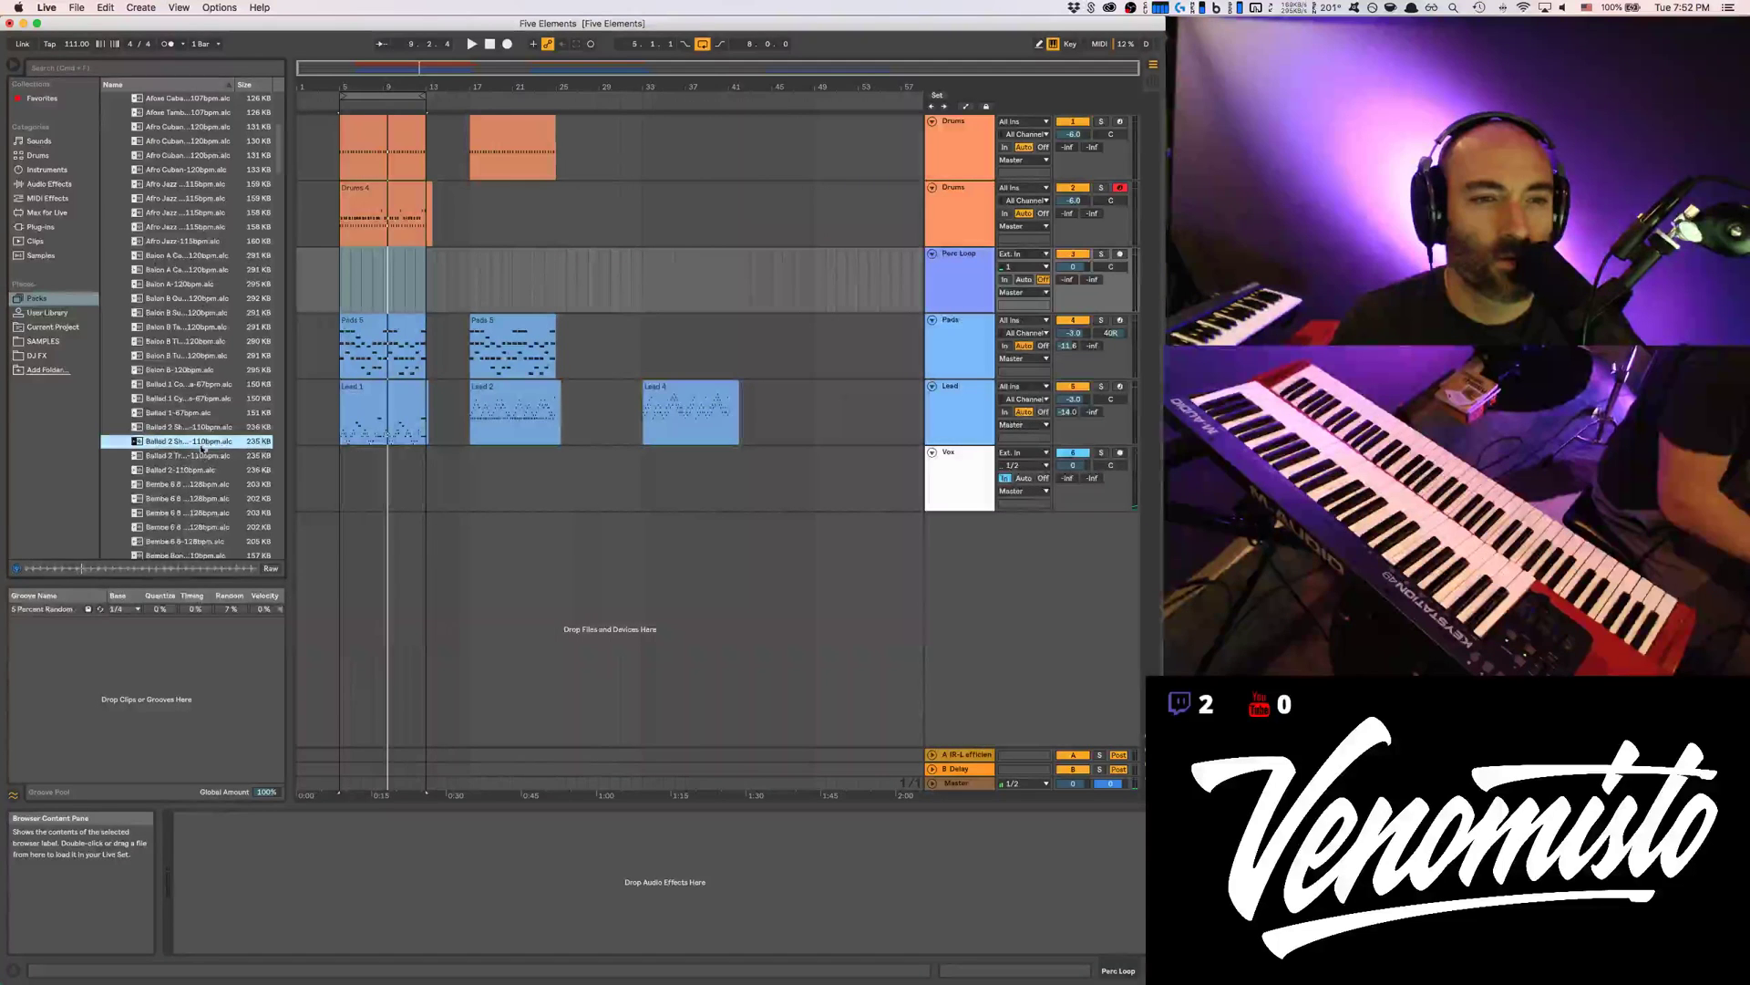
pyautogui.click(202, 456)
pyautogui.click(201, 441)
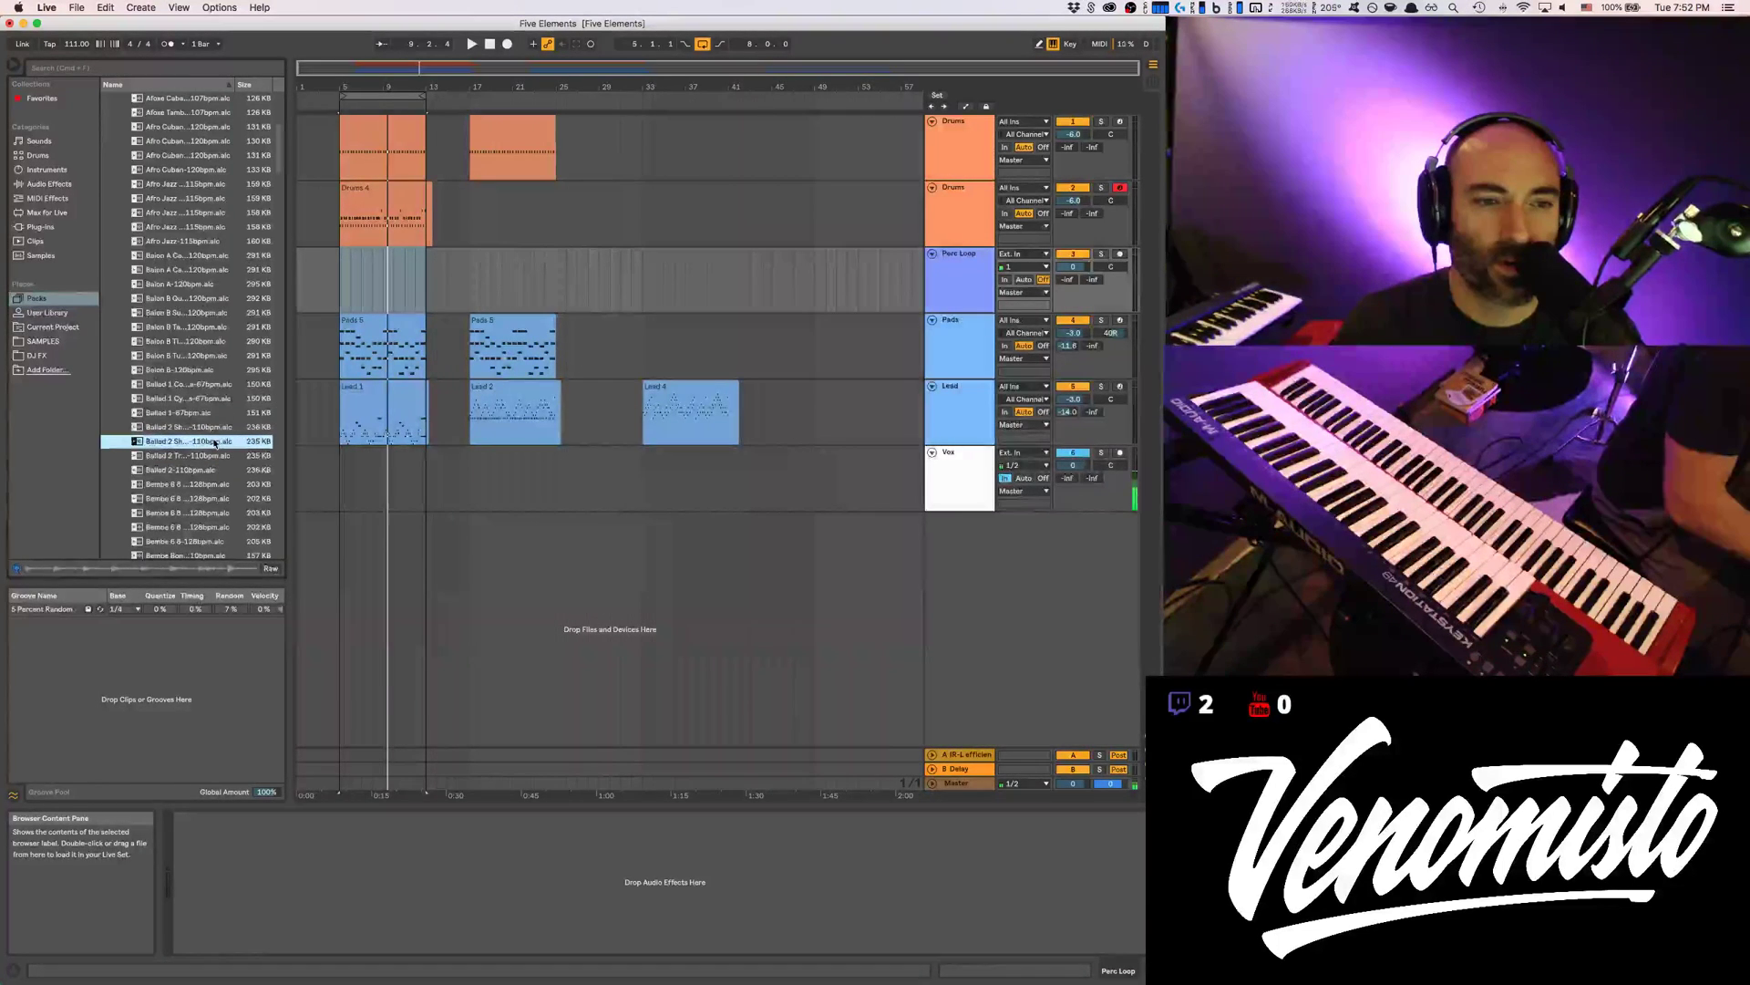
# Place the Ballad 2 Shaker 110bpm clip on the Perc Loop track and align its start with the loop at bar 5
pyautogui.click(210, 442)
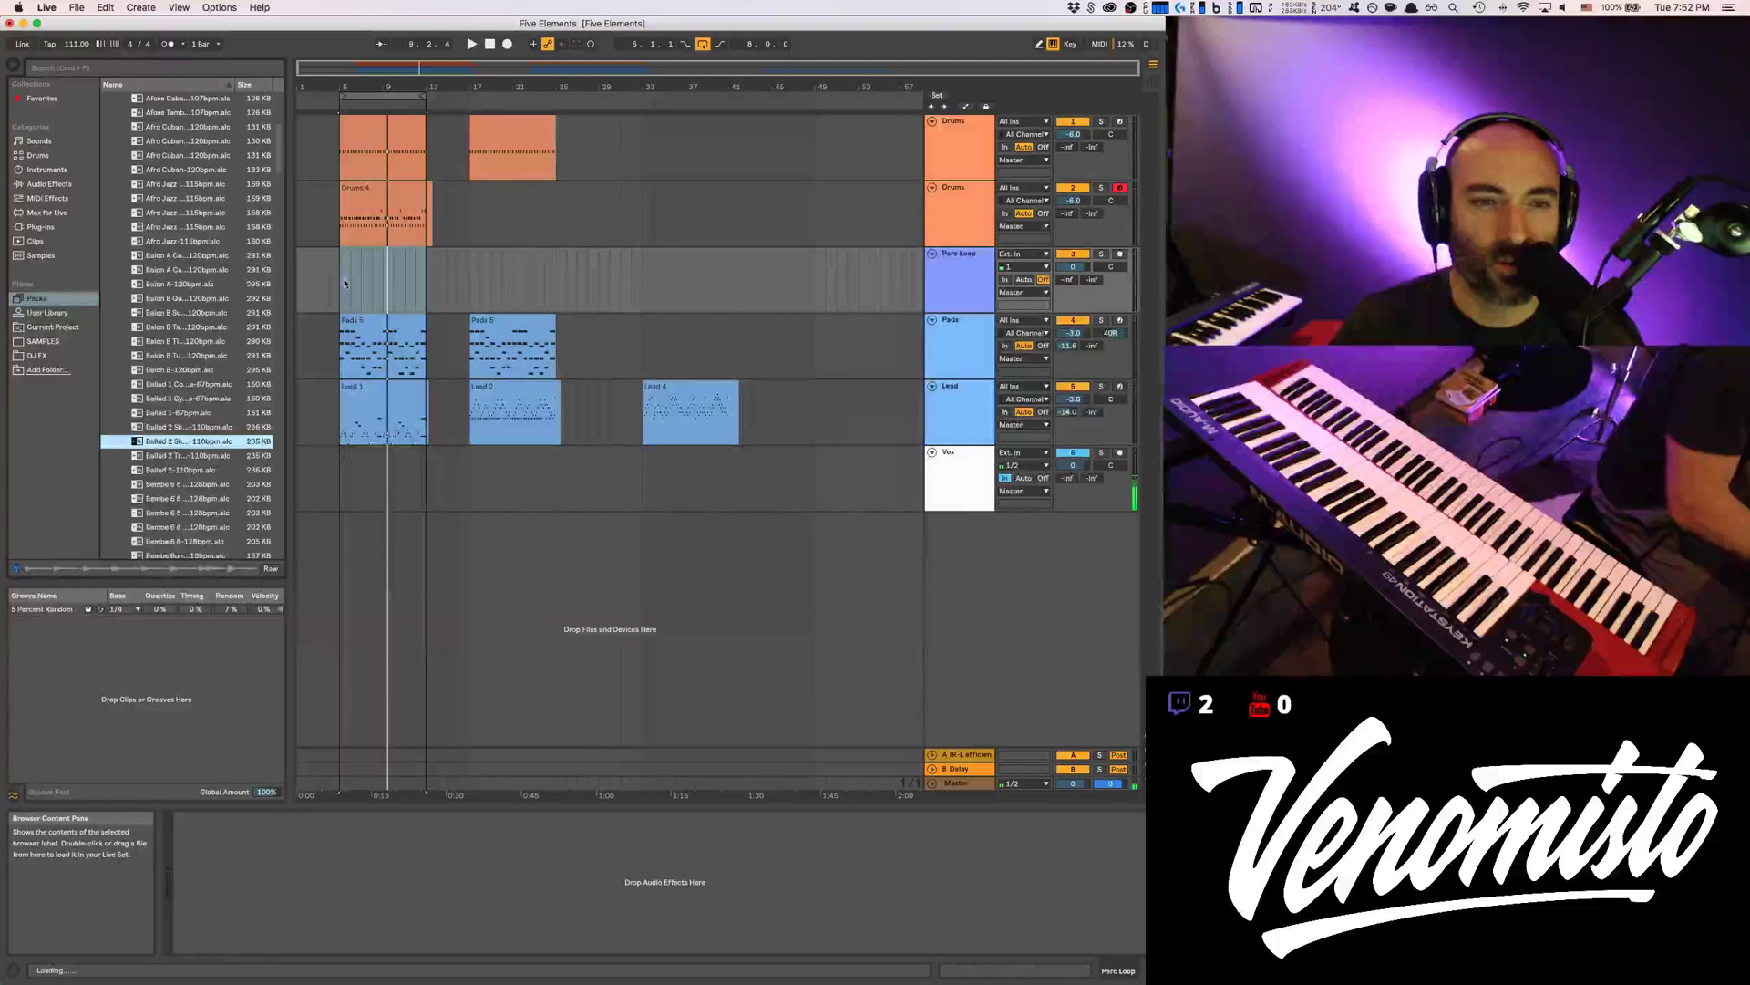
pyautogui.click(350, 283)
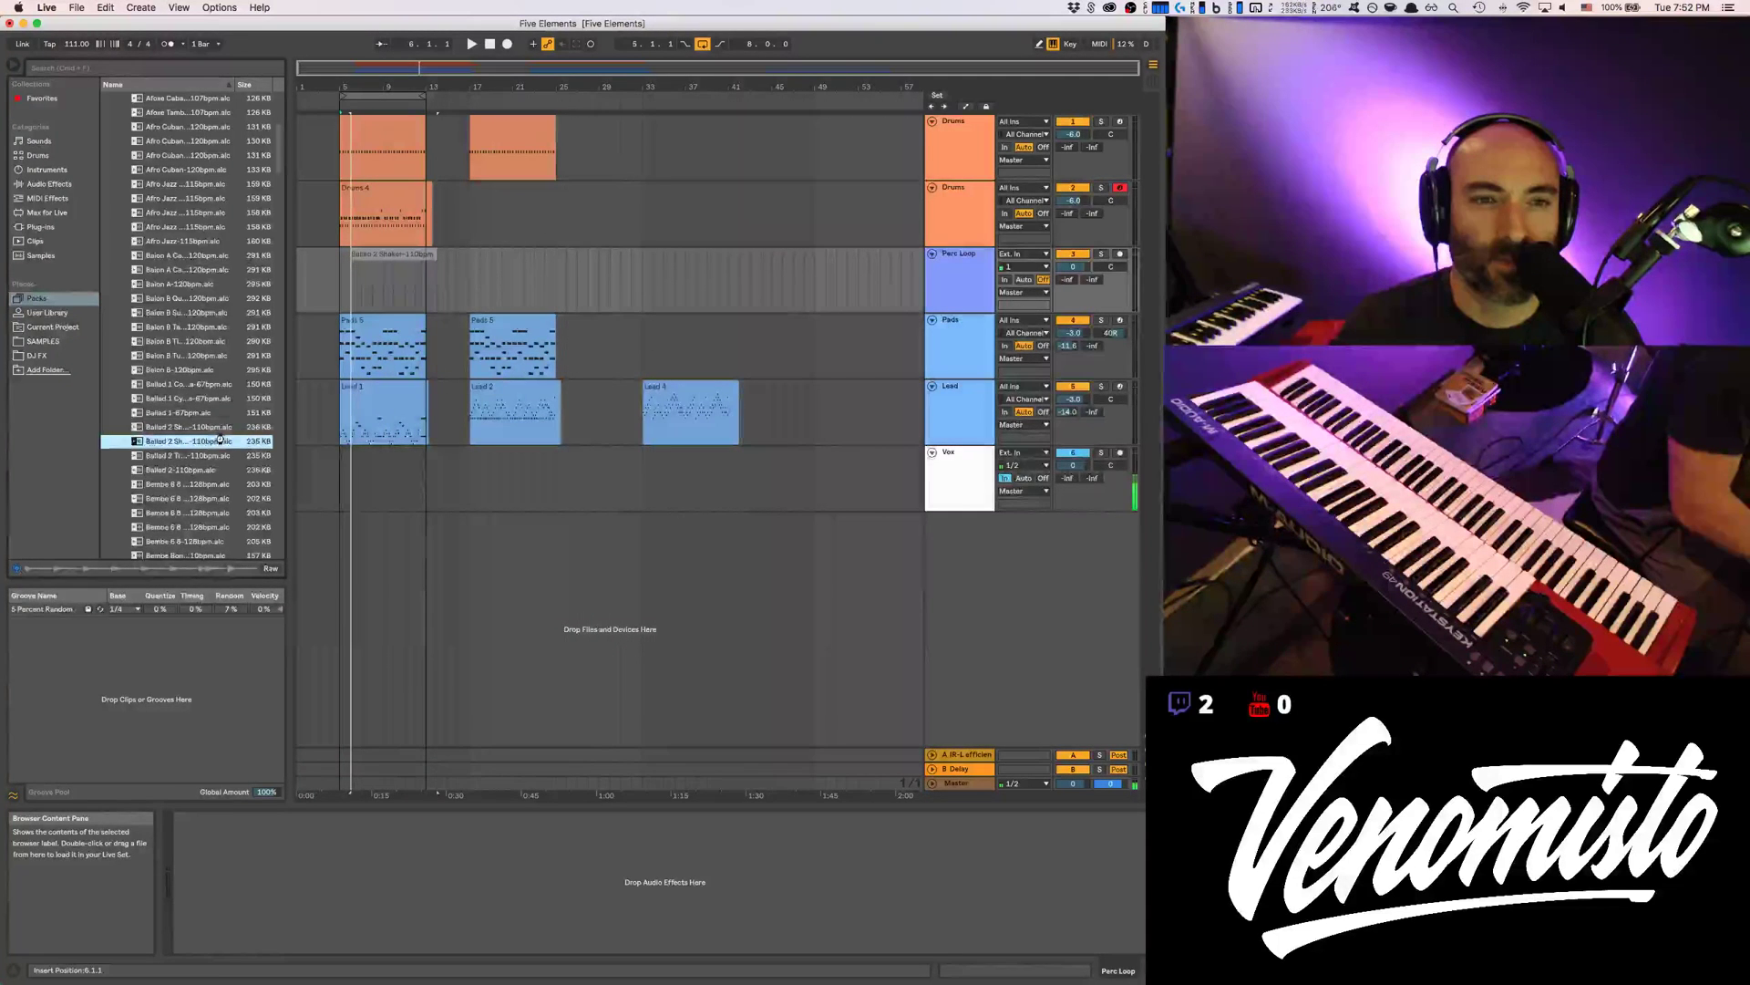
pyautogui.moveTo(368, 259); pyautogui.dragTo(364, 262)
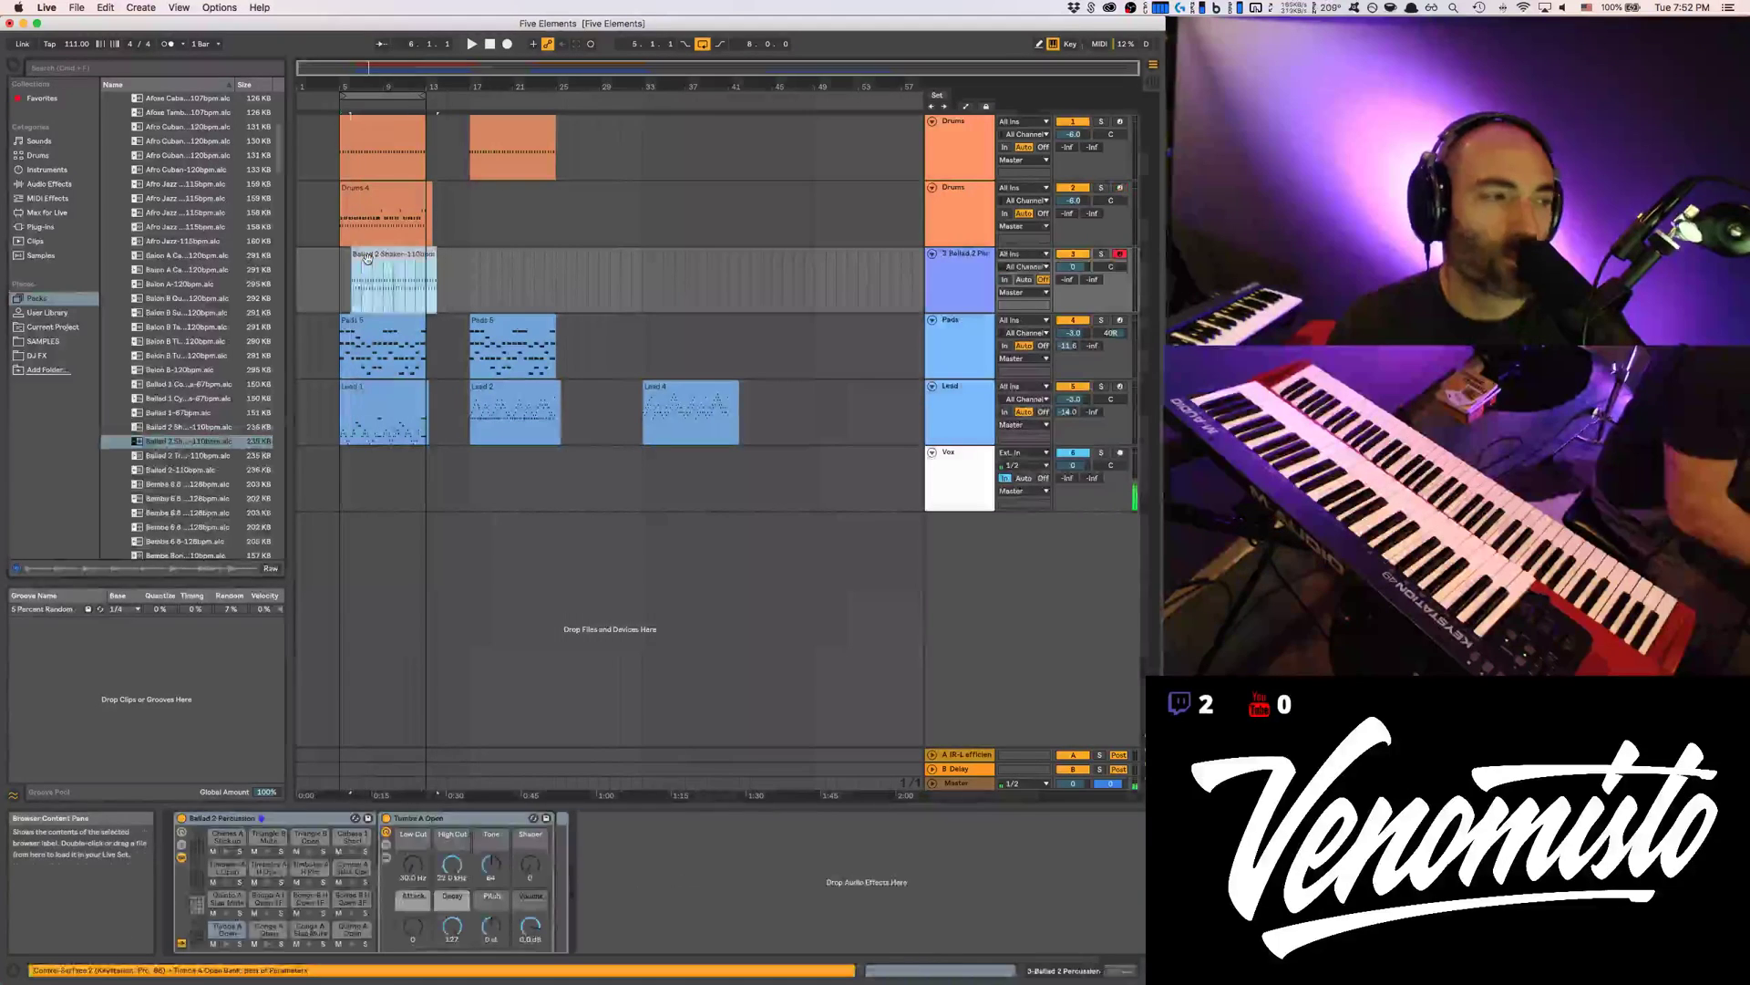
# During playback, lower the percussion track's volume, pan it to 30L and set its send to return B to -10.3 dB
pyautogui.press('space')
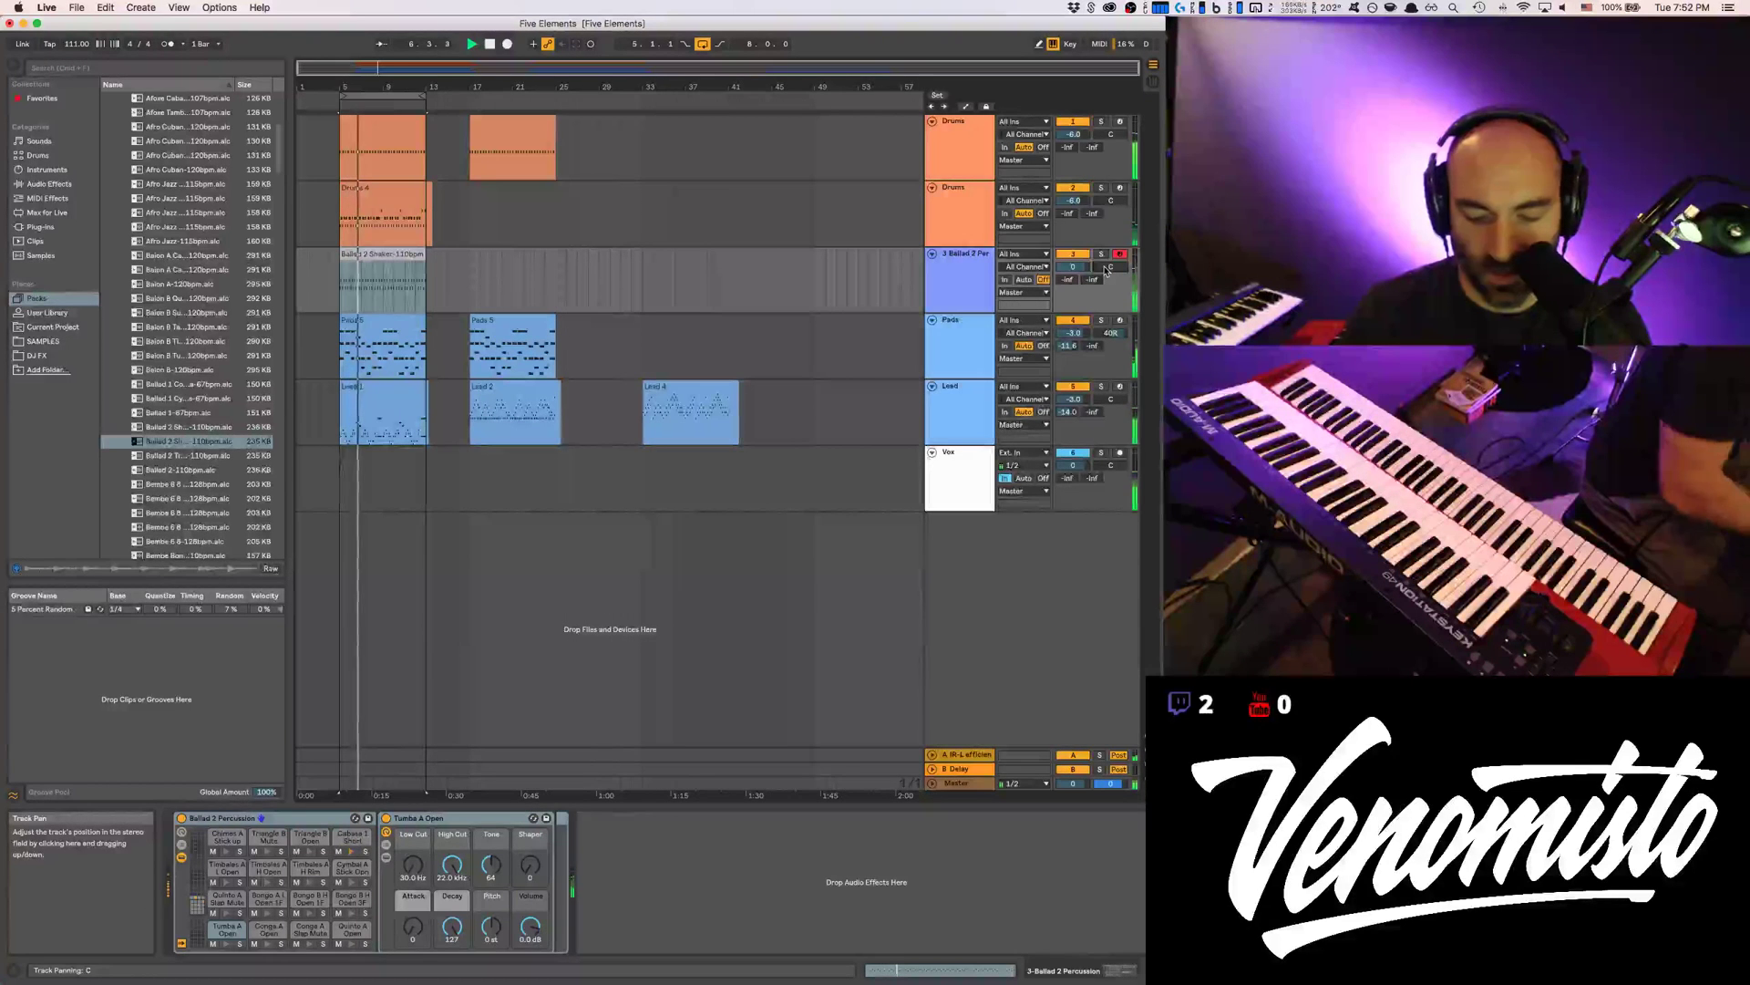
pyautogui.moveTo(1106, 270)
pyautogui.mouseDown()
pyautogui.moveTo(1072, 270)
pyautogui.moveTo(1092, 283)
pyautogui.mouseUp()
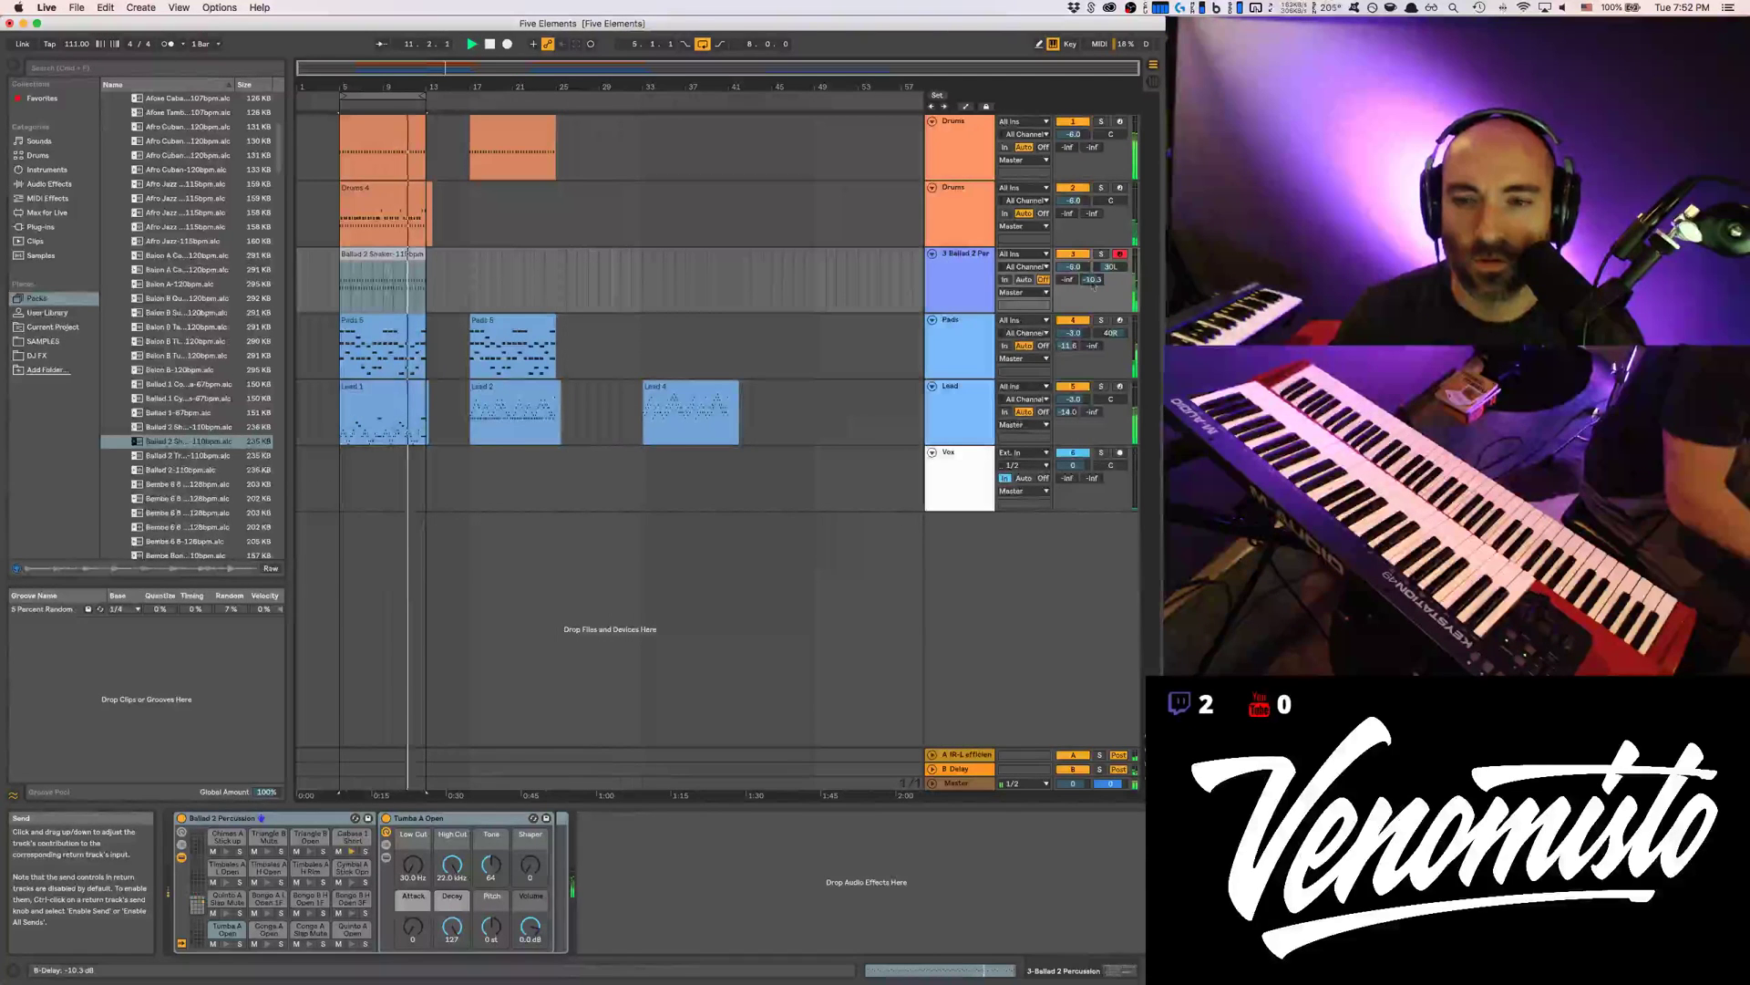
# Set the Delay on return B to 3 sixteenths for the left channel and 2 sixteenths for the right
pyautogui.click(958, 771)
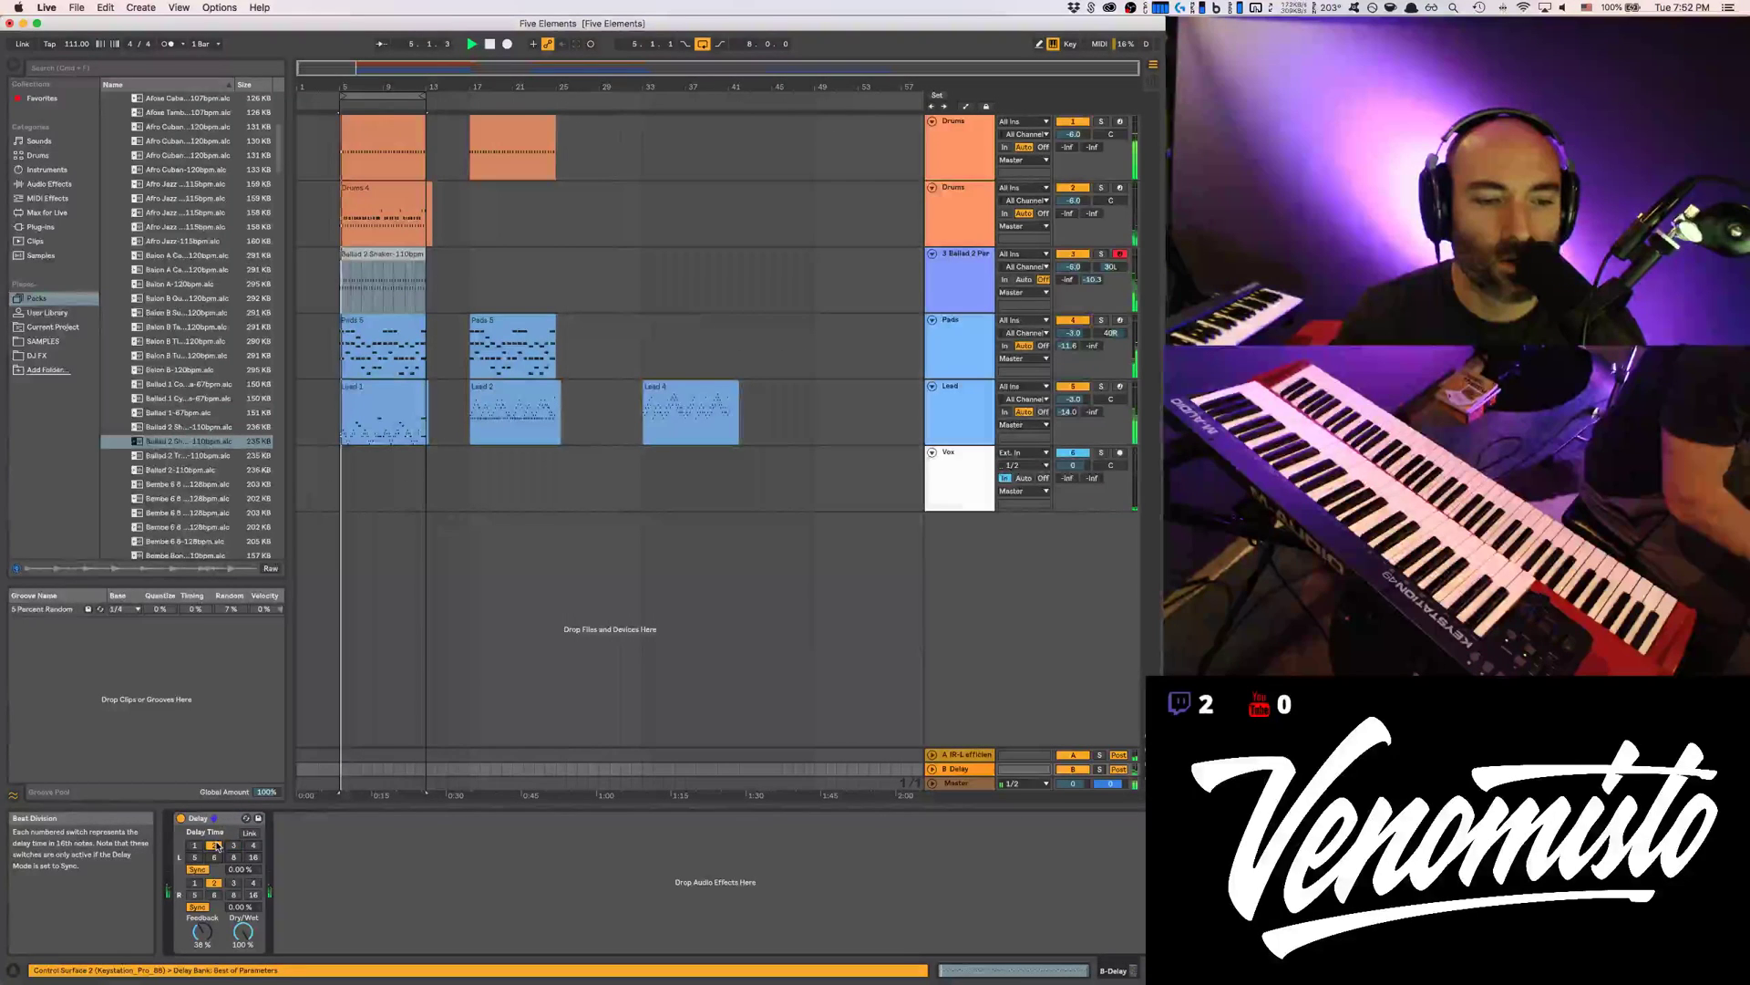
pyautogui.click(234, 883)
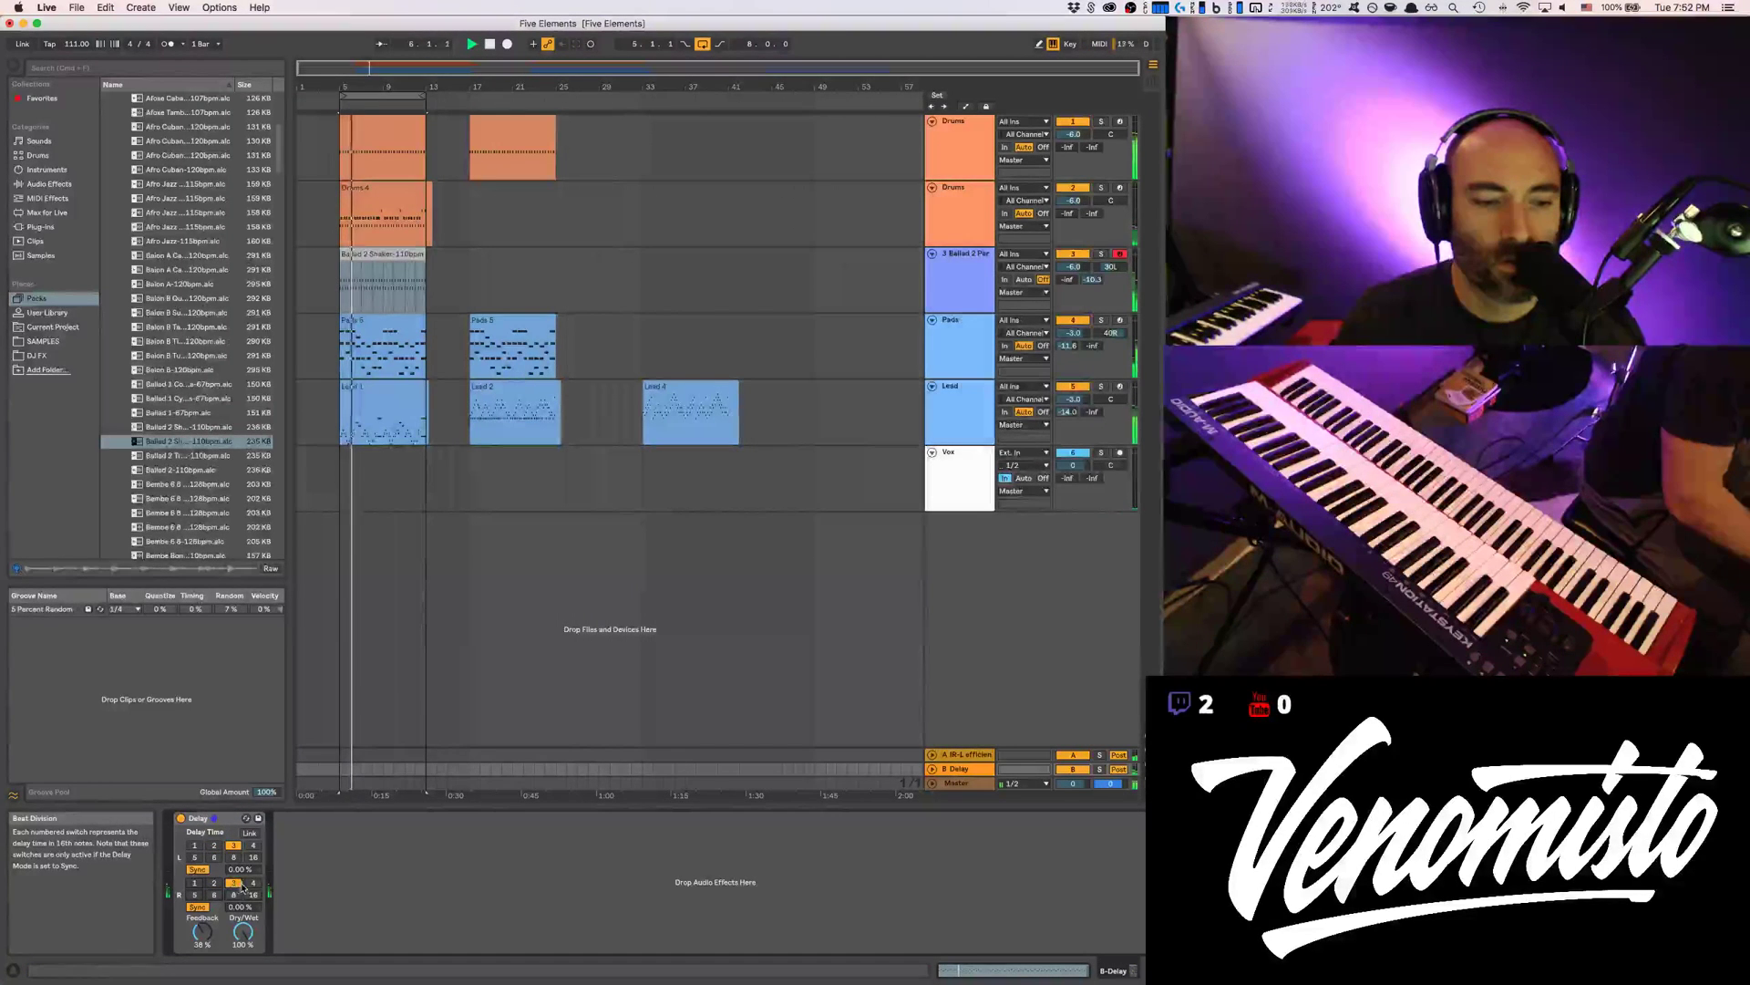
pyautogui.click(253, 883)
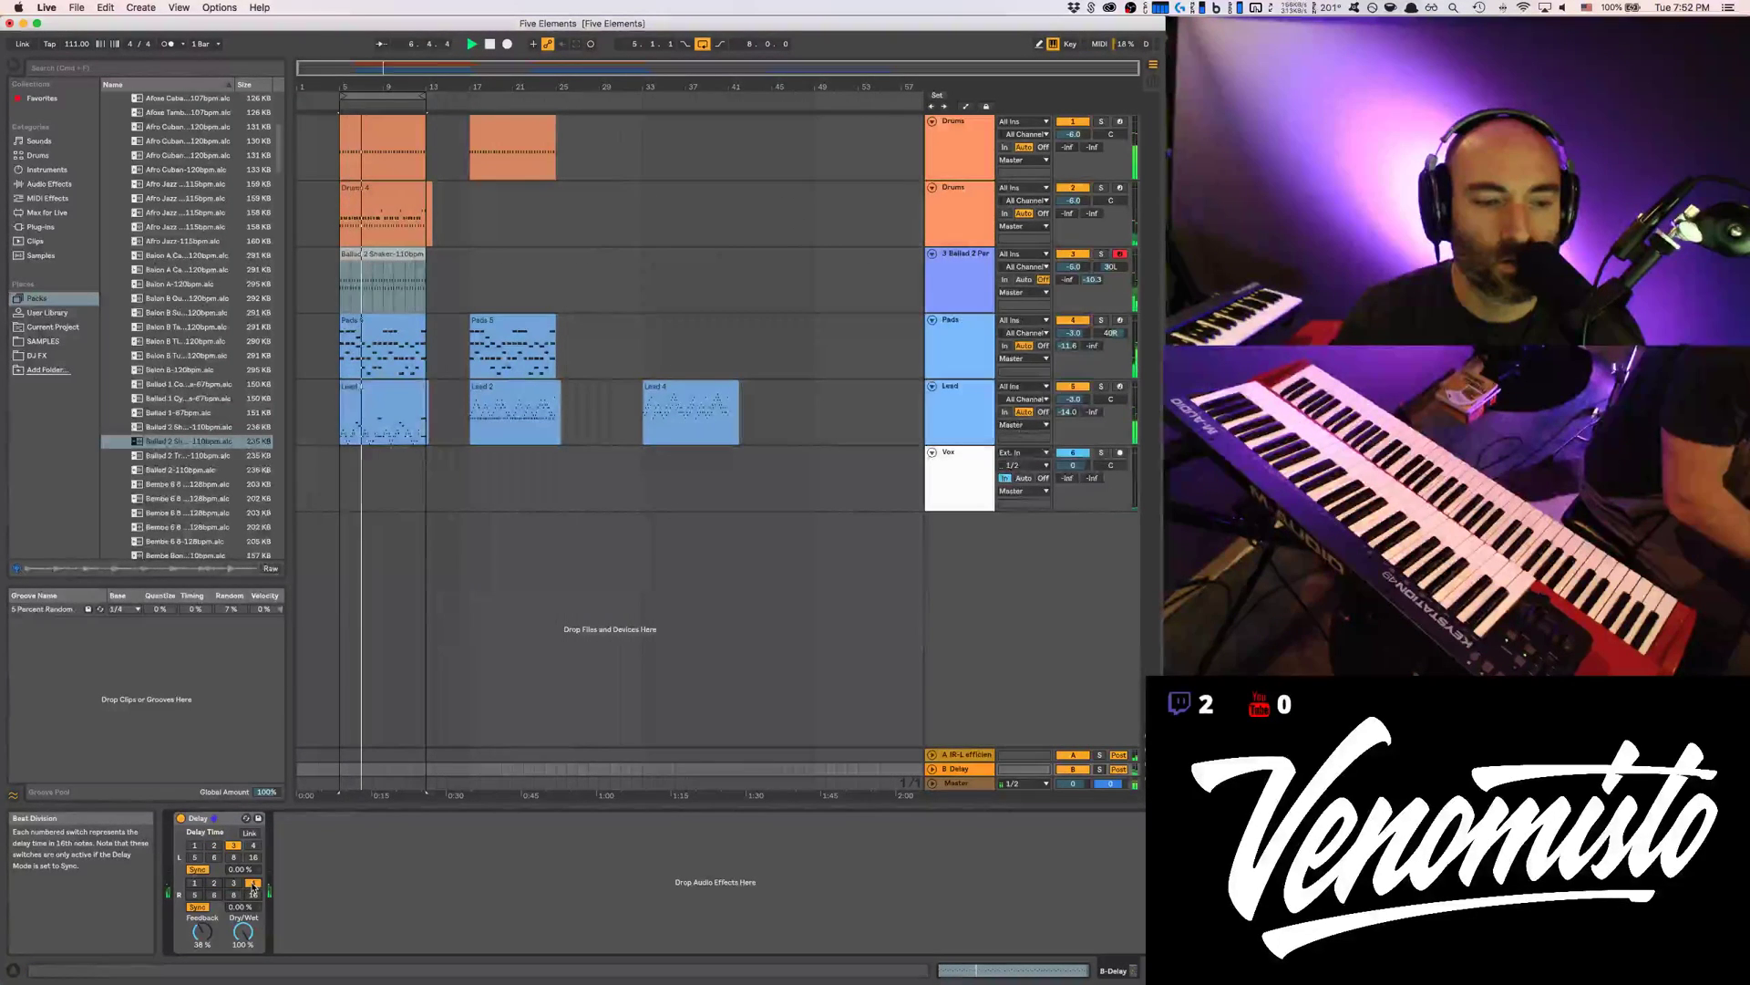
pyautogui.click(214, 882)
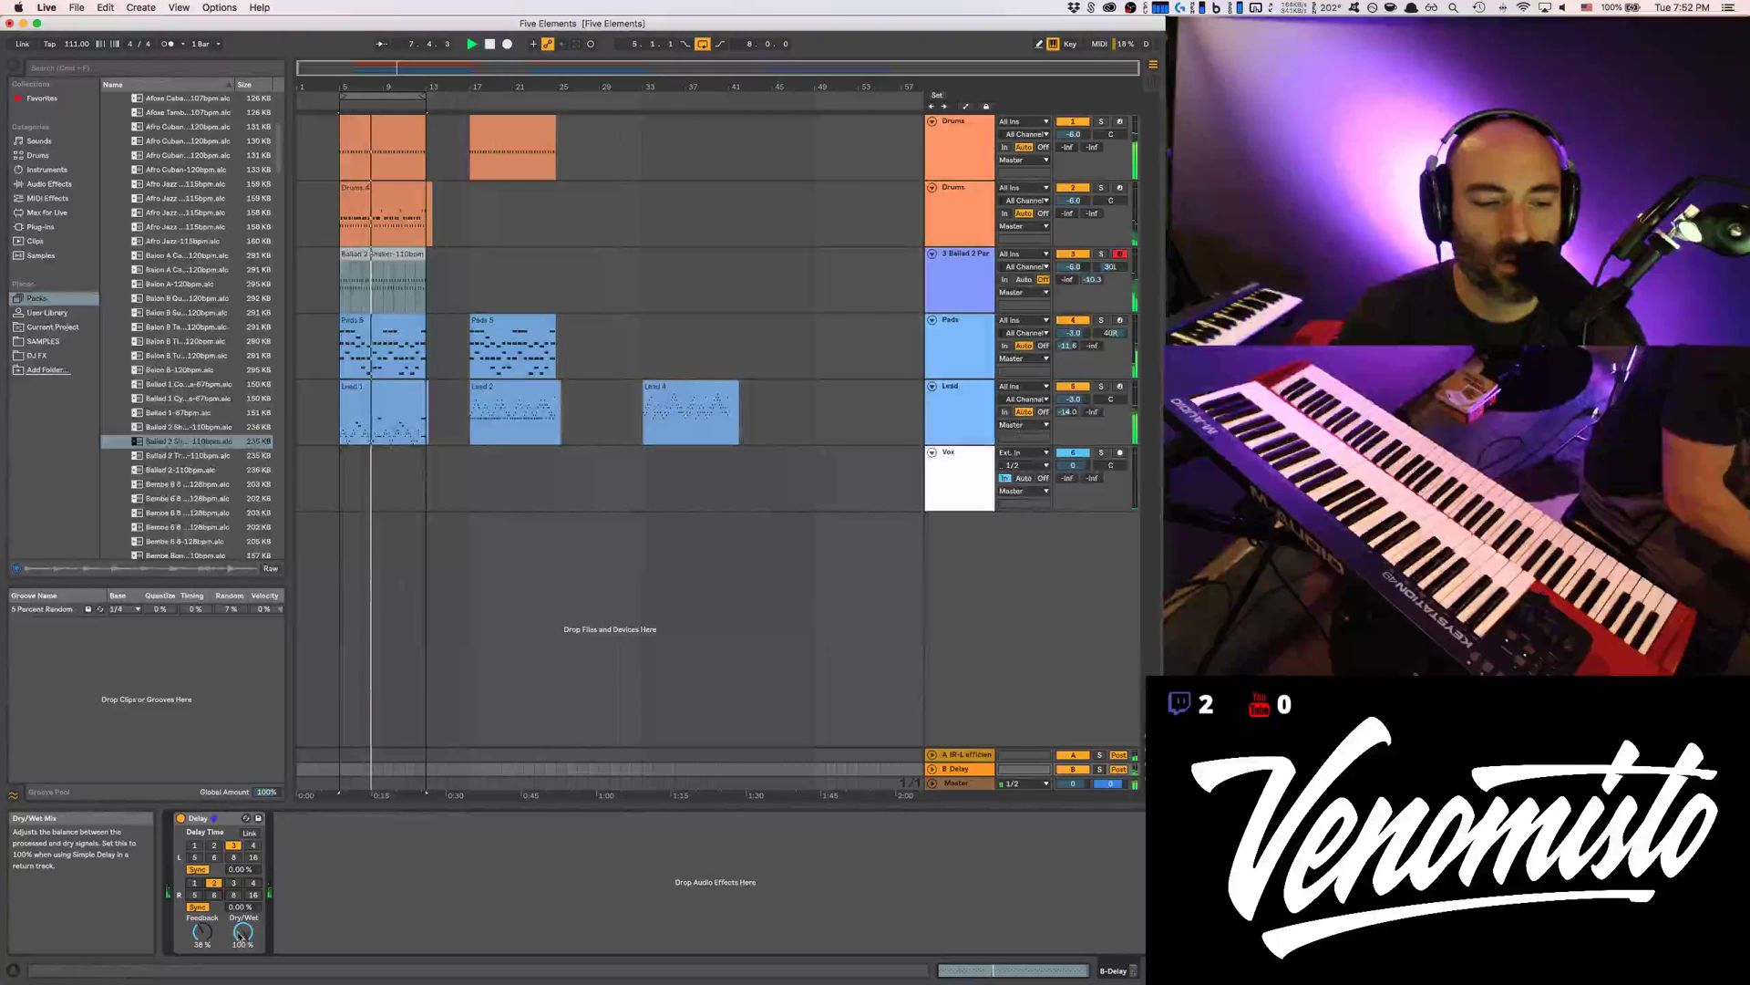
# Set the feedback of the Delay on return B to 30 %
pyautogui.moveTo(202, 929); pyautogui.dragTo(206, 936)
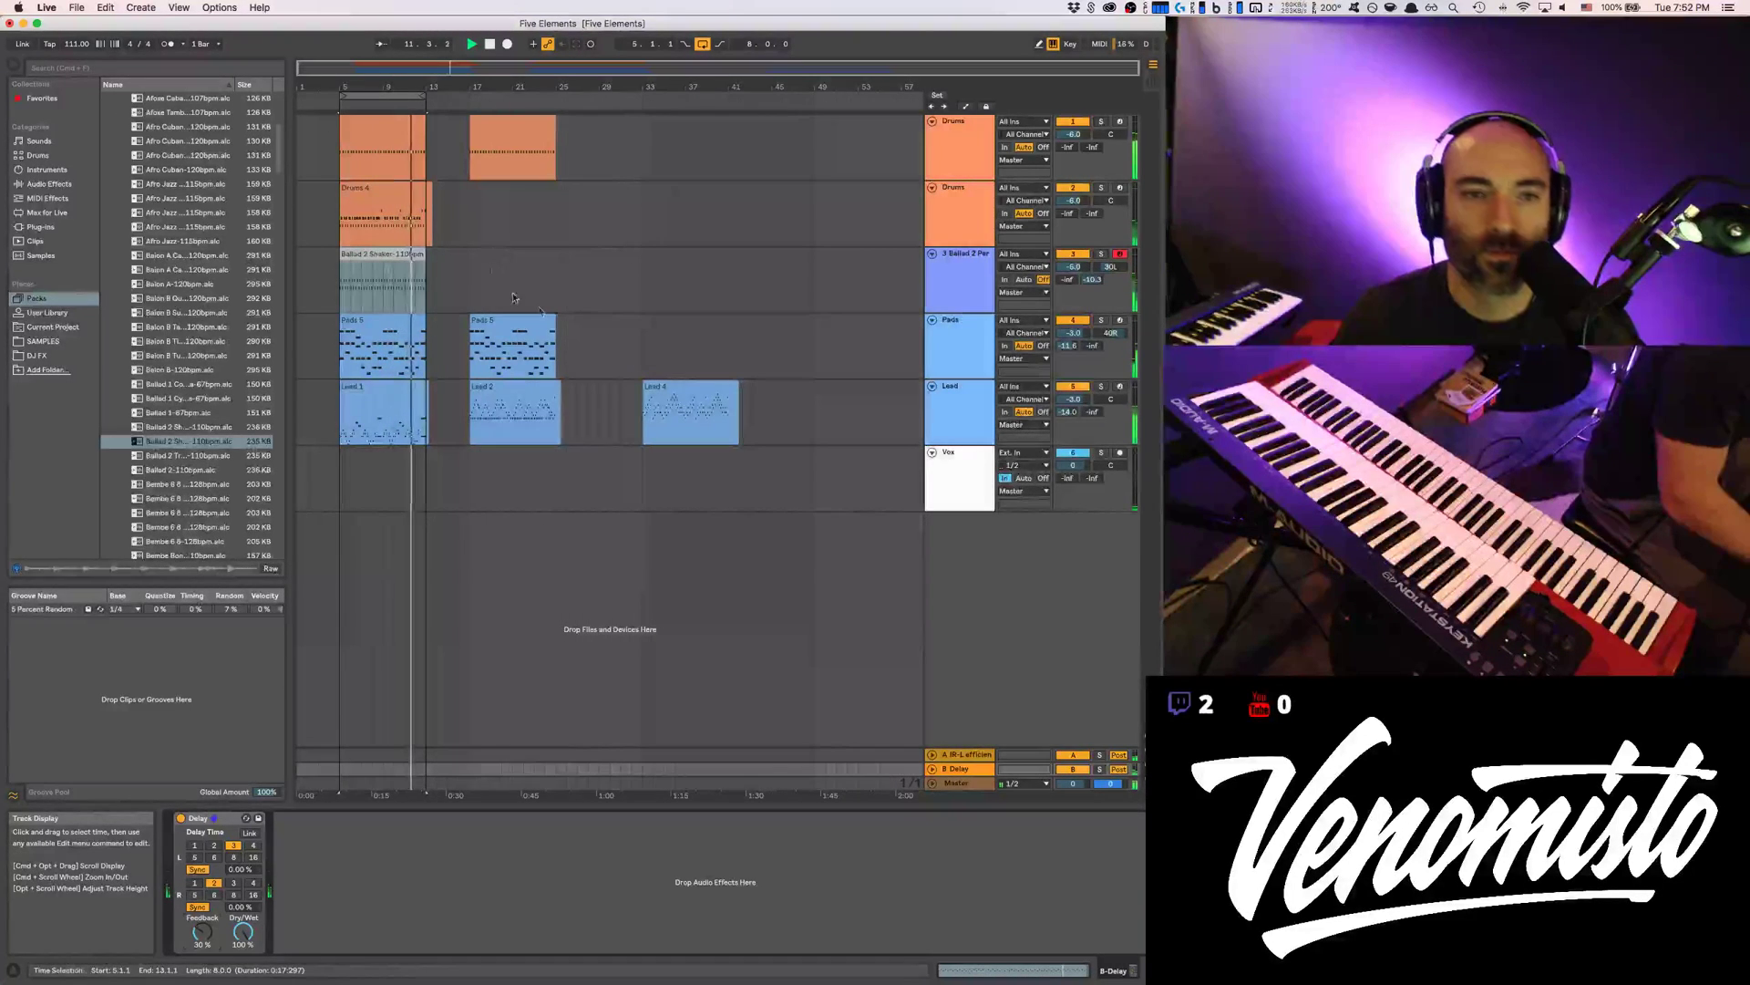
# Move the second section's first-track Drums, Pads and Lead 2 clips to start at bar 13, and remove the Drums 4 overhang past bar 13
pyautogui.click(527, 401)
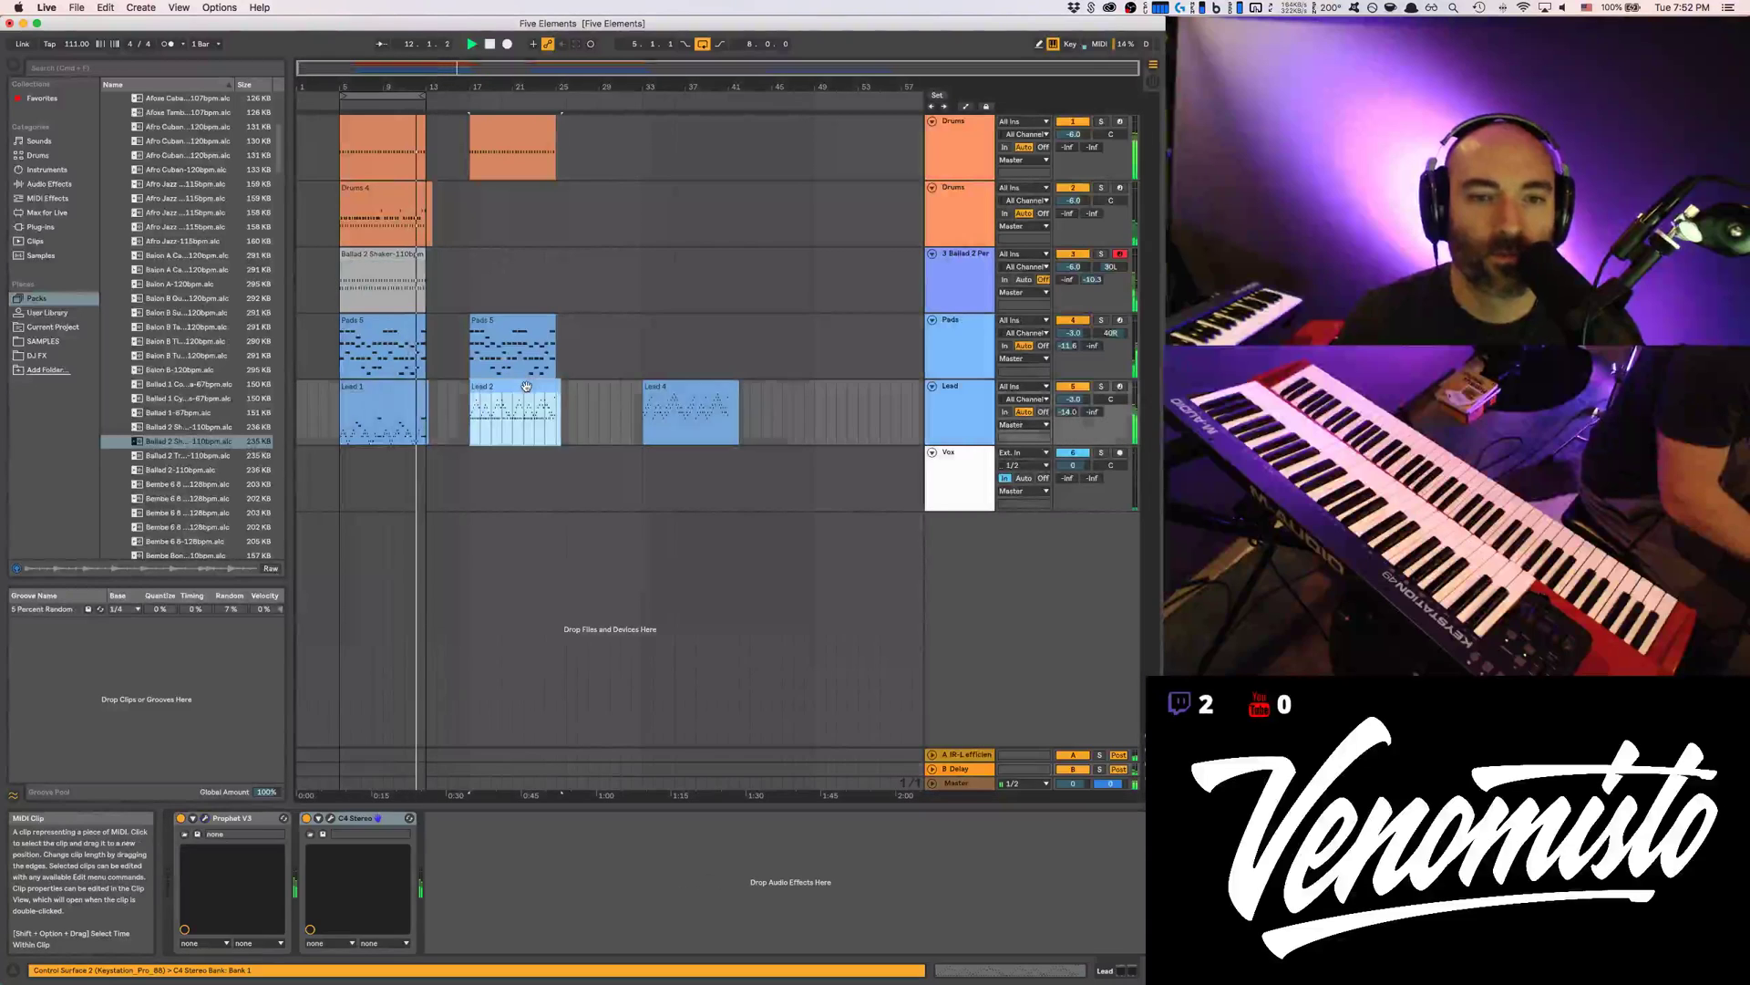
pyautogui.keyDown('shift'); pyautogui.click(511, 319); pyautogui.keyUp('shift')
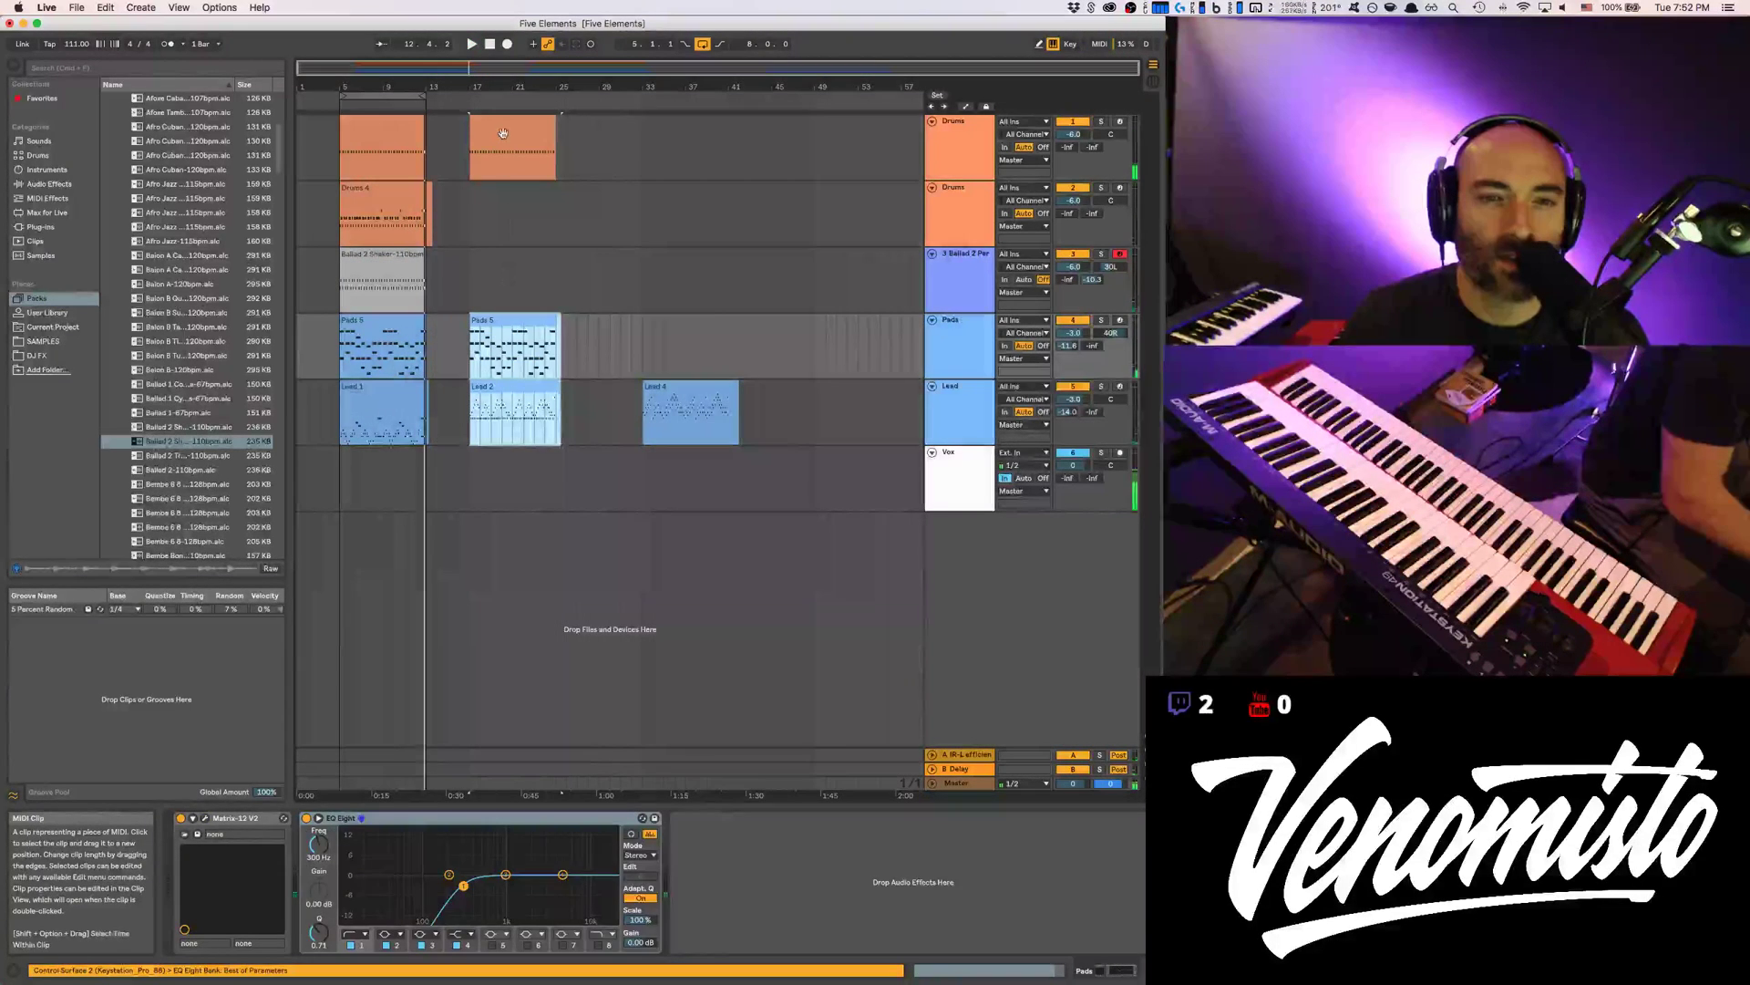
pyautogui.keyDown('shift'); pyautogui.click(513, 124); pyautogui.keyUp('shift')
pyautogui.moveTo(515, 125); pyautogui.dragTo(472, 128)
pyautogui.moveTo(469, 214); pyautogui.dragTo(428, 216)
pyautogui.press('space')
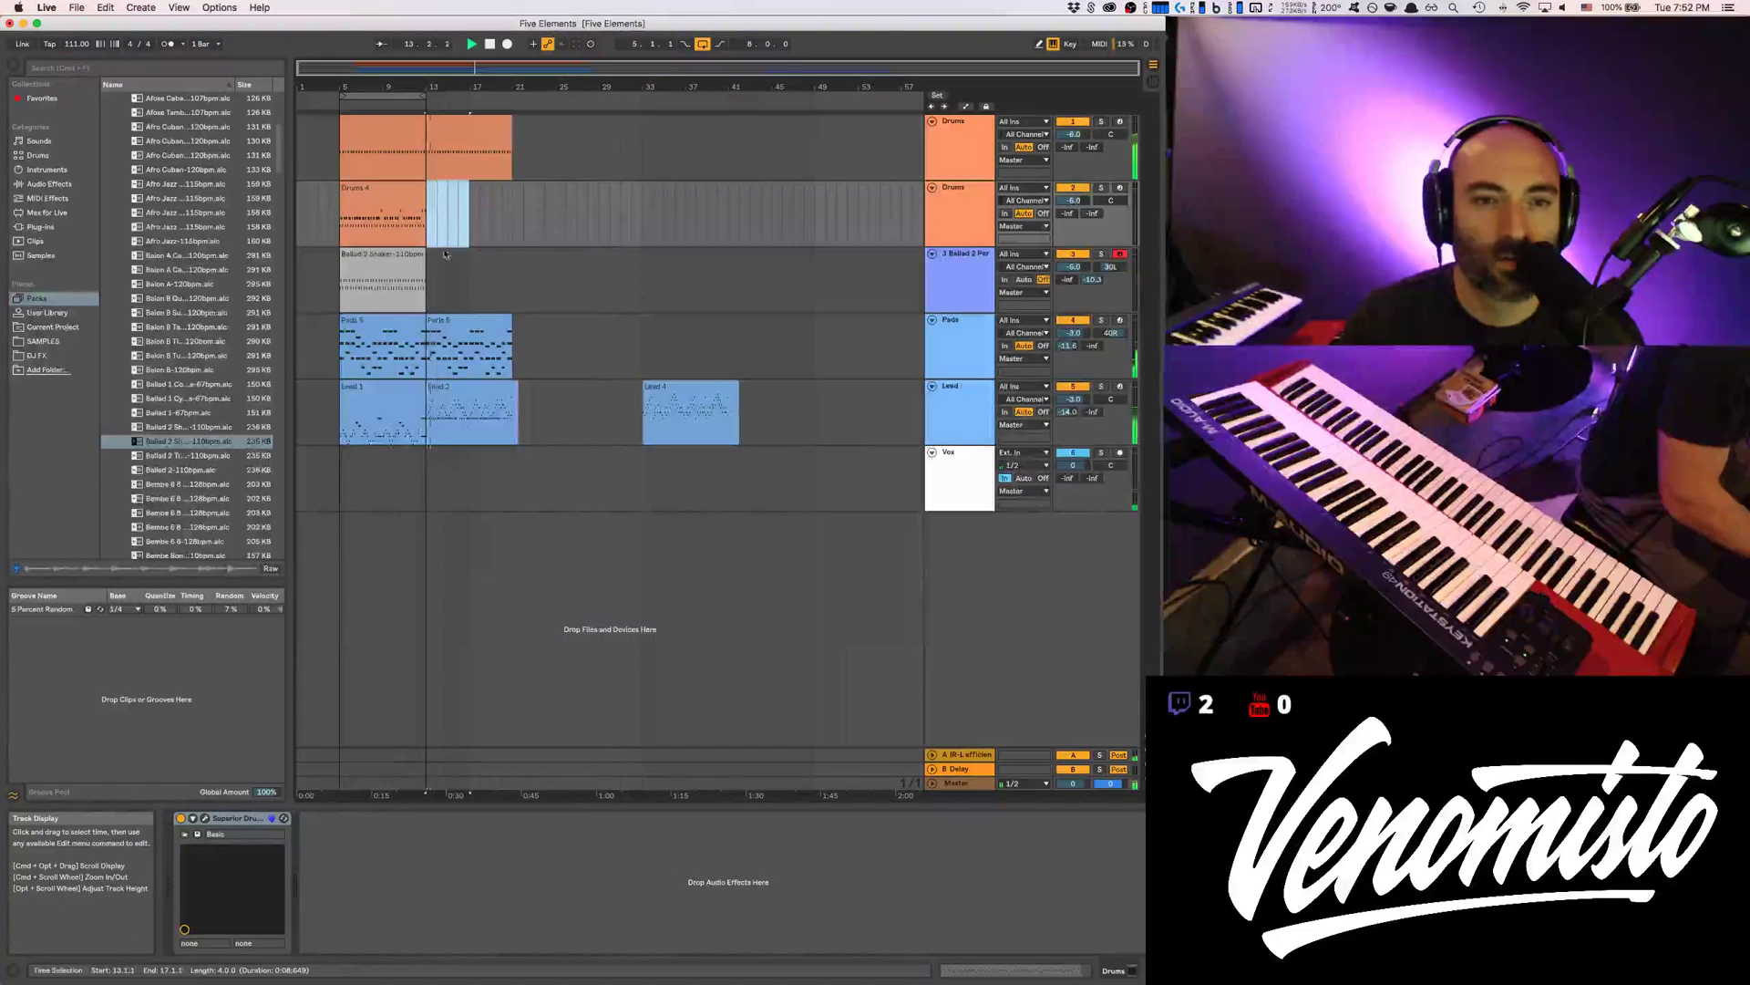
# Correct the opening F2 note of the Lead 2 clip by lengthening it and raising its velocity to 127
pyautogui.press('space')
pyautogui.doubleClick(470, 415)
pyautogui.press('space')
pyautogui.scroll(5, 439, 633)
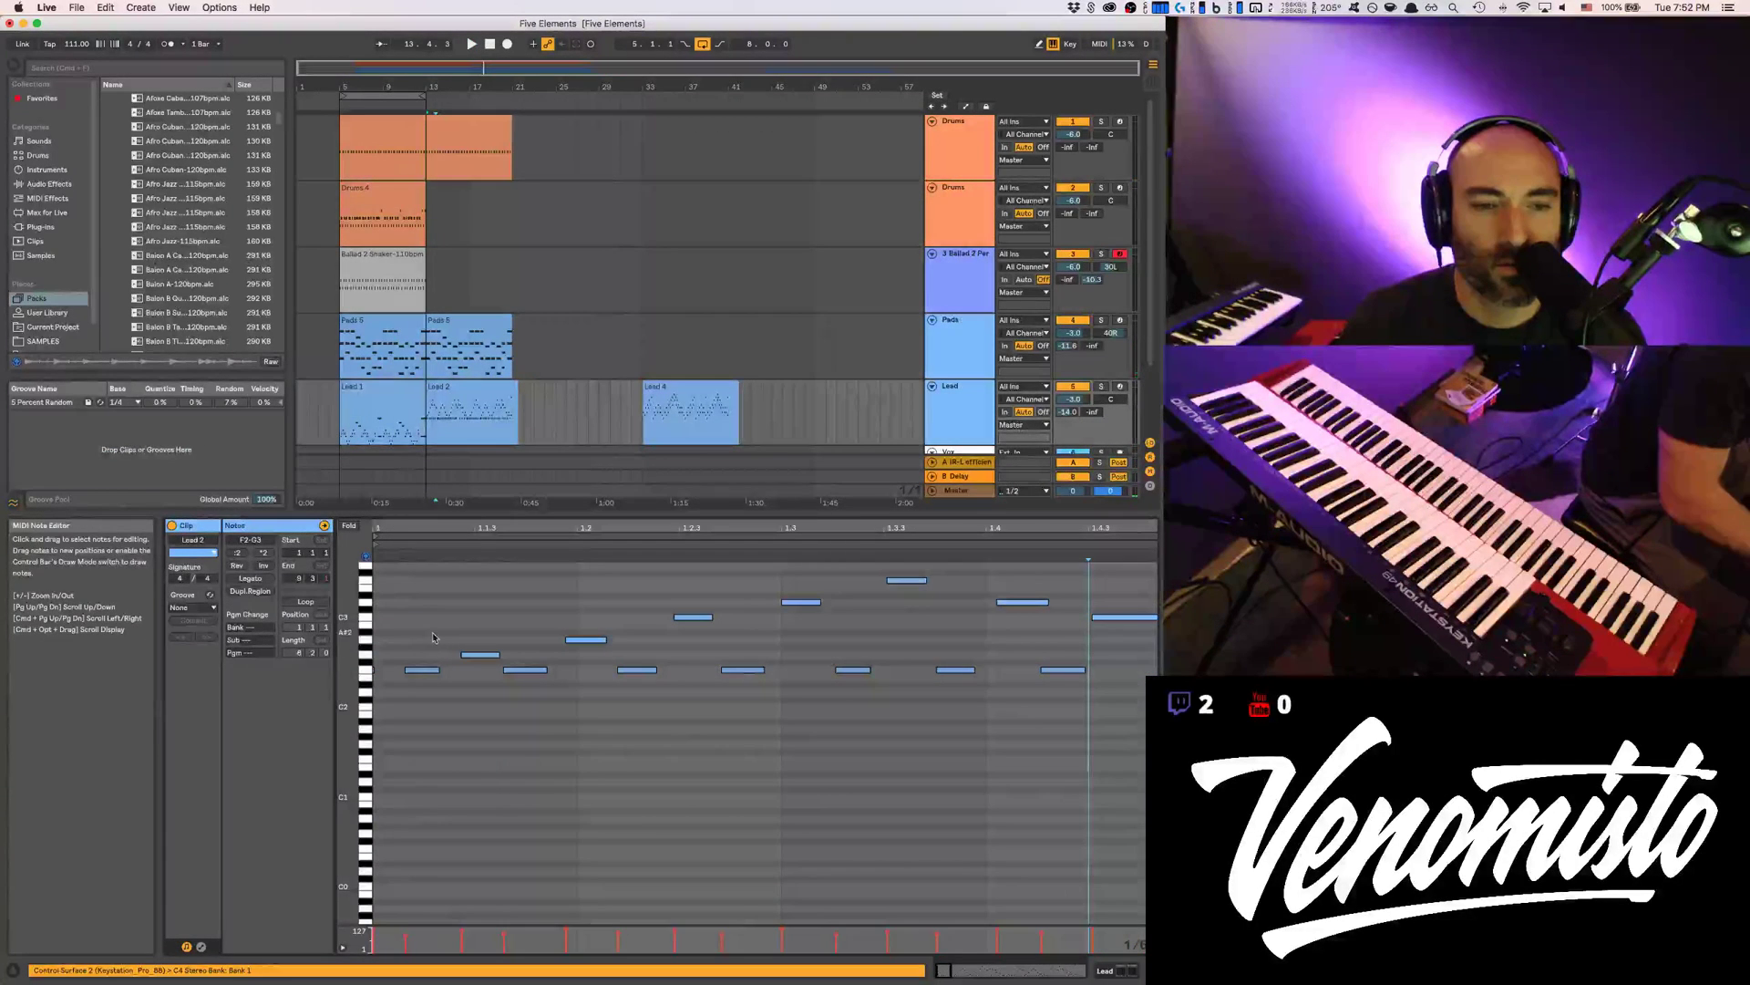
pyautogui.click(418, 671)
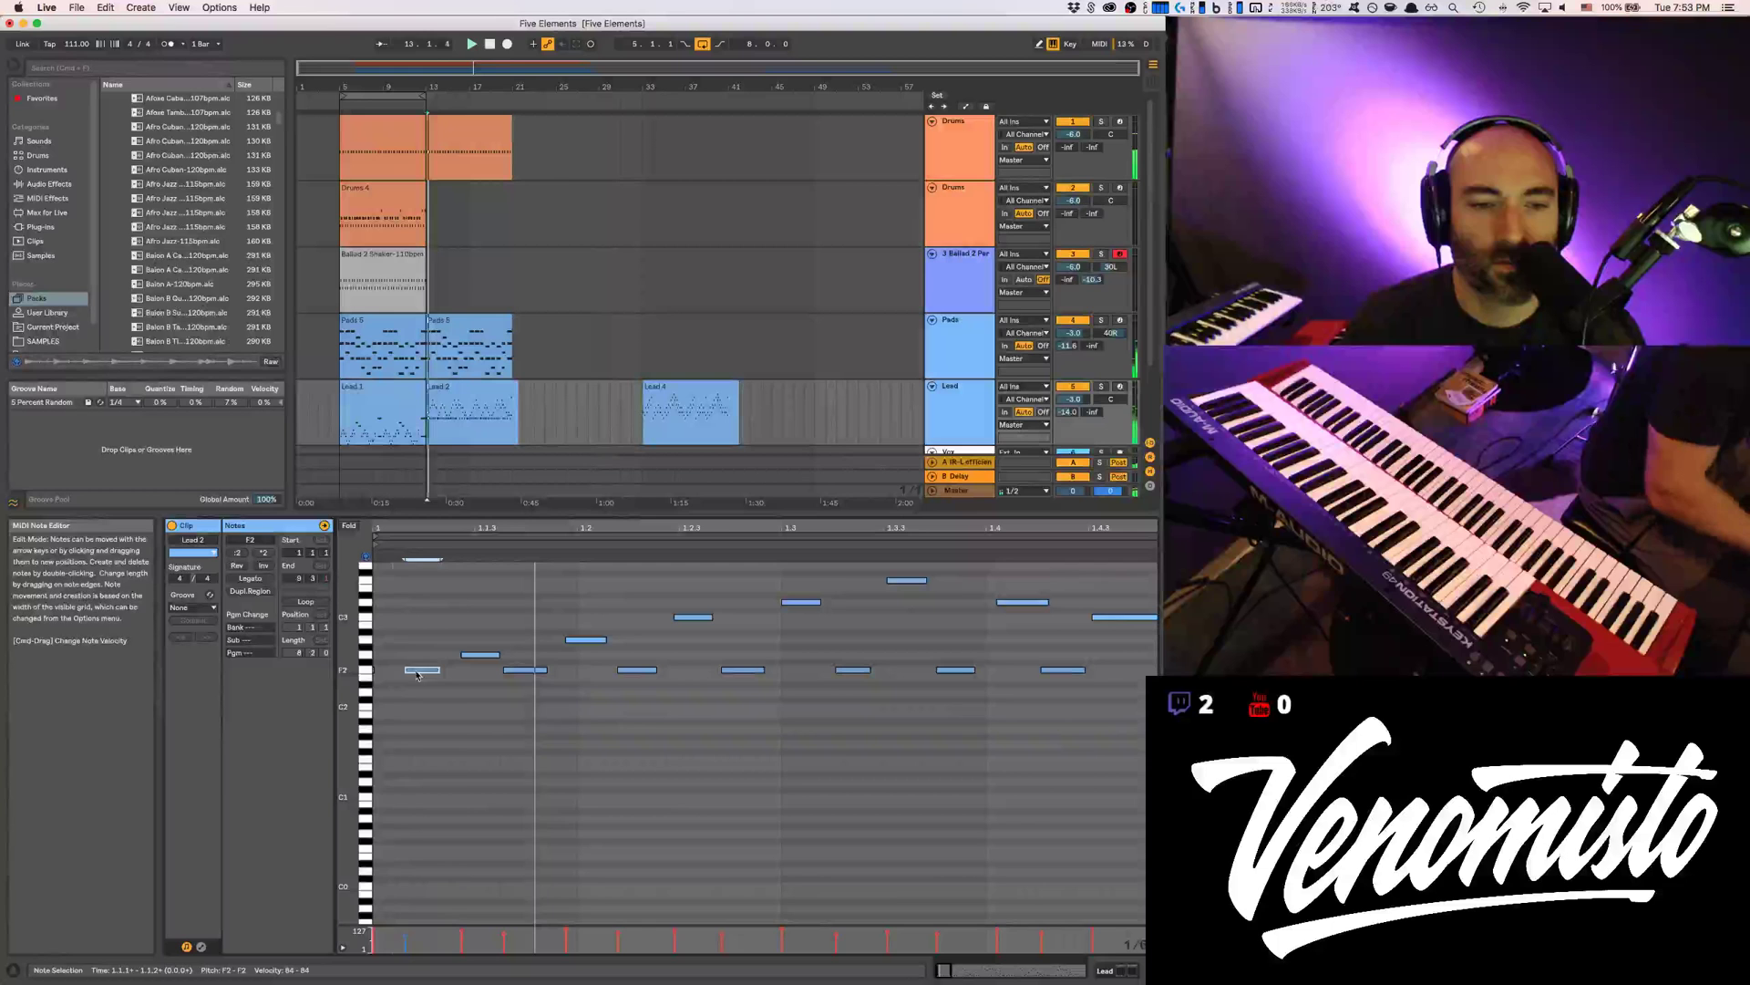
pyautogui.press('space')
pyautogui.click(380, 670)
pyautogui.press('space')
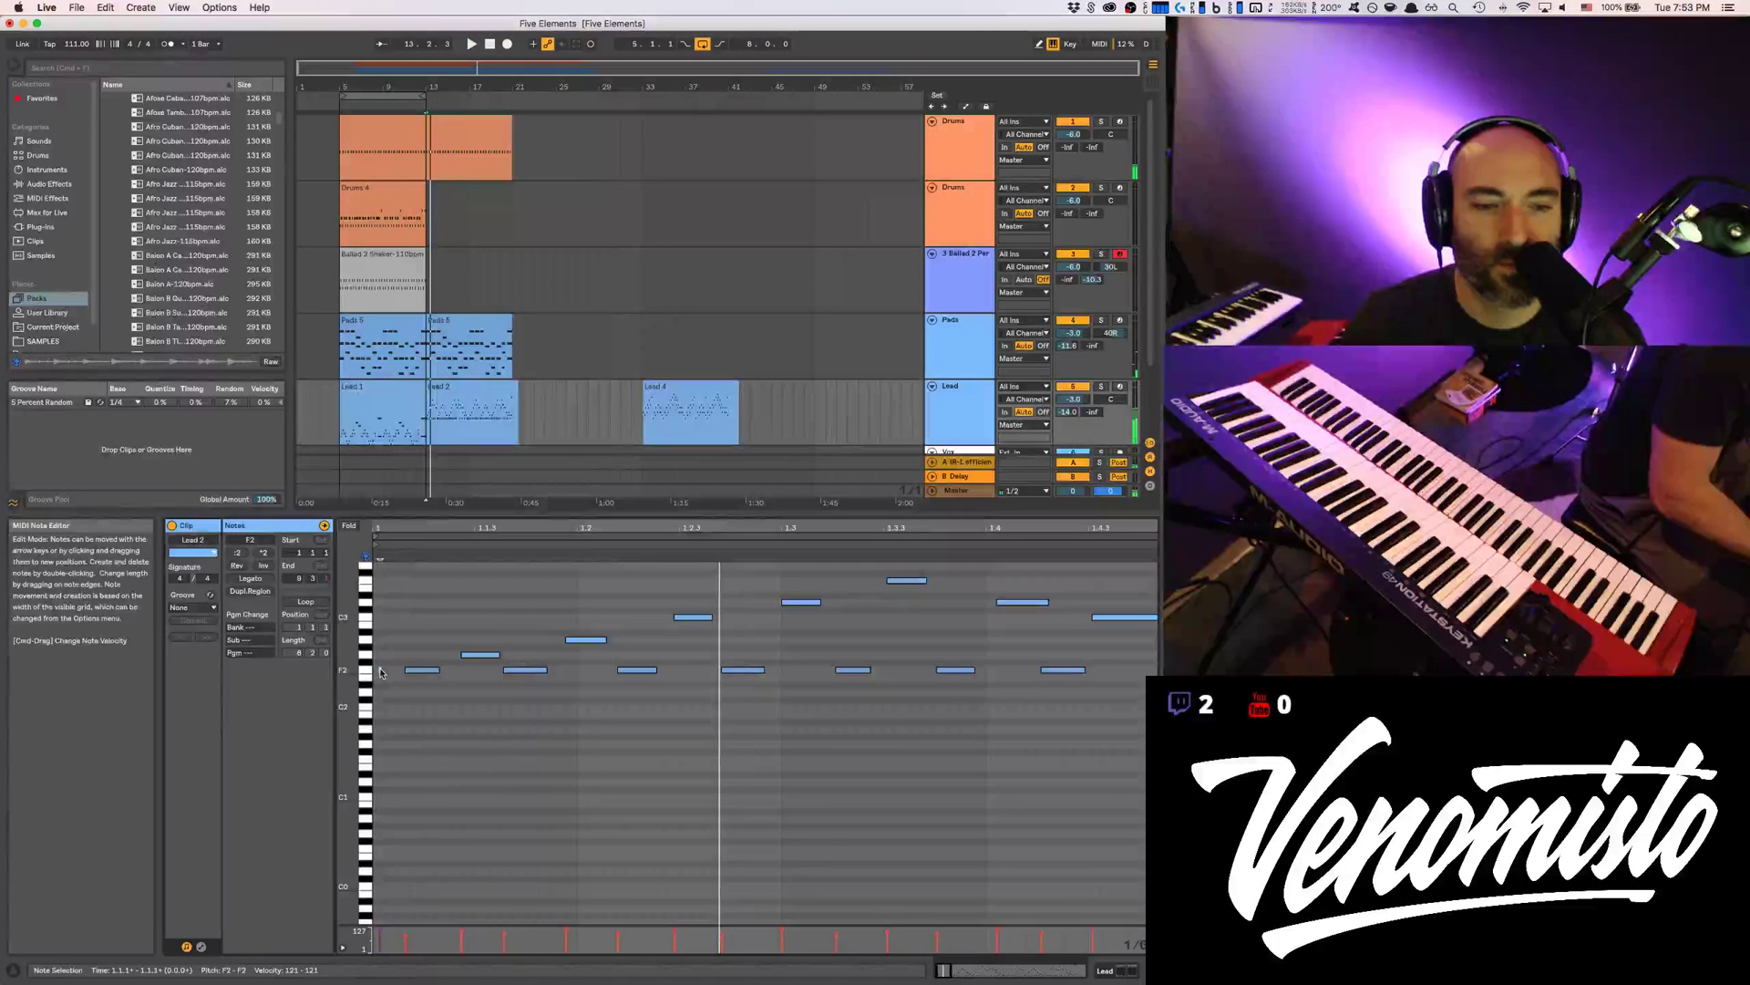
pyautogui.press('space')
pyautogui.click(380, 671)
pyautogui.press('space')
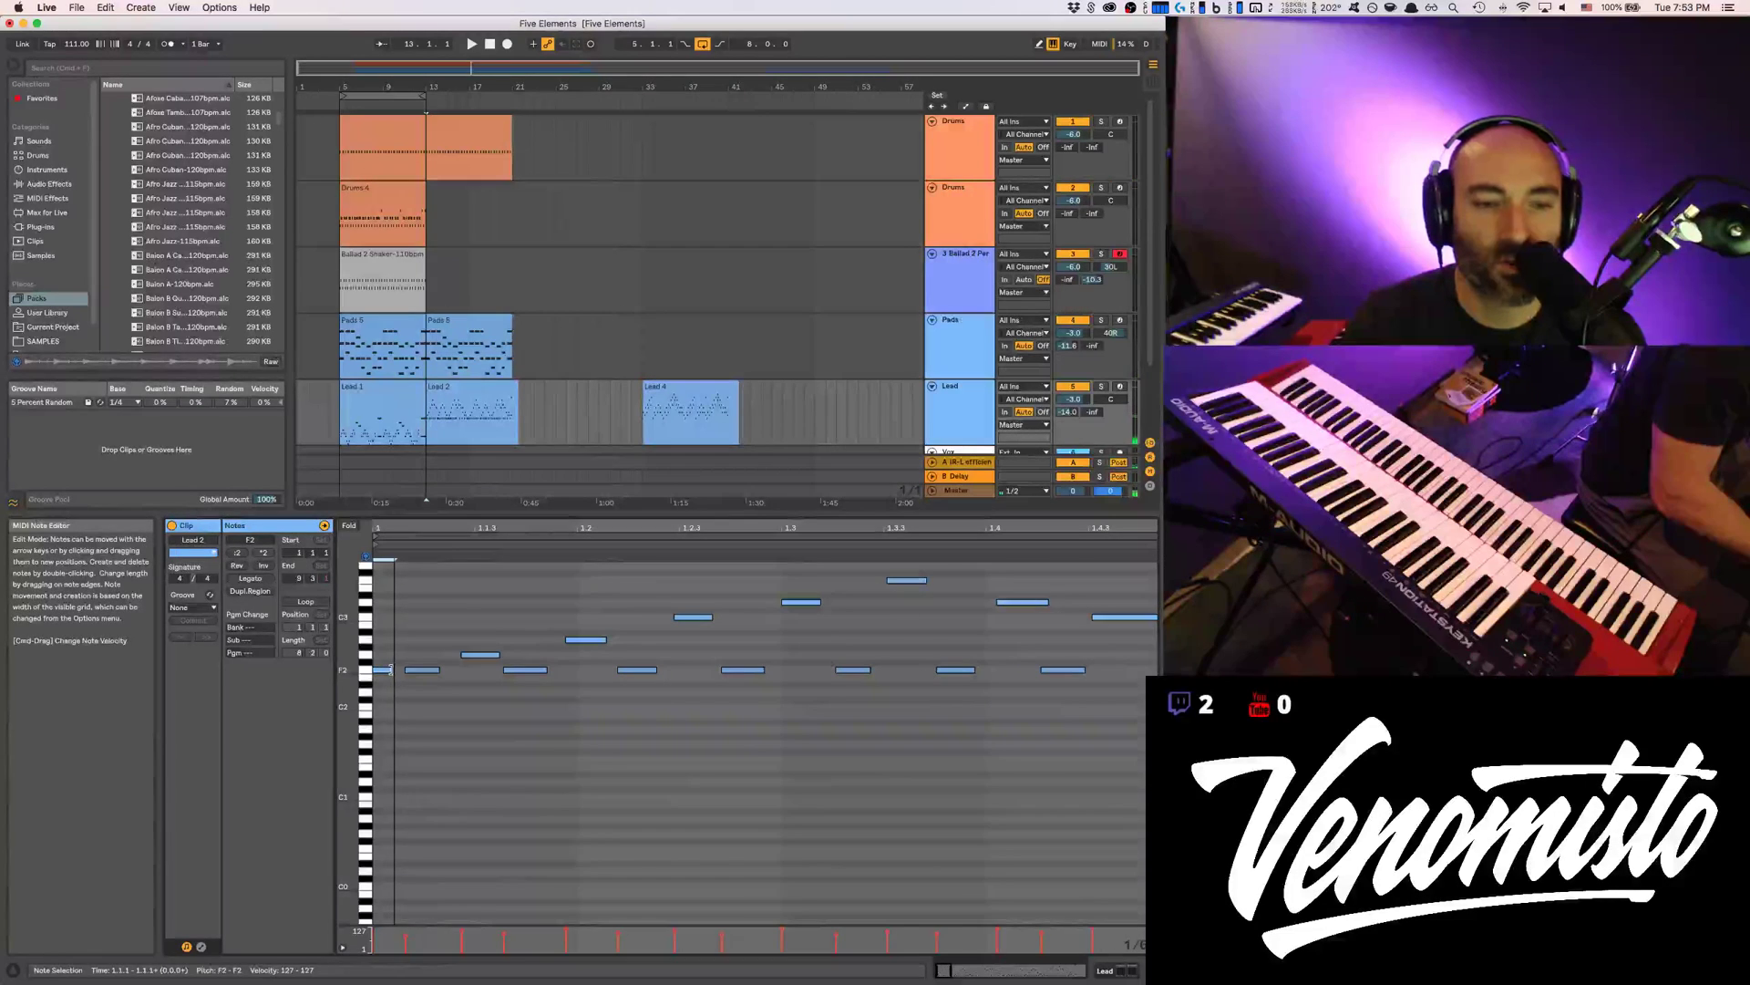
# Play the section from bar 13 and trim the Lead 2 overhang past bar 21
pyautogui.moveTo(463, 527); pyautogui.dragTo(503, 285)
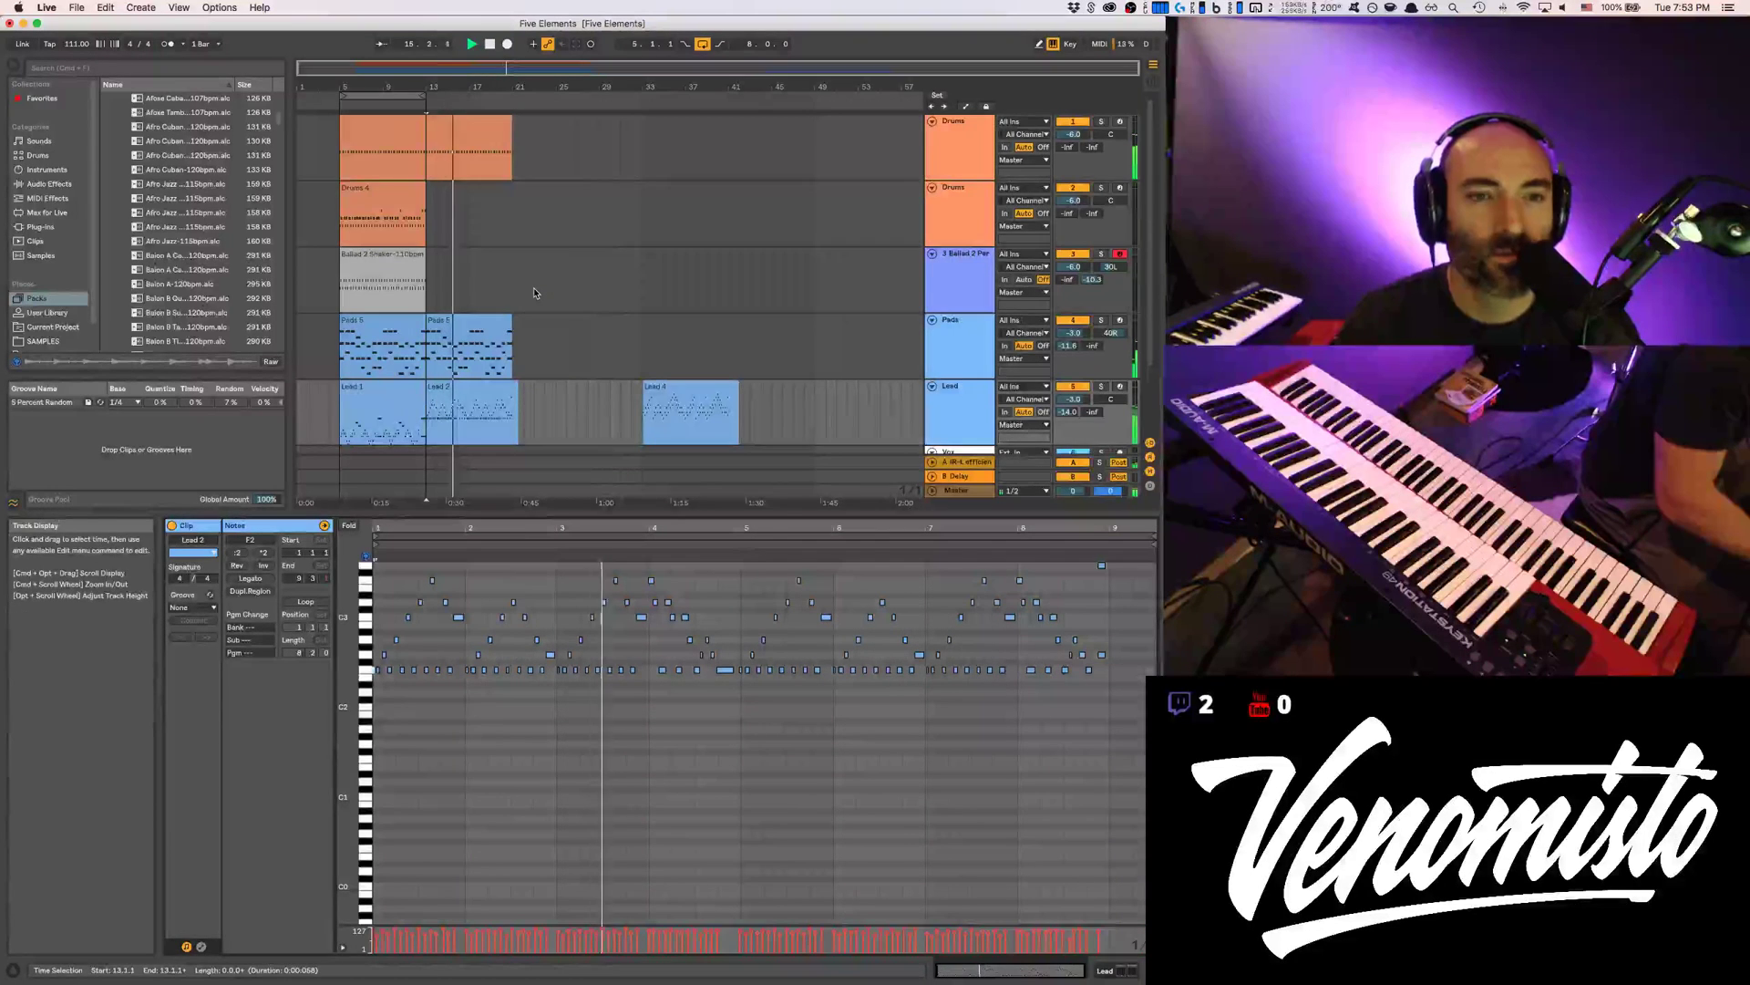
pyautogui.scroll(-2, 534, 287)
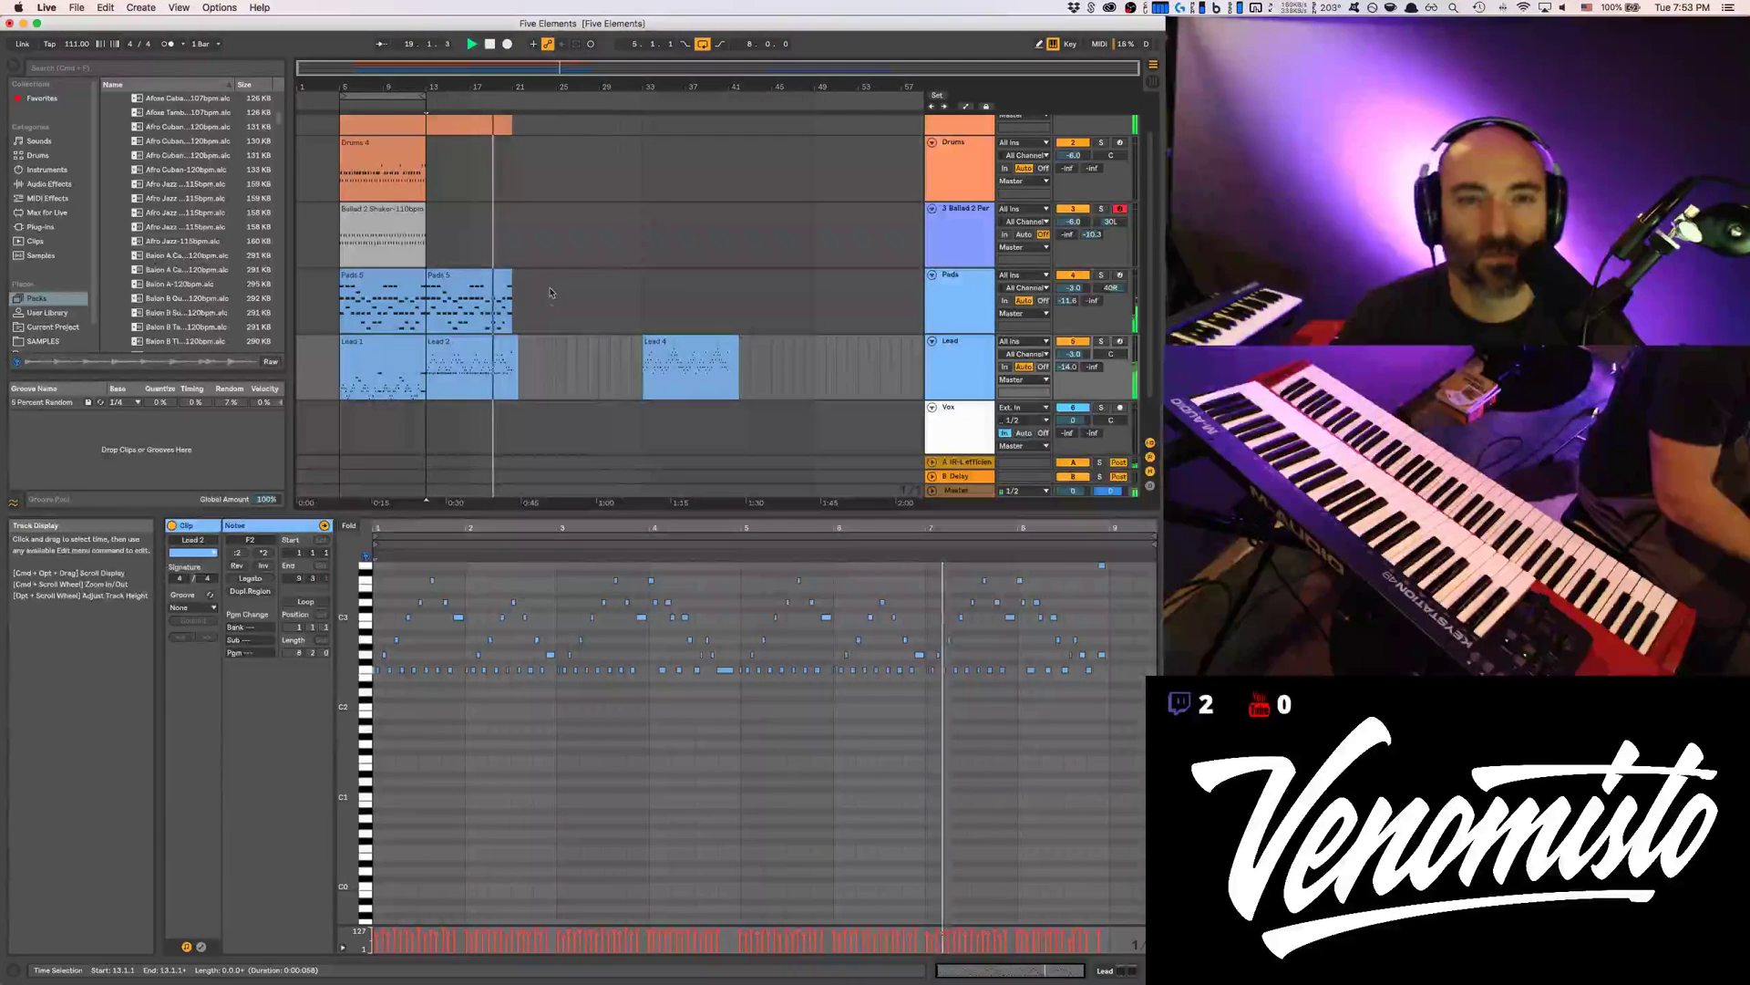
pyautogui.scroll(2, 548, 312)
pyautogui.hotkey('shift', 'Tab')
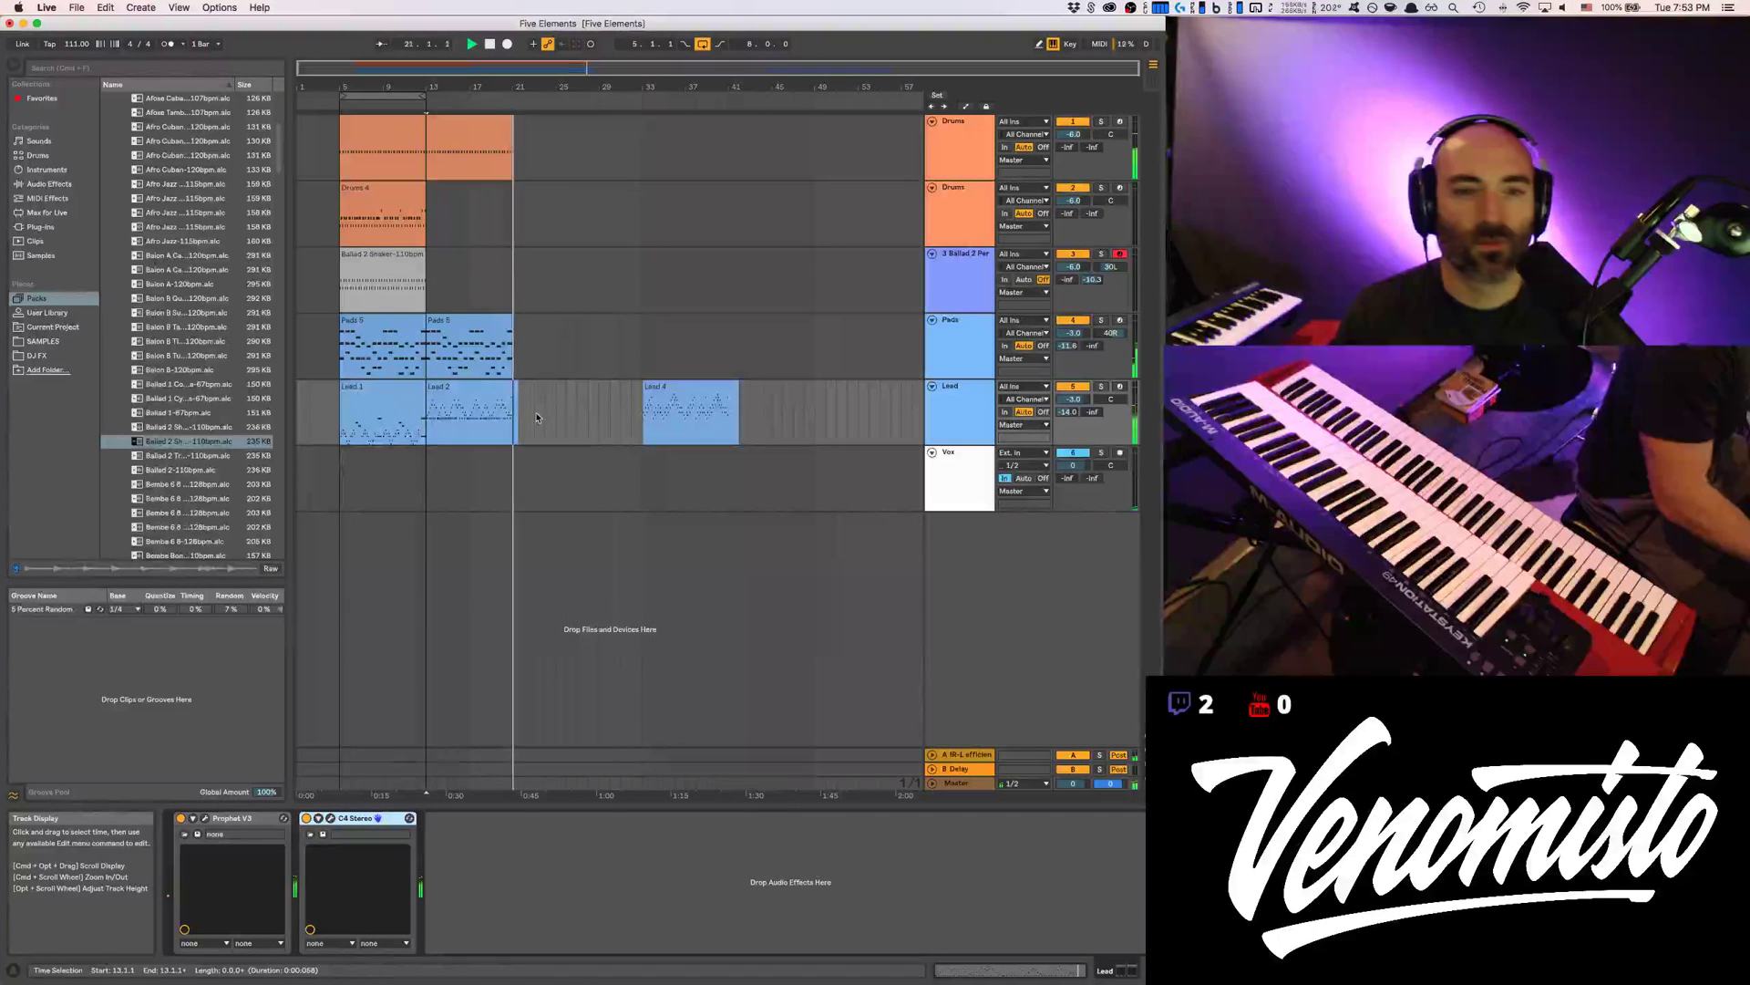
pyautogui.moveTo(534, 405); pyautogui.dragTo(508, 399)
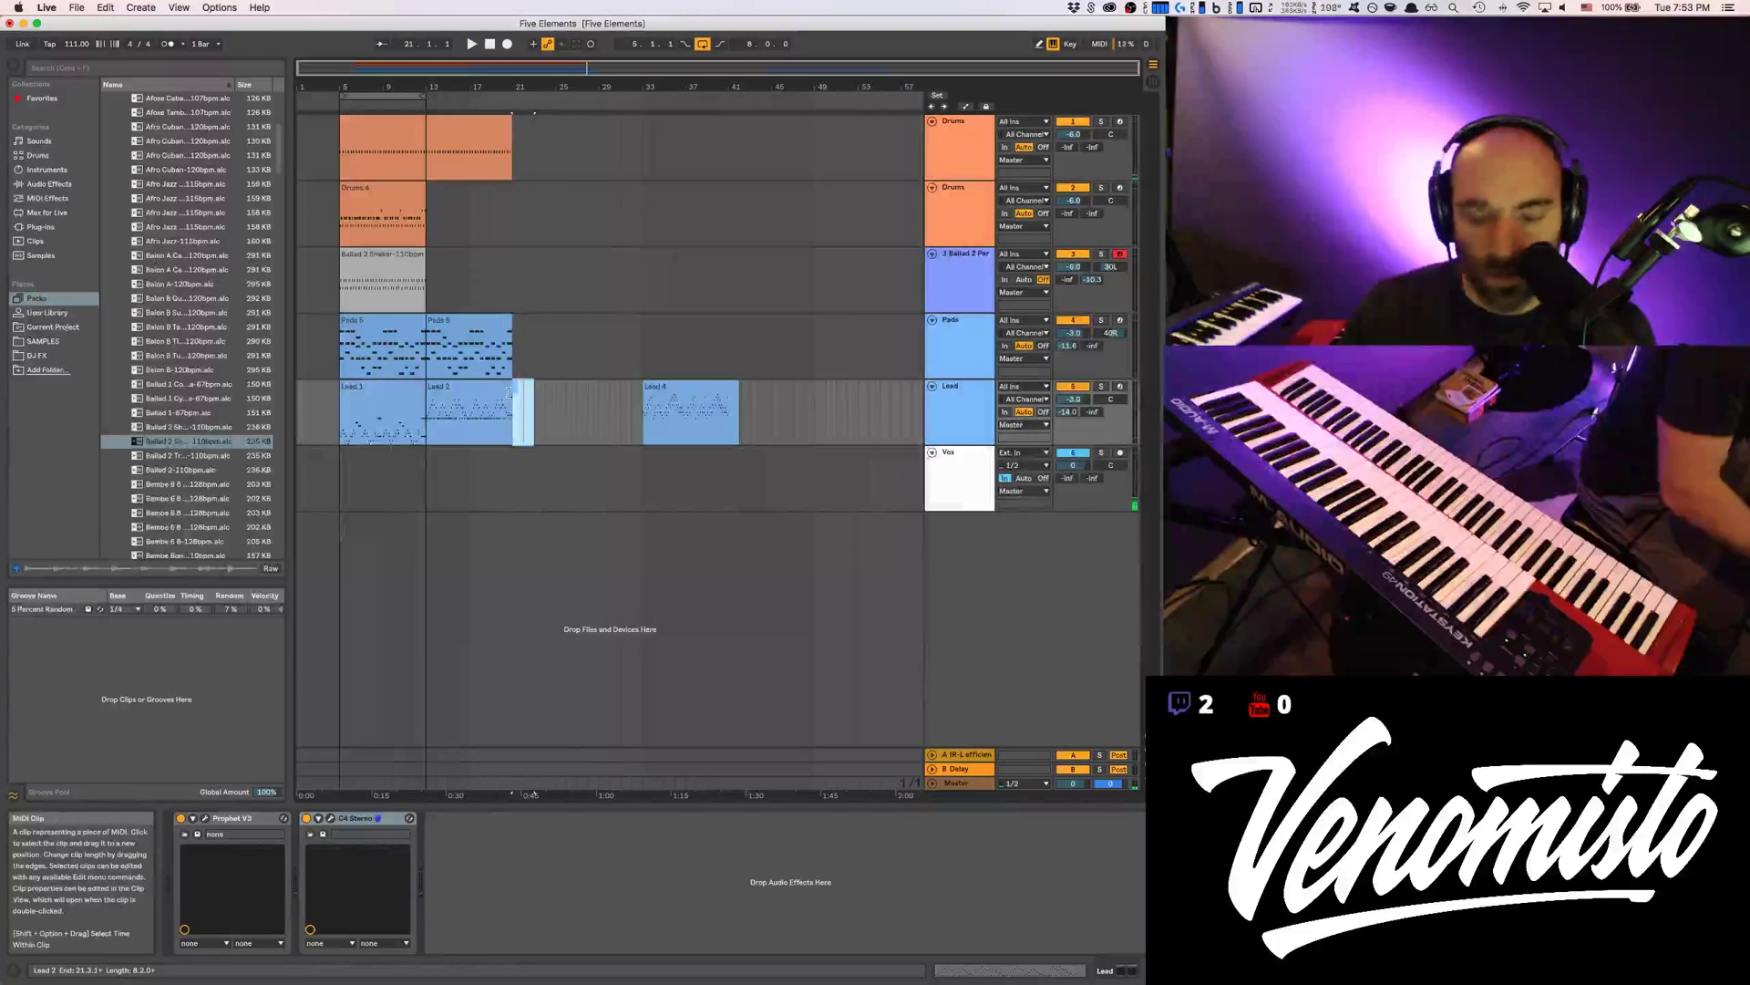
# Copy all Drums, shaker, Pads and Lead 1 clips of bars 5 to 13 to bar 21 and play from there
pyautogui.click(402, 386)
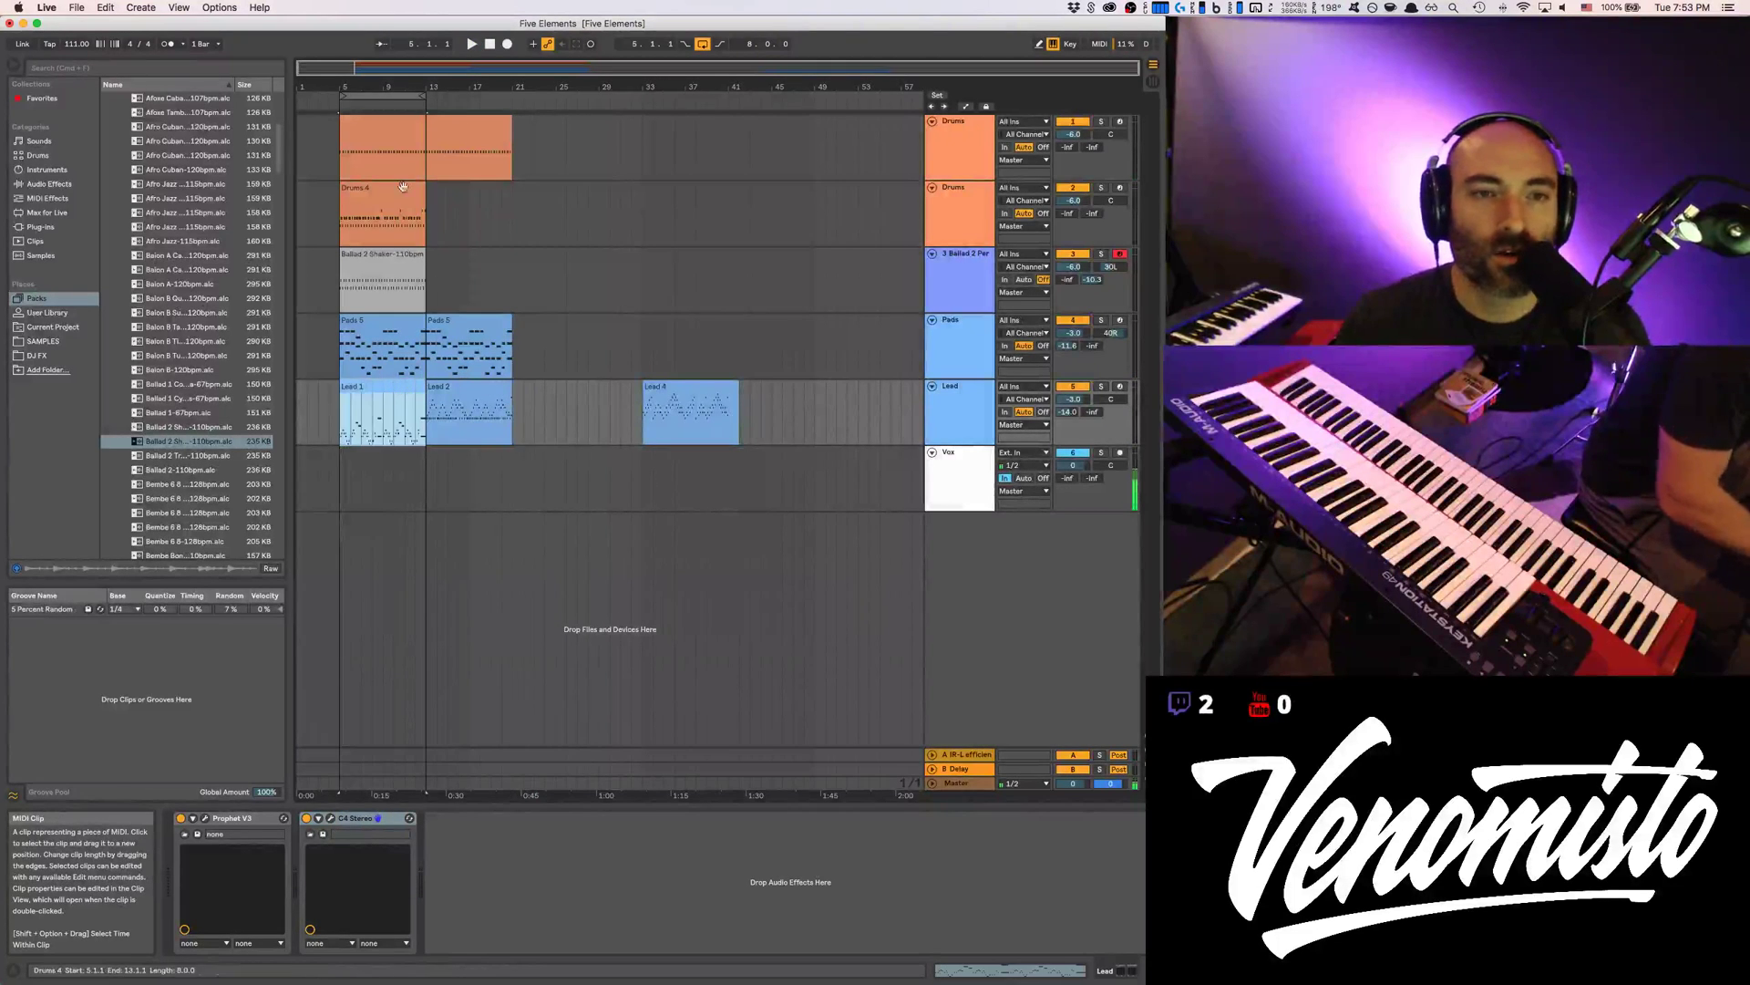
pyautogui.keyDown('shift'); pyautogui.click(388, 123); pyautogui.keyUp('shift')
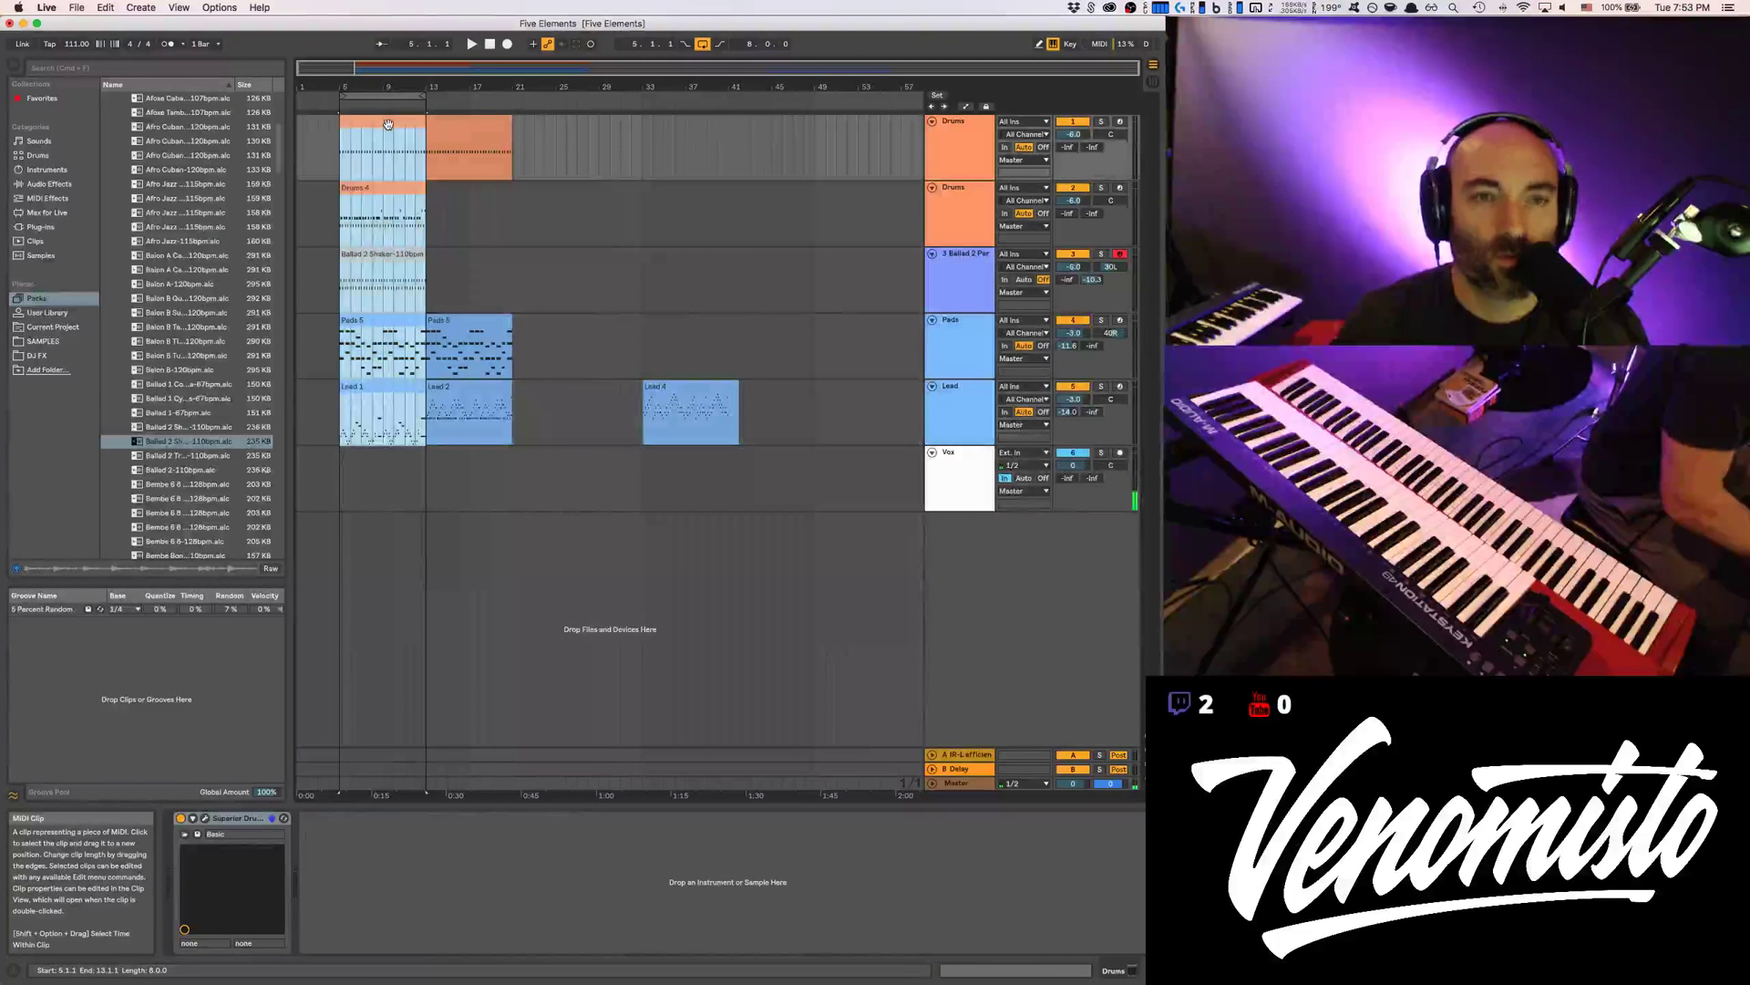
pyautogui.click(531, 130)
pyautogui.press('super+v')
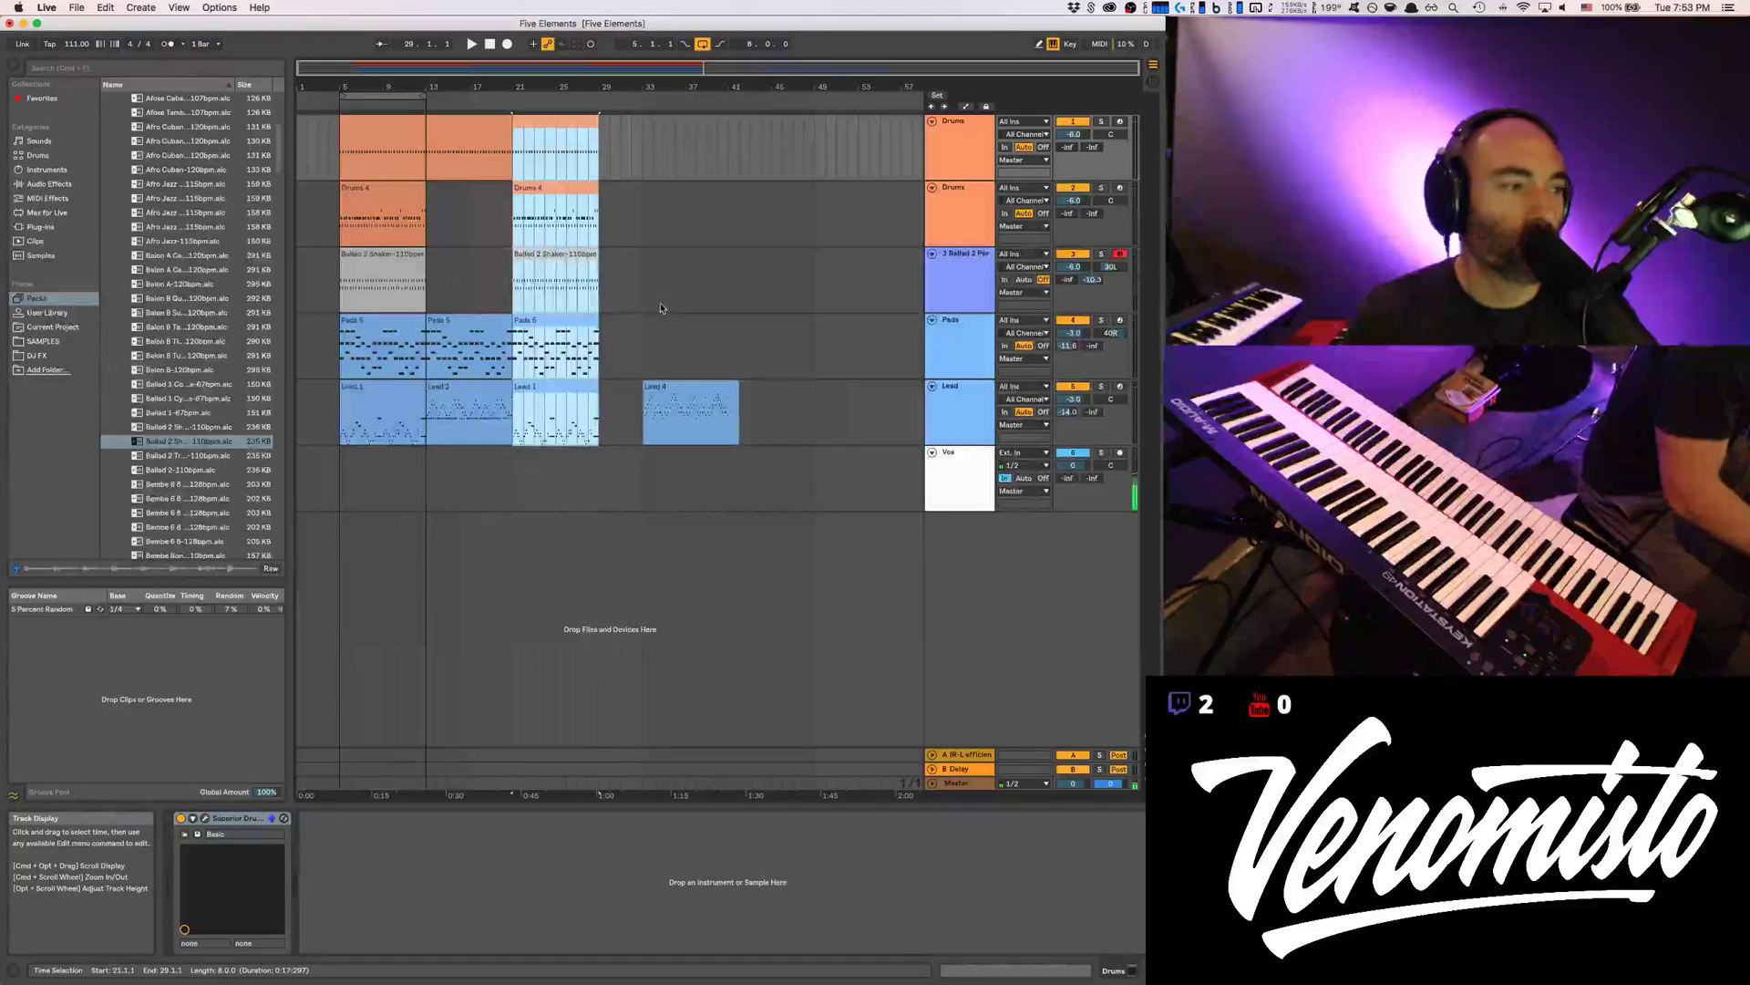
pyautogui.press('space')
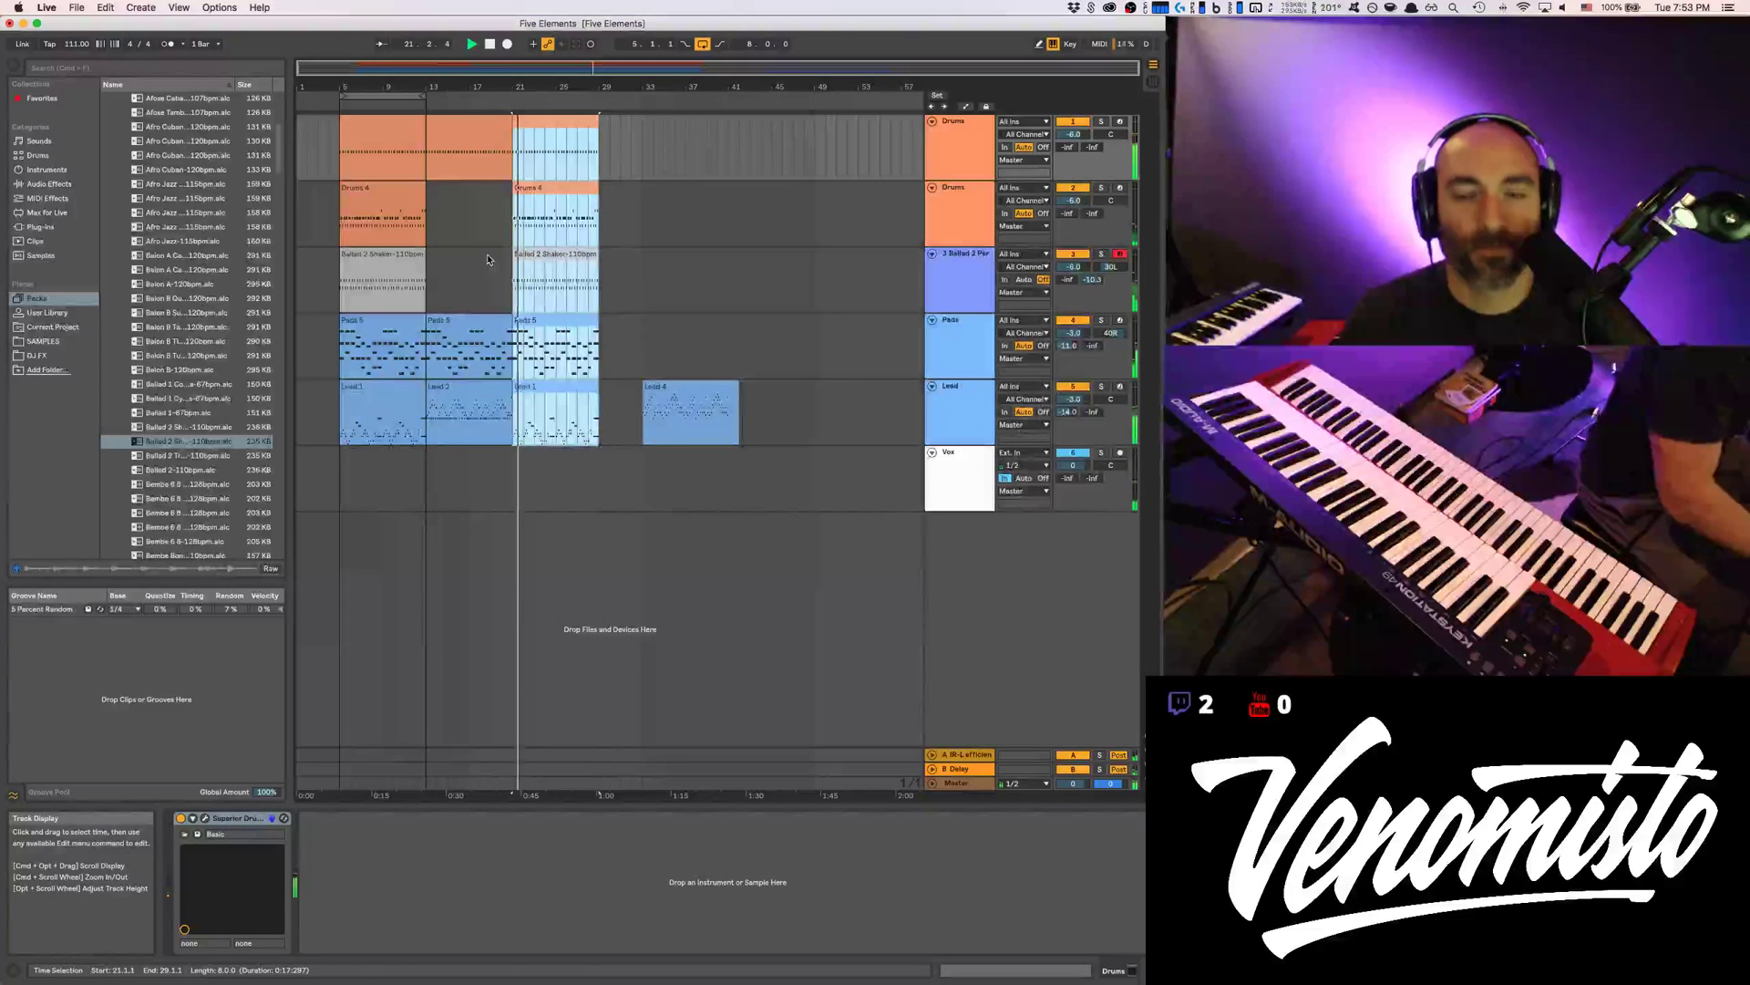
# Transpose all notes of the Lead 1 copy at bar 21 up one octave and compare it with the original at bar 5
pyautogui.click(547, 383)
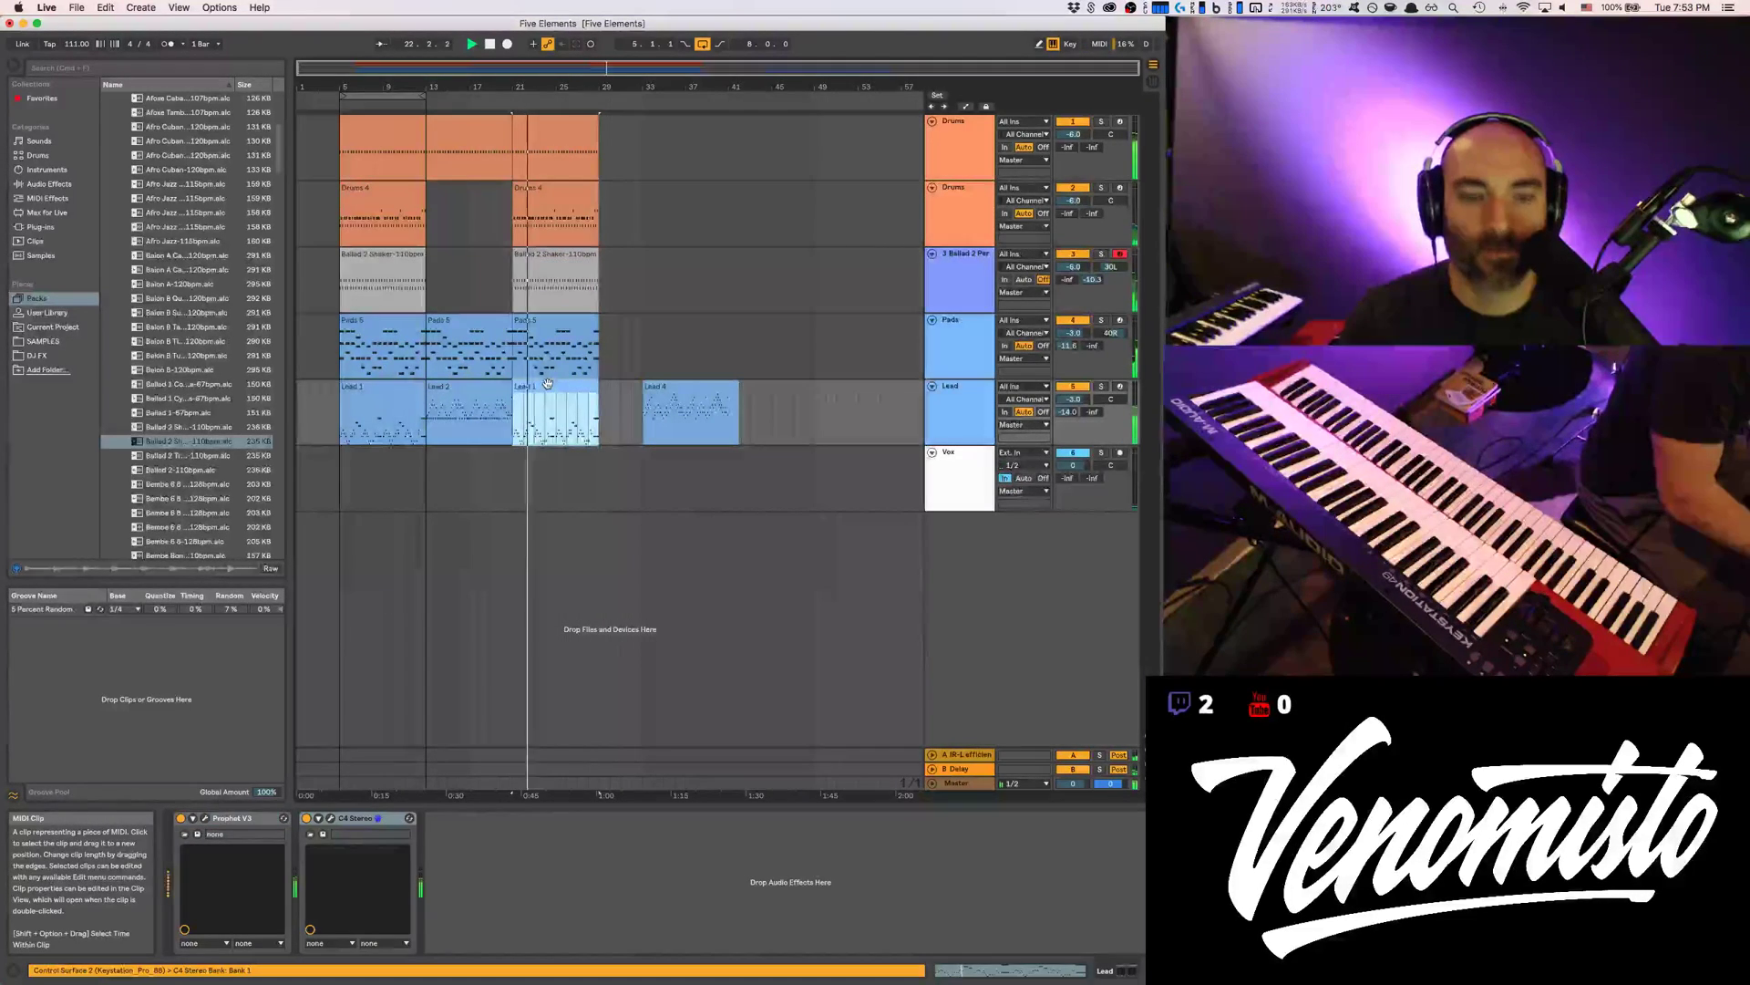
pyautogui.doubleClick(547, 383)
pyautogui.press('super+a')
pyautogui.hotkey('shift', 'Up')
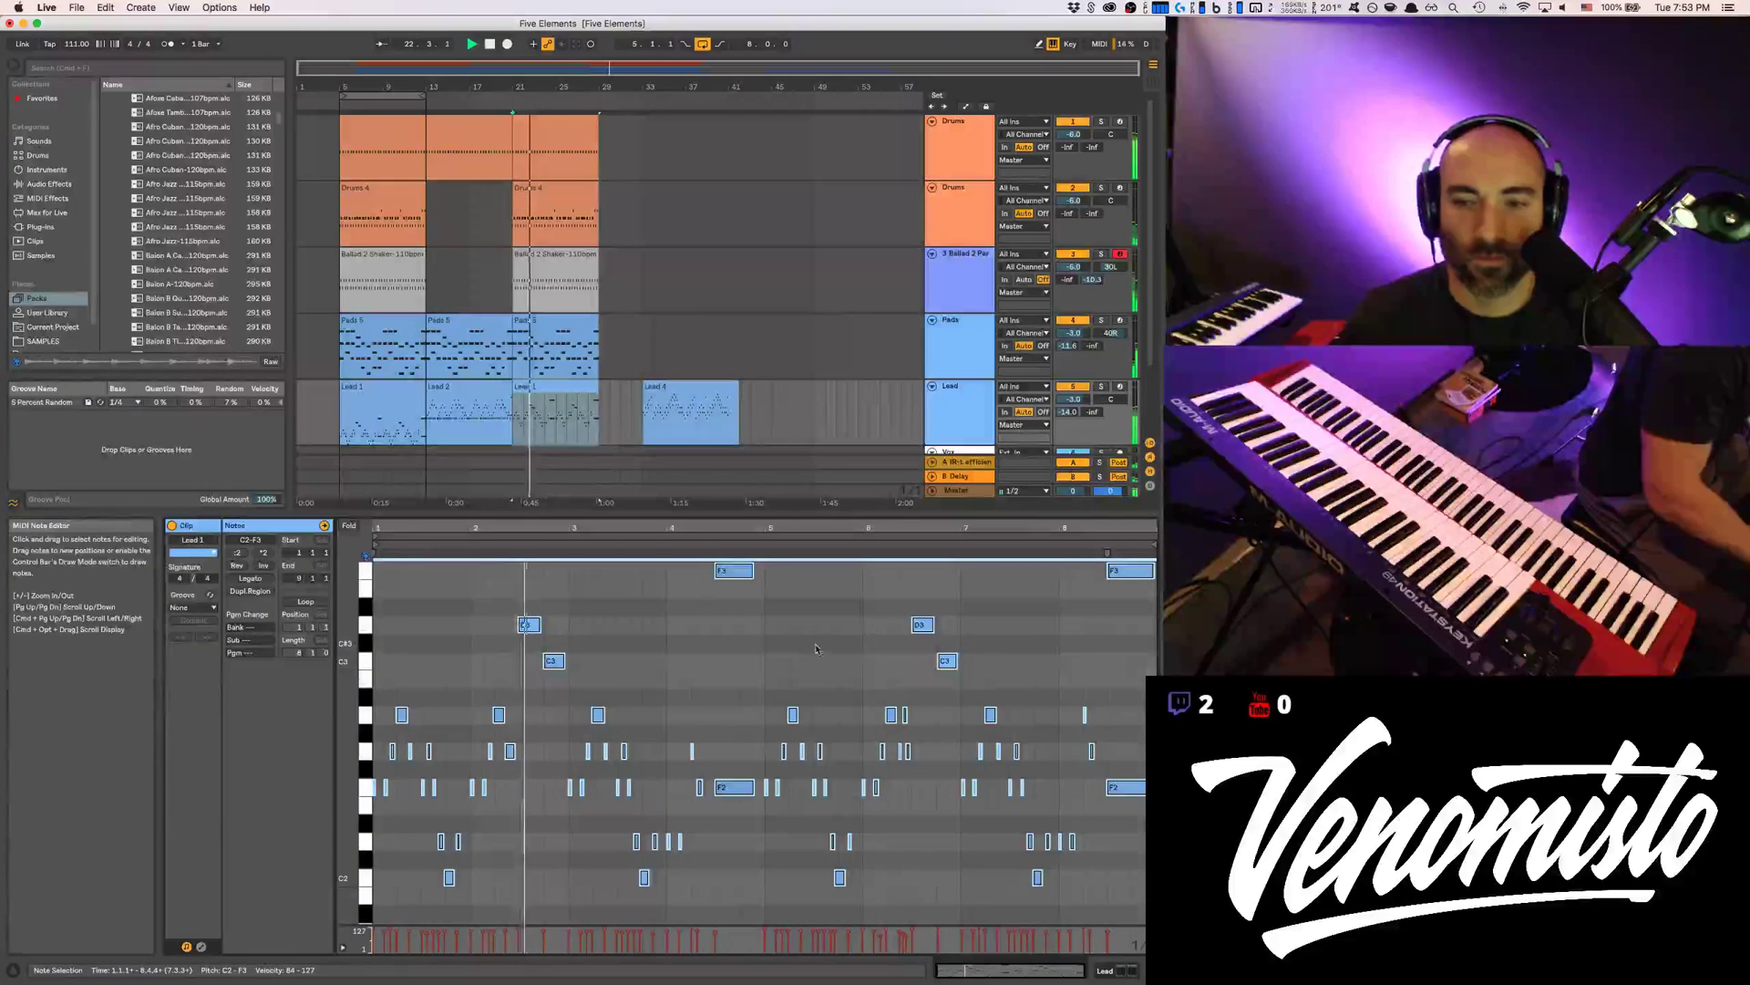
pyautogui.click(777, 643)
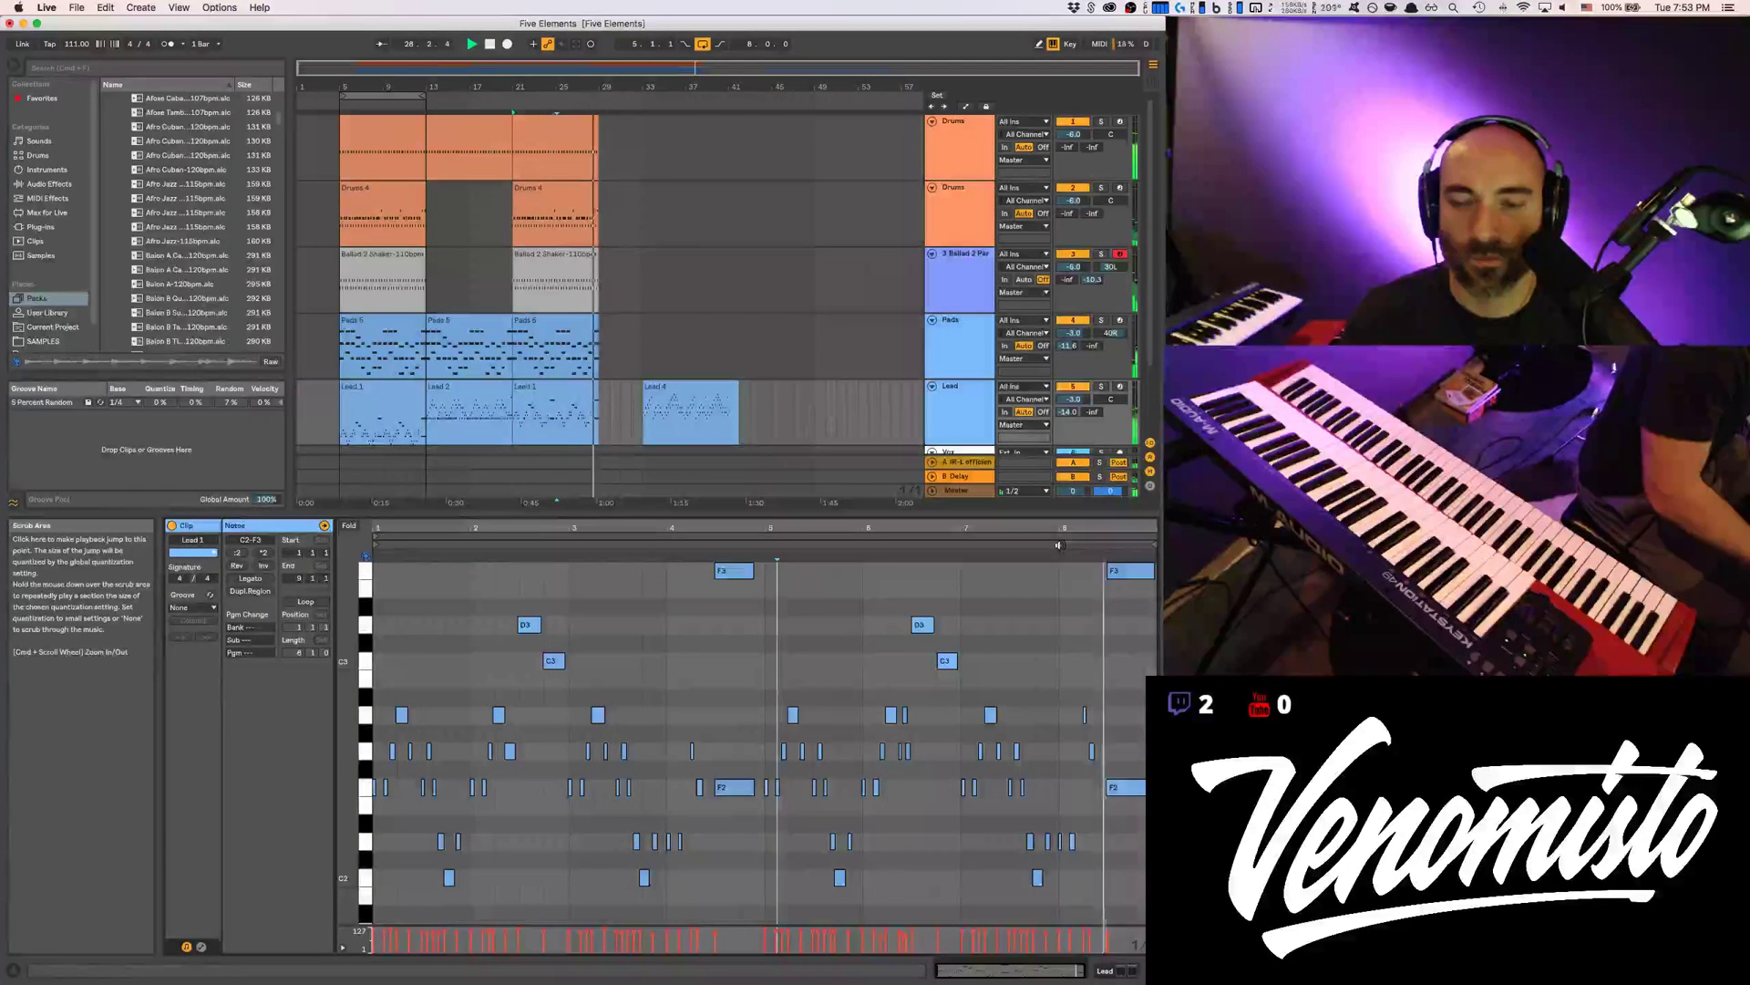
pyautogui.click(364, 397)
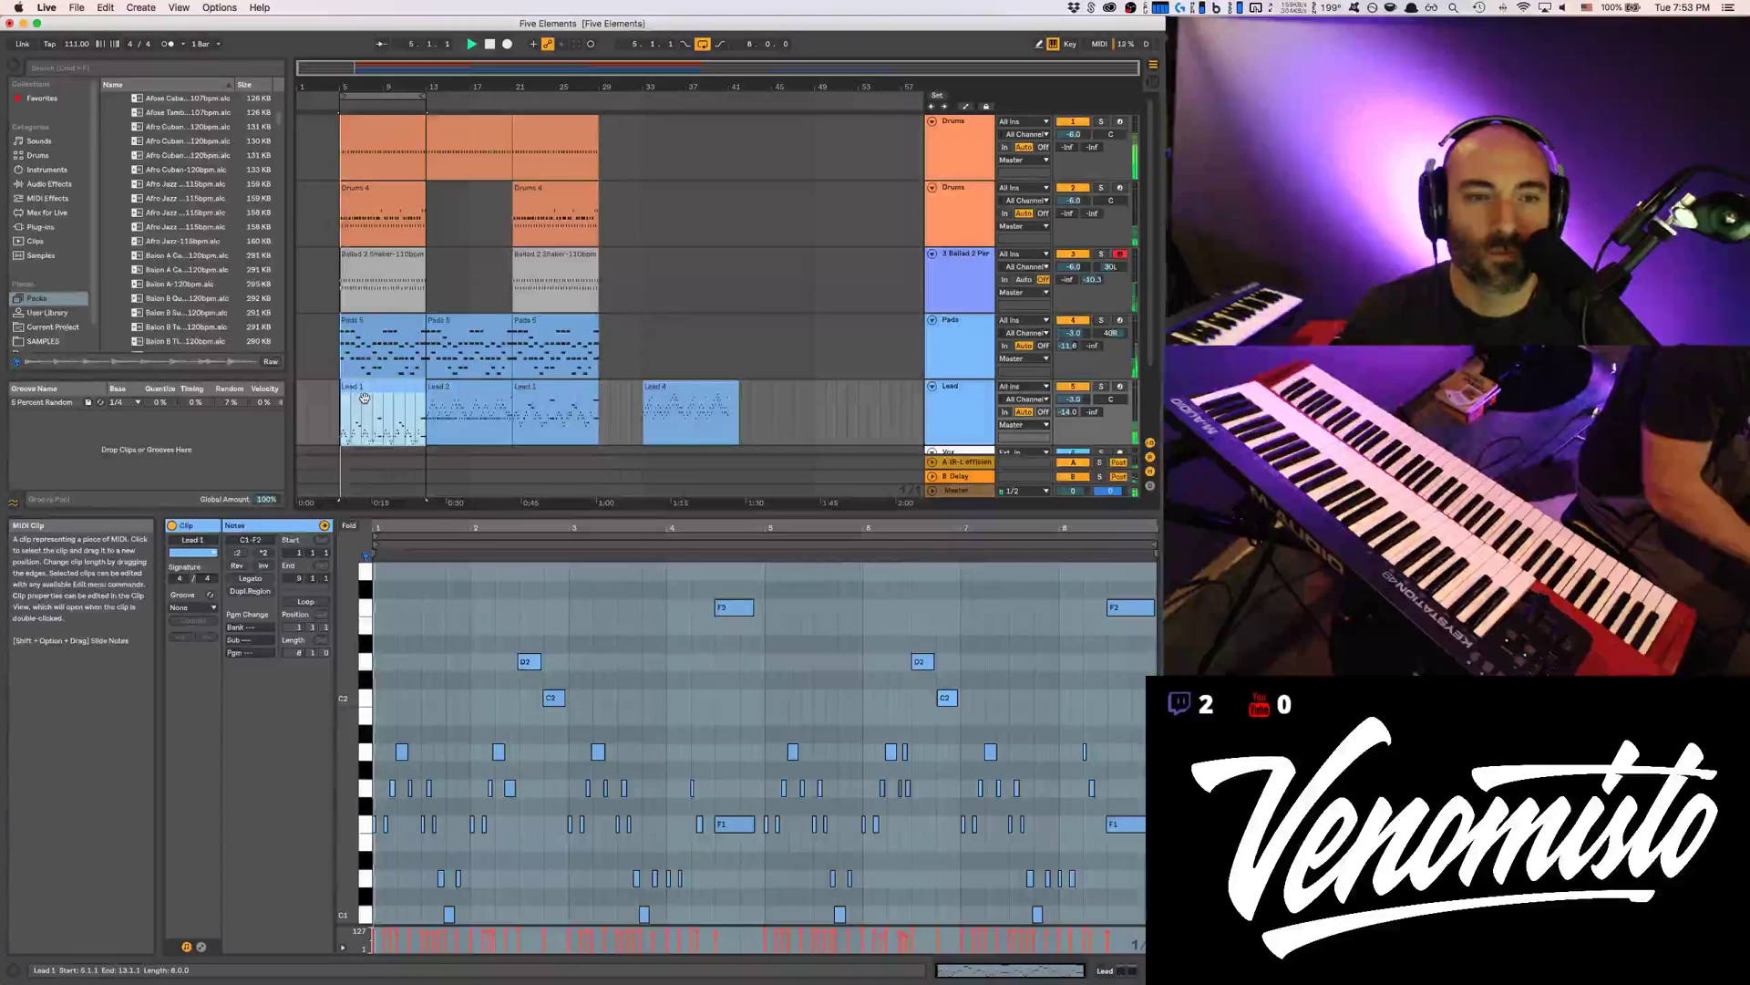
# Transpose all Lead 2 notes down one octave, and raise the notes from the clip's bar 5 onward back up an octave
pyautogui.click(468, 415)
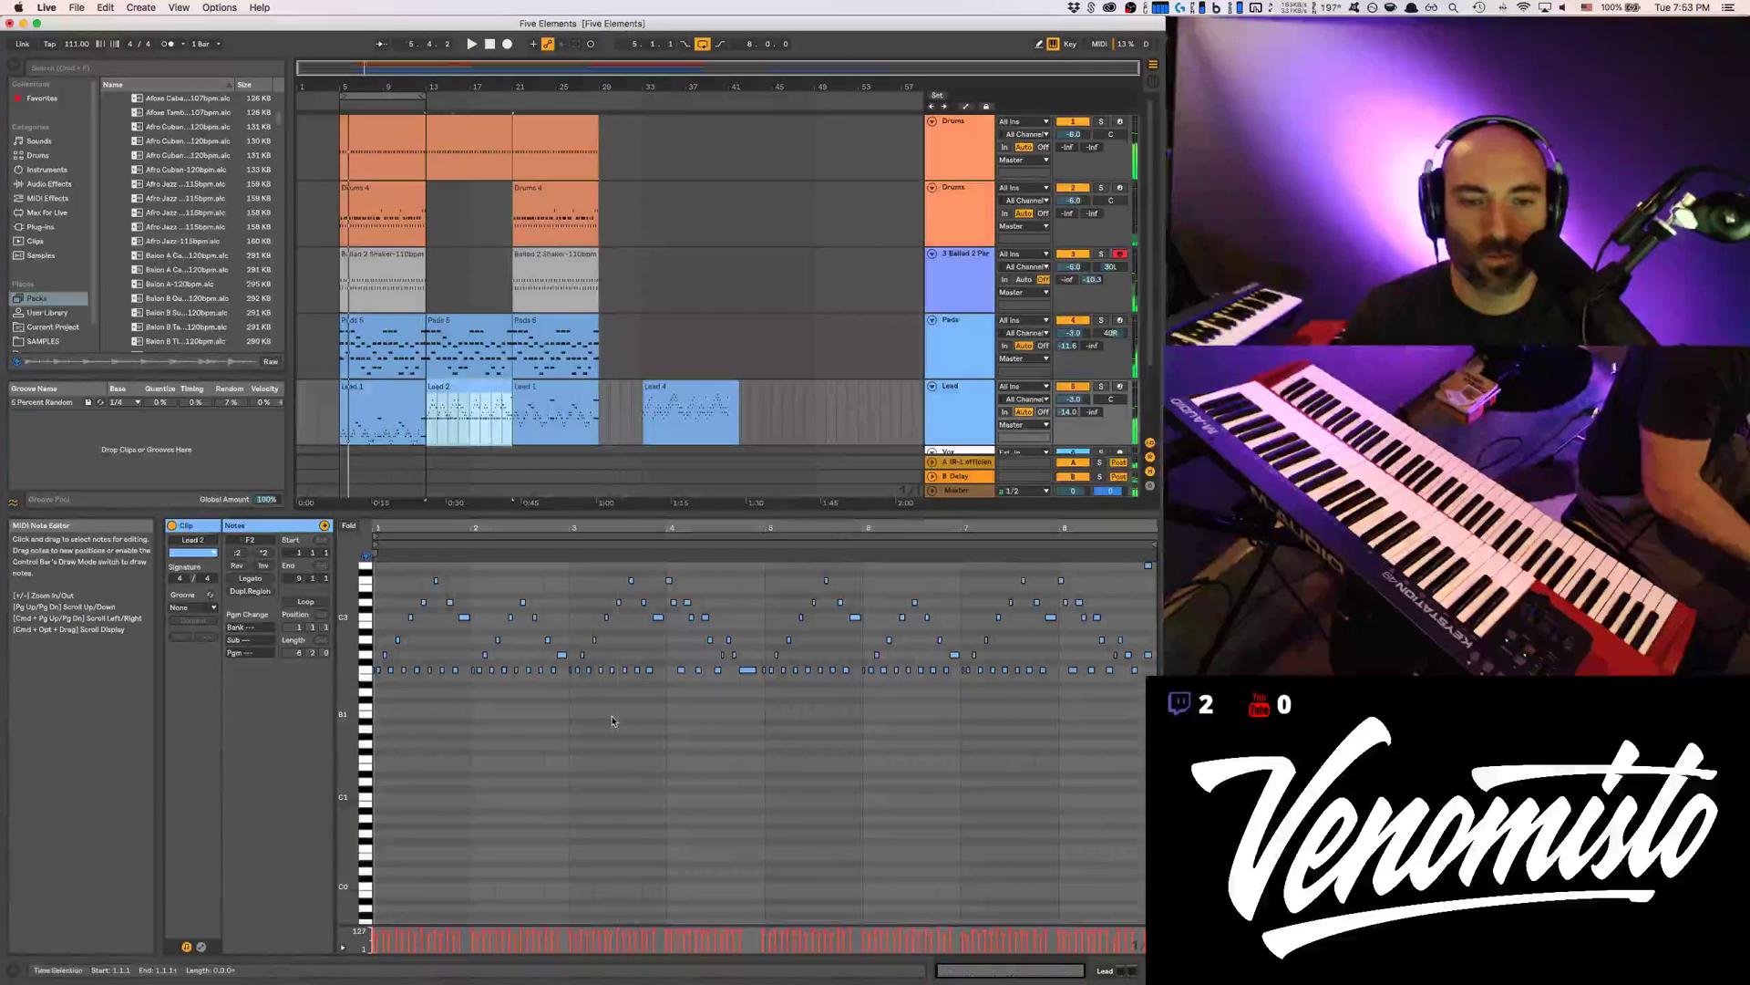
pyautogui.press('super+a')
pyautogui.hotkey('shift', 'Down')
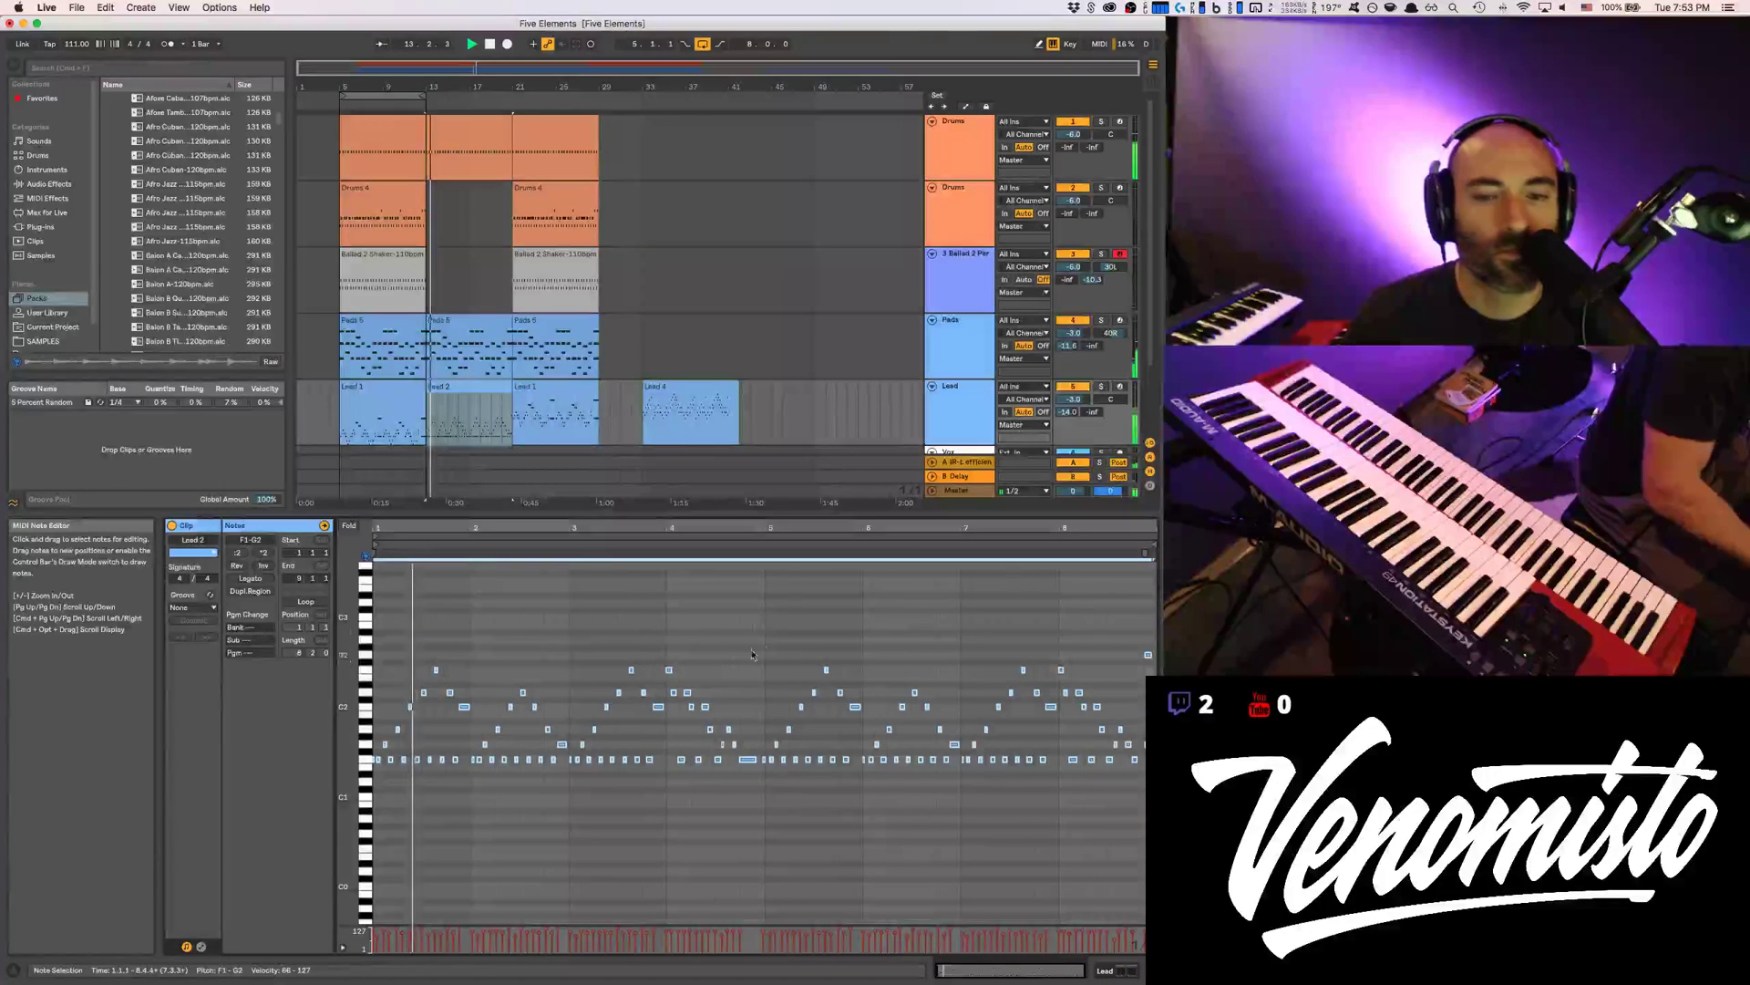
pyautogui.moveTo(763, 602); pyautogui.dragTo(1157, 804)
pyautogui.hotkey('shift', 'Up')
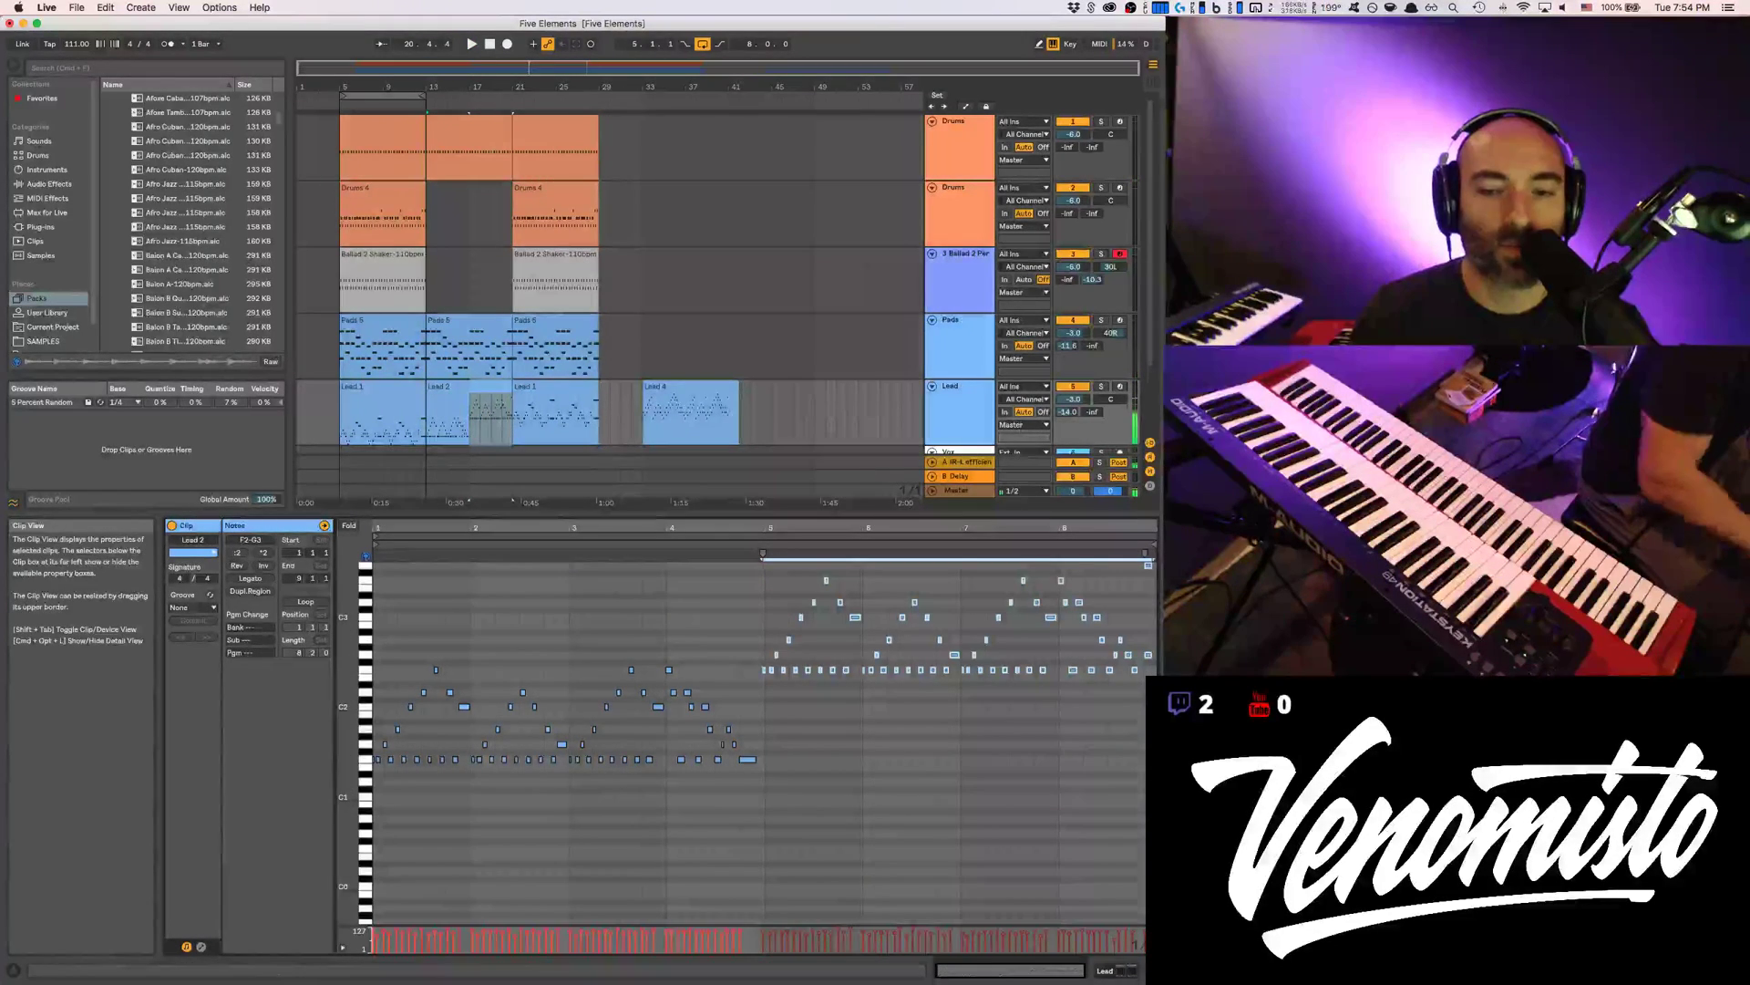
# Inspect the F2 note opening bar 5 of the Lead 2 clip and audition the octave change during playback
pyautogui.press('+')
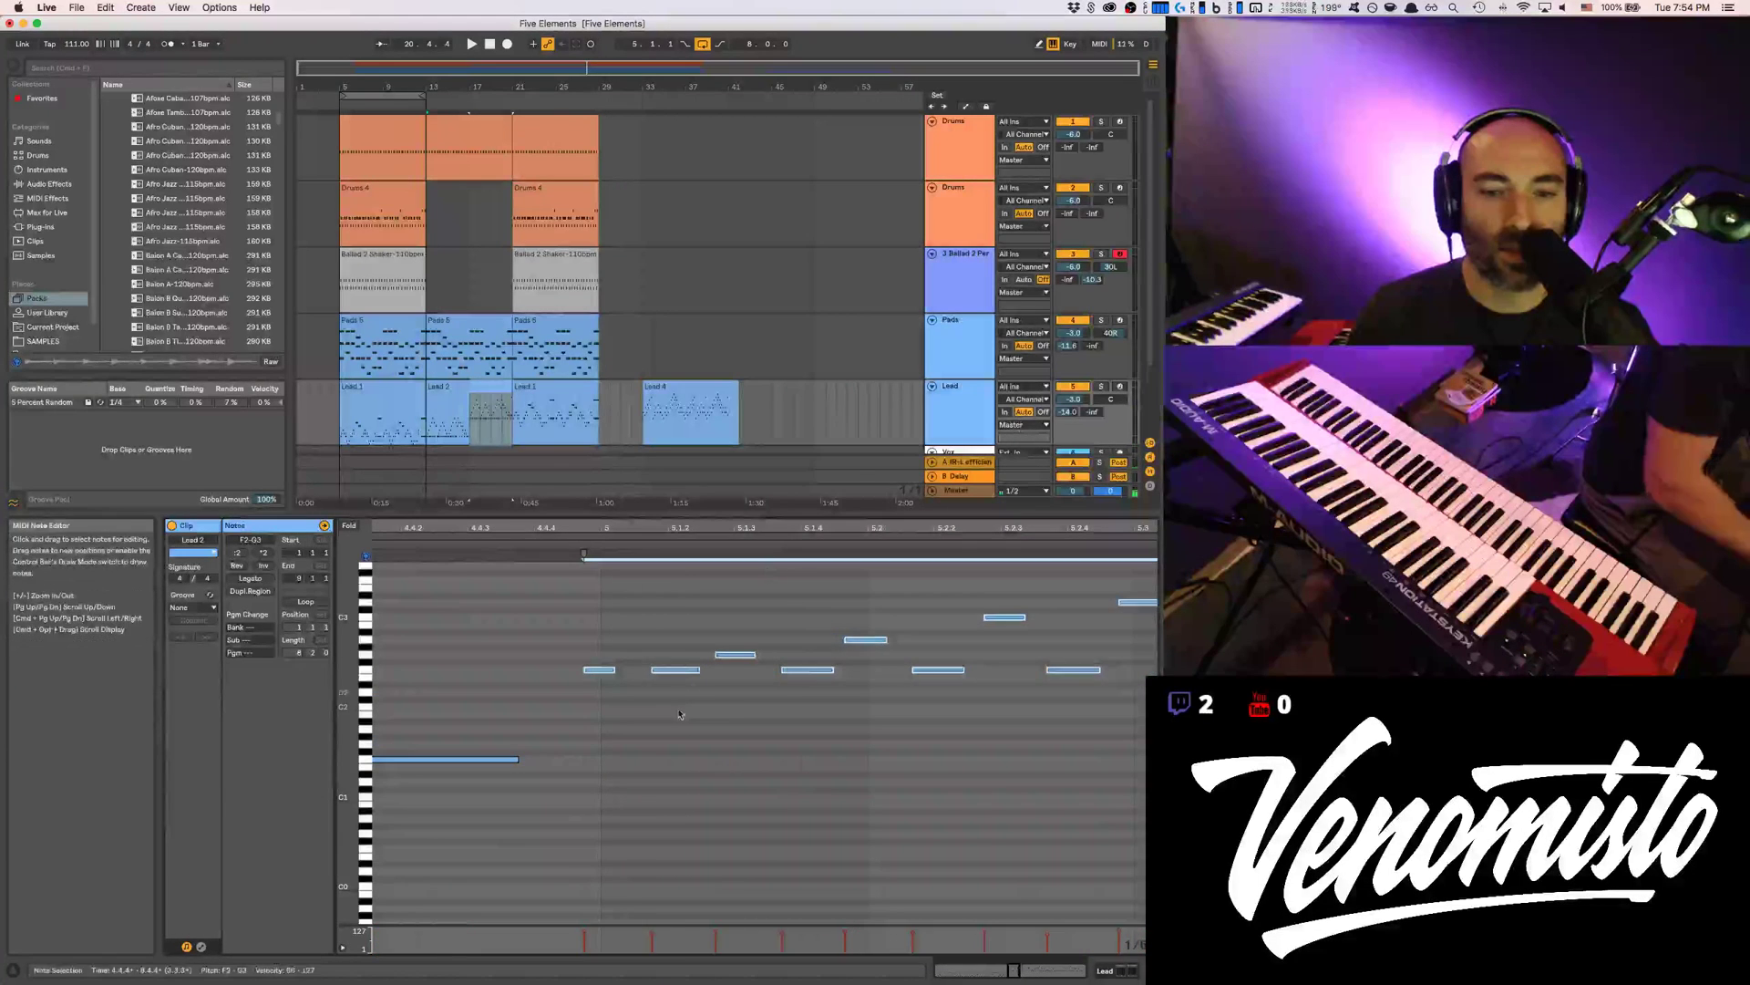
pyautogui.press('+')
pyautogui.click(611, 672)
pyautogui.press('space')
pyautogui.press('-')
pyautogui.press('-')
pyautogui.press('-')
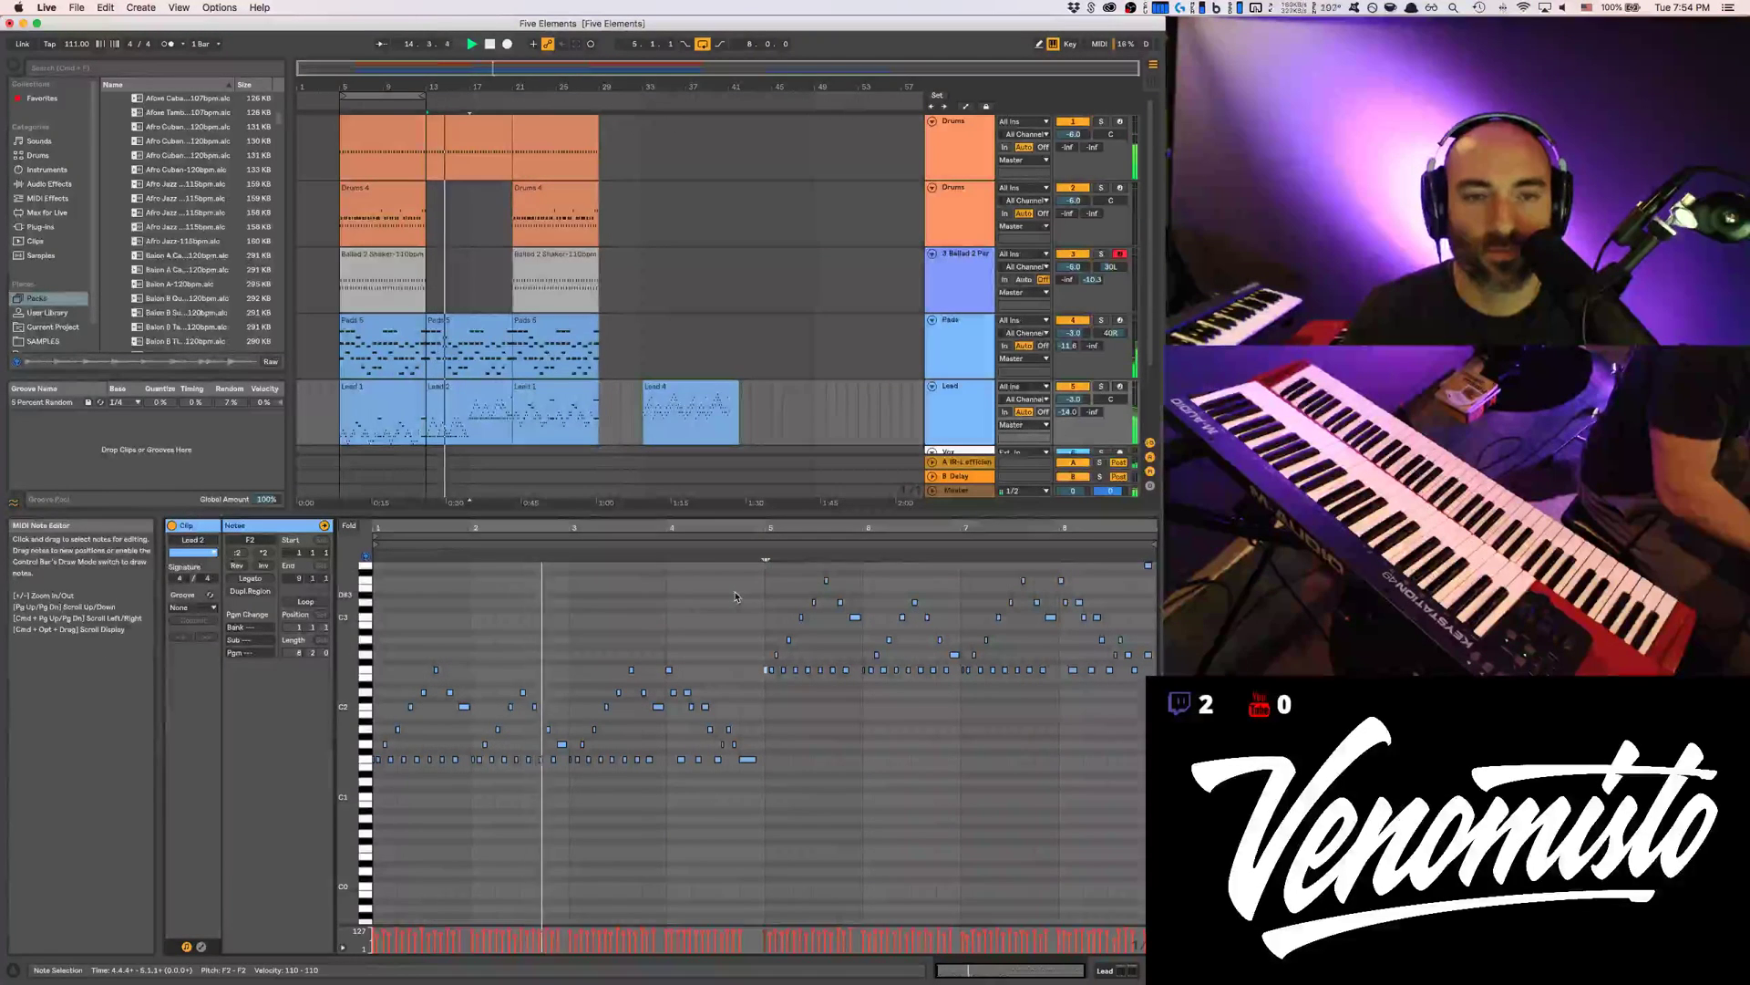
pyautogui.scroll(1, 735, 597)
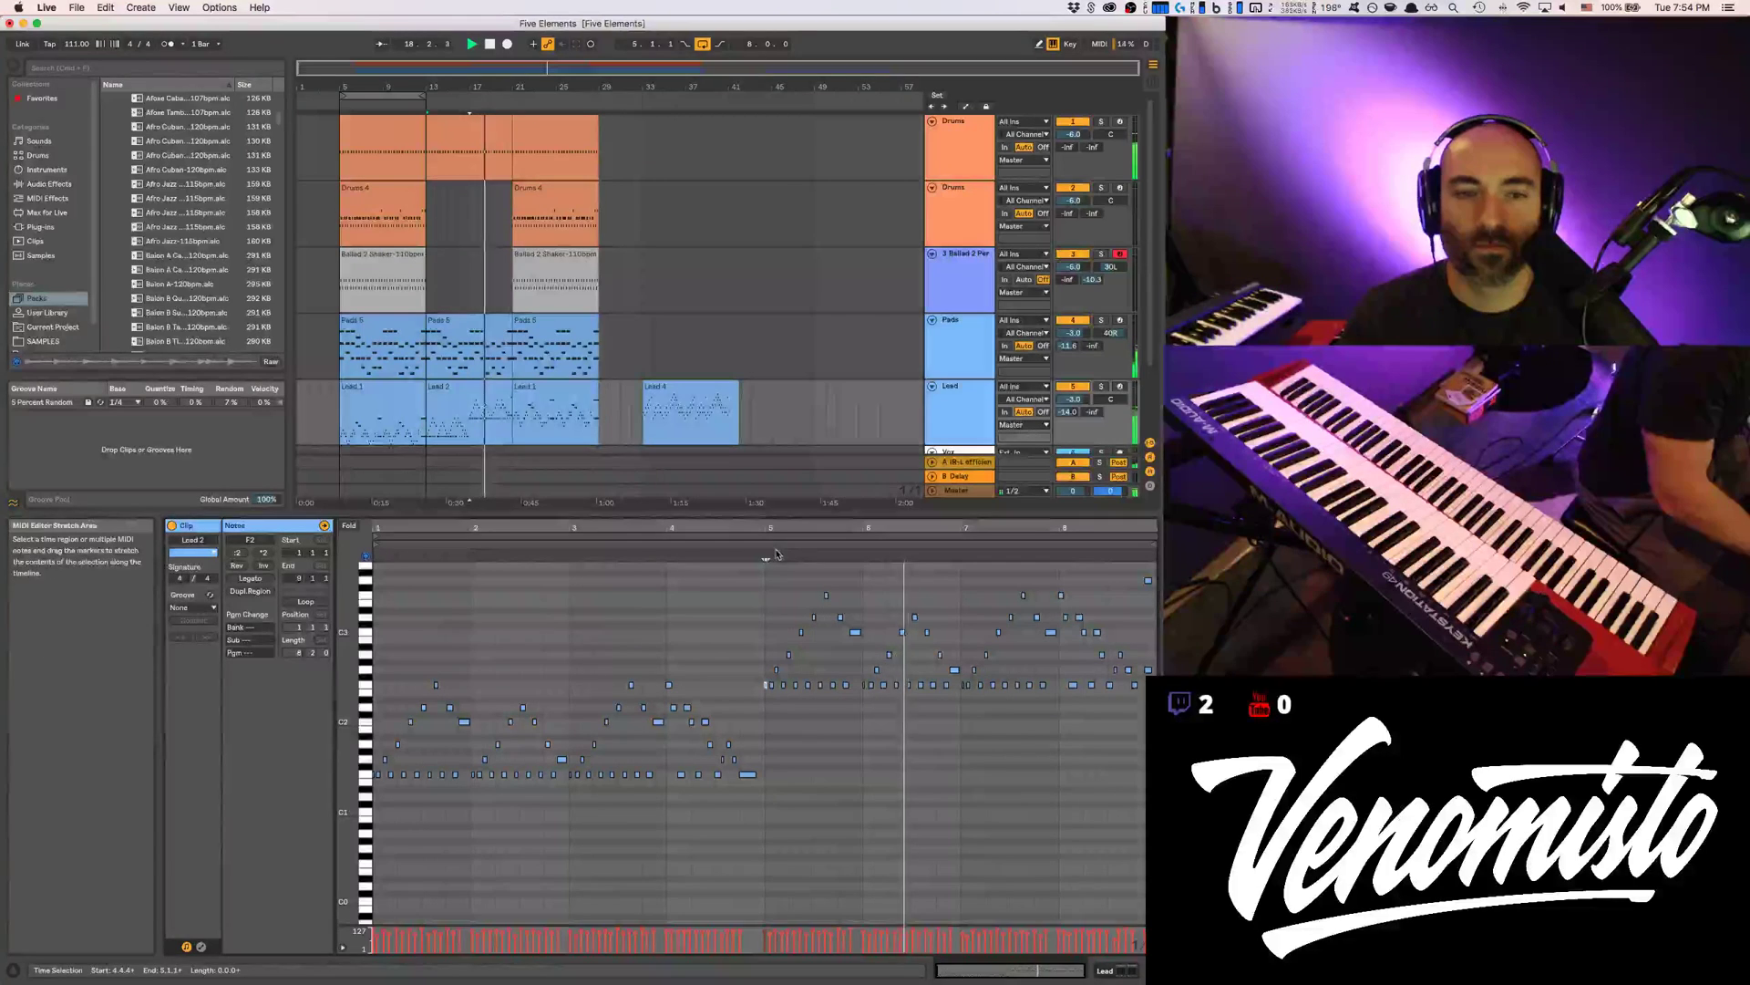
pyautogui.click(603, 401)
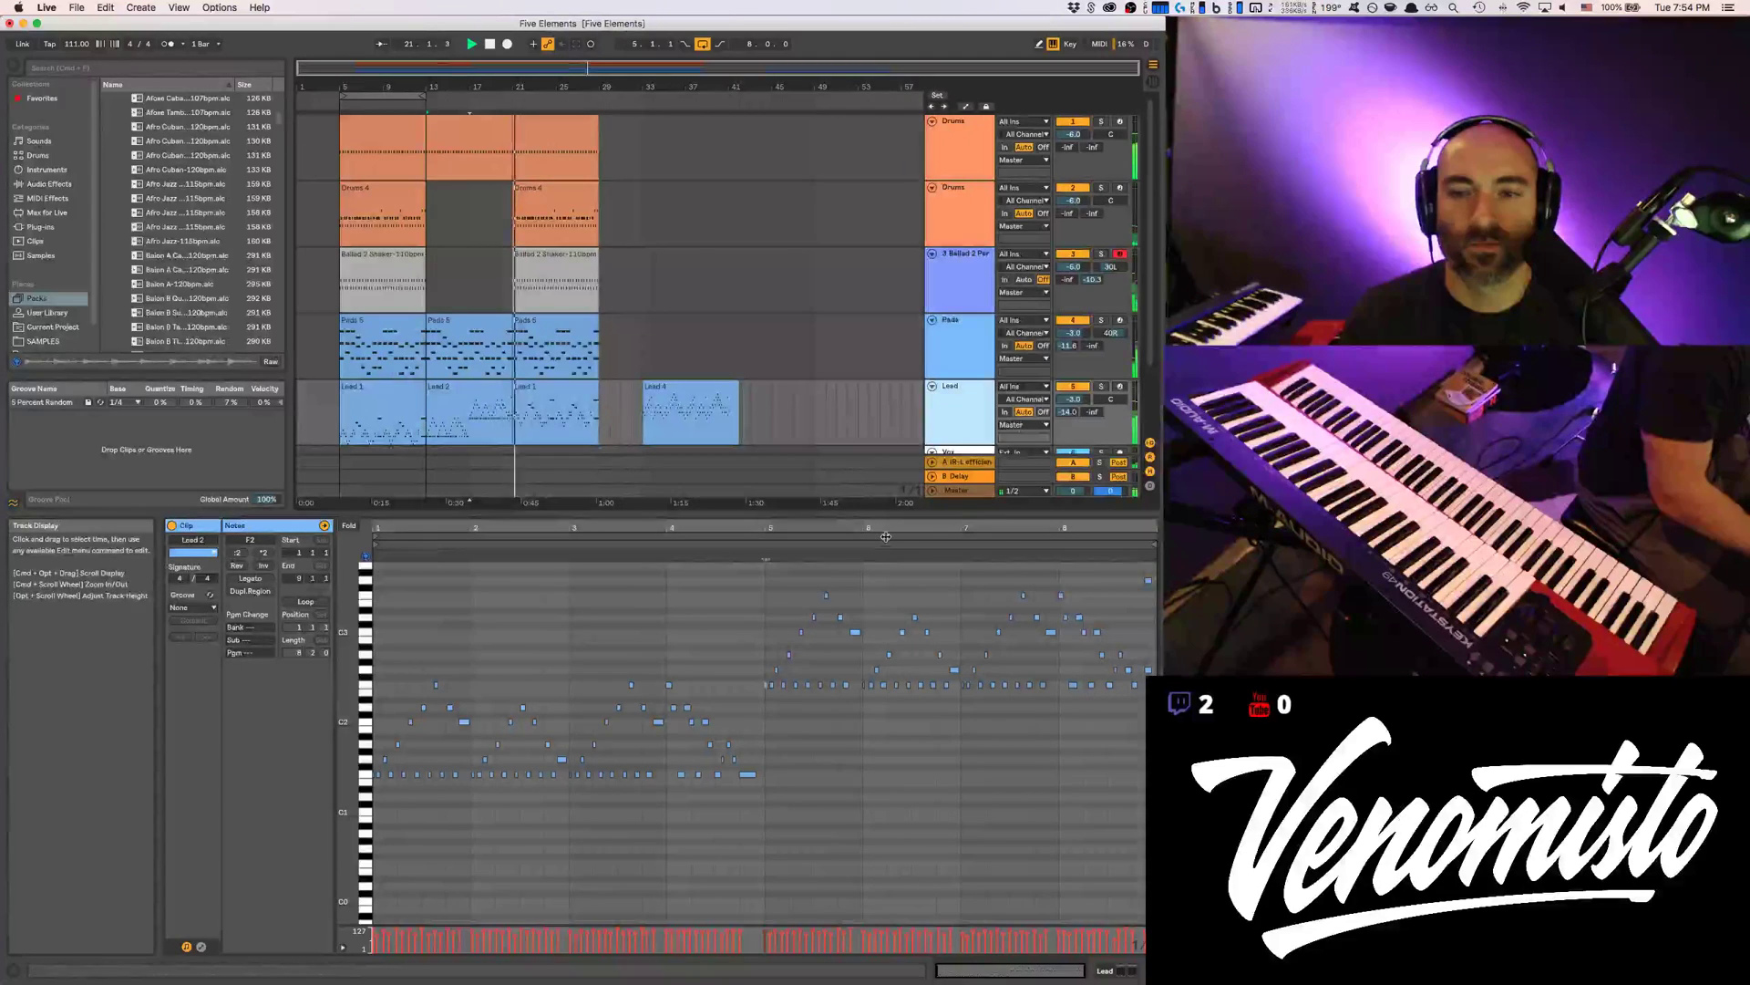
pyautogui.hotkey('shift', 'Tab')
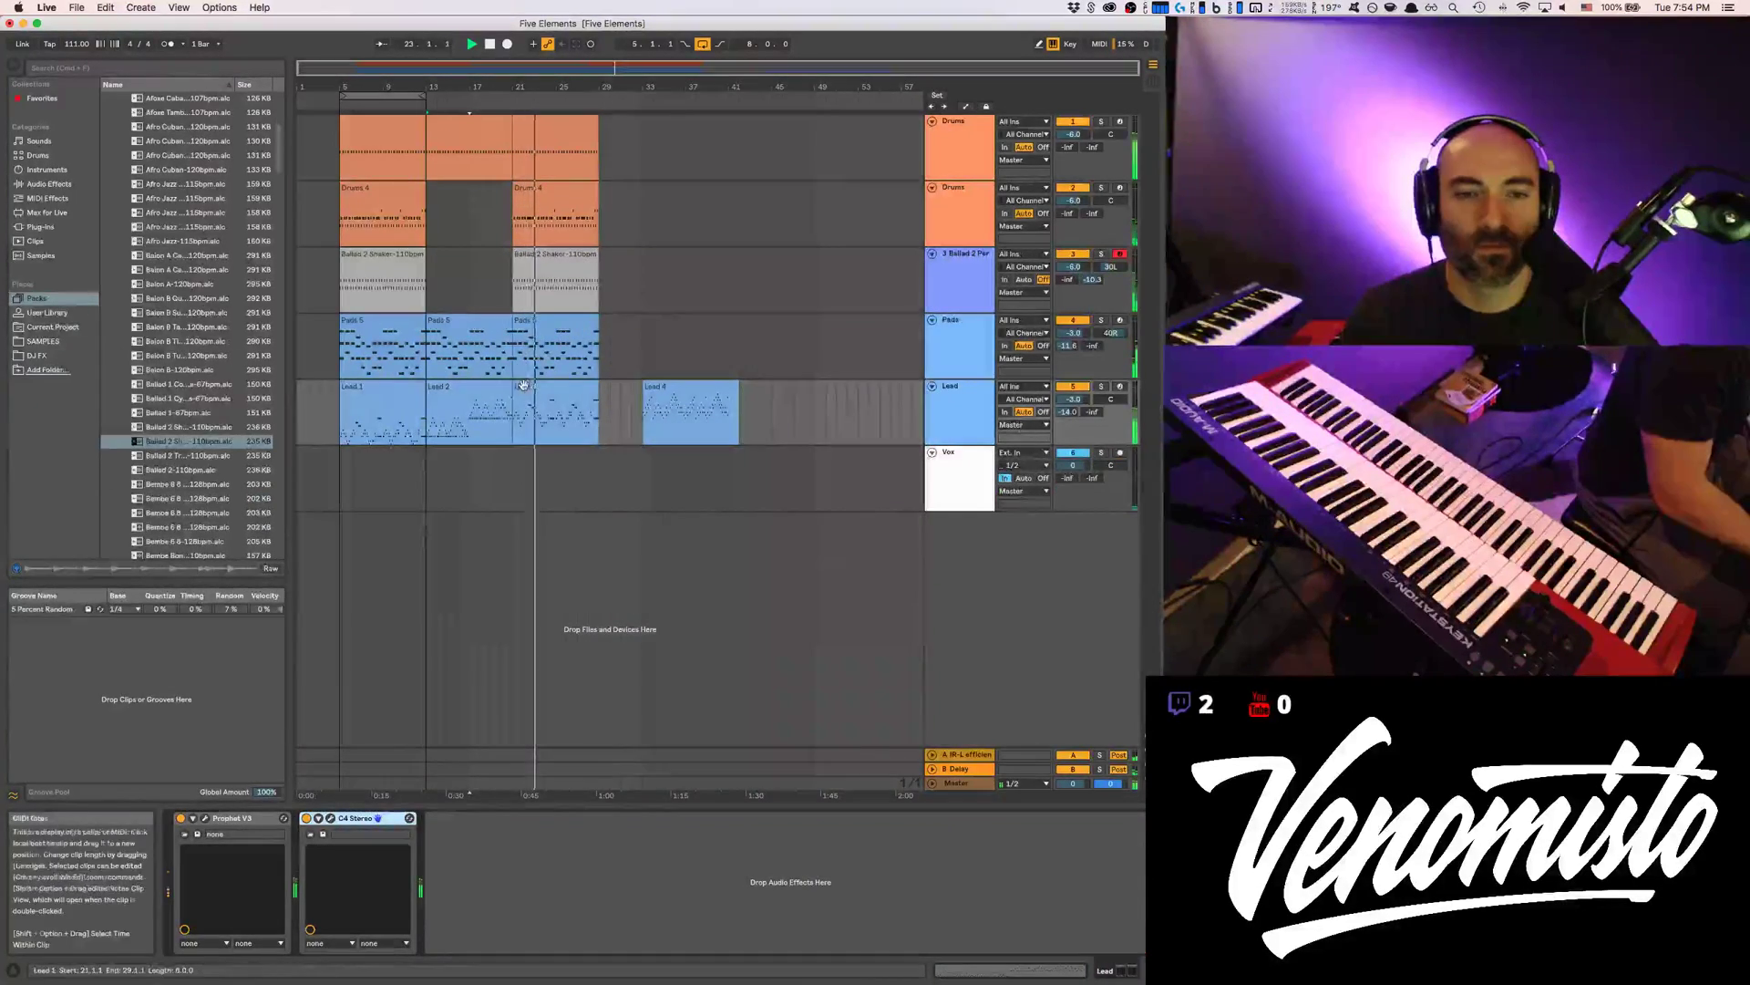
# Play from Lead 1 at bar 5 and set the Ballad 2 Percussion track's volume to -12 dB
pyautogui.click(400, 392)
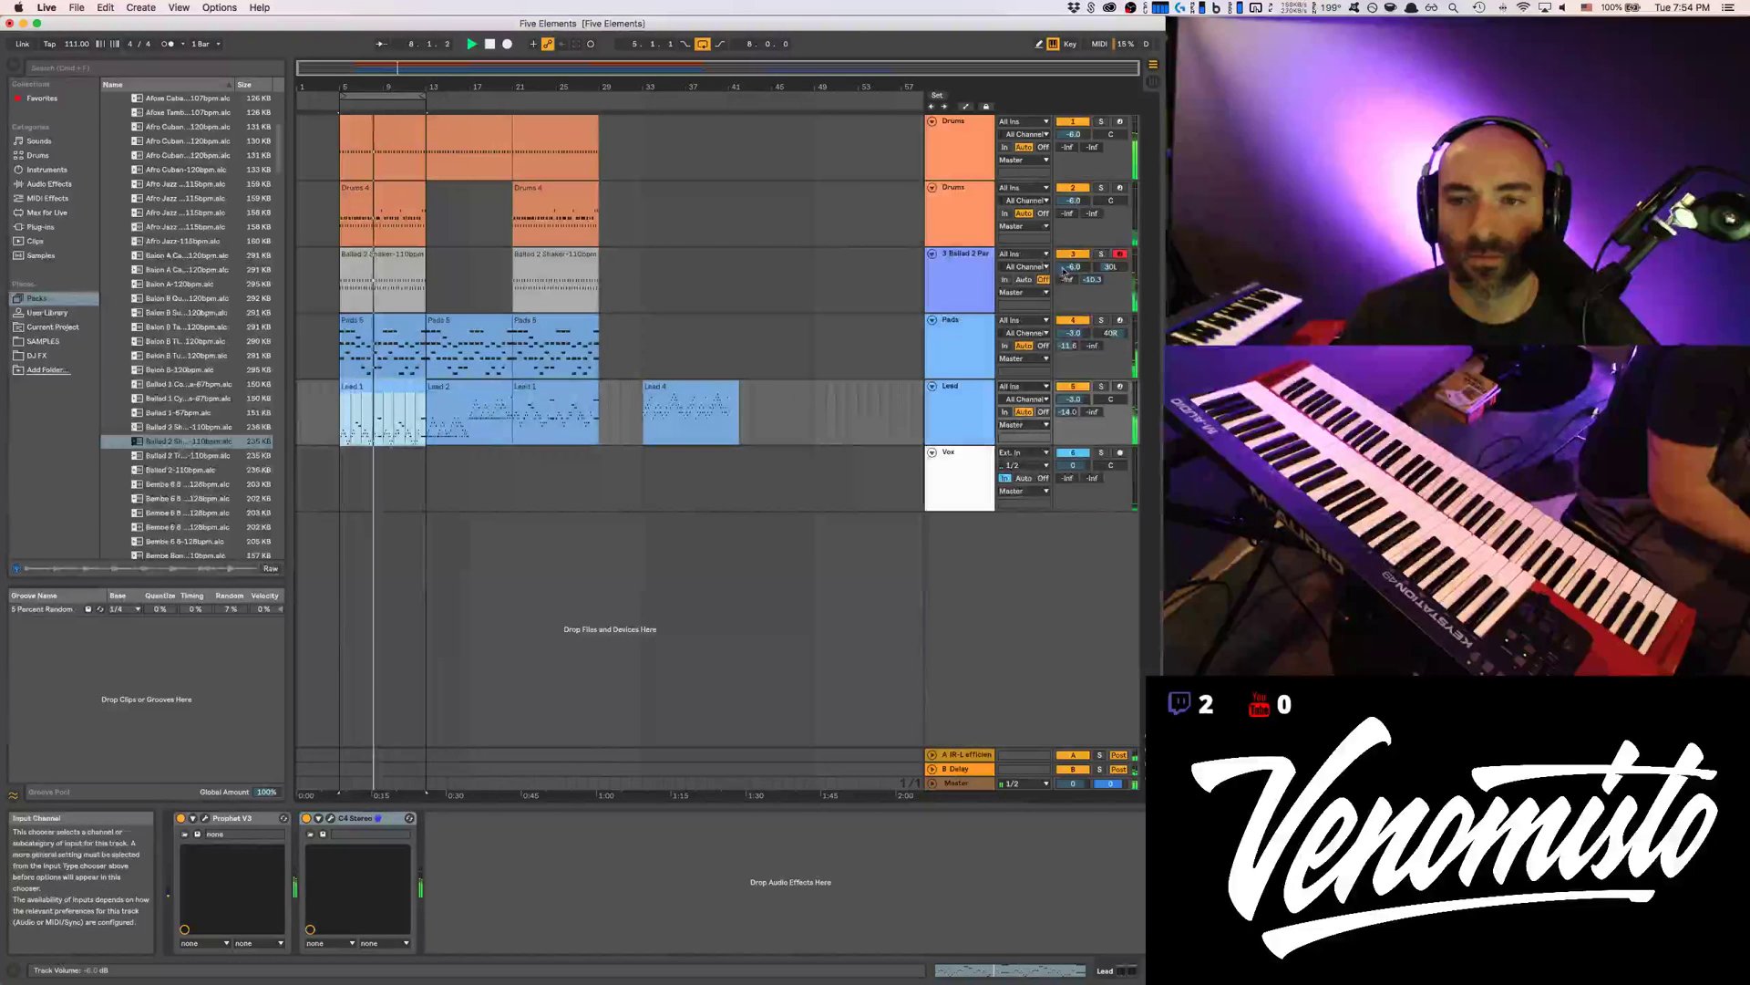
pyautogui.write('12')
pyautogui.press('Return')
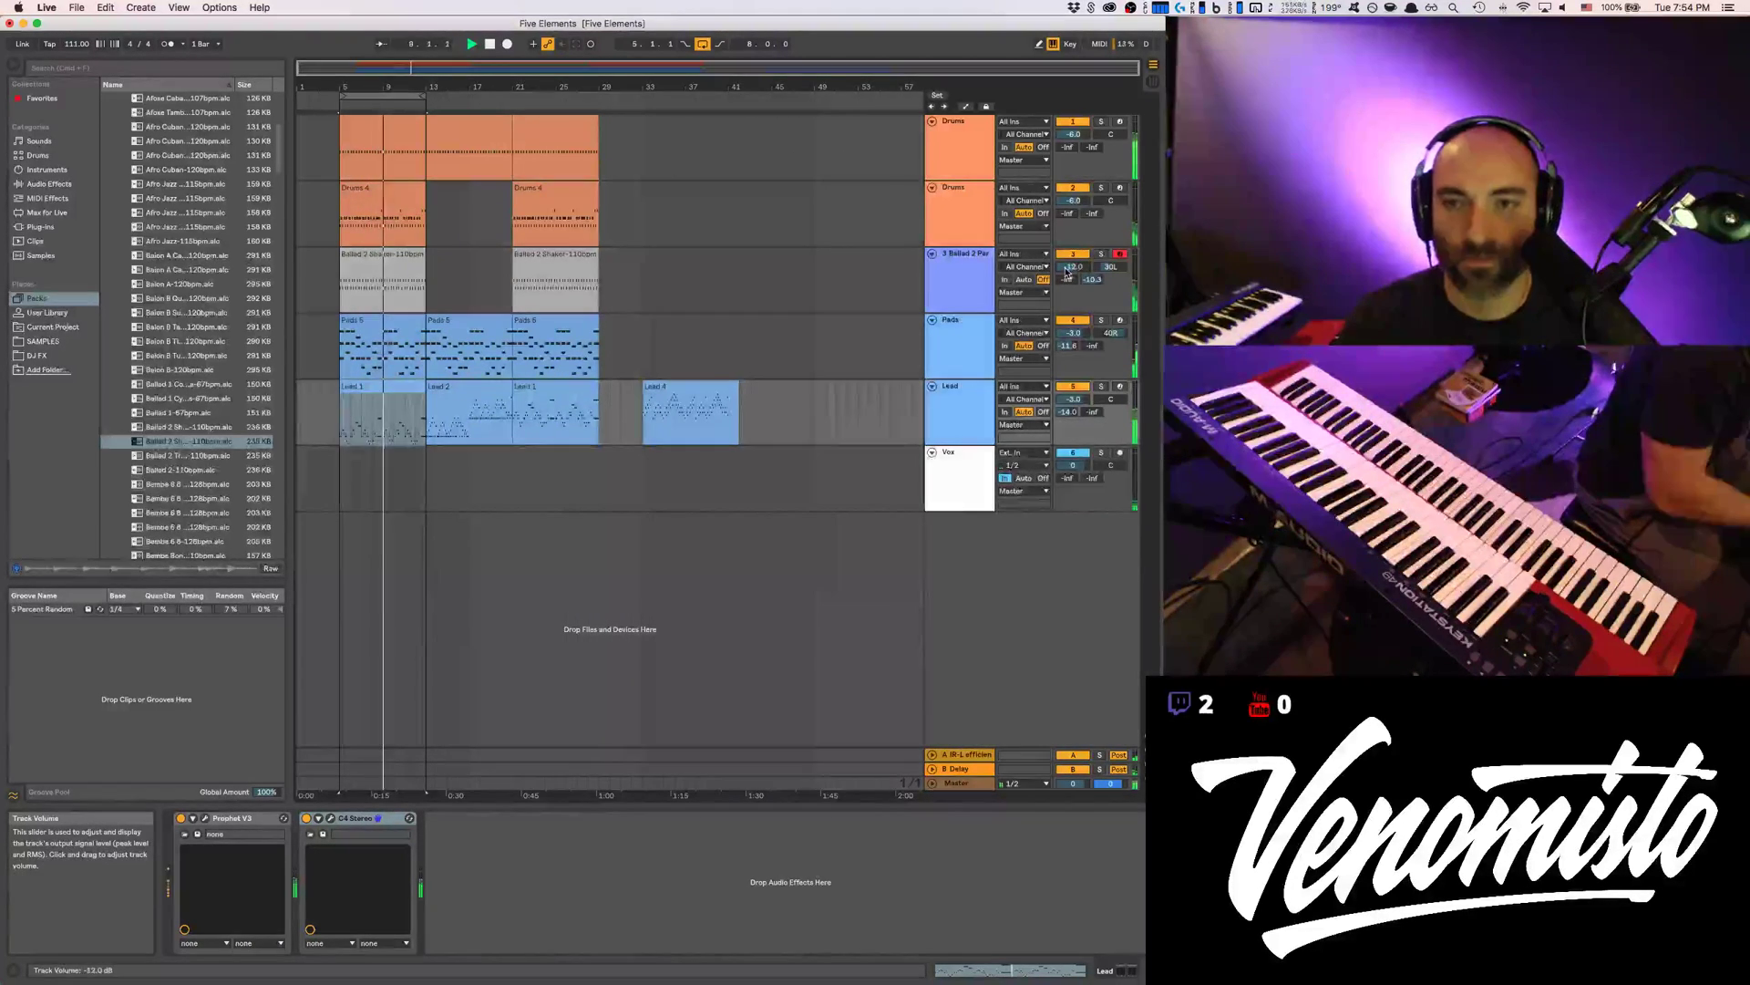
# Add an EQ Eight audio effect to the Ballad 2 Percussion track
pyautogui.click(49, 185)
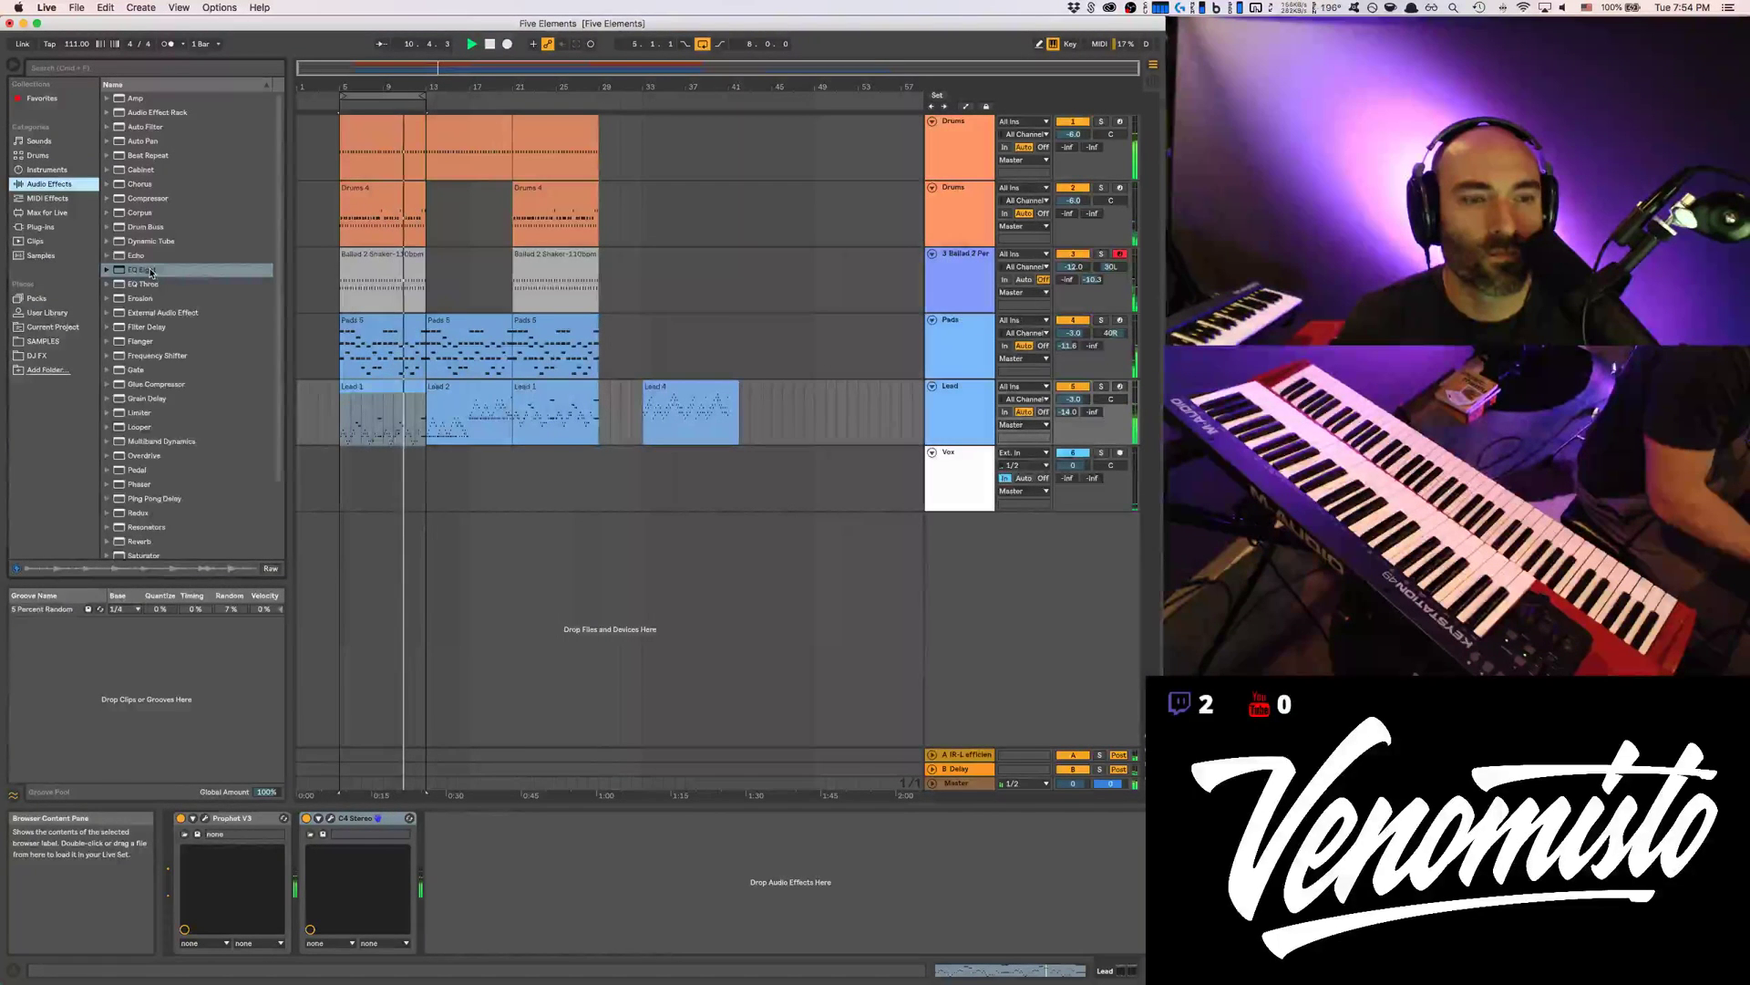
pyautogui.click(185, 276)
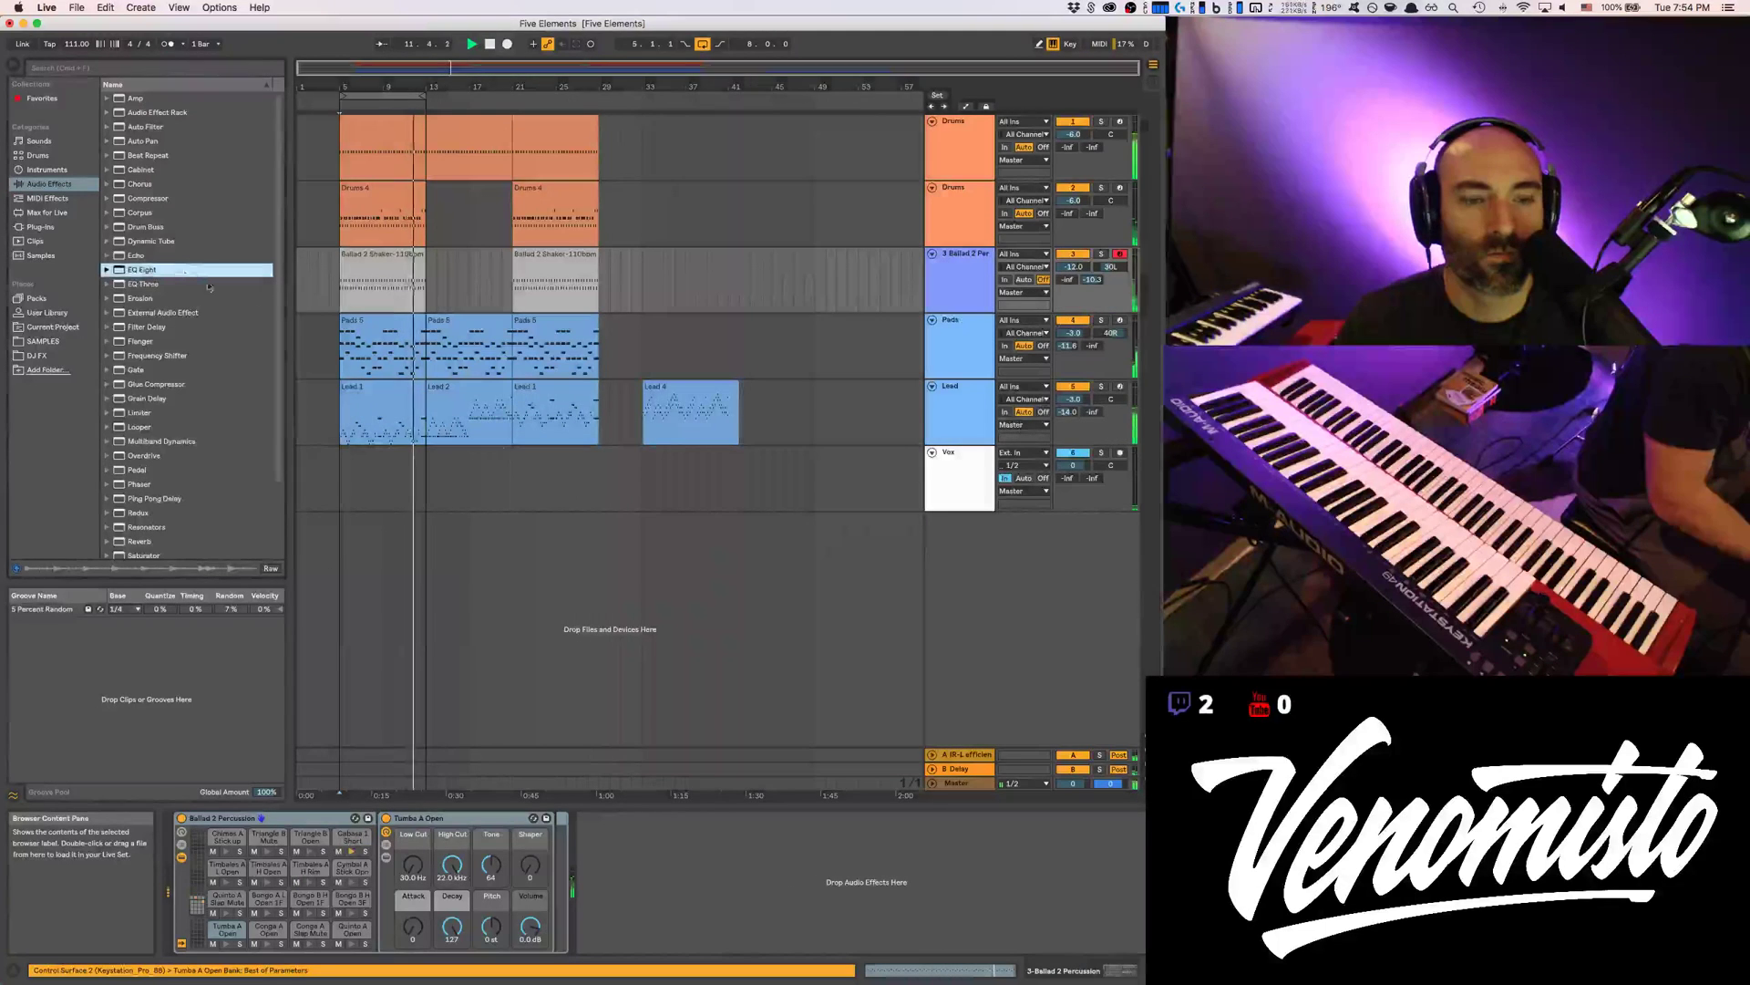
pyautogui.scroll(-3, 141, 189)
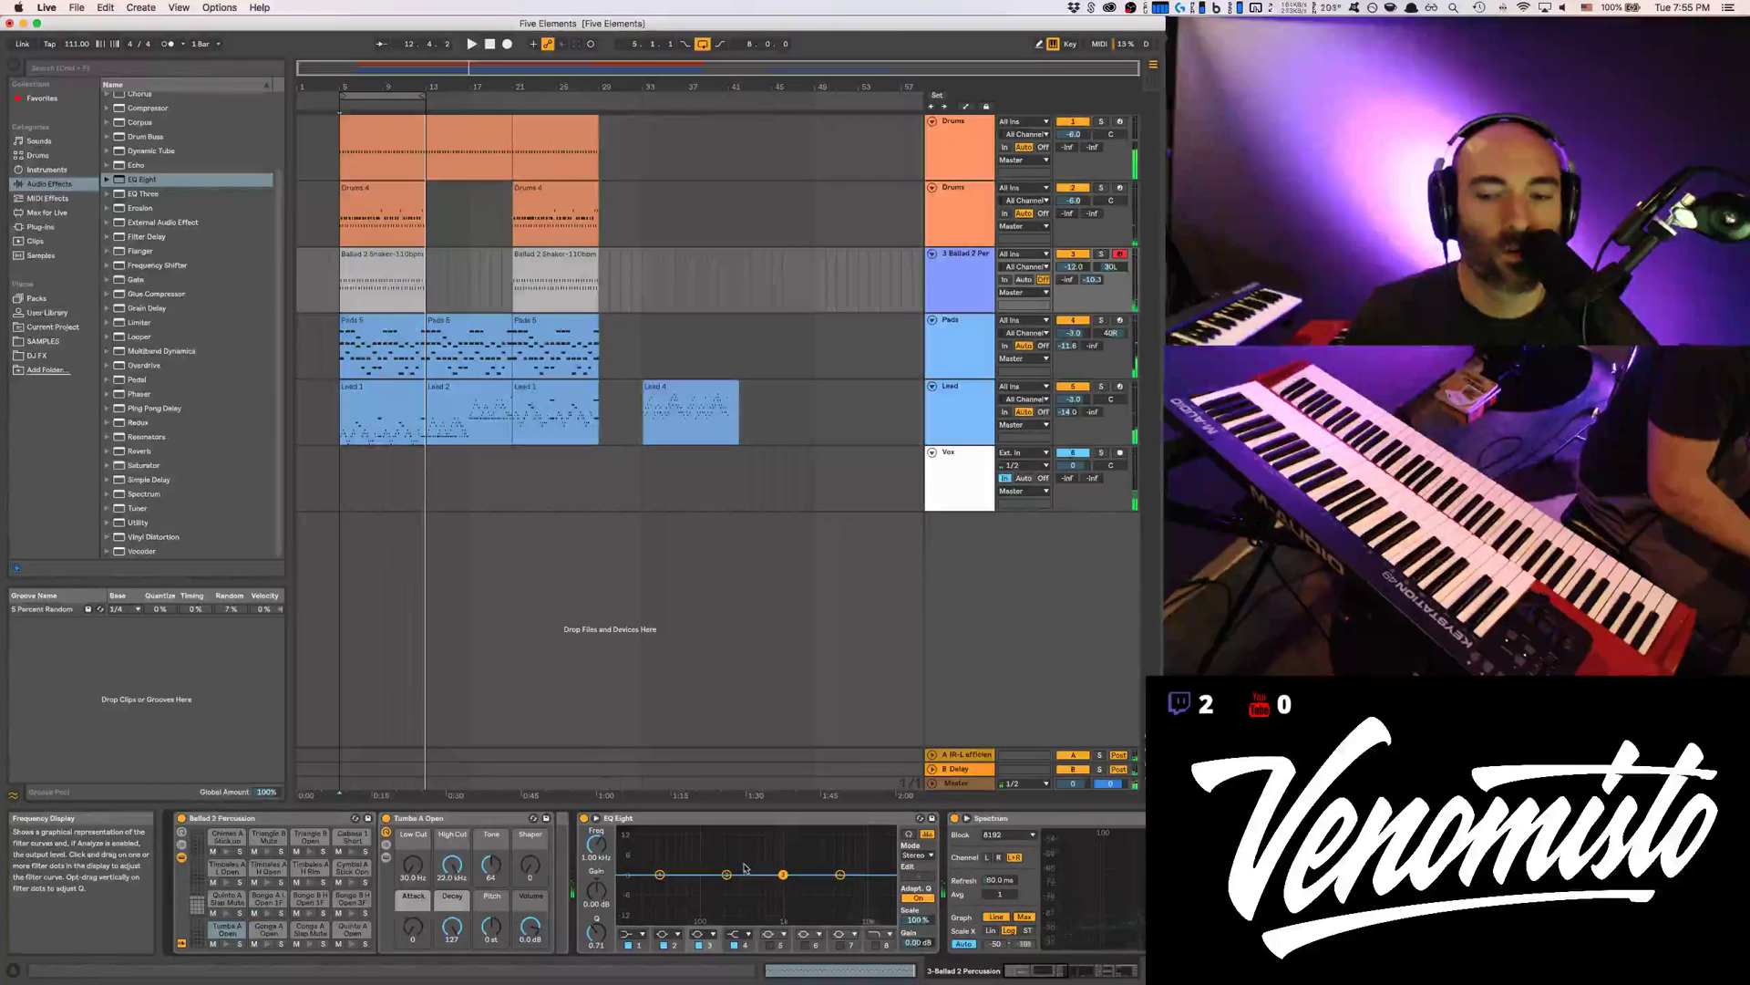
# Delete the devices that follow EQ Eight in the Ballad 2 Percussion device chain
pyautogui.press('Delete')
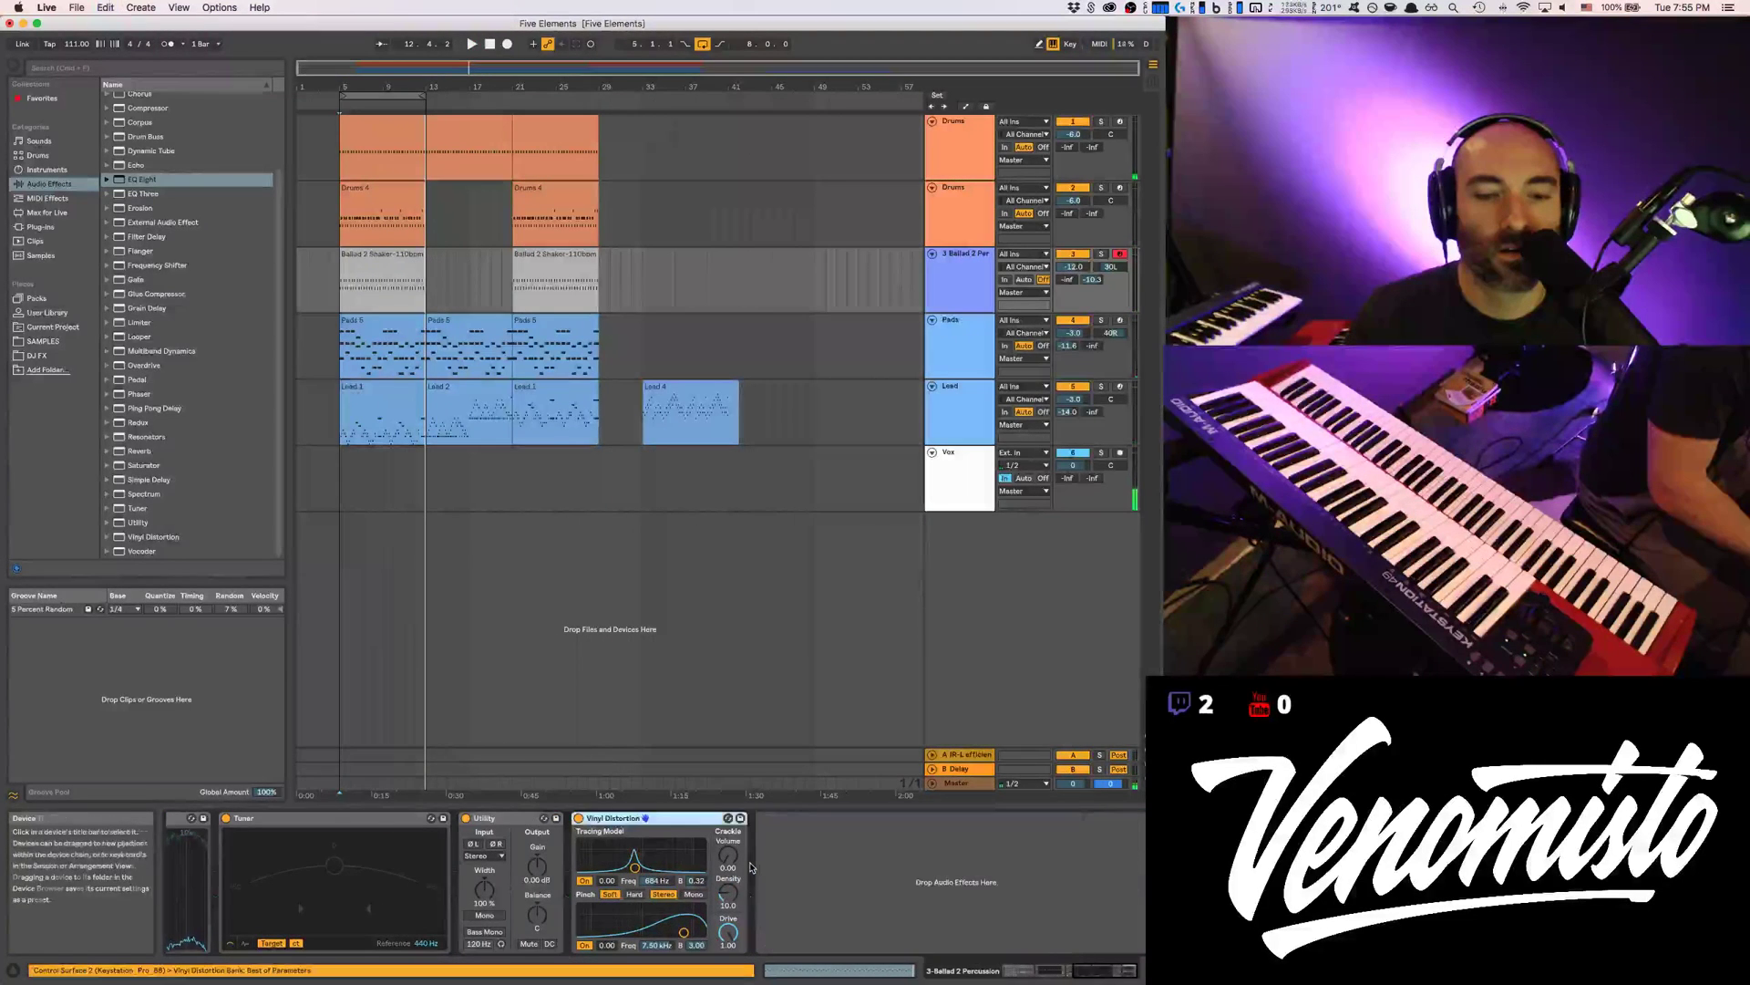
pyautogui.press('Delete')
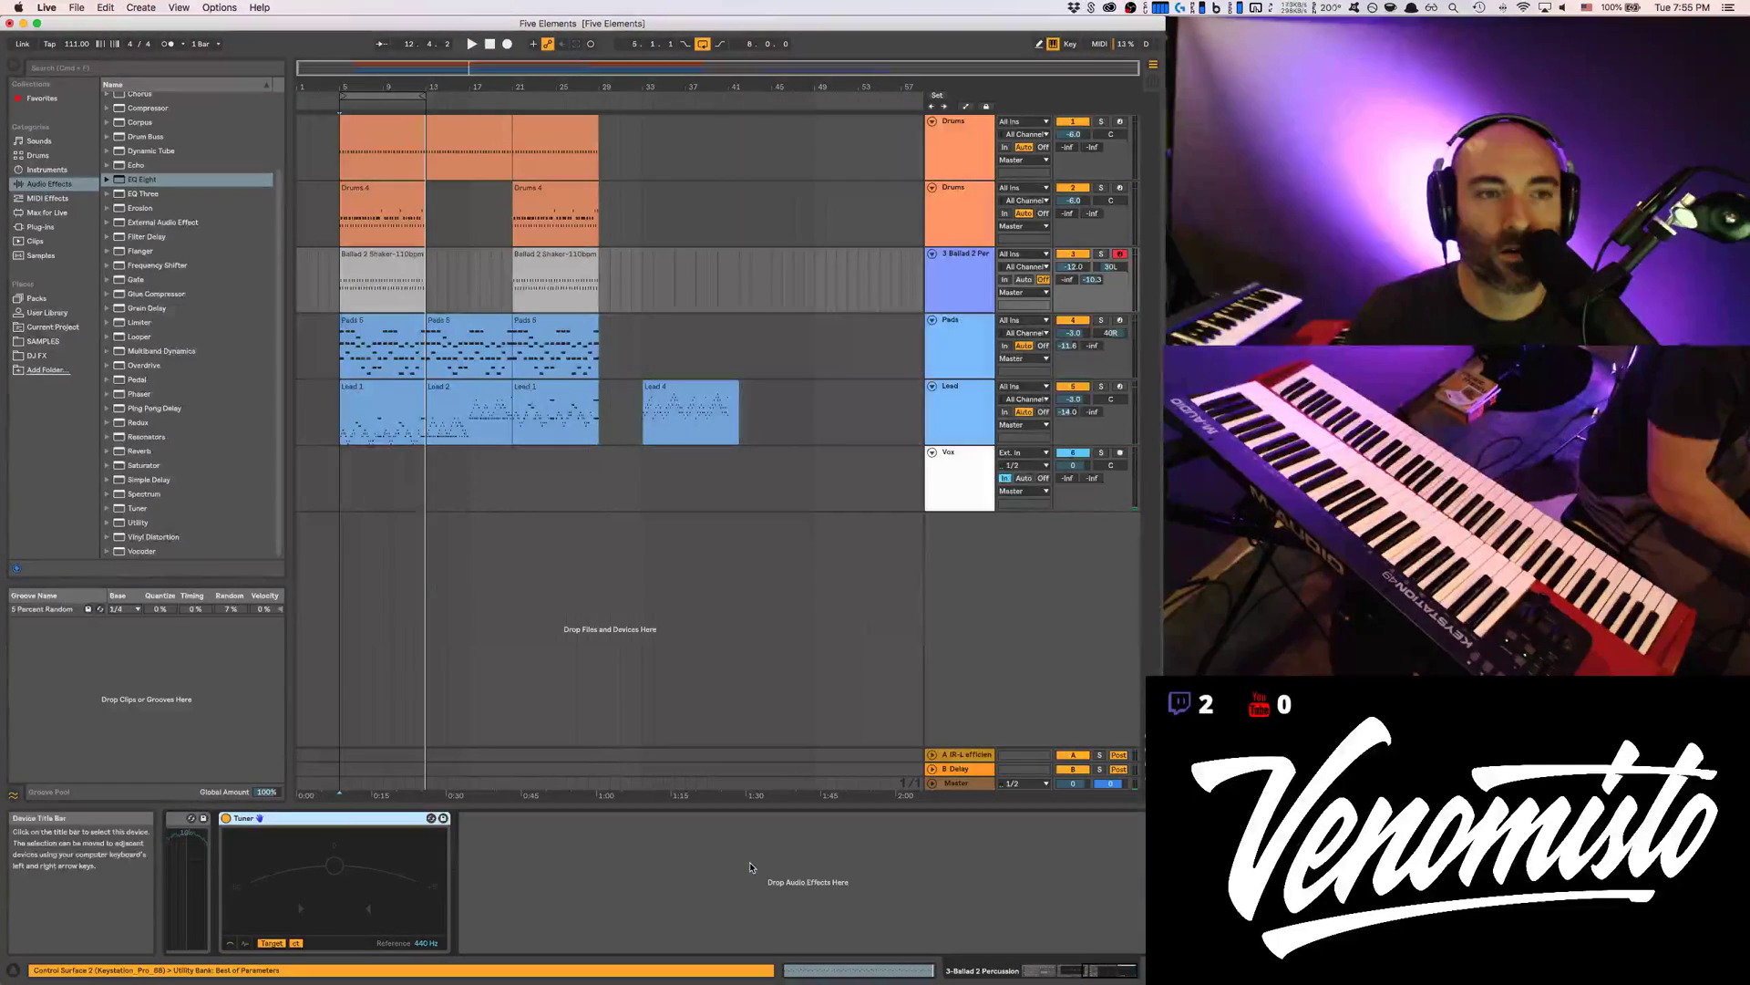
pyautogui.press('Delete')
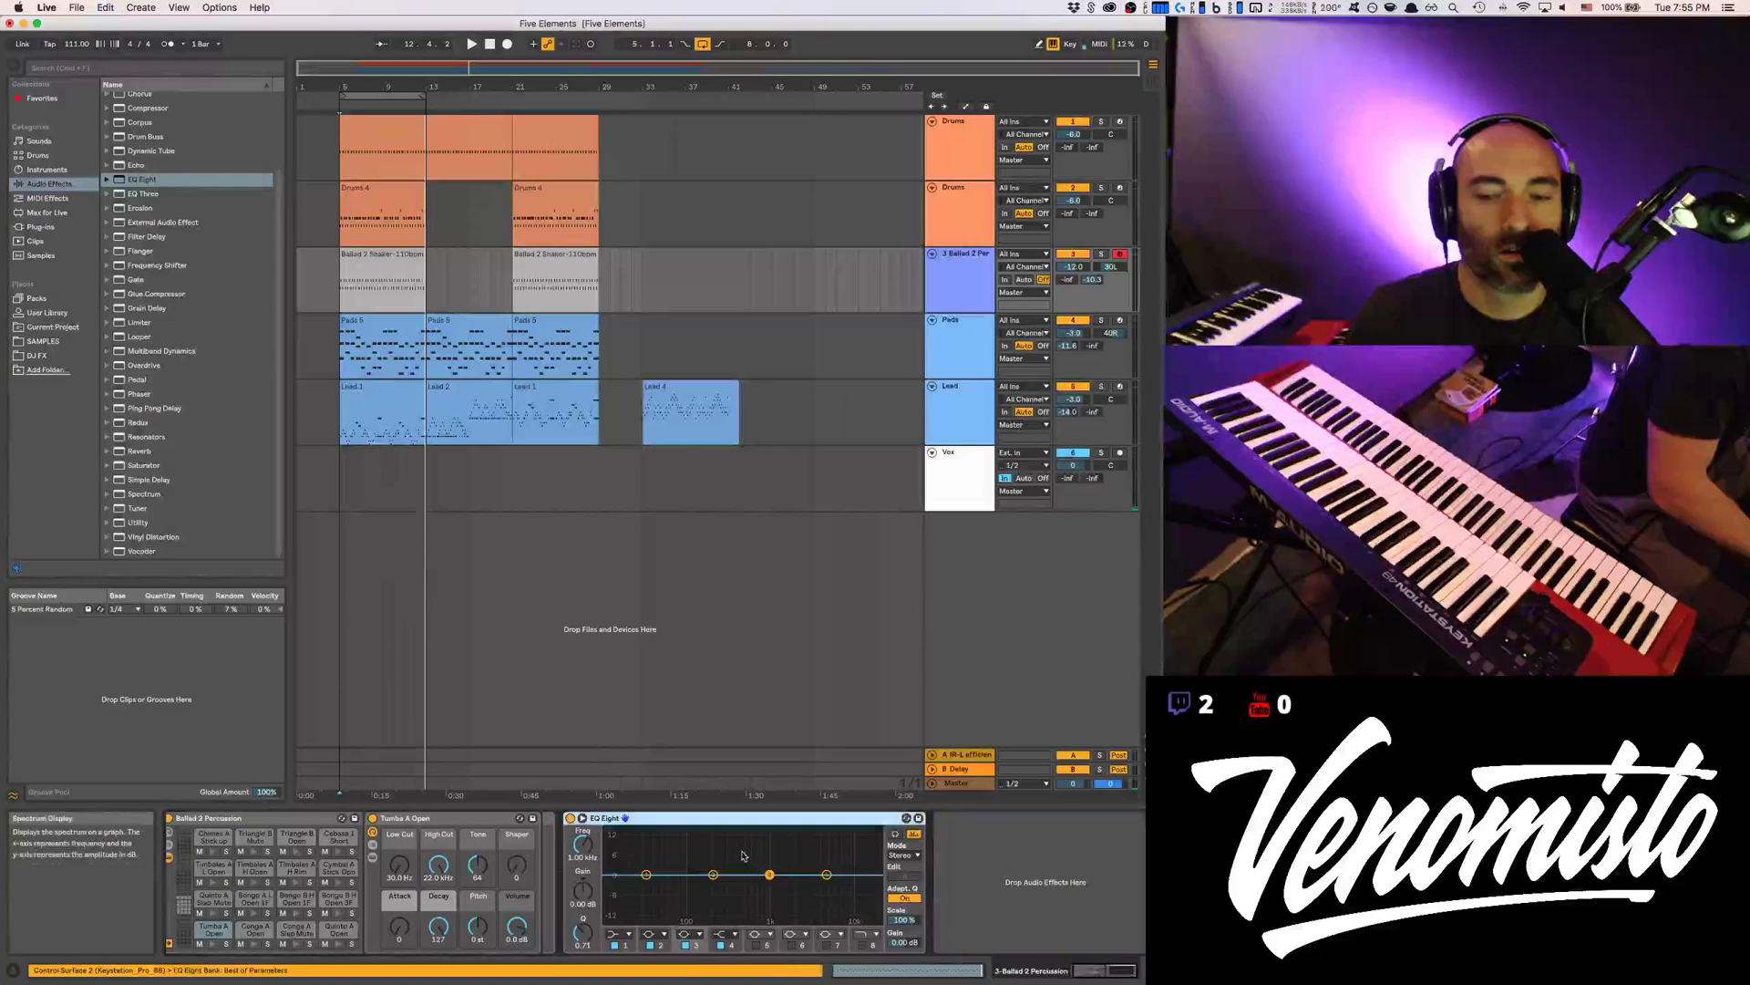
# During playback, set EQ Eight's first filter to a low cut at 300 Hz
pyautogui.press('space')
pyautogui.click(645, 875)
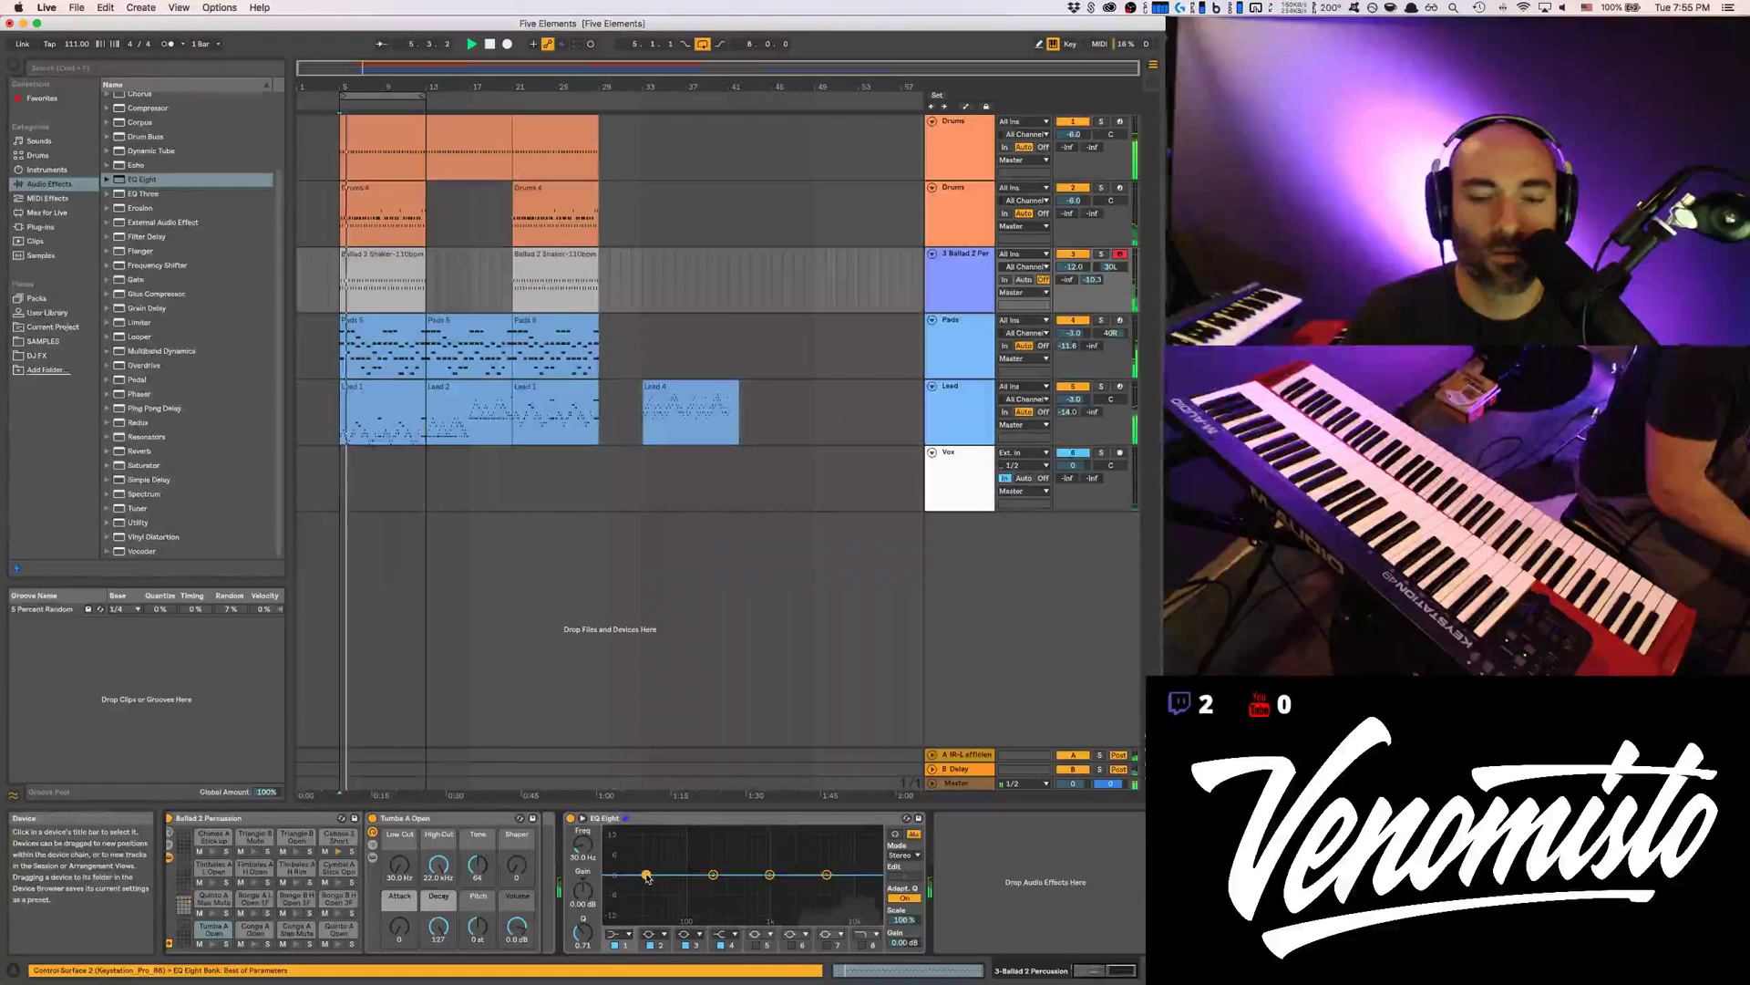
pyautogui.click(581, 847)
pyautogui.write('300')
pyautogui.press('Return')
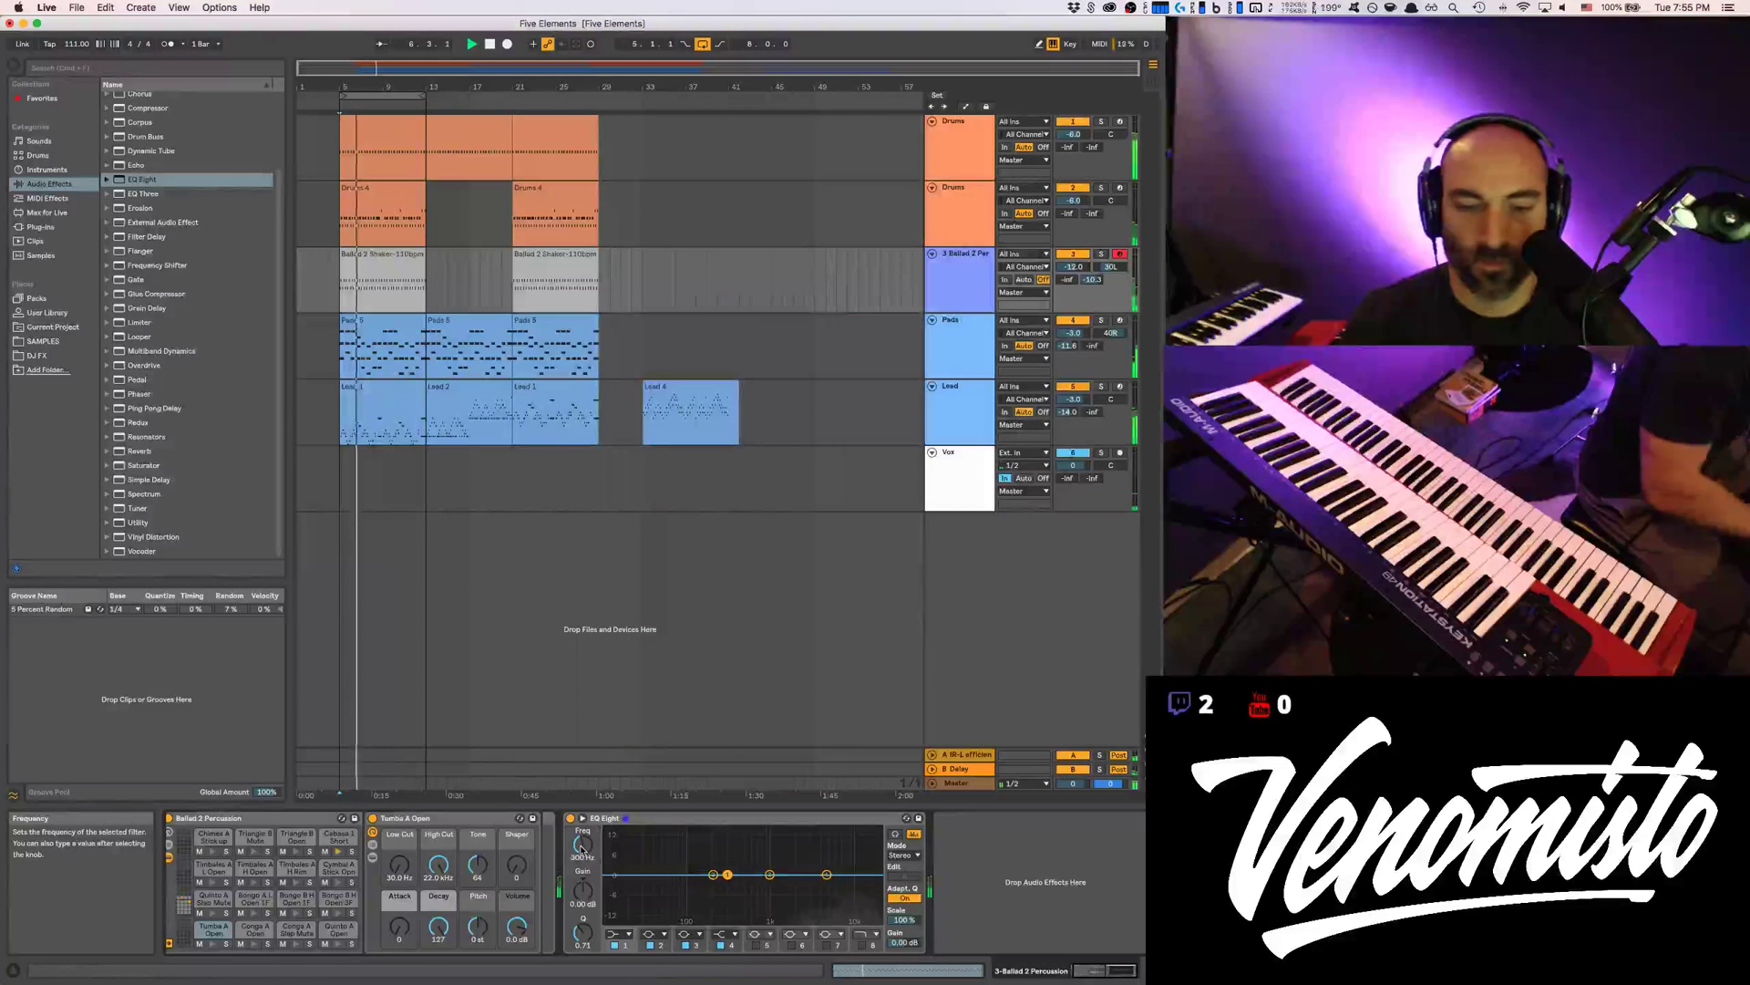
pyautogui.click(629, 934)
pyautogui.click(620, 857)
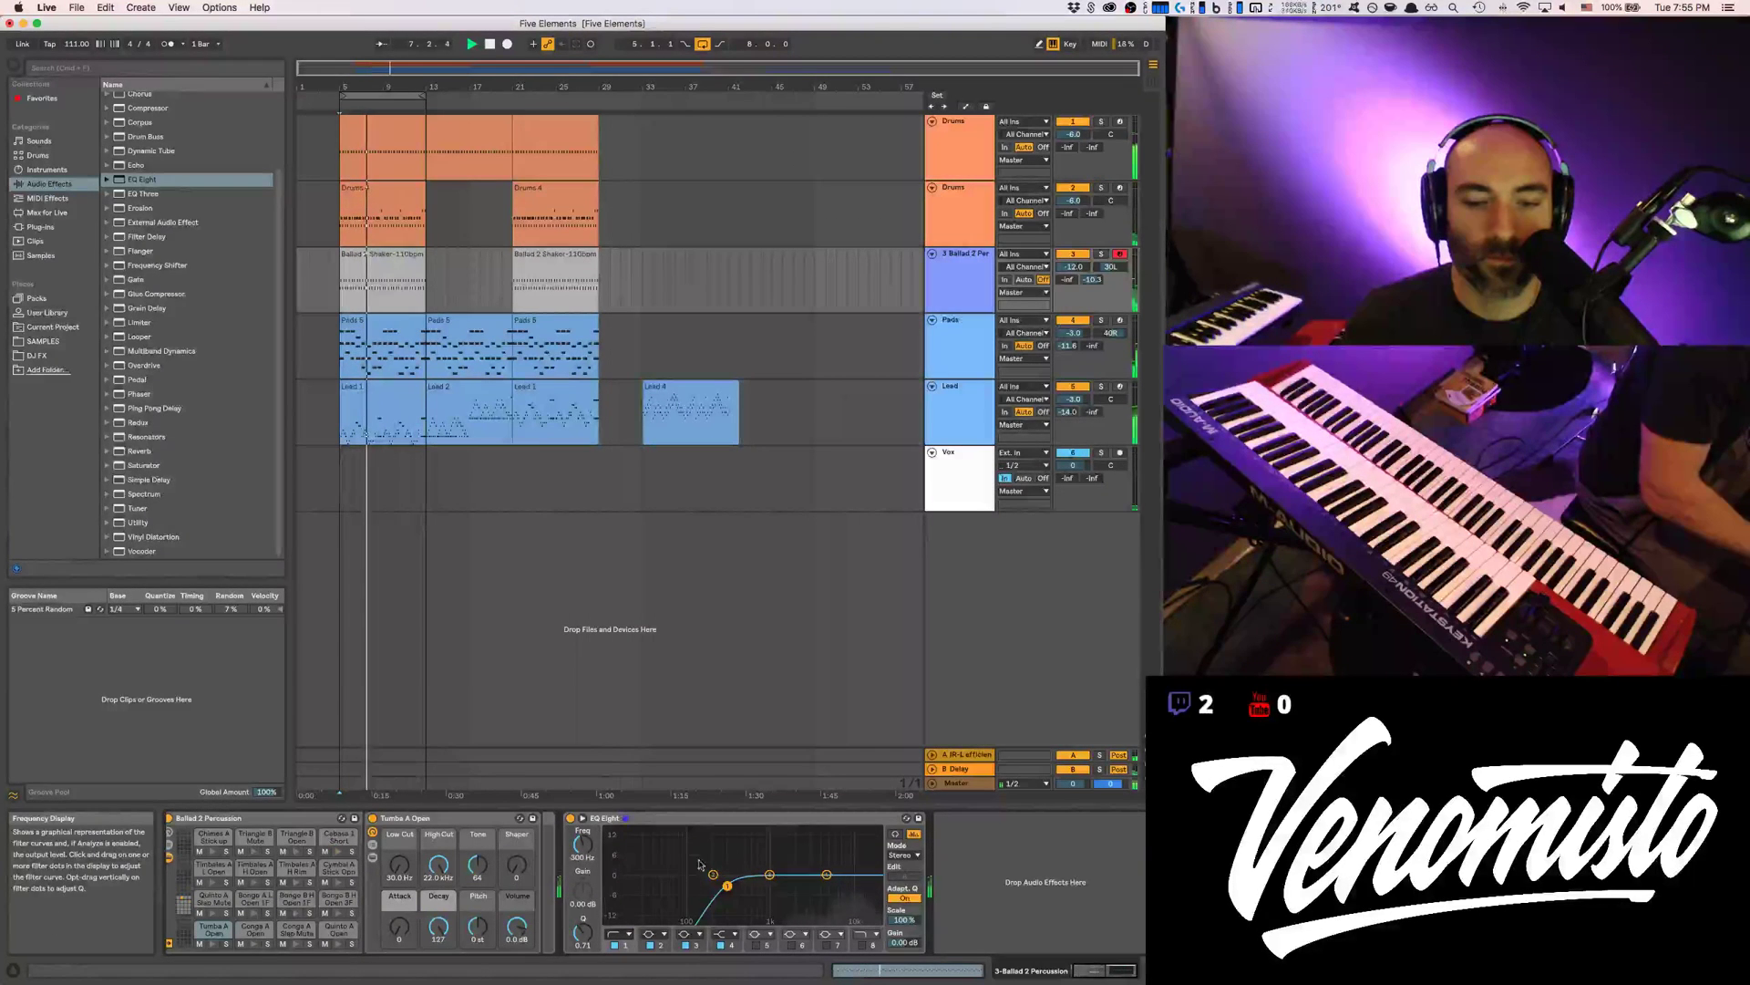
# Raise EQ Eight's low-cut frequency and boost the fourth band by about 2.8 dB at about 5.27 kHz
pyautogui.moveTo(727, 889); pyautogui.dragTo(827, 867)
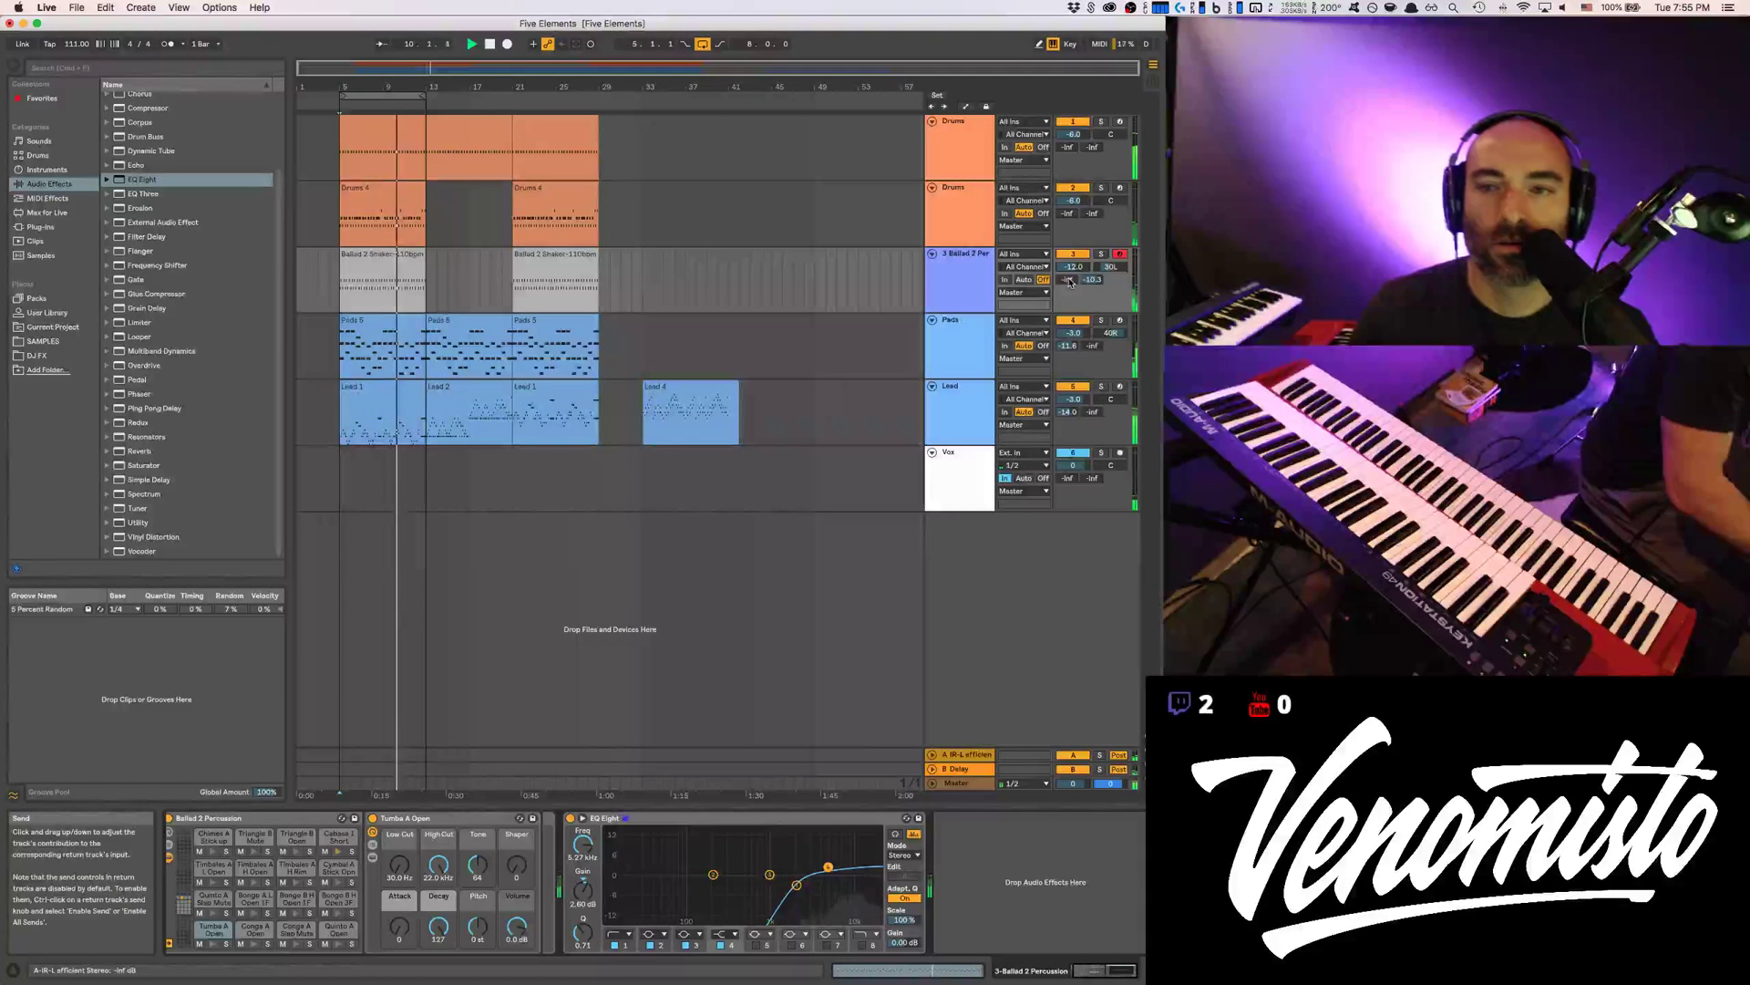
pyautogui.moveTo(1076, 266); pyautogui.dragTo(1082, 264)
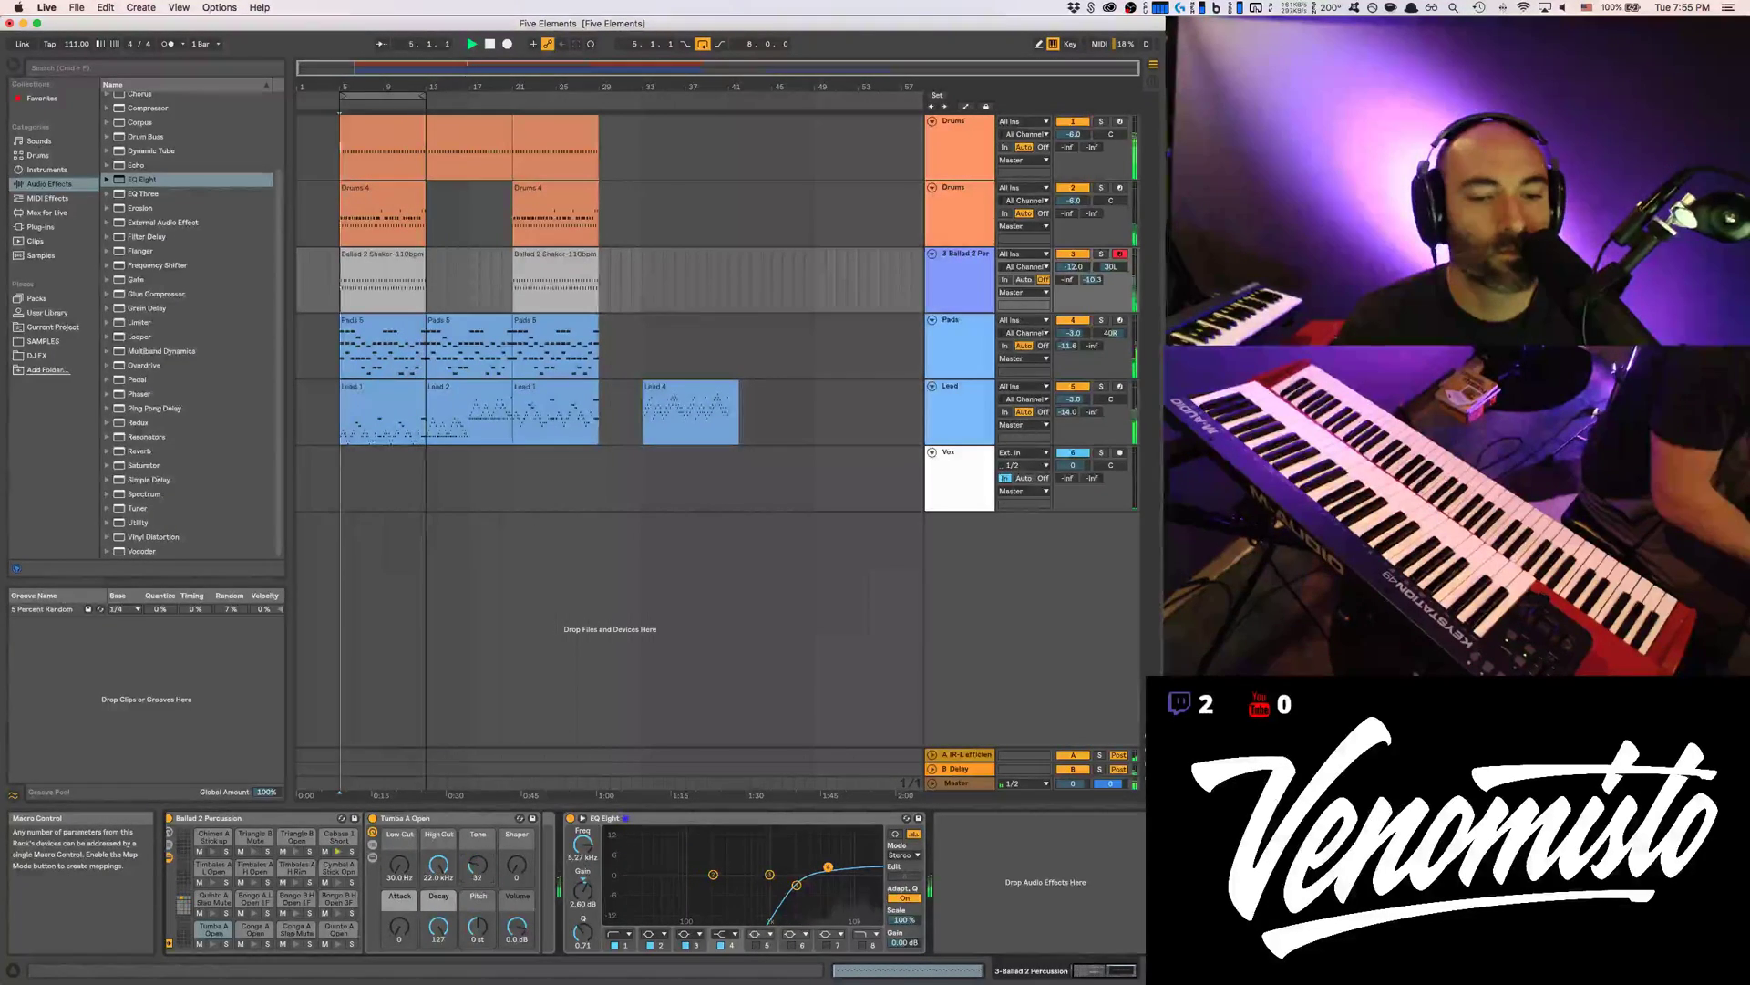
pyautogui.moveTo(517, 926); pyautogui.dragTo(517, 953)
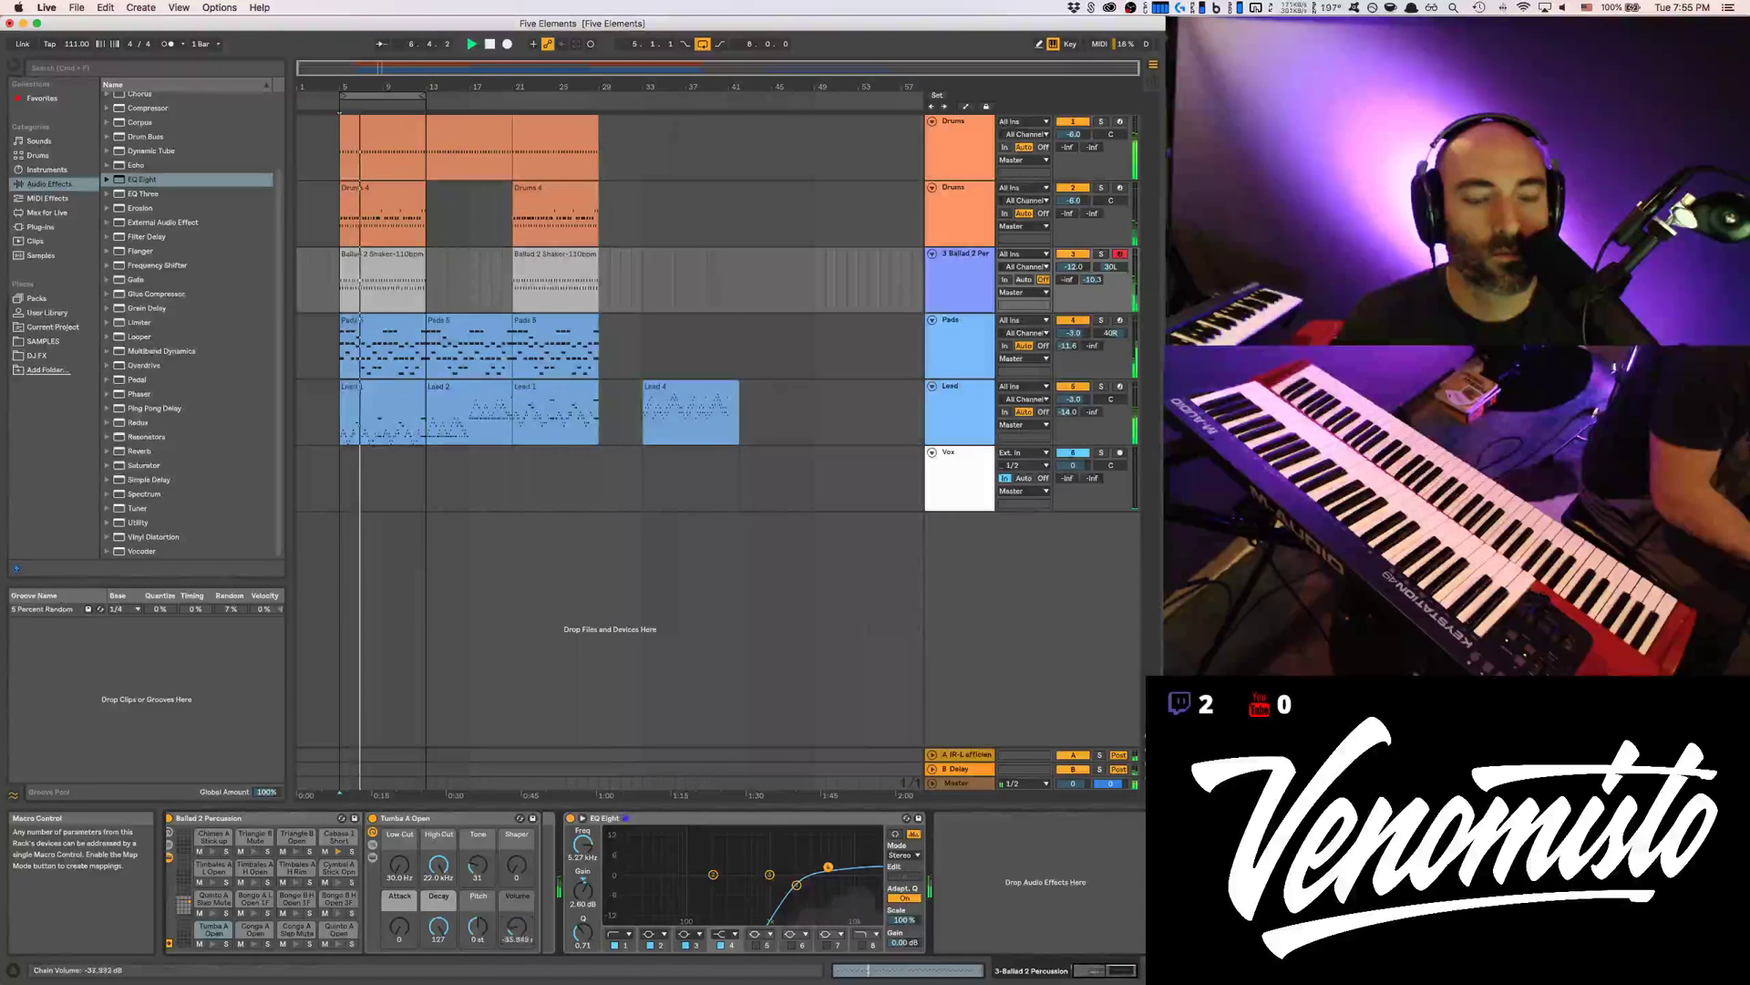
pyautogui.press('Delete')
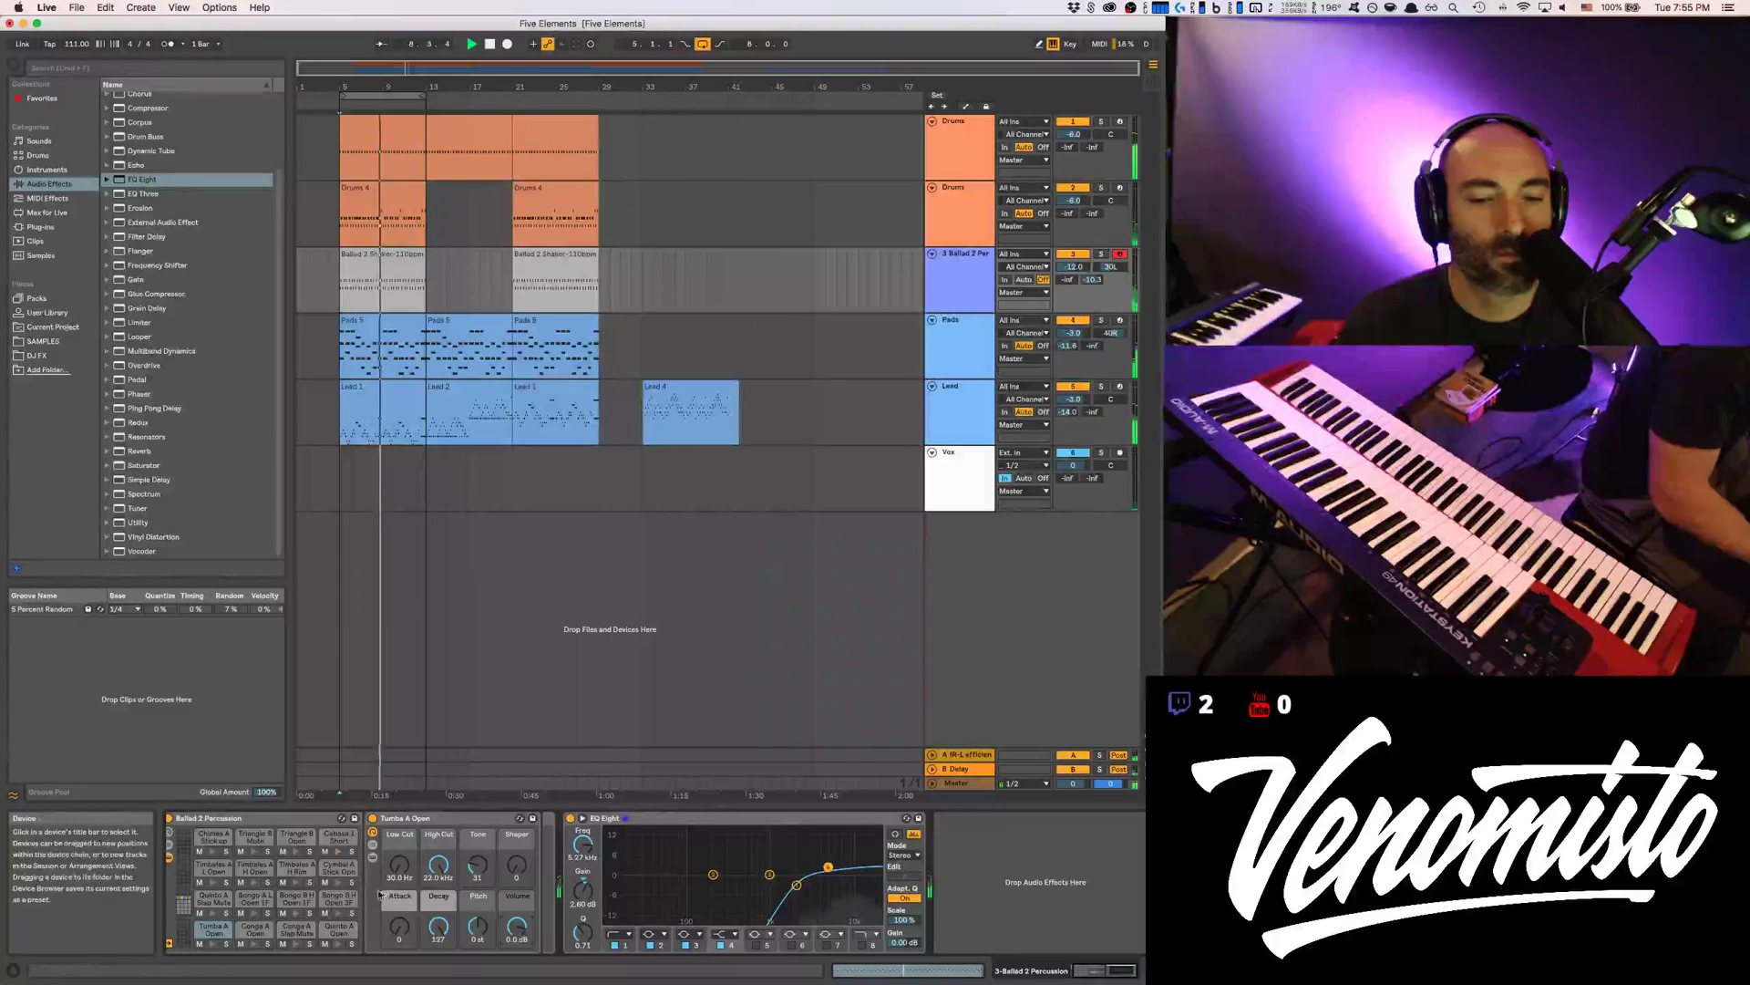
# Adjust the pitch of the Cabasa 1 Short pad and lower its volume to about -6.2 dB
pyautogui.click(335, 839)
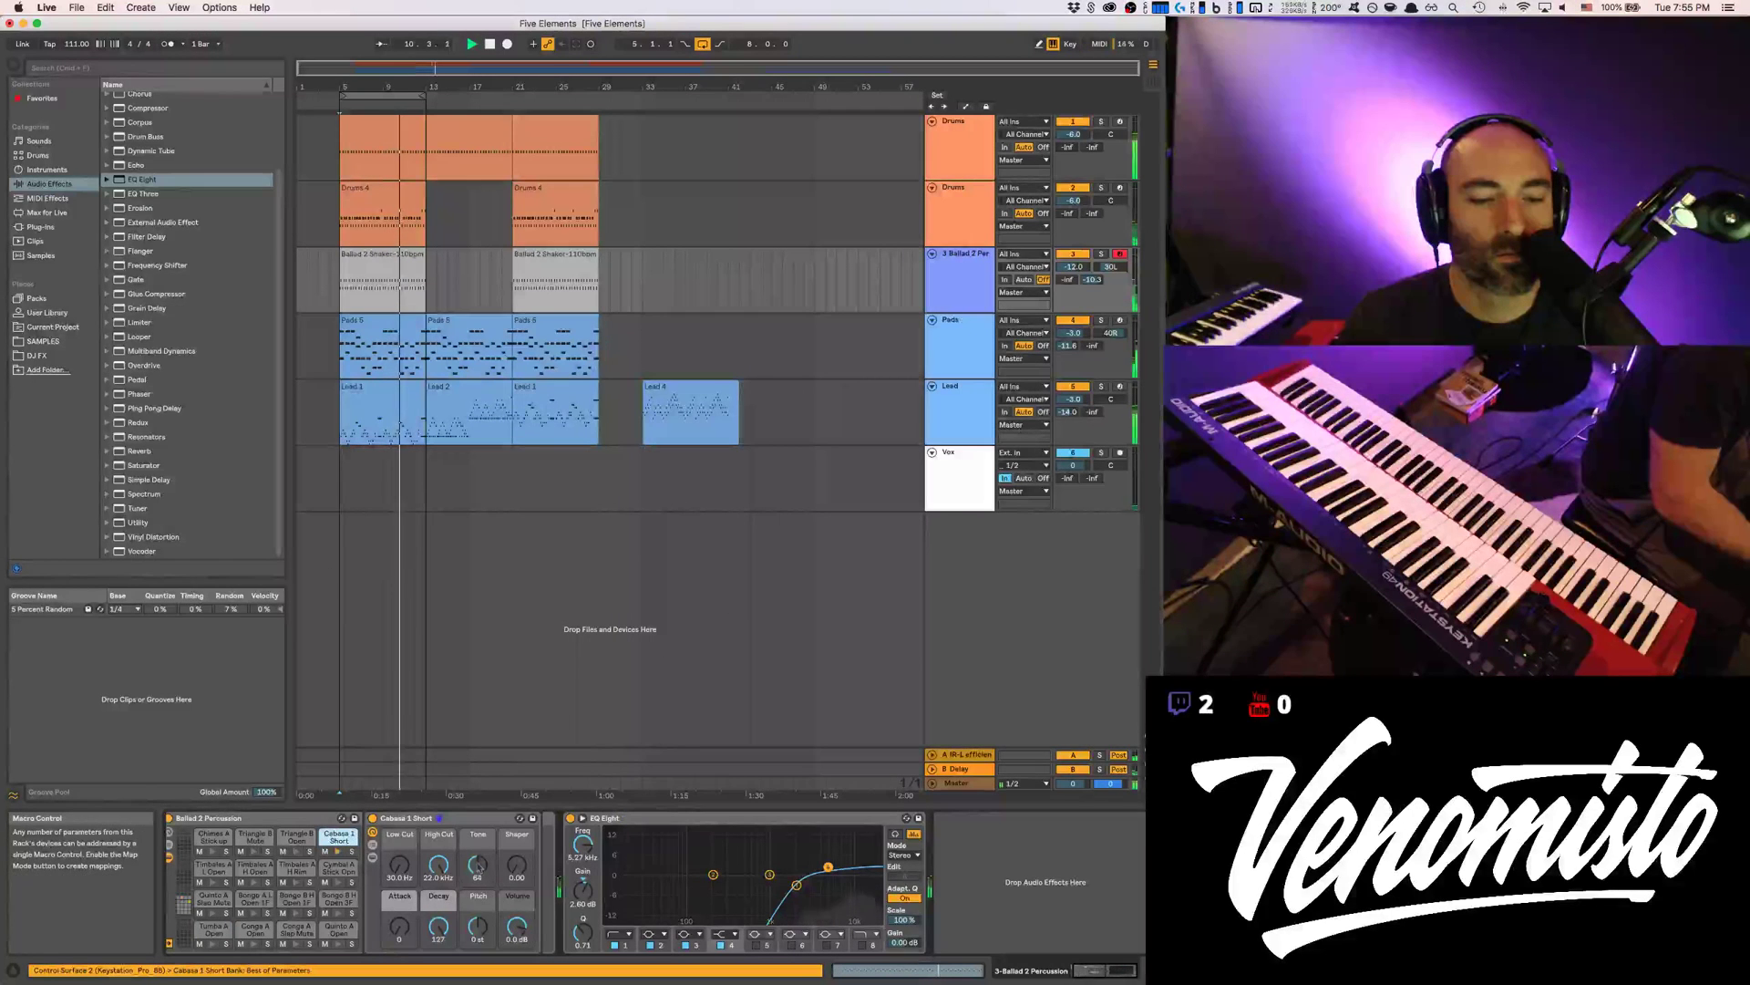
pyautogui.moveTo(477, 864); pyautogui.dragTo(477, 820)
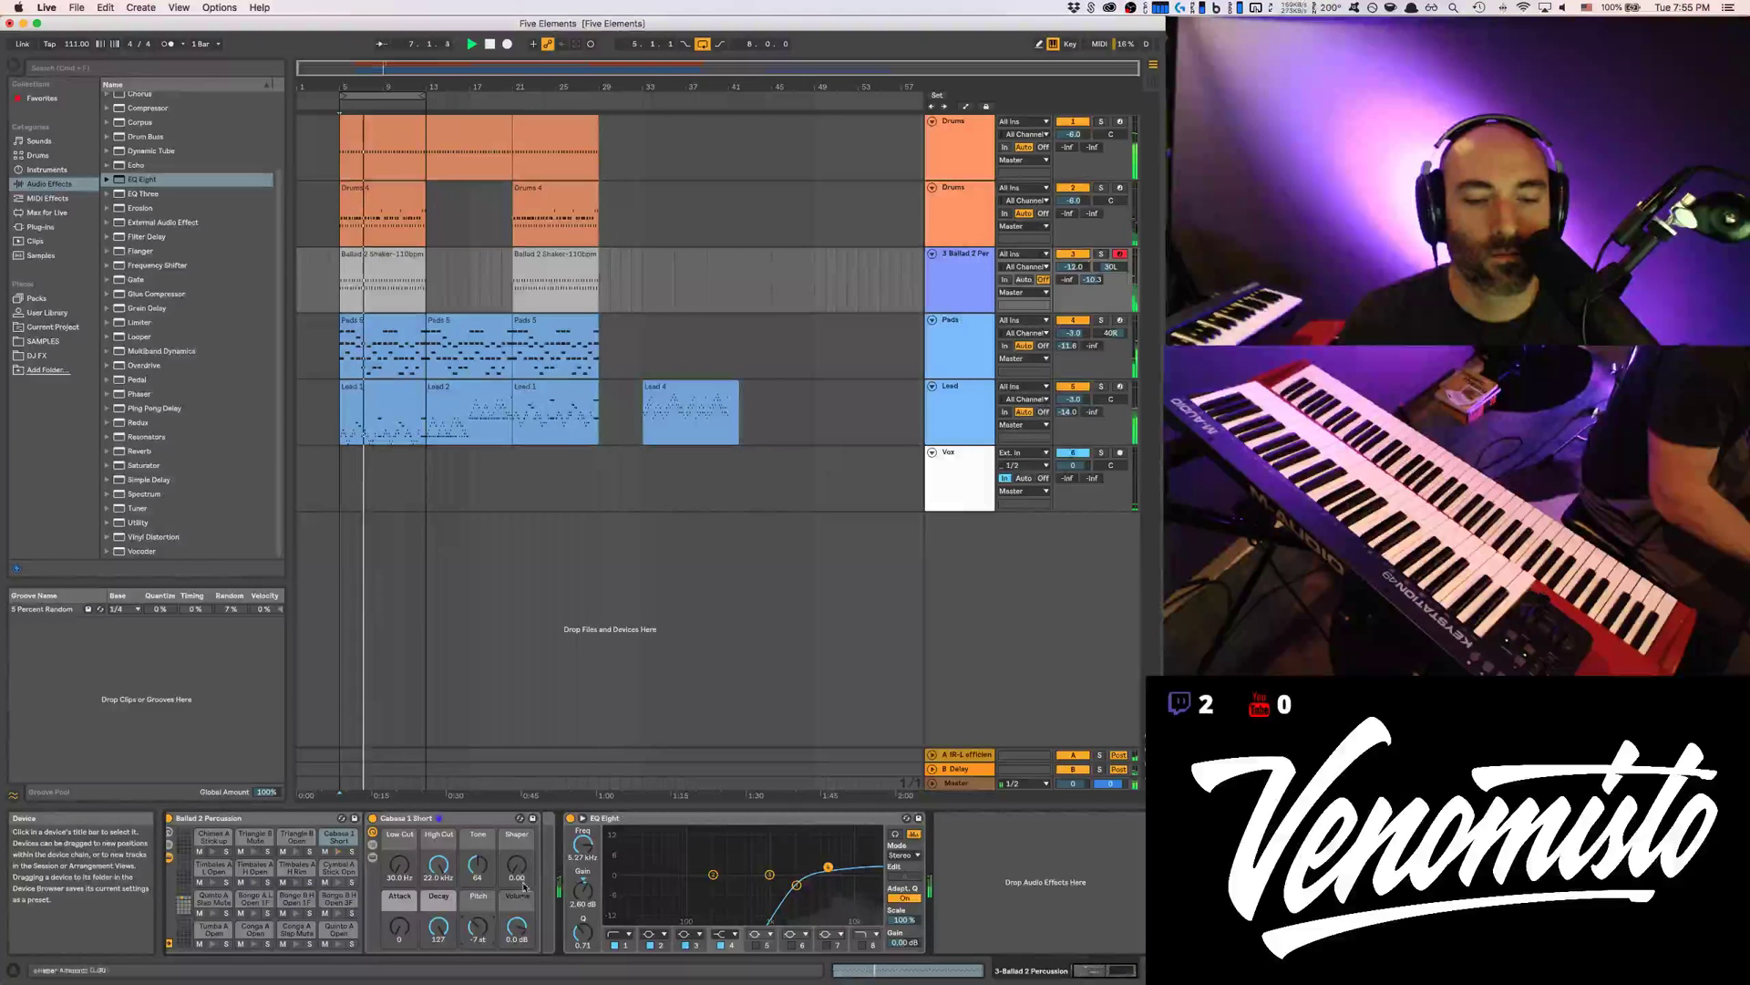
pyautogui.moveTo(517, 926); pyautogui.dragTo(517, 938)
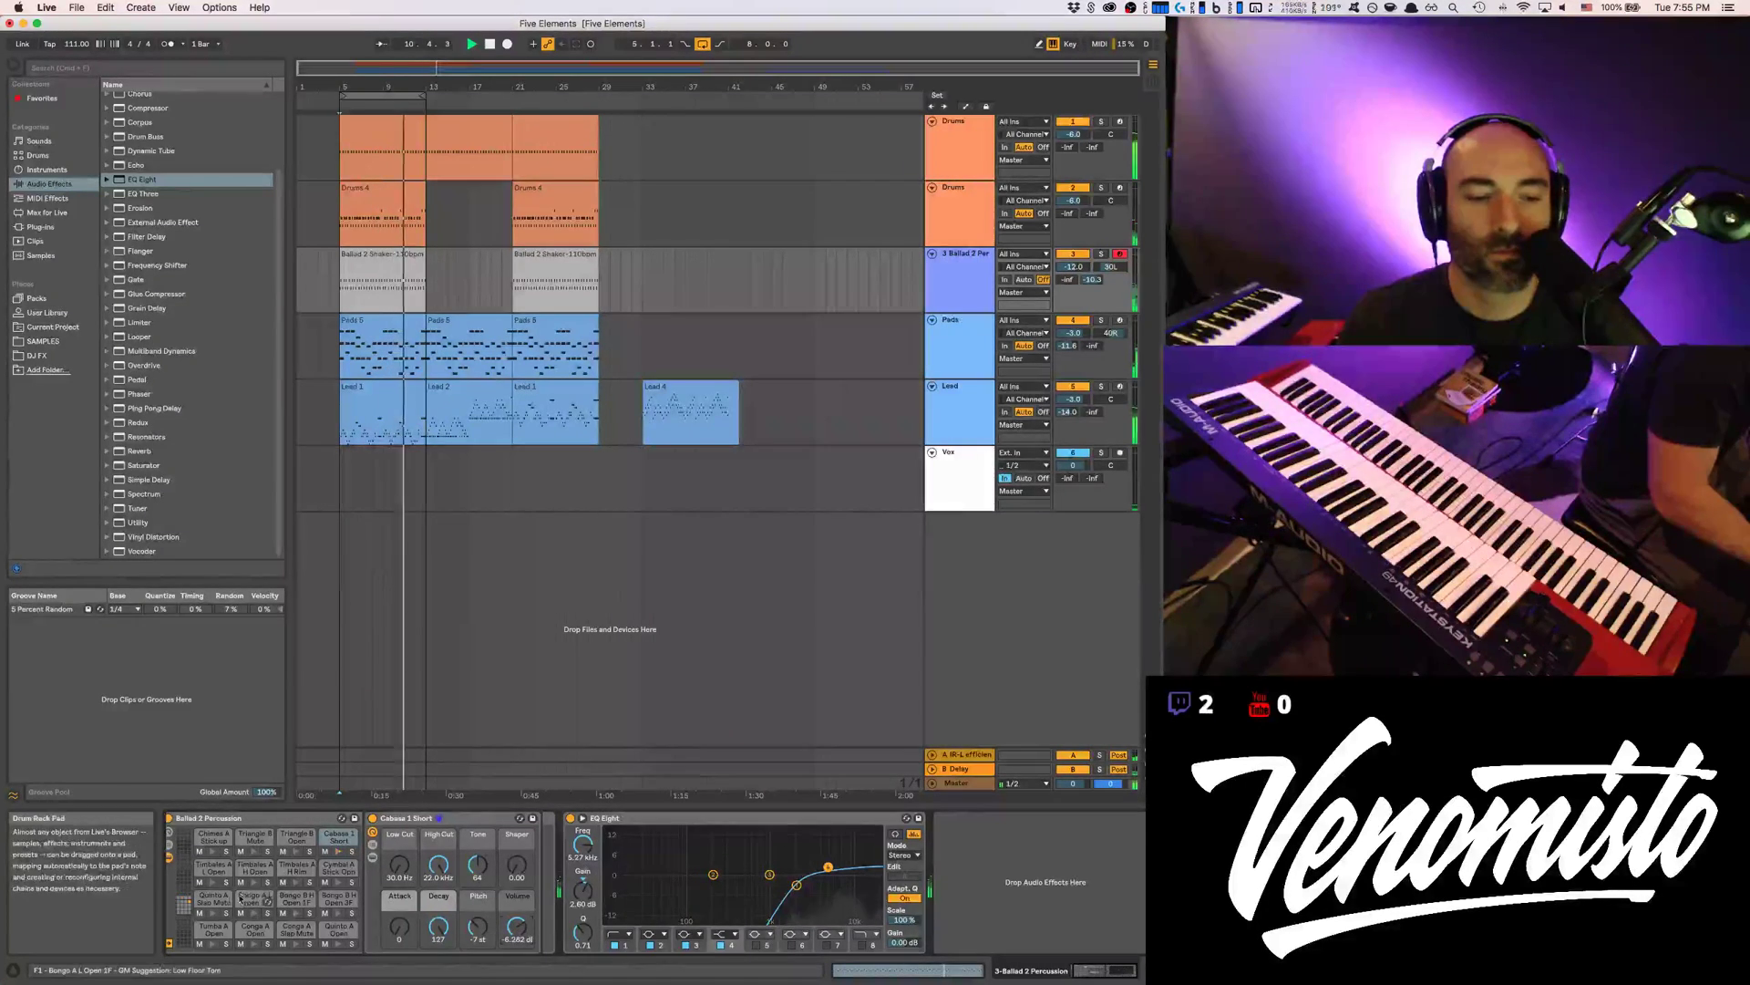
# Lower the Shaker 2 pad's volume to about -3.2 dB and audition different pitch settings, including +20 semitones
pyautogui.click(184, 895)
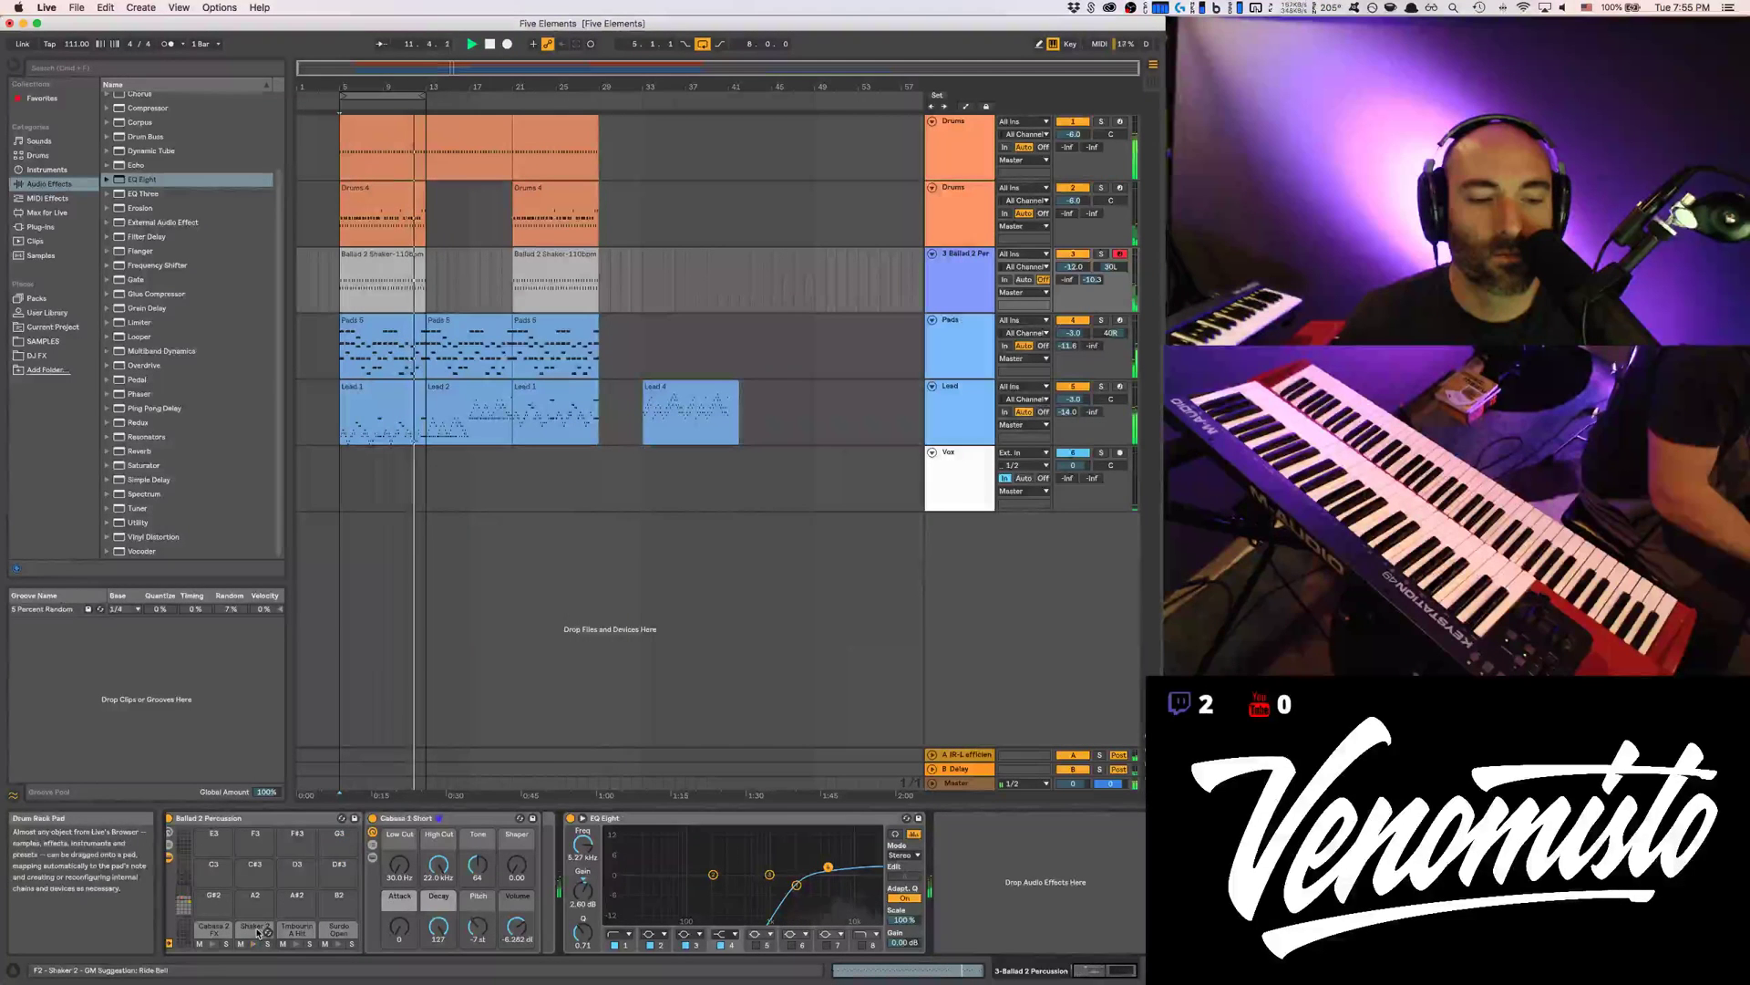
pyautogui.click(255, 928)
pyautogui.moveTo(517, 926); pyautogui.dragTo(517, 939)
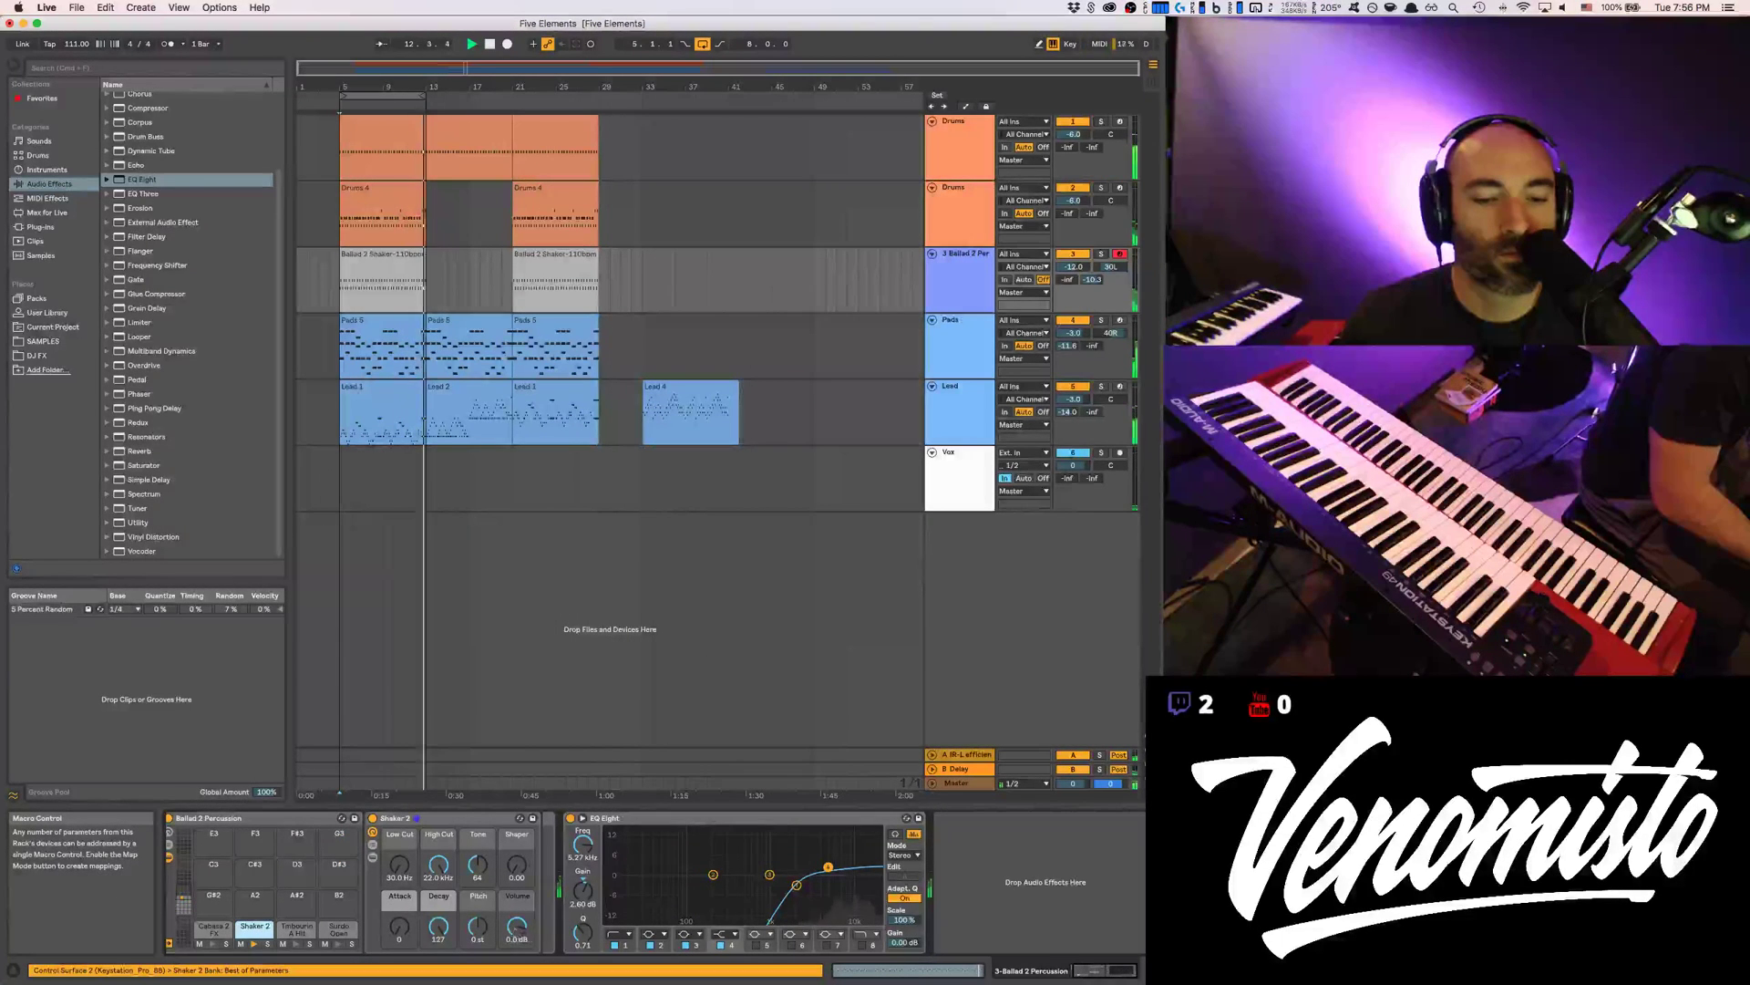
pyautogui.moveTo(478, 882); pyautogui.dragTo(479, 876)
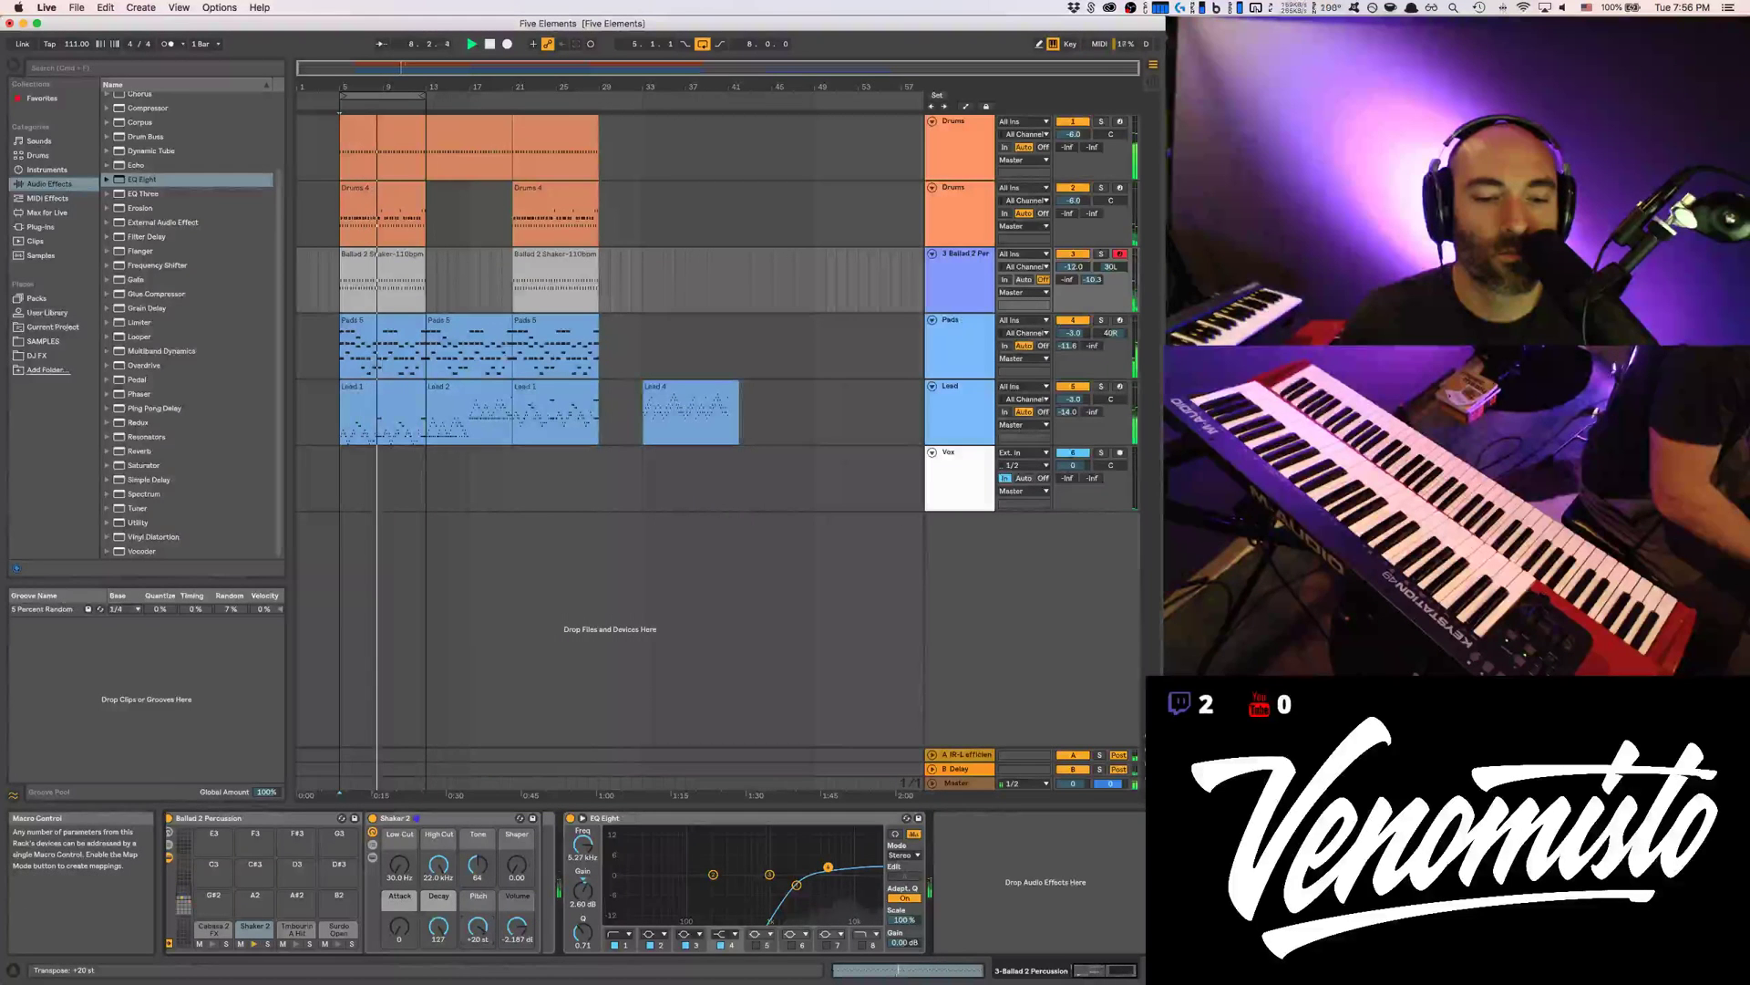
pyautogui.moveTo(479, 928); pyautogui.dragTo(479, 948)
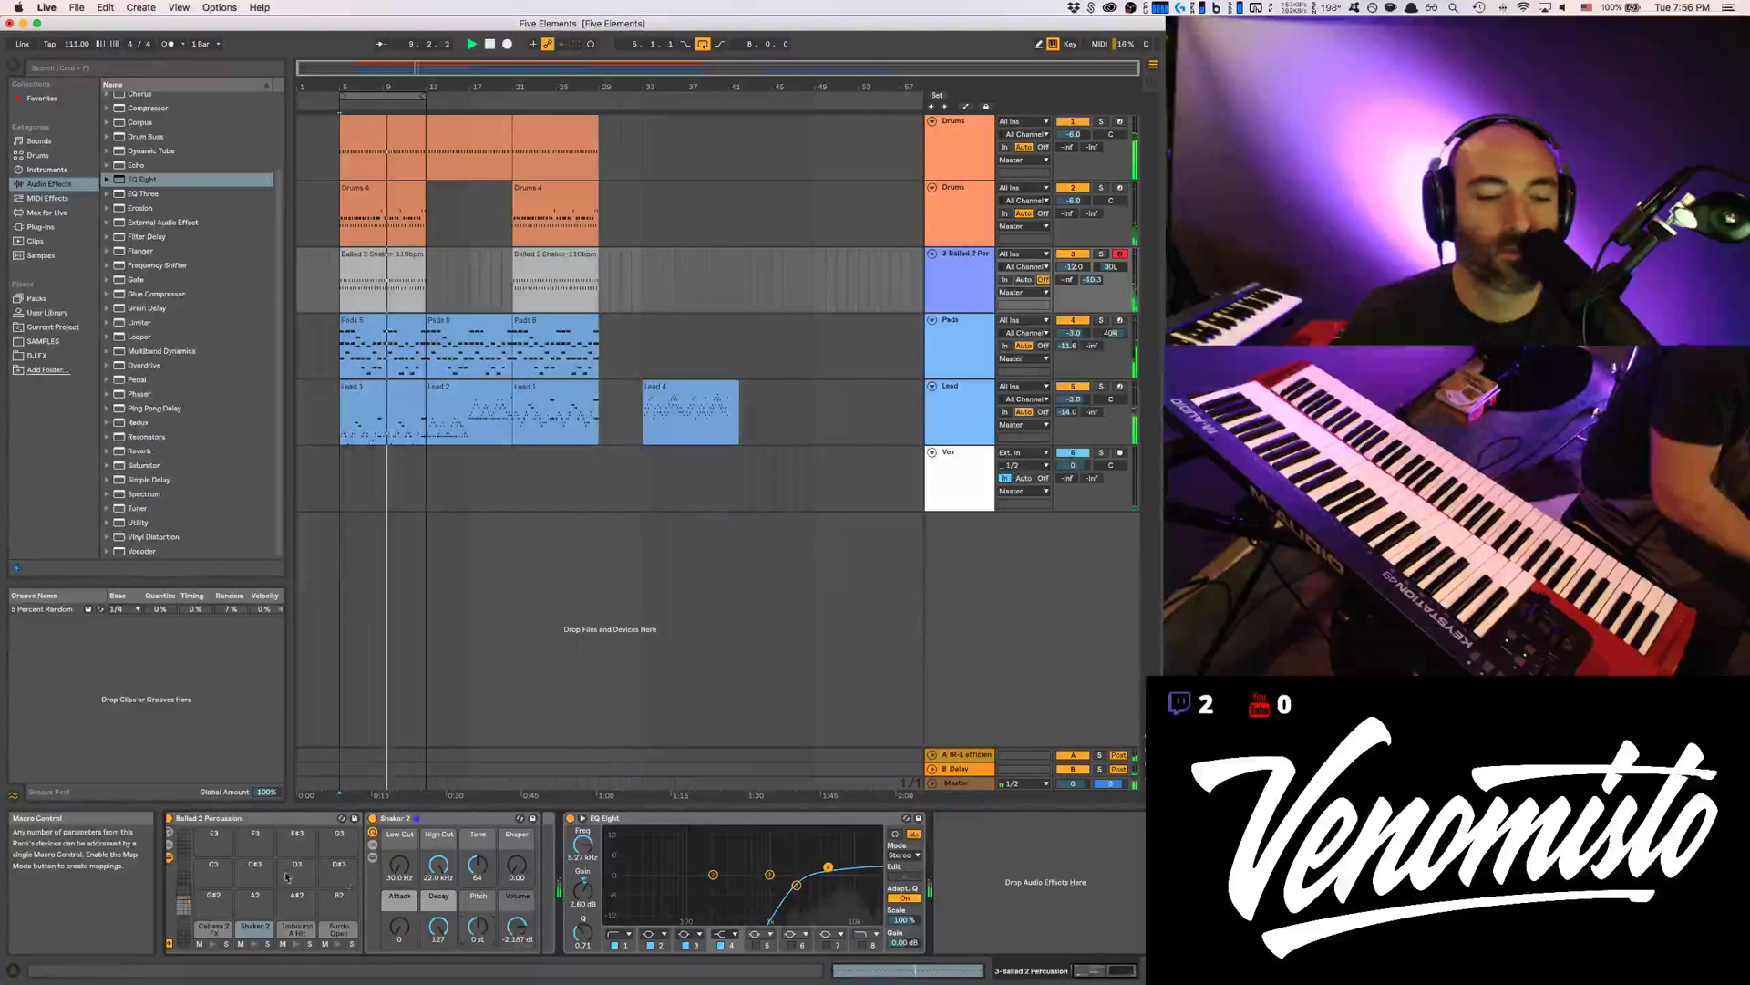
# Bring the named pads of the Ballad 2 Percussion rack into view and select the Cabasa 3 Short pad
pyautogui.click(184, 910)
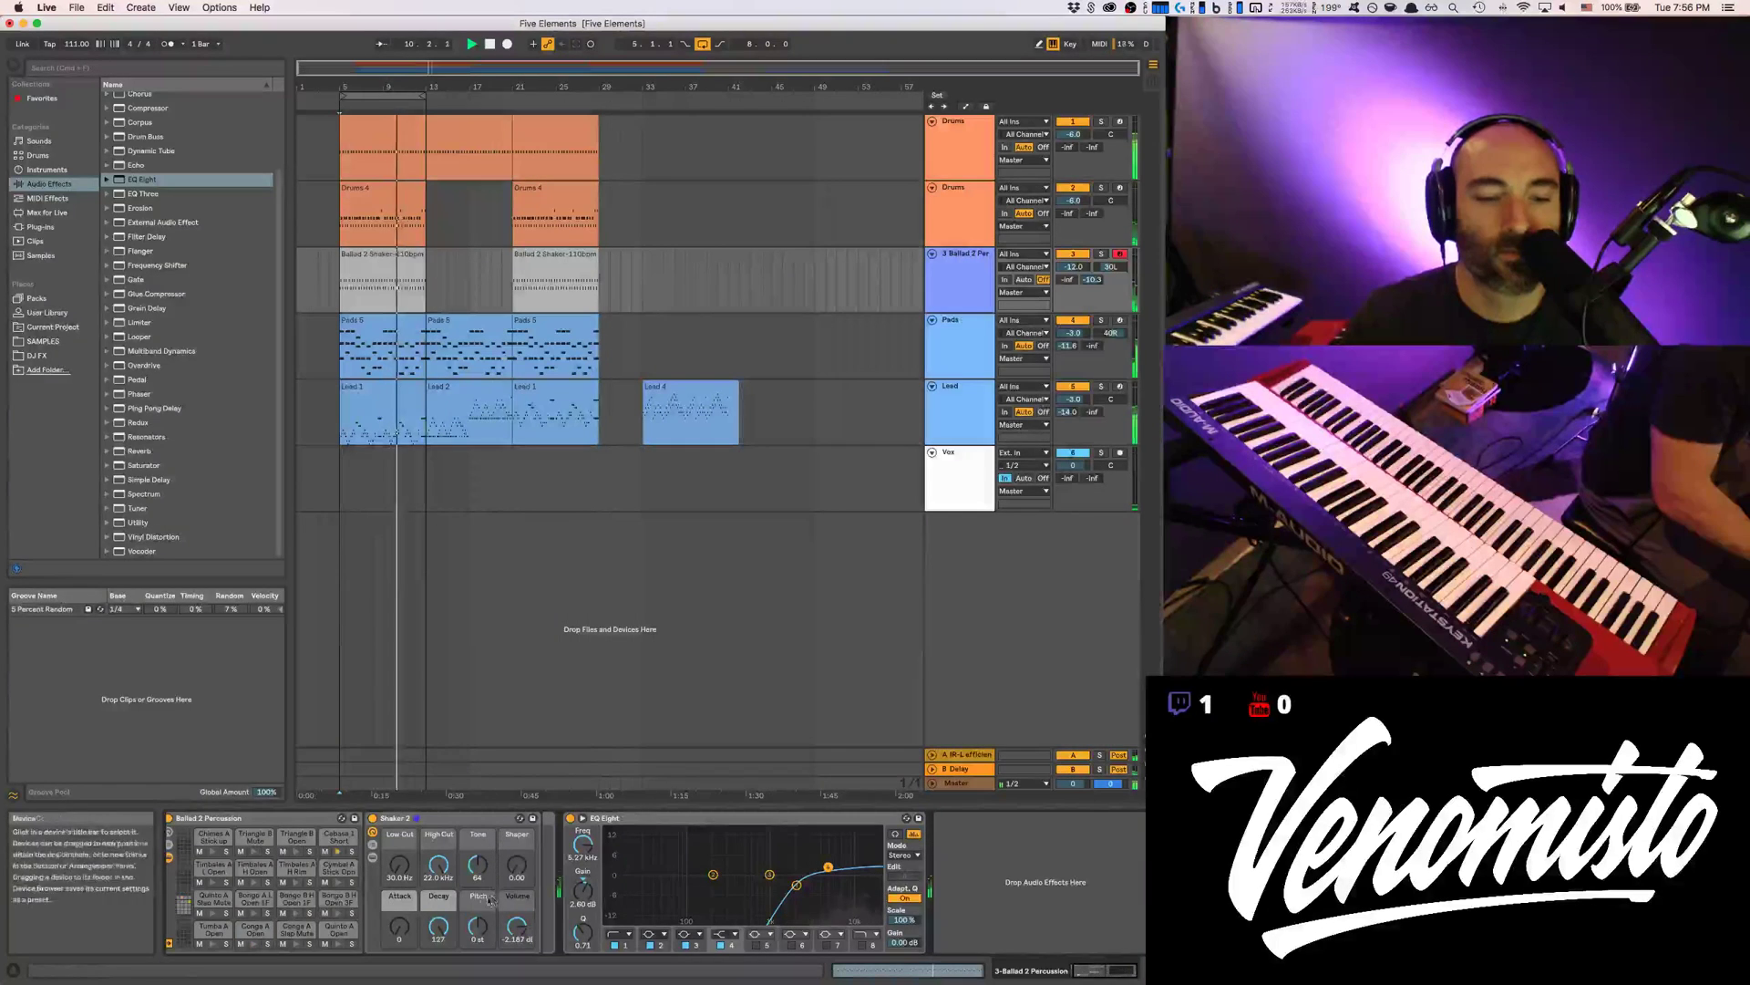
pyautogui.click(330, 841)
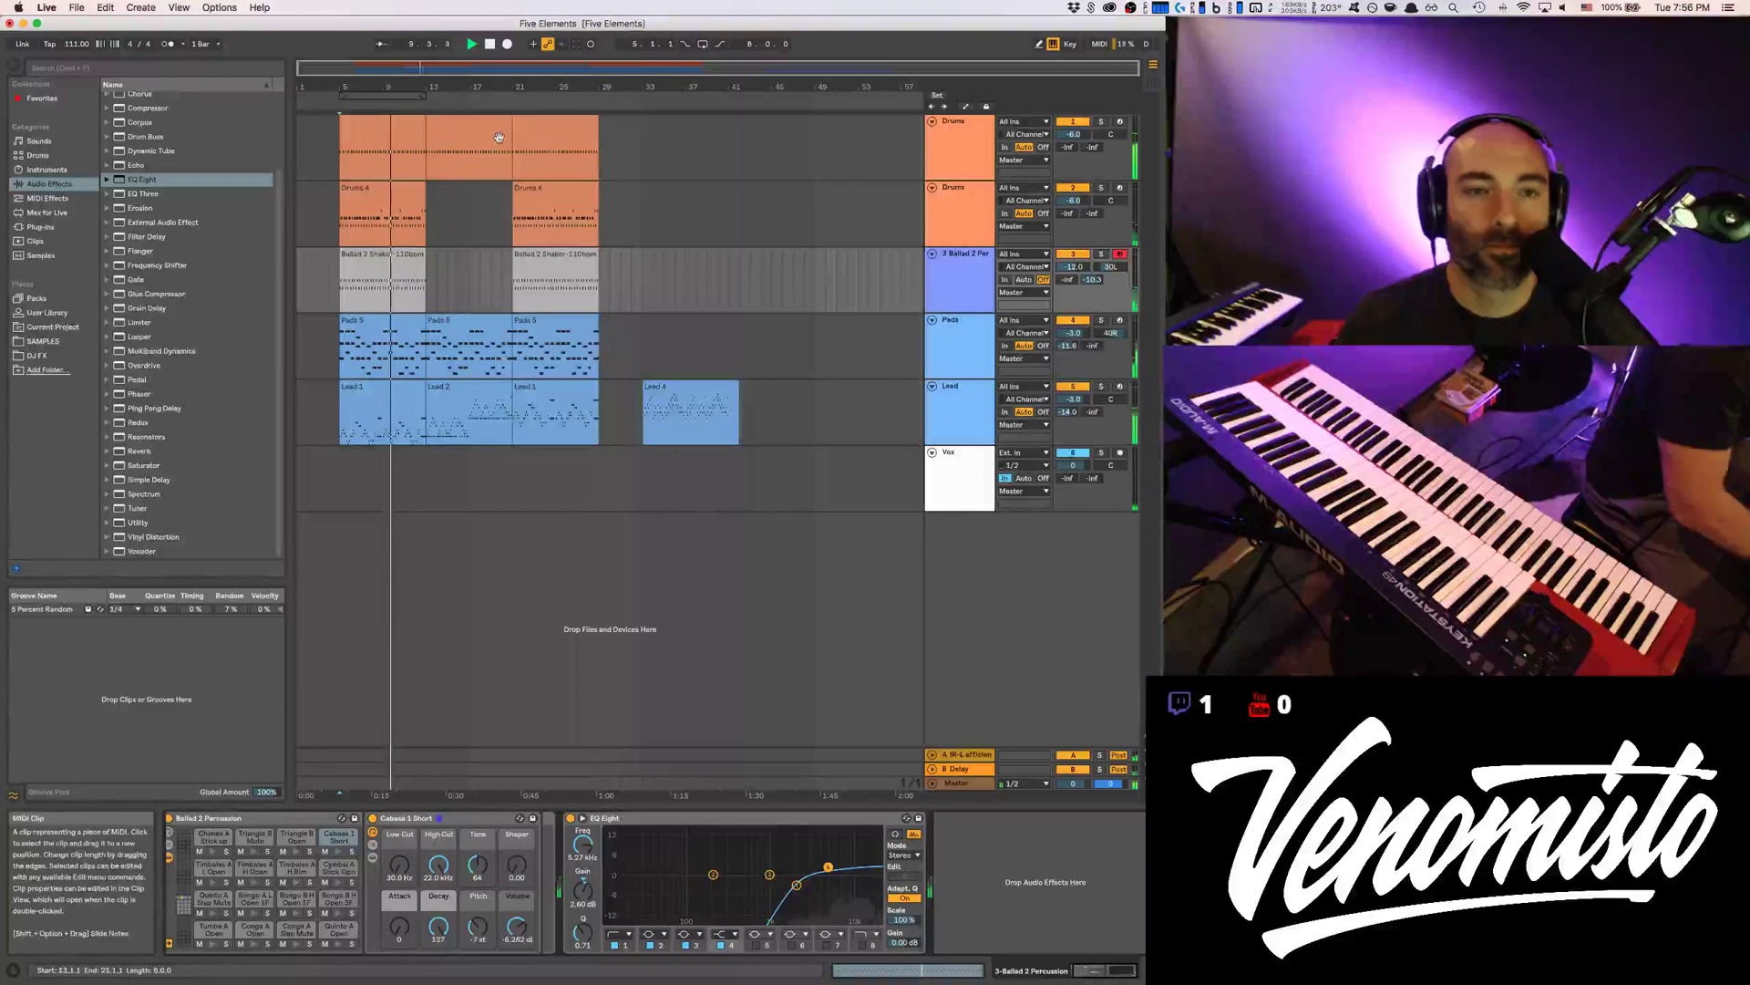
# Record a MIDI drum take on the second Drums track in the gap between its two existing clips
pyautogui.doubleClick(441, 144)
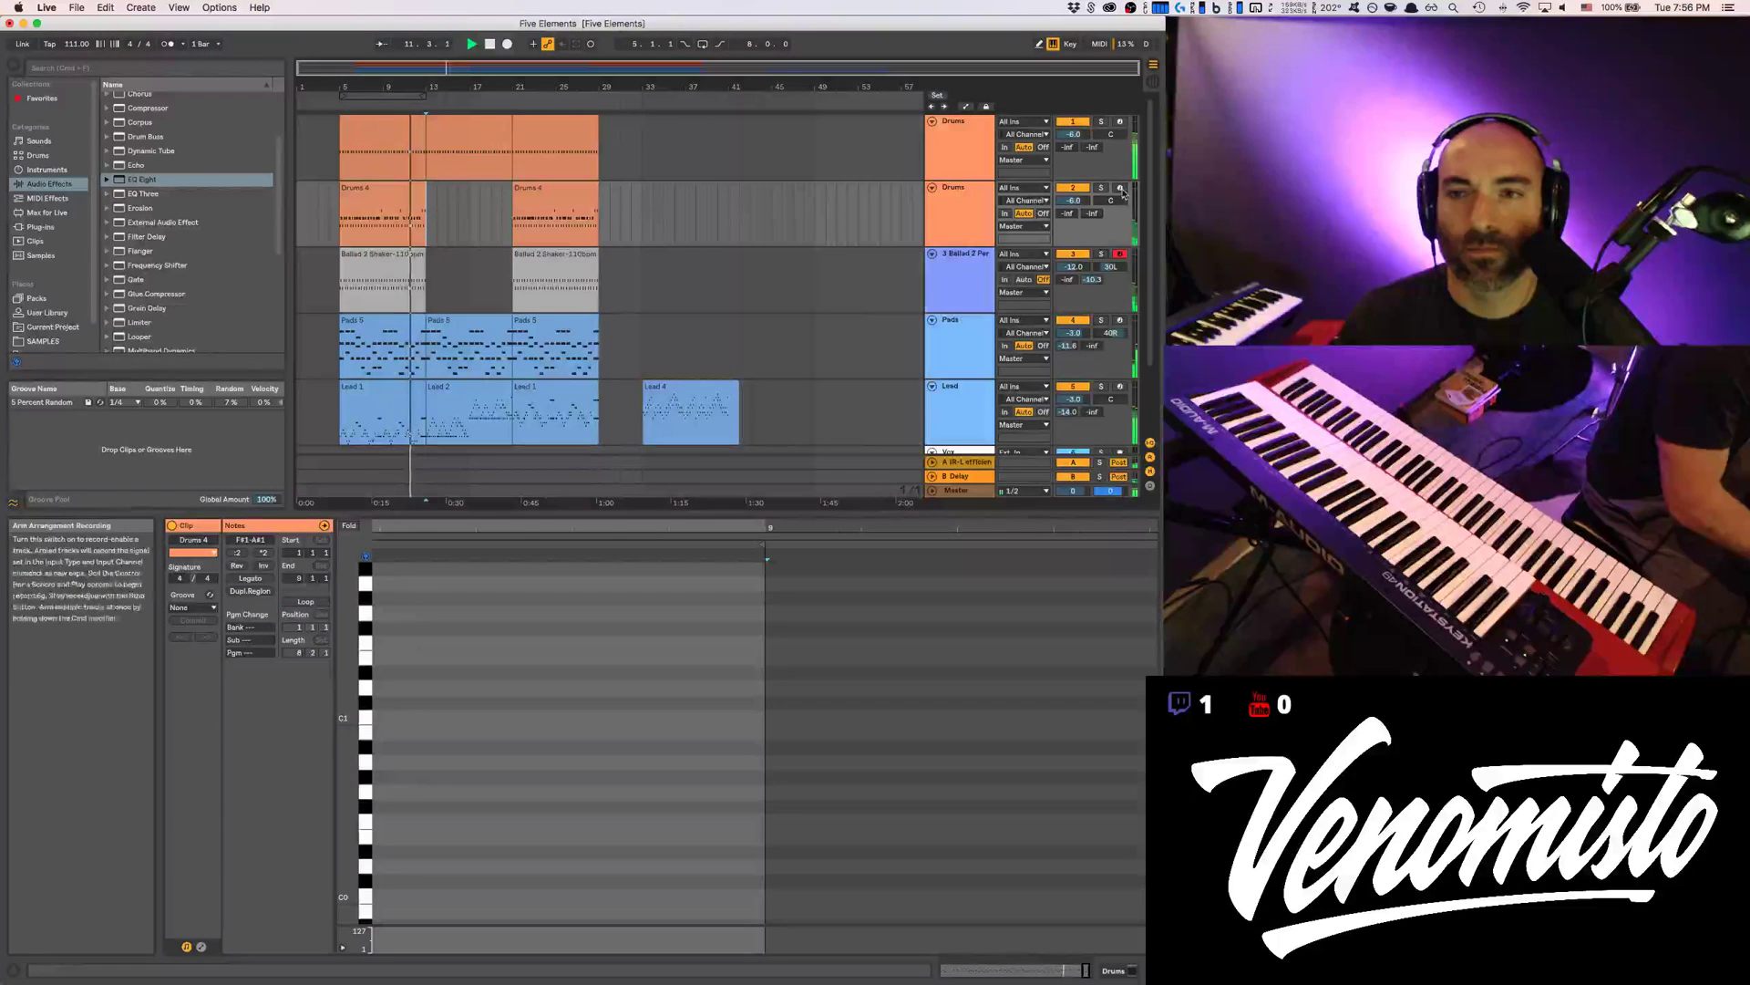
pyautogui.click(507, 44)
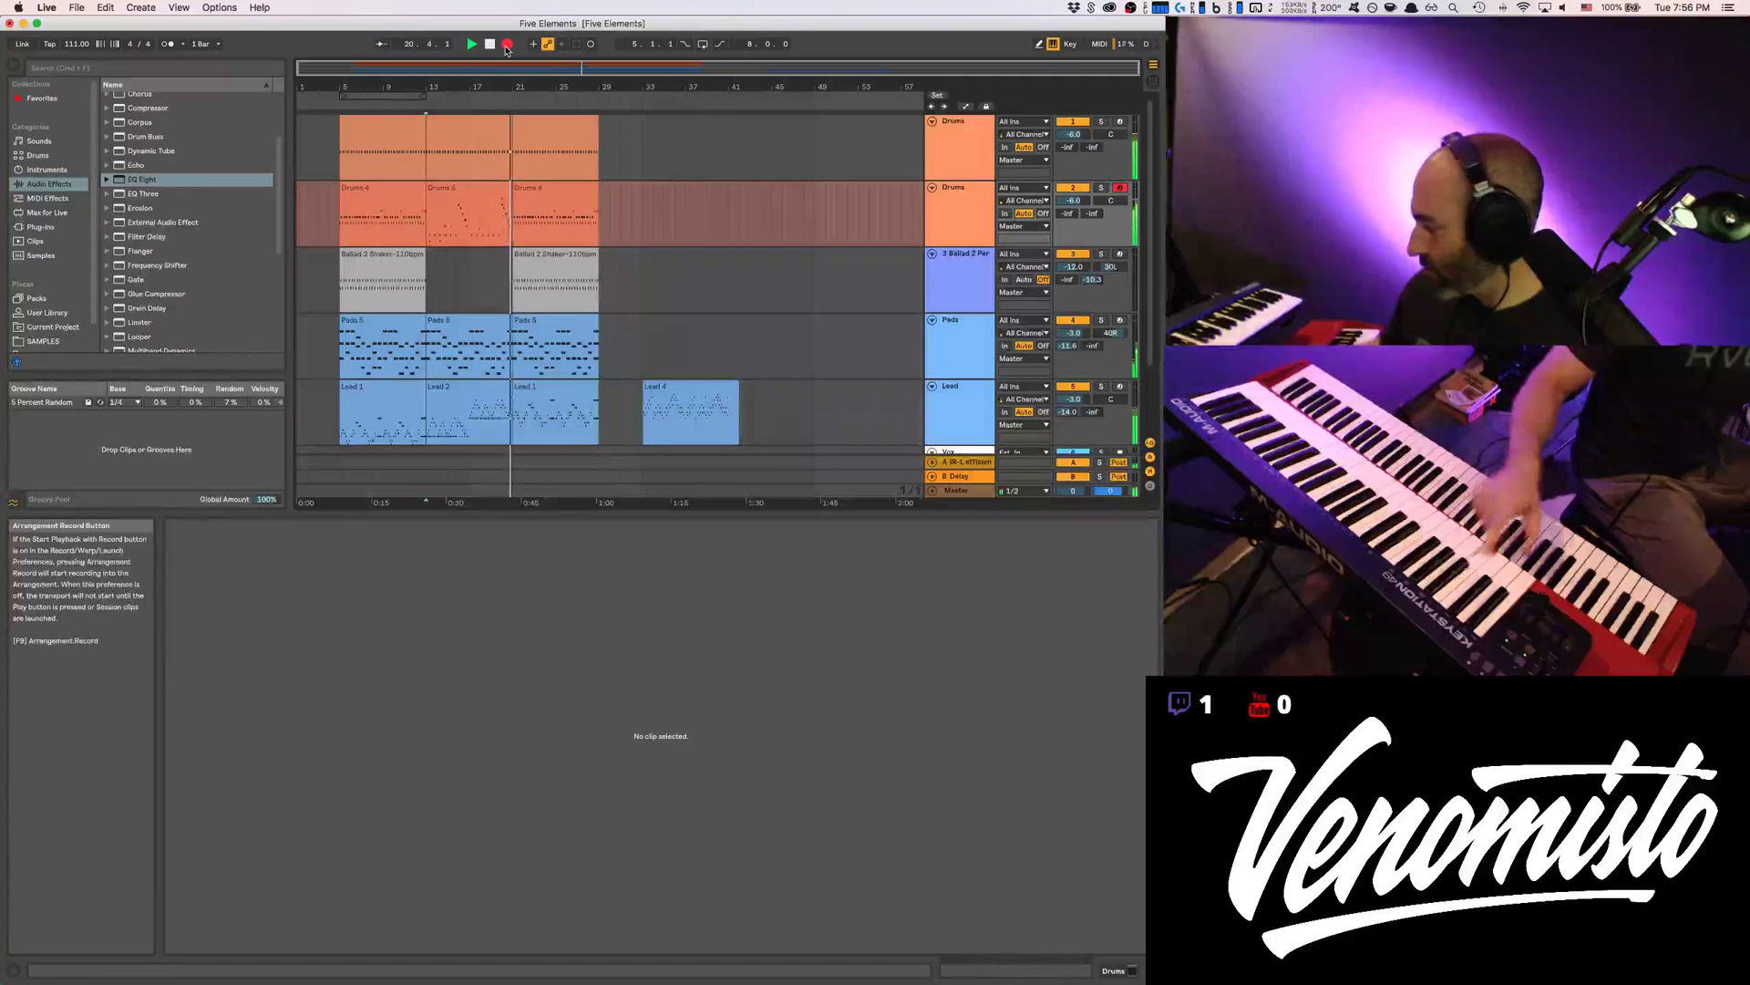
pyautogui.click(507, 45)
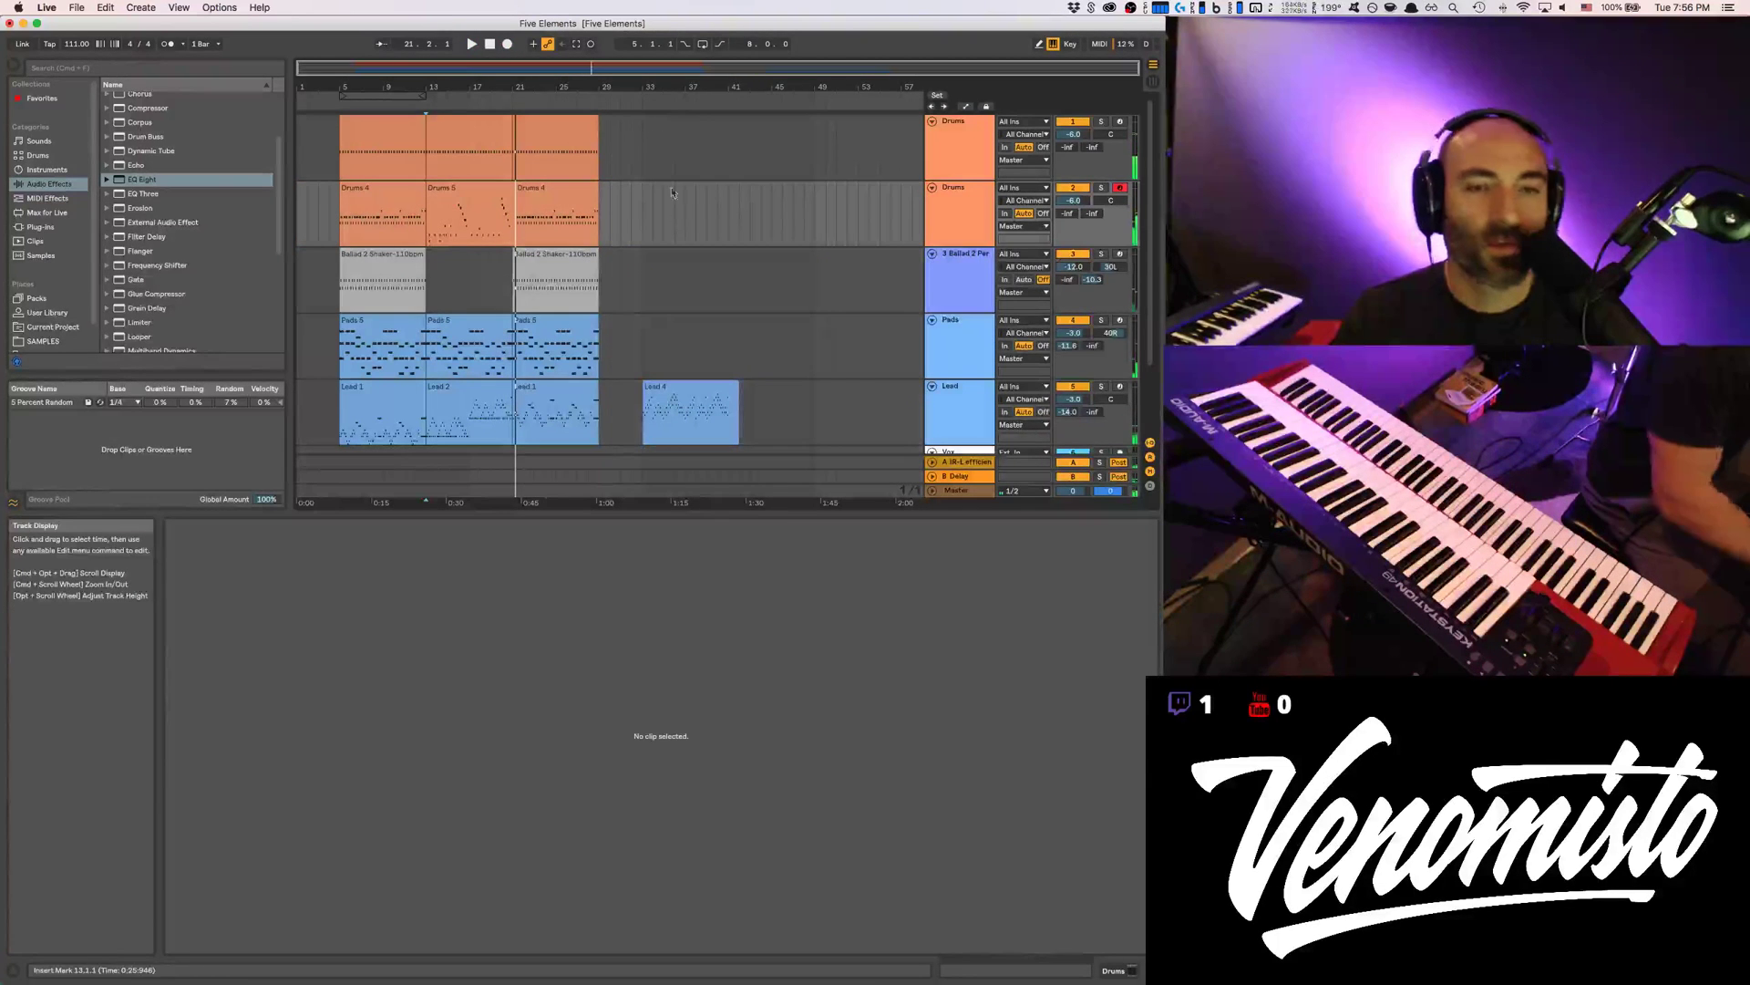
# Play back the newly recorded drum take from its start at bar 13
pyautogui.click(470, 210)
pyautogui.press('space')
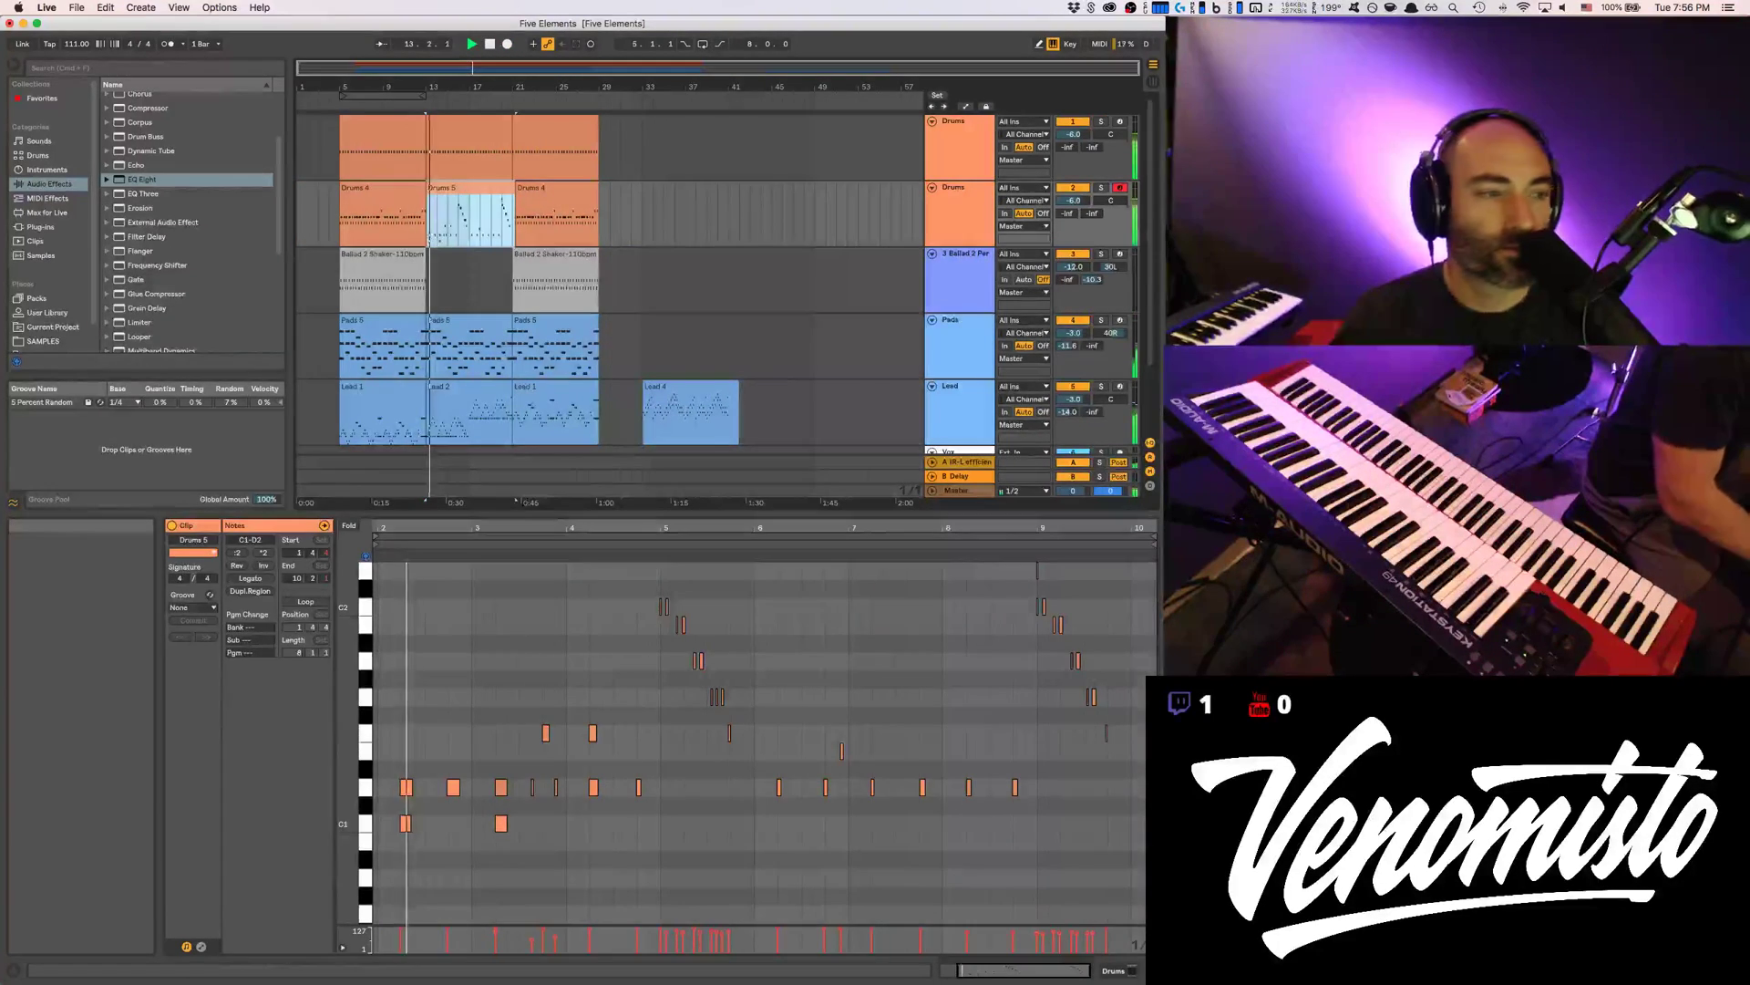
pyautogui.press('space')
pyautogui.press('space')
pyautogui.press('space')
pyautogui.press('space')
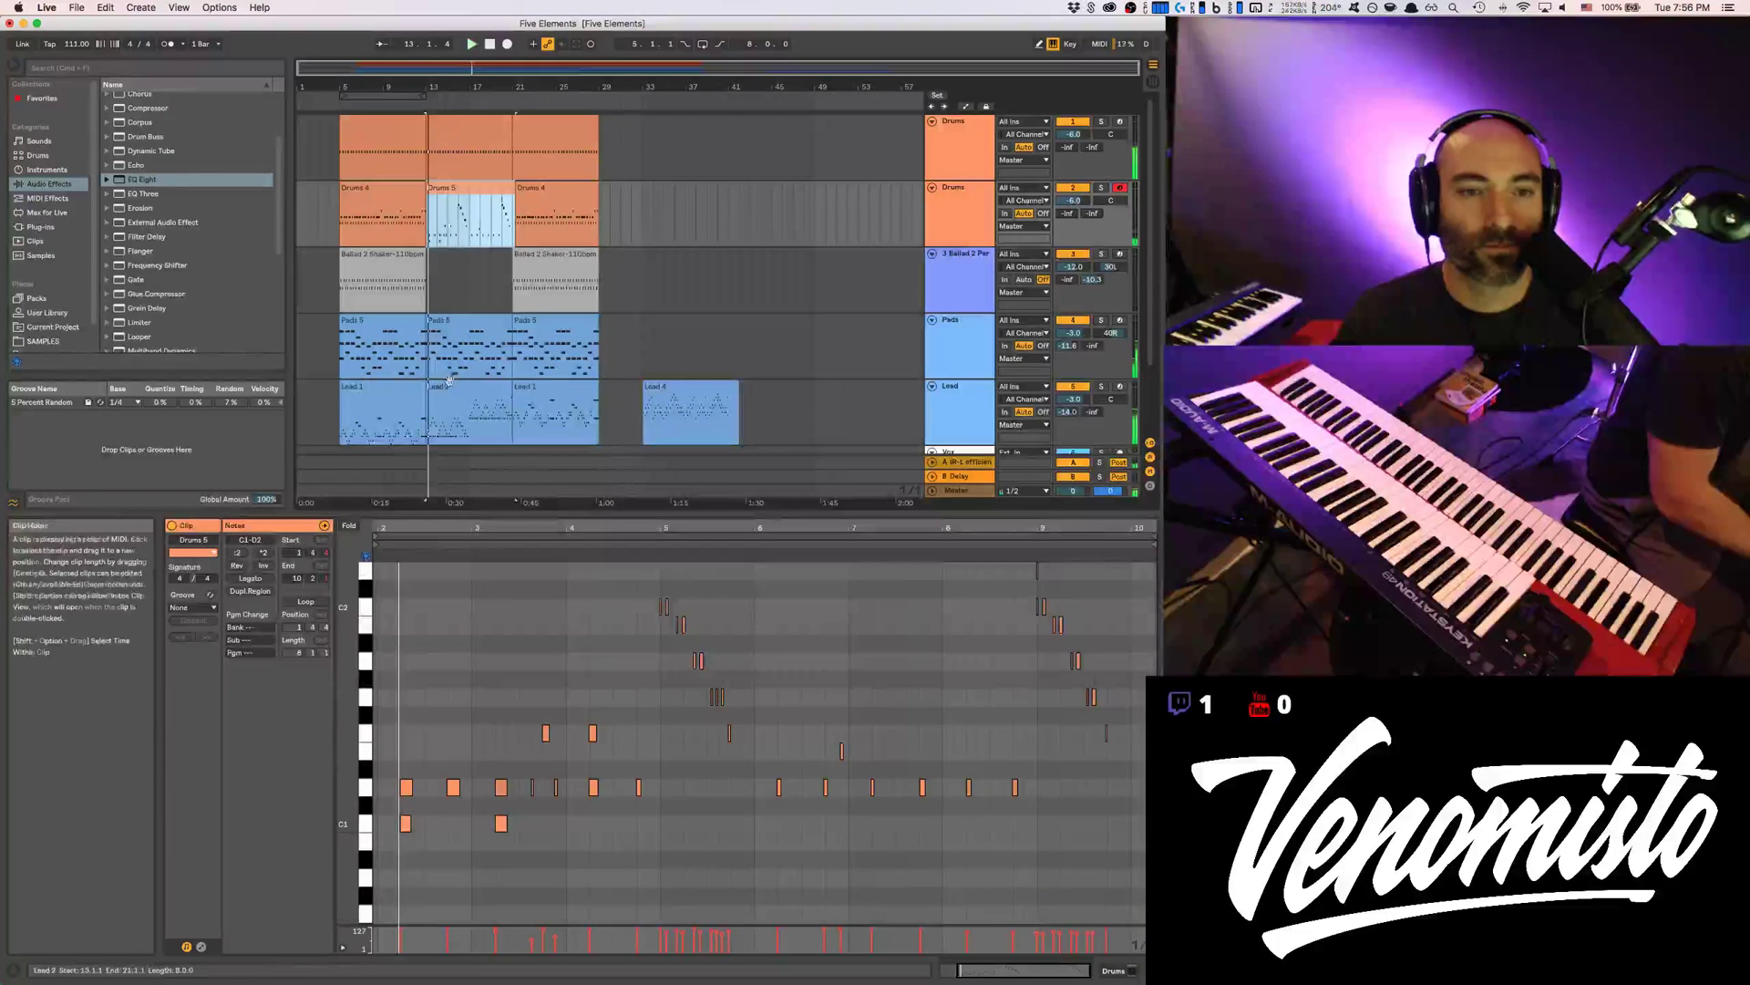
# Delete the recorded drum clip between the two original clips on the second Drums track
pyautogui.click(451, 383)
pyautogui.moveTo(391, 525); pyautogui.dragTo(467, 513)
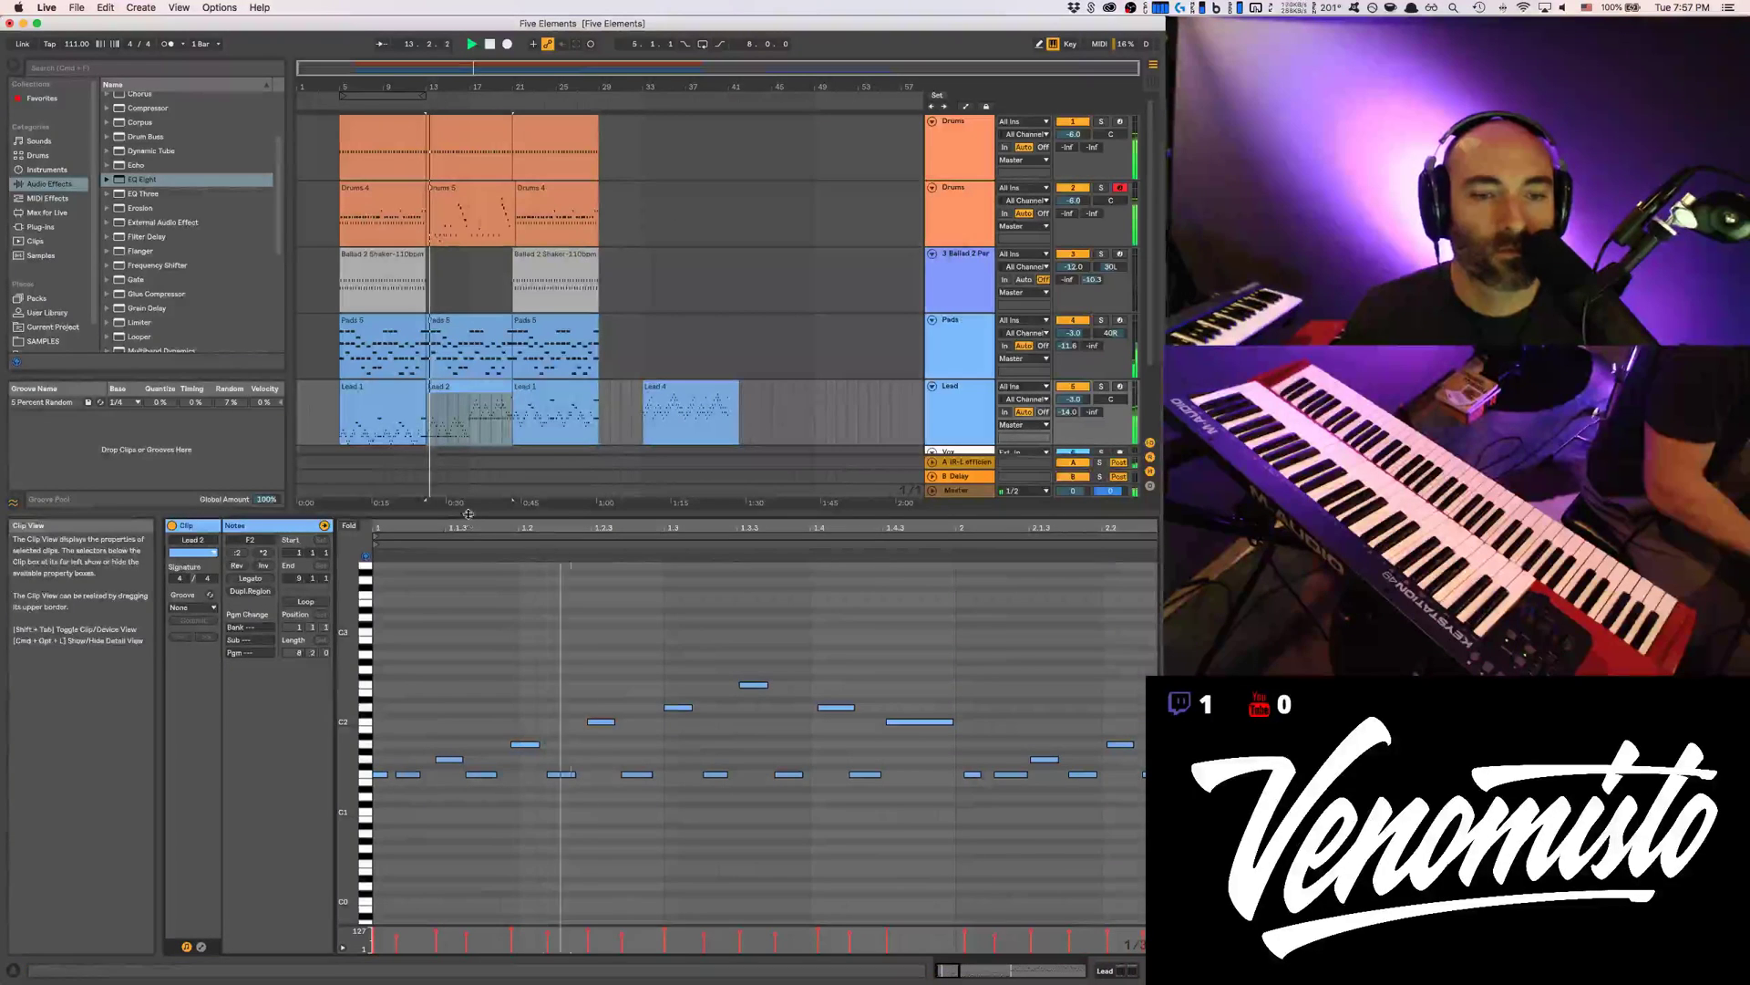
pyautogui.click(465, 193)
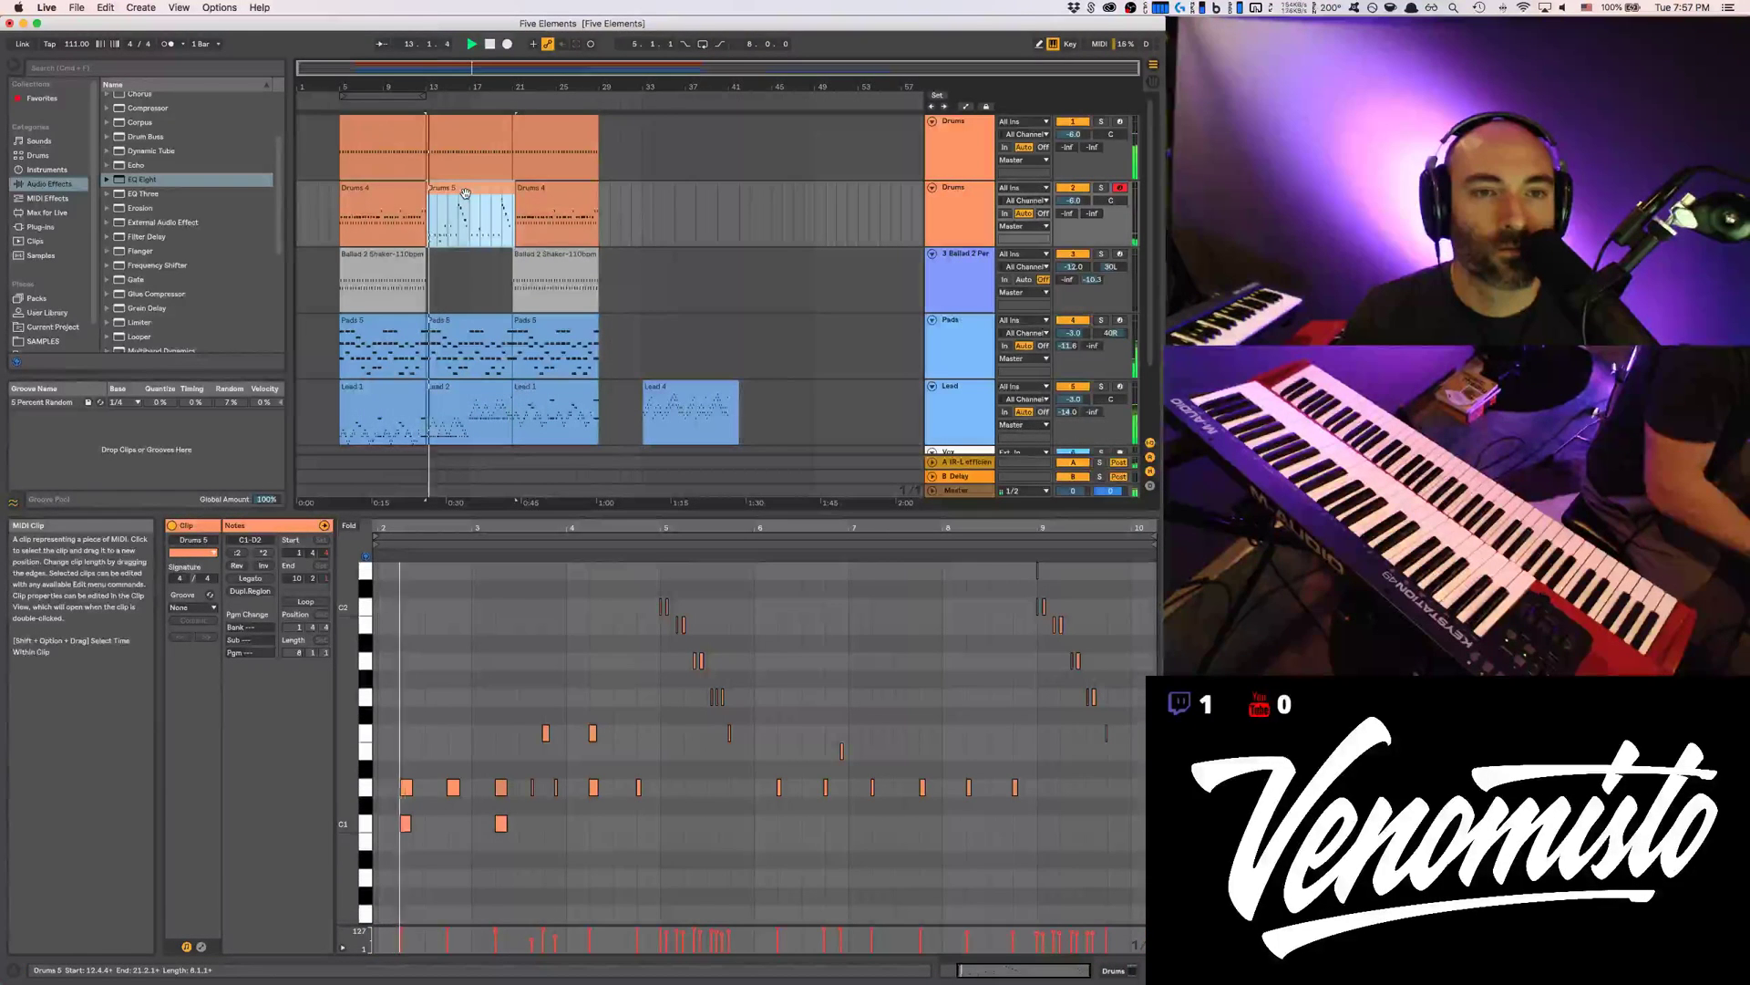
pyautogui.press('Delete')
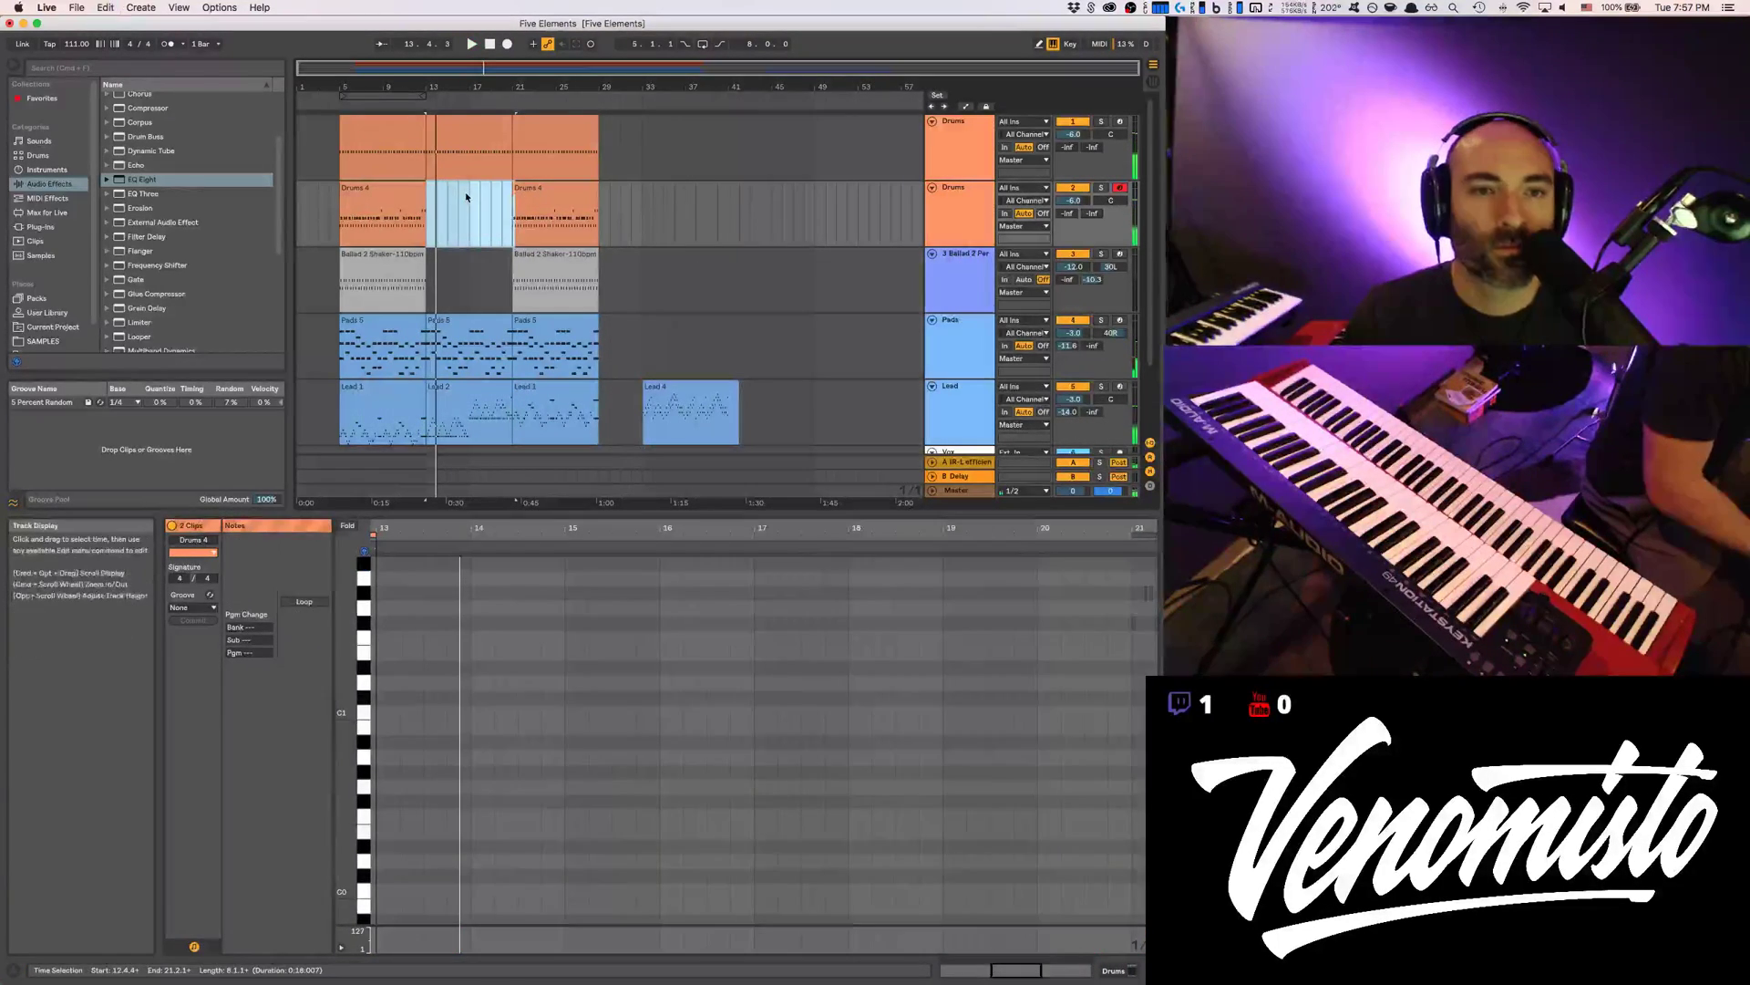
# Open the middle Pads clip and reduce its first chord to an F2 and F3 octave
pyautogui.click(419, 225)
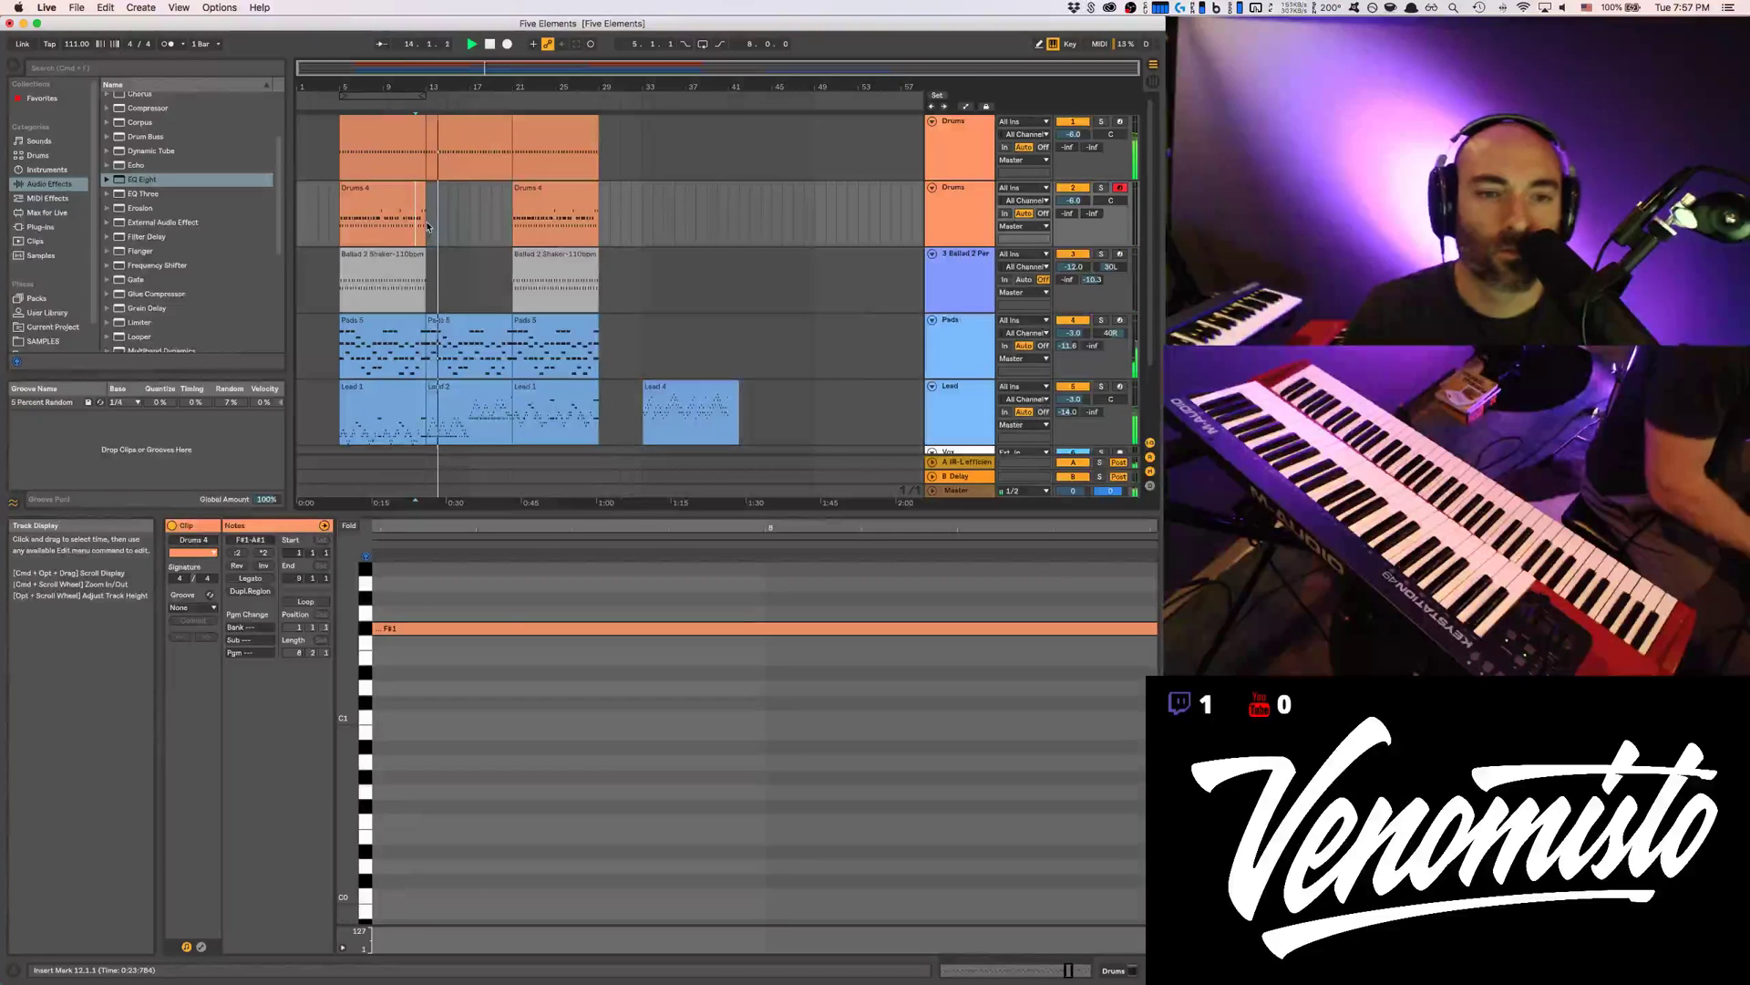
pyautogui.click(471, 326)
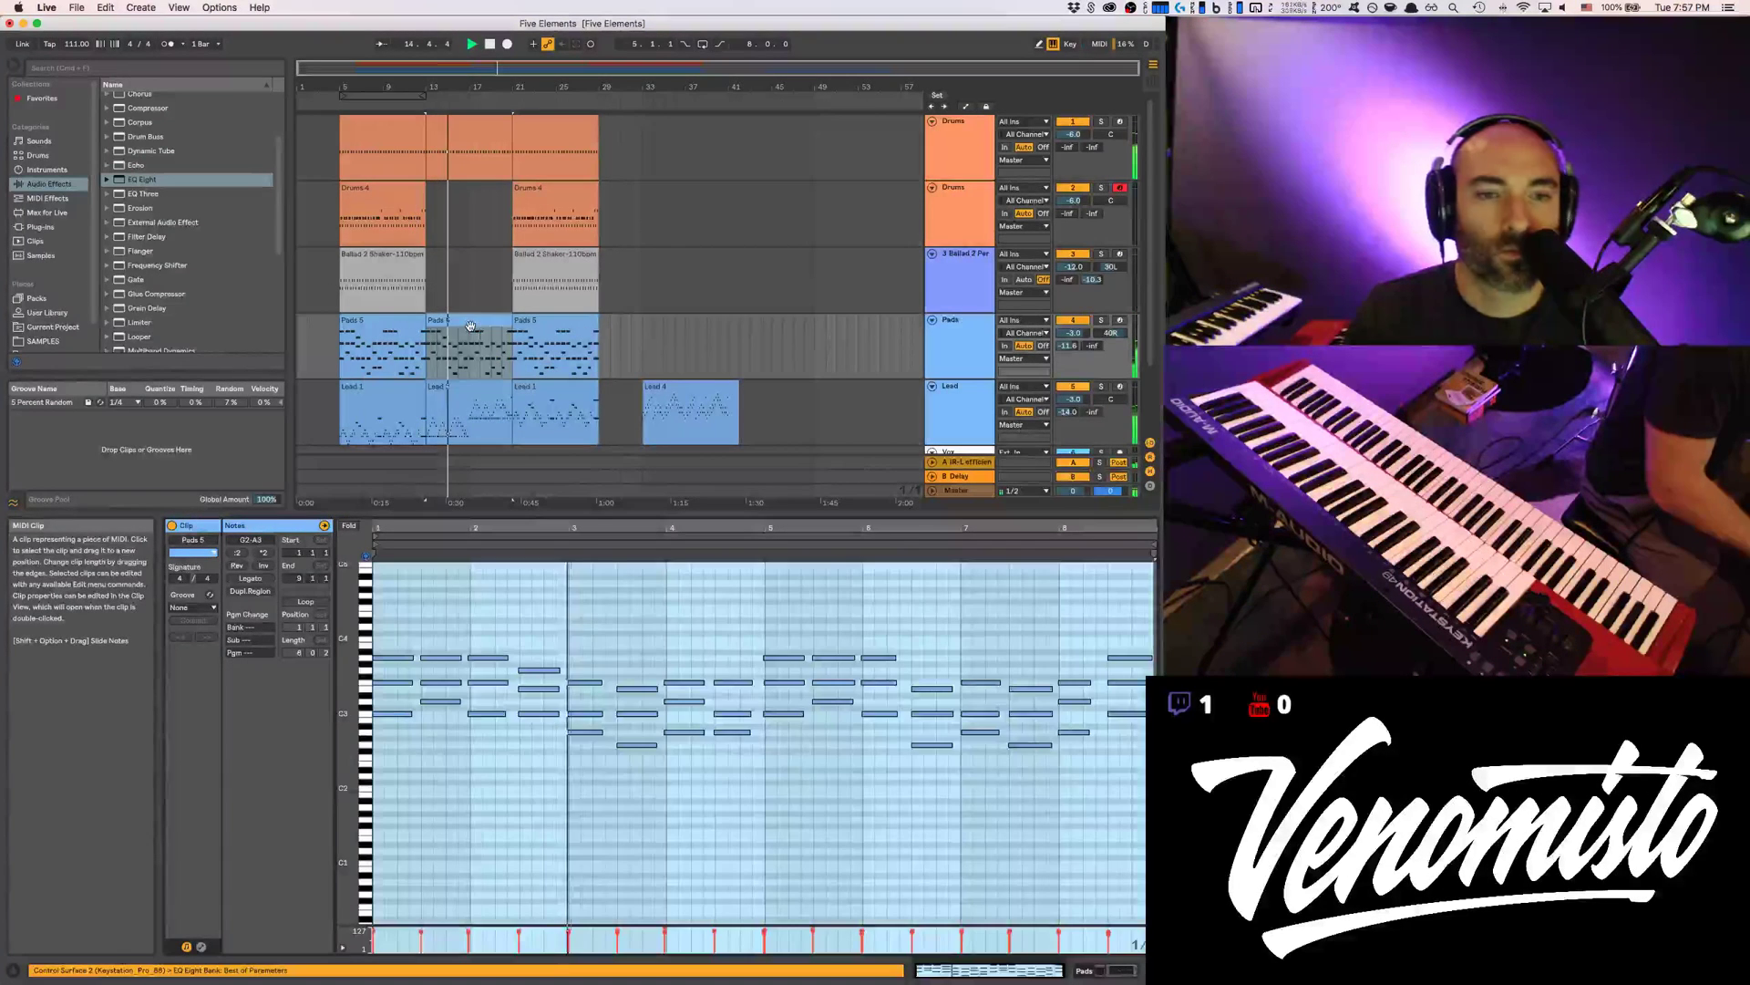
pyautogui.click(420, 625)
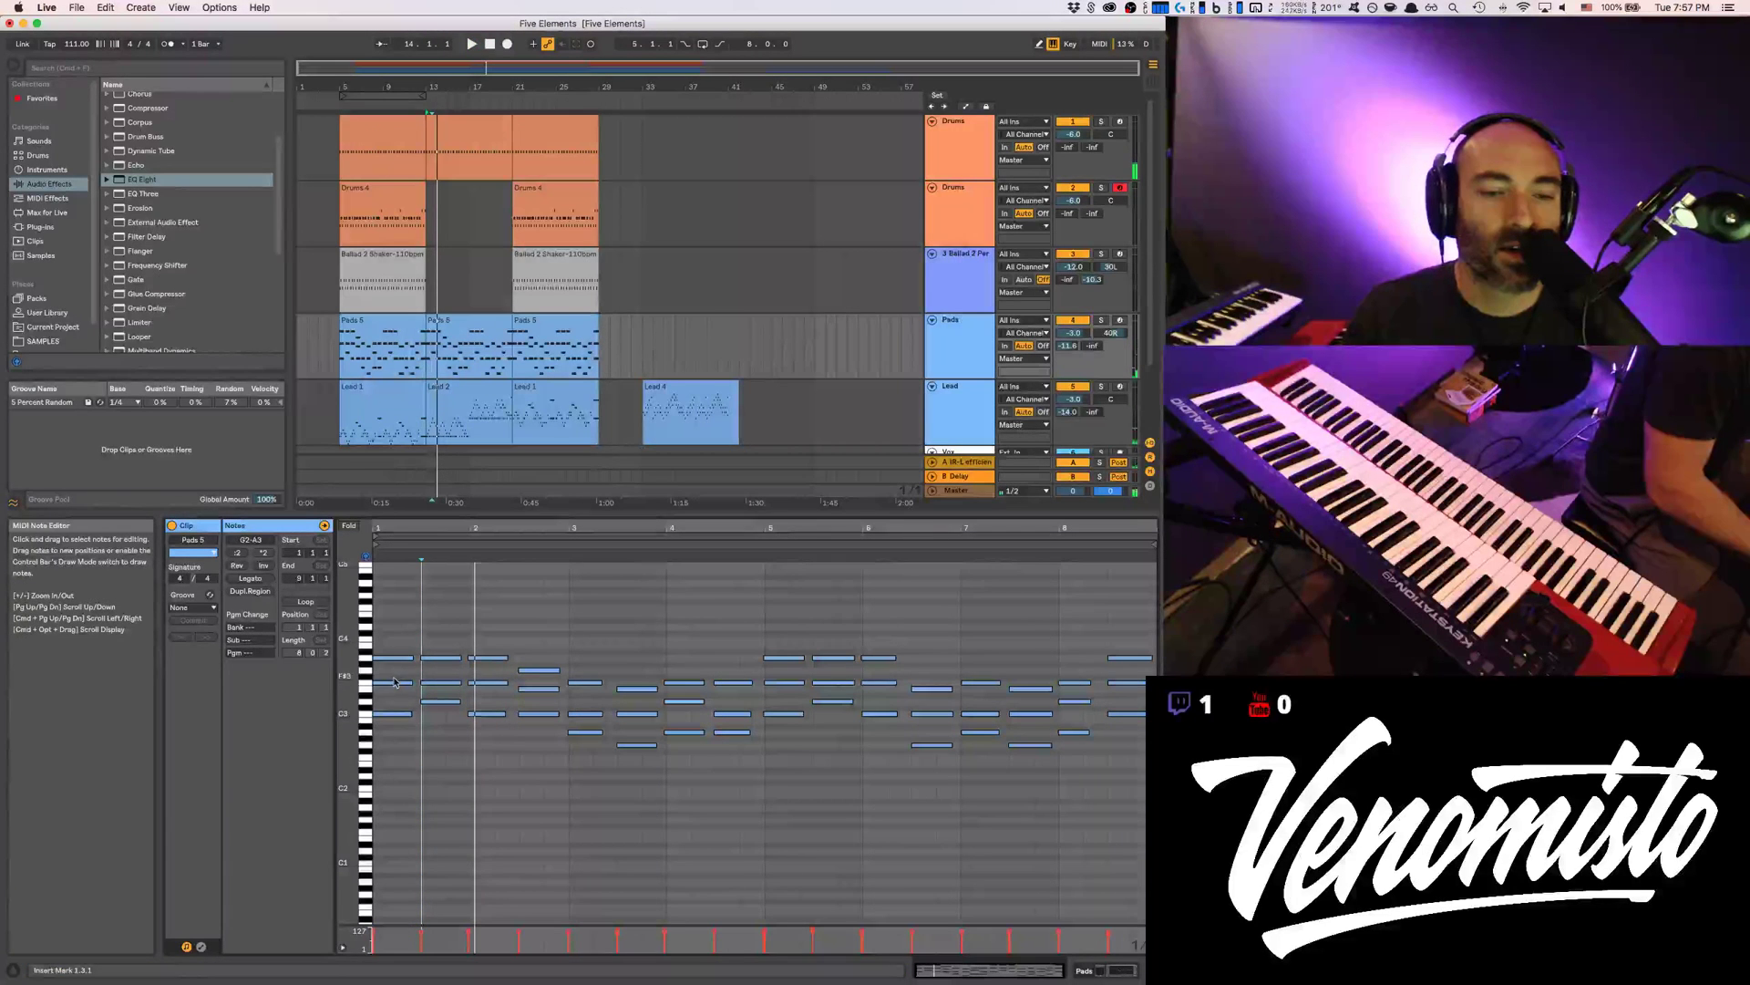
pyautogui.press('space')
pyautogui.moveTo(395, 682); pyautogui.dragTo(390, 766)
pyautogui.click(388, 717)
# Reduce the second chord of the middle Pads clip to a D2 and D3 octave
pyautogui.click(435, 703)
pyautogui.click(435, 659)
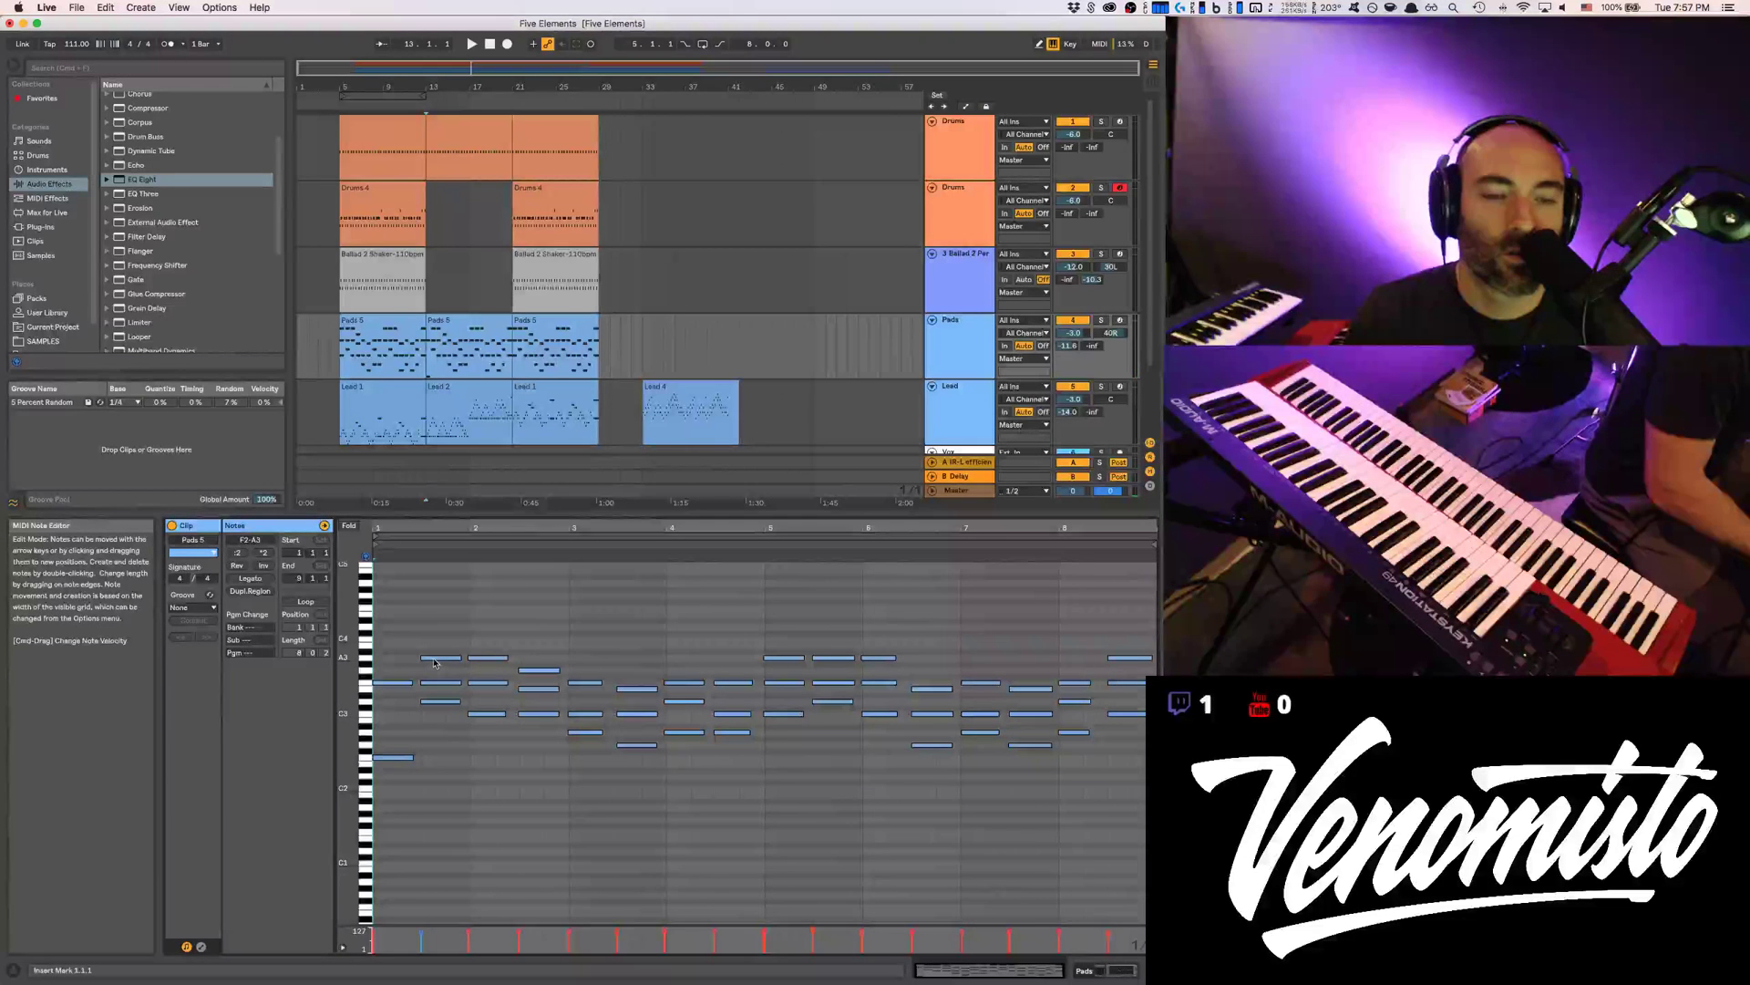
pyautogui.moveTo(435, 663); pyautogui.dragTo(435, 780)
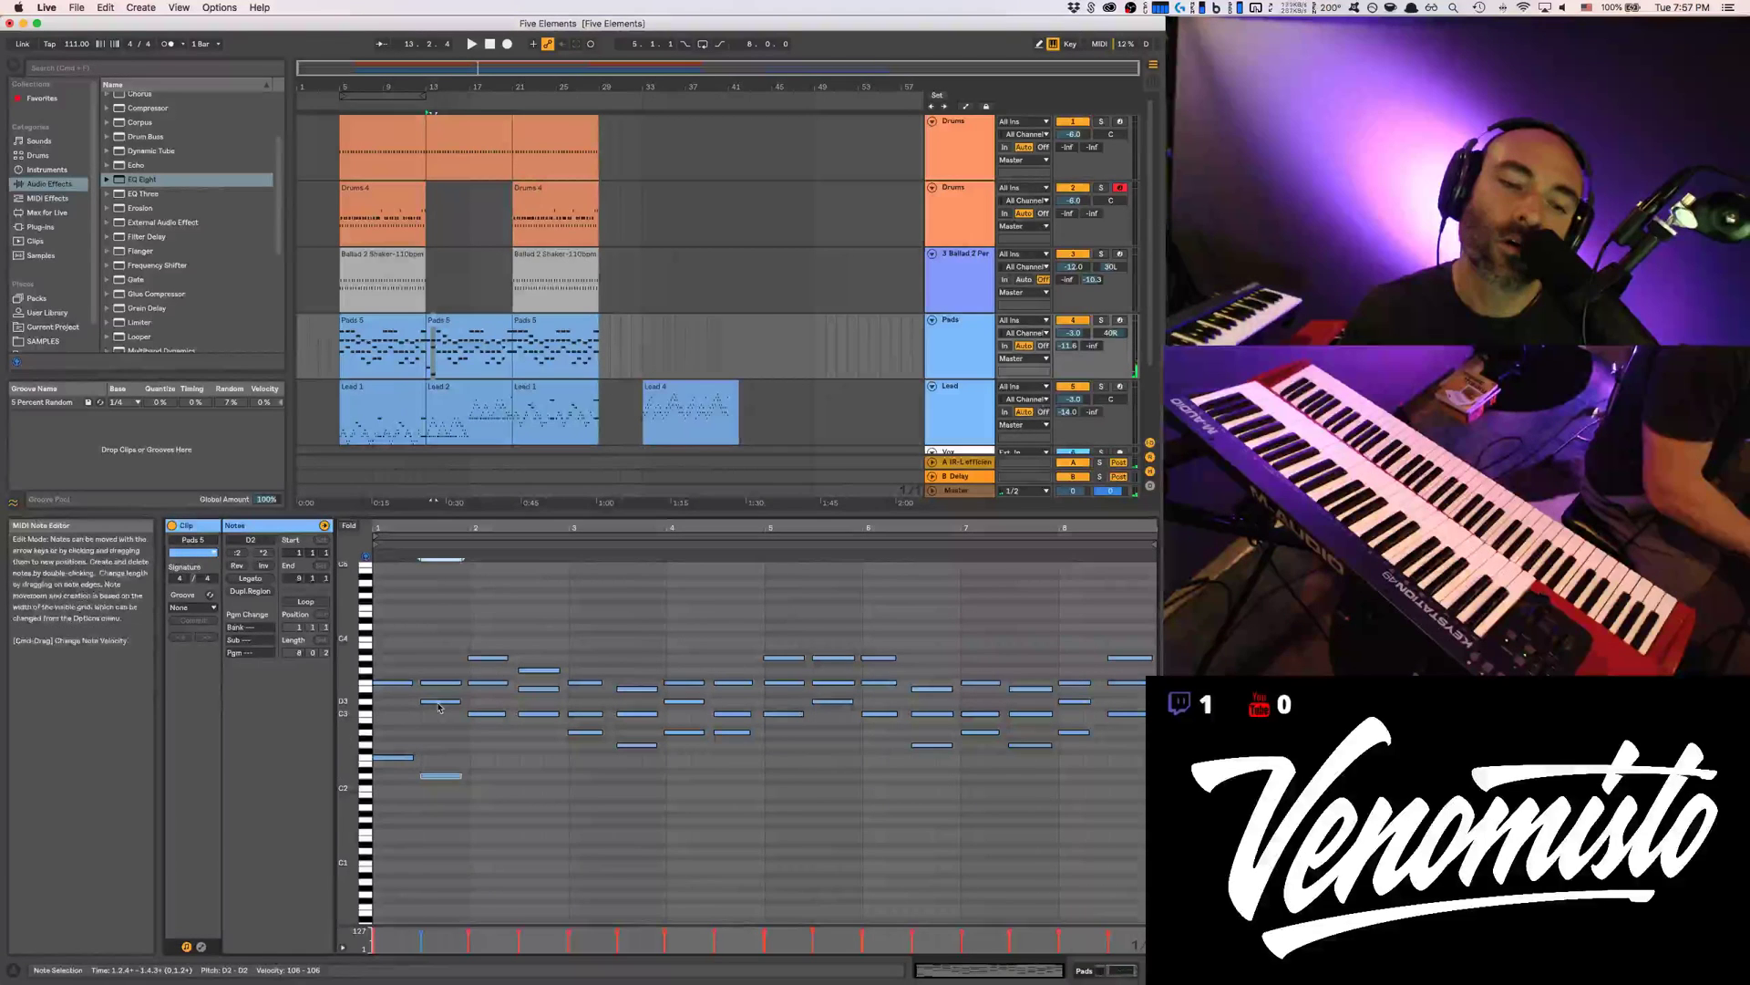
pyautogui.press('space')
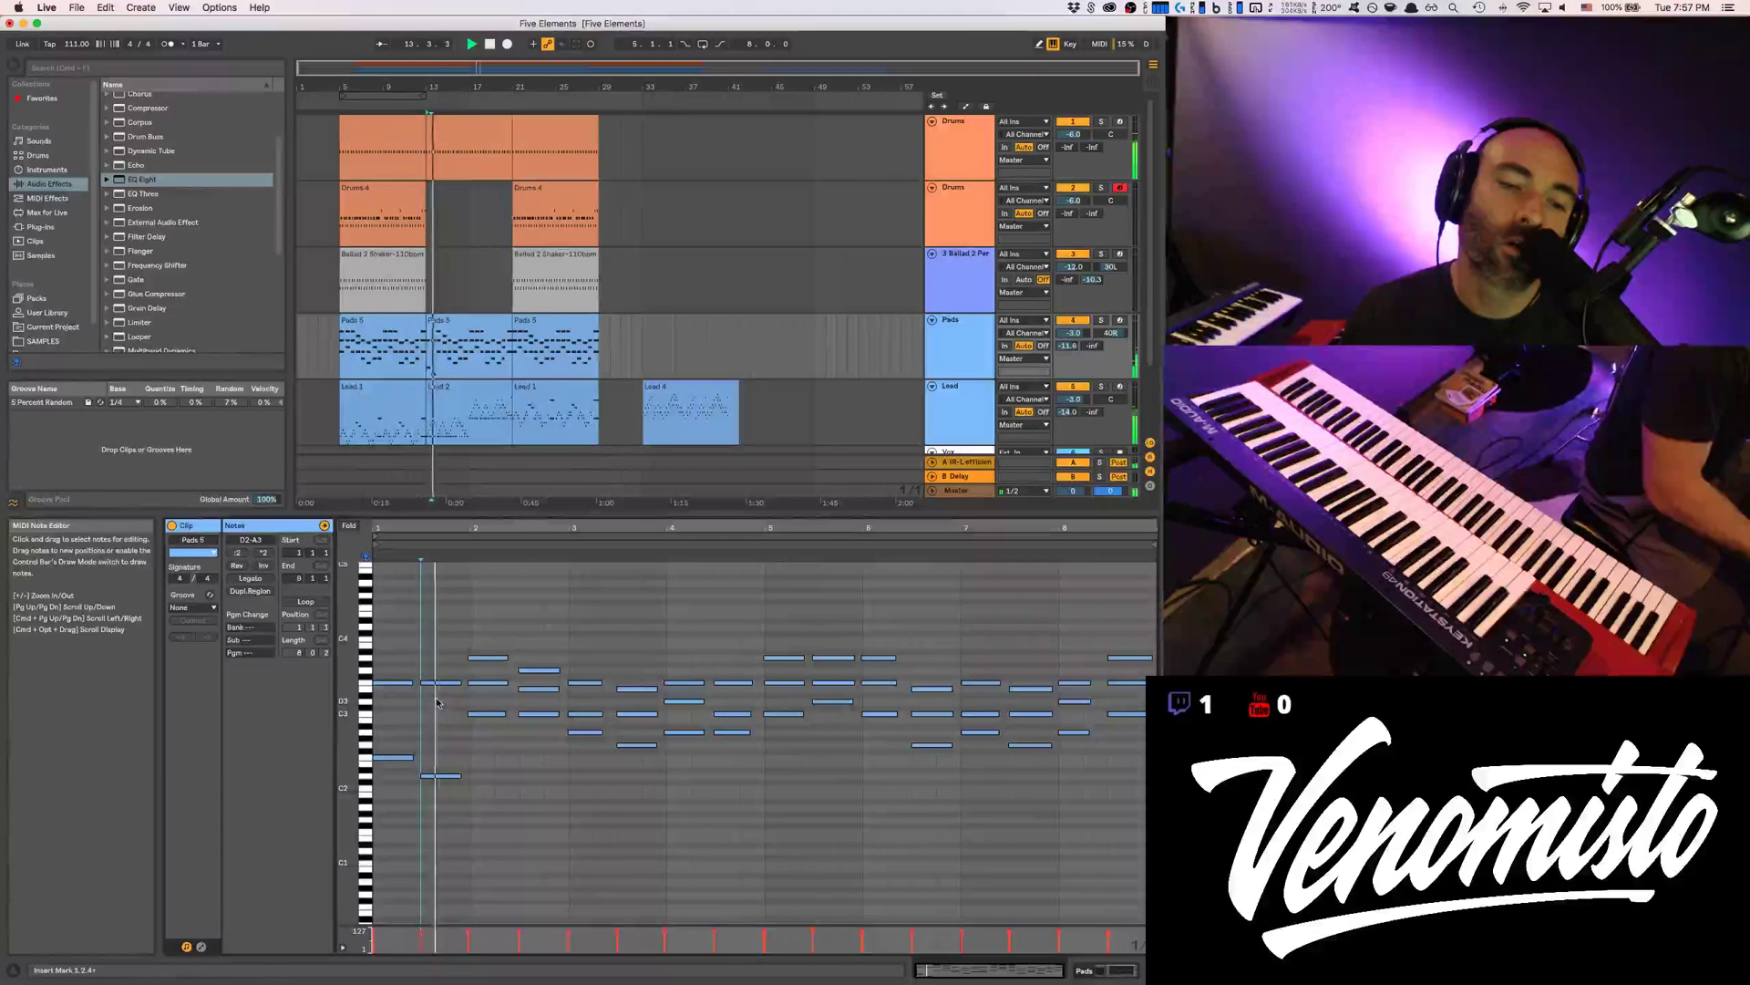
pyautogui.press('space')
pyautogui.moveTo(436, 673); pyautogui.dragTo(439, 793)
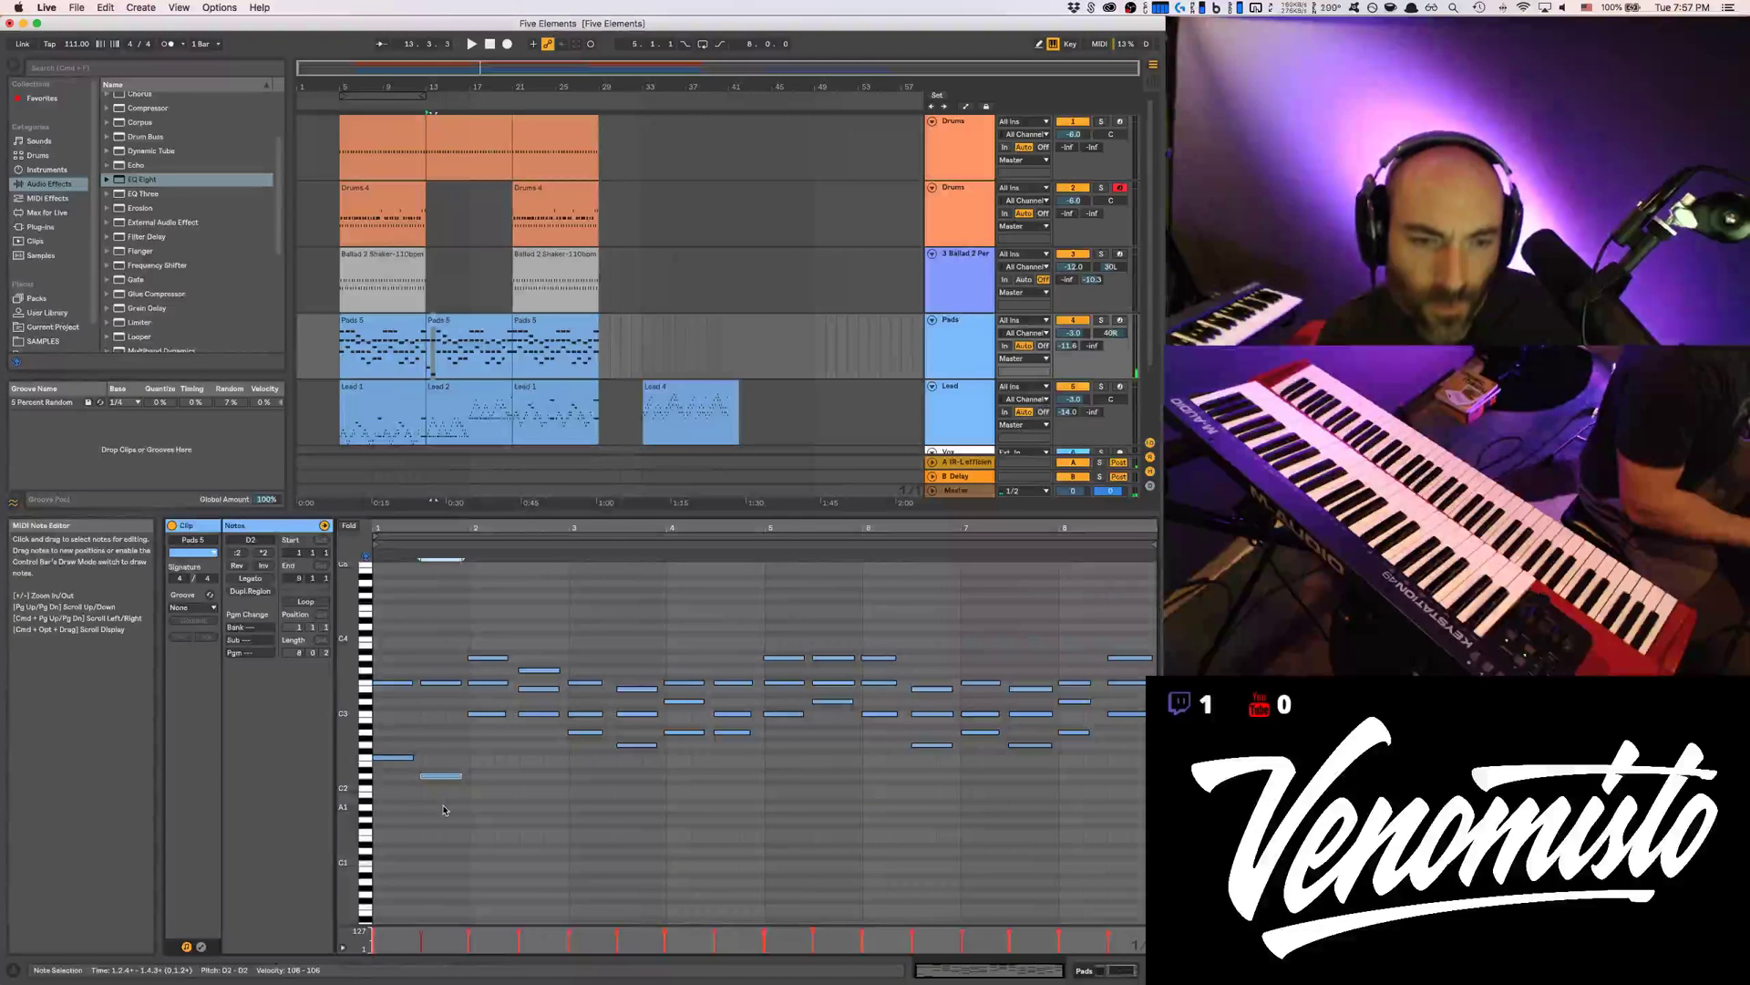
pyautogui.click(435, 688)
pyautogui.click(435, 686)
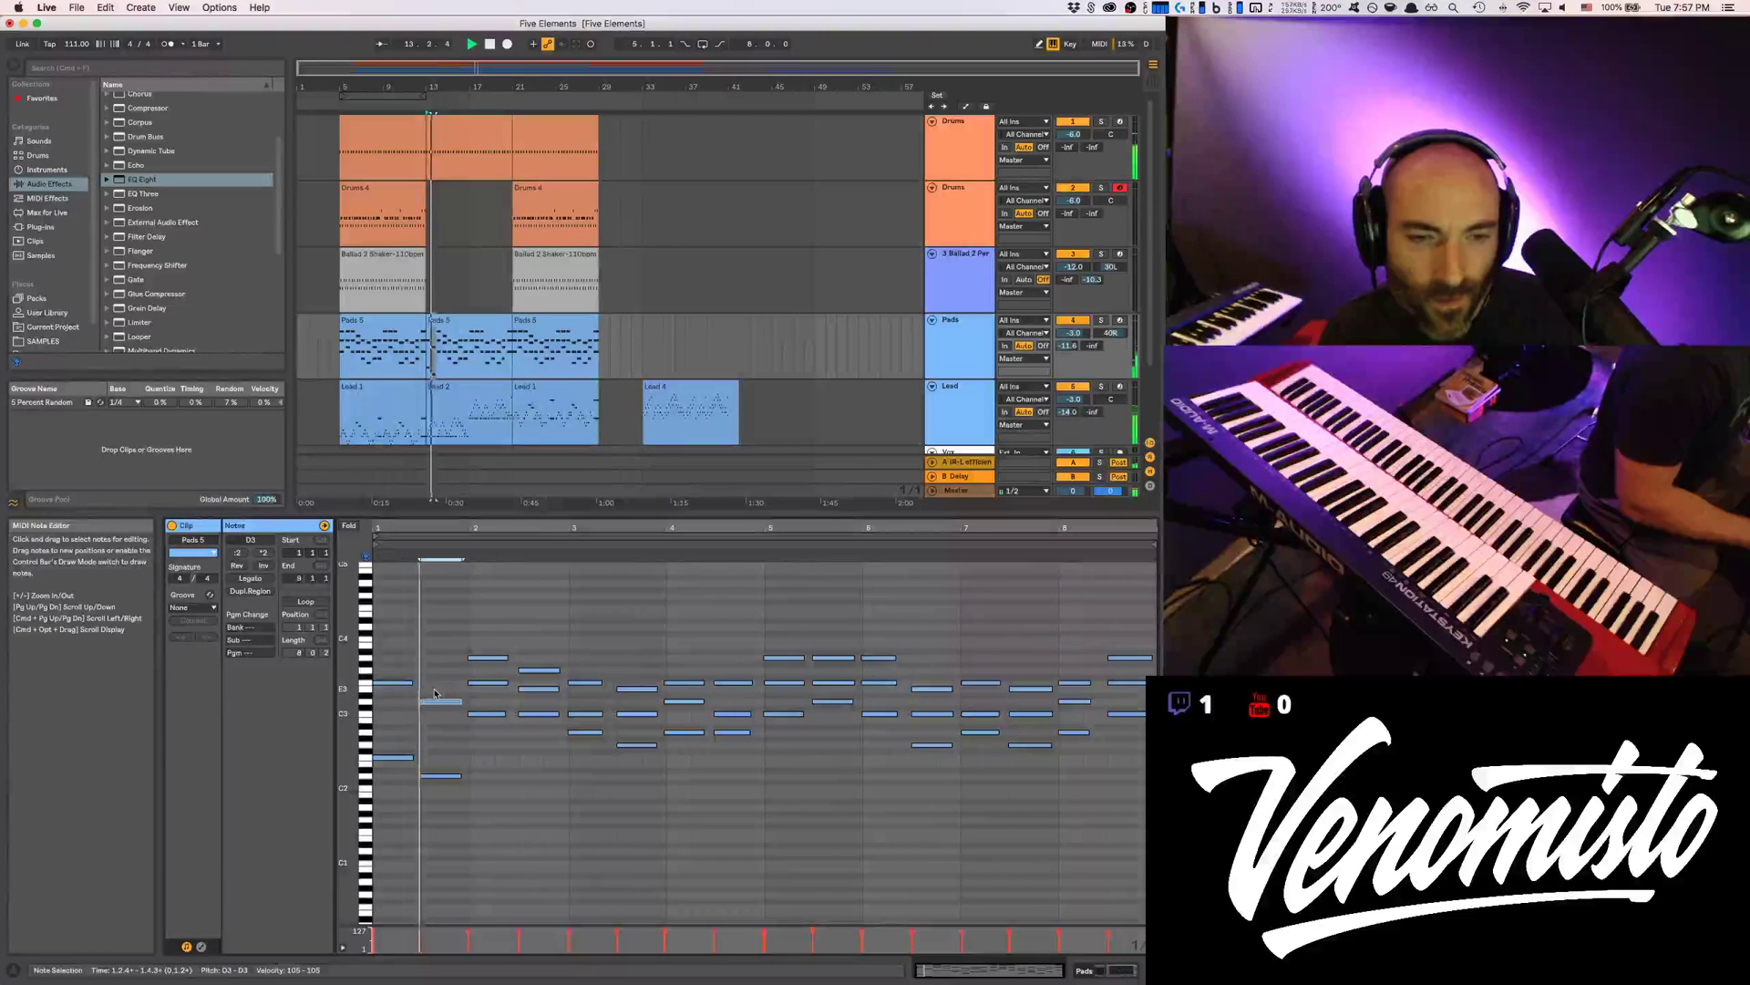
# Try the first two chords of the Pads clip one octave higher and return them to their original register
pyautogui.moveTo(385, 658); pyautogui.dragTo(406, 687)
pyautogui.hotkey('shift', 'Up')
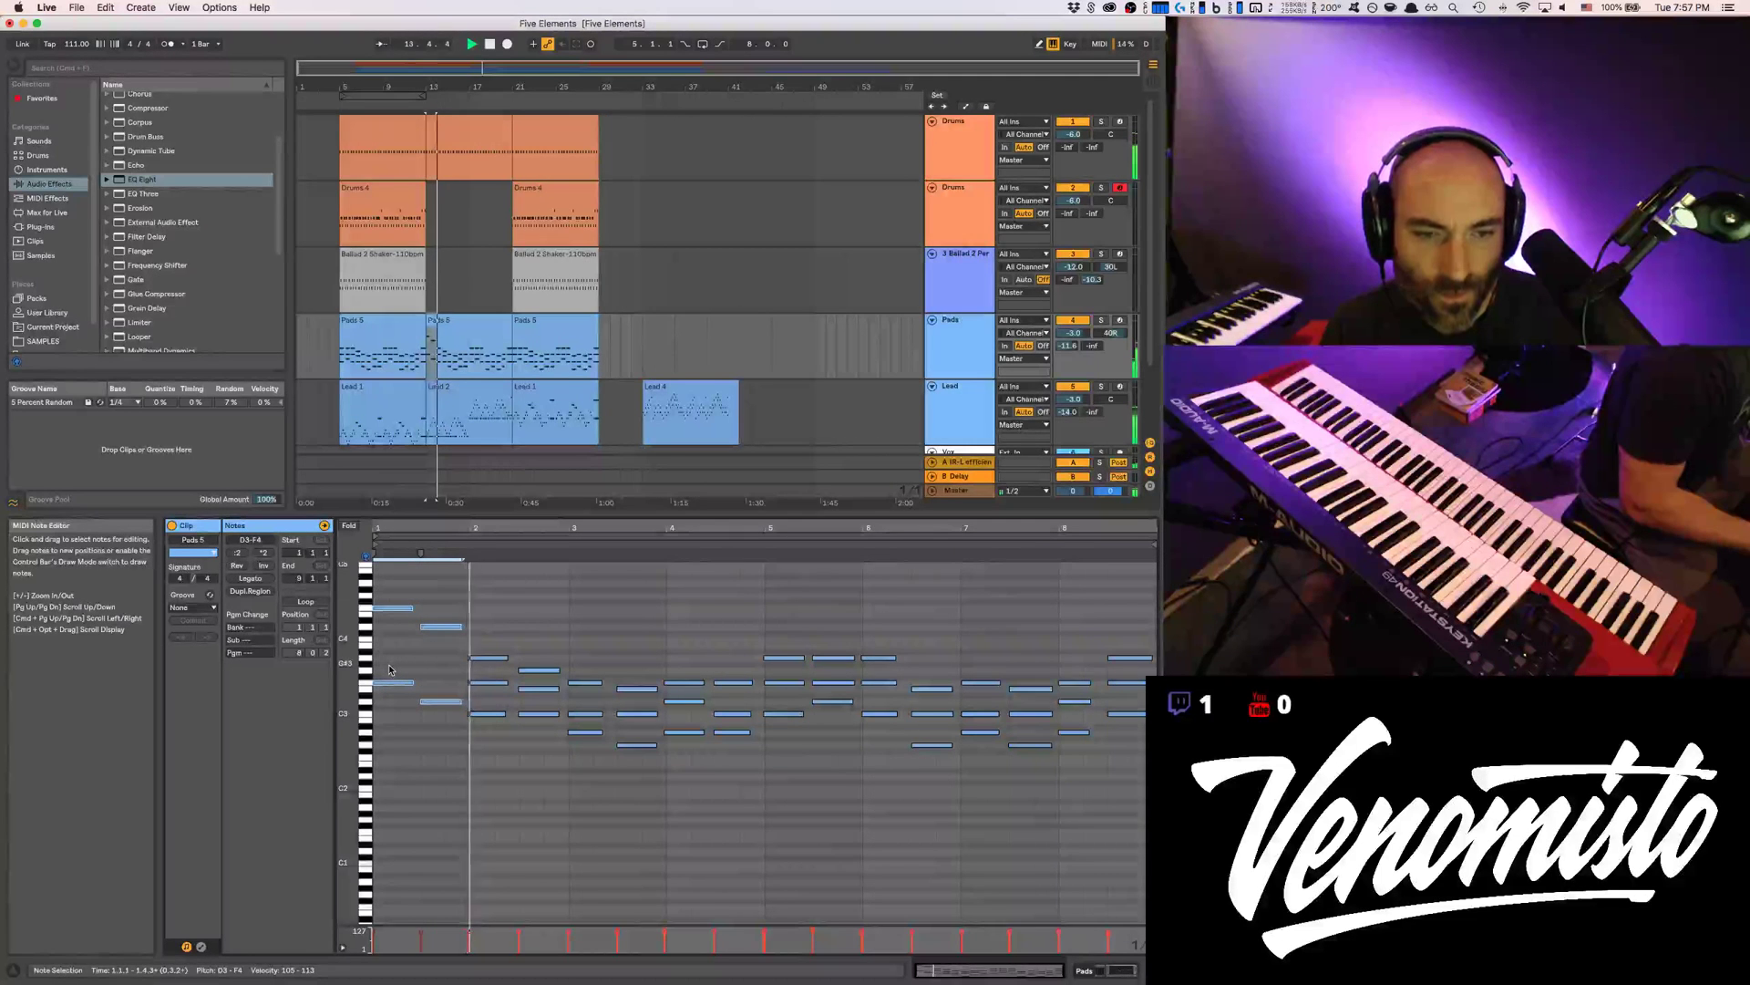
pyautogui.hotkey('shift', 'Down')
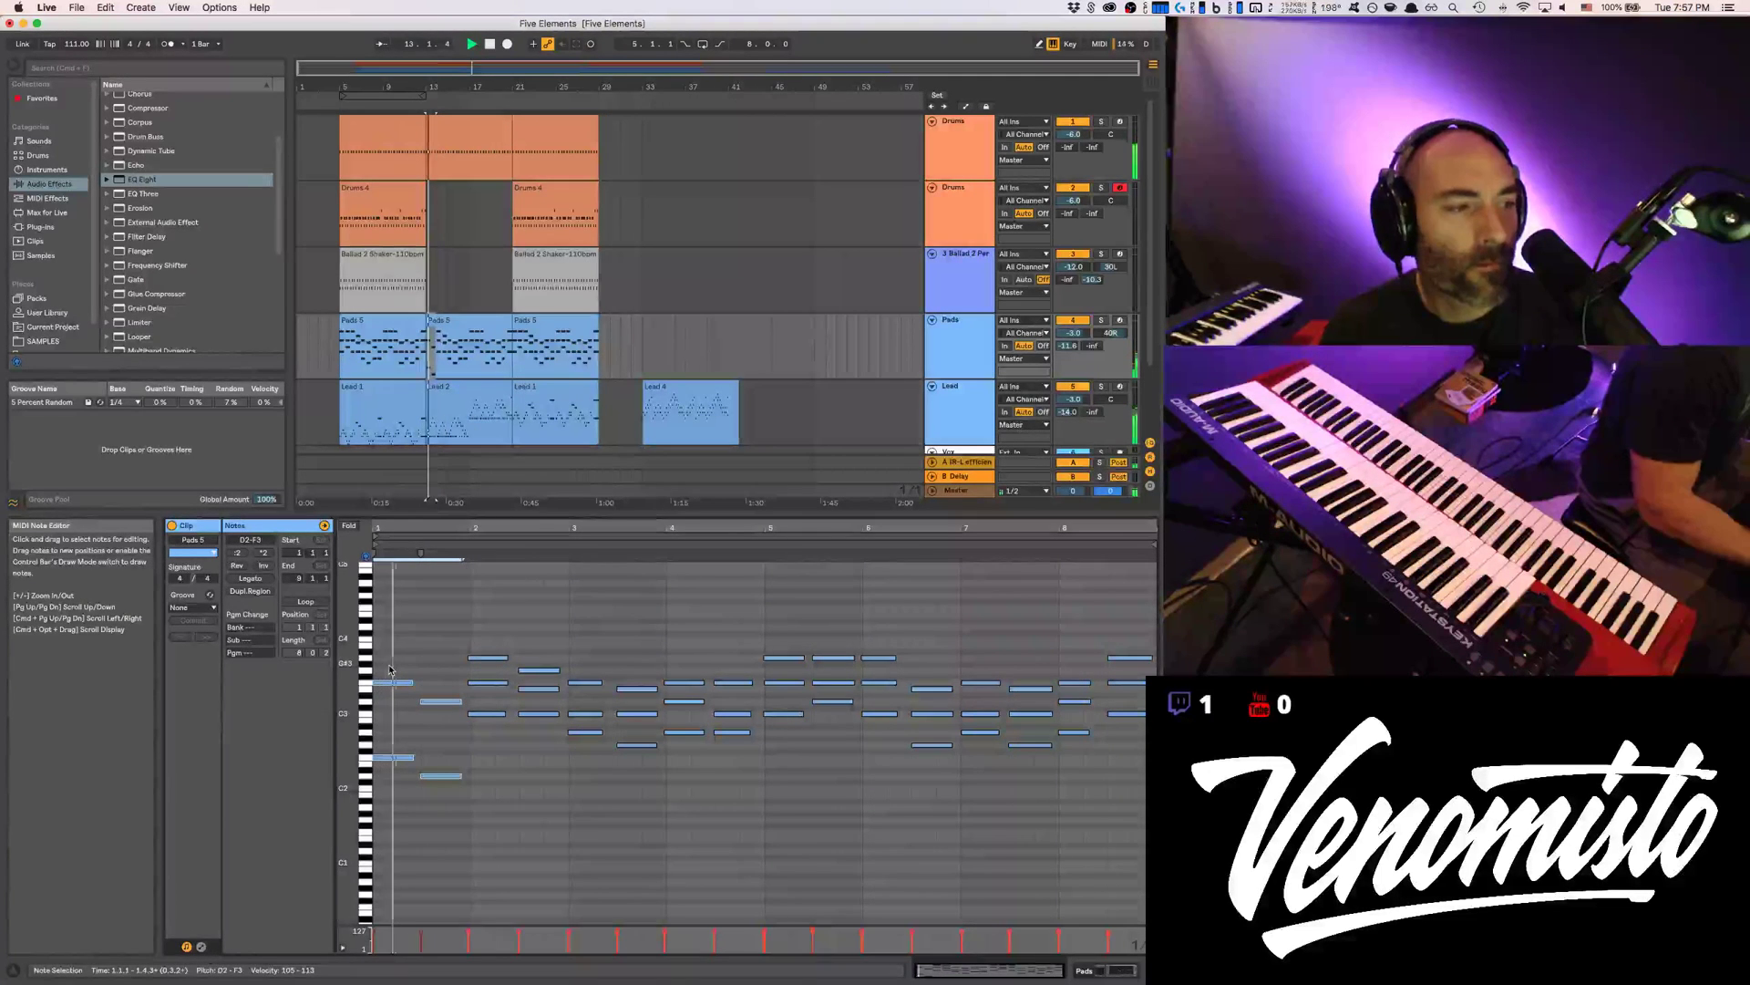
# Reduce the third chord of the Pads clip to an F2 and F3 octave and the fourth to C2 and C3
pyautogui.click(486, 741)
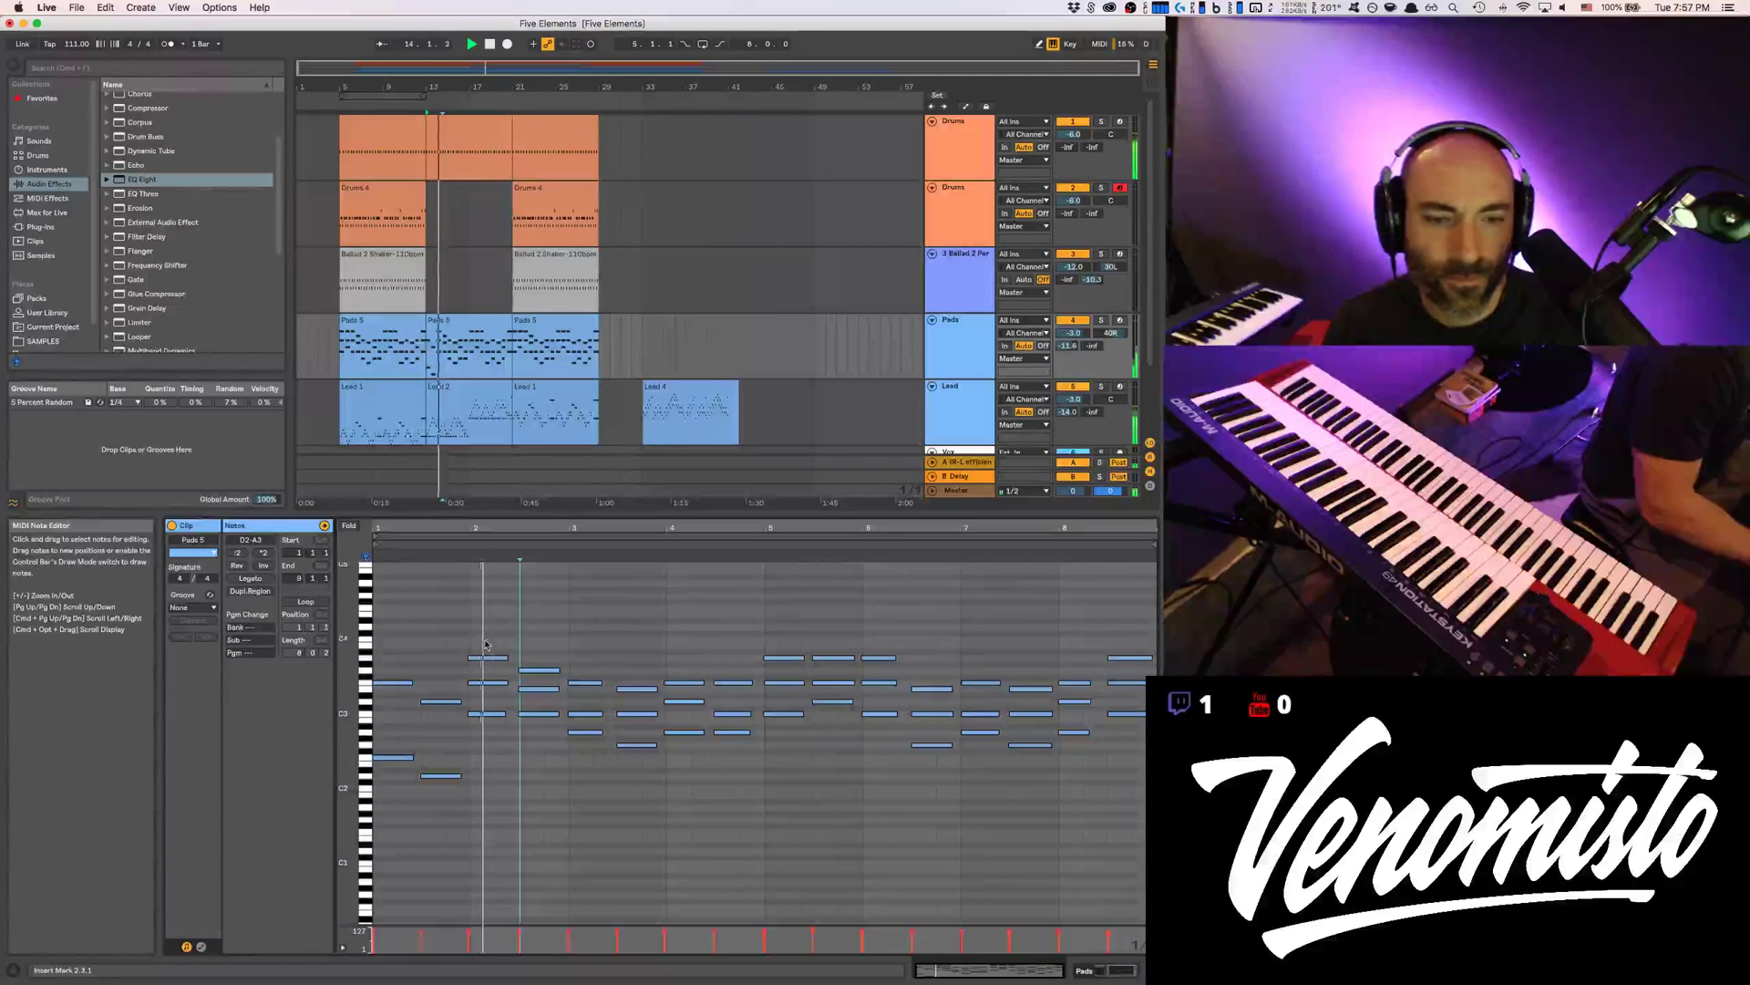
pyautogui.click(488, 714)
pyautogui.moveTo(488, 716); pyautogui.dragTo(486, 755)
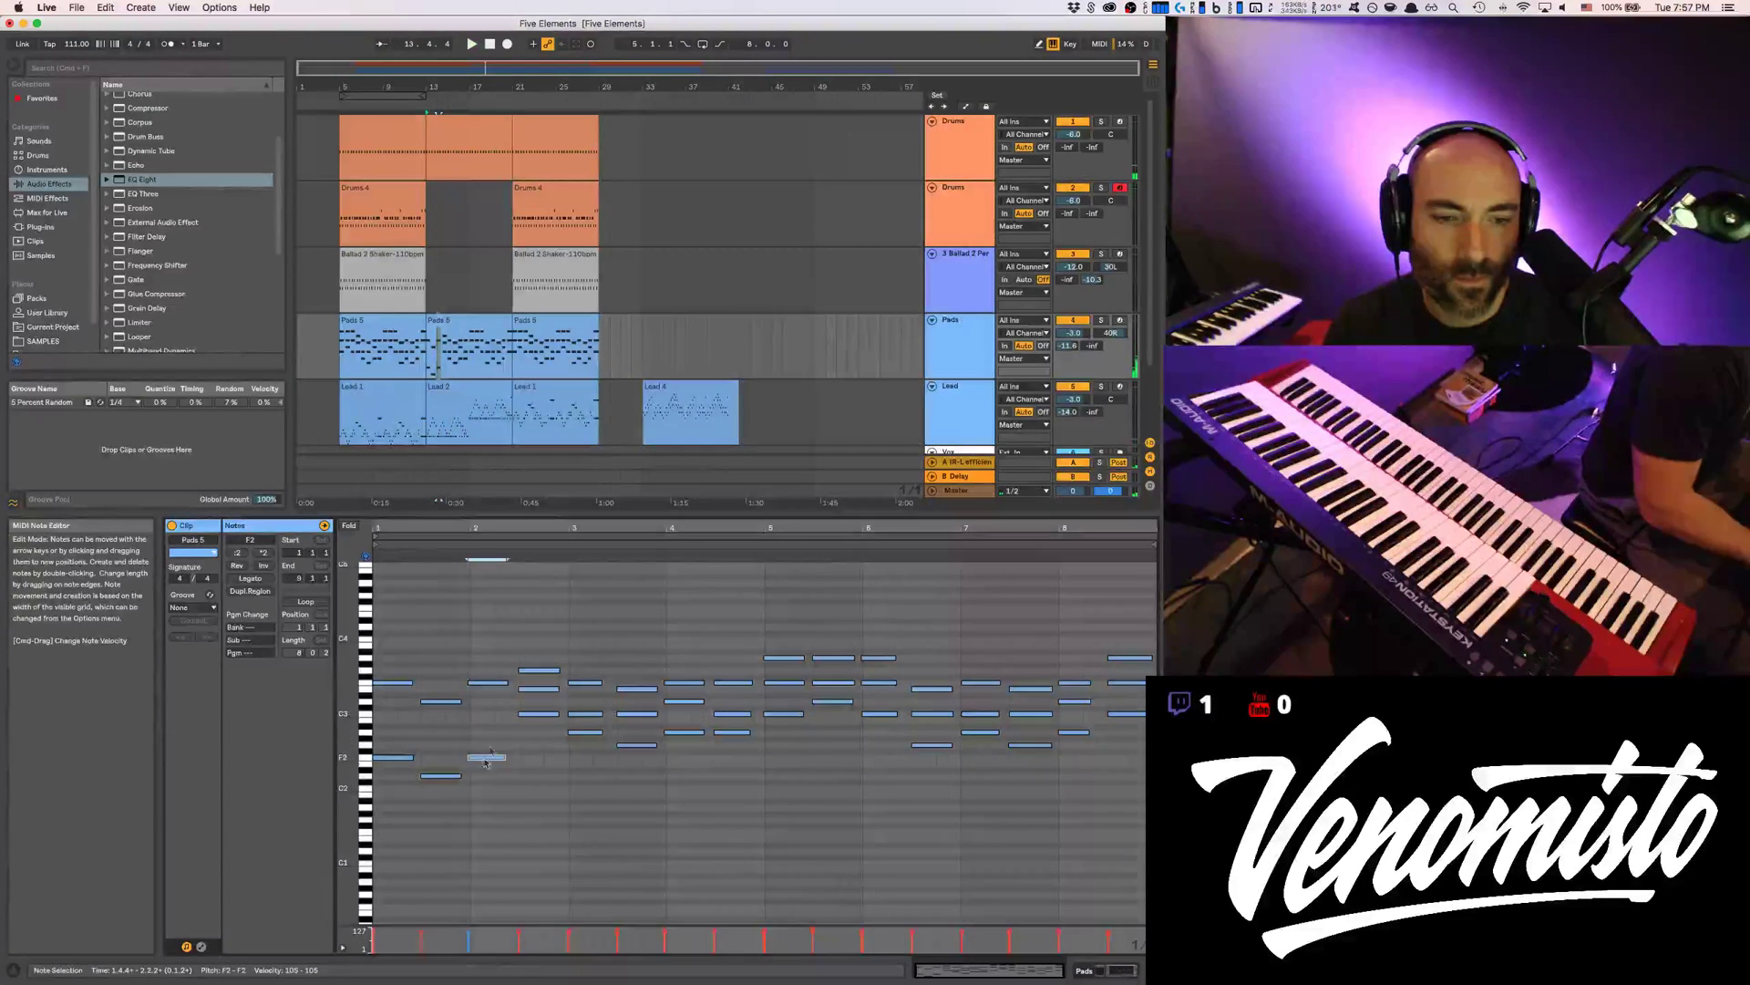
pyautogui.moveTo(542, 693); pyautogui.dragTo(540, 793)
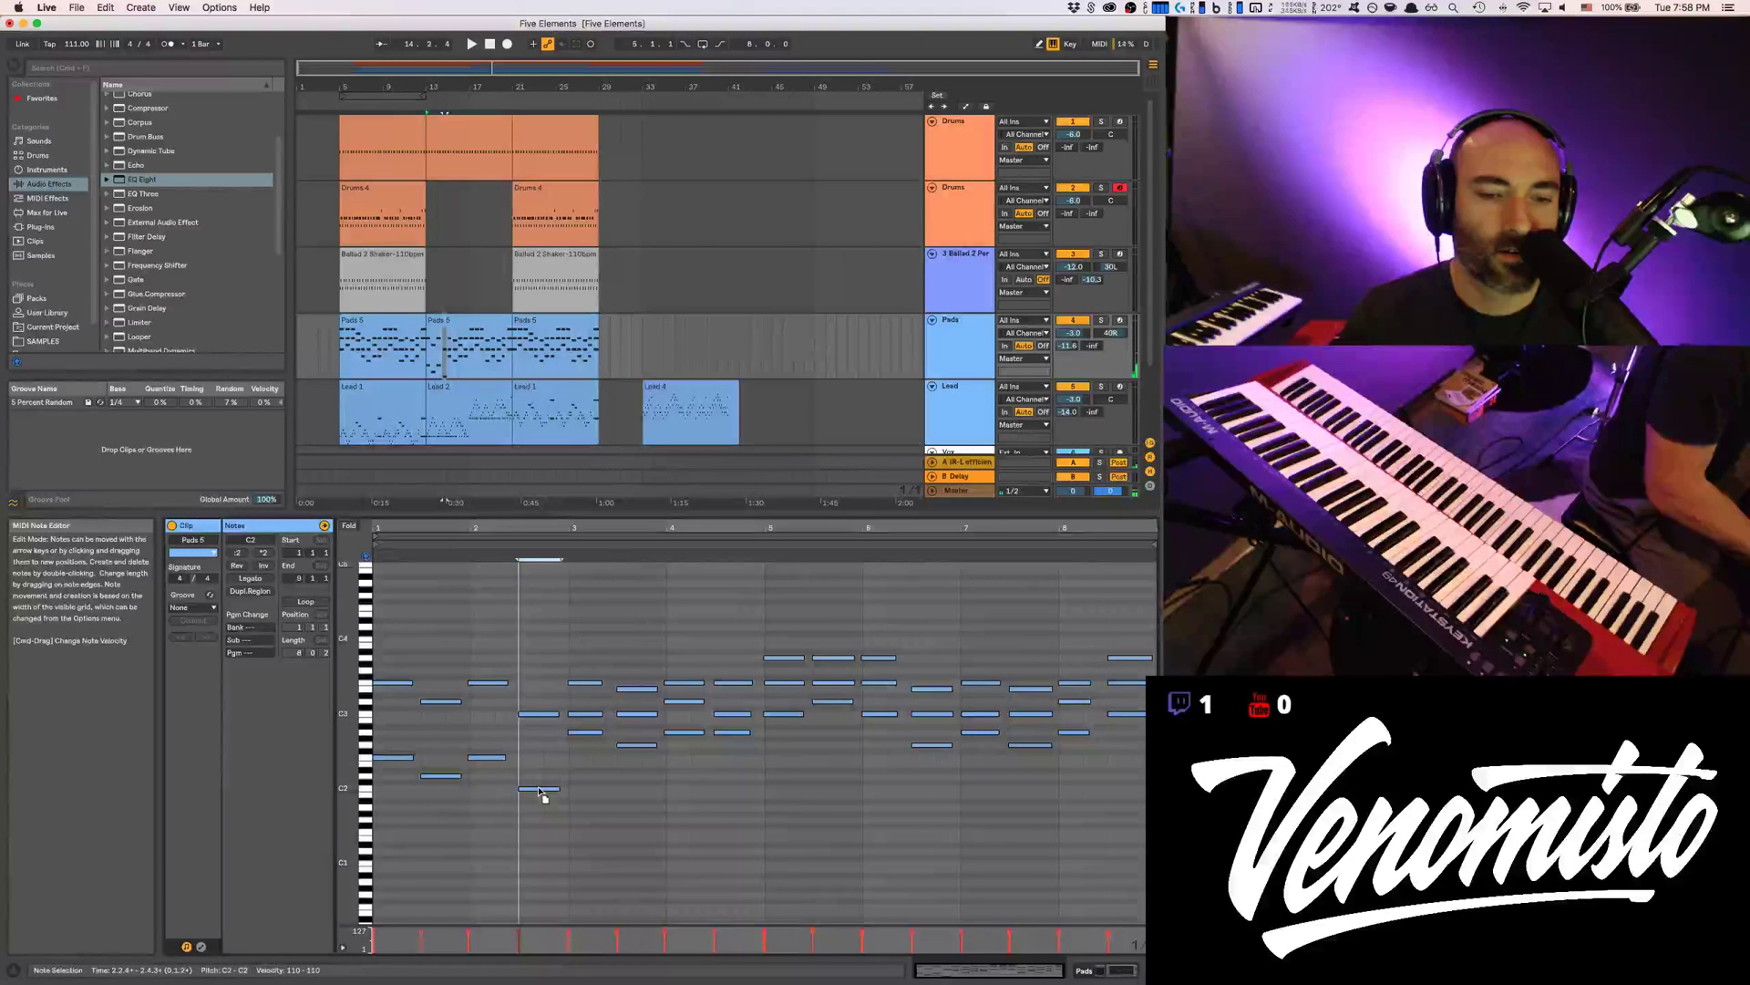
# Reduce the fifth, sixth and seventh Pads chords to F2–F3, C2–C3 and D2–D3 octaves and play them back
pyautogui.click(584, 731)
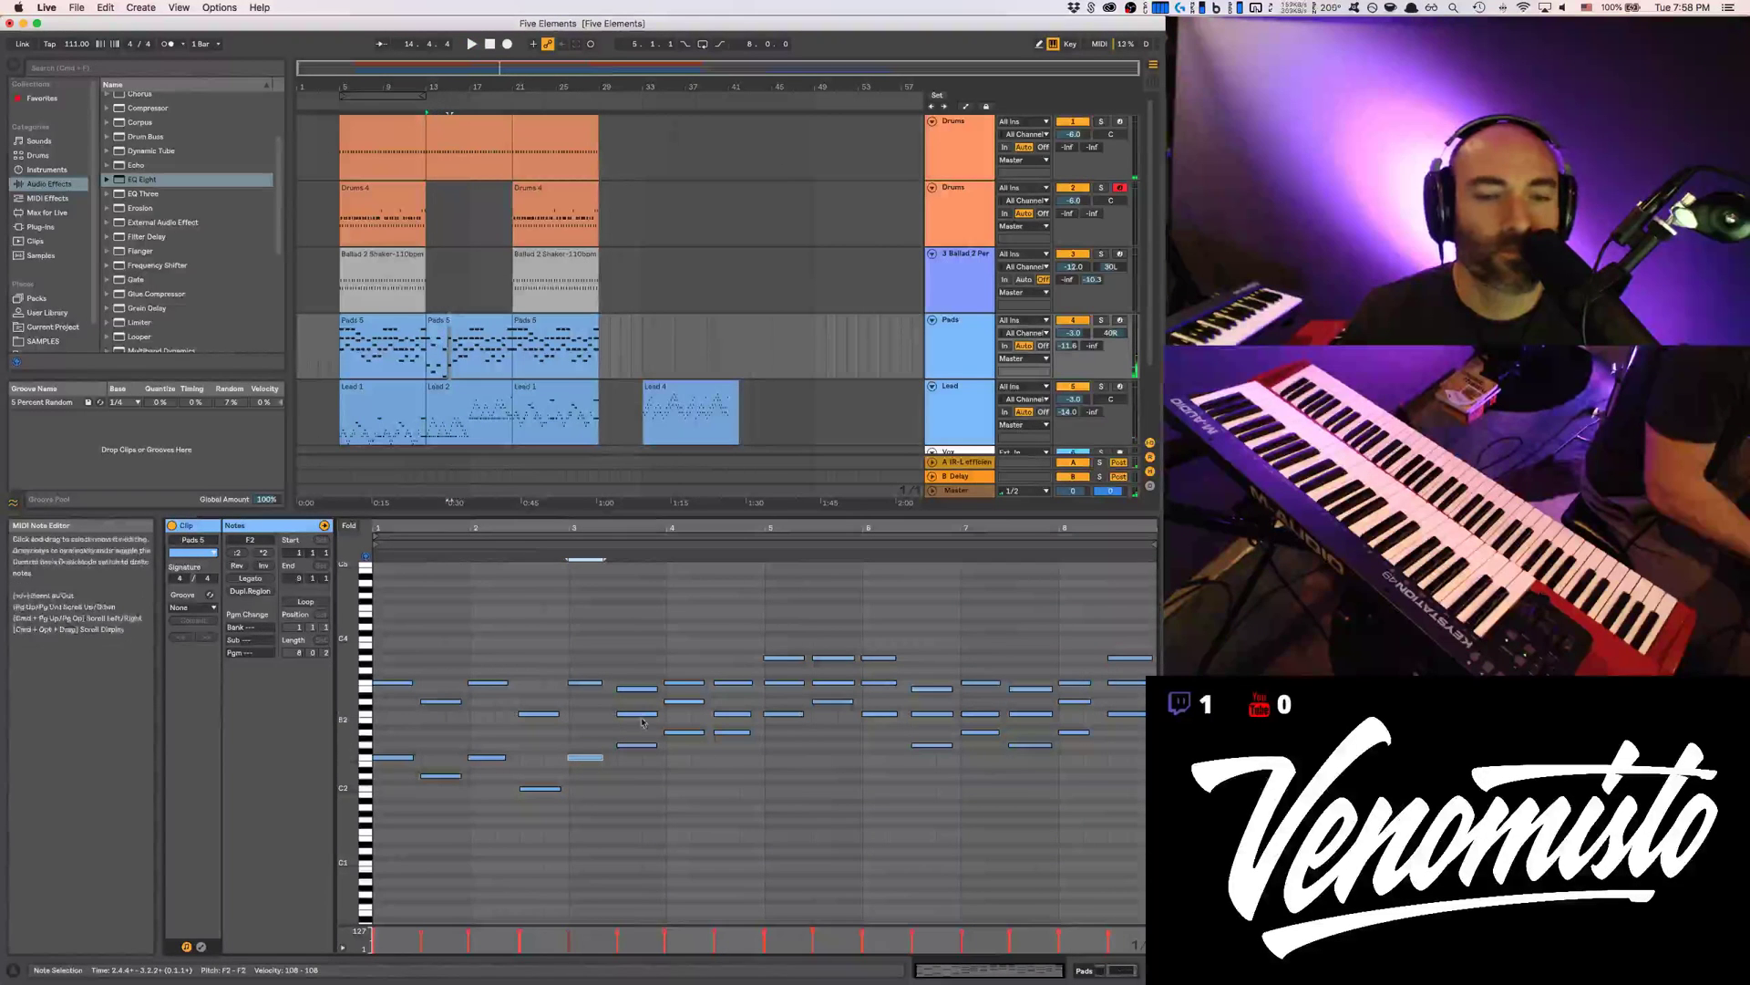
pyautogui.moveTo(631, 693); pyautogui.dragTo(636, 744)
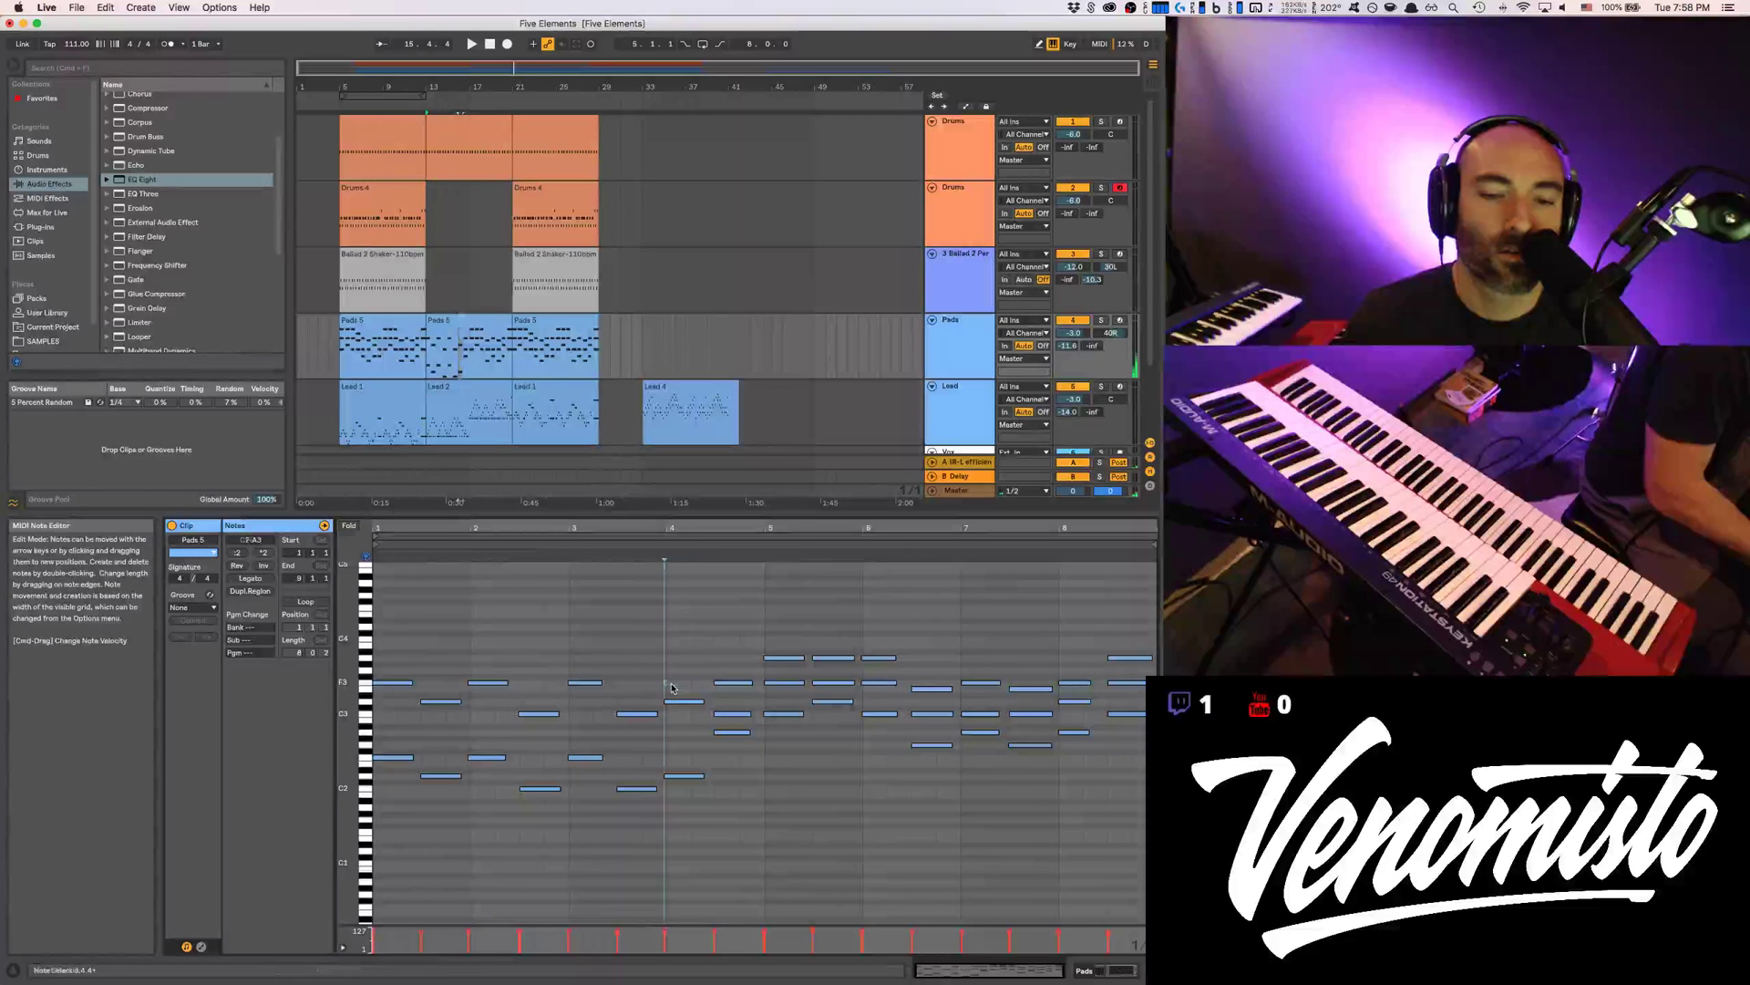
pyautogui.press('Delete')
pyautogui.press('space')
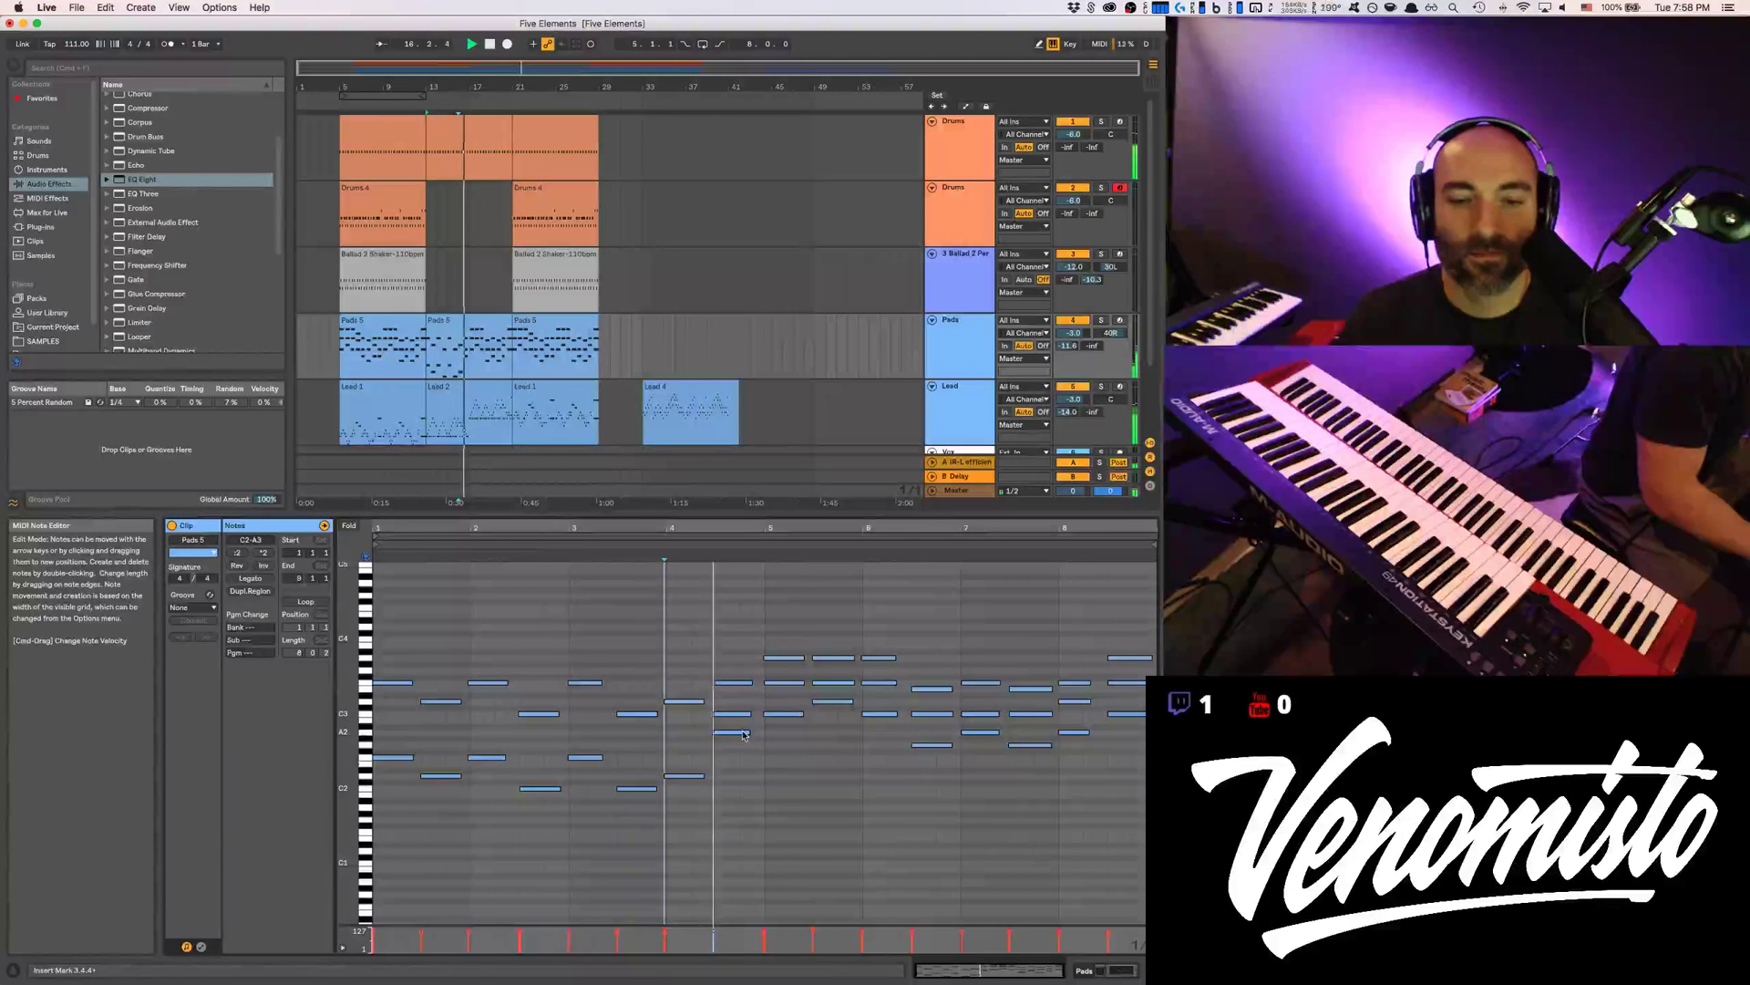
# Replace the notes from bar 5 onward in the Pads clip with a duplicate of its first four bars
pyautogui.moveTo(771, 625); pyautogui.dragTo(1151, 792)
pyautogui.press('Delete')
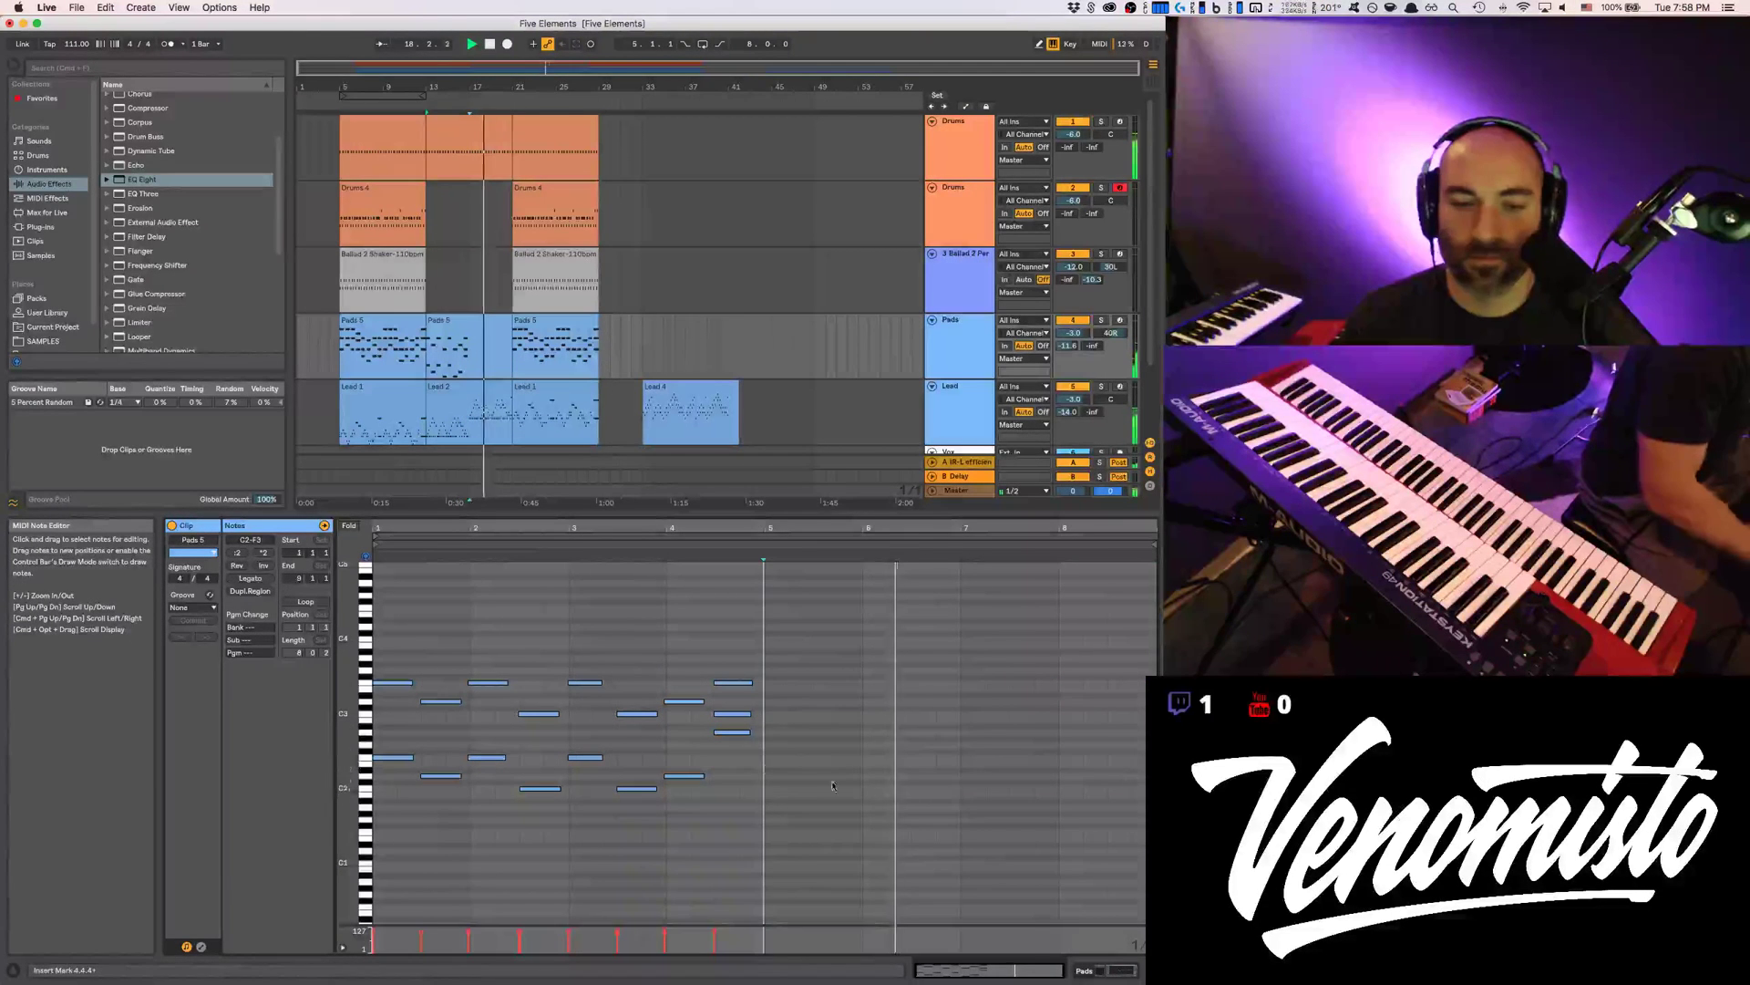
pyautogui.moveTo(767, 778); pyautogui.dragTo(429, 661)
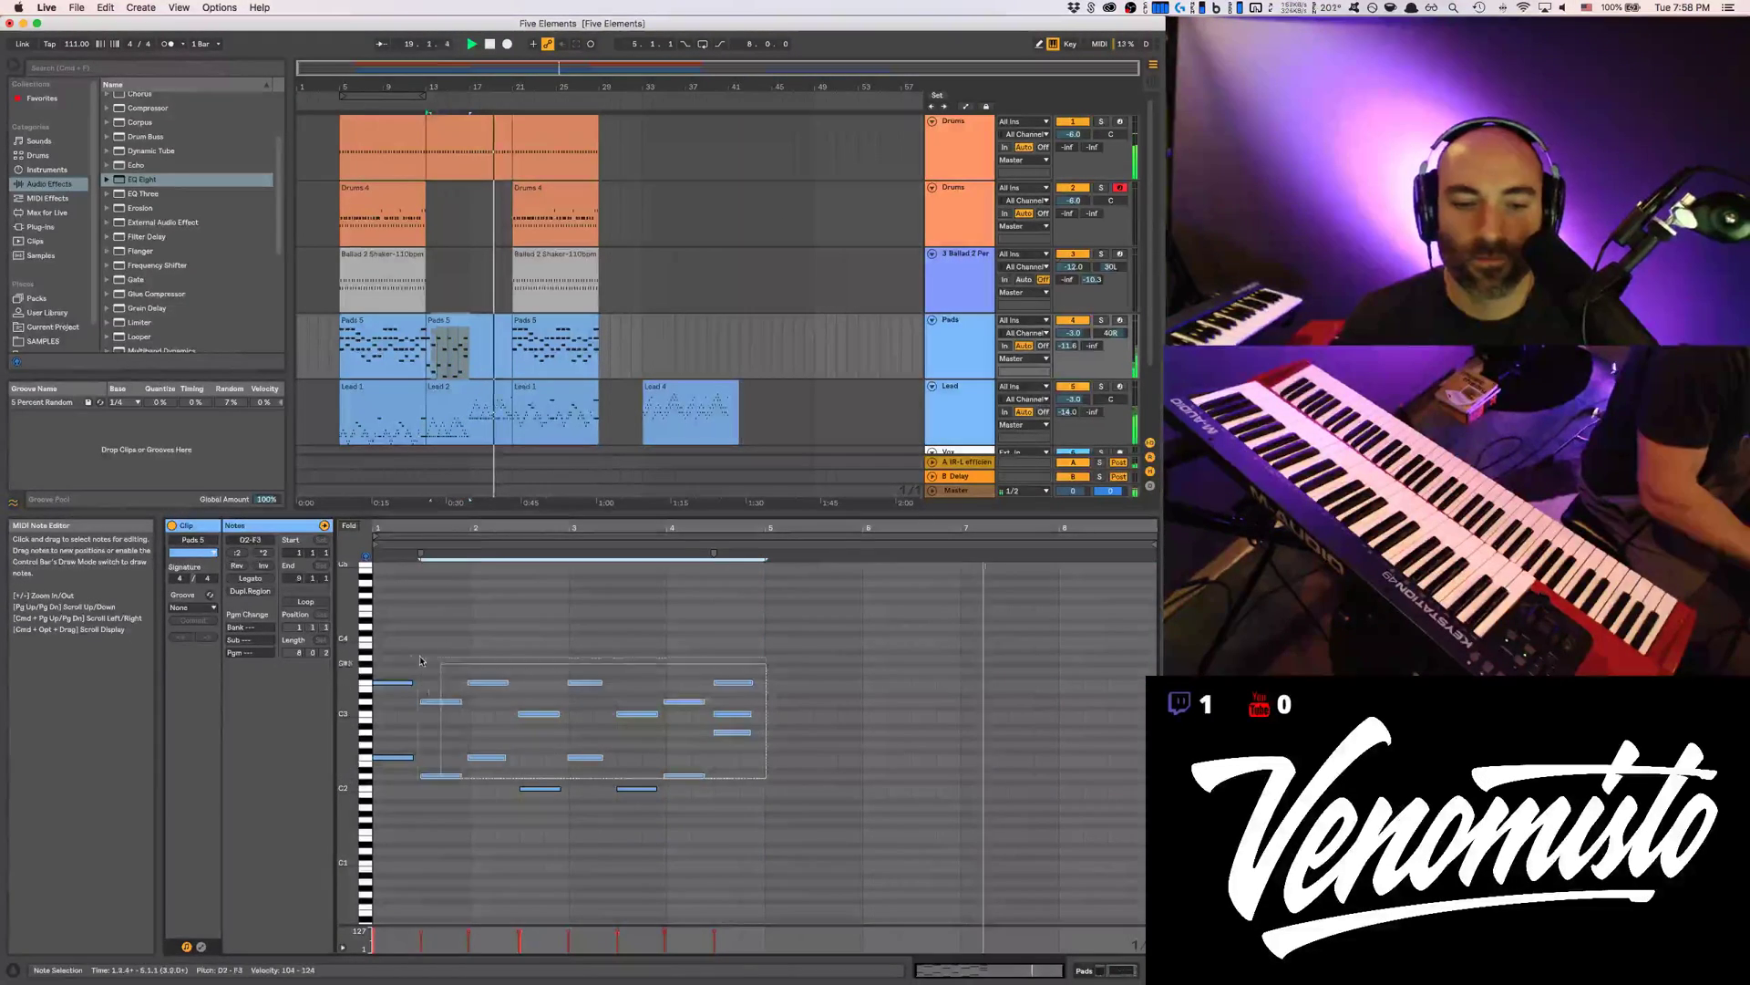
pyautogui.moveTo(767, 845); pyautogui.dragTo(401, 576)
pyautogui.press('super+d')
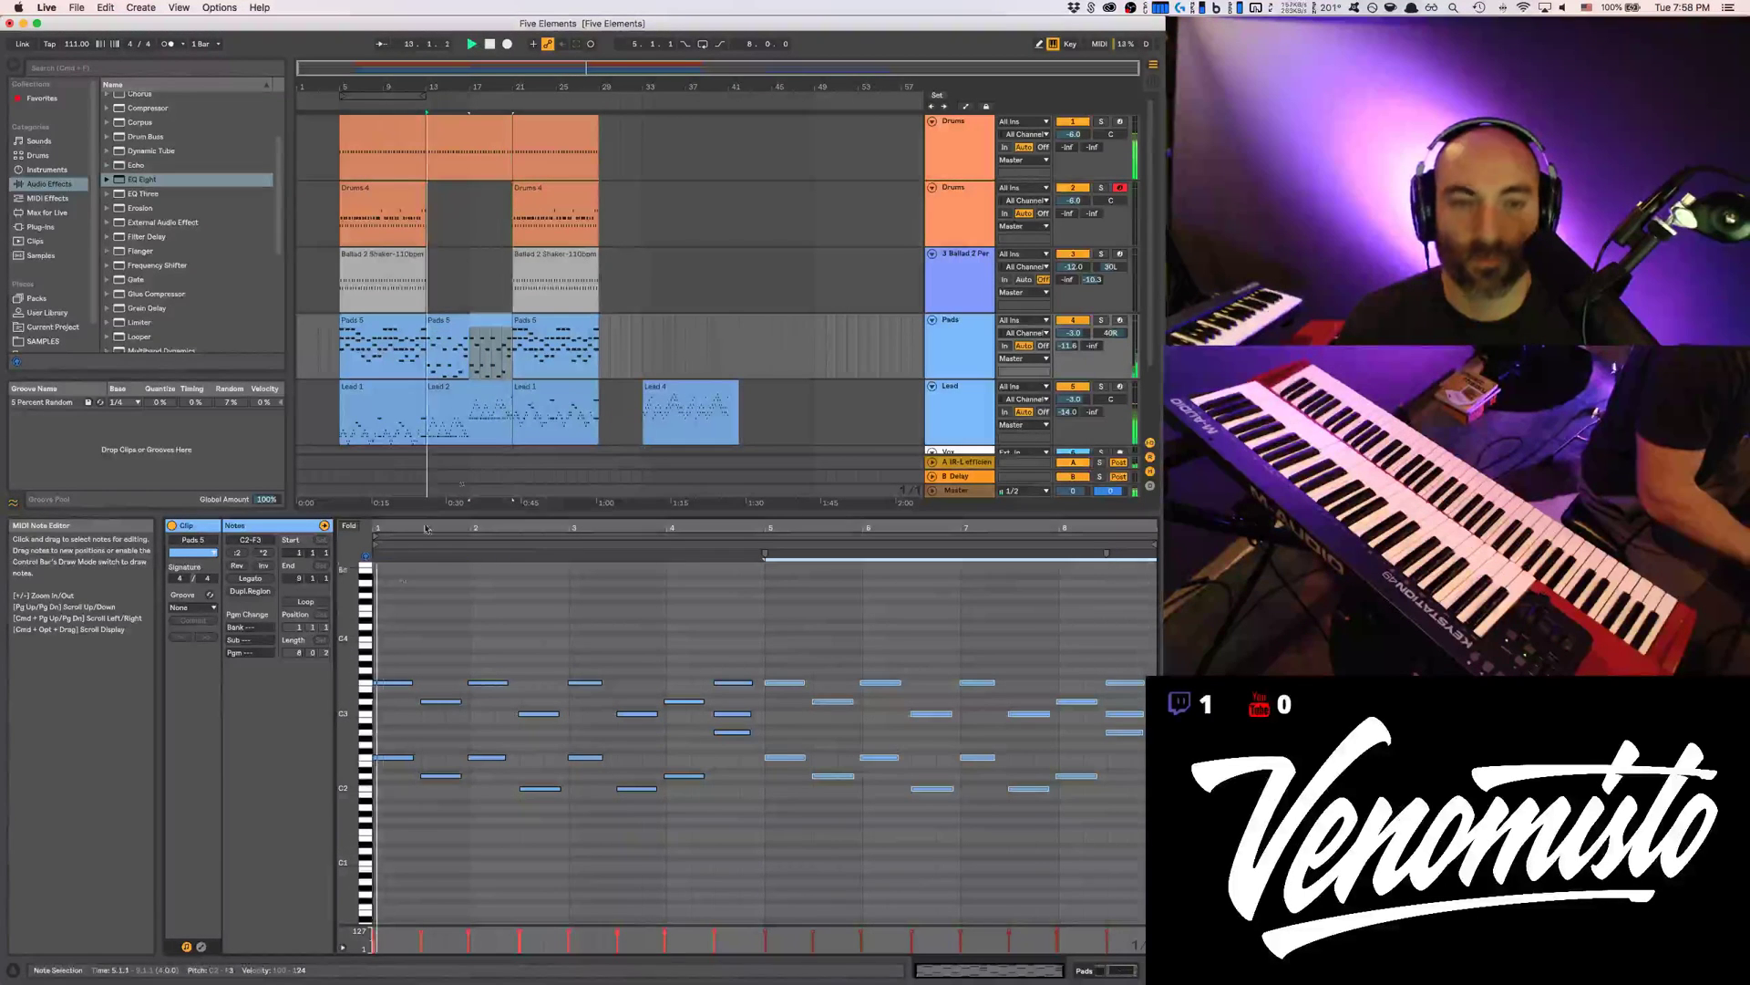
# Audition the duplicated second half of the Pads clip one octave higher and bring it back down
pyautogui.click(472, 370)
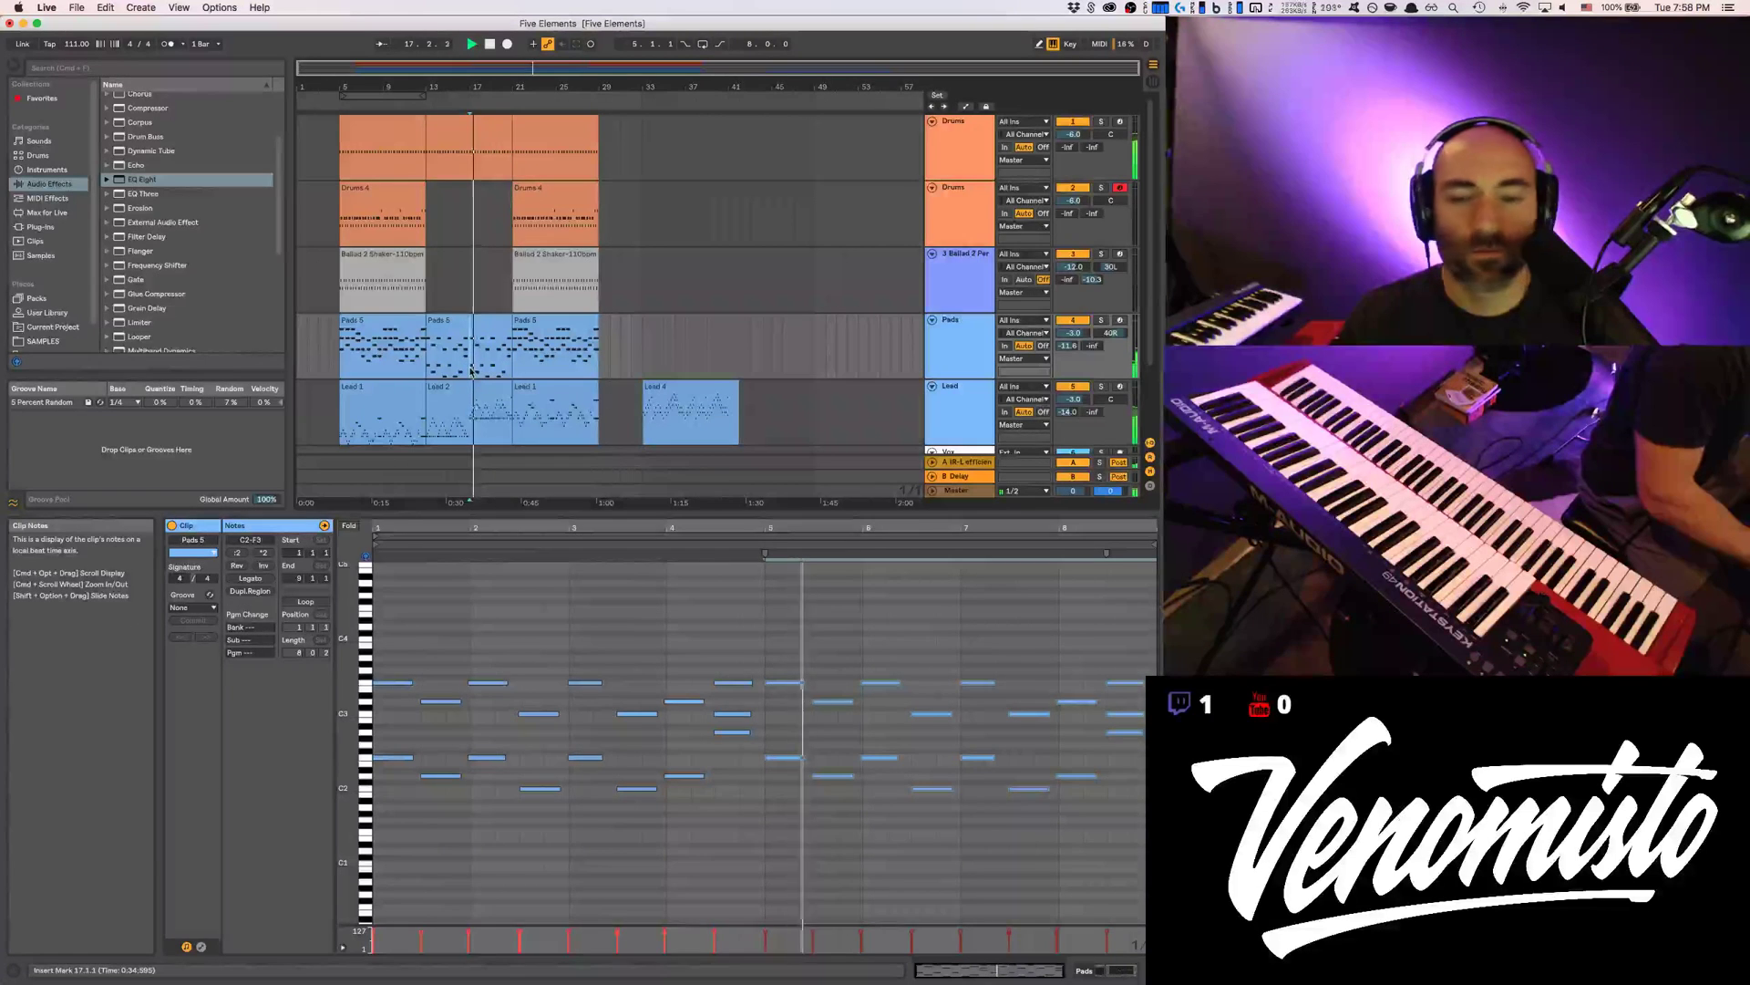
pyautogui.click(780, 638)
pyautogui.moveTo(784, 645); pyautogui.dragTo(1130, 824)
pyautogui.hotkey('shift', 'Up')
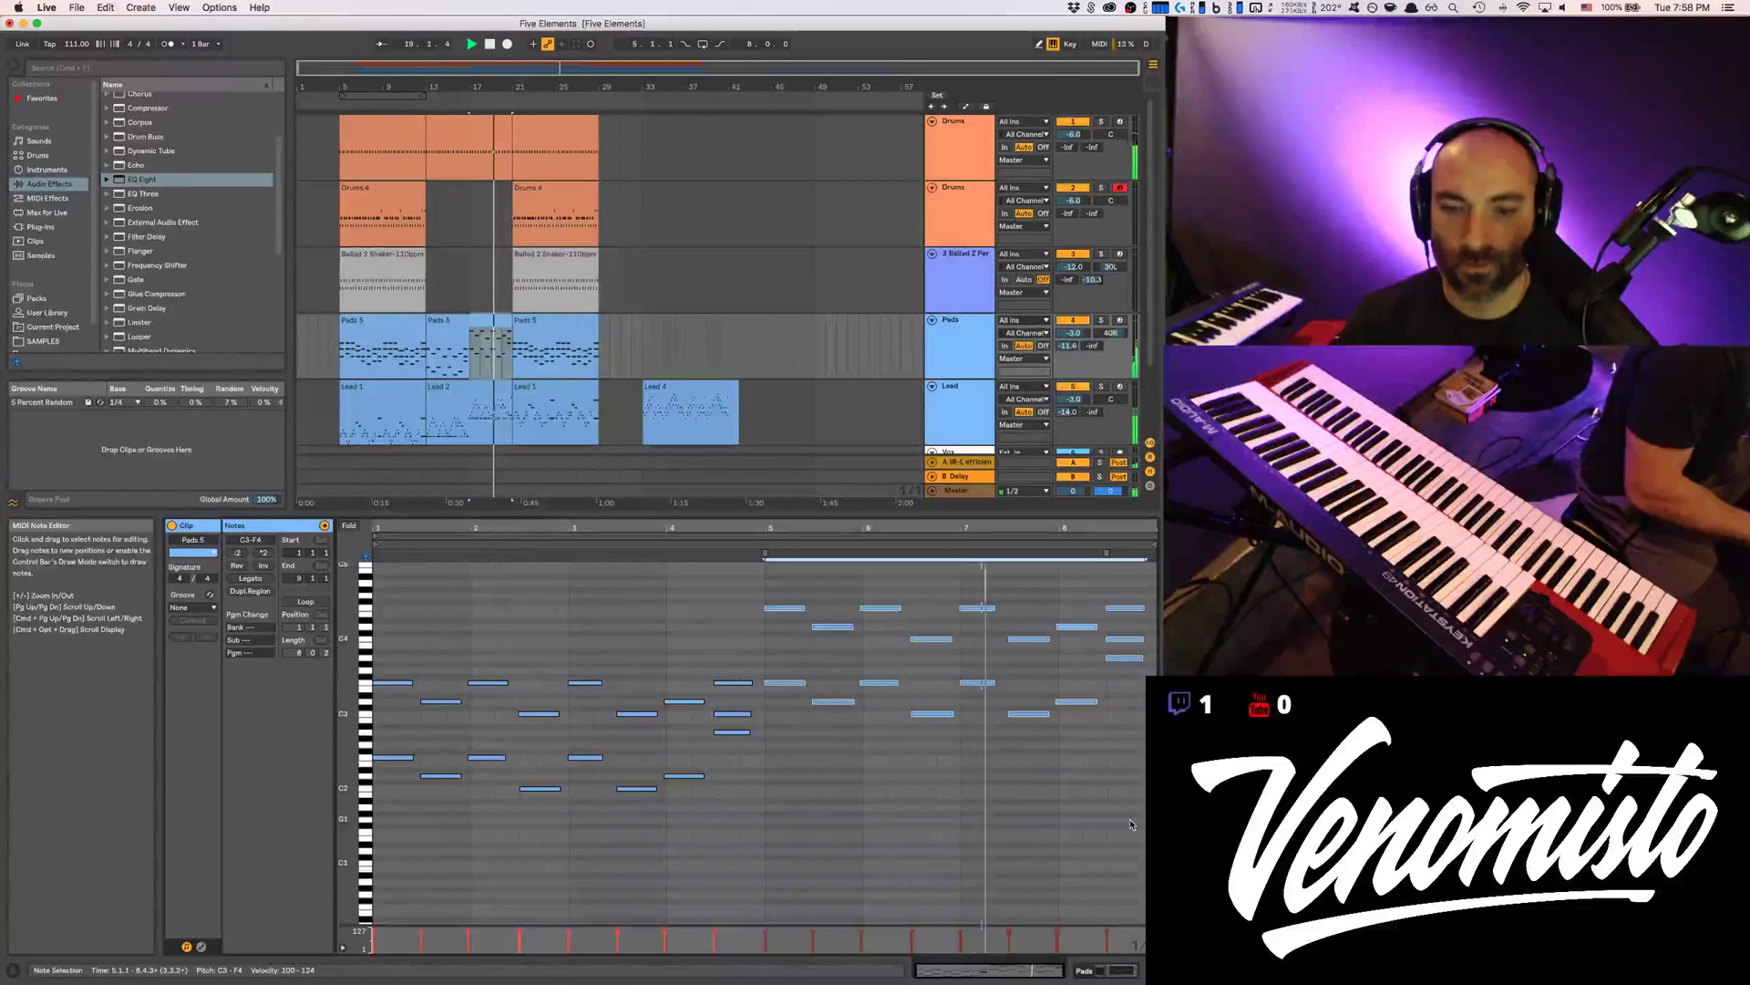
pyautogui.hotkey('shift', 'Down')
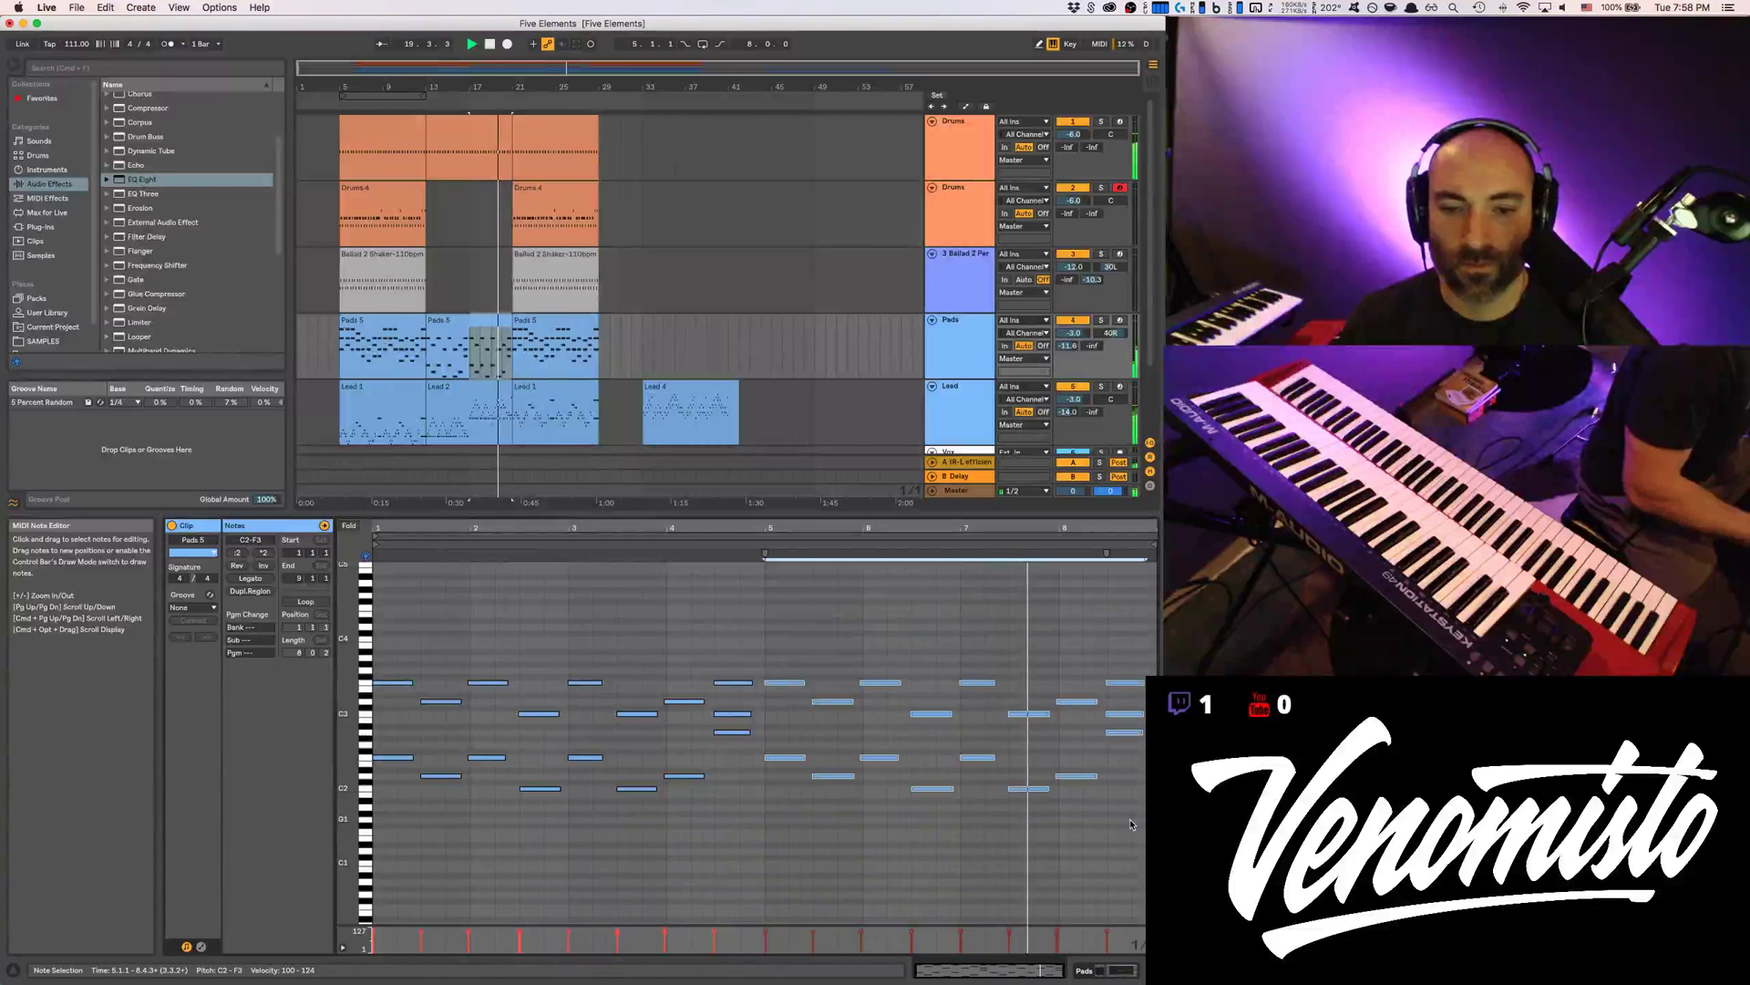
pyautogui.click(757, 697)
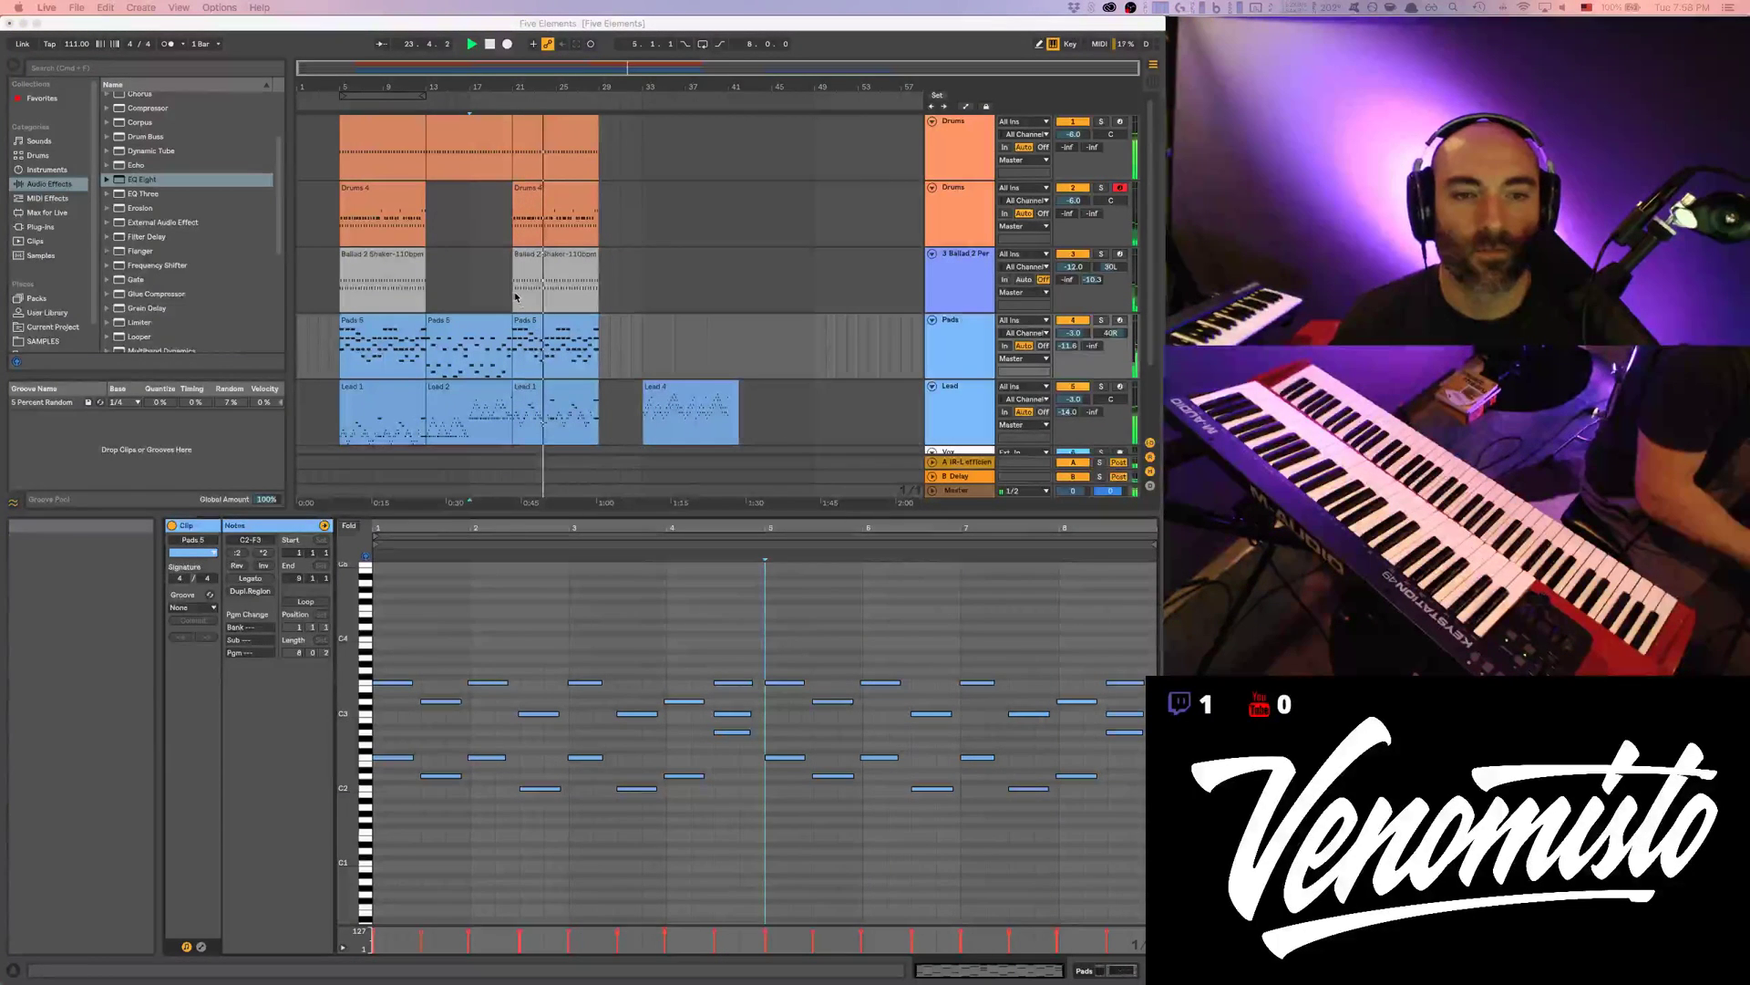
# Show the device view and select the separate Lead 4 clip to see the Lead track's instruments
pyautogui.hotkey('shift', 'Tab')
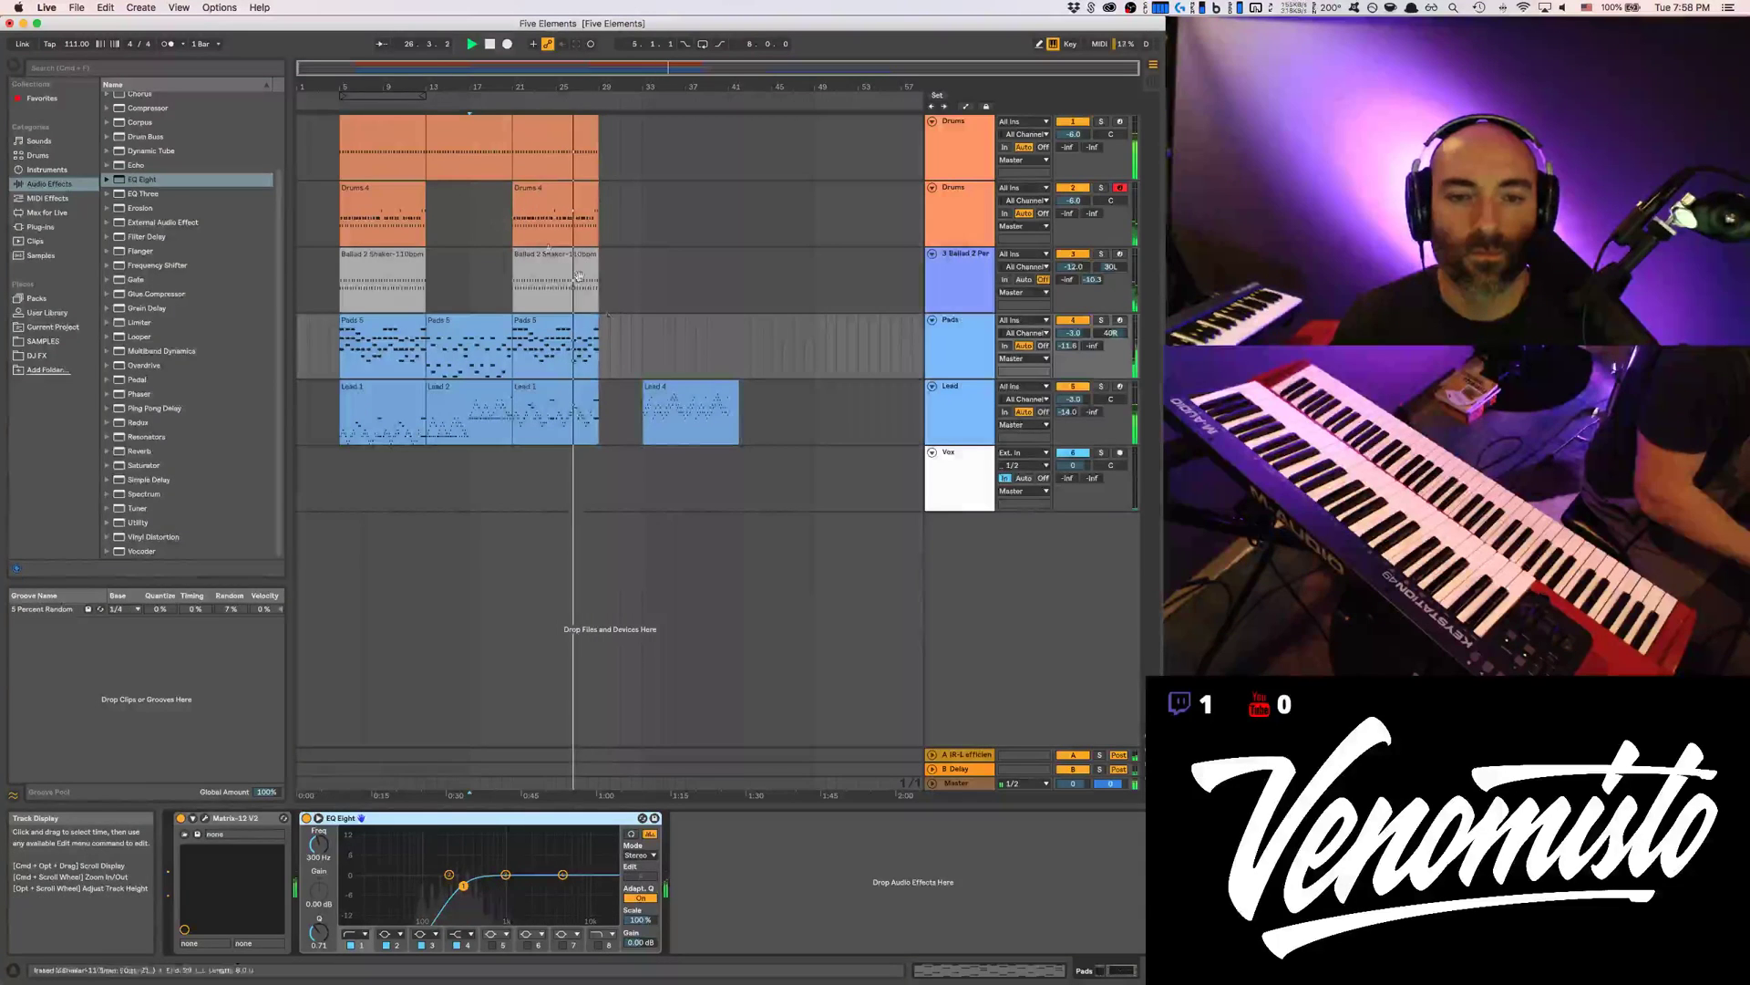
pyautogui.click(663, 383)
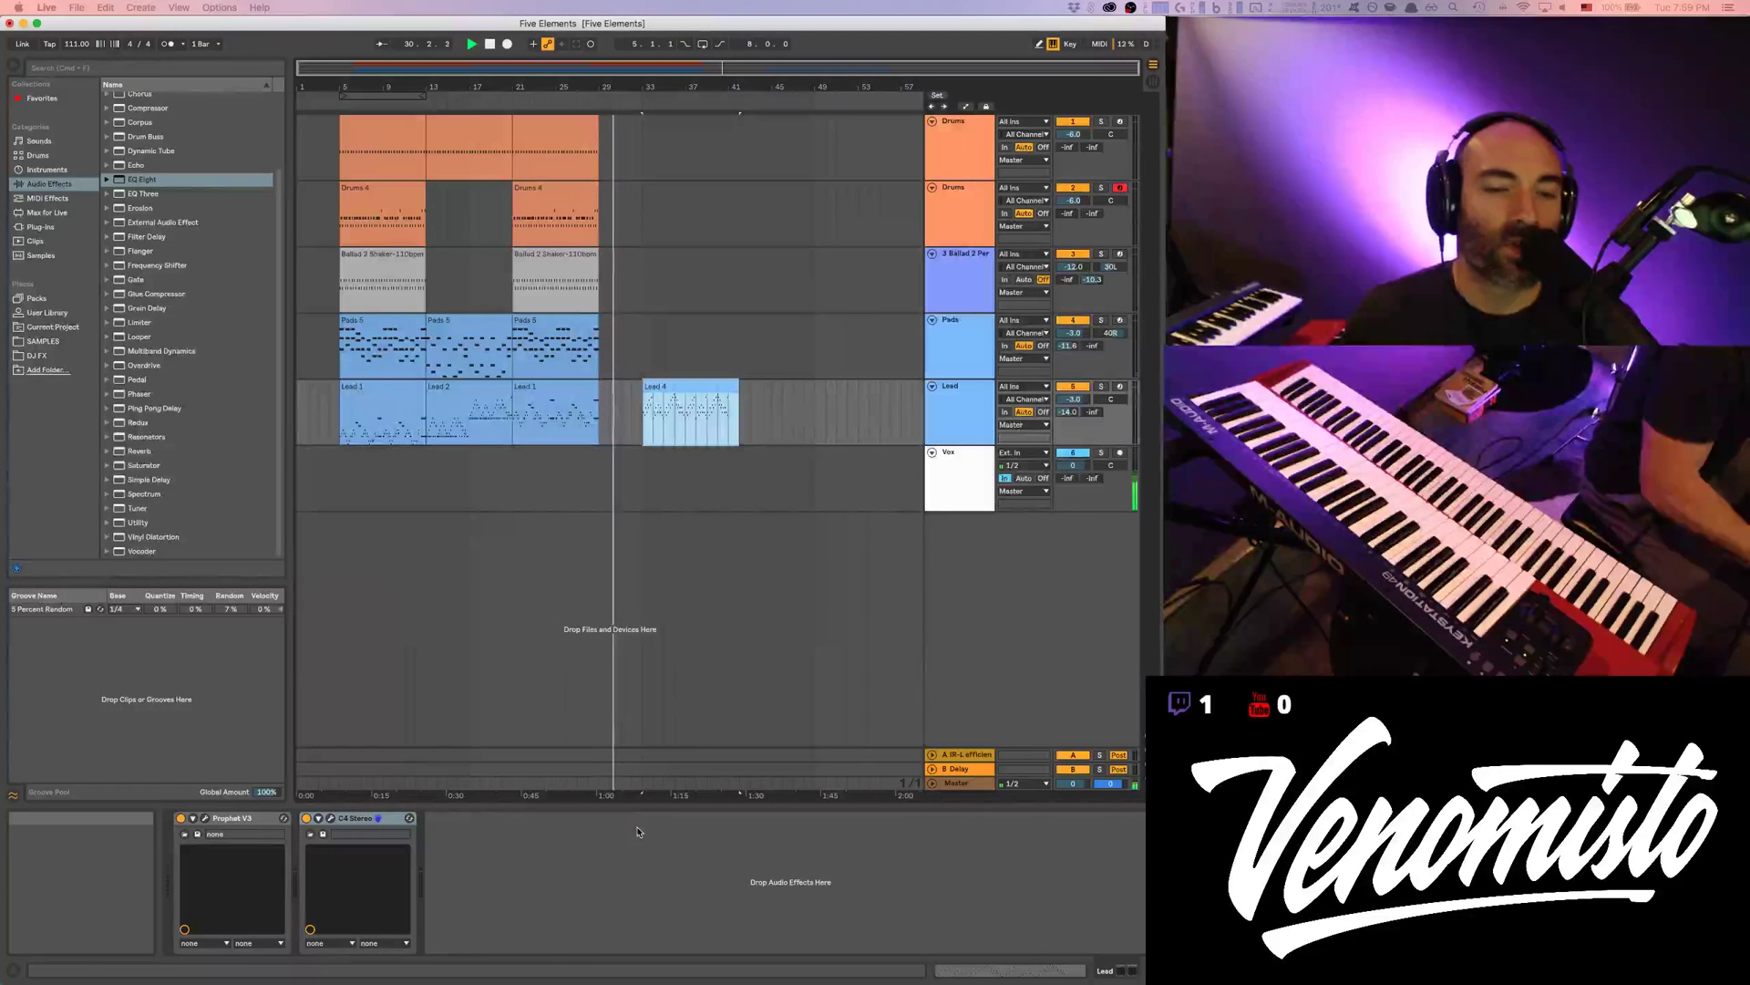
# Play the arrangement back from bar 13
pyautogui.click(626, 620)
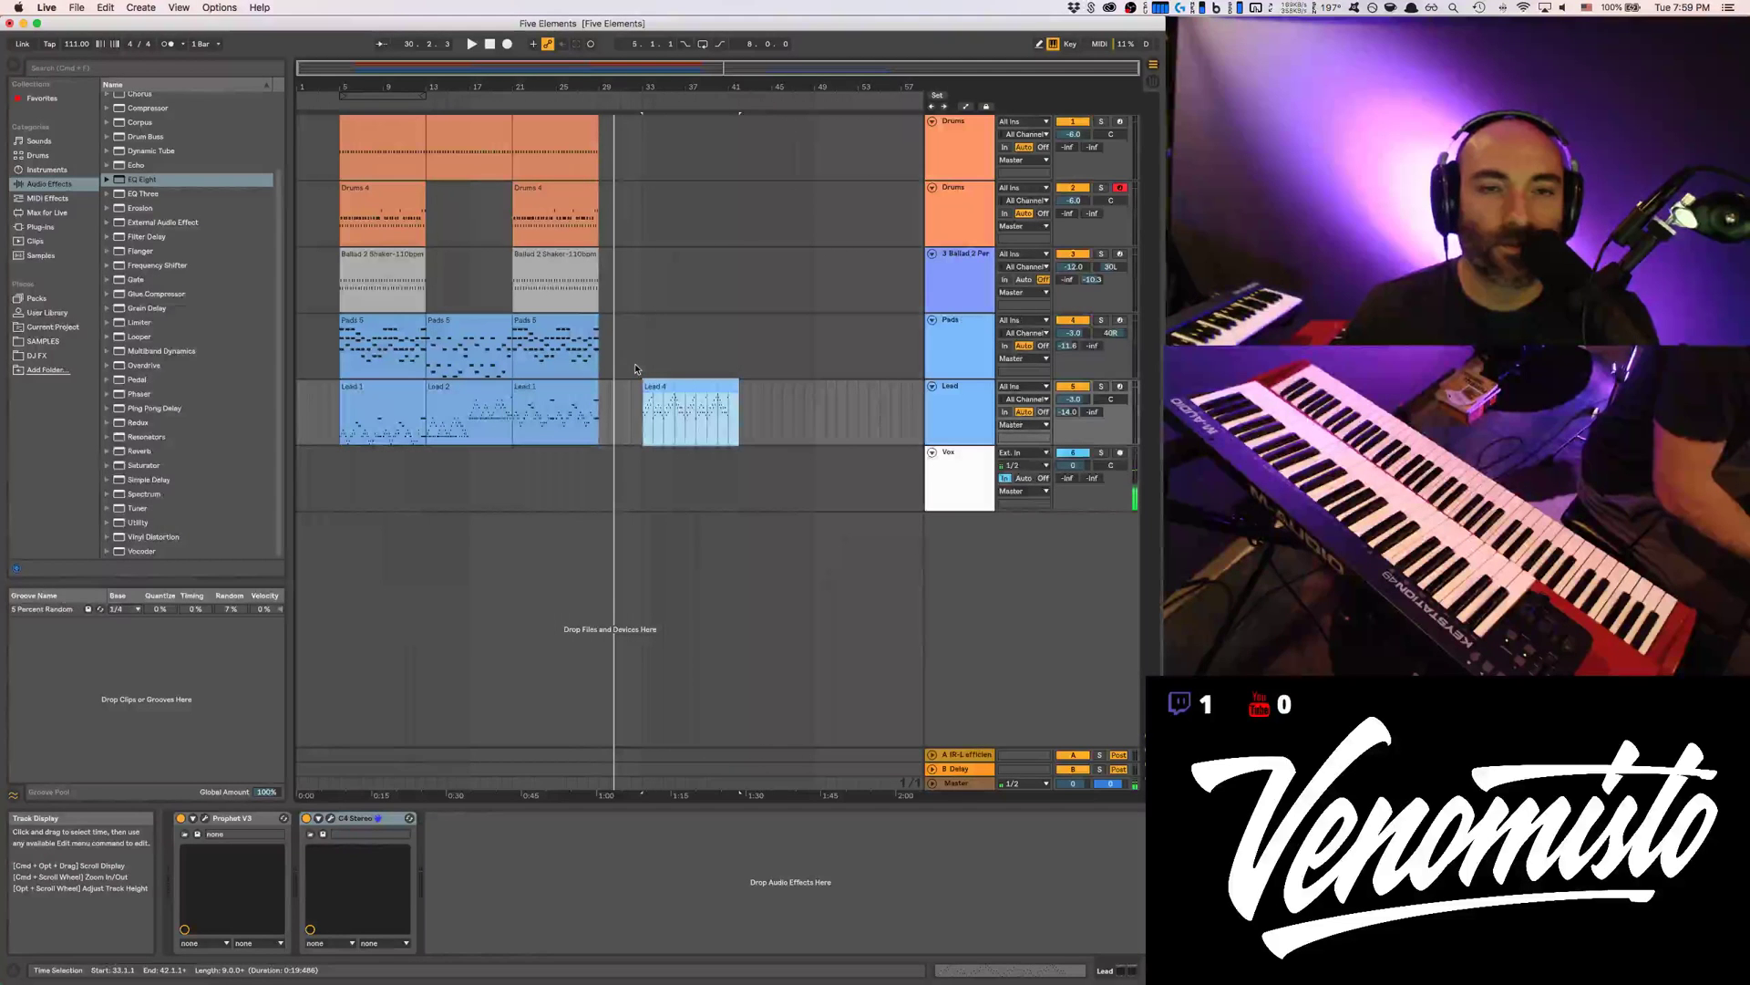
pyautogui.click(430, 284)
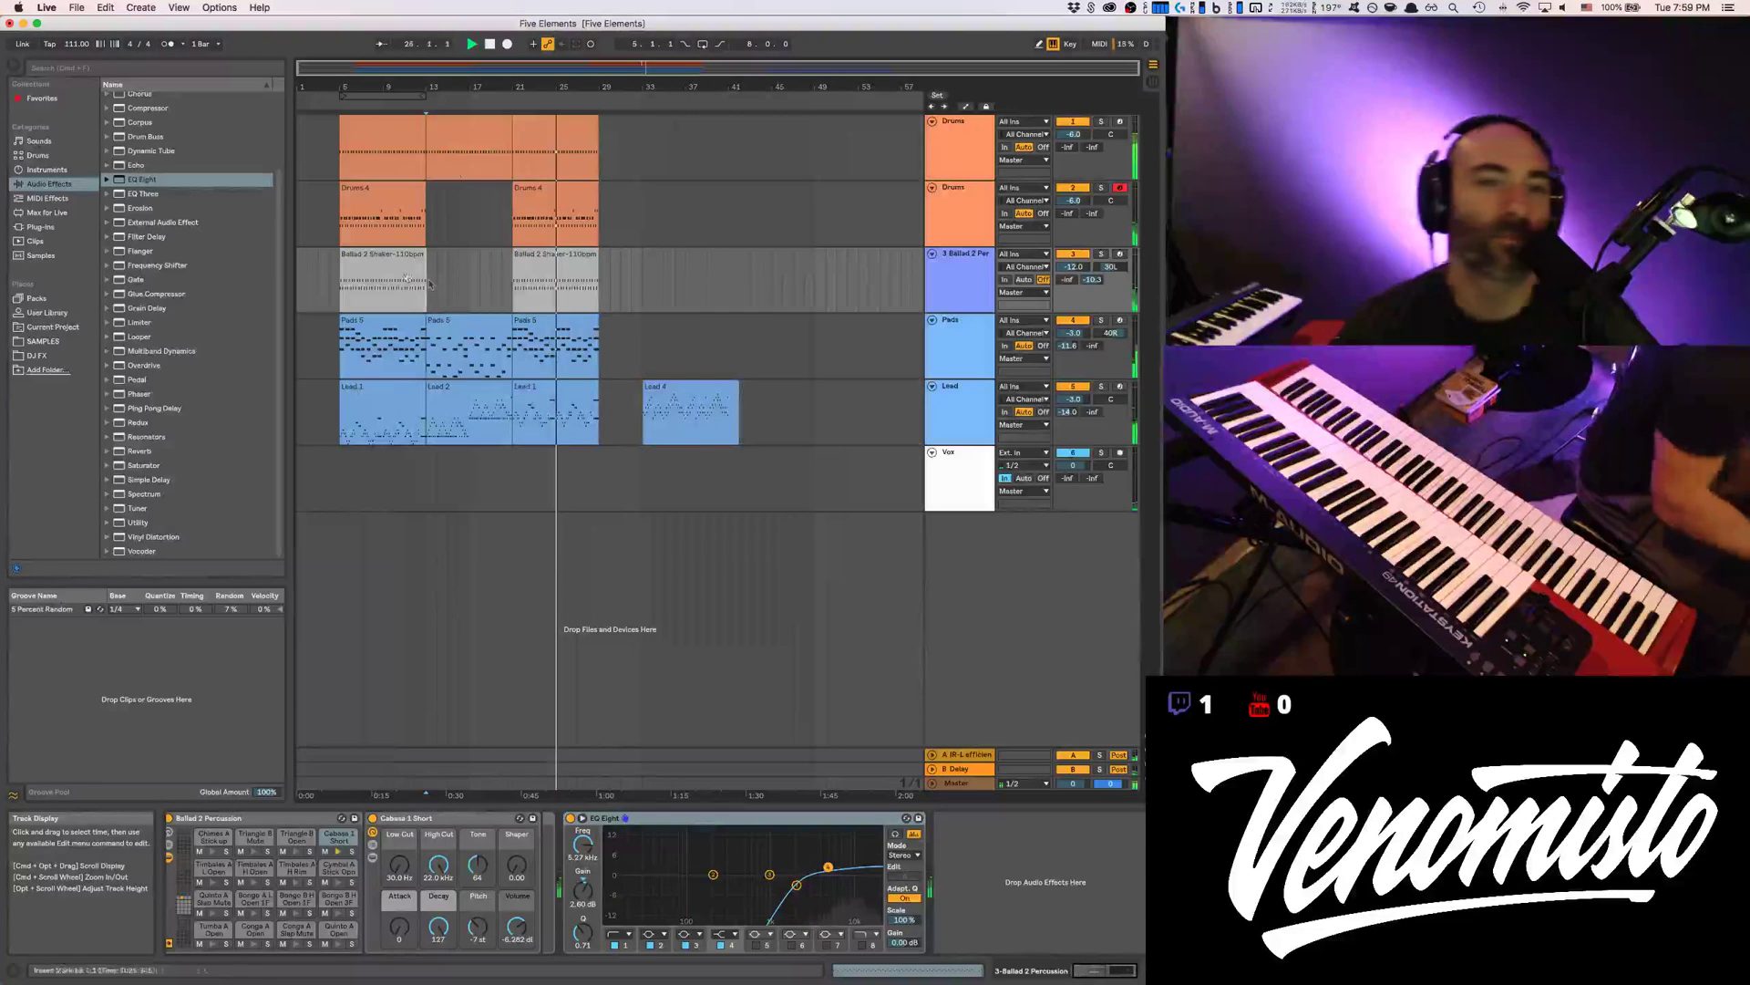
# Try adding D1 hits on beats 2 and 4 to the first Drums track's clip at bar 21 and remove them after playback
pyautogui.doubleClick(547, 150)
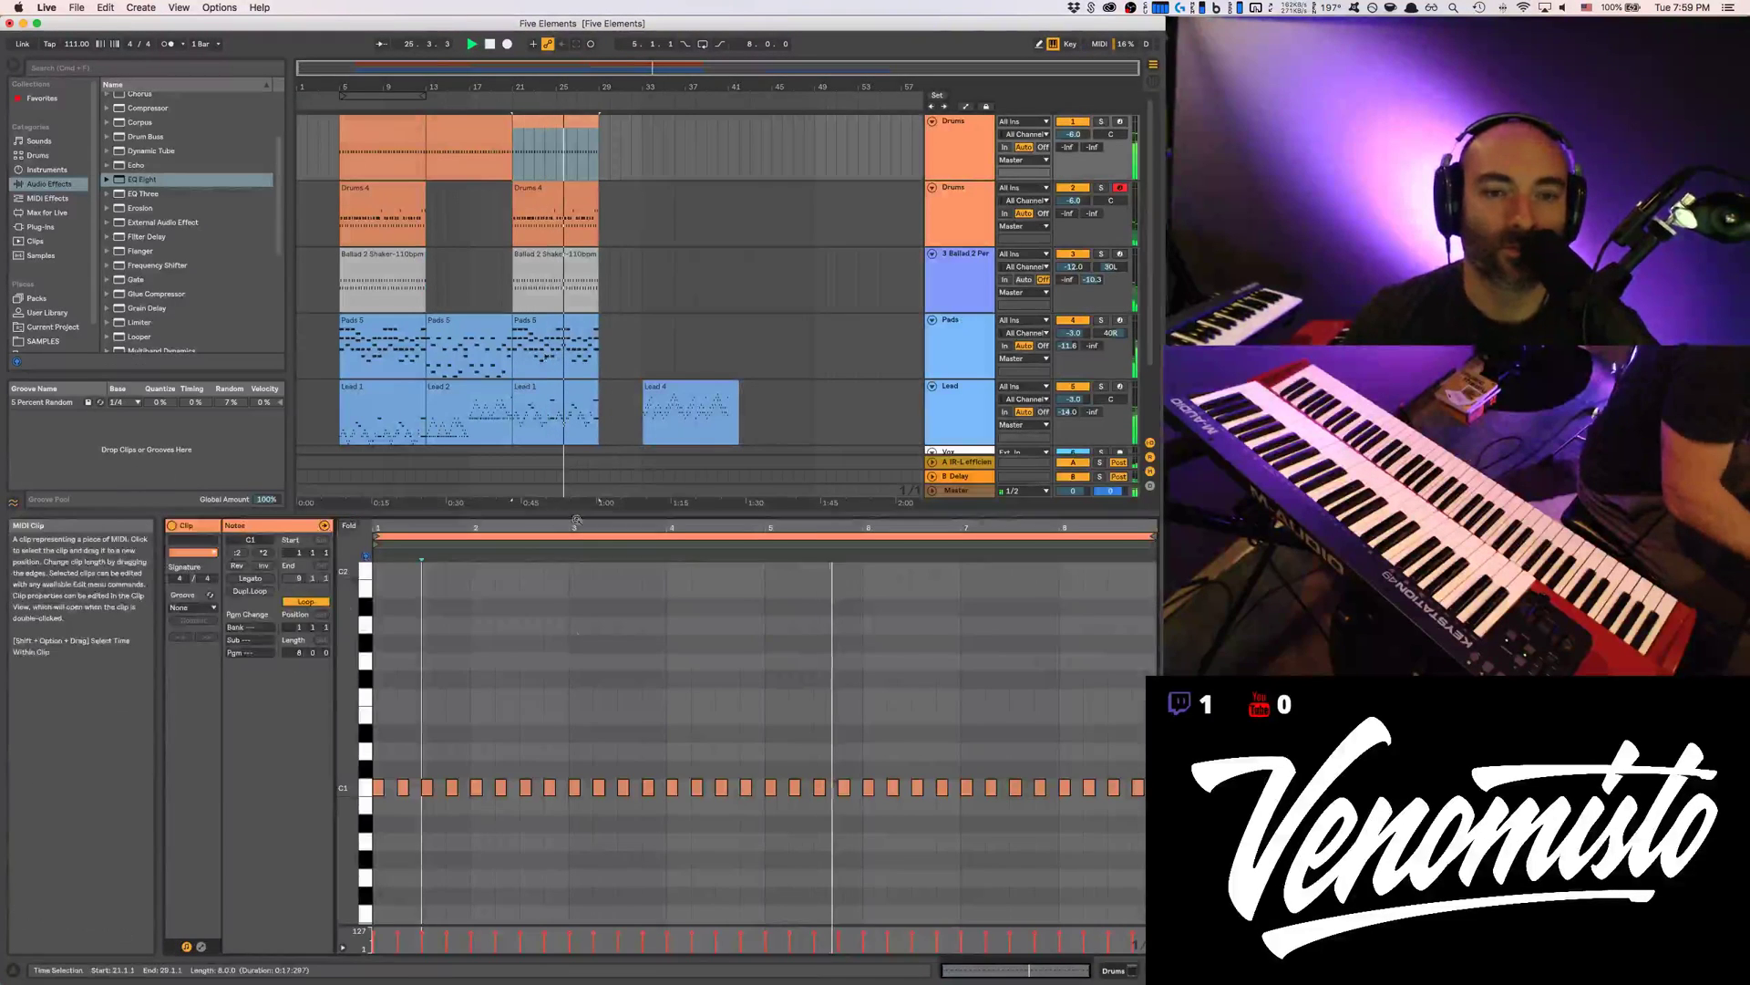
pyautogui.doubleClick(403, 752)
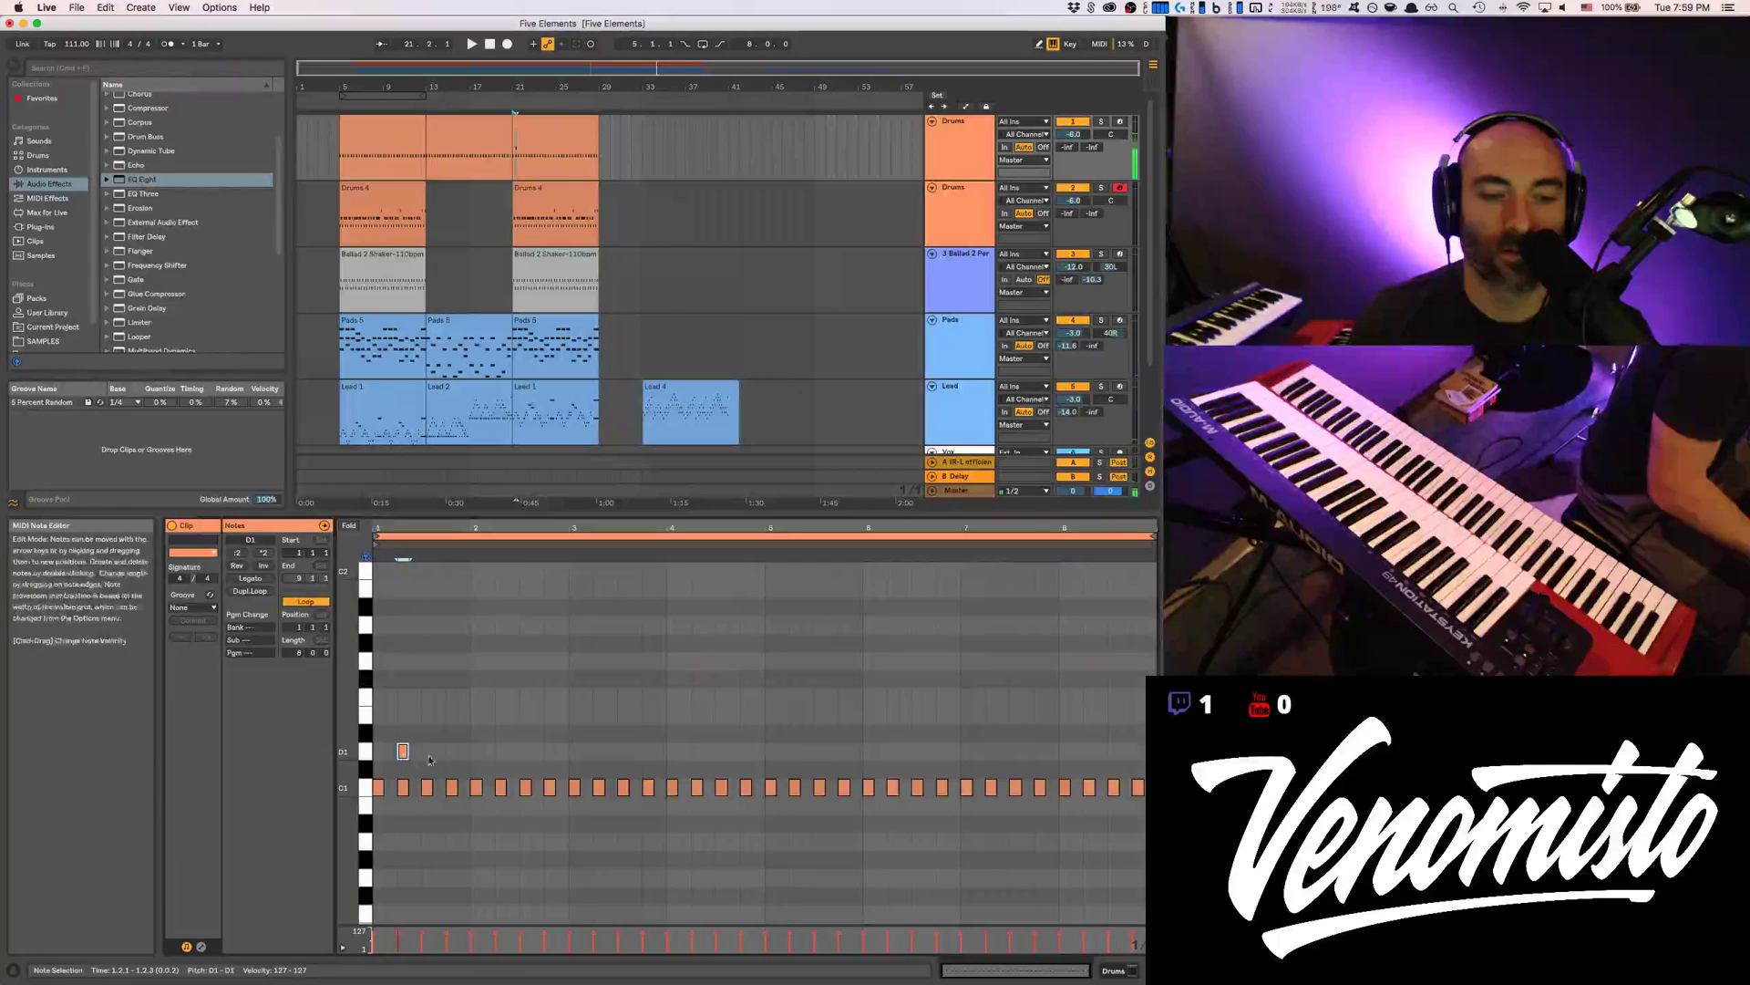
pyautogui.doubleClick(451, 752)
pyautogui.press('space')
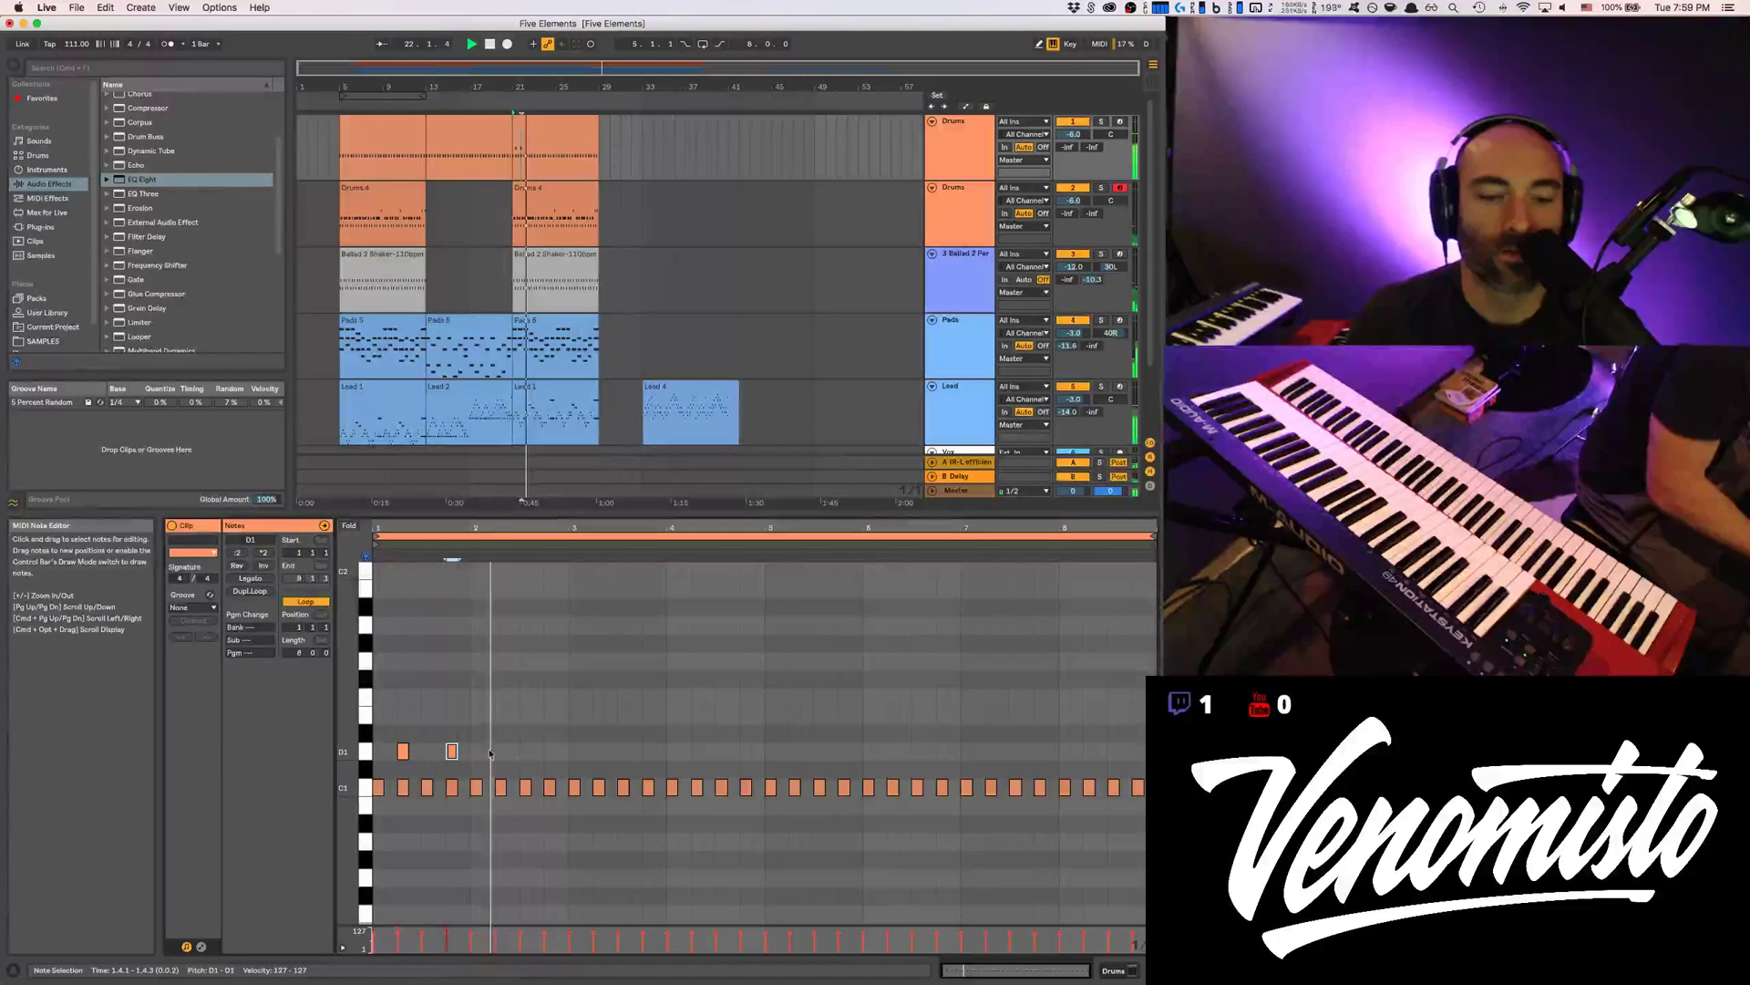
pyautogui.press('space')
pyautogui.press('Delete')
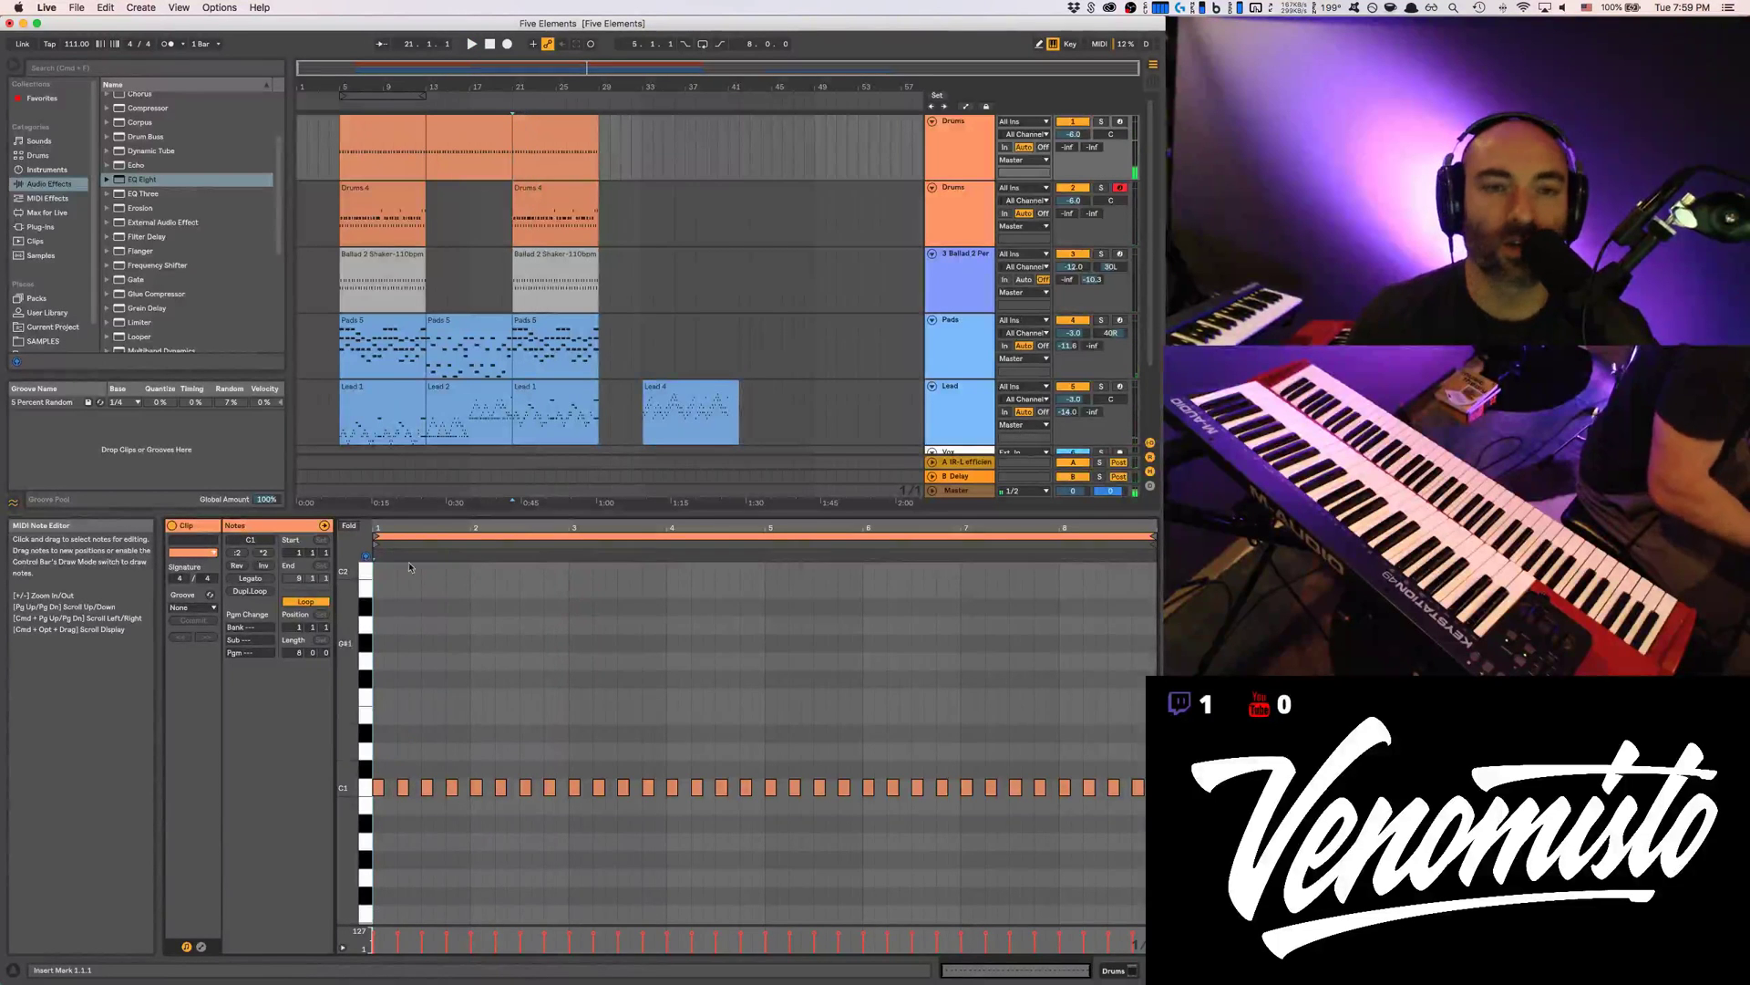
# Move the second Drums track's clip from bar 21 to bar 33 and place the insert marker at bar 21
pyautogui.moveTo(547, 186); pyautogui.dragTo(677, 187)
pyautogui.click(512, 200)
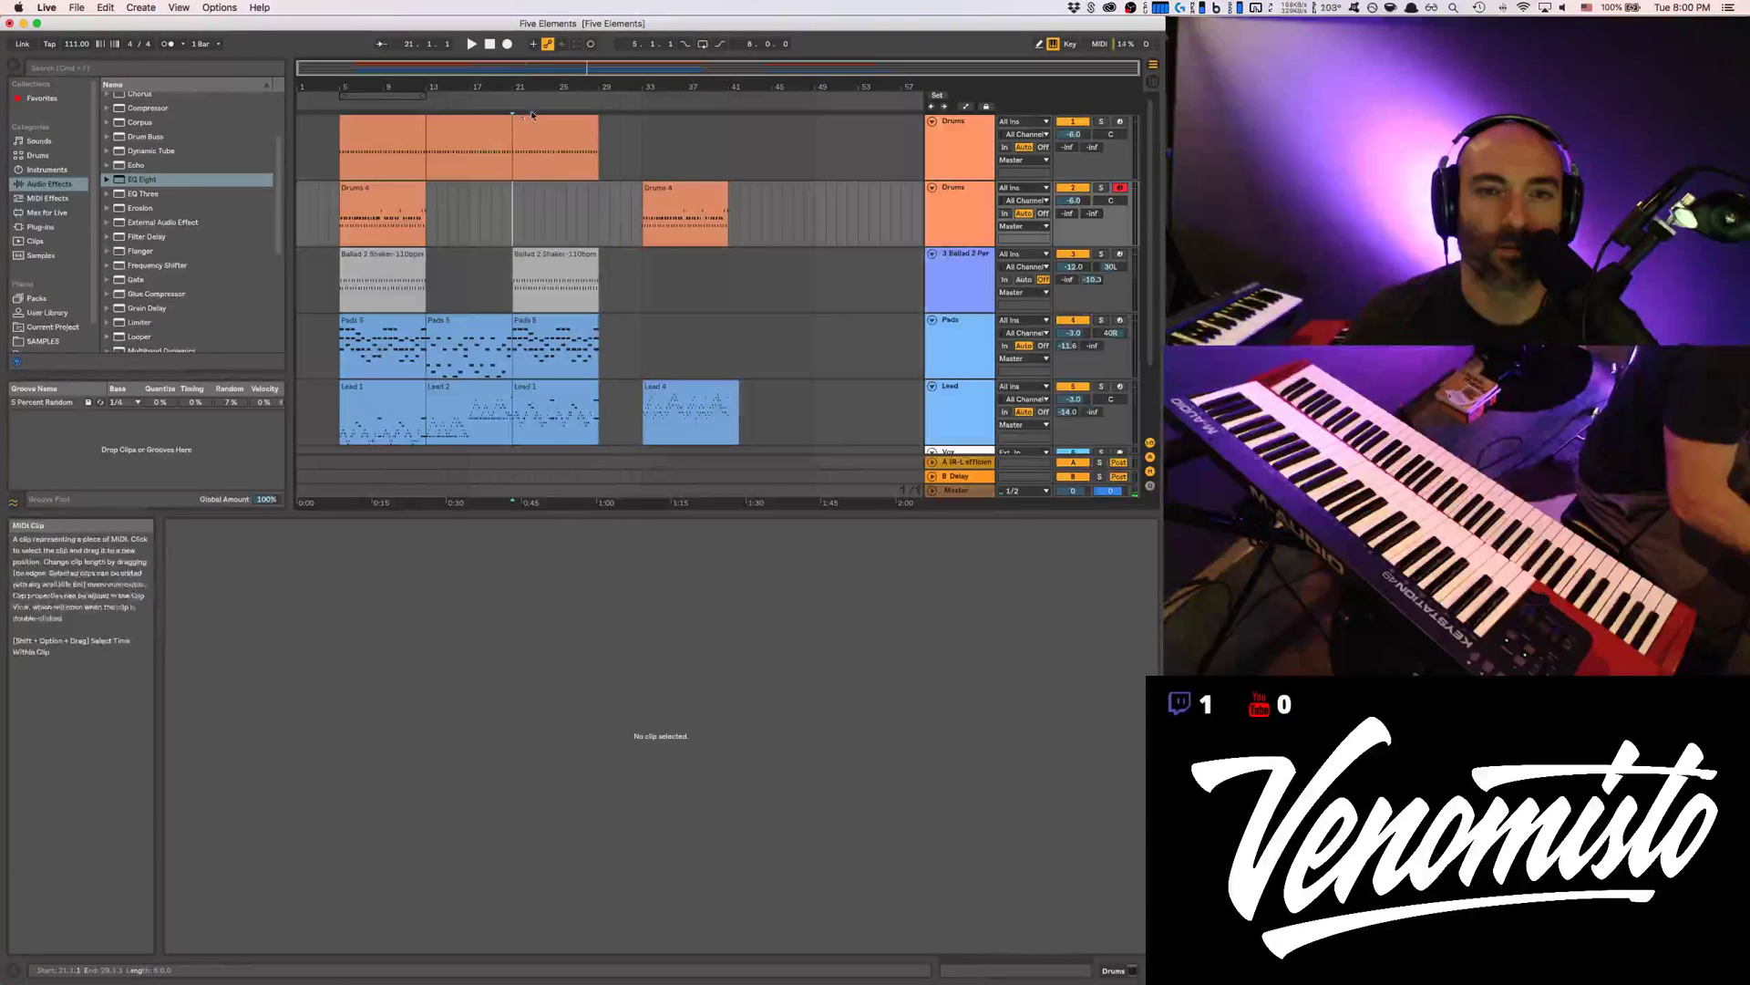
# Record a keyboard drum take from bar 21 on the second Drums track and delete it
pyautogui.click(507, 44)
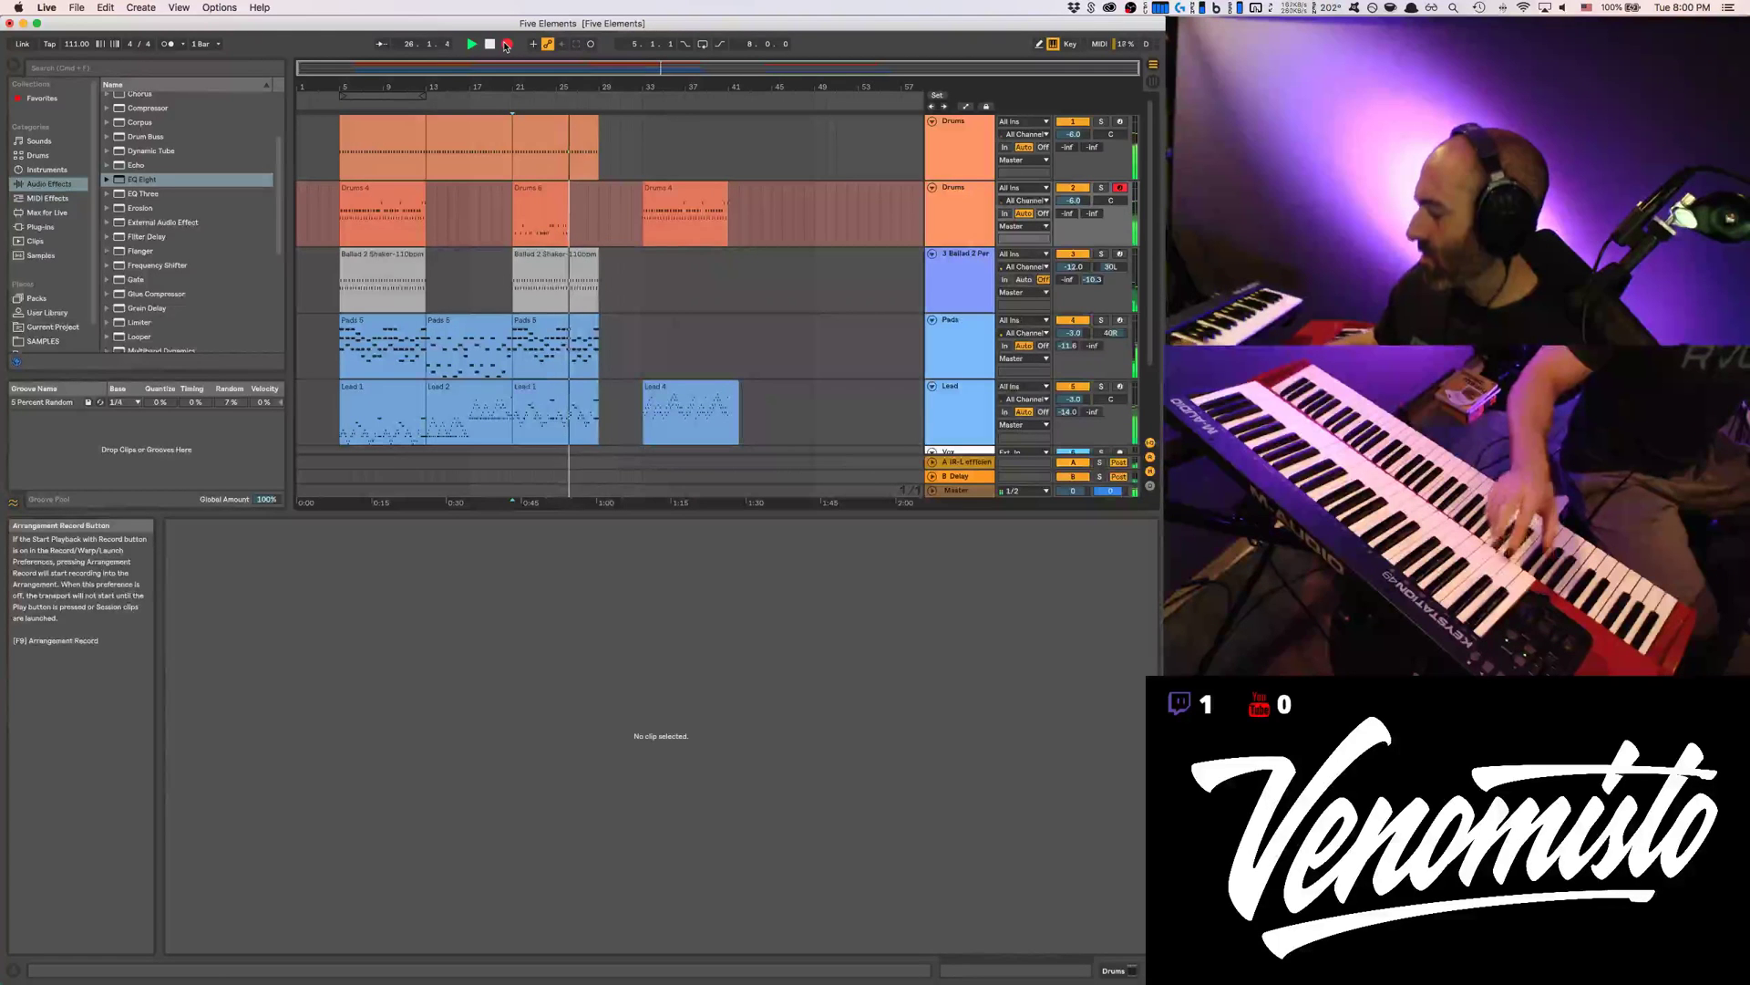
pyautogui.click(506, 45)
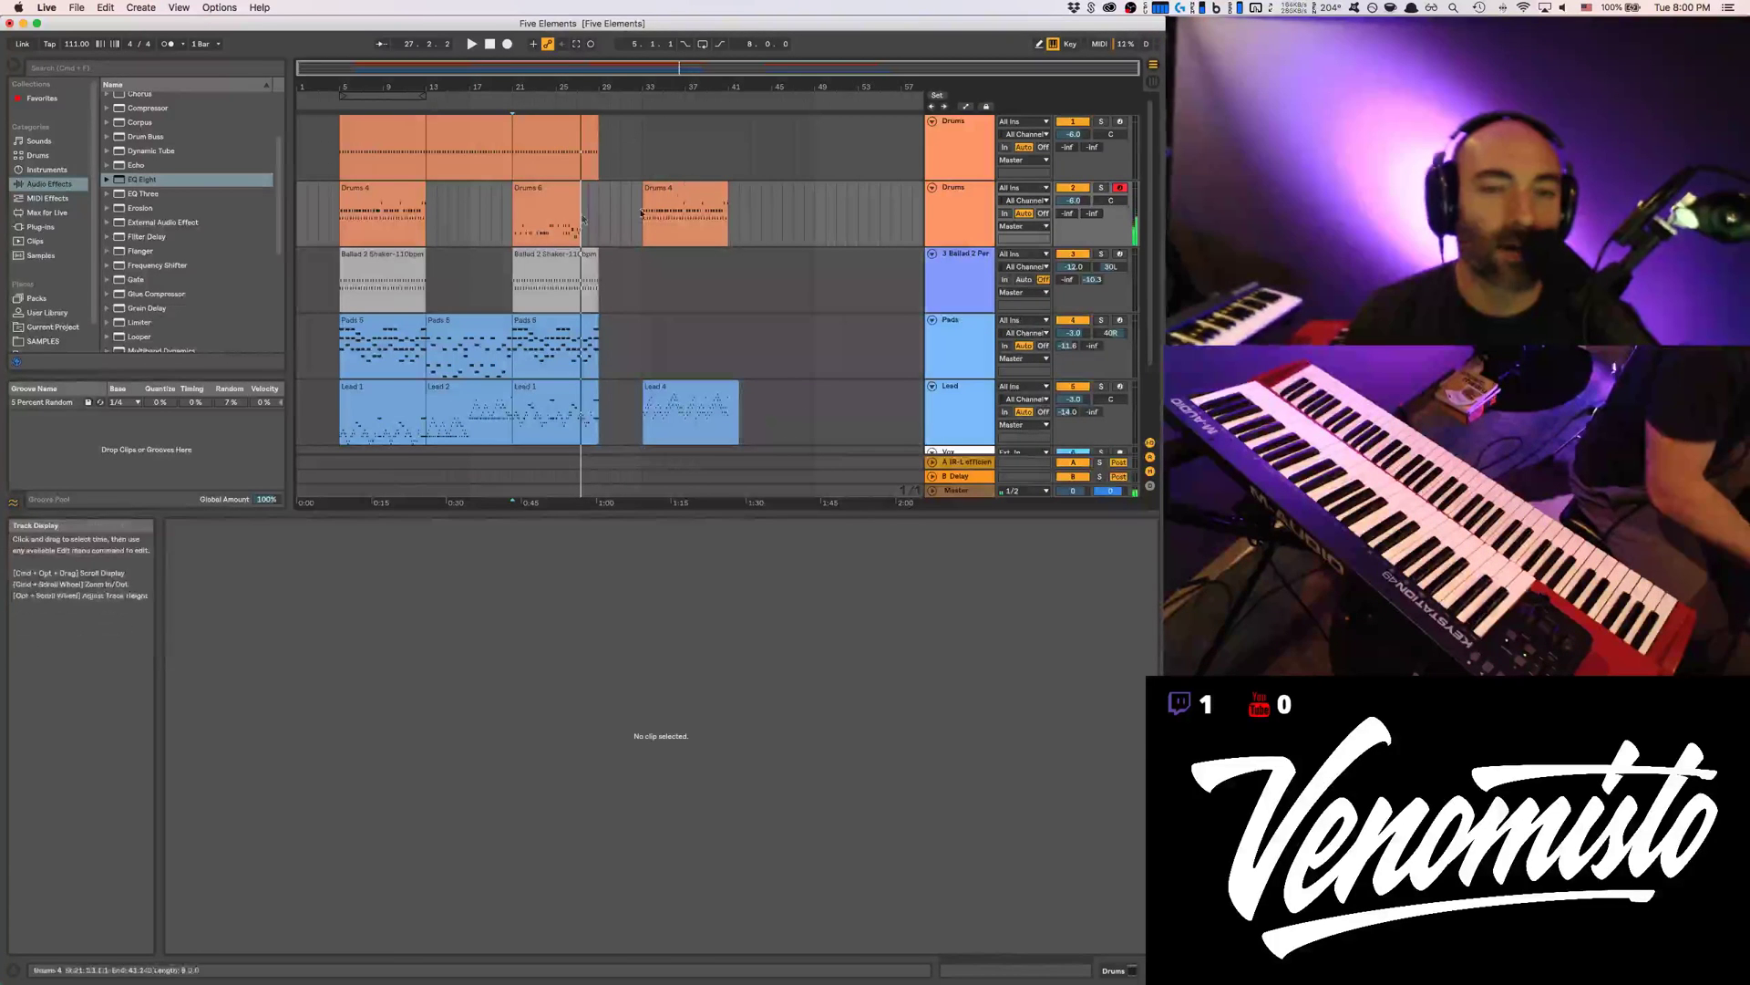
pyautogui.click(528, 187)
pyautogui.press('Delete')
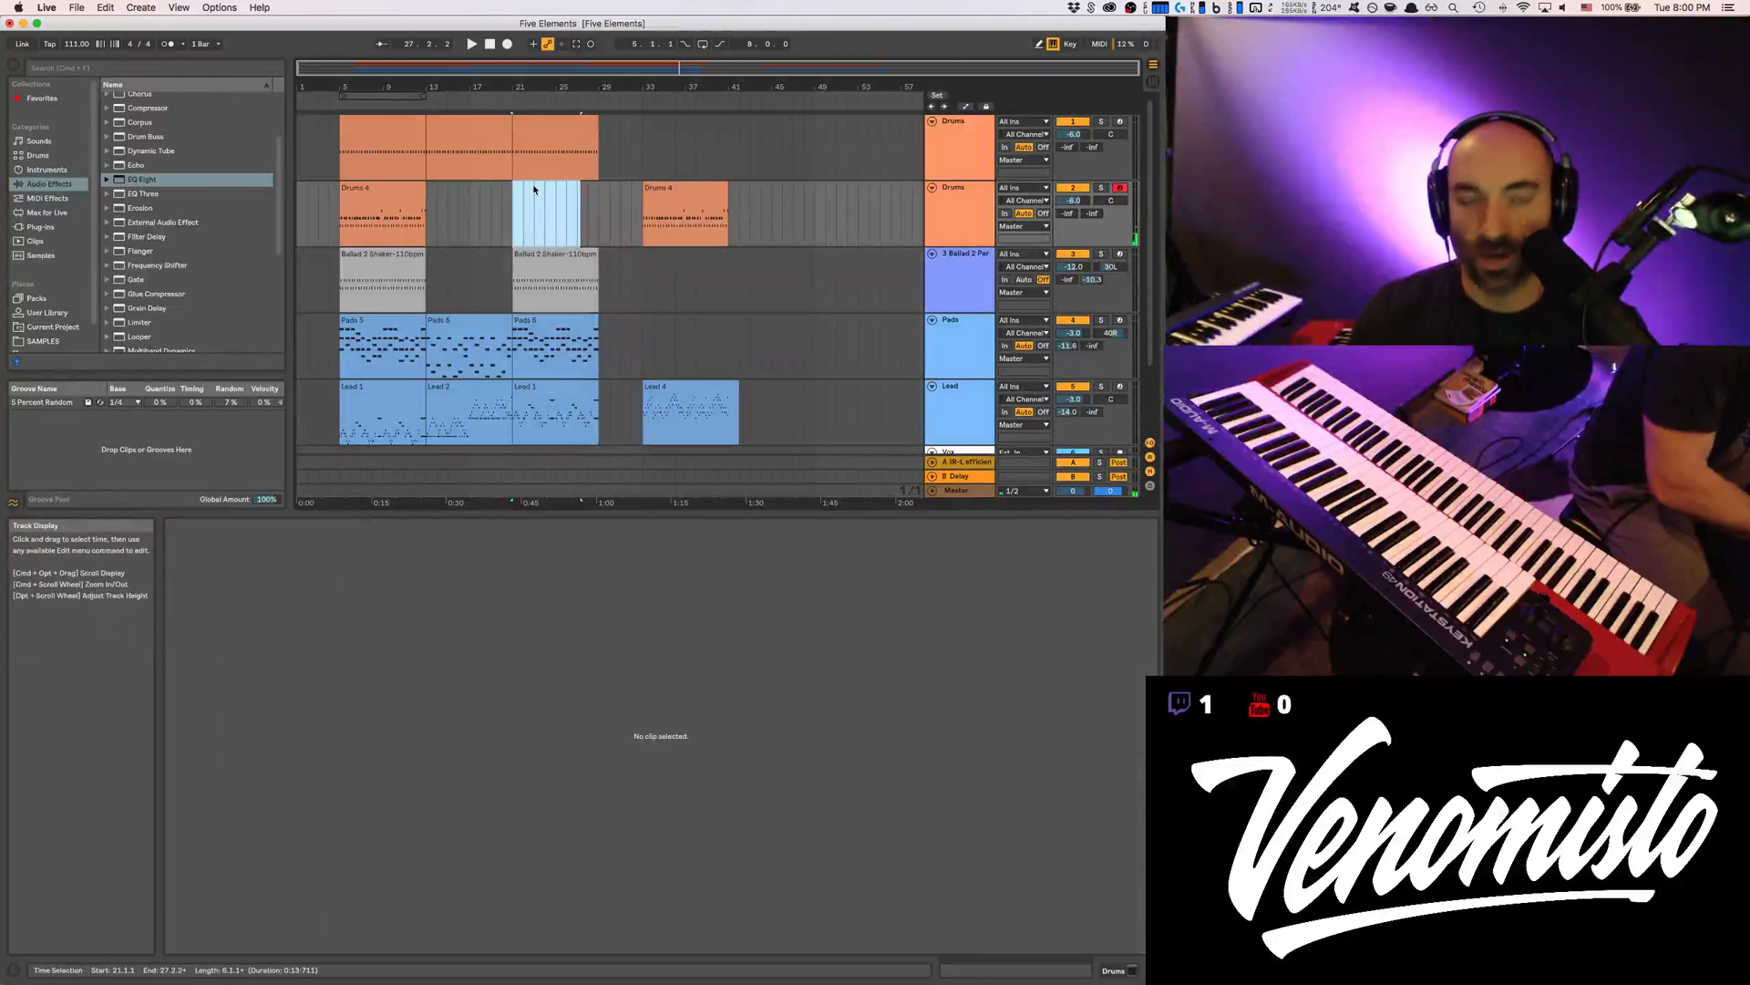
# Record another drum take on the second Drums track from bar 21 to bar 29
pyautogui.click(502, 45)
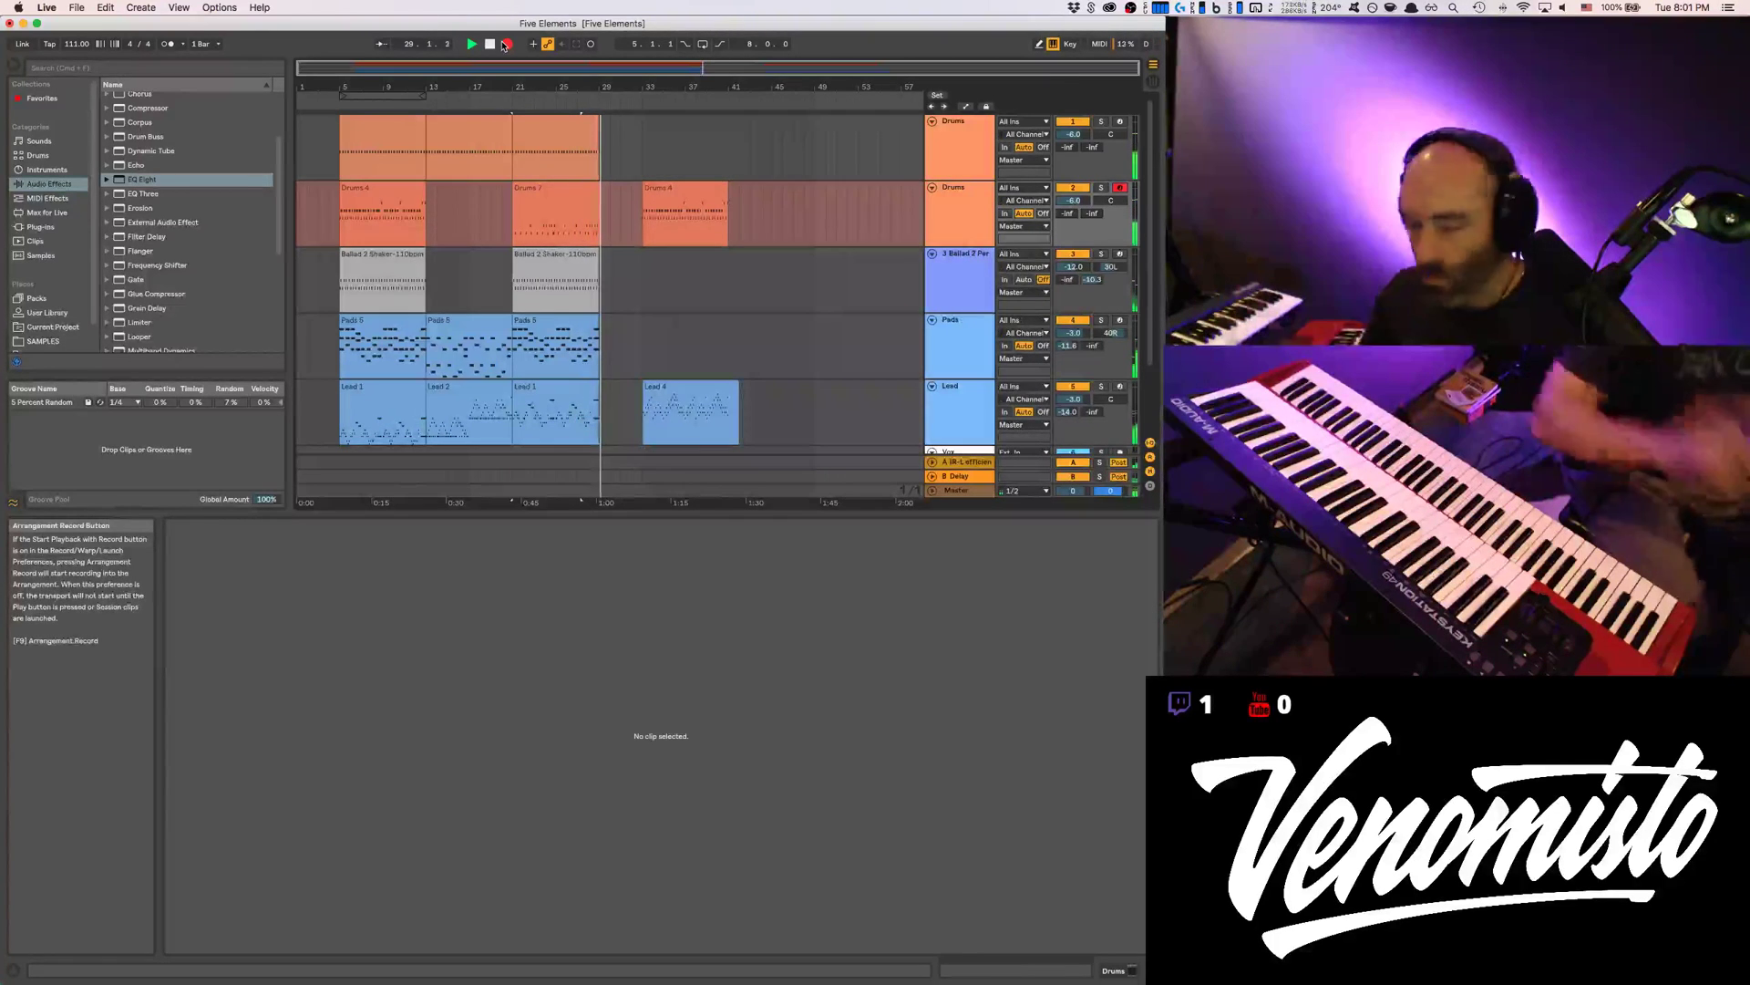
pyautogui.press('space')
# Cut all notes from the Drums 4 clip at bar 33 and paste them at the start of the recorded Drums 7 clip
pyautogui.click(679, 186)
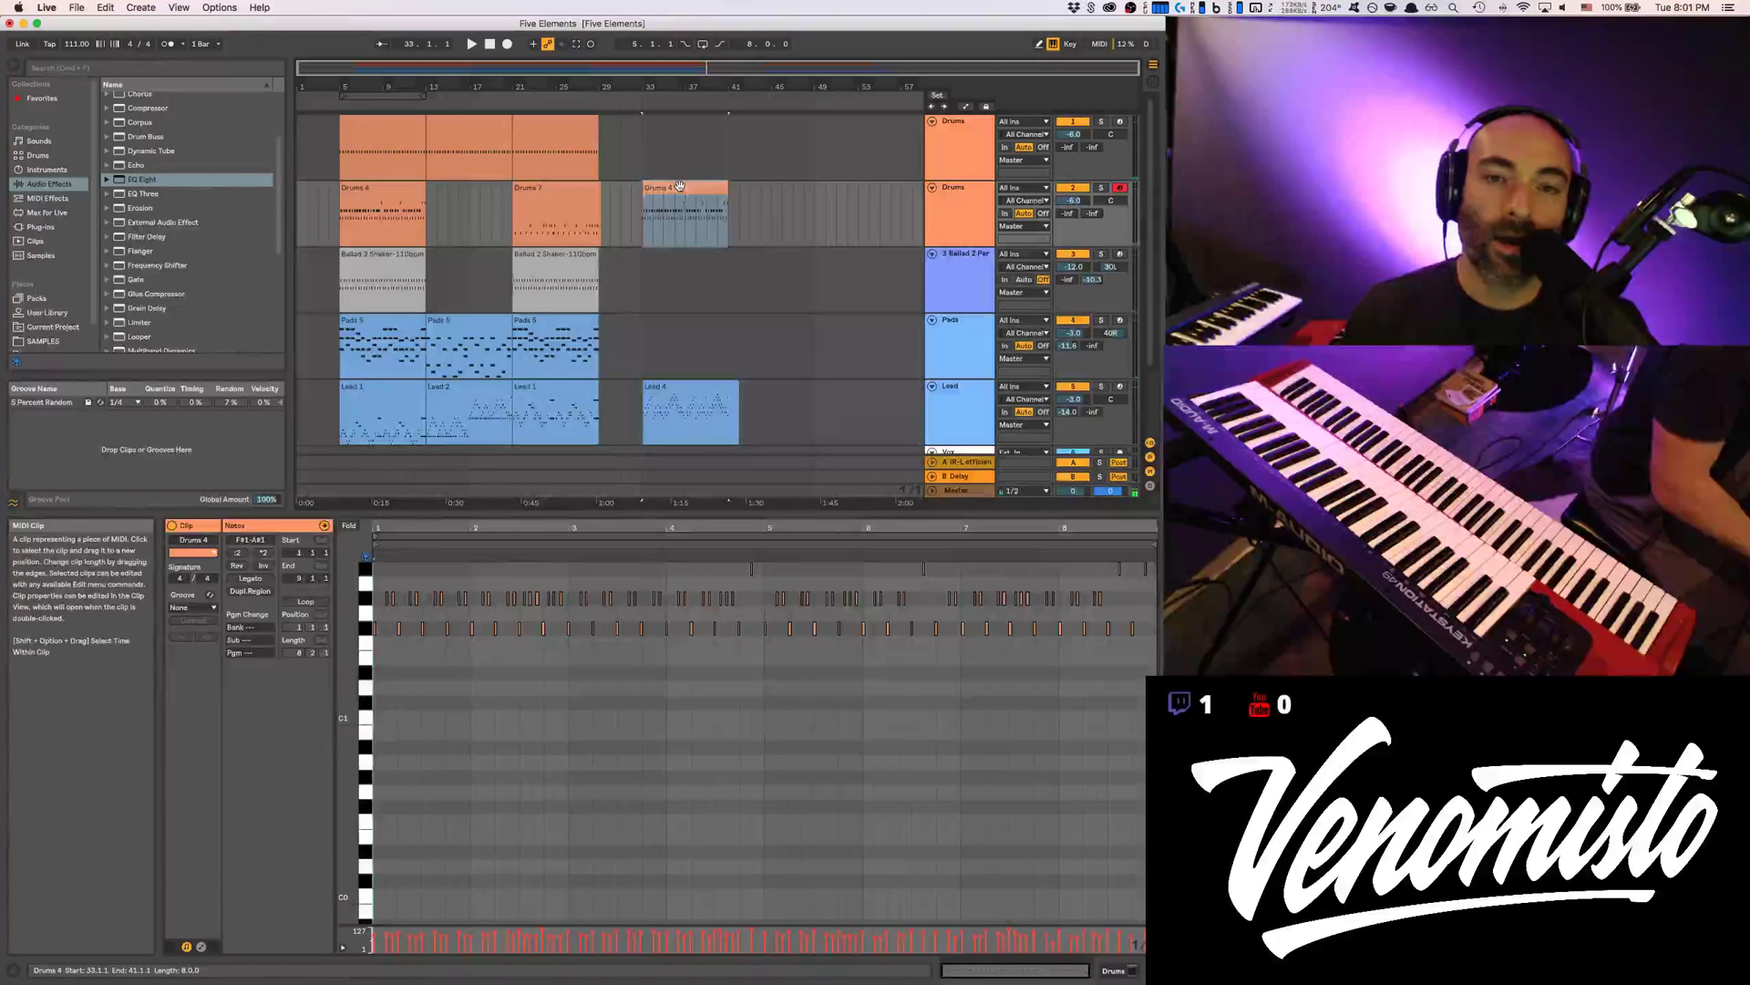
pyautogui.click(680, 740)
pyautogui.press('super+a')
pyautogui.press('Delete')
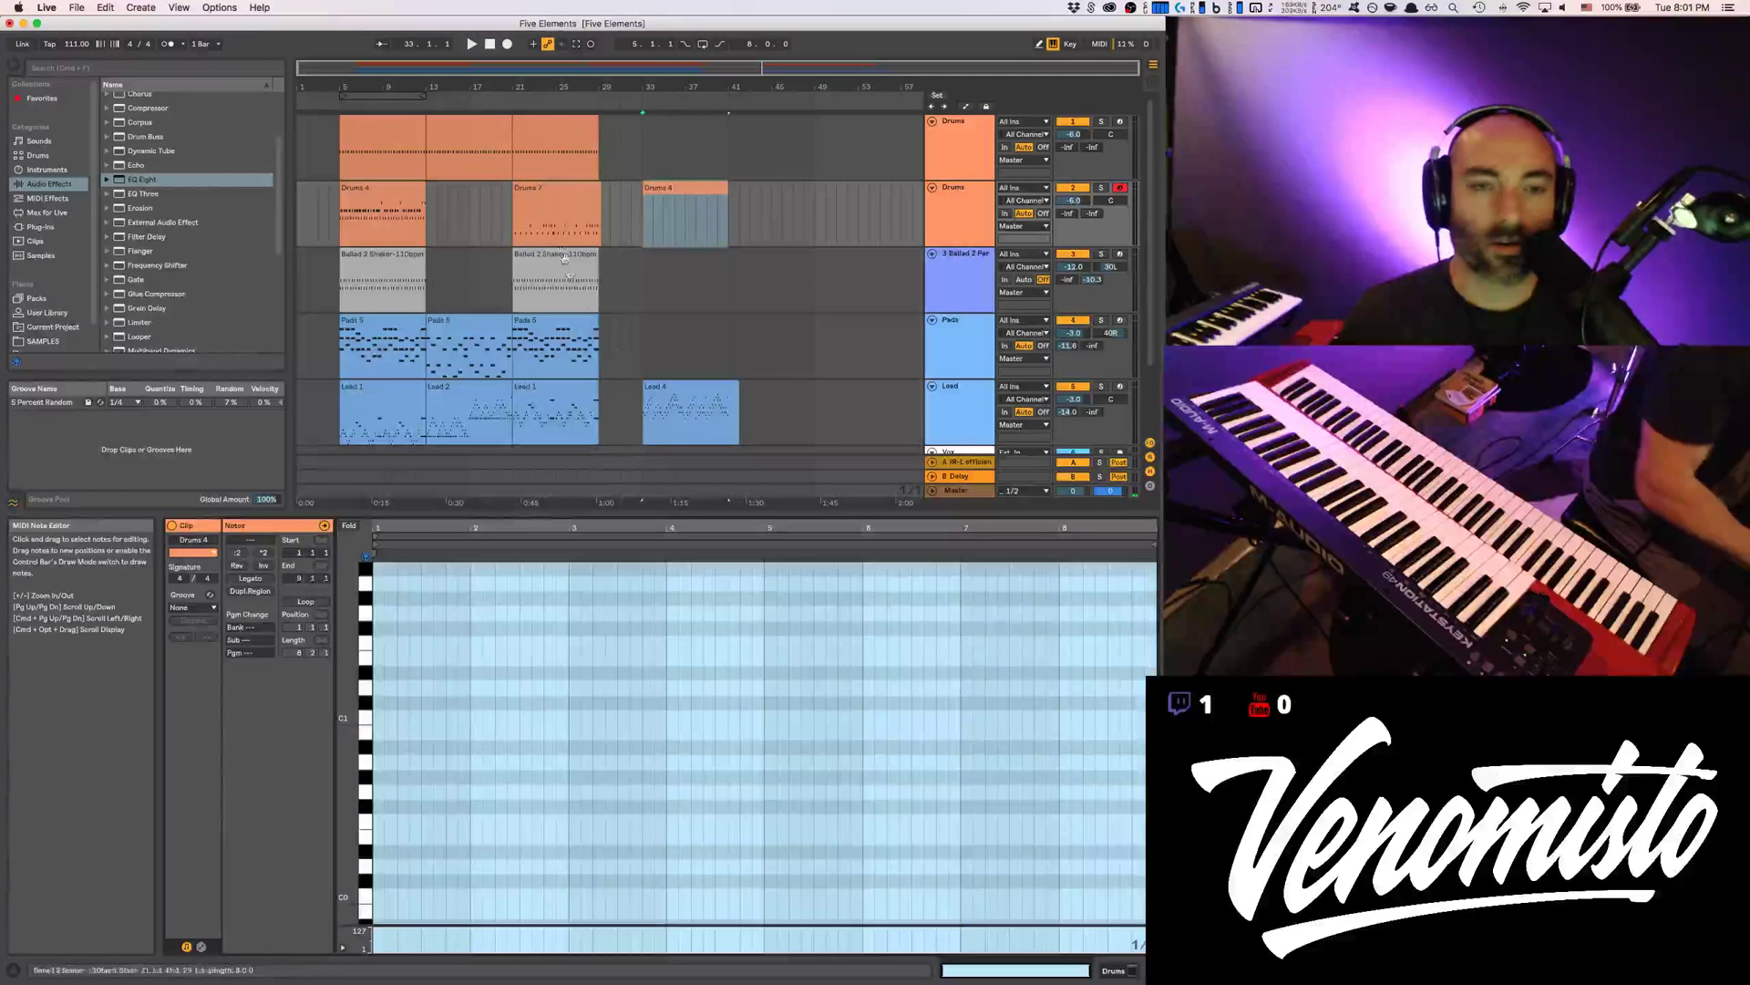
pyautogui.click(558, 215)
pyautogui.press('super+a')
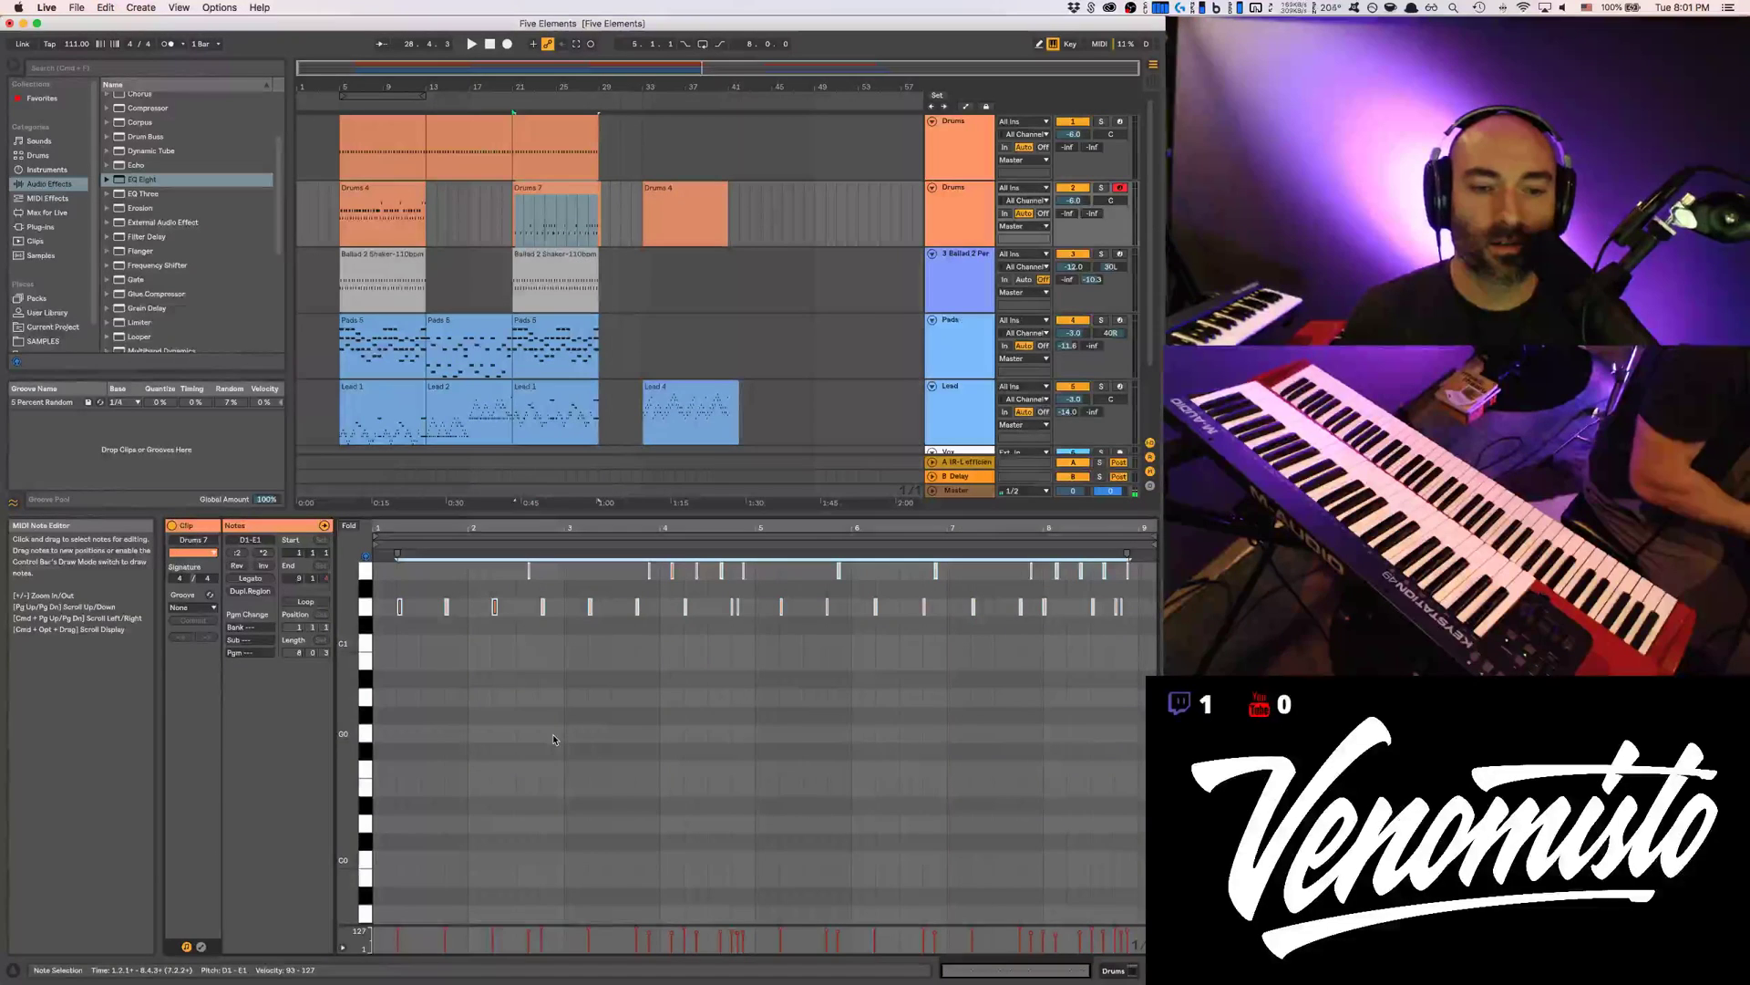
pyautogui.press('super+v')
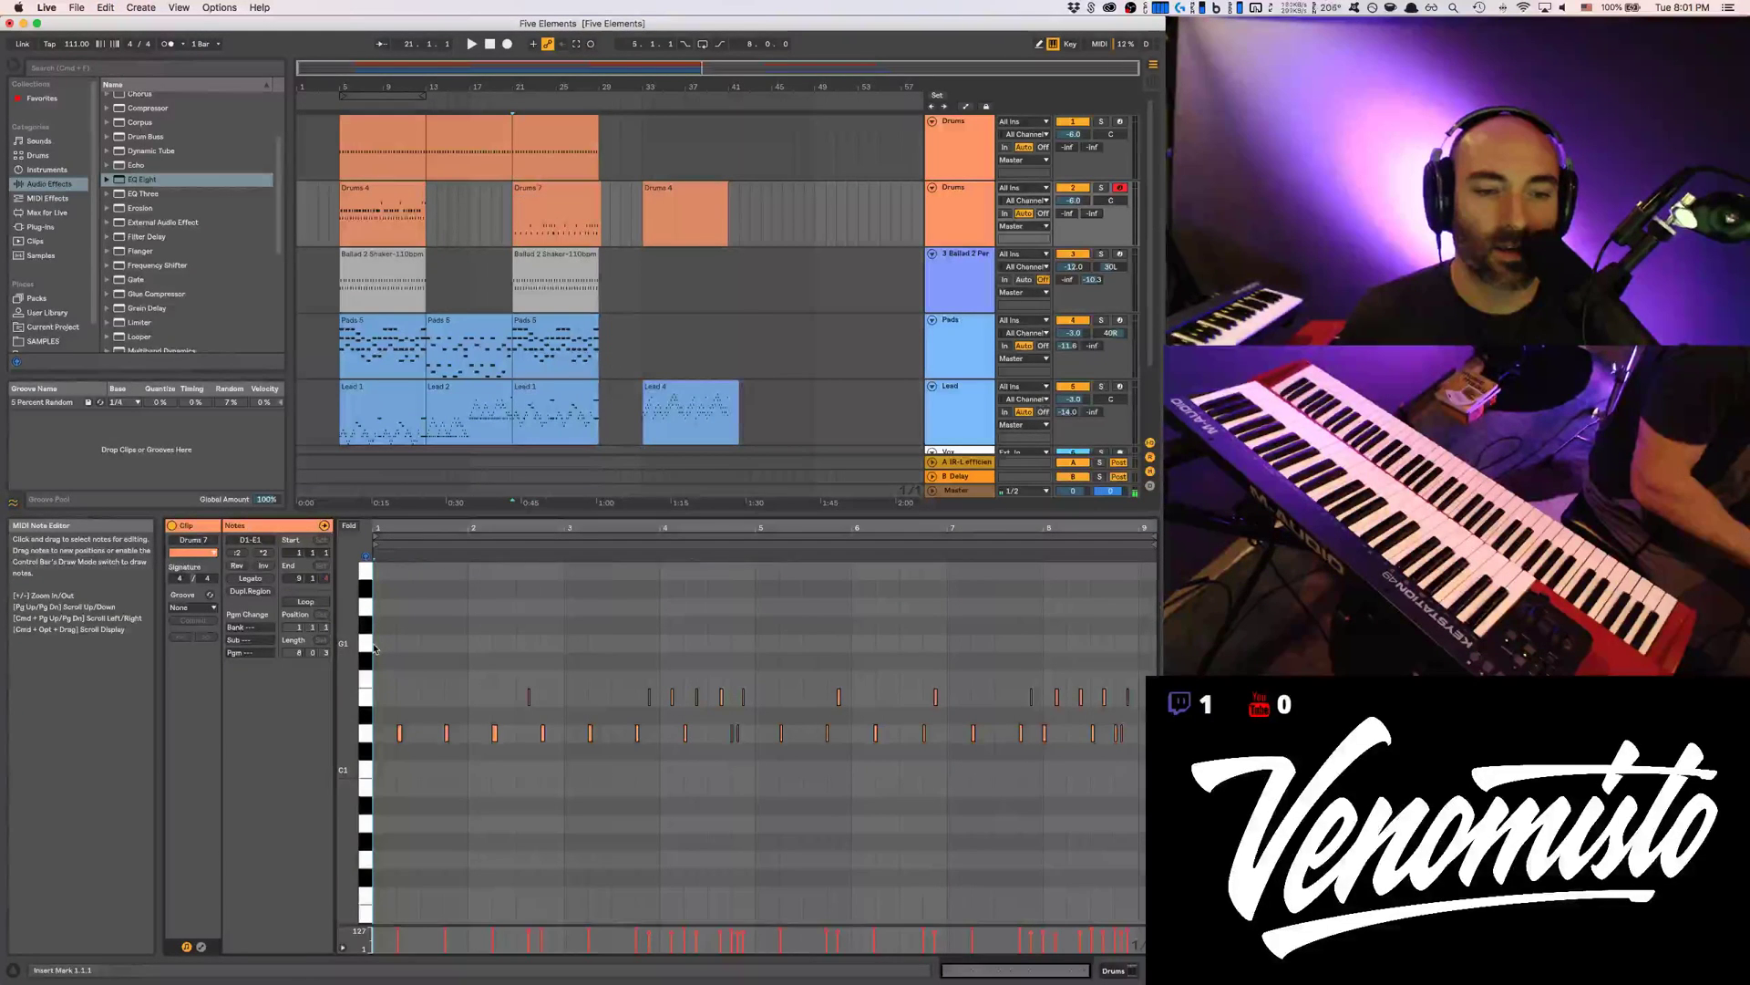
# Play the merged Drums 7 clip, briefly soloing the second Drums track to check it
pyautogui.press('space')
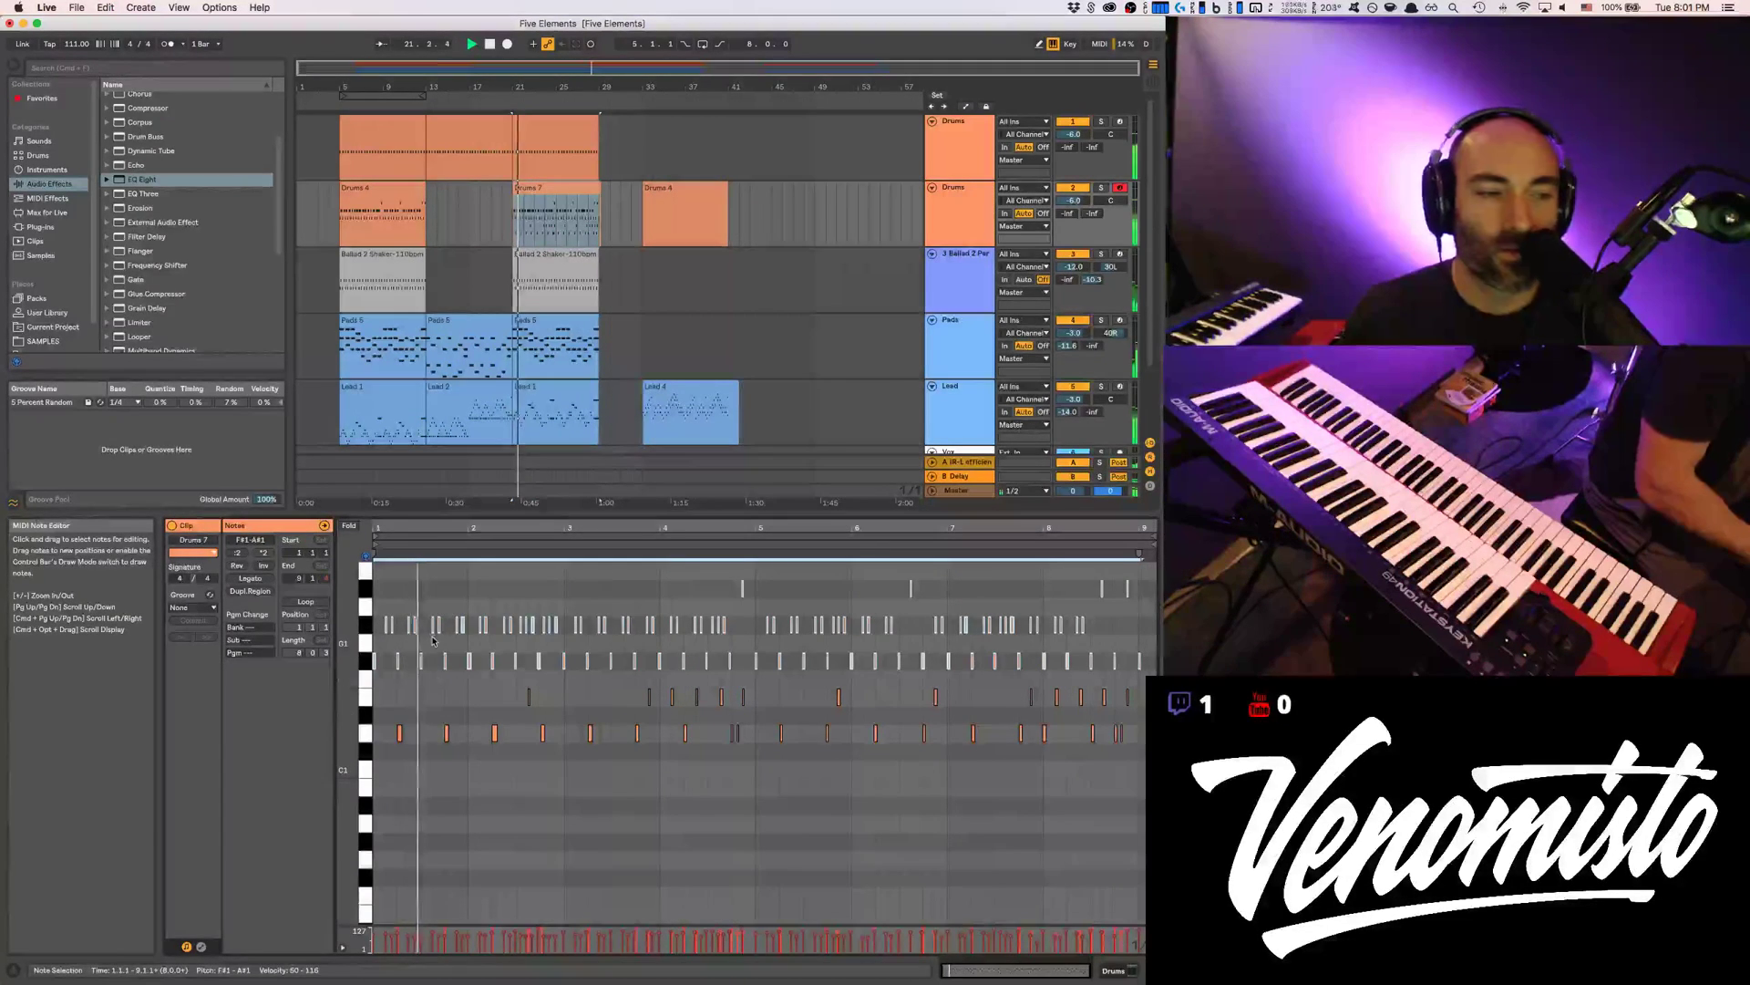
pyautogui.click(1100, 188)
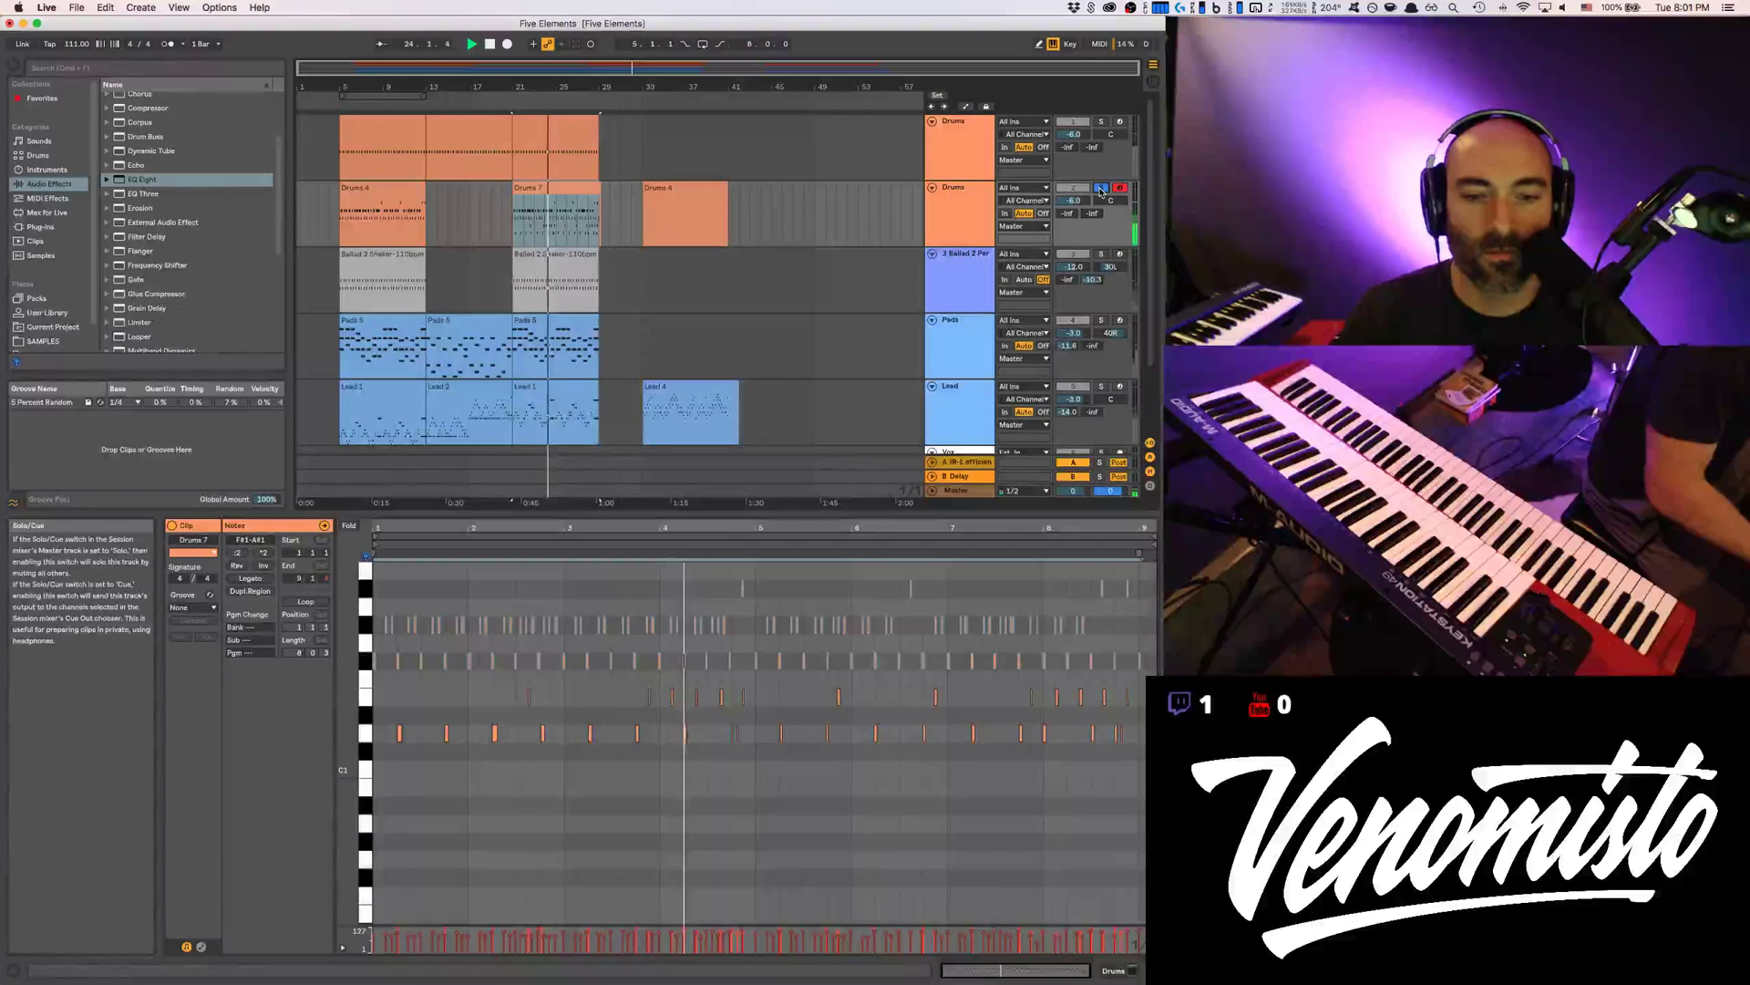
pyautogui.click(1101, 188)
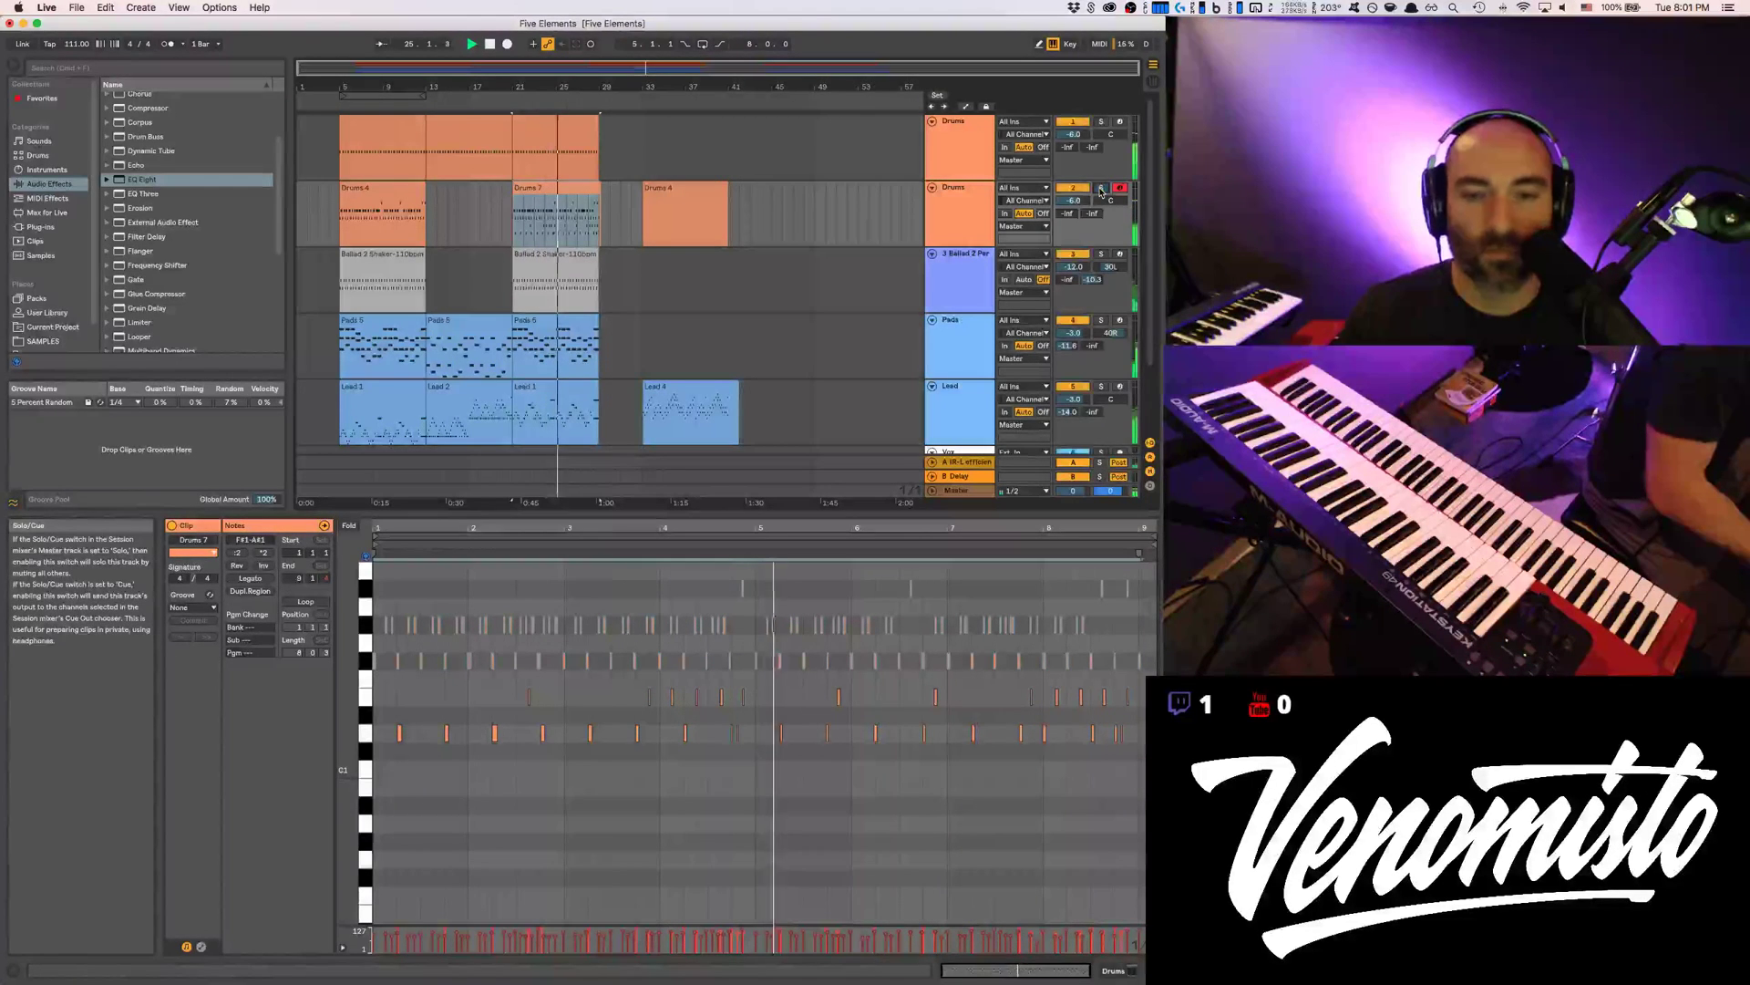
# Trim the Drums 7 clip's overhang past bar 29 and delete the emptied Drums 4 clip at bar 33
pyautogui.moveTo(605, 220); pyautogui.dragTo(596, 205)
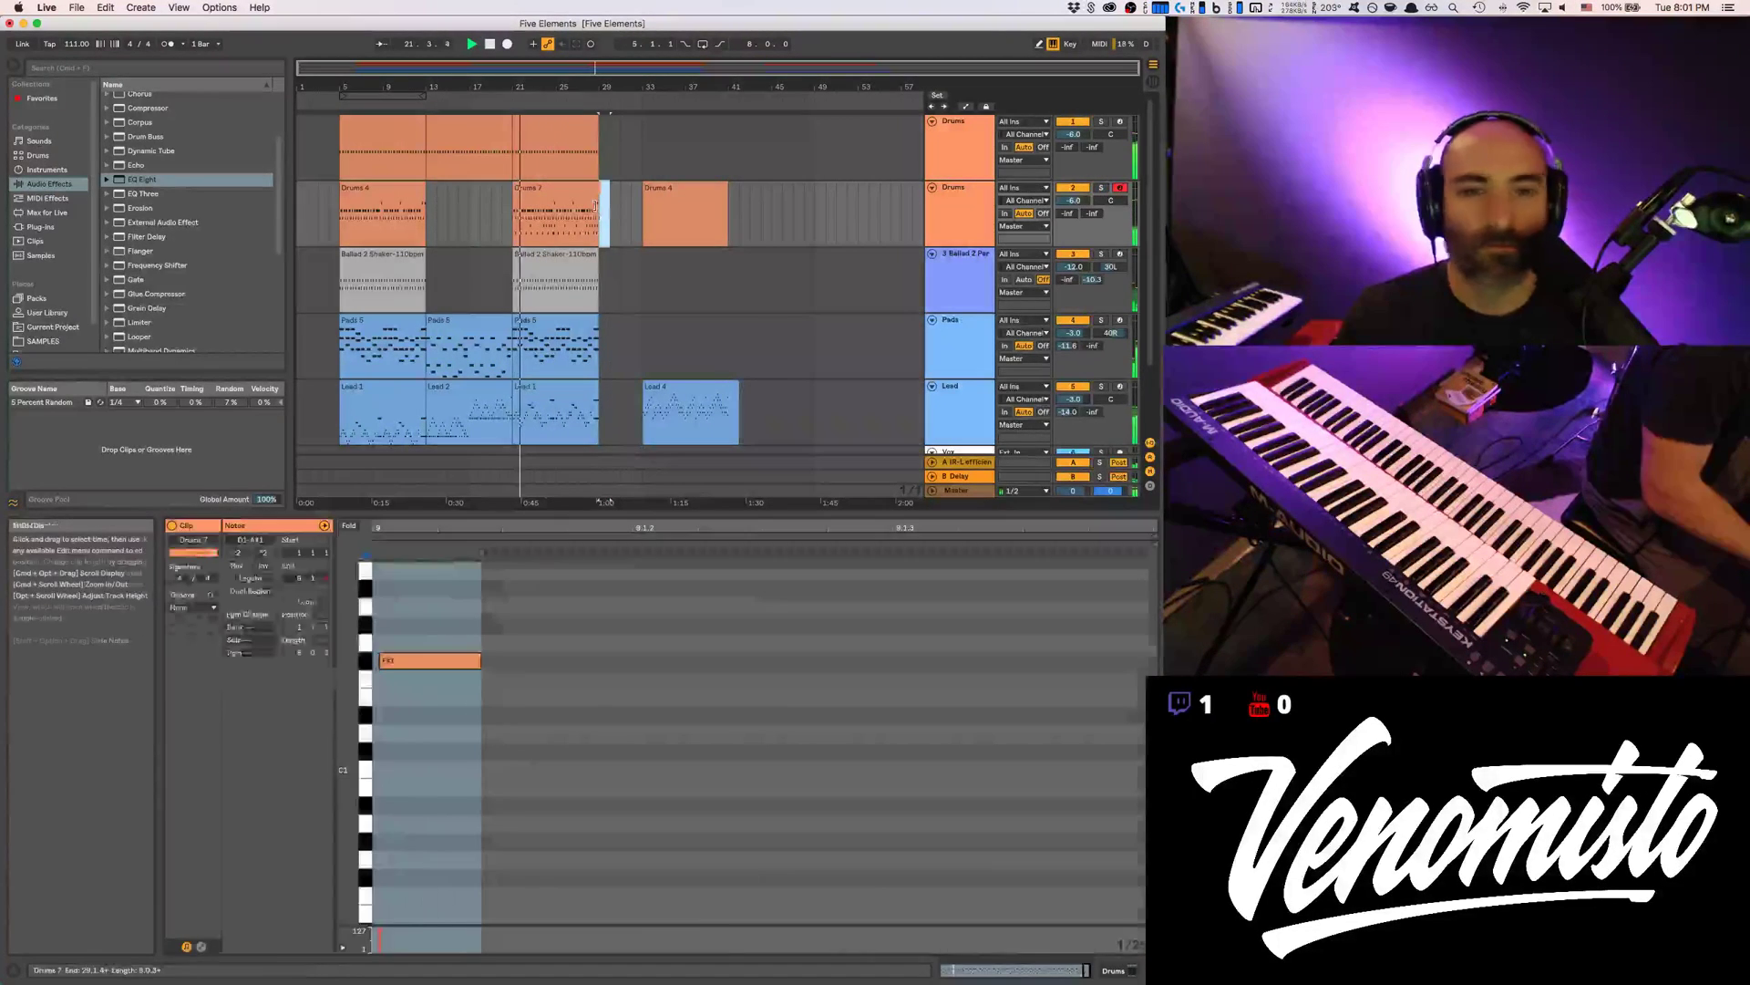
pyautogui.click(433, 219)
pyautogui.click(702, 190)
pyautogui.press('Delete')
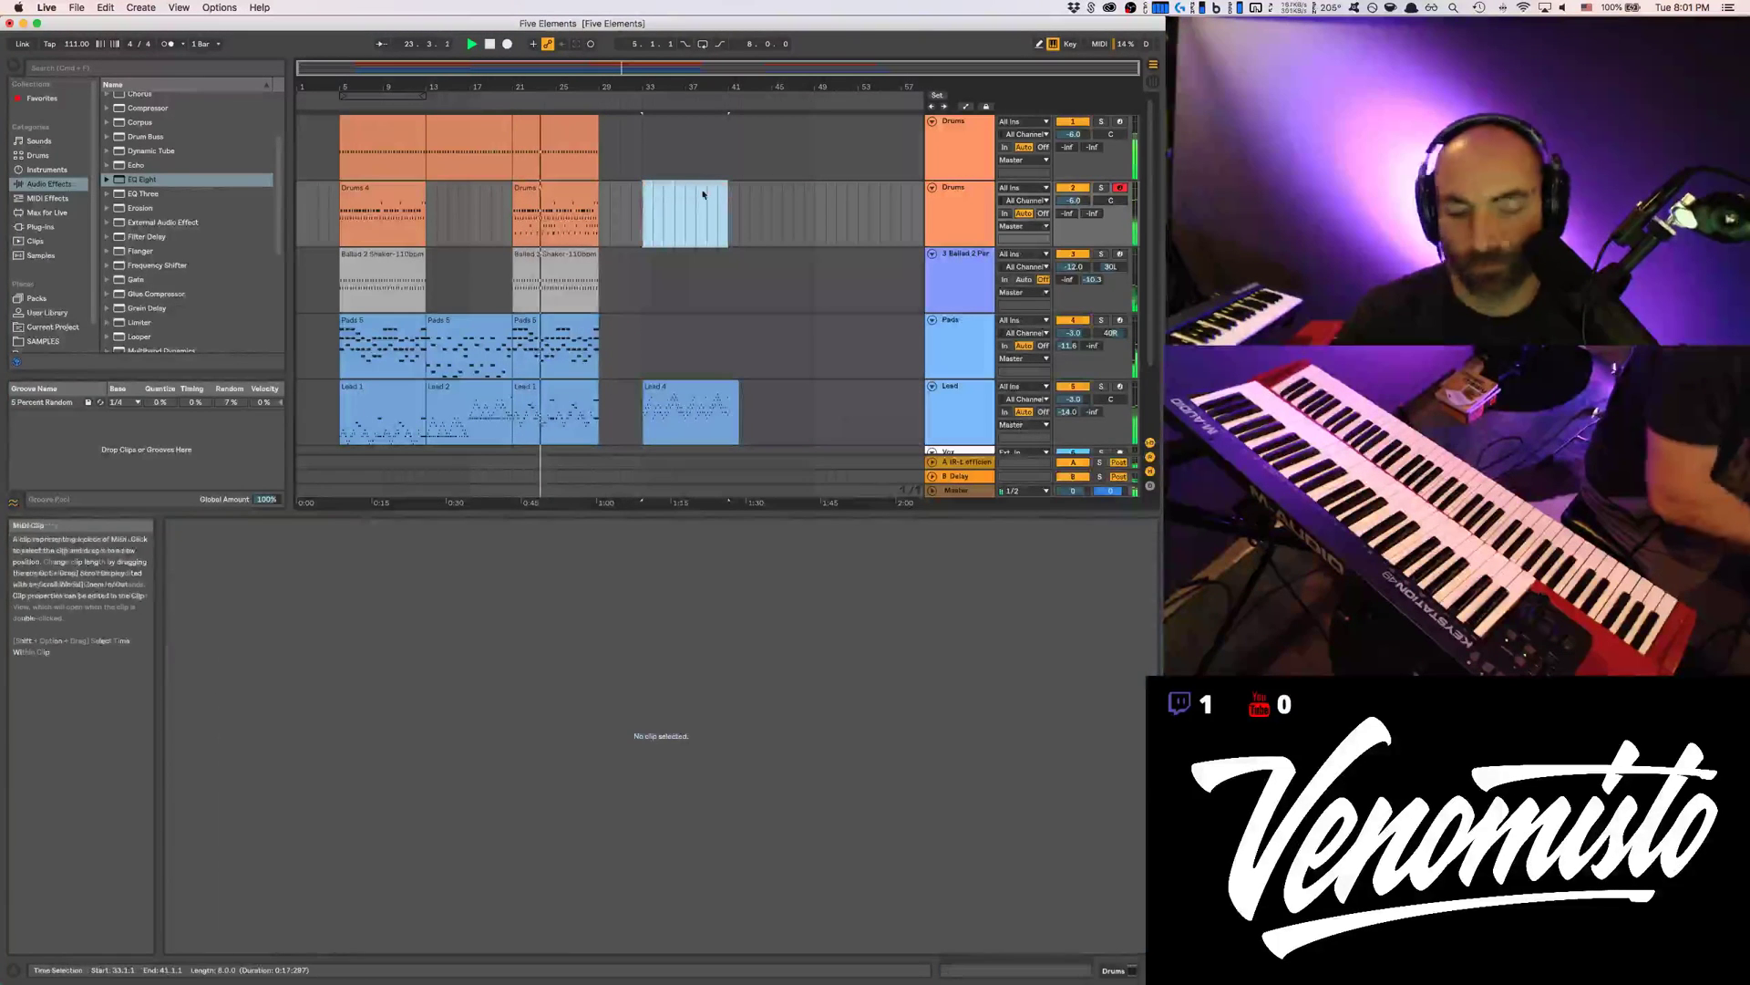
# Show the second Drums track's devices and loop playback over the Drums 7 clip, bars 21 to 29
pyautogui.click(513, 232)
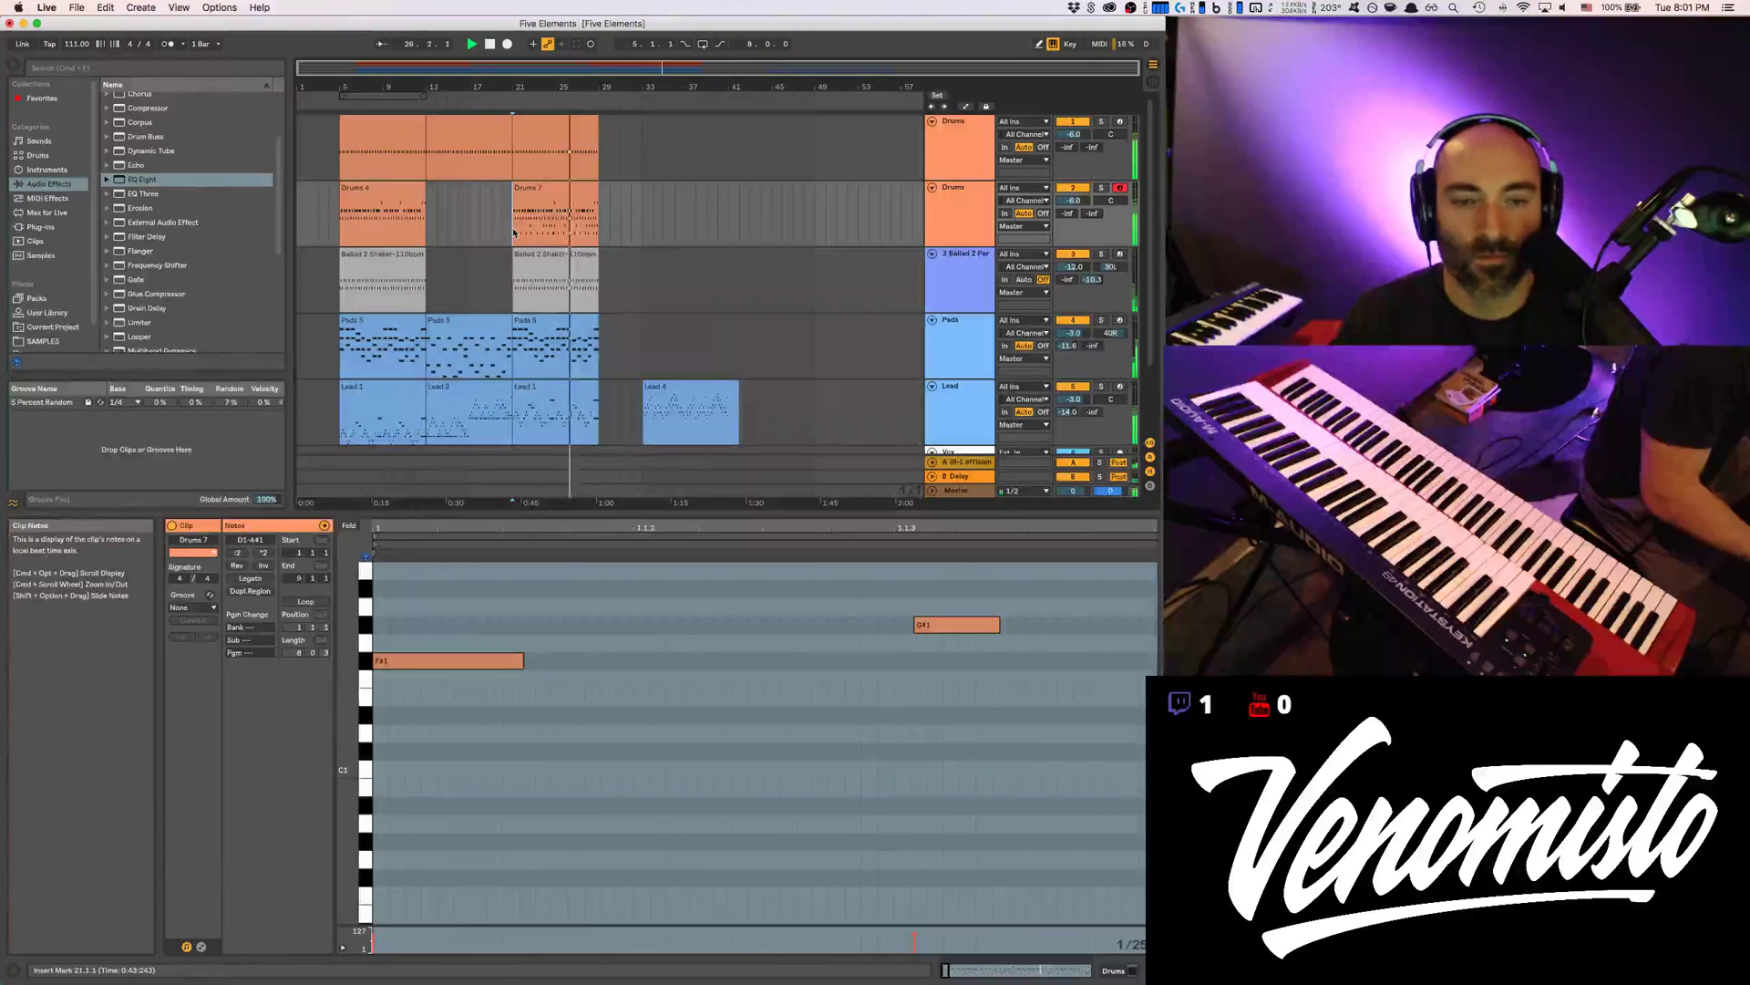
pyautogui.hotkey('shift', 'Tab')
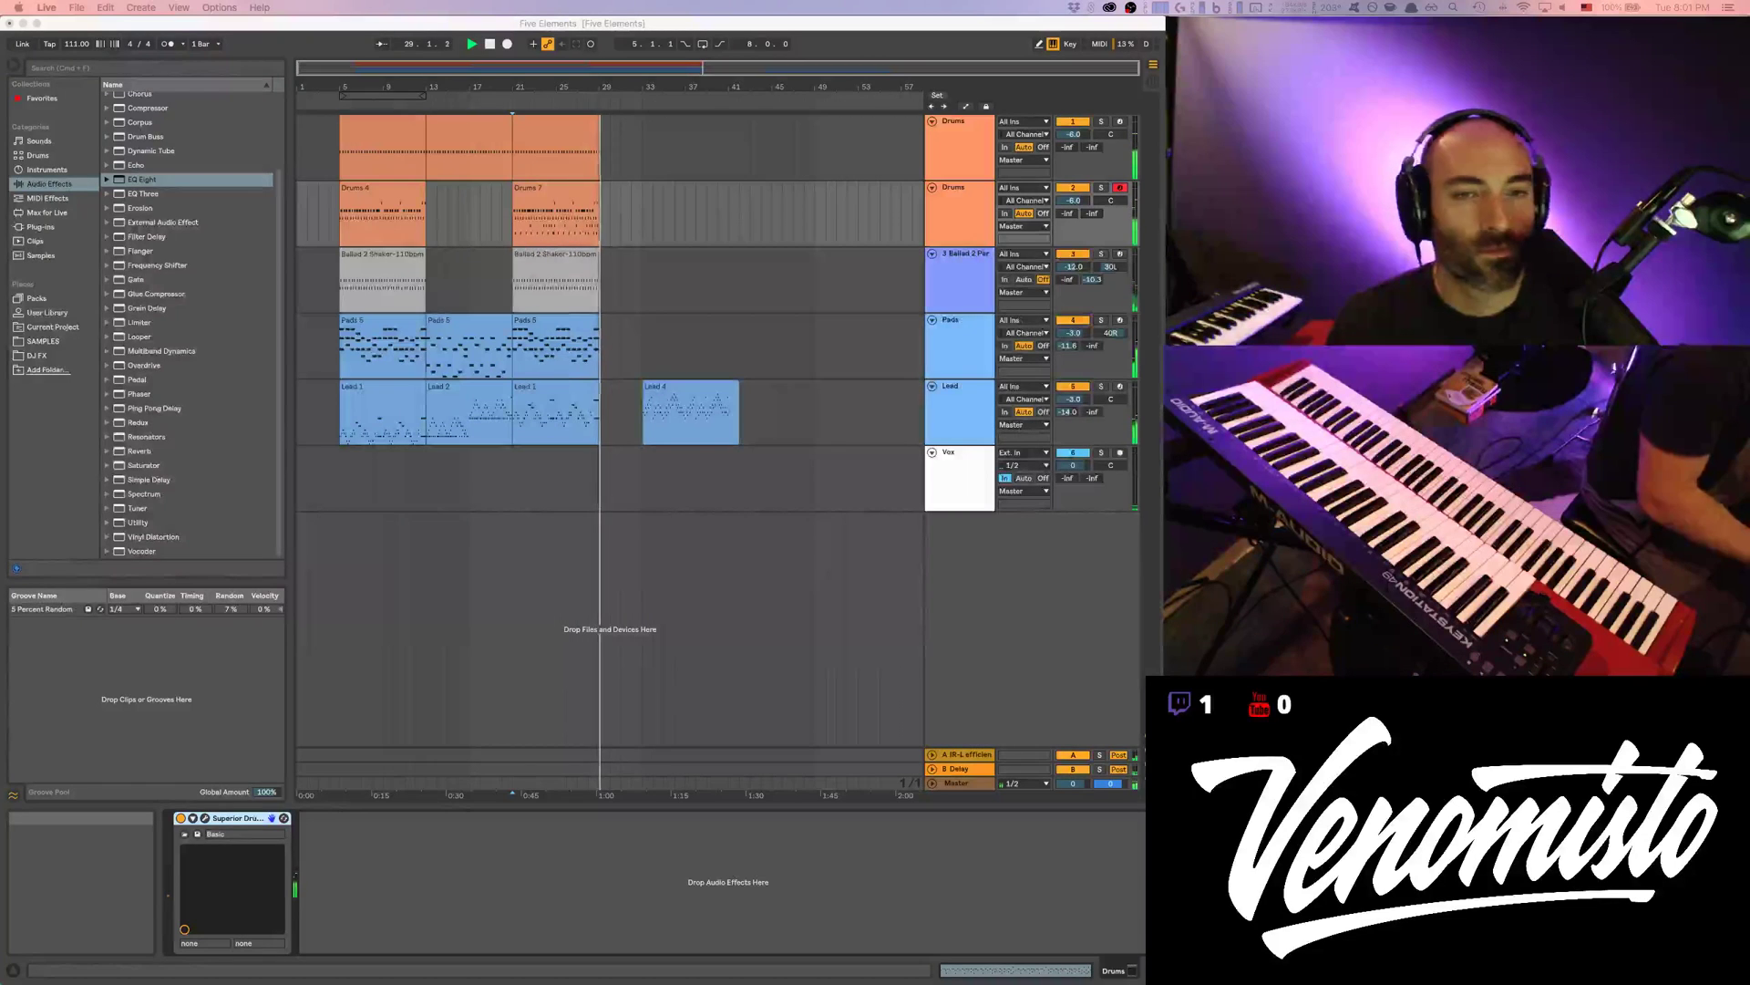
pyautogui.click(556, 188)
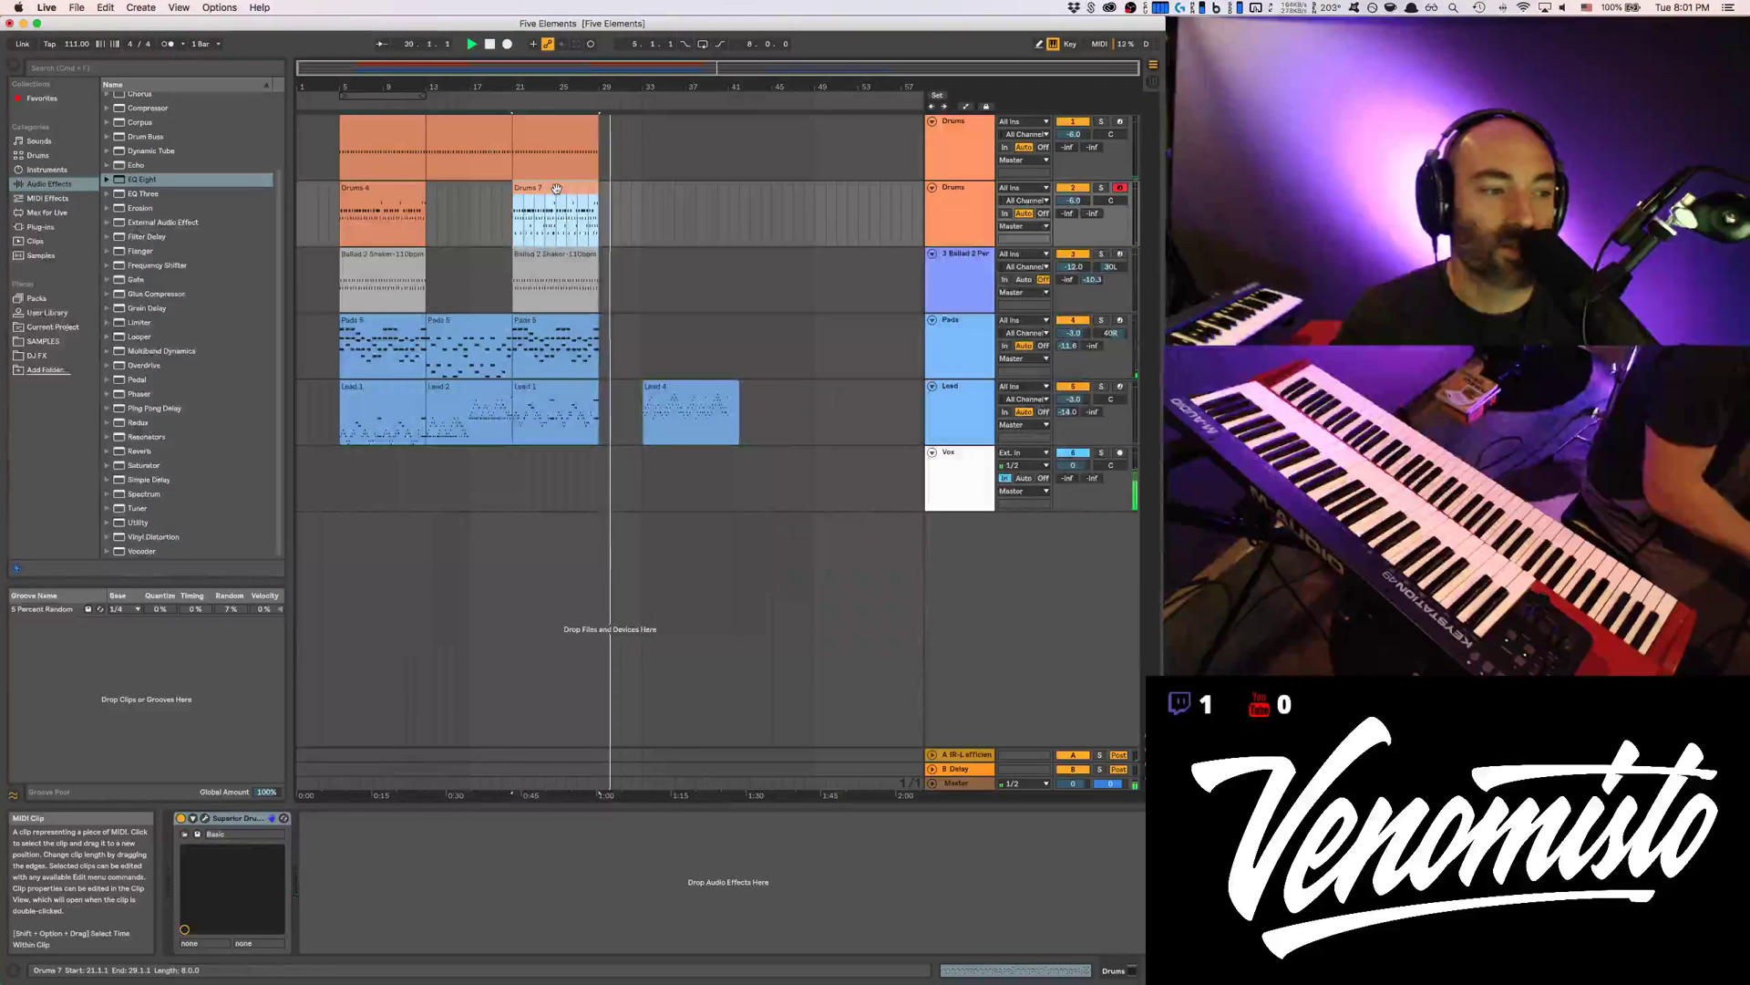
pyautogui.press('super+l')
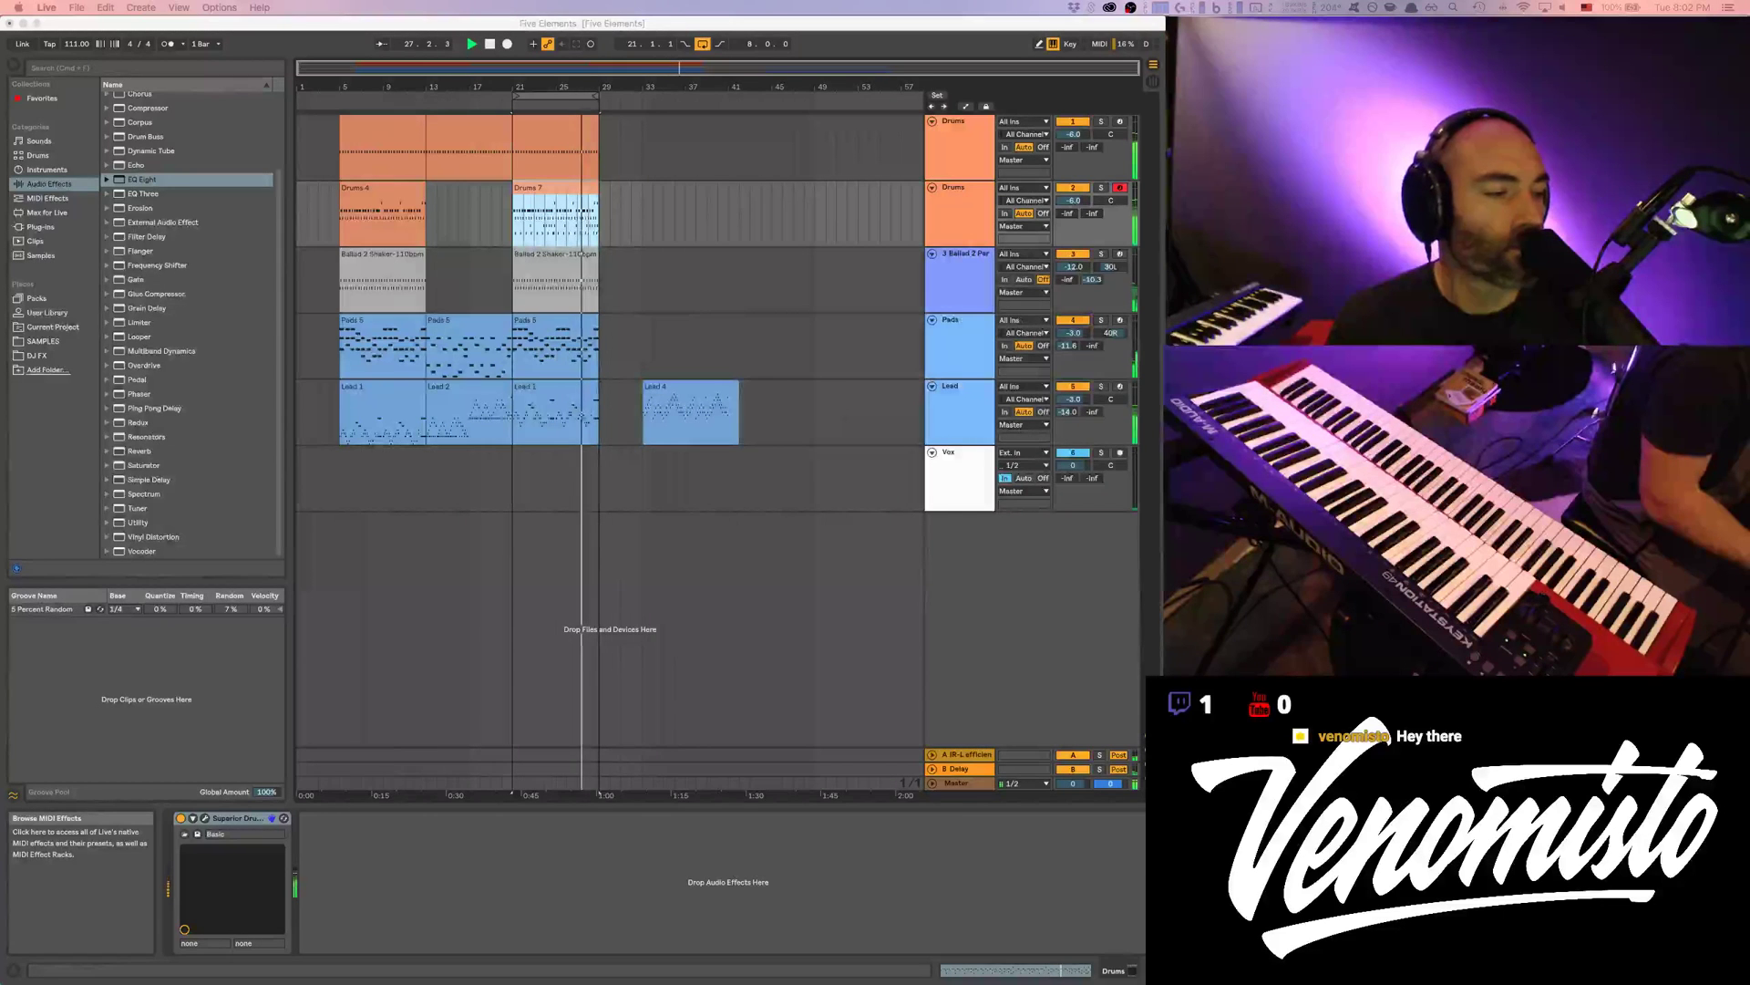
# Extend the loop's start back to bar 13 to include the middle section
pyautogui.press('super+Tab')
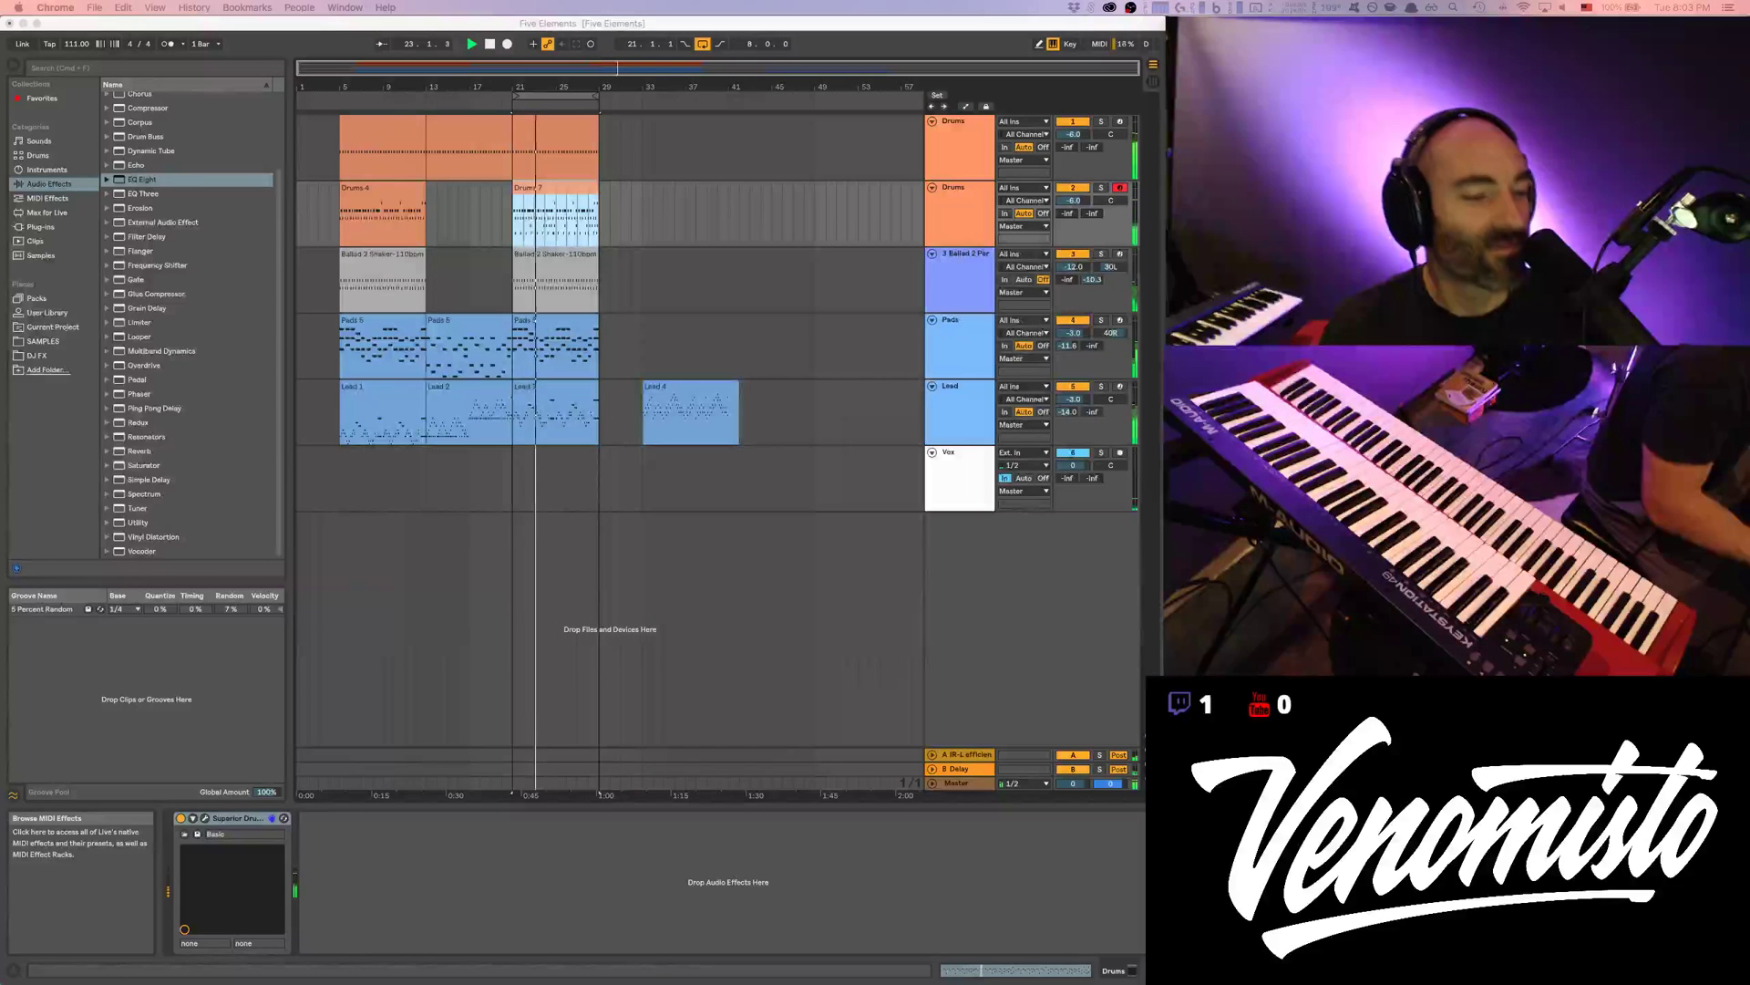
pyautogui.click(516, 95)
pyautogui.moveTo(516, 94); pyautogui.dragTo(426, 95)
pyautogui.click(0, 351)
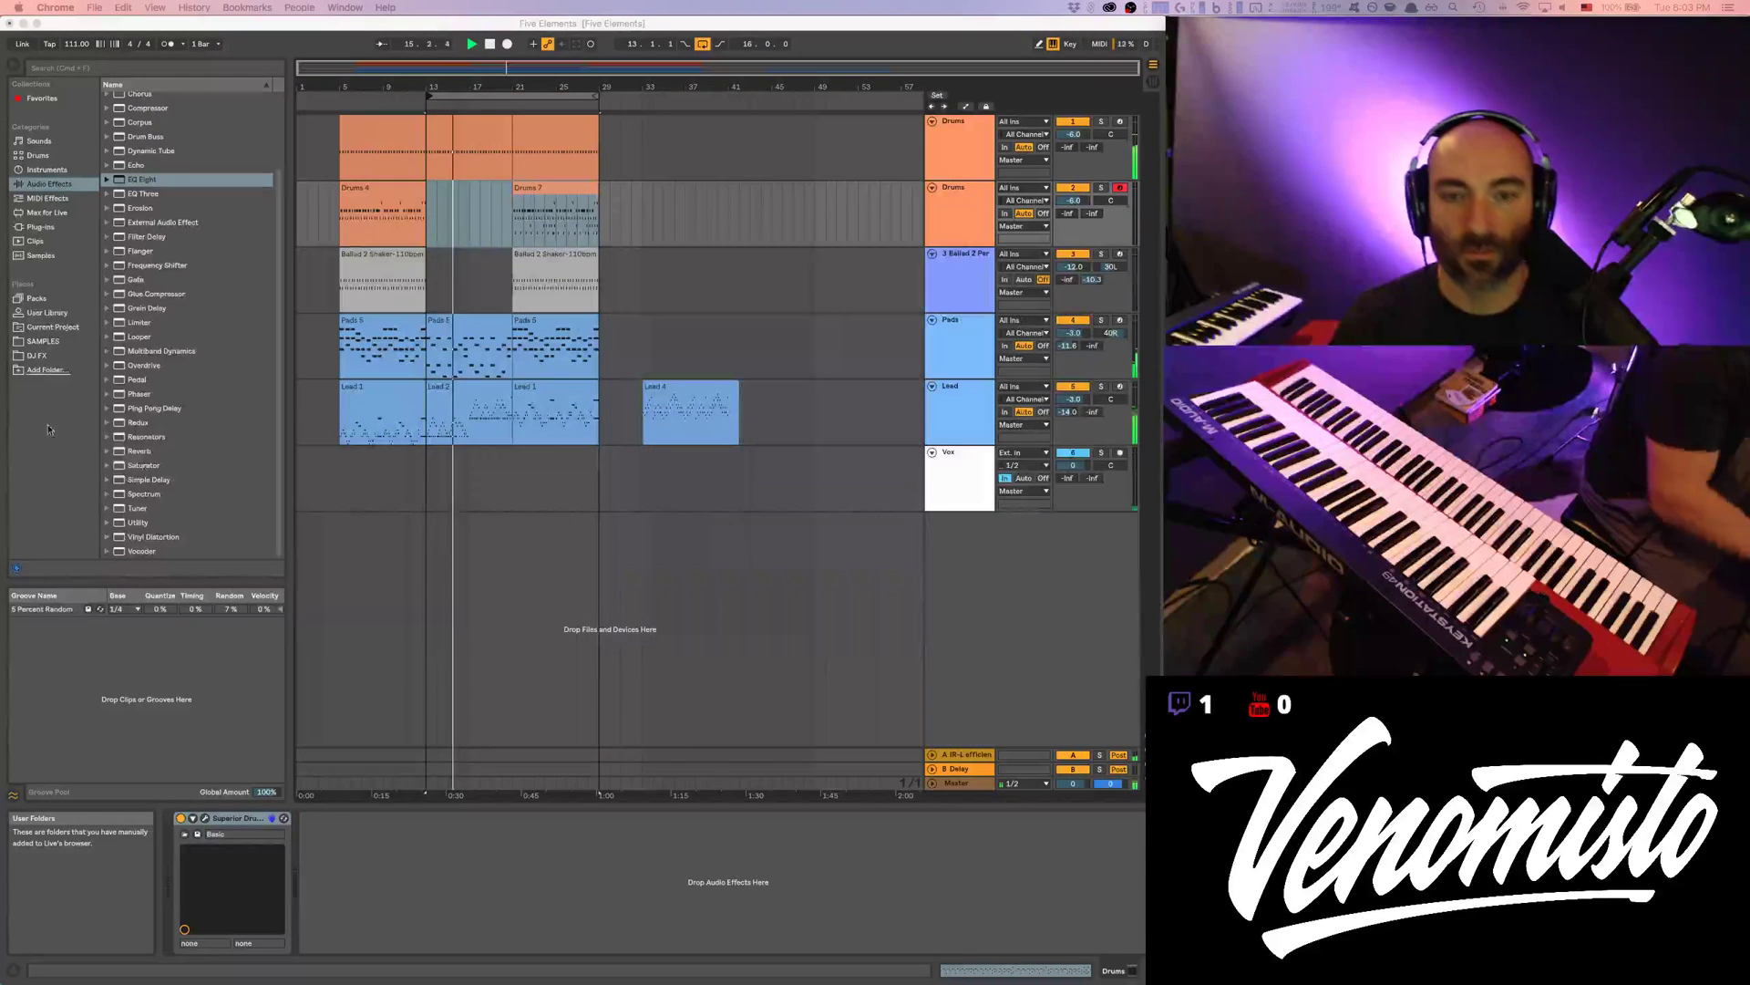
# Audition the separate Lead 4 clip from bar 33 and check the C4 Stereo device on the Lead track
pyautogui.click(672, 390)
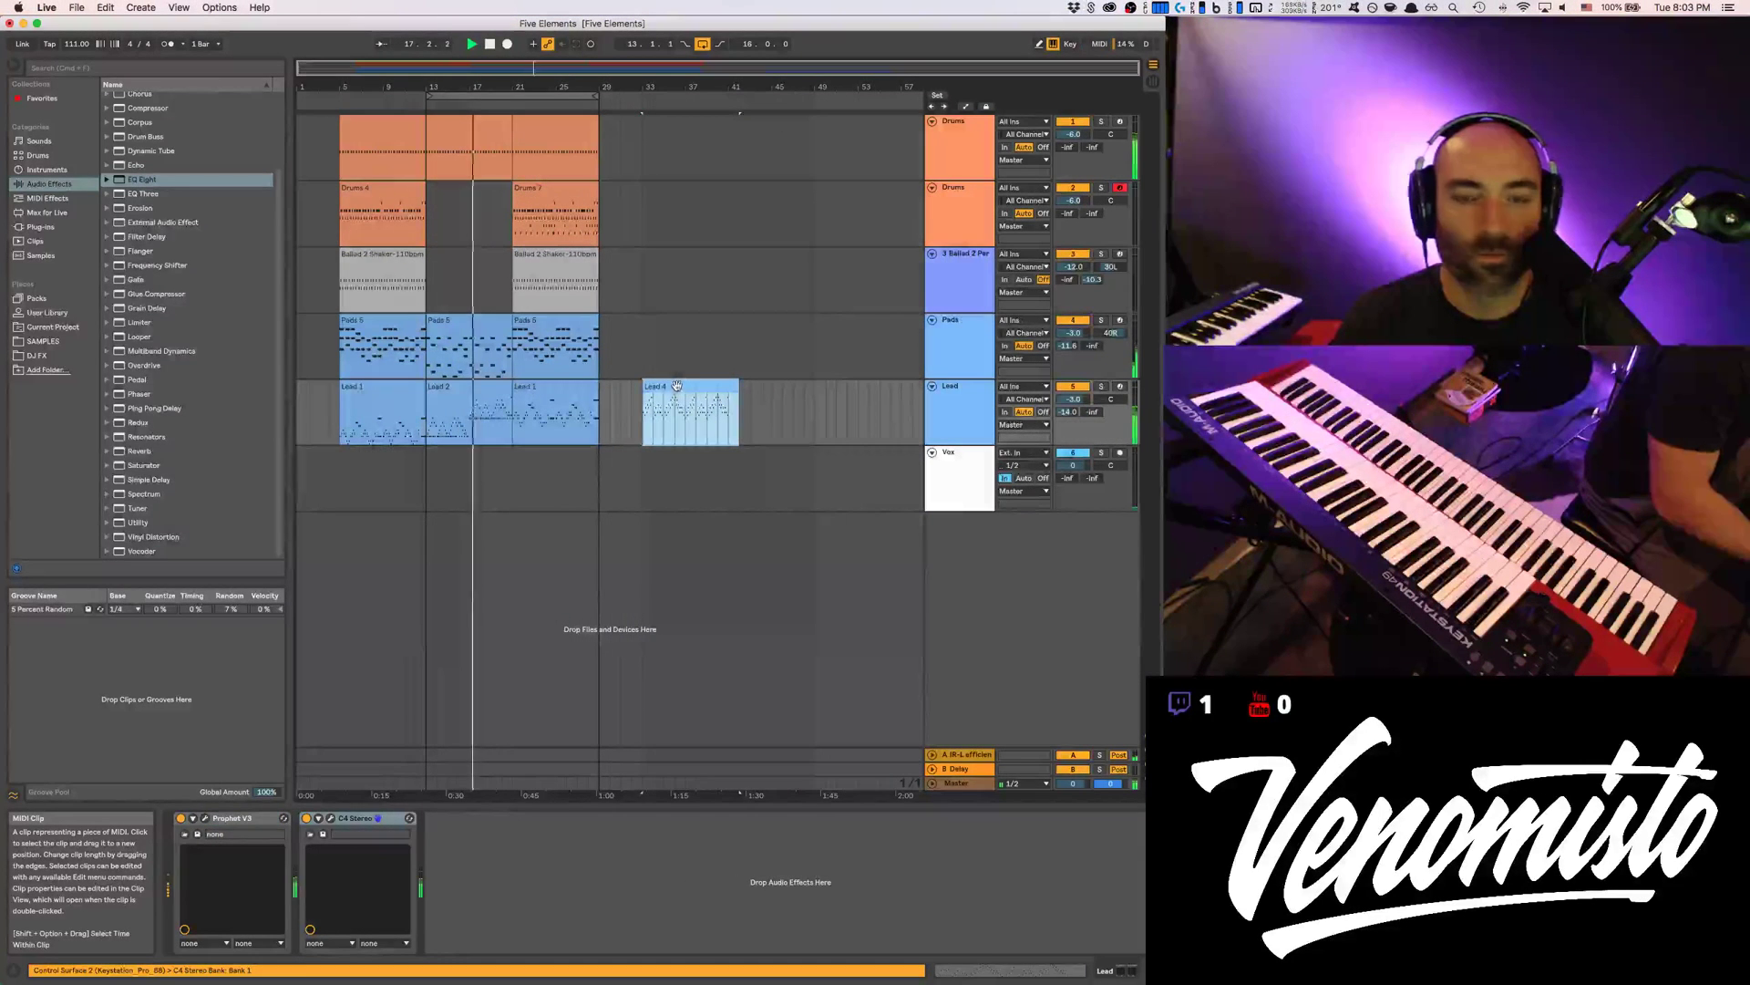
pyautogui.click(679, 389)
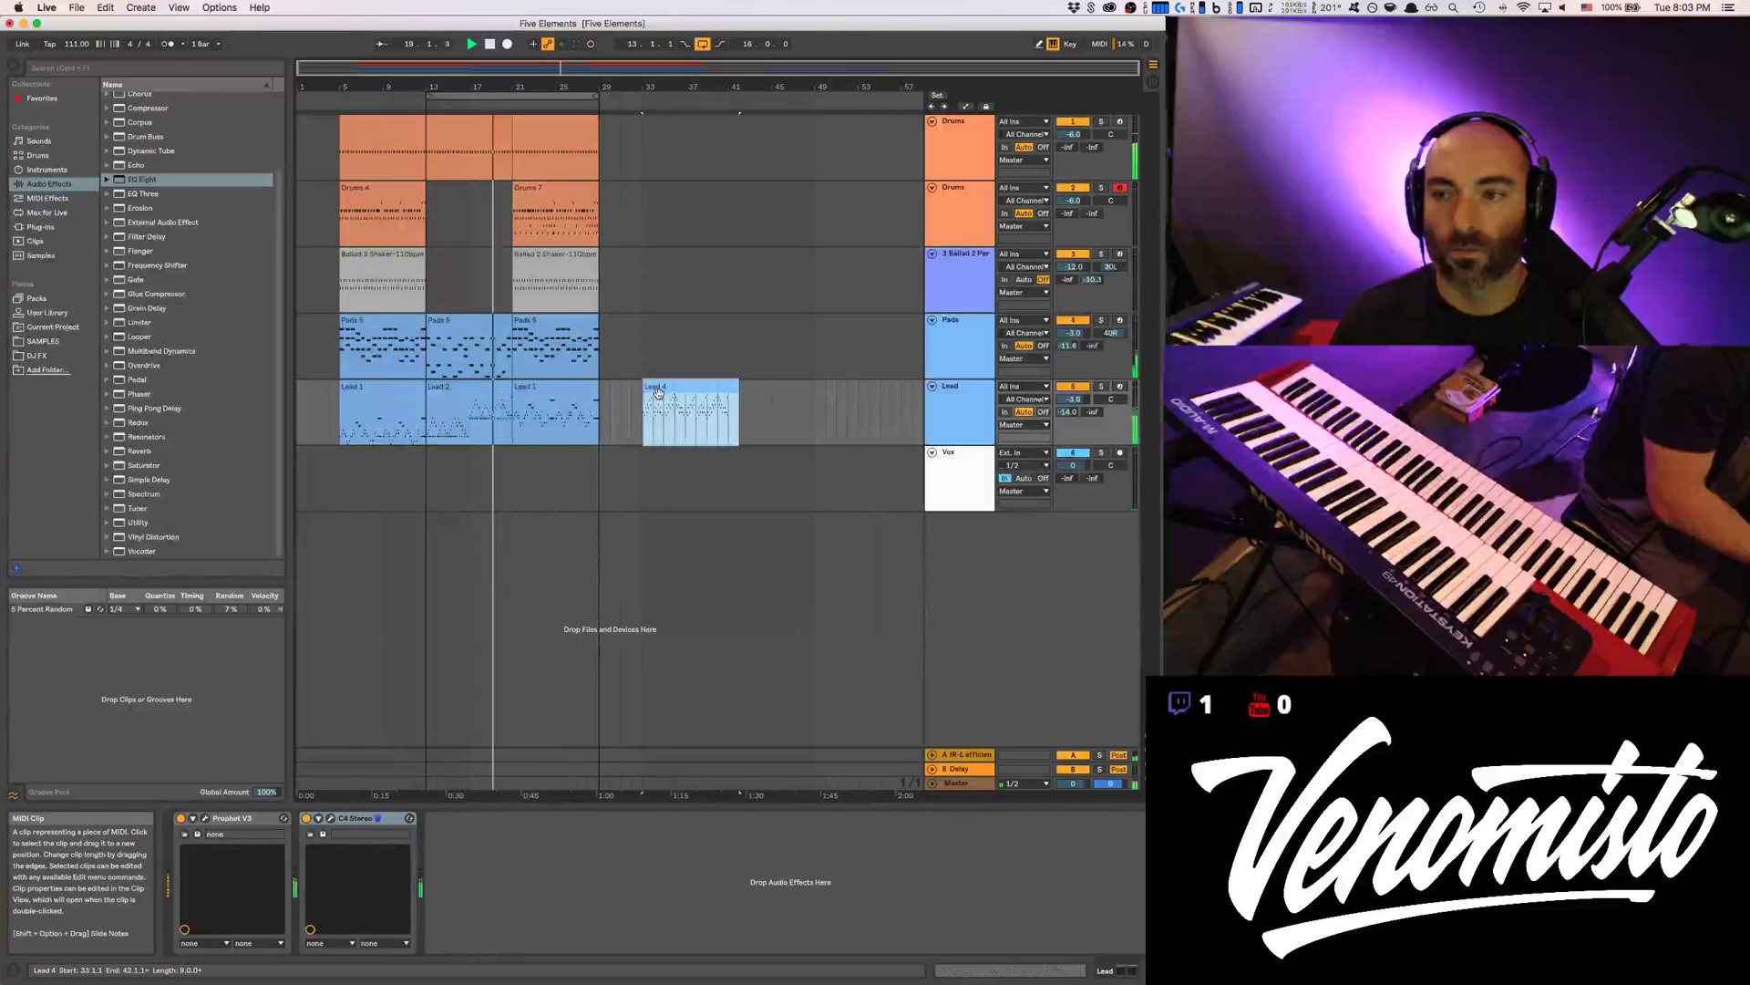
pyautogui.click(651, 434)
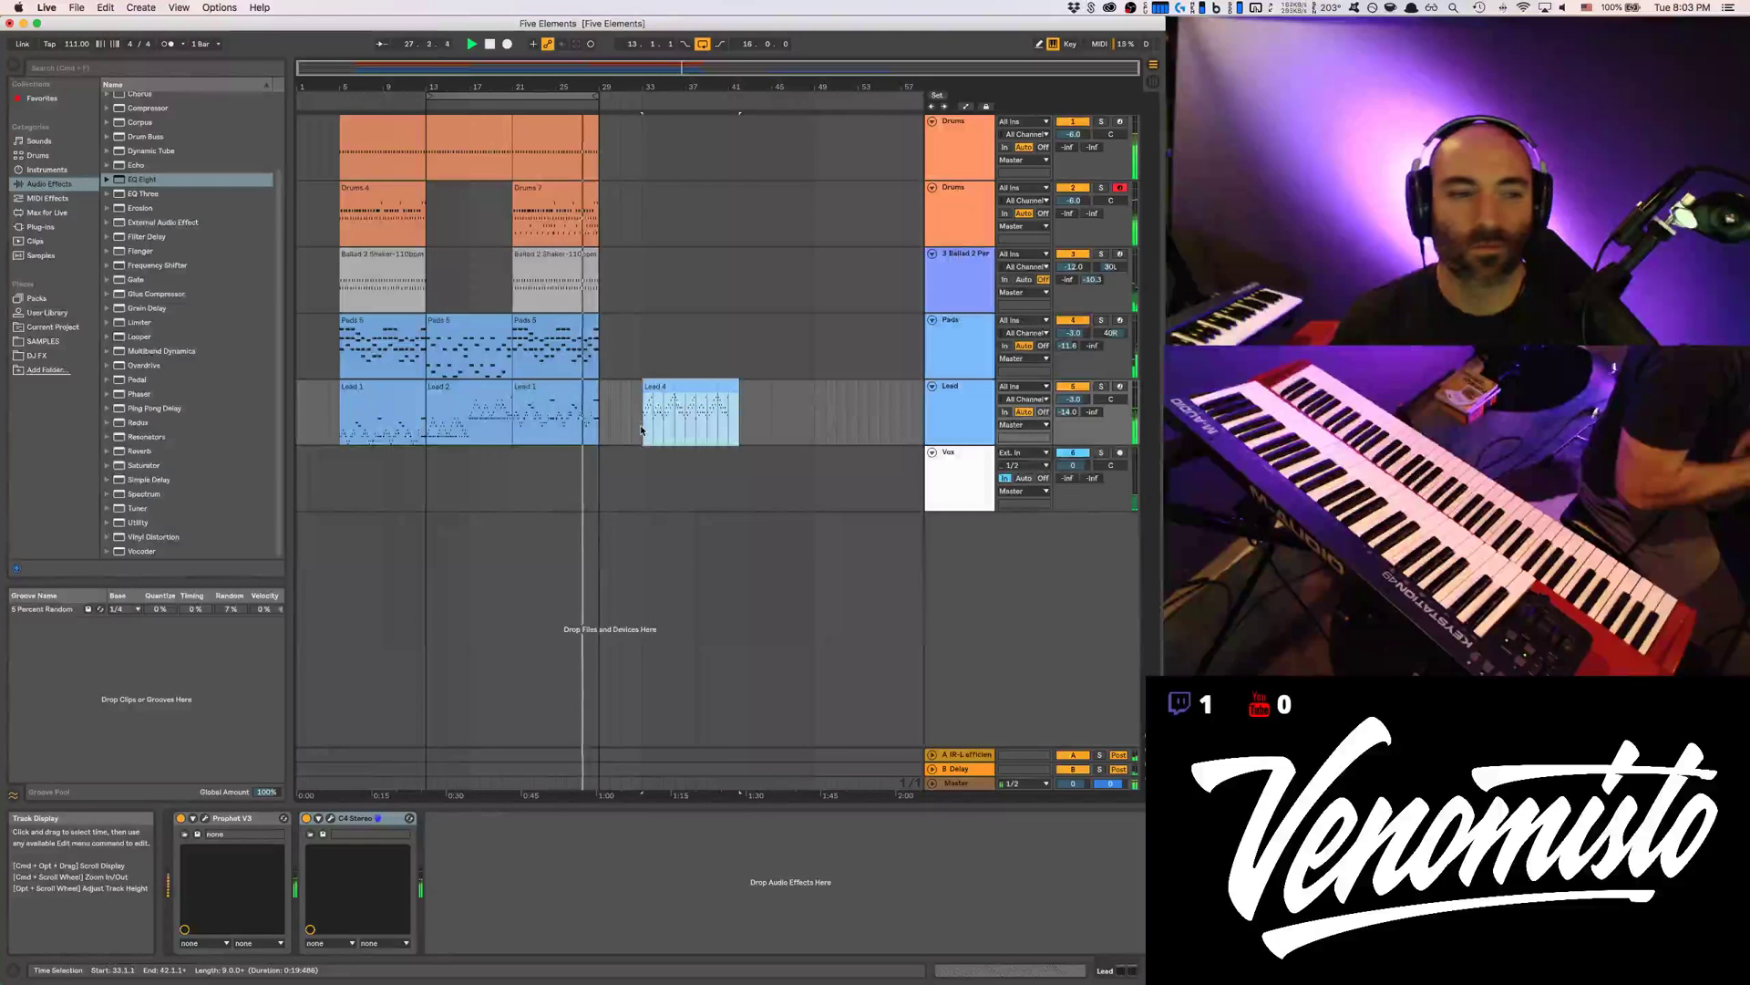
pyautogui.click(671, 387)
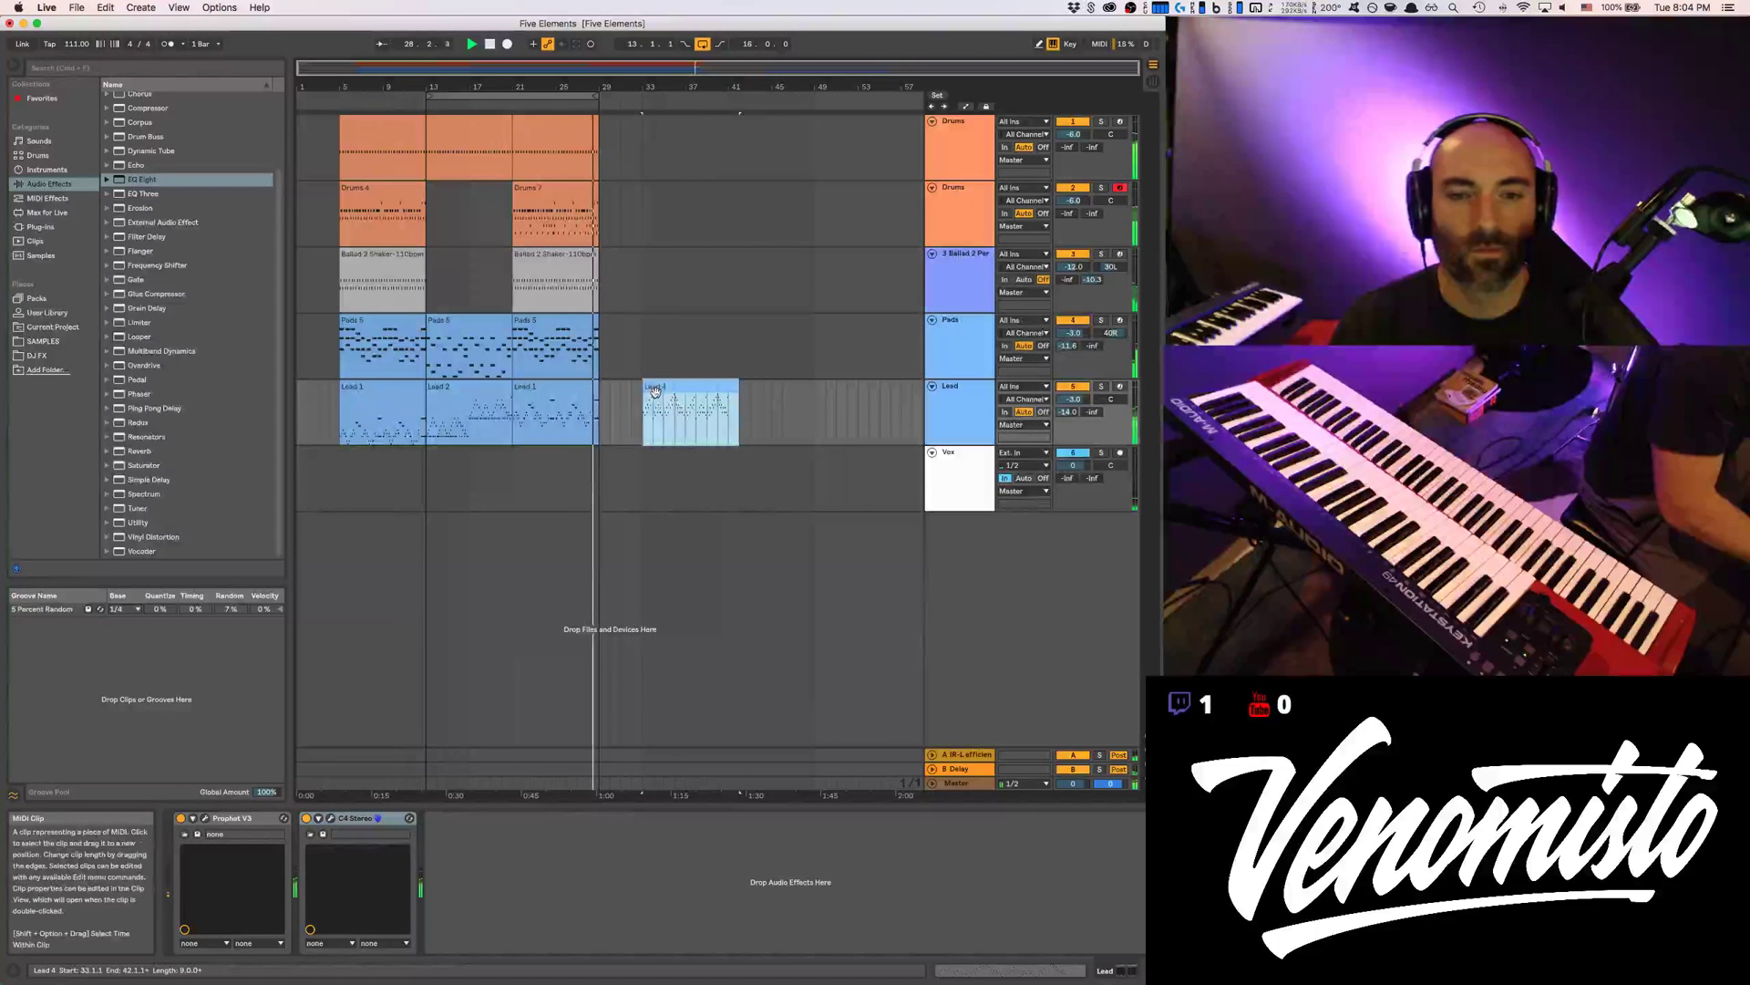
pyautogui.press('space')
pyautogui.press('space')
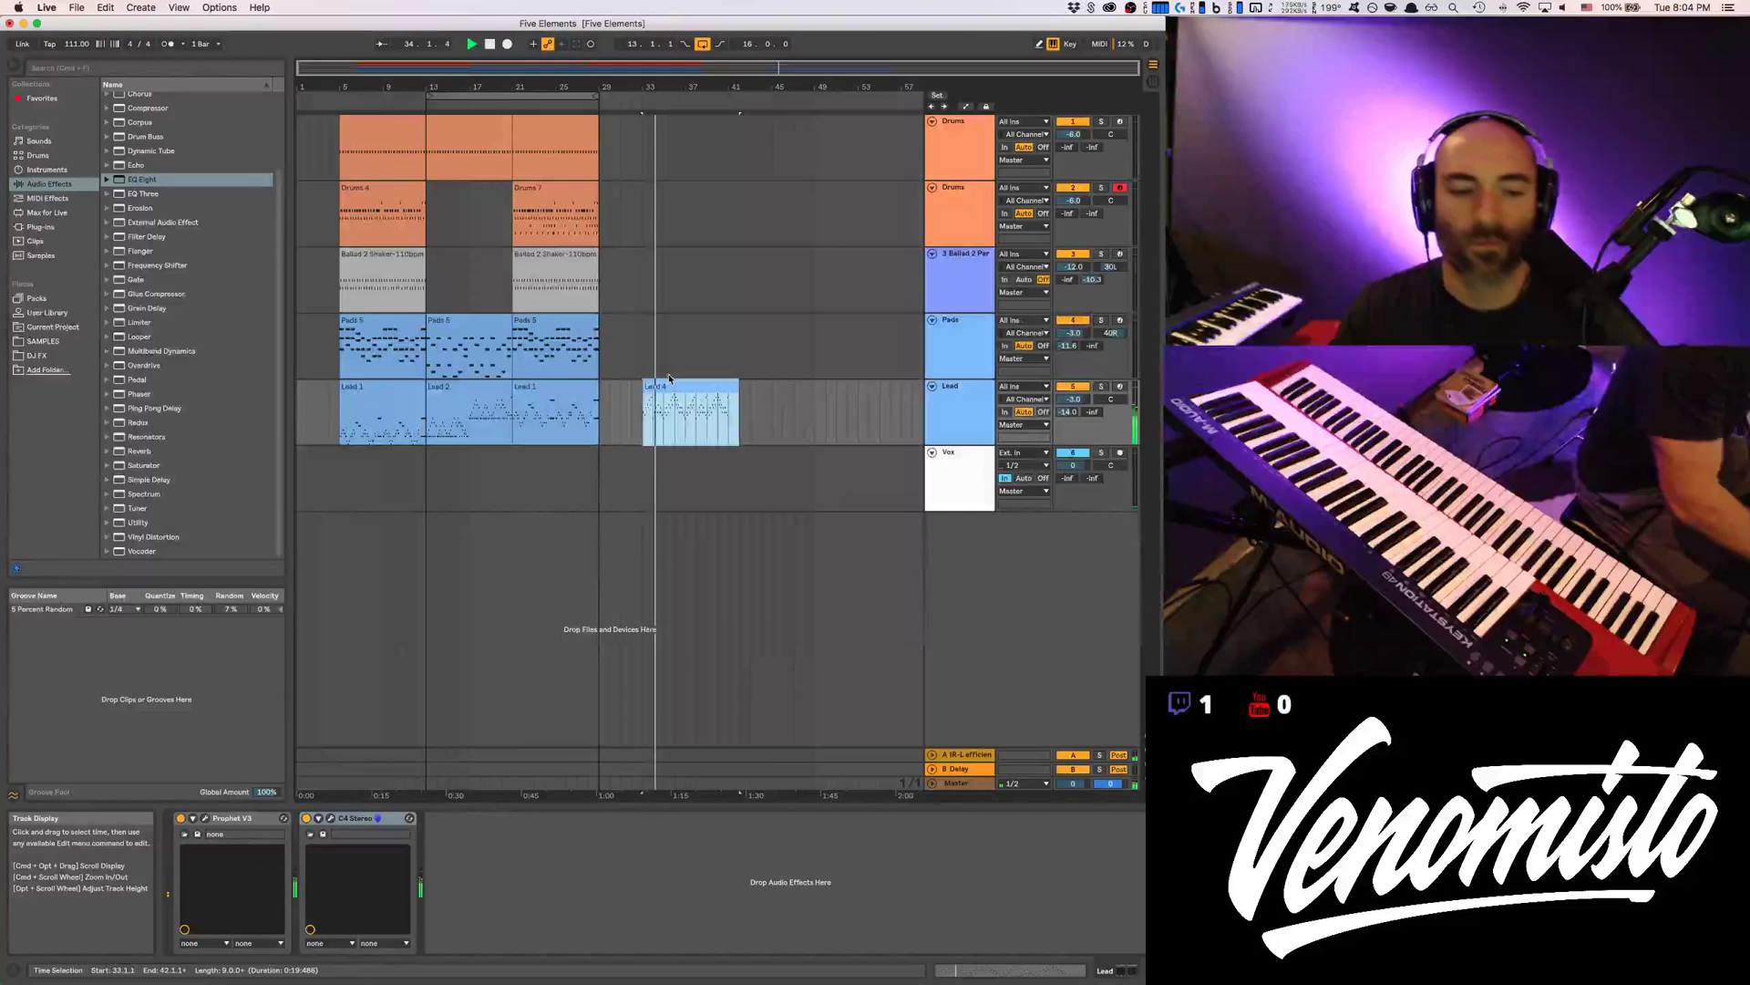
pyautogui.click(307, 821)
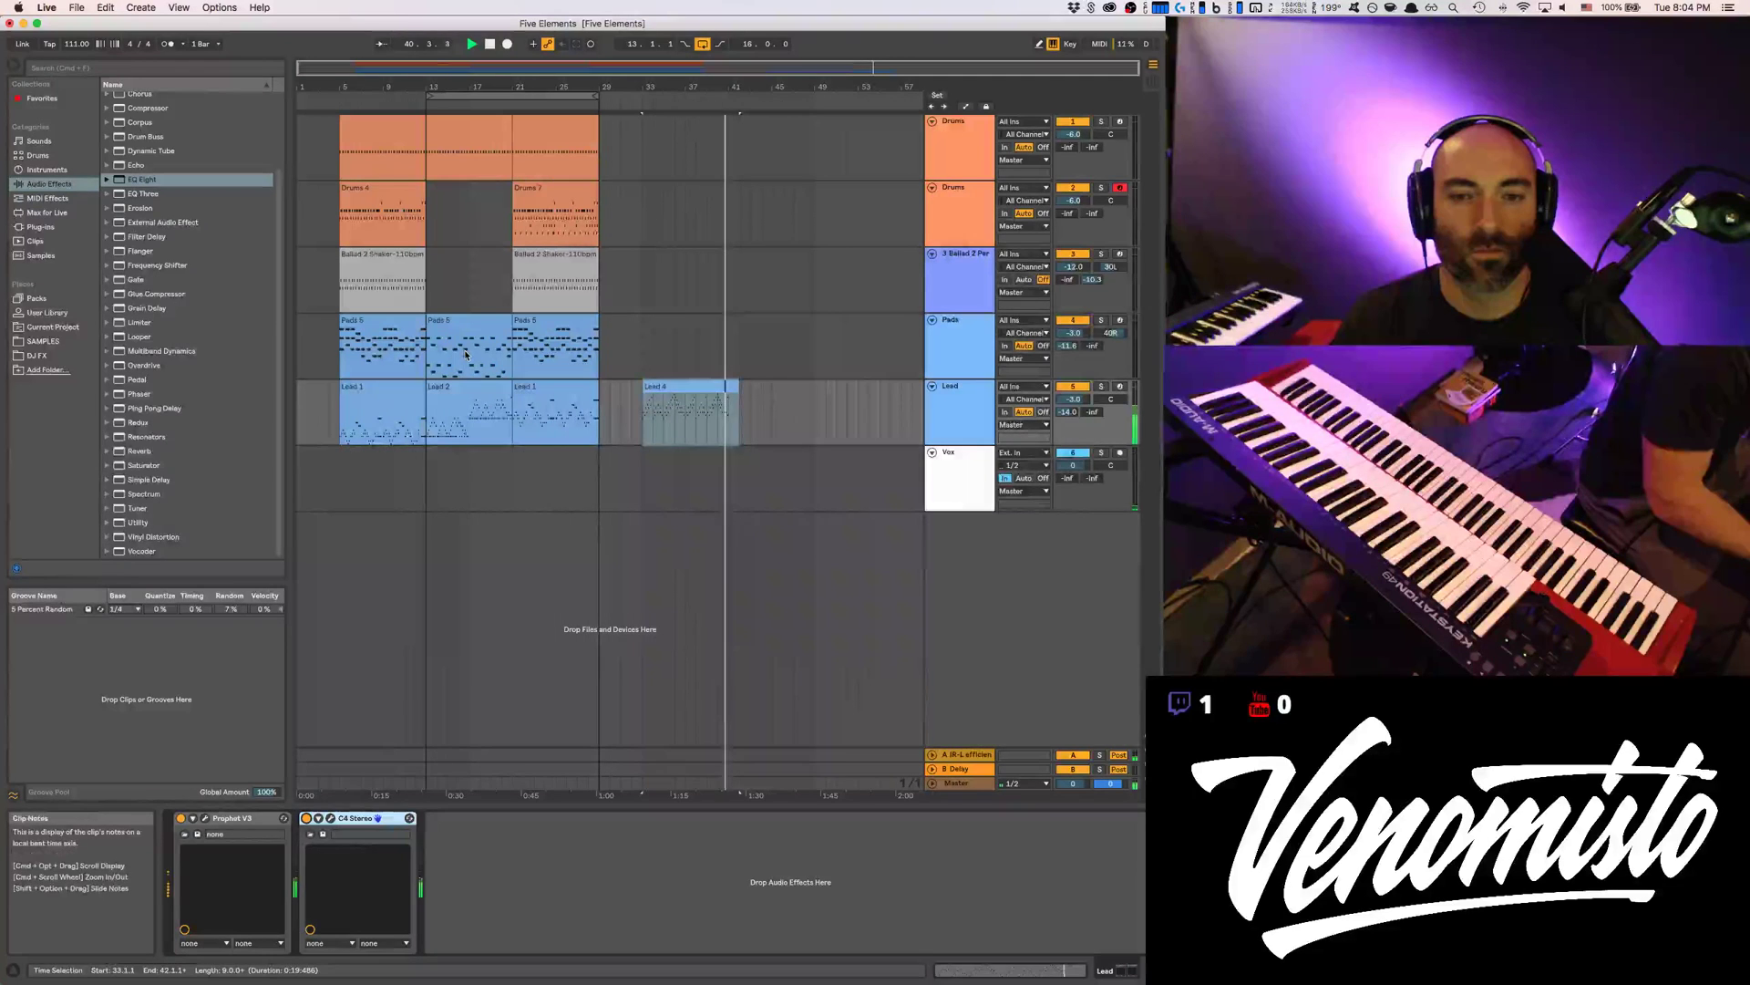
pyautogui.press('space')
pyautogui.click(691, 385)
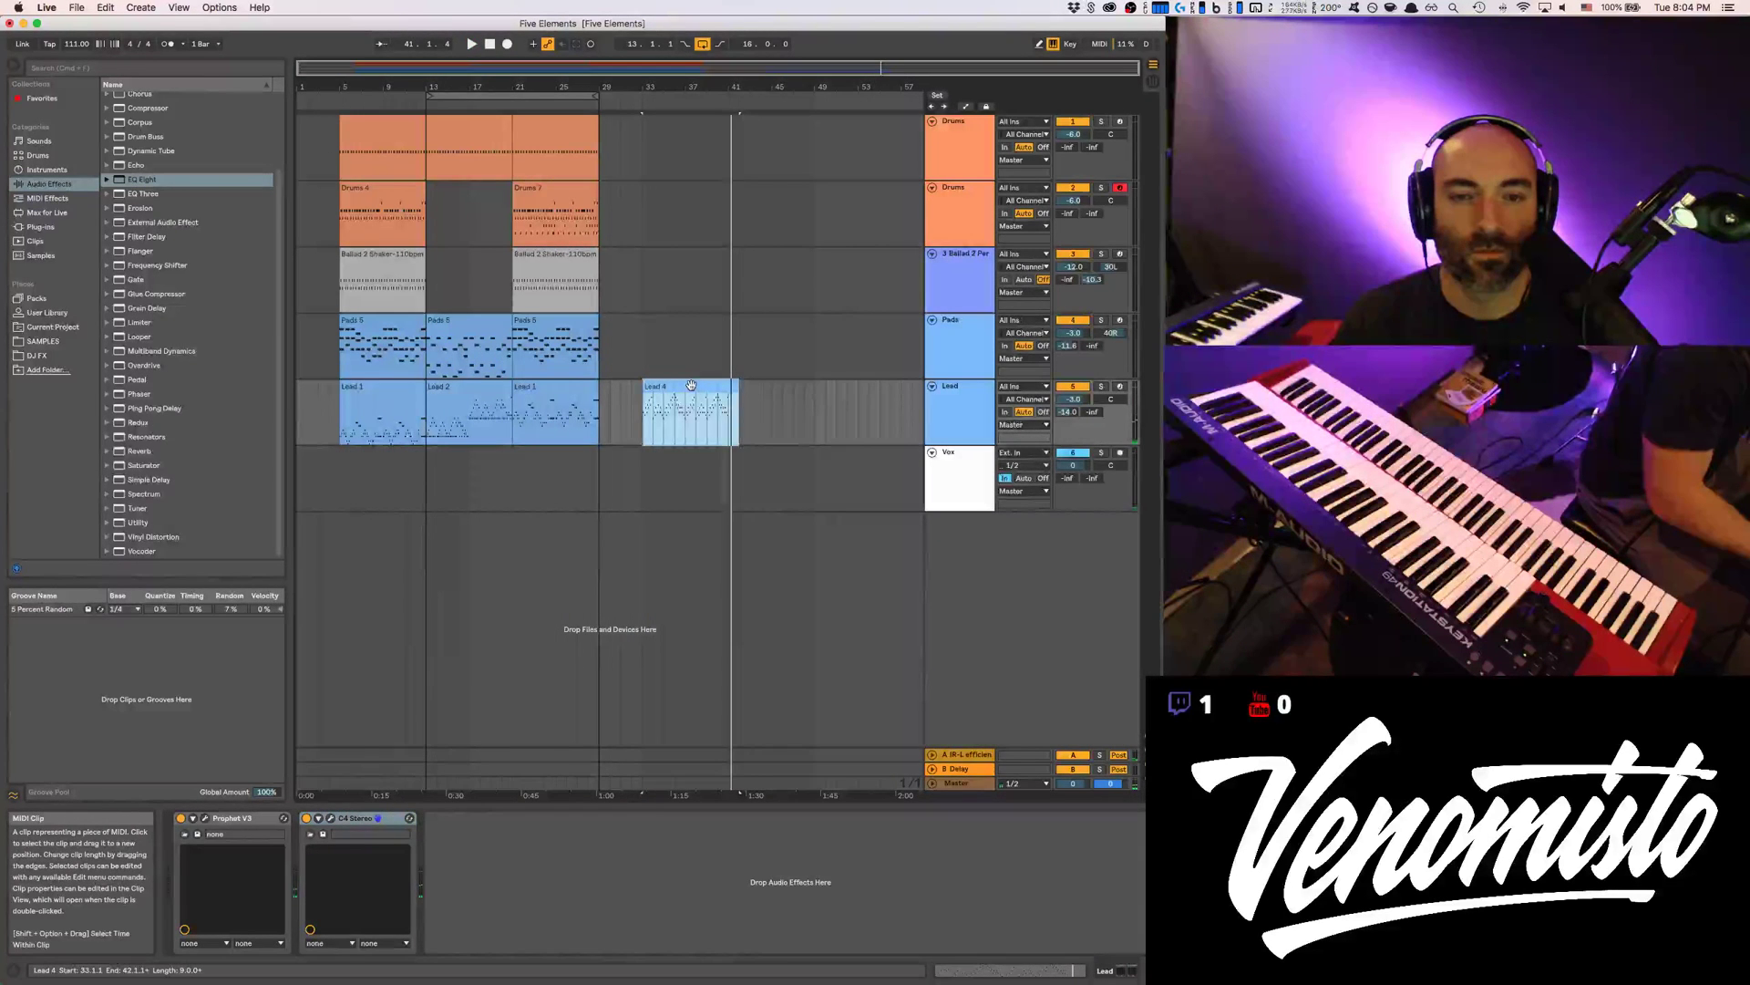
# Play the arrangement from bar 21 and again from bar 5, and switch to Chrome while it plays
pyautogui.click(513, 351)
pyautogui.press('space')
pyautogui.press('space')
pyautogui.click(340, 355)
pyautogui.press('space')
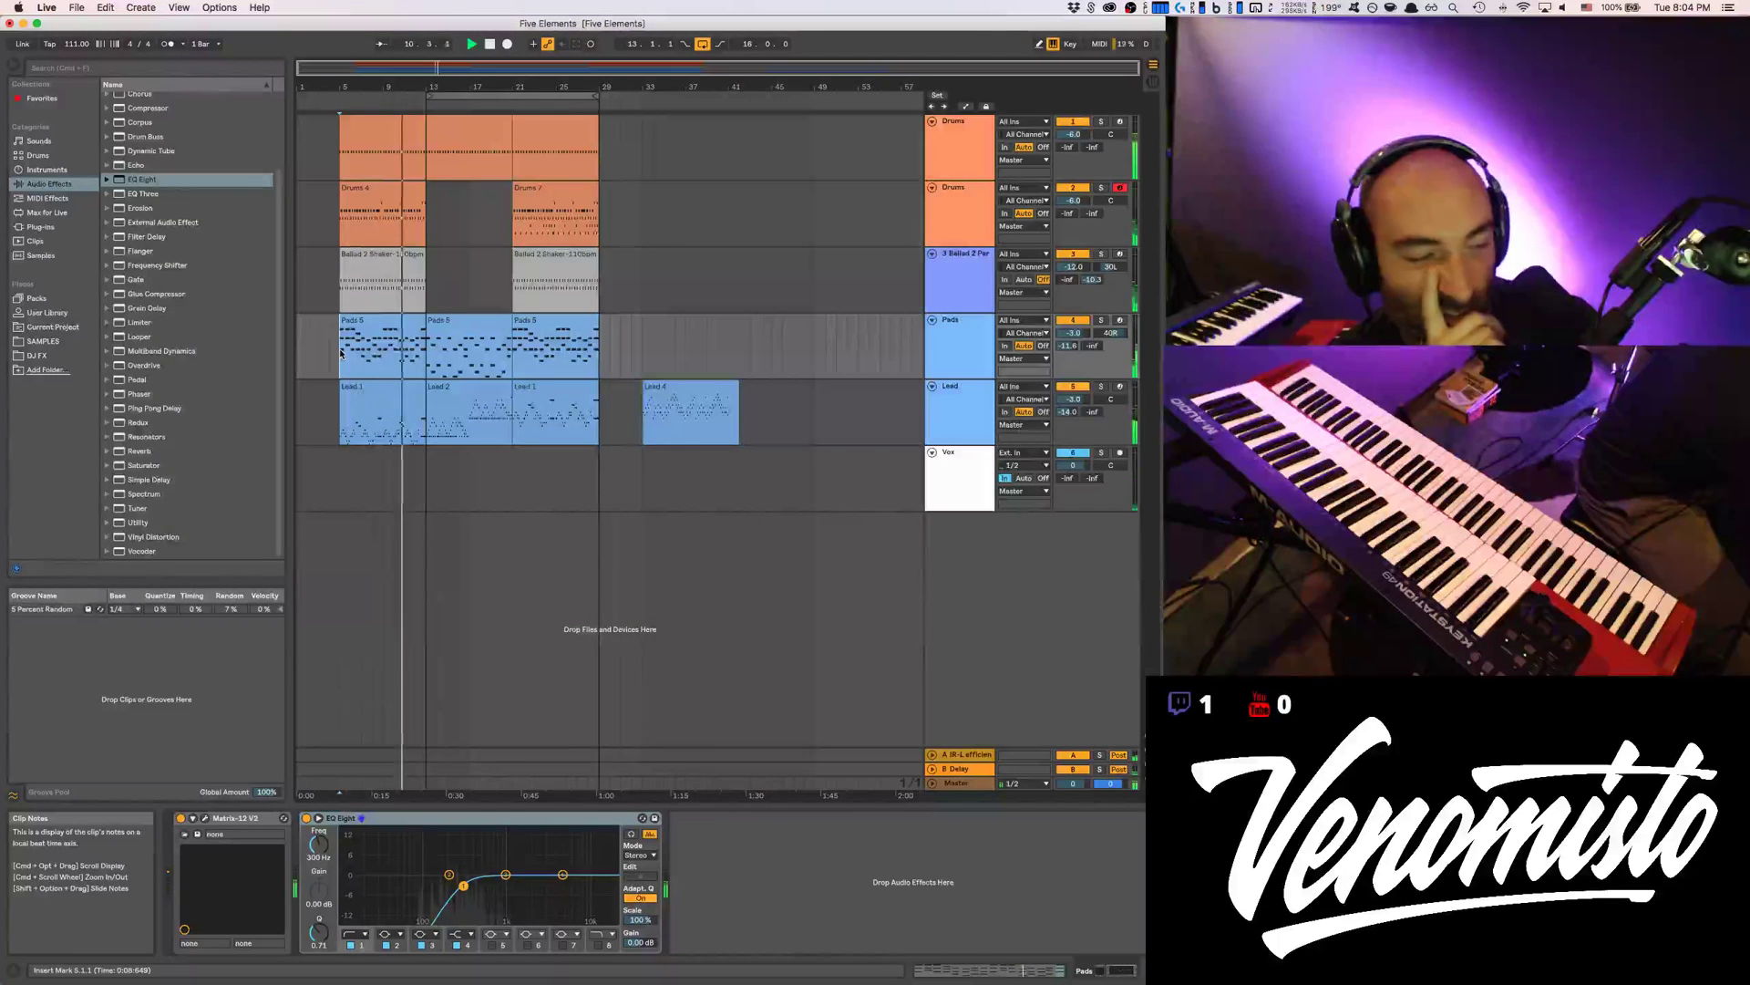
pyautogui.press('super+Tab')
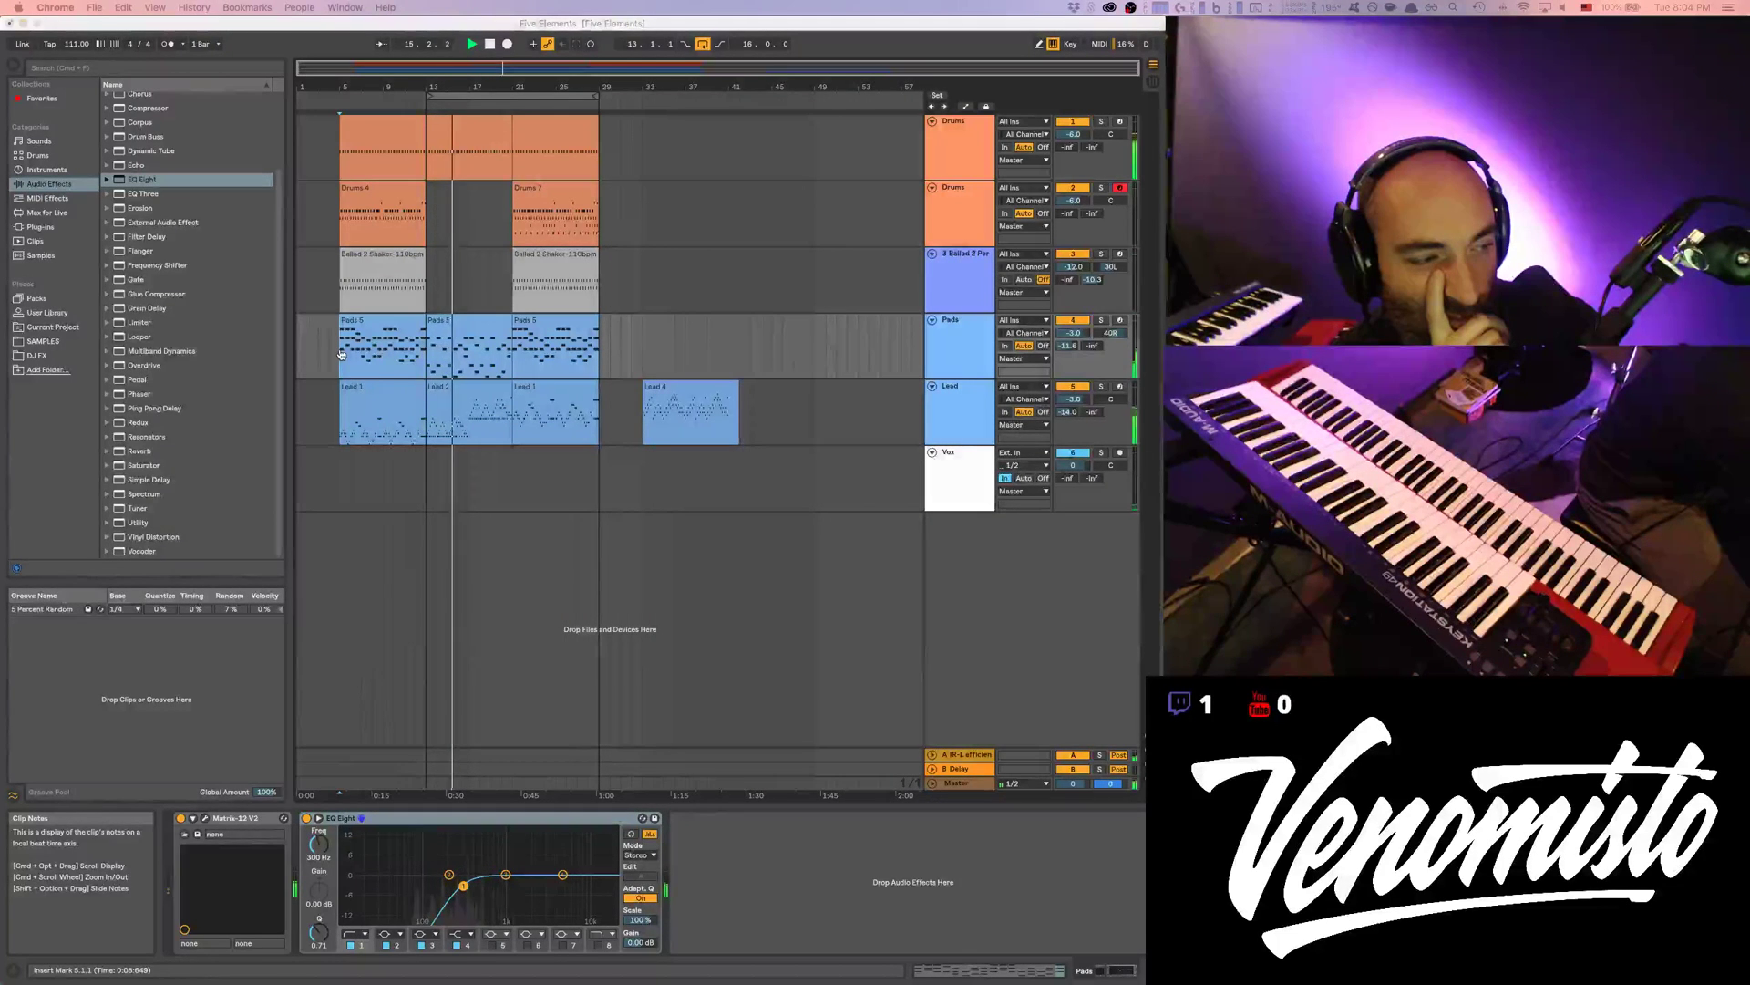
# Switch back to Live and delete all F#1 to A#1 notes from the Drums 7 clip at bar 21
pyautogui.click(342, 354)
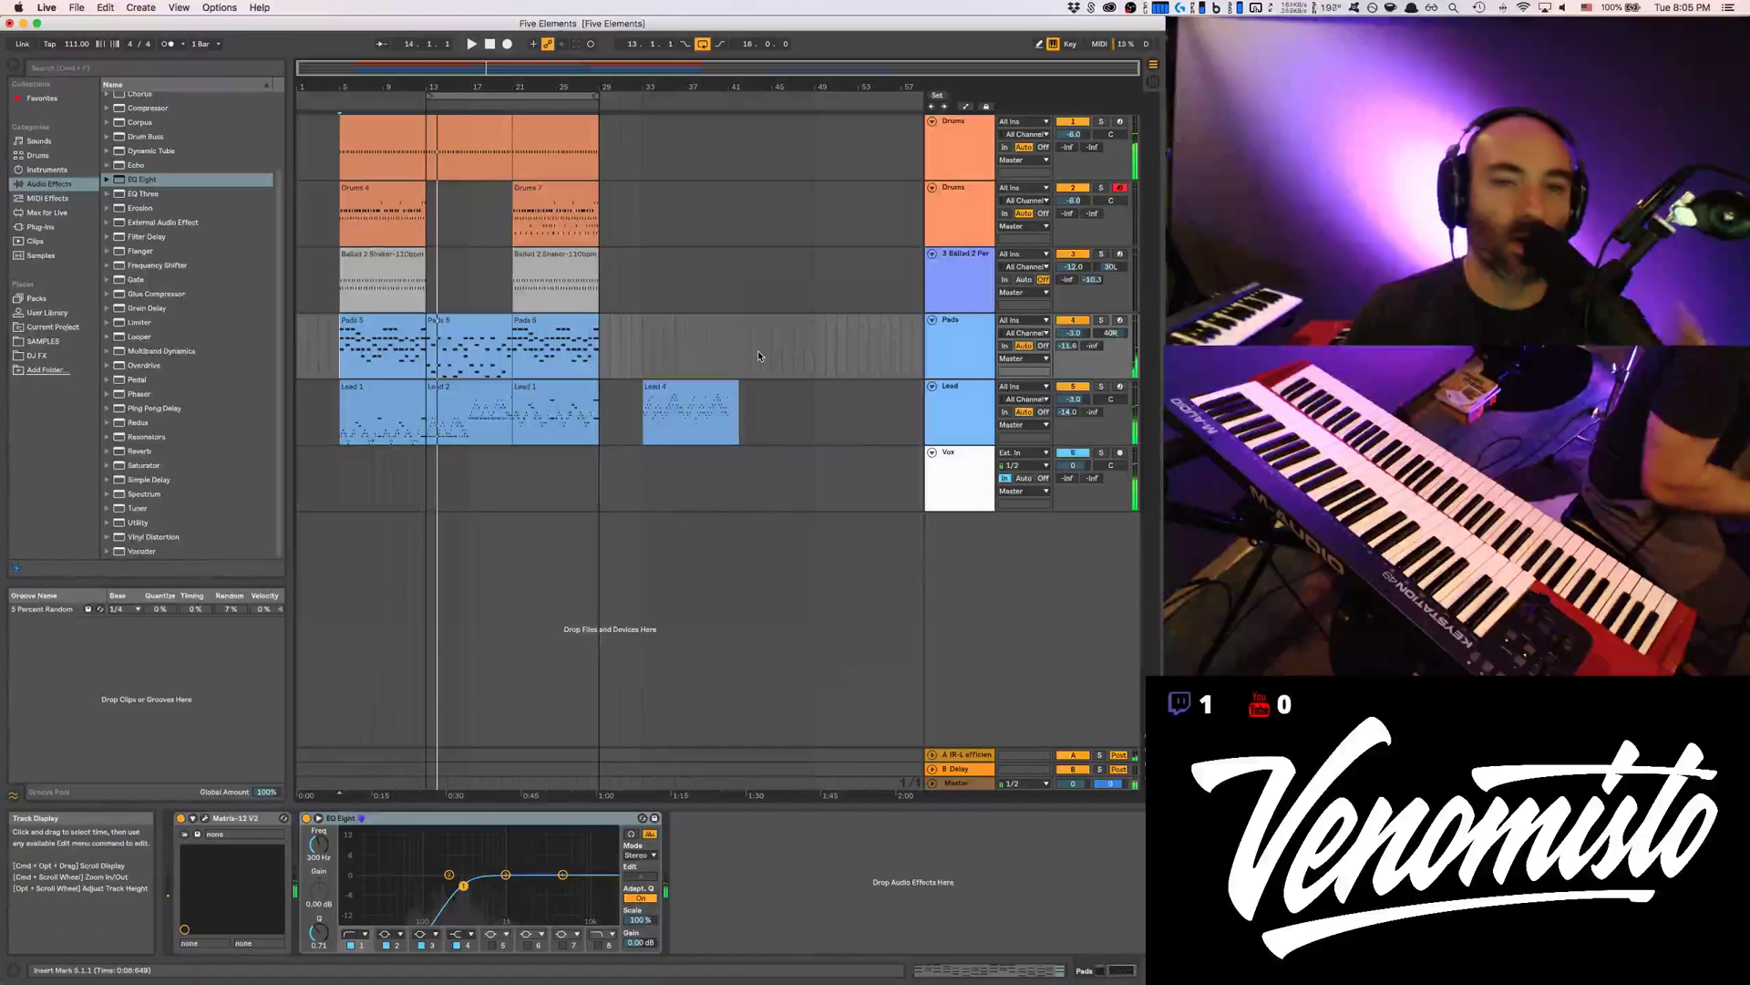
pyautogui.click(558, 190)
pyautogui.press('space')
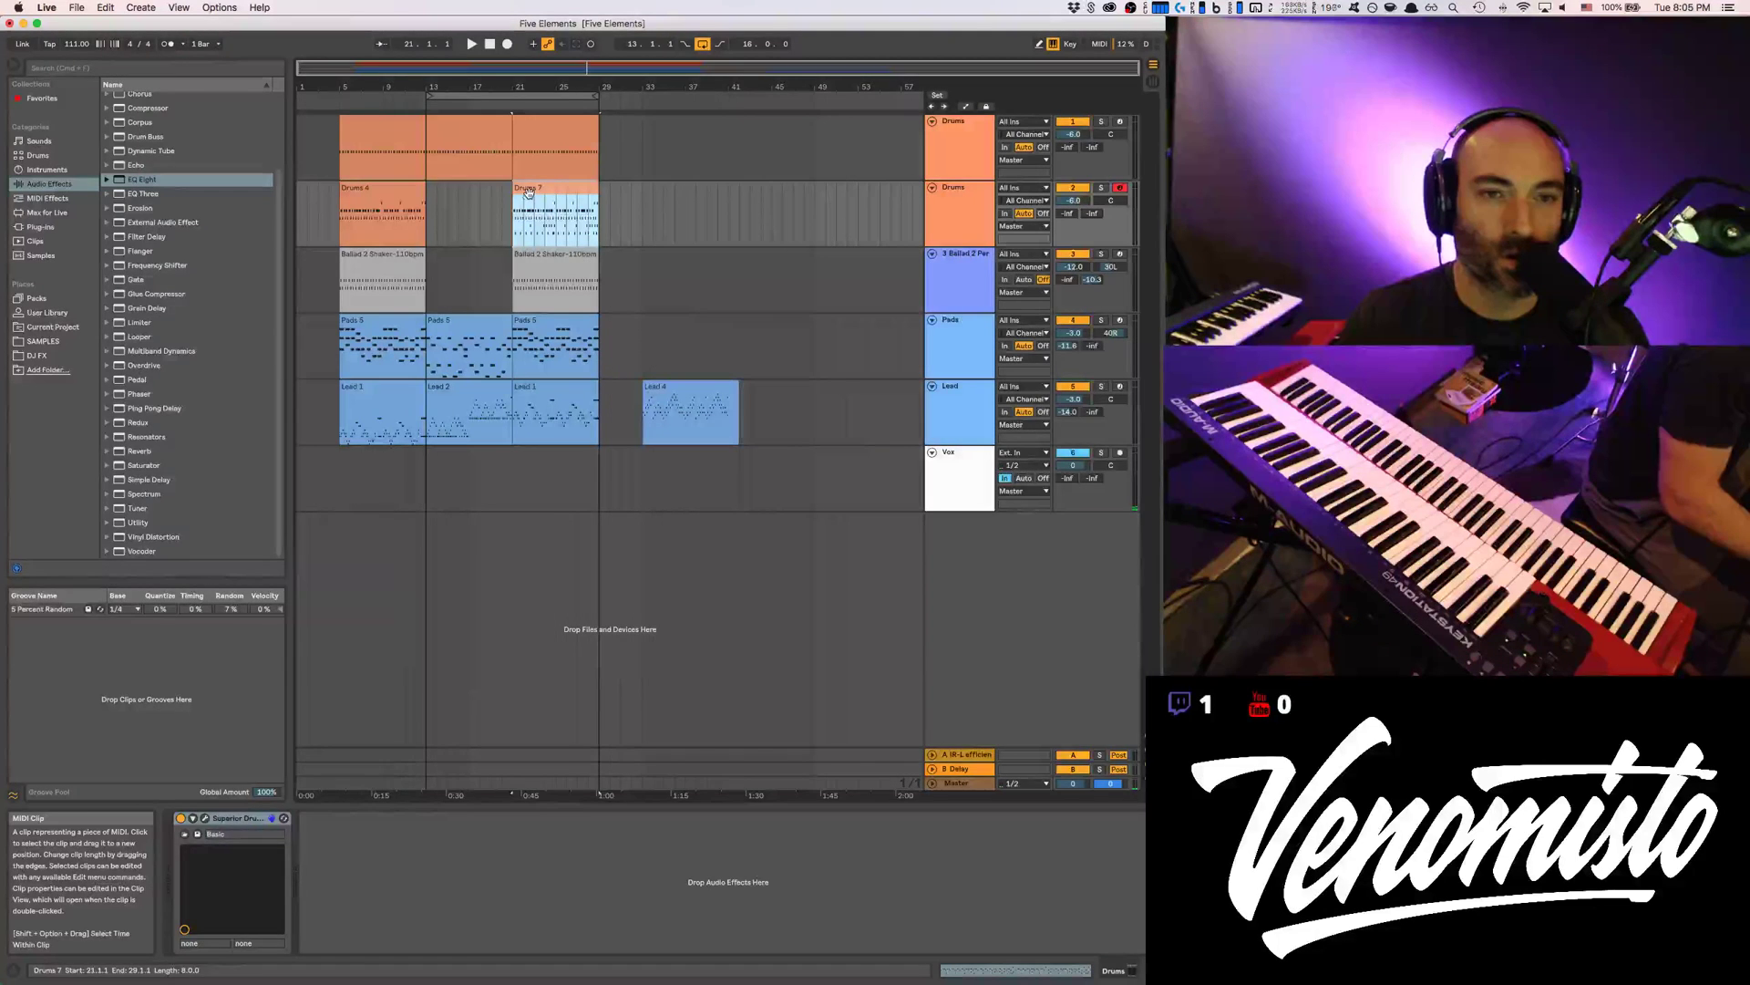
pyautogui.doubleClick(547, 188)
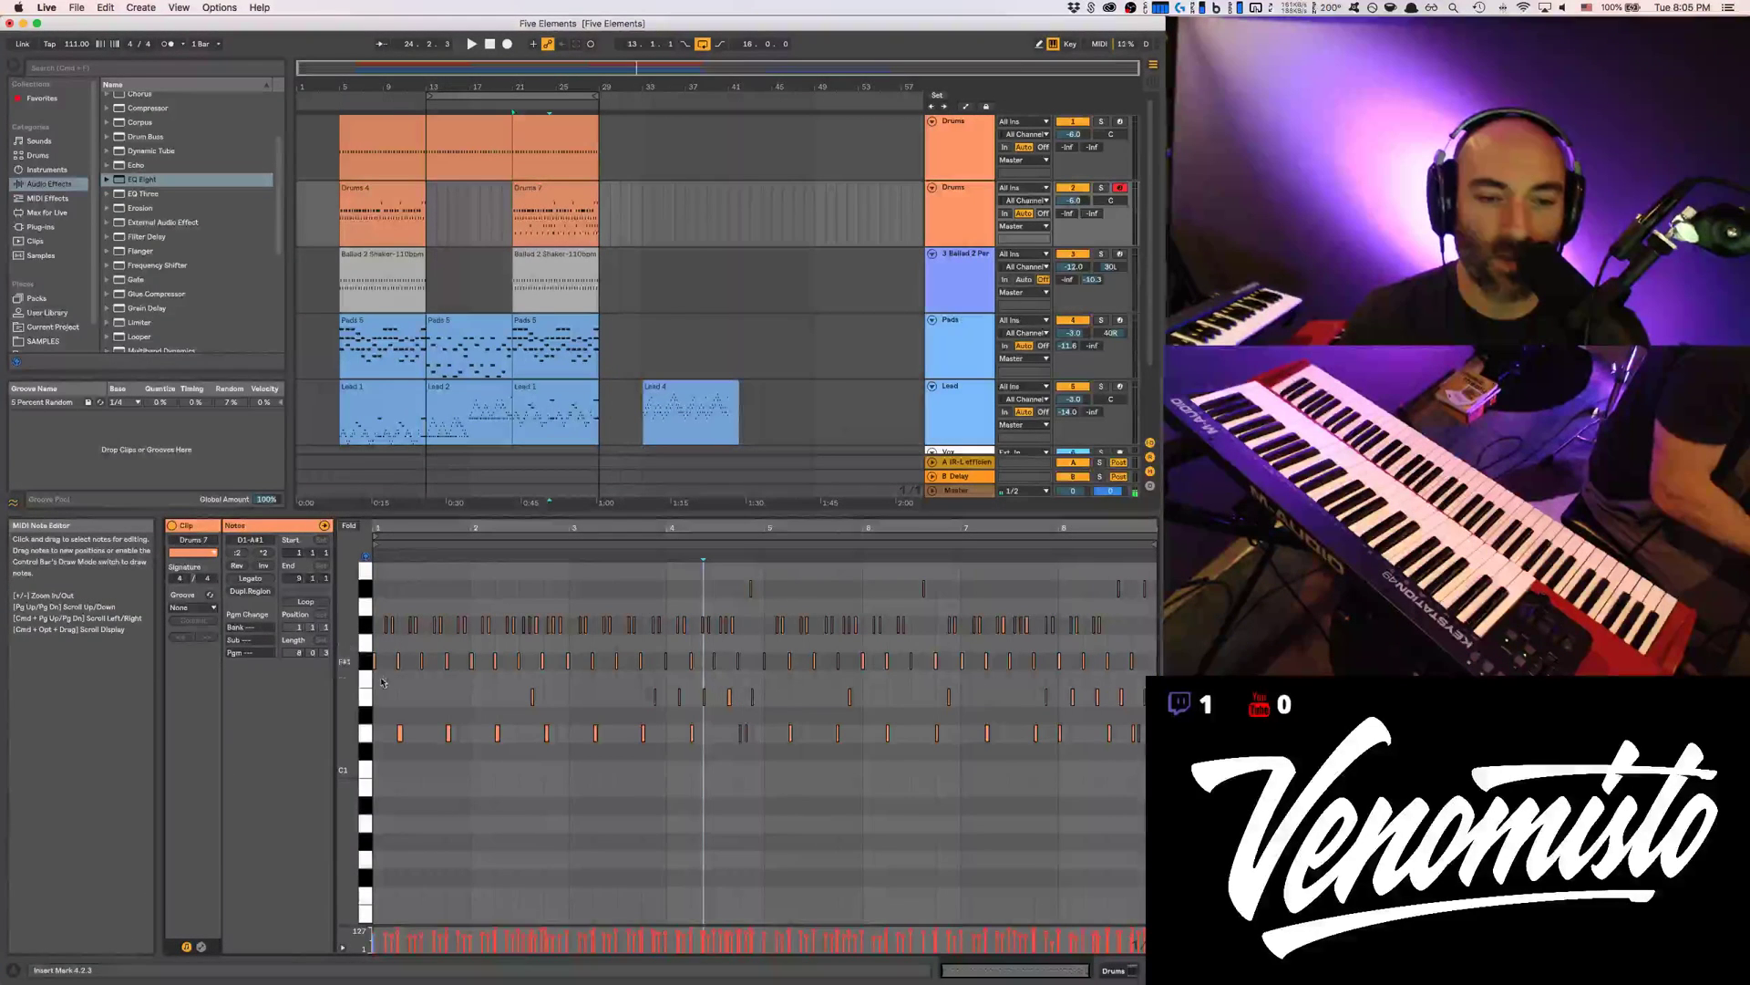
pyautogui.moveTo(394, 658); pyautogui.dragTo(1158, 587)
pyautogui.press('Delete')
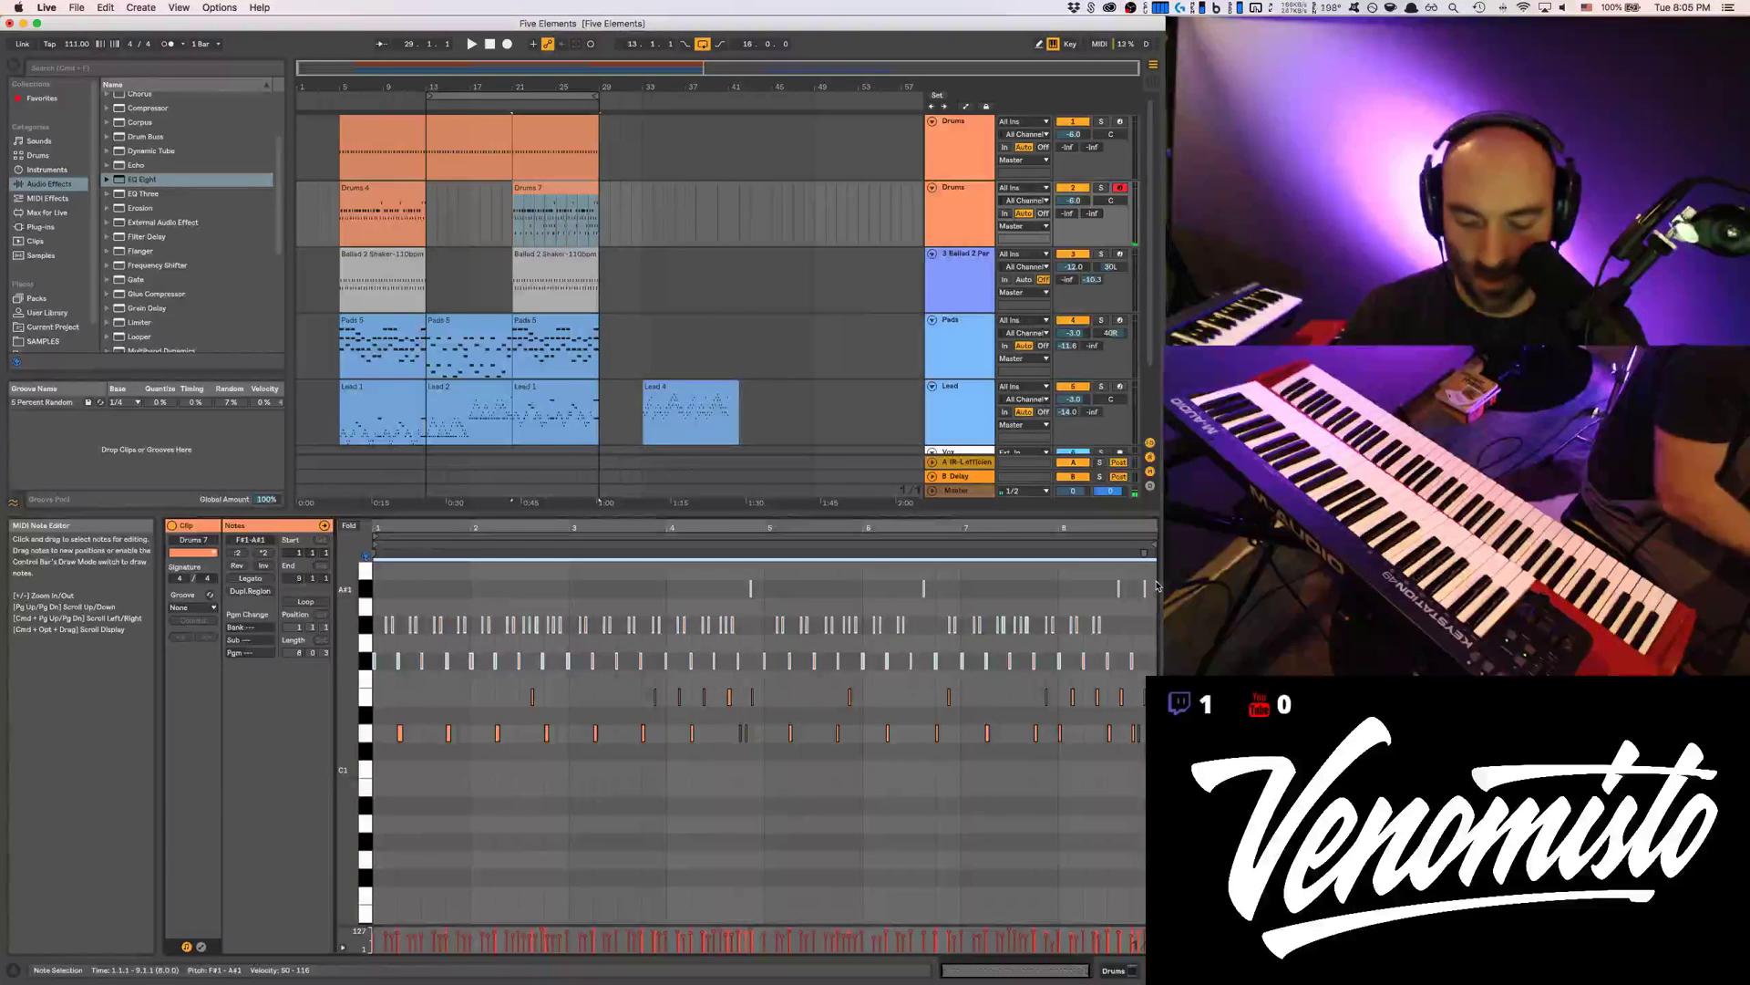
# Duplicate the time of bars 21 to 29 across all tracks using the Drums 7 clip's range
pyautogui.click(547, 191)
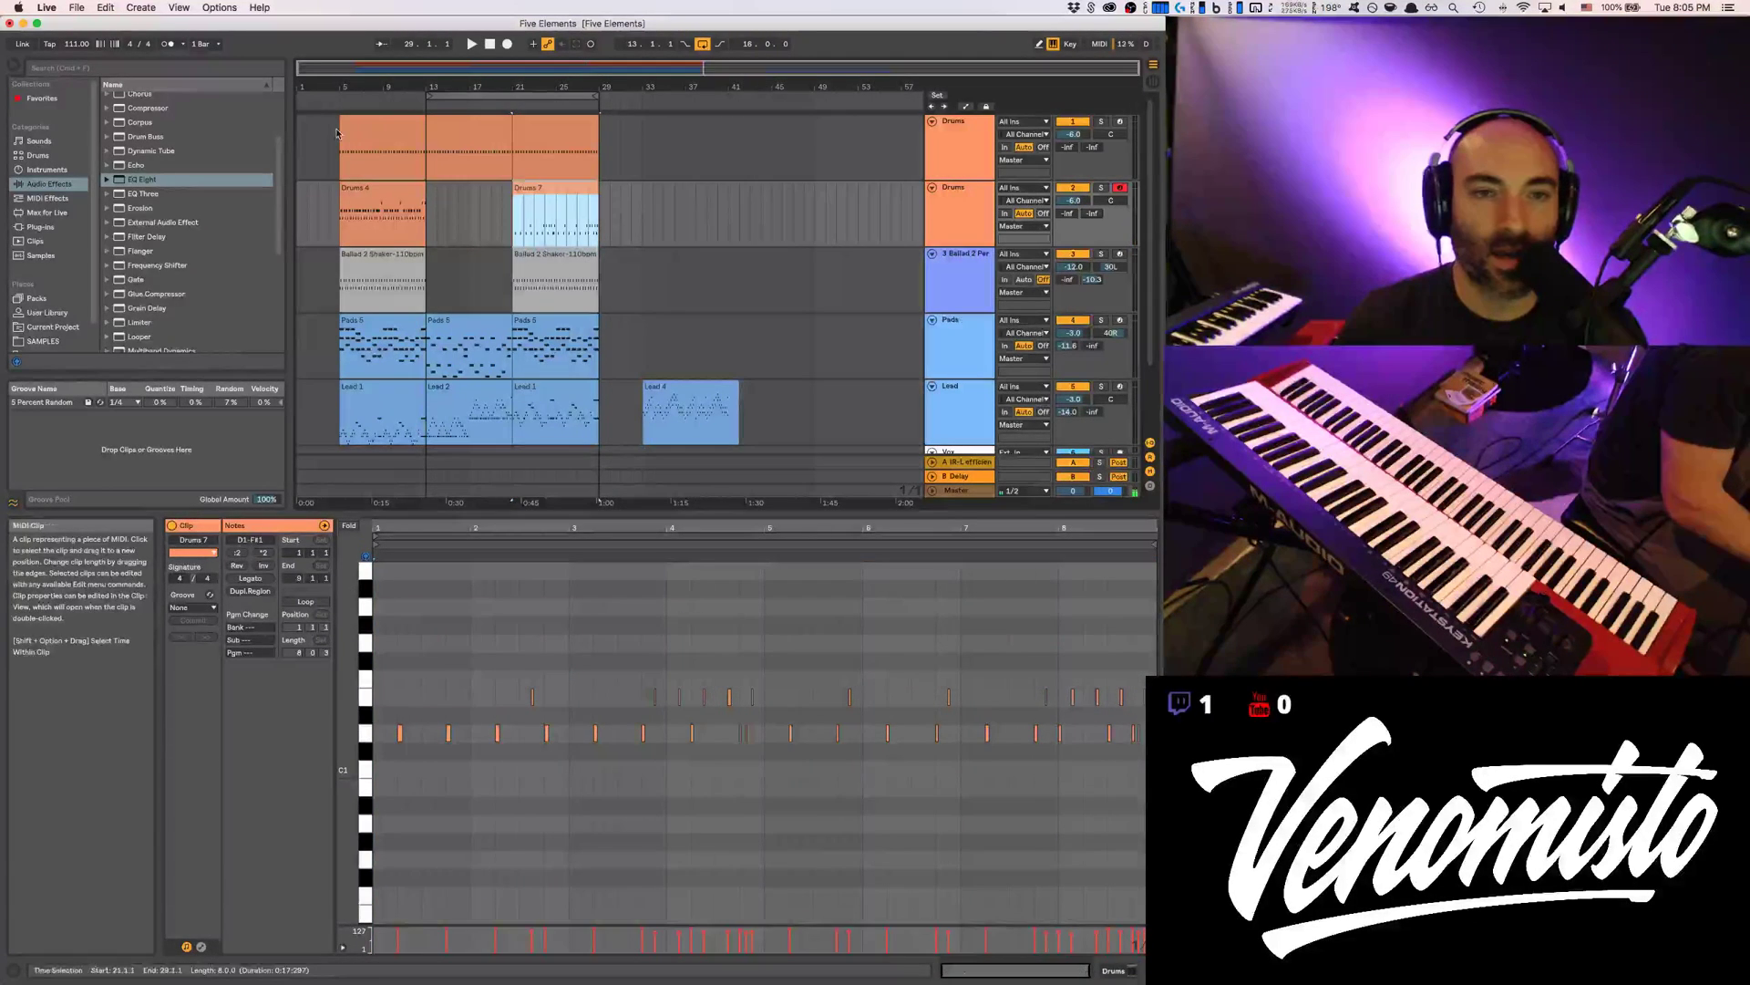
pyautogui.click(106, 7)
pyautogui.click(147, 163)
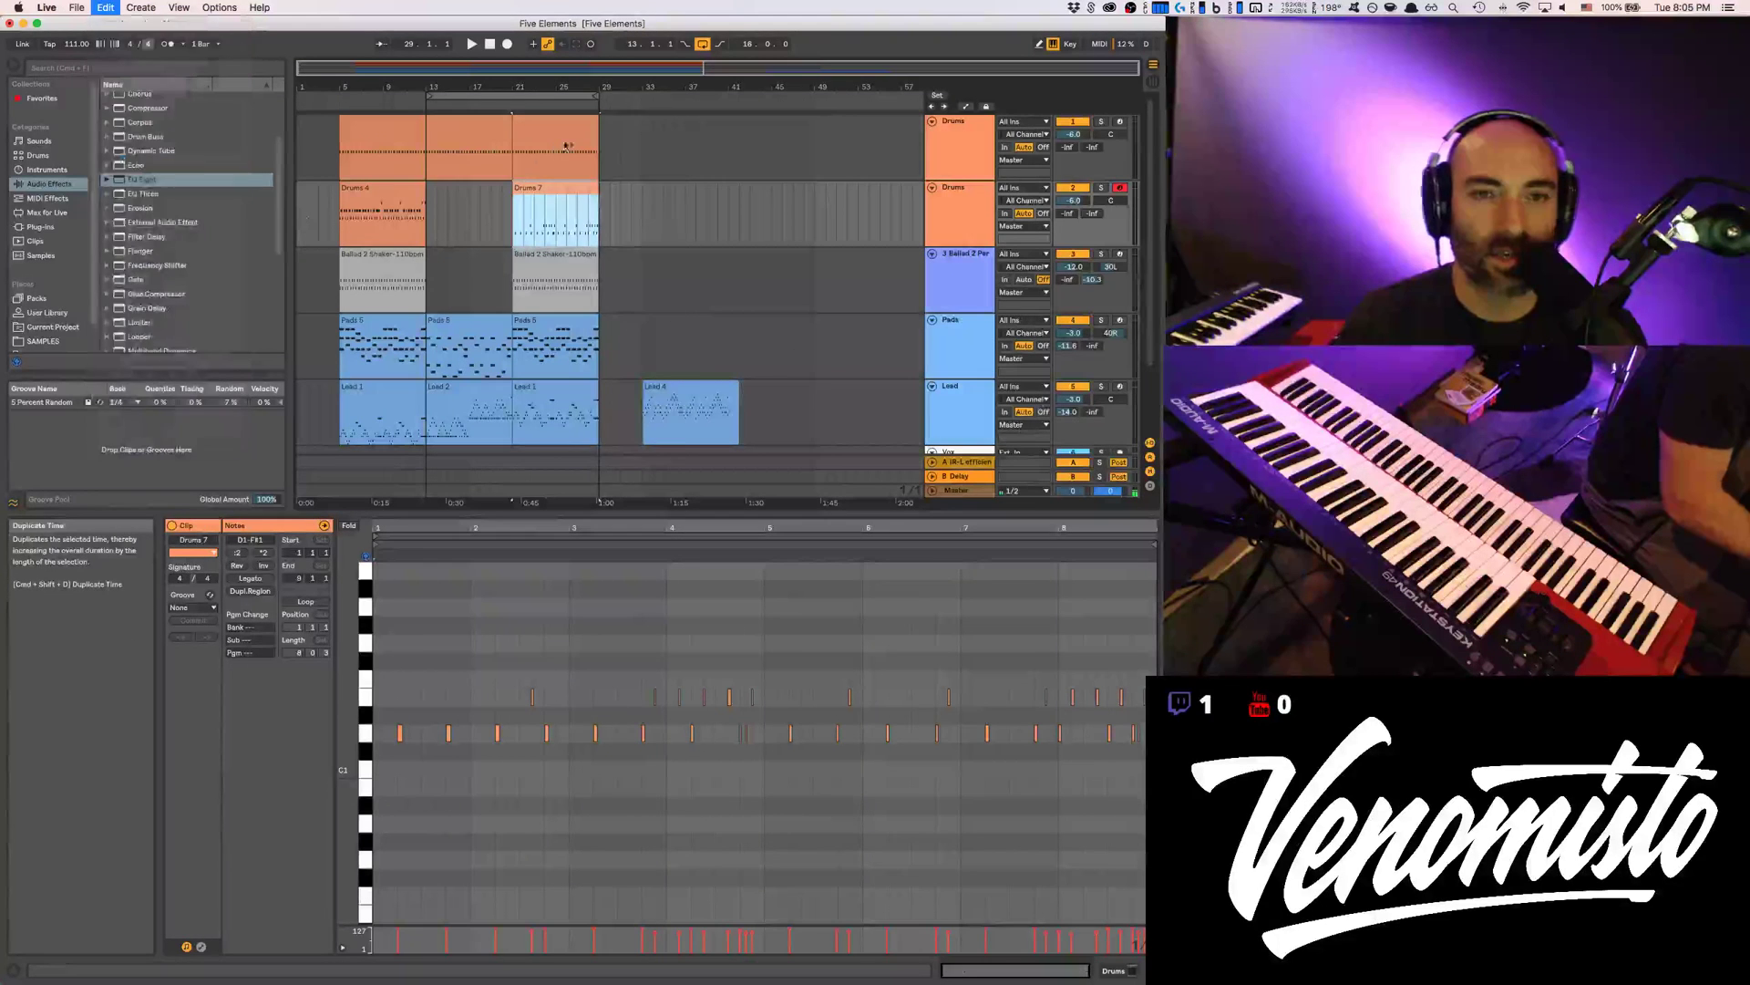
# Play from the Drums 4 clip at bar 5 and duplicate the second Drums track
pyautogui.click(577, 190)
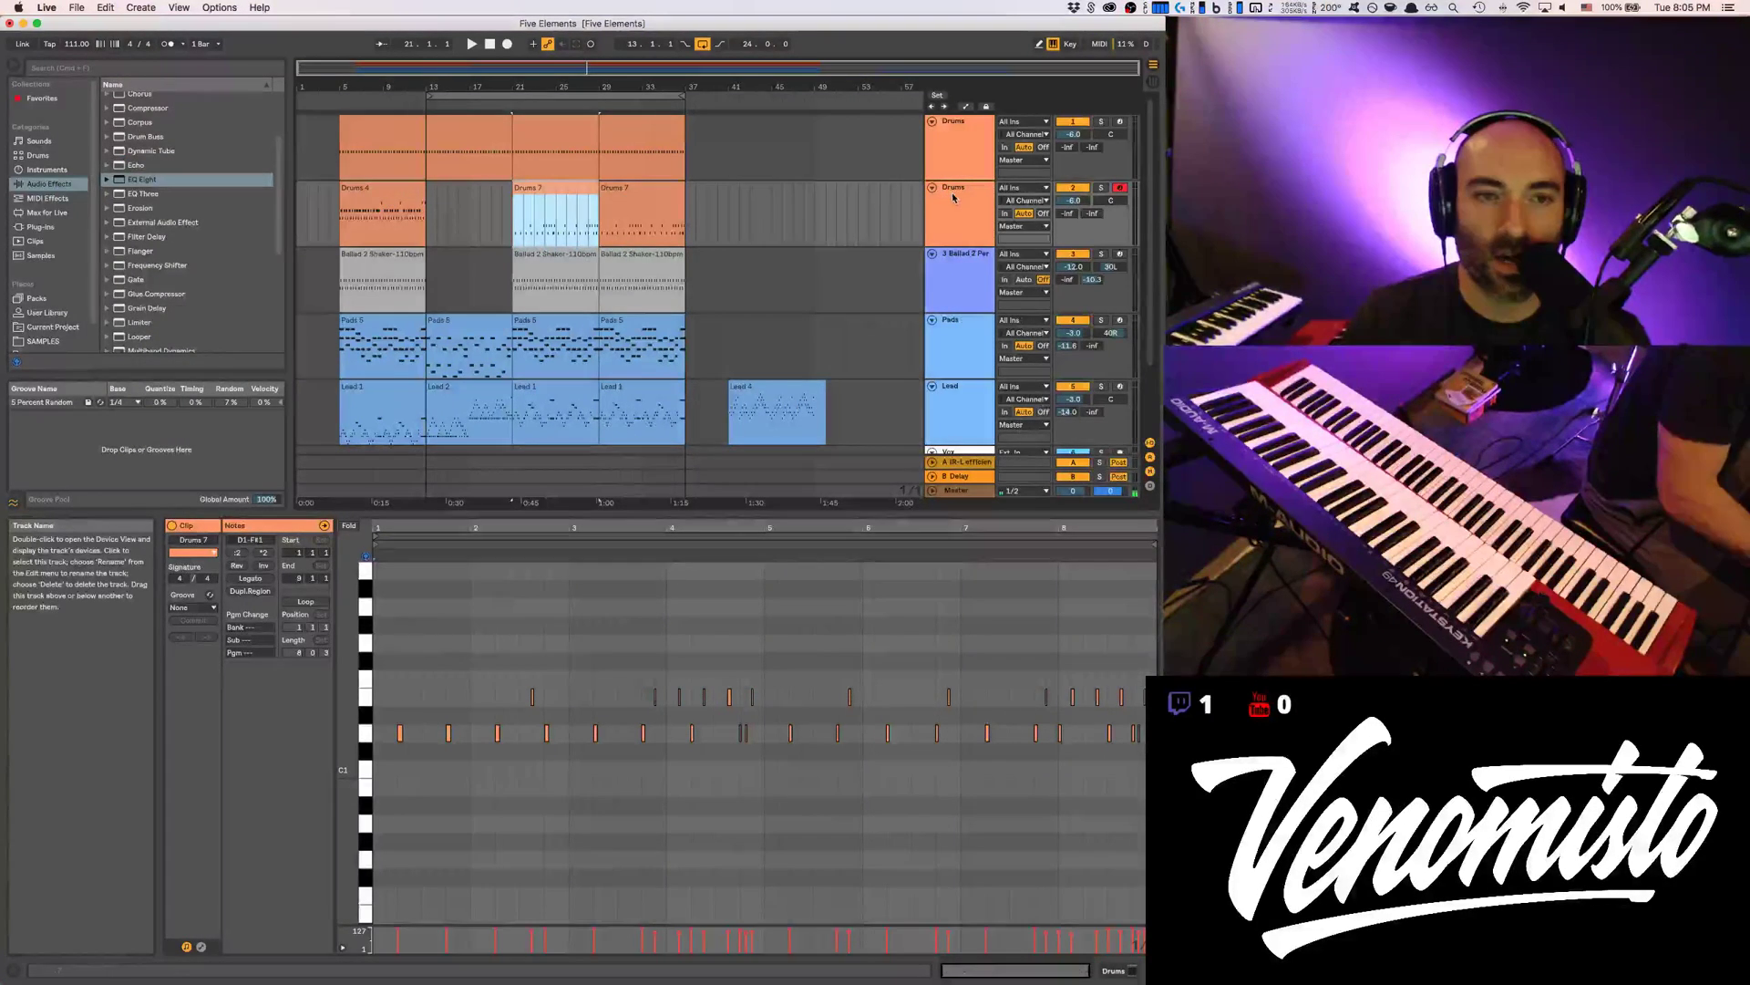
pyautogui.click(344, 221)
pyautogui.press('space')
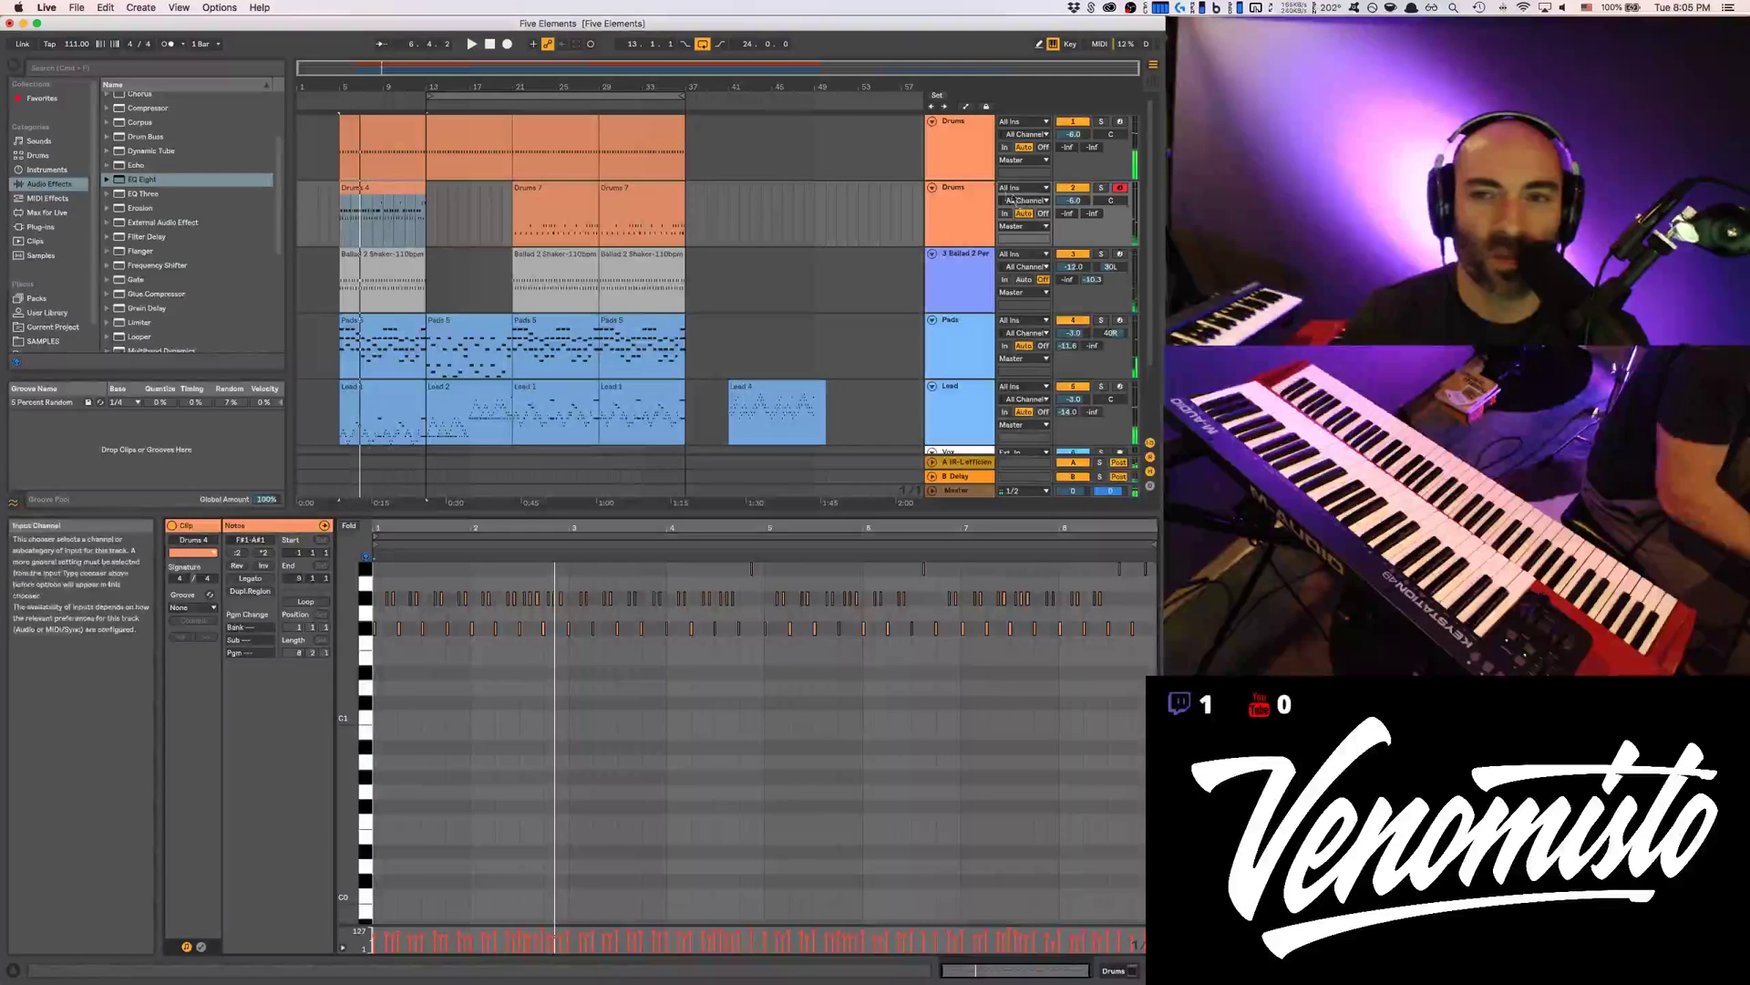
pyautogui.click(976, 191)
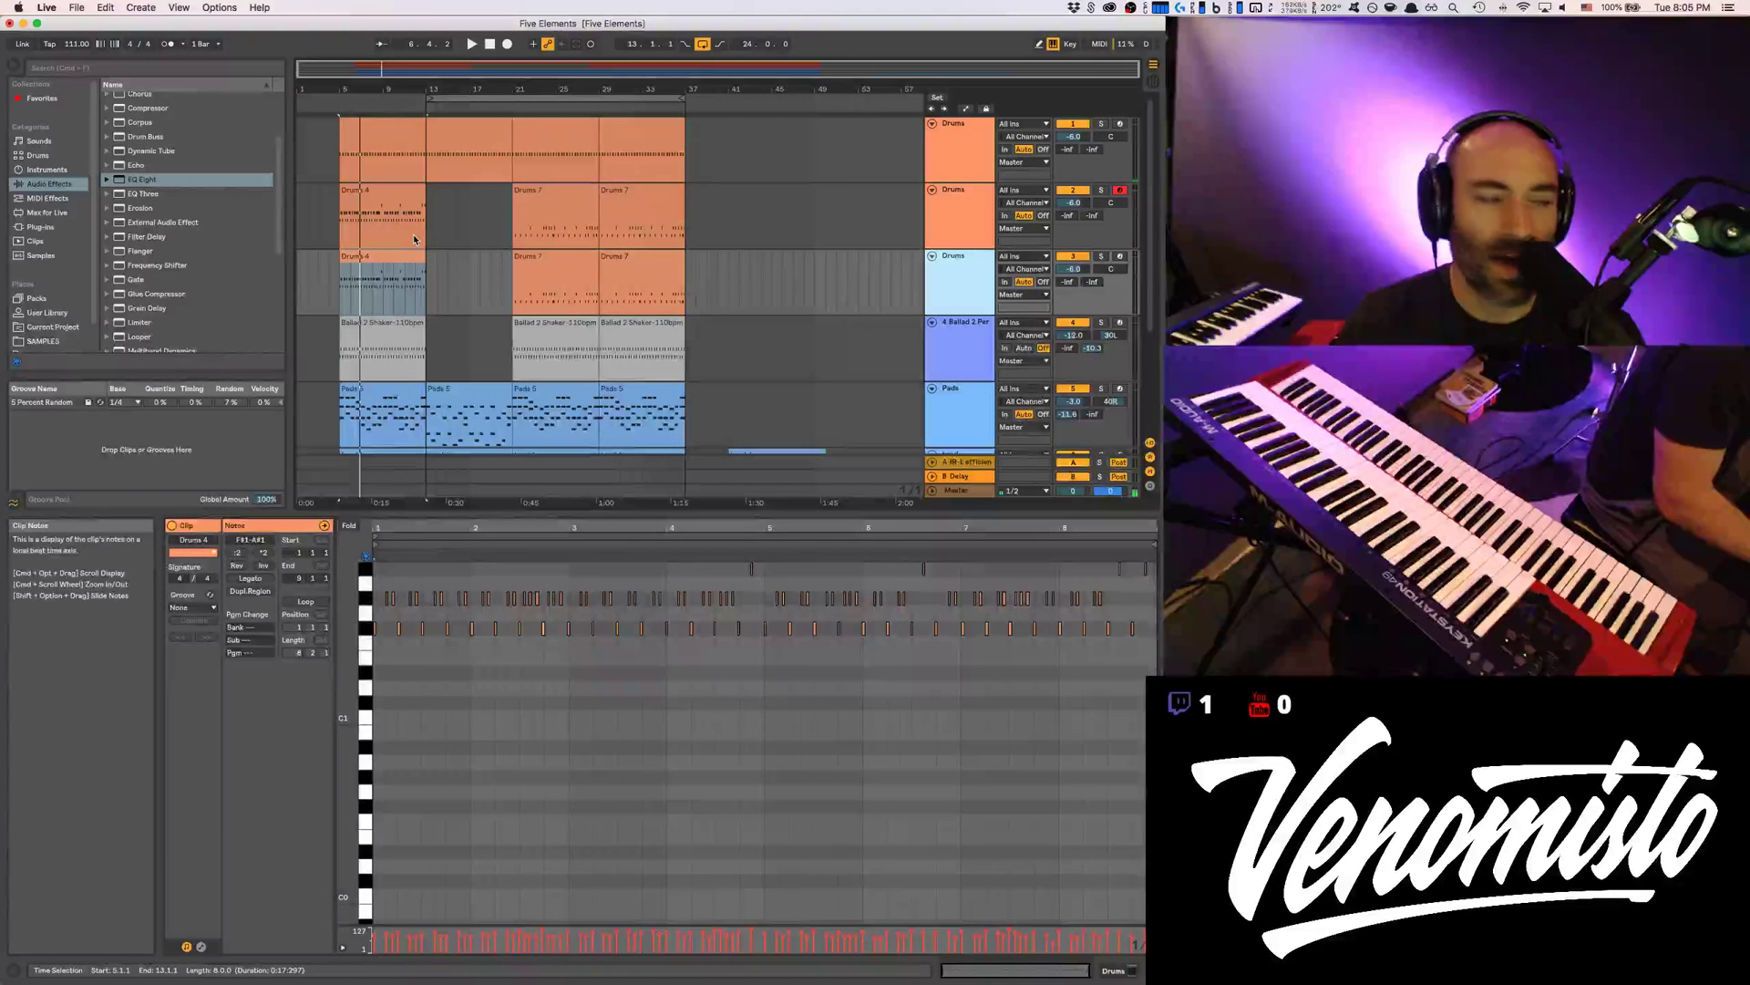
# Delete both Drums 7 clips, bars 21 to 37, from the second Drums track
pyautogui.click(545, 258)
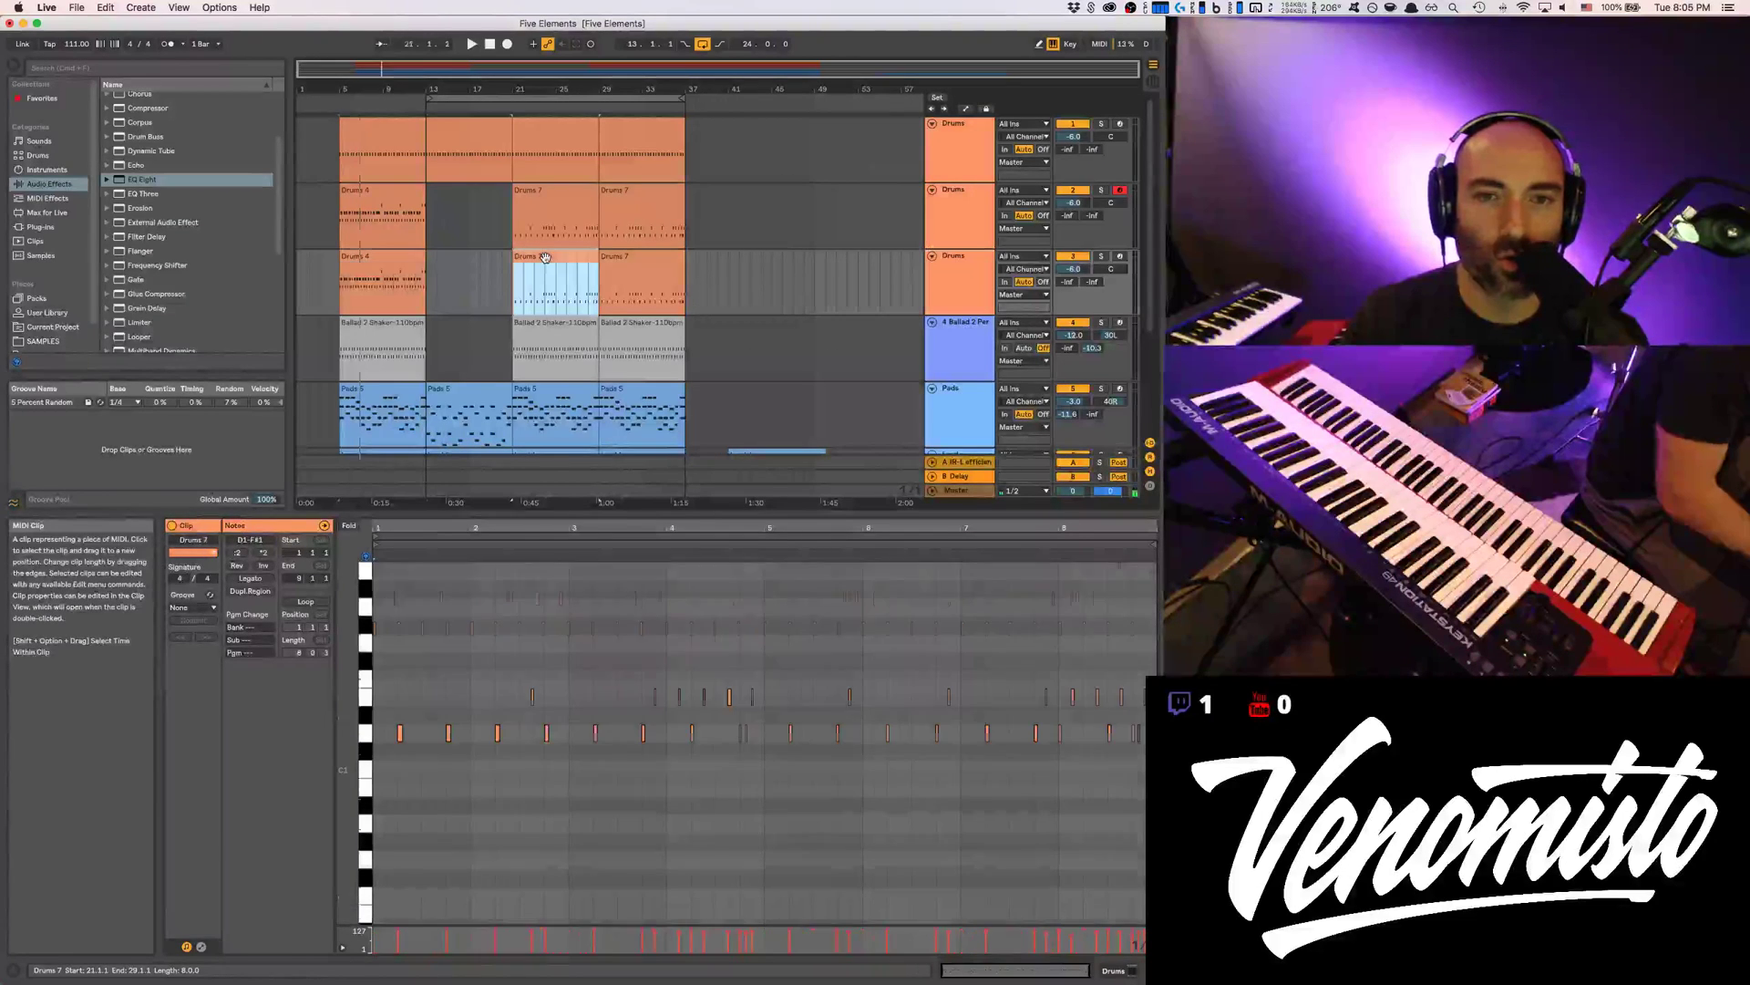
pyautogui.click(536, 201)
pyautogui.keyDown('shift'); pyautogui.click(635, 200); pyautogui.keyUp('shift')
pyautogui.press('Delete')
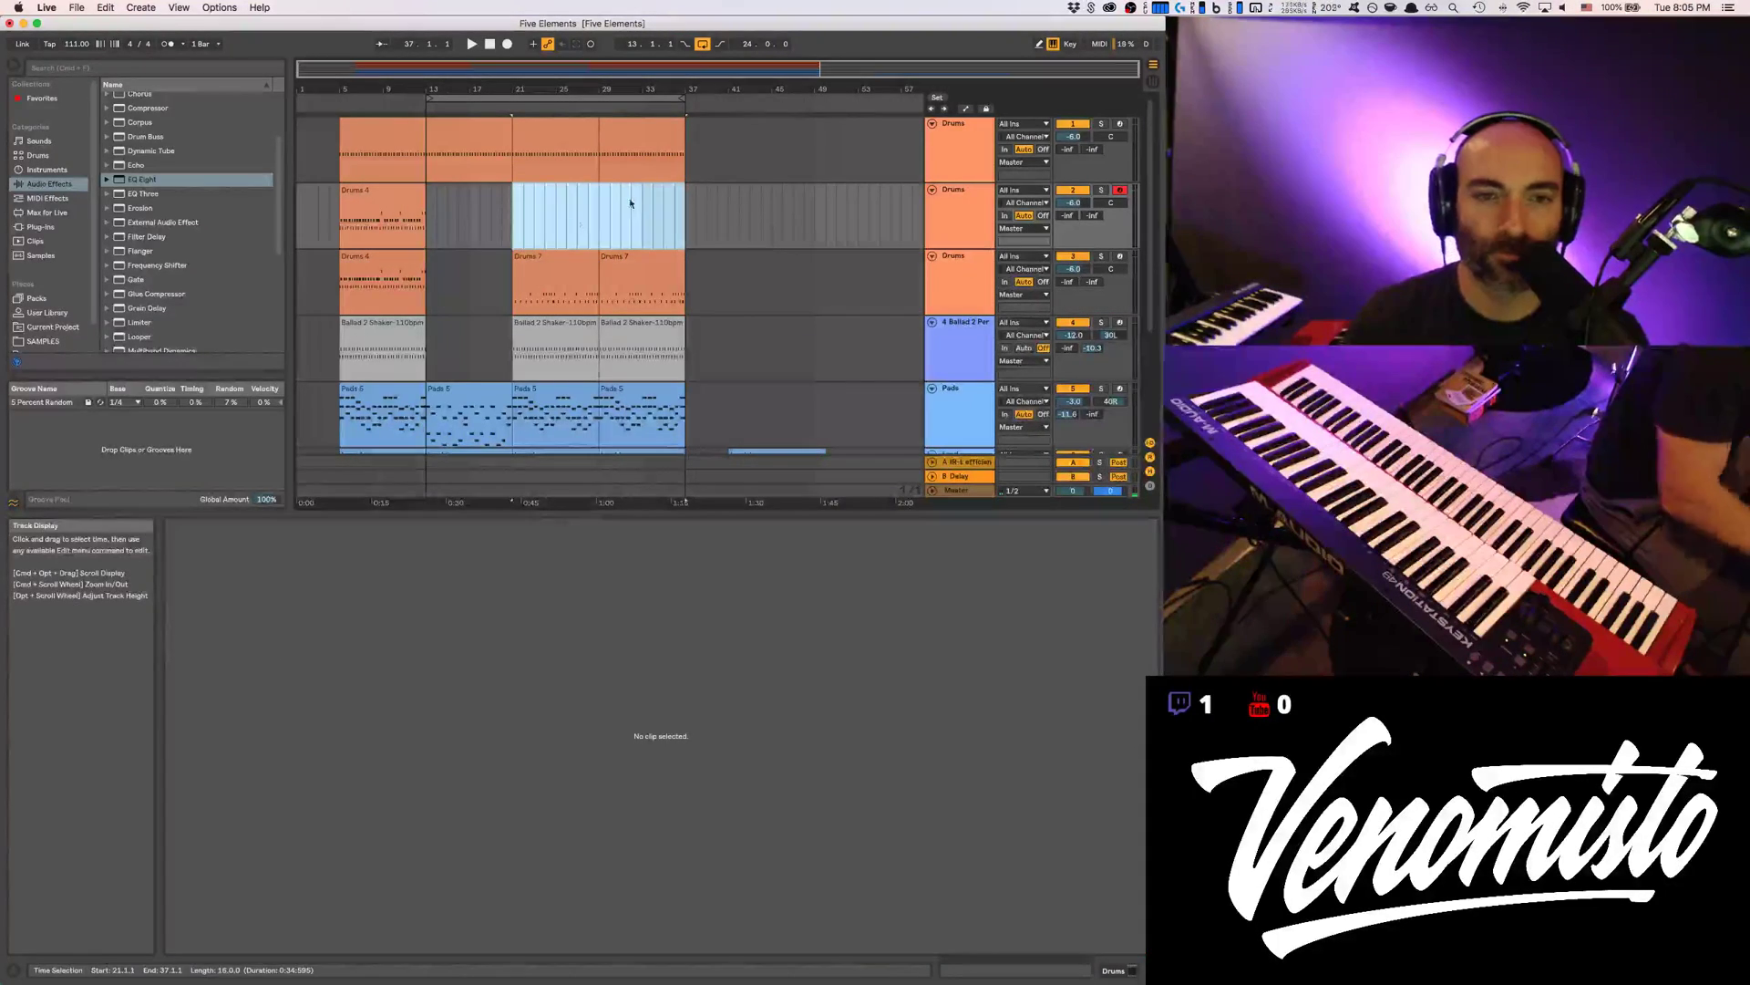
# Move the duplicated track's Drums 4 clip to bar 21 on the second Drums track and play from bar 29
pyautogui.moveTo(417, 251); pyautogui.dragTo(569, 196)
pyautogui.press('space')
pyautogui.click(642, 283)
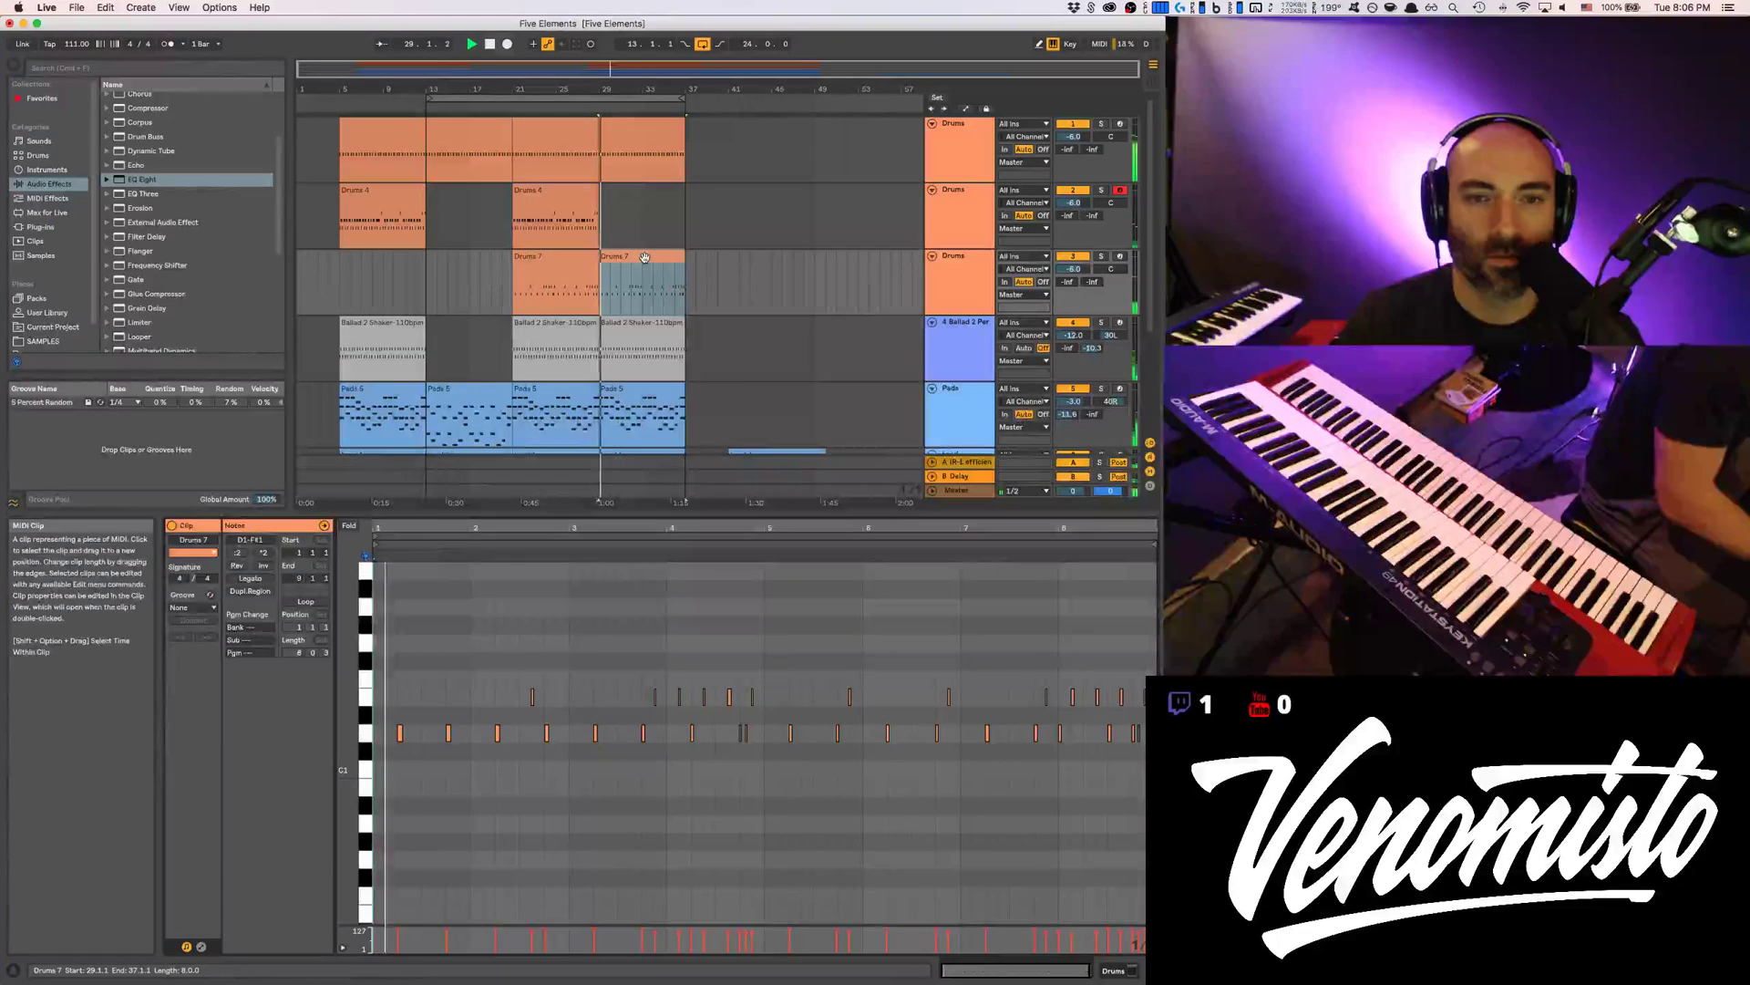
# Move the Lead 4 clip to bar 29, replacing the Lead clip there, and trim its end to bar 37
pyautogui.scroll(-3, 673, 313)
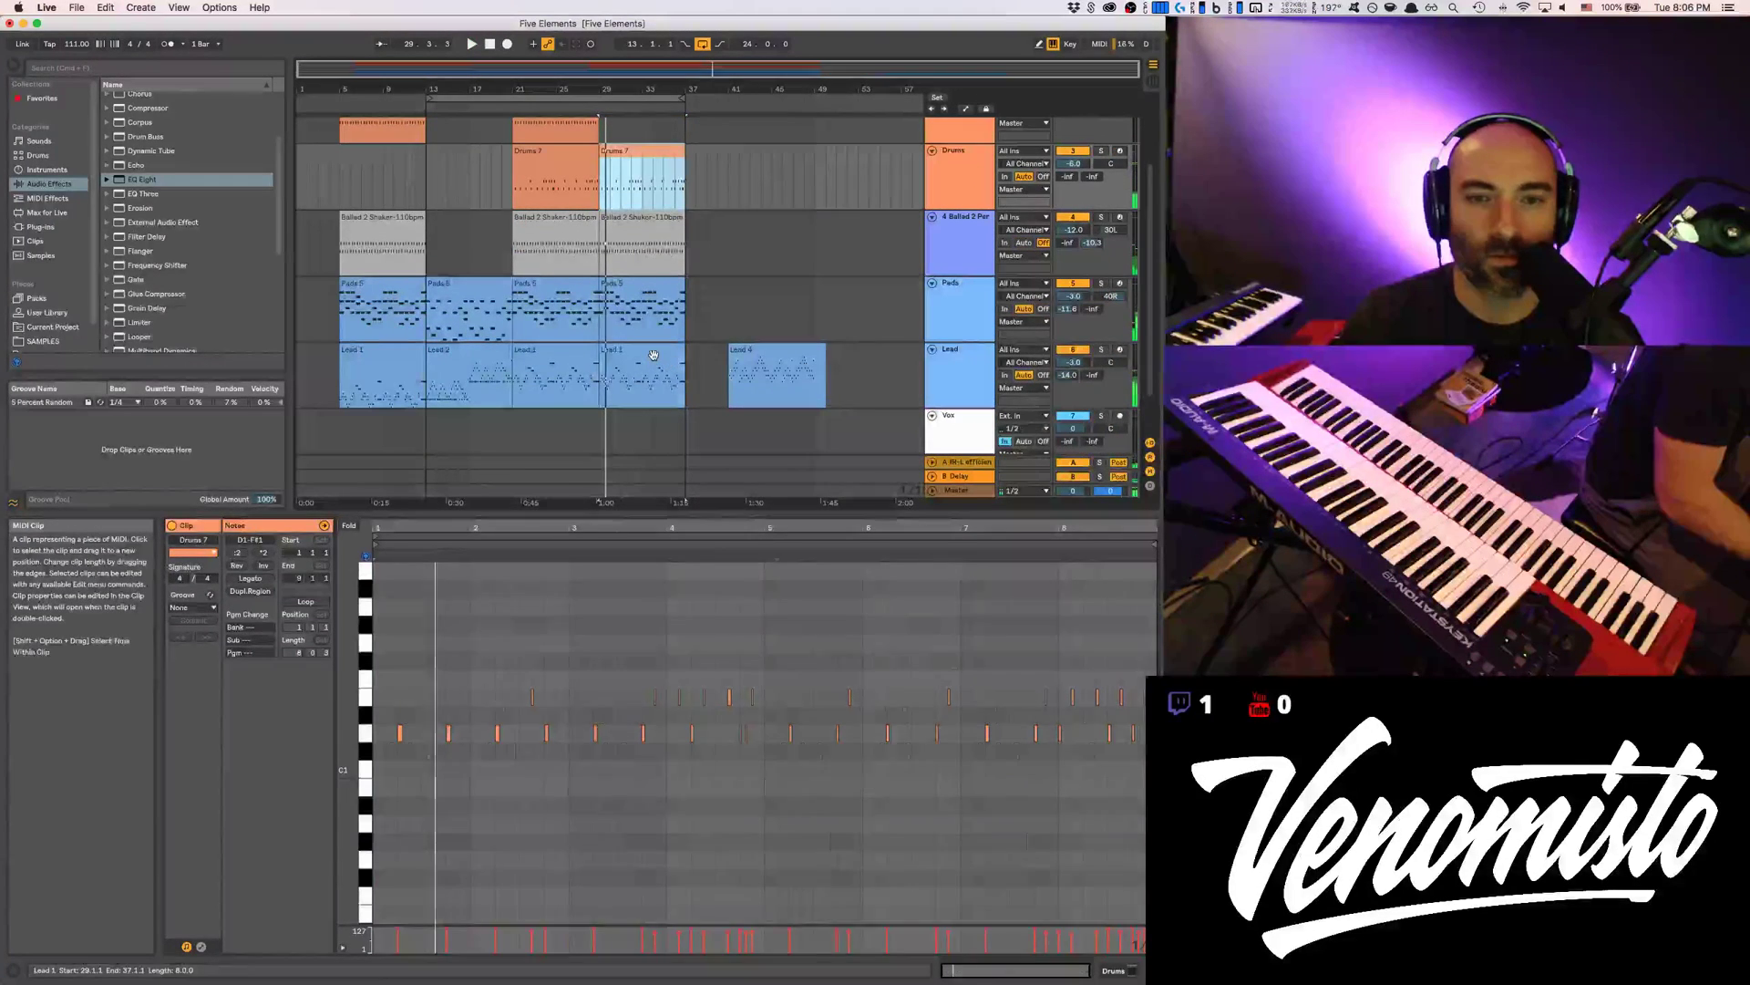
pyautogui.click(654, 355)
pyautogui.moveTo(768, 357); pyautogui.dragTo(627, 354)
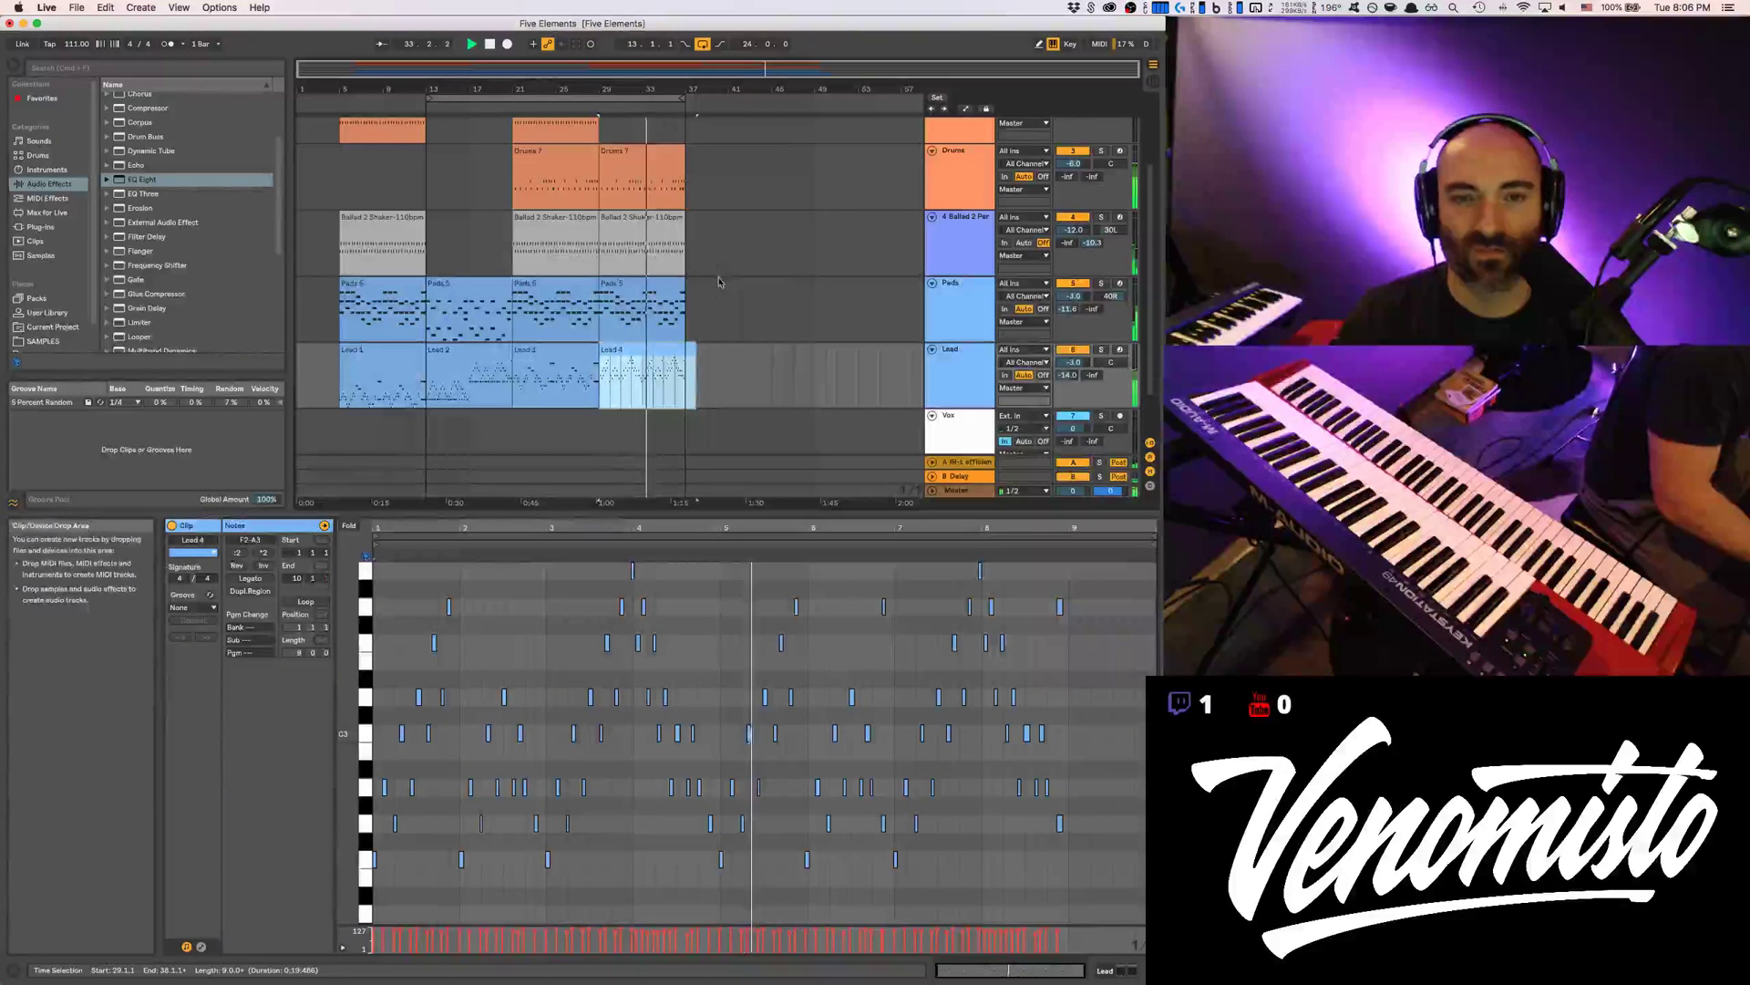
pyautogui.moveTo(717, 365); pyautogui.dragTo(691, 360)
pyautogui.press('super+shift+m')
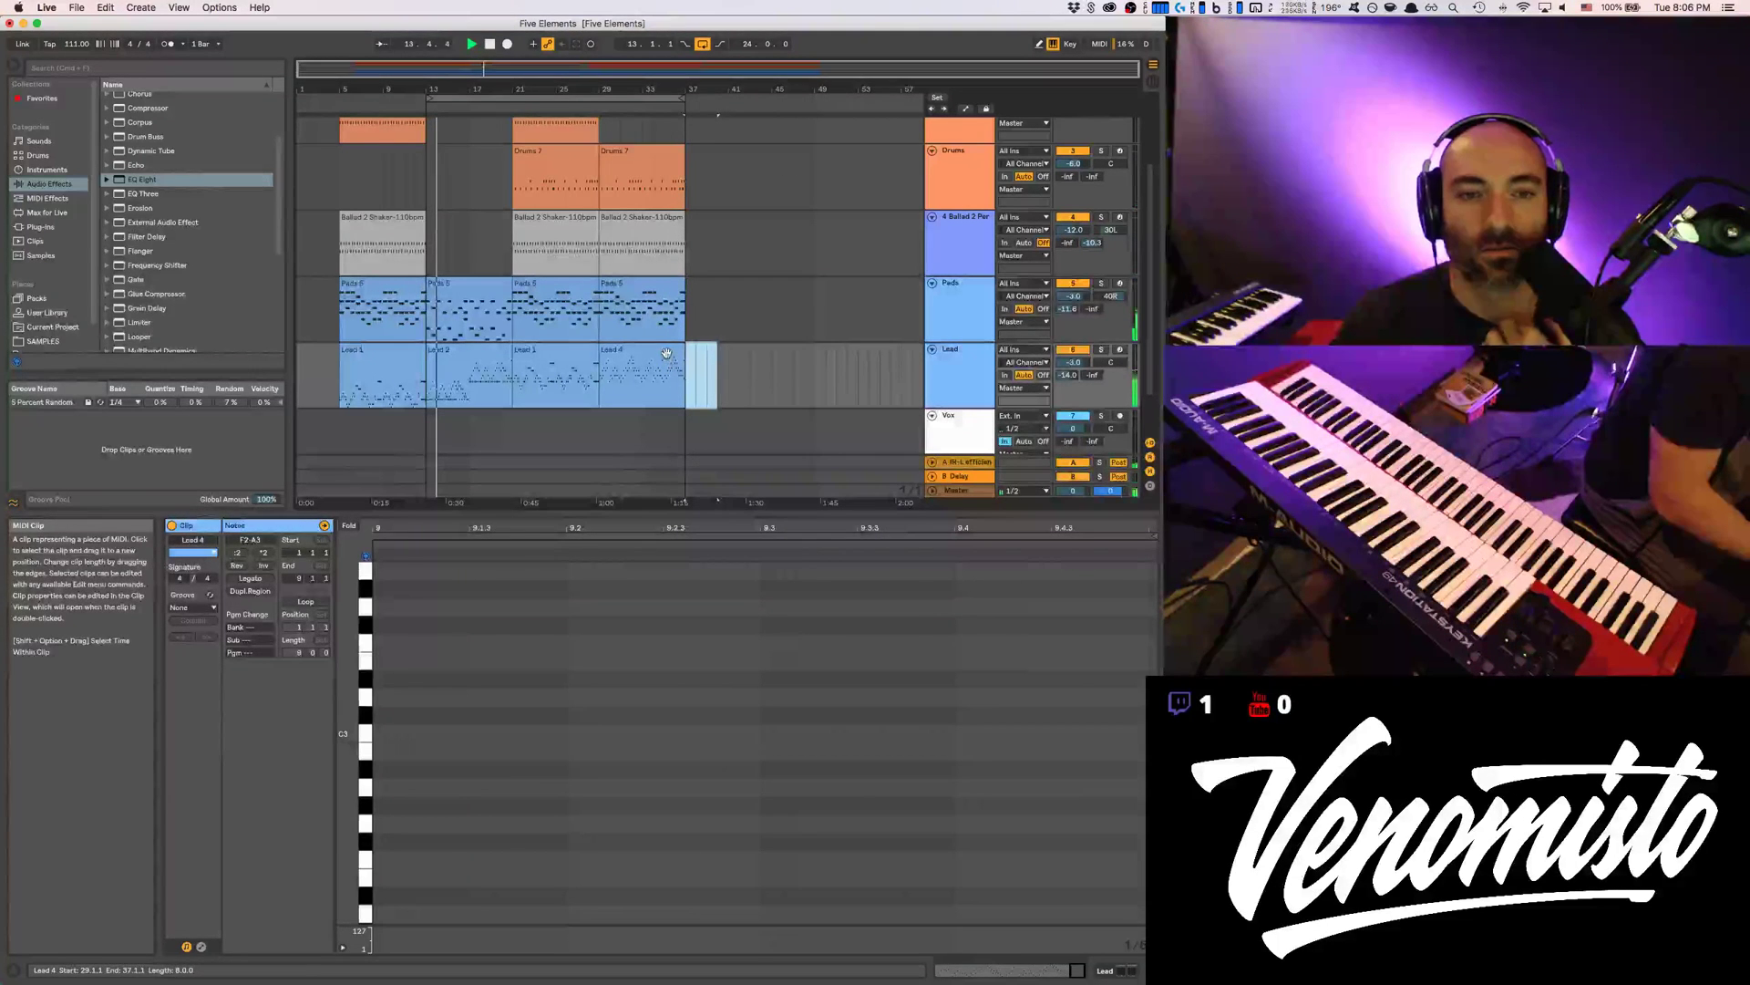
# Audition the arrangement from the Lead 2 clip at bar 13, Lead 4 at bar 29 and Drums 4 at bar 21
pyautogui.click(426, 361)
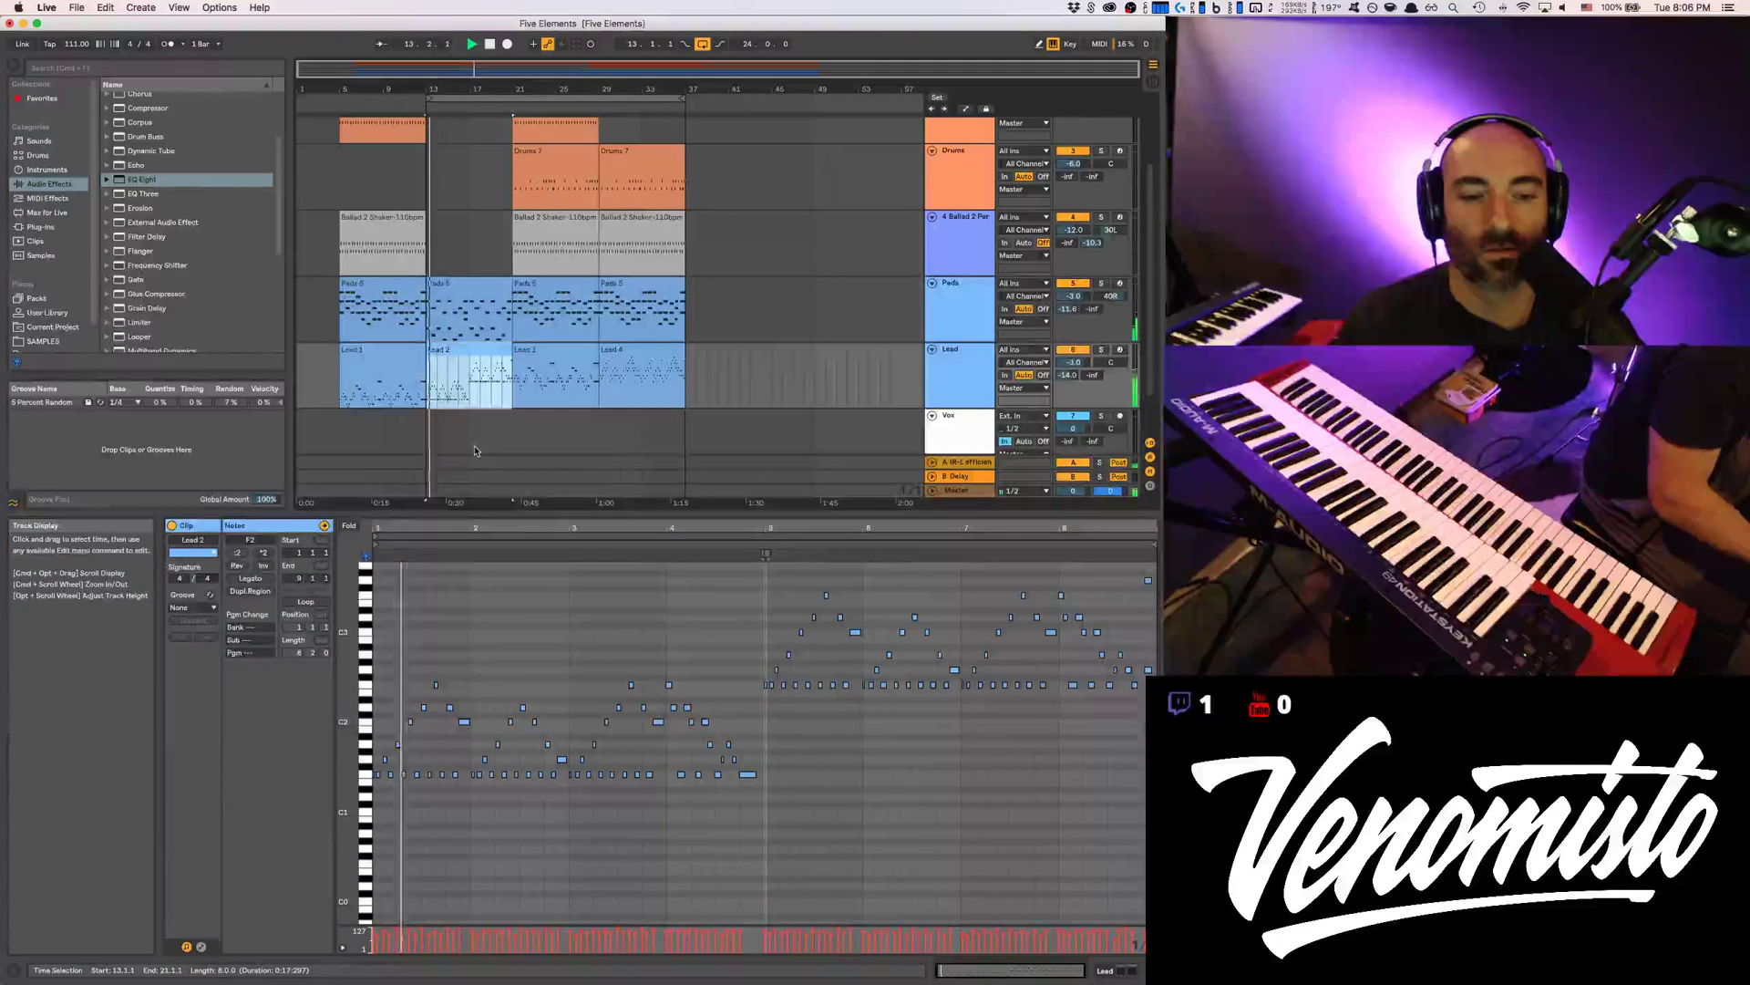
pyautogui.click(649, 346)
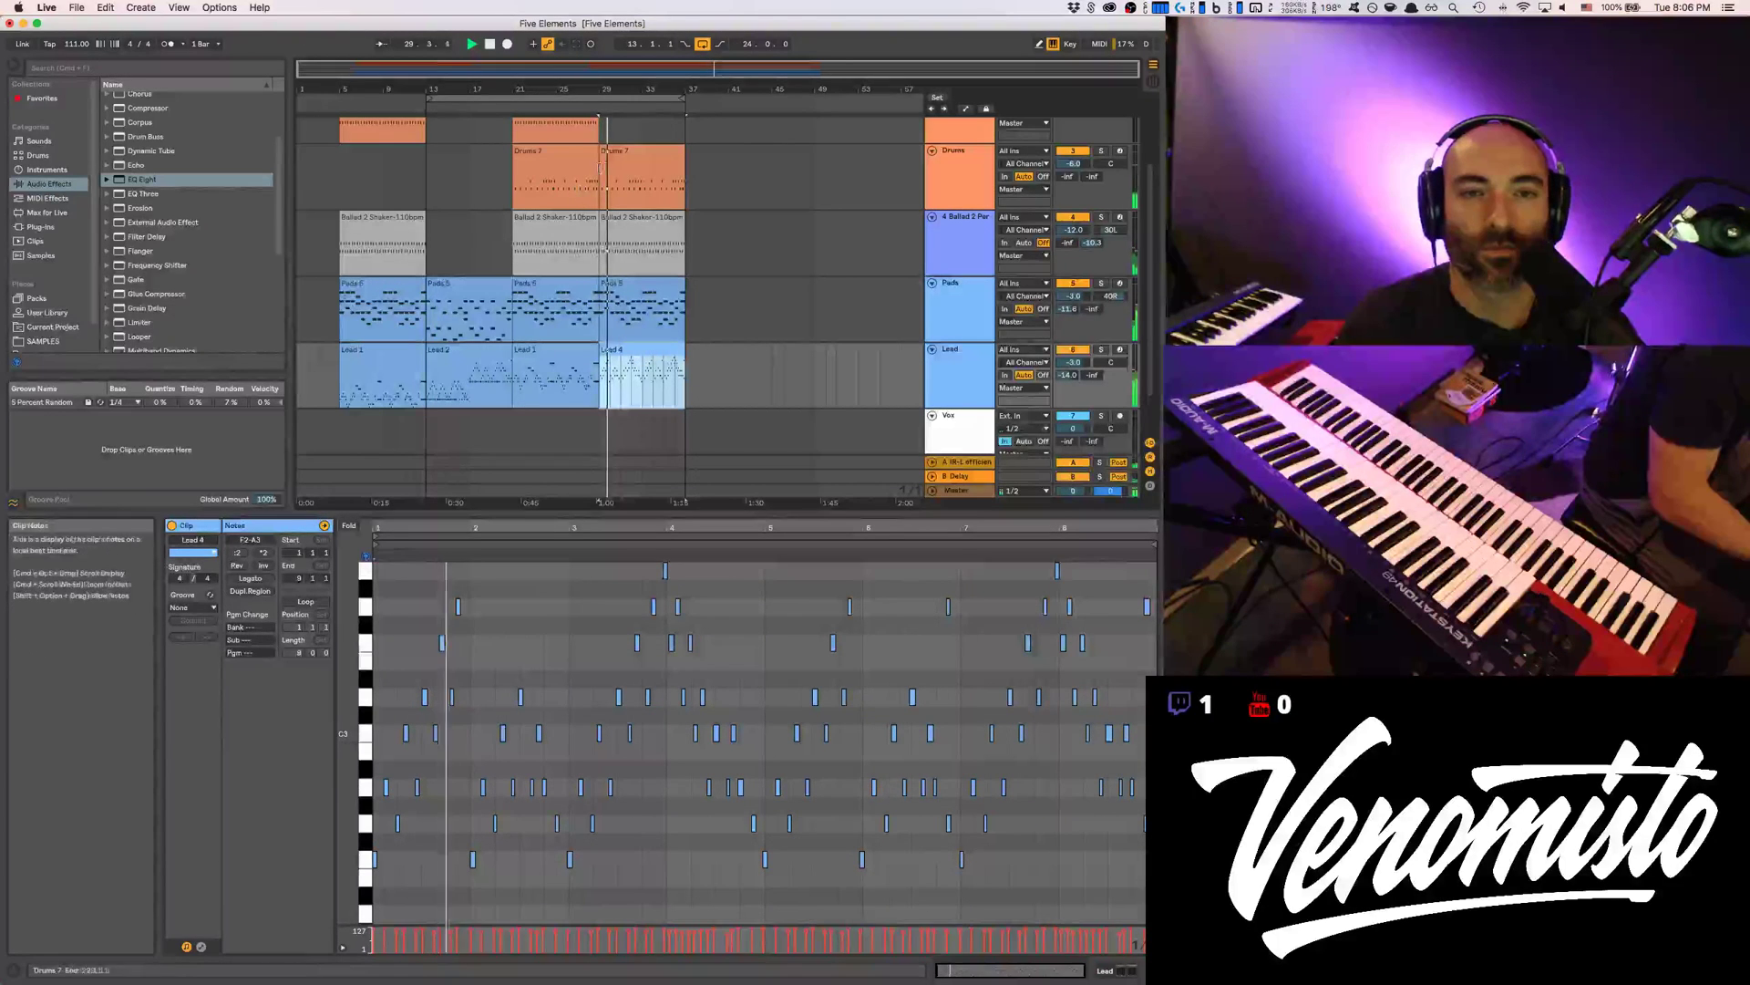
pyautogui.scroll(3, 568, 189)
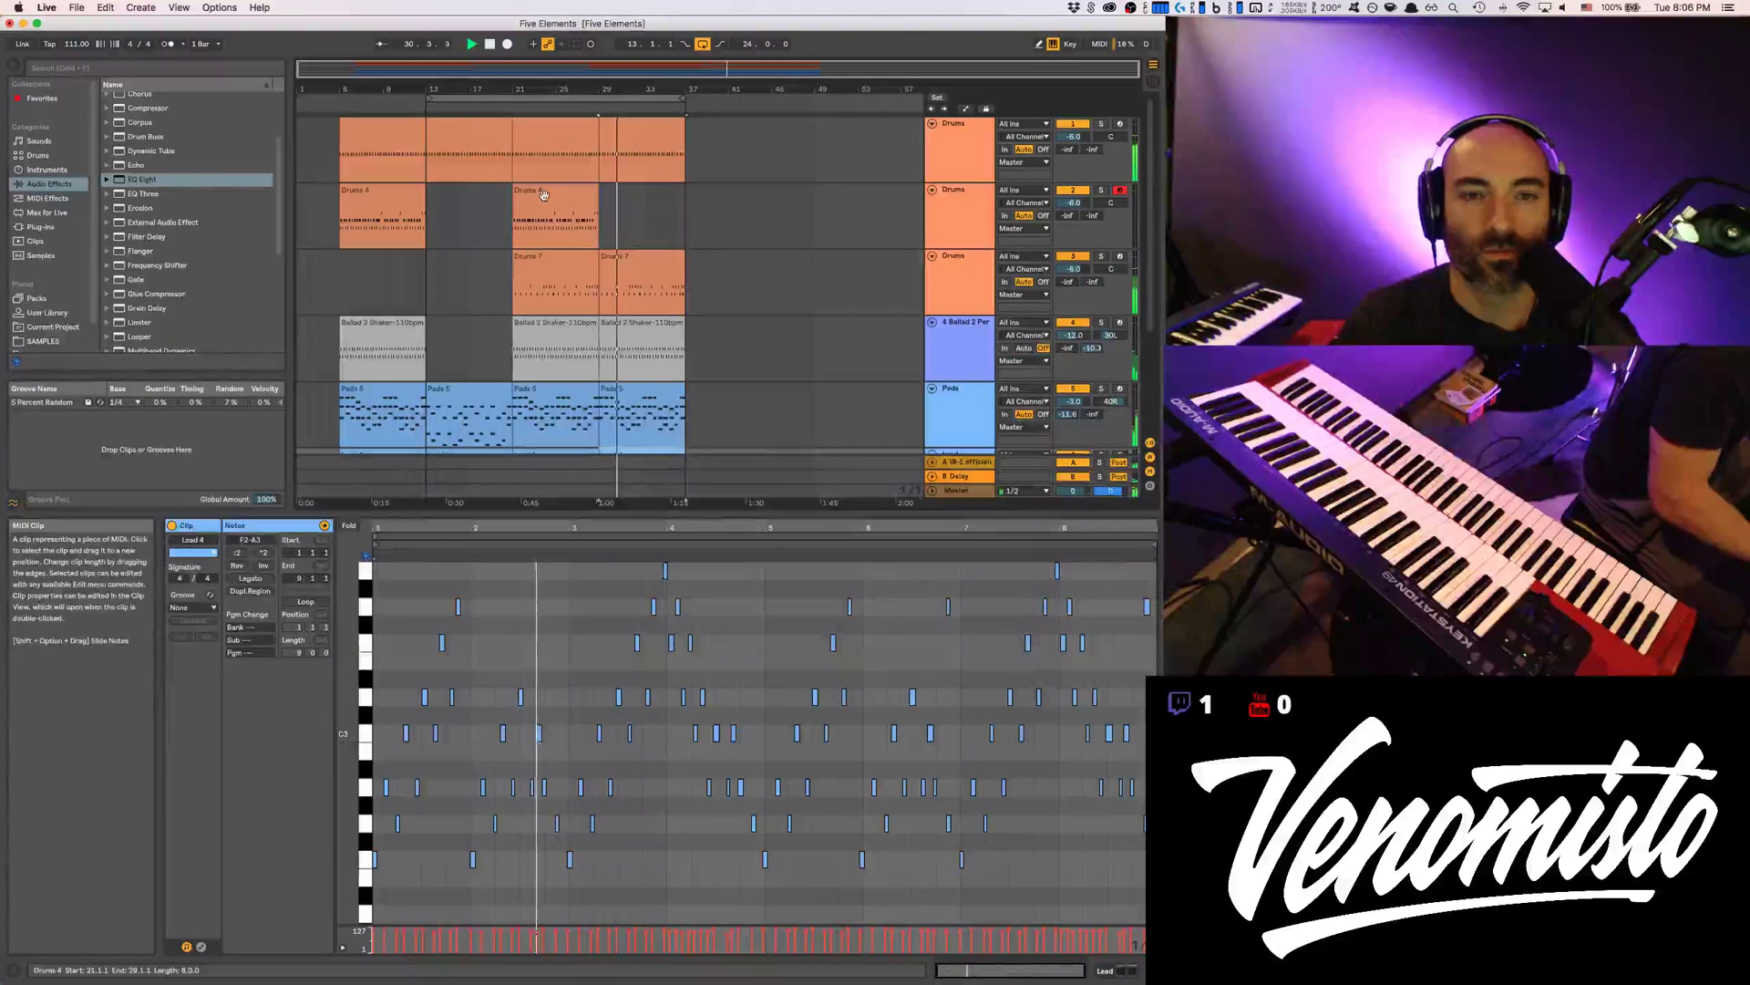
pyautogui.click(543, 193)
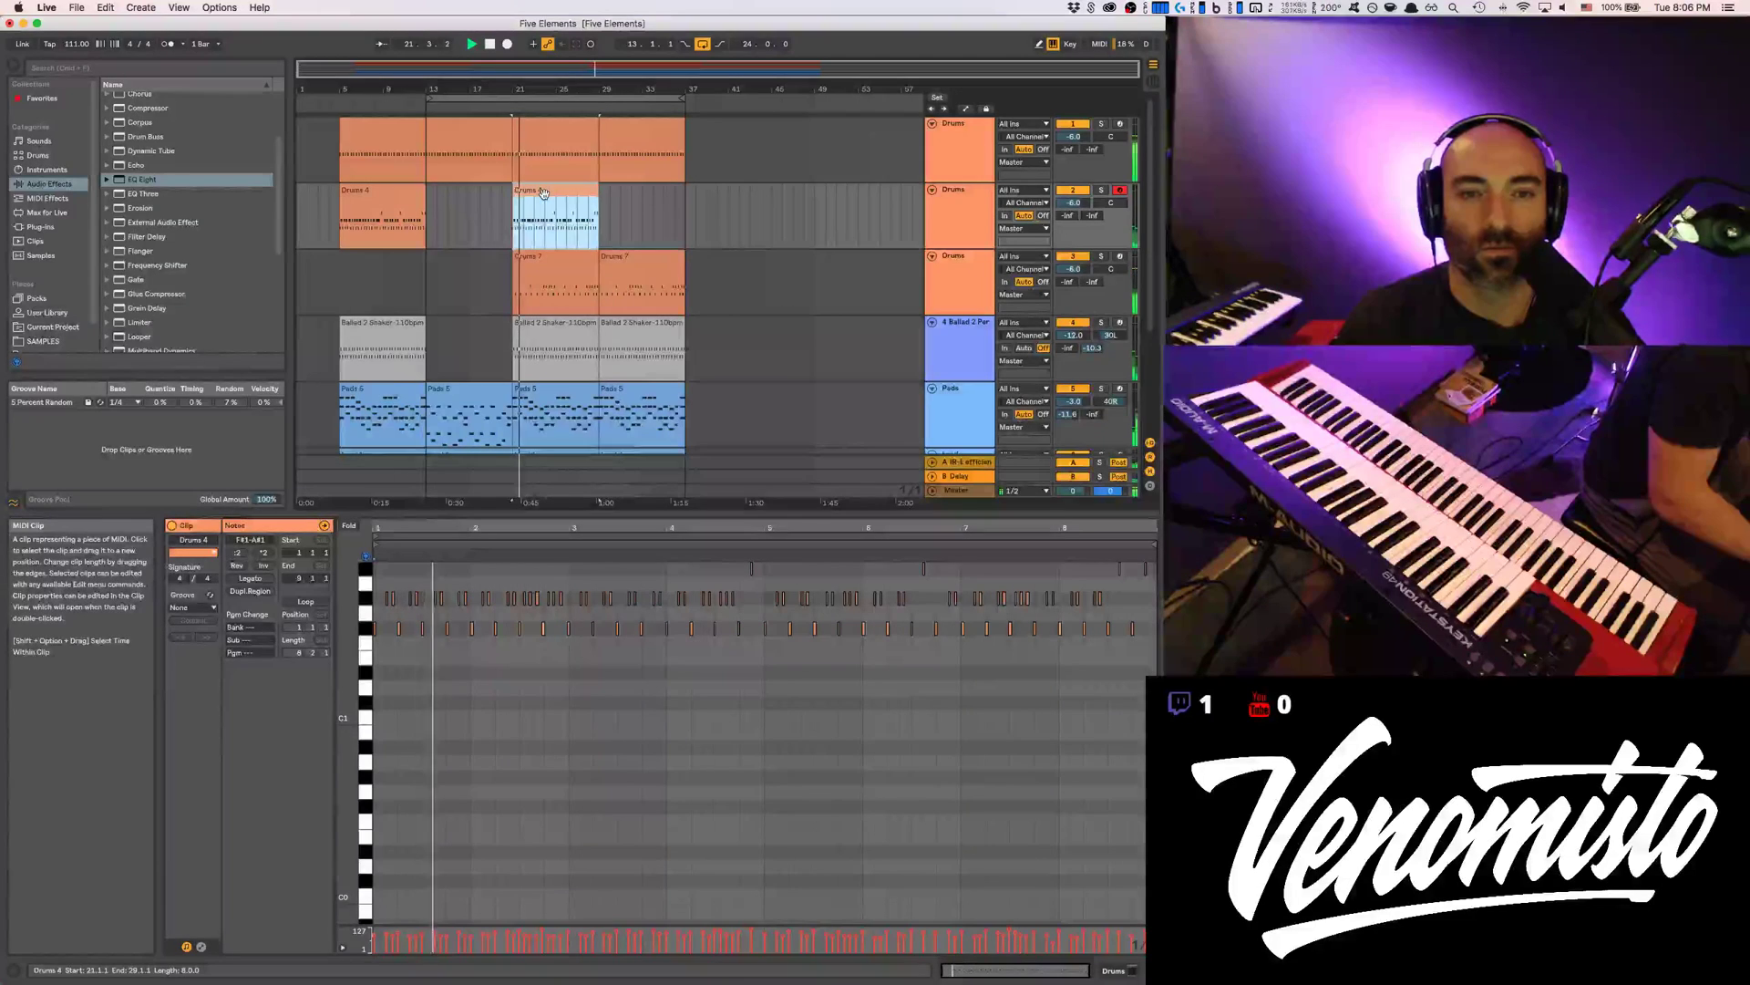
# Solo the second Drums track, switch the solo to the Ballad 2 Percussion track, and show its devices
pyautogui.click(1100, 189)
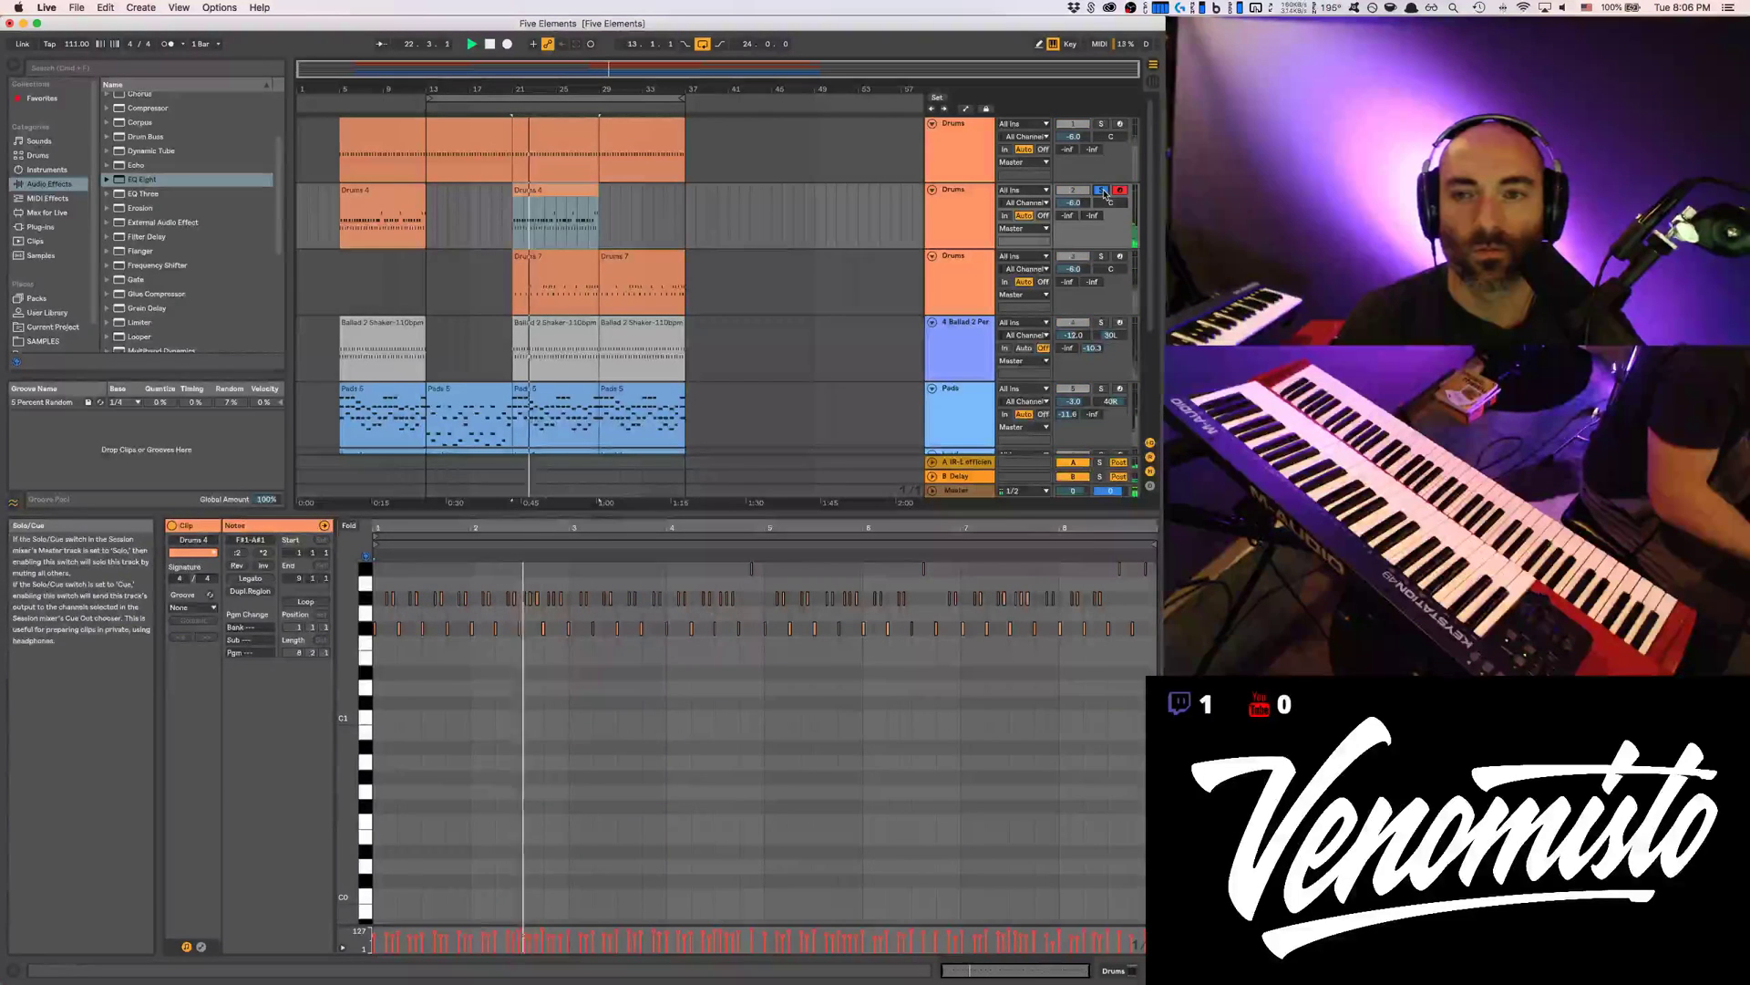
pyautogui.click(1101, 322)
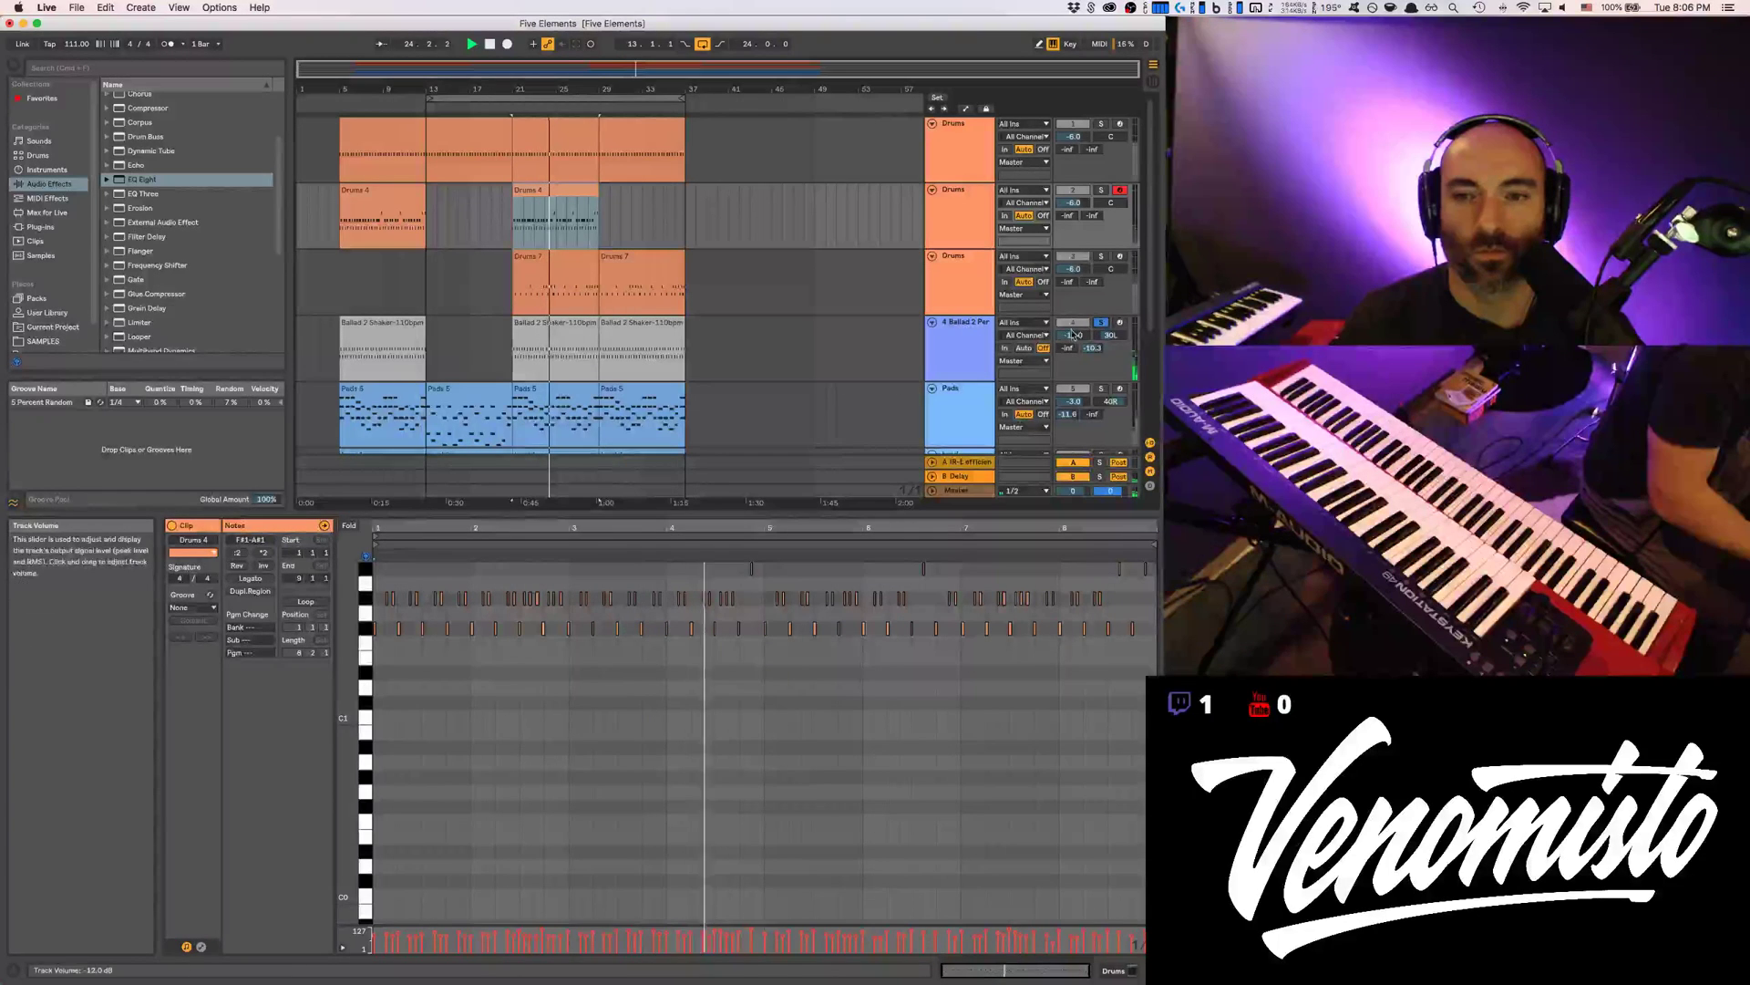
pyautogui.hotkey('shift', 'Tab')
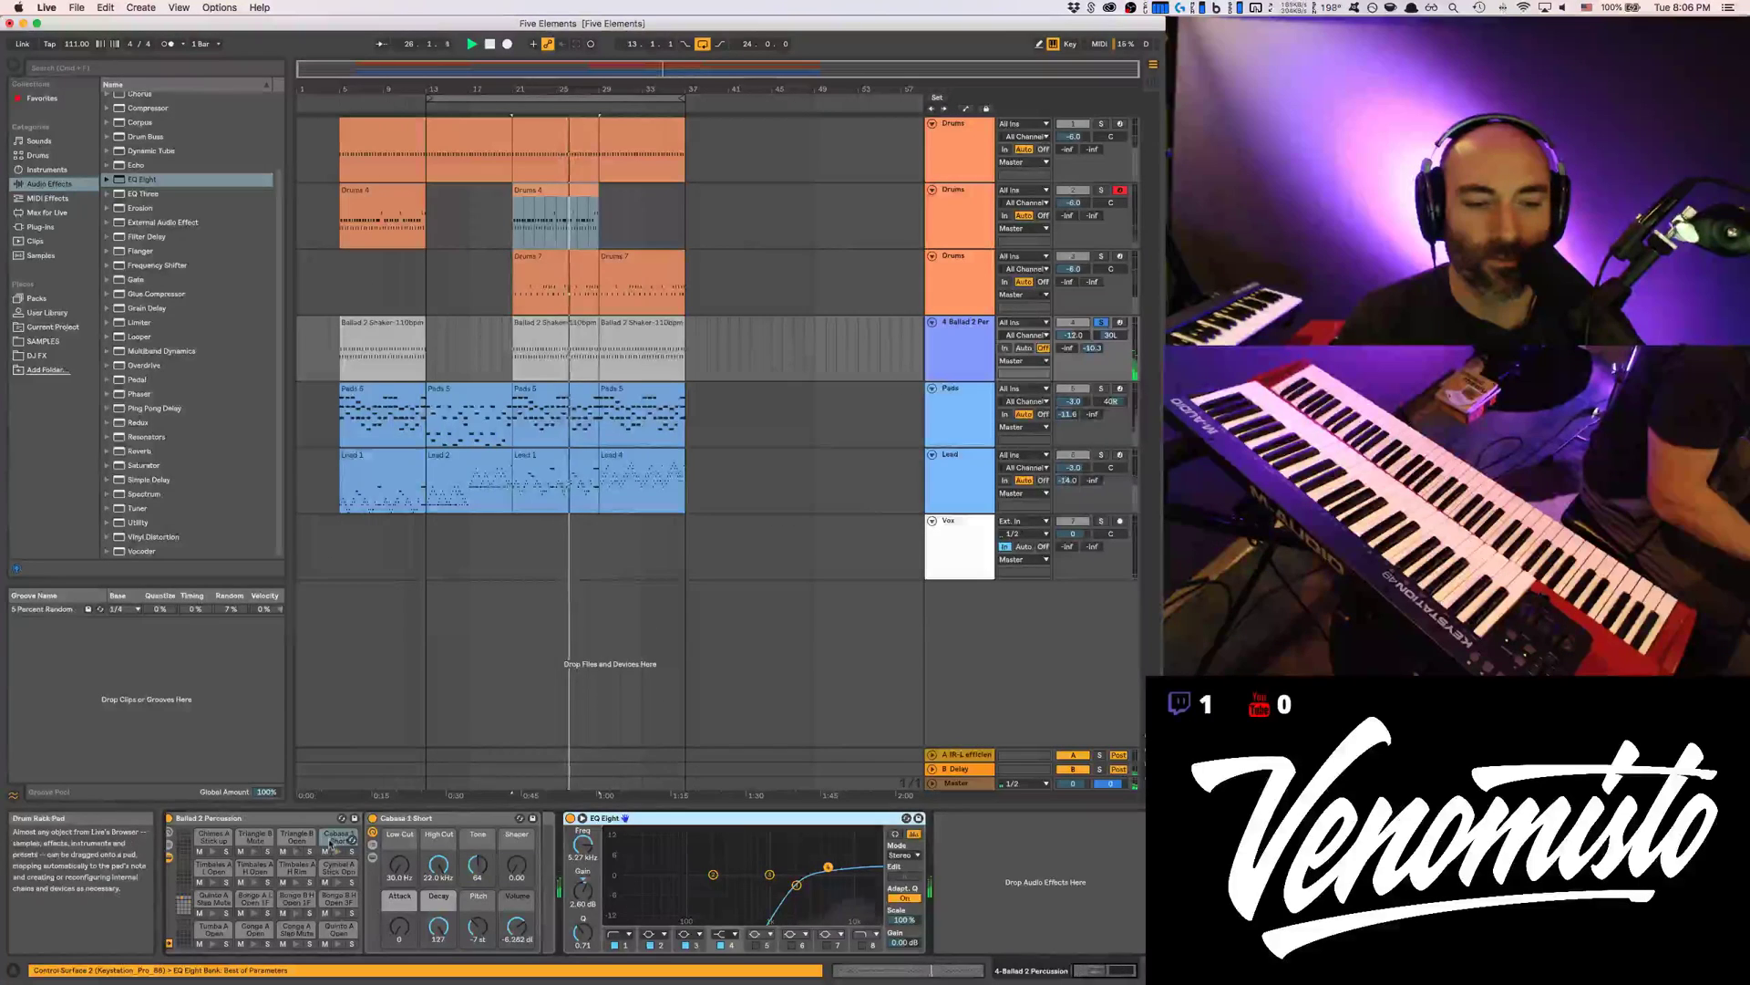
# Set the Cabasa pad's Tone to 11 and Attack to 46, reset the EQ Eight band gain to 0.00 dB, and unsolo the track
pyautogui.click(330, 840)
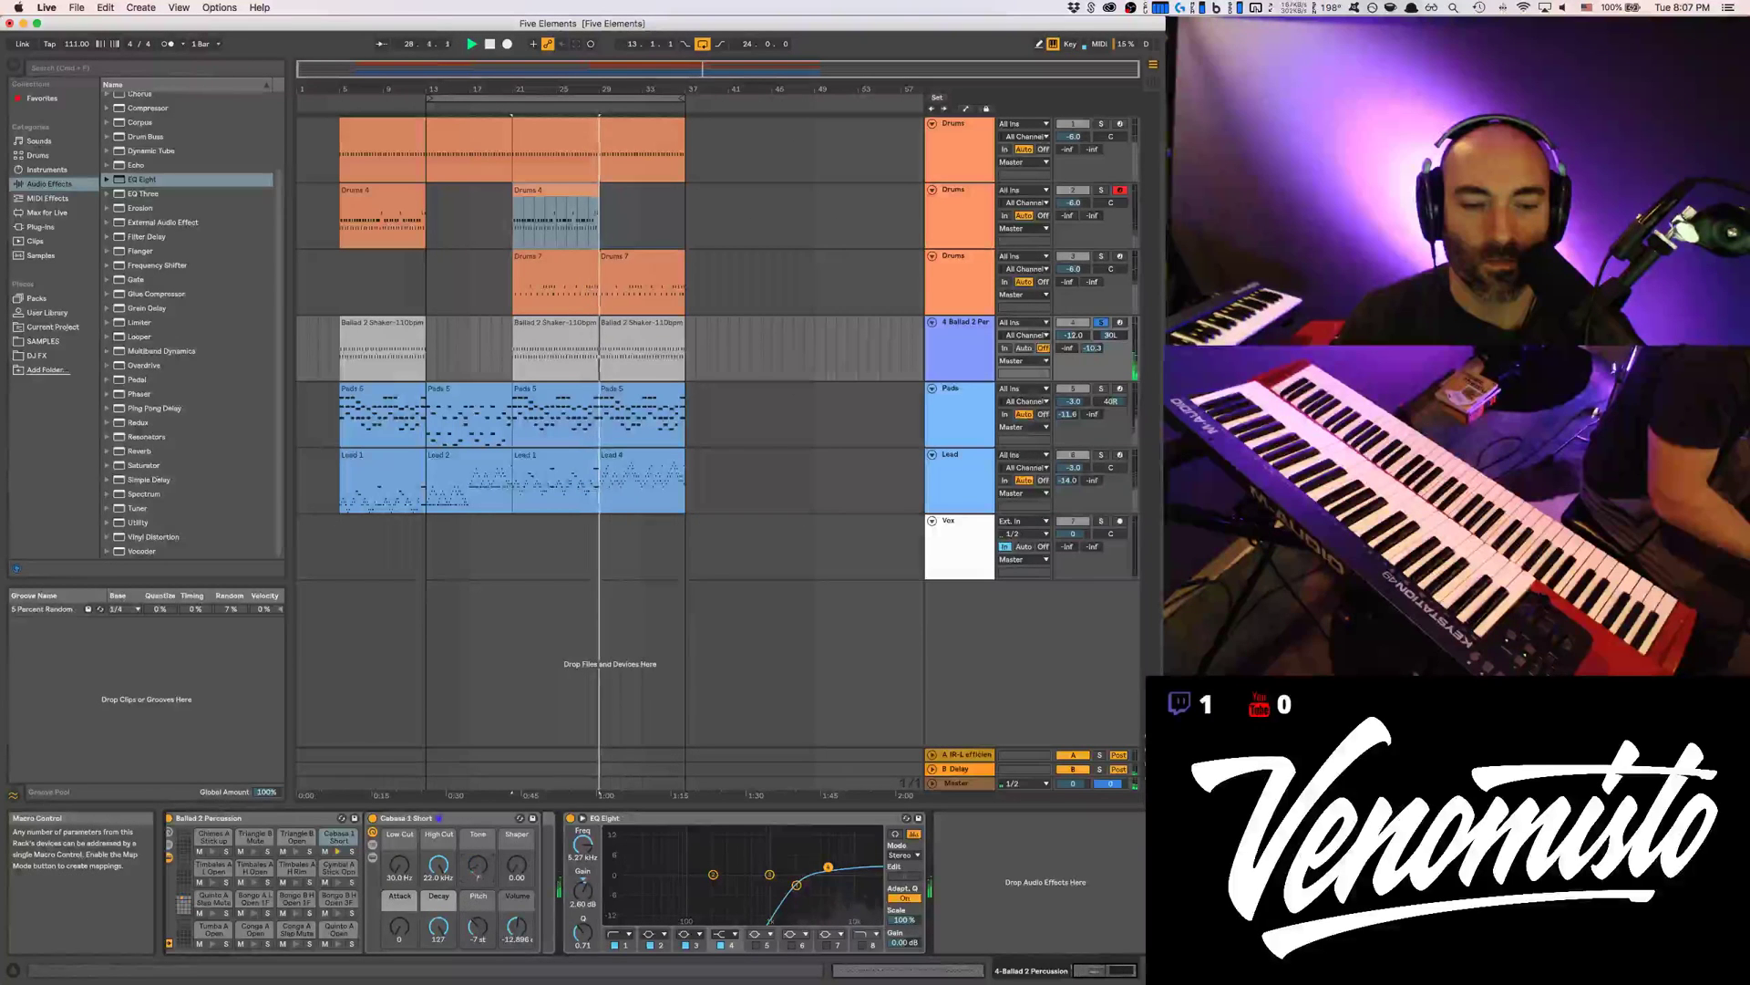
pyautogui.moveTo(472, 877); pyautogui.dragTo(399, 883)
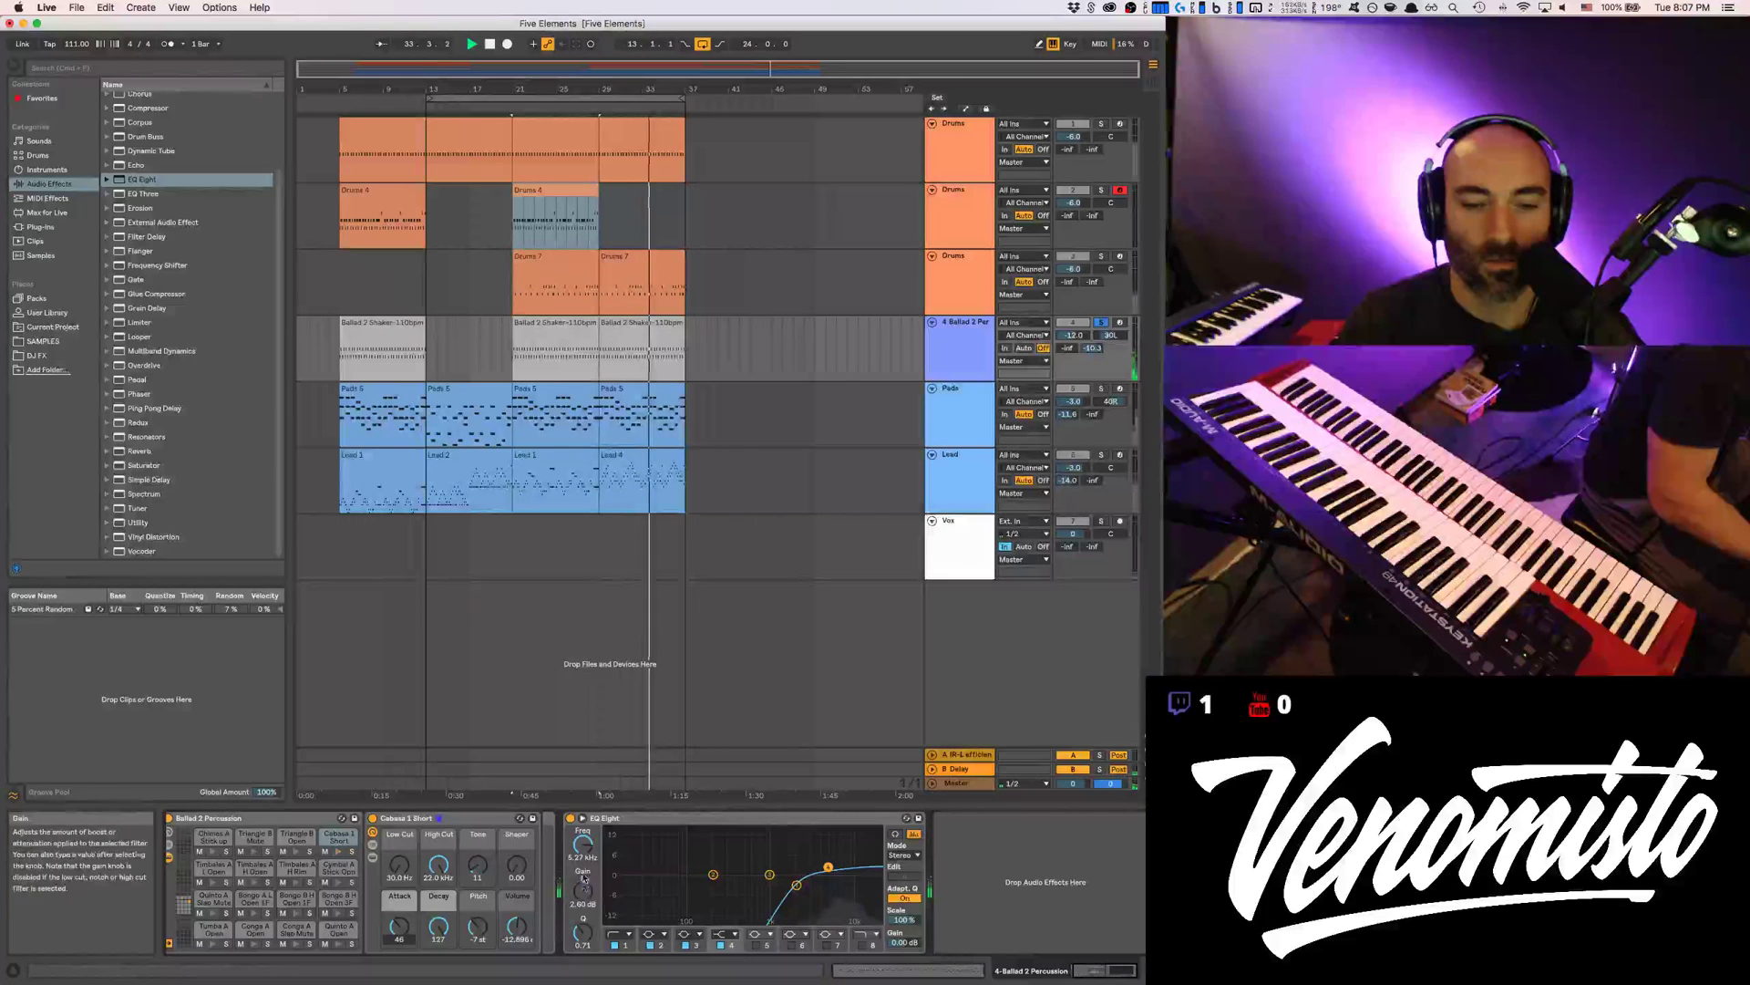
pyautogui.doubleClick(583, 891)
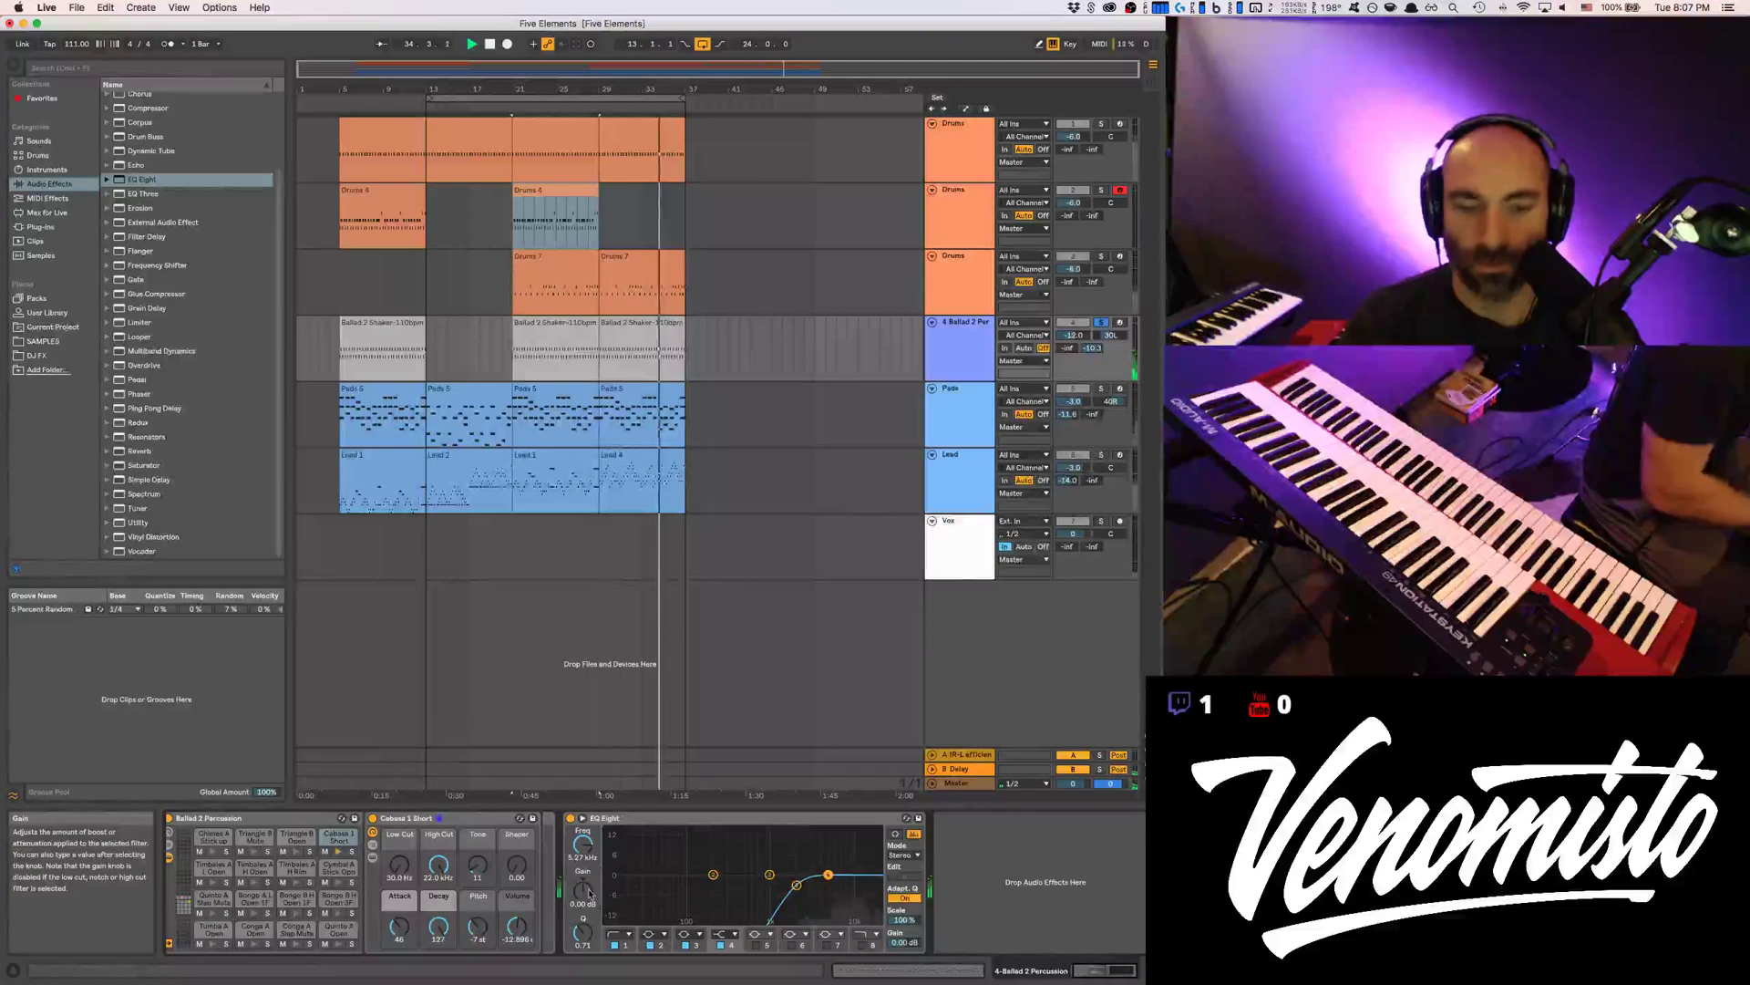
pyautogui.click(1101, 322)
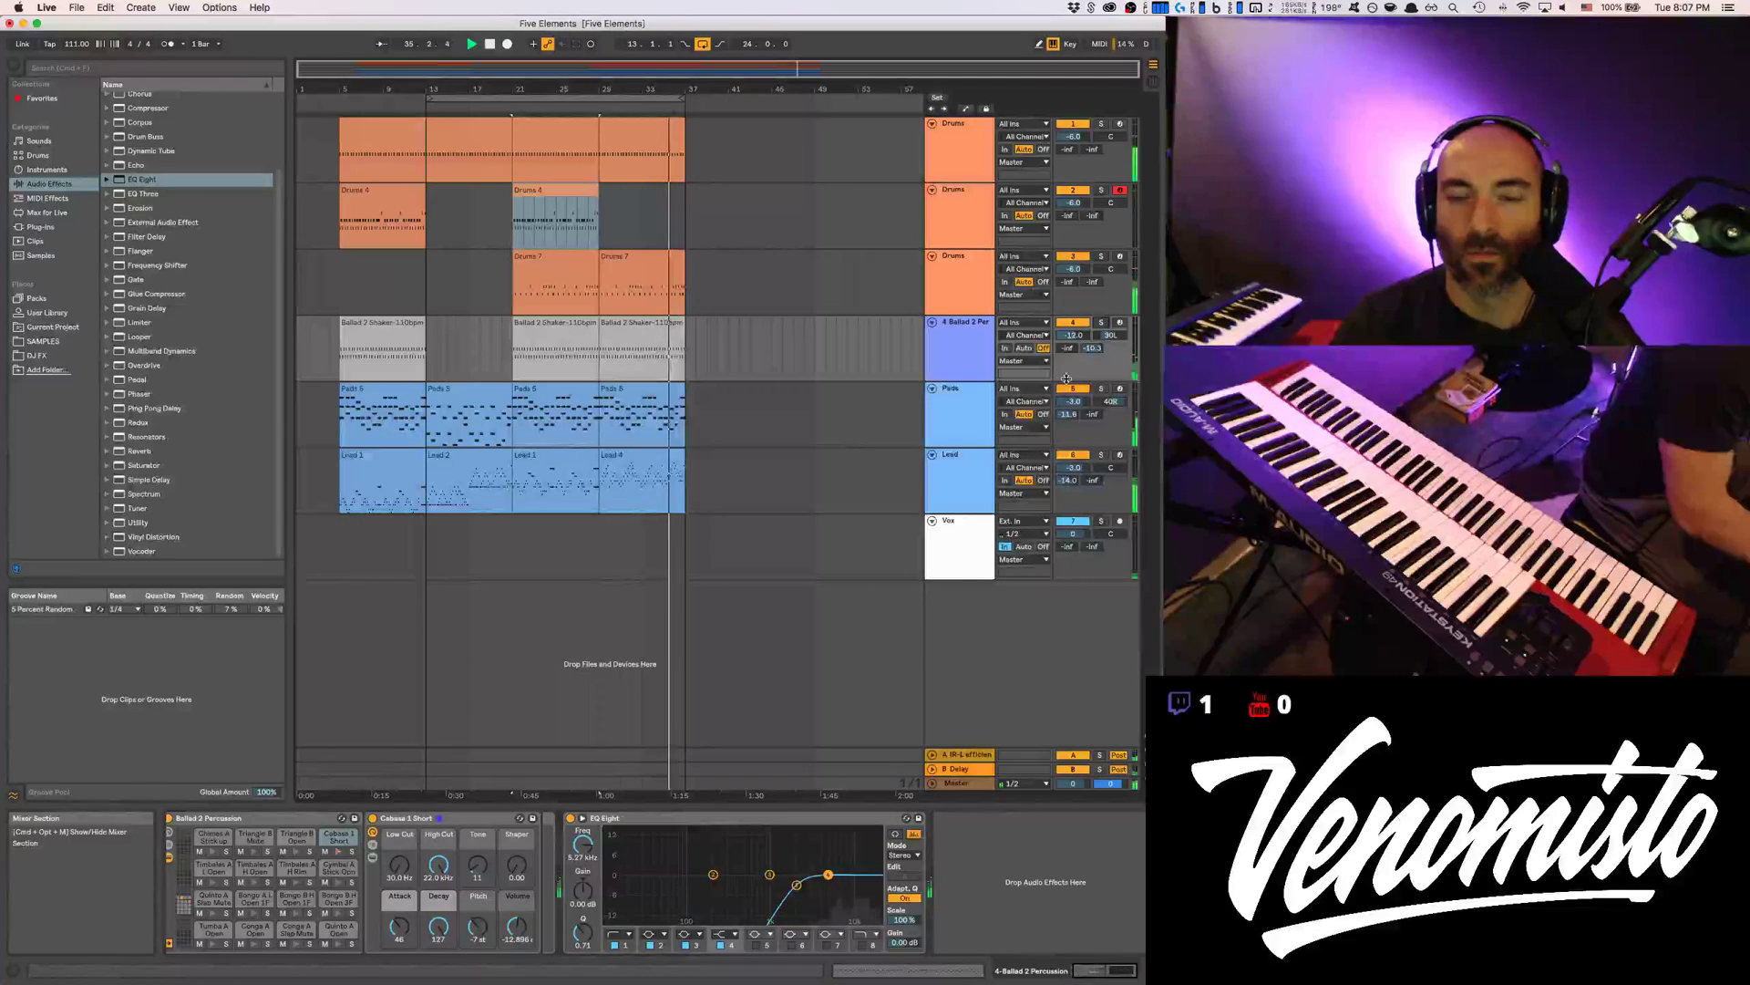
# Move the Lead 4 clip from bar 29 to bar 41 and copy the Lead 1 clip from bar 21 to bar 29
pyautogui.click(518, 91)
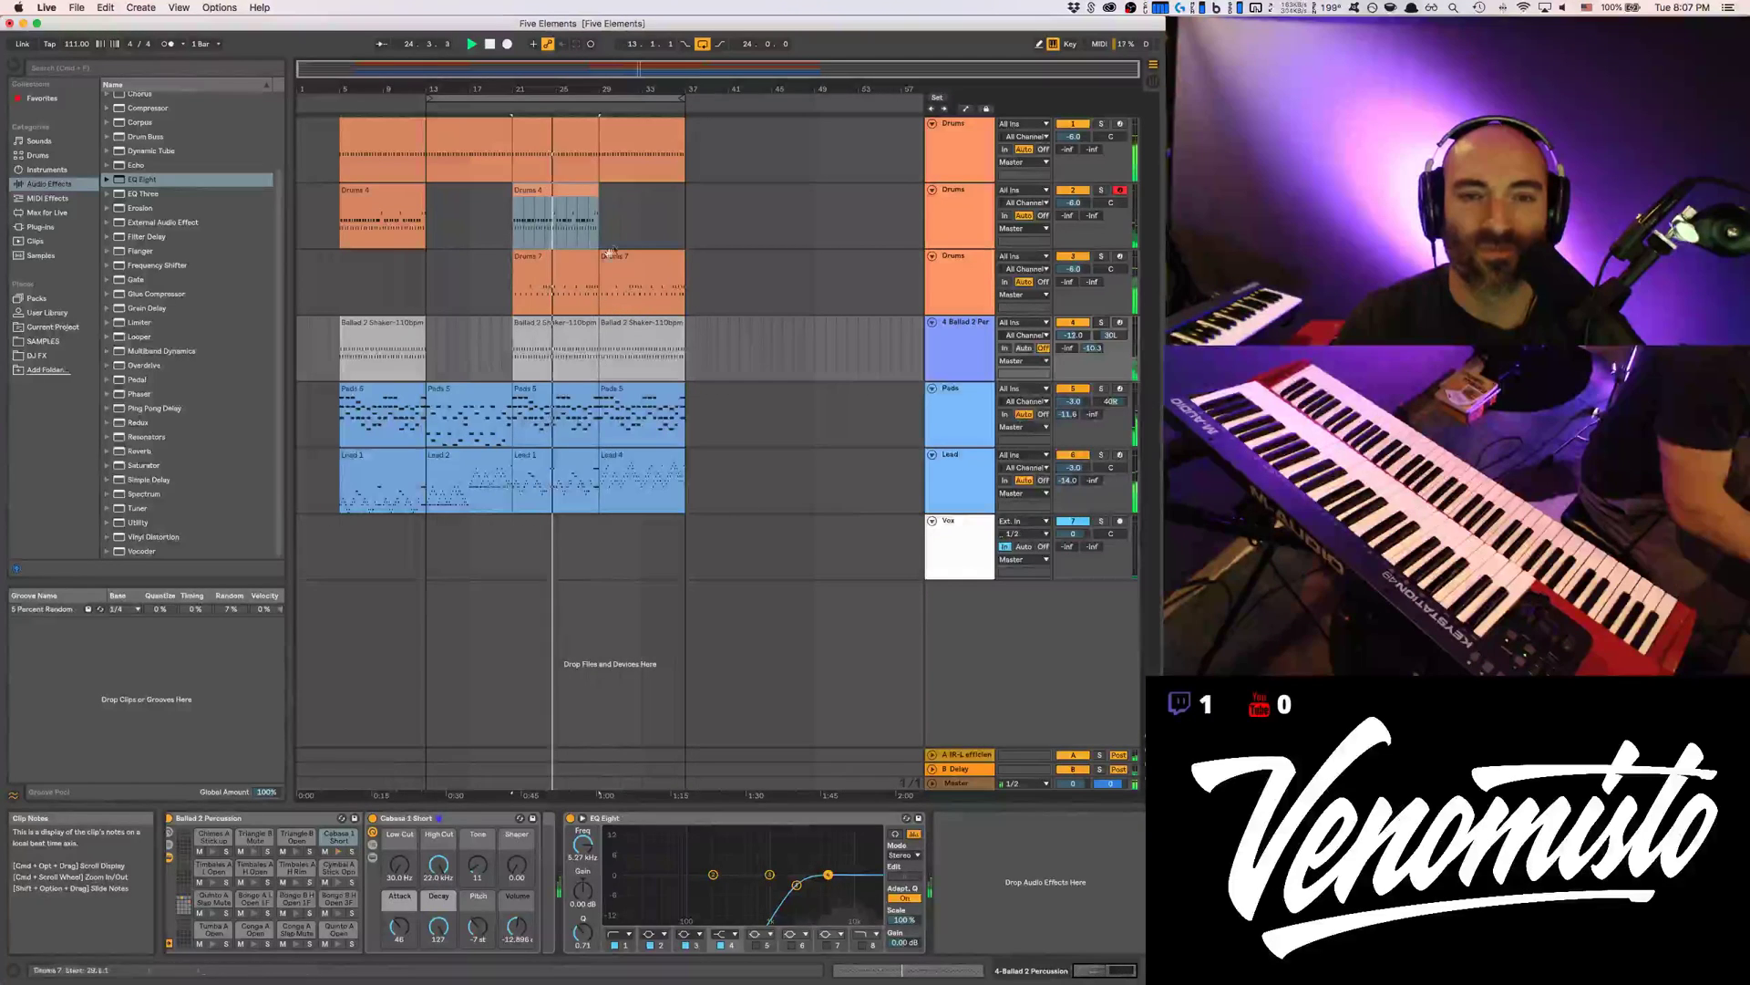
pyautogui.click(601, 229)
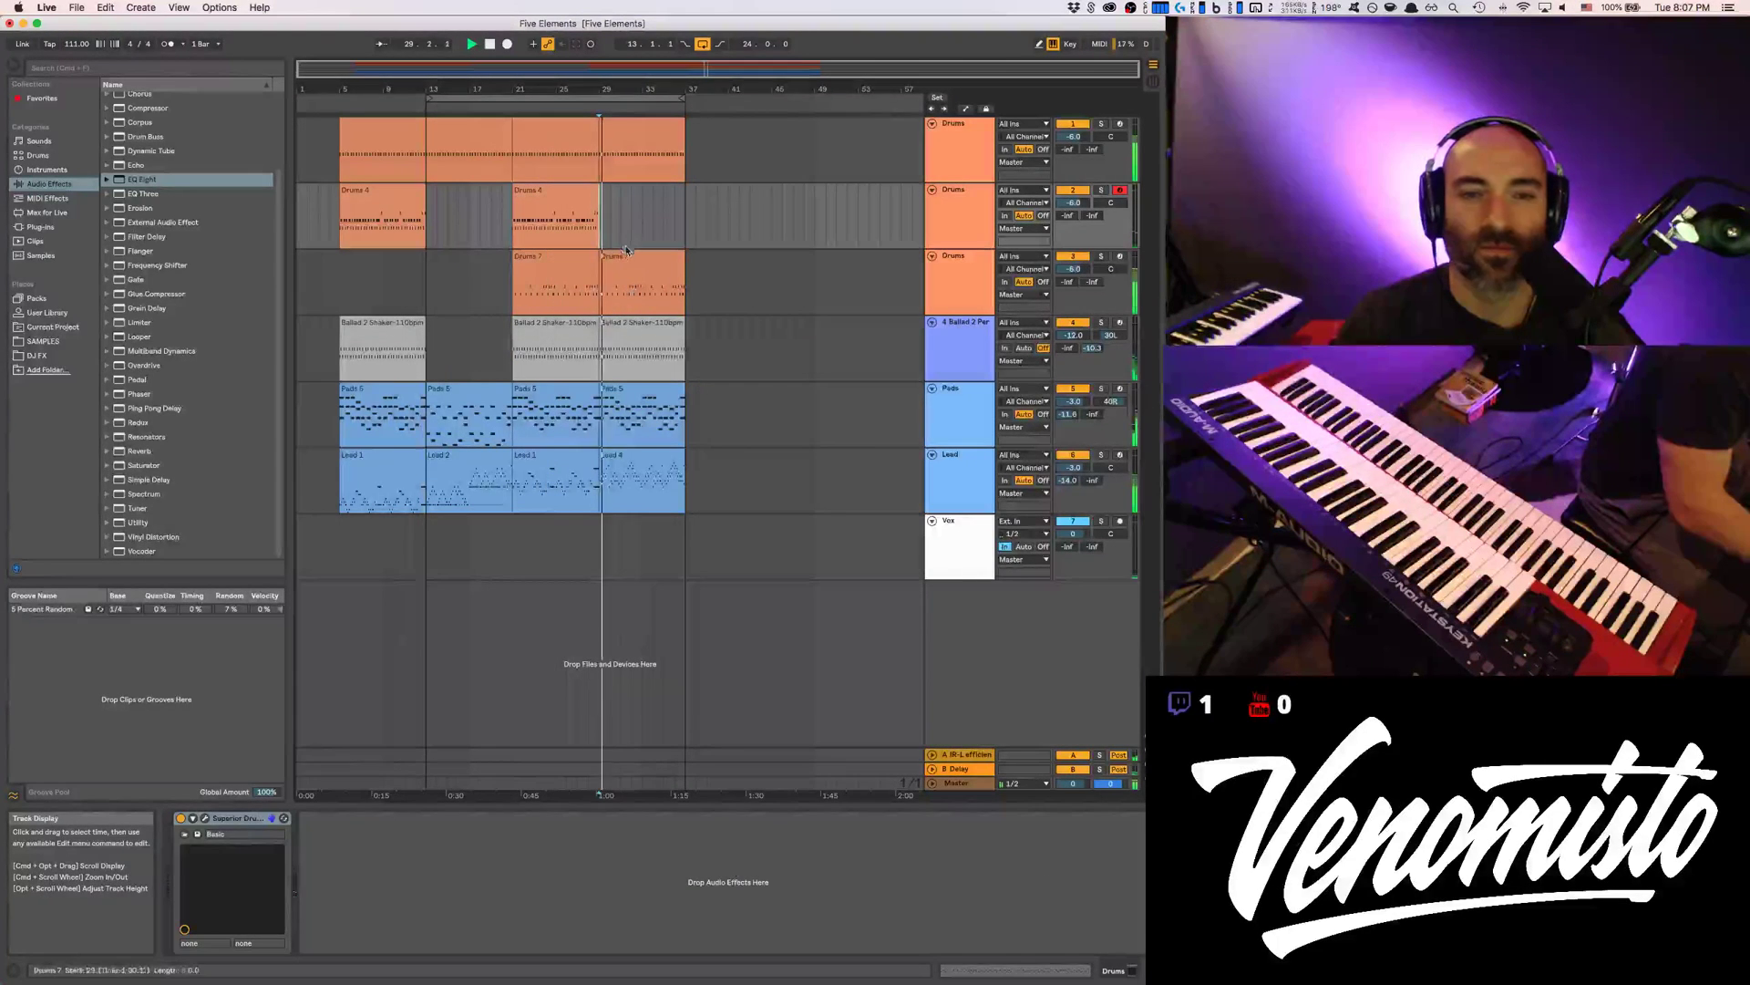
pyautogui.moveTo(645, 459); pyautogui.dragTo(775, 456)
pyautogui.moveTo(515, 453); pyautogui.dragTo(625, 453)
pyautogui.press('space')
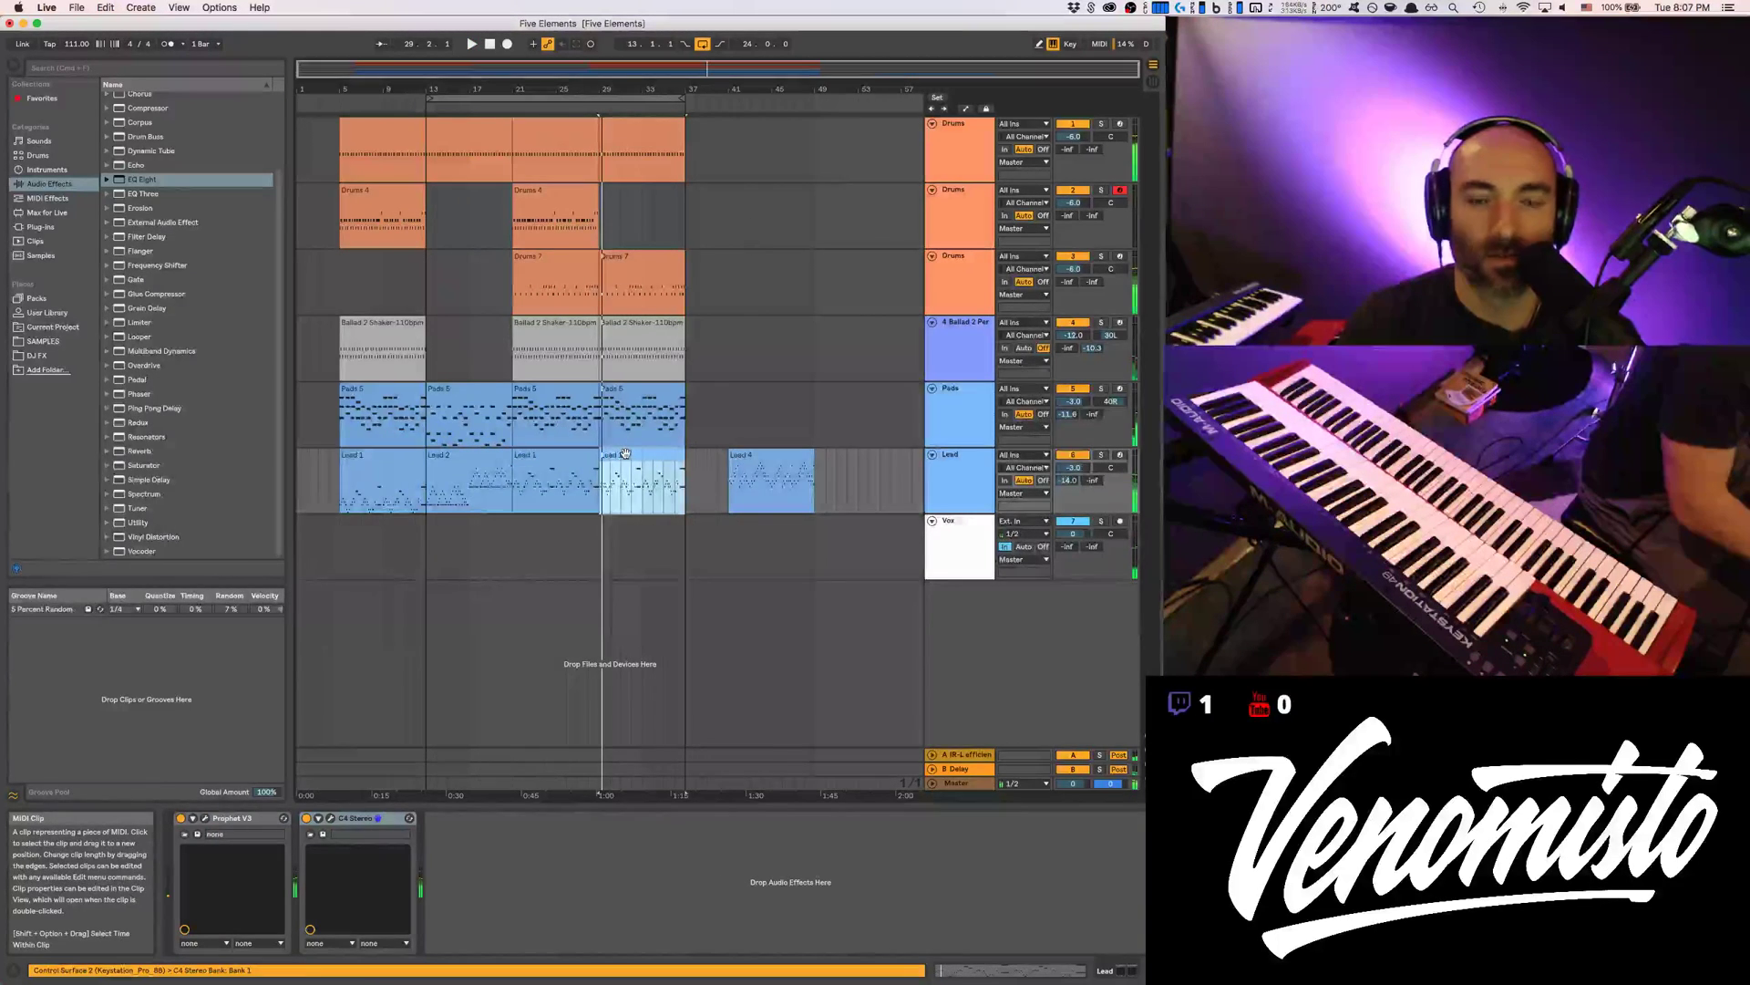
# Open the Lead clip at bar 29, and audition the third Drums track's Drums 7 clip at bar 29
pyautogui.doubleClick(624, 453)
pyautogui.press('space')
pyautogui.hotkey('shift', 'Tab')
pyautogui.doubleClick(631, 273)
pyautogui.press('space')
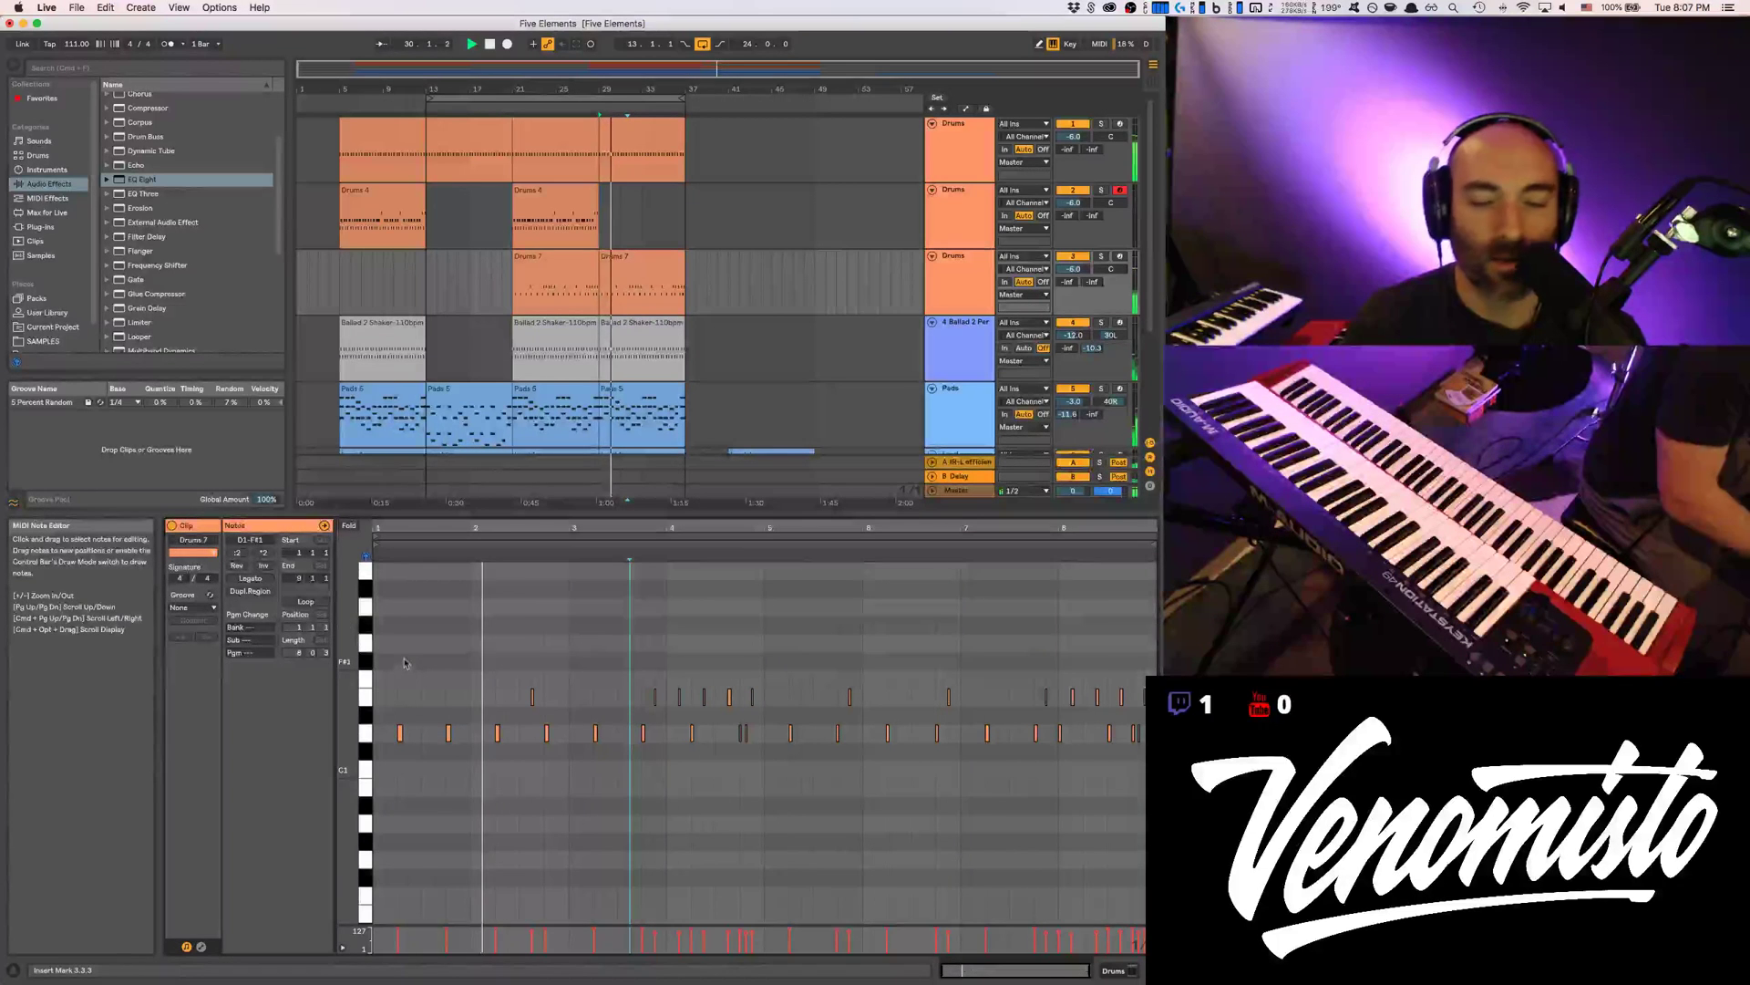
pyautogui.press('space')
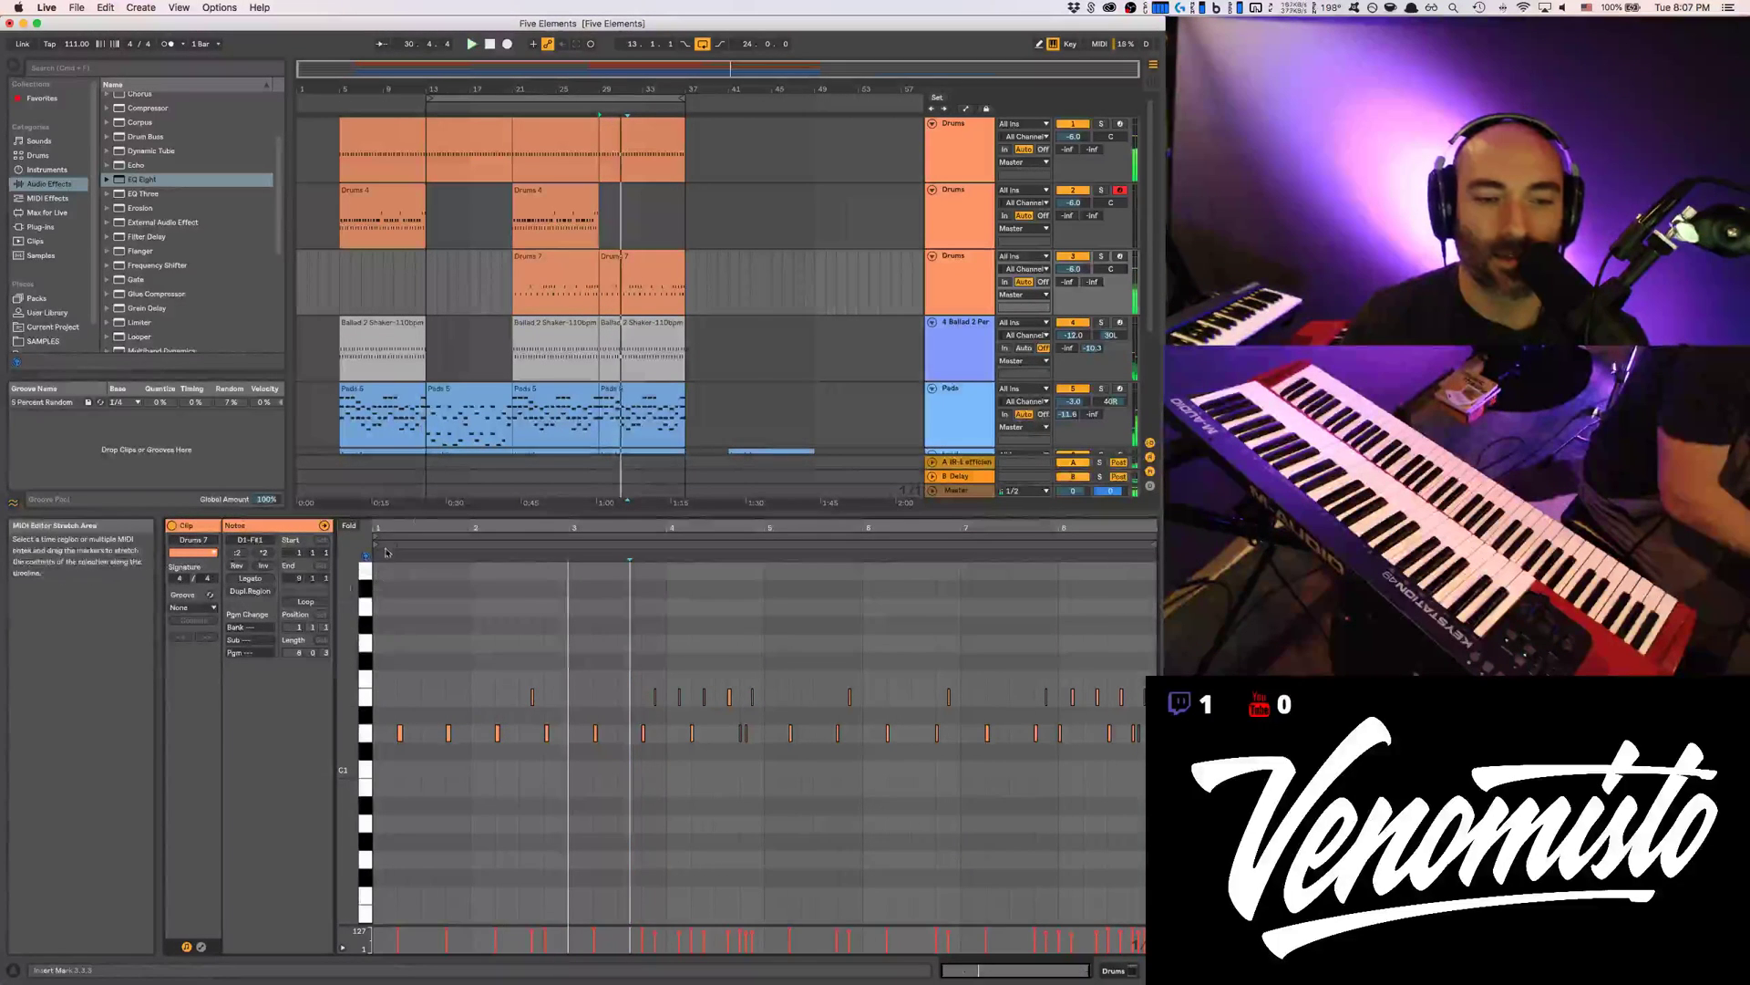
# Delete all notes from the third Drums track's Drums 7 clip at bar 29
pyautogui.moveTo(407, 529); pyautogui.dragTo(500, 617)
pyautogui.press('super+a')
pyautogui.press('Delete')
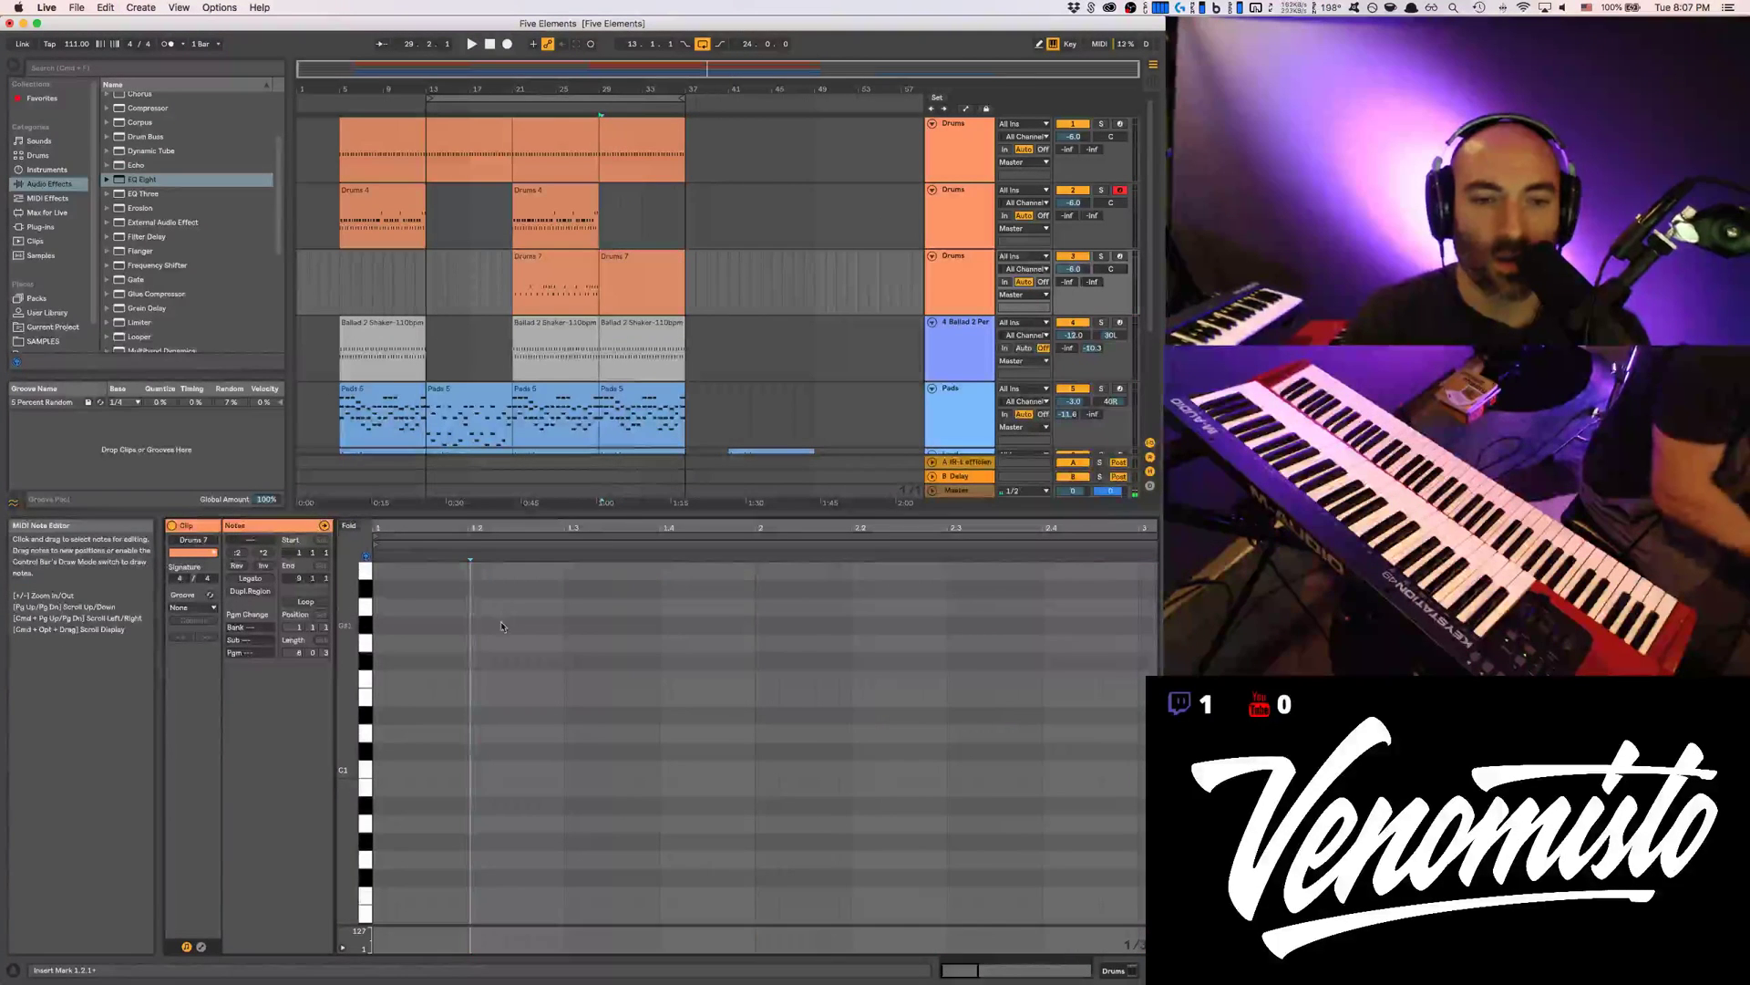
# Audition the snare keys and draw two D1 notes at 1.1.3, two E1 notes at 1.1.4 and one D1 at 1.2 in the bar 29 Drums 7 clip
pyautogui.moveTo(397, 529); pyautogui.dragTo(397, 601)
pyautogui.click(367, 734)
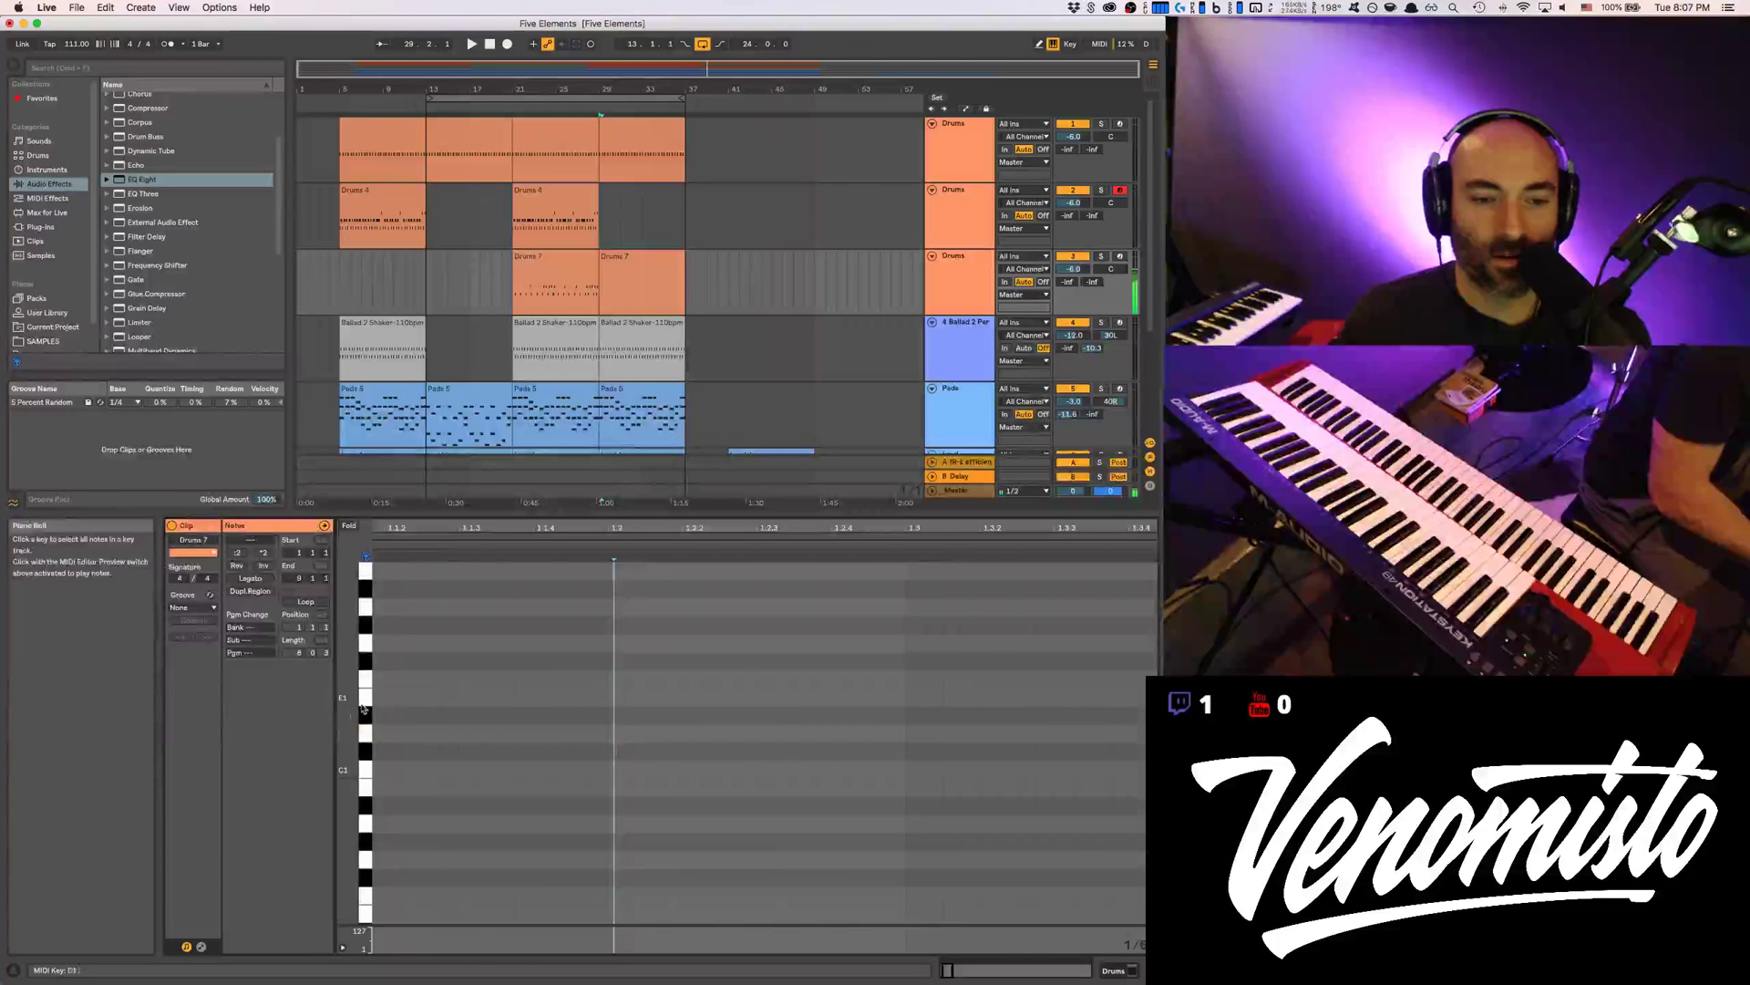
pyautogui.click(363, 715)
pyautogui.click(364, 734)
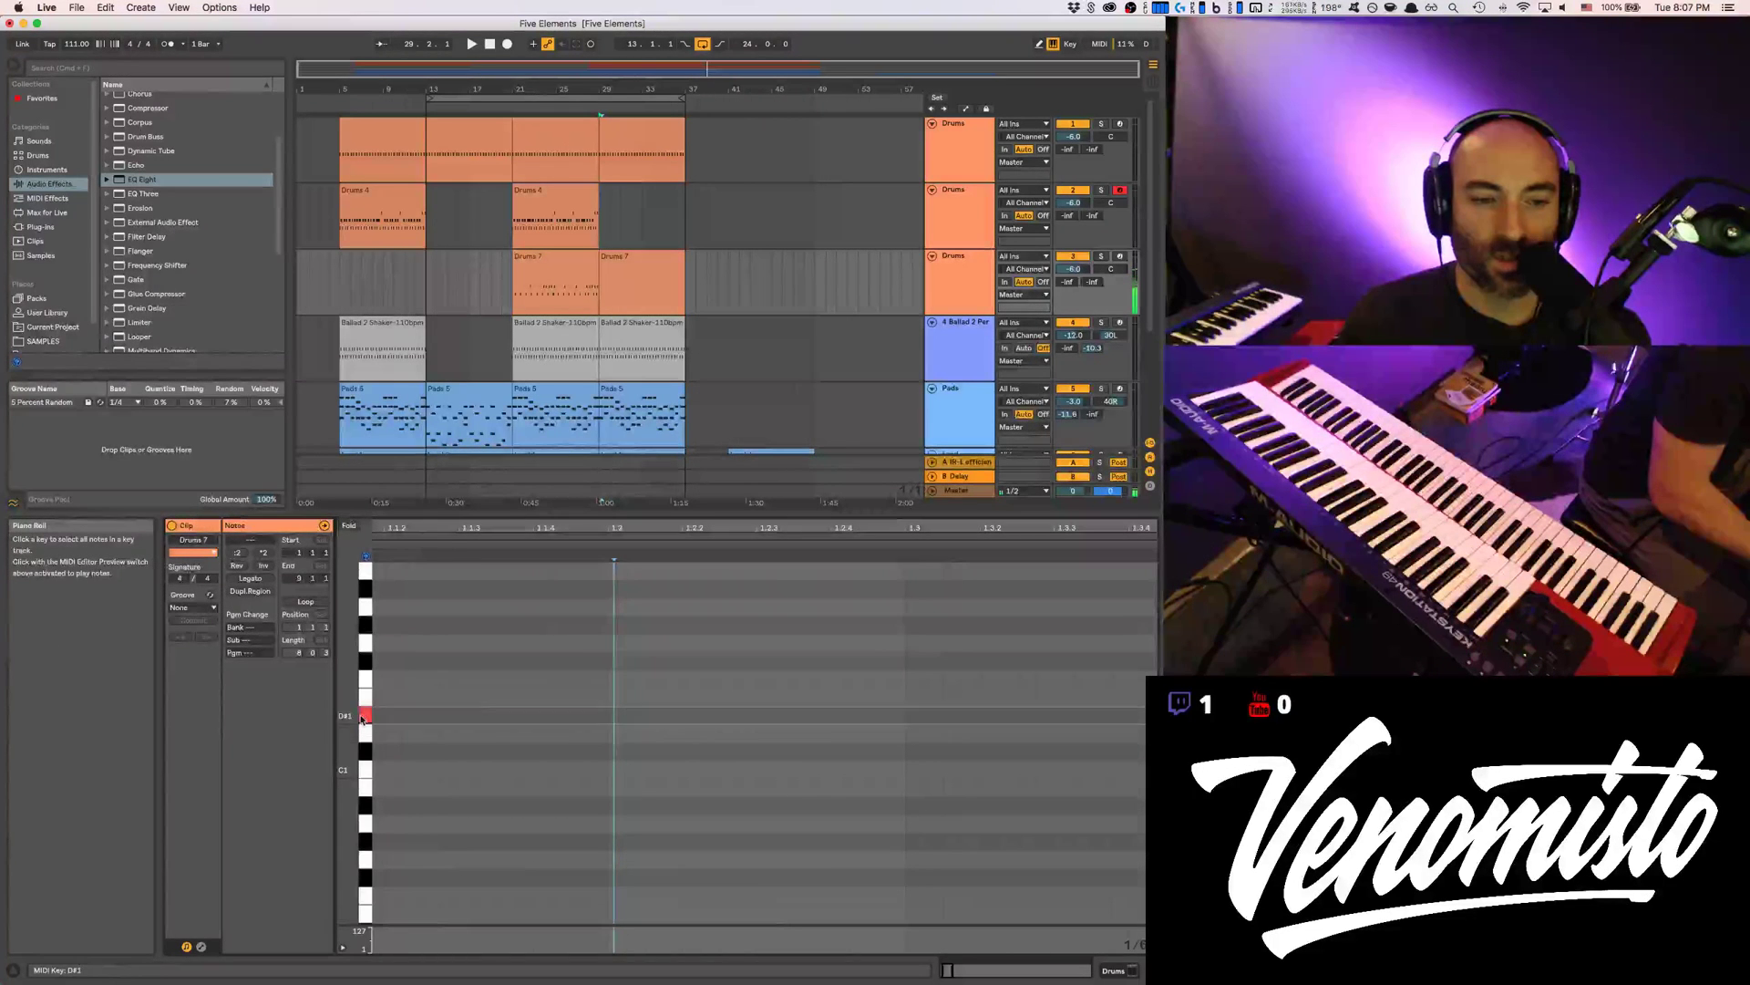
pyautogui.hscroll(-1, 599, 735)
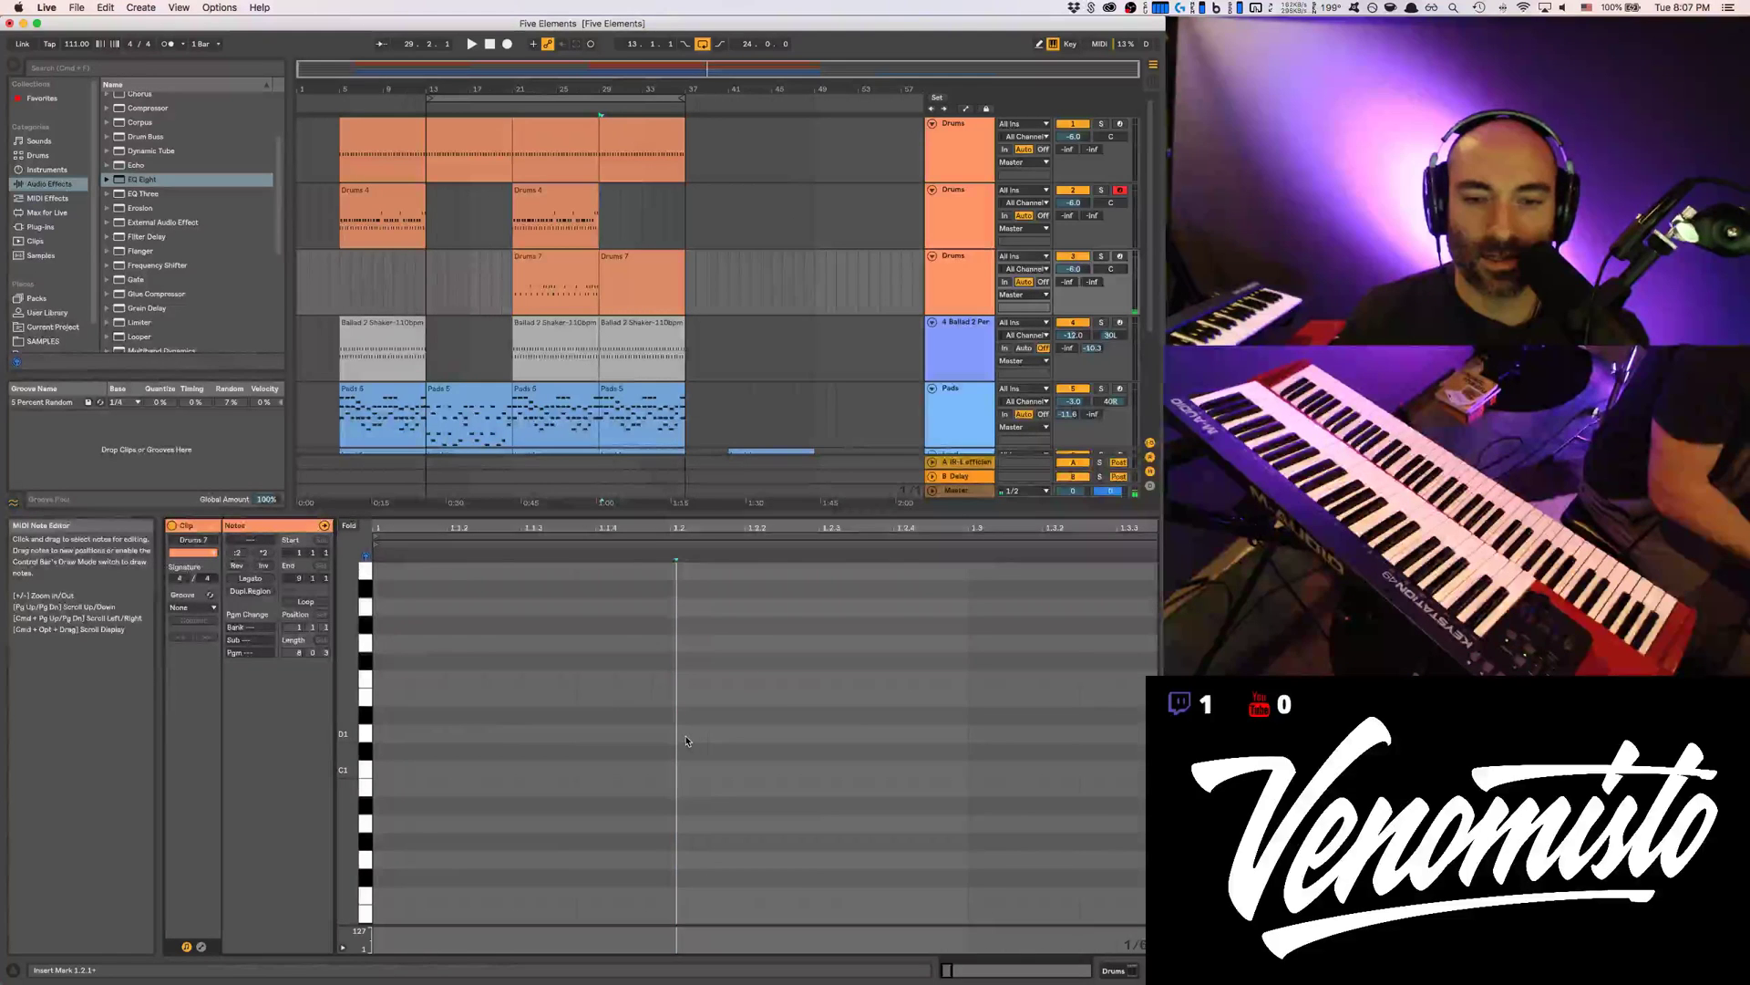
pyautogui.doubleClick(684, 738)
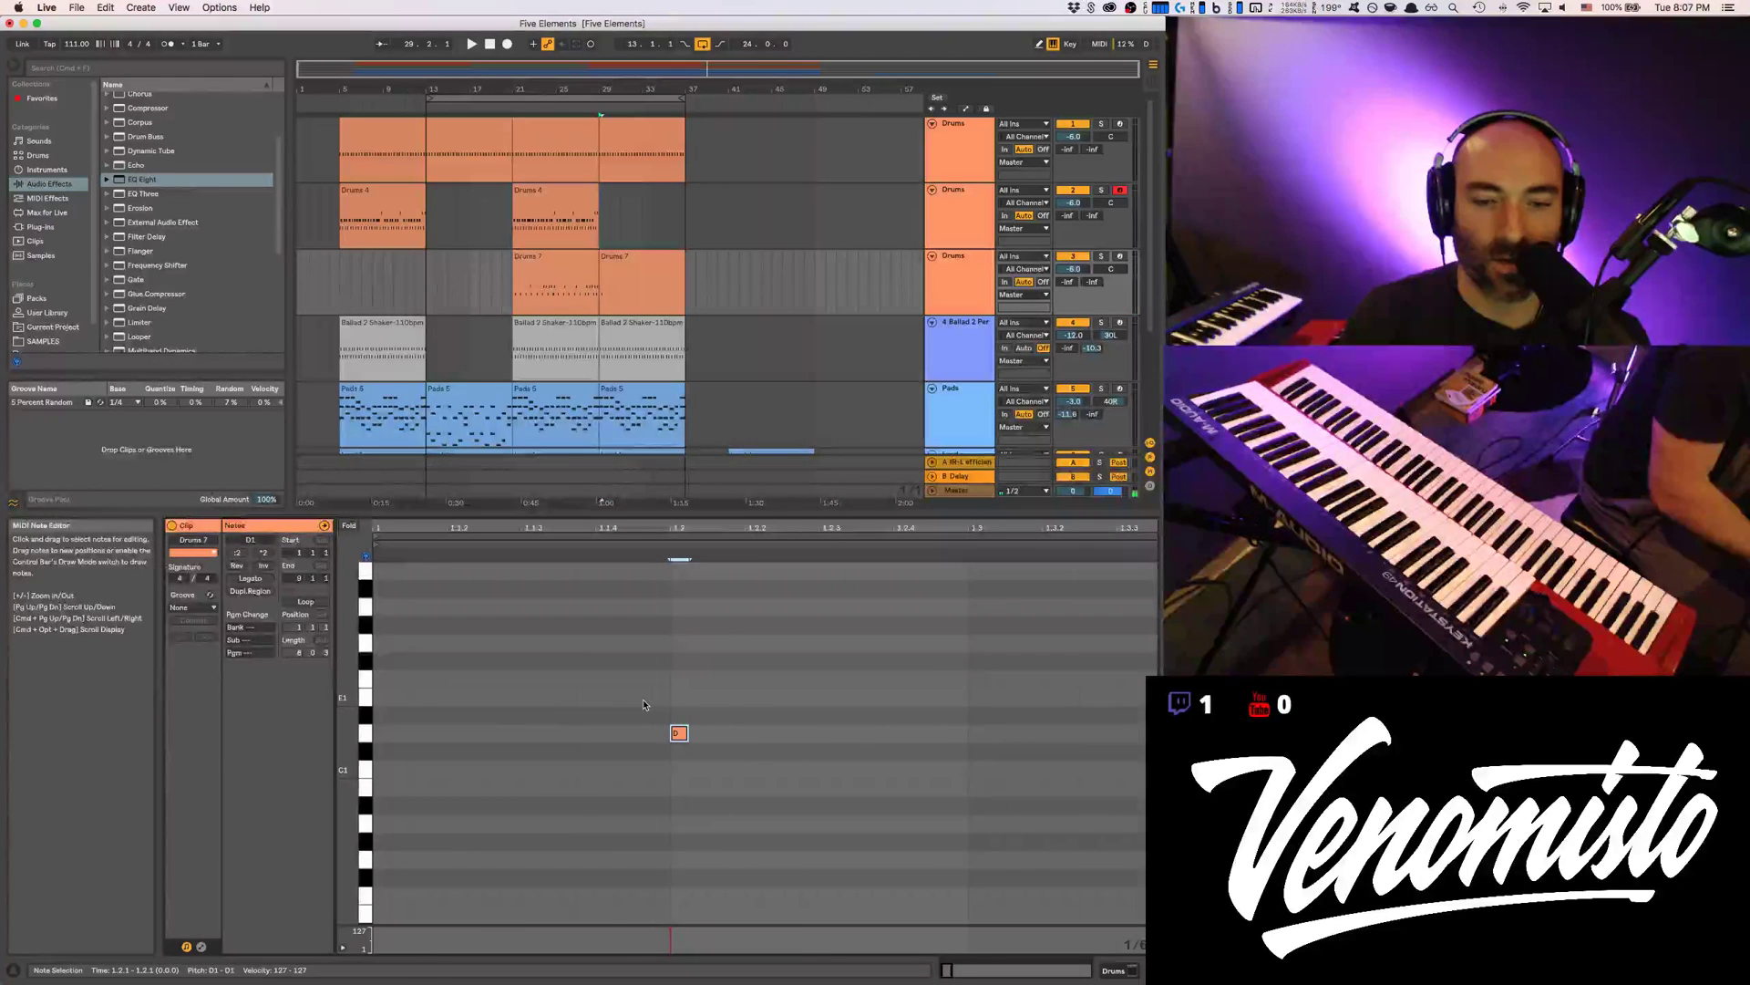
pyautogui.doubleClick(604, 697)
pyautogui.click(562, 740)
pyautogui.doubleClick(563, 739)
pyautogui.doubleClick(527, 738)
pyautogui.press('space')
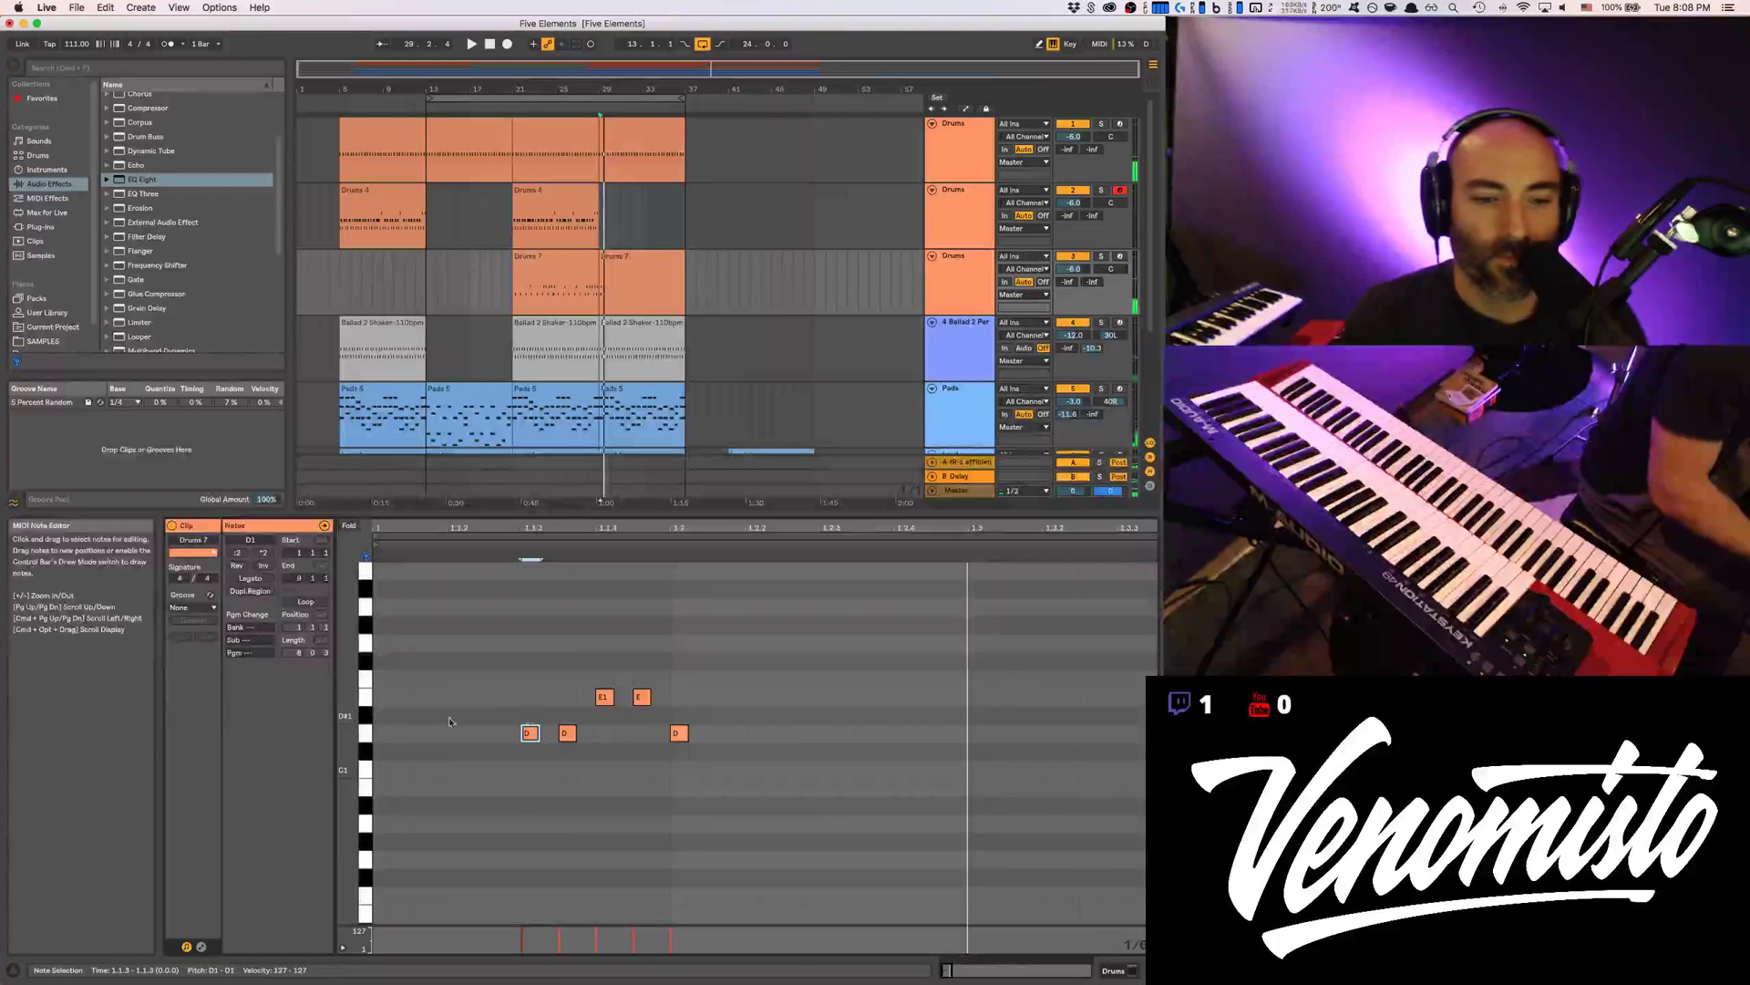
# Transpose the two E1 notes in the Drums 7 clip down to D#1 and play the fill
pyautogui.moveTo(557, 702); pyautogui.dragTo(658, 702)
pyautogui.press('Down')
pyautogui.press('space')
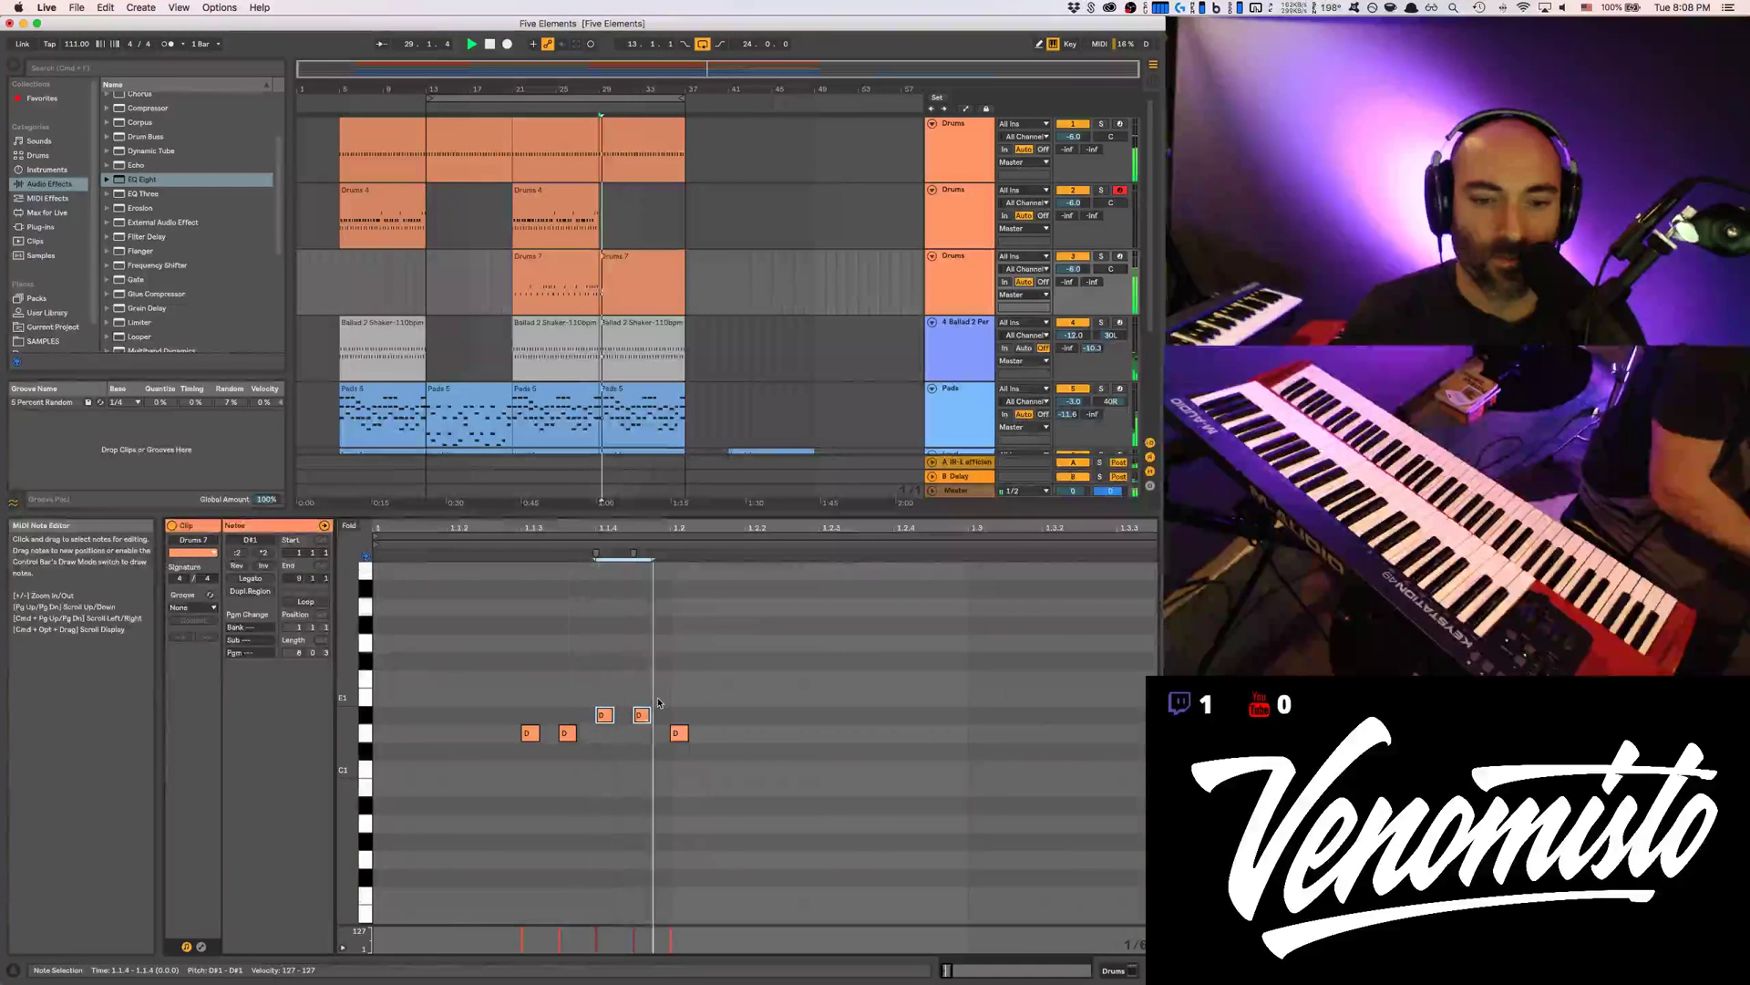
# Lower the velocities of the first four notes of the snare fill, leaving out the final D1 at 1.2
pyautogui.moveTo(468, 676); pyautogui.dragTo(629, 749)
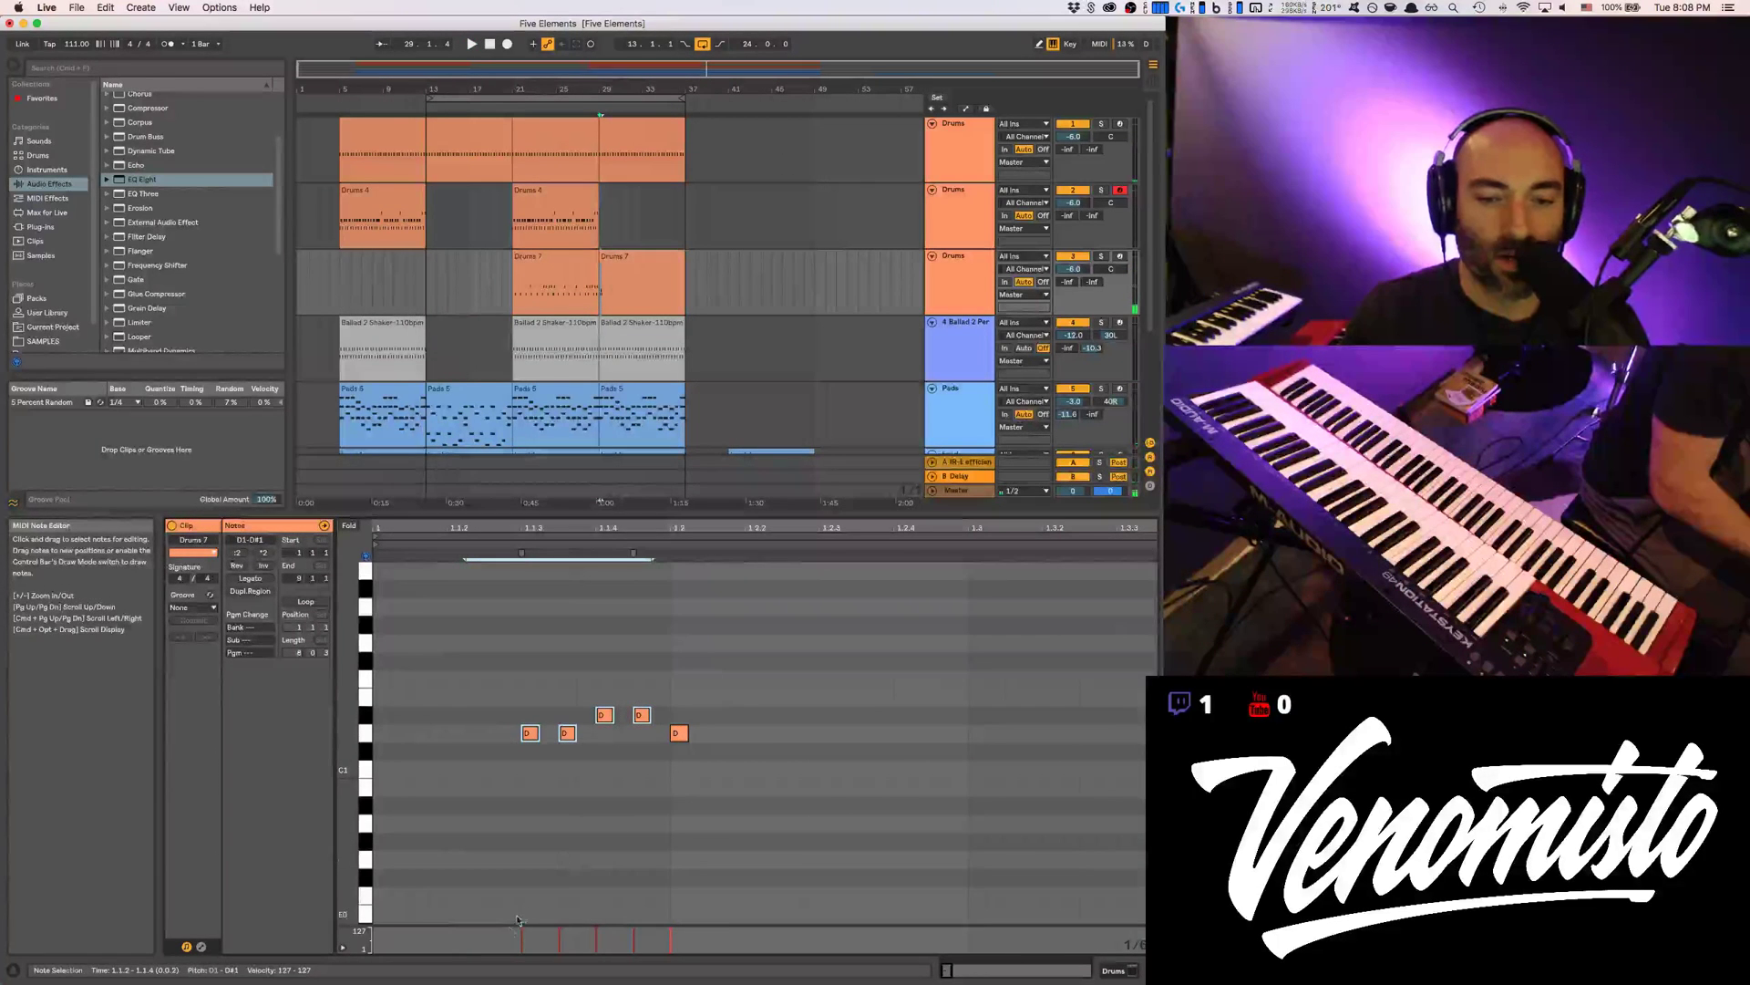
pyautogui.moveTo(626, 942); pyautogui.dragTo(629, 941)
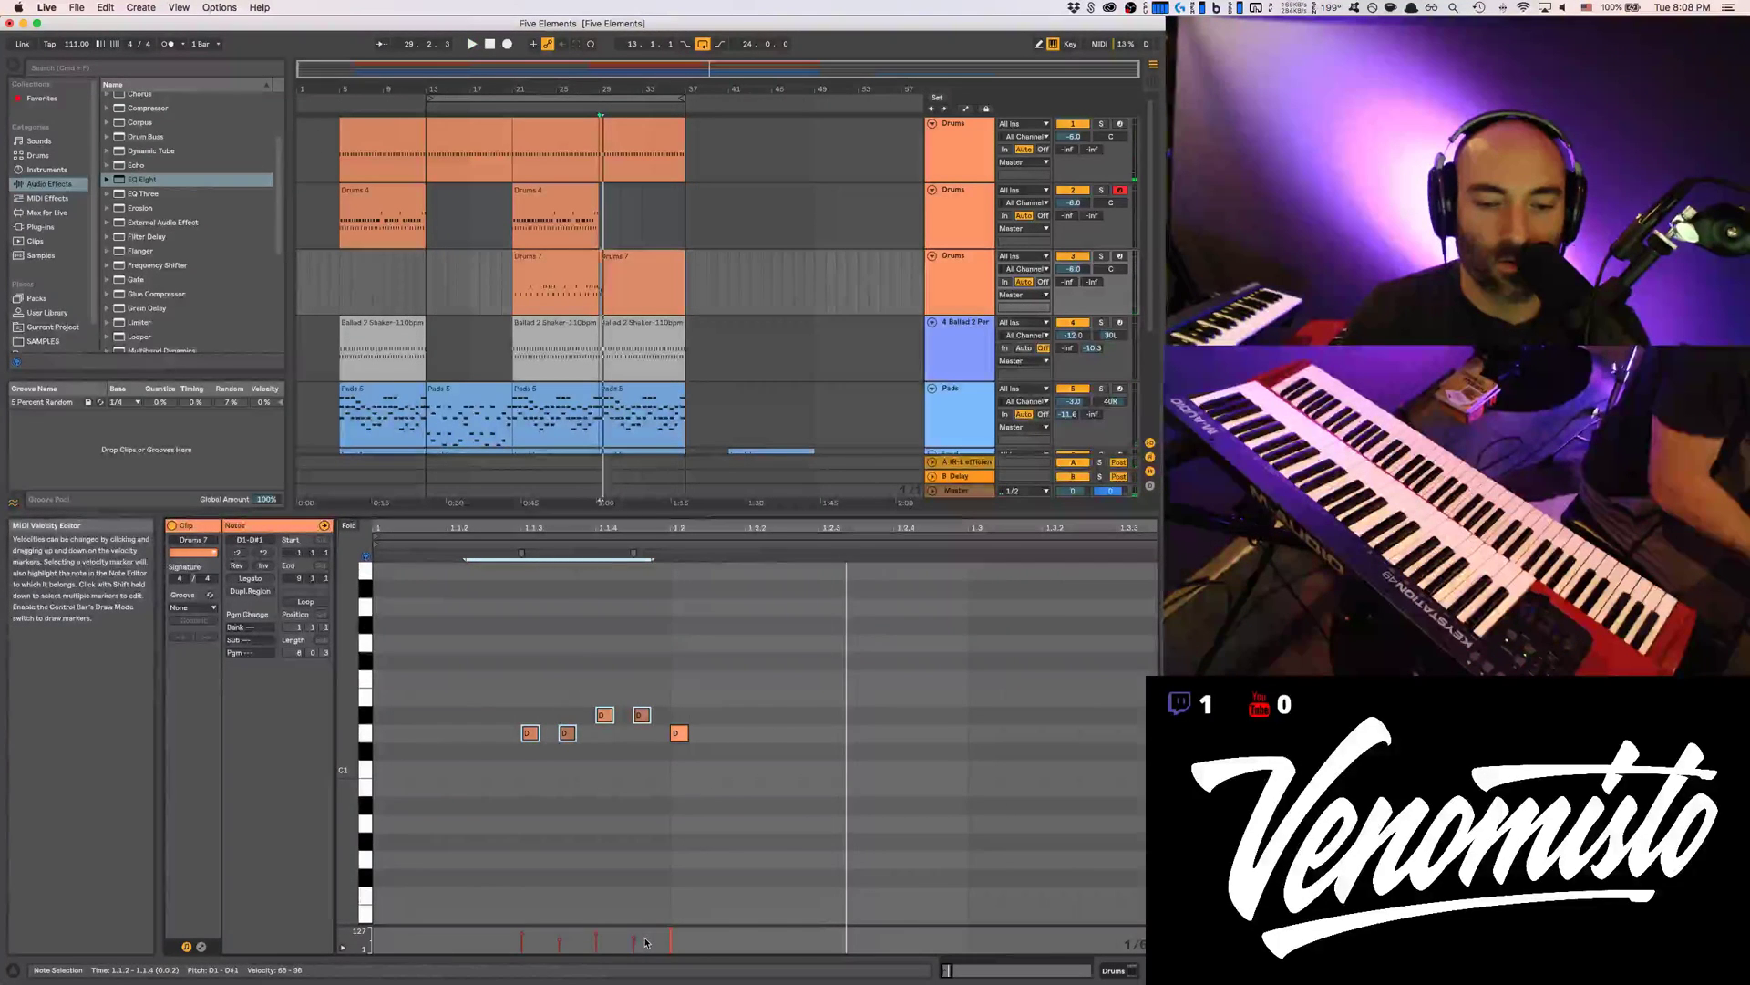
pyautogui.click(520, 936)
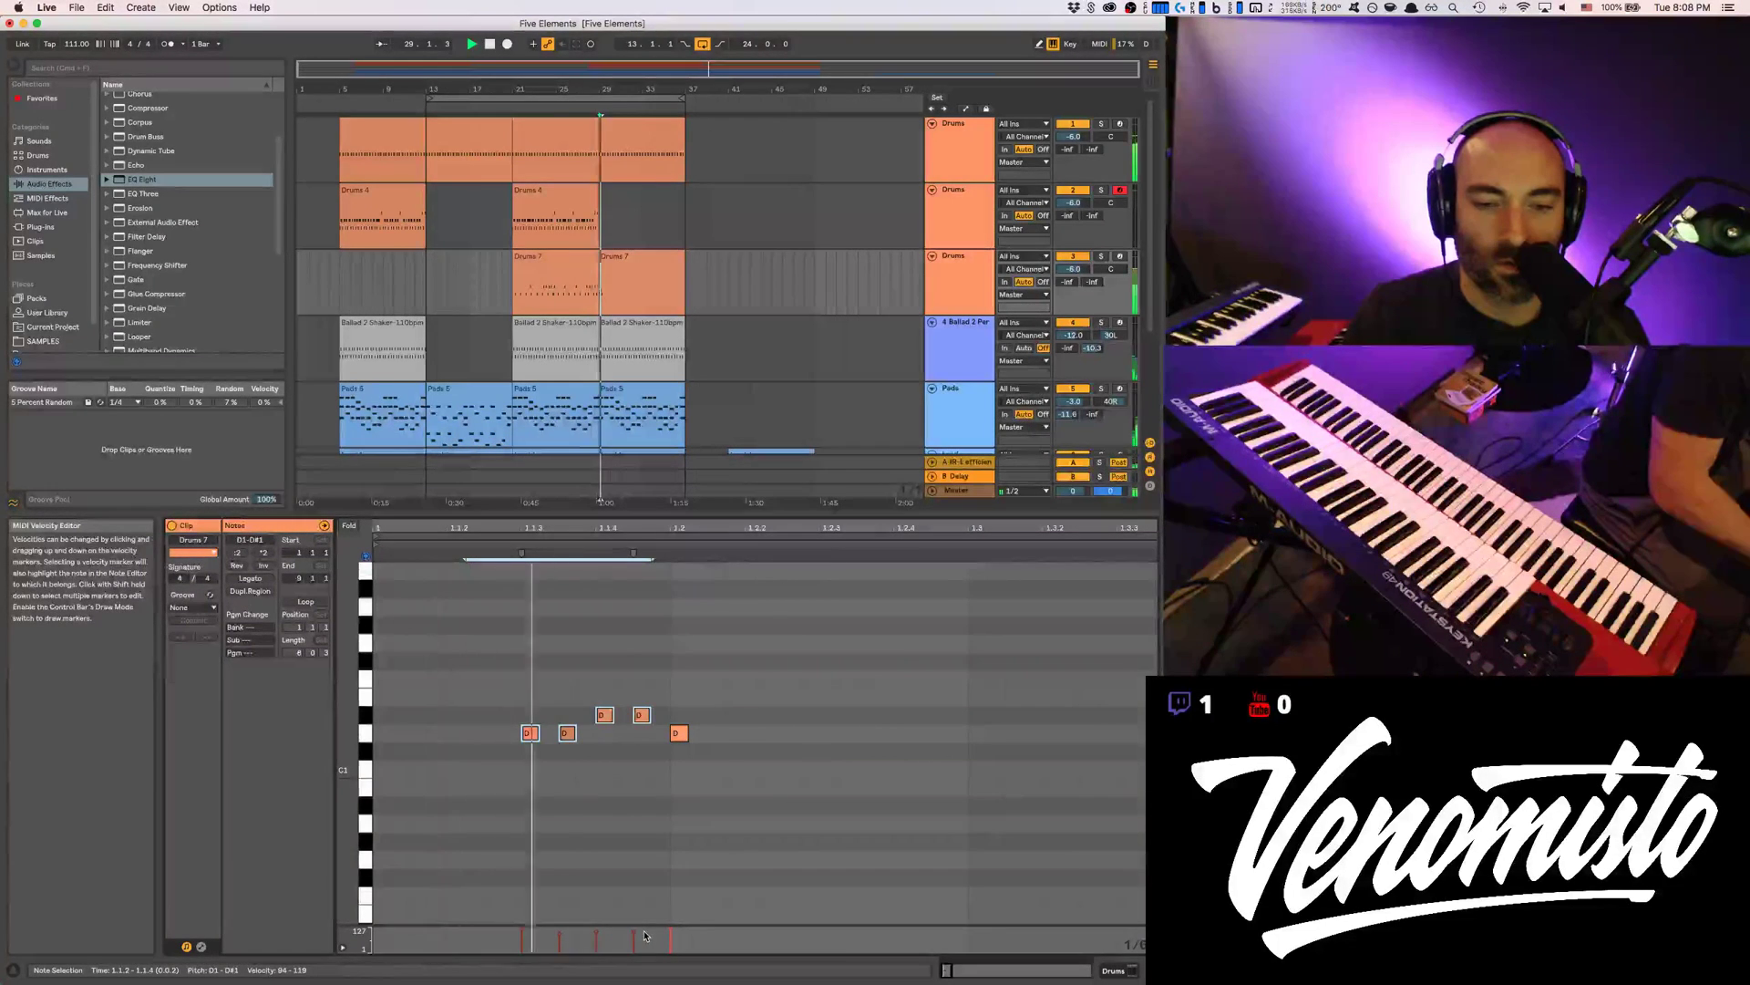
# Try different velocities on the second D1 note of the snare fill, including 54
pyautogui.click(576, 857)
pyautogui.click(565, 734)
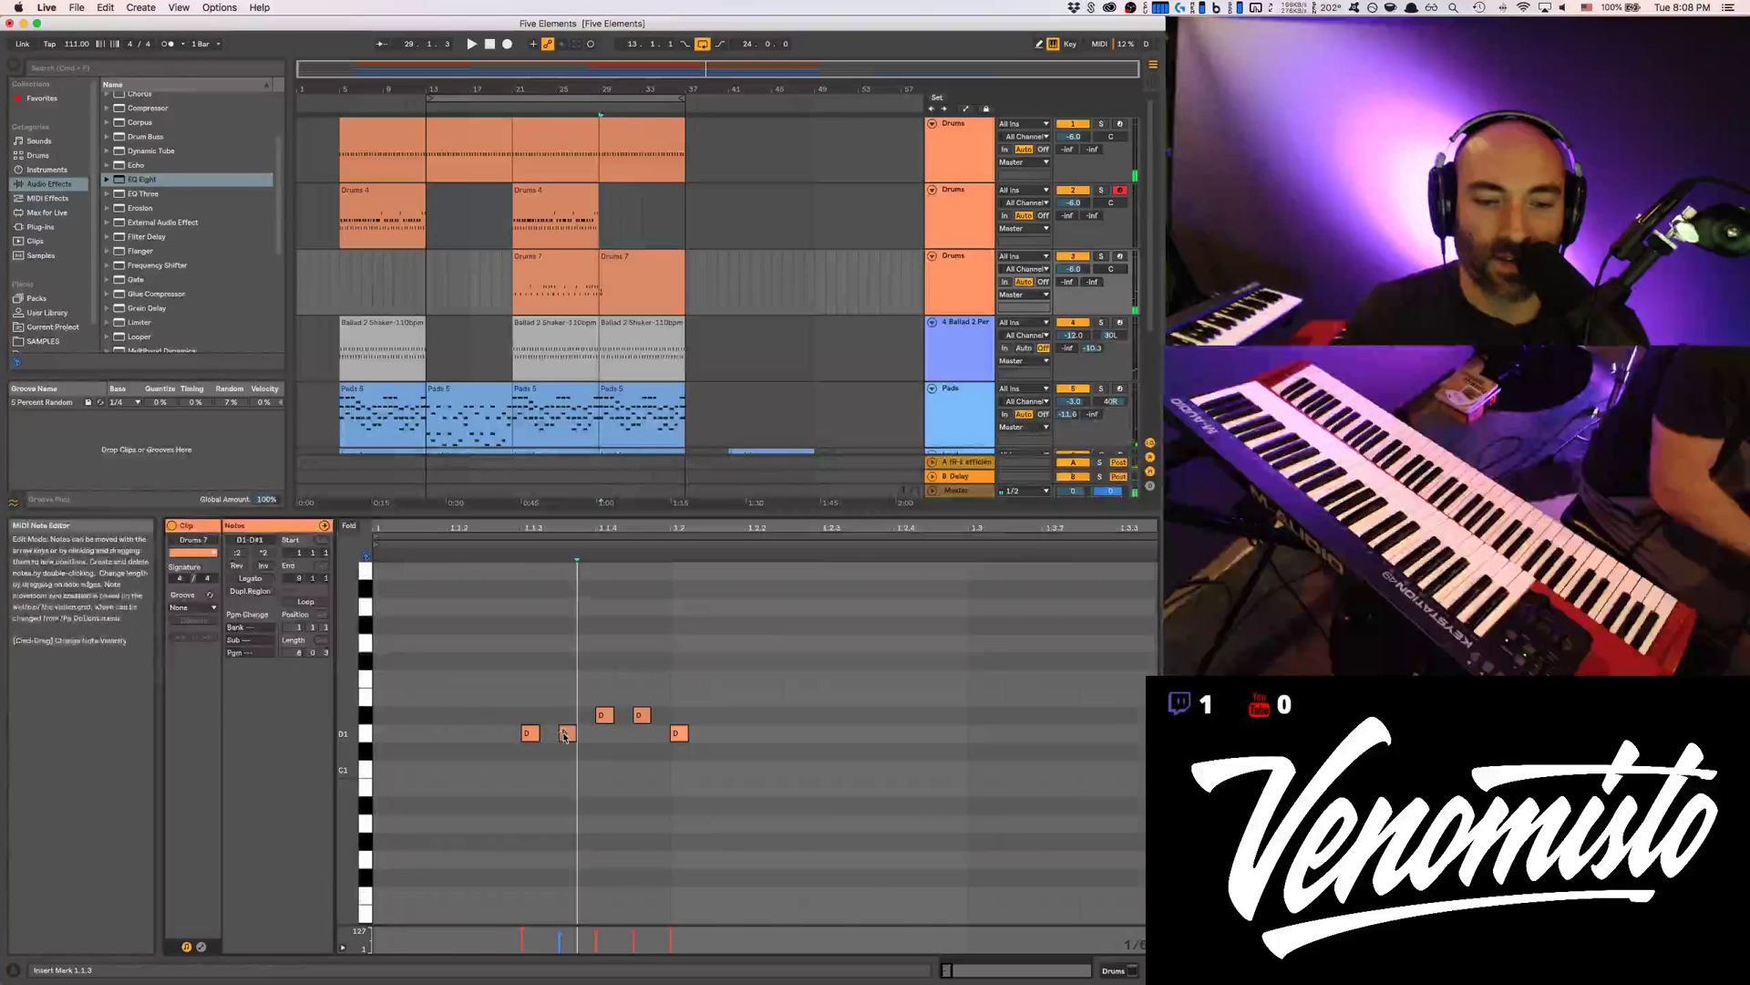
pyautogui.click(566, 733)
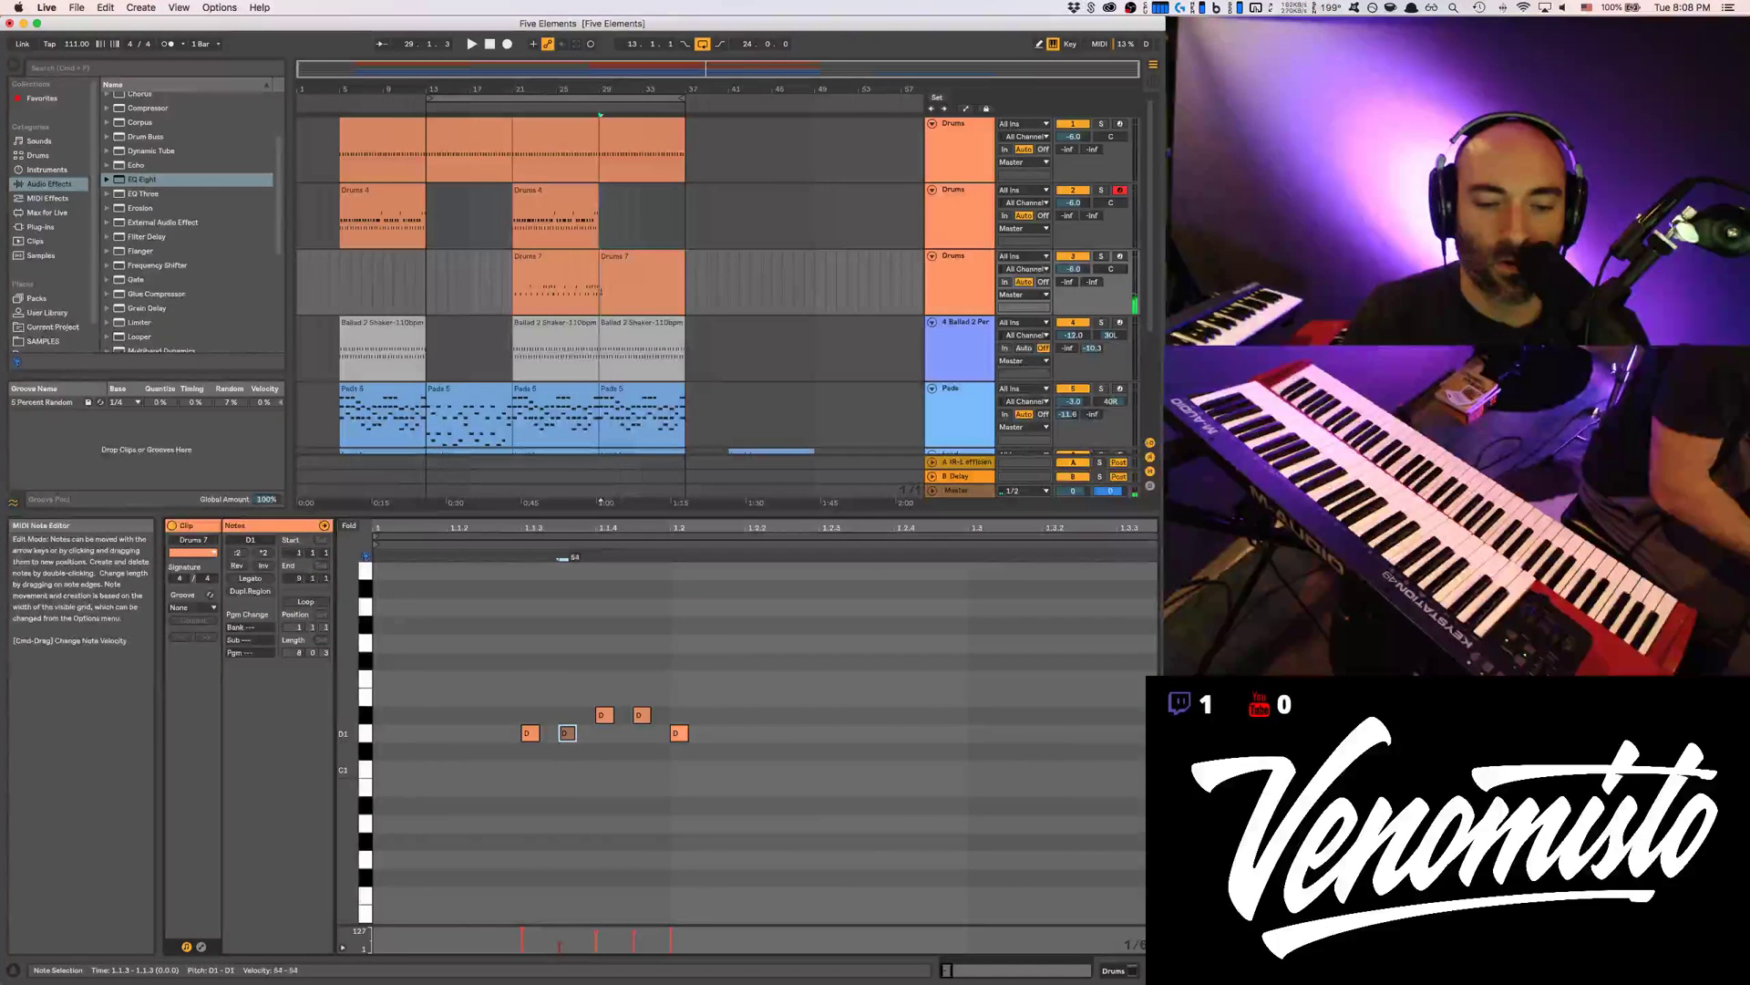
pyautogui.moveTo(566, 733); pyautogui.dragTo(569, 736)
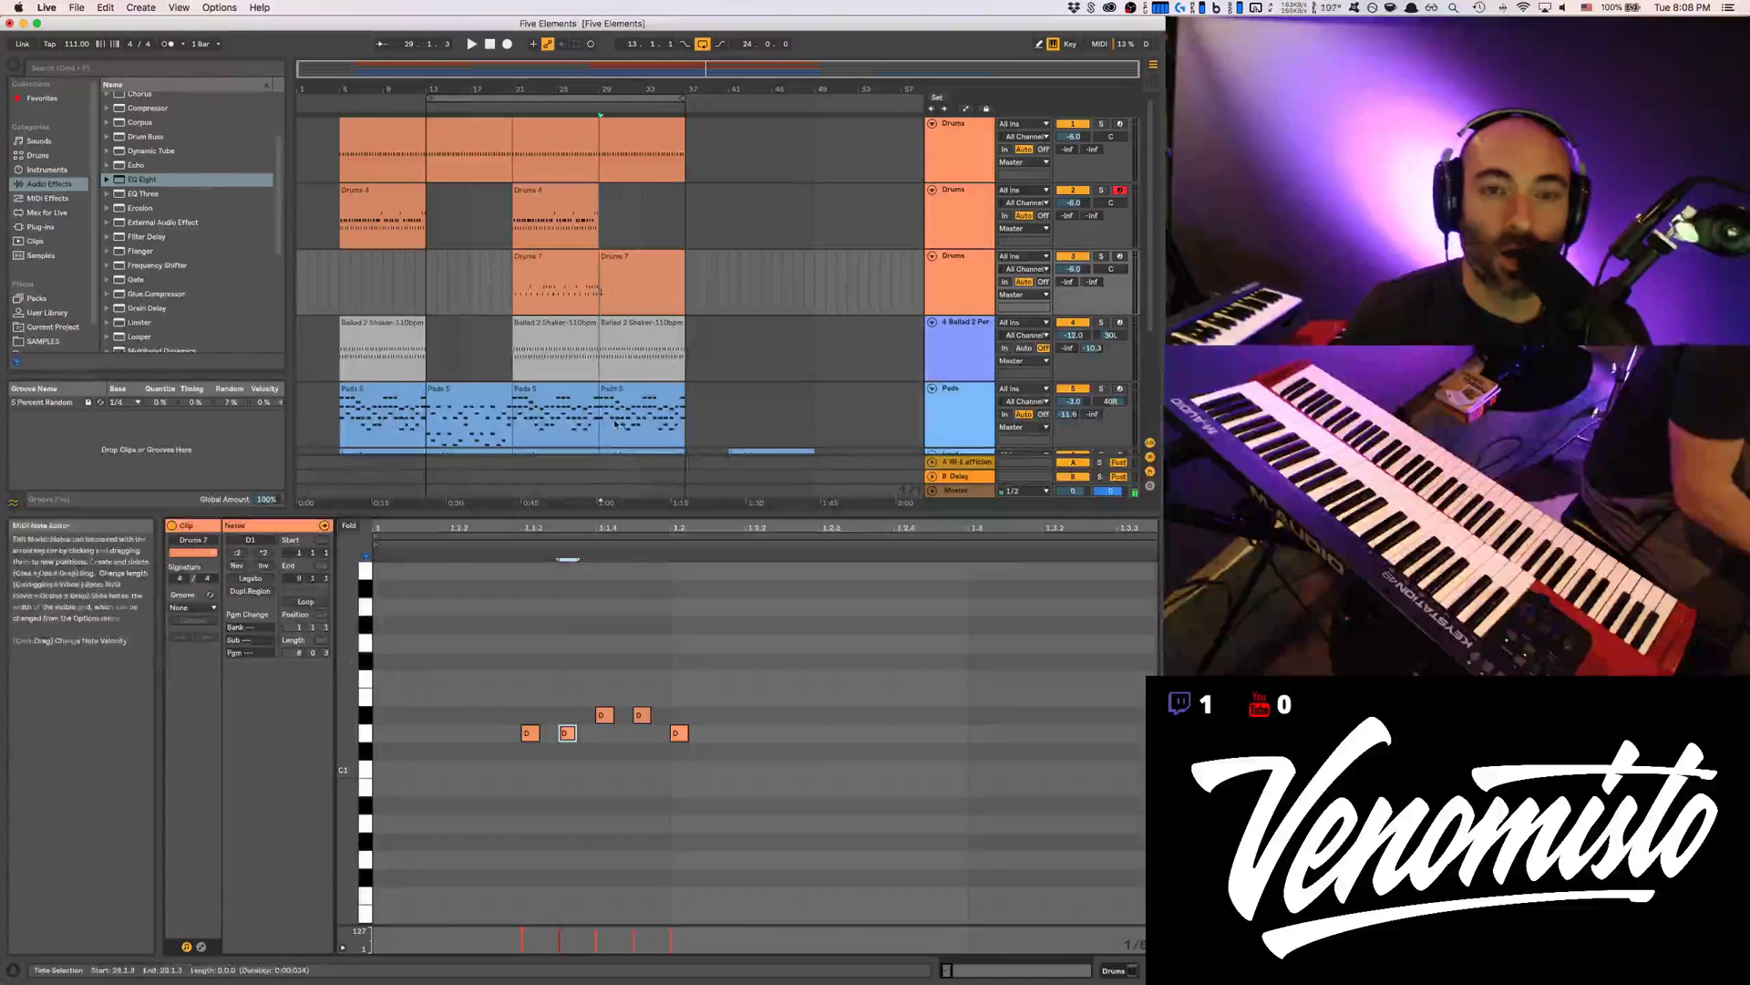
# Open Superior Drummer 3 on the third Drums track and replace its snare with the Tama Artwood Maple
pyautogui.click(967, 259)
pyautogui.doubleClick(967, 259)
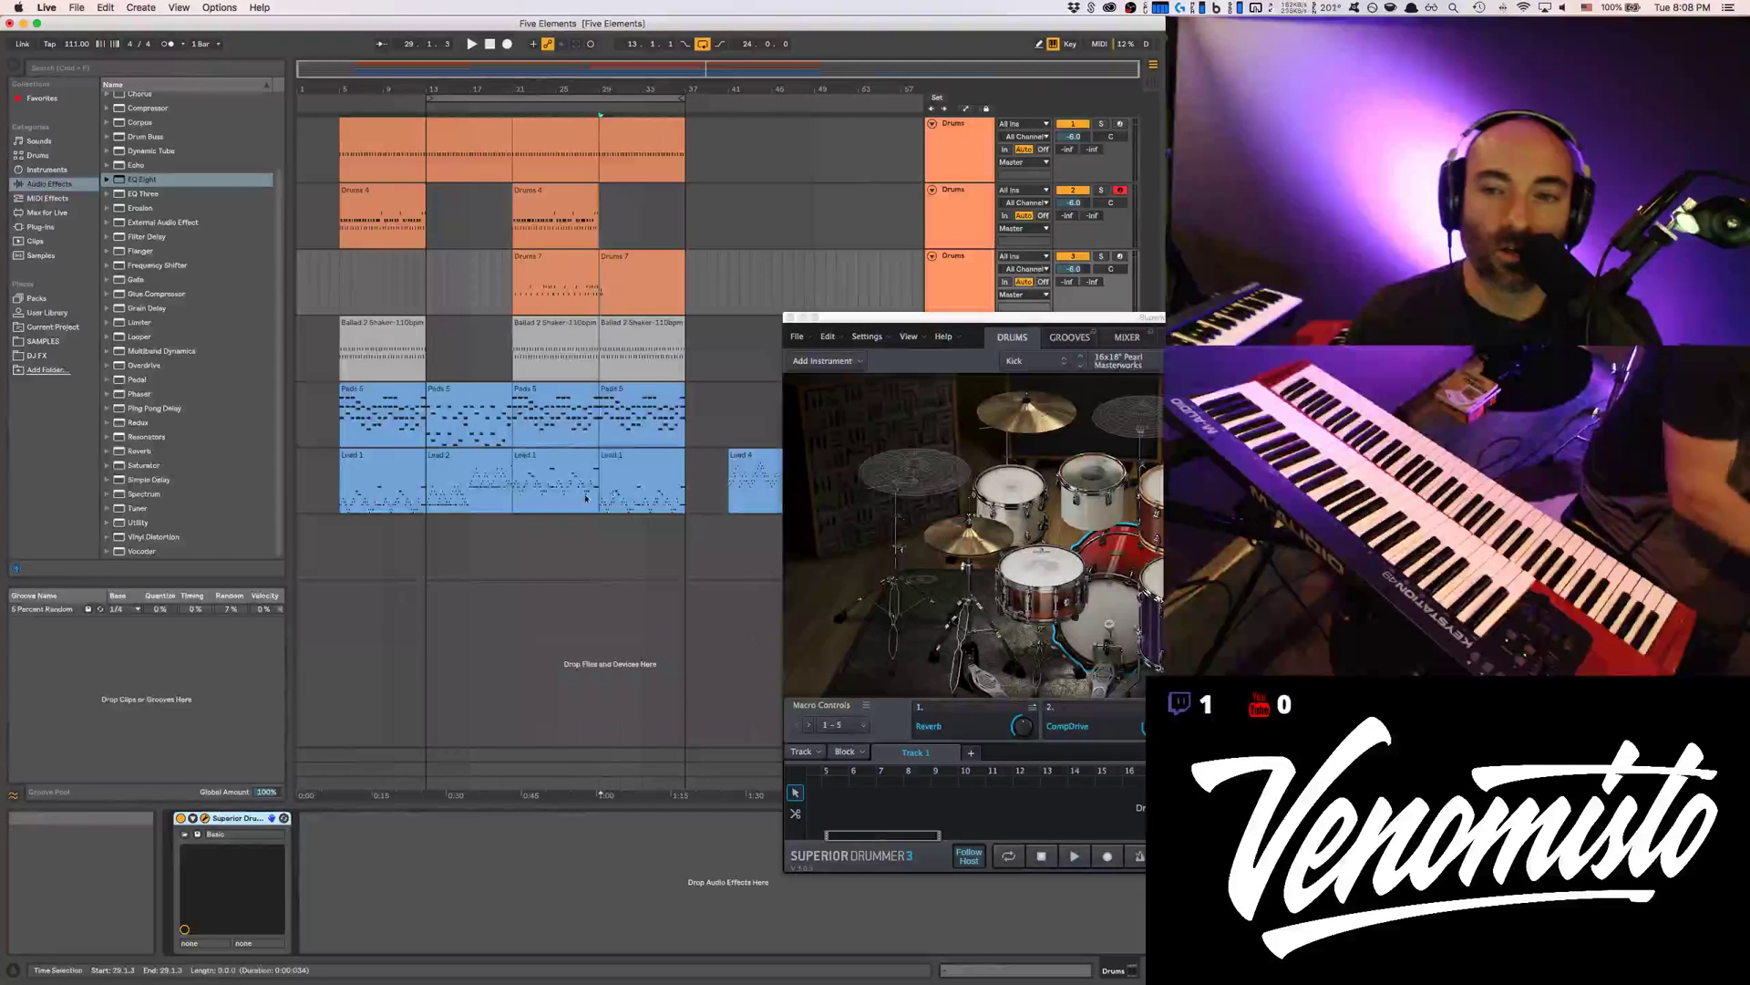
pyautogui.click(790, 573)
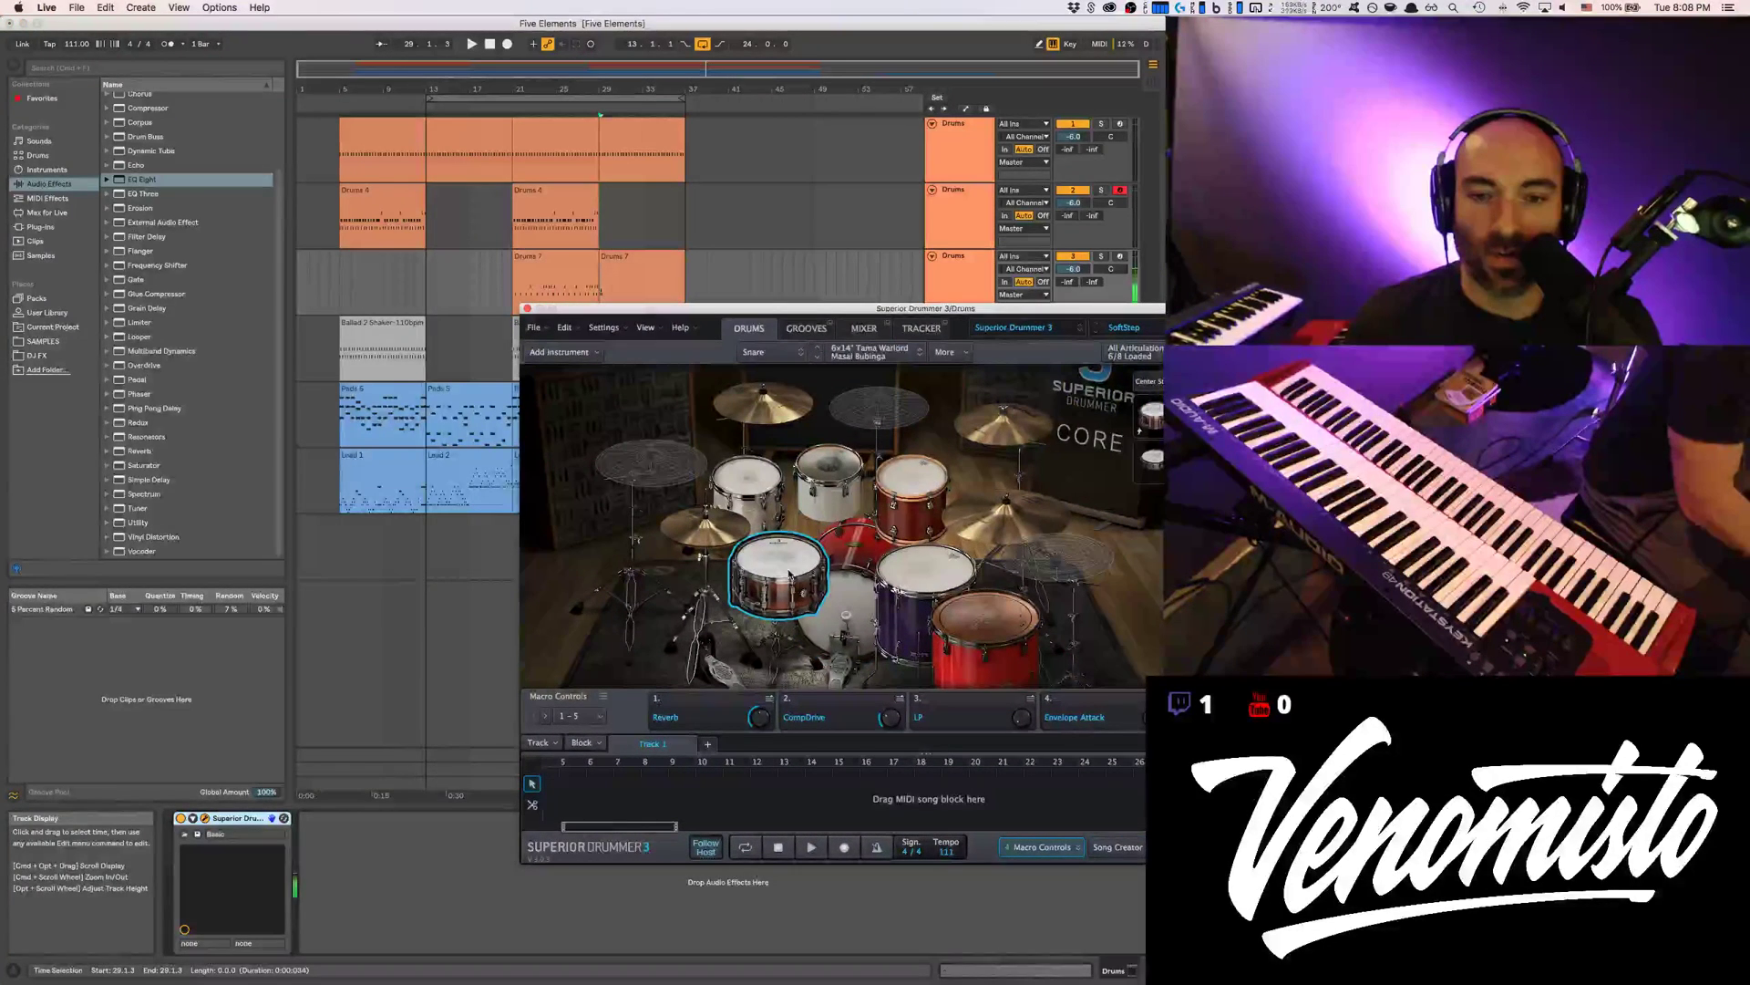
pyautogui.click(781, 566)
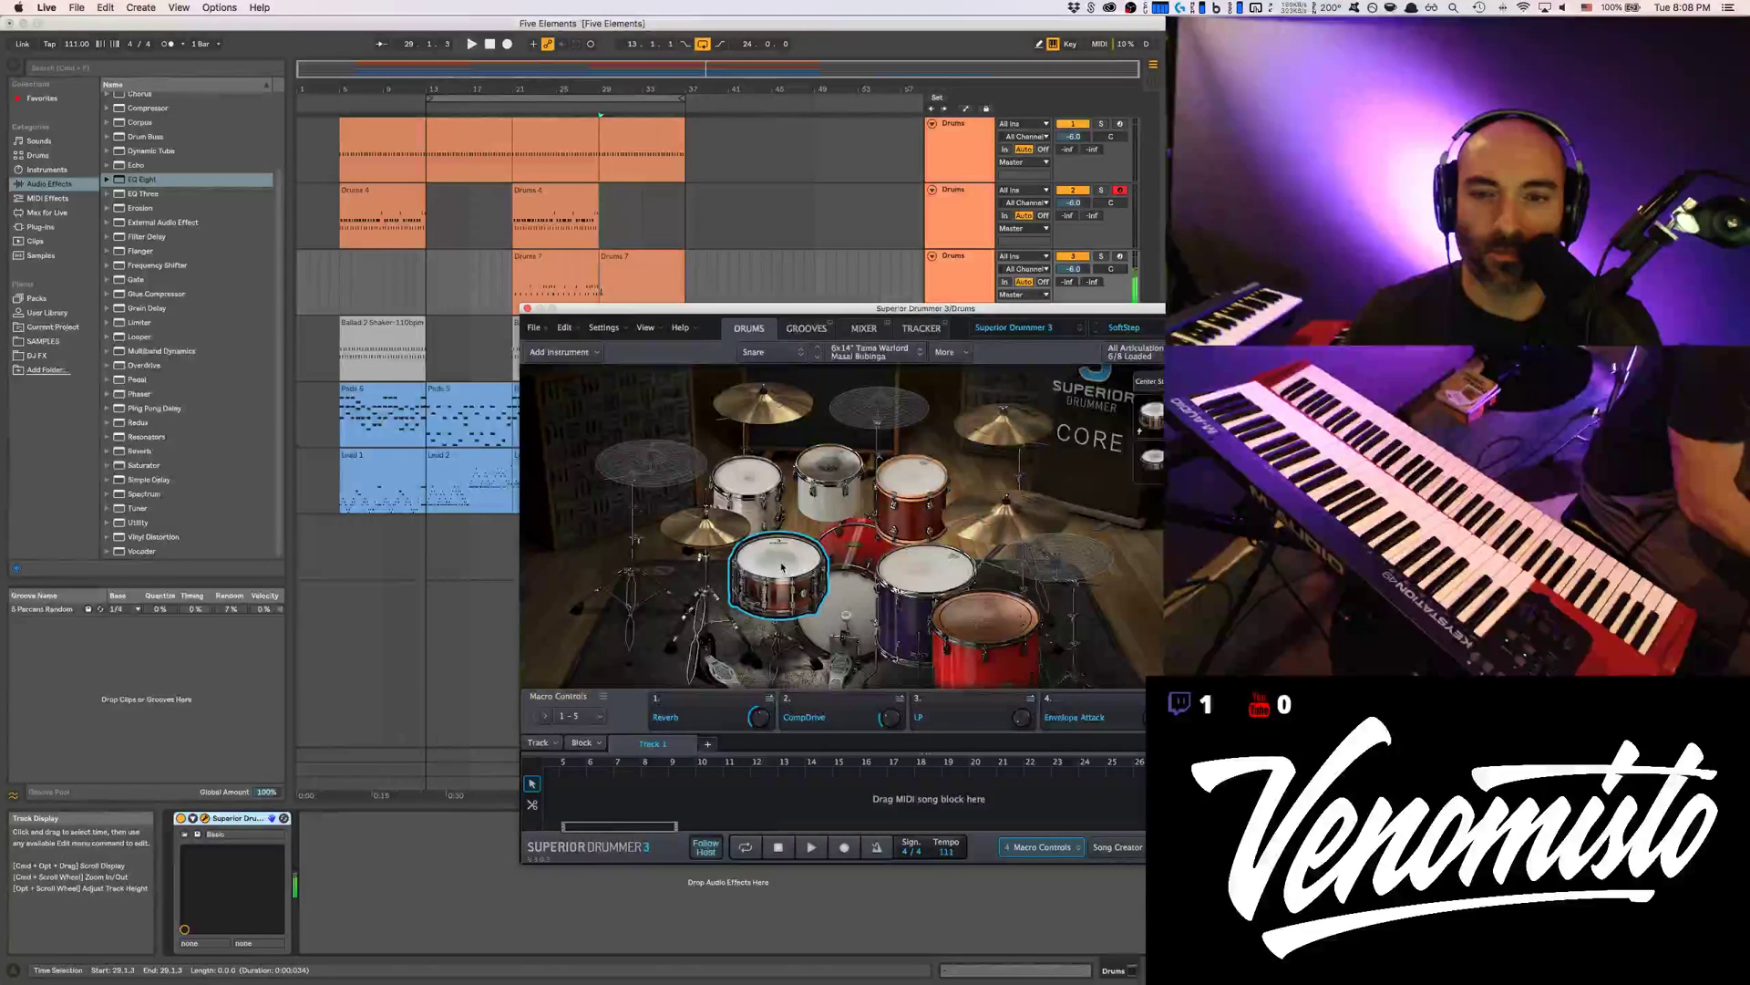
pyautogui.click(901, 360)
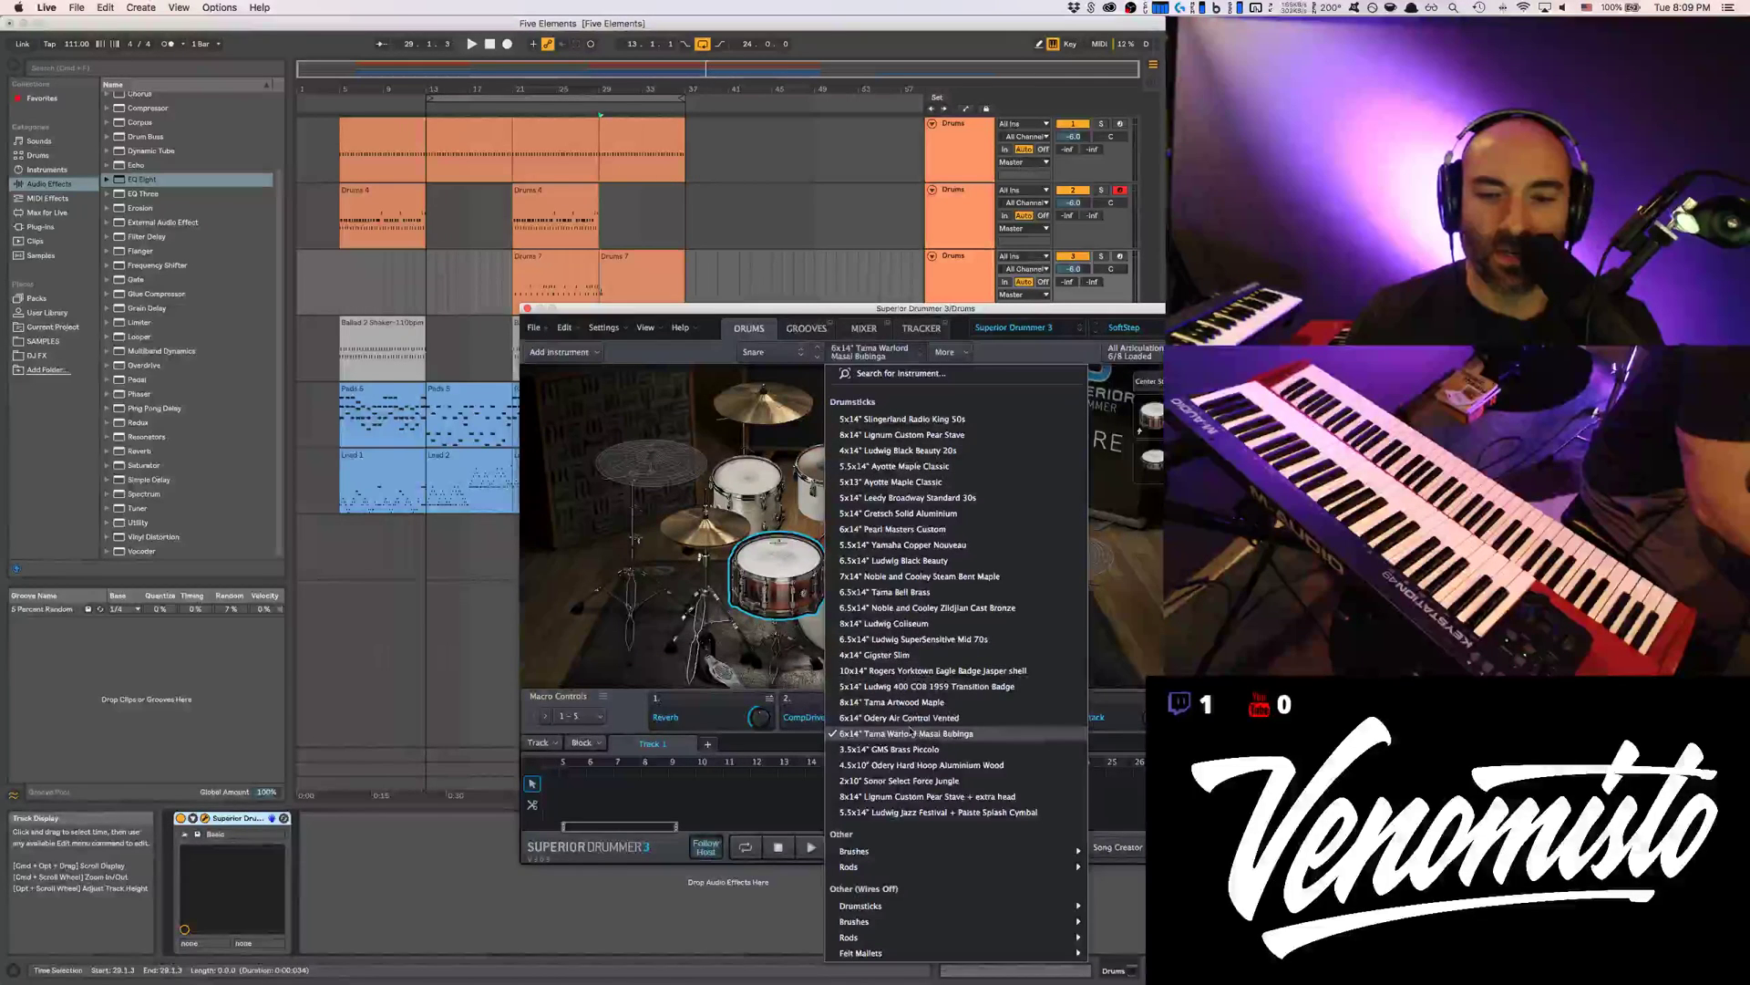
pyautogui.click(901, 707)
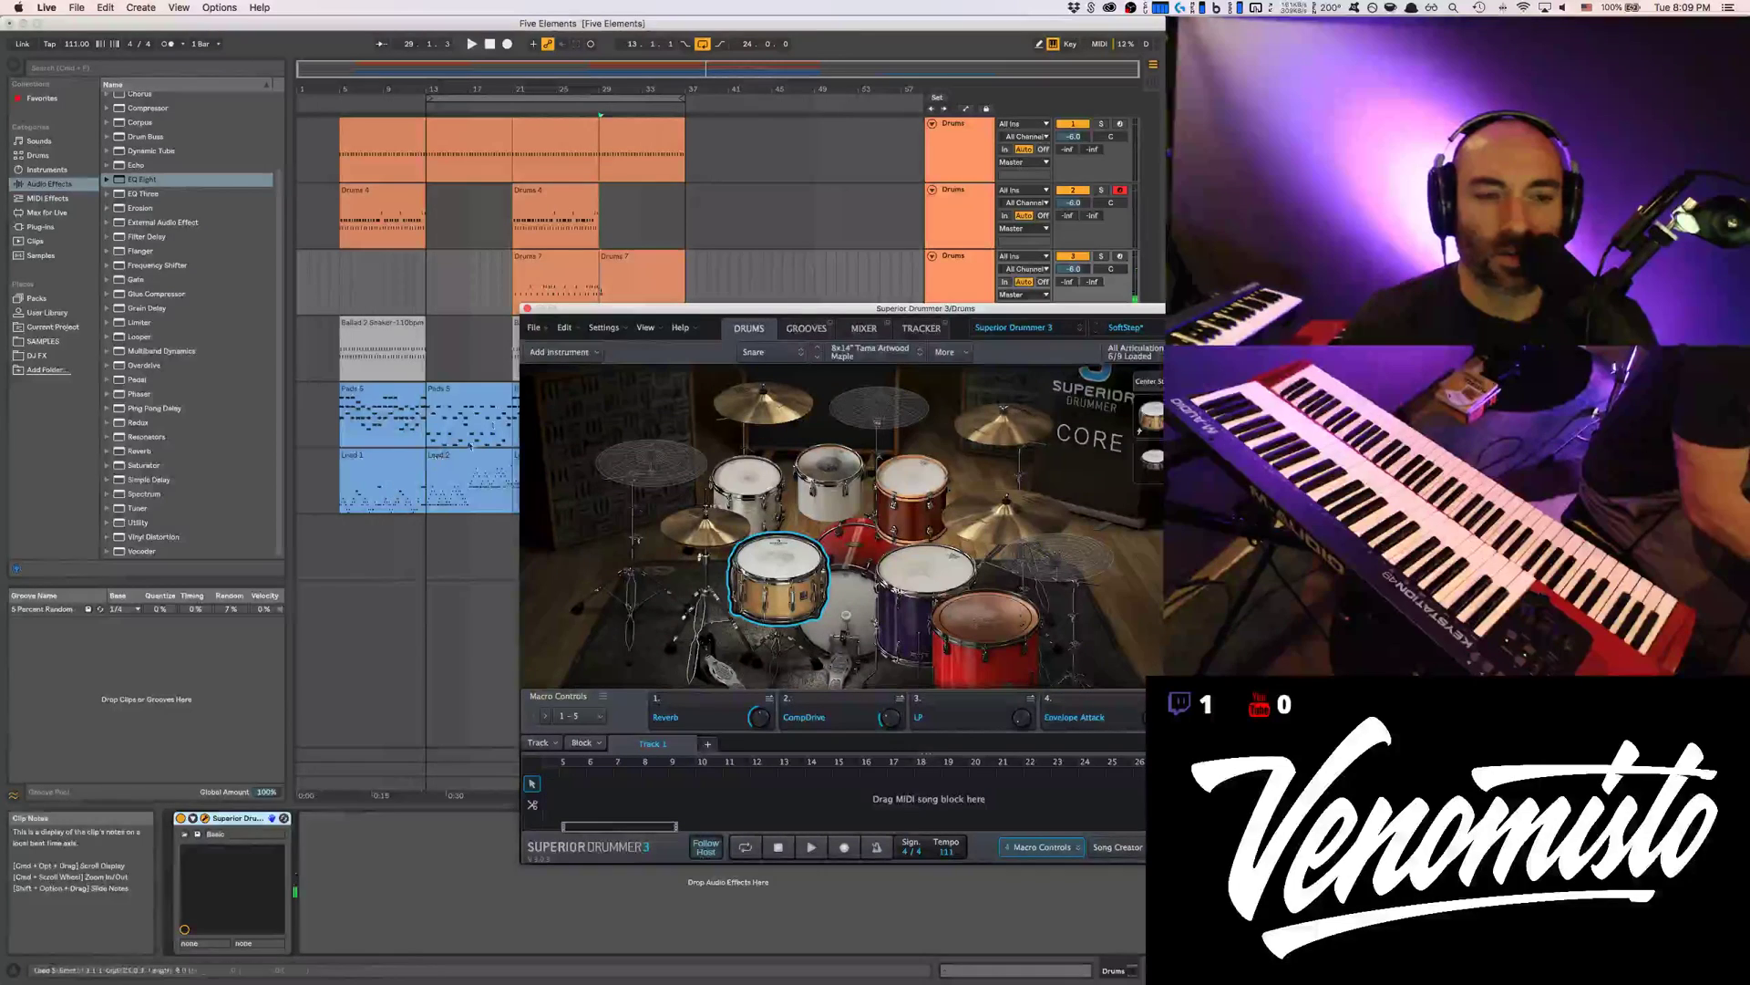
# Rename the third Drums track to Snare Drum and play its Drums 7 clip at bar 21
pyautogui.click(958, 258)
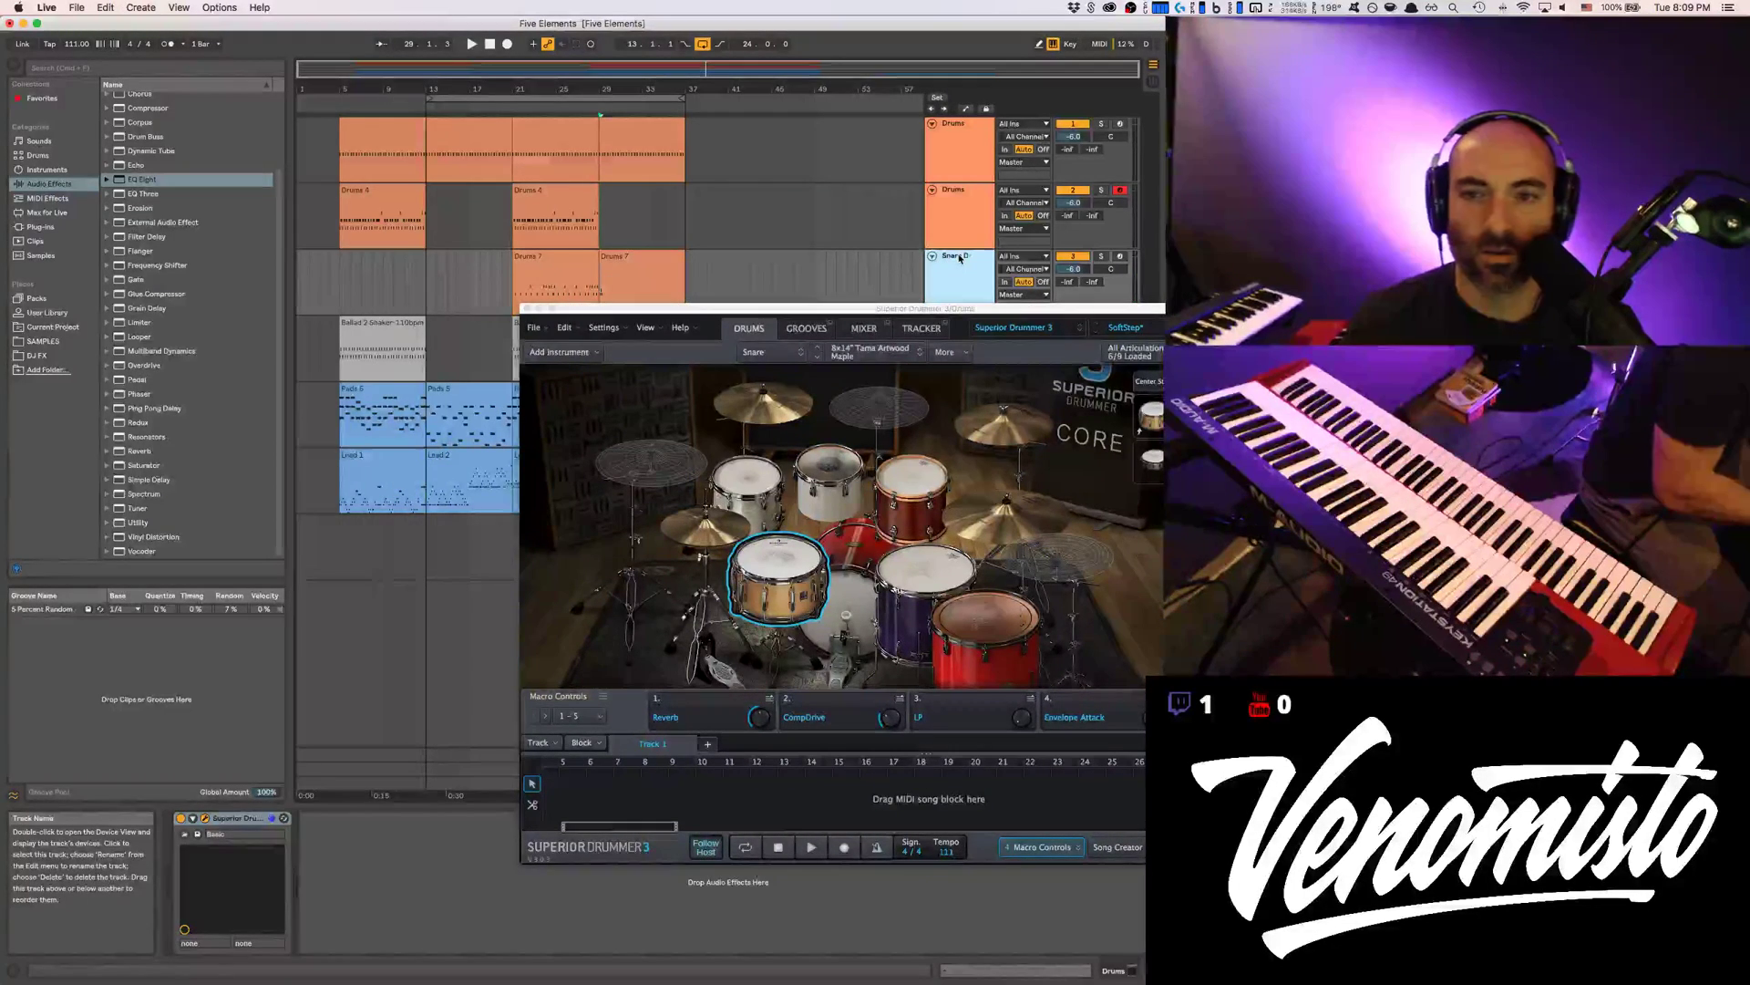
pyautogui.click(563, 263)
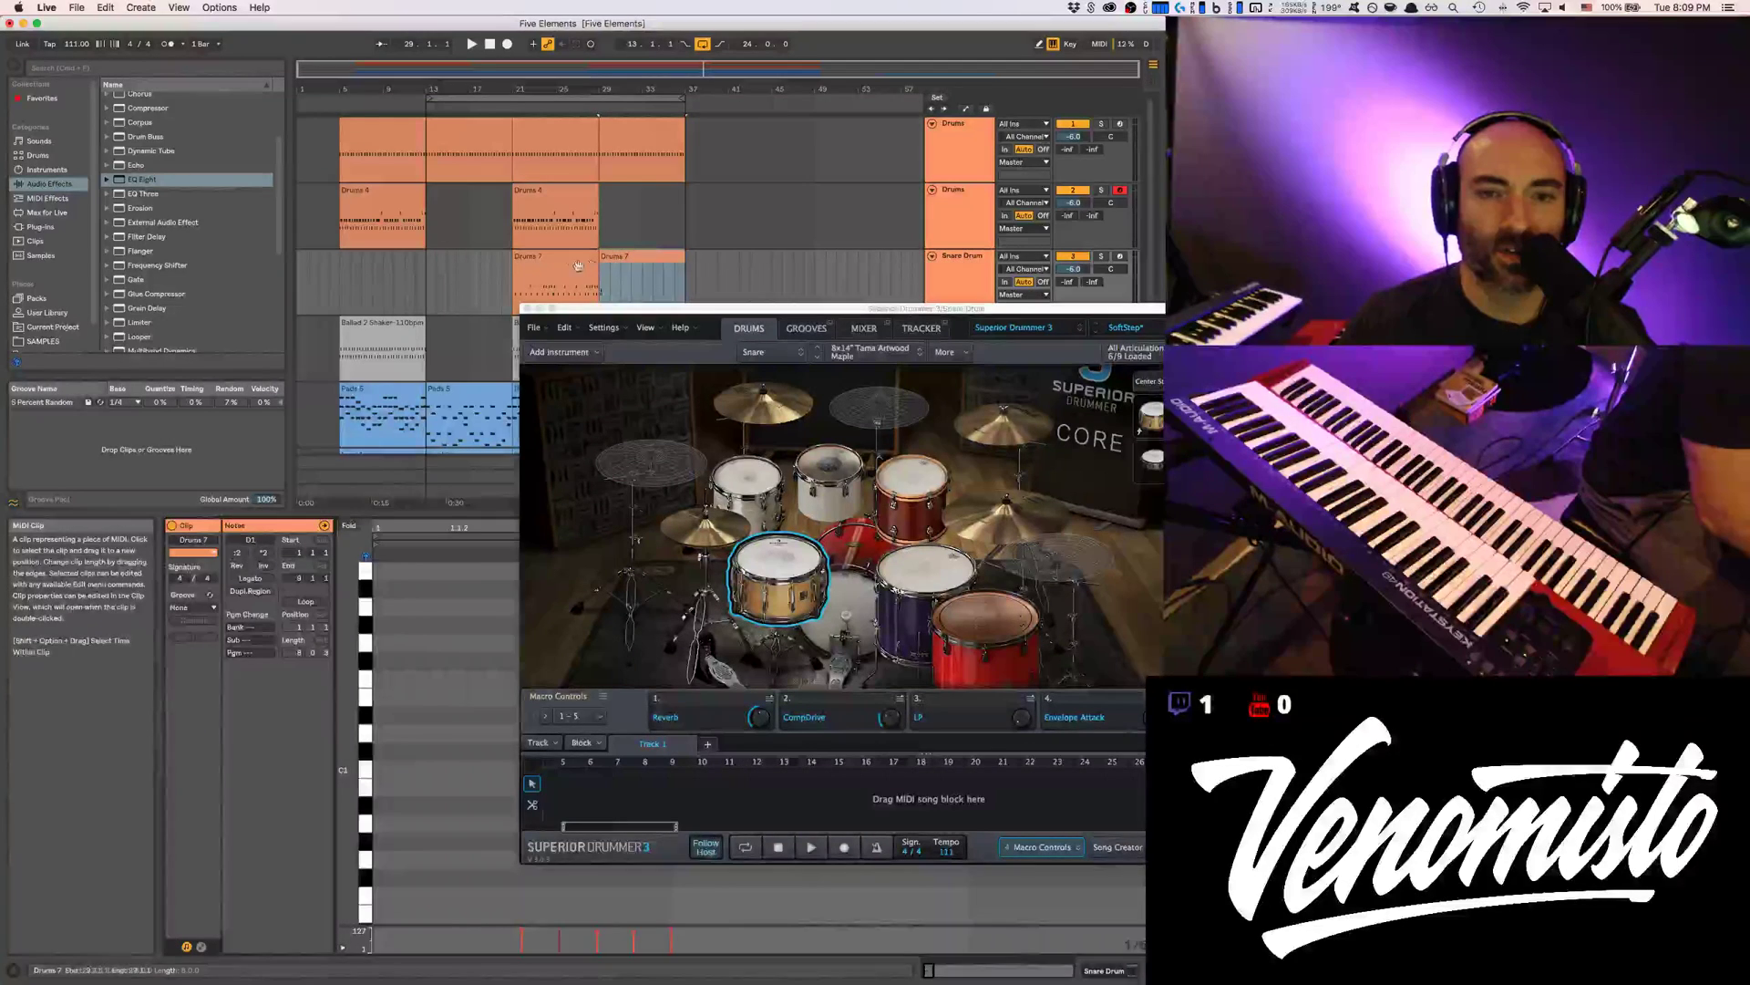
pyautogui.press('space')
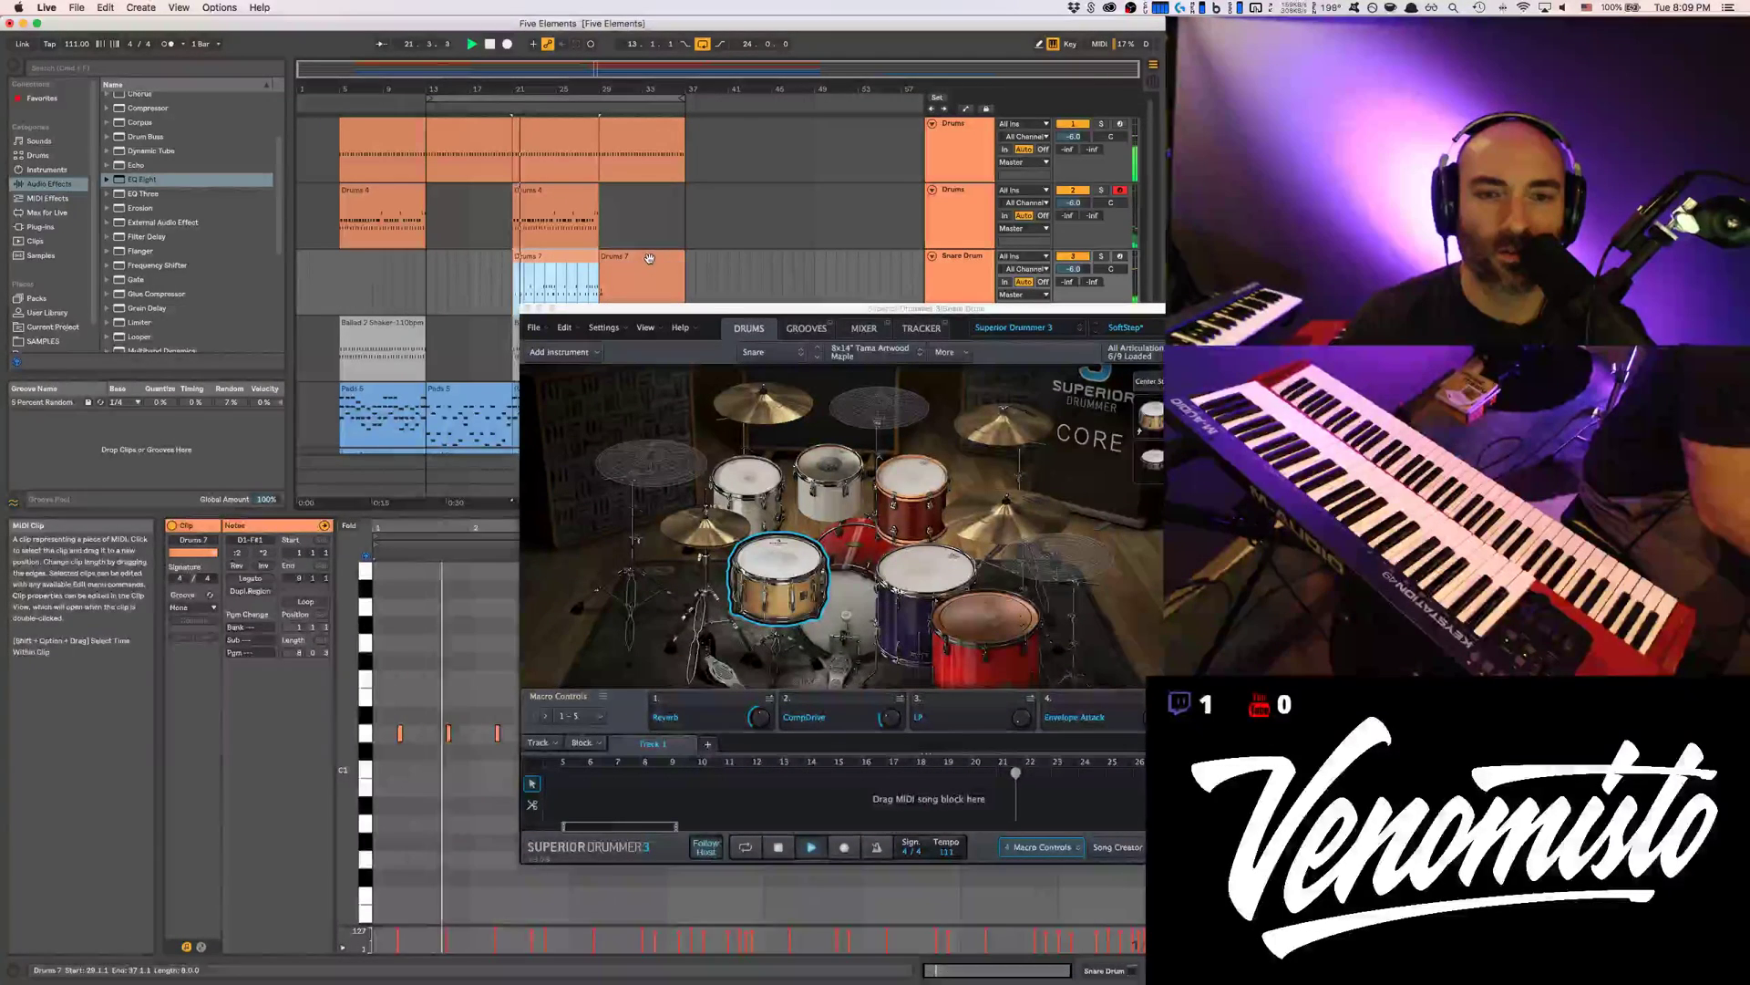
# Open the Snare Drum track's clip at bar 29 and audition reduced velocities on the second D1 note of the fill
pyautogui.click(649, 258)
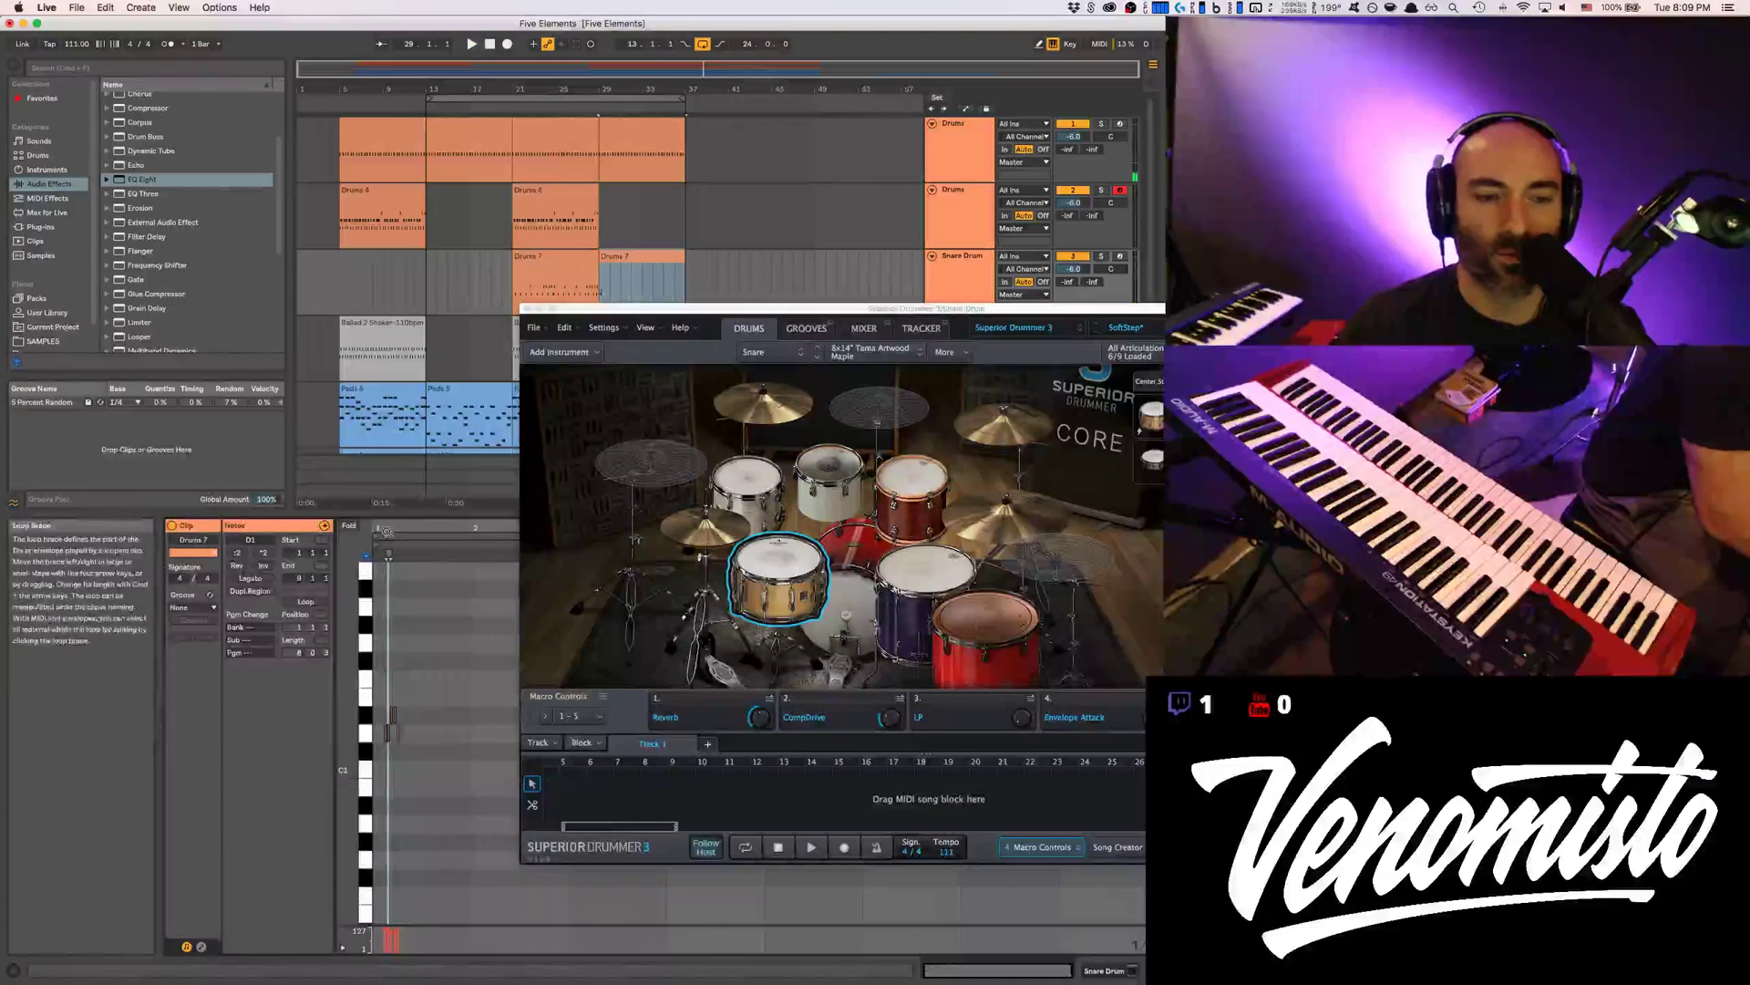
pyautogui.click(435, 741)
pyautogui.click(434, 744)
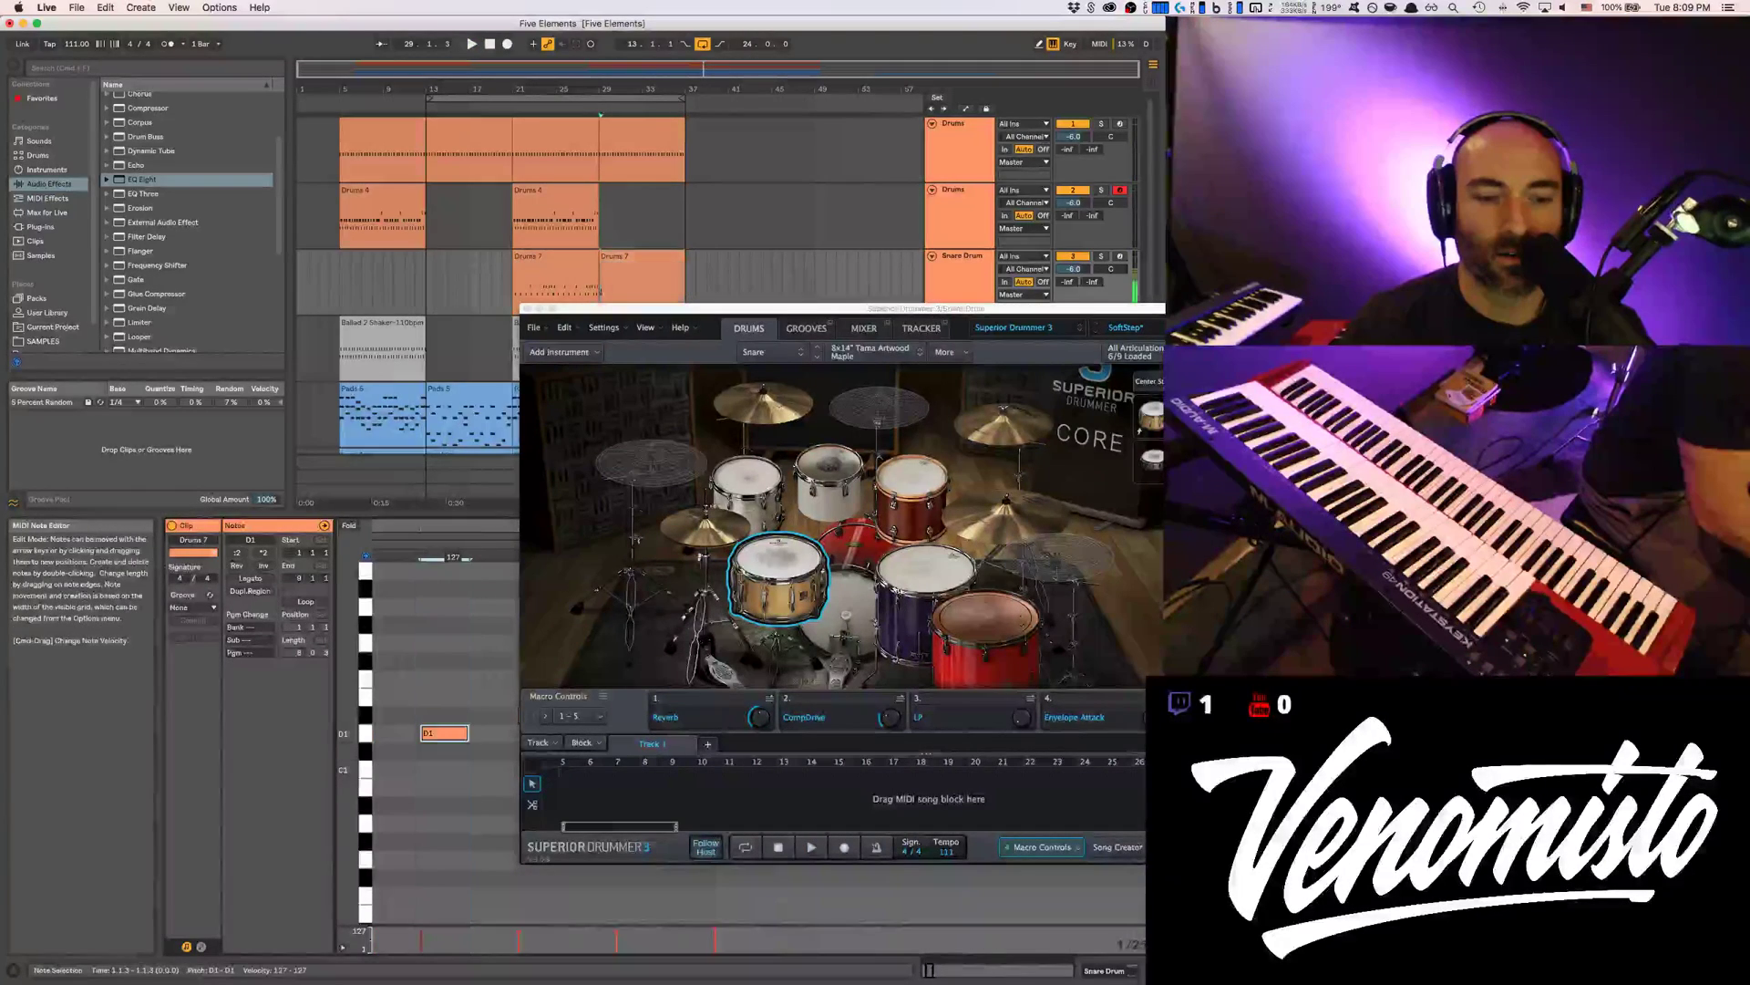
pyautogui.moveTo(438, 737); pyautogui.dragTo(438, 668)
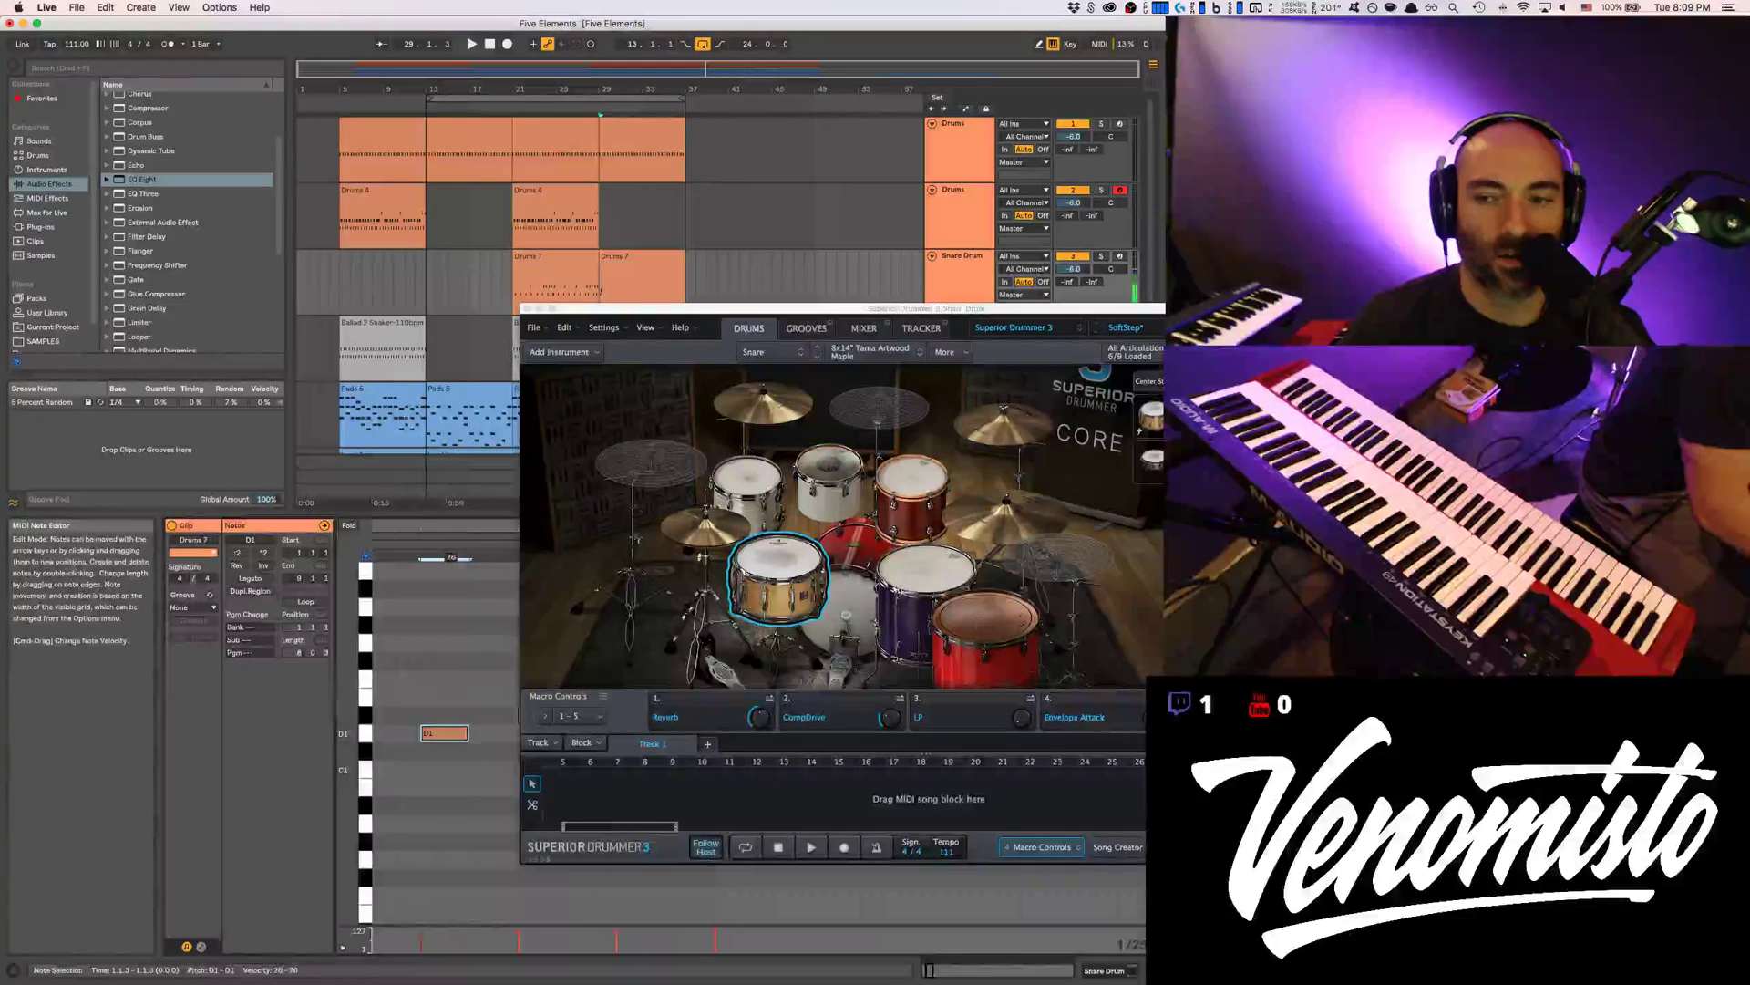
pyautogui.moveTo(437, 737); pyautogui.dragTo(438, 670)
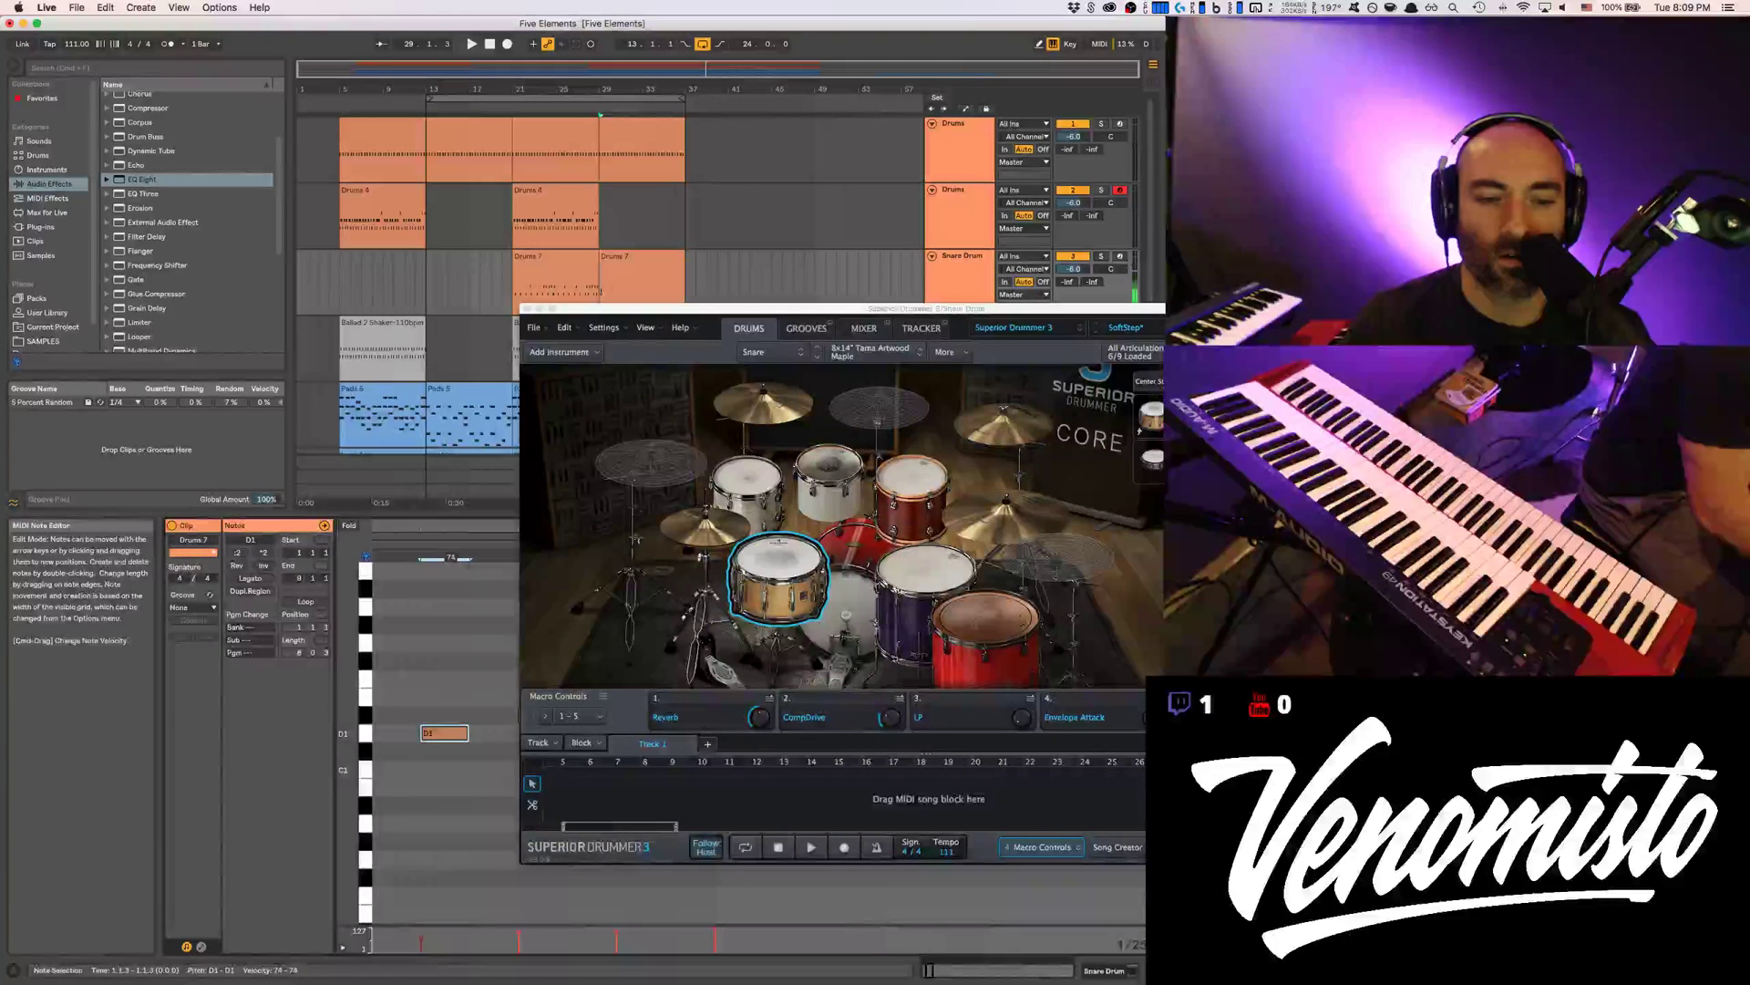
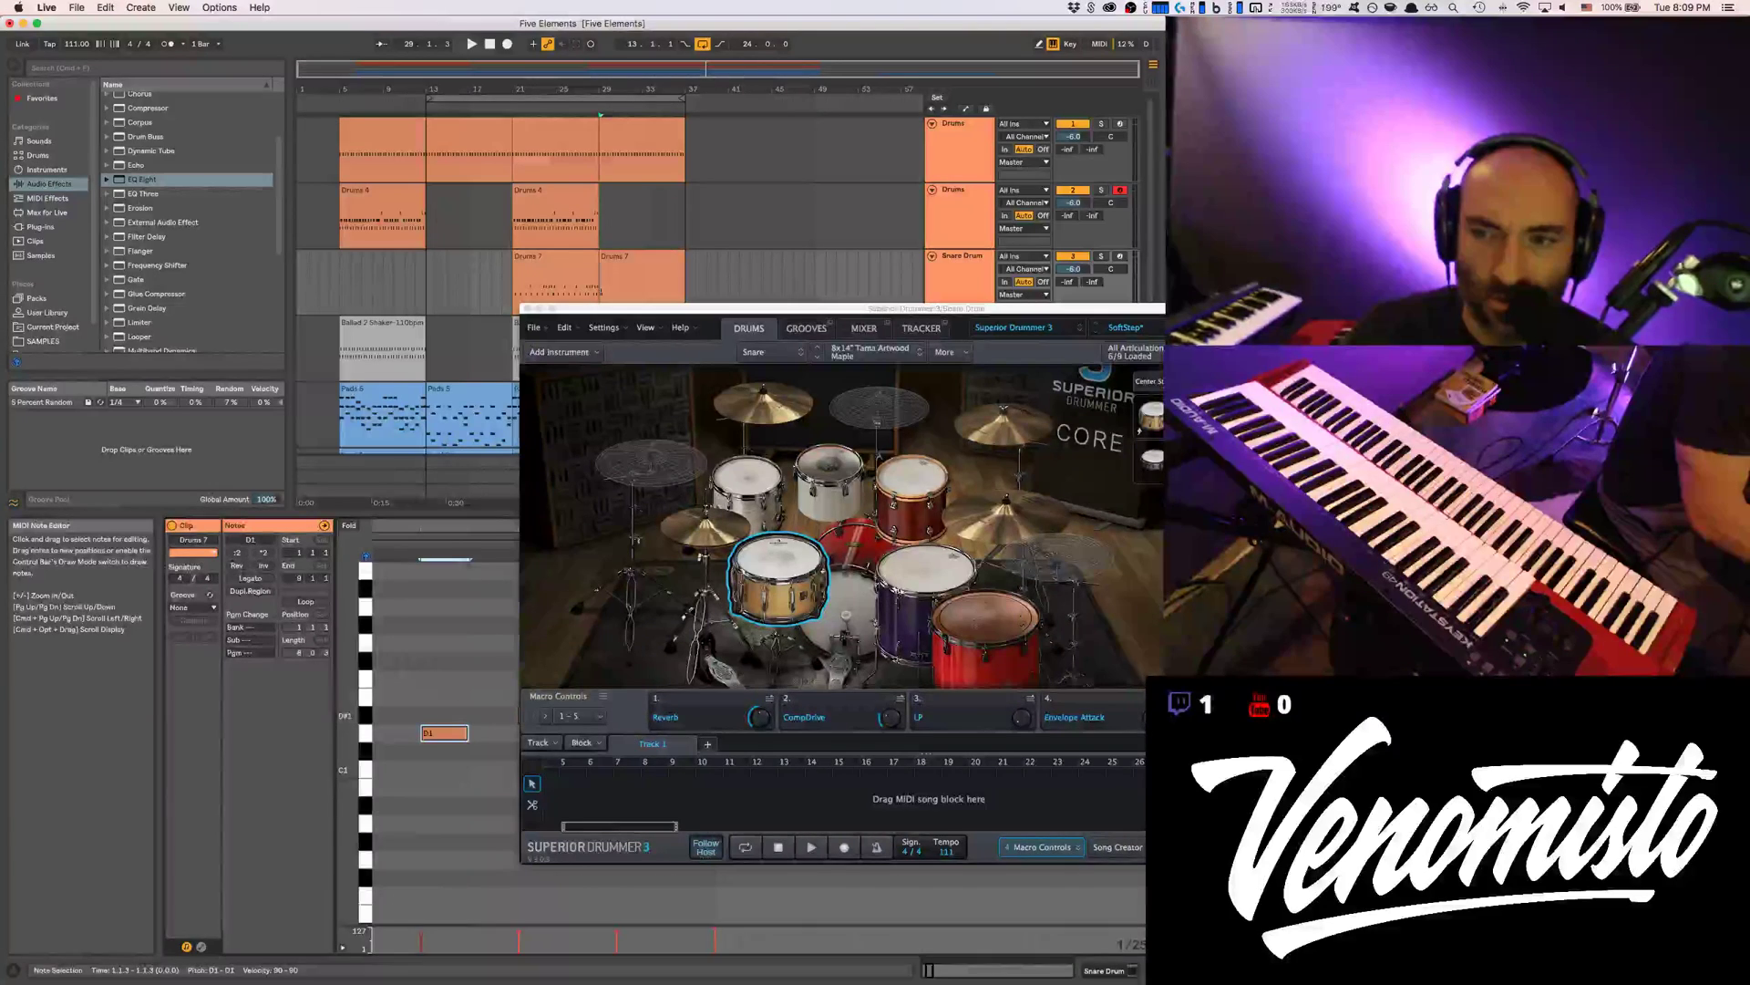
# Audition the Tama Artwood Maple snare and compare its articulations, including Center, in Superior Drummer 3
pyautogui.click(779, 577)
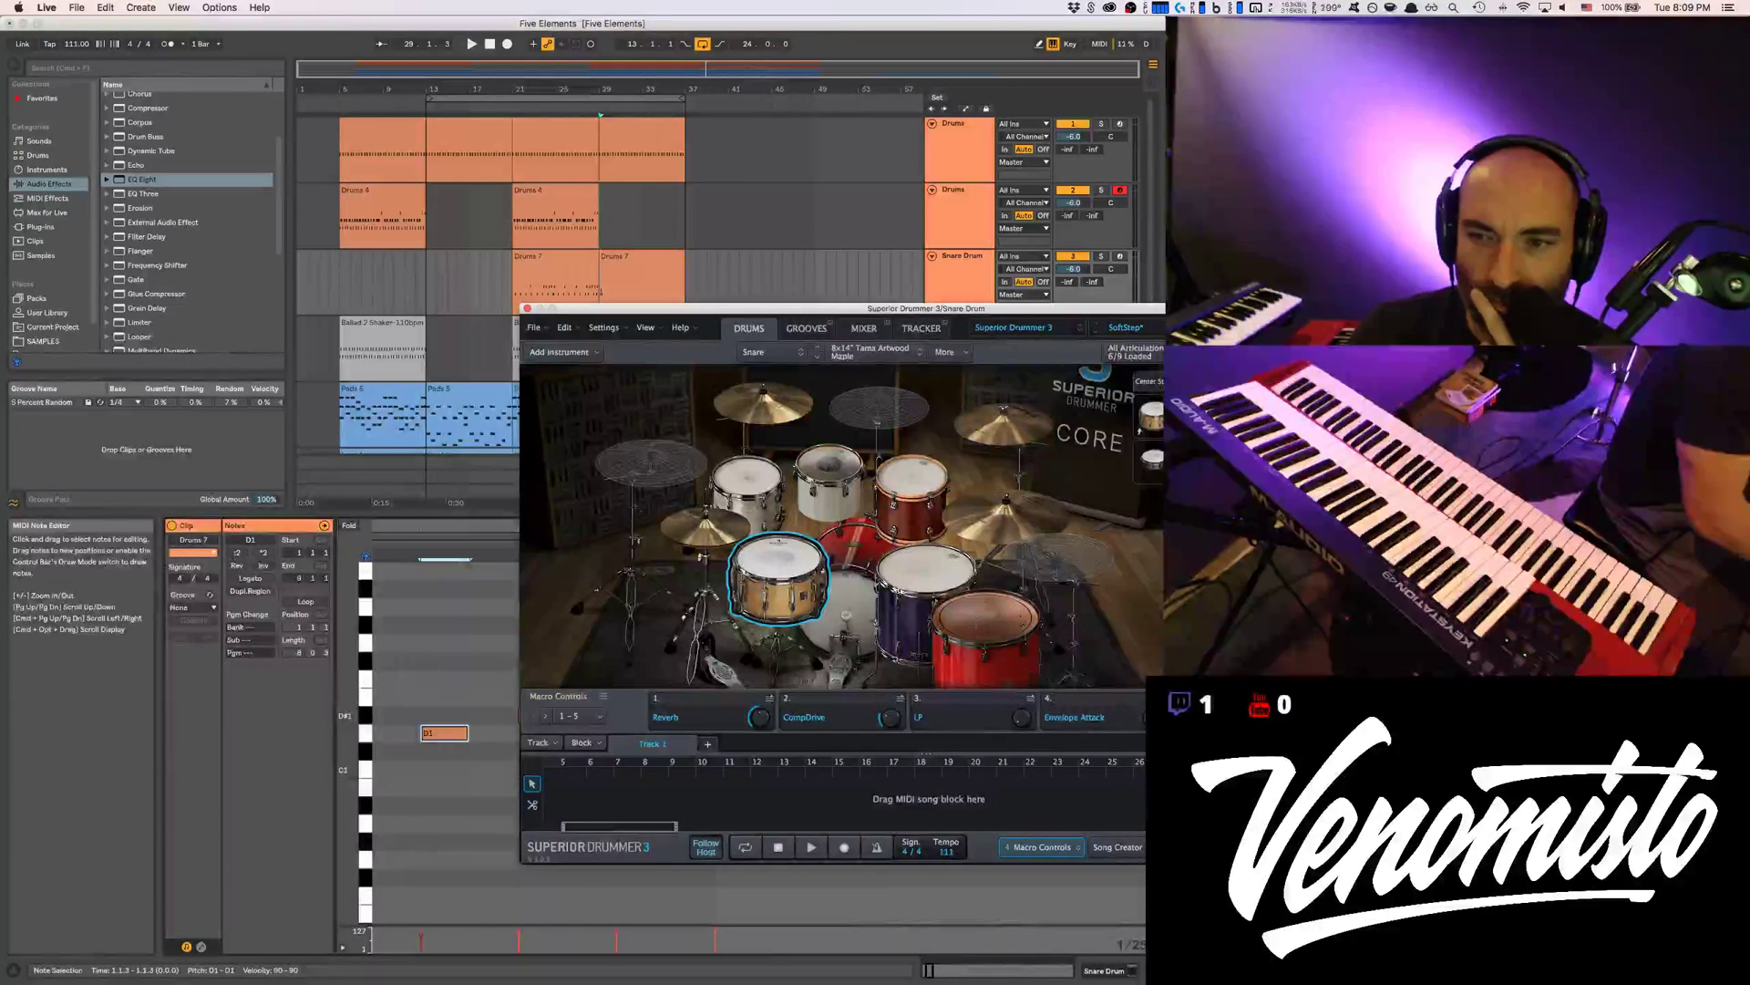
pyautogui.click(1151, 424)
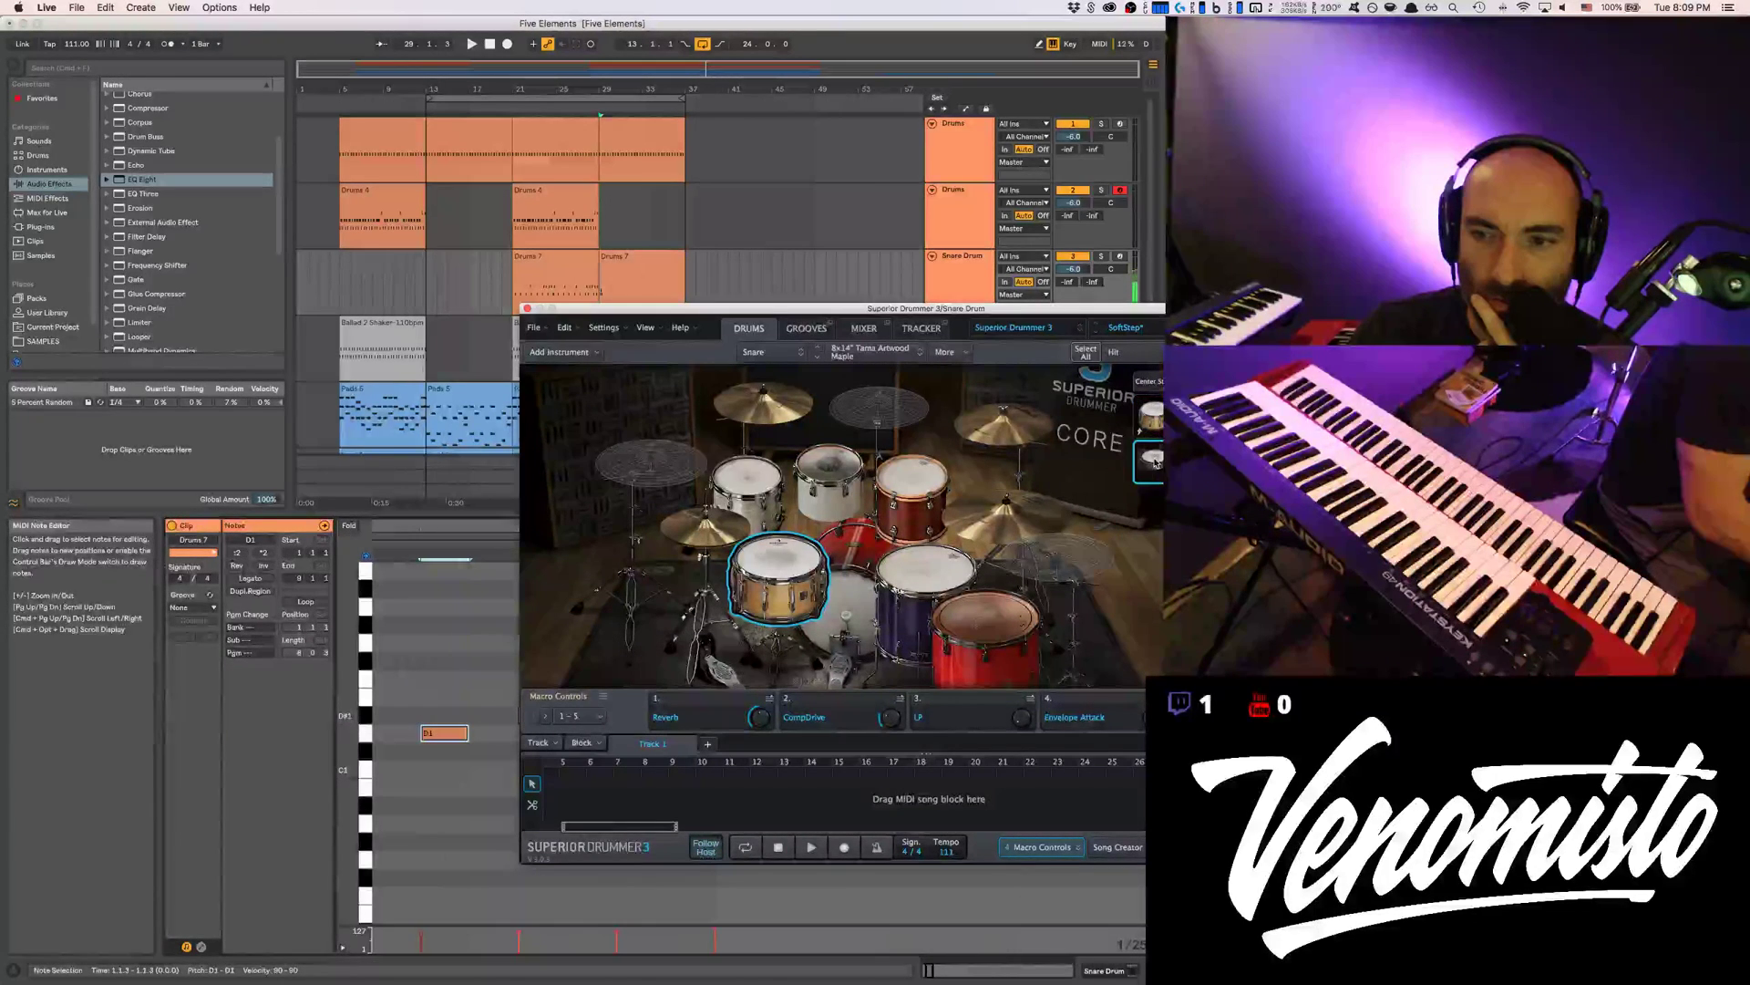
pyautogui.click(1155, 469)
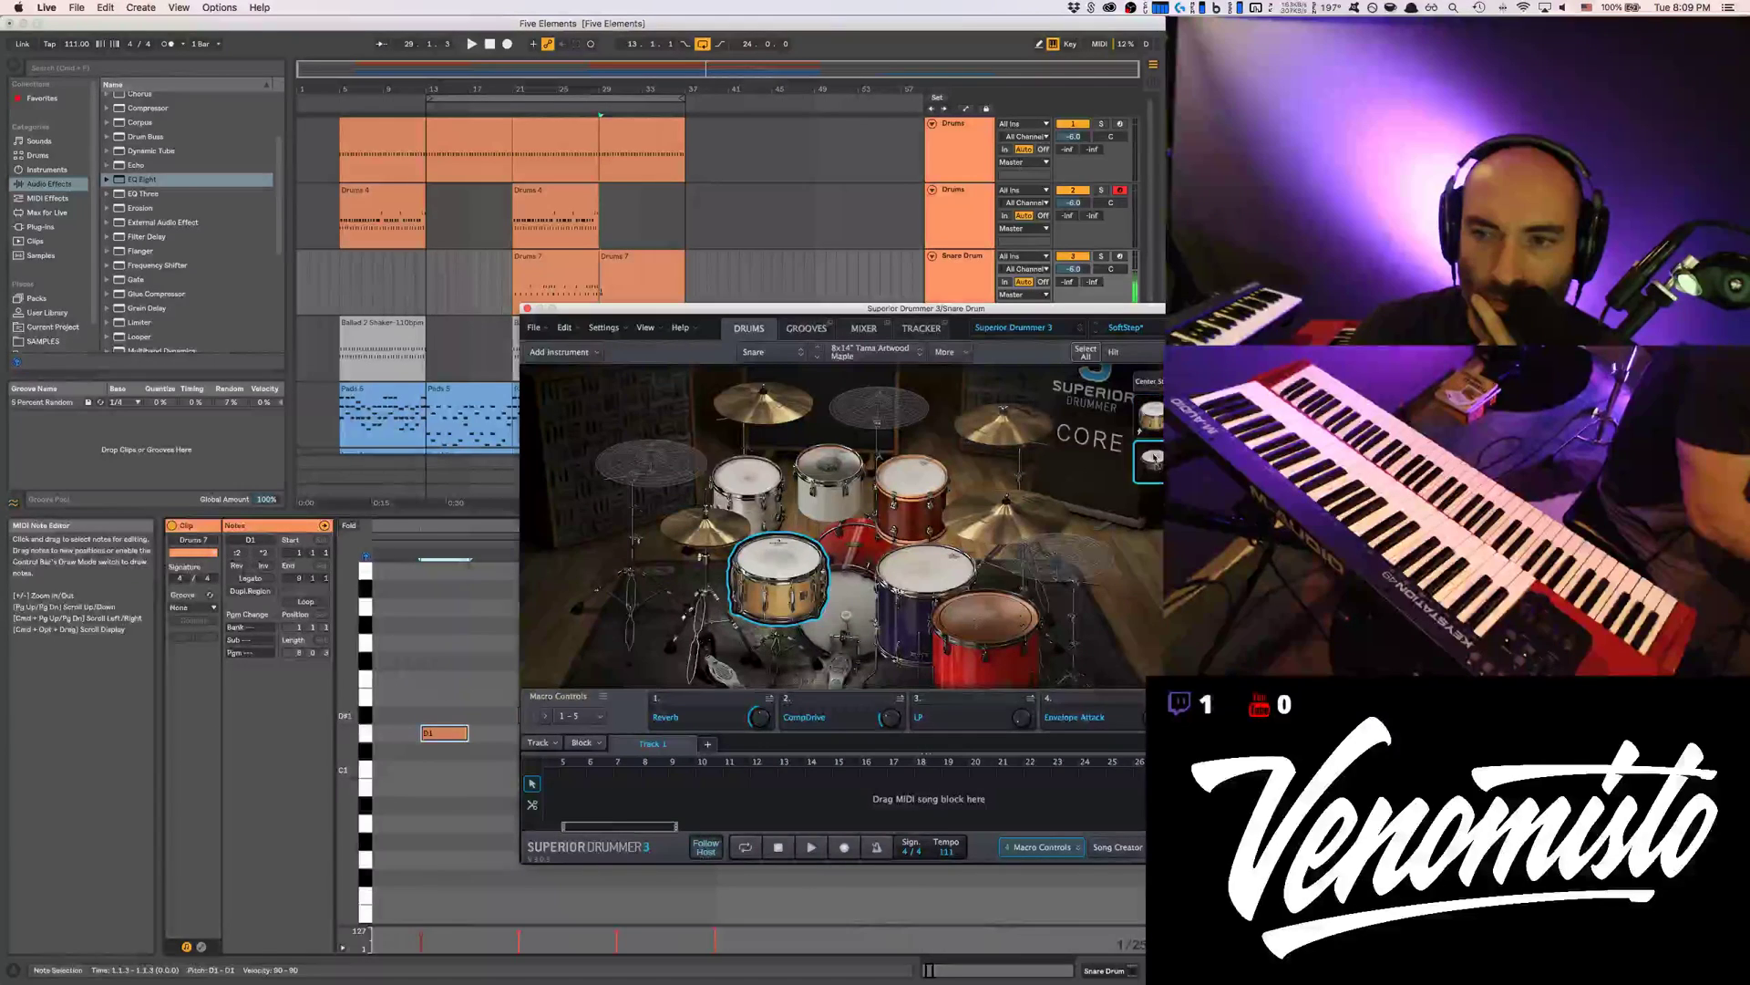
pyautogui.click(1156, 421)
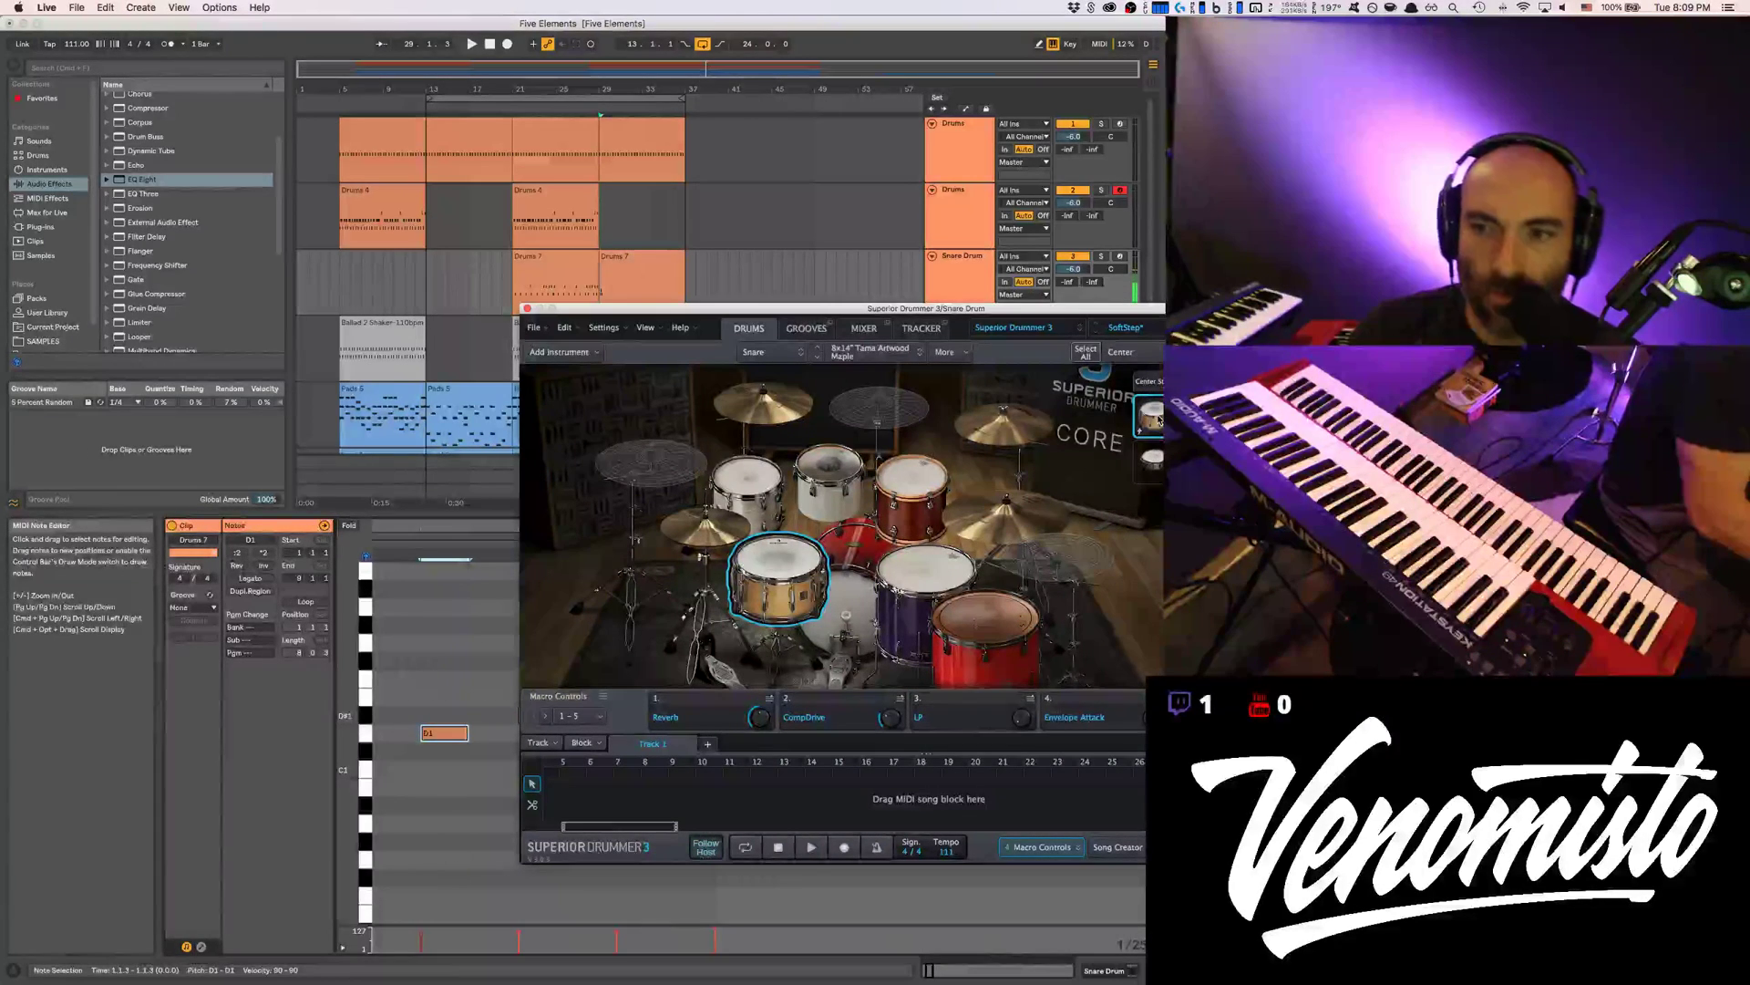
pyautogui.click(1151, 462)
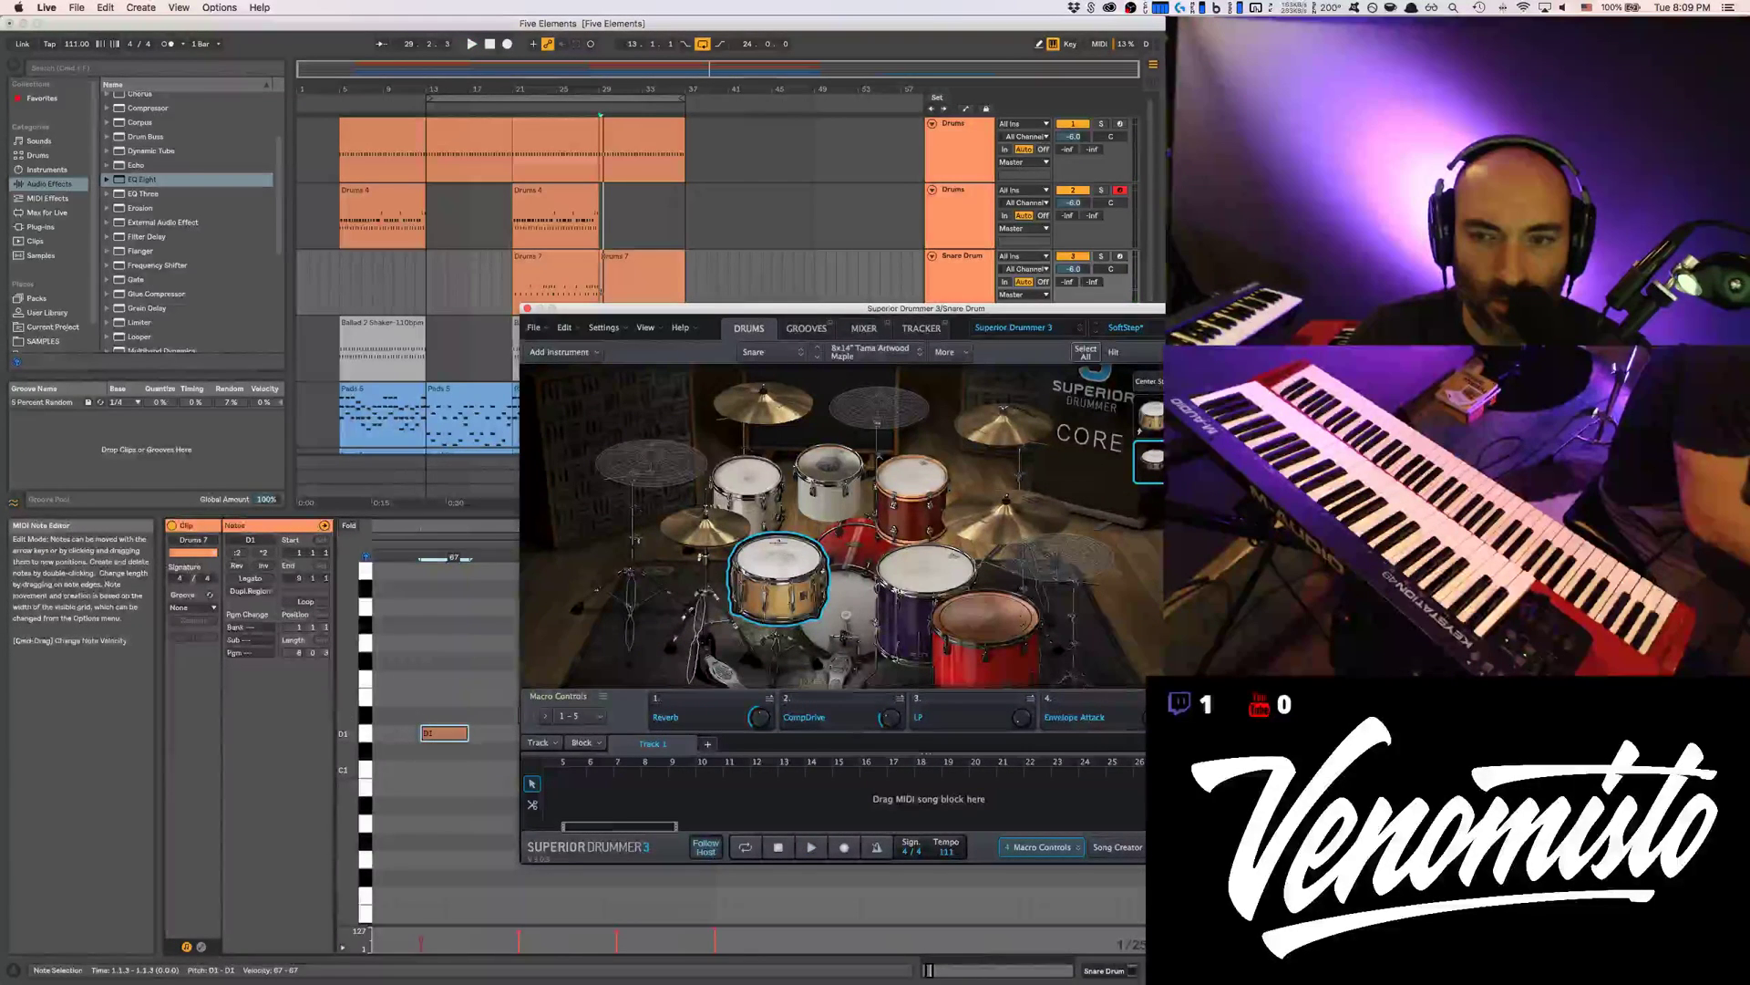
# Set the second D1 note's velocity to 37 and close the Superior Drummer 3 window
pyautogui.moveTo(445, 733); pyautogui.dragTo(445, 694)
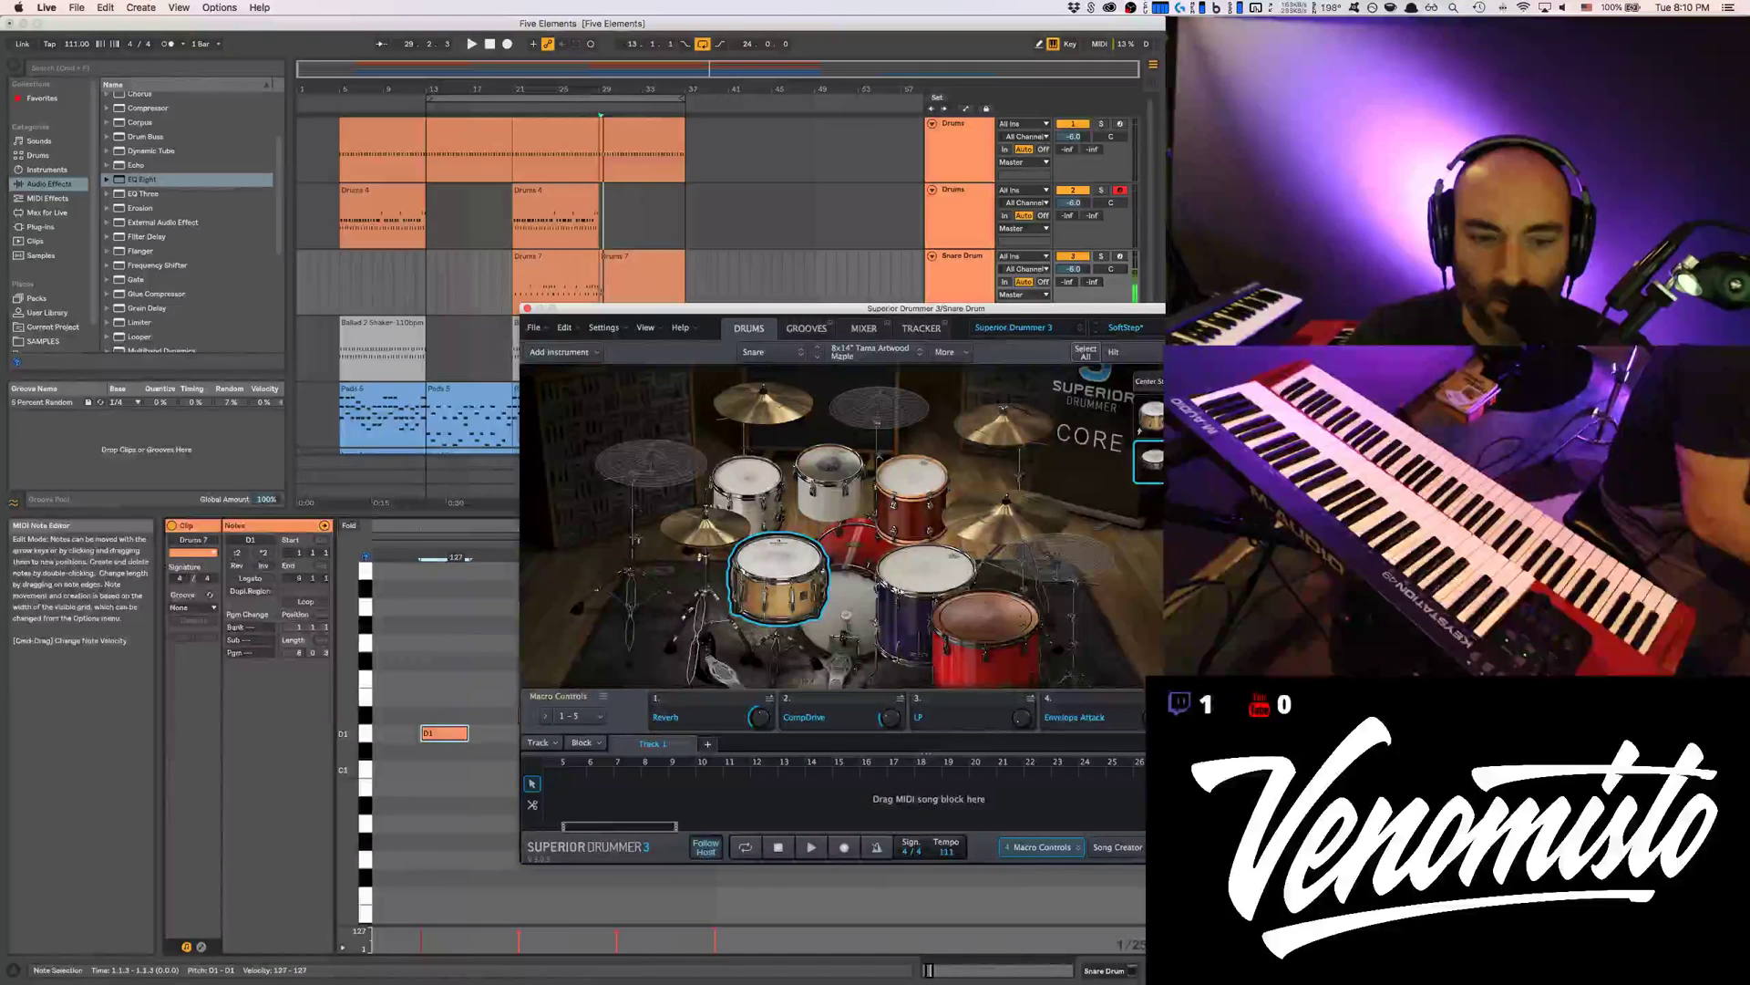
pyautogui.click(432, 711)
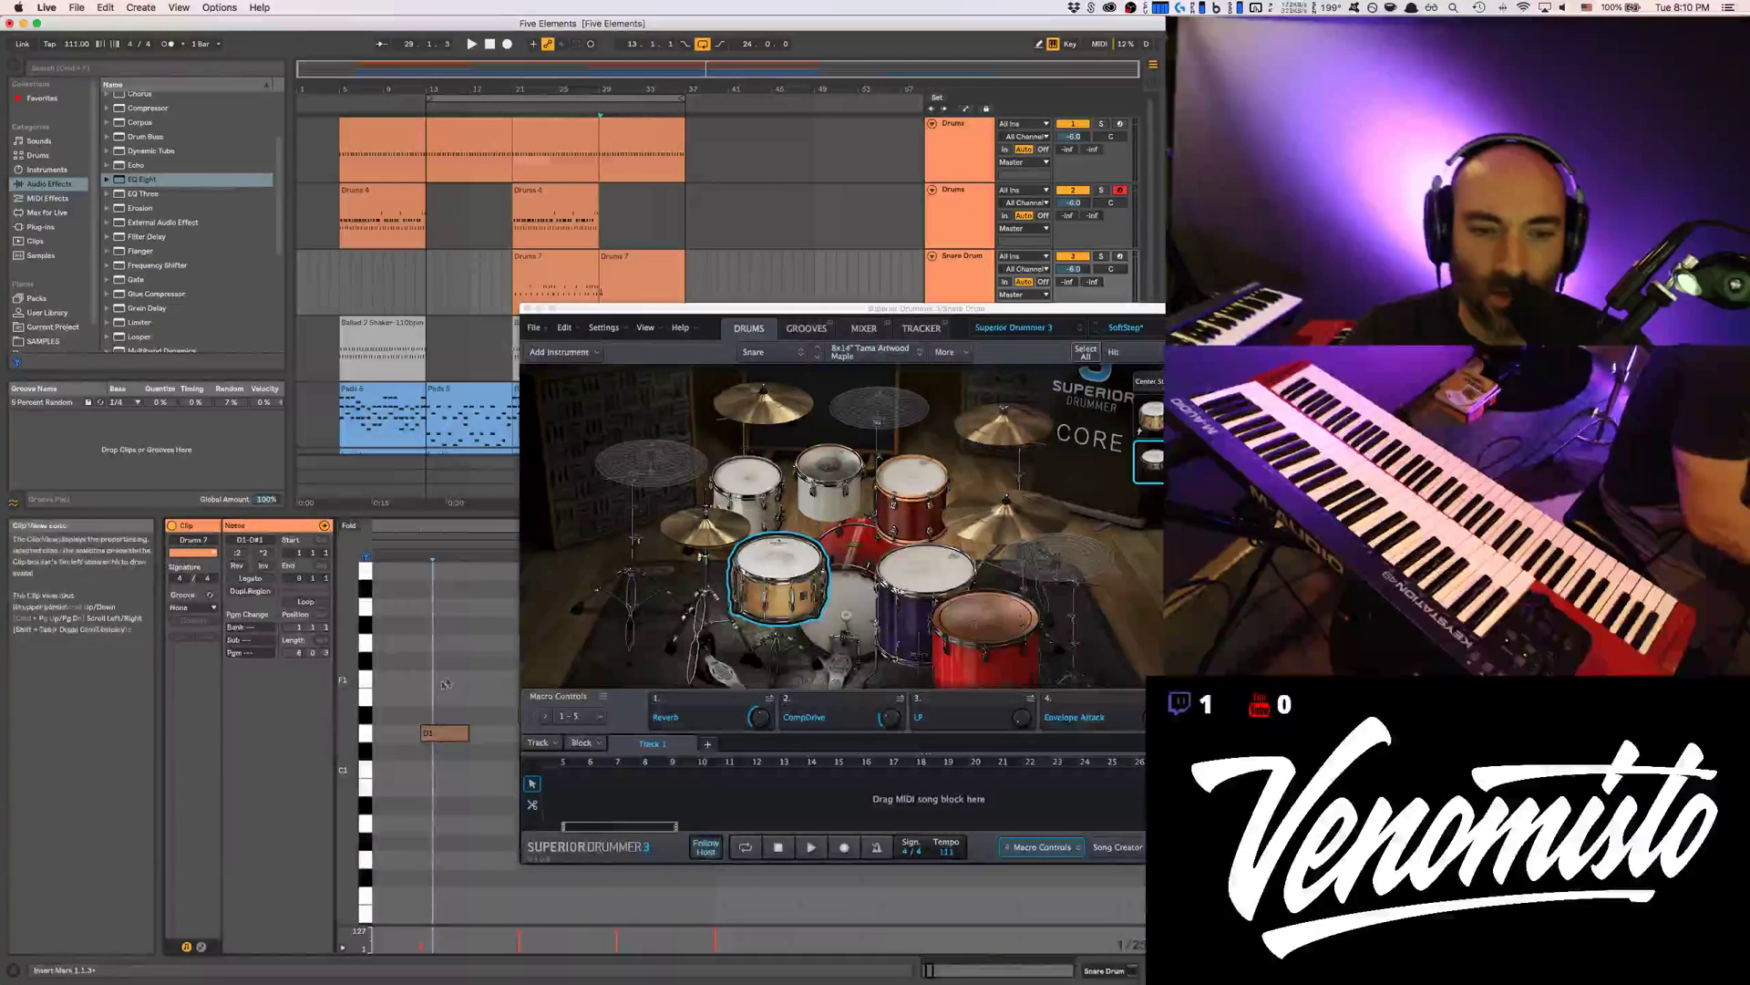
pyautogui.click(527, 309)
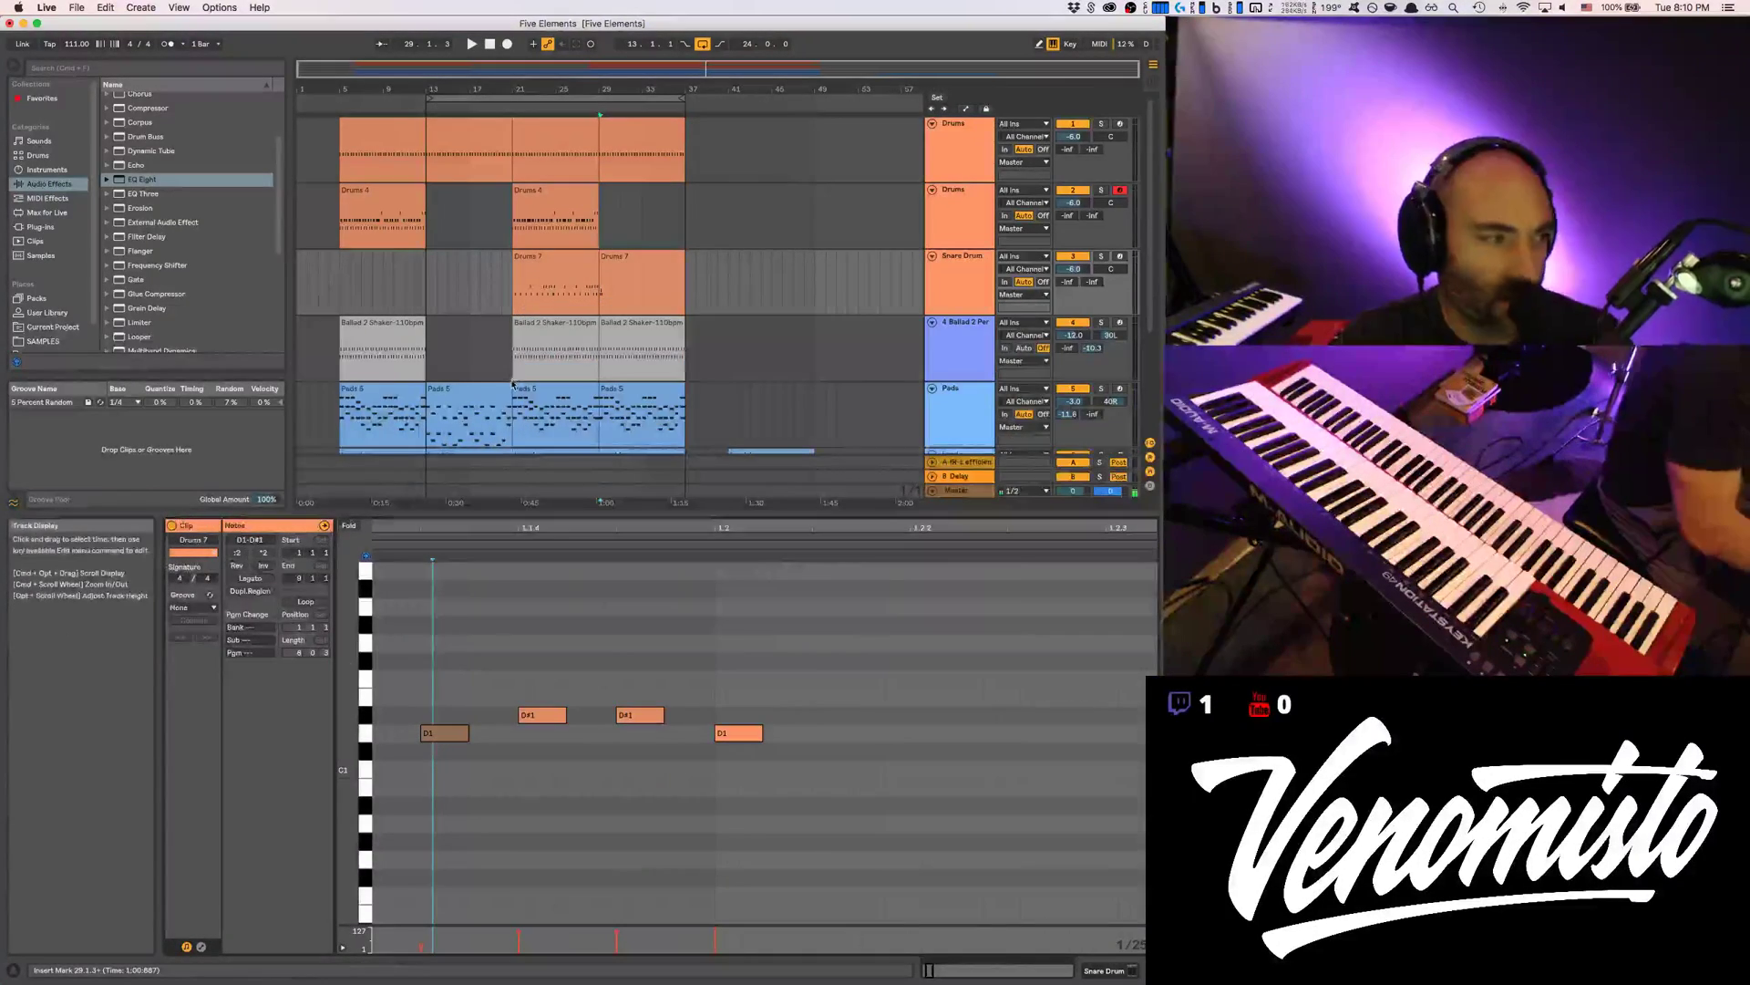
# Lower the velocities of the fill's first four notes together, keeping their relative differences
pyautogui.hscroll(-3, 538, 639)
pyautogui.moveTo(429, 644); pyautogui.dragTo(769, 845)
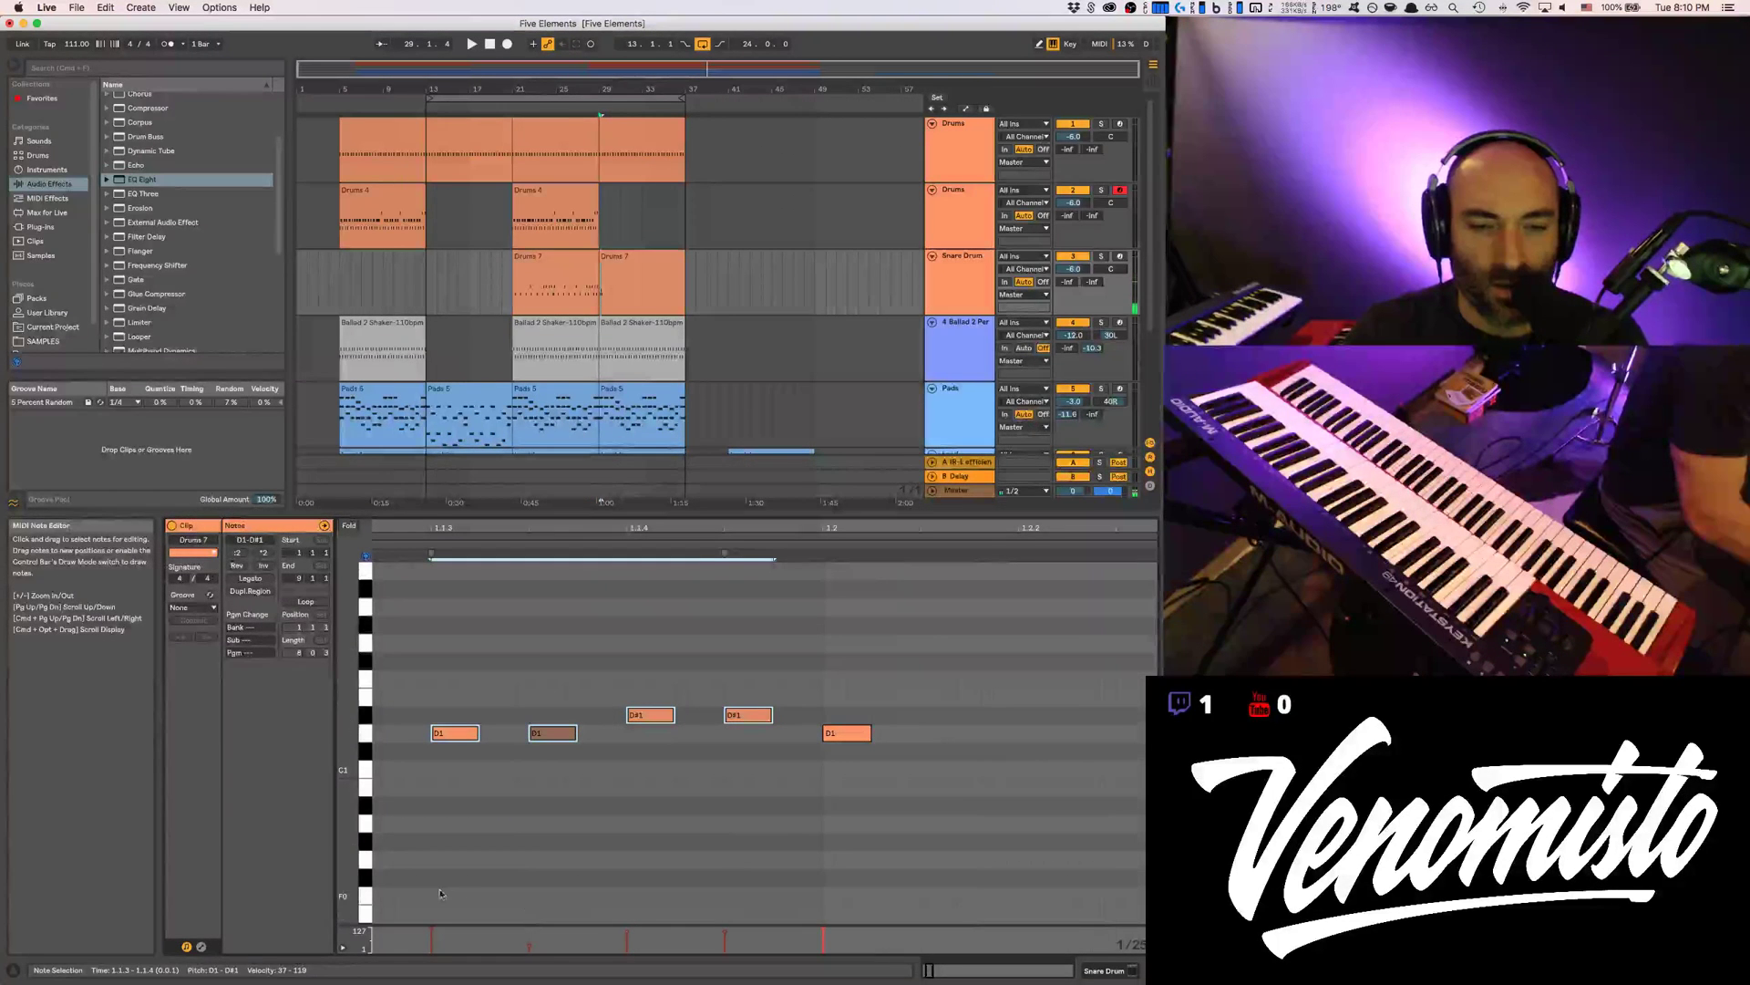
pyautogui.moveTo(542, 950); pyautogui.dragTo(592, 938)
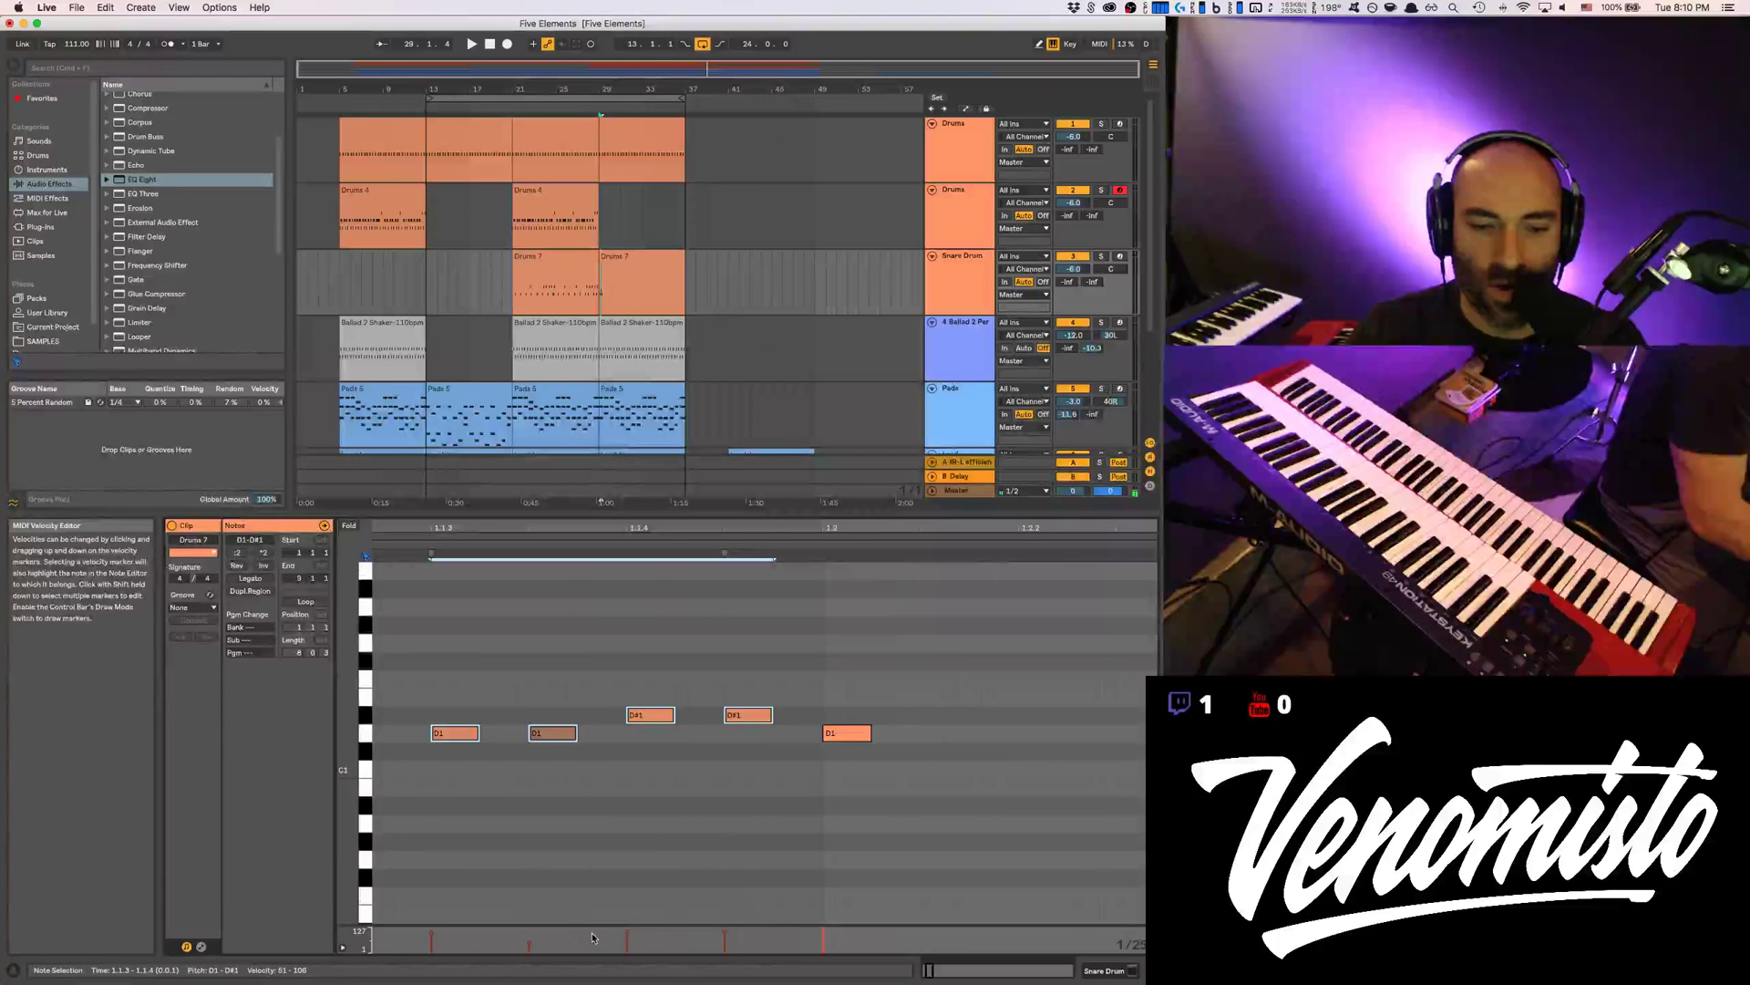
# Audition the snare fill and set the velocities of its first four notes to 127
pyautogui.press('space')
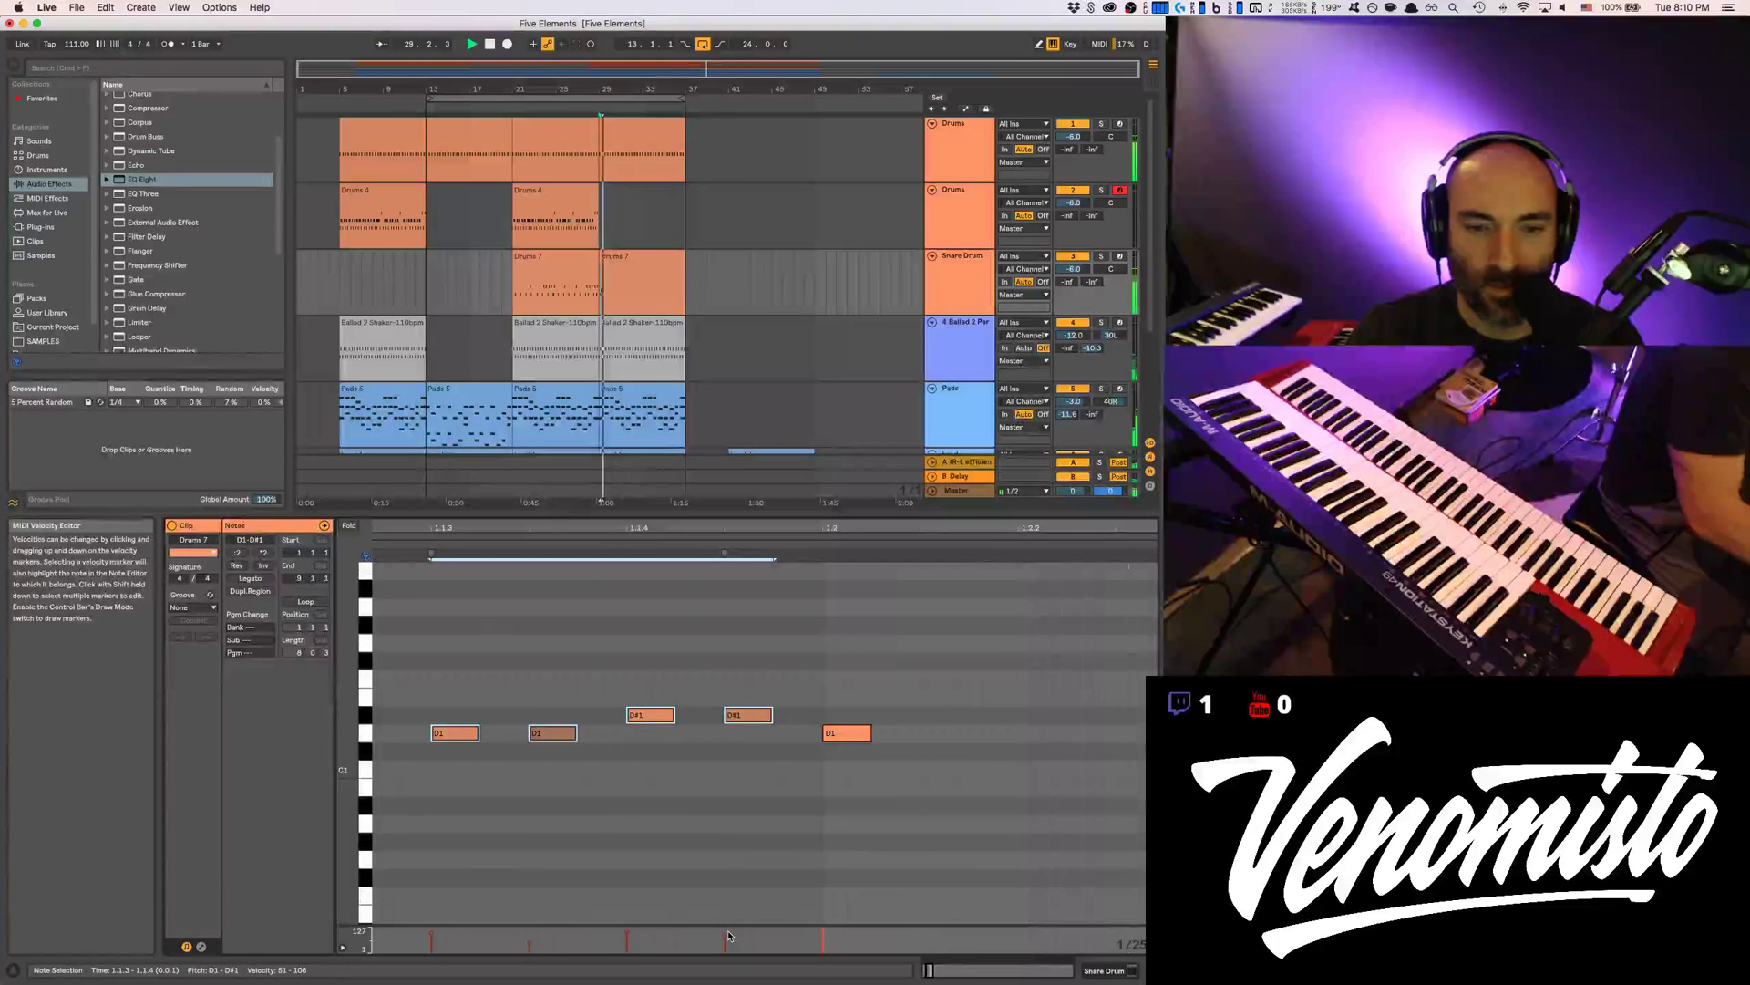
pyautogui.press('space')
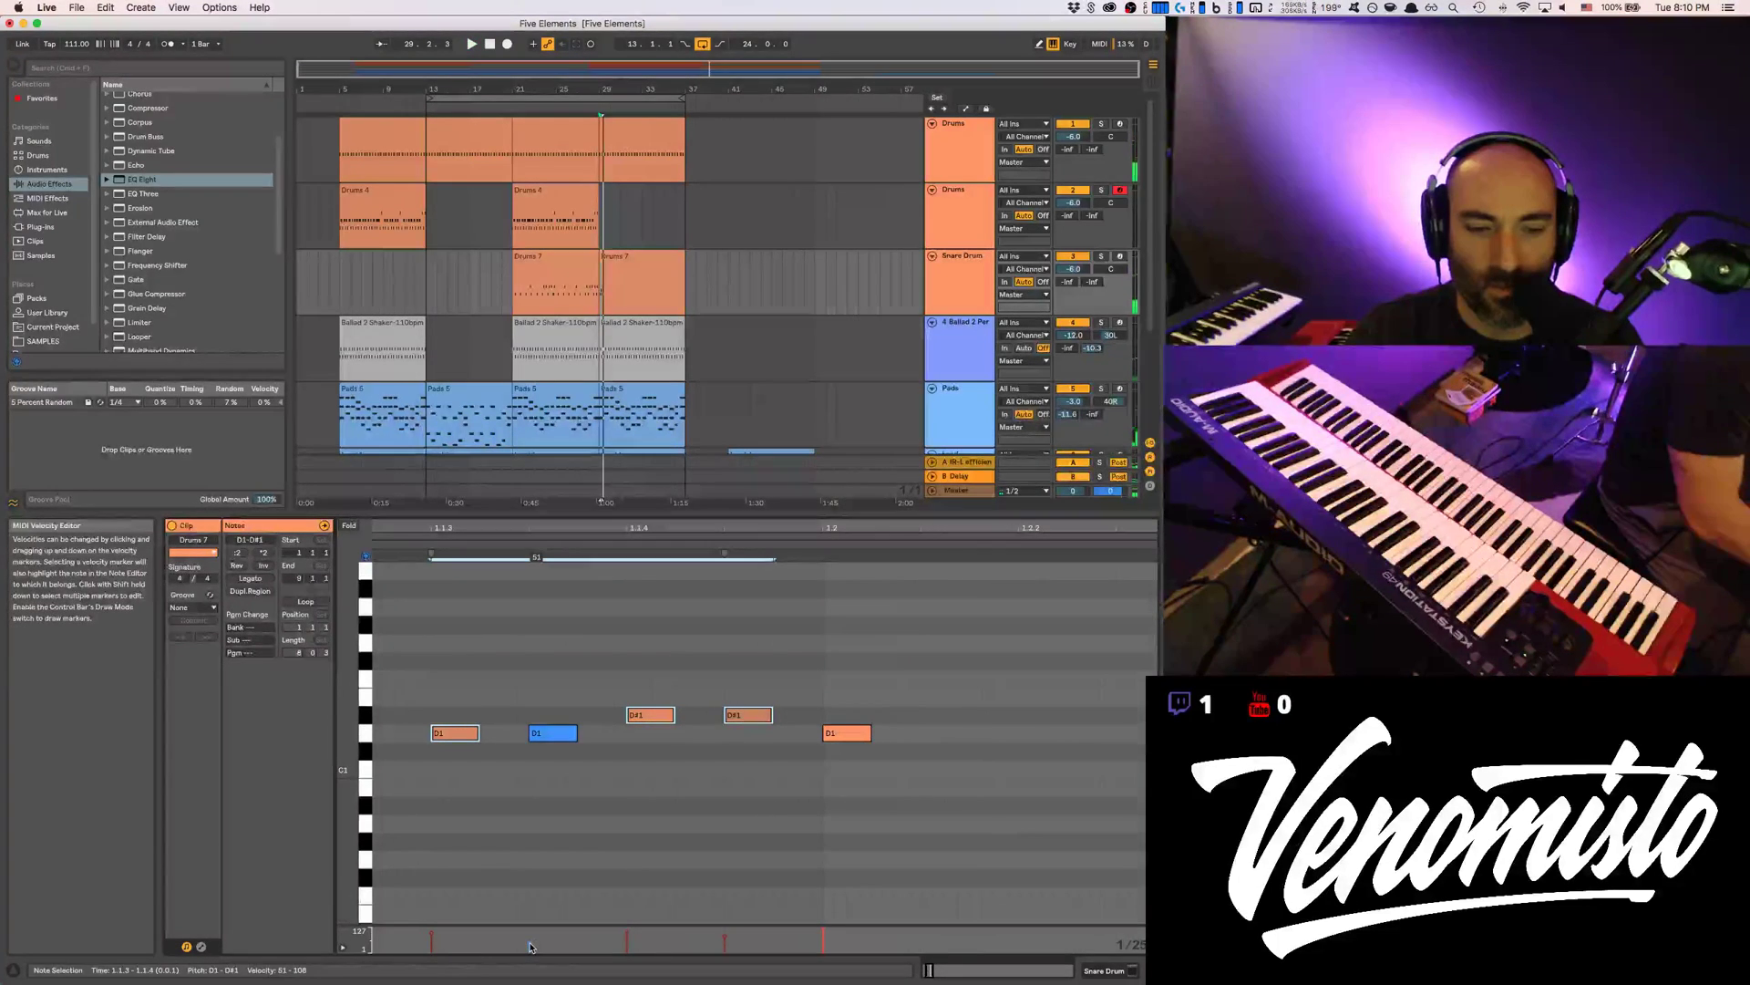
pyautogui.press('space')
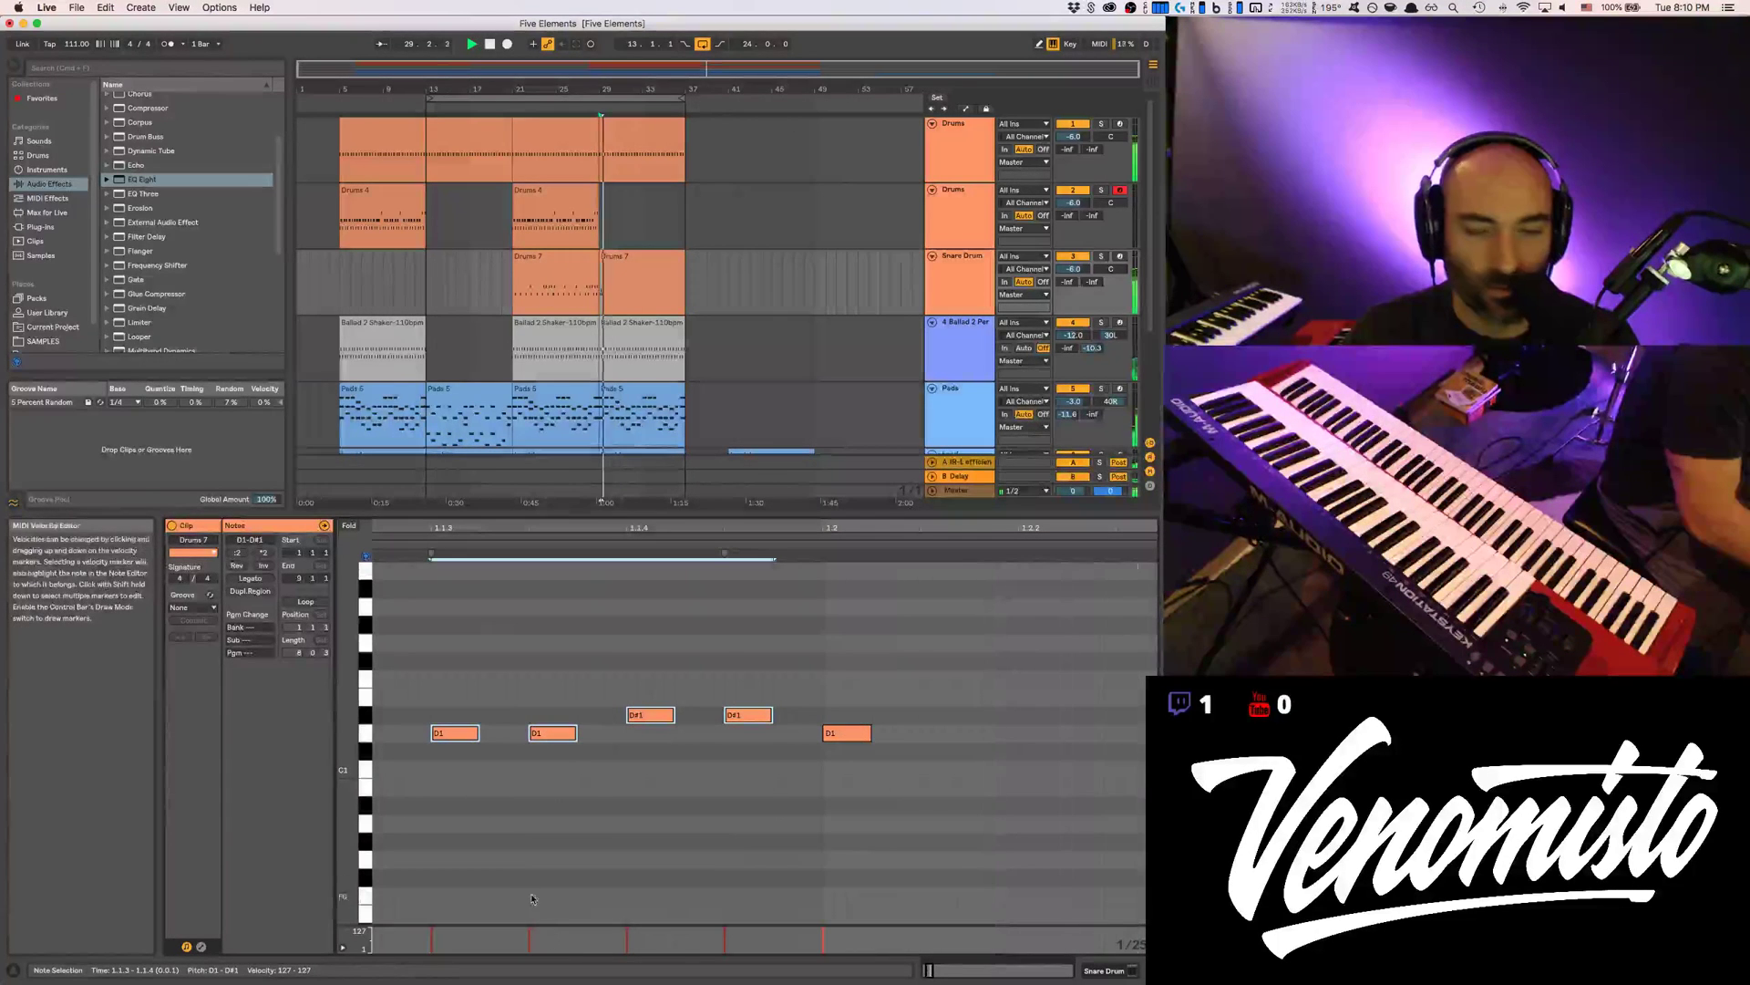
pyautogui.press('space')
# Lower the velocities of the second D1 and second D#1 notes, undoing a stray edit, and play back the fill
pyautogui.moveTo(551, 733); pyautogui.dragTo(551, 764)
pyautogui.moveTo(635, 720); pyautogui.dragTo(552, 757)
pyautogui.press('super+z')
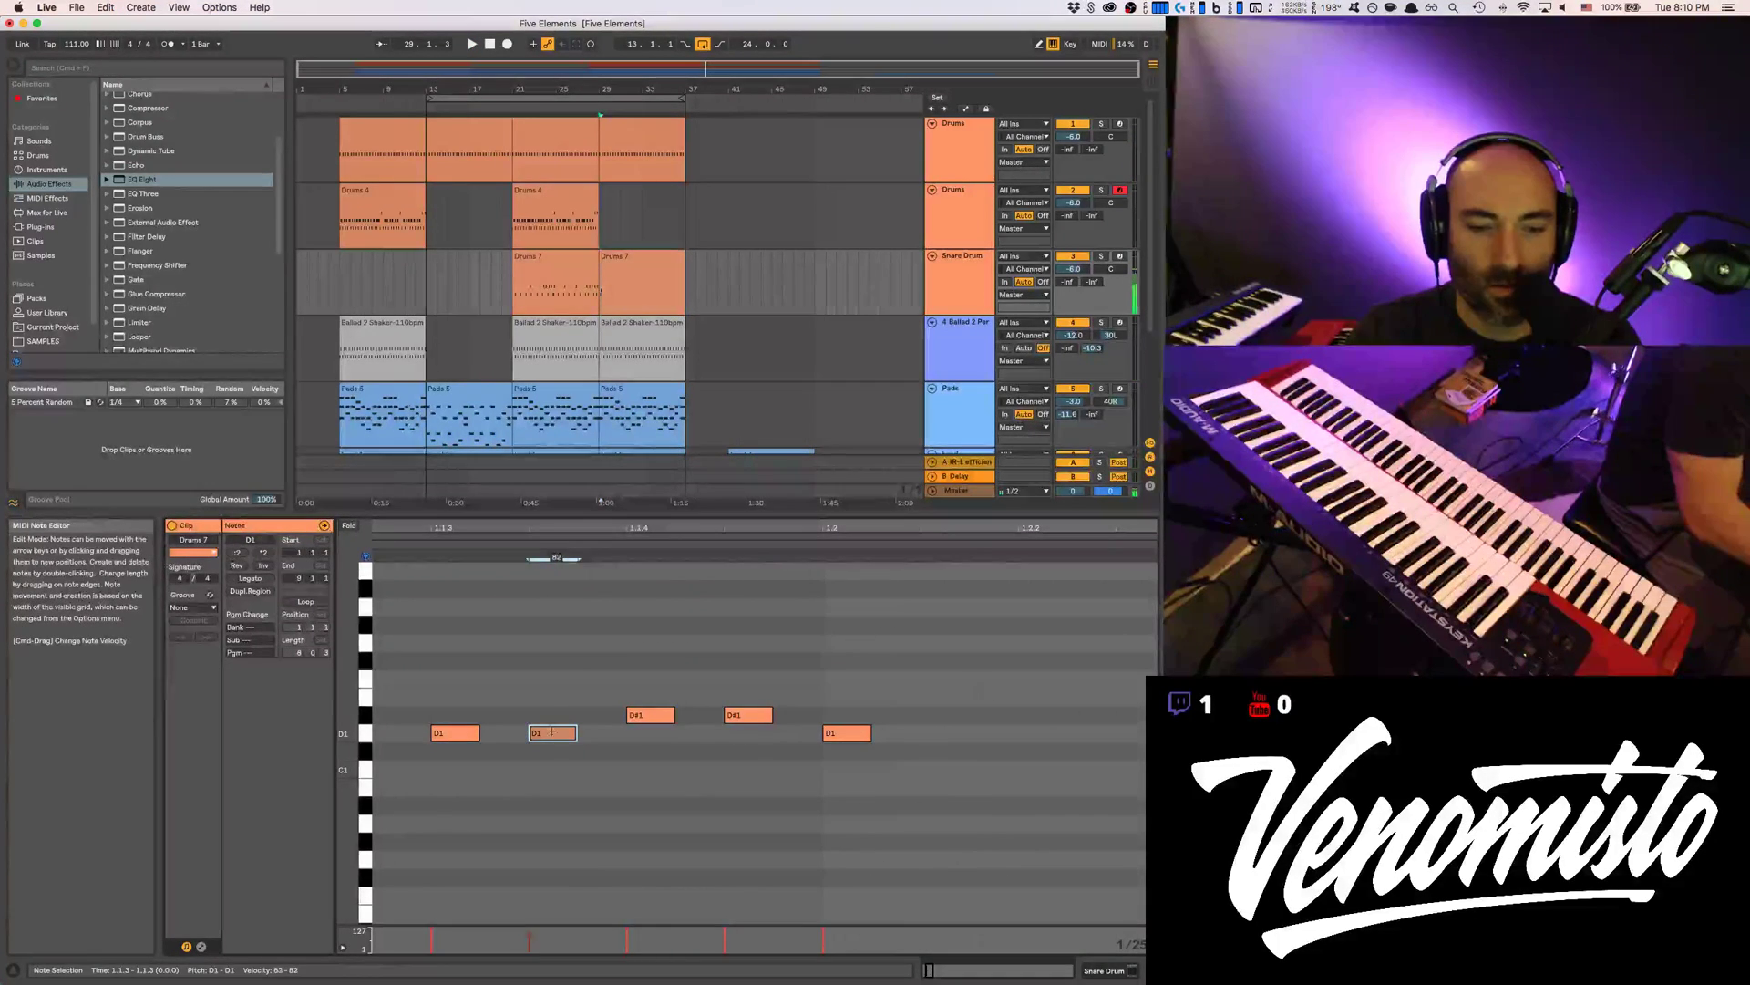
pyautogui.moveTo(748, 714); pyautogui.dragTo(747, 730)
pyautogui.press('space')
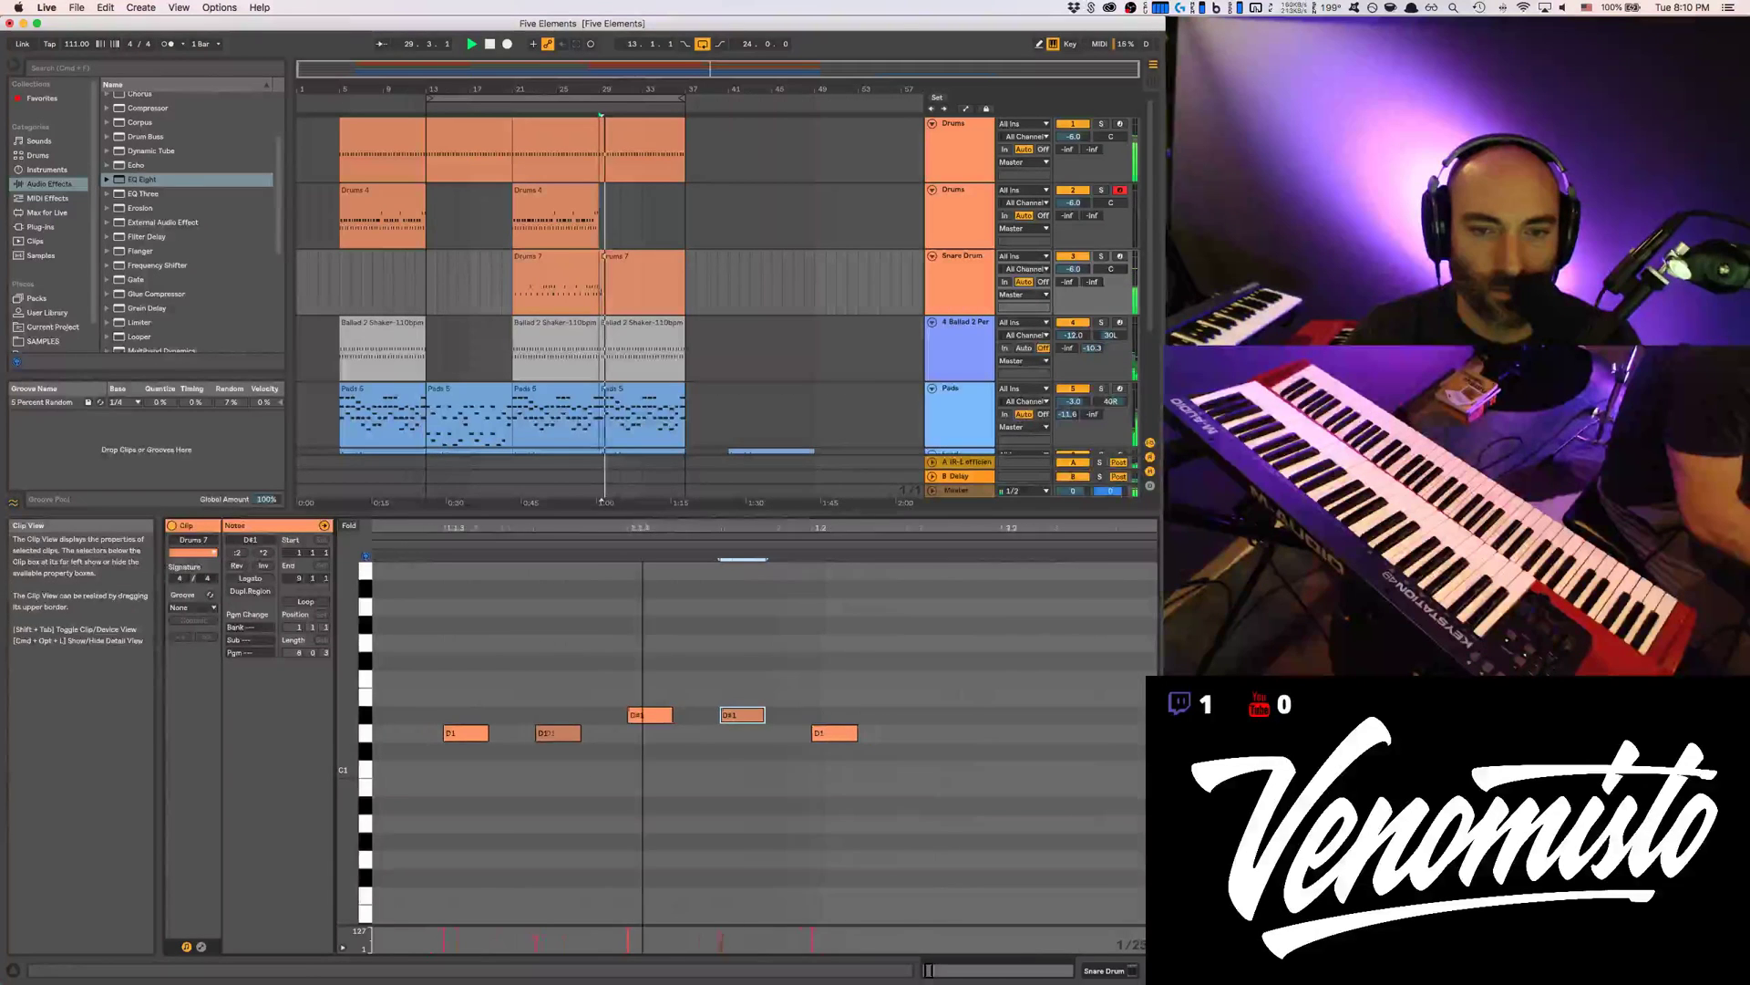
# Move the fill's final D1 note up to E1 and audition it at velocity 127
pyautogui.scroll(-2, 644, 711)
pyautogui.press('space')
pyautogui.click(742, 732)
pyautogui.moveTo(744, 735); pyautogui.dragTo(744, 701)
pyautogui.press('space')
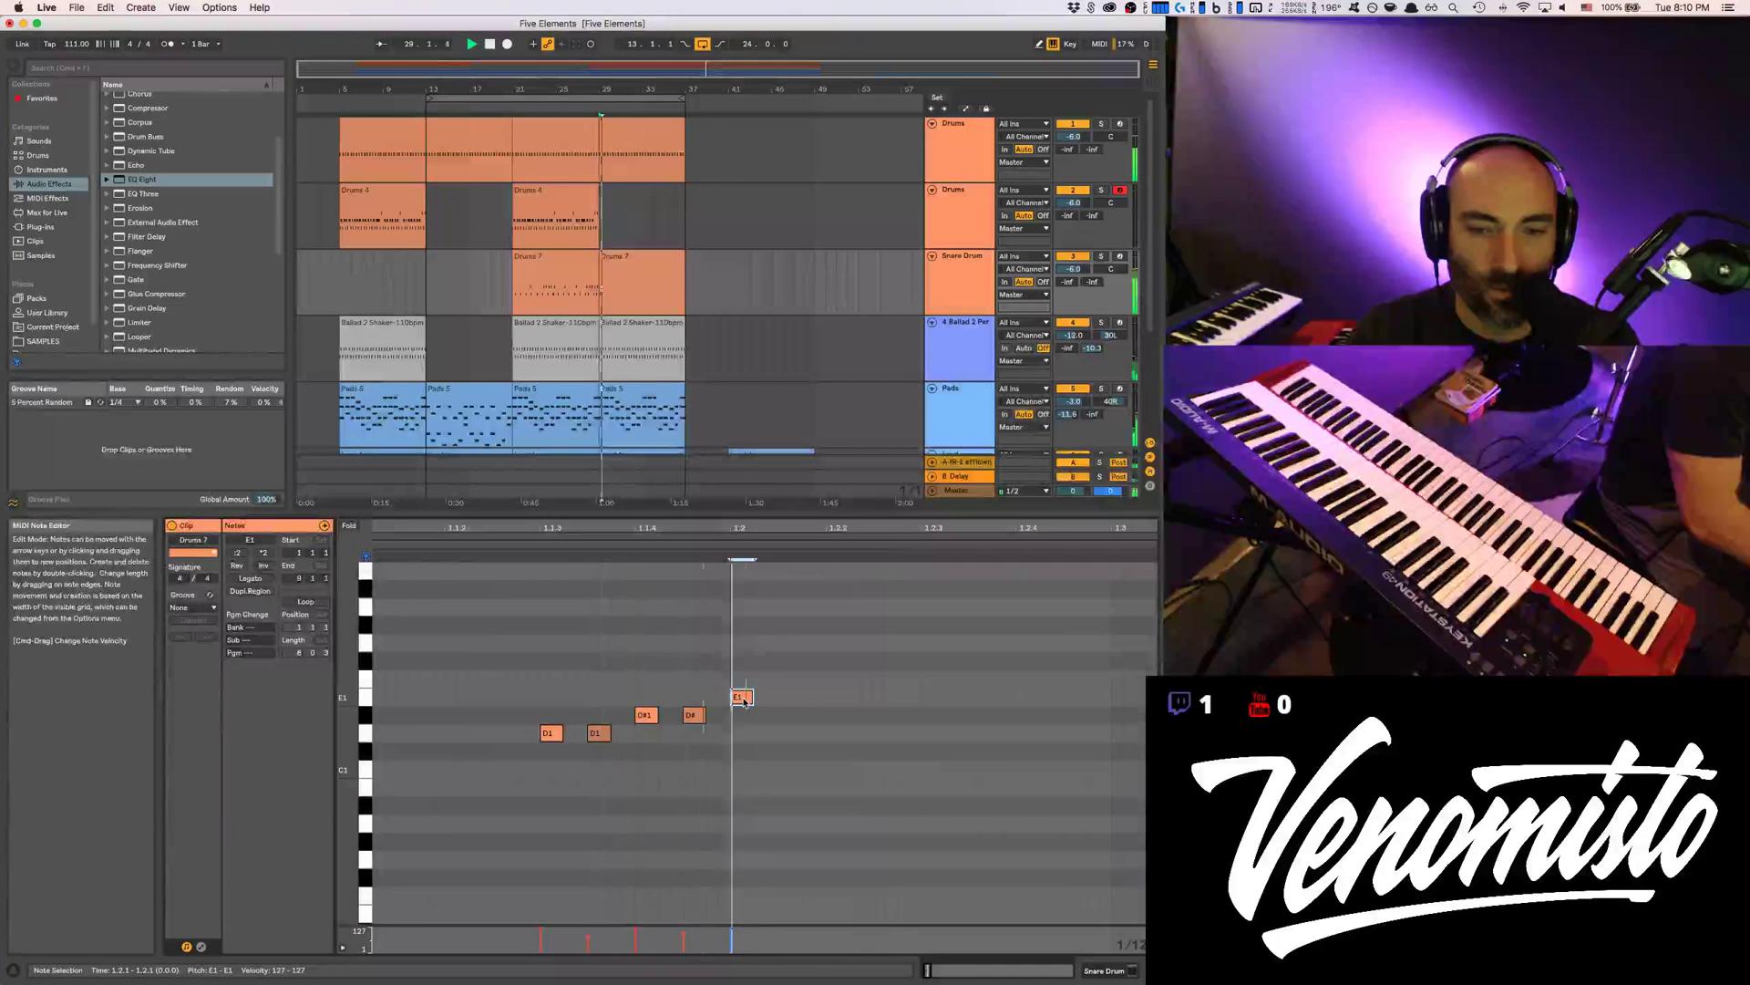
pyautogui.moveTo(732, 697); pyautogui.dragTo(744, 697)
pyautogui.press('super+z')
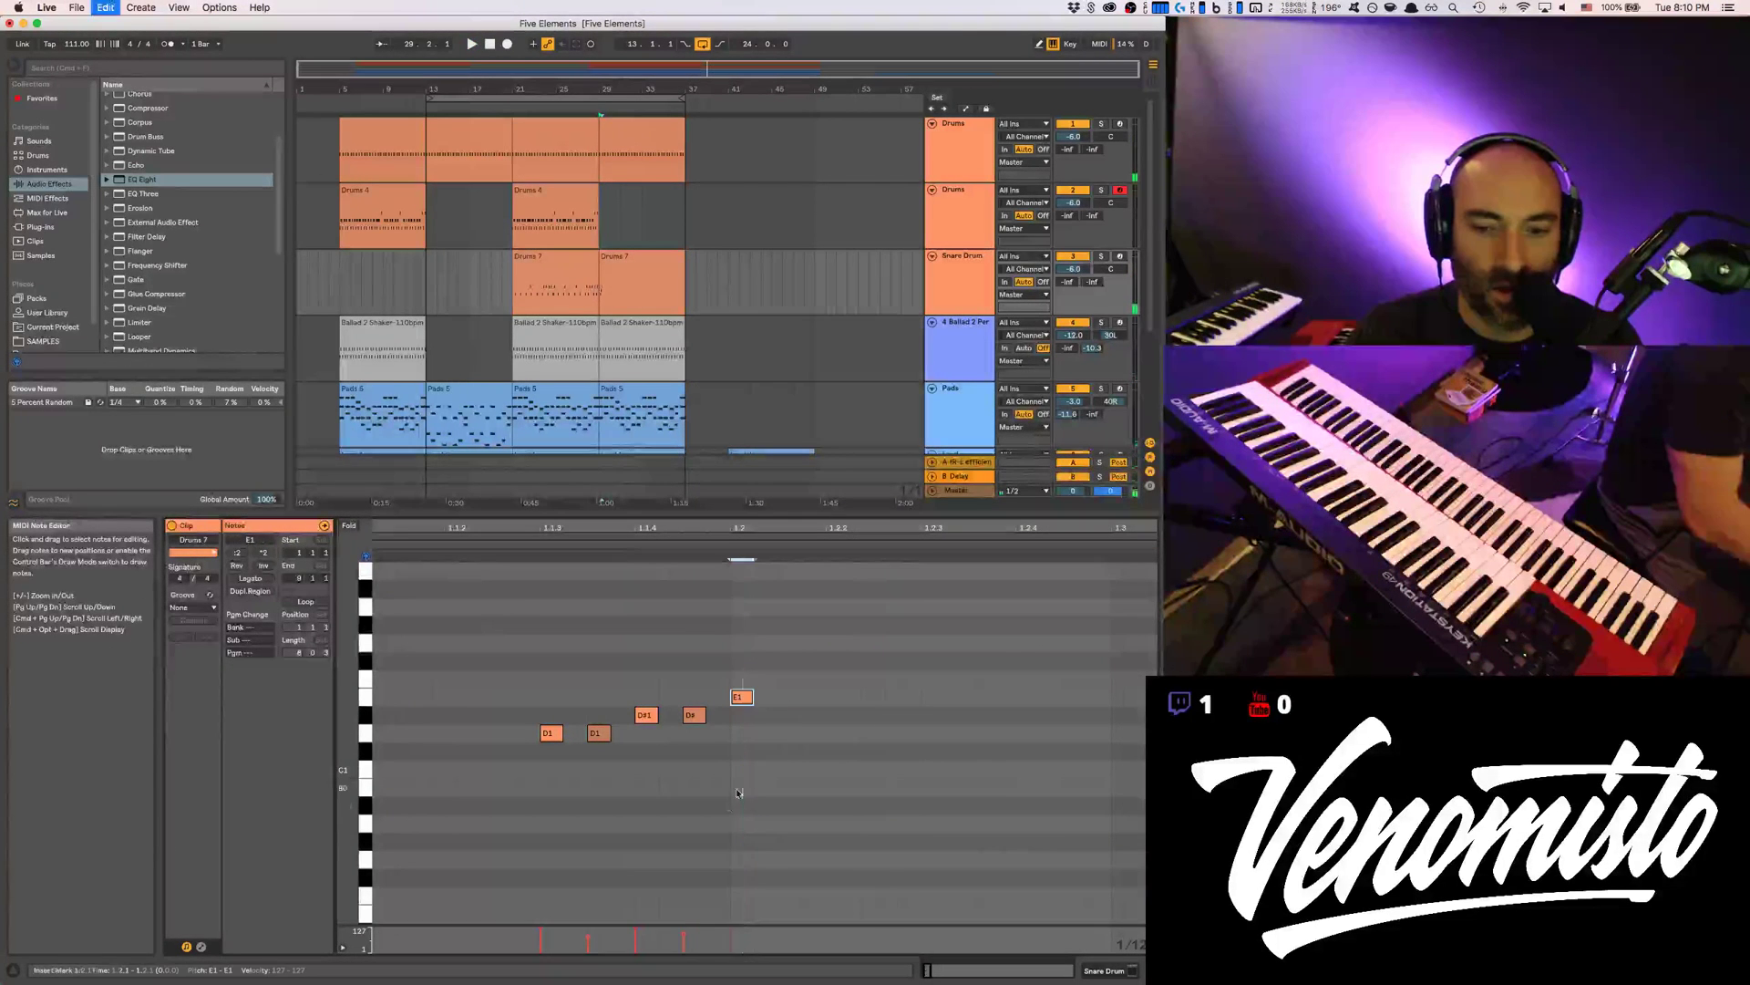
pyautogui.click(733, 937)
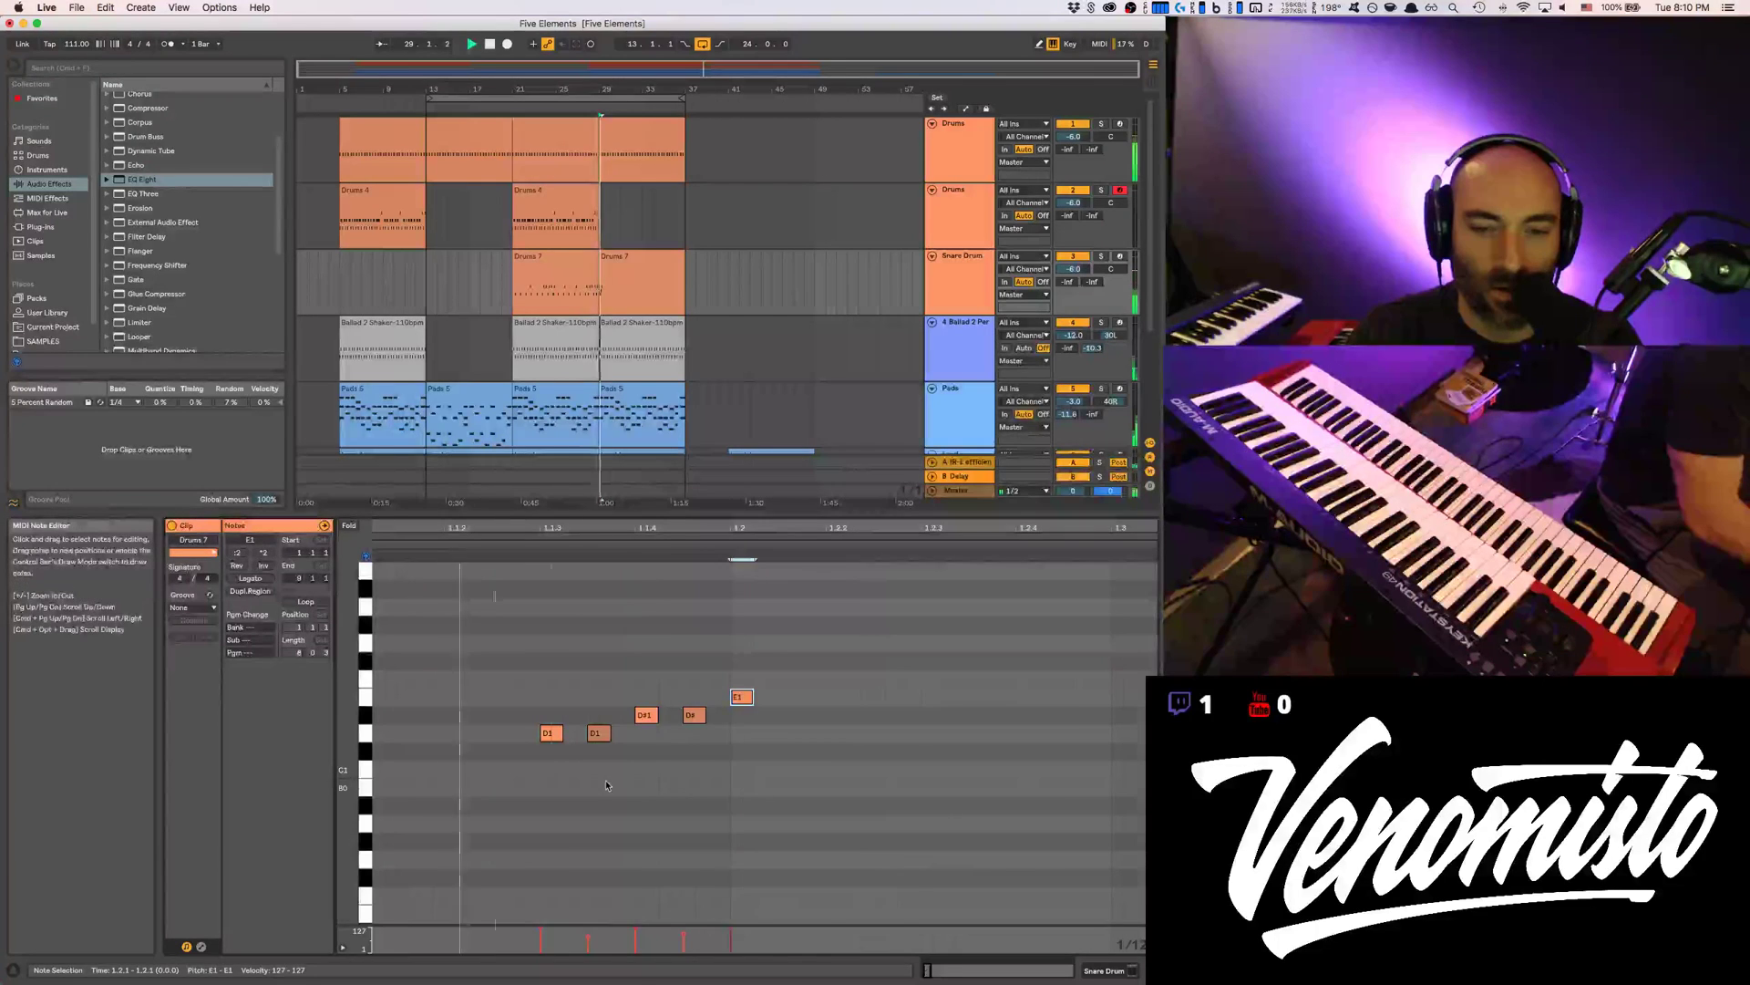
# Lower the velocities of the four notes before the E1 hit together during playback
pyautogui.moveTo(547, 675); pyautogui.dragTo(692, 752)
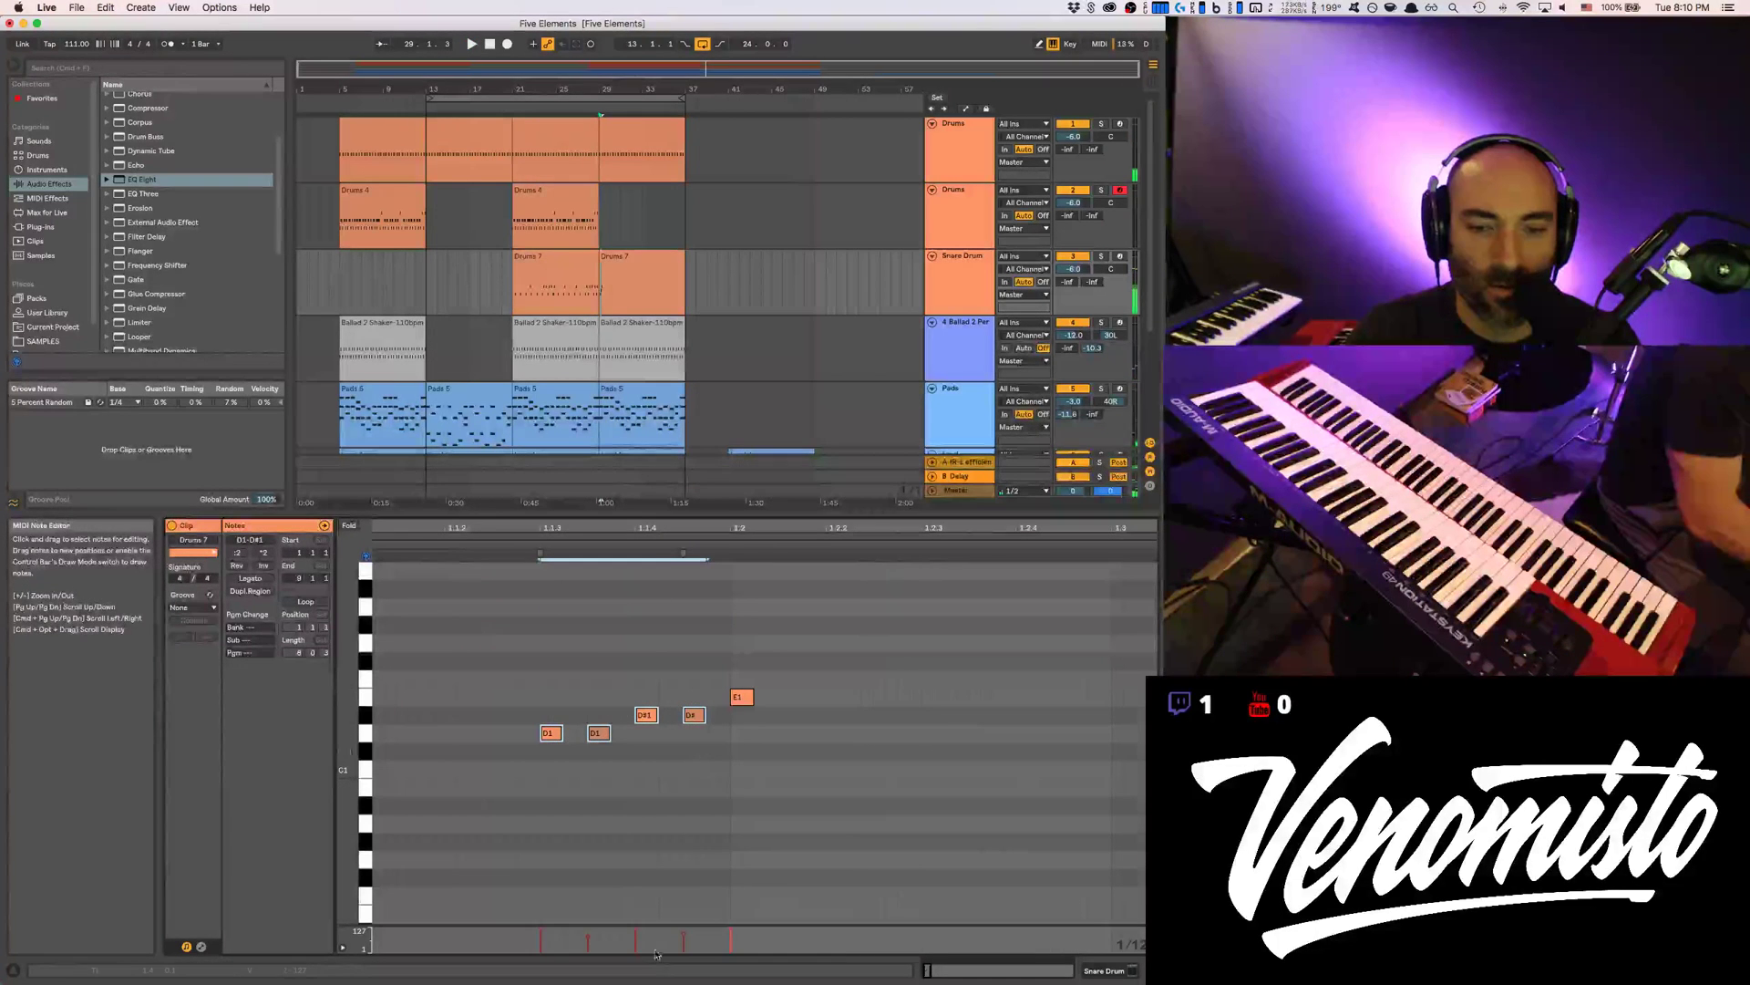
pyautogui.press('space')
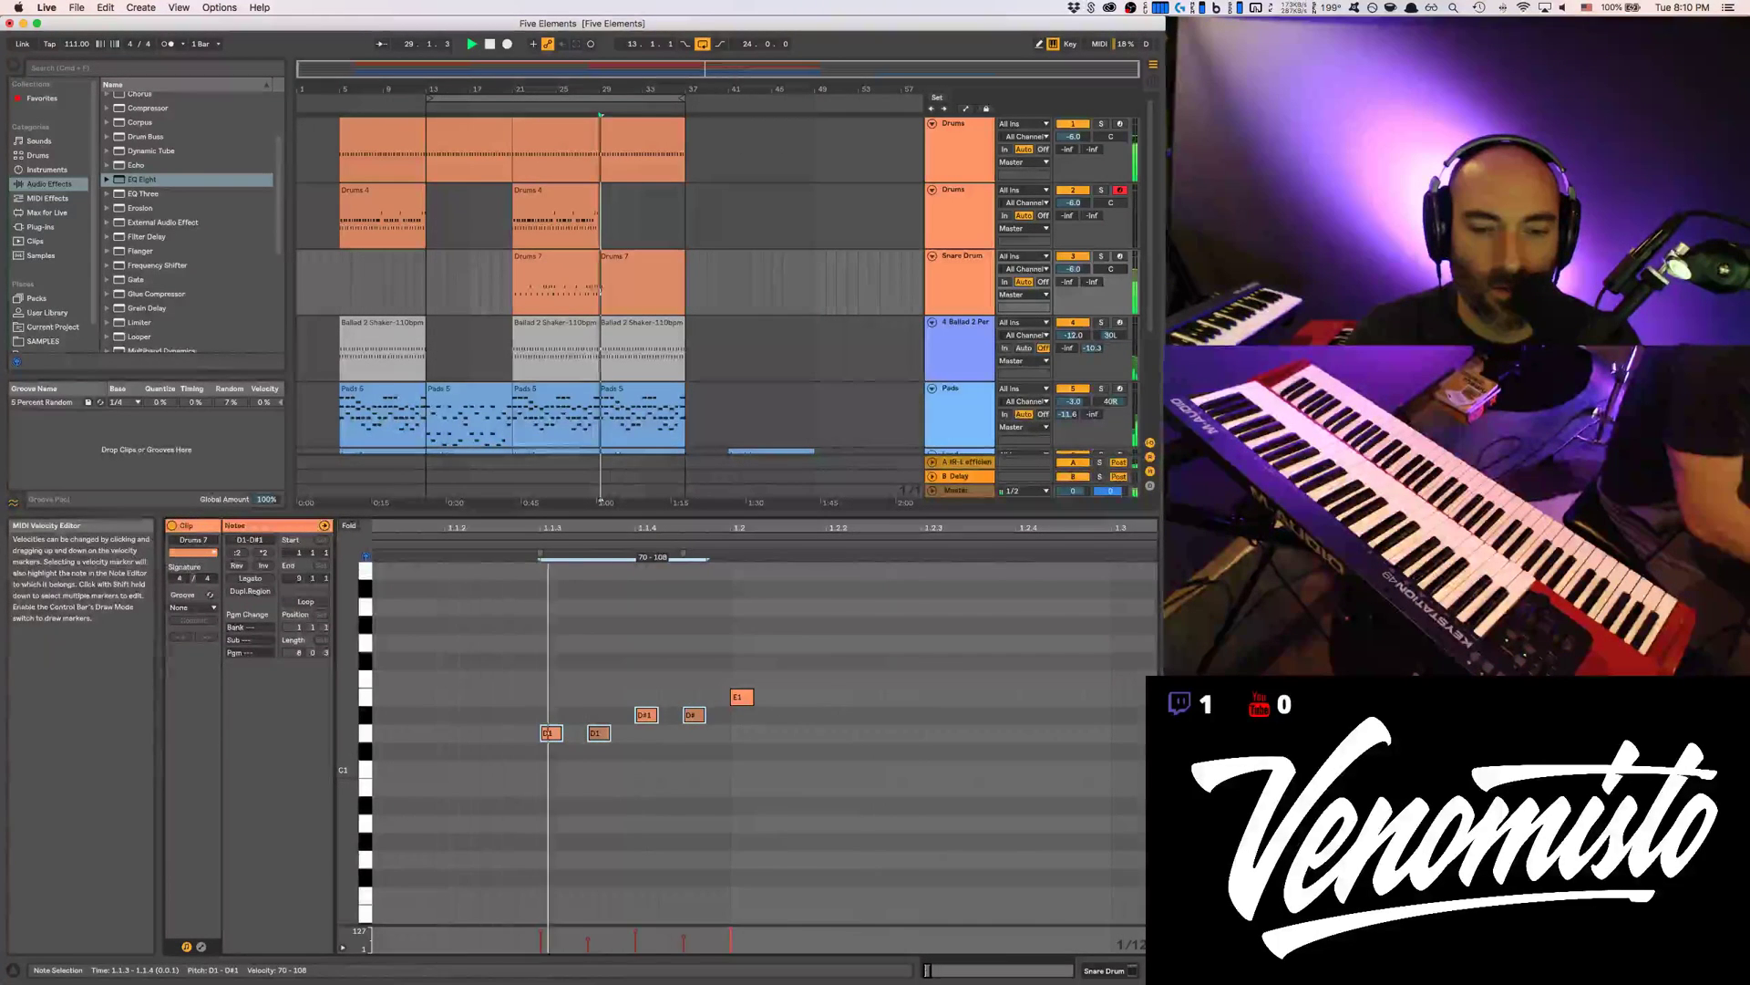
pyautogui.moveTo(636, 930); pyautogui.dragTo(637, 944)
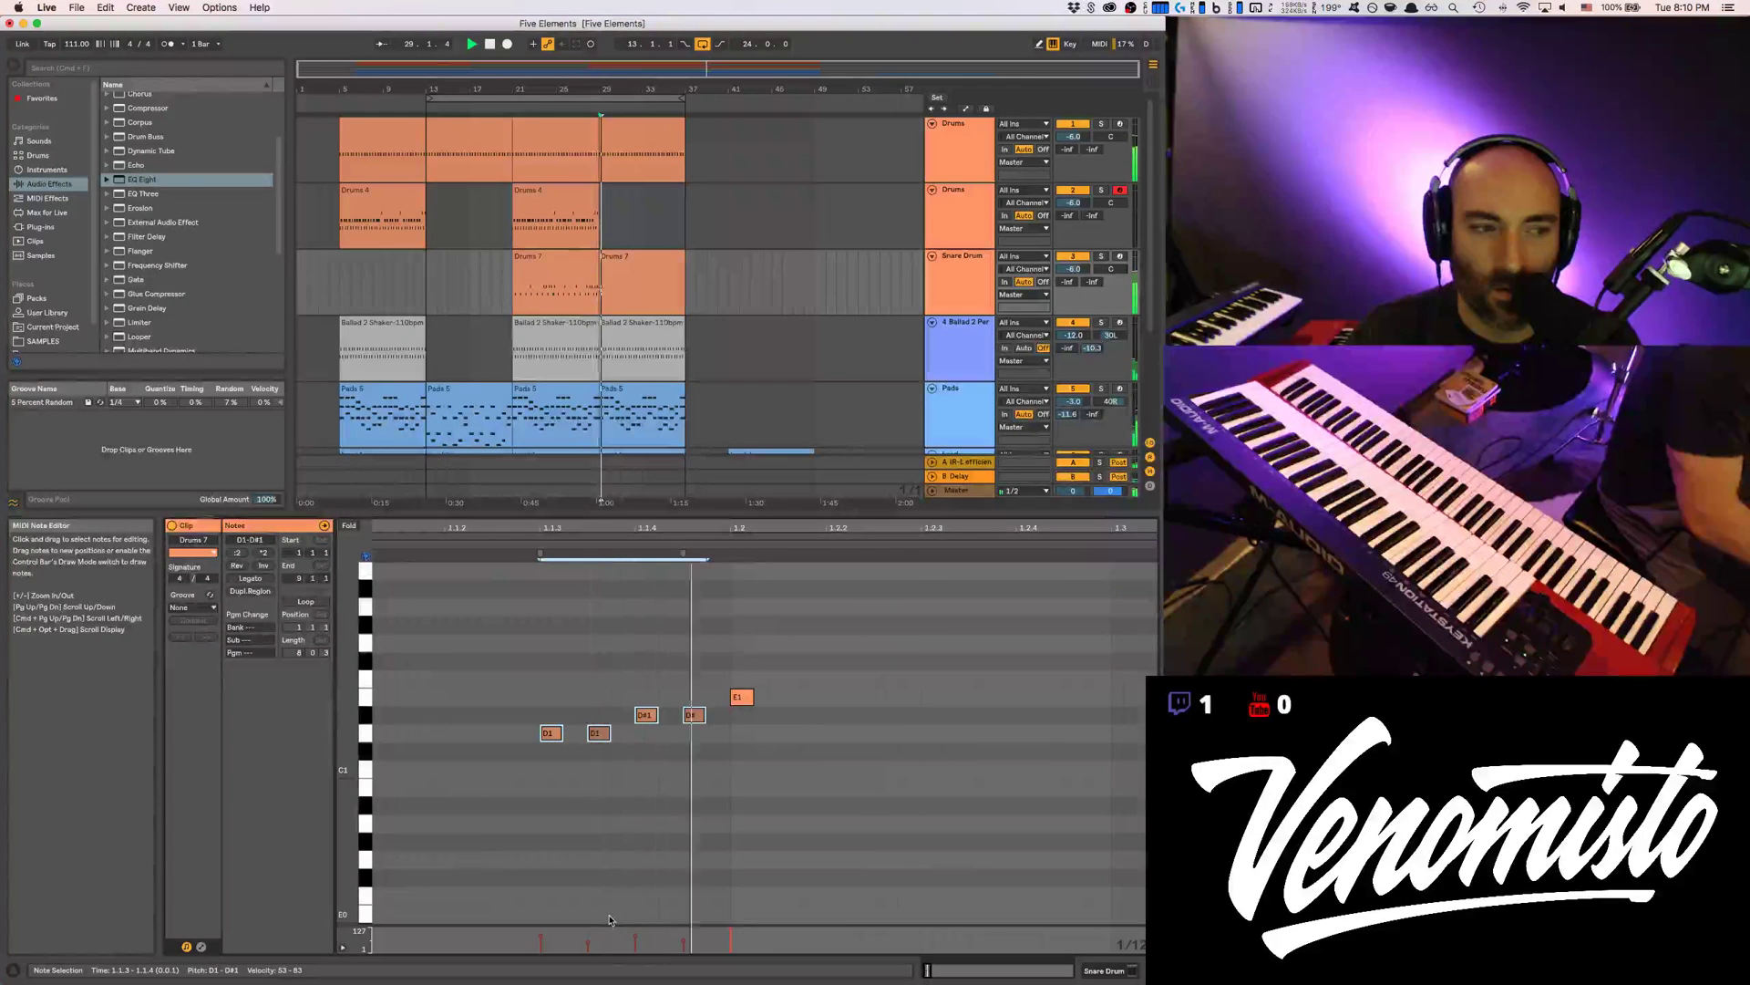
pyautogui.click(612, 919)
# Rebalance the second D1 and second D#1 notes so the first four velocities range from 77 to 96, and replay the fill
pyautogui.click(592, 734)
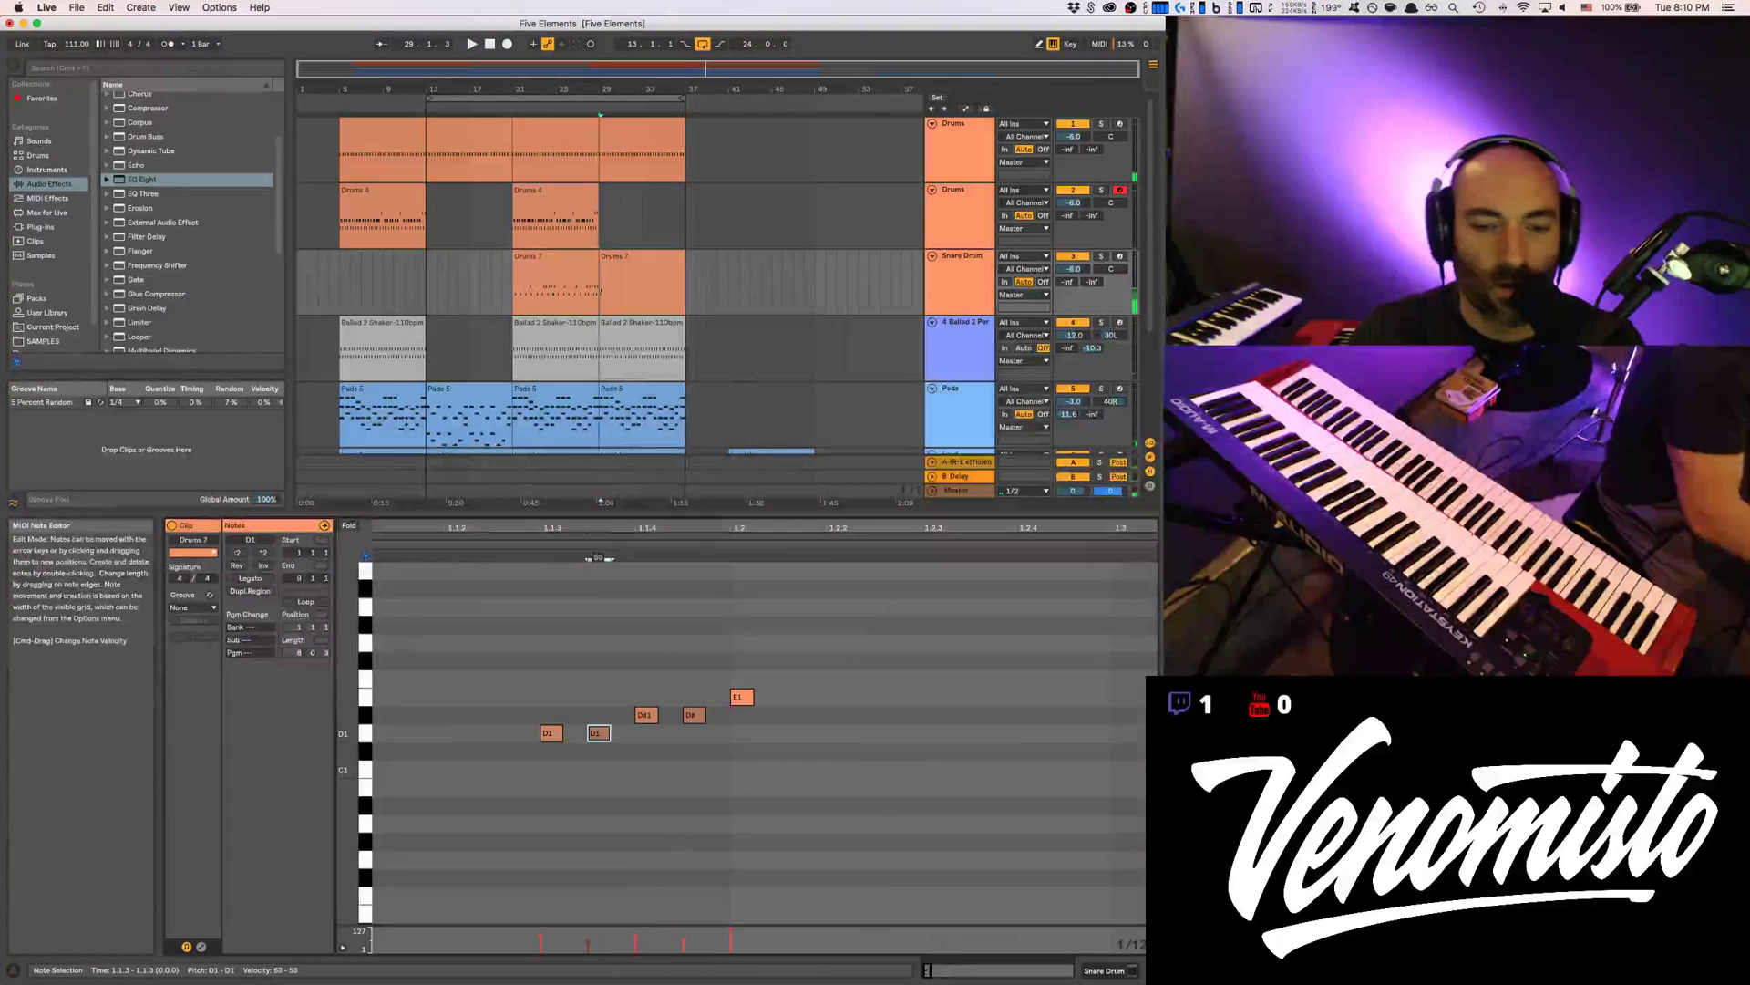
pyautogui.click(691, 716)
pyautogui.press('space')
pyautogui.moveTo(518, 707); pyautogui.dragTo(693, 762)
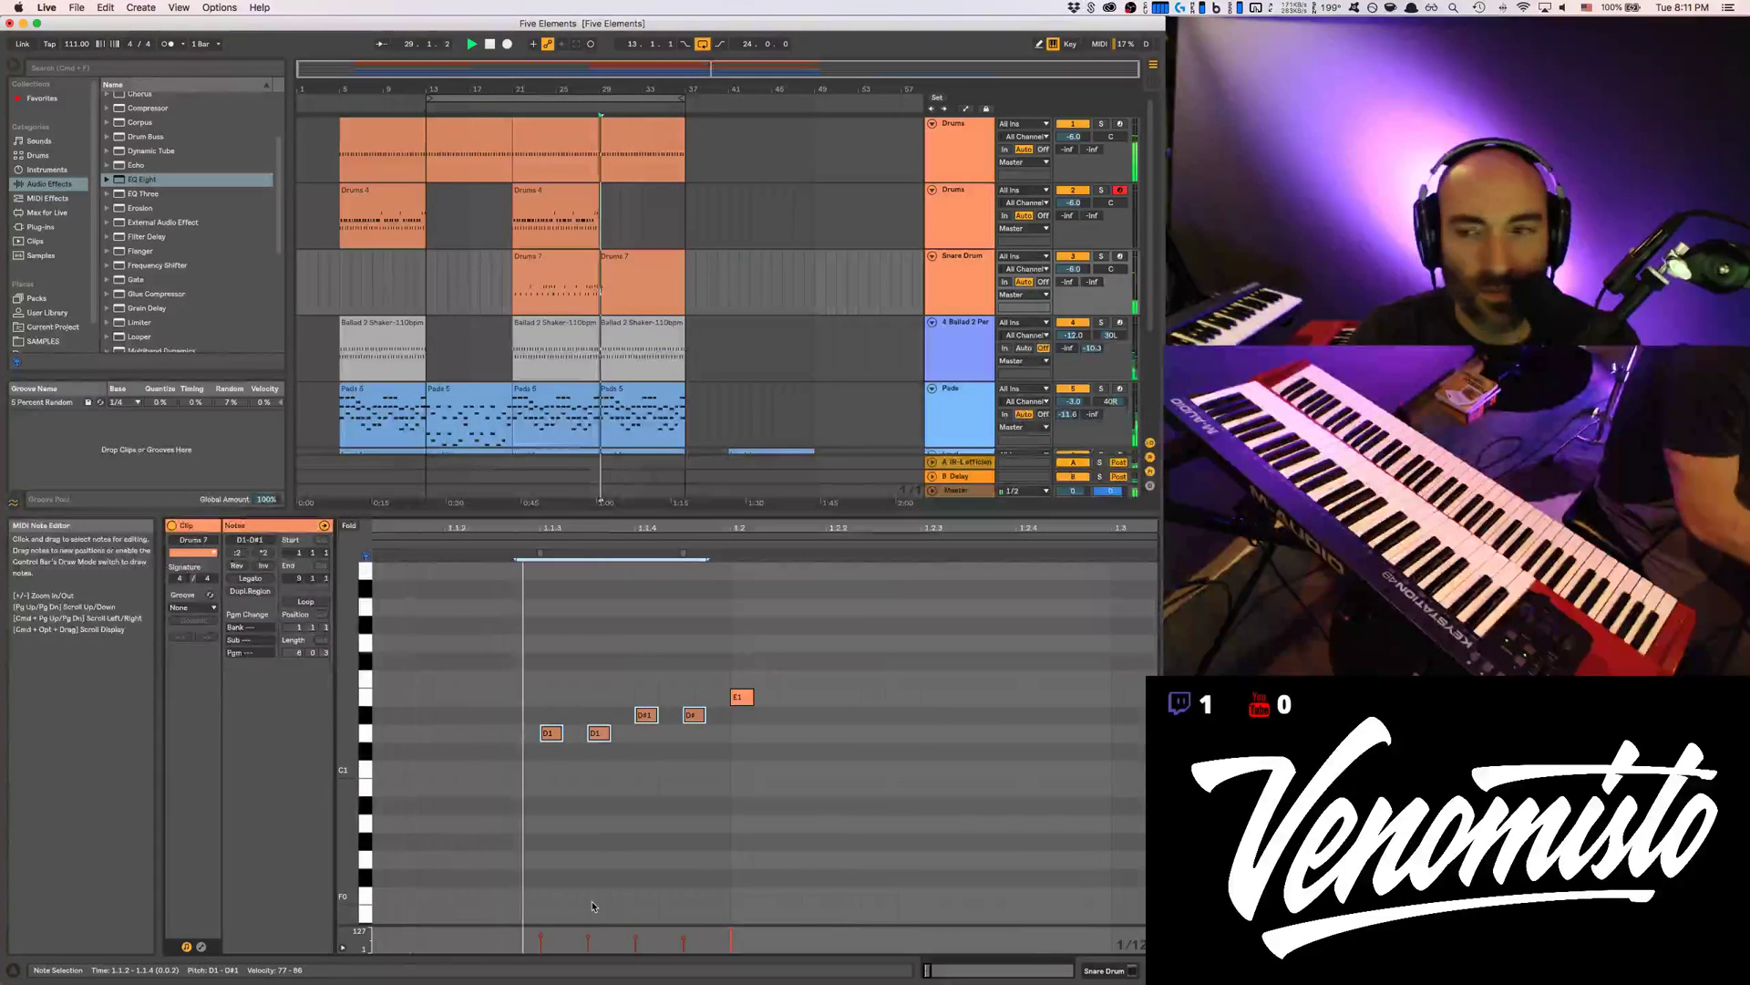
pyautogui.scroll(-5, 442, 623)
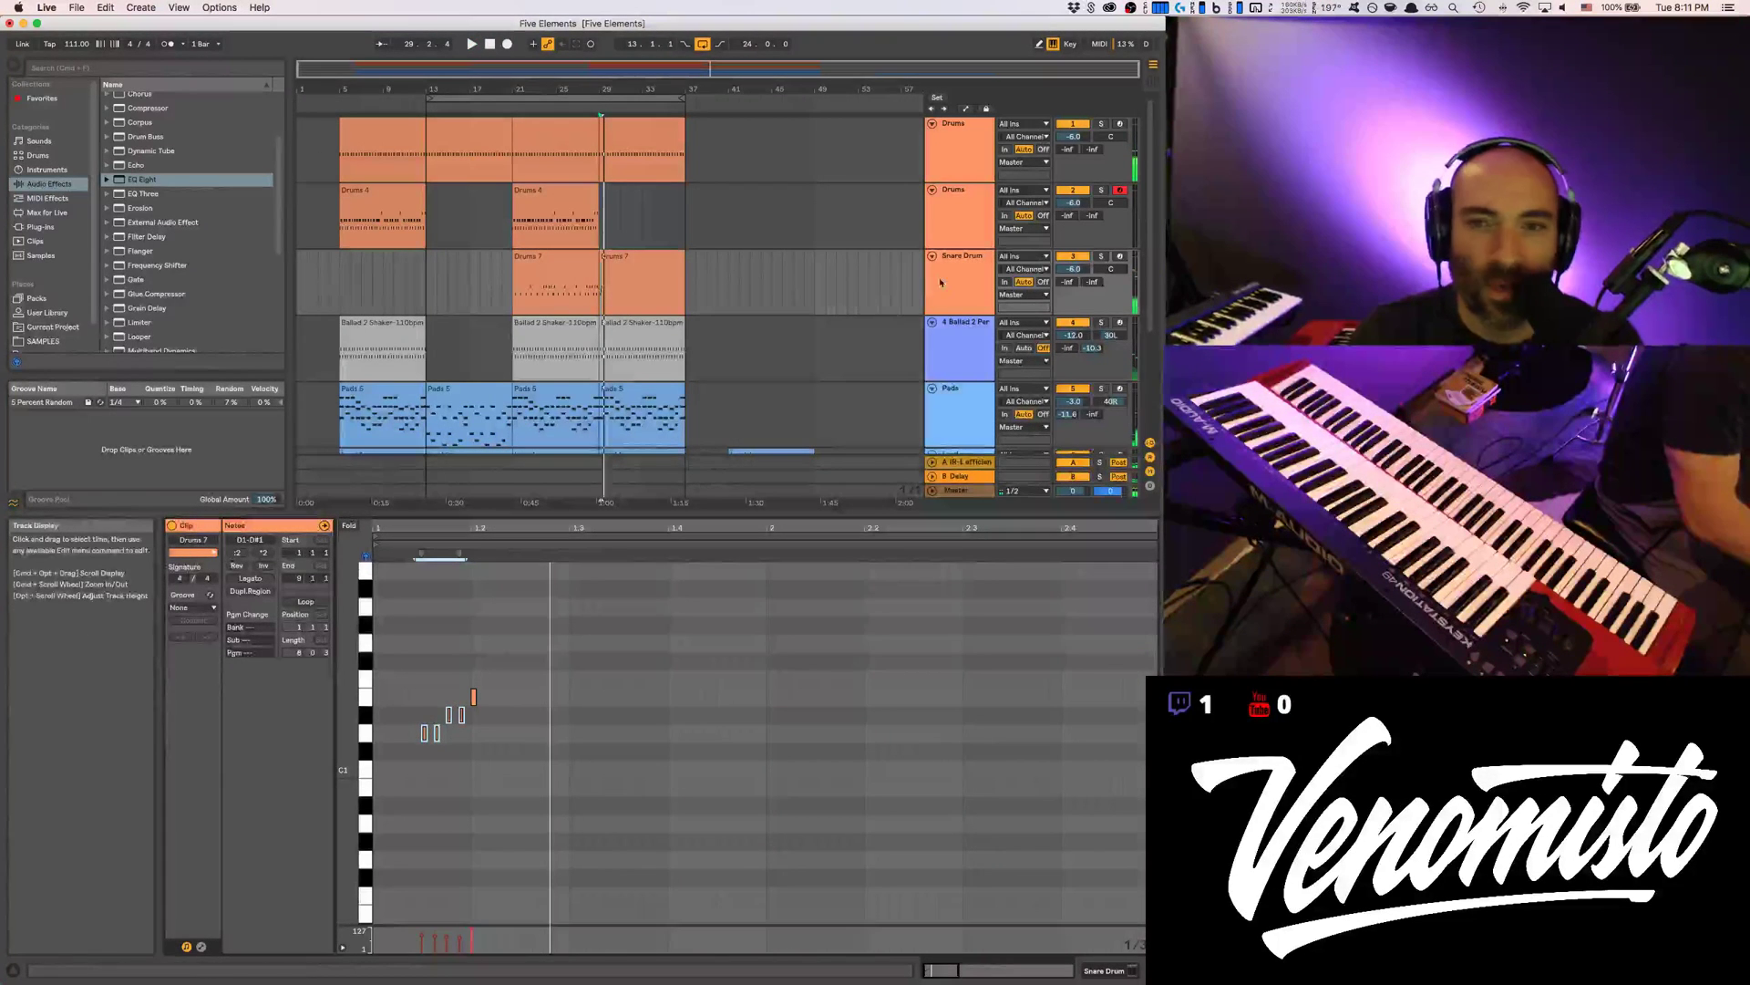
# Duplicate the Snare Drum track and delete the duplicate's Drums 7 clip at bar 21
pyautogui.click(957, 258)
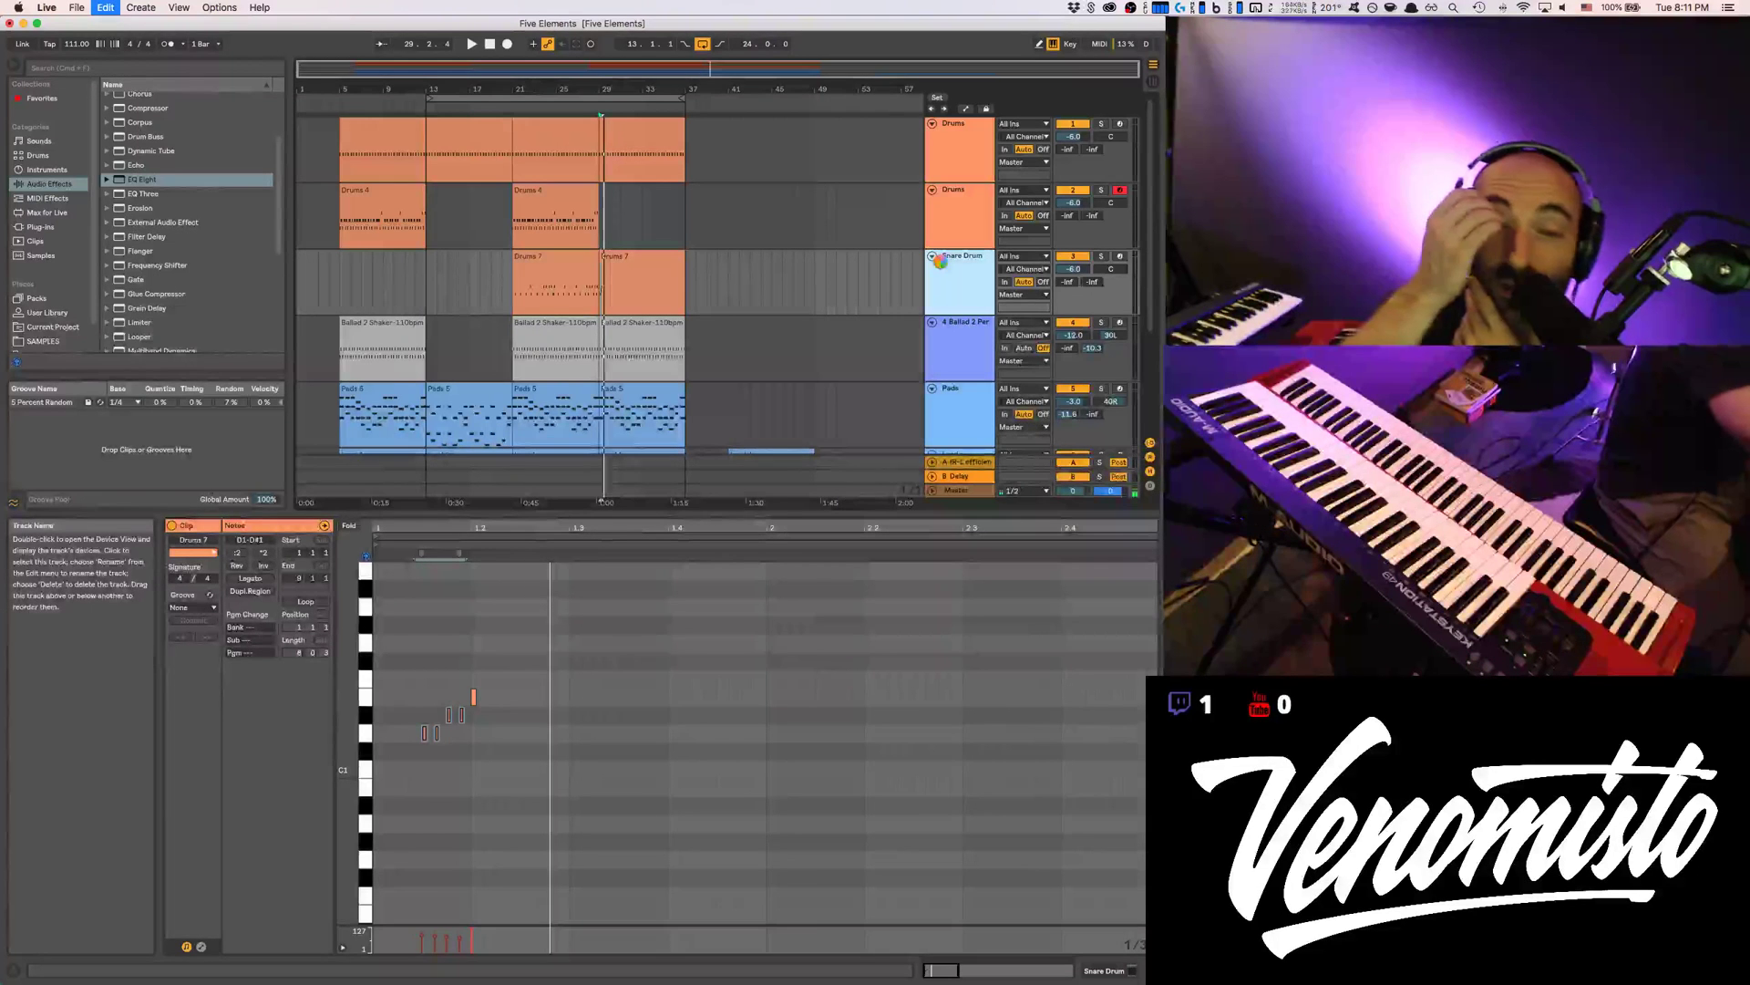
pyautogui.press('super+d')
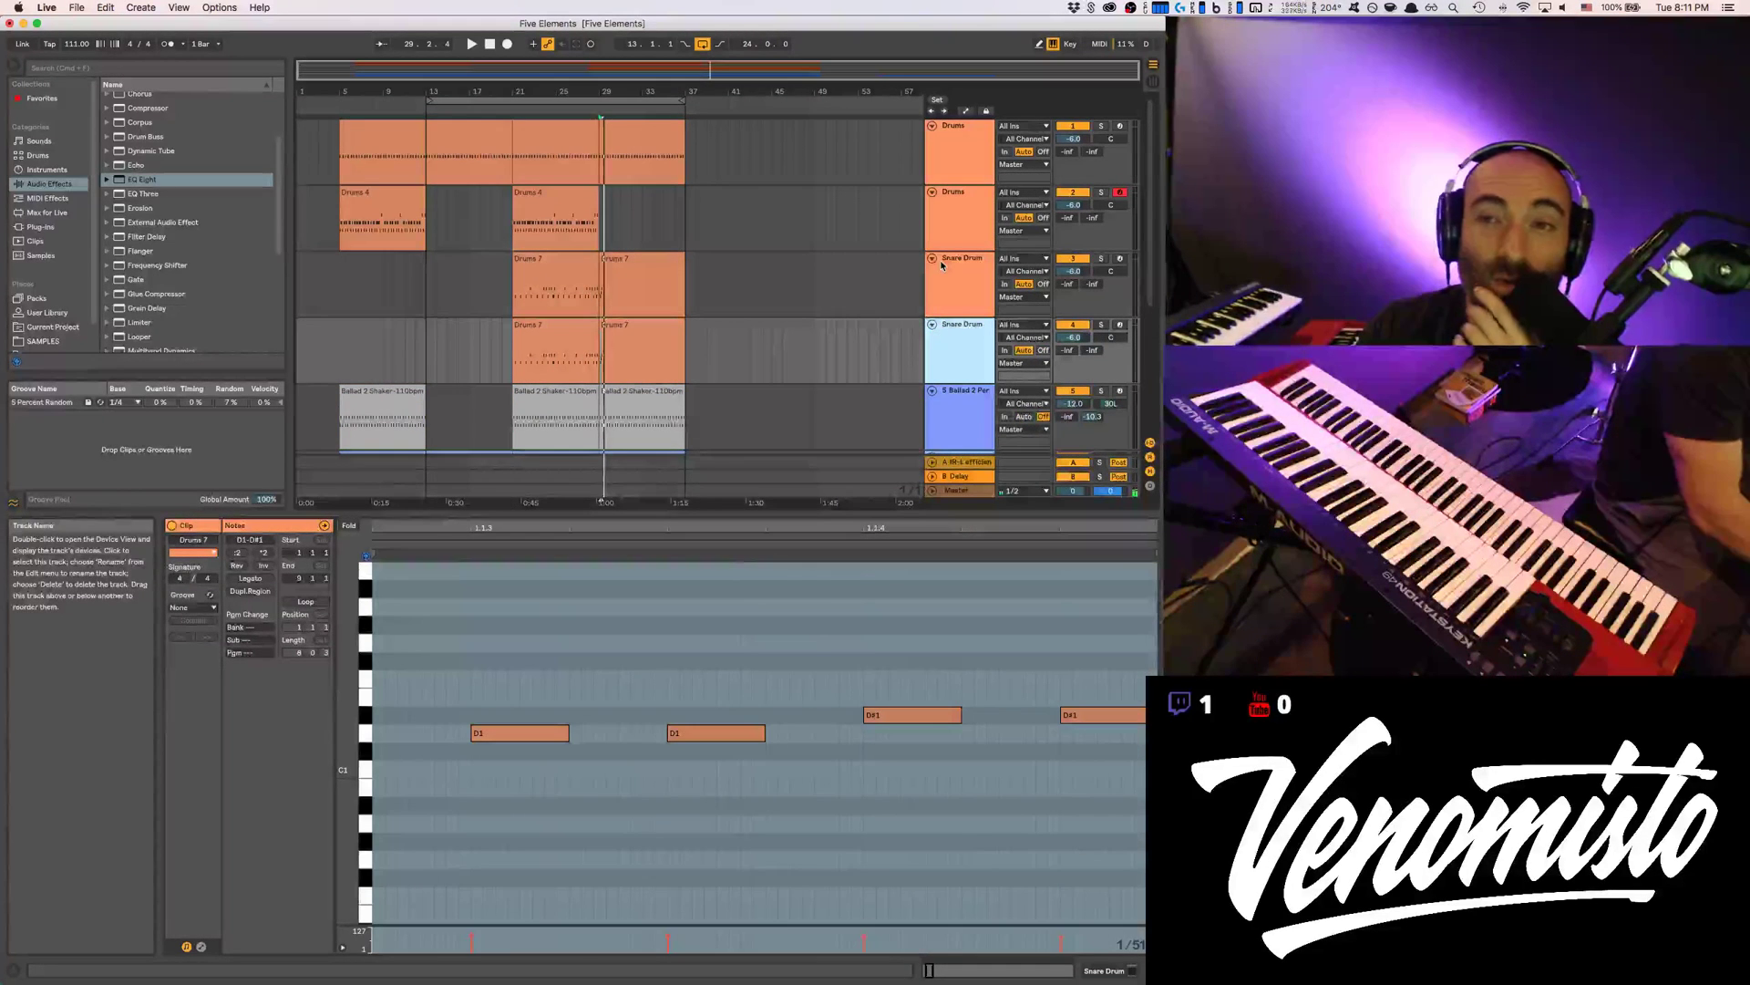
pyautogui.moveTo(481, 290); pyautogui.dragTo(748, 293)
pyautogui.moveTo(448, 354); pyautogui.dragTo(827, 377)
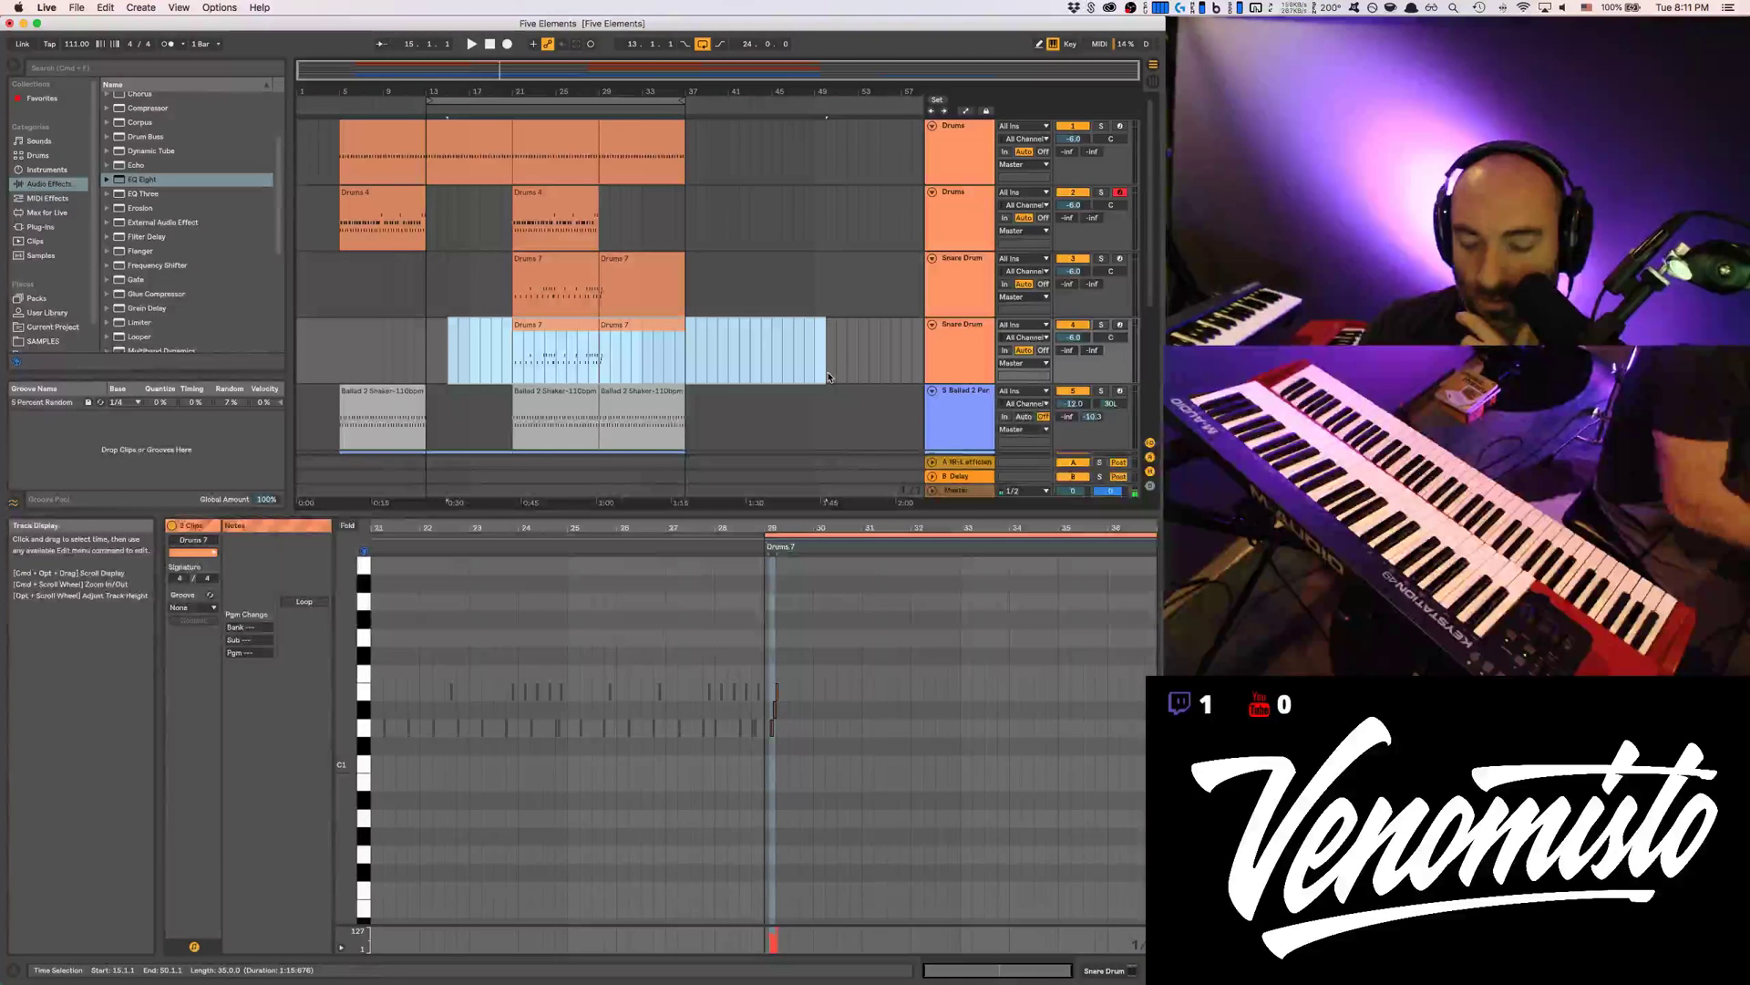
pyautogui.click(558, 324)
pyautogui.press('Delete')
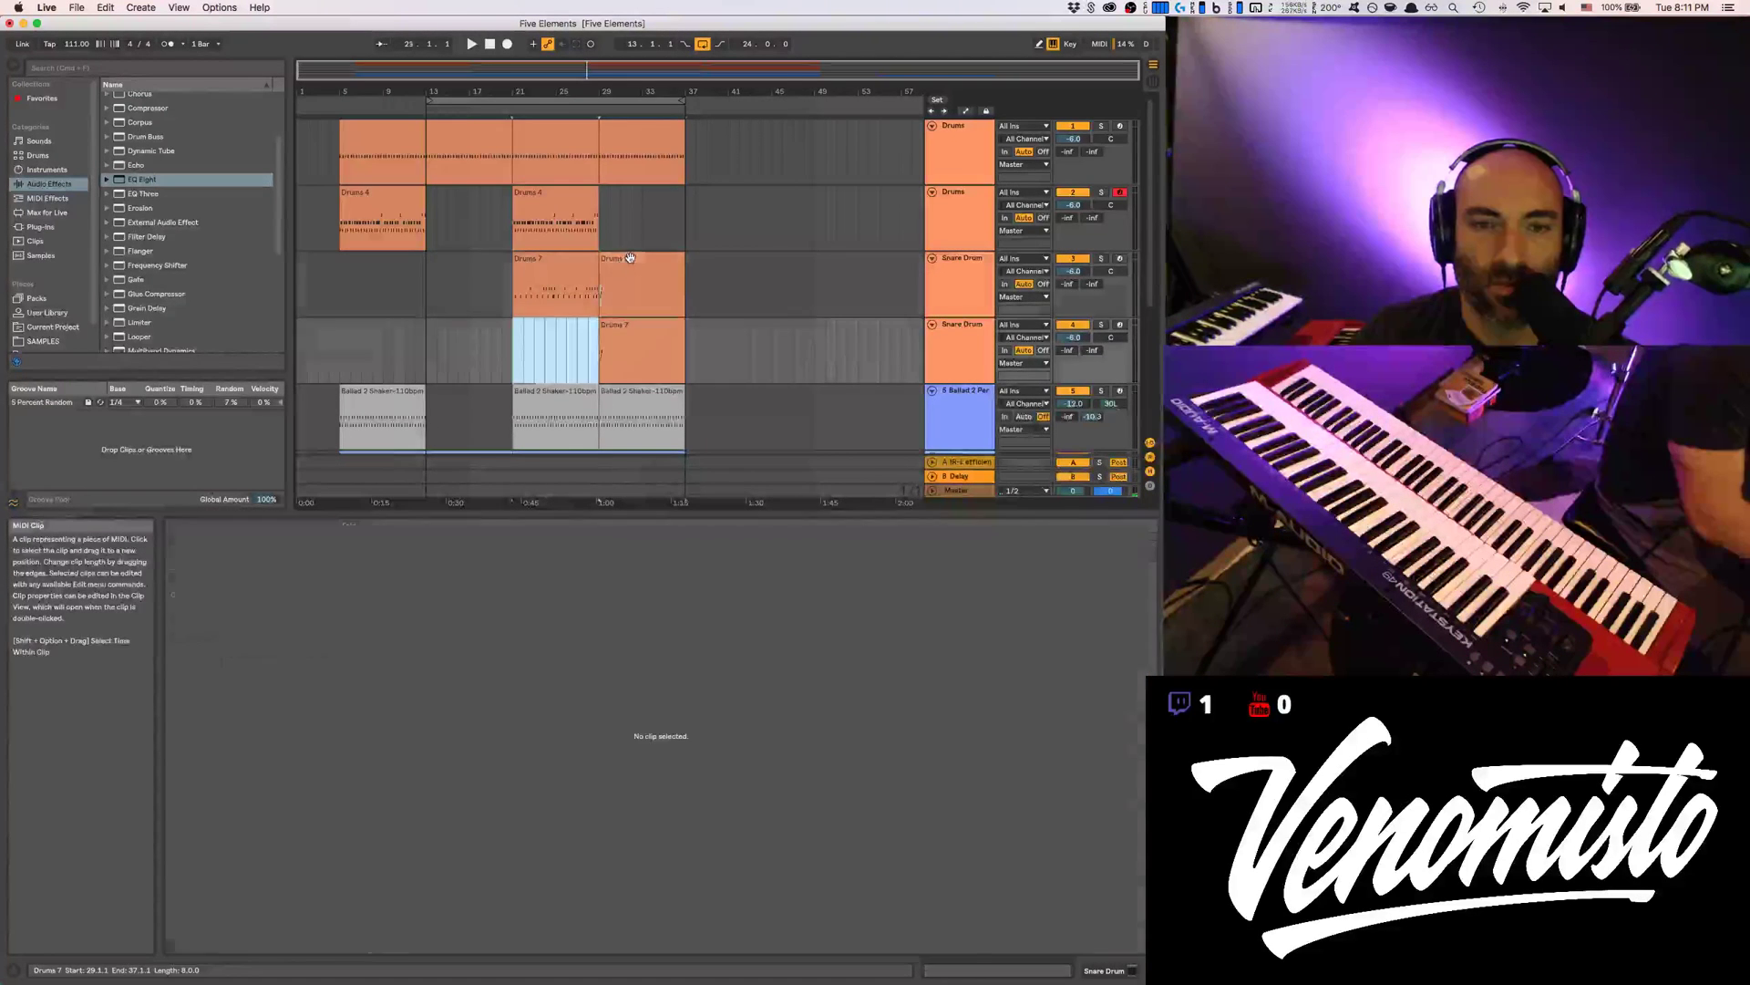
# Delete the original Snare Drum track's Drums 7 clip at bar 29 and deactivate that track
pyautogui.click(642, 259)
pyautogui.press('Delete')
pyautogui.click(1073, 258)
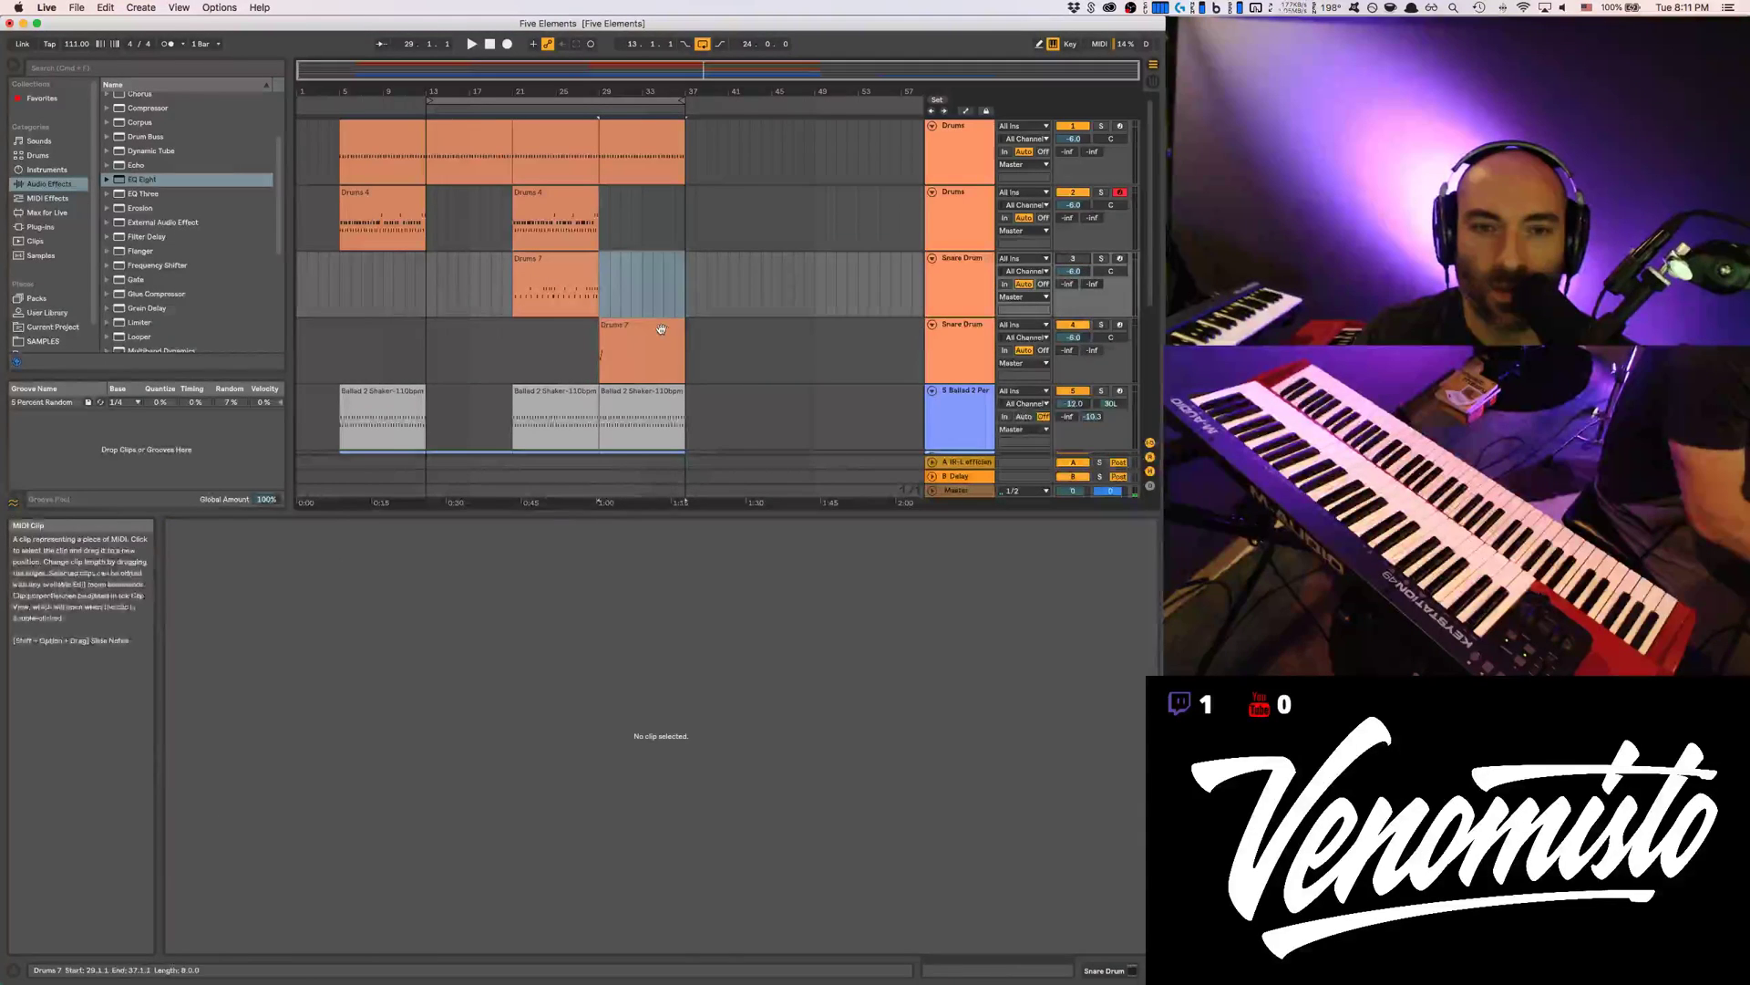
# Open the Superior Drummer 3 window for the duplicated Snare Drum track
pyautogui.click(642, 354)
pyautogui.hotkey('shift', 'Tab')
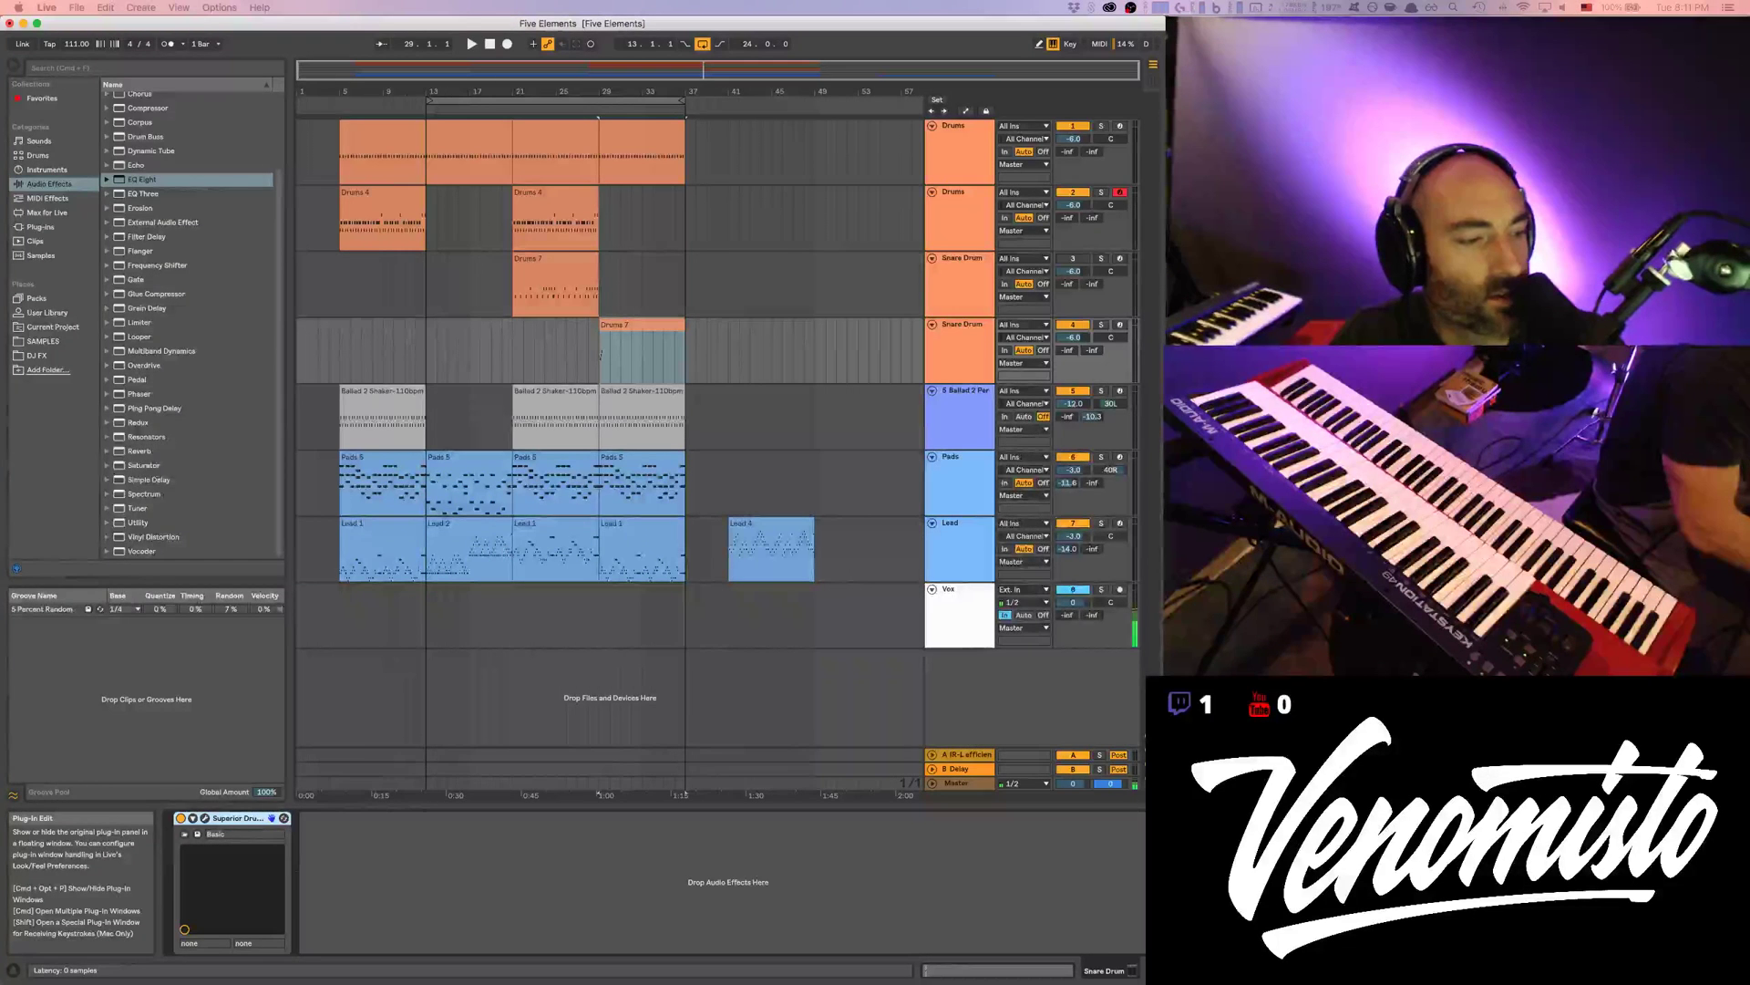
pyautogui.click(205, 818)
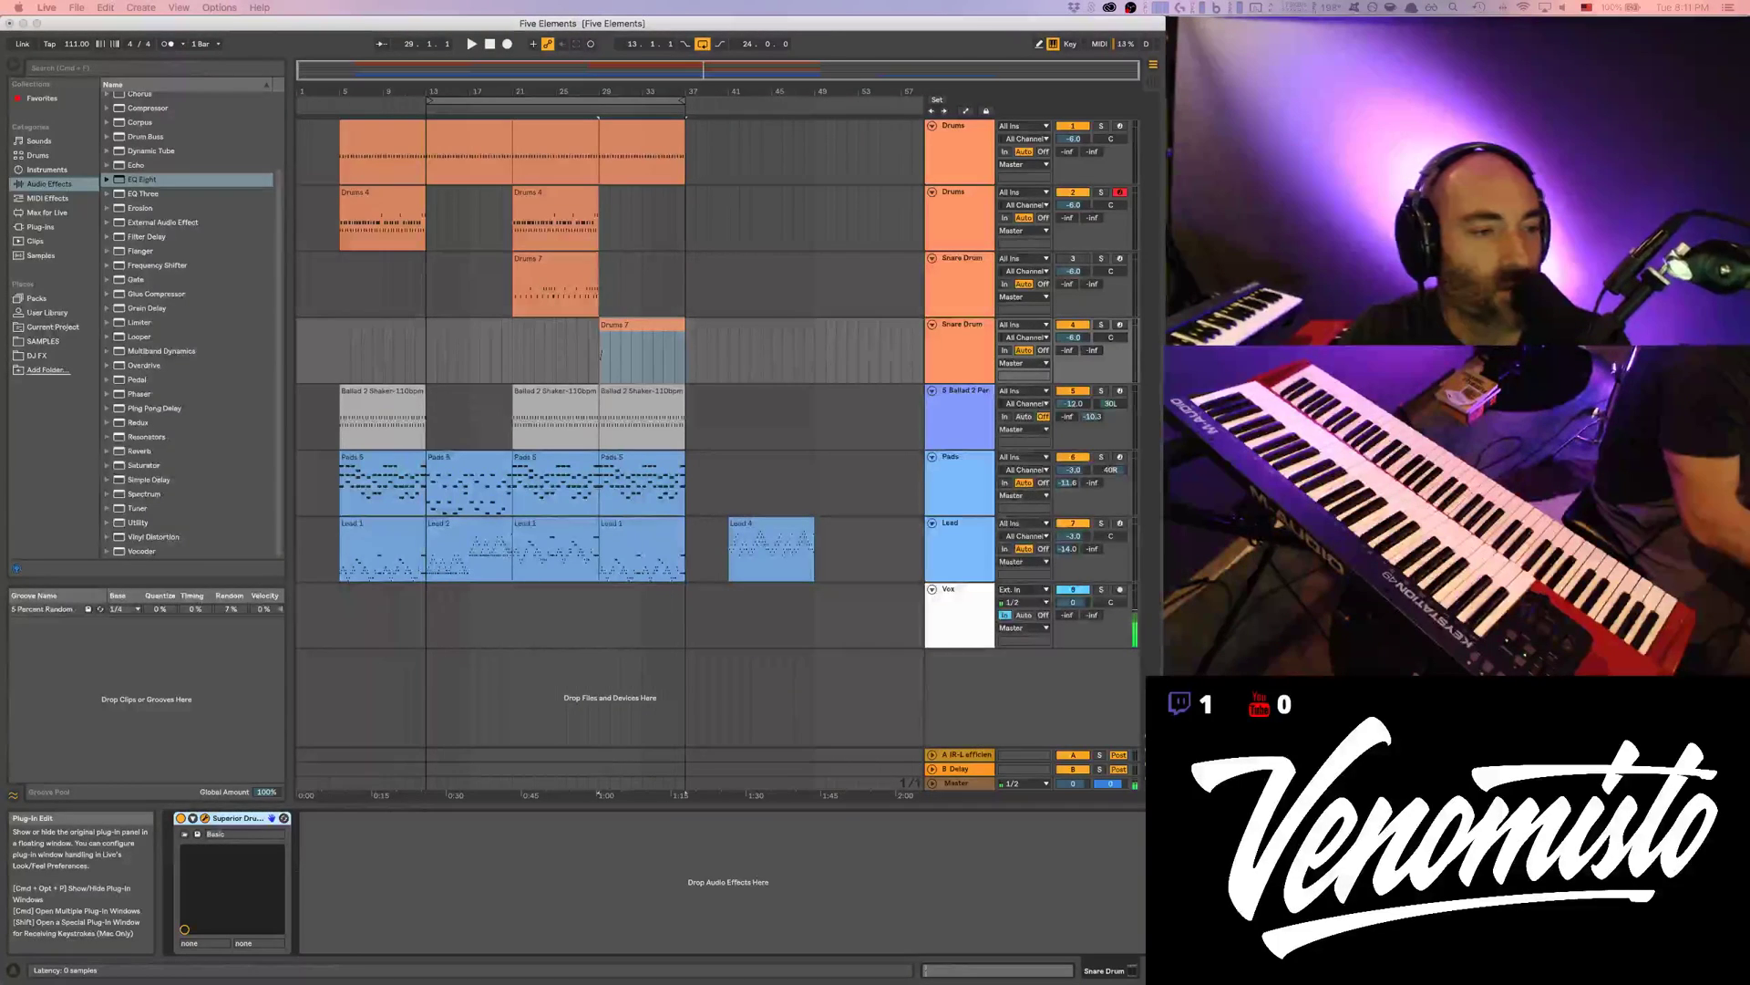
pyautogui.press('super+alt+p')
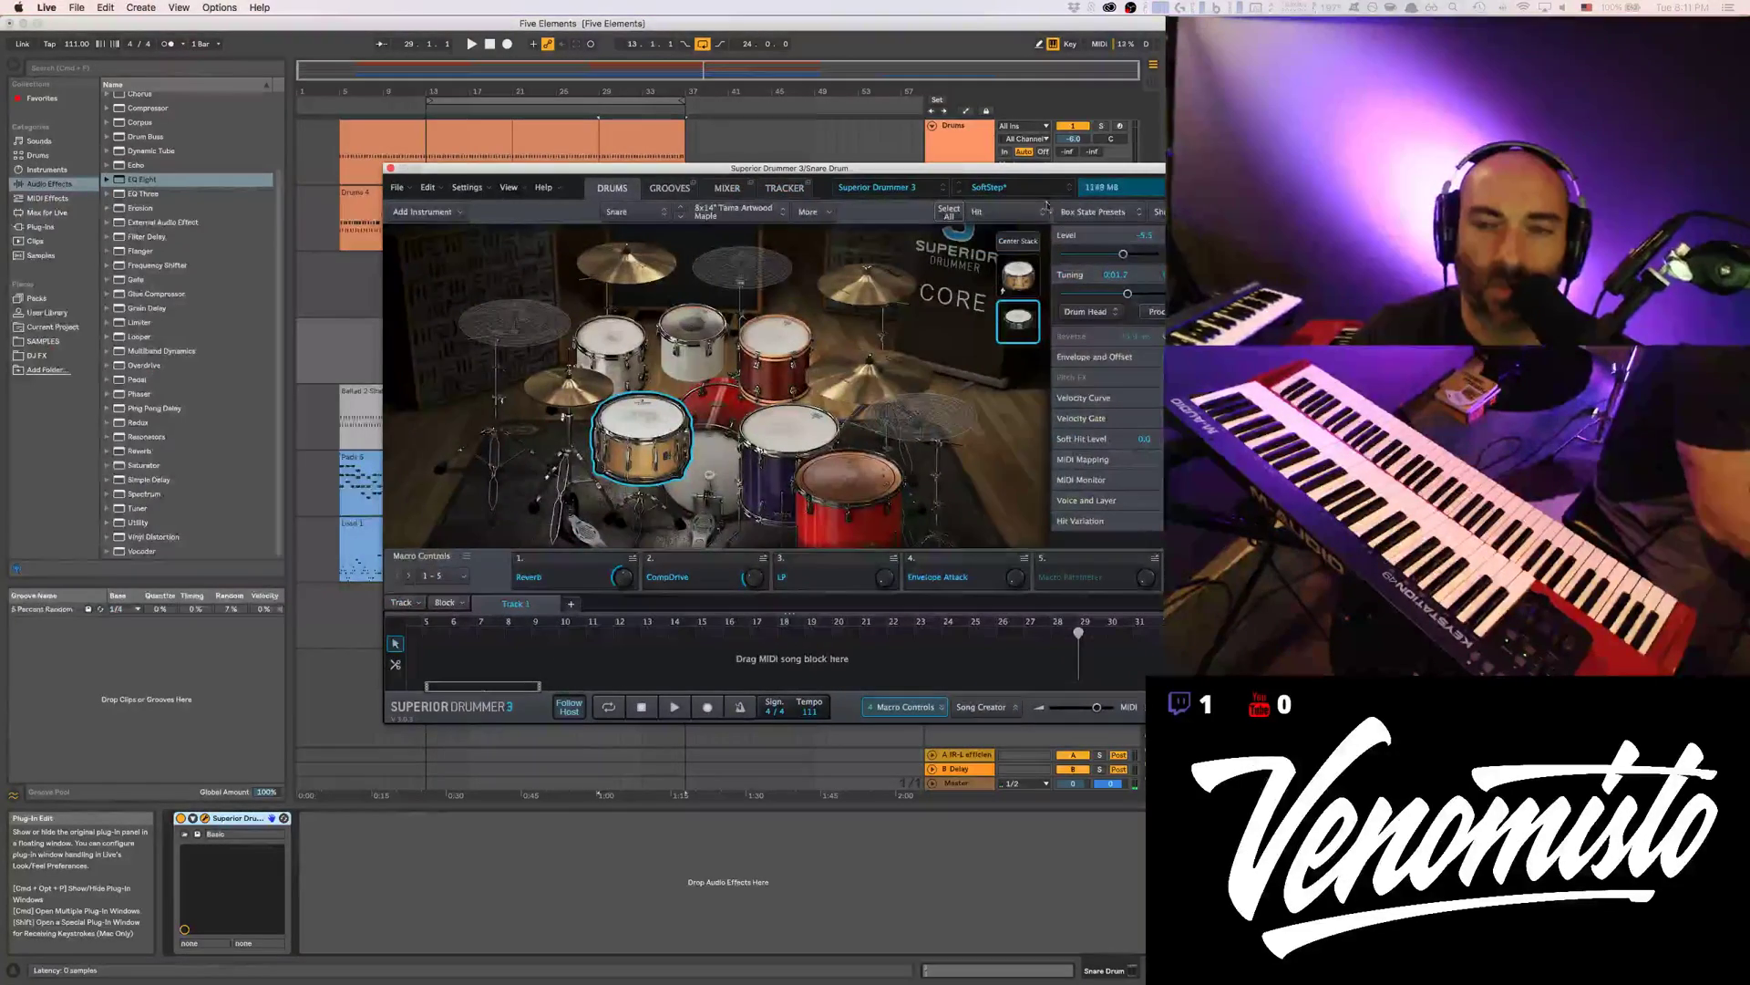
# Load the Funky Drum preset in Superior Drummer 3 and audition its Slingerland Radio King snare
pyautogui.click(1058, 193)
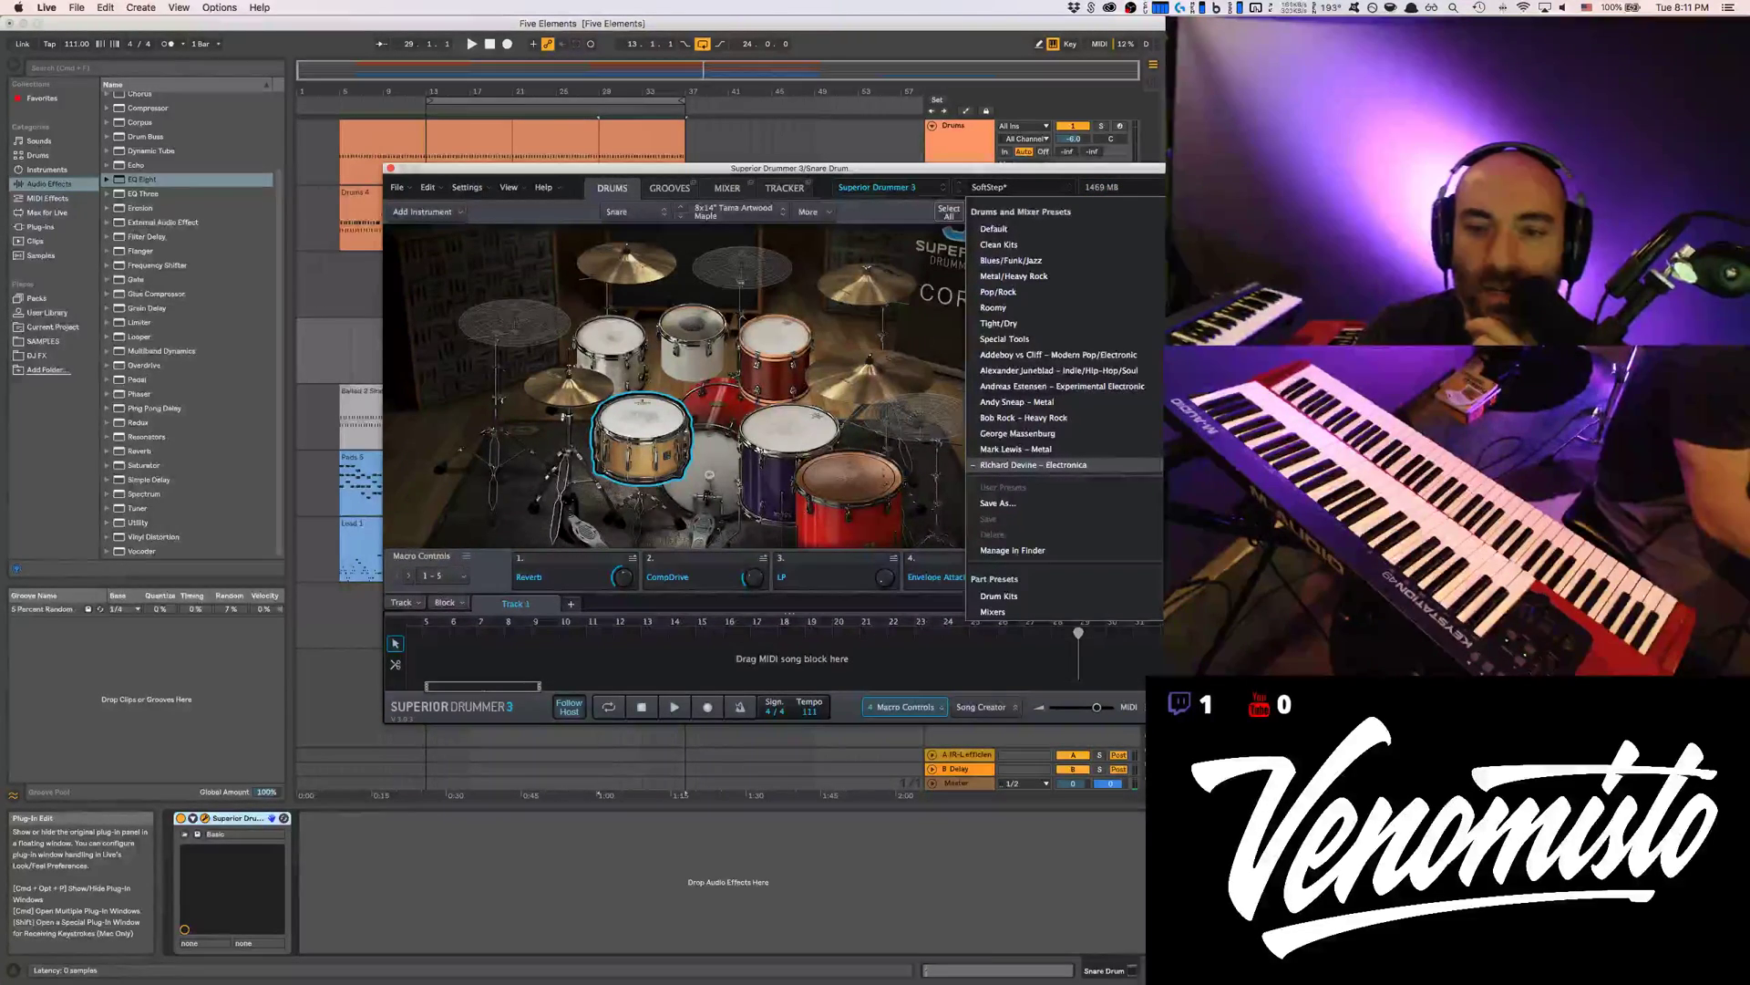
pyautogui.click(1222, 513)
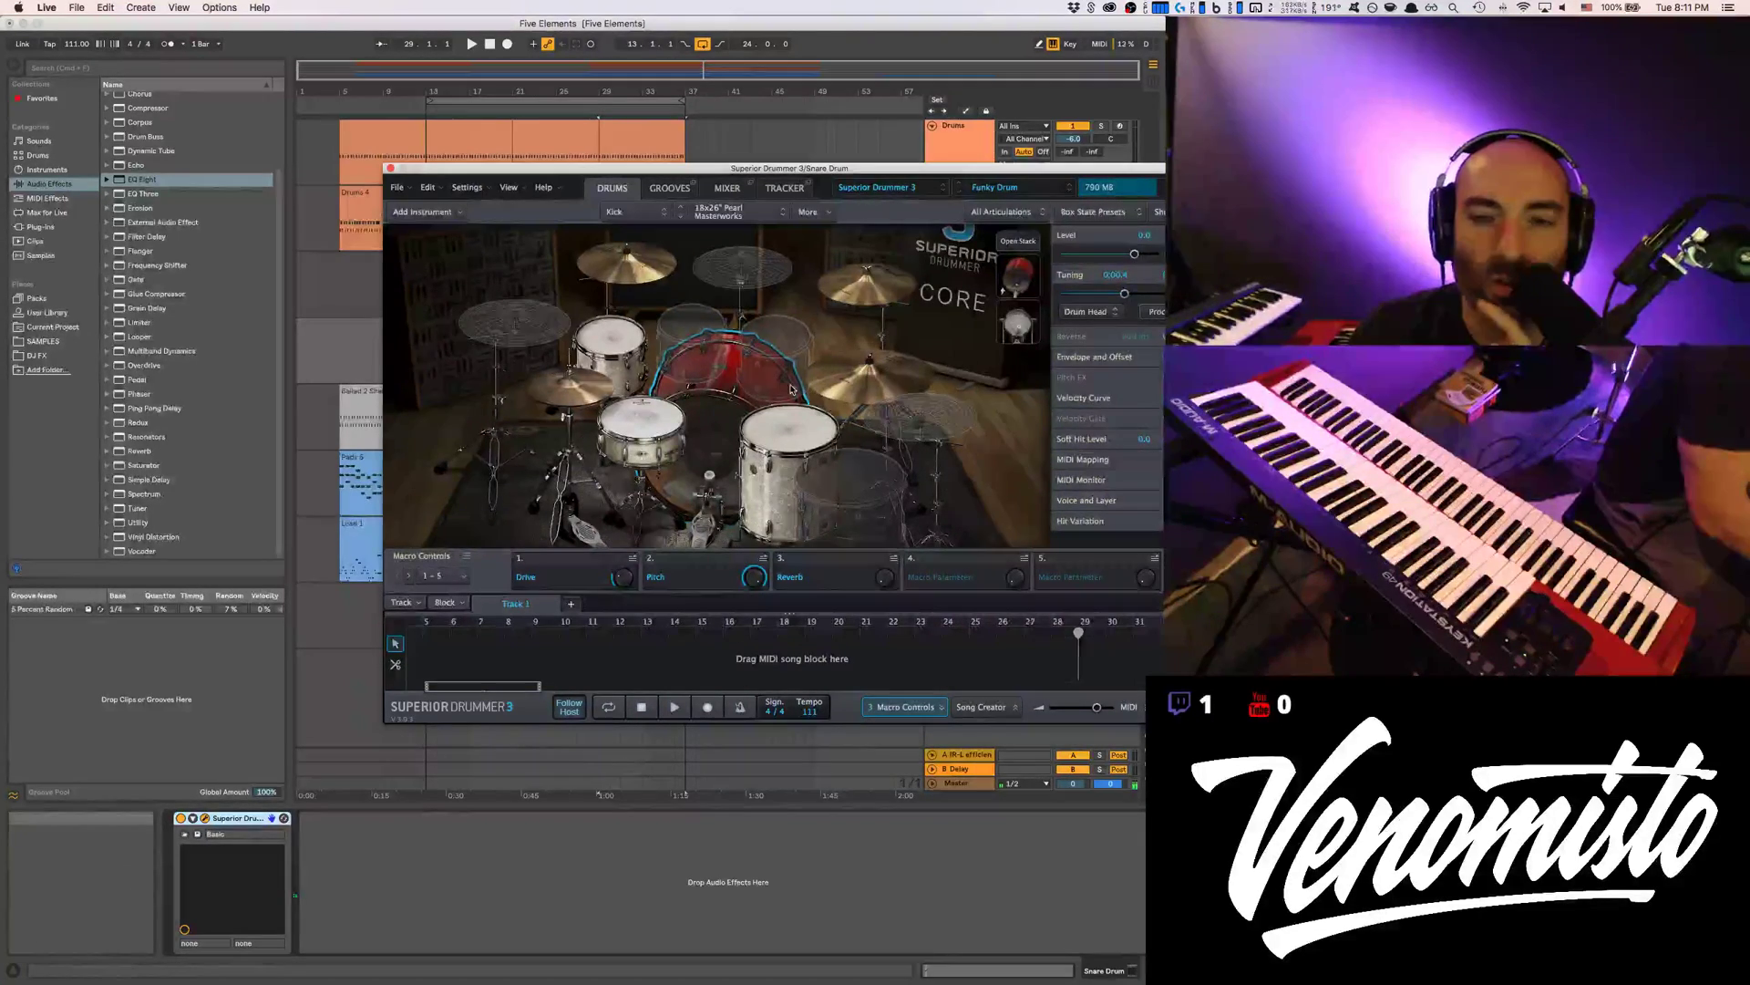
pyautogui.click(649, 425)
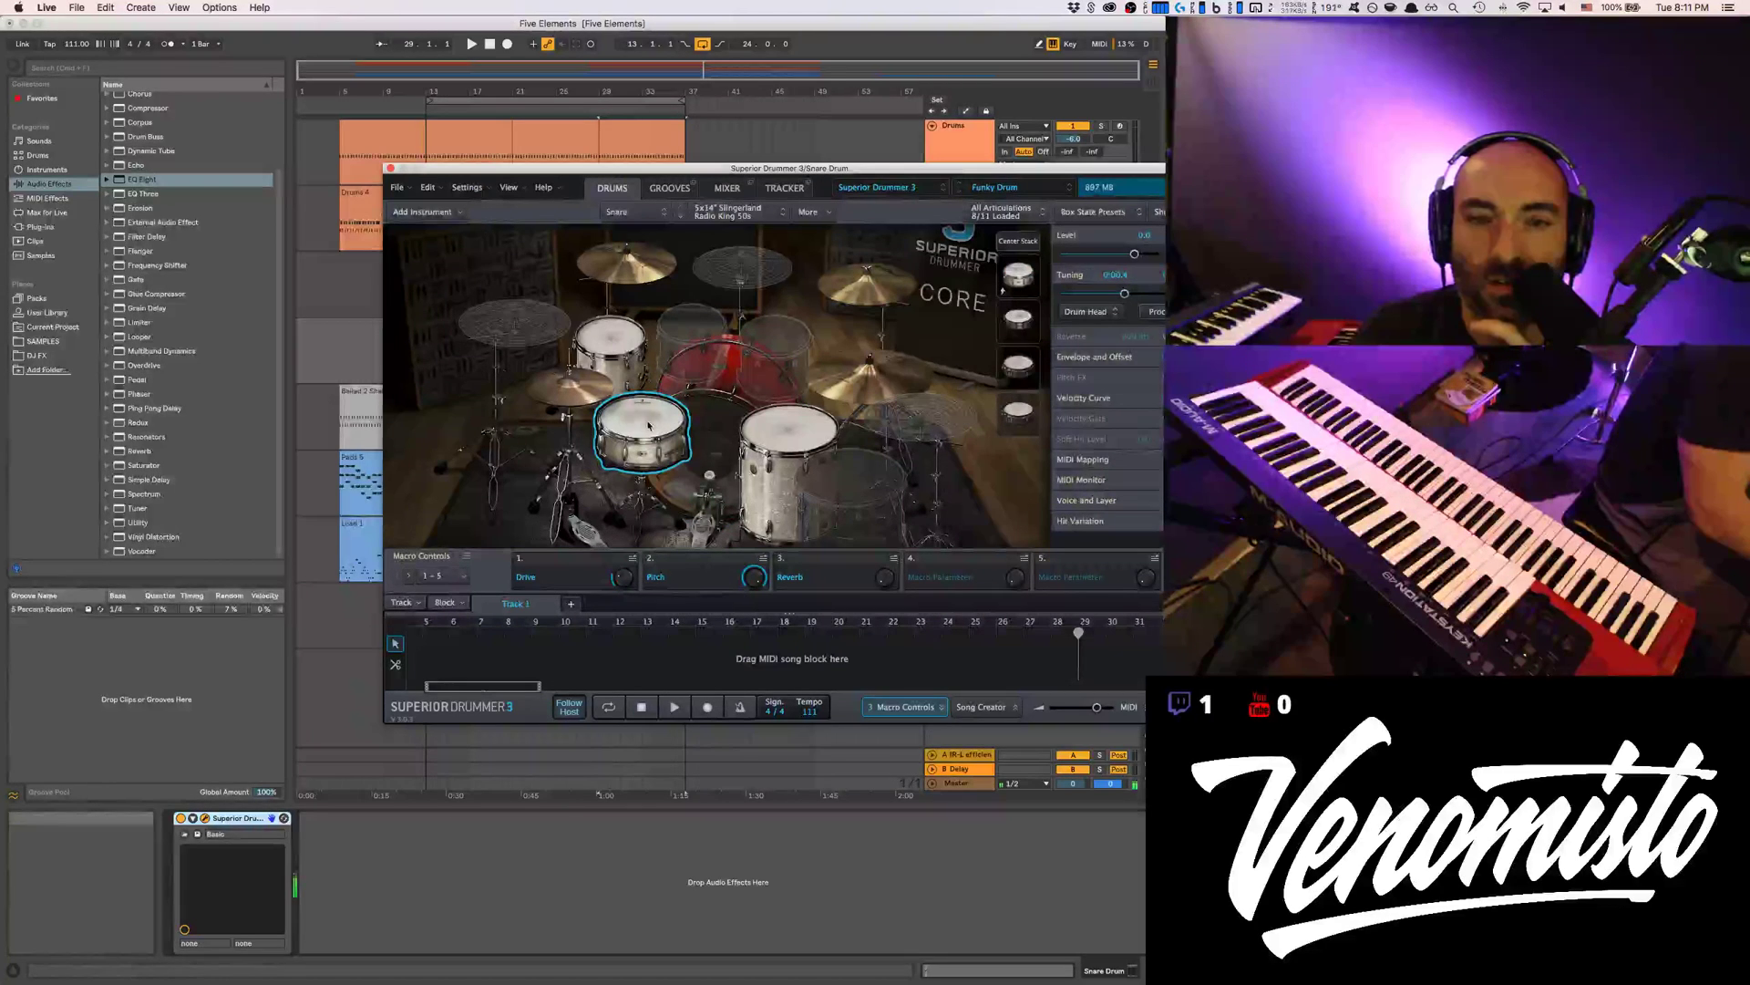
# Load the Indie Dry preset, audition its Tama Artwood Maple snare and kick, and close the Superior Drummer 3 window
pyautogui.click(1057, 189)
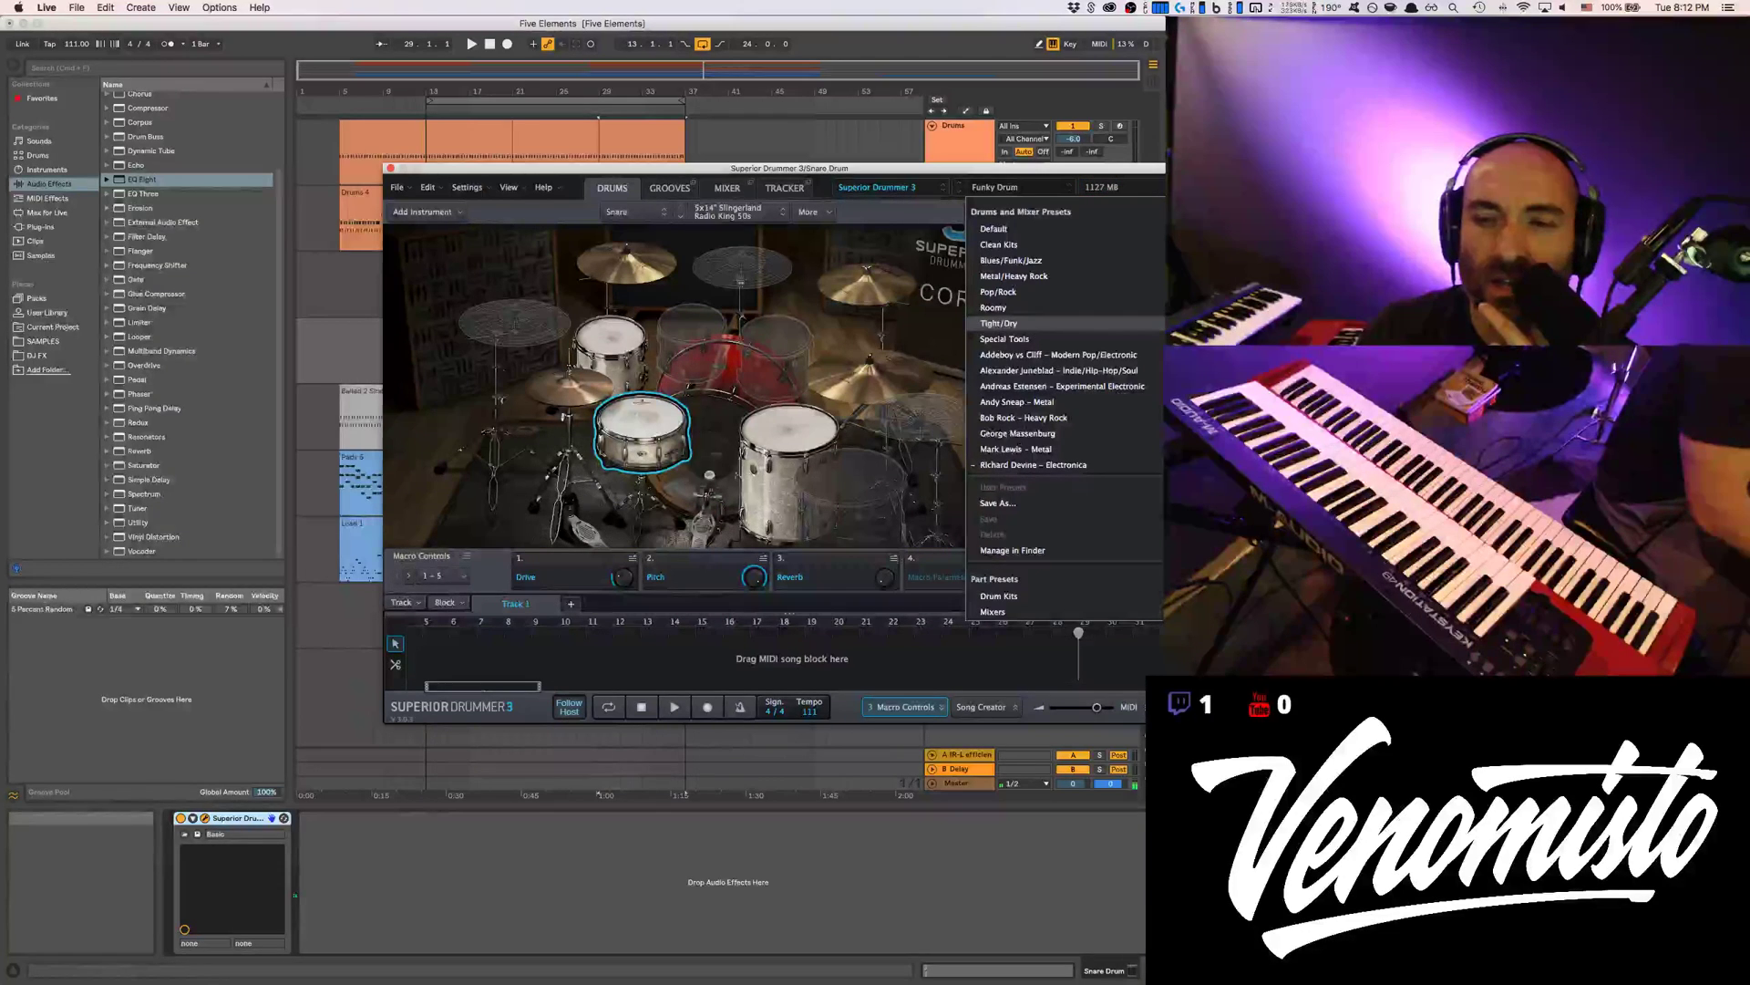
pyautogui.click(1217, 355)
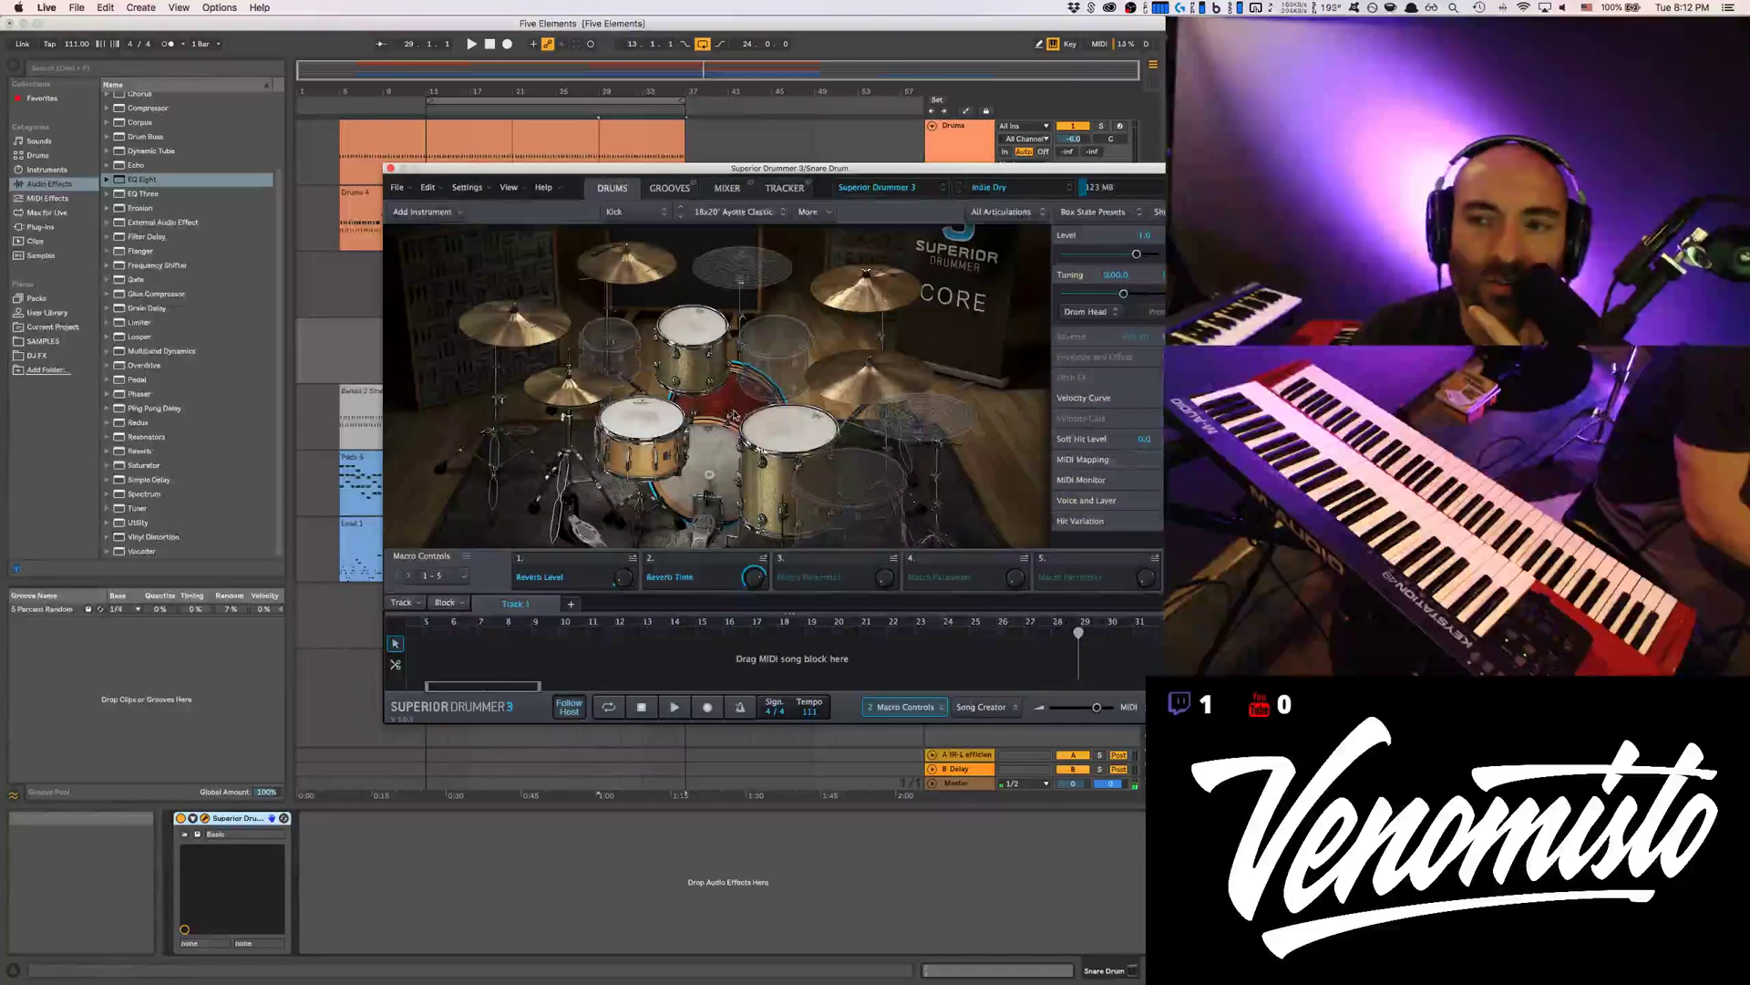
pyautogui.click(650, 422)
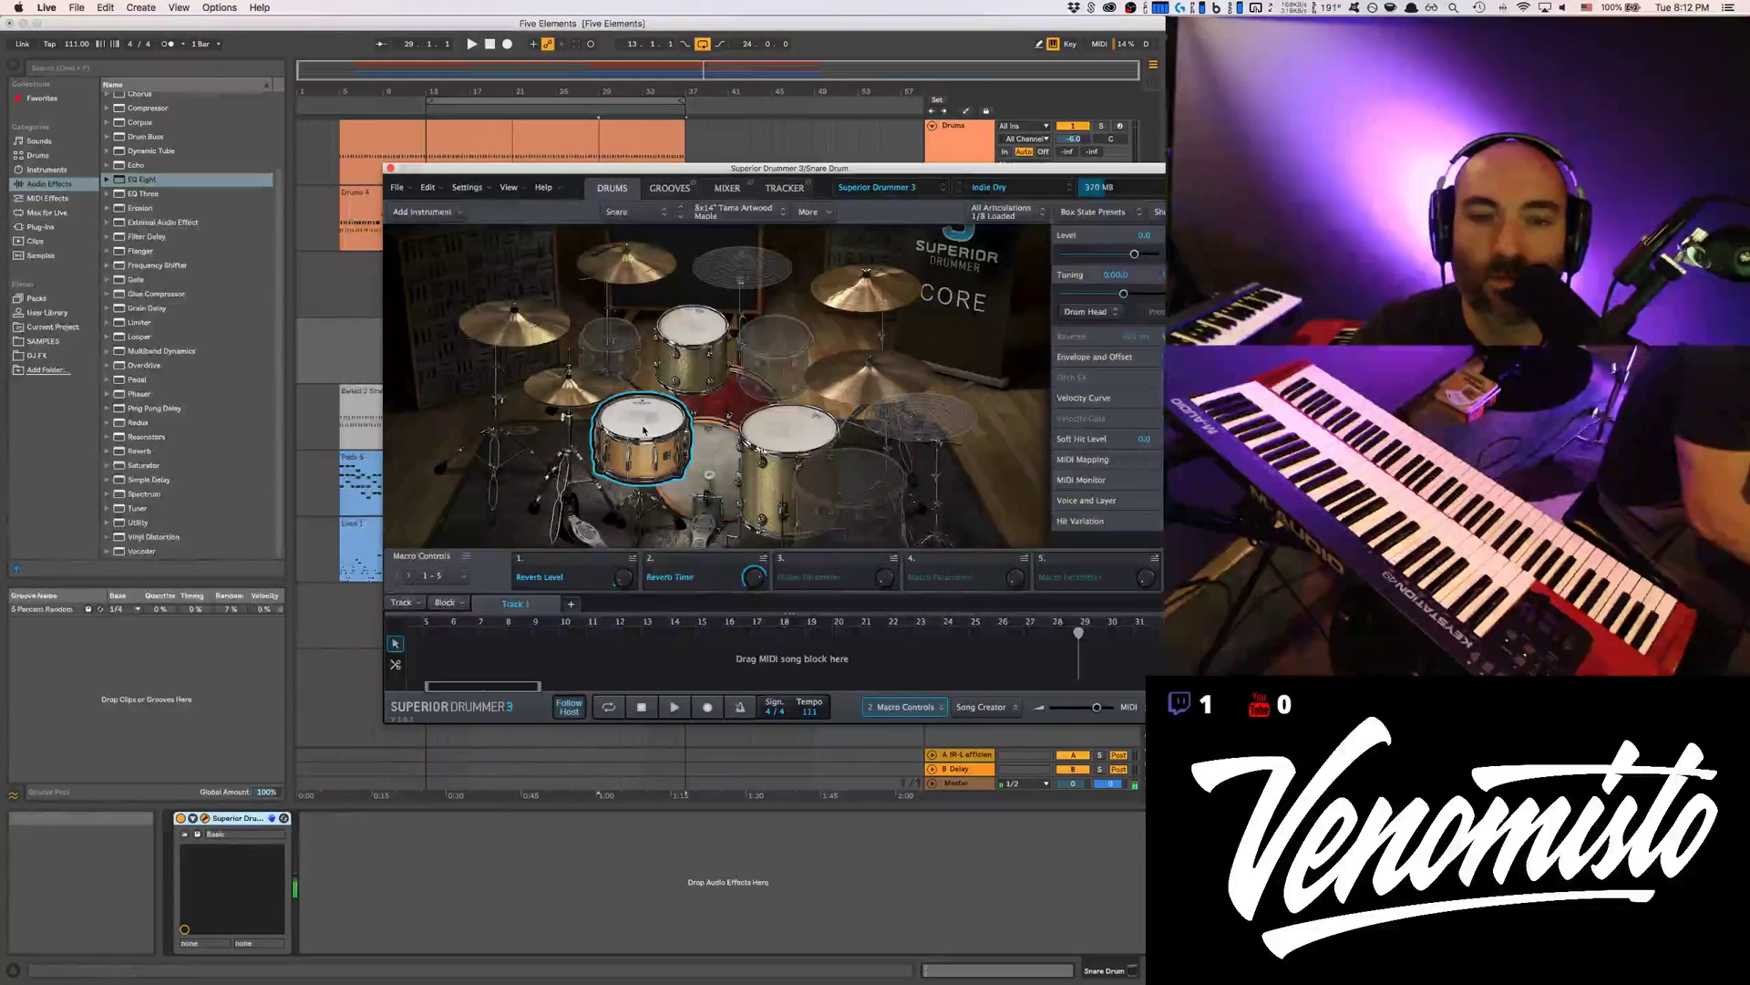
pyautogui.click(704, 443)
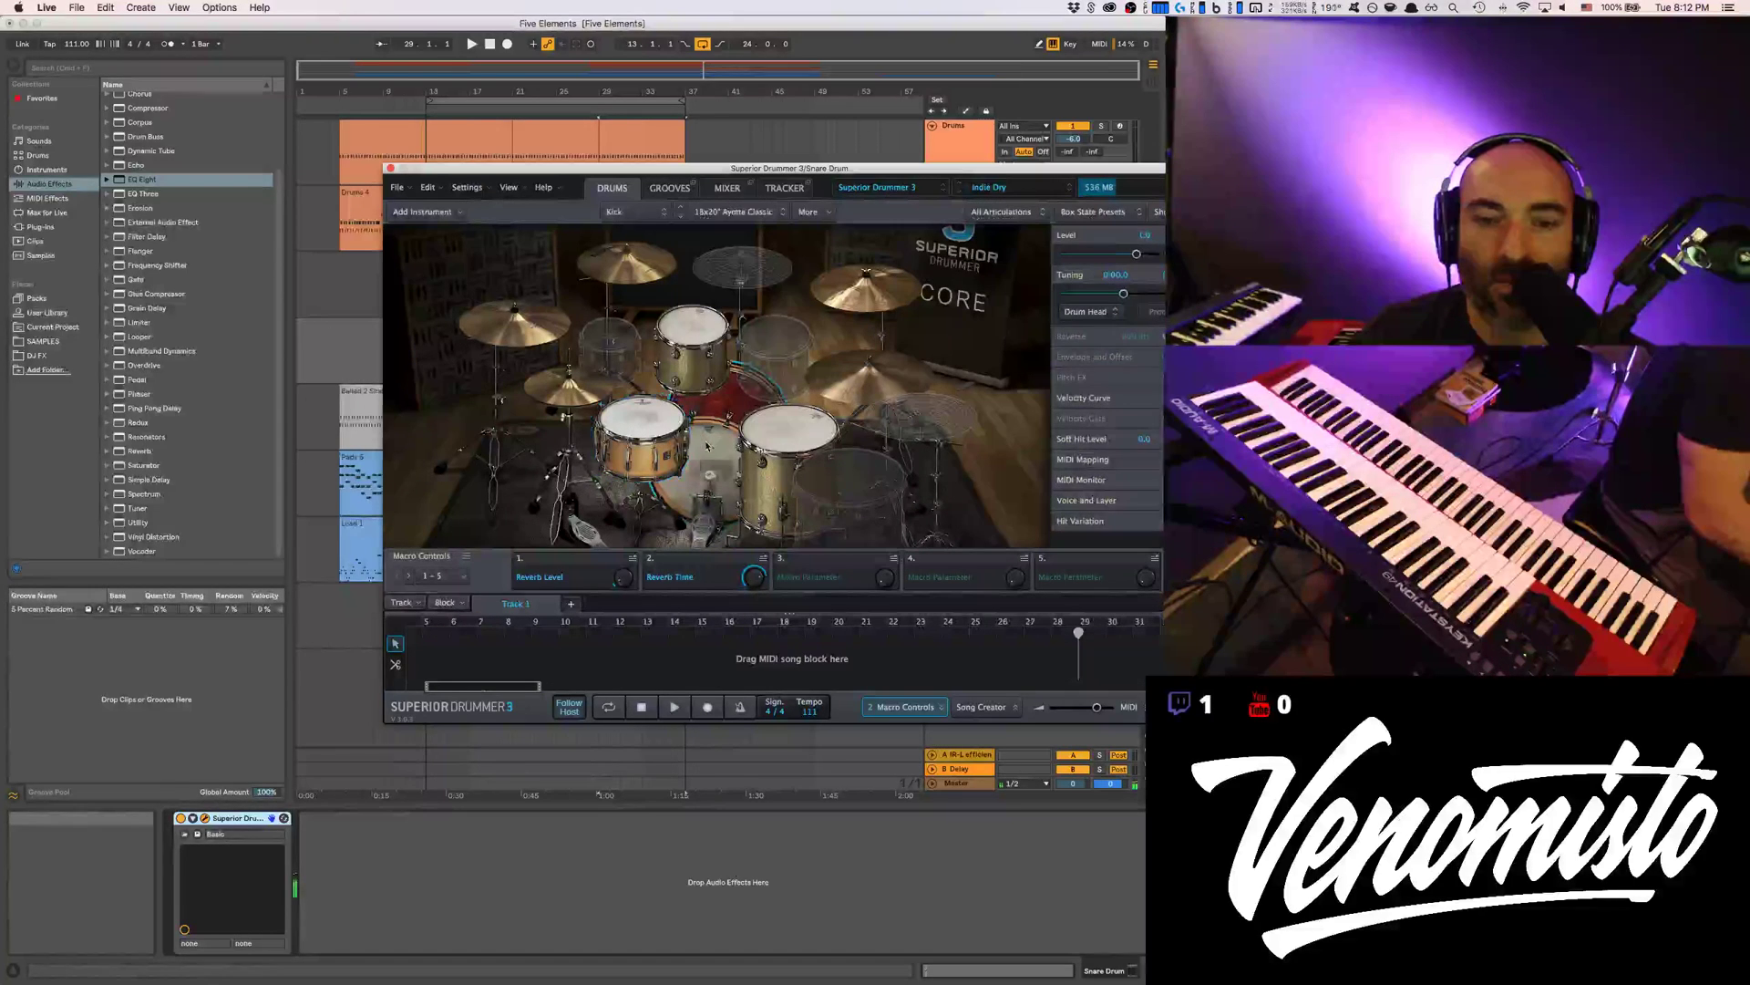
pyautogui.click(647, 426)
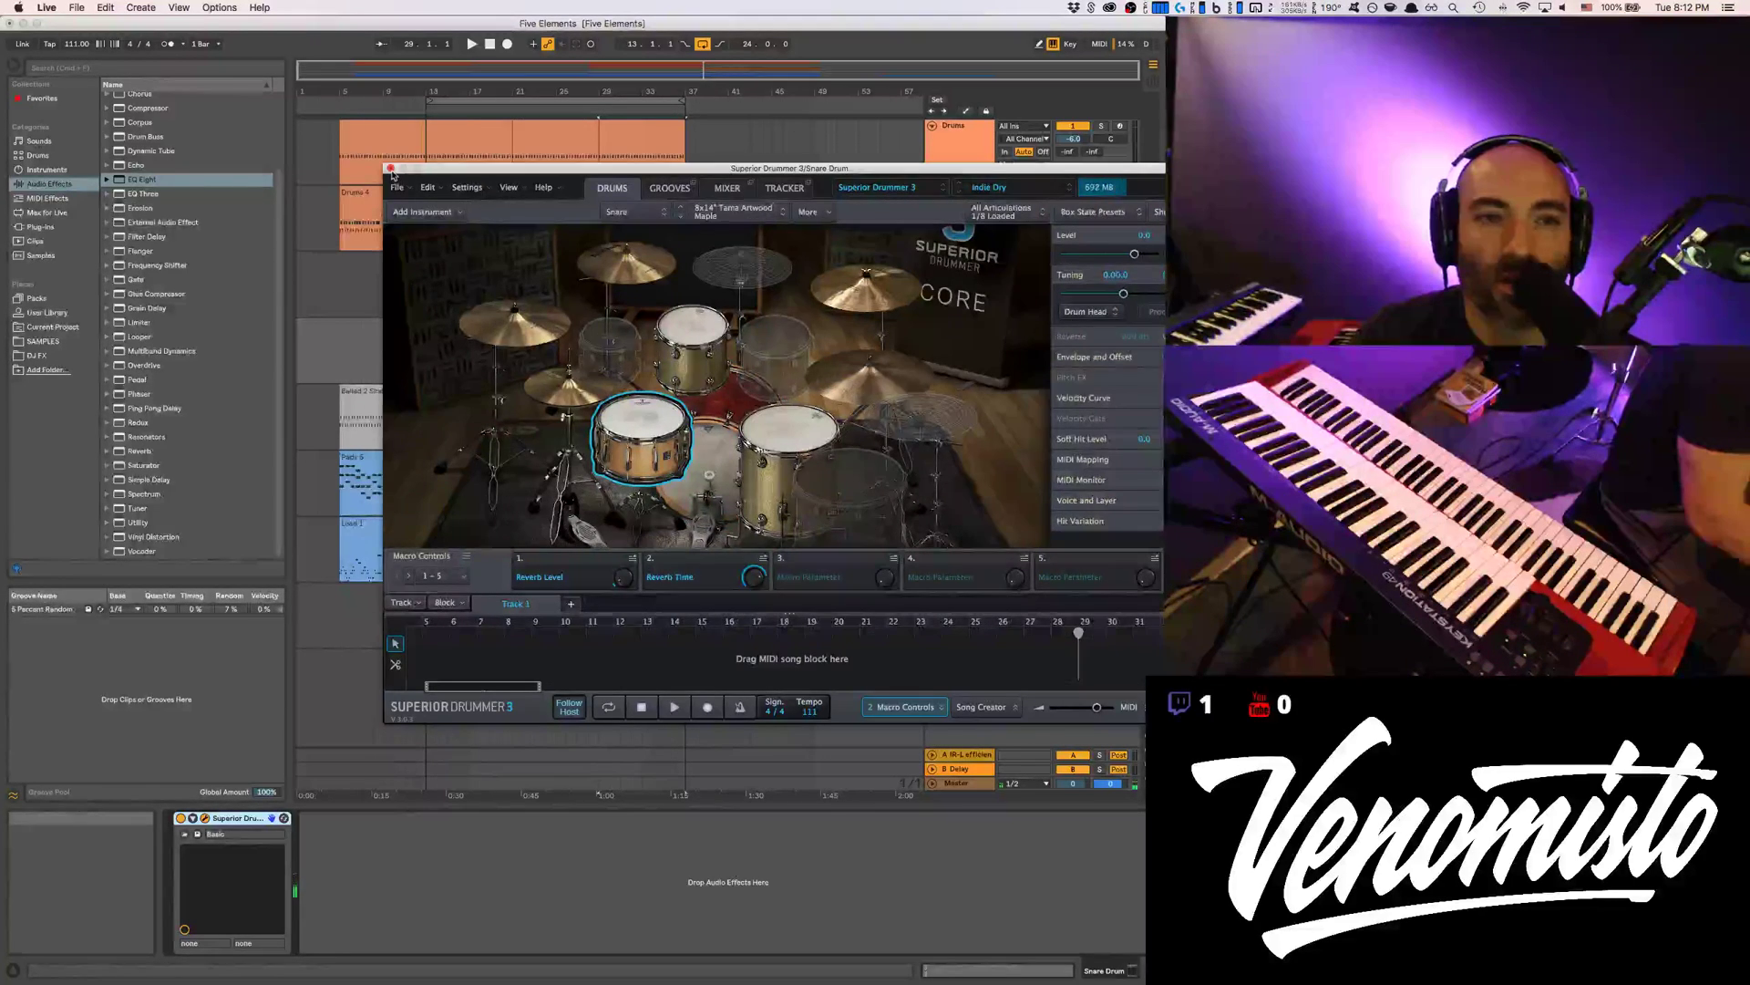
pyautogui.click(391, 167)
# Open the duplicated track's Drums 7 clip at bar 29 and repeatedly audition the fill with the Indie Dry snare
pyautogui.click(620, 325)
pyautogui.press('space')
pyautogui.press('space')
pyautogui.moveTo(456, 528); pyautogui.dragTo(455, 593)
pyautogui.press('space')
pyautogui.click(456, 712)
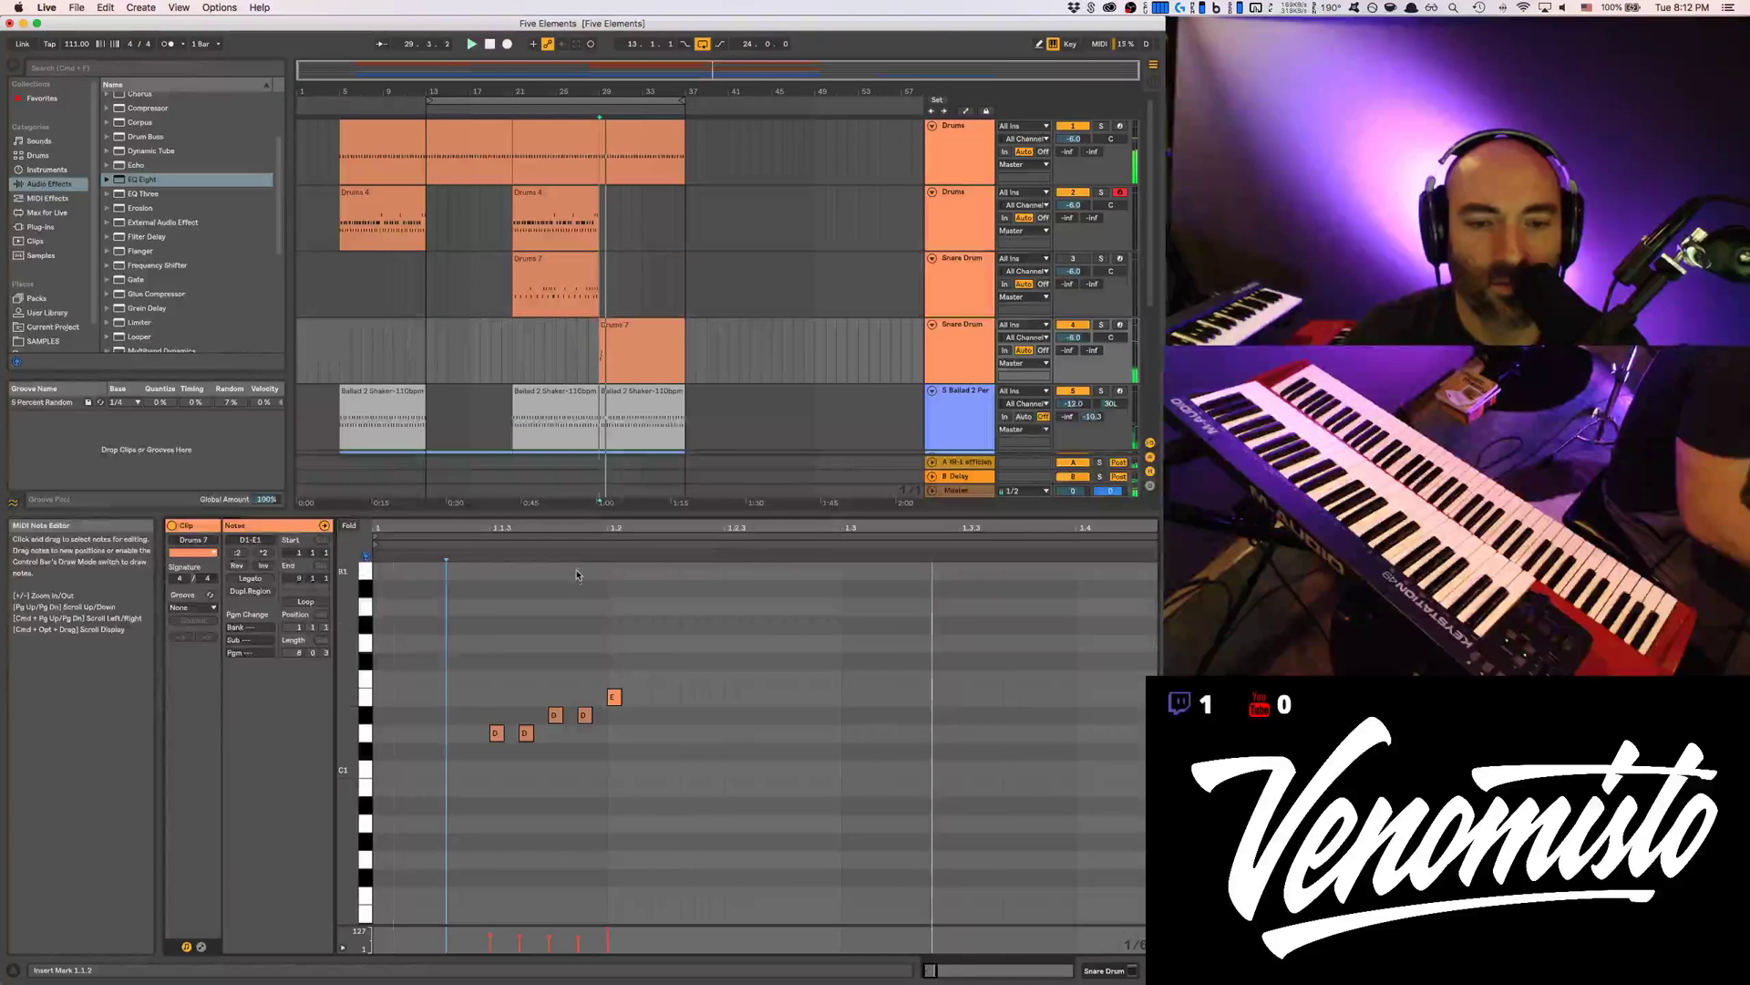
pyautogui.press('space')
pyautogui.press('space')
pyautogui.press('space')
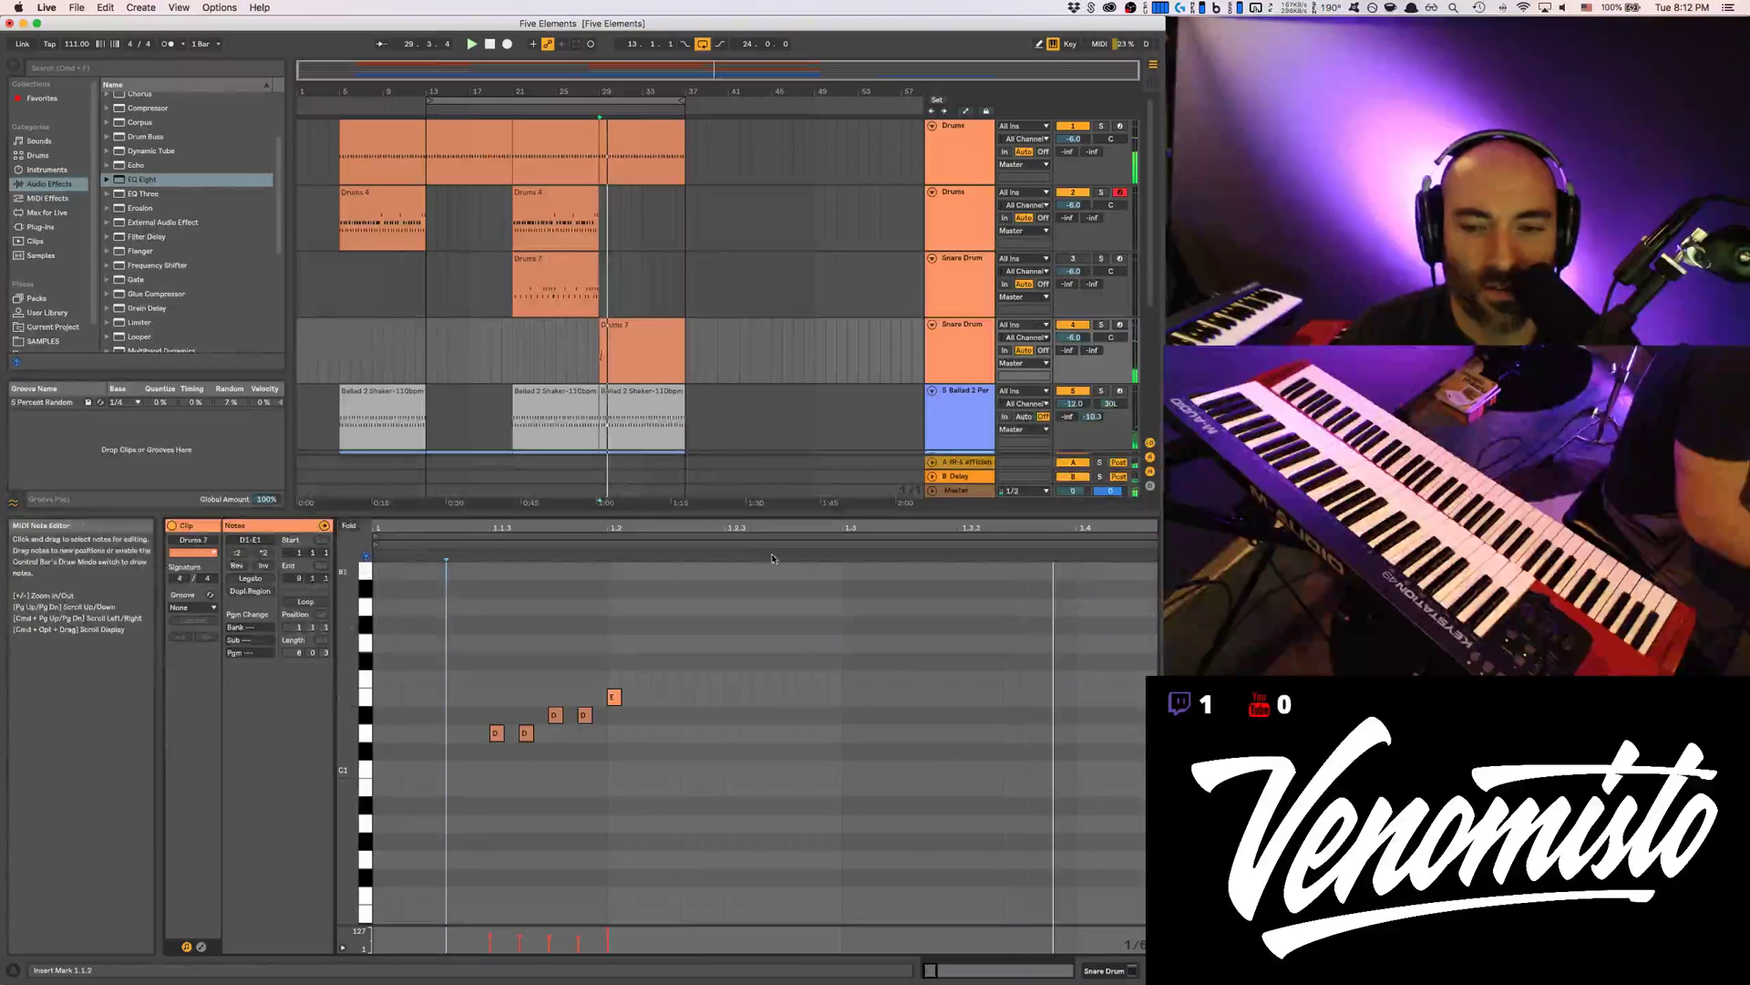
# Adjust the velocities of the fill's first four notes to range from 78 to 107 and play back the result
pyautogui.press('-')
pyautogui.press('-')
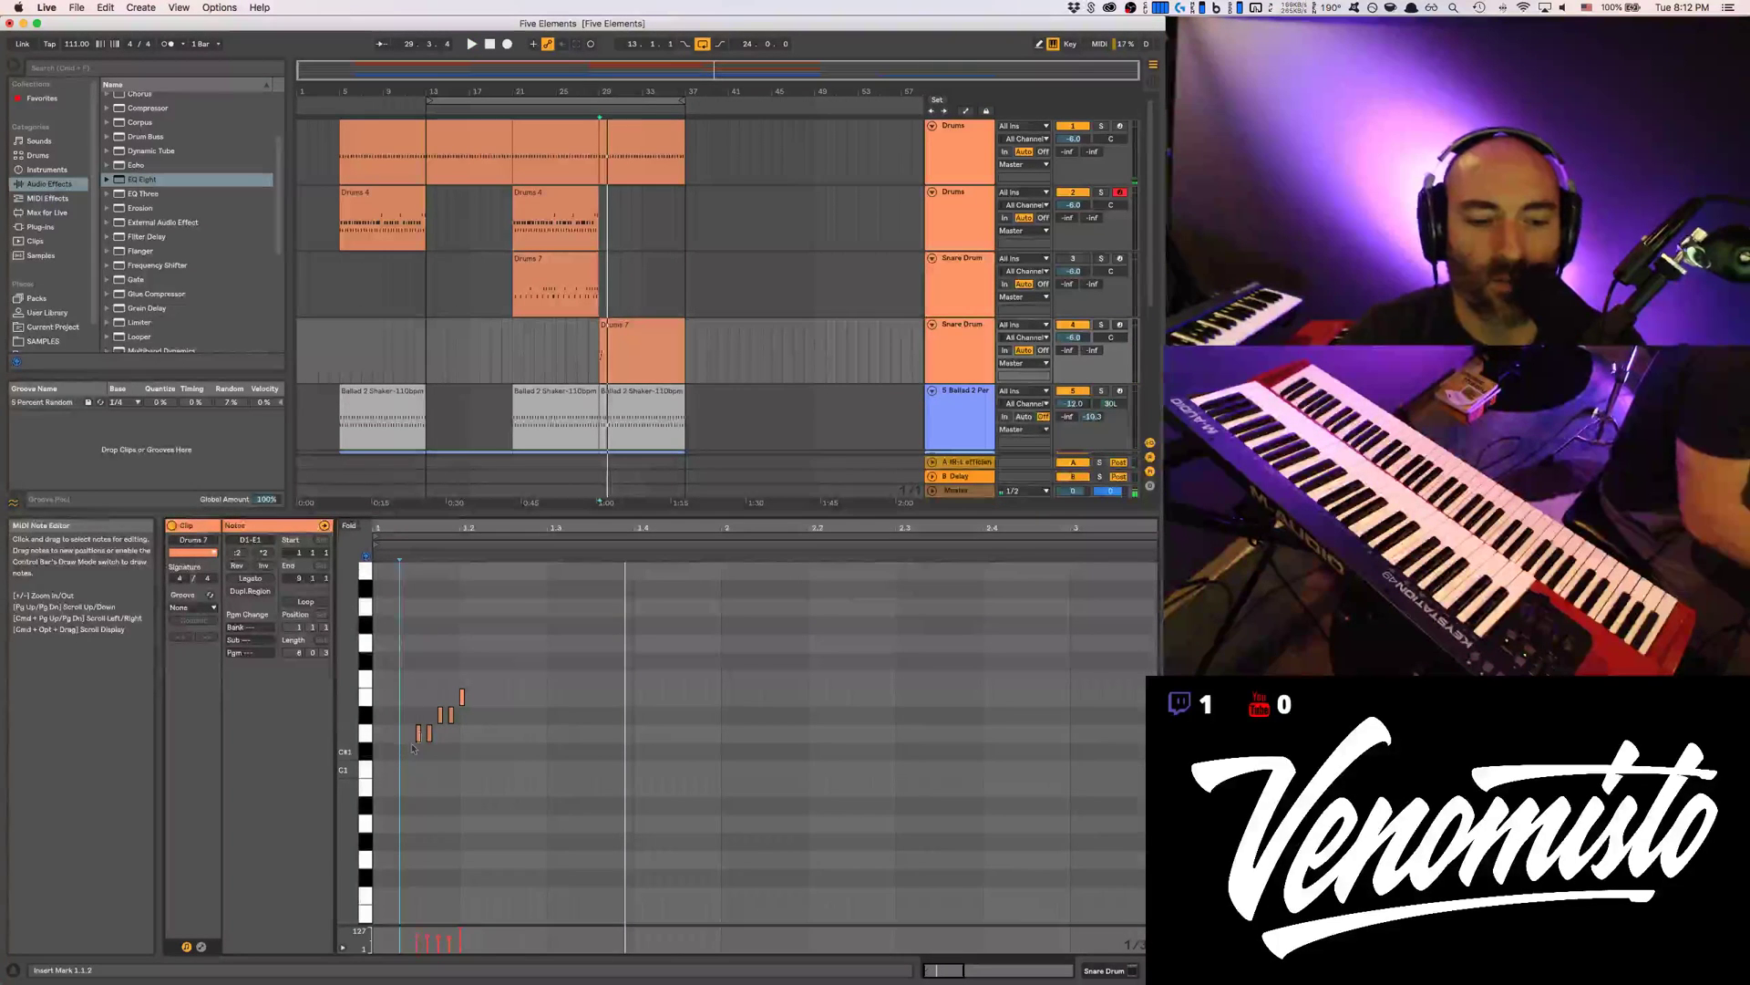
pyautogui.moveTo(411, 697); pyautogui.dragTo(455, 753)
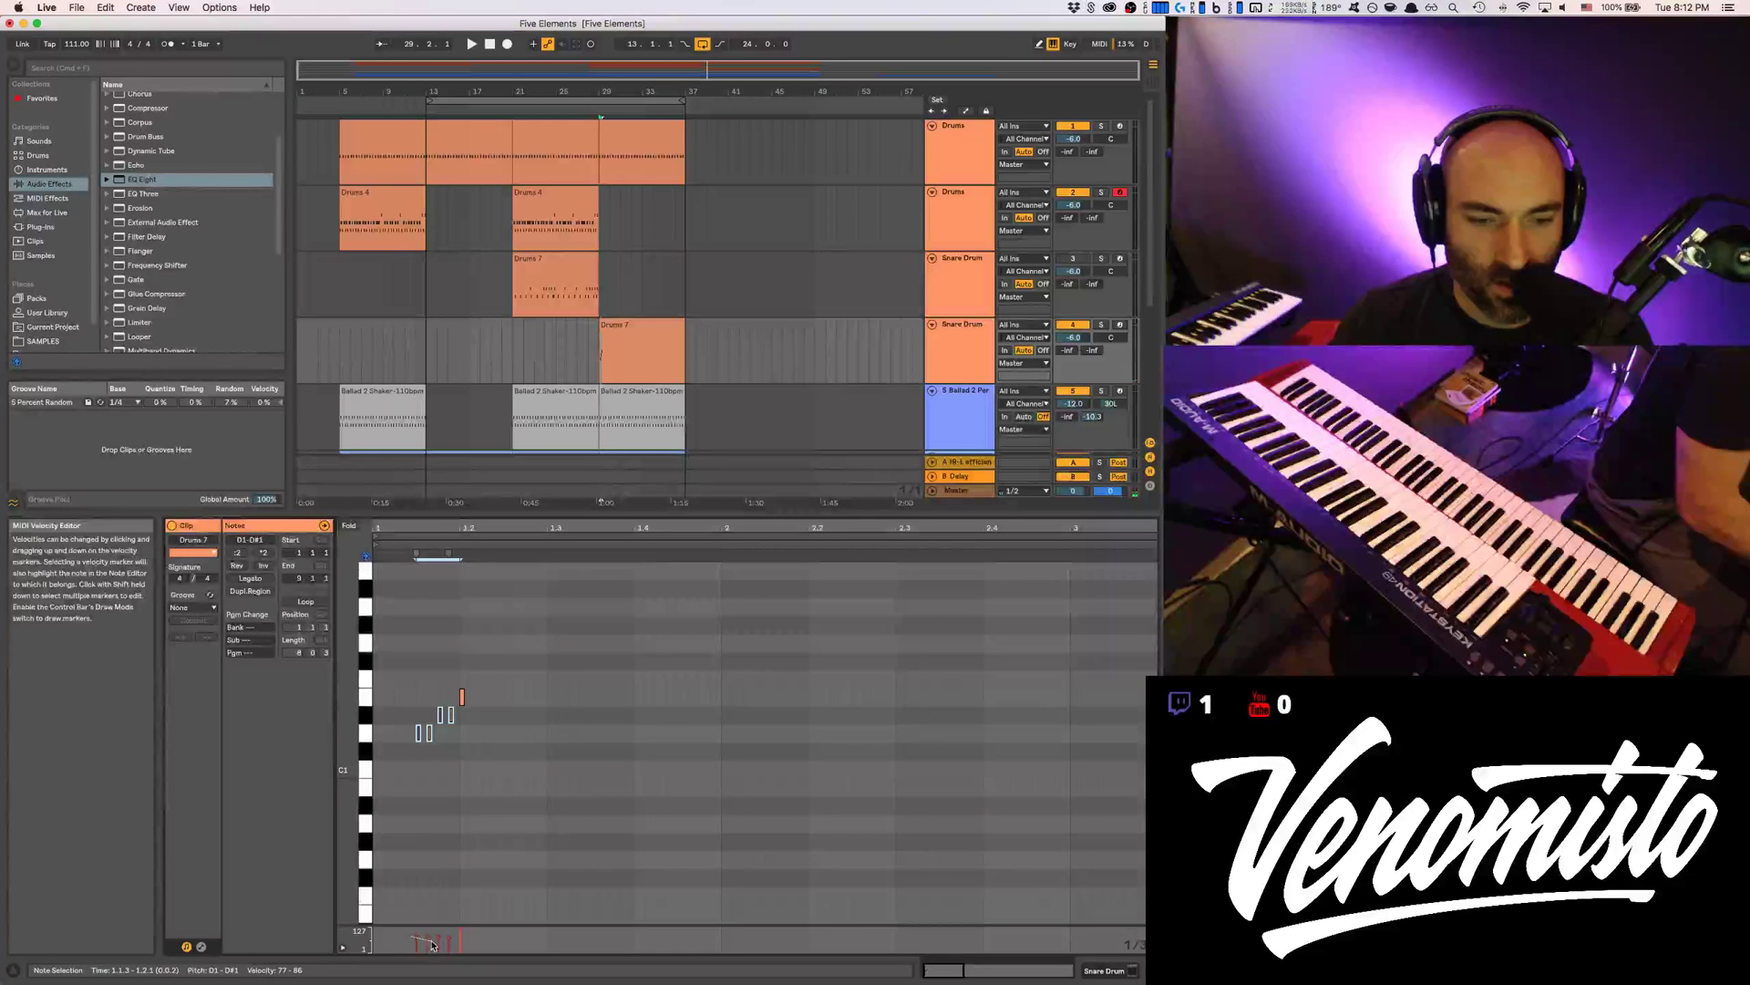
pyautogui.press('space')
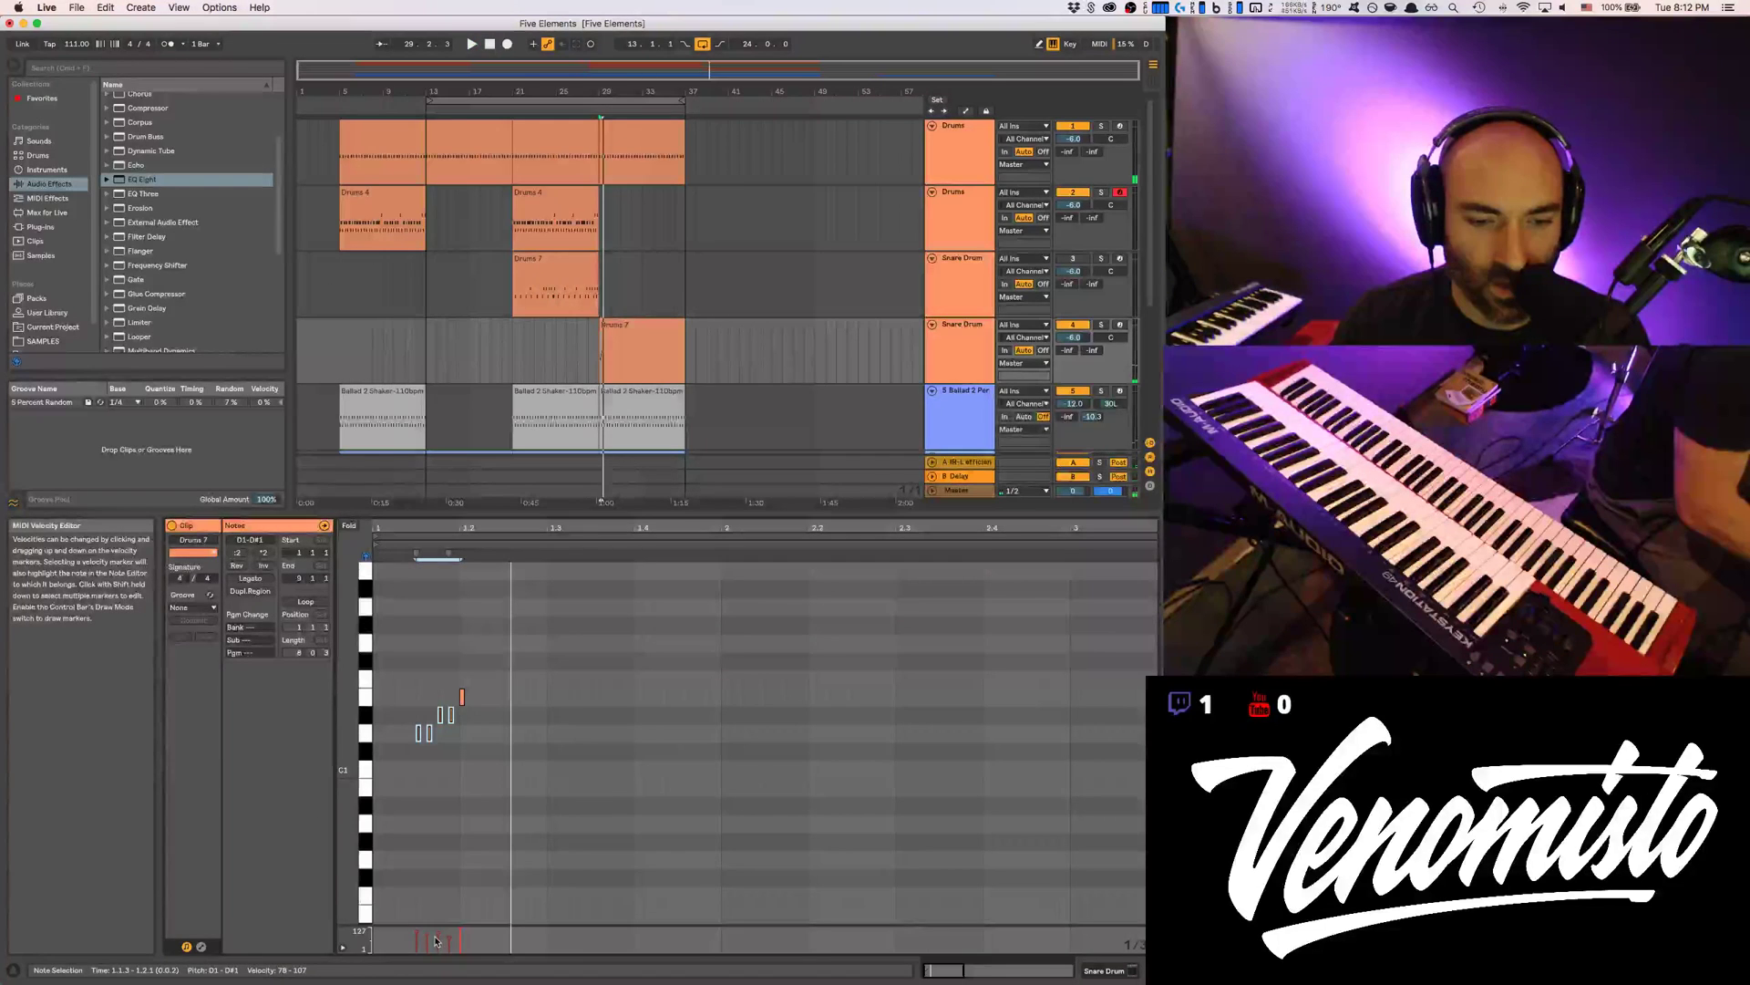
# Lower the opening fill notes' velocities to 71–88 and add E1 snare hits at 1.3.3 and 1.4.2
pyautogui.moveTo(454, 941); pyautogui.dragTo(452, 944)
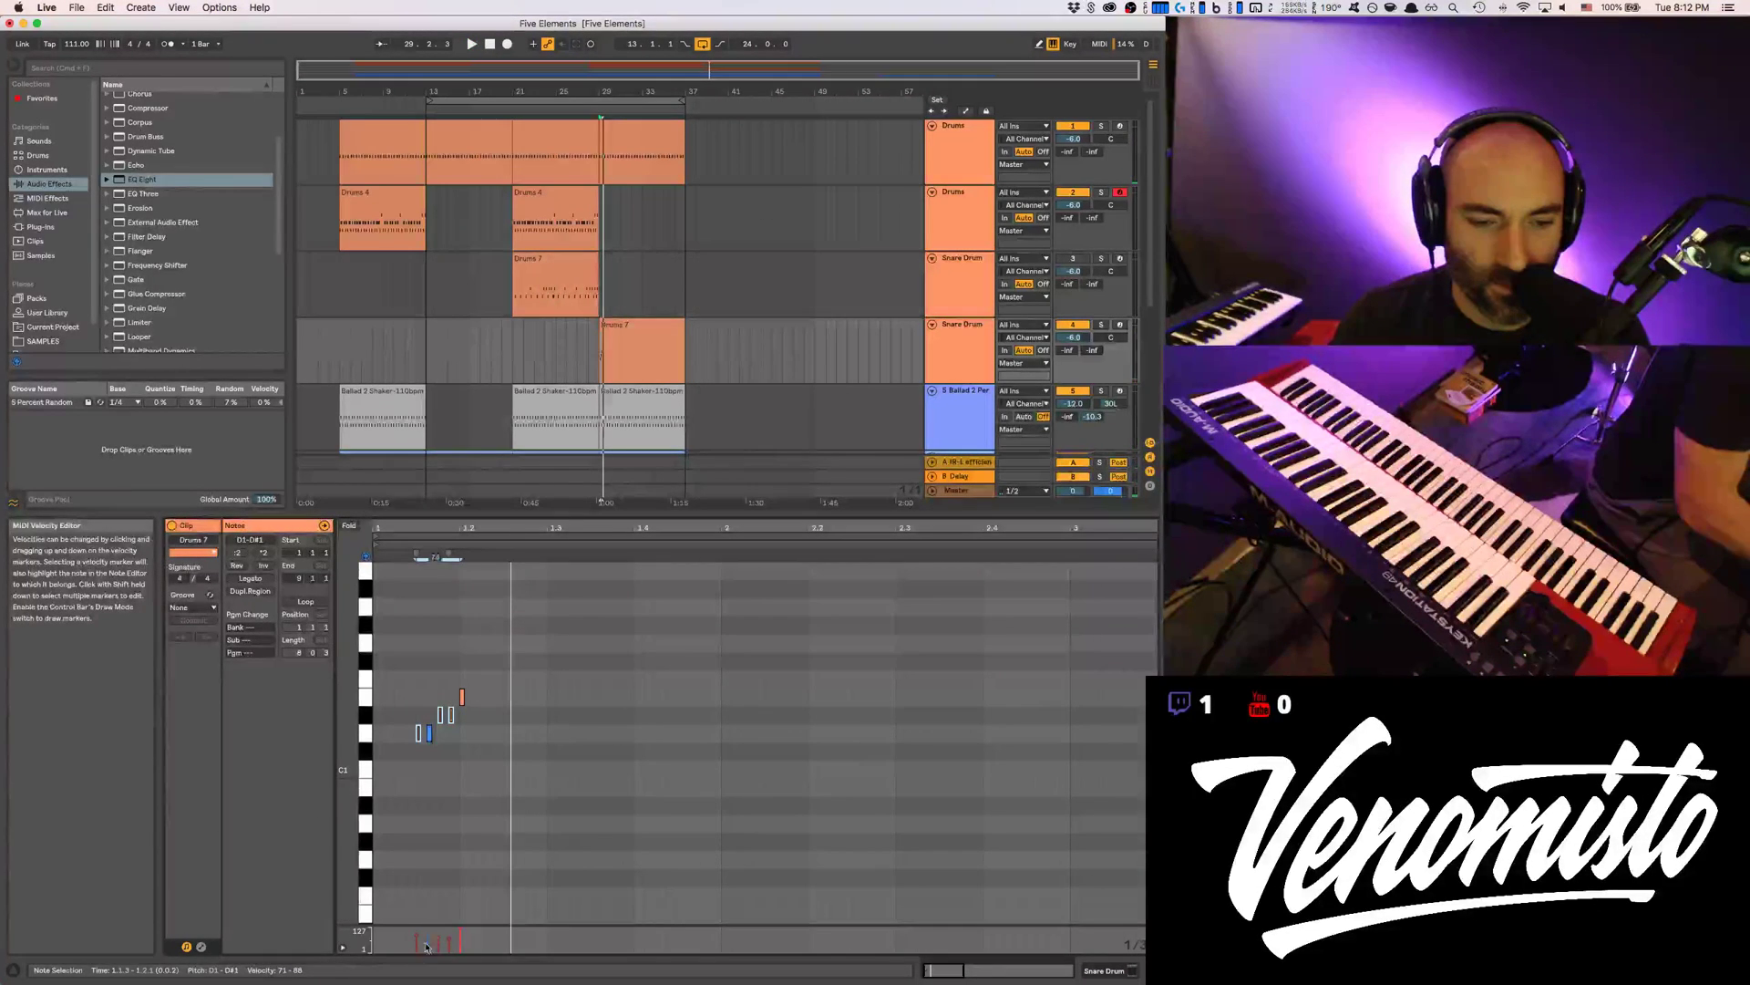
pyautogui.doubleClick(595, 697)
pyautogui.press('space')
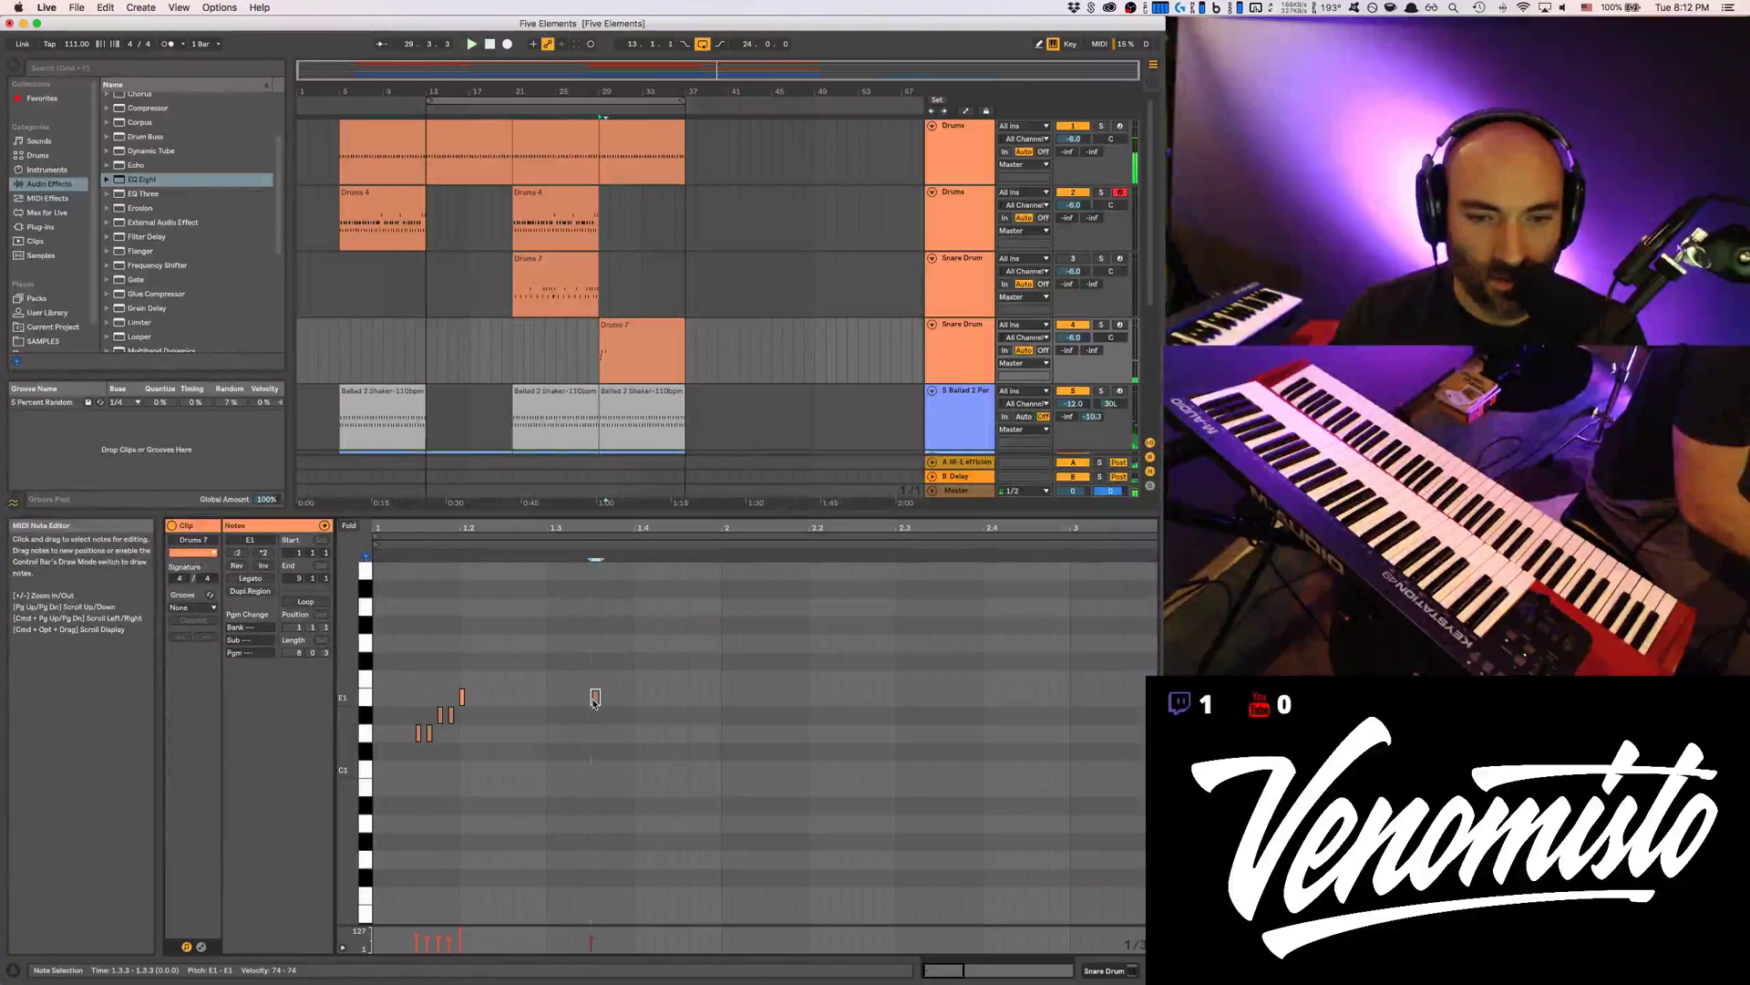
pyautogui.doubleClick(661, 699)
pyautogui.press('space')
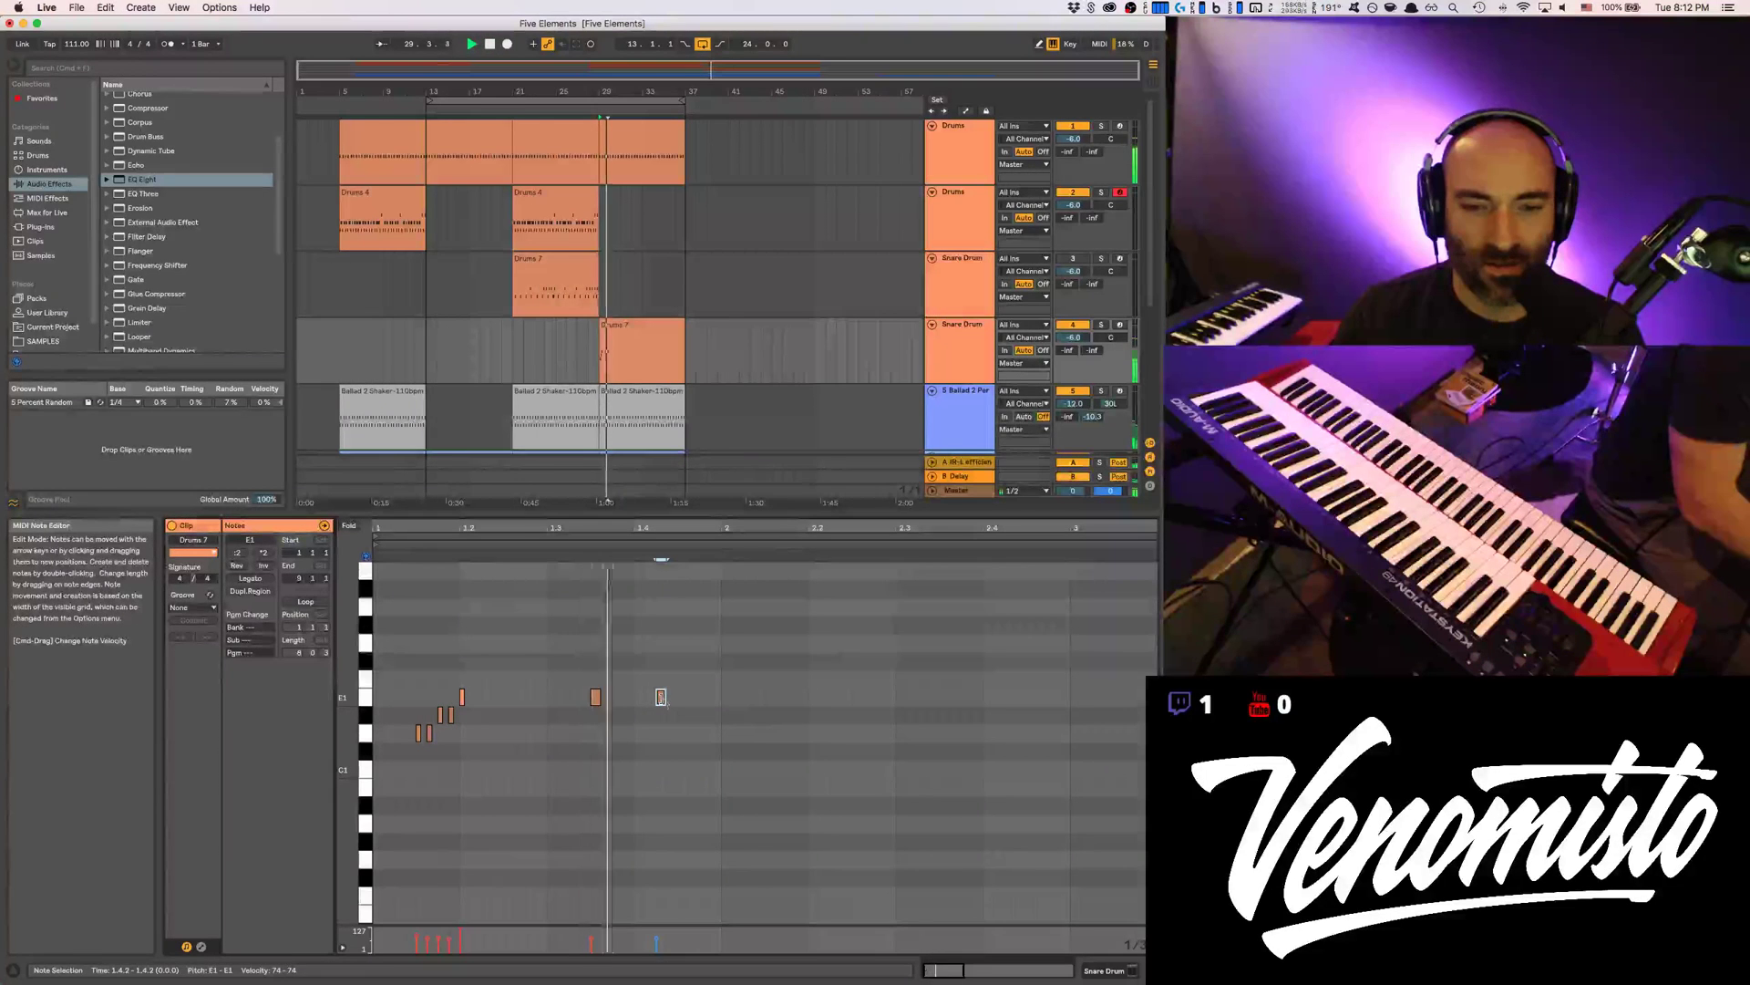
# Raise the velocities of the two new E1 hits, setting the one at 1.3.3 to 92
pyautogui.moveTo(661, 696); pyautogui.dragTo(661, 685)
pyautogui.click(595, 697)
pyautogui.moveTo(591, 557); pyautogui.dragTo(590, 550)
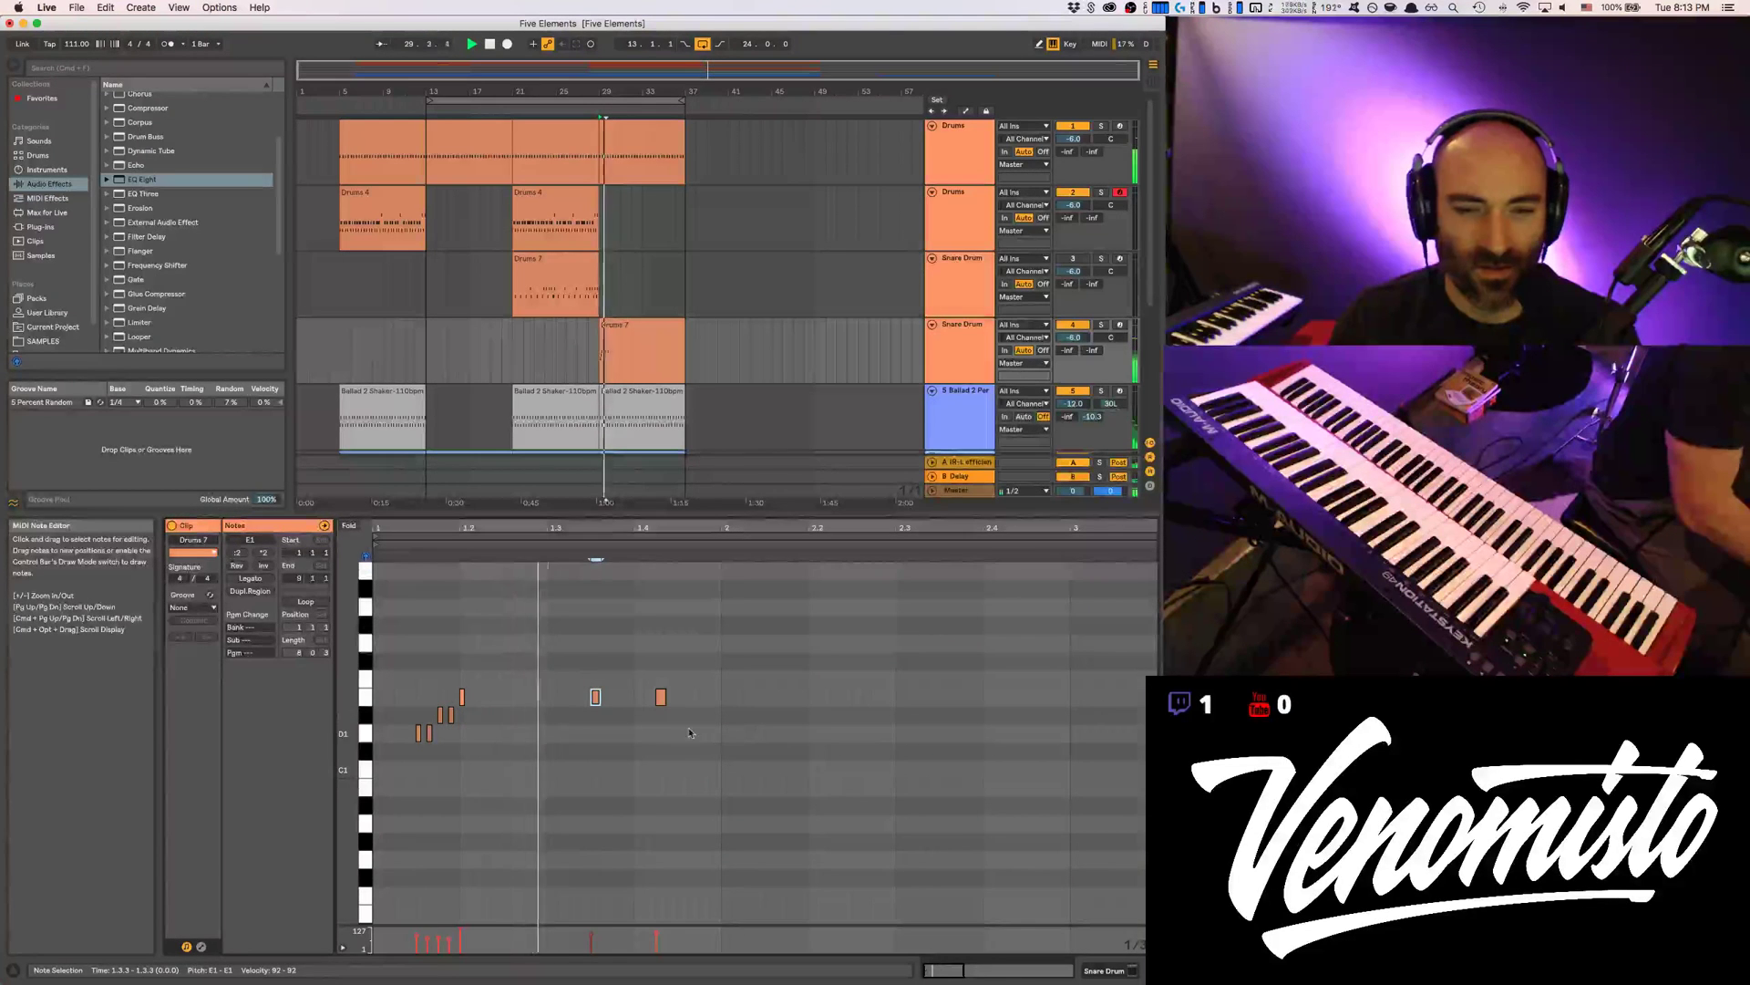
# Add D1 notes at 1.3.2 and 1.4.1 as lead-ins to the two E1 hits
pyautogui.click(580, 735)
pyautogui.doubleClick(582, 735)
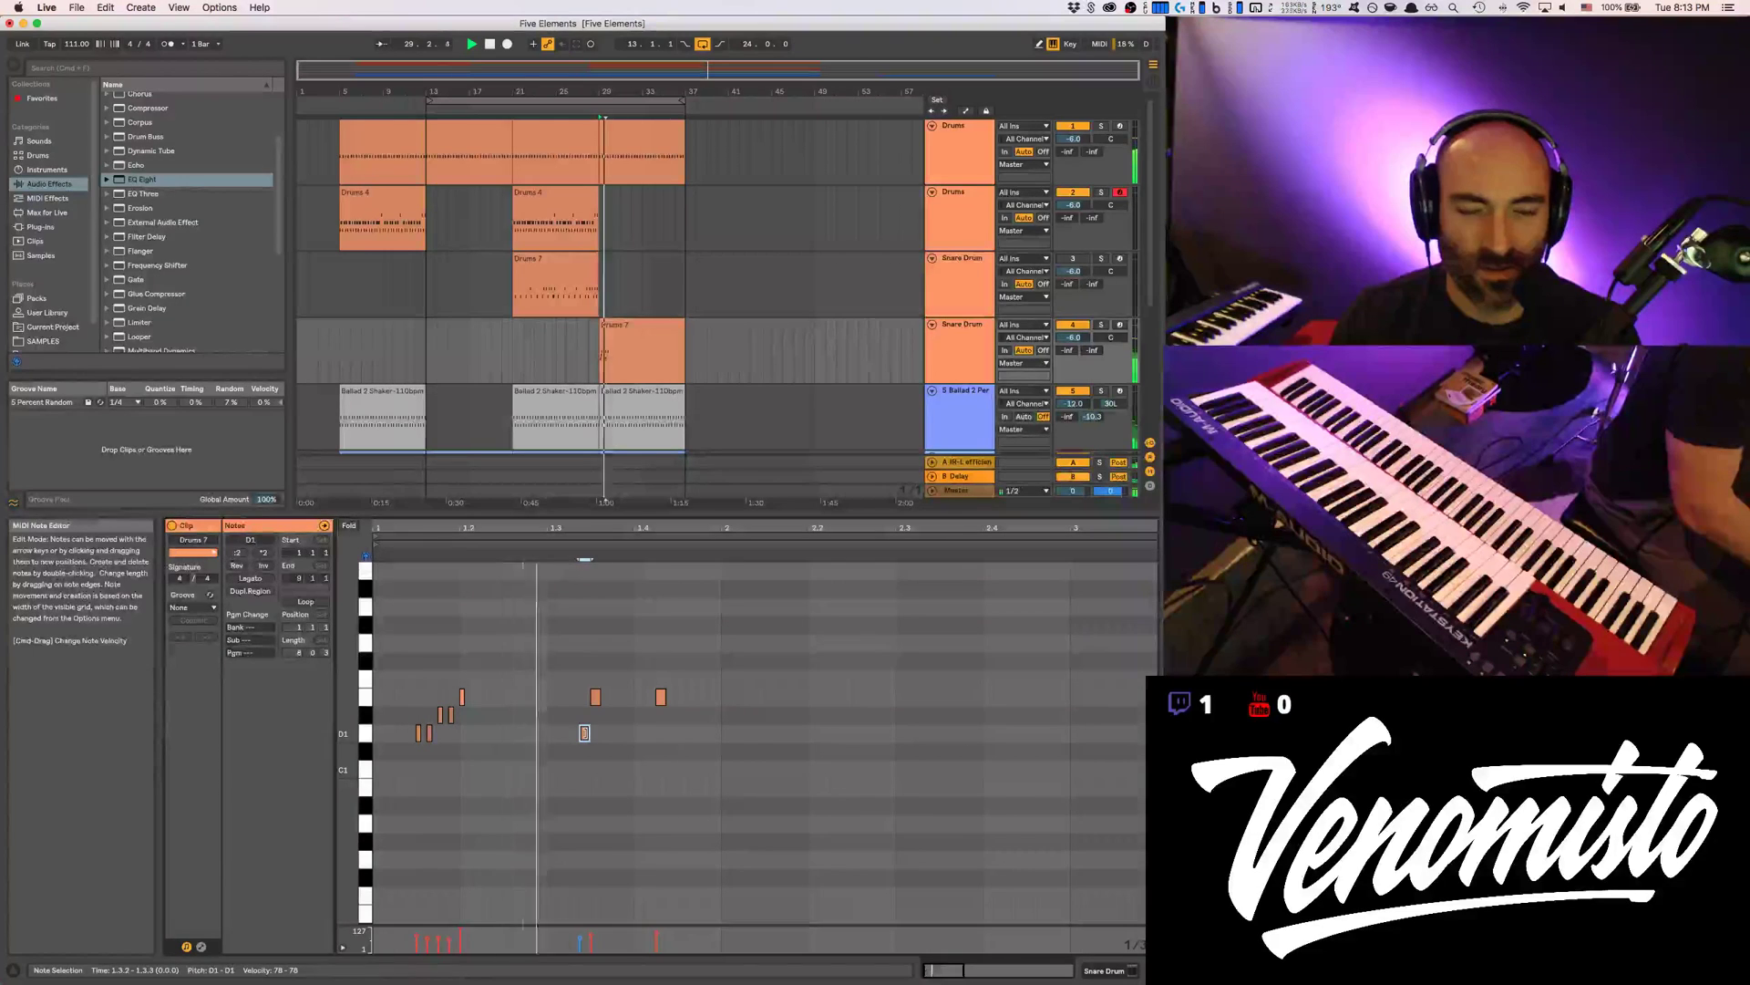
pyautogui.press('Left')
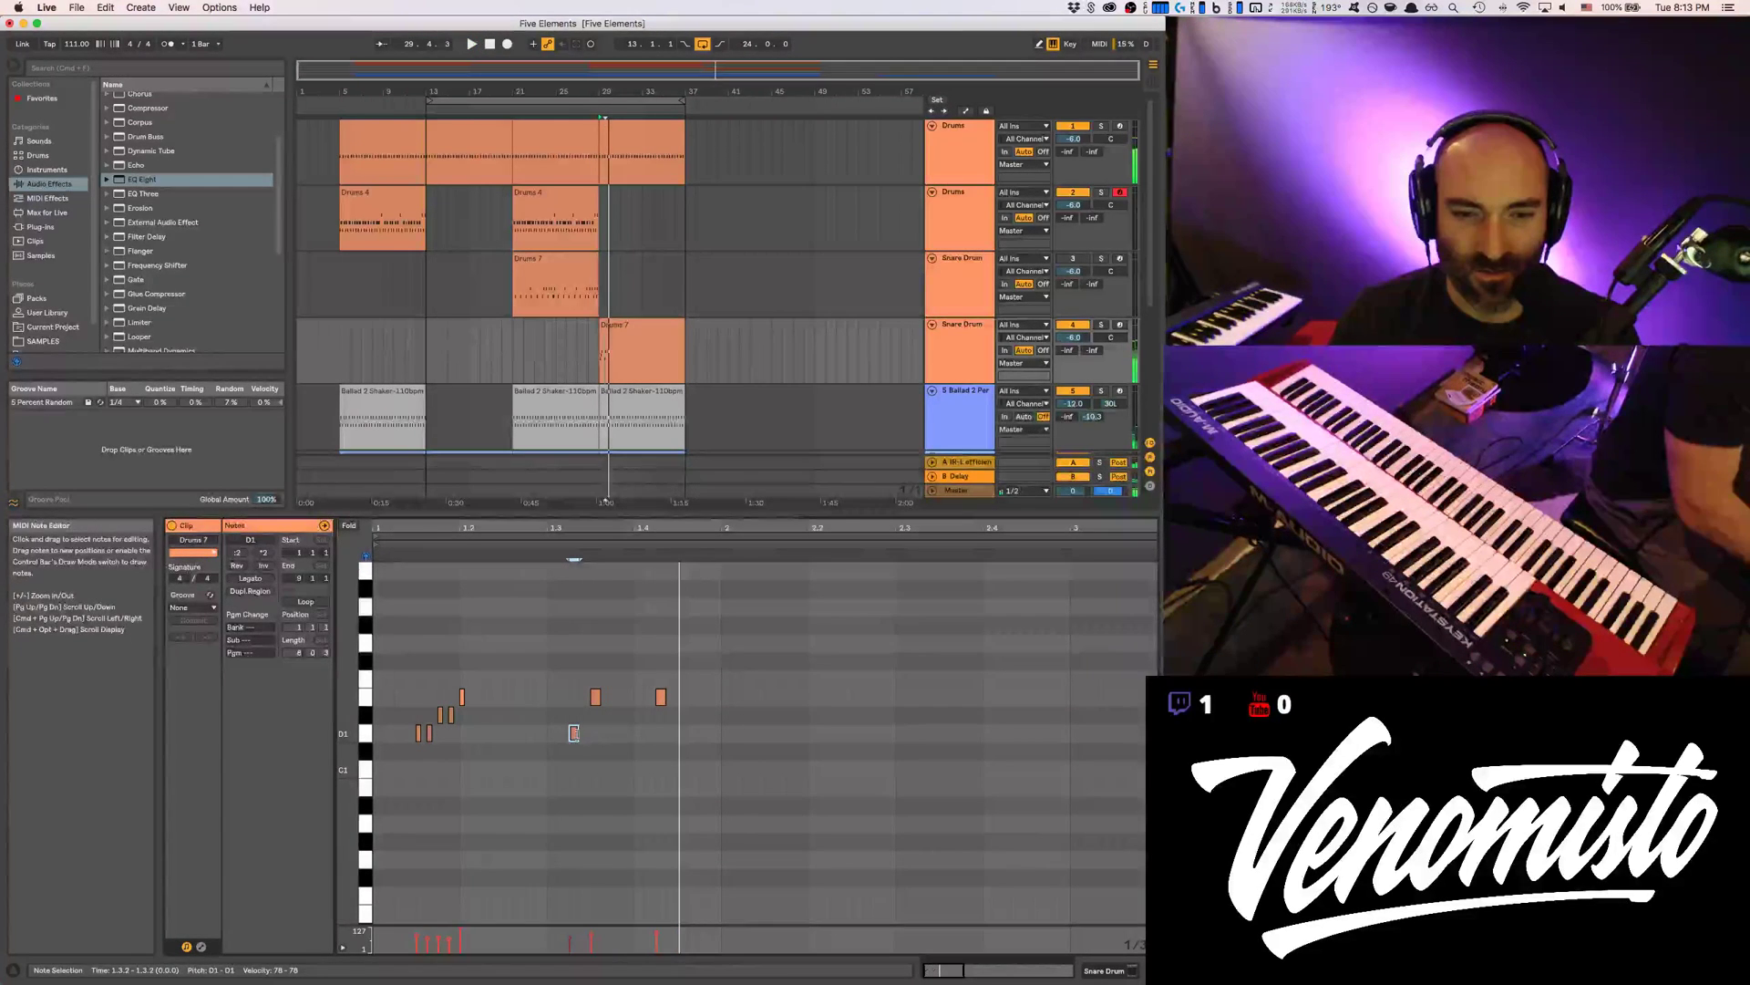
pyautogui.moveTo(583, 737); pyautogui.dragTo(584, 740)
pyautogui.doubleClick(639, 733)
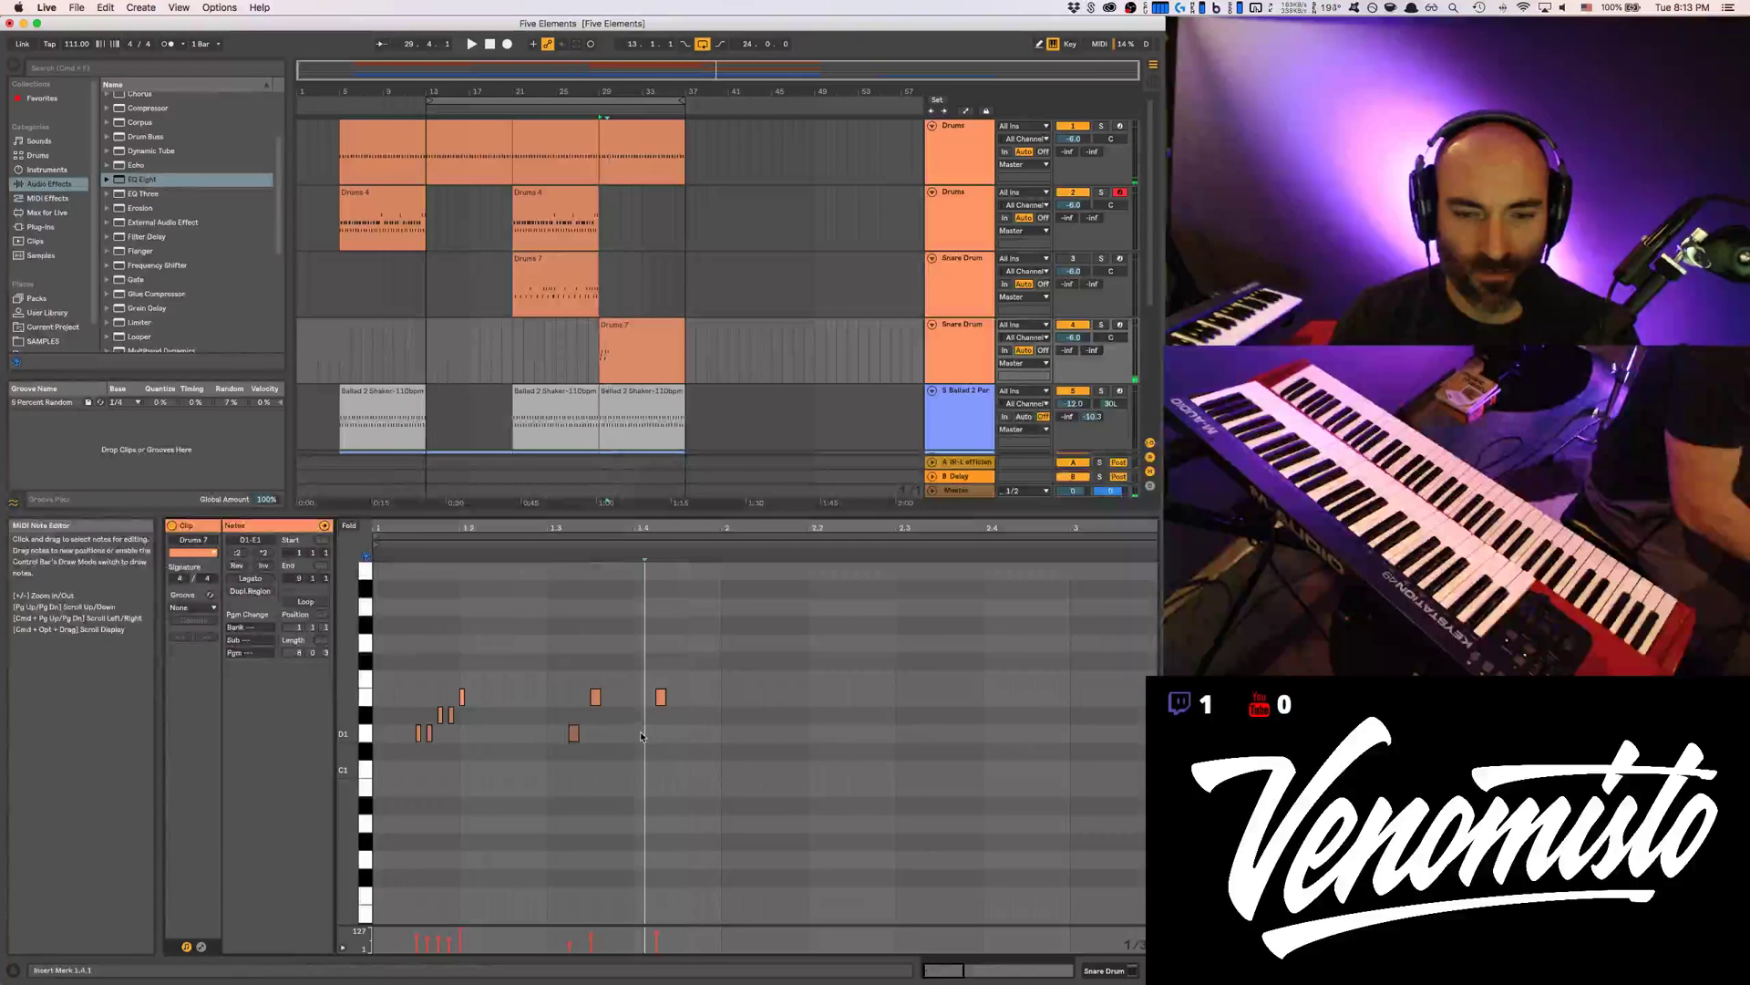
# Set the velocities of both D1 lead-in notes to 20 while auditioning the fill
pyautogui.moveTo(557, 726); pyautogui.dragTo(693, 751)
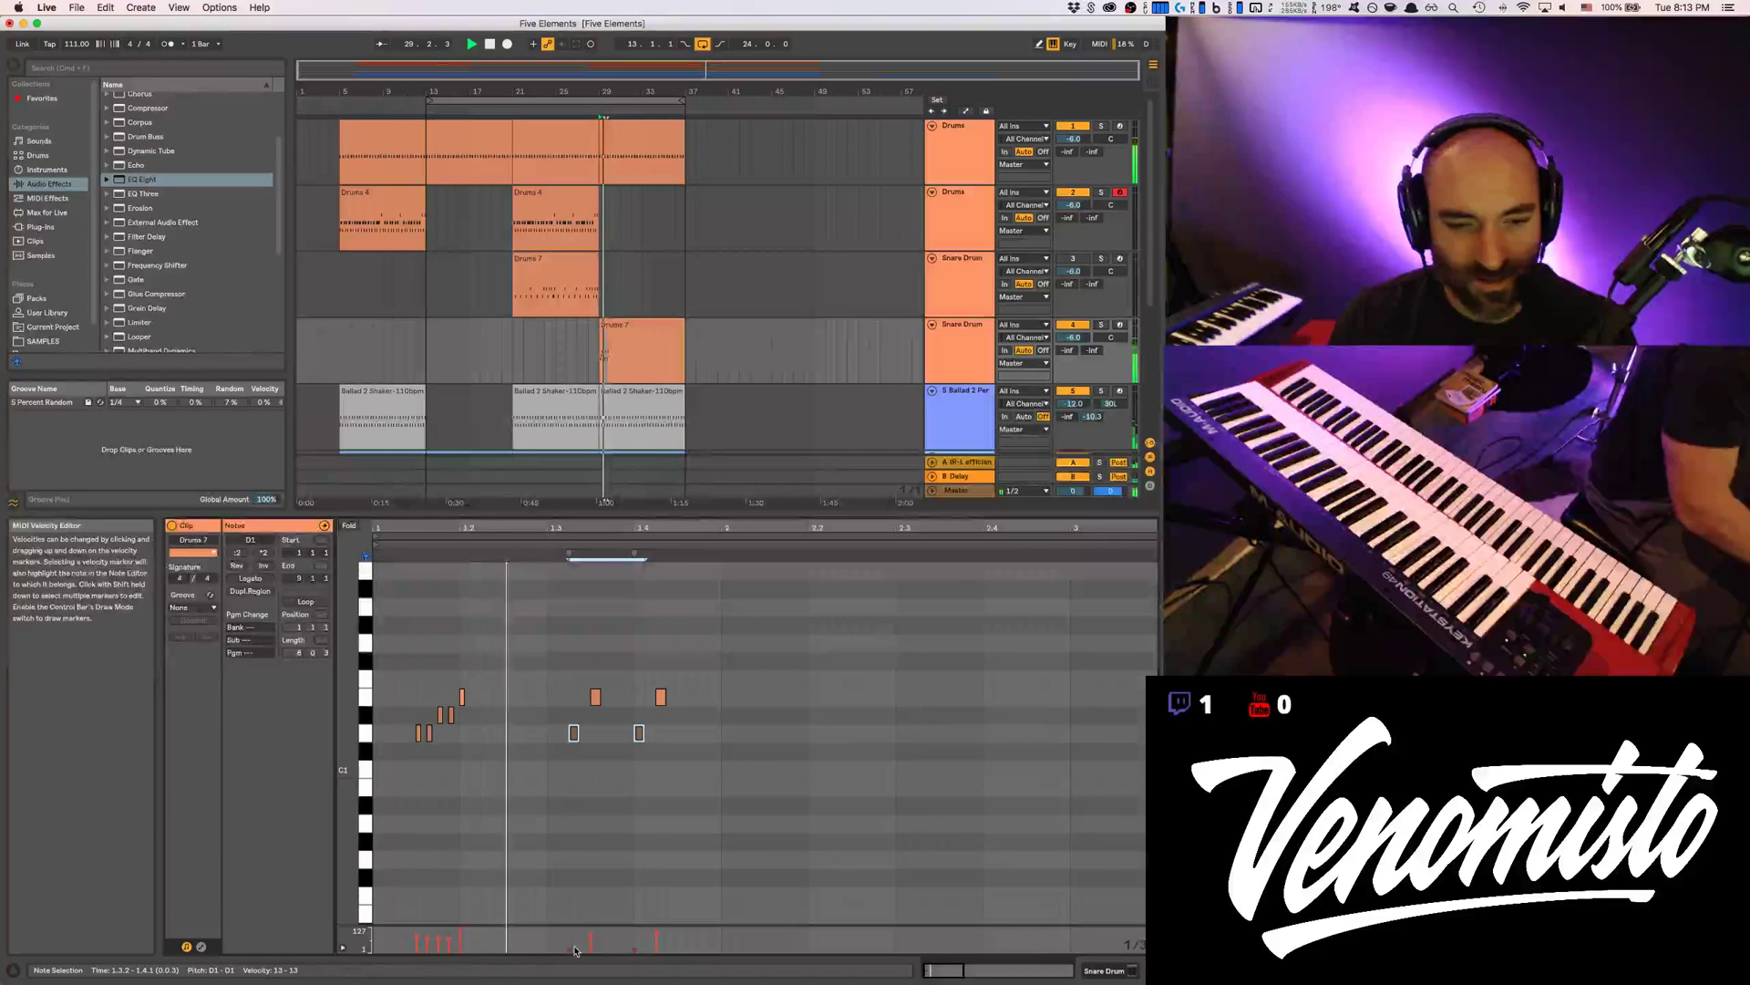
pyautogui.press('space')
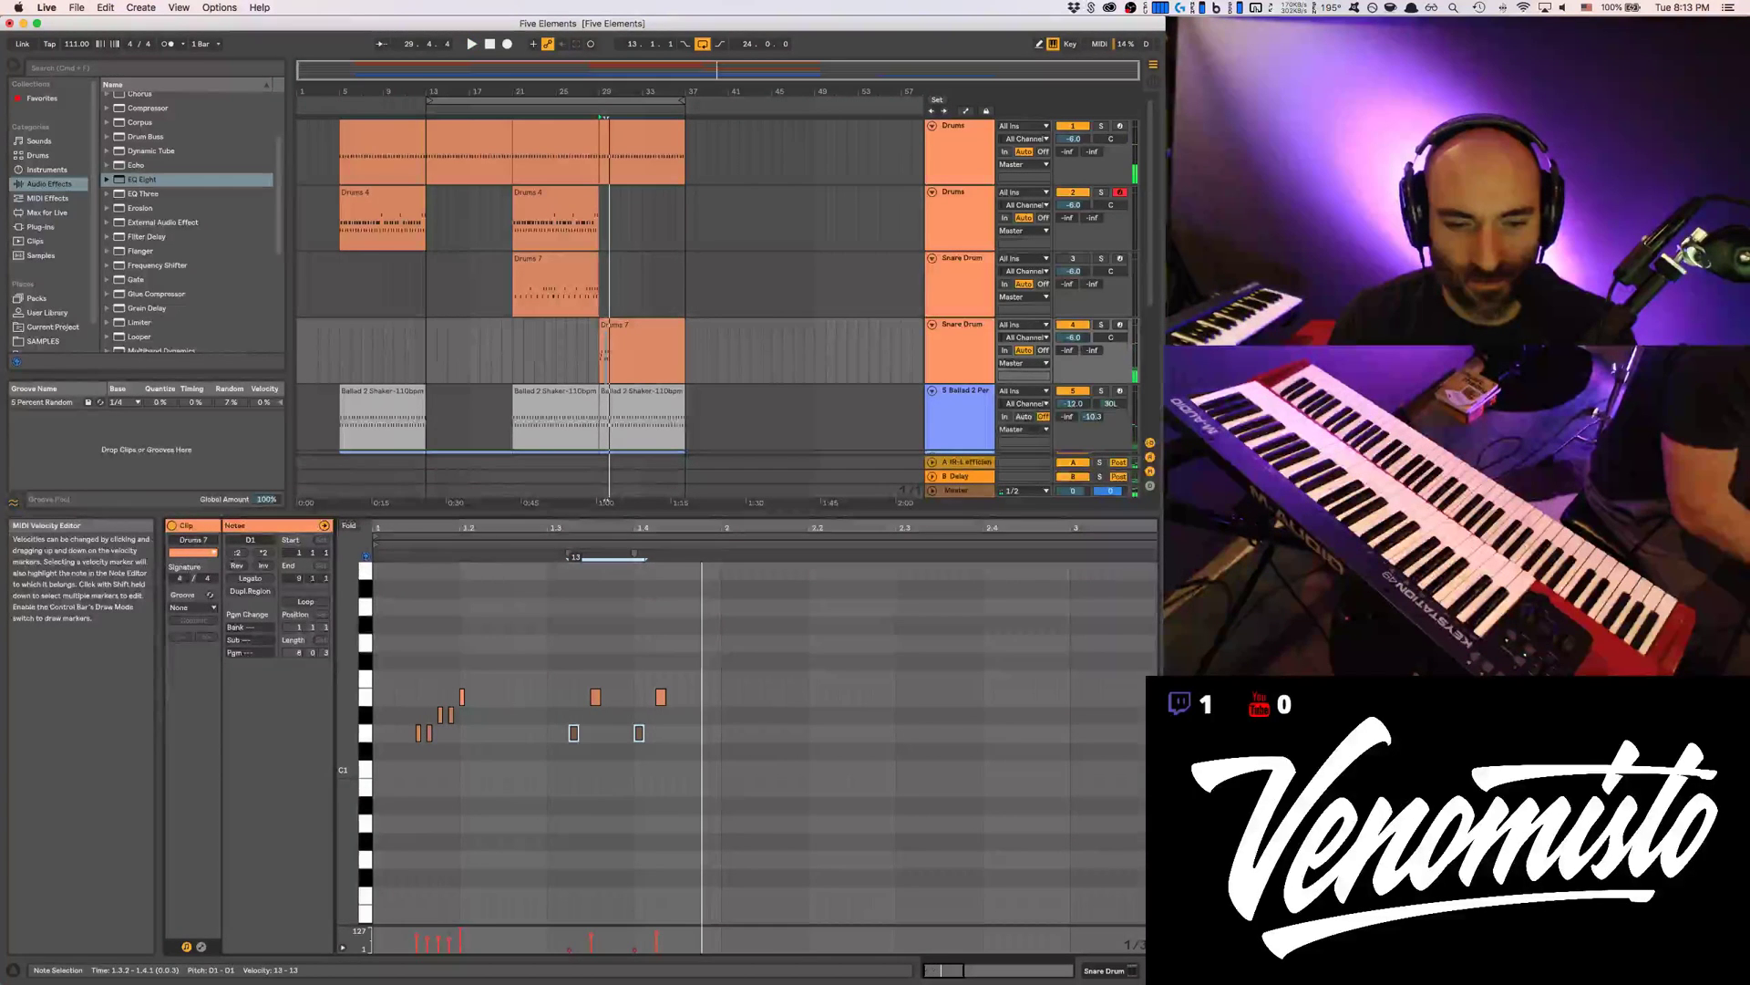
pyautogui.press('space')
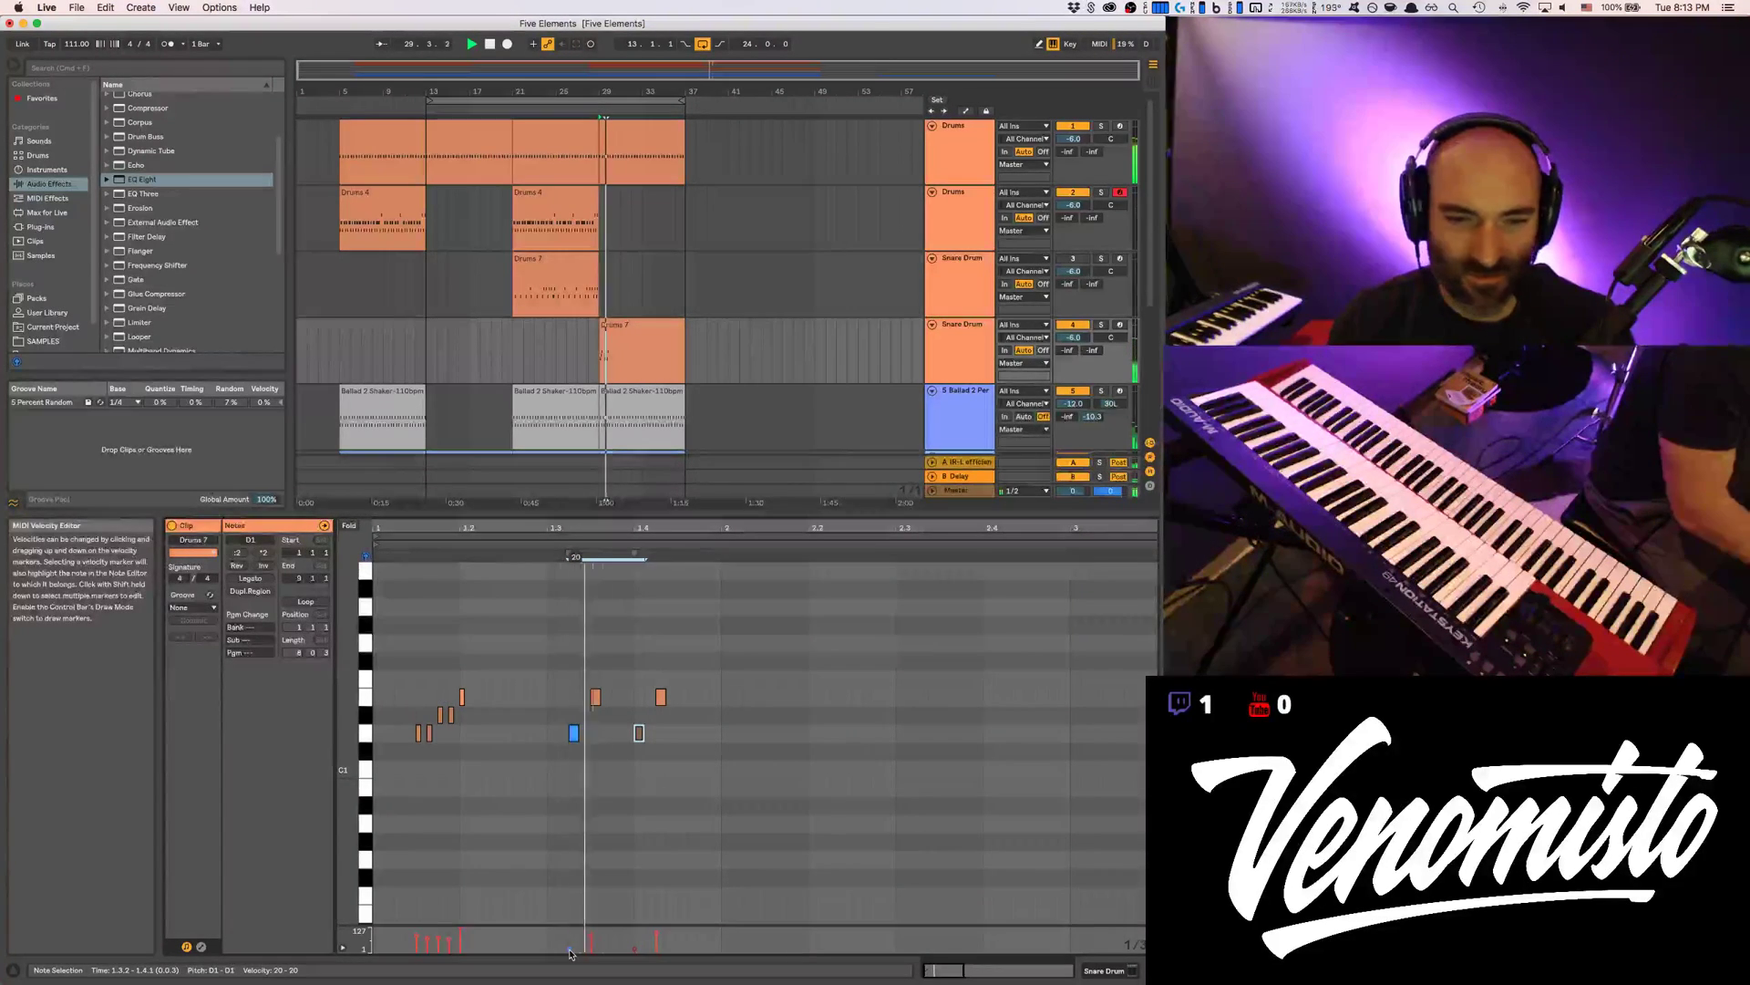
# Try E1, D#1 and D1 notes around the start of the clip's second bar and audition them
pyautogui.doubleClick(726, 697)
pyautogui.doubleClick(738, 714)
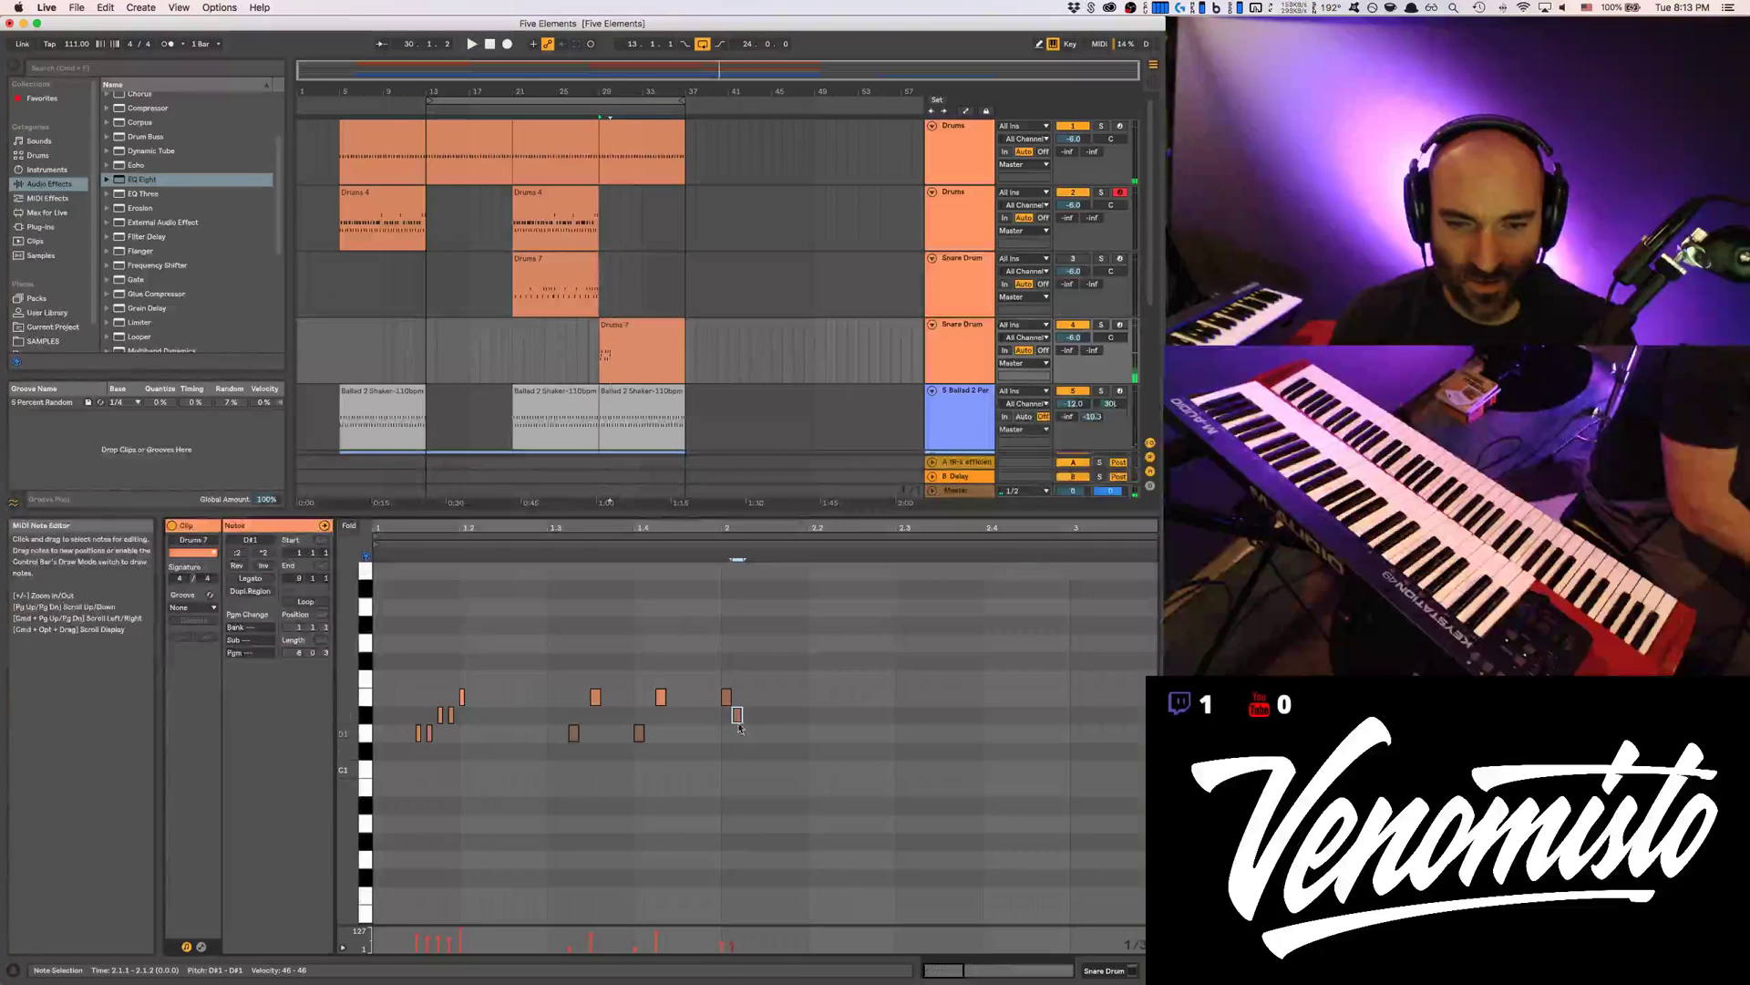
pyautogui.doubleClick(740, 732)
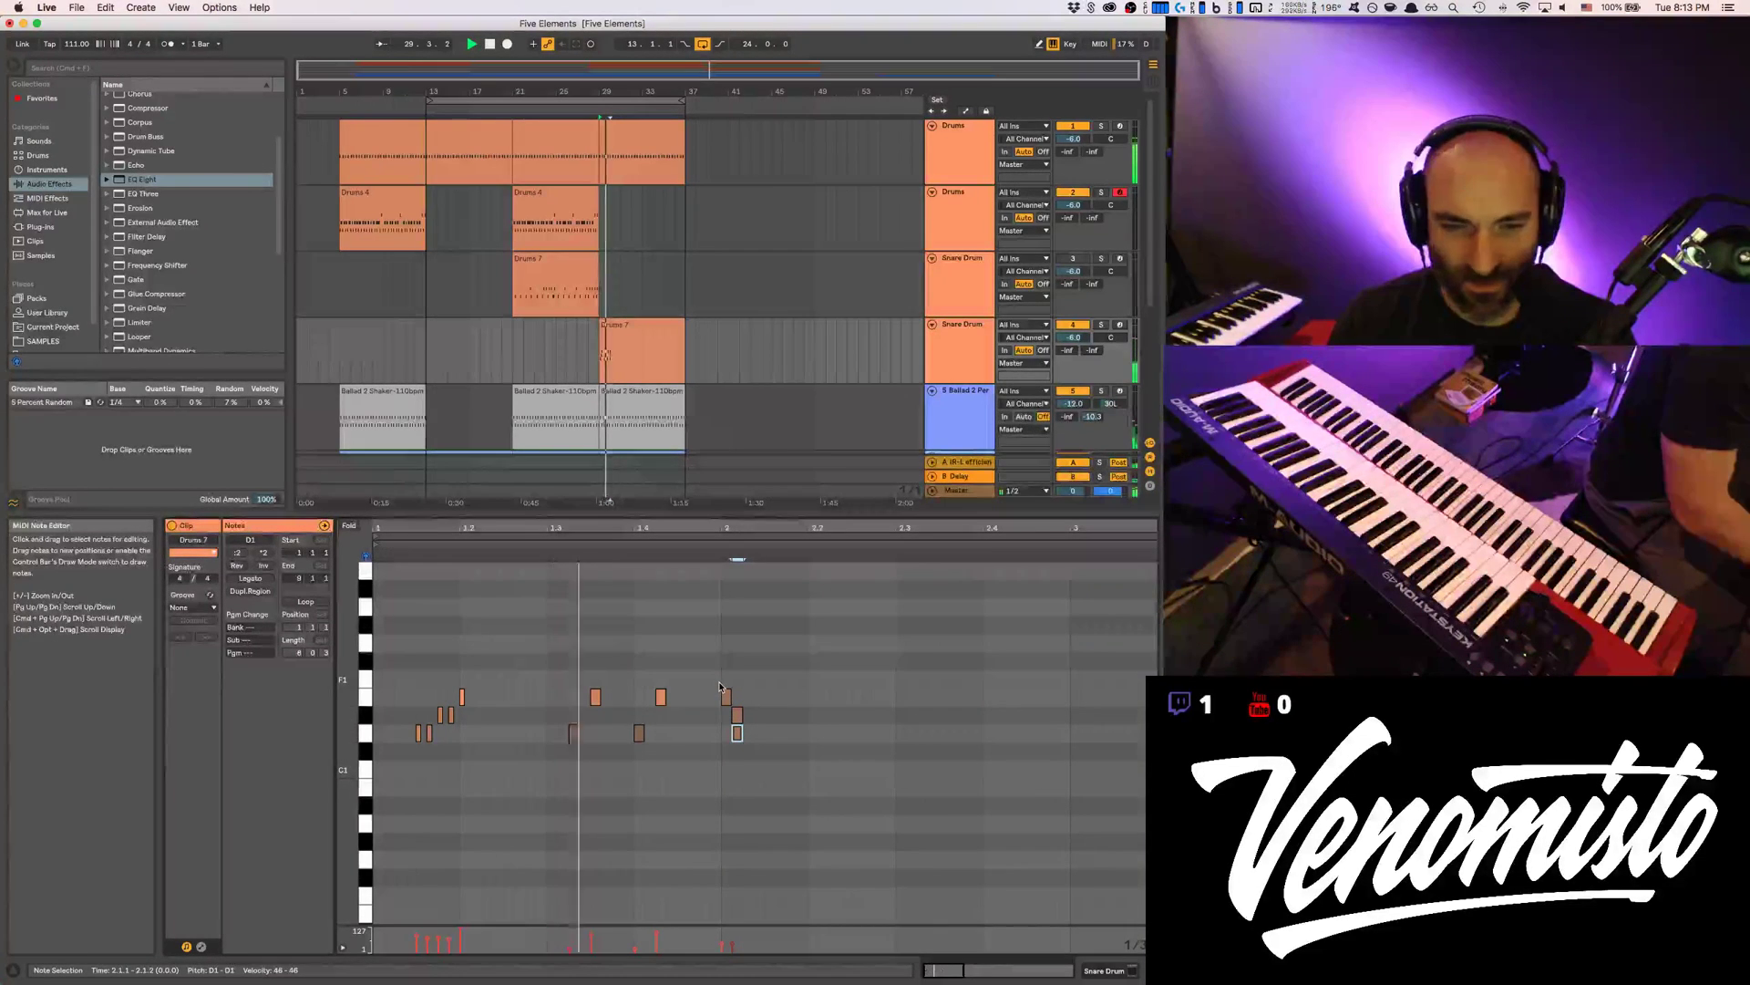
pyautogui.moveTo(737, 717); pyautogui.dragTo(737, 739)
pyautogui.doubleClick(738, 739)
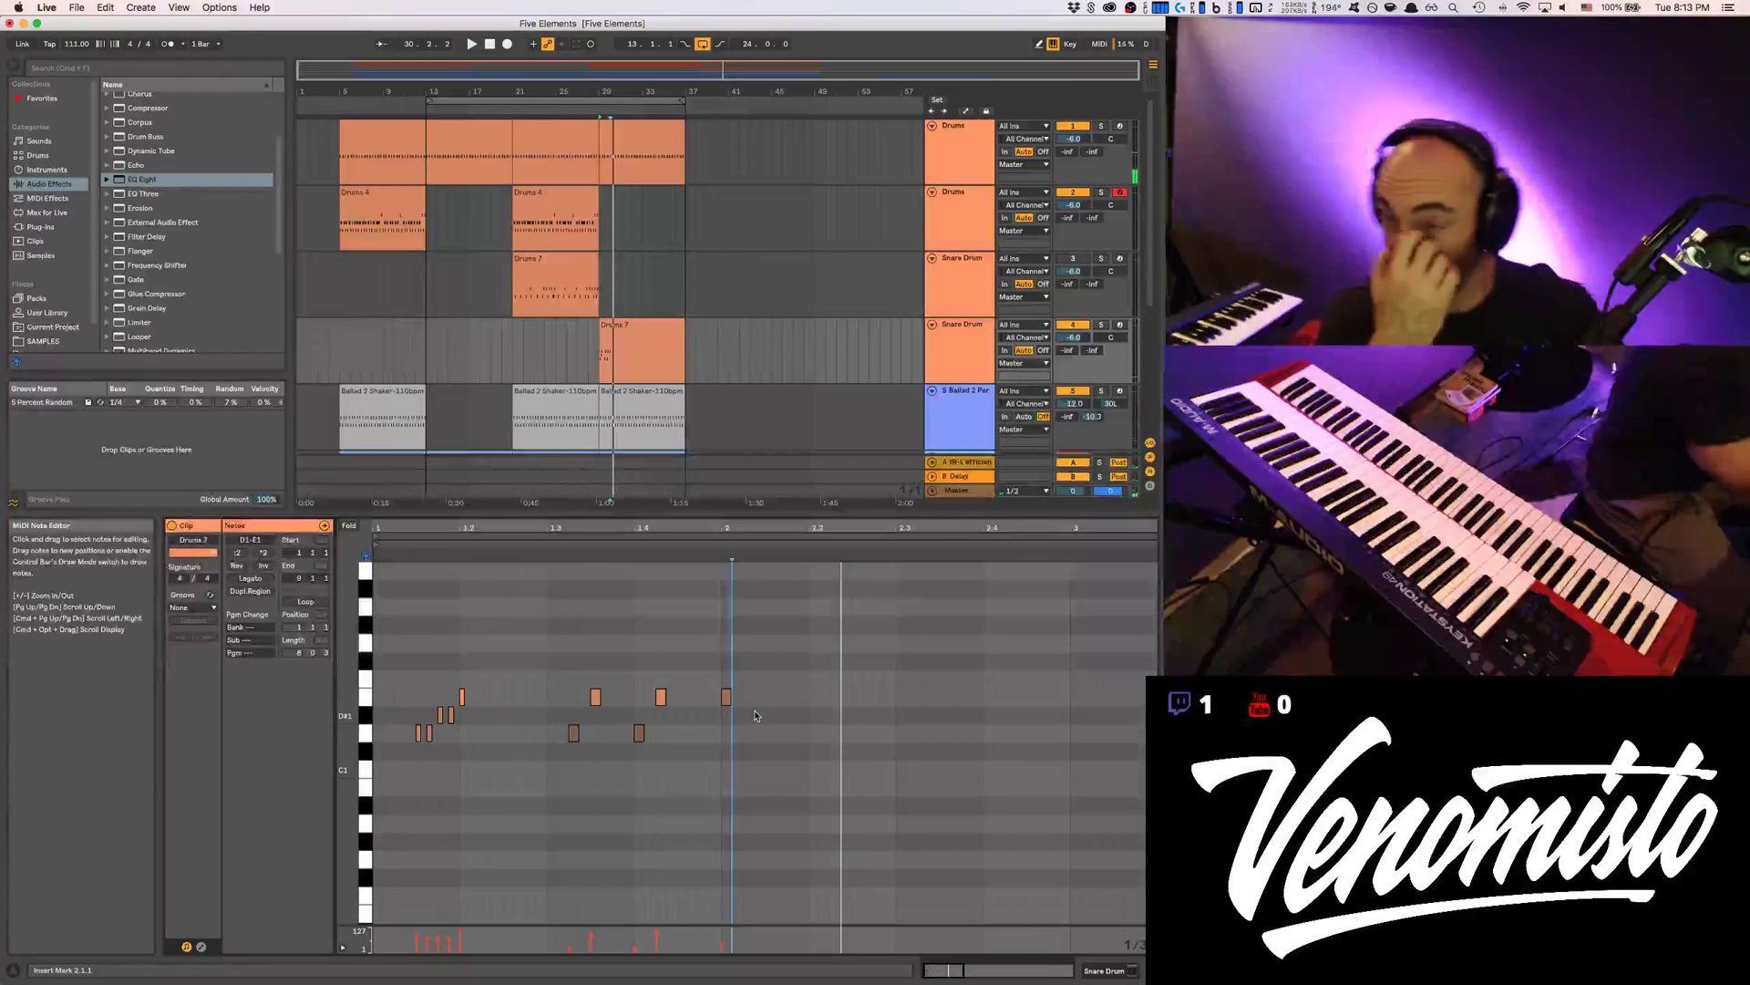
# Draw a fast roll alternating pairs of D1 and D#1 notes from the start of bar 2, ending on E1 at 2.2.3
pyautogui.scroll(5, 779, 570)
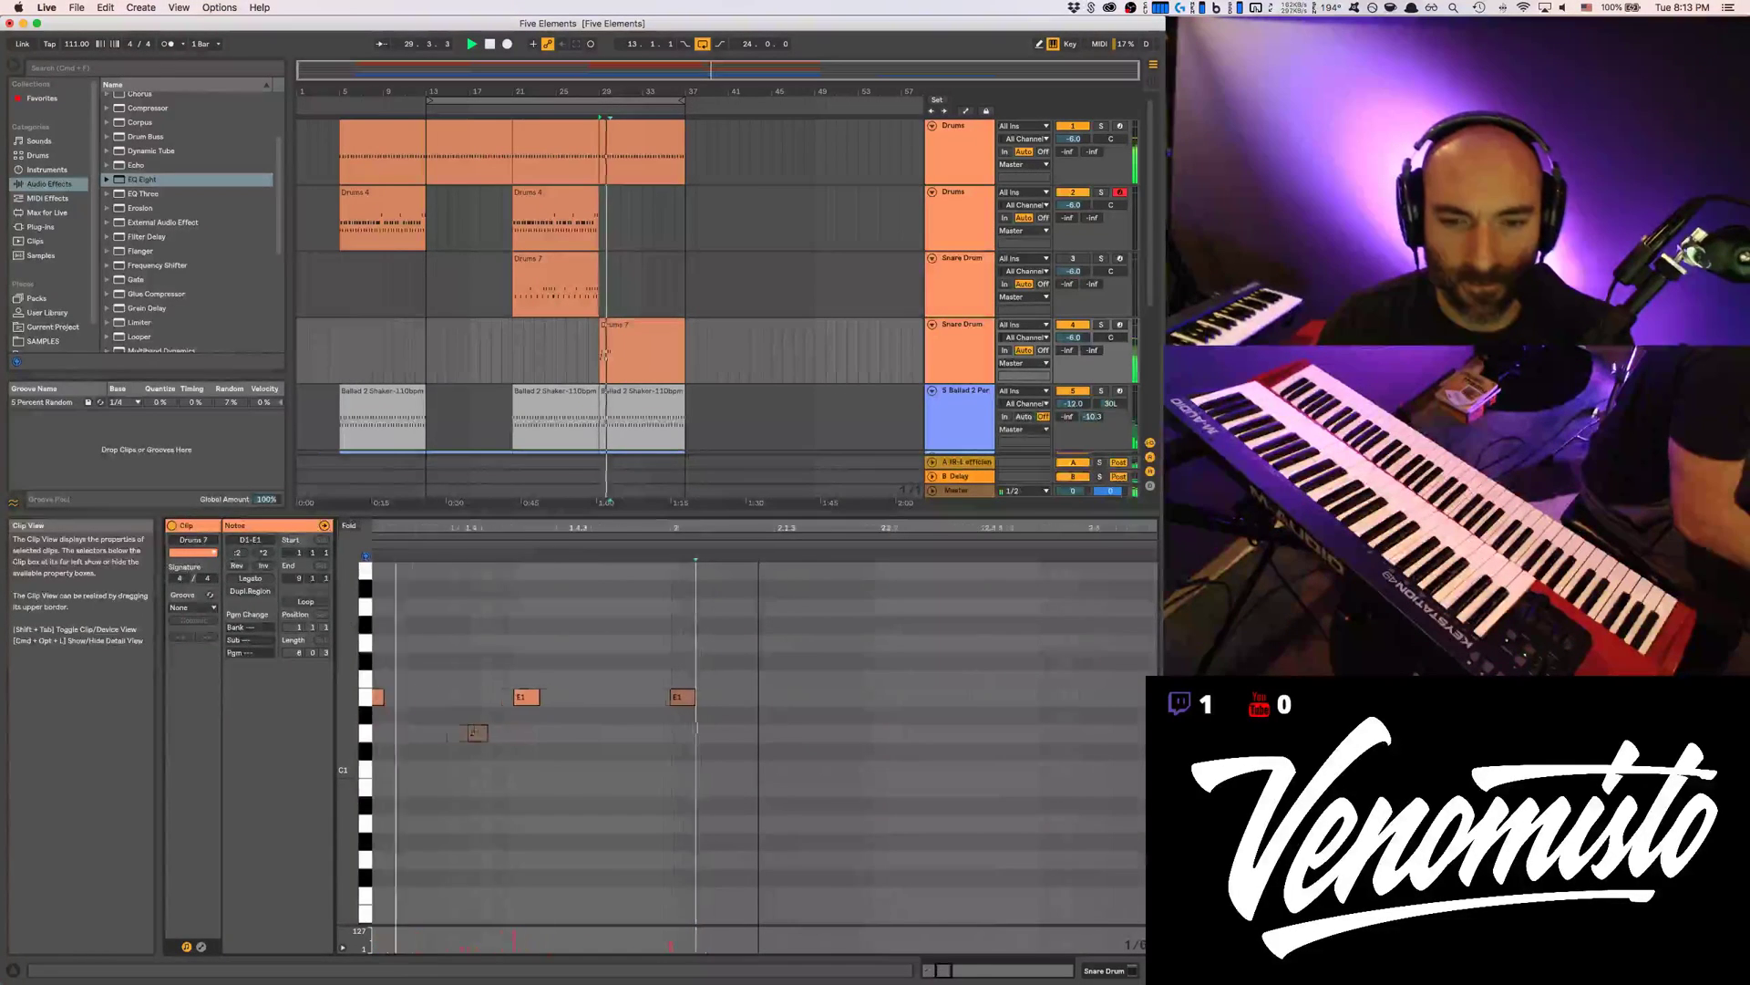
pyautogui.press('space')
pyautogui.moveTo(685, 703); pyautogui.dragTo(672, 741)
pyautogui.doubleClick(697, 719)
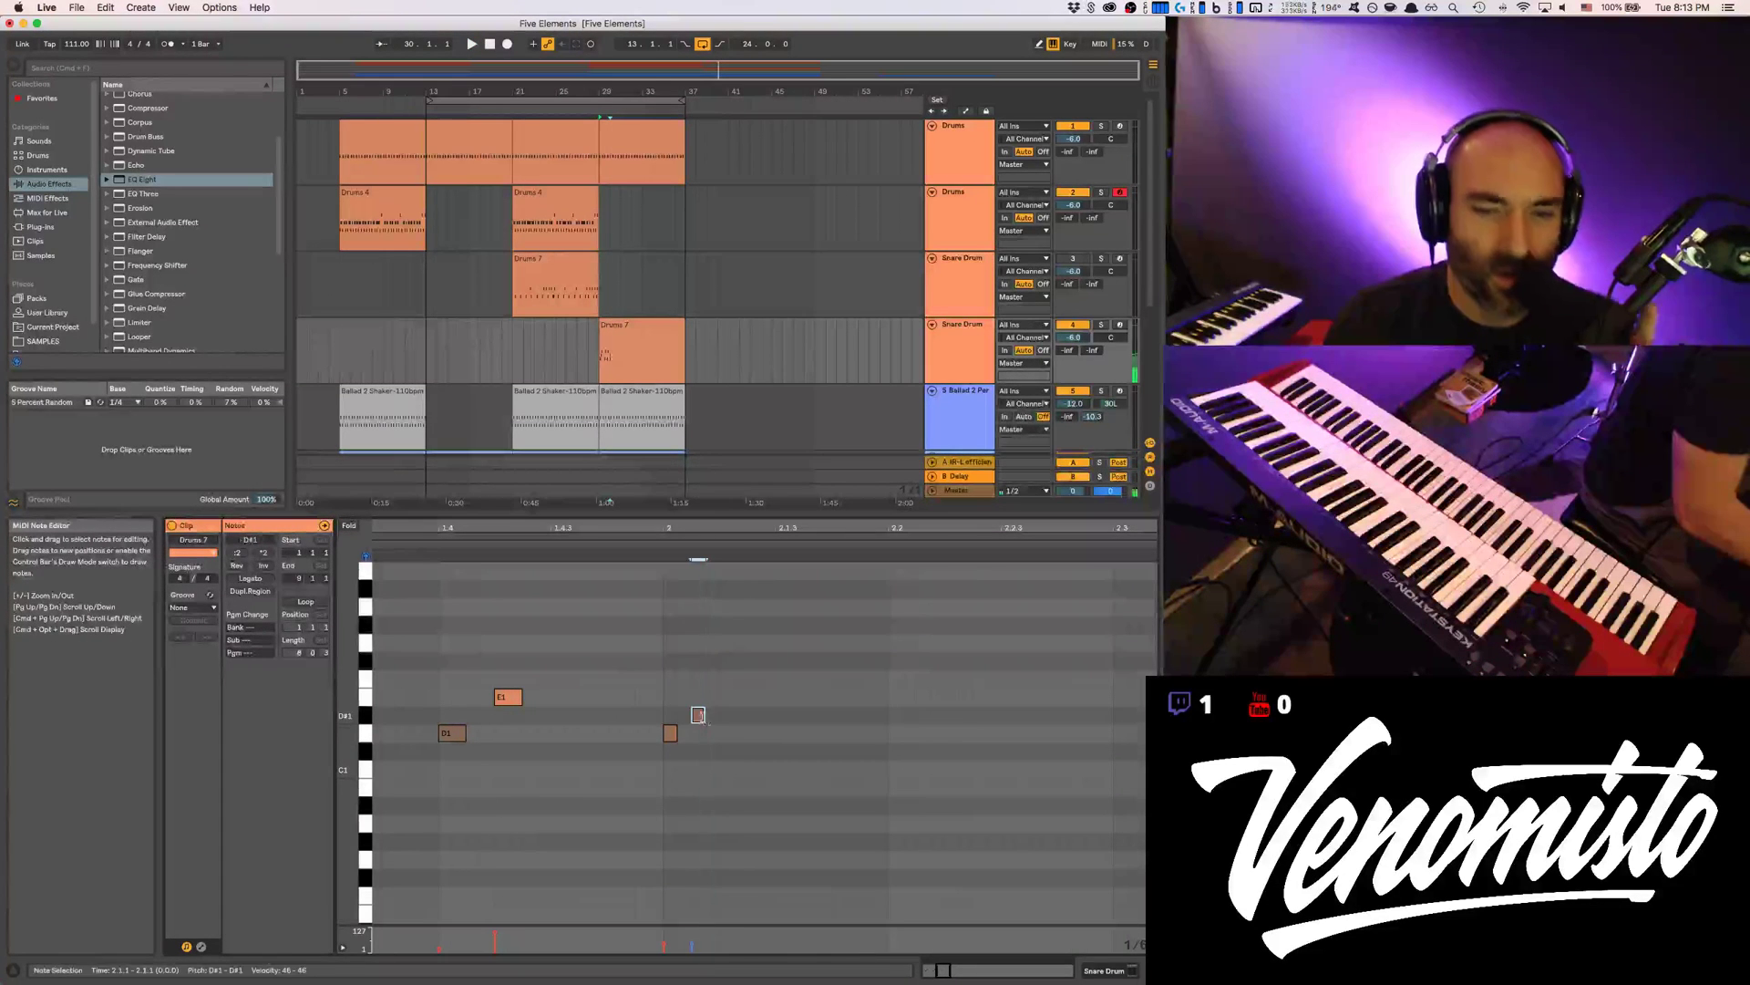
pyautogui.doubleClick(782, 733)
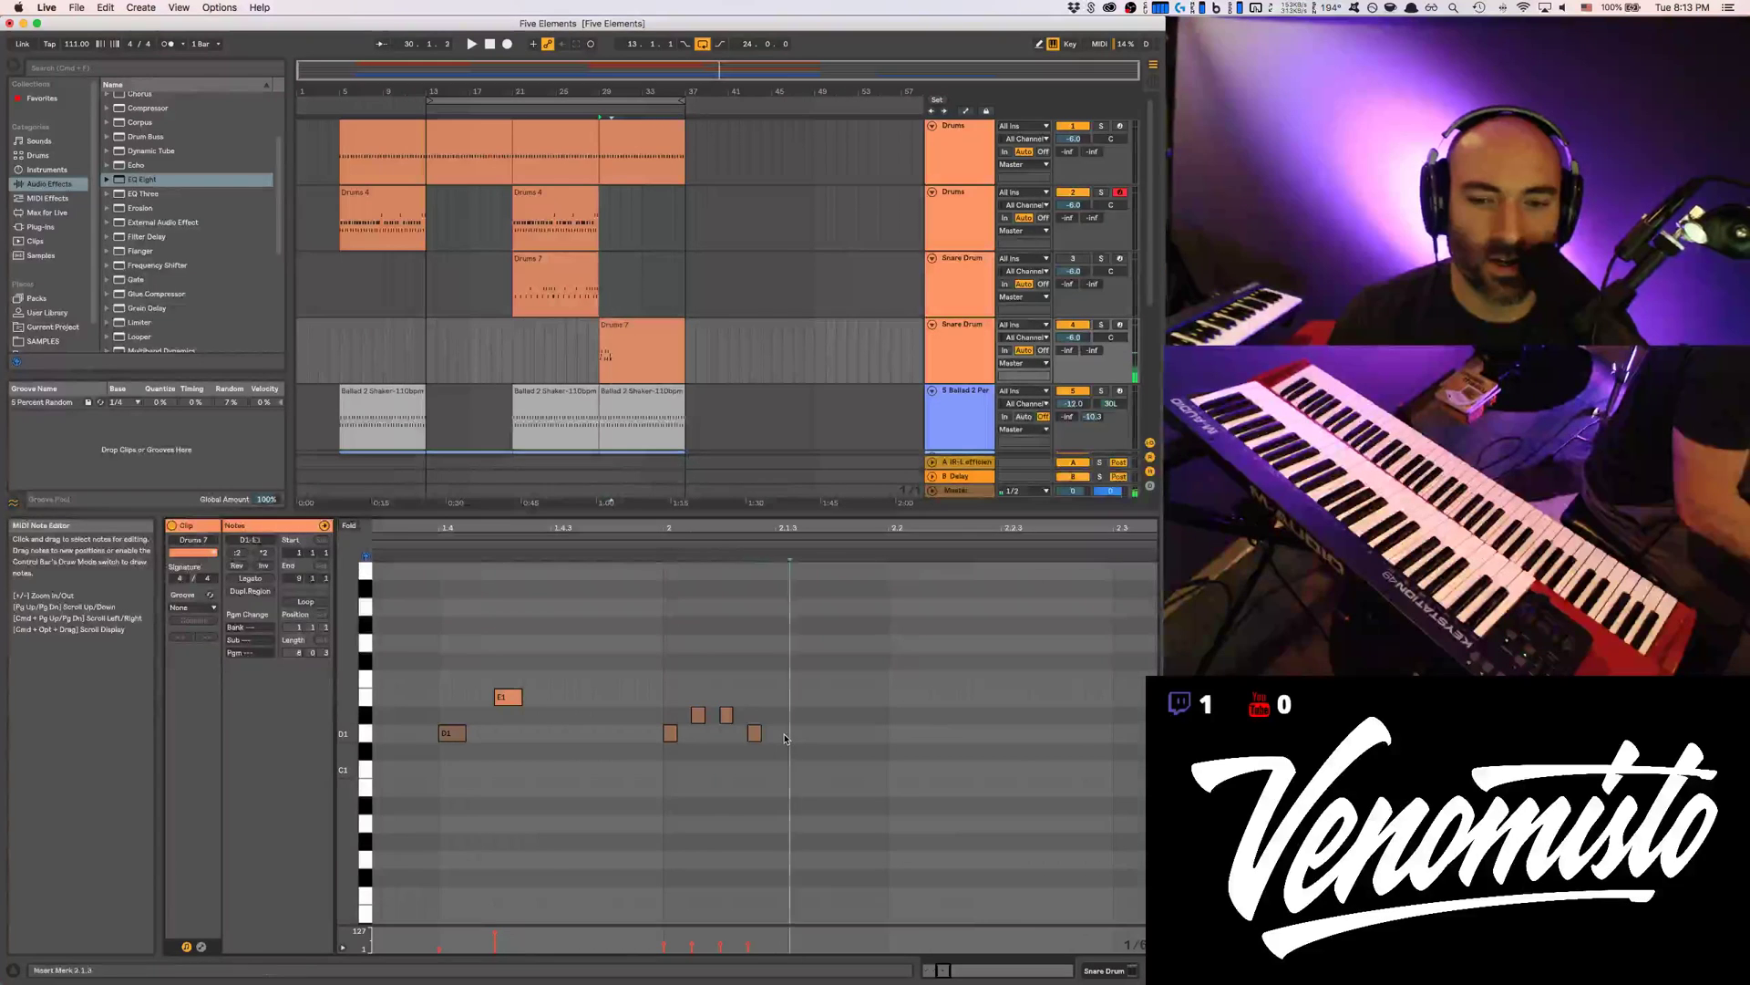
pyautogui.doubleClick(867, 733)
pyautogui.doubleClick(924, 715)
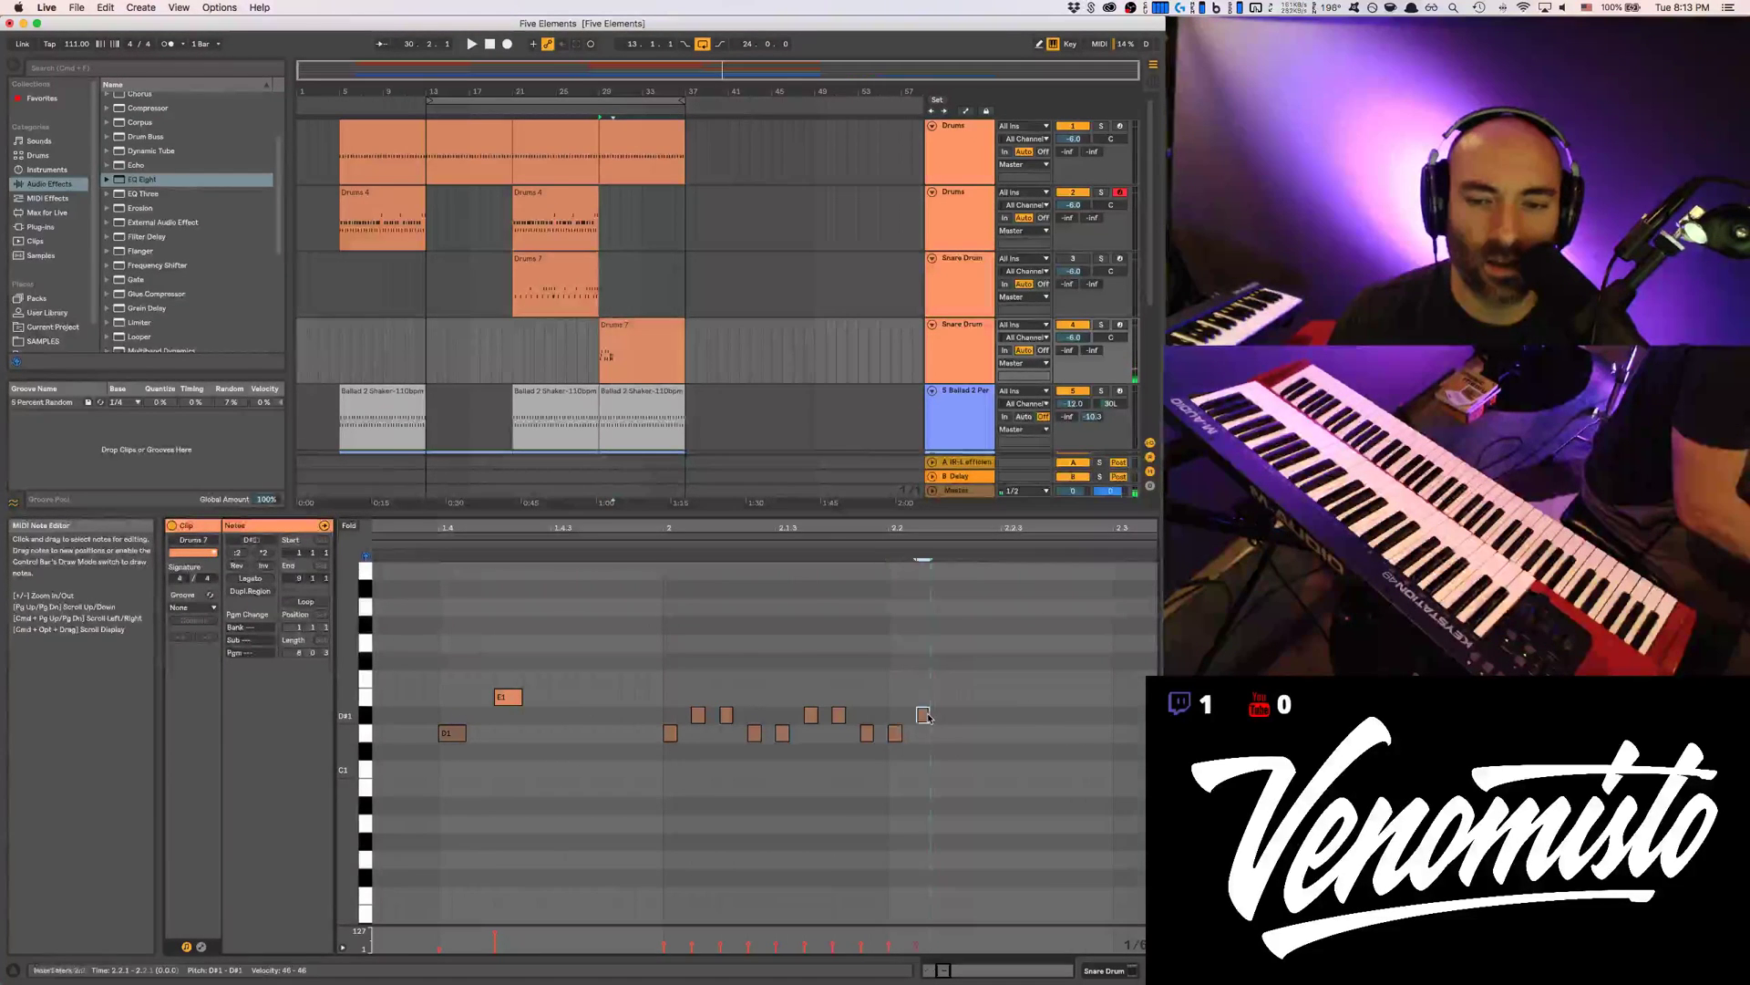
pyautogui.doubleClick(951, 714)
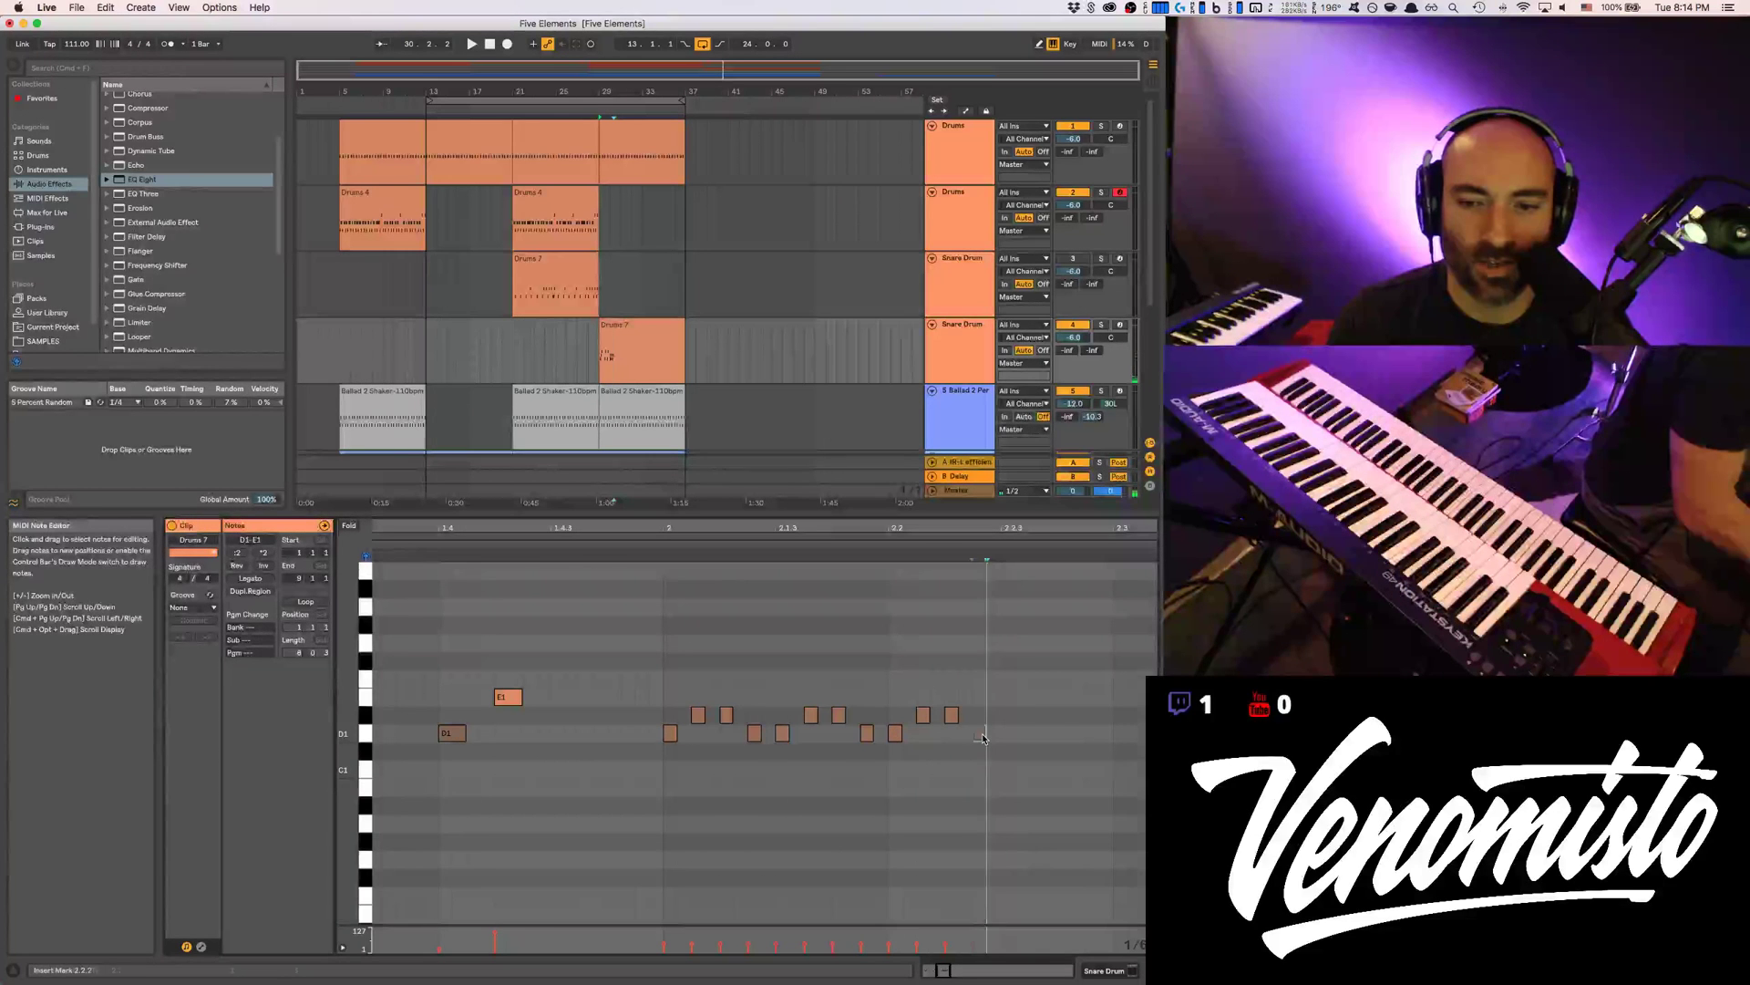
pyautogui.doubleClick(980, 733)
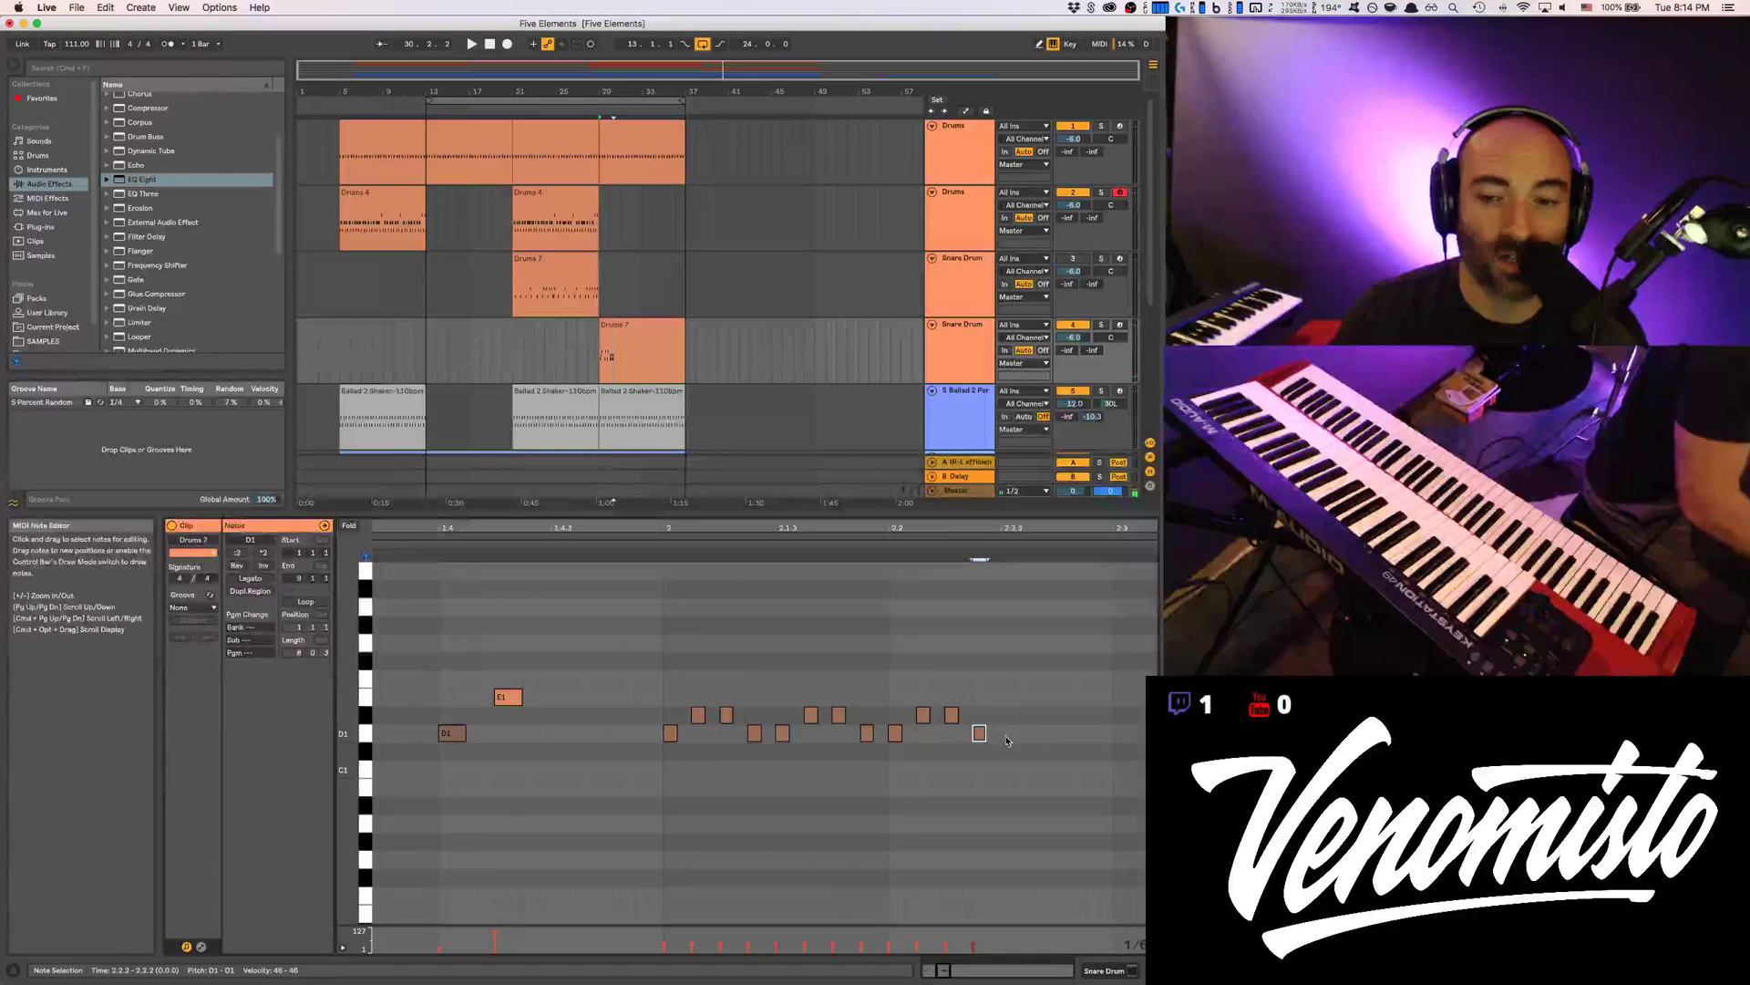
pyautogui.doubleClick(1008, 696)
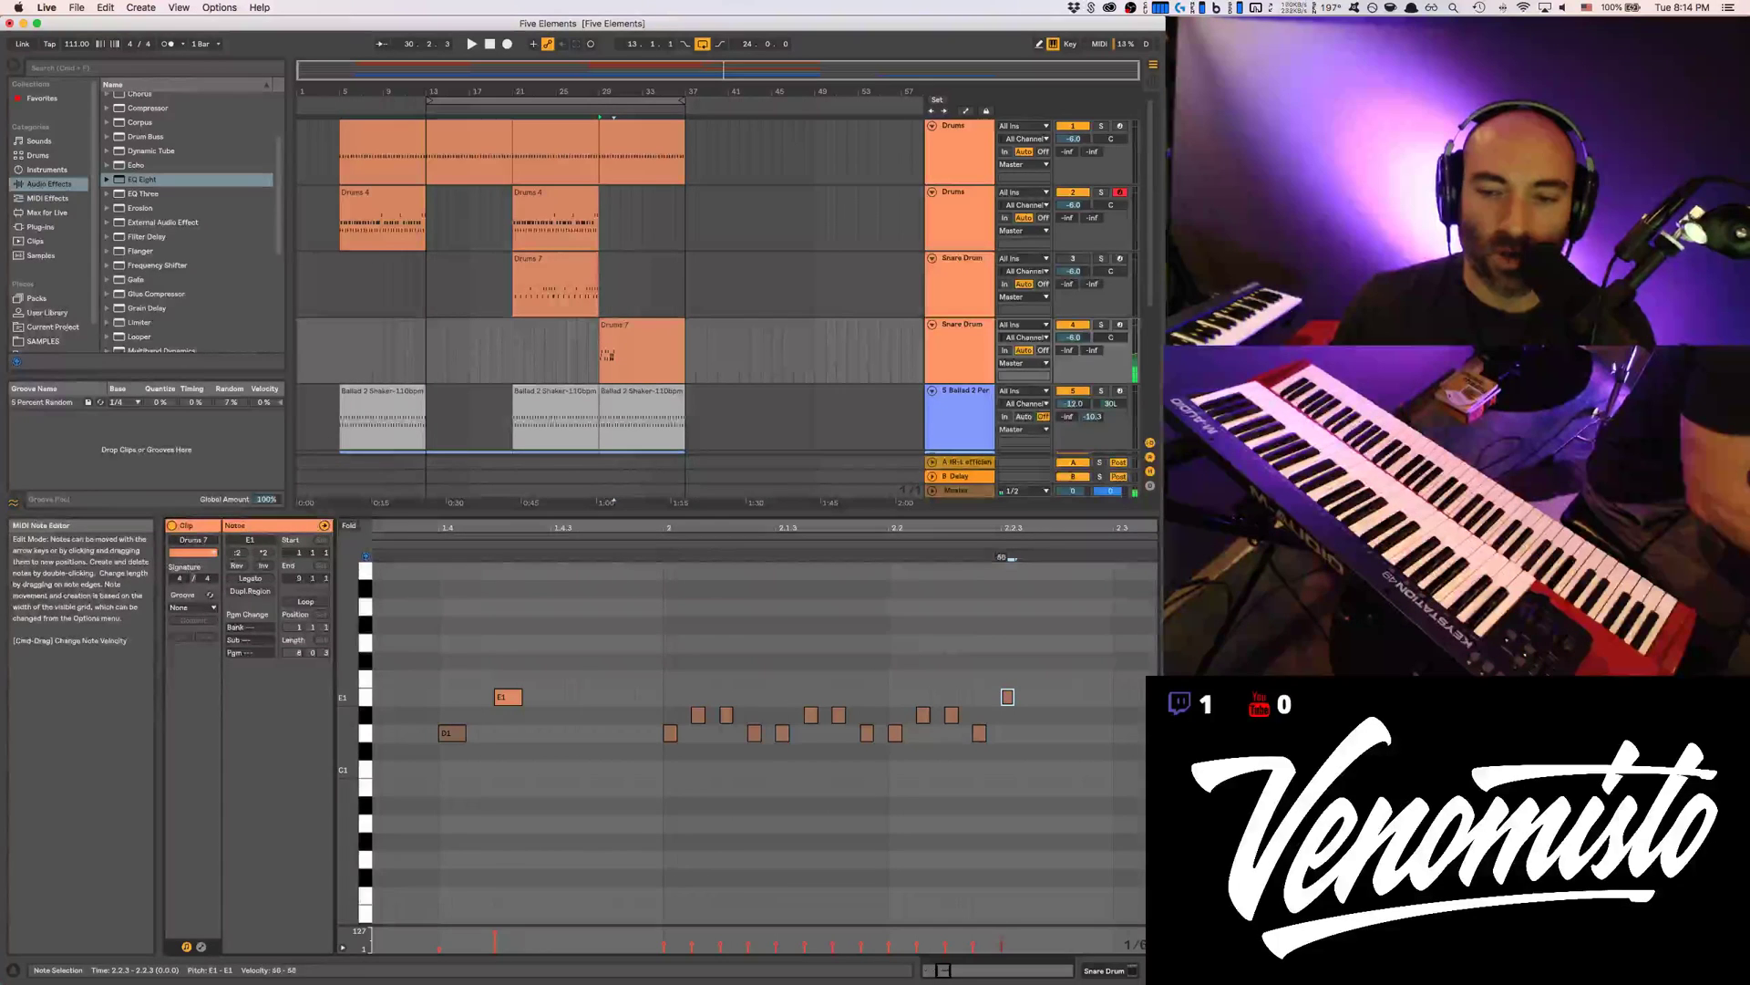
# Shape the selected roll's velocities into repeating rising accents within about 48–110 and play the fill back
pyautogui.moveTo(648, 676); pyautogui.dragTo(1012, 789)
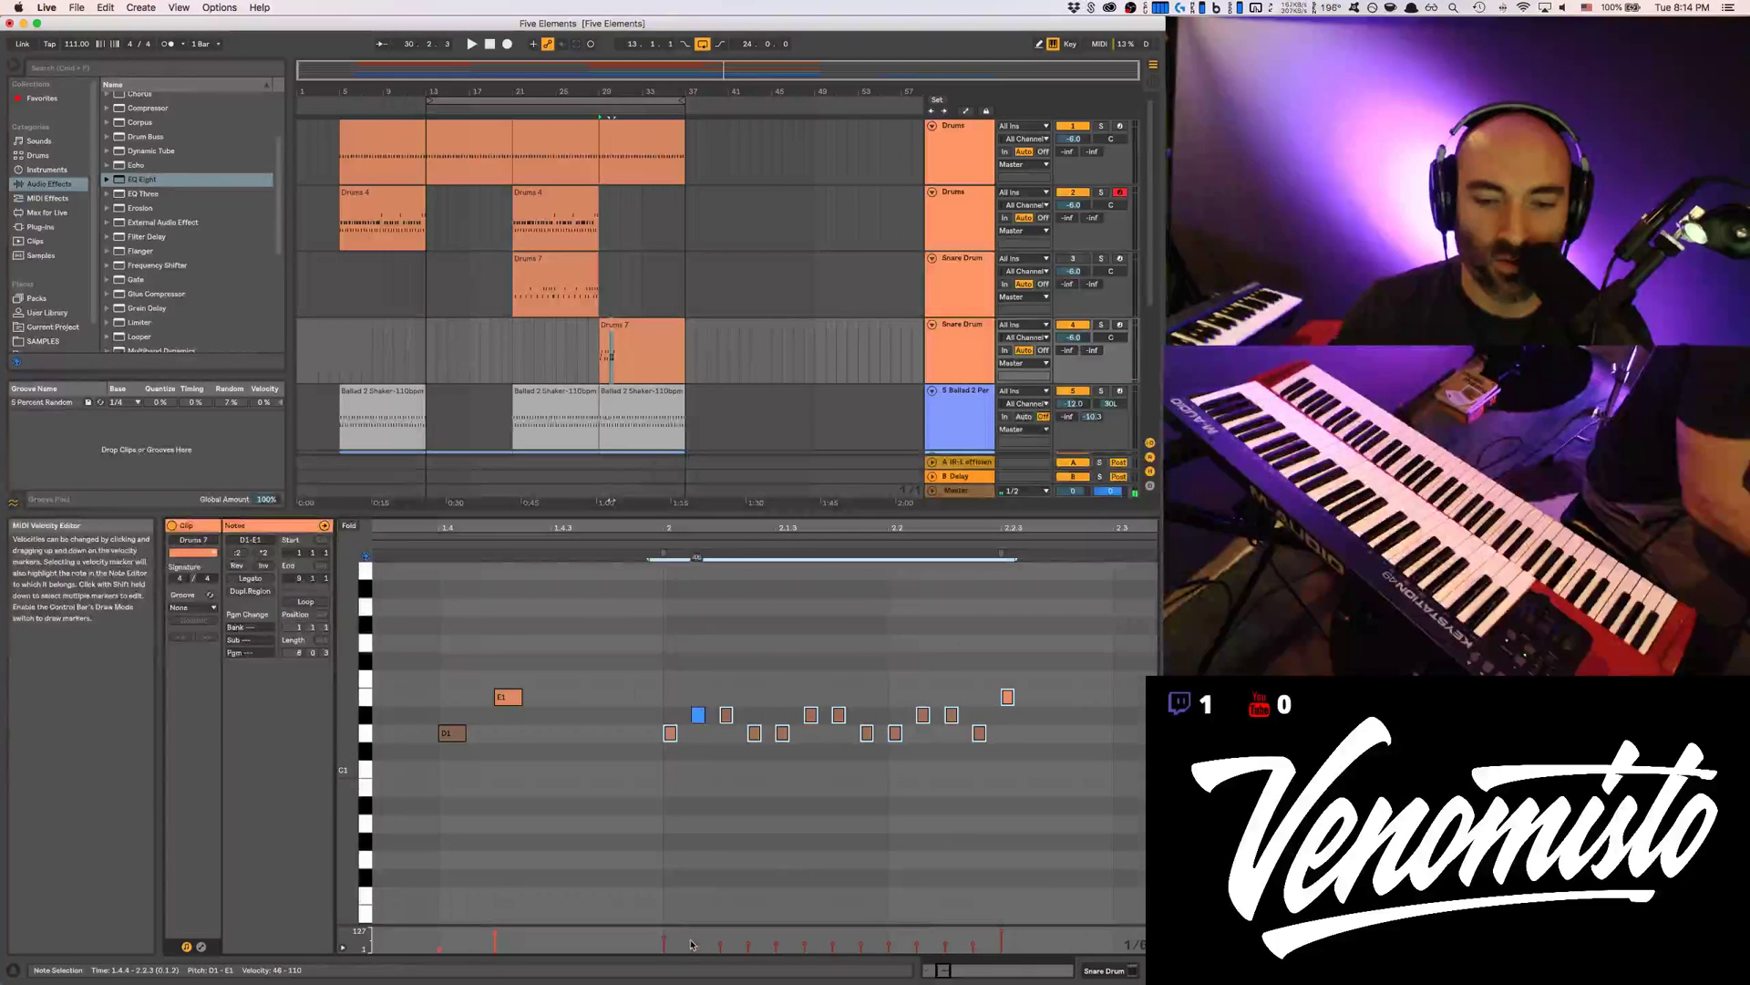
pyautogui.moveTo(743, 946); pyautogui.dragTo(770, 941)
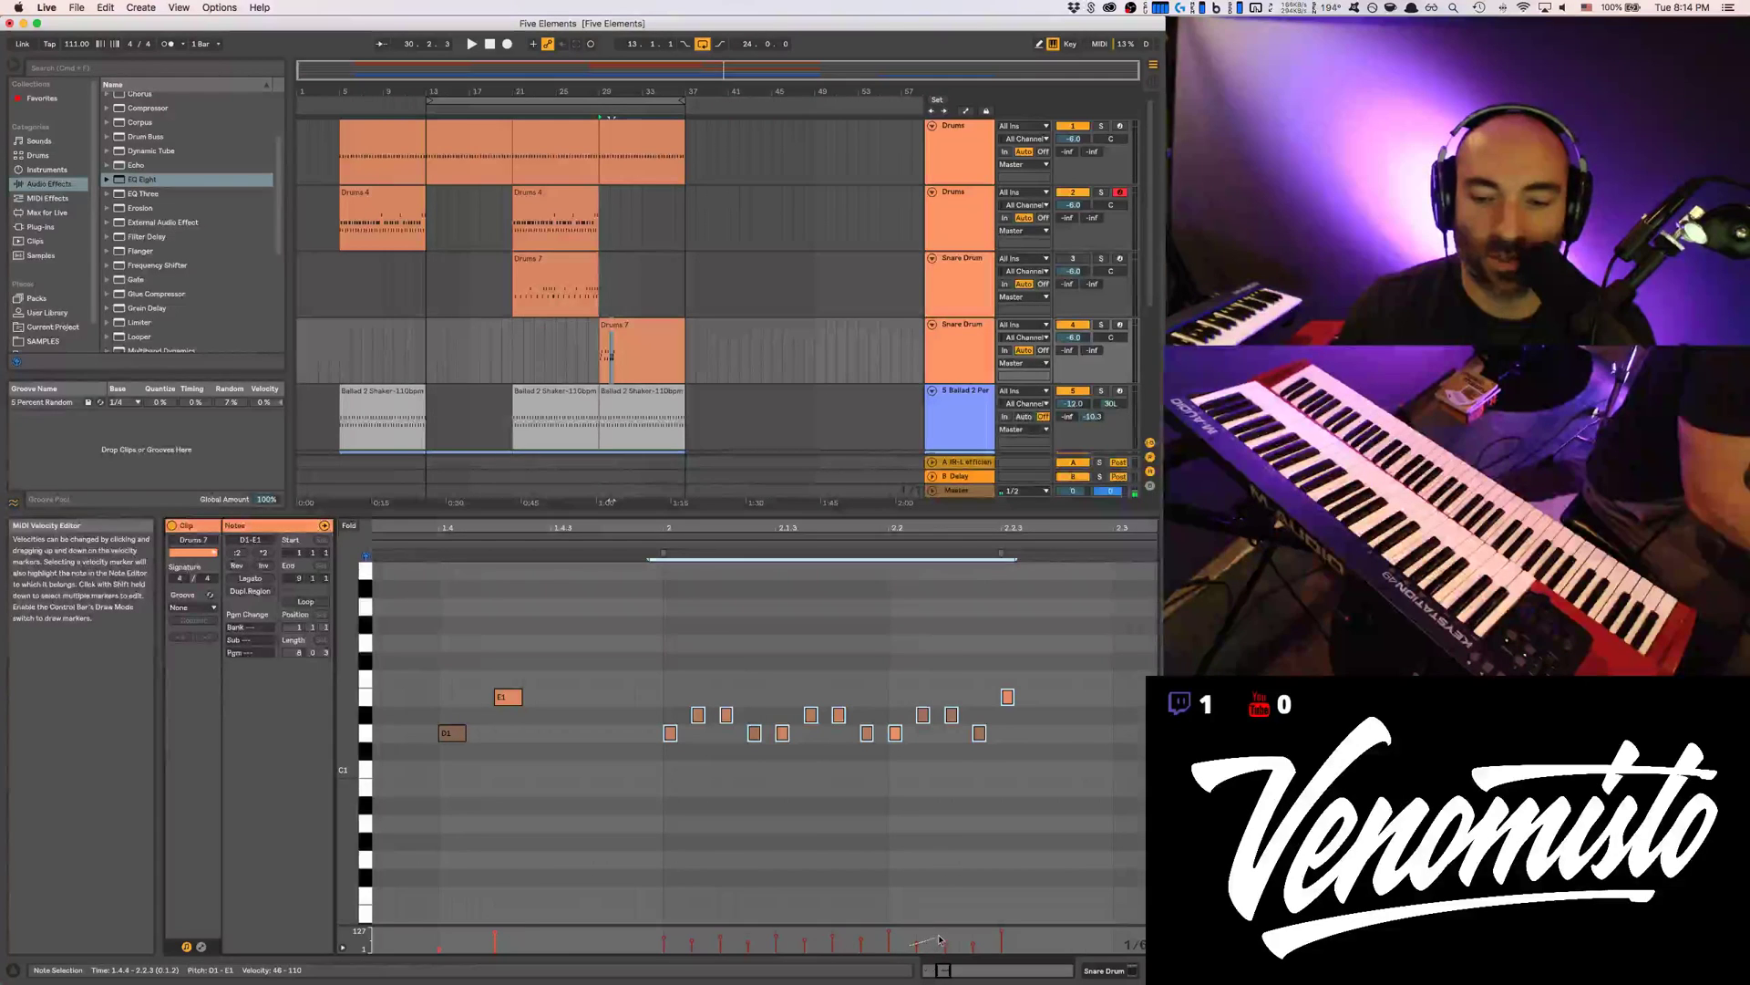
pyautogui.moveTo(982, 934); pyautogui.dragTo(1001, 933)
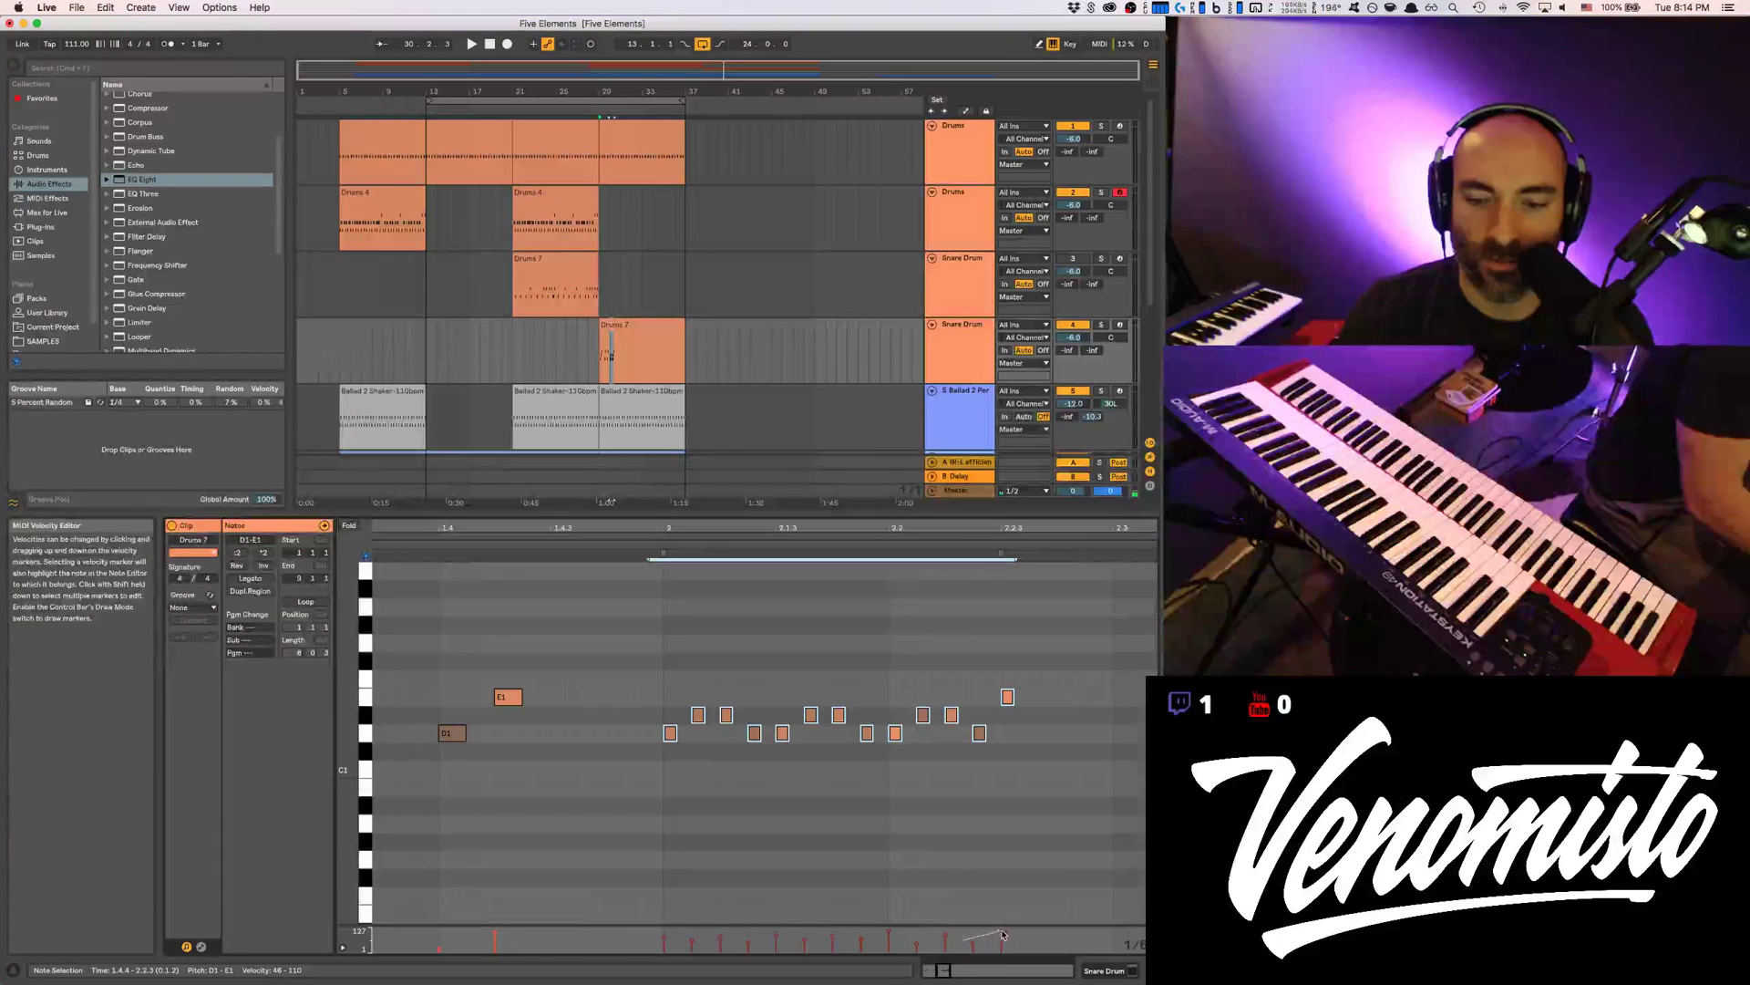
pyautogui.press('space')
pyautogui.moveTo(633, 528); pyautogui.dragTo(633, 489)
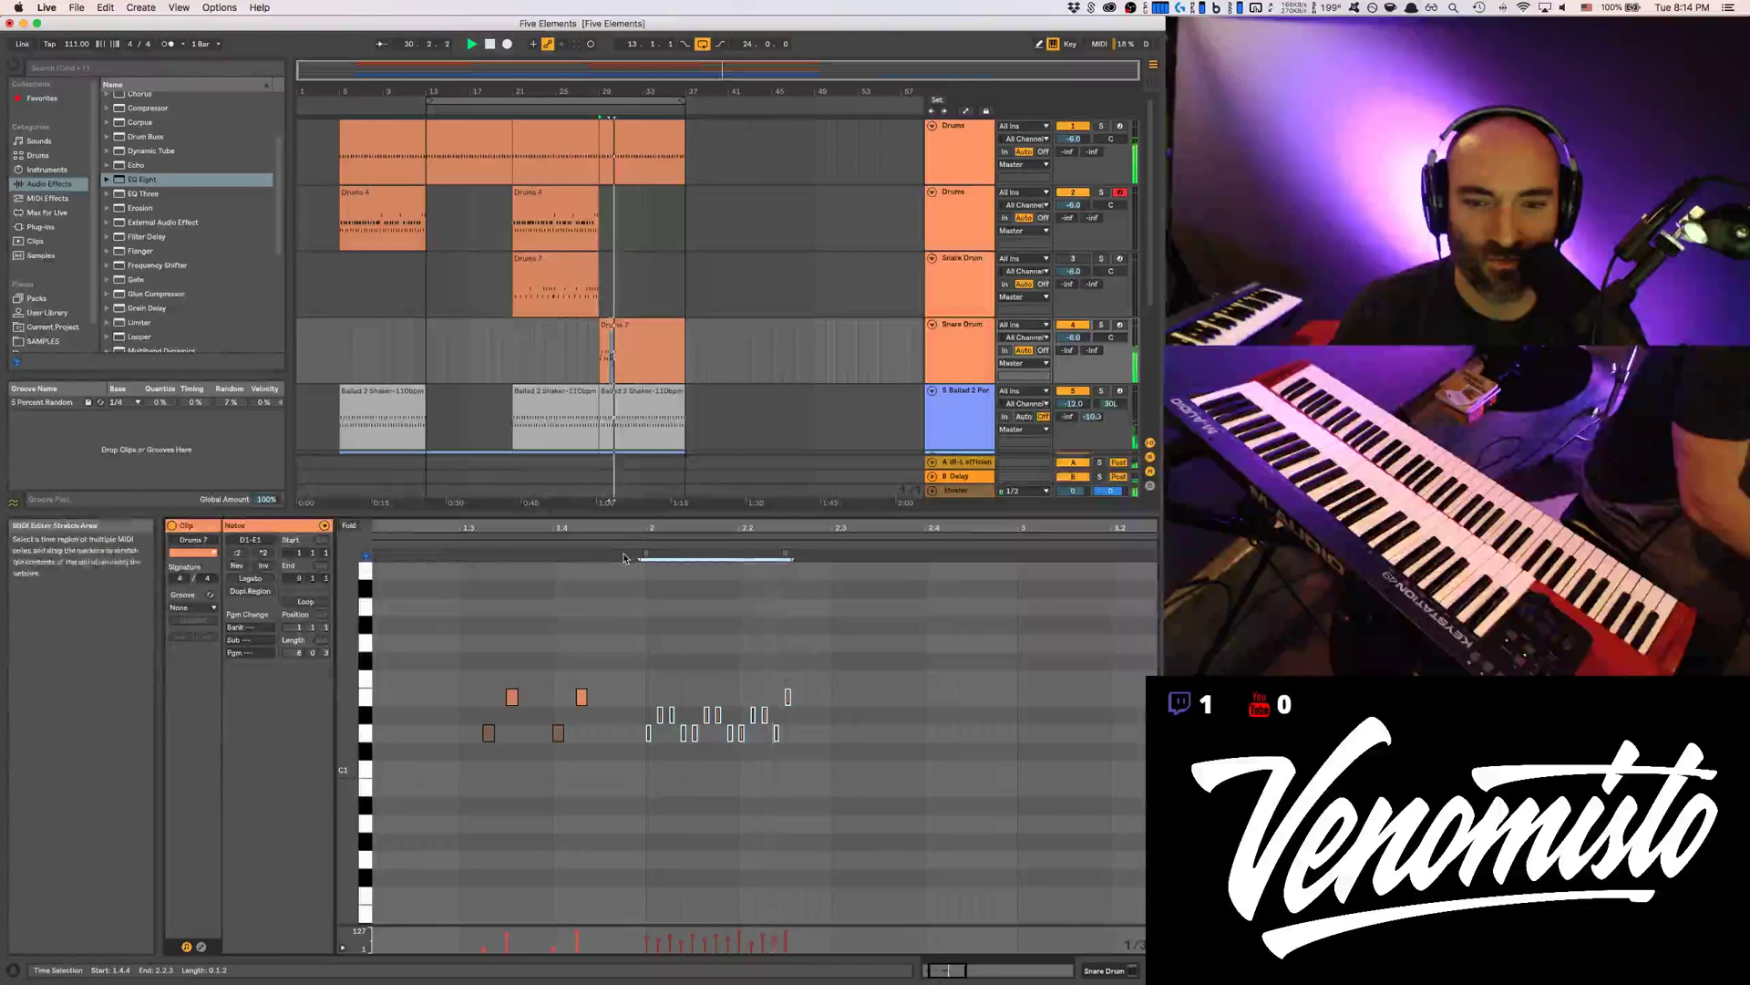
pyautogui.press('space')
# Move the closing E1 note to 2.4, continue the D1/D#1 pair pattern up to it, and play back the longer roll
pyautogui.click(788, 697)
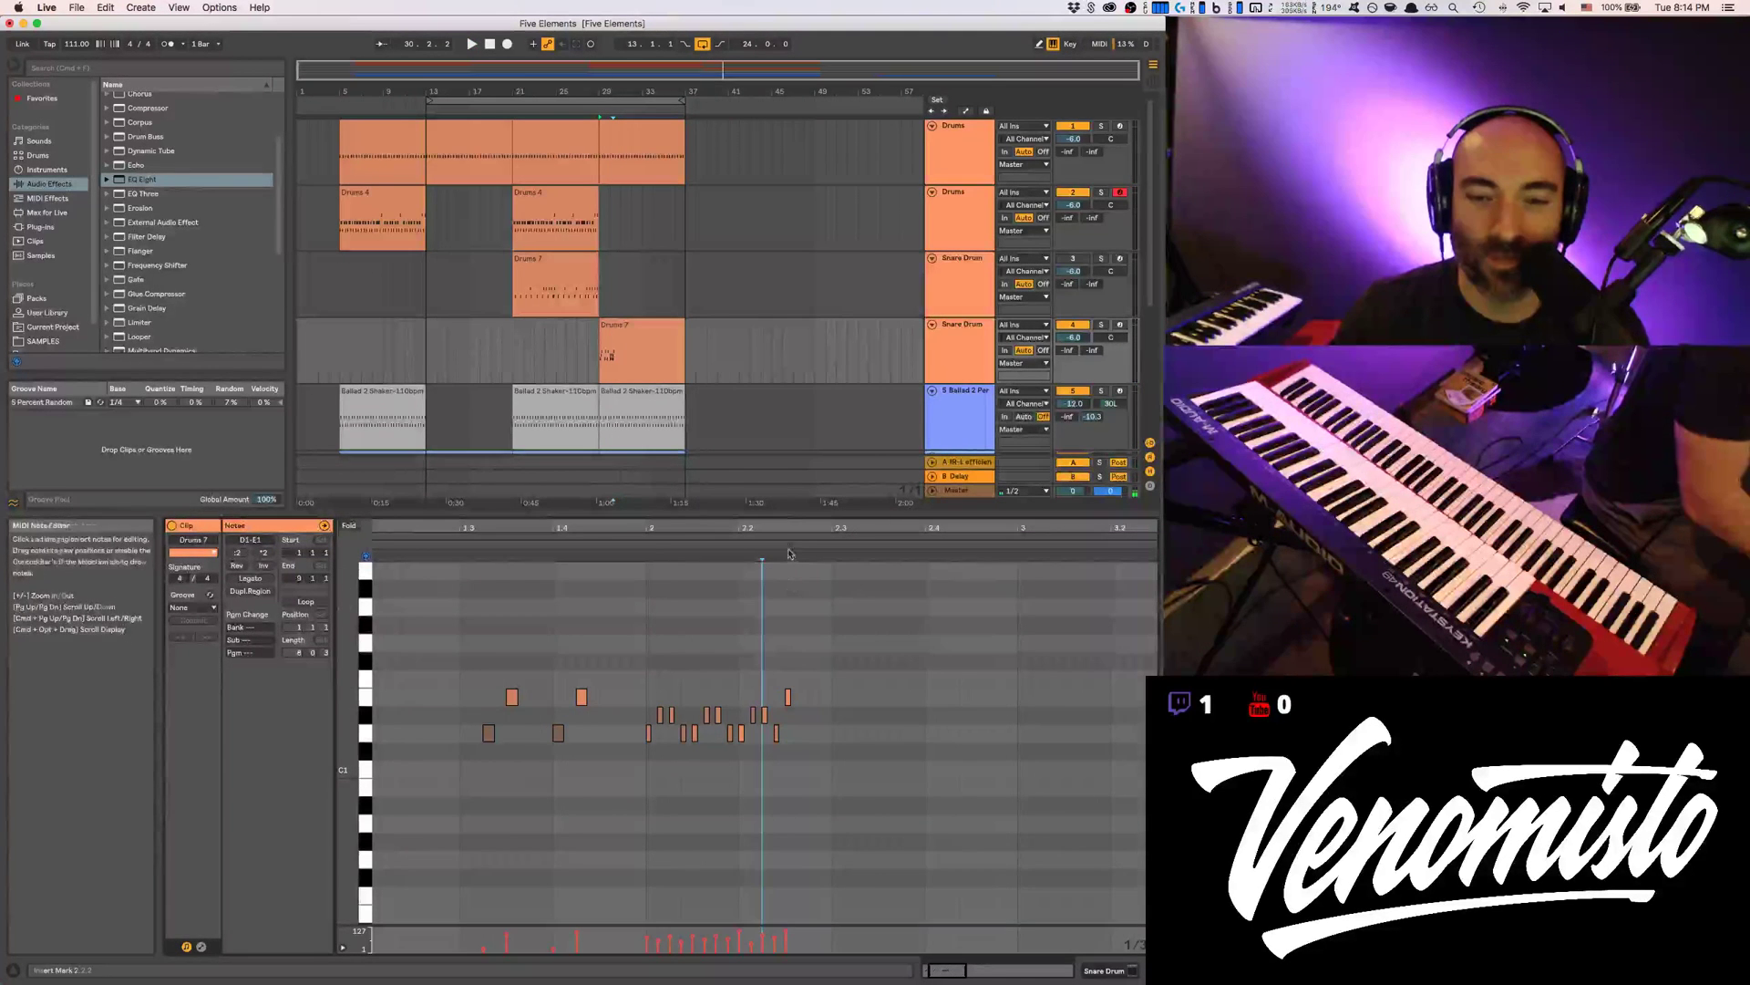
pyautogui.press('+')
pyautogui.moveTo(786, 700); pyautogui.dragTo(1079, 704)
pyautogui.doubleClick(782, 735)
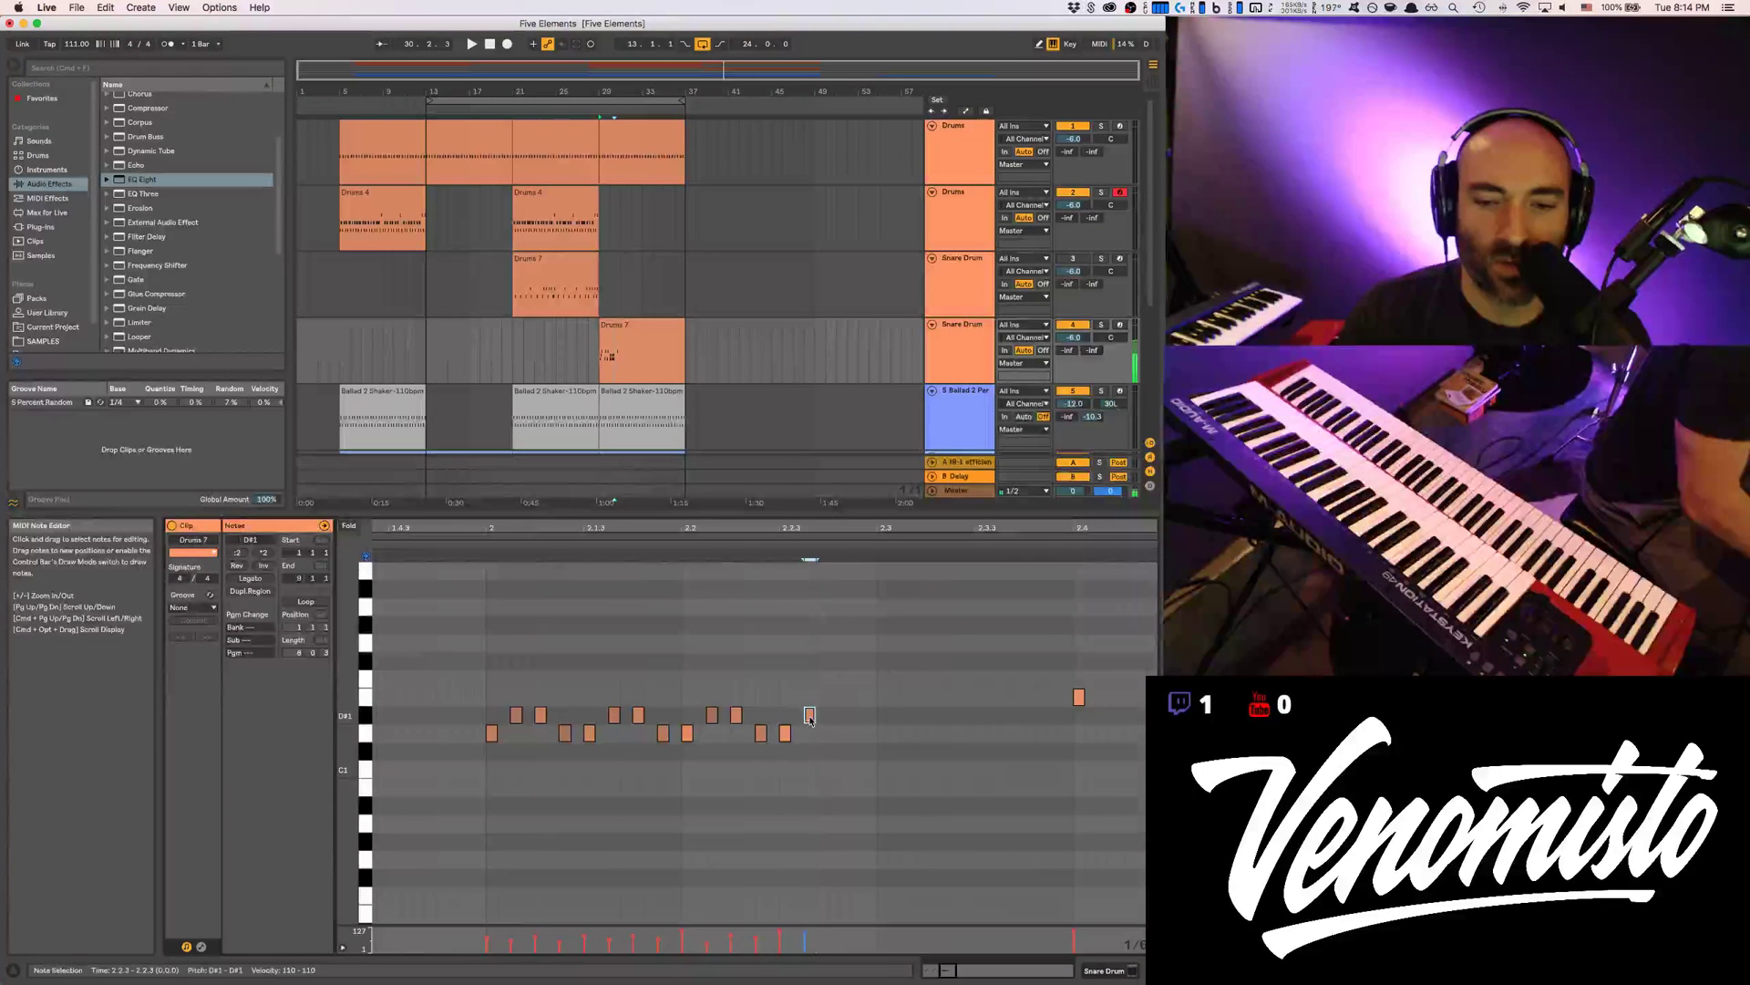
pyautogui.doubleClick(883, 733)
pyautogui.doubleClick(959, 733)
pyautogui.doubleClick(982, 734)
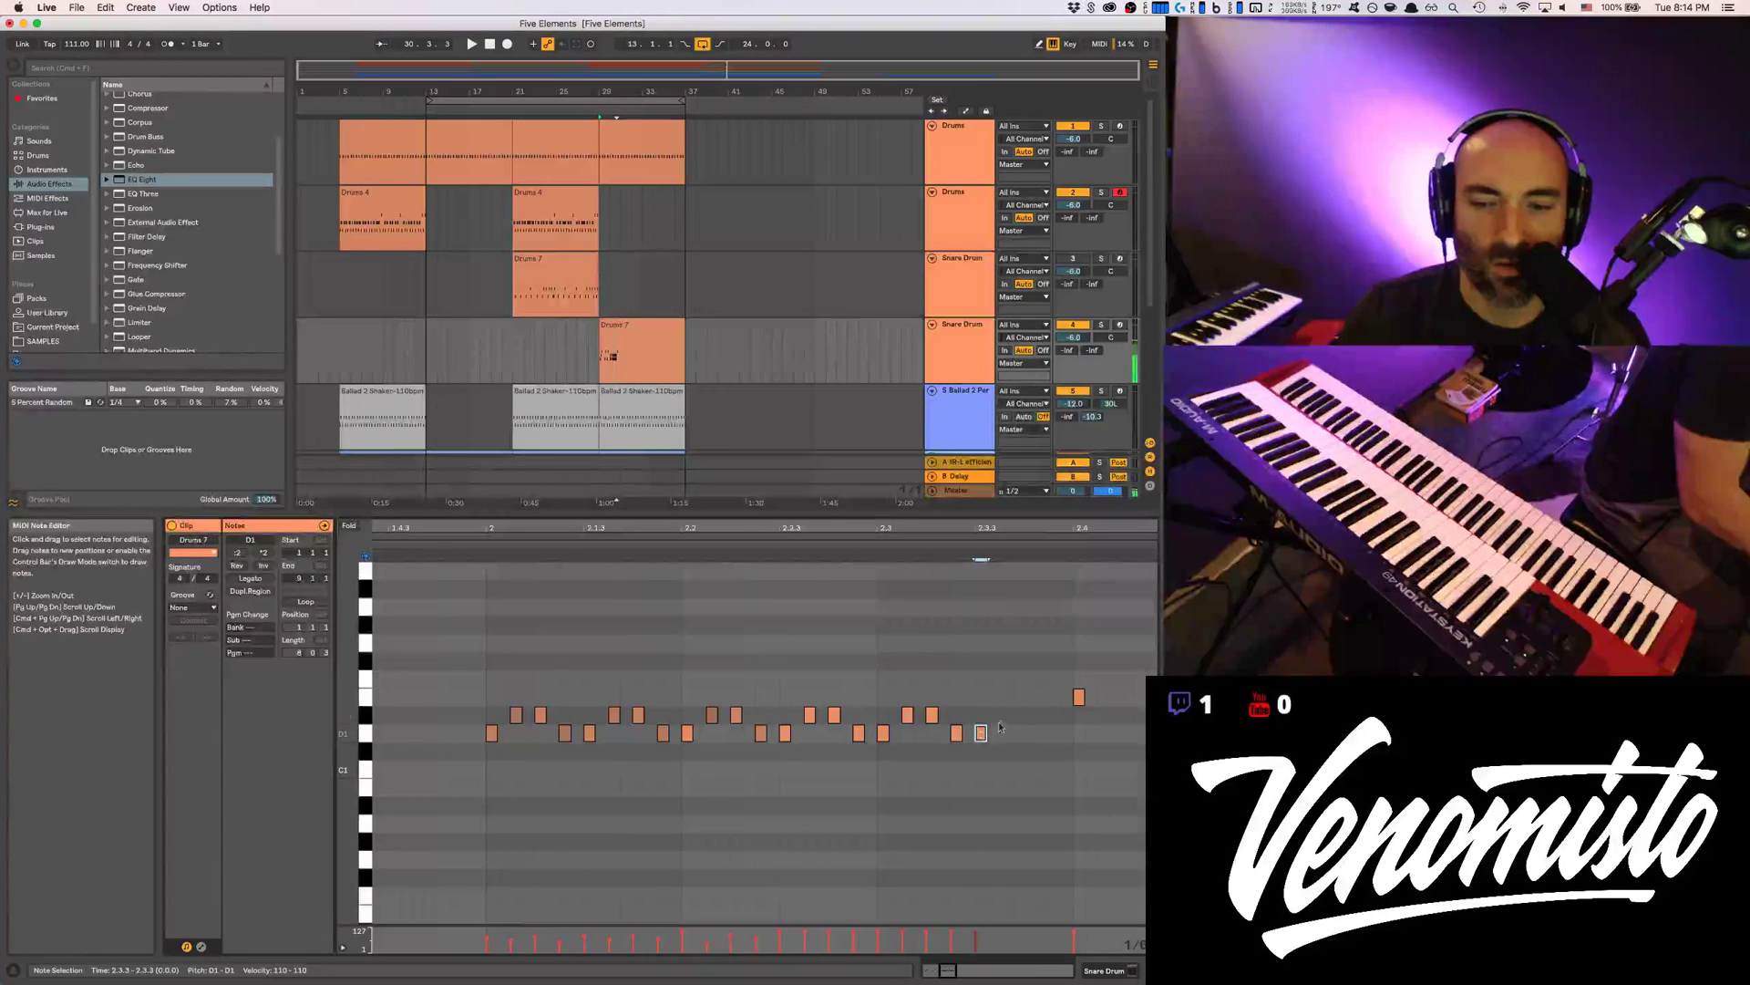
pyautogui.doubleClick(1006, 716)
pyautogui.doubleClick(1055, 734)
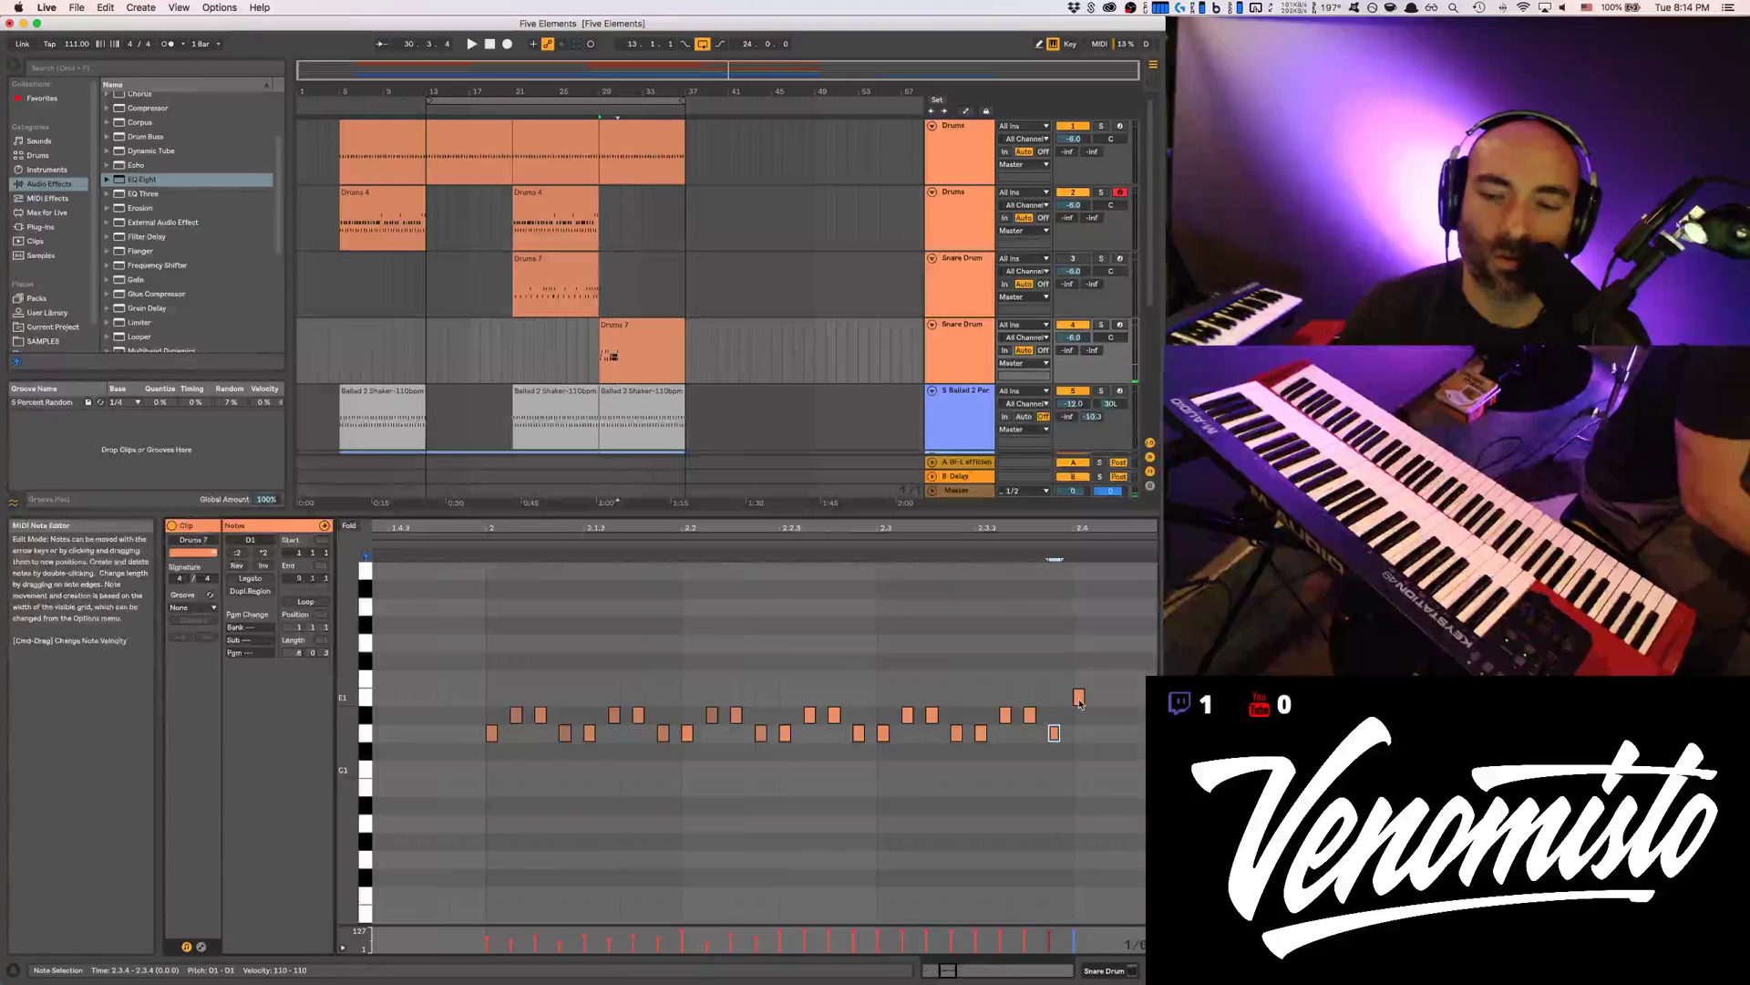
pyautogui.press('space')
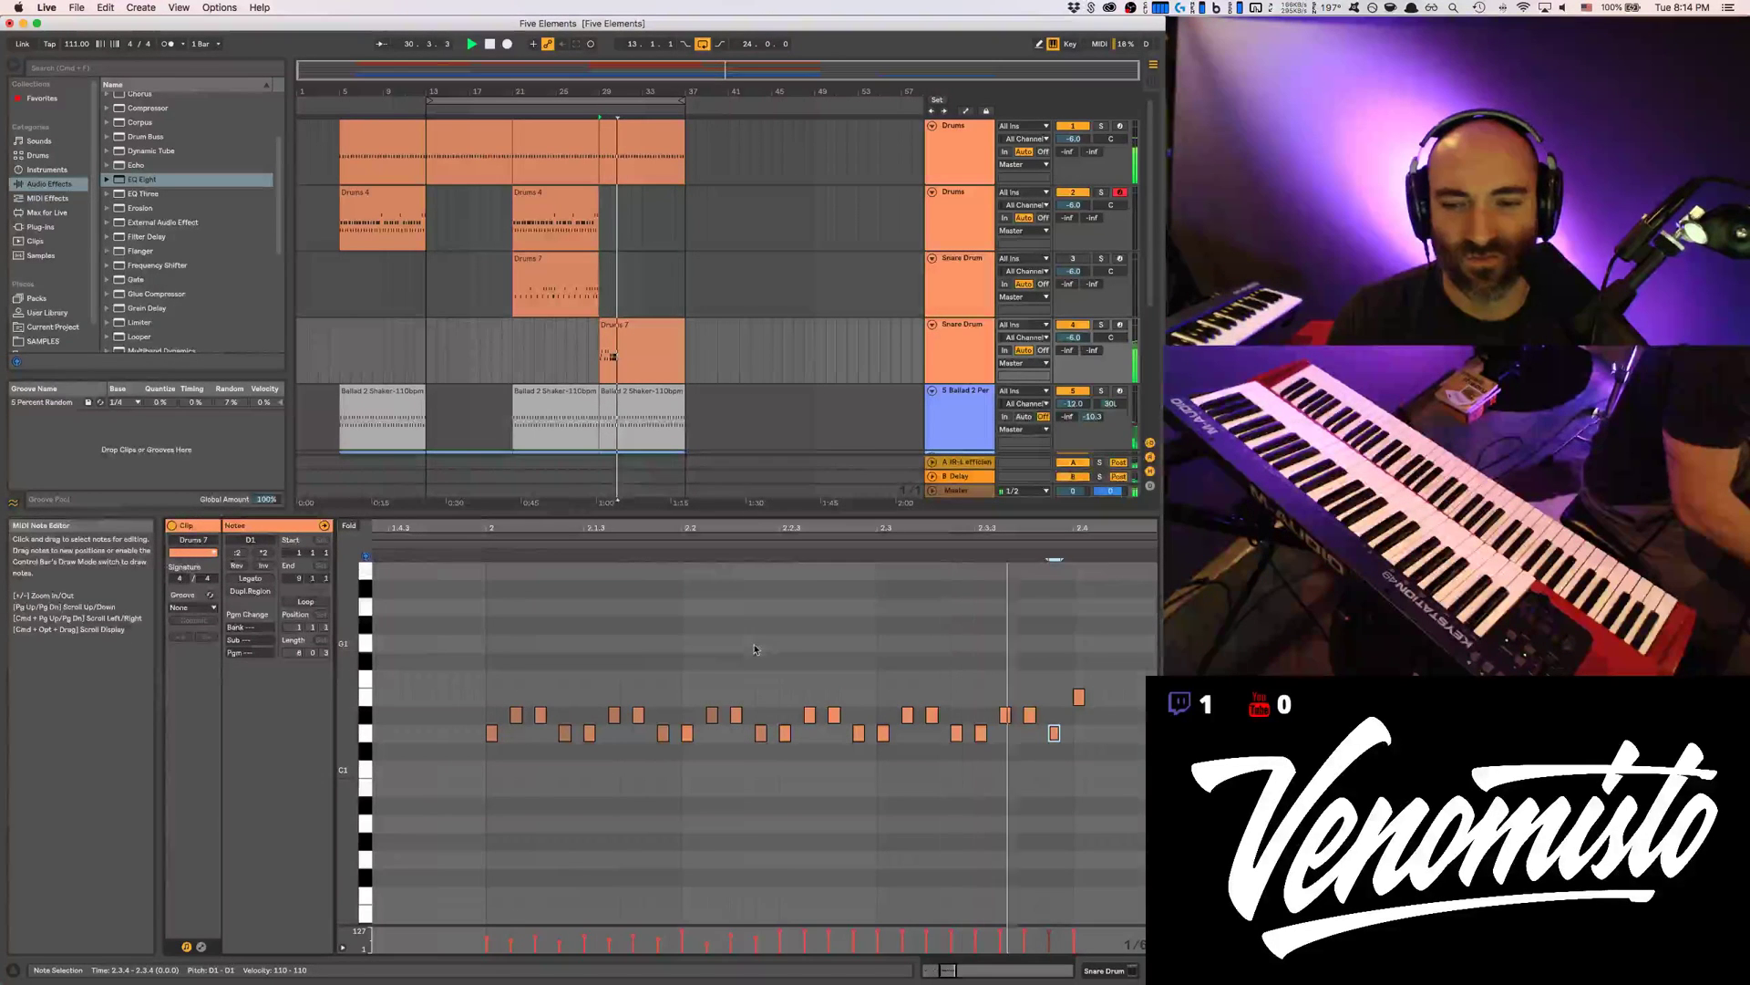
pyautogui.press('space')
# Delete the roll notes from 2.3 onward, move the closing E1 to 2.3.1, and audition the shortened roll
pyautogui.moveTo(879, 691); pyautogui.dragTo(1037, 760)
pyautogui.press('Delete')
pyautogui.moveTo(1091, 707); pyautogui.dragTo(889, 709)
pyautogui.press('space')
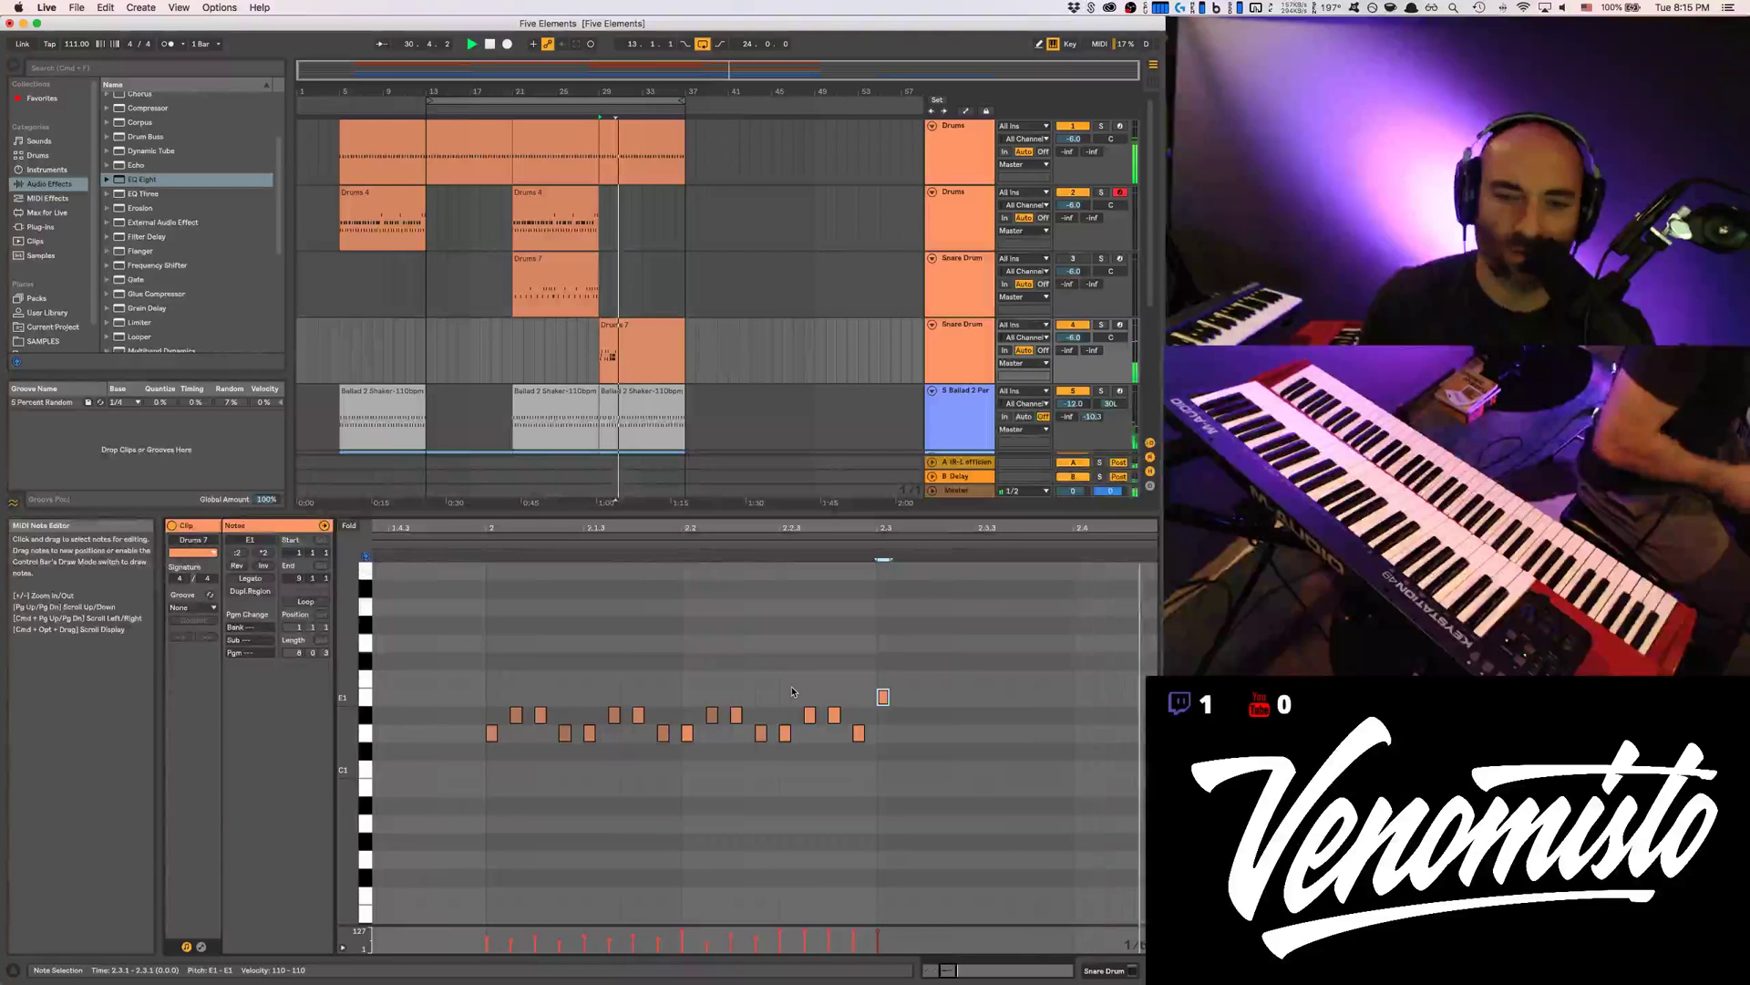
# Cut the roll's notes from 2.2.1 onward, paste them just before 2.3, and place the E1 note at 2.2.1
pyautogui.moveTo(677, 700)
pyautogui.mouseDown()
pyautogui.moveTo(688, 725)
pyautogui.moveTo(863, 753)
pyautogui.moveTo(858, 700)
pyautogui.moveTo(690, 704)
pyautogui.mouseUp()
pyautogui.press('super+x')
pyautogui.click(873, 750)
pyautogui.press('super+v')
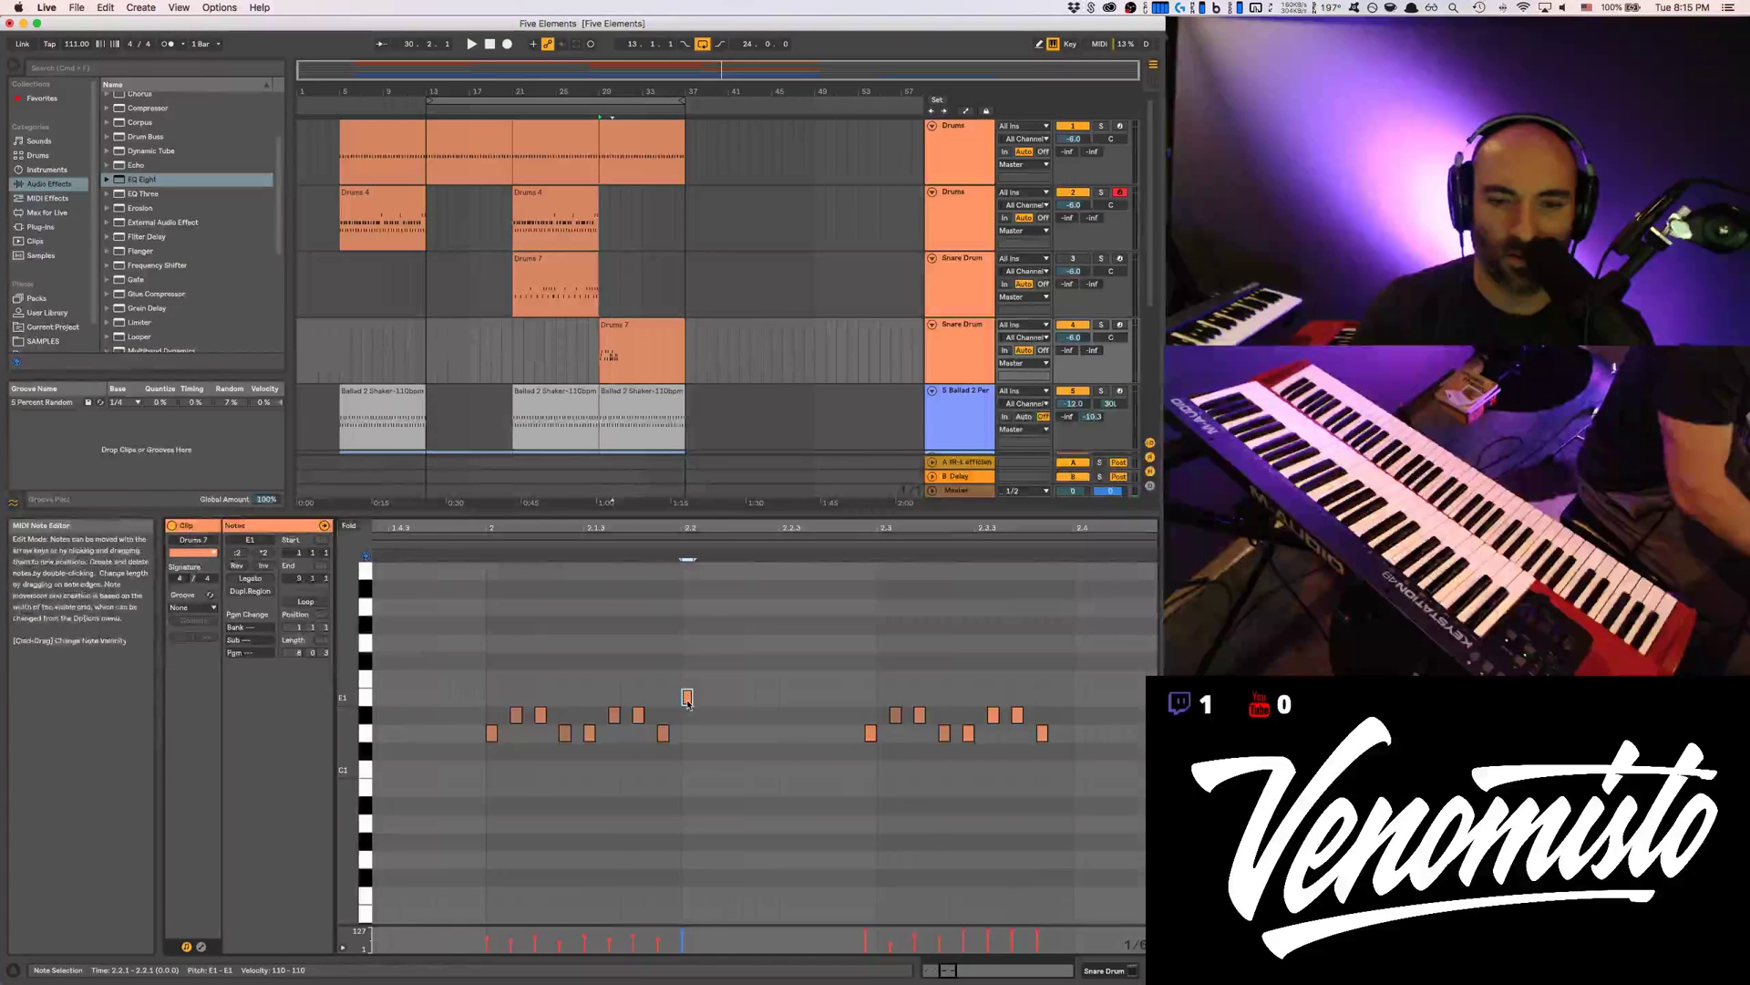
# Add a D1 note at 2.2.1, move the E1 hit to 2.2.3 between the two roll groups, and audition the fill
pyautogui.moveTo(688, 702); pyautogui.dragTo(741, 703)
pyautogui.doubleClick(688, 733)
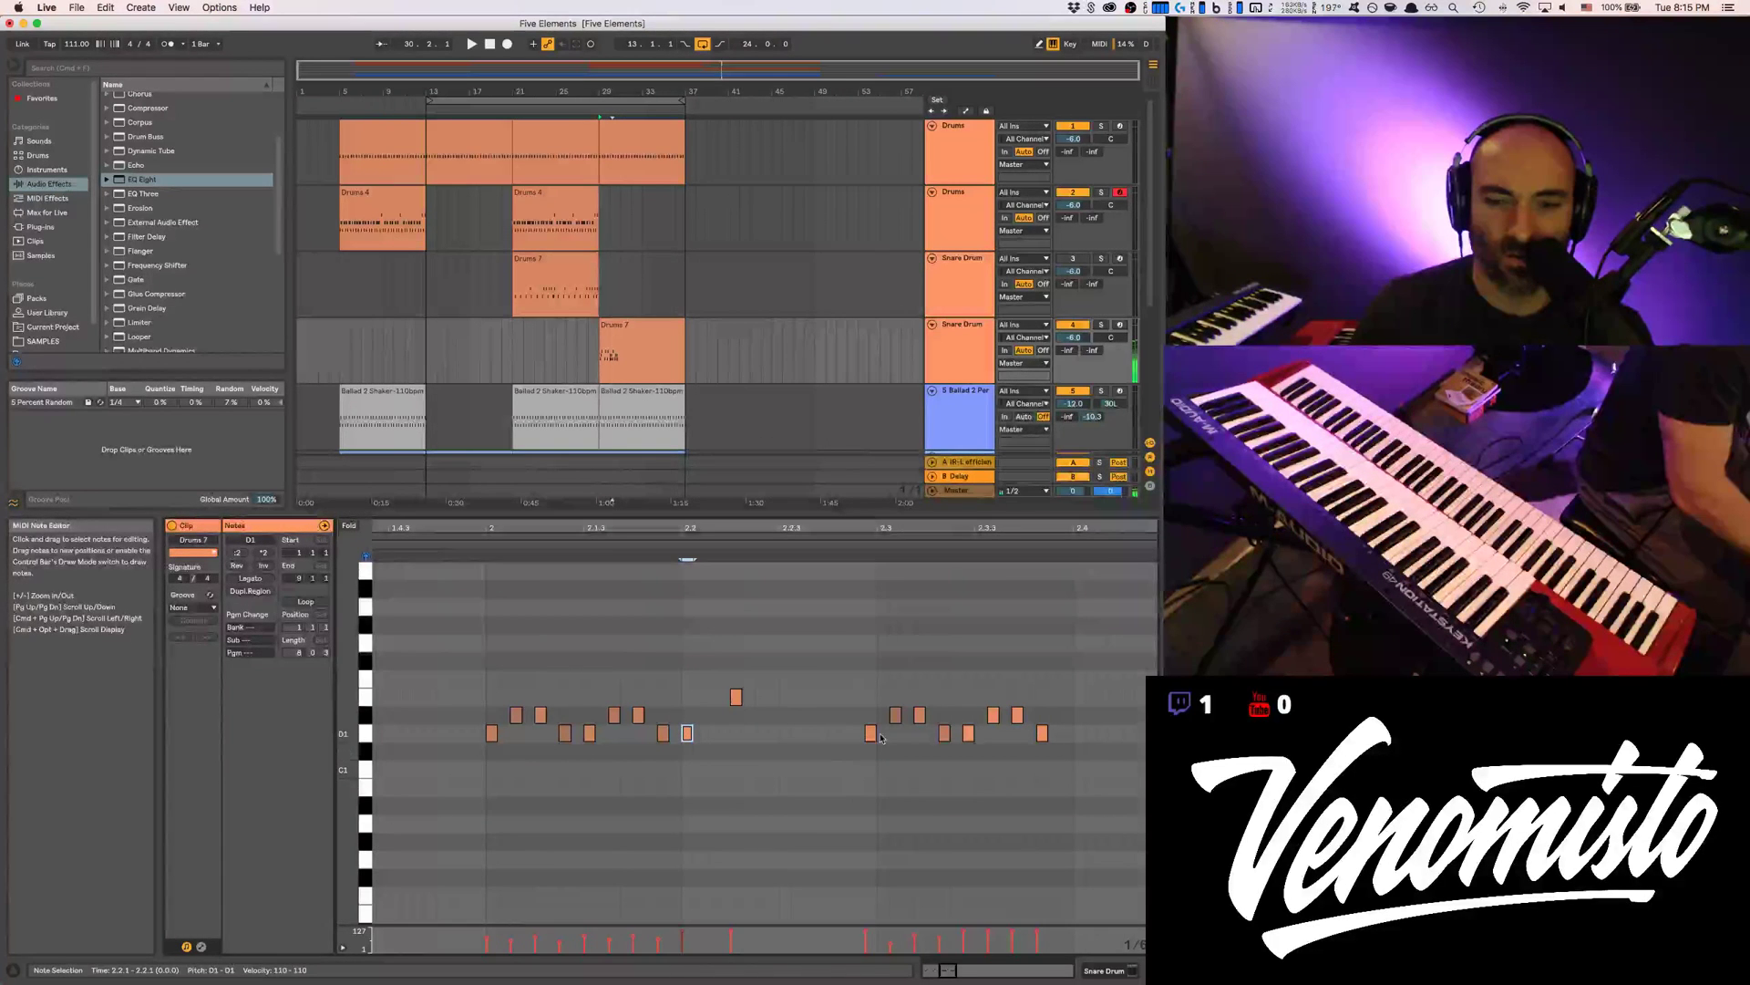
pyautogui.press('space')
pyautogui.press('-')
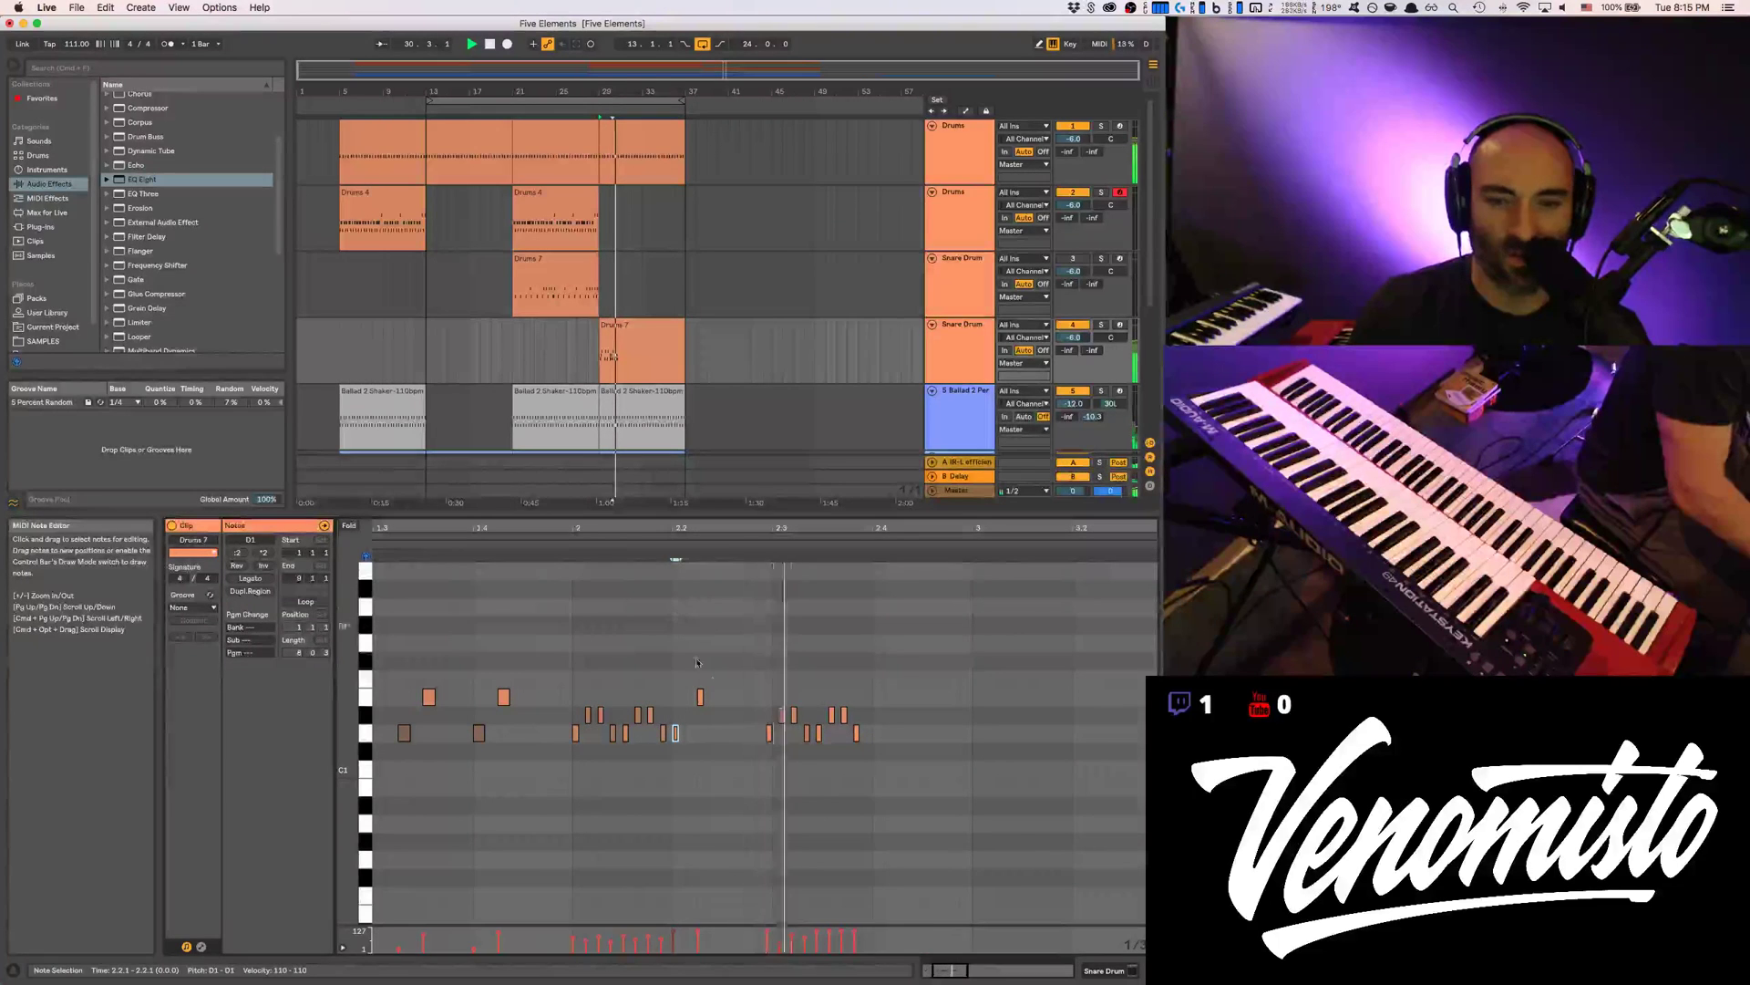
pyautogui.click(700, 696)
pyautogui.press('Right')
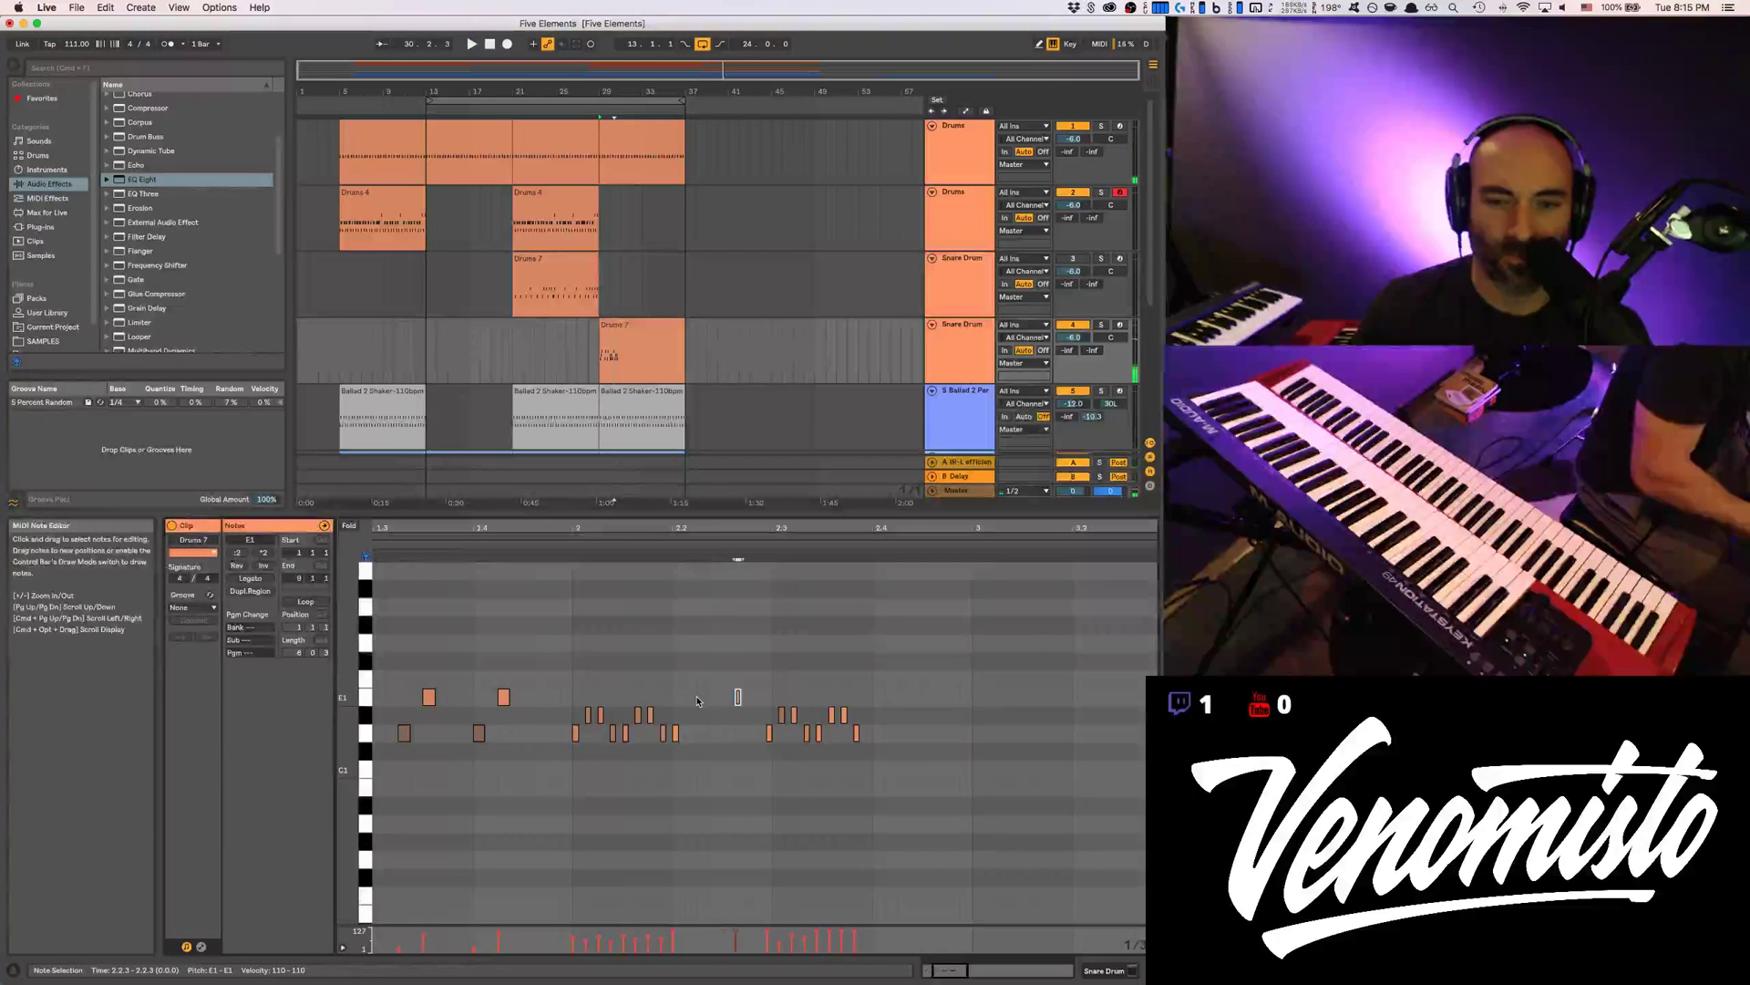
pyautogui.press('space')
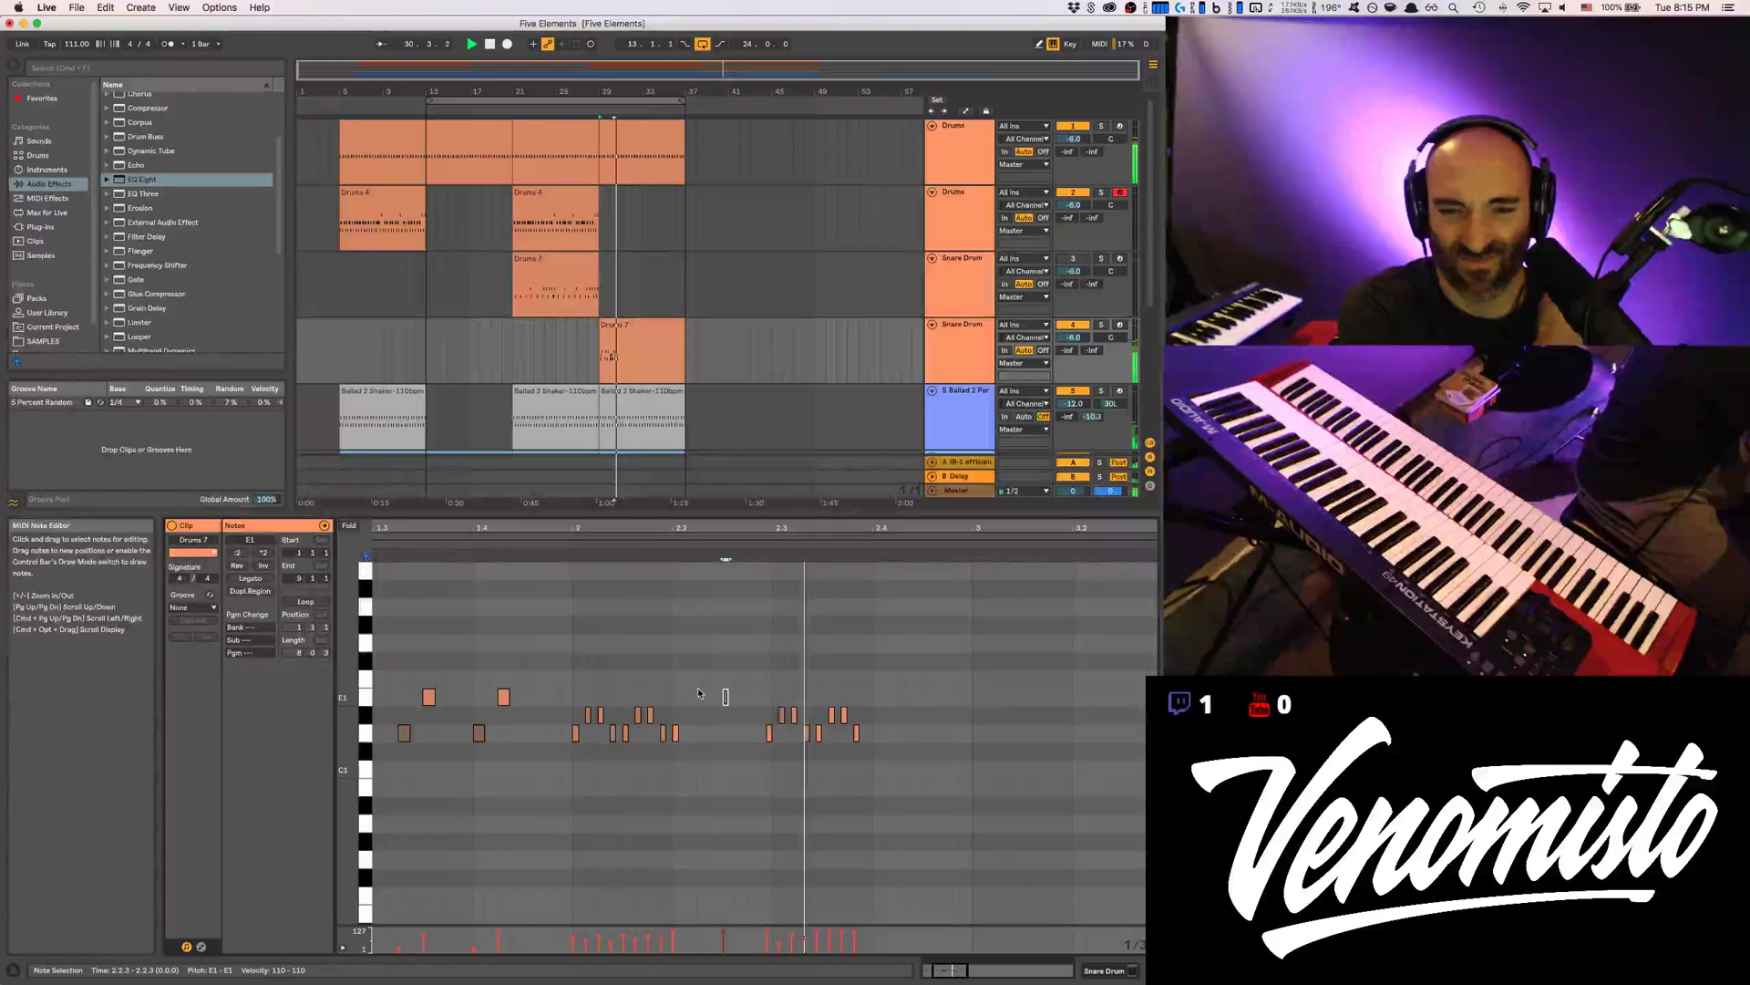
# Delete the second roll group and replace it with a duplicate of the notes from 2.1.1 to 2.3.1
pyautogui.press('space')
pyautogui.moveTo(749, 697); pyautogui.dragTo(849, 751)
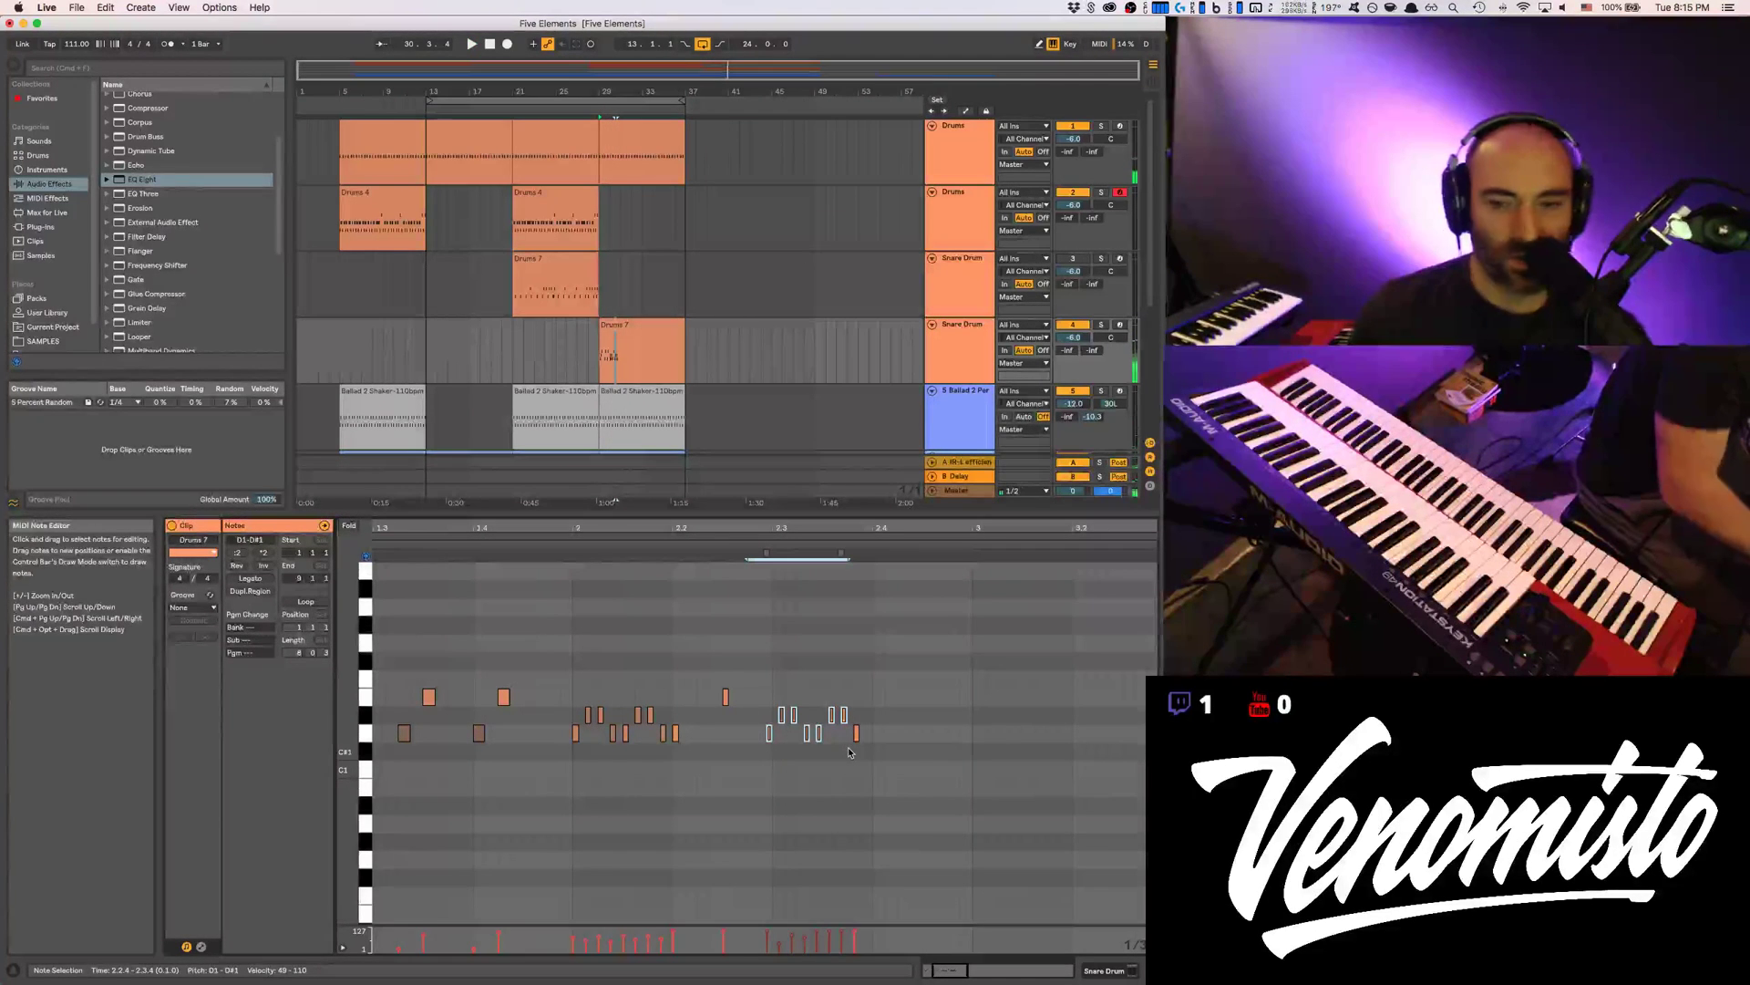
pyautogui.press('Delete')
pyautogui.moveTo(574, 676); pyautogui.dragTo(772, 737)
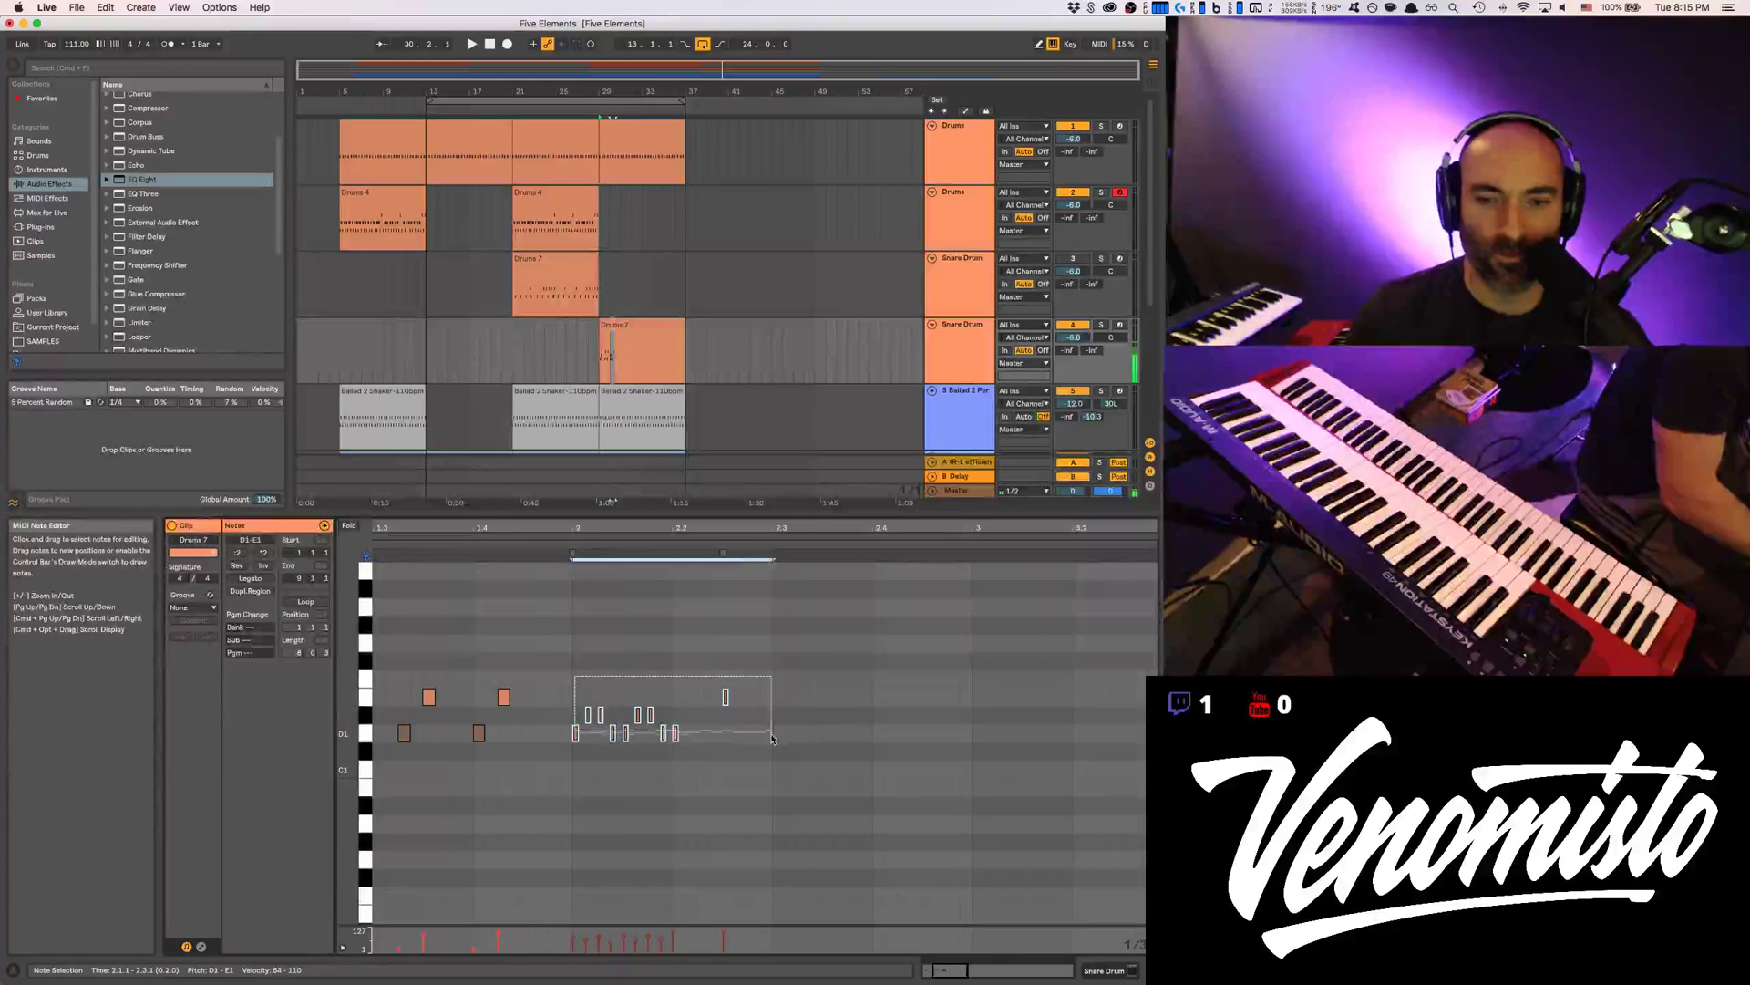
pyautogui.press('super+d')
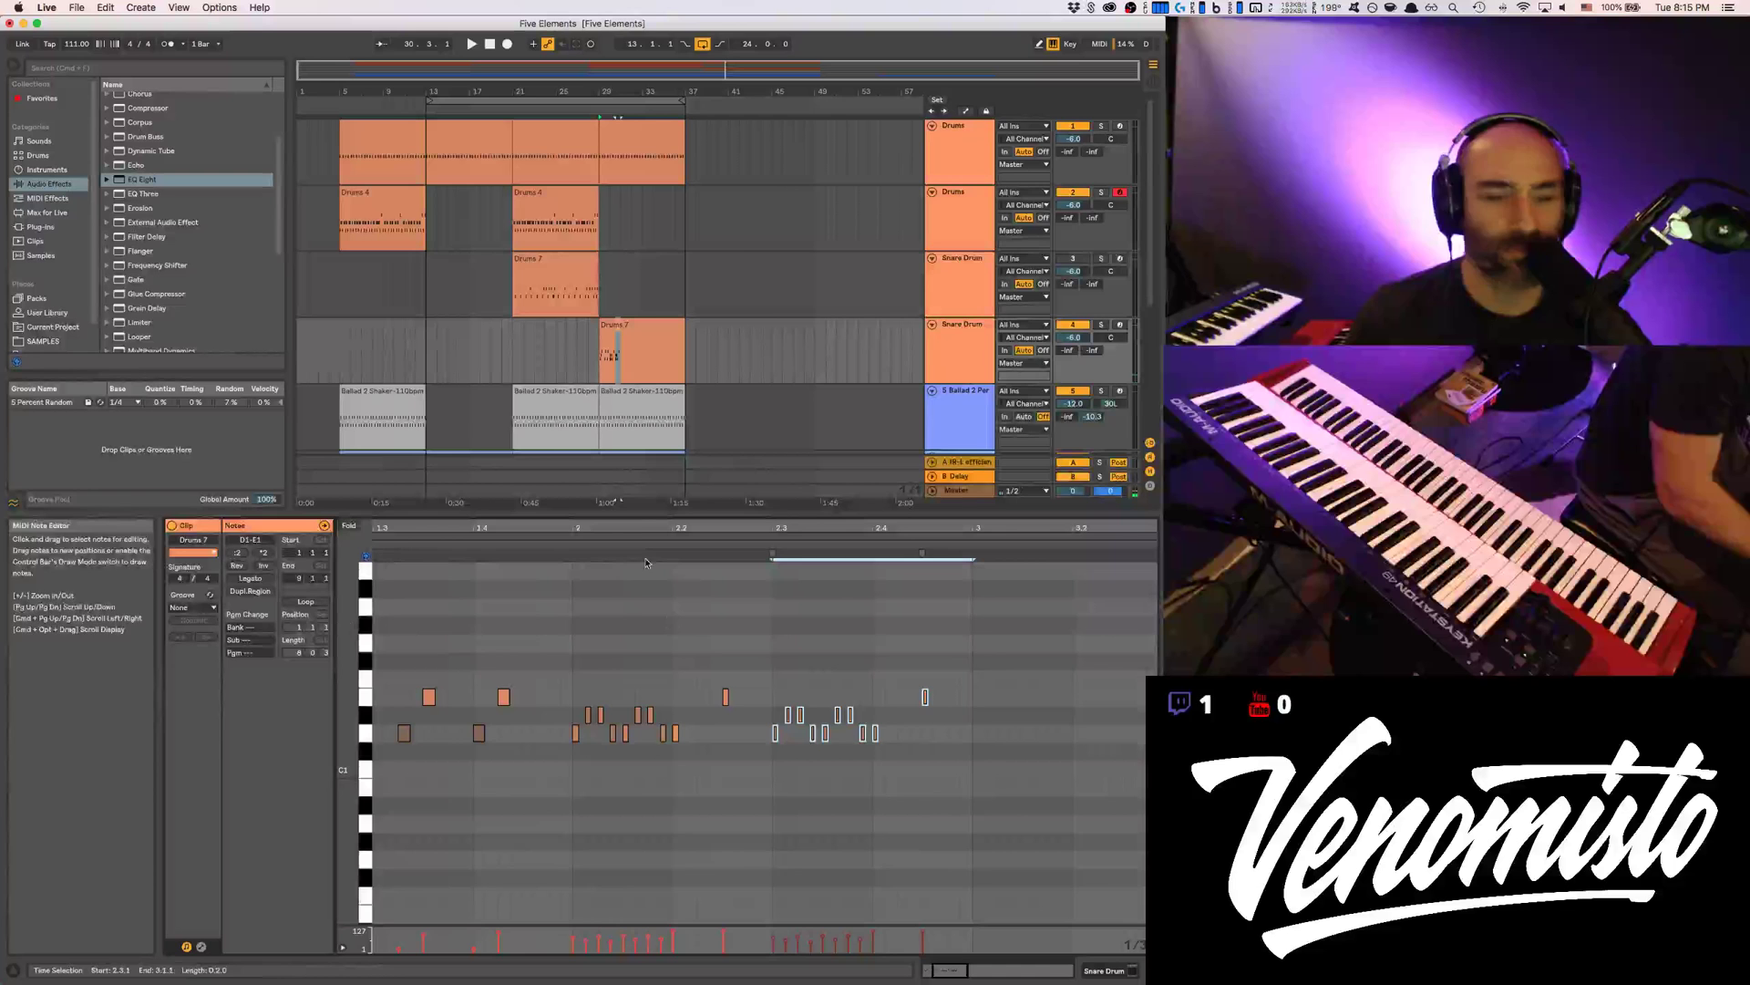
# Select both roll groups from 2.1.1 to 3.1.1, draw rising velocity ramps across their notes, and audition the fill
pyautogui.press('-')
pyautogui.press('-')
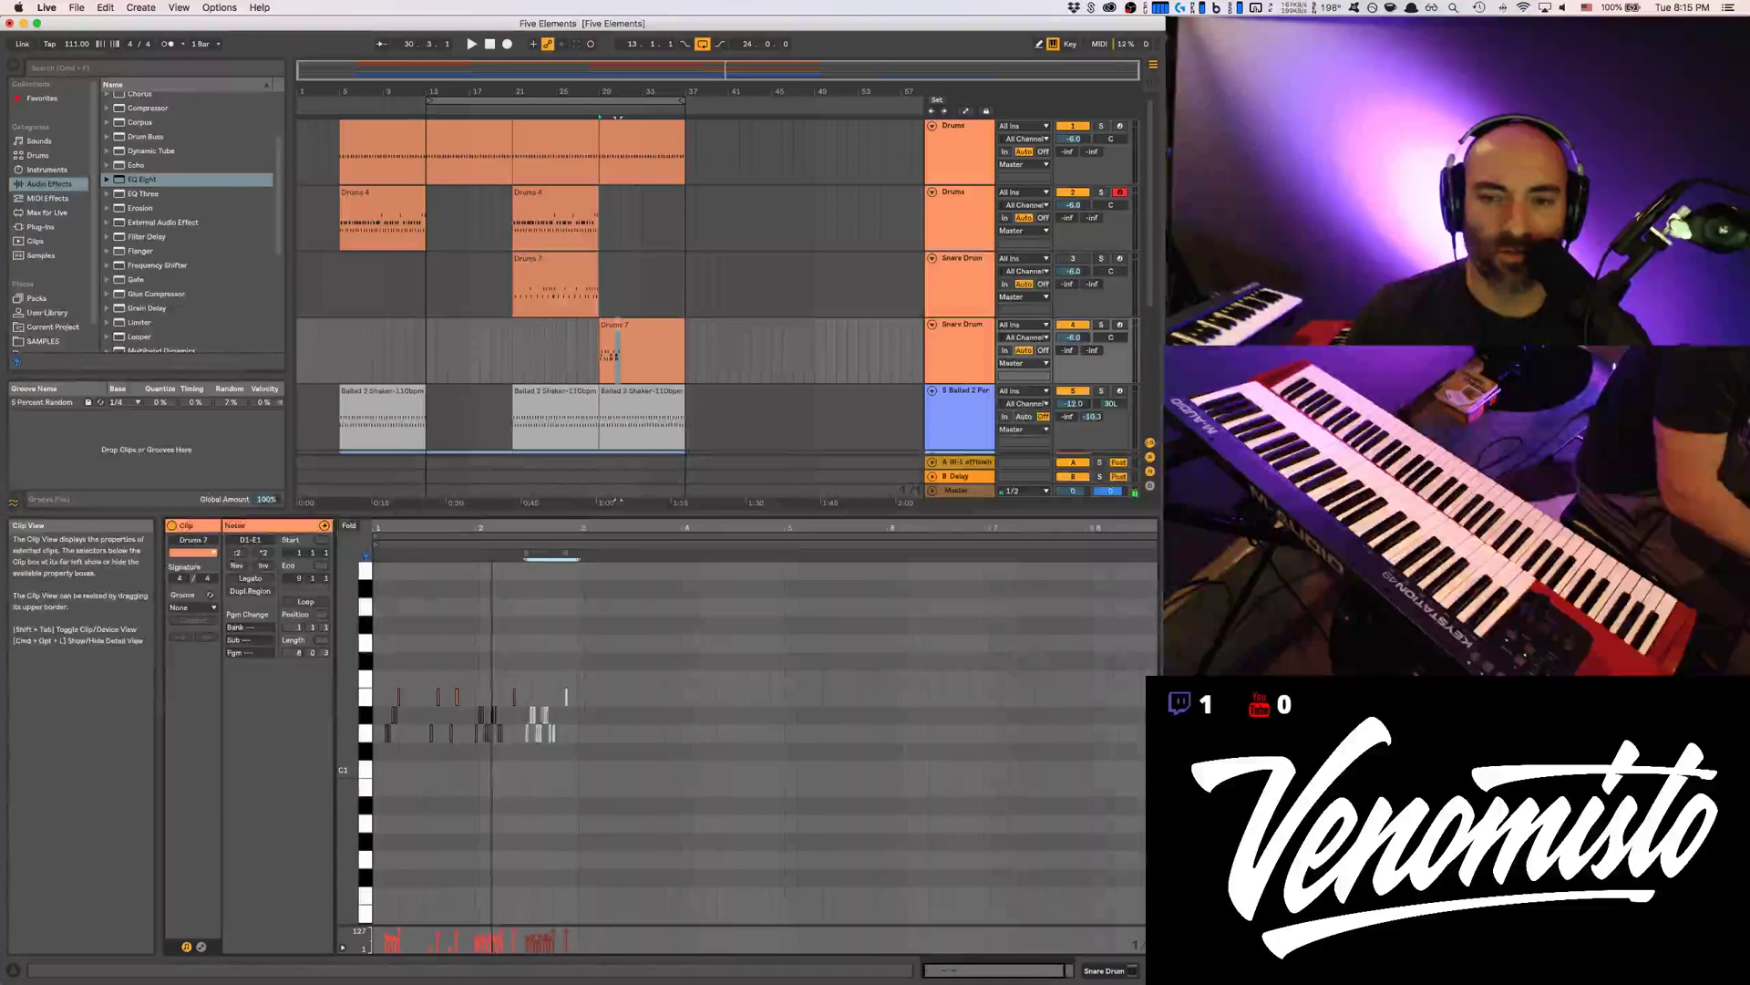
pyautogui.press('+')
pyautogui.press('+')
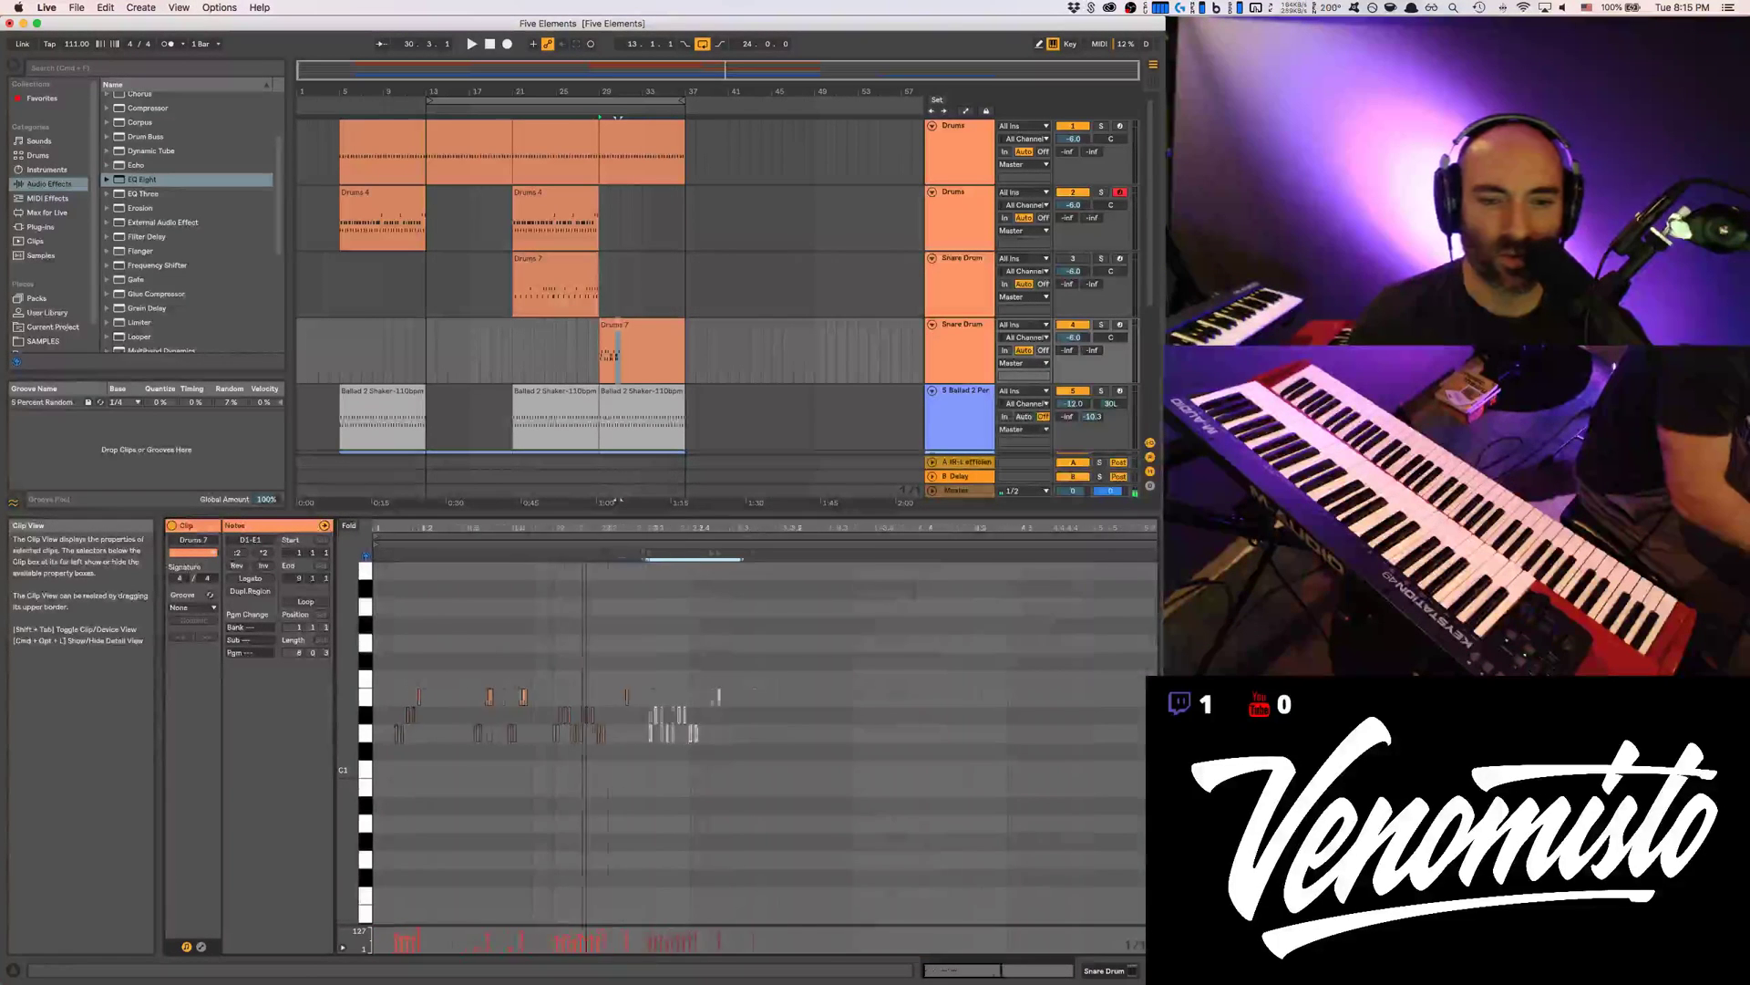
pyautogui.moveTo(569, 705); pyautogui.dragTo(918, 753)
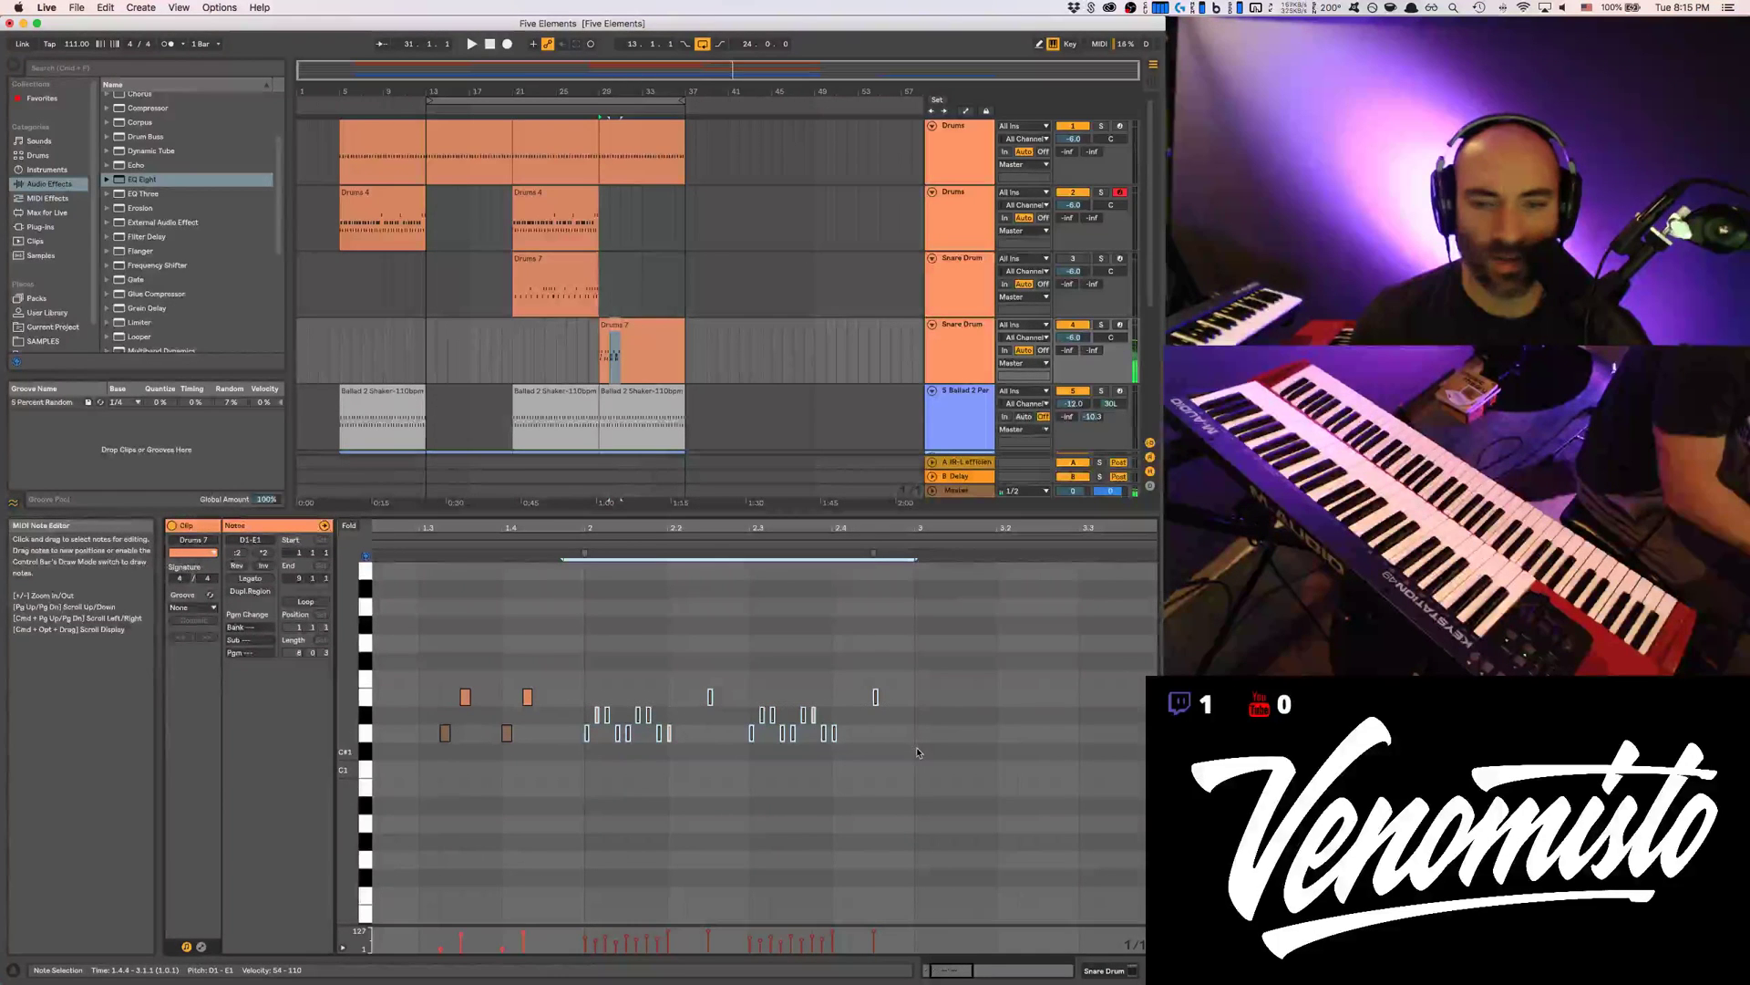
pyautogui.press('z')
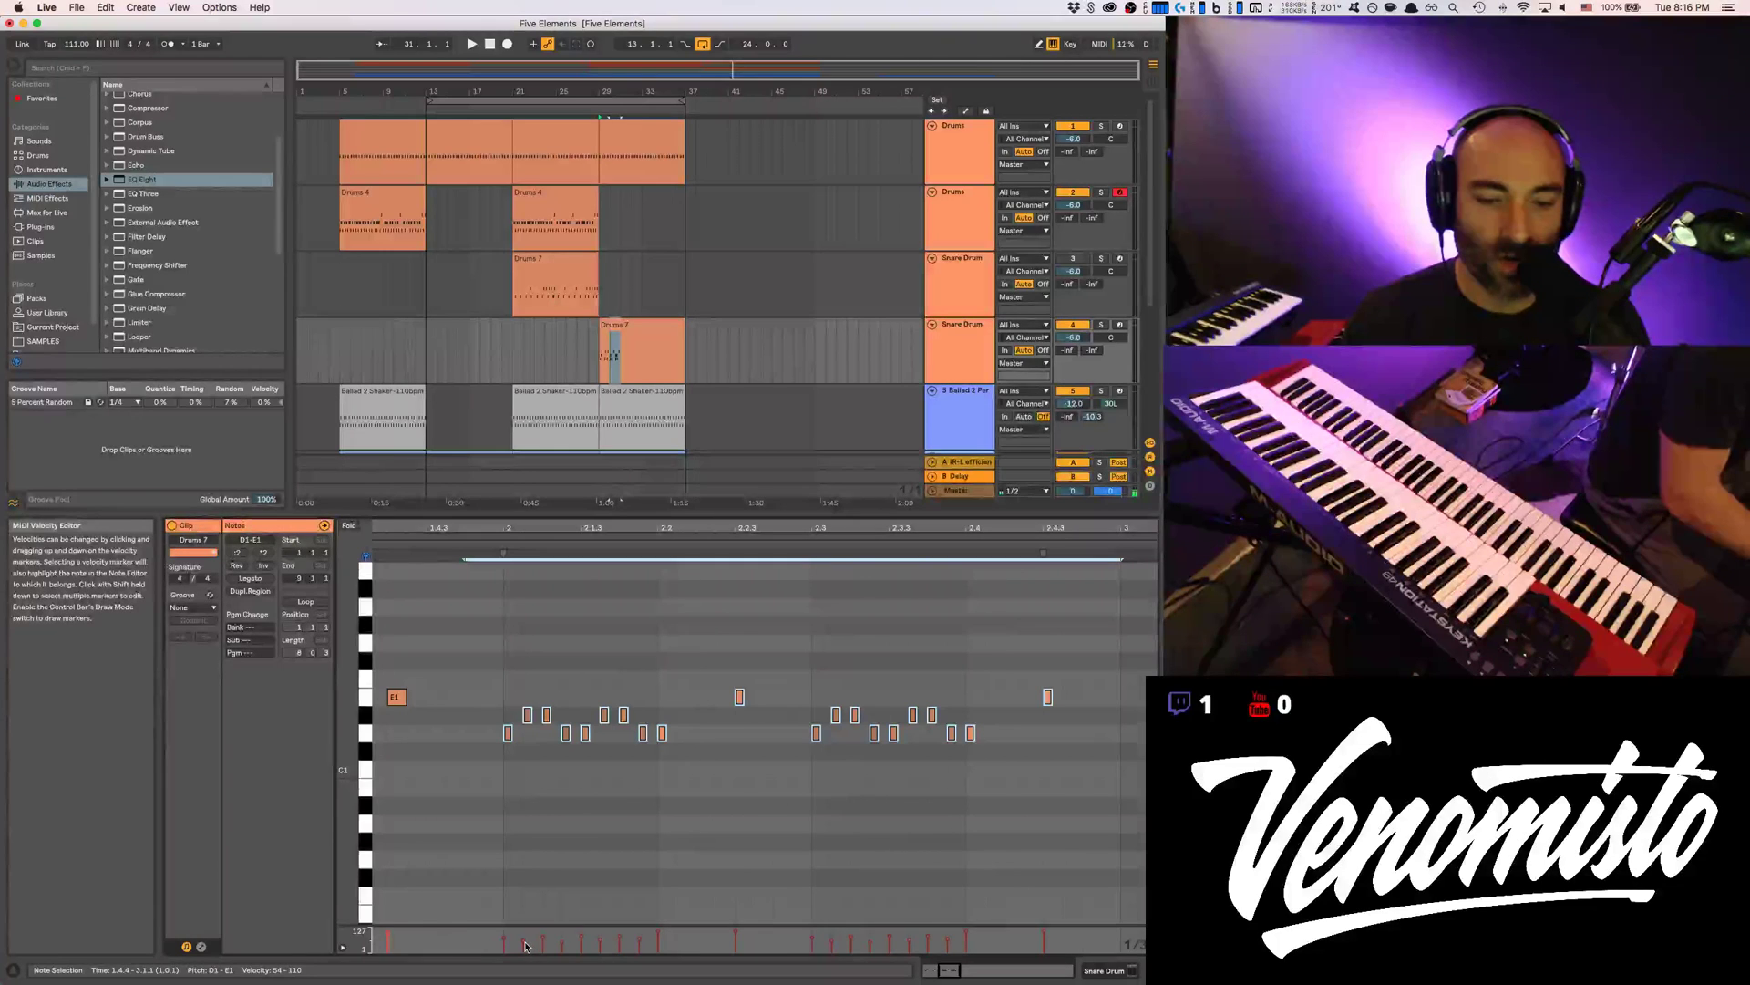
pyautogui.press('space')
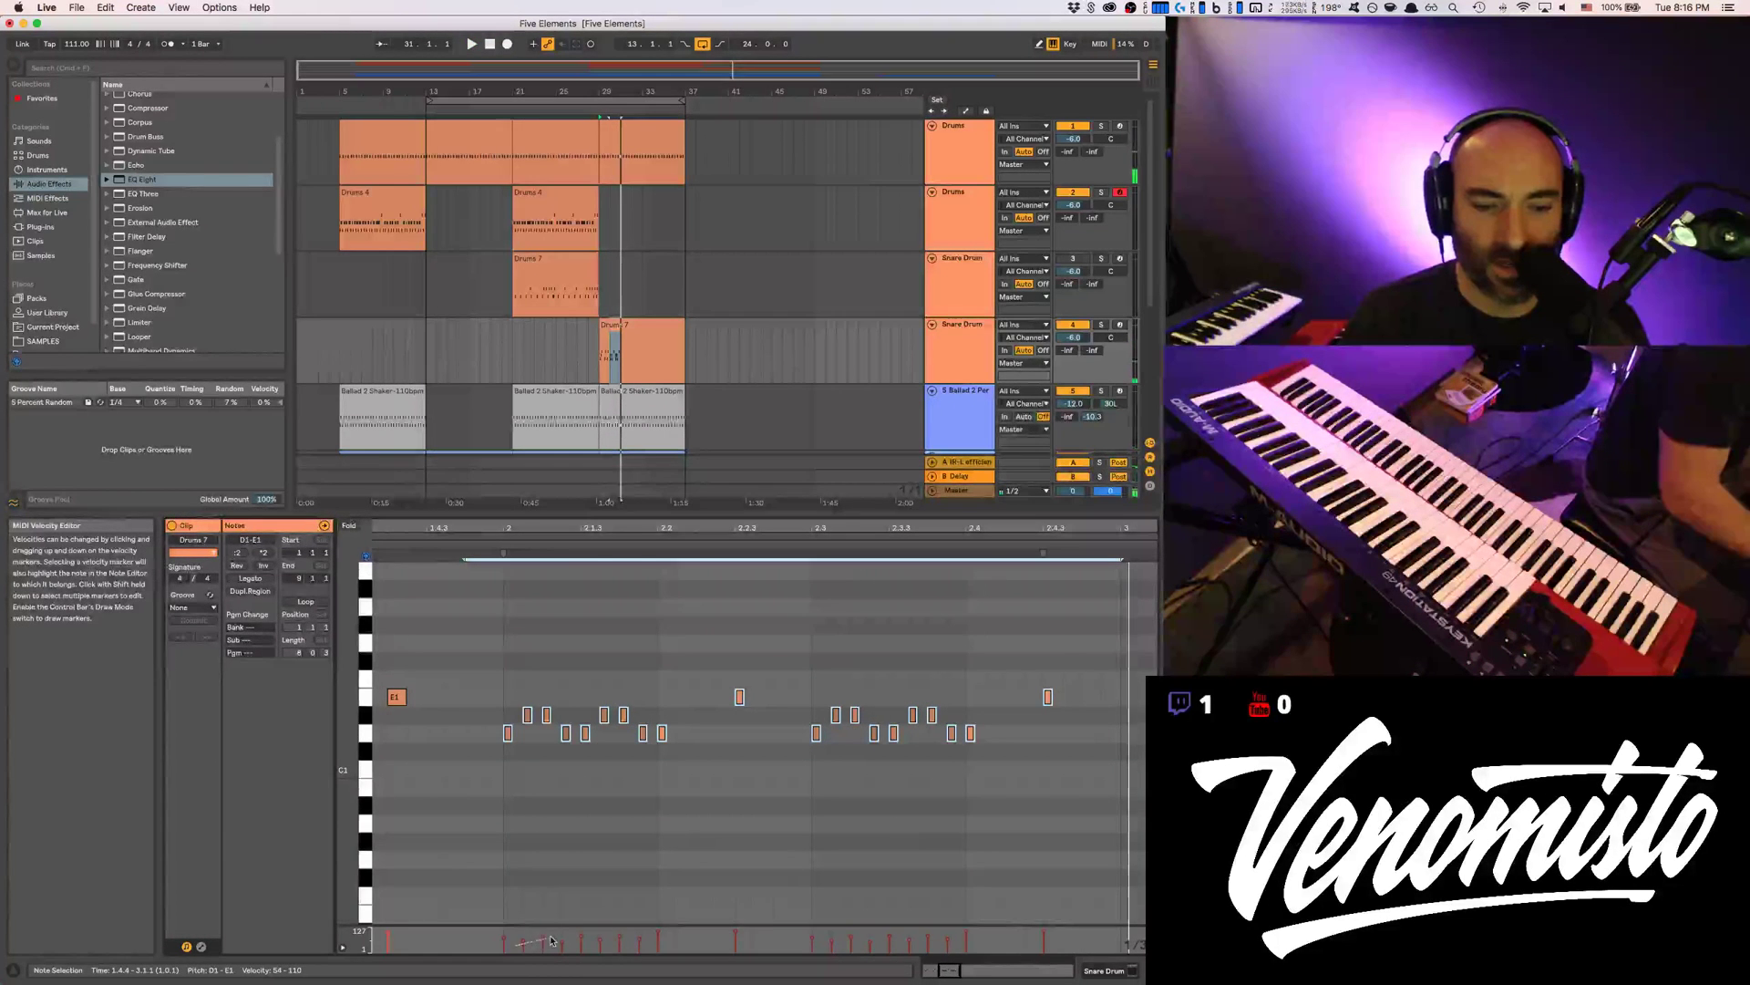
pyautogui.moveTo(597, 949); pyautogui.dragTo(624, 942)
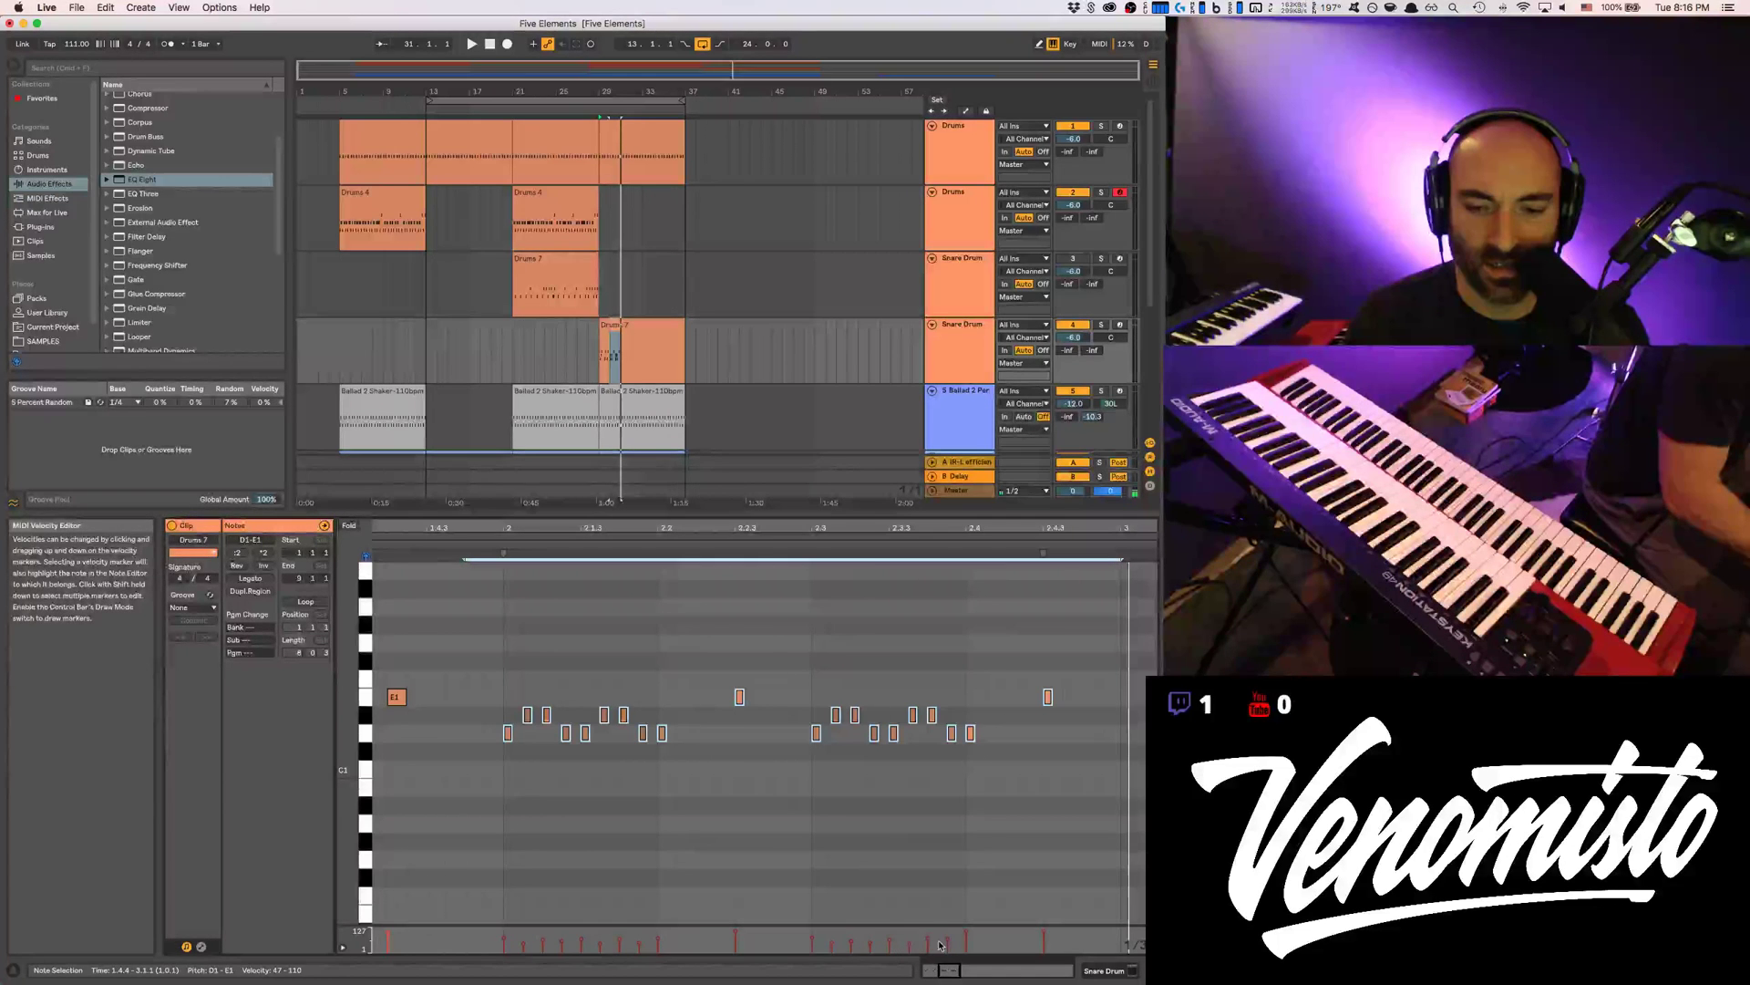
pyautogui.moveTo(970, 932); pyautogui.dragTo(966, 932)
pyautogui.press('space')
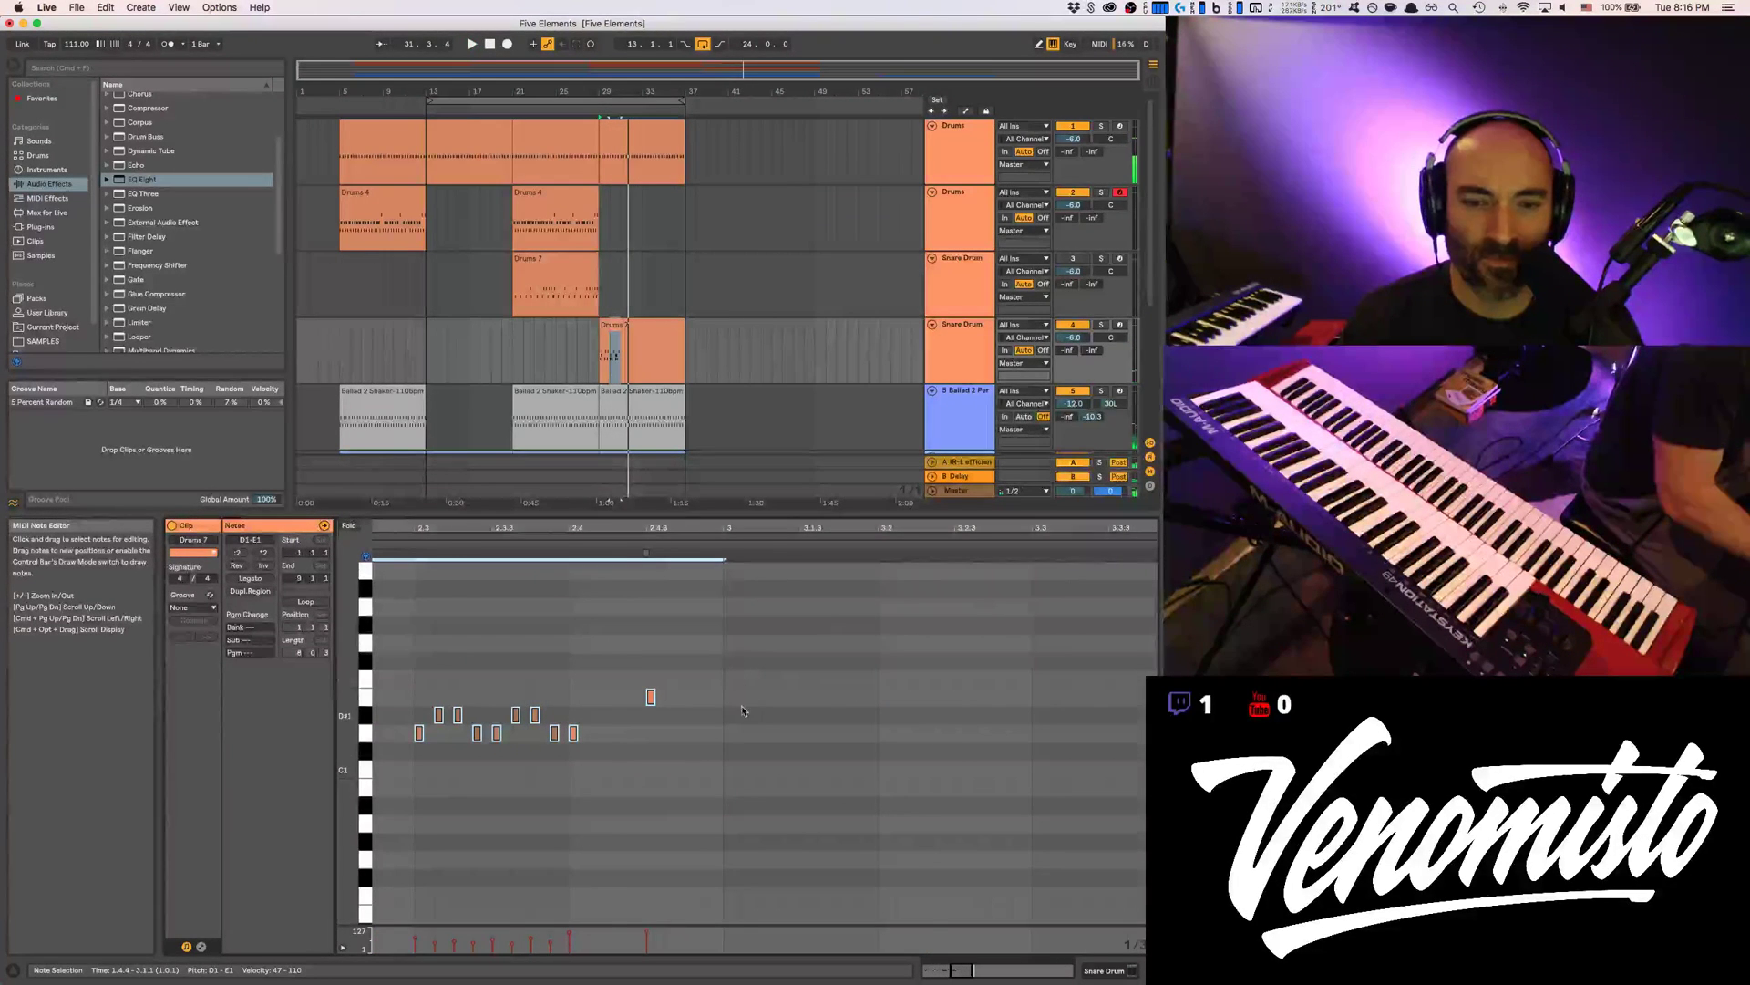
pyautogui.press('space')
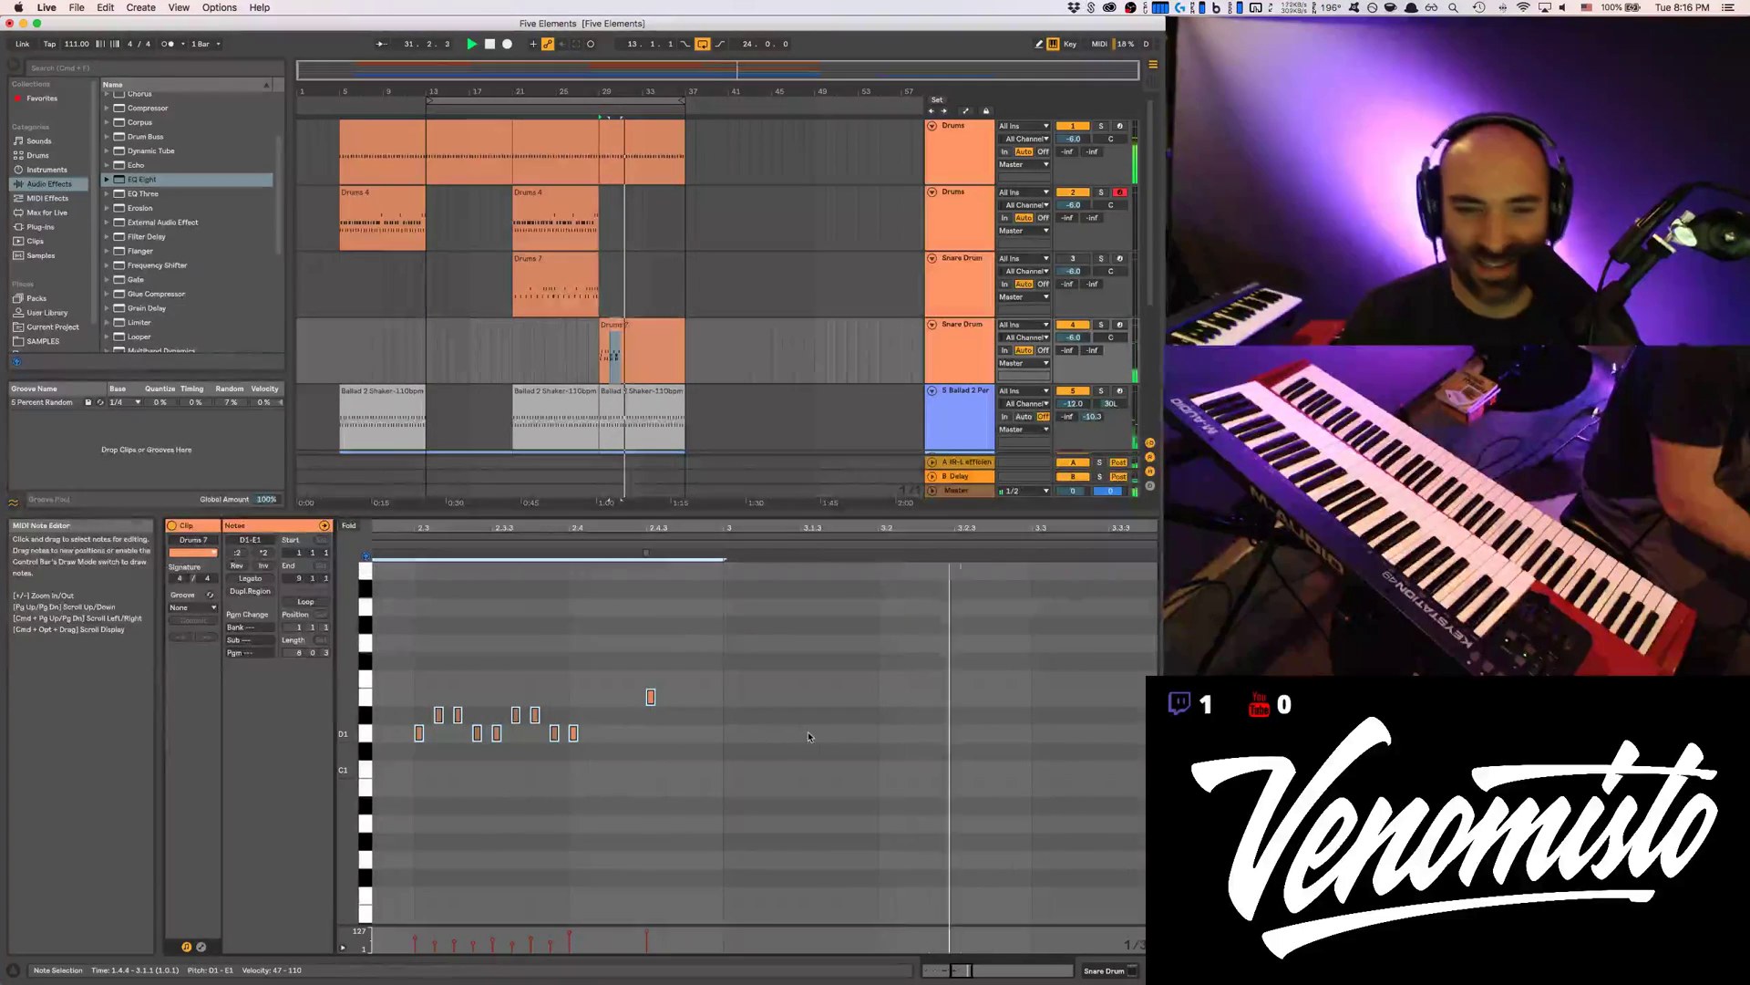
# Add E1 hits at 3.1.3, 3.2.2 and 3.3.1 after the two rolls and play back the result
pyautogui.doubleClick(803, 698)
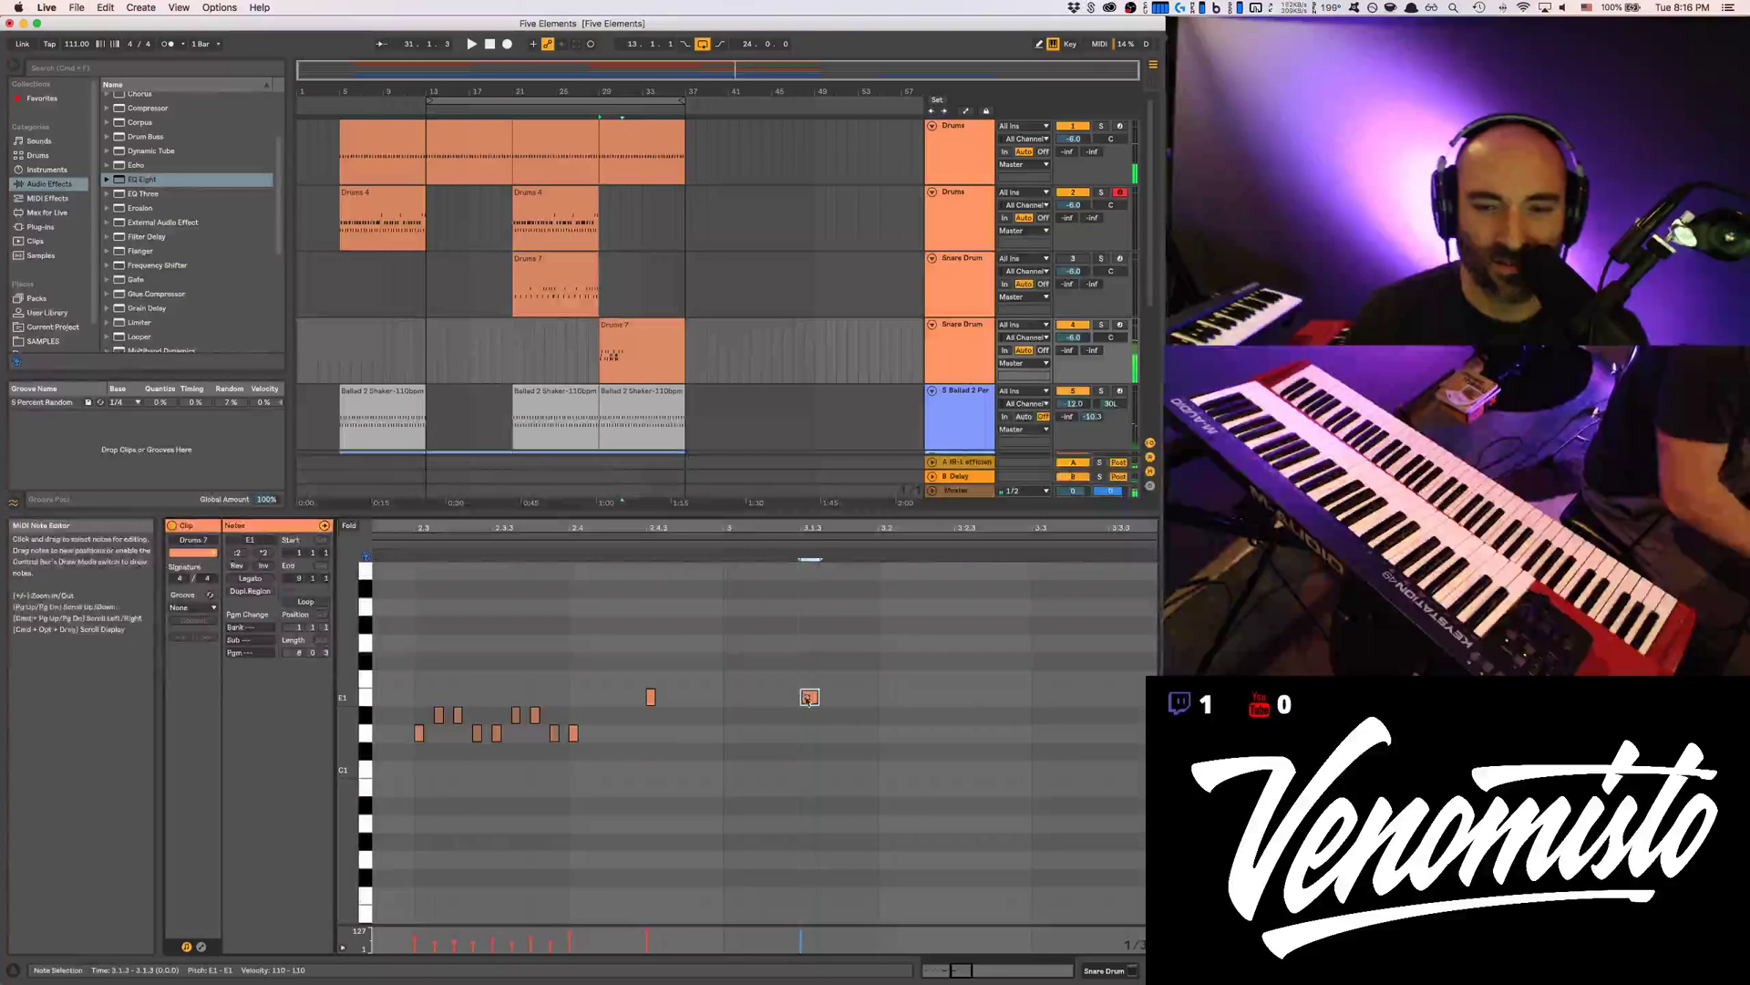
pyautogui.hscroll(3, 879, 699)
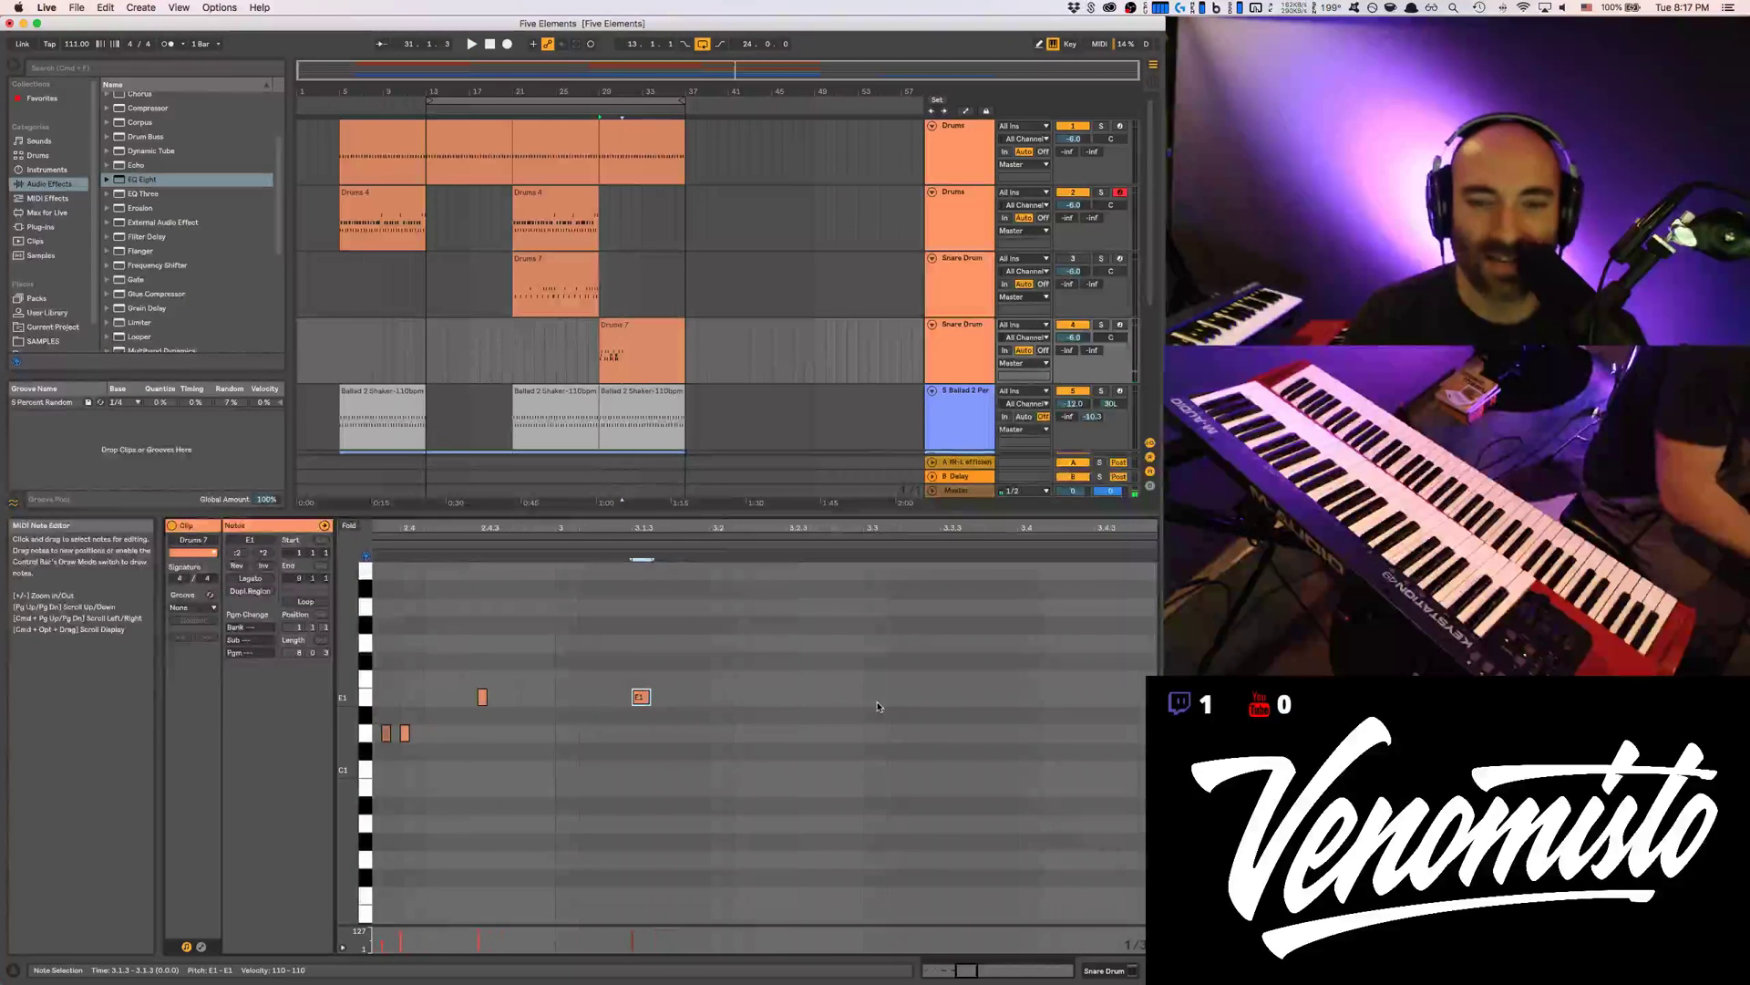
pyautogui.doubleClick(758, 696)
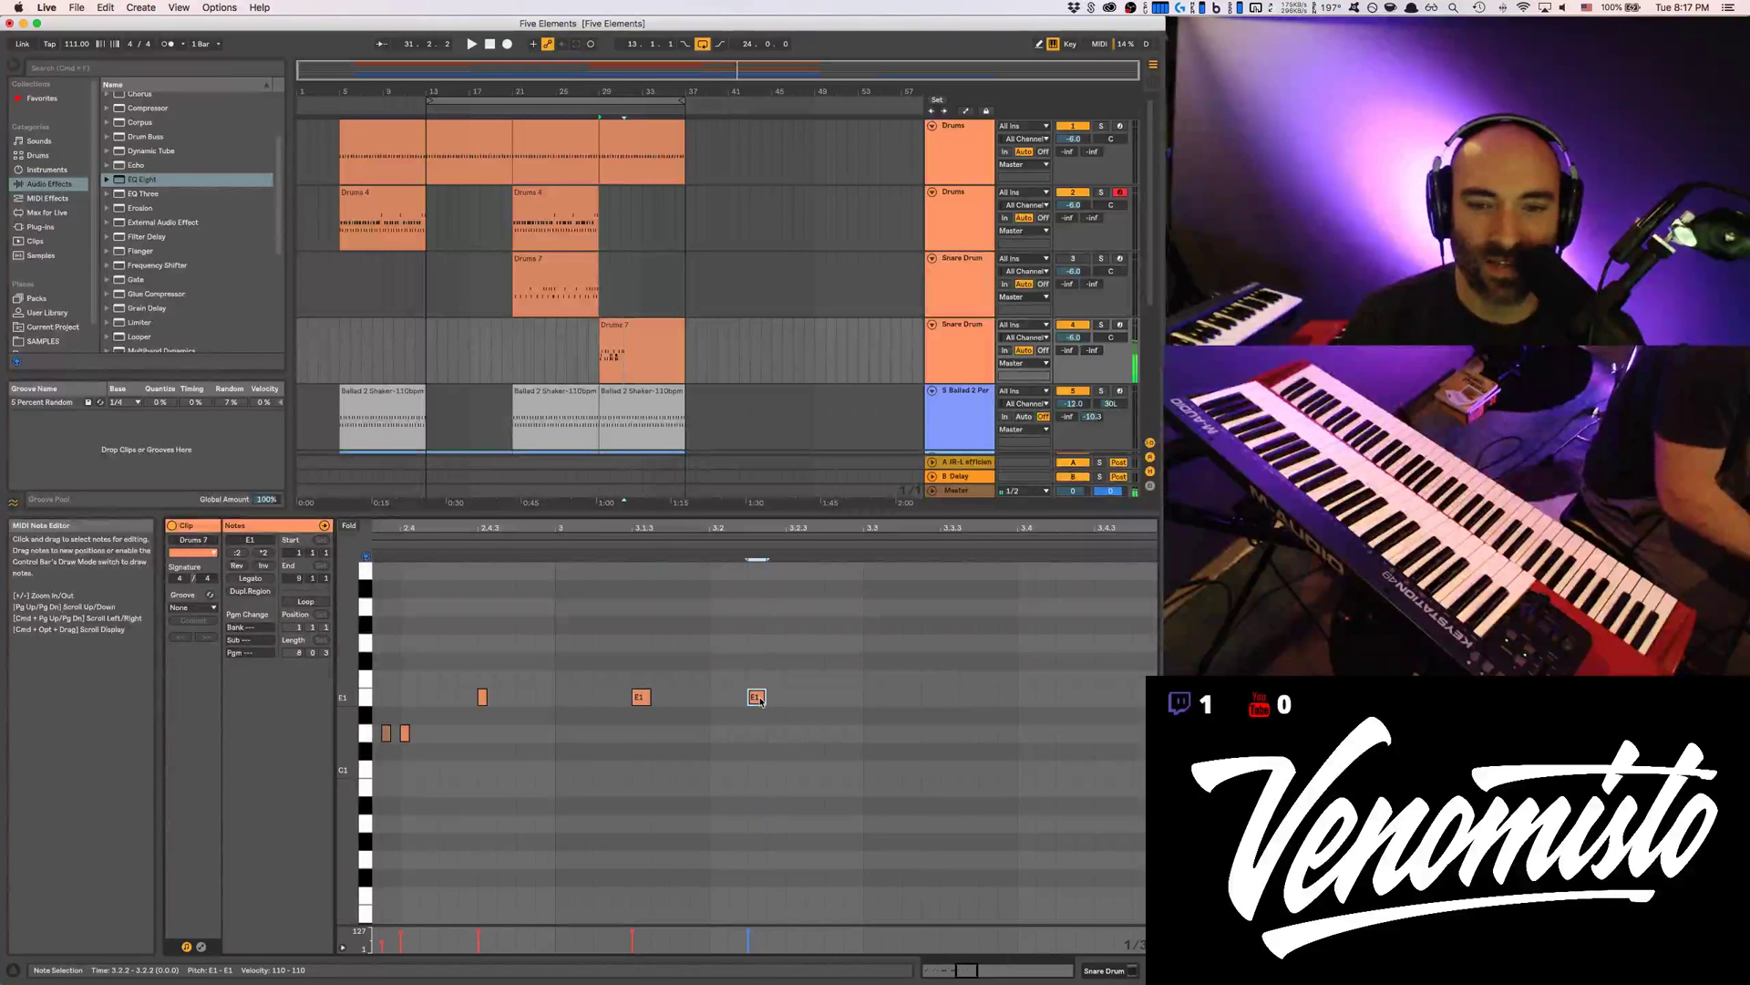
pyautogui.doubleClick(873, 697)
pyautogui.press('space')
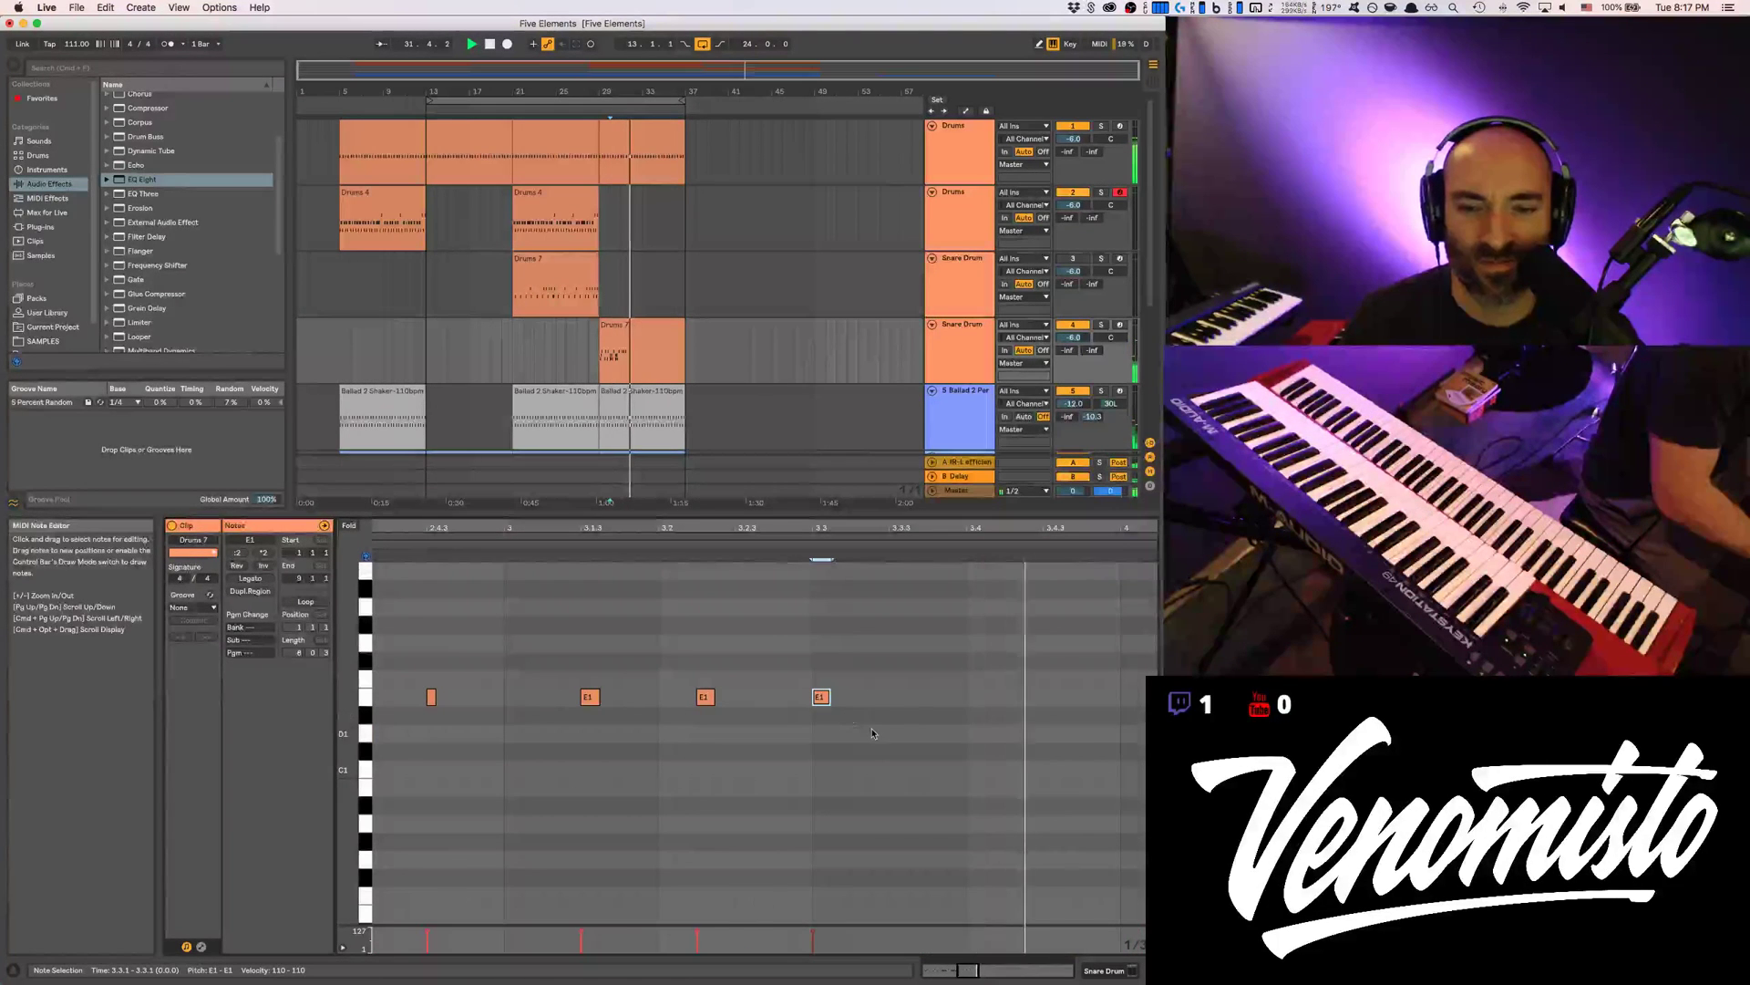
# Add two more E1 hits at 3.3.4 and 3.4.1 and audition the ending of the phrase
pyautogui.click(937, 696)
pyautogui.click(976, 697)
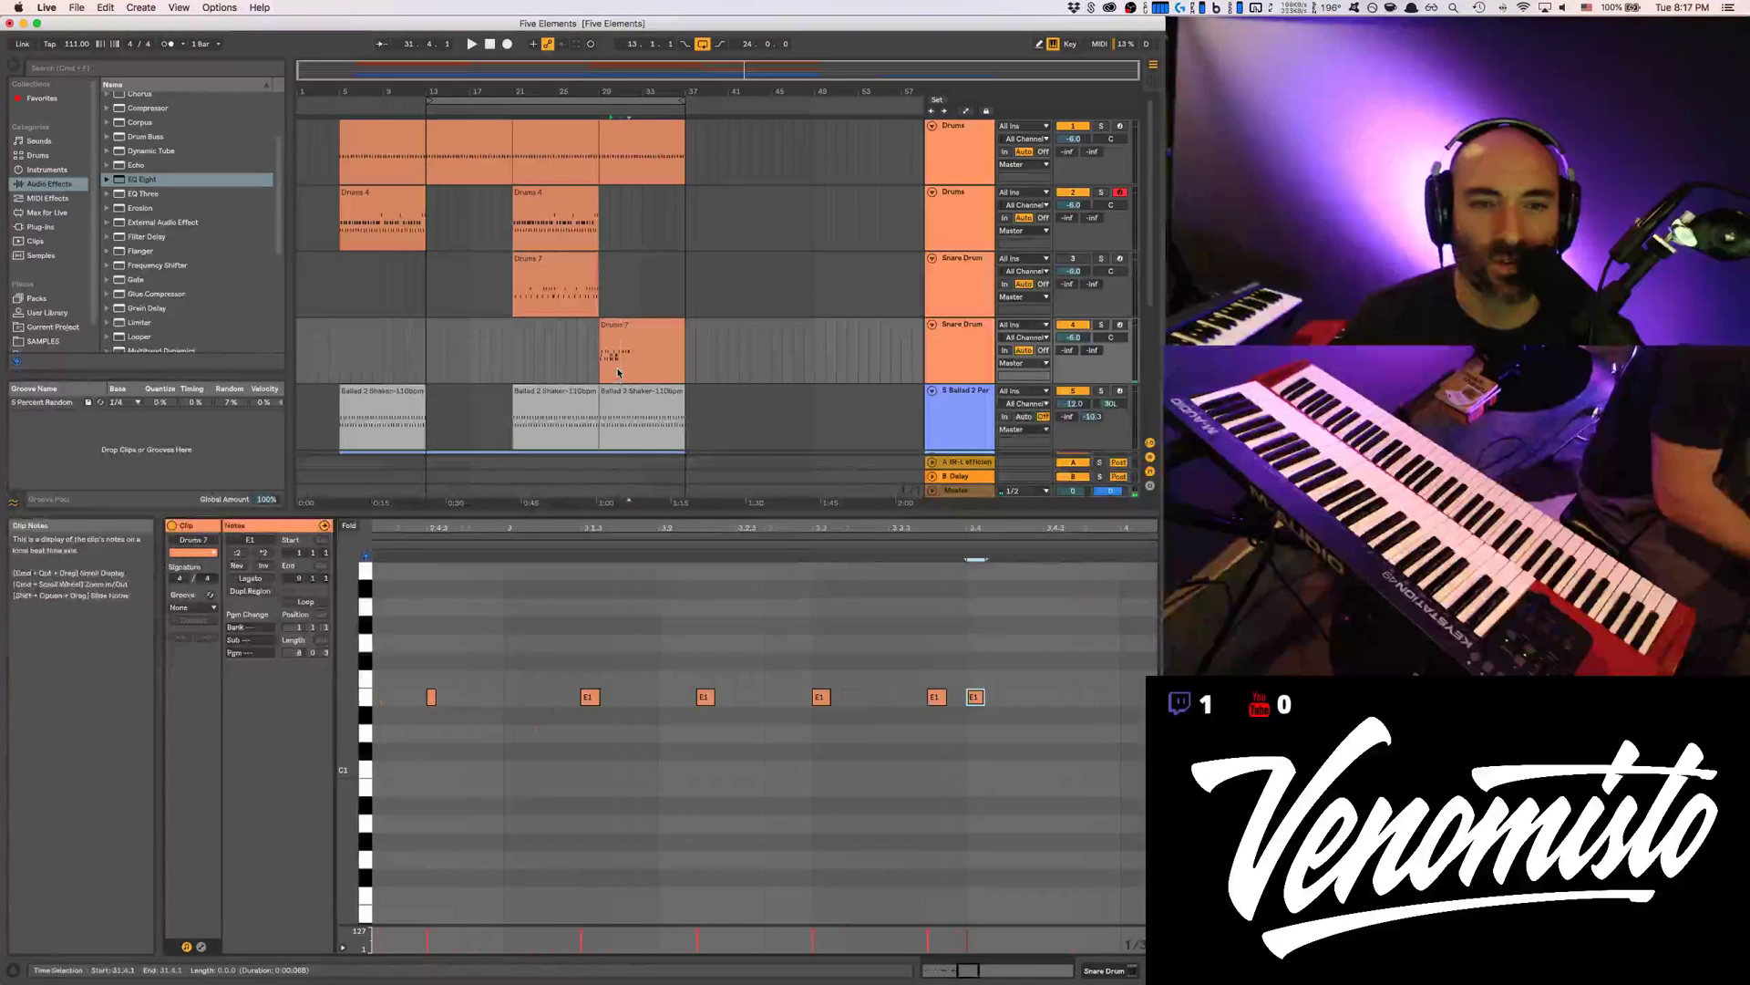
pyautogui.press('space')
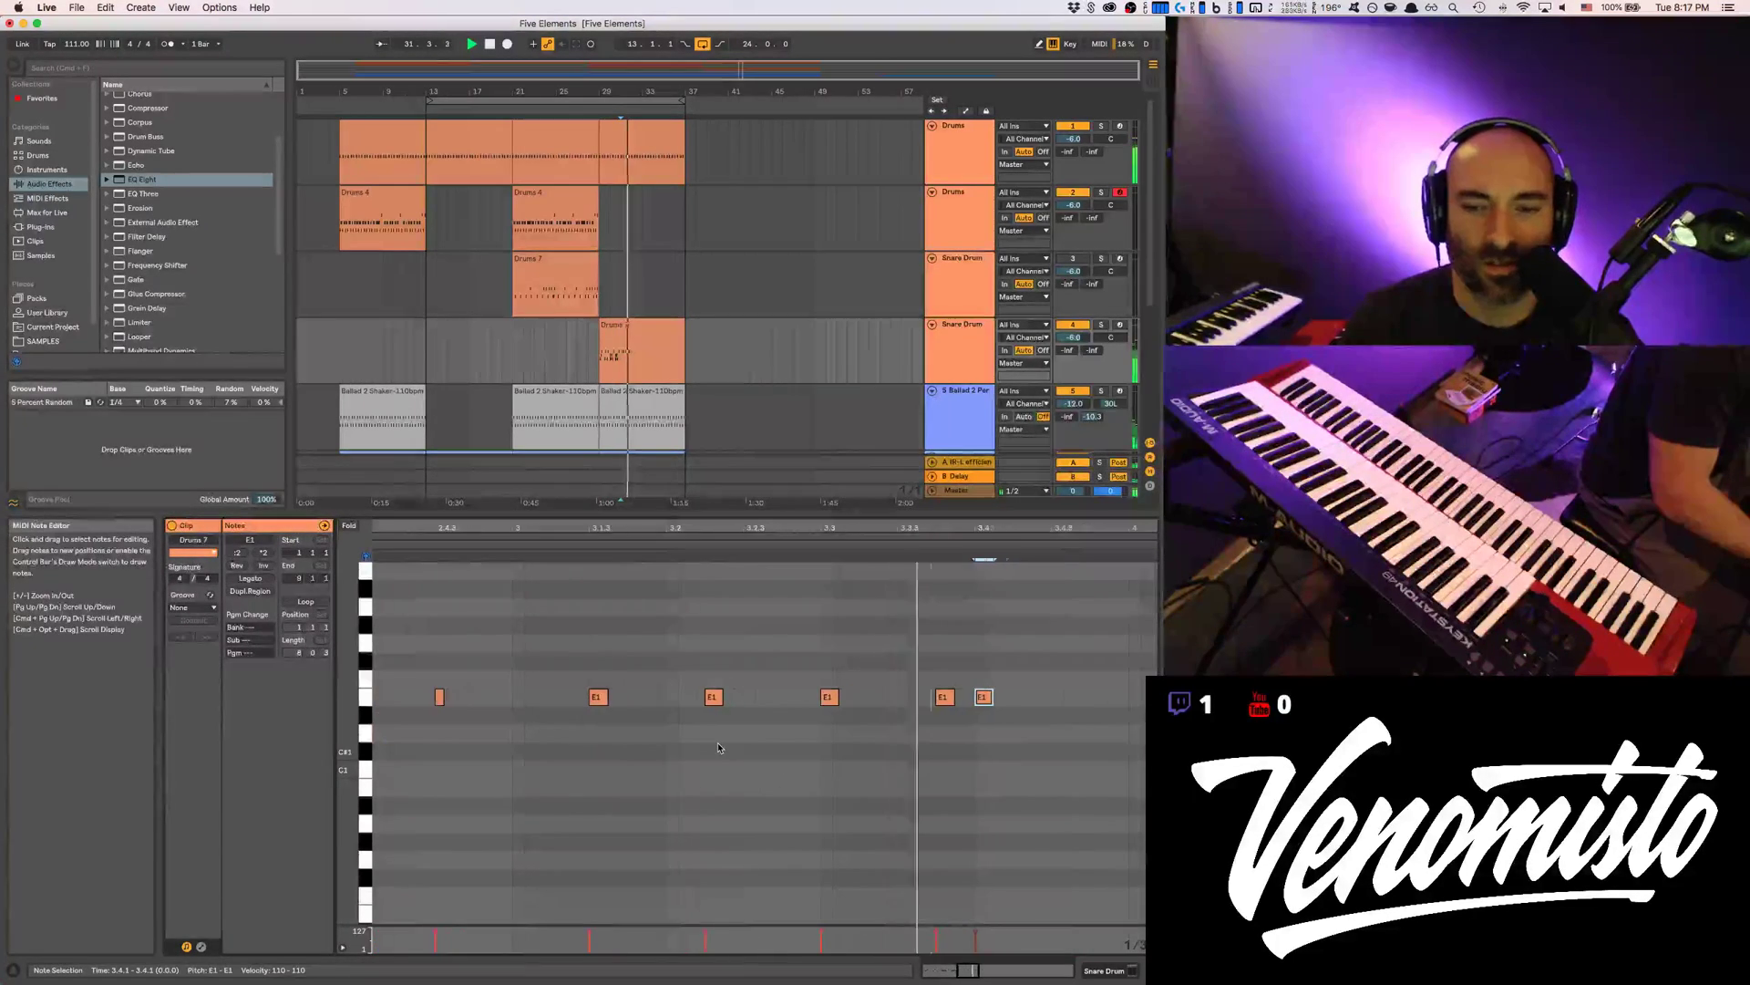
pyautogui.press('space')
# Select the last two E1 hits and shift them in time to 3.3.3 and 3.3.4 while auditioning
pyautogui.moveTo(917, 684); pyautogui.dragTo(1009, 713)
pyautogui.press('Right')
pyautogui.press('Right')
pyautogui.press('space')
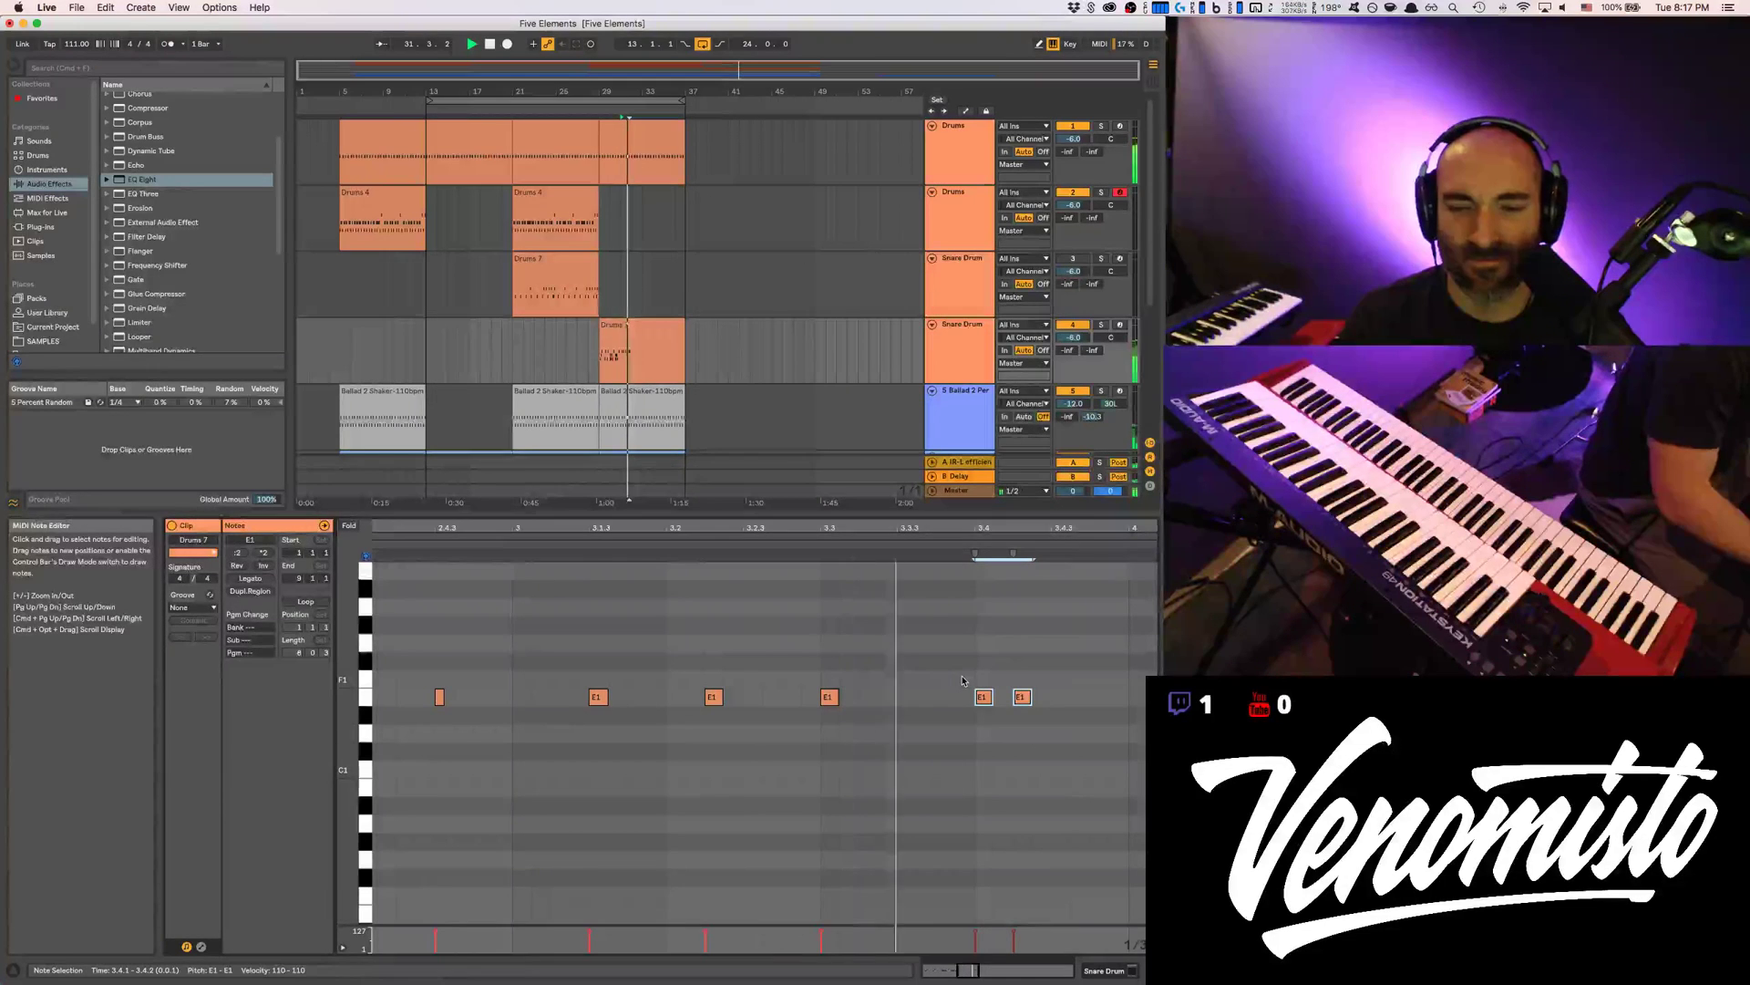
pyautogui.press('Left')
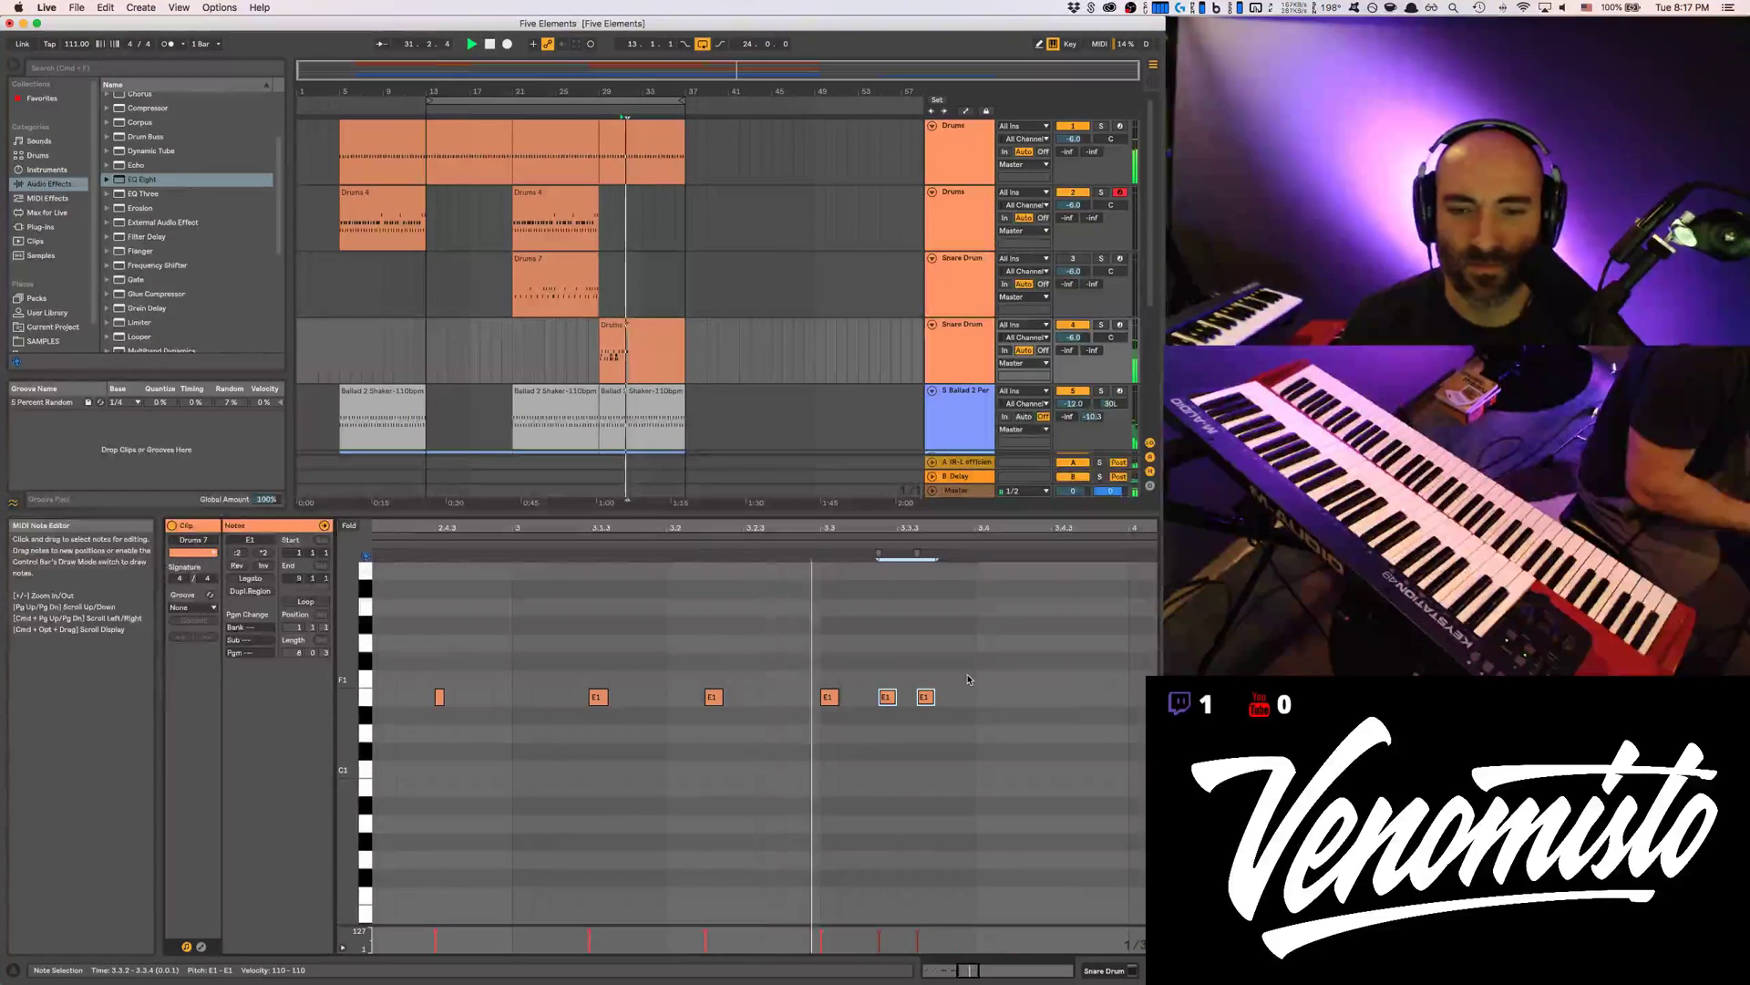
pyautogui.press('Right')
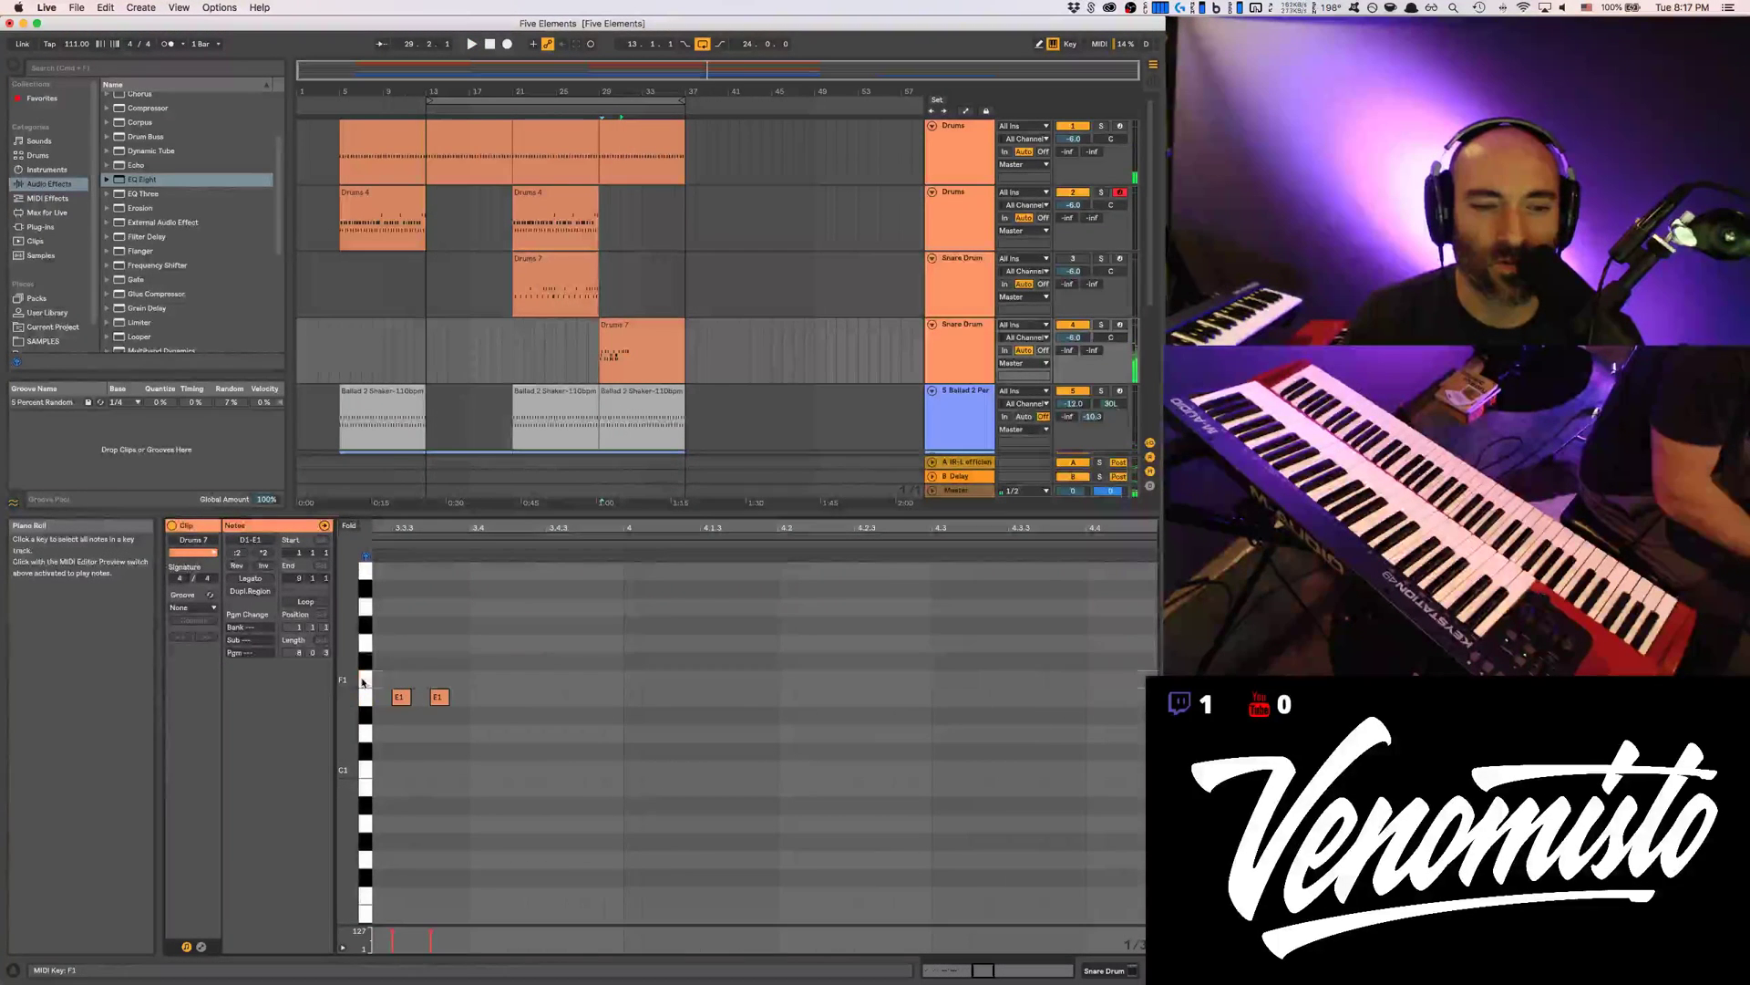
# Preview the neighbouring snare sounds, move all of the clip's E1 notes down to D1, and play back the fill
pyautogui.click(364, 770)
pyautogui.click(369, 735)
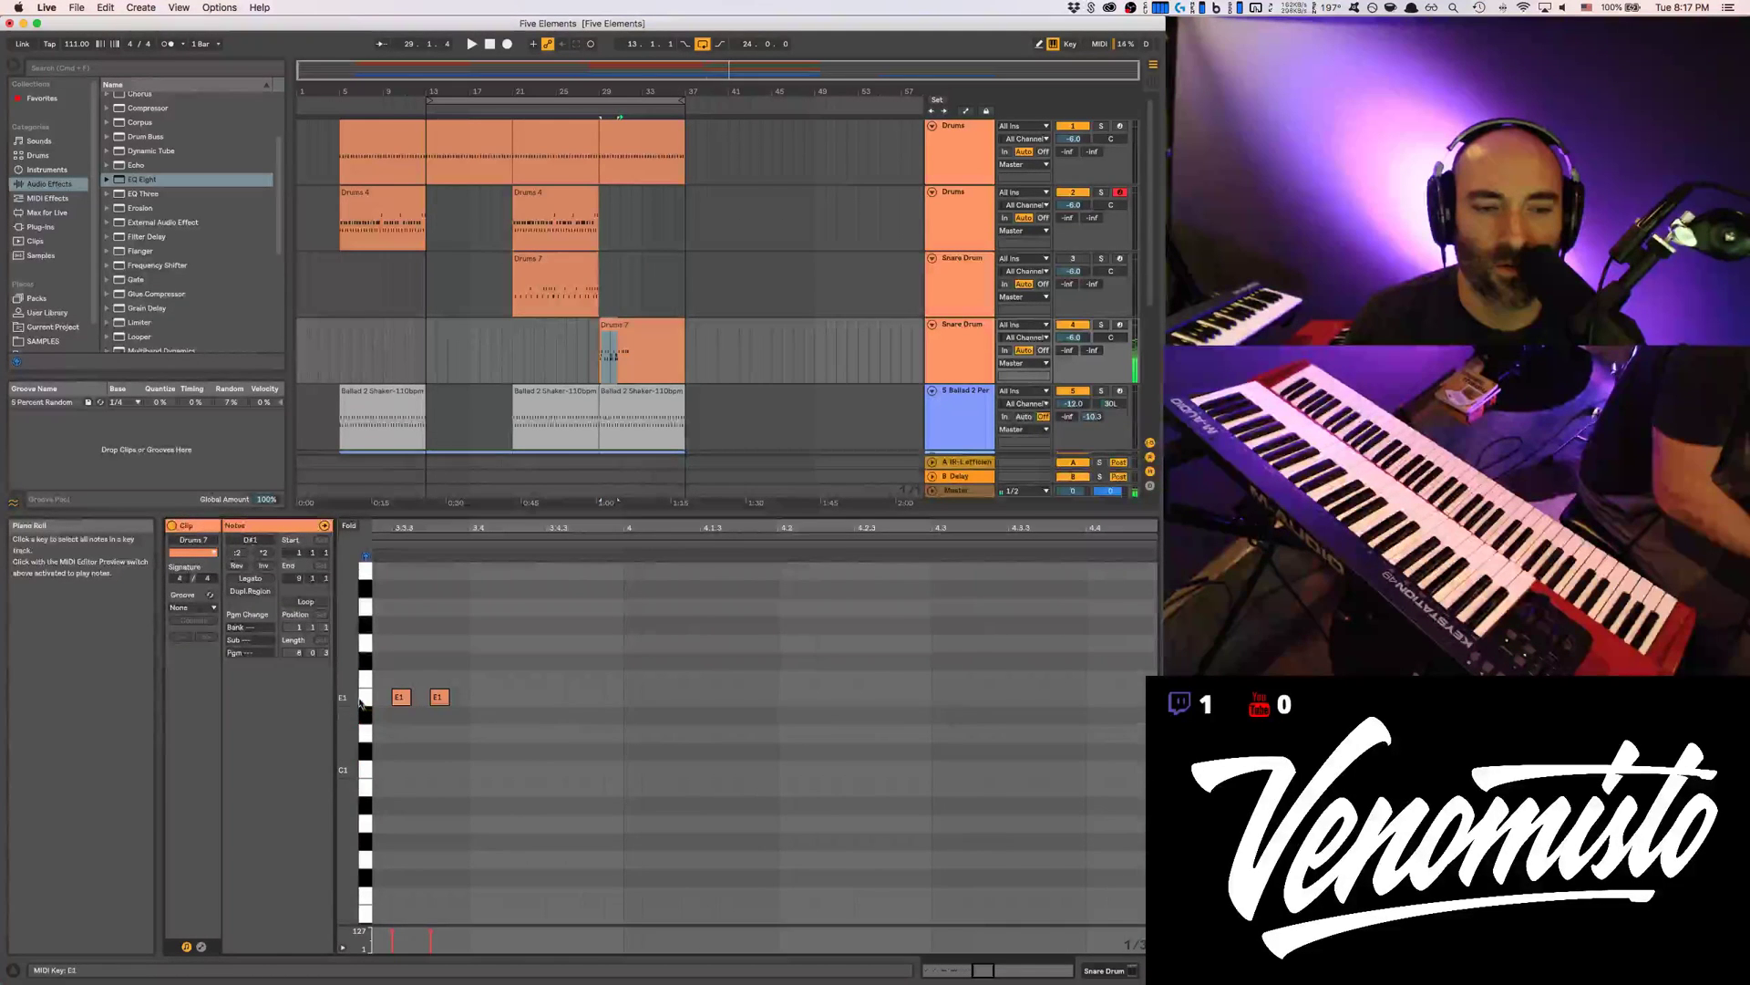
pyautogui.click(361, 698)
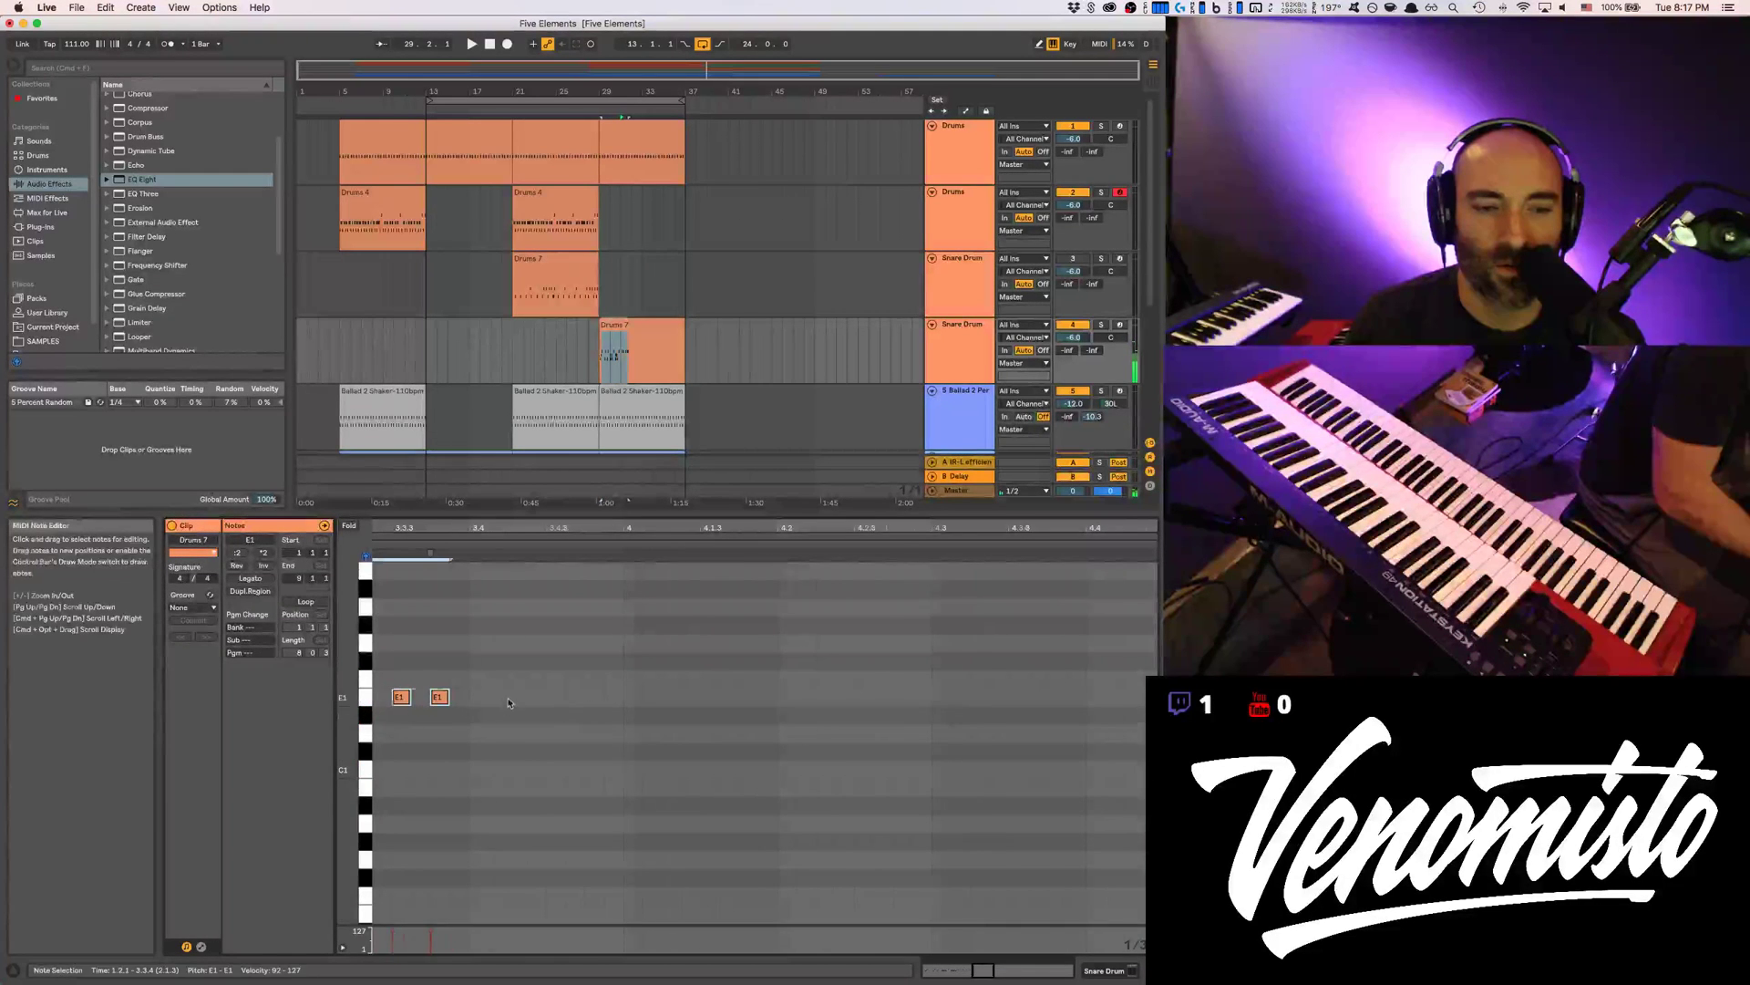
pyautogui.click(366, 716)
pyautogui.click(366, 716)
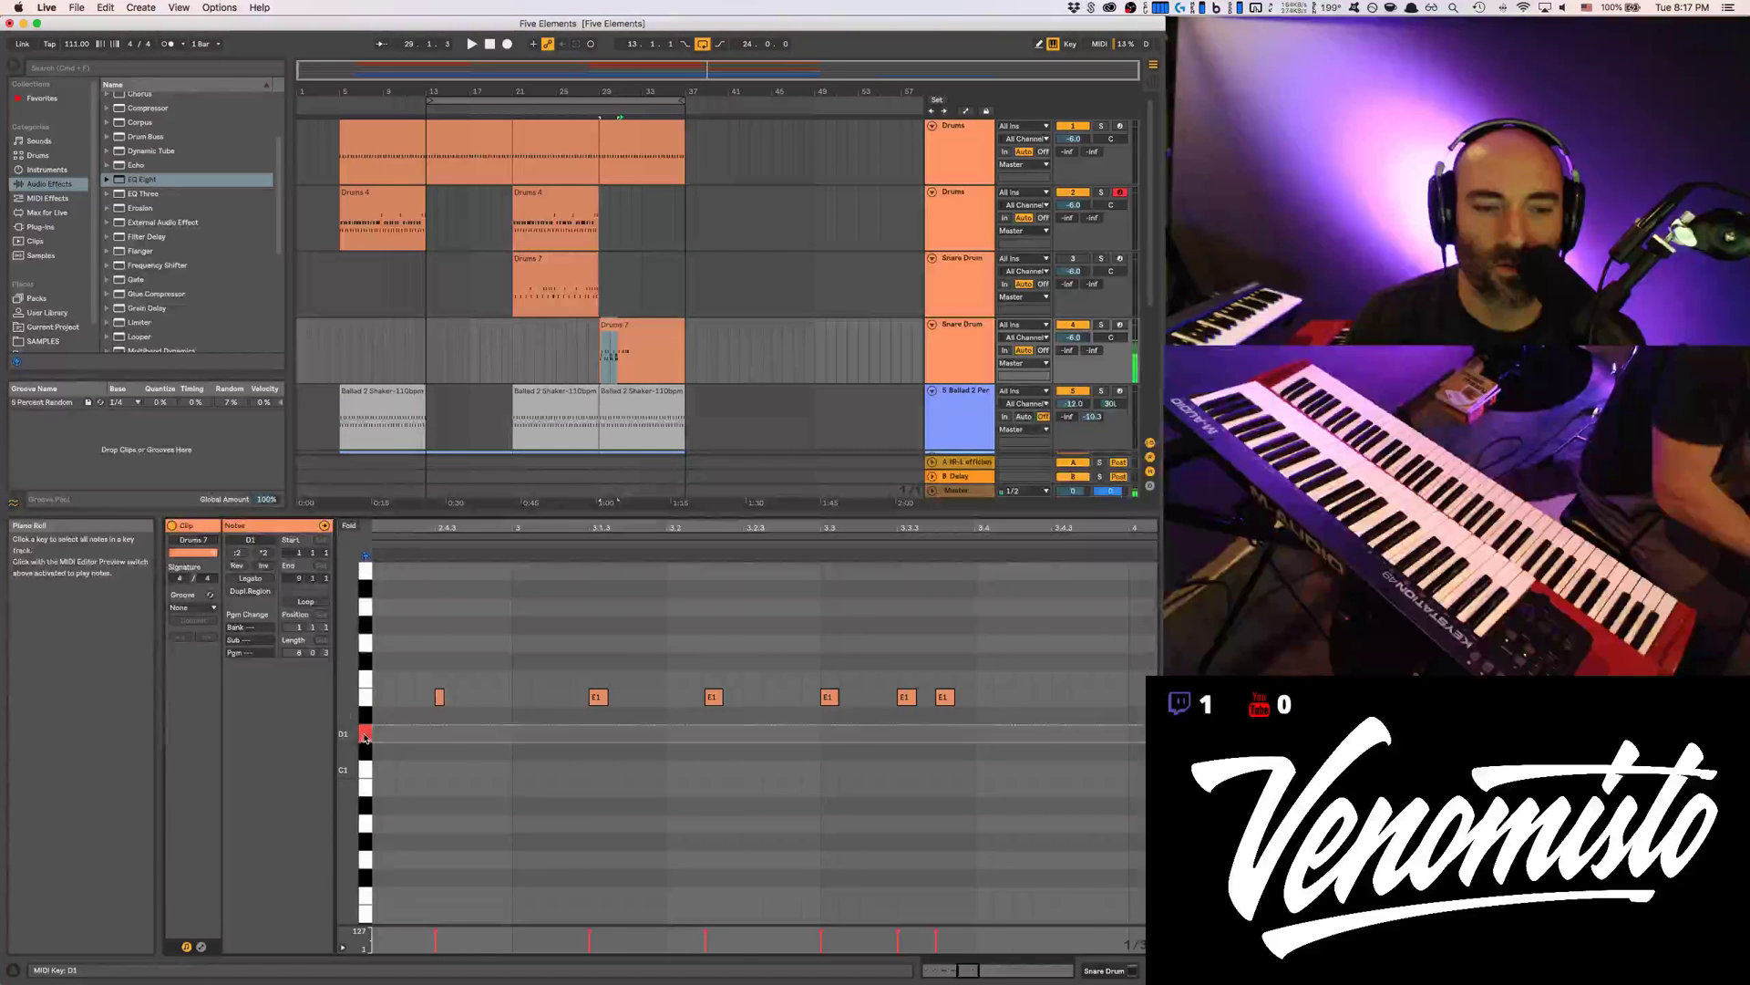
pyautogui.moveTo(527, 528); pyautogui.dragTo(528, 483)
pyautogui.click(365, 700)
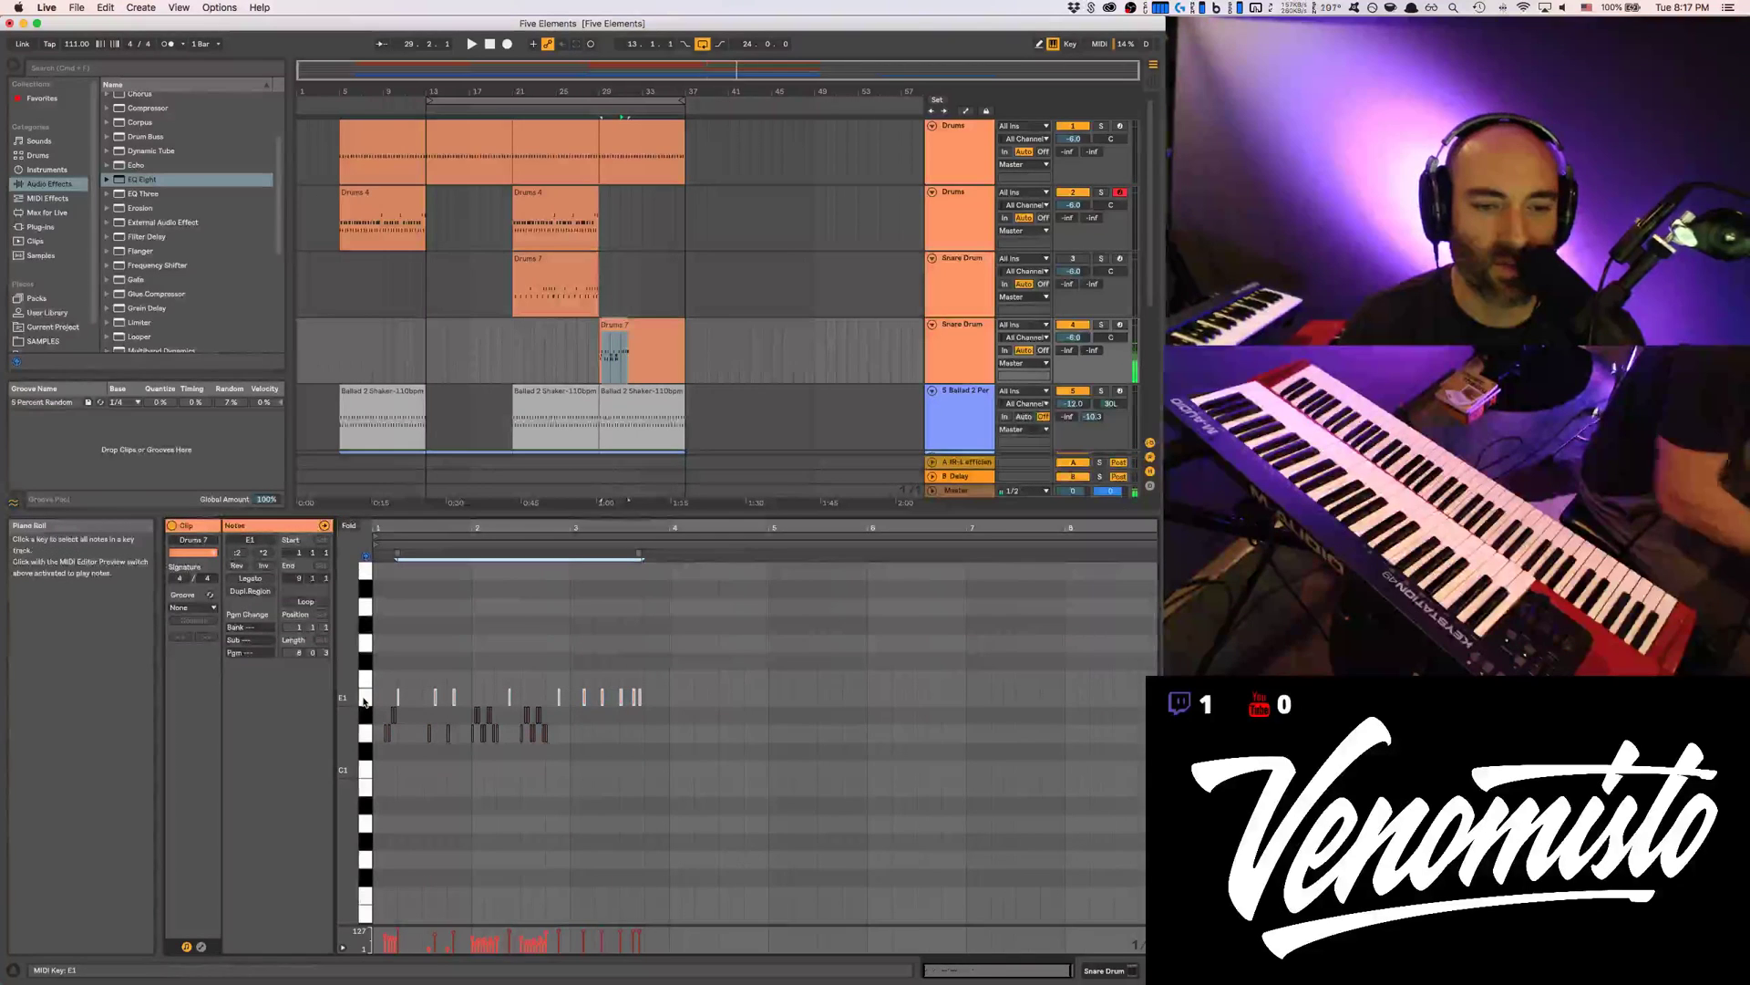
pyautogui.press('space')
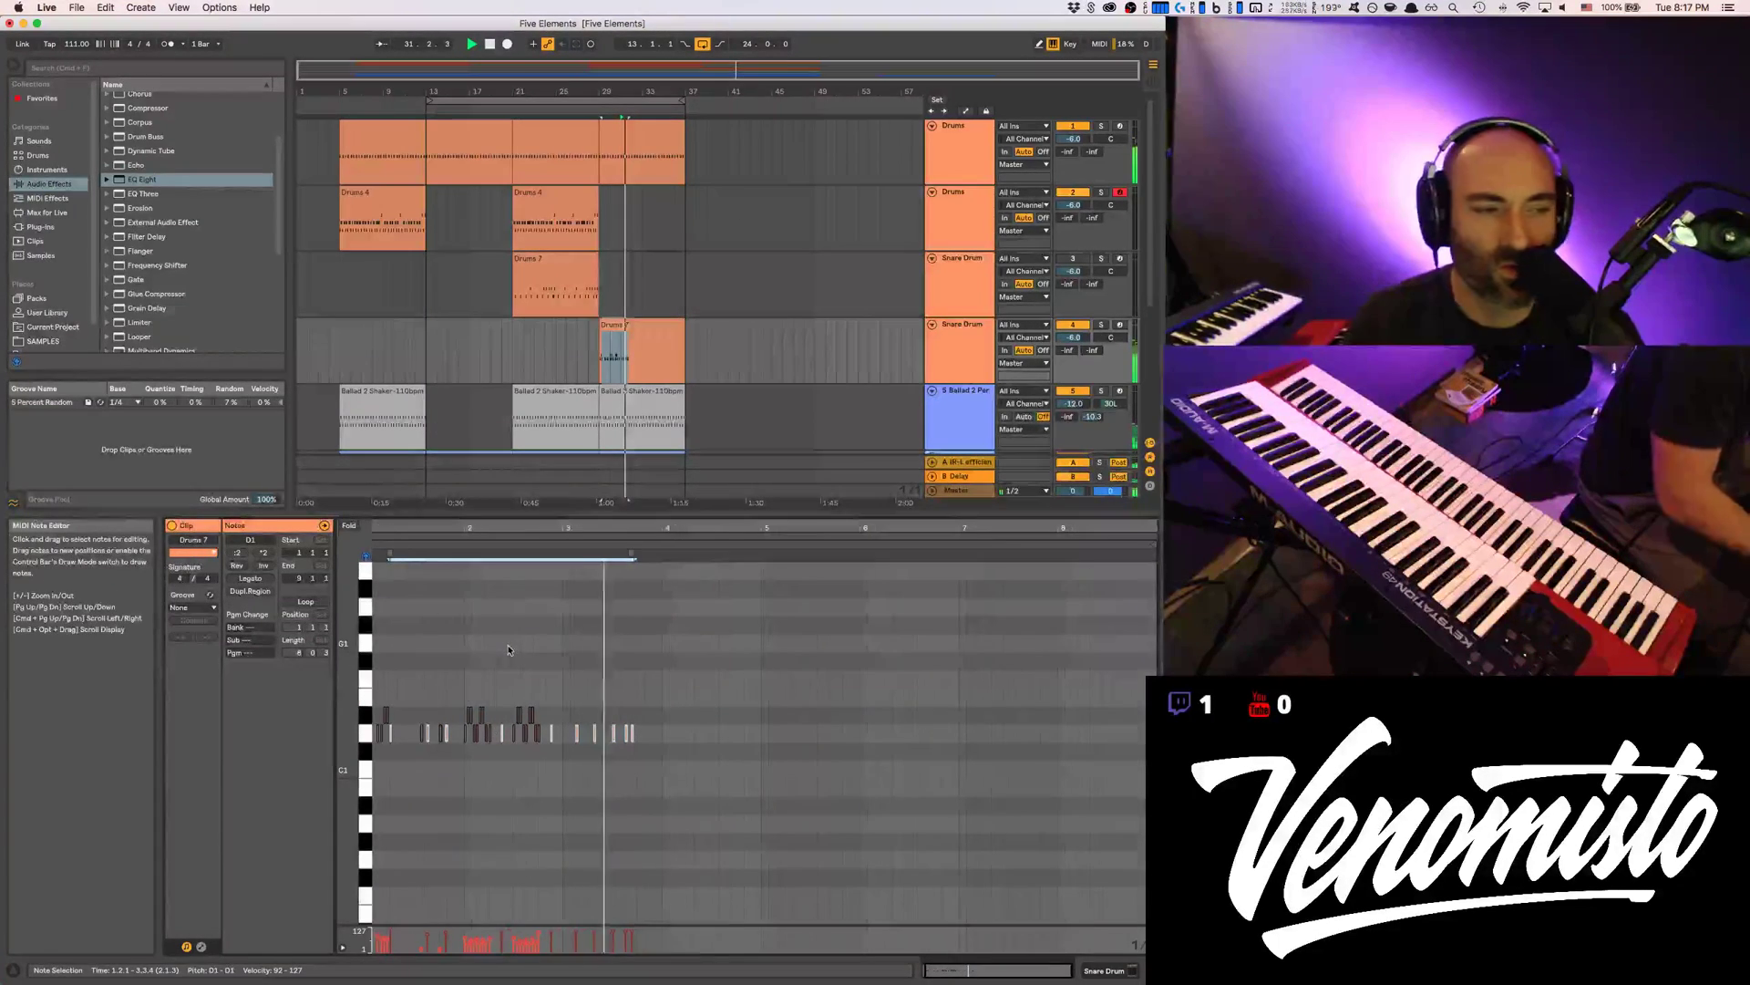
# Set the insert position at 4.3 in the snare clip and switch the note grid to triplets
pyautogui.moveTo(650, 528); pyautogui.dragTo(649, 556)
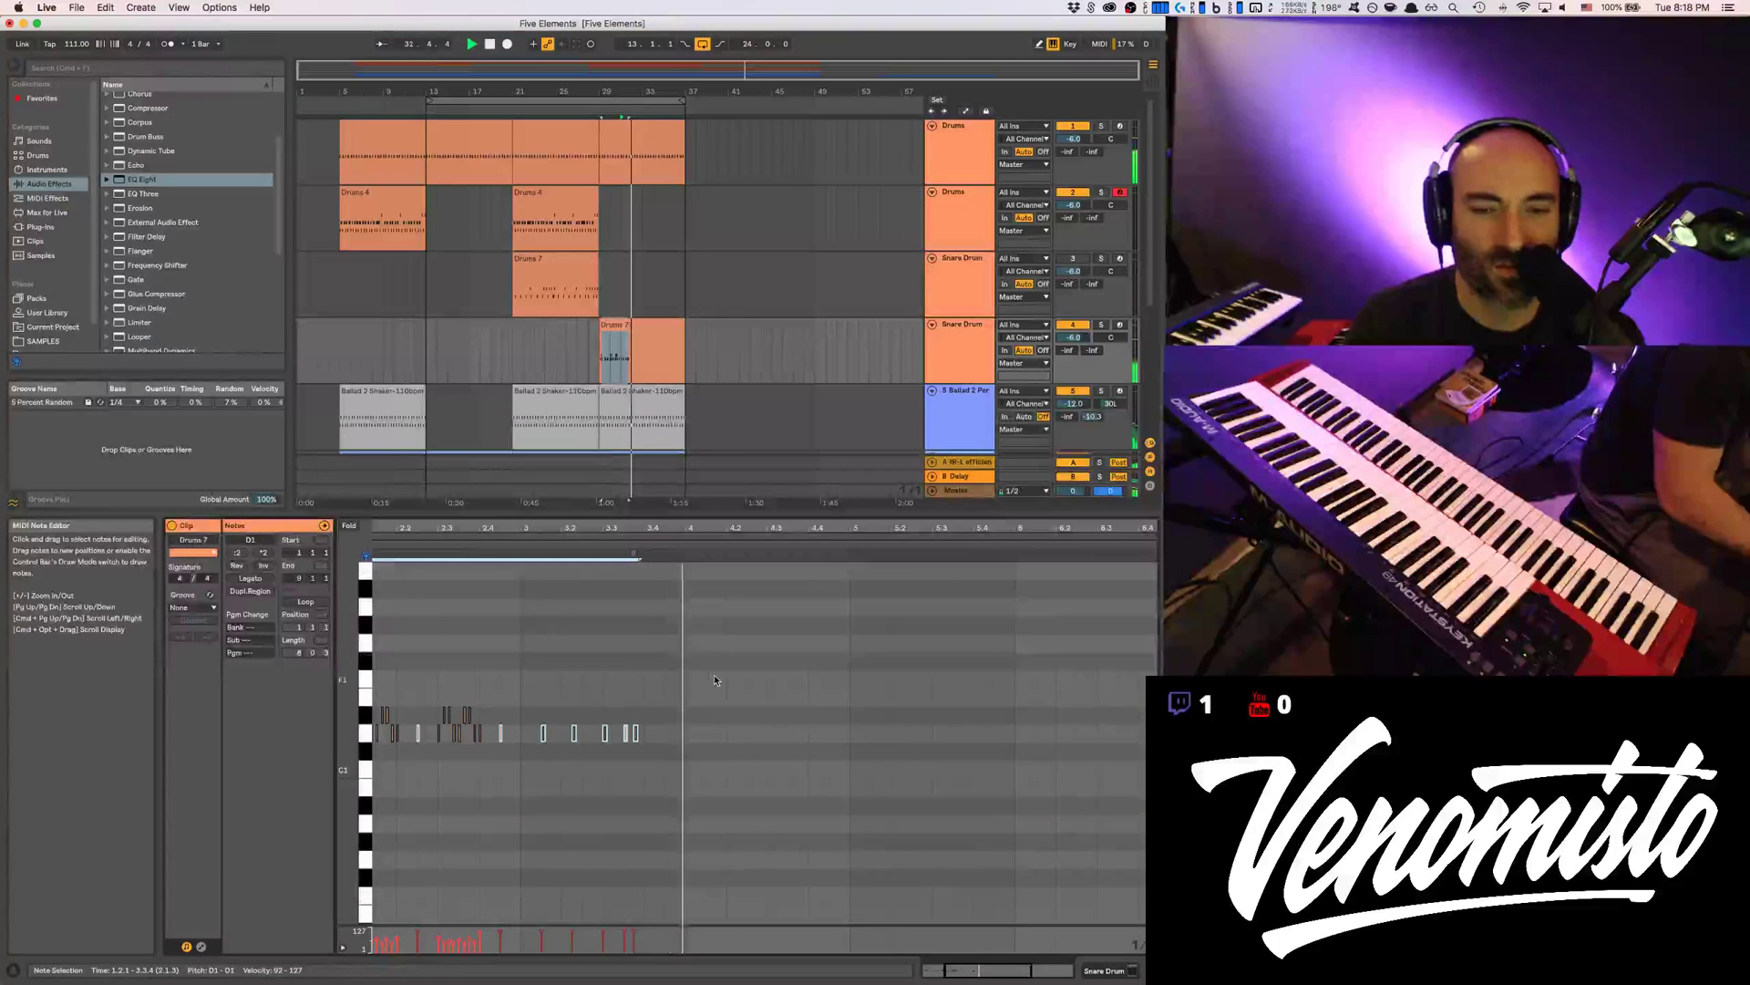
pyautogui.moveTo(814, 528); pyautogui.dragTo(684, 738)
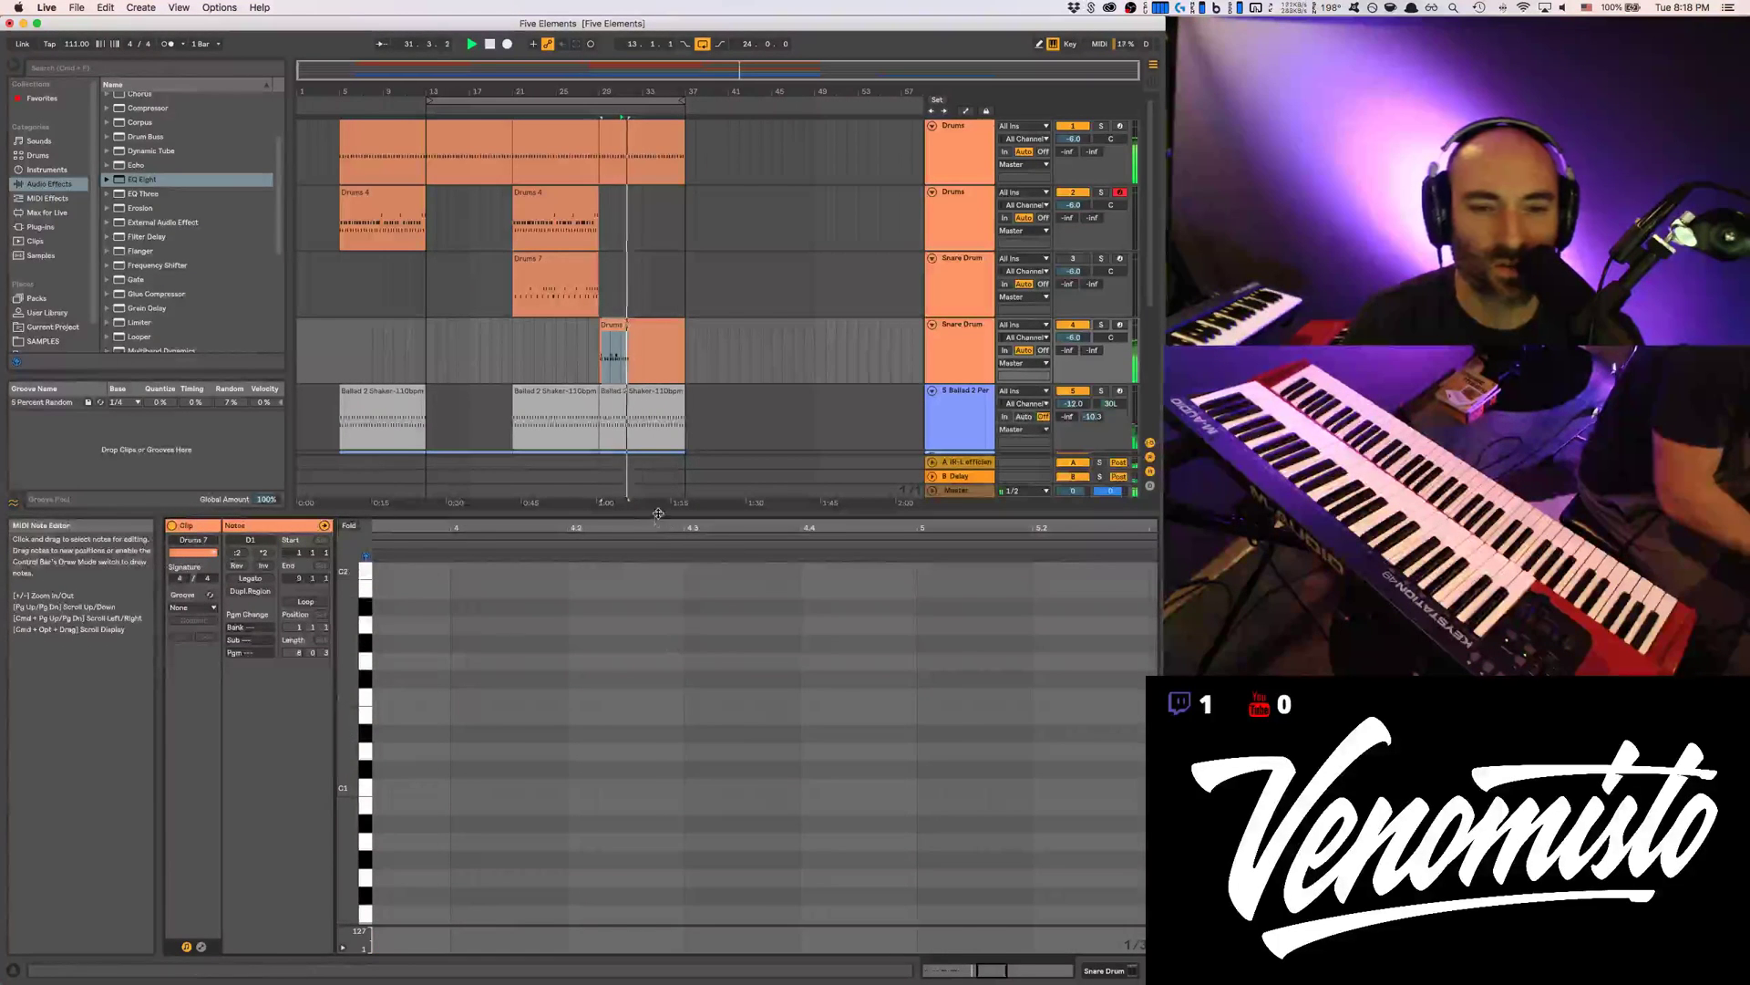
pyautogui.scroll(-3, 671, 693)
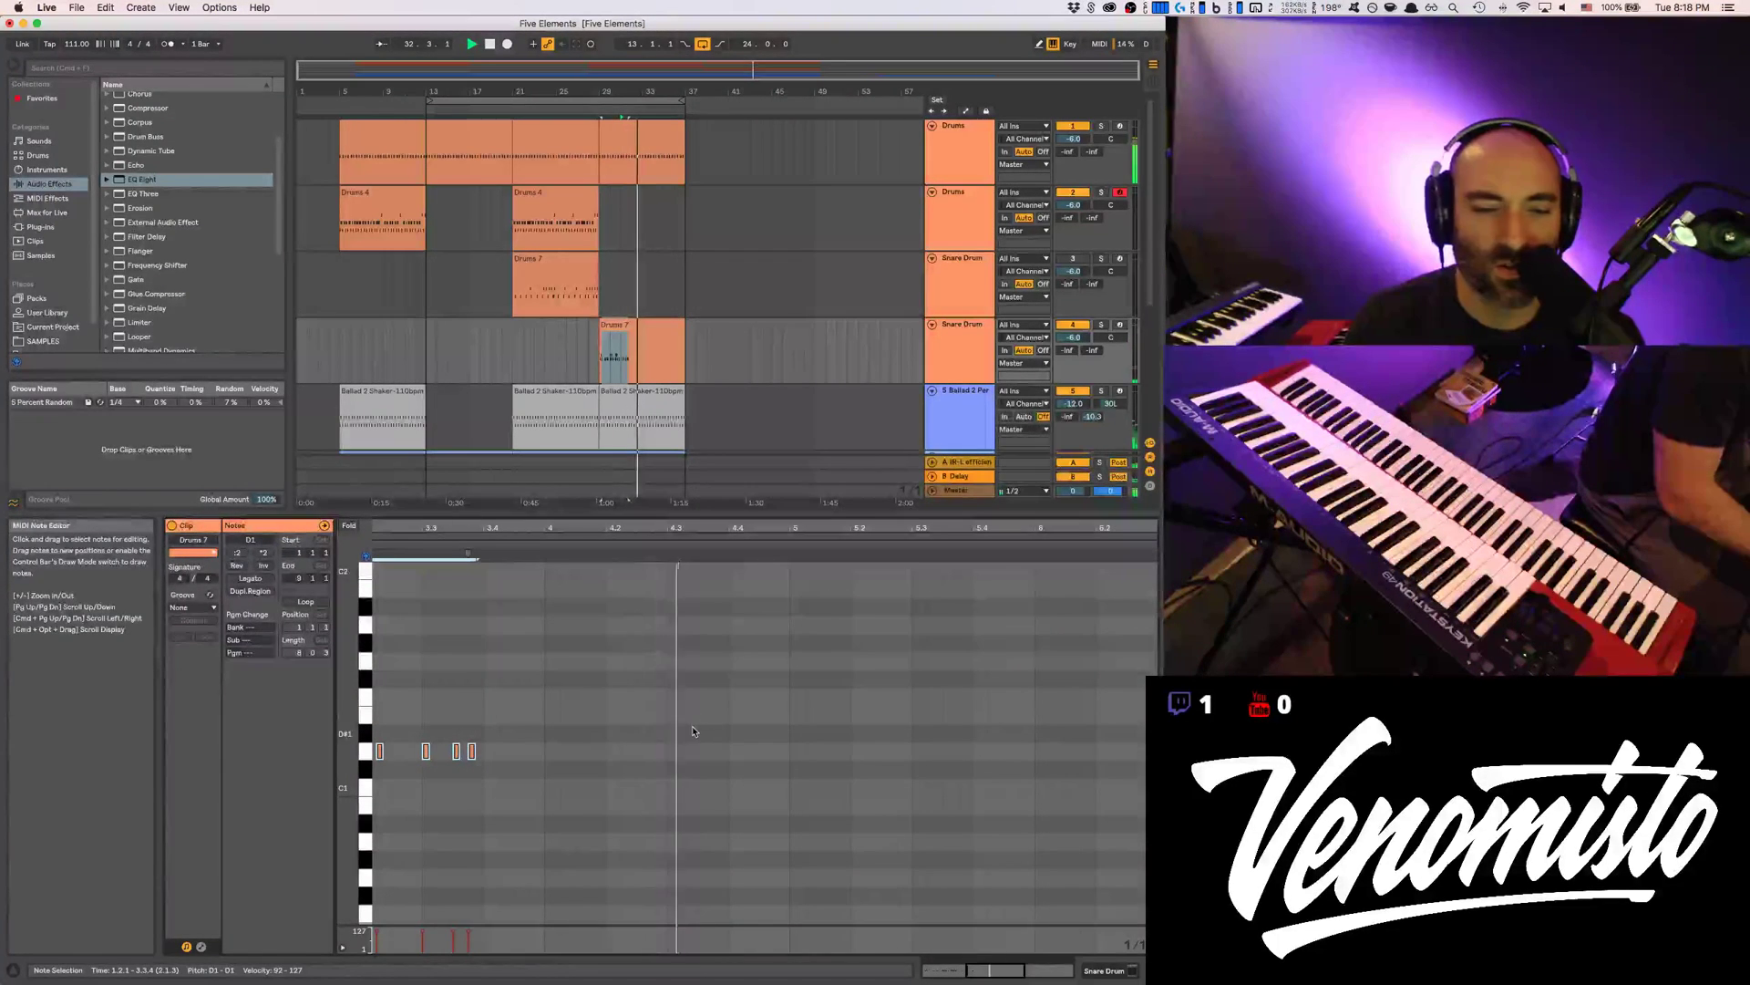
pyautogui.click(668, 754)
pyautogui.press('space')
pyautogui.rightClick(670, 749)
pyautogui.click(720, 730)
pyautogui.moveTo(711, 526); pyautogui.dragTo(712, 529)
# Try a triplet roll of alternating D1 and D#1 notes from 4.3.1 to 5.1.1, audition it, and delete it
pyautogui.doubleClick(663, 755)
pyautogui.doubleClick(689, 733)
pyautogui.doubleClick(714, 733)
pyautogui.click(740, 753)
pyautogui.doubleClick(740, 753)
pyautogui.doubleClick(787, 733)
pyautogui.doubleClick(811, 733)
pyautogui.press('space')
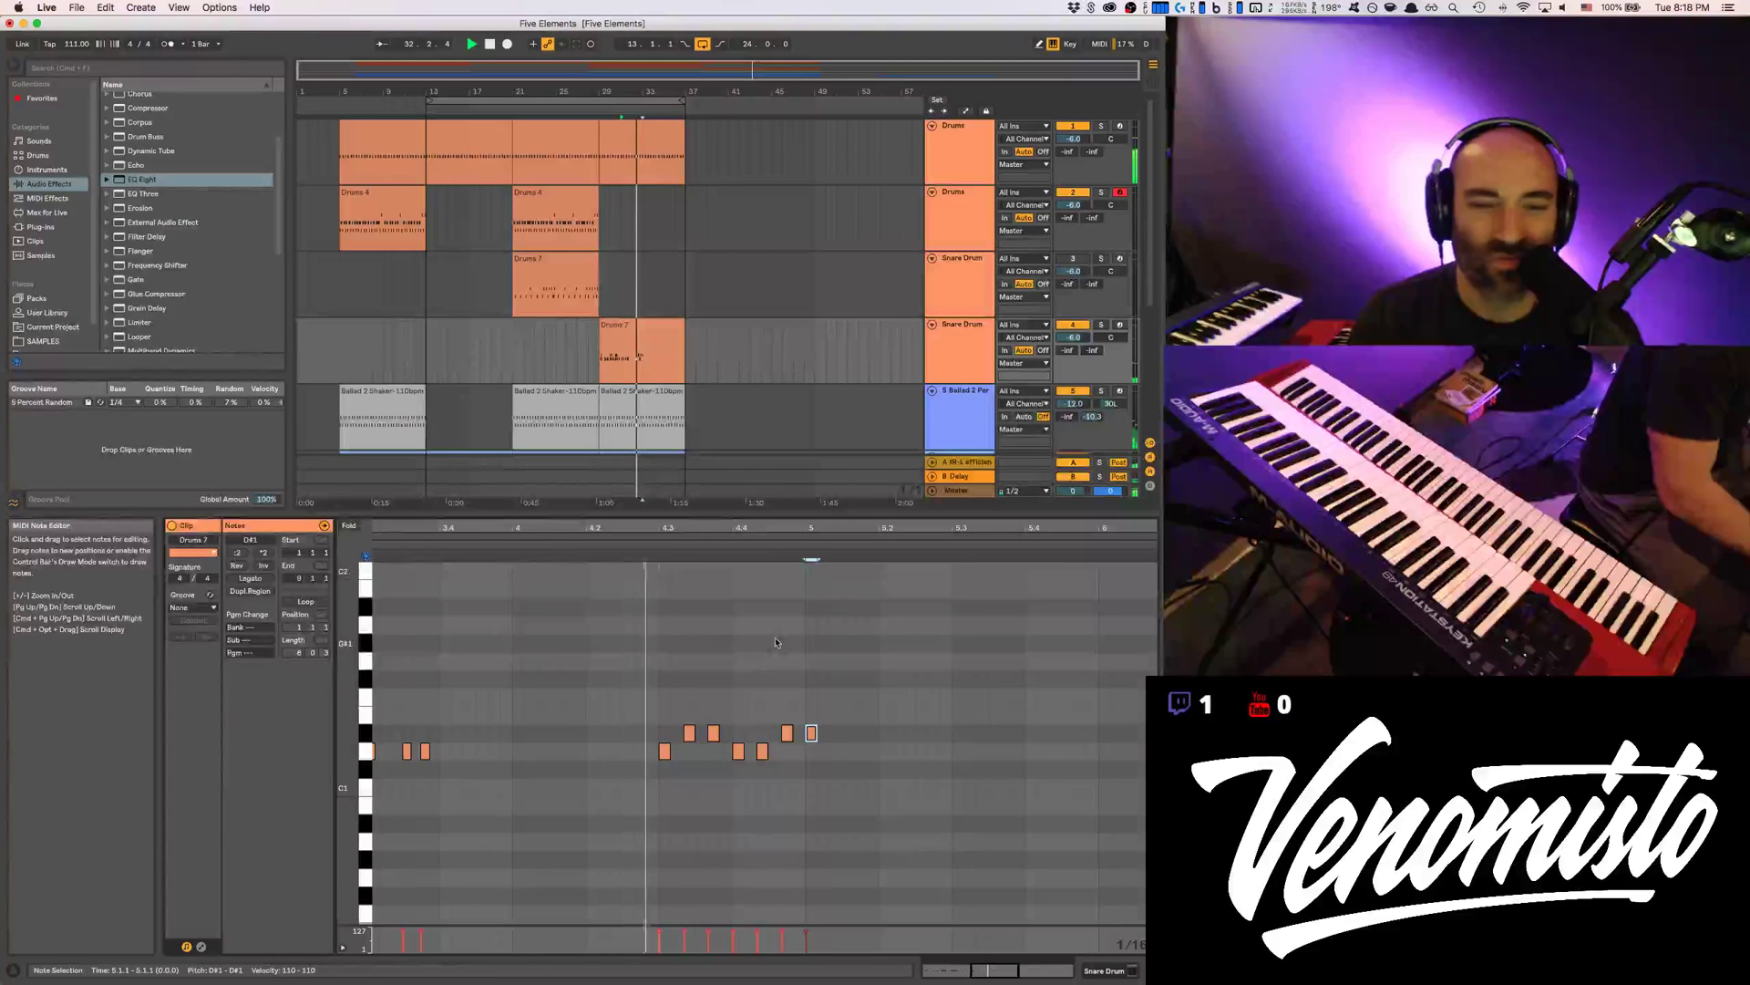
pyautogui.press('space')
pyautogui.moveTo(651, 701); pyautogui.dragTo(826, 771)
pyautogui.press('Delete')
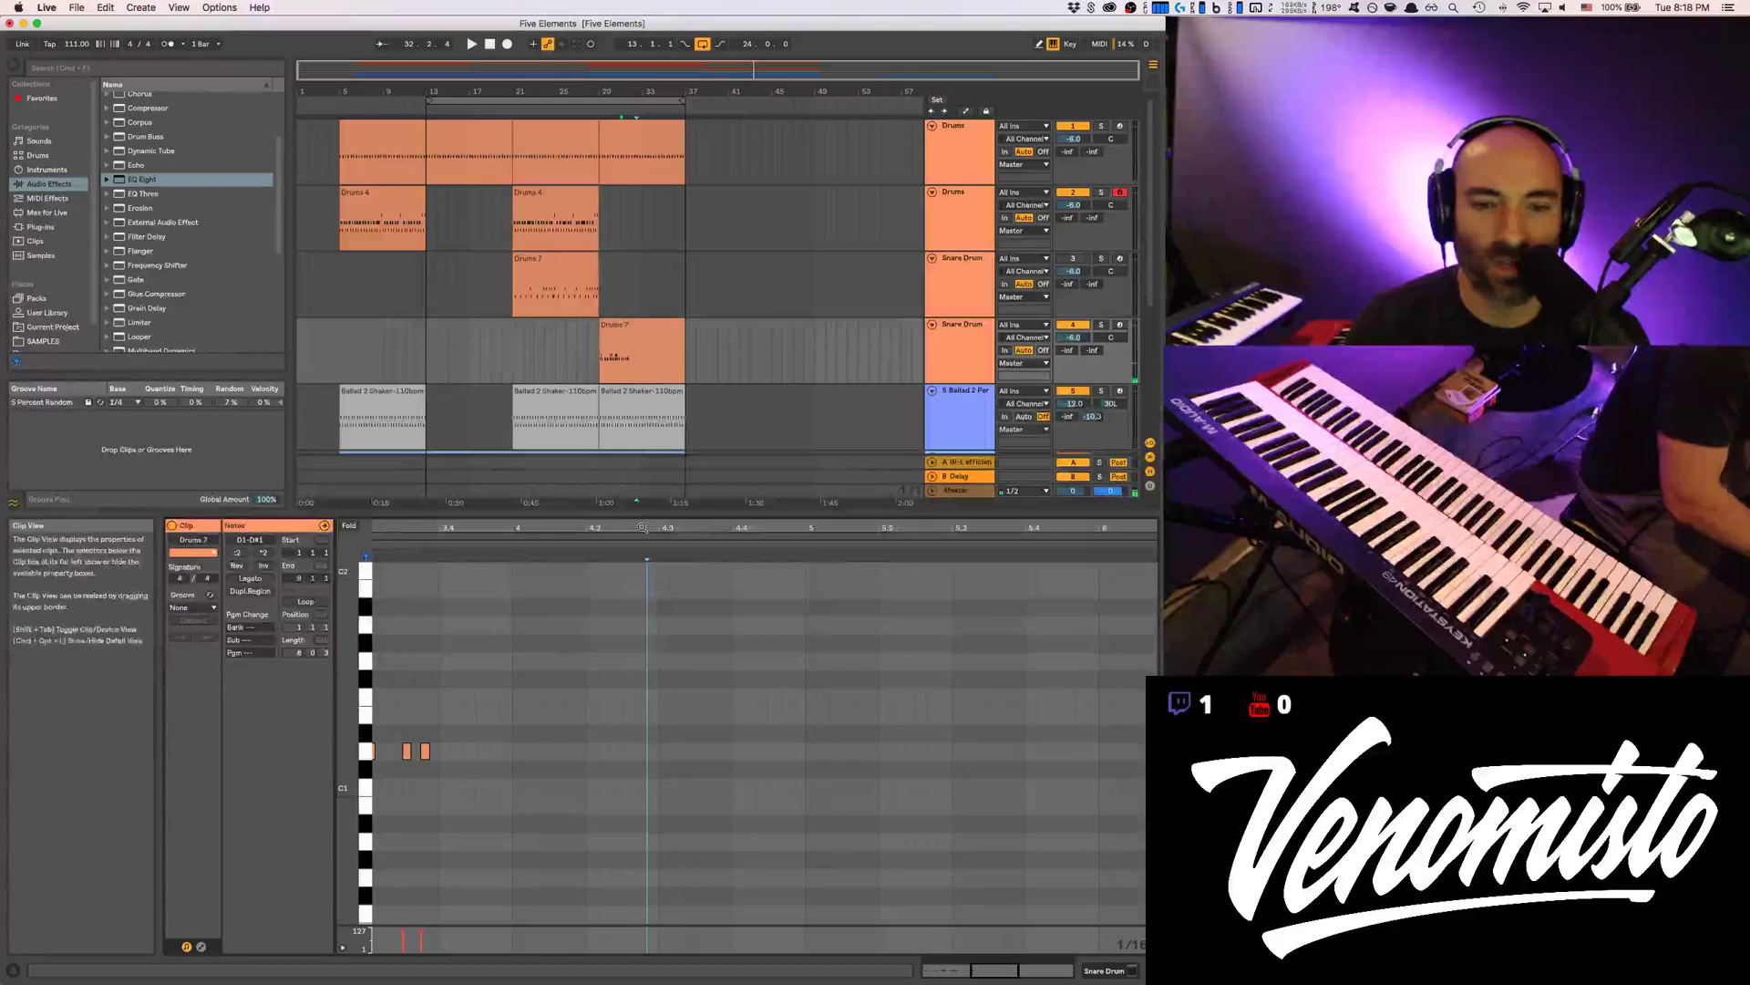
# Add a roll of alternating D1 and E1 note pairs from 4.2.1 to 4.4.1 in the snare clip and play it back
pyautogui.press('+')
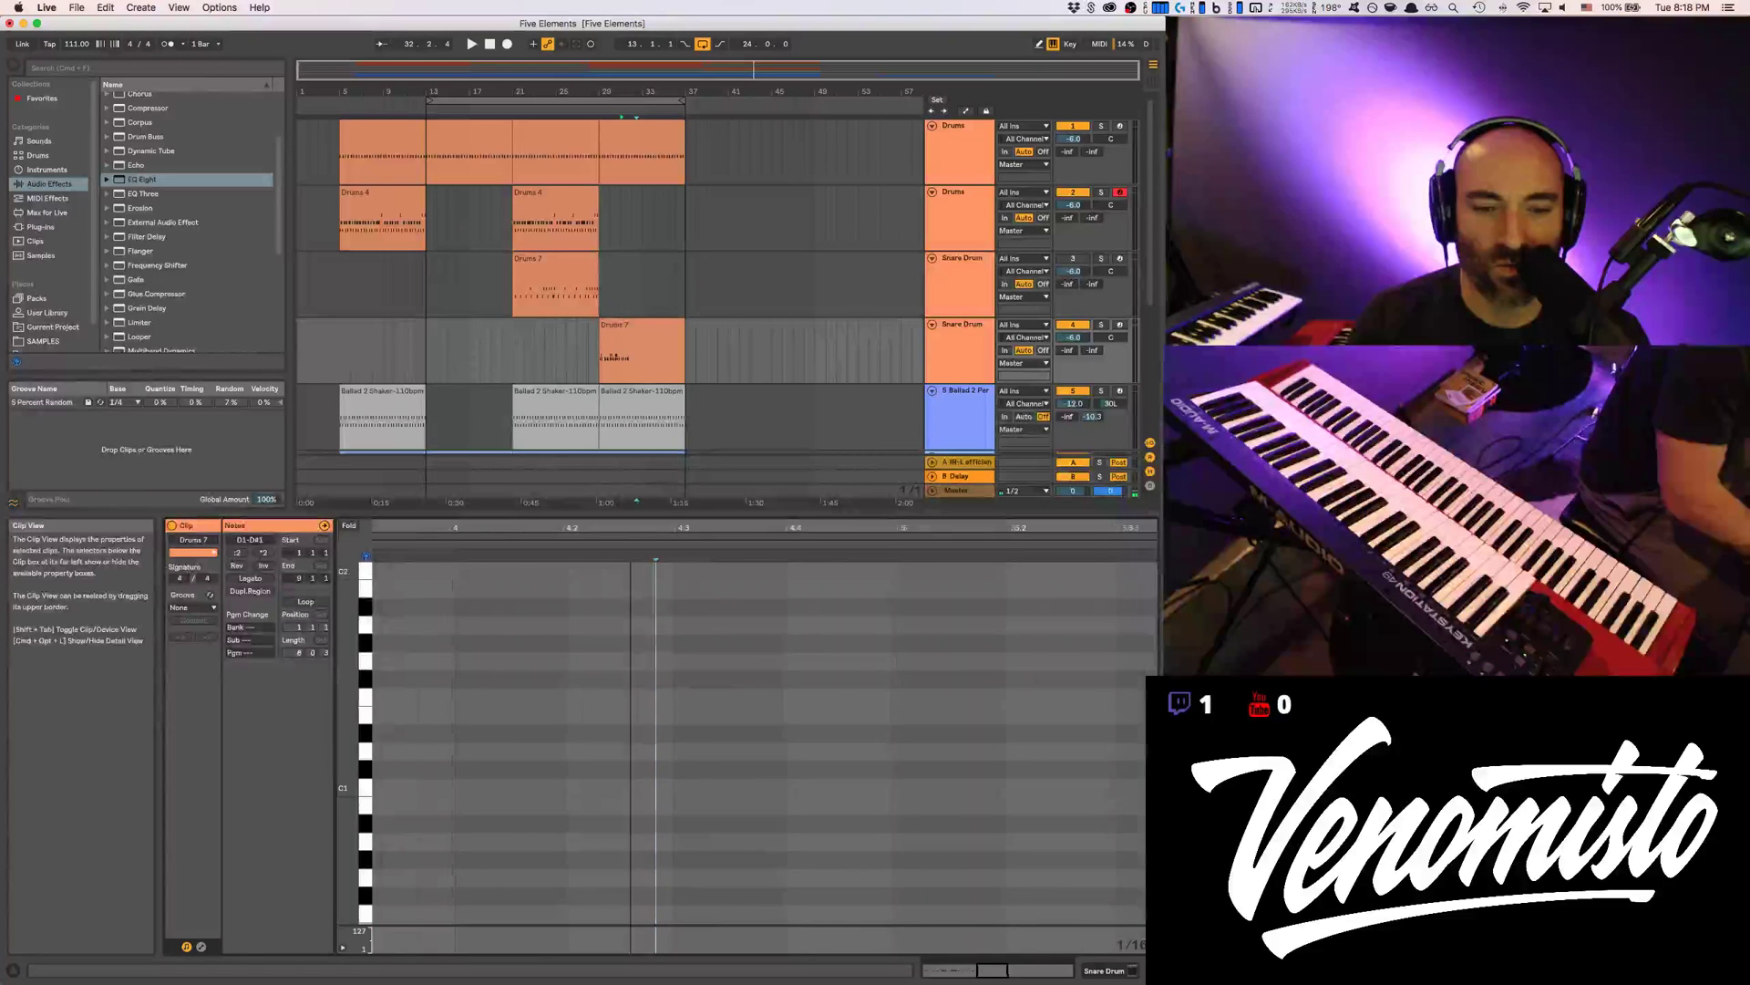
pyautogui.press('+')
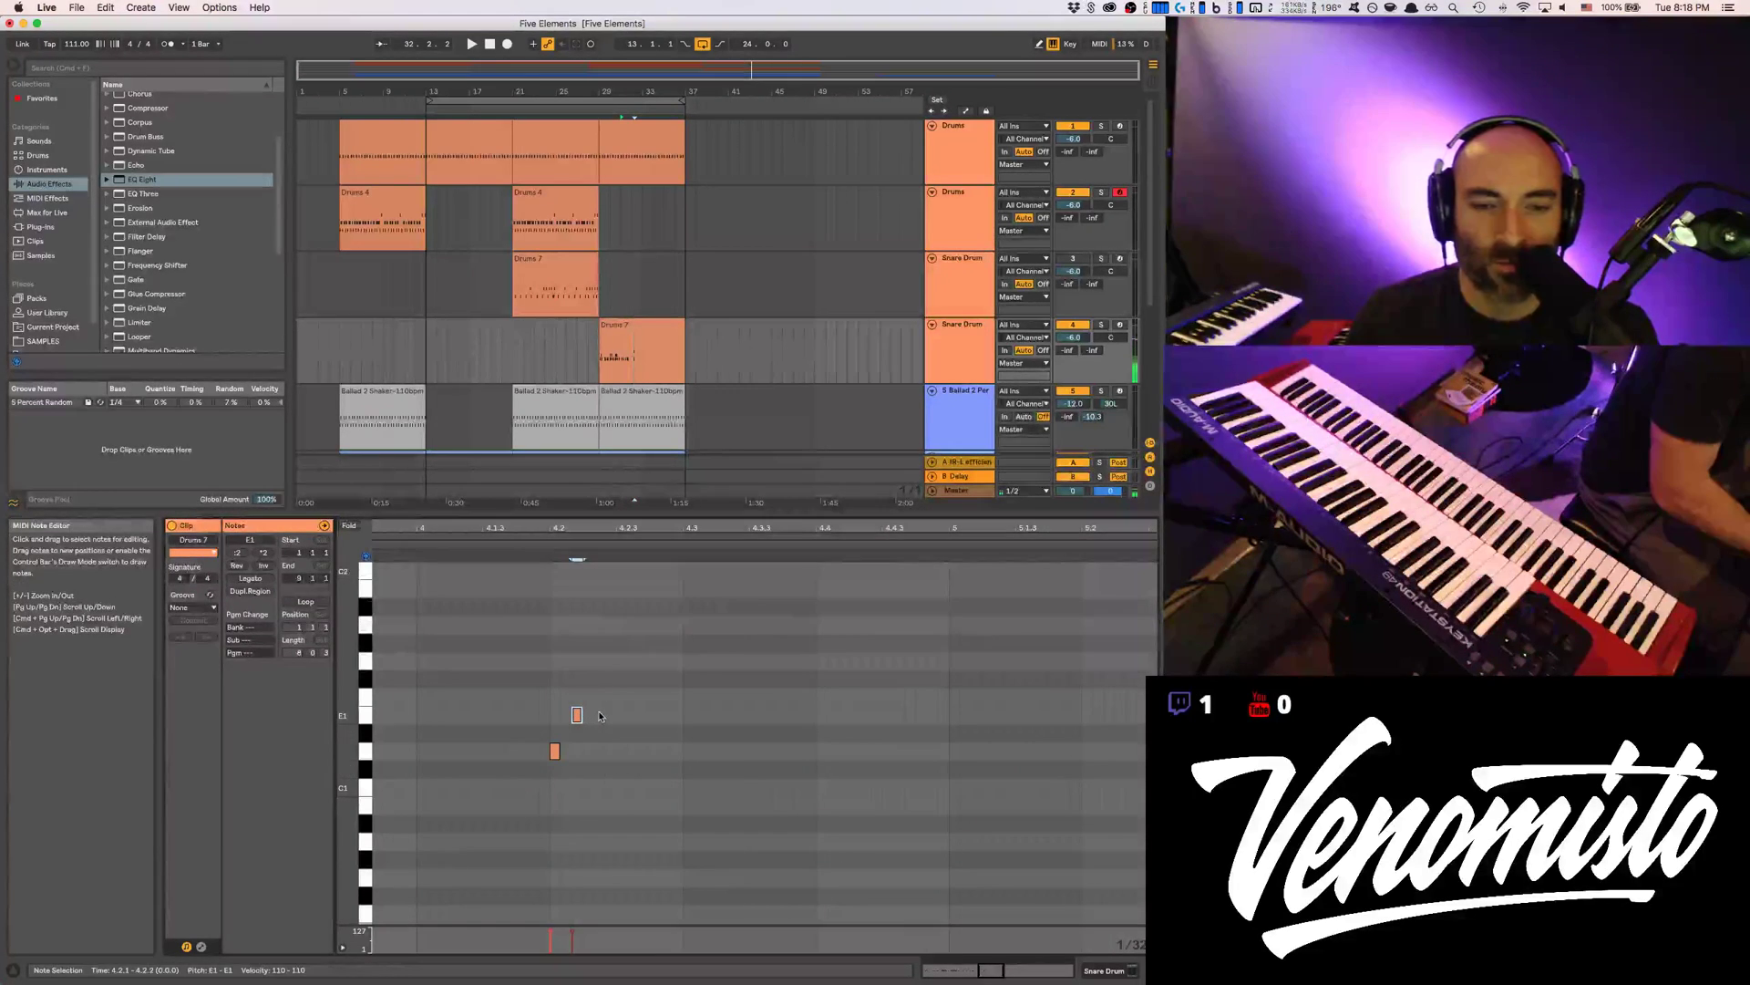
pyautogui.doubleClick(621, 752)
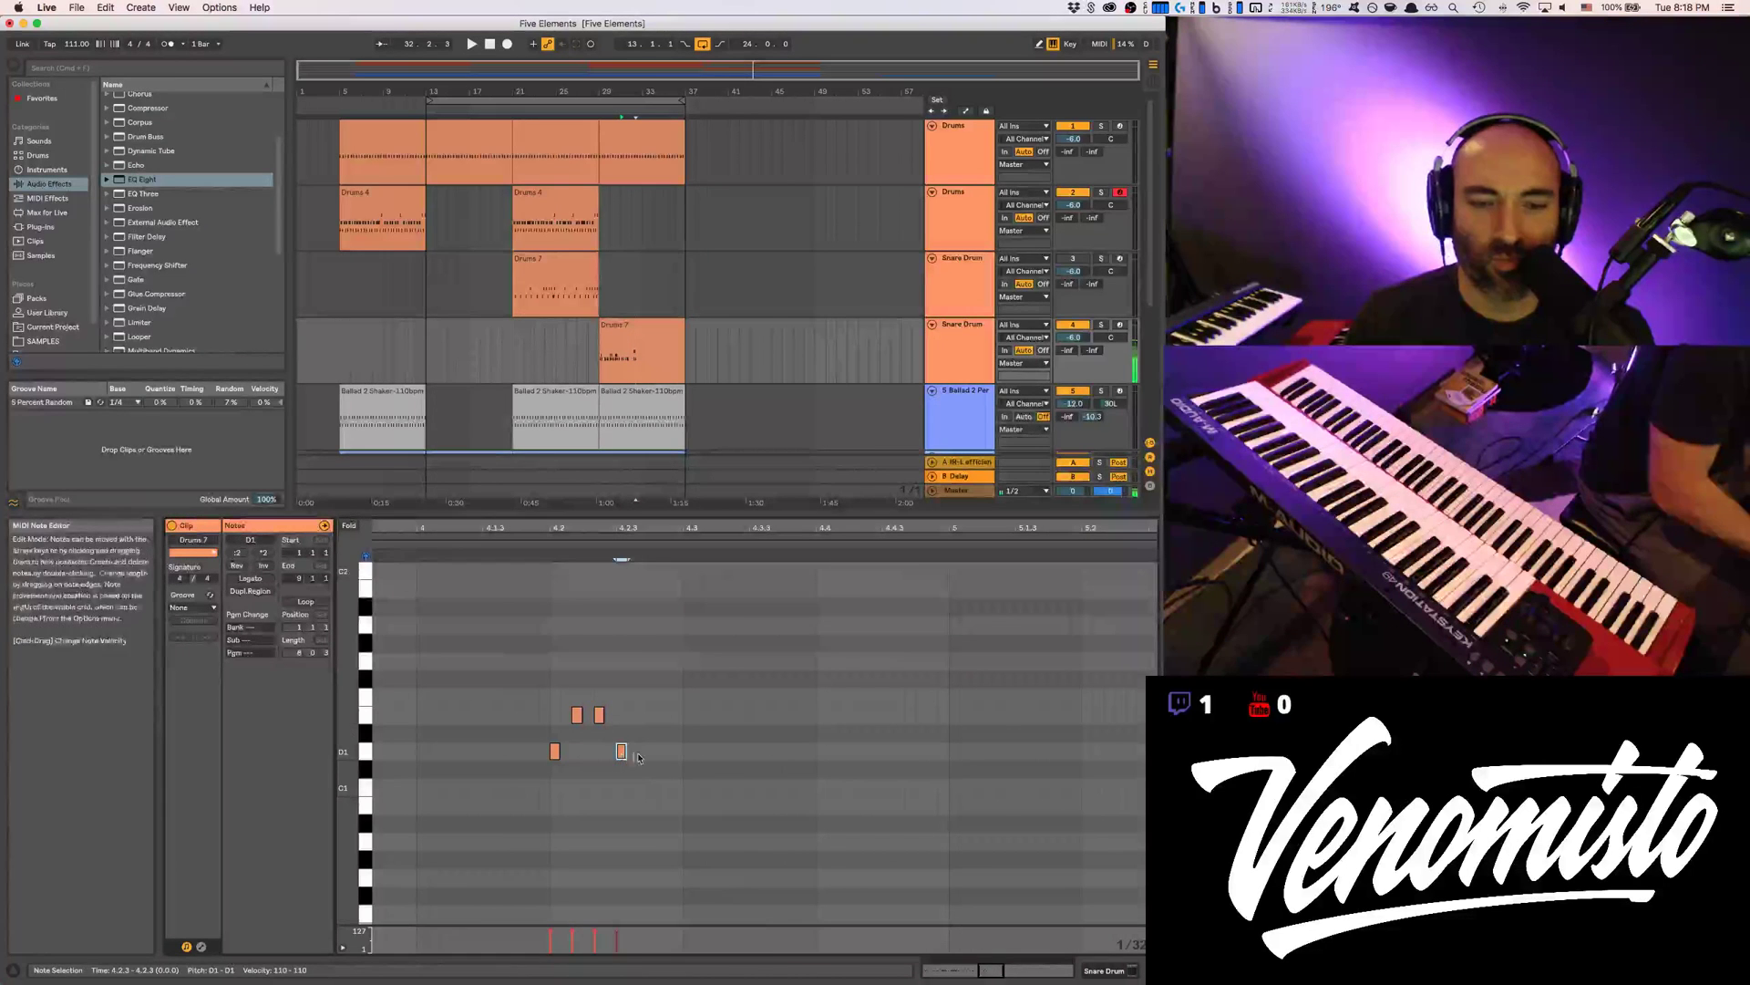
pyautogui.doubleClick(644, 751)
pyautogui.doubleClick(667, 715)
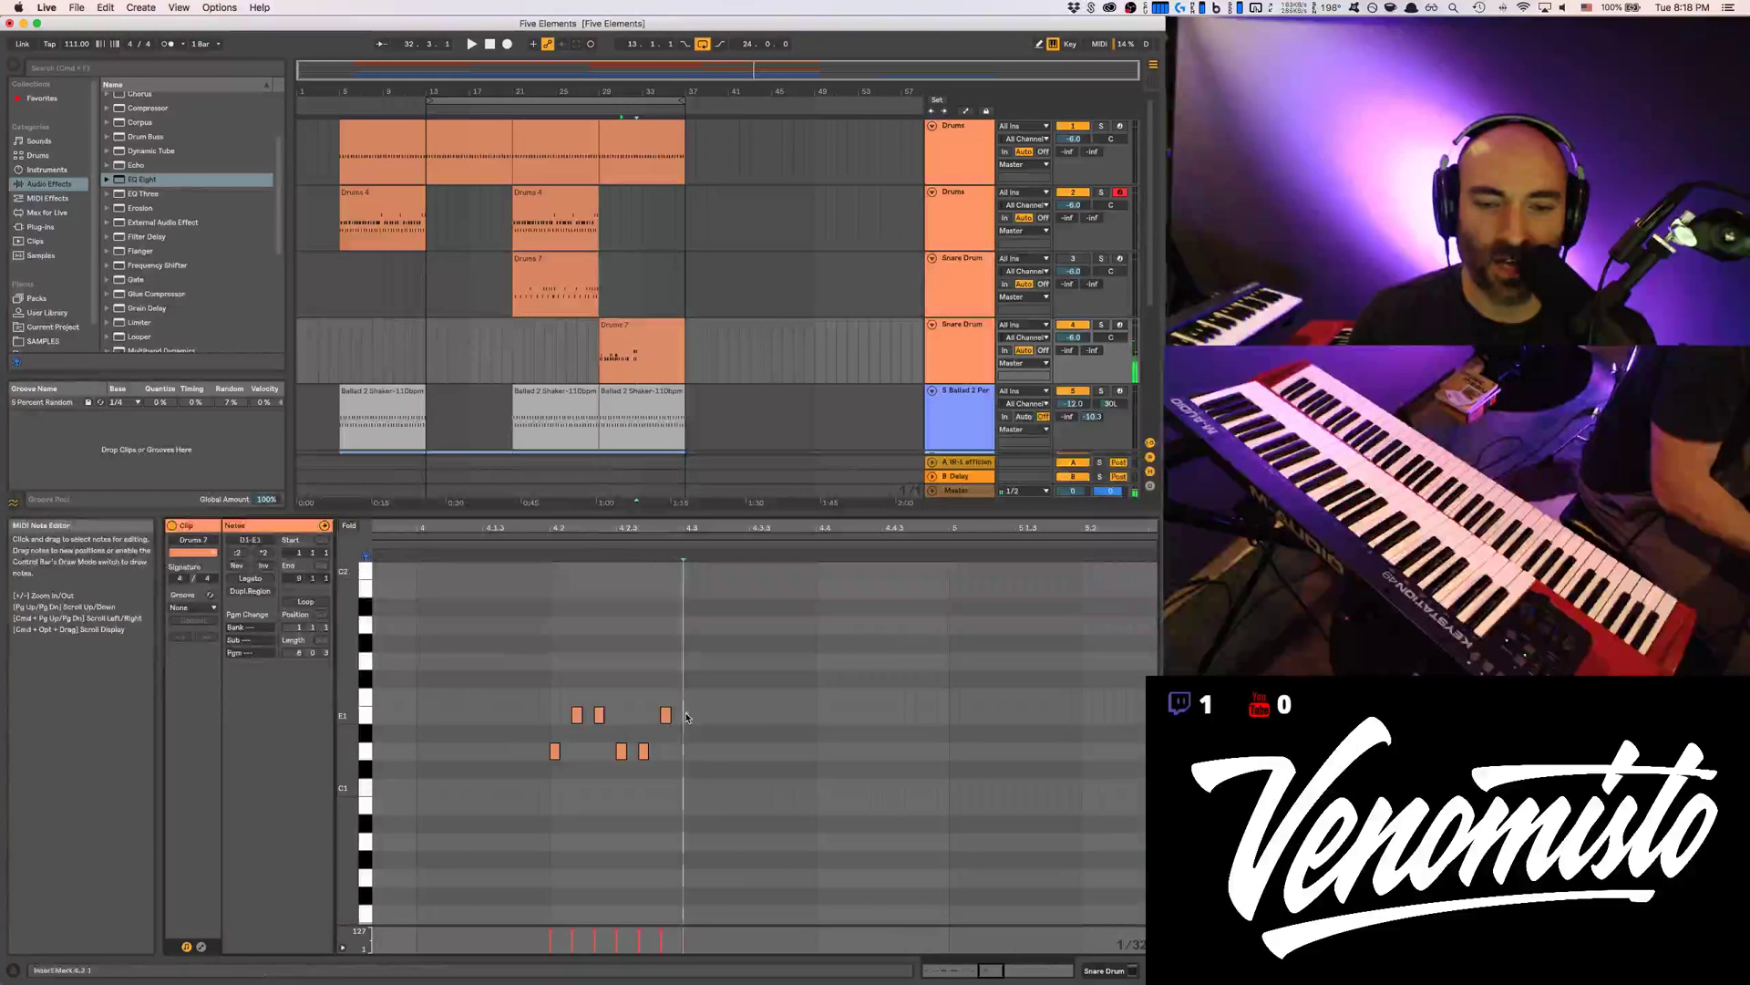
pyautogui.doubleClick(712, 754)
pyautogui.doubleClick(733, 752)
pyautogui.doubleClick(756, 716)
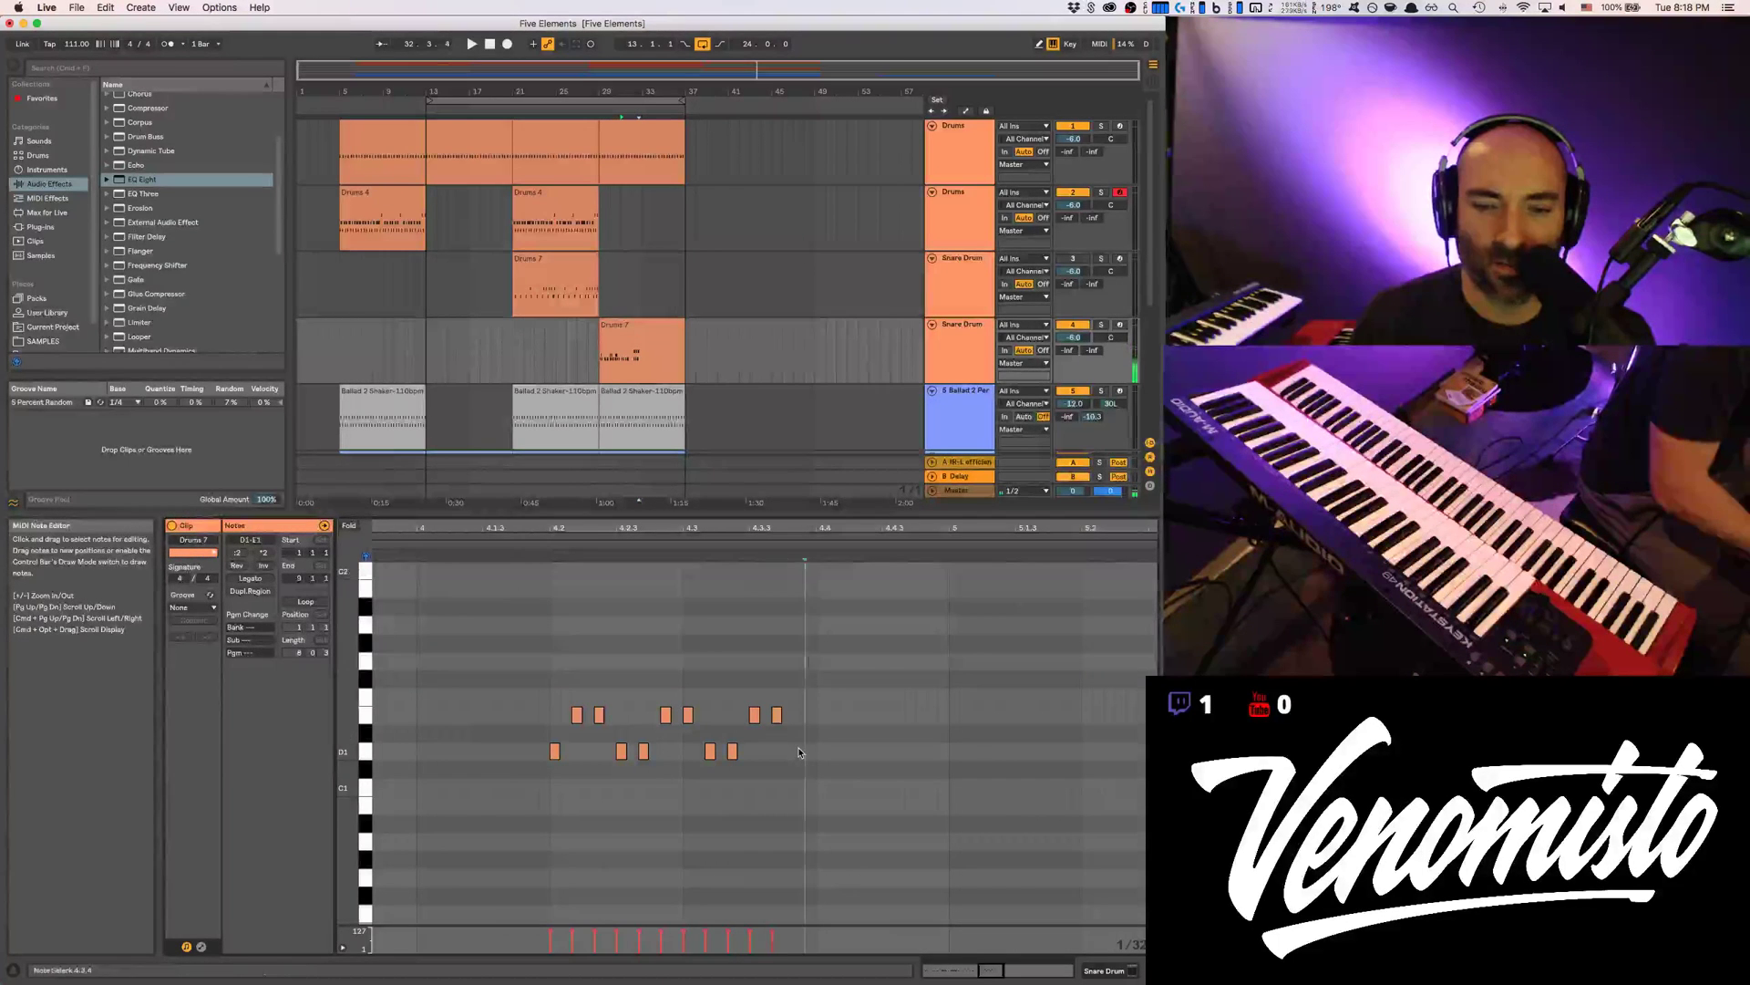
pyautogui.doubleClick(821, 751)
pyautogui.press('space')
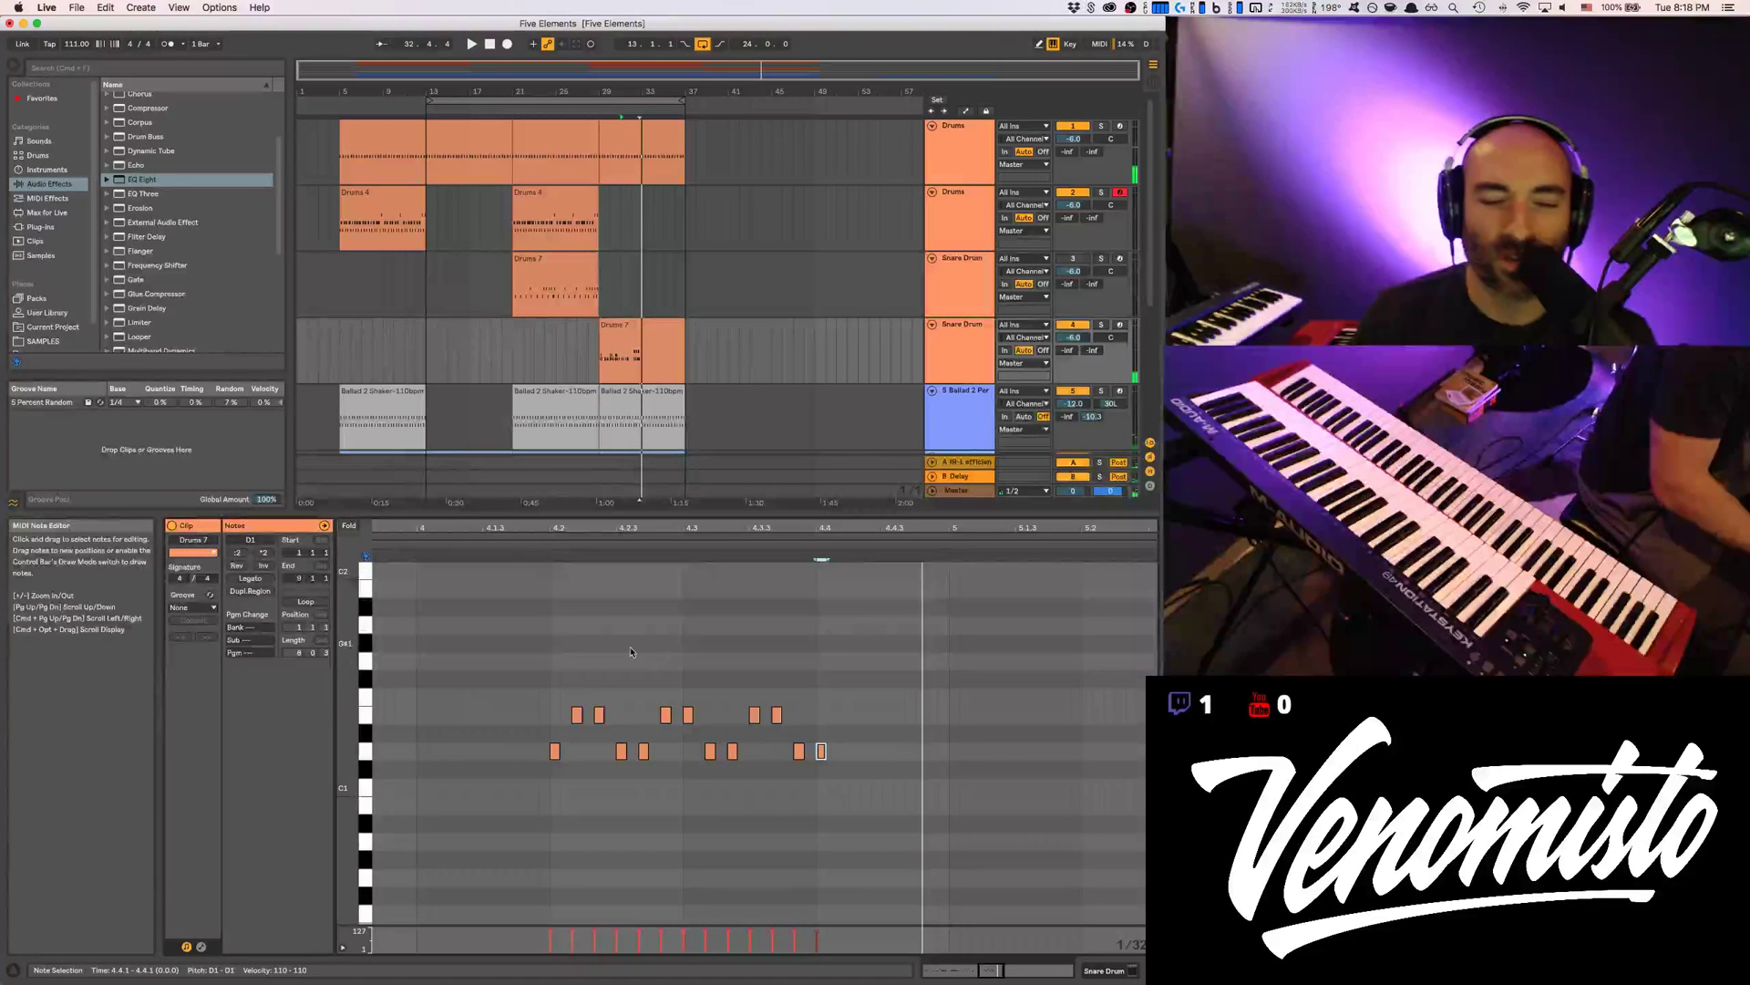
# Select the whole roll from 4.2.1 to 4.4.1, lower its velocities to between 41 and 70, and audition the fill
pyautogui.press('space')
pyautogui.moveTo(531, 688); pyautogui.dragTo(867, 770)
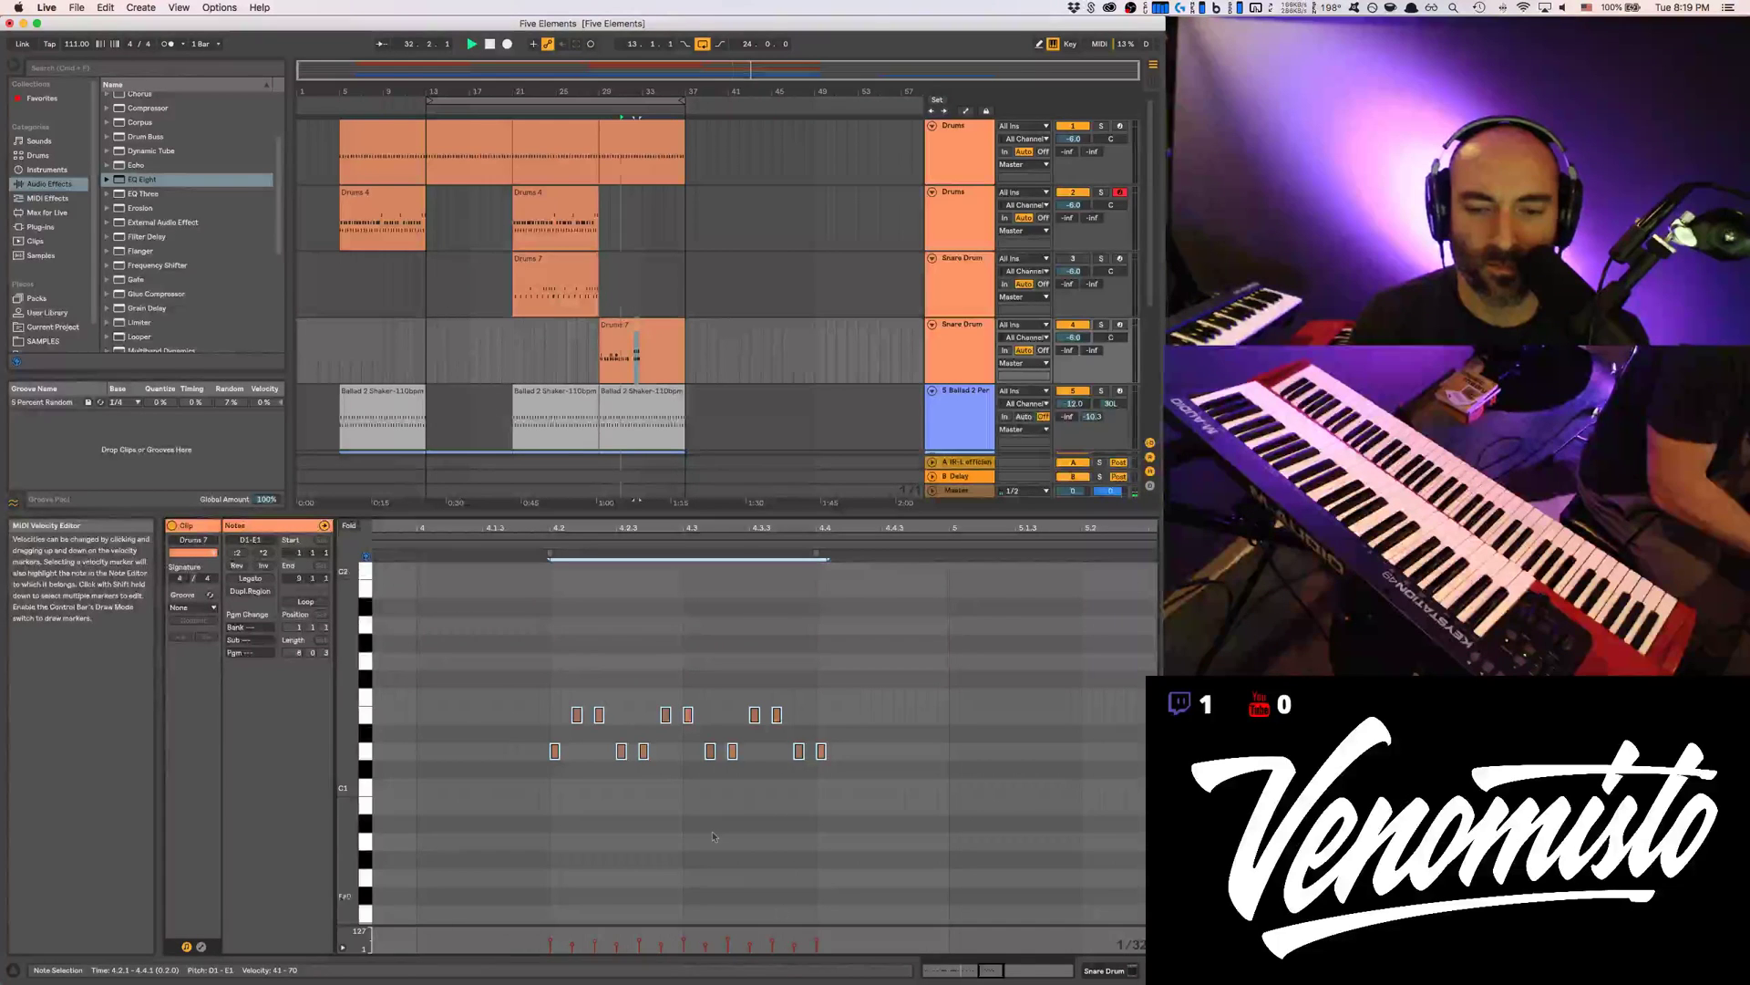
pyautogui.press('space')
pyautogui.moveTo(584, 530); pyautogui.dragTo(676, 490)
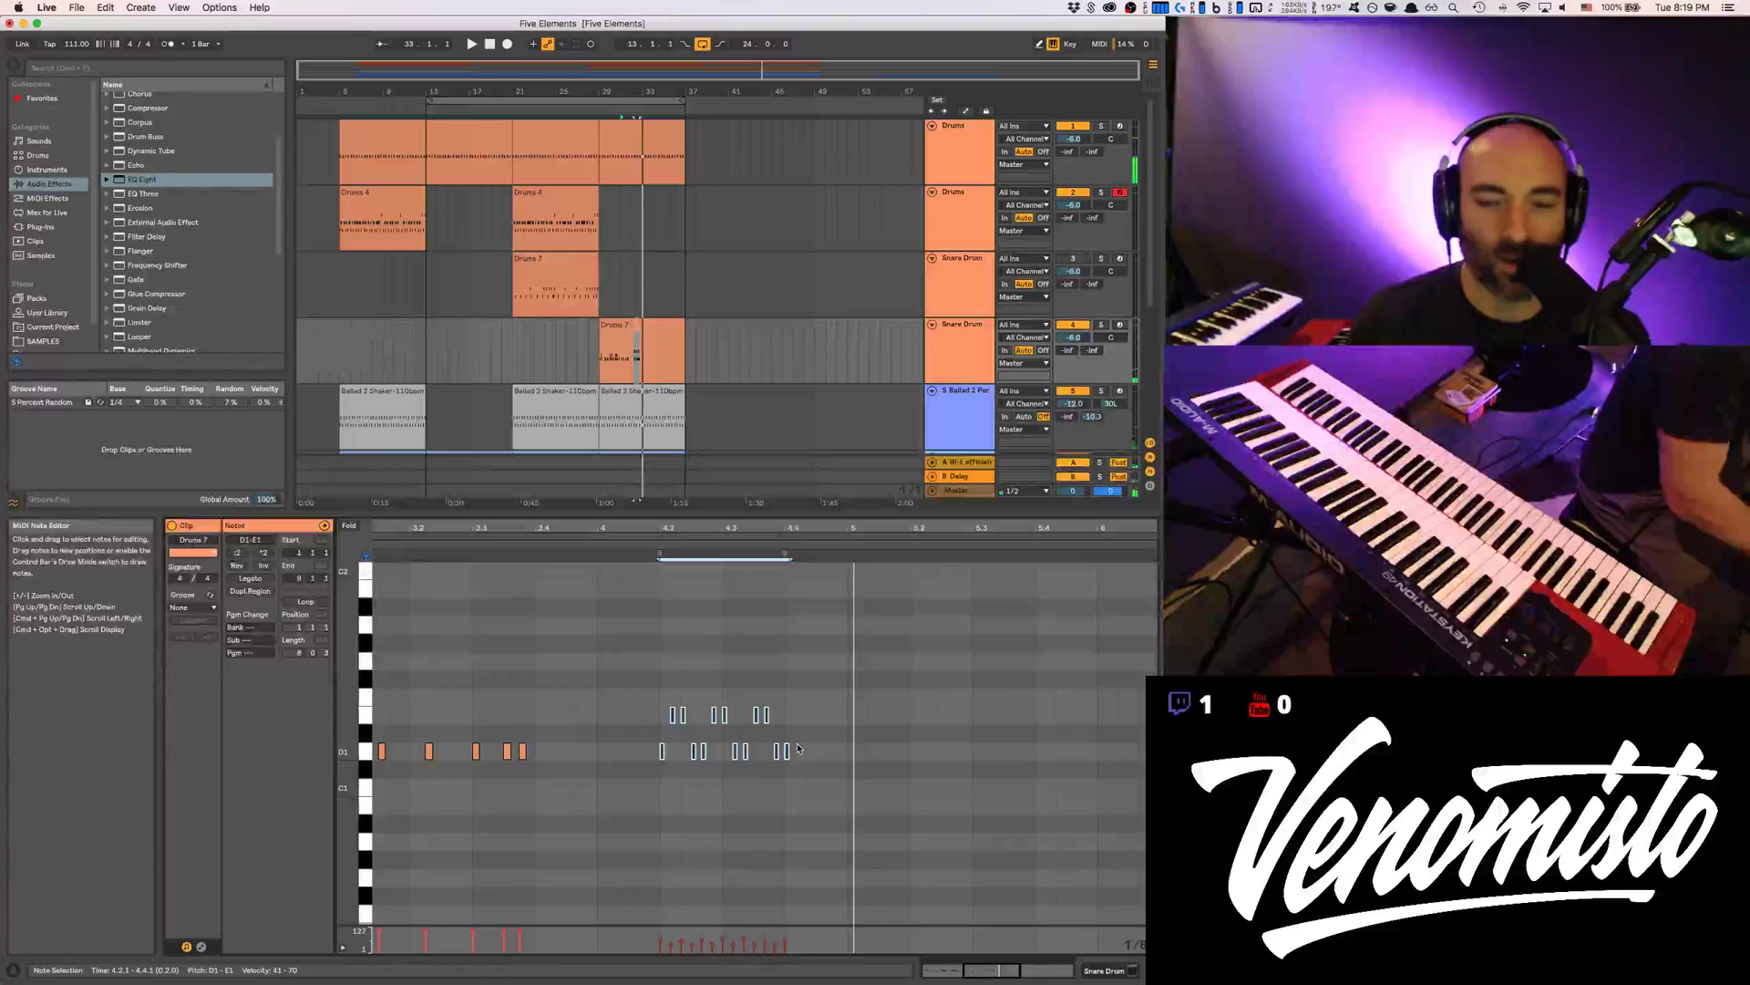
pyautogui.press('space')
# Move the roll to start at 4.1.1 and extend it with E1 and D1 pairs up to 4.4.1, plus a final E1 hit at 4.4.3
pyautogui.moveTo(697, 752); pyautogui.dragTo(637, 752)
pyautogui.click(744, 770)
pyautogui.press('+')
pyautogui.press('+')
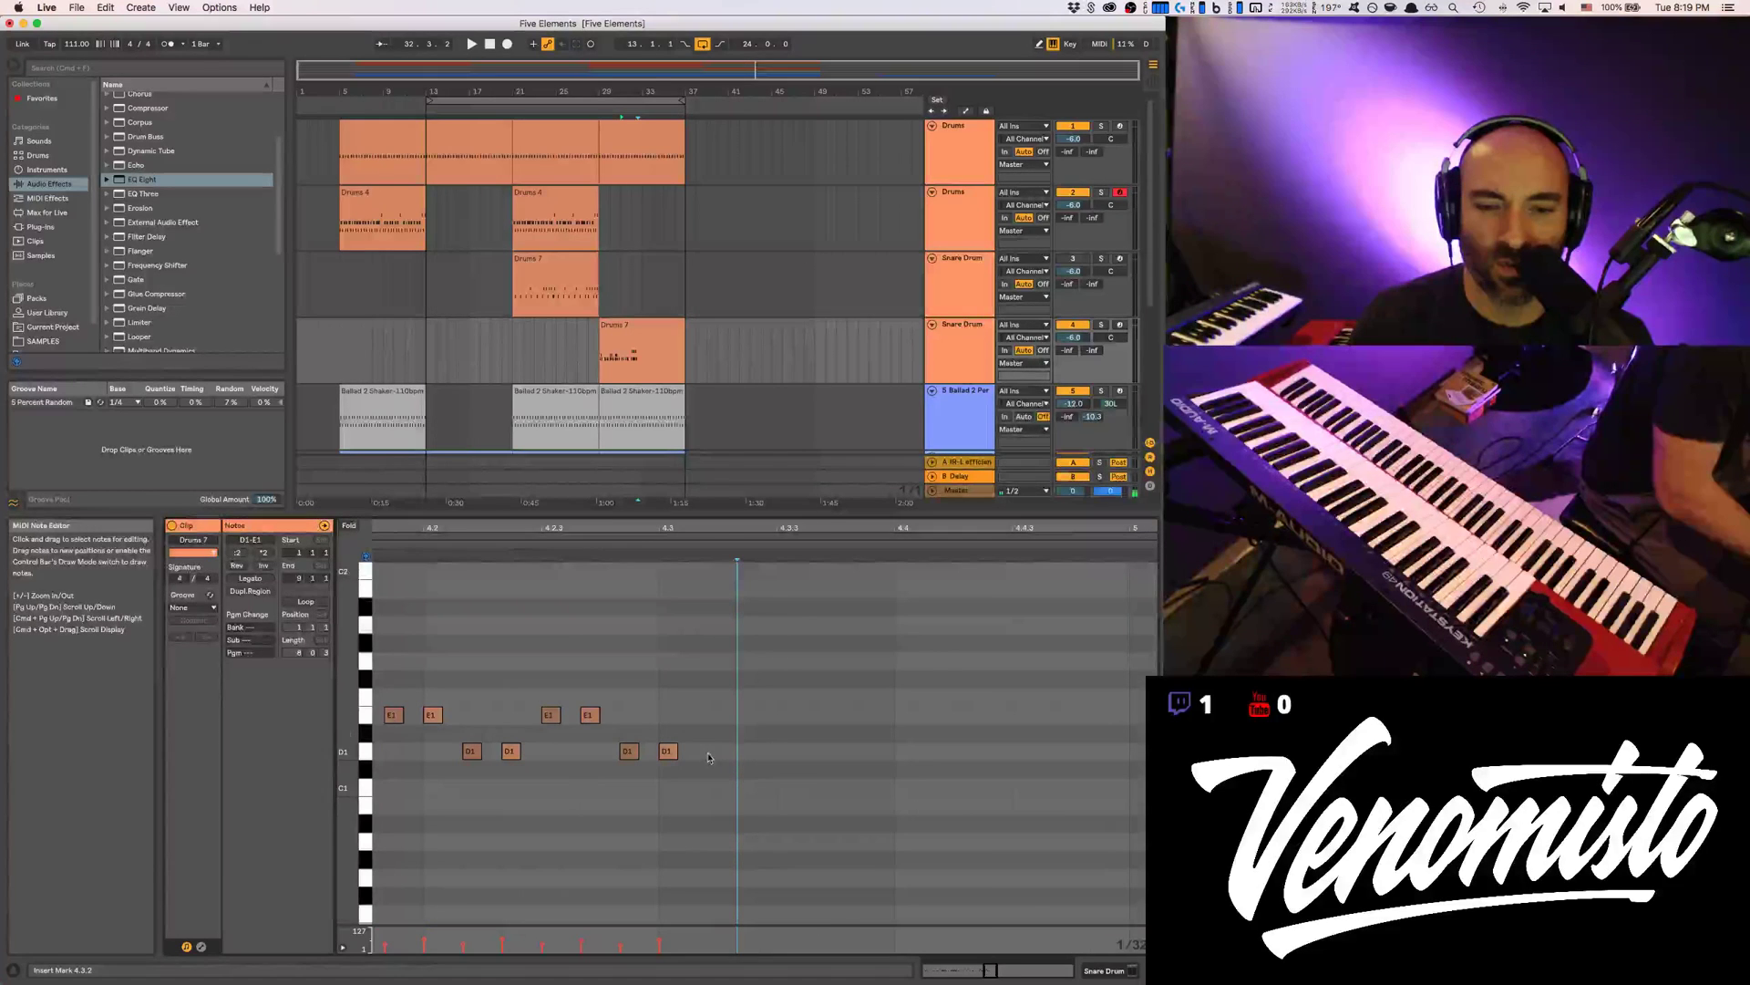
pyautogui.doubleClick(709, 715)
pyautogui.doubleClick(745, 715)
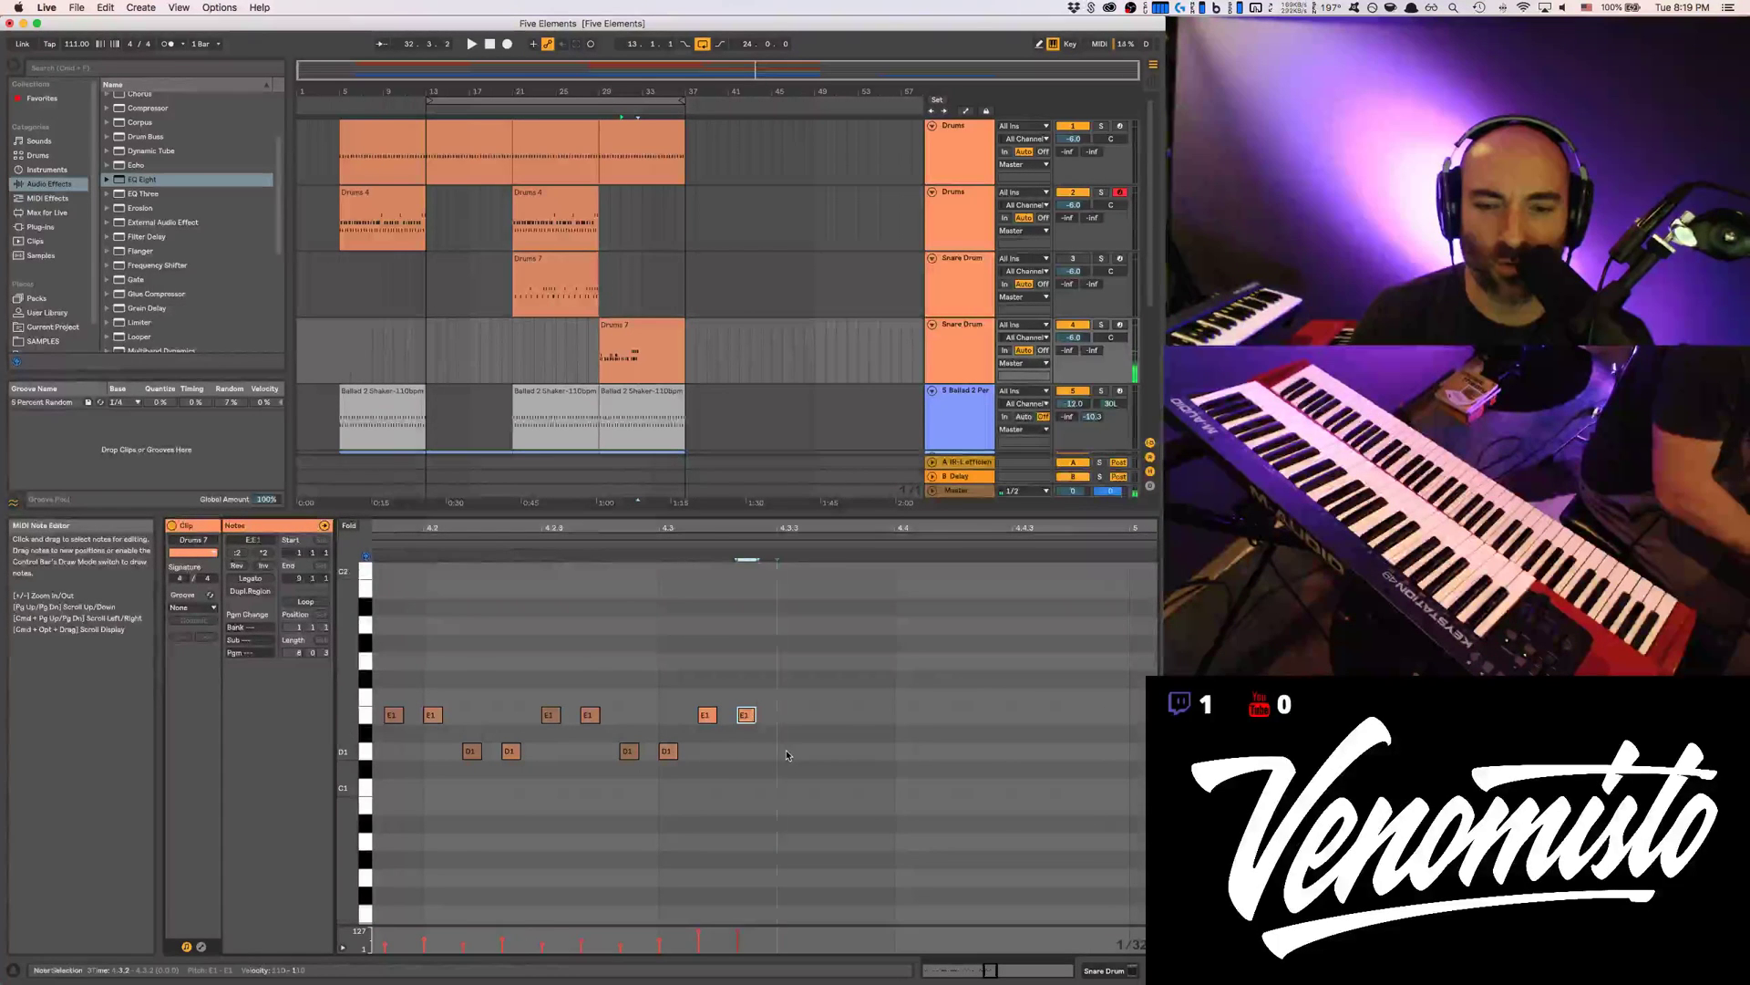
pyautogui.doubleClick(905, 715)
pyautogui.hscroll(2, 907, 722)
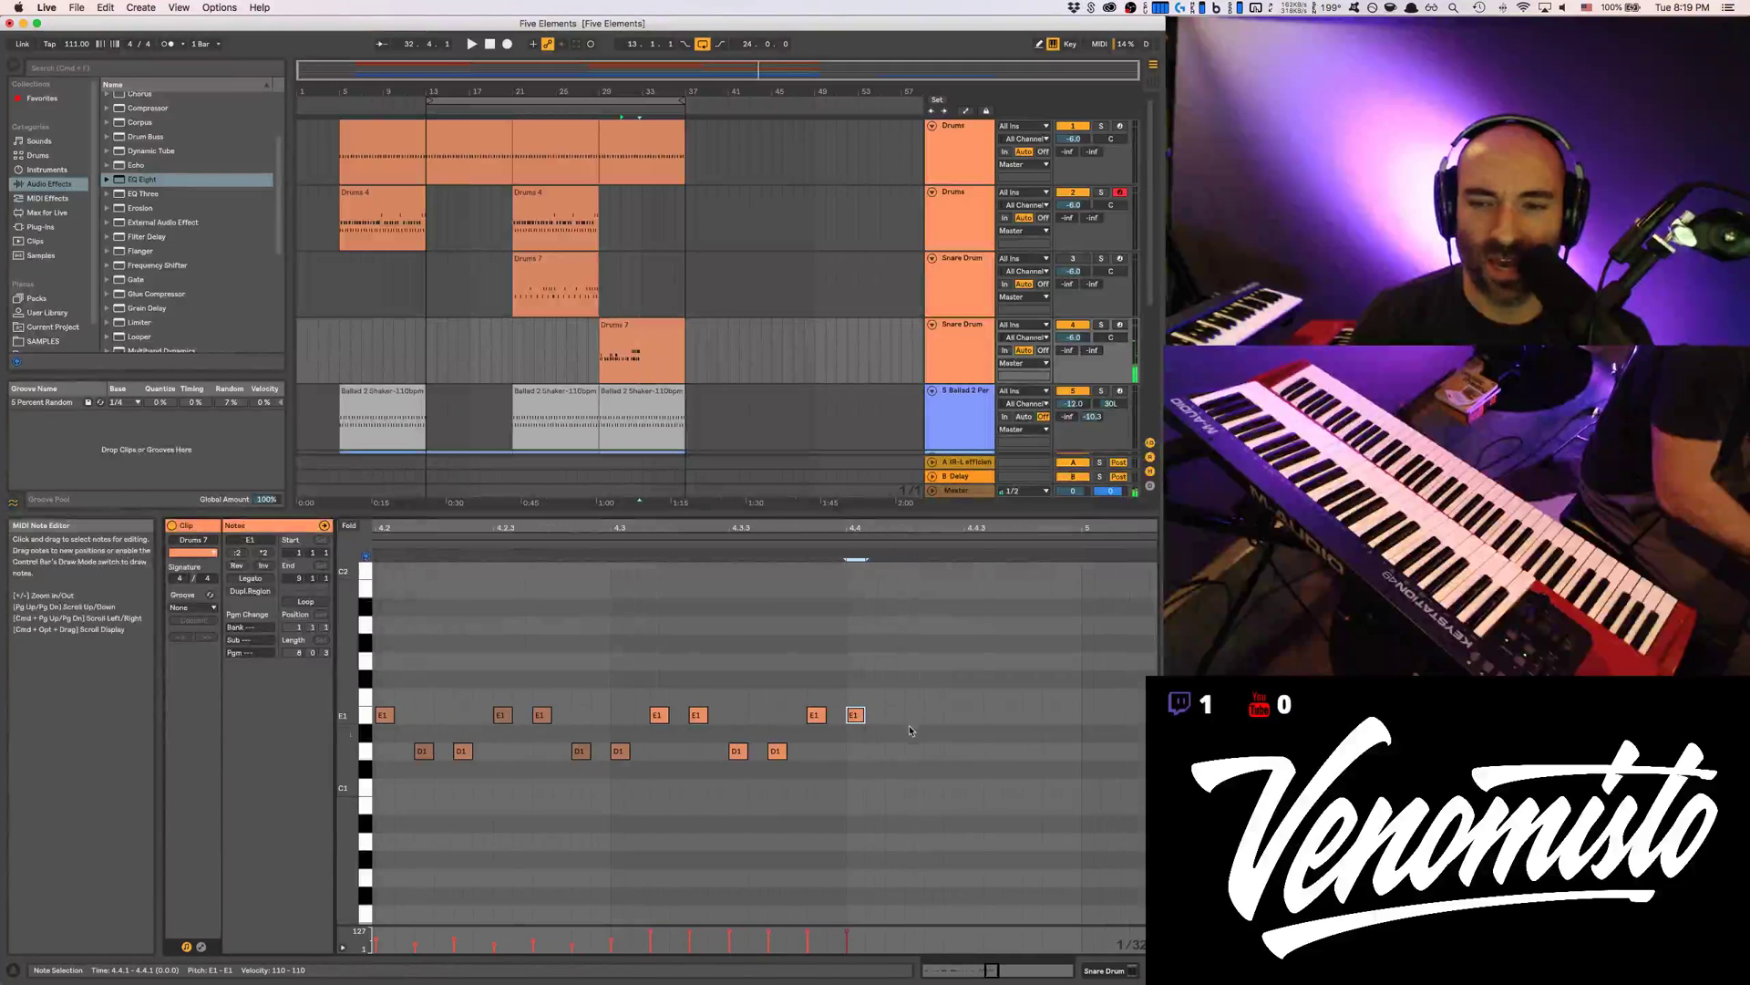
pyautogui.doubleClick(974, 715)
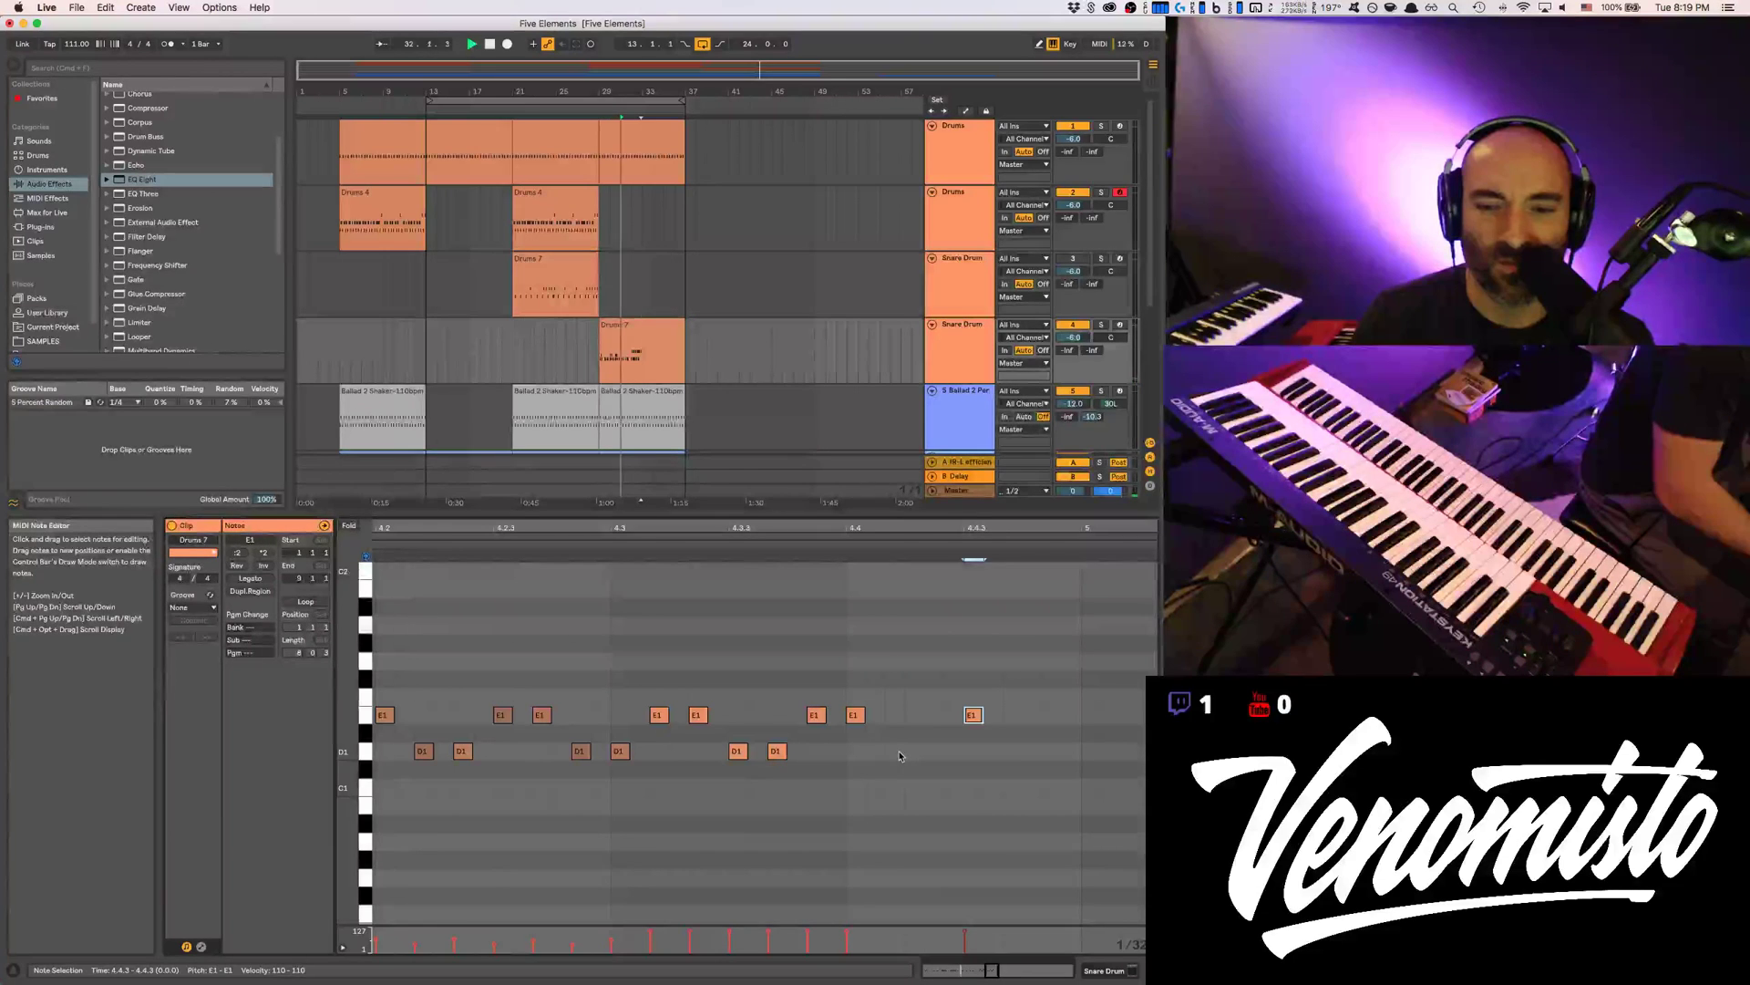
pyautogui.scroll(-5, 750, 581)
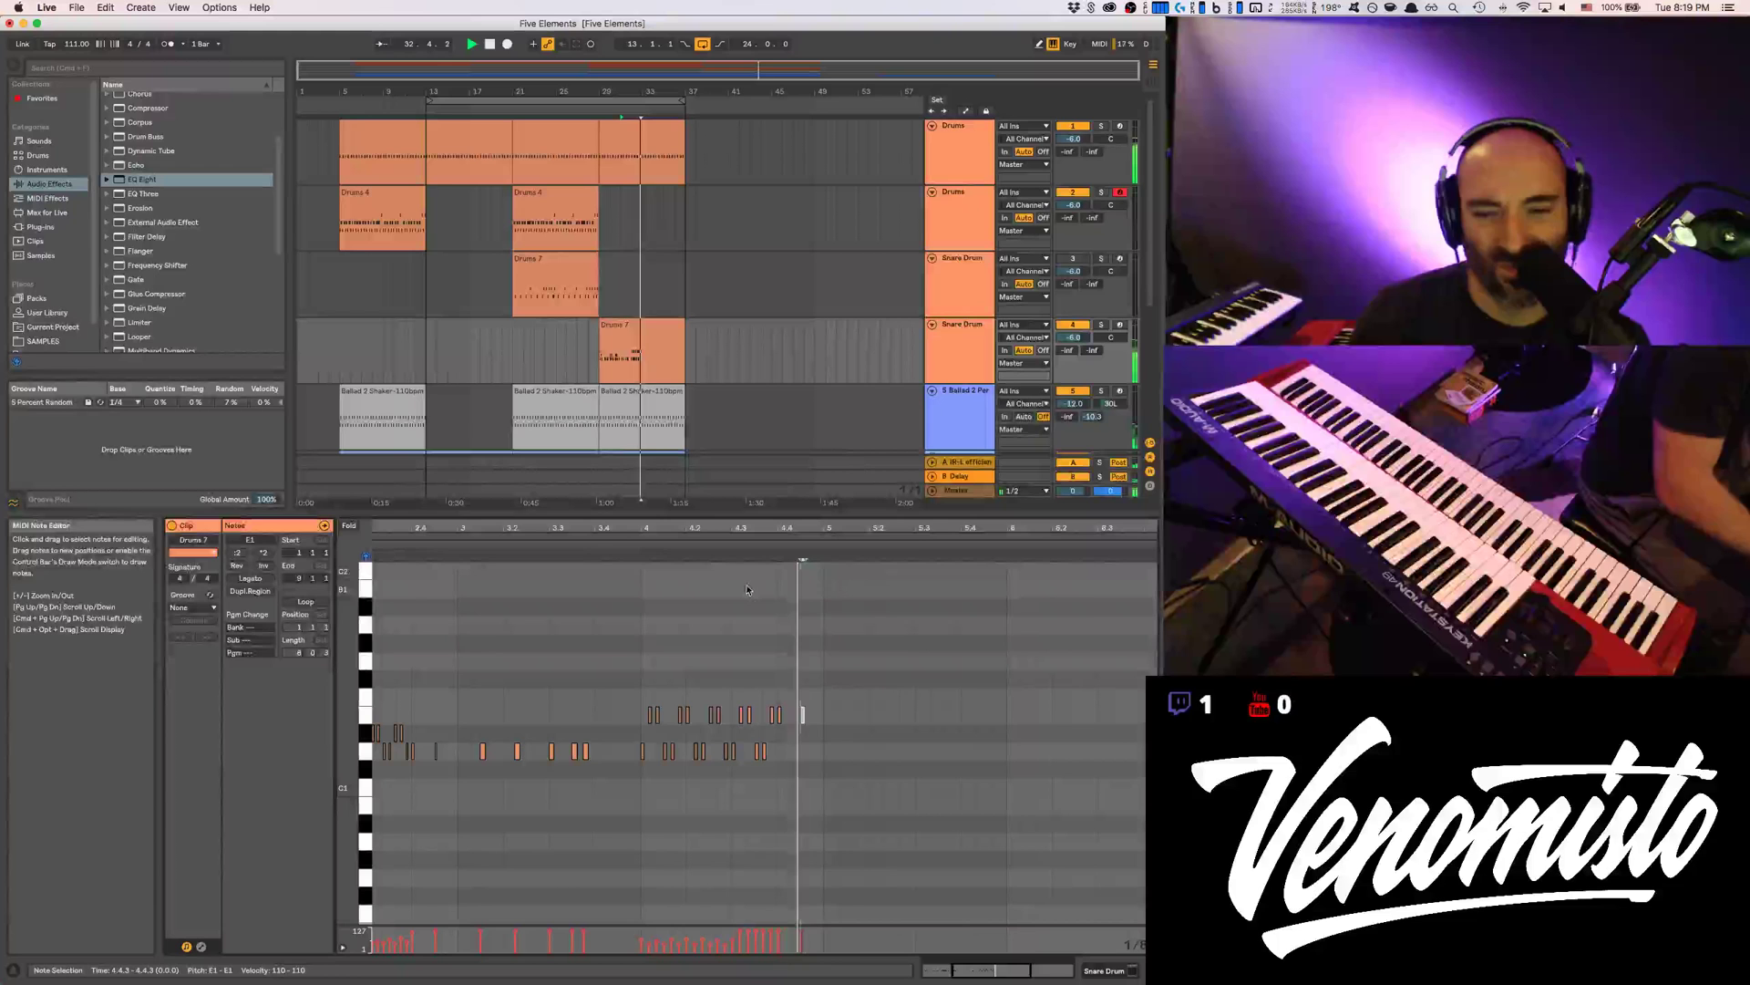
pyautogui.press('space')
# Add a D1 pickup note at 3.4.4 just before the roll and set its velocity to 47
pyautogui.moveTo(733, 699); pyautogui.dragTo(780, 736)
pyautogui.scroll(3, 745, 565)
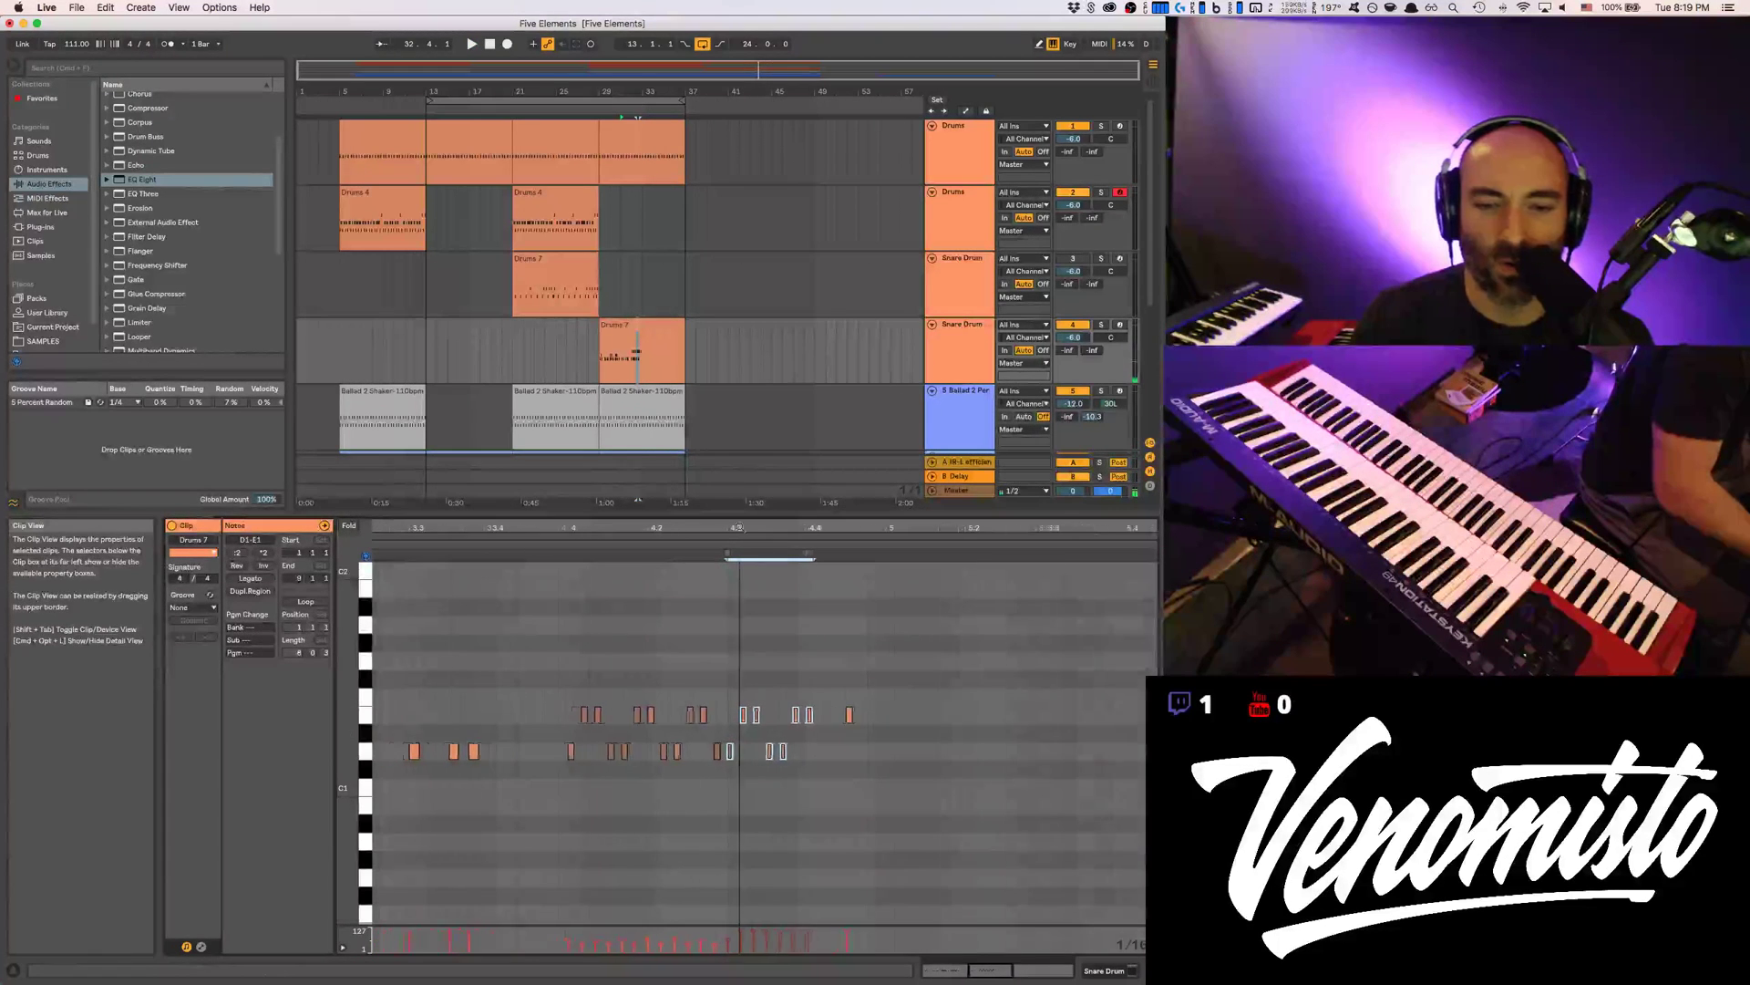
pyautogui.click(559, 677)
pyautogui.moveTo(559, 695); pyautogui.dragTo(563, 768)
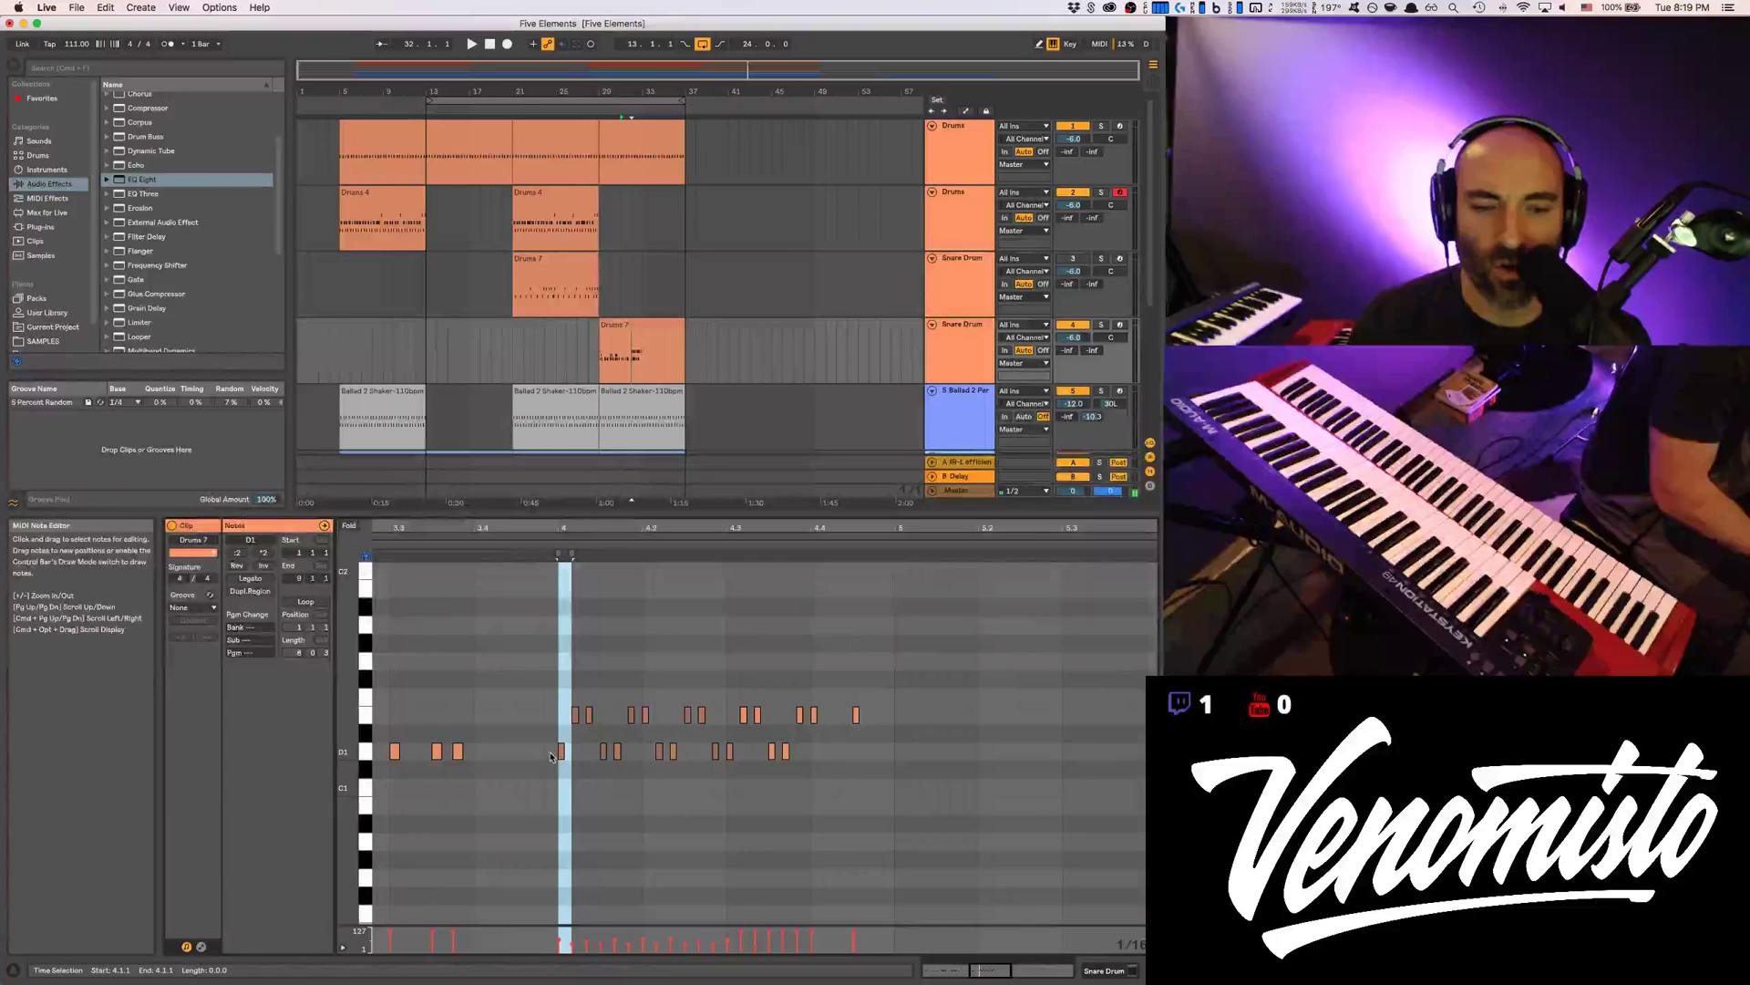
pyautogui.scroll(3, 551, 757)
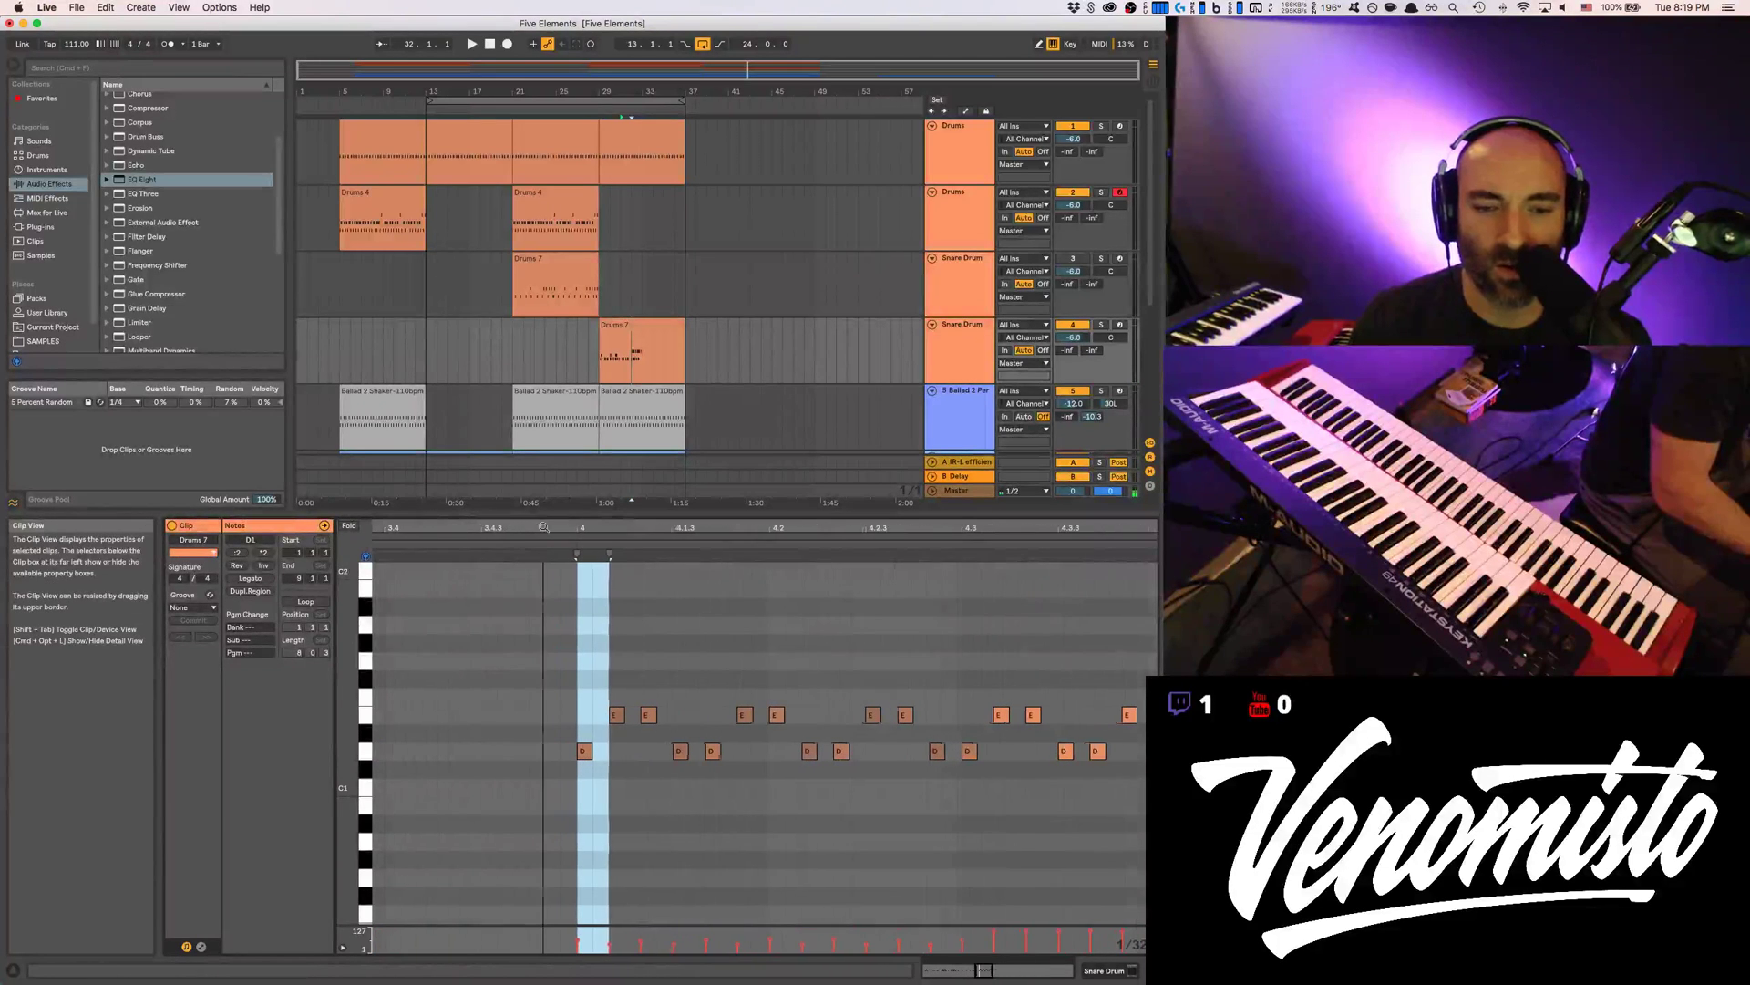
pyautogui.doubleClick(554, 750)
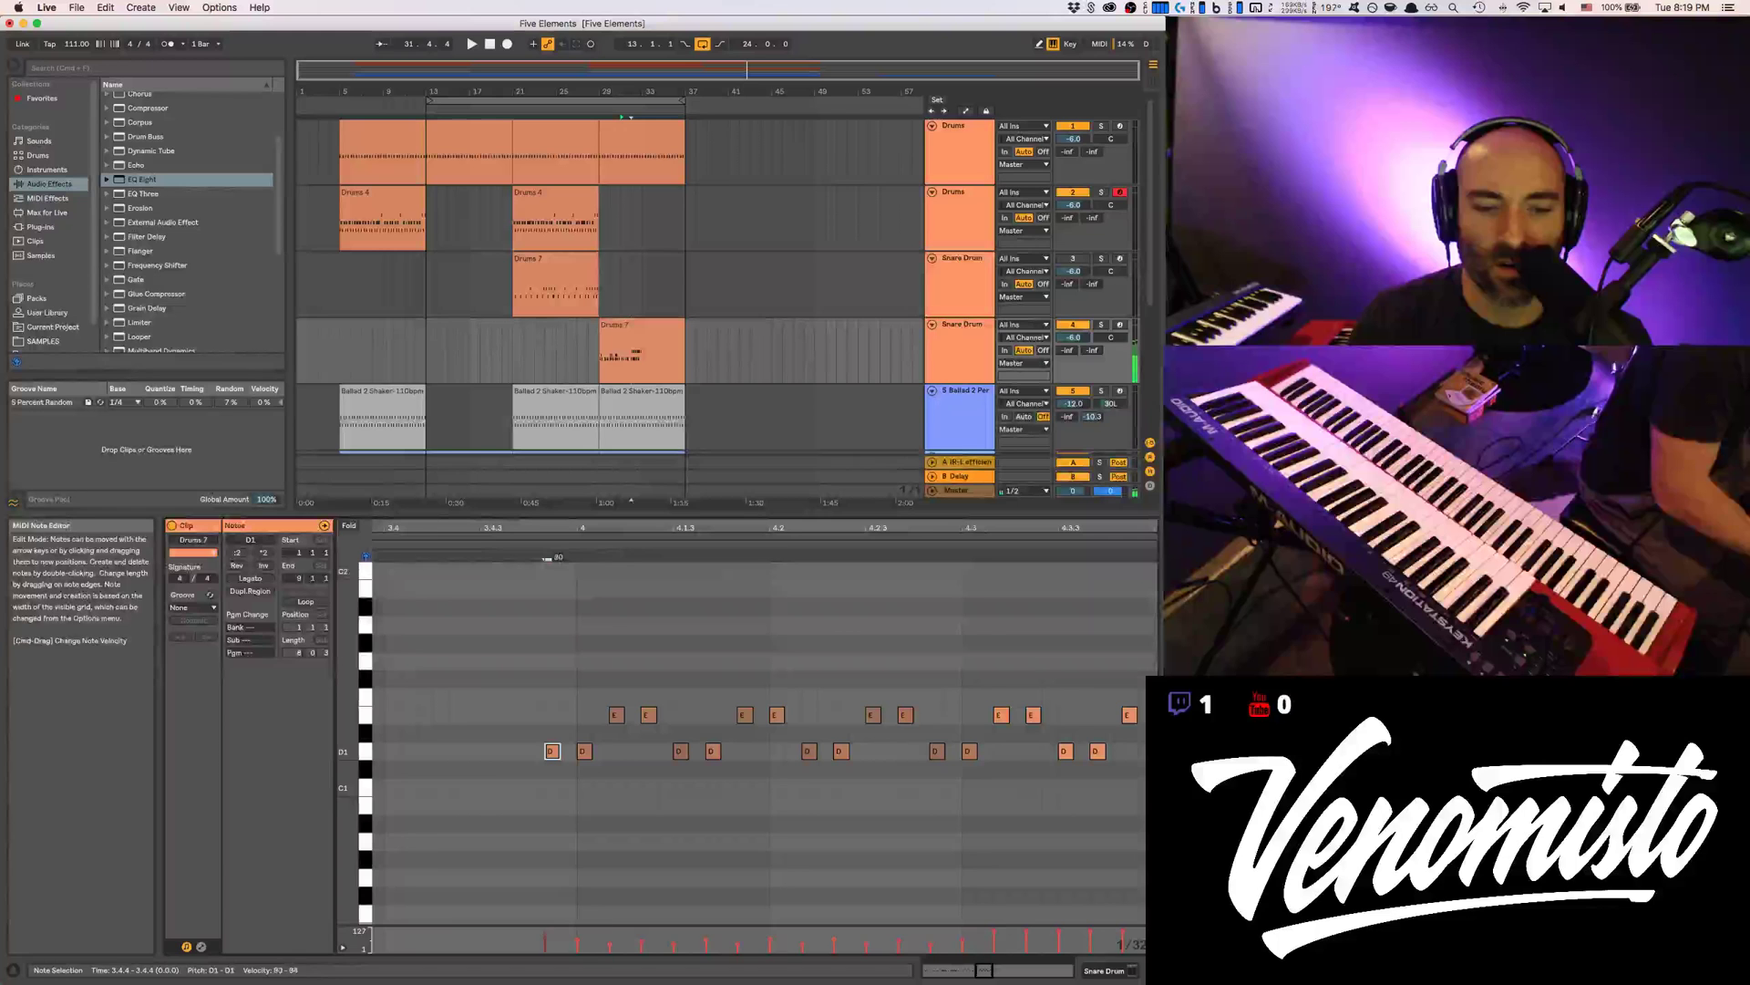
pyautogui.moveTo(582, 528); pyautogui.dragTo(601, 529)
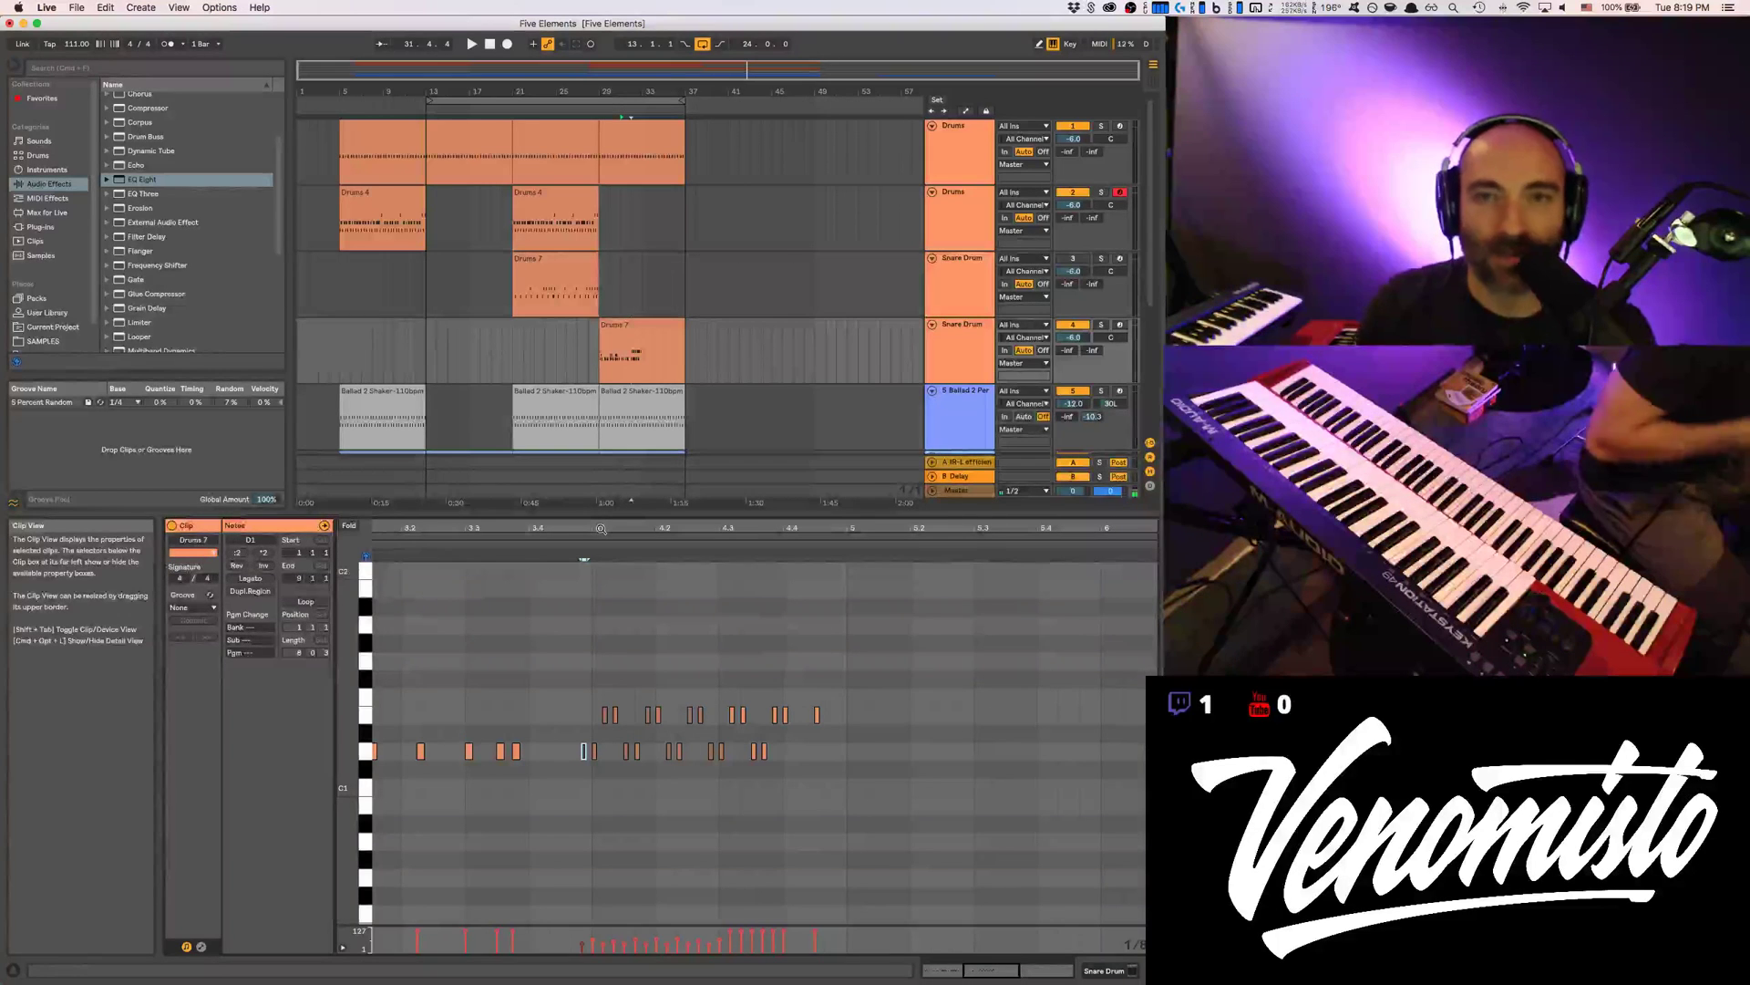
# Draw a rising velocity ramp across the roll from 4.1.1 and set the final E1 hit at 4.4.3 to velocity 127
pyautogui.press('+')
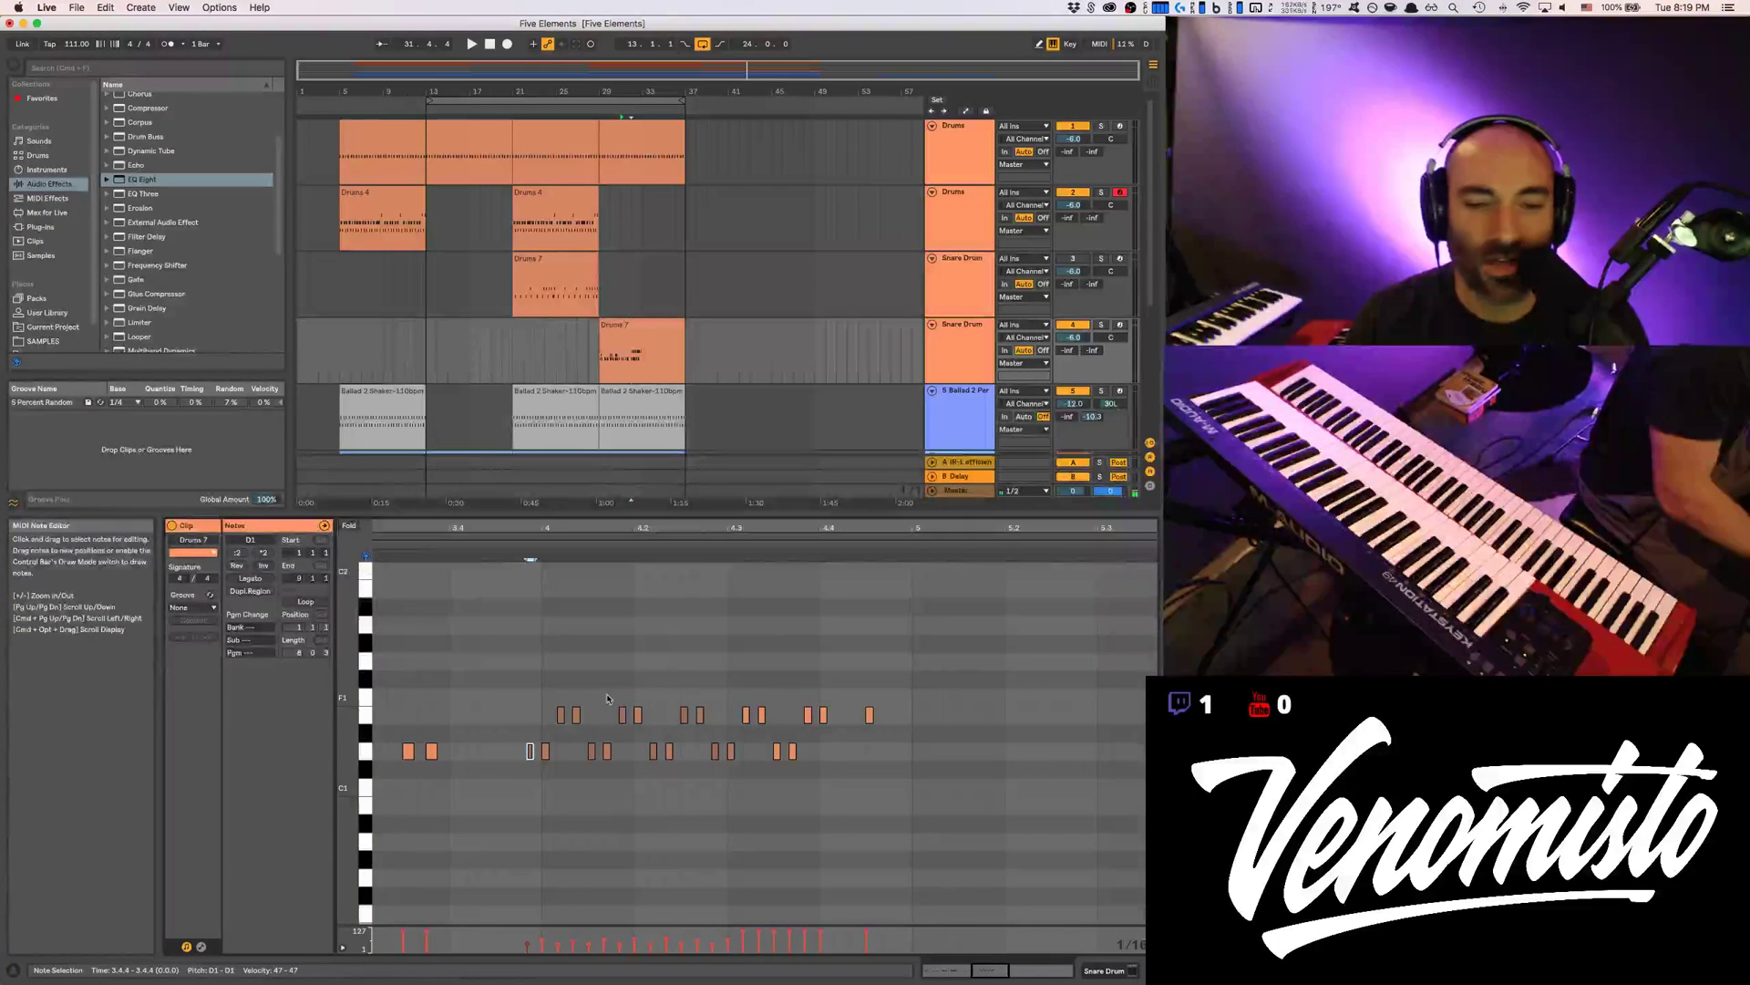
pyautogui.moveTo(566, 712); pyautogui.dragTo(856, 810)
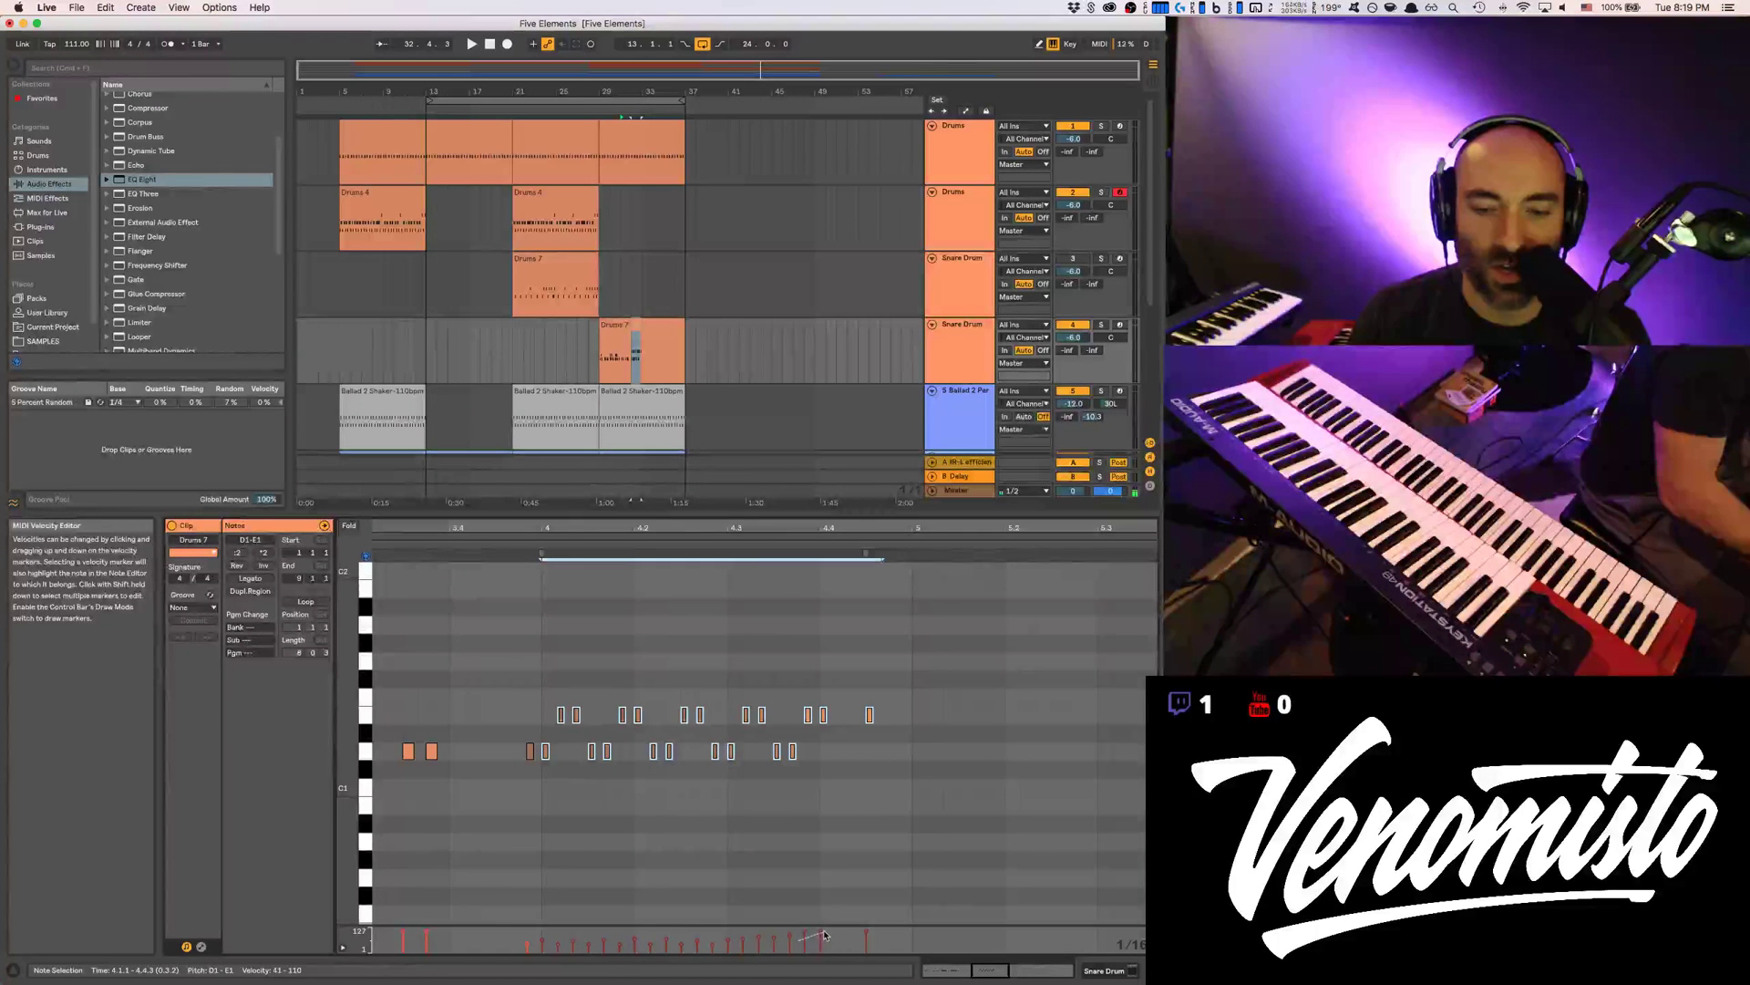
pyautogui.click(865, 931)
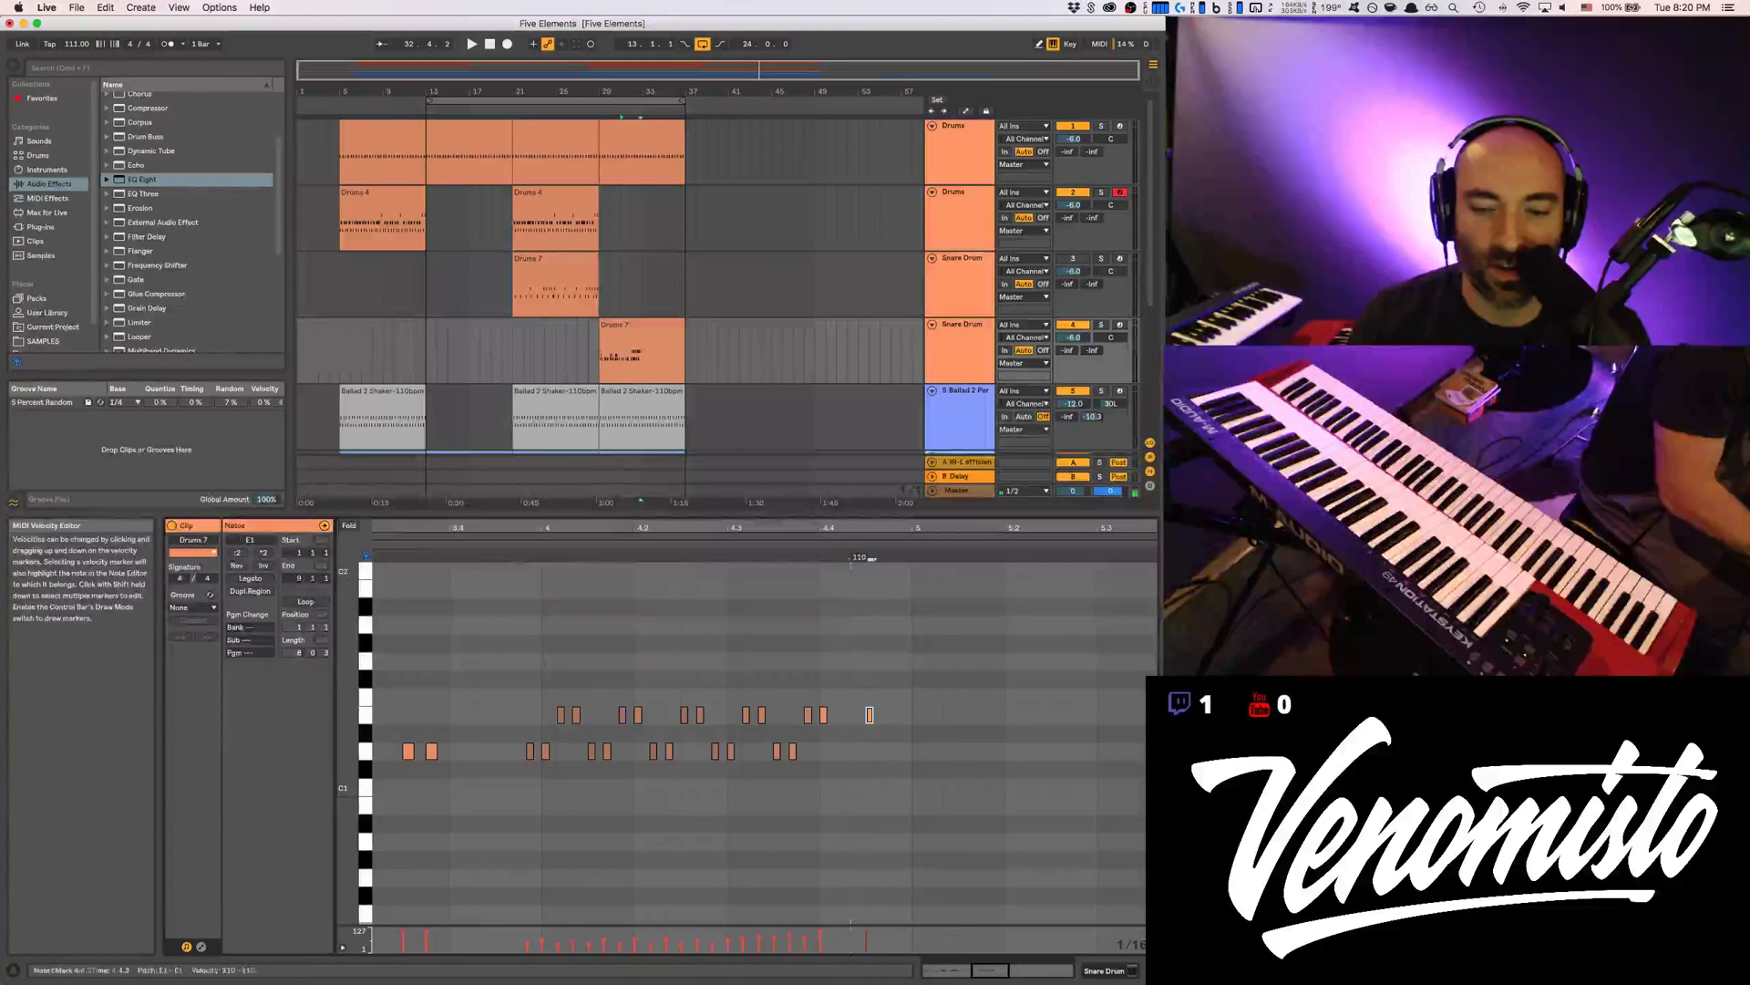
pyautogui.press('space')
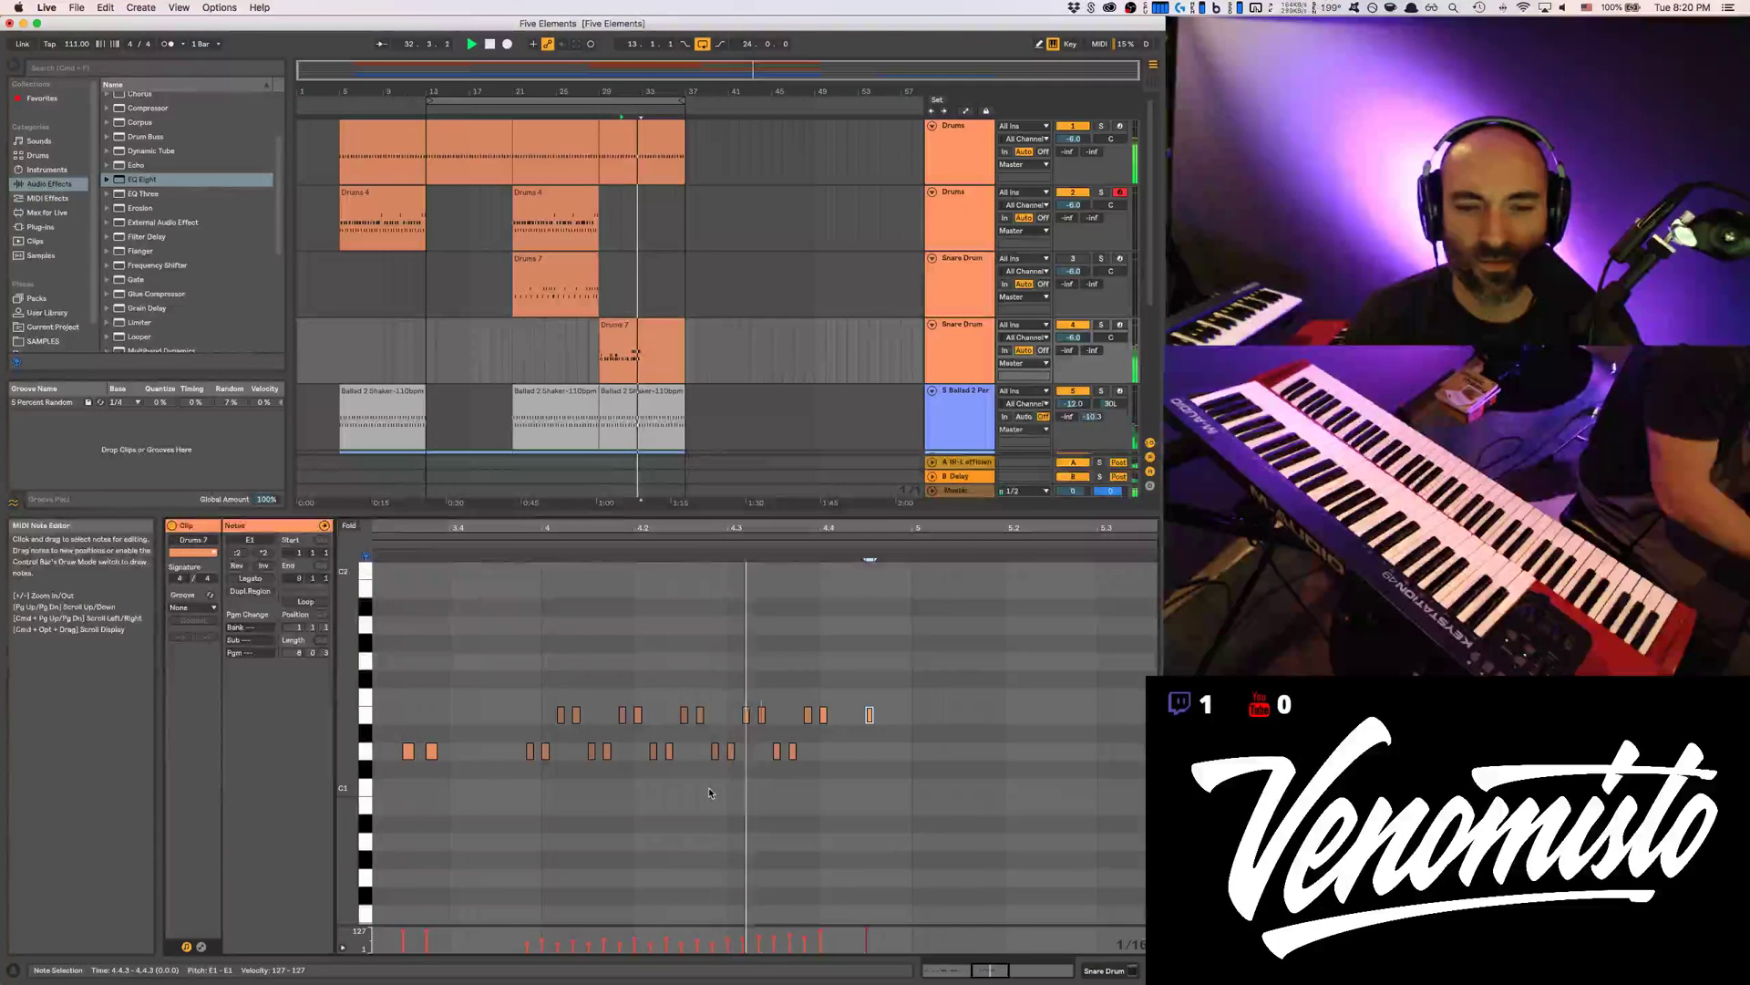
pyautogui.press('space')
# Select the pickup and roll notes without the final hit, reshape their velocities to between 28 and 124, and audition the fill
pyautogui.moveTo(496, 665); pyautogui.dragTo(845, 771)
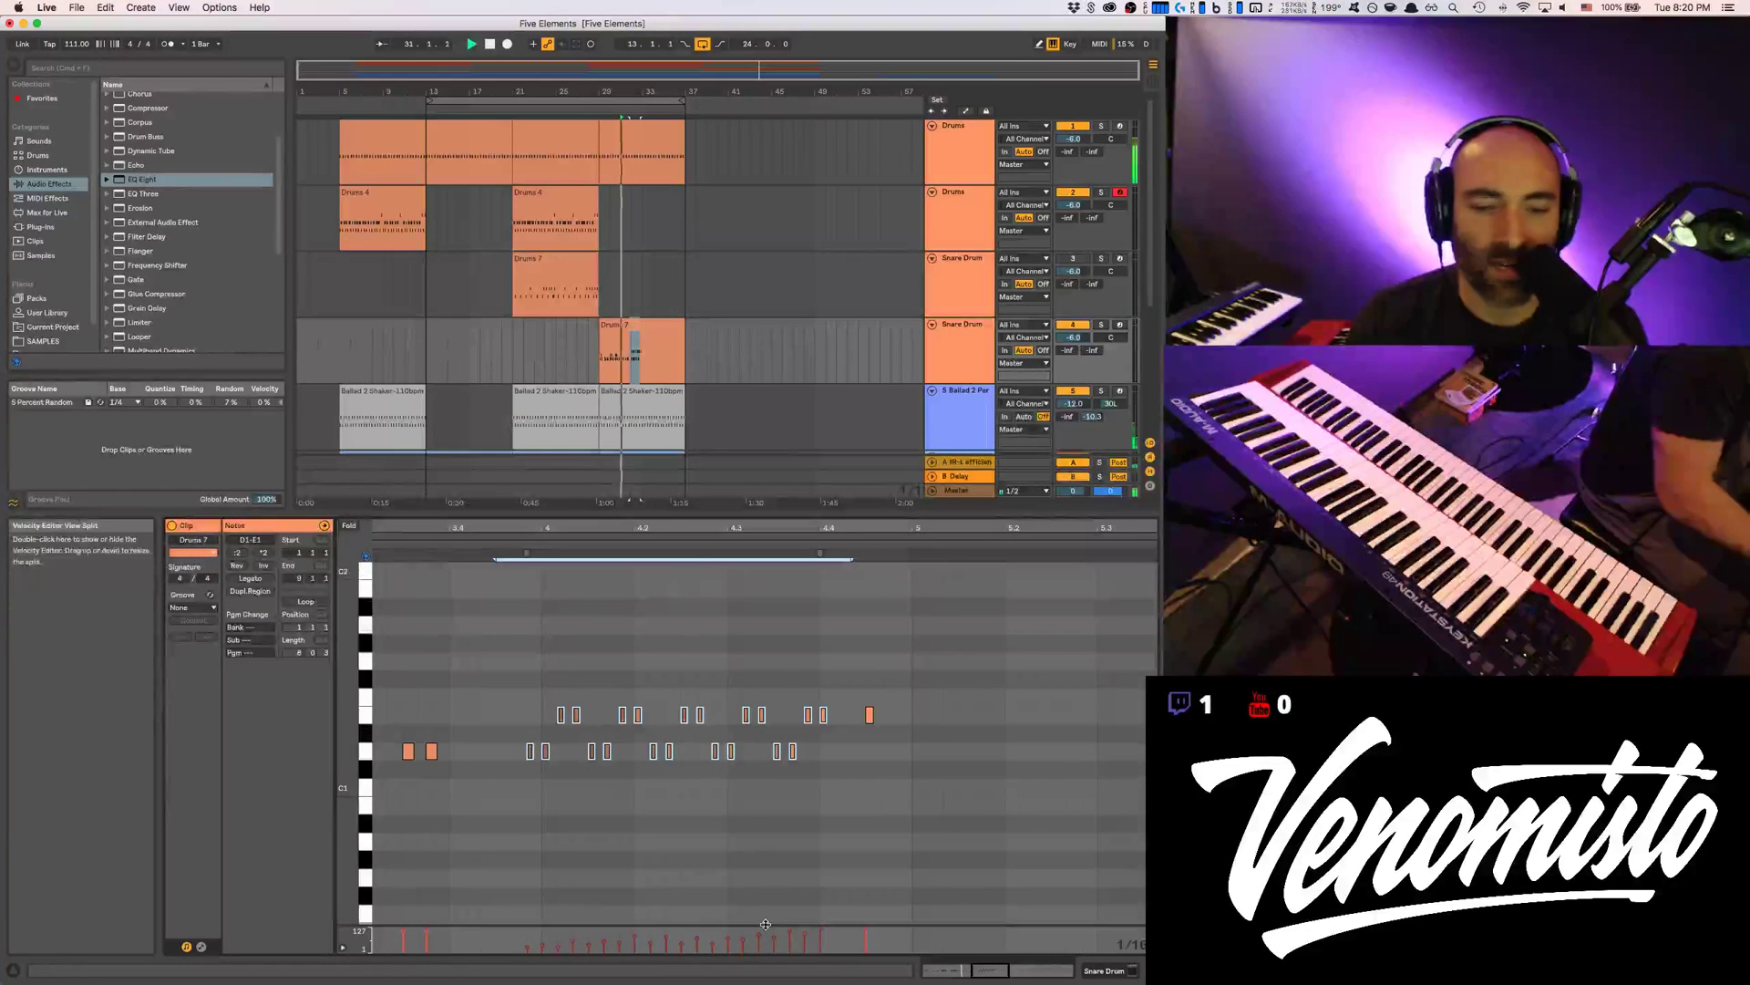
pyautogui.press('space')
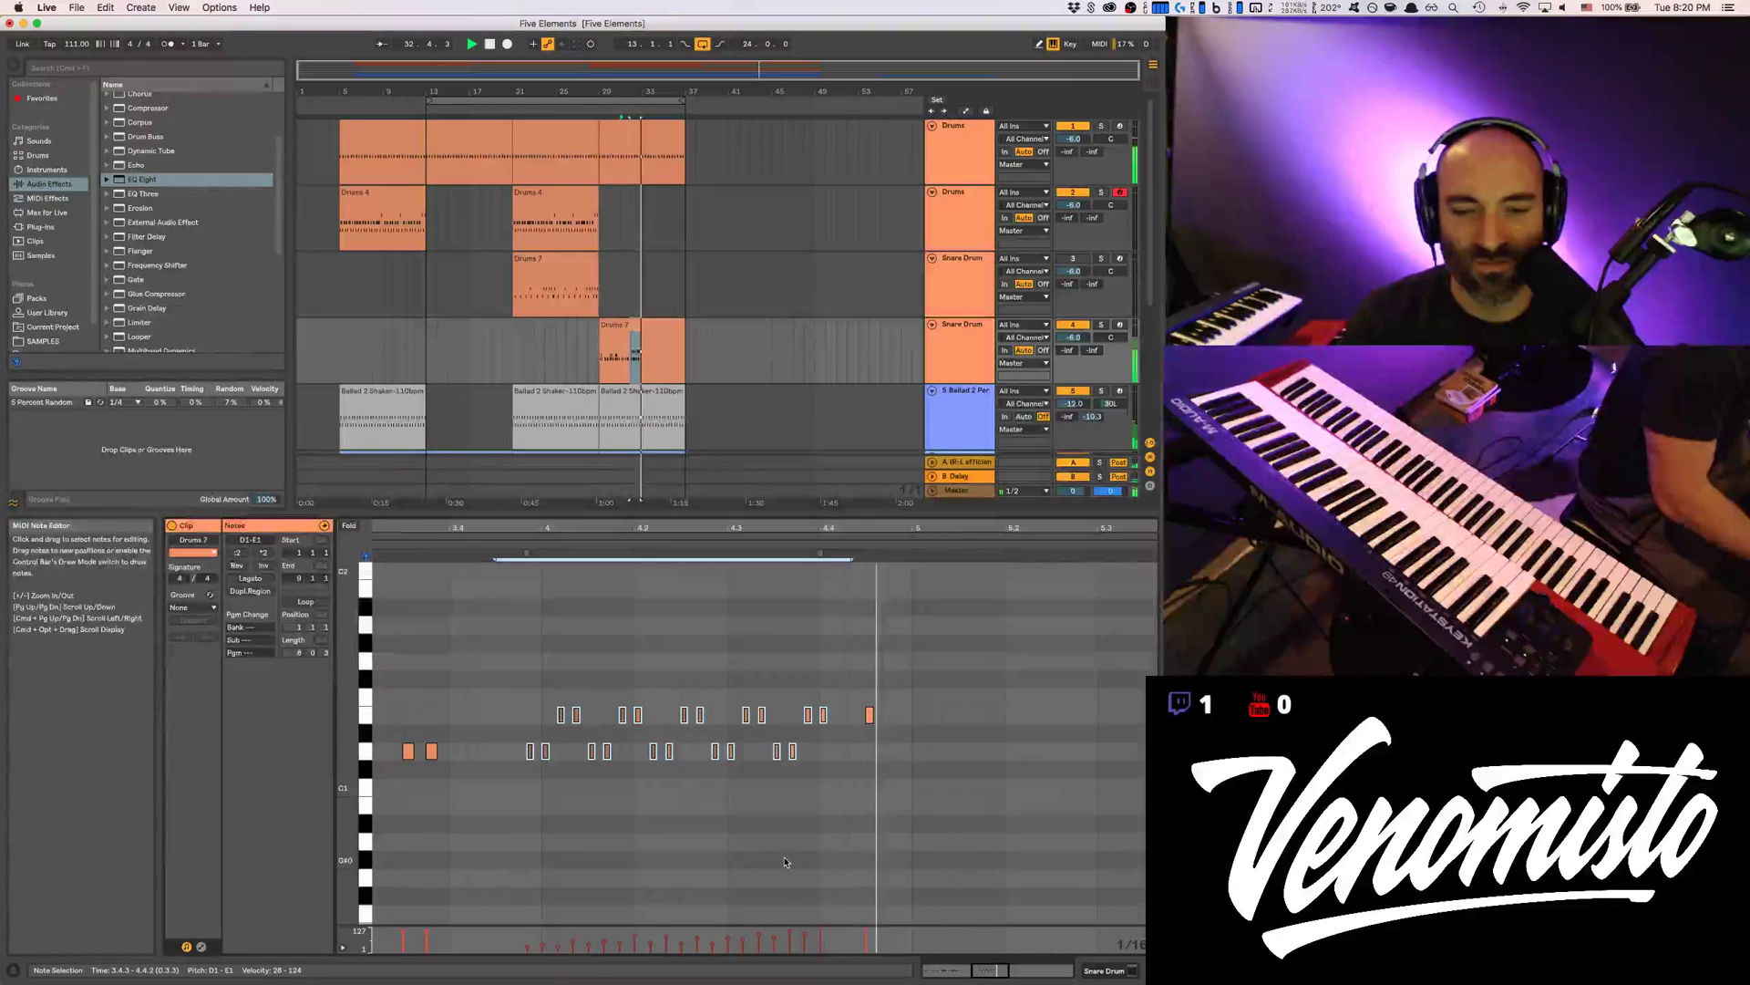
pyautogui.moveTo(620, 948)
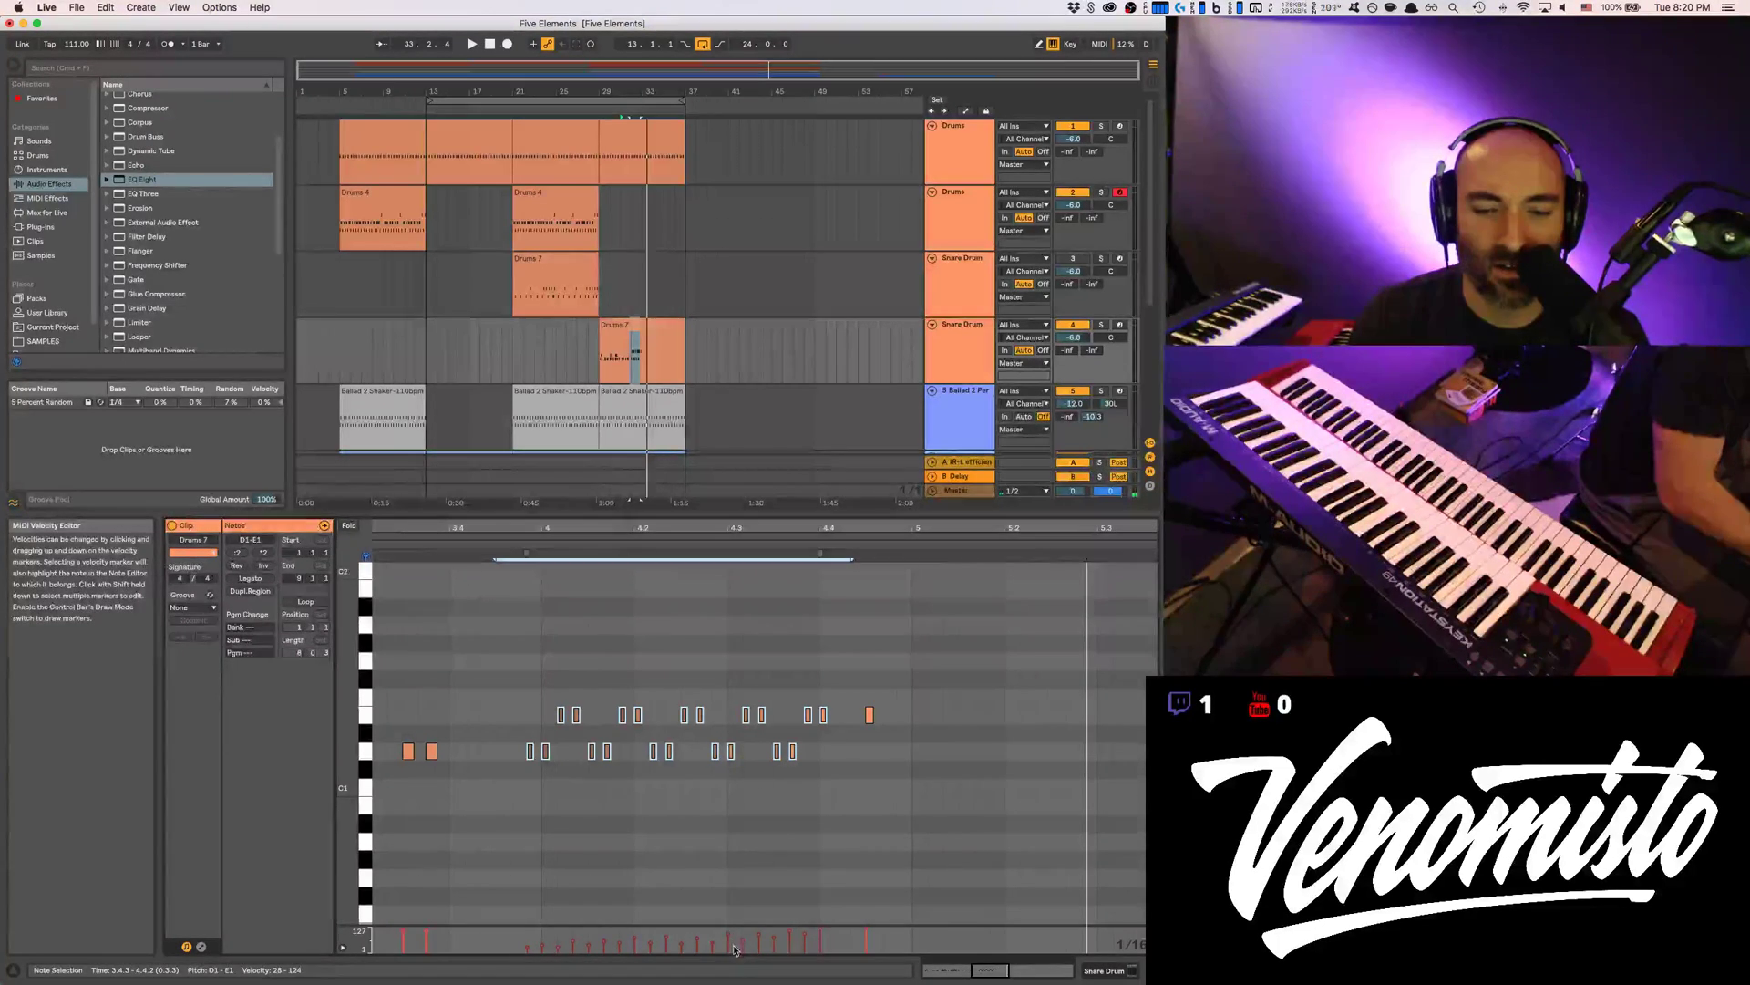
pyautogui.press('space')
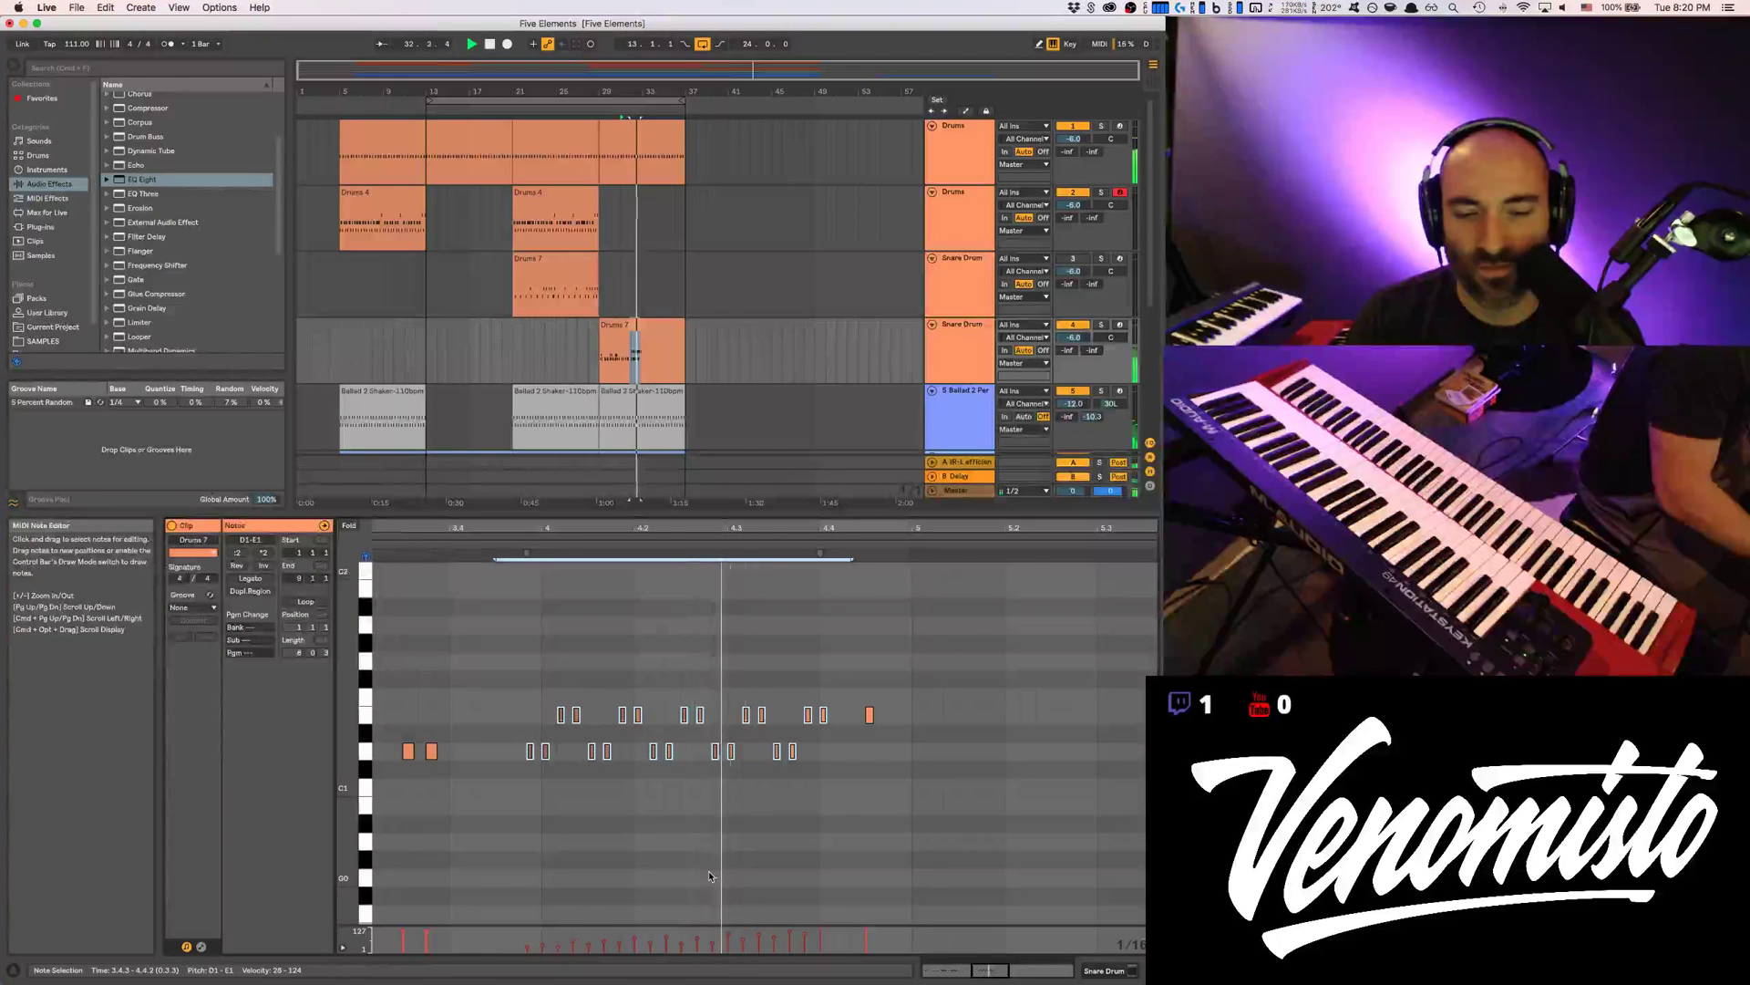
pyautogui.press('space')
pyautogui.press('space')
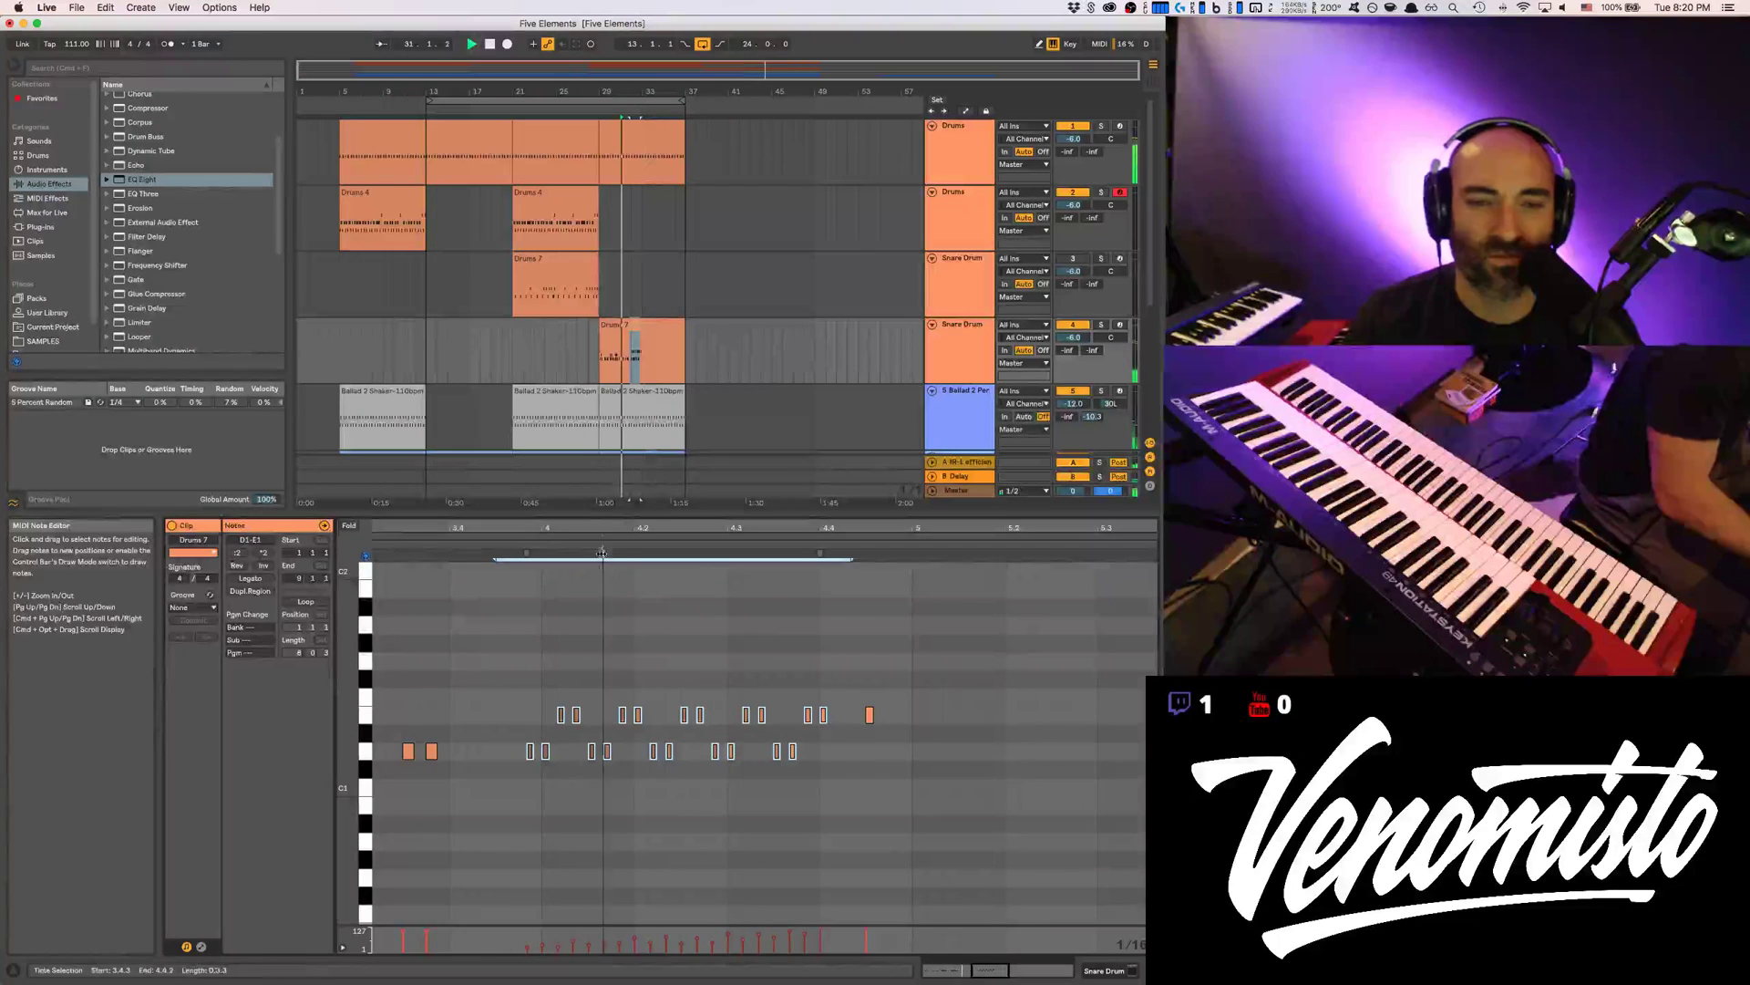
pyautogui.scroll(-5, 612, 698)
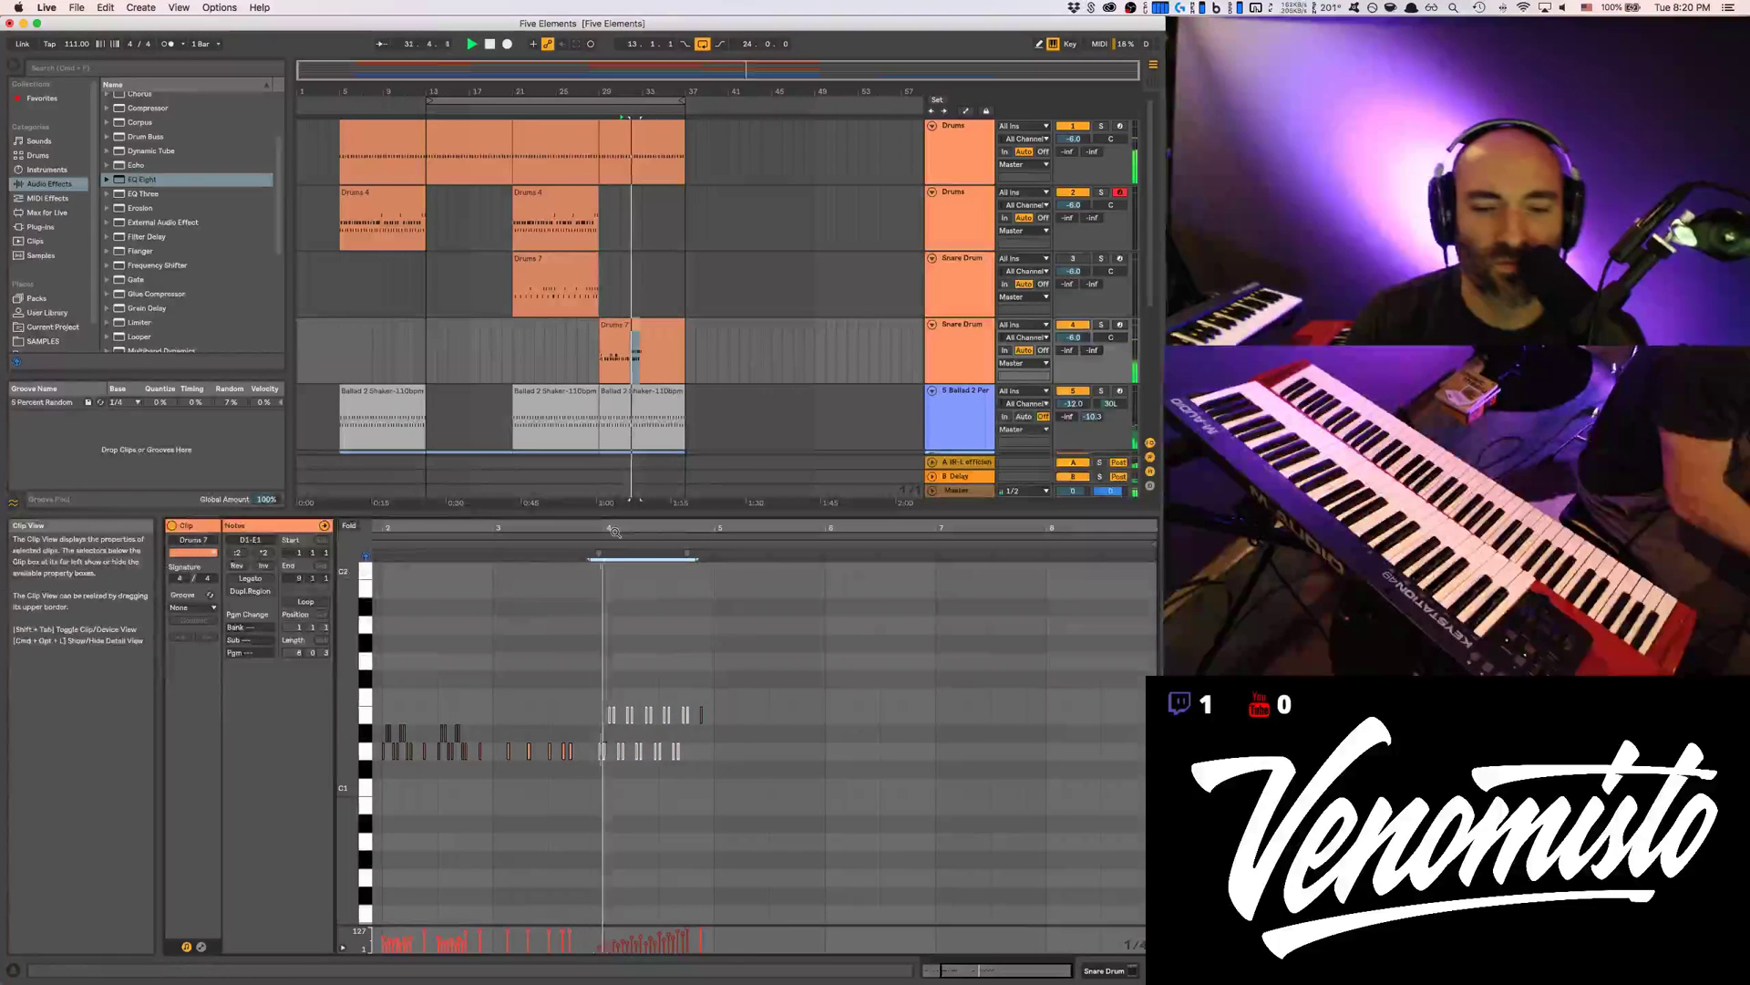
pyautogui.click(566, 629)
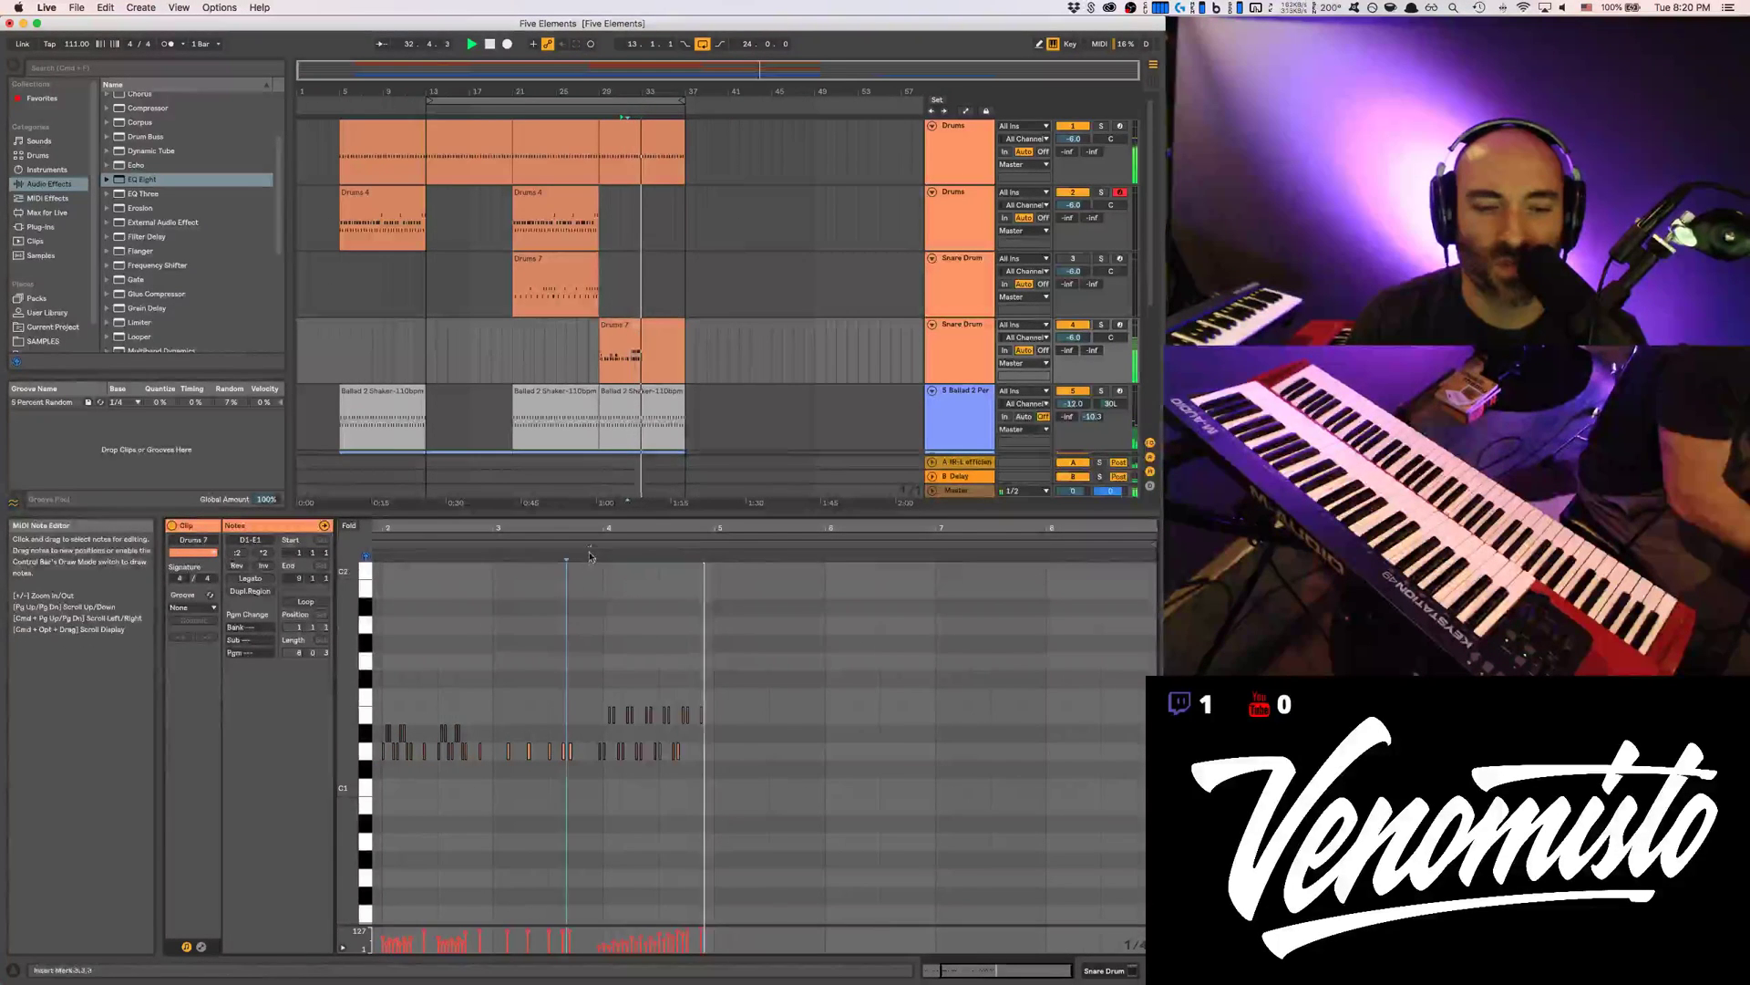
# Set the D1 pickup note before bar 4 to velocity 72 and shift it slightly earlier
pyautogui.moveTo(598, 529); pyautogui.dragTo(600, 570)
pyautogui.click(607, 750)
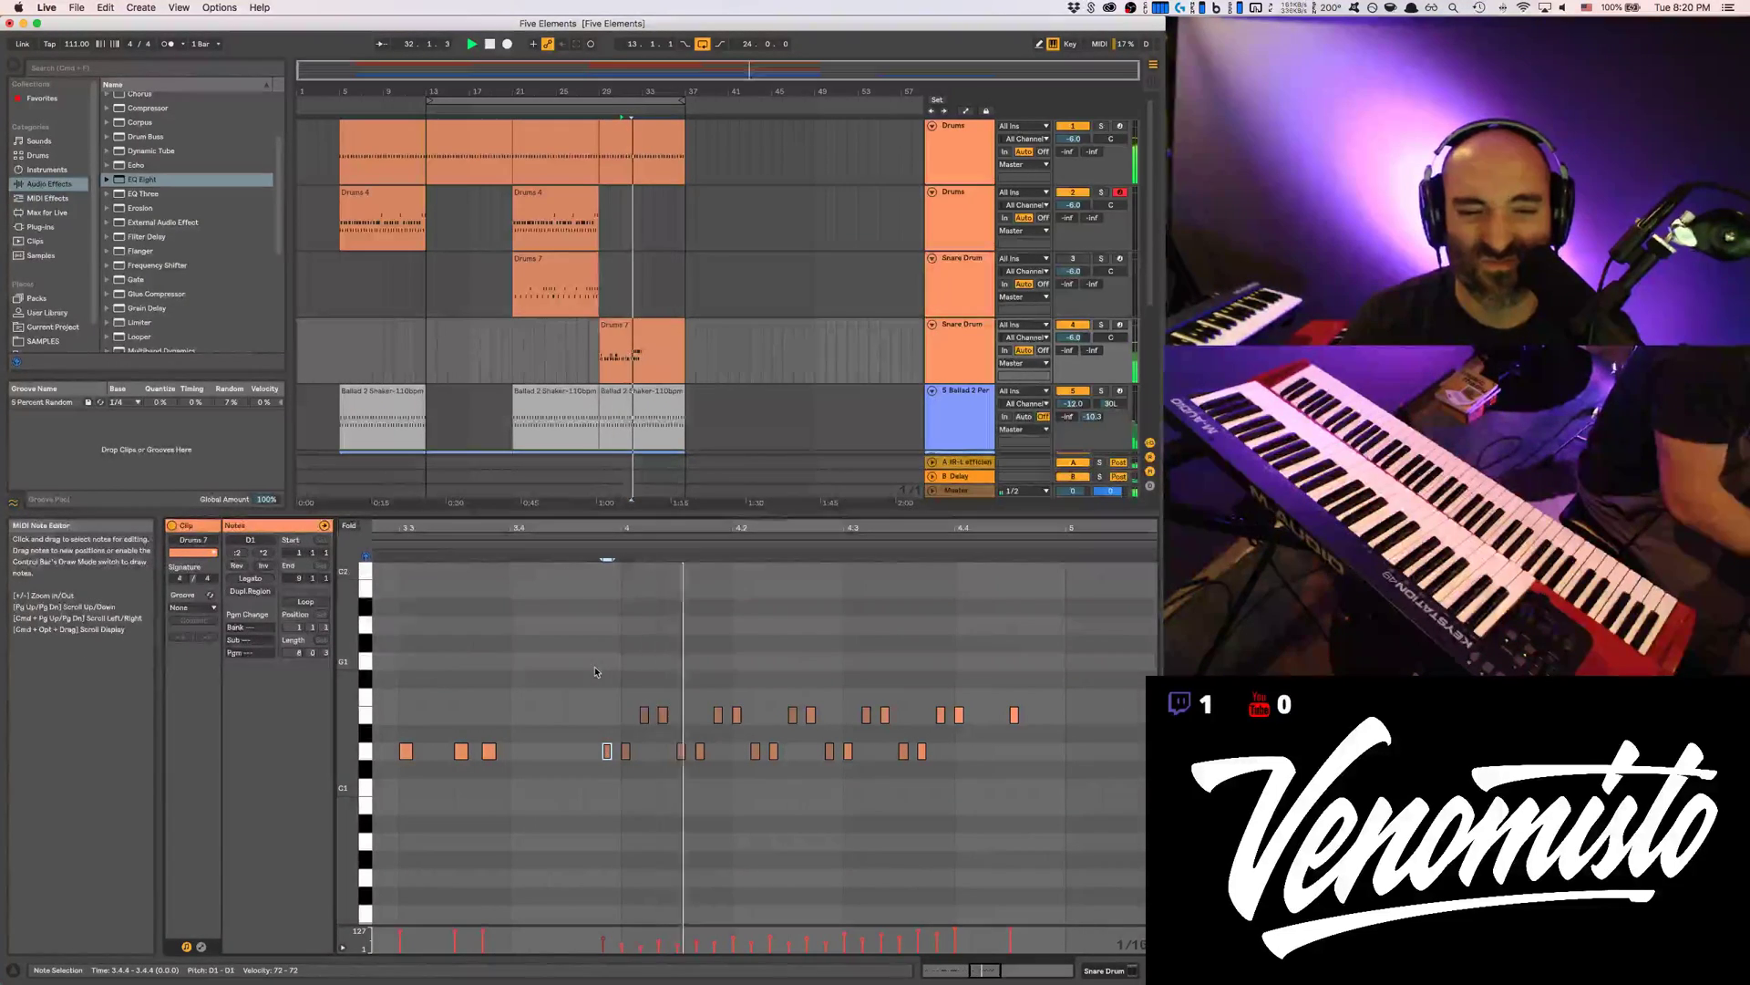
pyautogui.moveTo(607, 753); pyautogui.dragTo(589, 755)
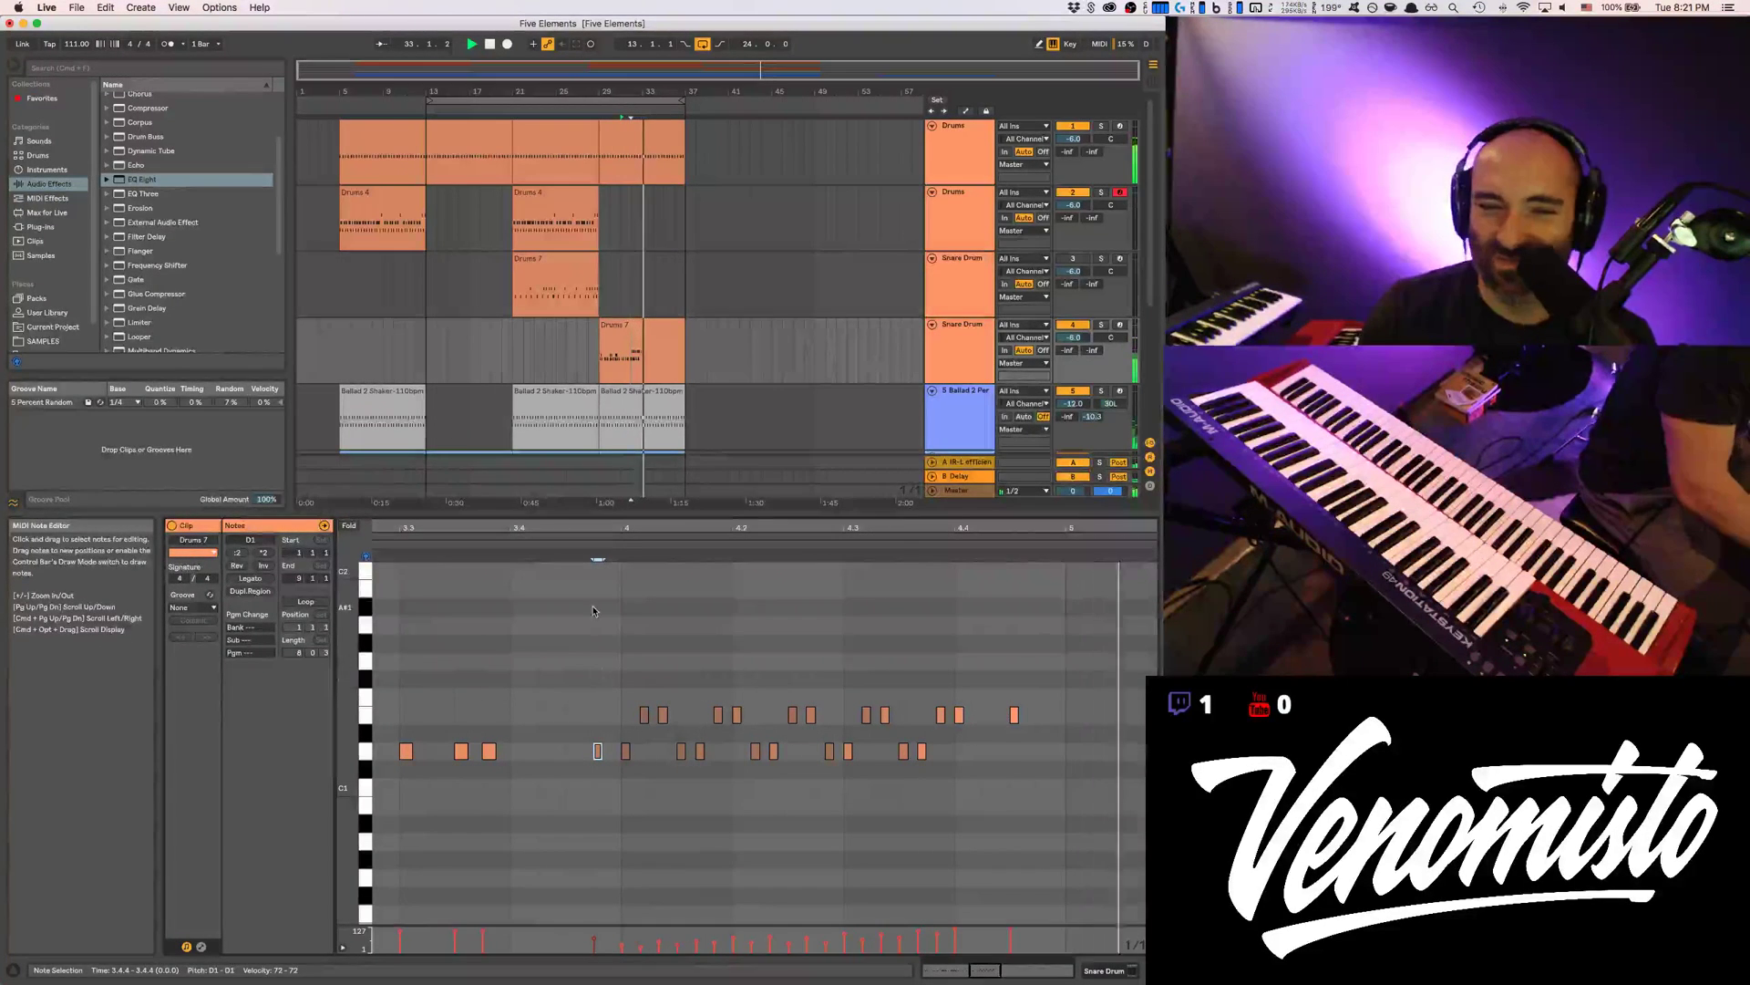
# Play back the fill and set the velocity of the D1 hit at 3.3.4 to 95
pyautogui.press('-')
pyautogui.press('-')
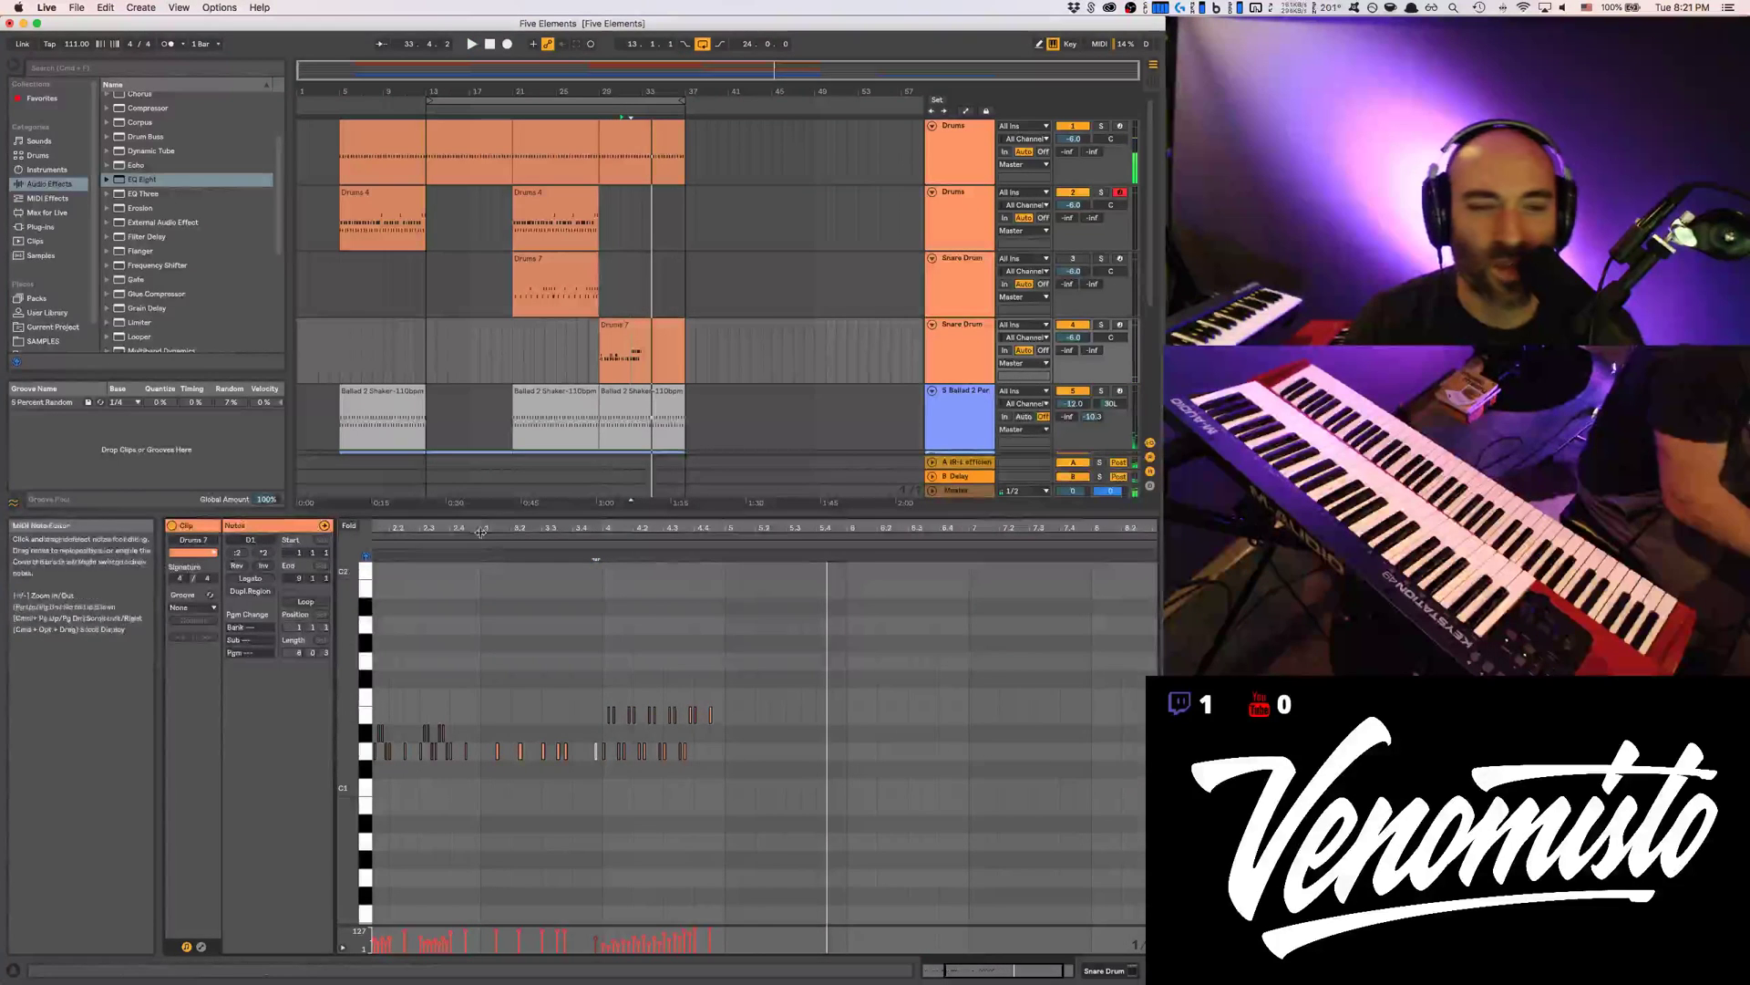
pyautogui.press('+')
pyautogui.click(665, 751)
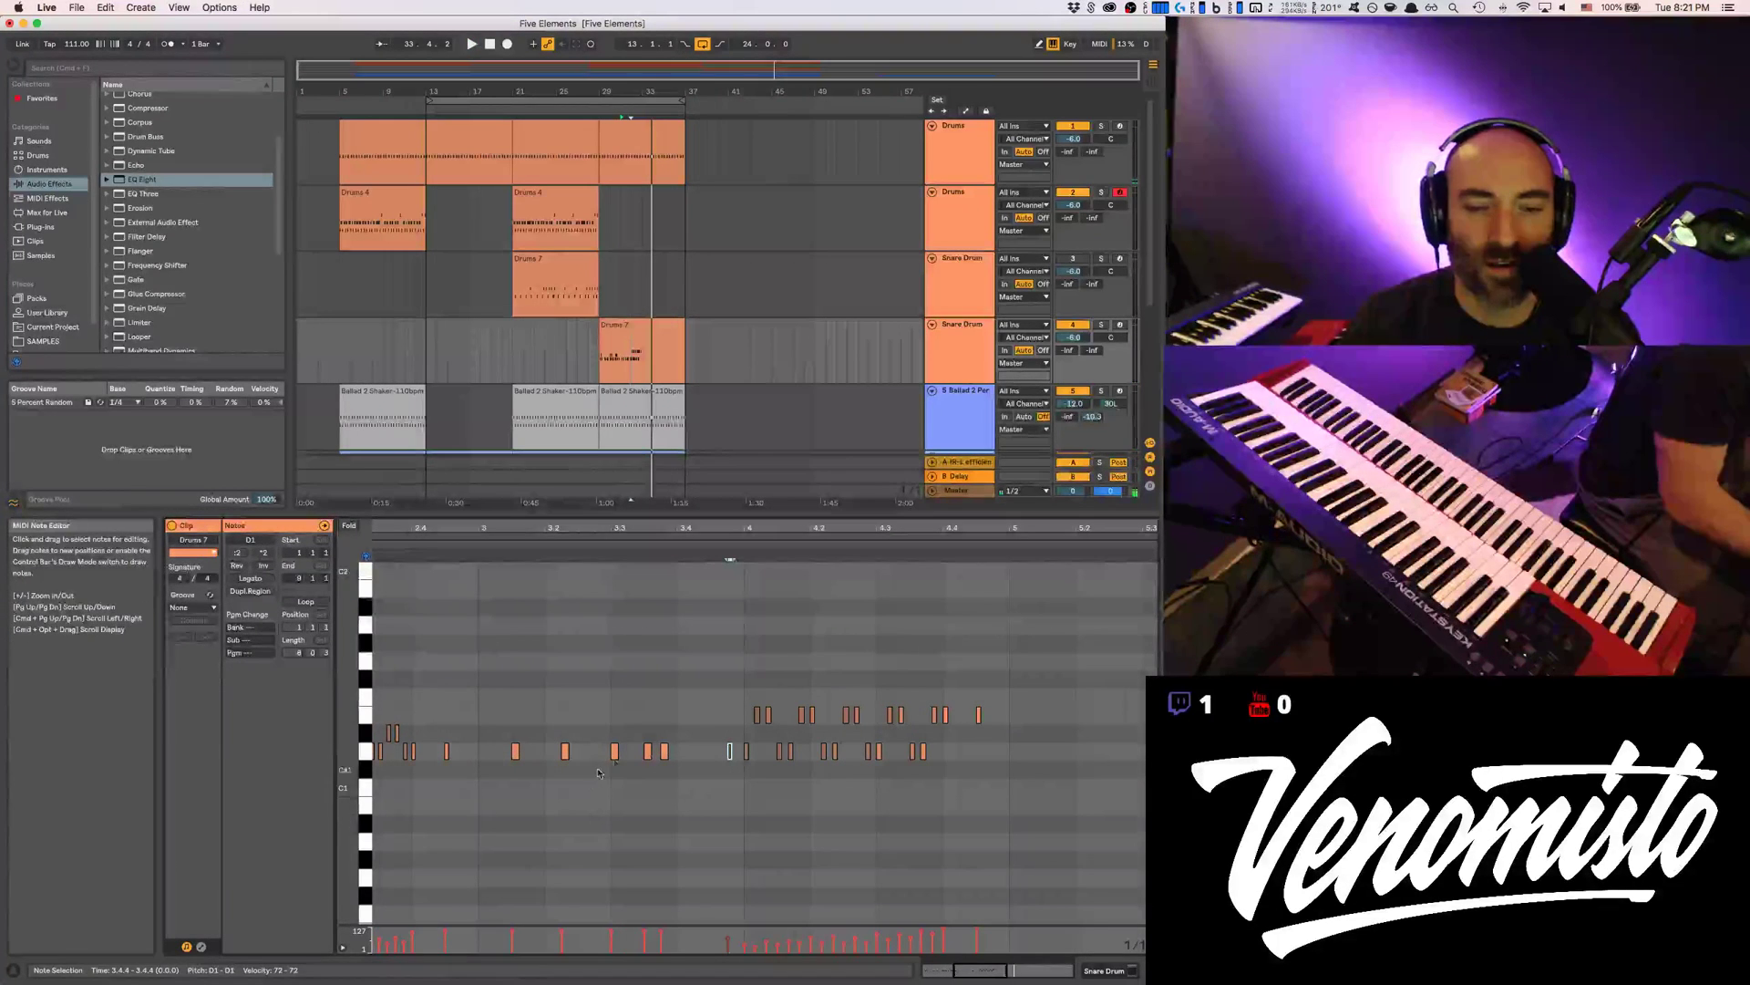
pyautogui.press('space')
pyautogui.moveTo(660, 558); pyautogui.dragTo(552, 764)
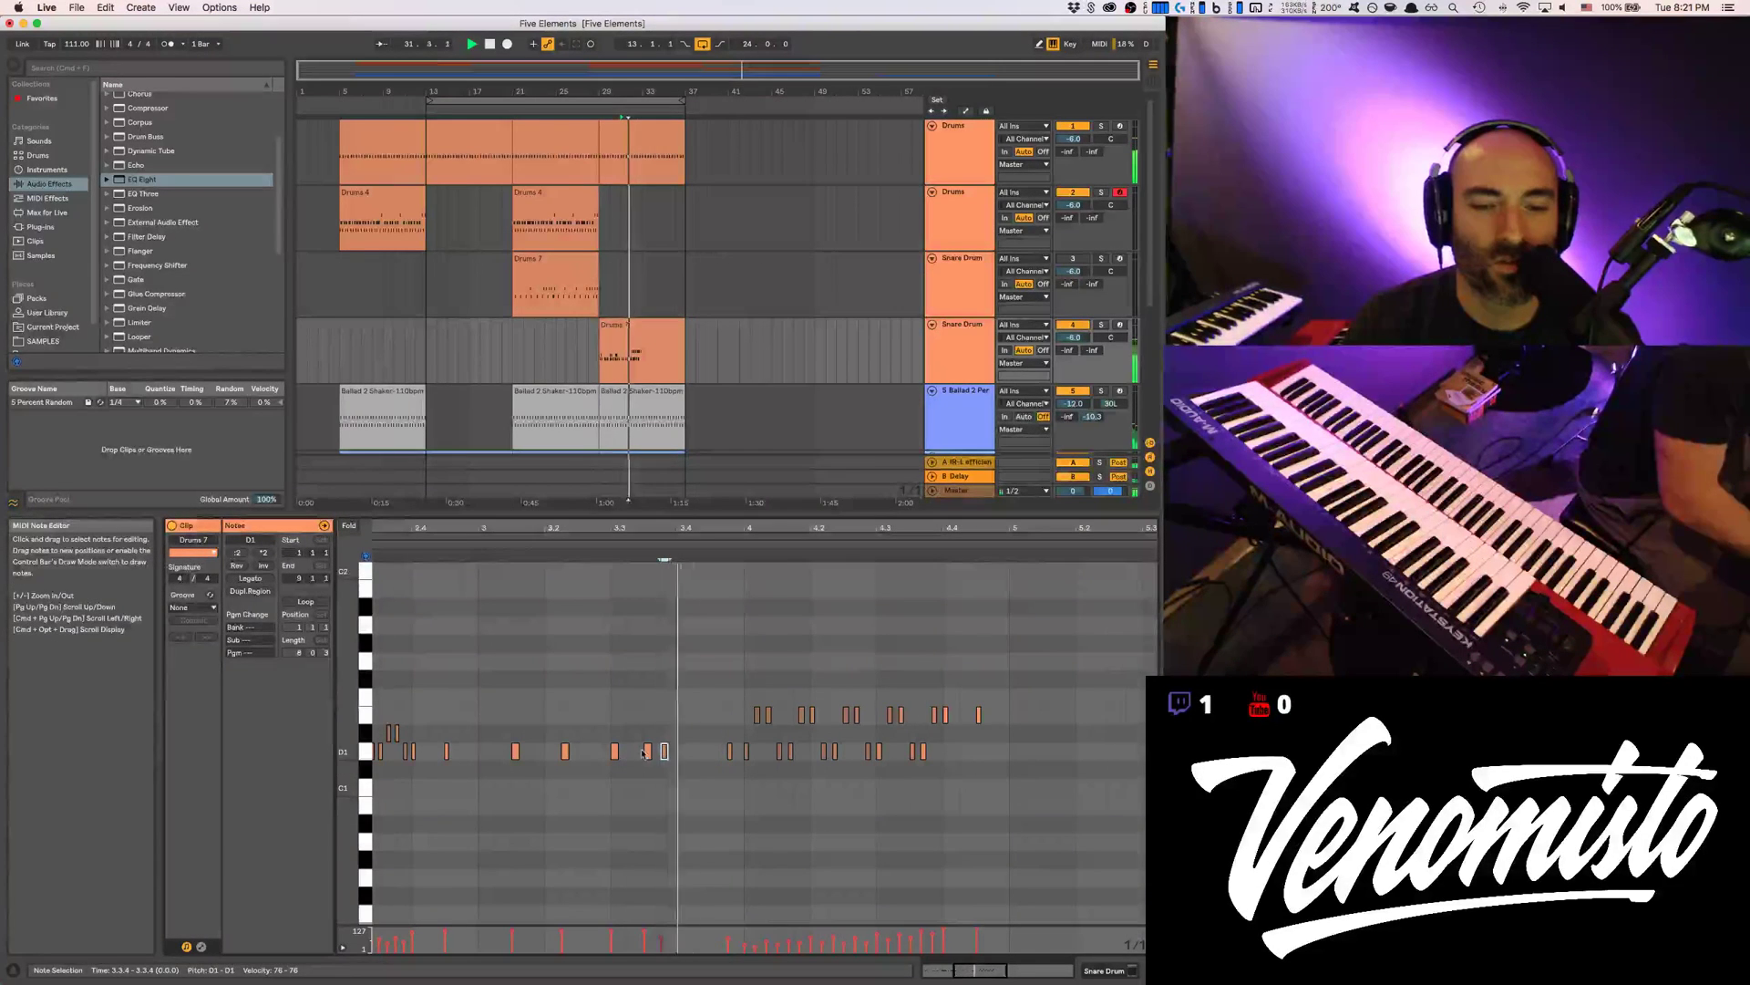
pyautogui.moveTo(665, 750); pyautogui.dragTo(665, 734)
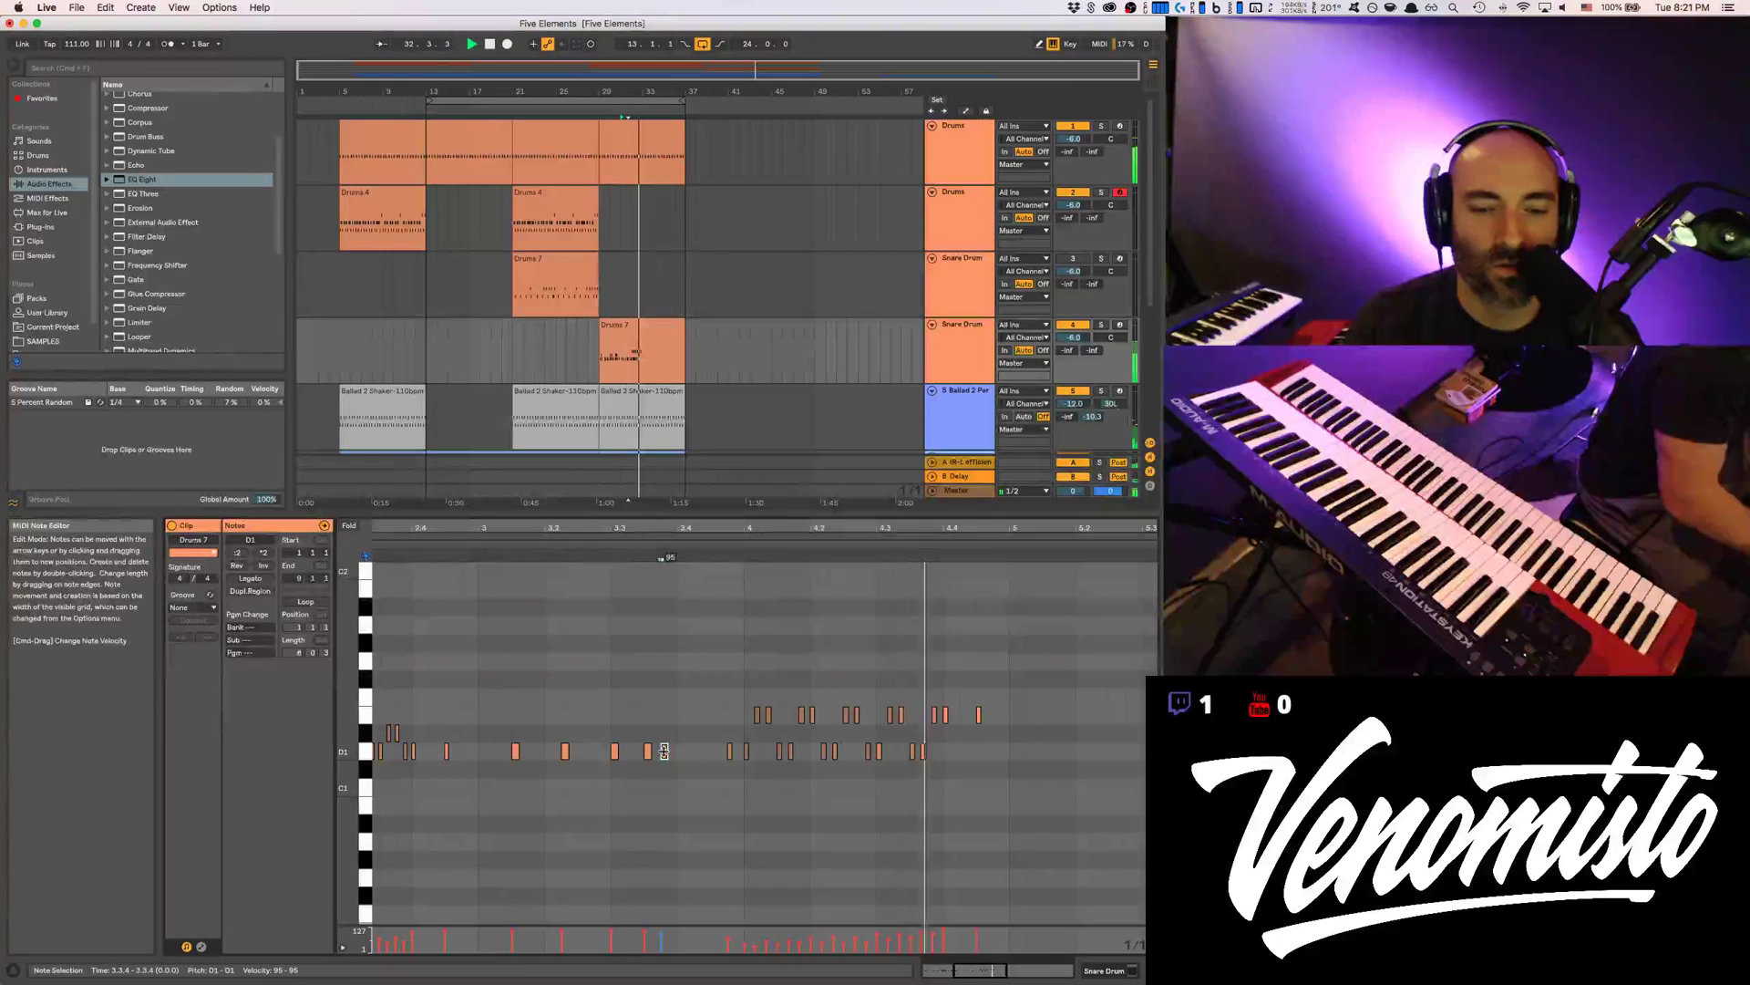
# Duplicate the snare notes from bar 1 of the clip at 5.1.1 and play back the transition
pyautogui.moveTo(626, 528); pyautogui.dragTo(626, 511)
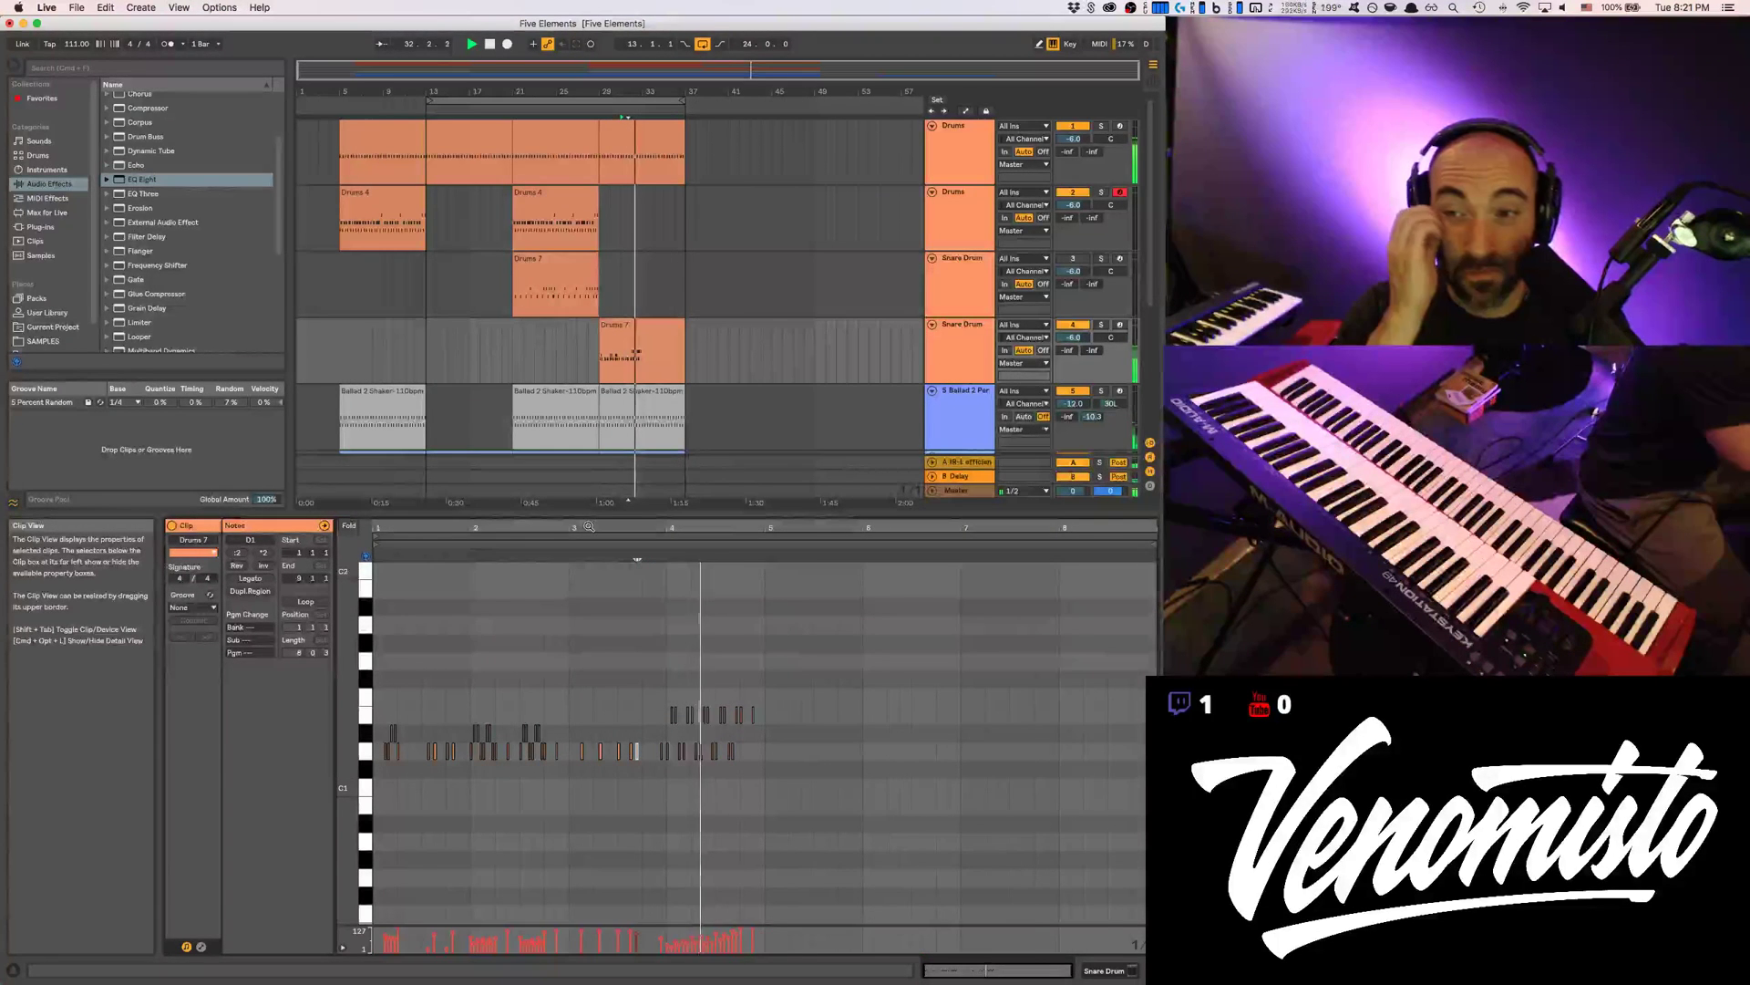
pyautogui.click(625, 356)
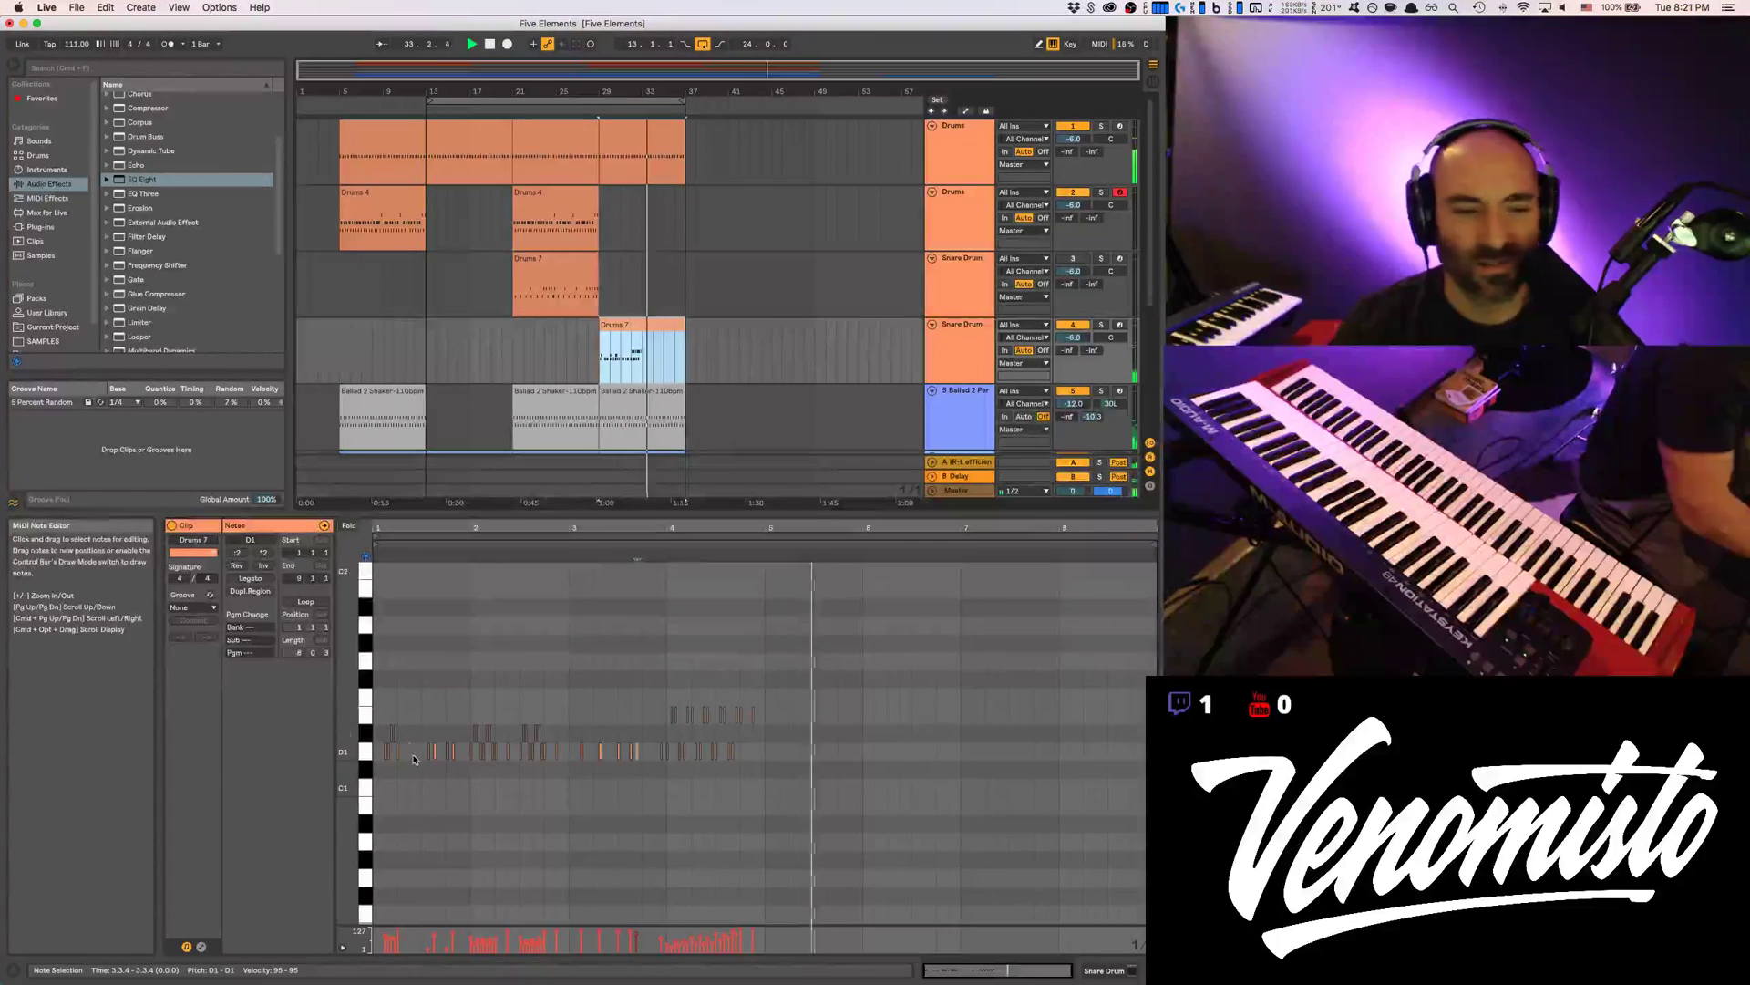
pyautogui.press('space')
pyautogui.moveTo(374, 720); pyautogui.dragTo(405, 732)
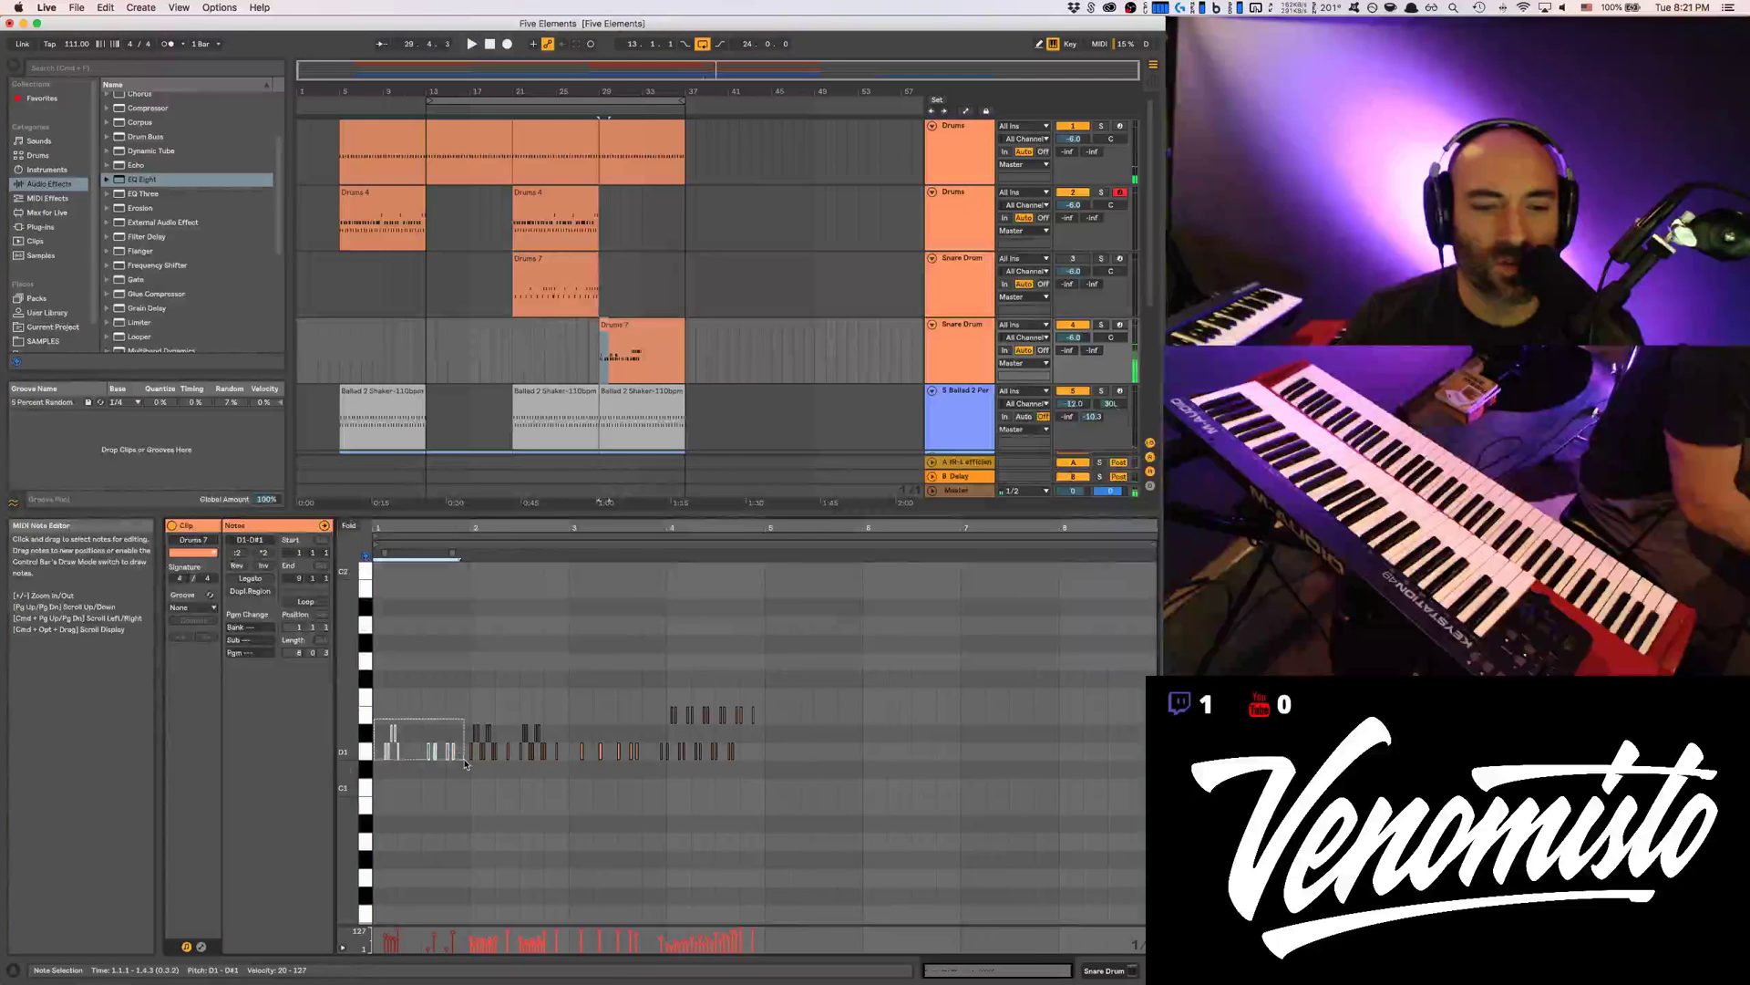
pyautogui.click(769, 720)
pyautogui.press('super+v')
pyautogui.press('space')
pyautogui.click(766, 702)
pyautogui.press('space')
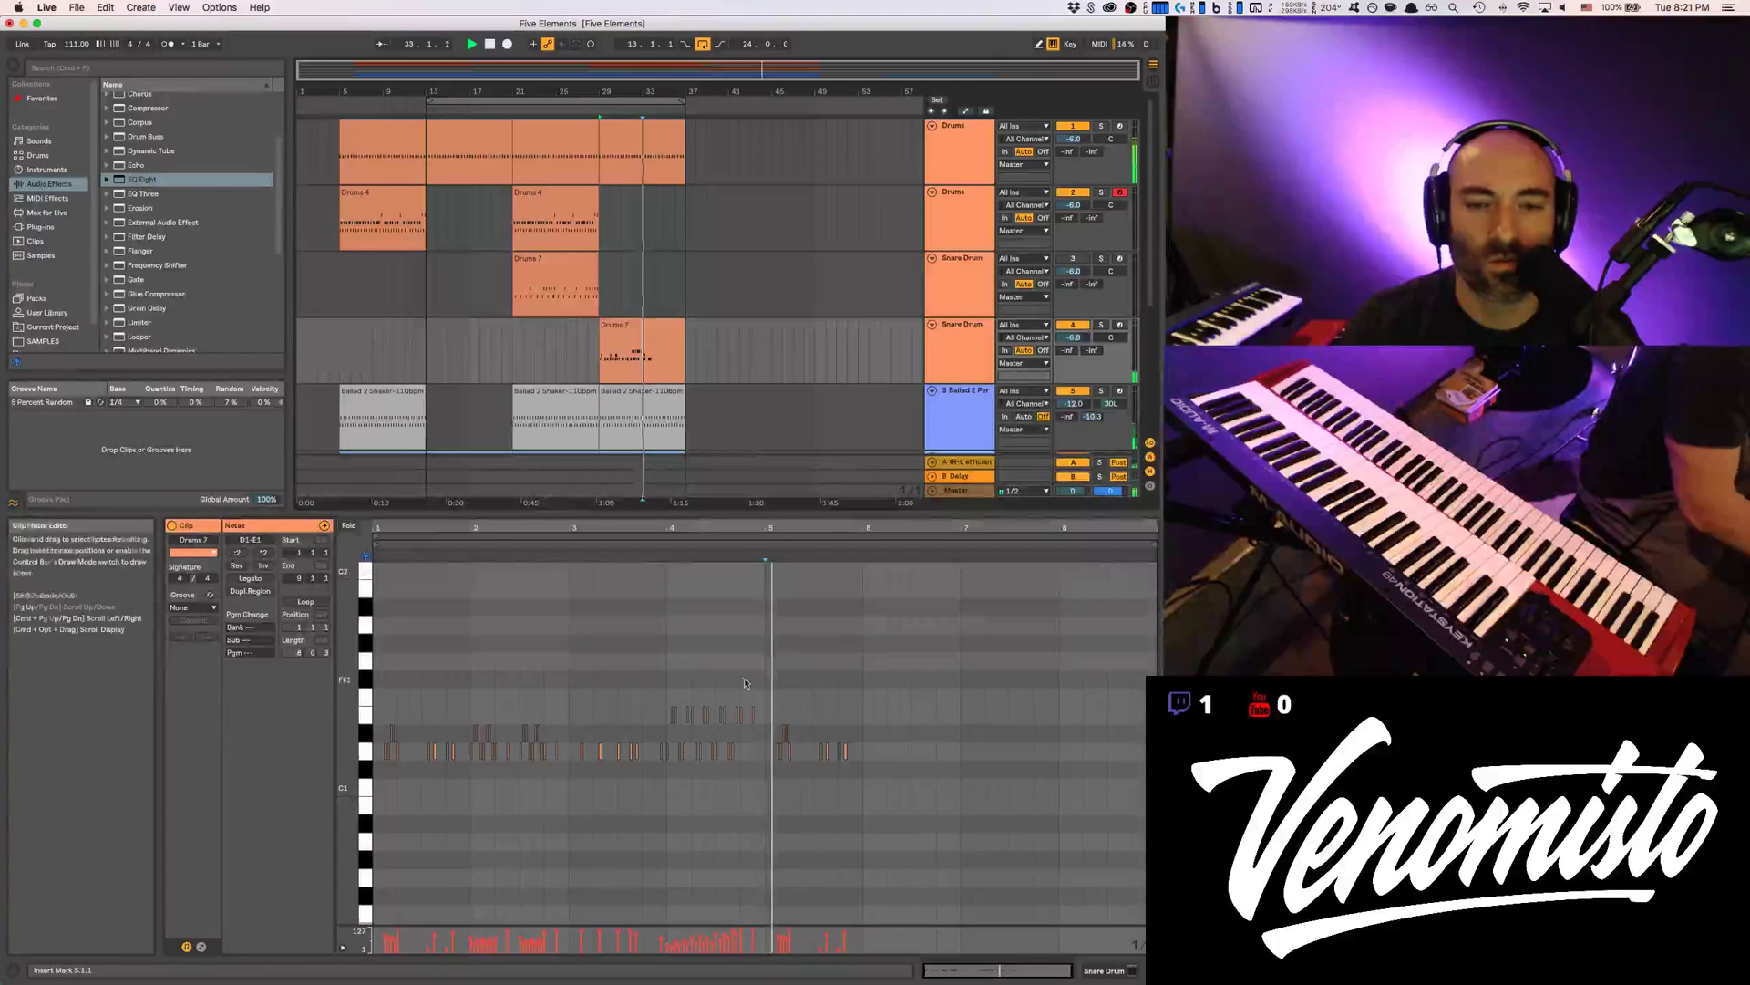
# Move the two soft D1 hits in the second half of bar 5 to 5.3.4 and 5.4.3, just behind the accents
pyautogui.moveTo(805, 530); pyautogui.dragTo(805, 583)
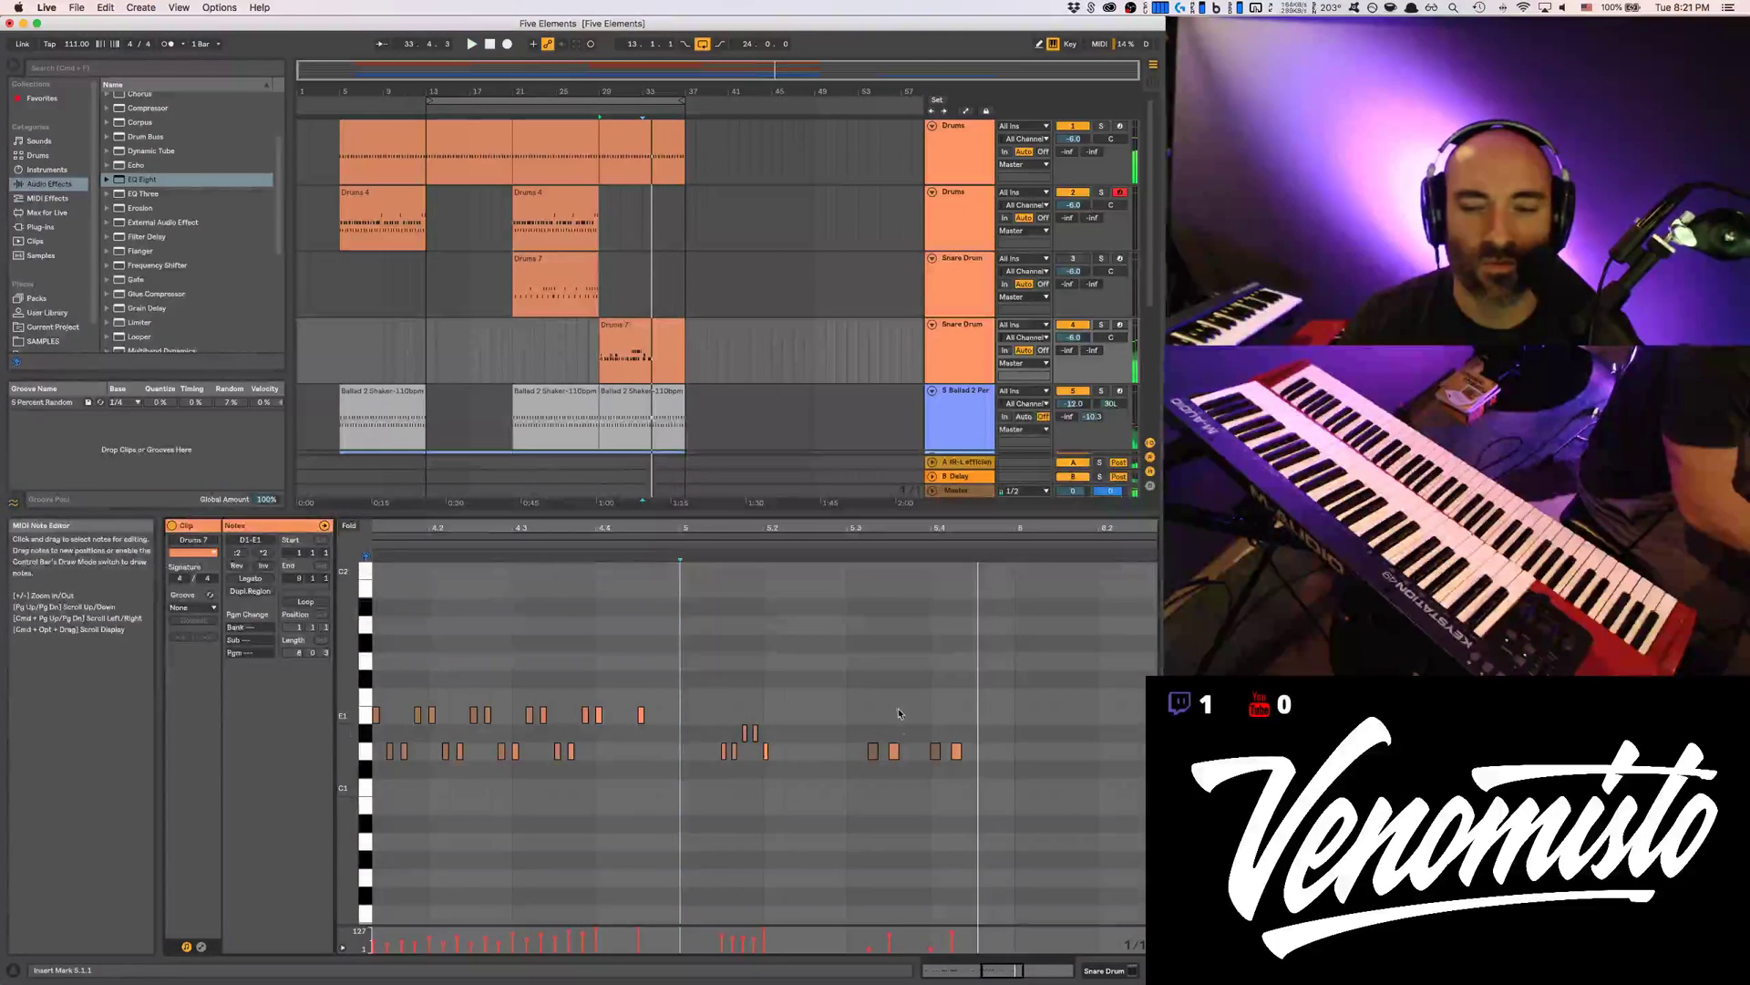
pyautogui.hscroll(1, 902, 752)
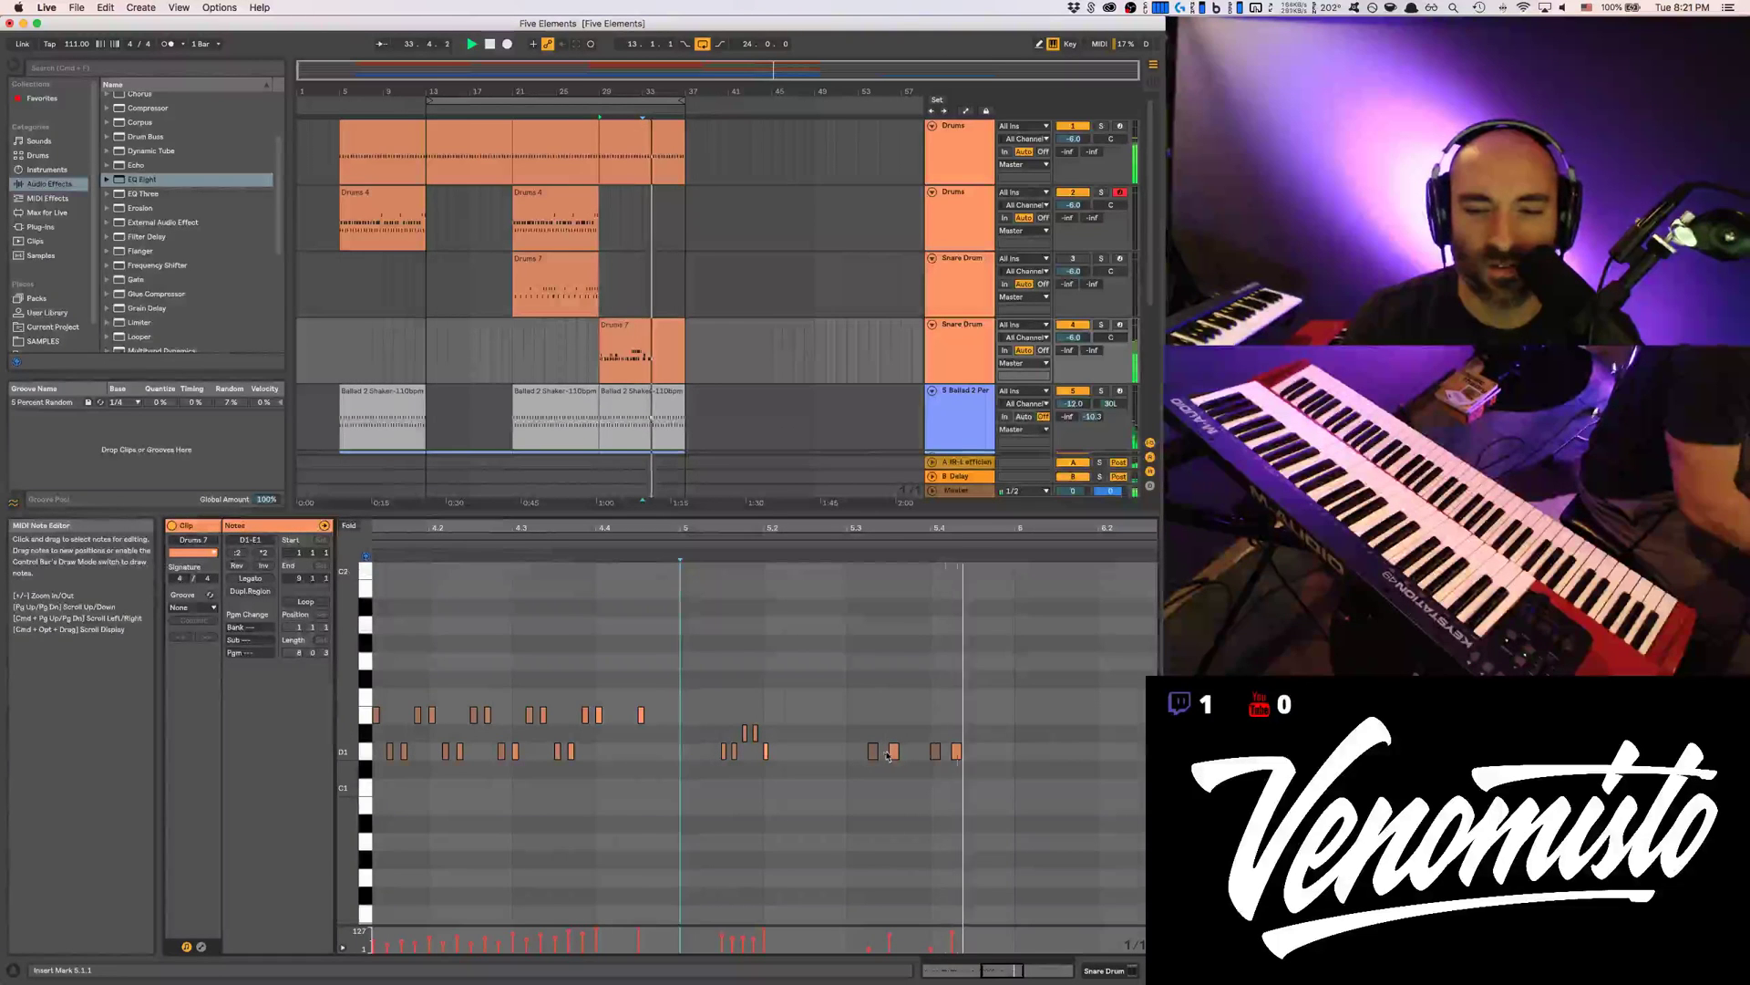
pyautogui.hscroll(1, 897, 749)
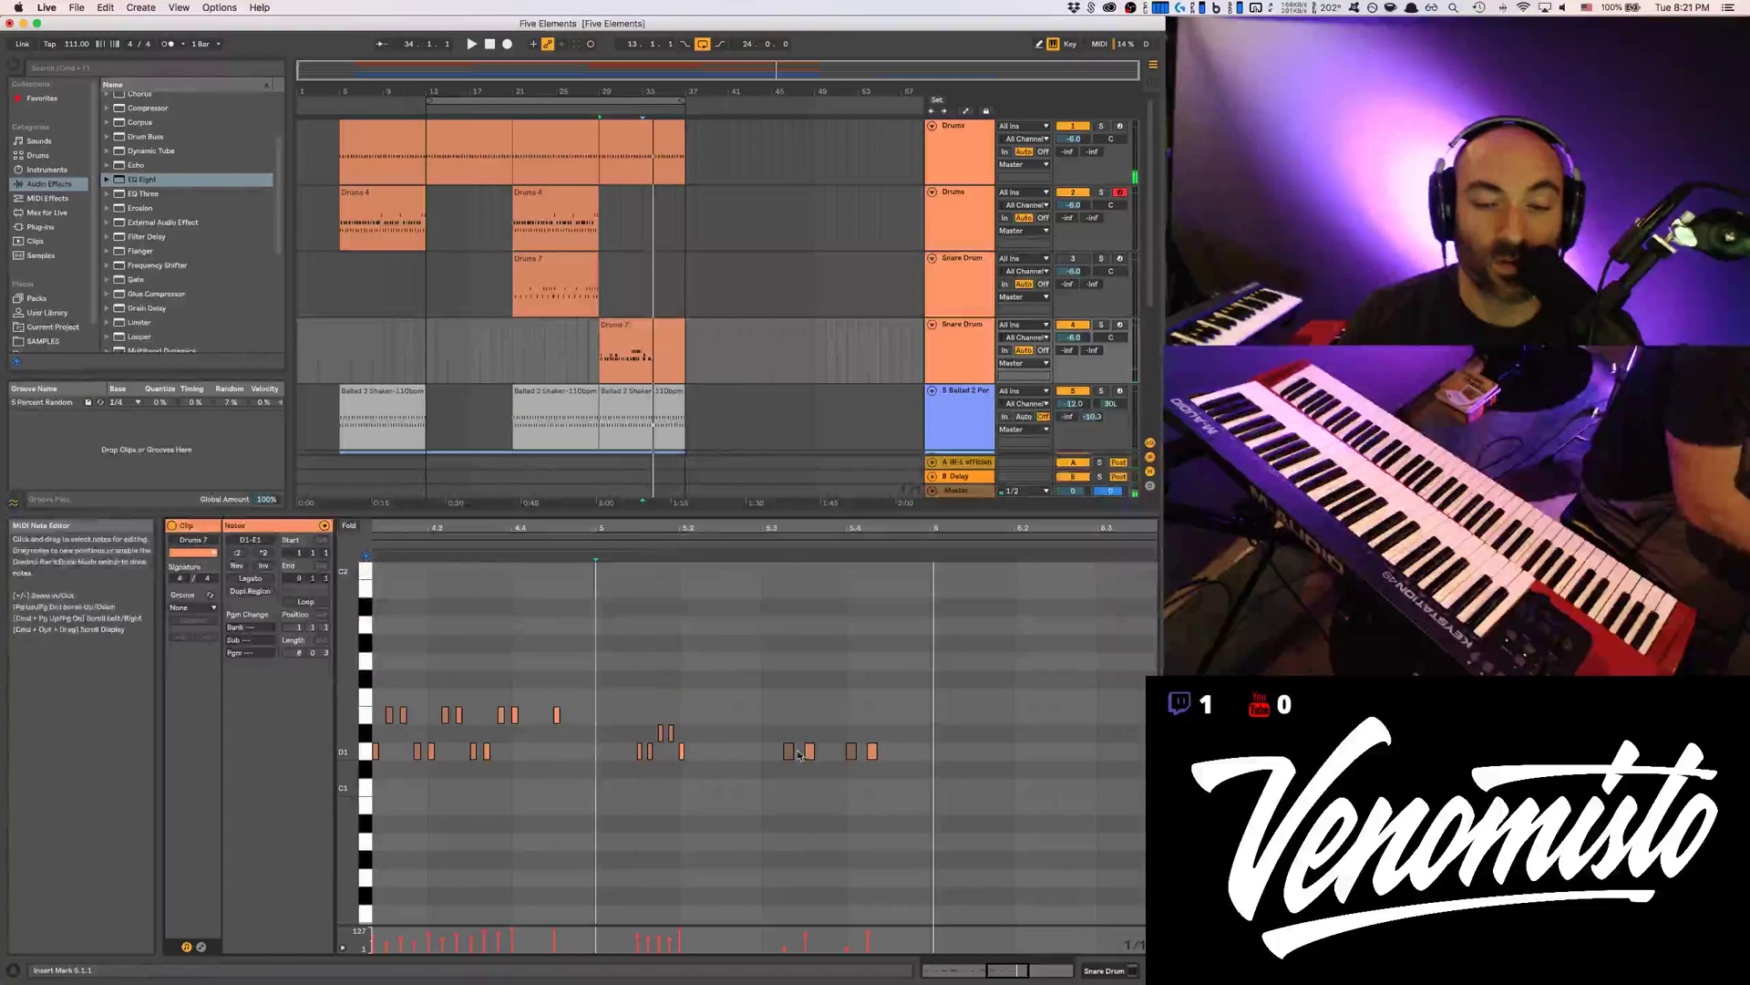
pyautogui.moveTo(790, 751); pyautogui.dragTo(897, 764)
pyautogui.press('space')
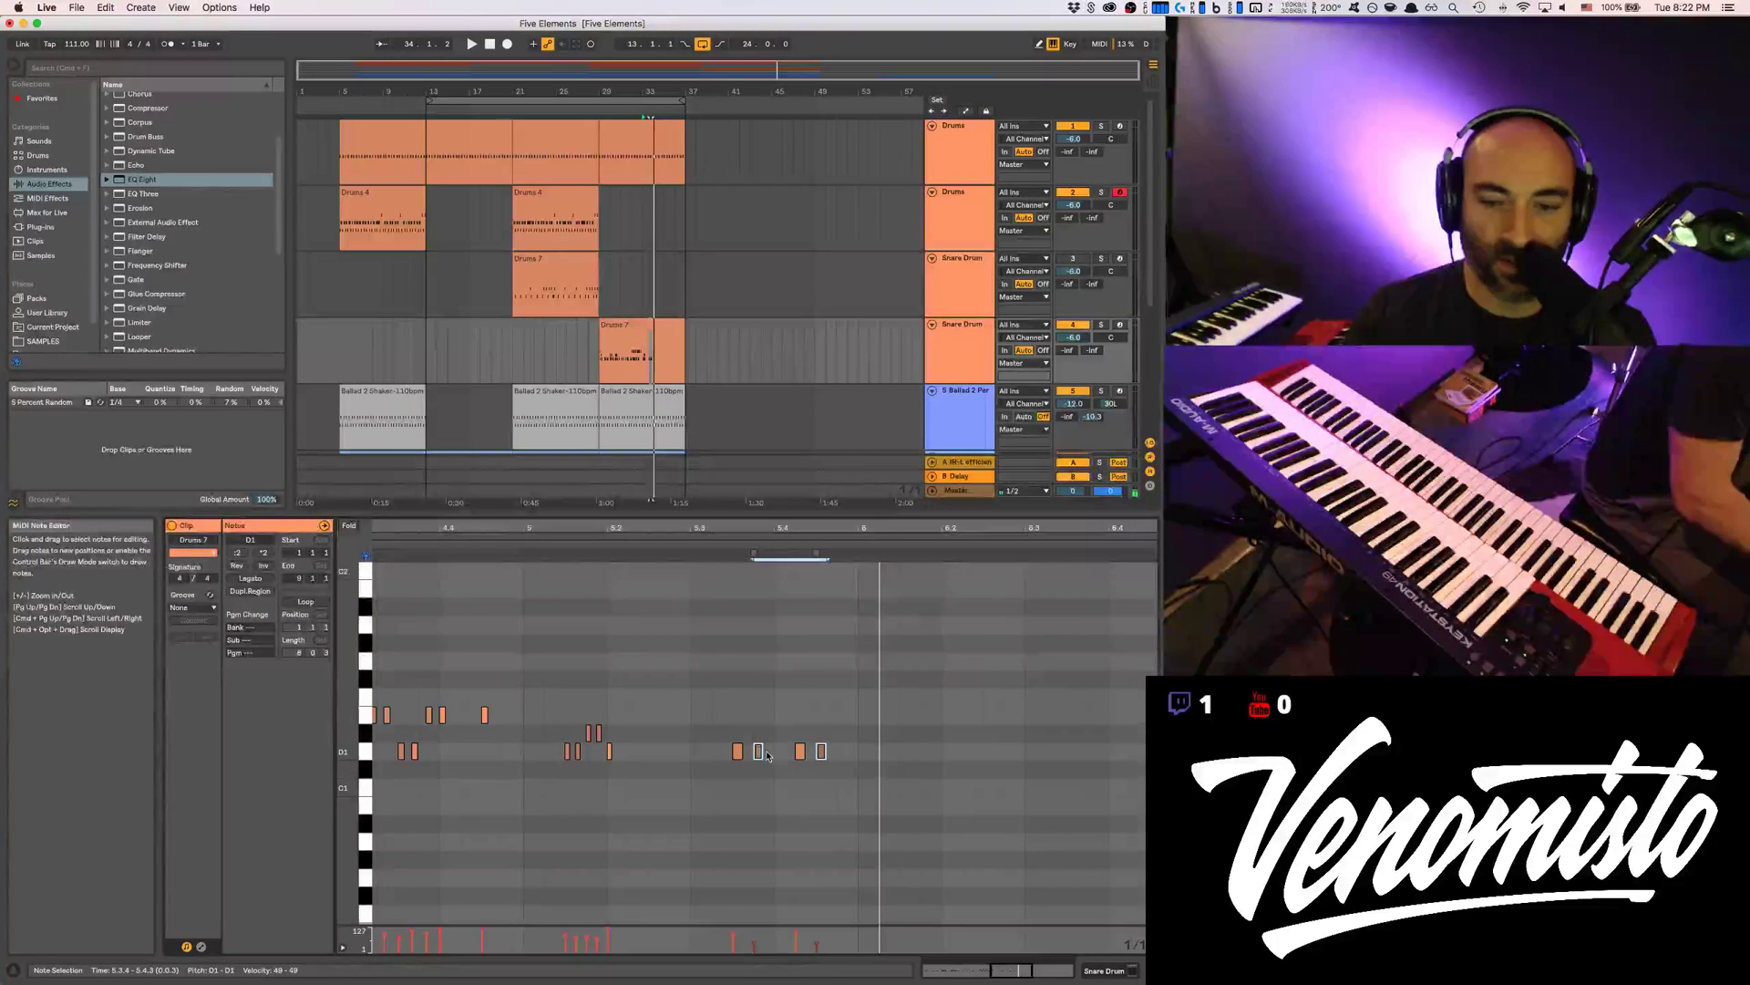
# Add a soft D1 hit at 5.4.1, soften the 5.4.2 hit and accent the 5.4.3 hit at velocity 103
pyautogui.doubleClick(767, 751)
pyautogui.press('space')
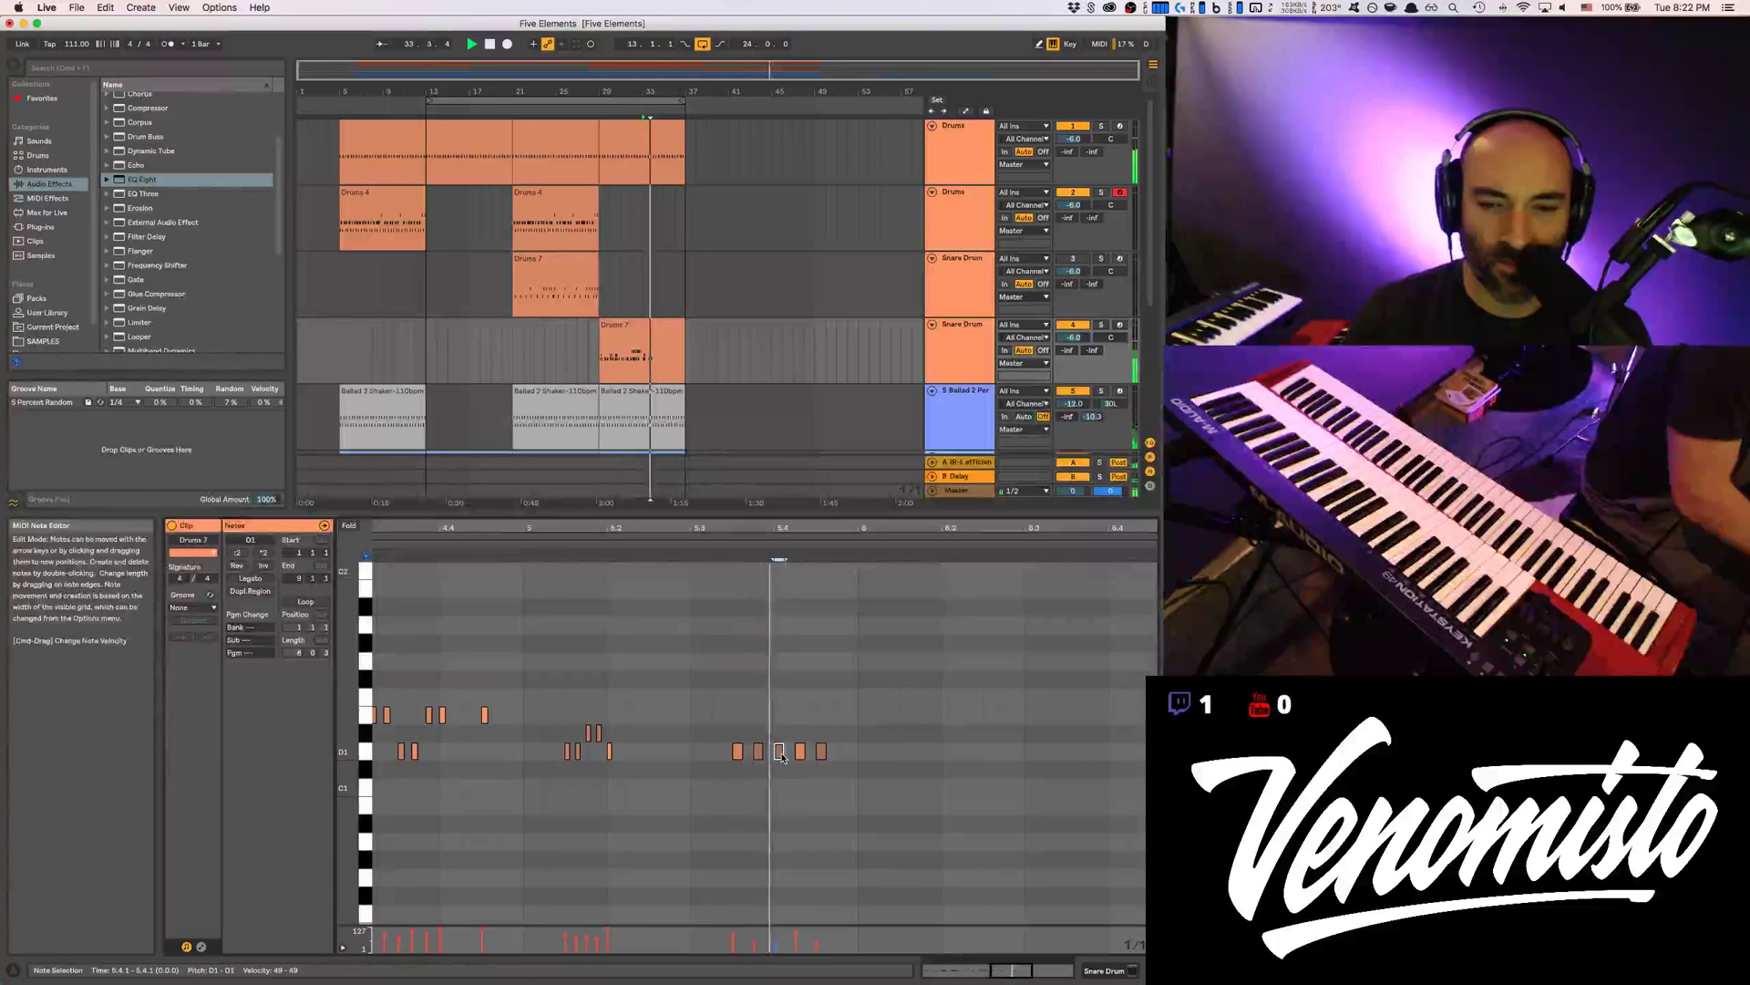
pyautogui.click(799, 752)
pyautogui.moveTo(799, 752)
pyautogui.mouseDown()
pyautogui.moveTo(799, 734)
pyautogui.moveTo(798, 753)
pyautogui.mouseUp()
pyautogui.press('space')
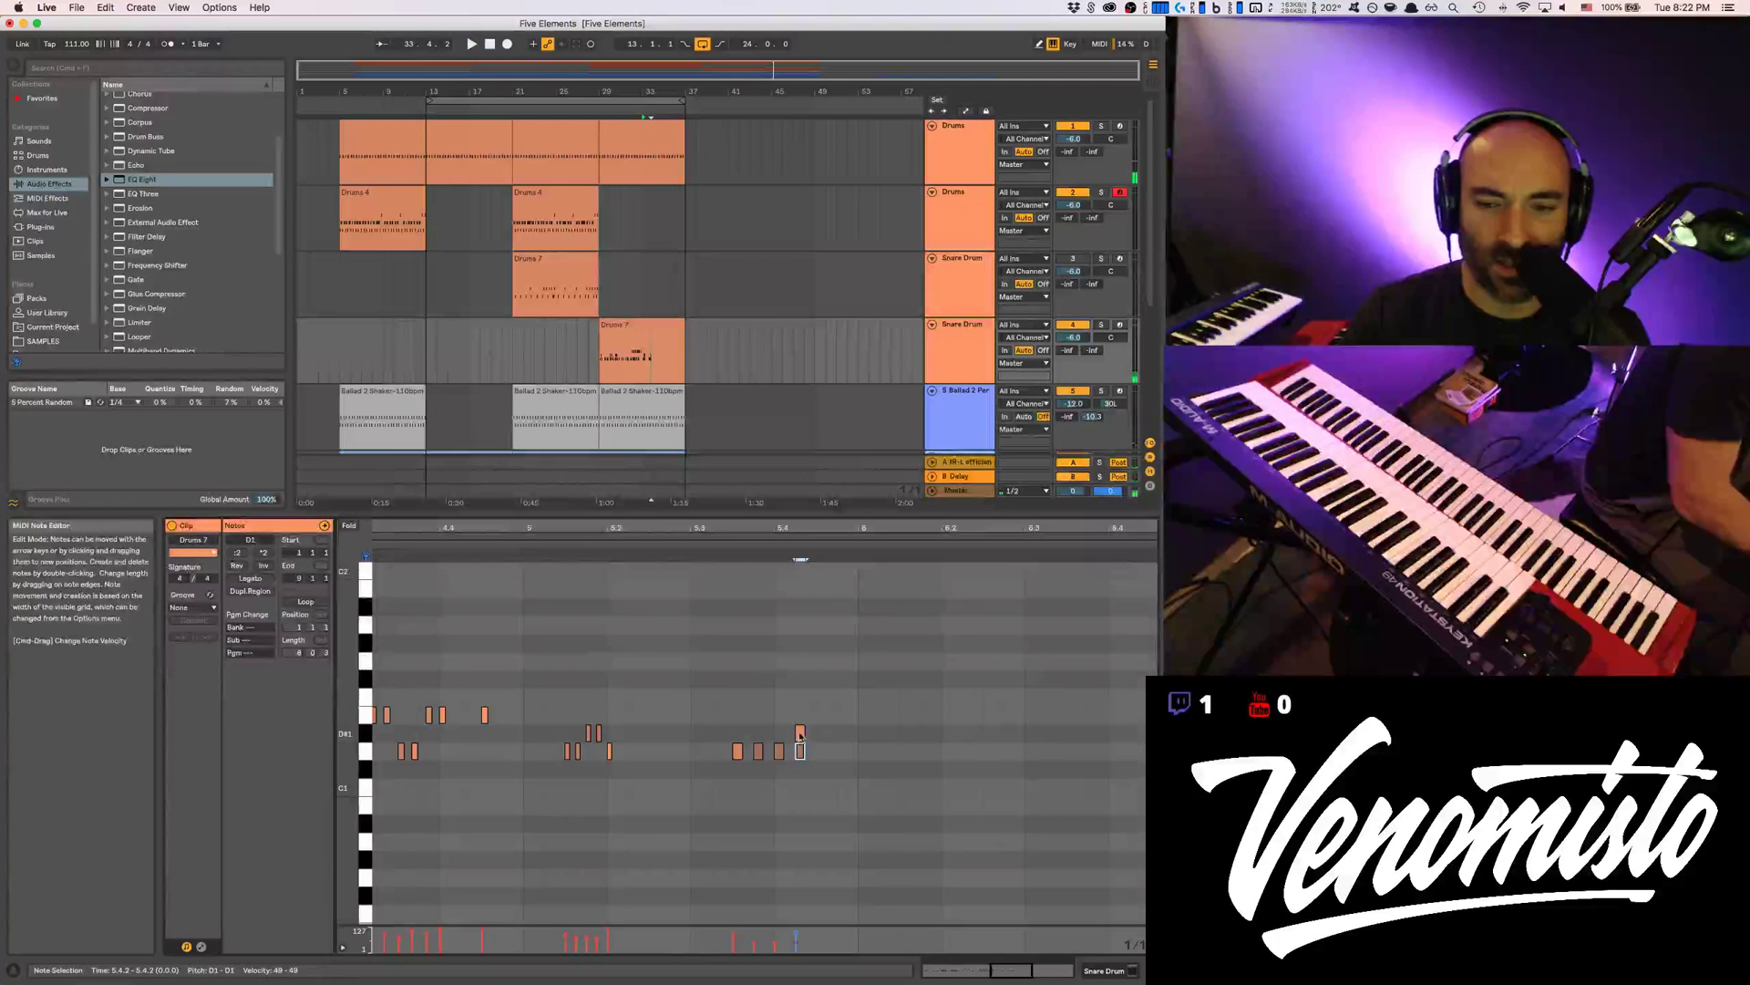
pyautogui.press('Down')
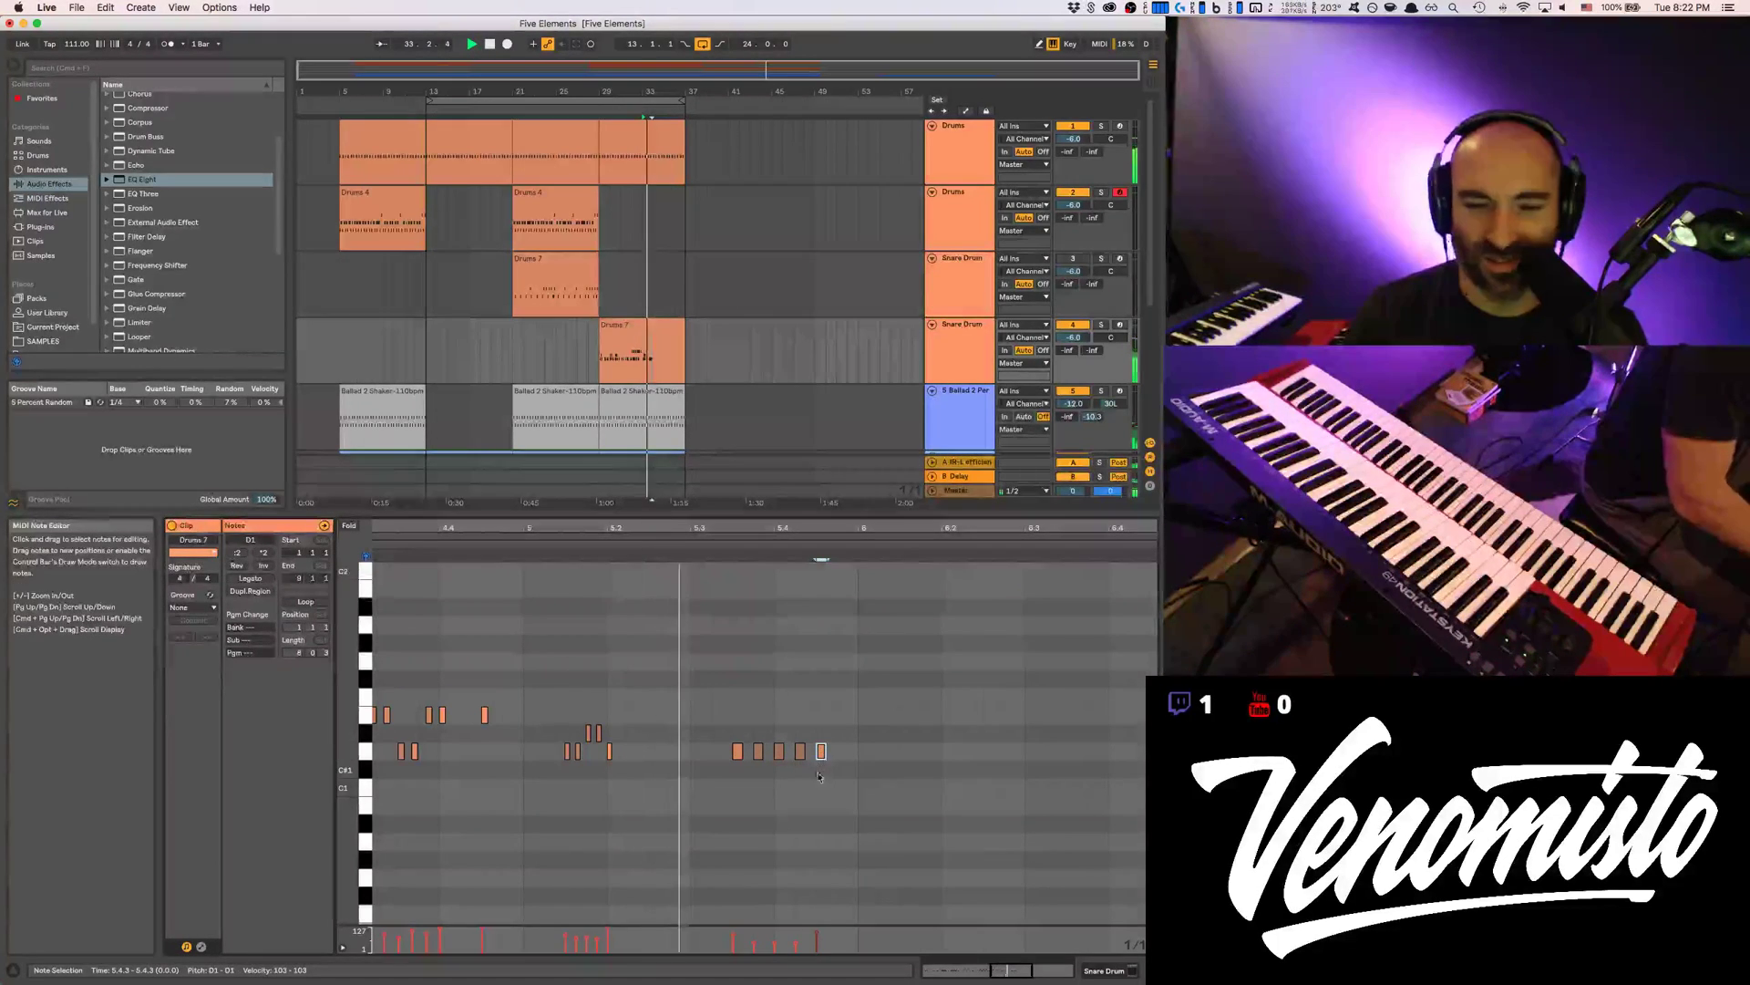
# Set the D1 hit at 5.4.1 to velocity 78 and play back bar 5
pyautogui.keyDown('shift'); pyautogui.click(778, 946); pyautogui.keyUp('shift')
pyautogui.press('space')
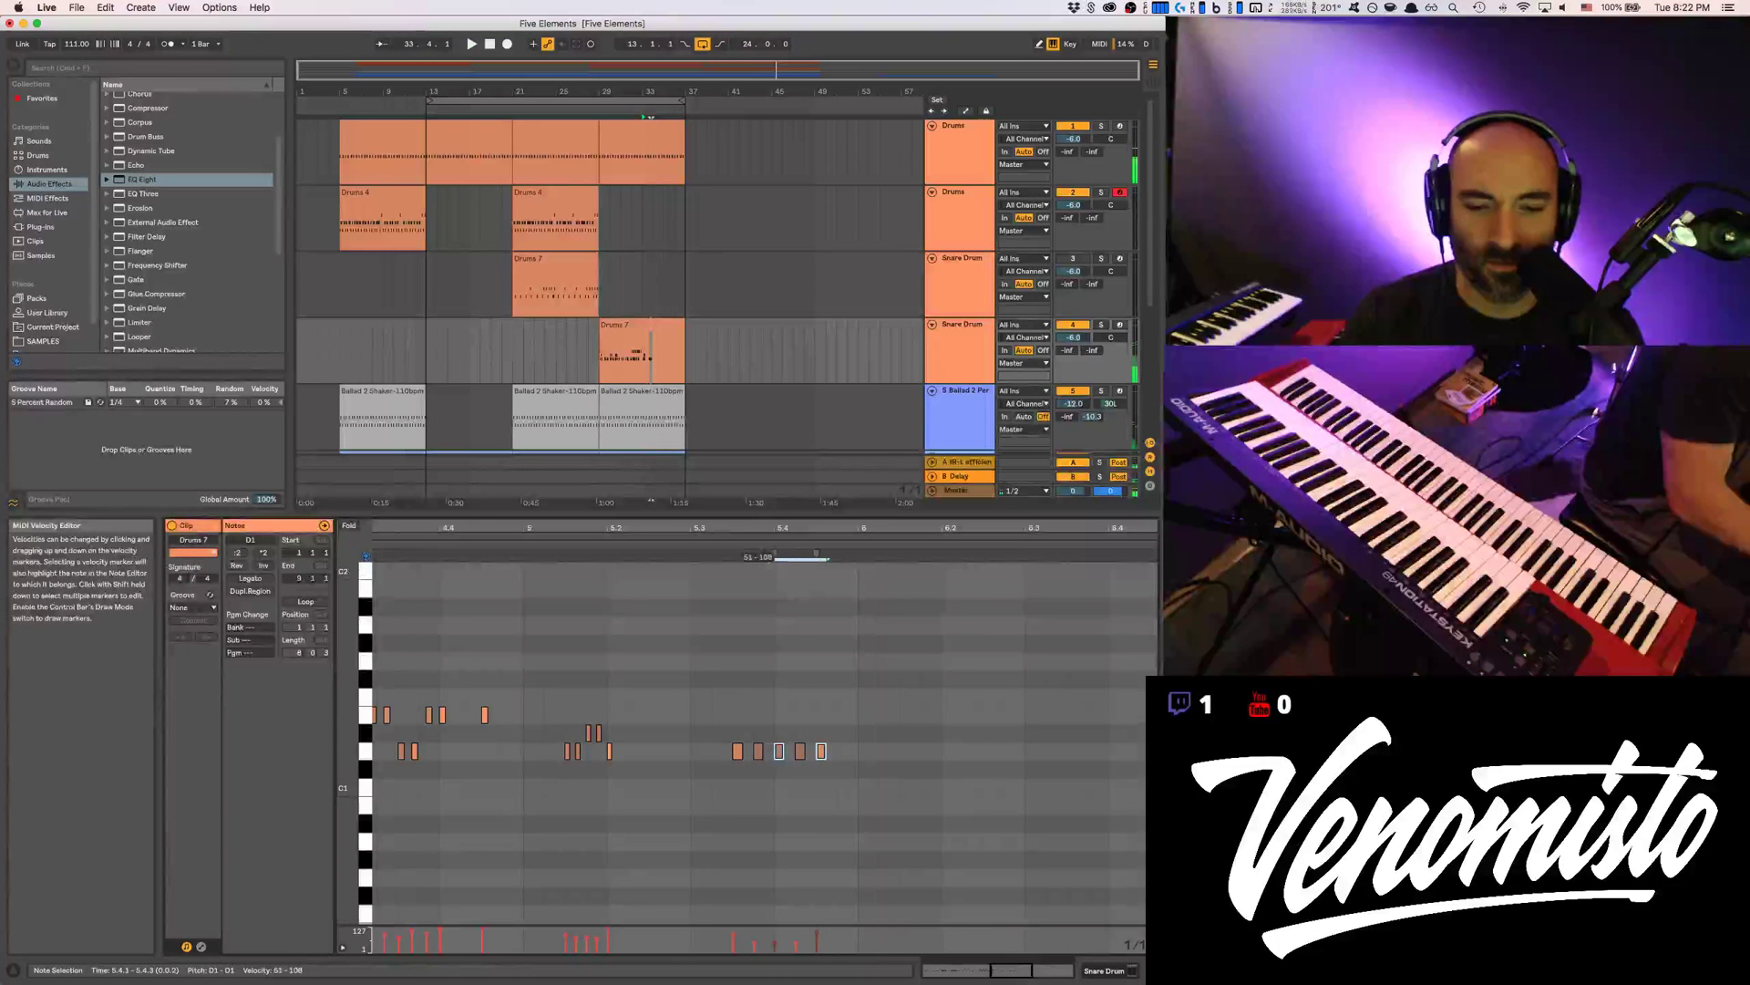
pyautogui.click(770, 942)
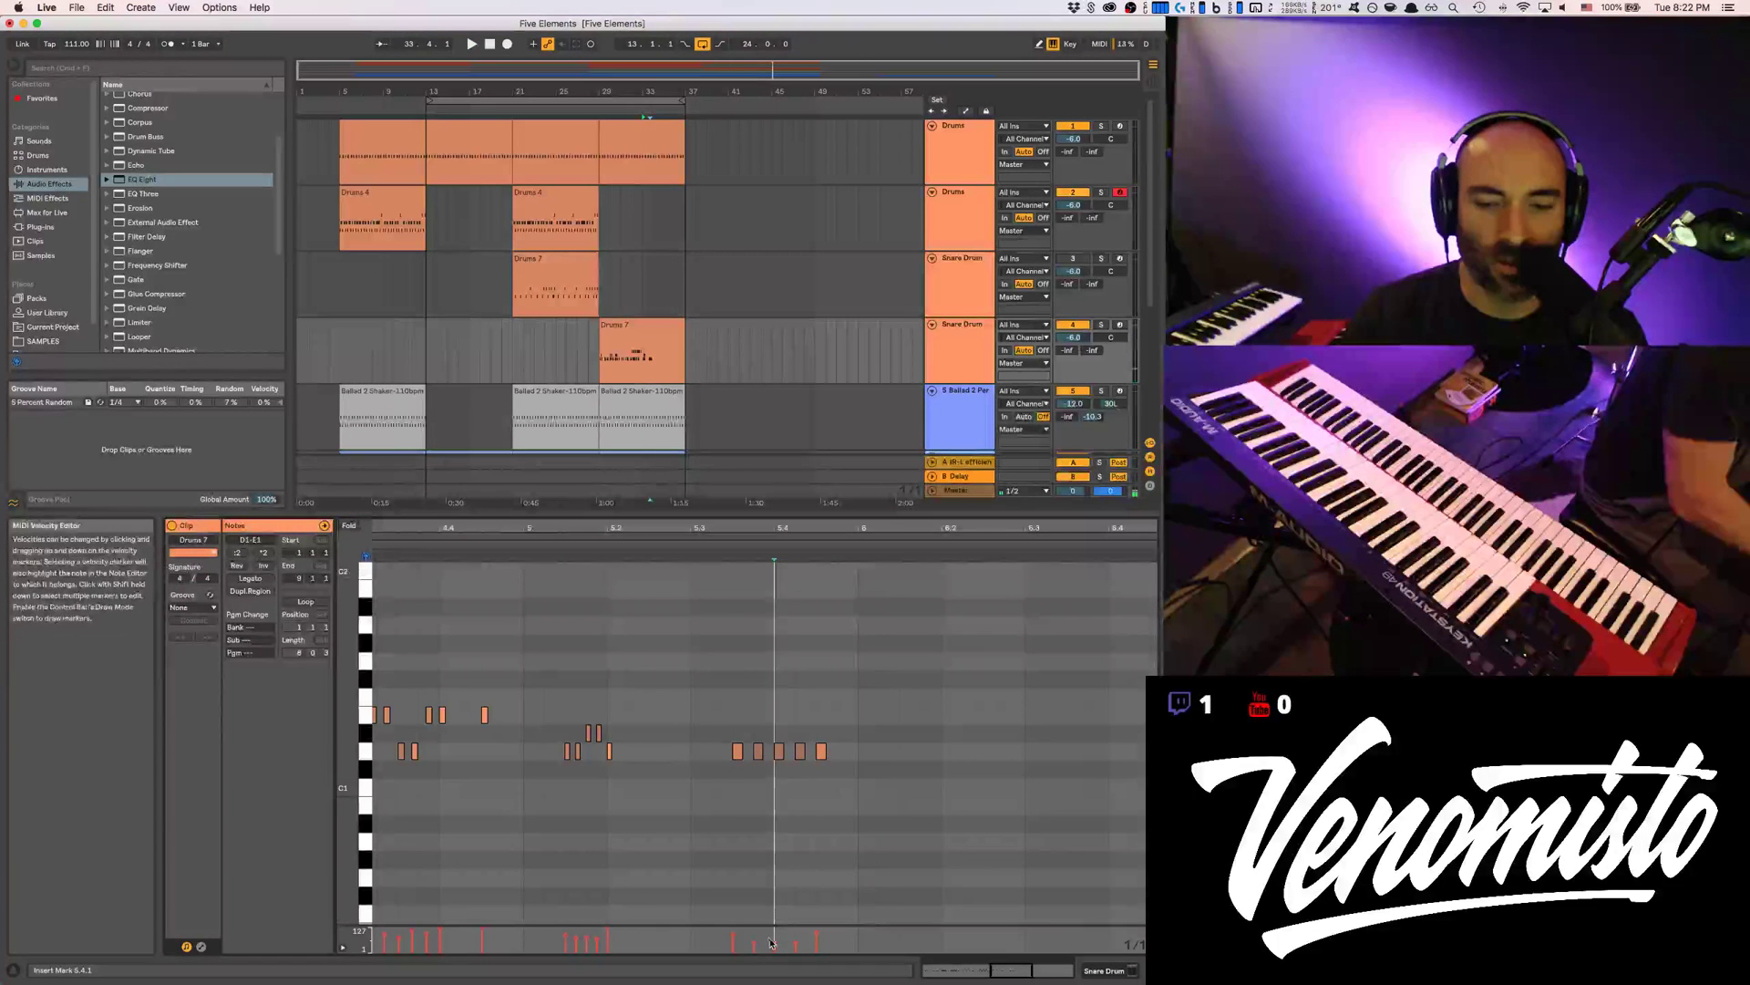
pyautogui.press('space')
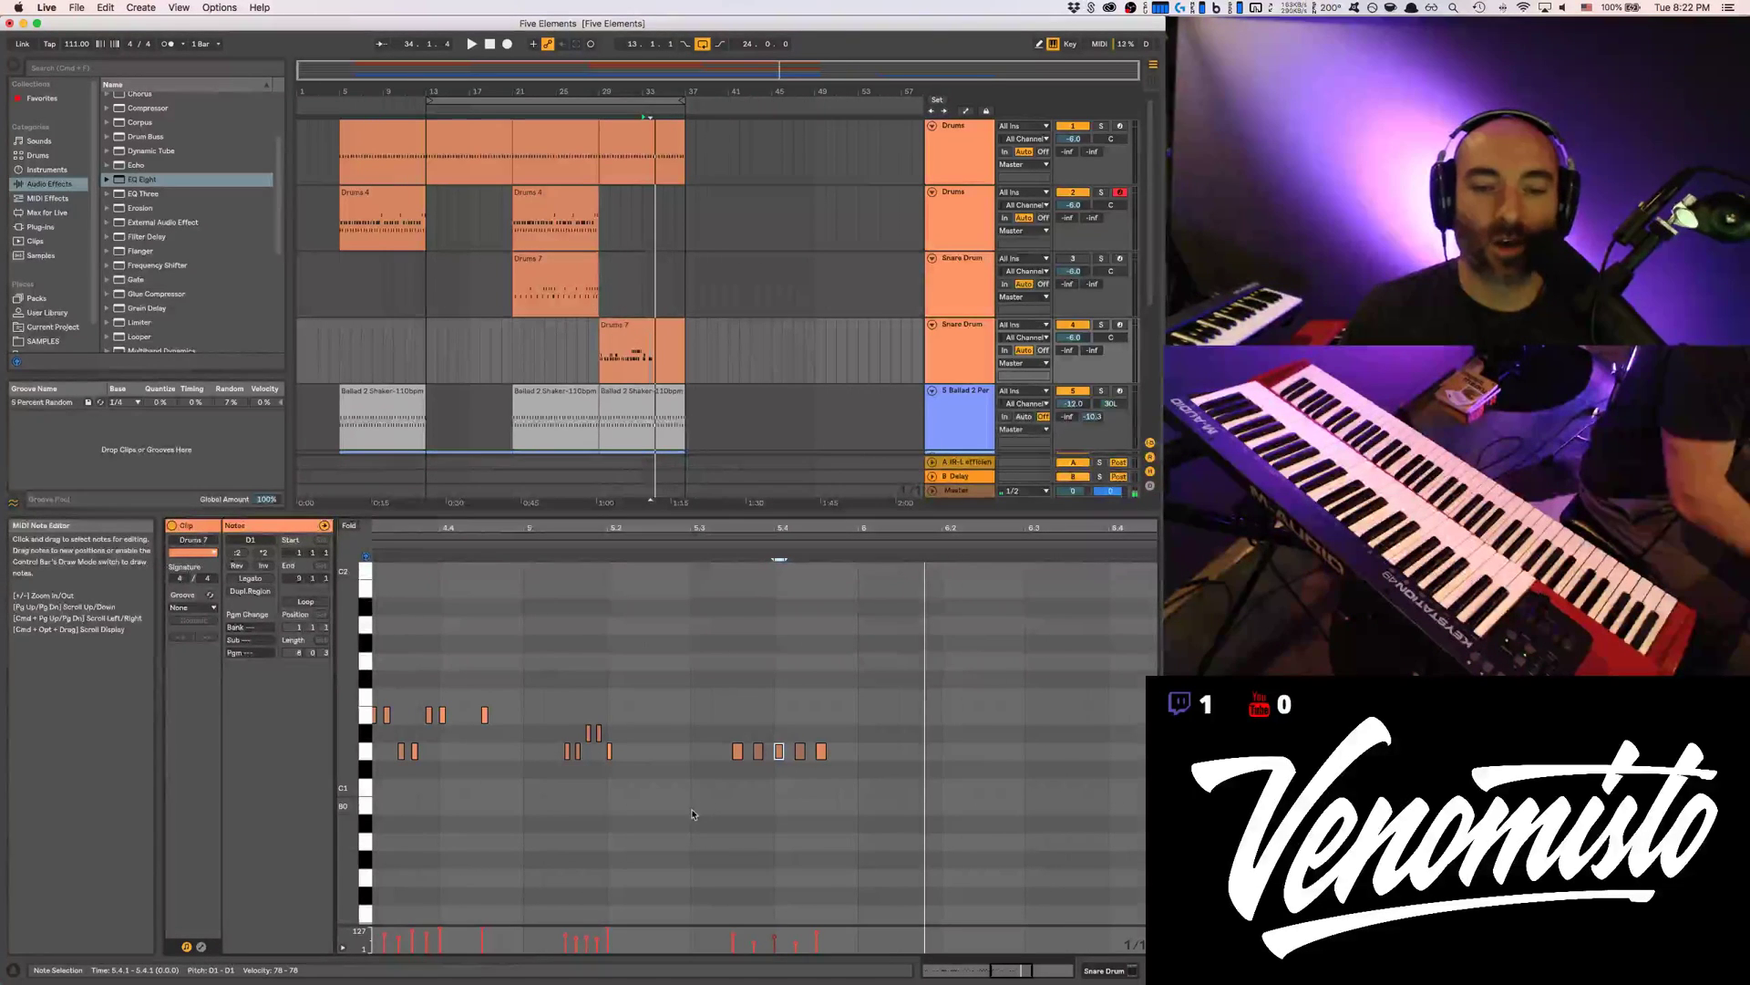
pyautogui.moveTo(691, 529)
pyautogui.mouseDown()
pyautogui.moveTo(691, 593)
pyautogui.moveTo(670, 527)
pyautogui.mouseUp()
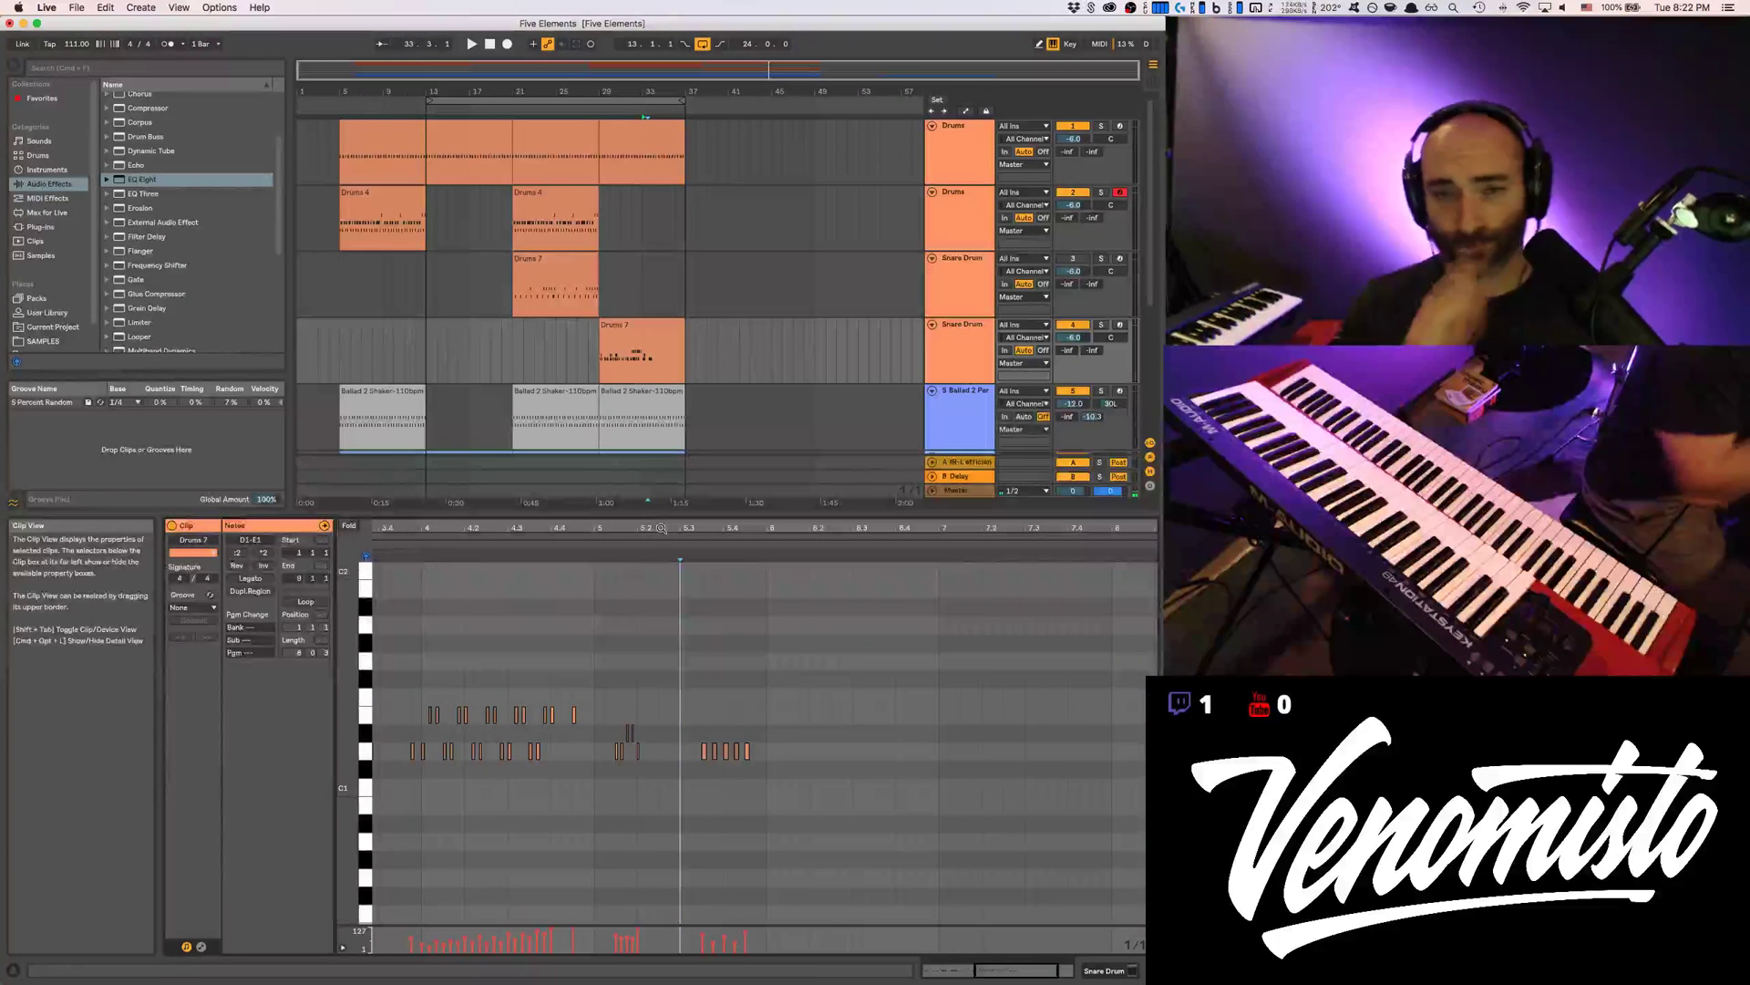
pyautogui.press('space')
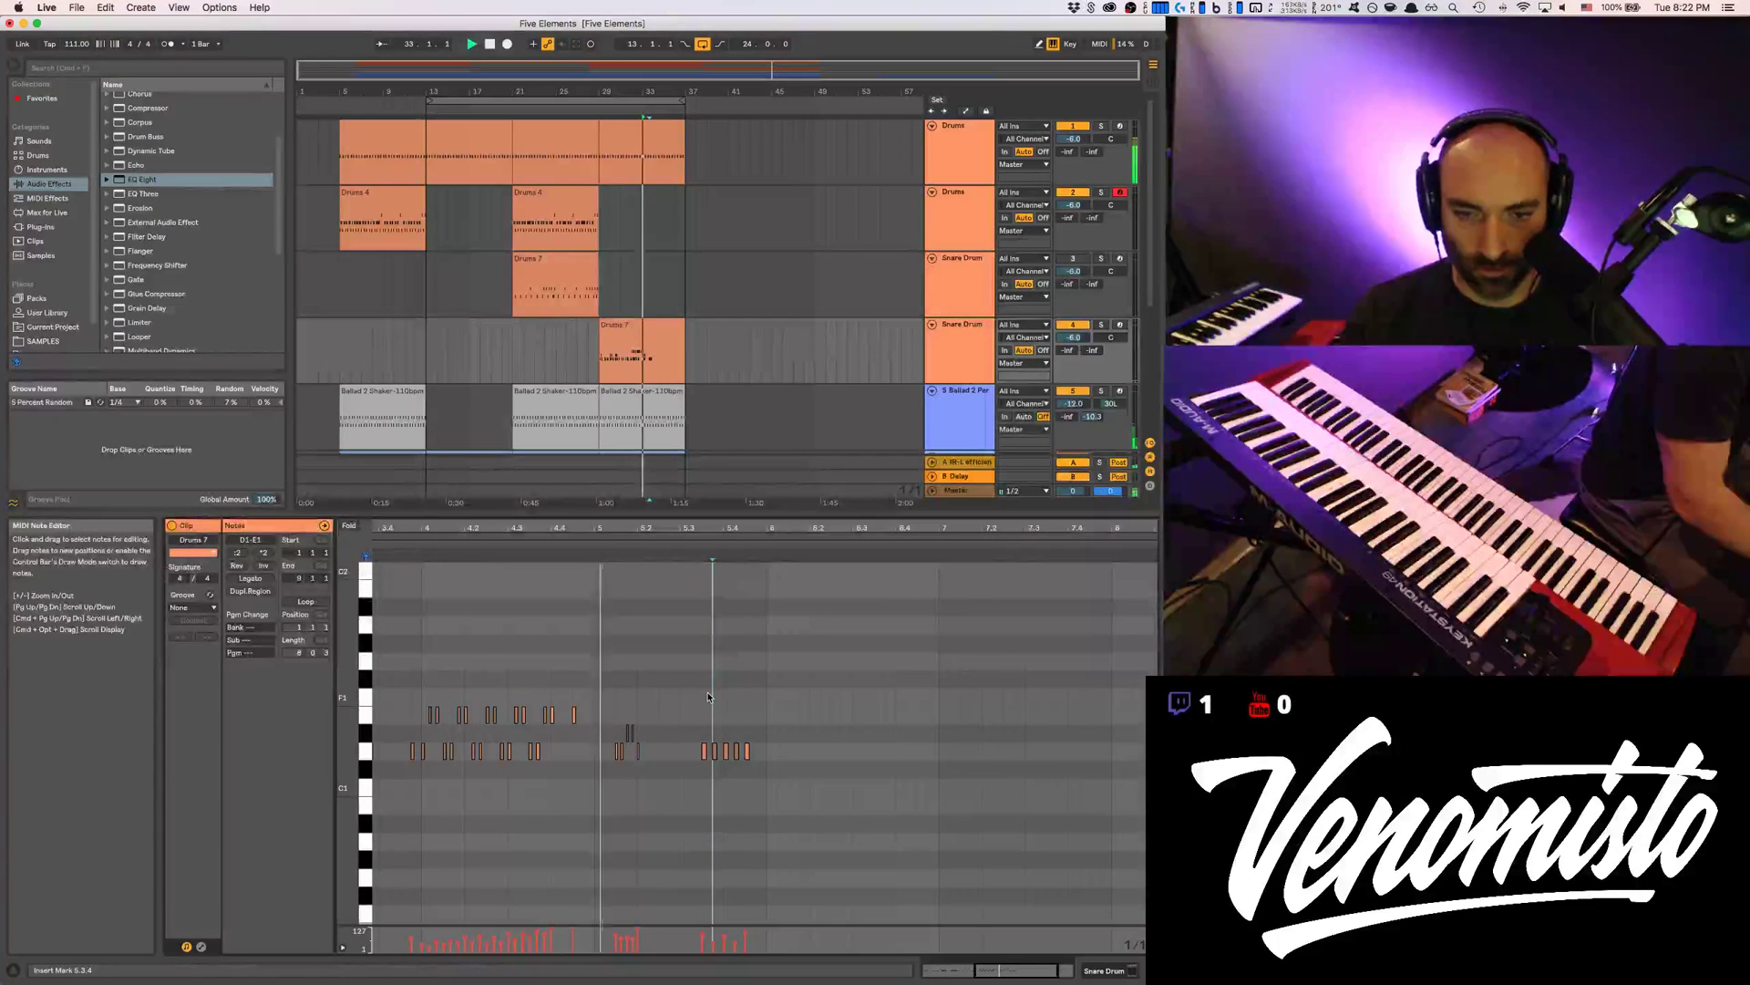
# Copy the short D1 and D#1 roll from beat 3 of bar 2, paste it at 6.1.1 and shift it slightly later
pyautogui.click(778, 756)
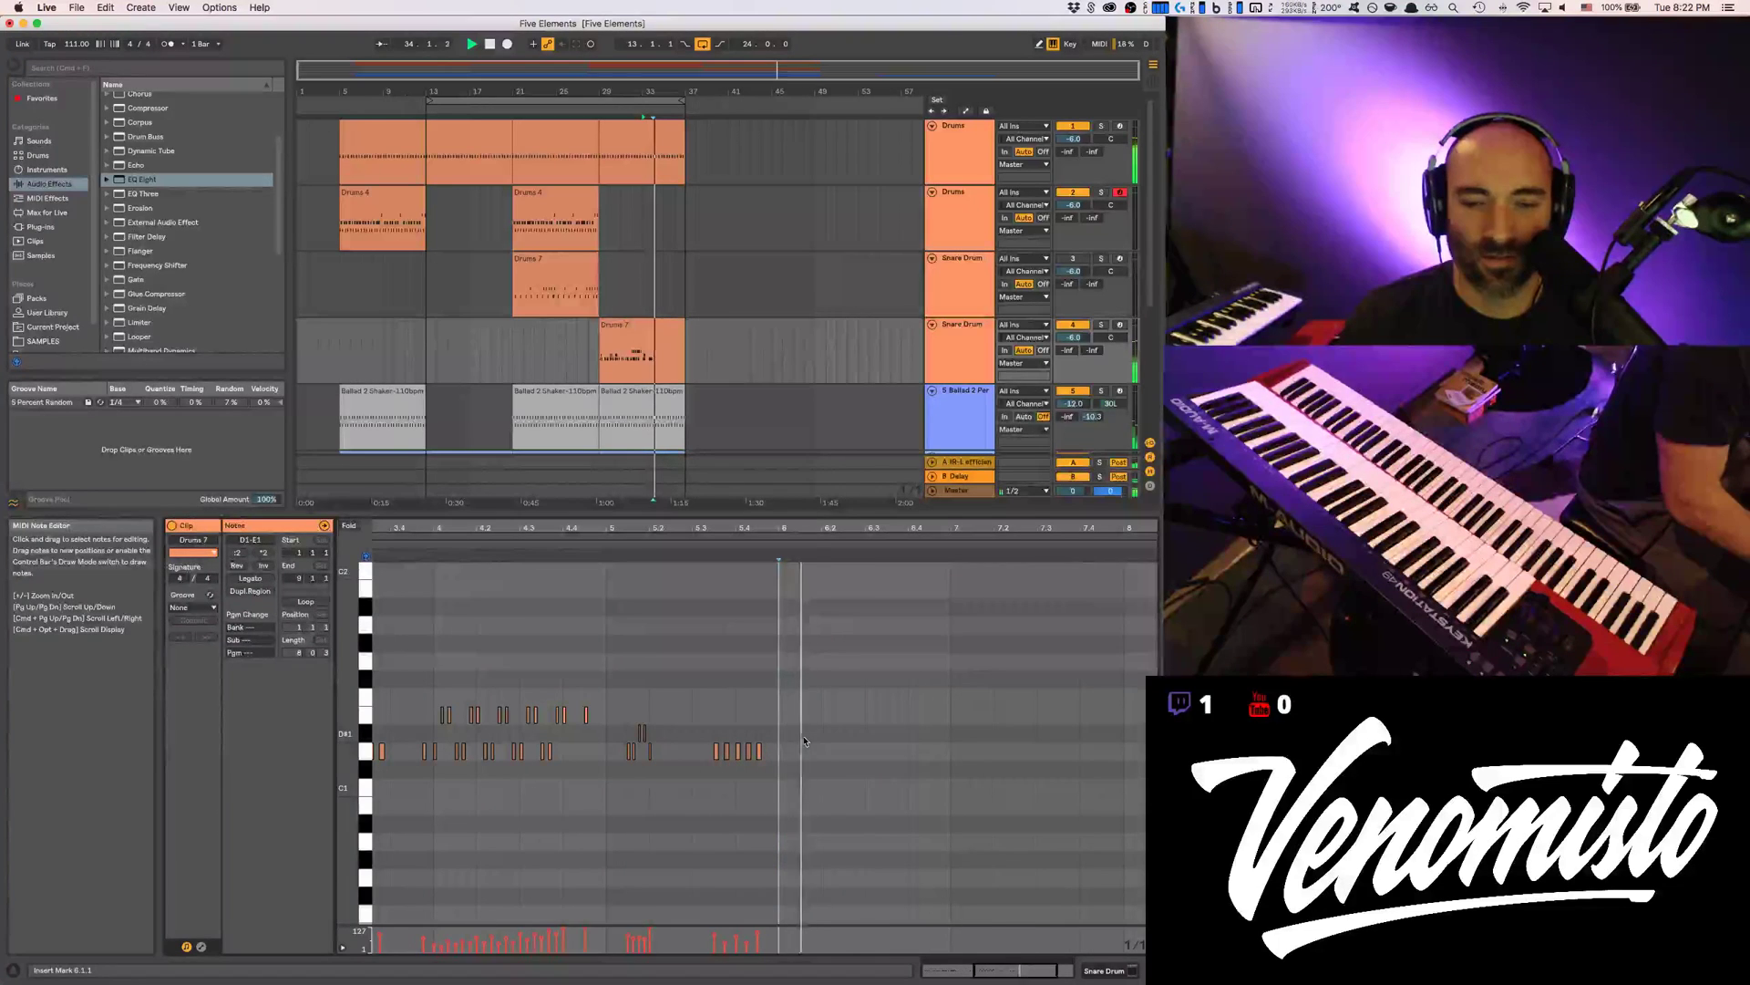
pyautogui.hscroll(-5, 748, 735)
pyautogui.hscroll(-1, 747, 735)
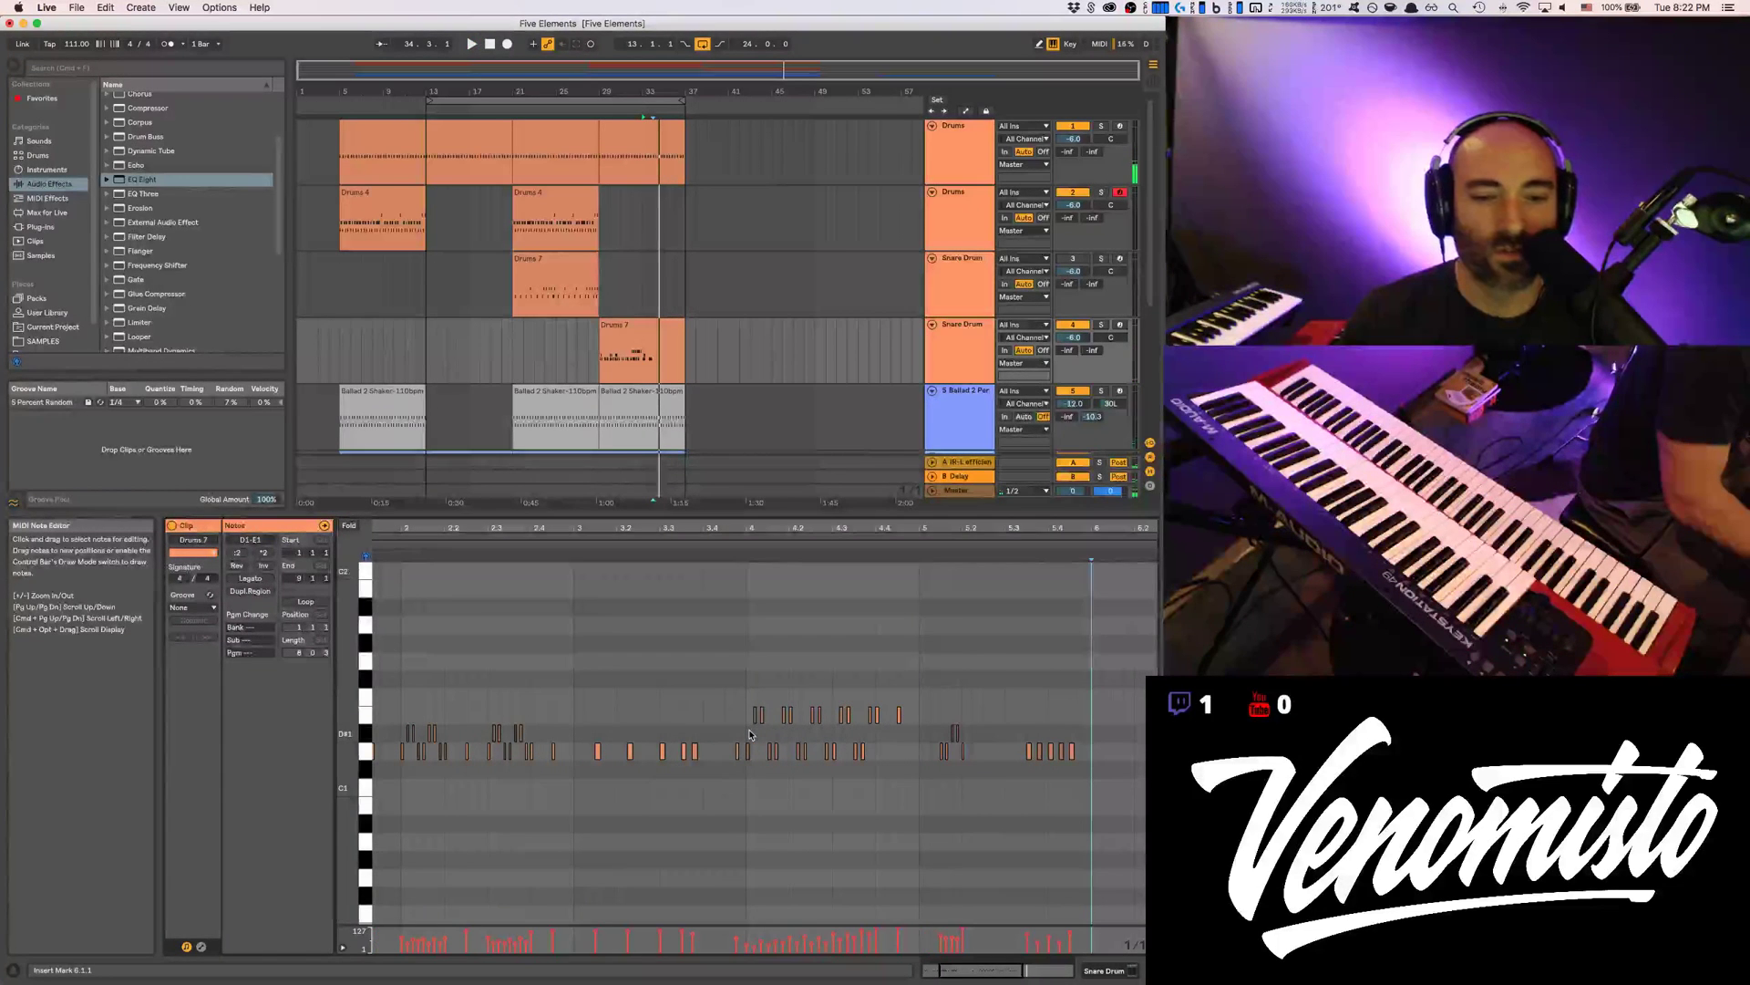
pyautogui.click(507, 718)
pyautogui.moveTo(516, 735); pyautogui.dragTo(528, 762)
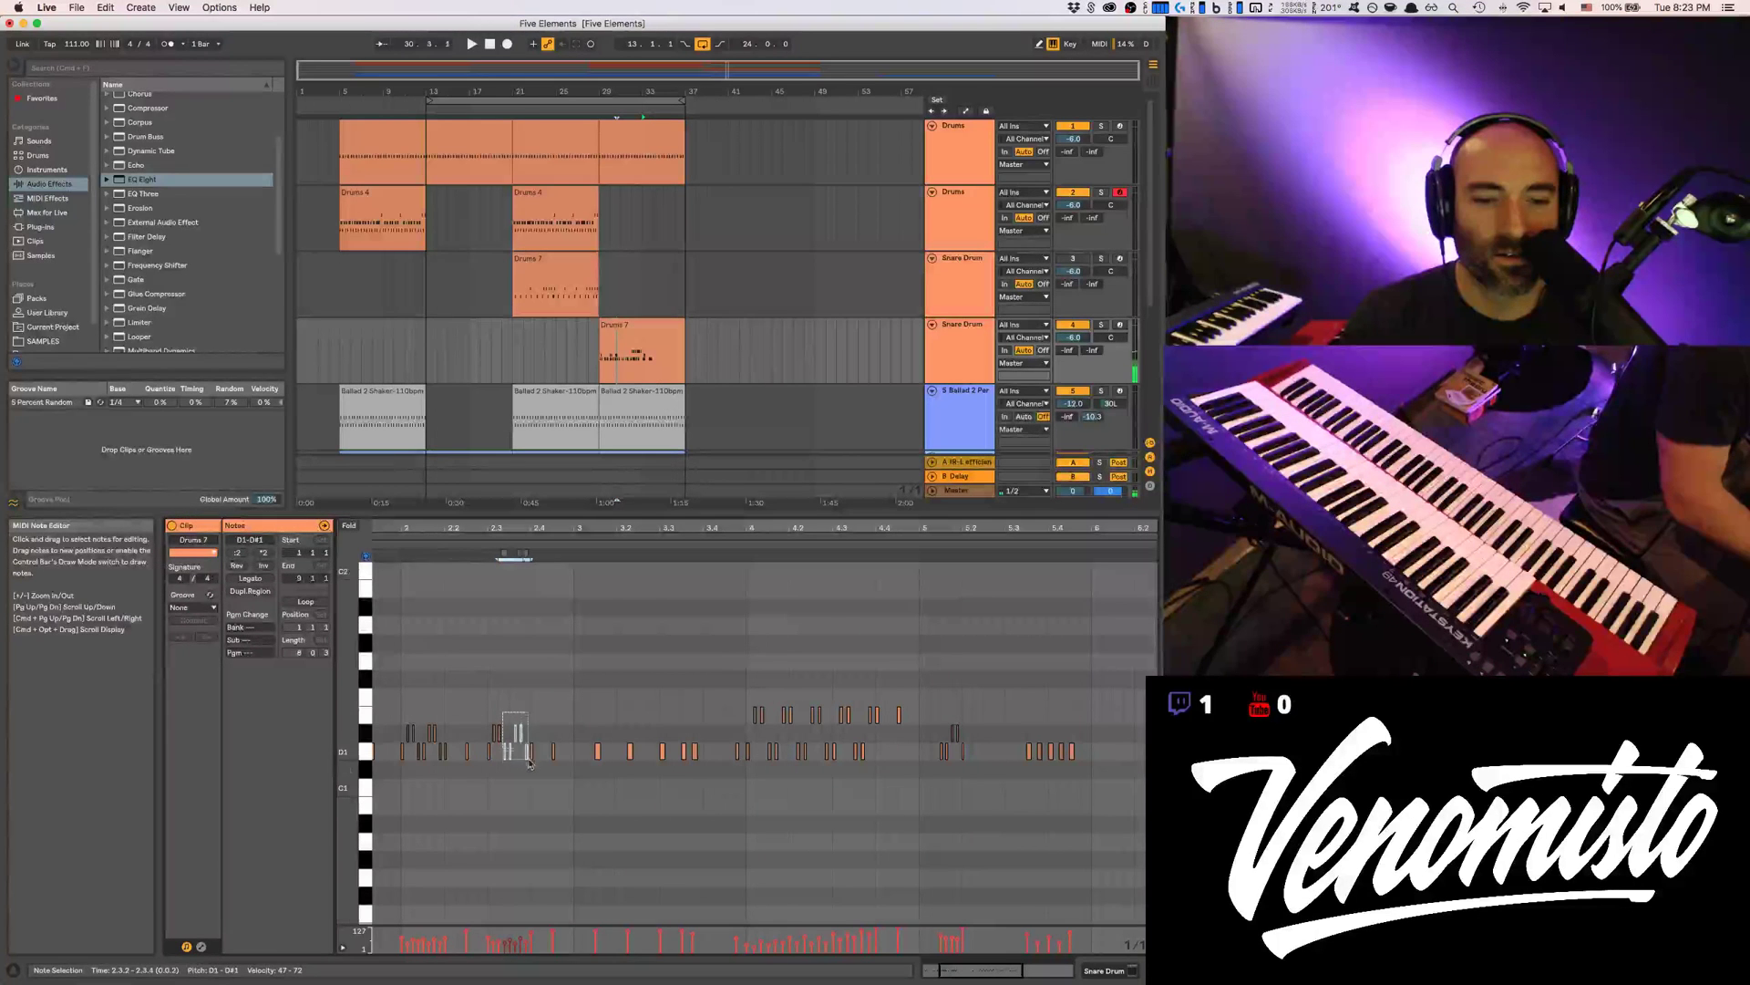
pyautogui.press('space')
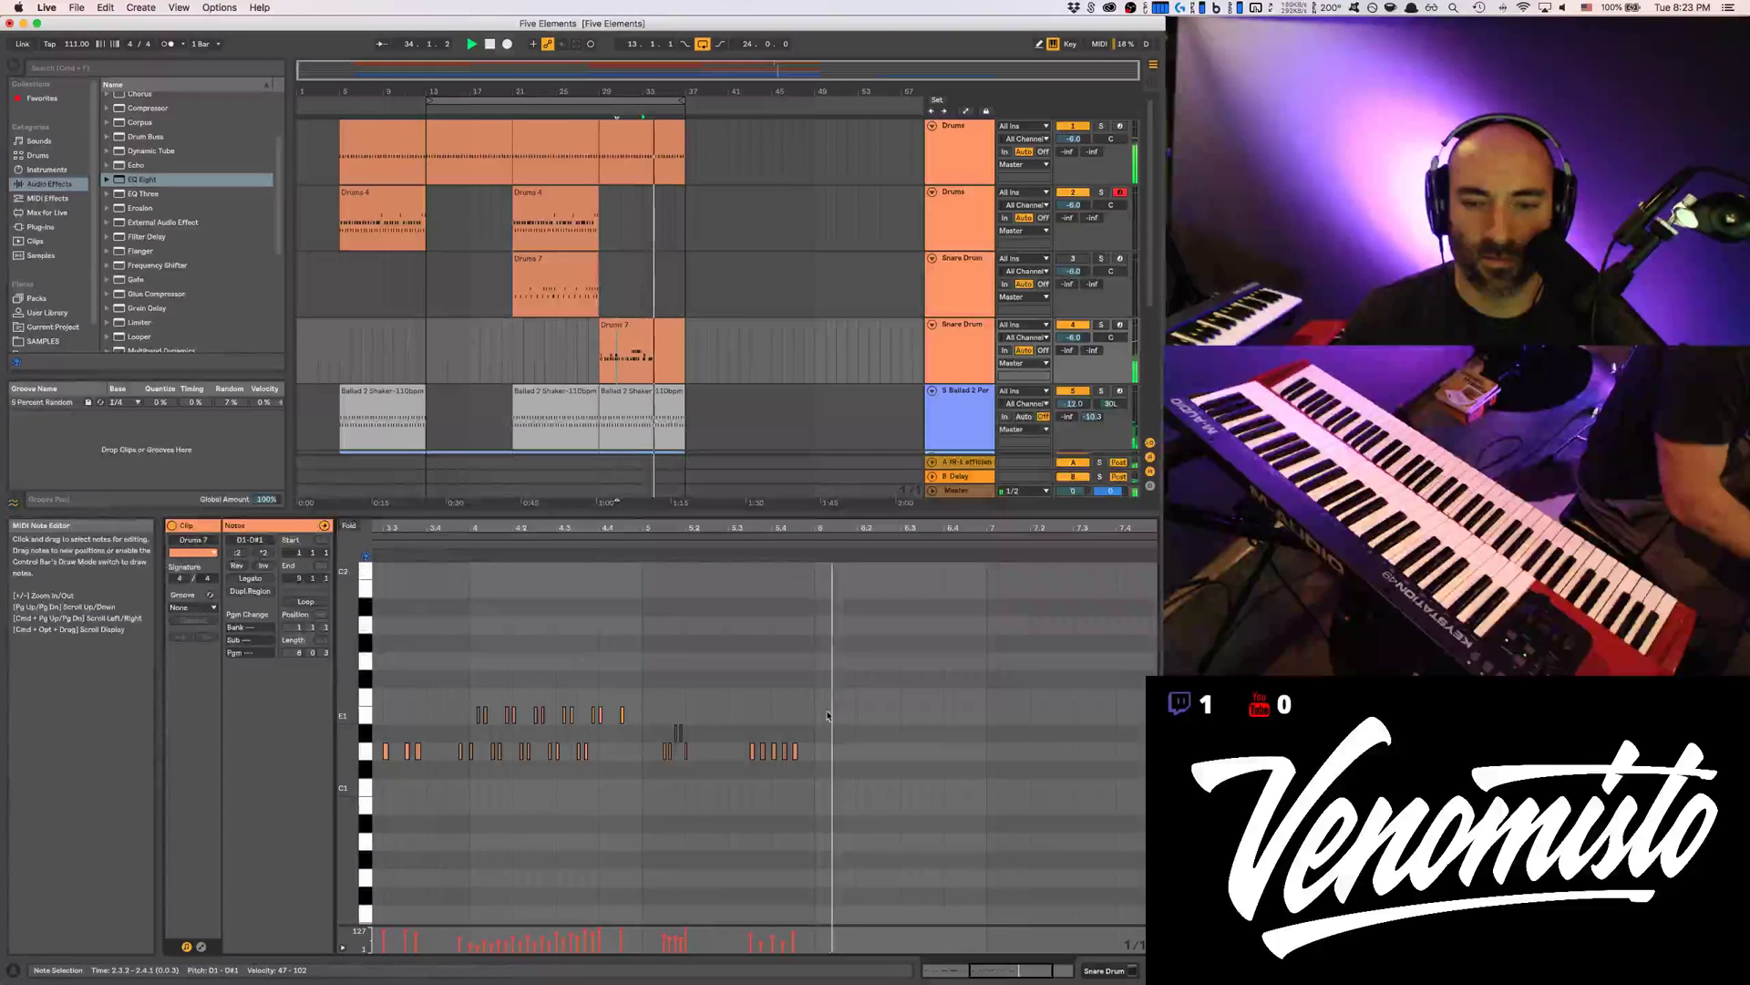
pyautogui.click(818, 714)
pyautogui.press('super+v')
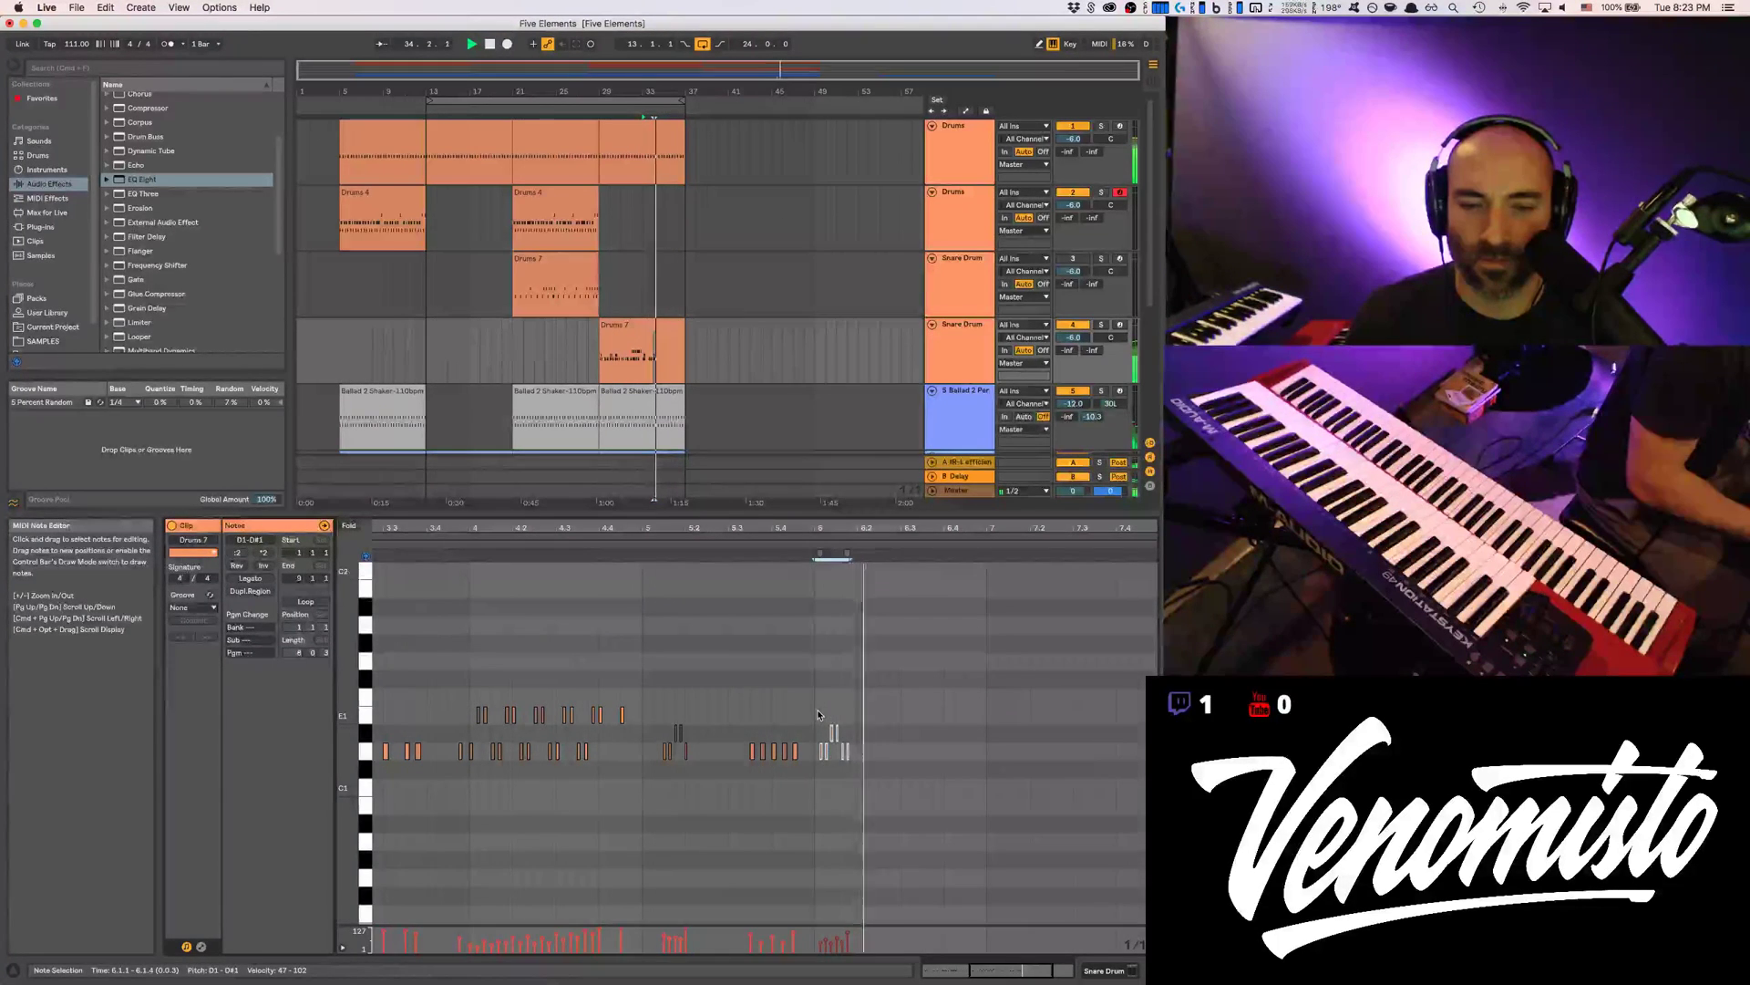
pyautogui.press('Right')
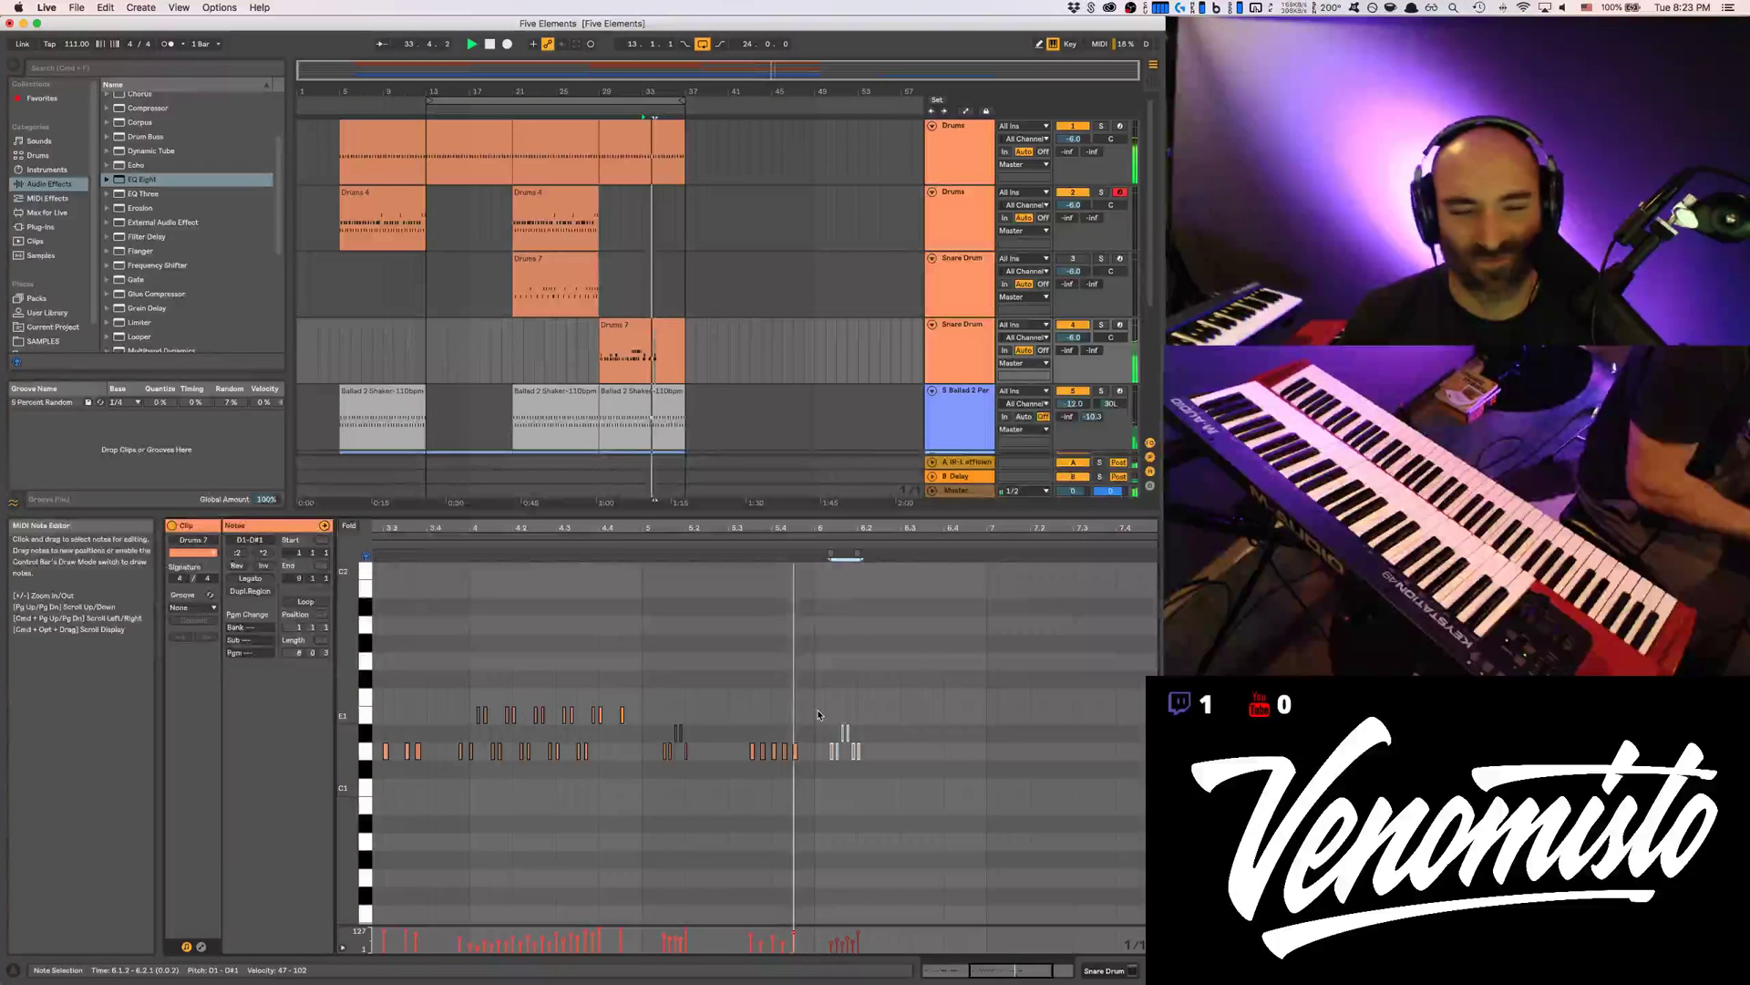
pyautogui.click(815, 714)
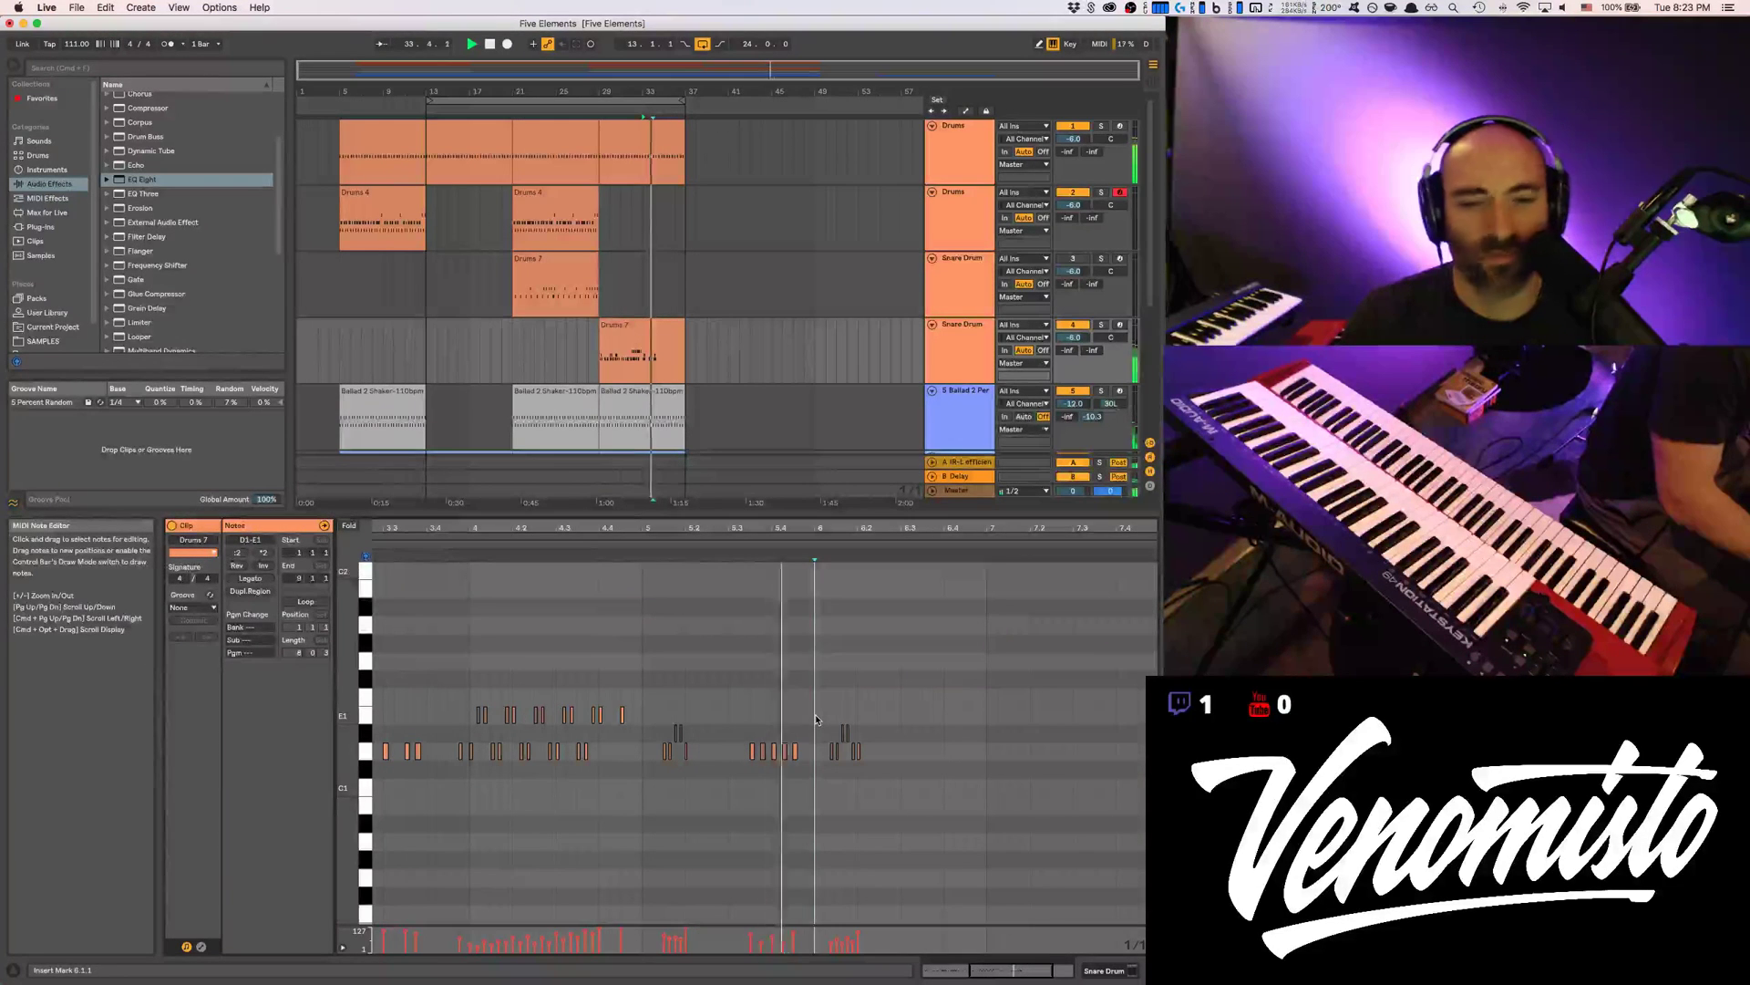
# Add D1 hits at 6.3.1, 6.3.3 and 6.4.1, give them a rising velocity ramp and play them back
pyautogui.doubleClick(907, 752)
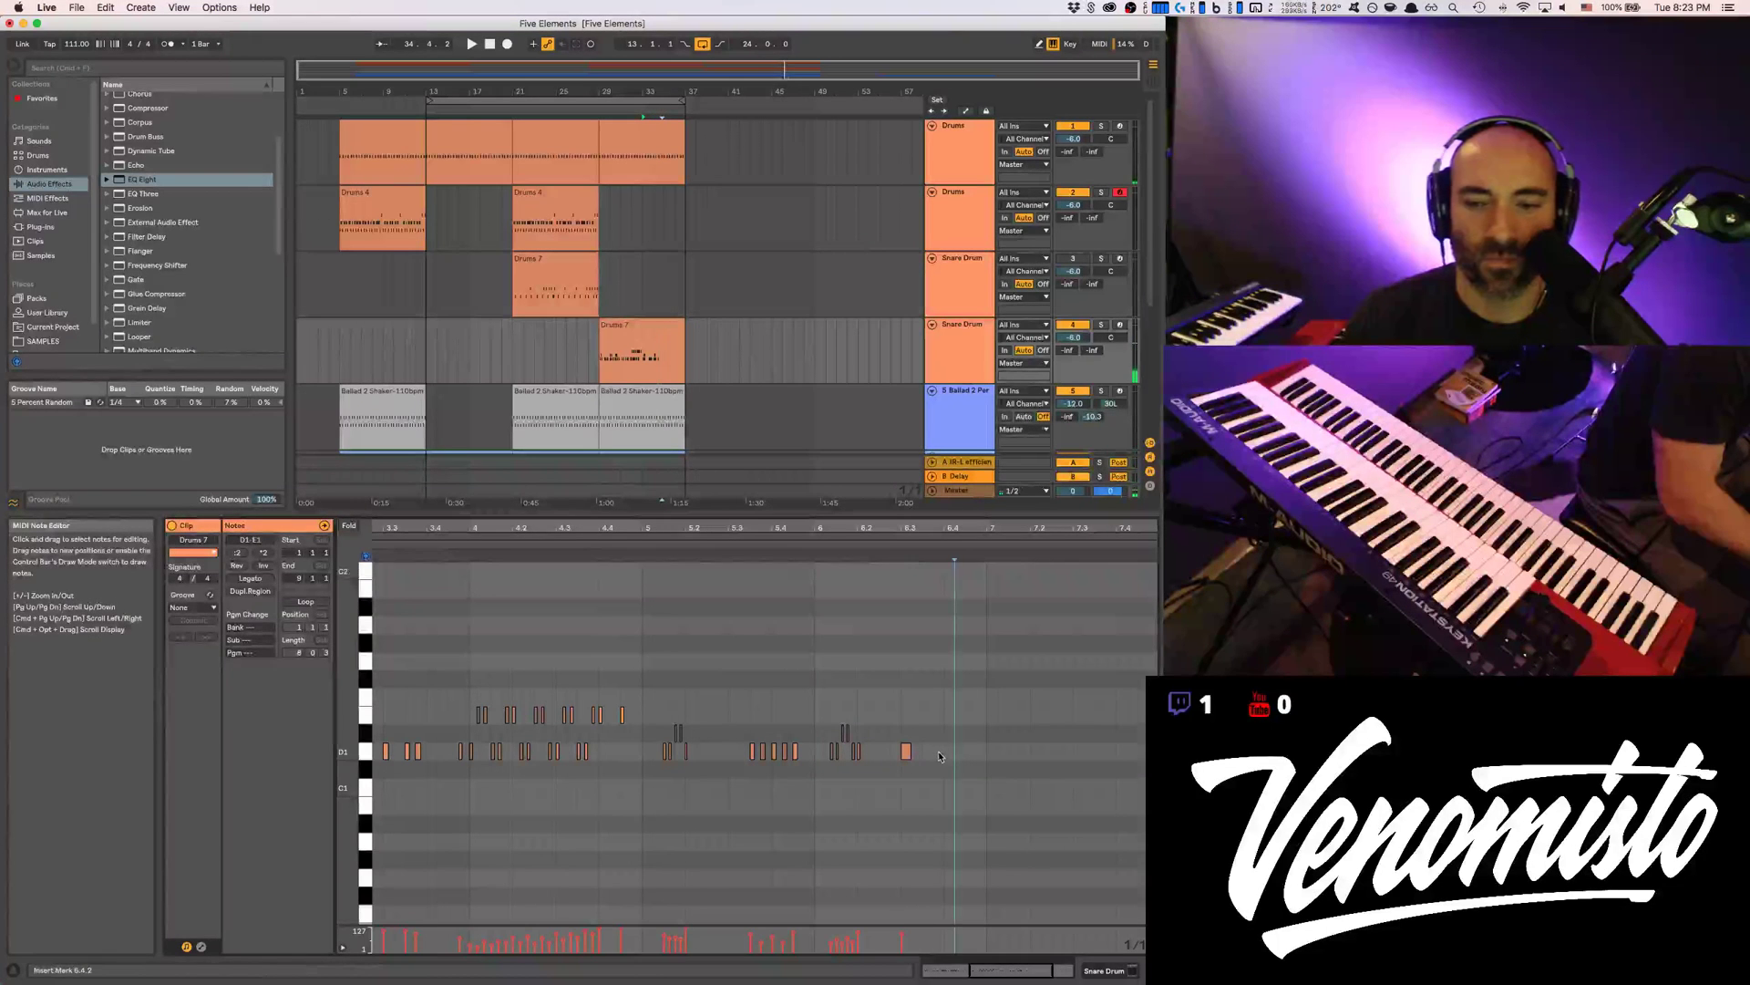
pyautogui.doubleClick(928, 753)
pyautogui.doubleClick(949, 752)
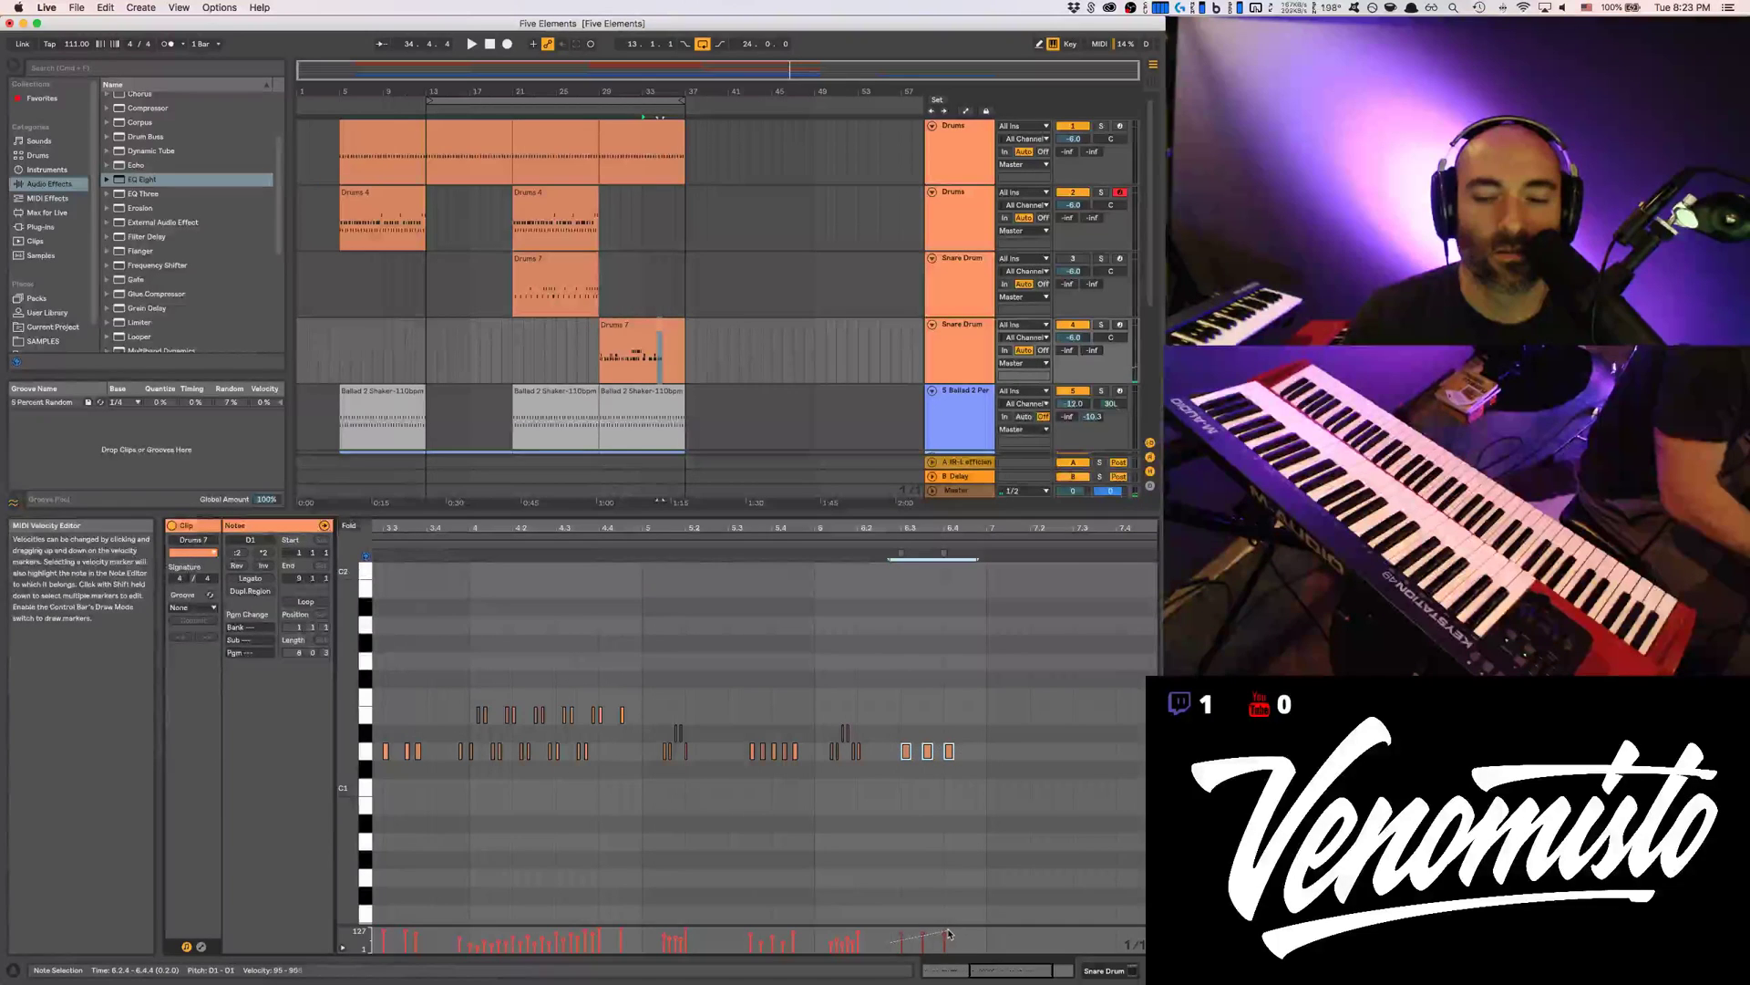
pyautogui.moveTo(949, 933); pyautogui.dragTo(949, 933)
pyautogui.press('space')
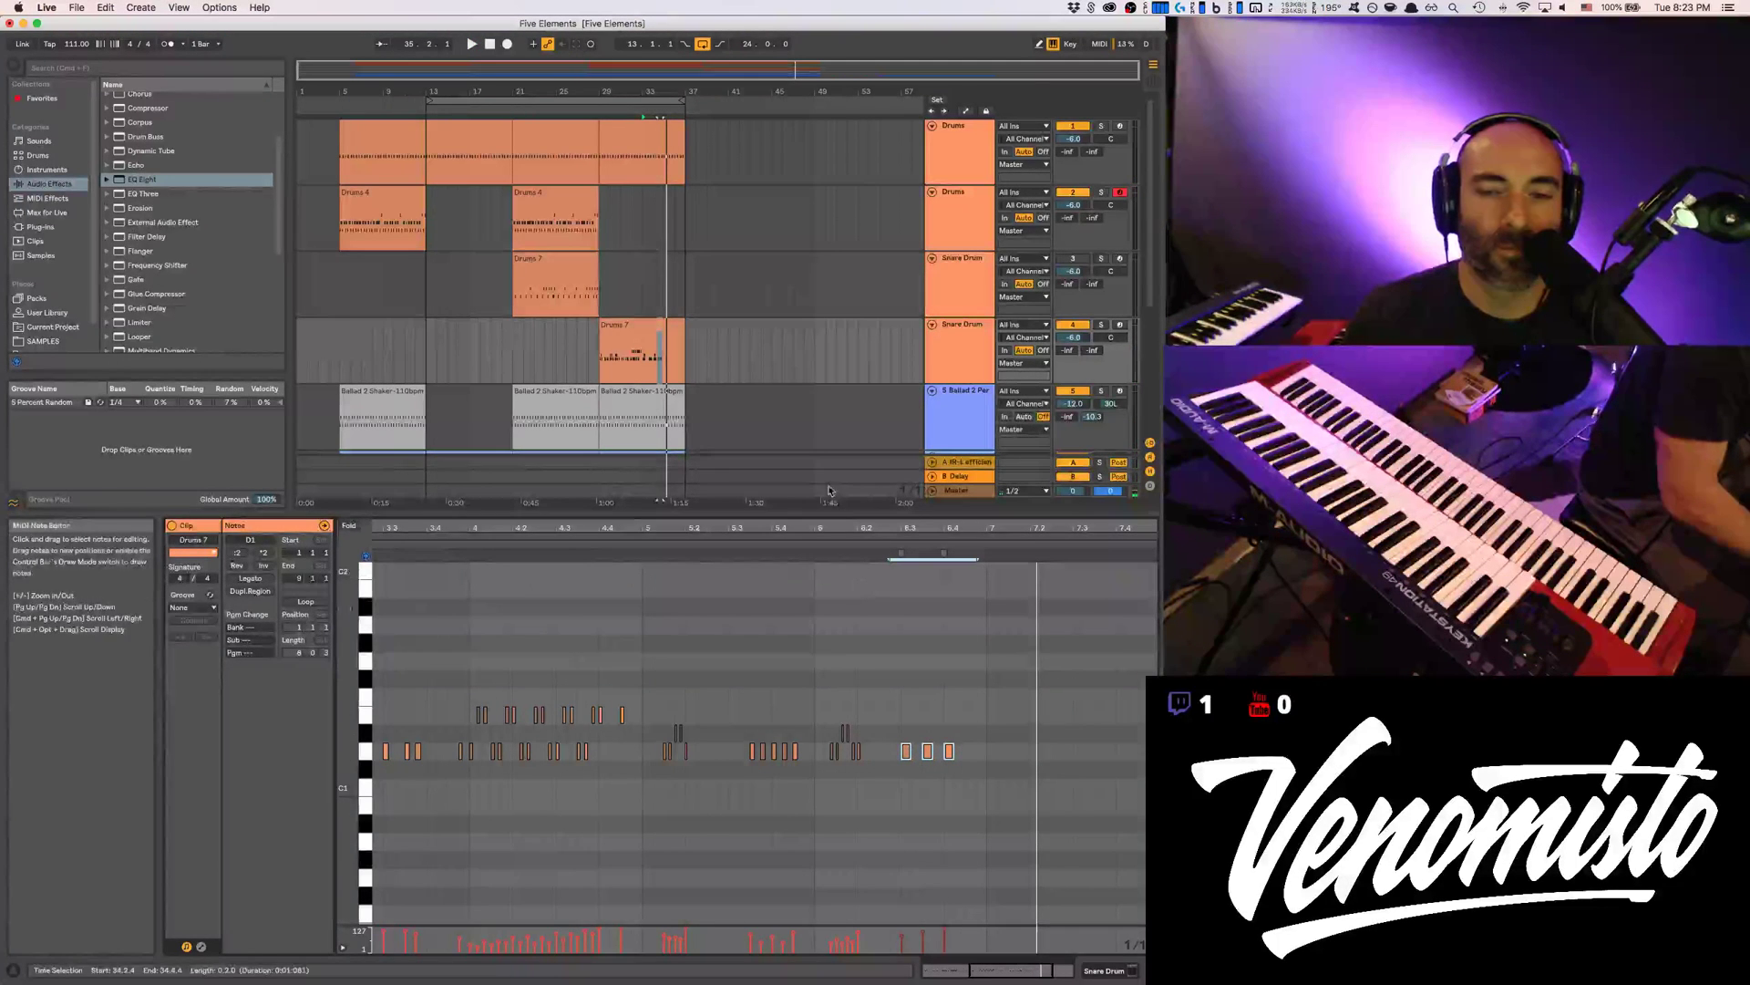
# Add a D1 hit with velocity 90 ahead of the bar 6 roll and place it at 6.1.1
pyautogui.press('+')
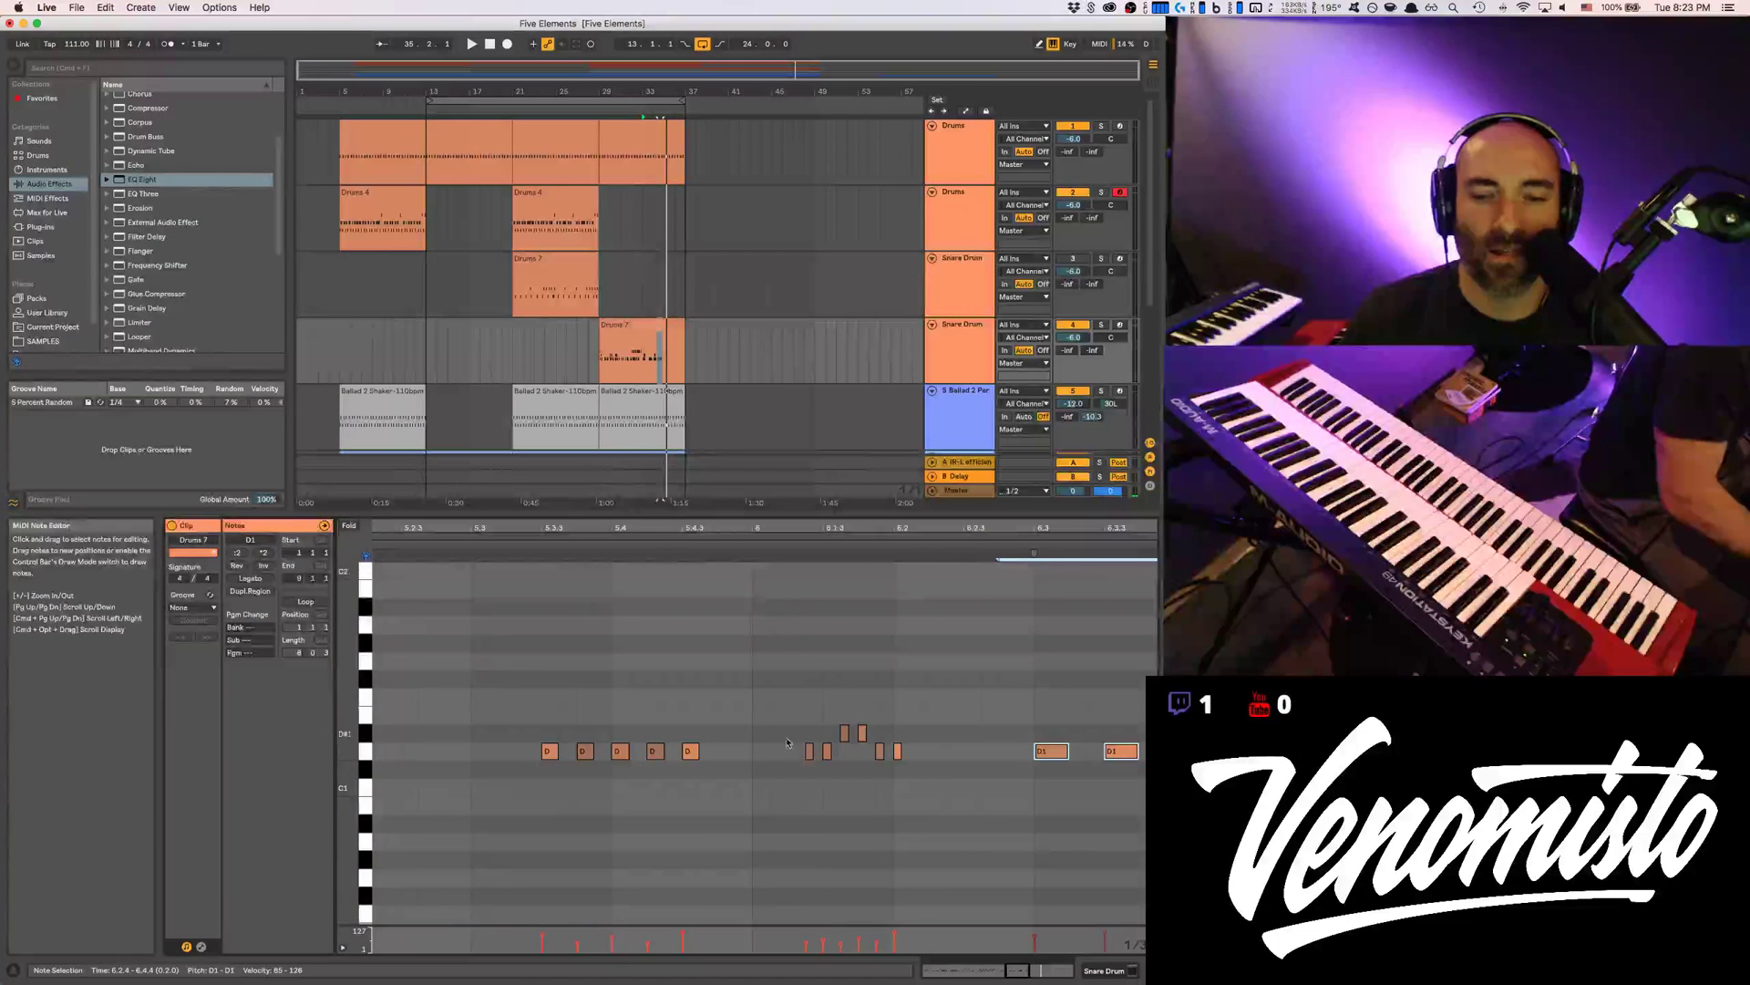
pyautogui.doubleClick(775, 750)
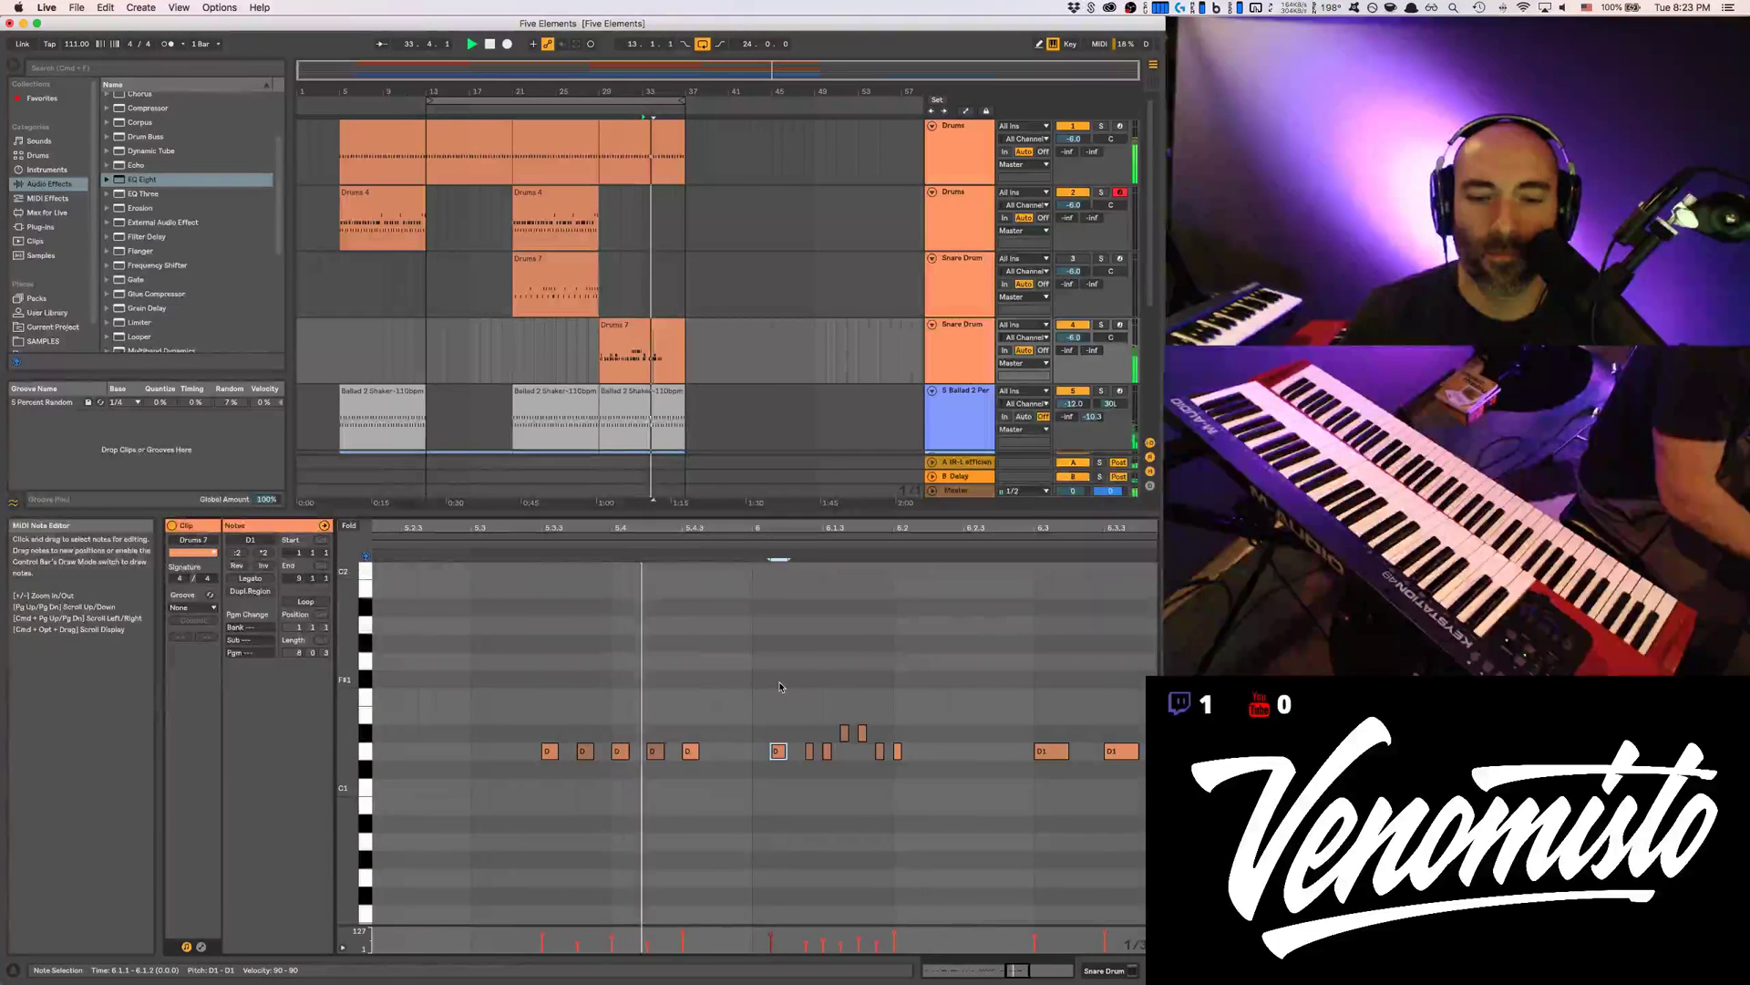
pyautogui.press('space')
pyautogui.press('Right')
pyautogui.moveTo(795, 760); pyautogui.dragTo(763, 754)
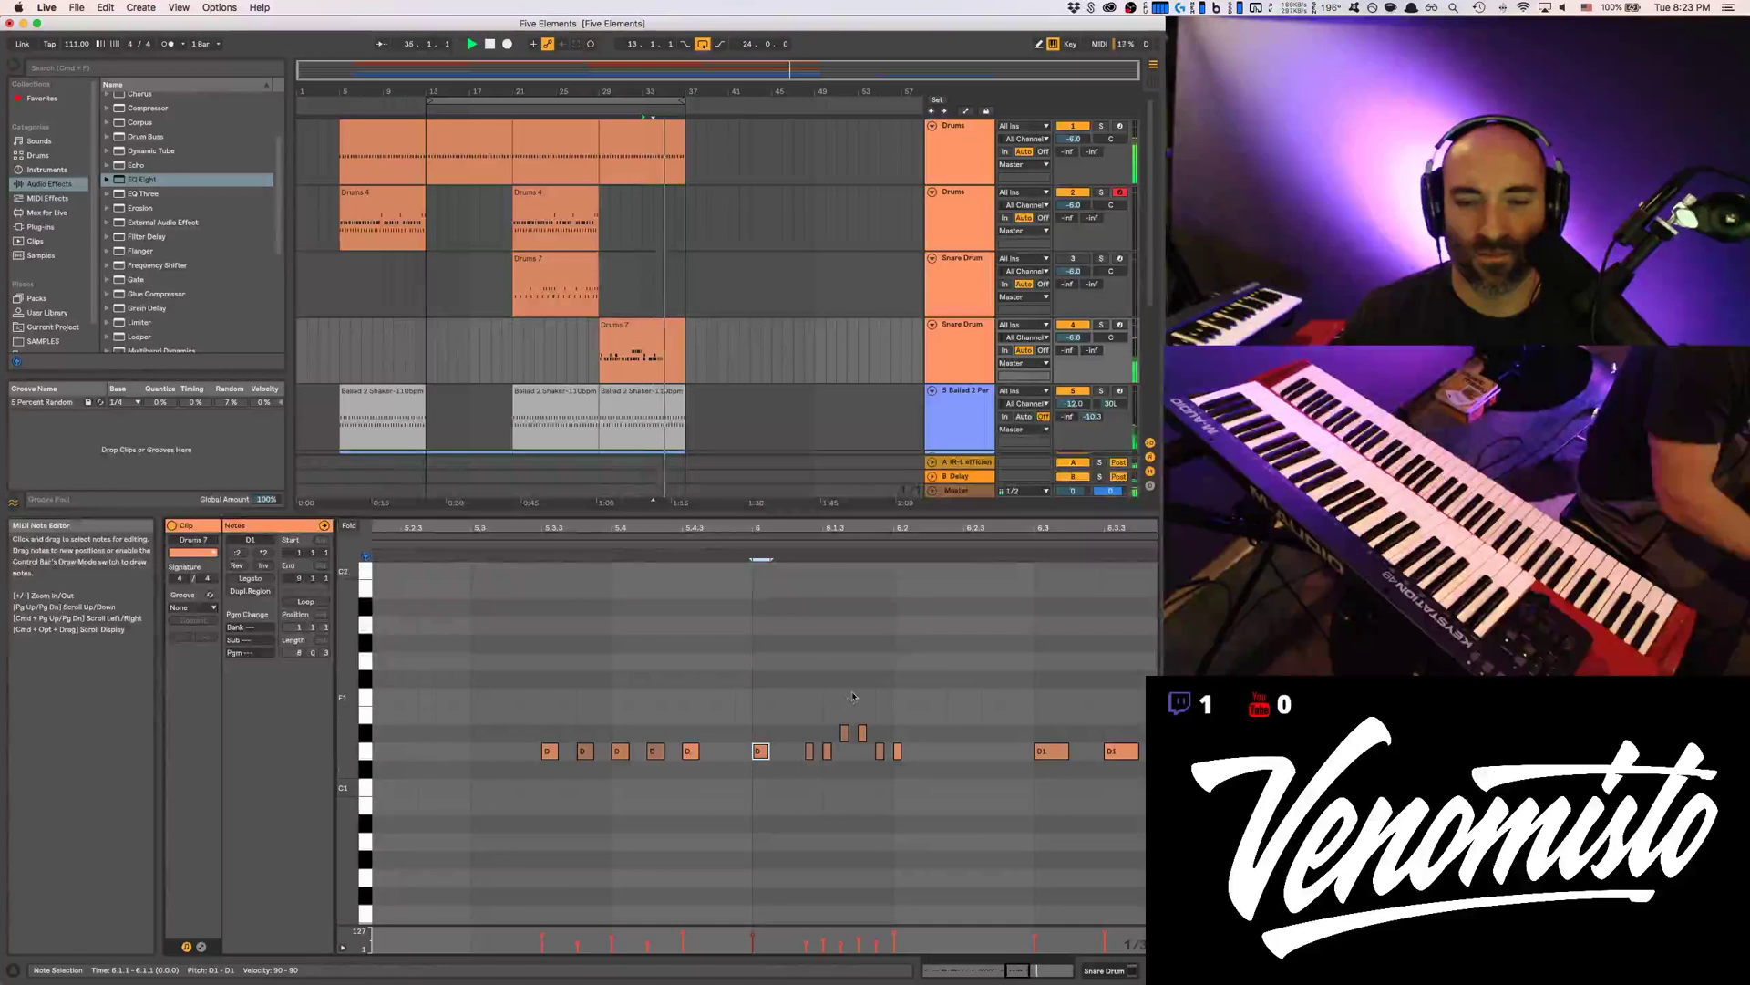
# Set the D1 hit at 6.4.1 to velocity 121 and play back the fill
pyautogui.hscroll(3, 854, 697)
pyautogui.doubleClick(1022, 751)
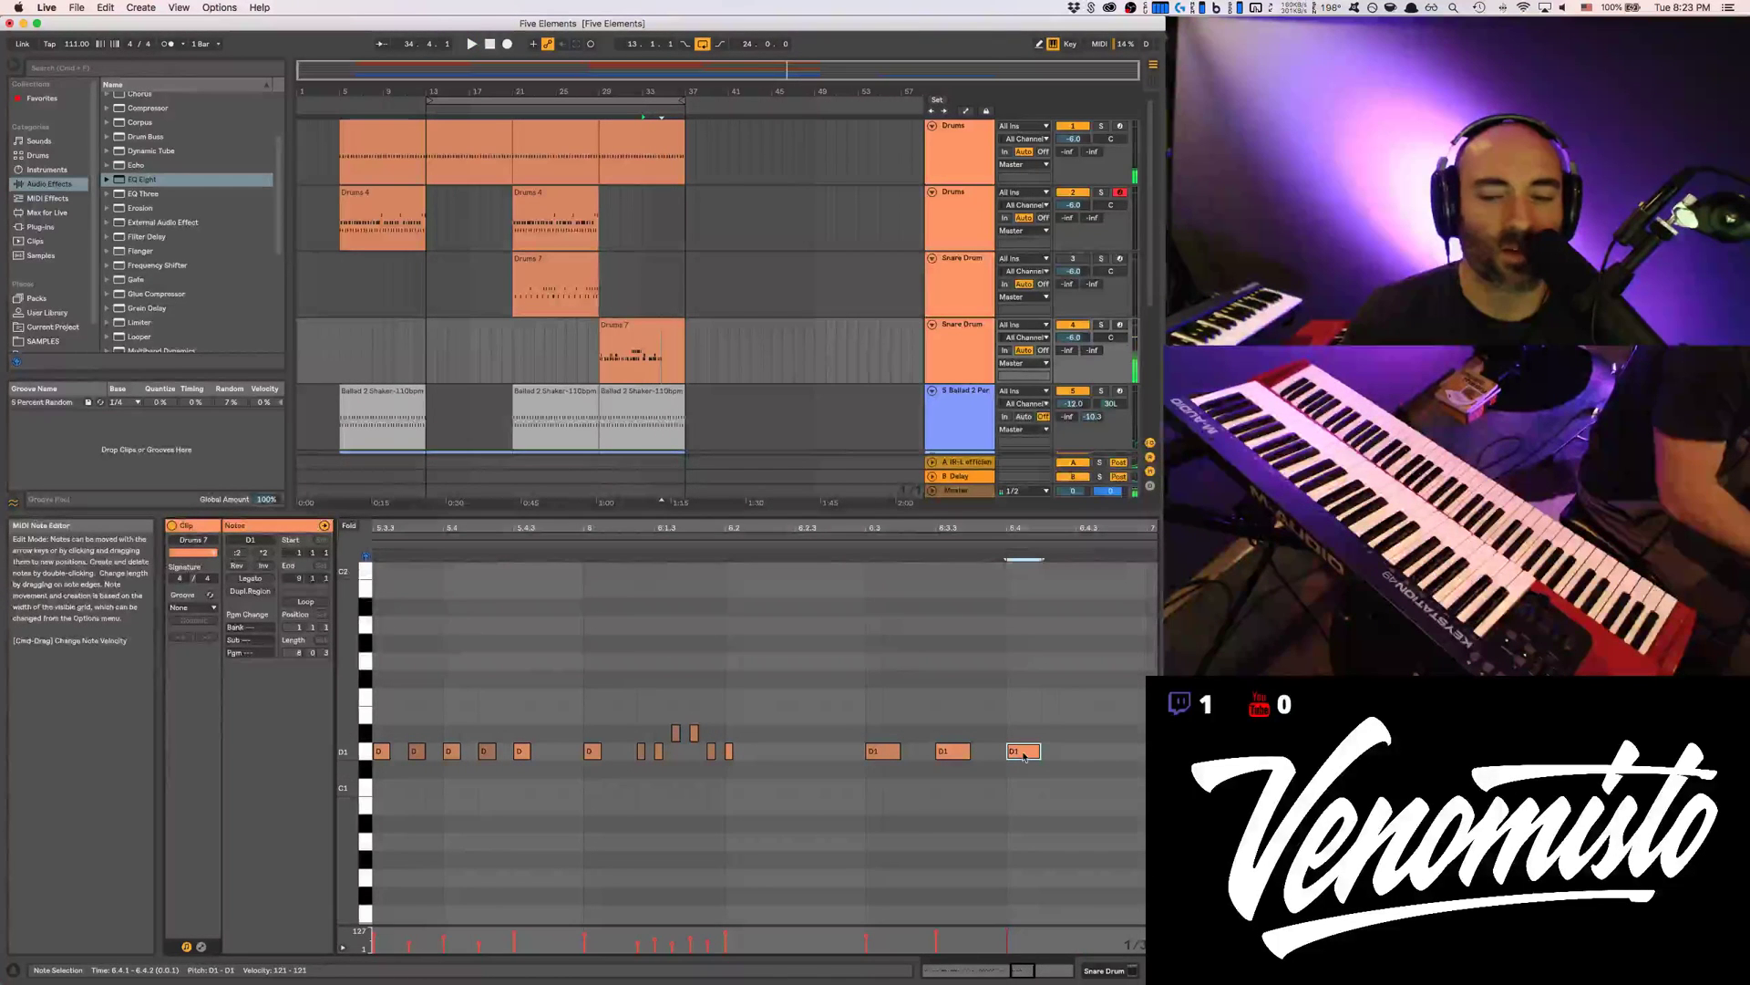
pyautogui.press('space')
pyautogui.moveTo(843, 528); pyautogui.dragTo(843, 465)
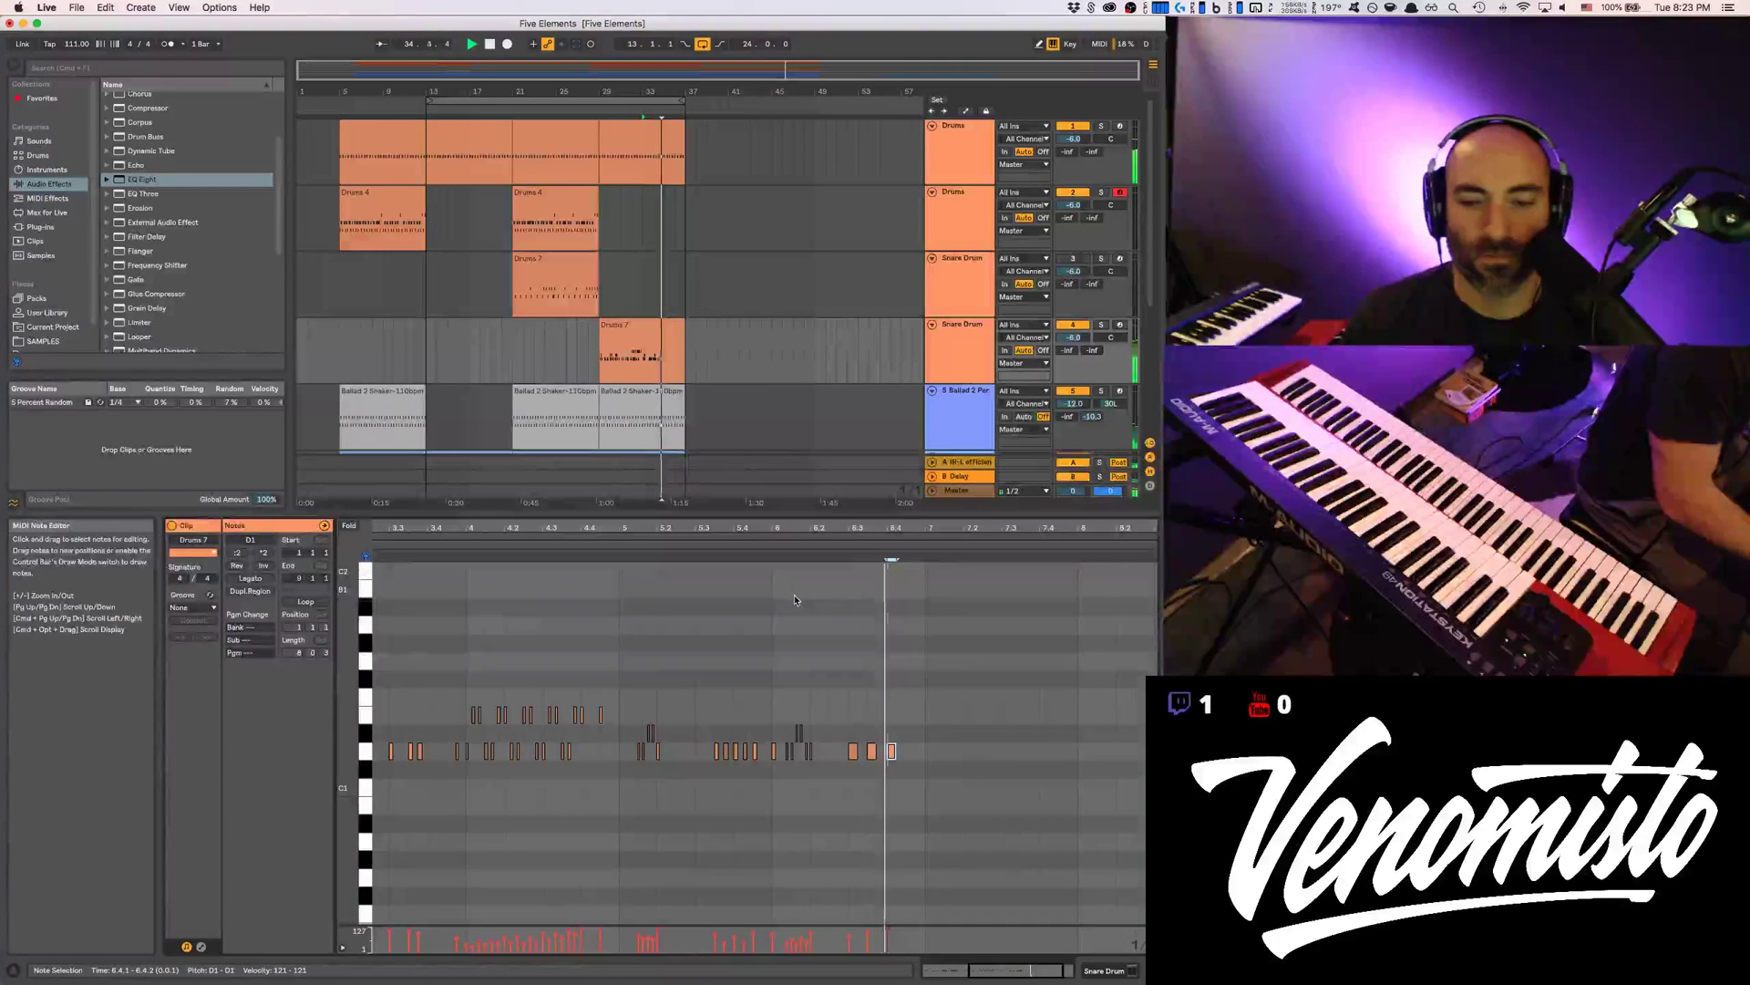
pyautogui.press('space')
# Add D1 hits with velocity 121 at 7.1.3, 7.2.3, 7.3.3 and 7.4.1 and play back the fill
pyautogui.click(964, 778)
pyautogui.press('+')
pyautogui.press('+')
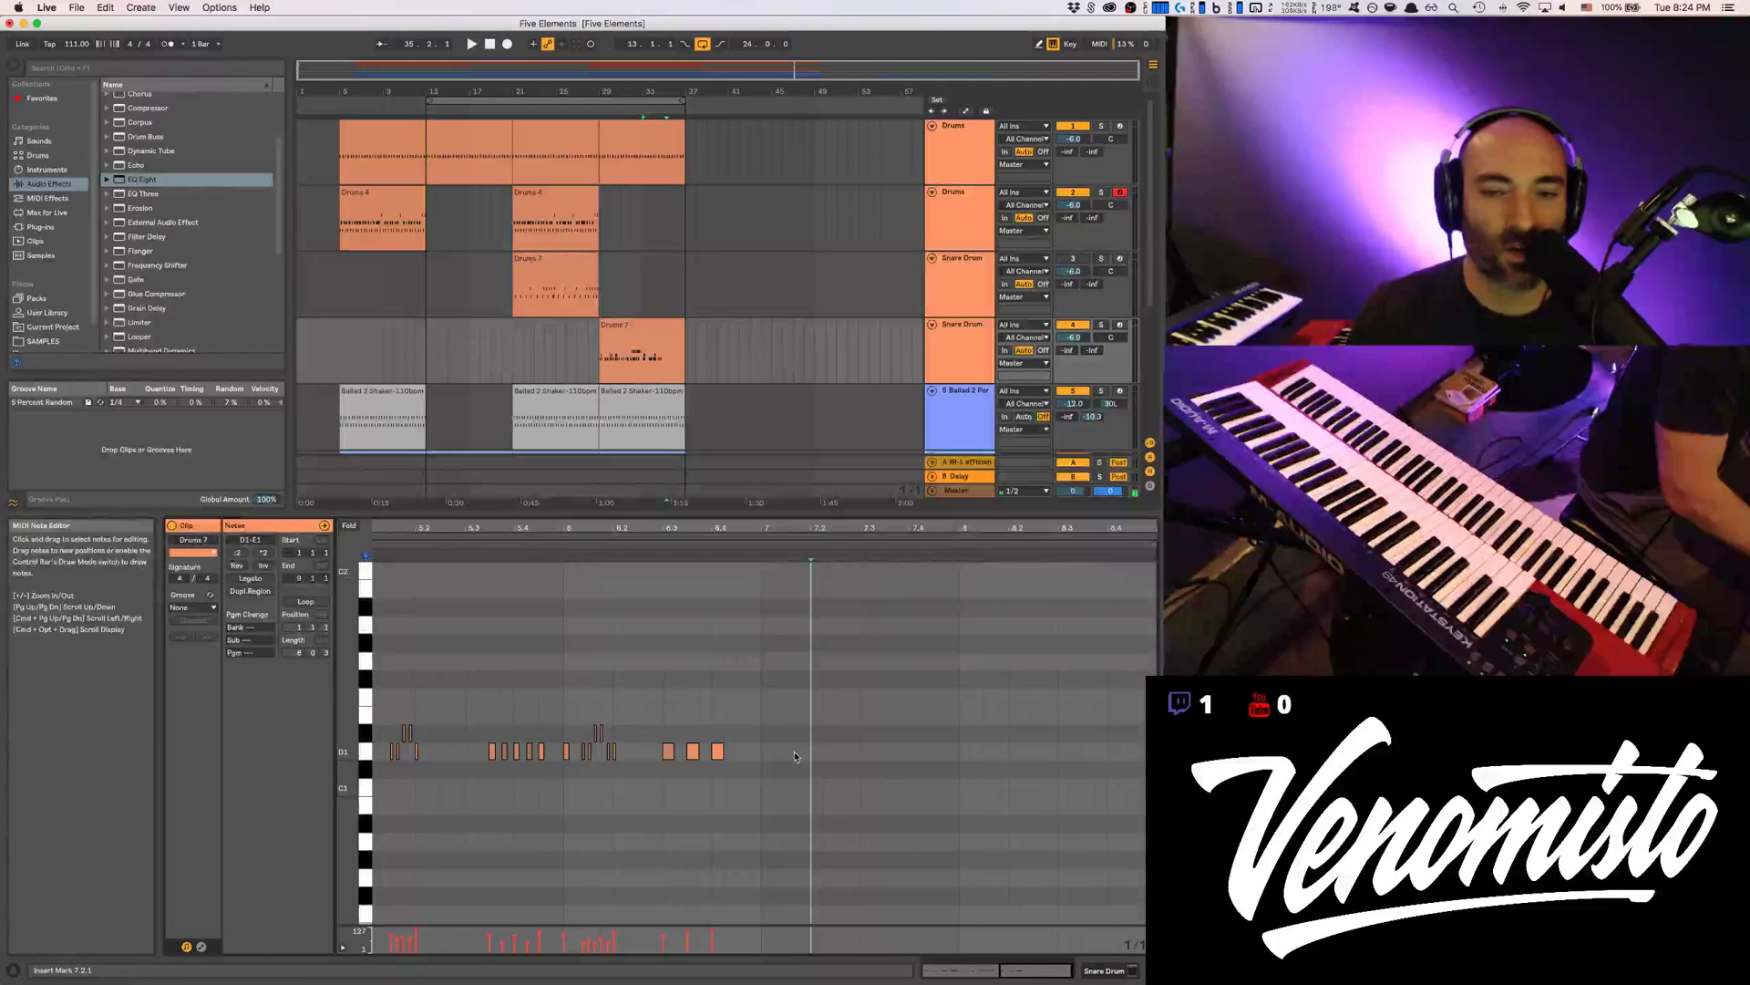
pyautogui.doubleClick(795, 754)
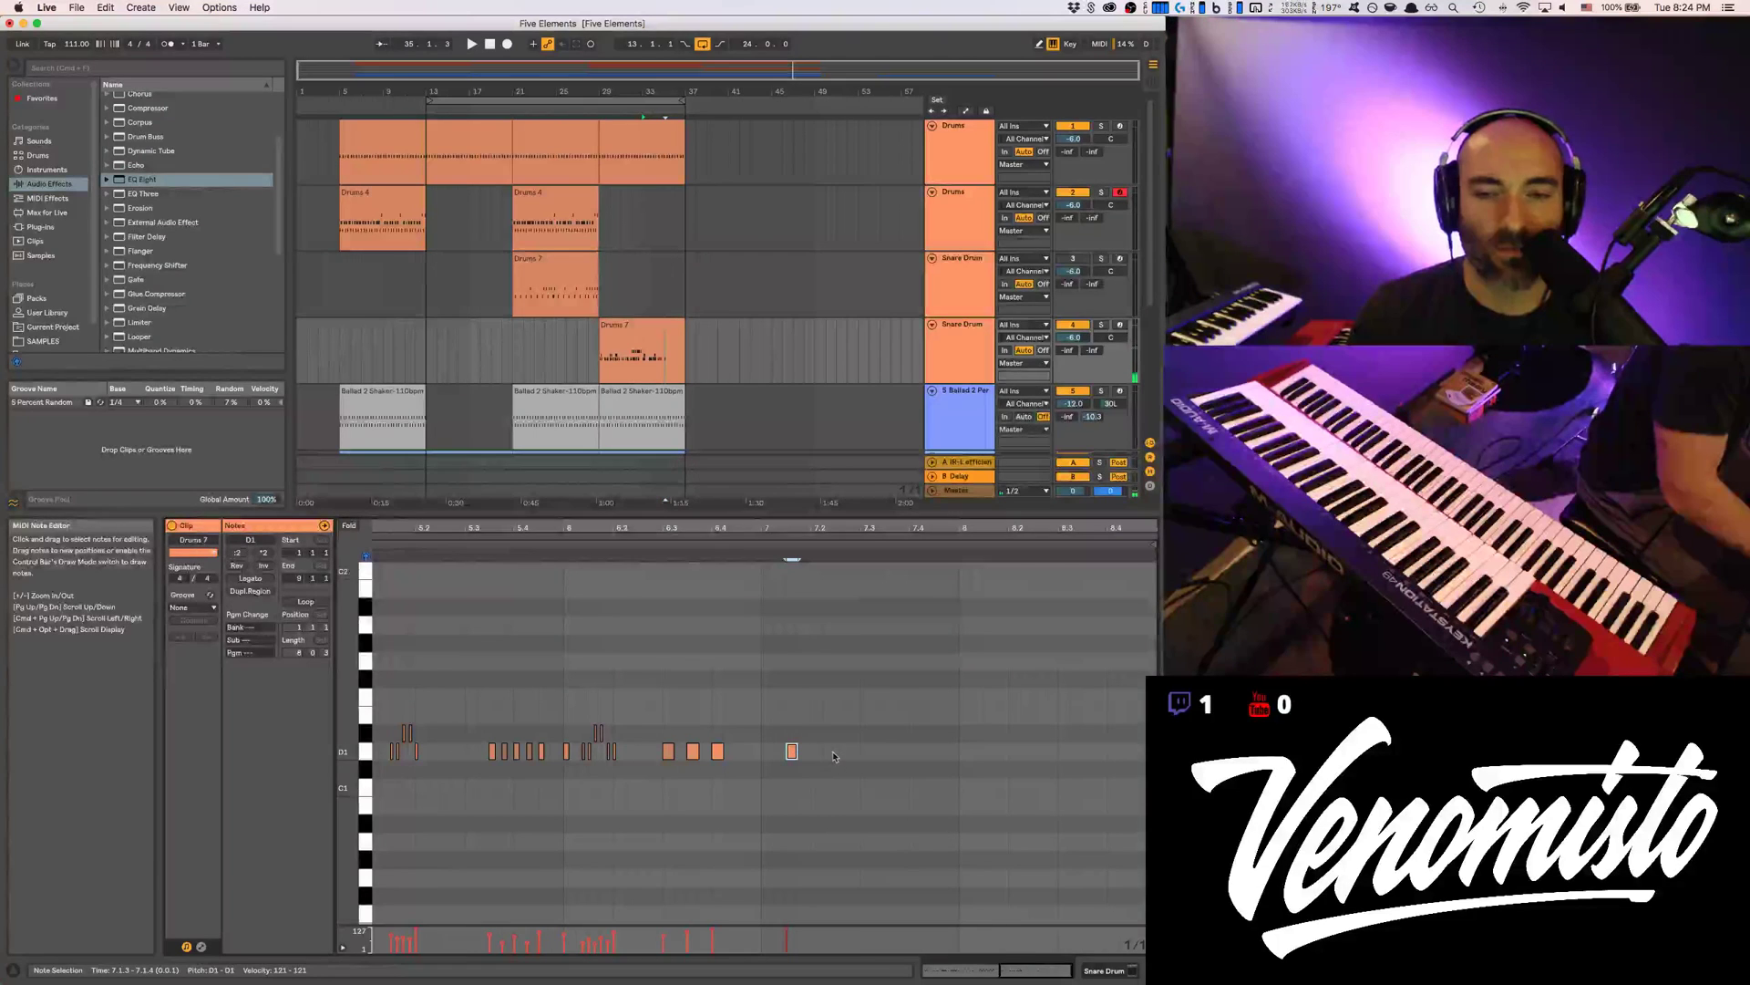
pyautogui.doubleClick(841, 751)
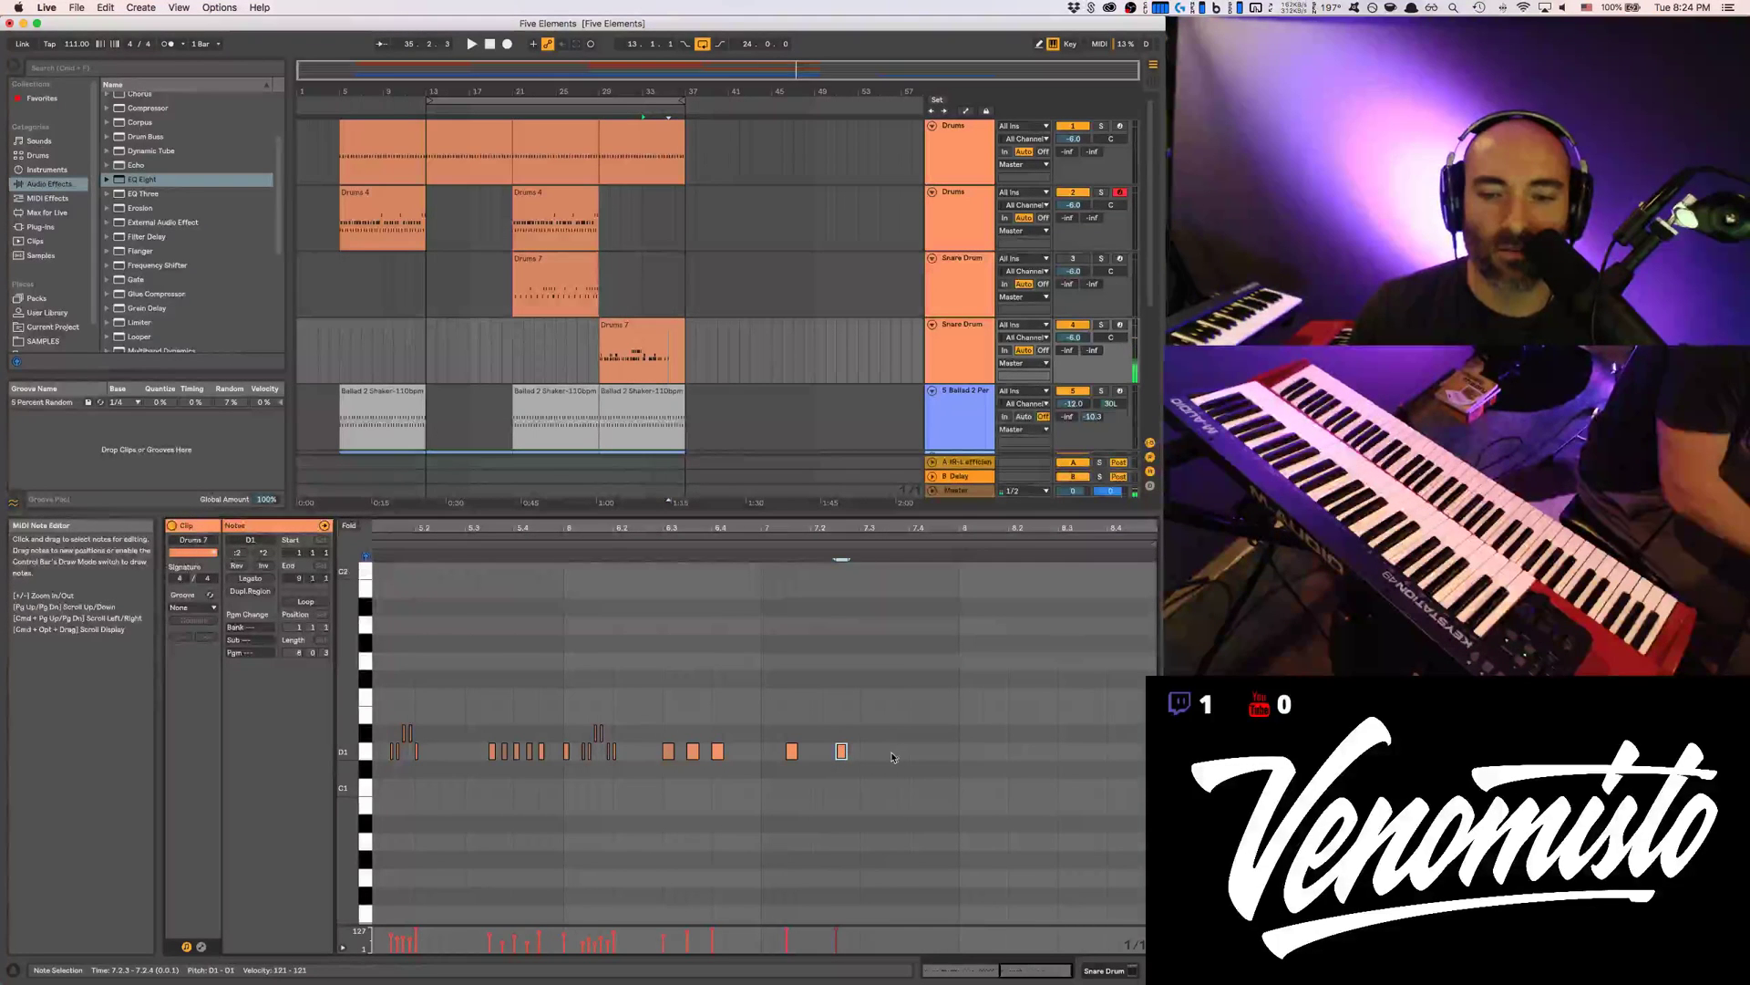
pyautogui.click(889, 757)
pyautogui.doubleClick(891, 752)
pyautogui.doubleClick(916, 752)
pyautogui.press('space')
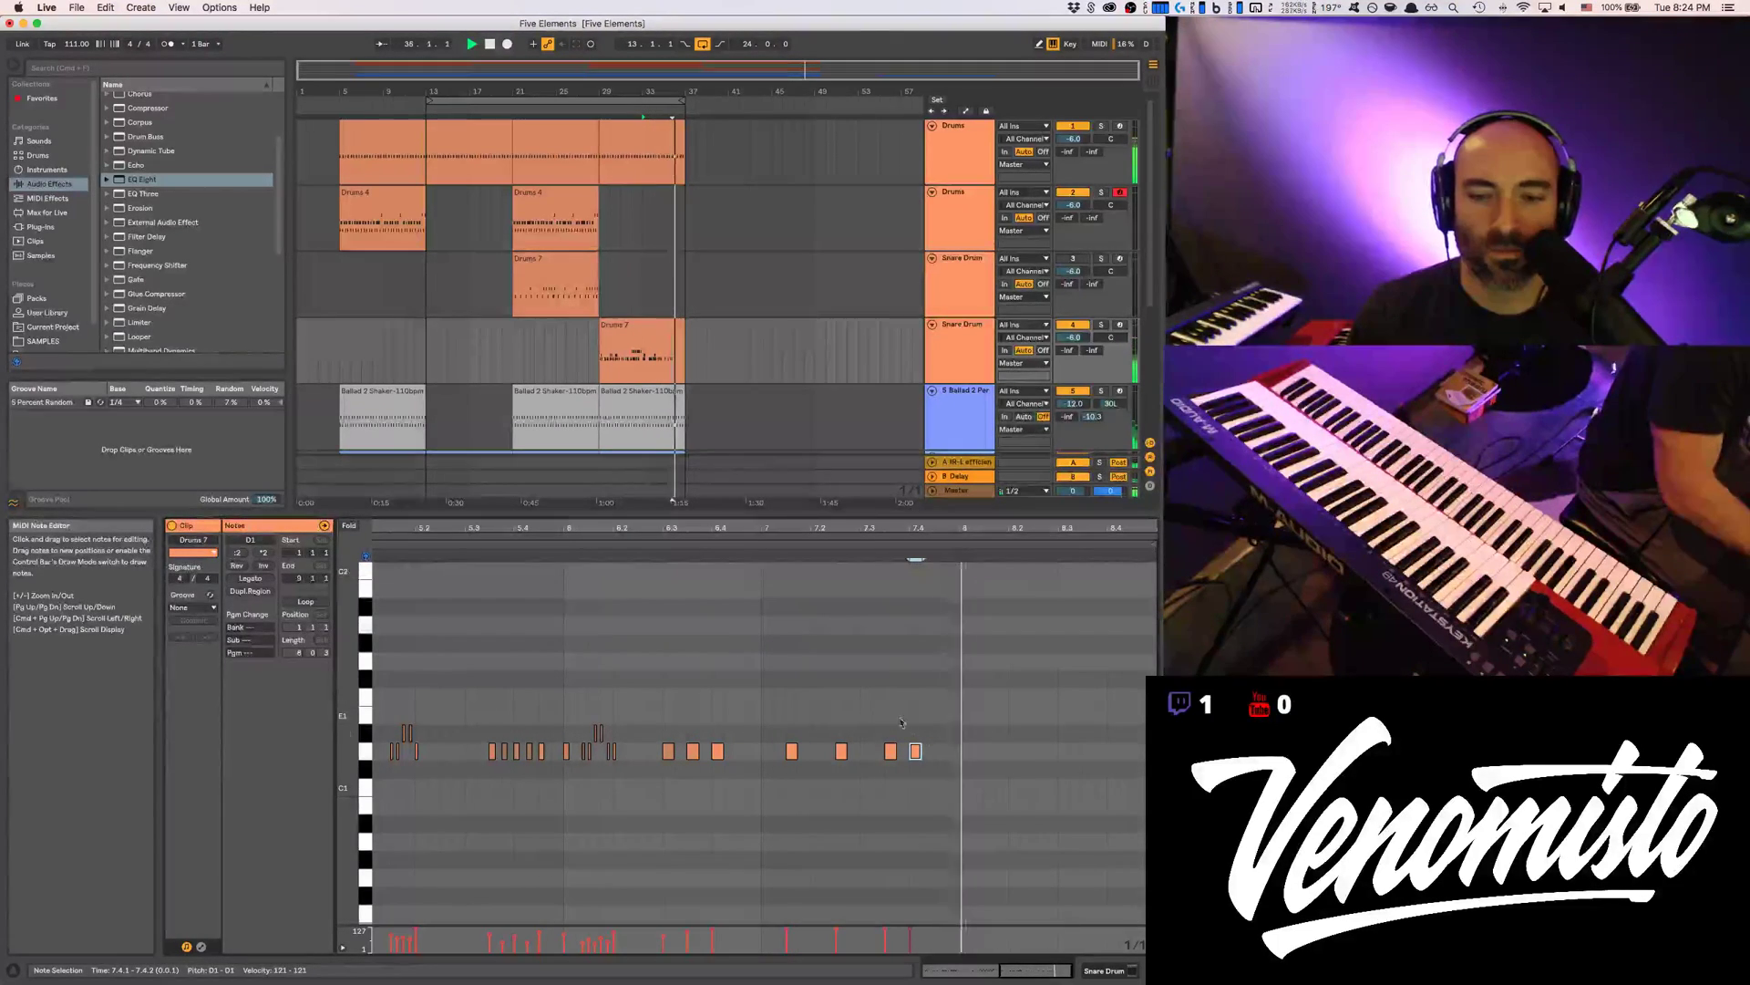
# Move the last two D1 hits of bar 7 earlier to 7.3.2 and 7.3.3, and play back the fill
pyautogui.moveTo(884, 755); pyautogui.dragTo(881, 762)
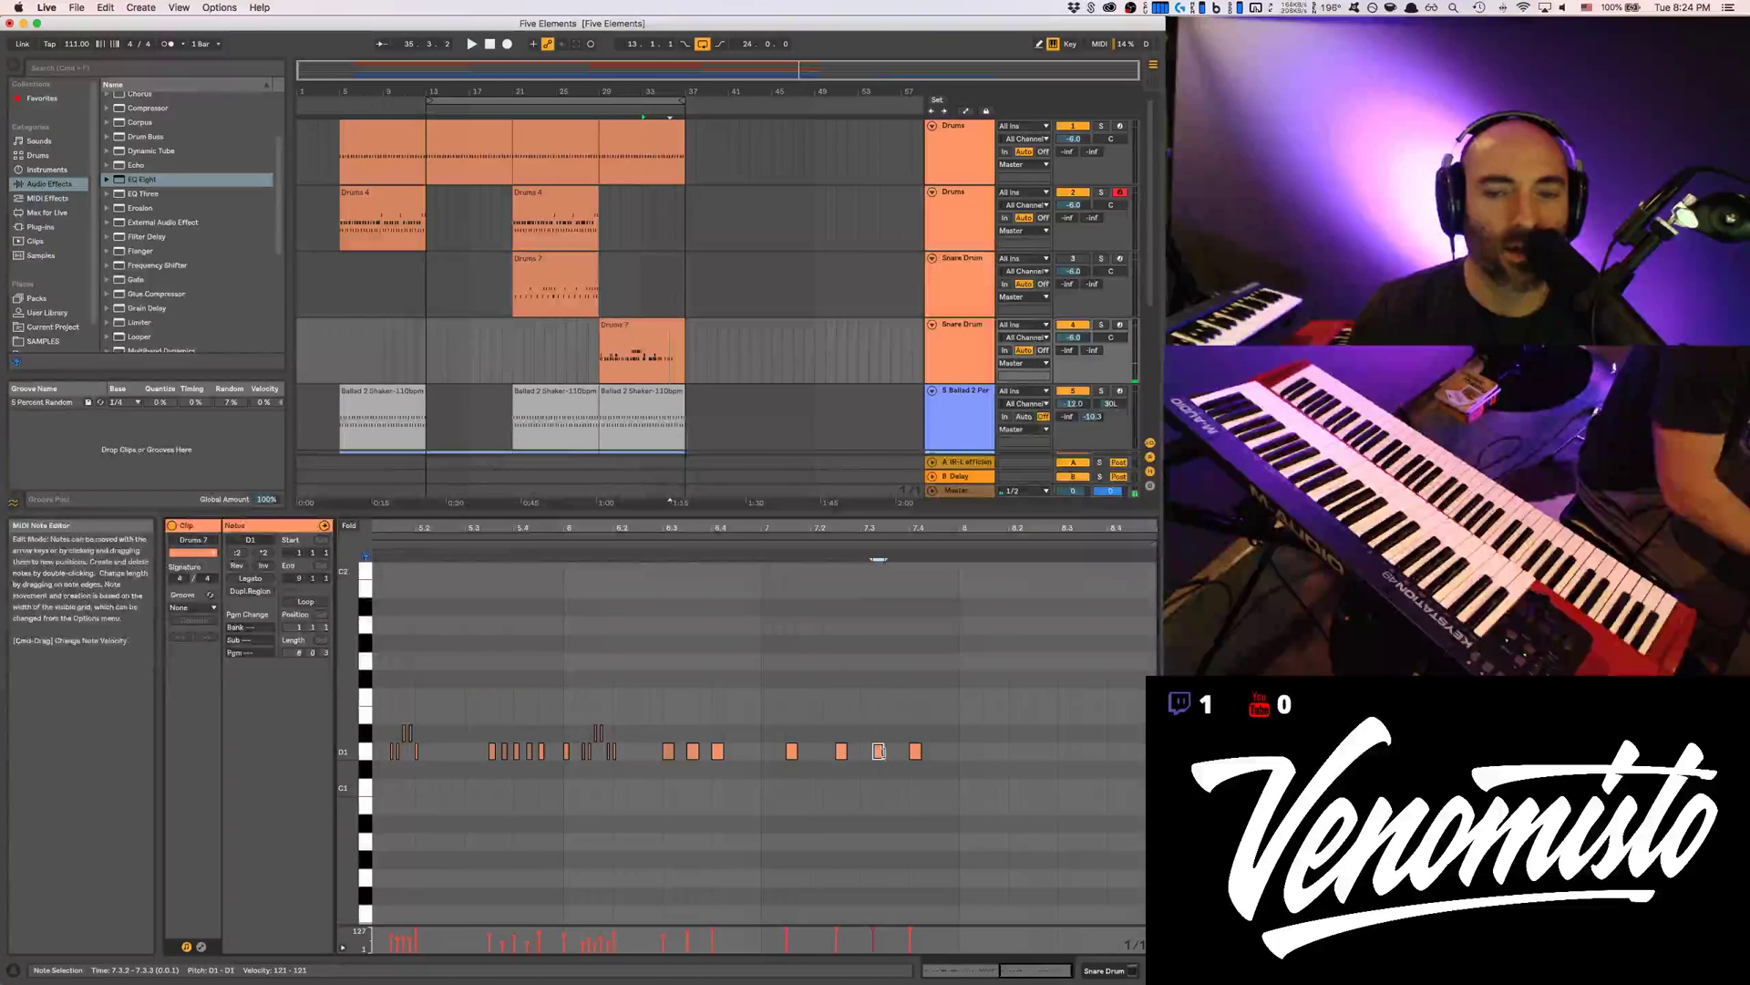
pyautogui.click(916, 753)
pyautogui.moveTo(918, 755); pyautogui.dragTo(897, 764)
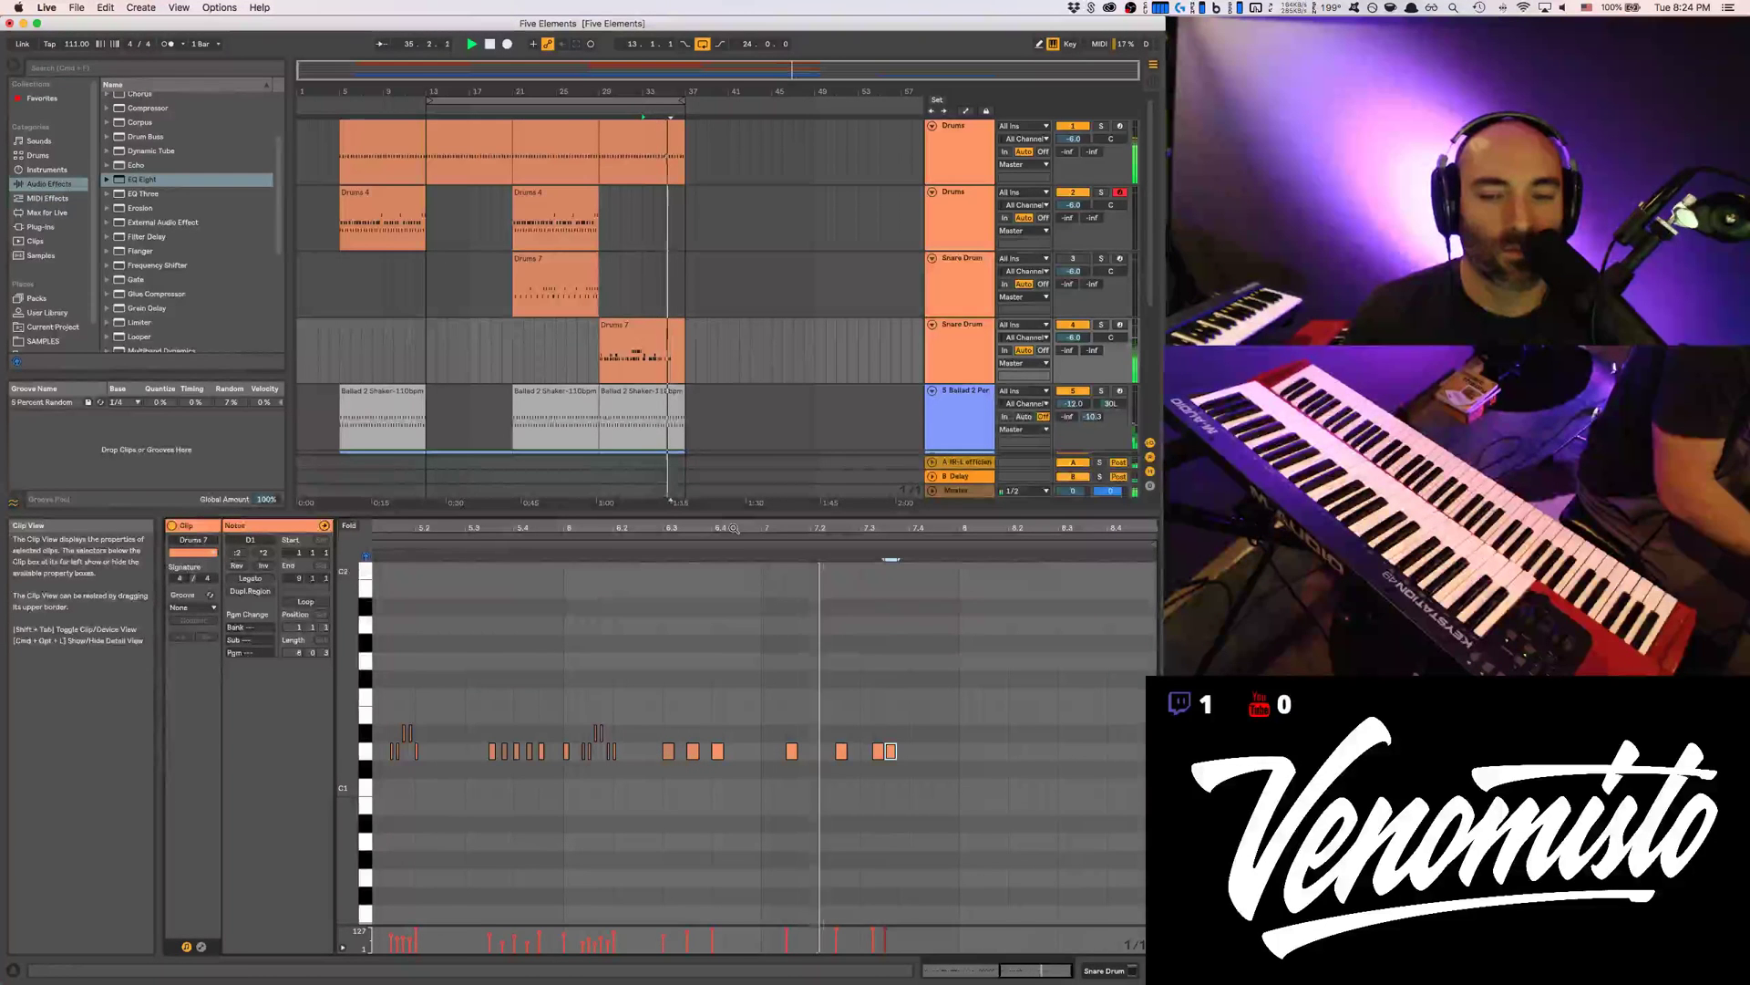
# Add a short D#1 accent at 6.1.2 in the bar 6 roll and play it back
pyautogui.moveTo(662, 531); pyautogui.dragTo(629, 587)
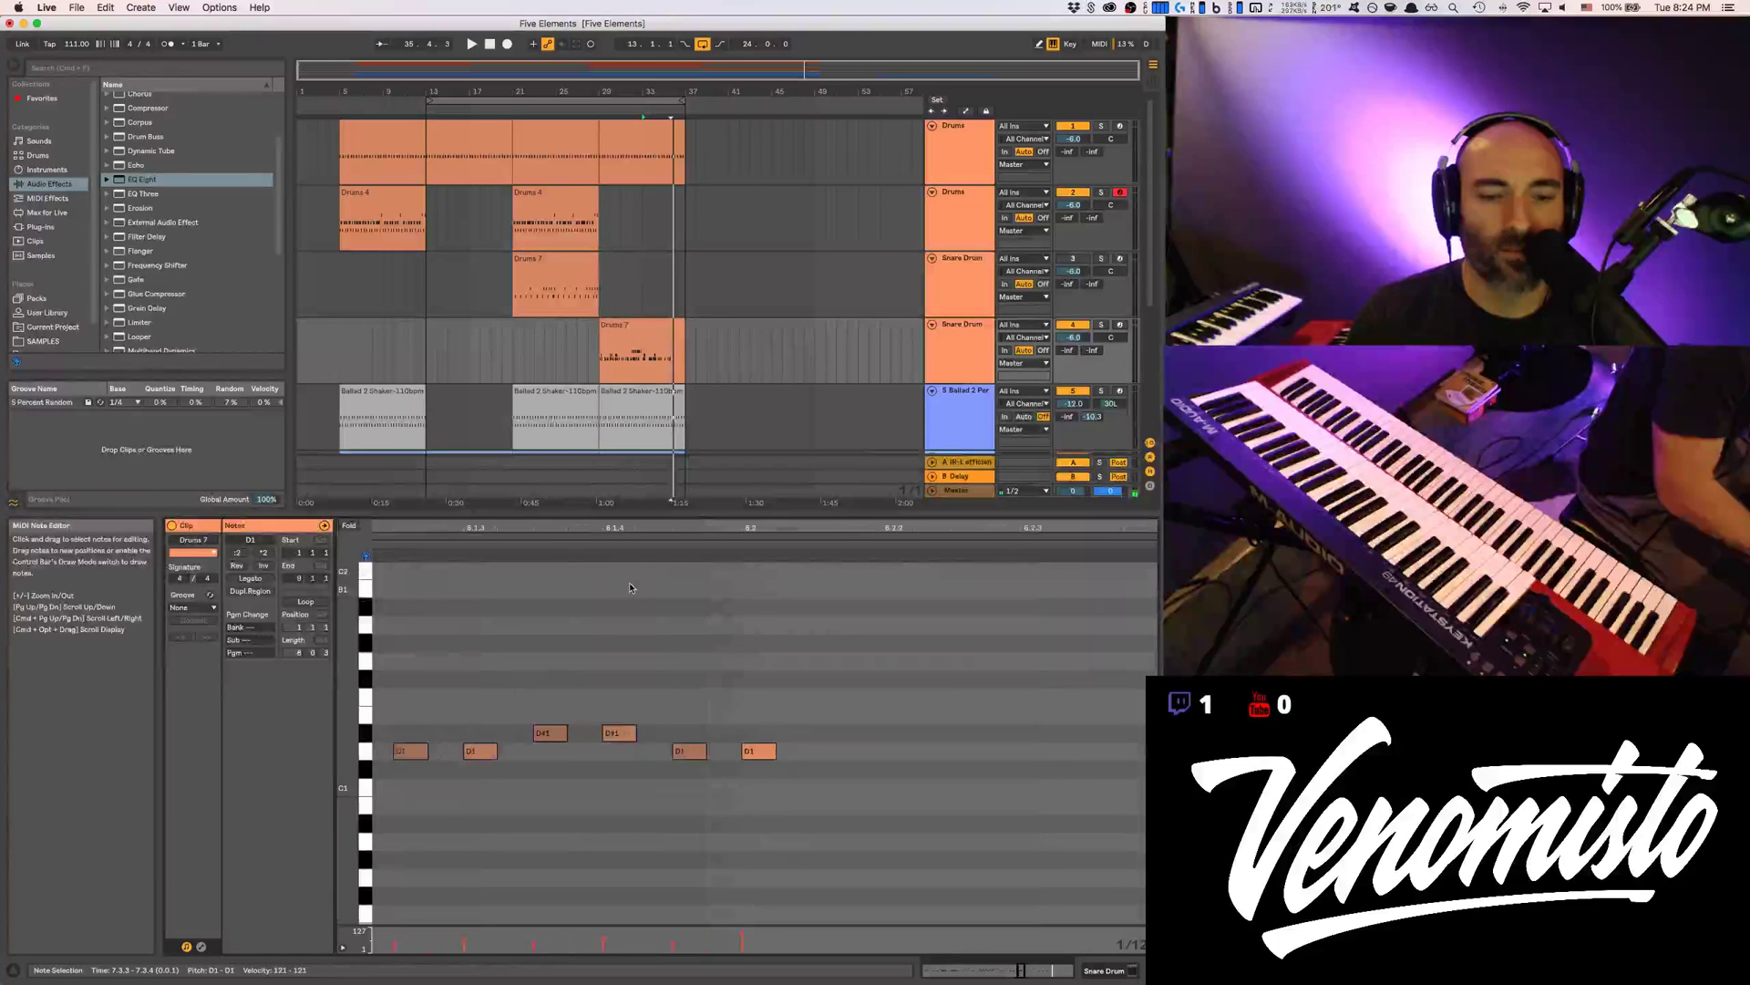
pyautogui.hscroll(-5, 632, 582)
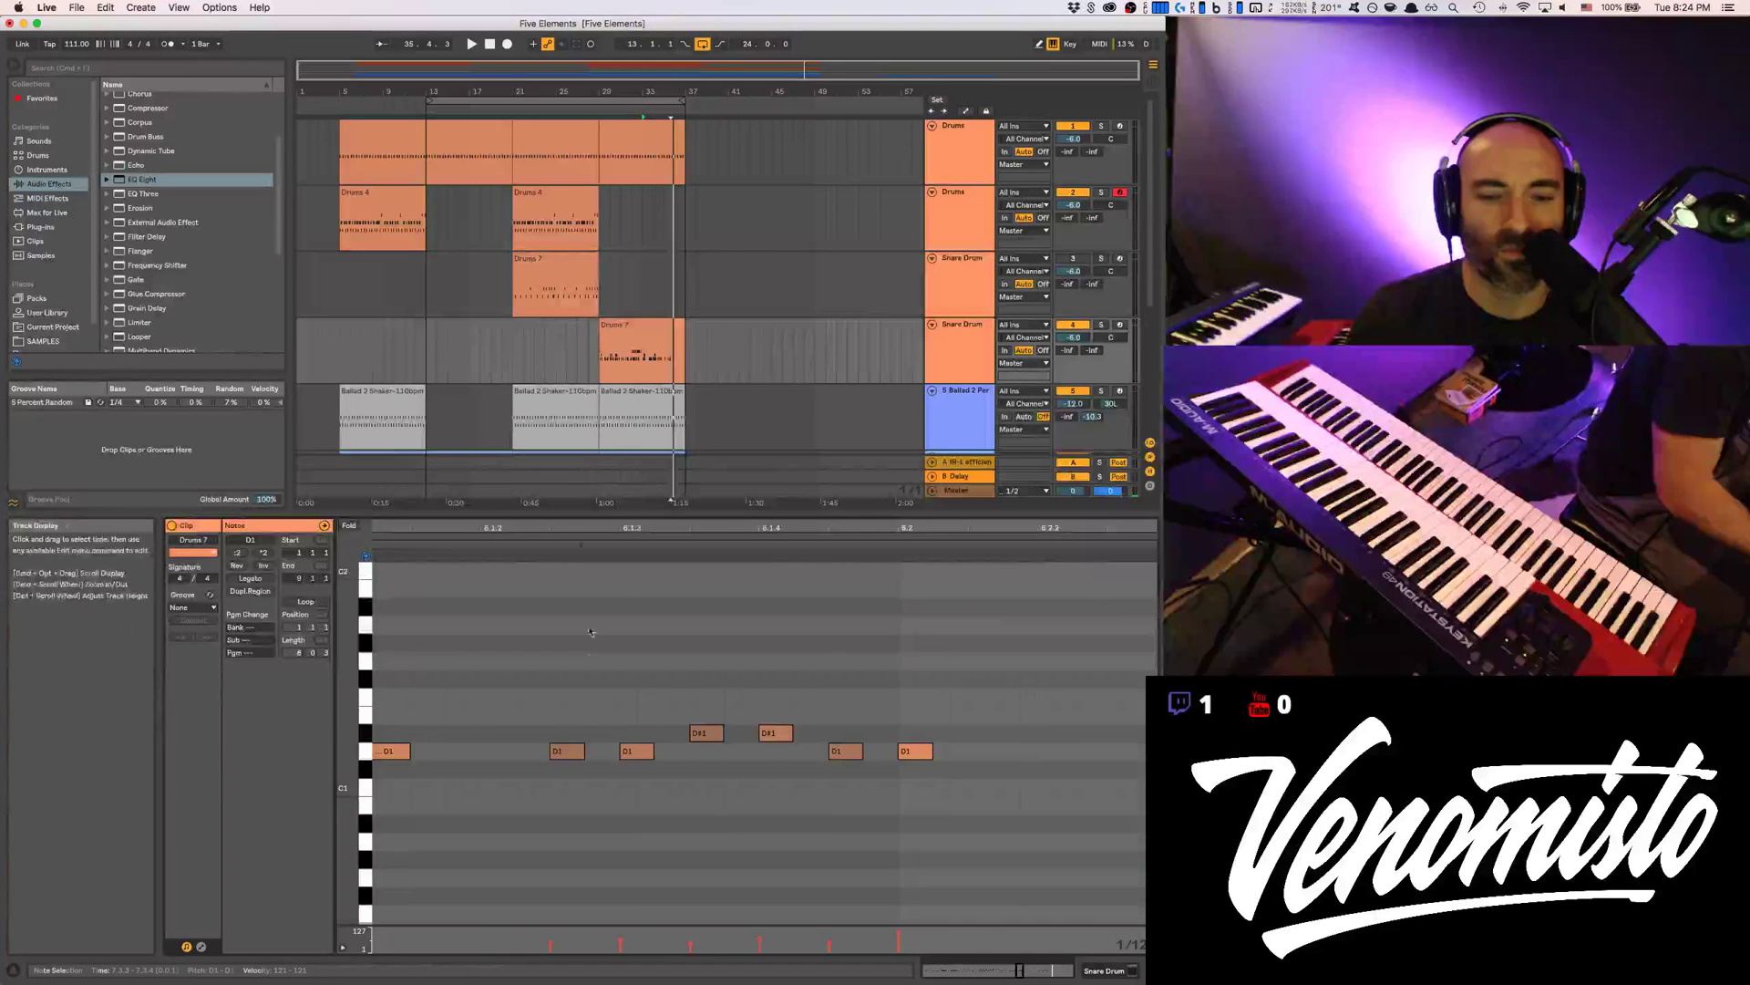
pyautogui.doubleClick(488, 733)
pyautogui.moveTo(497, 732); pyautogui.dragTo(514, 732)
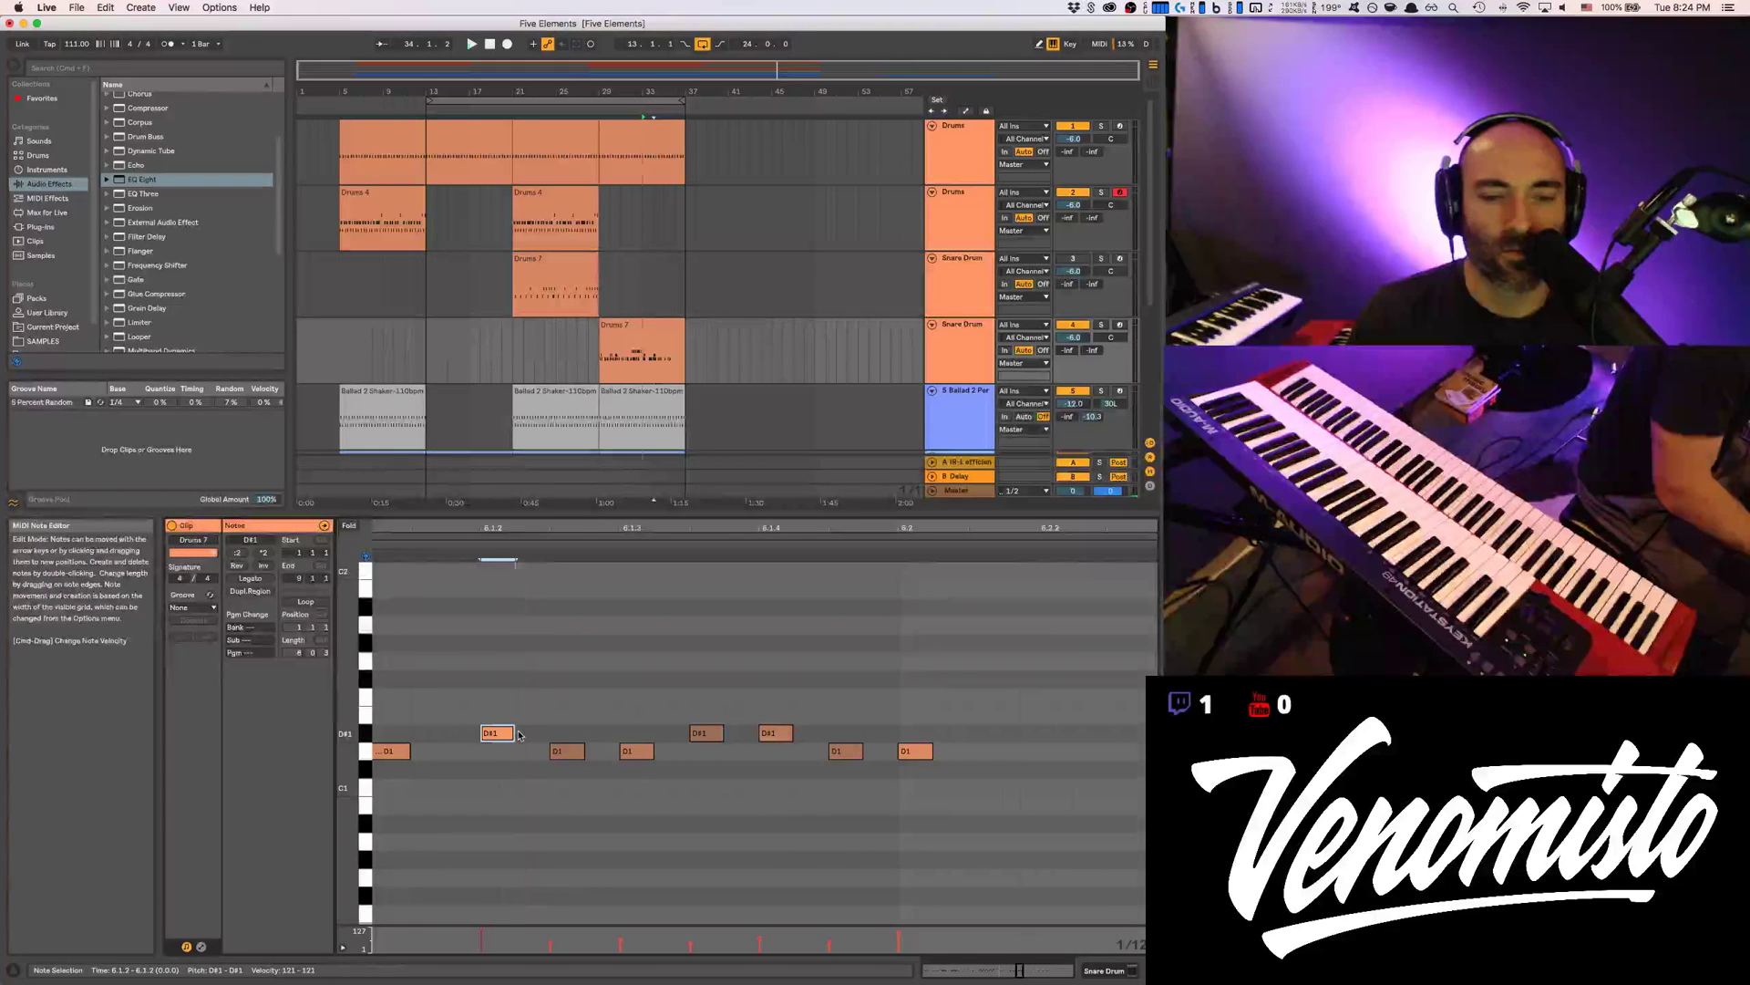
pyautogui.press('space')
pyautogui.moveTo(524, 525); pyautogui.dragTo(526, 516)
pyautogui.hscroll(-3, 627, 606)
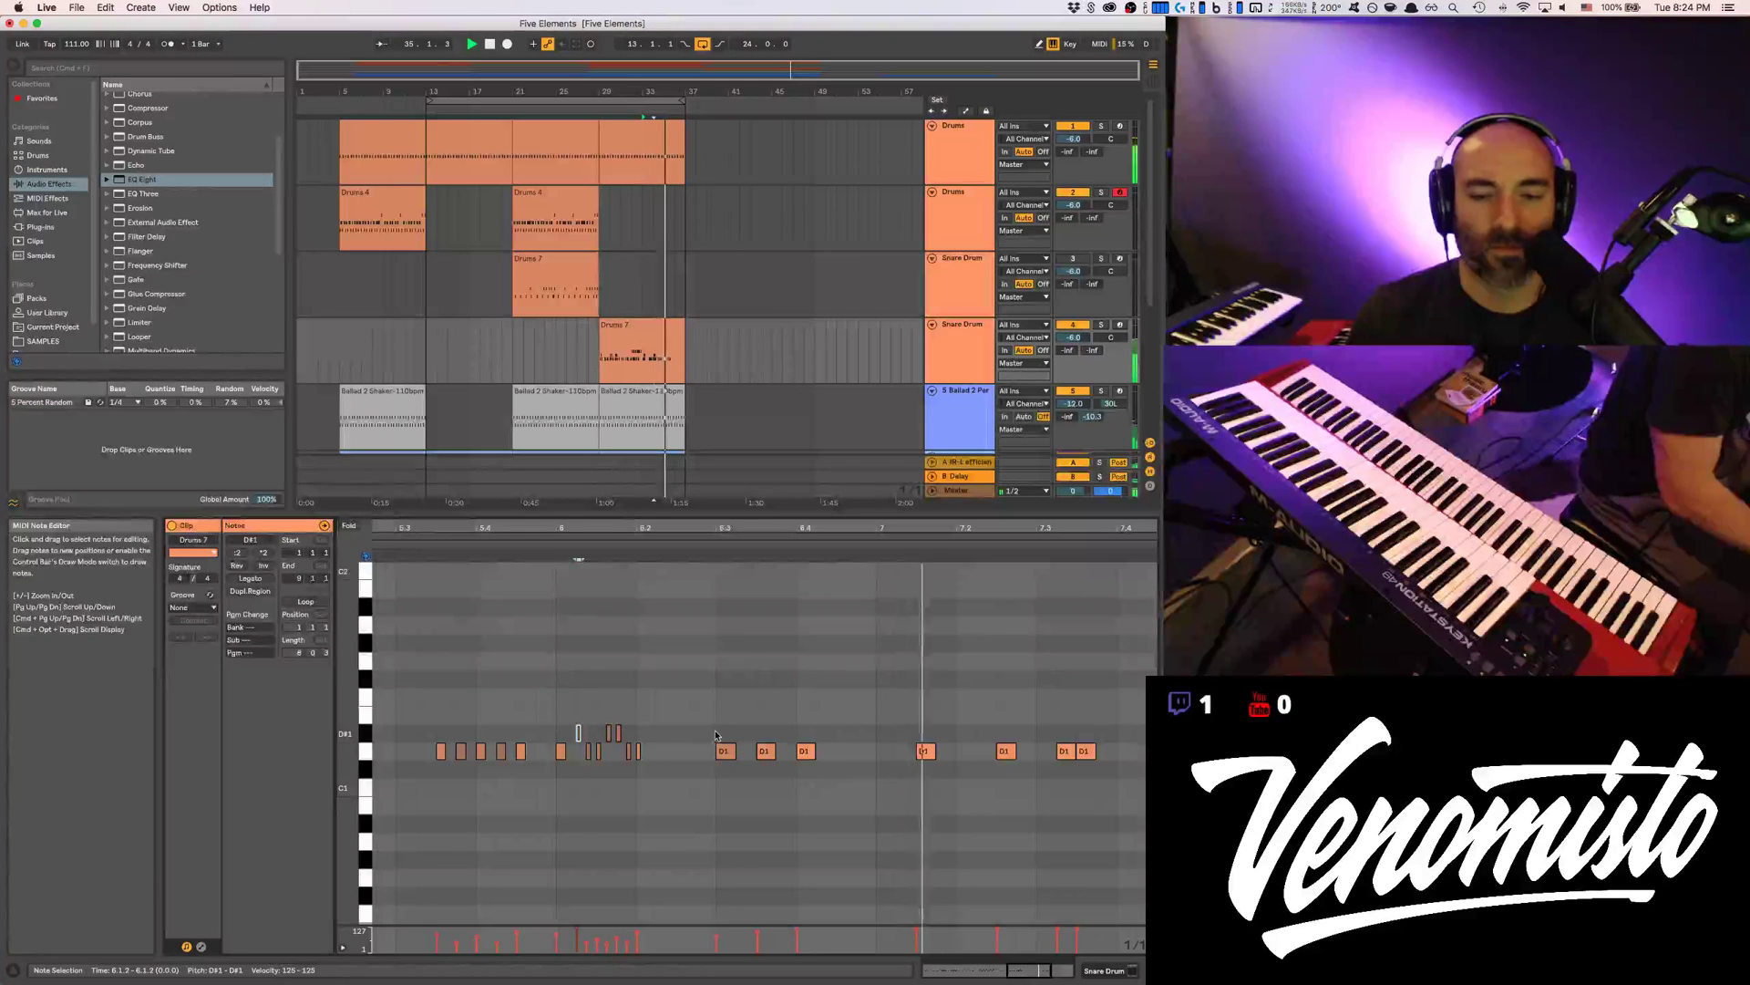
# Copy the bar 6 roll to 7.1.1 in place of the hit at 7.1.3, and set its hits at 7.1.2 and 7.2.1 to velocity 127
pyautogui.moveTo(557, 715); pyautogui.dragTo(635, 761)
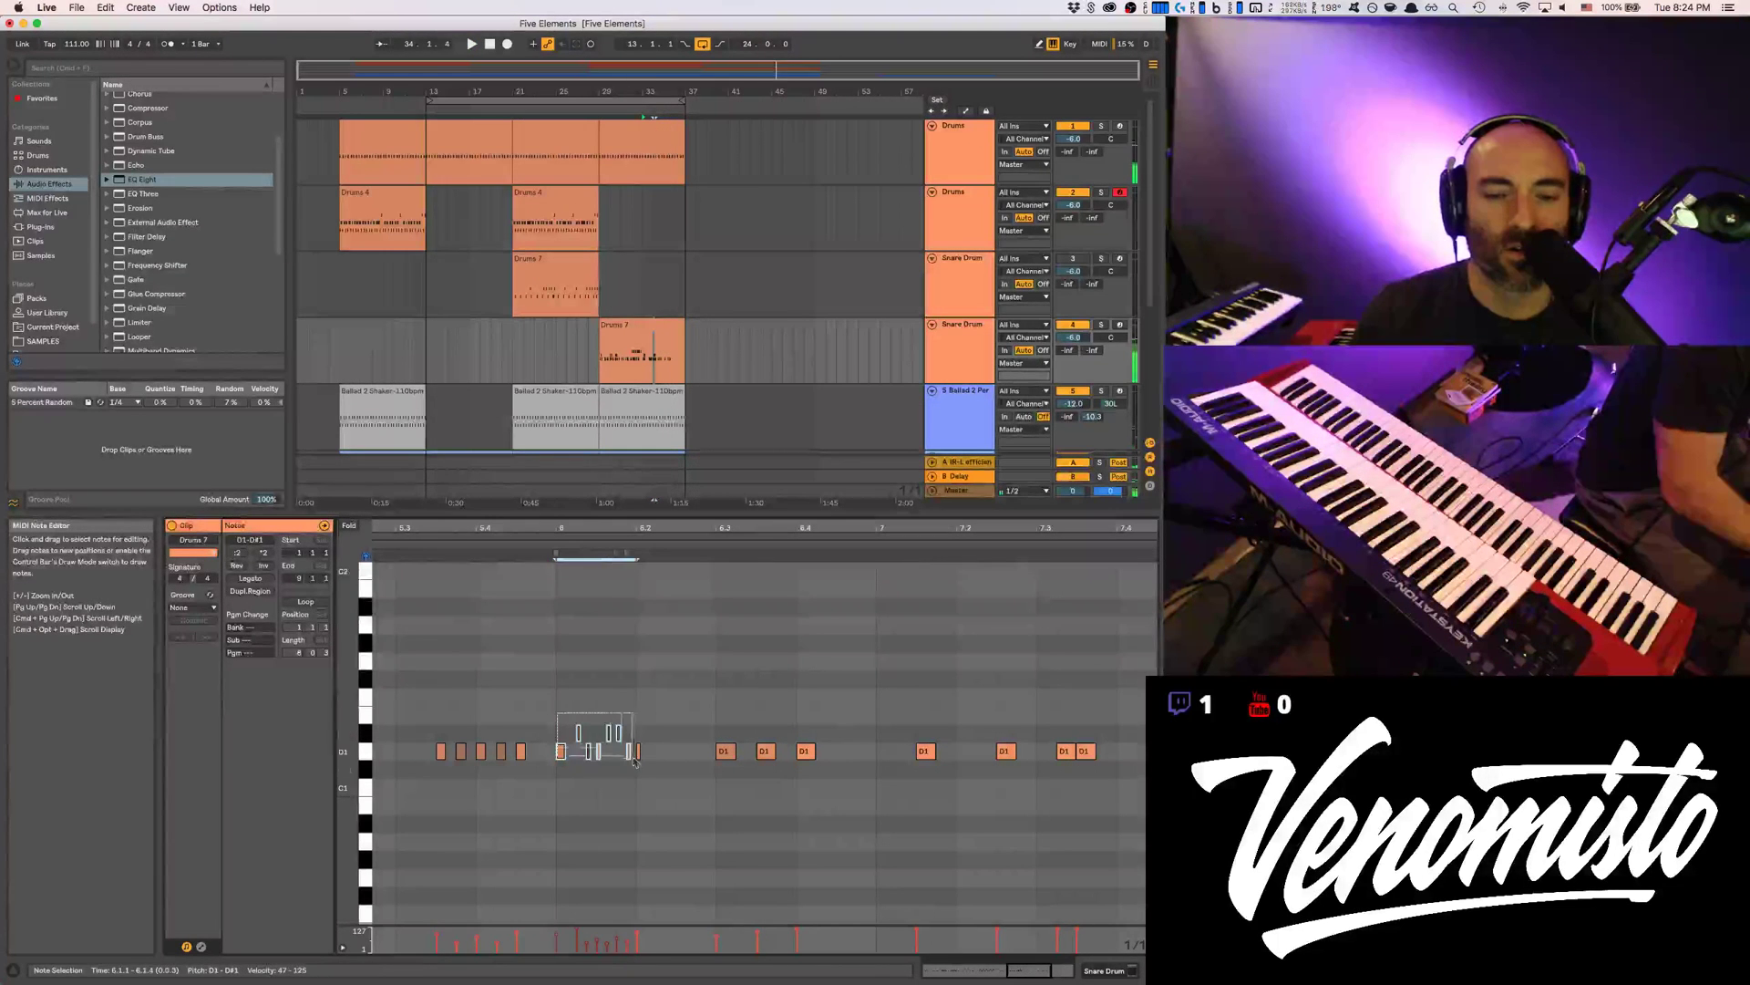
pyautogui.click(872, 709)
pyautogui.press('super+v')
pyautogui.press('super+z')
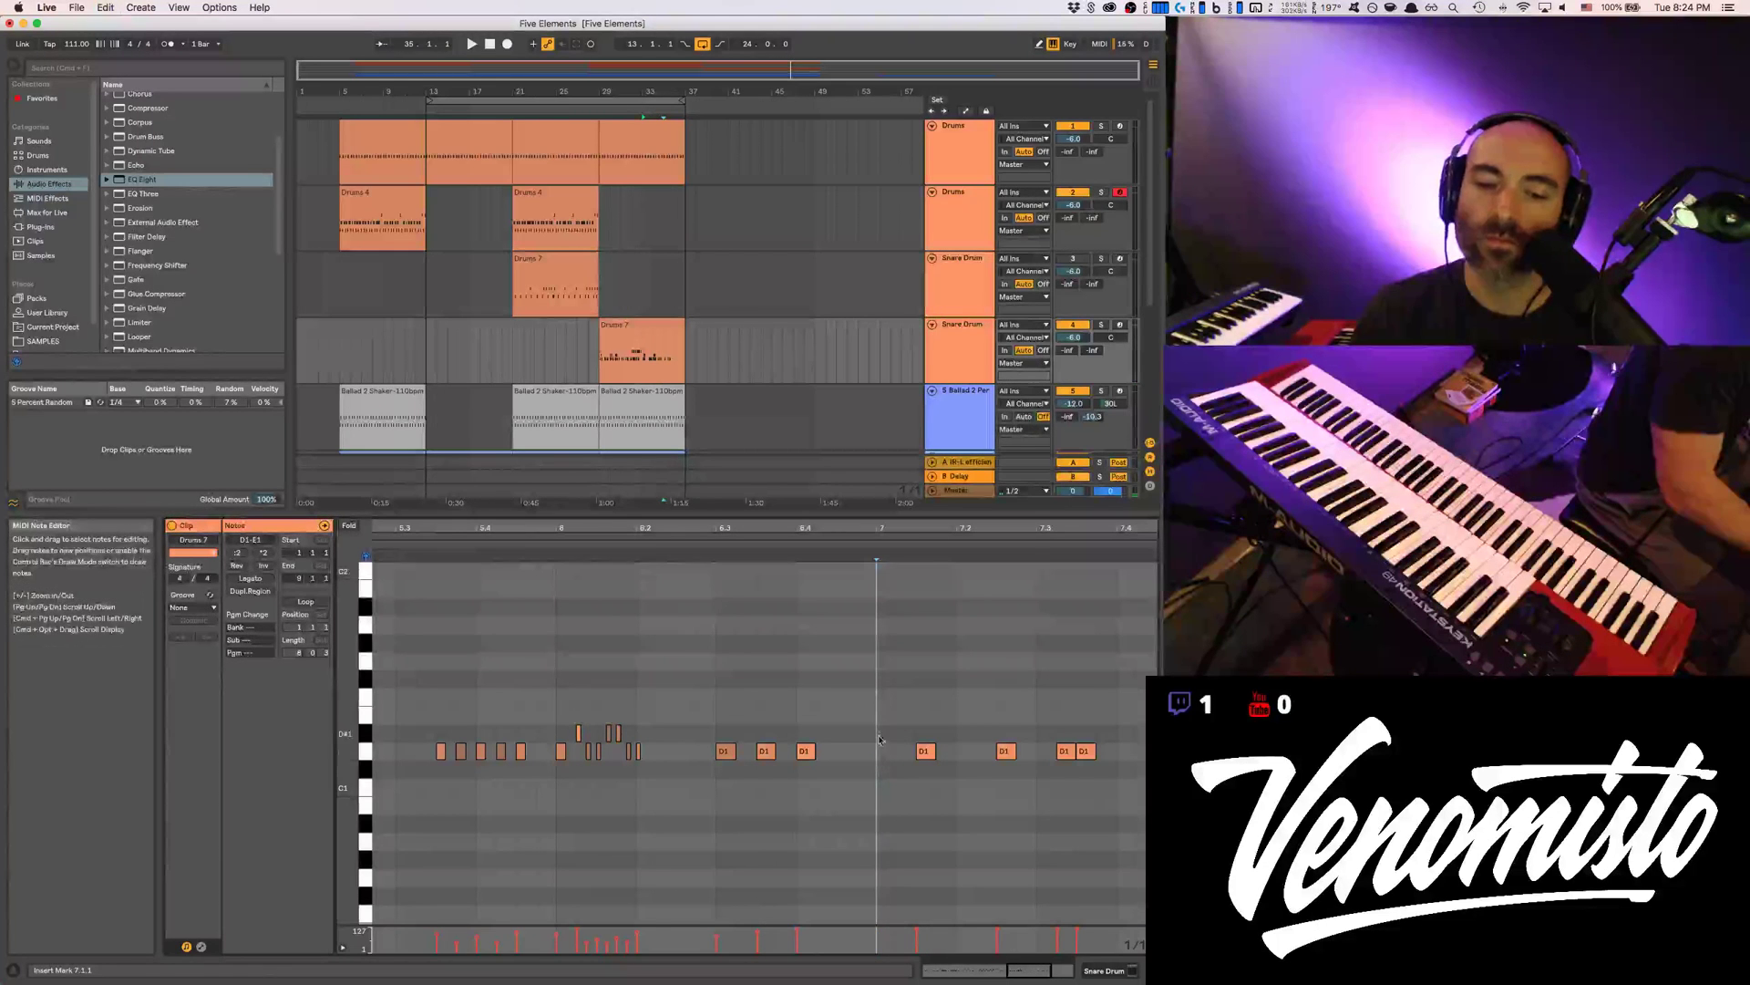
pyautogui.moveTo(878, 735); pyautogui.dragTo(908, 719)
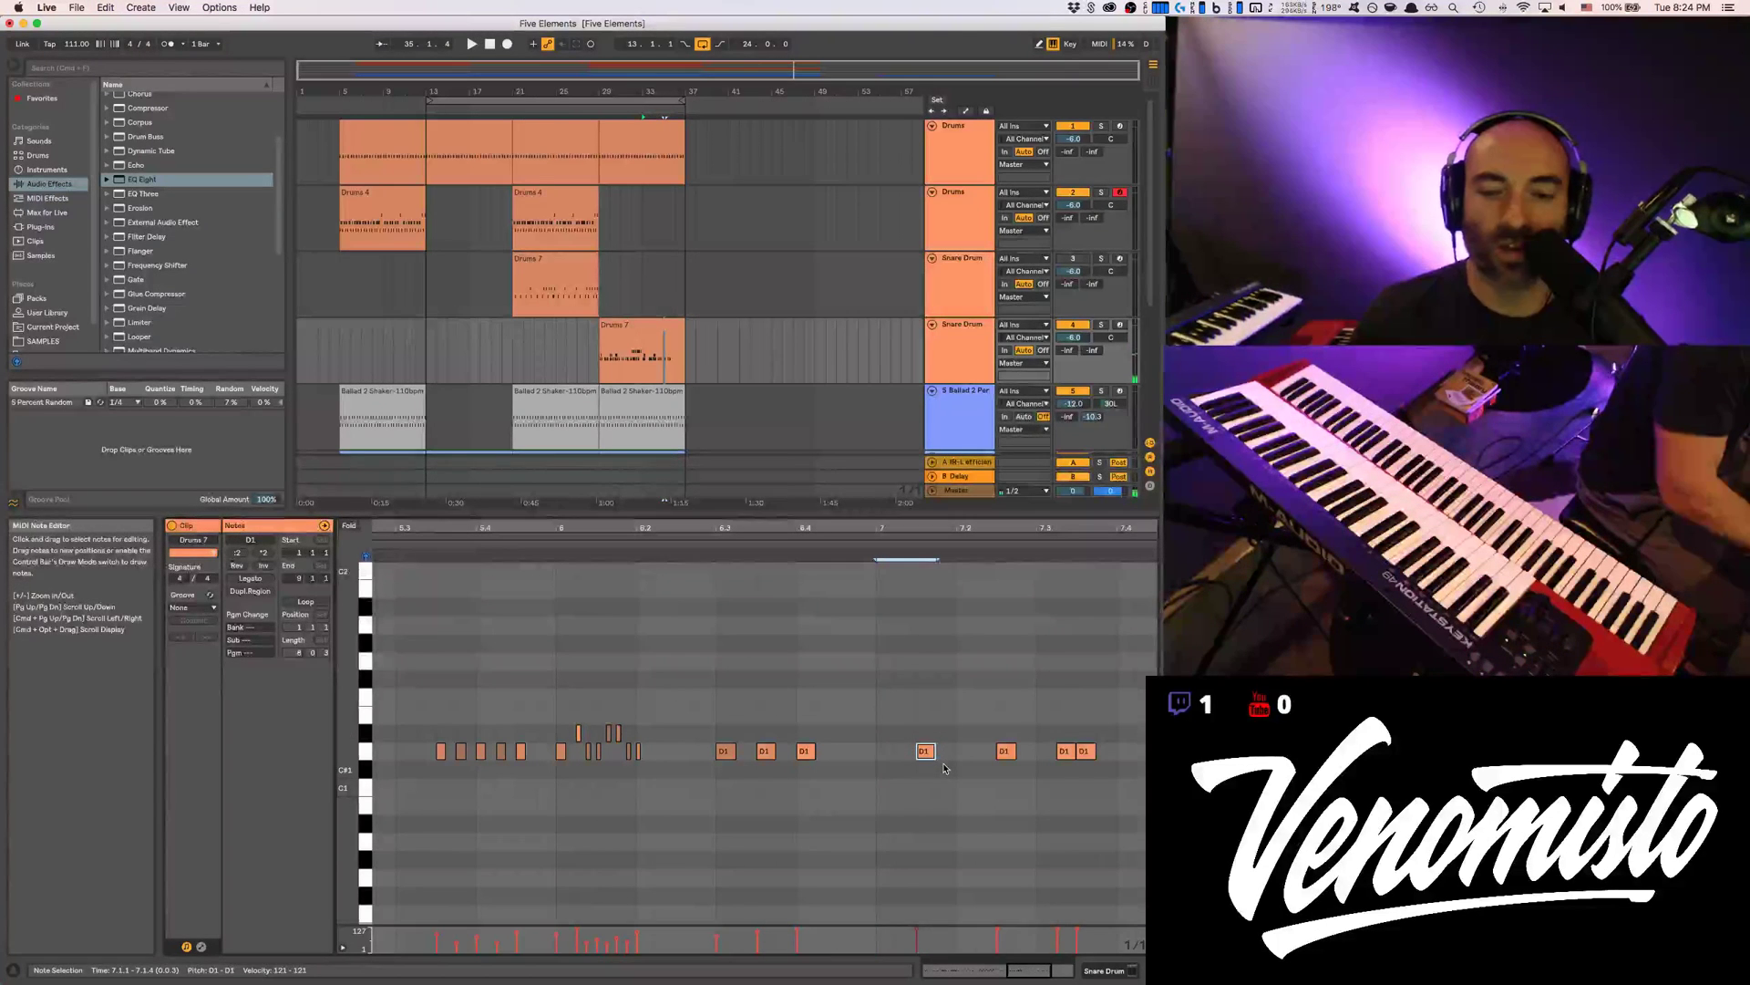
pyautogui.press('Delete')
pyautogui.press('super+v')
pyautogui.click(906, 695)
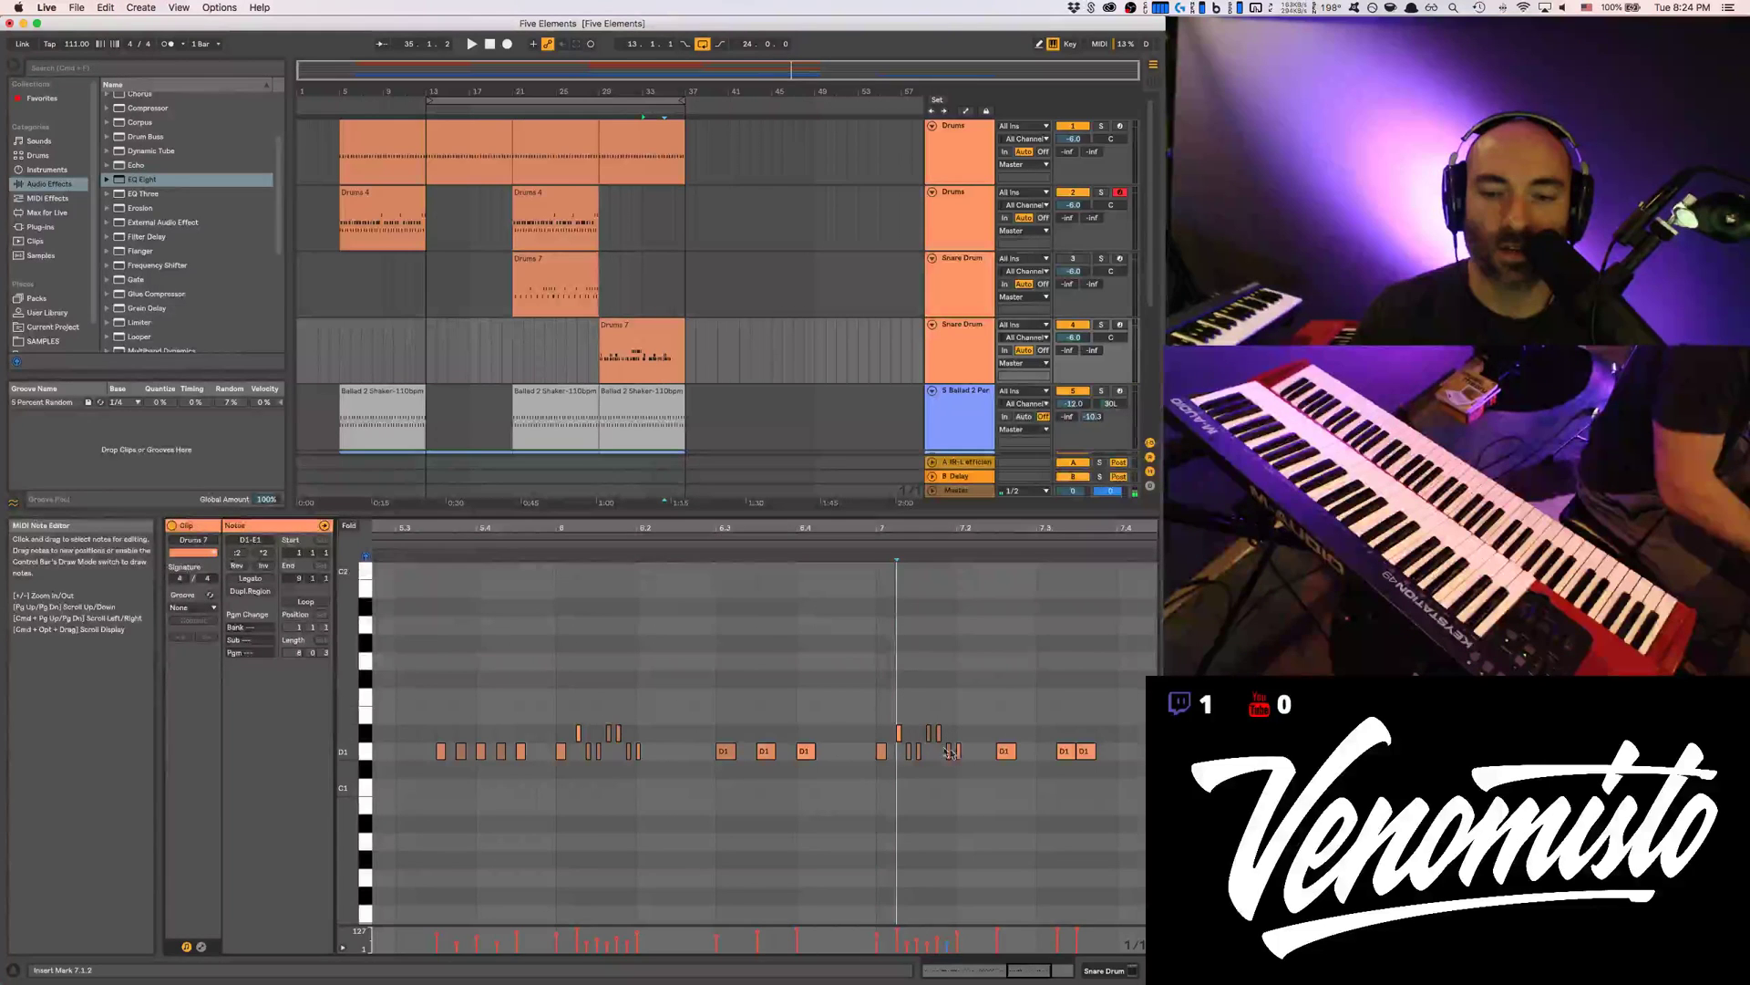
pyautogui.click(899, 734)
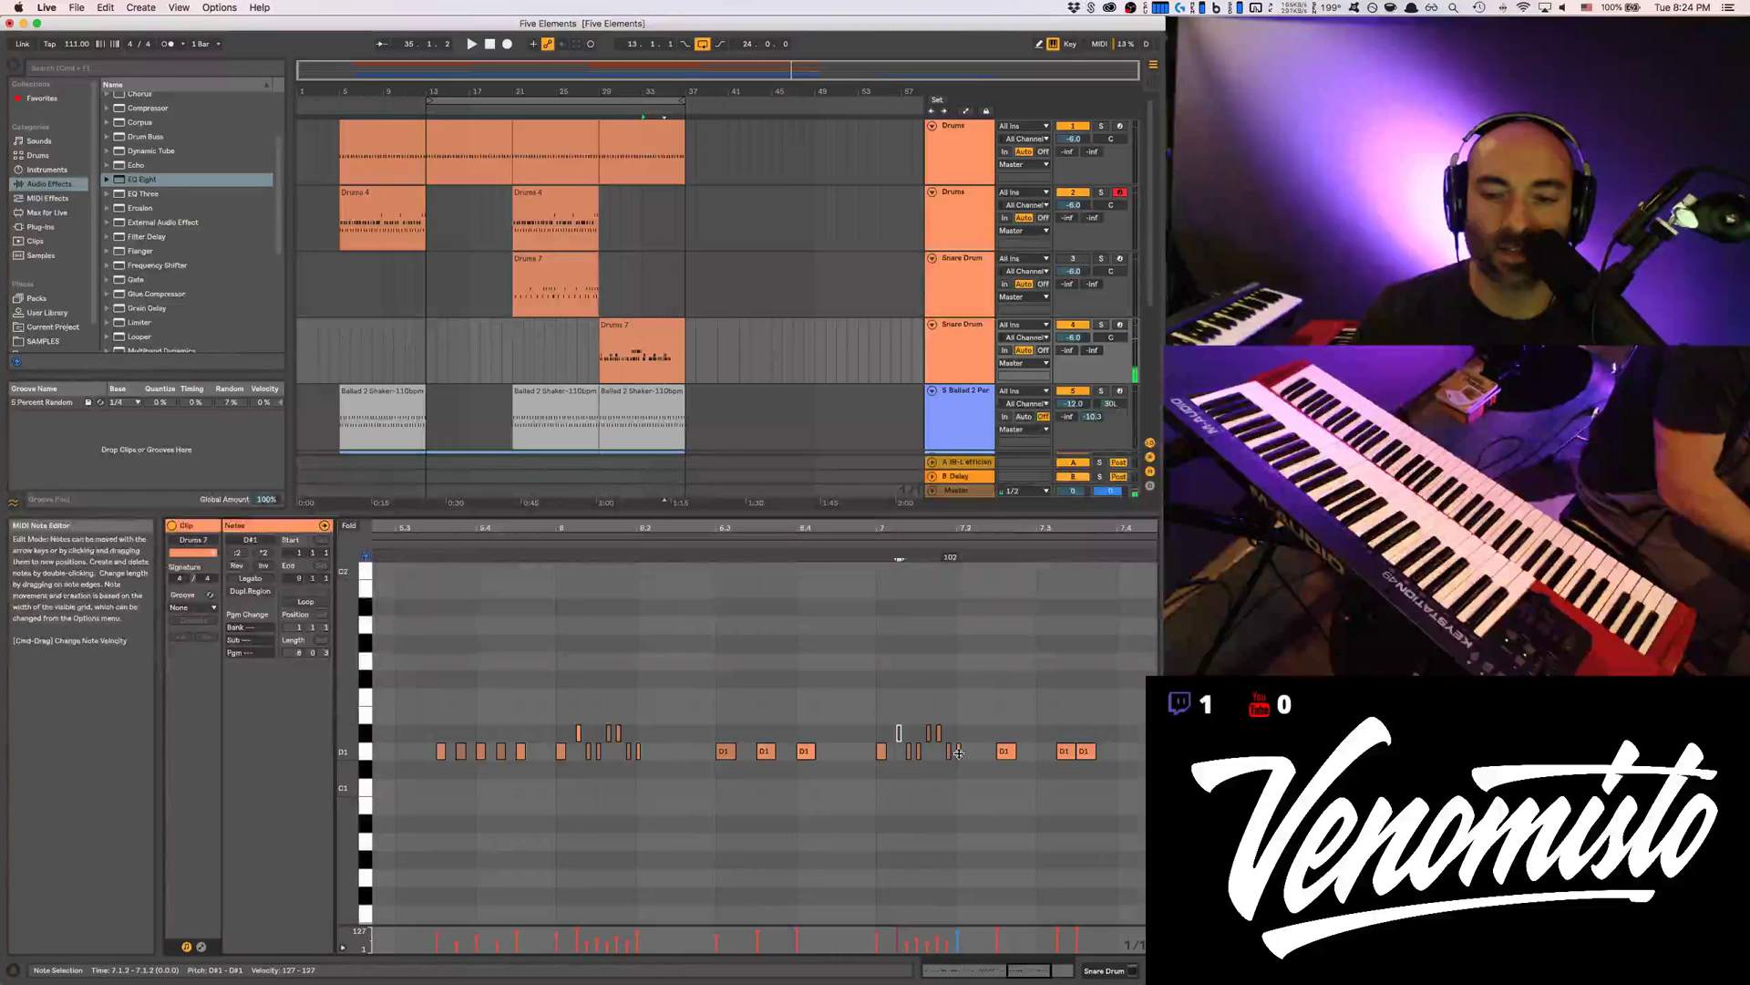
pyautogui.press('space')
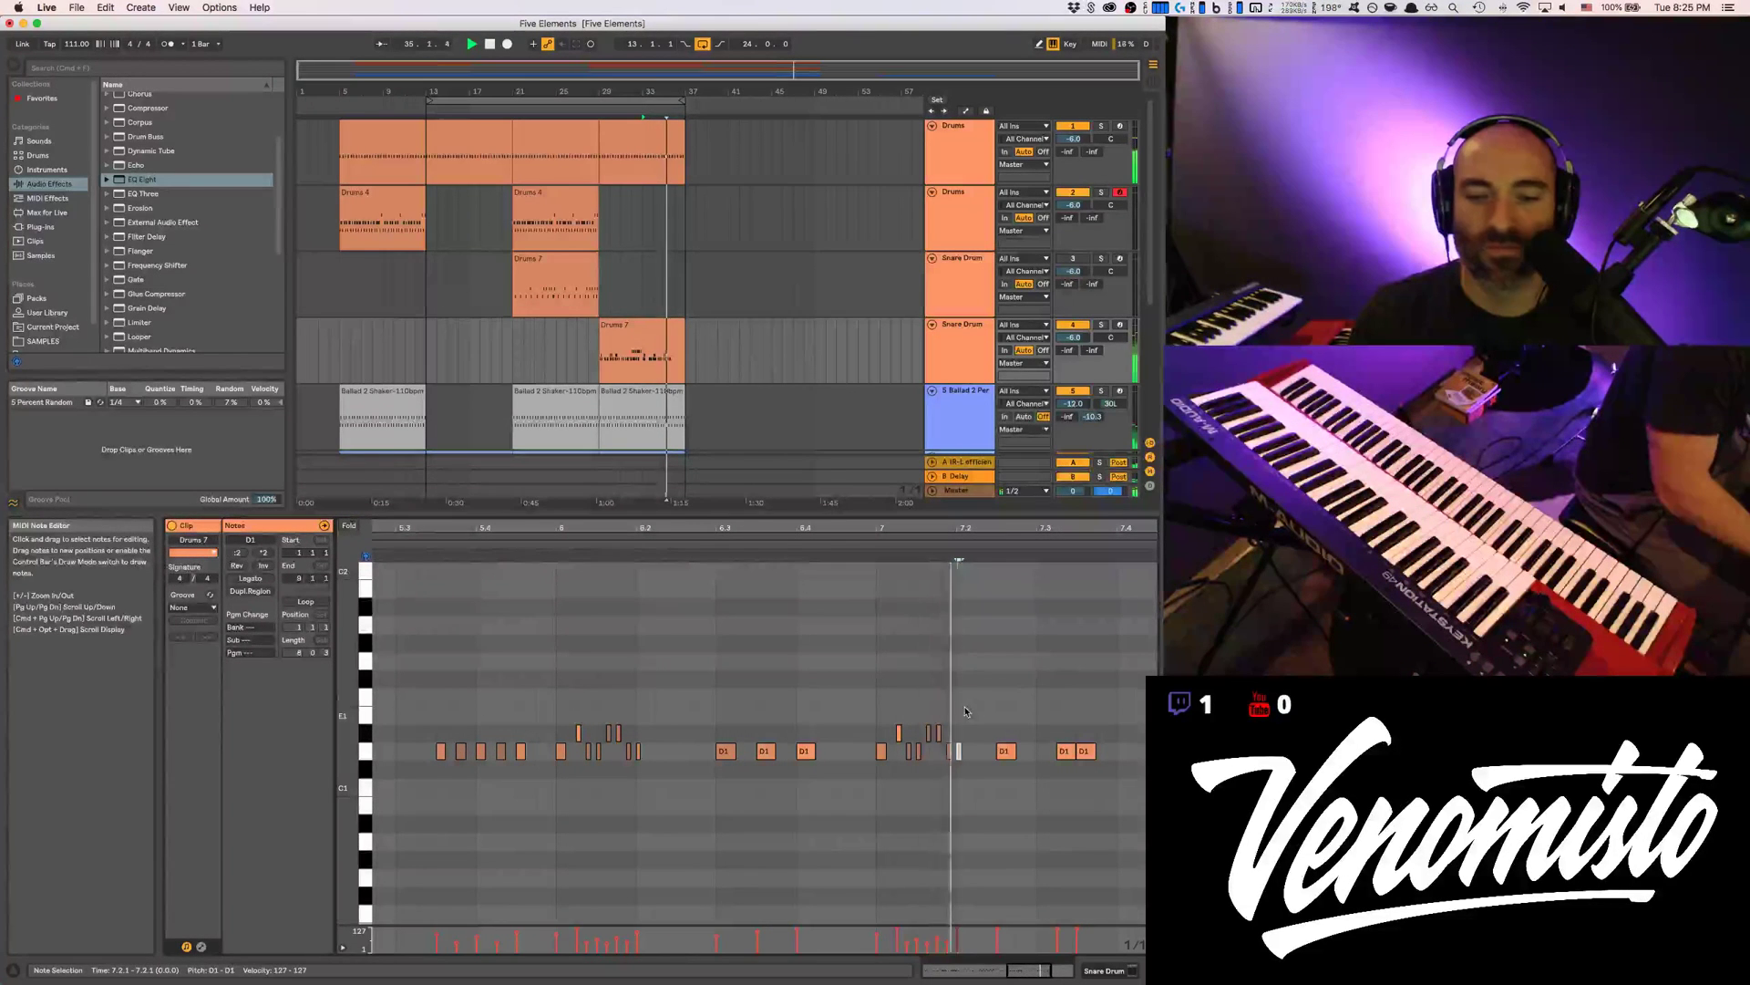
# Replace the remaining single hits in bar 7 with two duplicates of the roll at 7.2.3 and 7.4.1, and play them back
pyautogui.click(1003, 733)
pyautogui.moveTo(1008, 739); pyautogui.dragTo(1089, 766)
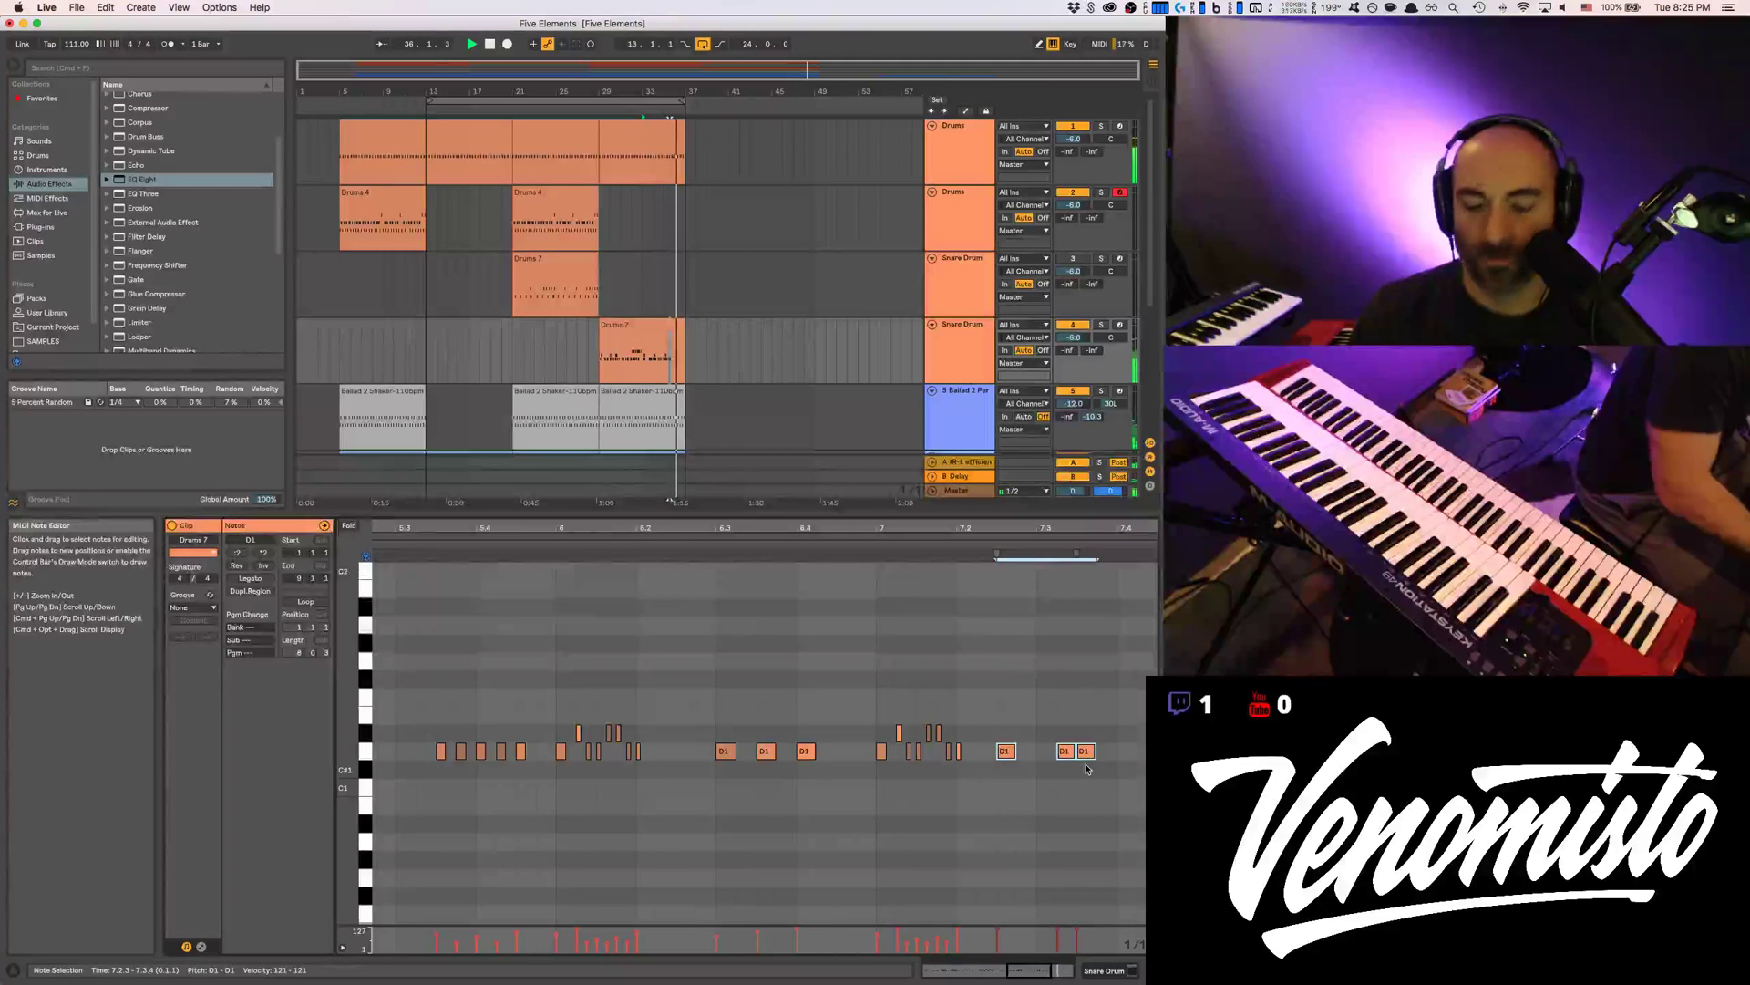
pyautogui.press('Delete')
pyautogui.moveTo(874, 718); pyautogui.dragTo(954, 756)
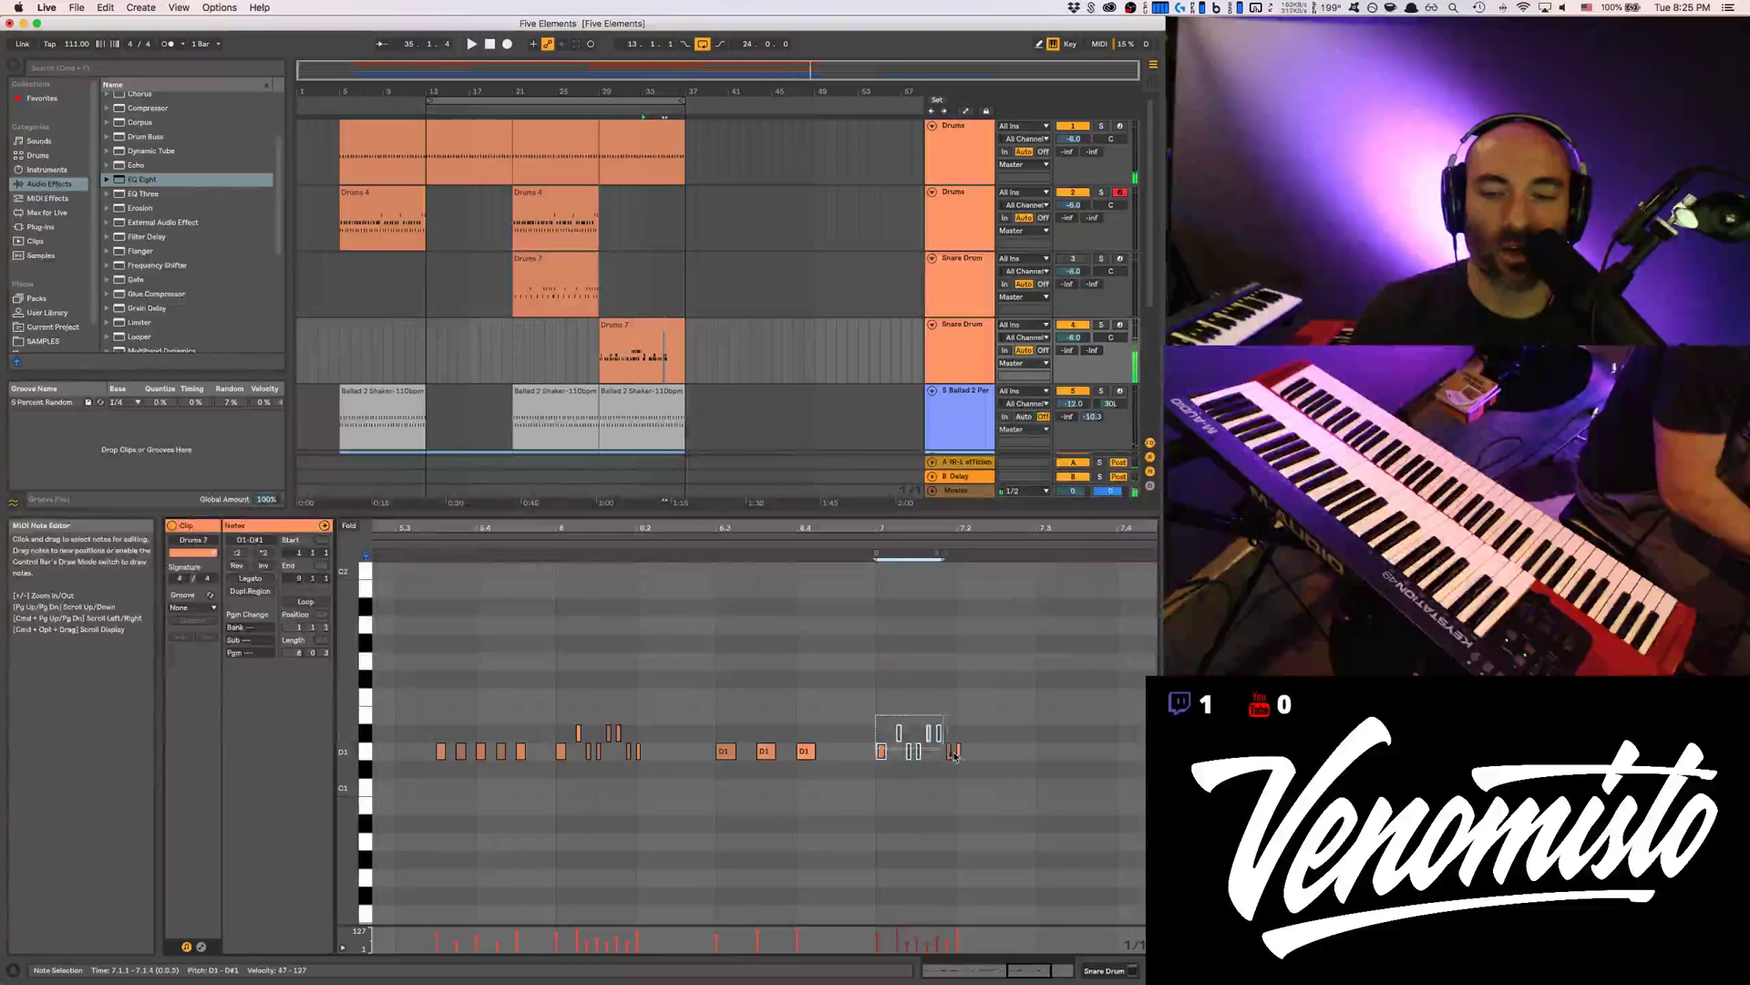
pyautogui.press('super+d')
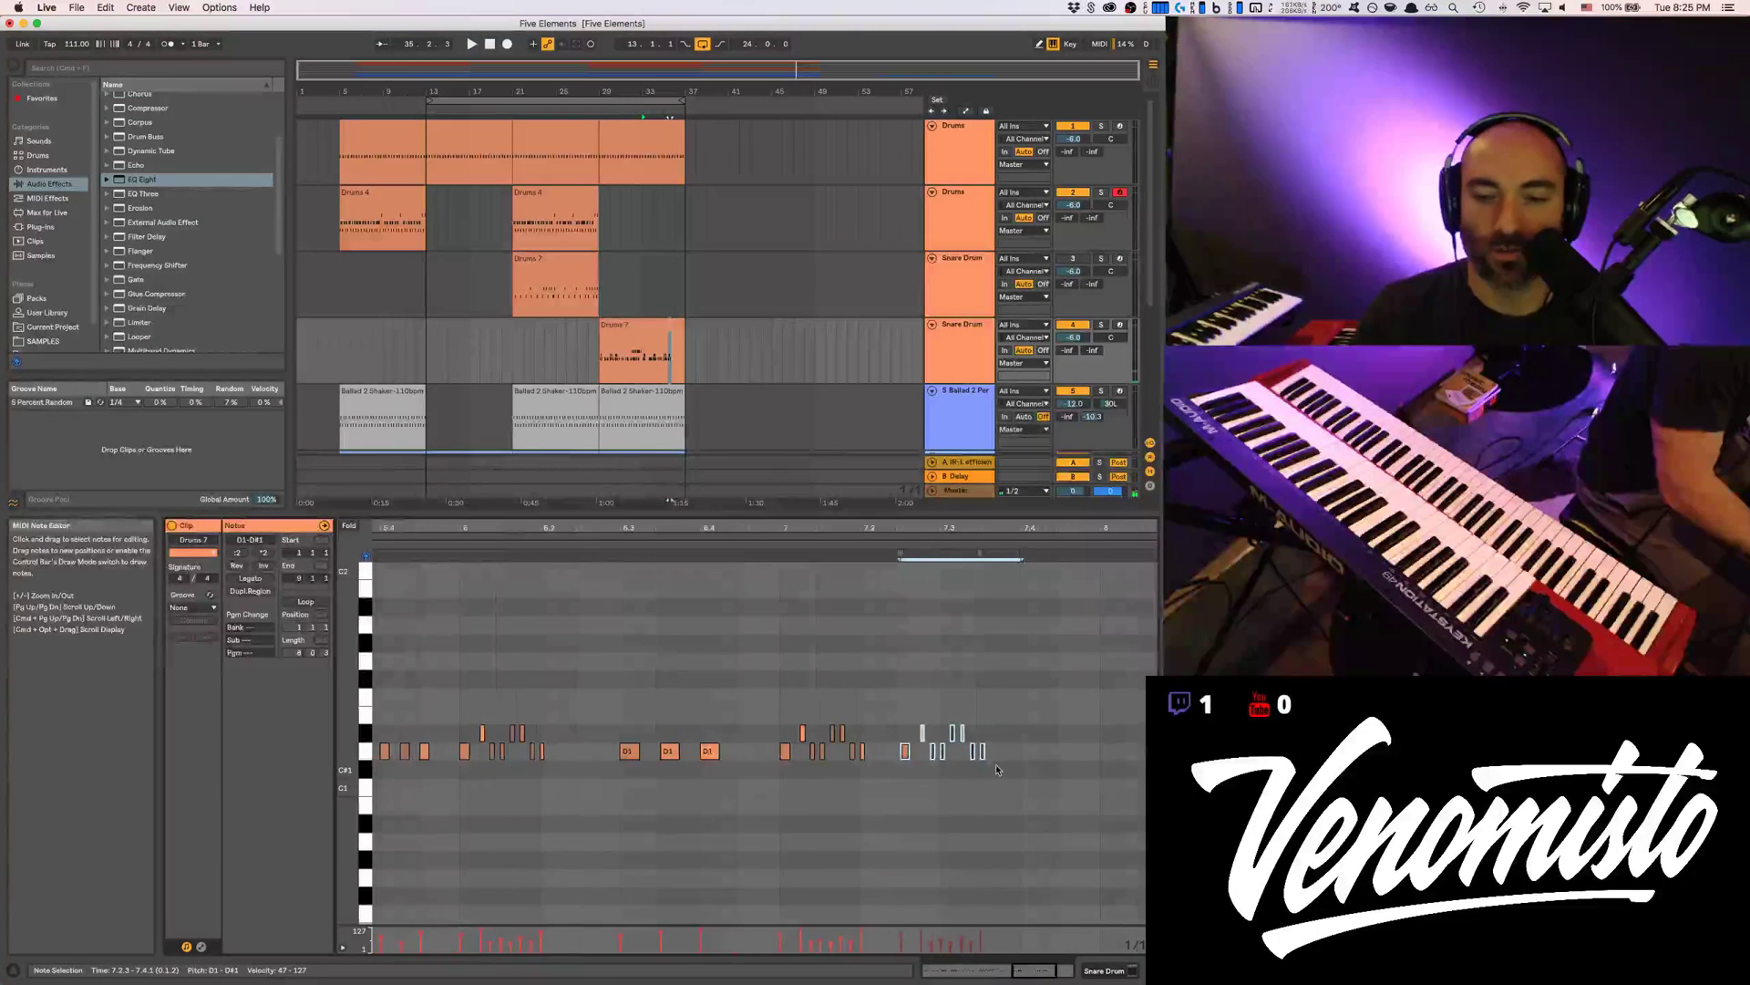
pyautogui.press('super+d')
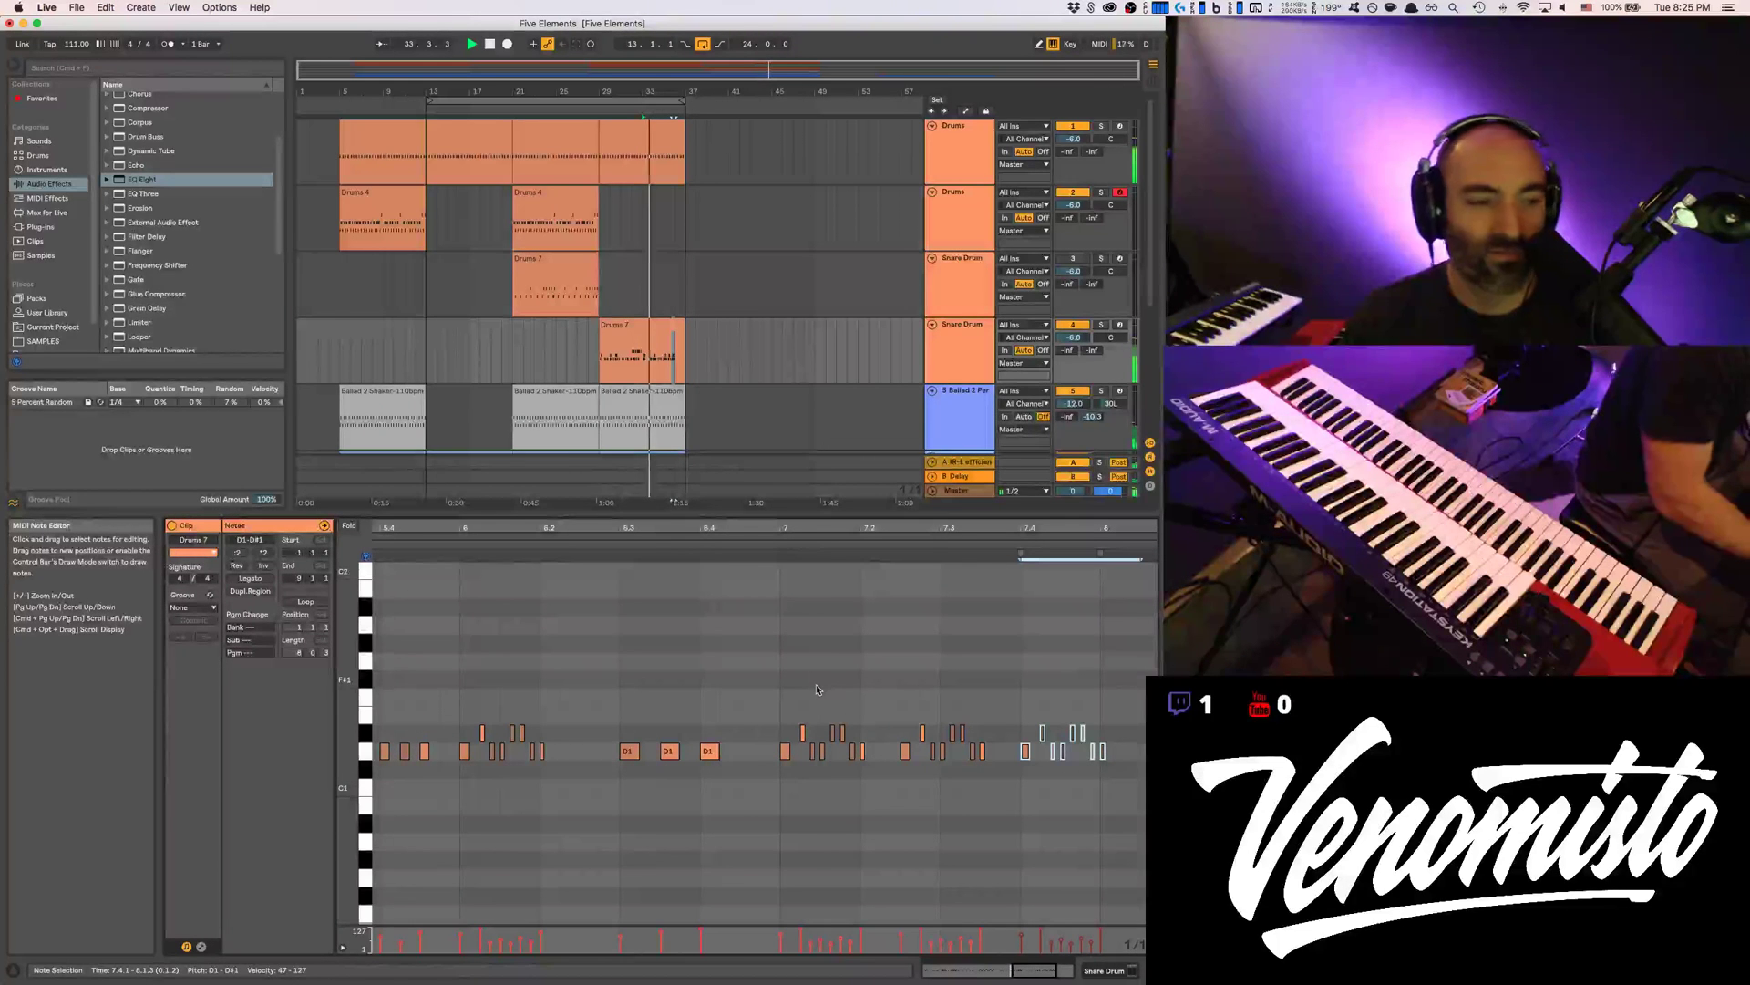
pyautogui.moveTo(759, 533); pyautogui.dragTo(759, 527)
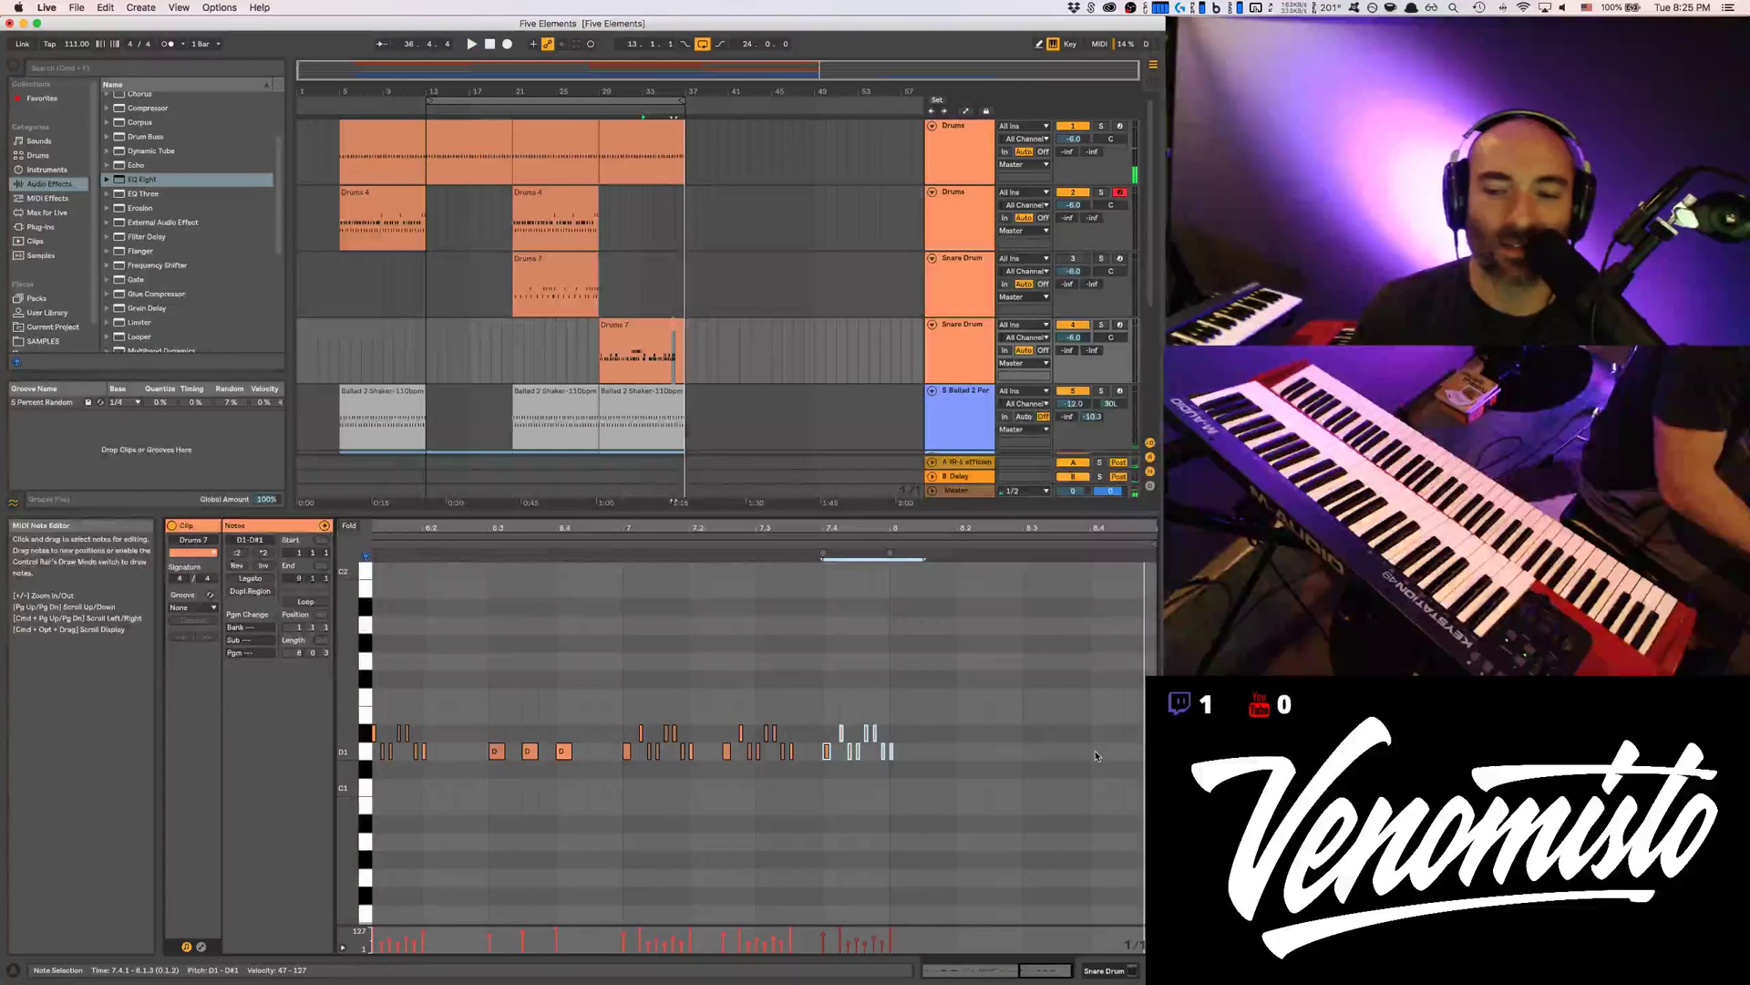
pyautogui.press('space')
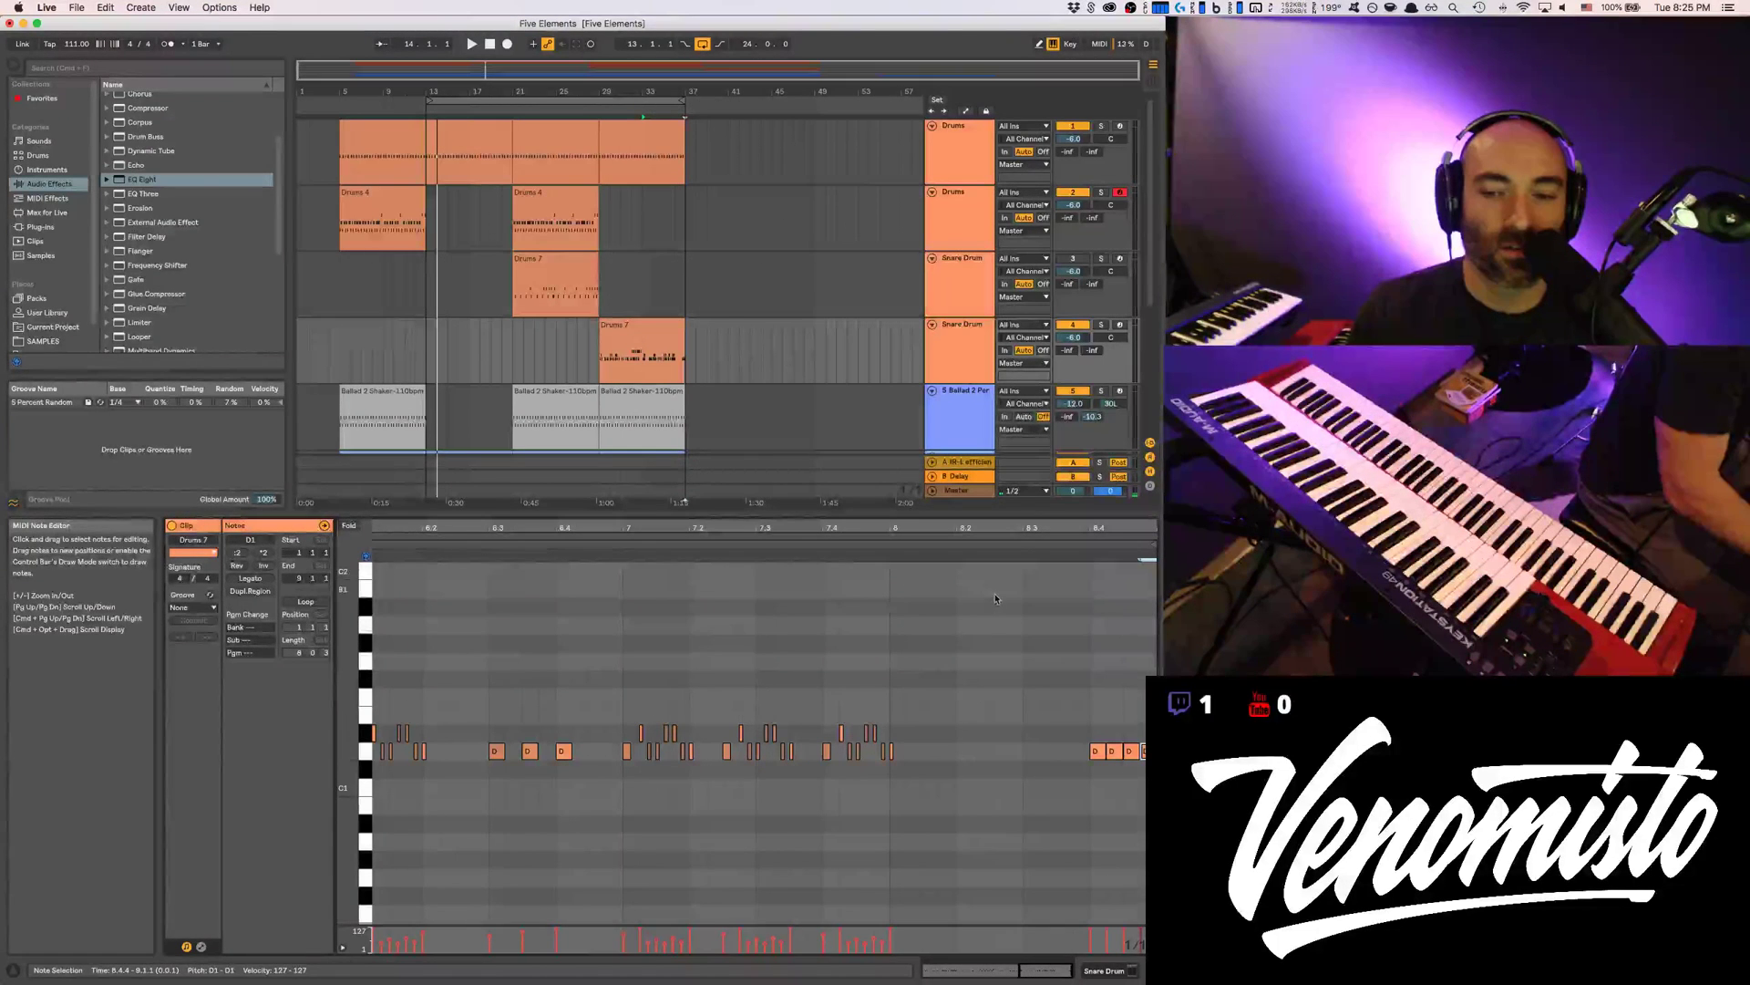
# Add an alternating D1 and D#1 pair at 8.2.1 and duplicate it seven times to fill the span up to 8.4.1
pyautogui.moveTo(1012, 528); pyautogui.dragTo(920, 569)
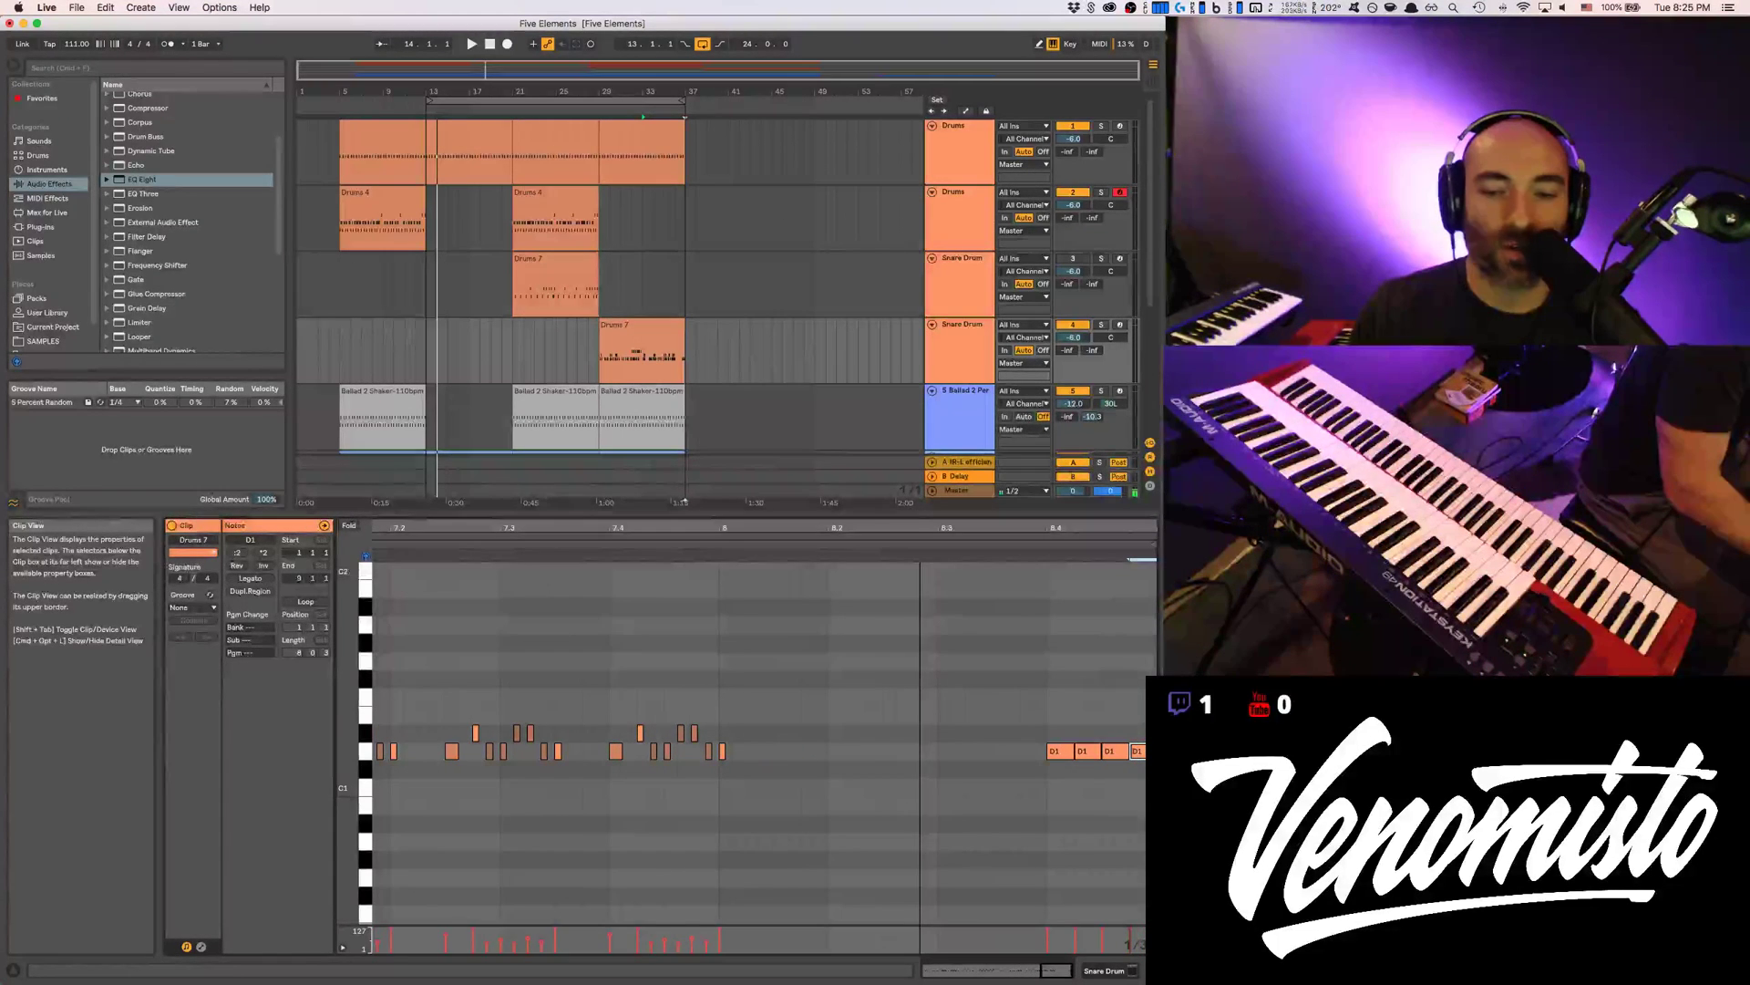
pyautogui.doubleClick(835, 751)
pyautogui.doubleClick(848, 733)
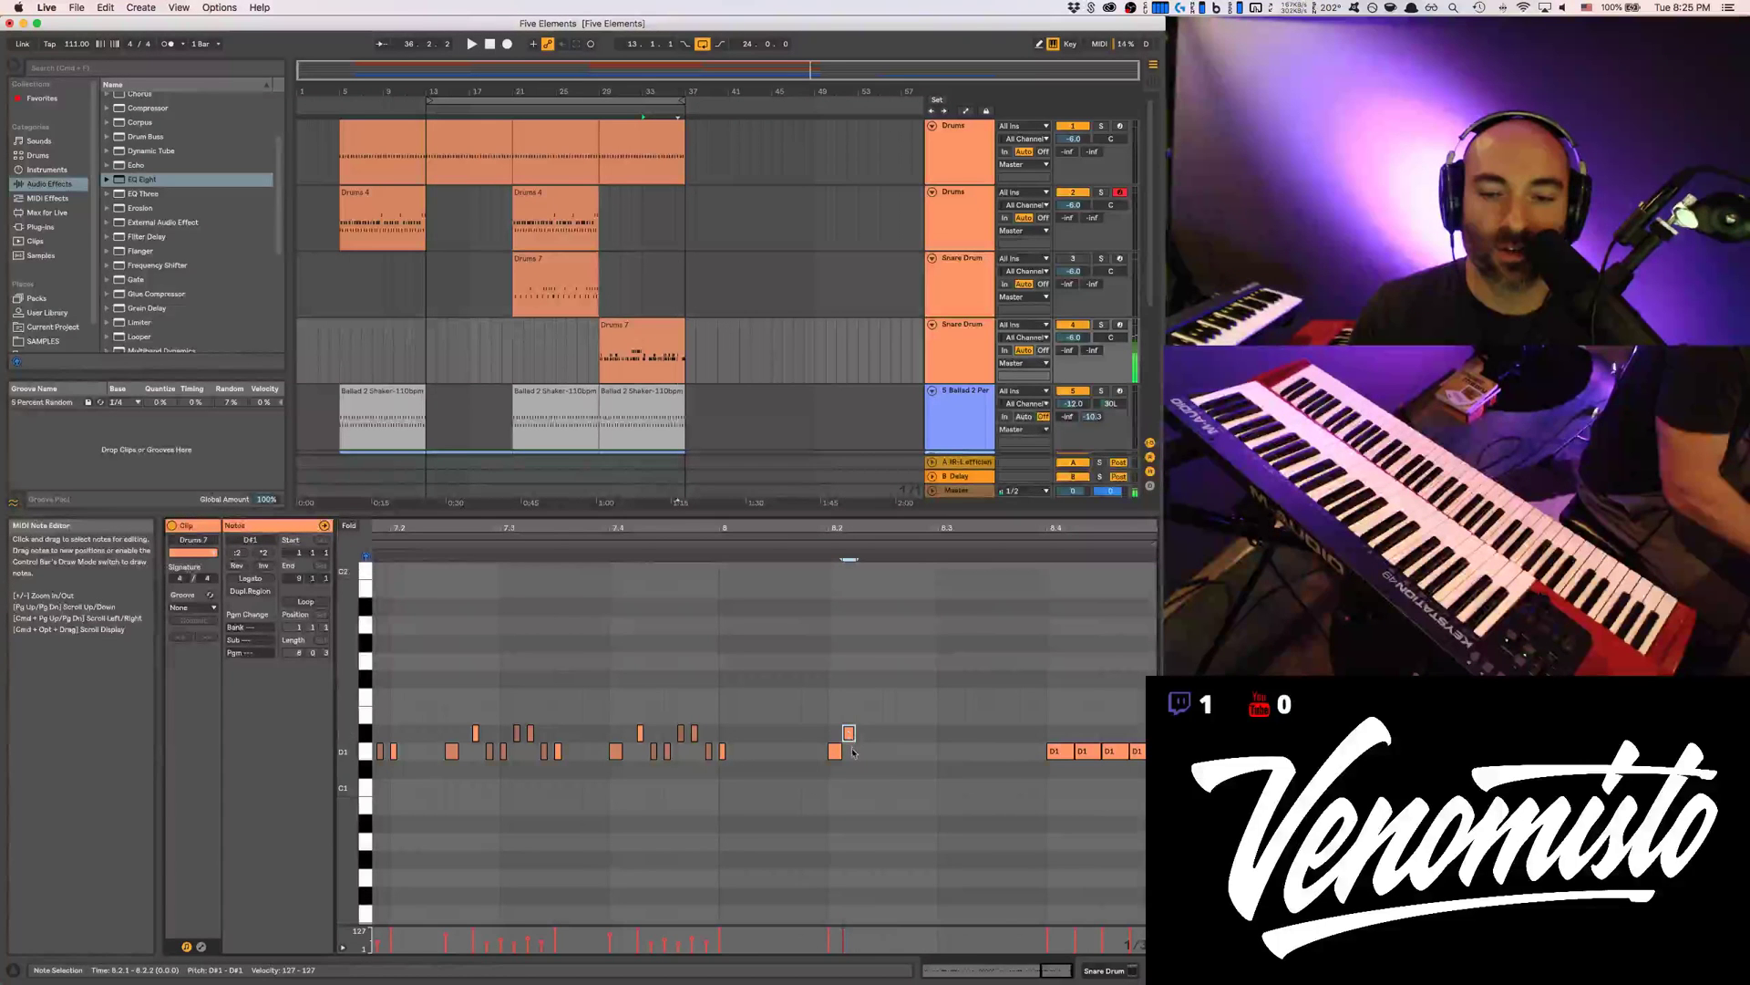
pyautogui.keyDown('shift'); pyautogui.click(836, 751); pyautogui.keyUp('shift')
pyautogui.press('super+d')
pyautogui.press('super+d')
pyautogui.press('super+d')
pyautogui.press('super+d')
pyautogui.press('super+d')
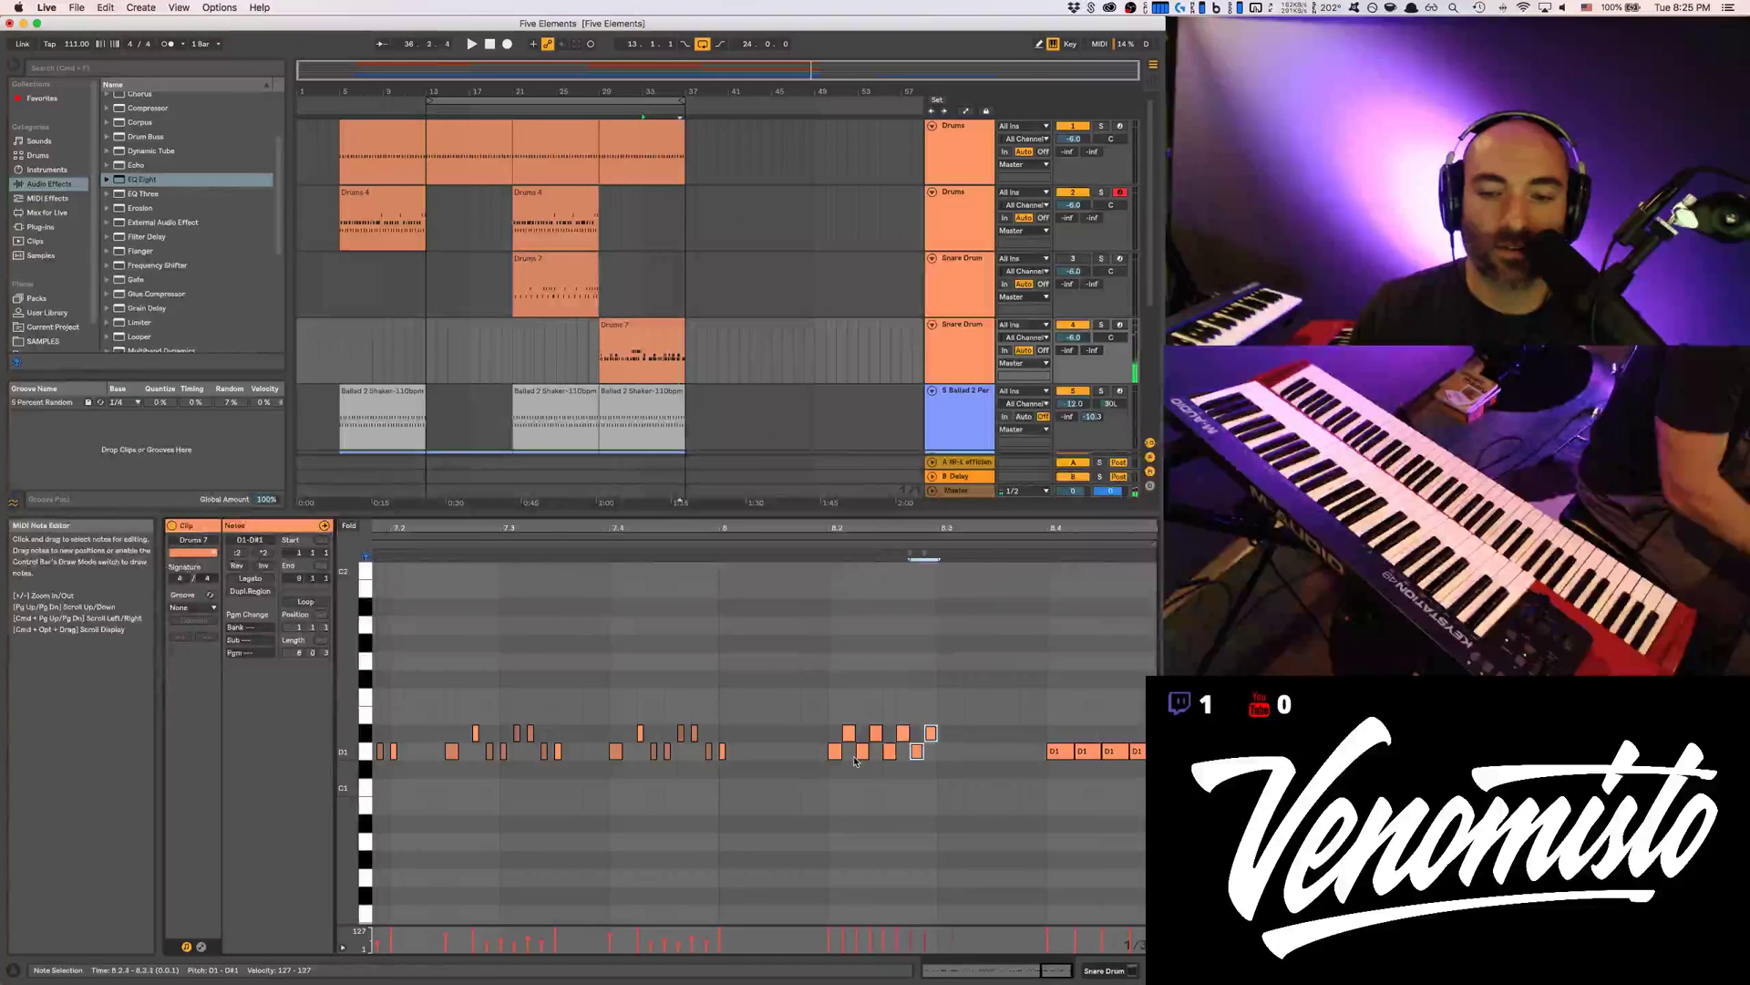
pyautogui.press('super+d')
pyautogui.press('super+d')
# Ramp the velocities of the alternating roll from 8.2.1 to 8.4.1 upward from 27 to 127 and play it back
pyautogui.moveTo(822, 700); pyautogui.dragTo(1030, 769)
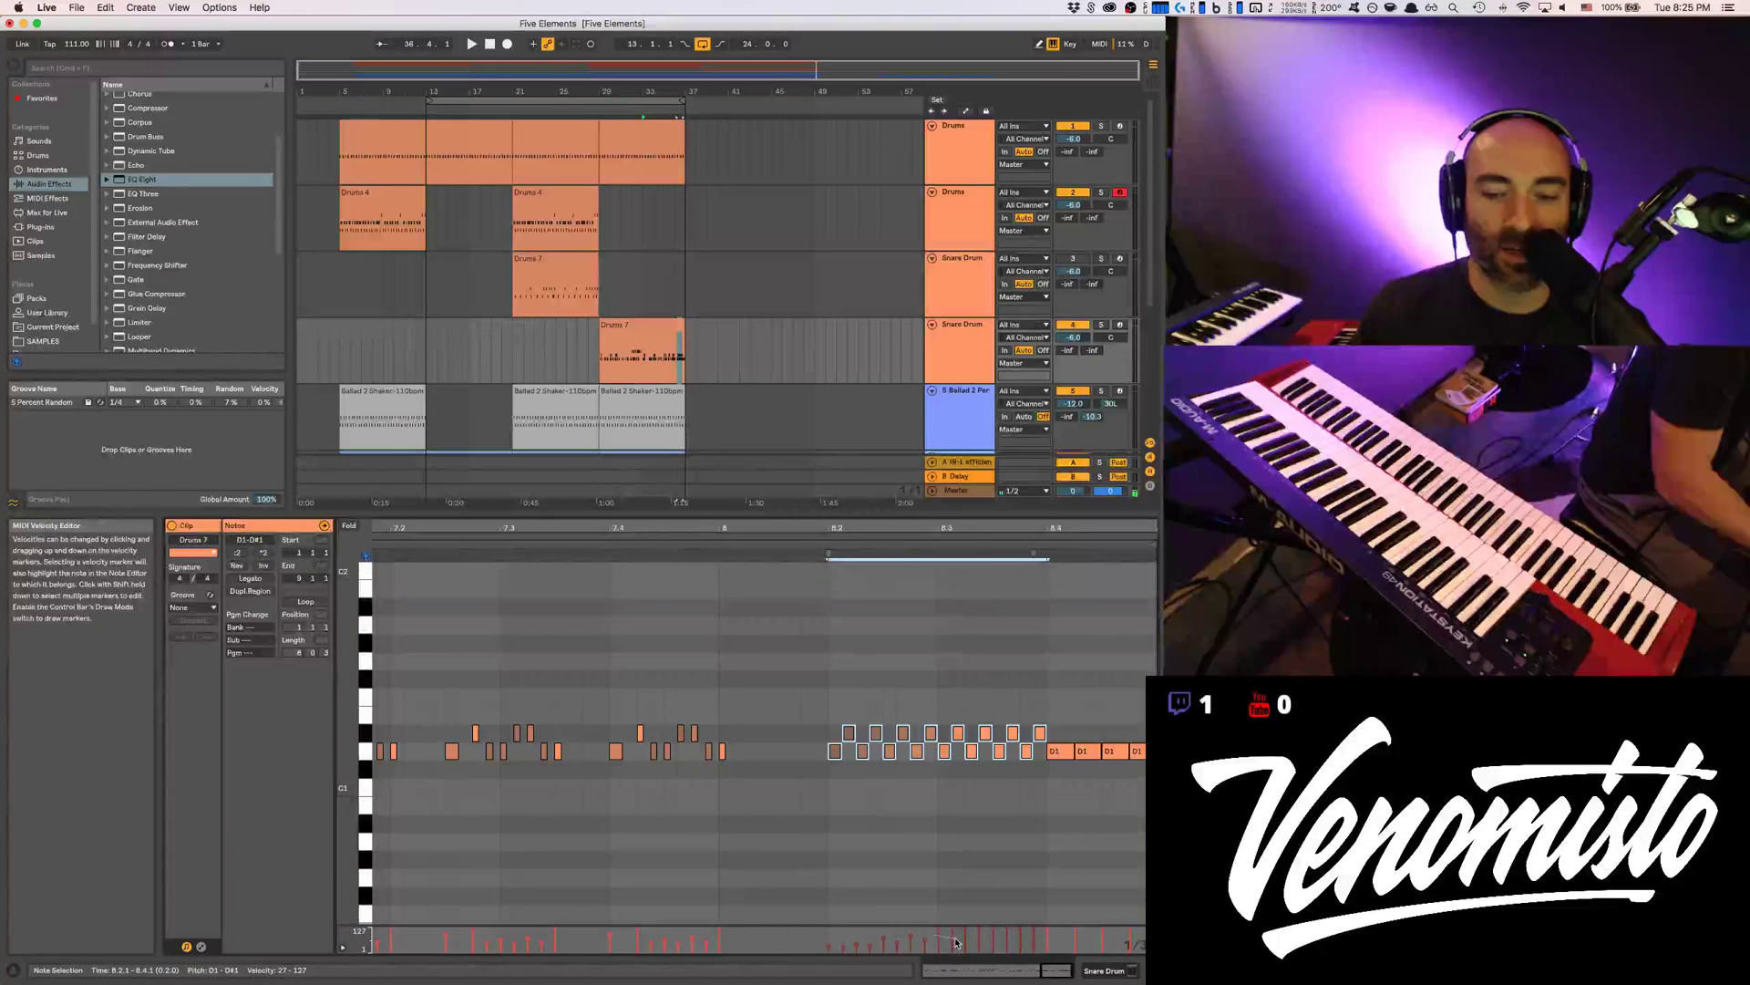
pyautogui.click(1021, 933)
pyautogui.press('space')
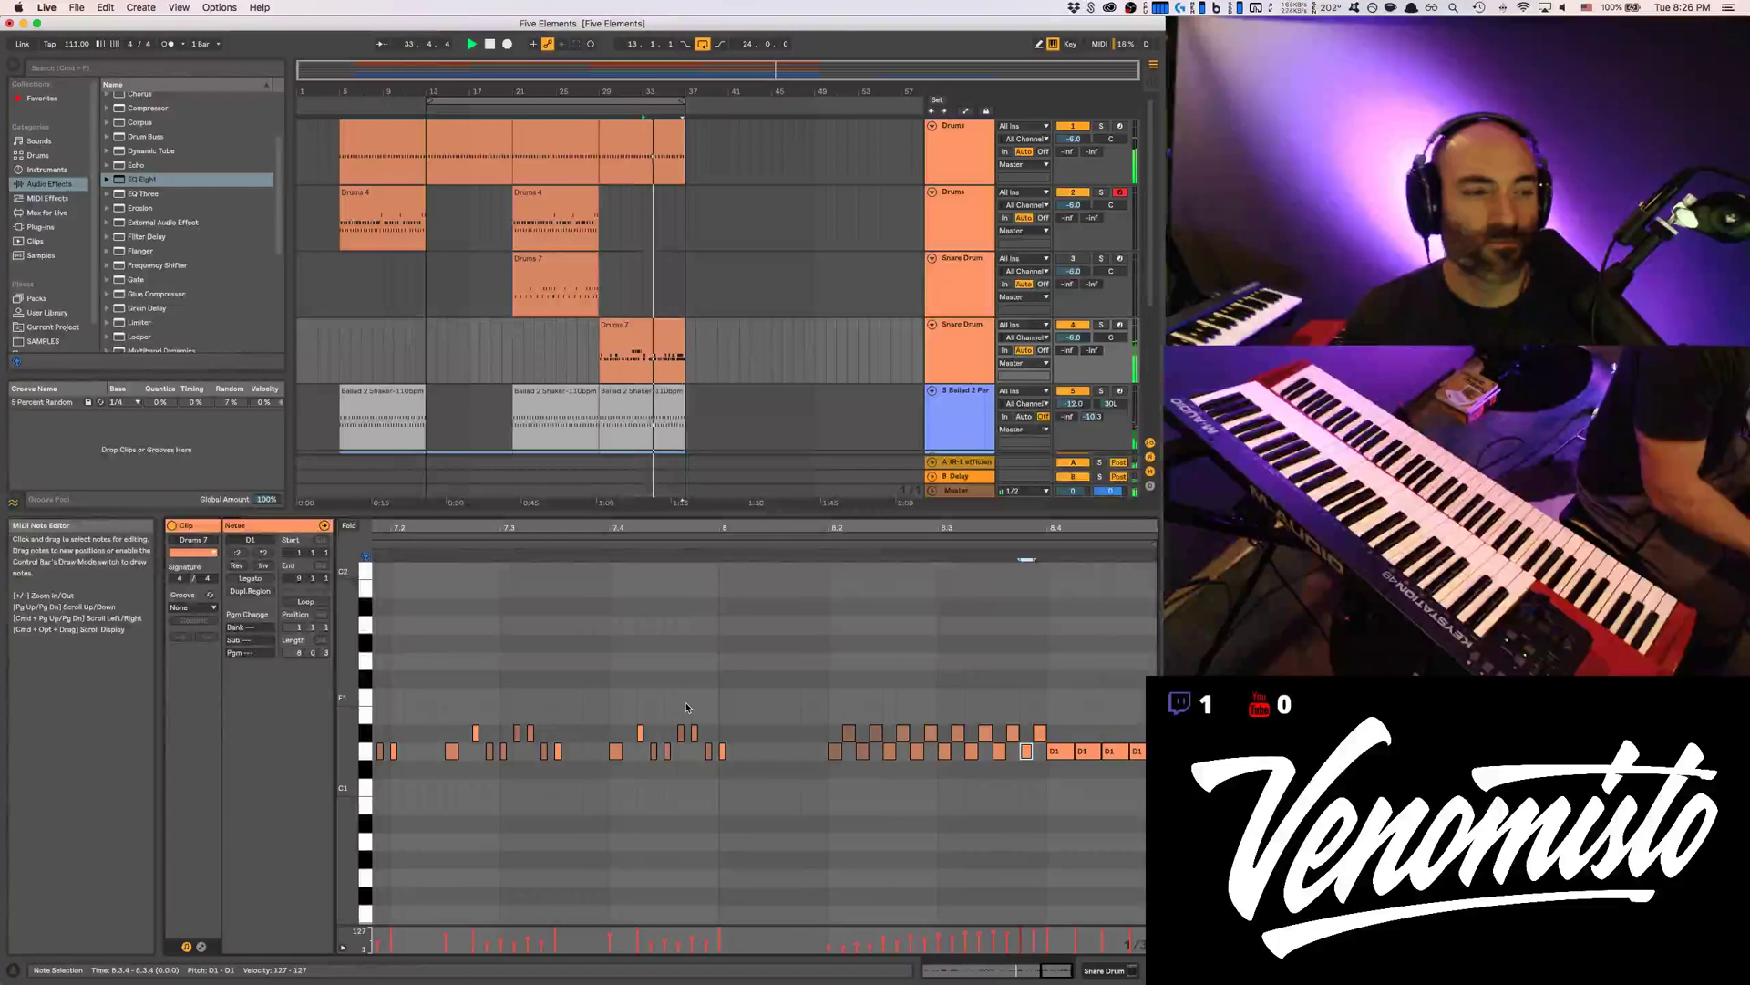
pyautogui.moveTo(863, 535); pyautogui.dragTo(863, 527)
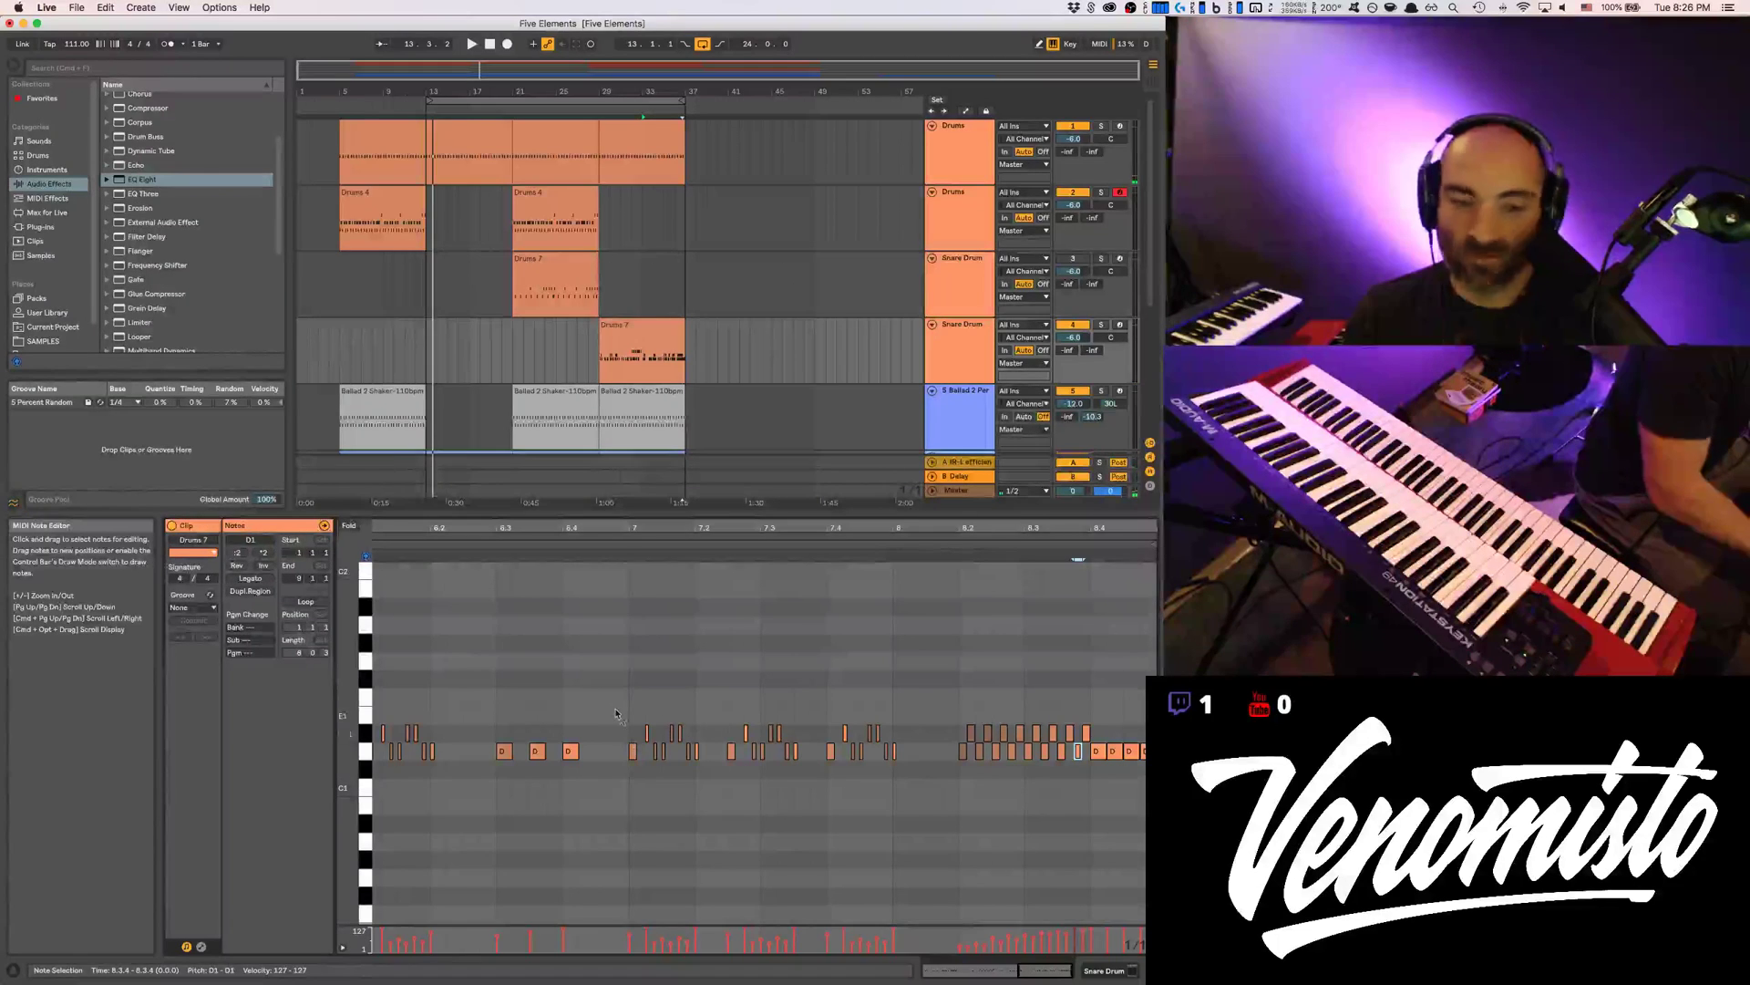
# Reshape the velocities of the three bar 7 rolls into a rising build between 40 and 127, and play them back
pyautogui.moveTo(613, 700); pyautogui.dragTo(909, 781)
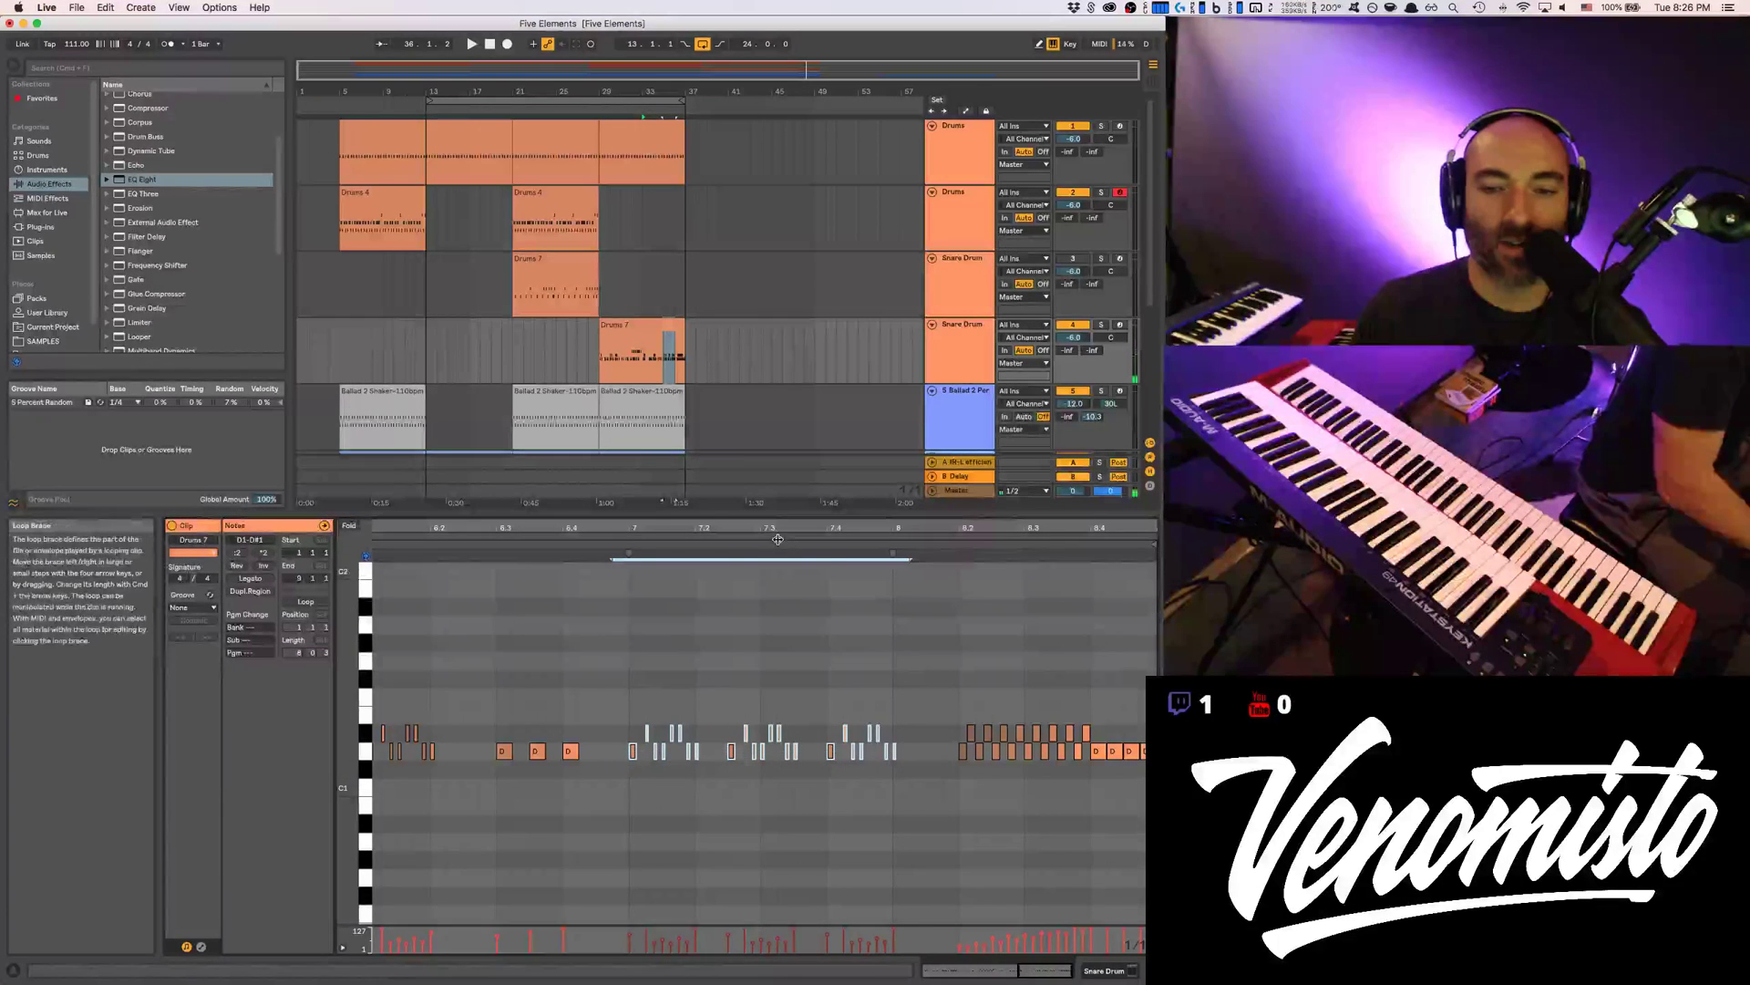
pyautogui.moveTo(775, 530); pyautogui.dragTo(775, 586)
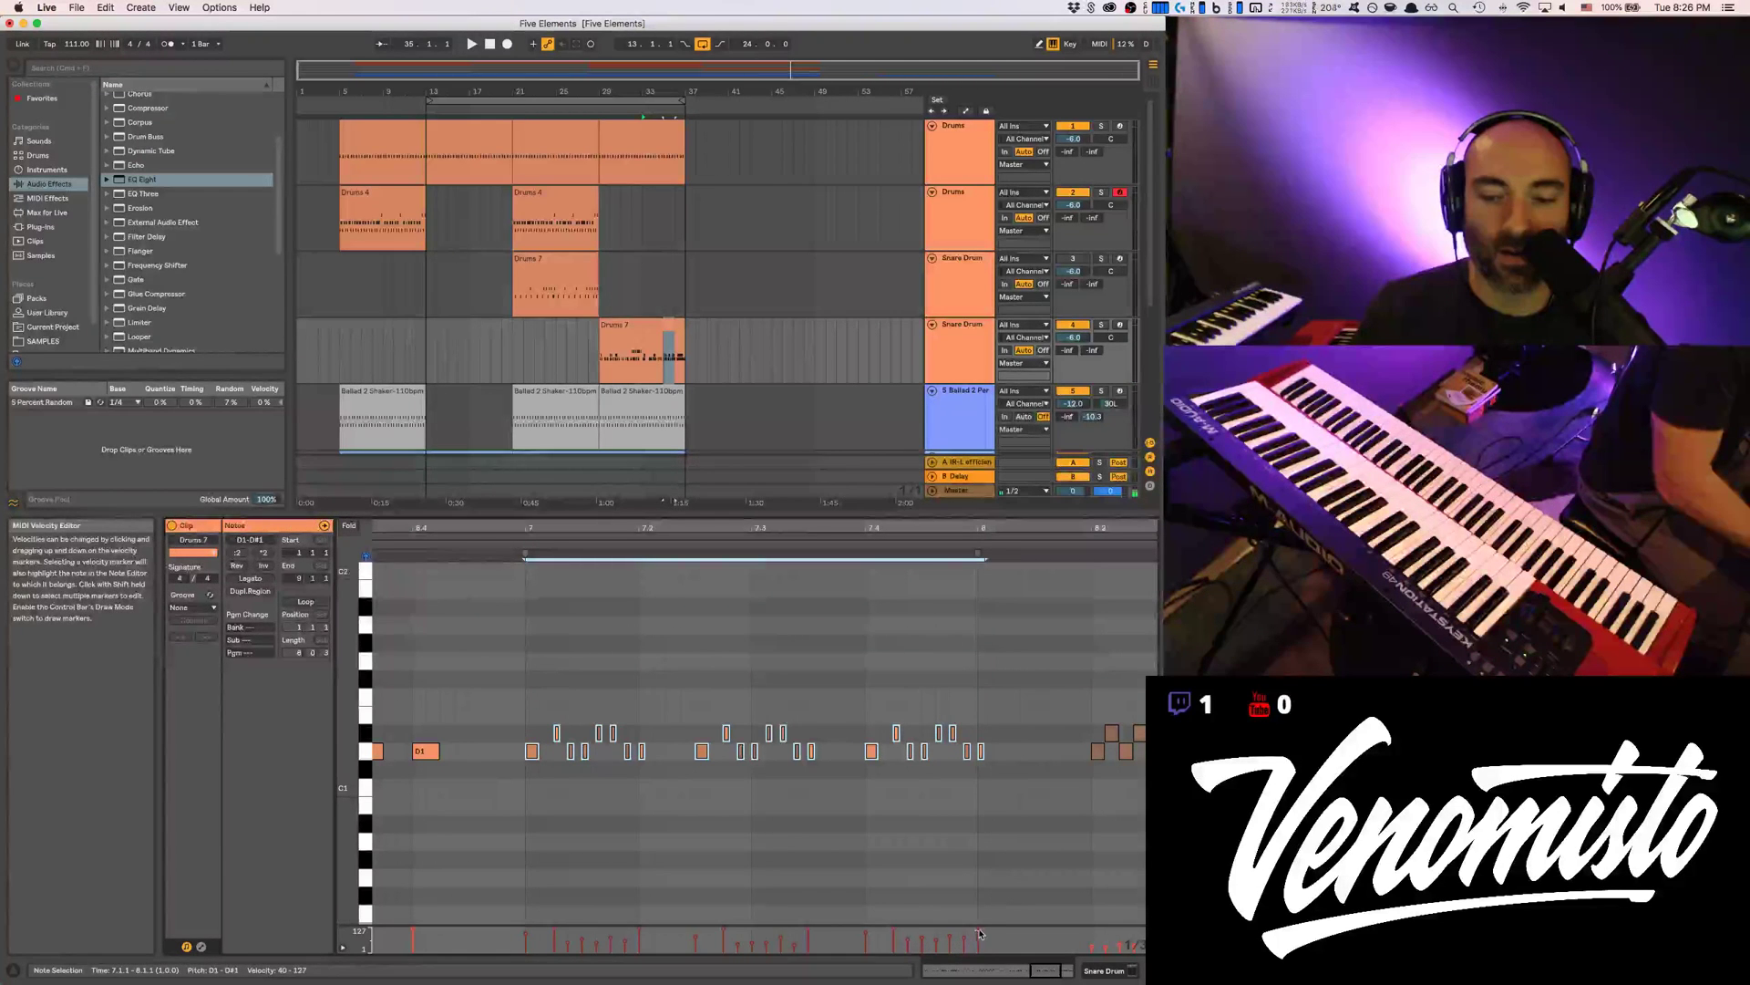
pyautogui.press('space')
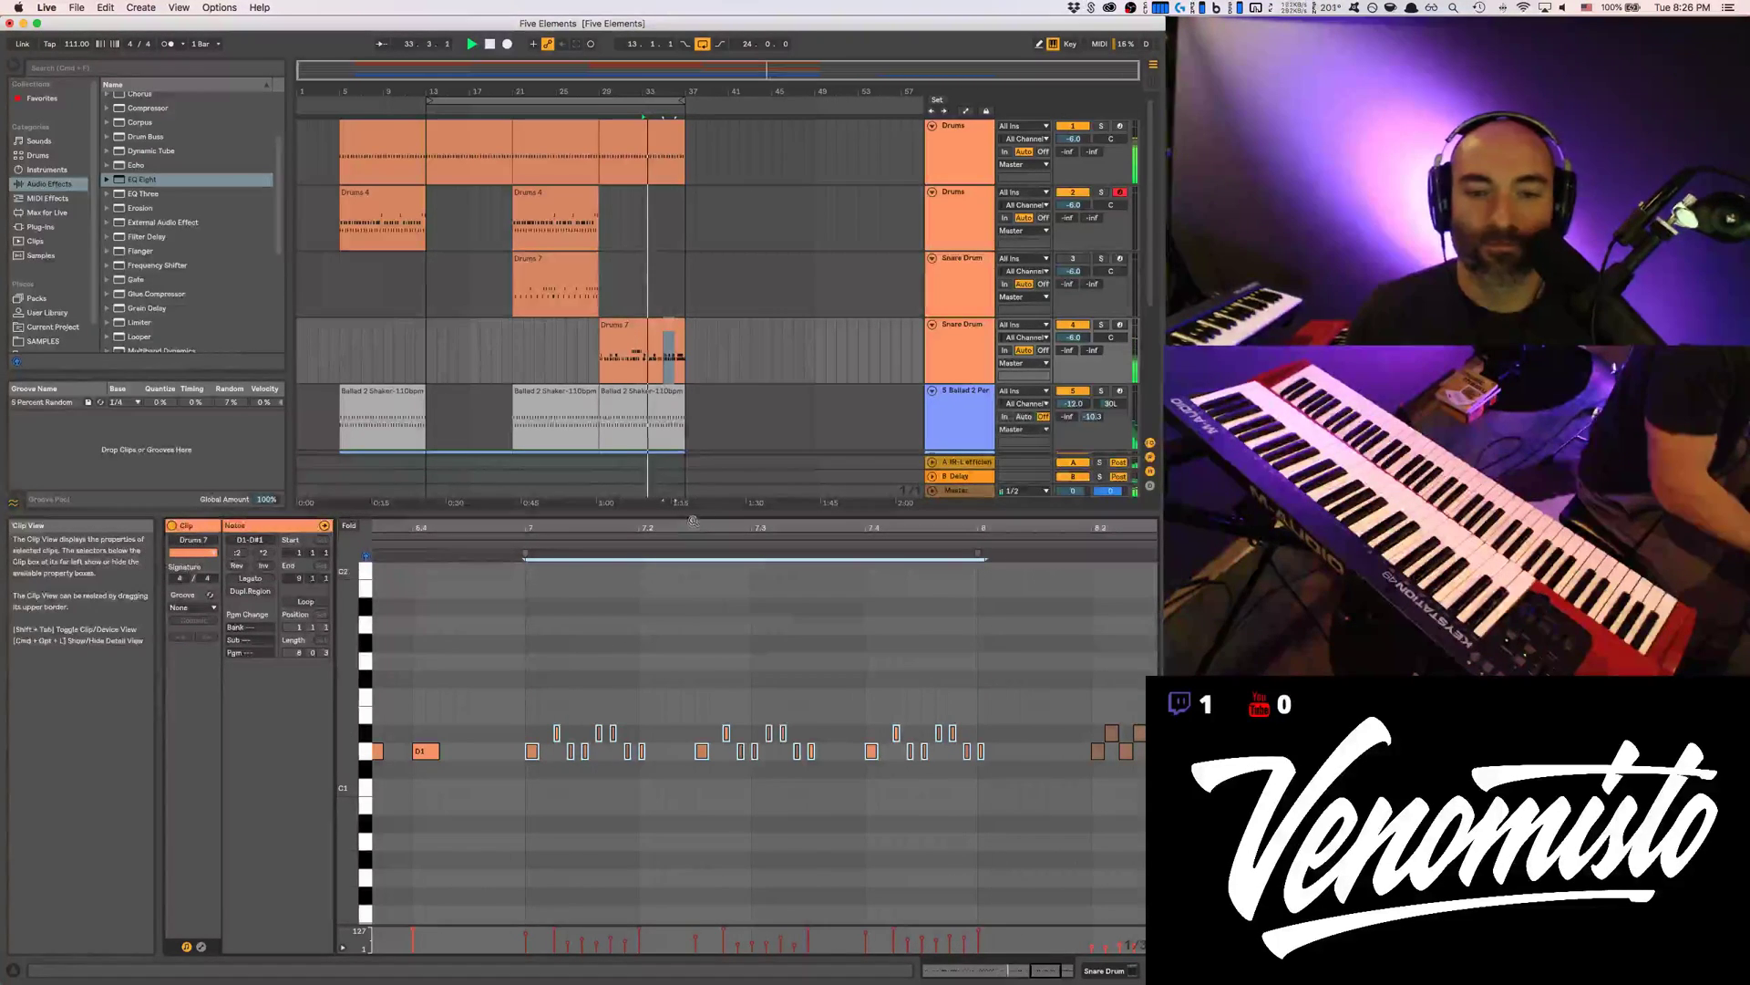
pyautogui.press('-')
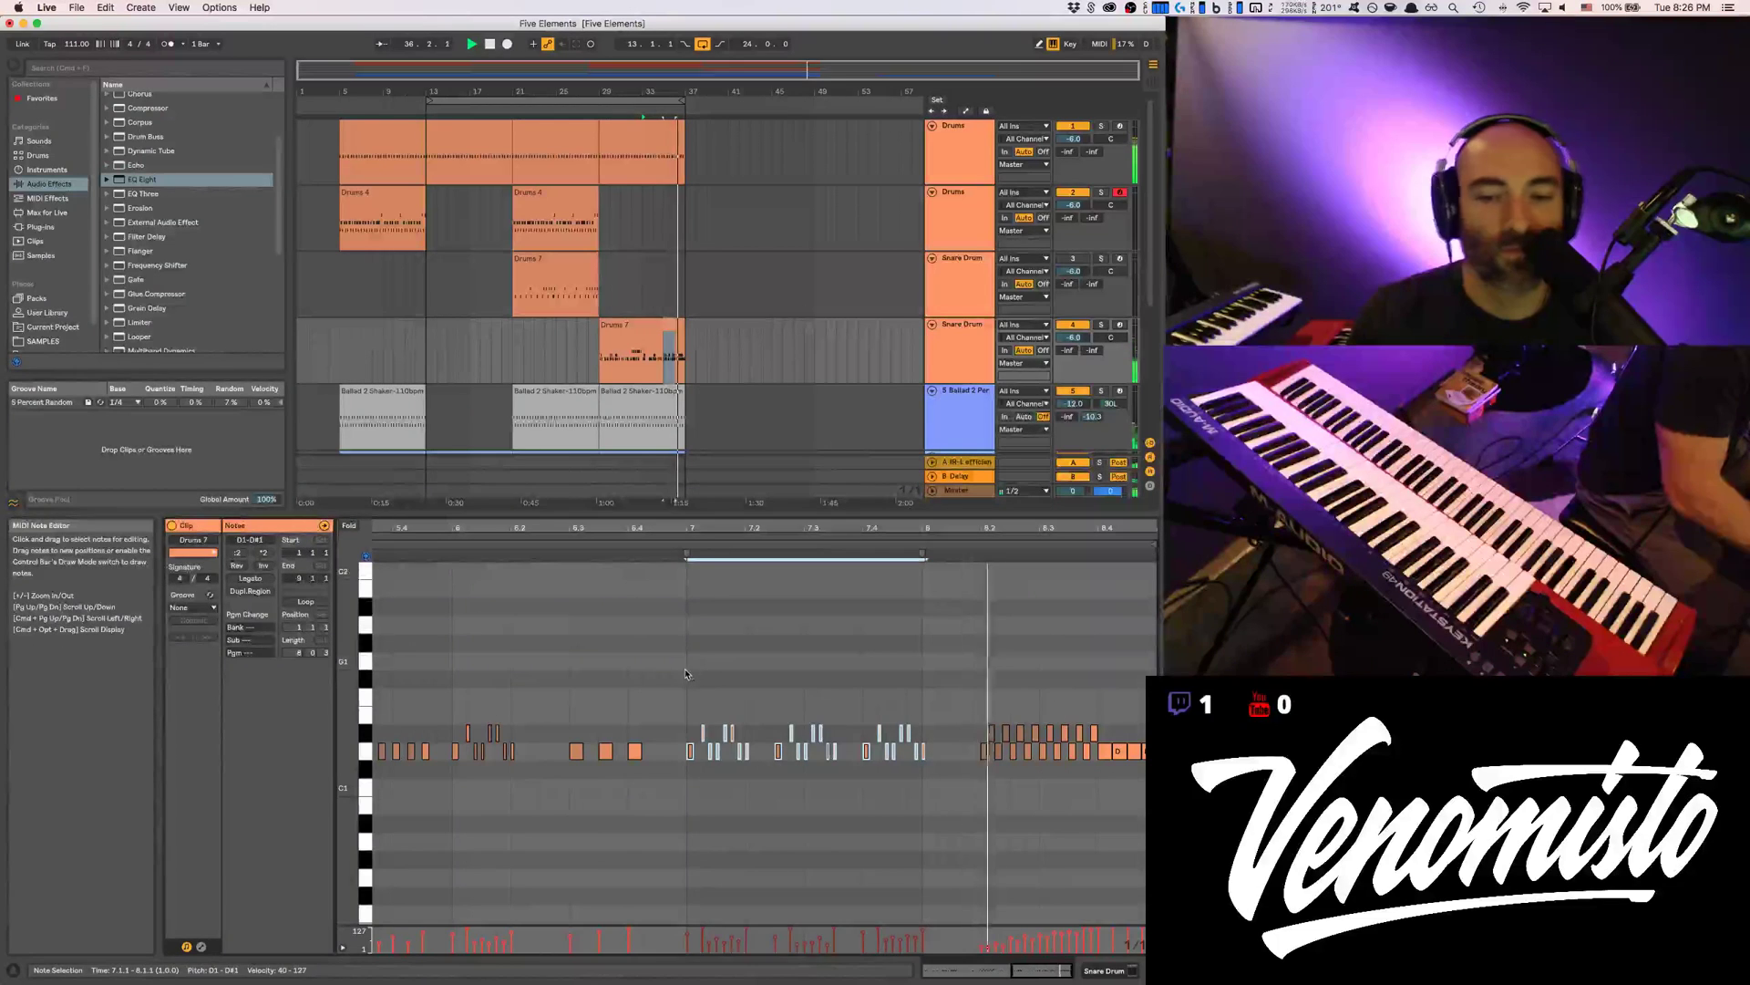
# Set the D#1 accent at 7.1.2 to velocity 117 and play back the fill
pyautogui.click(703, 732)
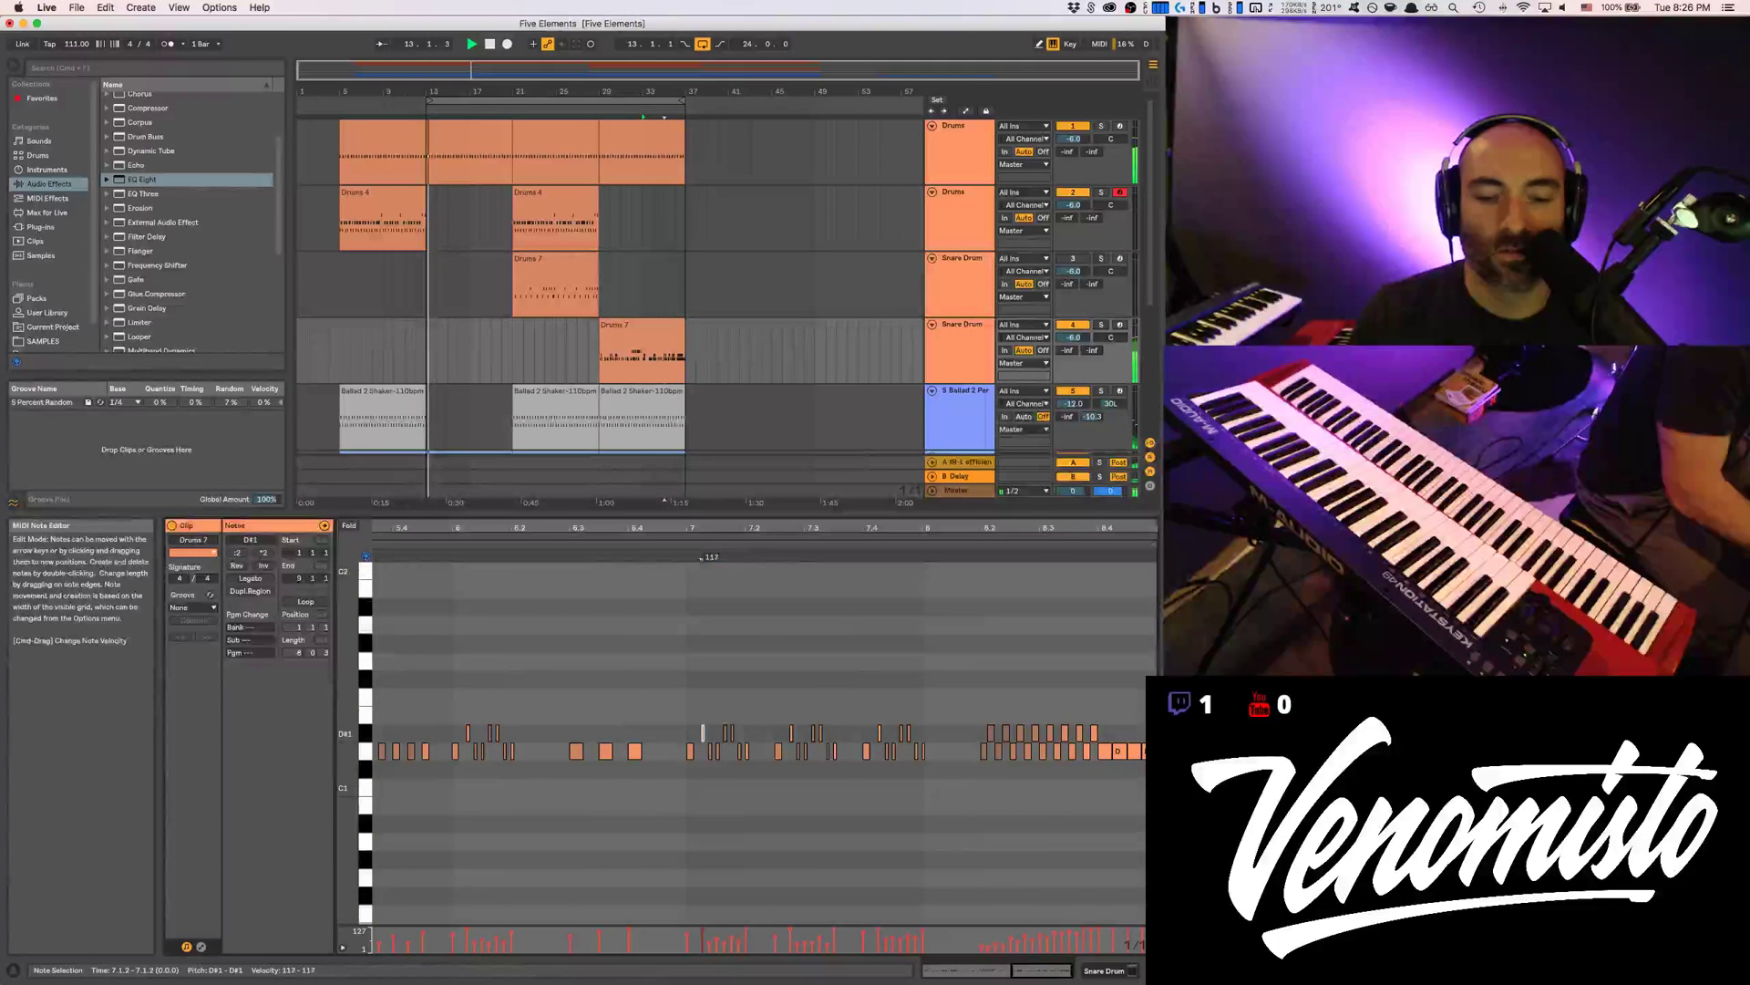
pyautogui.click(699, 555)
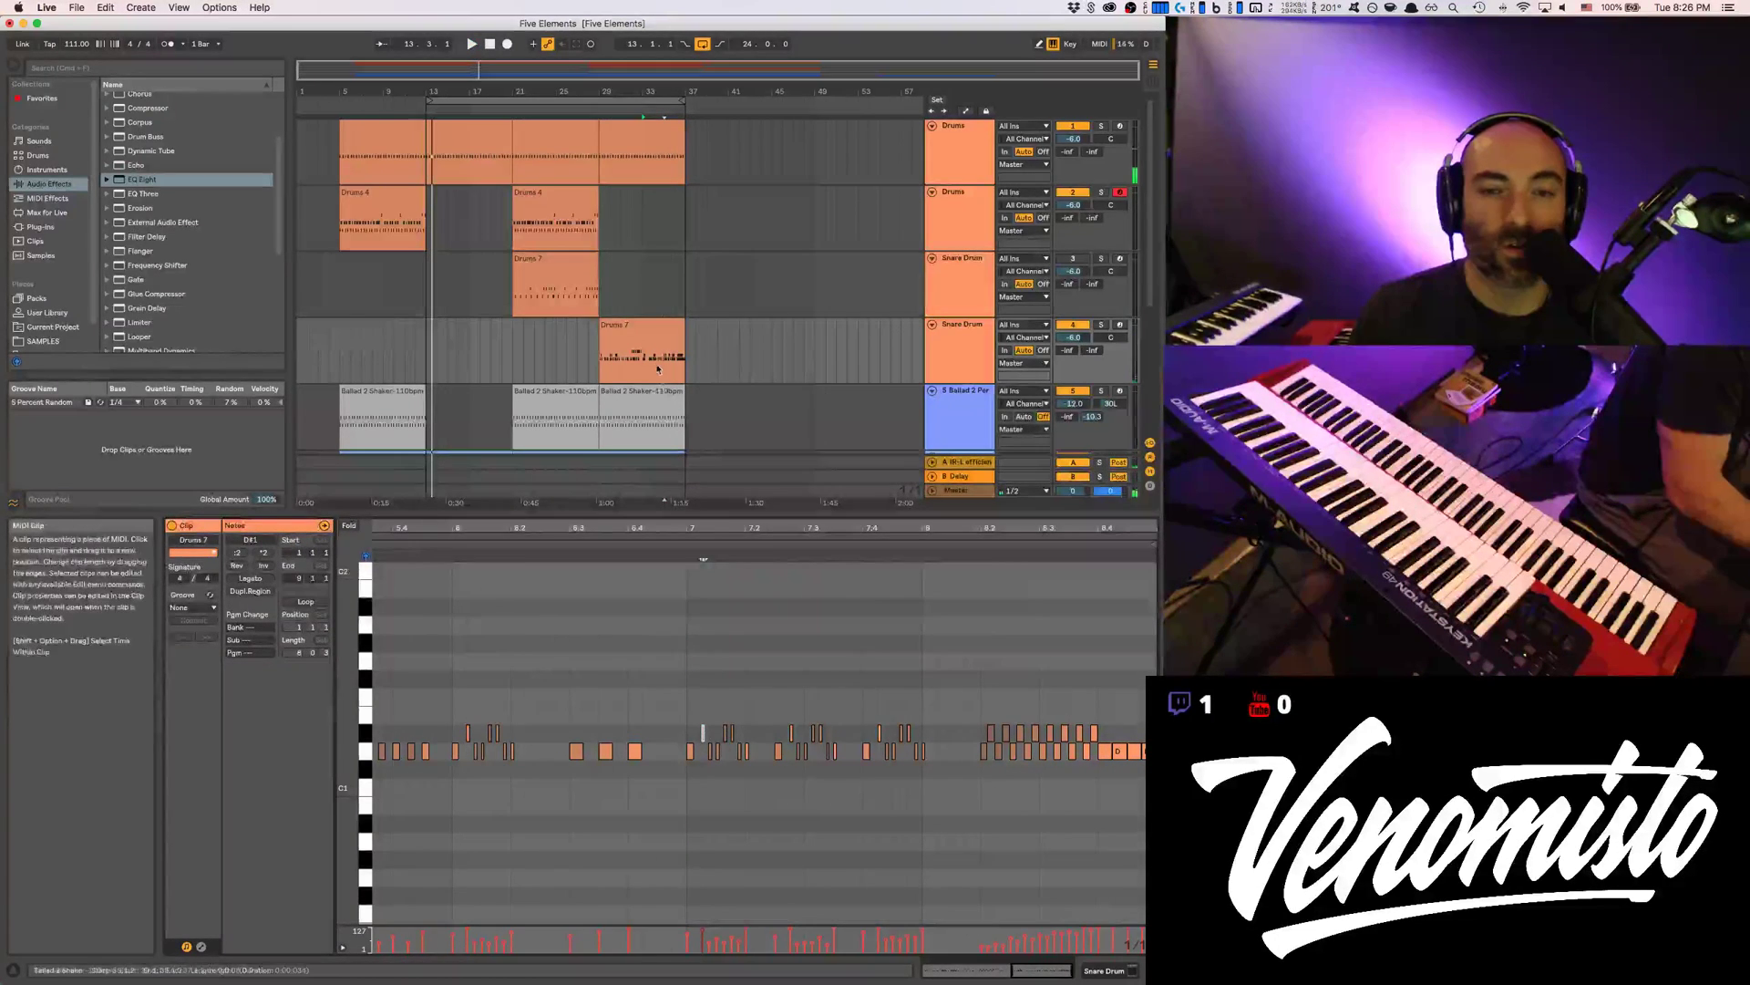
pyautogui.press('space')
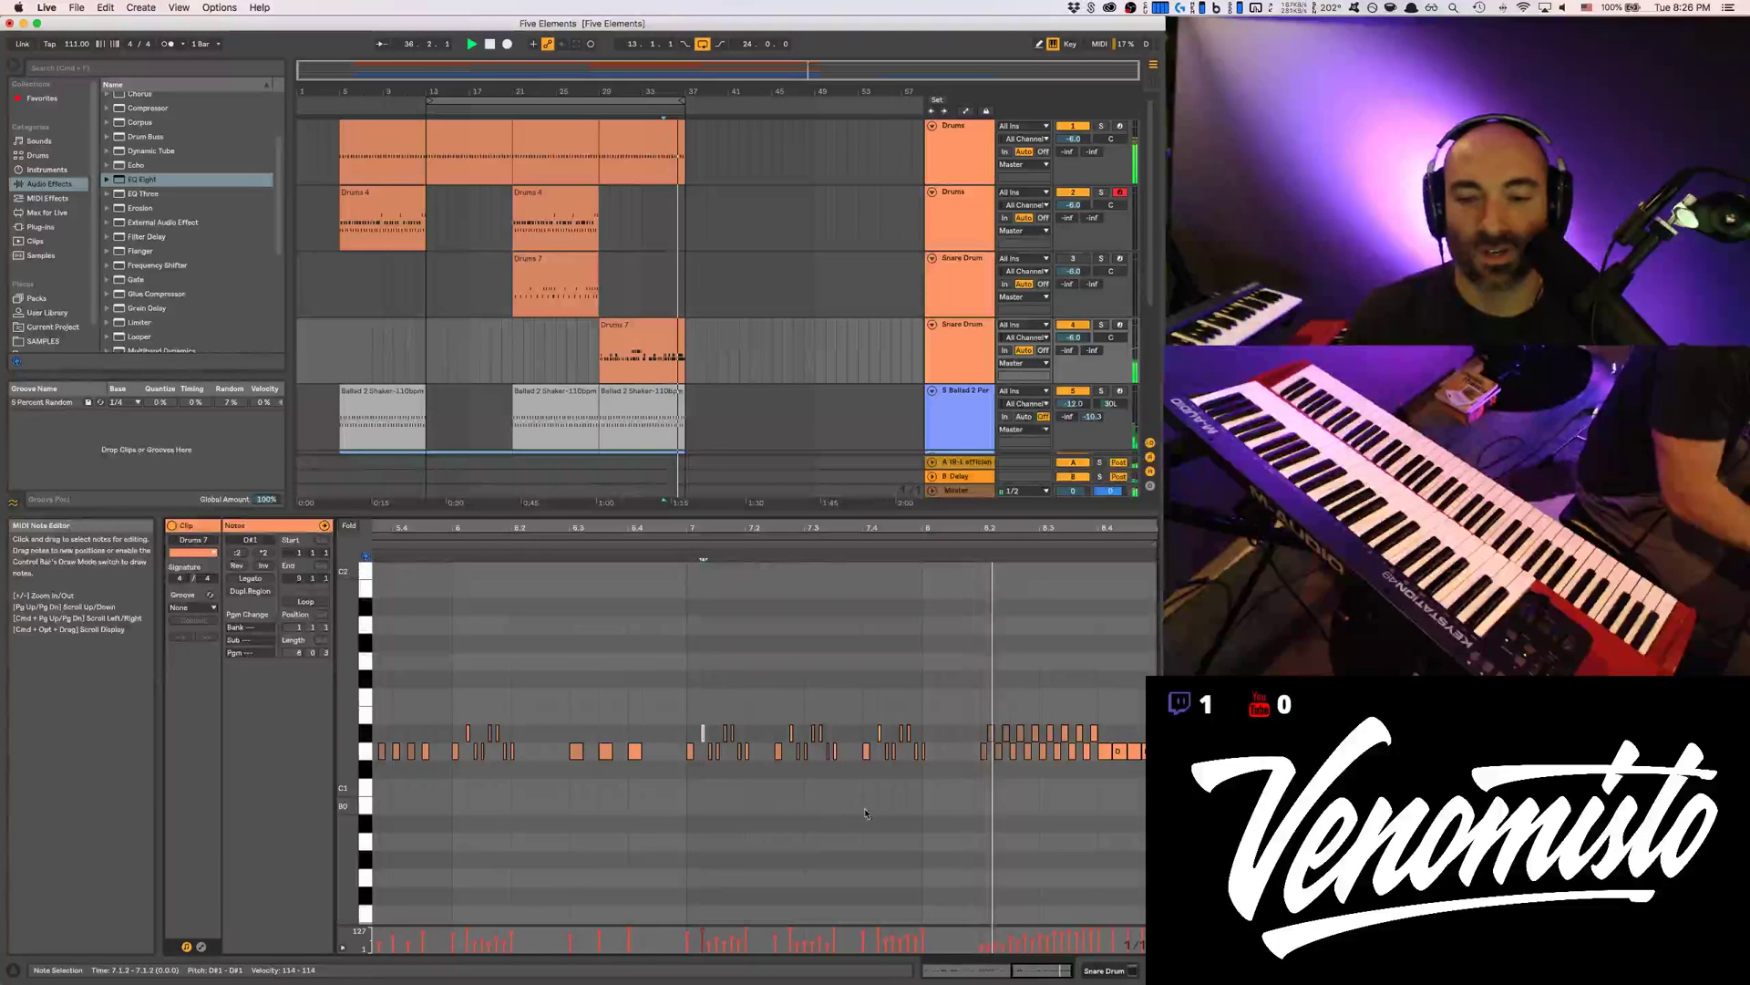
# Add a D1 hit with velocity 104 at 8.1.3, ahead of the alternating roll
pyautogui.doubleClick(957, 752)
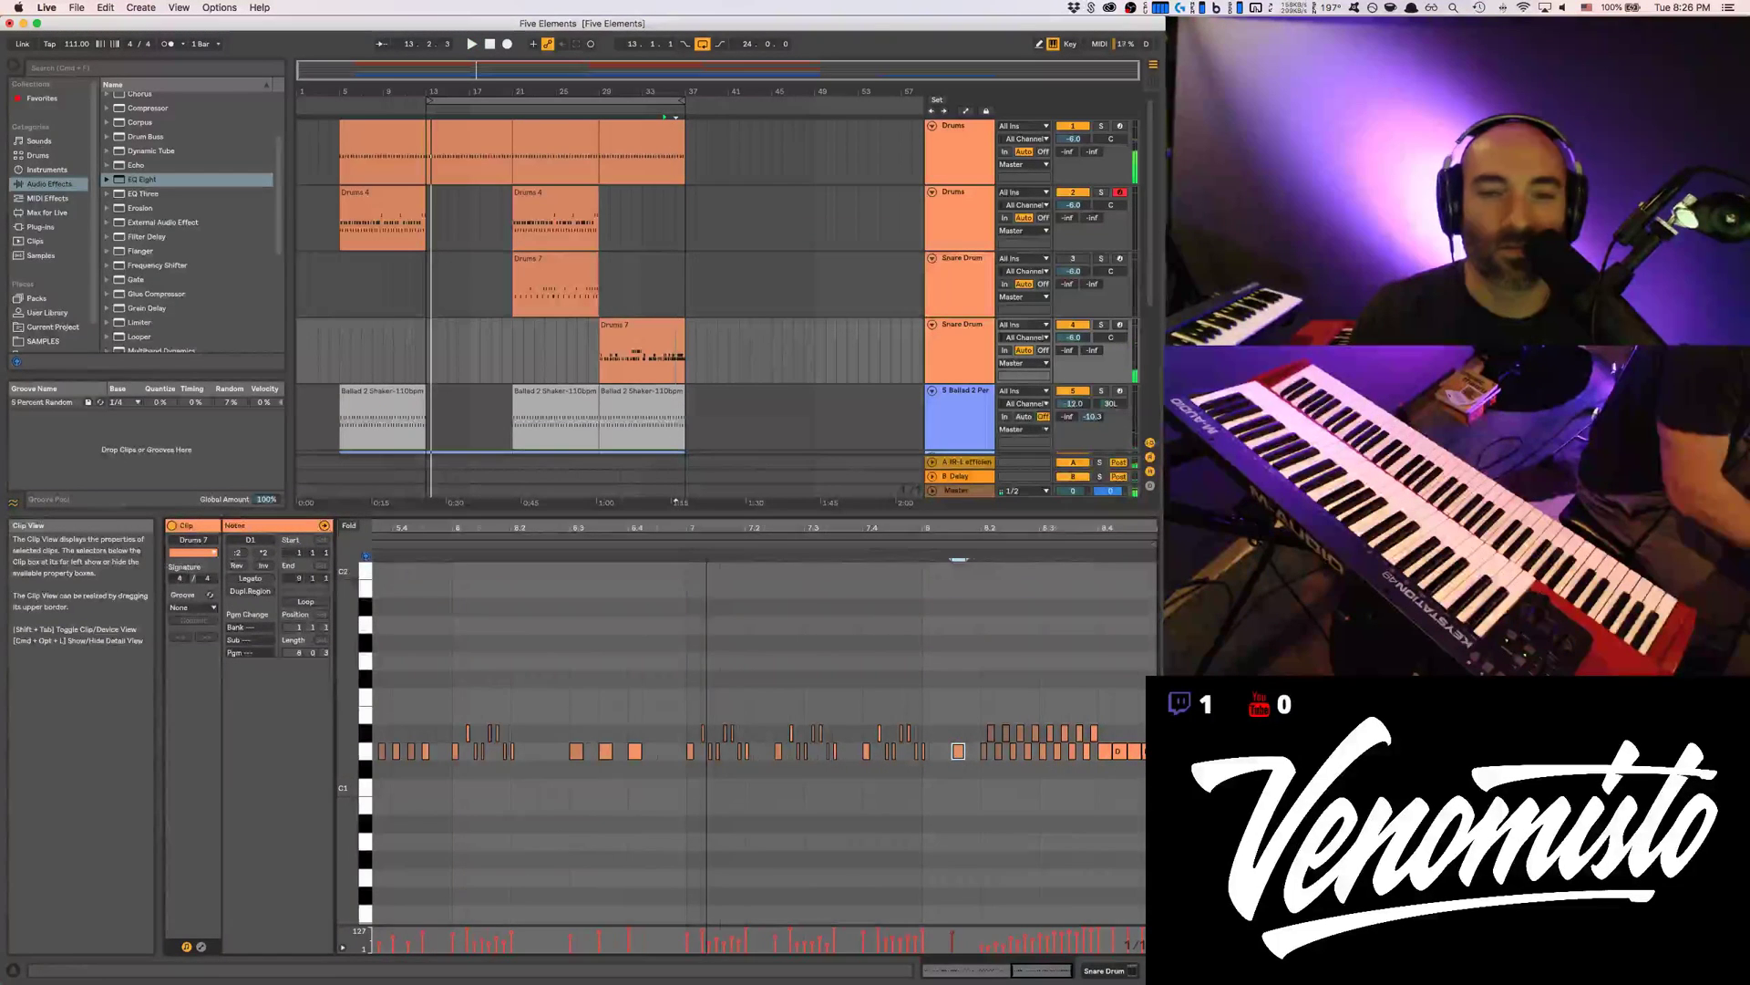
pyautogui.doubleClick(971, 526)
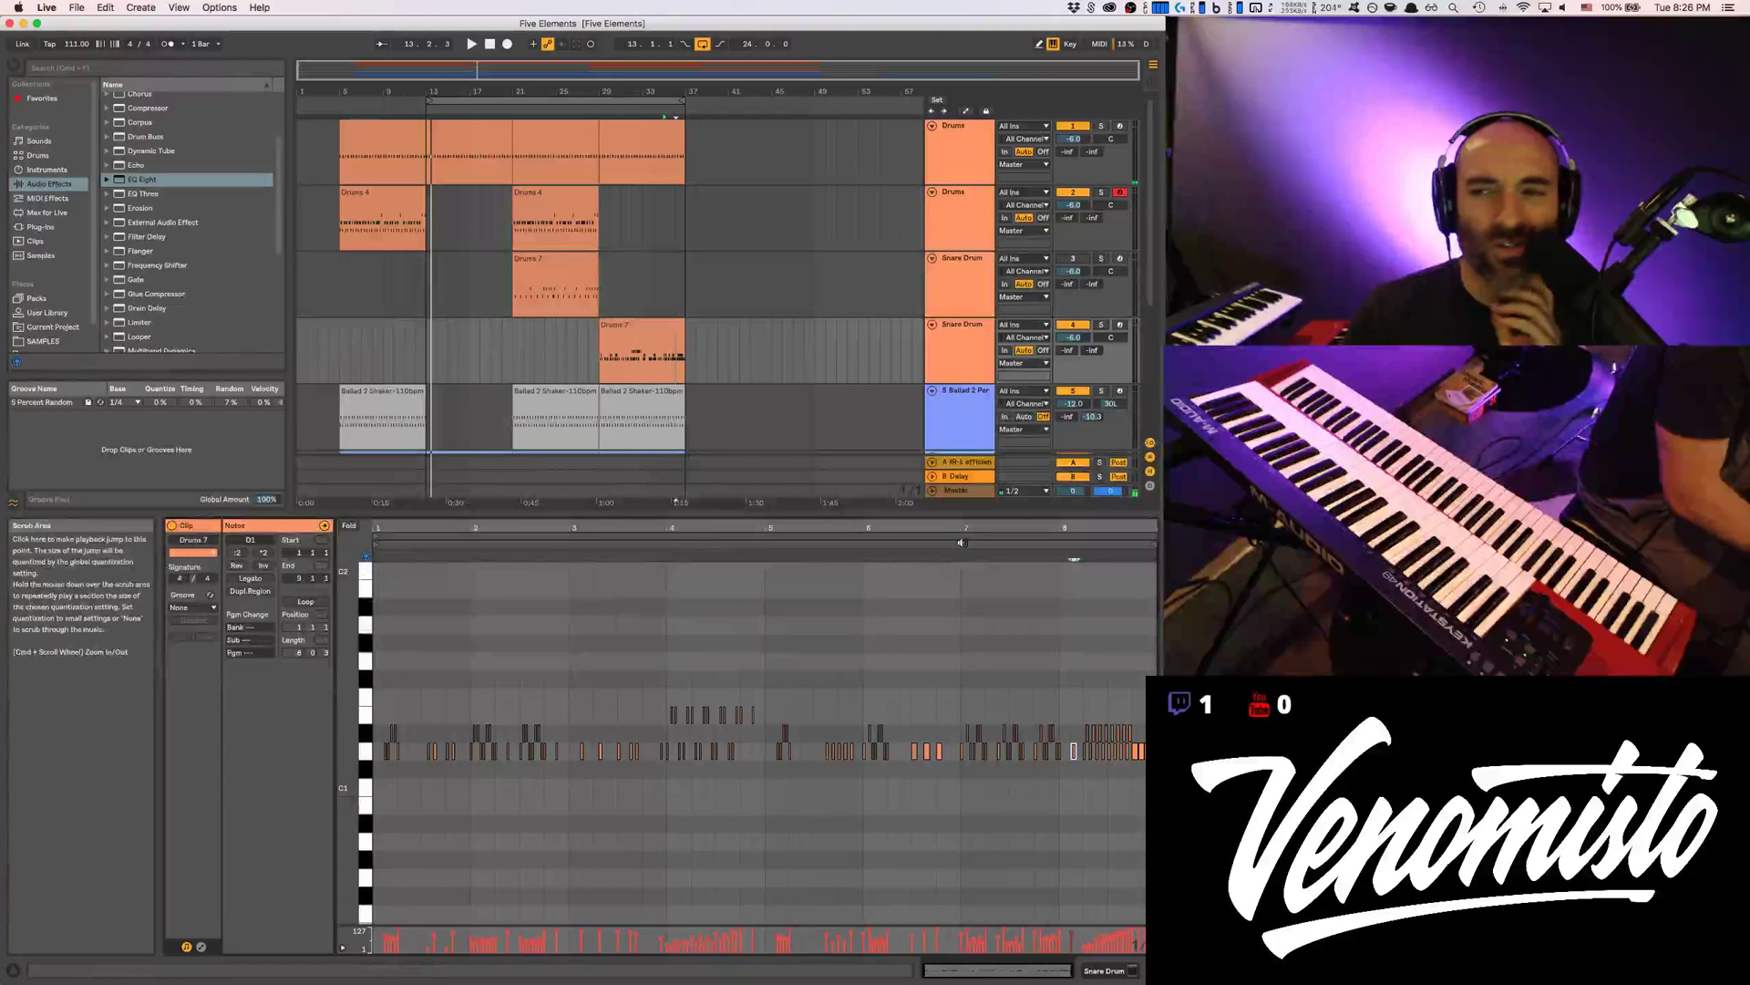
# Play the whole snare clip from its start at bar 29 against the arrangement, and stop playback
pyautogui.hotkey('shift', 'Tab')
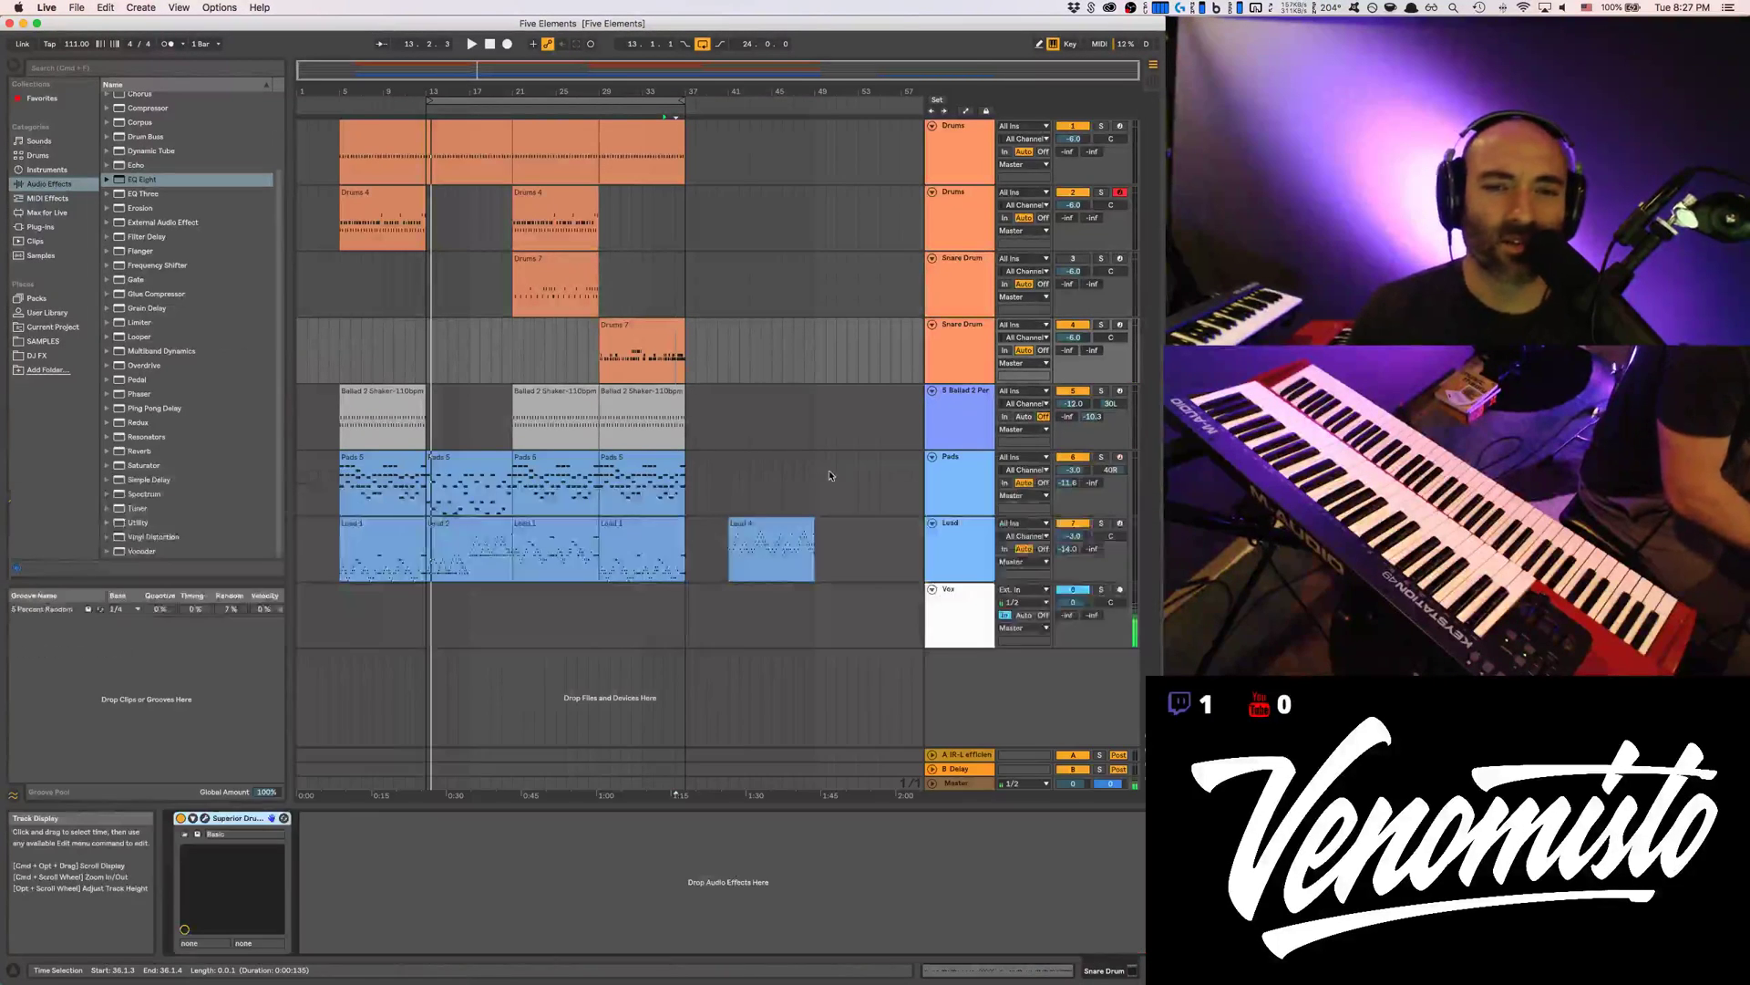
pyautogui.doubleClick(602, 374)
pyautogui.press('space')
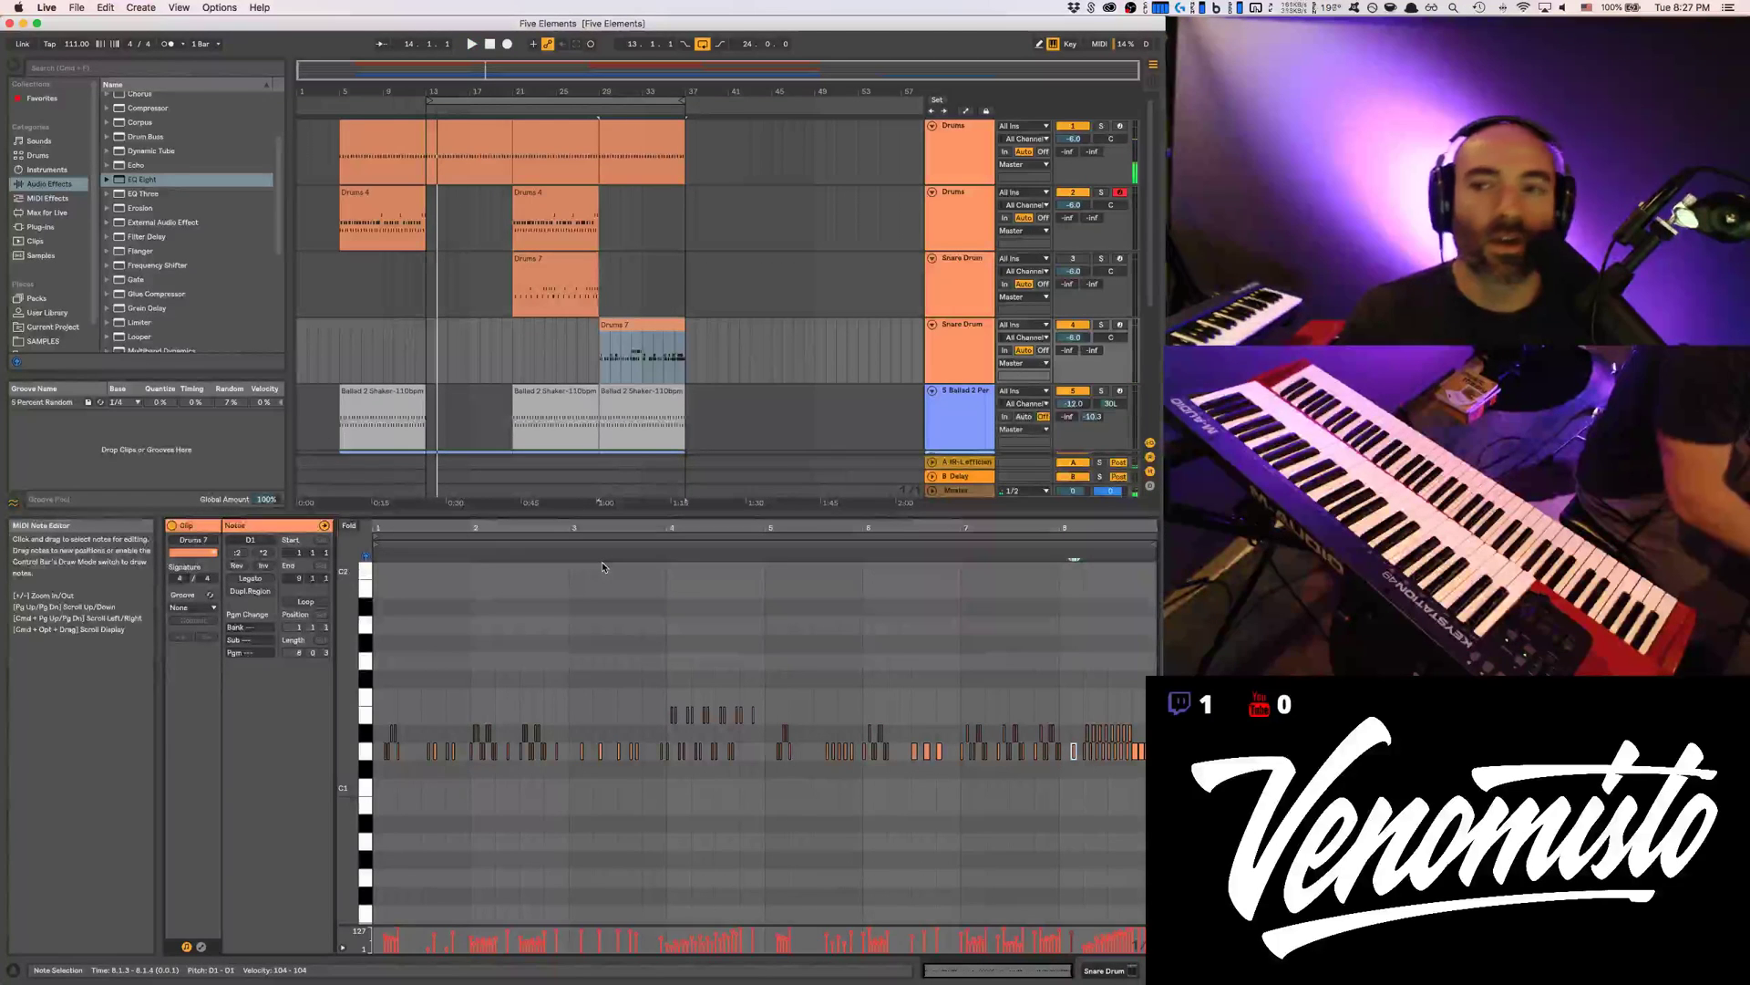
pyautogui.click(489, 43)
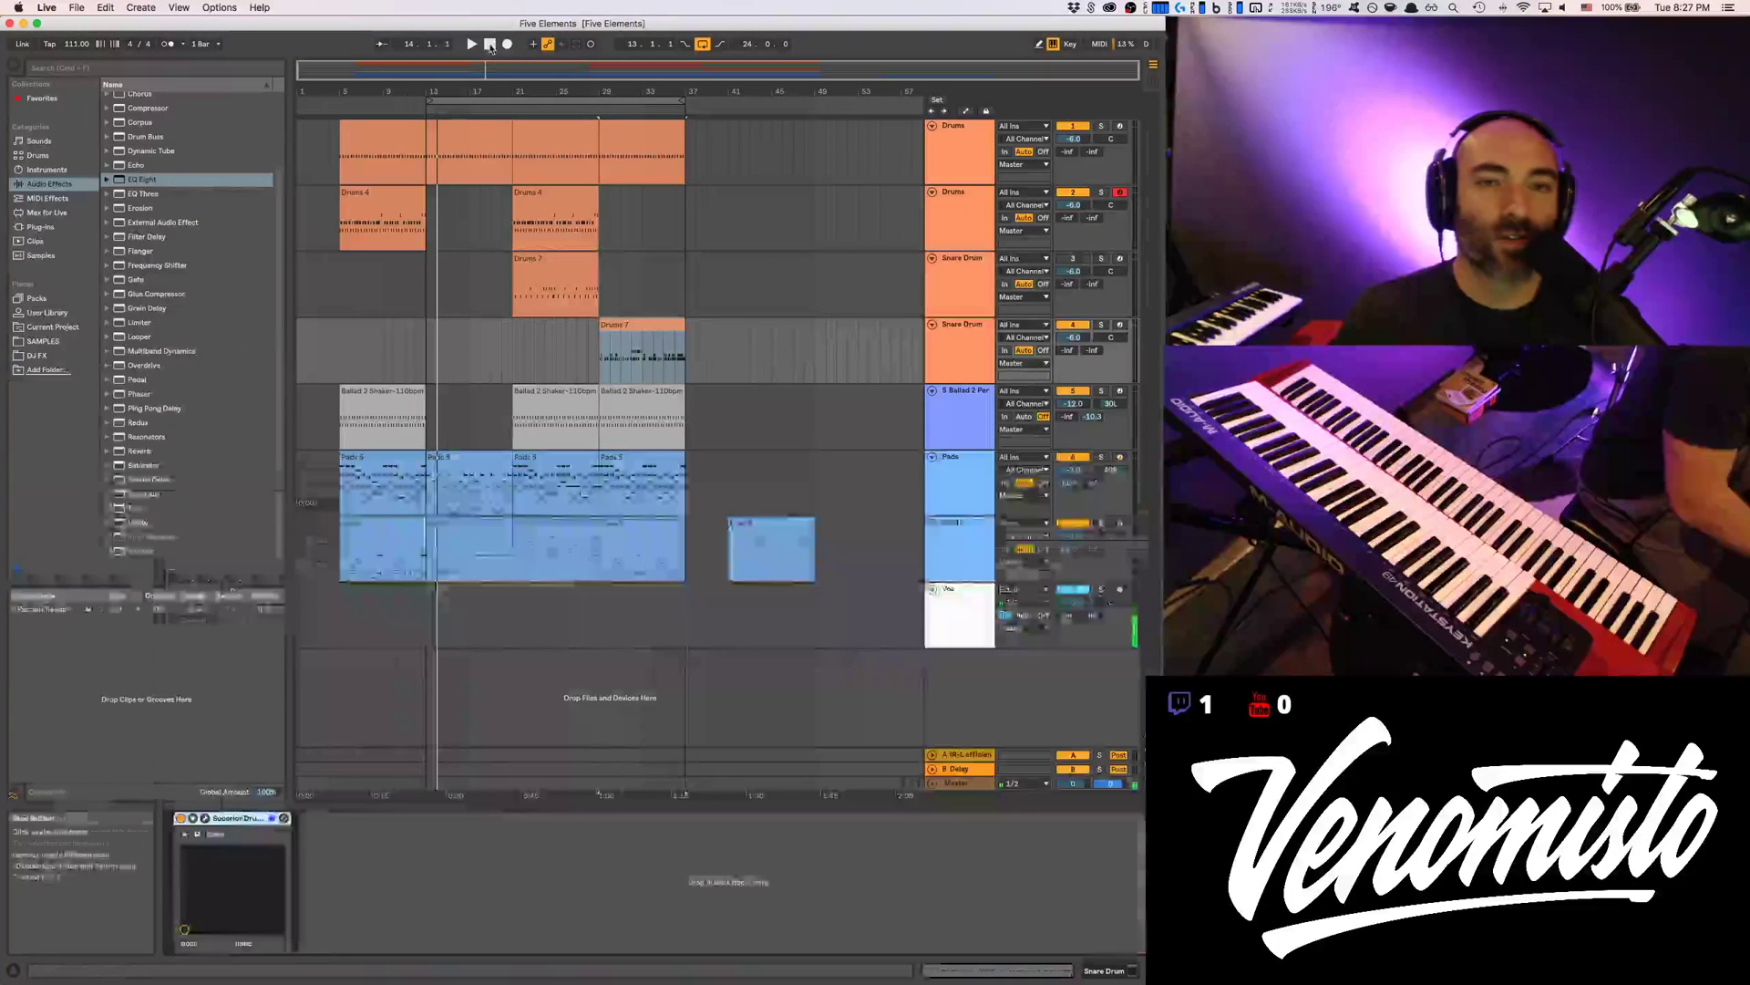